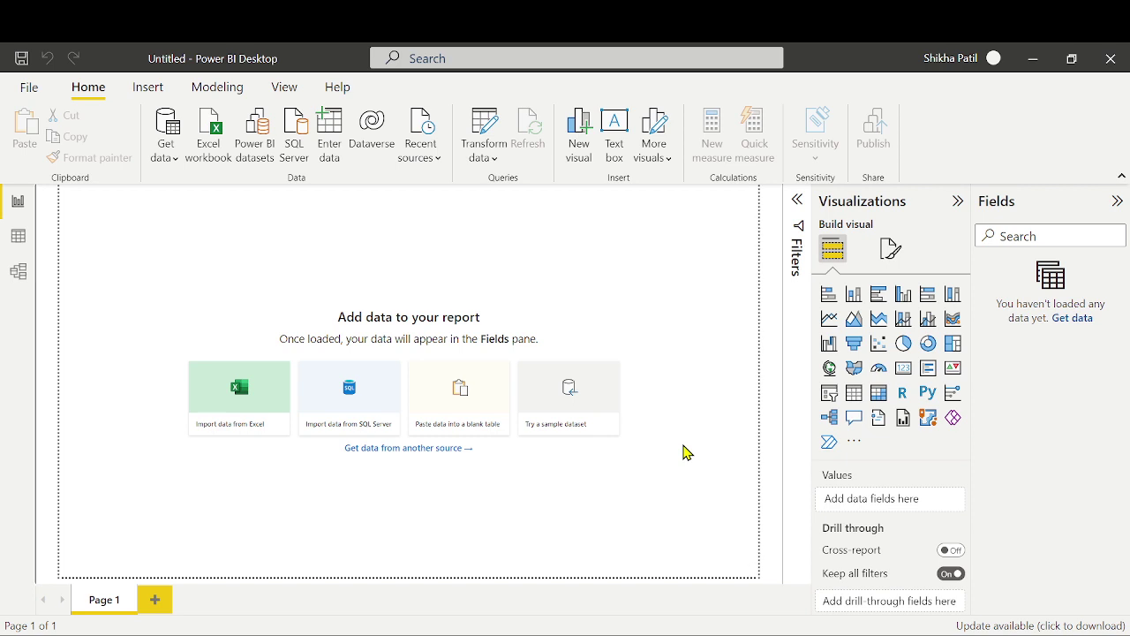
Switch to the Notepad note and add the lines "Land," and "Permanent Structure" below the dashboard title
{"action": "left_click", "coordinate": [749, 628]}
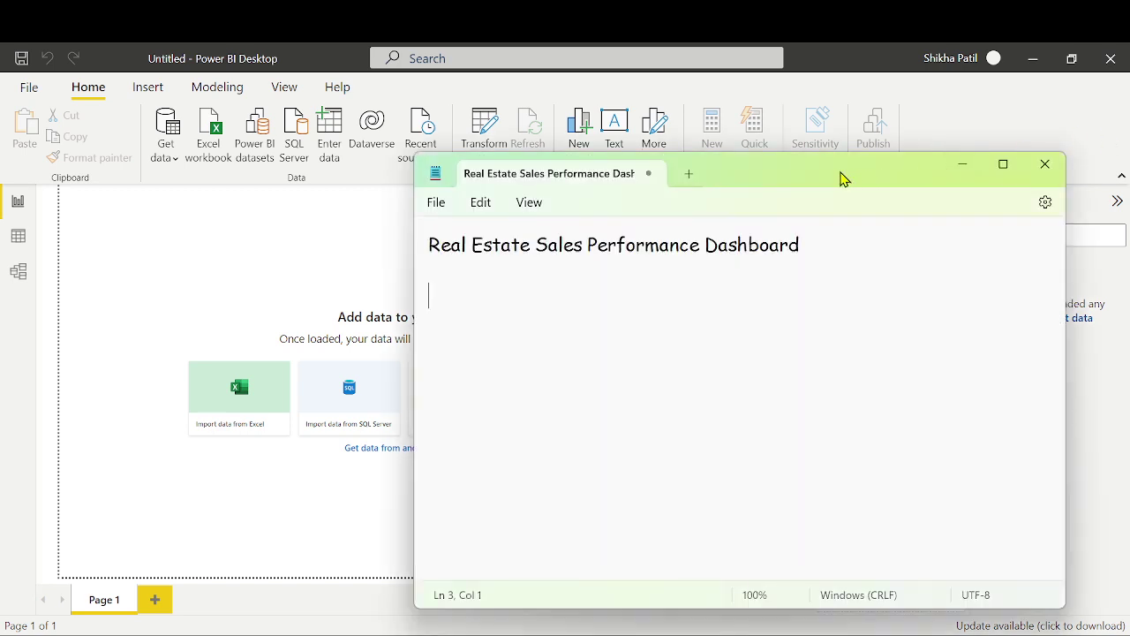
{"action": "left_click_drag", "start_coordinate": [840, 177], "coordinate": [875, 187]}
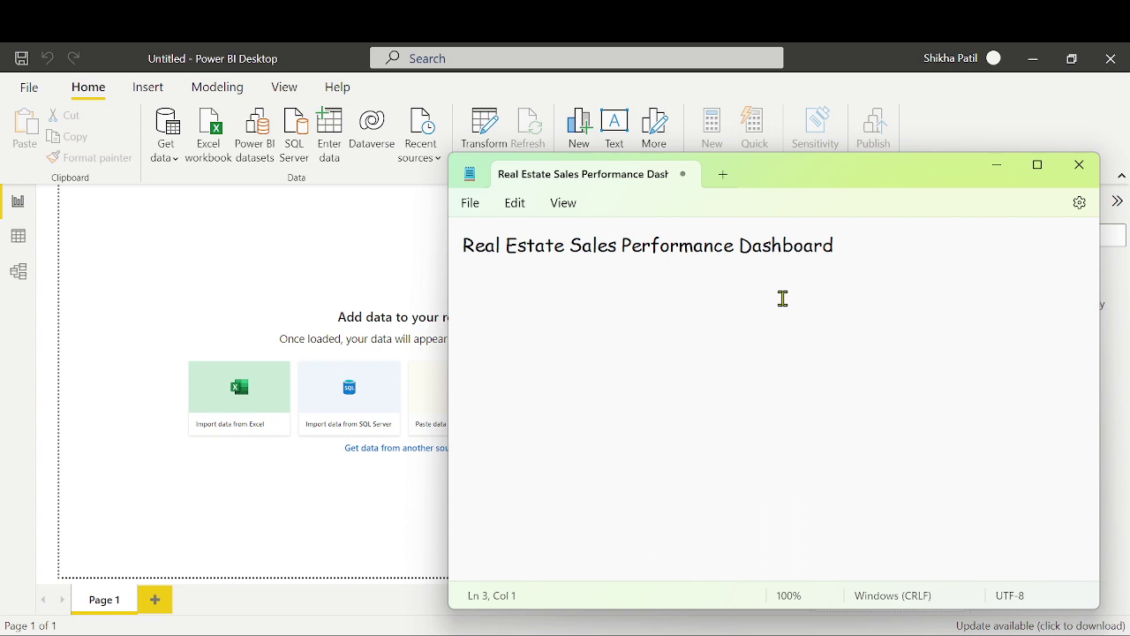
{"action": "left_click", "coordinate": [648, 332]}
{"action": "type", "text": "Land,"}
{"action": "key", "text": "Return"}
{"action": "type", "text": "Permann"}
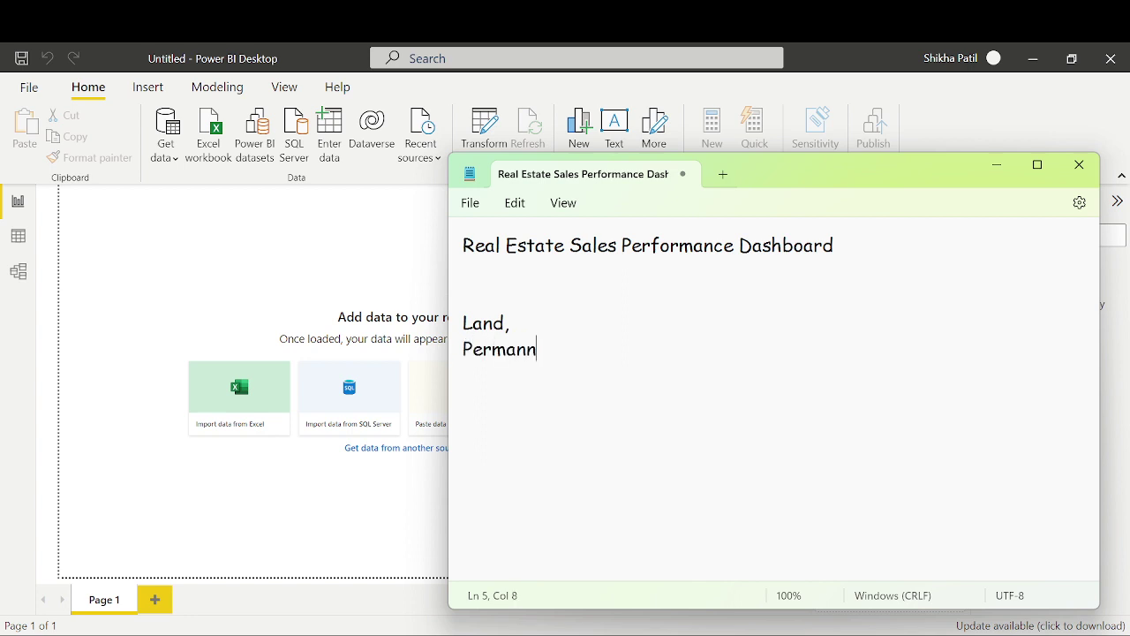
{"action": "key", "text": "BackSpace"}
{"action": "type", "text": "ent Stu"}
{"action": "key", "text": "BackSpace"}
{"action": "type", "text": "ructure"}
{"action": "key", "text": "Return"}
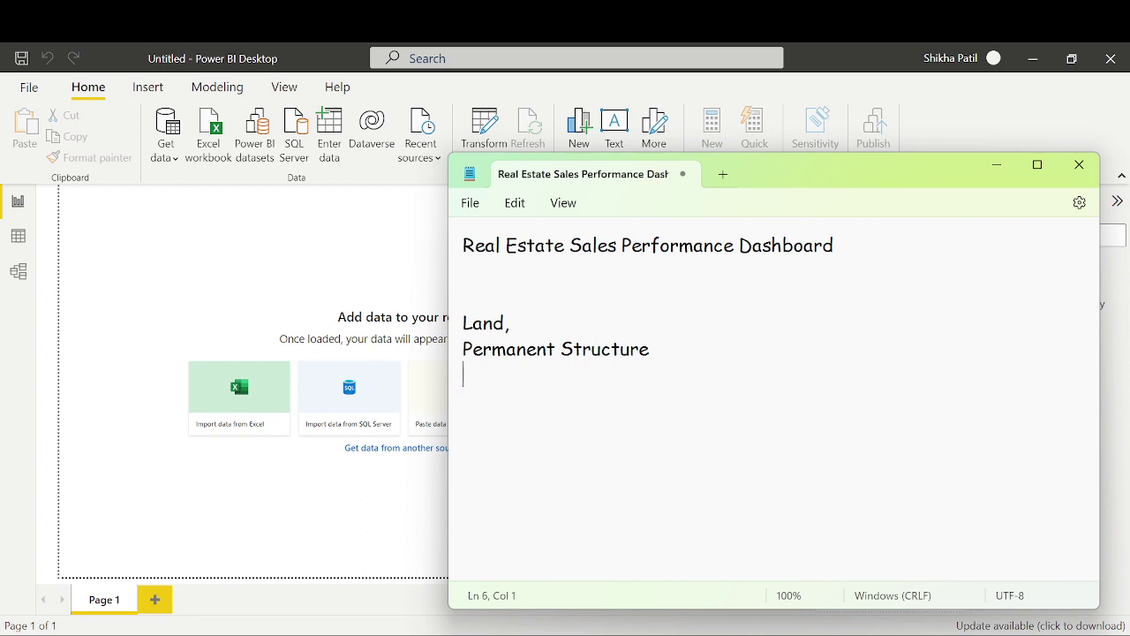
Continue the real estate list with "Home", a blank line, and the lines "Building", "Fixture" and "Road"
{"action": "type", "text": "Home"}
{"action": "key", "text": "Return"}
{"action": "key", "text": "Return"}
{"action": "type", "text": "Bul"}
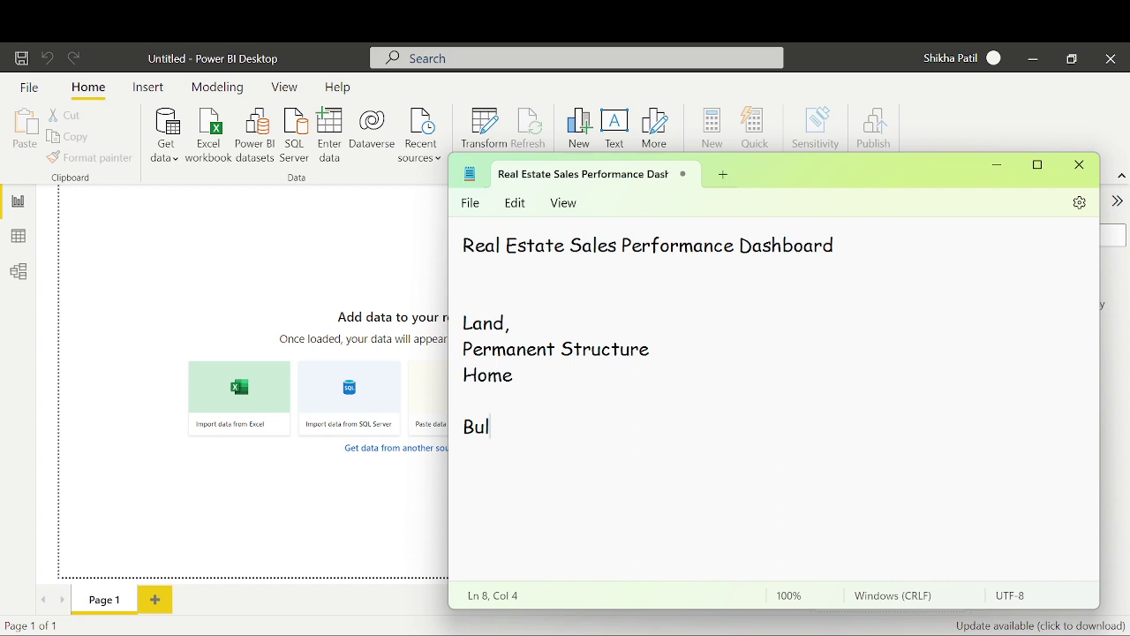
{"action": "key", "text": "BackSpace"}
{"action": "type", "text": "ilding"}
{"action": "key", "text": "Return"}
{"action": "type", "text": "Fix"}
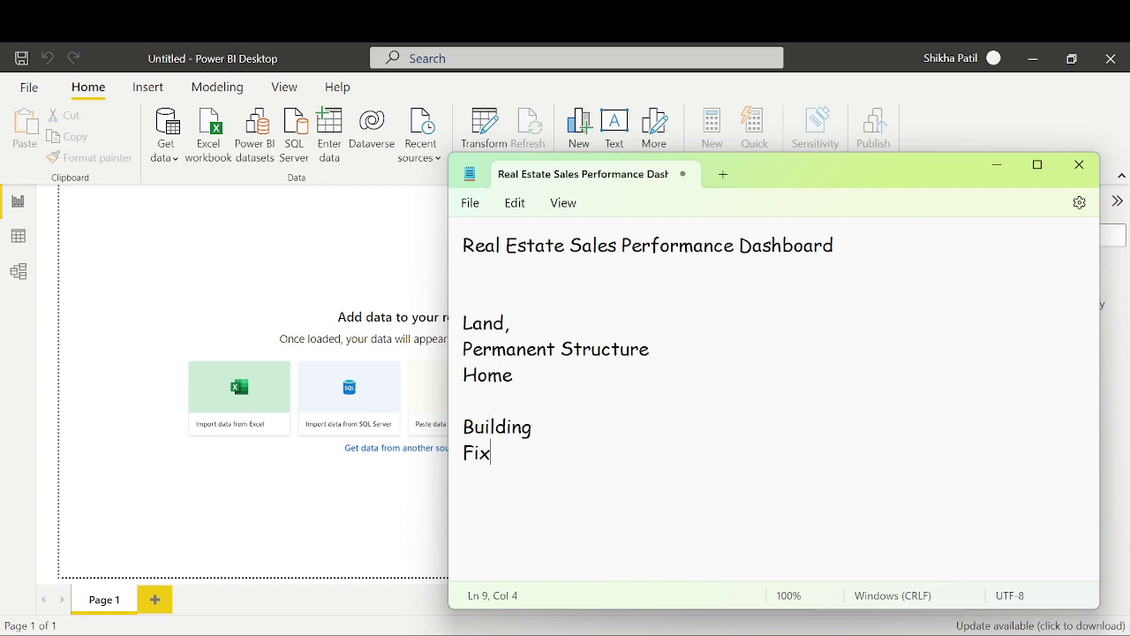
{"action": "type", "text": "ture"}
{"action": "key", "text": "Return"}
{"action": "type", "text": "Road"}
{"action": "key", "text": "Return"}
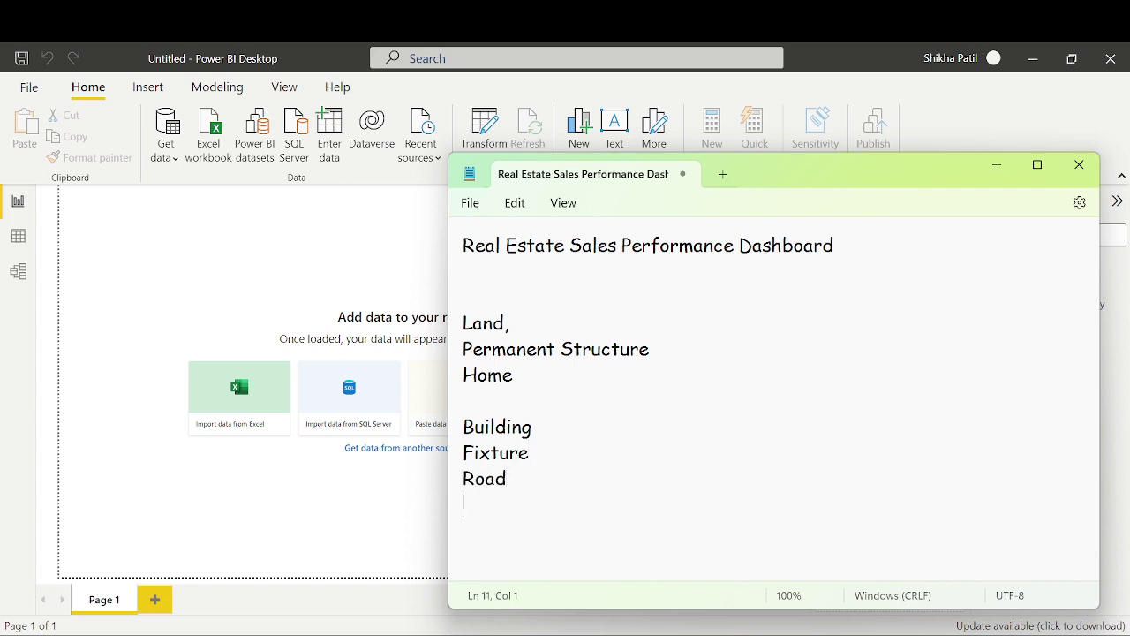
Add the lines "Utilitu Systen", "Cooperative" and "Town House" to the real estate list
{"action": "type", "text": "Utilitu Systen"}
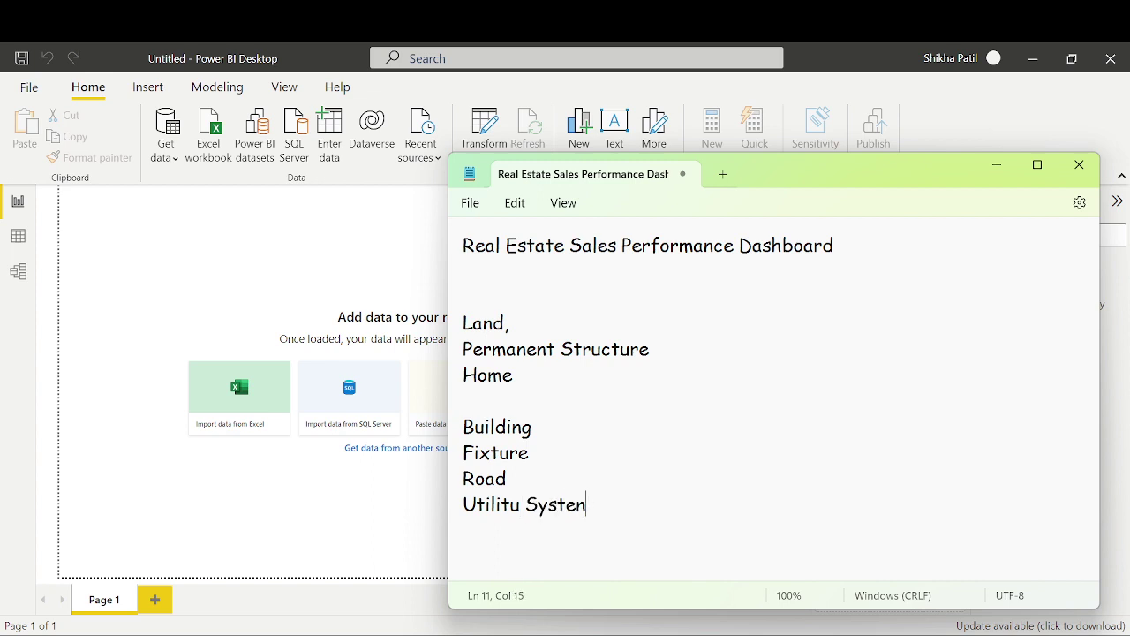
{"action": "key", "text": "Return"}
{"action": "type", "text": "Cooperative"}
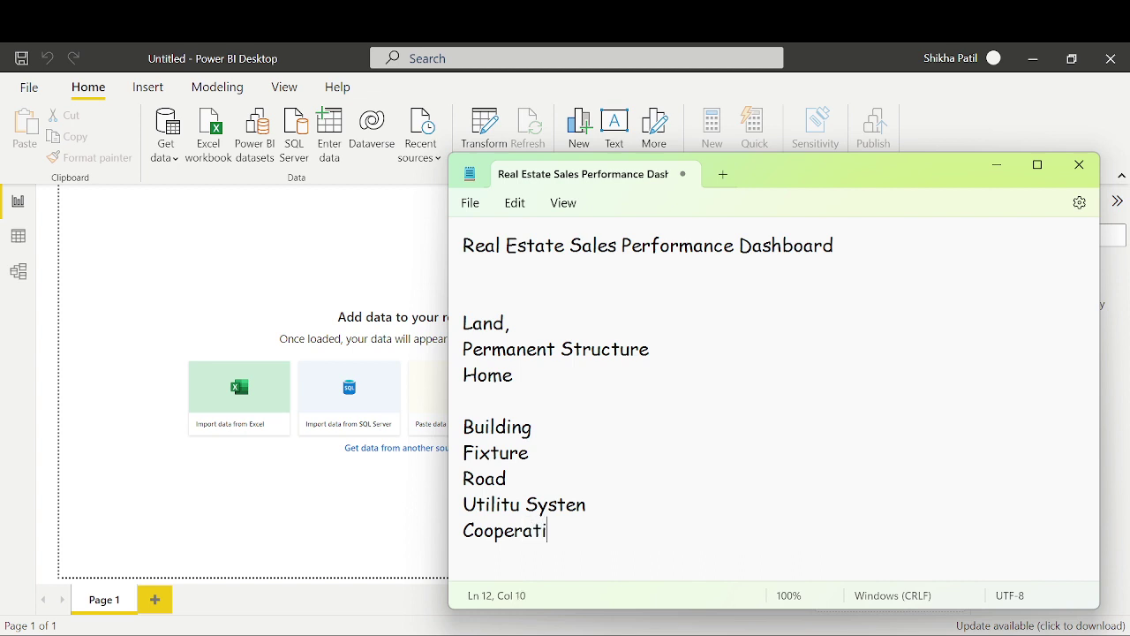
{"action": "key", "text": "Return"}
{"action": "type", "text": "Town Hi"}
{"action": "key", "text": "BackSpace"}
{"action": "type", "text": "o"}
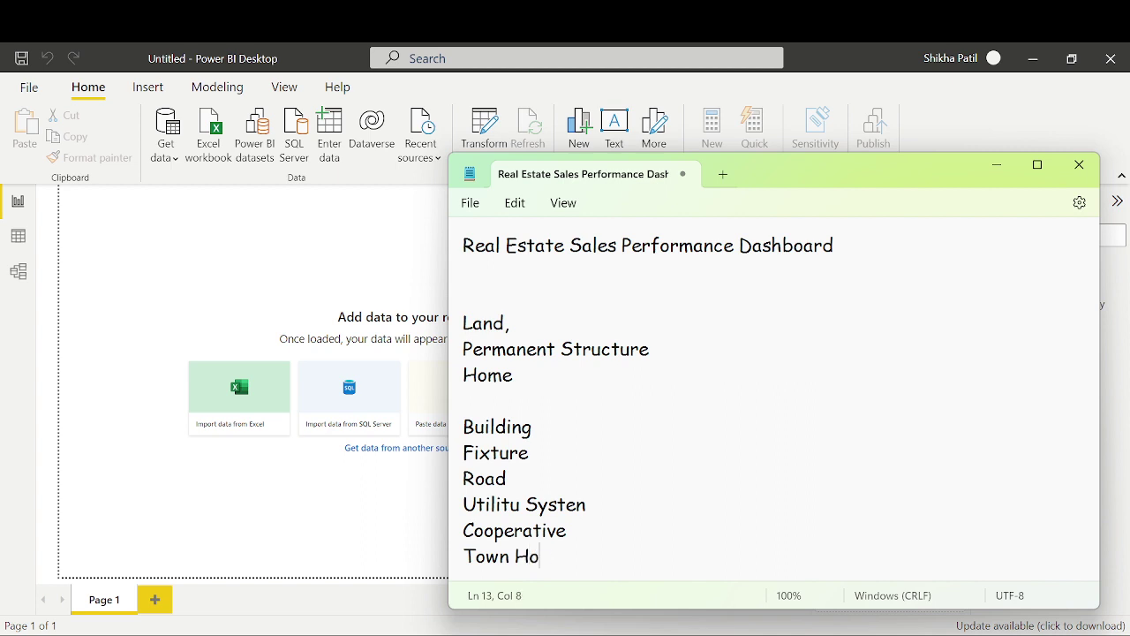
{"action": "type", "text": "use"}
{"action": "key", "text": "Return"}
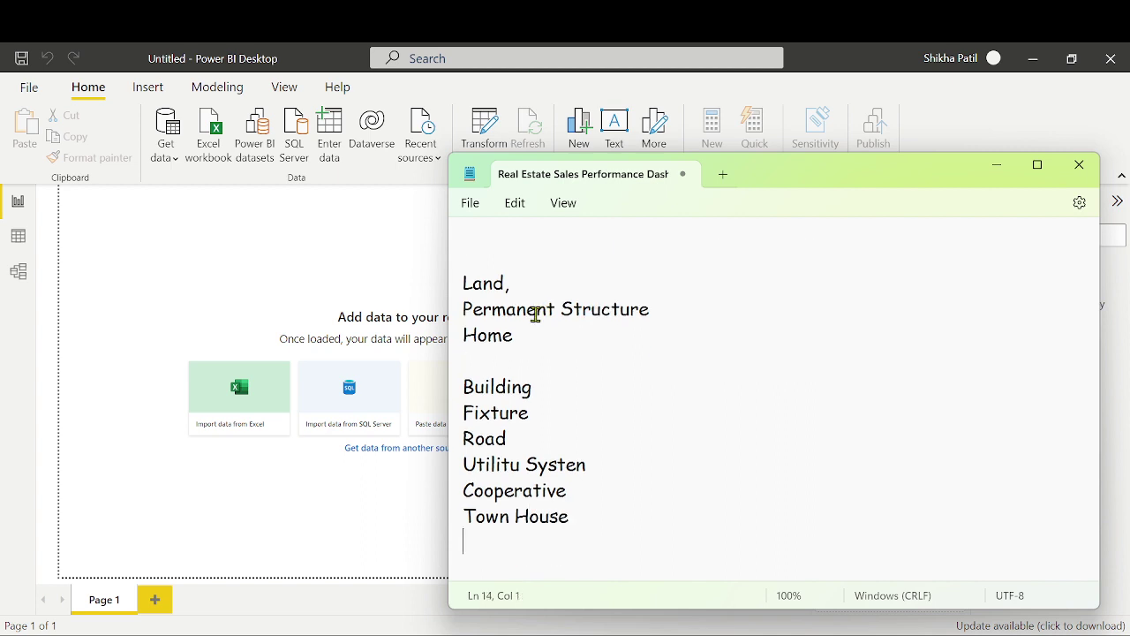
Add "Residence" and "Society" as the last lines of the real estate list and review the note
{"action": "type", "text": "Residence"}
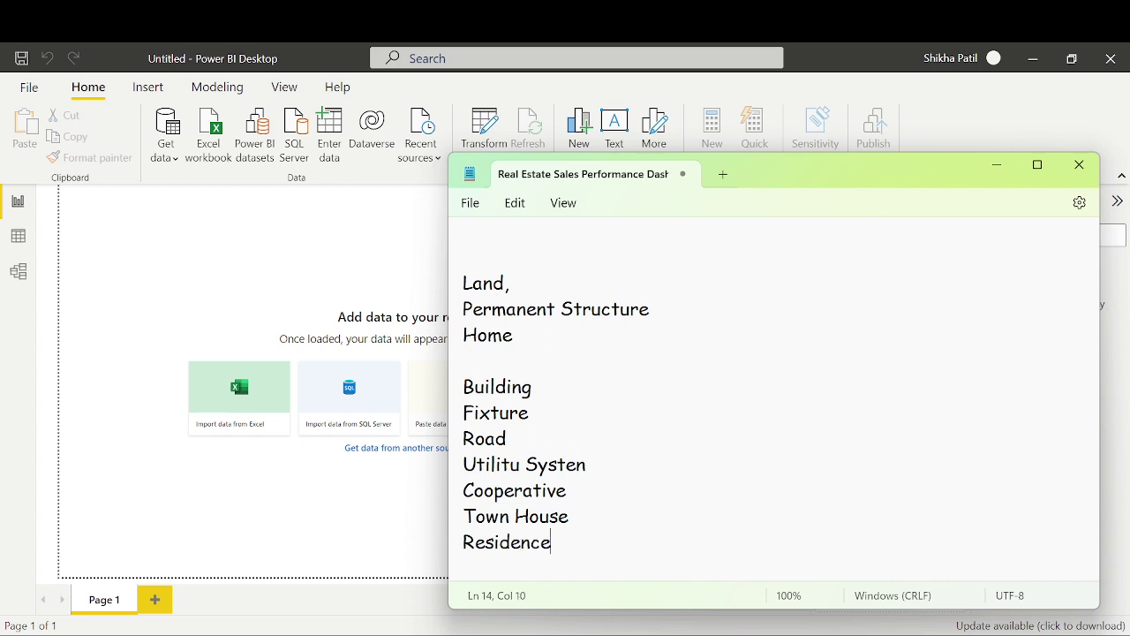
{"action": "key", "text": "Return"}
{"action": "type", "text": "Society"}
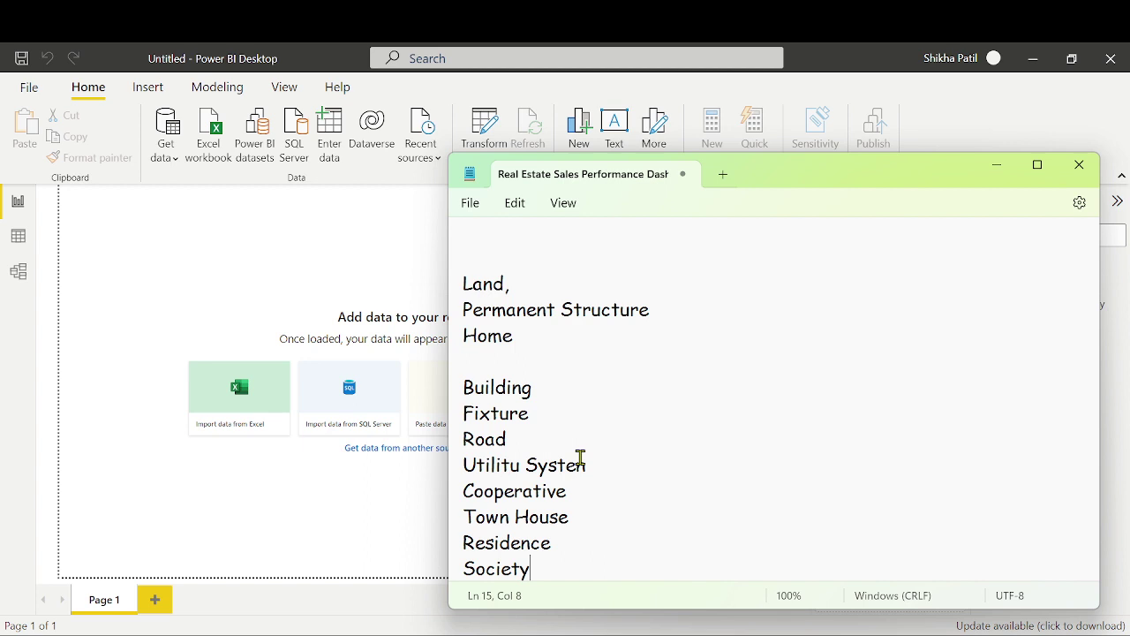
{"action": "scroll", "coordinate": [677, 375], "scroll_direction": "up", "scroll_amount": 1}
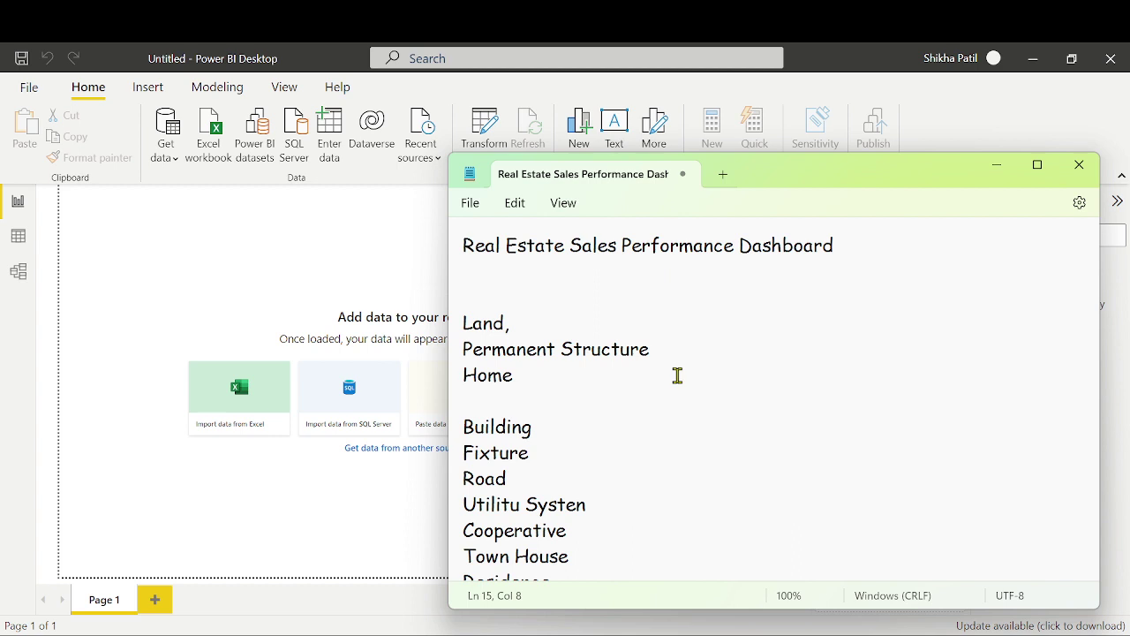
{"action": "scroll", "coordinate": [678, 375], "scroll_direction": "down", "scroll_amount": 1}
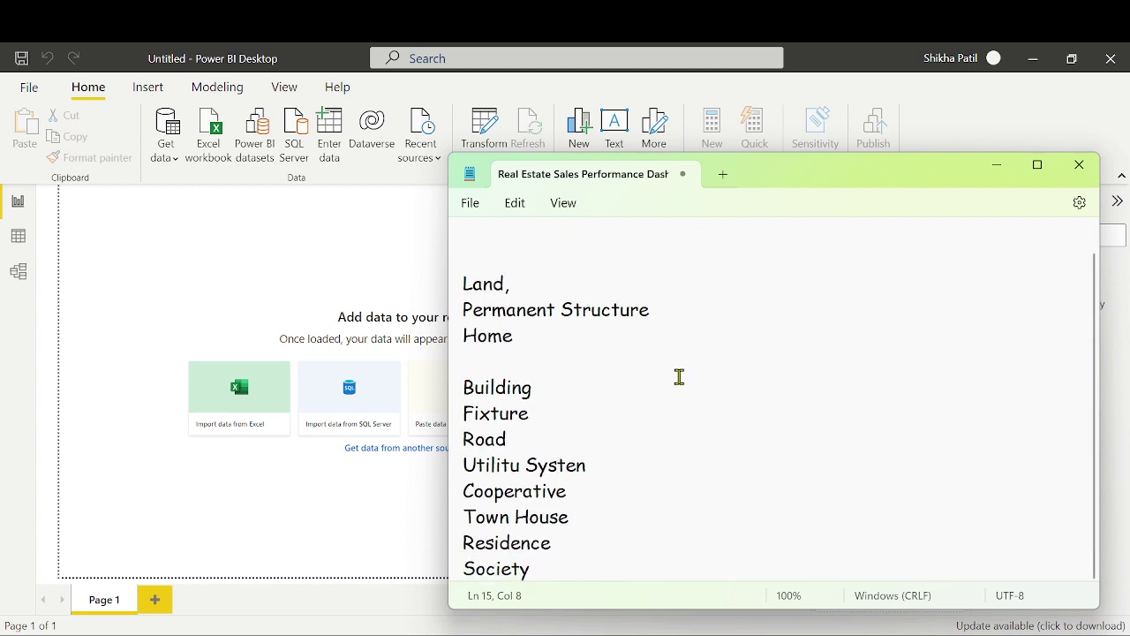
{"action": "scroll", "coordinate": [678, 377], "scroll_direction": "up", "scroll_amount": 1}
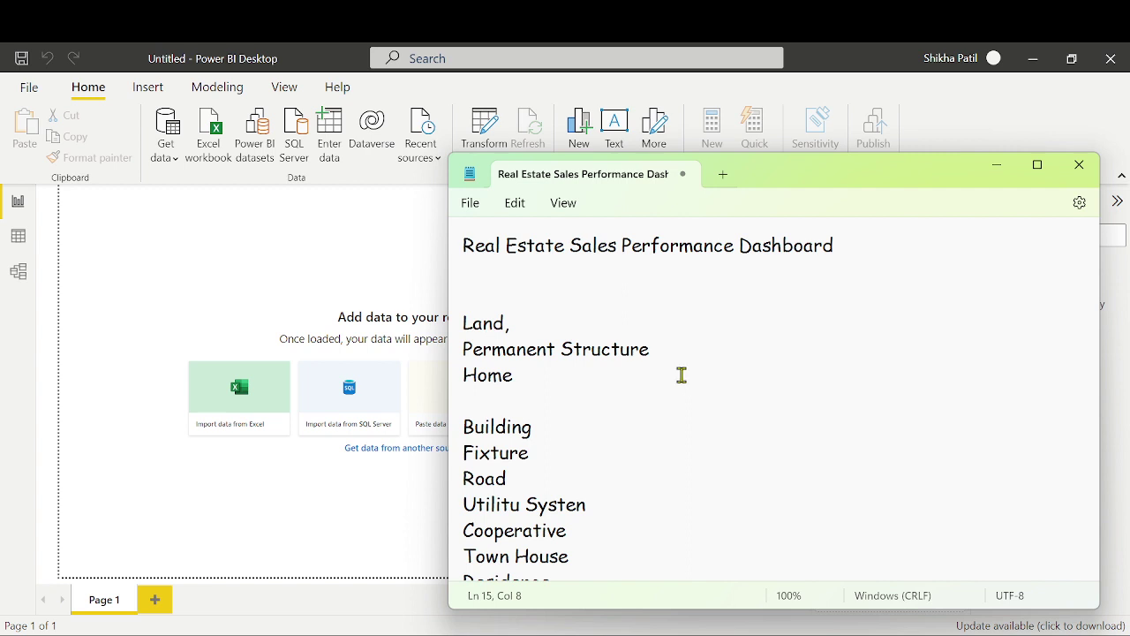
Switch to the Excel workbook and examine the Real Estate Data columns from Property ID through Total Property
{"action": "left_click", "coordinate": [352, 260]}
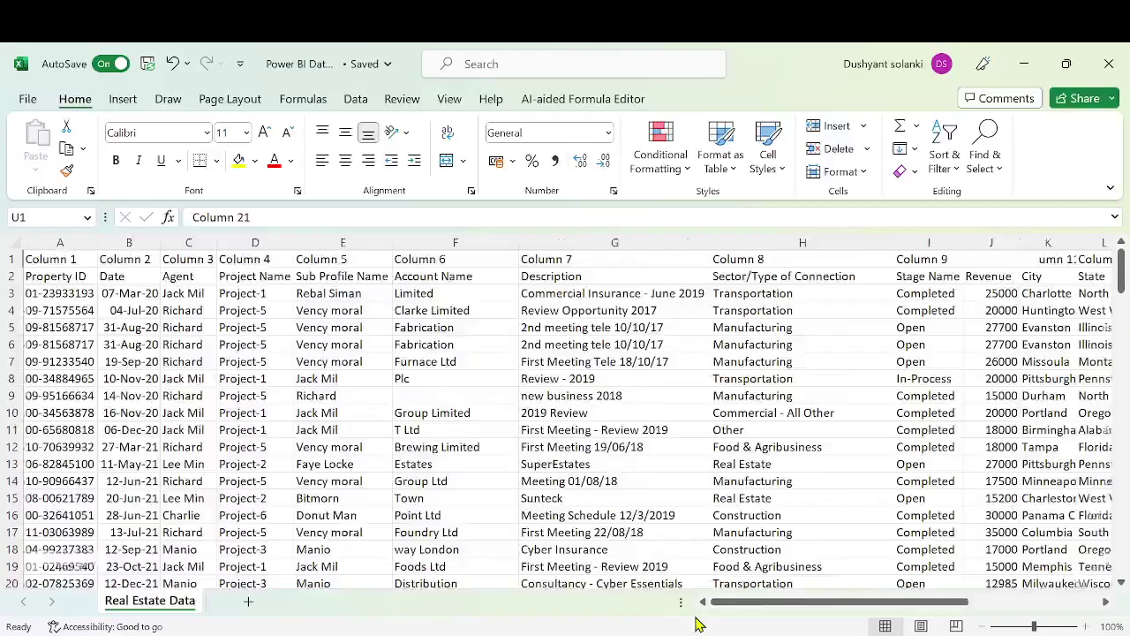
{"action": "type", "text": "\\"}
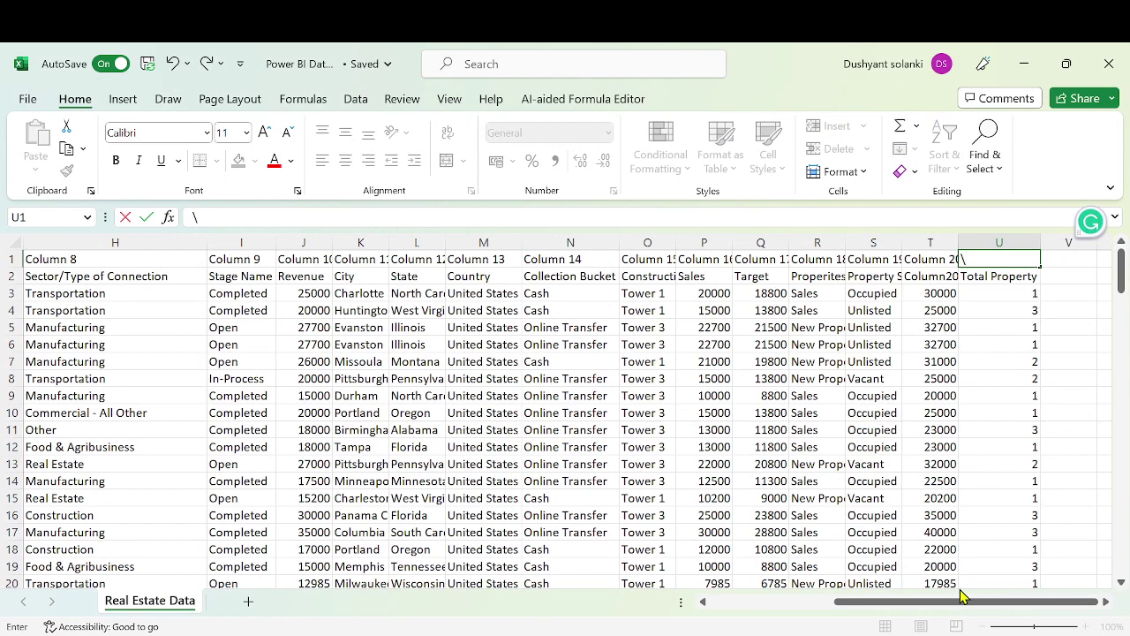
{"action": "key", "text": "ctrl+z"}
{"action": "left_click_drag", "start_coordinate": [983, 608], "coordinate": [720, 609]}
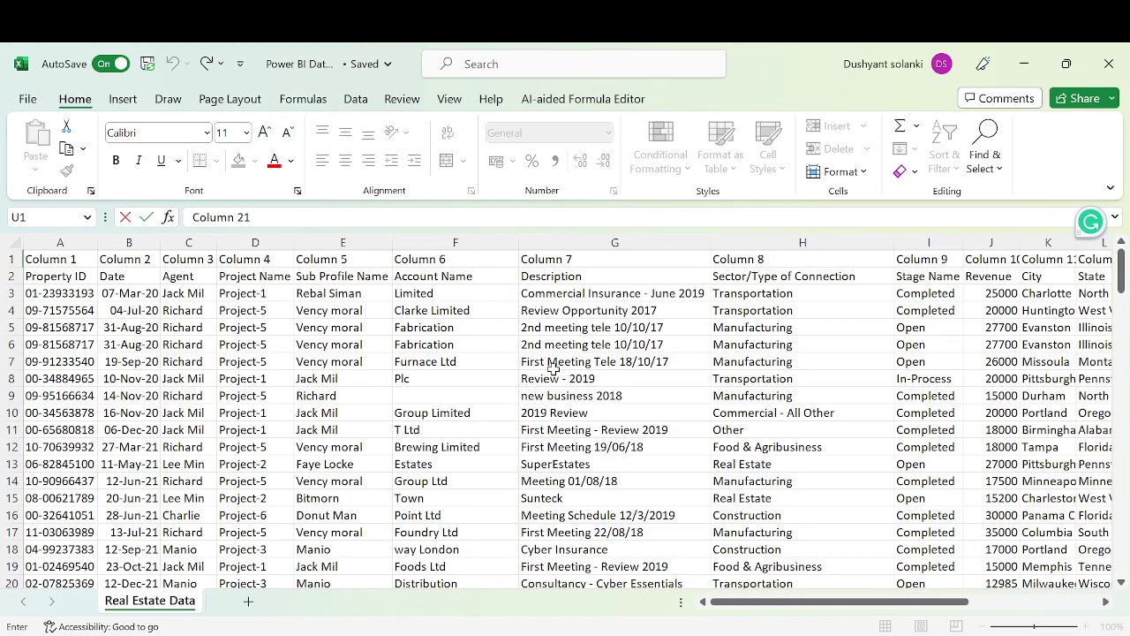
{"action": "left_click_drag", "start_coordinate": [733, 604], "coordinate": [913, 613]}
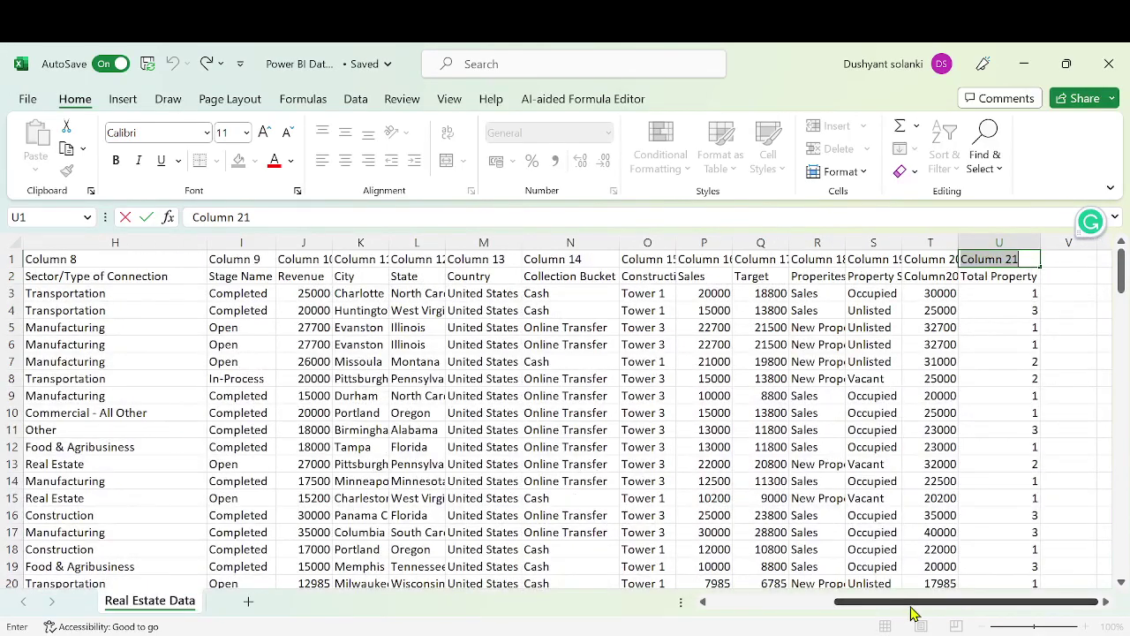
Return to the Notepad note and write "1. Connecting Data" below the list, separated by a blank line
{"action": "key", "text": "alt+Tab"}
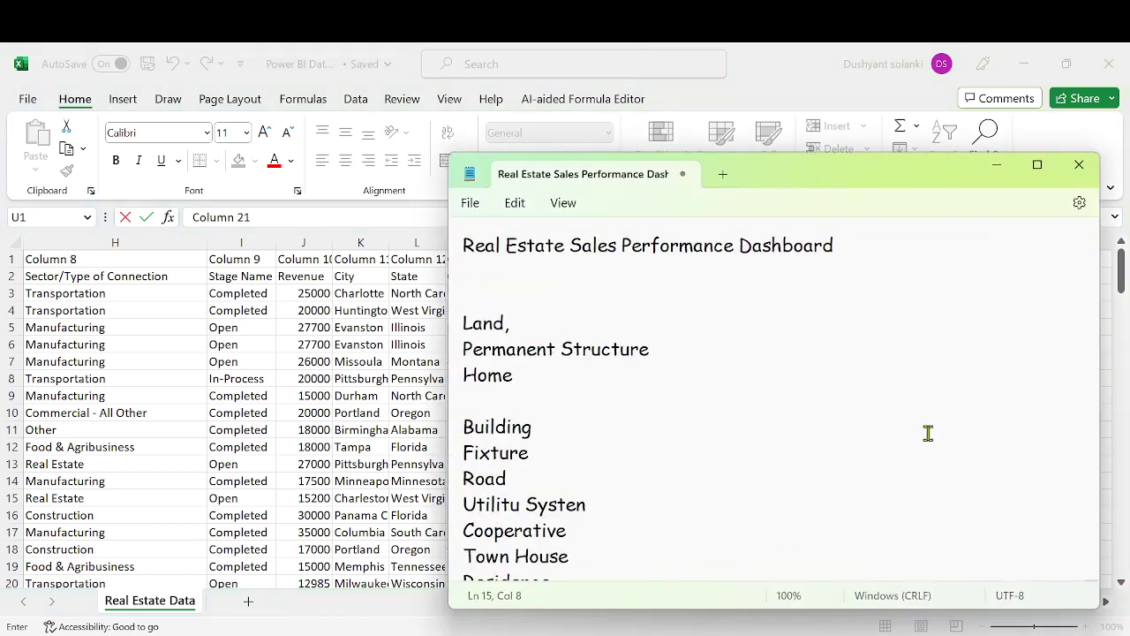
{"action": "scroll", "coordinate": [839, 441], "scroll_direction": "down", "scroll_amount": 1}
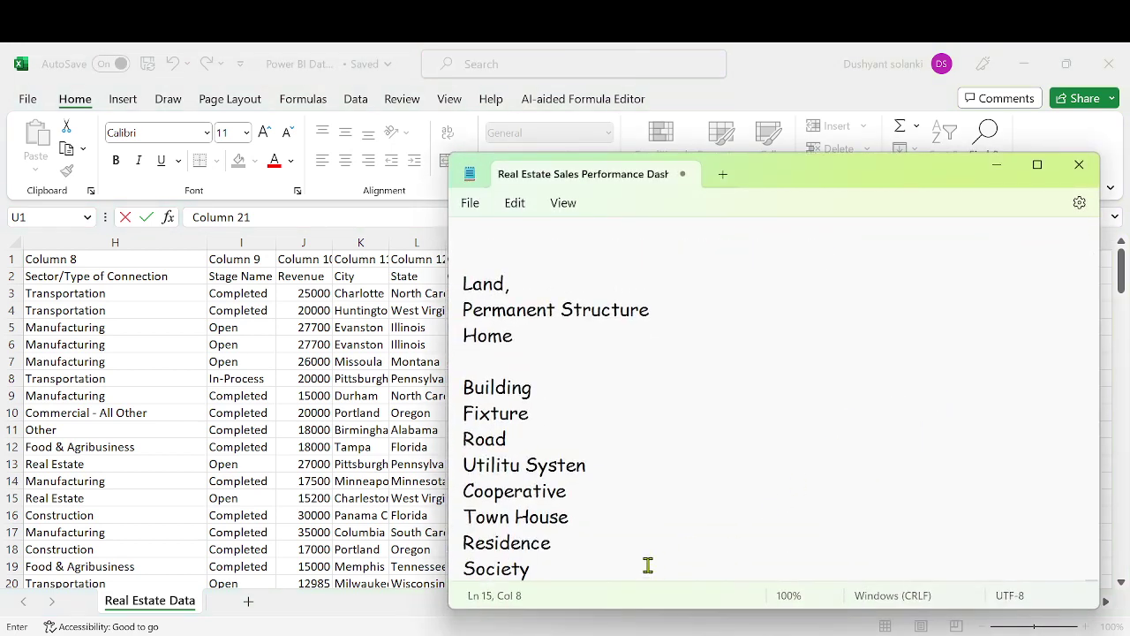
{"action": "key", "text": "Return"}
{"action": "key", "text": "Return"}
{"action": "key", "text": "Return"}
{"action": "key", "text": "Return"}
{"action": "key", "text": "BackSpace"}
{"action": "key", "text": "BackSpace"}
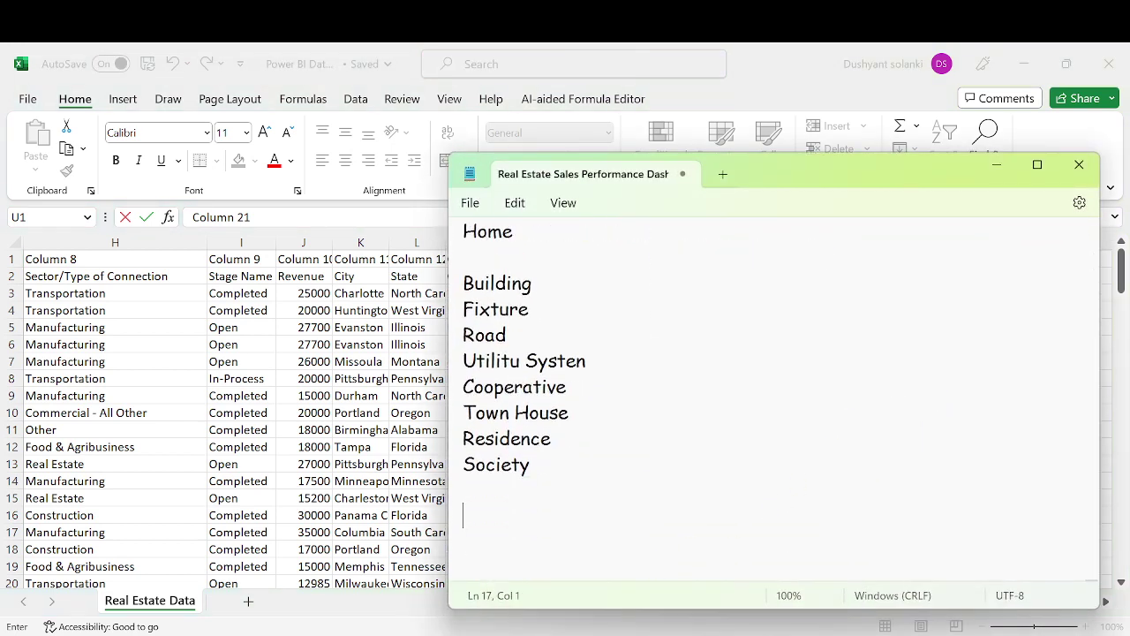
{"action": "type", "text": "1. Connecting Data"}
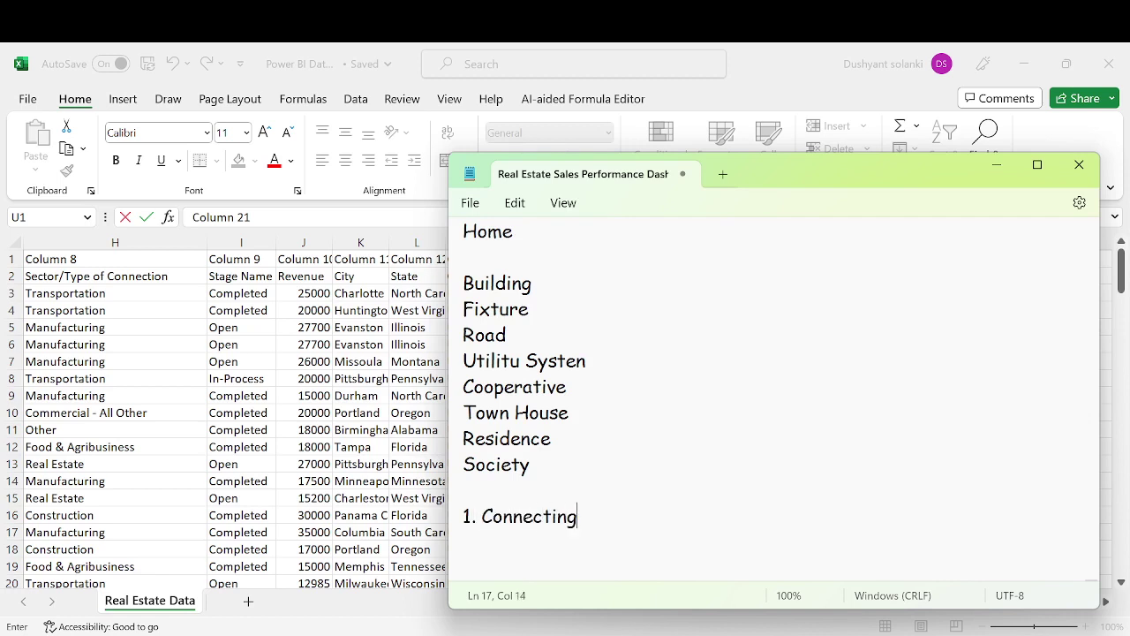
Insert a block of blank lines above "1. Connecting Data" and move that line up near the start of the blank area
{"action": "key", "text": "Return"}
{"action": "key", "text": "Up"}
{"action": "key", "text": "Return"}
{"action": "key", "text": "Return"}
{"action": "key", "text": "Up"}
{"action": "key", "text": "Return"}
{"action": "key", "text": "Return"}
{"action": "key", "text": "Return"}
{"action": "key", "text": "Return"}
{"action": "key", "text": "Return"}
{"action": "key", "text": "Return"}
{"action": "key", "text": "Return"}
{"action": "key", "text": "Return"}
{"action": "key", "text": "Return"}
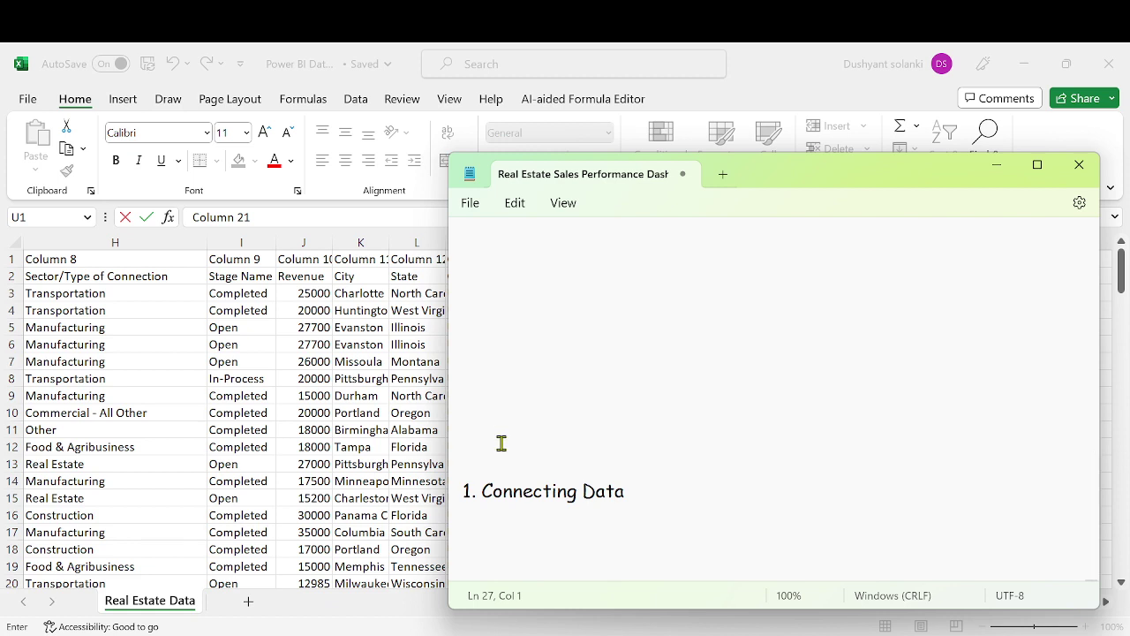
{"action": "left_click_drag", "start_coordinate": [464, 492], "coordinate": [694, 507]}
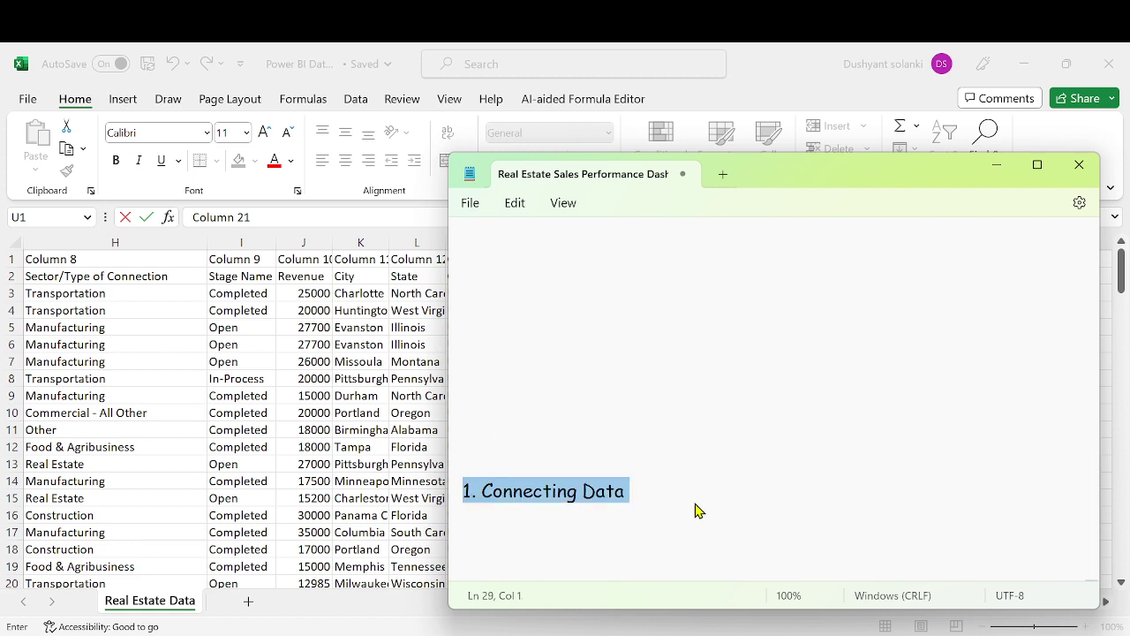
{"action": "key", "text": "ctrl+x"}
{"action": "left_click", "coordinate": [469, 259]}
{"action": "key", "text": "ctrl+v"}
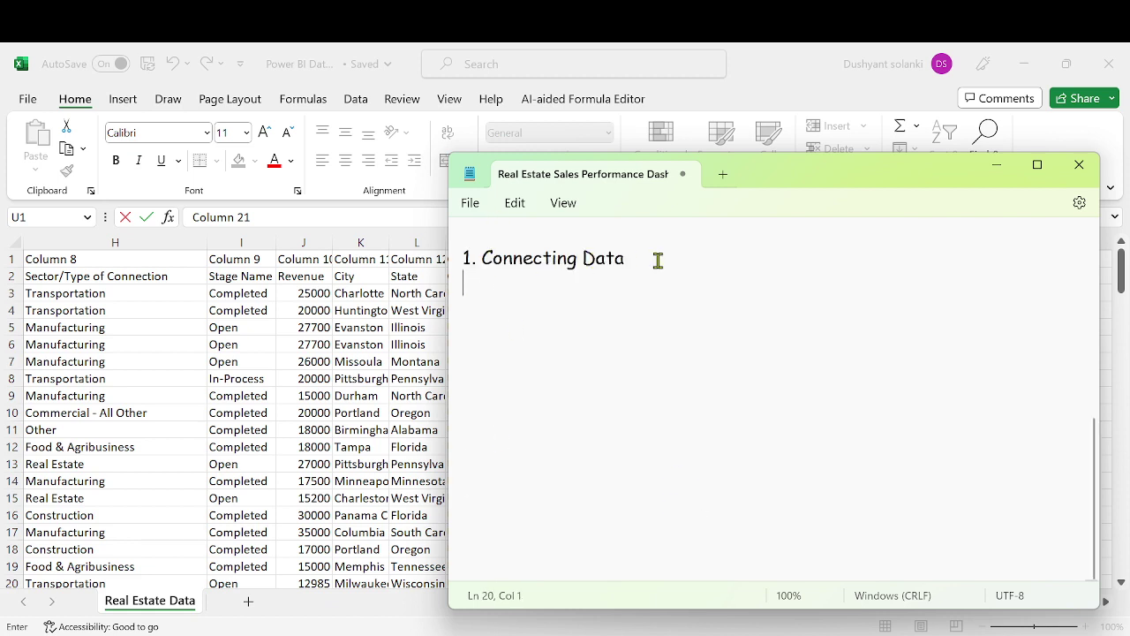
{"action": "key", "text": "BackSpace"}
Add the workflow lines "2. Analysis" and "3. Data Cleaning" below "1. Connecting Data"
{"action": "key", "text": "Return"}
{"action": "type", "text": "2. A"}
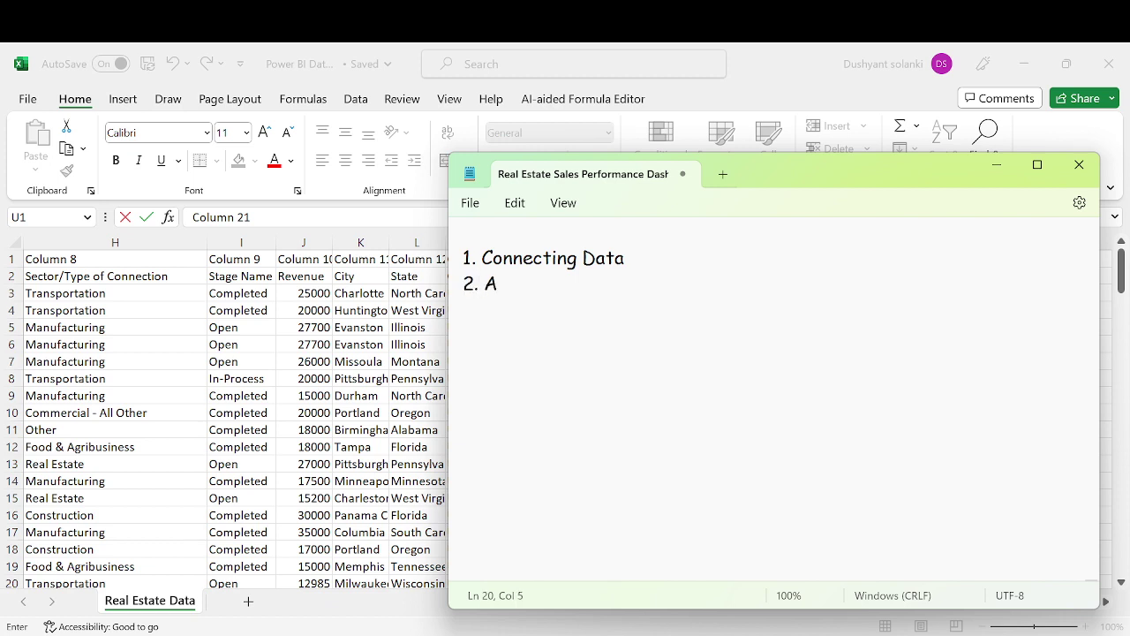
{"action": "type", "text": "nalysis"}
{"action": "key", "text": "Return"}
{"action": "type", "text": "3"}
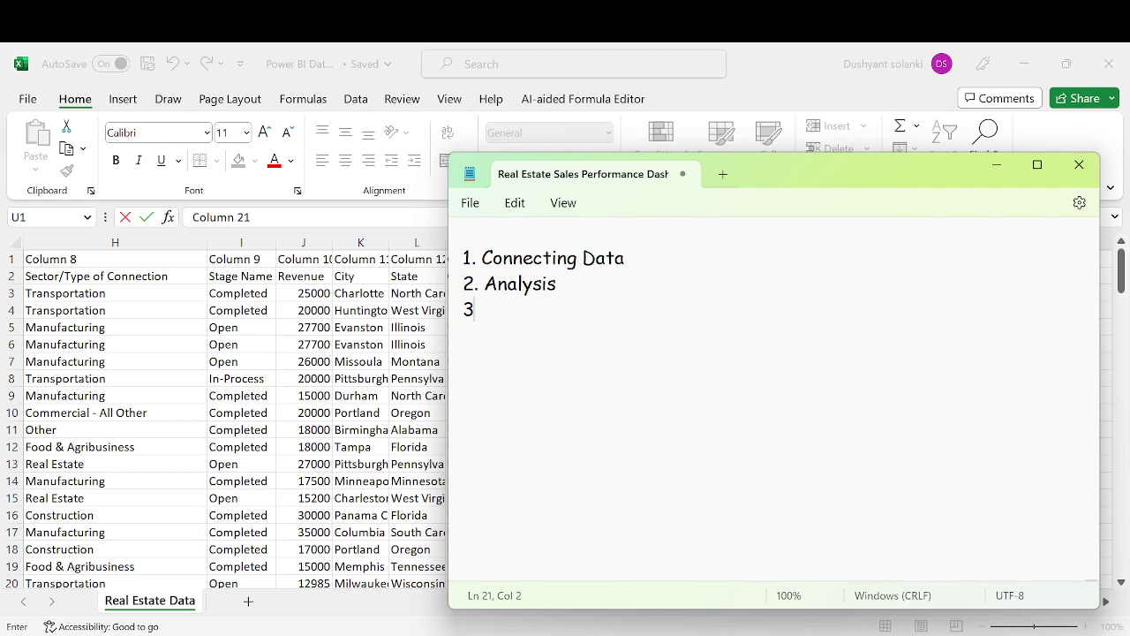
{"action": "type", "text": ". Data Cleaning"}
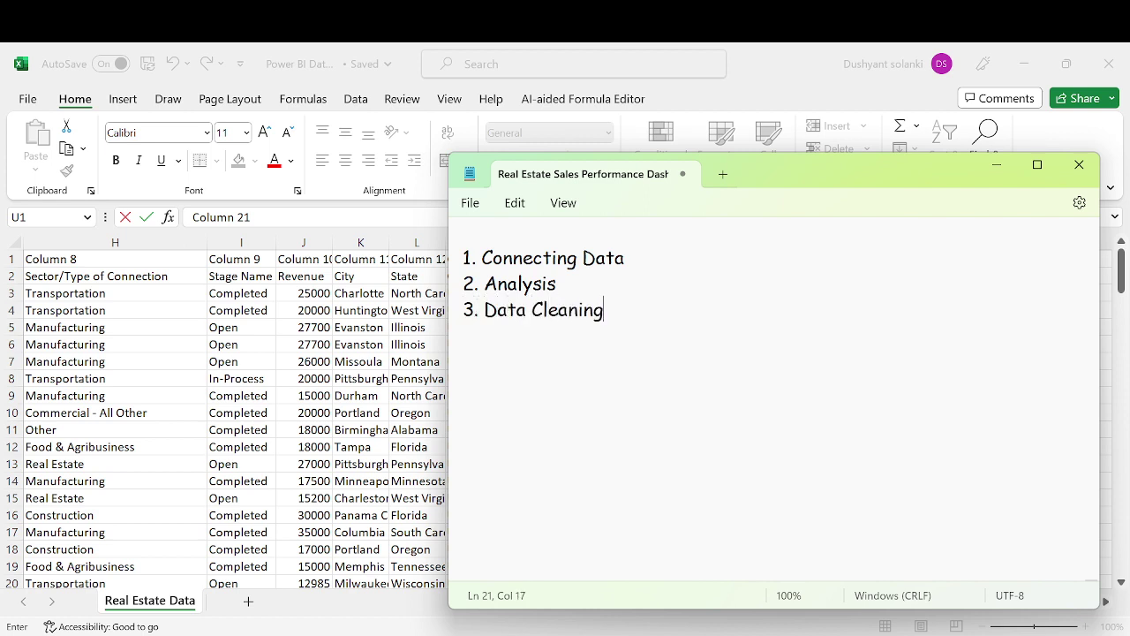
Add "4. Data Modelling+DAX" as the fourth line of the workflow list
{"action": "key", "text": "Return"}
{"action": "type", "text": "4. P"}
{"action": "key", "text": "BackSpace"}
{"action": "type", "text": "Data M"}
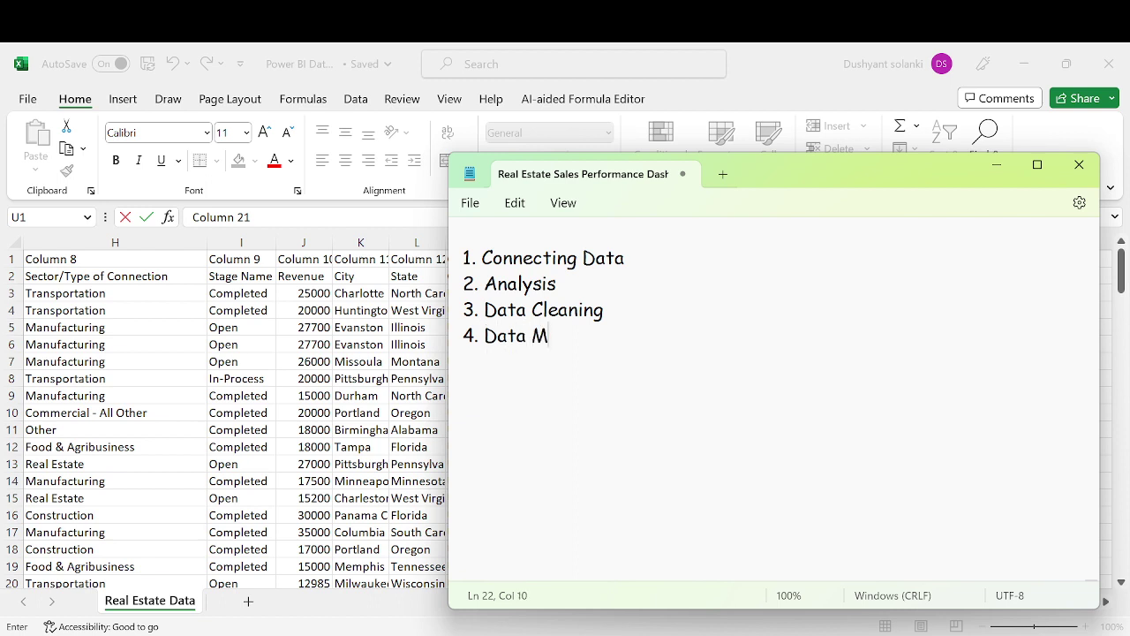
{"action": "type", "text": "odelling"}
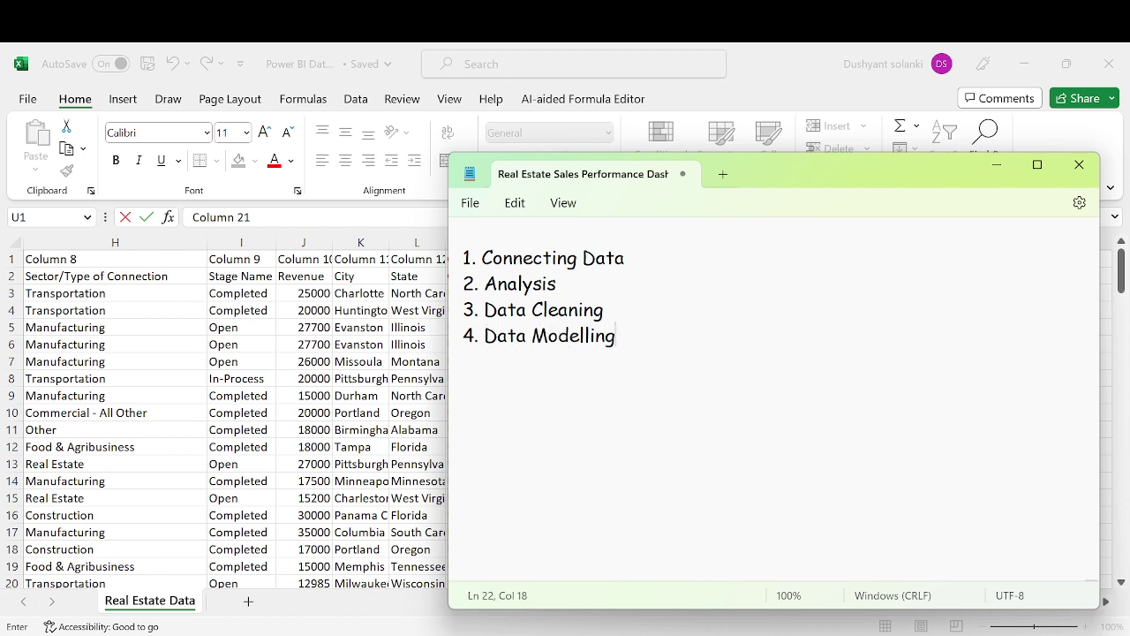
{"action": "type", "text": "+DAX"}
Add "5. Create Report" and "6. Deploy Power Bi Service" to the workflow list, and select the "5. Create Report" line
{"action": "key", "text": "Return"}
{"action": "type", "text": "5. Create Report "}
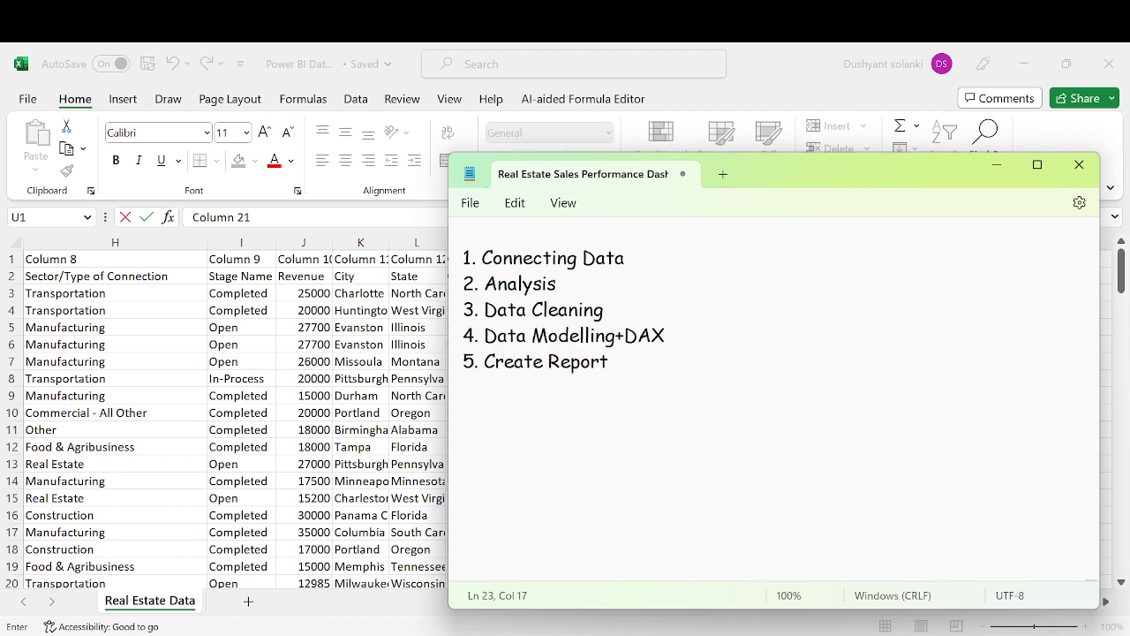
{"action": "type", "text": "6. Deploy Power Bi Service"}
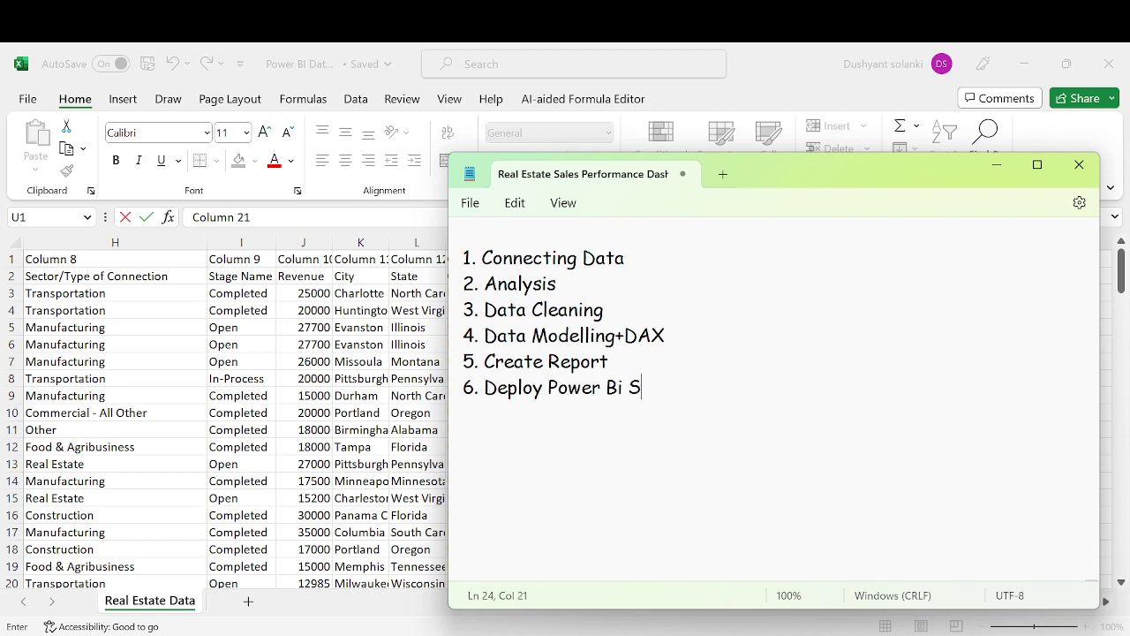
{"action": "key", "text": "Return"}
{"action": "left_click_drag", "start_coordinate": [639, 357], "coordinate": [457, 361]}
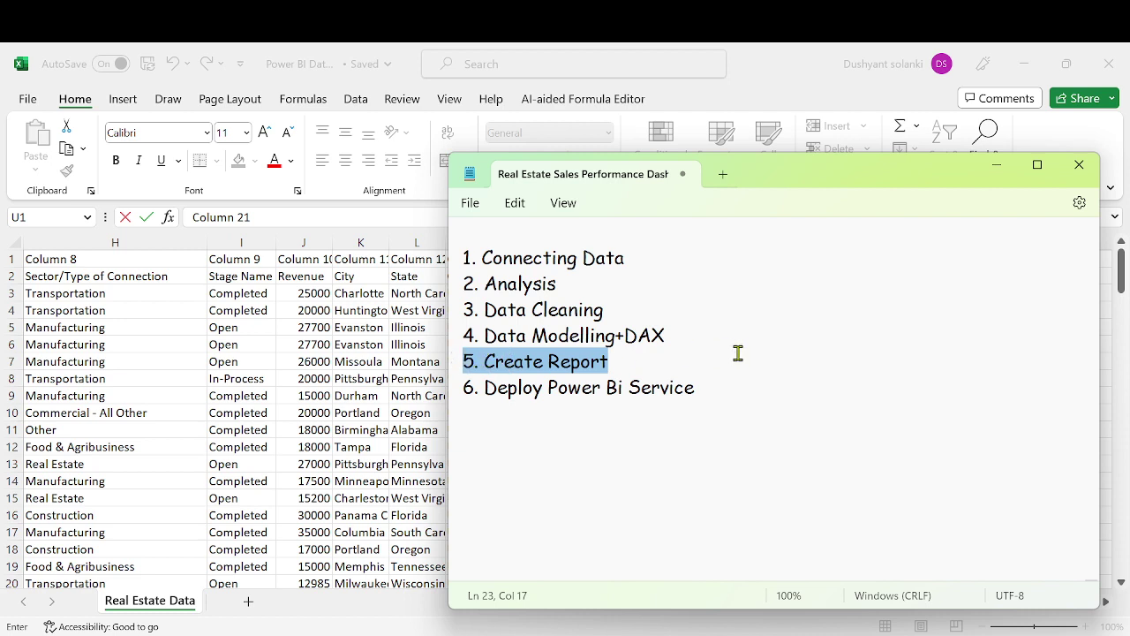
Close the Excel dataset, switch to Power BI Desktop and start importing data from an Excel workbook
{"action": "key", "text": "alt+Tab"}
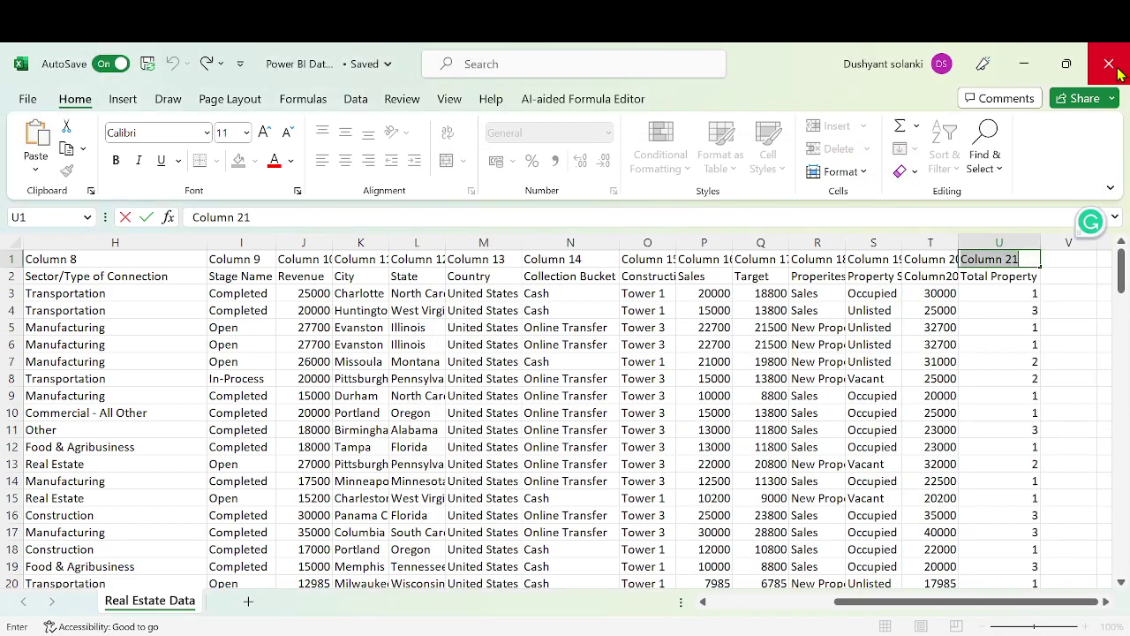
{"action": "left_click", "coordinate": [1119, 74]}
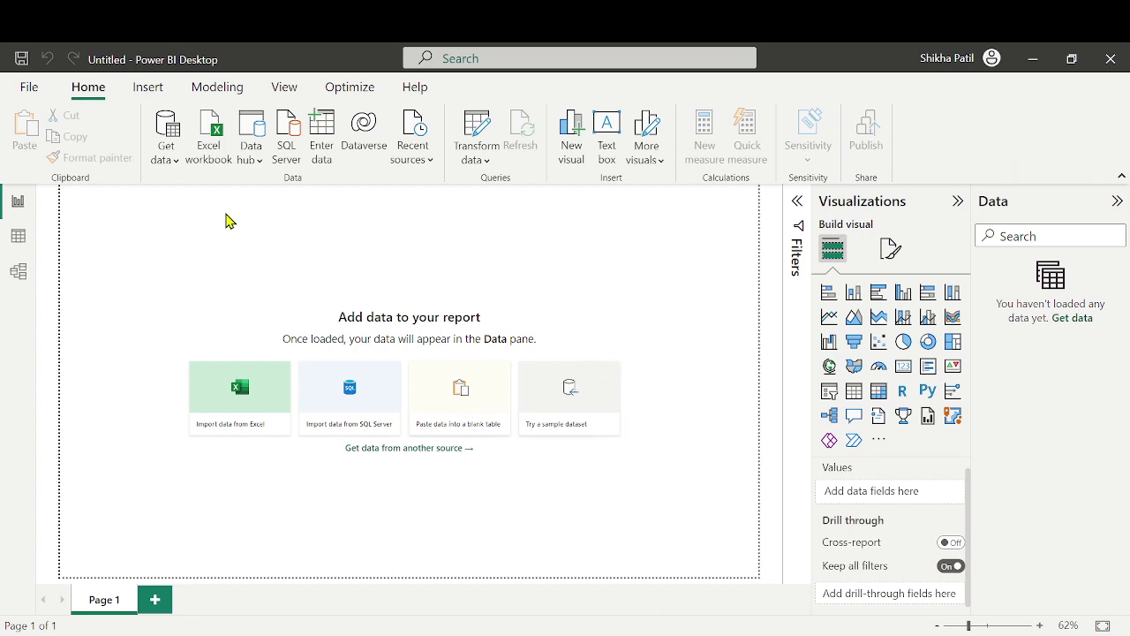
{"action": "left_click", "coordinate": [167, 157]}
{"action": "left_click", "coordinate": [219, 226]}
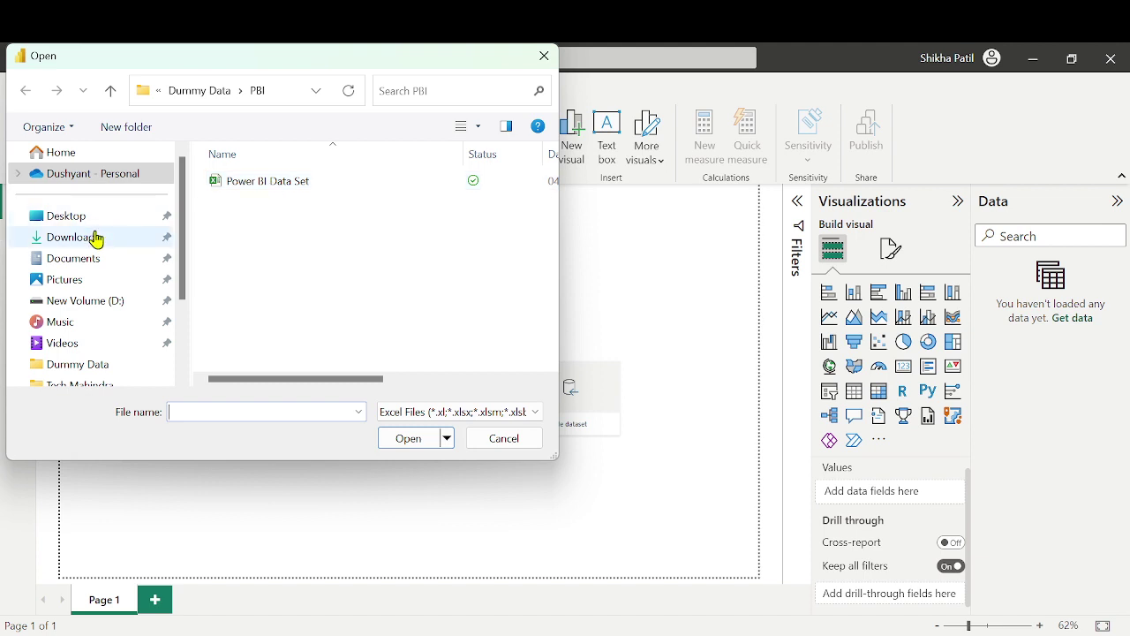
Browse from Documents to the Dummy Data > PBI folder and open the Power BI Data Set workbook
{"action": "left_click", "coordinate": [88, 258]}
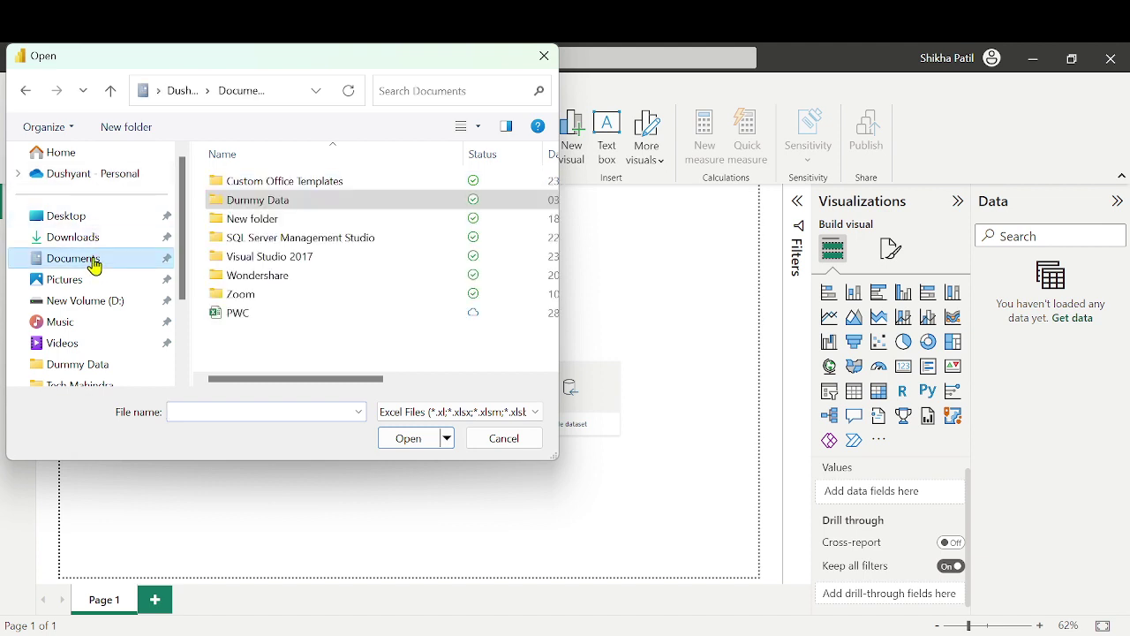
{"action": "double_click", "coordinate": [344, 205]}
{"action": "double_click", "coordinate": [349, 189]}
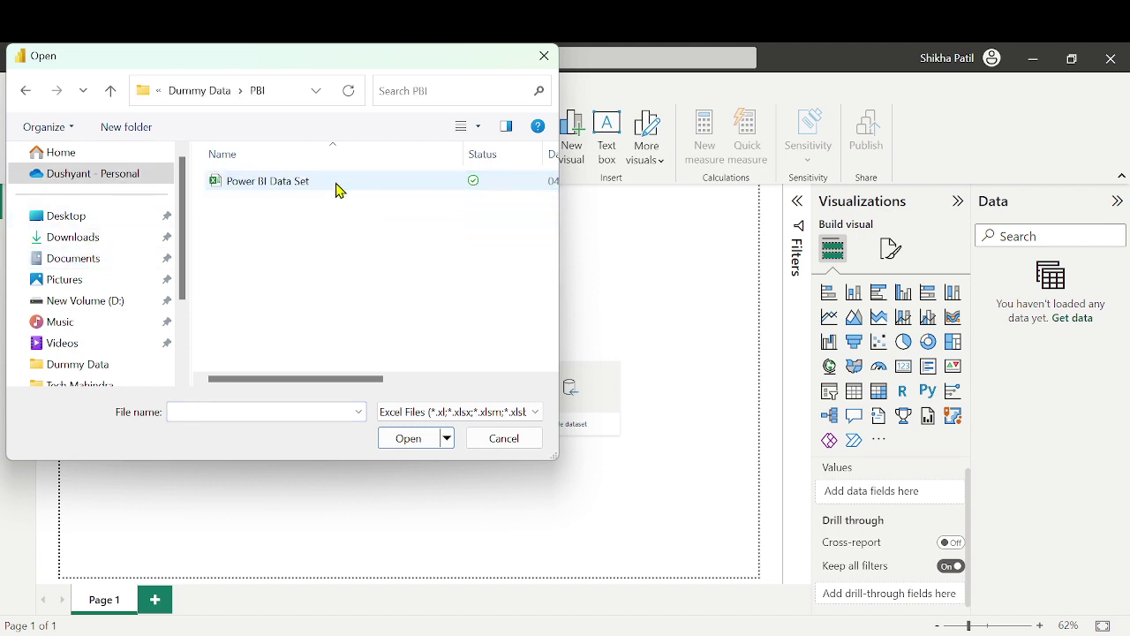
{"action": "left_click", "coordinate": [341, 189]}
{"action": "left_click", "coordinate": [408, 440]}
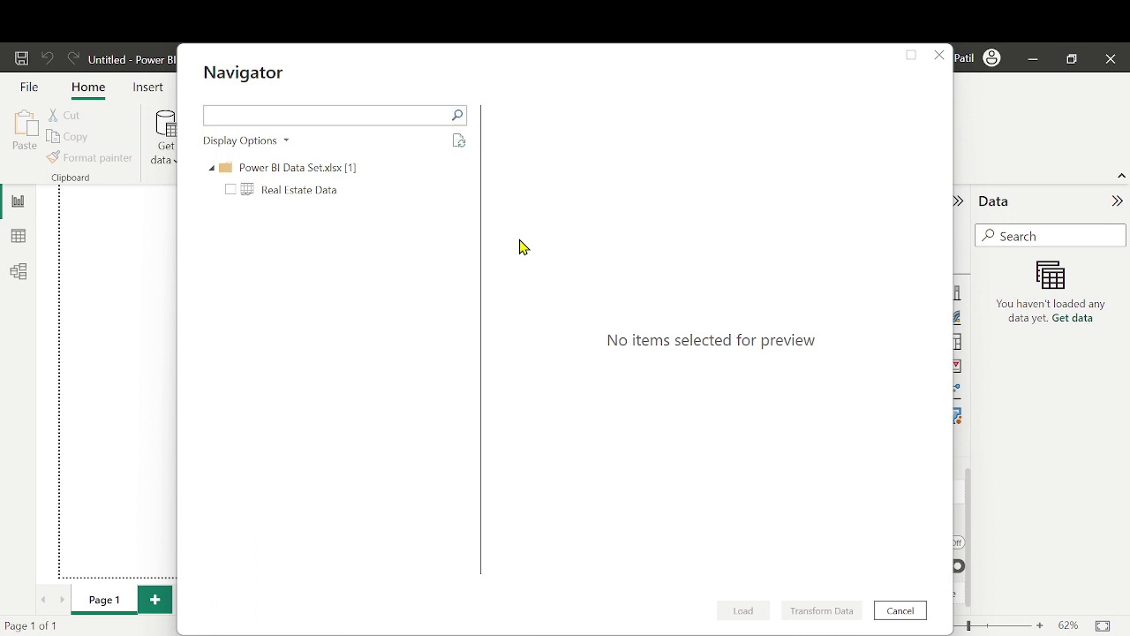
Bring the Real Estate Data sheet into Power Query for transformation and use its first row as headers
{"action": "left_click", "coordinate": [234, 189]}
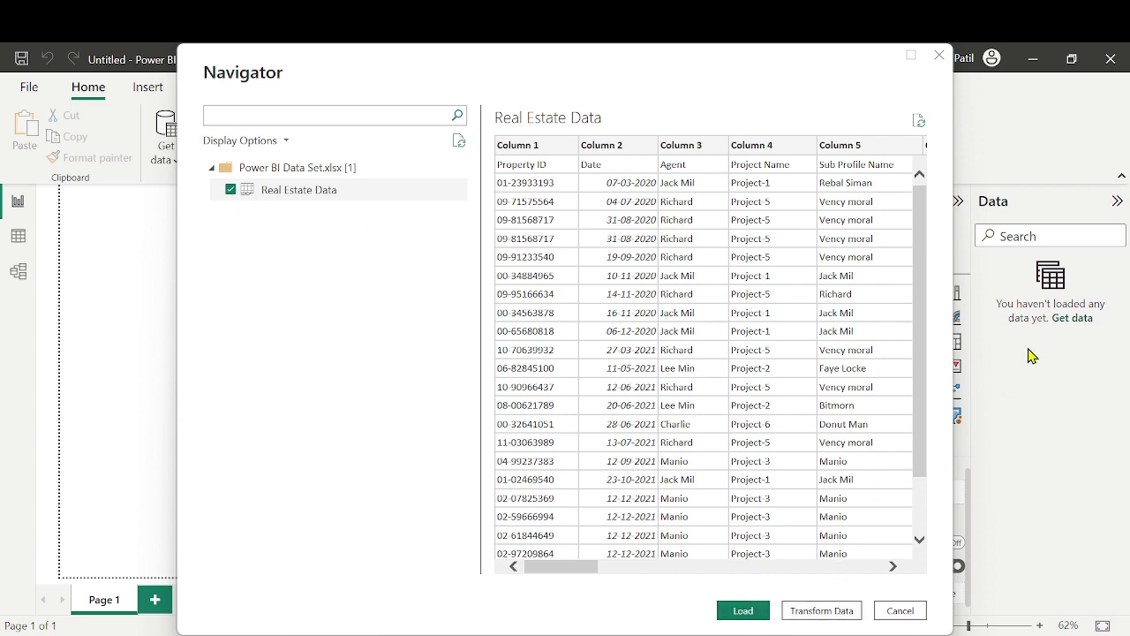
{"action": "left_click", "coordinate": [822, 611]}
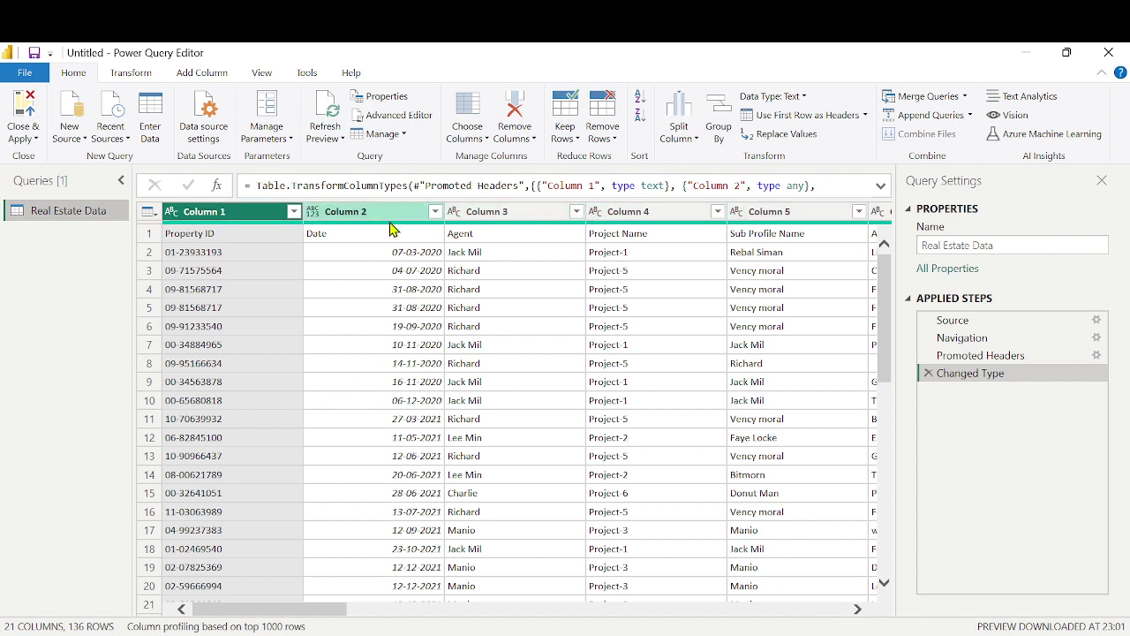
{"action": "left_click", "coordinate": [833, 124]}
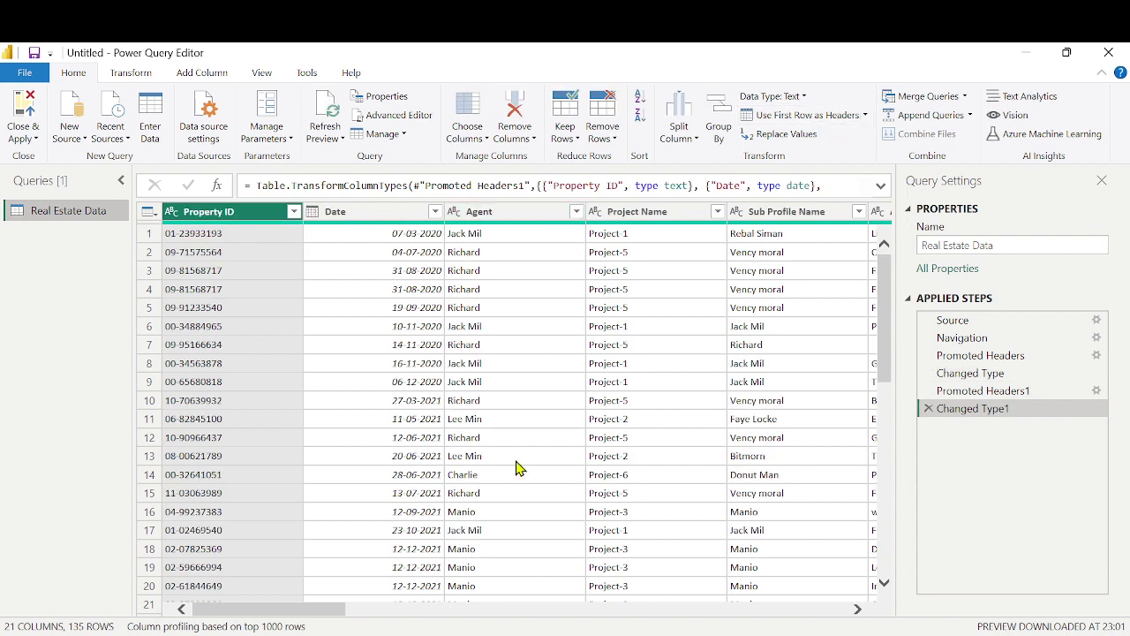
Examine the Date column and the range of dates in its filter list, leaving the filter unchanged
{"action": "left_click_drag", "start_coordinate": [283, 614], "coordinate": [144, 616]}
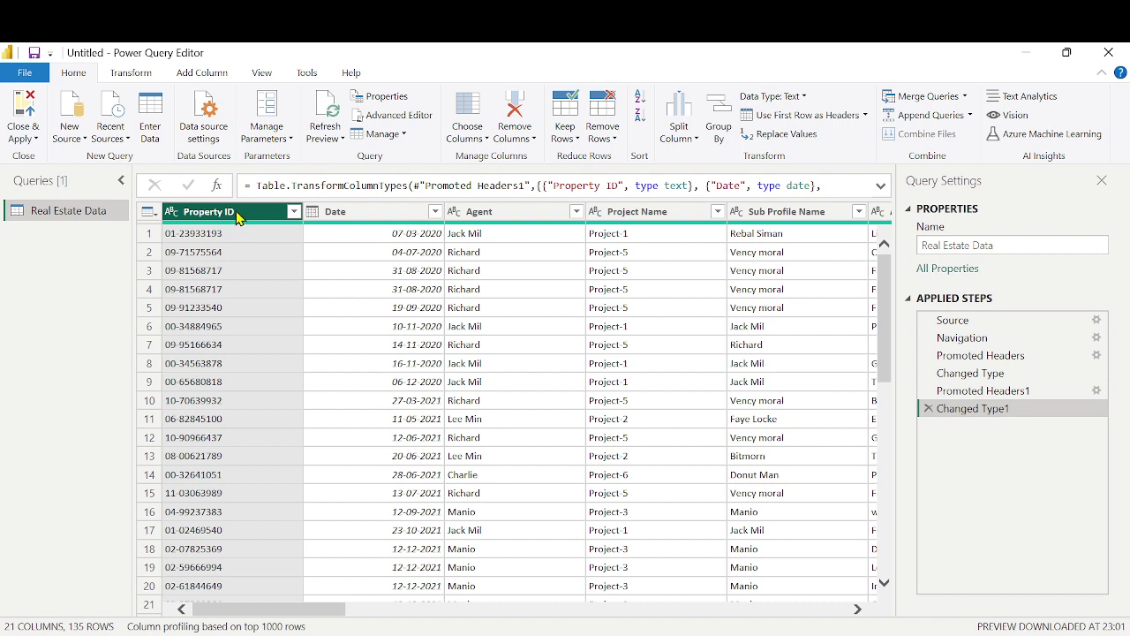
{"action": "left_click", "coordinate": [385, 211]}
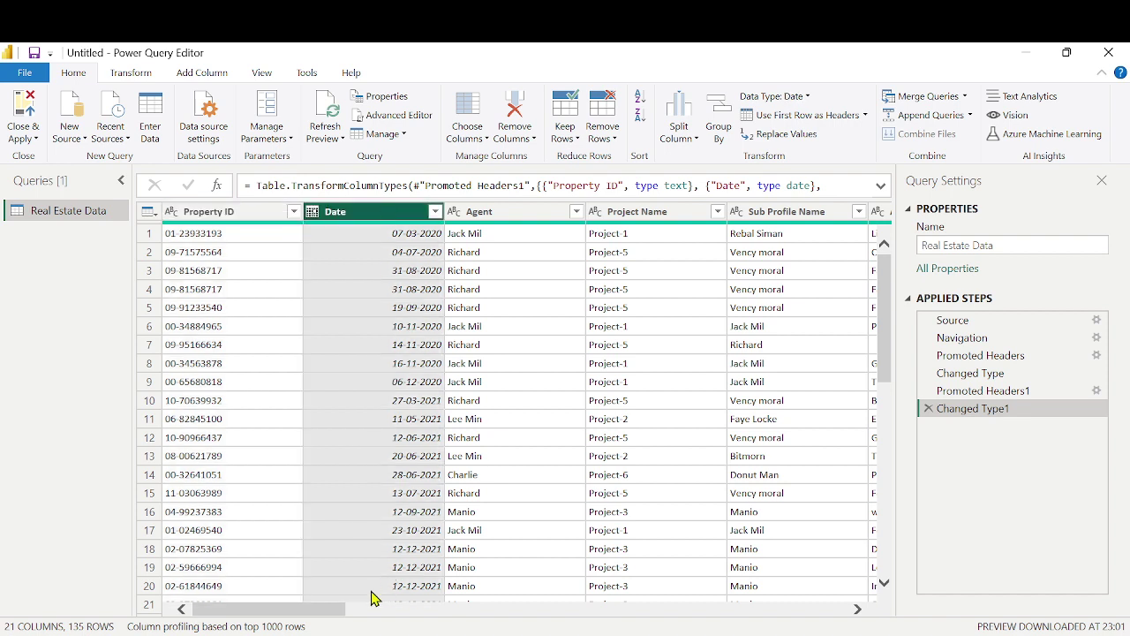
{"action": "mouse_move", "coordinate": [337, 611]}
{"action": "left_mouse_down"}
{"action": "mouse_move", "coordinate": [414, 616]}
{"action": "mouse_move", "coordinate": [338, 616]}
{"action": "left_mouse_up"}
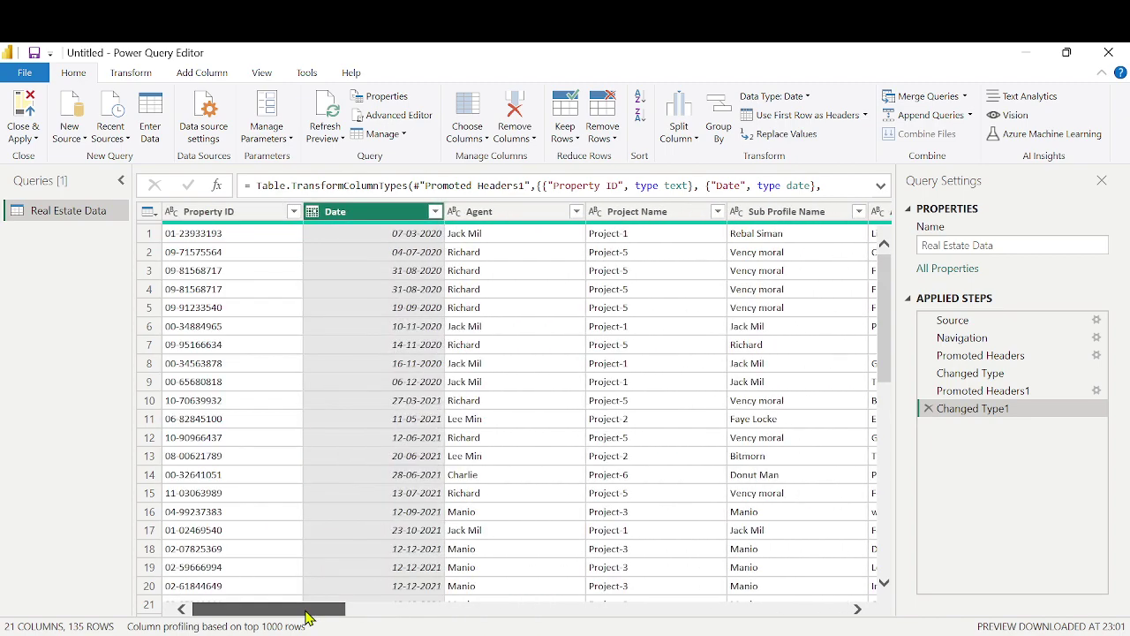
{"action": "left_click", "coordinate": [434, 212]}
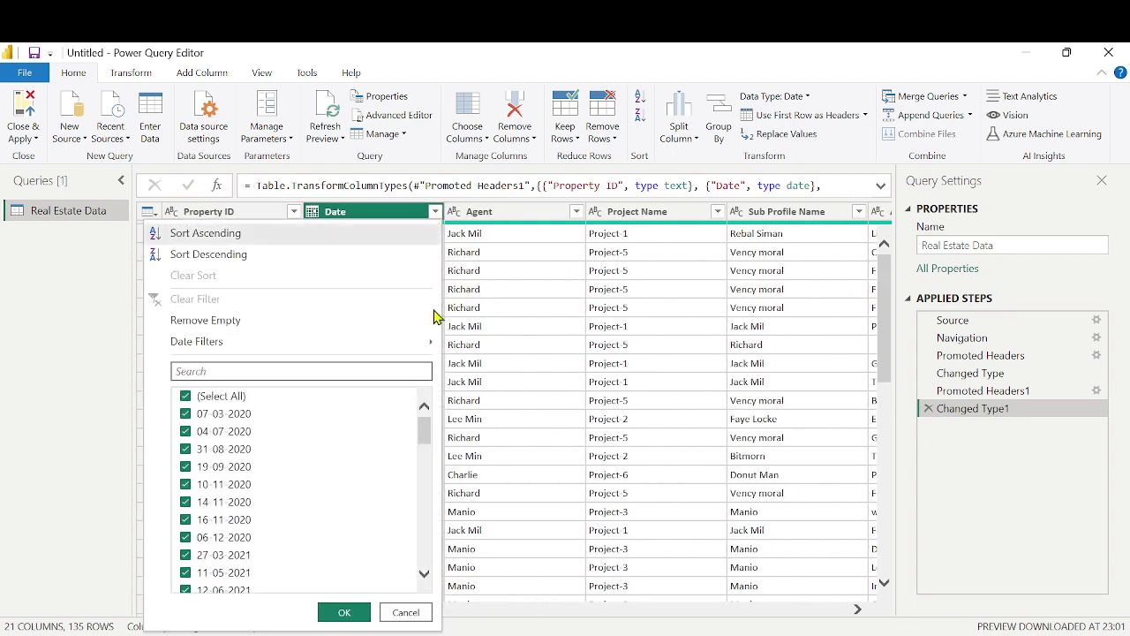
{"action": "left_click_drag", "start_coordinate": [423, 434], "coordinate": [458, 558]}
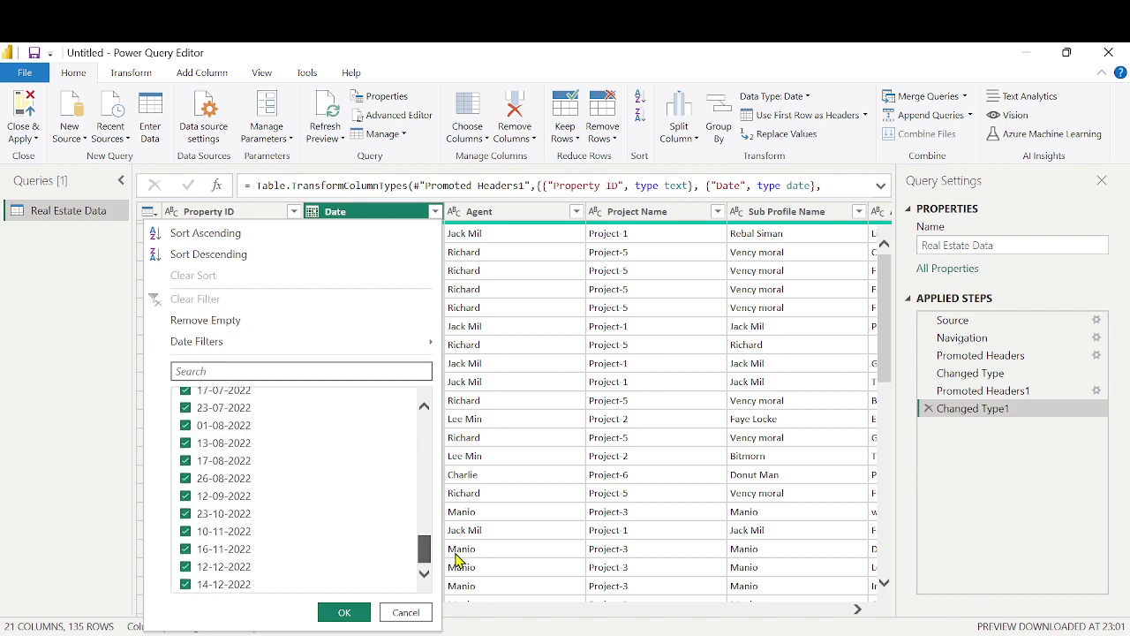
{"action": "left_click", "coordinate": [406, 612]}
Examine the Agent and Project Name columns, checking the distinct project names without filtering them
{"action": "left_click", "coordinate": [527, 213]}
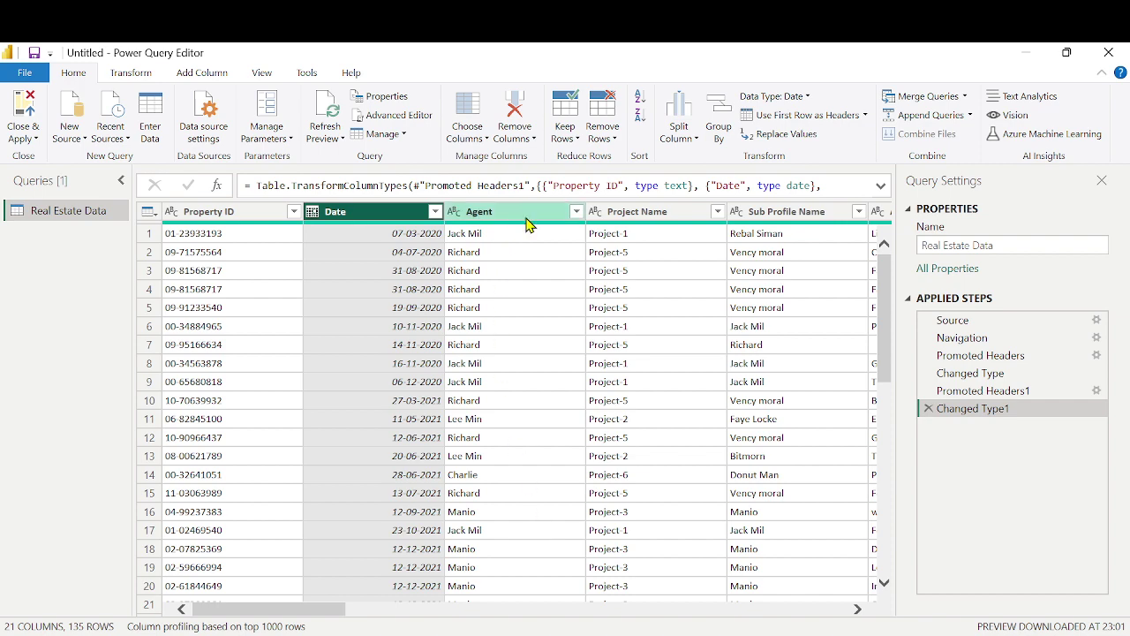
{"action": "left_click", "coordinate": [623, 213]}
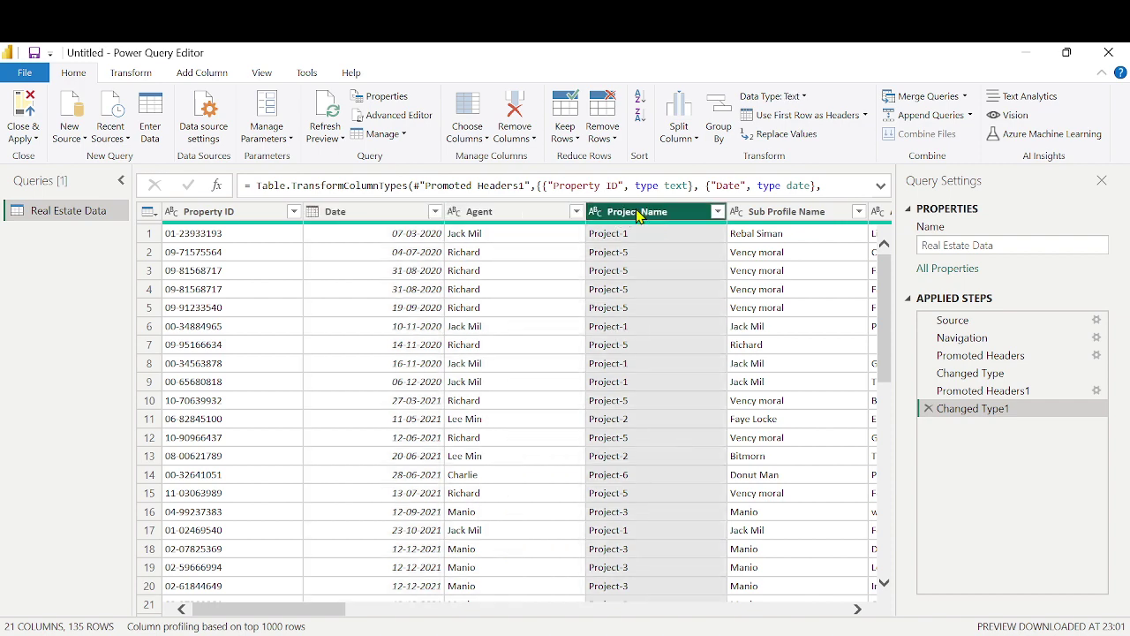
{"action": "left_click_drag", "start_coordinate": [293, 610], "coordinate": [334, 623]}
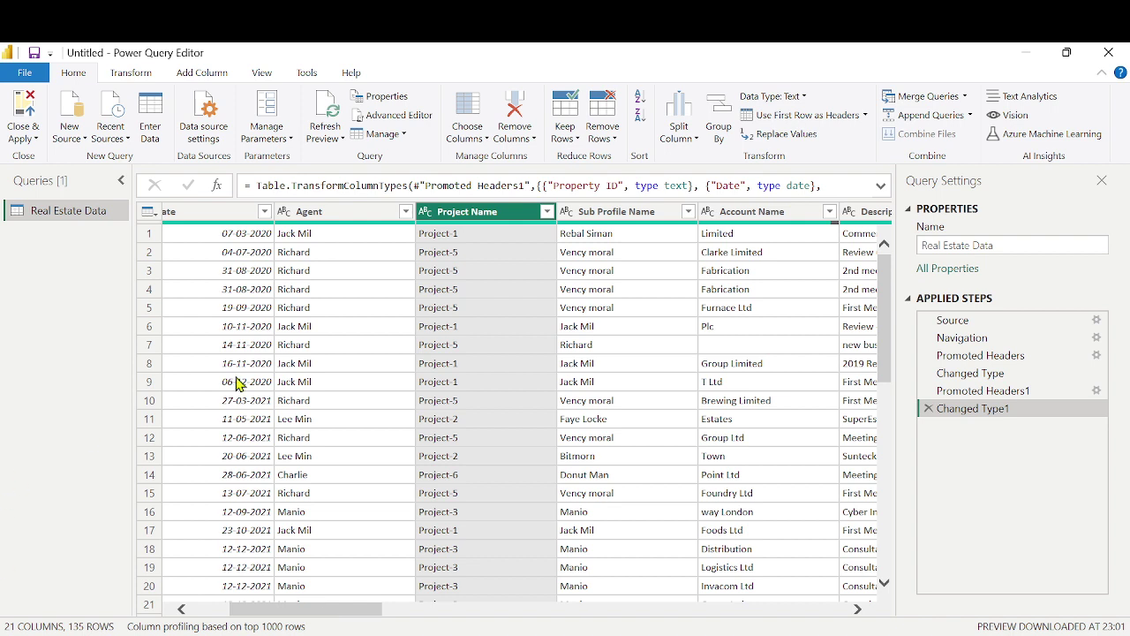
{"action": "left_click", "coordinate": [548, 212]}
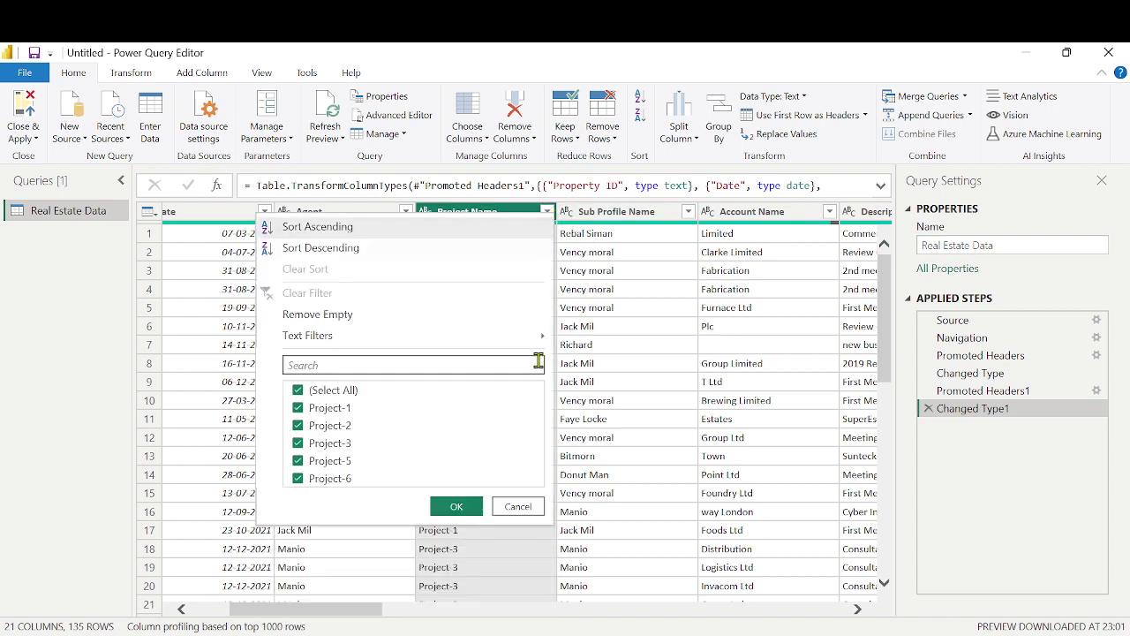
{"action": "left_click", "coordinate": [519, 506]}
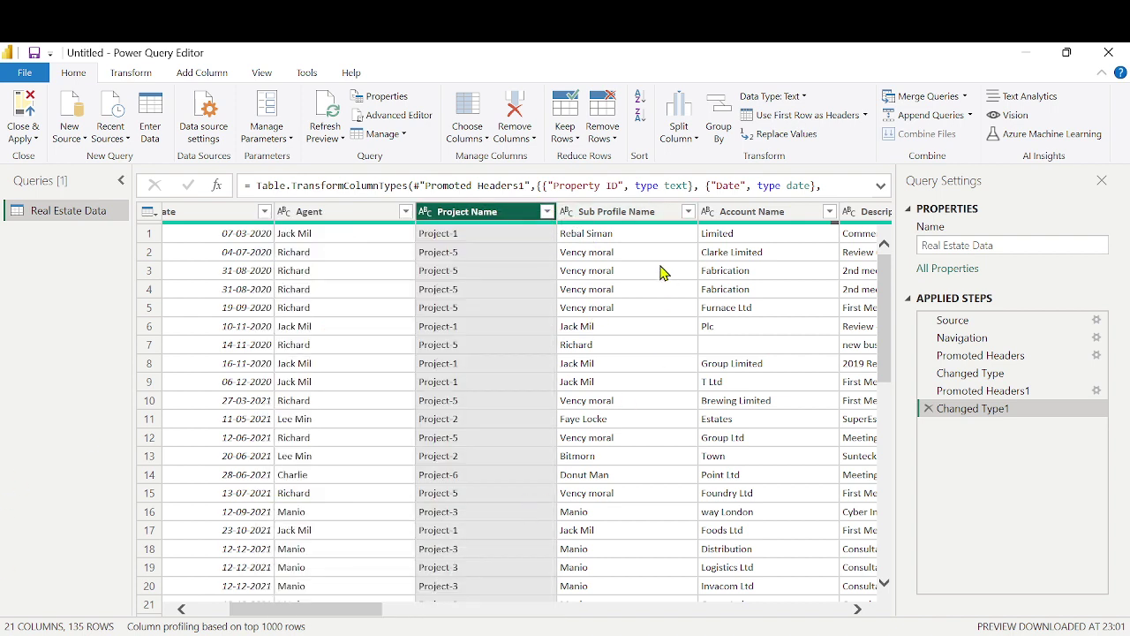
Review the Sub Profile Name, Account Name, Description and Sector/Type of Connection columns one after another
{"action": "left_click", "coordinate": [644, 212]}
{"action": "scroll", "coordinate": [353, 609], "scroll_direction": "right", "scroll_amount": 3}
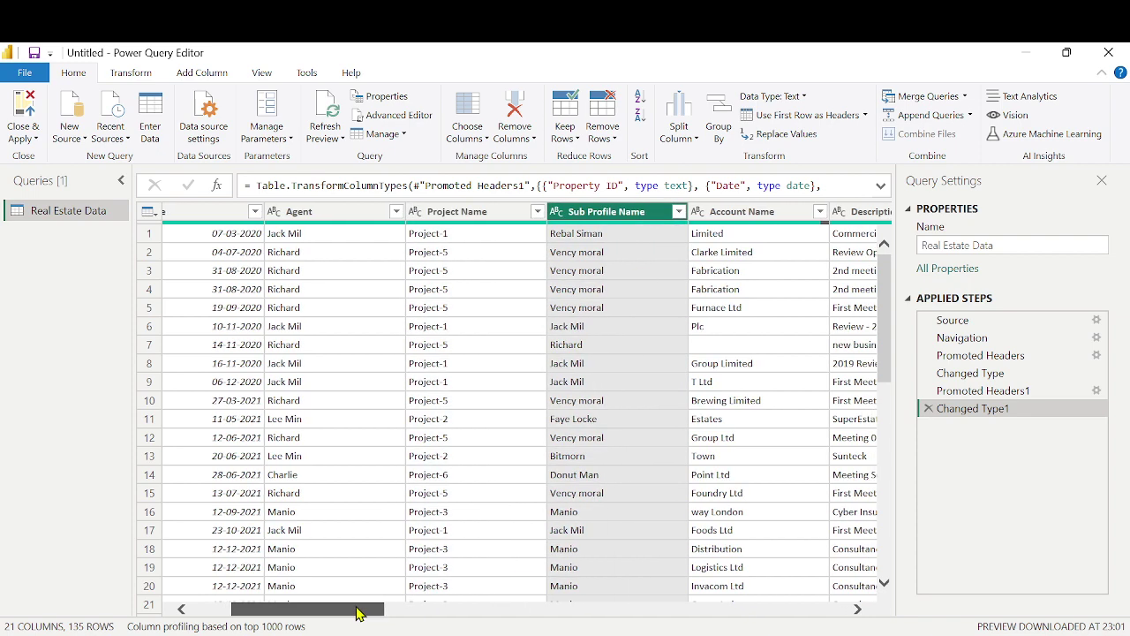
{"action": "left_click", "coordinate": [457, 215]}
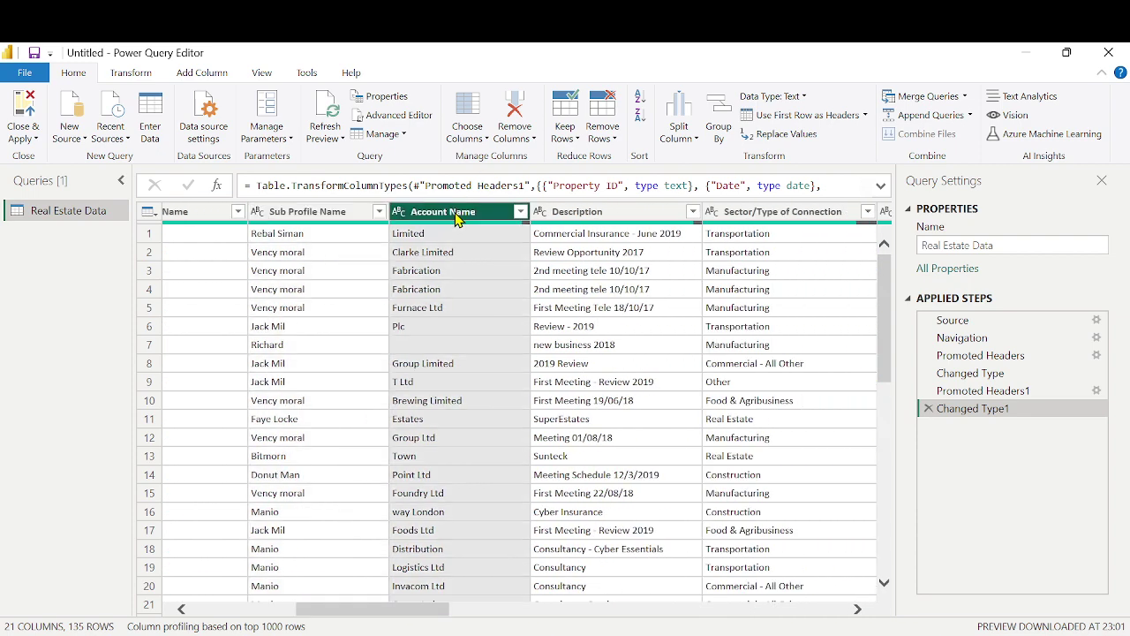
{"action": "left_click", "coordinate": [597, 214]}
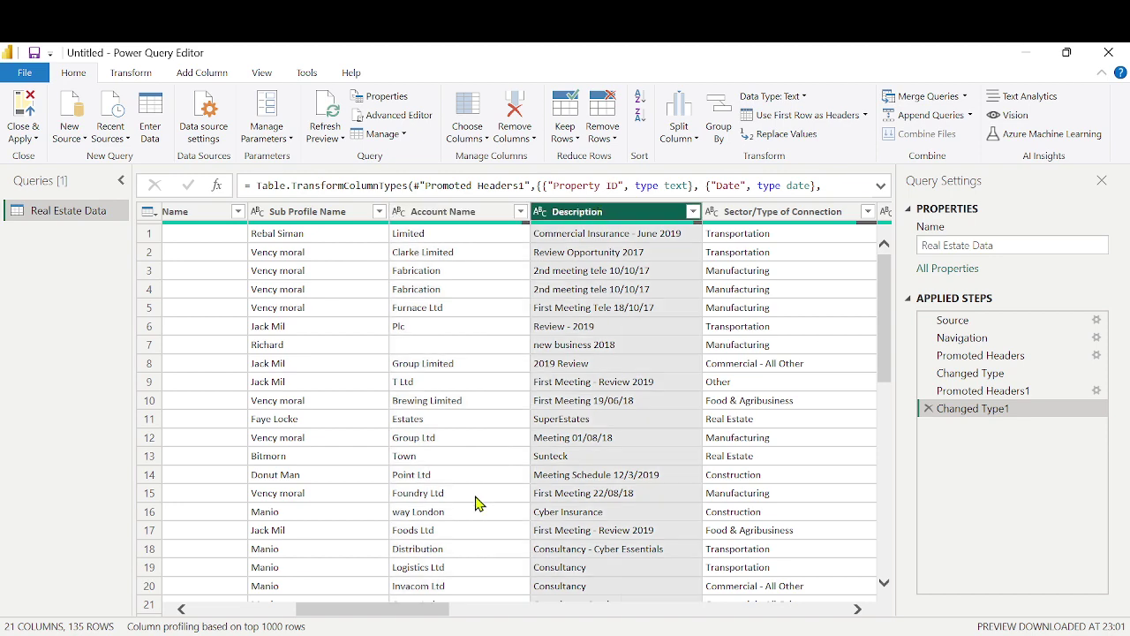
{"action": "left_click_drag", "start_coordinate": [377, 608], "coordinate": [429, 610]}
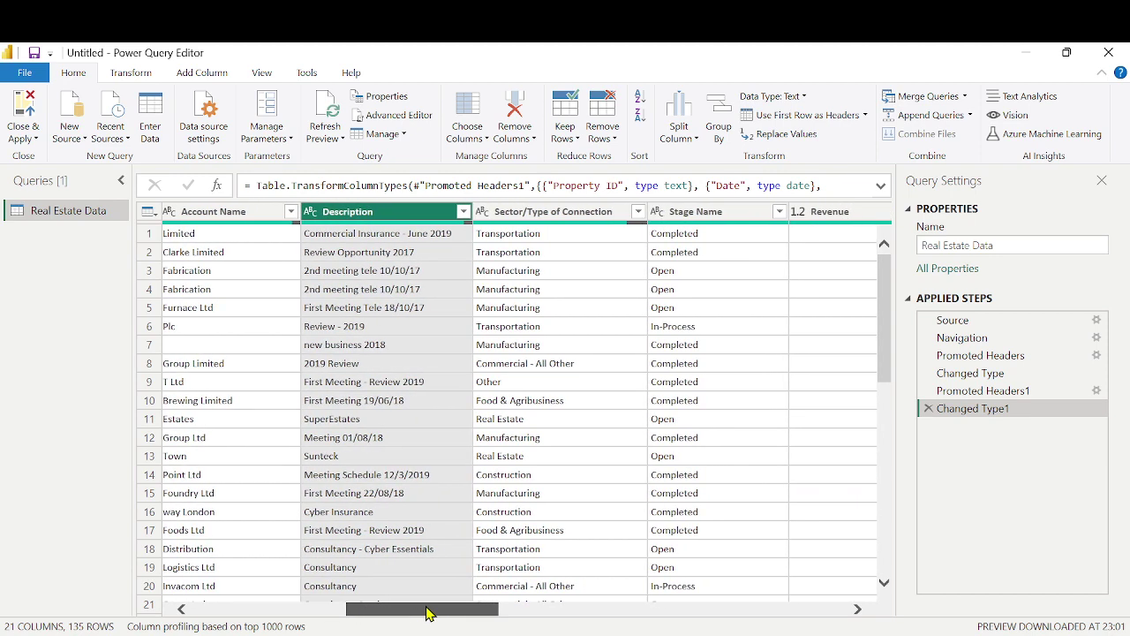
{"action": "left_click", "coordinate": [593, 216]}
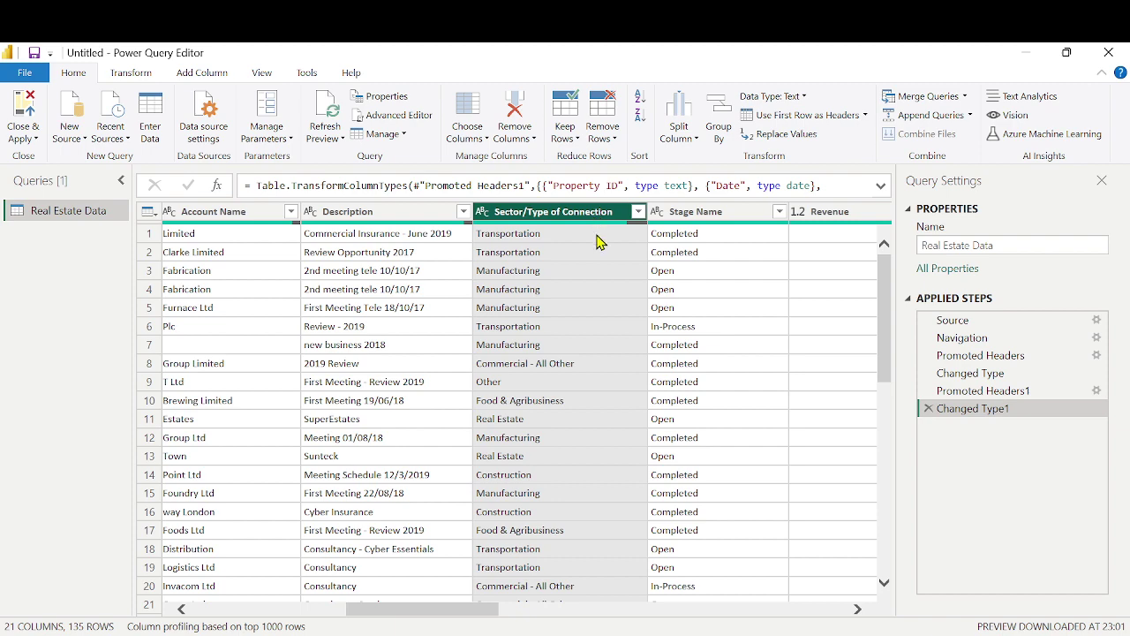
Check the distinct Stage Name values and review the Revenue, City and Country columns
{"action": "left_click_drag", "start_coordinate": [462, 607], "coordinate": [521, 612]}
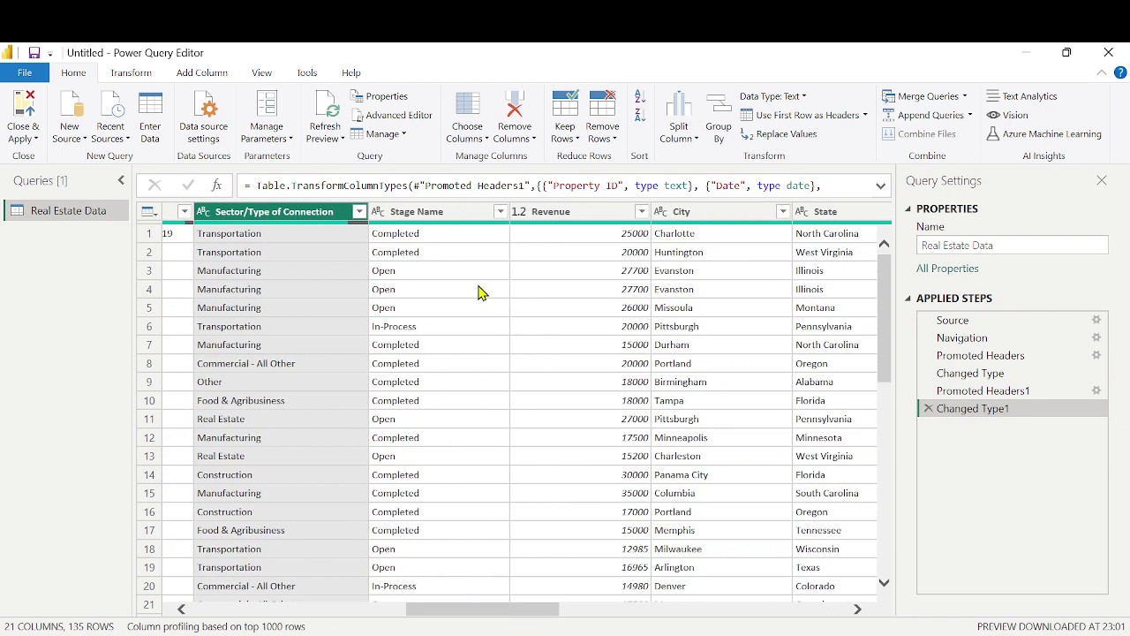
{"action": "left_click", "coordinate": [475, 212]}
{"action": "left_click", "coordinate": [501, 212]}
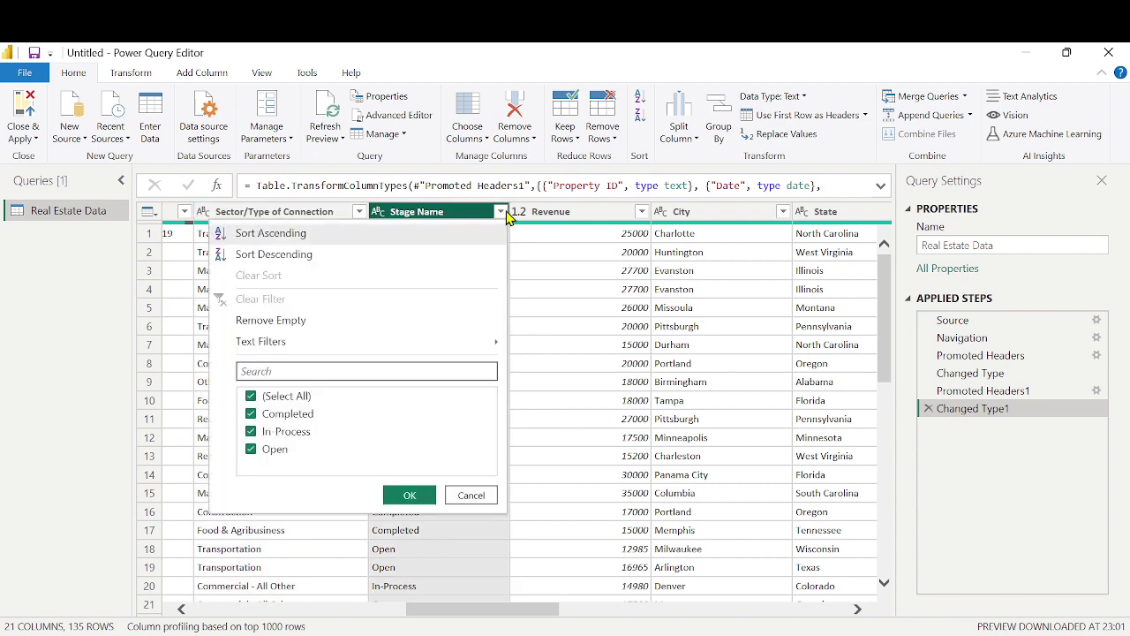
{"action": "left_click", "coordinate": [539, 212]}
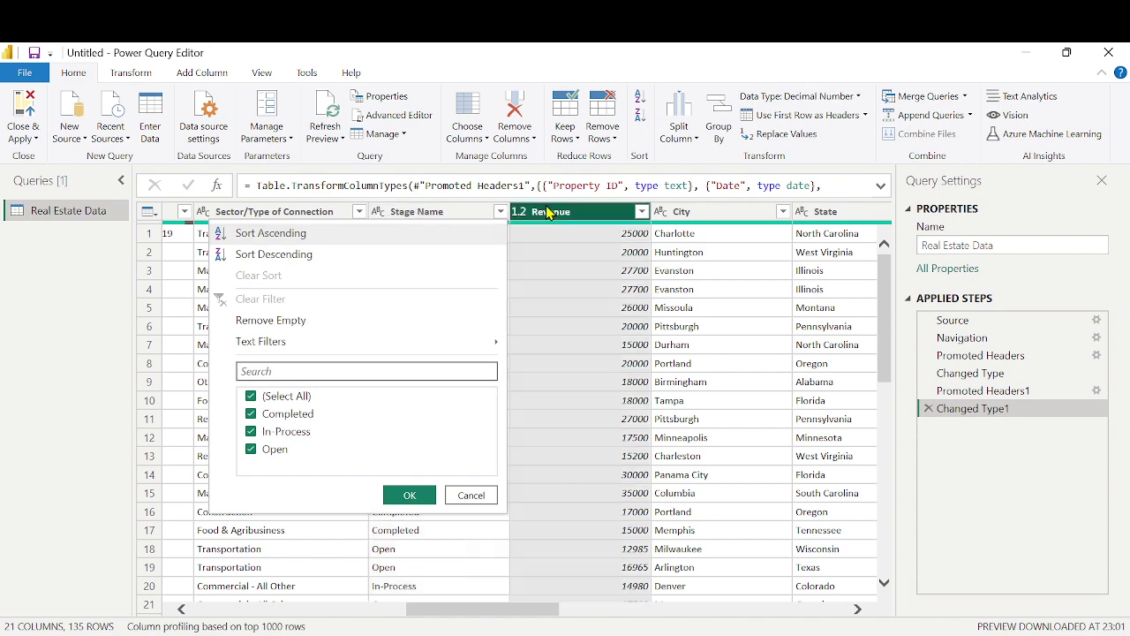
{"action": "left_click", "coordinate": [671, 219]}
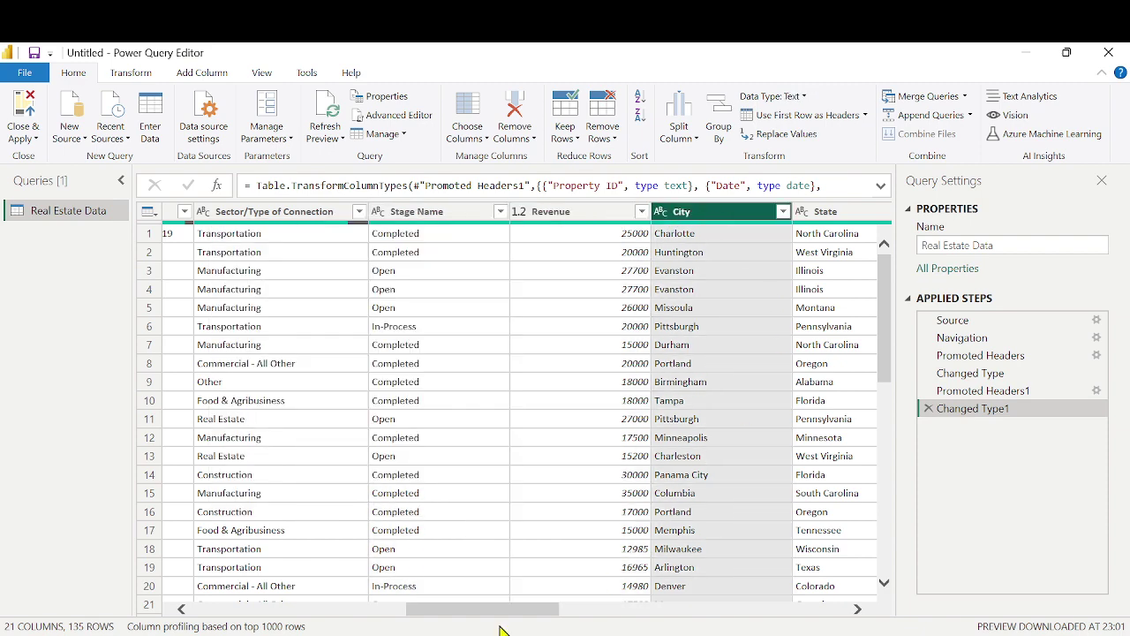
{"action": "left_click_drag", "start_coordinate": [504, 615], "coordinate": [630, 615]}
{"action": "left_click", "coordinate": [576, 215]}
{"action": "left_click", "coordinate": [658, 212]}
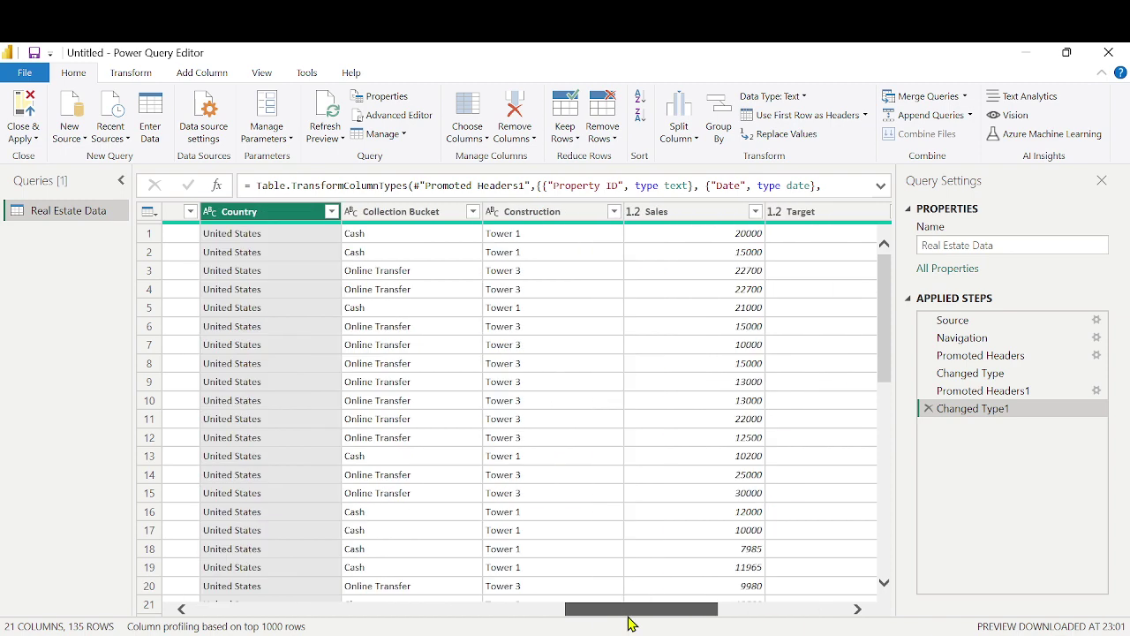
Review the Collection Bucket, Construction, Sales, Target and Properites columns
{"action": "left_click", "coordinate": [408, 216]}
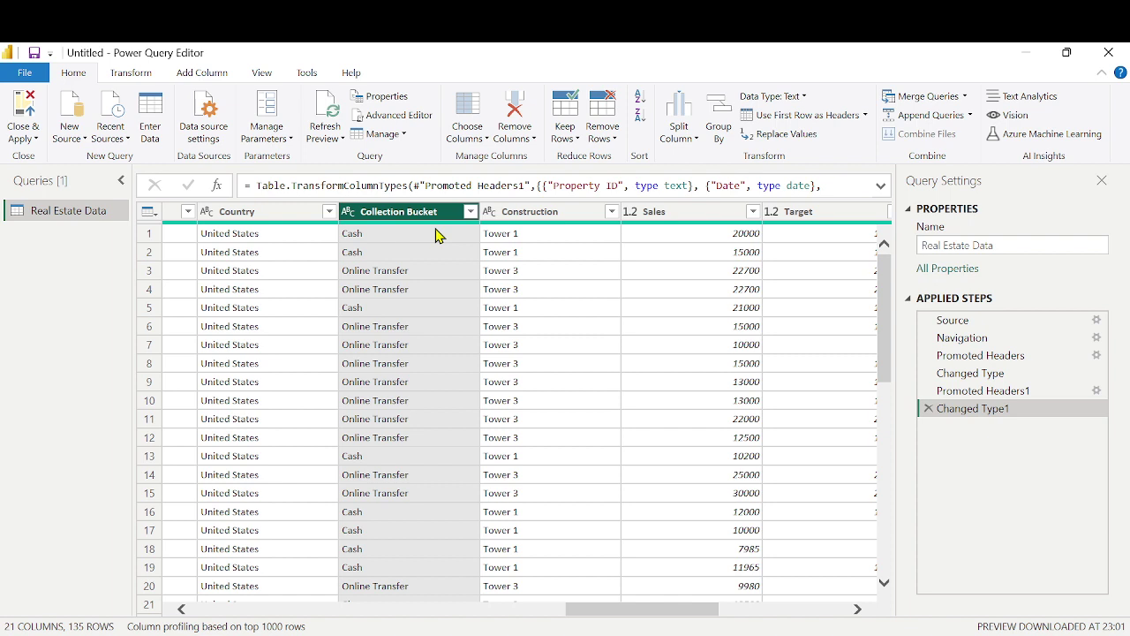
{"action": "left_click", "coordinate": [535, 215]}
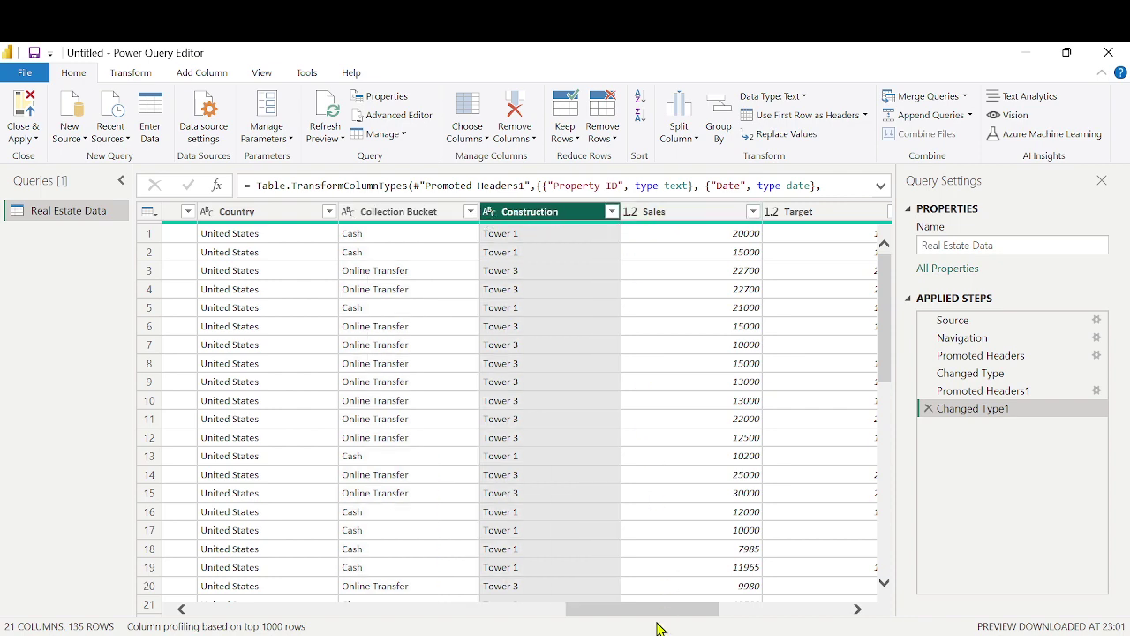
{"action": "left_click_drag", "start_coordinate": [660, 609], "coordinate": [686, 615]}
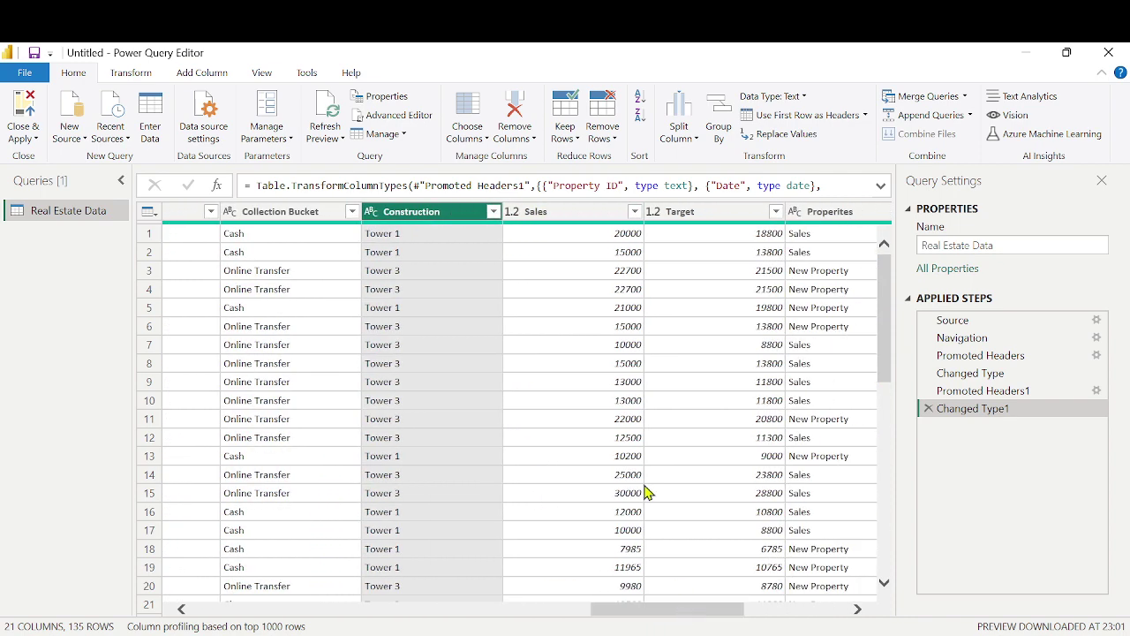
{"action": "left_click", "coordinate": [577, 212]}
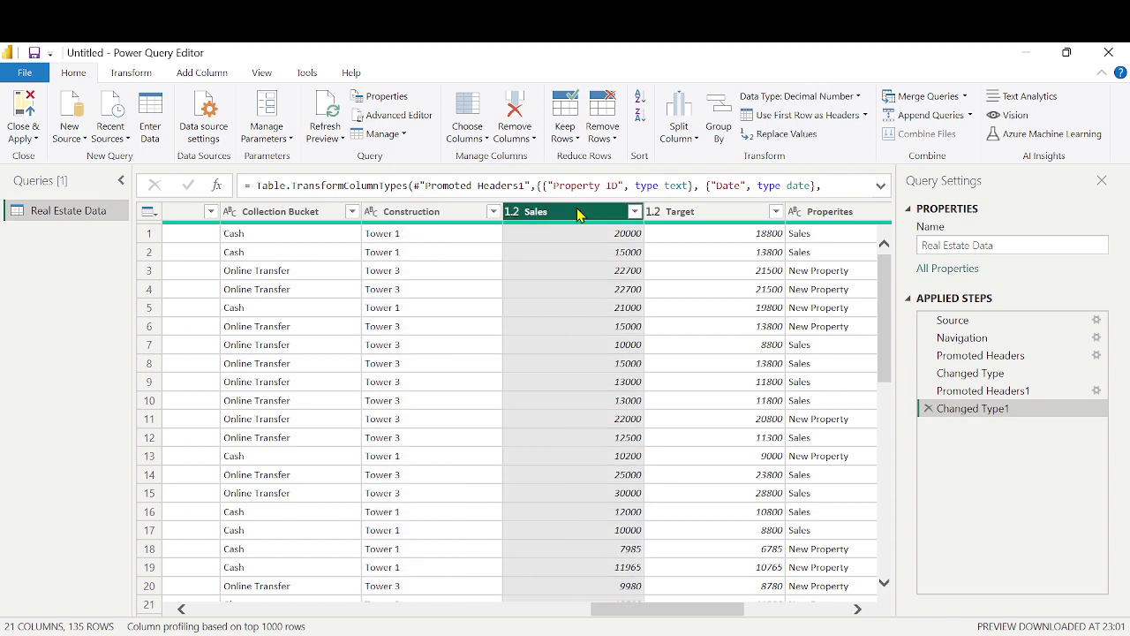
{"action": "left_click", "coordinate": [743, 213]}
{"action": "left_click_drag", "start_coordinate": [720, 616], "coordinate": [769, 618]}
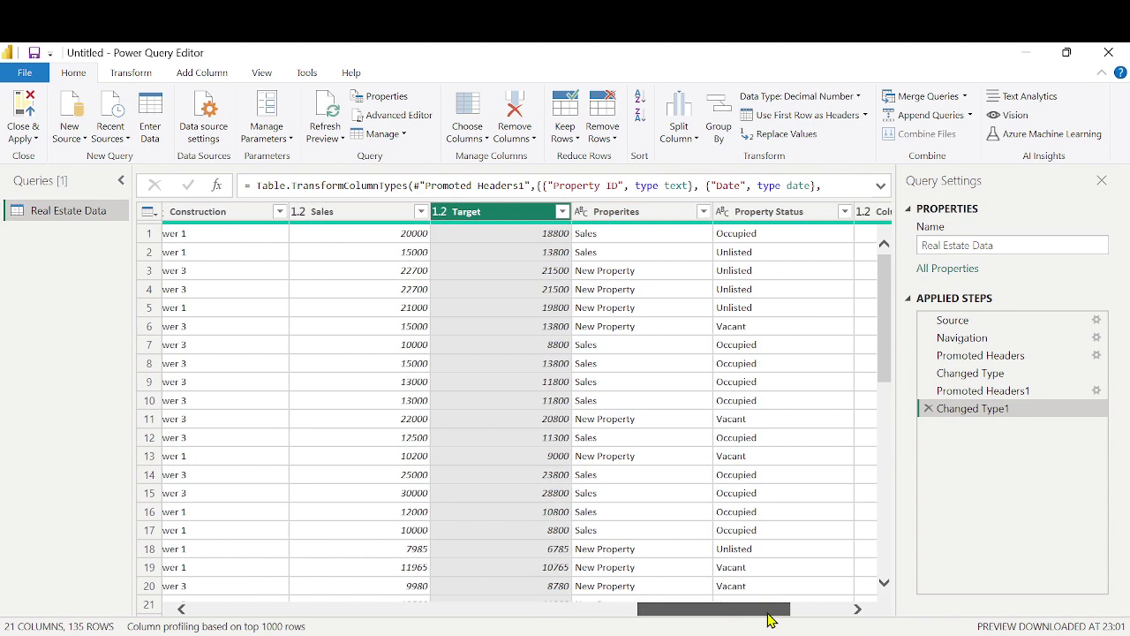
{"action": "left_click", "coordinate": [658, 213]}
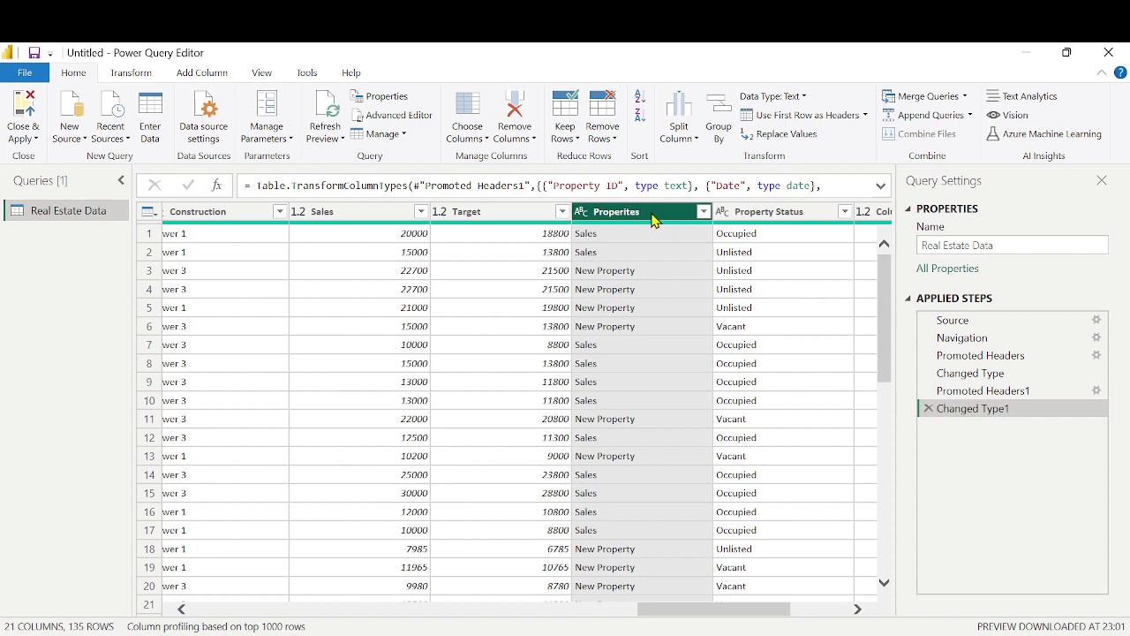
Check the distinct Property Status values without filtering, and review the Column20 and Total Property columns
{"action": "left_click", "coordinate": [790, 212]}
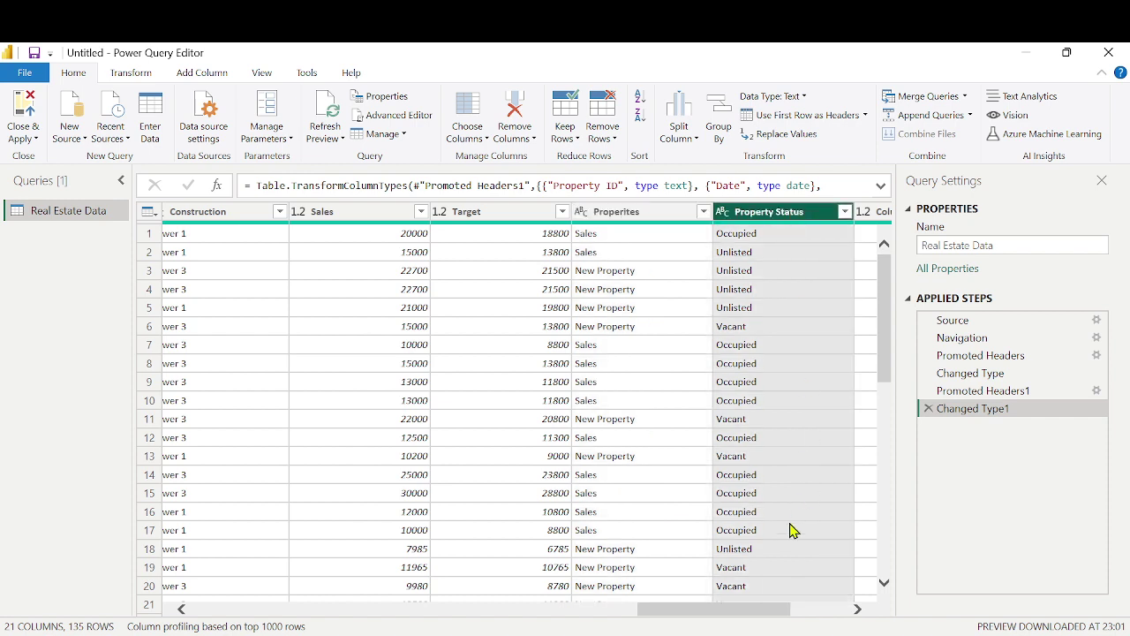
{"action": "left_click_drag", "start_coordinate": [726, 609], "coordinate": [783, 611]}
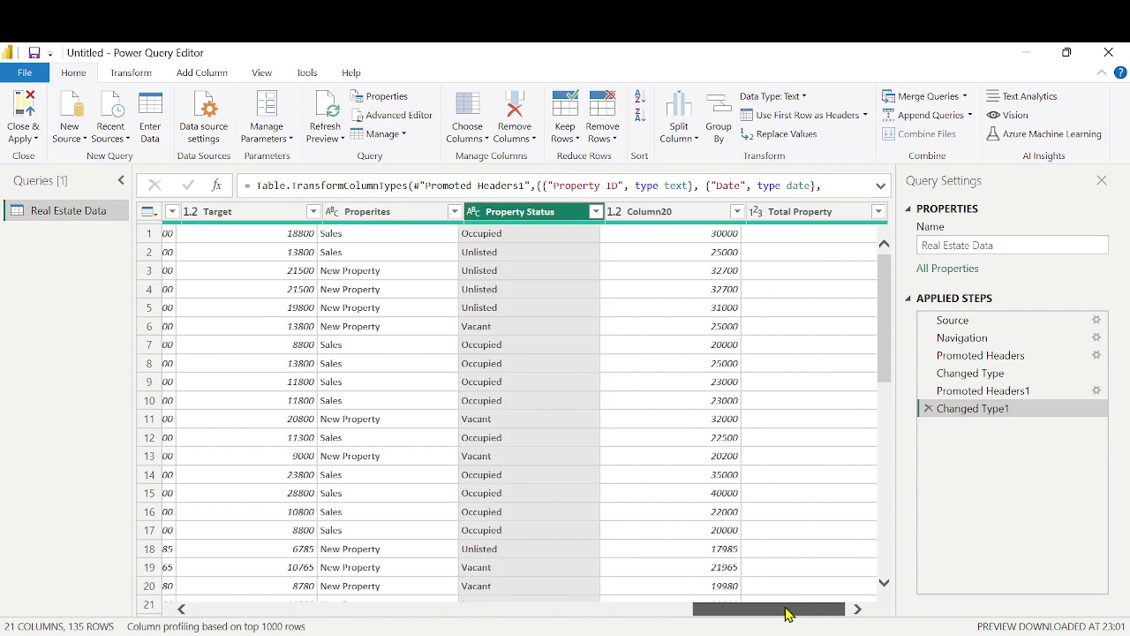
{"action": "left_click", "coordinate": [587, 212]}
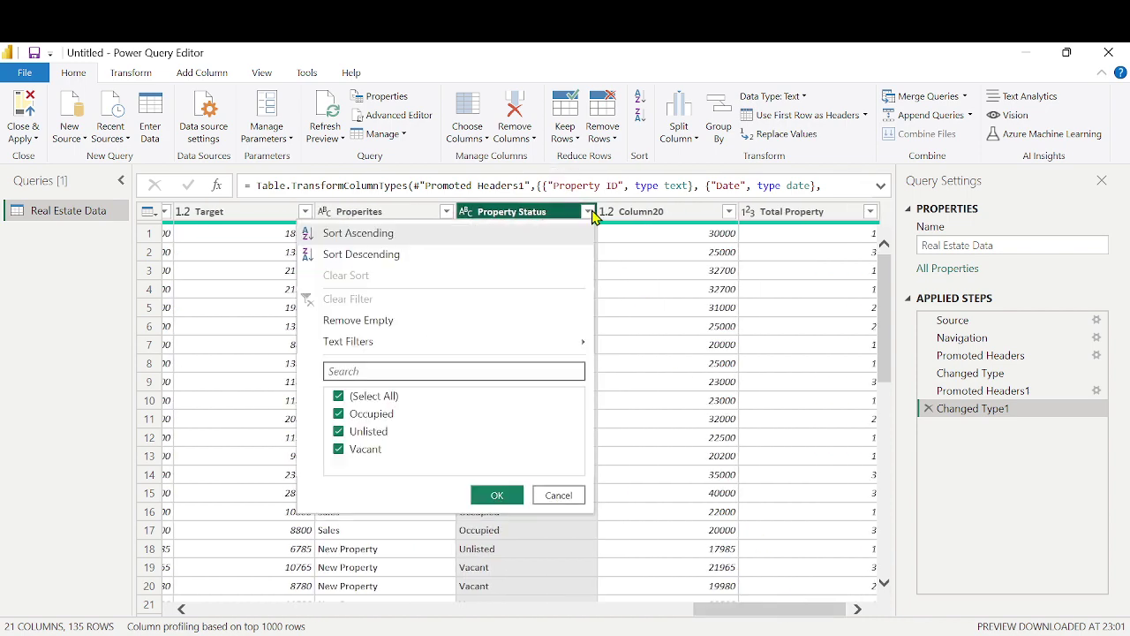
{"action": "left_click", "coordinate": [572, 500]}
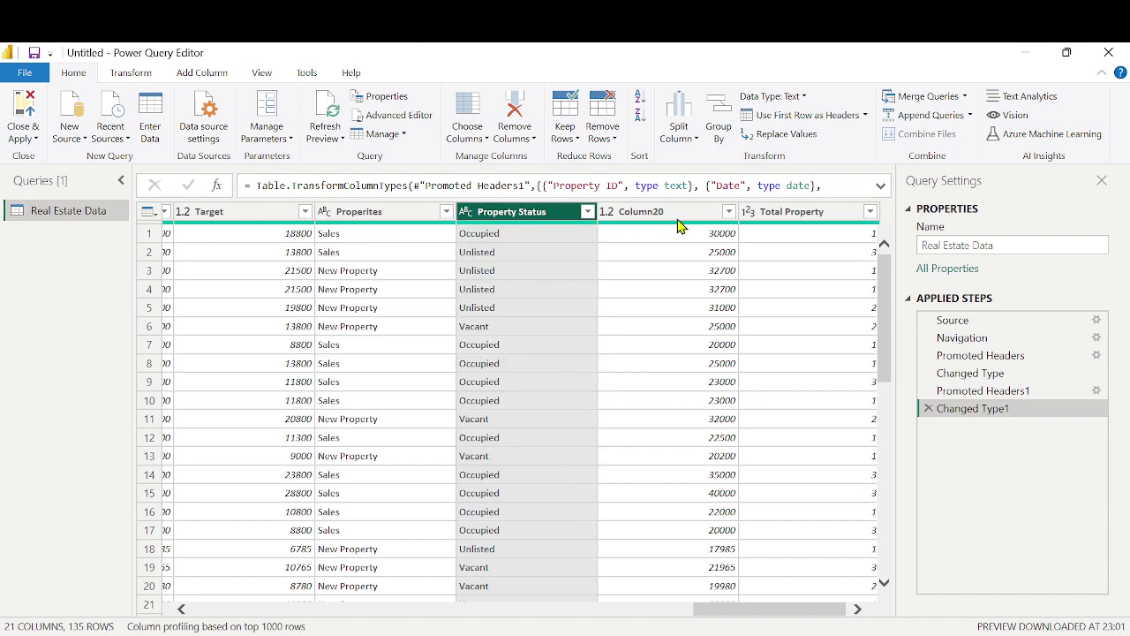
{"action": "left_click_drag", "start_coordinate": [798, 607], "coordinate": [841, 609]}
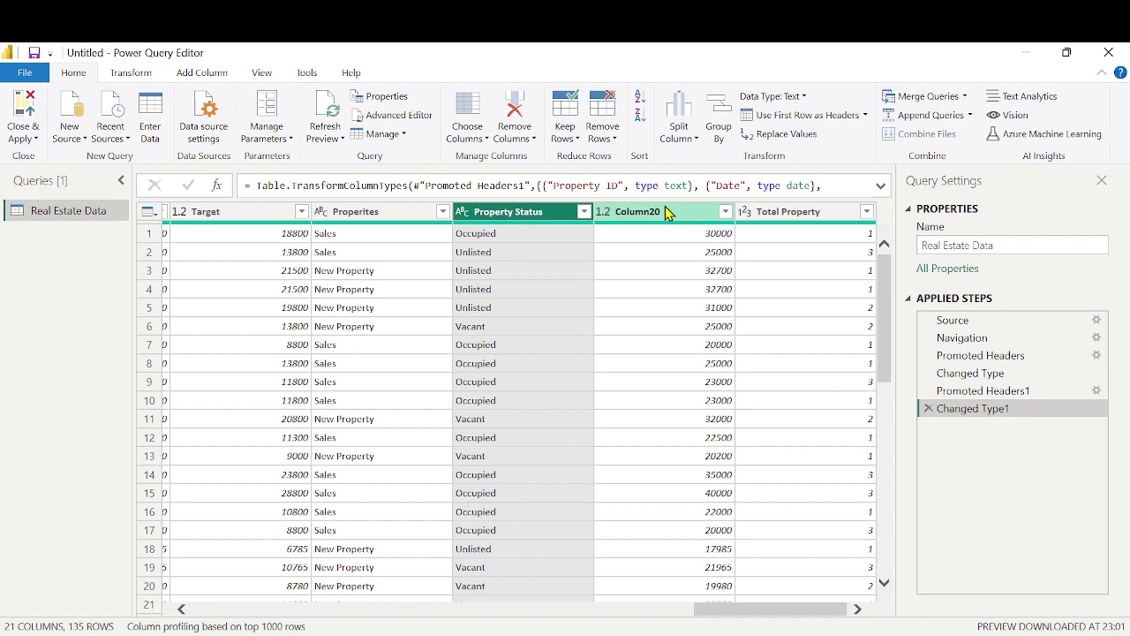
{"action": "left_click", "coordinate": [667, 213]}
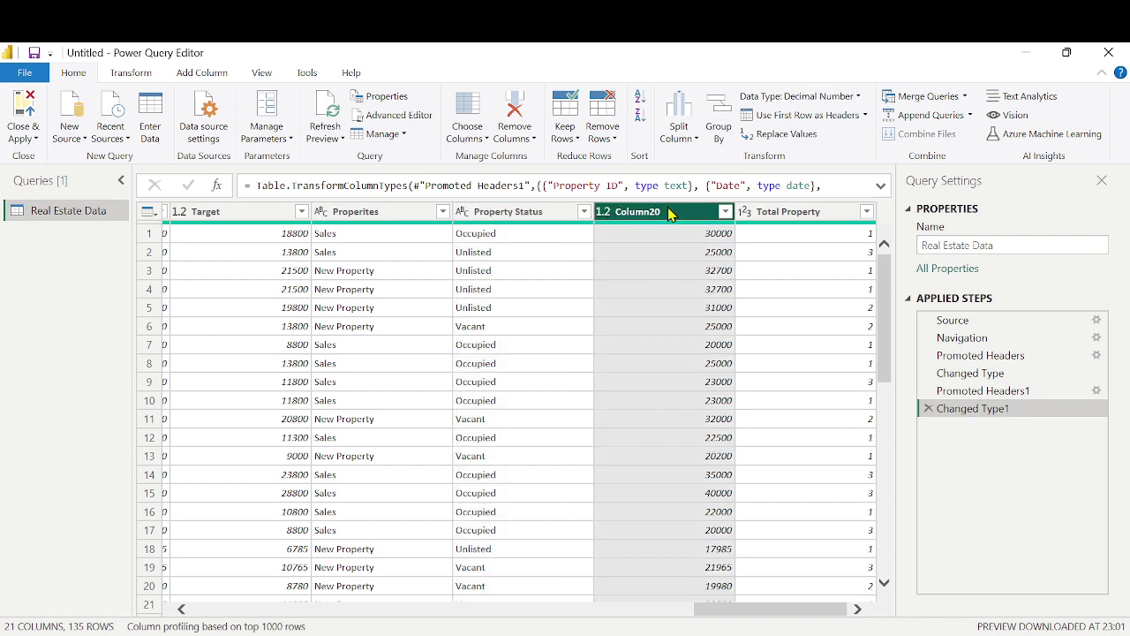
{"action": "left_click", "coordinate": [804, 213]}
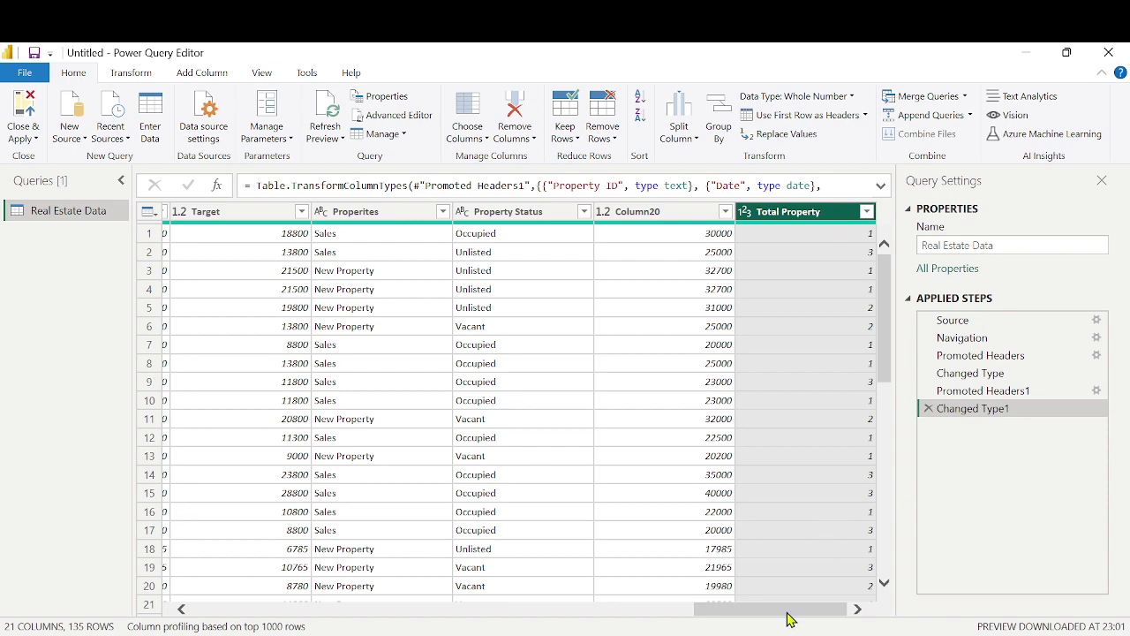
Revisit the Agent and Project Name columns and look across the whole table from its first to its last column
{"action": "left_click_drag", "start_coordinate": [789, 610], "coordinate": [254, 578]}
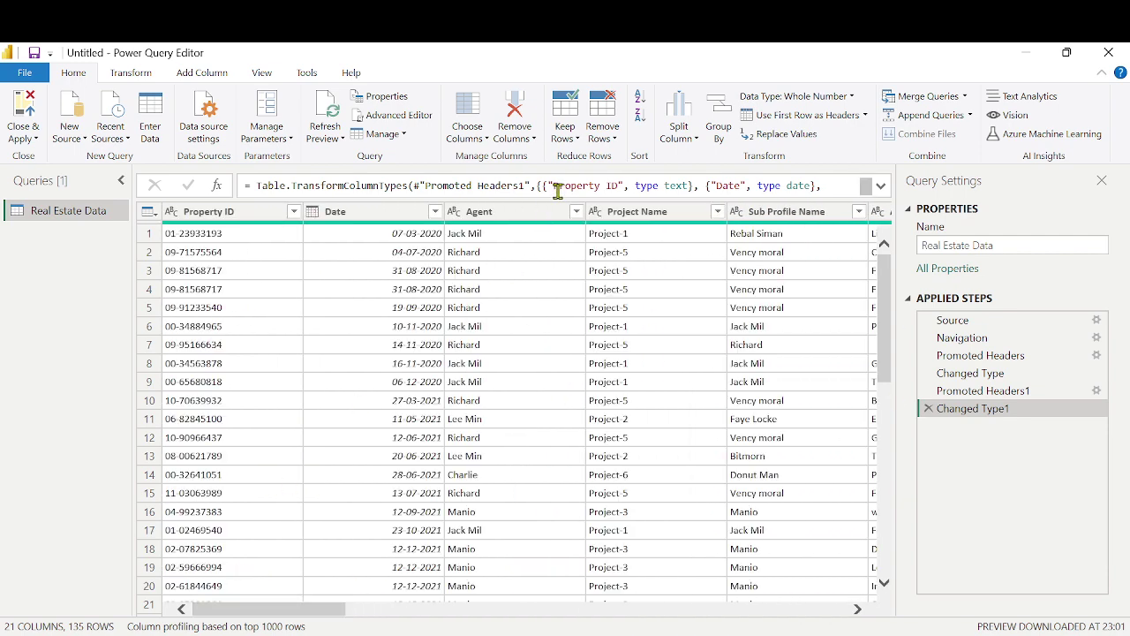
{"action": "left_click", "coordinate": [529, 212]}
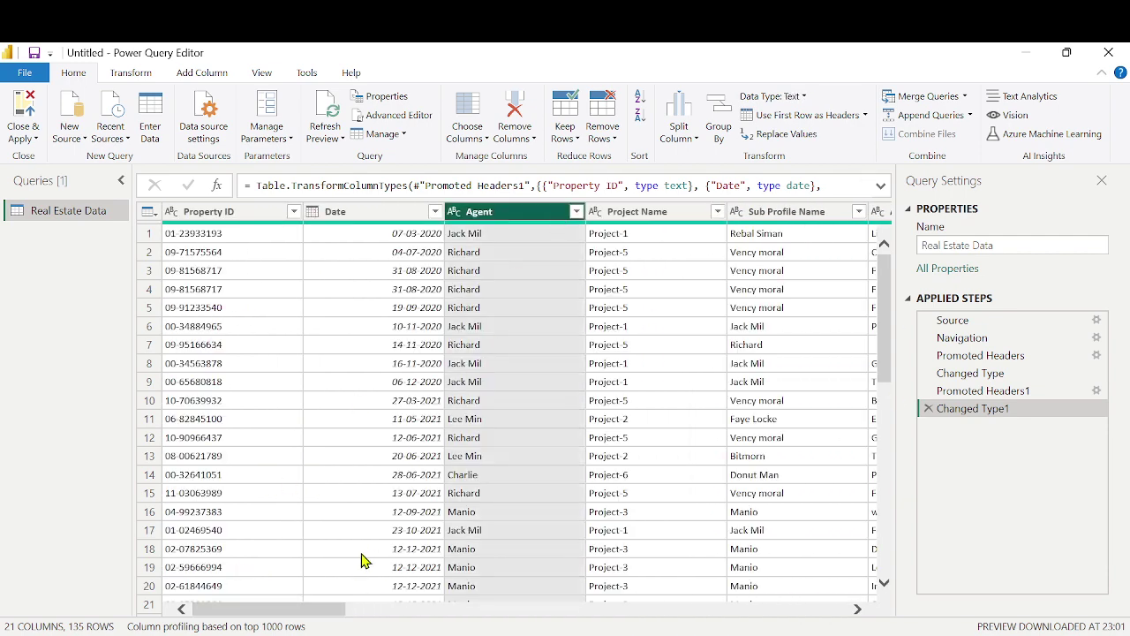
{"action": "left_click", "coordinate": [653, 219]}
{"action": "left_click_drag", "start_coordinate": [310, 609], "coordinate": [853, 621]}
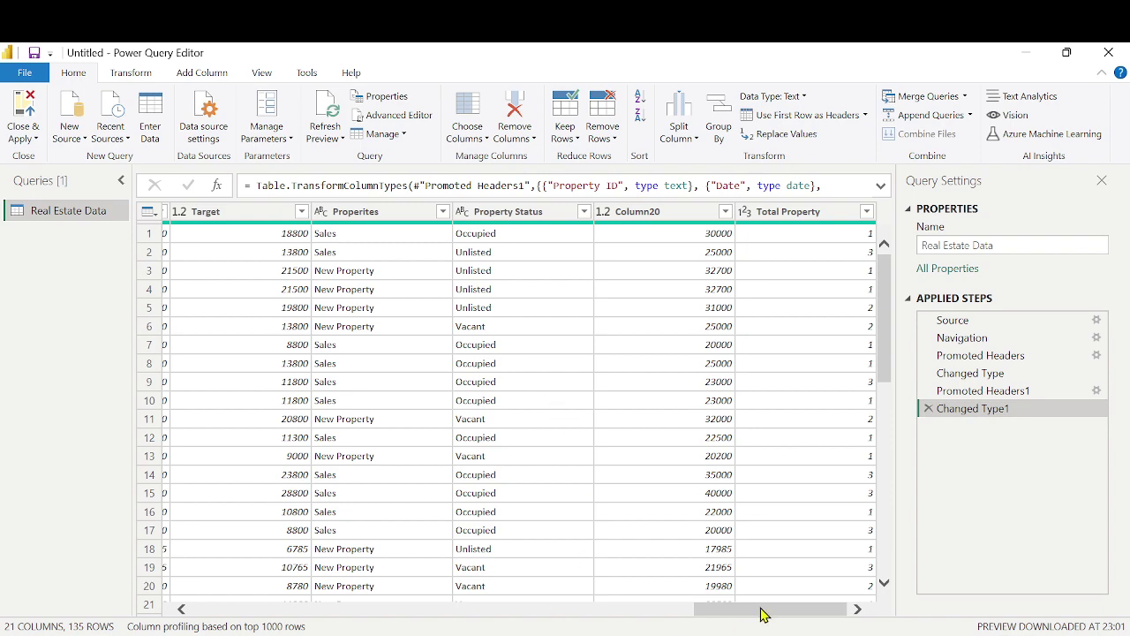
{"action": "left_click_drag", "start_coordinate": [765, 608], "coordinate": [153, 617]}
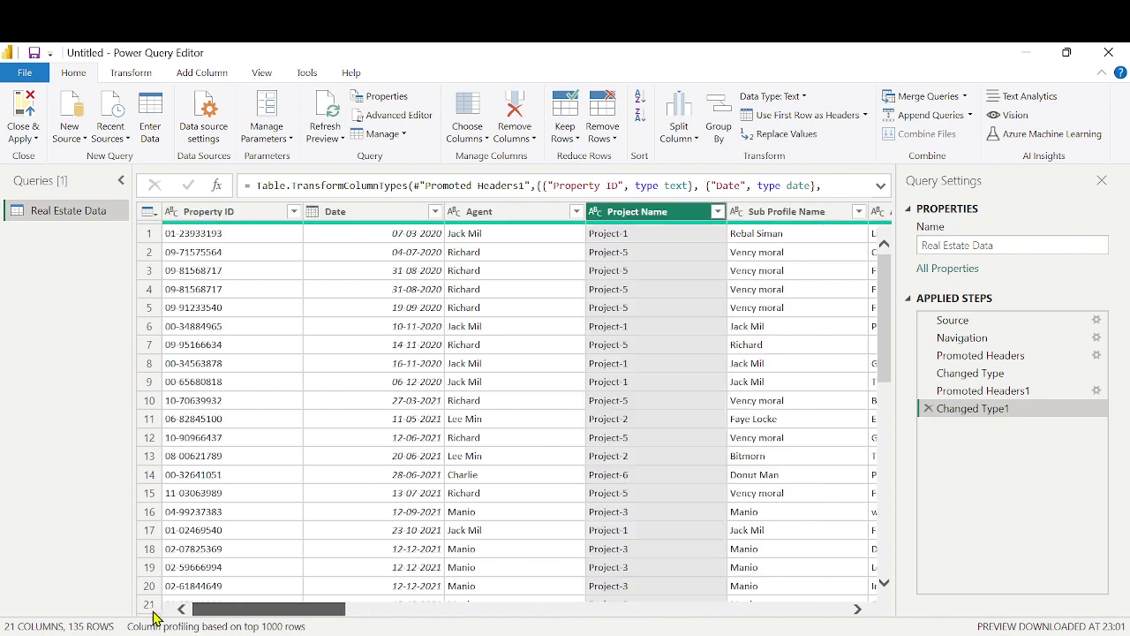
Close Power Query and apply the changes to load the data, and expand the Real Estate Data table to review its fields
{"action": "left_click", "coordinate": [29, 109]}
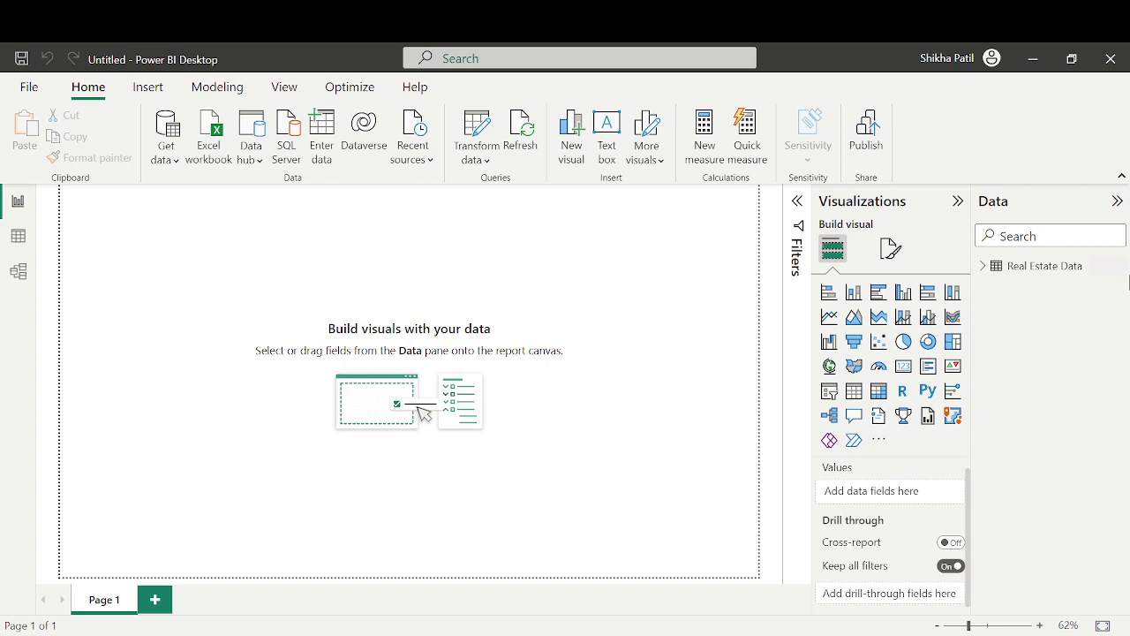
{"action": "left_click", "coordinate": [980, 266]}
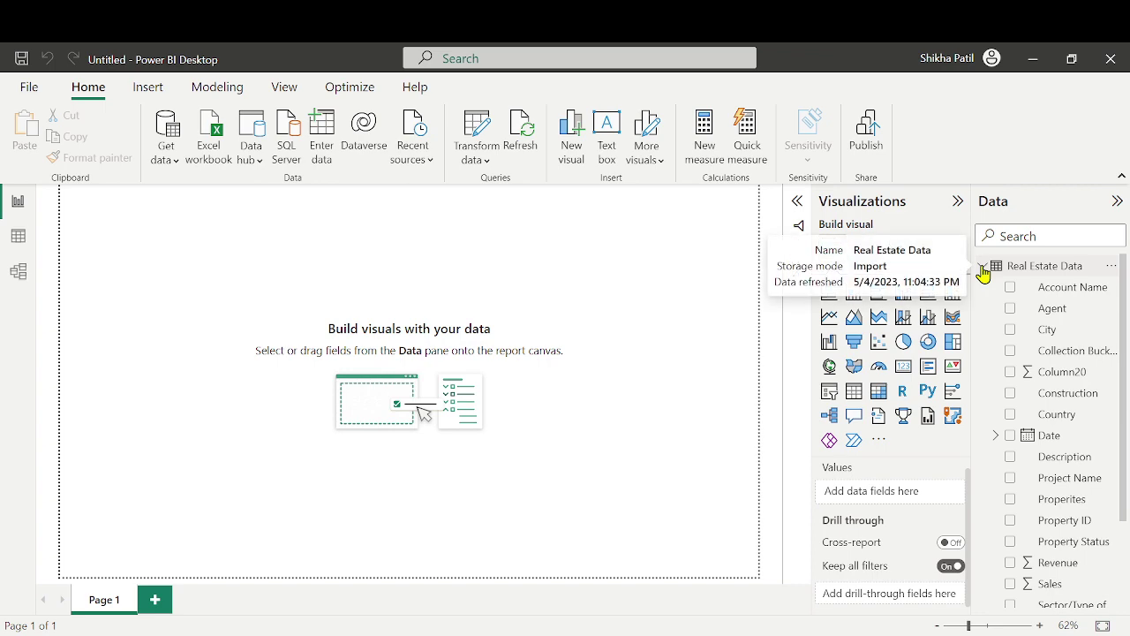
{"action": "left_click_drag", "start_coordinate": [973, 251], "coordinate": [931, 242]}
{"action": "scroll", "coordinate": [1019, 353], "scroll_direction": "down", "scroll_amount": 3}
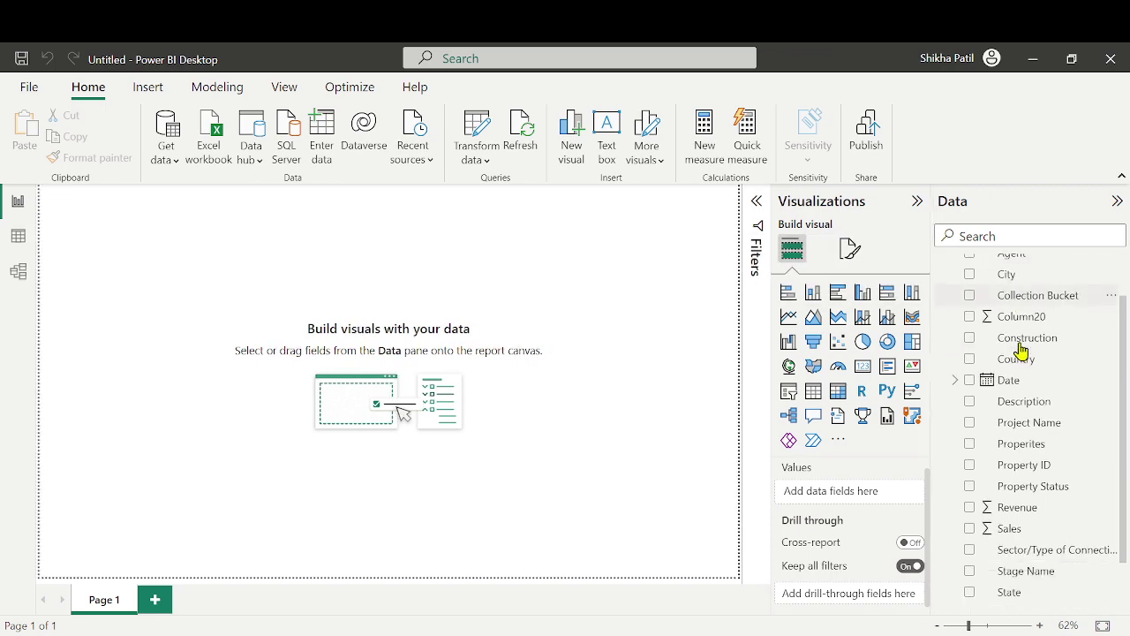
{"action": "scroll", "coordinate": [1041, 340], "scroll_direction": "up", "scroll_amount": 3}
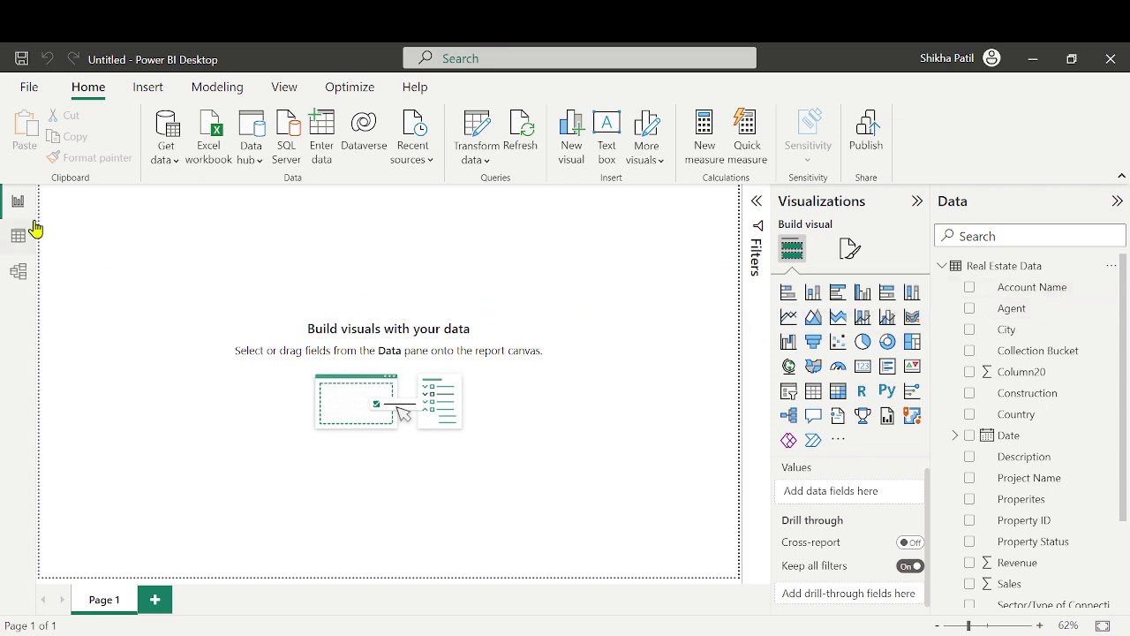
Inspect the Real Estate Data table in Data view and Model view, and return to Report view with its field list collapsed
{"action": "left_click", "coordinate": [14, 238]}
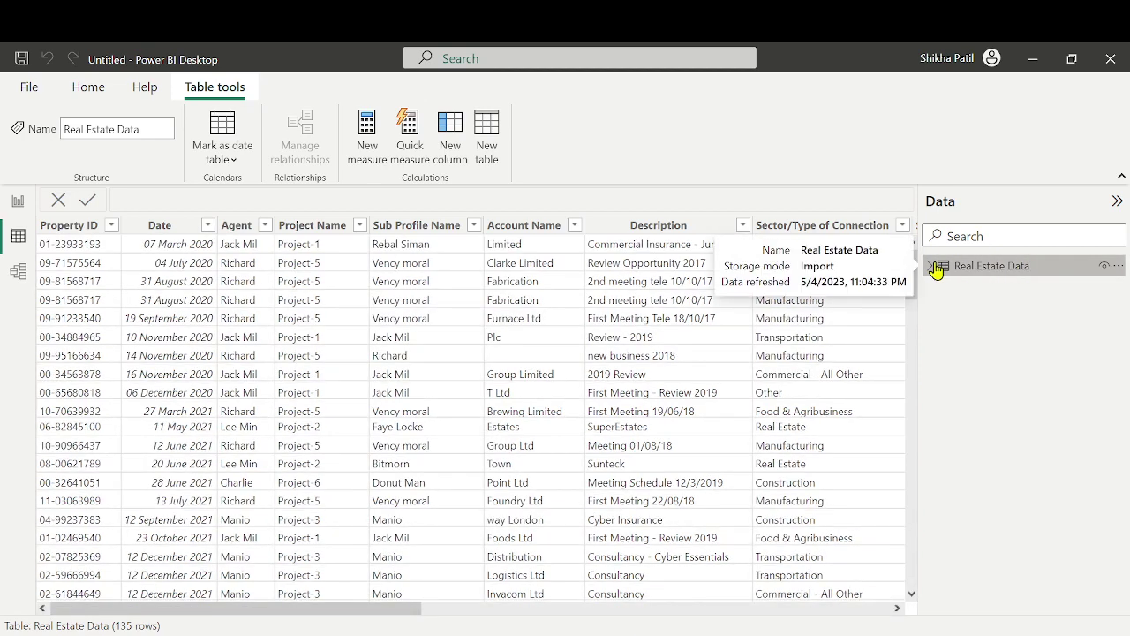
{"action": "left_click", "coordinate": [20, 274]}
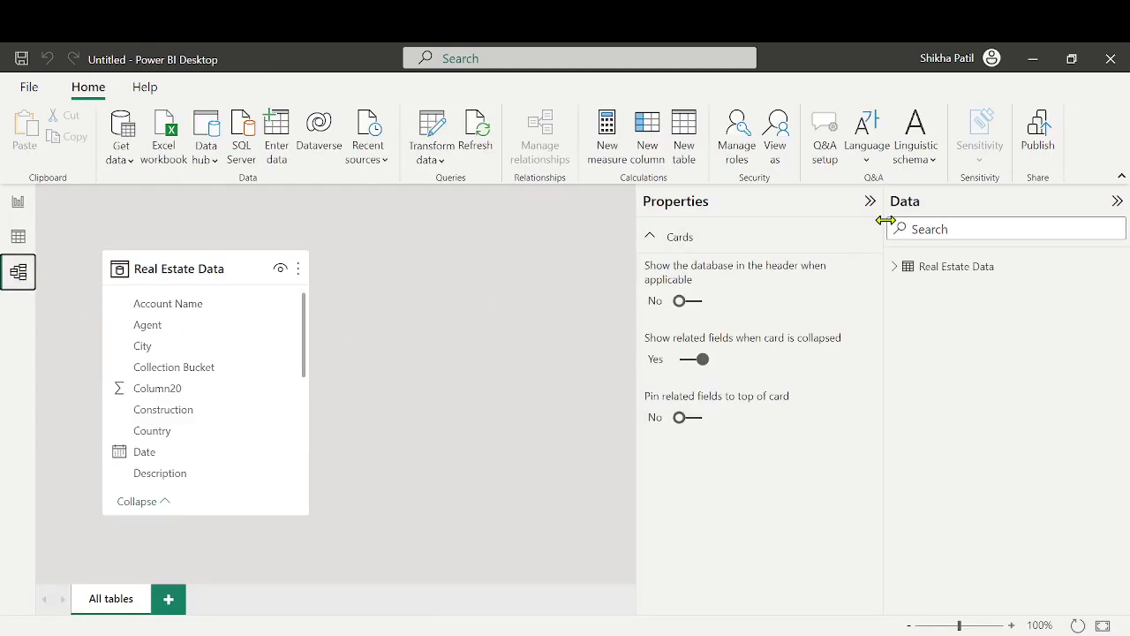
{"action": "left_click", "coordinate": [871, 207]}
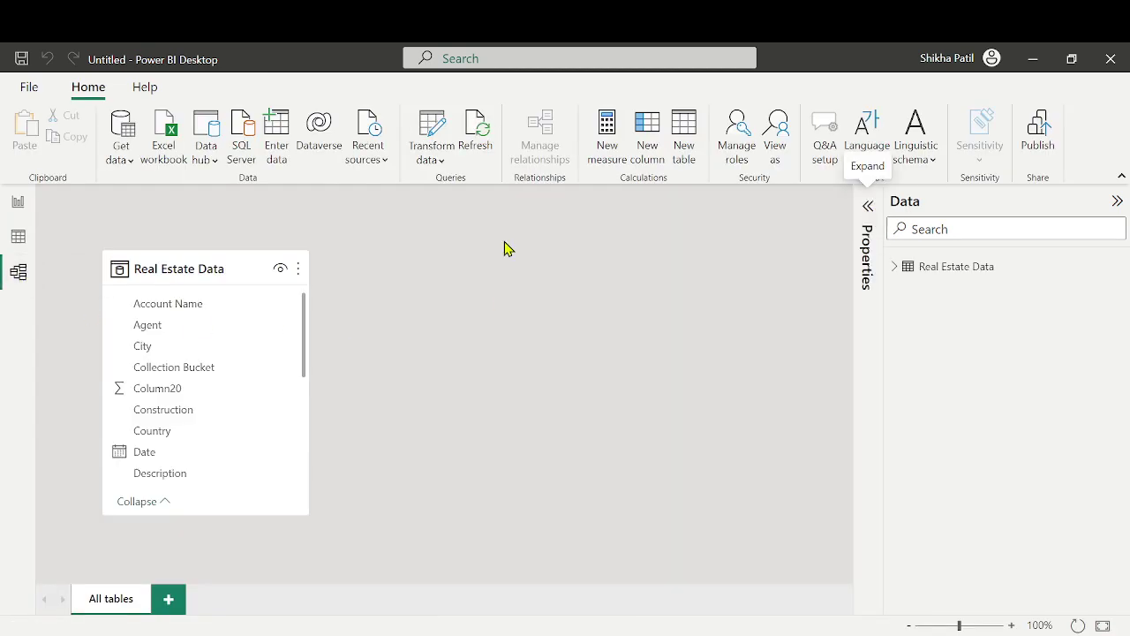
{"action": "left_click", "coordinate": [18, 237]}
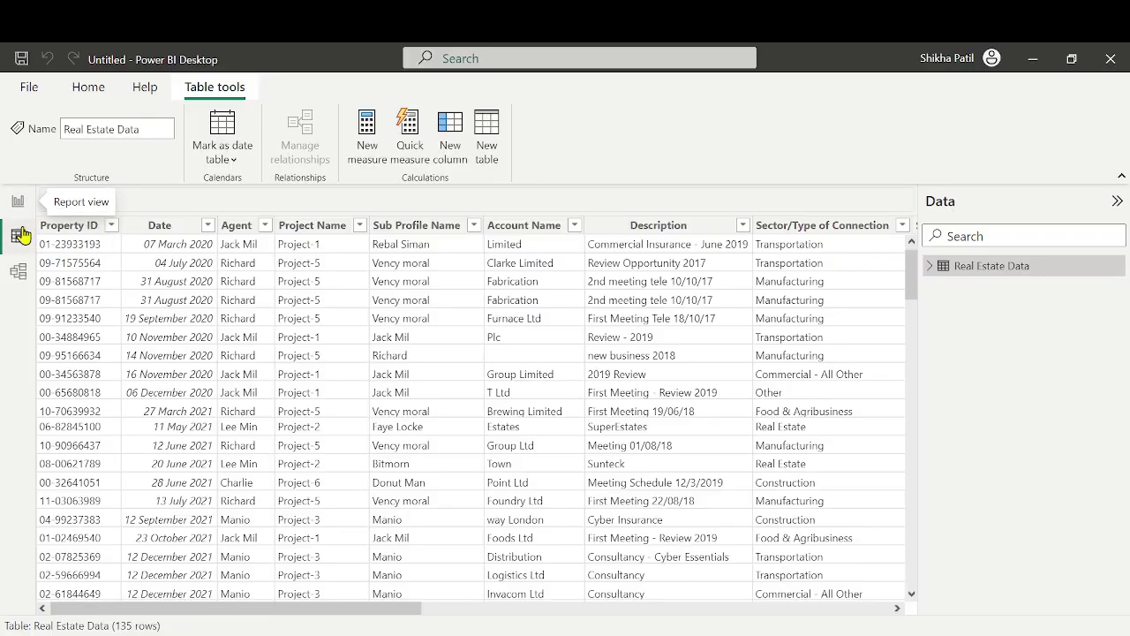
{"action": "left_click", "coordinate": [19, 203]}
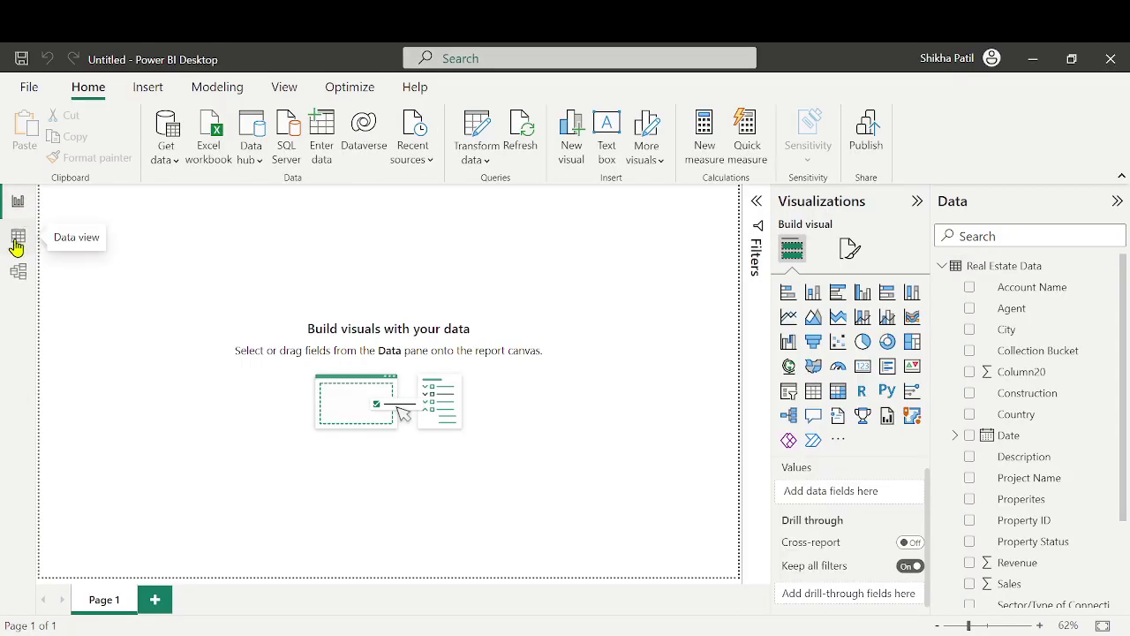
{"action": "left_click", "coordinate": [943, 267]}
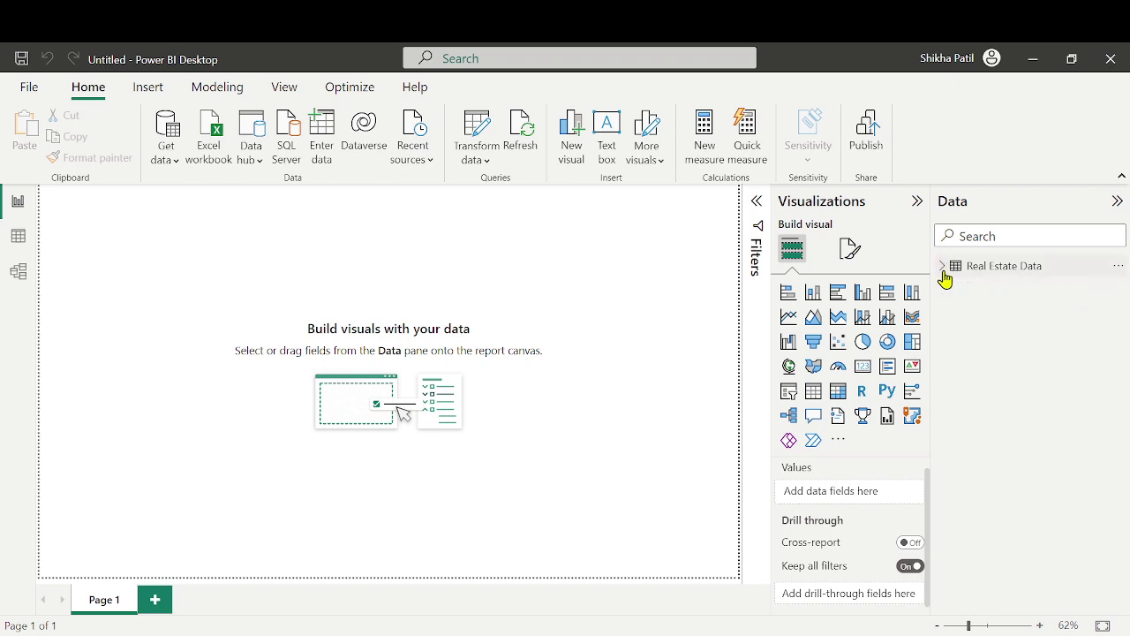
Switch to the project notes in Notepad and add the line "one table" a few lines below the six-step plan
{"action": "key", "text": "alt+Tab"}
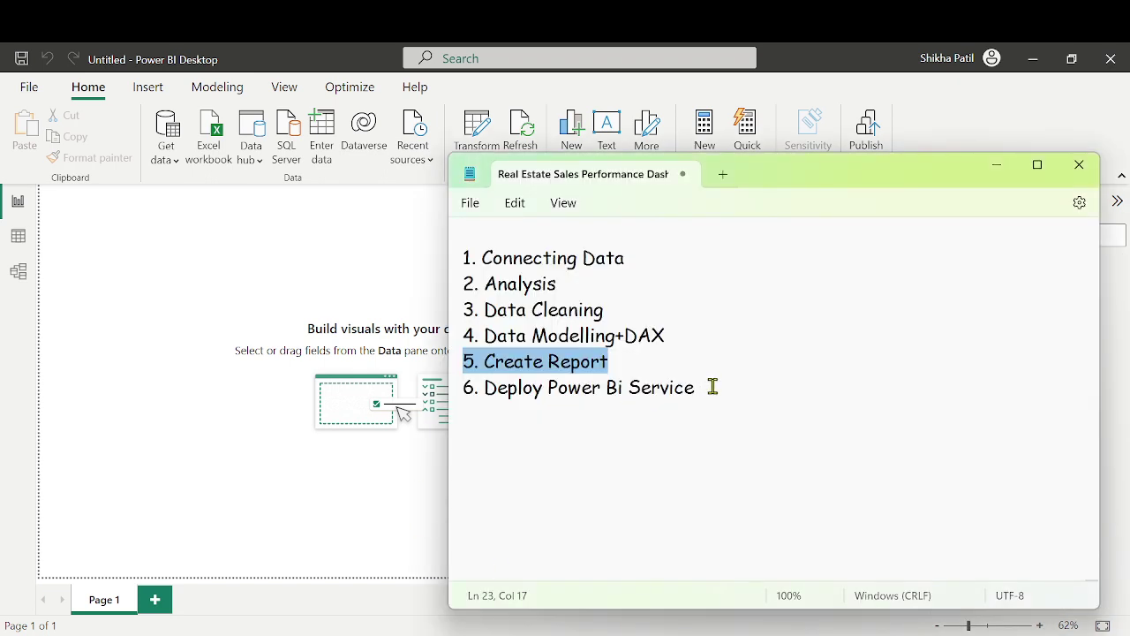
{"action": "left_click", "coordinate": [715, 386]}
{"action": "key", "text": "Return"}
{"action": "key", "text": "Return"}
{"action": "key", "text": "Return"}
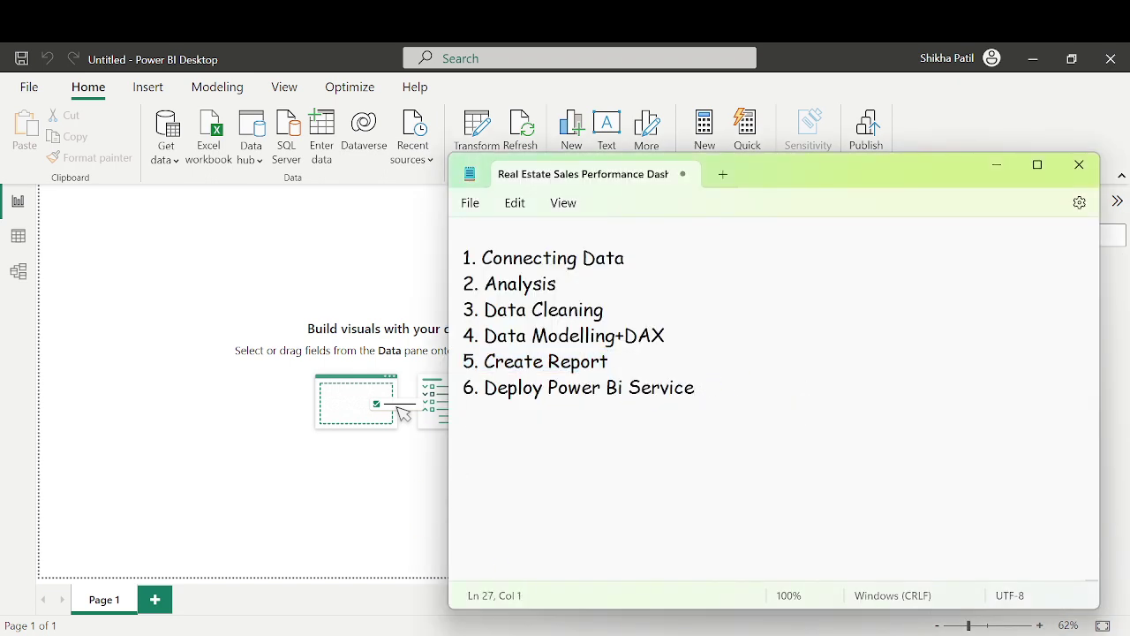
{"action": "type", "text": "one table"}
{"action": "key", "text": "Return"}
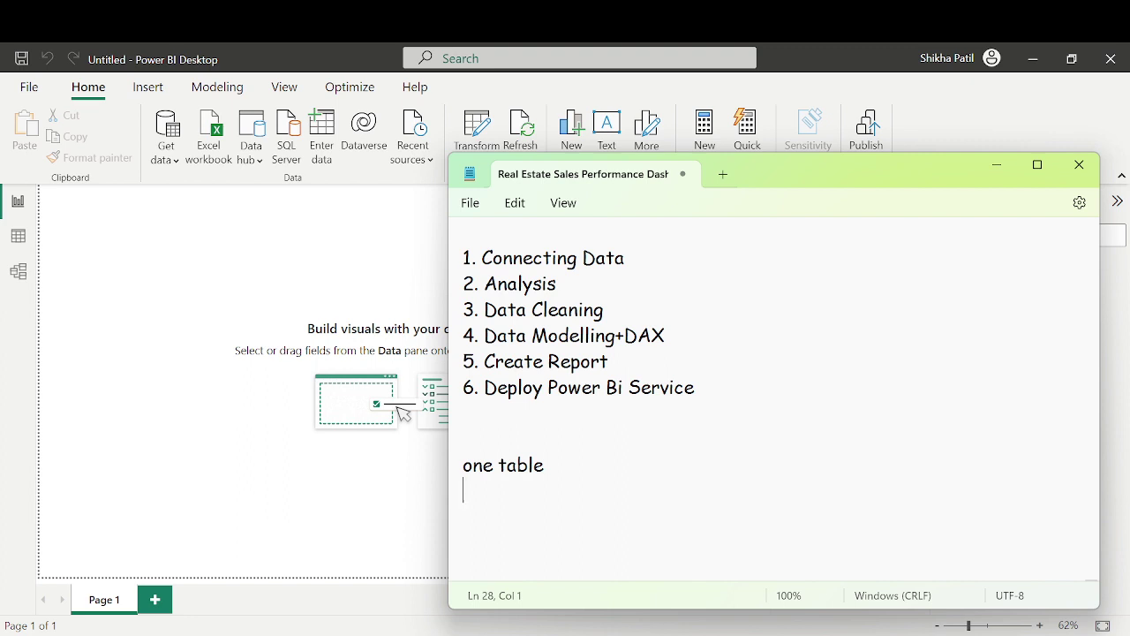
Add the line "Year wise ,Month wise, PY Sales" under "one table" in the notes
{"action": "type", "text": "Year wise"}
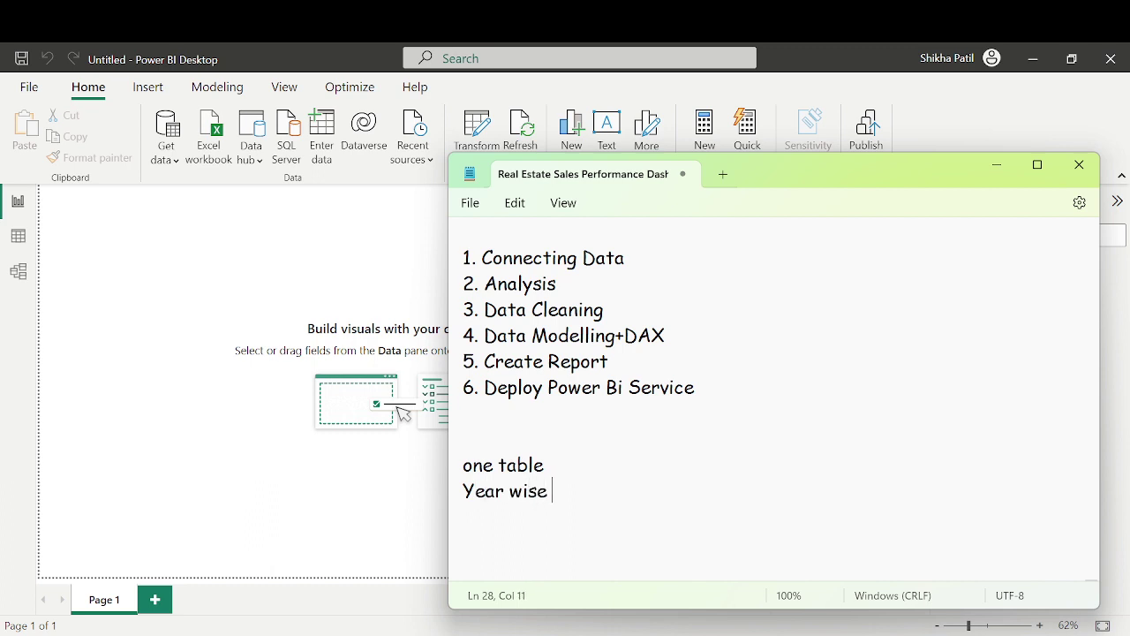
{"action": "type", "text": " ,Month wise"}
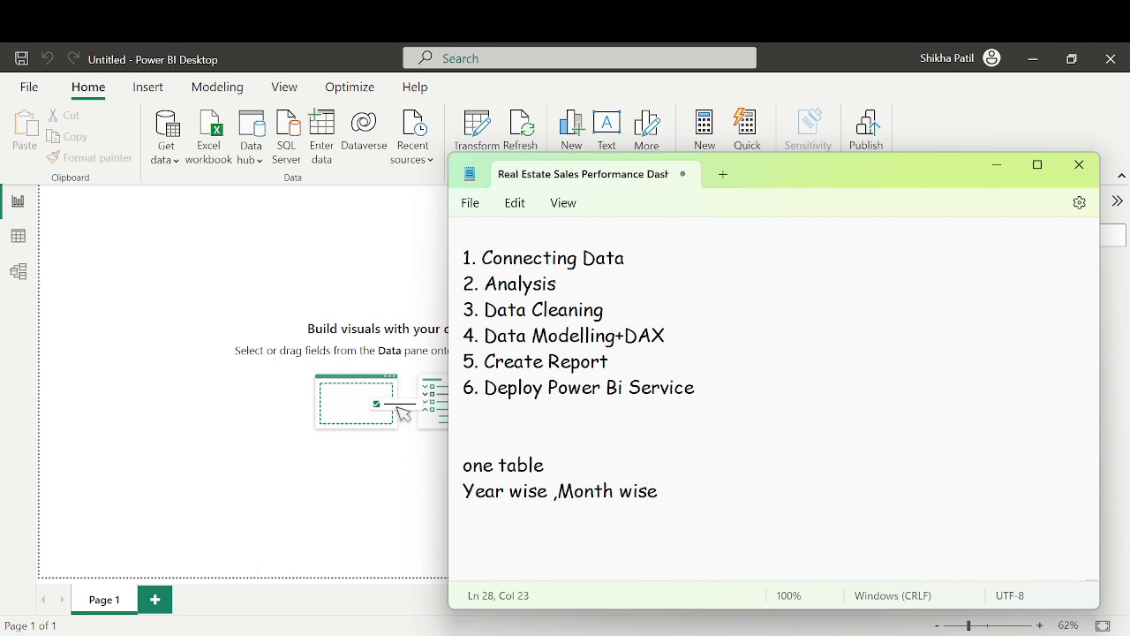
{"action": "type", "text": " PY Sales"}
{"action": "key", "text": "Return"}
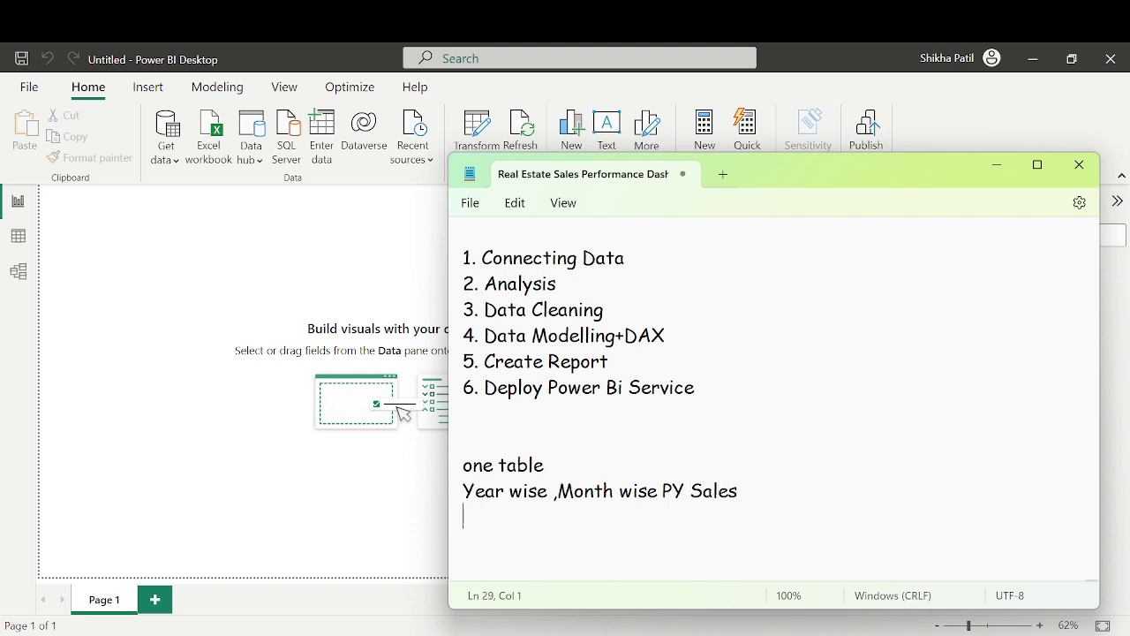
{"action": "scroll", "coordinate": [495, 450], "scroll_direction": "down", "scroll_amount": 1}
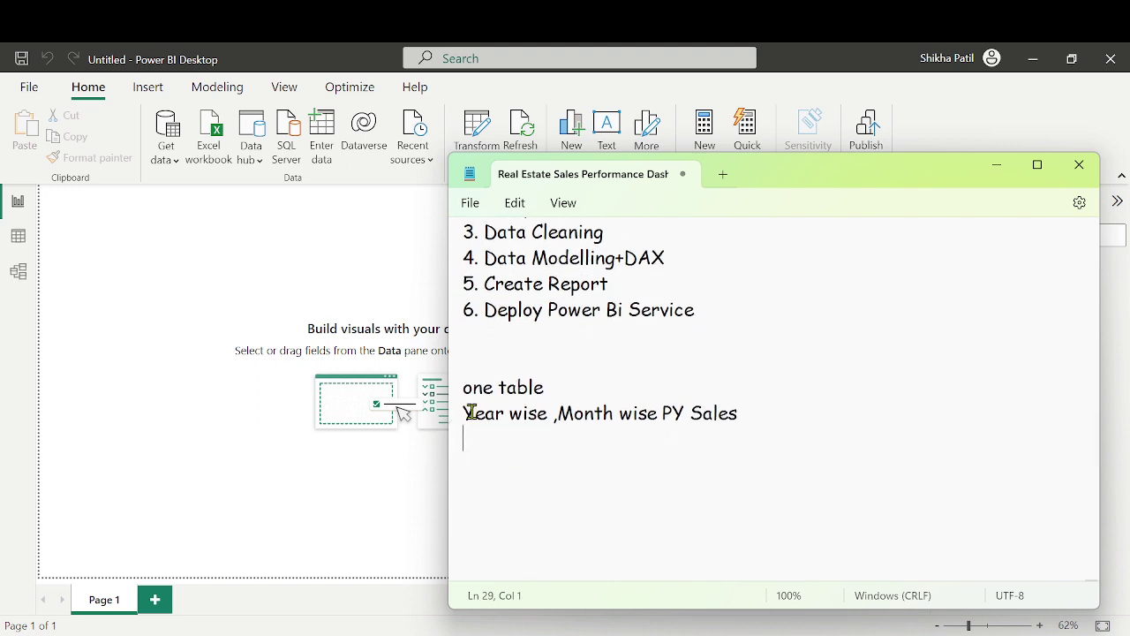
{"action": "double_click", "coordinate": [472, 412]}
{"action": "double_click", "coordinate": [570, 412]}
{"action": "double_click", "coordinate": [687, 412]}
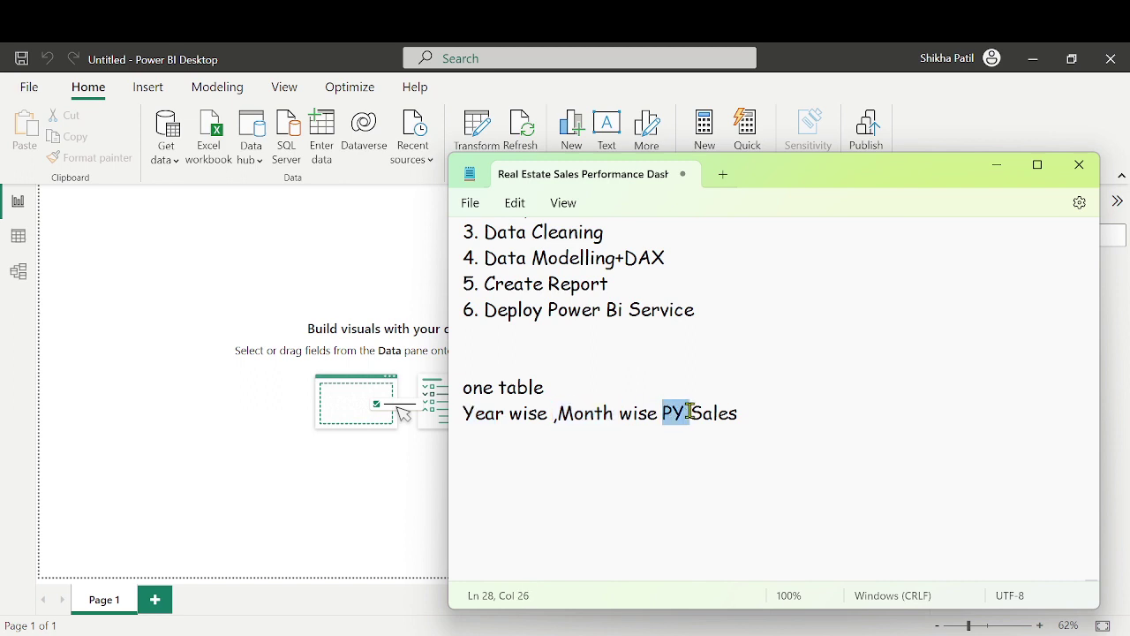
{"action": "left_click", "coordinate": [659, 412]}
{"action": "type", "text": ","}
{"action": "left_click", "coordinate": [782, 420]}
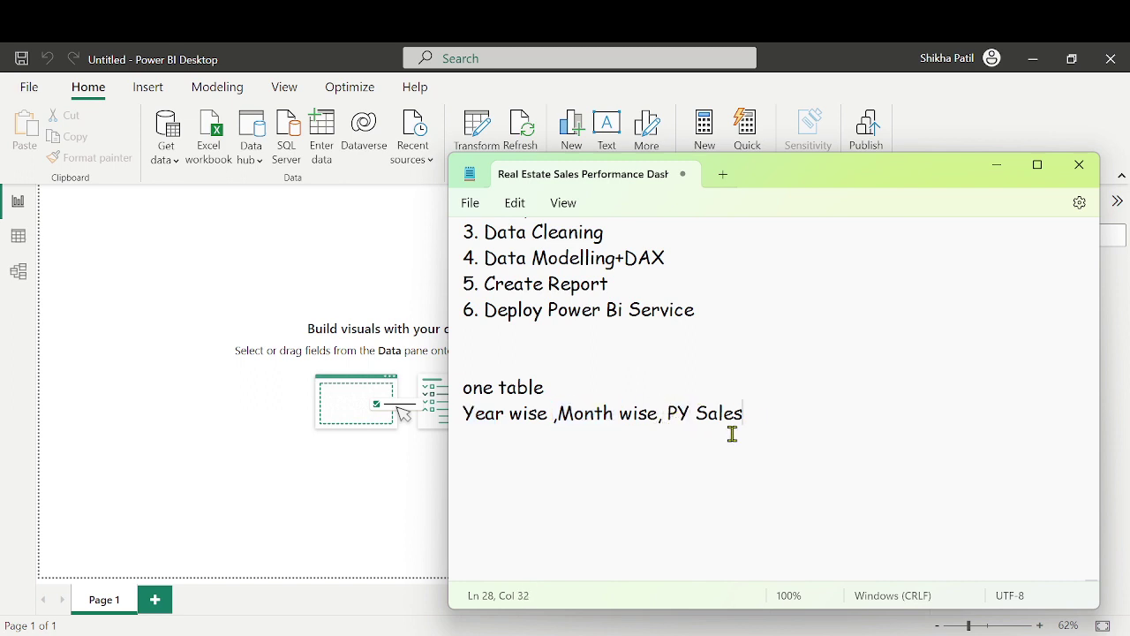
Add the heading "Time Intelligance" after a blank line below the sales note
{"action": "key", "text": "Return"}
{"action": "key", "text": "Return"}
{"action": "type", "text": "Time Intel"}
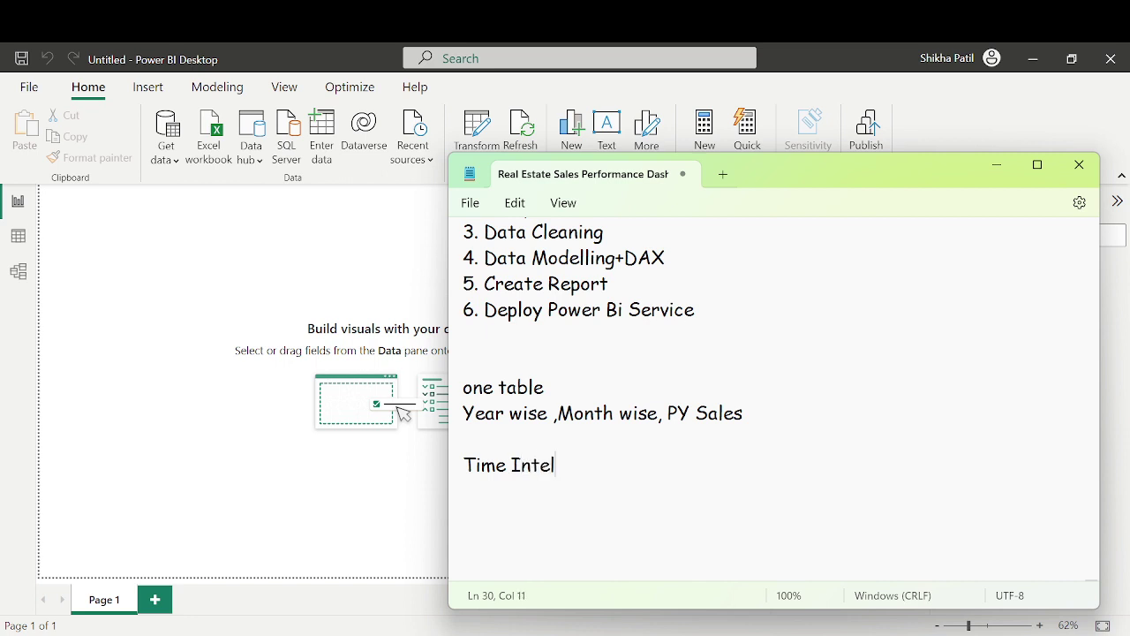
{"action": "type", "text": "ligance"}
{"action": "key", "text": "Return"}
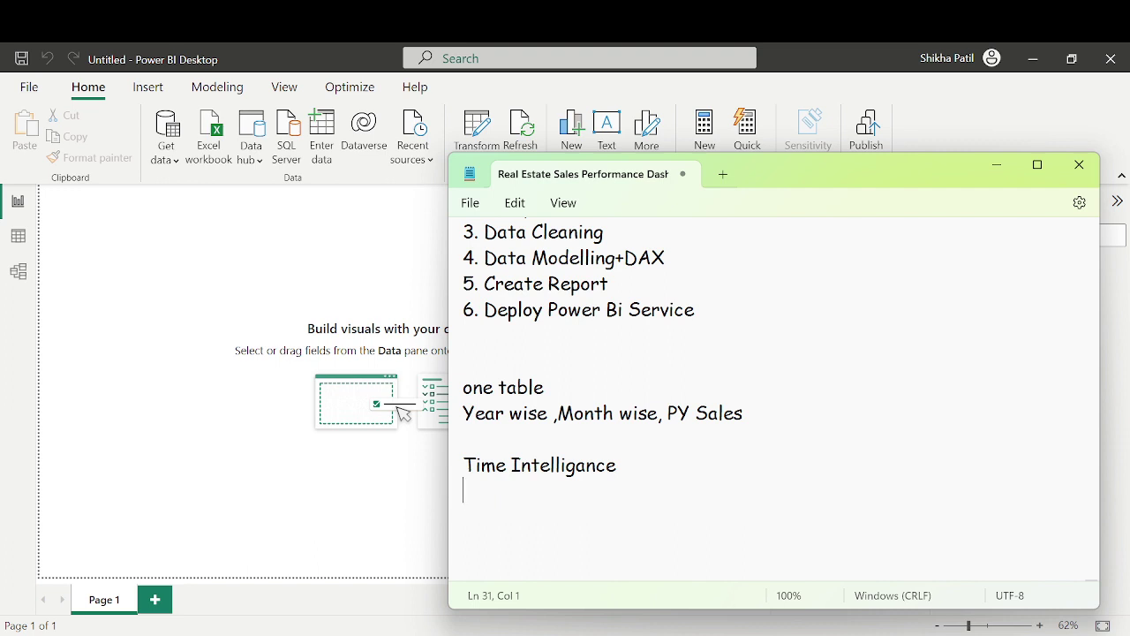
Add the lines "SameperiodLast" and "Previous Year" under the "Time Intelligance" heading in the notes
{"action": "type", "text": "D"}
{"action": "key", "text": "BackSpace"}
{"action": "type", "text": "Sameperiod Last"}
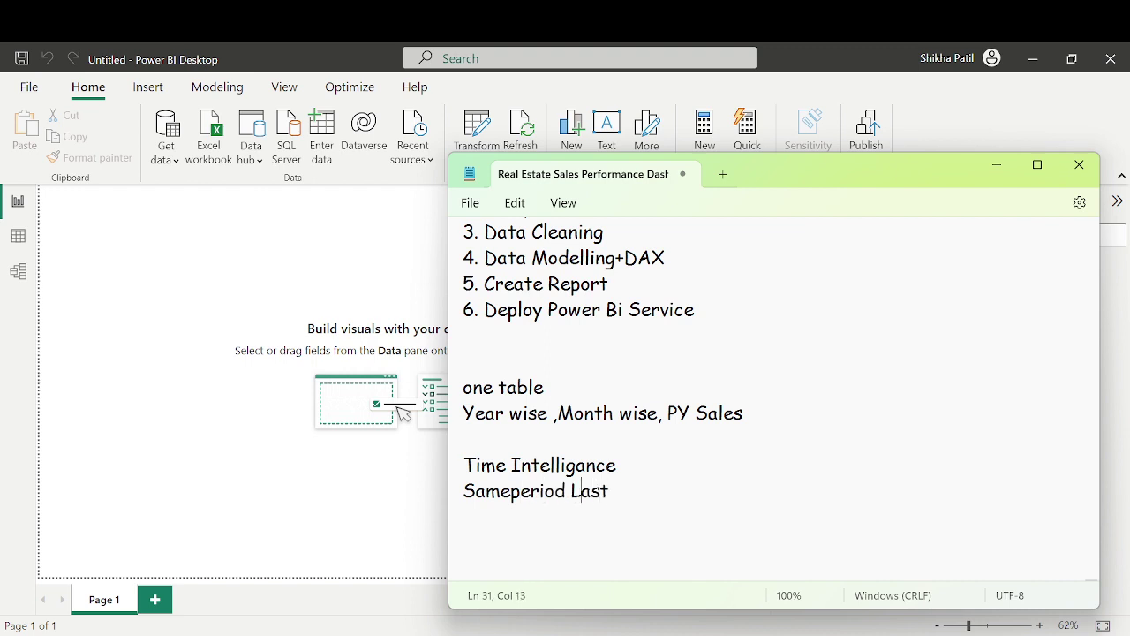
{"action": "key", "text": "BackSpace"}
{"action": "key", "text": "Return"}
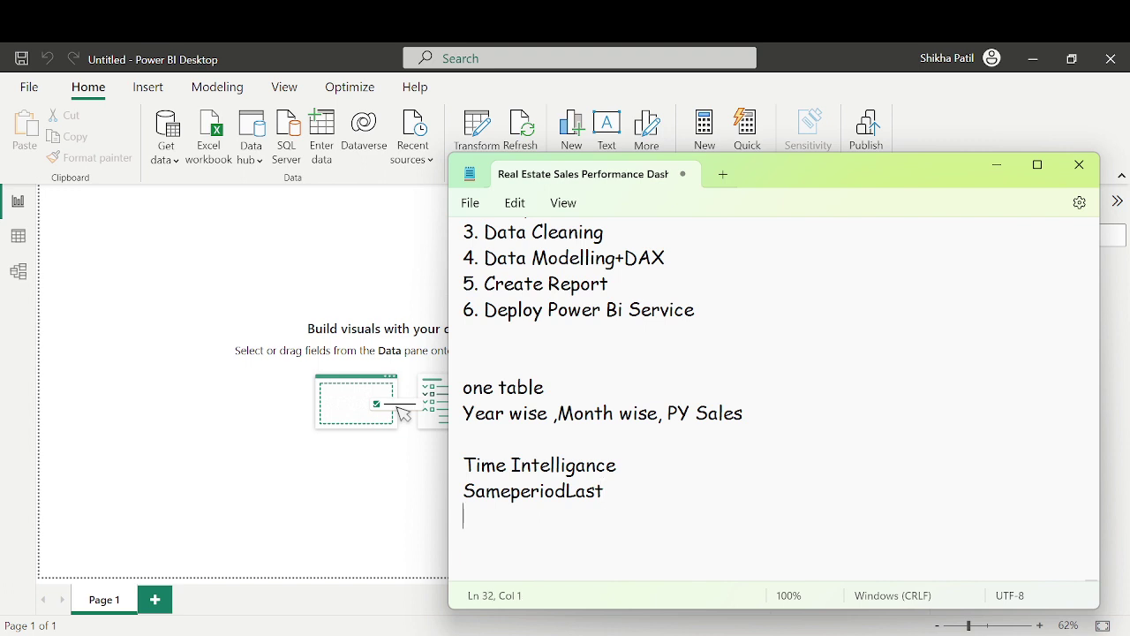
{"action": "type", "text": "Previous Year"}
{"action": "key", "text": "Return"}
Add the lines "Date,Month, Year" and "Calendar,Calendarauto" below "Previous Year" in the notes
{"action": "type", "text": "Date"}
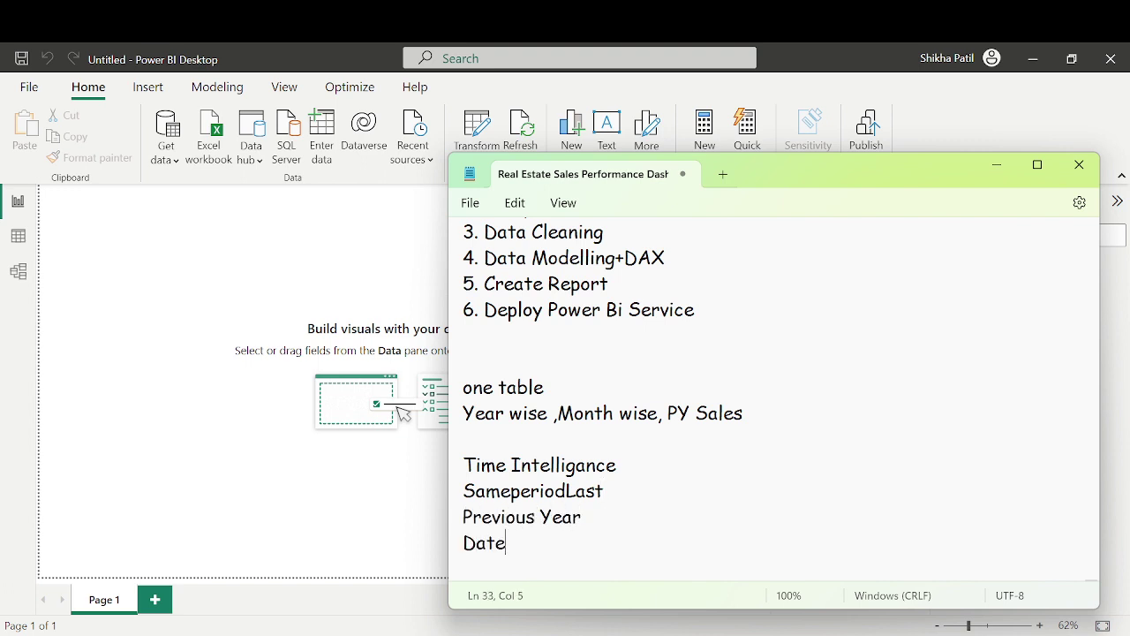
{"action": "type", "text": ",Month Year"}
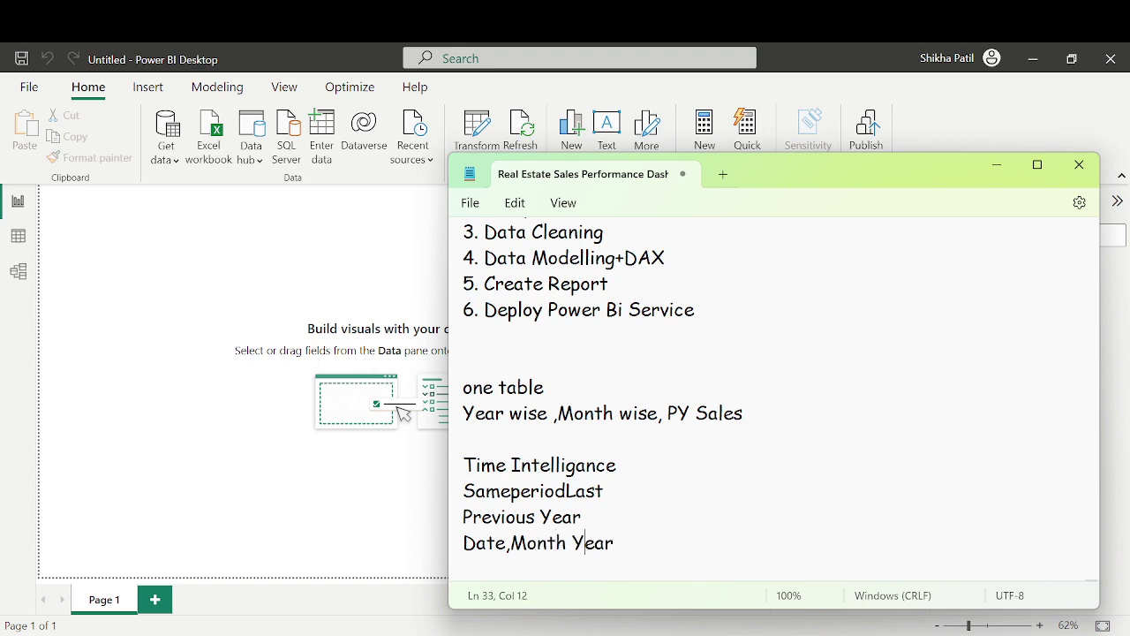
{"action": "key", "text": "Return"}
{"action": "key", "text": "BackSpace"}
{"action": "type", "text": ",Cal"}
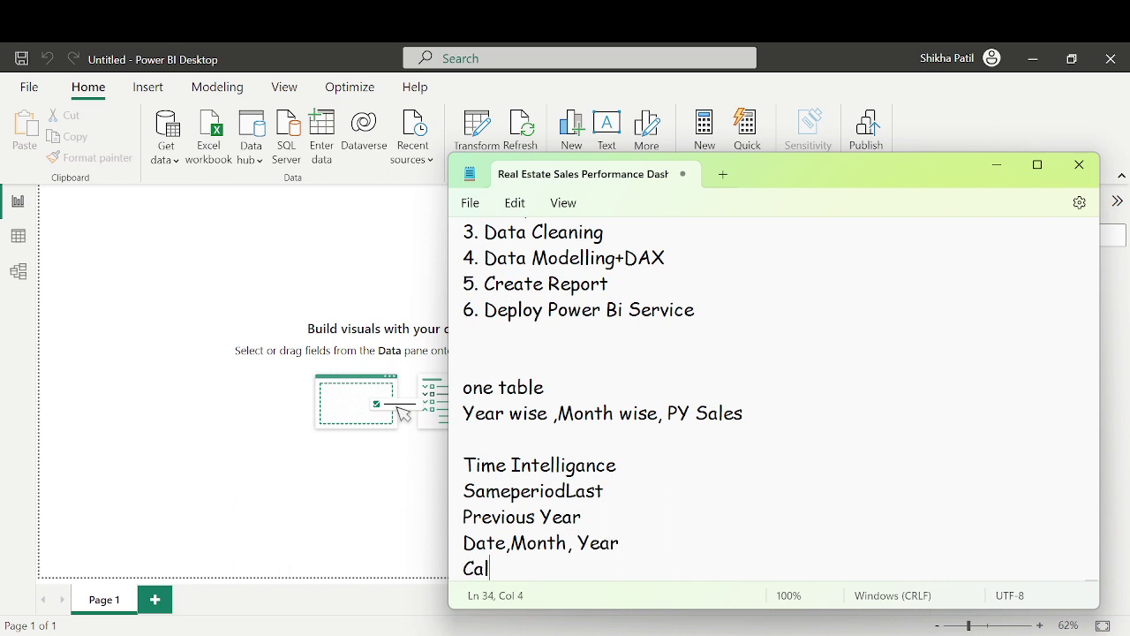
{"action": "type", "text": "endar,Calendar"}
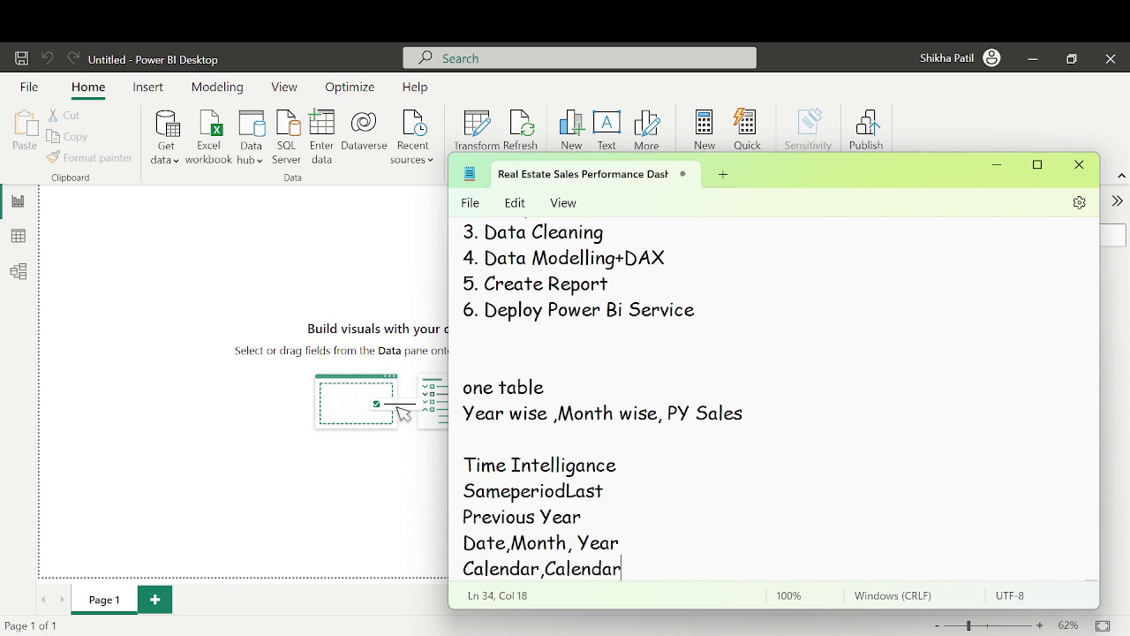
{"action": "type", "text": "A"}
{"action": "key", "text": "BackSpace"}
{"action": "type", "text": "auti"}
{"action": "key", "text": "BackSpace"}
{"action": "type", "text": "o"}
{"action": "scroll", "coordinate": [677, 535], "scroll_direction": "down", "scroll_amount": 1}
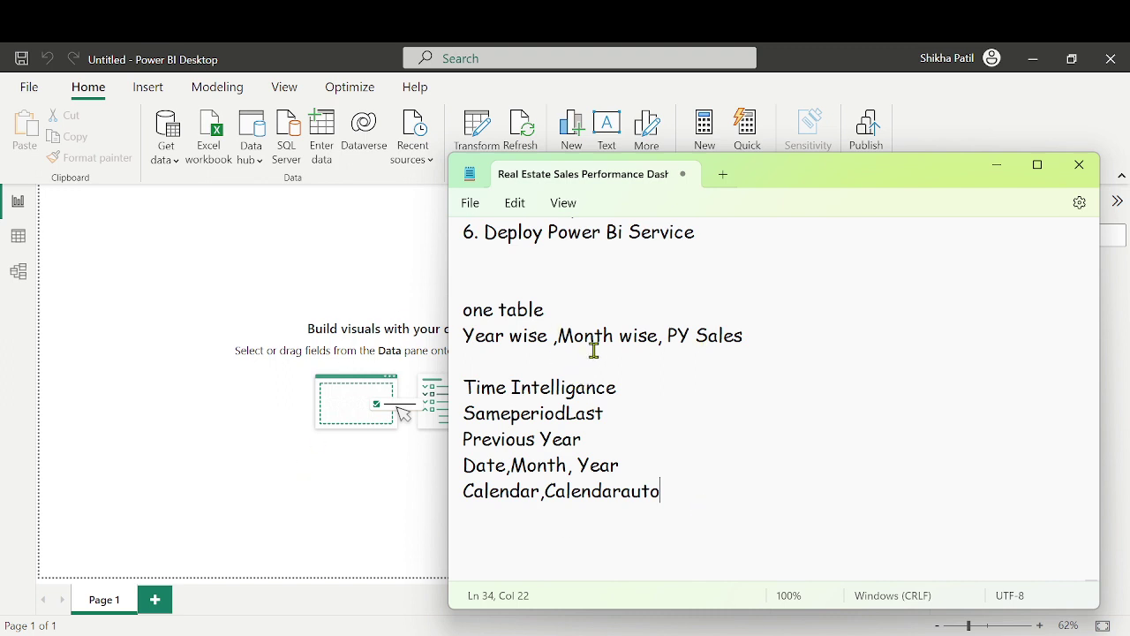
Insert the line "--DimDate" after two blank lines between "one table" and the year-wise sales line
{"action": "left_click_drag", "start_coordinate": [473, 311], "coordinate": [551, 328]}
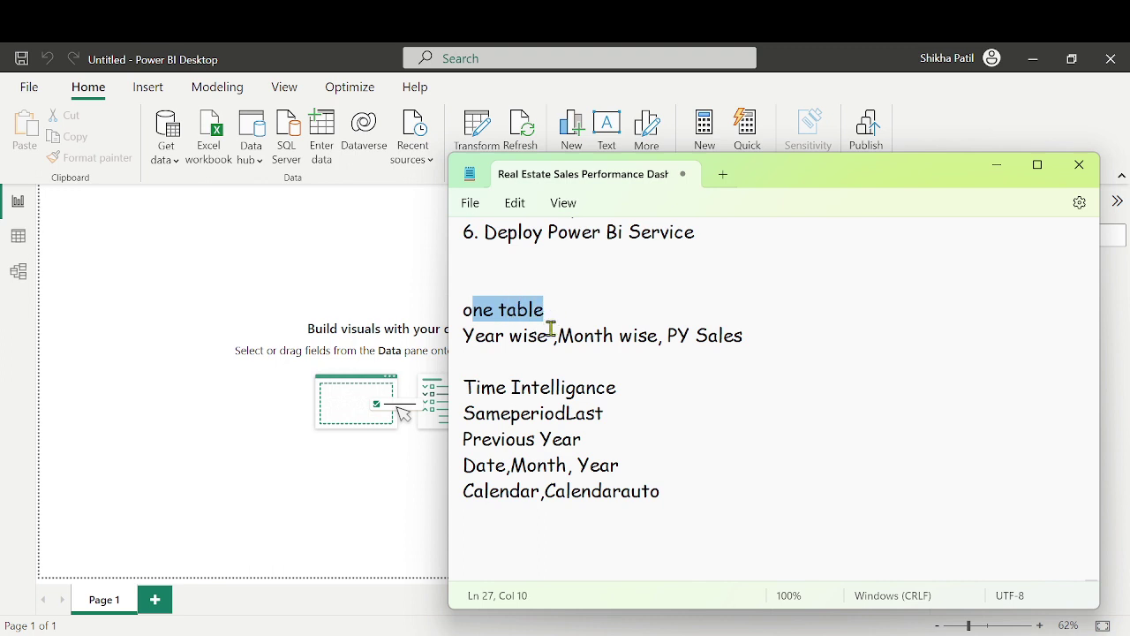
{"action": "left_click_drag", "start_coordinate": [464, 336], "coordinate": [540, 351]}
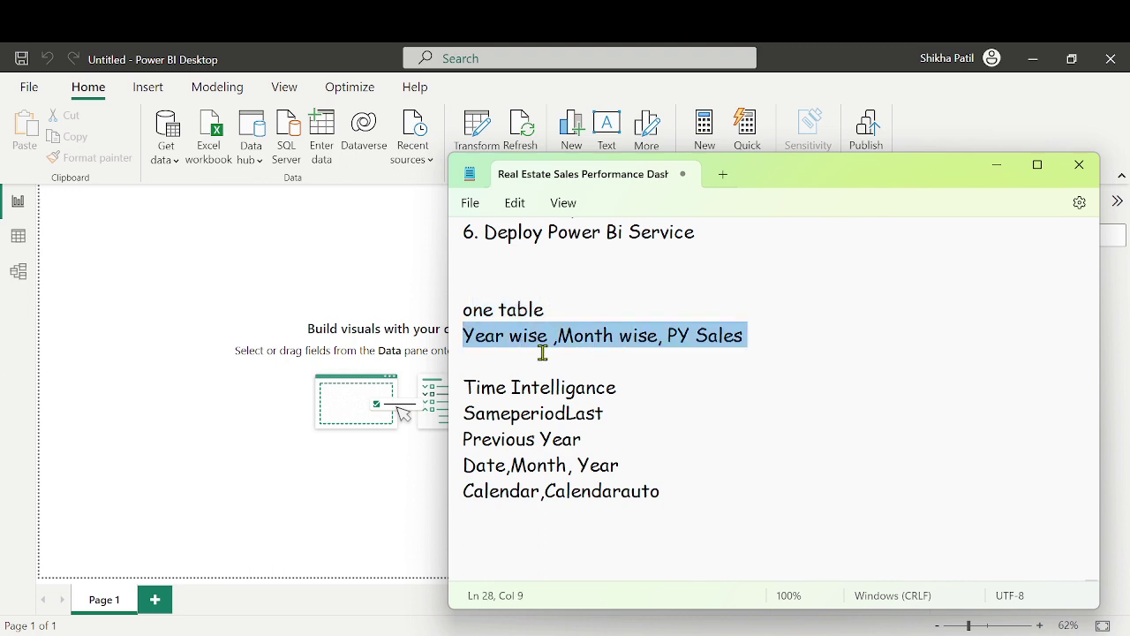
{"action": "left_click", "coordinate": [596, 305]}
{"action": "key", "text": "Return"}
{"action": "key", "text": "Return"}
{"action": "key", "text": "Return"}
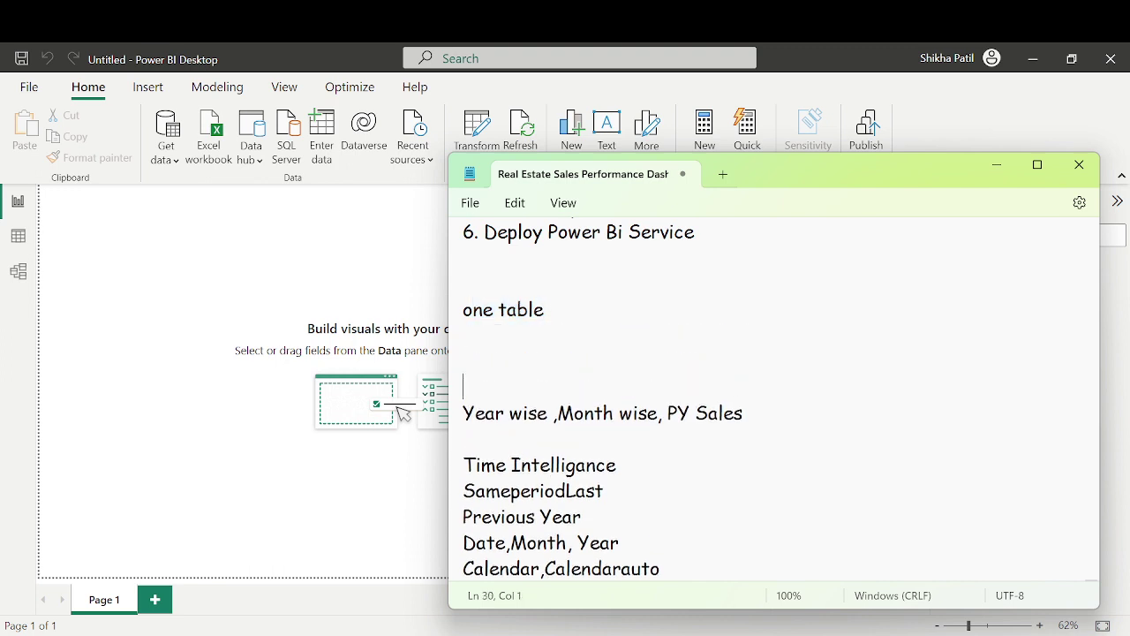
{"action": "type", "text": "--DimDate"}
{"action": "key", "text": "Return"}
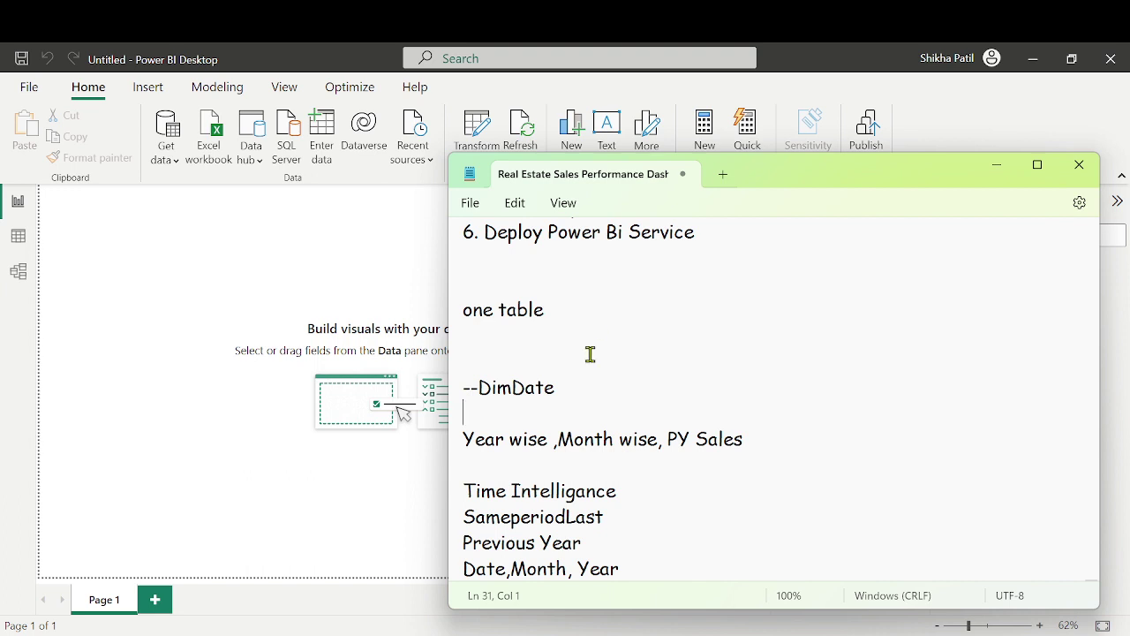
{"action": "left_click", "coordinate": [586, 390]}
Switch to Power BI, examine the Date column of the Real Estate Data table in Data view, and return to the Notepad notes
{"action": "left_click", "coordinate": [254, 303]}
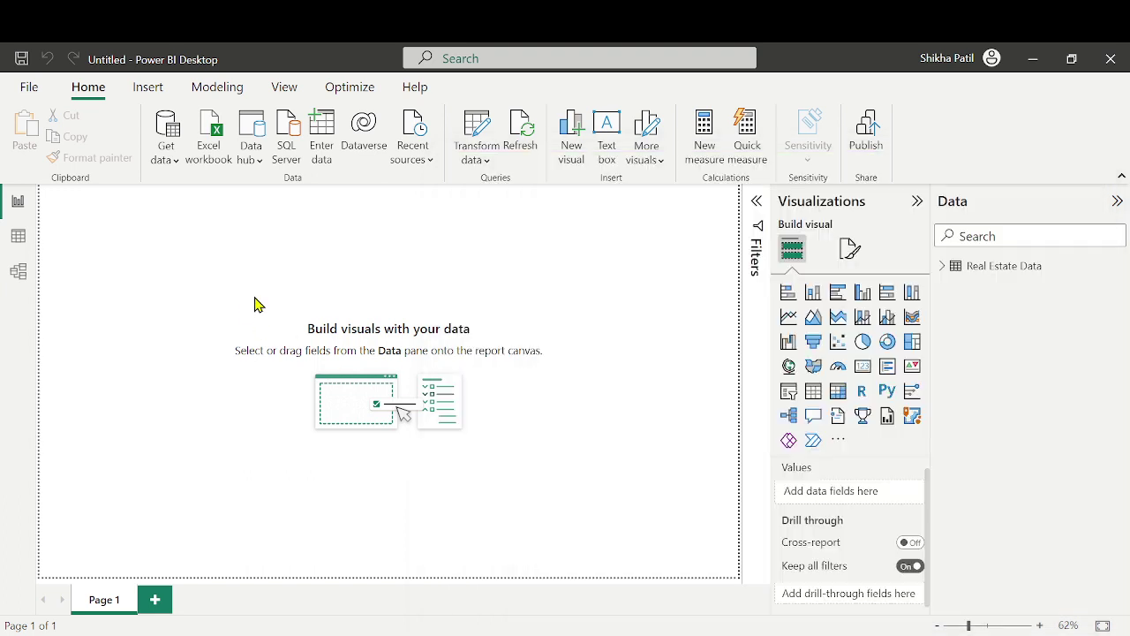
{"action": "left_click", "coordinate": [18, 239]}
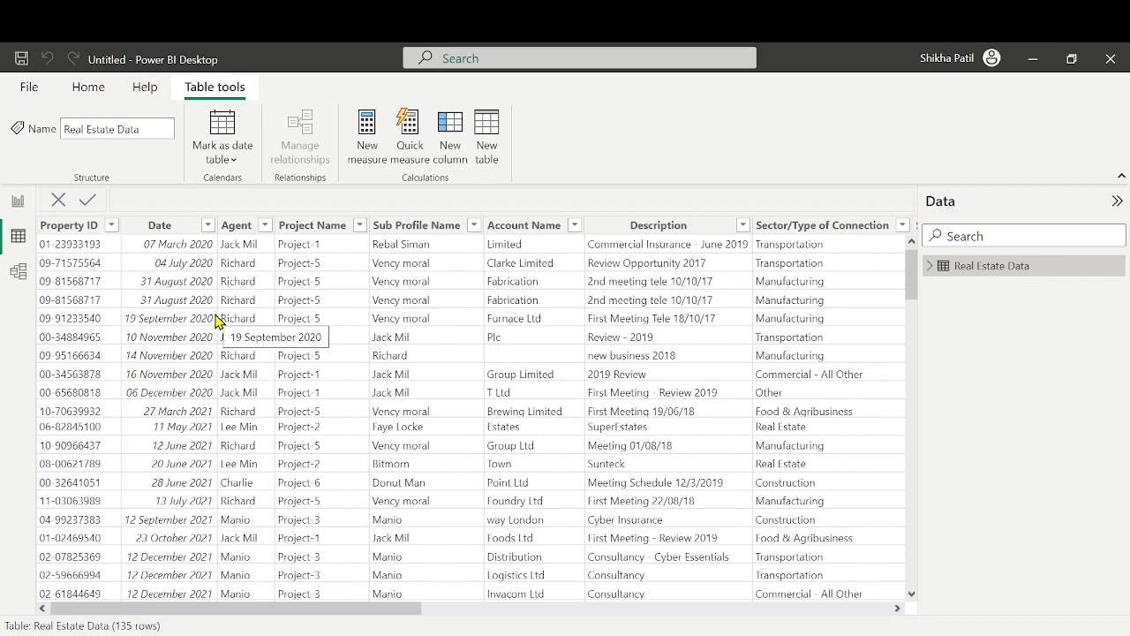
{"action": "key", "text": "alt+Tab"}
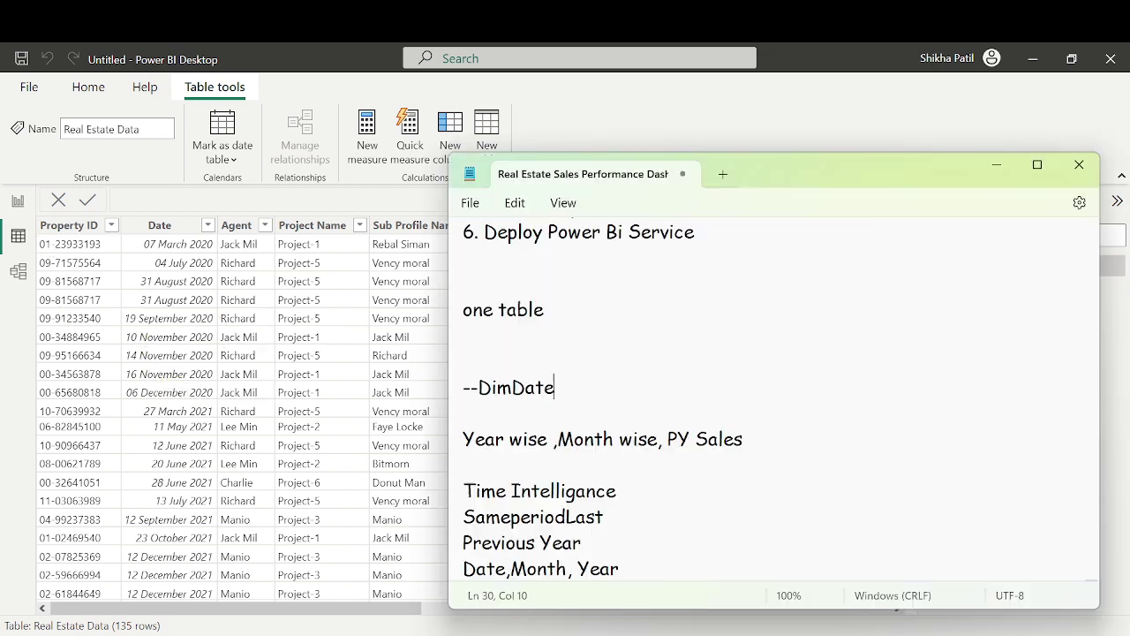
List "Continuous Value", "No Gap", "No null" and "No duplicate" on separate lines under "--DimDate"
{"action": "key", "text": "Return"}
{"action": "key", "text": "Return"}
{"action": "key", "text": "Return"}
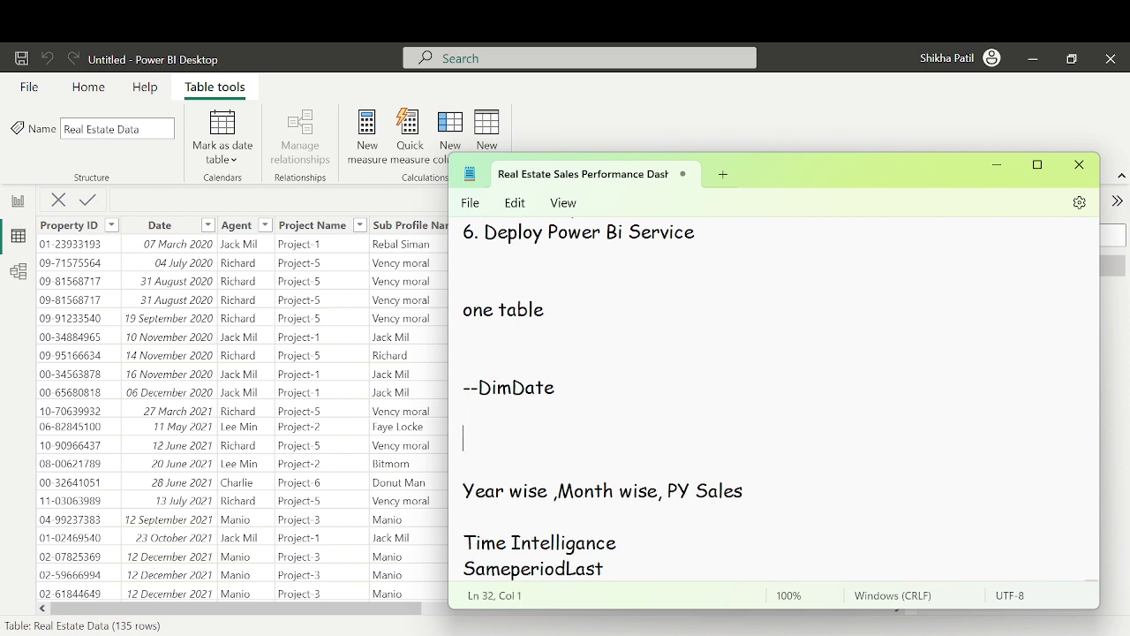
{"action": "key", "text": "Up"}
{"action": "key", "text": "Up"}
{"action": "type", "text": "\\"}
{"action": "key", "text": "BackSpace"}
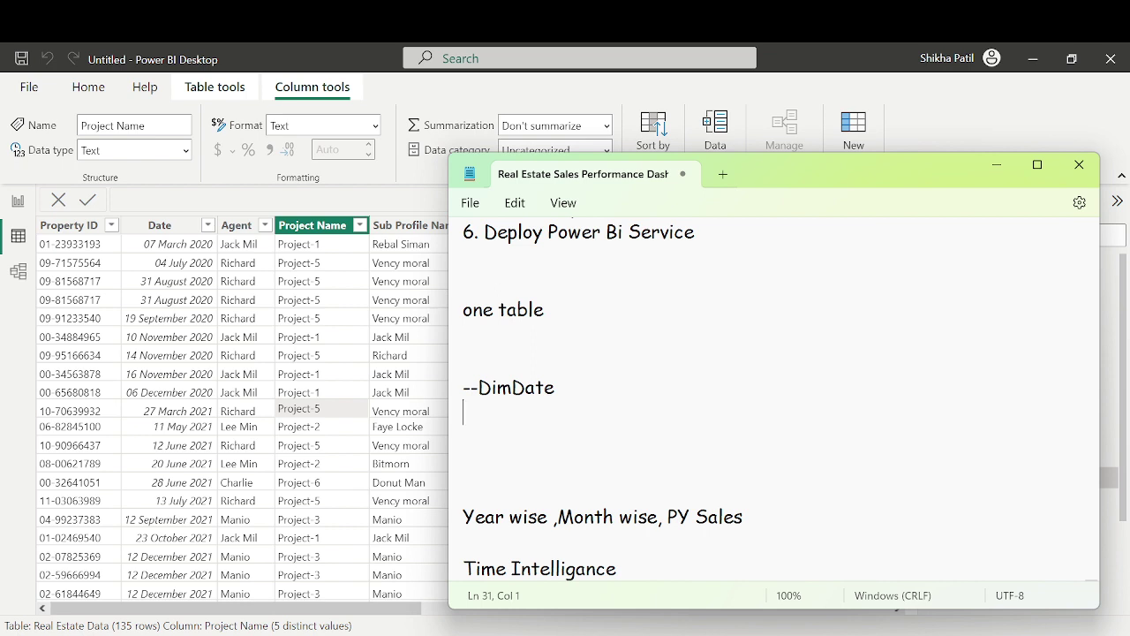
{"action": "type", "text": "Continuous Value No Gap No null No duplicate"}
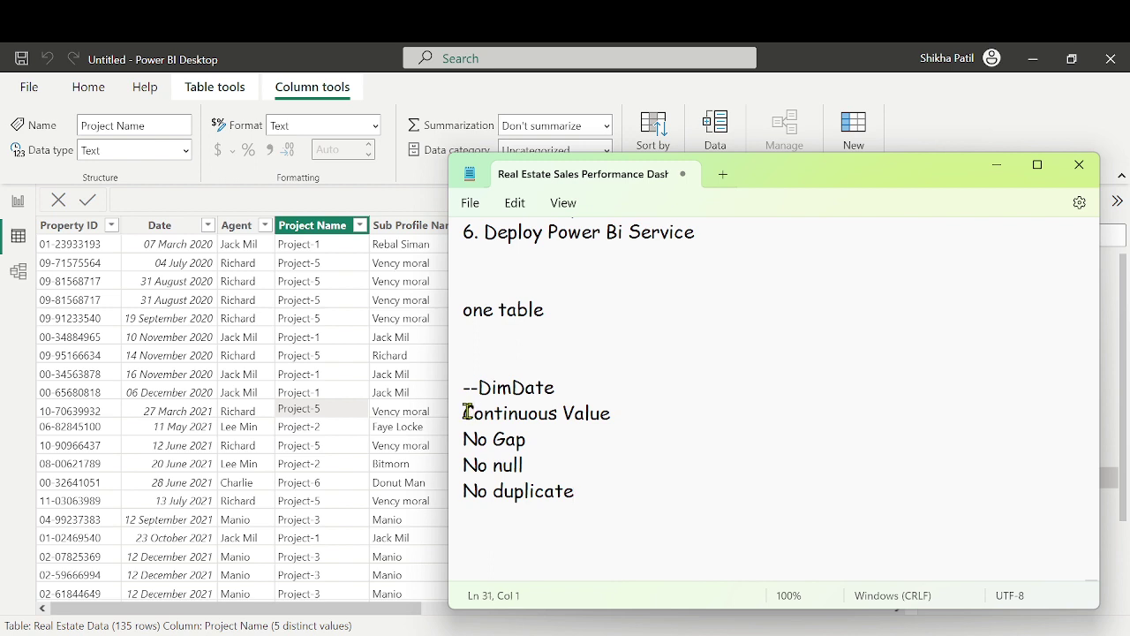
Highlight each date-table requirement in the notes one by one, and finally the whole DimDate block
{"action": "left_click_drag", "start_coordinate": [463, 413], "coordinate": [632, 412]}
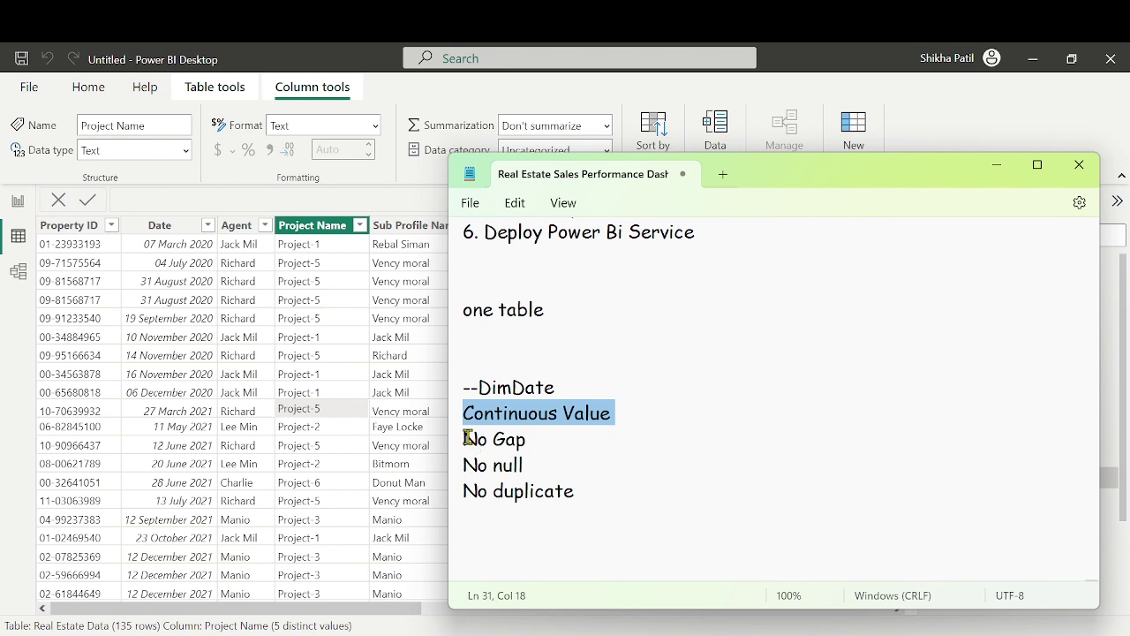
{"action": "left_click_drag", "start_coordinate": [465, 438], "coordinate": [529, 443]}
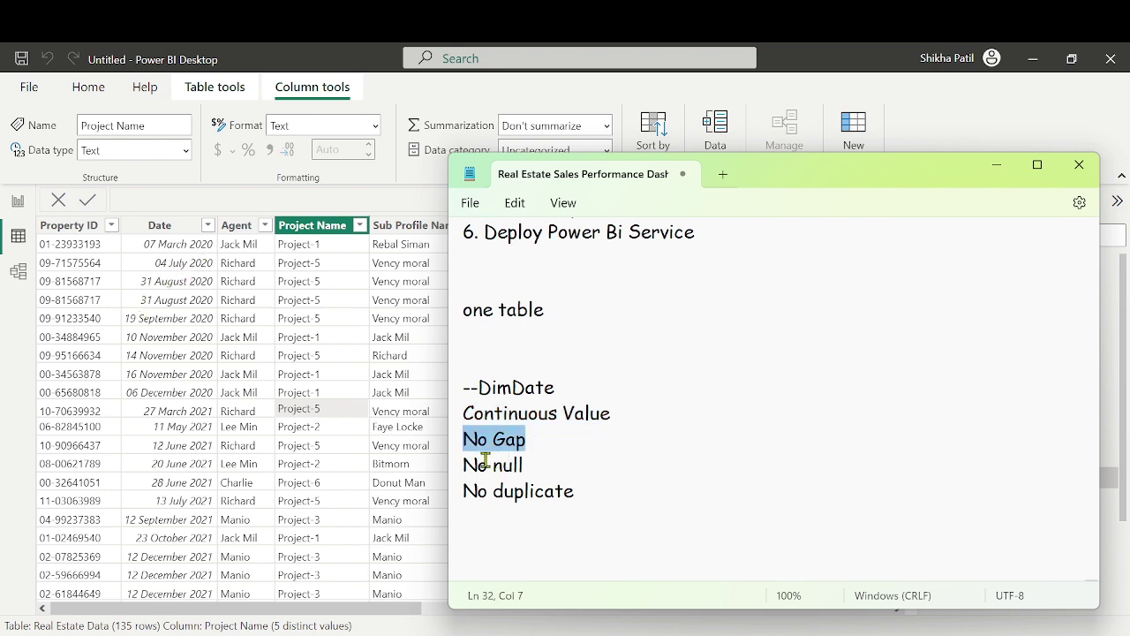
{"action": "left_click_drag", "start_coordinate": [477, 463], "coordinate": [525, 475]}
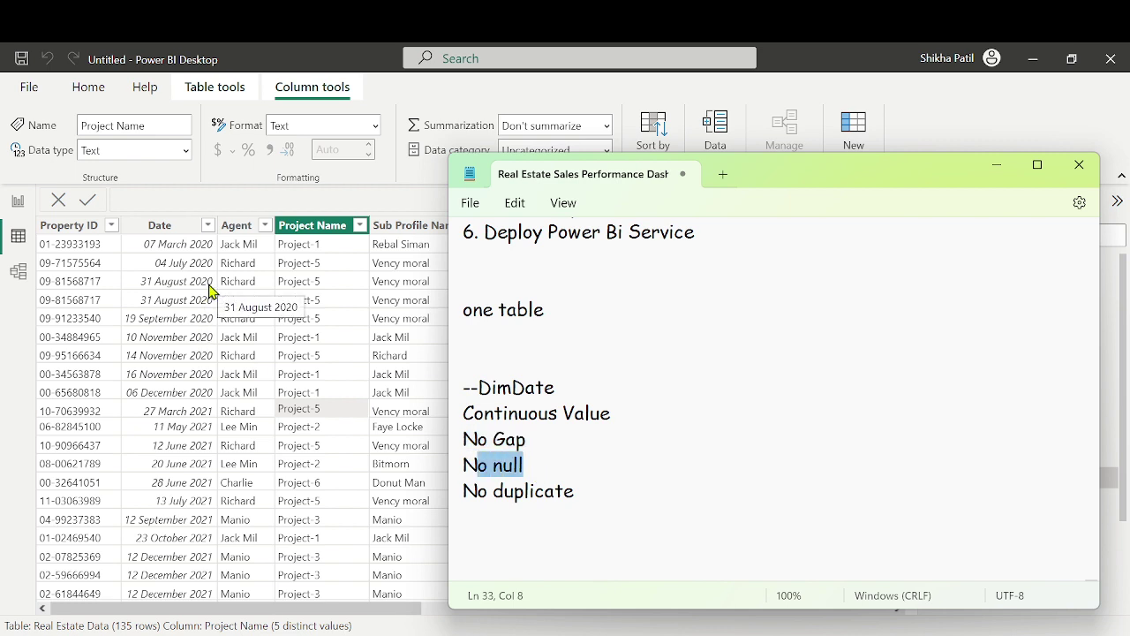
{"action": "double_click", "coordinate": [540, 493]}
{"action": "left_click_drag", "start_coordinate": [464, 493], "coordinate": [434, 500]}
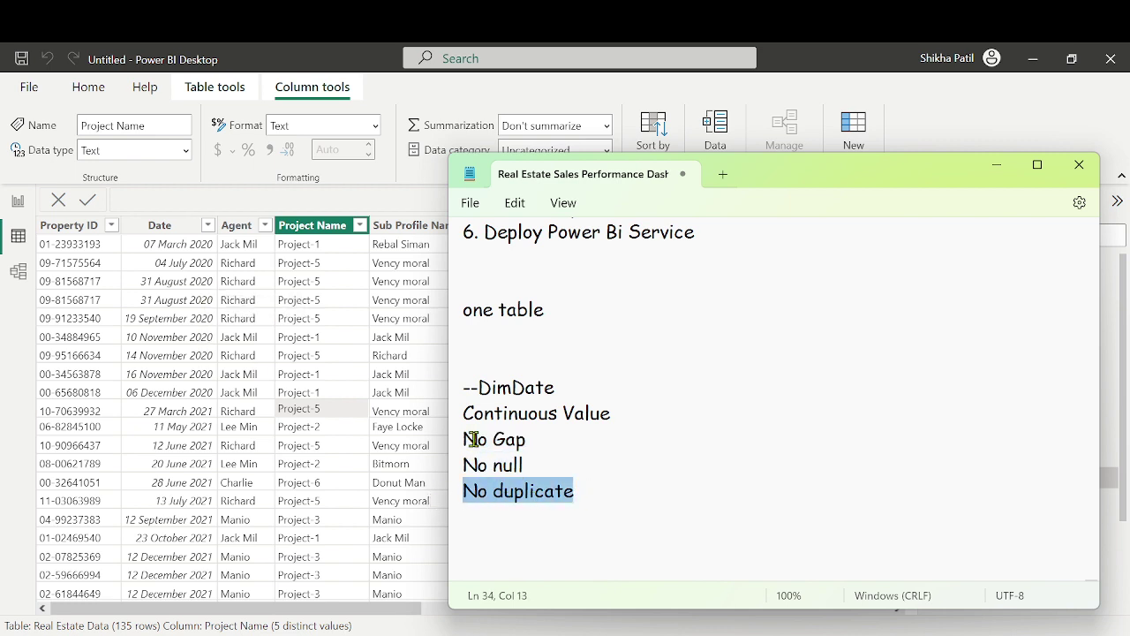
{"action": "left_click_drag", "start_coordinate": [474, 387], "coordinate": [618, 497]}
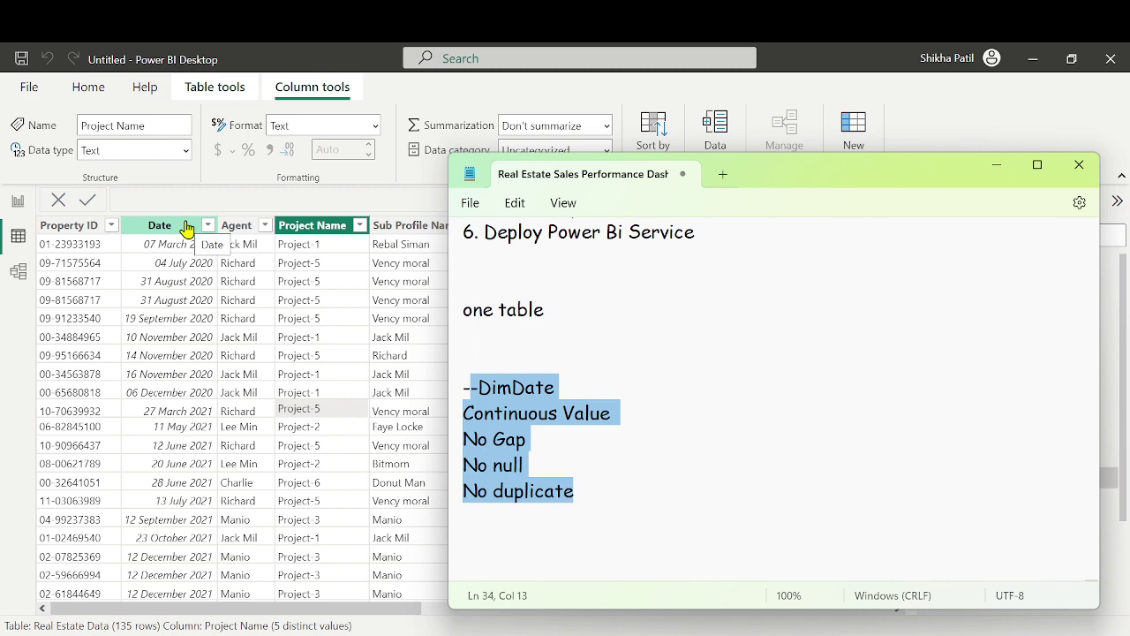
Switch to Power BI's Data view and start a new calculated table with the formula DimDate = CALENDAR(
{"action": "left_click", "coordinate": [18, 237]}
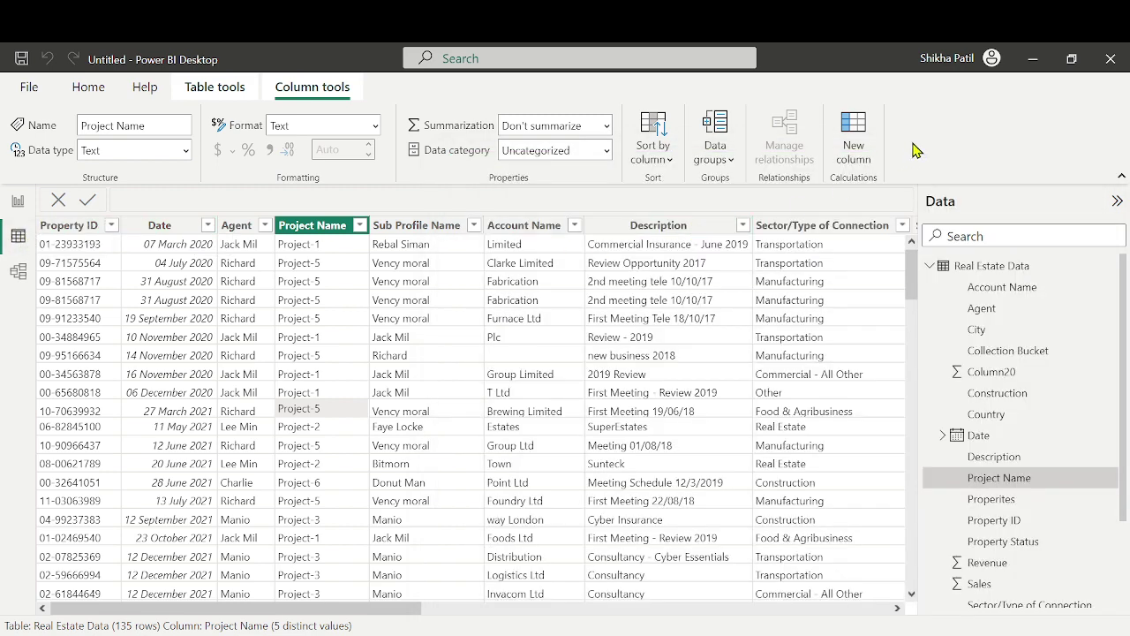
{"action": "left_click", "coordinate": [215, 86]}
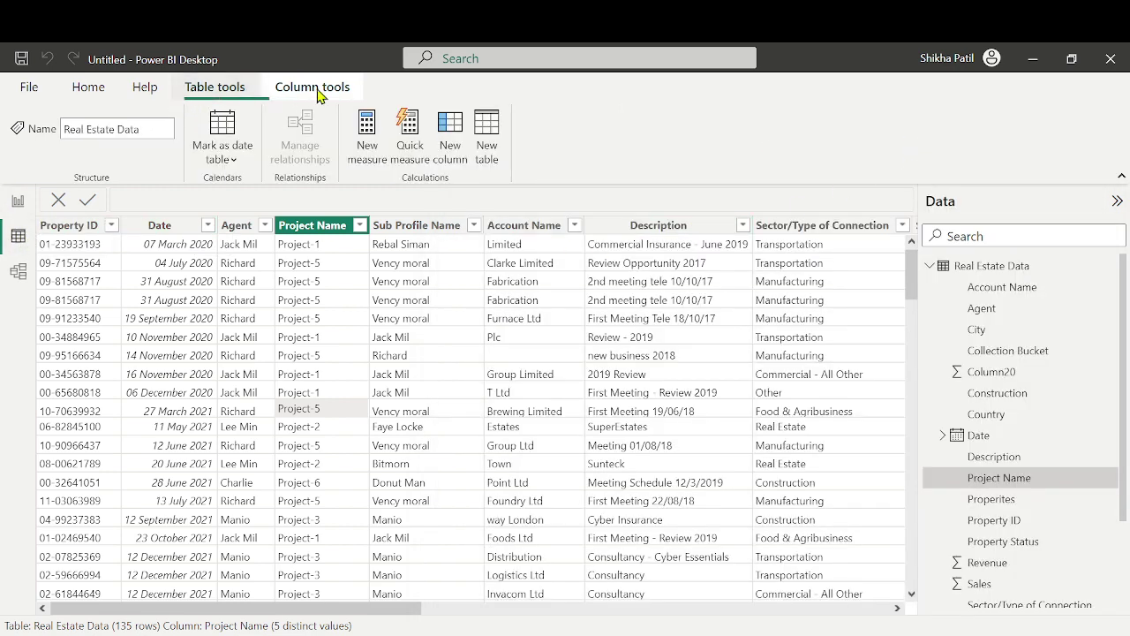
{"action": "left_click", "coordinate": [489, 133]}
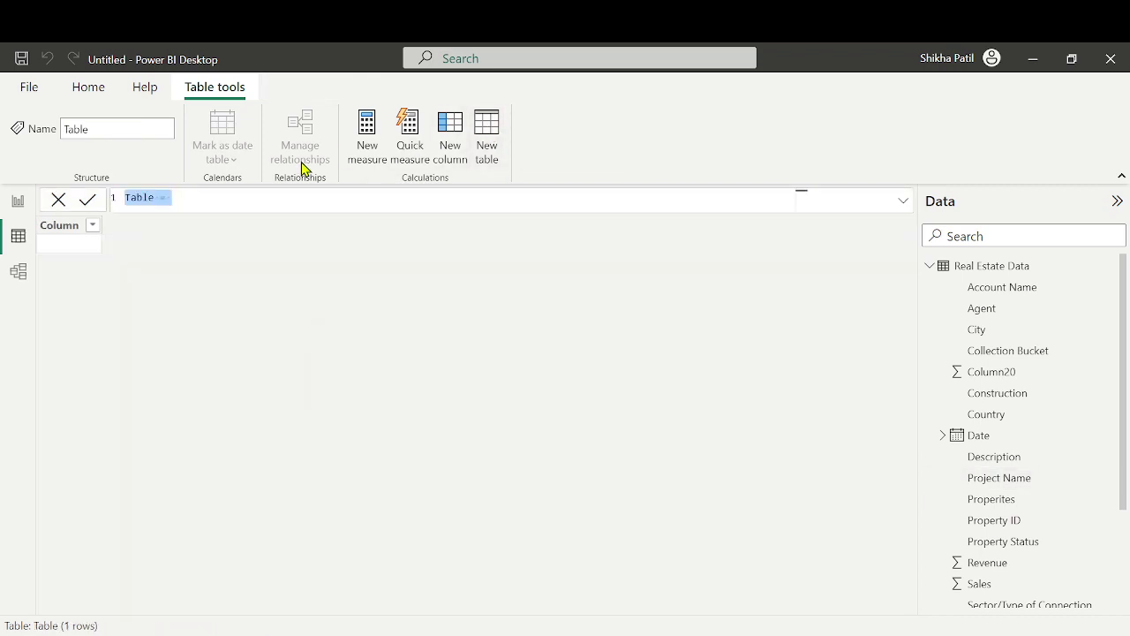
{"action": "type", "text": "Dim"}
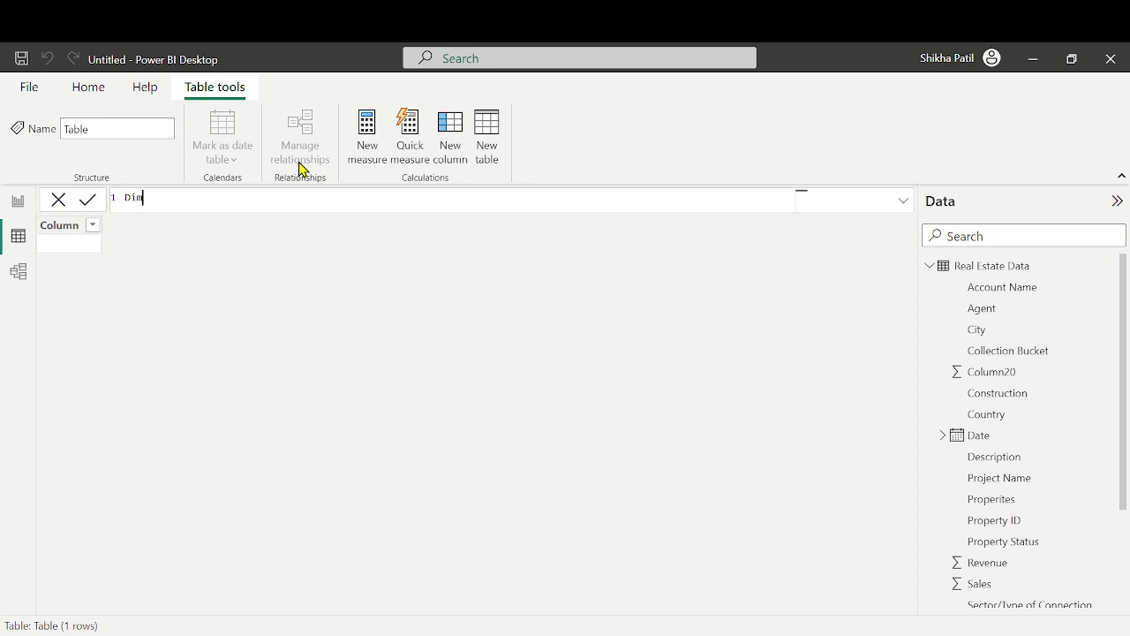
{"action": "type", "text": "Date = "}
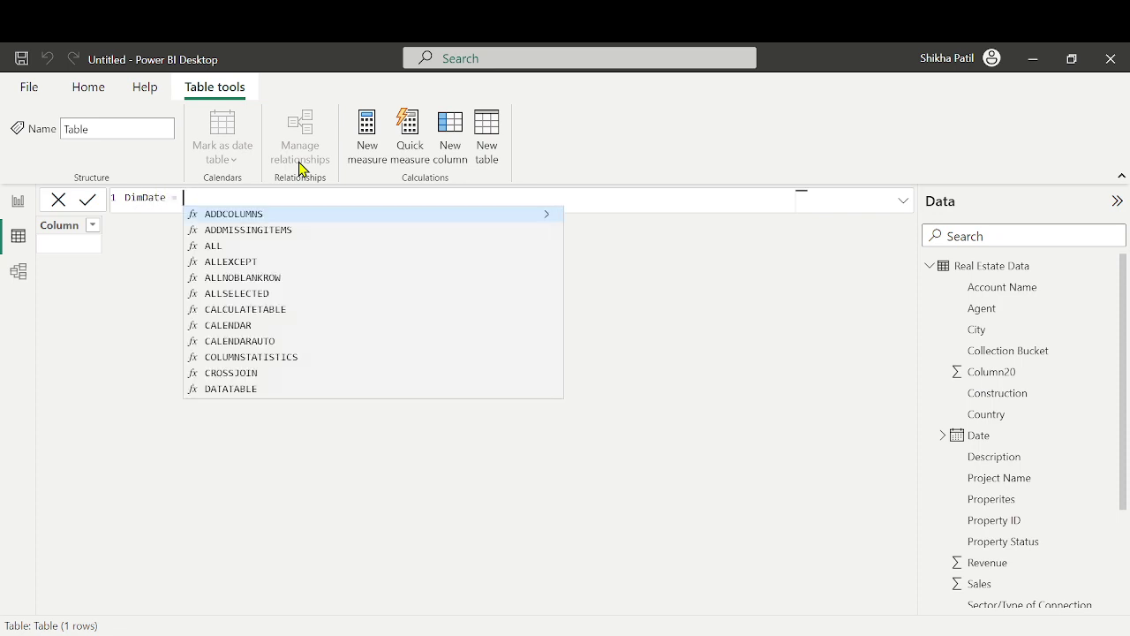
{"action": "type", "text": "ca"}
{"action": "key", "text": "Down"}
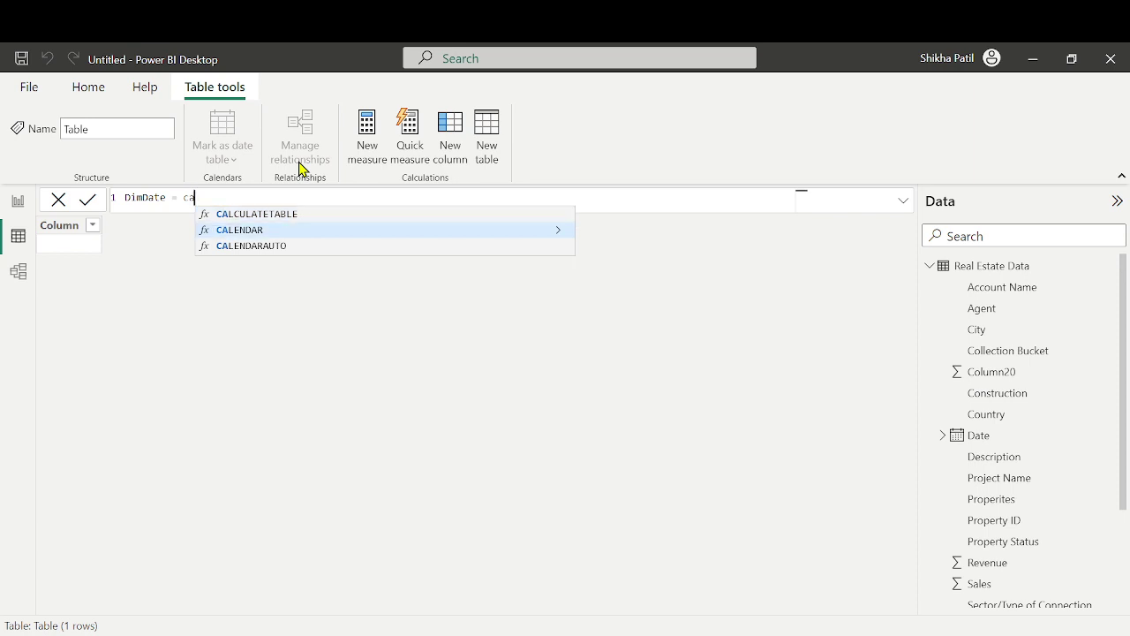
{"action": "key", "text": "Tab"}
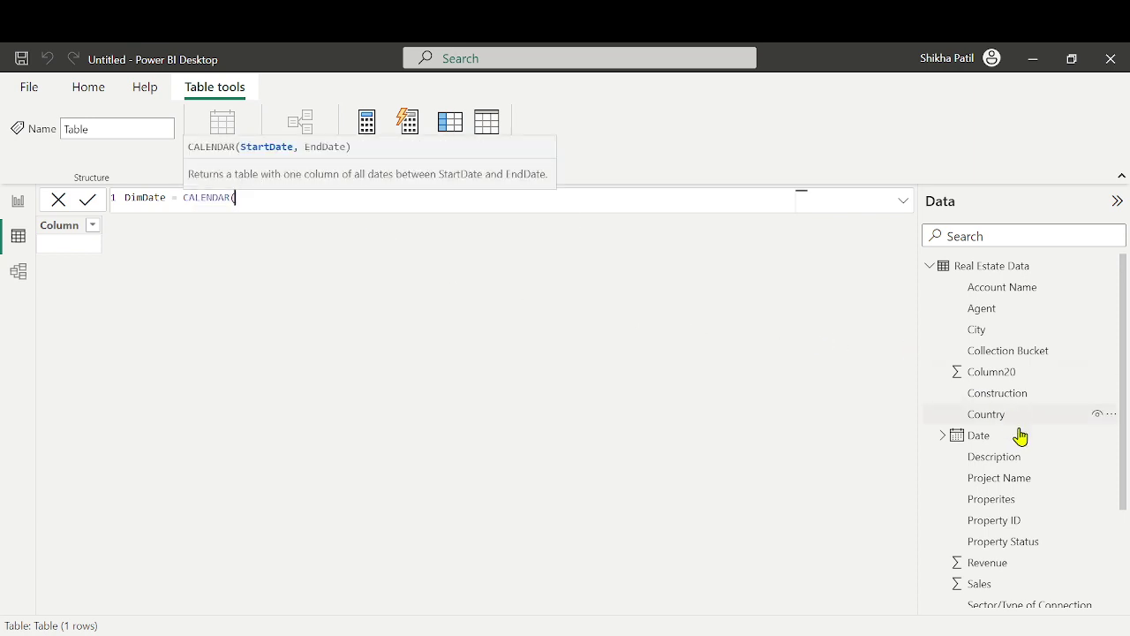
{"action": "scroll", "coordinate": [1021, 441], "scroll_direction": "down", "scroll_amount": 3}
{"action": "scroll", "coordinate": [1026, 479], "scroll_direction": "up", "scroll_amount": 1}
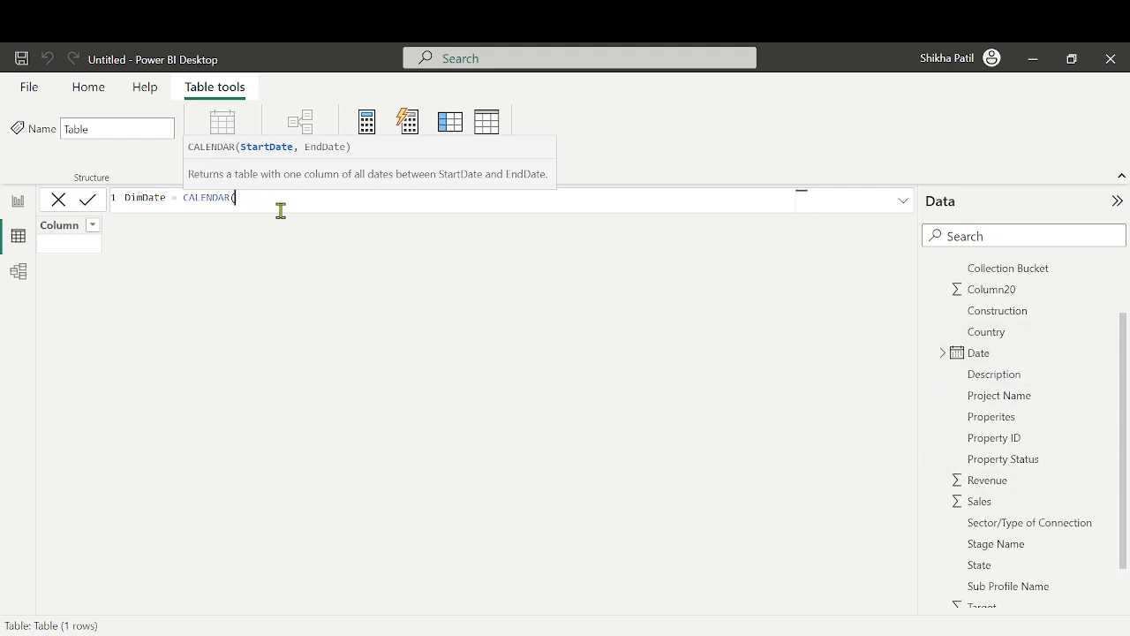
Change the formula to DimDate = CALENDARAUTO(), commit it, and look through the generated dates to the last row
{"action": "key", "text": "BackSpace"}
{"action": "key", "text": "Down"}
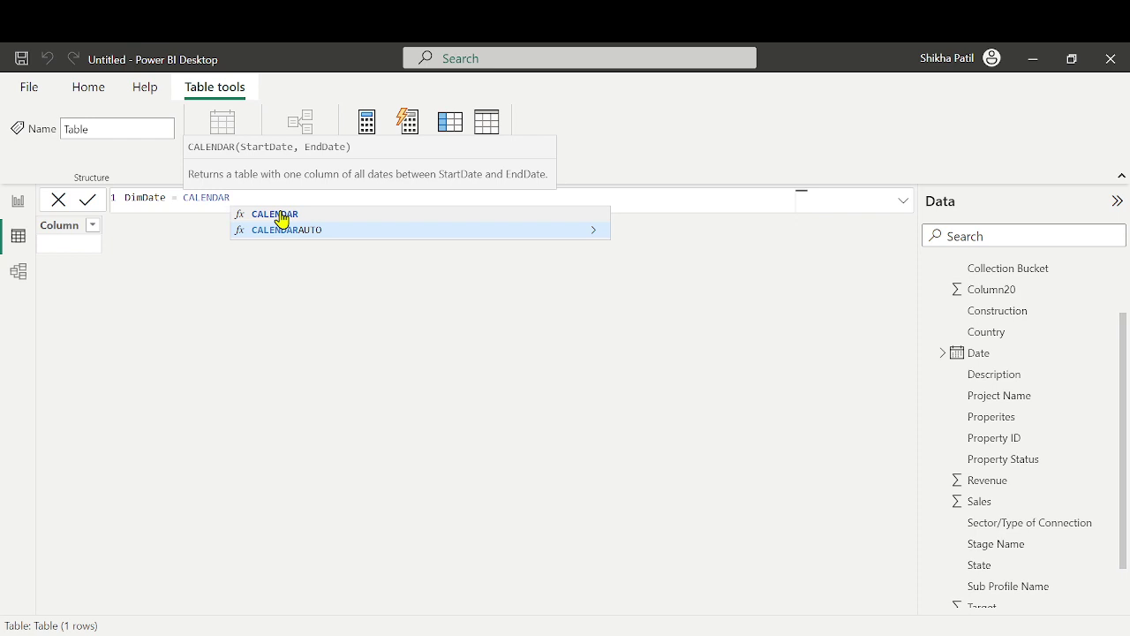
{"action": "key", "text": "Tab"}
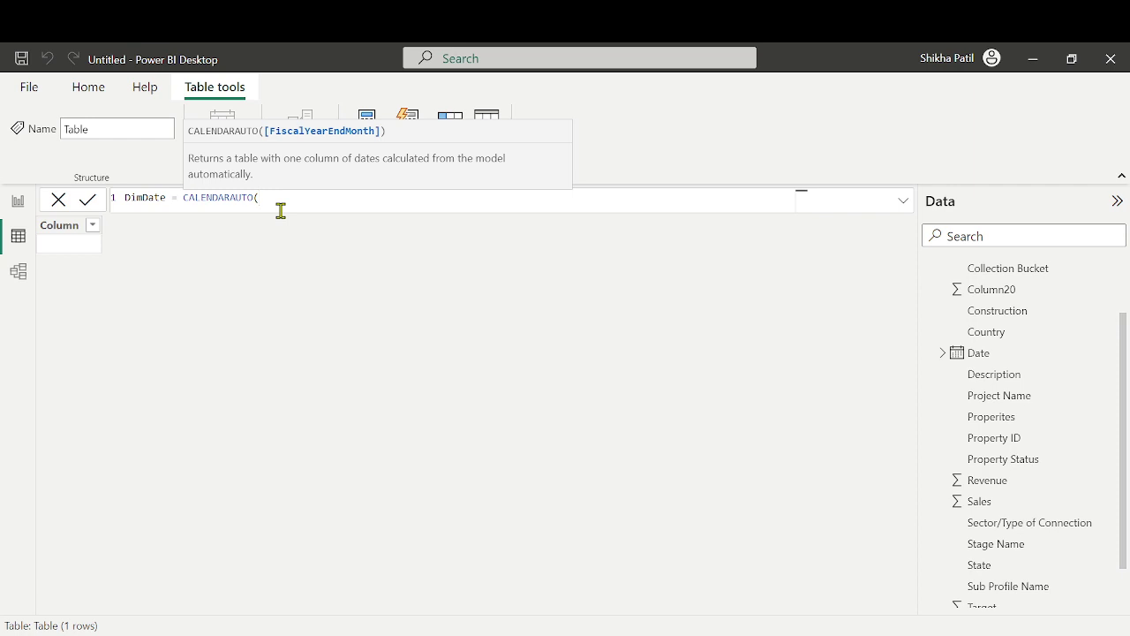
{"action": "type", "text": ")"}
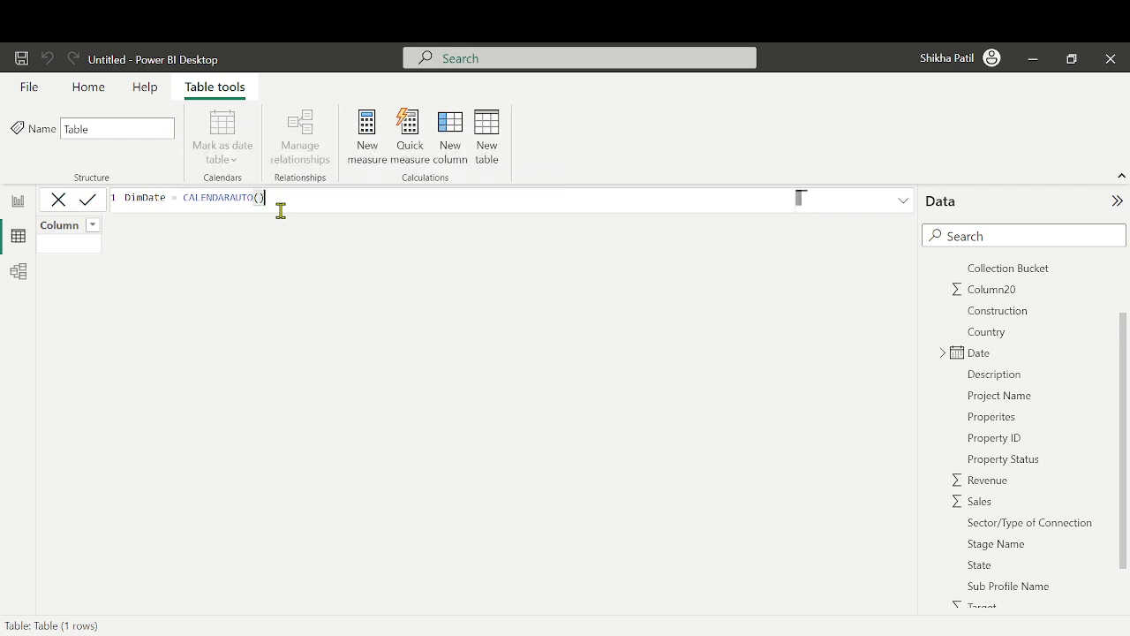
{"action": "key", "text": "Return"}
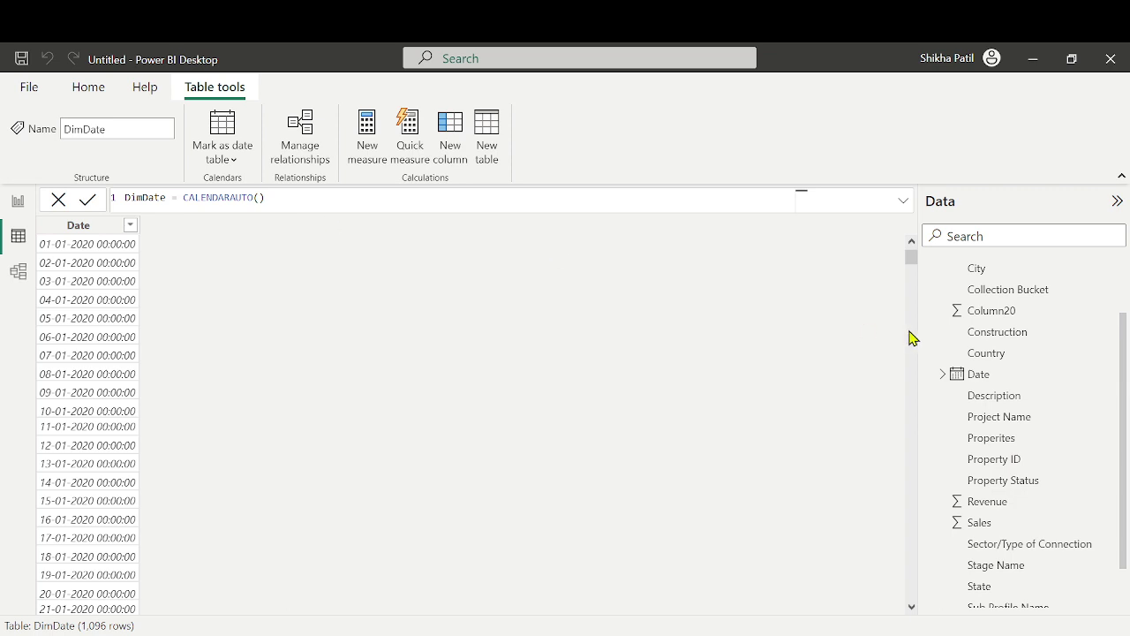
{"action": "left_click_drag", "start_coordinate": [913, 256], "coordinate": [35, 613]}
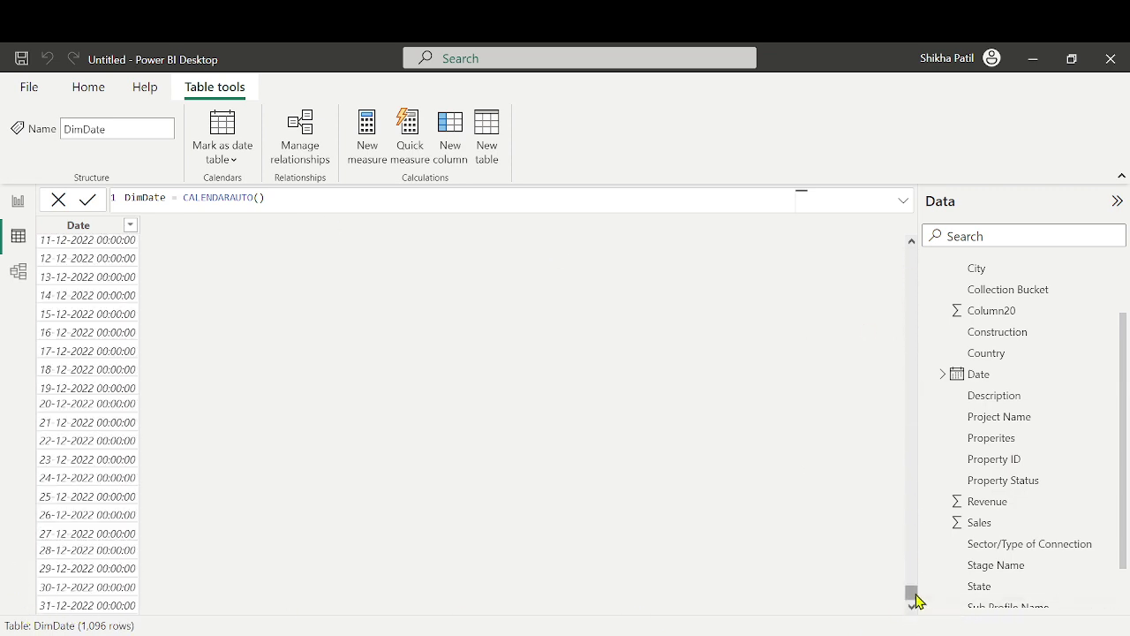
Add a calculated column to DimDate with the formula Year = YEAR(DimDate[Date])
{"action": "left_click_drag", "start_coordinate": [913, 595], "coordinate": [123, 228]}
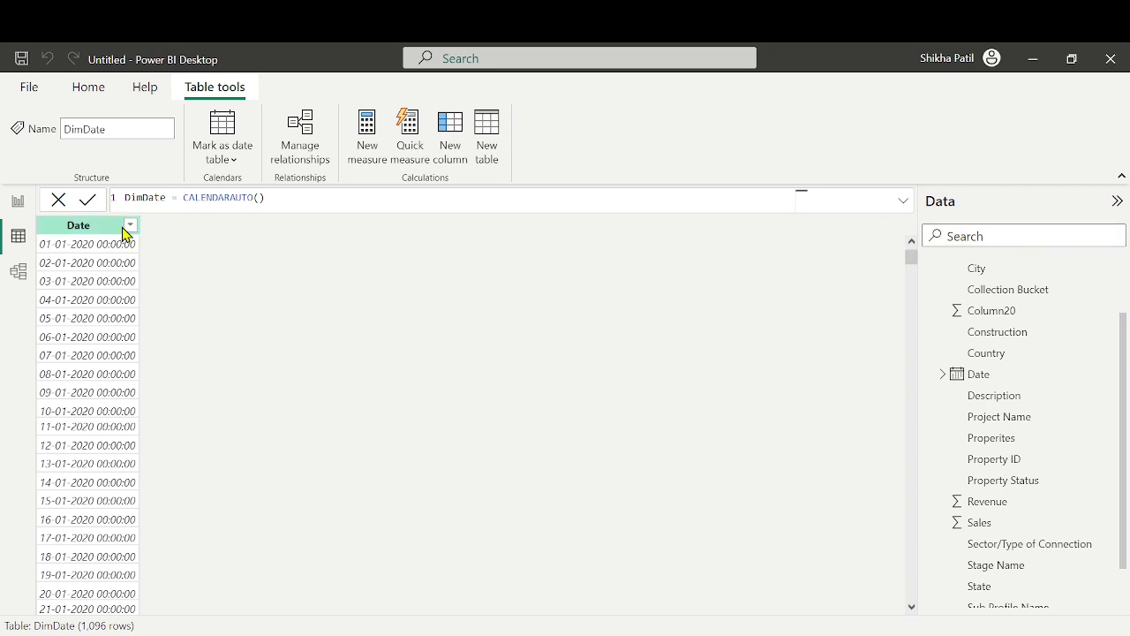
{"action": "left_click", "coordinate": [452, 137]}
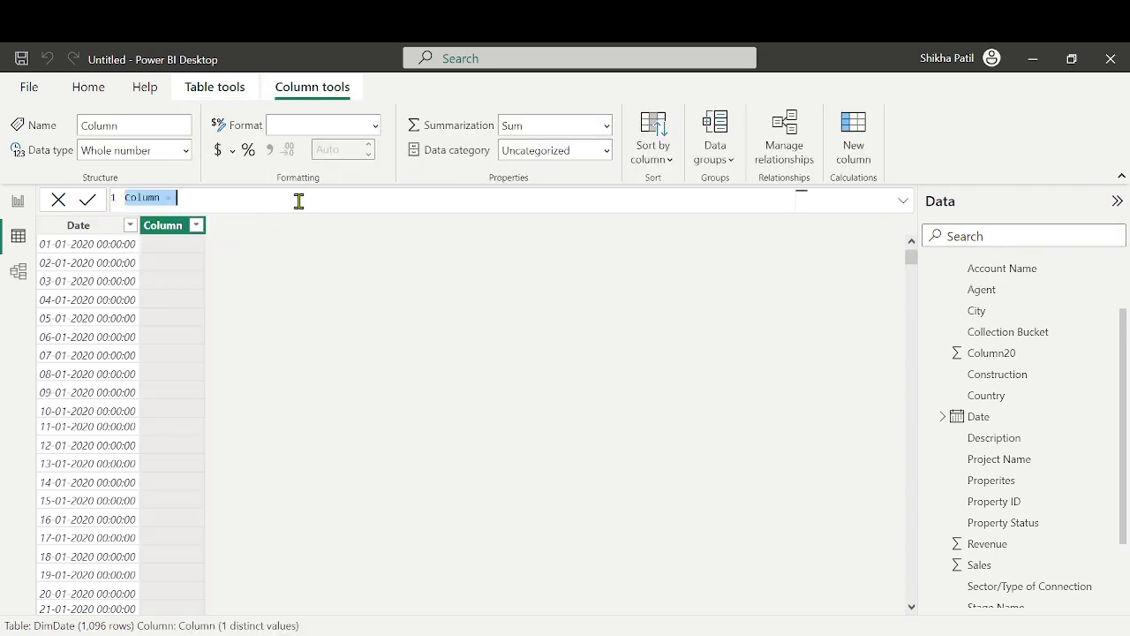
{"action": "type", "text": "Year = "}
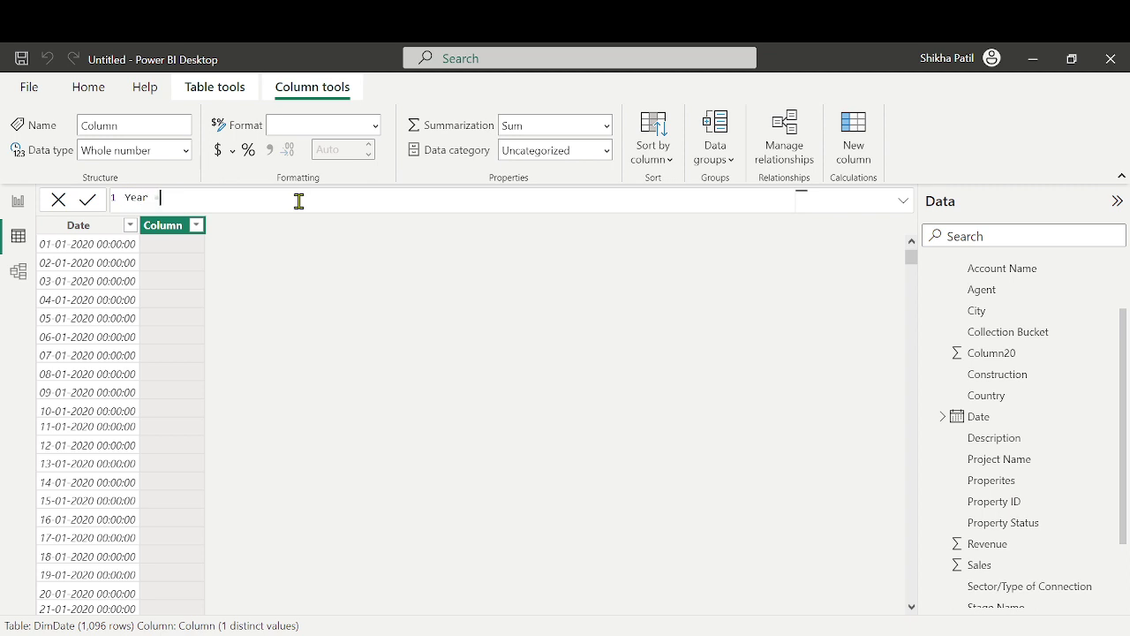
{"action": "type", "text": "Ye"}
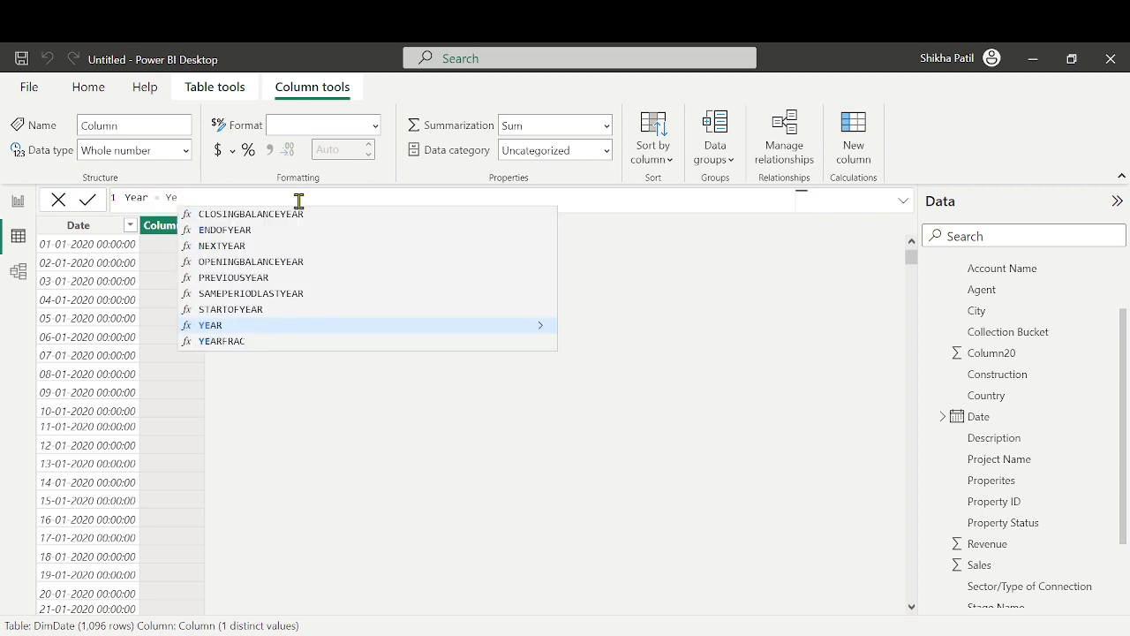
{"action": "type", "text": "ar"}
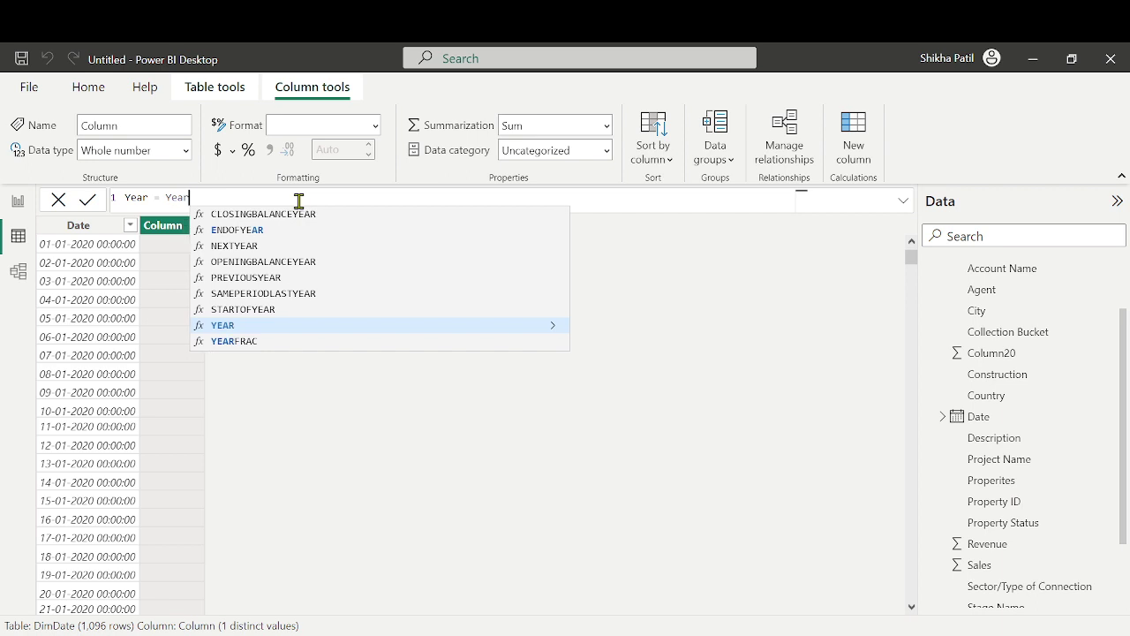
{"action": "key", "text": "Tab"}
{"action": "type", "text": "Dim"}
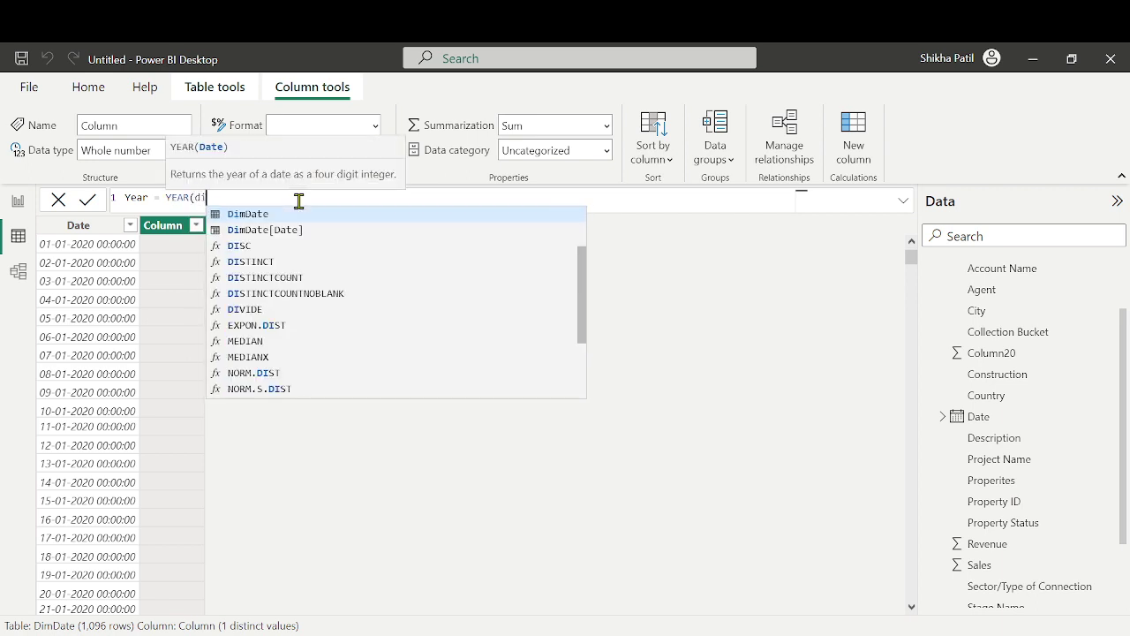
{"action": "key", "text": "Down"}
{"action": "key", "text": "Tab"}
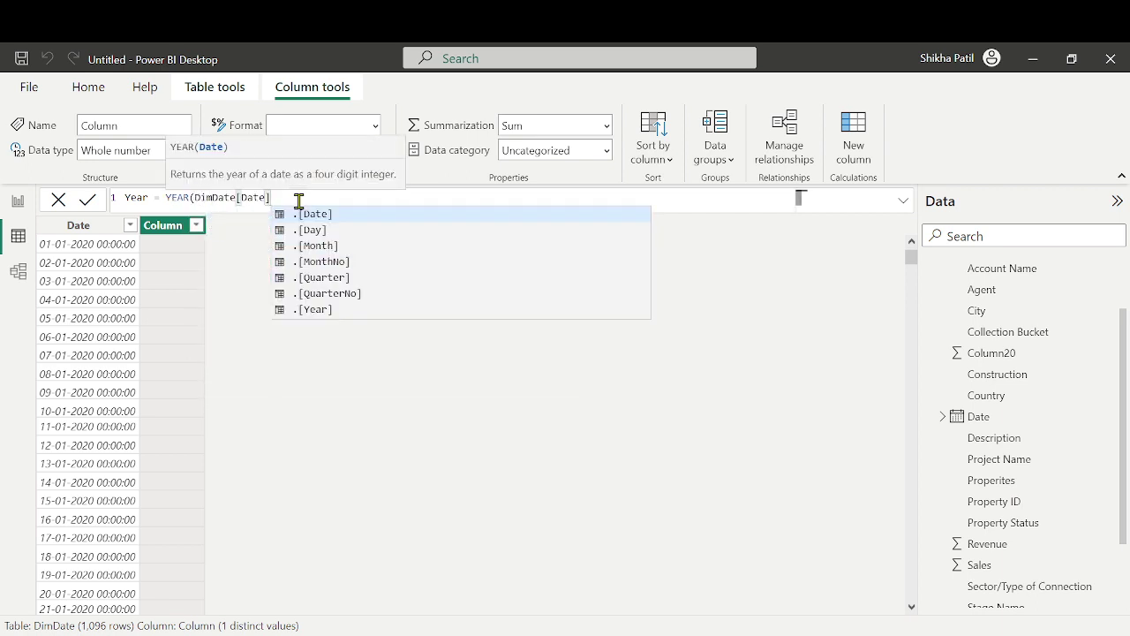
{"action": "type", "text": ")"}
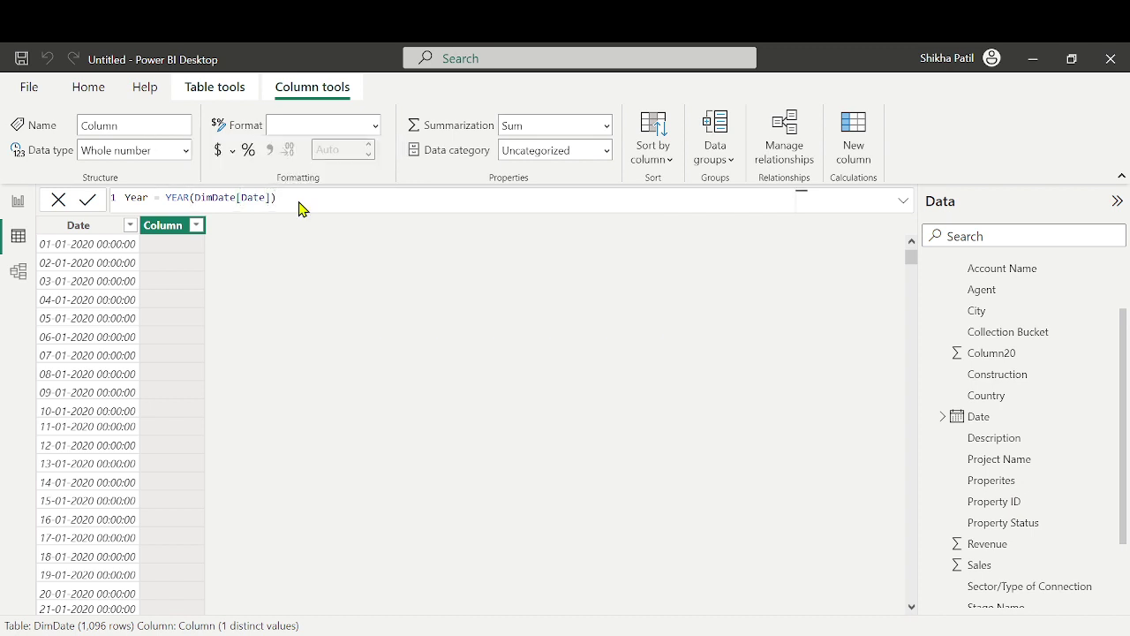
{"action": "key", "text": "Return"}
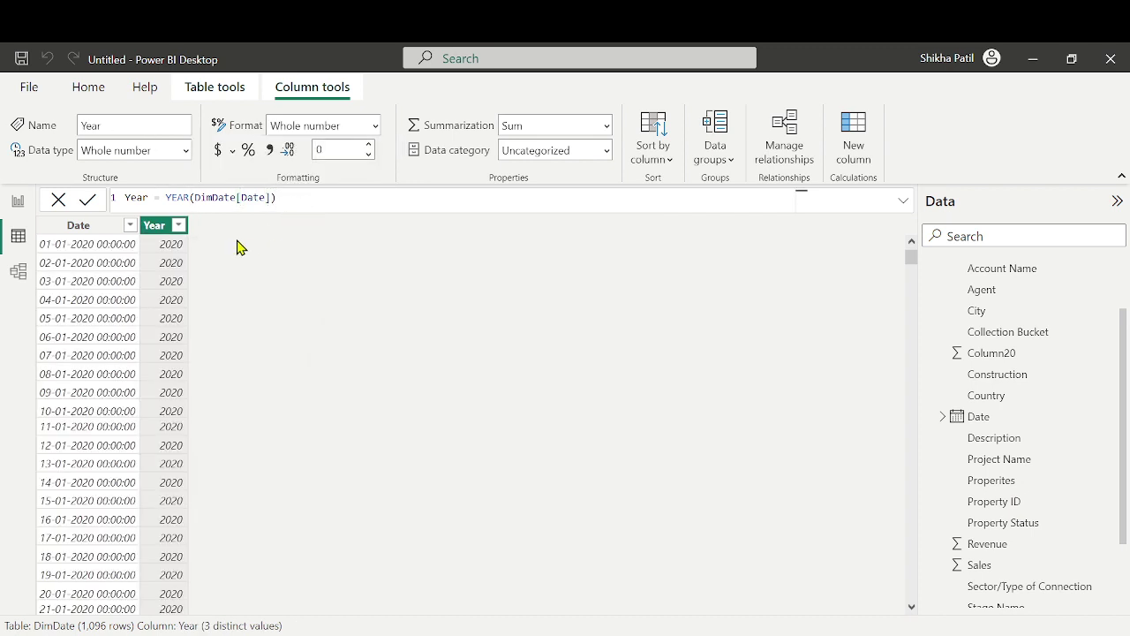
Start another DimDate calculated column with the formula Month Name = FORMAT(DimDate[Date],"MMM")
{"action": "left_click", "coordinate": [853, 133]}
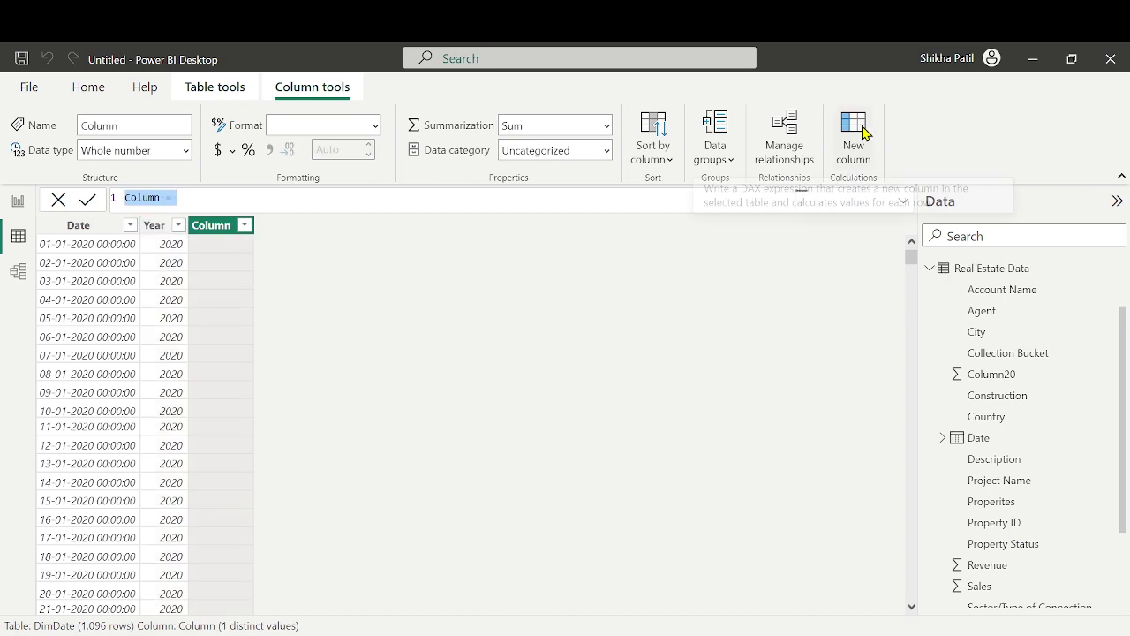
{"action": "type", "text": "Month"}
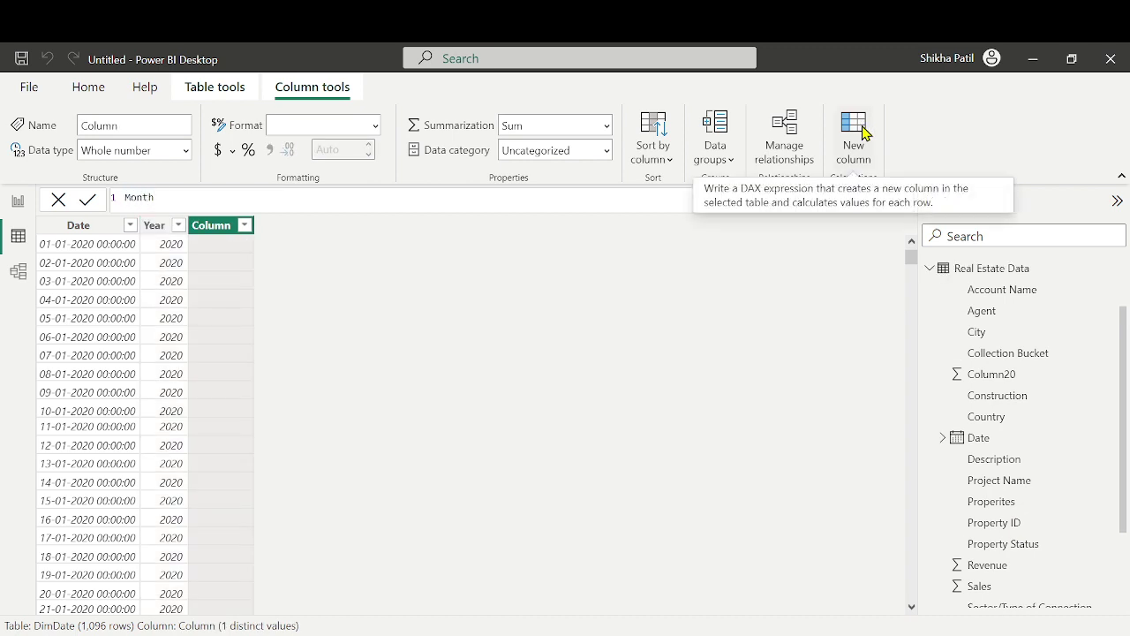
{"action": "type", "text": " Name ="}
{"action": "type", "text": "For"}
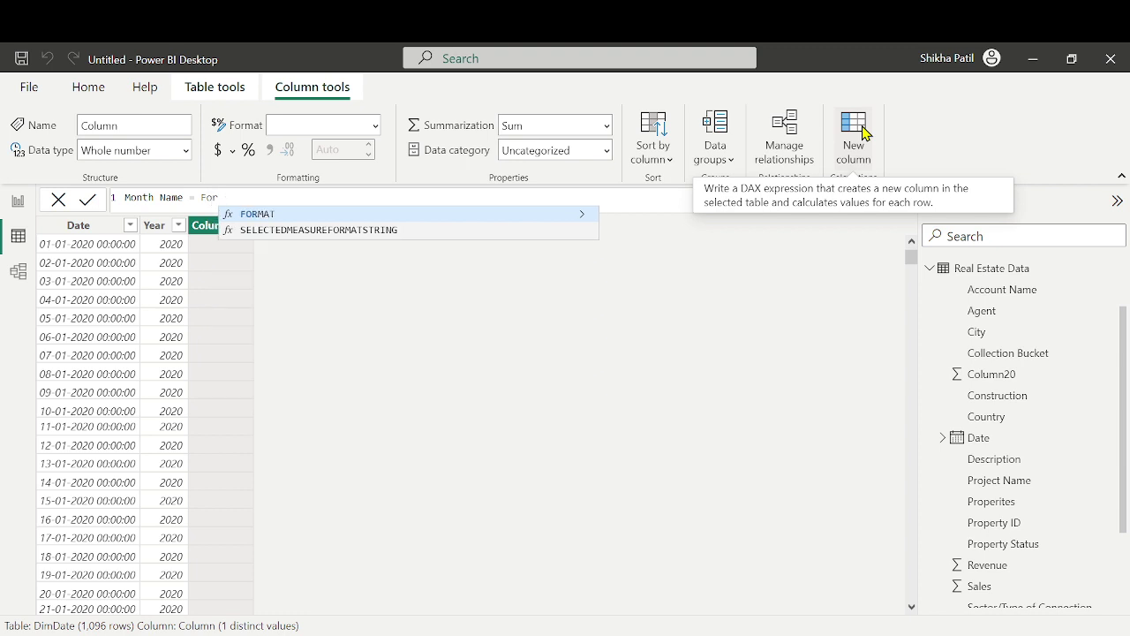
{"action": "key", "text": "Tab"}
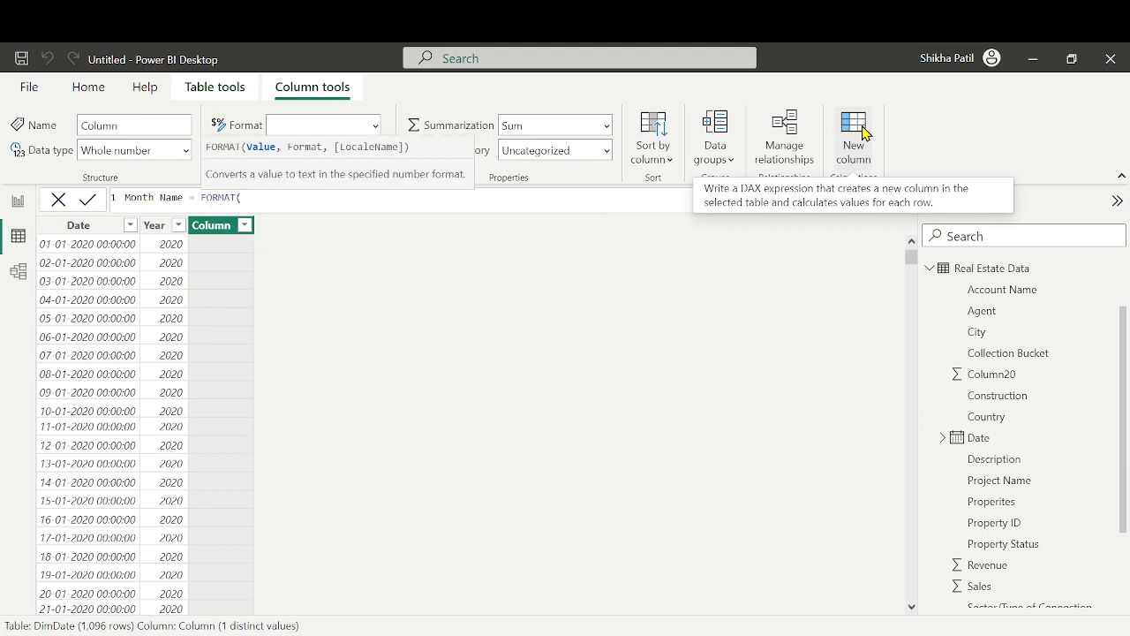
{"action": "type", "text": "dim"}
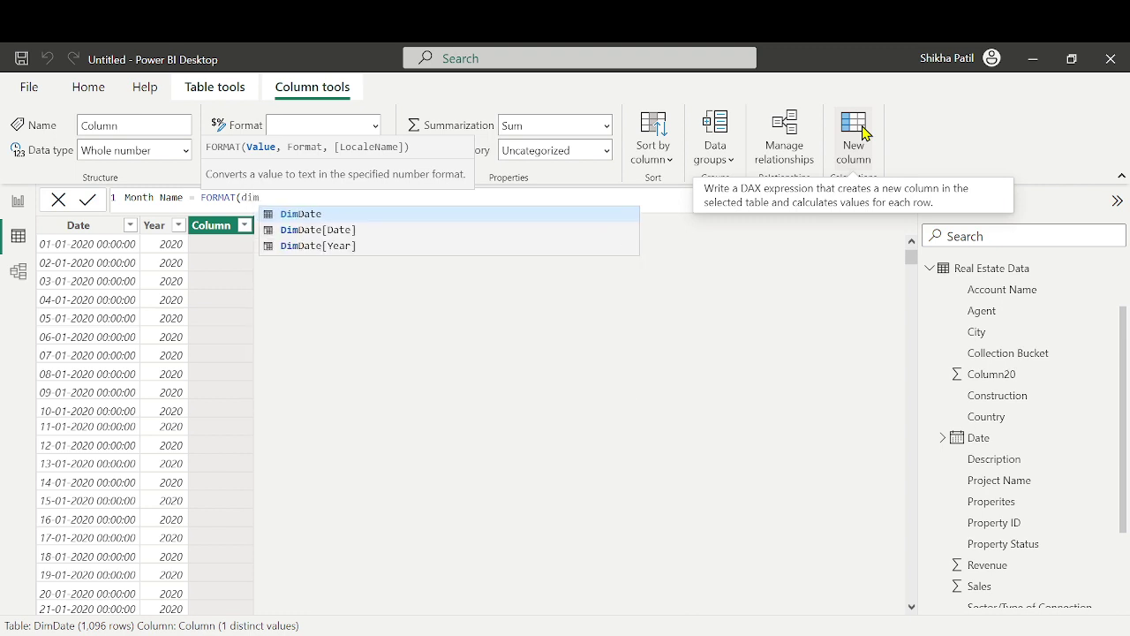
{"action": "key", "text": "Down"}
{"action": "key", "text": "Tab"}
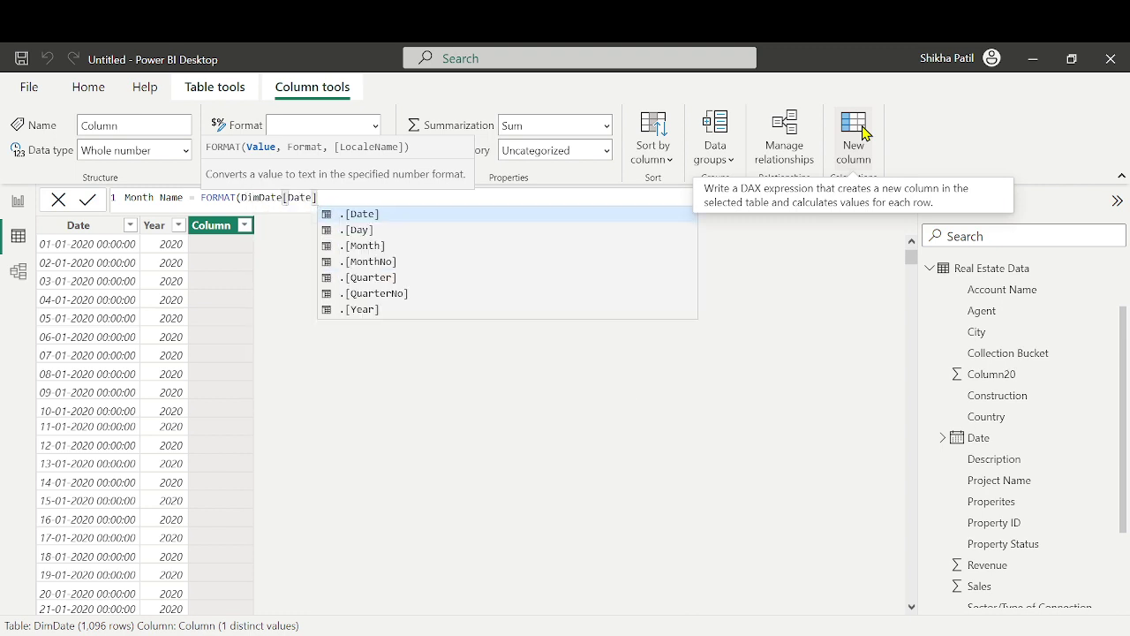
{"action": "type", "text": ",\""}
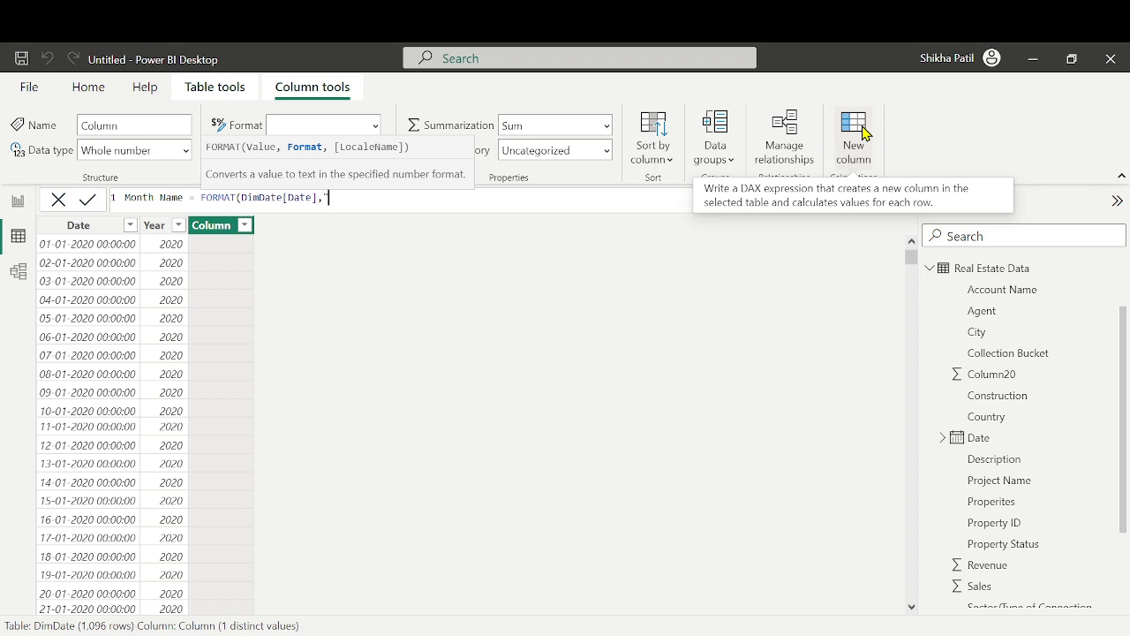
{"action": "type", "text": "MMM\")"}
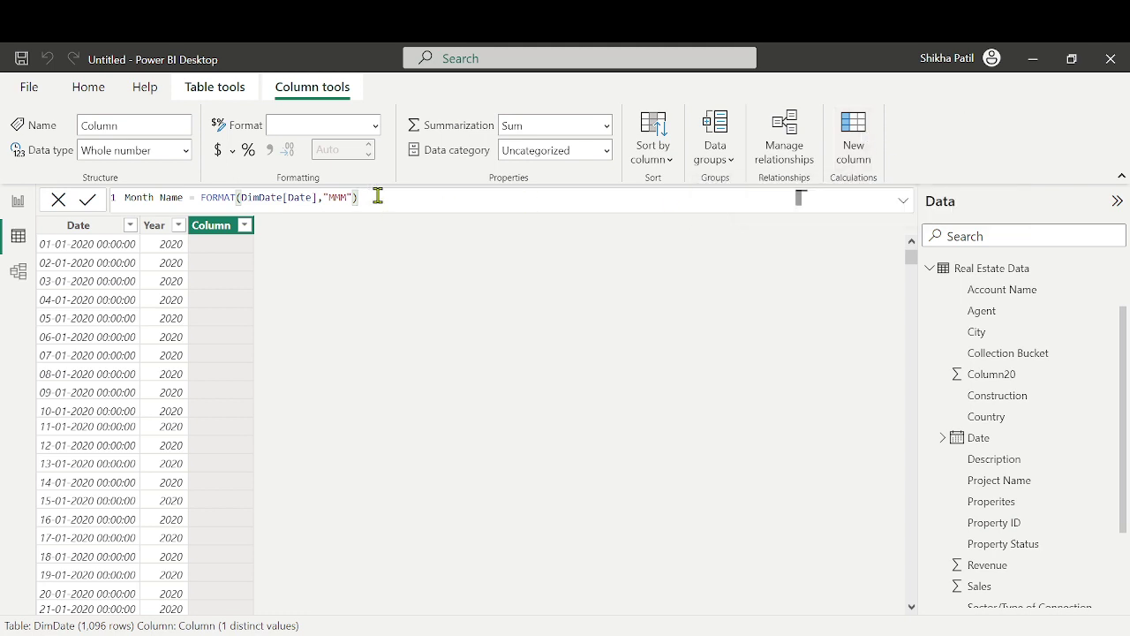
Copy the Month Name formula into the Notepad notes below "No duplicate", and commit the column in Power BI
{"action": "left_click_drag", "start_coordinate": [360, 197], "coordinate": [105, 206]}
{"action": "key", "text": "ctrl+c"}
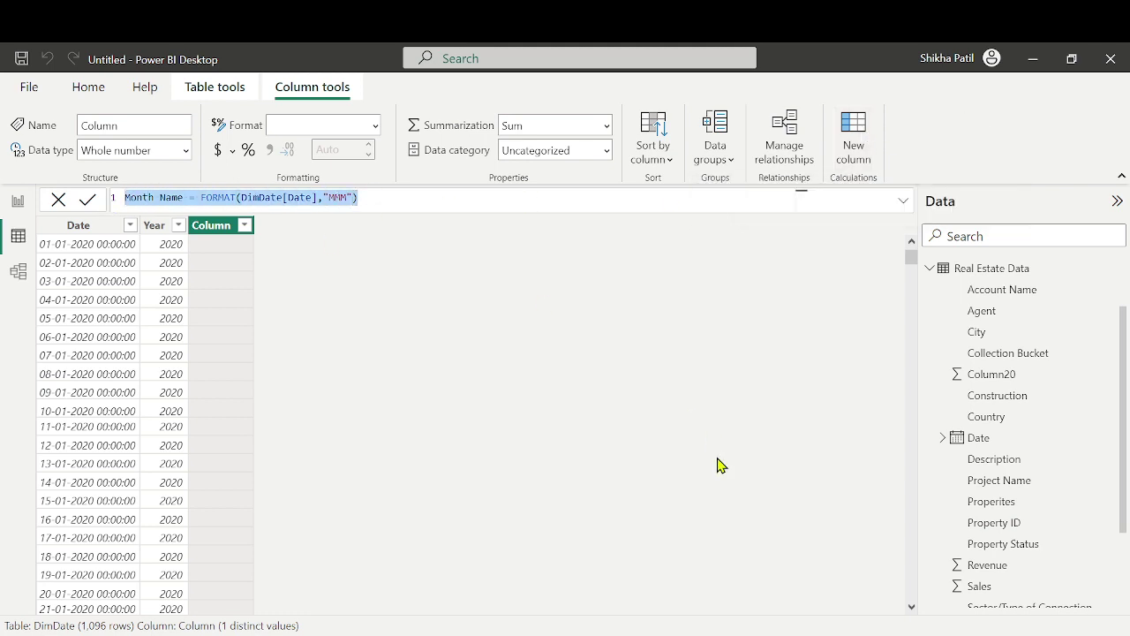
{"action": "left_click", "coordinate": [706, 634]}
{"action": "scroll", "coordinate": [681, 516], "scroll_direction": "down", "scroll_amount": 2}
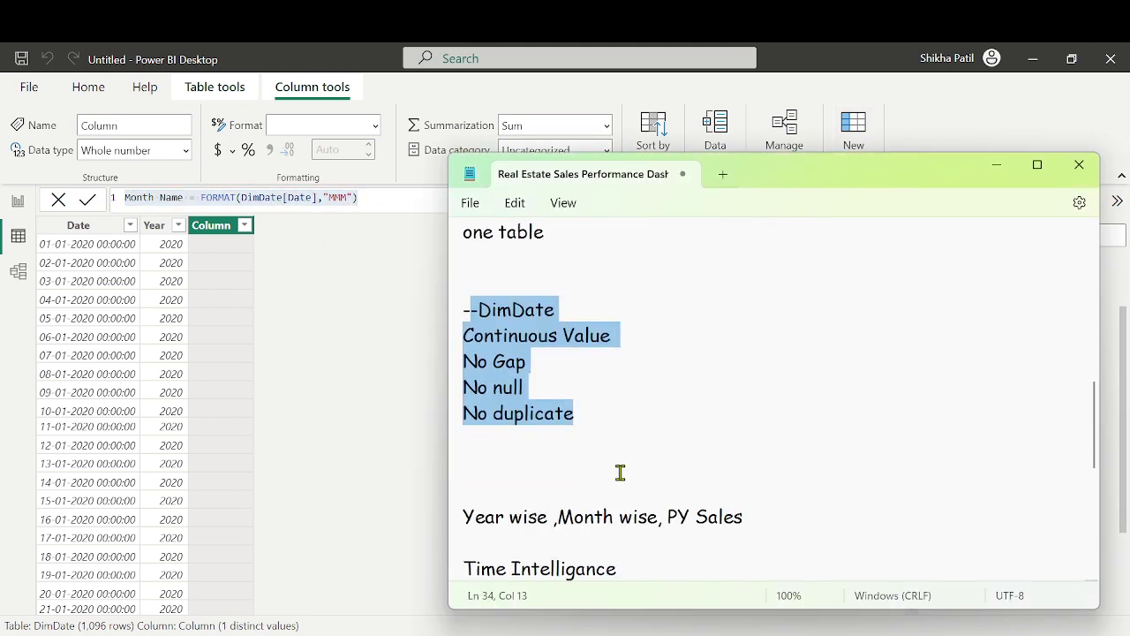
{"action": "left_click", "coordinate": [480, 356]}
{"action": "key", "text": "Return"}
{"action": "key", "text": "Return"}
{"action": "key", "text": "Up"}
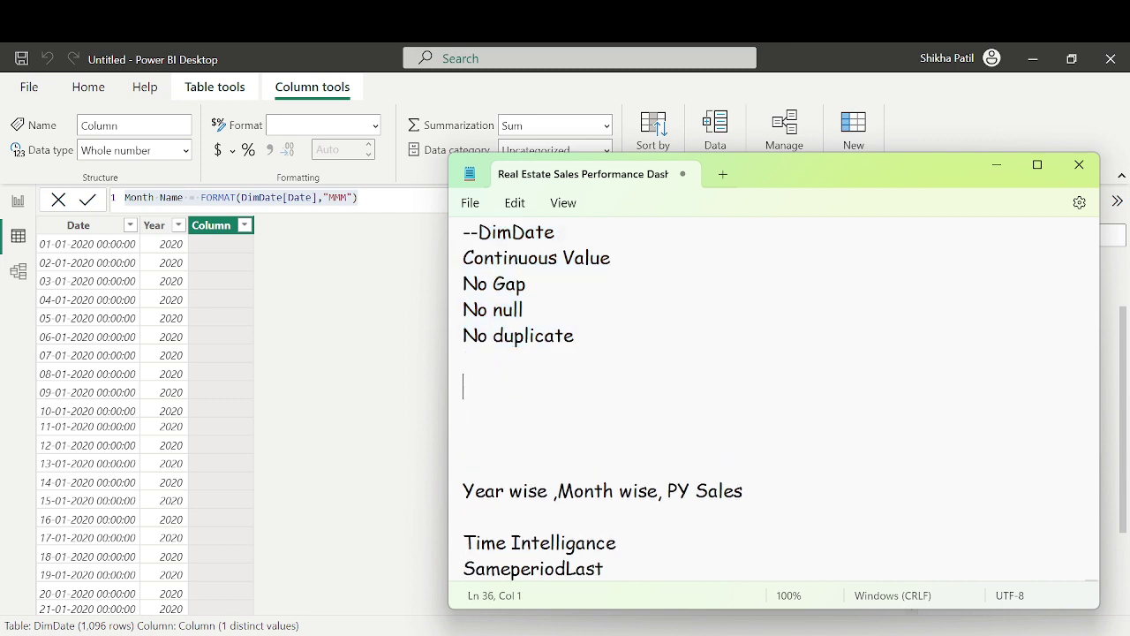
{"action": "key", "text": "ctrl+v"}
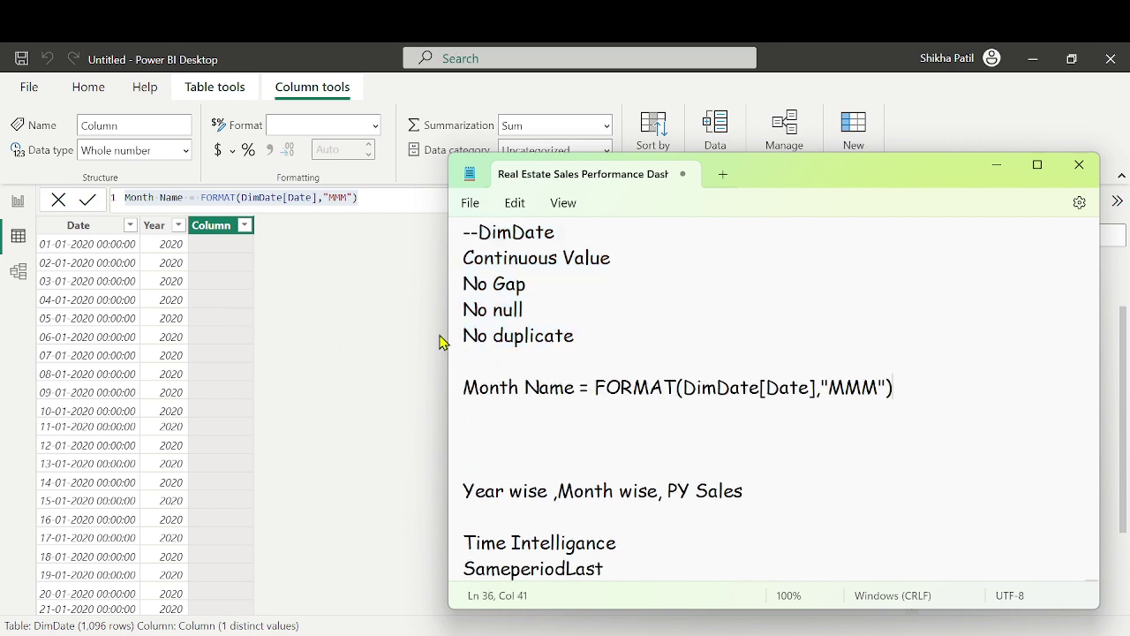
{"action": "left_click", "coordinate": [221, 249]}
{"action": "key", "text": "Return"}
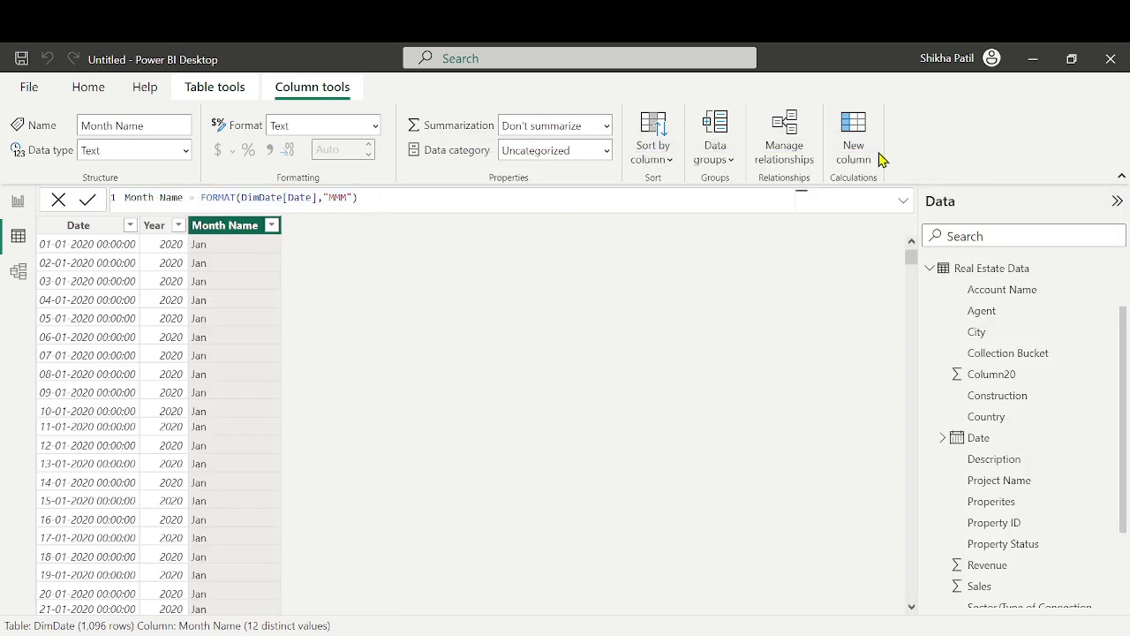
Add a calculated column to DimDate with the formula Month Number = MONTH(DimDate[Date])
{"action": "left_click", "coordinate": [845, 137]}
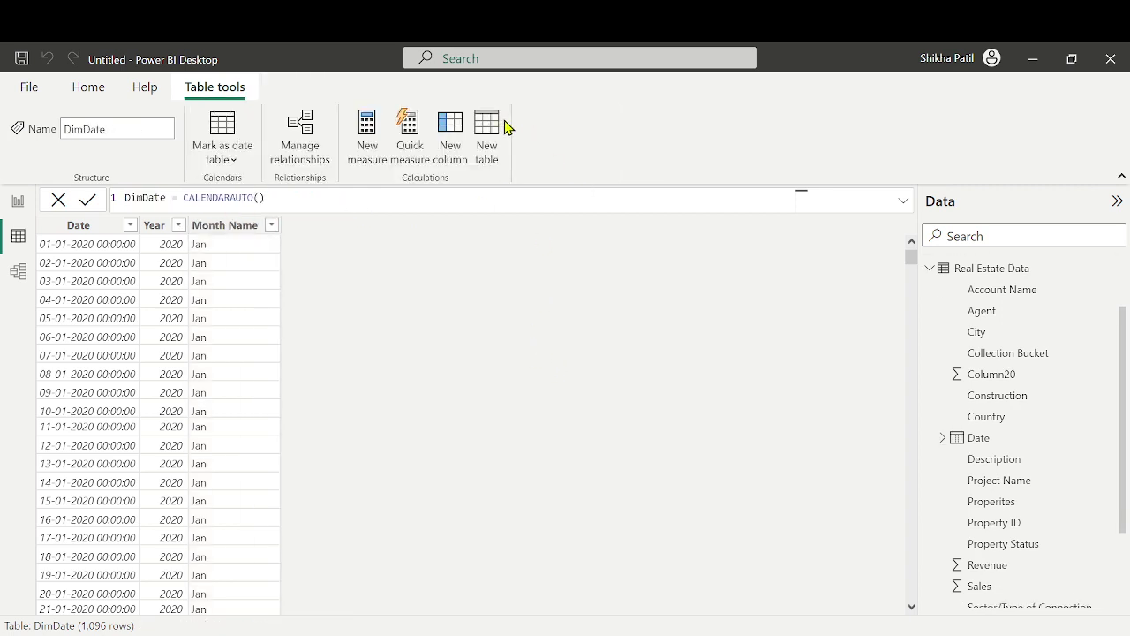
{"action": "left_click", "coordinate": [451, 126]}
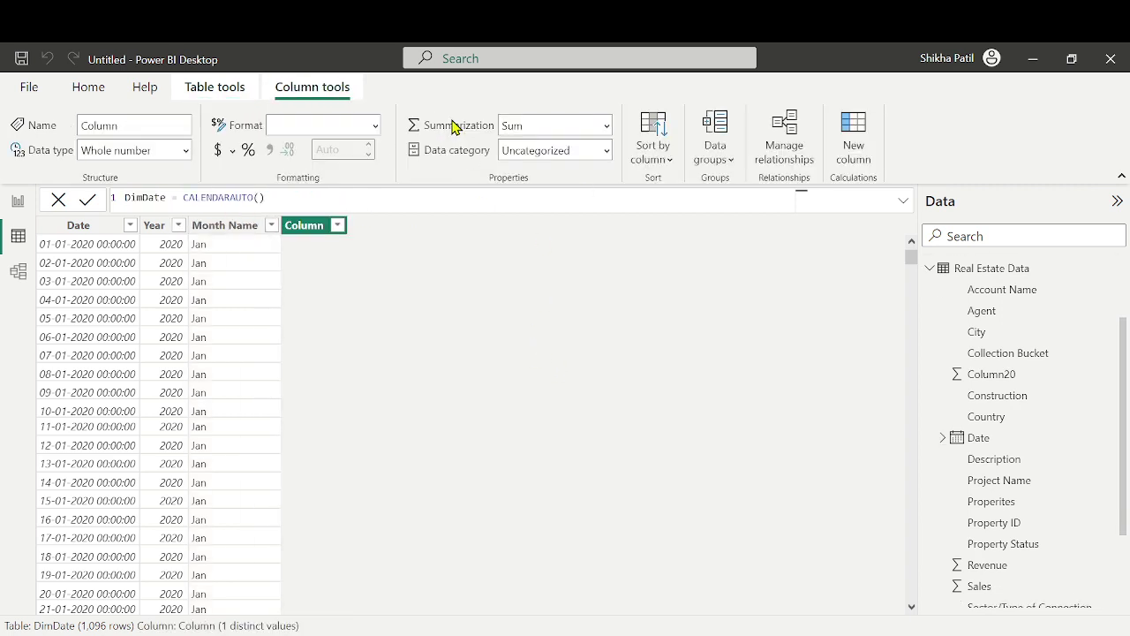
{"action": "type", "text": "M"}
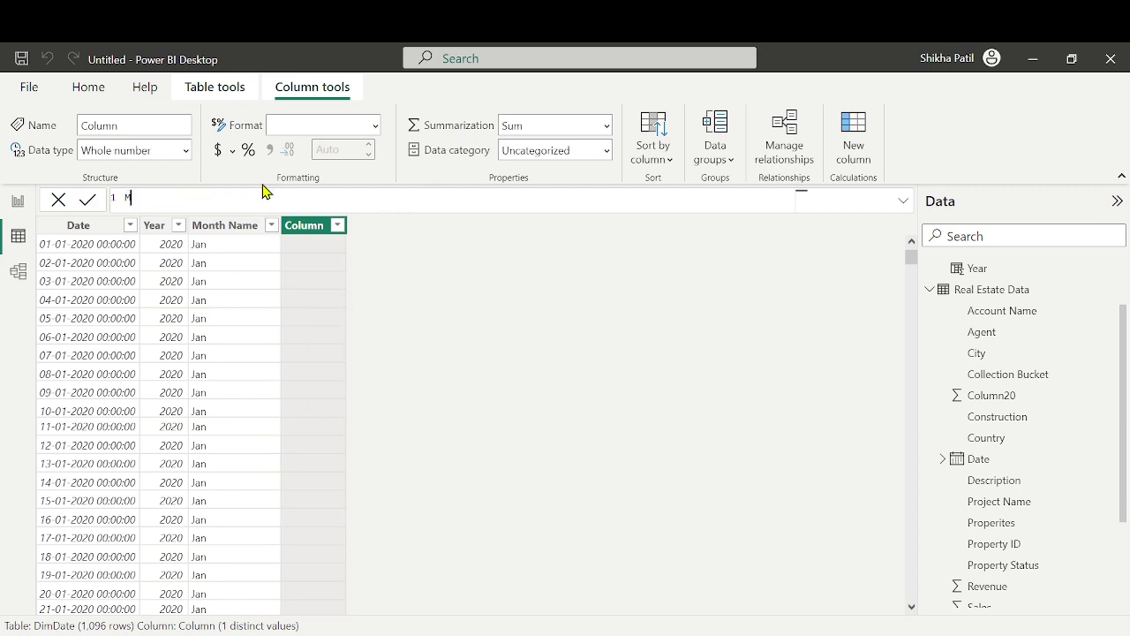
{"action": "type", "text": "onth Number "}
{"action": "type", "text": "= M"}
{"action": "type", "text": "ONT"}
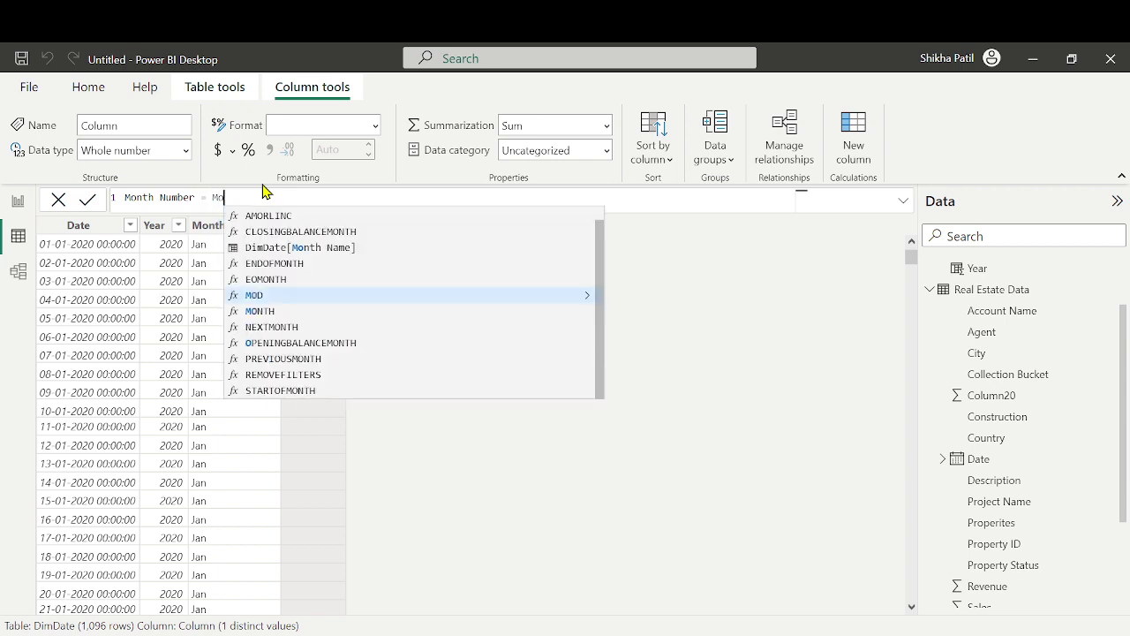
{"action": "key", "text": "Tab"}
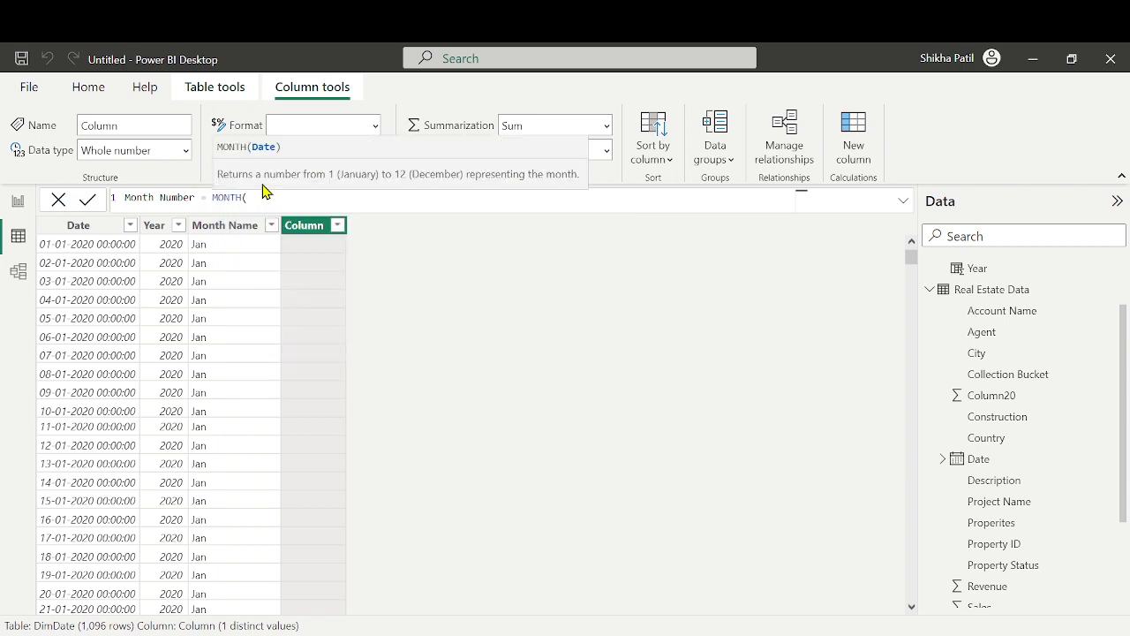
{"action": "type", "text": "Dim"}
{"action": "key", "text": "Down"}
{"action": "key", "text": "Tab"}
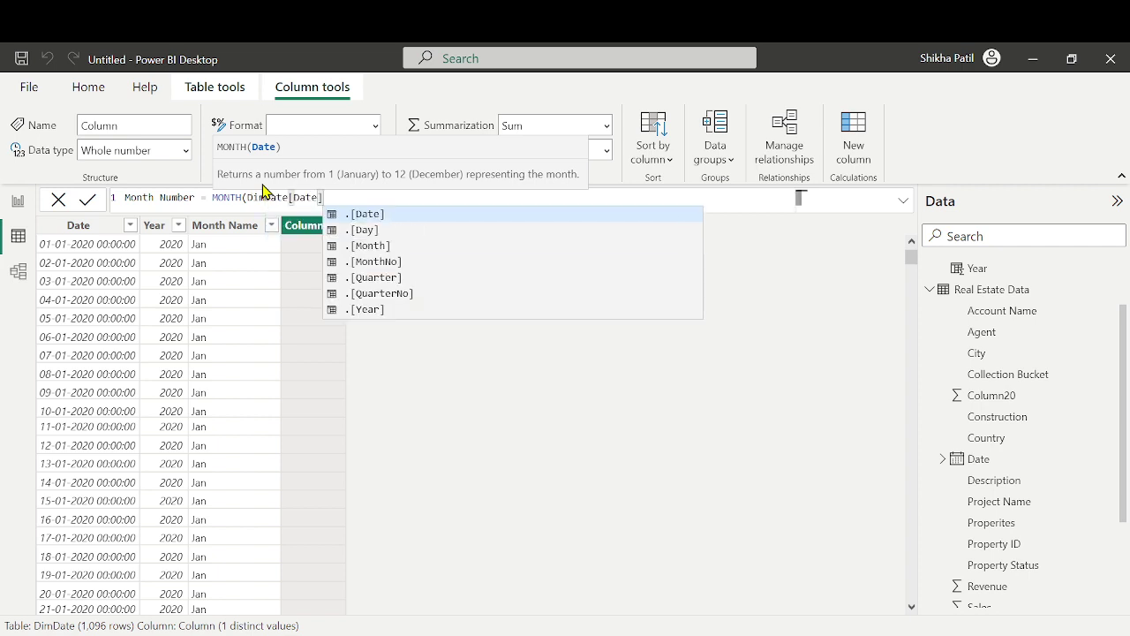
{"action": "type", "text": ")"}
{"action": "key", "text": "Return"}
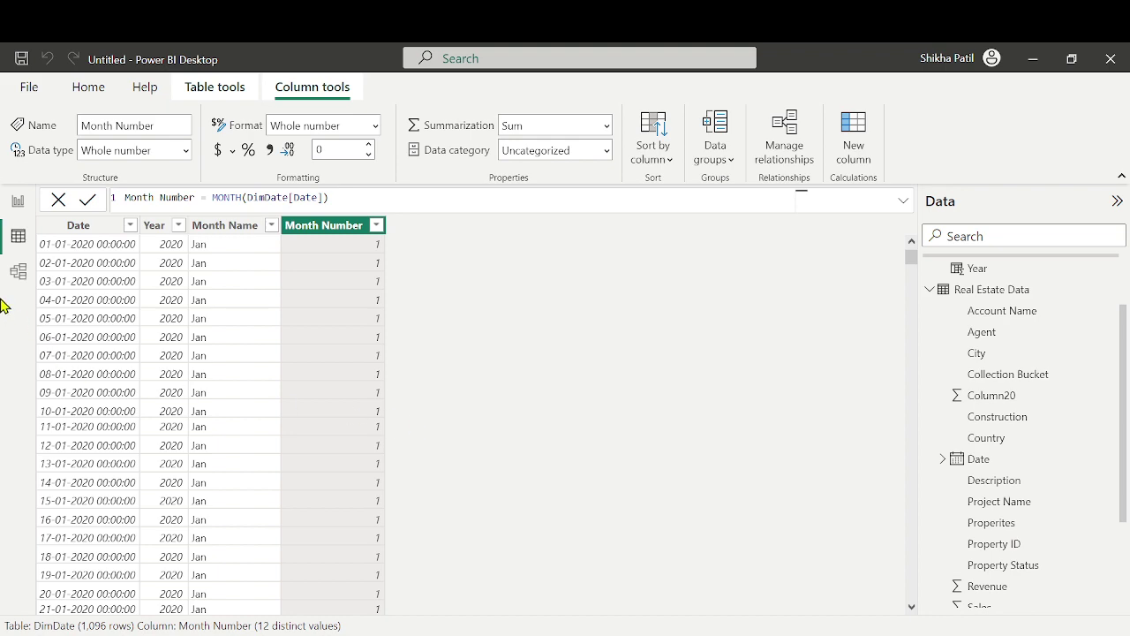
Create an active one-to-many relationship from DimDate's Date column to Real Estate Data's Date column with single cross-filter direction
{"action": "left_click", "coordinate": [19, 202]}
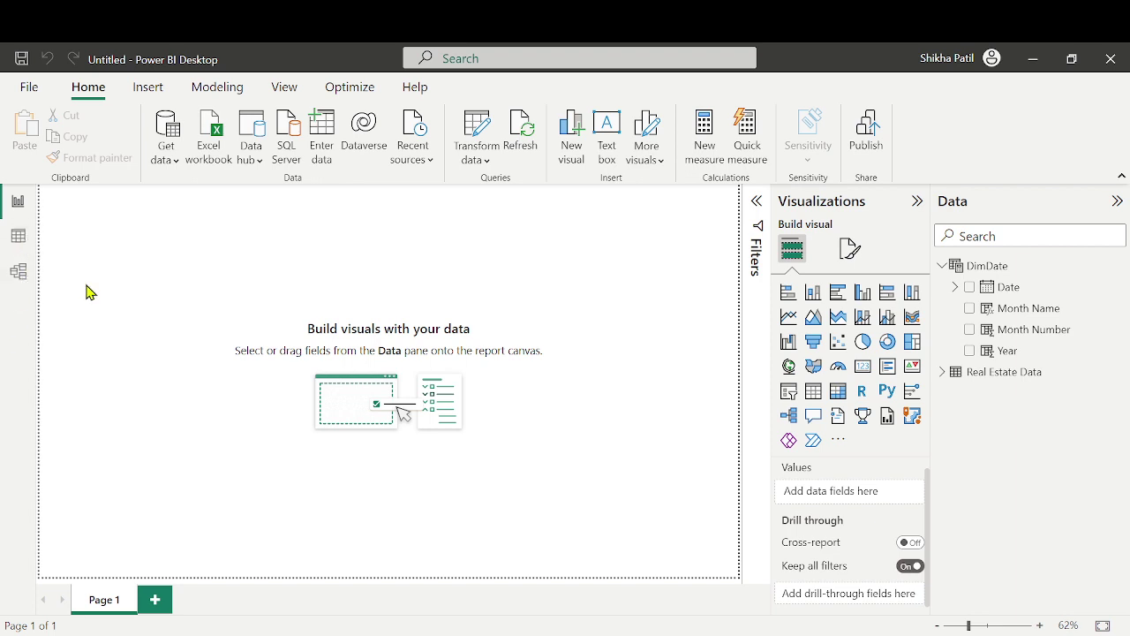
{"action": "left_click", "coordinate": [19, 274]}
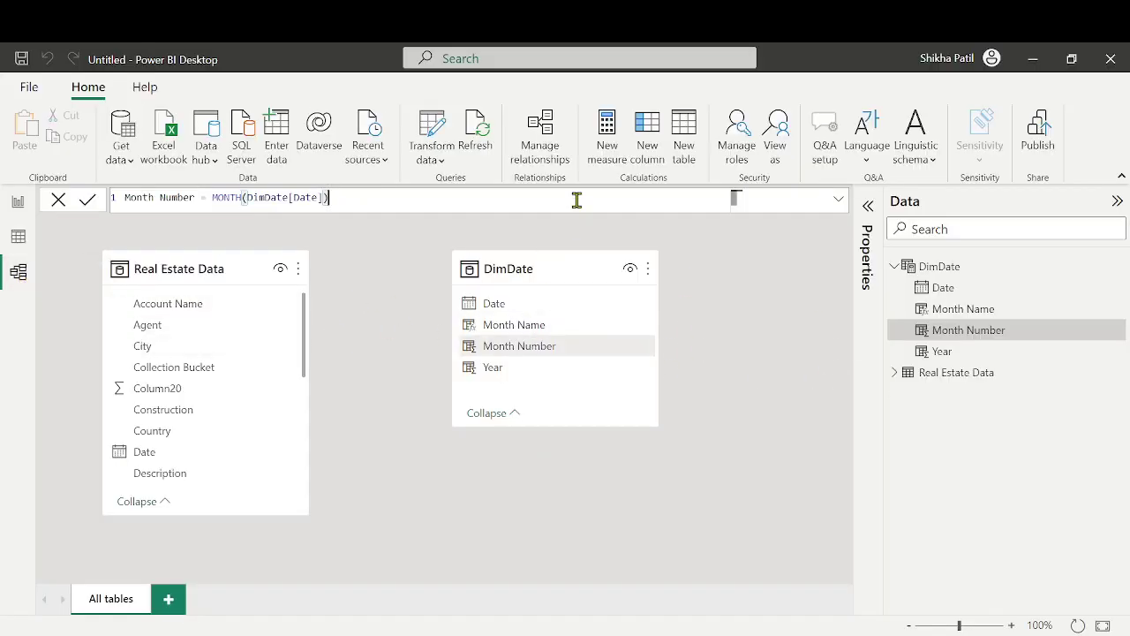
{"action": "left_click", "coordinate": [551, 132]}
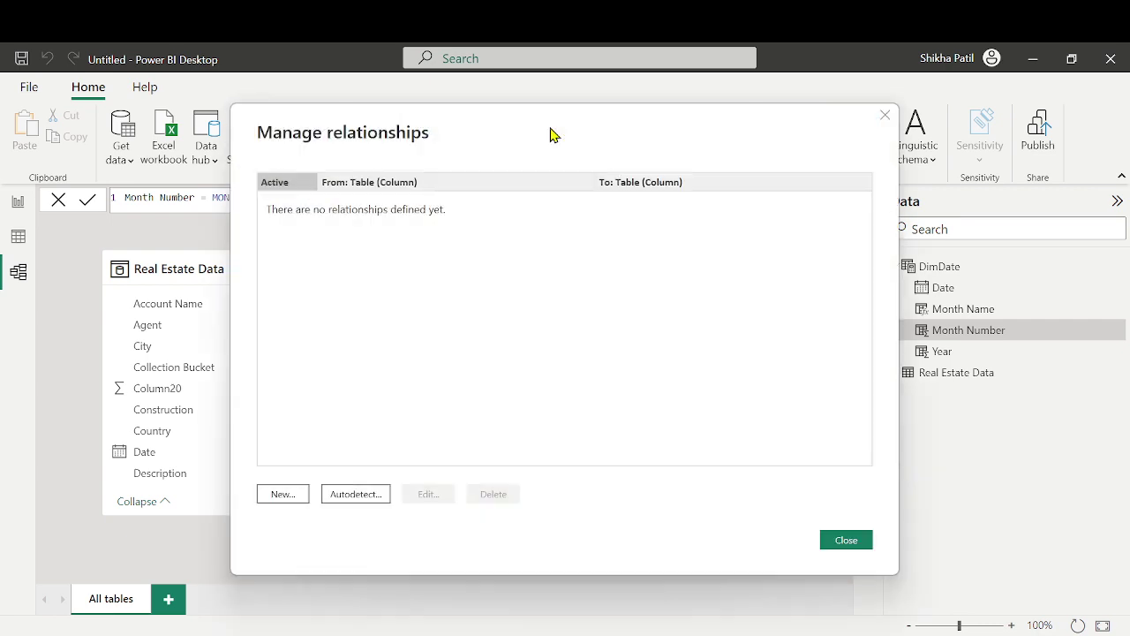
{"action": "left_click", "coordinate": [283, 497]}
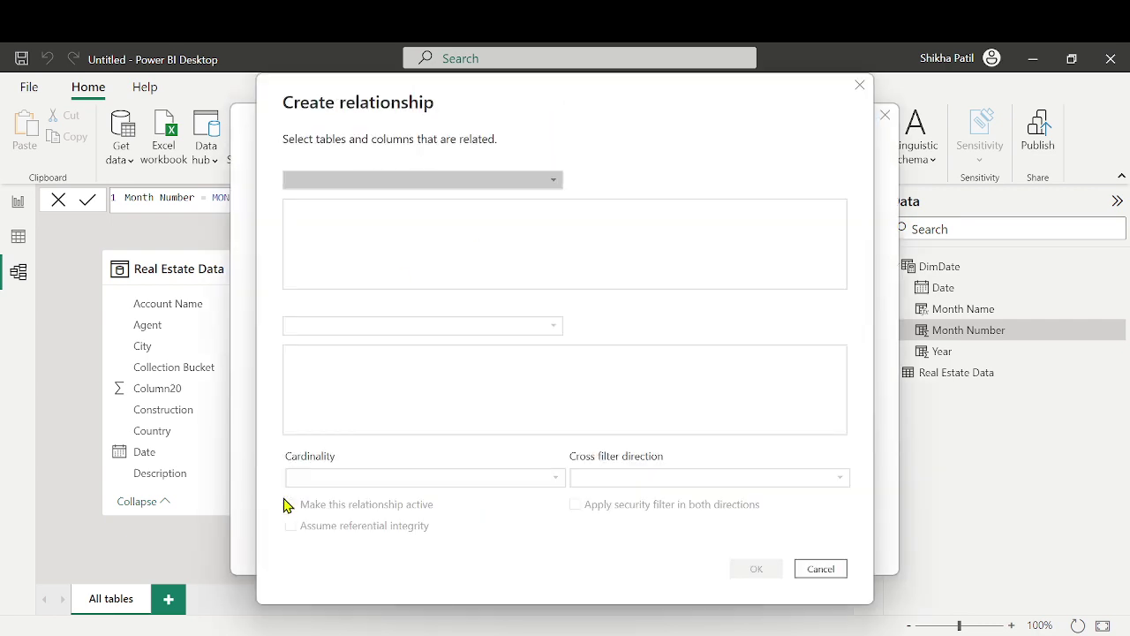
{"action": "left_click", "coordinate": [429, 181]}
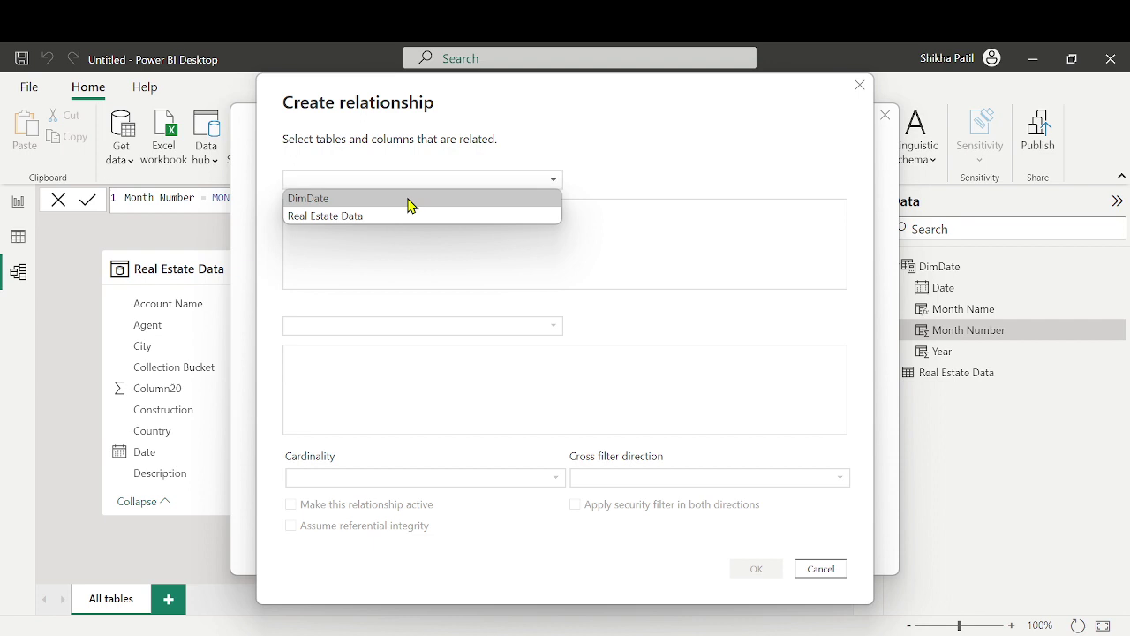
{"action": "left_click", "coordinate": [411, 203]}
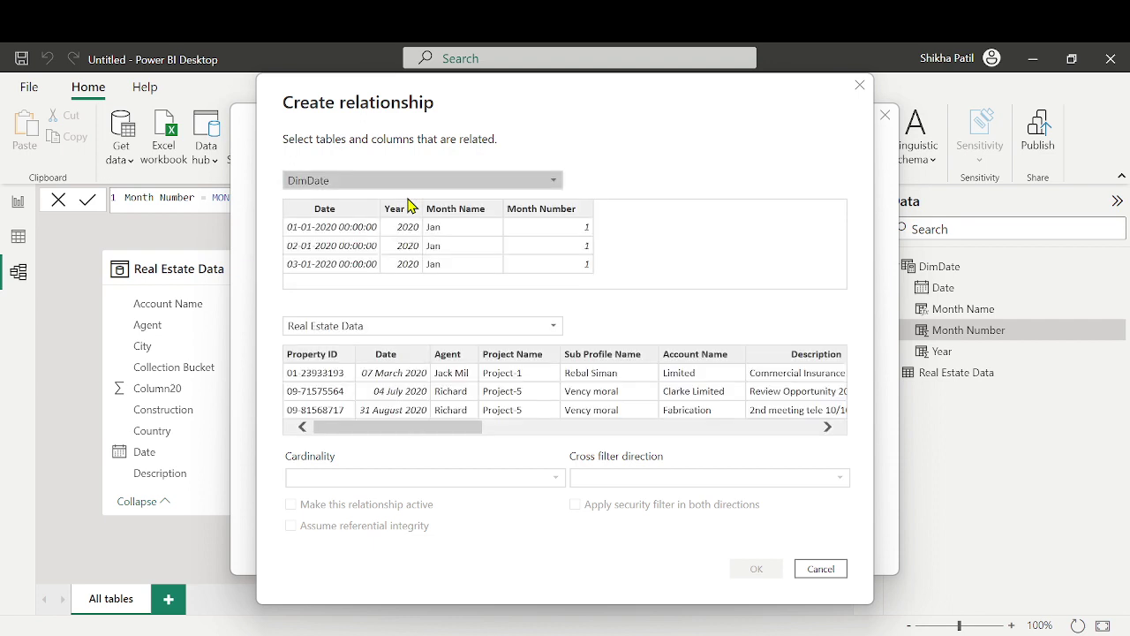
{"action": "left_click", "coordinate": [369, 227]}
{"action": "left_click", "coordinate": [383, 362]}
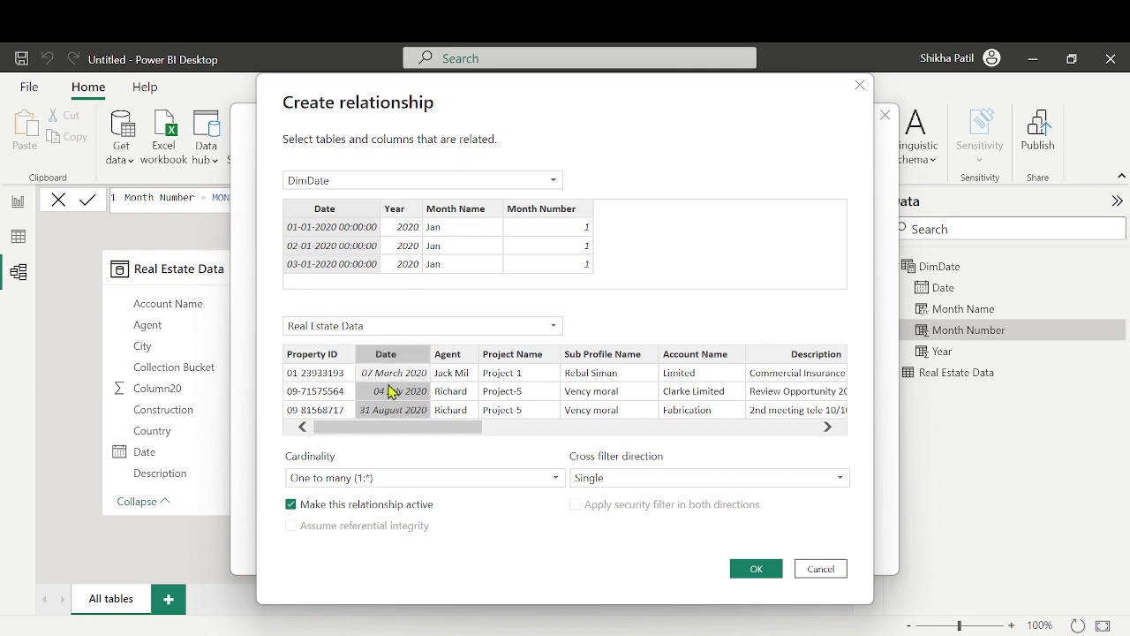
{"action": "scroll", "coordinate": [433, 431], "scroll_direction": "right", "scroll_amount": 3}
{"action": "scroll", "coordinate": [427, 434], "scroll_direction": "left", "scroll_amount": 3}
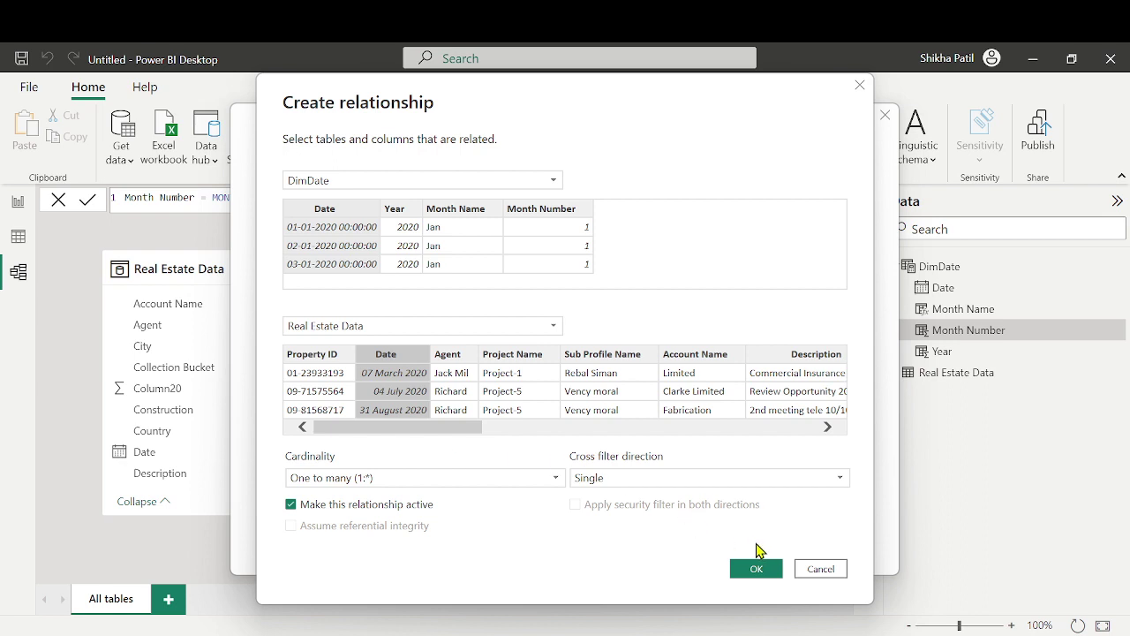
{"action": "left_click", "coordinate": [757, 572]}
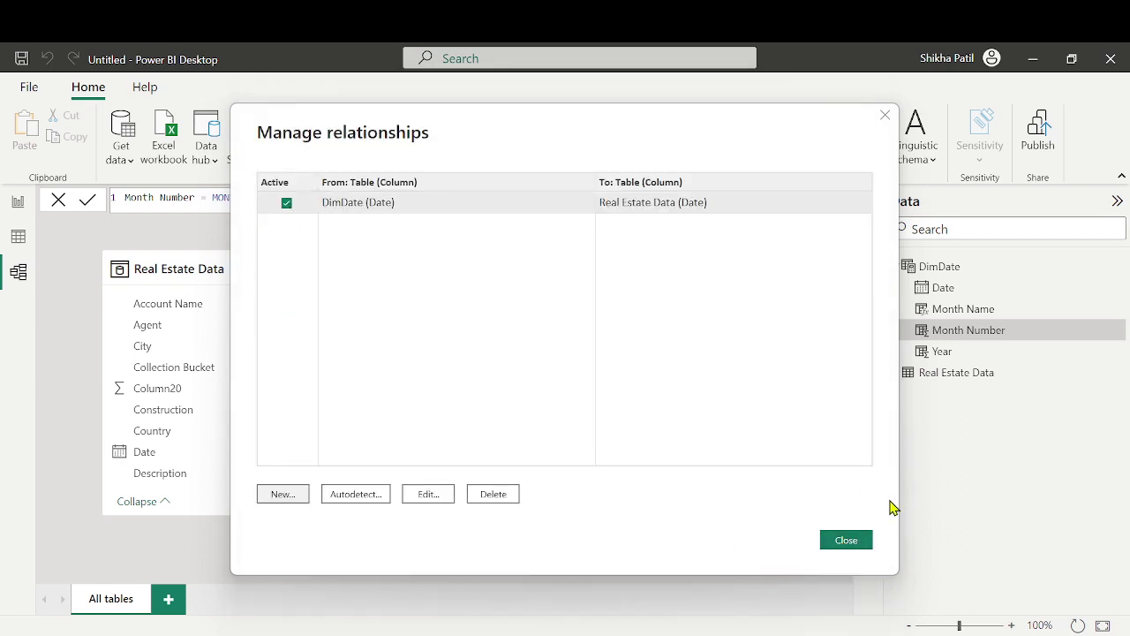
{"action": "left_click", "coordinate": [846, 540]}
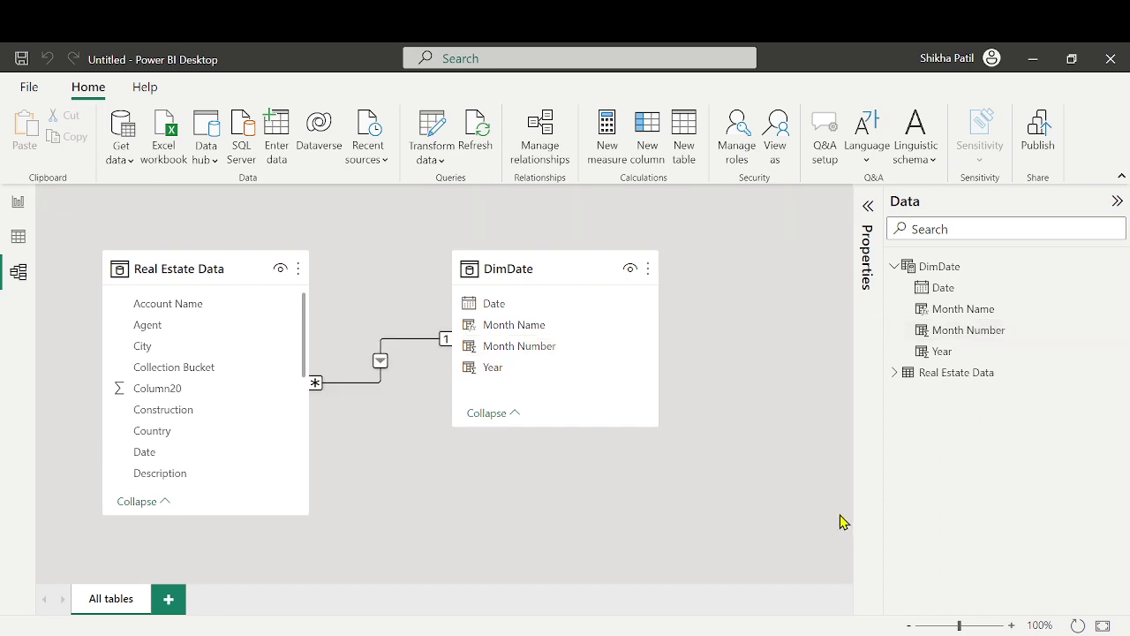
Return to the report page, apply the Fit to width page view, and adjust the zoom to 60%
{"action": "left_click", "coordinate": [18, 202]}
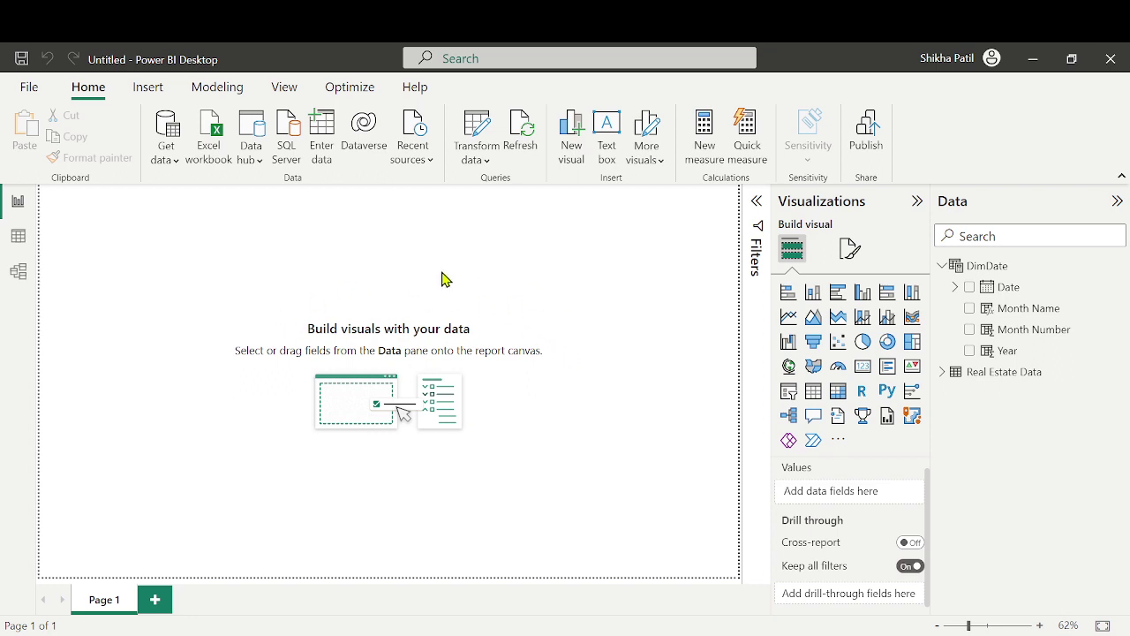
{"action": "left_click", "coordinate": [283, 86]}
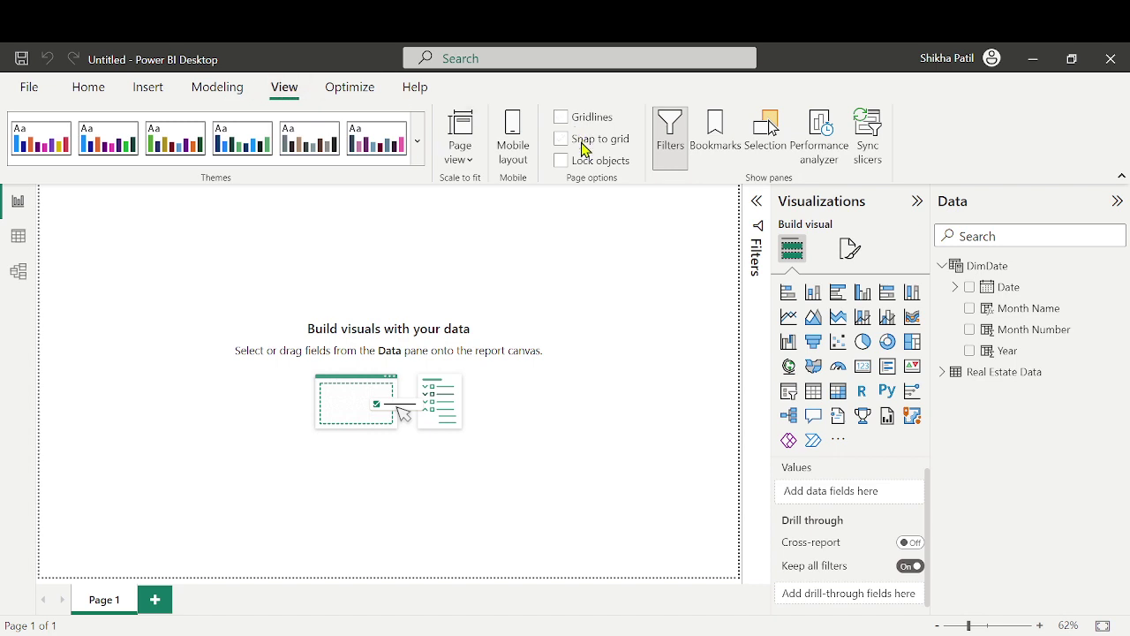
{"action": "left_click", "coordinate": [470, 166]}
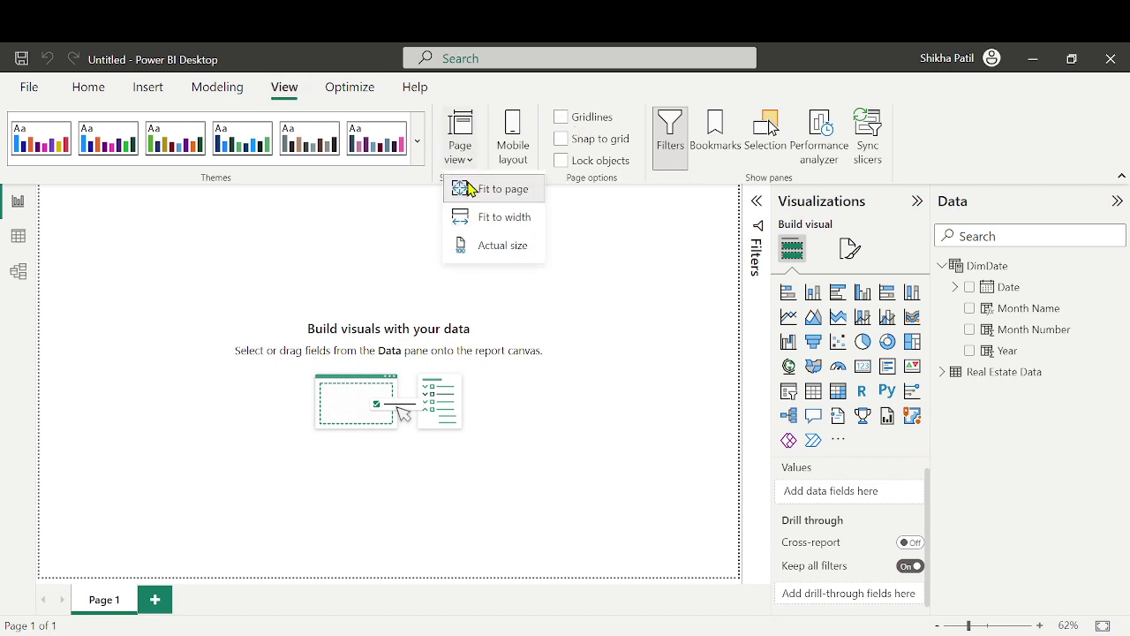
{"action": "left_click", "coordinate": [469, 221]}
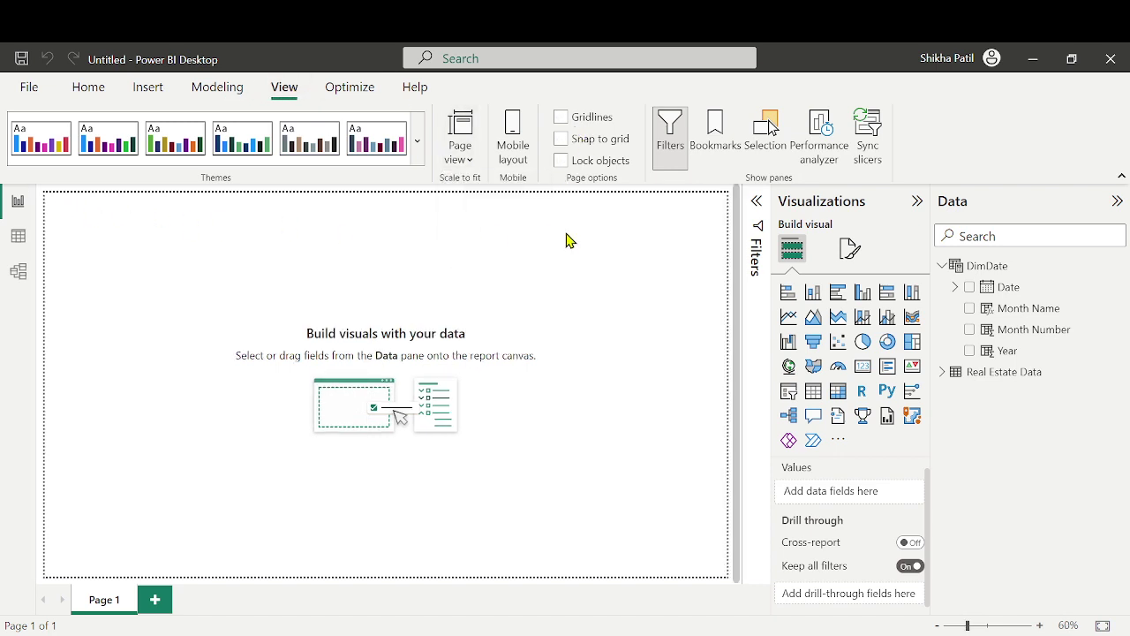
{"action": "left_click", "coordinate": [941, 626]}
{"action": "left_click", "coordinate": [967, 626]}
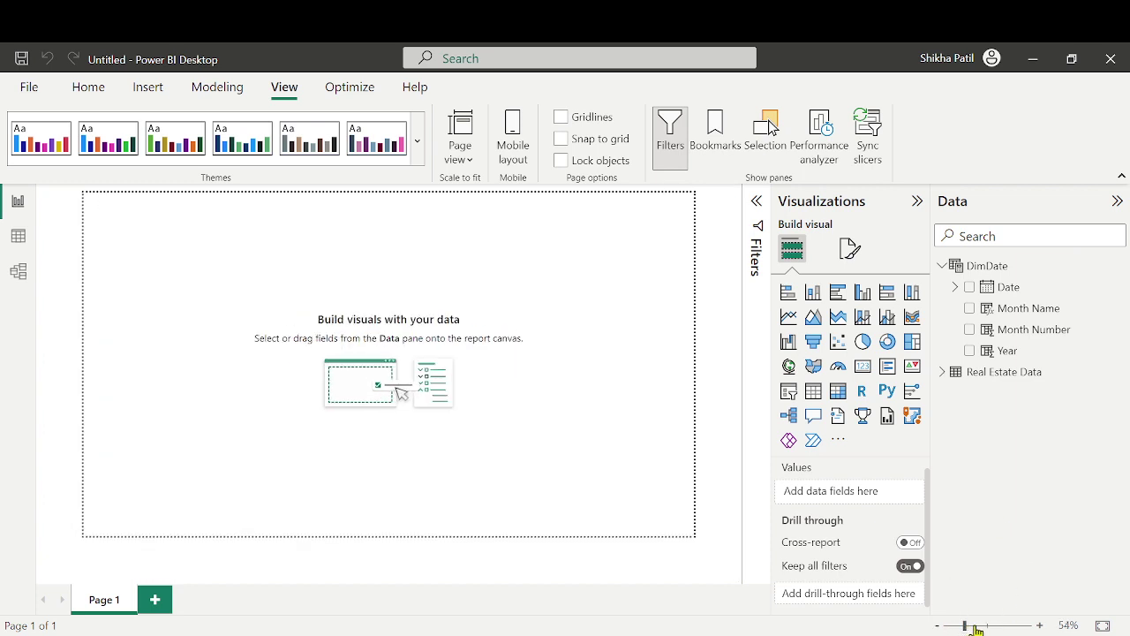
{"action": "left_click", "coordinate": [975, 627]}
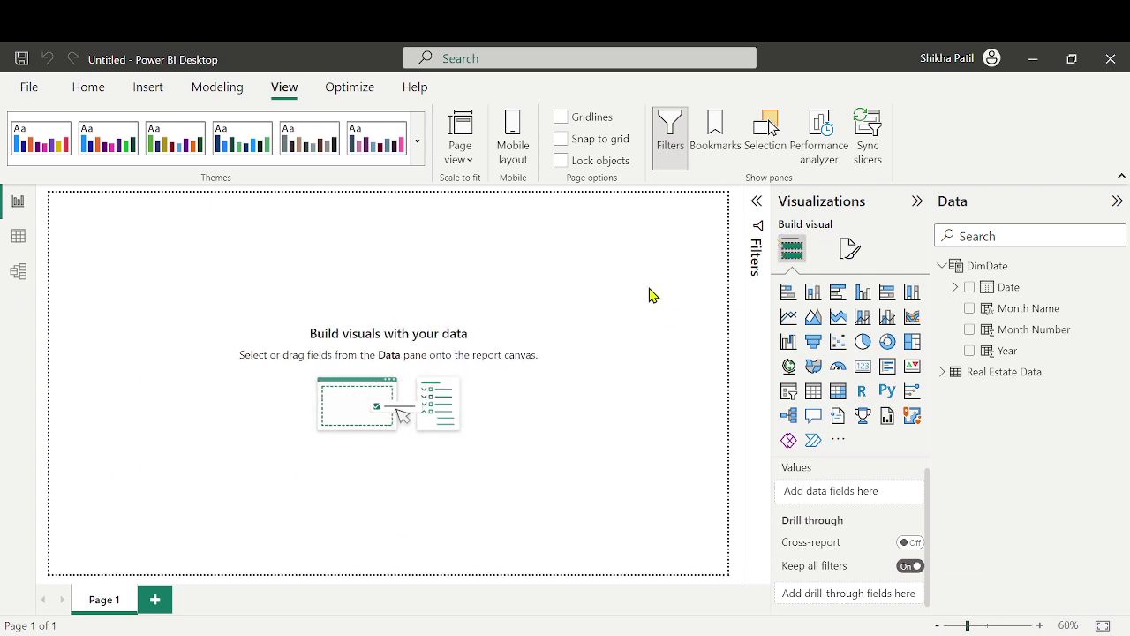
Format the report page's canvas background with a light gray color at 35% transparency
{"action": "left_click", "coordinate": [847, 256]}
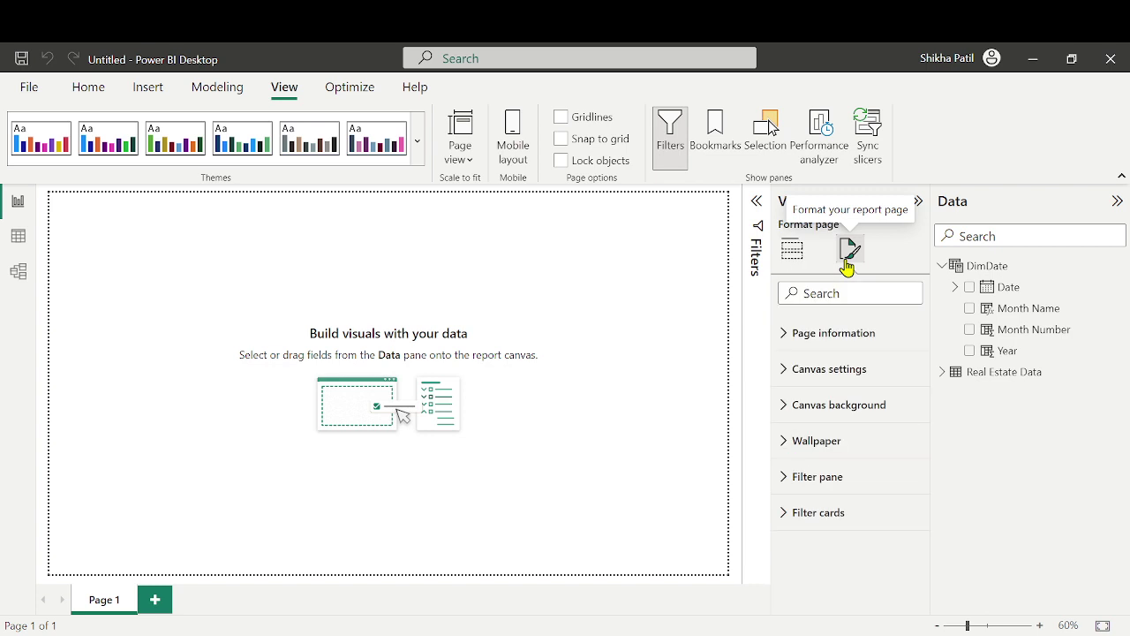
{"action": "left_click", "coordinate": [816, 371]}
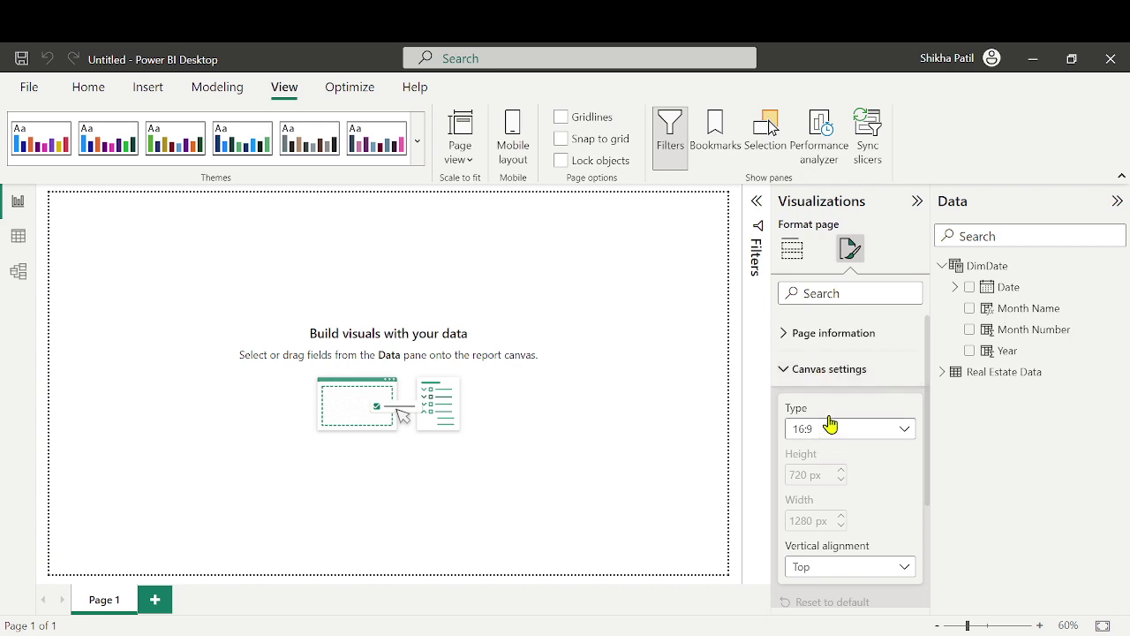
{"action": "left_click", "coordinate": [850, 373]}
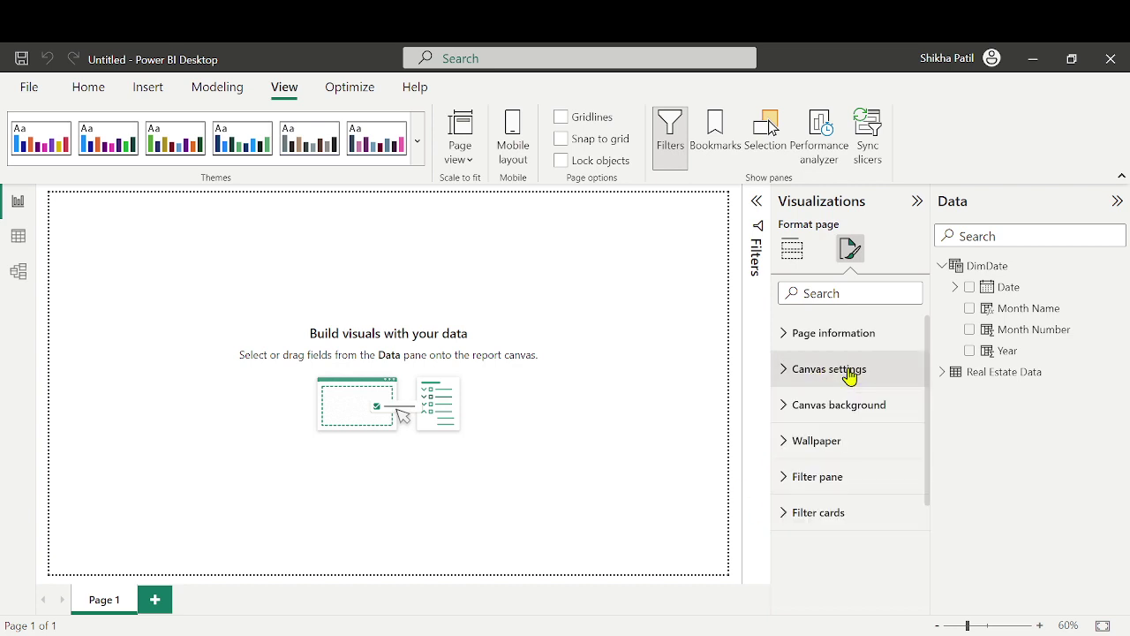
{"action": "left_click", "coordinate": [810, 408]}
{"action": "left_click", "coordinate": [821, 380]}
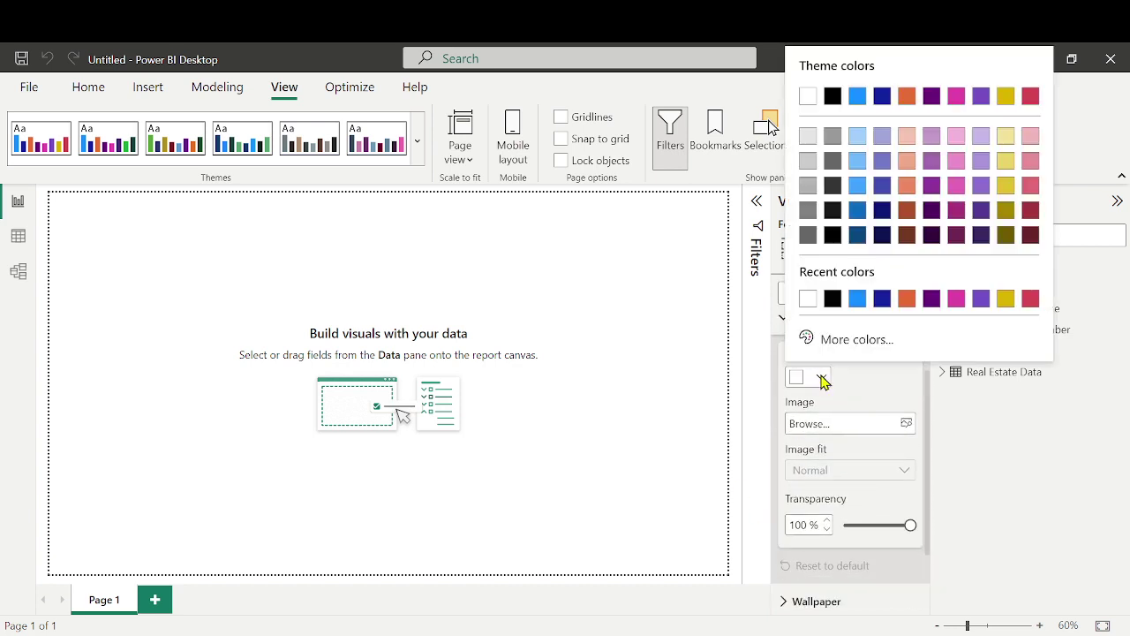
{"action": "left_click", "coordinate": [808, 137]}
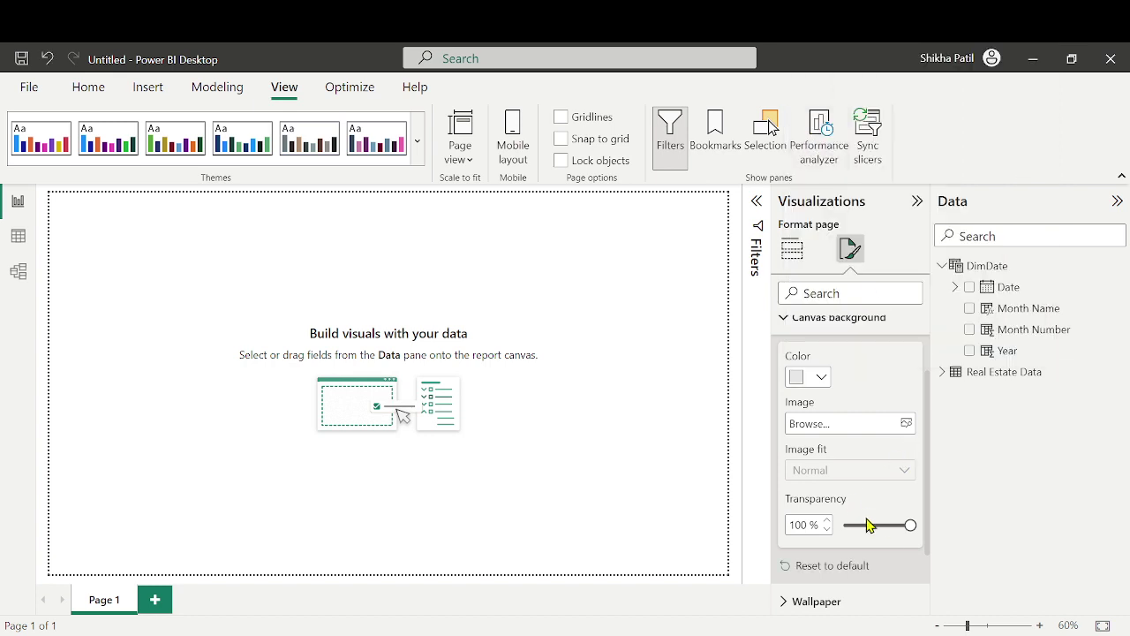
{"action": "left_click_drag", "start_coordinate": [910, 525], "coordinate": [868, 536]}
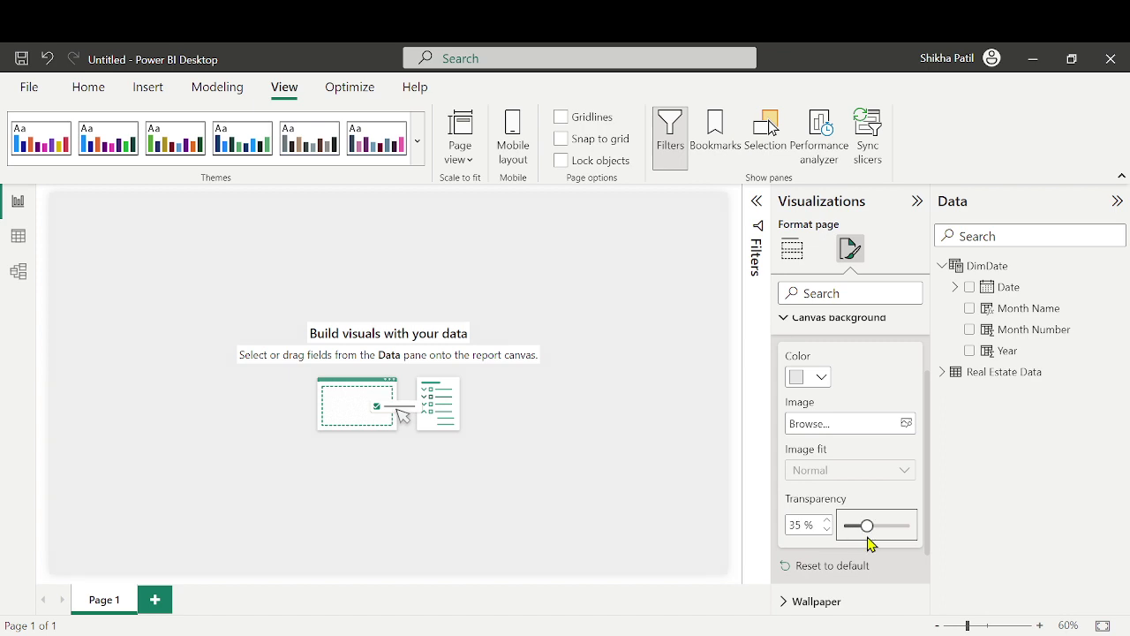
{"action": "left_click", "coordinate": [740, 305]}
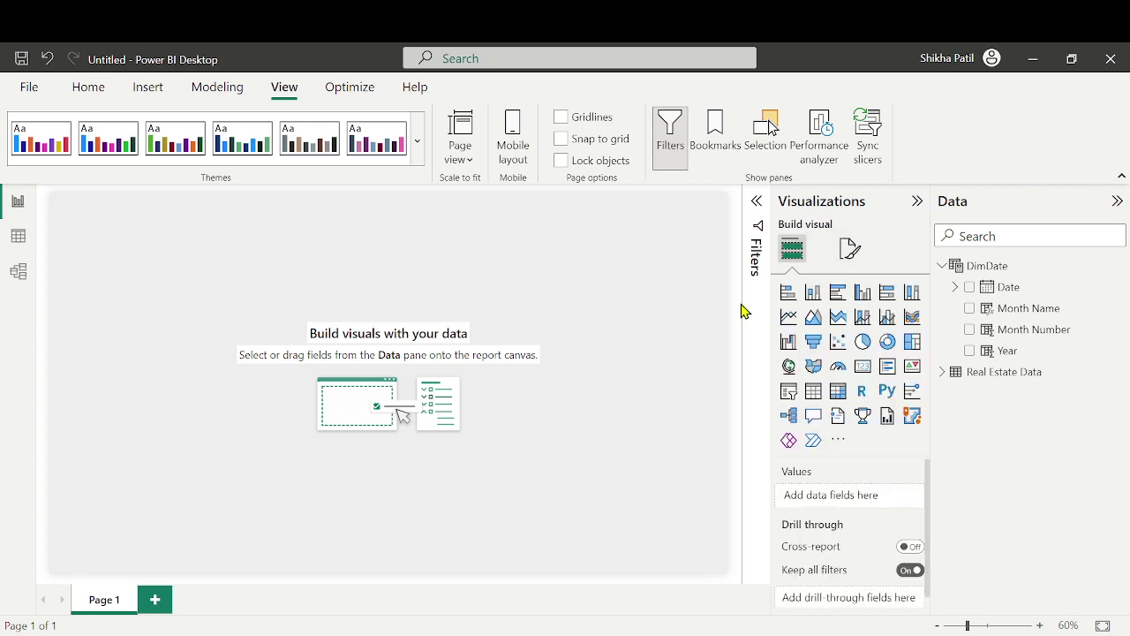
Insert a rectangle shape and resize it into a thin header banner spanning the top of the report page
{"action": "left_click", "coordinate": [89, 90]}
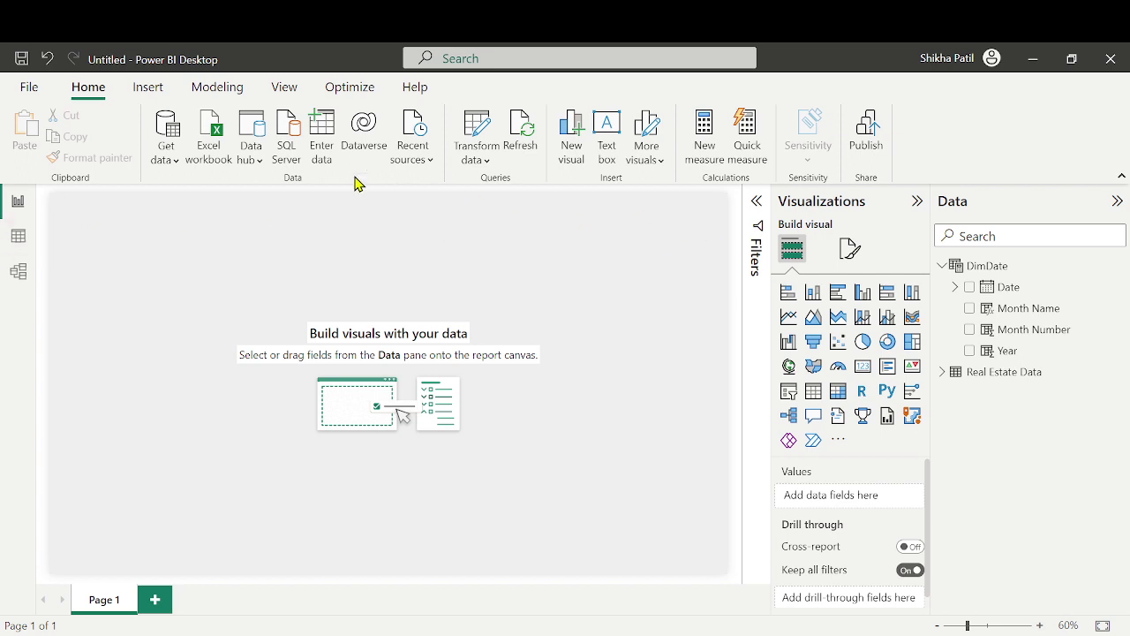
{"action": "left_click", "coordinate": [146, 88]}
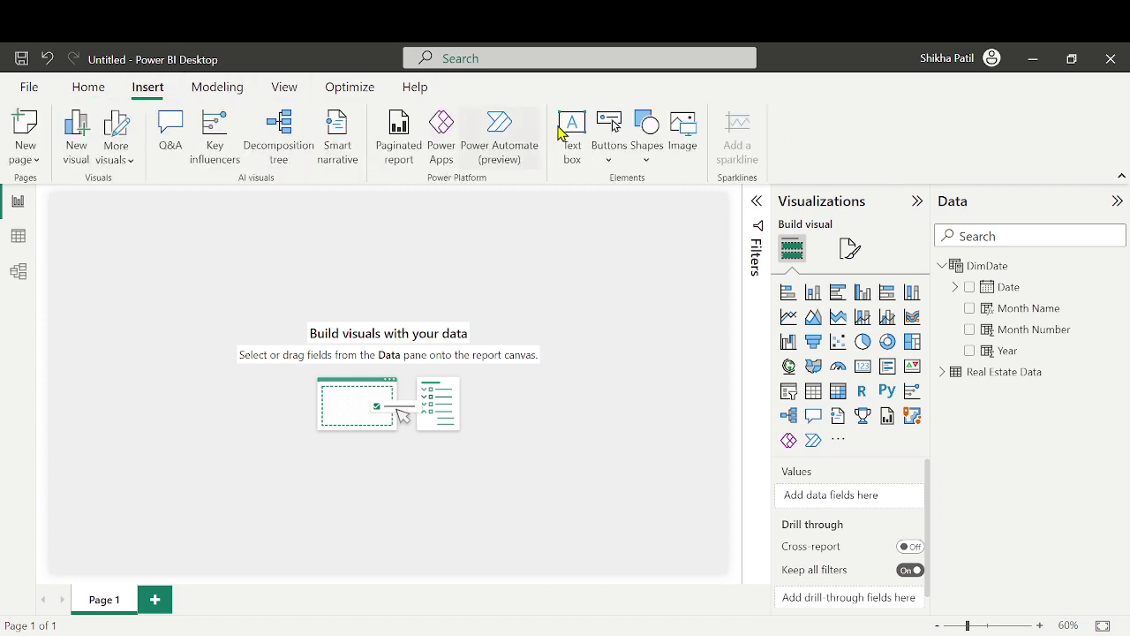
{"action": "left_click", "coordinate": [645, 160]}
{"action": "left_click", "coordinate": [643, 225]}
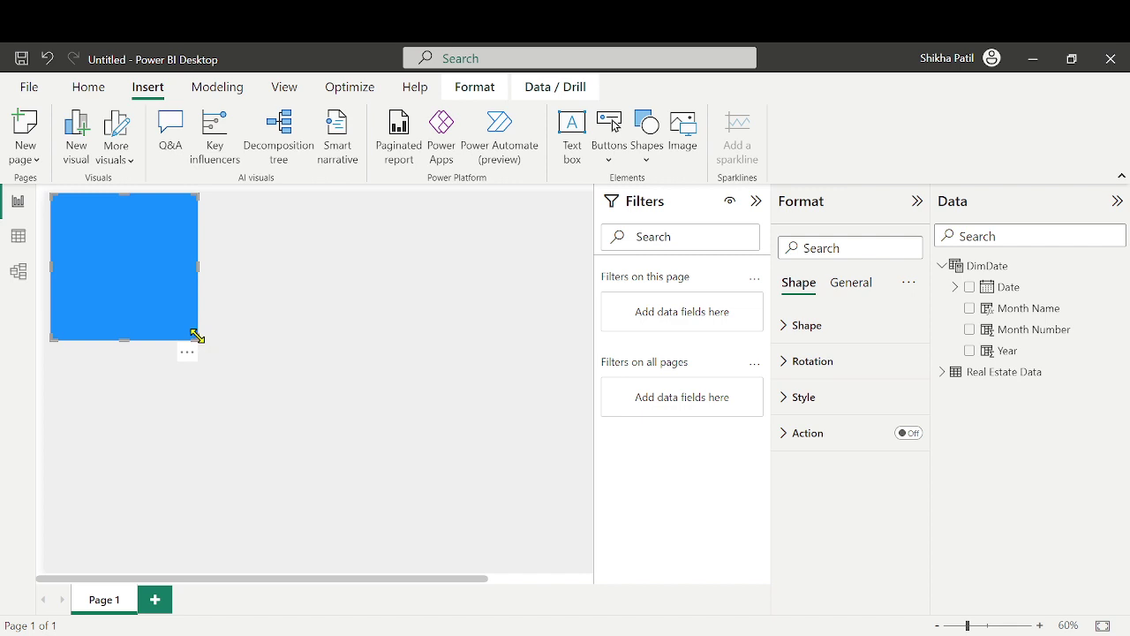
{"action": "left_click_drag", "start_coordinate": [196, 336], "coordinate": [594, 232]}
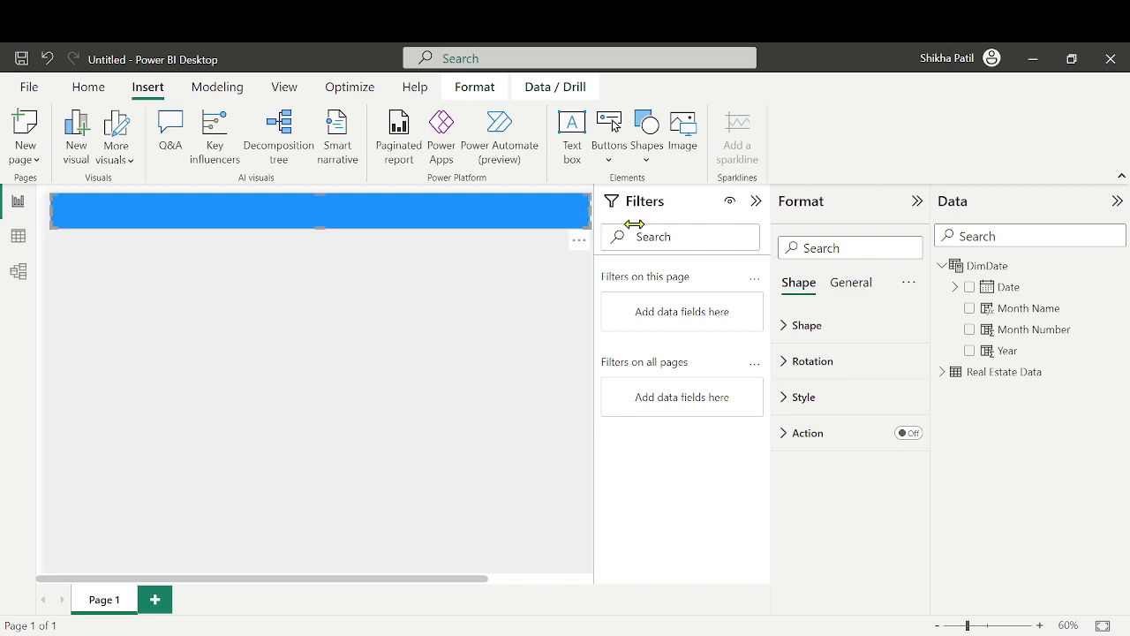
{"action": "left_click", "coordinate": [756, 201]}
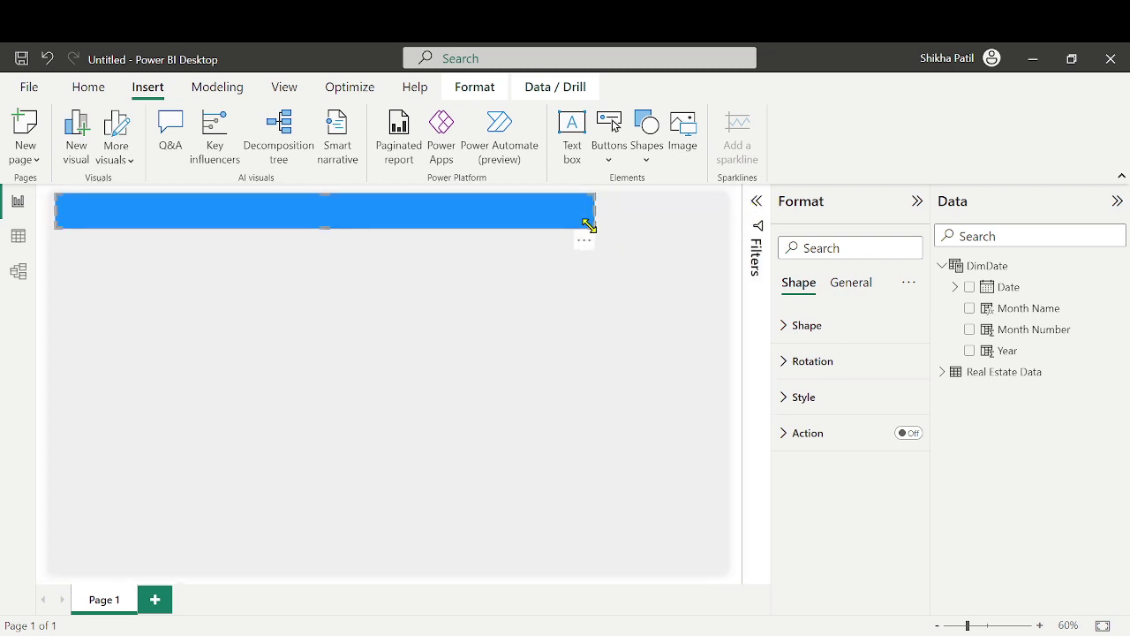
{"action": "left_click_drag", "start_coordinate": [593, 228], "coordinate": [720, 238]}
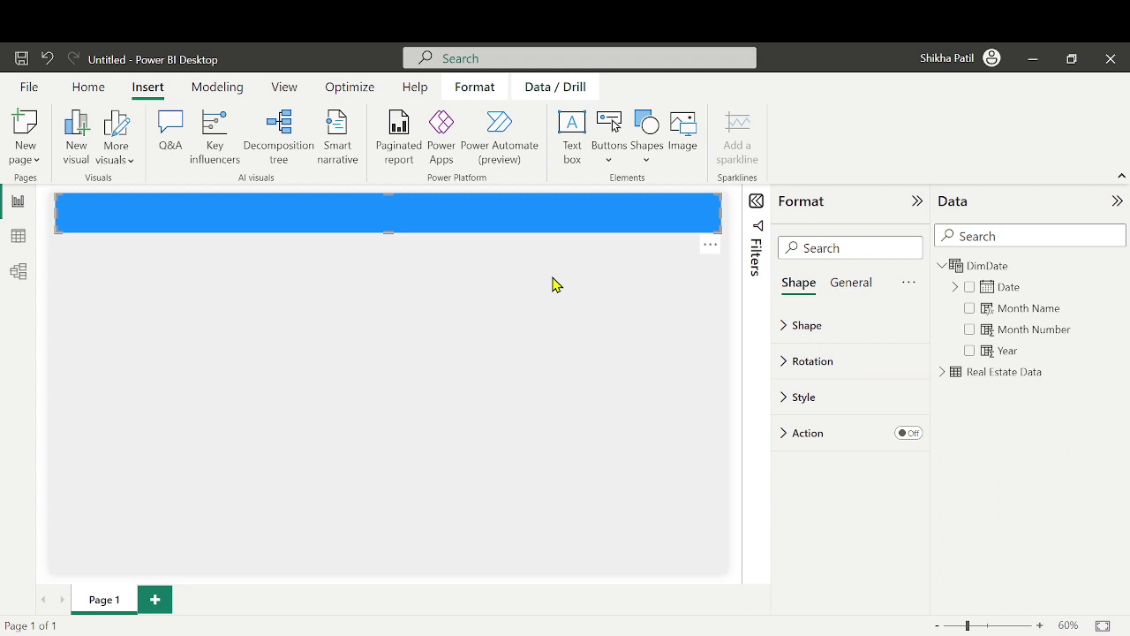
Set the header rectangle's fill to a custom teal green, #0EA899, and deselect the shape
{"action": "left_click", "coordinate": [833, 367]}
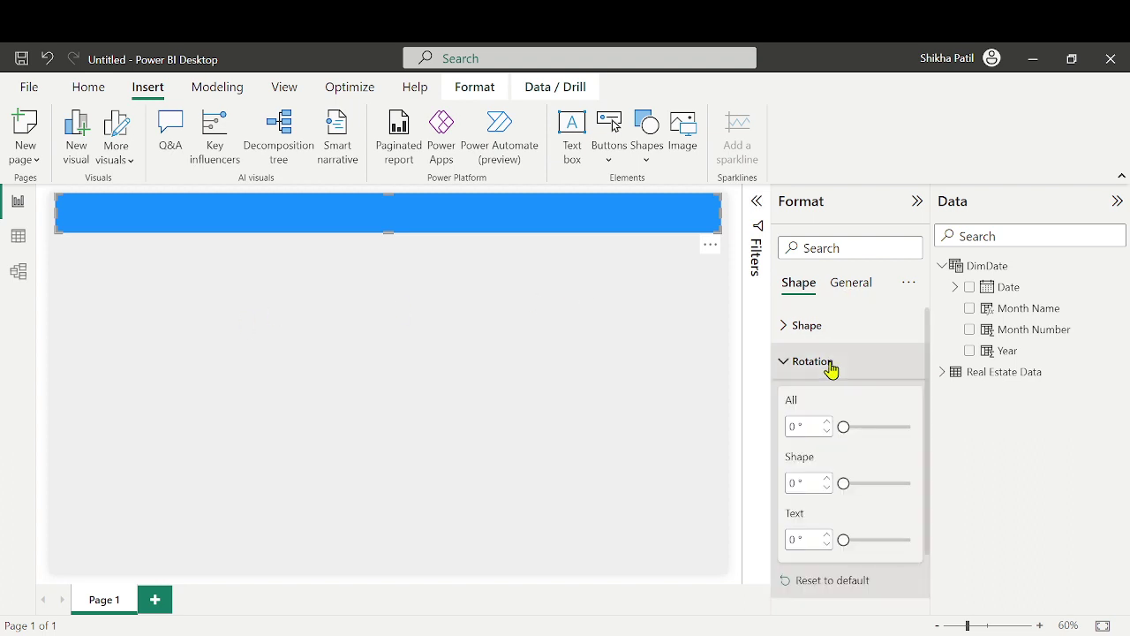
{"action": "left_click", "coordinate": [833, 366]}
{"action": "left_click", "coordinate": [831, 399]}
{"action": "scroll", "coordinate": [829, 419], "scroll_direction": "down", "scroll_amount": 1}
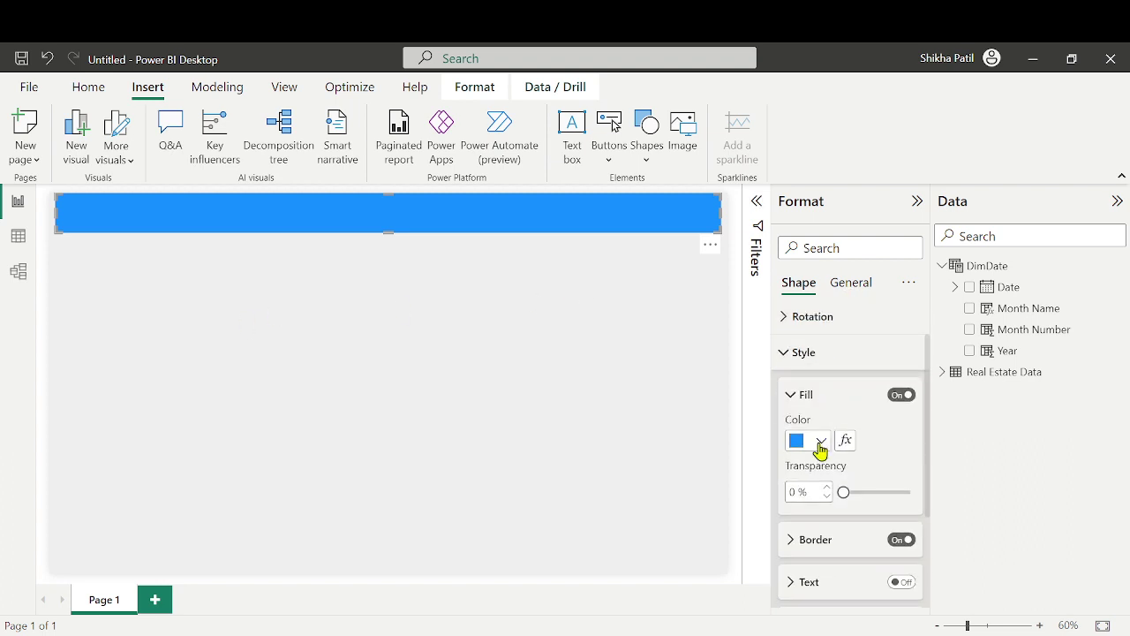
{"action": "left_click", "coordinate": [821, 441]}
{"action": "left_click", "coordinate": [851, 405]}
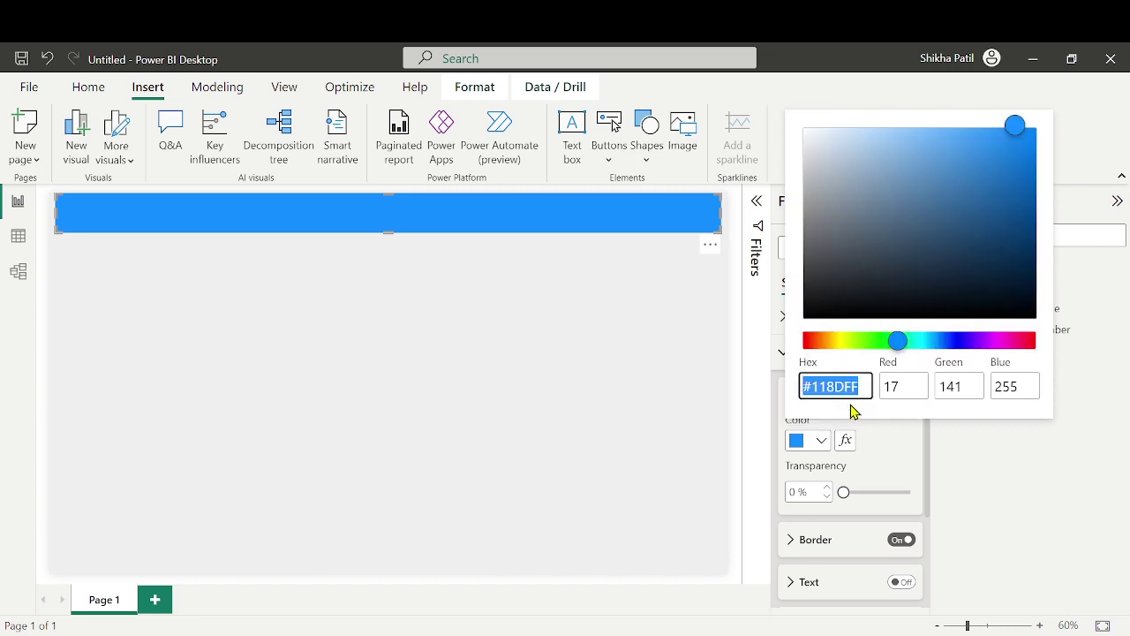
{"action": "left_click_drag", "start_coordinate": [938, 346], "coordinate": [916, 343]}
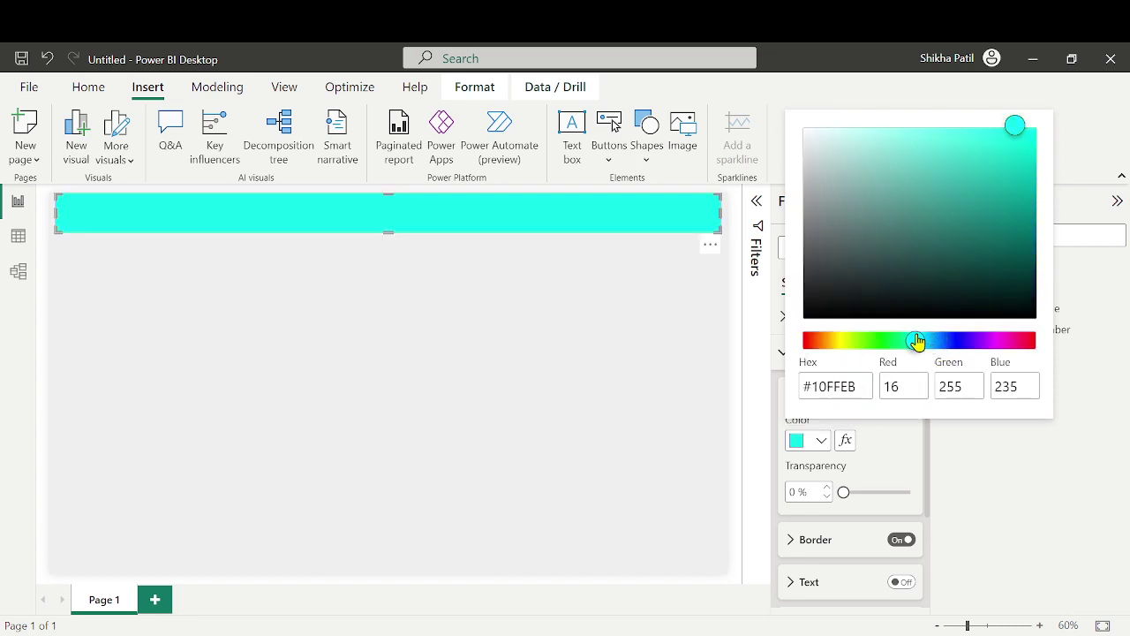
{"action": "left_click_drag", "start_coordinate": [1015, 126], "coordinate": [1017, 201]}
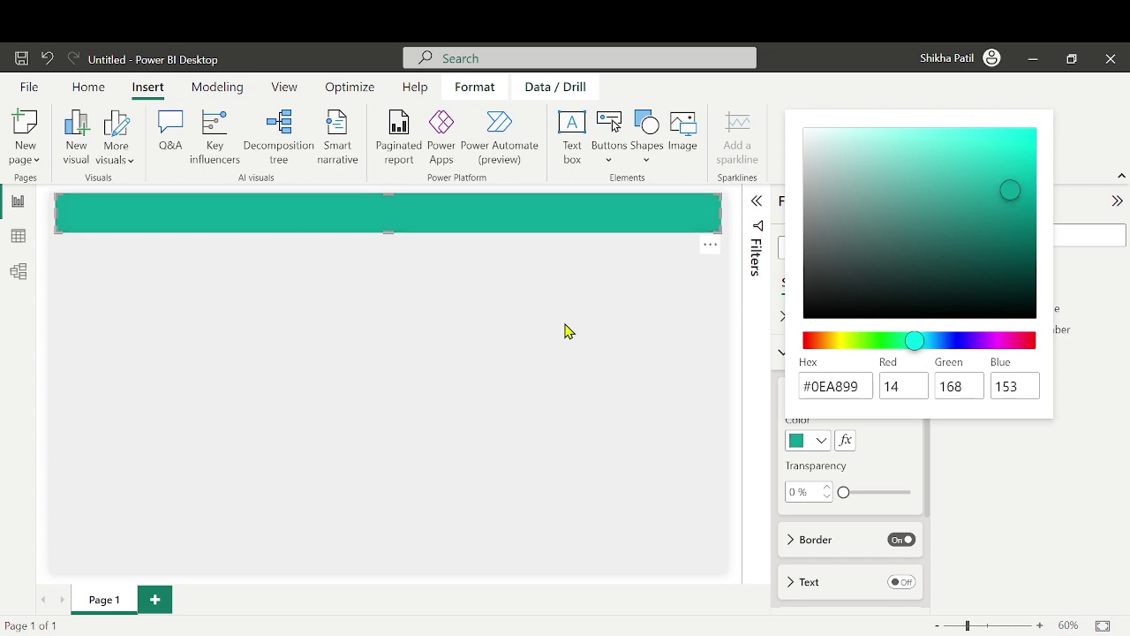
{"action": "left_click", "coordinate": [516, 311]}
{"action": "left_click", "coordinate": [520, 293]}
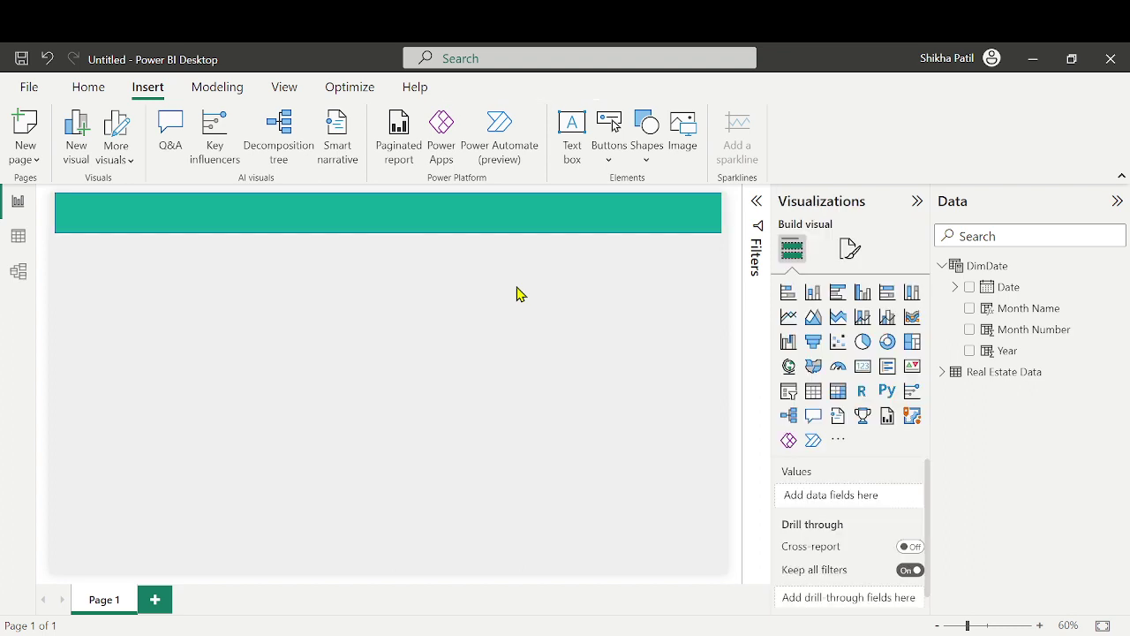
Turn off the border of the header rectangle and deselect the shape
{"action": "left_click", "coordinate": [545, 213]}
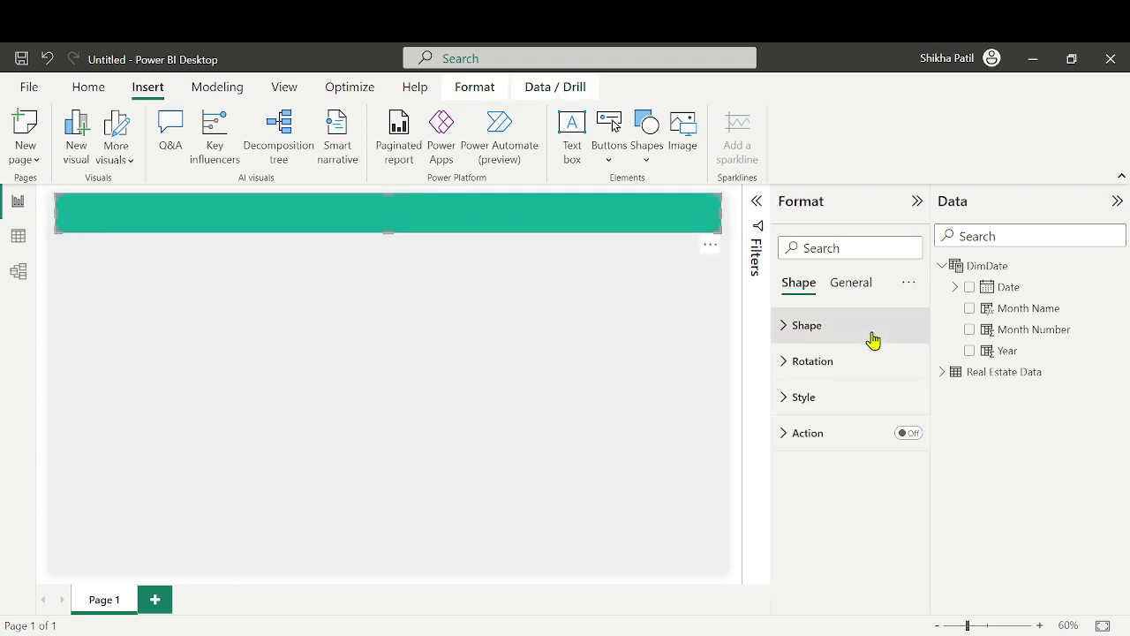
{"action": "left_click", "coordinate": [848, 370]}
{"action": "left_click", "coordinate": [847, 370]}
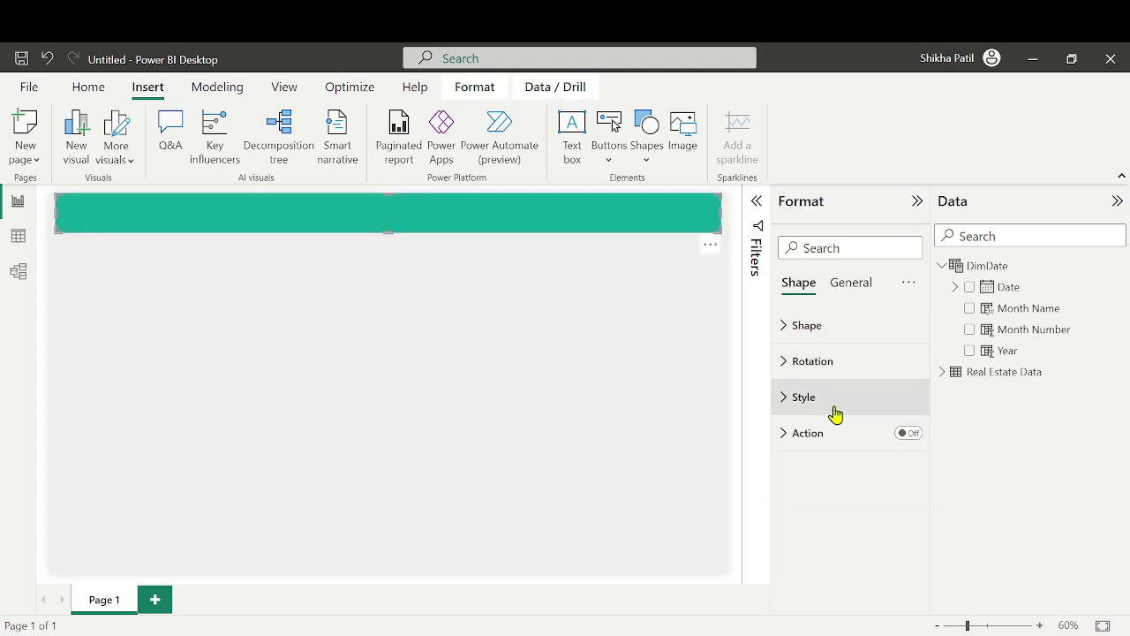
{"action": "left_click", "coordinate": [832, 406]}
{"action": "scroll", "coordinate": [835, 412], "scroll_direction": "down", "scroll_amount": 3}
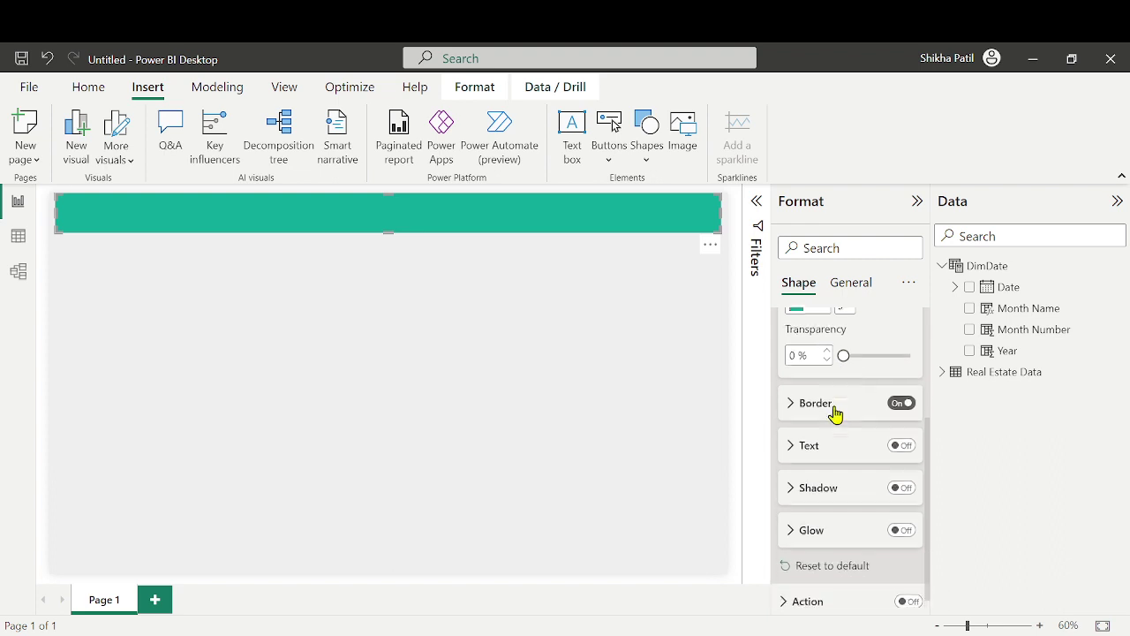
{"action": "left_click", "coordinate": [902, 394]}
{"action": "left_click", "coordinate": [310, 326]}
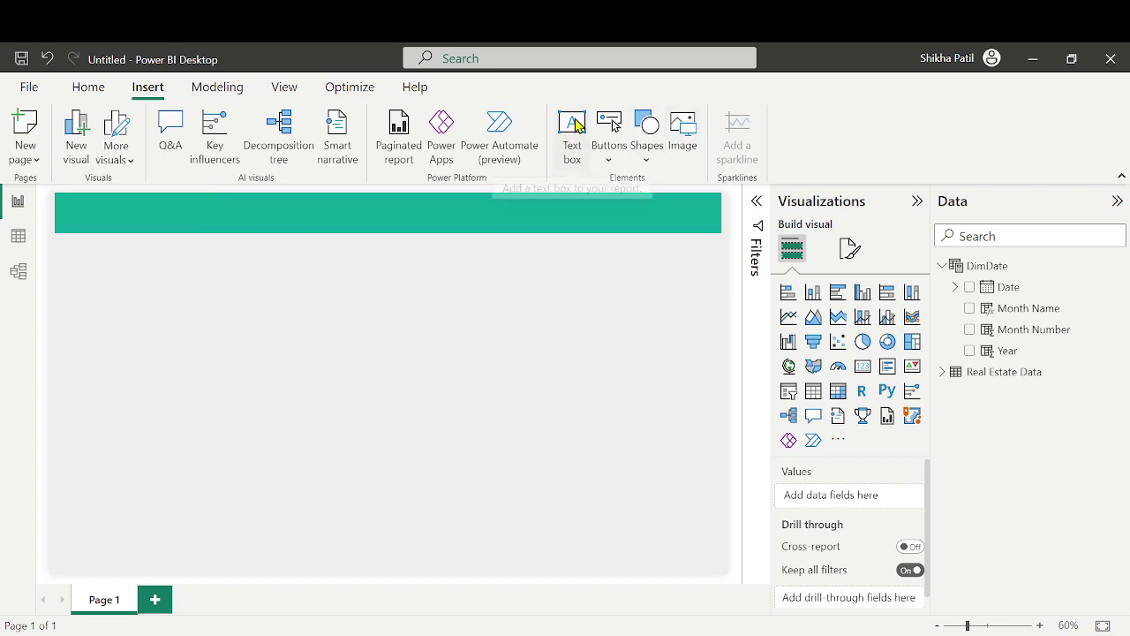
Insert a text box below the header banner and shrink it to a thin strip about half the page's width
{"action": "left_click", "coordinate": [574, 125]}
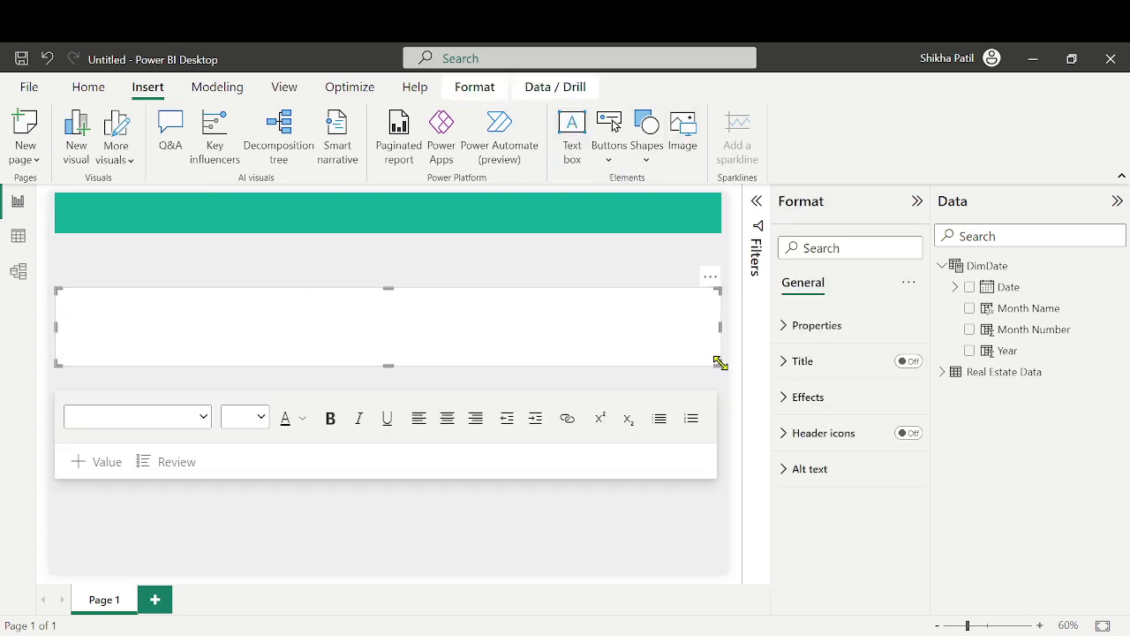
{"action": "left_click_drag", "start_coordinate": [719, 363], "coordinate": [350, 311]}
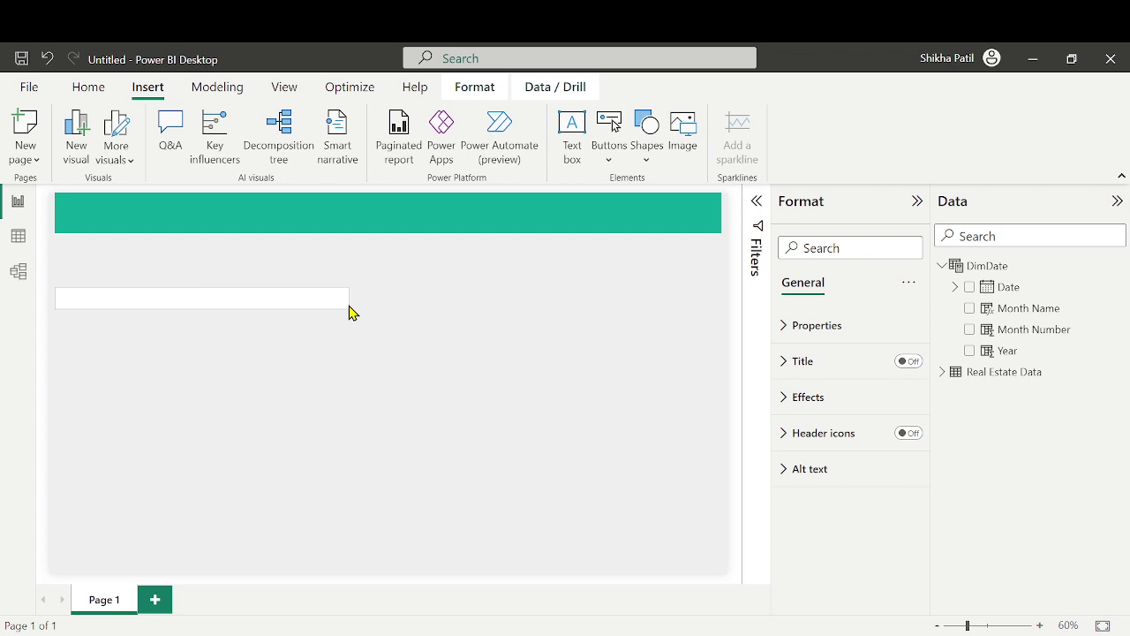
{"action": "left_click", "coordinate": [472, 90]}
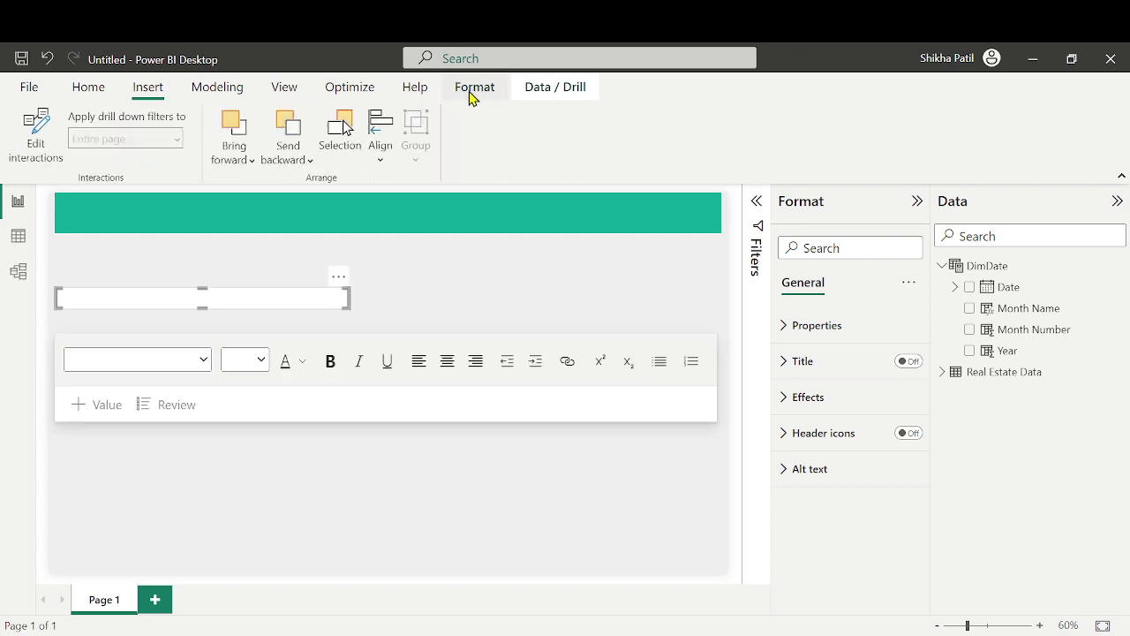
{"action": "left_click", "coordinate": [420, 92]}
{"action": "left_click", "coordinate": [291, 88]}
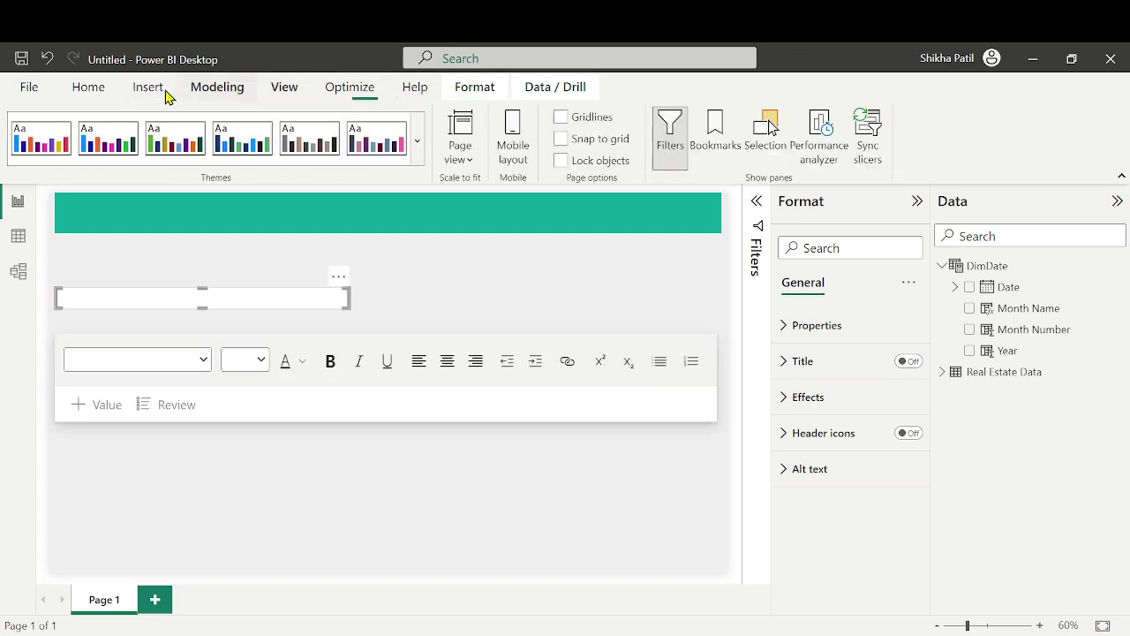
{"action": "left_click", "coordinate": [90, 91]}
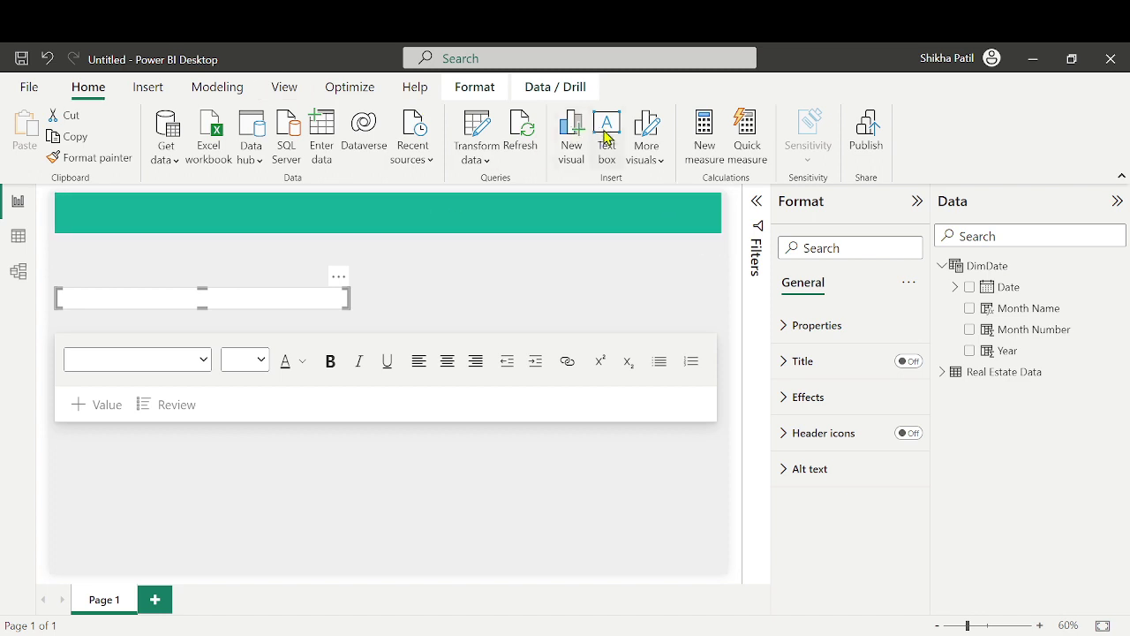
Enter the title "Real Estate Sales Performance Dashboard" in the text box, resize the box closer to the text, and center the title
{"action": "left_click_drag", "start_coordinate": [347, 302], "coordinate": [338, 317]}
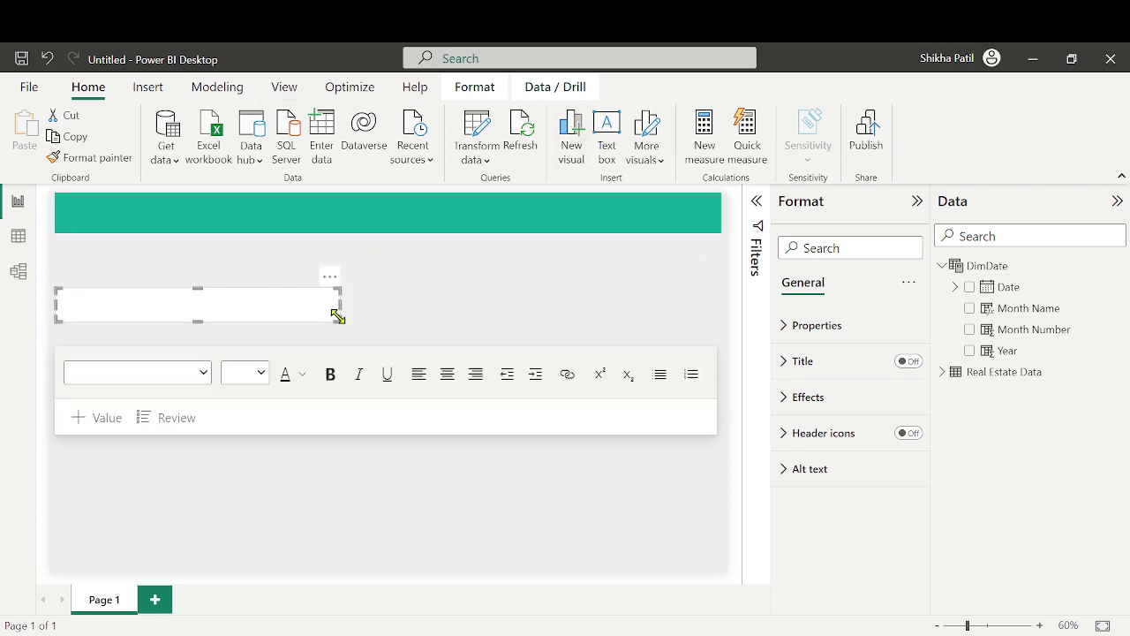
{"action": "type", "text": "al"}
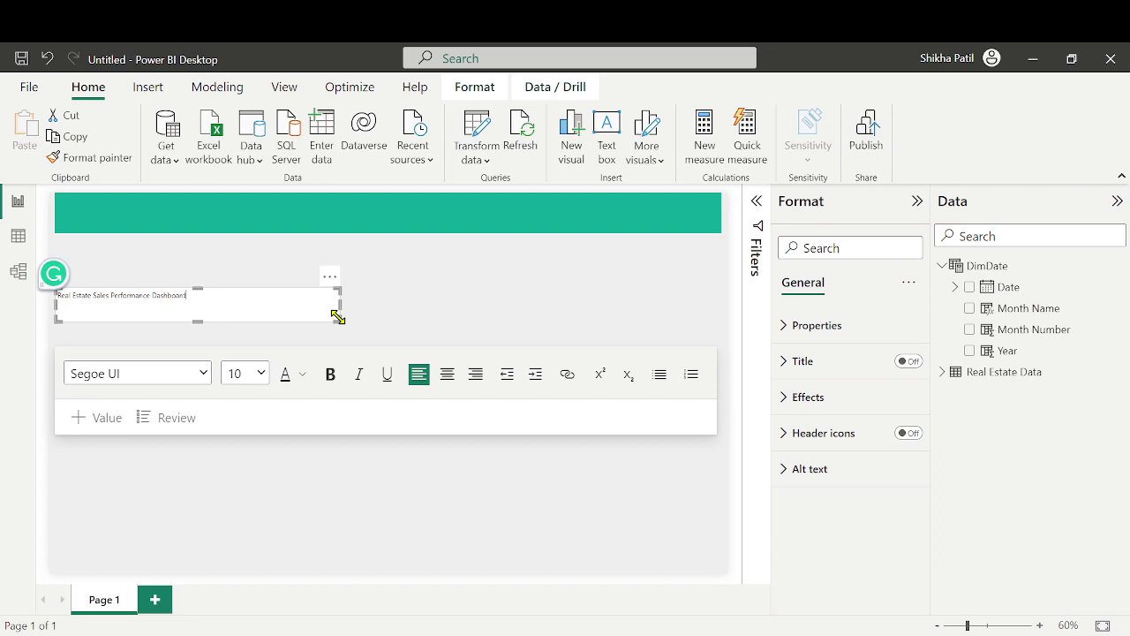
{"action": "left_click_drag", "start_coordinate": [338, 317], "coordinate": [422, 268]}
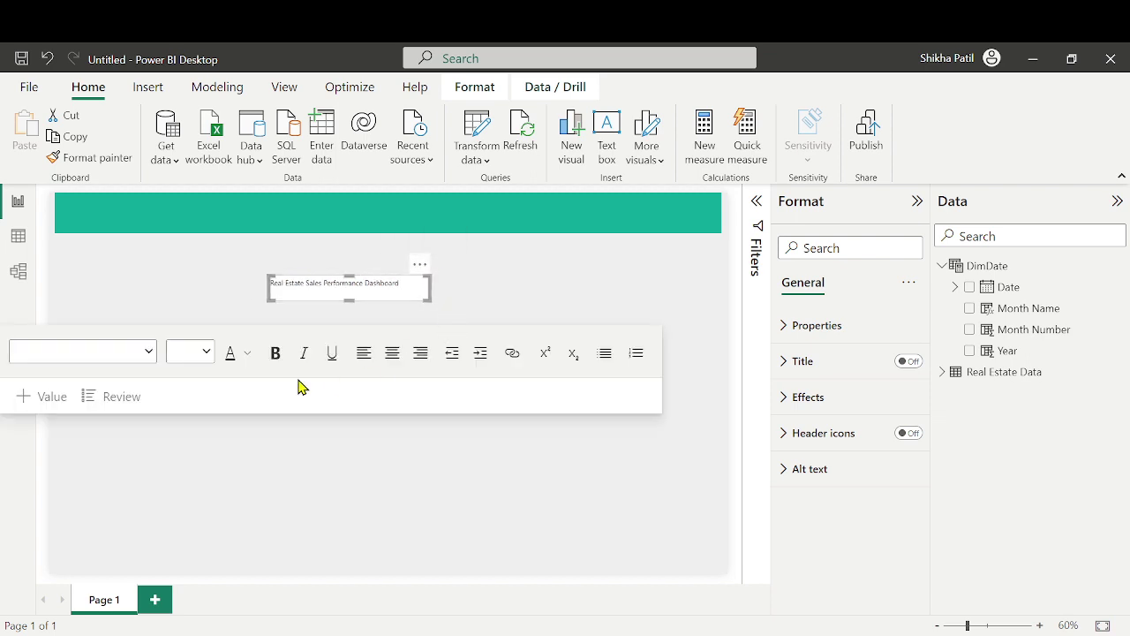
{"action": "left_click", "coordinate": [394, 353]}
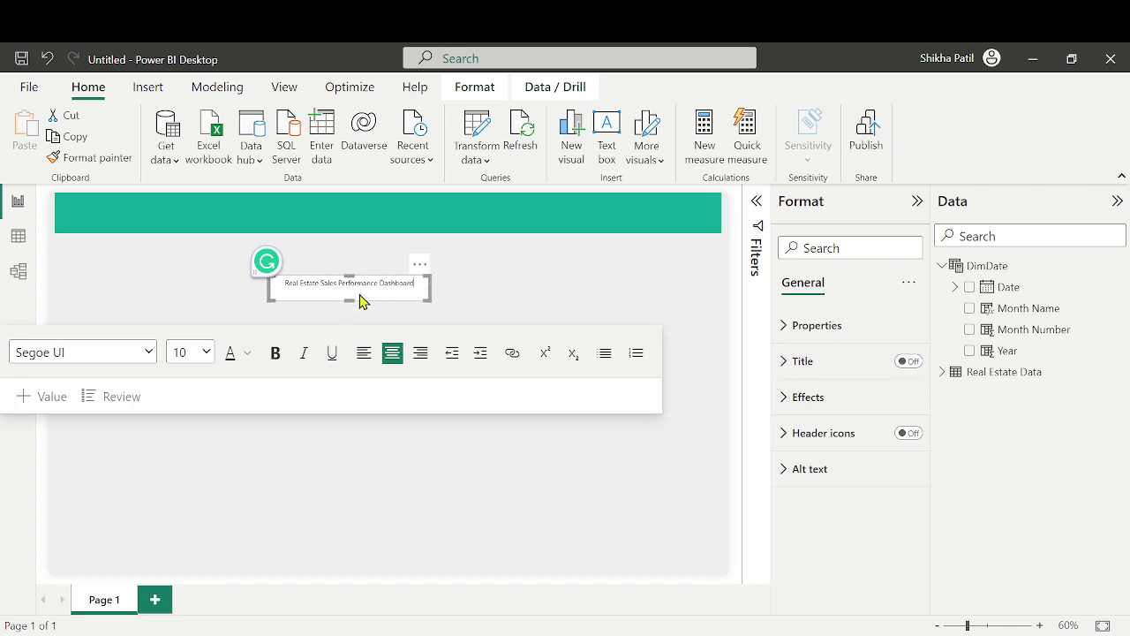
Turn off the title text box's background and reduce the box's height to fit the text
{"action": "left_click", "coordinate": [840, 405]}
{"action": "scroll", "coordinate": [839, 453], "scroll_direction": "down", "scroll_amount": 2}
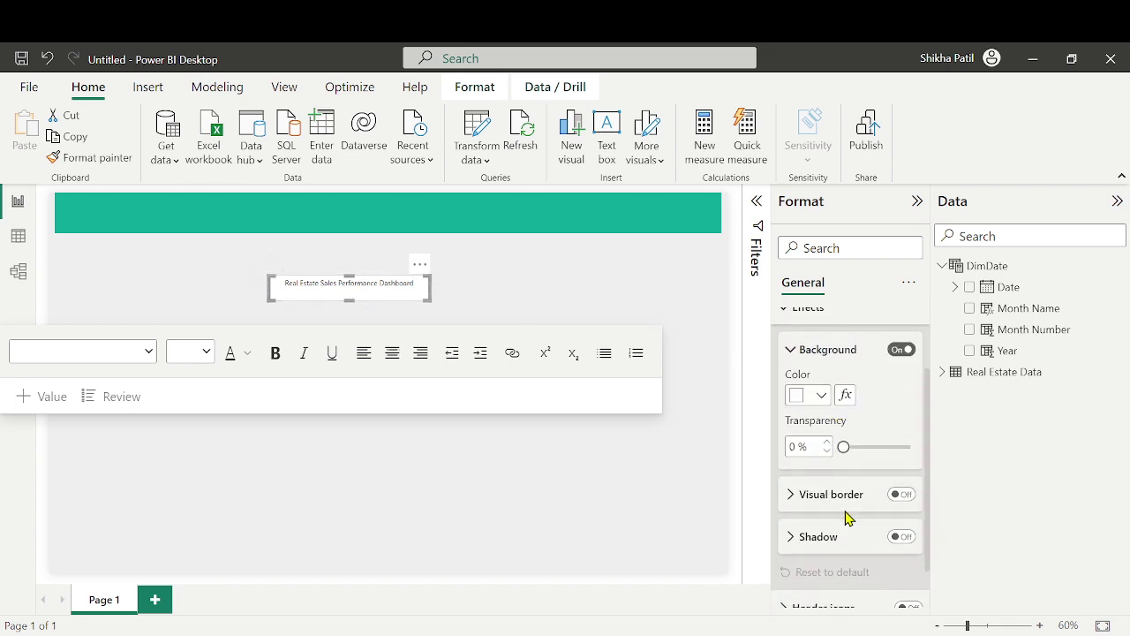
{"action": "left_click", "coordinate": [901, 349]}
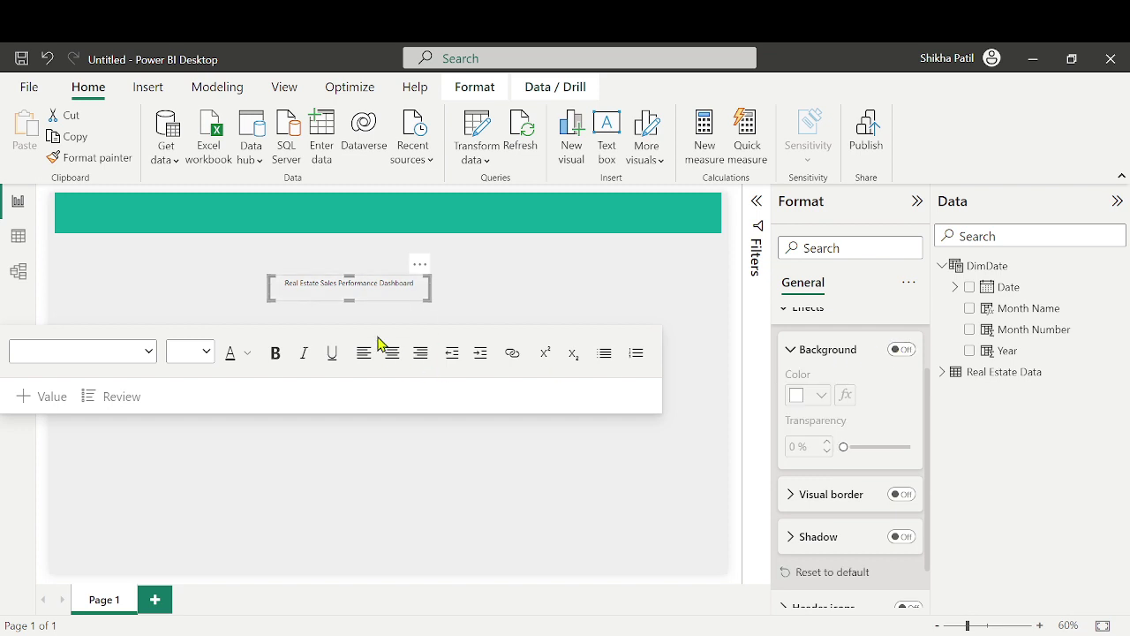
{"action": "left_click_drag", "start_coordinate": [427, 298], "coordinate": [429, 292]}
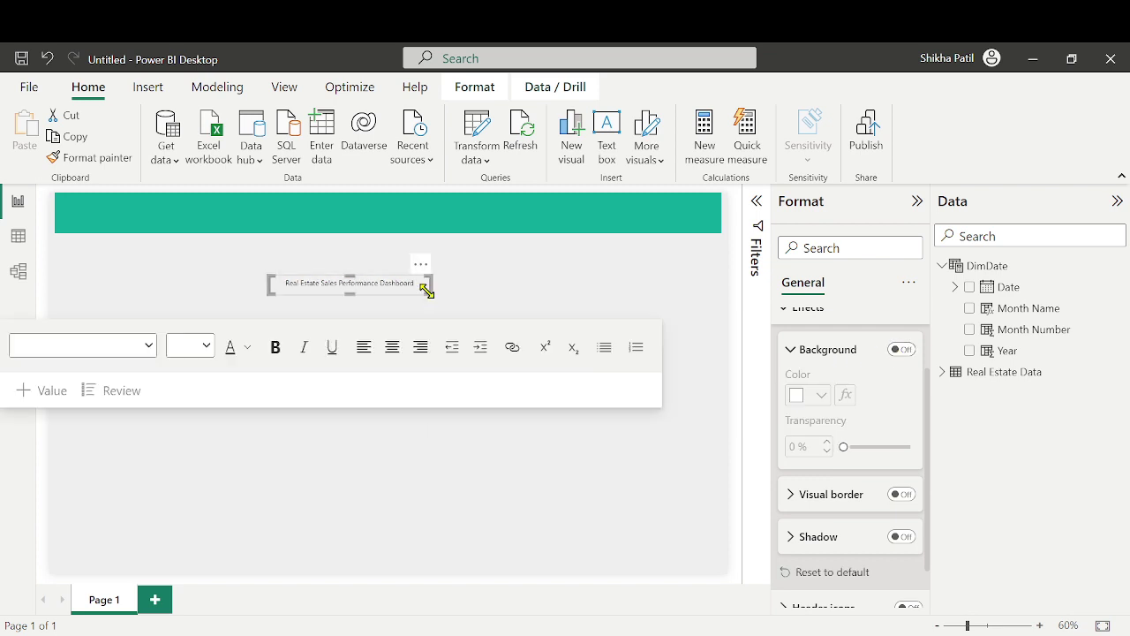
Set the font color of the whole title text to white
{"action": "left_click", "coordinate": [248, 346]}
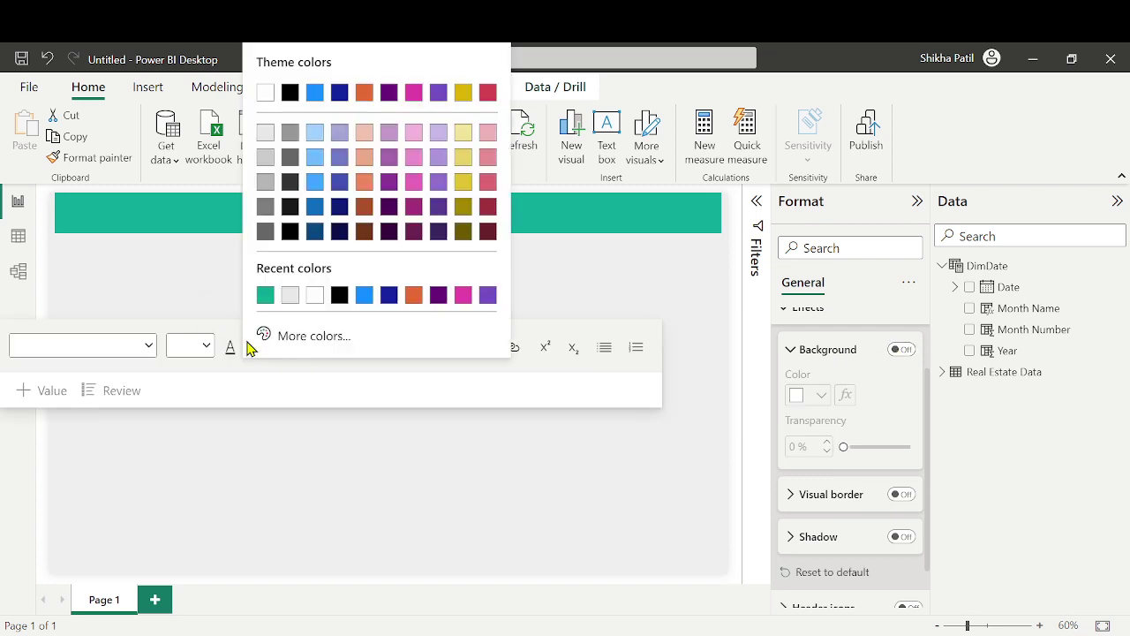
{"action": "left_click", "coordinate": [265, 92]}
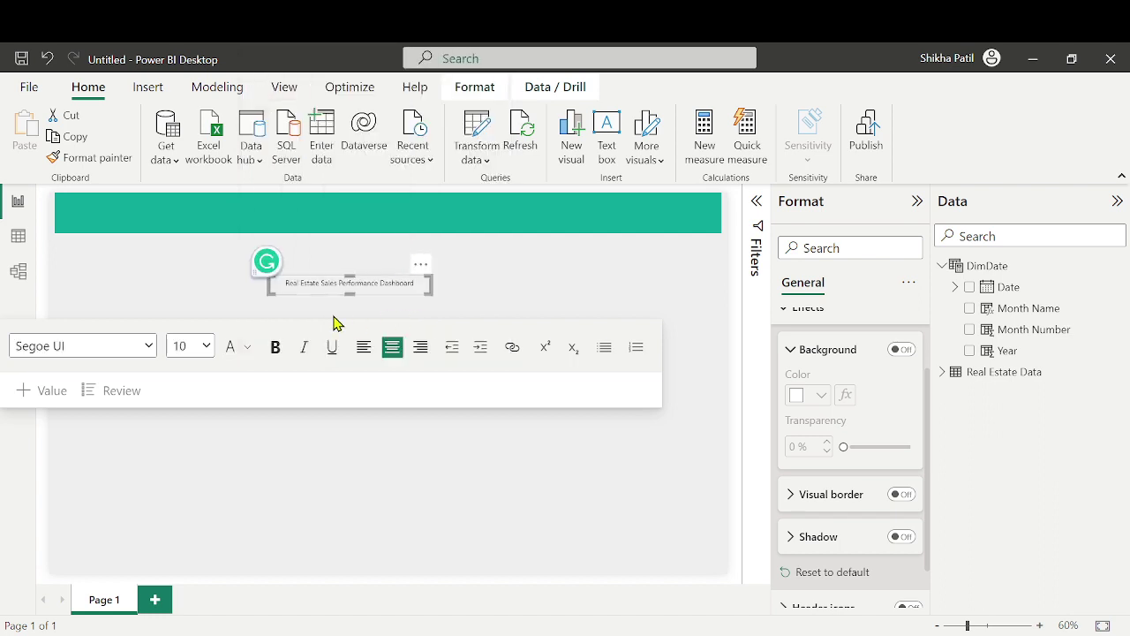
{"action": "type", "text": "a"}
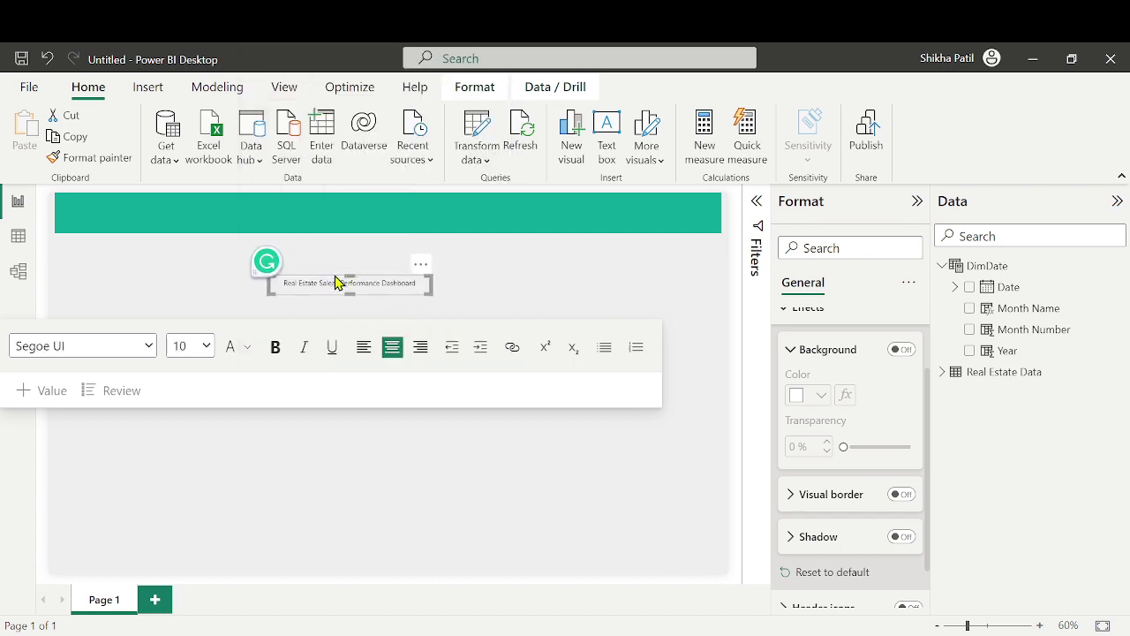
{"action": "triple_click", "coordinate": [333, 282]}
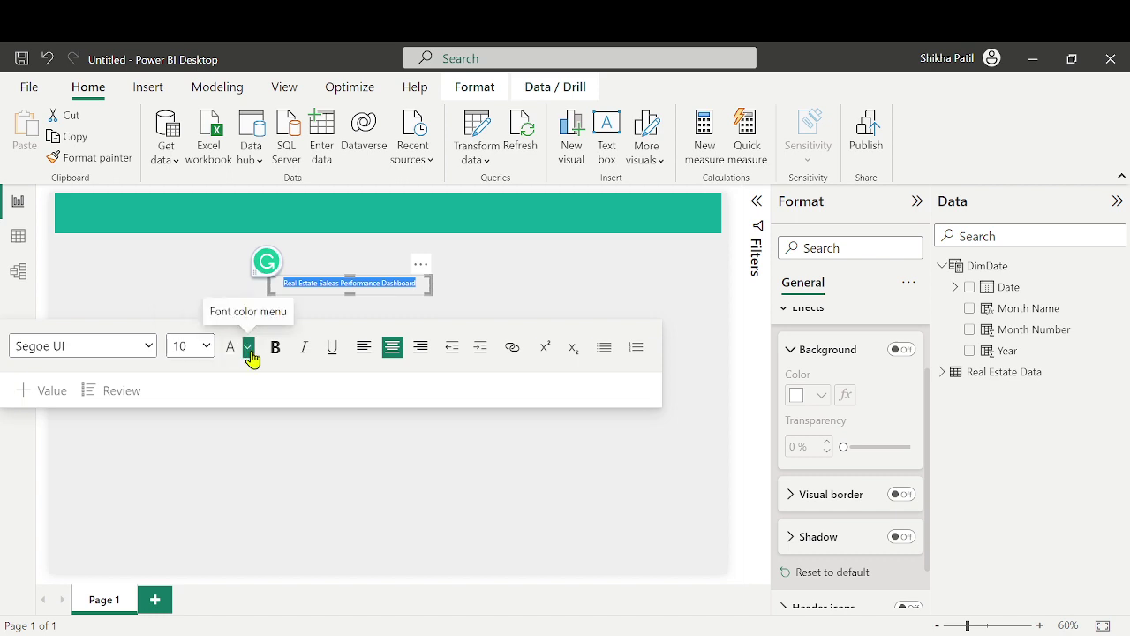
{"action": "left_click", "coordinate": [248, 347]}
{"action": "left_click", "coordinate": [264, 96]}
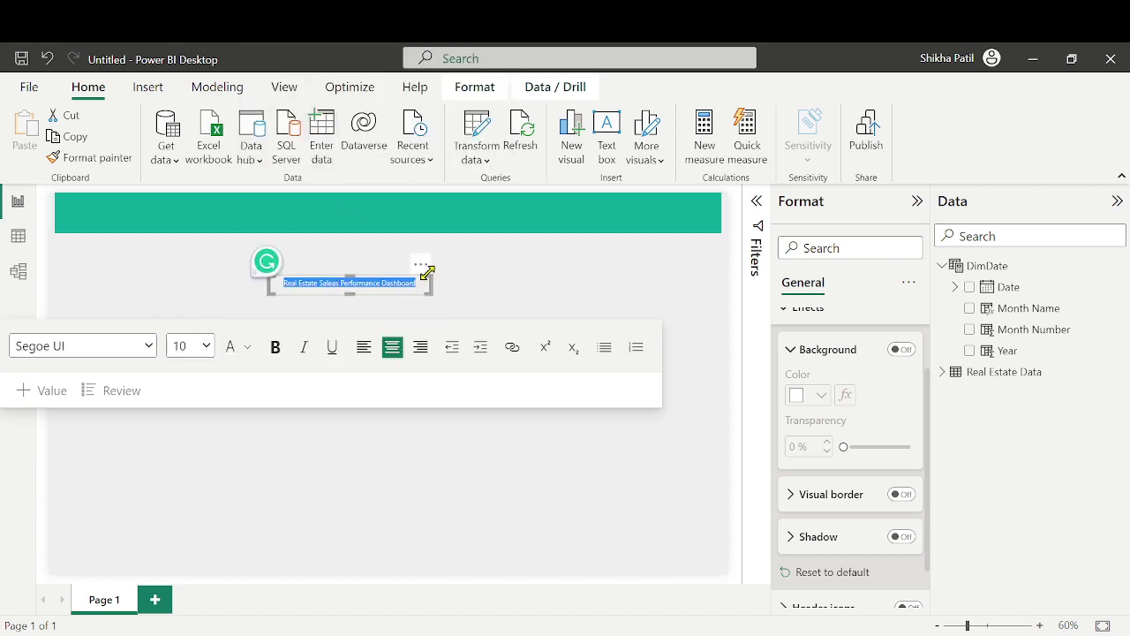
Move the title text box onto the left end of the header banner and set the title's font size to 20
{"action": "left_click_drag", "start_coordinate": [411, 263], "coordinate": [227, 196]}
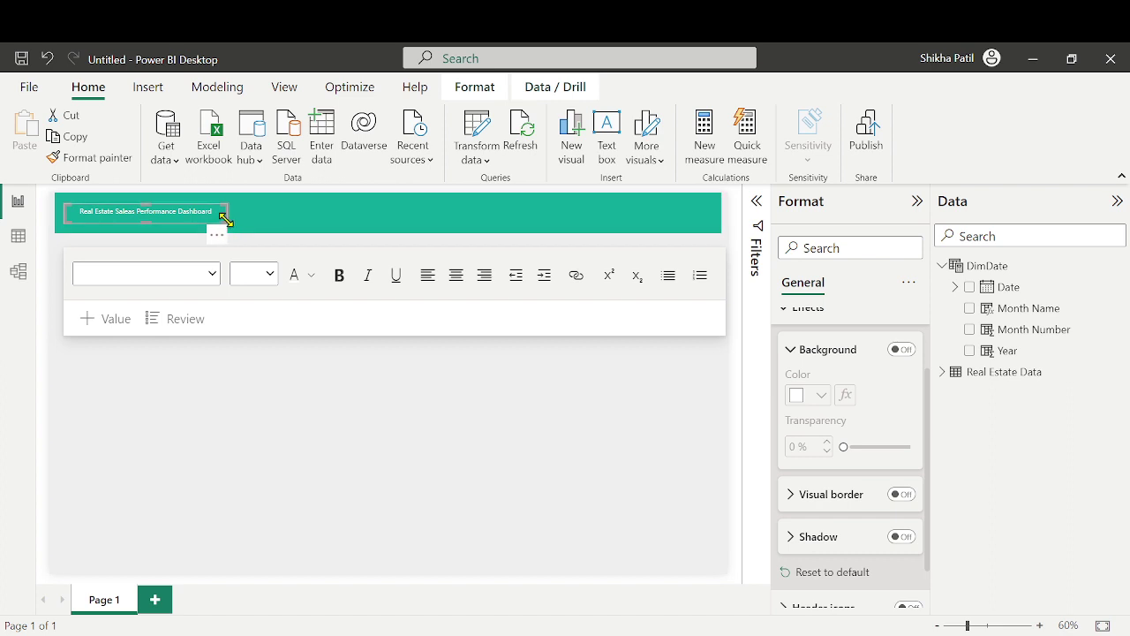
{"action": "left_click", "coordinate": [201, 211]}
{"action": "key", "text": "ctrl+a"}
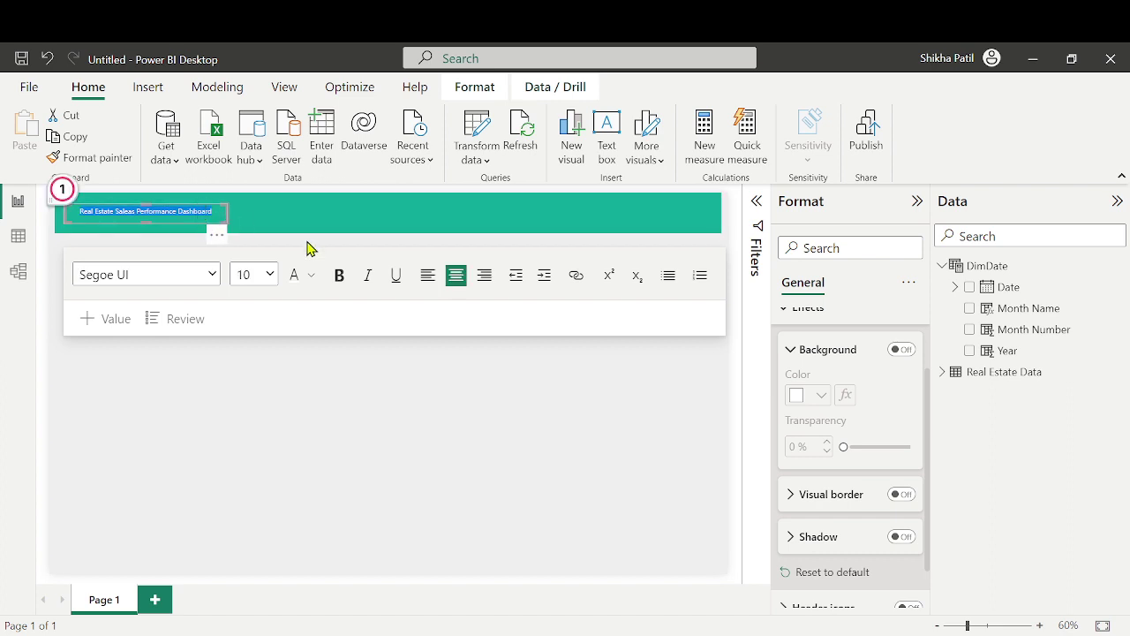
{"action": "left_click", "coordinate": [269, 274]}
{"action": "left_click", "coordinate": [261, 423]}
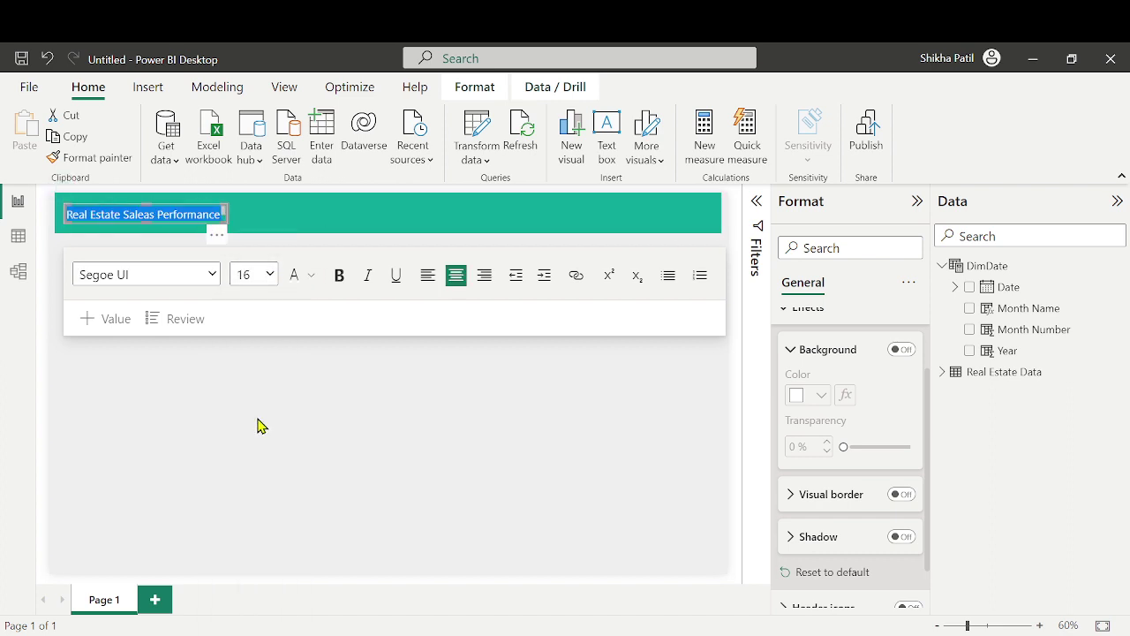
{"action": "left_click", "coordinate": [270, 274]}
{"action": "left_click", "coordinate": [260, 460]}
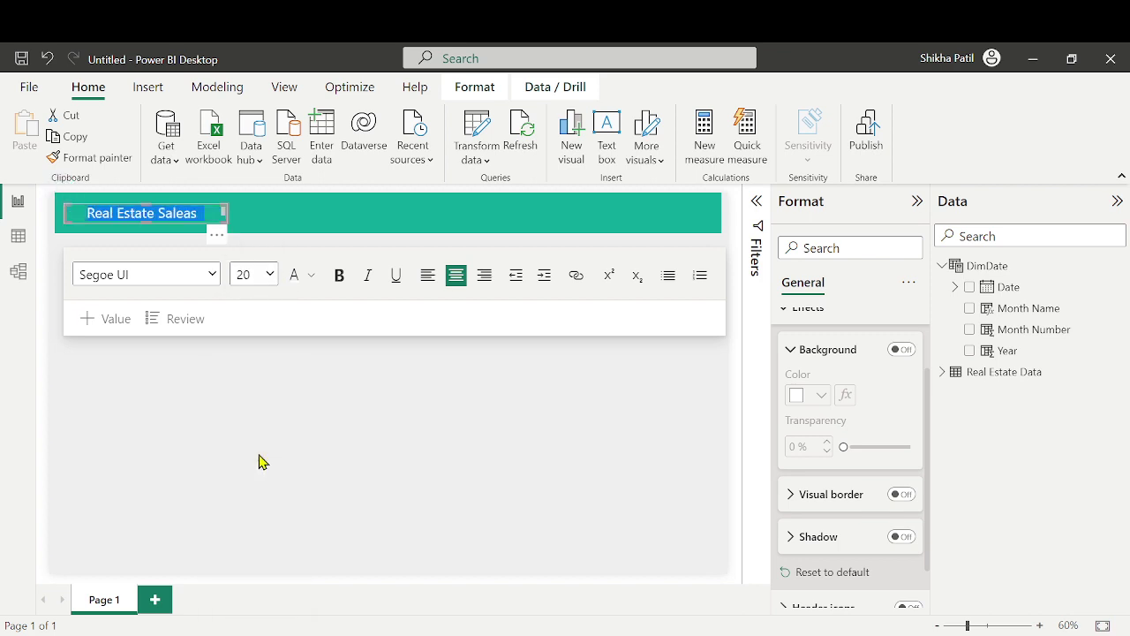
Widen the title text box until the title fits on one line, left-align the text, and nudge the box into place on the banner
{"action": "left_click_drag", "start_coordinate": [220, 228], "coordinate": [319, 233]}
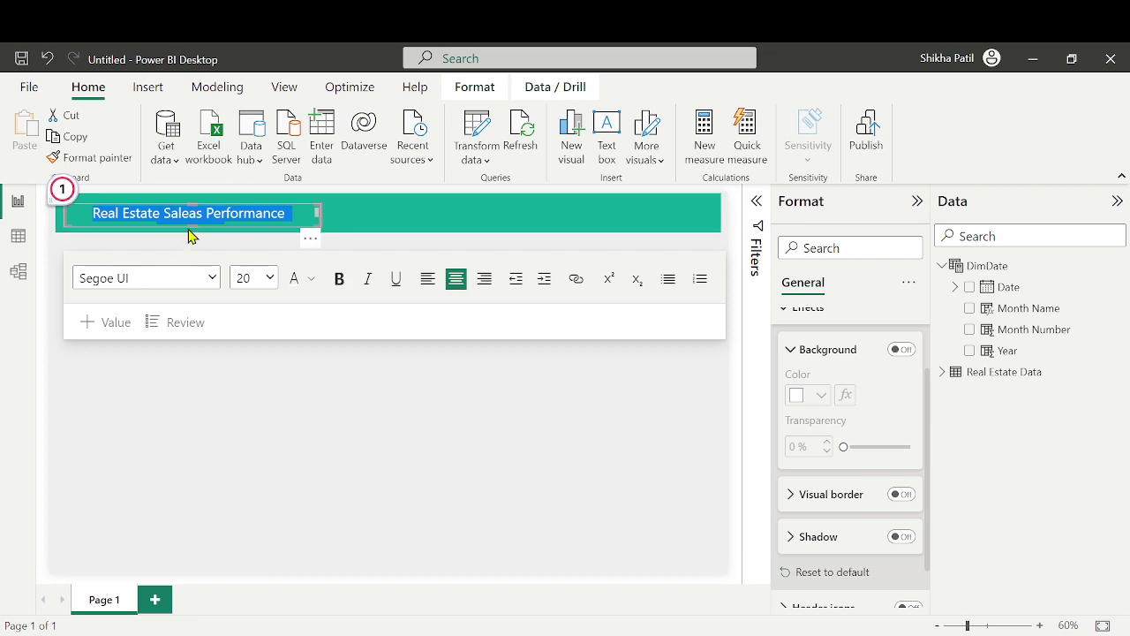
{"action": "left_click_drag", "start_coordinate": [316, 212], "coordinate": [342, 220]}
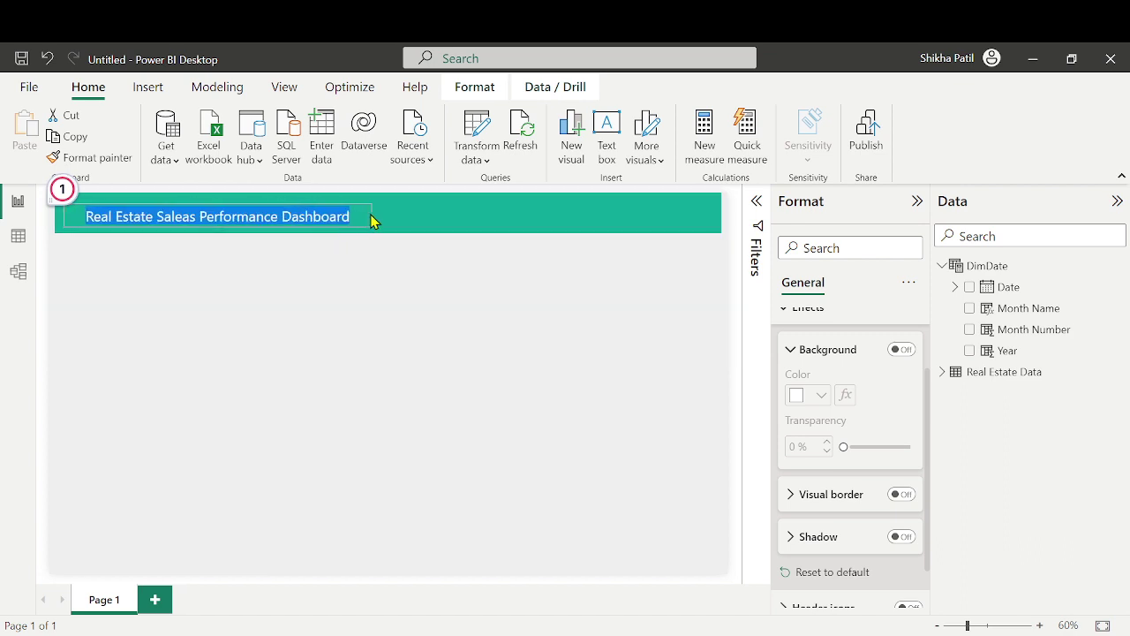
{"action": "left_click", "coordinate": [428, 279]}
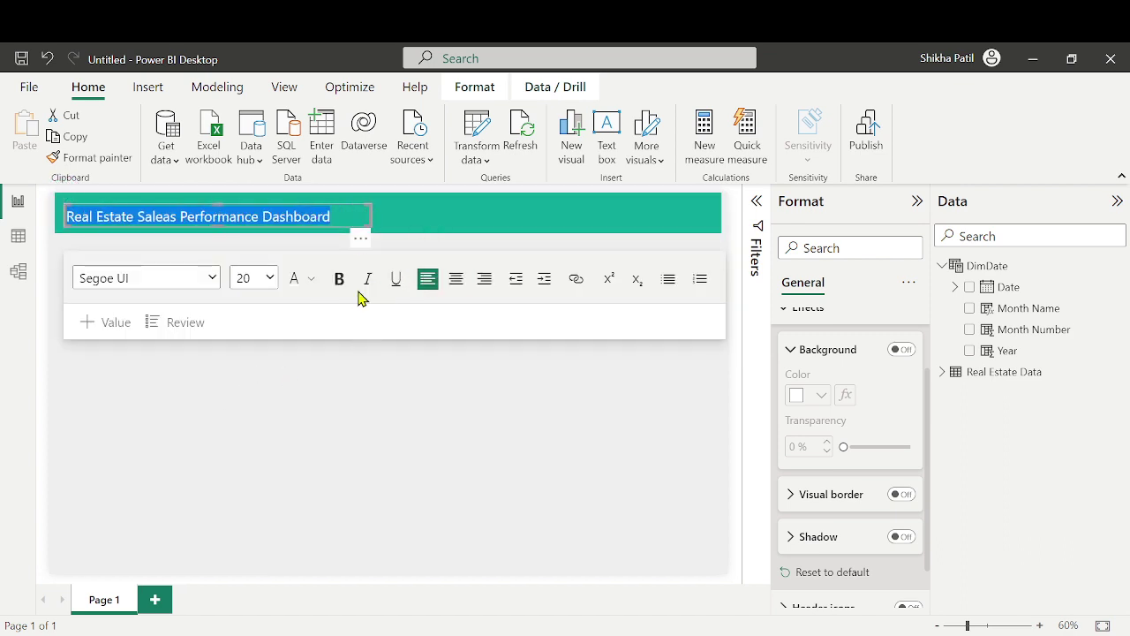
{"action": "left_click", "coordinate": [360, 244]}
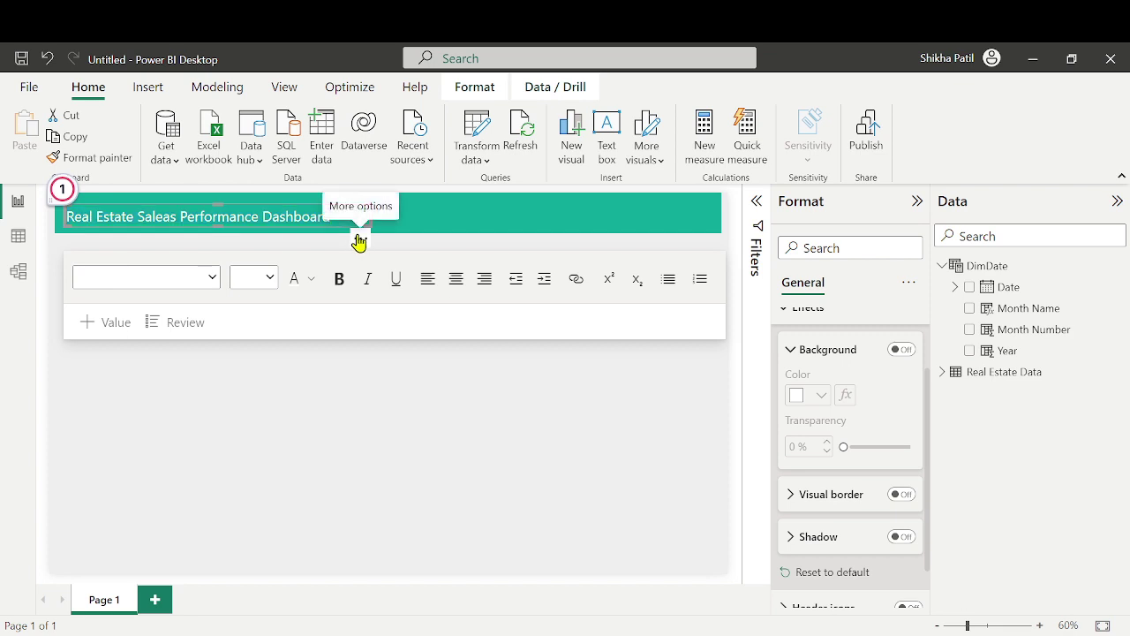
{"action": "left_click", "coordinate": [358, 242]}
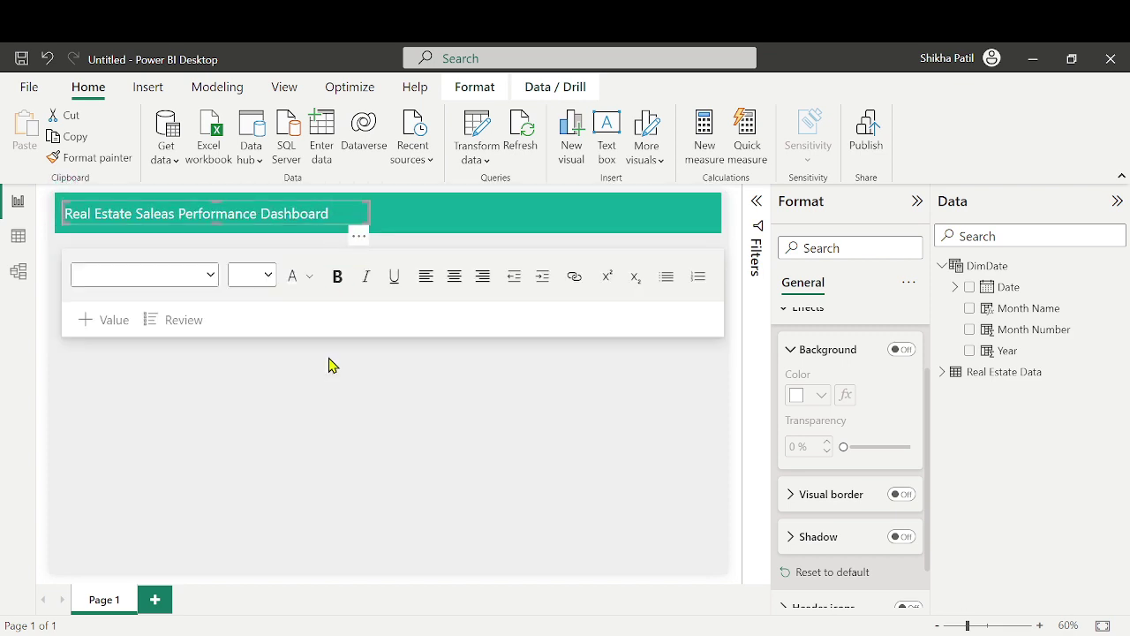
{"action": "left_click", "coordinate": [325, 378]}
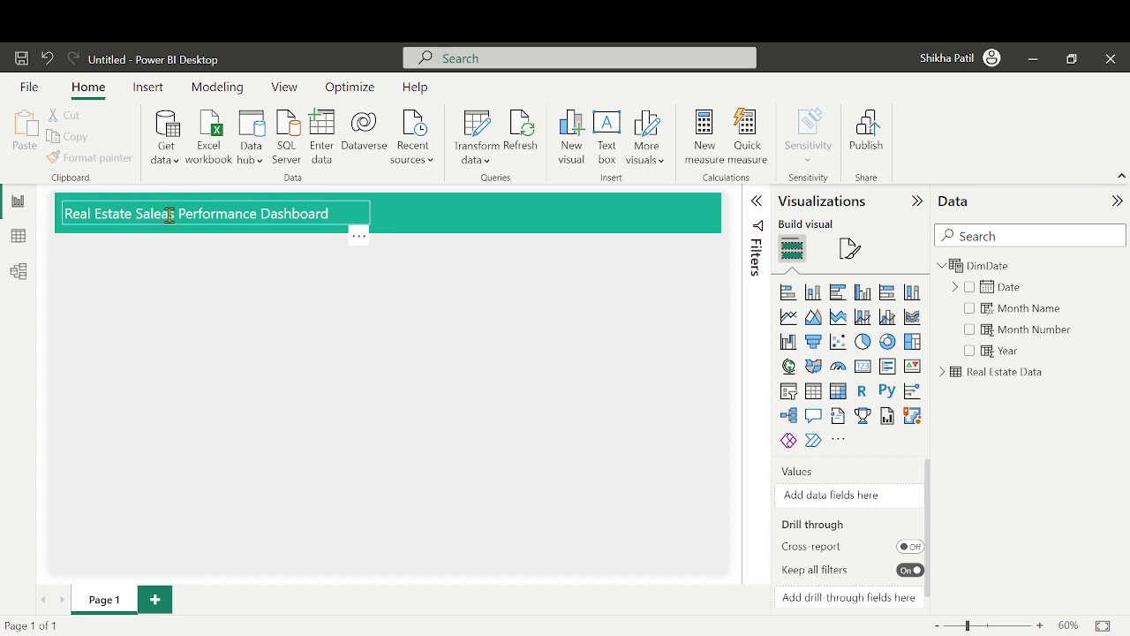
Correct the misspelled word in the title to "Sales" and deselect the text box
{"action": "left_click", "coordinate": [200, 226]}
{"action": "key", "text": "BackSpace"}
{"action": "key", "text": "BackSpace"}
{"action": "key", "text": "BackSpace"}
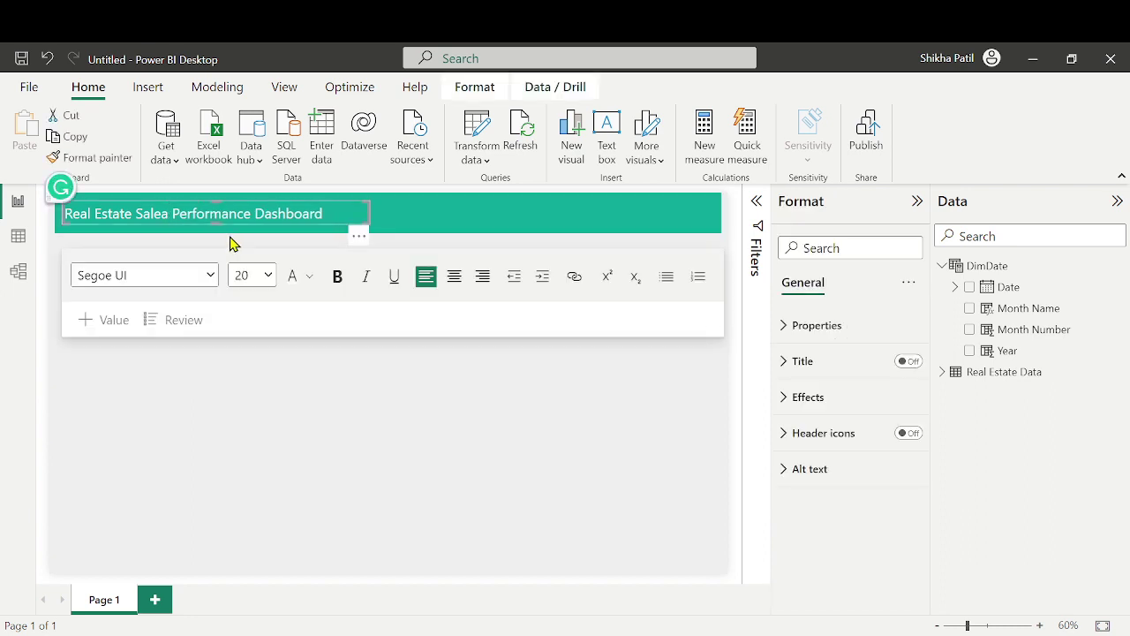
{"action": "type", "text": "es"}
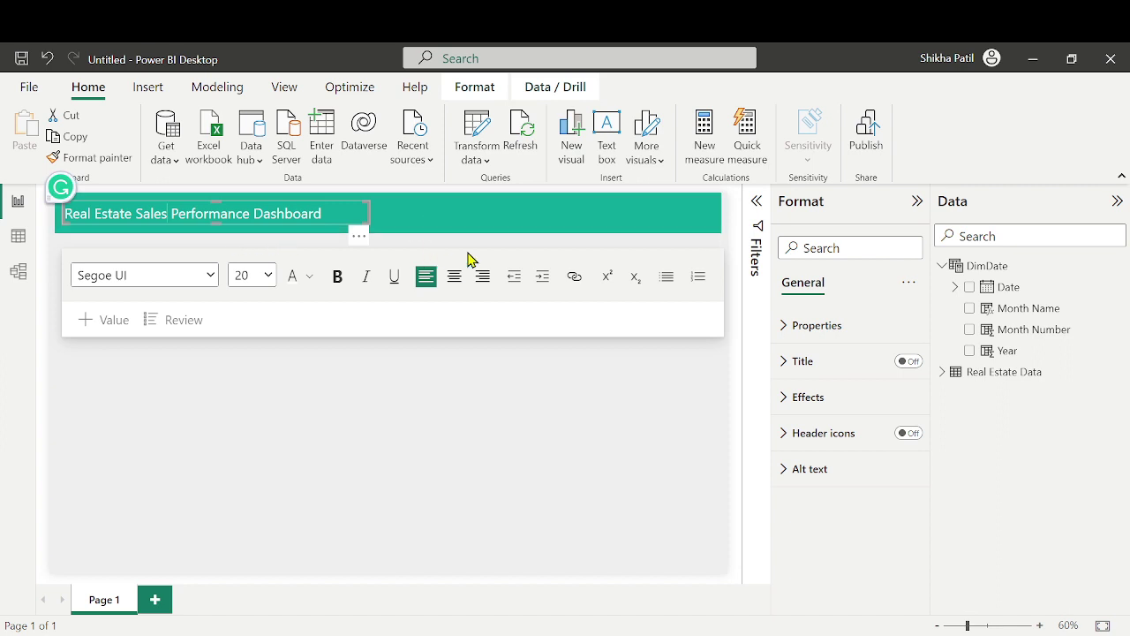
{"action": "left_click", "coordinate": [568, 424]}
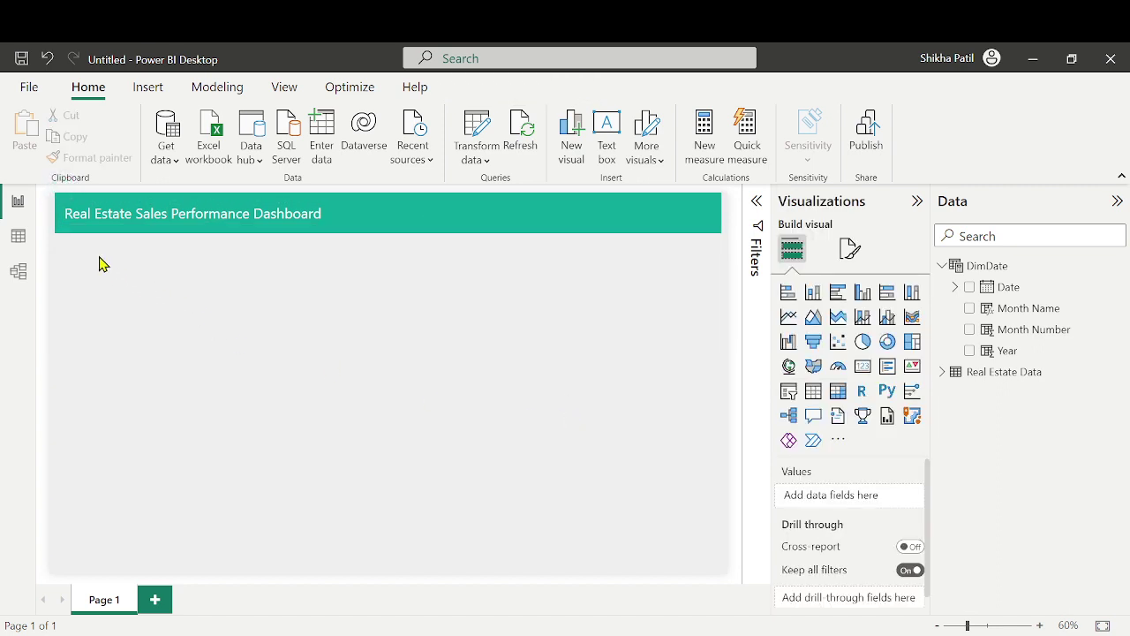
Reduce the height of the teal header banner slightly and reposition the title text box so it sits centered within it
{"action": "left_click", "coordinate": [376, 230]}
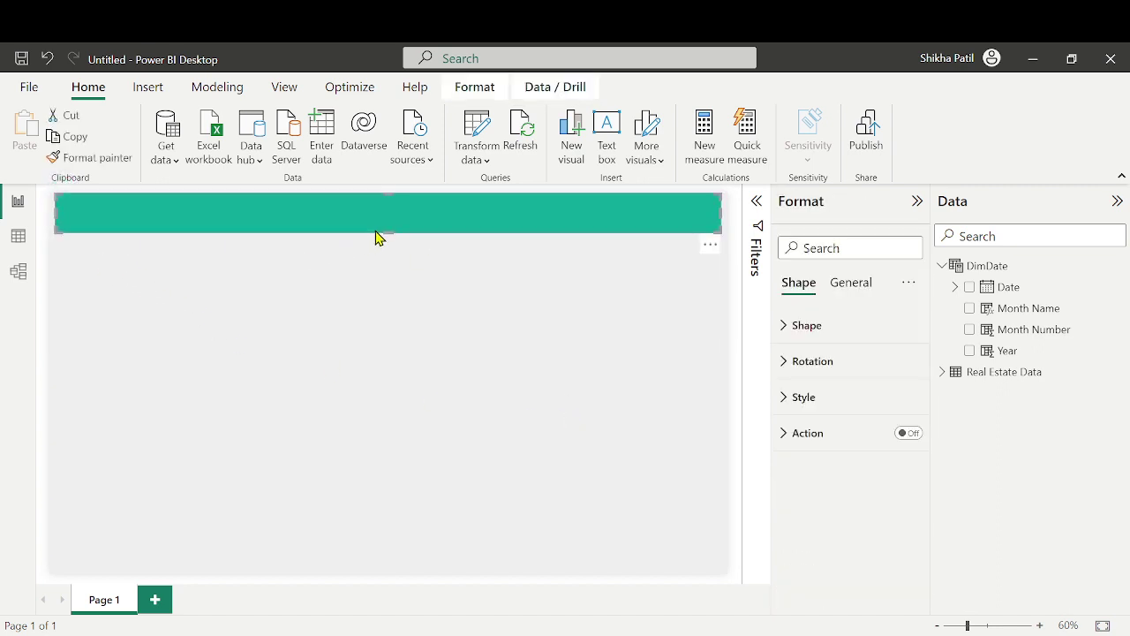
{"action": "left_click_drag", "start_coordinate": [387, 229], "coordinate": [385, 232]}
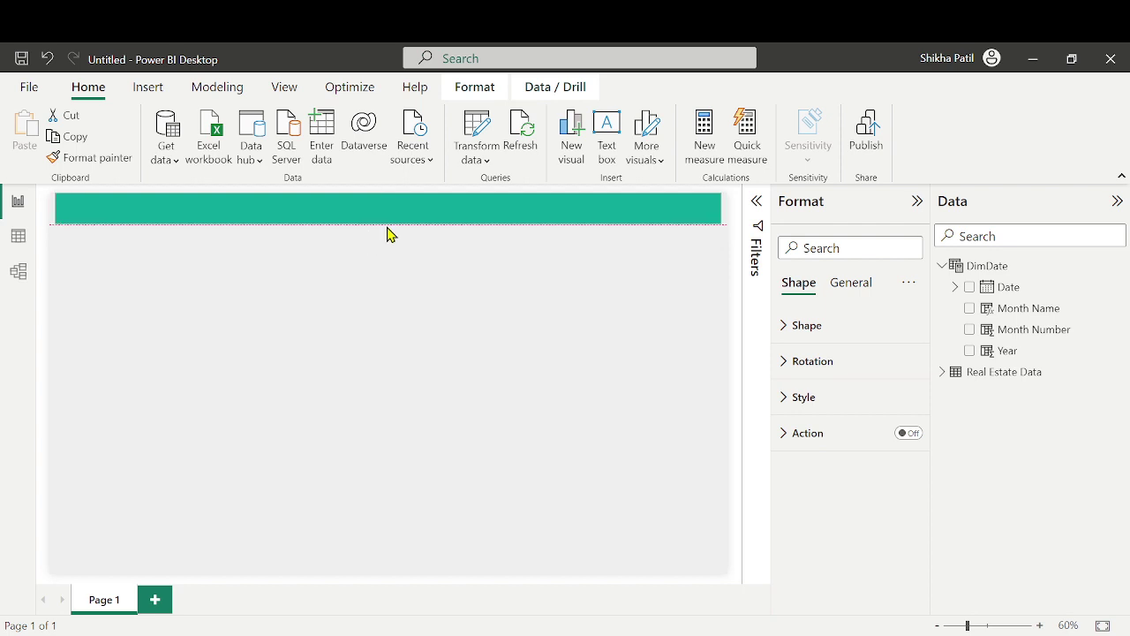
{"action": "left_click", "coordinate": [372, 282]}
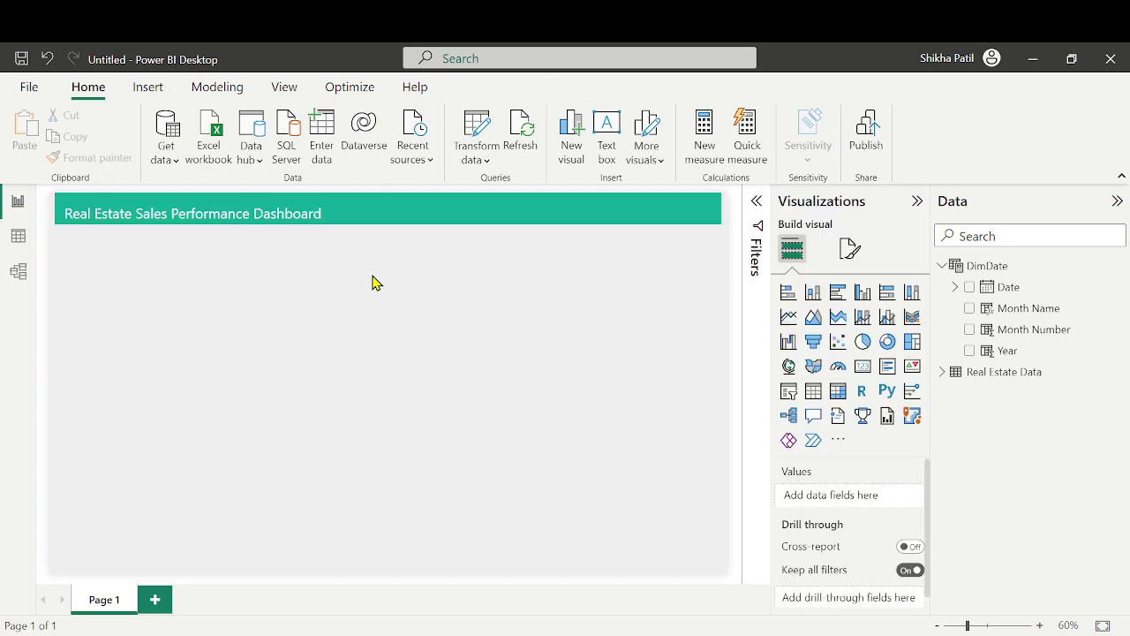
{"action": "left_click", "coordinate": [253, 216]}
{"action": "left_click_drag", "start_coordinate": [362, 236], "coordinate": [358, 239]}
{"action": "left_click", "coordinate": [395, 418]}
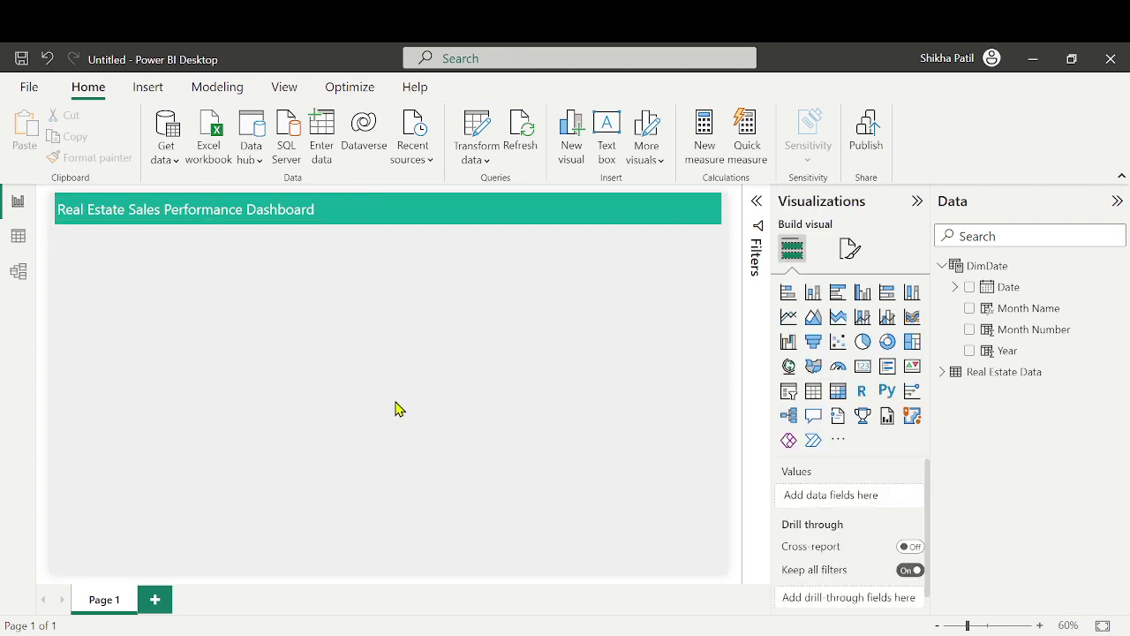
Add a card visual, shrink it to a small tile, and place it just below the start of the dashboard title
{"action": "left_click", "coordinate": [862, 371]}
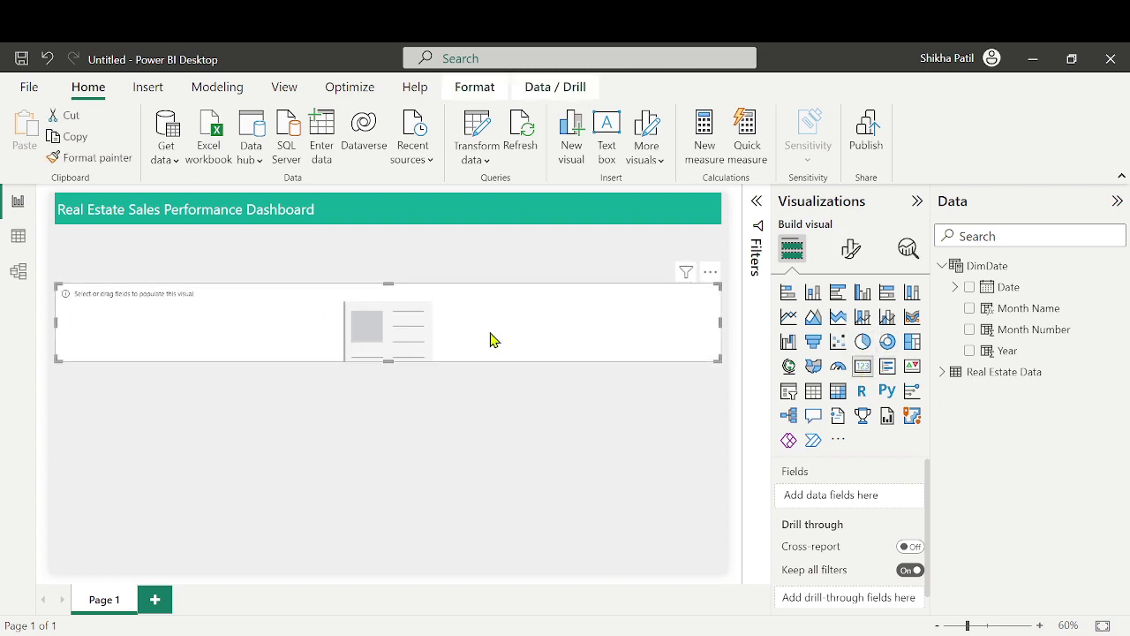
{"action": "left_click_drag", "start_coordinate": [711, 356], "coordinate": [174, 351]}
{"action": "left_click_drag", "start_coordinate": [164, 278], "coordinate": [168, 222]}
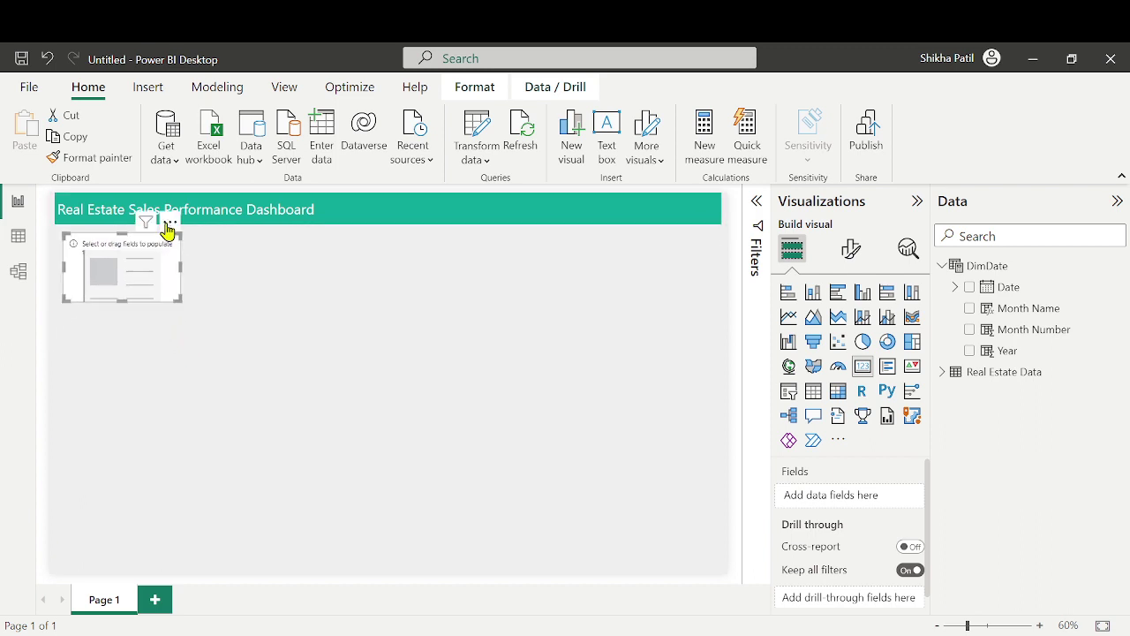
Find the Sales field of Real Estate Data and add it to the new card
{"action": "left_click", "coordinate": [943, 265]}
{"action": "left_click", "coordinate": [942, 287]}
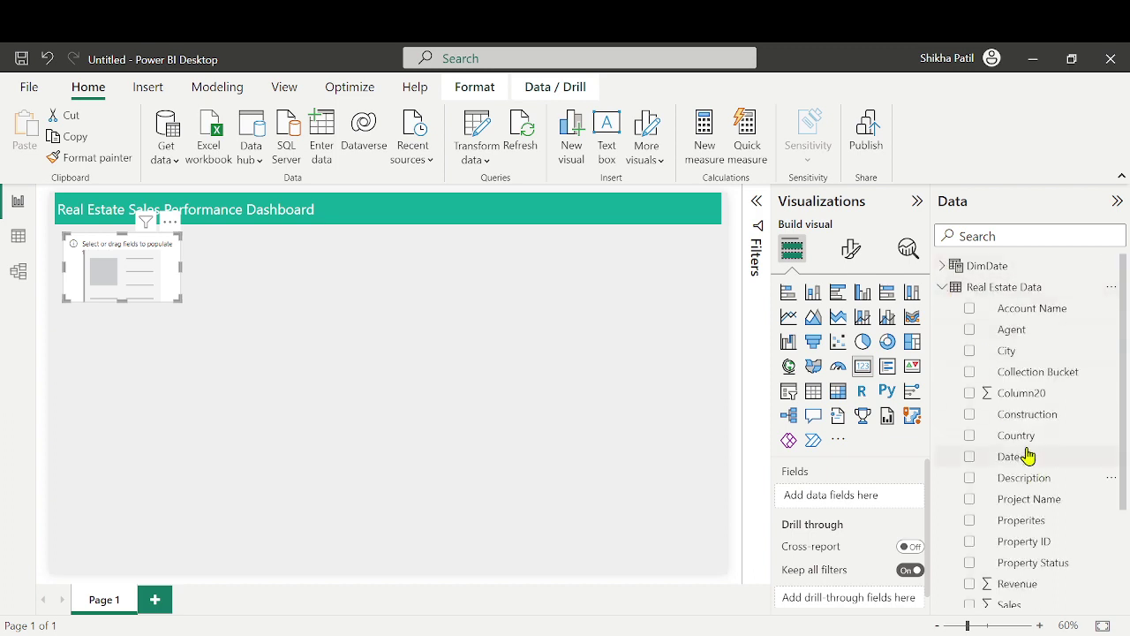
{"action": "type", "text": "Sales"}
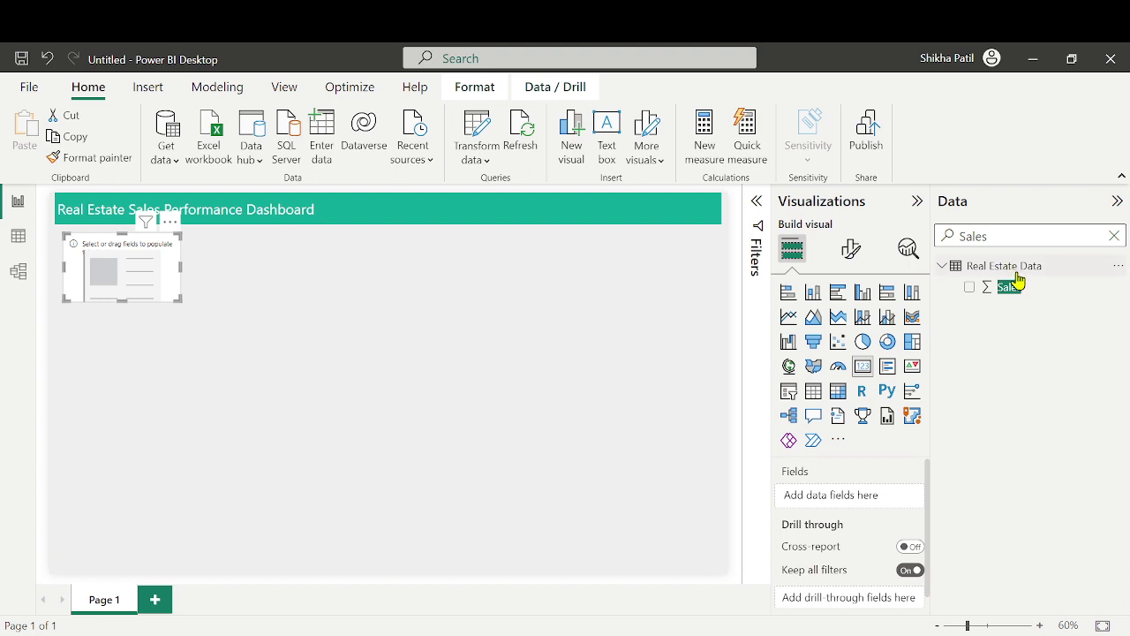
{"action": "left_click_drag", "start_coordinate": [1016, 284], "coordinate": [836, 500]}
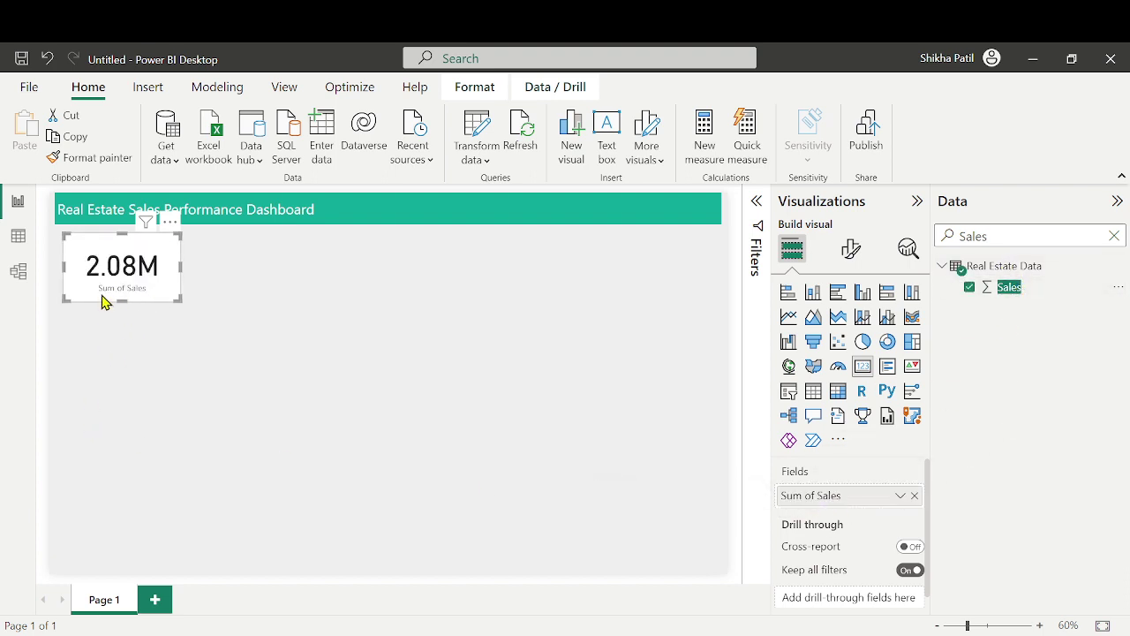
Rename the card's Sum of Sales field to "Sales" for this visual and deselect the card
{"action": "double_click", "coordinate": [822, 496]}
{"action": "left_click", "coordinate": [822, 496]}
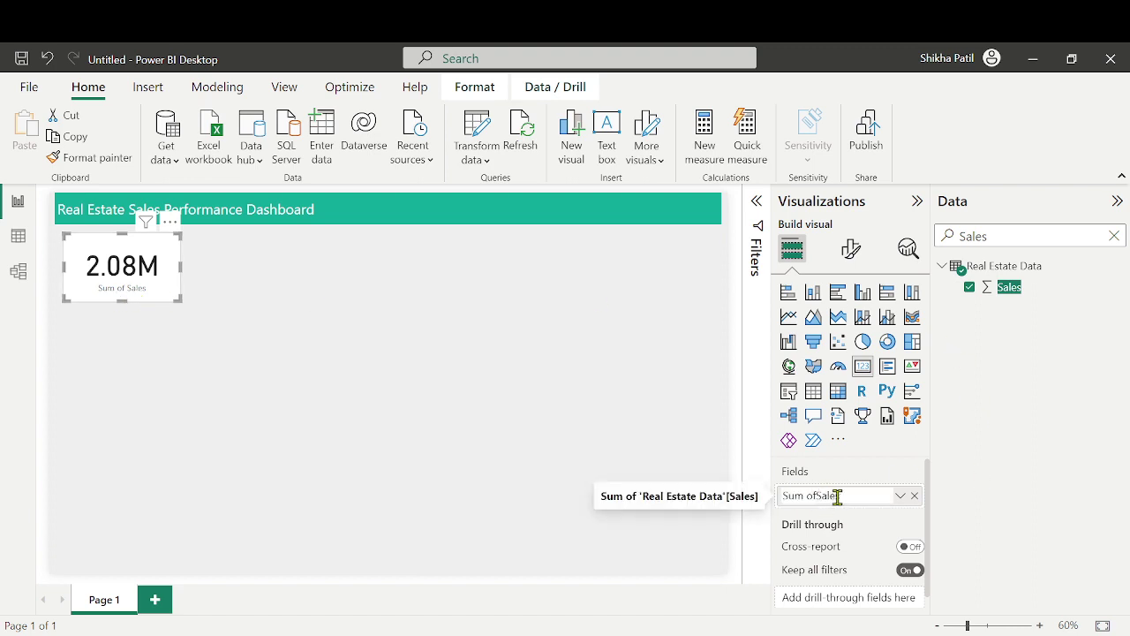
{"action": "key", "text": "BackSpace"}
{"action": "key", "text": "BackSpace"}
{"action": "key", "text": "BackSpace"}
{"action": "key", "text": "BackSpace"}
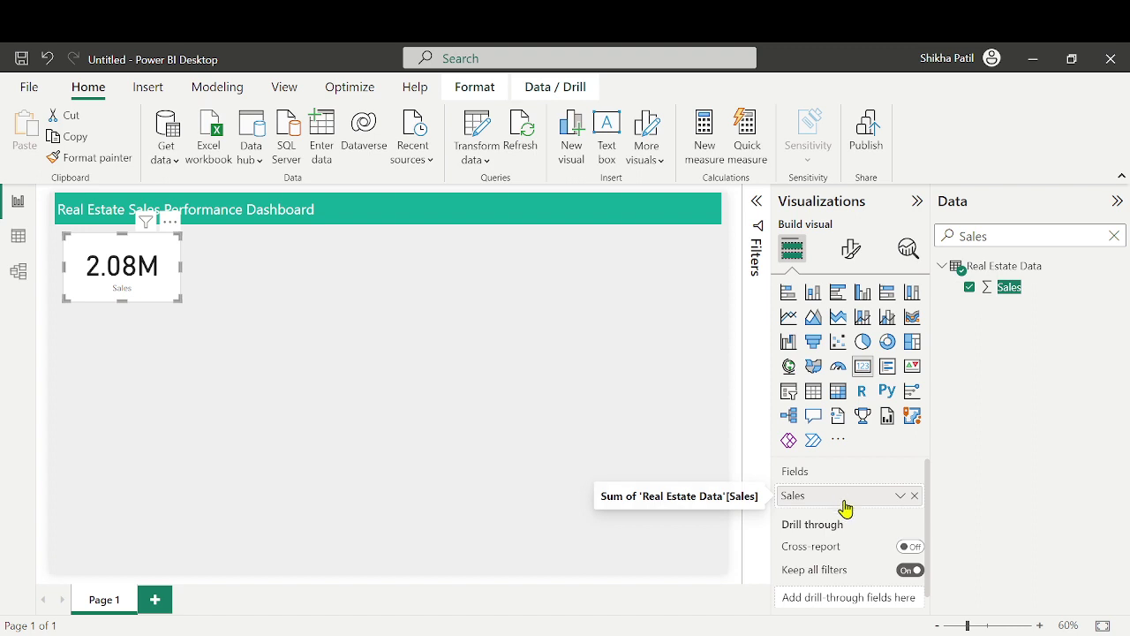
{"action": "left_click", "coordinate": [272, 287]}
Set the category label font size of the Sales card to 13
{"action": "left_click", "coordinate": [161, 244]}
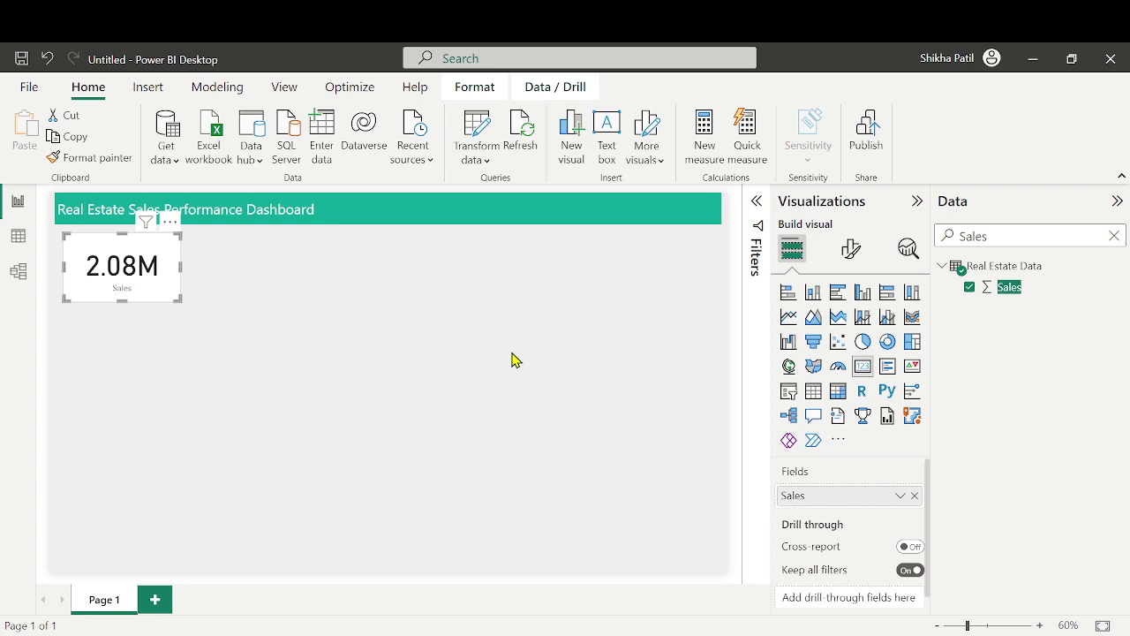
{"action": "left_click", "coordinate": [852, 250]}
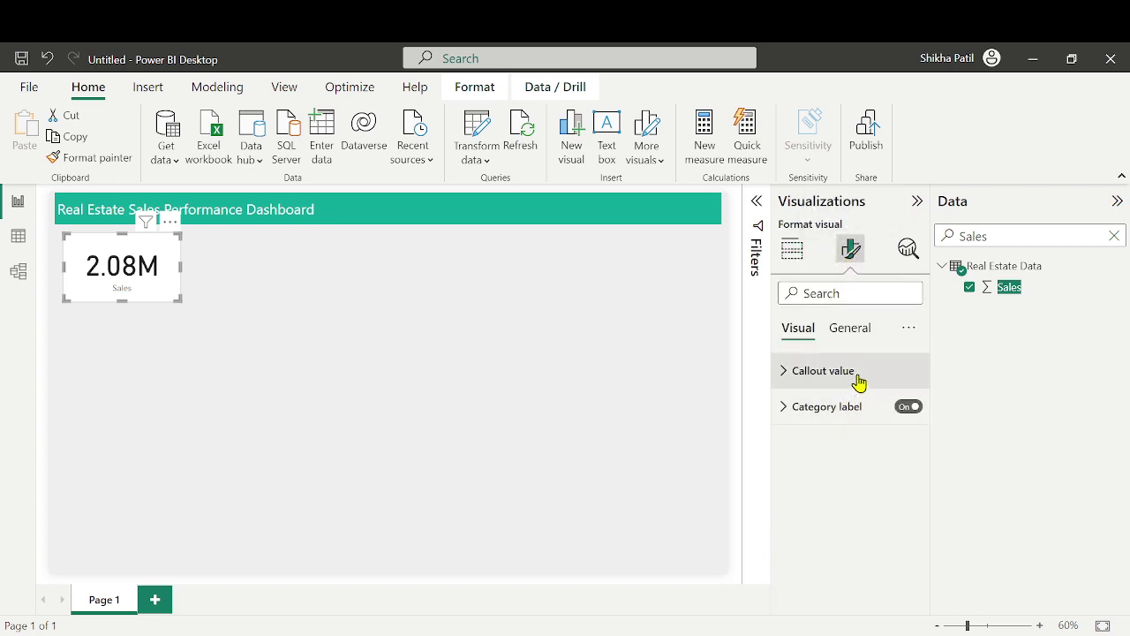
{"action": "left_click", "coordinate": [853, 406]}
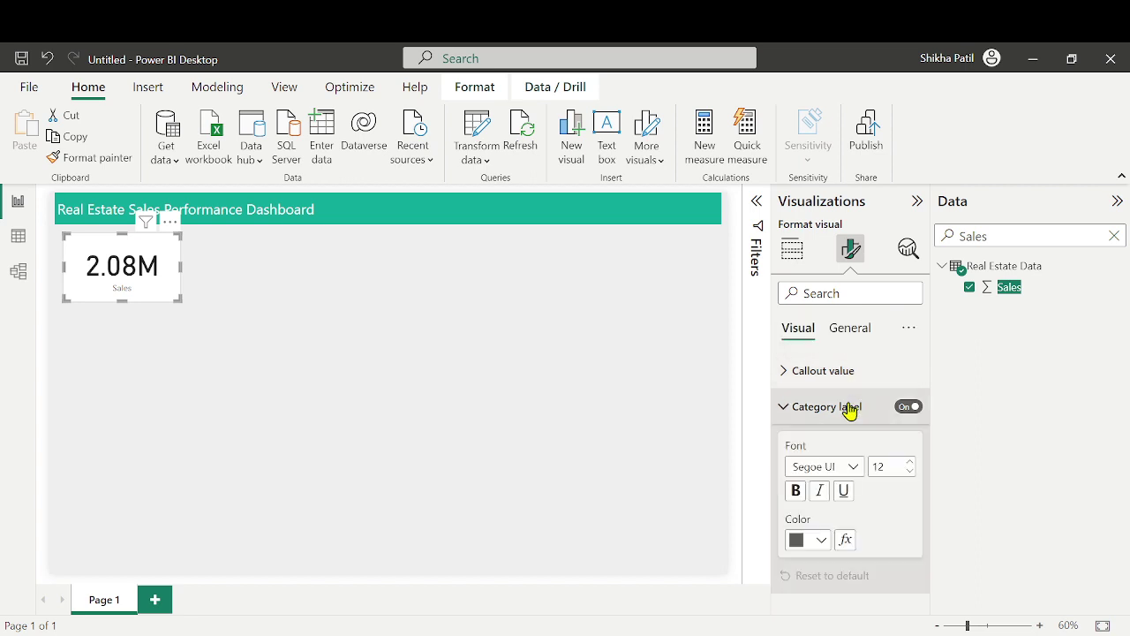
{"action": "left_click", "coordinate": [912, 462]}
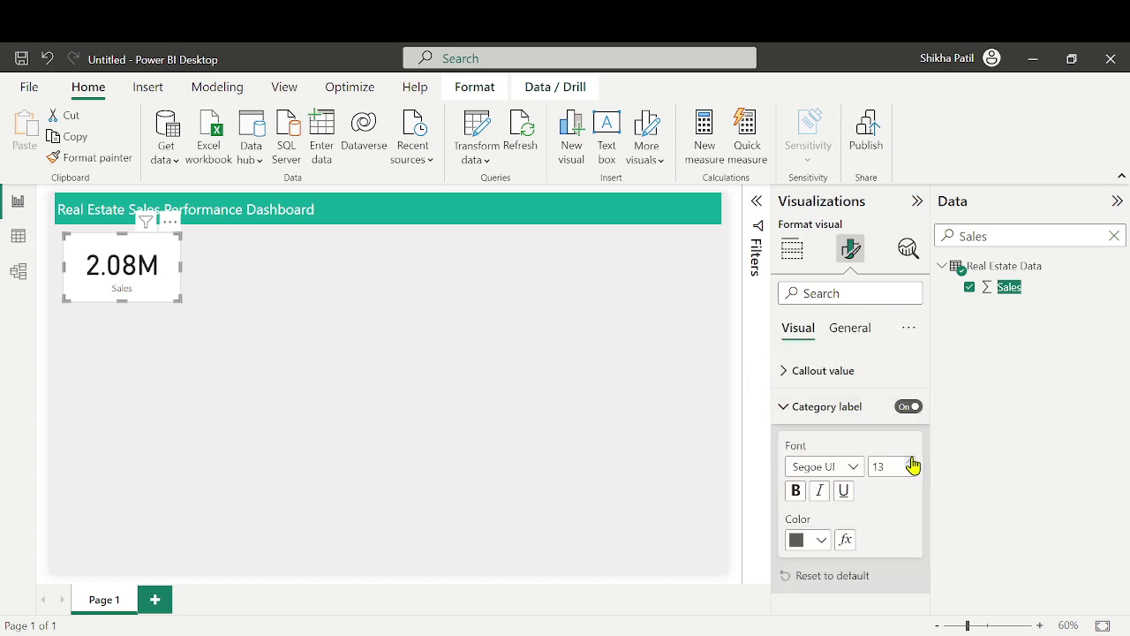
Change the color of the Sales card's callout value to dark gray
{"action": "left_click", "coordinate": [851, 375]}
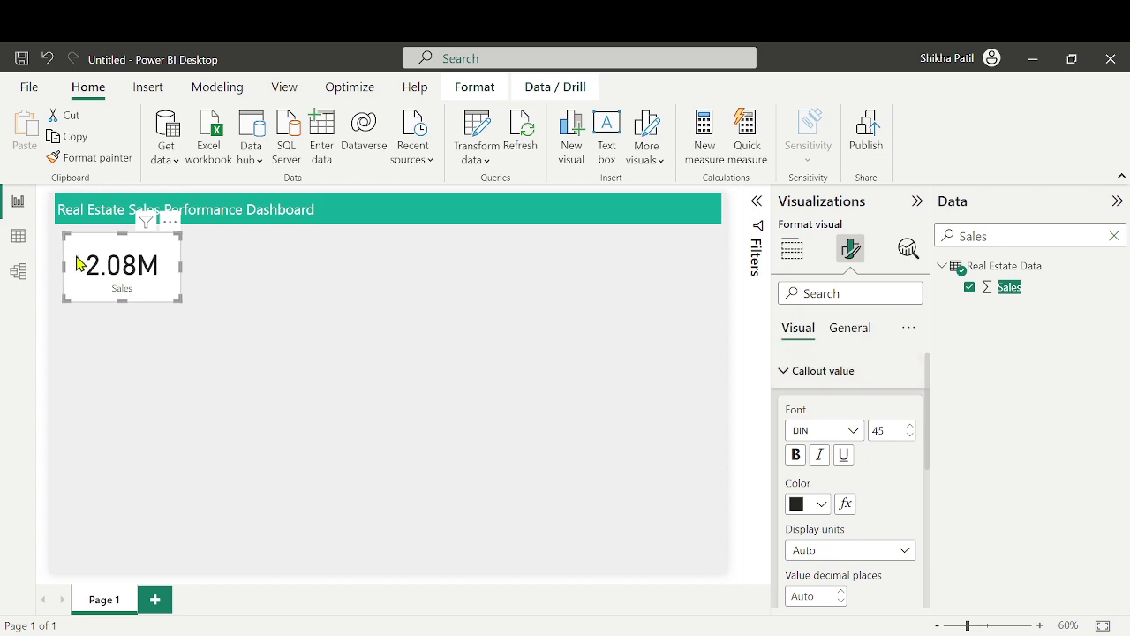
{"action": "left_click", "coordinate": [821, 503]}
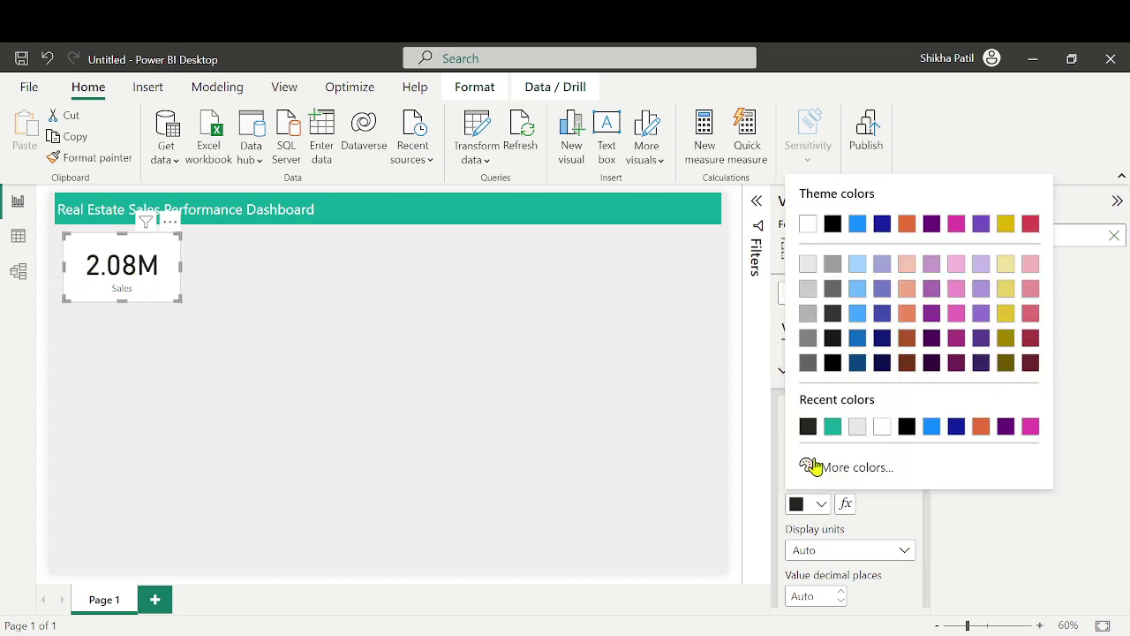
{"action": "left_click", "coordinate": [833, 288]}
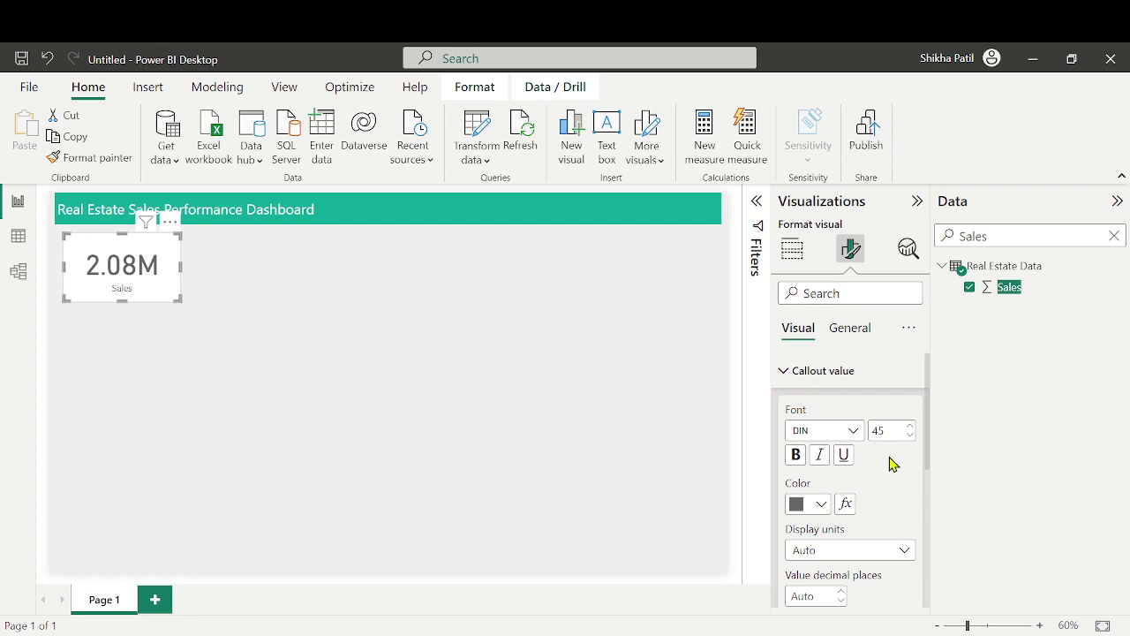
Reduce the font size of the Sales card's callout value to 36
{"action": "left_click", "coordinate": [911, 436]}
{"action": "left_click", "coordinate": [910, 435]}
{"action": "left_click", "coordinate": [911, 435]}
{"action": "left_click", "coordinate": [910, 435]}
{"action": "left_click", "coordinate": [910, 435]}
{"action": "left_click", "coordinate": [910, 436]}
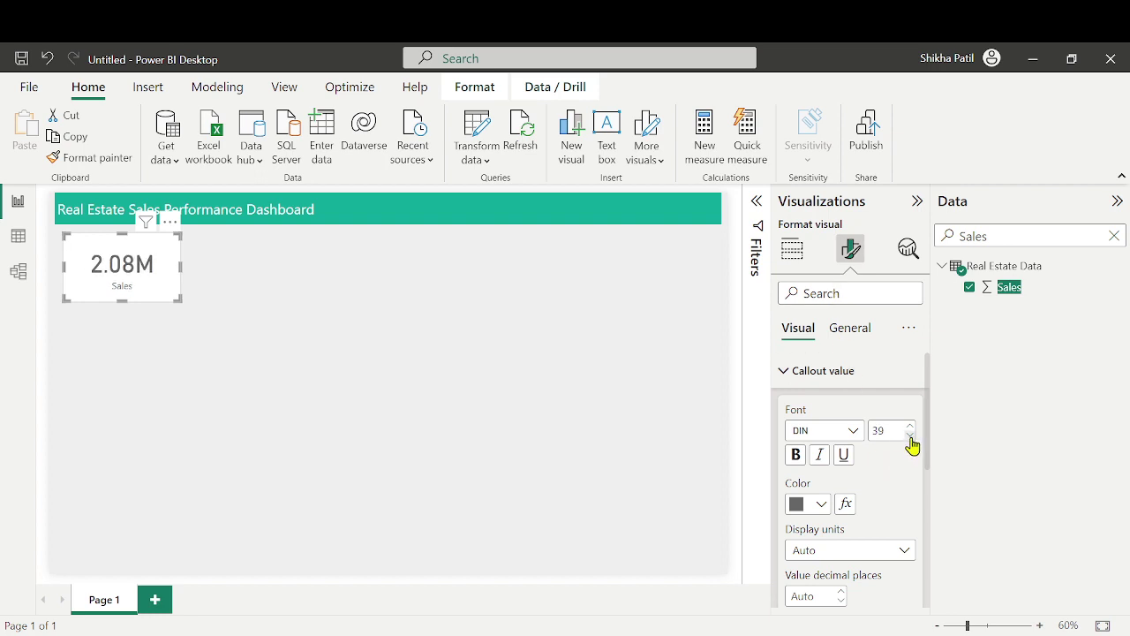
{"action": "left_click", "coordinate": [911, 435]}
{"action": "left_click", "coordinate": [911, 435]}
{"action": "left_click", "coordinate": [911, 435]}
{"action": "left_click", "coordinate": [911, 435]}
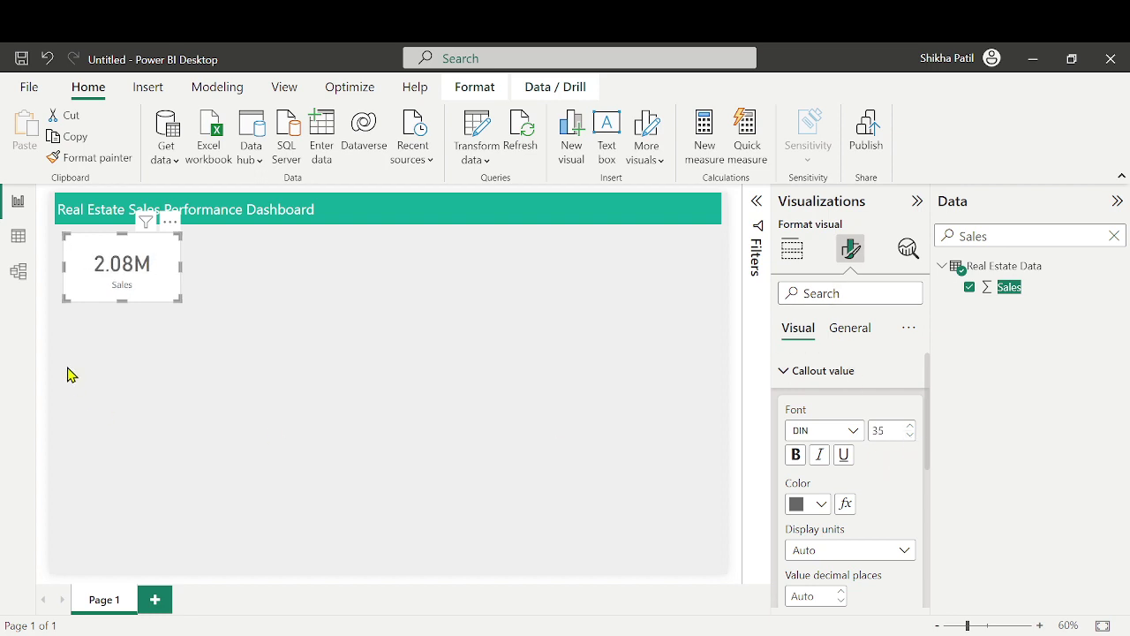
{"action": "left_click", "coordinate": [909, 425]}
Try a visual border on the Sales card, switch it back off, and turn on the shadow effect instead
{"action": "left_click", "coordinate": [865, 328]}
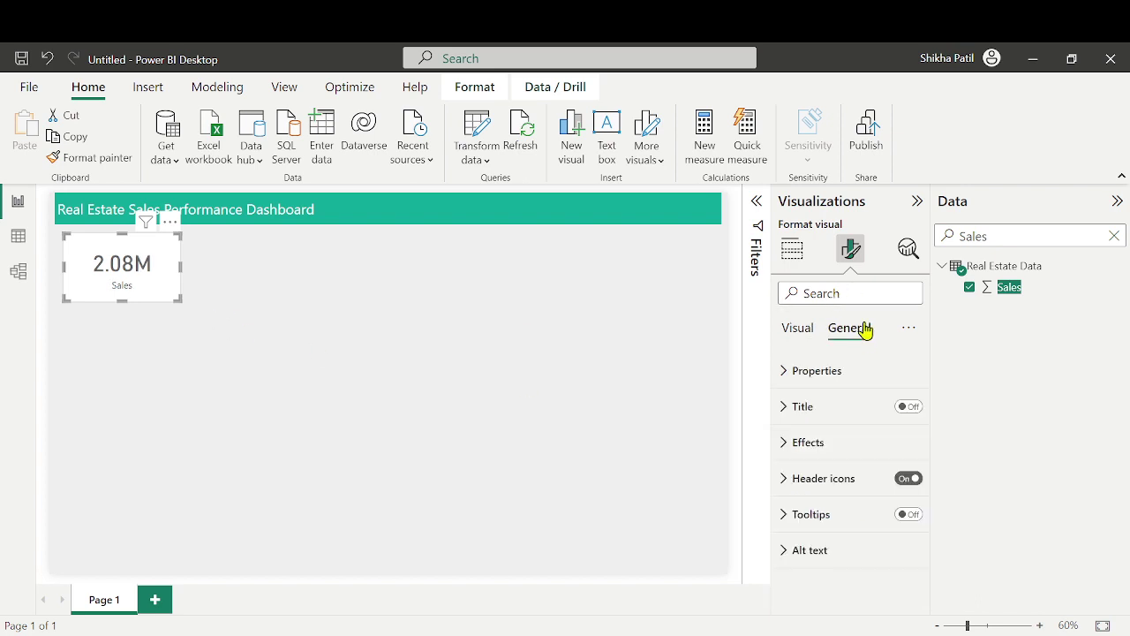
{"action": "left_click", "coordinate": [830, 444]}
{"action": "scroll", "coordinate": [861, 495], "scroll_direction": "down", "scroll_amount": 1}
{"action": "scroll", "coordinate": [863, 496], "scroll_direction": "down", "scroll_amount": 1}
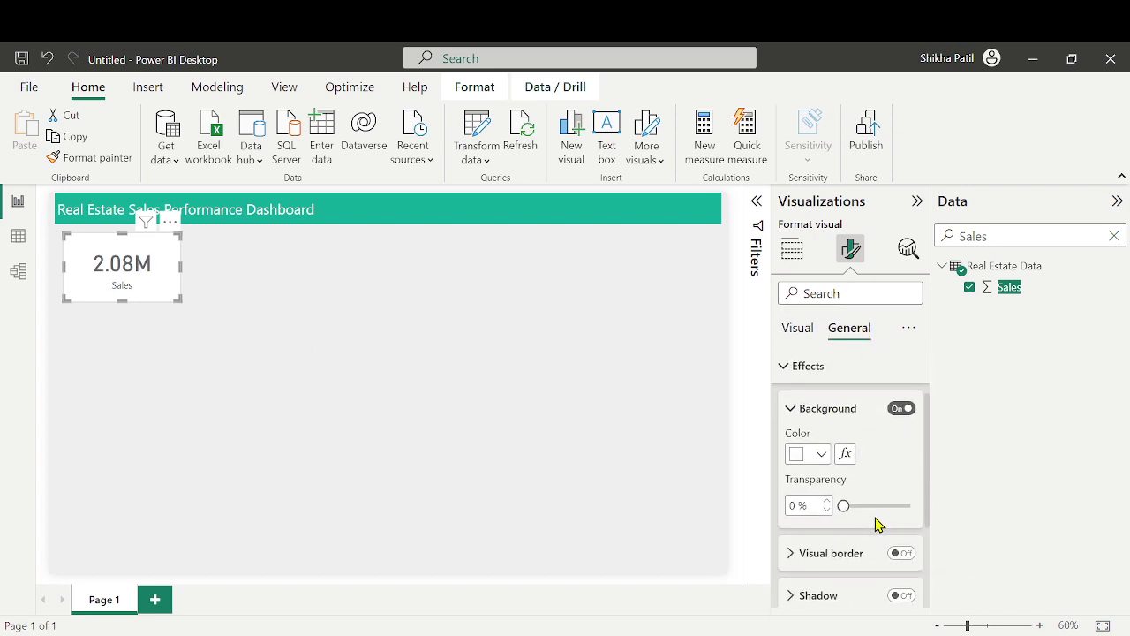
{"action": "left_click", "coordinate": [907, 516]}
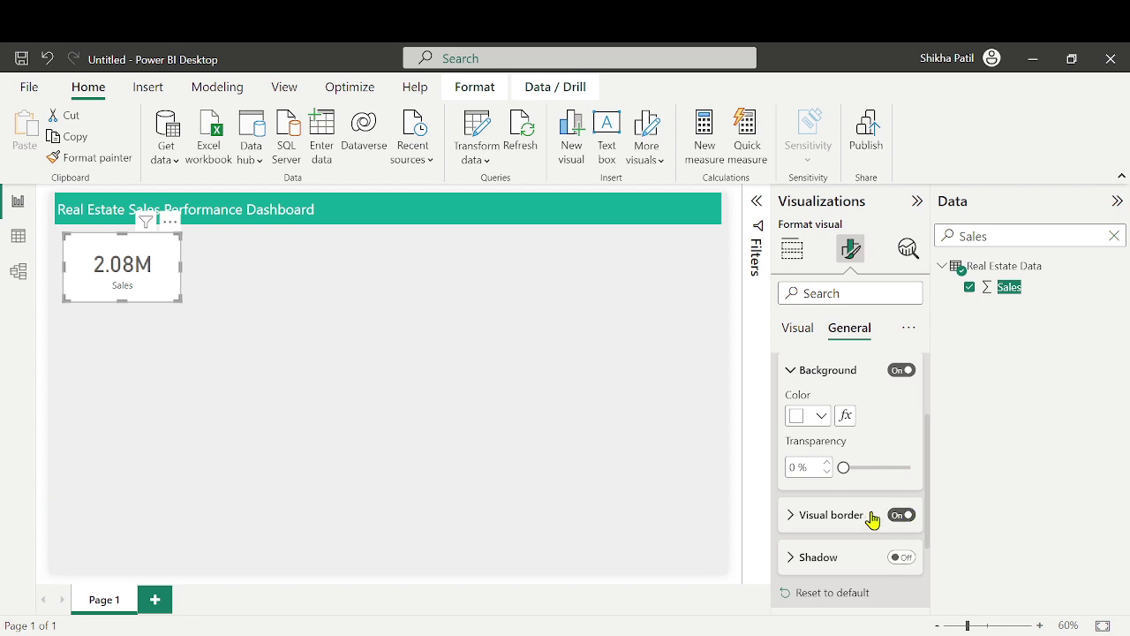
{"action": "left_click", "coordinate": [904, 517]}
{"action": "scroll", "coordinate": [877, 533], "scroll_direction": "down", "scroll_amount": 1}
{"action": "left_click", "coordinate": [902, 481]}
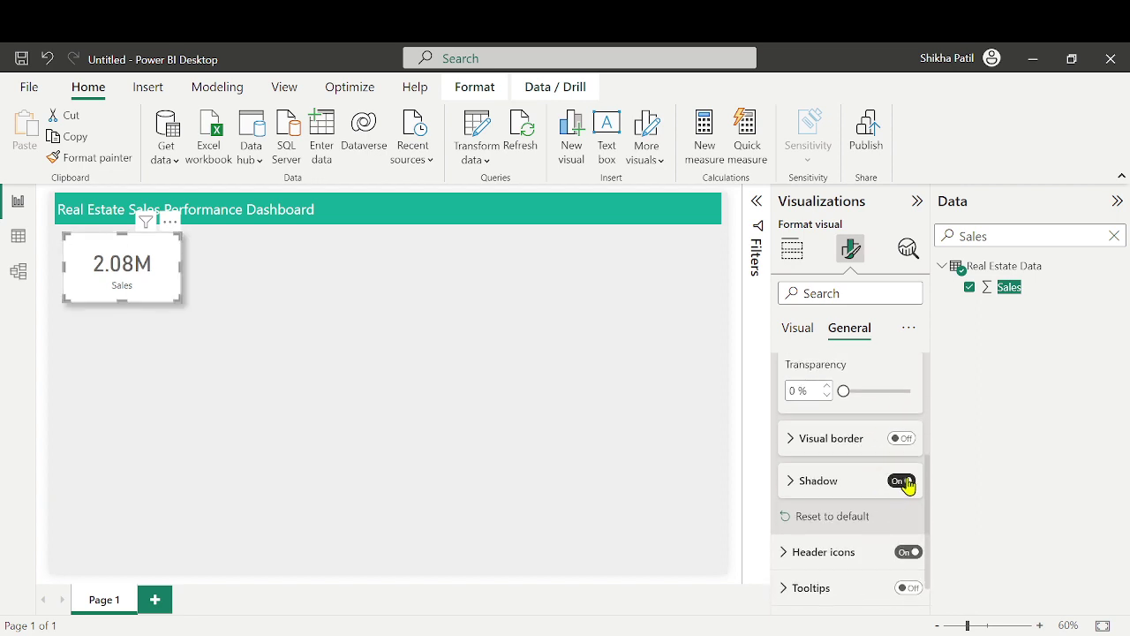
Set the Sales card's shadow color to a custom light tint of the banner's teal
{"action": "scroll", "coordinate": [830, 477], "scroll_direction": "down", "scroll_amount": 1}
{"action": "left_click", "coordinate": [807, 447]}
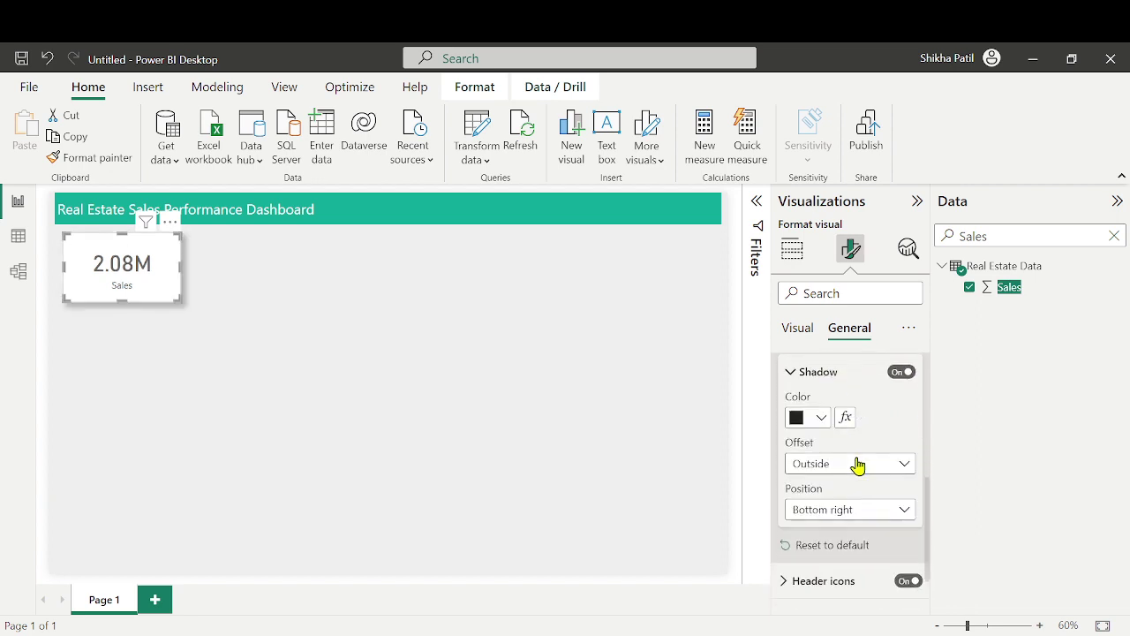
{"action": "left_click", "coordinate": [820, 424]}
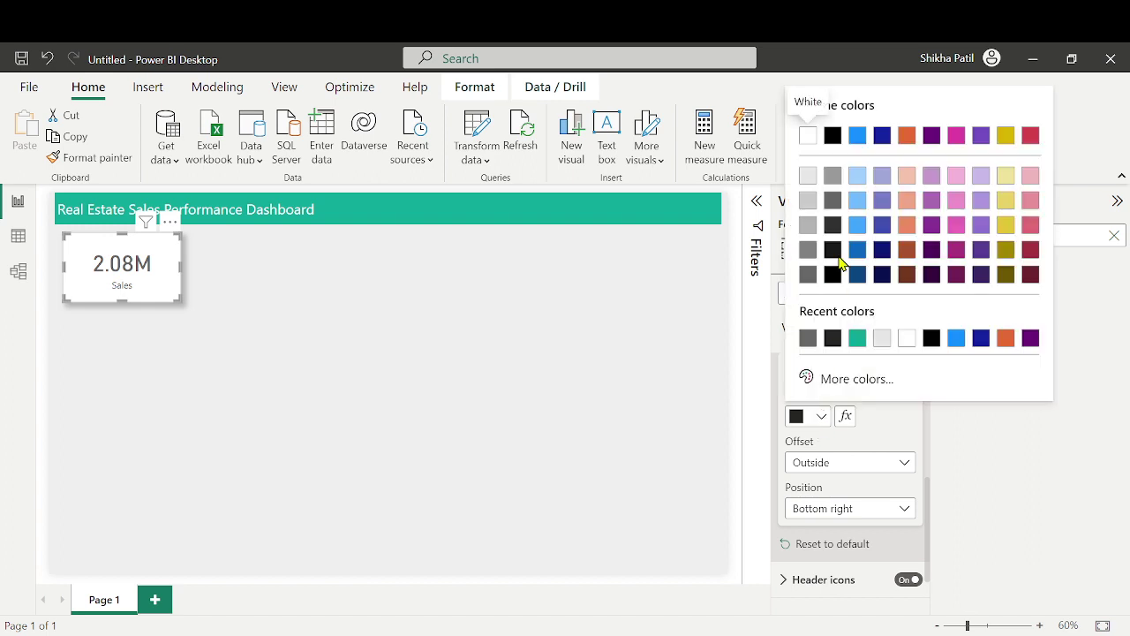
{"action": "left_click", "coordinate": [832, 176]}
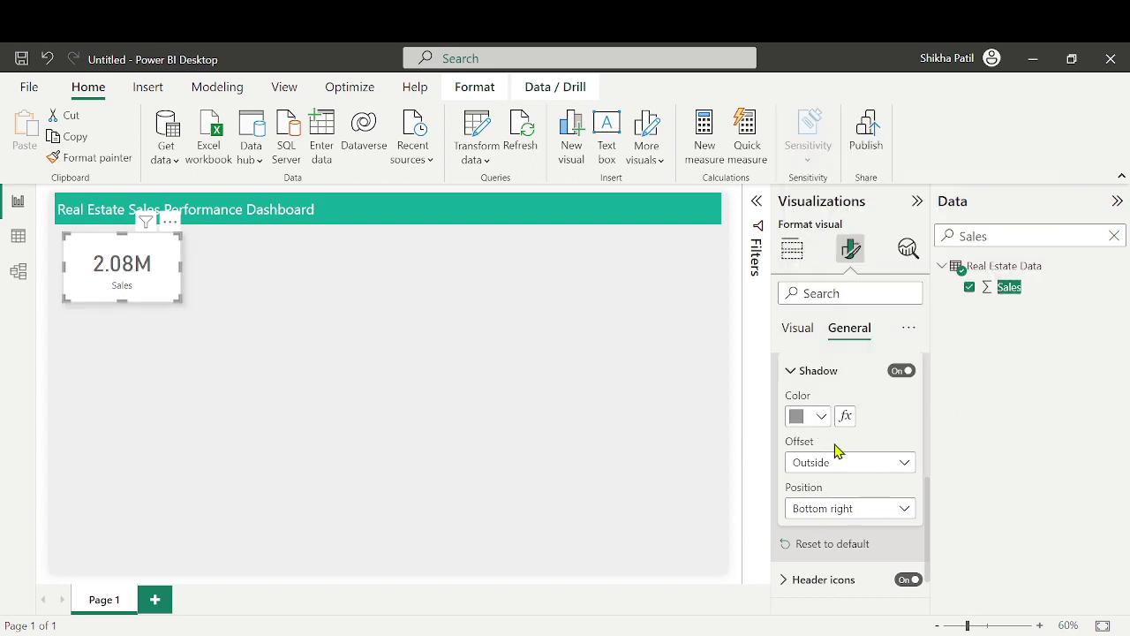
{"action": "left_click", "coordinate": [821, 417]}
{"action": "left_click", "coordinate": [883, 338]}
{"action": "left_click", "coordinate": [823, 416]}
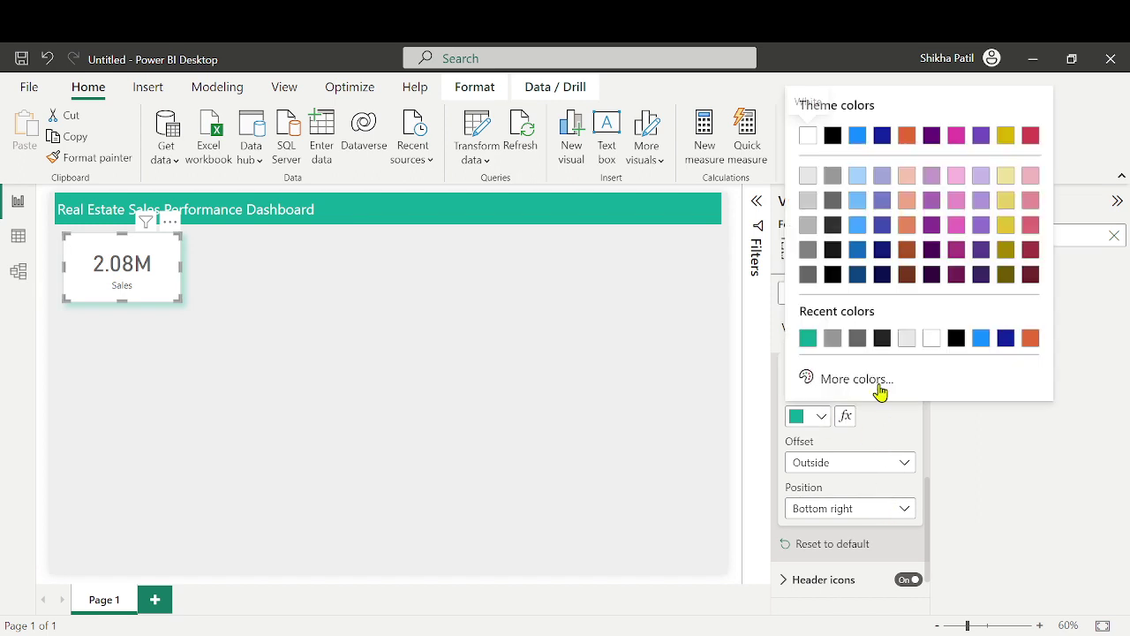
{"action": "left_click", "coordinate": [878, 380]}
{"action": "left_click_drag", "start_coordinate": [1009, 168], "coordinate": [858, 131]}
{"action": "left_click", "coordinate": [258, 293]}
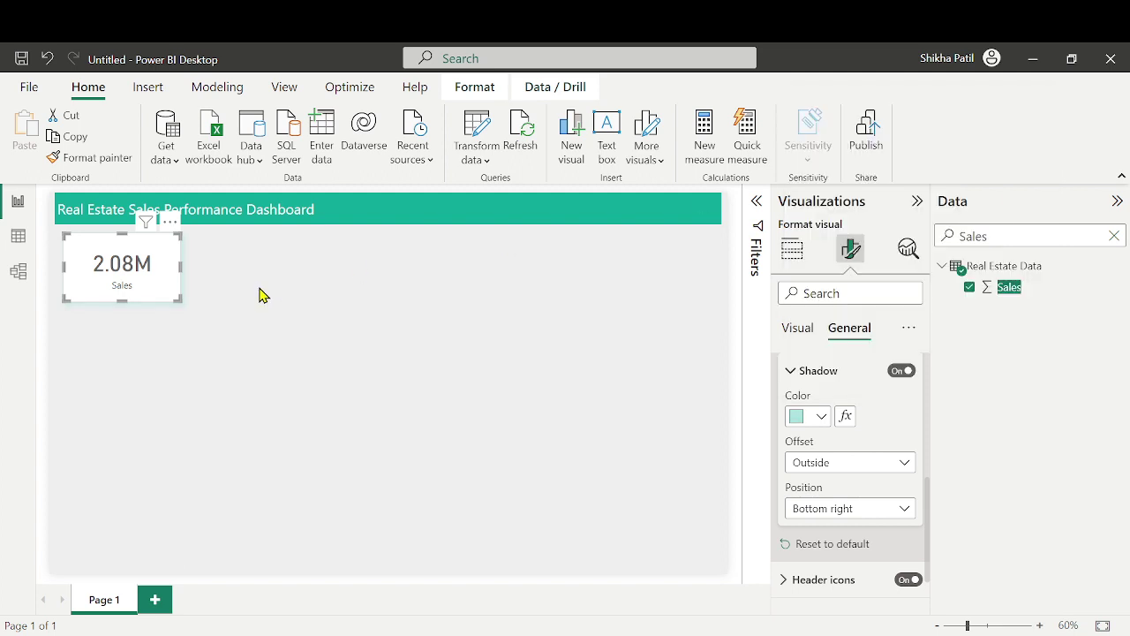
Make the Sales card slightly narrower and shorter from its lower-right corner
{"action": "left_click", "coordinate": [243, 319]}
{"action": "left_click", "coordinate": [174, 296]}
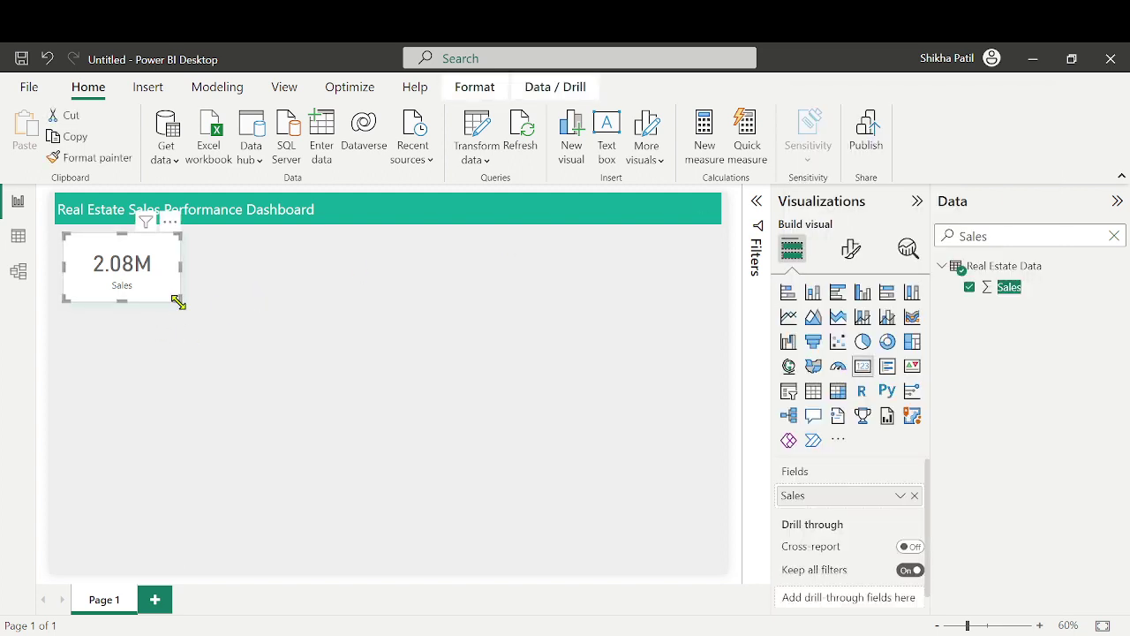
{"action": "left_click_drag", "start_coordinate": [176, 298], "coordinate": [168, 300]}
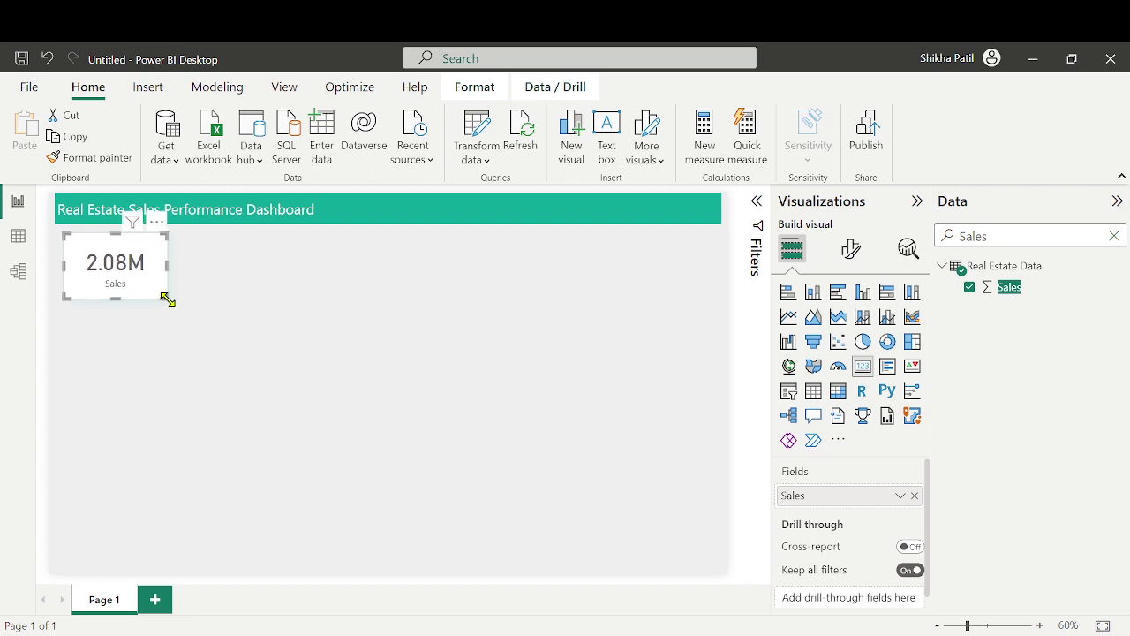
Duplicate the Sales card and place the copy directly to the right of the original, aligned with its upper edge
{"action": "key", "text": "ctrl+c"}
{"action": "key", "text": "ctrl+v"}
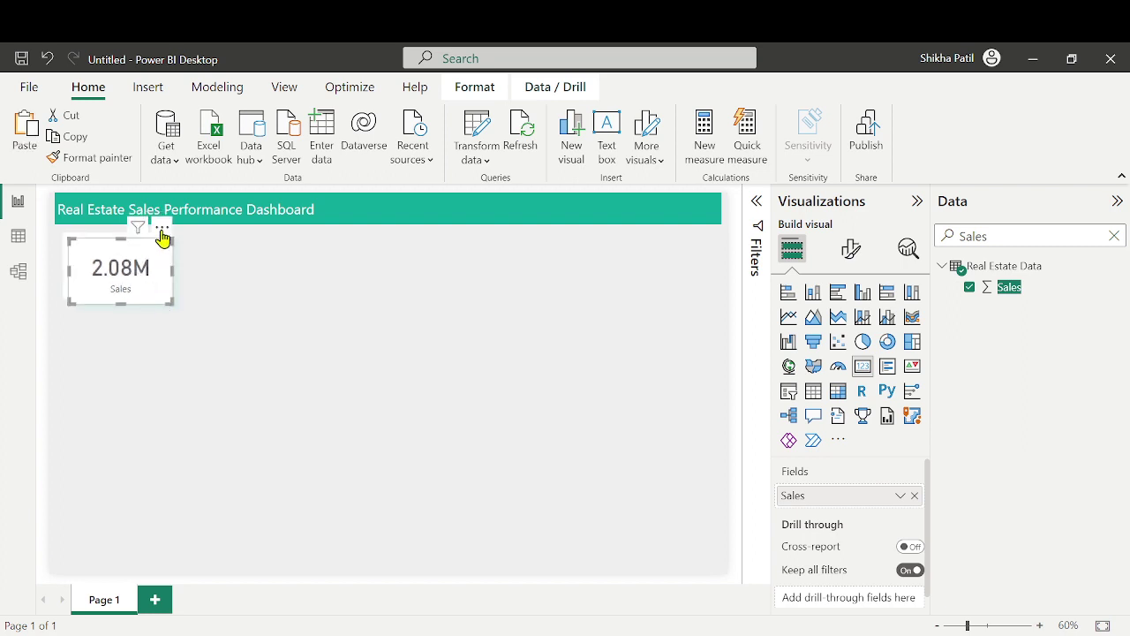
{"action": "left_click_drag", "start_coordinate": [162, 235], "coordinate": [273, 232]}
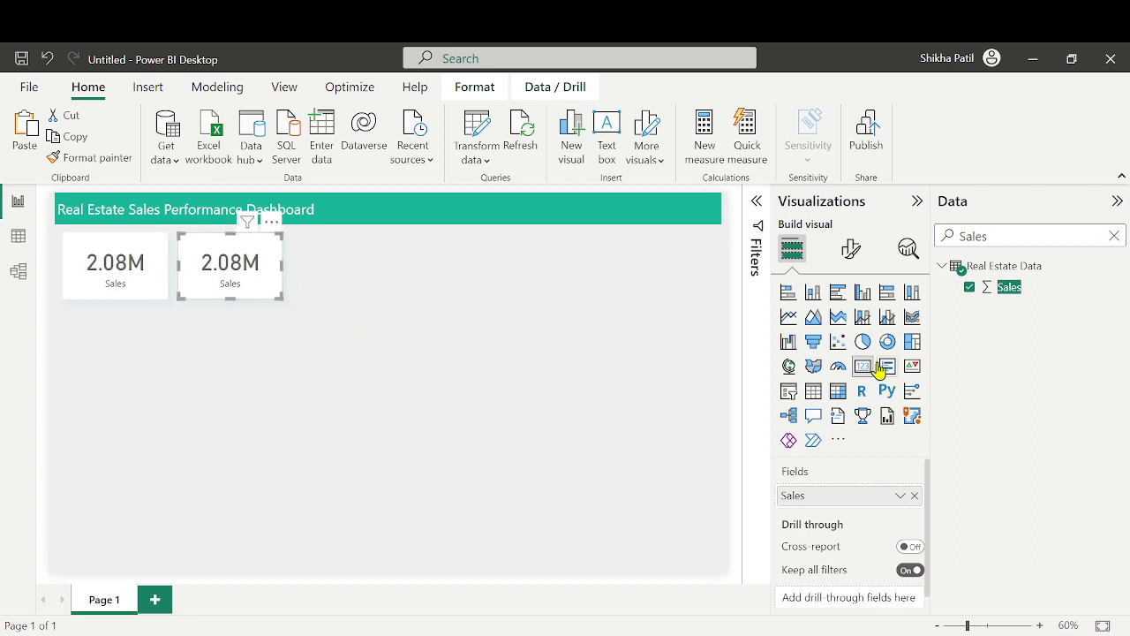
Replace the Sales field in the duplicated second card with the Target field from Real Estate Data
{"action": "left_click", "coordinate": [915, 496]}
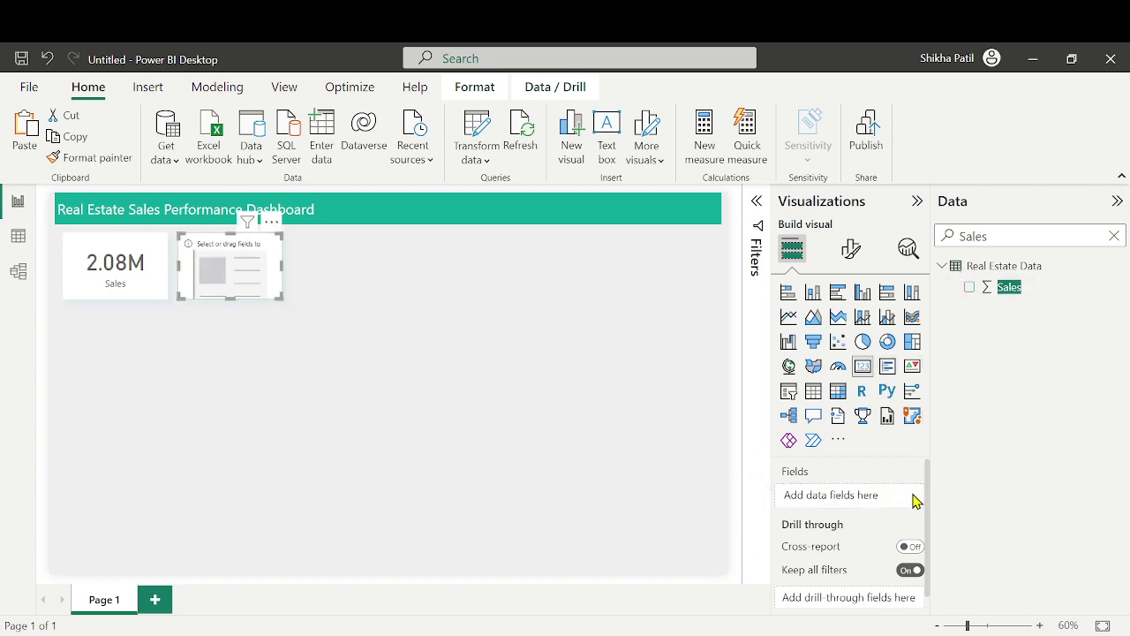
{"action": "left_click", "coordinate": [1114, 236]}
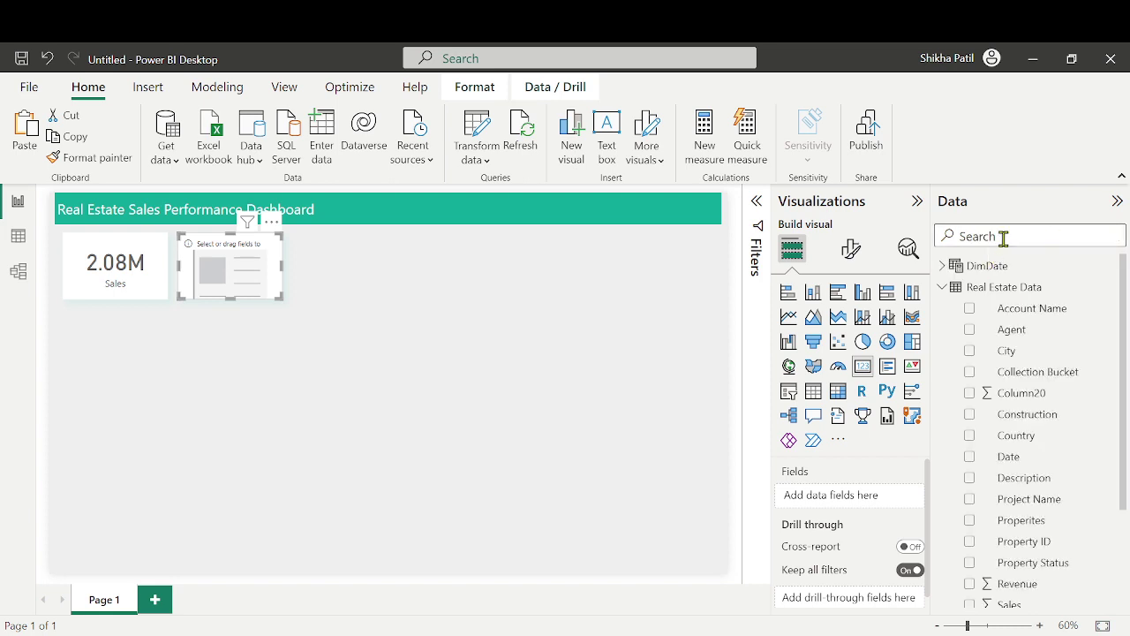
{"action": "type", "text": "Targer"}
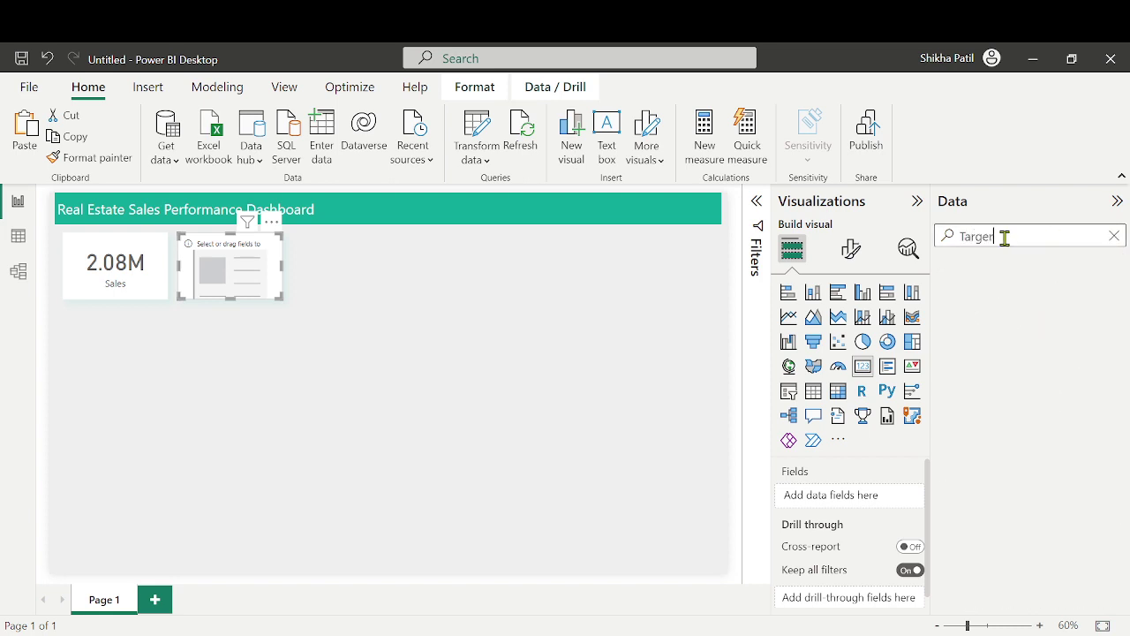
{"action": "key", "text": "BackSpace"}
{"action": "left_click_drag", "start_coordinate": [1014, 287], "coordinate": [852, 500]}
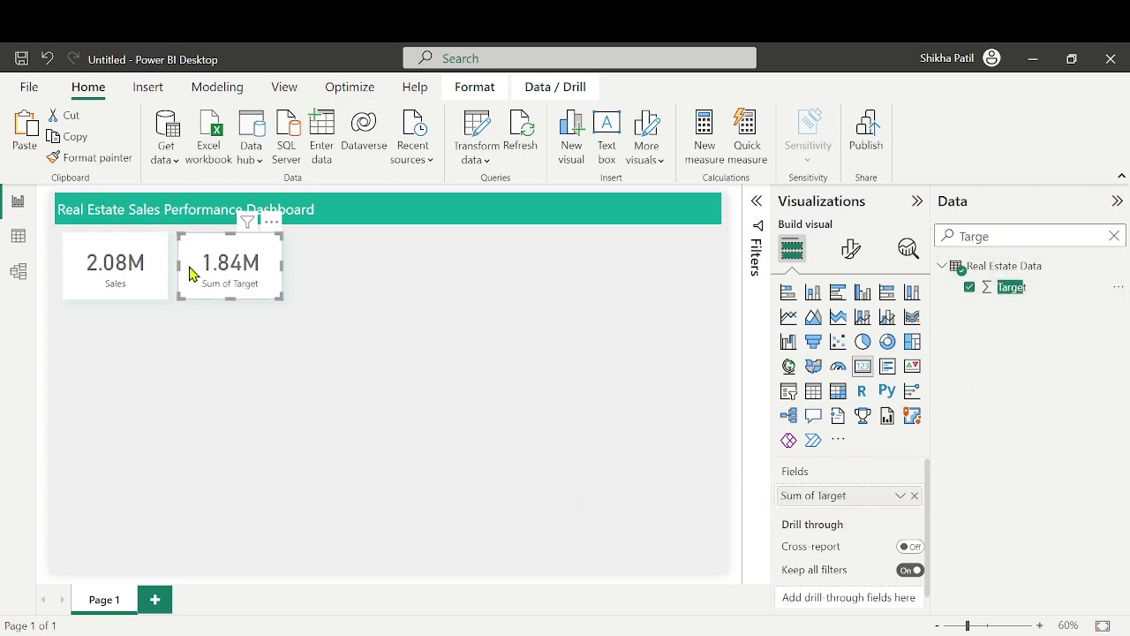
Rename the second card's field label to Target
{"action": "double_click", "coordinate": [818, 497]}
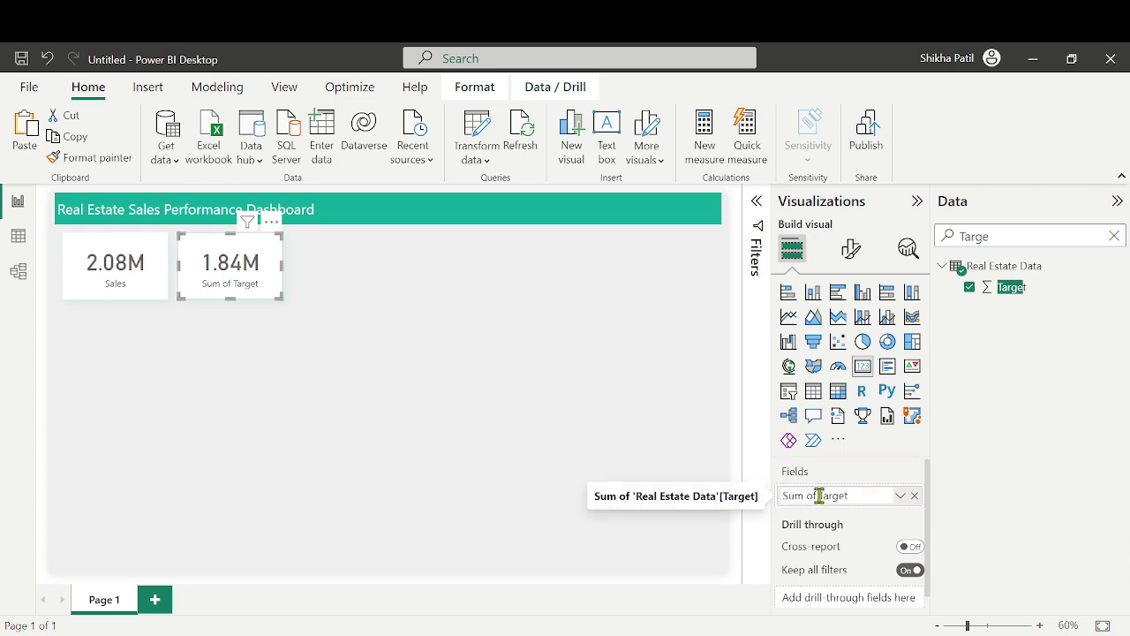
{"action": "left_click_drag", "start_coordinate": [820, 495], "coordinate": [777, 503]}
{"action": "key", "text": "BackSpace"}
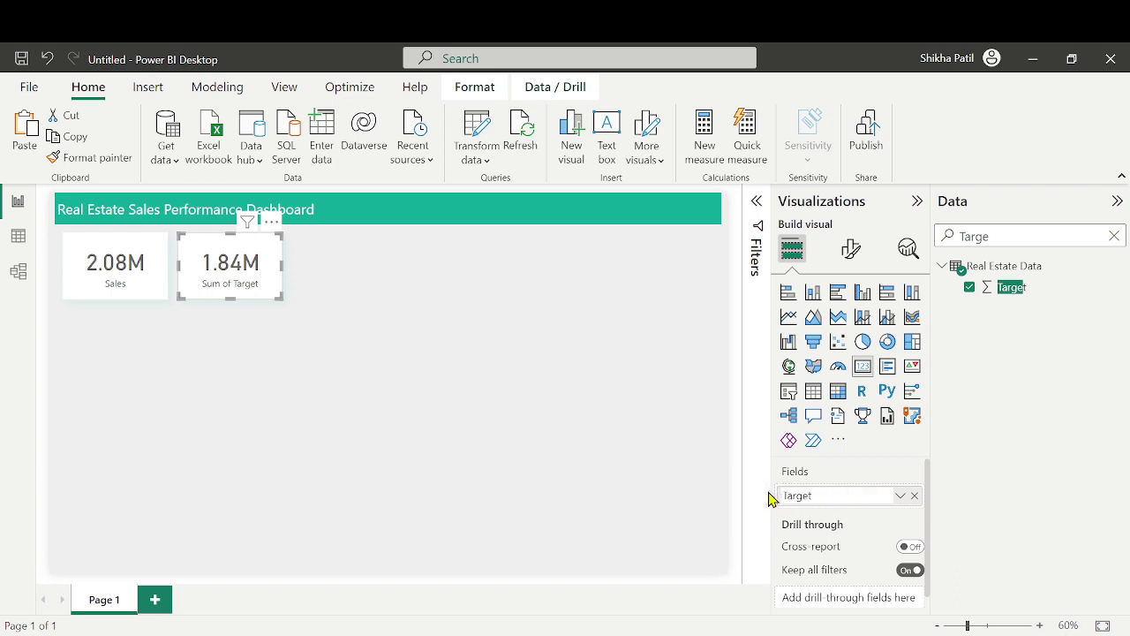
{"action": "key", "text": "Return"}
{"action": "left_click", "coordinate": [504, 343]}
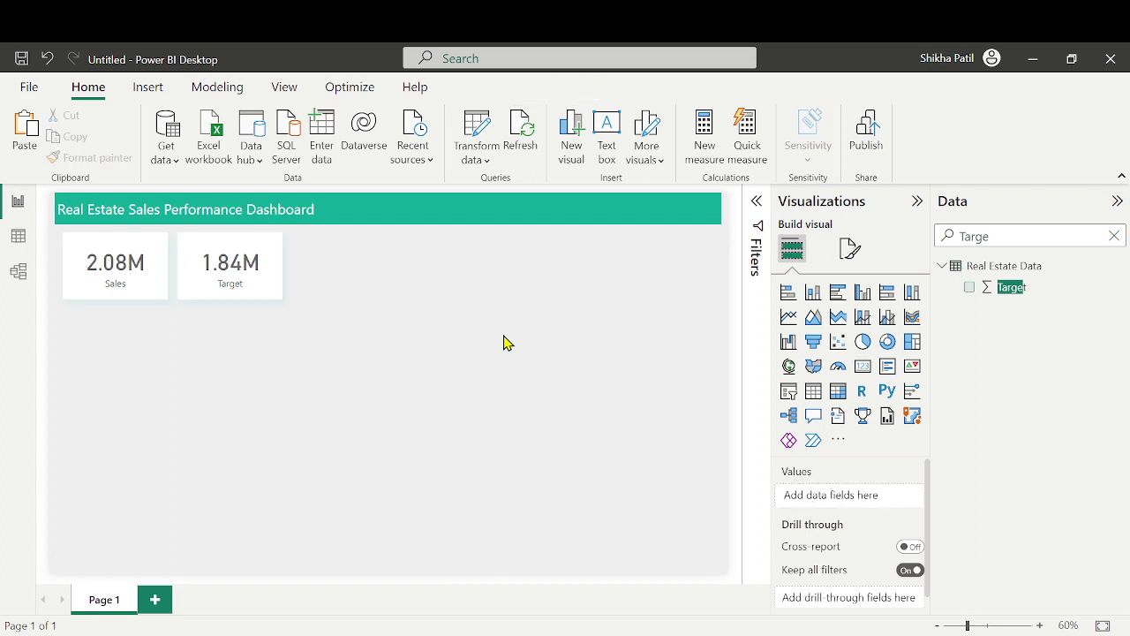
Duplicate the Target card directly to the right of the original and replace the copy's field with Revenue
{"action": "left_click", "coordinate": [252, 252]}
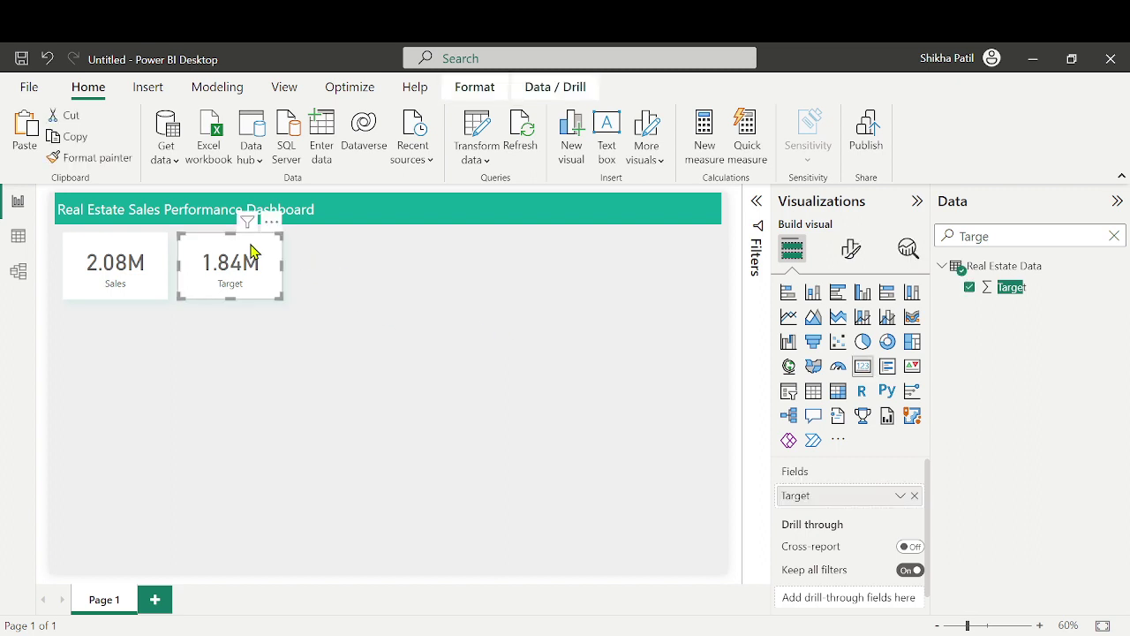
{"action": "left_click_drag", "start_coordinate": [257, 276], "coordinate": [360, 245]}
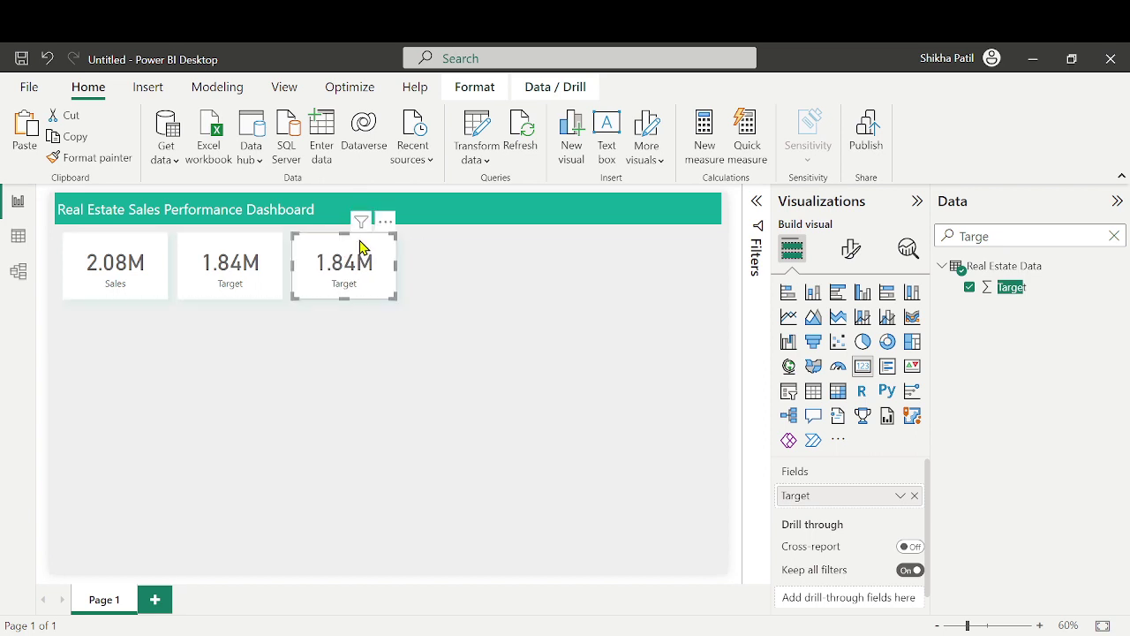
{"action": "left_click", "coordinate": [1113, 235]}
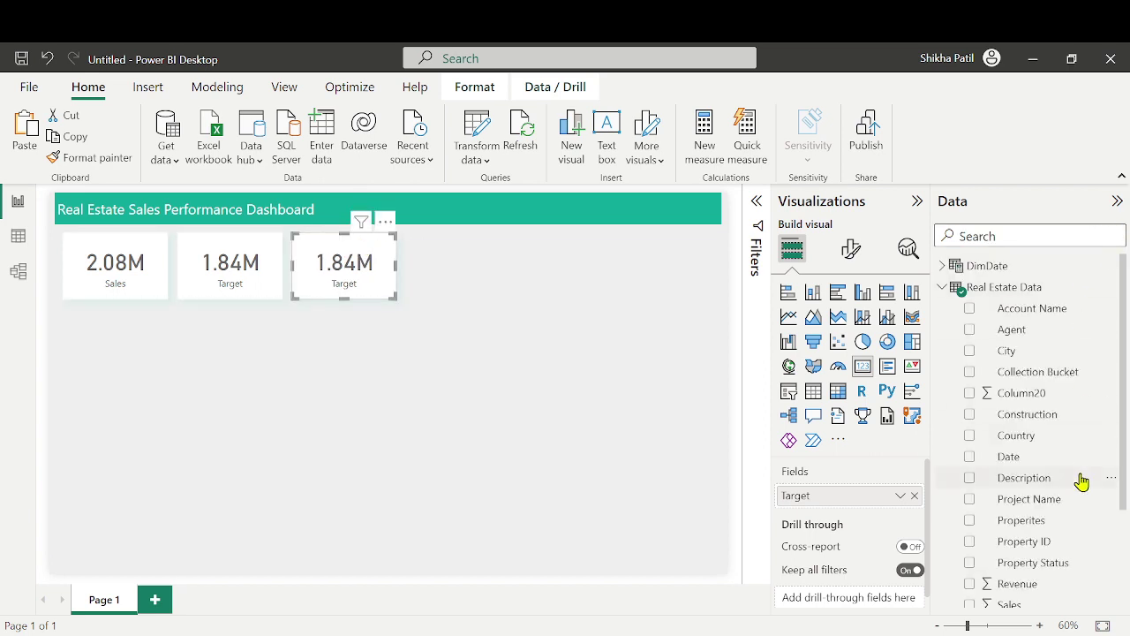
{"action": "scroll", "coordinate": [1079, 481], "scroll_direction": "down", "scroll_amount": 3}
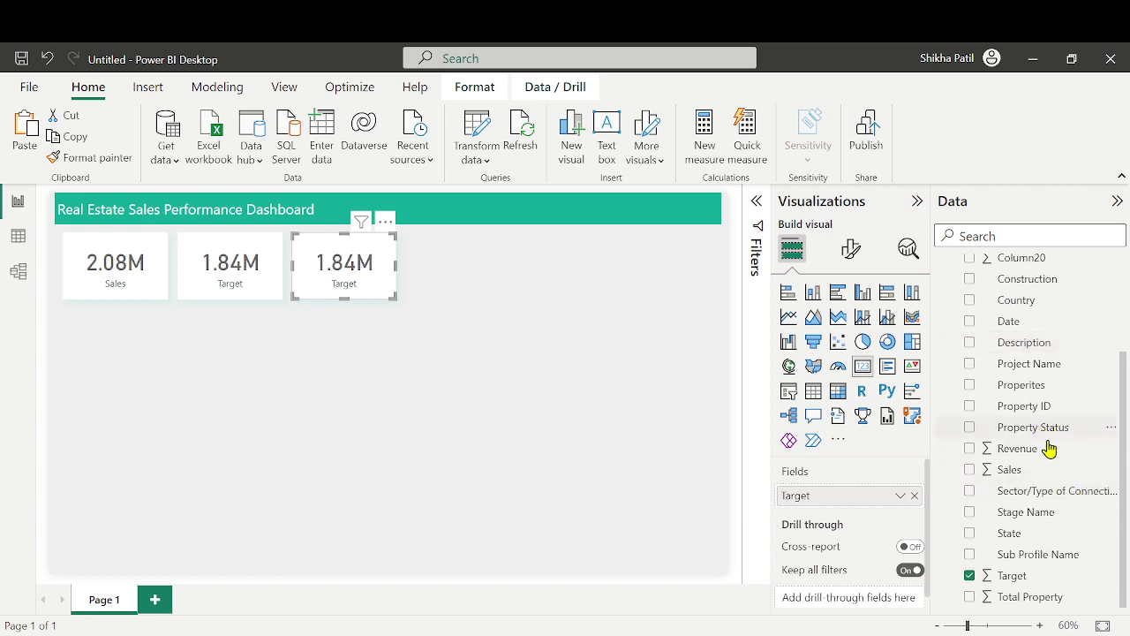
{"action": "left_click", "coordinate": [915, 495]}
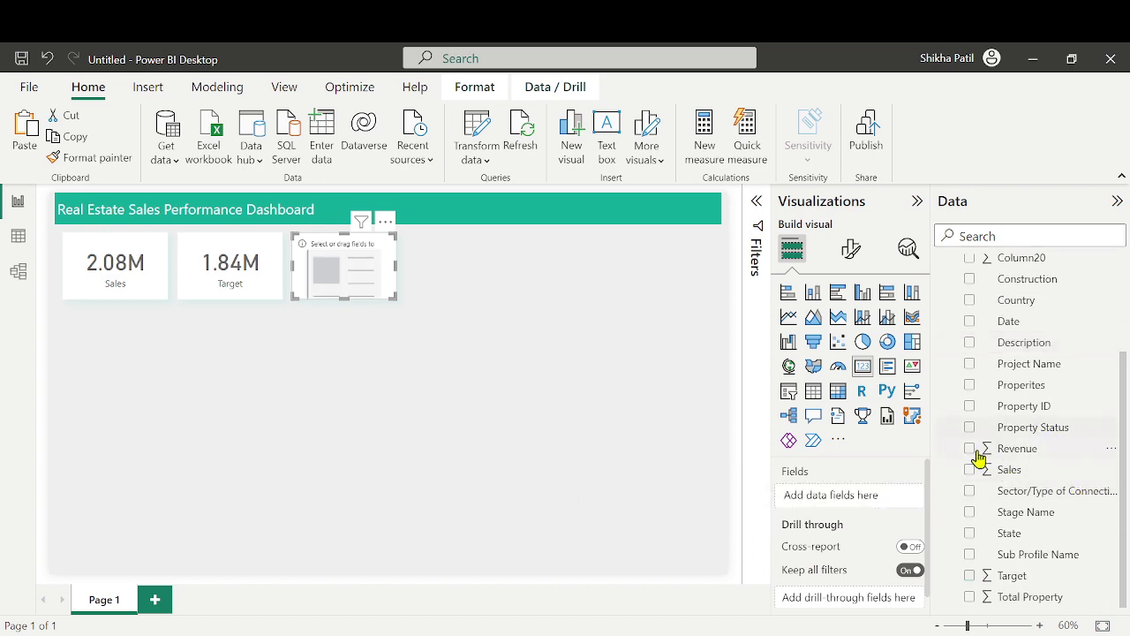
{"action": "left_click_drag", "start_coordinate": [1006, 450], "coordinate": [843, 500]}
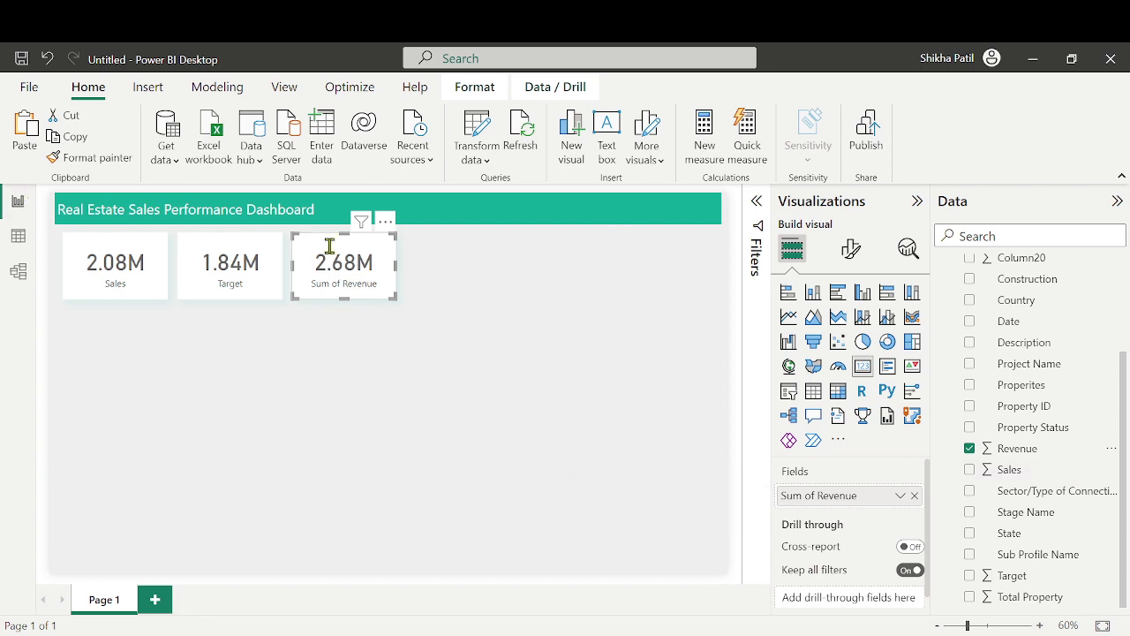
Rename the third card's field label to Revenue
{"action": "double_click", "coordinate": [816, 501]}
{"action": "left_click", "coordinate": [819, 497]}
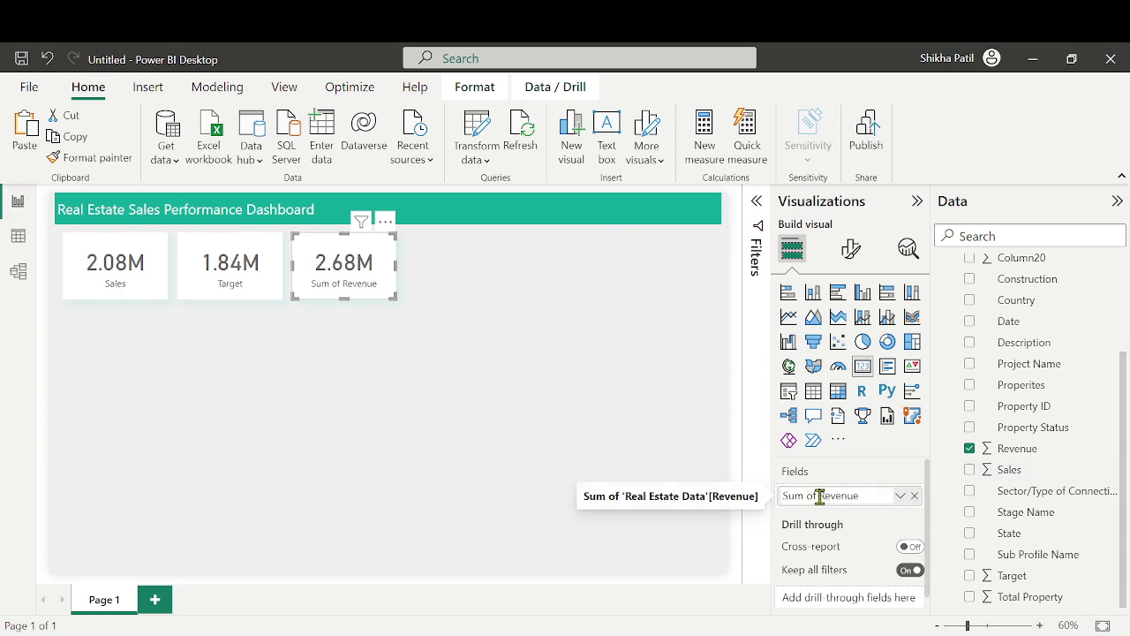
{"action": "key", "text": "BackSpace"}
{"action": "key", "text": "BackSpace"}
{"action": "key", "text": "BackSpace"}
{"action": "key", "text": "BackSpace"}
{"action": "key", "text": "BackSpace"}
{"action": "key", "text": "BackSpace"}
{"action": "key", "text": "BackSpace"}
{"action": "key", "text": "Return"}
{"action": "left_click", "coordinate": [173, 414]}
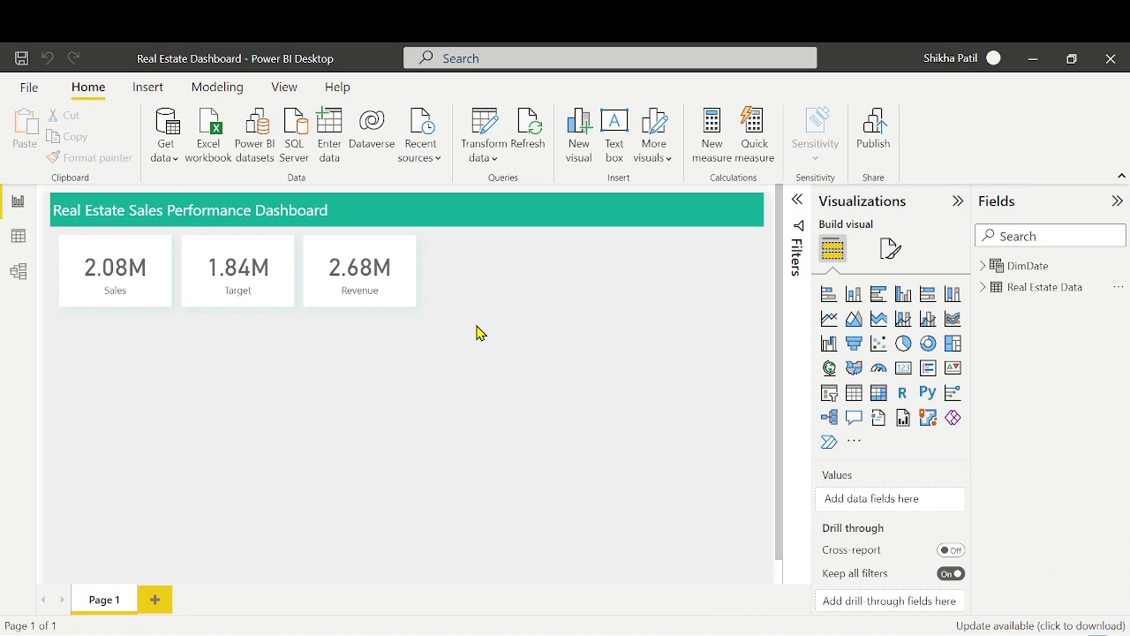
Duplicate the Revenue card and place the copy directly to its right, aligned with the card row
{"action": "left_click", "coordinate": [394, 244]}
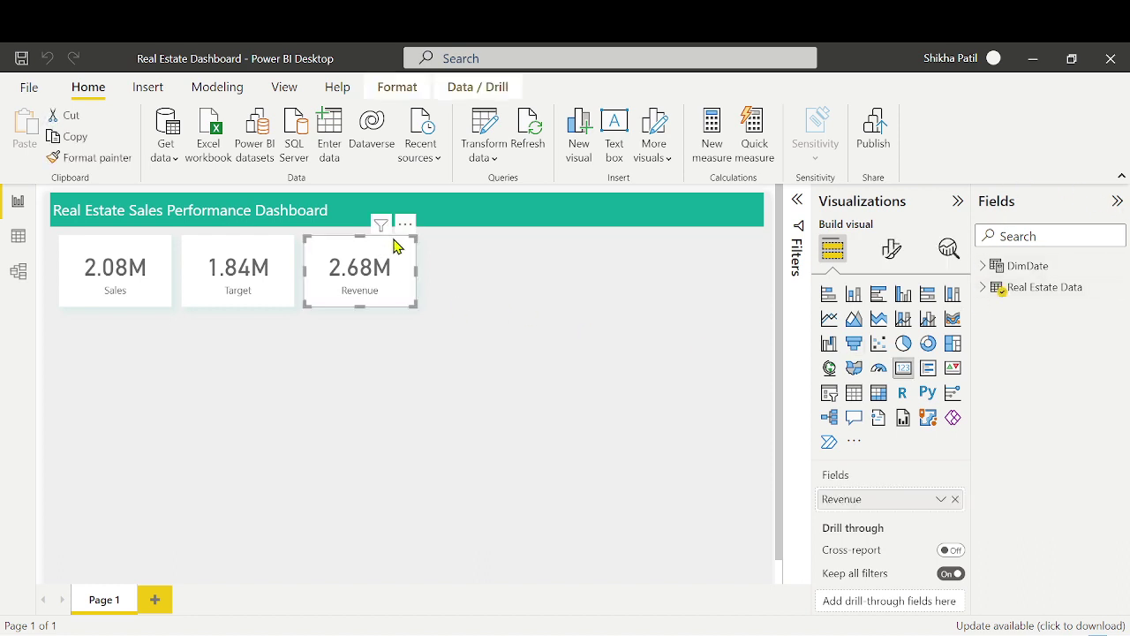
{"action": "left_click", "coordinate": [55, 136]}
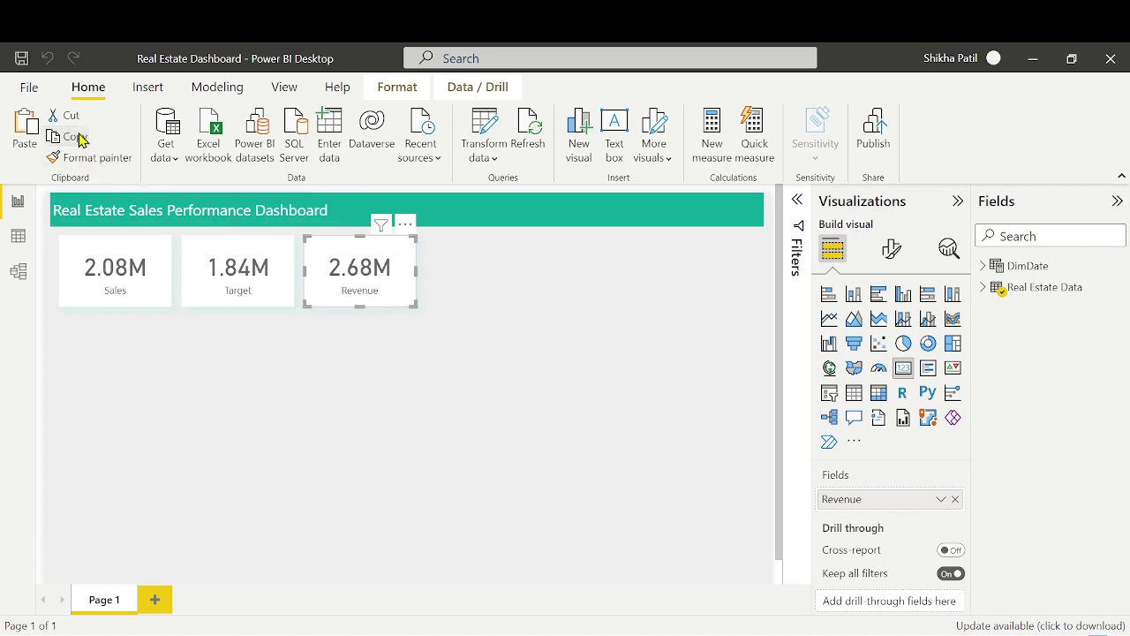
{"action": "left_click", "coordinate": [25, 129]}
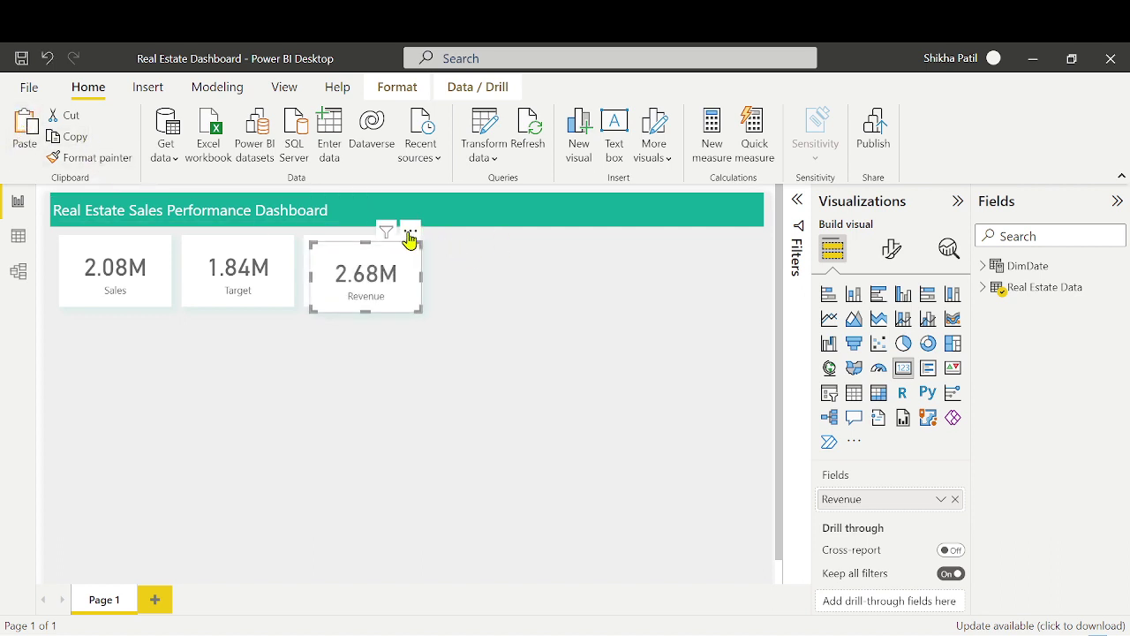
{"action": "left_click_drag", "start_coordinate": [411, 235], "coordinate": [526, 235]}
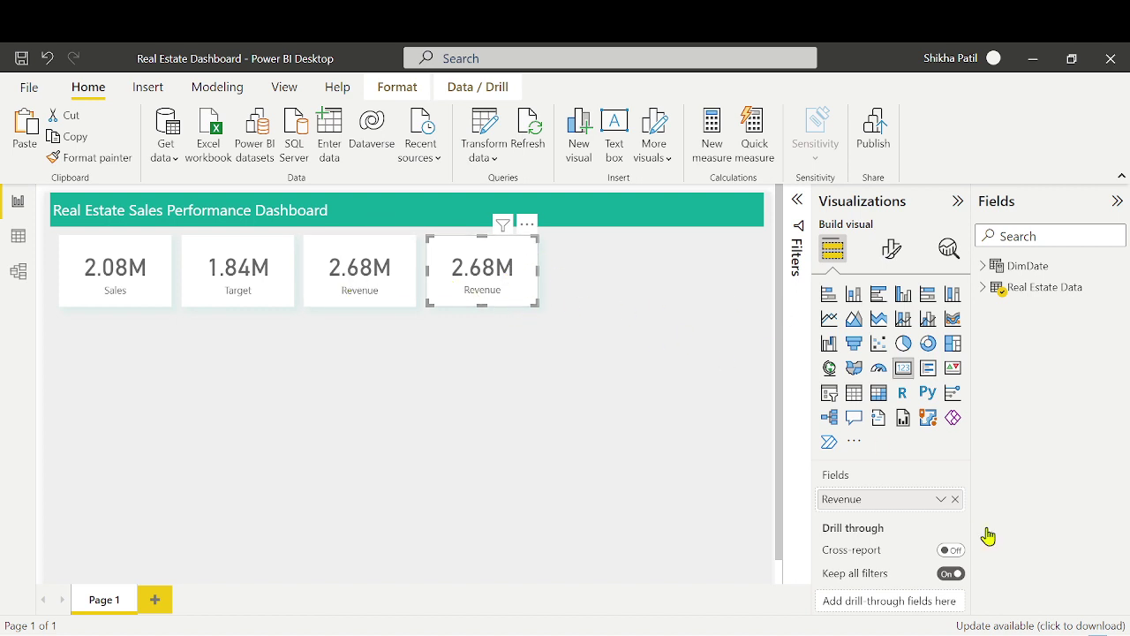
Replace the Revenue field in the fourth card with the Total Property field
{"action": "left_click", "coordinate": [956, 499]}
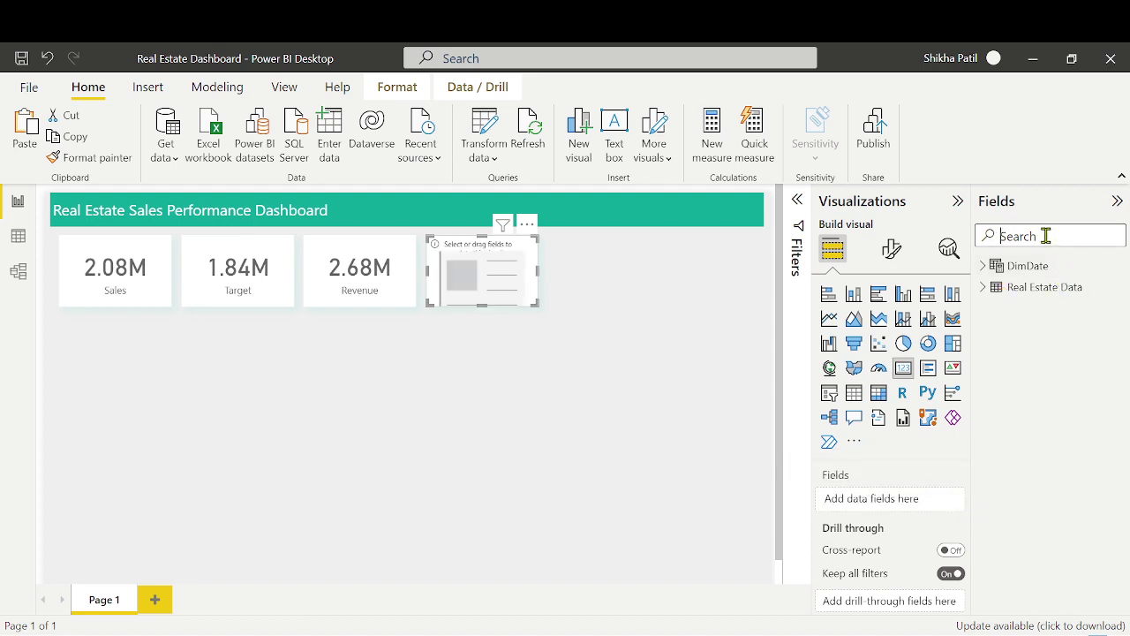
{"action": "type", "text": "total"}
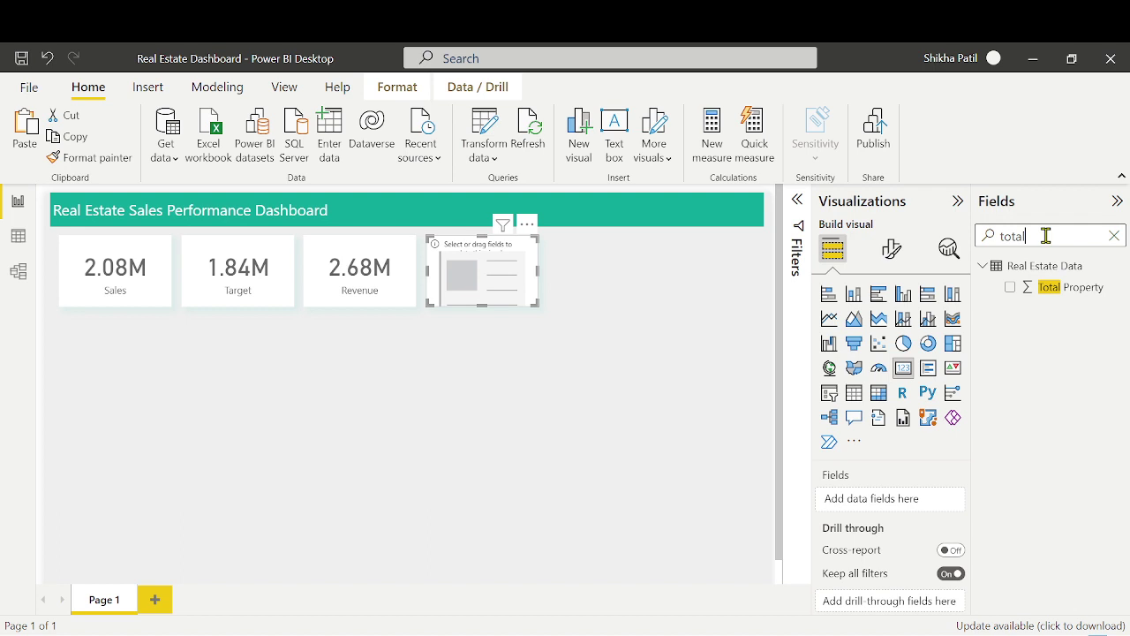
{"action": "left_click", "coordinate": [1059, 288]}
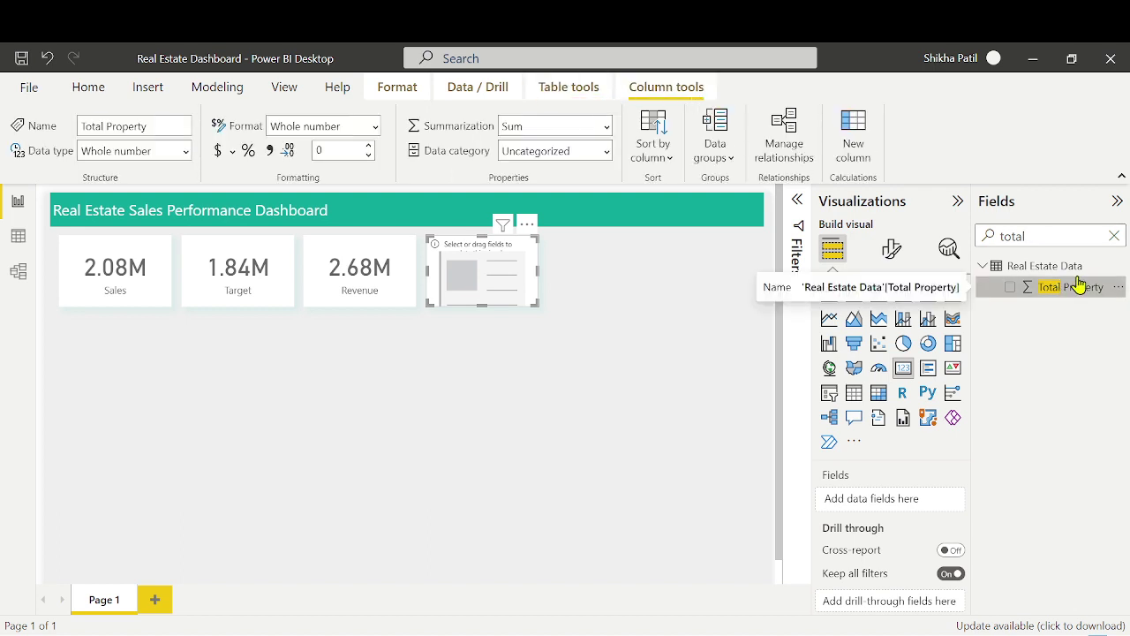
{"action": "left_click_drag", "start_coordinate": [1079, 283], "coordinate": [898, 495]}
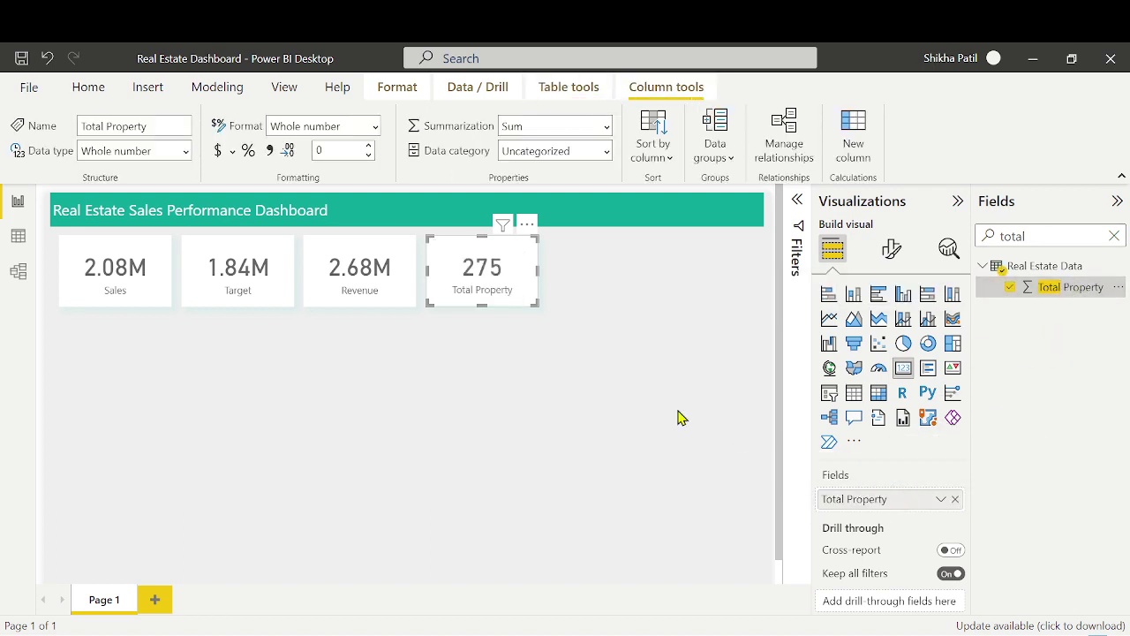
{"action": "left_click", "coordinate": [615, 299]}
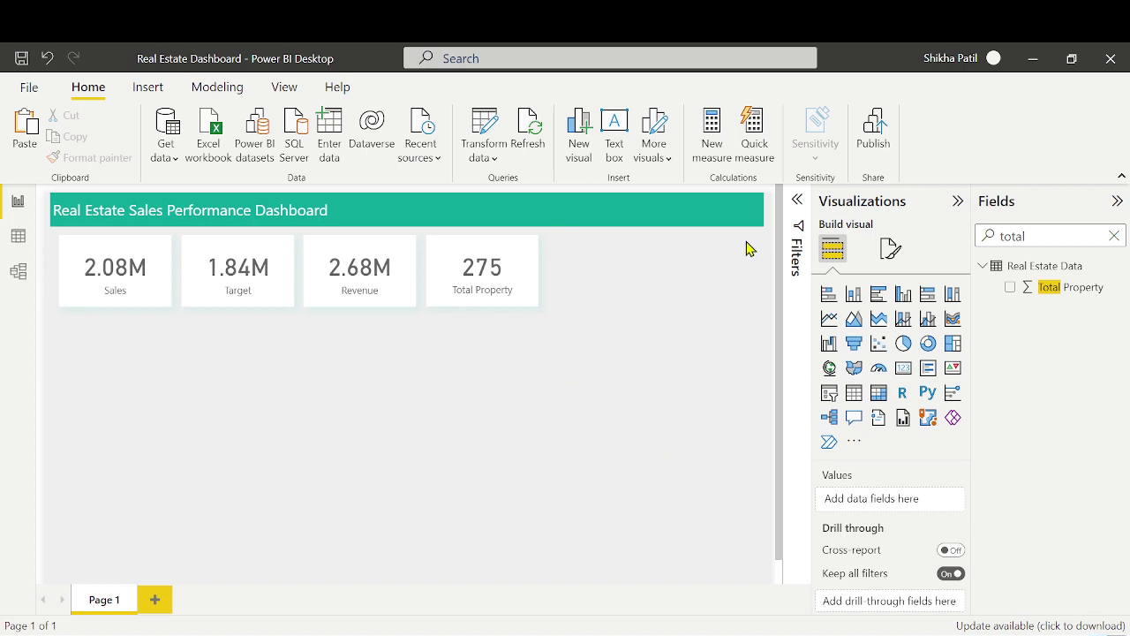
Add a blank text box beside the Total Property card, matching the cards' height and extending to the banner's right edge
{"action": "left_click", "coordinate": [615, 130]}
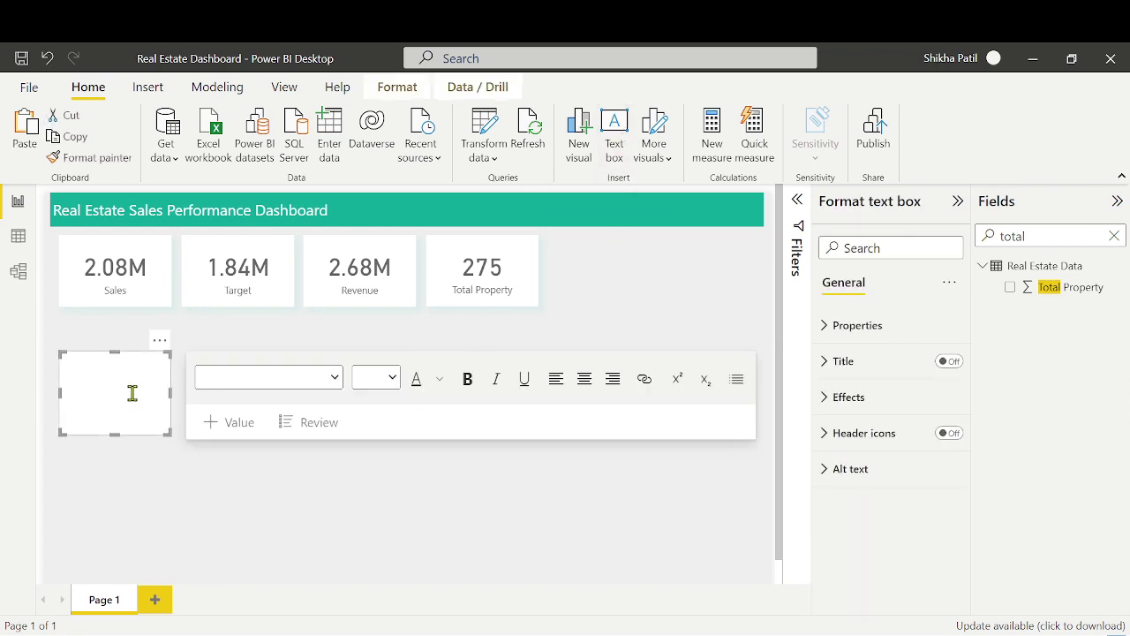
{"action": "left_click_drag", "start_coordinate": [161, 356], "coordinate": [651, 240]}
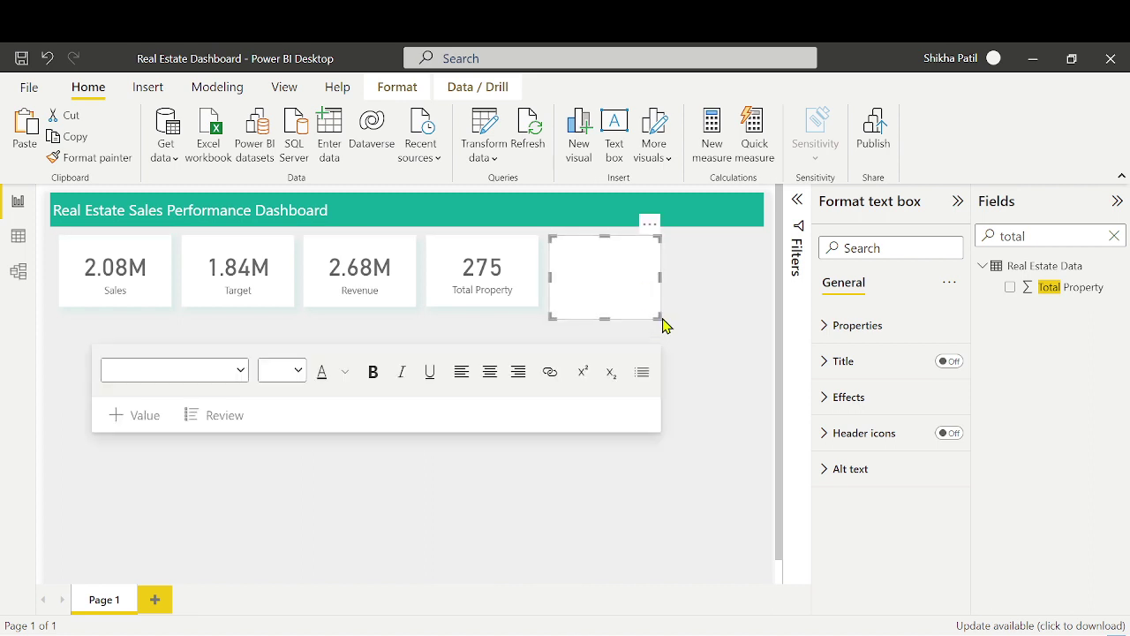
{"action": "left_click_drag", "start_coordinate": [659, 314], "coordinate": [759, 301]}
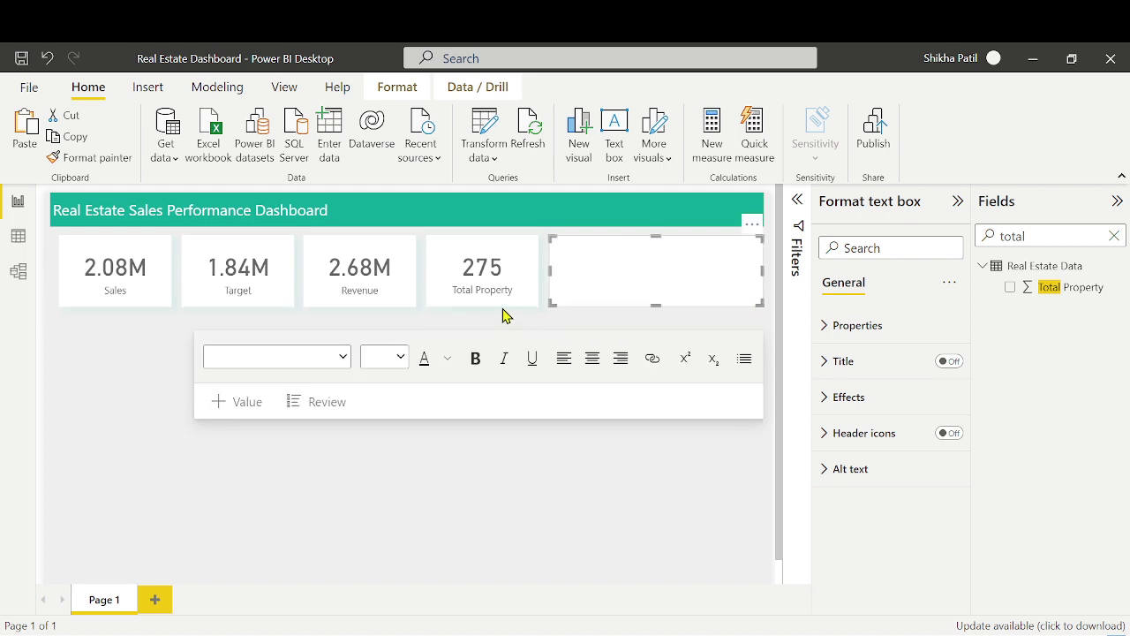
Send the blank text box backward one level
{"action": "left_click", "coordinate": [401, 86]}
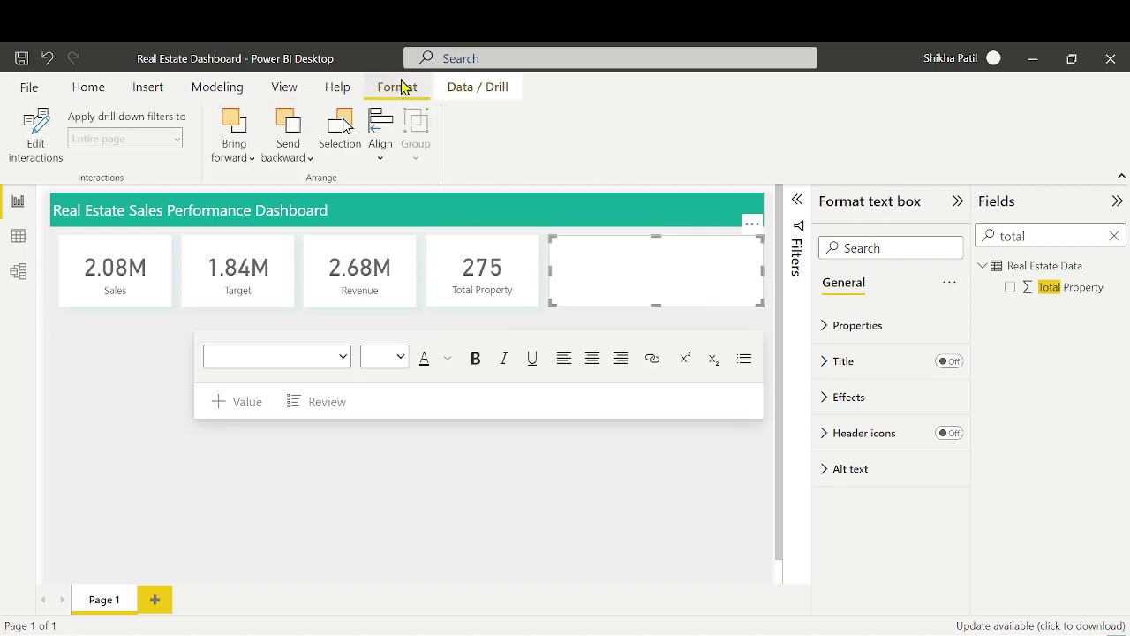
{"action": "left_click", "coordinate": [294, 161]}
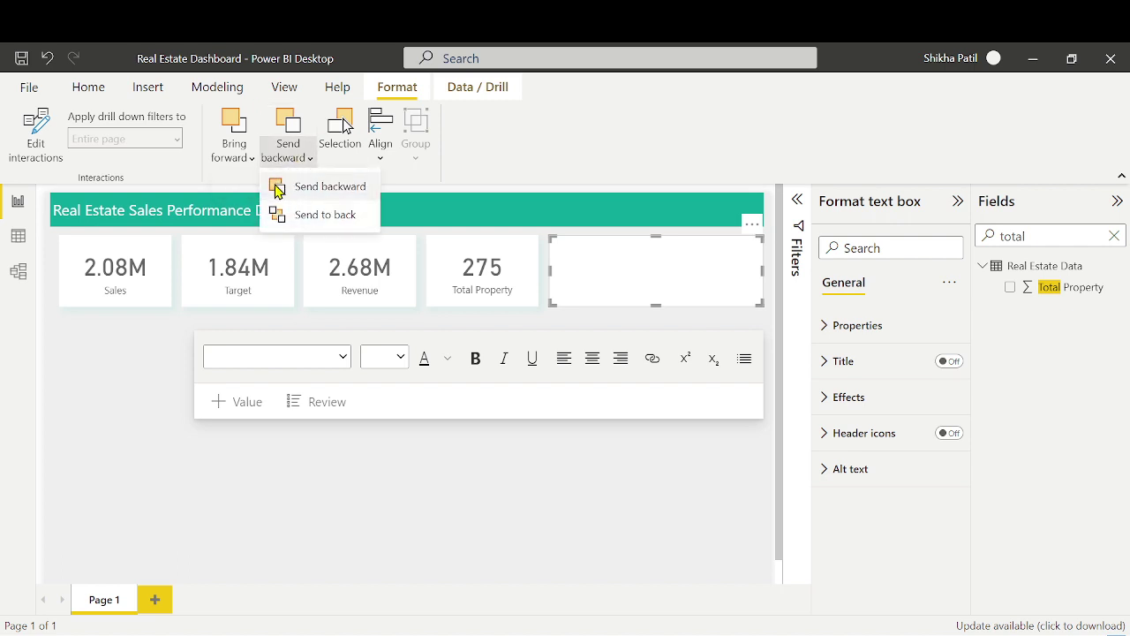
{"action": "left_click", "coordinate": [284, 193]}
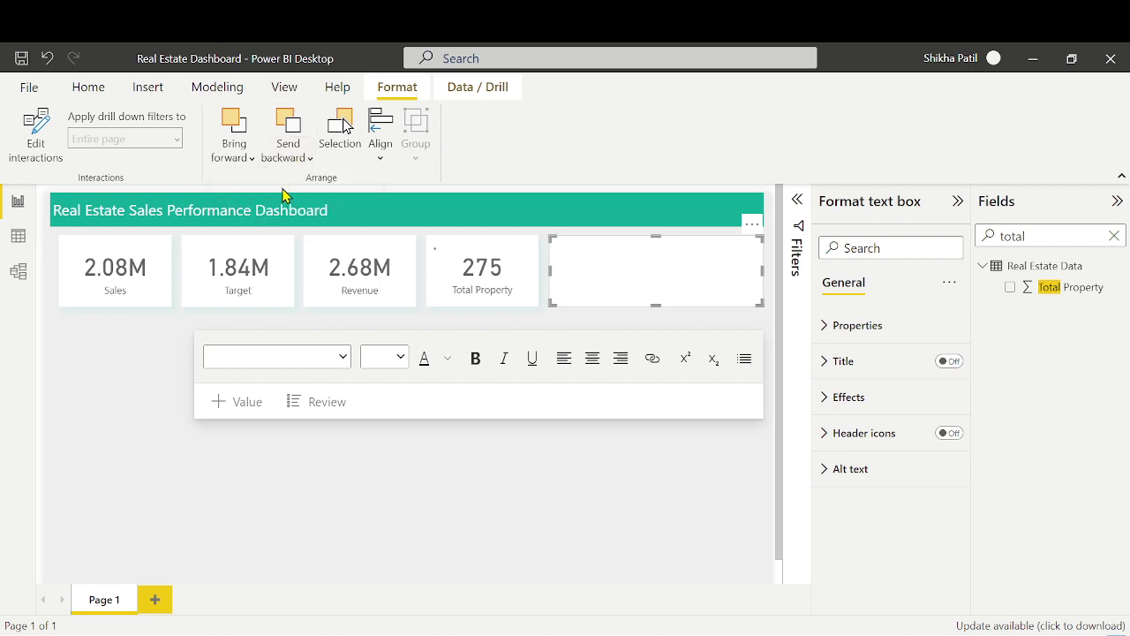
Paste a copy of the Total Property card, place it over the left part of the blank text box, and shrink it to fit inside
{"action": "left_click", "coordinate": [523, 254]}
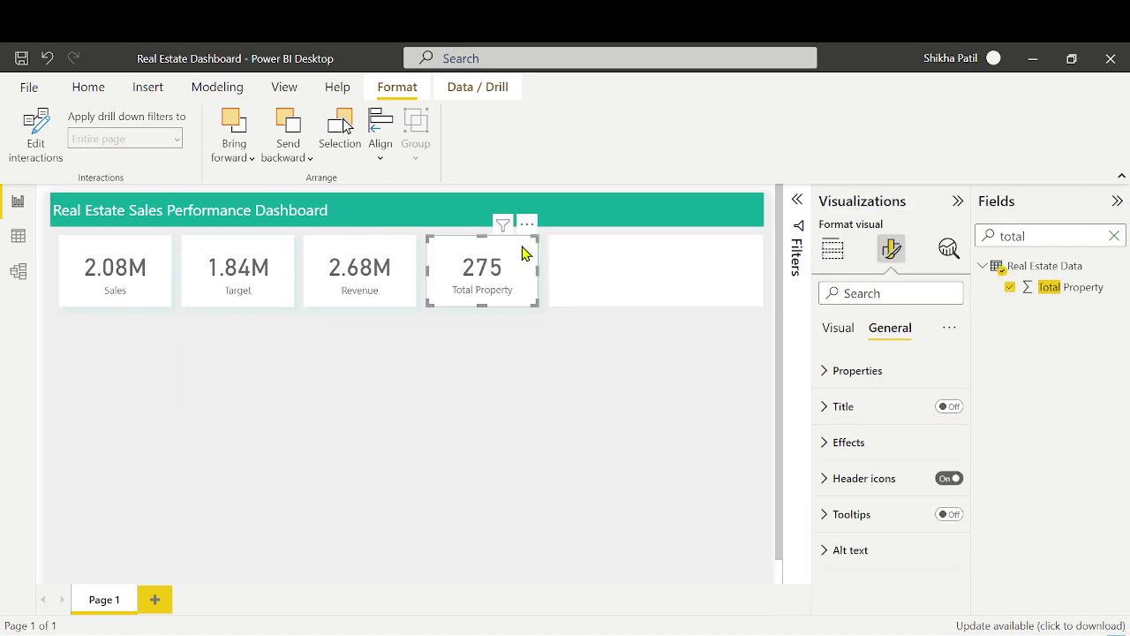
{"action": "left_click", "coordinate": [78, 86]}
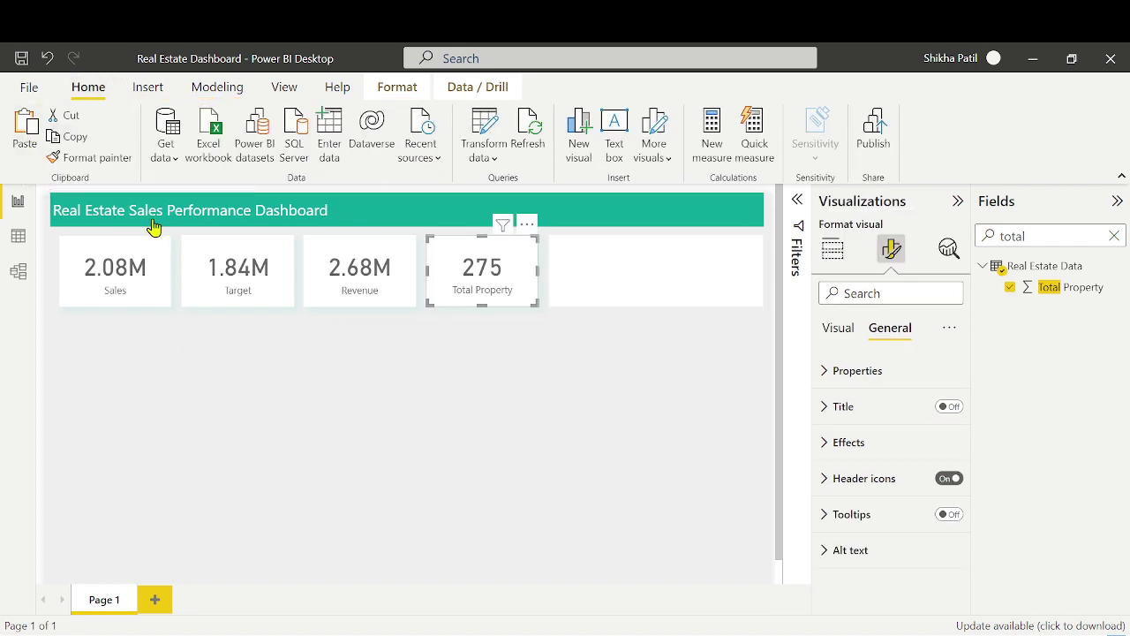
{"action": "left_click", "coordinate": [26, 128]}
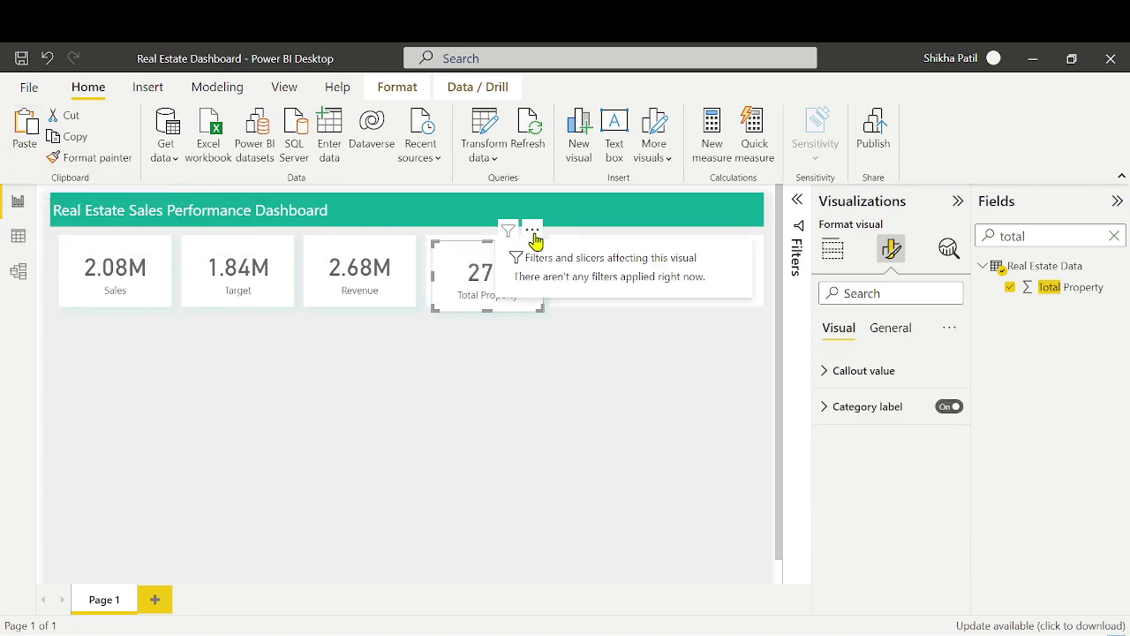
{"action": "left_click_drag", "start_coordinate": [535, 240], "coordinate": [660, 241]}
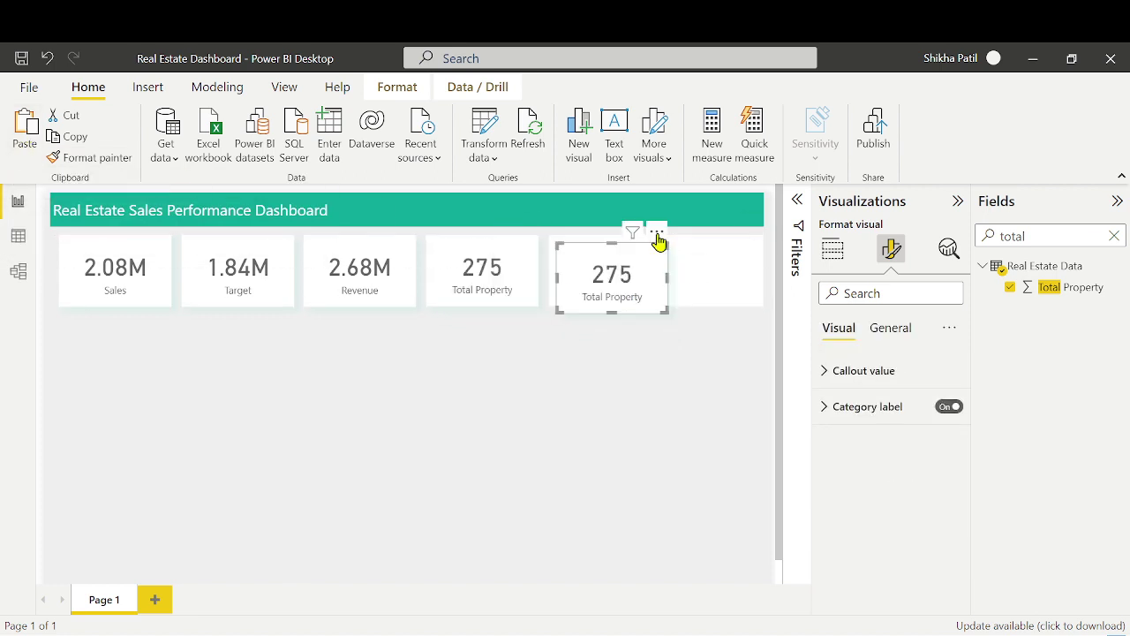
{"action": "left_click_drag", "start_coordinate": [665, 308], "coordinate": [627, 303]}
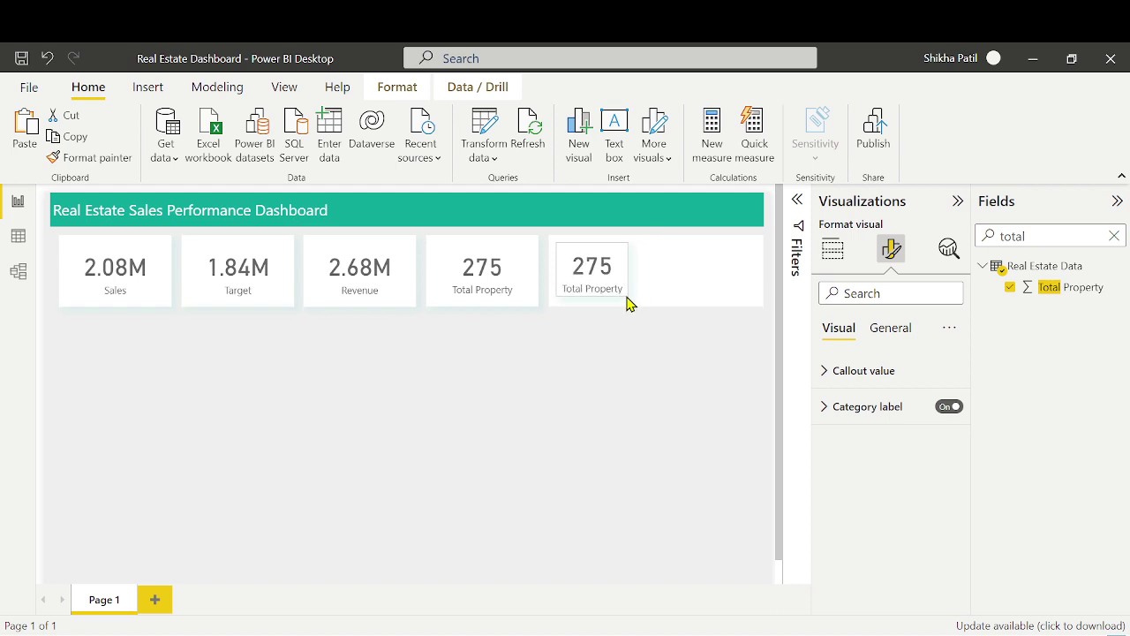
Shorten the small Total Property card from its upper edge and list the fields of the Real Estate Data table
{"action": "left_click", "coordinate": [1113, 237]}
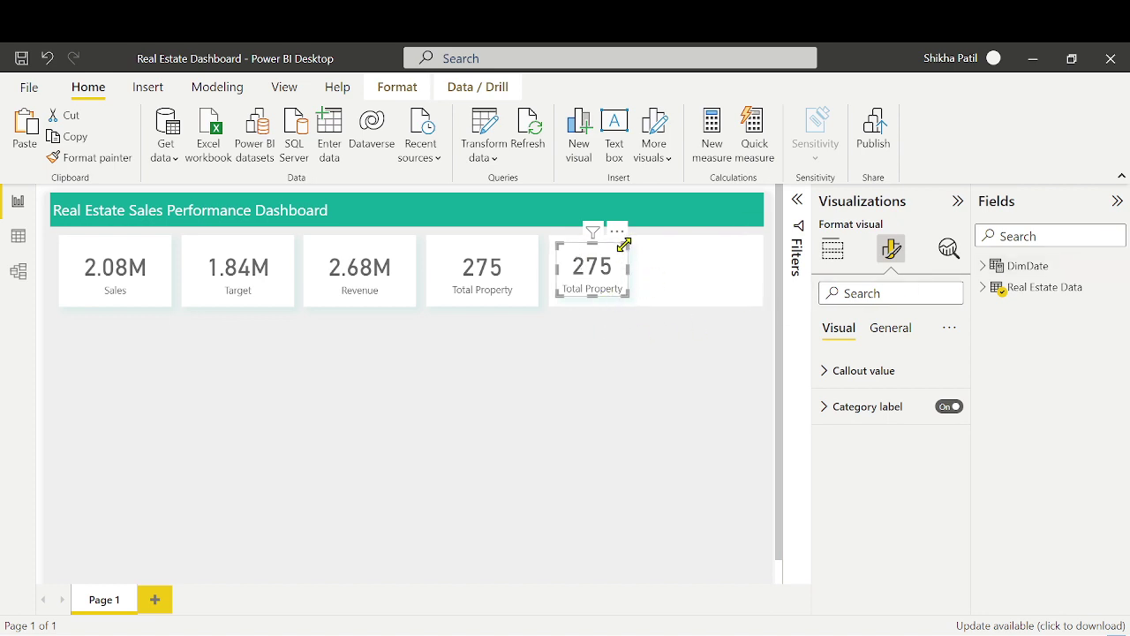
{"action": "left_click_drag", "start_coordinate": [624, 244], "coordinate": [624, 260]}
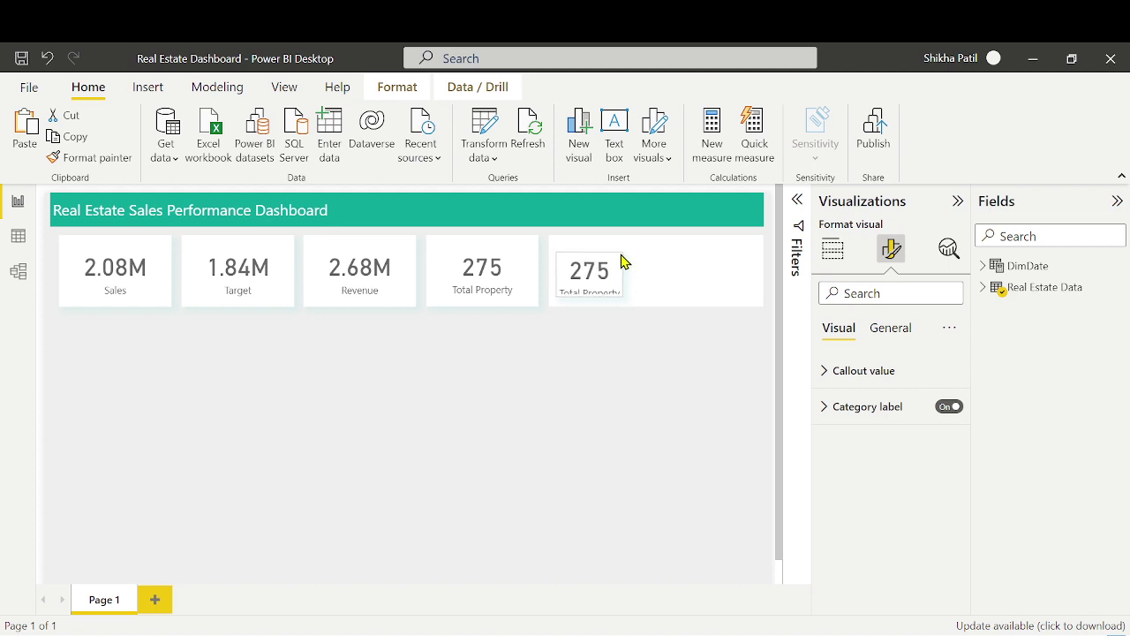
{"action": "left_click", "coordinate": [982, 288]}
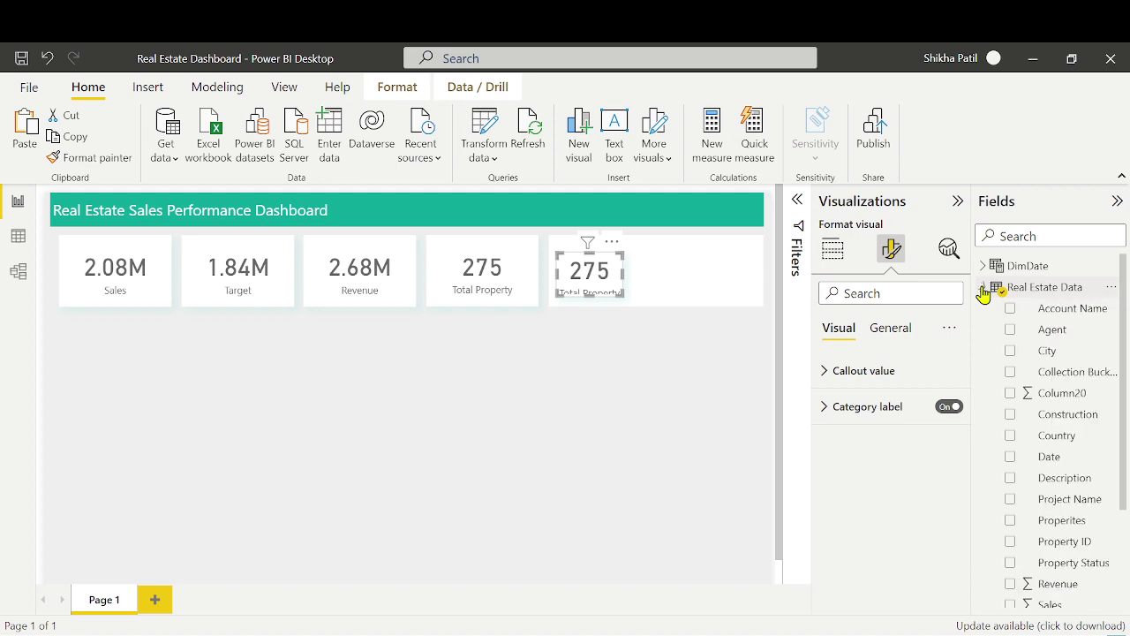
Examine the distinct values of the Property Status column in the Real Estate Data table
{"action": "left_click", "coordinate": [17, 239]}
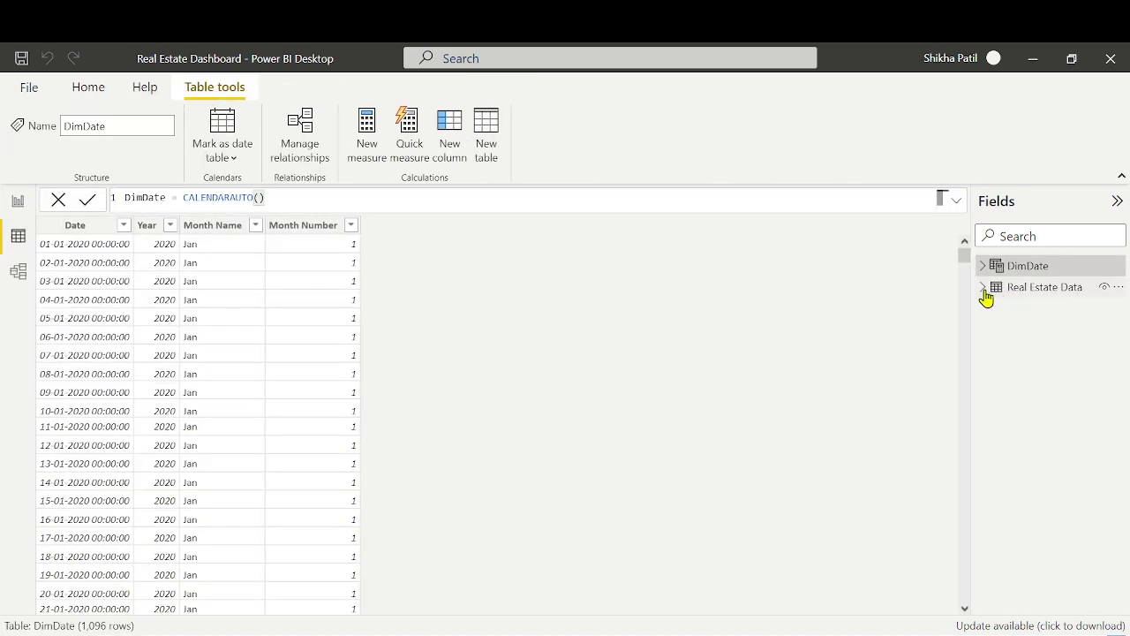
{"action": "left_click", "coordinate": [985, 292]}
{"action": "type", "text": "pro"}
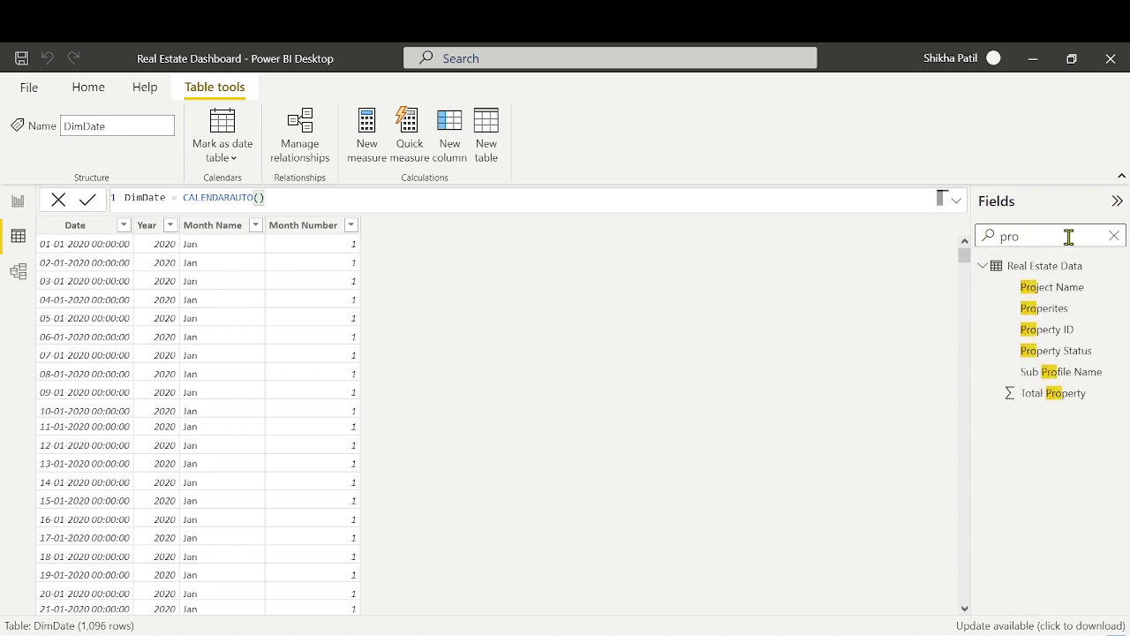
{"action": "left_click", "coordinate": [1067, 289]}
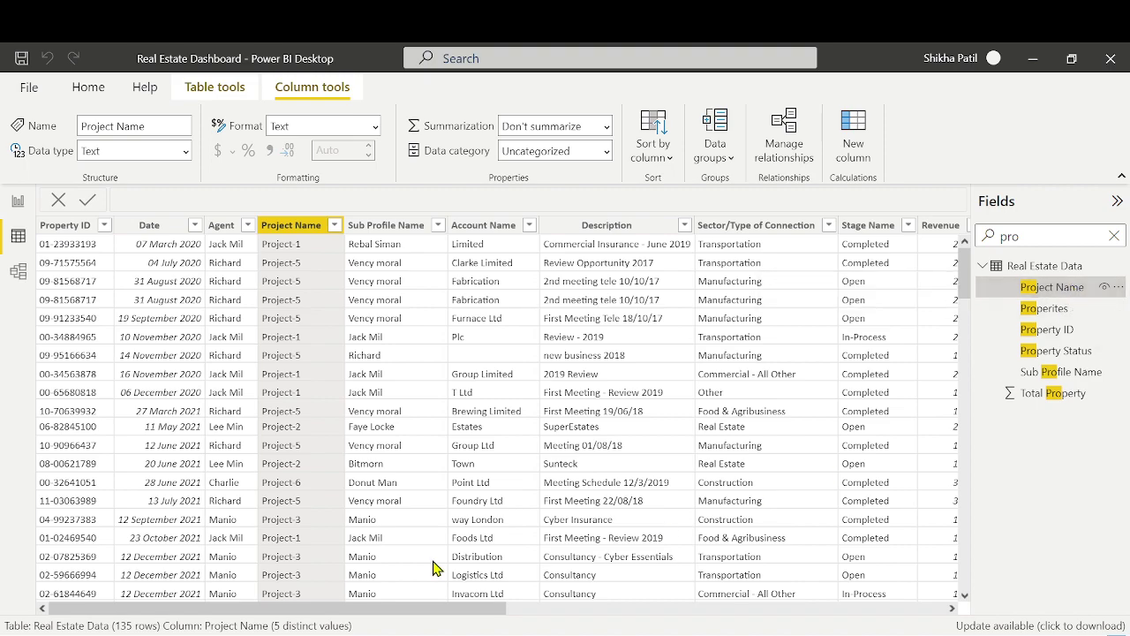
{"action": "left_click_drag", "start_coordinate": [371, 605], "coordinate": [784, 621]}
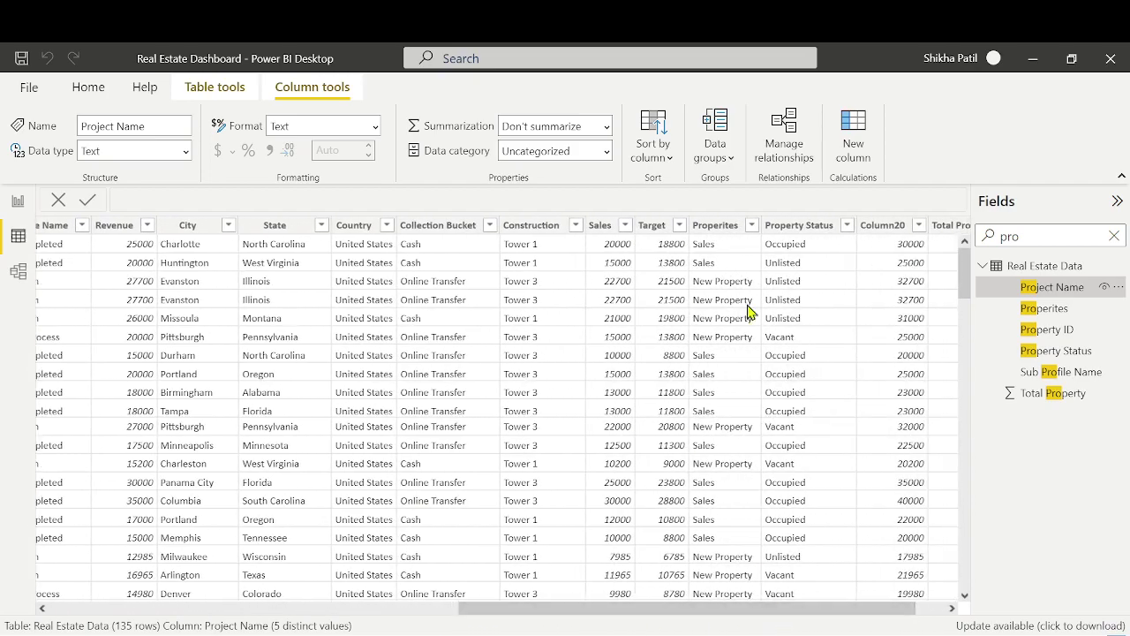
{"action": "left_click", "coordinate": [846, 228]}
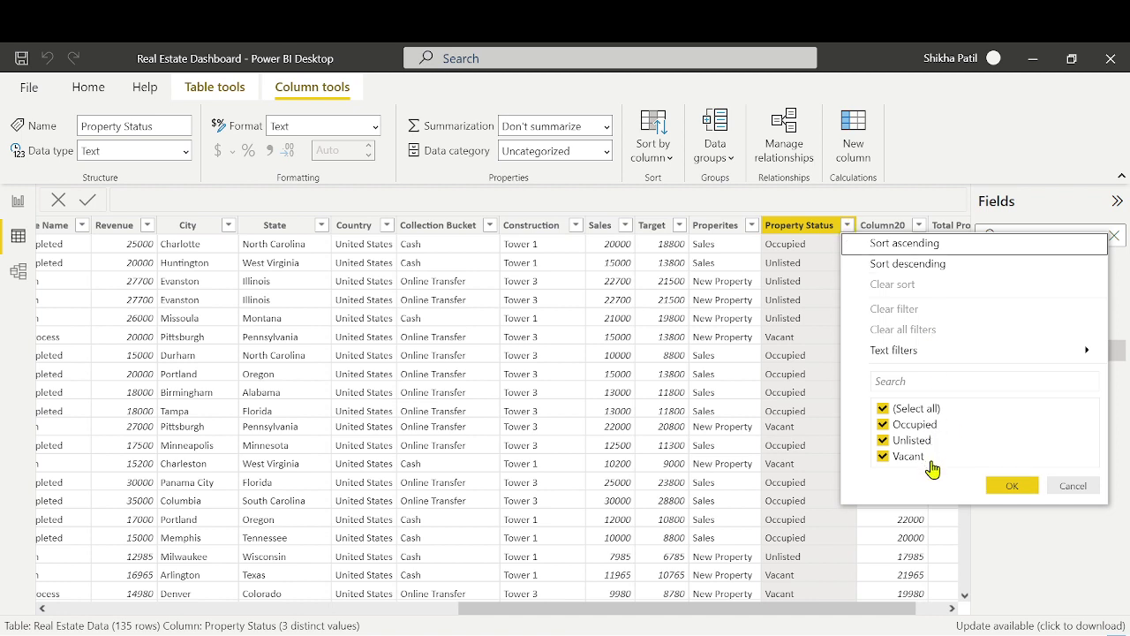
{"action": "left_click", "coordinate": [1079, 489]}
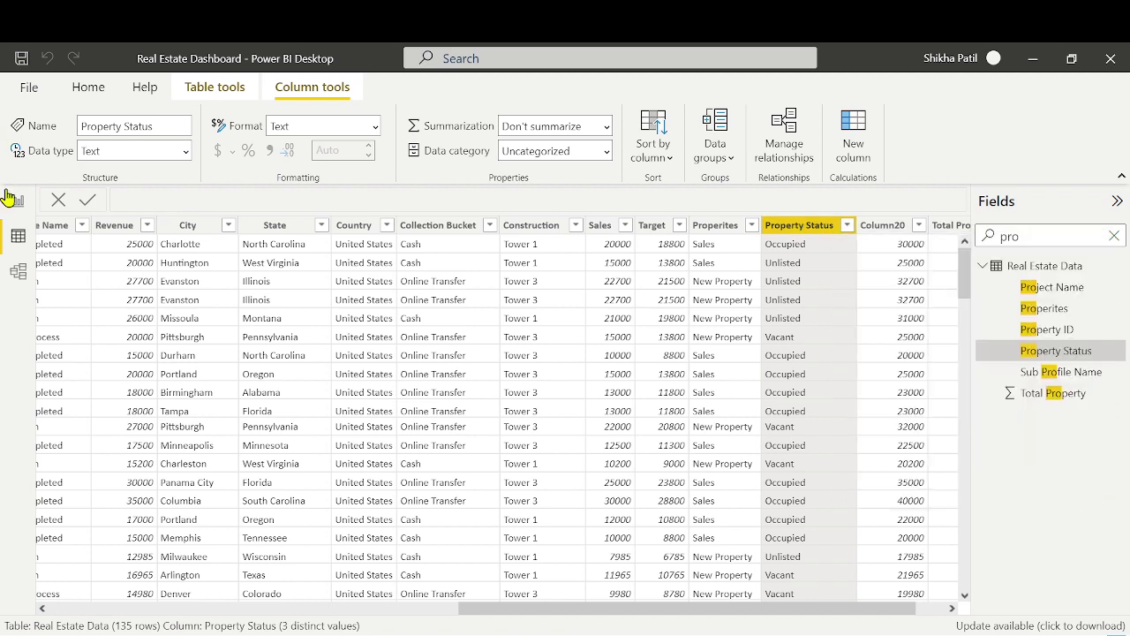
Replace the Total Property field in the small fifth card on the report page with the Property Status field
{"action": "left_click", "coordinate": [9, 199]}
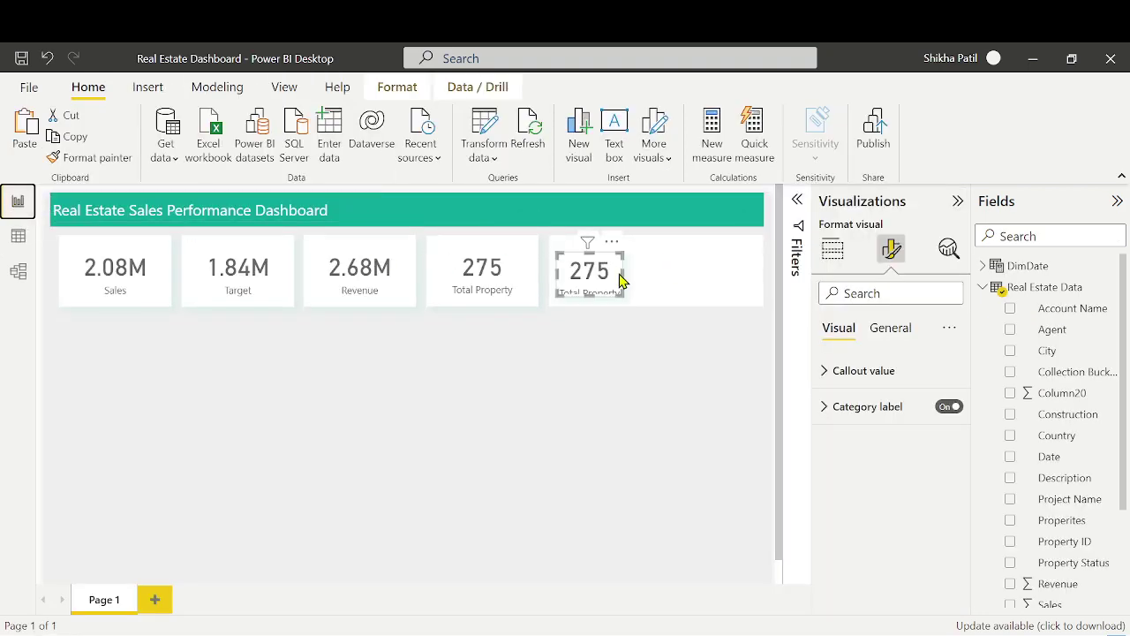
{"action": "left_click", "coordinate": [831, 250]}
{"action": "left_click", "coordinate": [951, 500]}
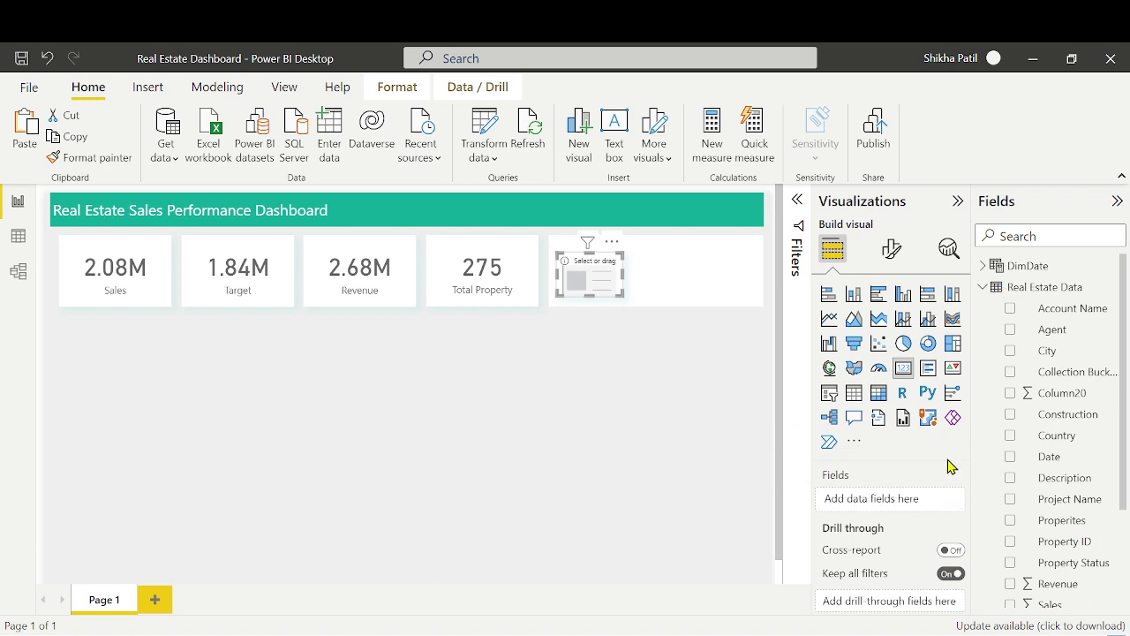
{"action": "left_click", "coordinate": [1030, 237]}
{"action": "type", "text": "prop"}
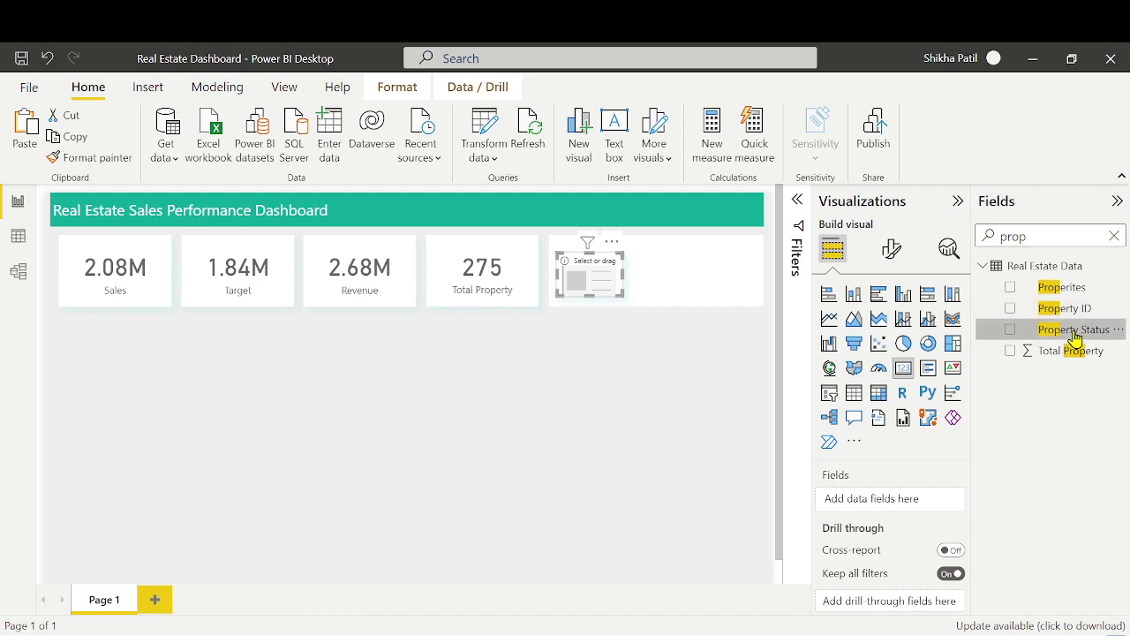
{"action": "left_click_drag", "start_coordinate": [1074, 336], "coordinate": [899, 512]}
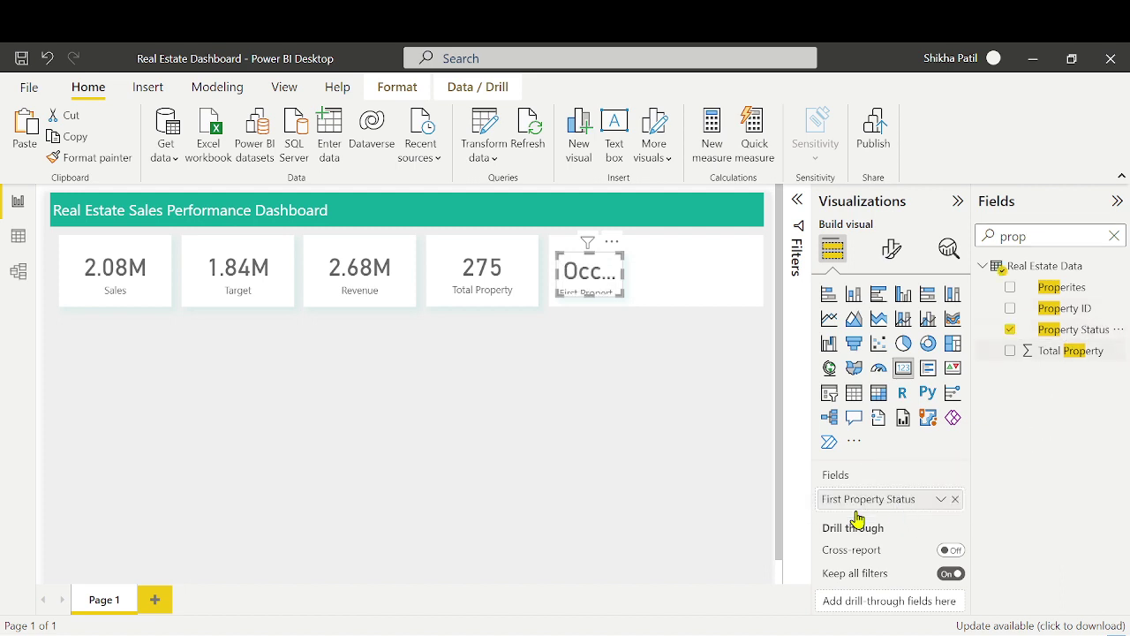
Enlarge the Property Status card, review its field's summarization options, and shrink it back inside the blank text box
{"action": "left_click_drag", "start_coordinate": [625, 299], "coordinate": [659, 358]}
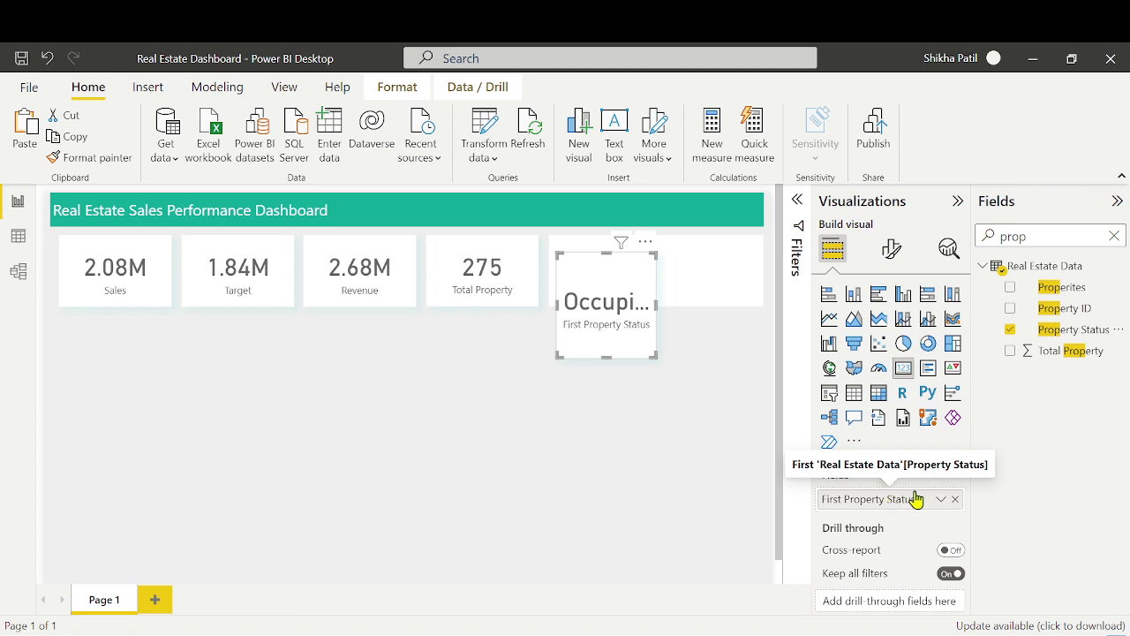
{"action": "left_click", "coordinate": [941, 500]}
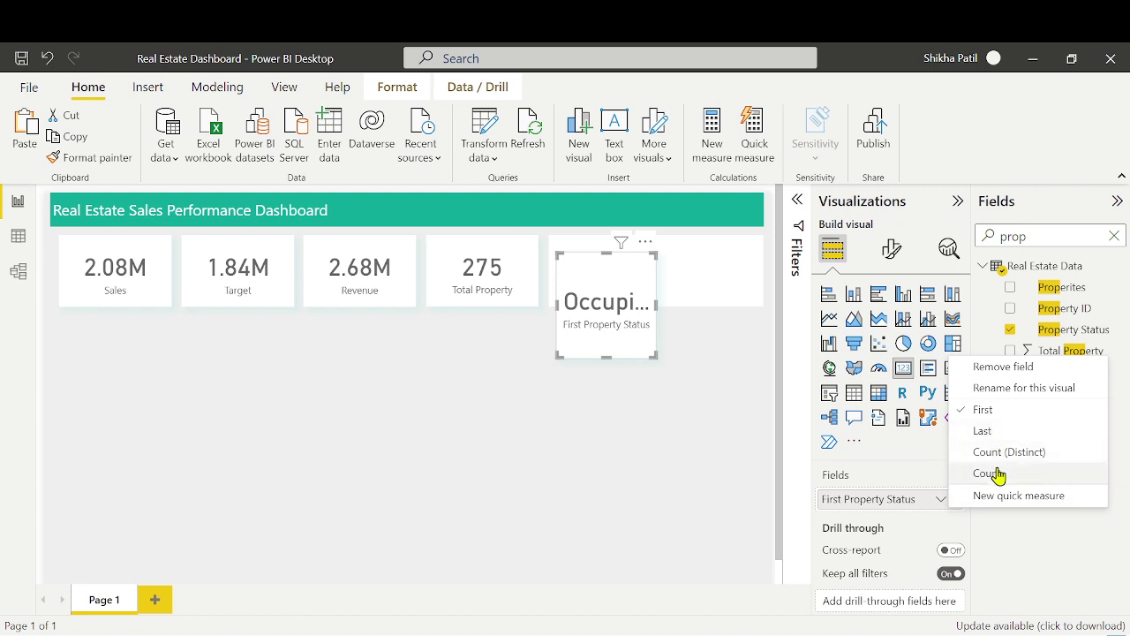
{"action": "left_click", "coordinate": [916, 466]}
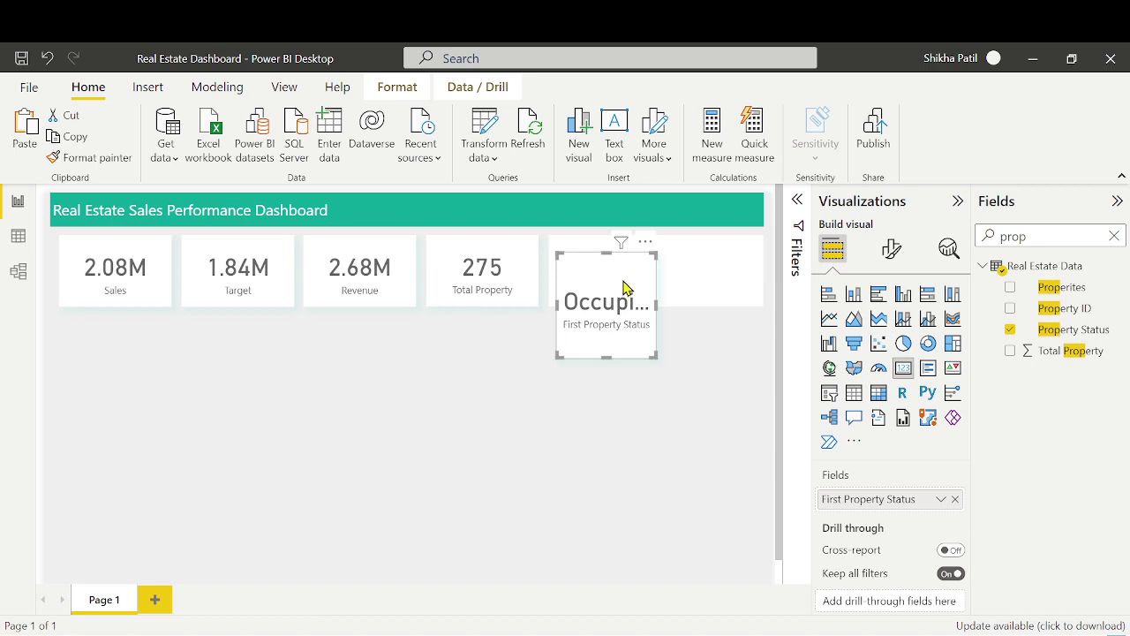
{"action": "left_click_drag", "start_coordinate": [654, 356], "coordinate": [633, 299]}
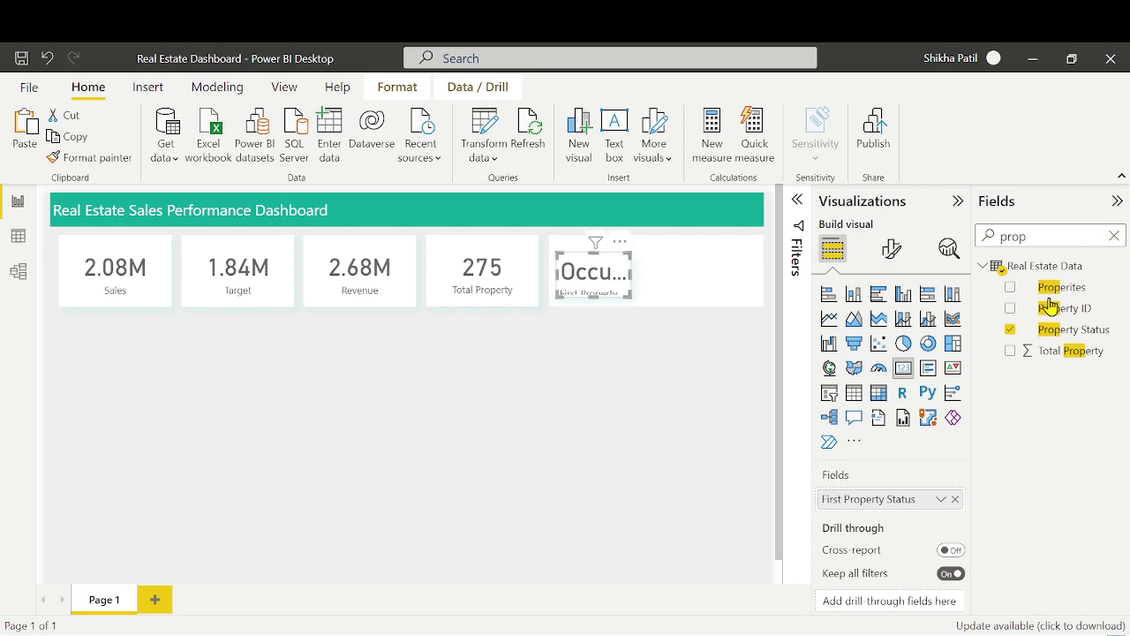
Open the summarization options of the small card's Property Status field
{"action": "left_click", "coordinate": [941, 501]}
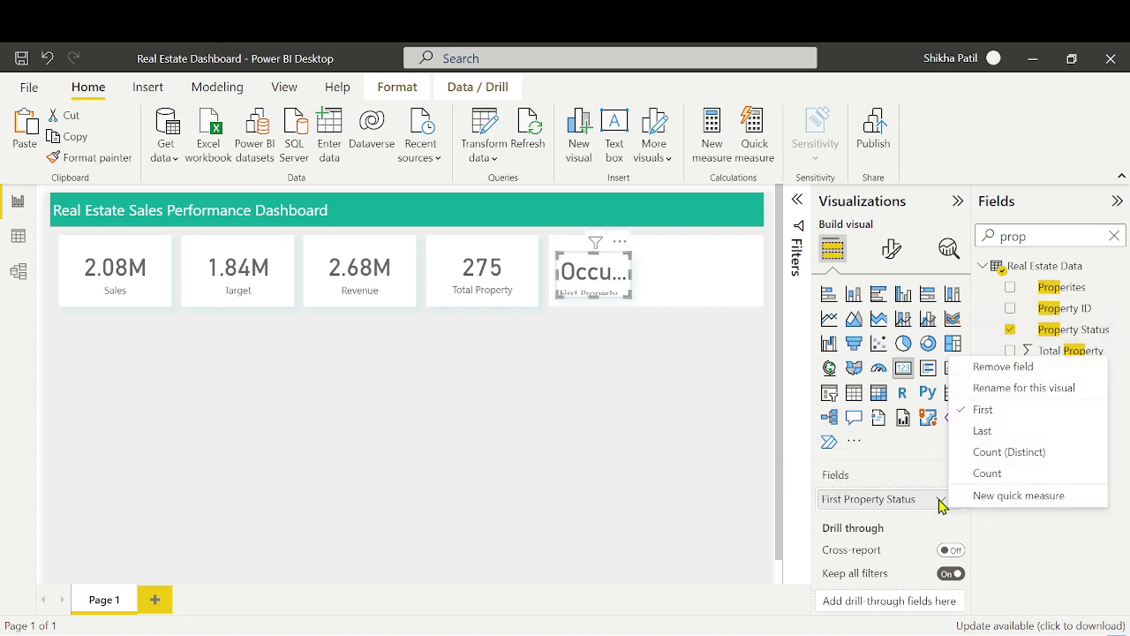
Summarize the Property Status field in the new card by Count, after trying Count (Distinct)
{"action": "left_click", "coordinate": [987, 473]}
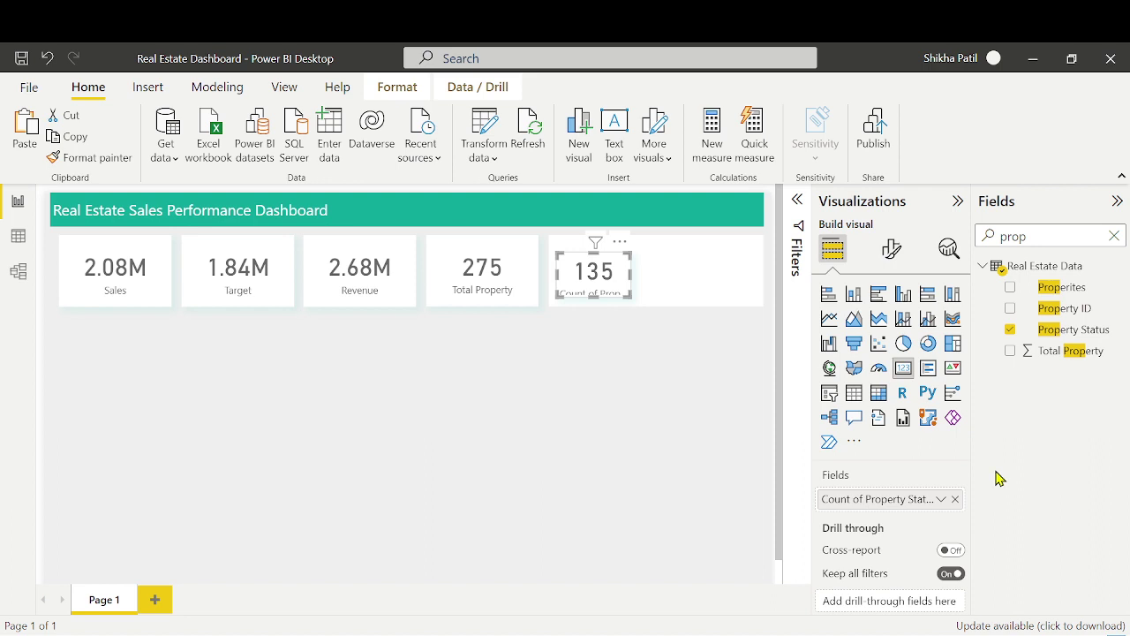
{"action": "left_click", "coordinate": [942, 500]}
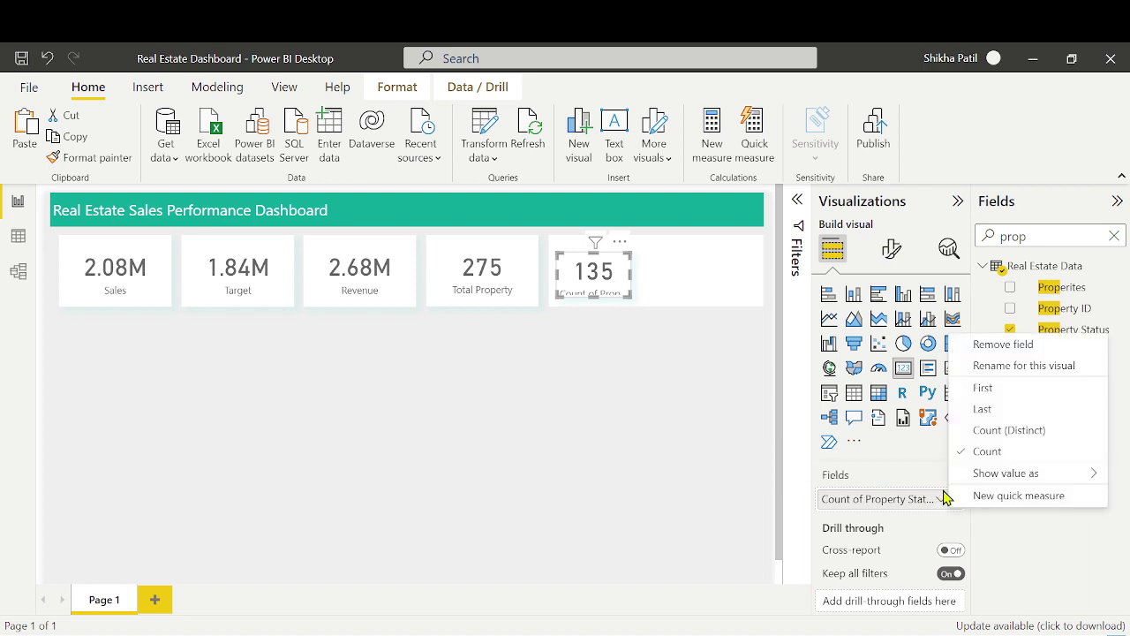
{"action": "left_click", "coordinate": [998, 433]}
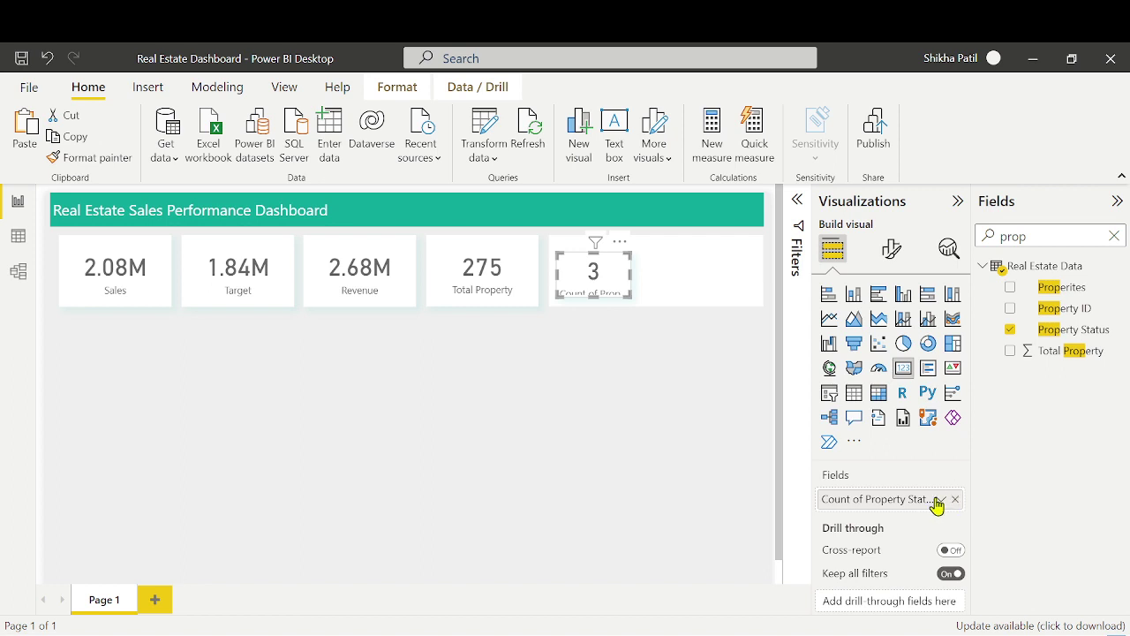
{"action": "left_click", "coordinate": [942, 499]}
{"action": "left_click", "coordinate": [997, 453]}
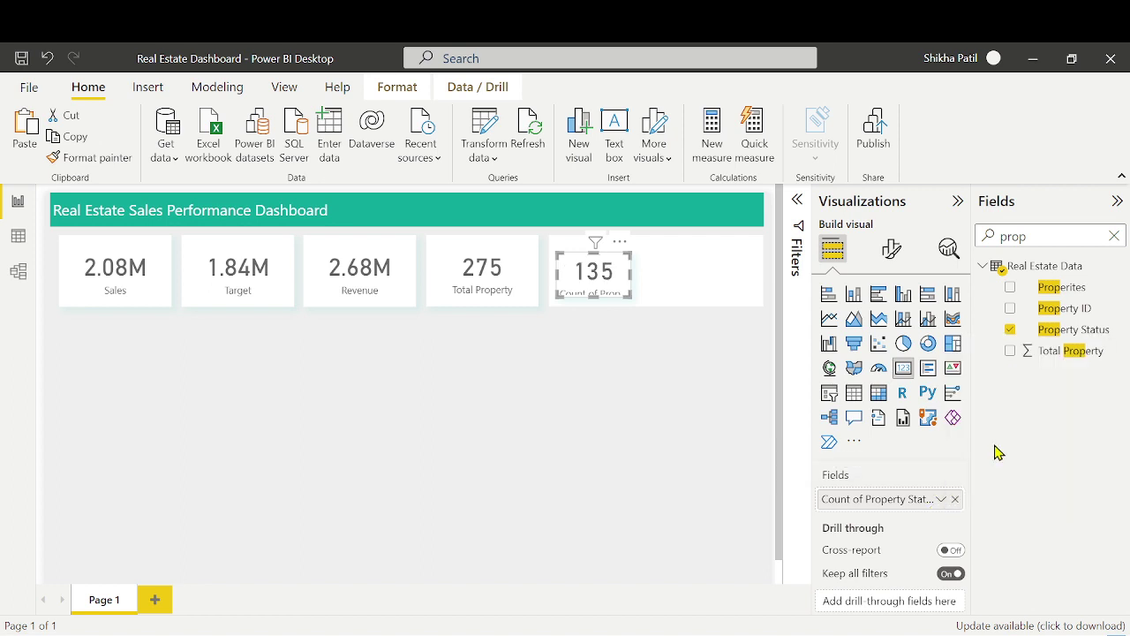
Add Property Status as a visual-level filter on the new card, limit it to Vacant, and collapse the filter card
{"action": "left_click", "coordinate": [798, 203]}
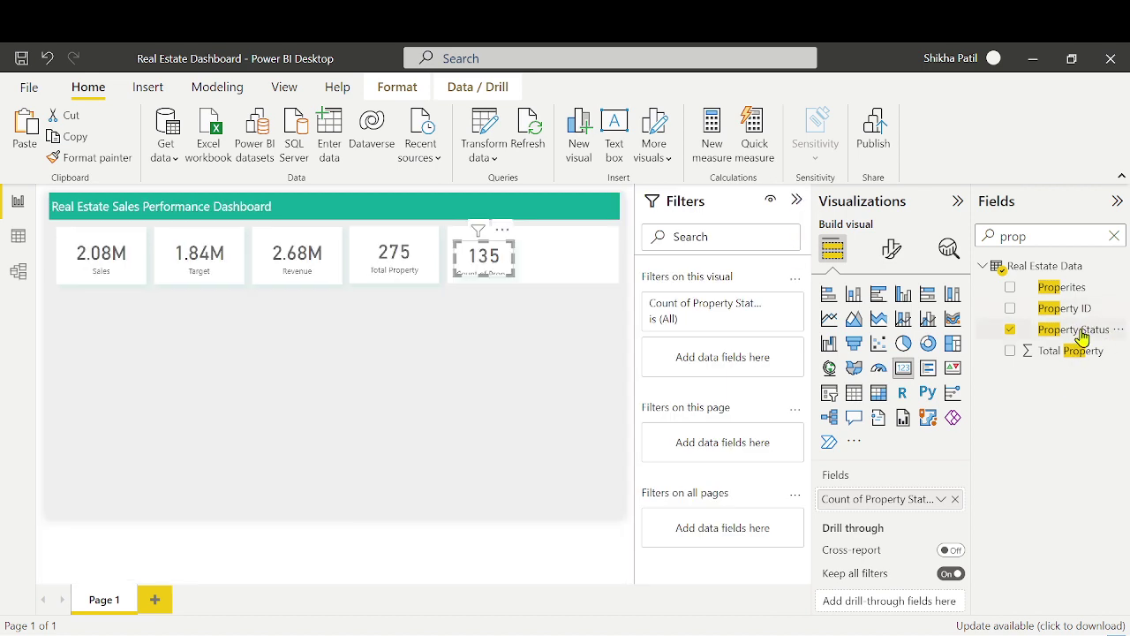
{"action": "left_click_drag", "start_coordinate": [1080, 335], "coordinate": [734, 364]}
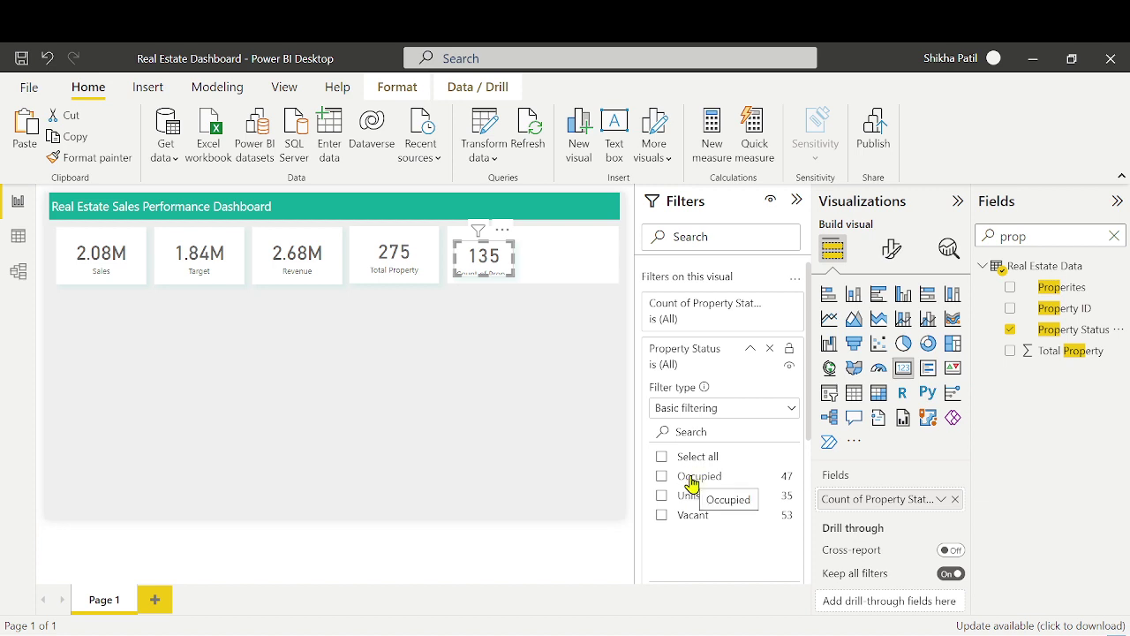
{"action": "left_click", "coordinate": [677, 522]}
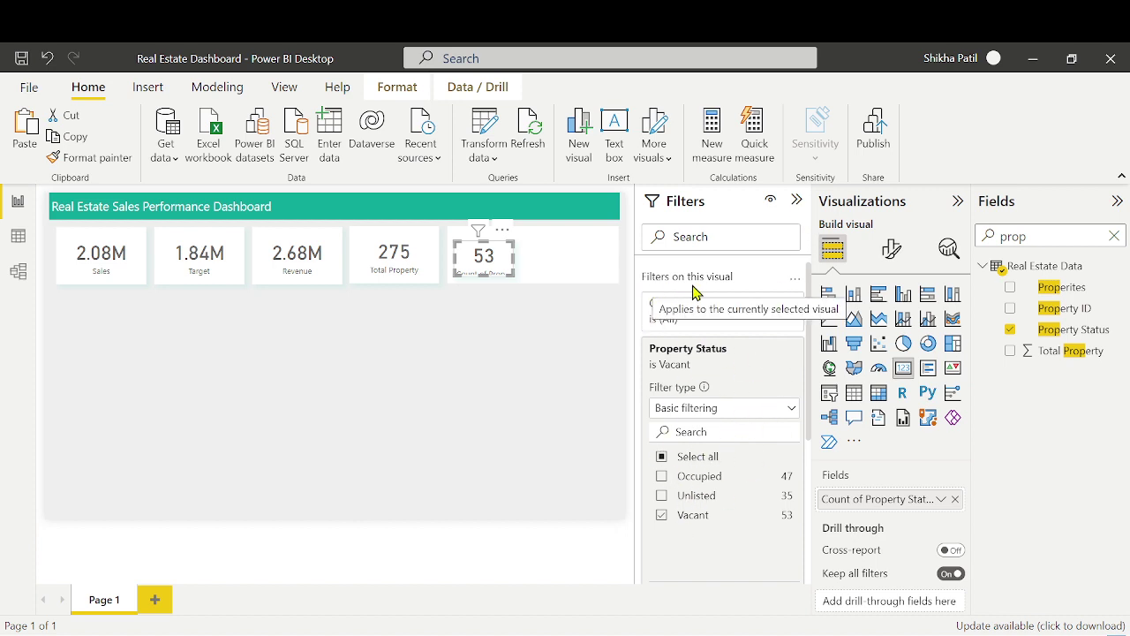
{"action": "scroll", "coordinate": [732, 452], "scroll_direction": "down", "scroll_amount": 5}
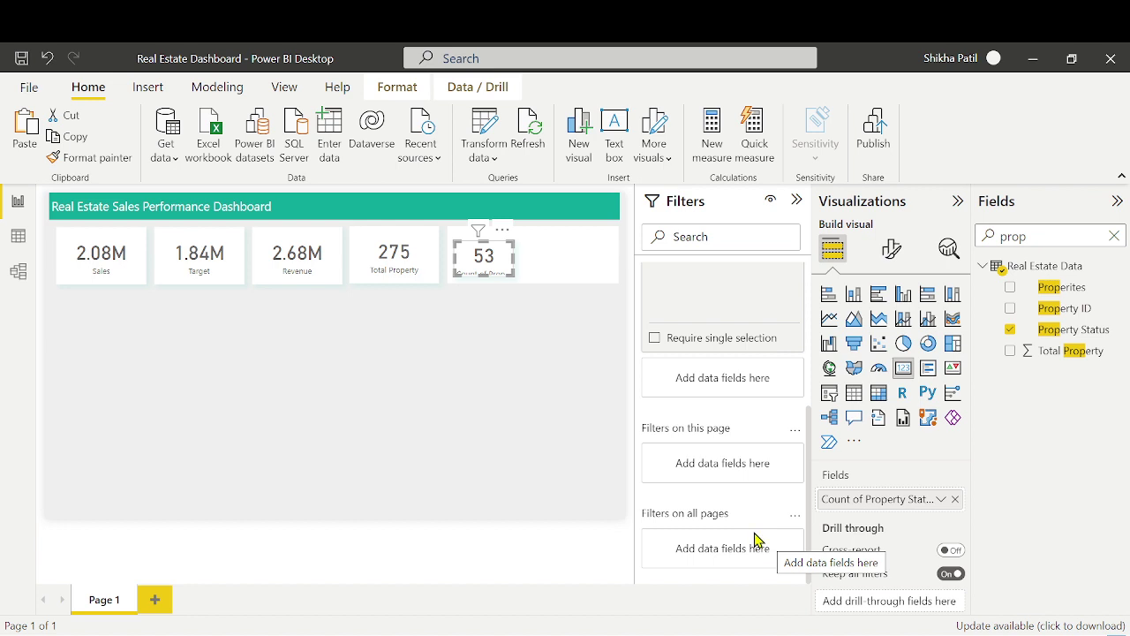
{"action": "scroll", "coordinate": [757, 535], "scroll_direction": "up", "scroll_amount": 5}
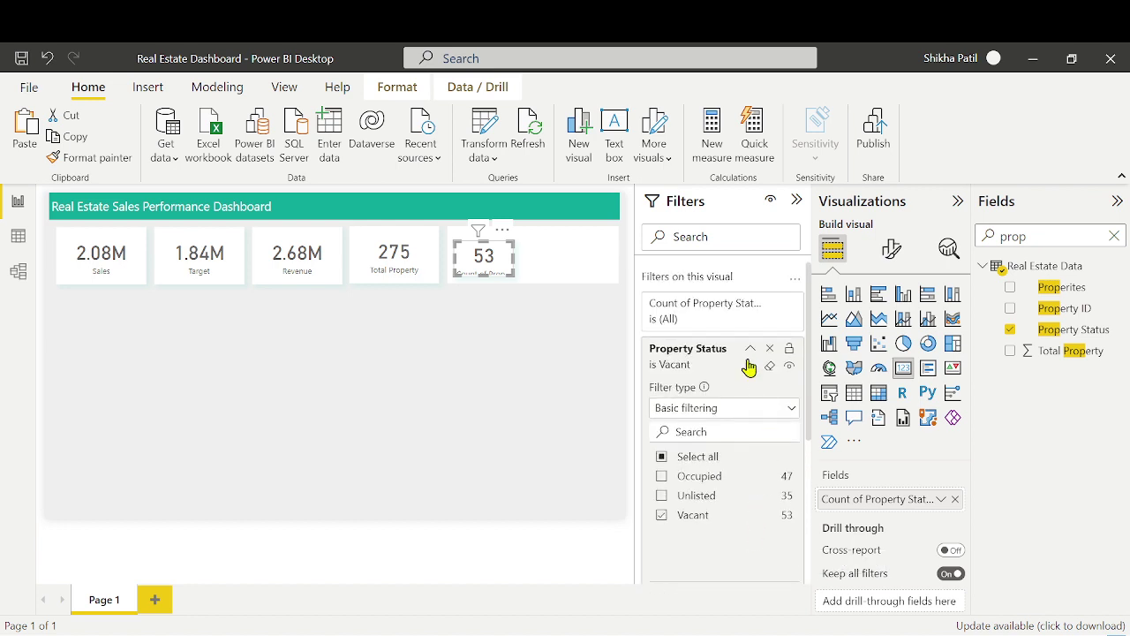
{"action": "left_click", "coordinate": [749, 352]}
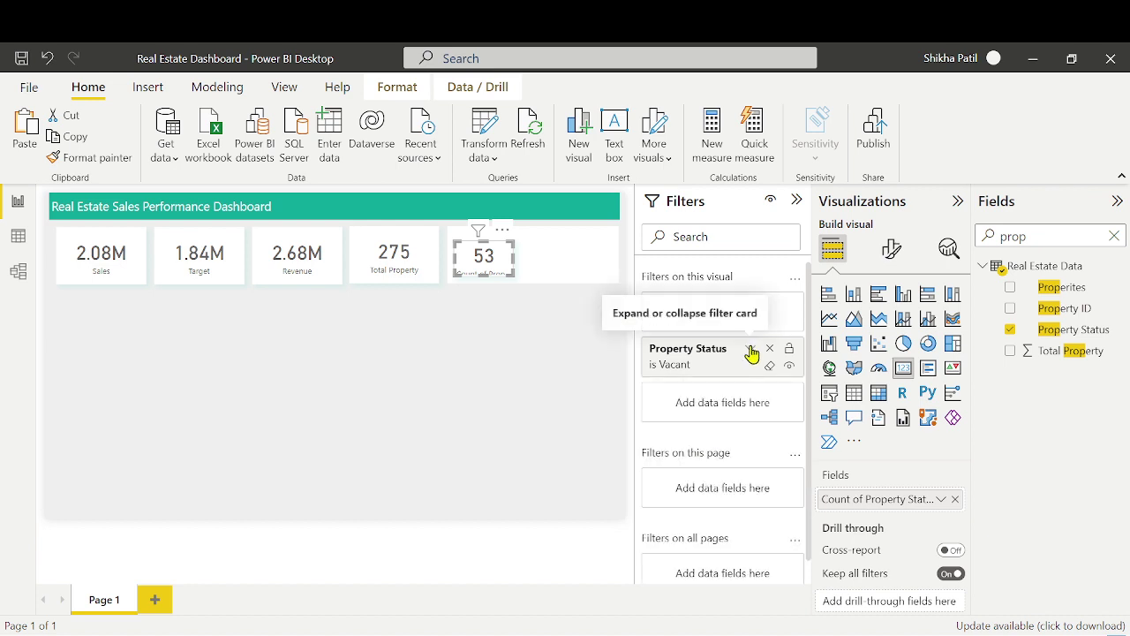
{"action": "mouse_move", "coordinate": [496, 239]}
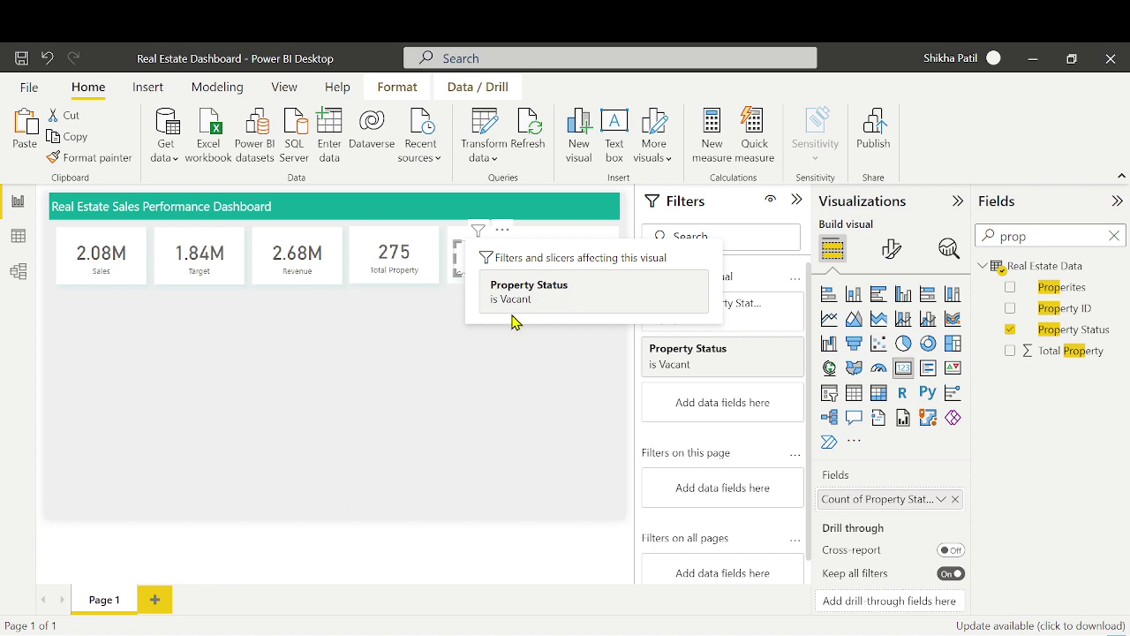
{"action": "left_click", "coordinate": [539, 382]}
Rename the card's field for this visual to Vacant and make the card slightly taller to fit its label
{"action": "left_click", "coordinate": [490, 262]}
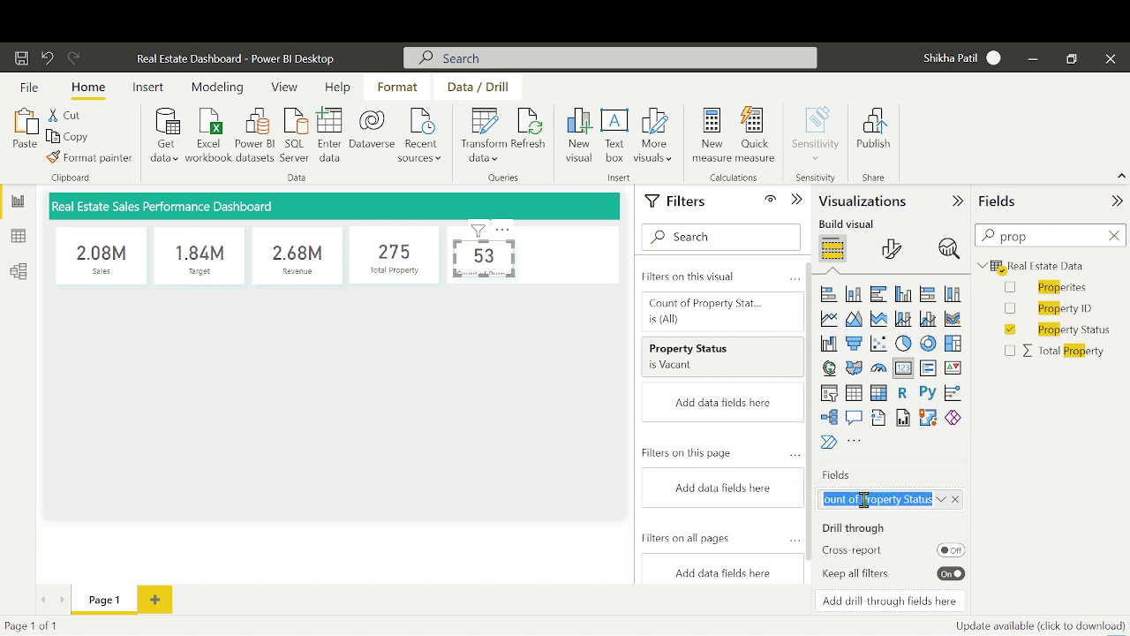
{"action": "right_click", "coordinate": [866, 508]}
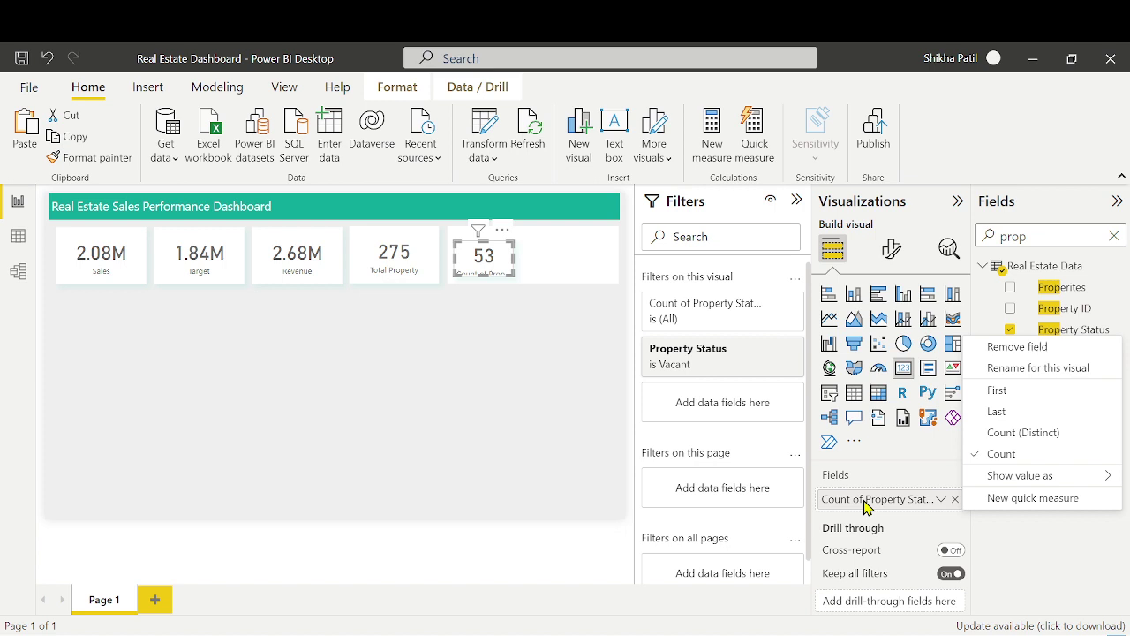
{"action": "left_click", "coordinate": [1063, 375]}
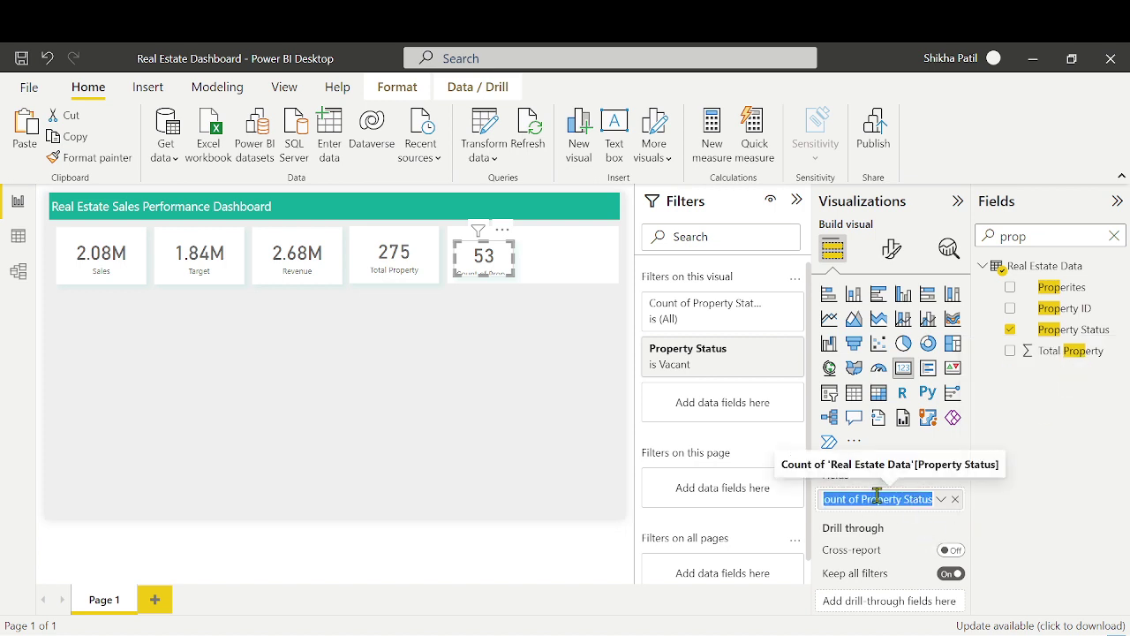
{"action": "key", "text": "BackSpace"}
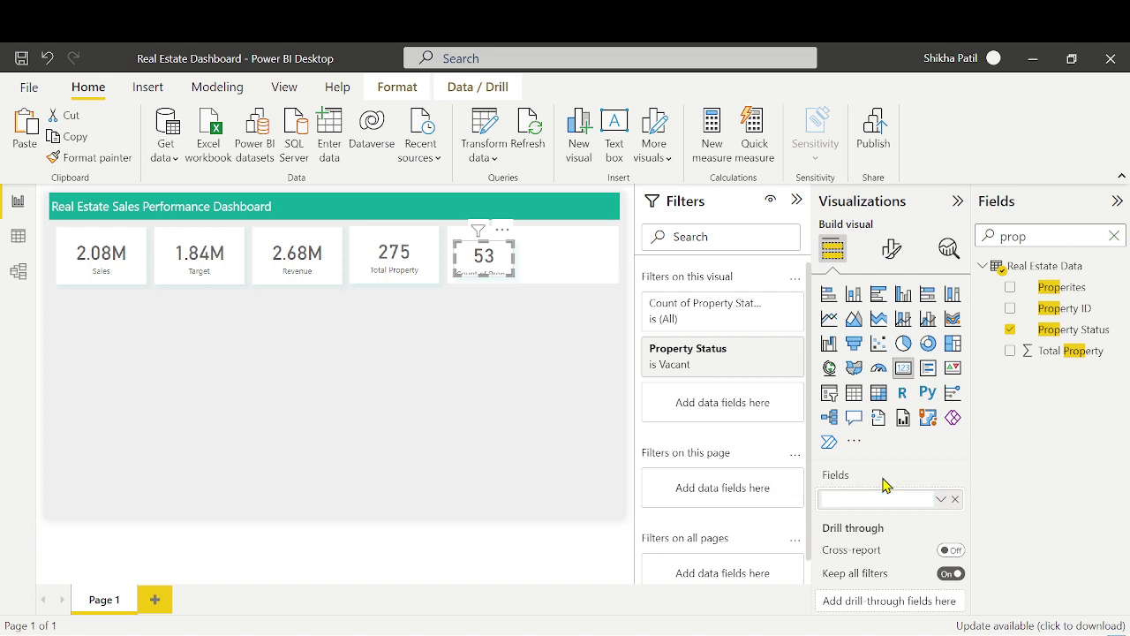
{"action": "type", "text": "Vacant"}
{"action": "key", "text": "Return"}
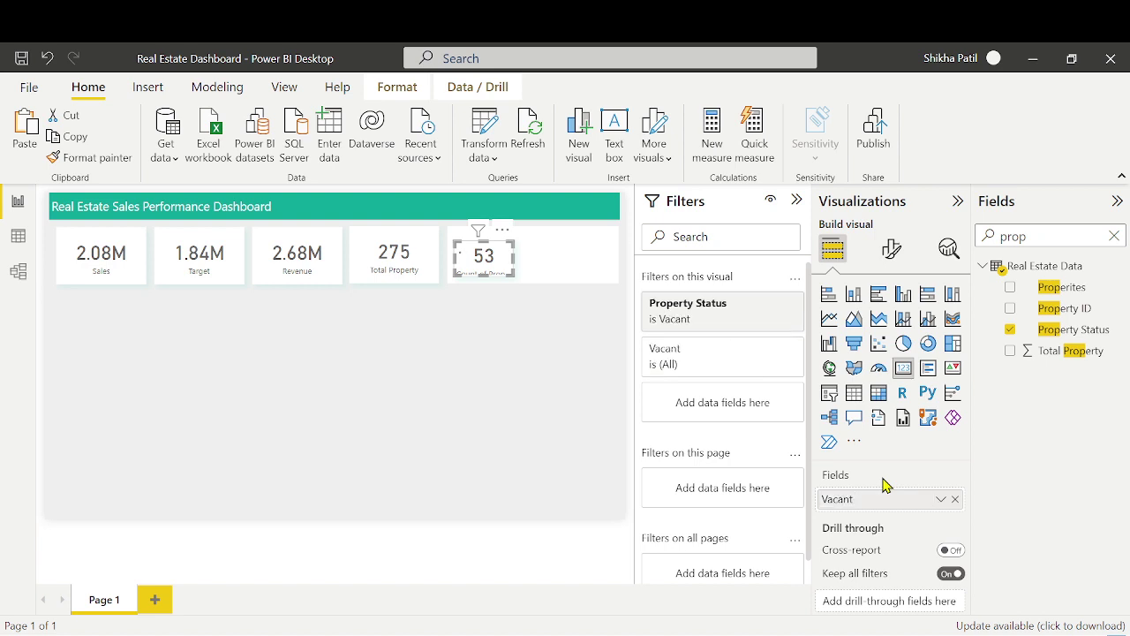
{"action": "left_click_drag", "start_coordinate": [484, 277], "coordinate": [484, 285]}
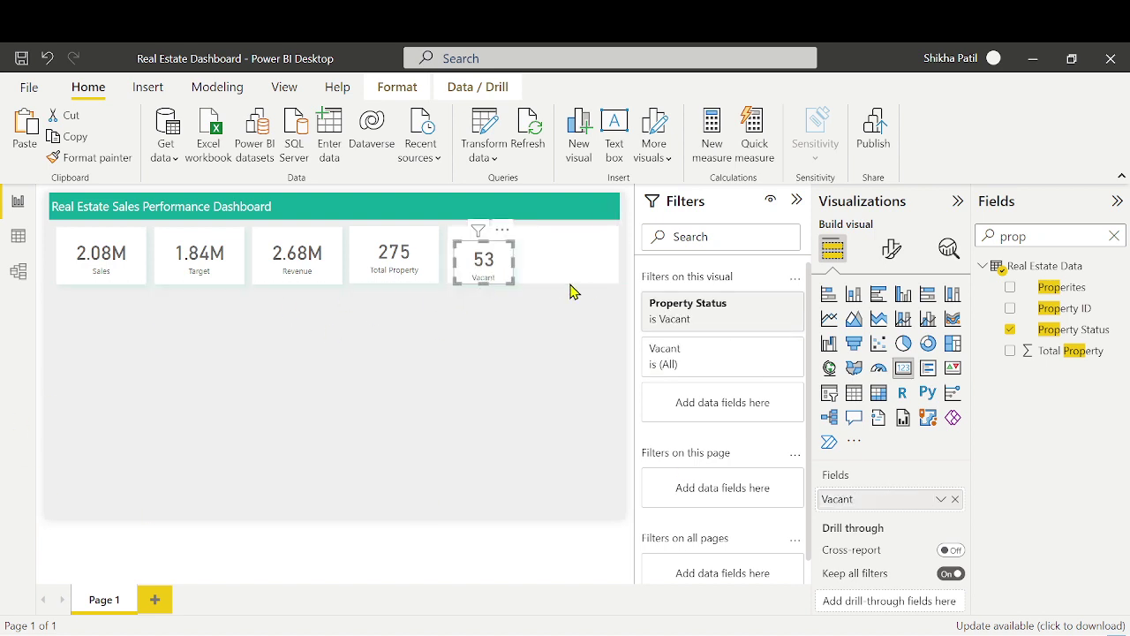
Reduce the font size of the Vacant card's callout value to 32
{"action": "left_click", "coordinate": [894, 252]}
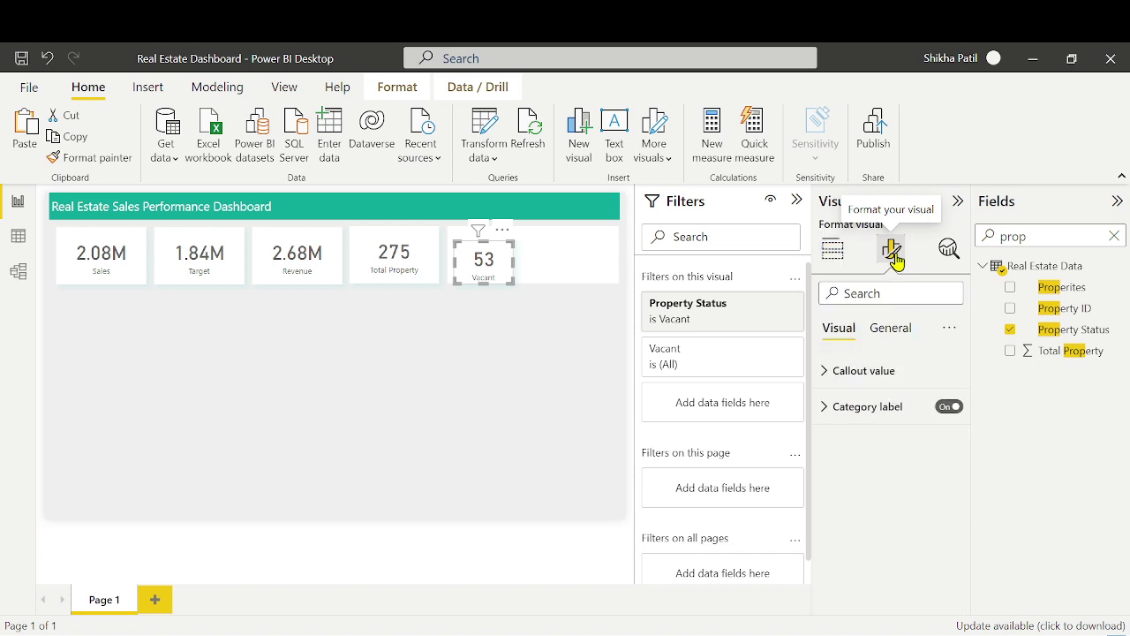
{"action": "left_click", "coordinate": [871, 374]}
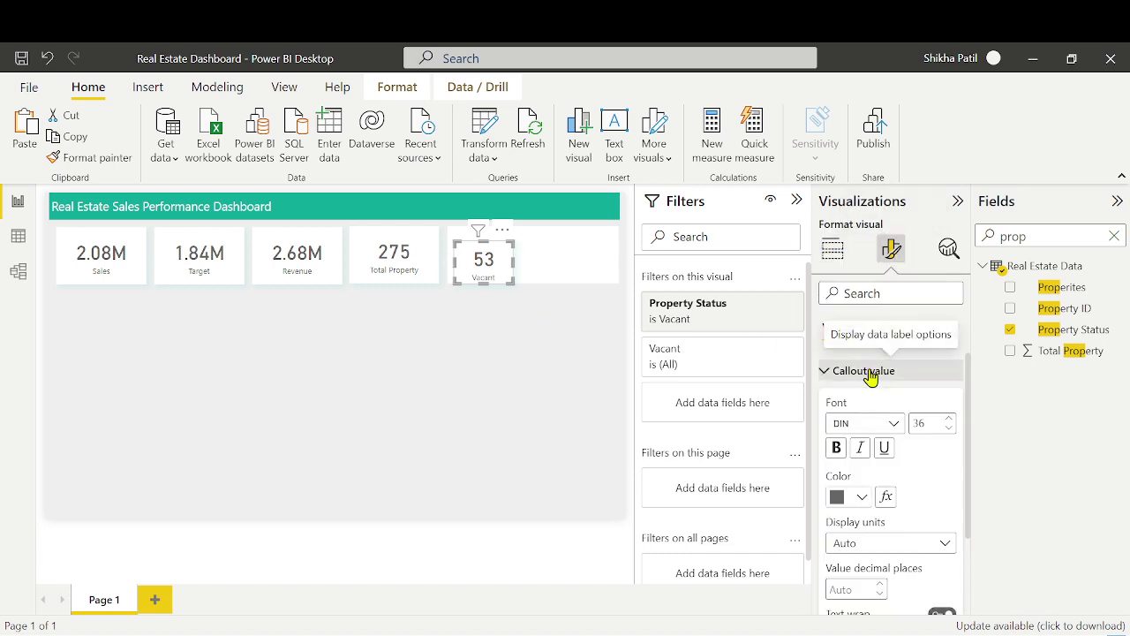
{"action": "left_click", "coordinate": [950, 430]}
{"action": "left_click", "coordinate": [950, 430]}
{"action": "left_click", "coordinate": [950, 430]}
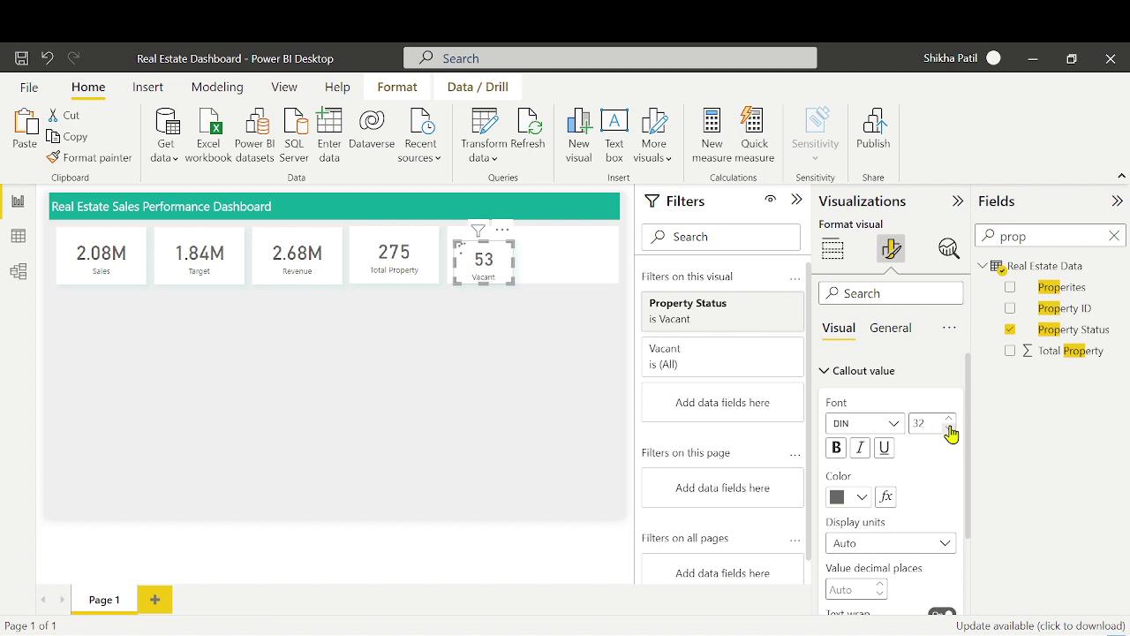
{"action": "left_click", "coordinate": [950, 430]}
{"action": "left_click", "coordinate": [896, 376]}
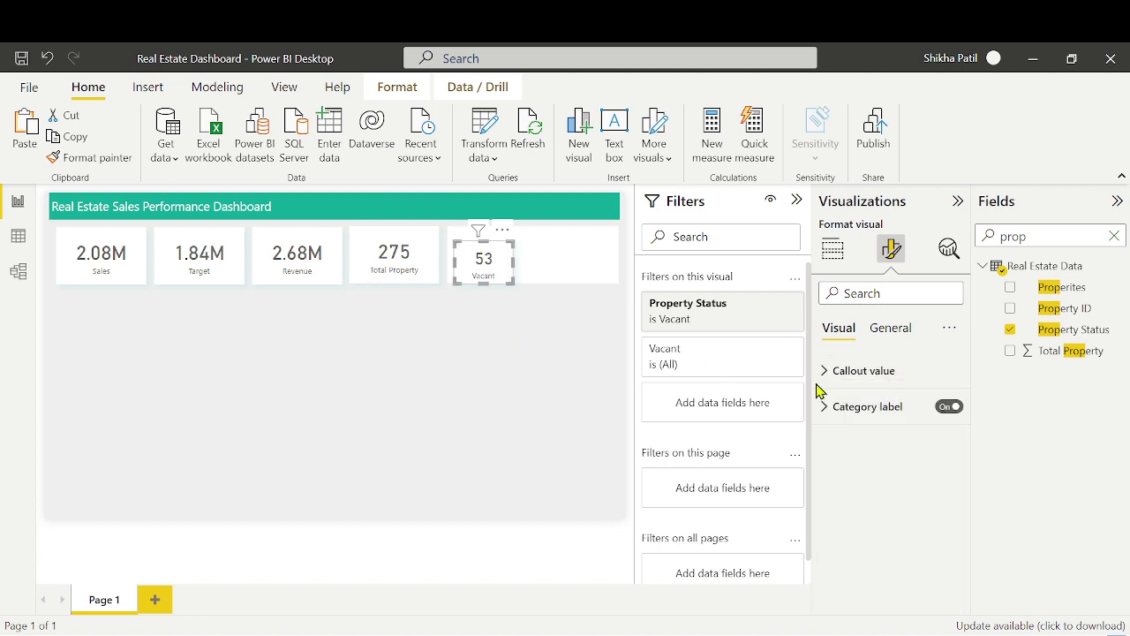
Adjust the font size of the Vacant card's category label so it suits the small card
{"action": "left_click", "coordinate": [861, 407]}
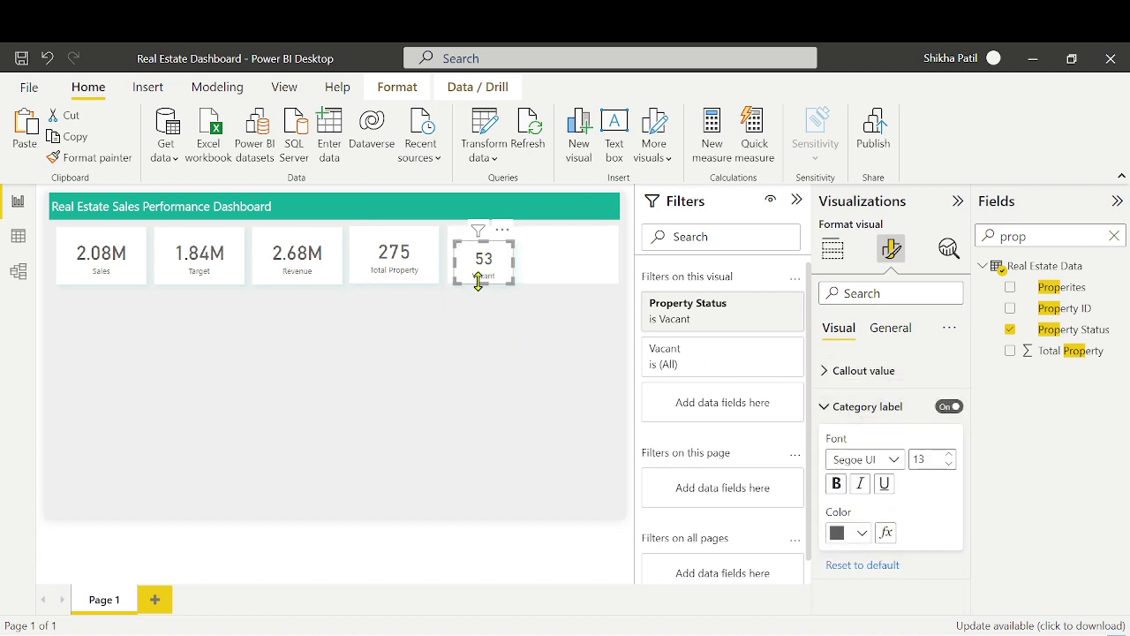
{"action": "double_click", "coordinate": [946, 457]}
{"action": "left_click", "coordinate": [946, 455]}
{"action": "left_click", "coordinate": [950, 466]}
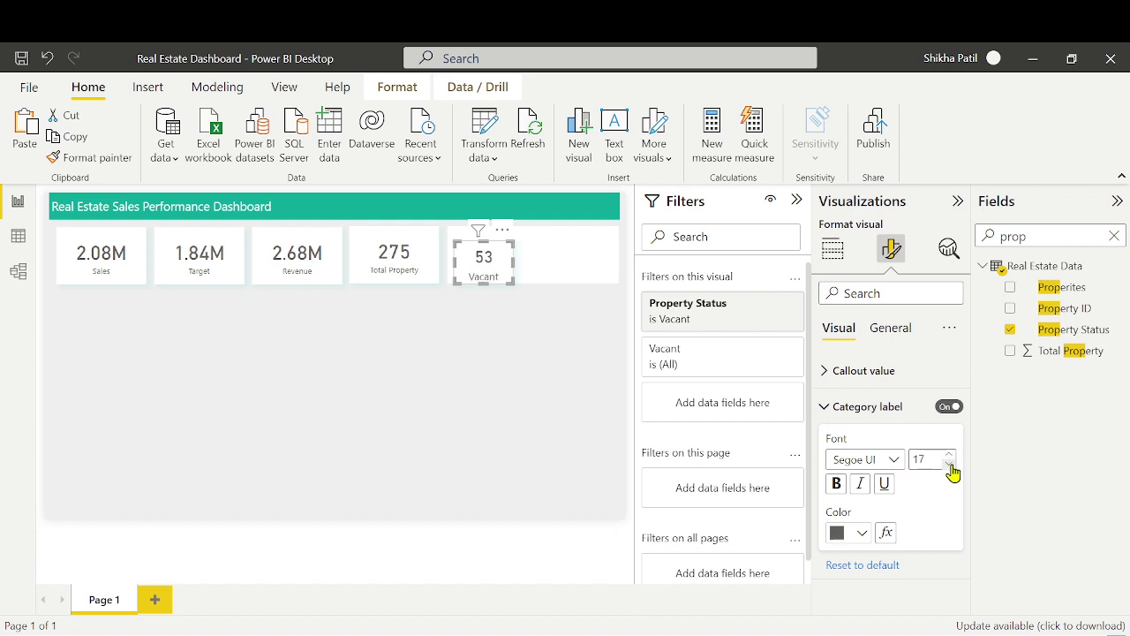
{"action": "double_click", "coordinate": [950, 465]}
{"action": "left_click", "coordinate": [950, 465]}
{"action": "left_click", "coordinate": [513, 323]}
Shrink the Vacant card slightly and place a duplicate of it directly to its right
{"action": "left_click", "coordinate": [504, 280]}
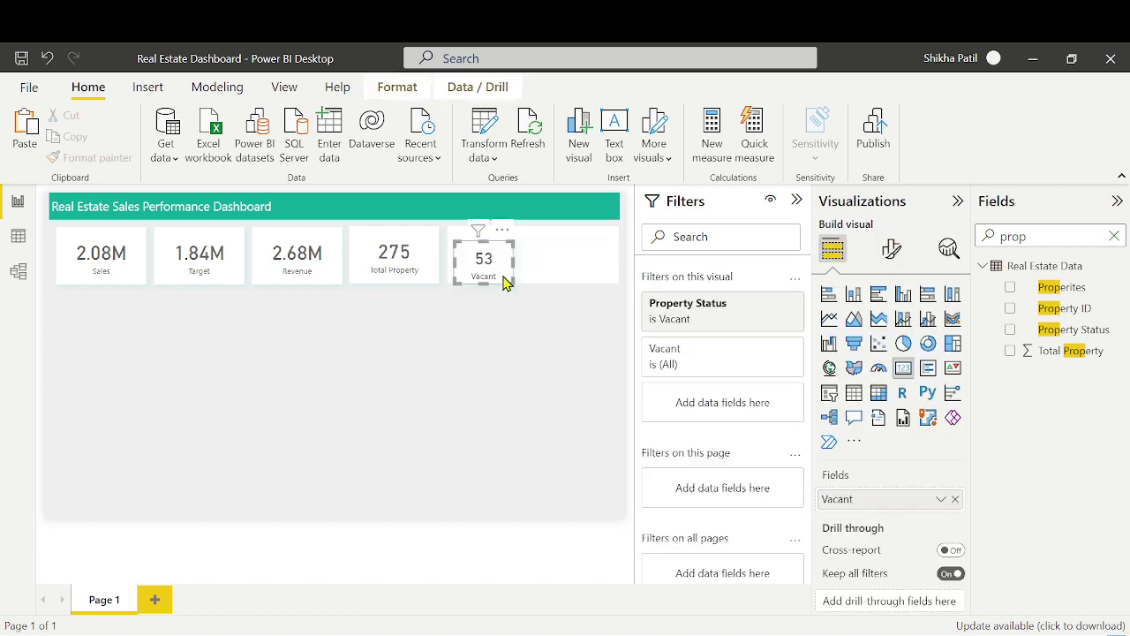
{"action": "left_click_drag", "start_coordinate": [504, 283], "coordinate": [488, 283]}
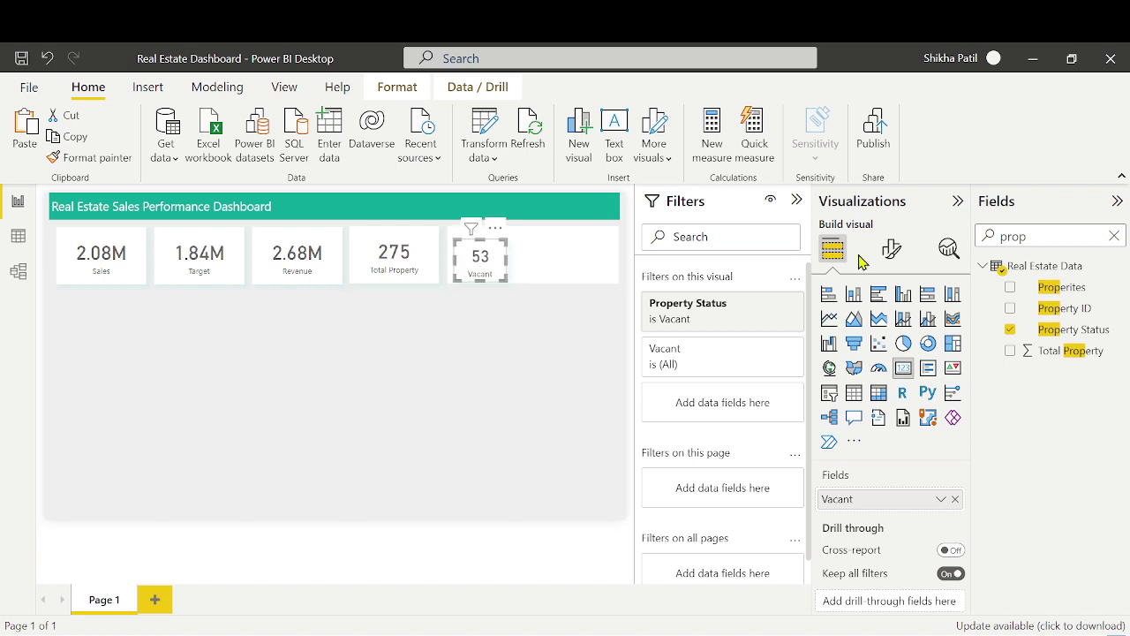
{"action": "left_click", "coordinate": [515, 355]}
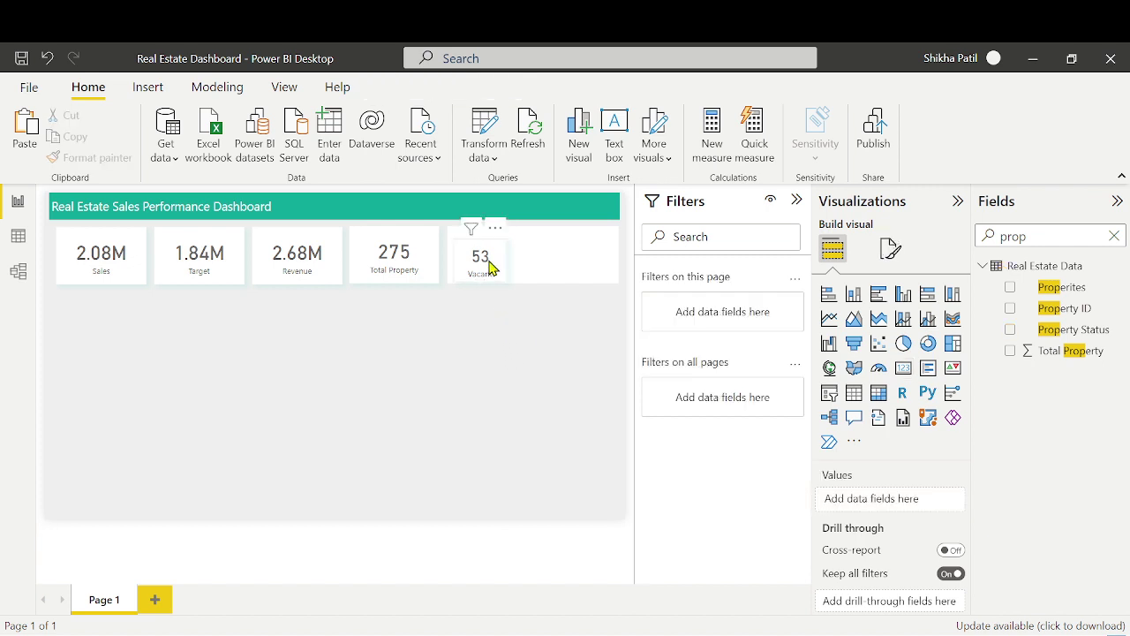
{"action": "left_click", "coordinate": [487, 265]}
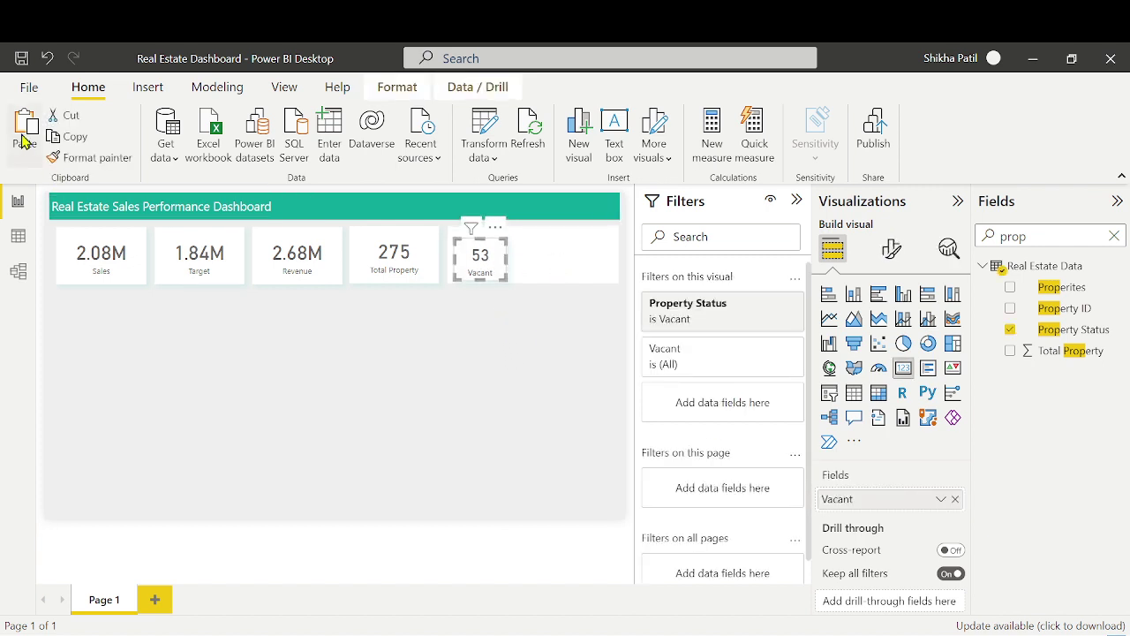
{"action": "left_click_drag", "start_coordinate": [499, 233], "coordinate": [553, 228]}
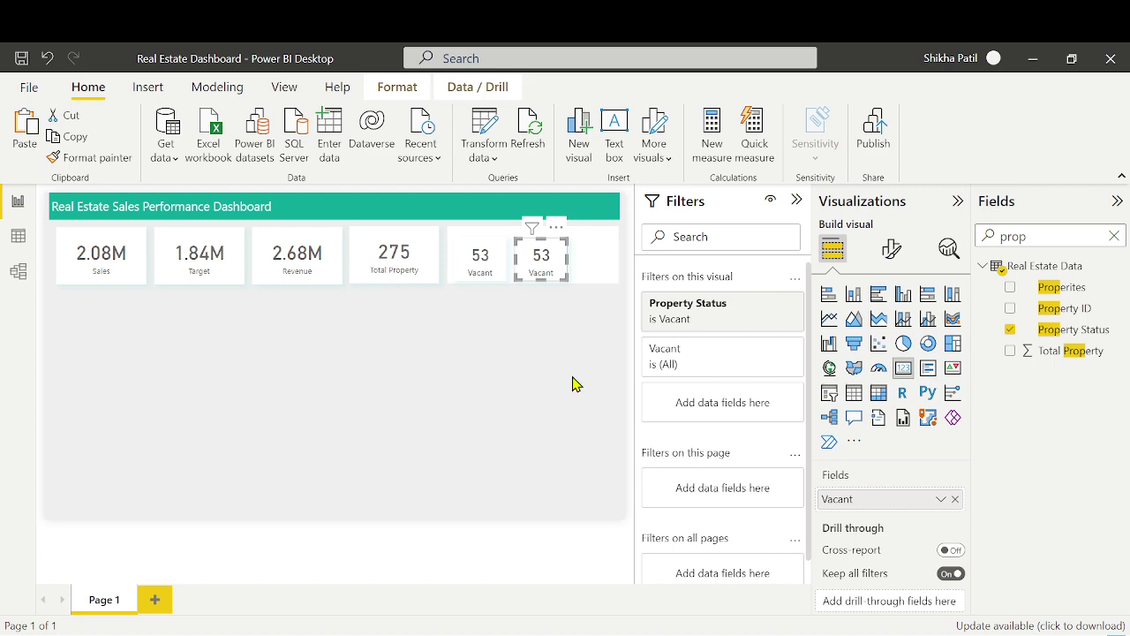
Check the distinct values of the Property Status column in the Real Estate Data table and return to the report
{"action": "left_click", "coordinate": [21, 237]}
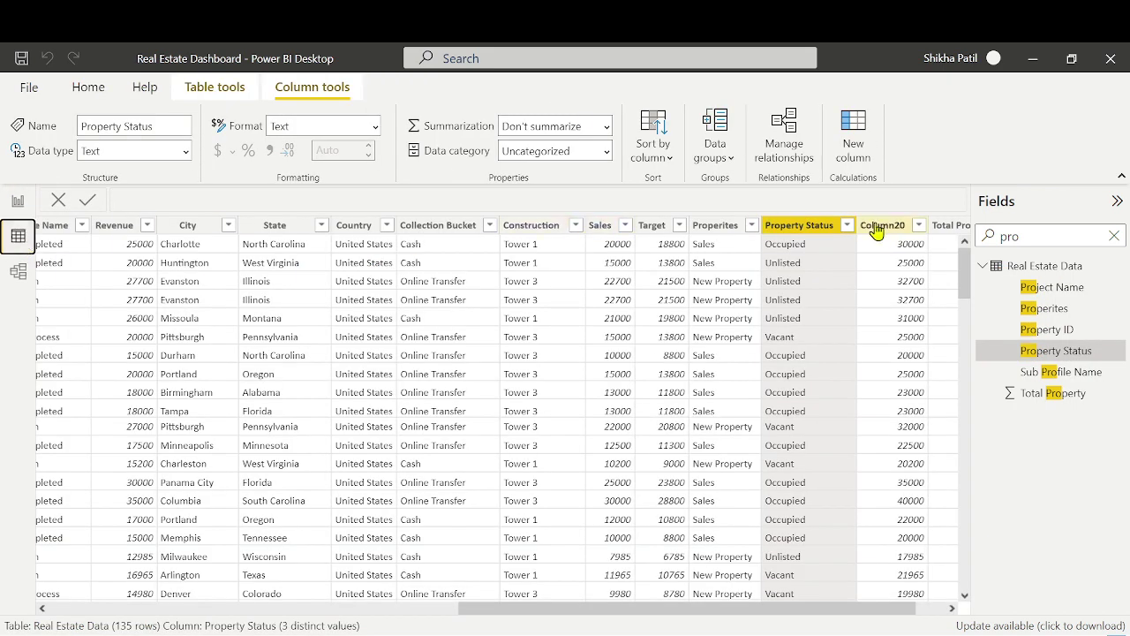
{"action": "left_click", "coordinate": [846, 226]}
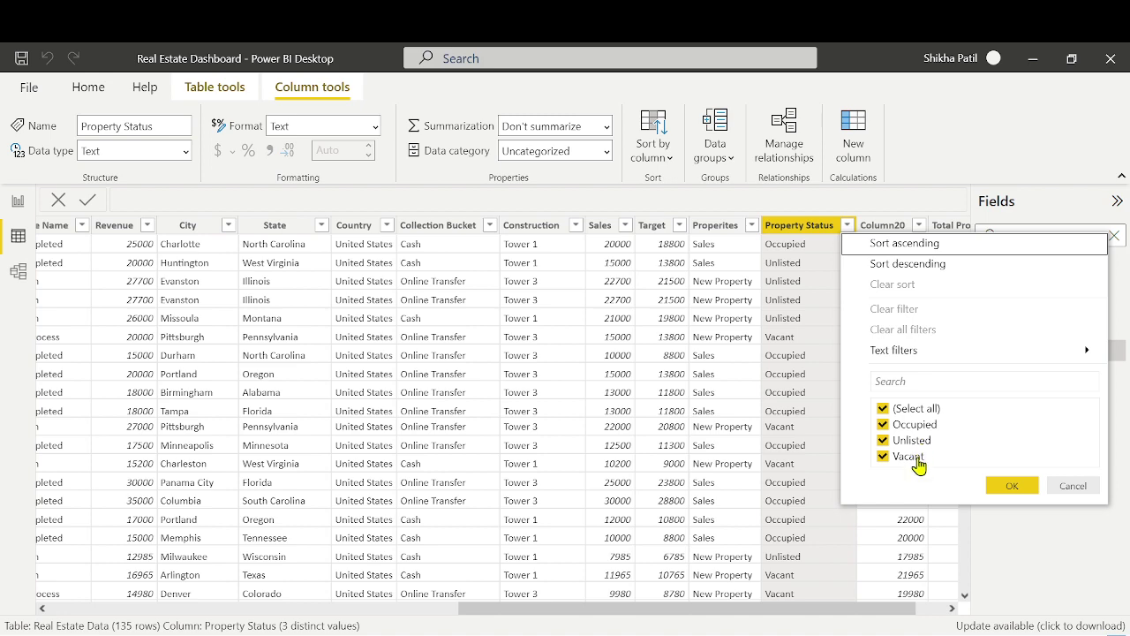
{"action": "left_click", "coordinate": [17, 202]}
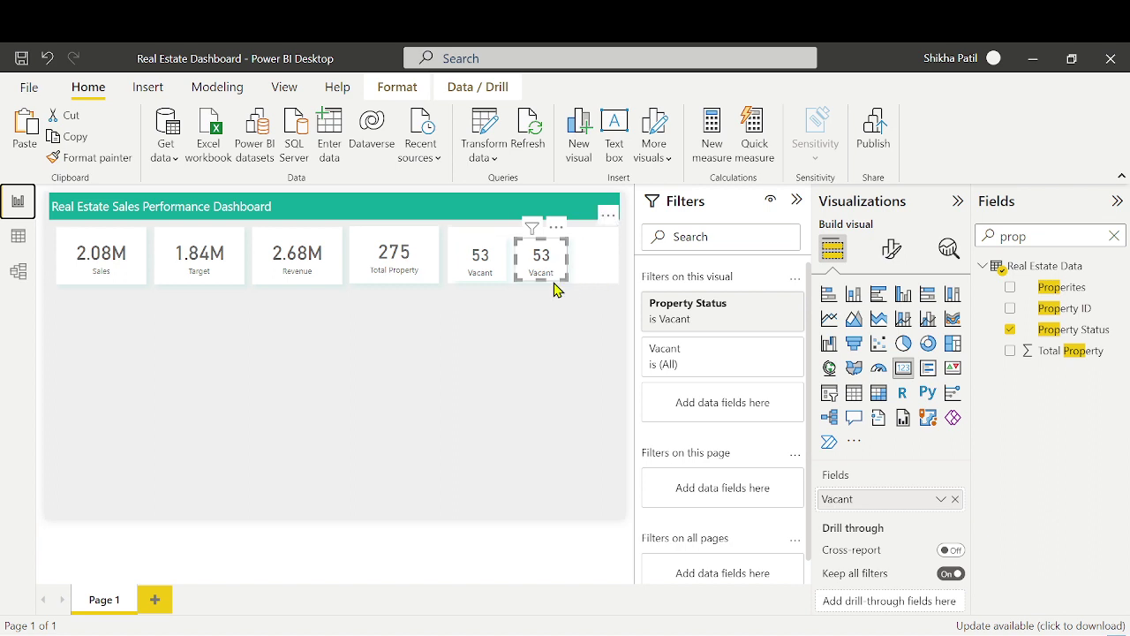
Duplicate the second Vacant card and place the copy to its right at the end of the card row
{"action": "left_click", "coordinate": [75, 137]}
{"action": "left_click", "coordinate": [25, 127]}
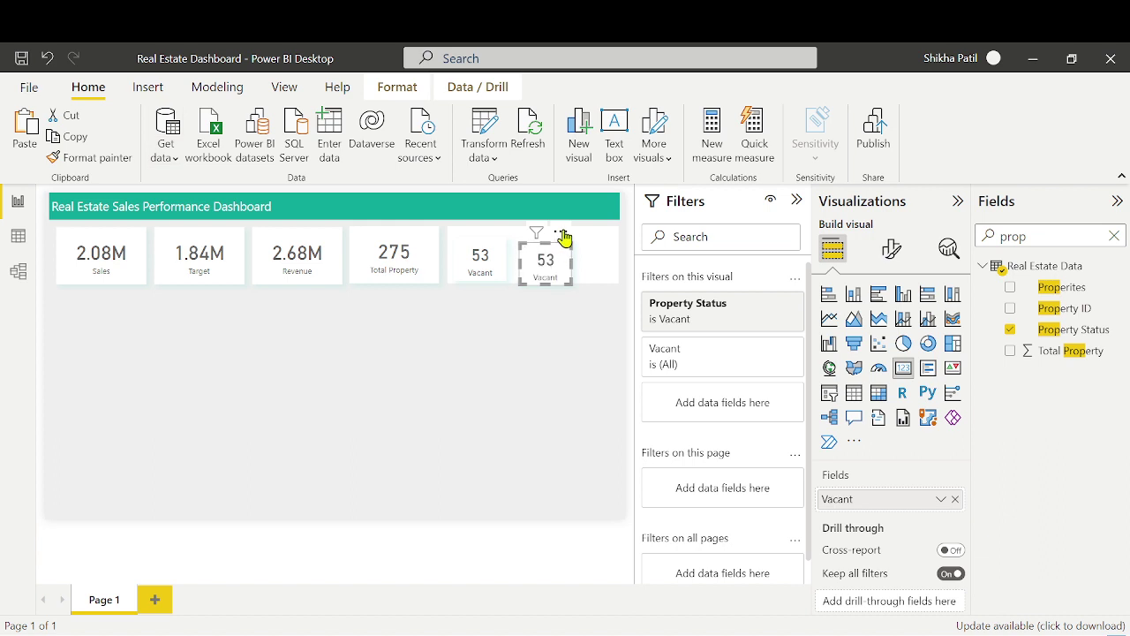
{"action": "left_click_drag", "start_coordinate": [564, 238], "coordinate": [617, 232]}
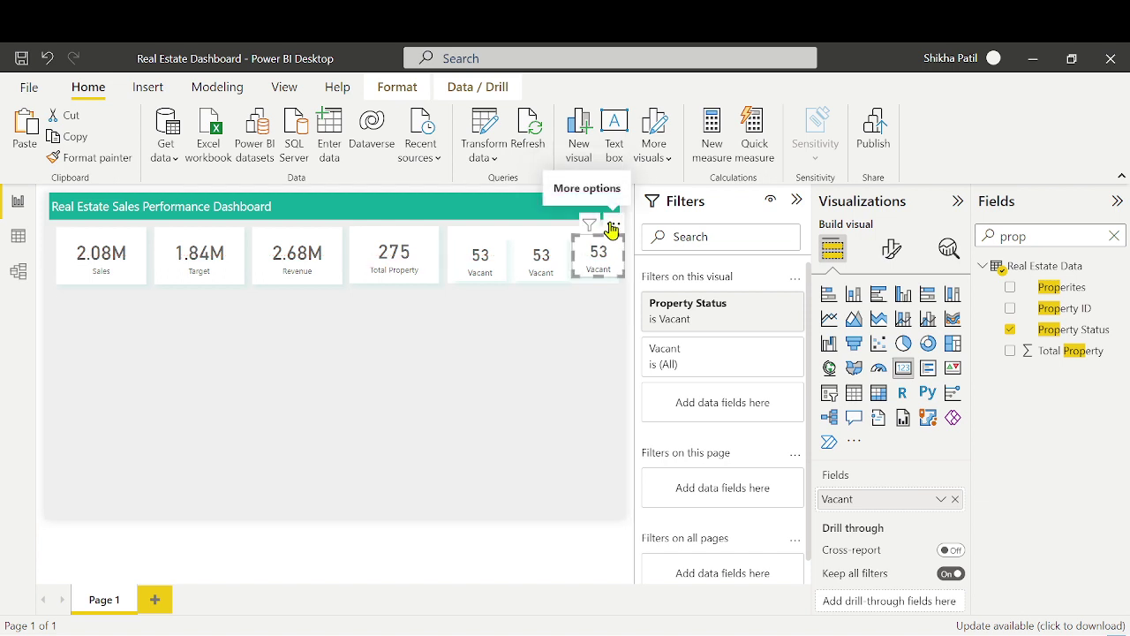
Start a new measure named Occupied in the Real Estate Data table, using the CALCULATE function
{"action": "left_click", "coordinate": [798, 202]}
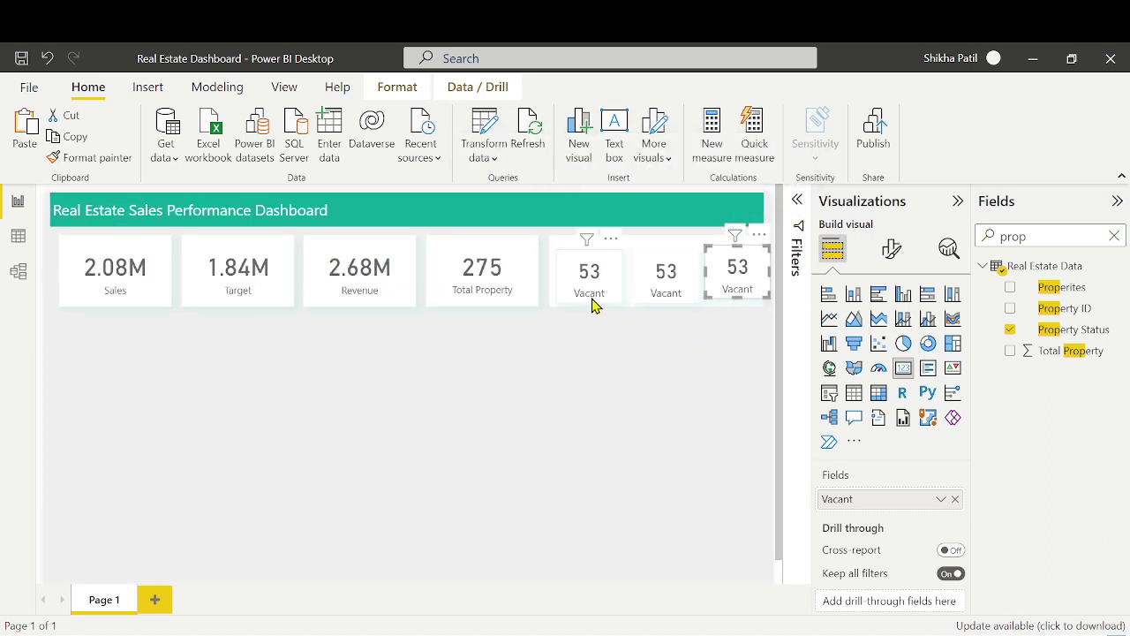
{"action": "left_click", "coordinate": [677, 277]}
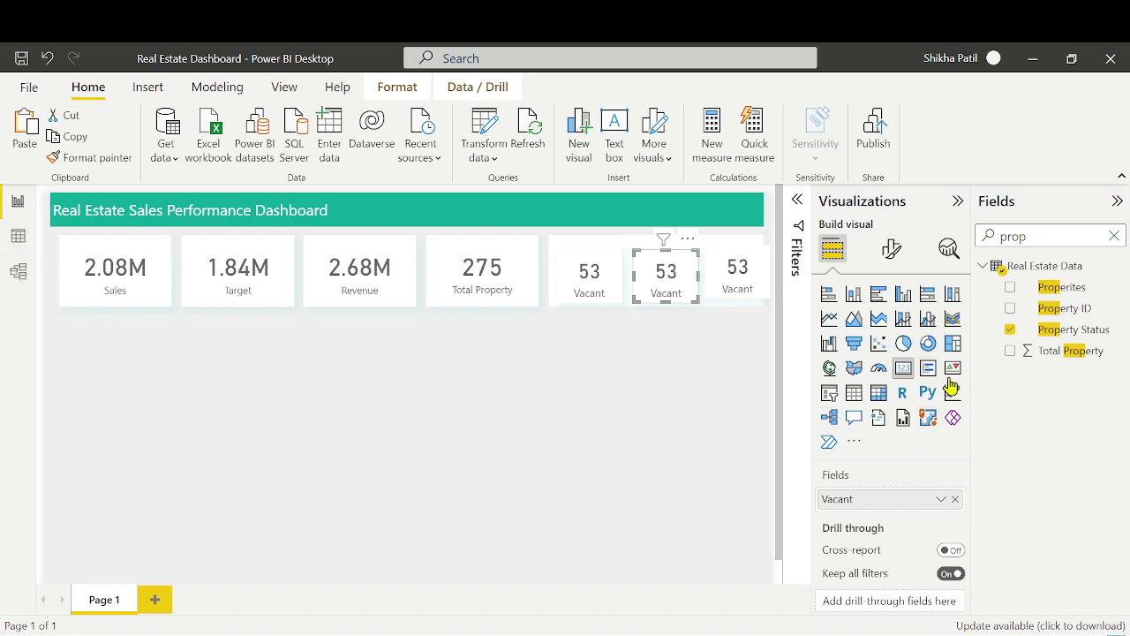
{"action": "left_click", "coordinate": [1114, 236]}
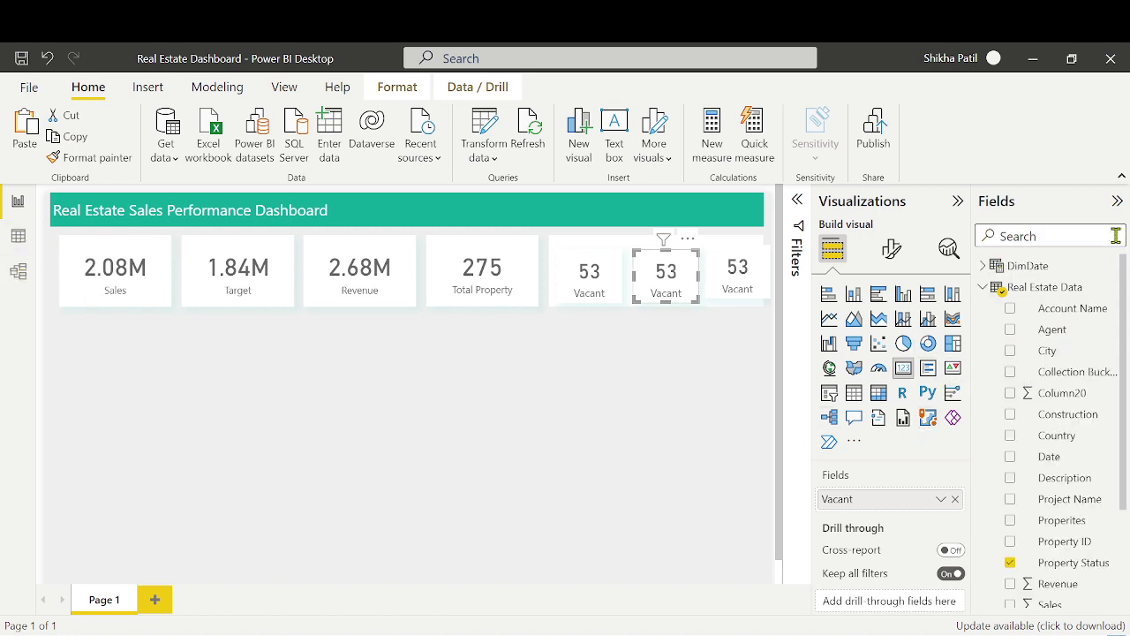
{"action": "left_click", "coordinate": [1111, 287]}
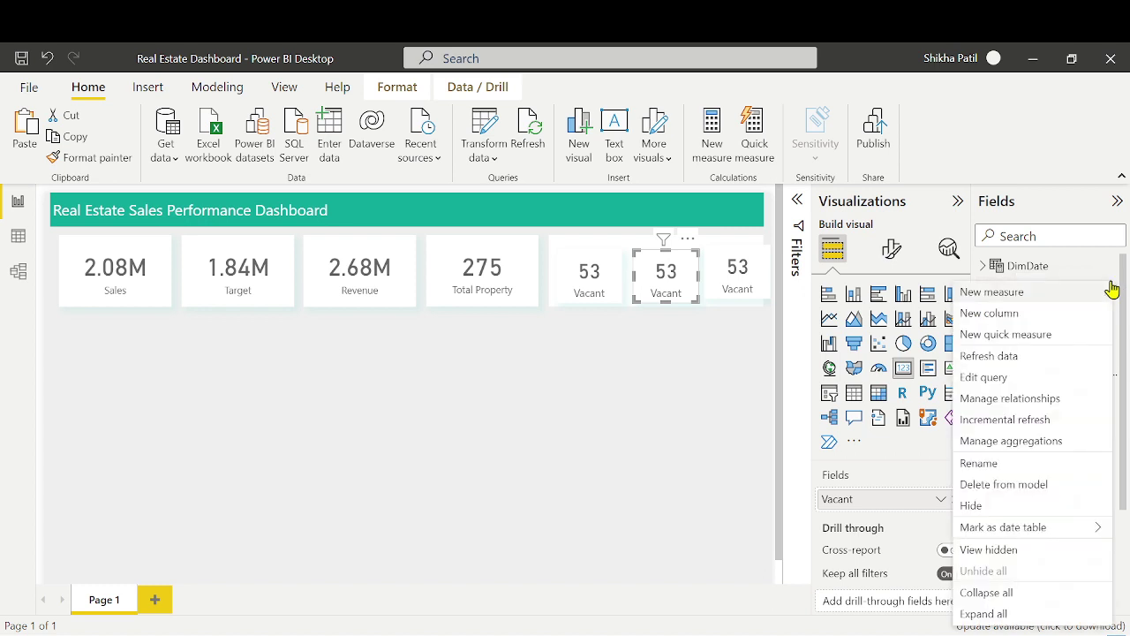
{"action": "key", "text": "Escape"}
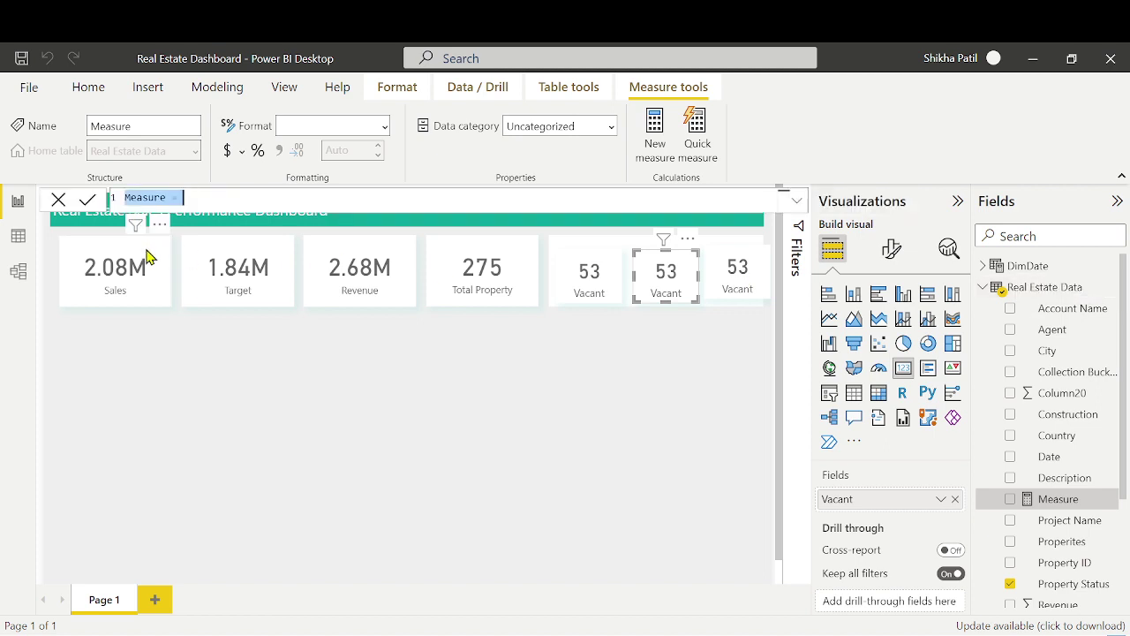
{"action": "type", "text": "Occupi"}
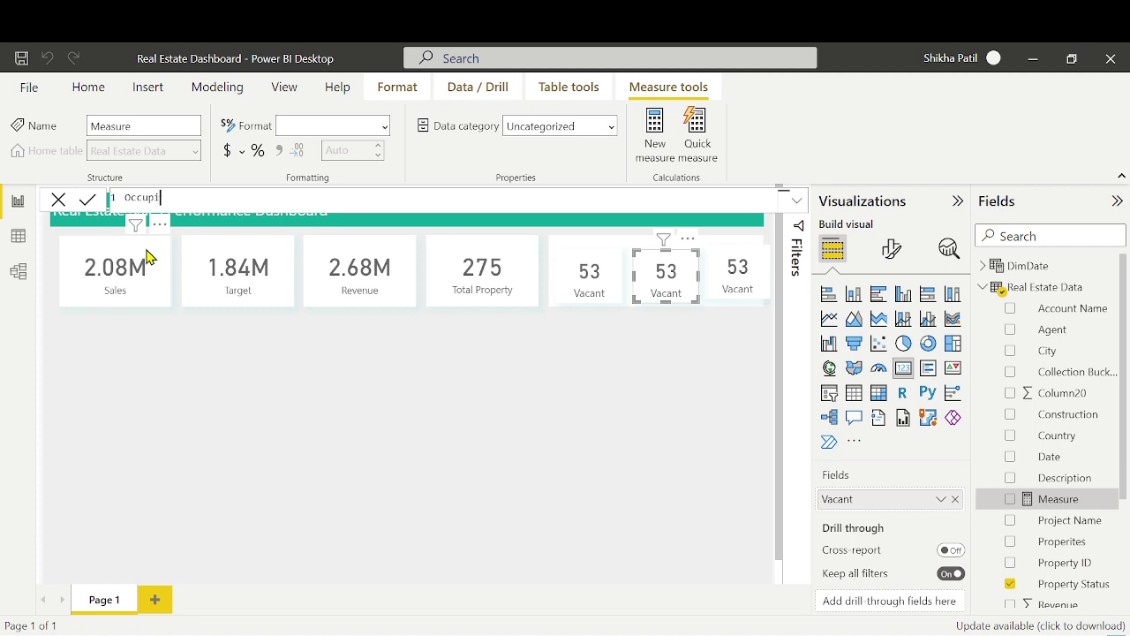
{"action": "type", "text": "ed = C"}
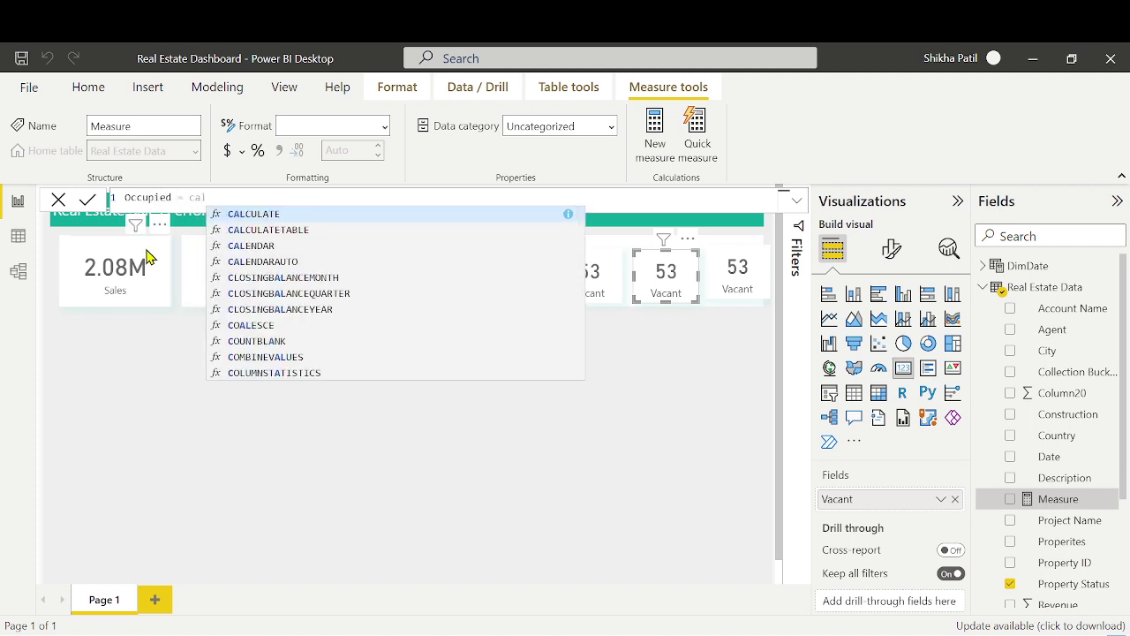
{"action": "key", "text": "Tab"}
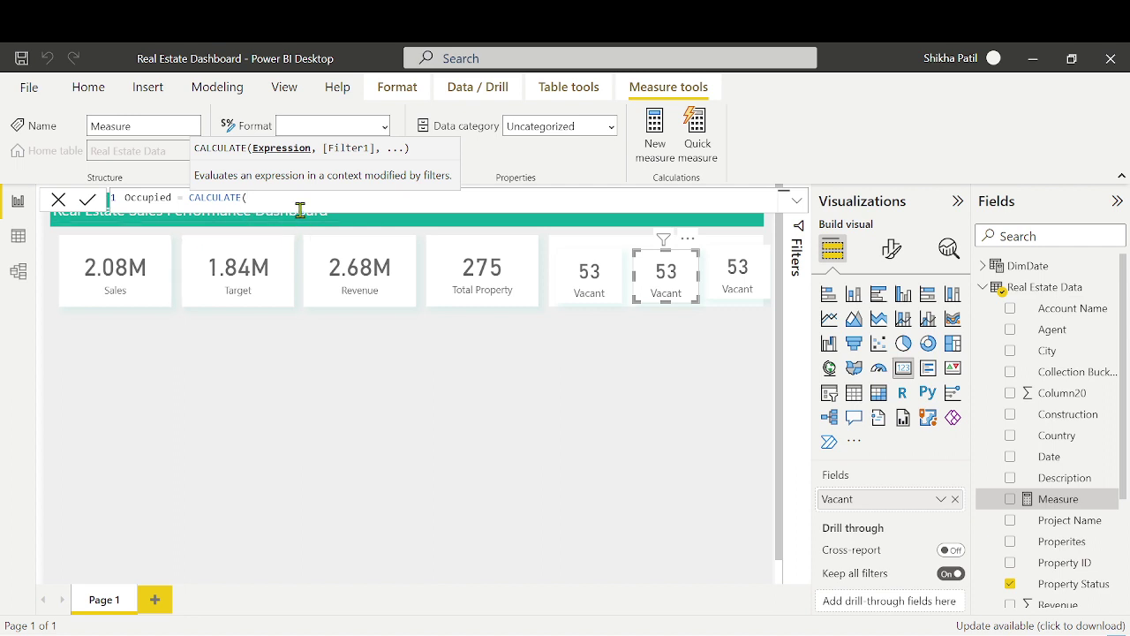
Make the Occupied measure's CALCULATE expression a COUNT of 'Real Estate Data'[Property Status]
{"action": "type", "text": "count"}
{"action": "key", "text": "Tab"}
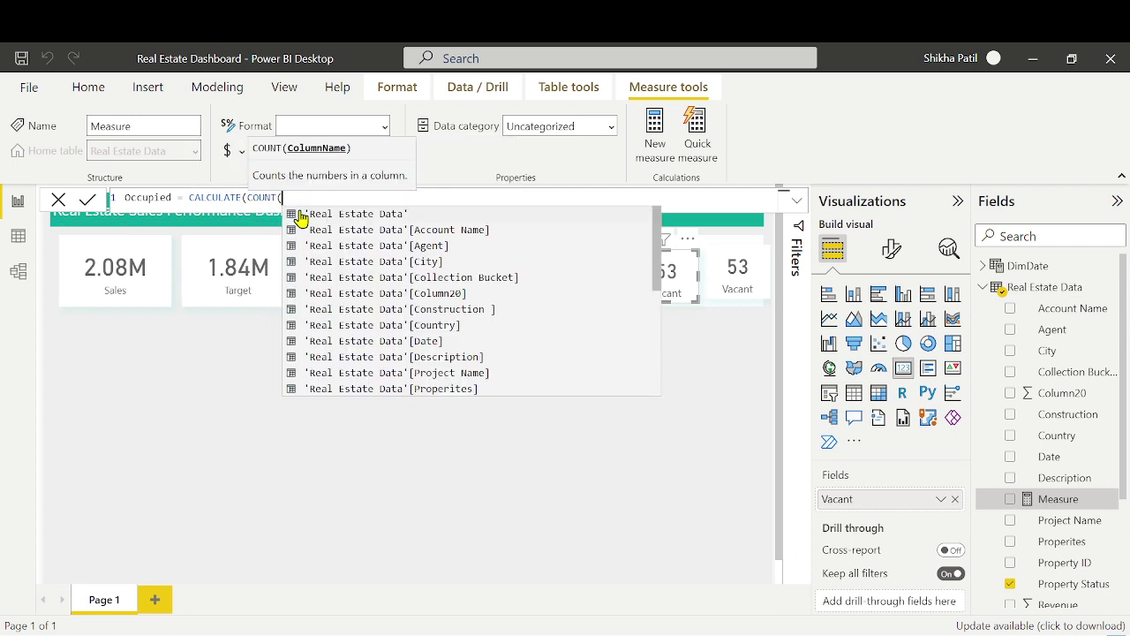
{"action": "type", "text": "re"}
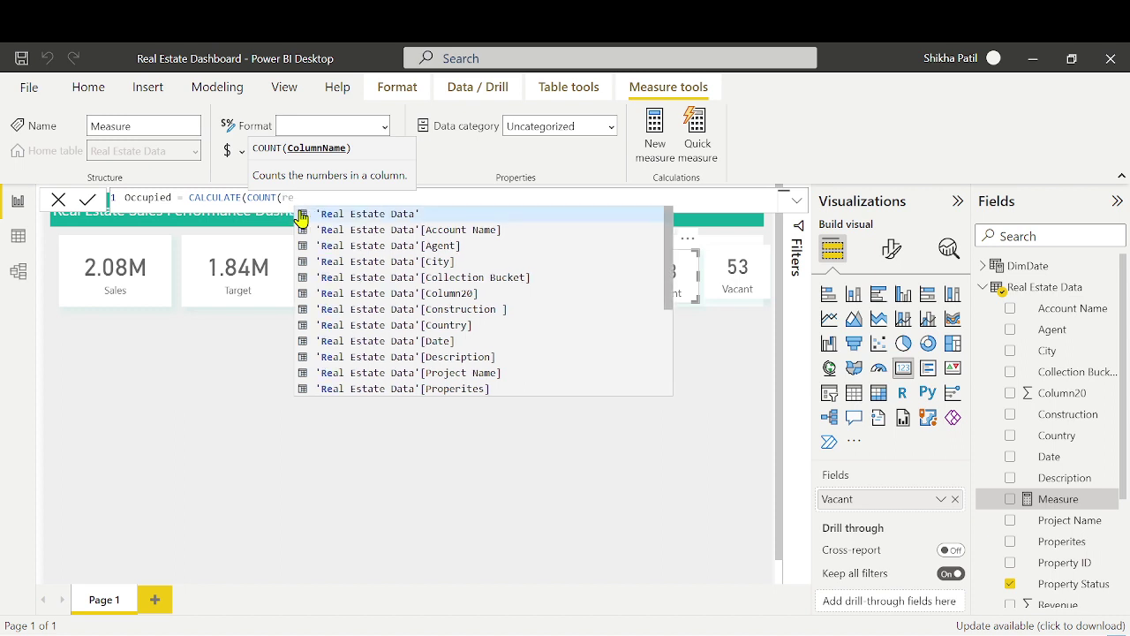
{"action": "key", "text": "BackSpace"}
{"action": "key", "text": "BackSpace"}
{"action": "type", "text": "prop"}
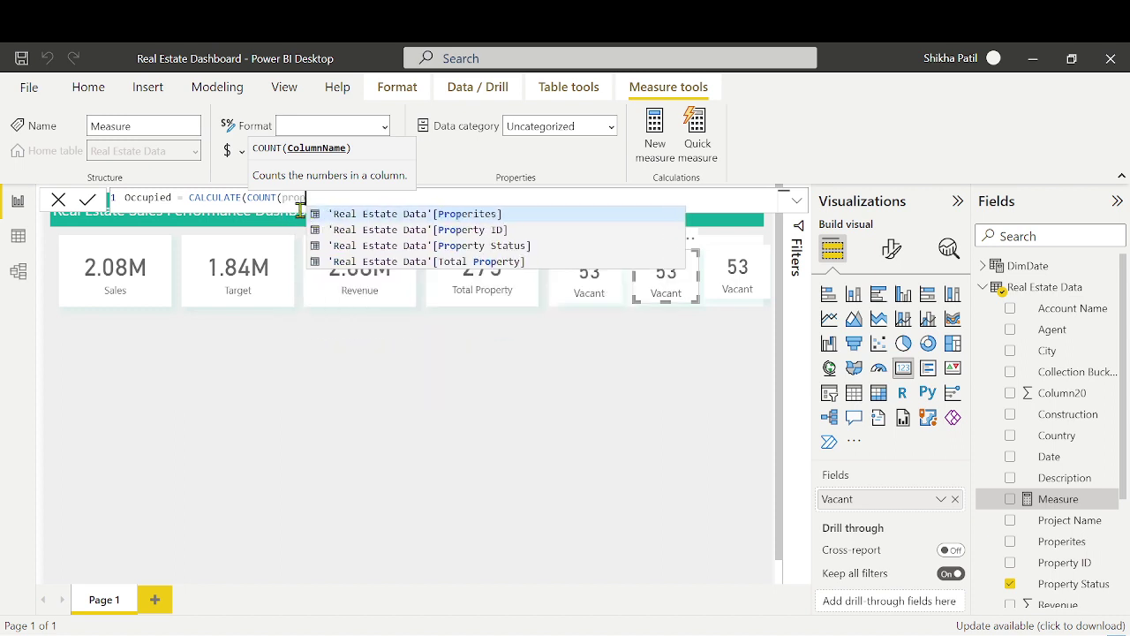
{"action": "left_click", "coordinate": [481, 249]}
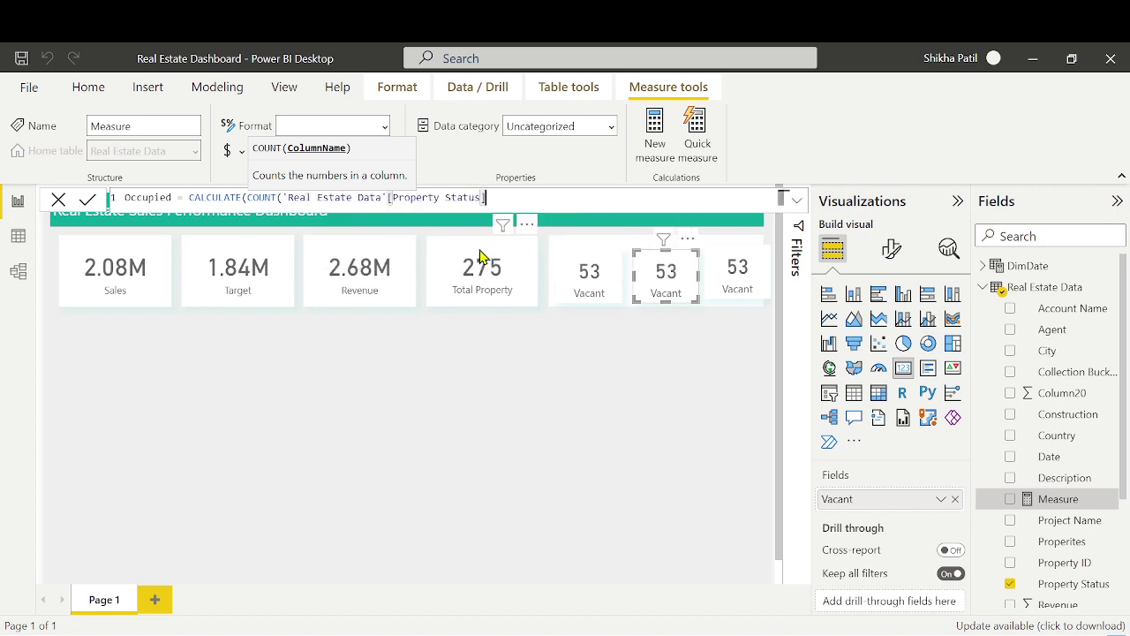
{"action": "type", "text": ")"}
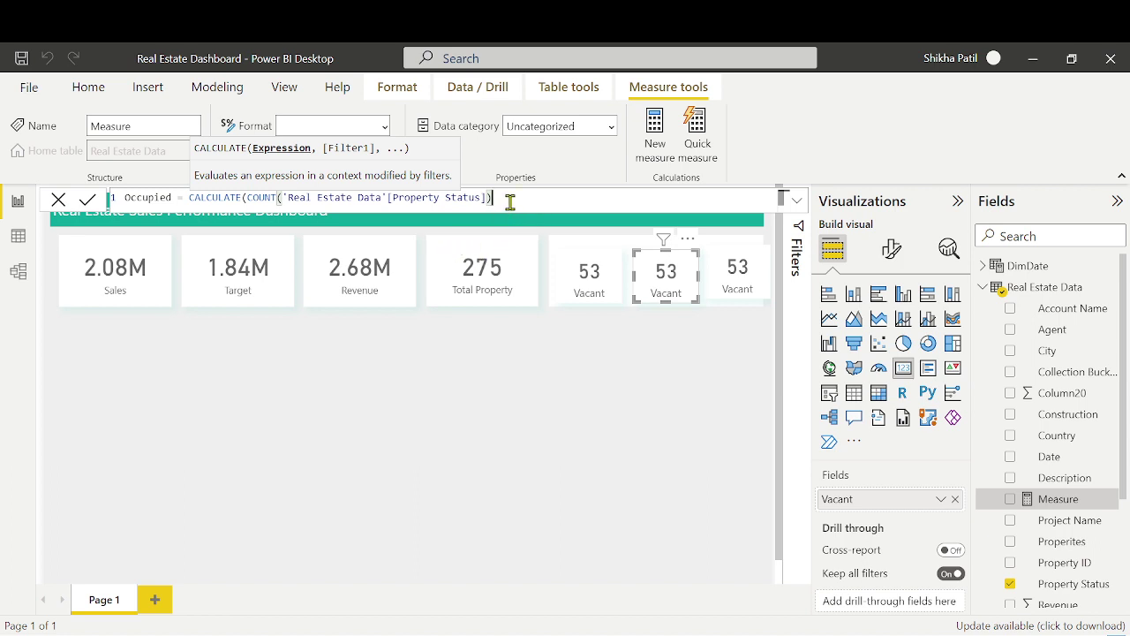
Filter the Occupied measure to 'Real Estate Data'[Property Status]="Occupied" and commit the formula
{"action": "type", "text": ","}
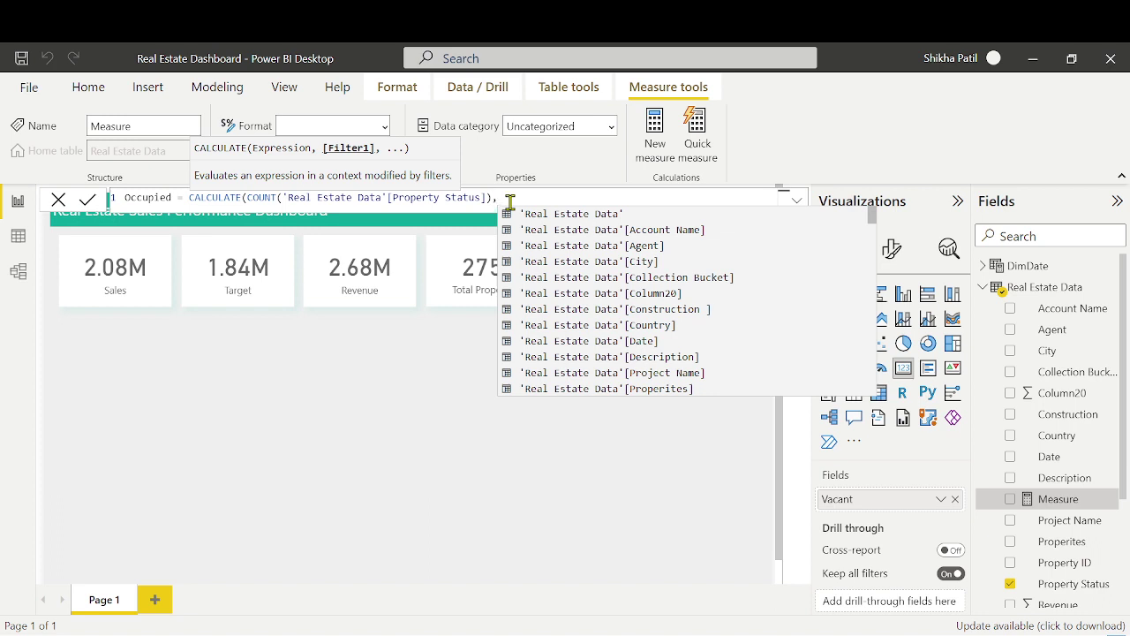
{"action": "type", "text": "pro"}
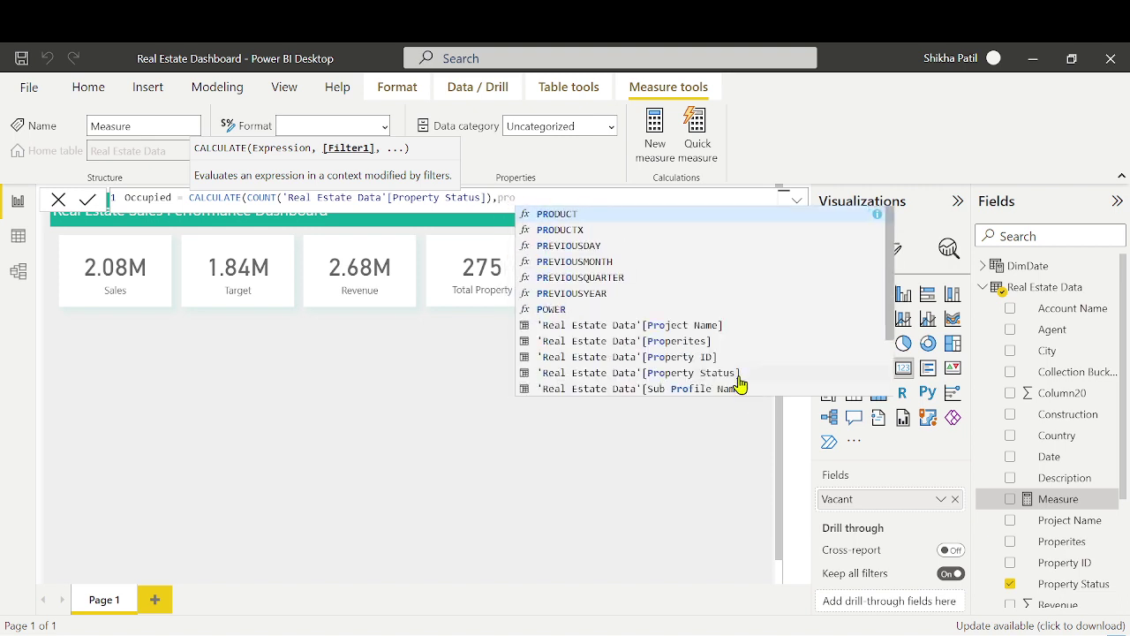
{"action": "left_click", "coordinate": [736, 374]}
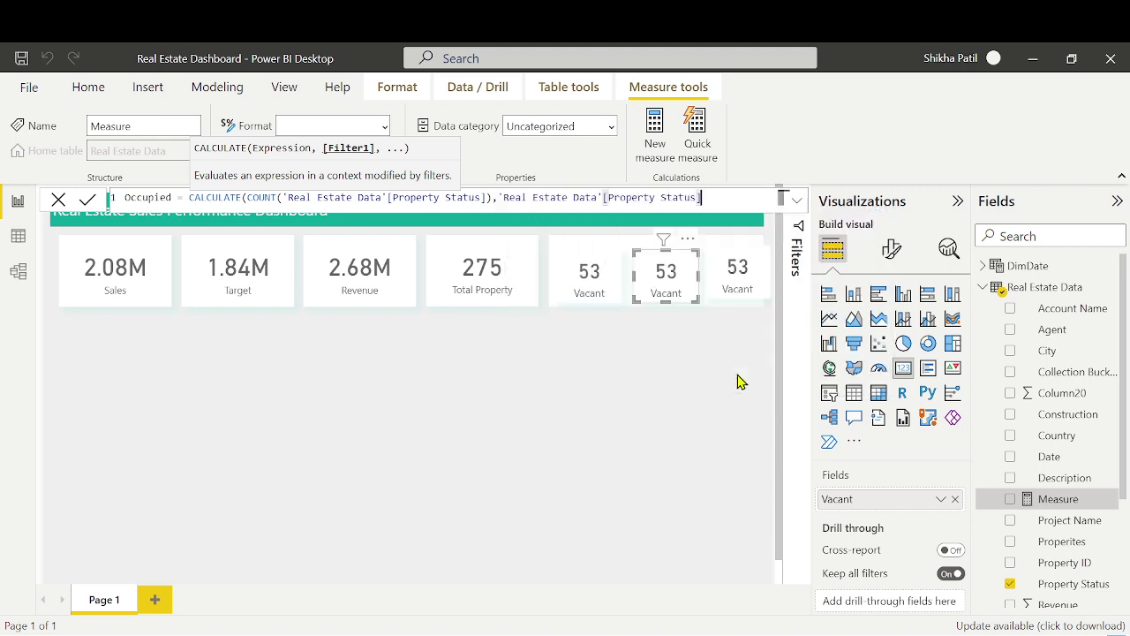
{"action": "type", "text": "Status]=\"Occupied\""}
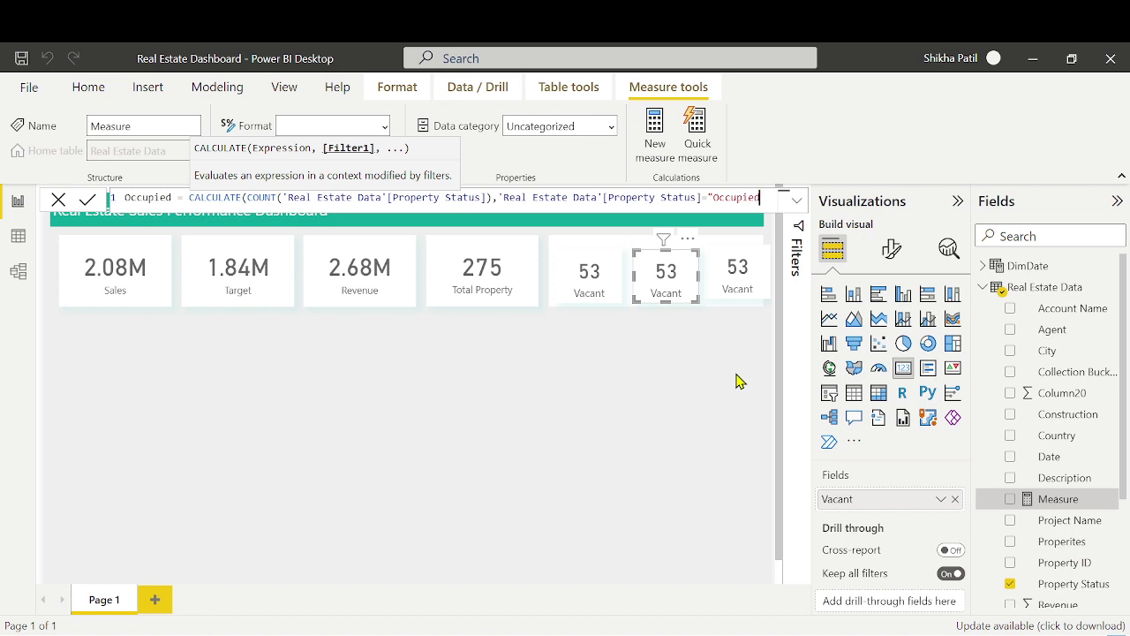
{"action": "type", "text": ")"}
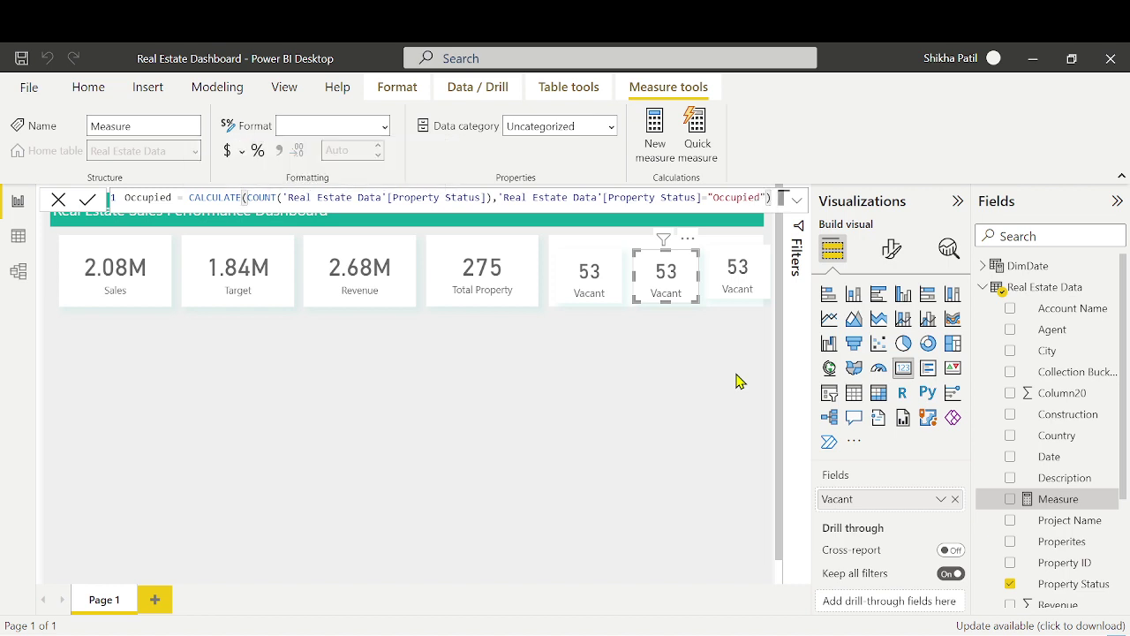
{"action": "key", "text": "Return"}
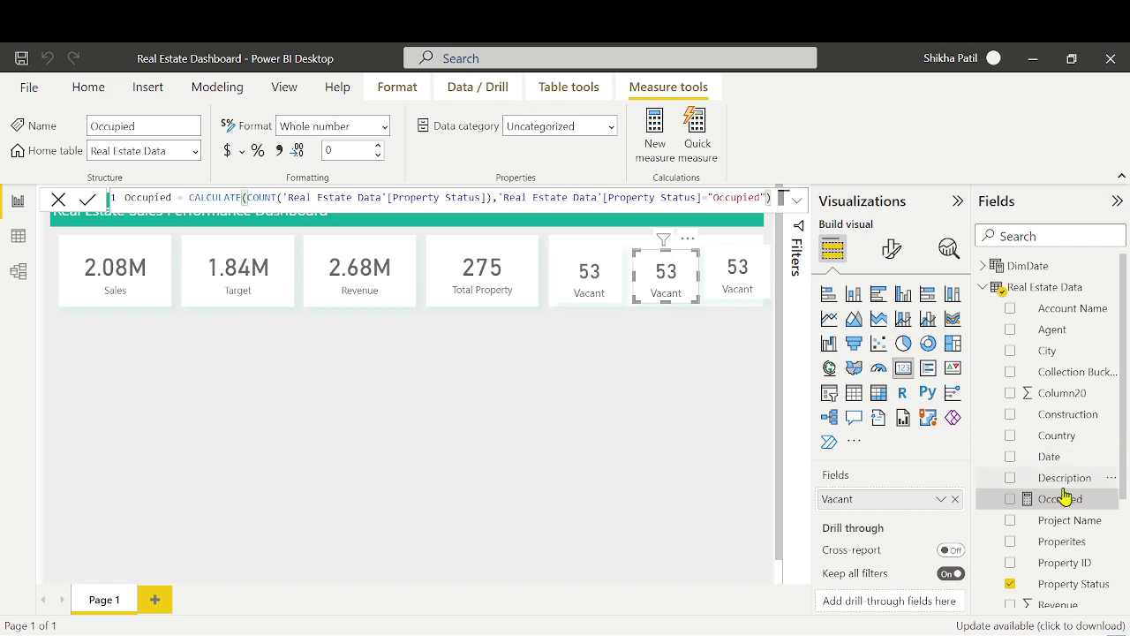
Replace the Vacant field in the second small card with the Occupied measure and check it against the Vacant card's Property Status filter counts
{"action": "left_click", "coordinate": [954, 499]}
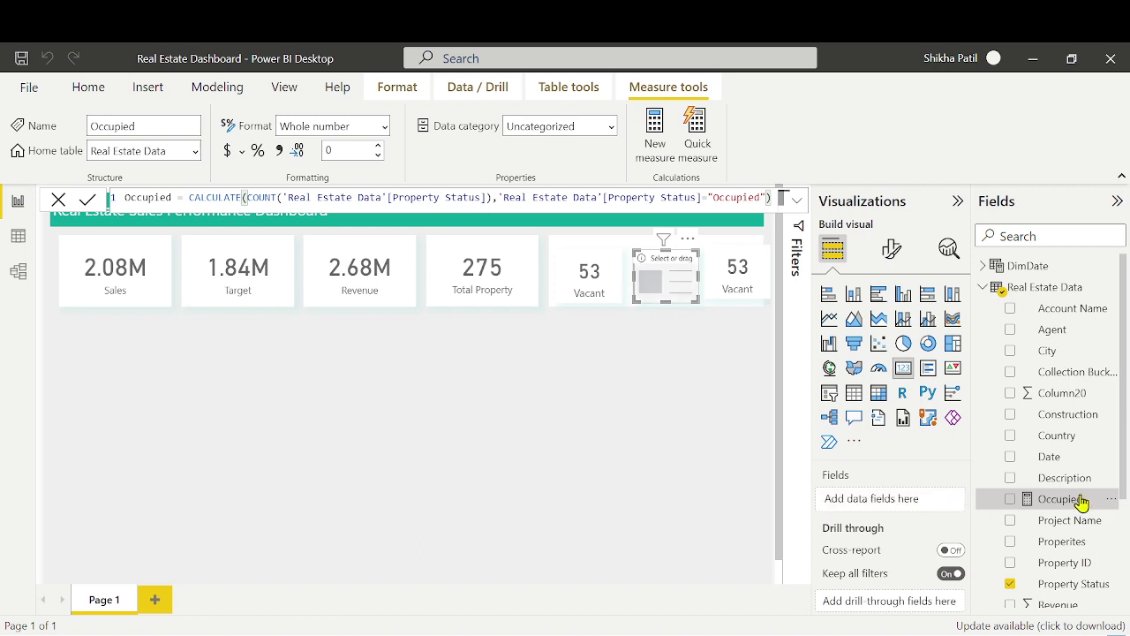
{"action": "left_click_drag", "start_coordinate": [1080, 498], "coordinate": [893, 499]}
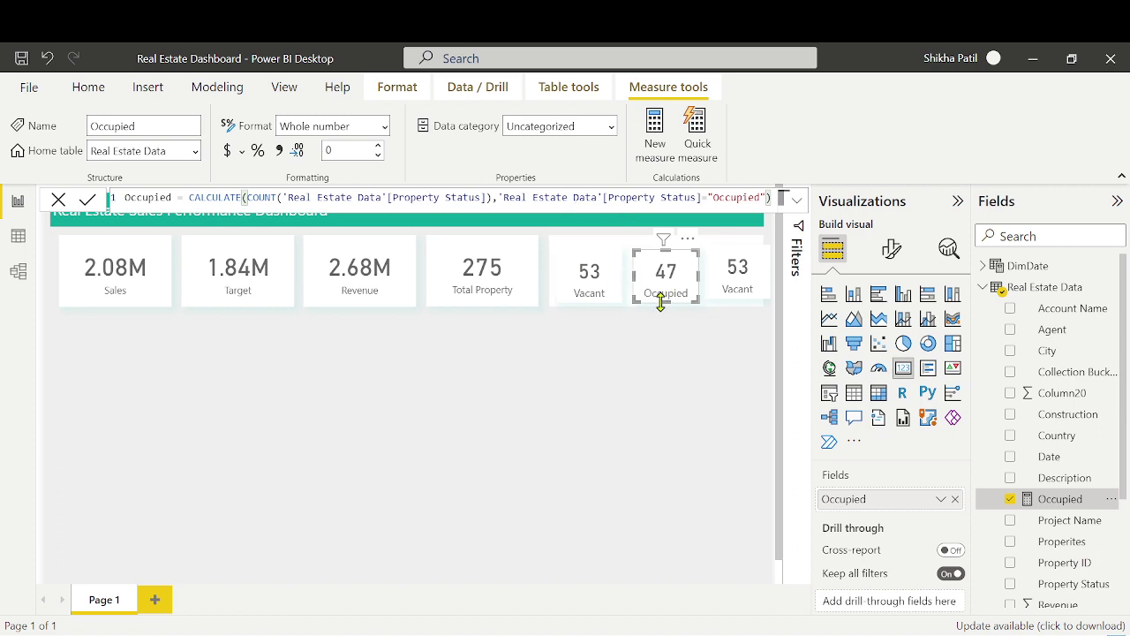
{"action": "left_click", "coordinate": [799, 230]}
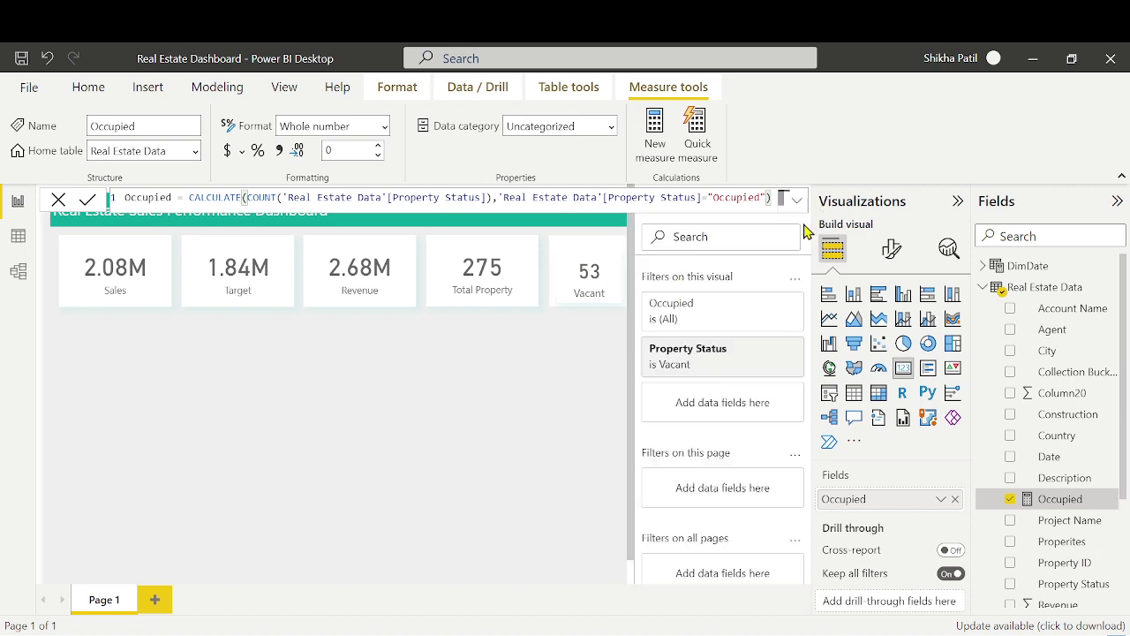
{"action": "left_click", "coordinate": [484, 268]}
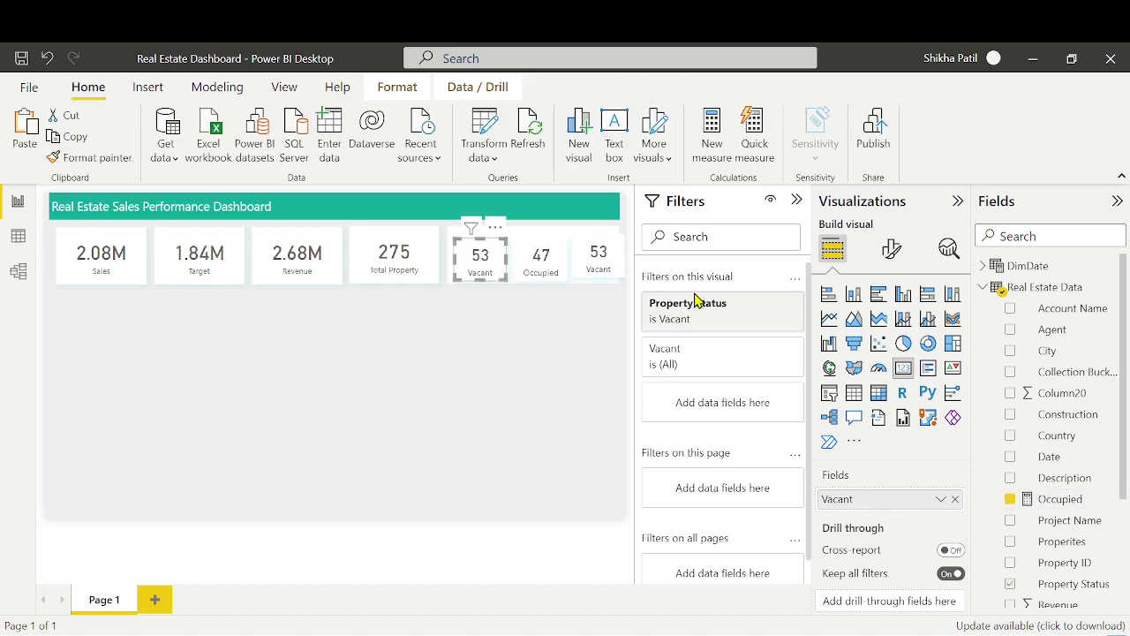
{"action": "left_click", "coordinate": [750, 302]}
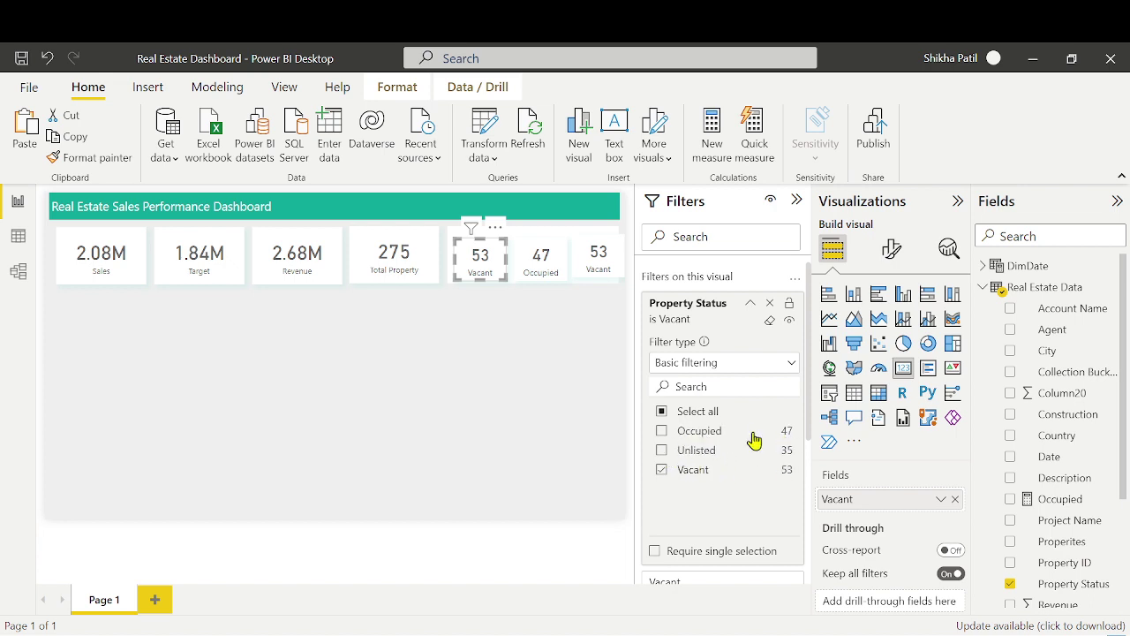
{"action": "left_click", "coordinate": [556, 258]}
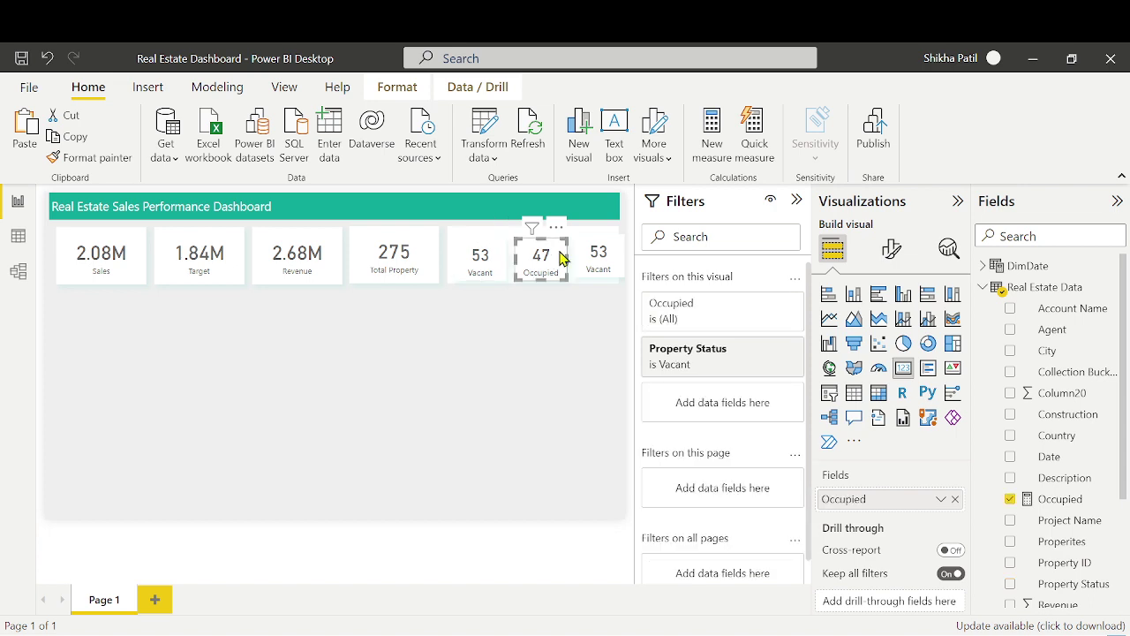
{"action": "left_click", "coordinate": [797, 201]}
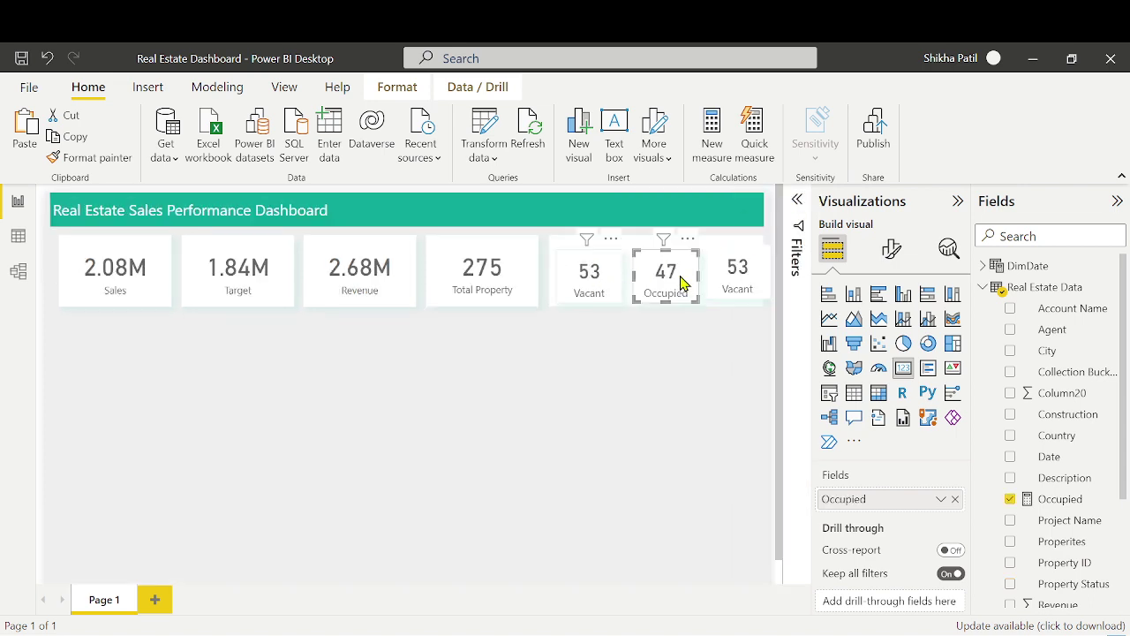
Select the last Vacant card and copy the full formula of the Occupied measure
{"action": "left_click", "coordinate": [737, 273]}
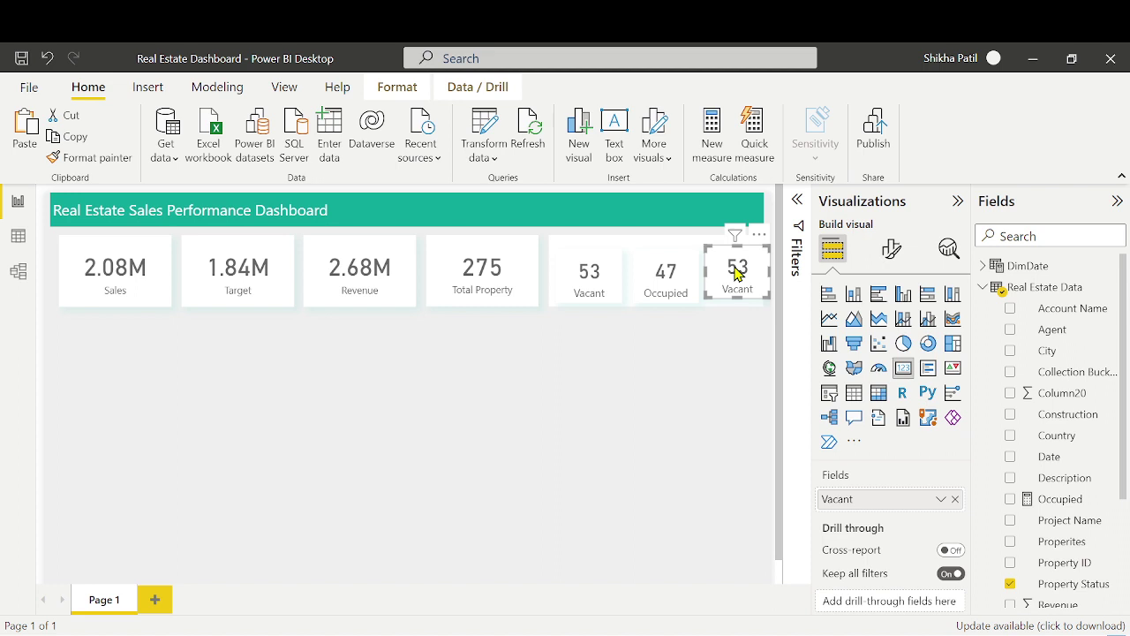
{"action": "scroll", "coordinate": [1091, 566], "scroll_direction": "down", "scroll_amount": 3}
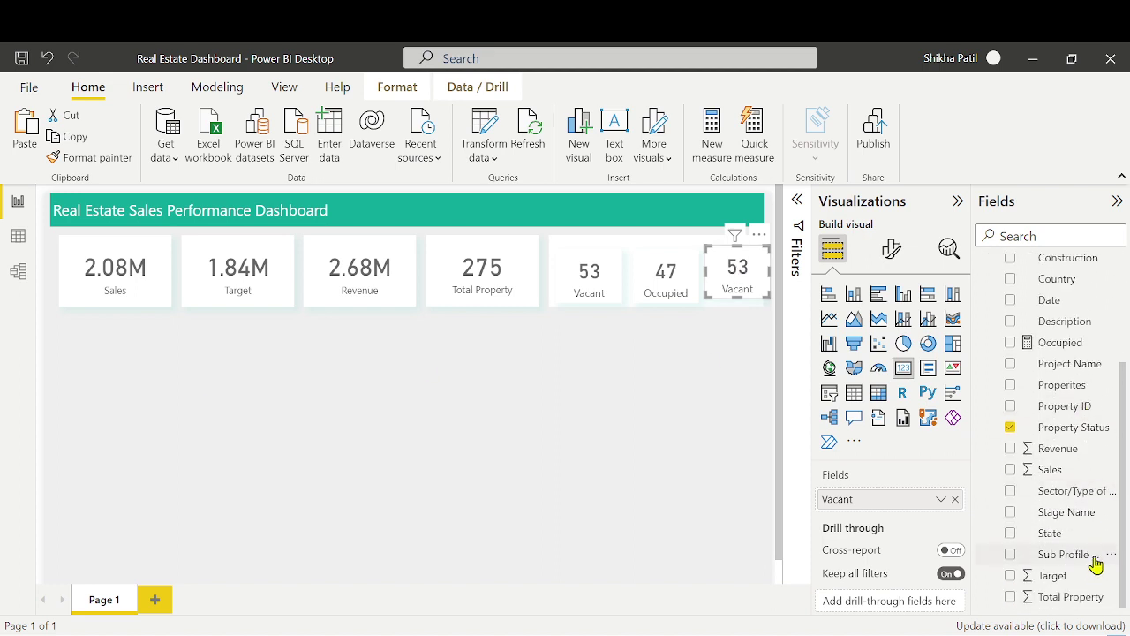
{"action": "scroll", "coordinate": [1095, 565], "scroll_direction": "up", "scroll_amount": 4}
{"action": "left_click", "coordinate": [1064, 499]}
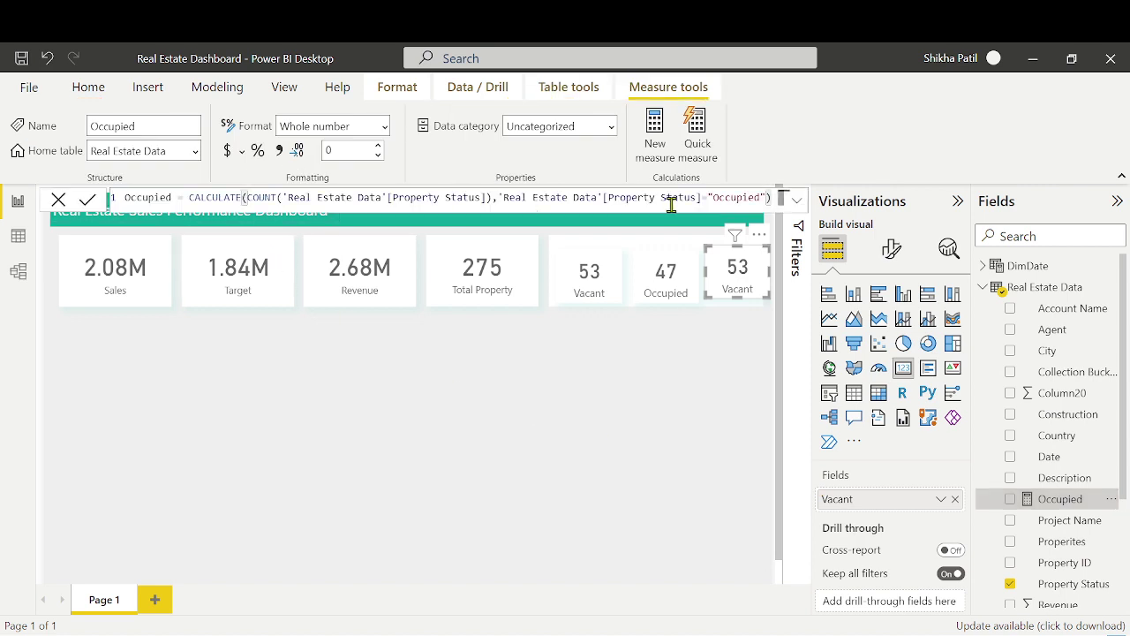
{"action": "left_click", "coordinate": [722, 198]}
{"action": "type", "text": "aa"}
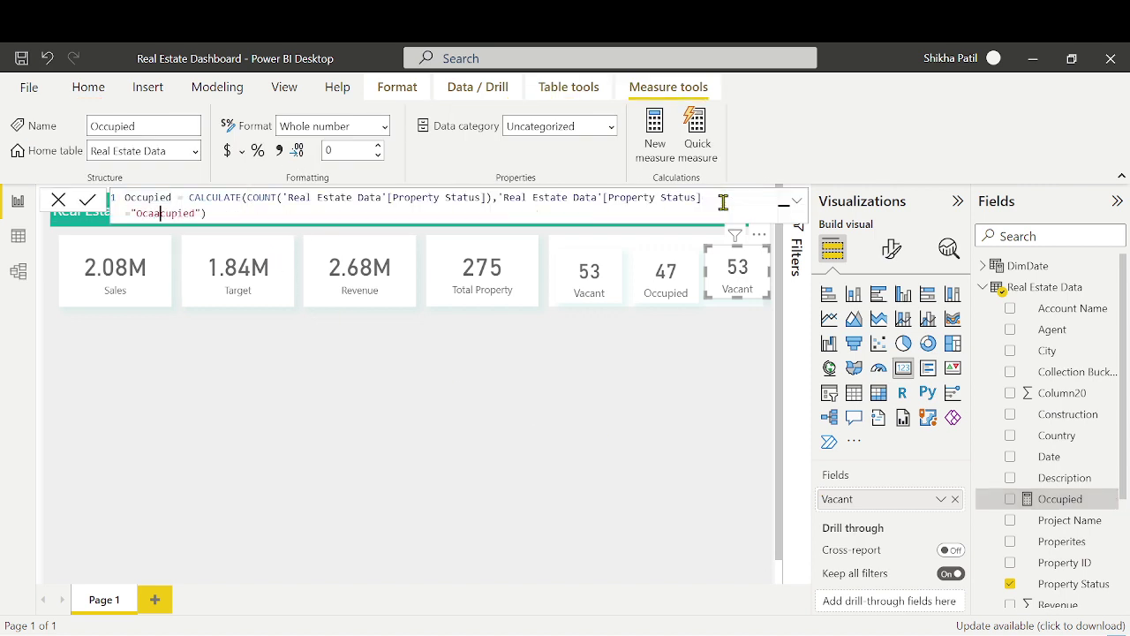
{"action": "key", "text": "BackSpace"}
{"action": "key", "text": "BackSpace"}
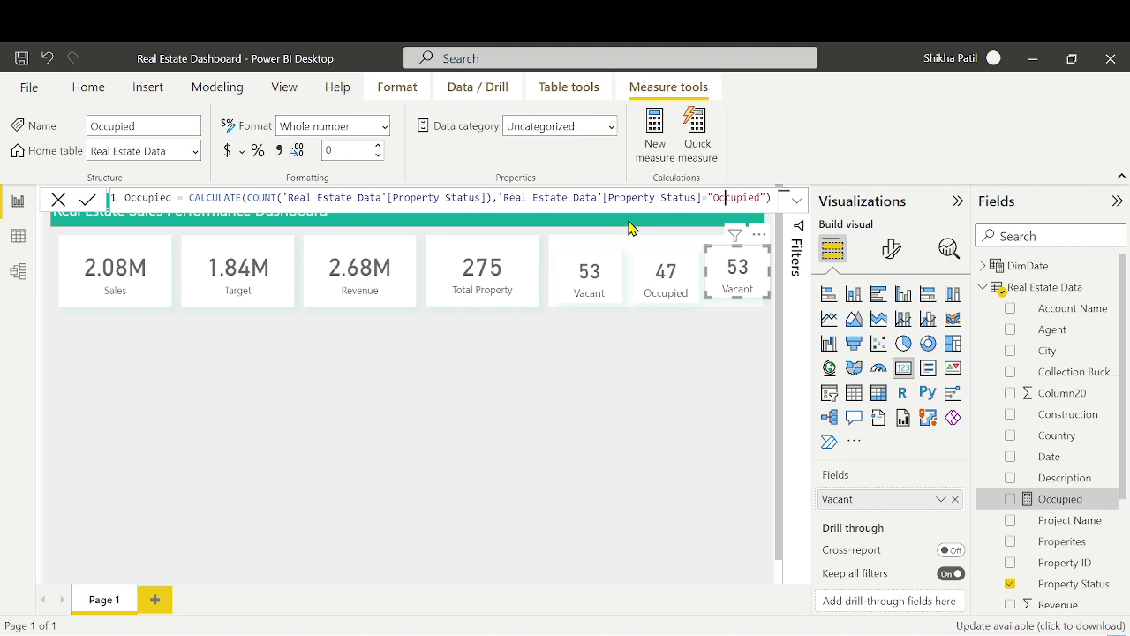
{"action": "key", "text": "ctrl+a"}
{"action": "key", "text": "ctrl+c"}
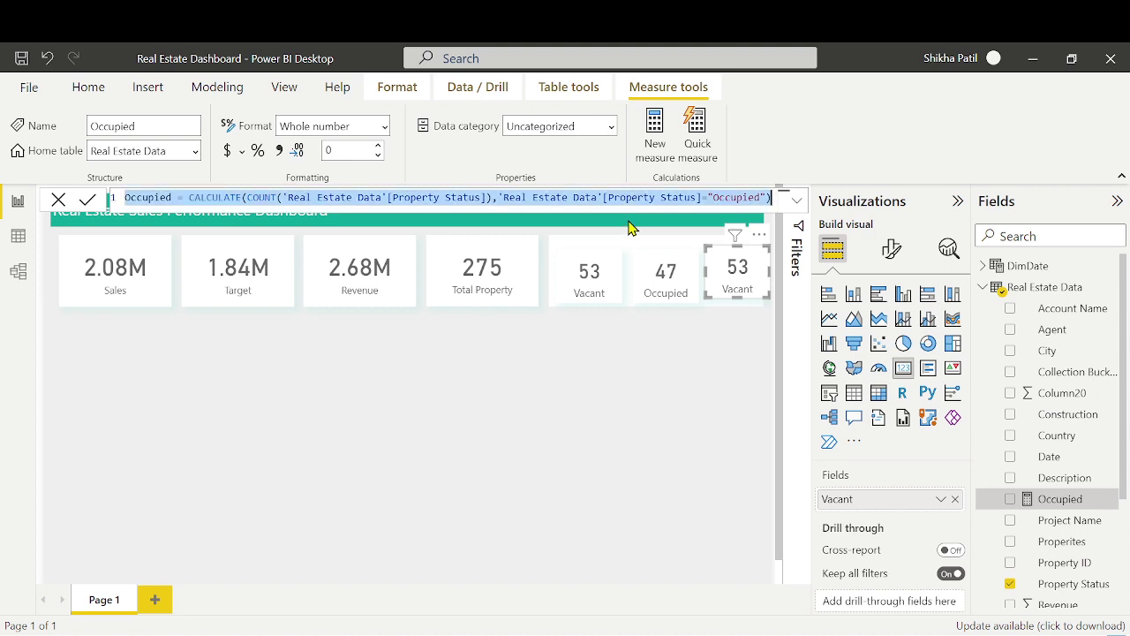
Create a new measure in Real Estate Data from the copied Occupied formula and change its Property Status filter value to "Unlisting"
{"action": "left_click", "coordinate": [1111, 499]}
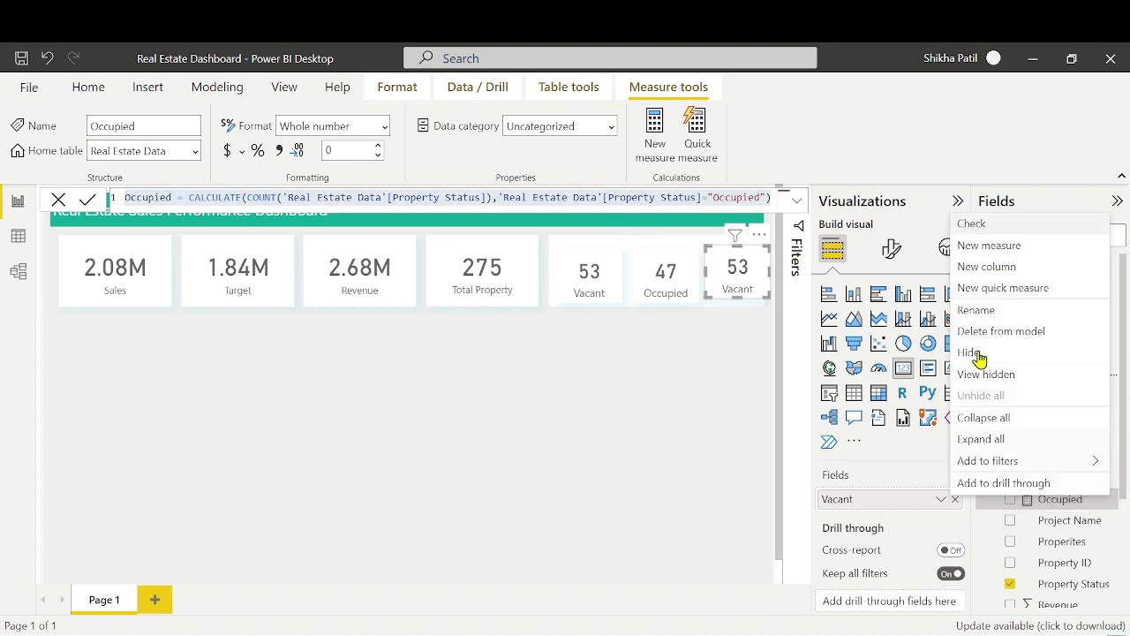
{"action": "left_click", "coordinate": [1012, 247]}
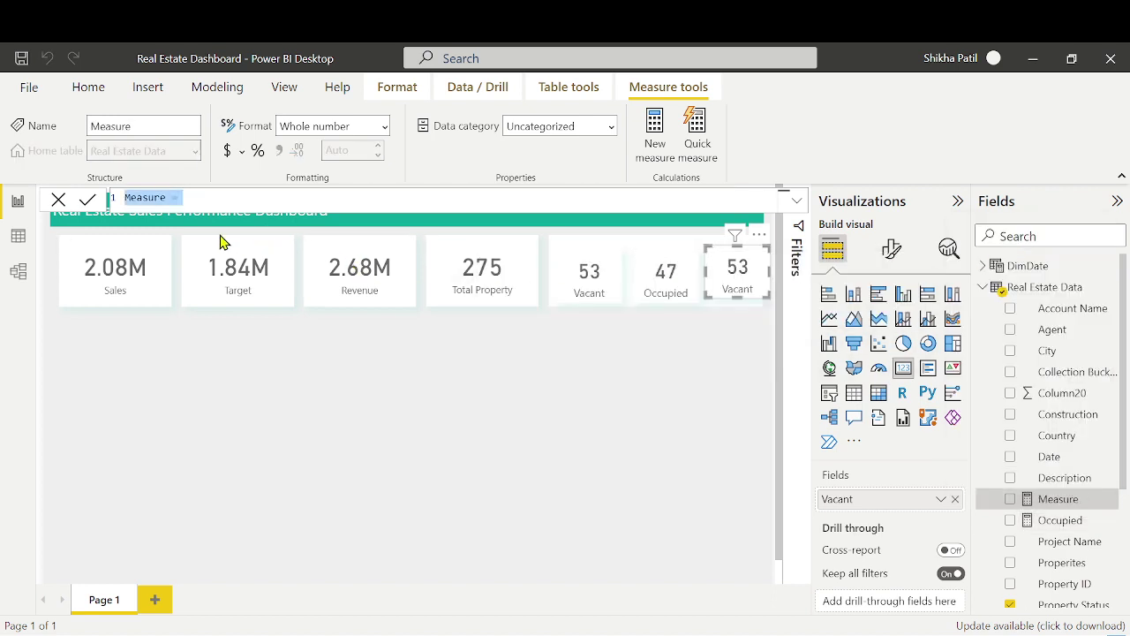
{"action": "key", "text": "ctrl+v"}
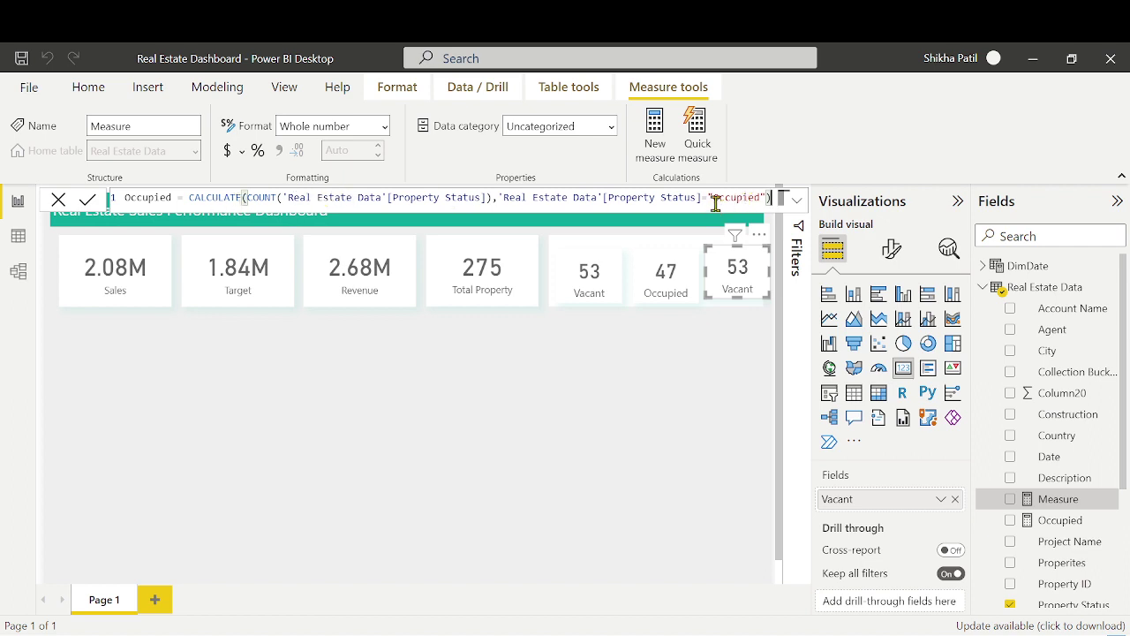
{"action": "left_click_drag", "start_coordinate": [712, 198], "coordinate": [753, 199]}
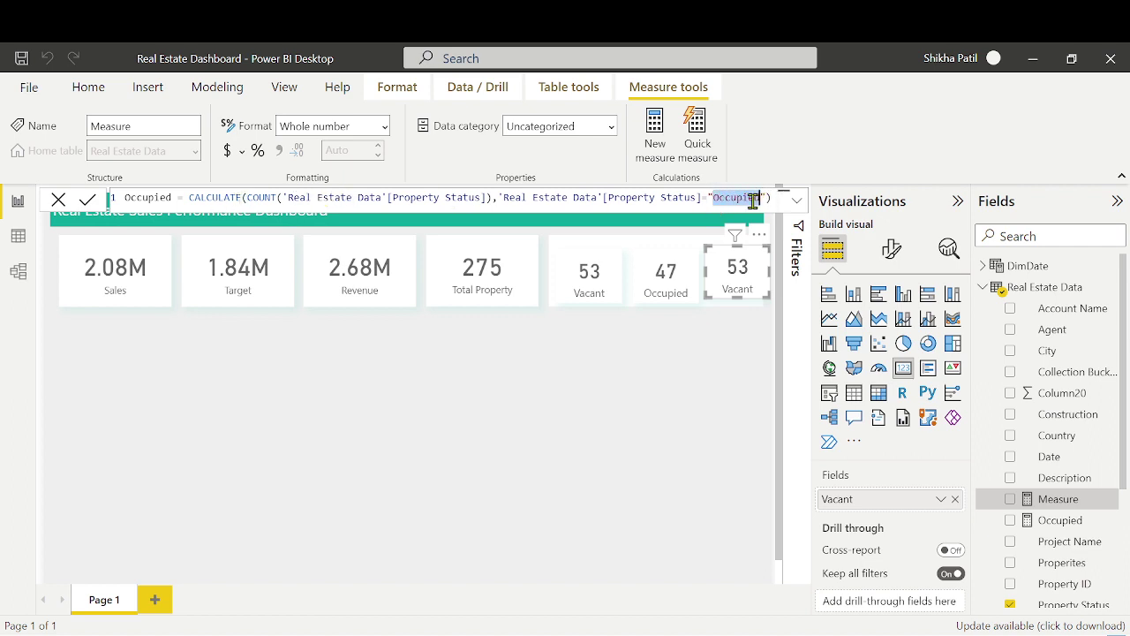
{"action": "type", "text": "Unlis"}
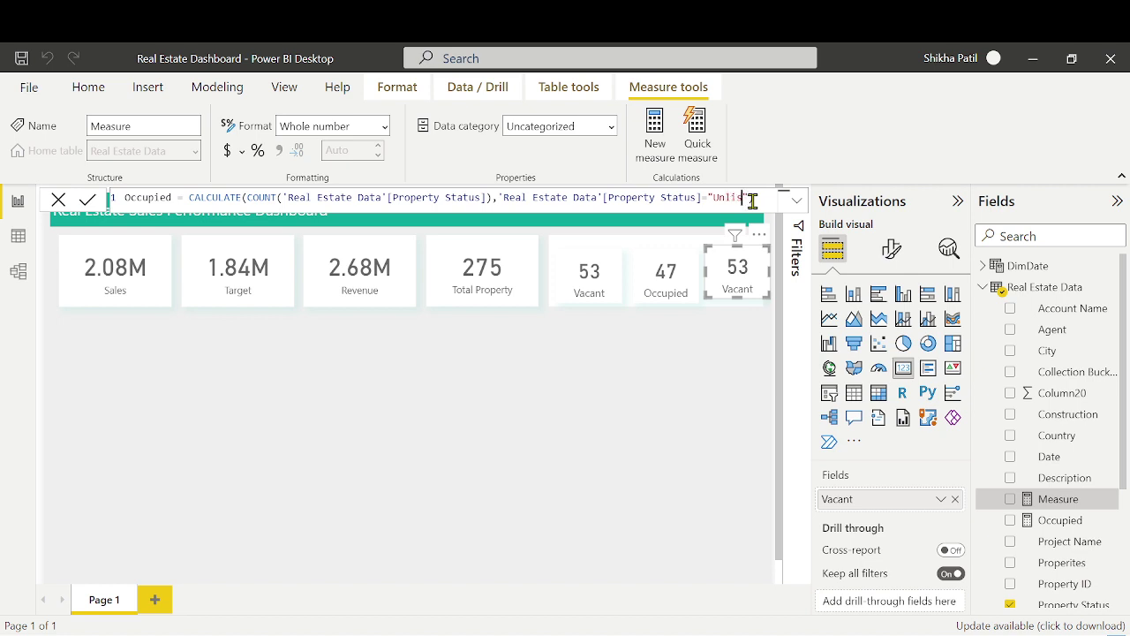
{"action": "type", "text": "ting"}
{"action": "key", "text": "Return"}
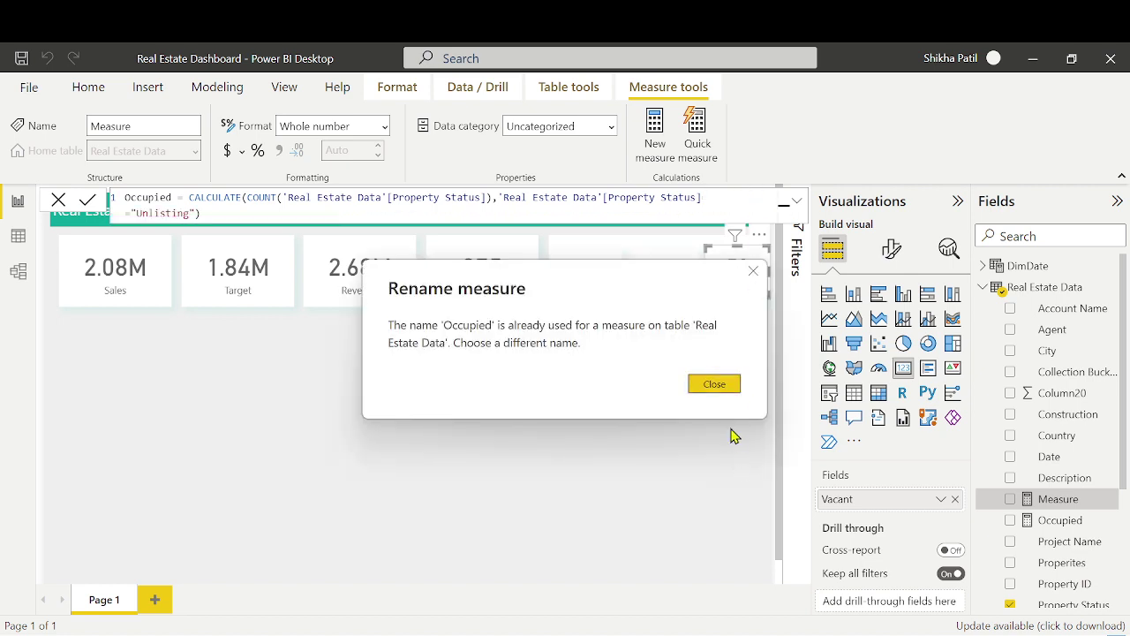
Name the new measure Unlisting in its formula and commit it
{"action": "left_click", "coordinate": [715, 383]}
{"action": "left_click_drag", "start_coordinate": [173, 196], "coordinate": [124, 197]}
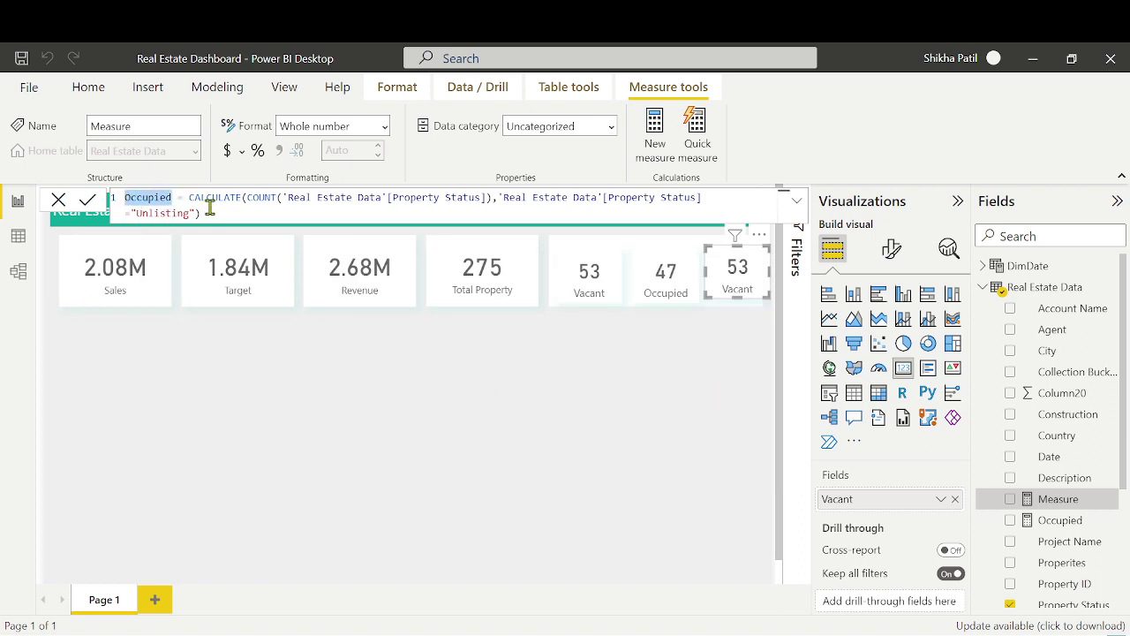
{"action": "type", "text": "Un"}
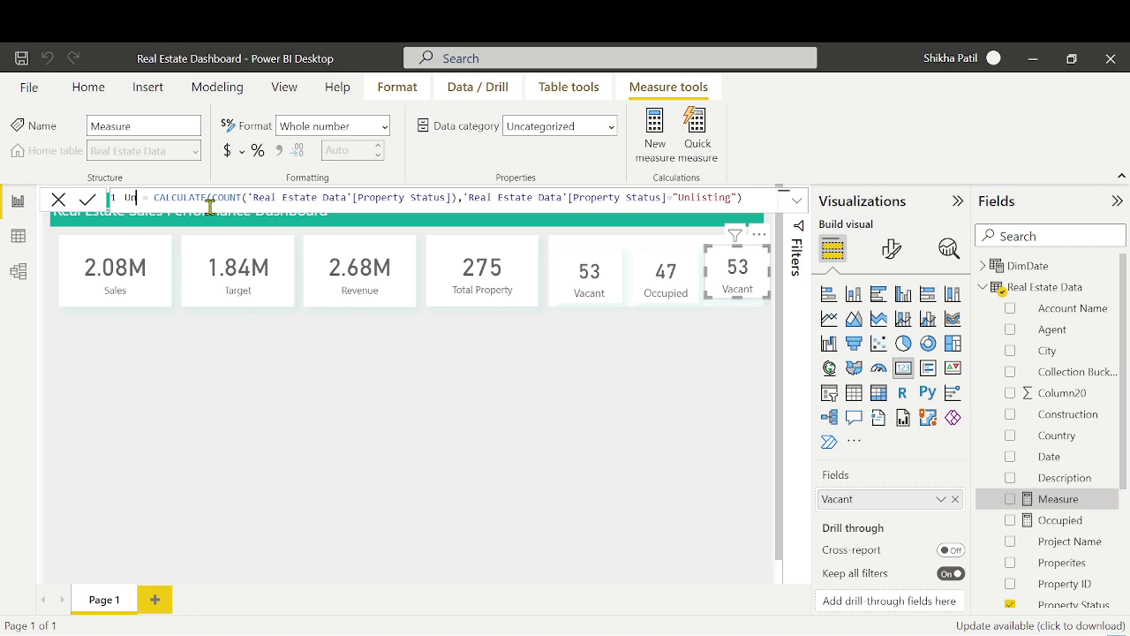
{"action": "type", "text": "listing"}
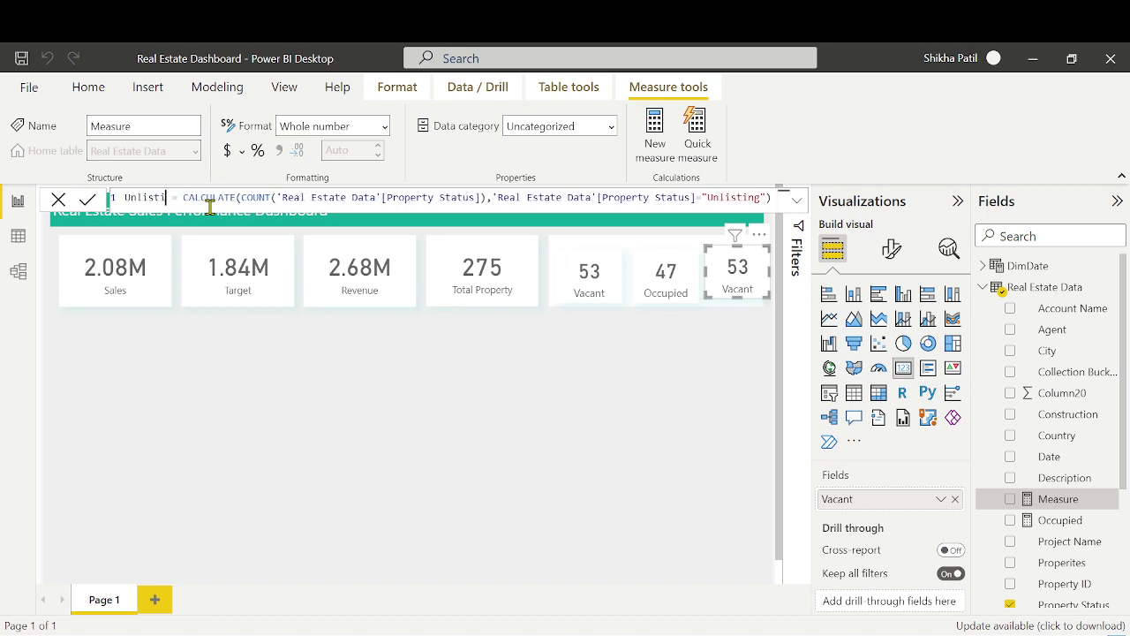
{"action": "key", "text": "Return"}
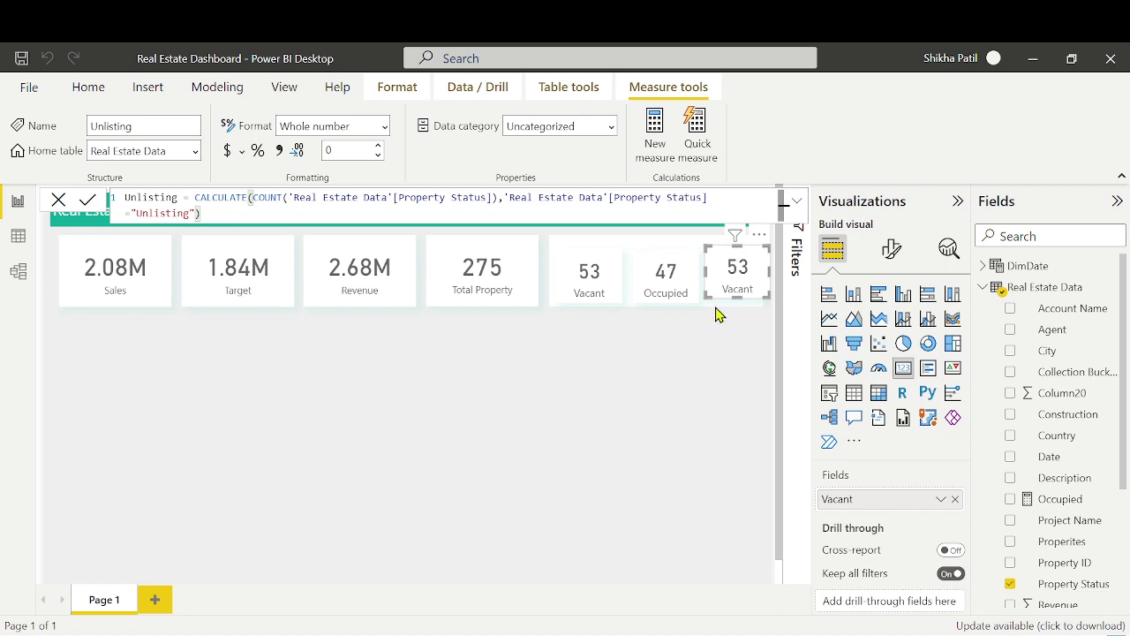
Replace the Vacant field in the last small card with the Unlisting measure
{"action": "left_click", "coordinate": [954, 499]}
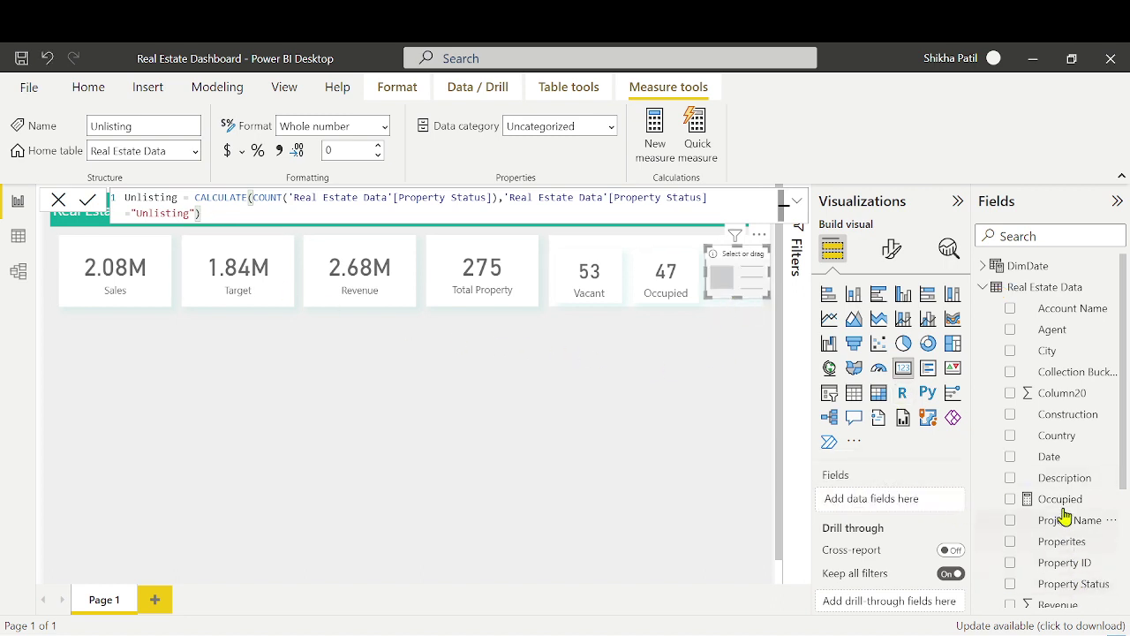
{"action": "scroll", "coordinate": [1060, 462], "scroll_direction": "down", "scroll_amount": 4}
{"action": "left_click_drag", "start_coordinate": [1059, 597], "coordinate": [896, 504]}
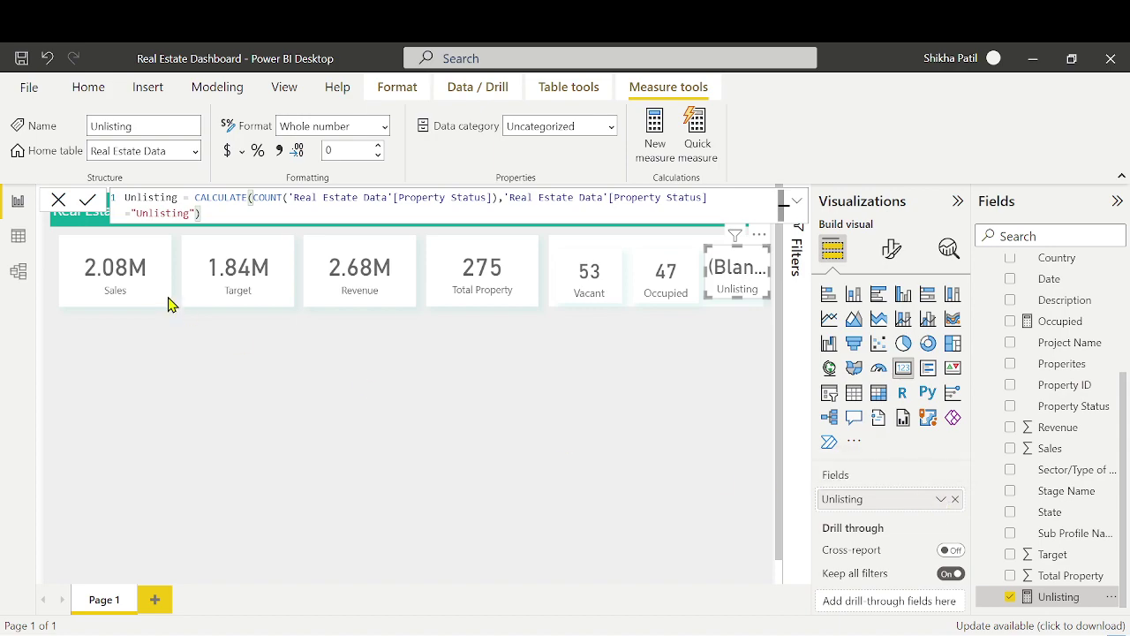
Check the Property Status wording in the data table and correct the Unlisting measure's filter value to "Unlisted"
{"action": "left_click", "coordinate": [18, 238]}
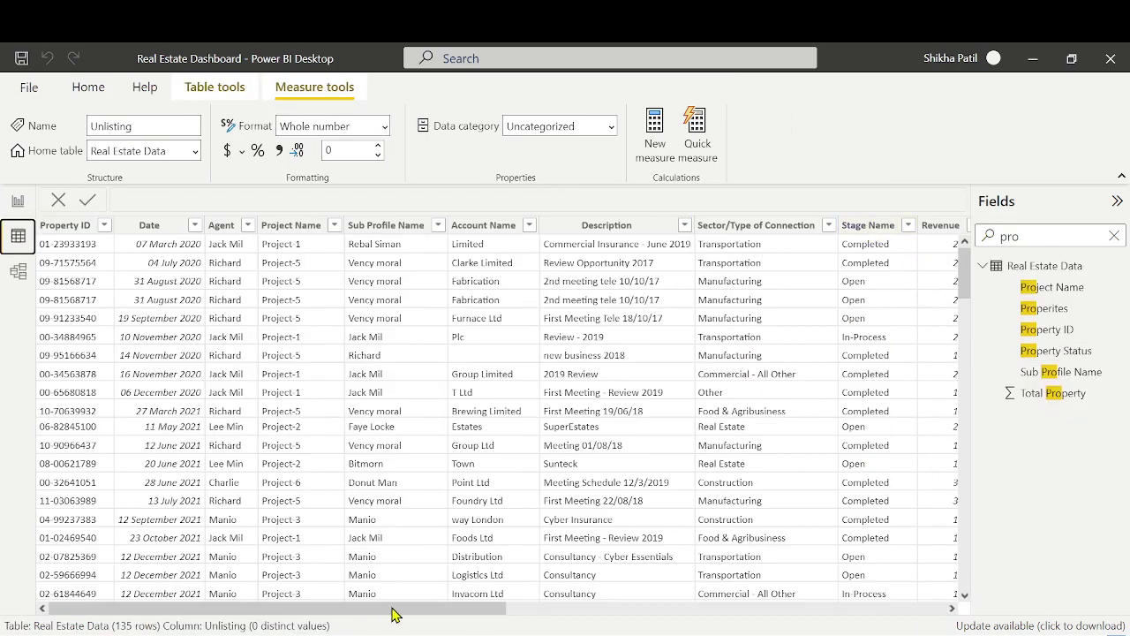
{"action": "left_click_drag", "start_coordinate": [392, 608], "coordinate": [875, 609]}
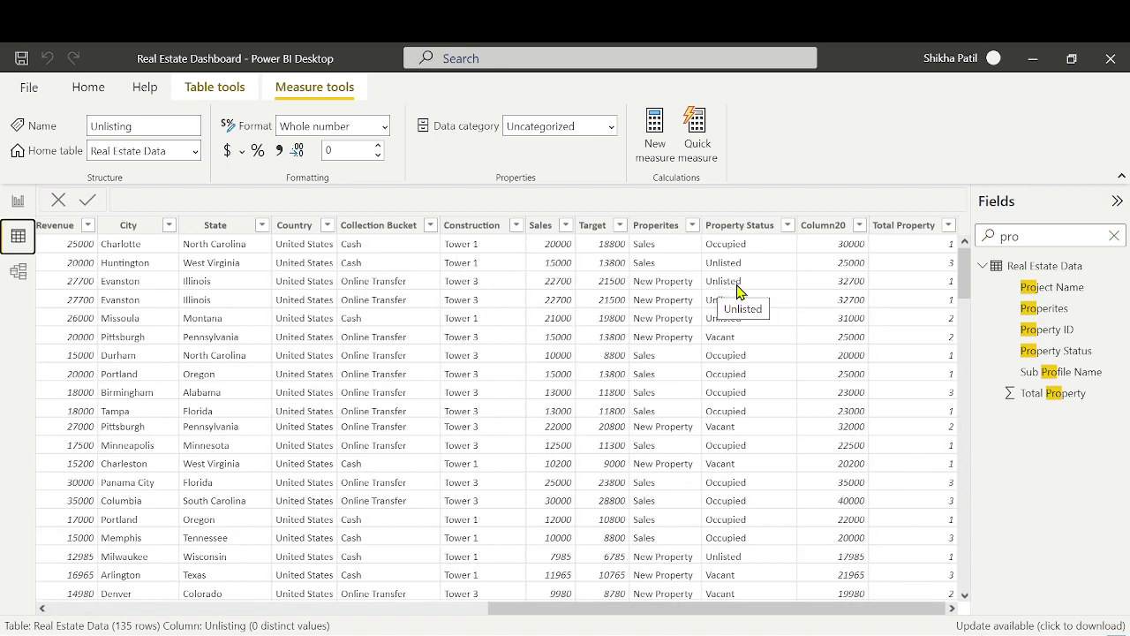
{"action": "left_click", "coordinate": [19, 203]}
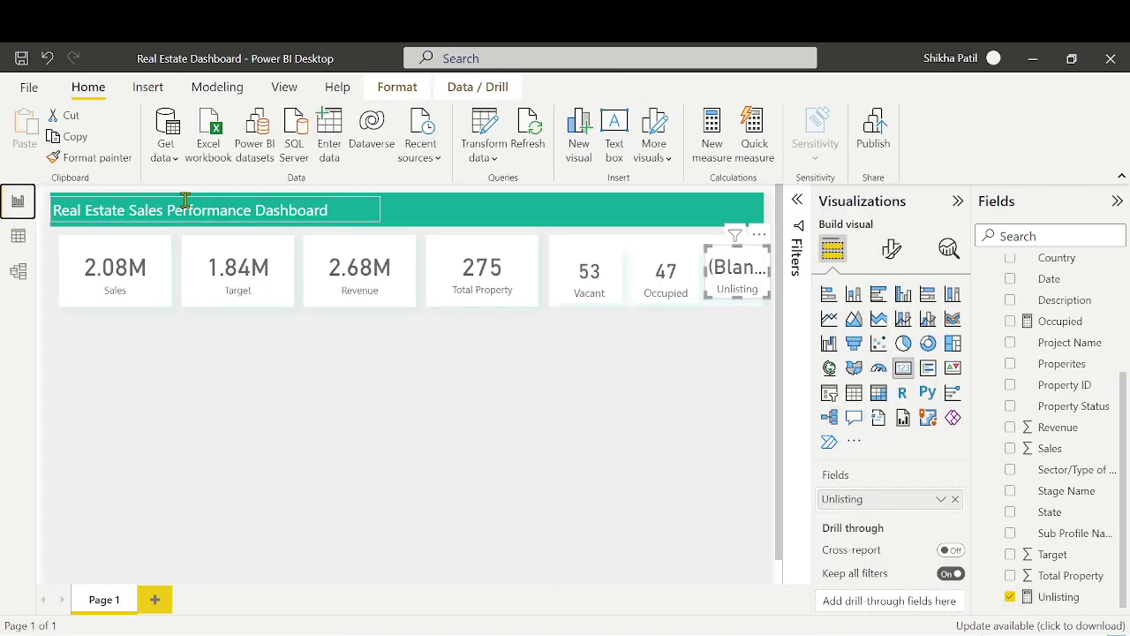
{"action": "left_click", "coordinate": [1051, 598]}
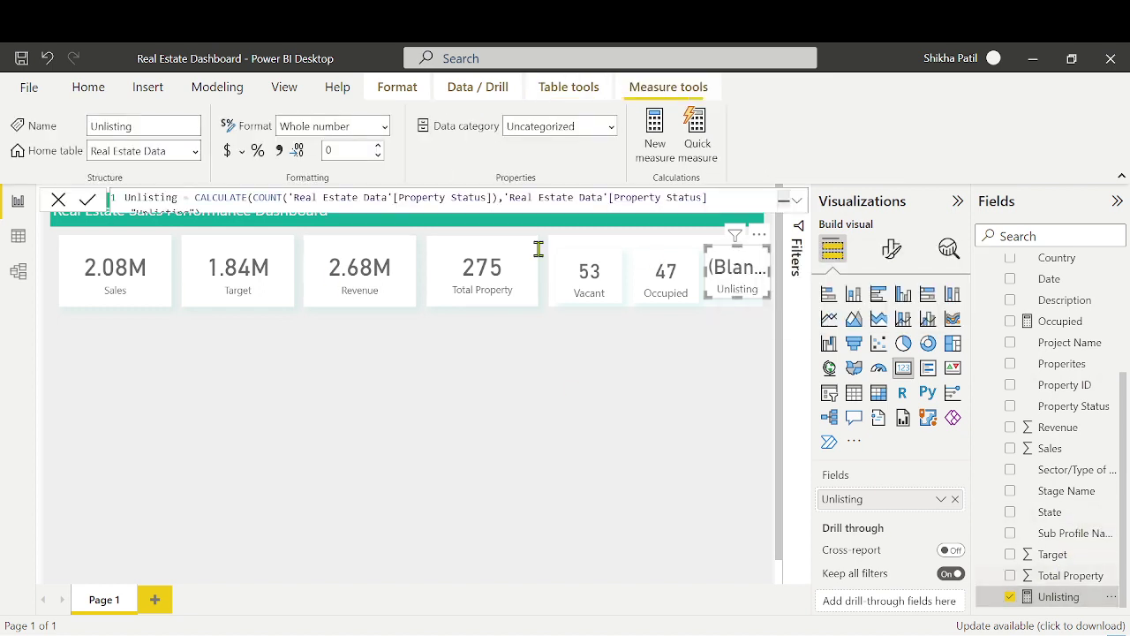
{"action": "left_click", "coordinate": [212, 201]}
{"action": "scroll", "coordinate": [212, 200], "scroll_direction": "down", "scroll_amount": 1}
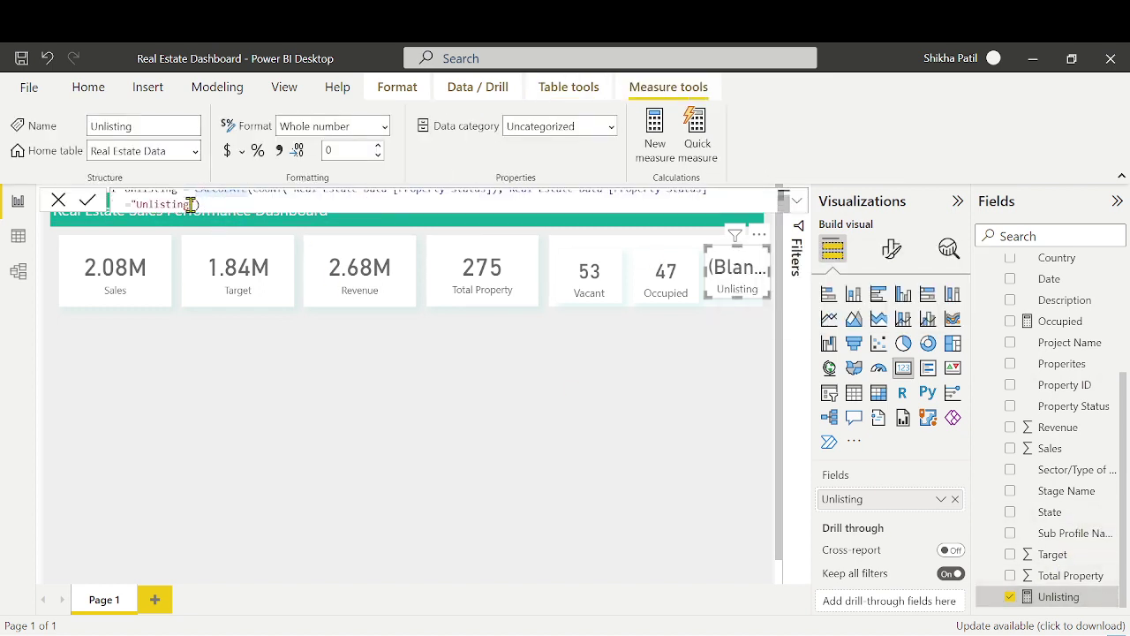
{"action": "left_click", "coordinate": [191, 204]}
{"action": "key", "text": "BackSpace"}
{"action": "key", "text": "BackSpace"}
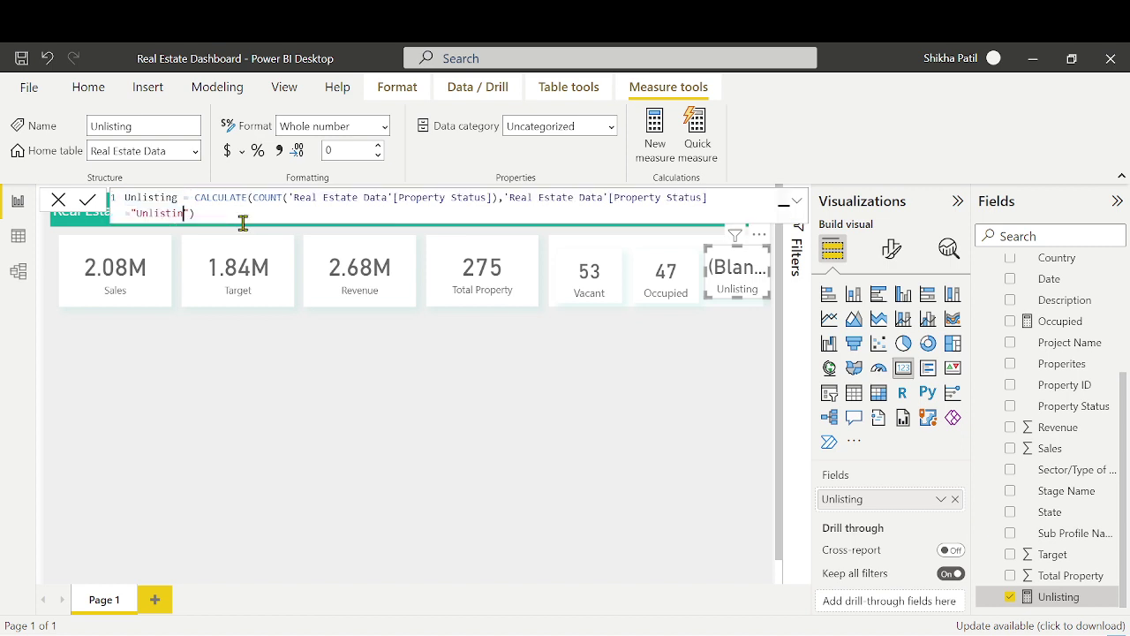
{"action": "type", "text": "ed"}
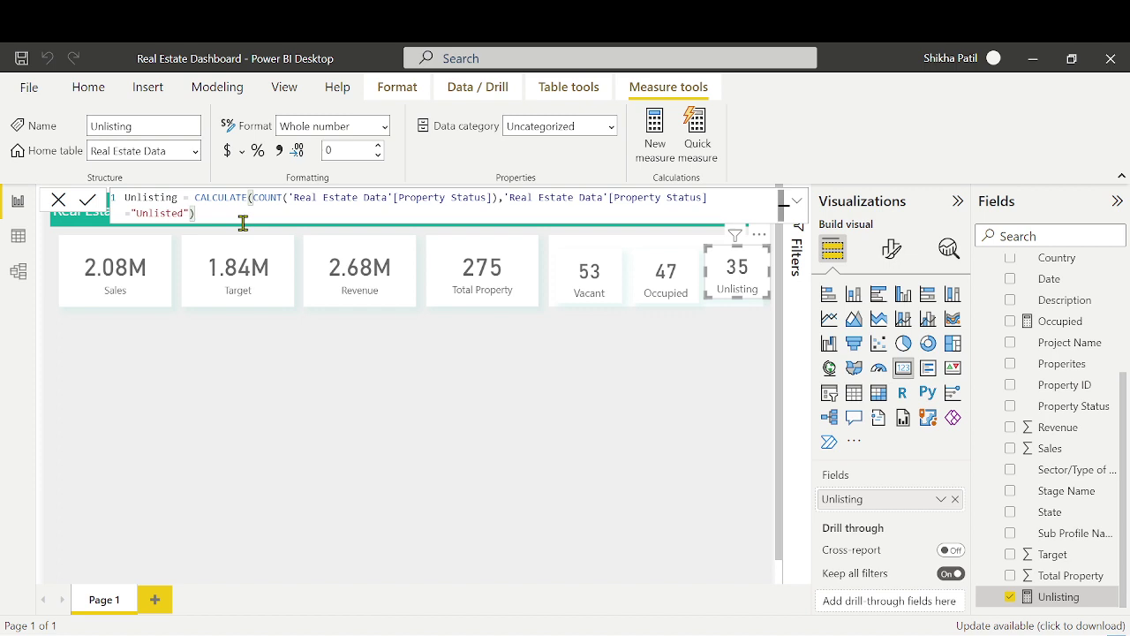
{"action": "left_click", "coordinate": [57, 203]}
{"action": "left_click", "coordinate": [656, 374]}
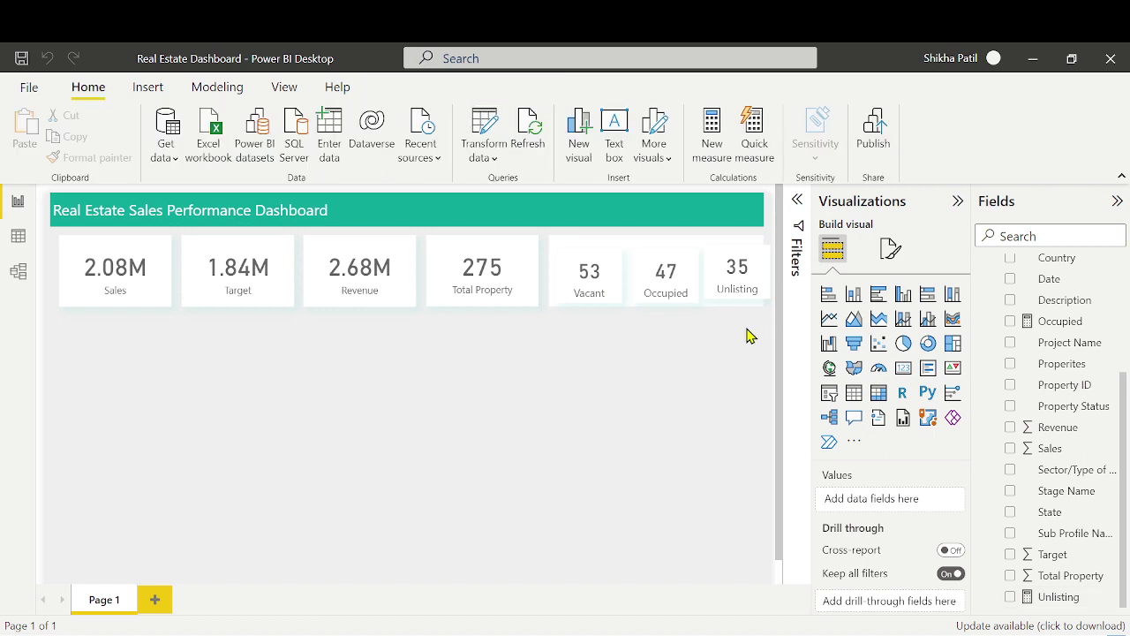
Set the report page's canvas type to Custom
{"action": "left_click", "coordinate": [892, 252]}
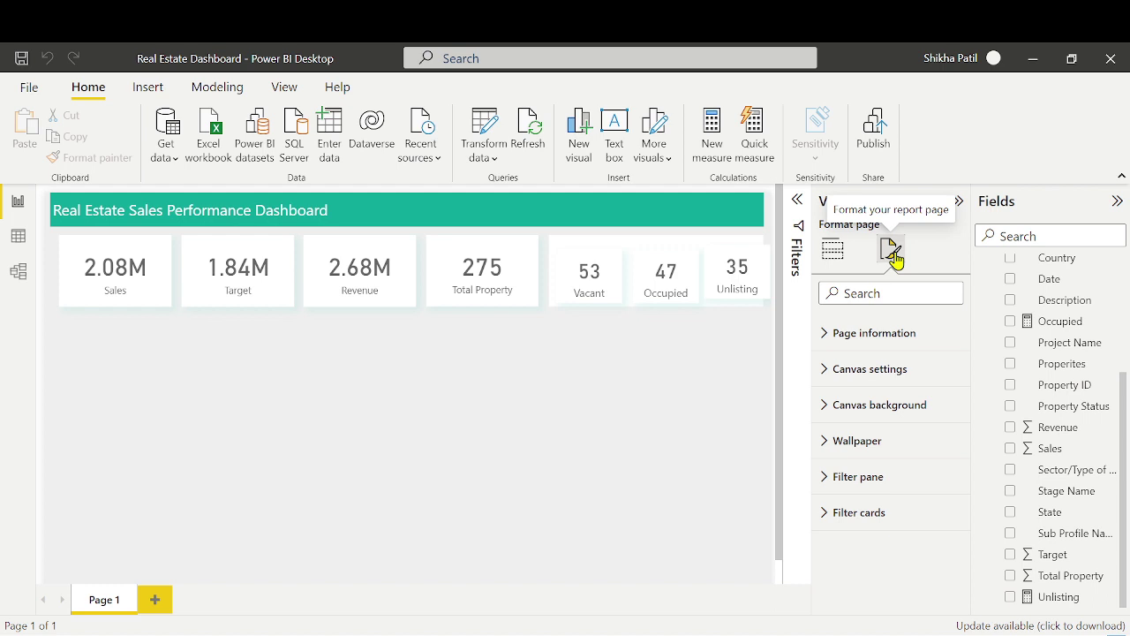
{"action": "left_click", "coordinate": [550, 466]}
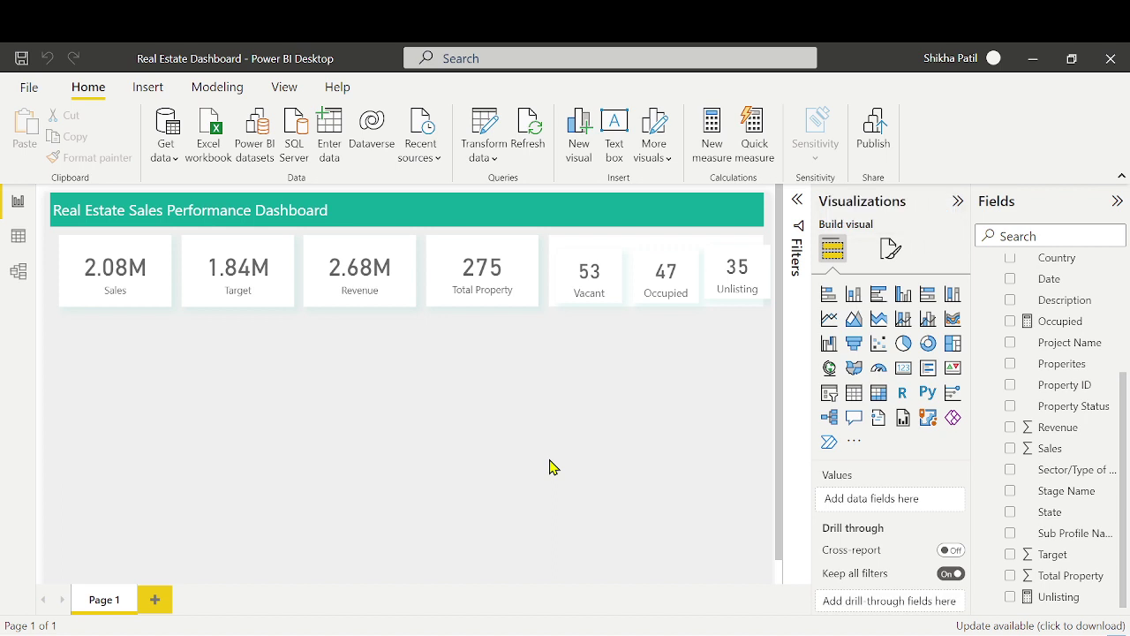
{"action": "left_click", "coordinate": [895, 251]}
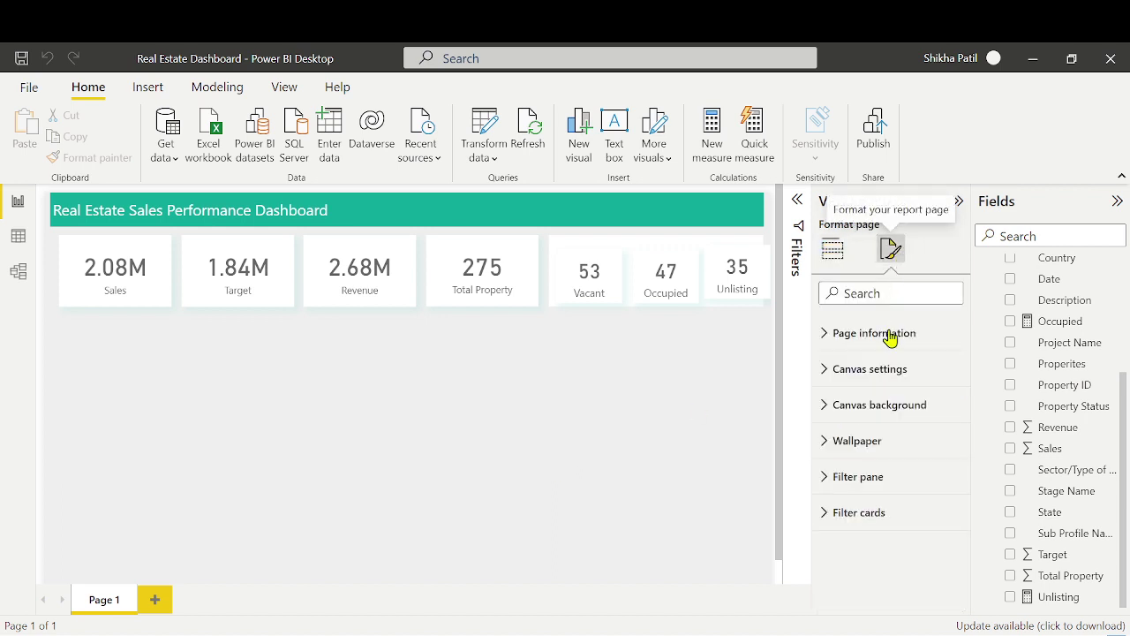
{"action": "left_click", "coordinate": [869, 371]}
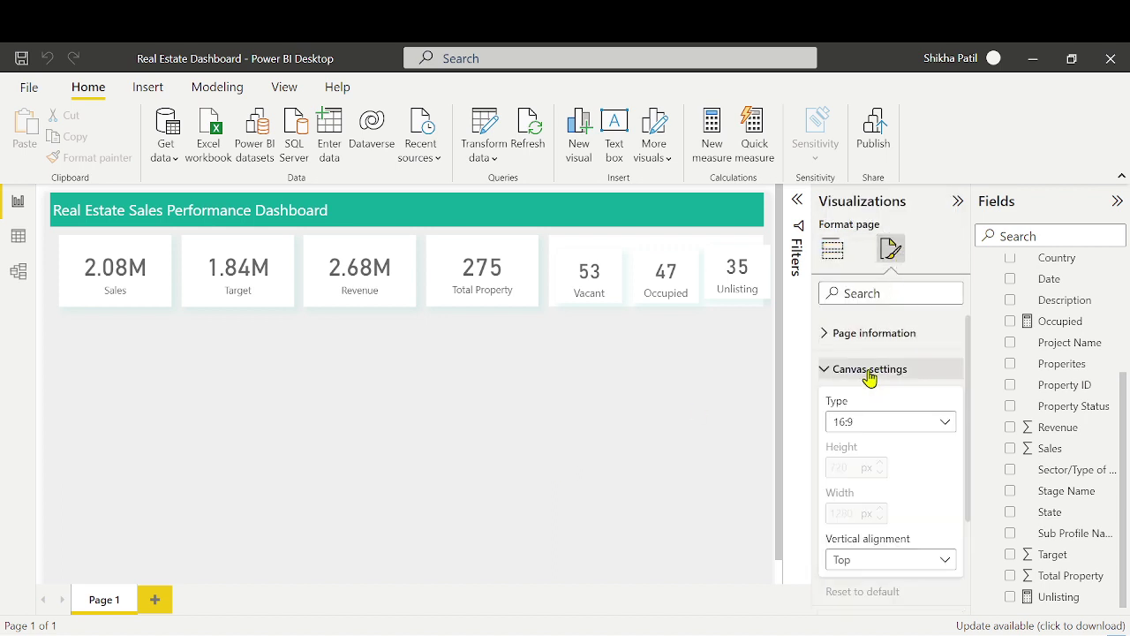
{"action": "left_click", "coordinate": [918, 429]}
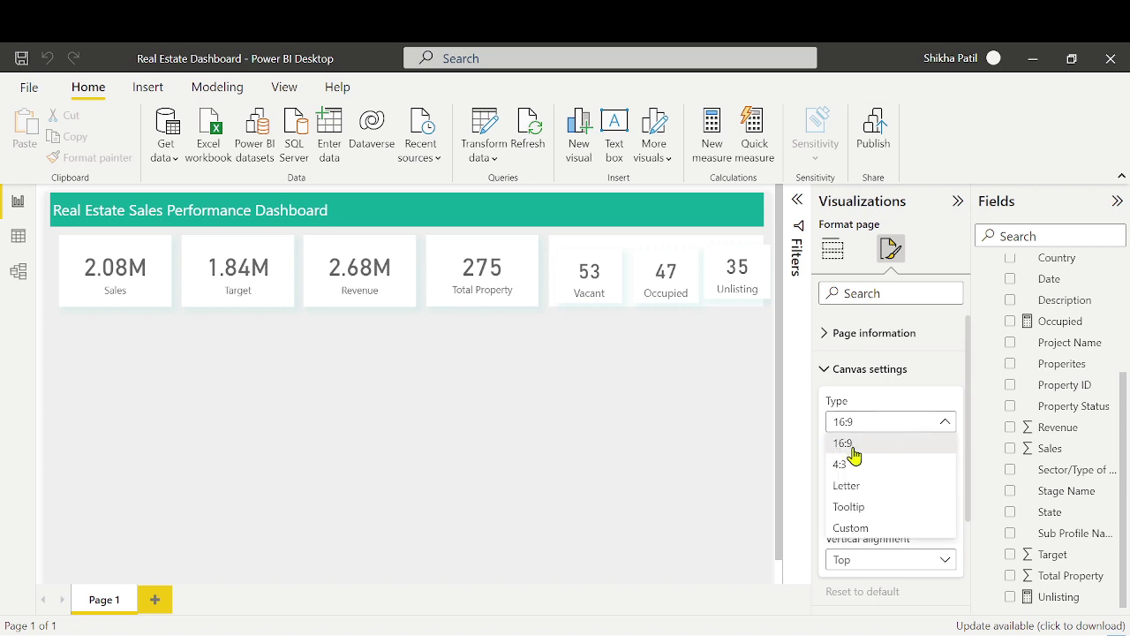
{"action": "left_click", "coordinate": [867, 528]}
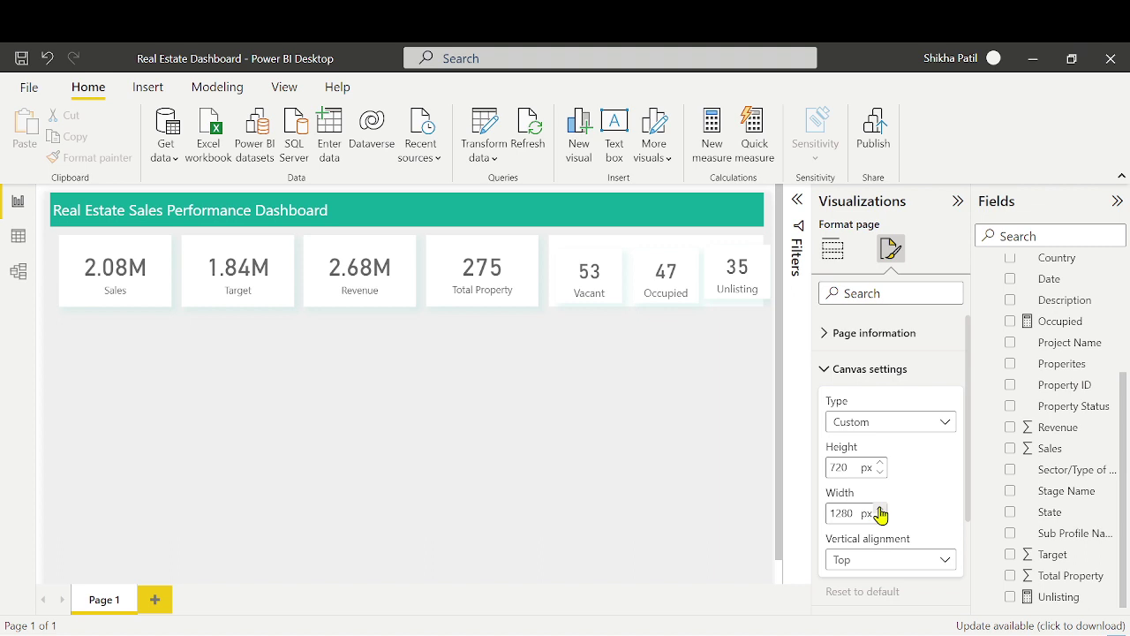
Widen the report page's canvas to about 1307 px
{"action": "left_click", "coordinate": [880, 509]}
{"action": "left_click", "coordinate": [881, 509]}
{"action": "left_click", "coordinate": [881, 510]}
{"action": "left_click", "coordinate": [880, 510]}
{"action": "left_click", "coordinate": [880, 510]}
{"action": "left_click", "coordinate": [880, 509]}
{"action": "left_click", "coordinate": [880, 509]}
{"action": "left_click", "coordinate": [880, 509]}
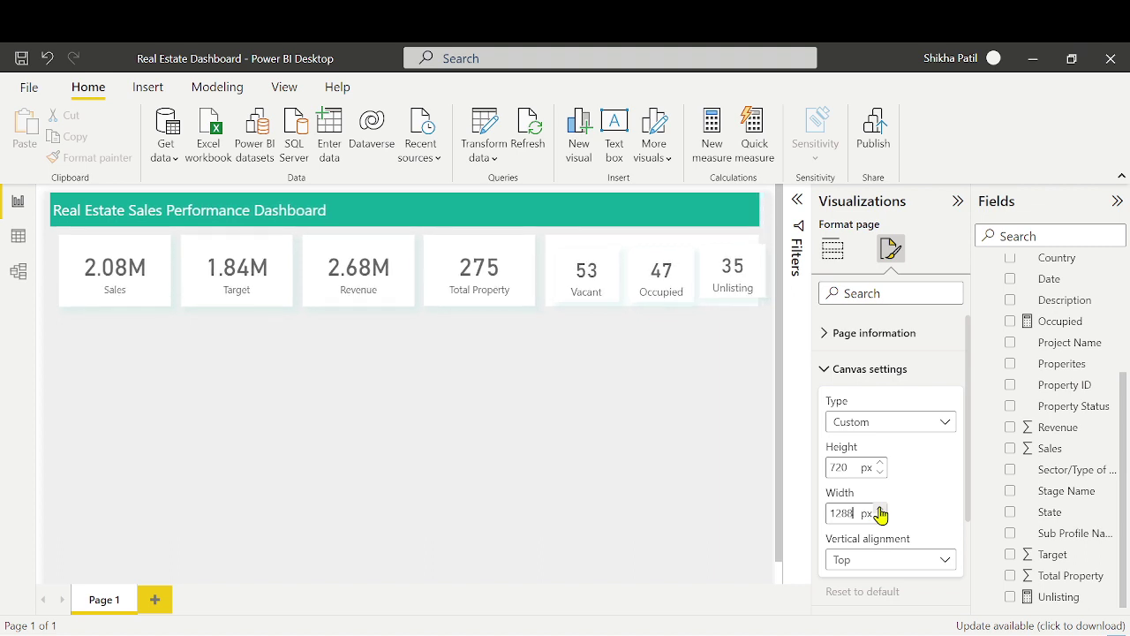
{"action": "left_click", "coordinate": [881, 509]}
{"action": "left_click", "coordinate": [880, 510]}
{"action": "left_click", "coordinate": [880, 509]}
{"action": "left_click", "coordinate": [880, 510]}
{"action": "left_click", "coordinate": [881, 510]}
{"action": "left_click", "coordinate": [881, 509]}
{"action": "left_click", "coordinate": [880, 509]}
{"action": "left_click", "coordinate": [880, 510]}
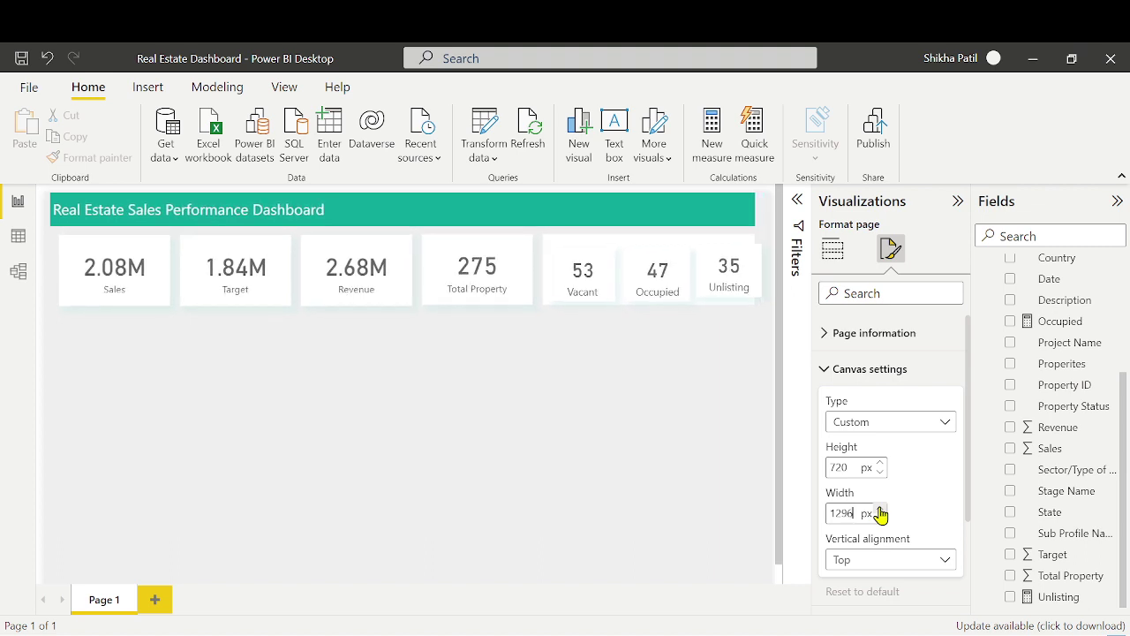
{"action": "left_click", "coordinate": [880, 509]}
{"action": "left_click", "coordinate": [880, 510]}
{"action": "left_click", "coordinate": [880, 509]}
{"action": "left_click", "coordinate": [881, 510]}
{"action": "left_click", "coordinate": [881, 510]}
{"action": "left_click", "coordinate": [880, 510]}
{"action": "left_click", "coordinate": [881, 510]}
{"action": "left_click", "coordinate": [880, 509]}
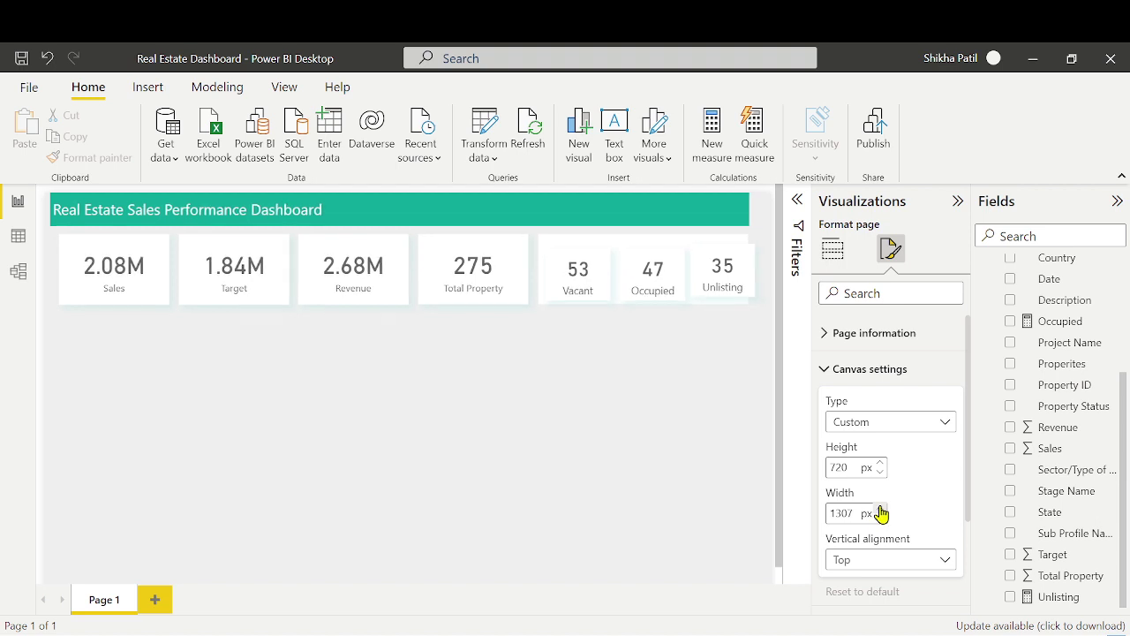
{"action": "left_click", "coordinate": [880, 509]}
{"action": "left_click", "coordinate": [881, 509]}
{"action": "left_click", "coordinate": [725, 476]}
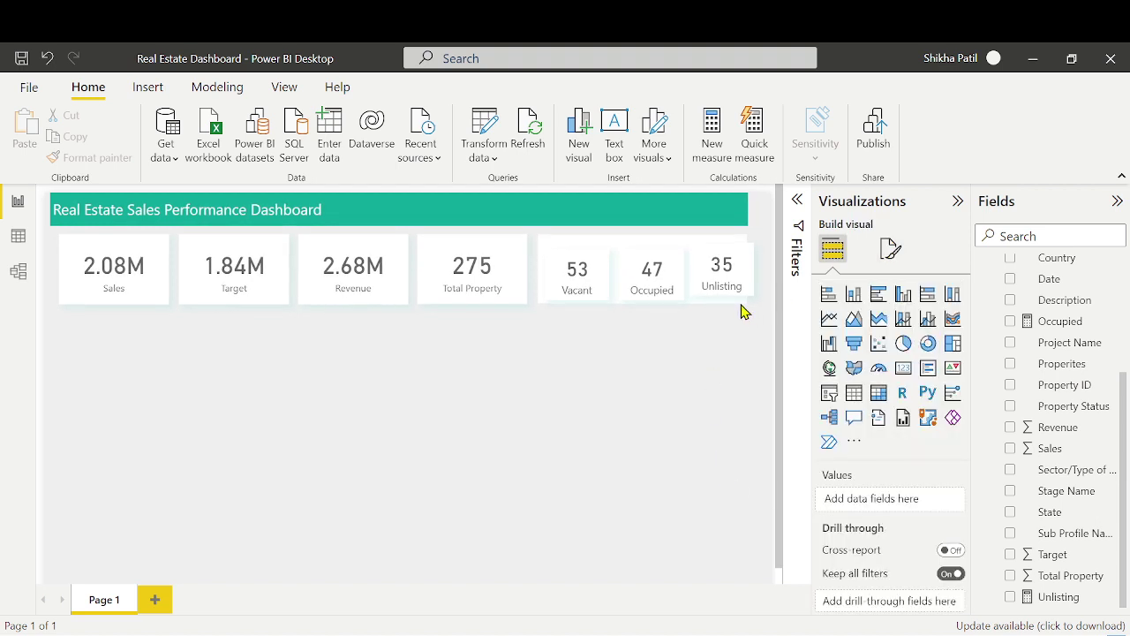
Extend the white panel behind the three status cards to the right and lower the Unlisting card in line with Vacant and Occupied
{"action": "left_click_drag", "start_coordinate": [740, 304], "coordinate": [757, 314]}
{"action": "left_click", "coordinate": [744, 323]}
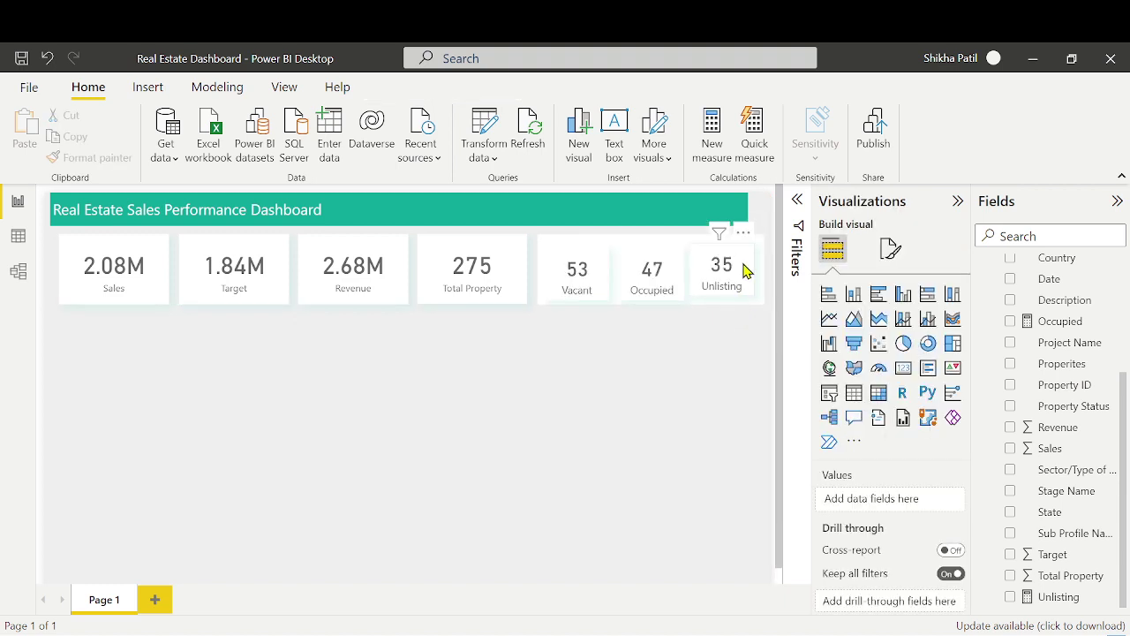
{"action": "left_click", "coordinate": [744, 271]}
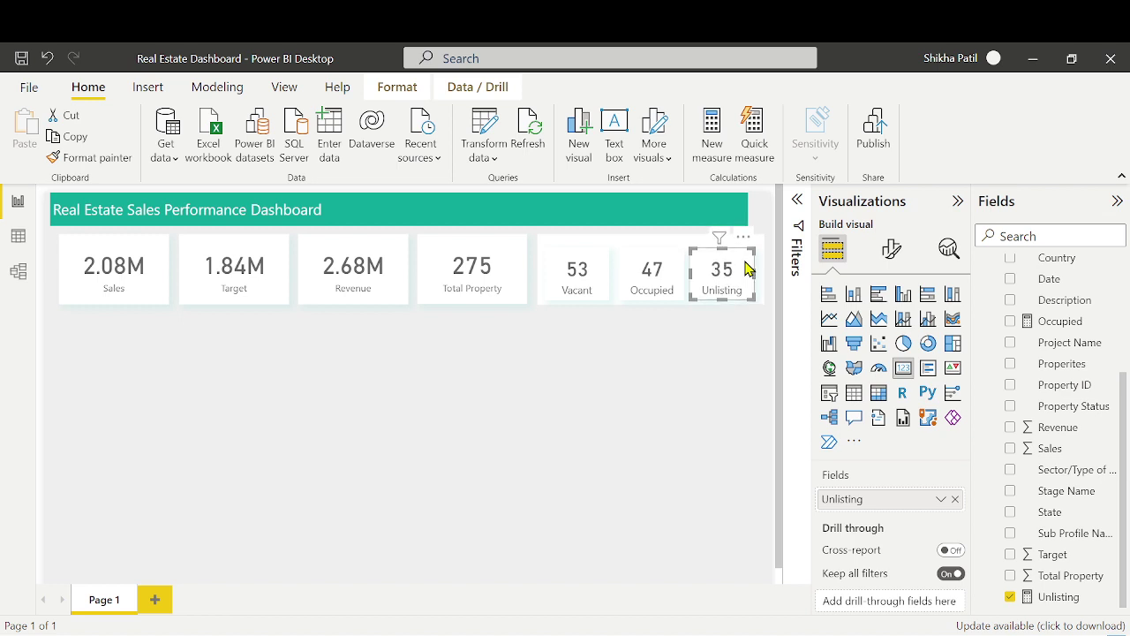
{"action": "left_click", "coordinate": [689, 413]}
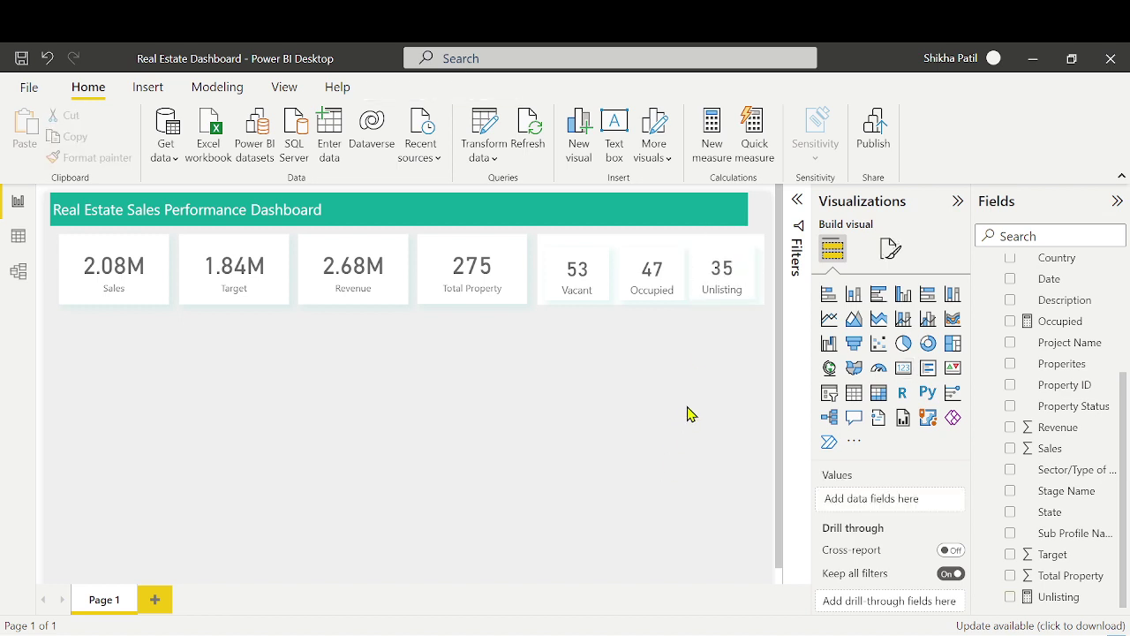
Widen the green header banner so its right edge lines up with the white panel behind the status cards
{"action": "left_click", "coordinate": [750, 216]}
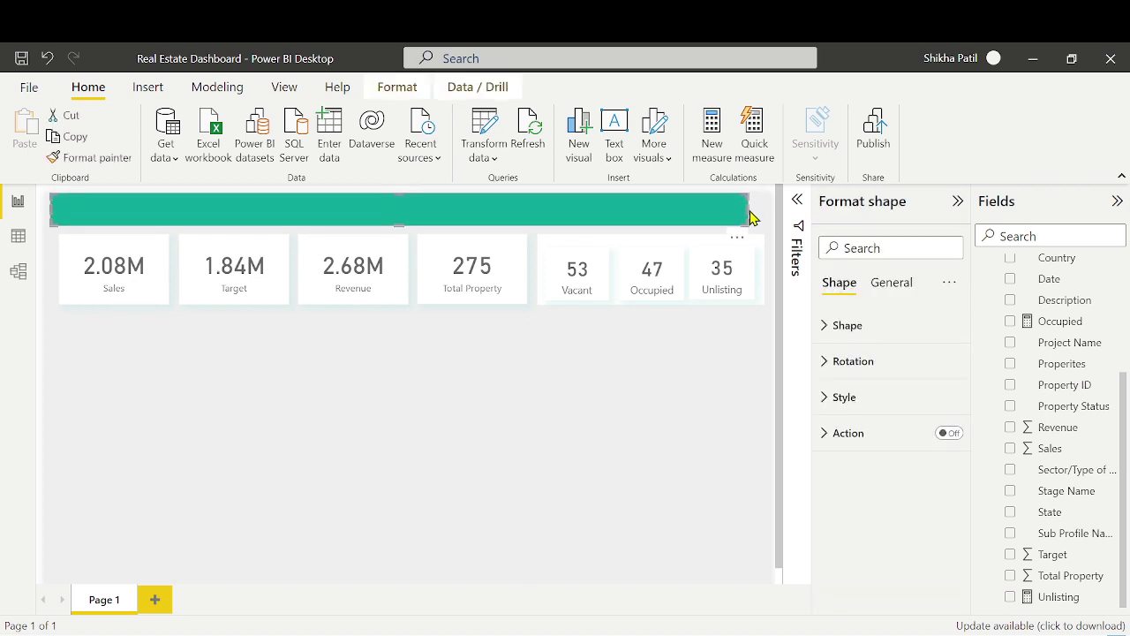
{"action": "left_click_drag", "start_coordinate": [747, 208], "coordinate": [764, 221]}
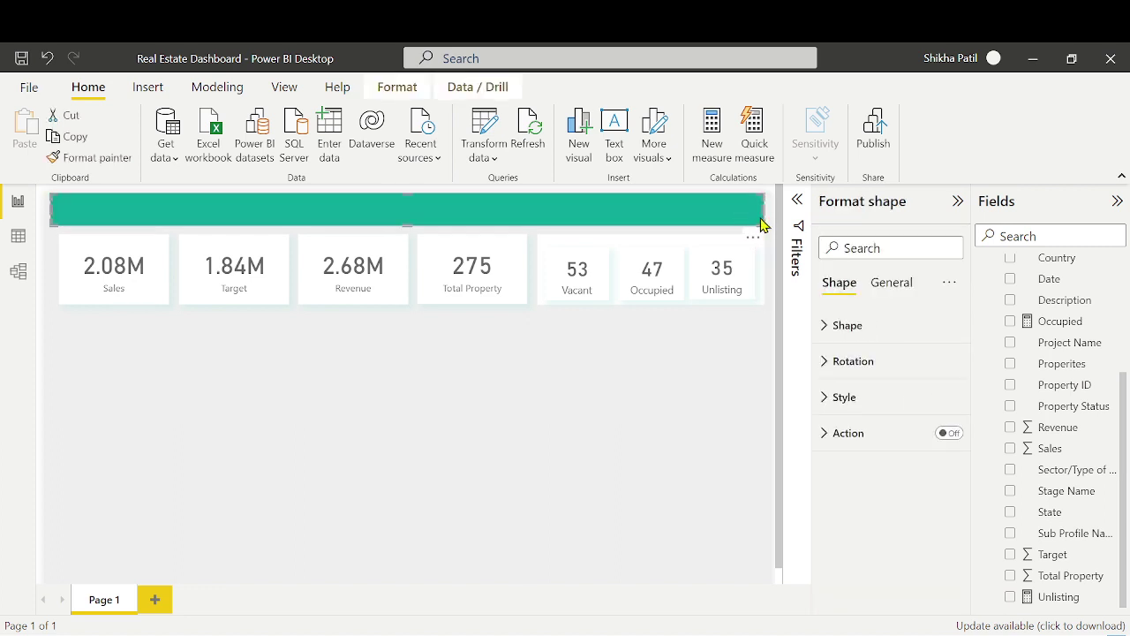
Nudge the Vacant and Occupied cards slightly so they line up with the Unlisting card
{"action": "left_click", "coordinate": [673, 391]}
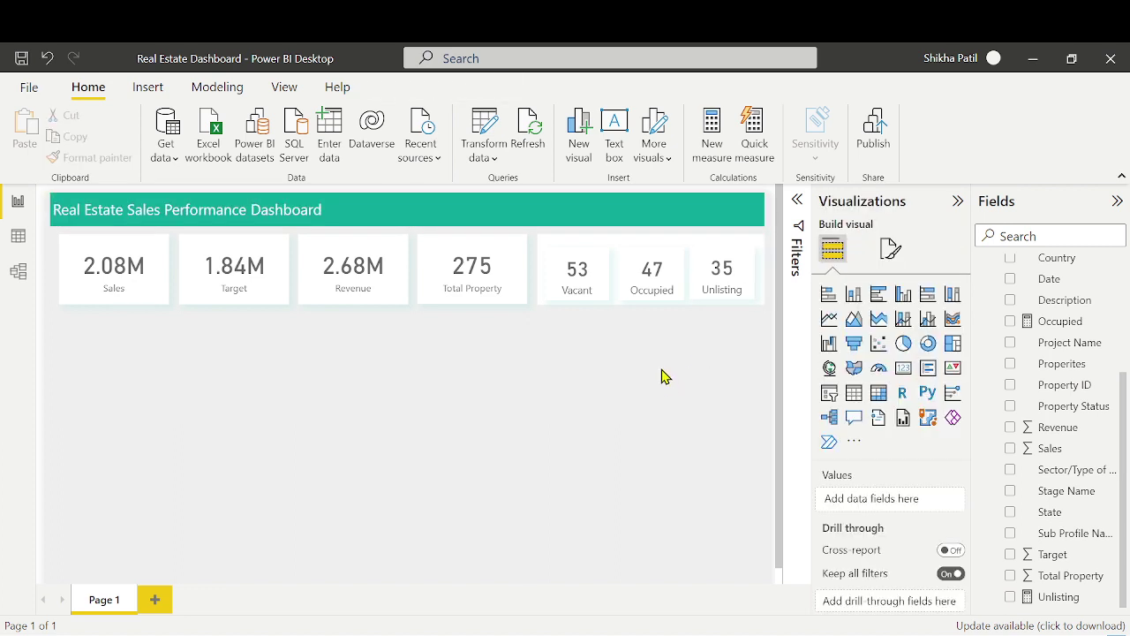
{"action": "left_click", "coordinate": [597, 261]}
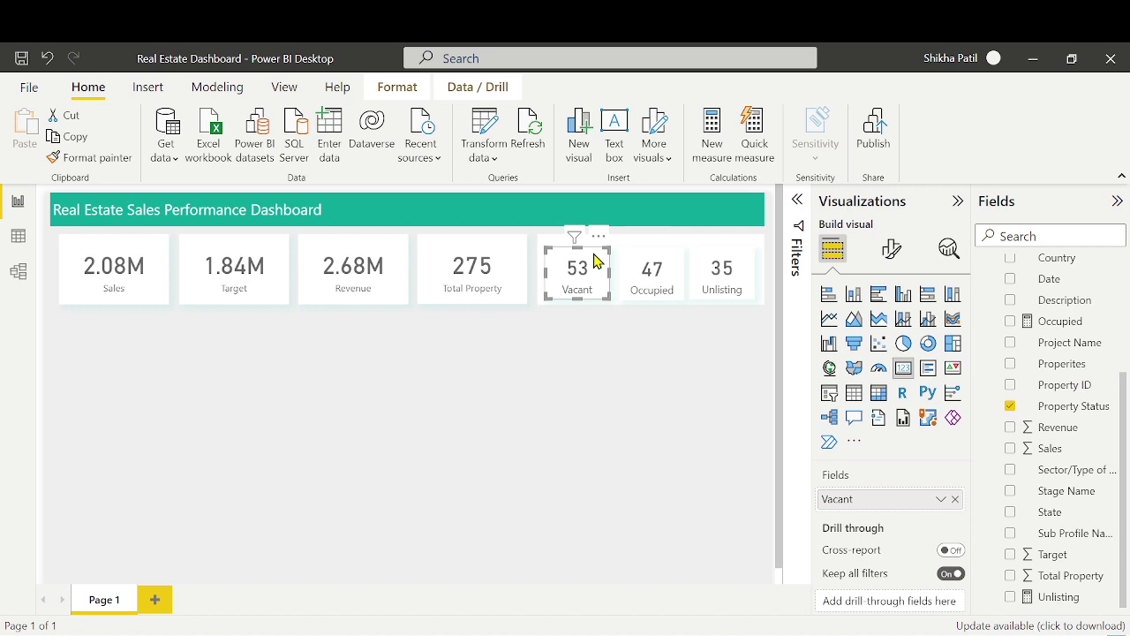
{"action": "left_click", "coordinate": [648, 265]}
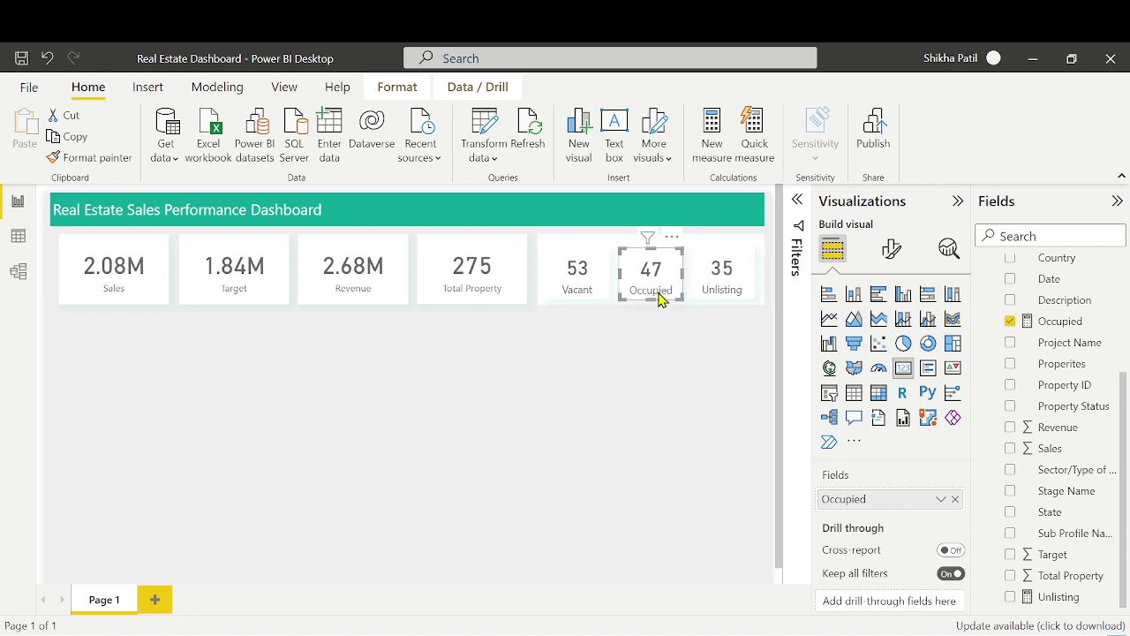
{"action": "left_click", "coordinate": [655, 358]}
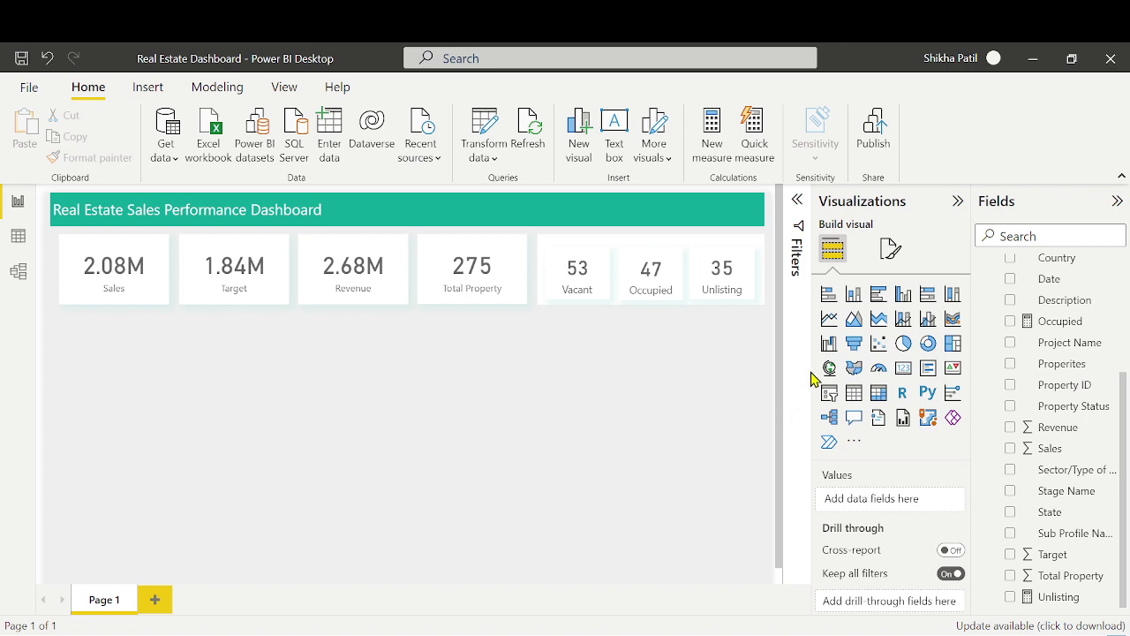
Insert a line chart directly below the Sales card and enlarge it to span the width of the Sales and Target cards
{"action": "left_click", "coordinate": [828, 325]}
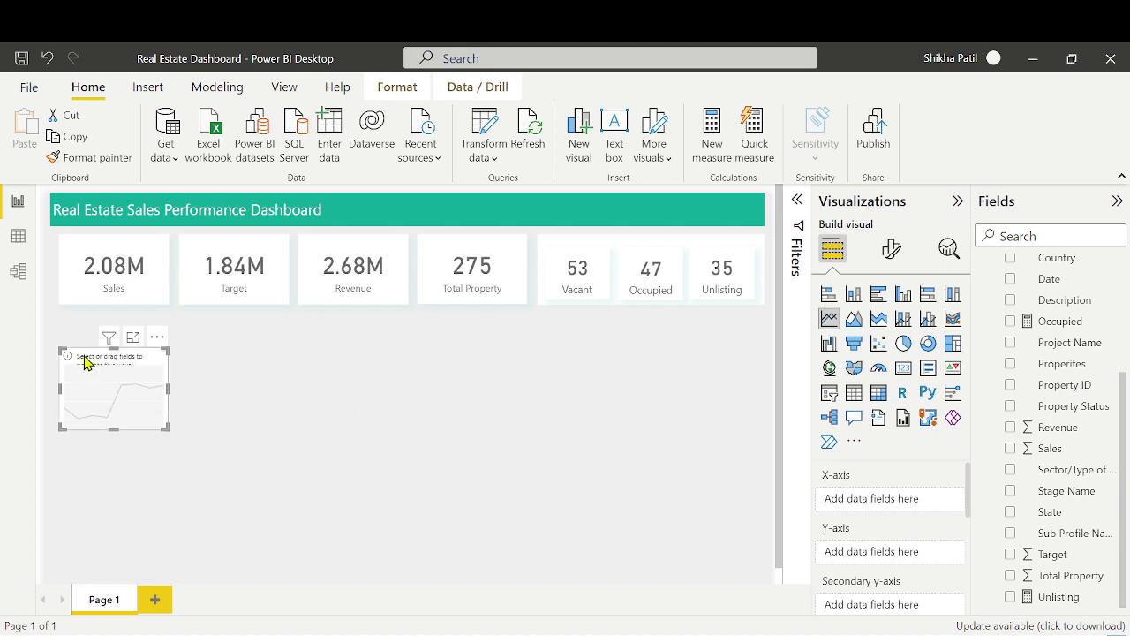
{"action": "left_click_drag", "start_coordinate": [156, 330], "coordinate": [159, 315]}
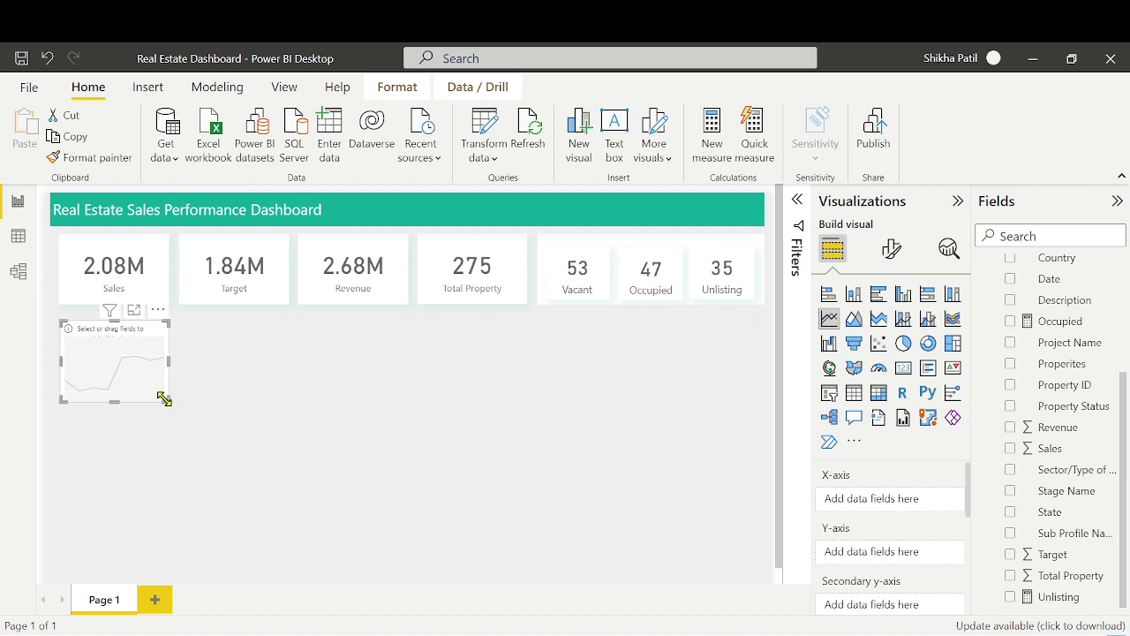
{"action": "left_click_drag", "start_coordinate": [166, 399], "coordinate": [288, 467]}
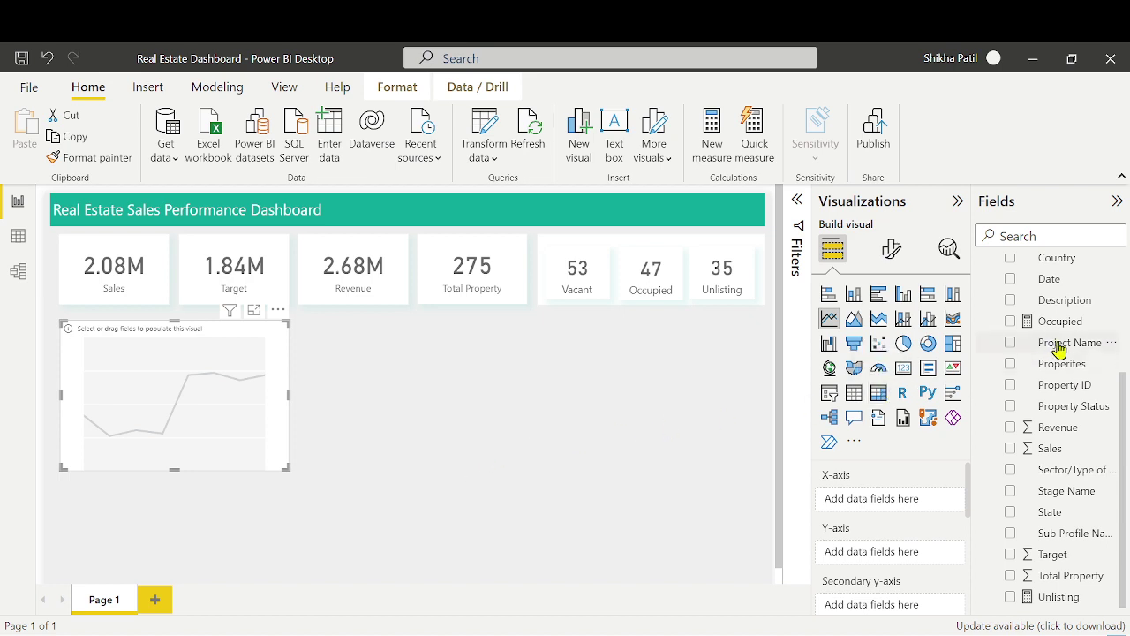
Convert the new chart to a stacked bar chart with Agent as the X-axis field and Sales as the Y-axis field
{"action": "scroll", "coordinate": [1060, 371], "scroll_direction": "up", "scroll_amount": 2}
{"action": "scroll", "coordinate": [1059, 378], "scroll_direction": "up", "scroll_amount": 3}
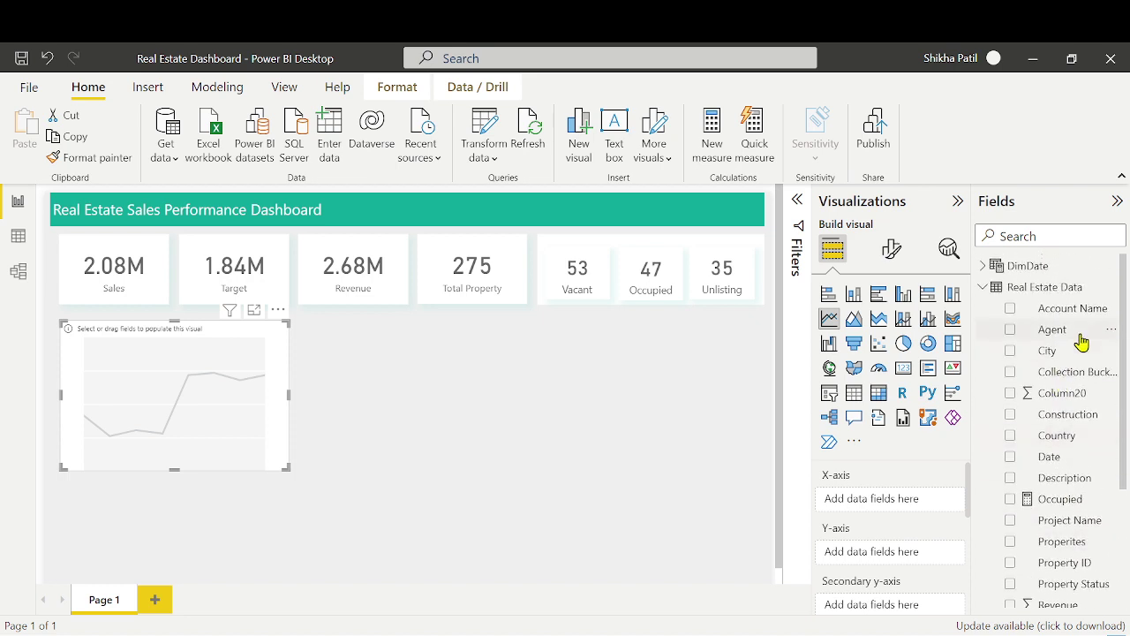
{"action": "left_click", "coordinate": [827, 299]}
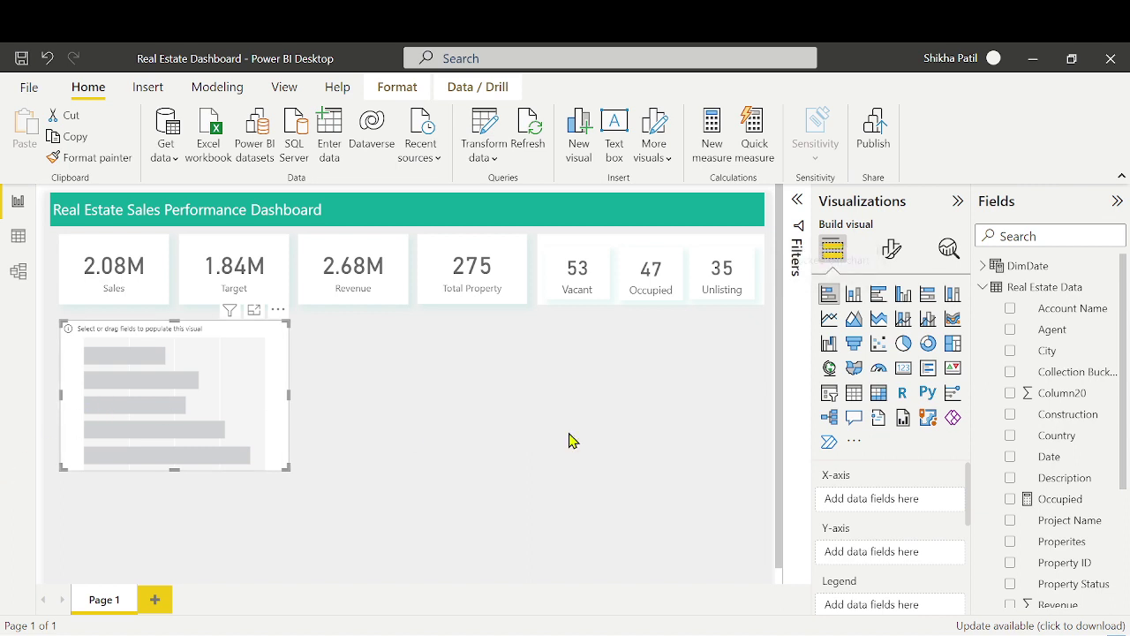
{"action": "left_click_drag", "start_coordinate": [1069, 329], "coordinate": [913, 510]}
{"action": "scroll", "coordinate": [1072, 547], "scroll_direction": "down", "scroll_amount": 3}
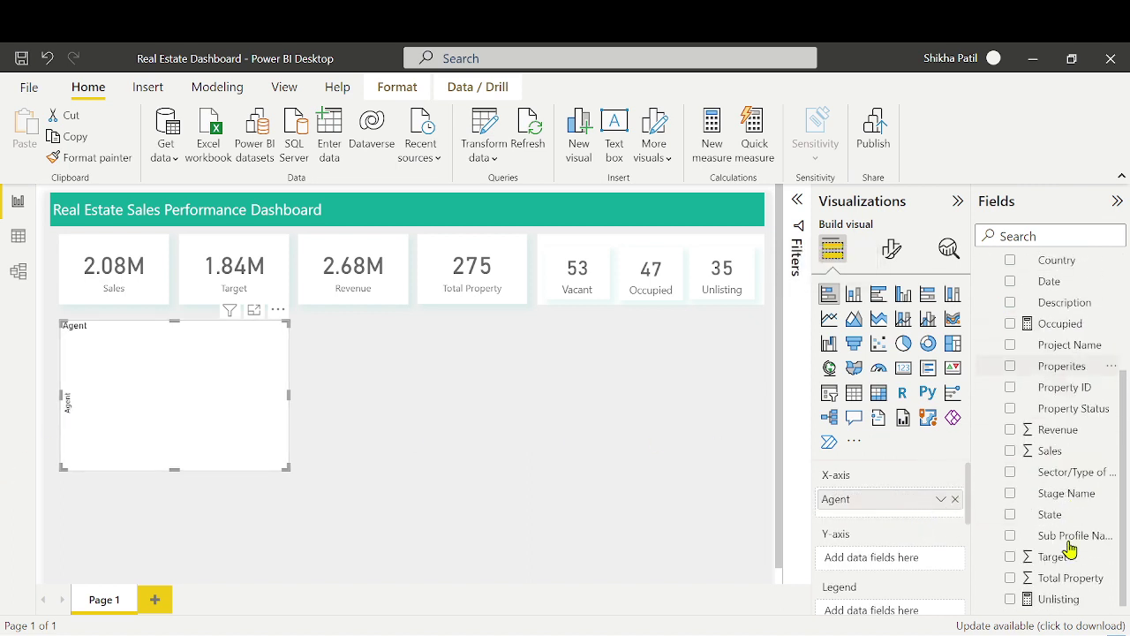
{"action": "left_click_drag", "start_coordinate": [1048, 450], "coordinate": [883, 563]}
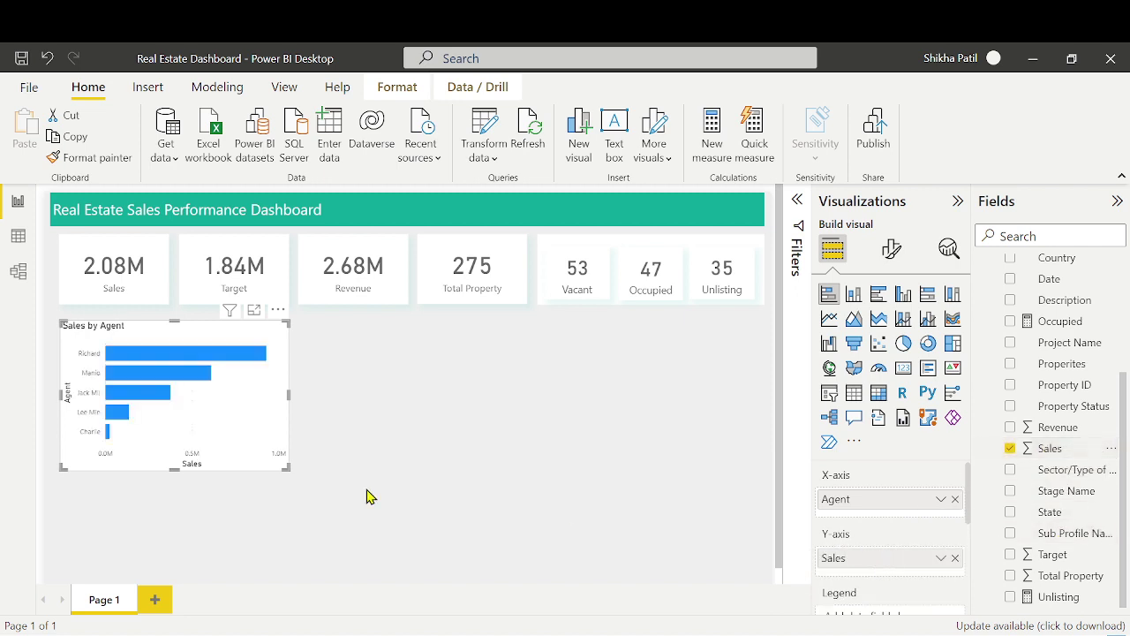
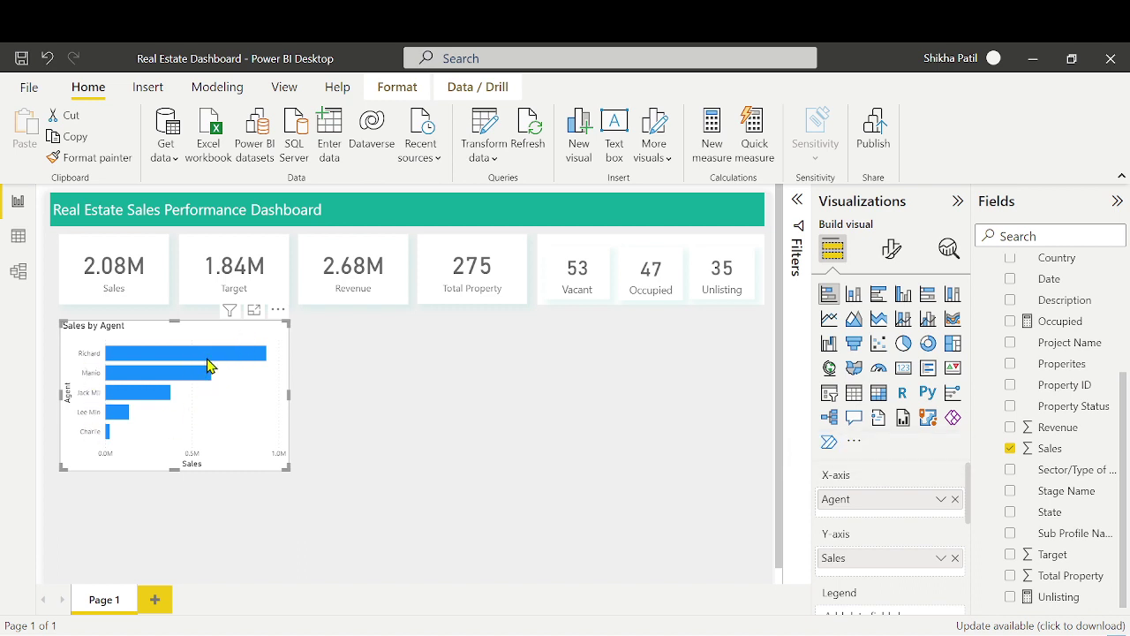
Turn on data labels for the Sales by Agent bar chart
{"action": "left_click", "coordinate": [898, 263]}
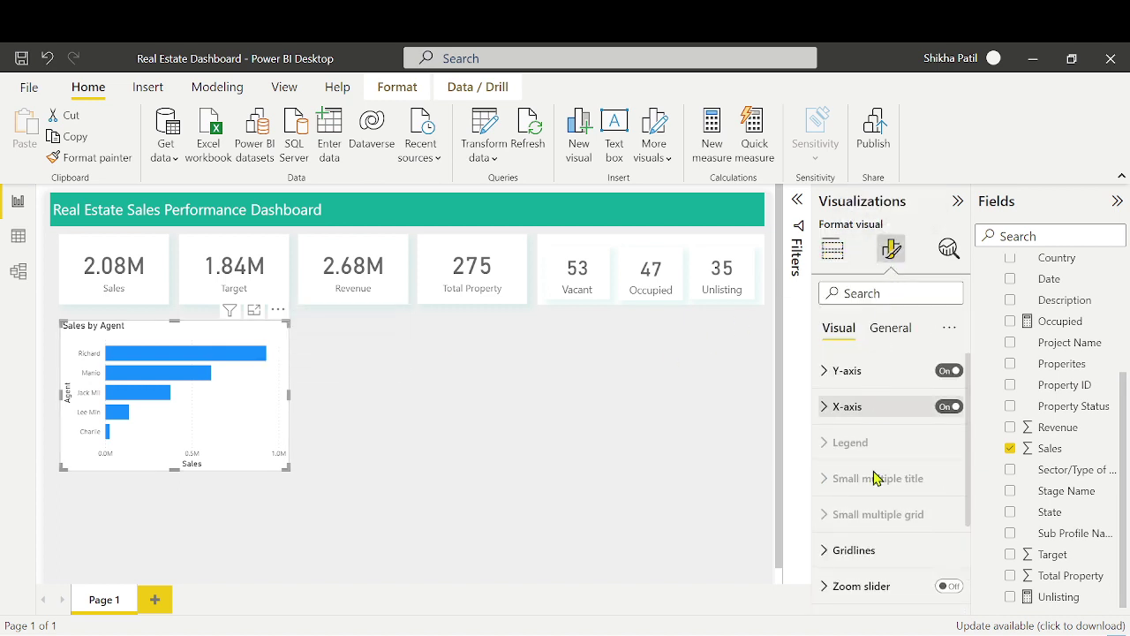
{"action": "scroll", "coordinate": [945, 480], "scroll_direction": "down", "scroll_amount": 3}
{"action": "left_click", "coordinate": [945, 528]}
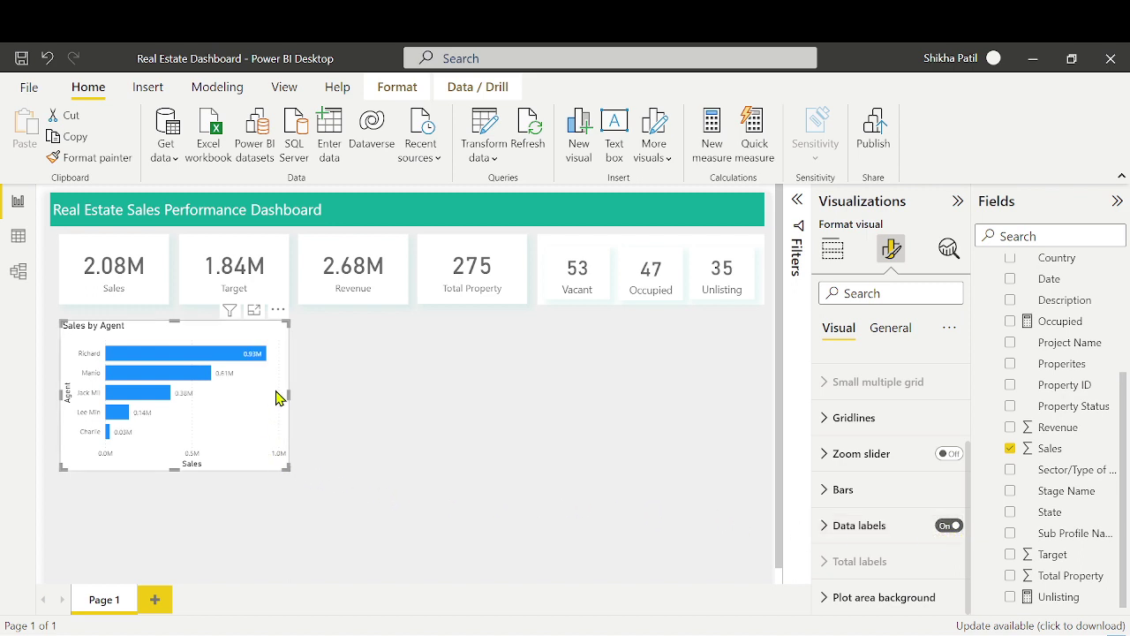
{"action": "mouse_move", "coordinate": [258, 364]}
{"action": "left_click", "coordinate": [883, 526]}
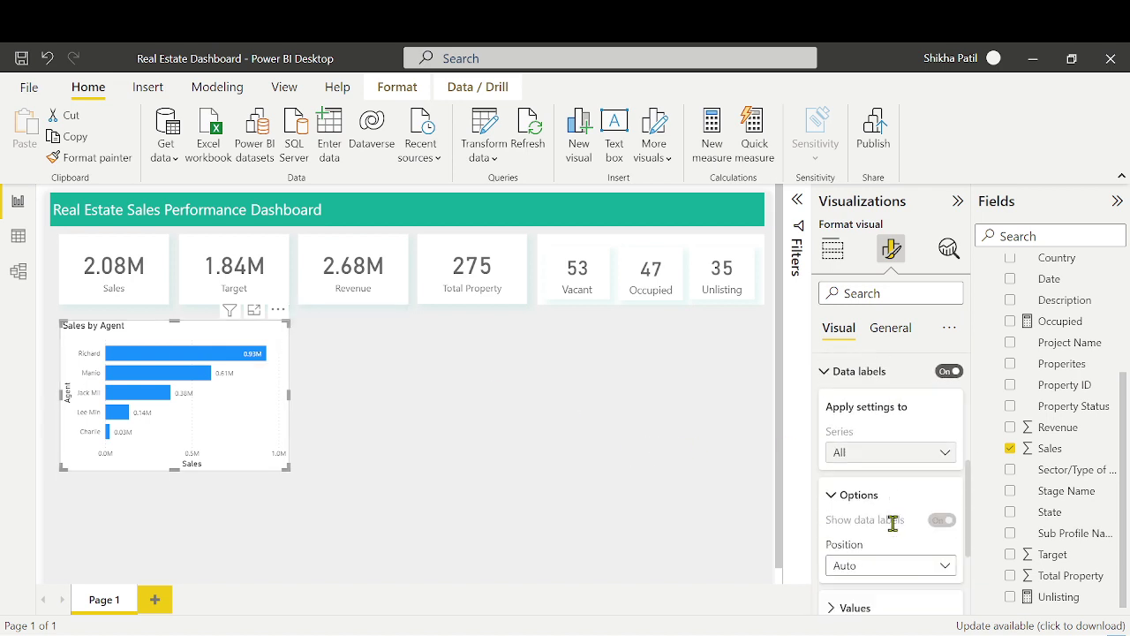
{"action": "left_click", "coordinate": [947, 369]}
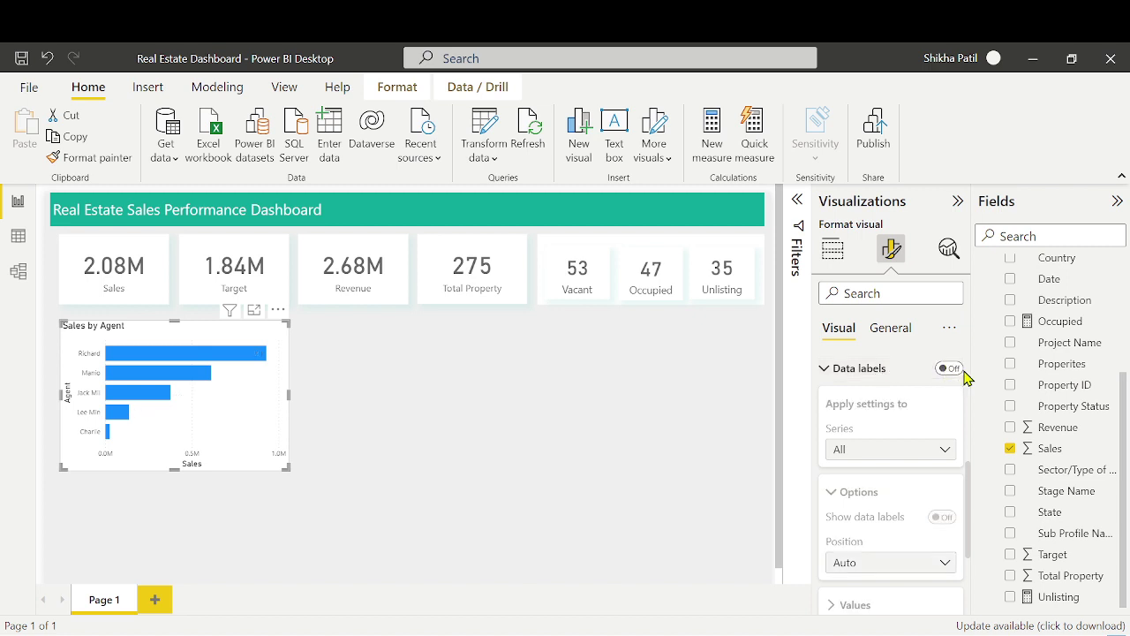
{"action": "left_click", "coordinate": [950, 369]}
Set the display units of the Sales by Agent chart's data labels to Thousands
{"action": "scroll", "coordinate": [911, 529], "scroll_direction": "down", "scroll_amount": 2}
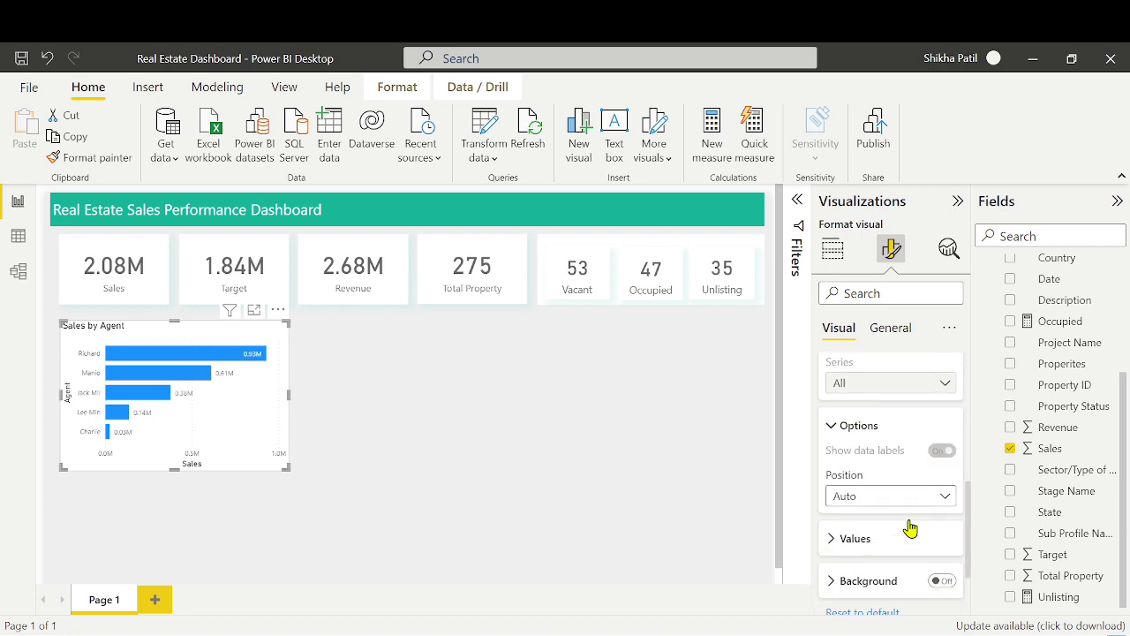
{"action": "left_click", "coordinate": [899, 488]}
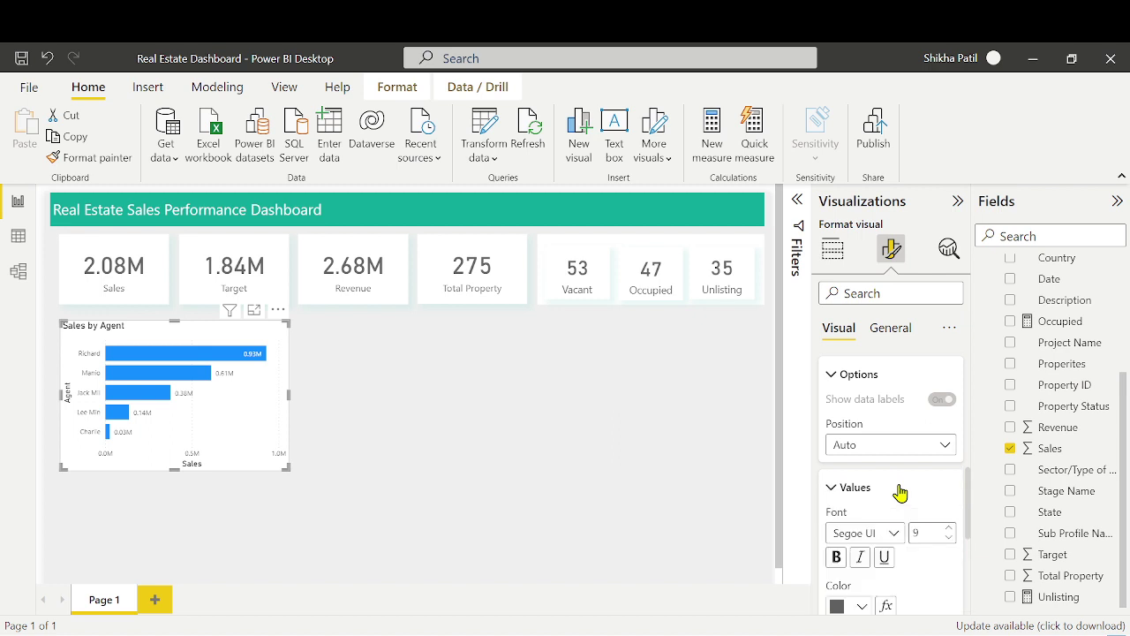
{"action": "scroll", "coordinate": [900, 490], "scroll_direction": "down", "scroll_amount": 4}
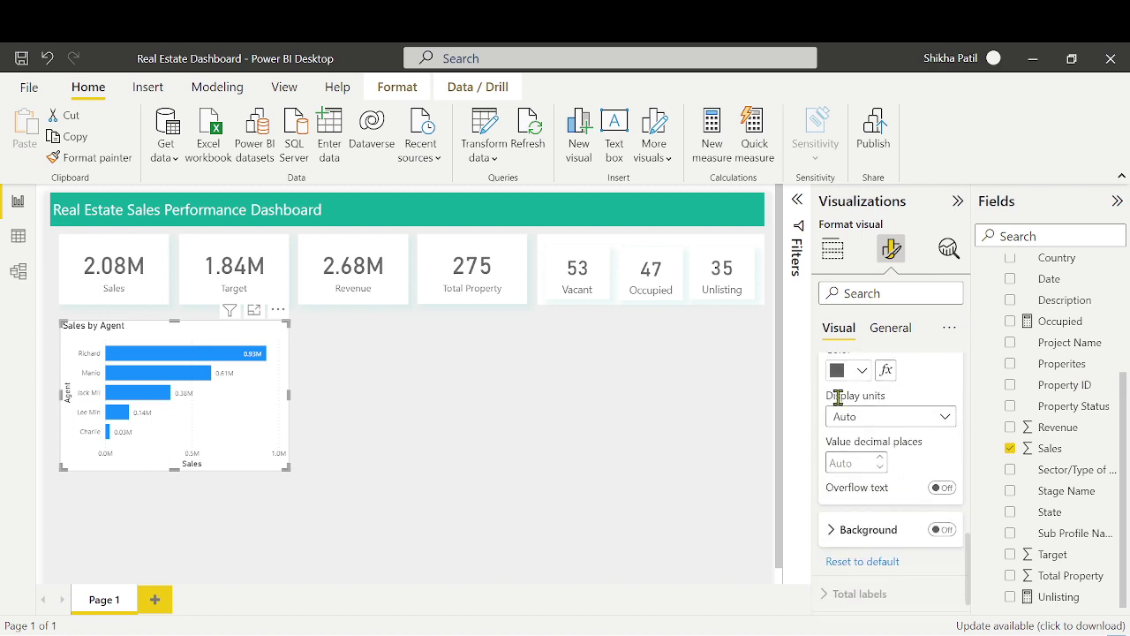
{"action": "left_click", "coordinate": [872, 292]}
{"action": "type", "text": "Display"}
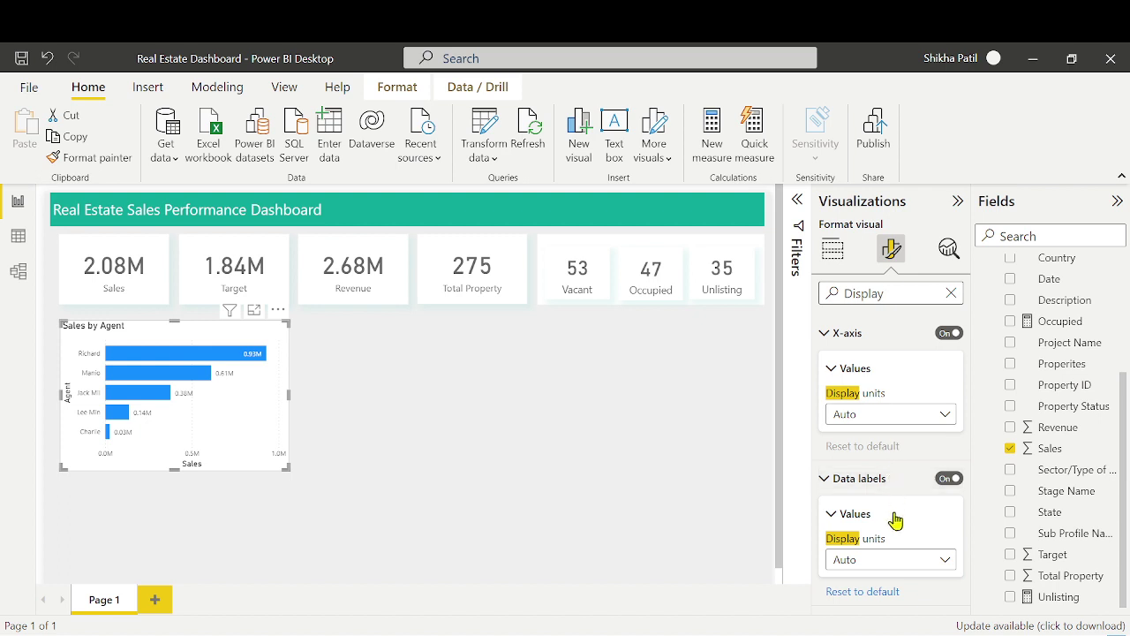
{"action": "left_click", "coordinate": [888, 562]}
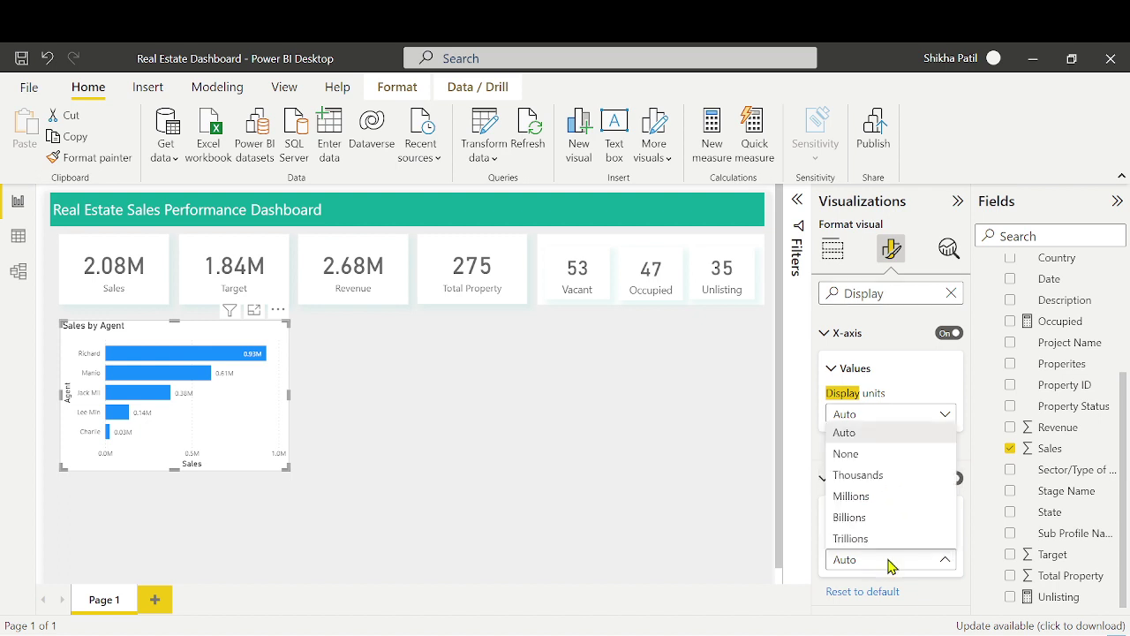
{"action": "left_click", "coordinate": [883, 475]}
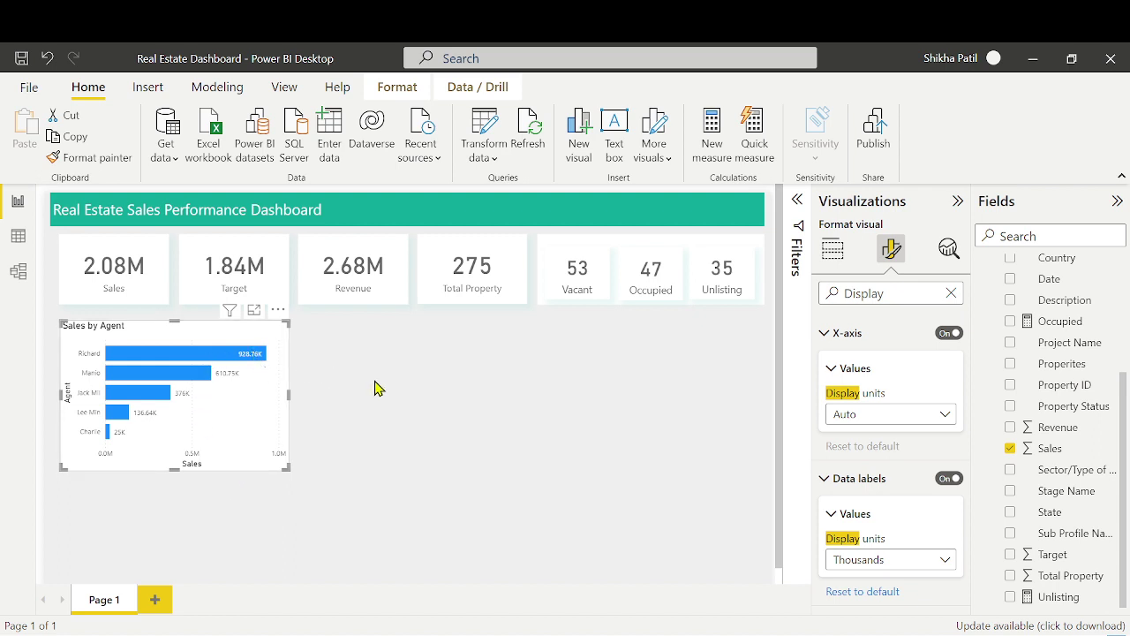
{"action": "left_click", "coordinate": [883, 338]}
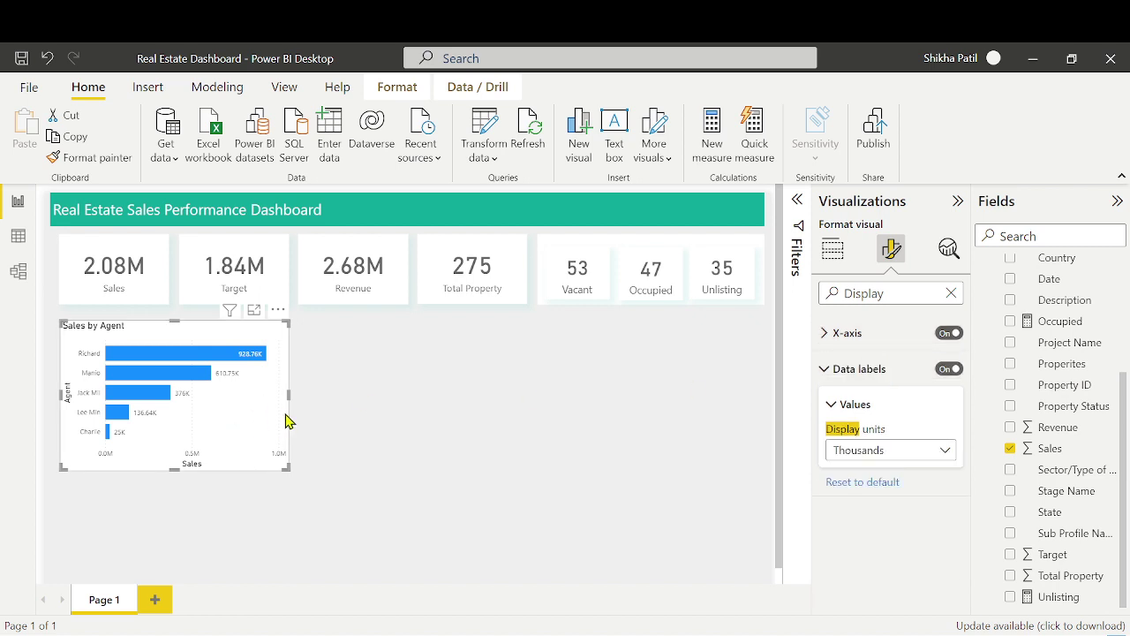
{"action": "left_click", "coordinate": [392, 401]}
{"action": "left_click", "coordinate": [260, 338]}
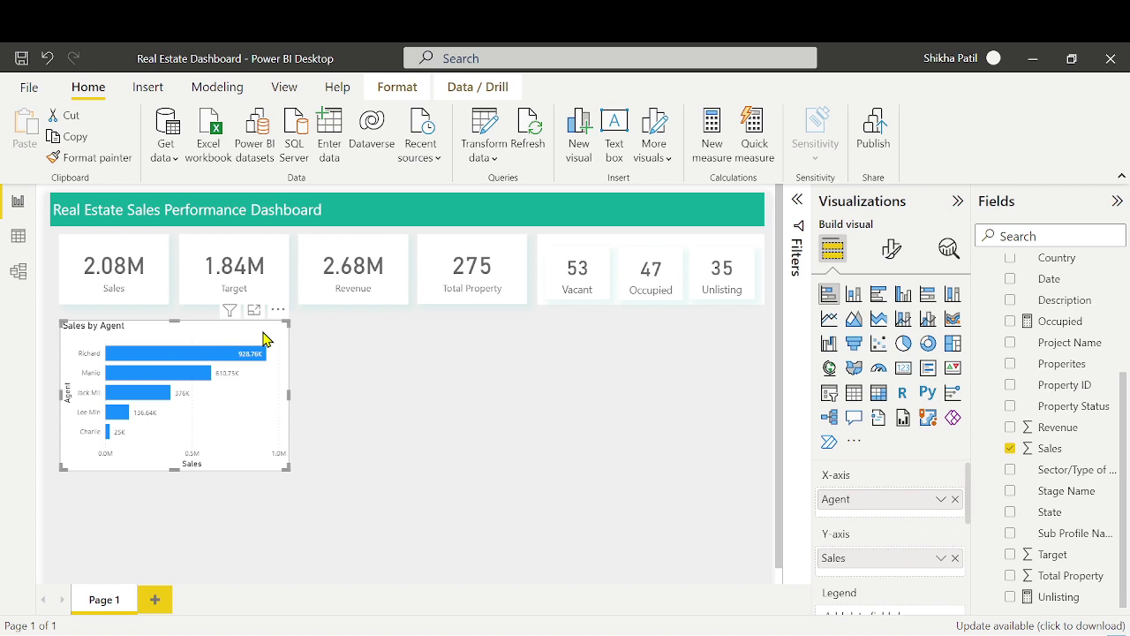
Insert a line chart beside the Sales by Agent chart and widen it to the right edge of the status cards panel
{"action": "left_click", "coordinate": [315, 344]}
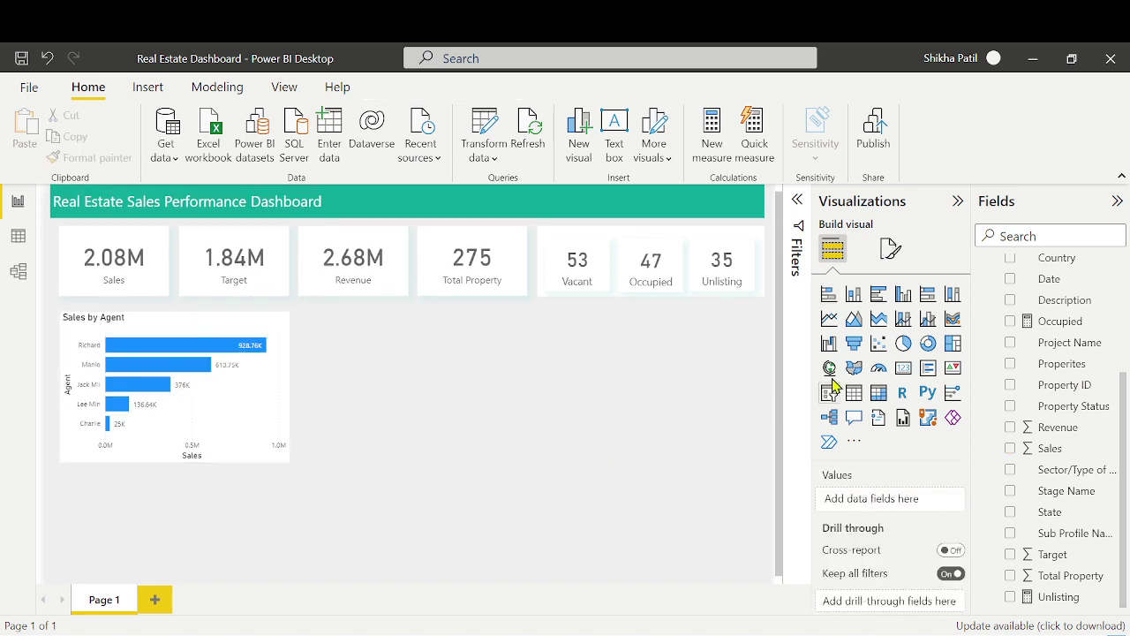
{"action": "left_click", "coordinate": [829, 319]}
{"action": "left_click_drag", "start_coordinate": [109, 545], "coordinate": [418, 379]}
{"action": "left_click_drag", "start_coordinate": [526, 425], "coordinate": [761, 467]}
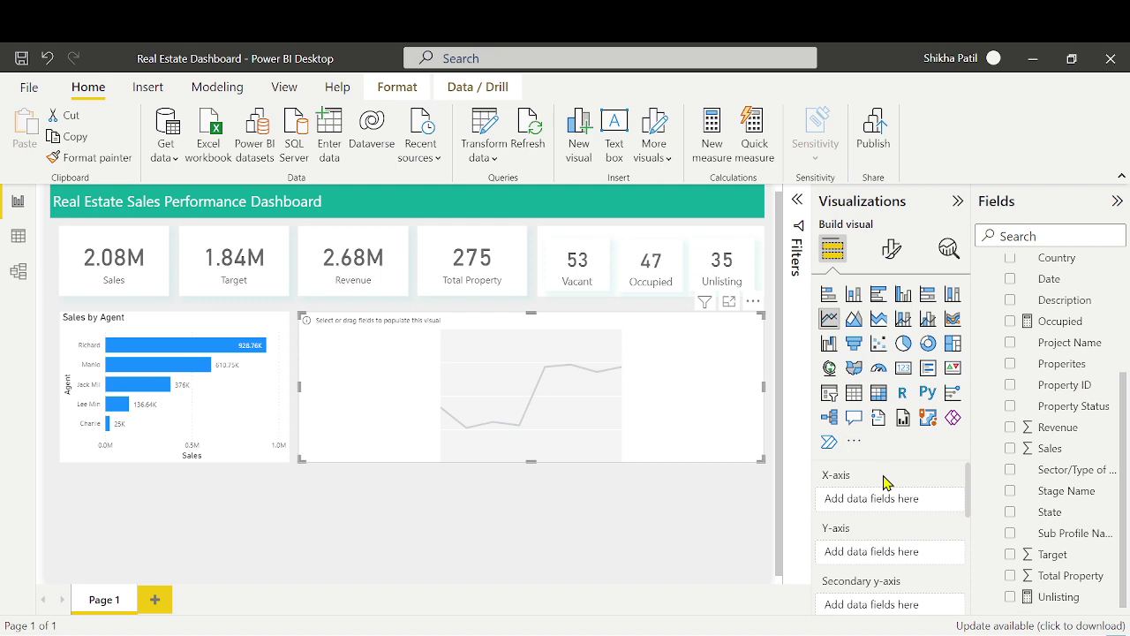
Assign the DimDate table's Date hierarchy to the X-axis of the new line chart
{"action": "scroll", "coordinate": [1040, 401], "scroll_direction": "up", "scroll_amount": 3}
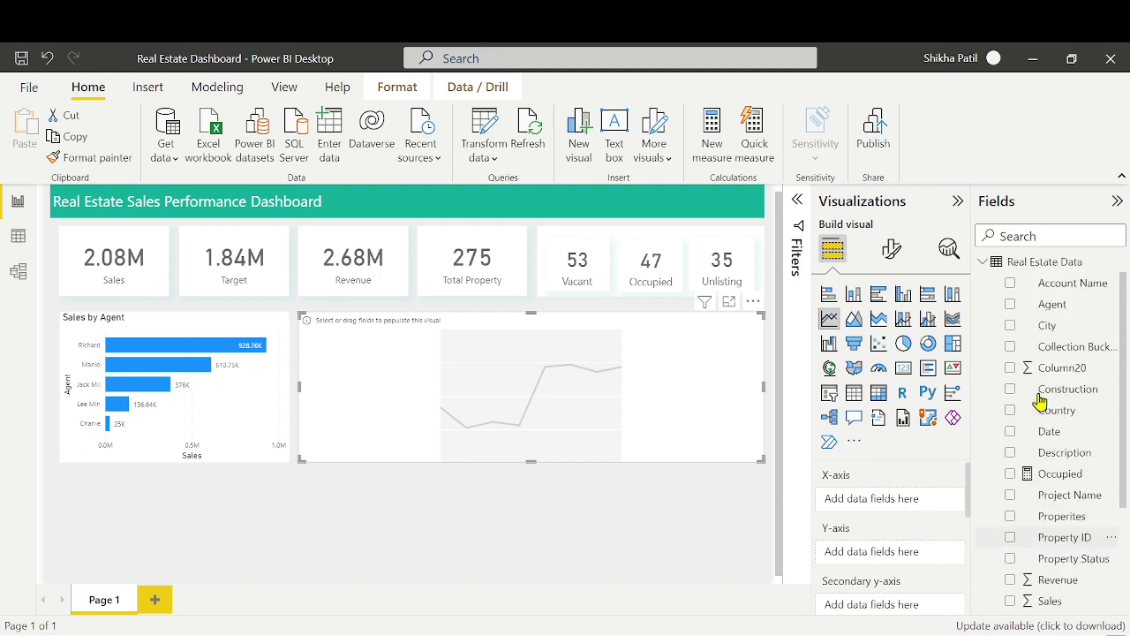
{"action": "scroll", "coordinate": [1040, 402], "scroll_direction": "up", "scroll_amount": 1}
{"action": "left_click", "coordinate": [983, 286]}
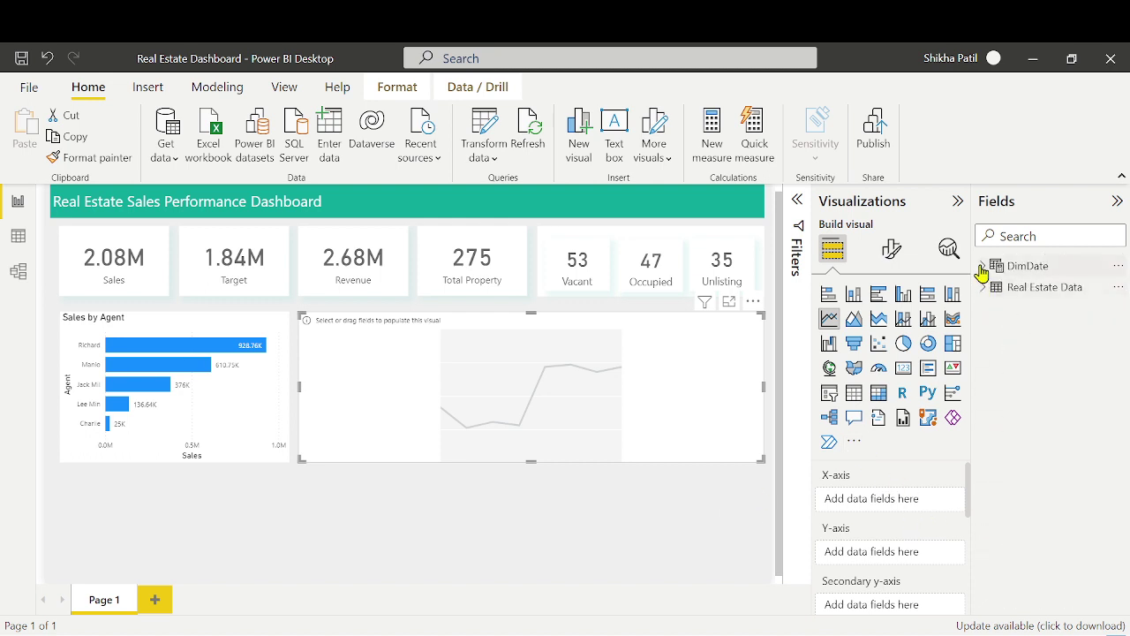
{"action": "left_click", "coordinate": [982, 265]}
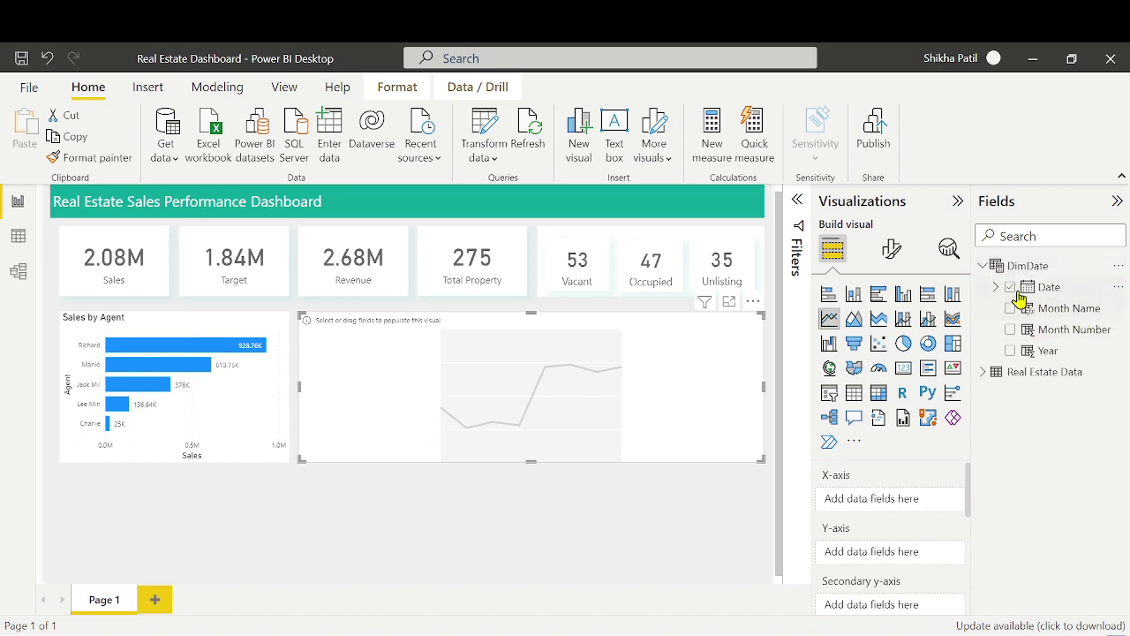
{"action": "left_click", "coordinate": [996, 288]}
{"action": "left_click", "coordinate": [1011, 309]}
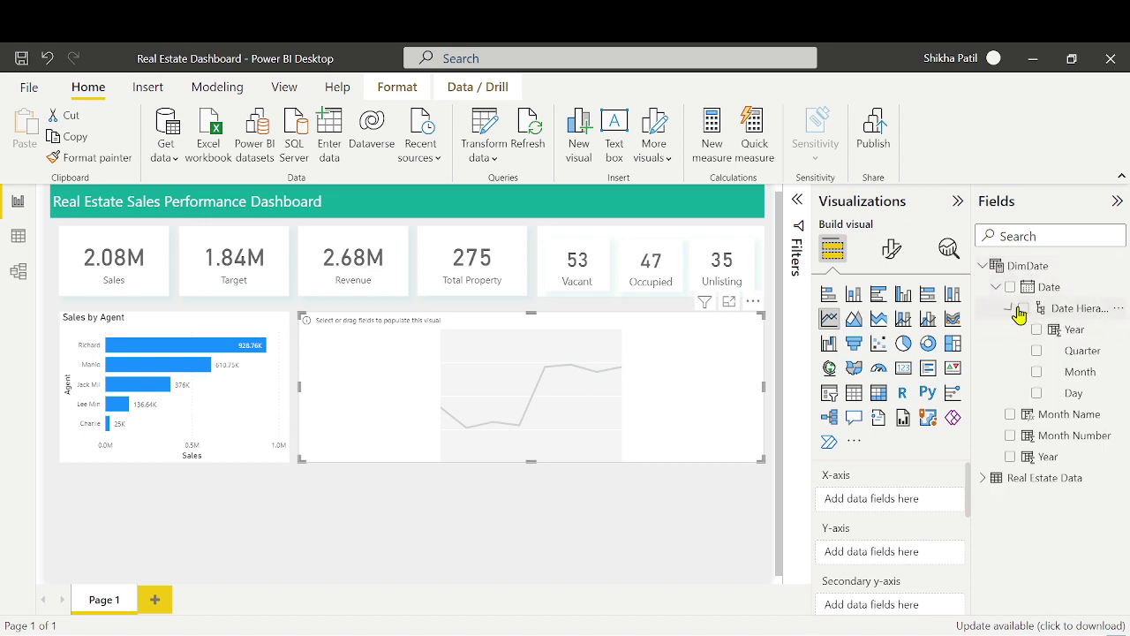
{"action": "left_click", "coordinate": [997, 290]}
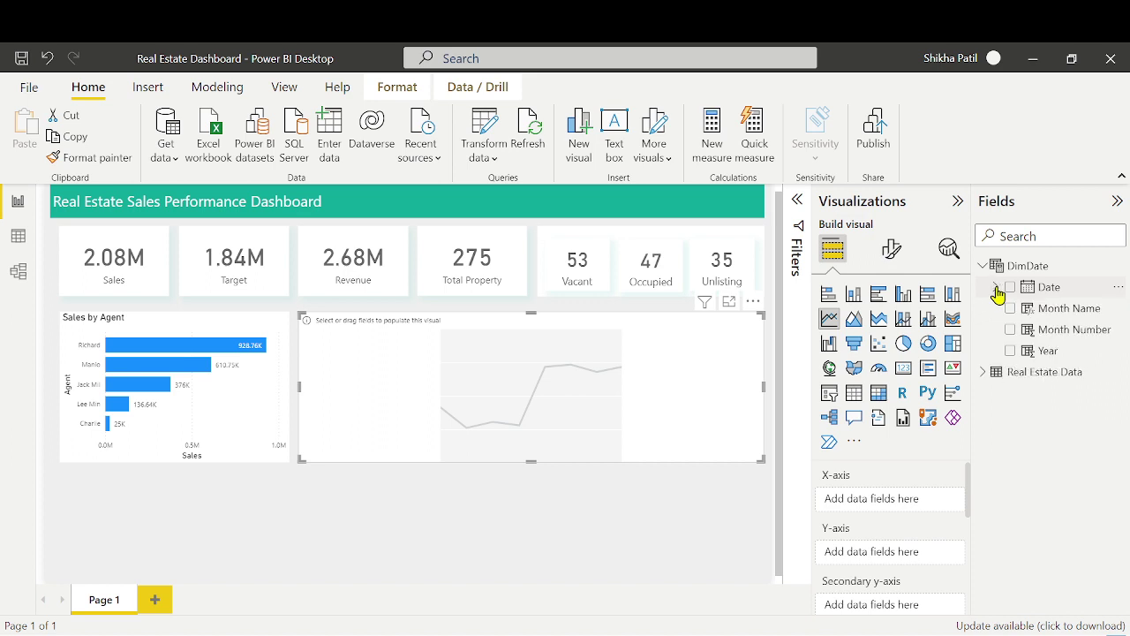
{"action": "left_click_drag", "start_coordinate": [1002, 287], "coordinate": [884, 505]}
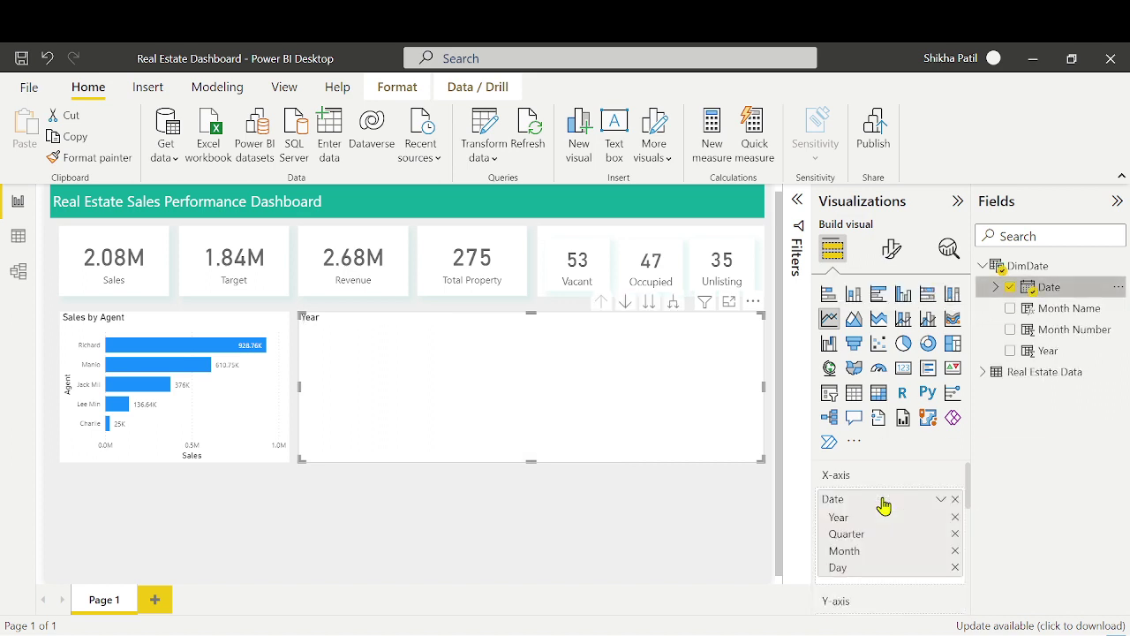
Search the fields for "pro" and switch to the data view to examine the Real Estate Data table
{"action": "scroll", "coordinate": [936, 552], "scroll_direction": "down", "scroll_amount": 2}
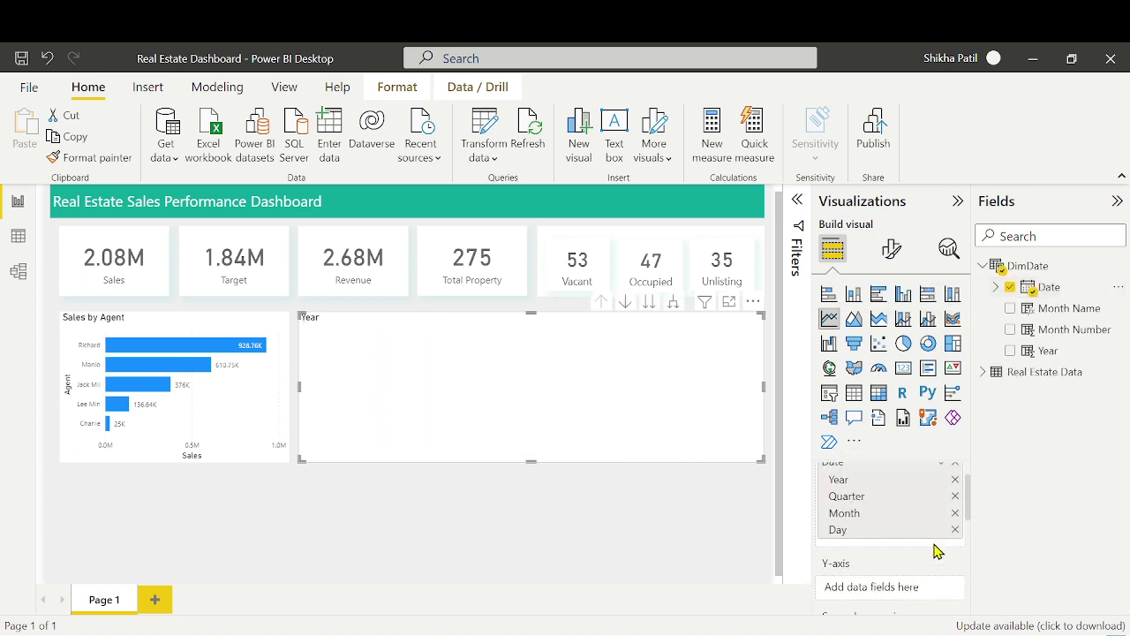
{"action": "scroll", "coordinate": [937, 552], "scroll_direction": "down", "scroll_amount": 1}
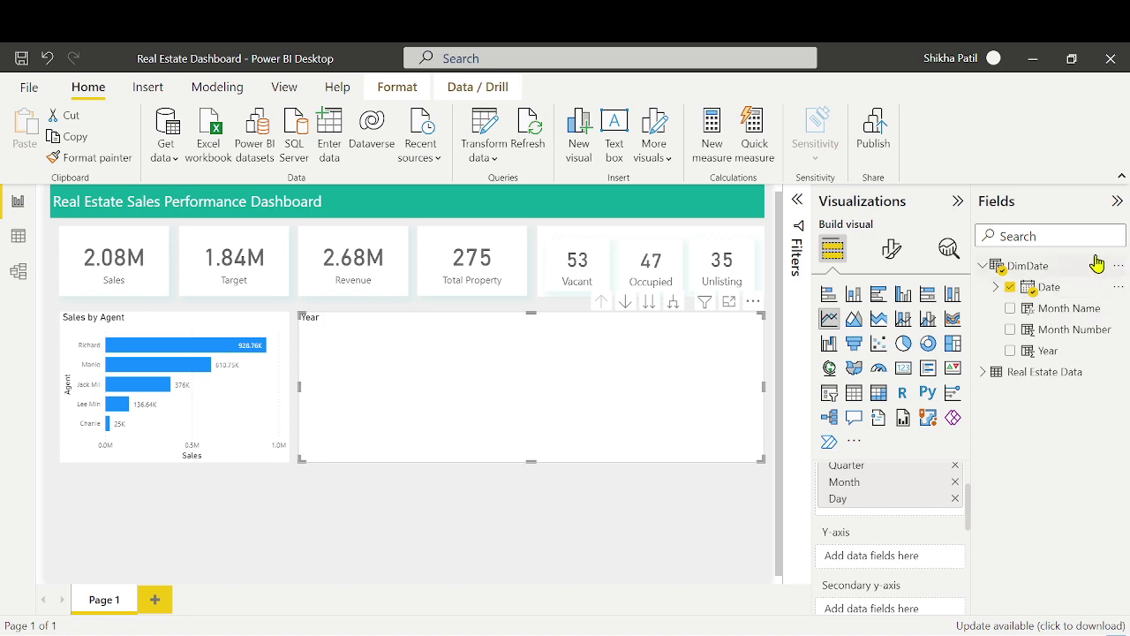
{"action": "left_click", "coordinate": [1080, 234]}
{"action": "left_click", "coordinate": [18, 236]}
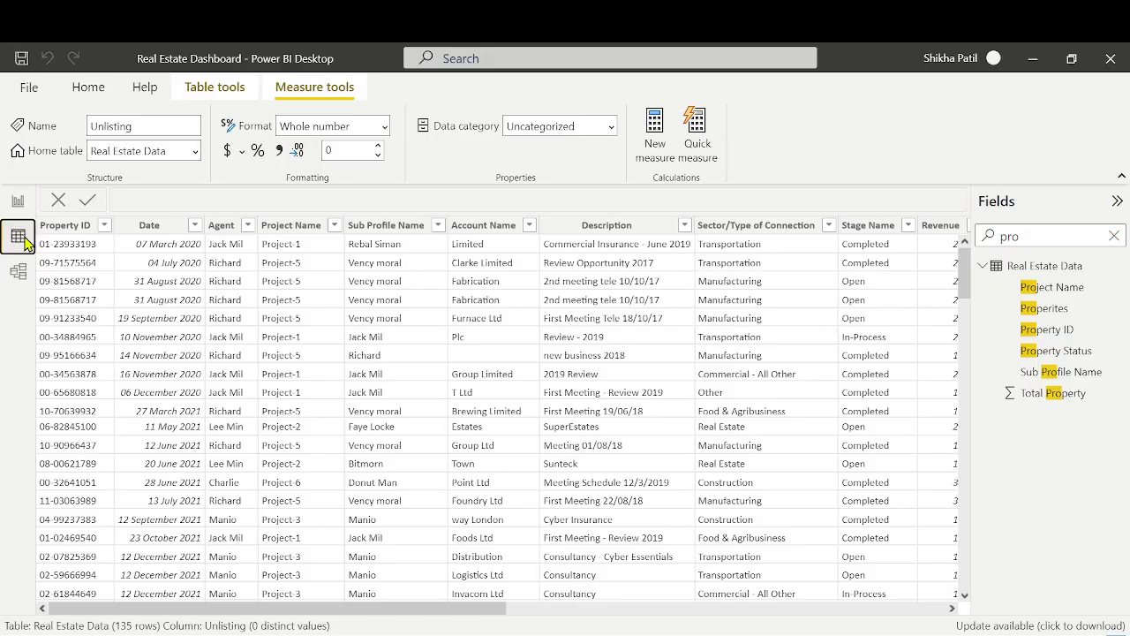
Examine the Properites column in the Real Estate Data table and return to the report view
{"action": "left_click_drag", "start_coordinate": [435, 609], "coordinate": [880, 609]}
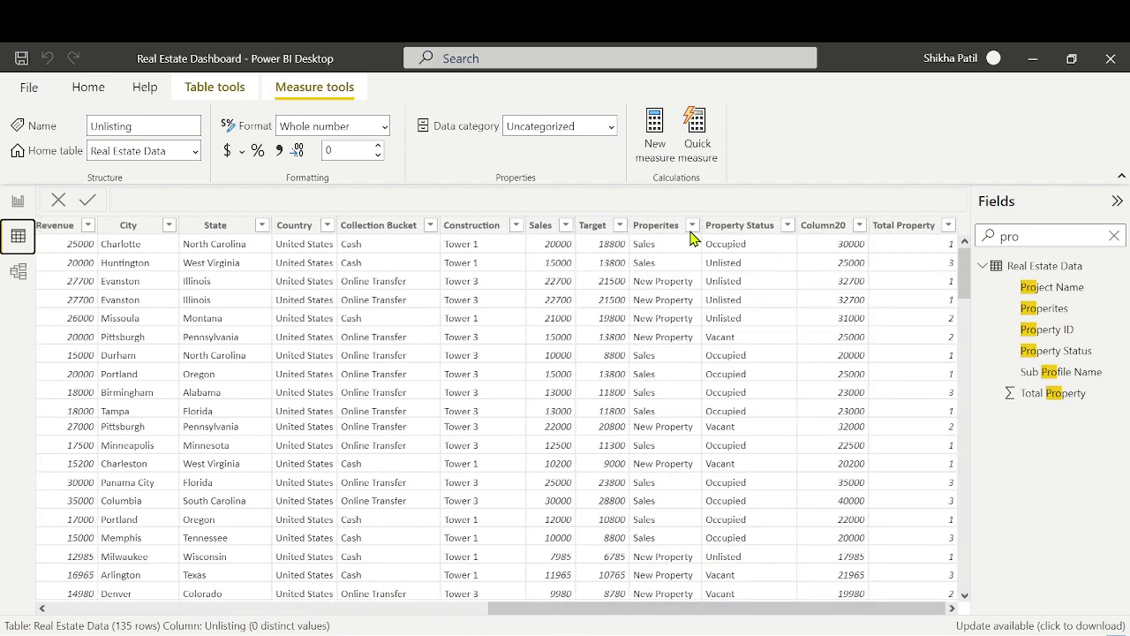
{"action": "left_click", "coordinate": [661, 226]}
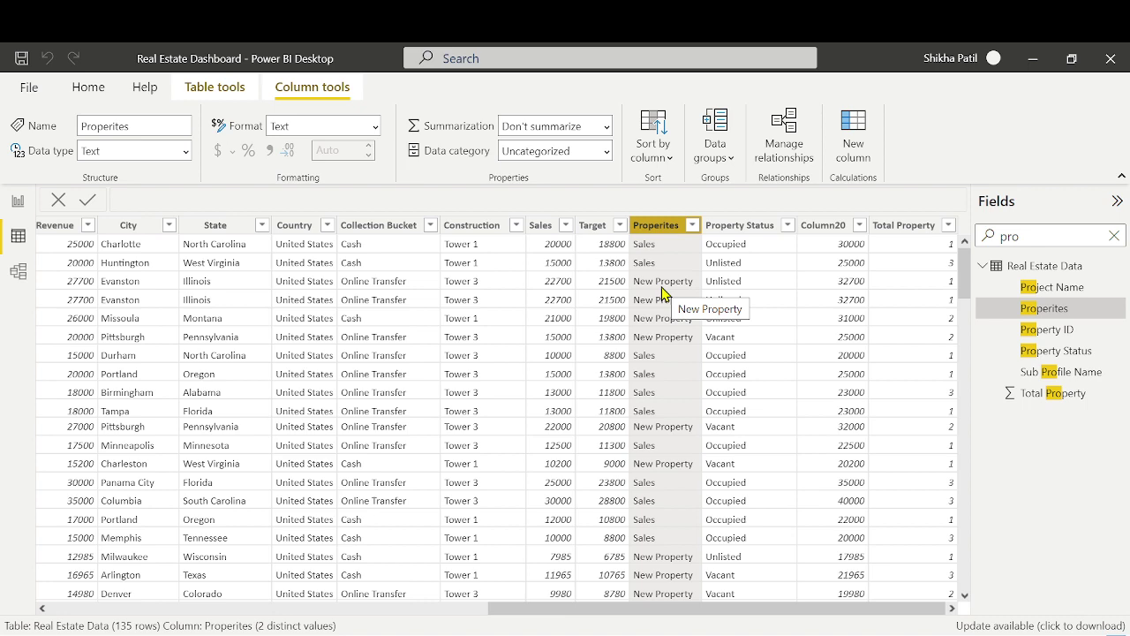
{"action": "left_click", "coordinate": [18, 201]}
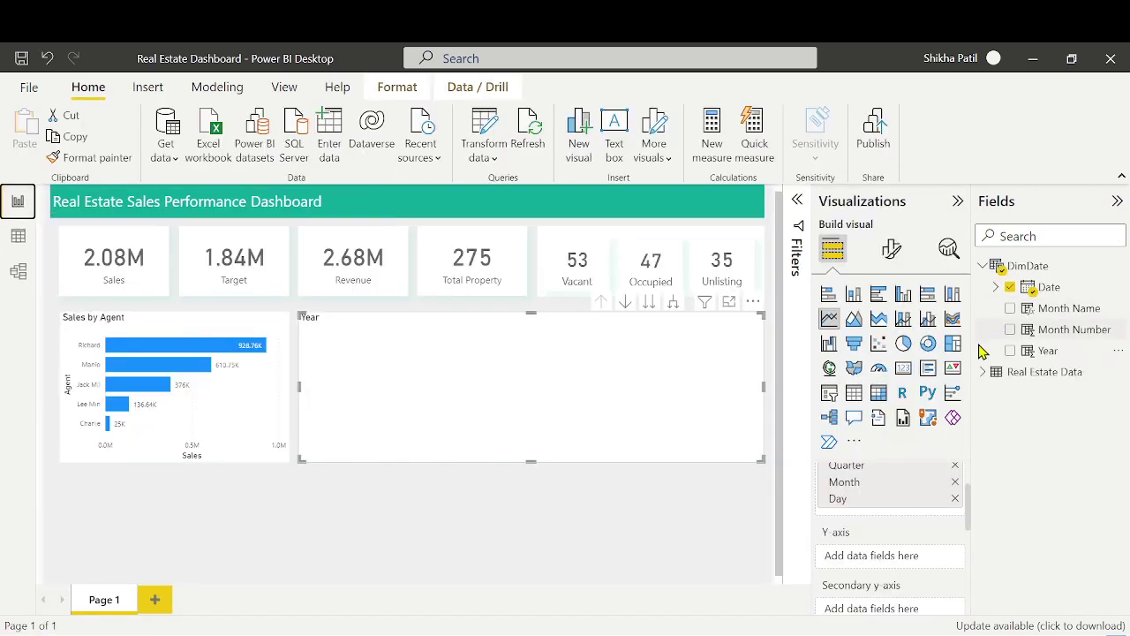
Search the fields for "prop" and assign Properites to the line chart's Y-axis
{"action": "left_click", "coordinate": [1021, 236]}
{"action": "type", "text": "prop"}
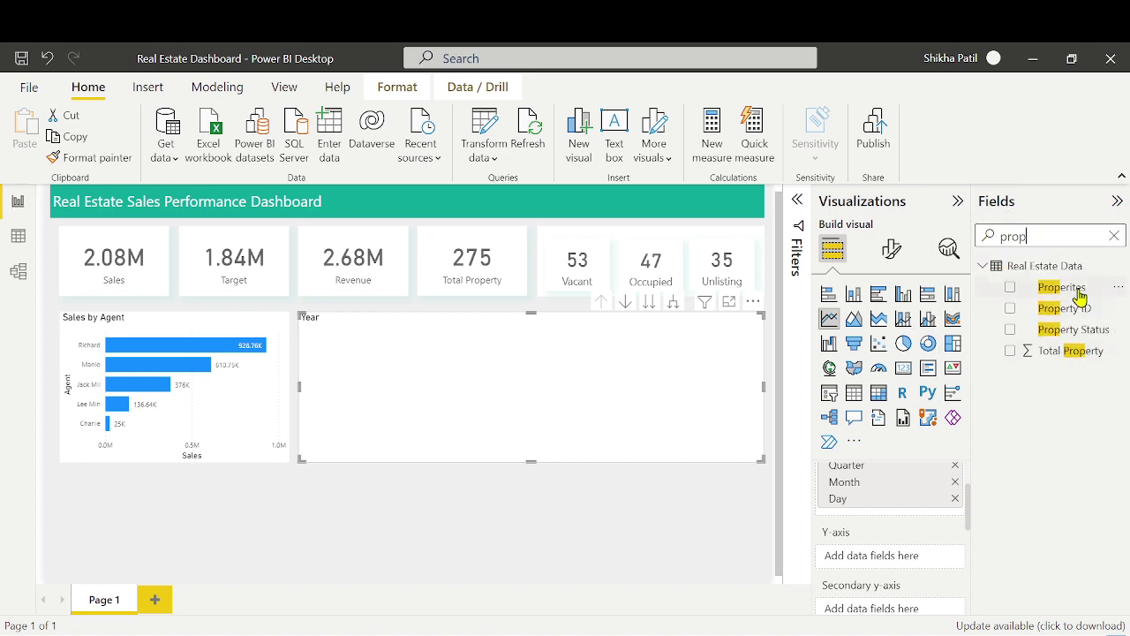
{"action": "left_click_drag", "start_coordinate": [1079, 289], "coordinate": [918, 556]}
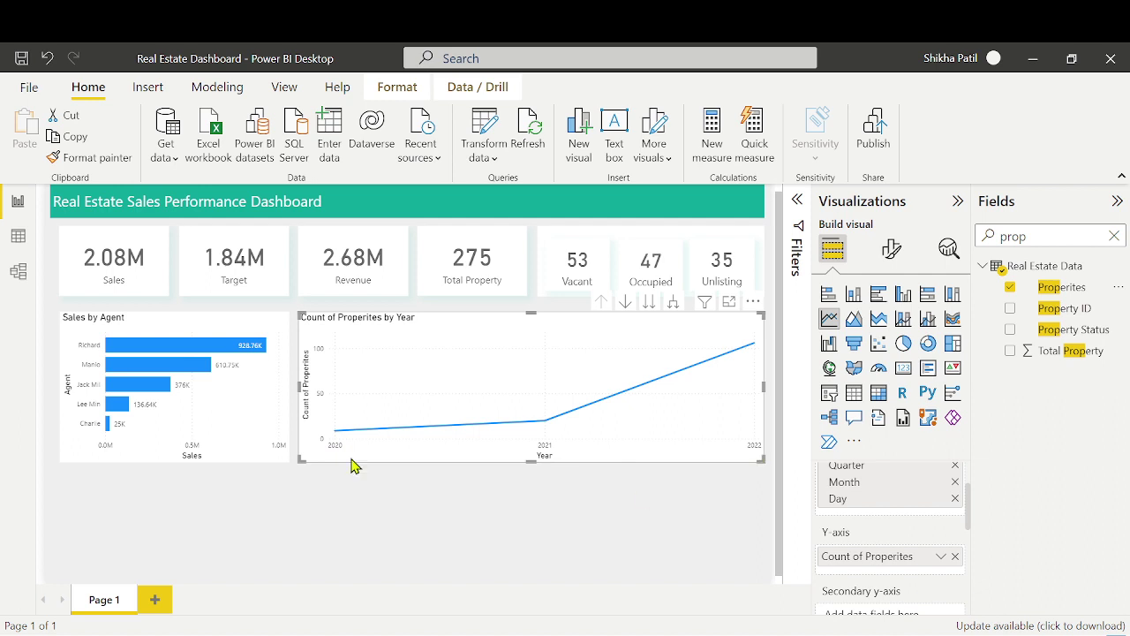
Drill the line chart down through the quarter, month and day levels and back up to year
{"action": "scroll", "coordinate": [976, 530], "scroll_direction": "up", "scroll_amount": 2}
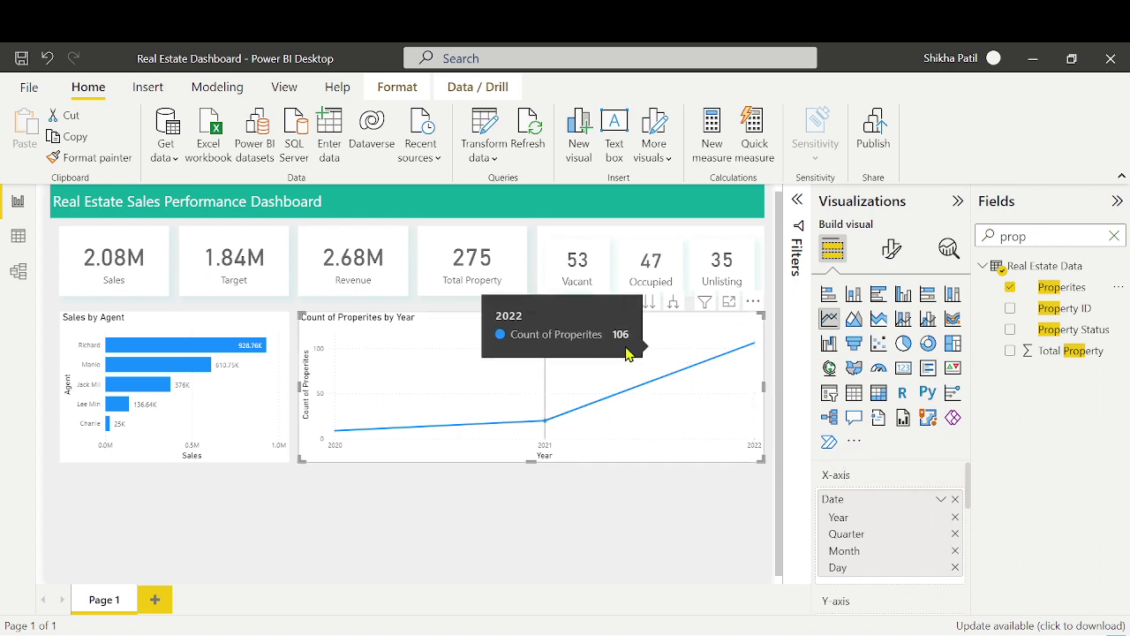
{"action": "left_click", "coordinate": [649, 303]}
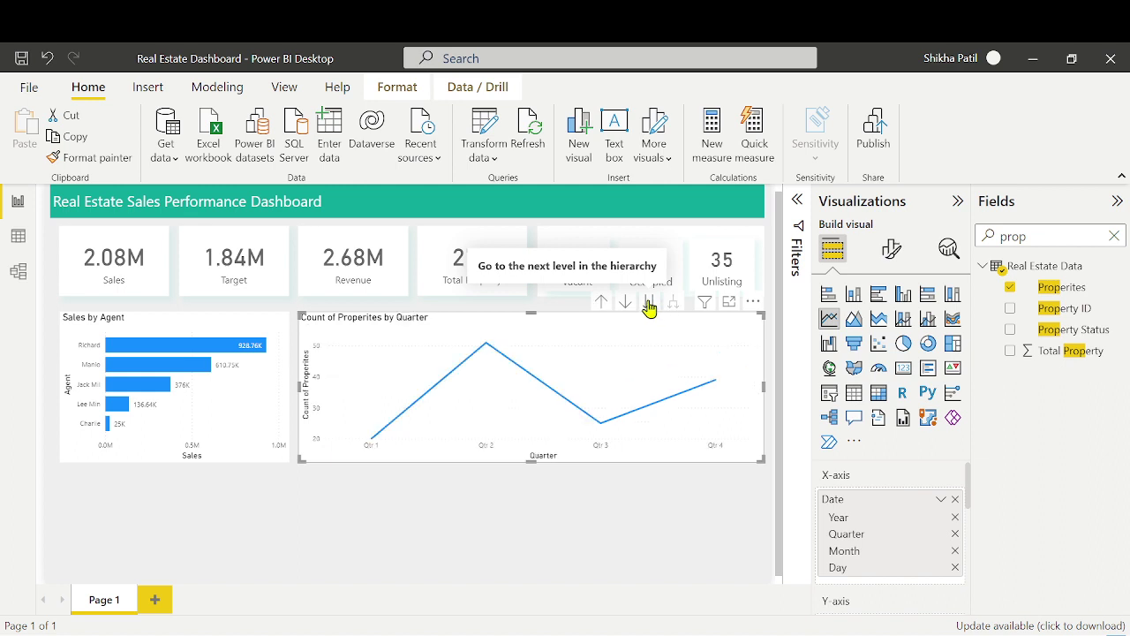
{"action": "left_click", "coordinate": [649, 304]}
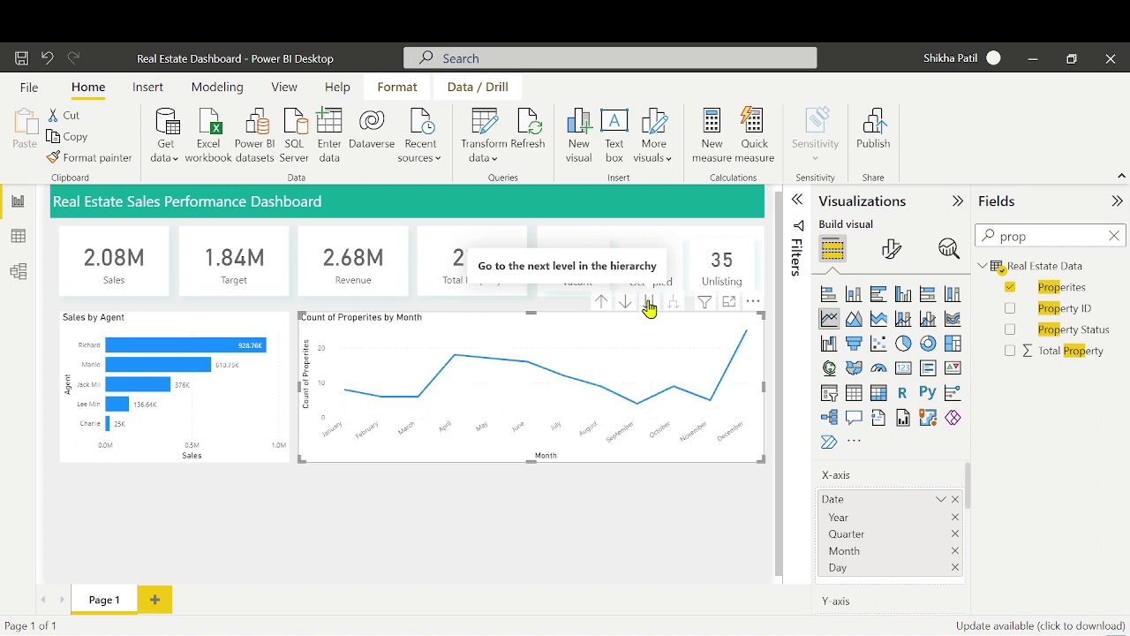
{"action": "left_click", "coordinate": [649, 304]}
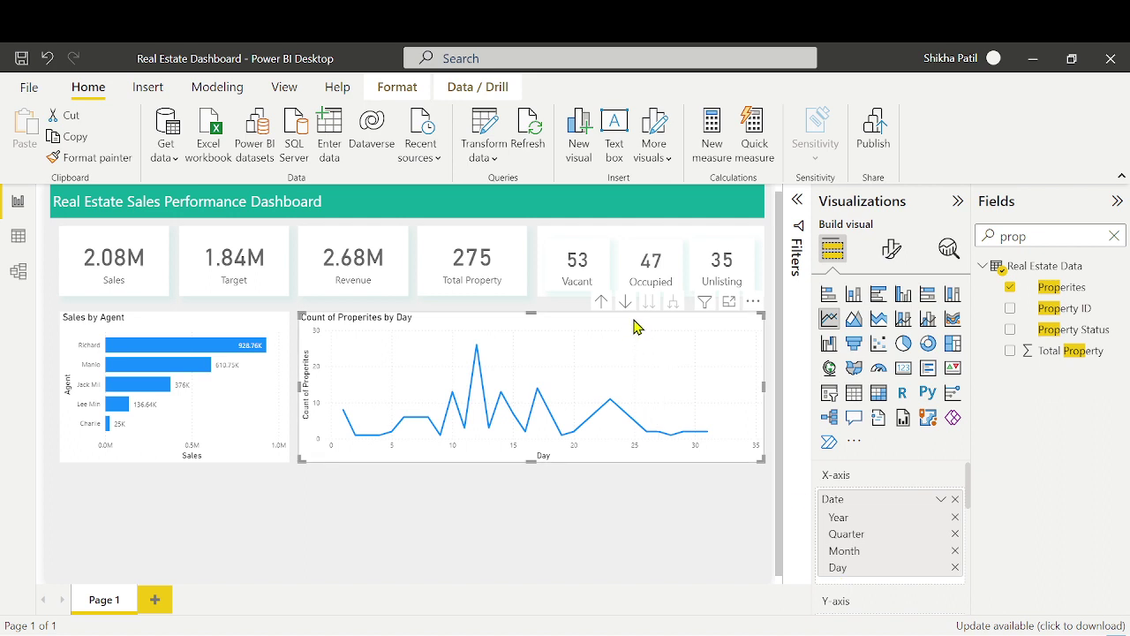
{"action": "left_click", "coordinate": [599, 302]}
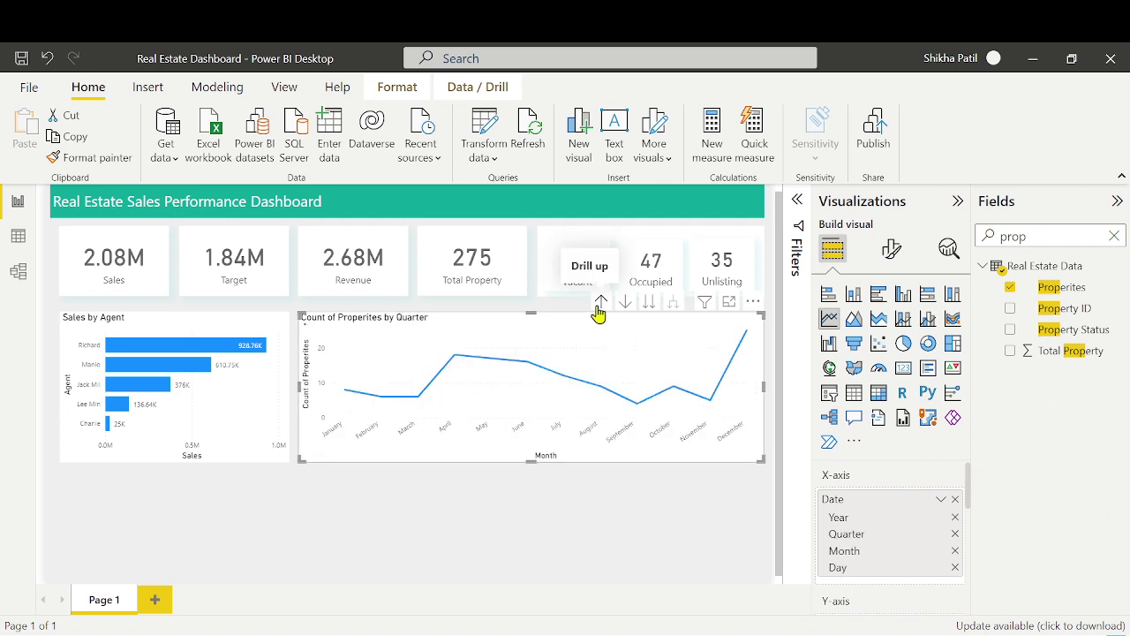
{"action": "left_click", "coordinate": [600, 304]}
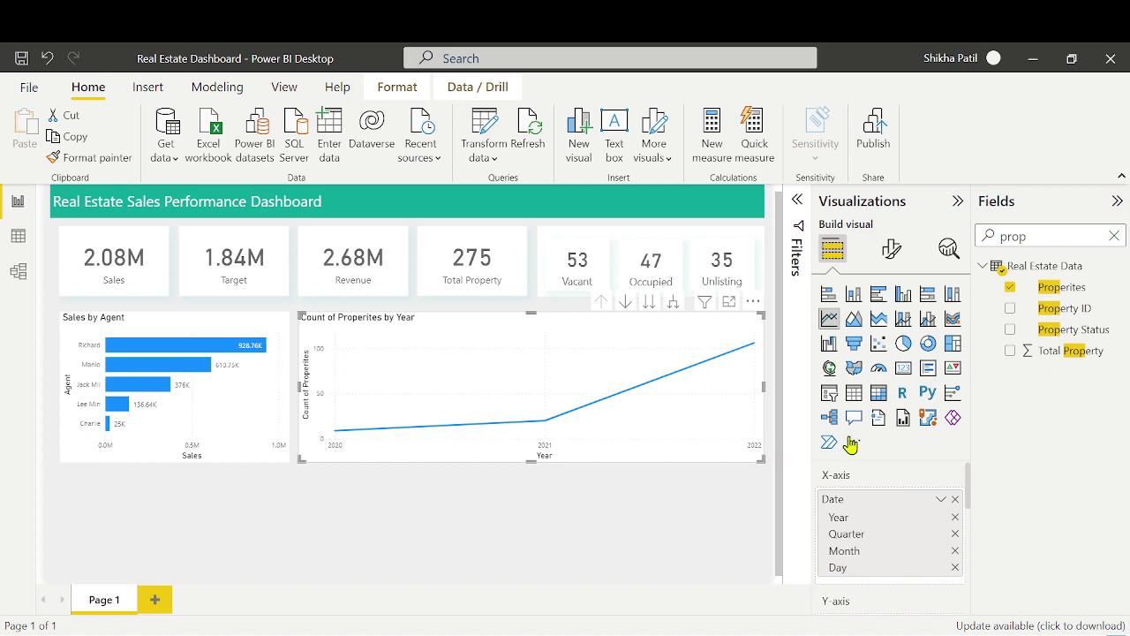
Remove the Year, Quarter and Day levels from the Date hierarchy on the line chart's X-axis
{"action": "left_click", "coordinate": [955, 519]}
{"action": "left_click", "coordinate": [955, 519]}
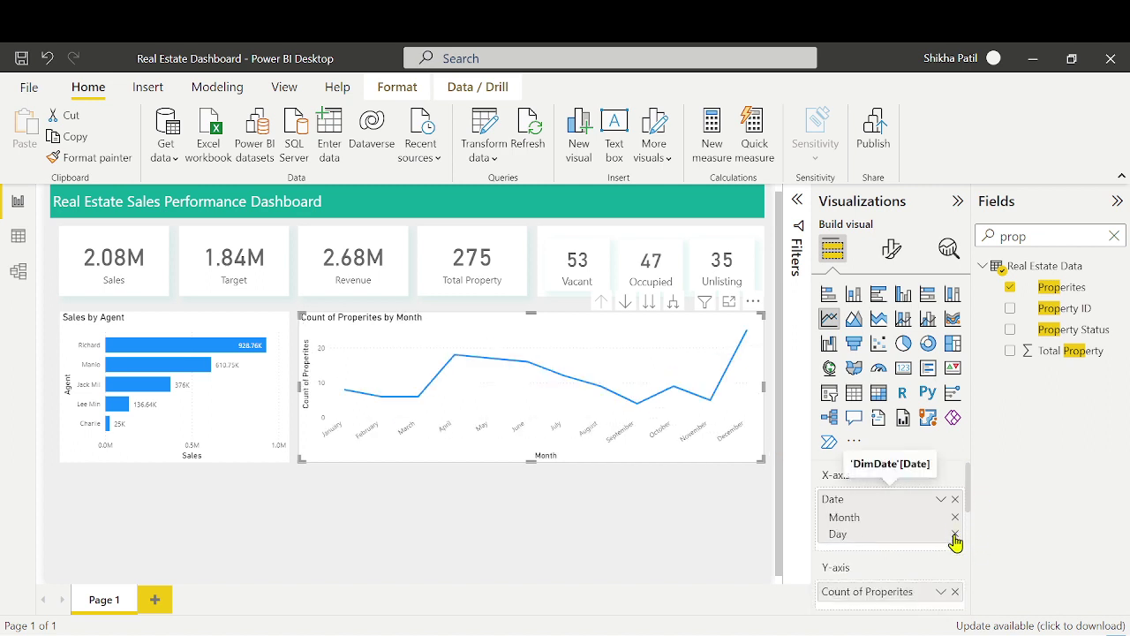
{"action": "left_click", "coordinate": [954, 536]}
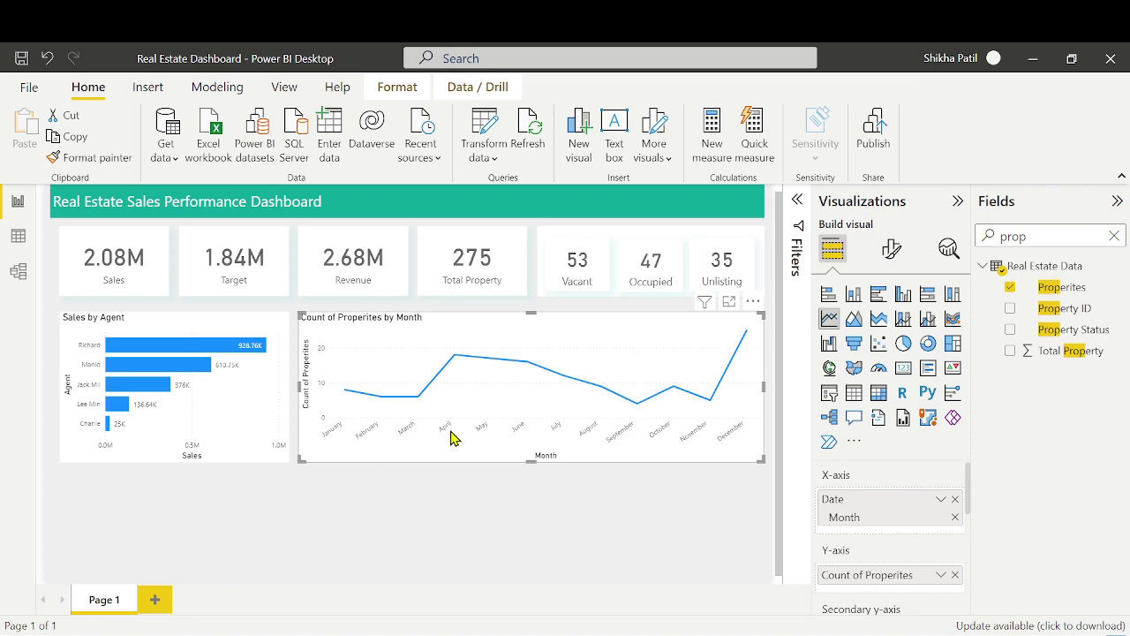
Examine the Month Name column and its filter values in the DimDate table
{"action": "left_click", "coordinate": [18, 236]}
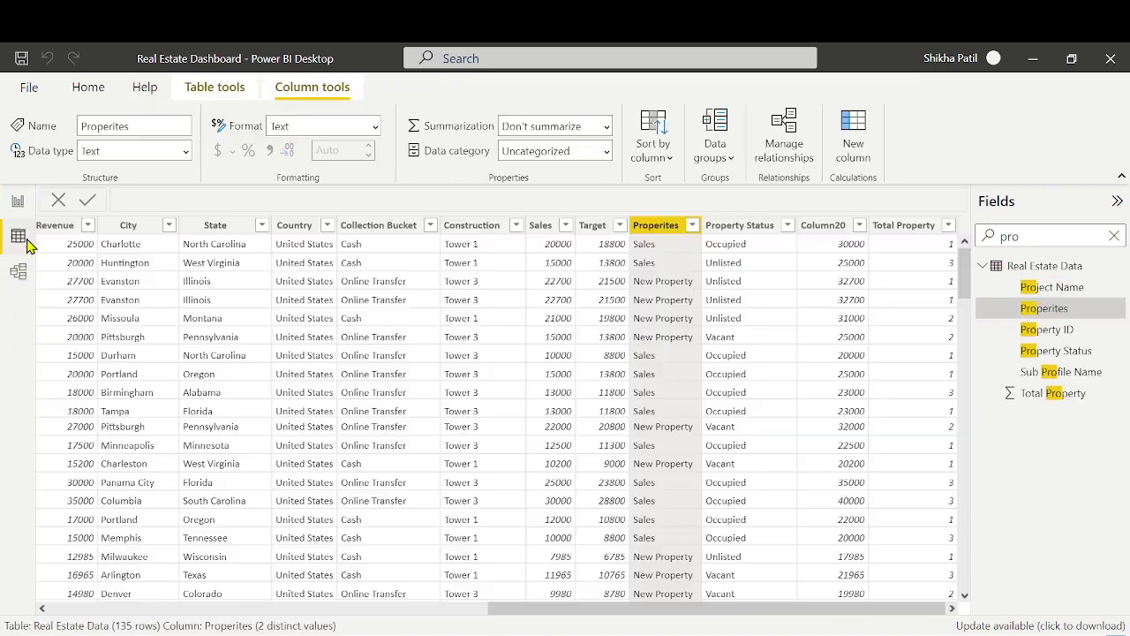
{"action": "left_click", "coordinate": [1112, 236]}
{"action": "left_click", "coordinate": [1059, 266]}
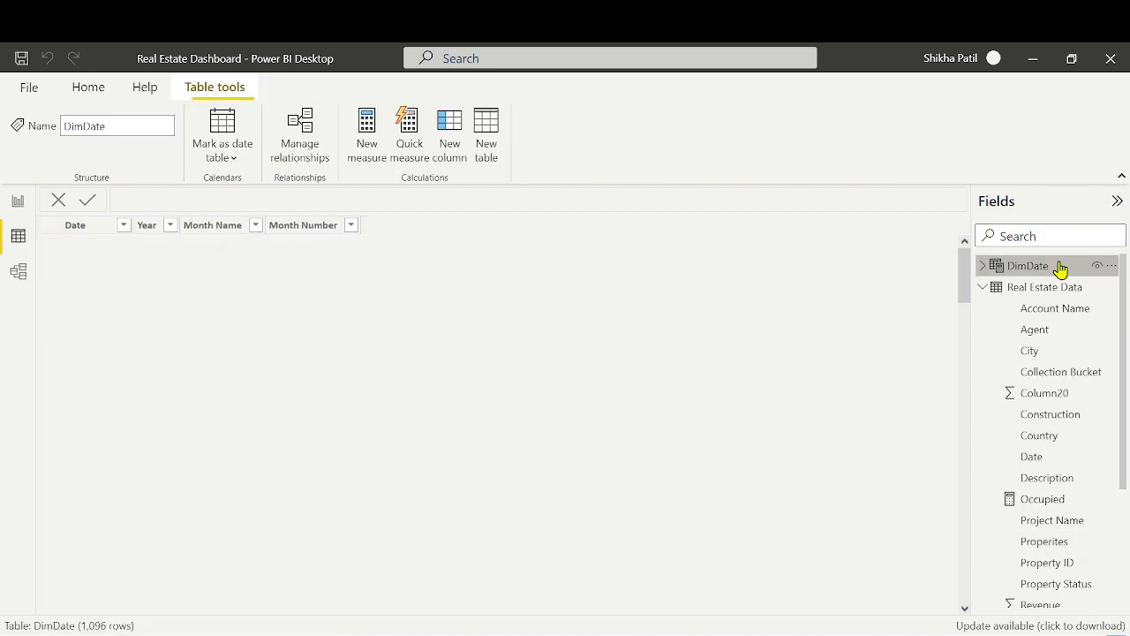
{"action": "left_click", "coordinate": [202, 226]}
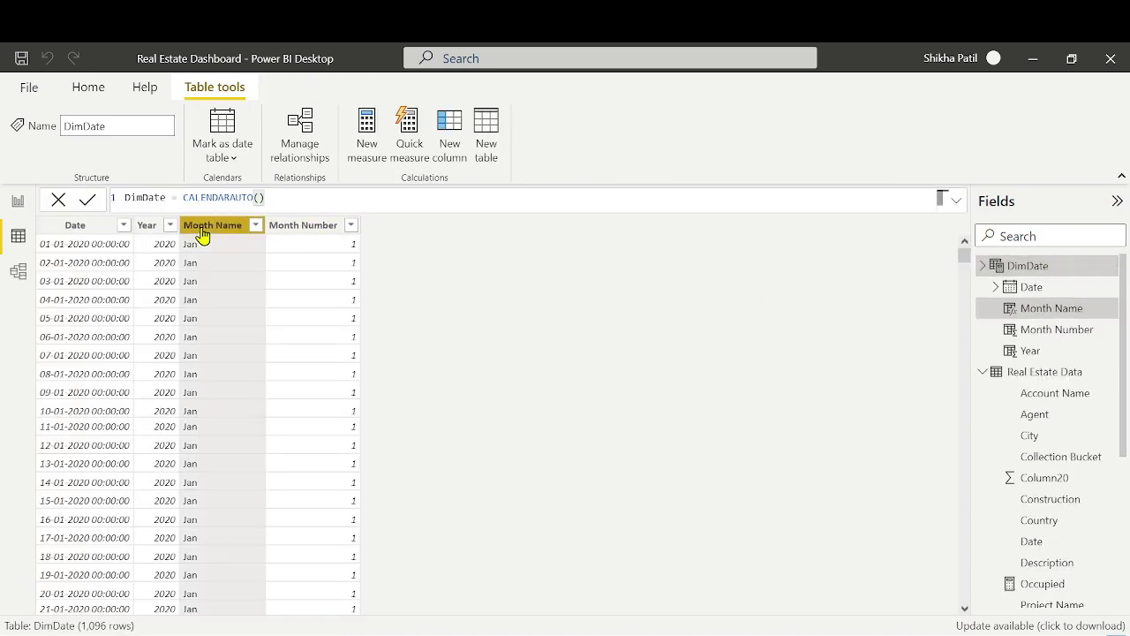
{"action": "left_click", "coordinate": [255, 226]}
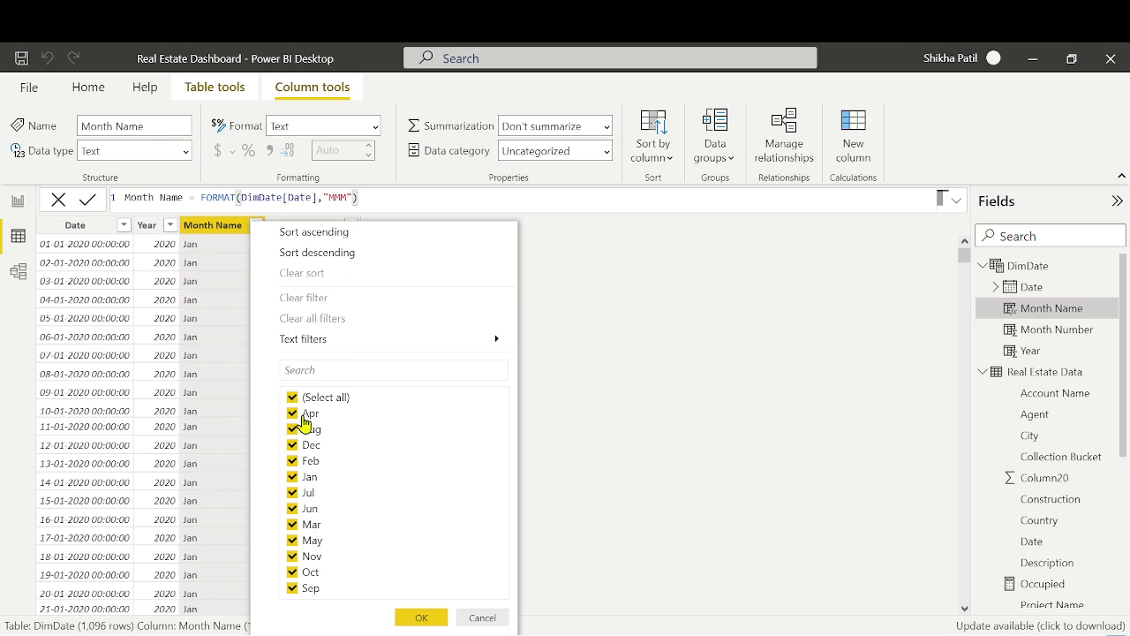
Try changing the format code in the Month Name column formula to "MMMM"
{"action": "left_click", "coordinate": [347, 198]}
{"action": "type", "text": "M"}
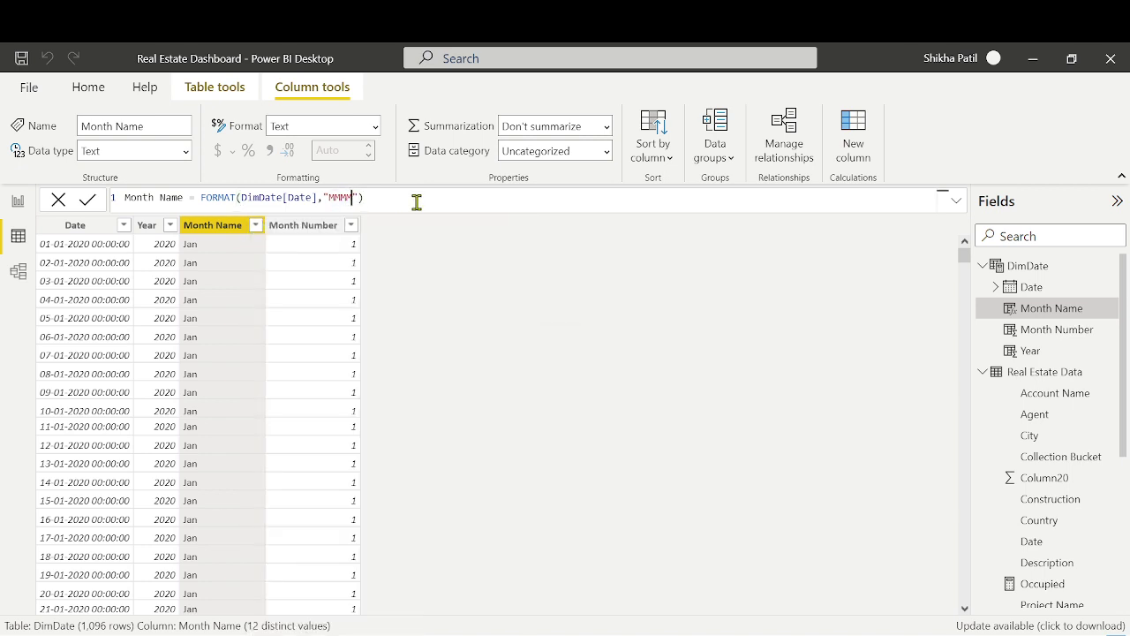
{"action": "key", "text": "Return"}
Replace the Date field on the line chart's X-axis with Month Name from the DimDate table
{"action": "left_click", "coordinate": [16, 205]}
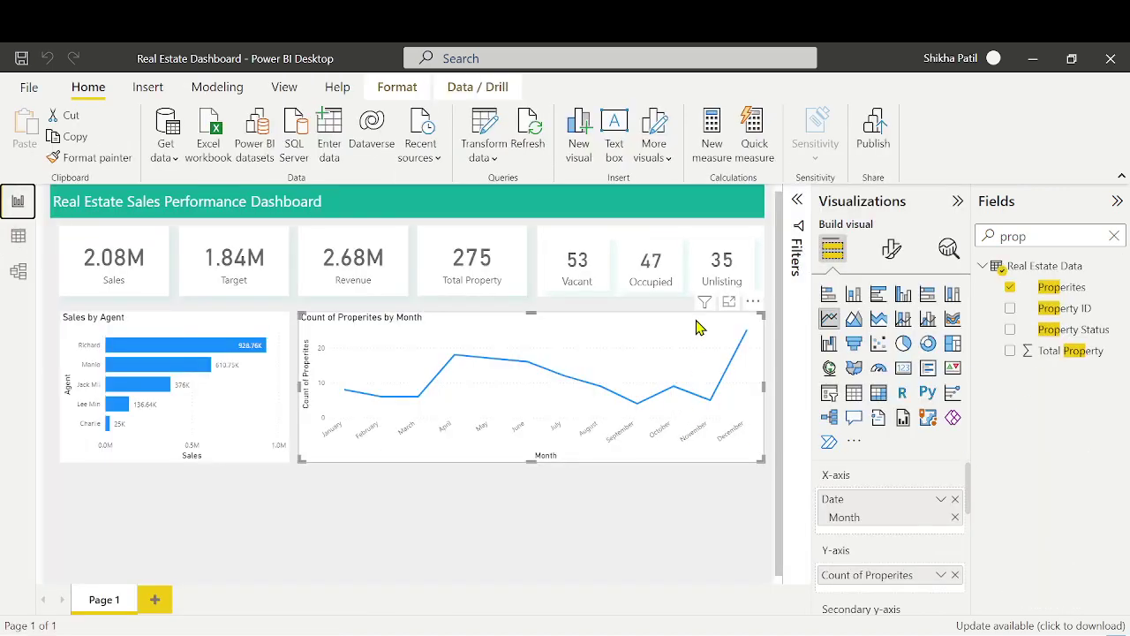
{"action": "left_click", "coordinate": [955, 500]}
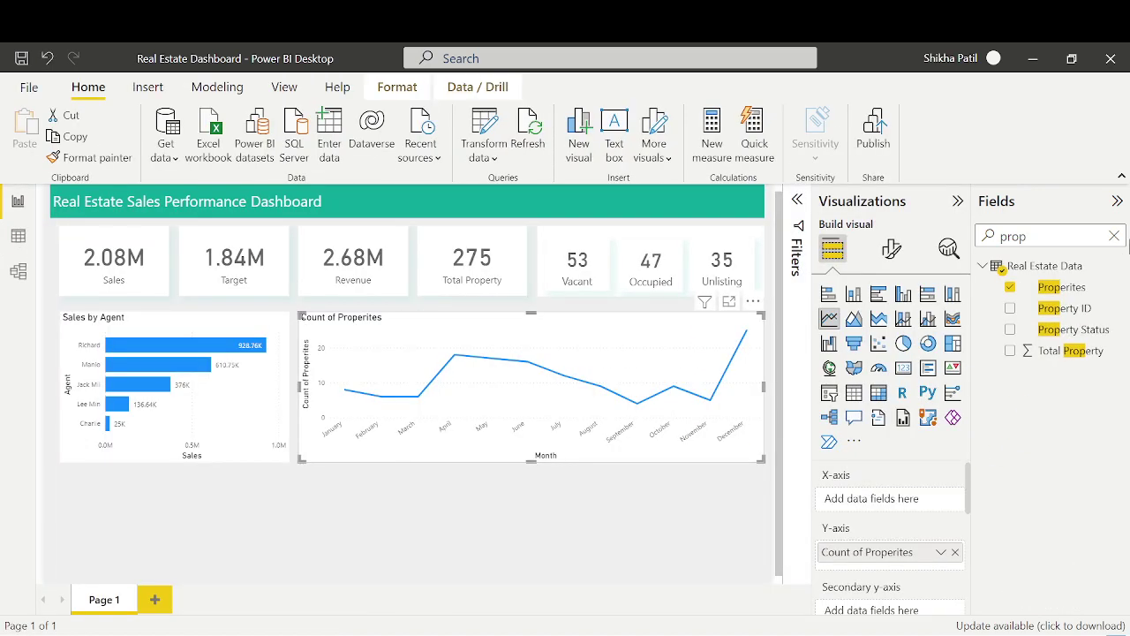
{"action": "left_click", "coordinate": [1114, 236]}
{"action": "left_click_drag", "start_coordinate": [1043, 319], "coordinate": [889, 504]}
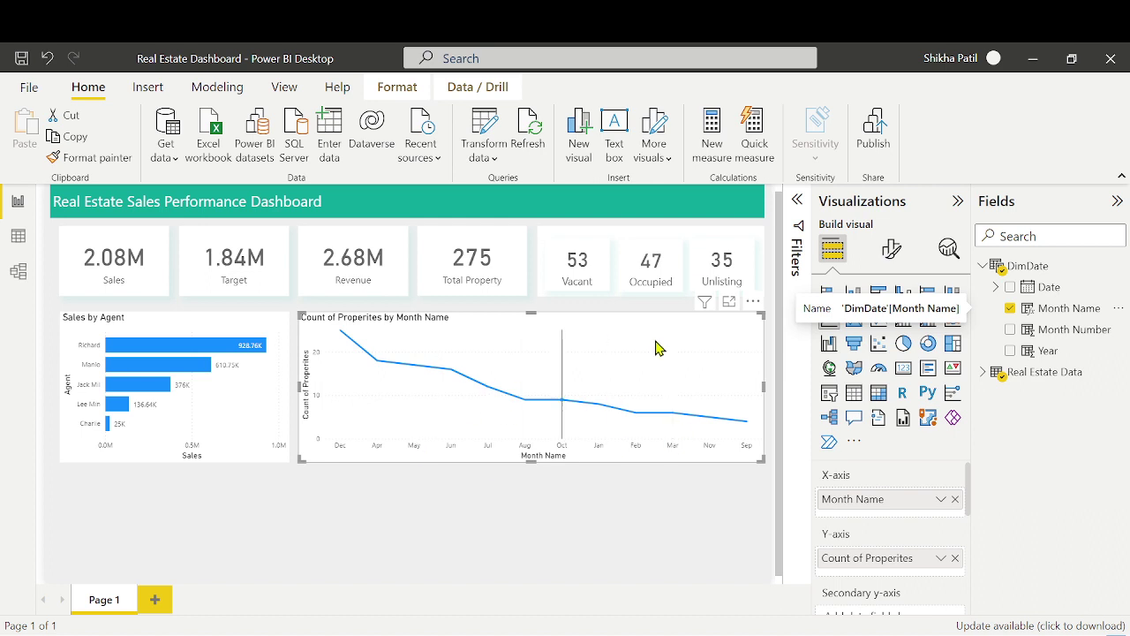
Sort the DimDate table's Month Name column by Month Number
{"action": "left_click", "coordinate": [1068, 311]}
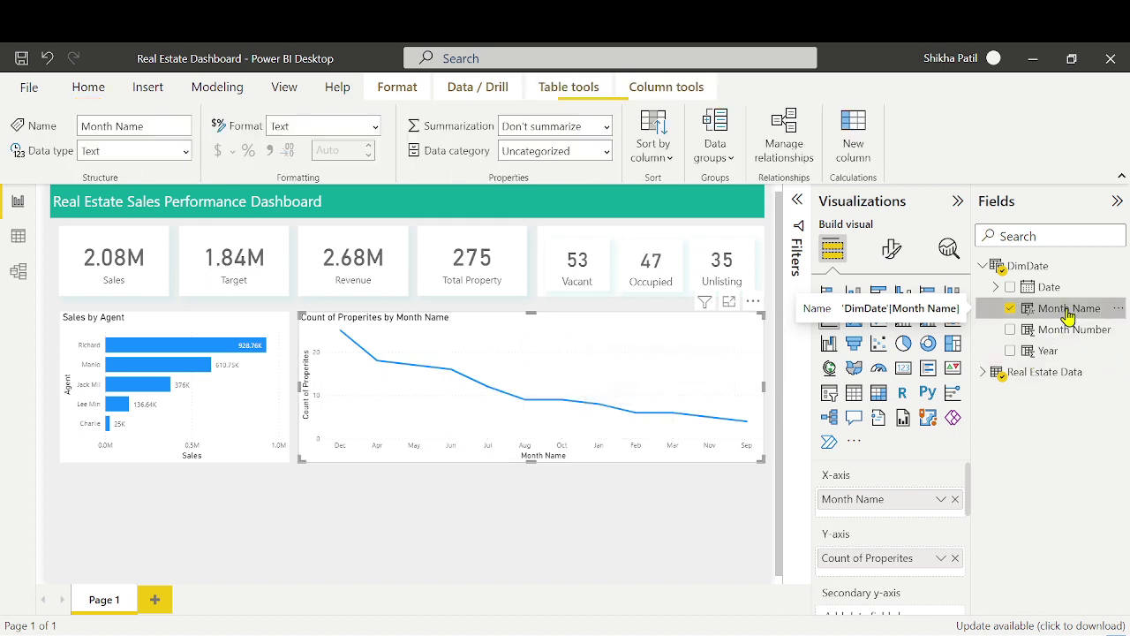
{"action": "left_click", "coordinate": [659, 161]}
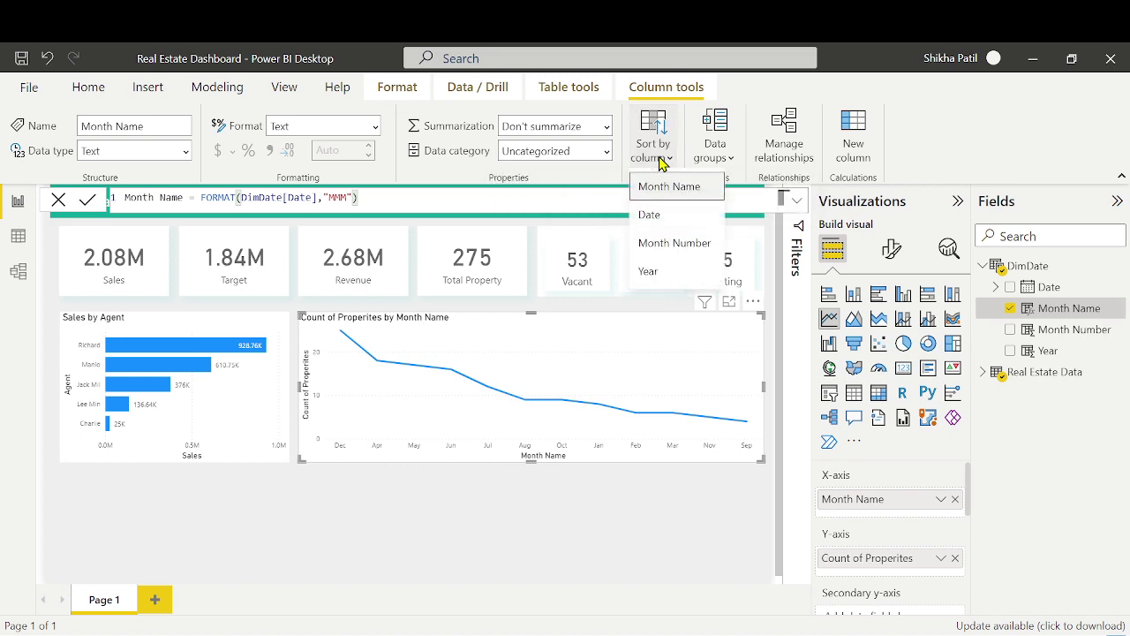
{"action": "left_click", "coordinate": [677, 250]}
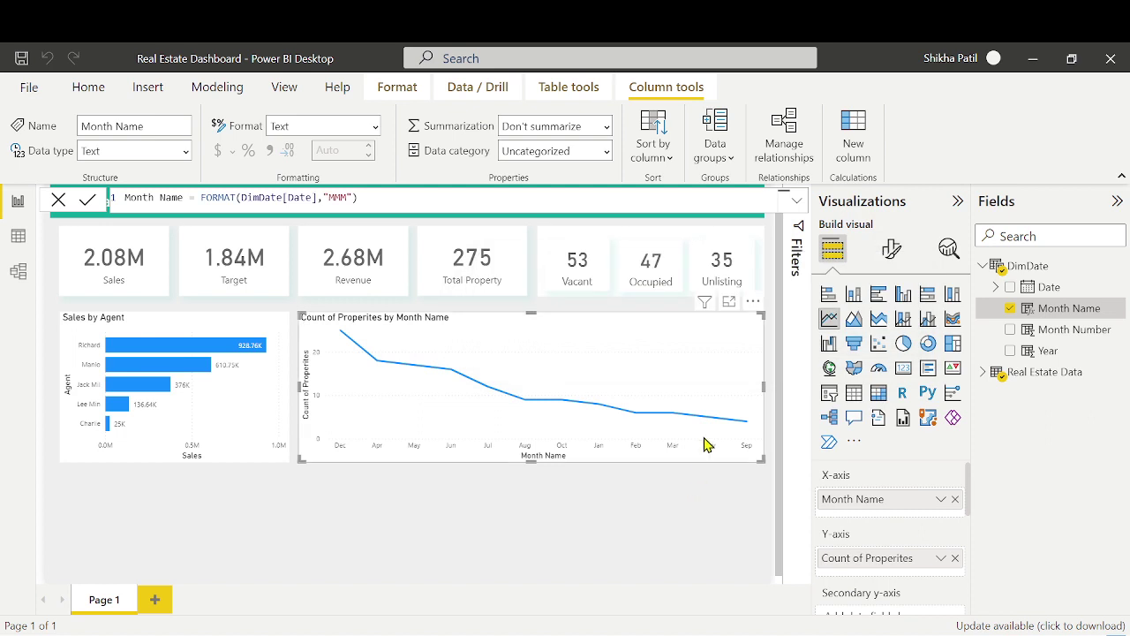
Set the line chart's axis to sort ascending by Month Name
{"action": "left_click", "coordinate": [753, 306]}
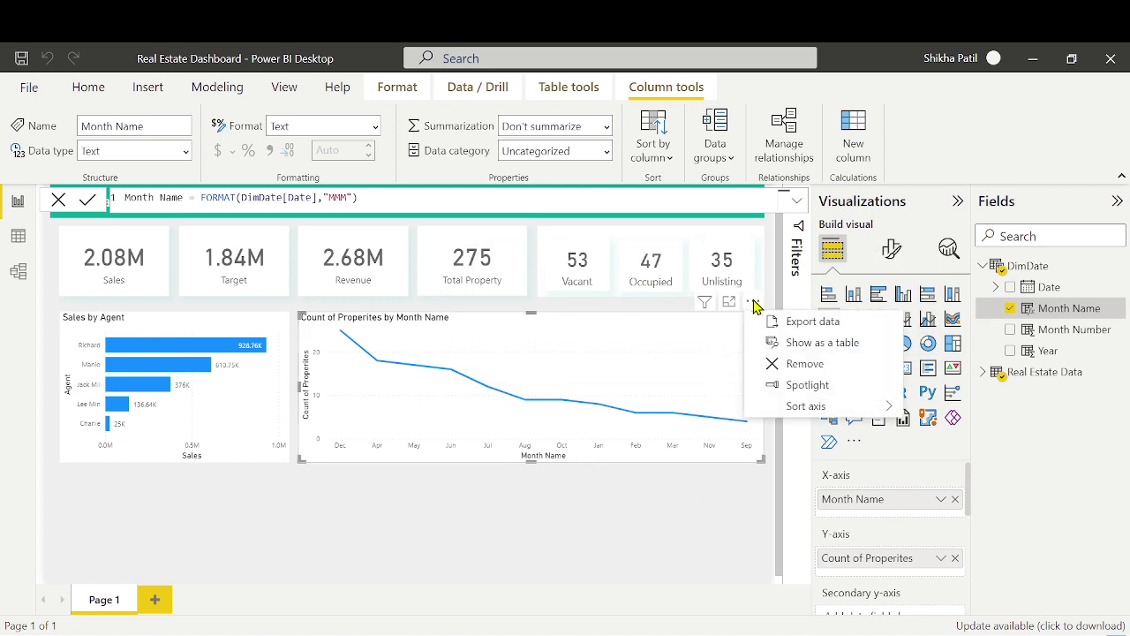
{"action": "mouse_move", "coordinate": [799, 410]}
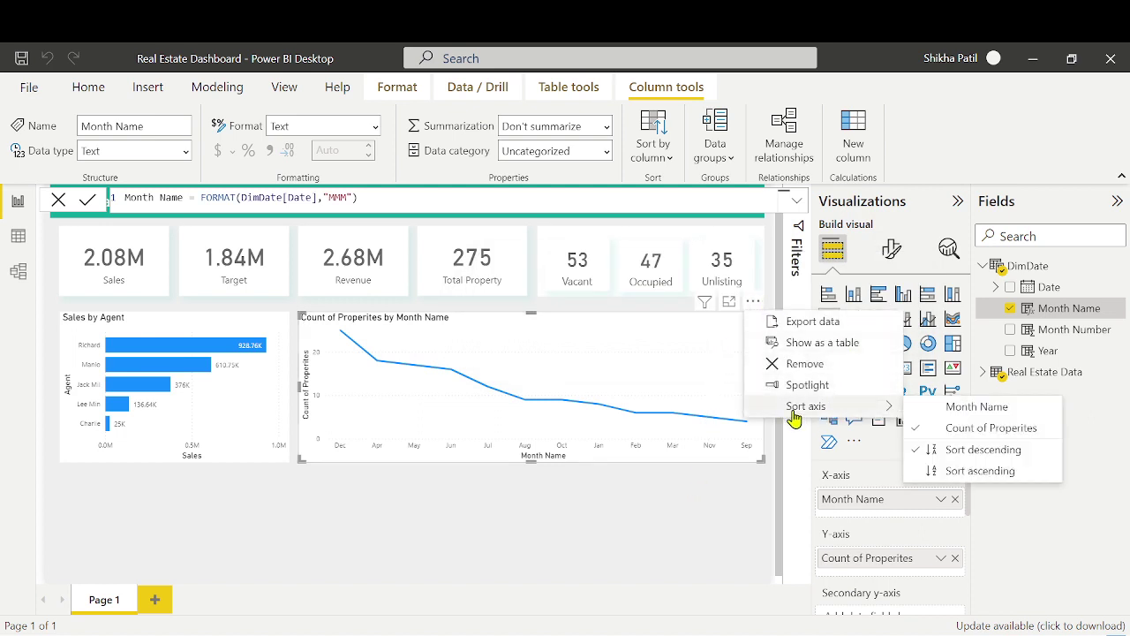
{"action": "left_click", "coordinate": [977, 471]}
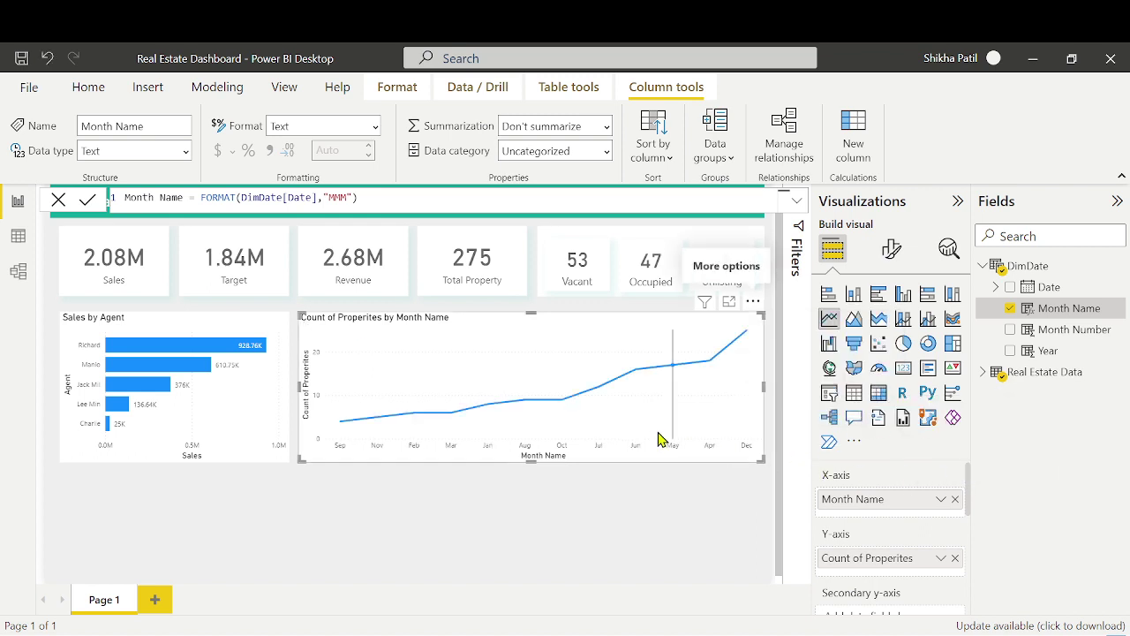
{"action": "left_click", "coordinate": [751, 307]}
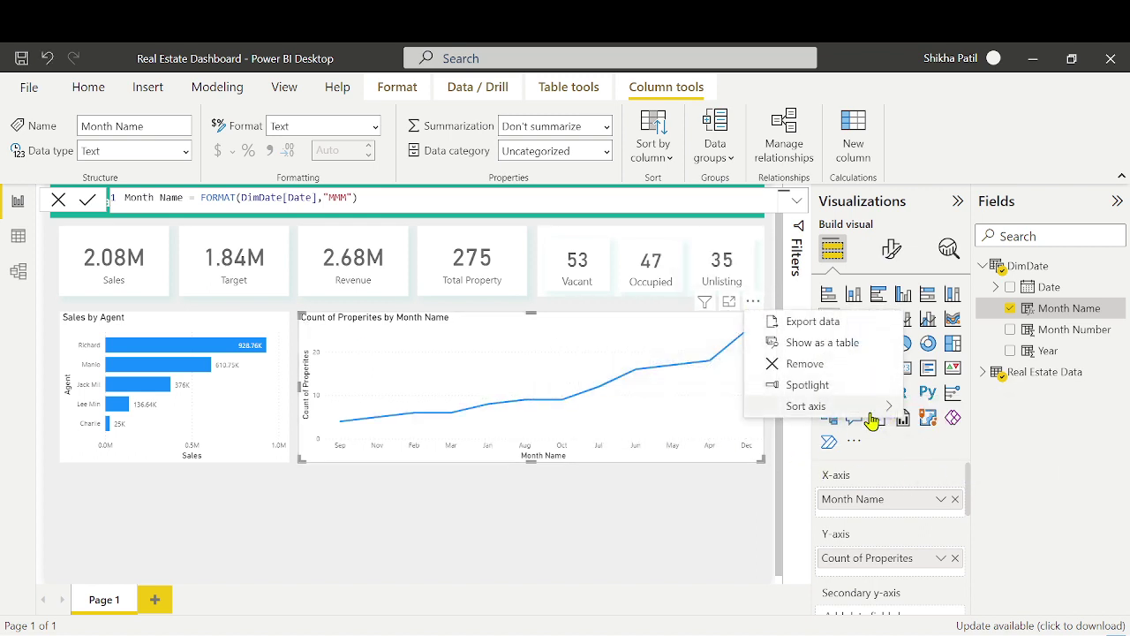
{"action": "mouse_move", "coordinate": [822, 406]}
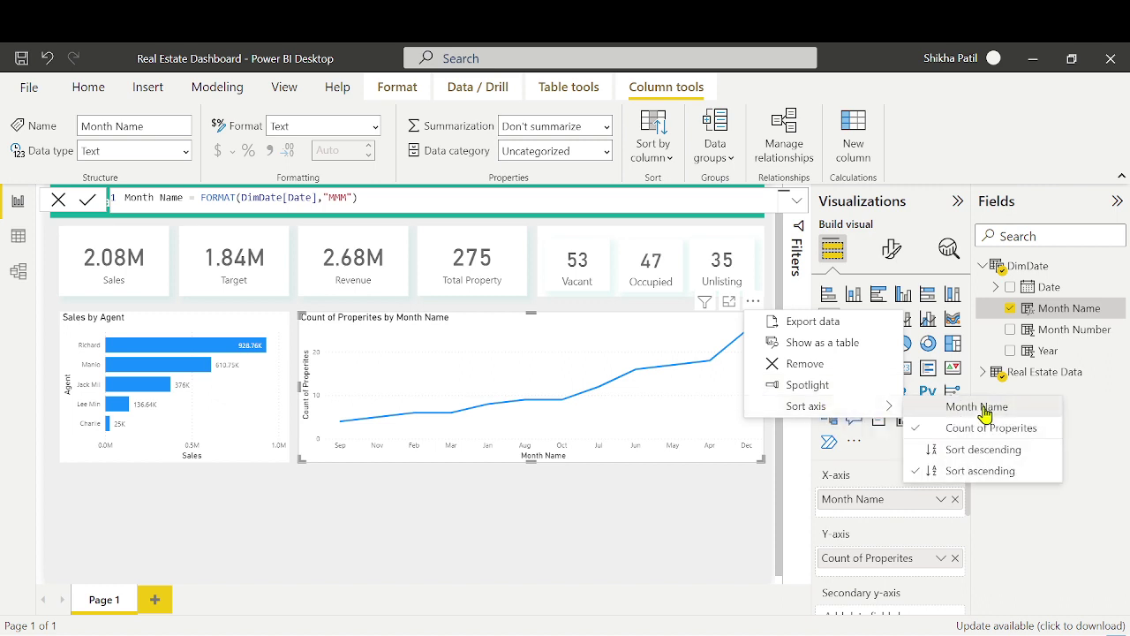
{"action": "left_click", "coordinate": [967, 407]}
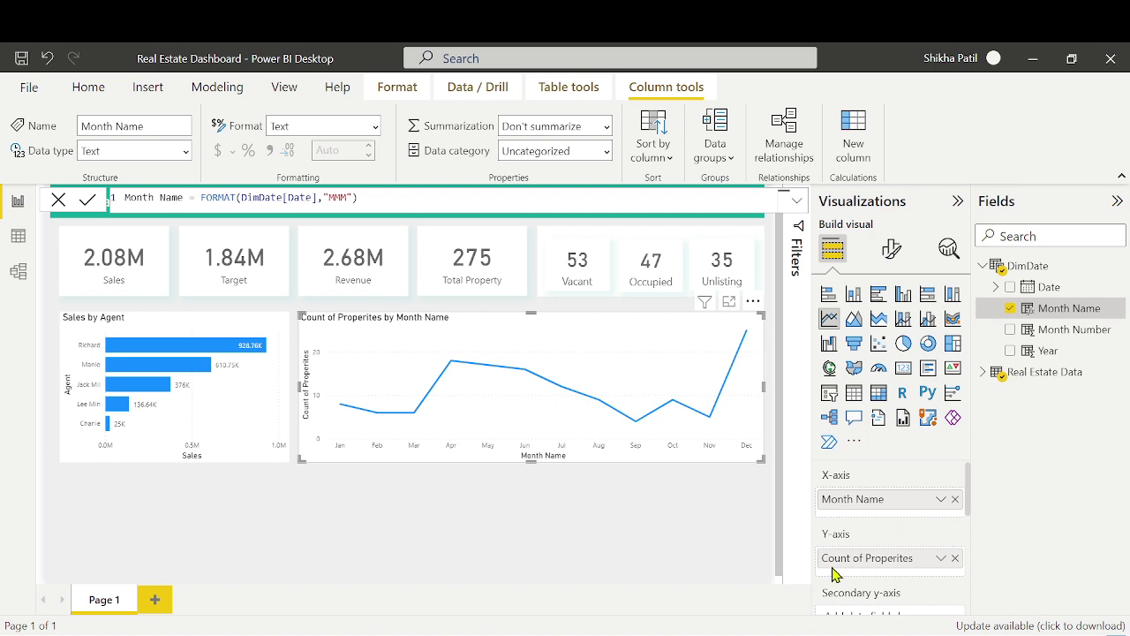
Remove the count of Properites from the line chart's Y-axis and select the Properites column in the Real Estate Data table
{"action": "left_click", "coordinate": [956, 558]}
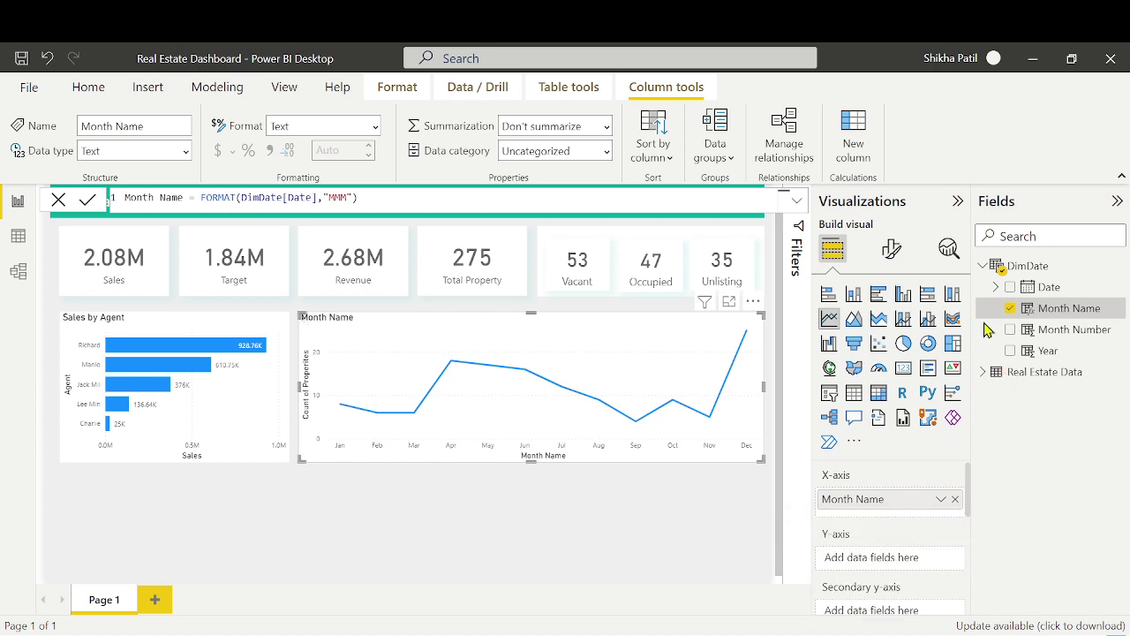
{"action": "left_click", "coordinate": [983, 375]}
{"action": "left_click", "coordinate": [18, 236]}
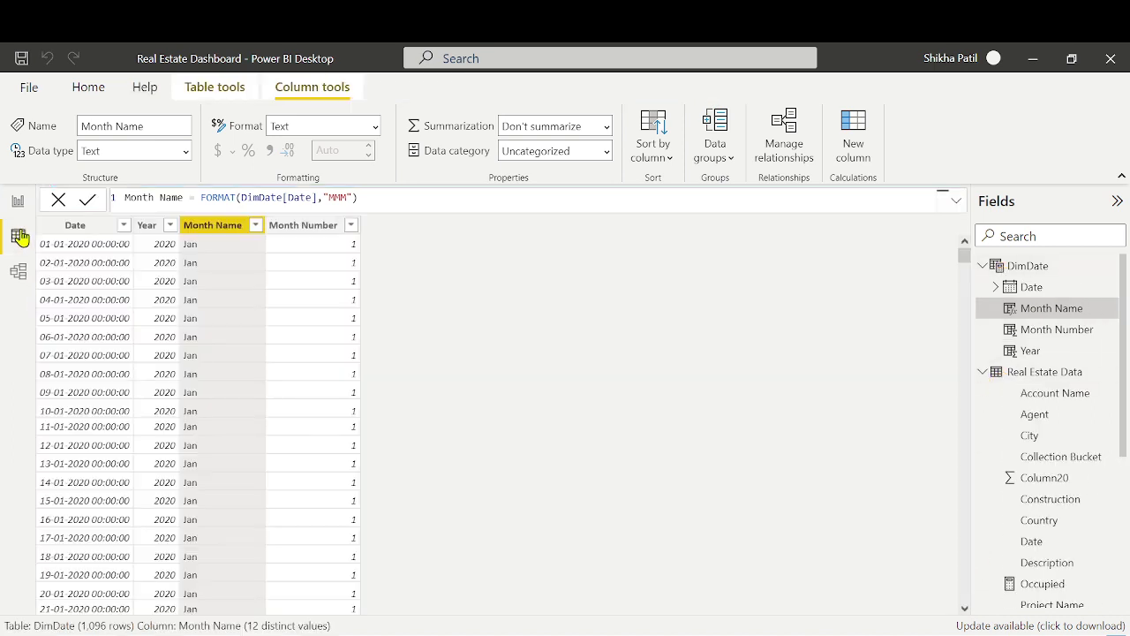
{"action": "left_click", "coordinate": [983, 265]}
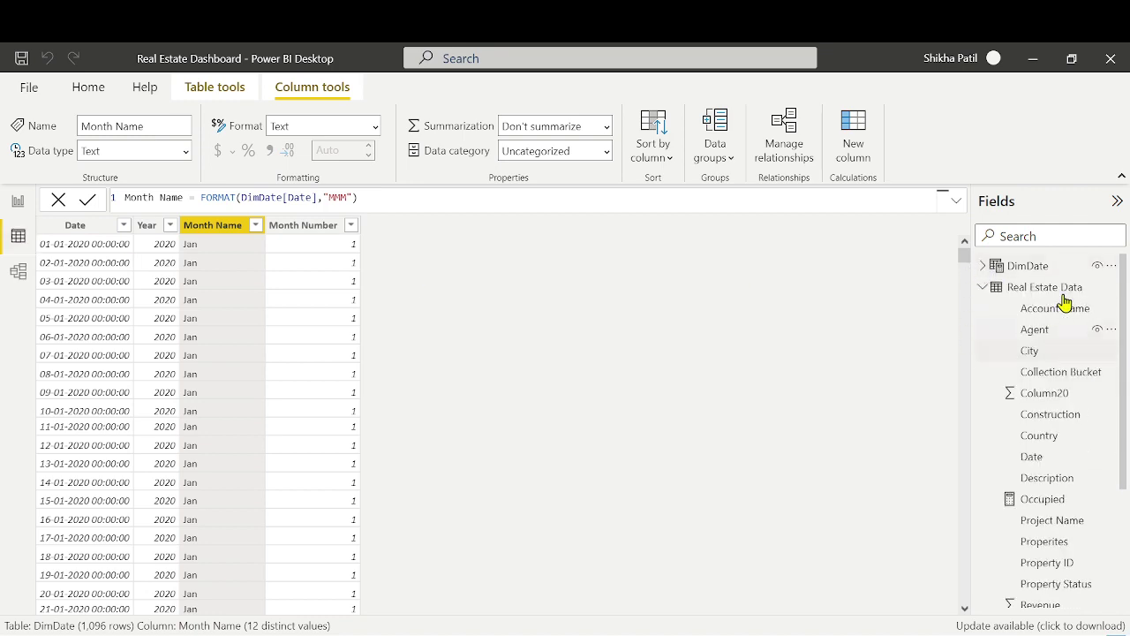
{"action": "left_click", "coordinate": [1066, 287]}
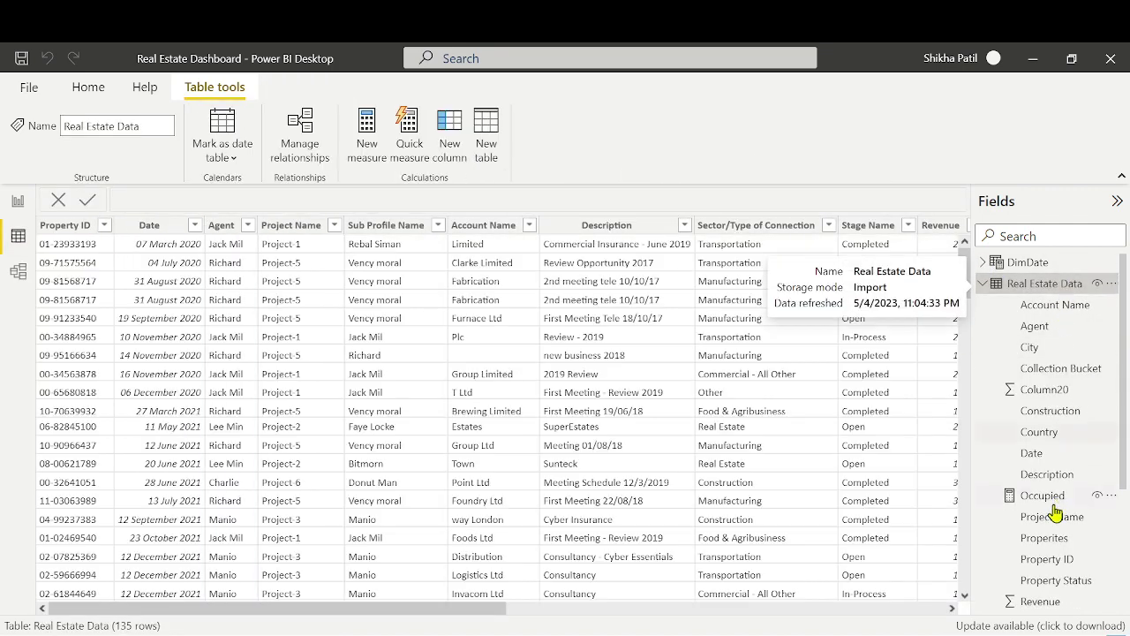
{"action": "scroll", "coordinate": [1064, 503], "scroll_direction": "down", "scroll_amount": 1}
{"action": "left_click", "coordinate": [1060, 499]}
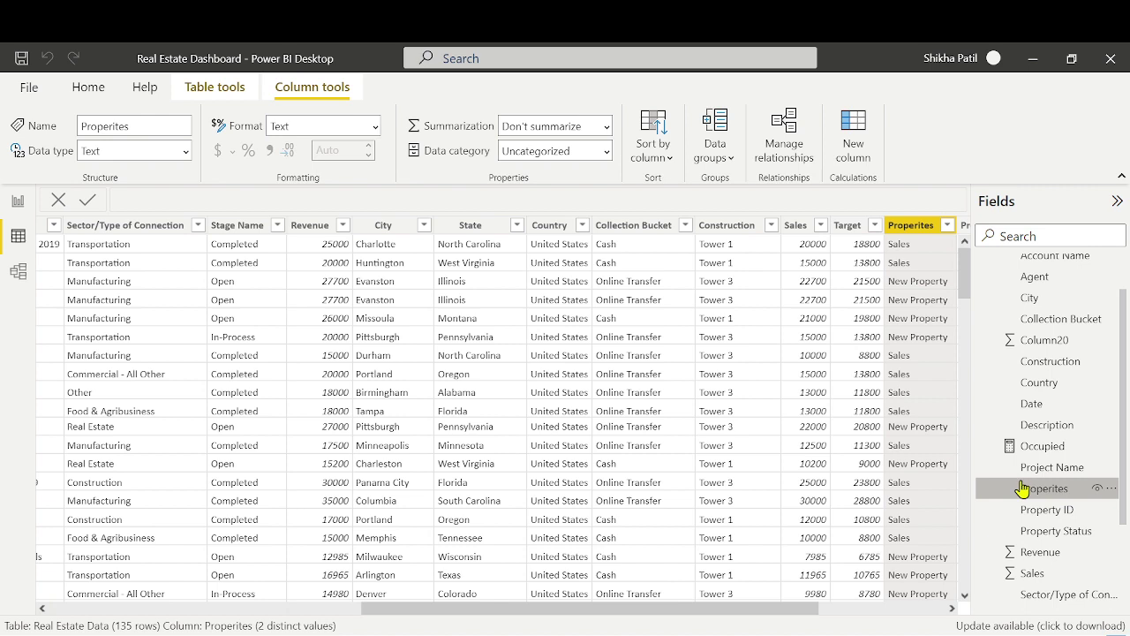
Examine the distinct values of the Properites column in its filter list
{"action": "left_click", "coordinate": [947, 224]}
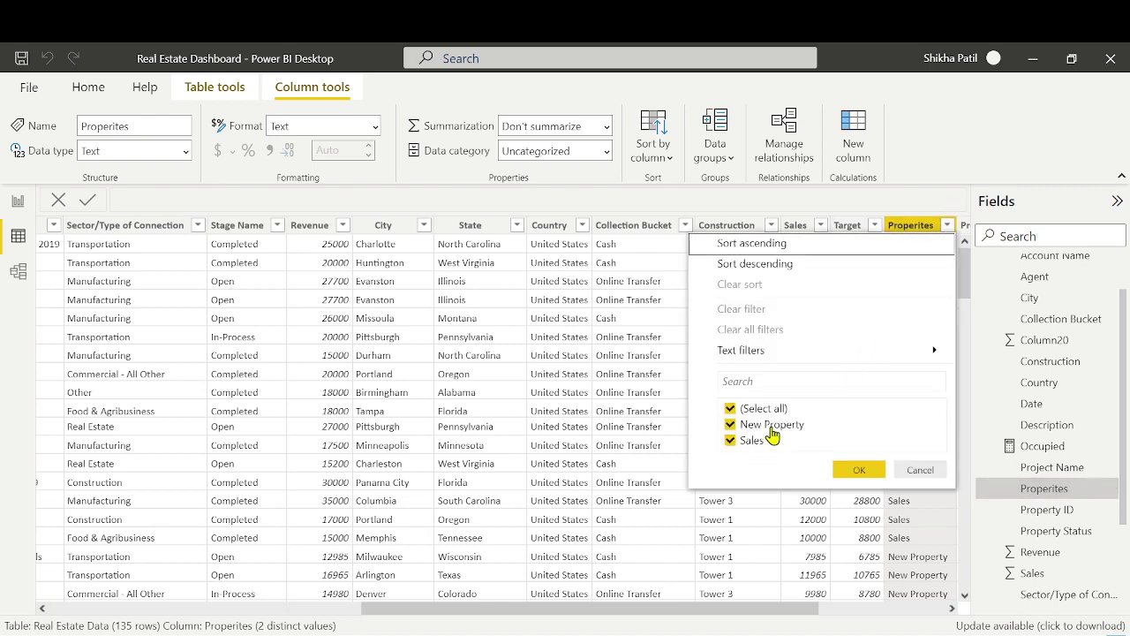
{"action": "left_click", "coordinate": [921, 469]}
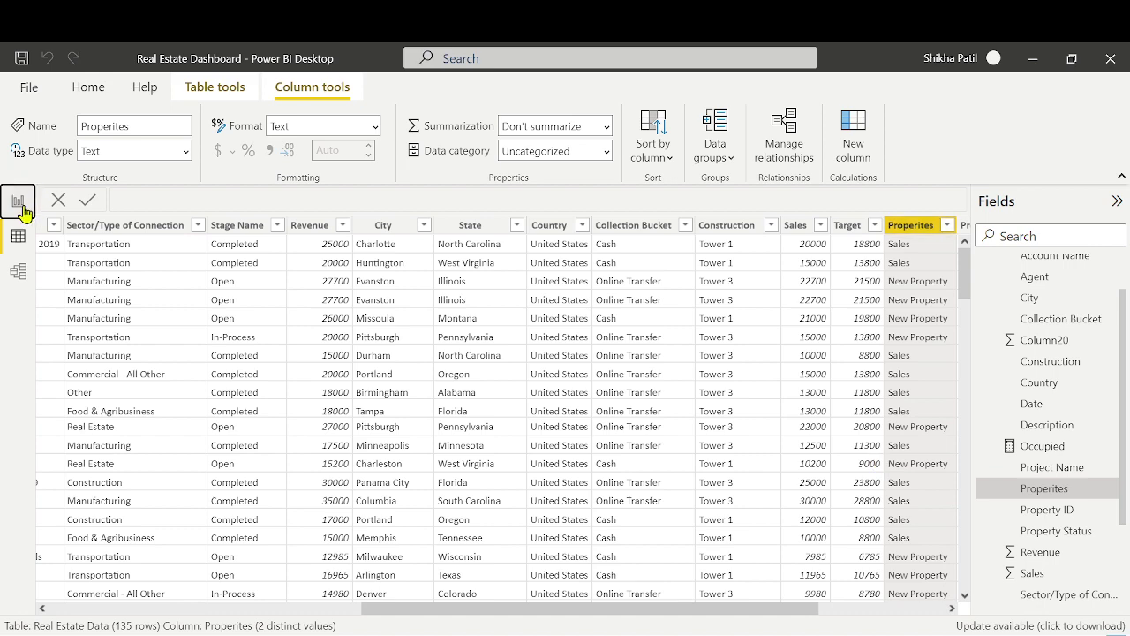
Return to the report and add the count of Properites to the line chart's Y-axis
{"action": "left_click", "coordinate": [18, 203]}
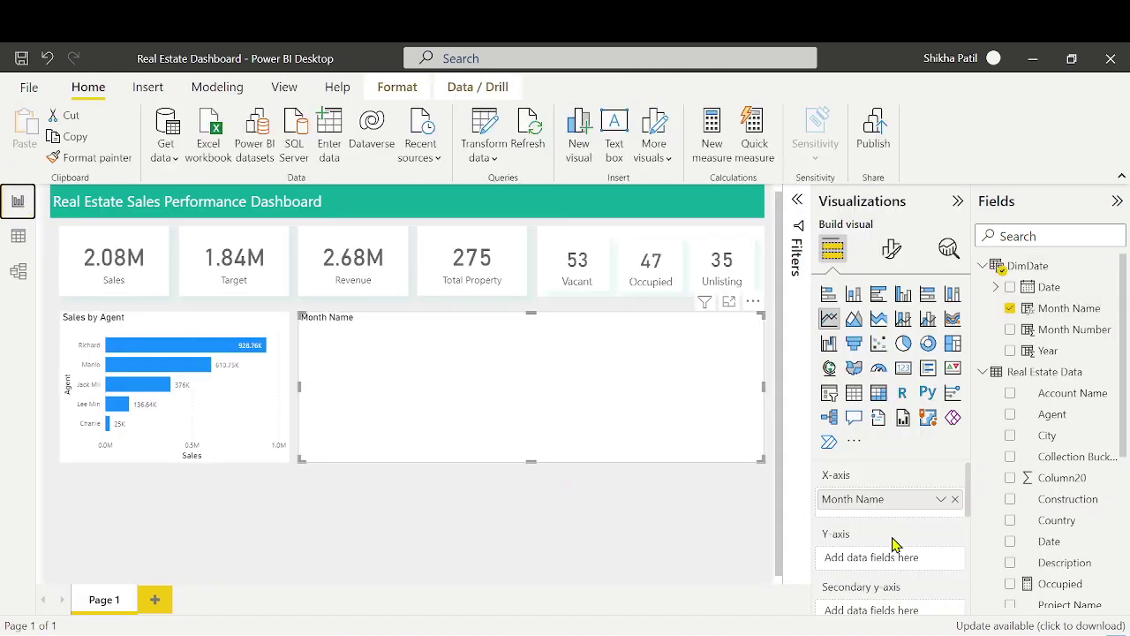
{"action": "scroll", "coordinate": [1067, 437], "scroll_direction": "down", "scroll_amount": 5}
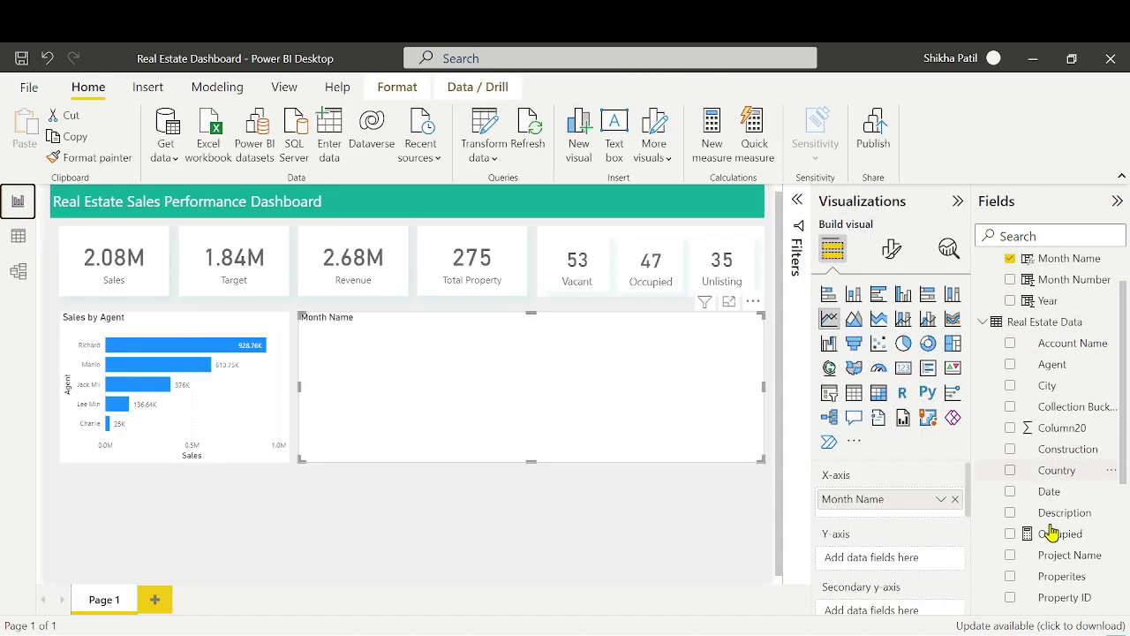
{"action": "left_click_drag", "start_coordinate": [1064, 414], "coordinate": [895, 561]}
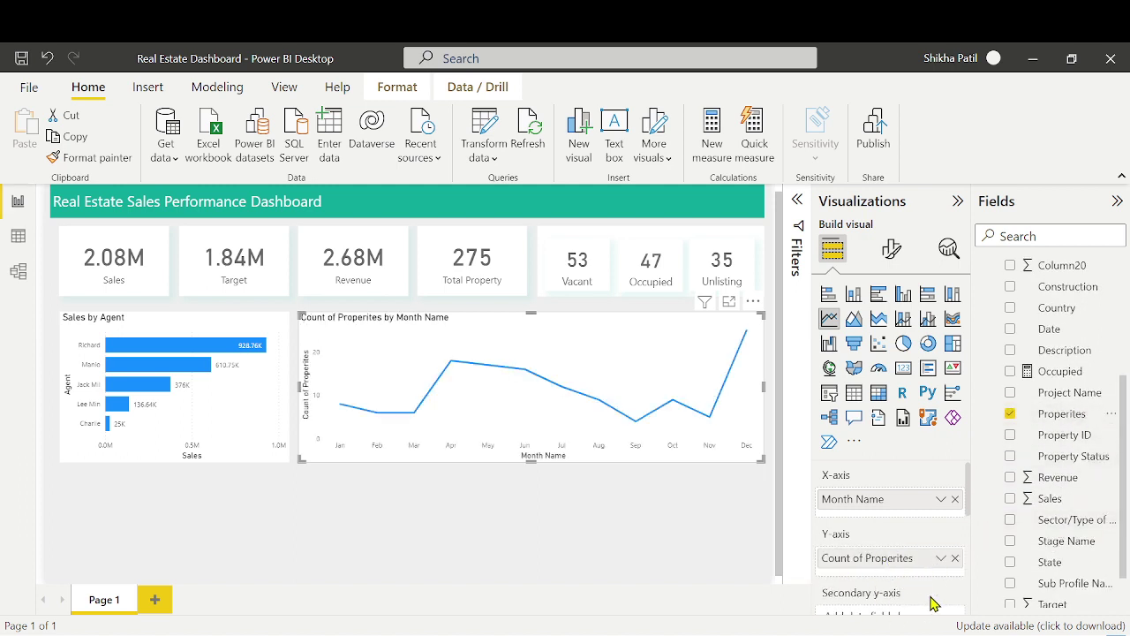
Add Properites as a visual-level filter on the line chart and limit it to Sales
{"action": "left_click", "coordinate": [794, 202]}
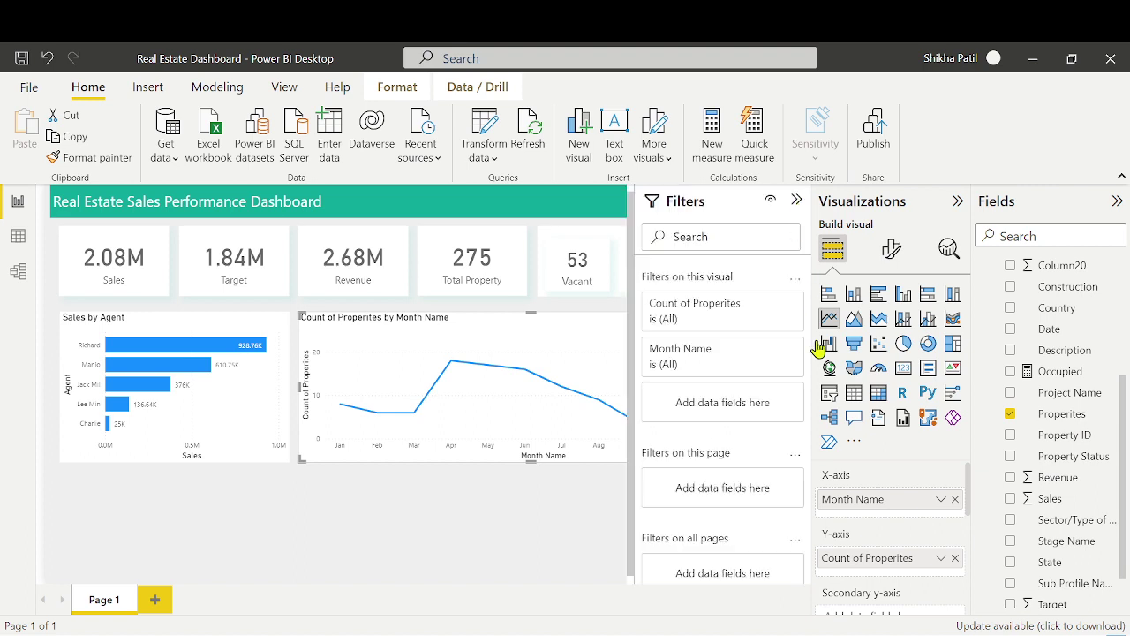
{"action": "left_click", "coordinate": [769, 306]}
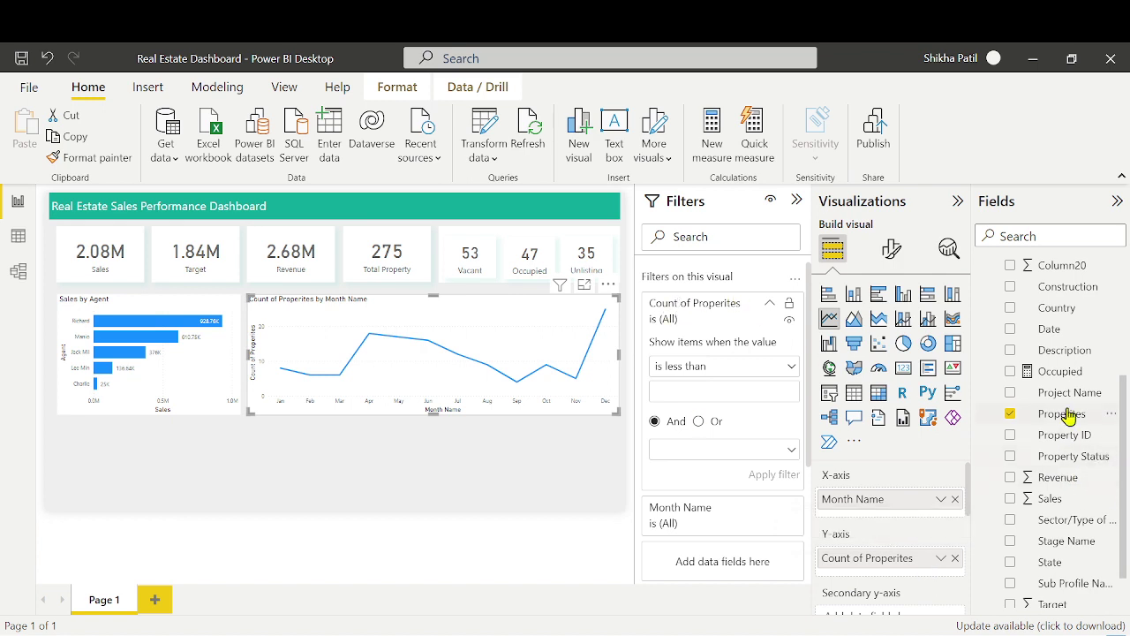
{"action": "left_click_drag", "start_coordinate": [1067, 413], "coordinate": [729, 556]}
{"action": "scroll", "coordinate": [726, 513], "scroll_direction": "down", "scroll_amount": 1}
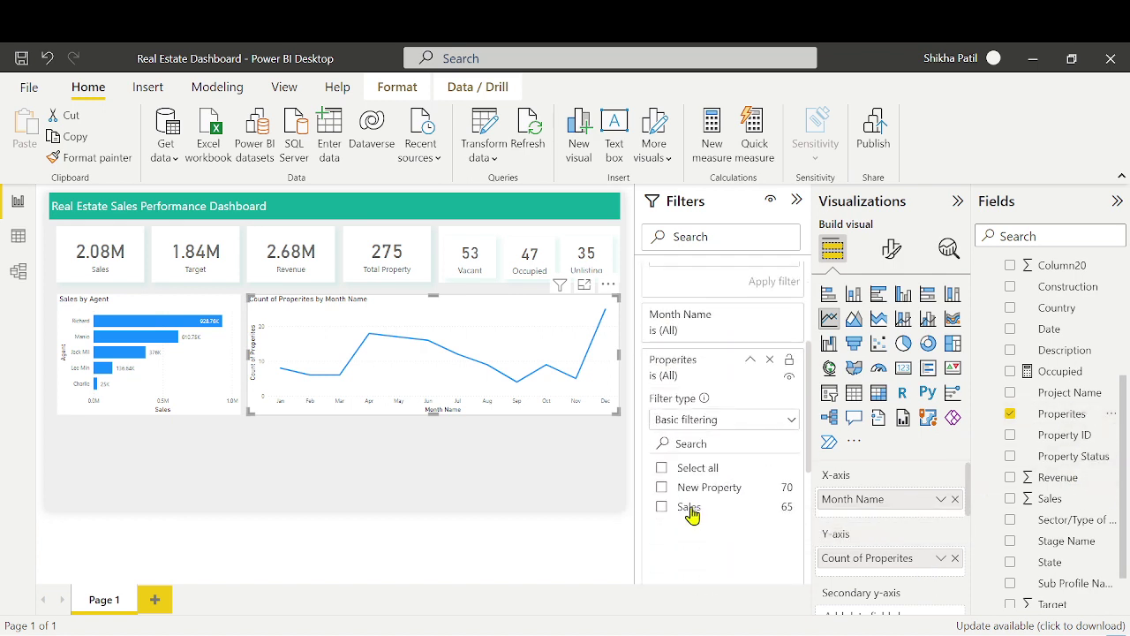
{"action": "left_click", "coordinate": [689, 509]}
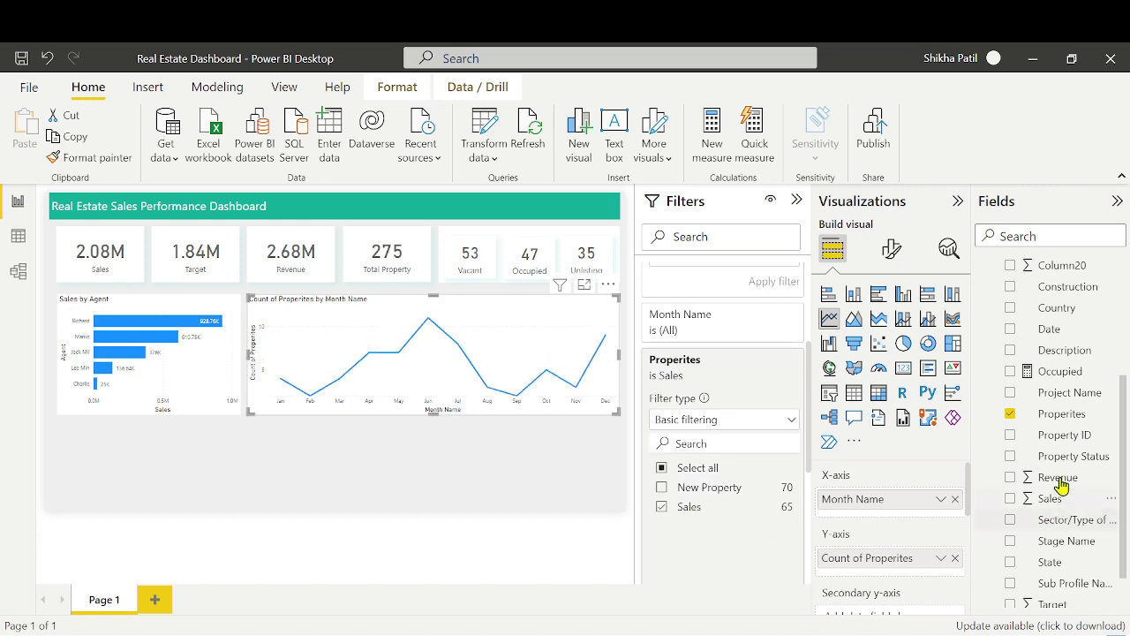
Add a second count of Properites to the line chart's Y-axis and switch the Properites filter to New Property only
{"action": "left_click_drag", "start_coordinate": [1073, 415], "coordinate": [908, 583]}
{"action": "left_click_drag", "start_coordinate": [1071, 415], "coordinate": [911, 576]}
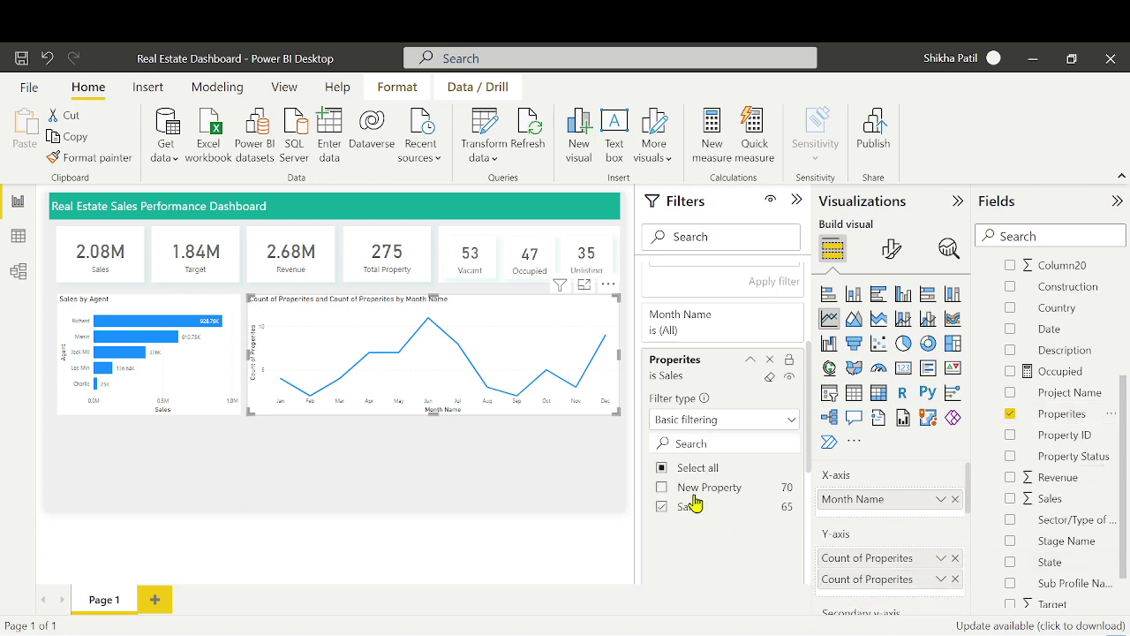
{"action": "scroll", "coordinate": [932, 545], "scroll_direction": "down", "scroll_amount": 1}
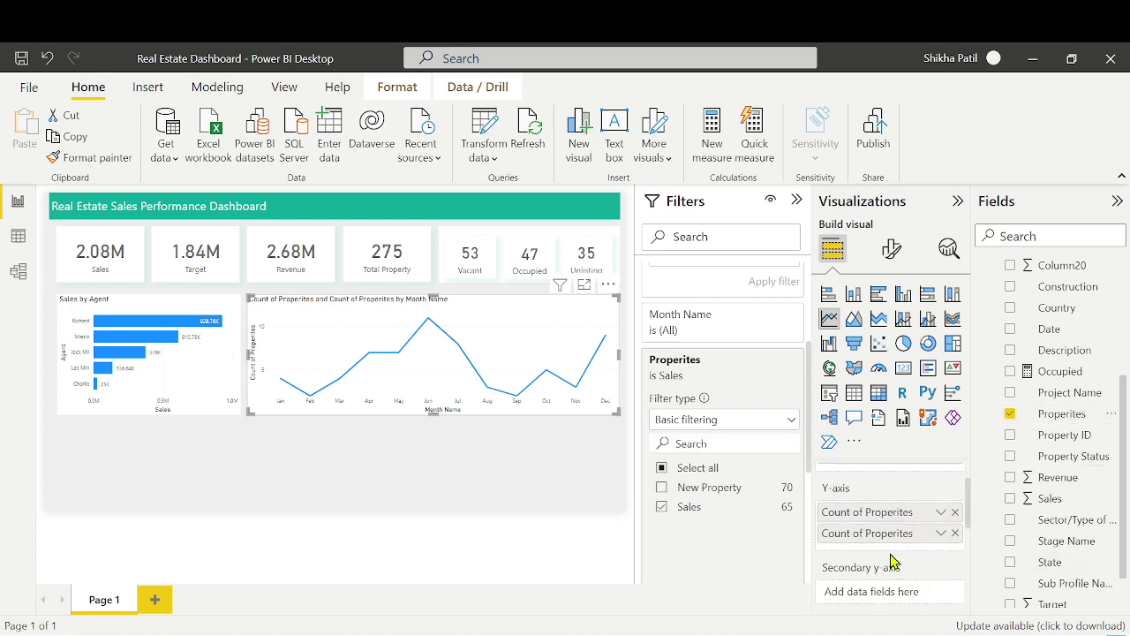
{"action": "left_click", "coordinate": [691, 488]}
{"action": "left_click", "coordinate": [663, 505]}
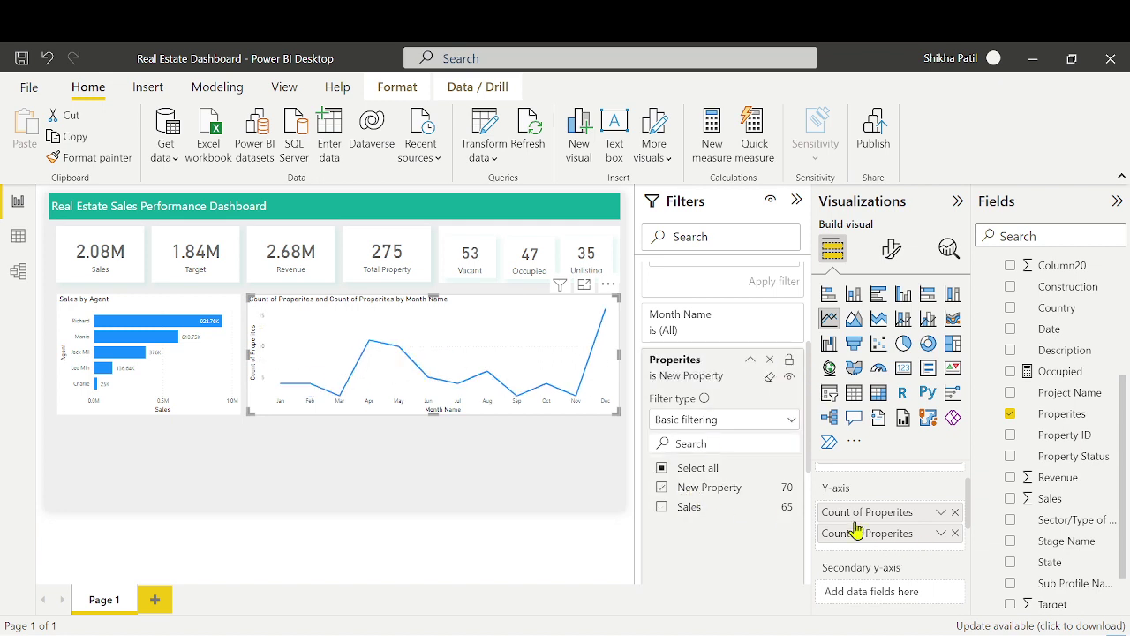
{"action": "left_click", "coordinate": [751, 361]}
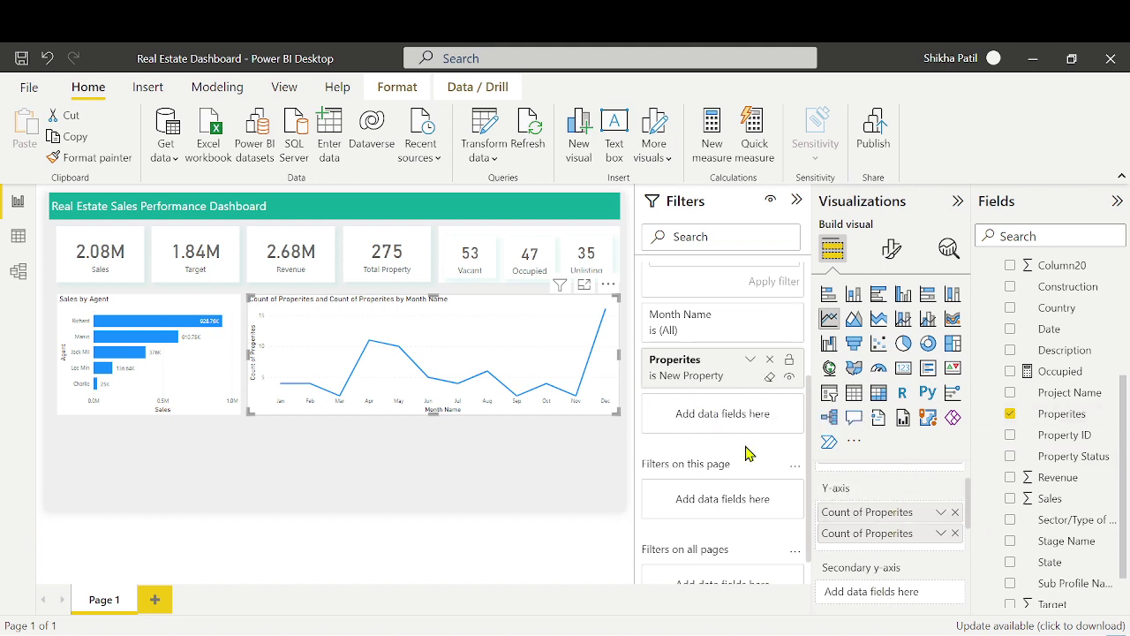
{"action": "scroll", "coordinate": [747, 454], "scroll_direction": "up", "scroll_amount": 2}
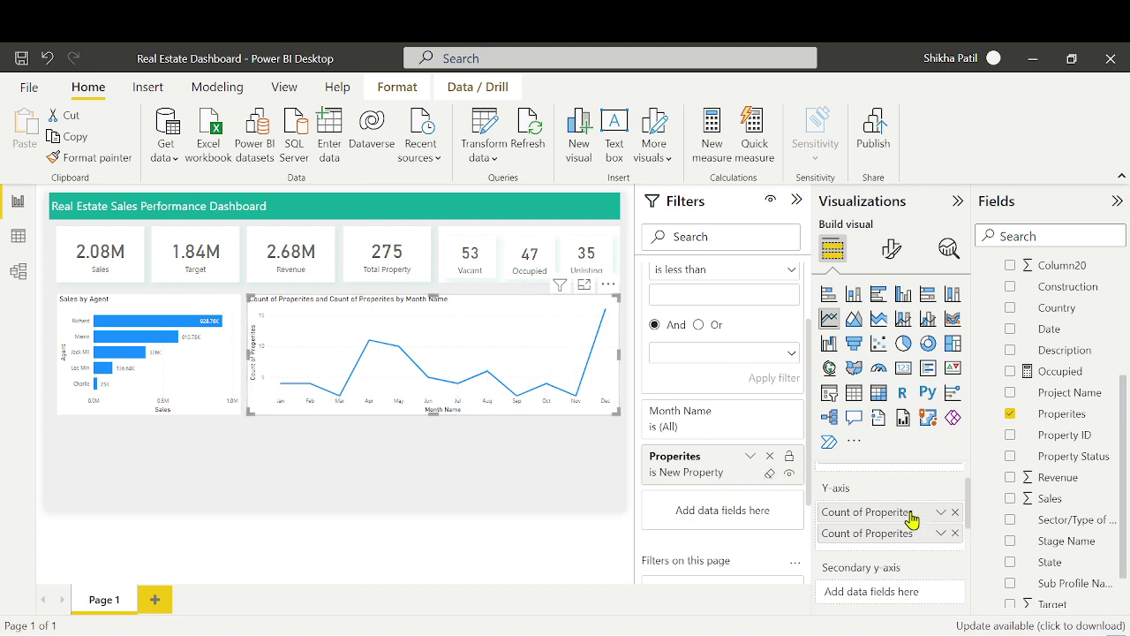
Remove the Properites filter from the line chart and both Properites counts from its Y-axis
{"action": "left_click", "coordinate": [768, 458]}
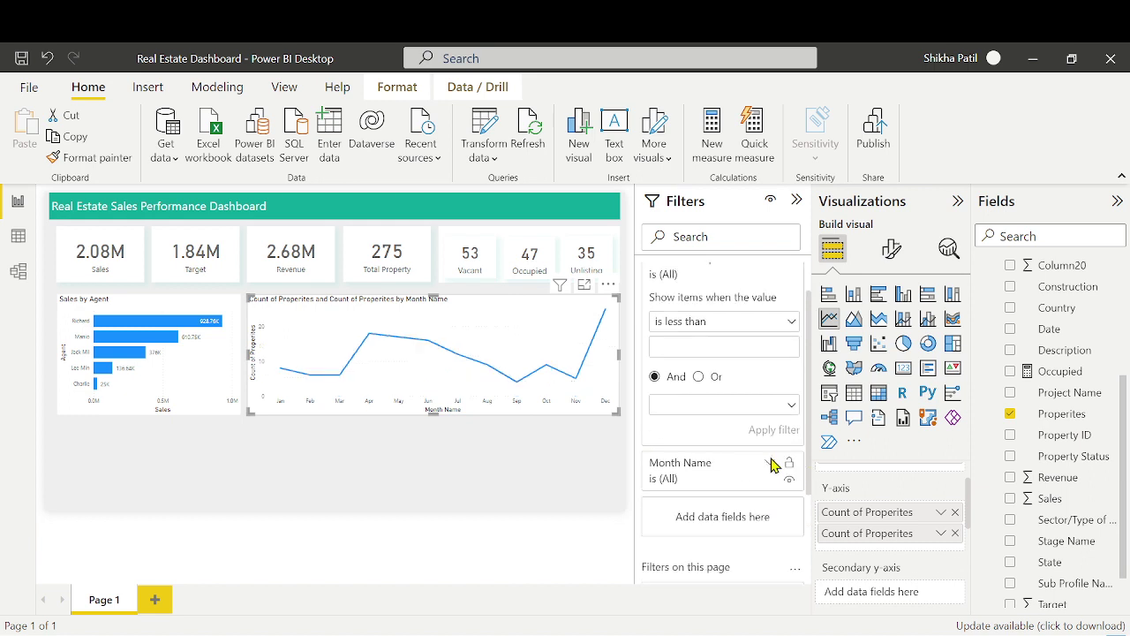
{"action": "left_click", "coordinate": [769, 303]}
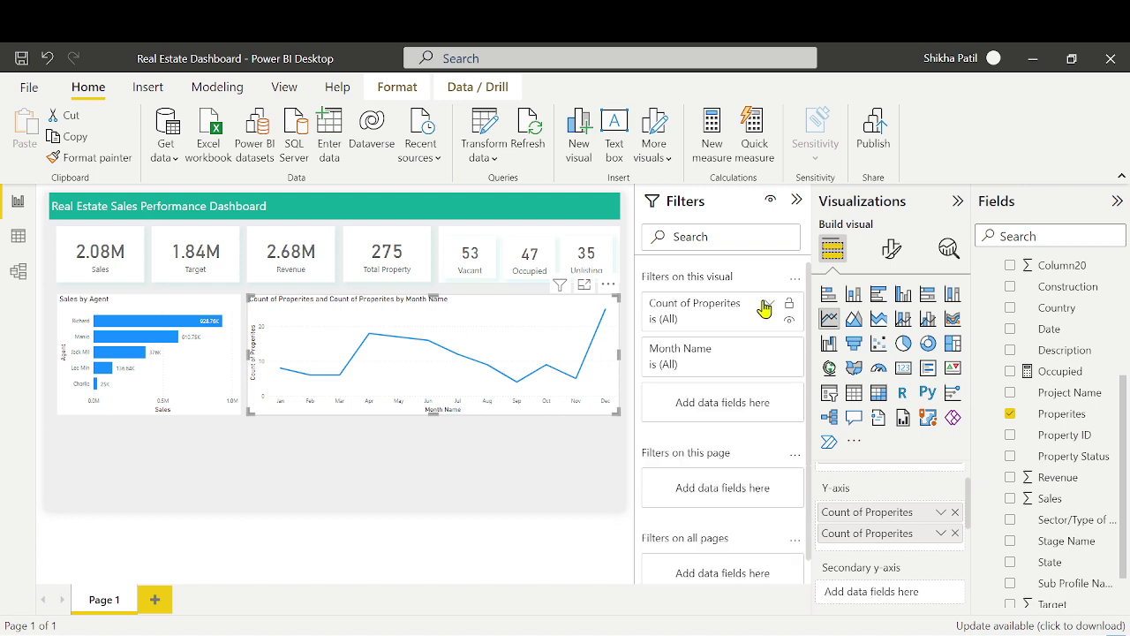
{"action": "left_click", "coordinate": [955, 535]}
{"action": "left_click", "coordinate": [954, 557]}
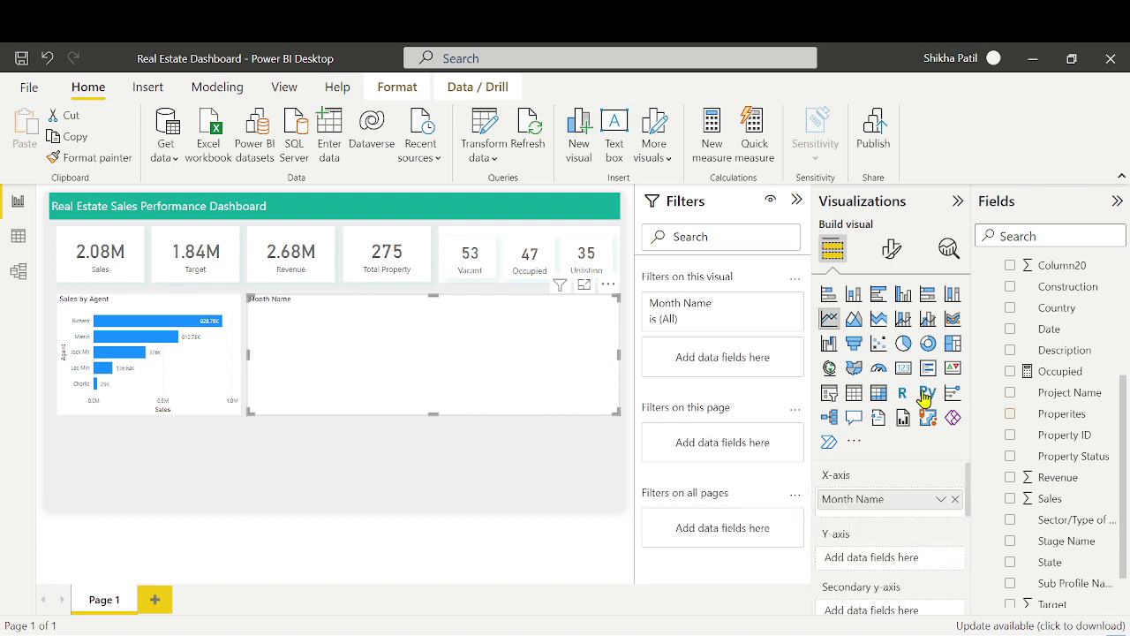
Copy the complete DAX formula of the Occupied measure in the Real Estate Data table
{"action": "left_click", "coordinate": [1073, 238]}
{"action": "scroll", "coordinate": [1076, 397], "scroll_direction": "up", "scroll_amount": 5}
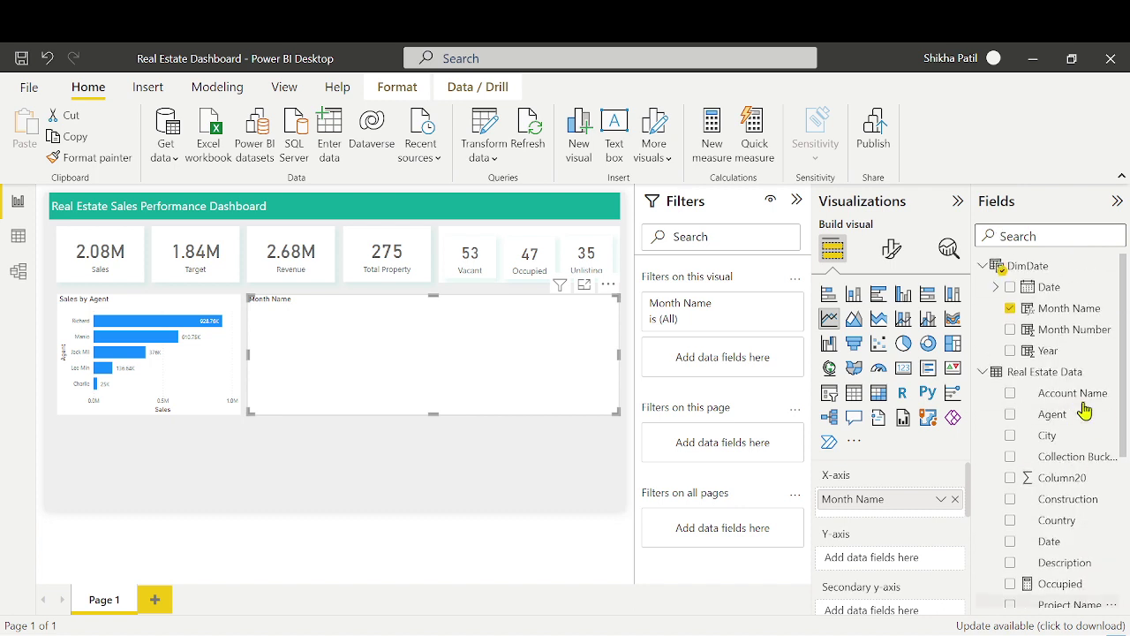
{"action": "scroll", "coordinate": [1084, 461], "scroll_direction": "down", "scroll_amount": 5}
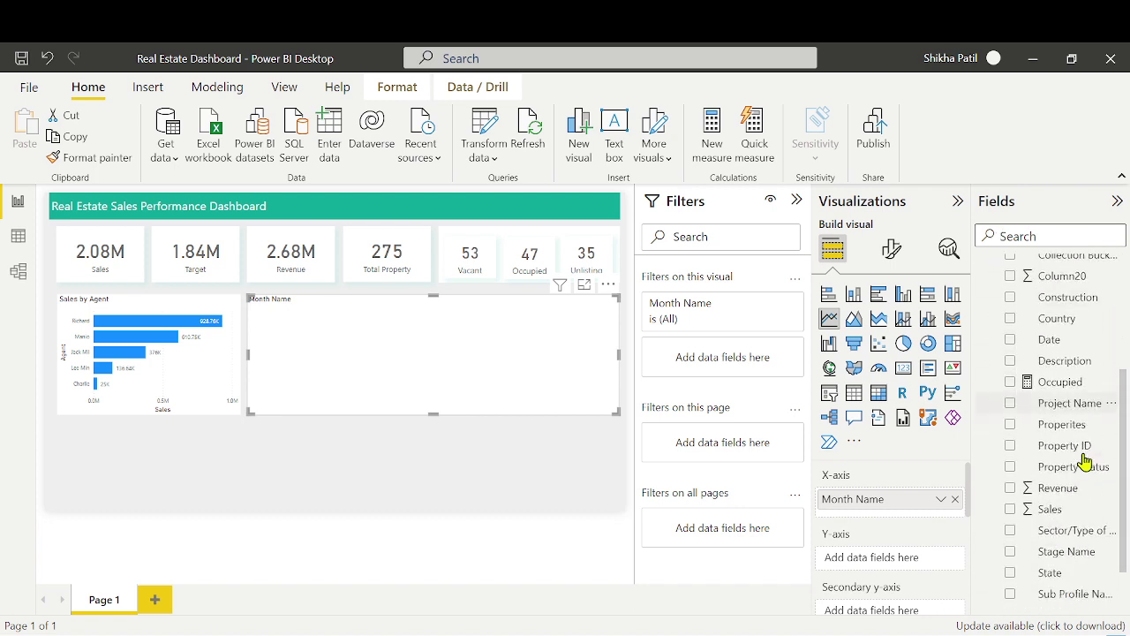
{"action": "left_click", "coordinate": [1062, 322]}
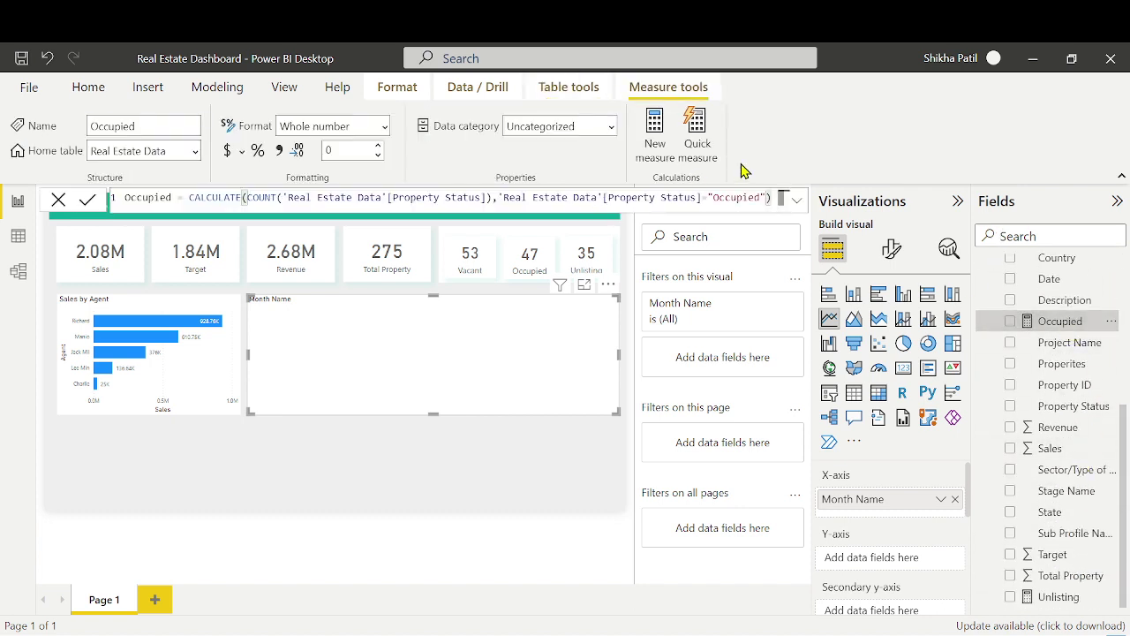
{"action": "left_click_drag", "start_coordinate": [773, 196], "coordinate": [117, 193]}
{"action": "key", "text": "ctrl+c"}
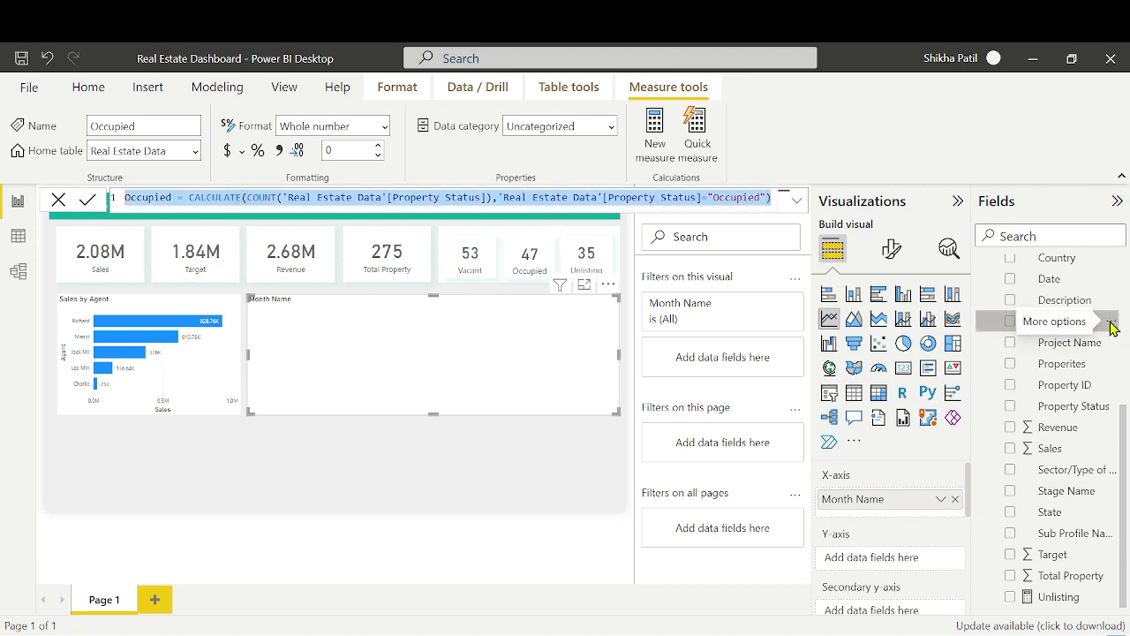
Create a new measure in the Real Estate Data table and replace its default text with the copied Occupied formula
{"action": "left_click", "coordinate": [1110, 321]}
{"action": "key", "text": "Escape"}
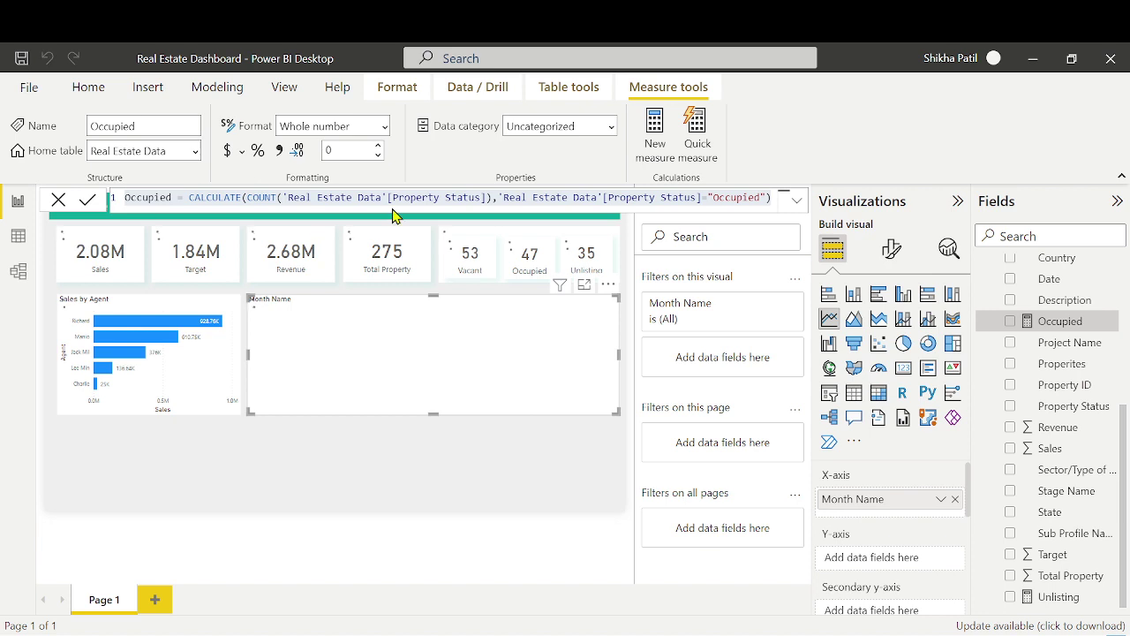
{"action": "key", "text": "ctrl+a"}
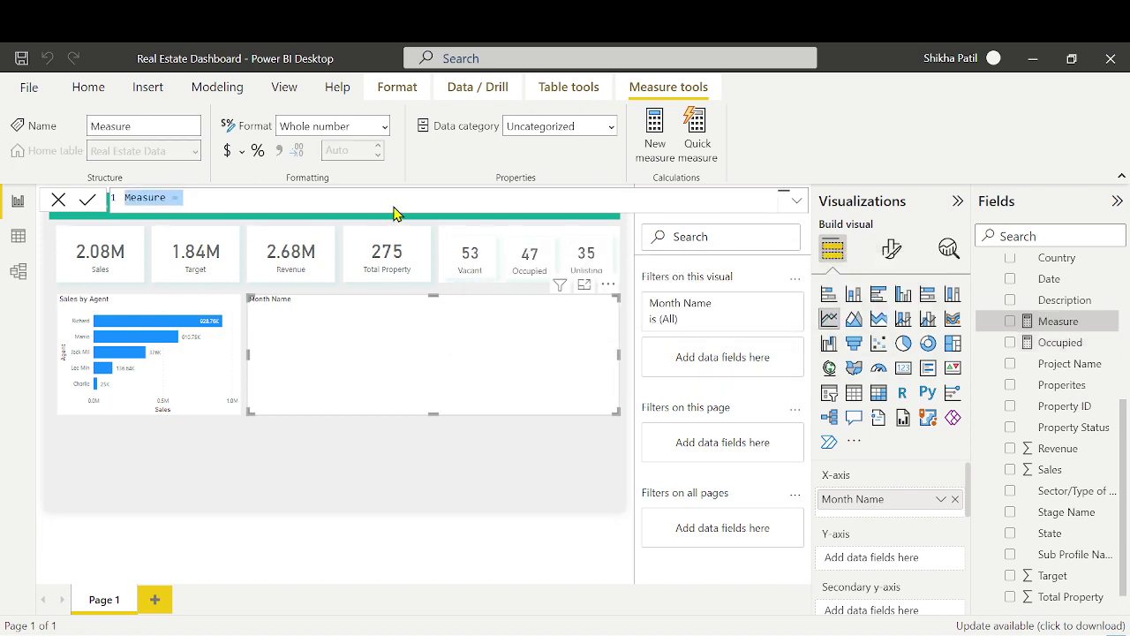
{"action": "key", "text": "ctrl+v"}
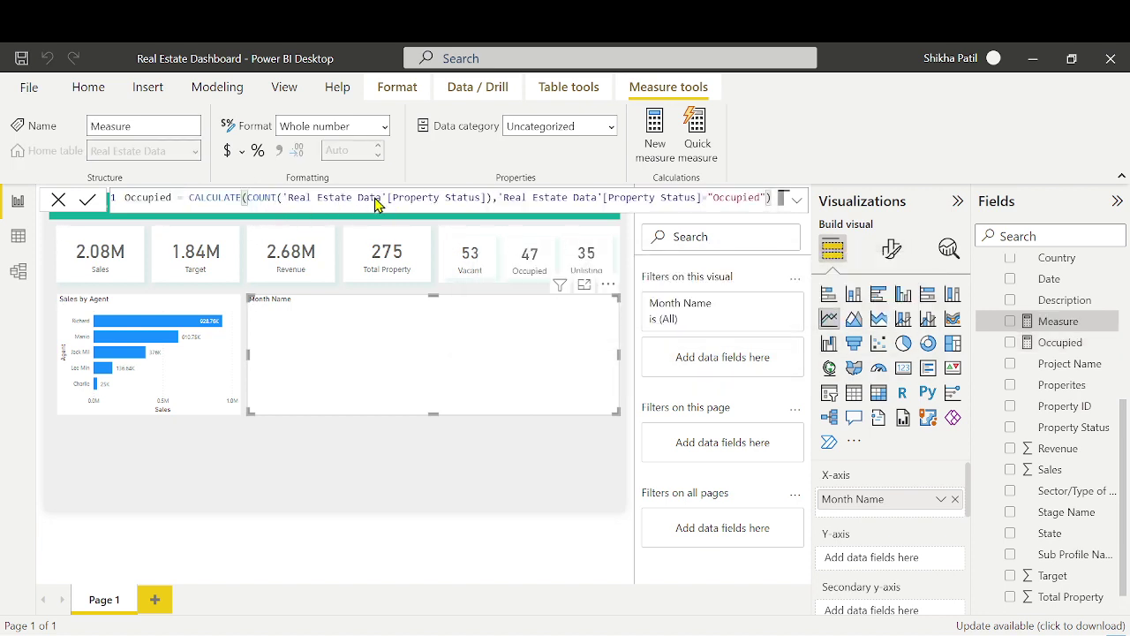
Try to change the counted column in the new measure's formula from Property Status to Properties
{"action": "left_click", "coordinate": [446, 197]}
{"action": "left_click_drag", "start_coordinate": [446, 197], "coordinate": [479, 197]}
{"action": "key", "text": "BackSpace"}
{"action": "key", "text": "BackSpace"}
{"action": "key", "text": "BackSpace"}
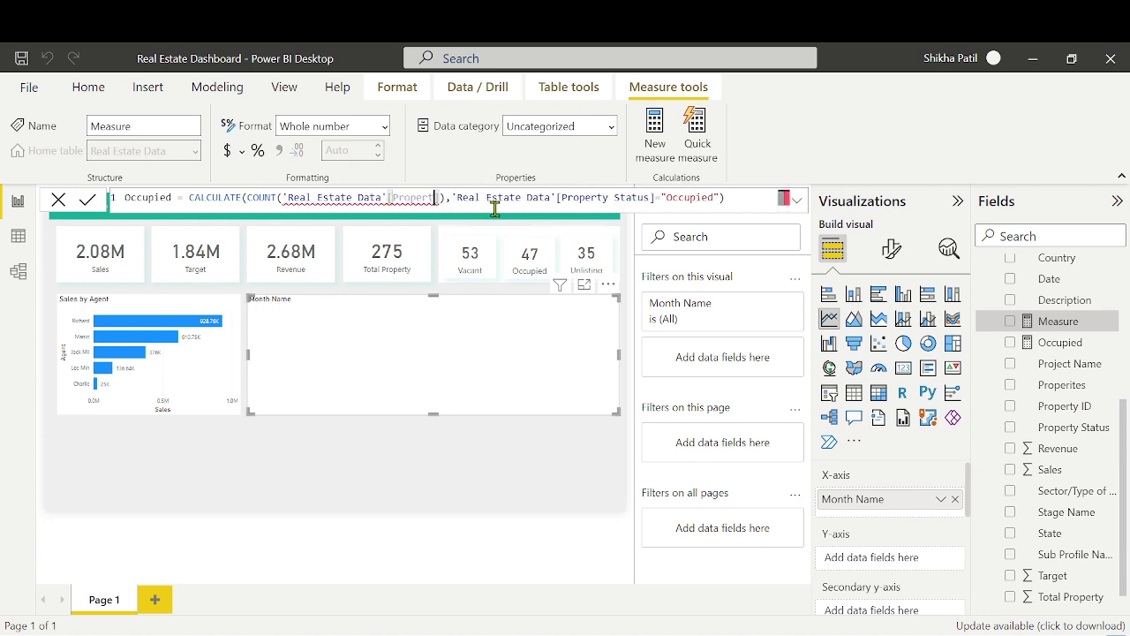
{"action": "type", "text": "ies"}
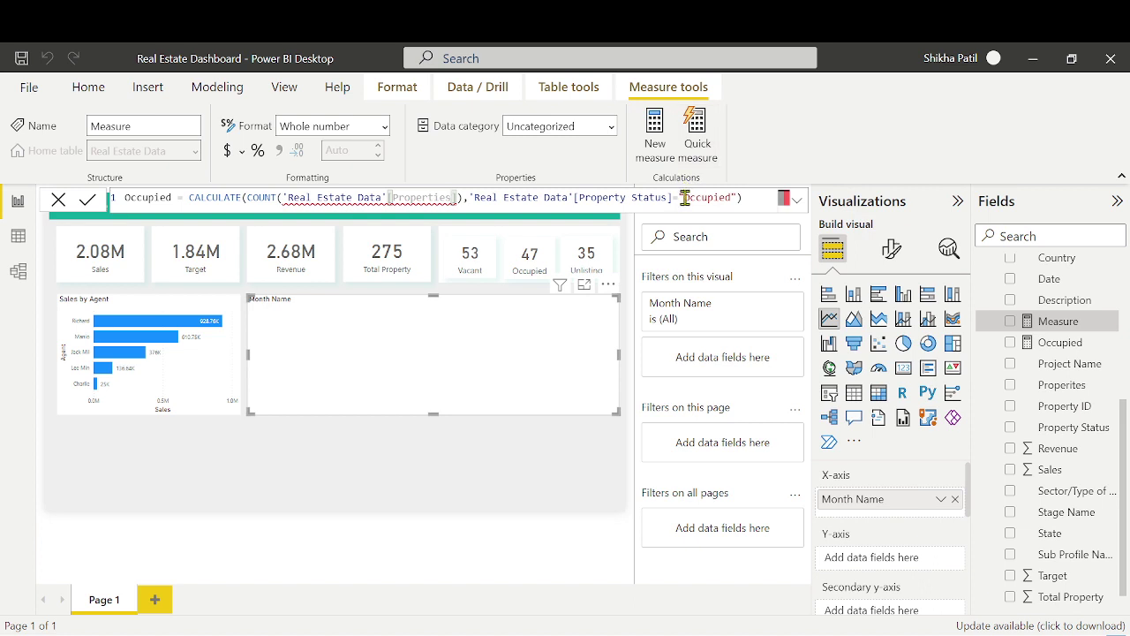
Replace "Occupied" with "Sales" as the Property Status value in the new measure's condition
{"action": "left_click_drag", "start_coordinate": [684, 198], "coordinate": [729, 198]}
{"action": "type", "text": "Sales"}
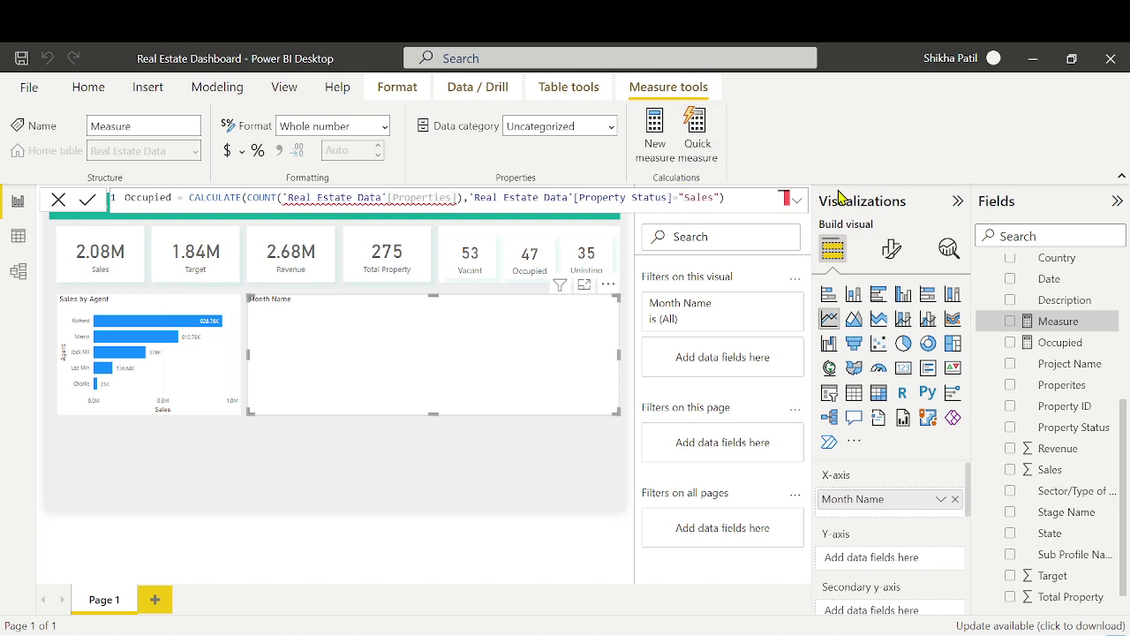
{"action": "left_click", "coordinate": [753, 200]}
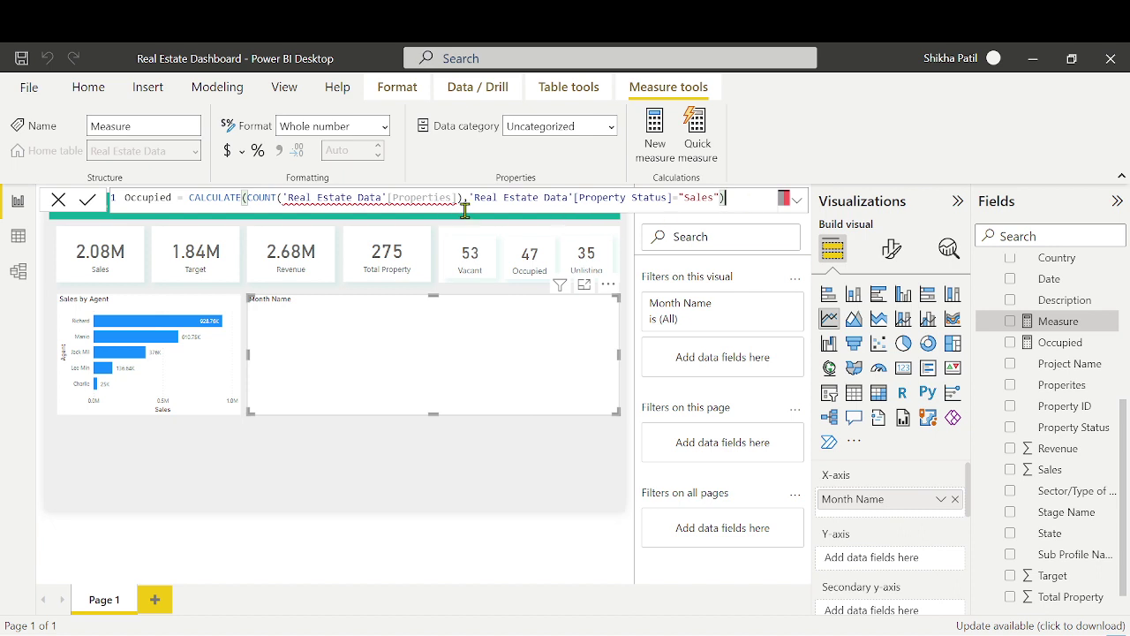
Replace the COUNT argument in the new measure with the column 'Real Estate Data'[Properites]
{"action": "left_click_drag", "start_coordinate": [465, 200], "coordinate": [279, 201]}
{"action": "type", "text": "("}
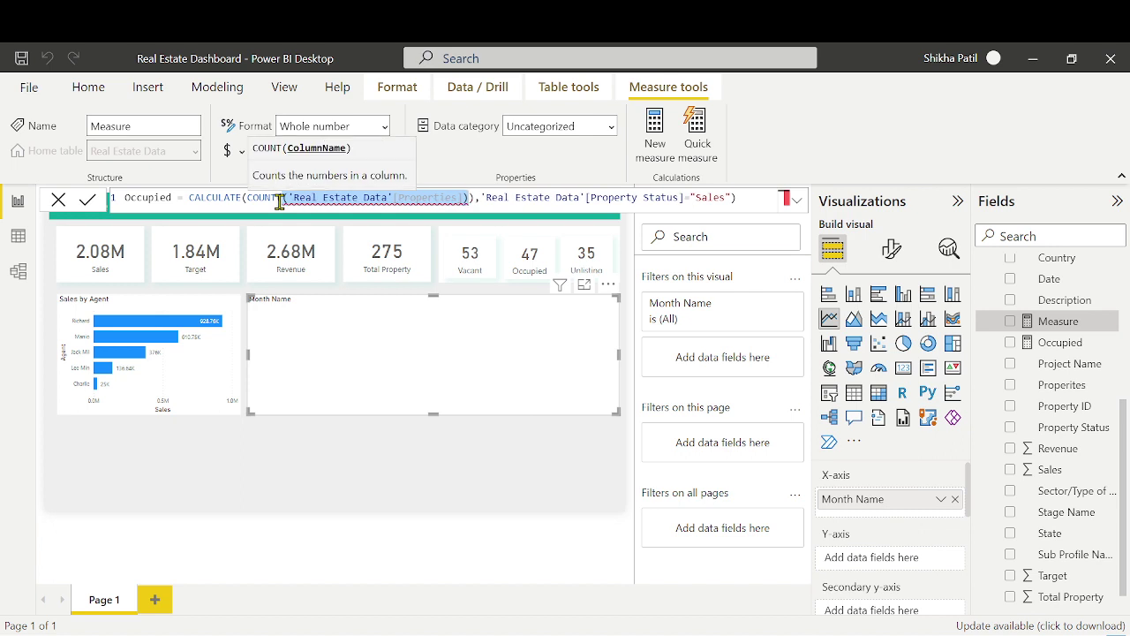
{"action": "key", "text": "BackSpace"}
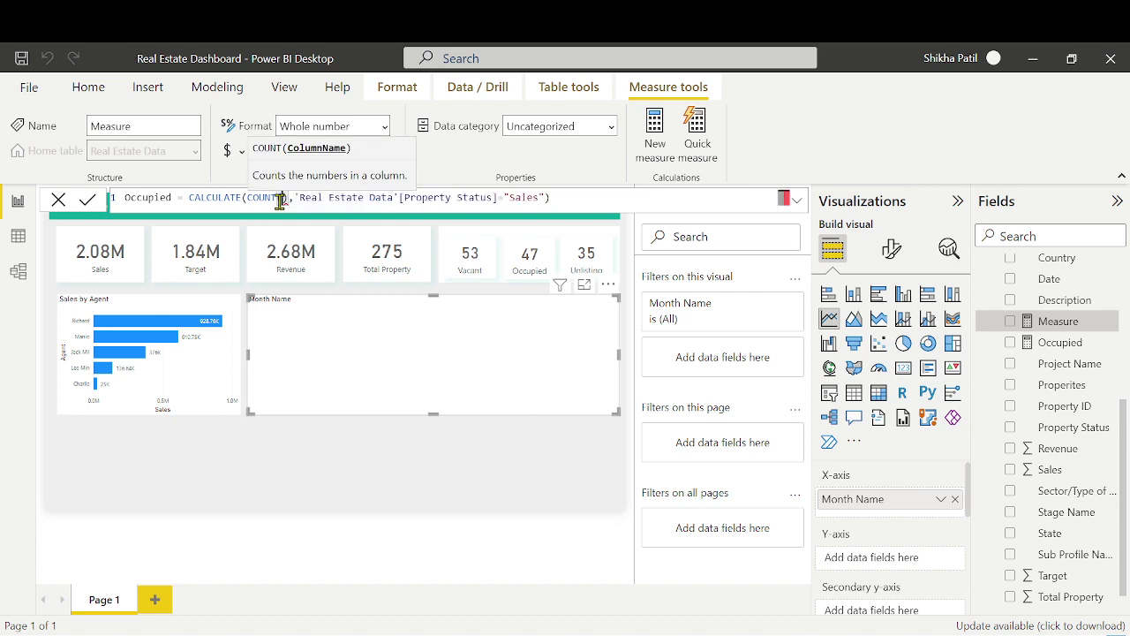
{"action": "type", "text": "pro"}
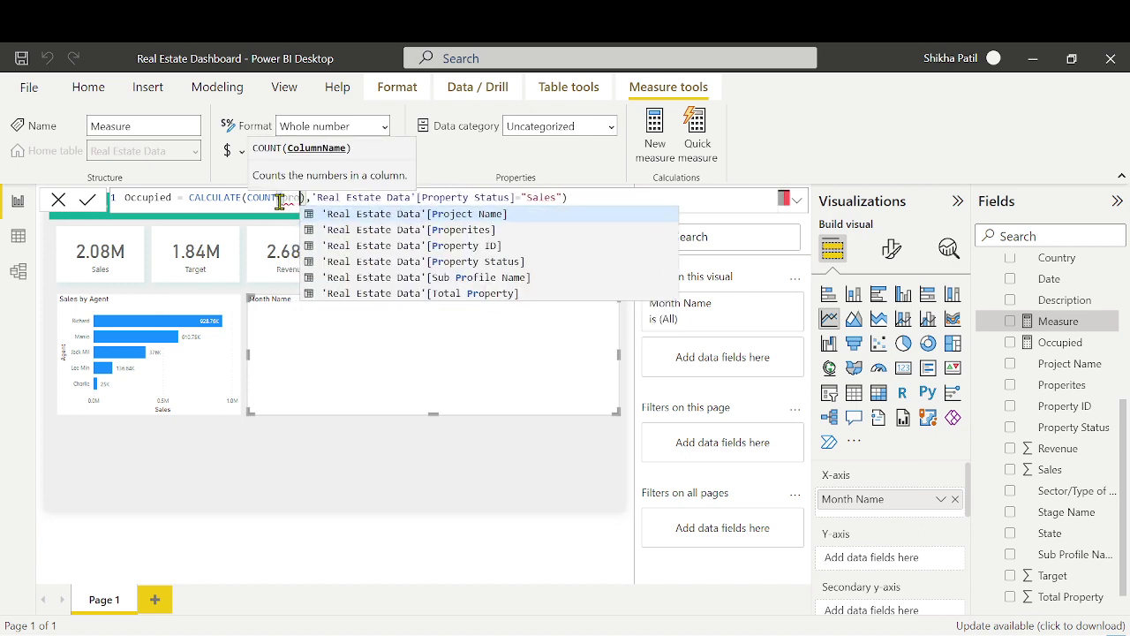
{"action": "left_click", "coordinate": [396, 229]}
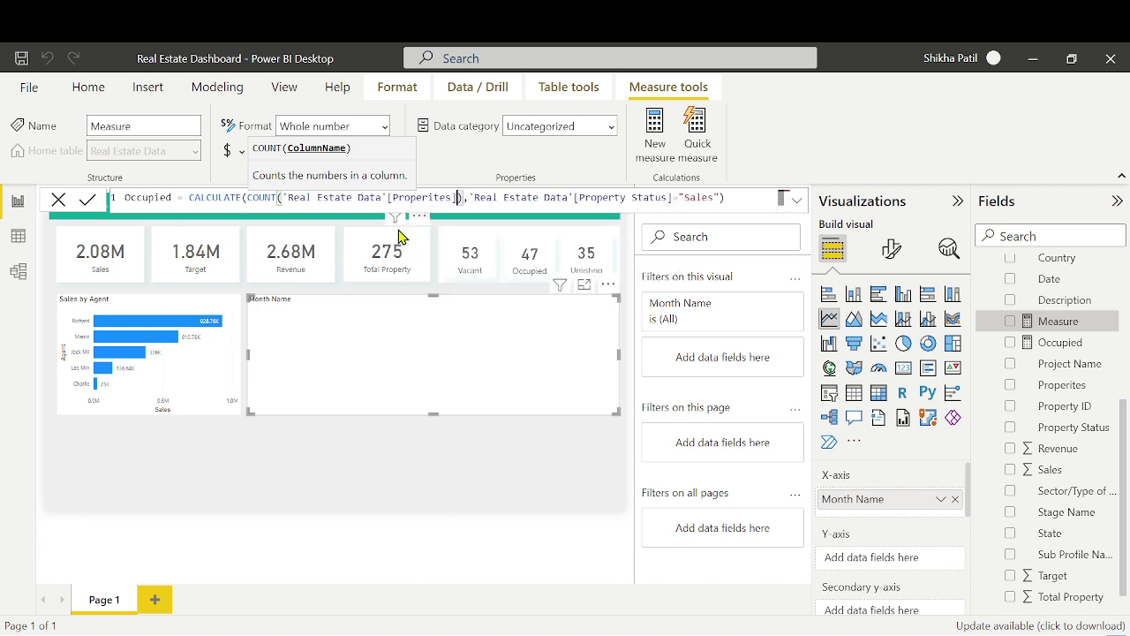
Replace the Property Status condition in the new measure's formula with 'Real Estate Data'[Properites]="Sales"
{"action": "double_click", "coordinate": [634, 197]}
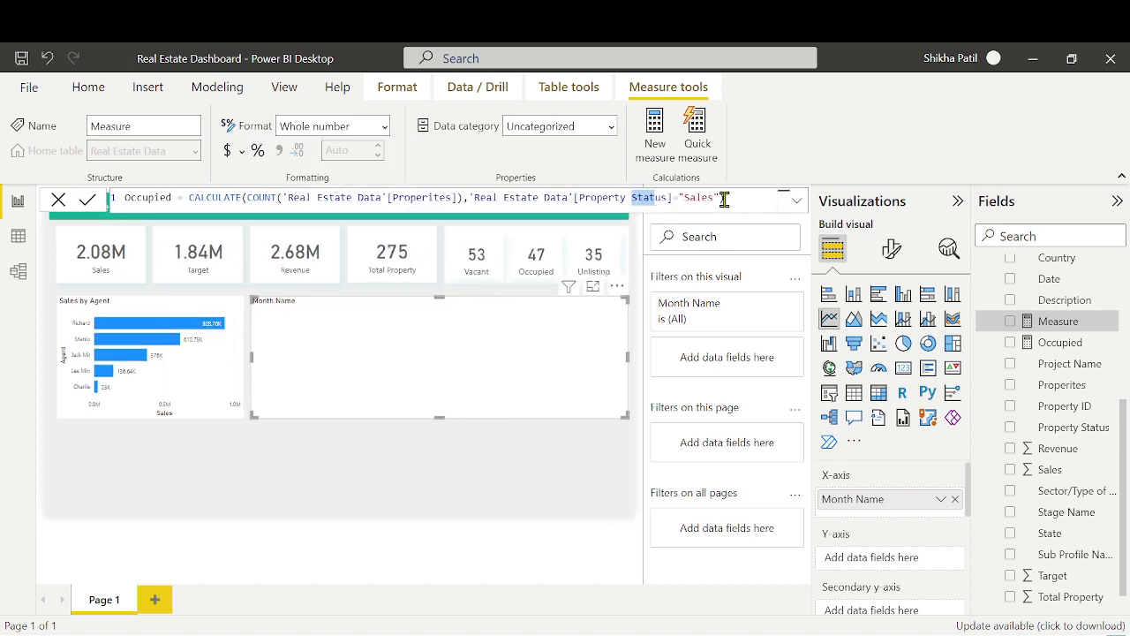
{"action": "left_click_drag", "start_coordinate": [722, 198], "coordinate": [476, 198]}
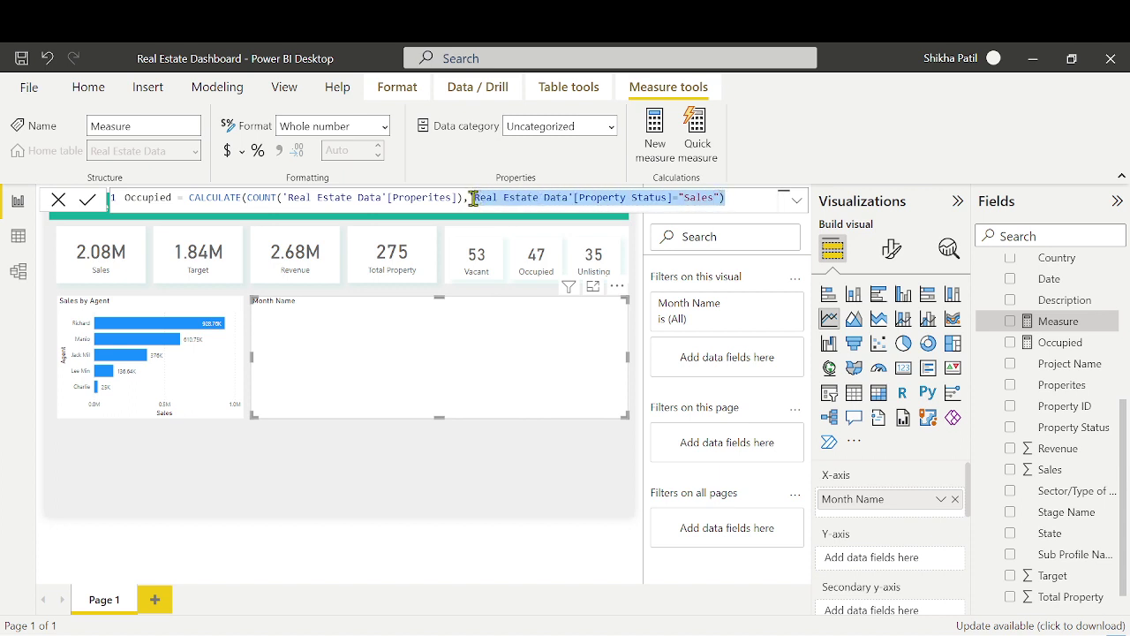
{"action": "key", "text": "BackSpace"}
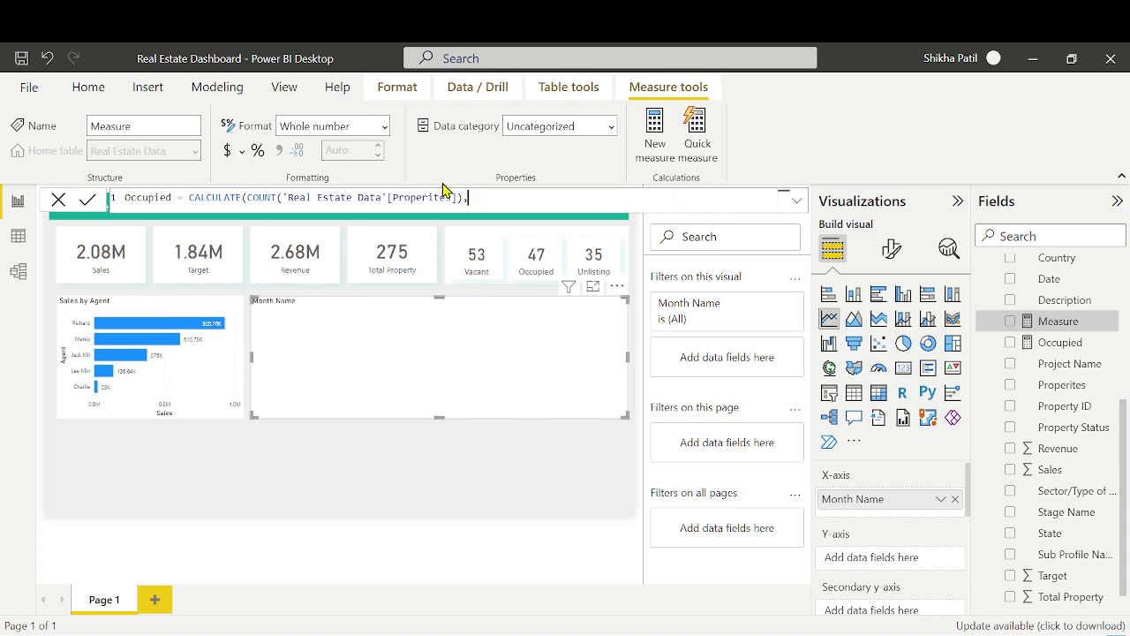
{"action": "type", "text": "re"}
{"action": "key", "text": "BackSpace"}
{"action": "key", "text": "BackSpace"}
{"action": "type", "text": "pro"}
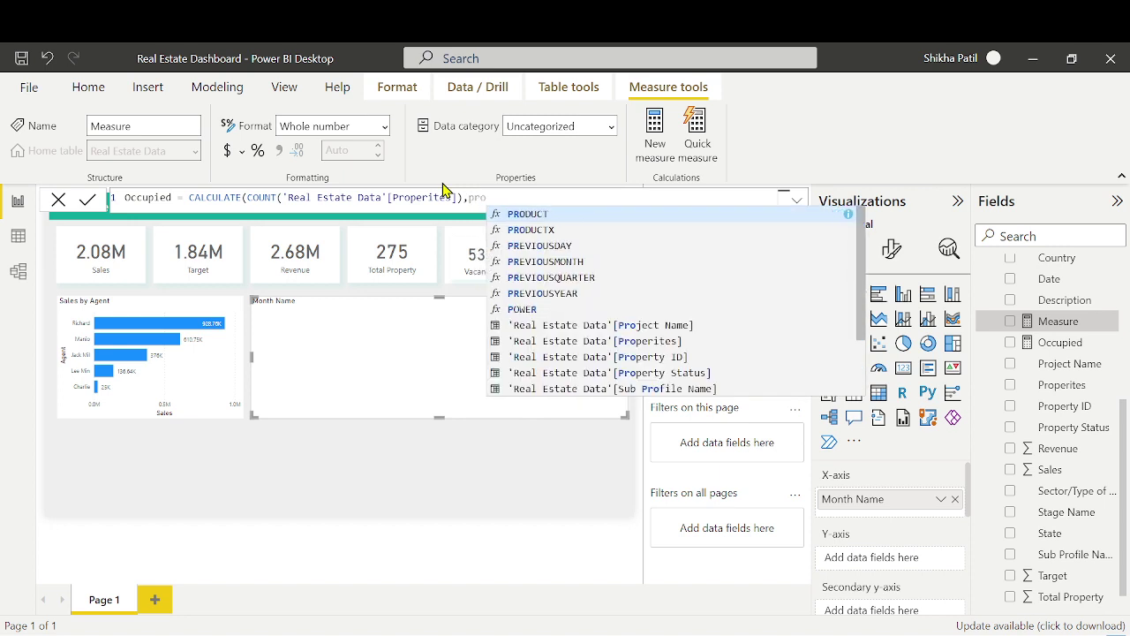
{"action": "left_click", "coordinate": [516, 342]}
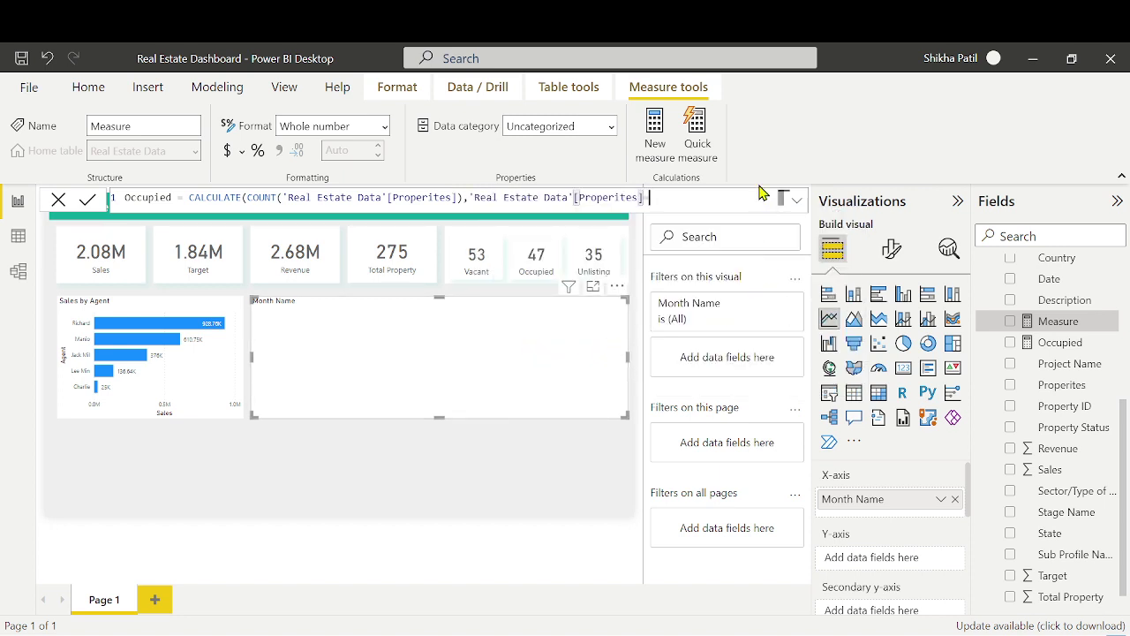
{"action": "type", "text": "=\"Sales\")"}
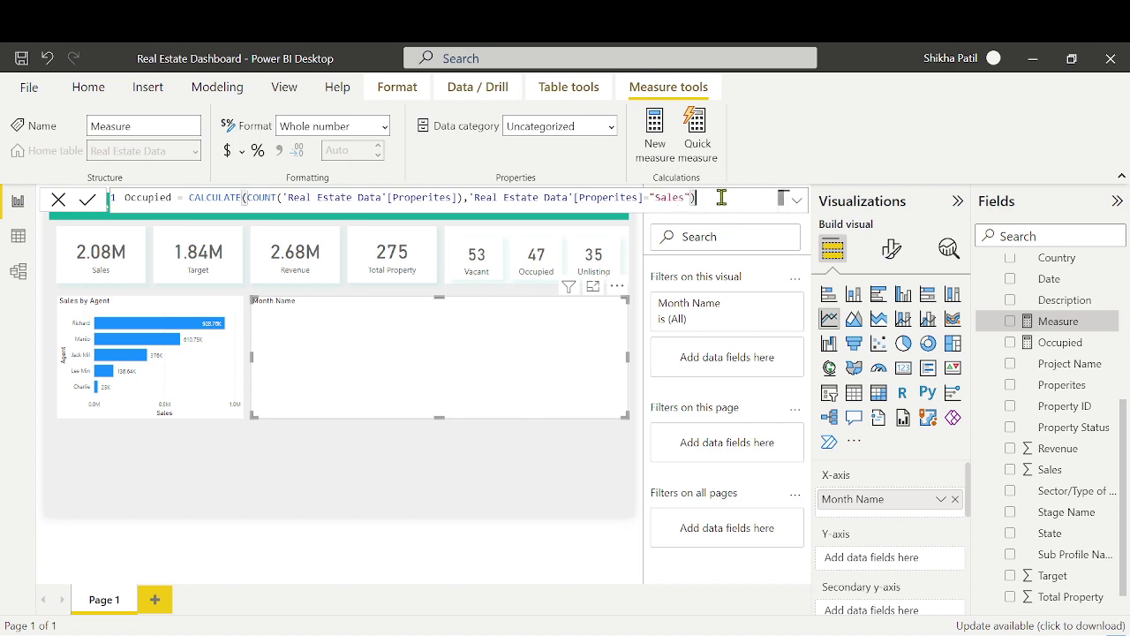
Replace the duplicate name Occupied in the formula with Sold Propertied and commit the measure
{"action": "key", "text": "Return"}
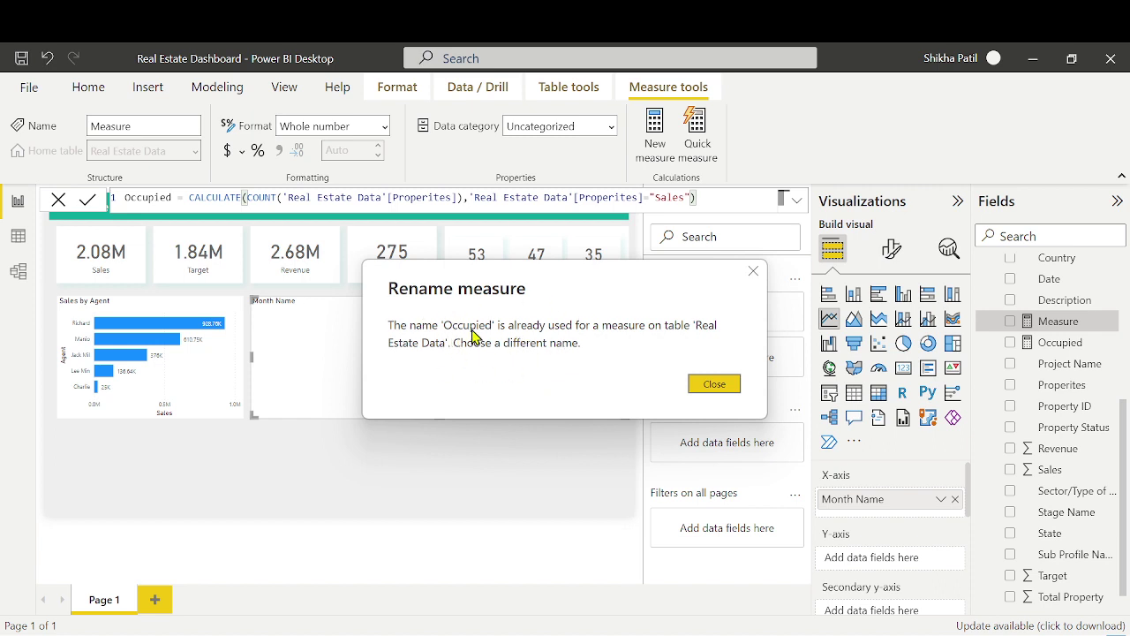
{"action": "left_click", "coordinate": [714, 385]}
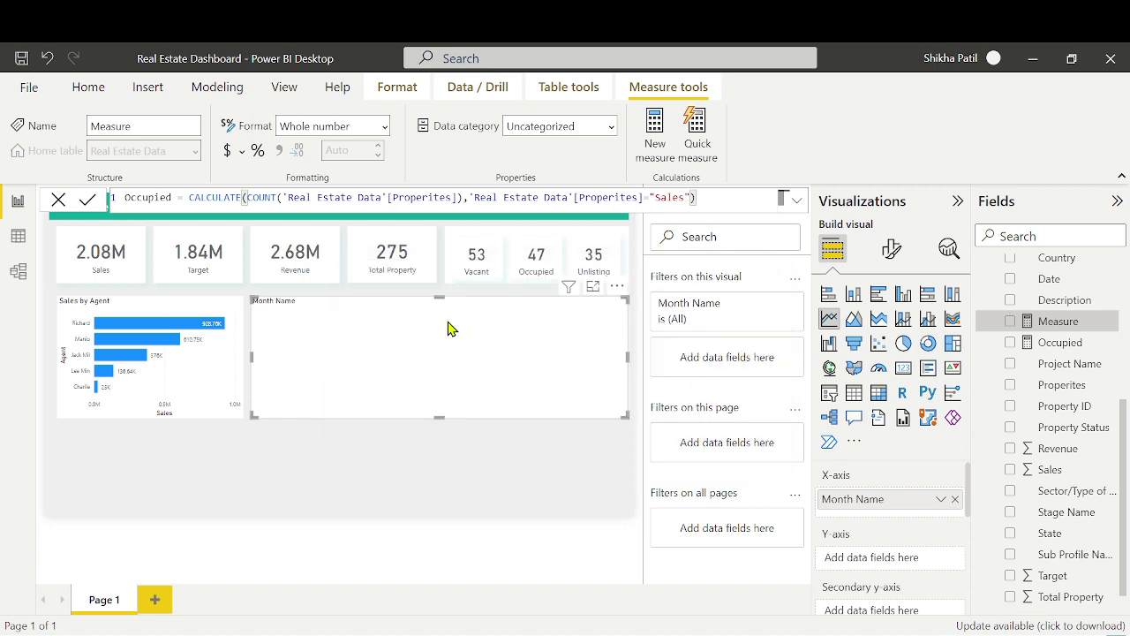
{"action": "double_click", "coordinate": [133, 196]}
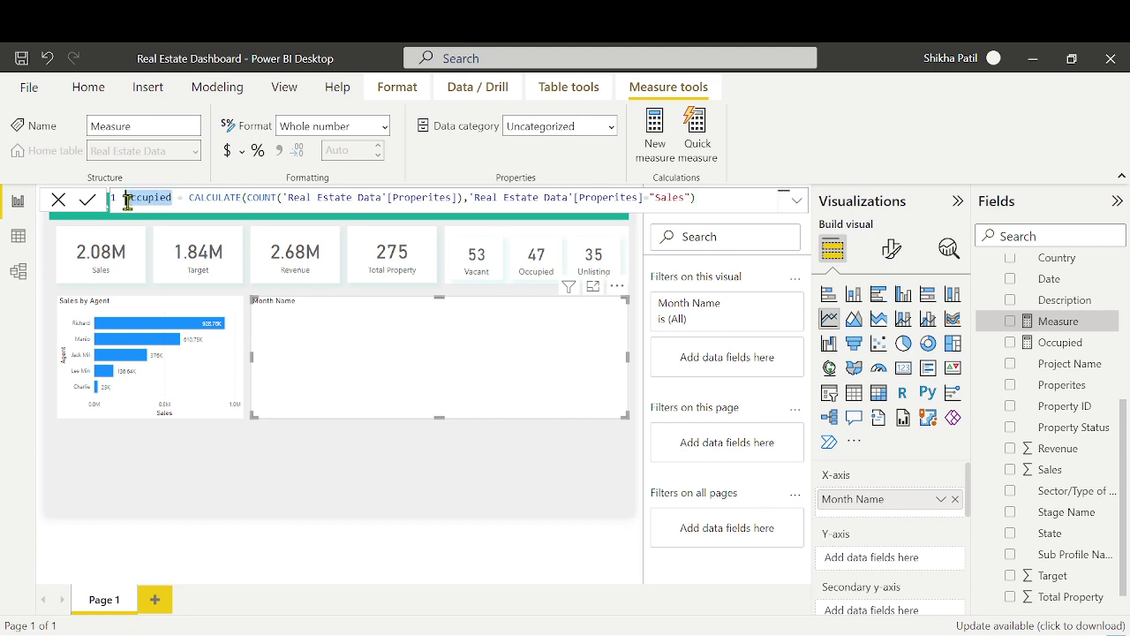
{"action": "type", "text": "Sold ("}
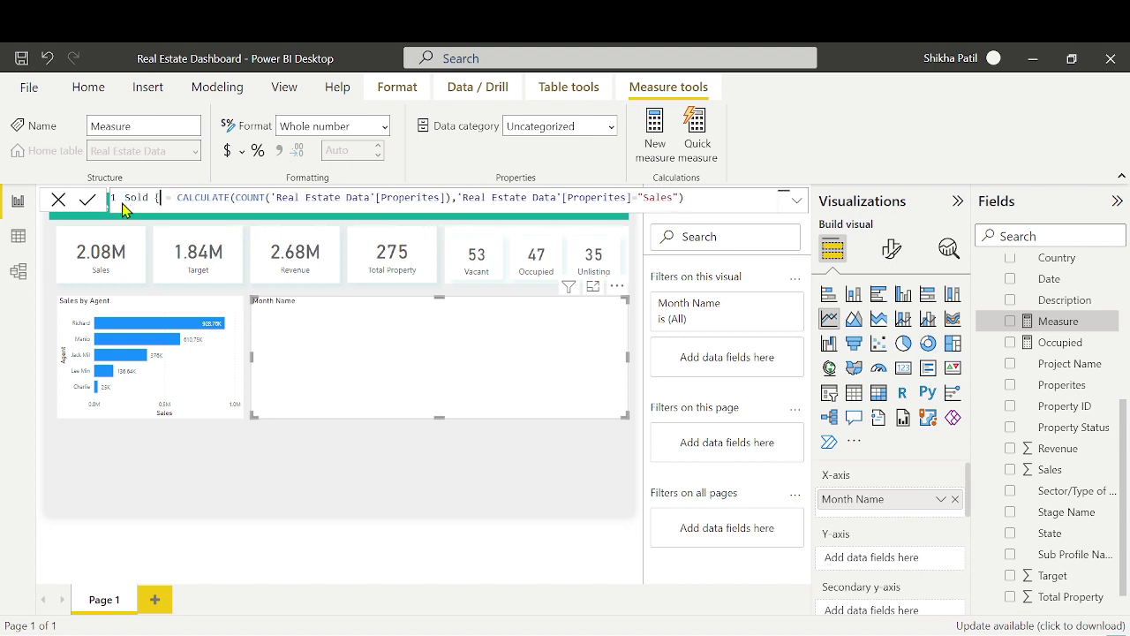
{"action": "key", "text": "BackSpace"}
{"action": "type", "text": "Prop"}
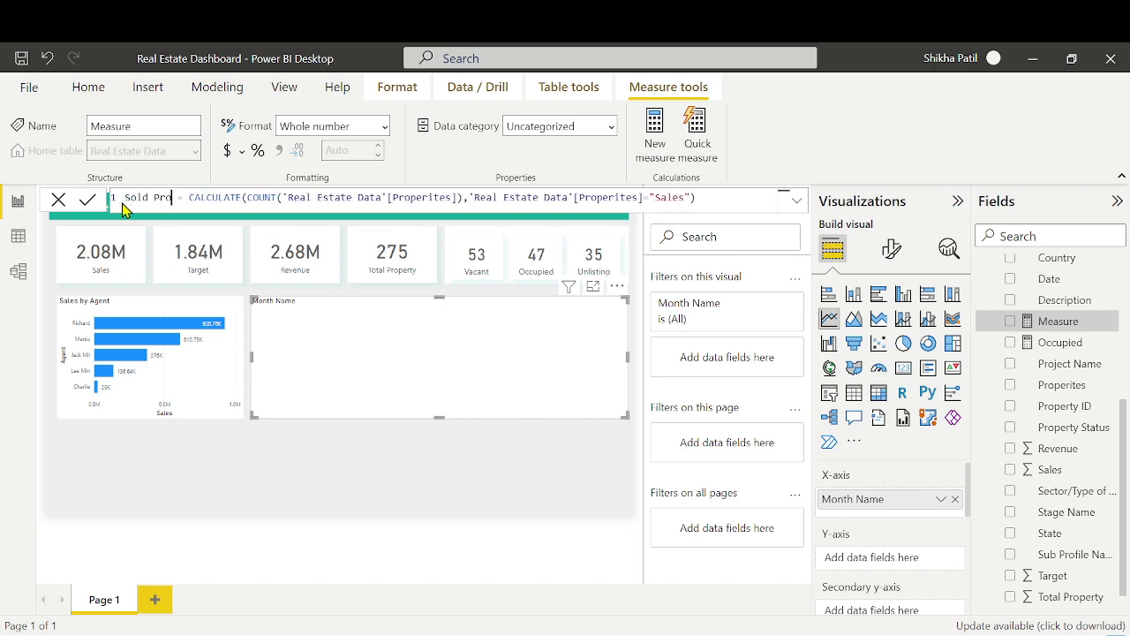
{"action": "type", "text": "ertied"}
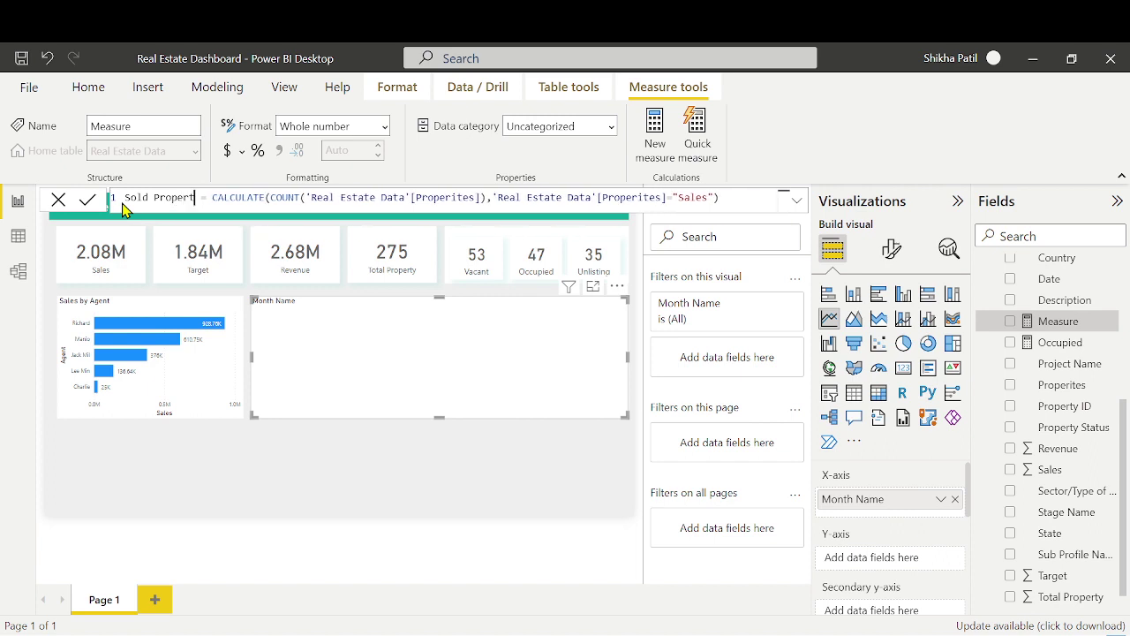
{"action": "key", "text": "Return"}
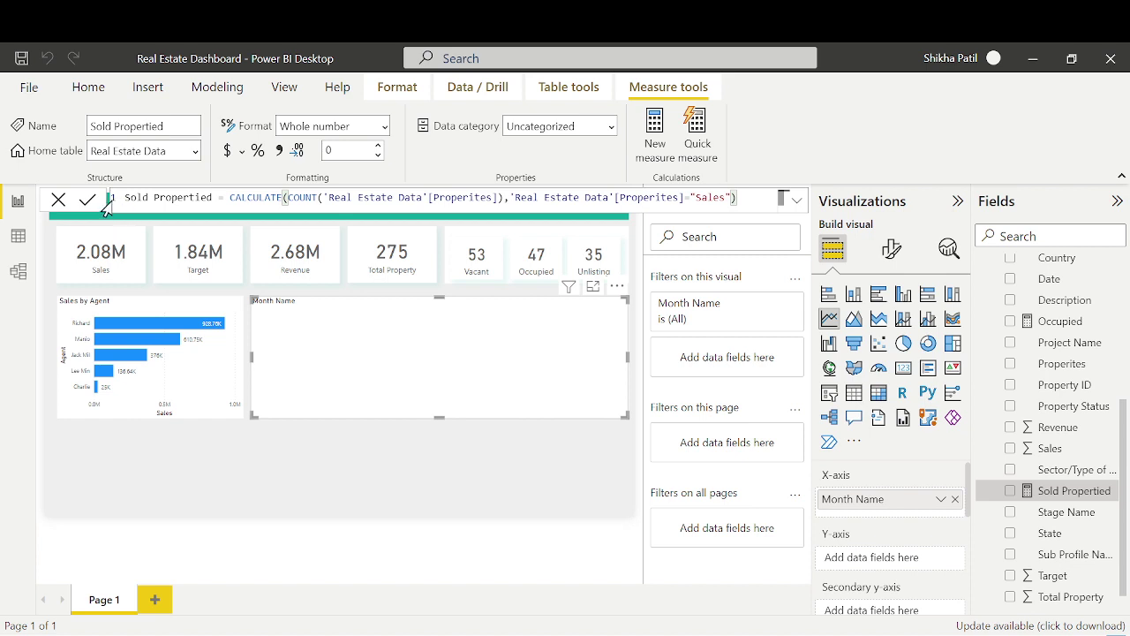
Copy the whole Sold Propertied formula and paste it into another new measure in the Real Estate Data table
{"action": "left_click_drag", "start_coordinate": [124, 198], "coordinate": [752, 208]}
{"action": "key", "text": "ctrl+c"}
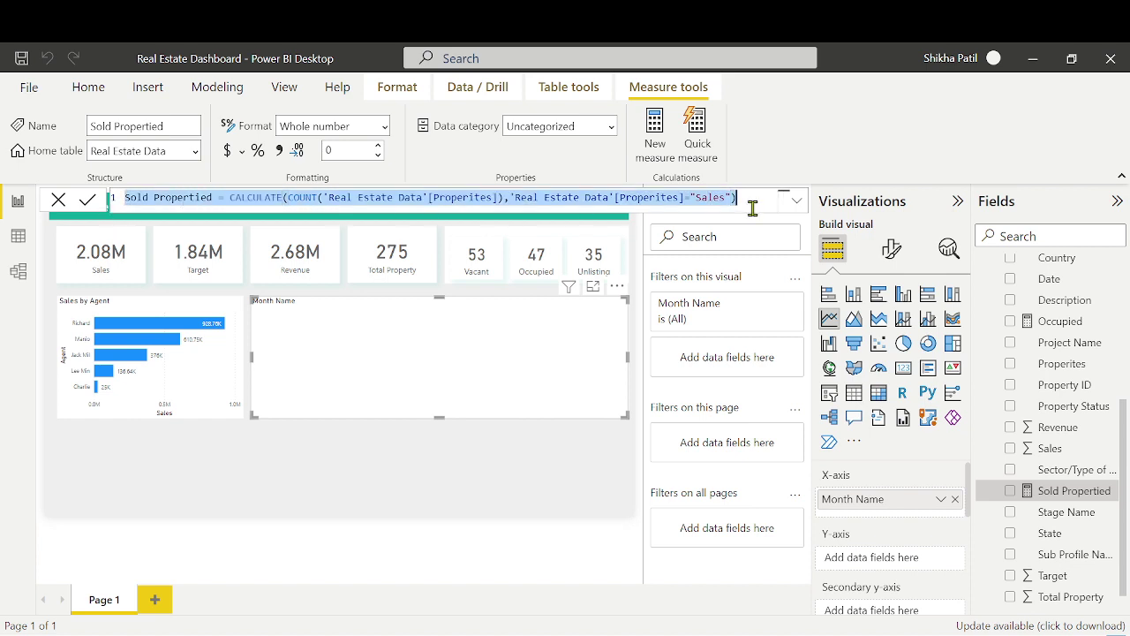
{"action": "left_click", "coordinate": [1112, 493]}
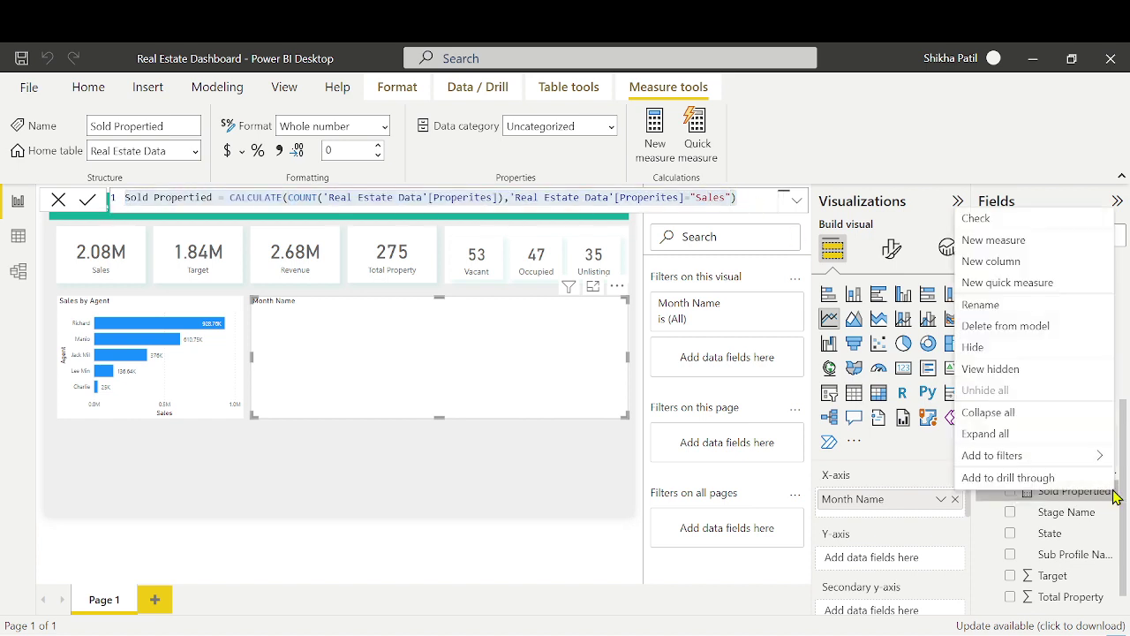
{"action": "left_click", "coordinate": [993, 241]}
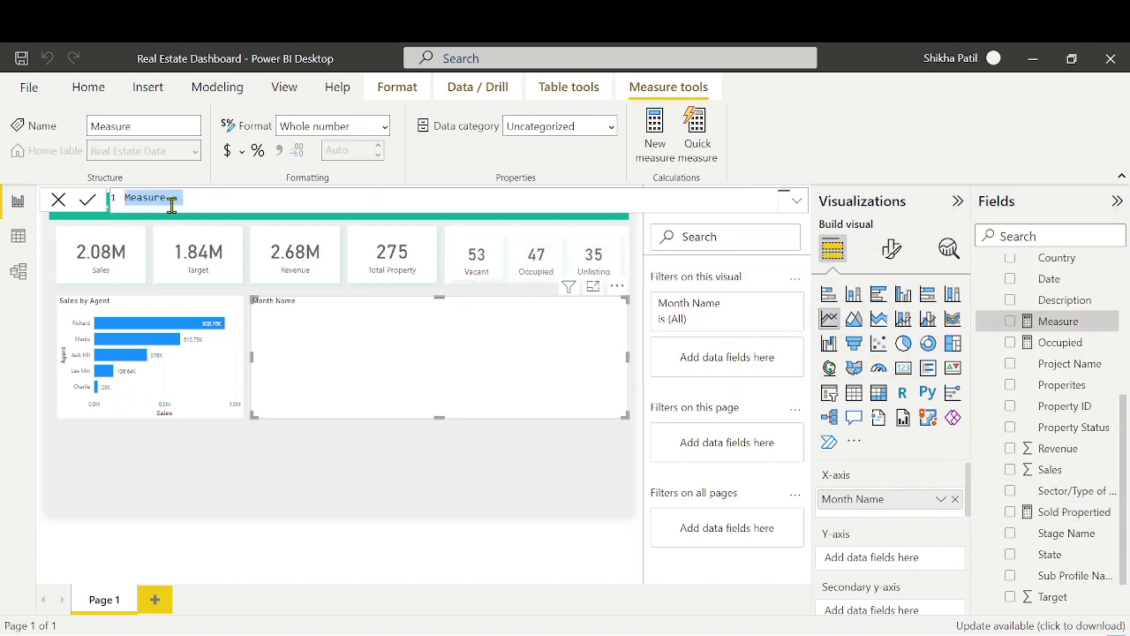
{"action": "key", "text": "ctrl+v"}
Change the name at the start of the pasted formula to New Properties
{"action": "left_click", "coordinate": [213, 197]}
{"action": "key", "text": "BackSpace"}
{"action": "type", "text": "s"}
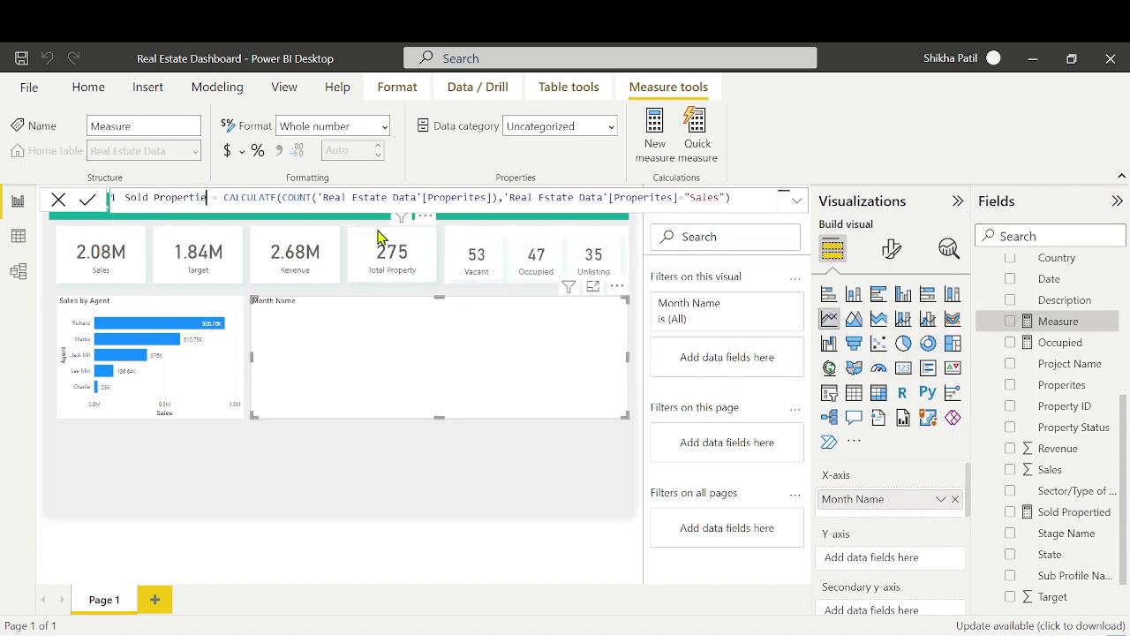
{"action": "double_click", "coordinate": [126, 199]}
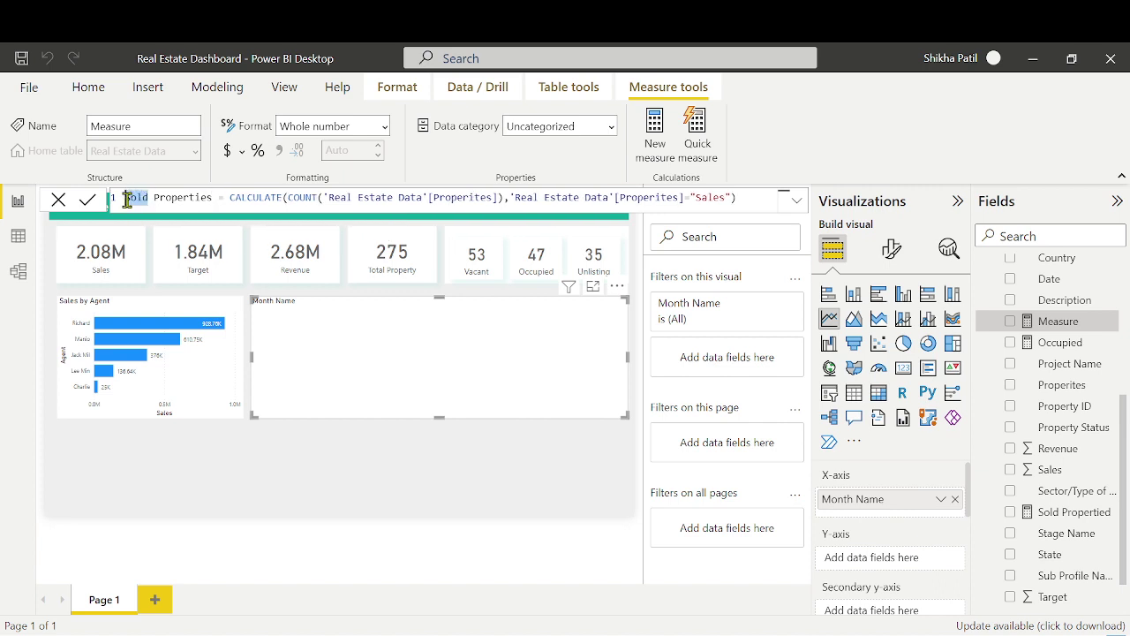
{"action": "type", "text": "New"}
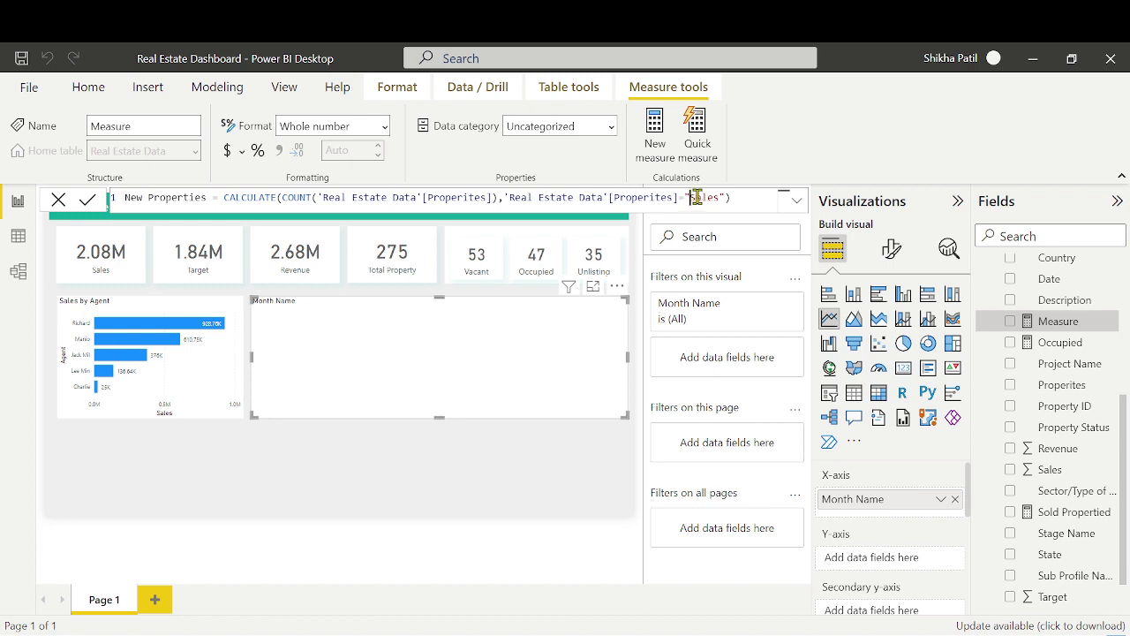
Replace "Sales" with "New Property" as the Properites value in the New Properties measure and commit it
{"action": "left_click_drag", "start_coordinate": [693, 198], "coordinate": [719, 197]}
{"action": "type", "text": "New"}
{"action": "key", "text": "Return"}
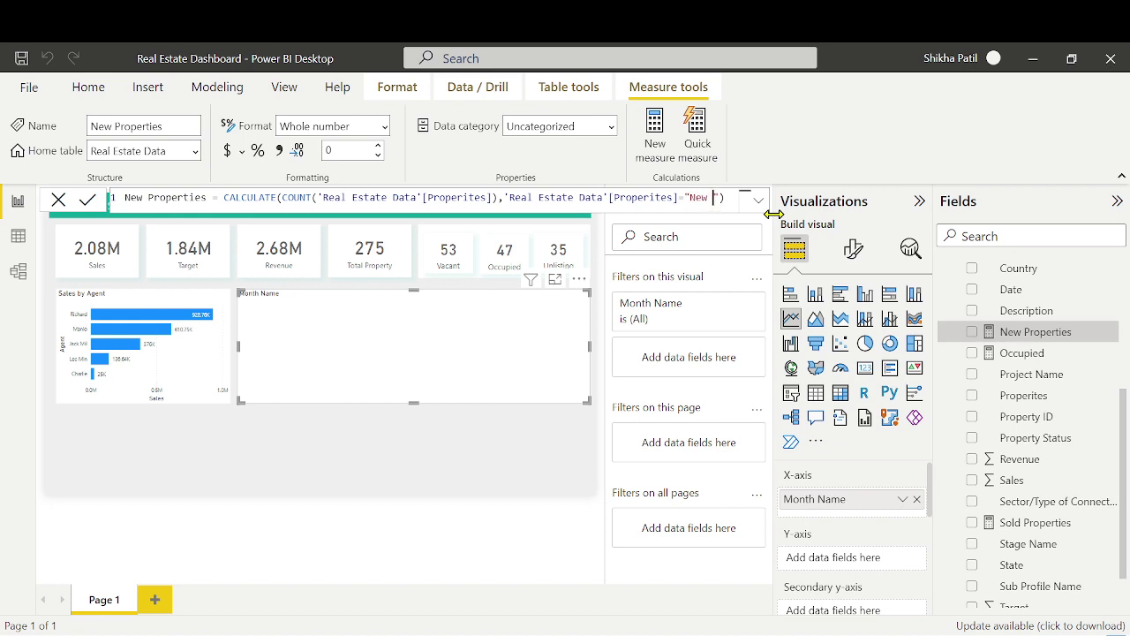
{"action": "type", "text": "ew Property"}
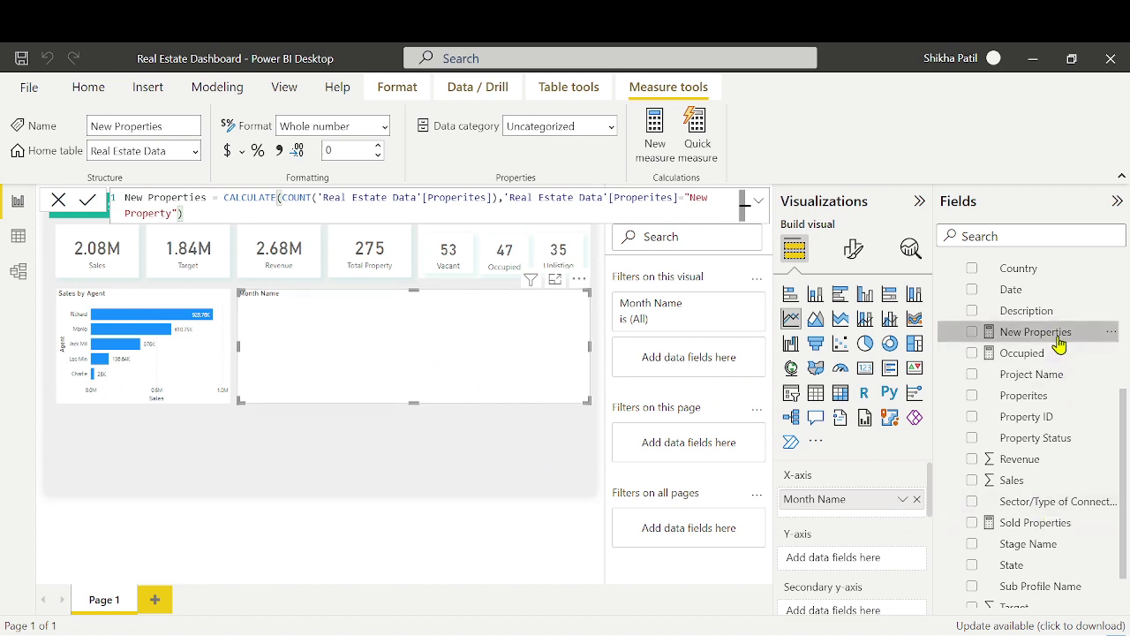
Add the New Properties and Sold Properties measures to the Y-axis of the Month Name line chart
{"action": "left_click_drag", "start_coordinate": [1058, 343], "coordinate": [870, 565]}
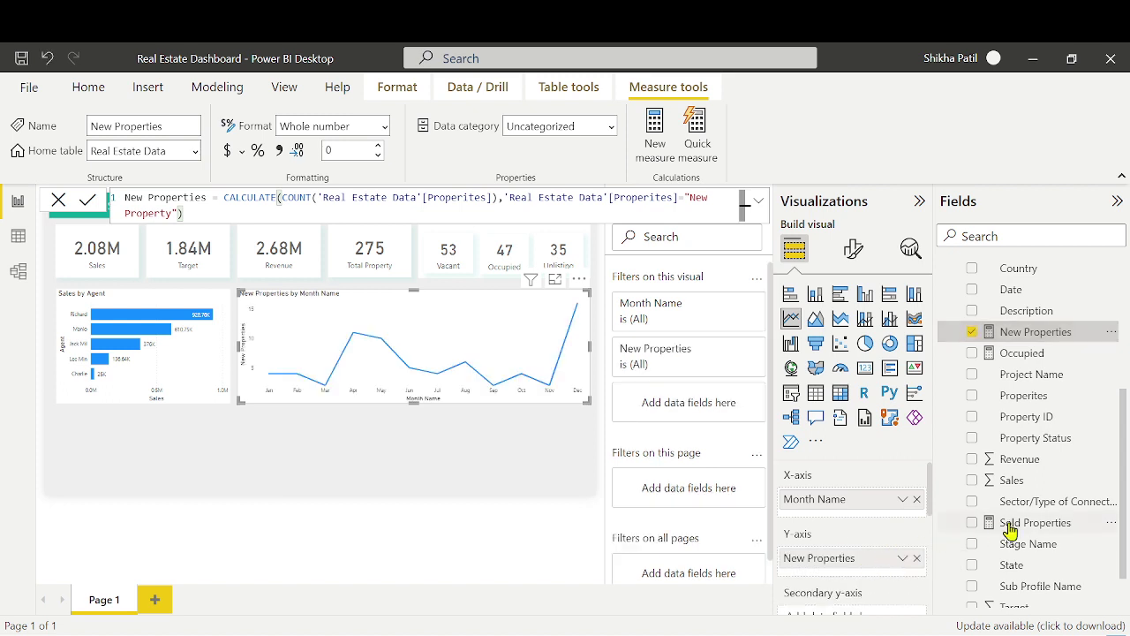
{"action": "left_click_drag", "start_coordinate": [1047, 522], "coordinate": [846, 558]}
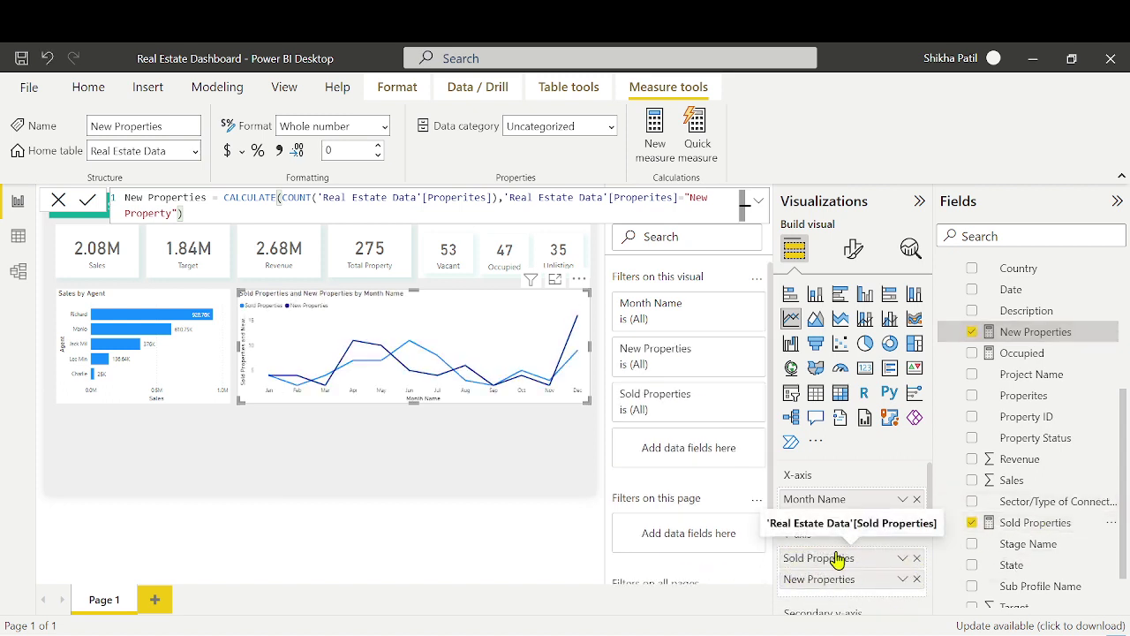
{"action": "mouse_move", "coordinate": [545, 331]}
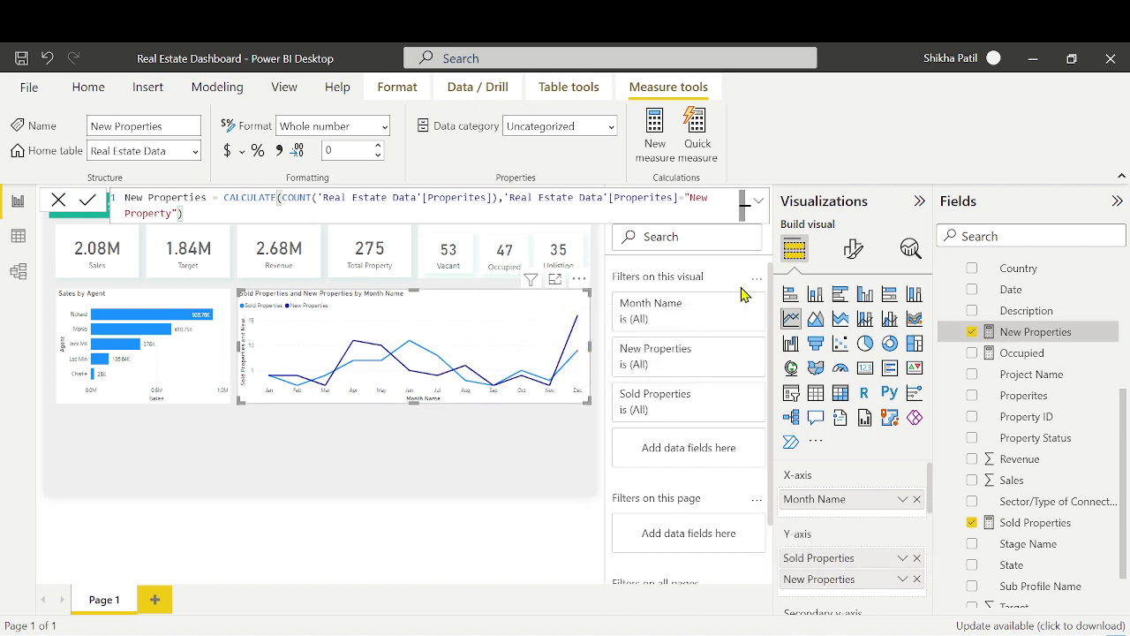
Change the line chart's title text to "Sold Propertie vs New Properties", removing the month part
{"action": "left_click", "coordinate": [853, 249]}
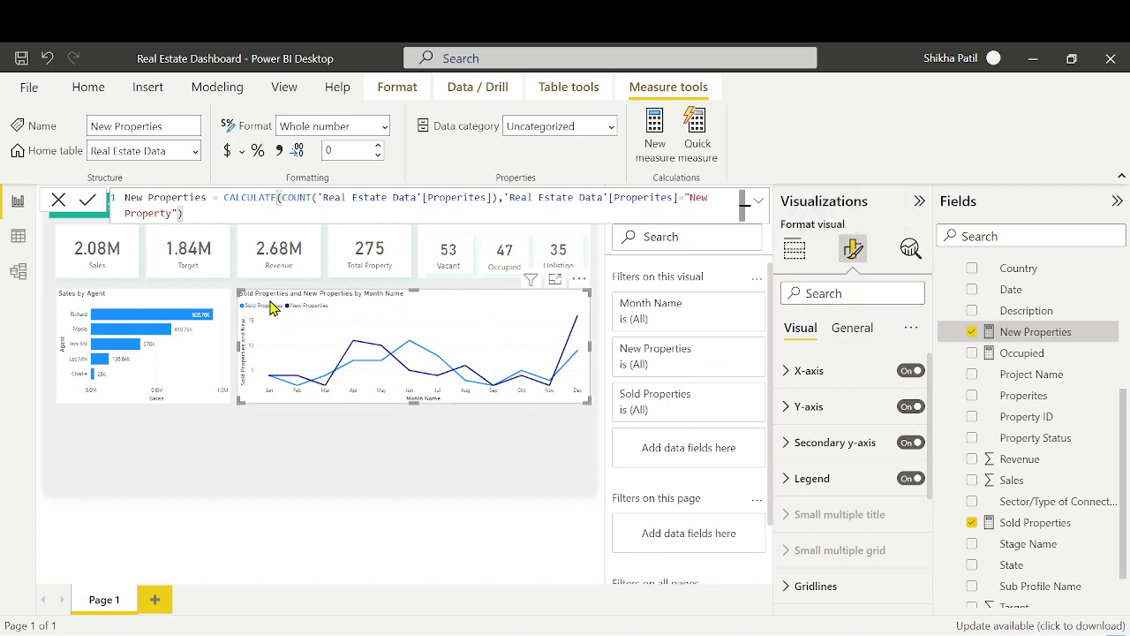
{"action": "left_click", "coordinate": [847, 332]}
{"action": "left_click", "coordinate": [840, 406]}
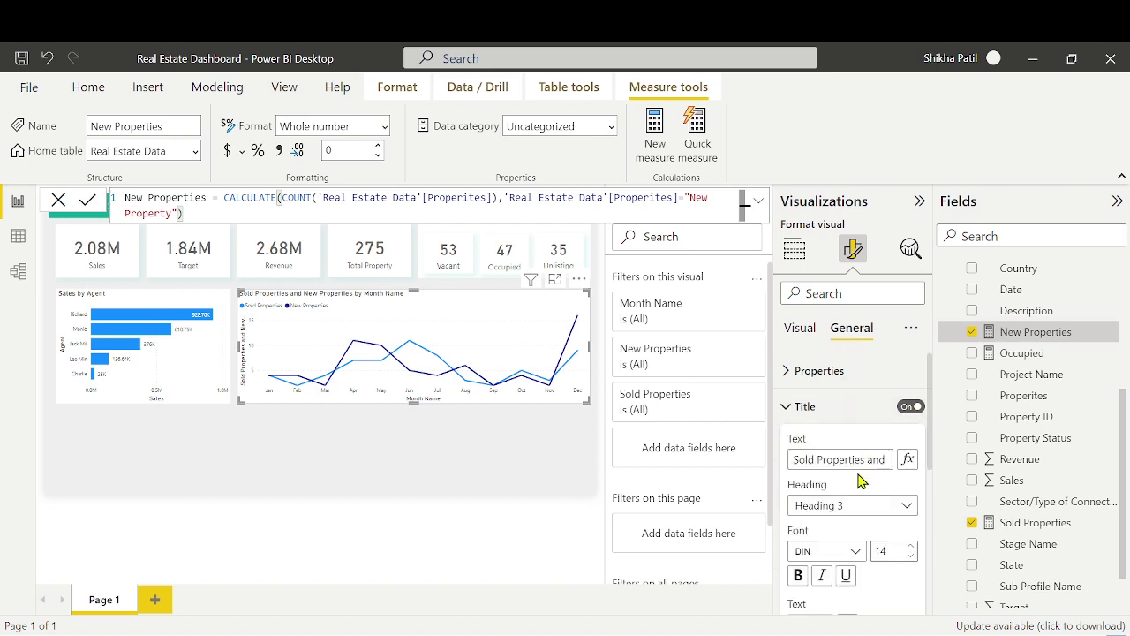
{"action": "double_click", "coordinate": [869, 461]}
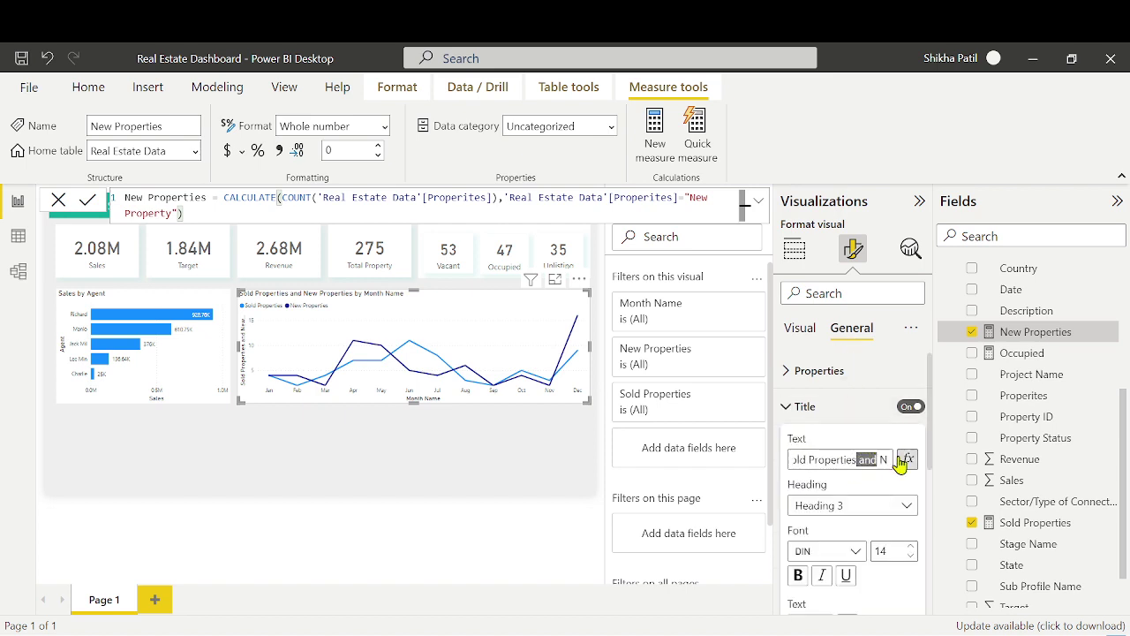
{"action": "key", "text": "BackSpace"}
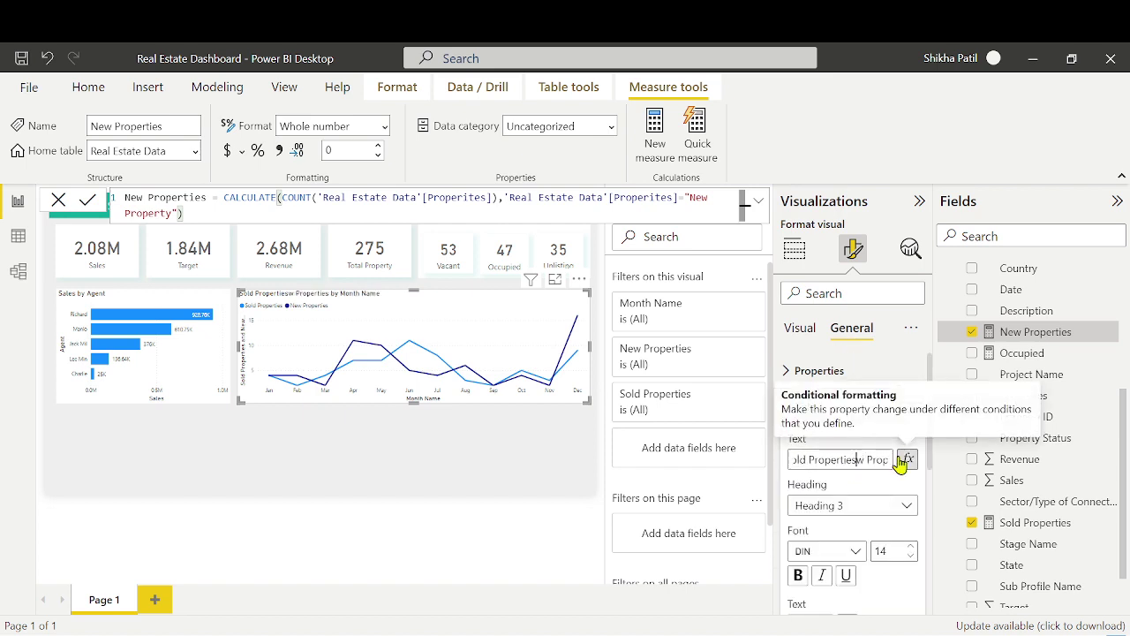
{"action": "type", "text": "vs"}
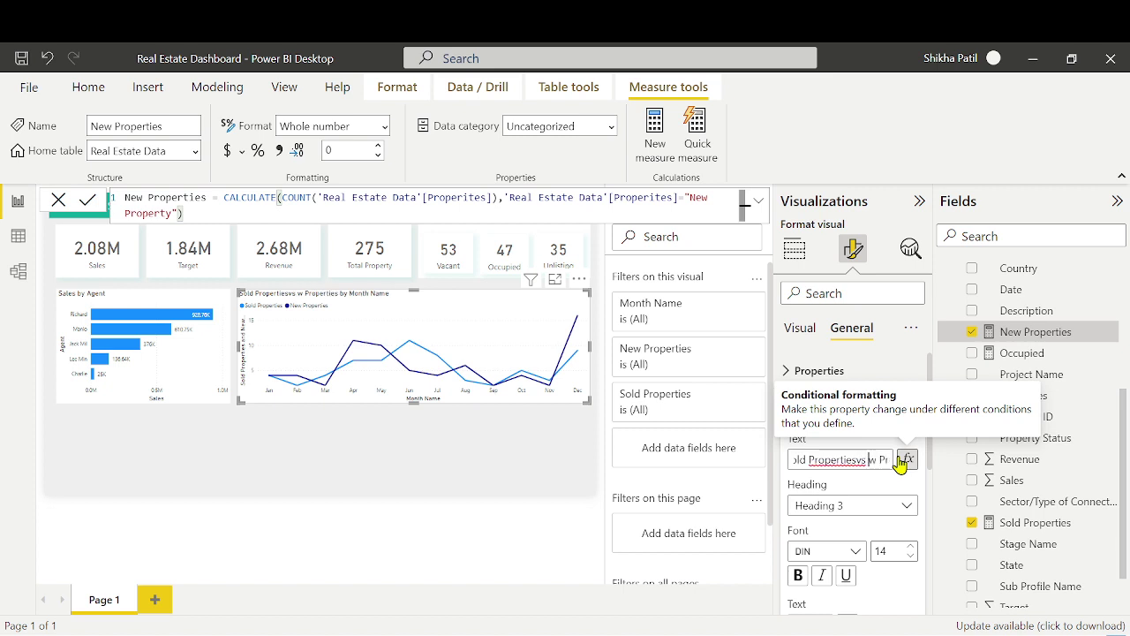
{"action": "key", "text": "BackSpace"}
{"action": "key", "text": "BackSpace"}
{"action": "key", "text": "Right"}
{"action": "key", "text": "Right"}
{"action": "key", "text": "Right"}
{"action": "key", "text": "Right"}
{"action": "key", "text": "Right"}
{"action": "key", "text": "Right"}
{"action": "key", "text": "Right"}
{"action": "key", "text": "Right"}
{"action": "key", "text": "Right"}
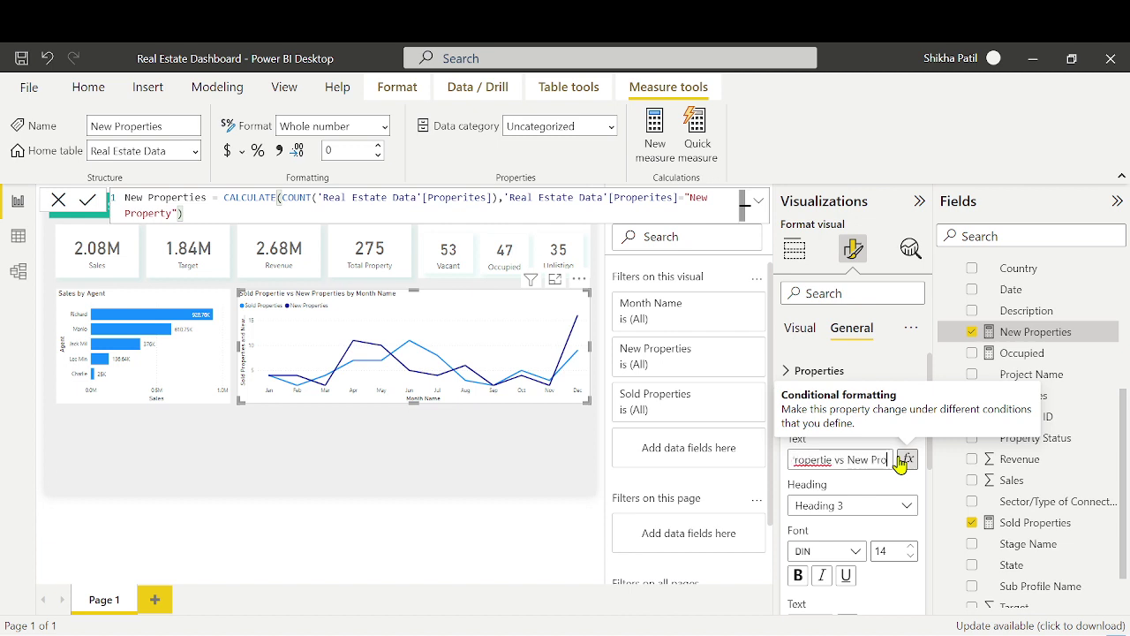
{"action": "key", "text": "Right"}
{"action": "key", "text": "Right"}
{"action": "key", "text": "Right"}
{"action": "key", "text": "Right"}
{"action": "key", "text": "Right"}
{"action": "key", "text": "Right"}
{"action": "key", "text": "Right"}
{"action": "key", "text": "Right"}
{"action": "key", "text": "Right"}
{"action": "key", "text": "shift+End"}
{"action": "key", "text": "Delete"}
Centre the line chart's title and set its font size to 18
{"action": "scroll", "coordinate": [870, 529], "scroll_direction": "down", "scroll_amount": 2}
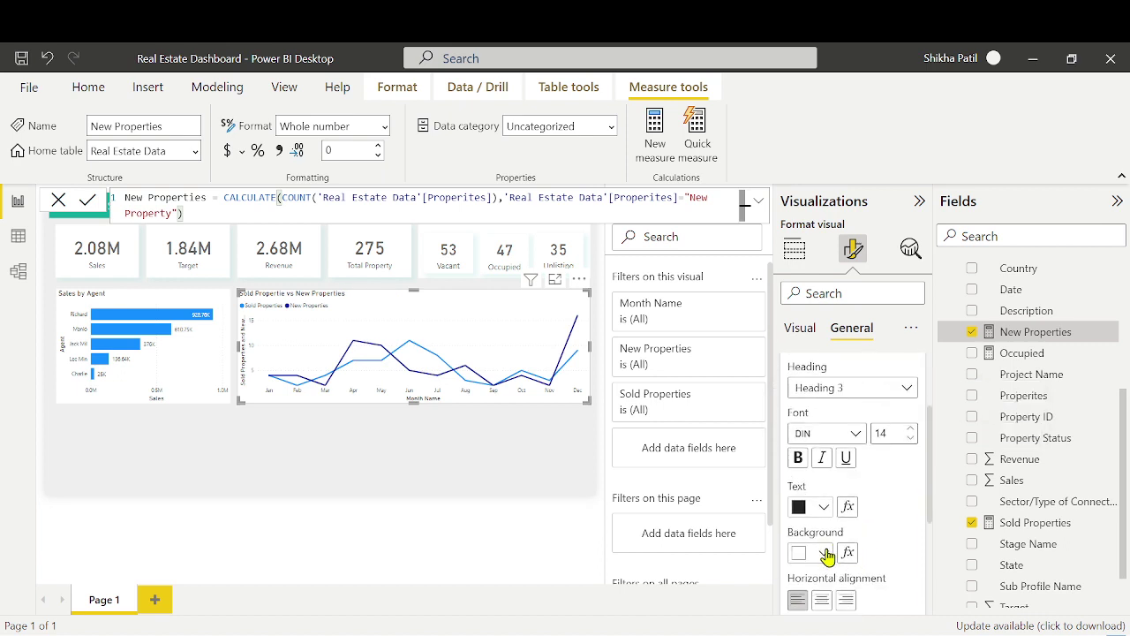
{"action": "left_click", "coordinate": [820, 602]}
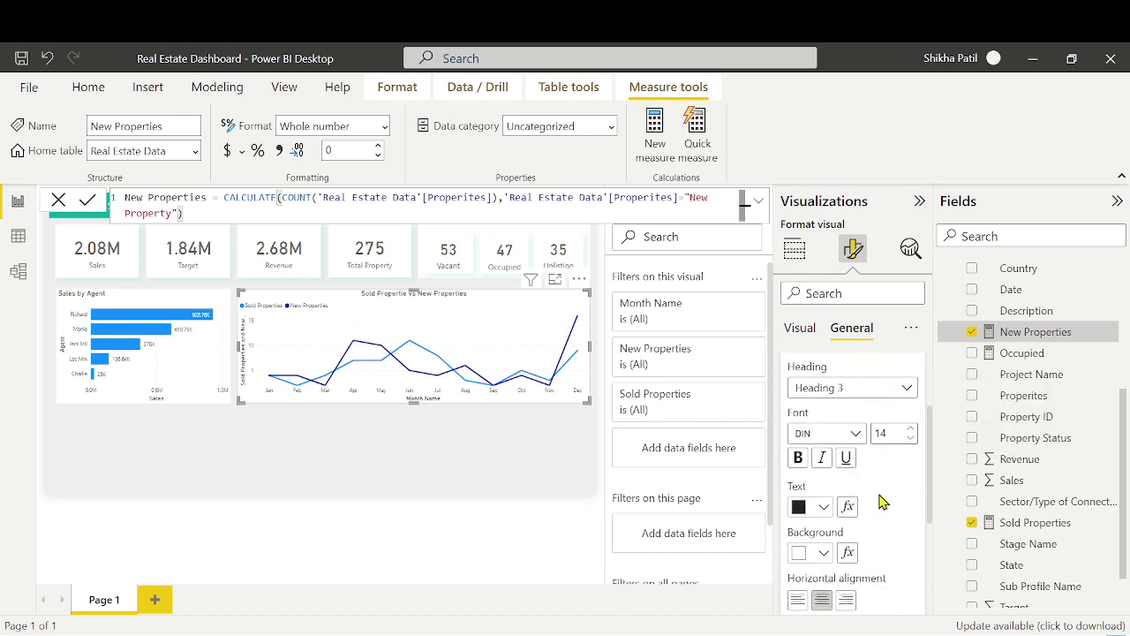
{"action": "left_click", "coordinate": [911, 428]}
{"action": "left_click", "coordinate": [911, 429]}
{"action": "left_click", "coordinate": [911, 429]}
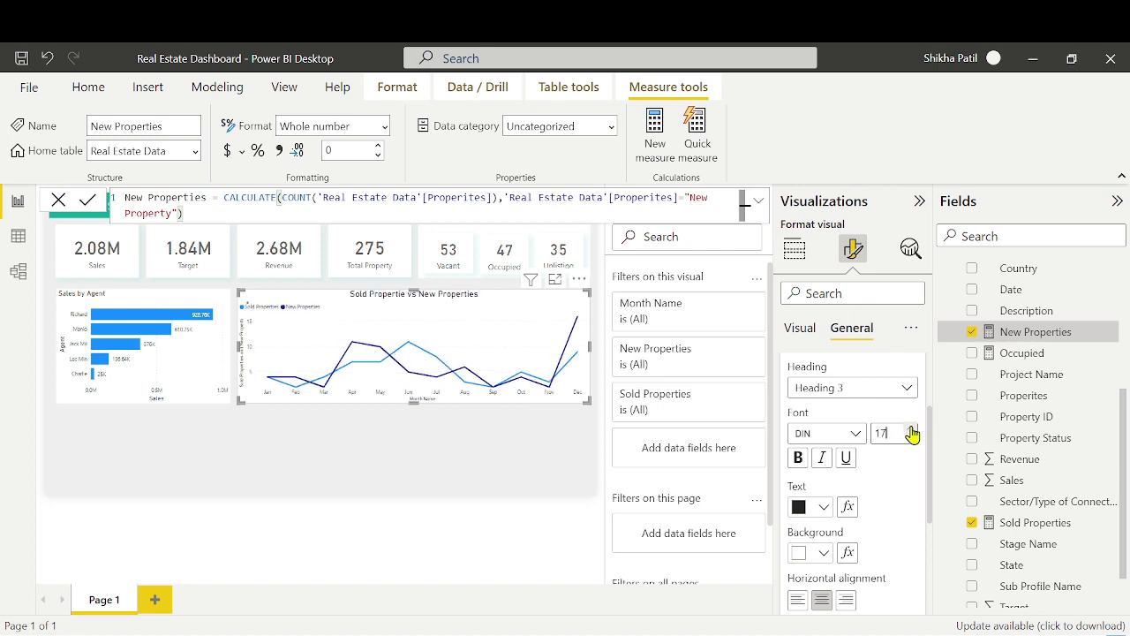
{"action": "left_click", "coordinate": [911, 429]}
{"action": "scroll", "coordinate": [892, 497], "scroll_direction": "up", "scroll_amount": 2}
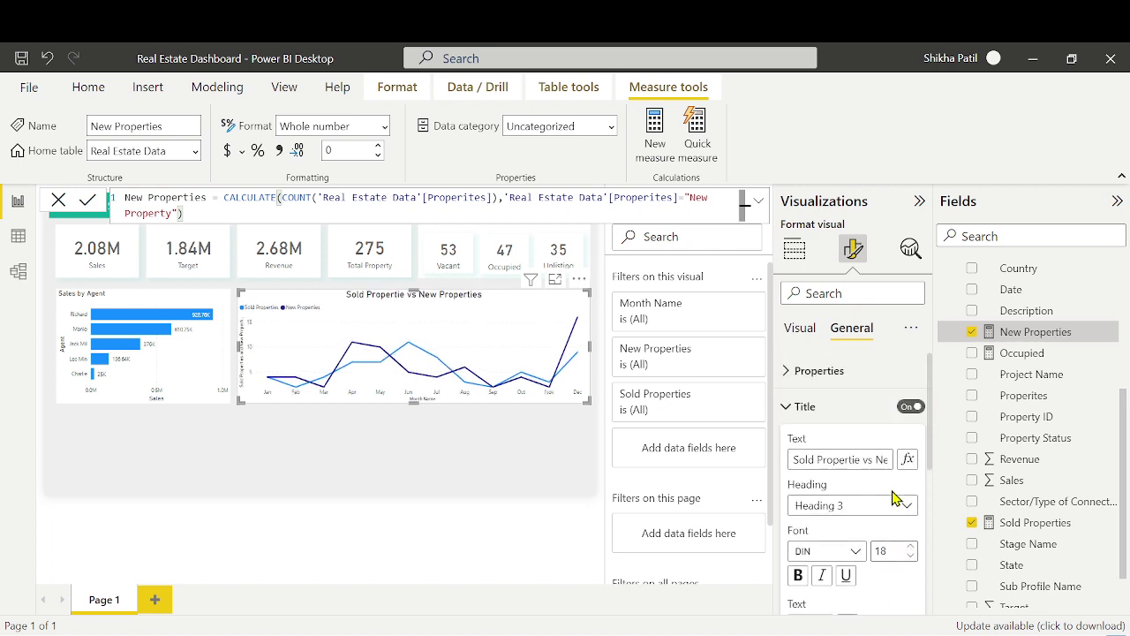
{"action": "left_click", "coordinate": [829, 409]}
{"action": "left_click", "coordinate": [861, 408]}
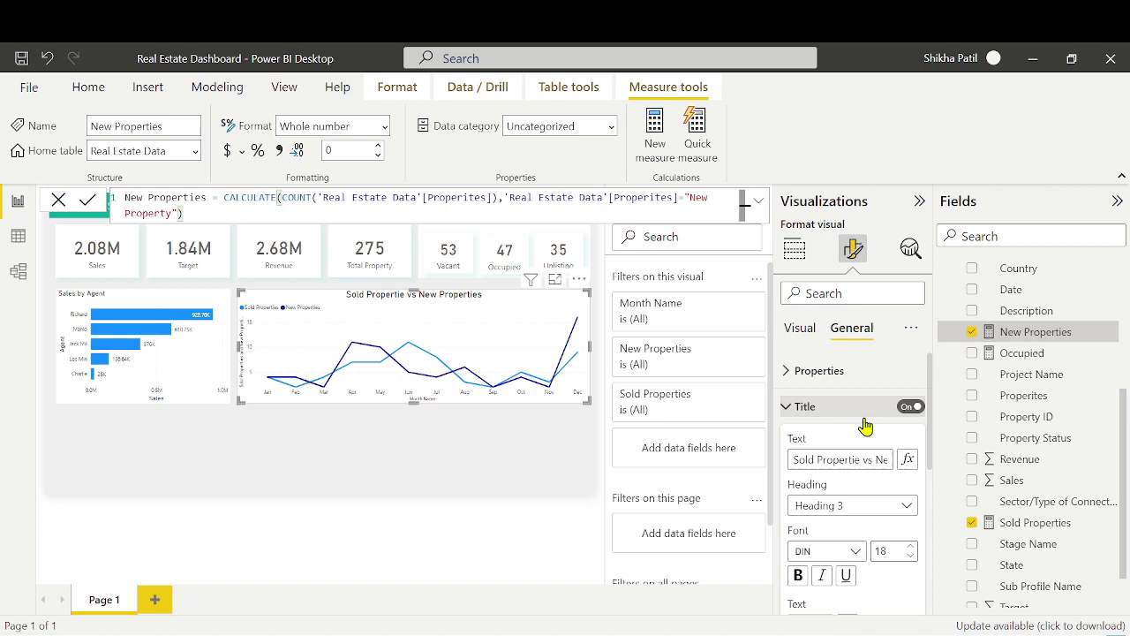
Correct the line chart's title text to "Sold Properties vs New Properties" and set its font size to 17
{"action": "left_click", "coordinate": [839, 504]}
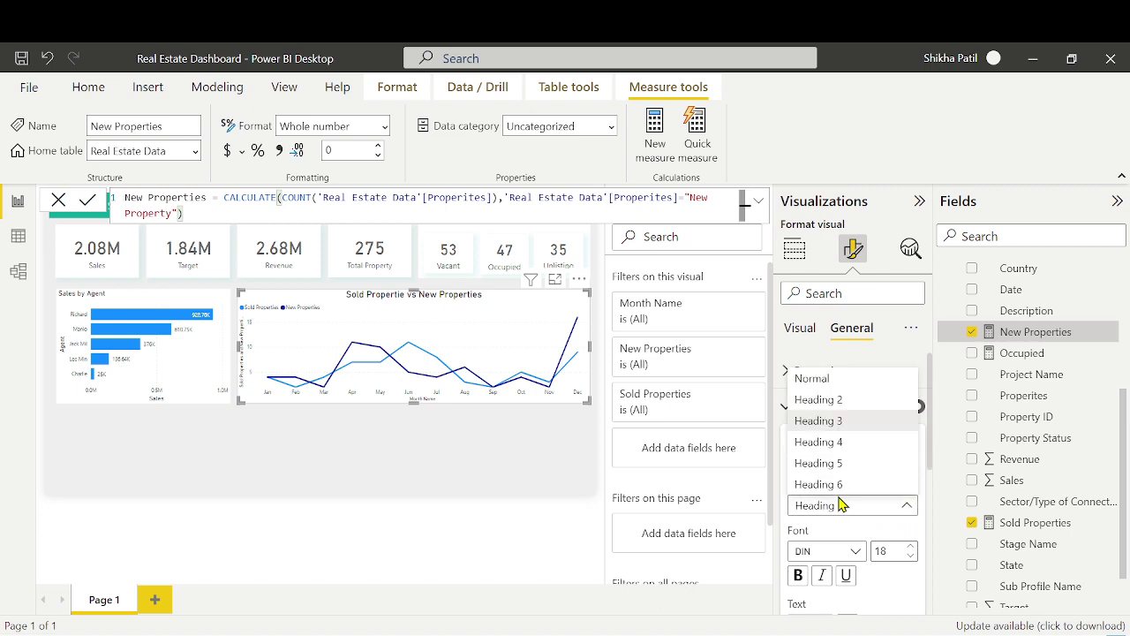
{"action": "left_click", "coordinate": [840, 510]}
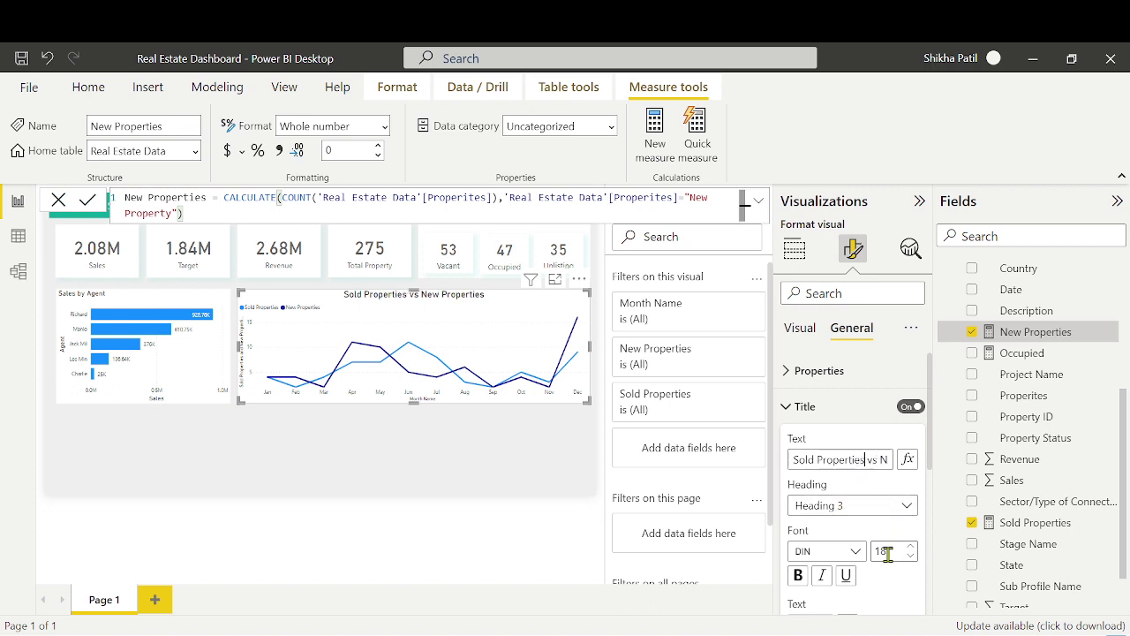
{"action": "scroll", "coordinate": [874, 552], "scroll_direction": "down", "scroll_amount": 2}
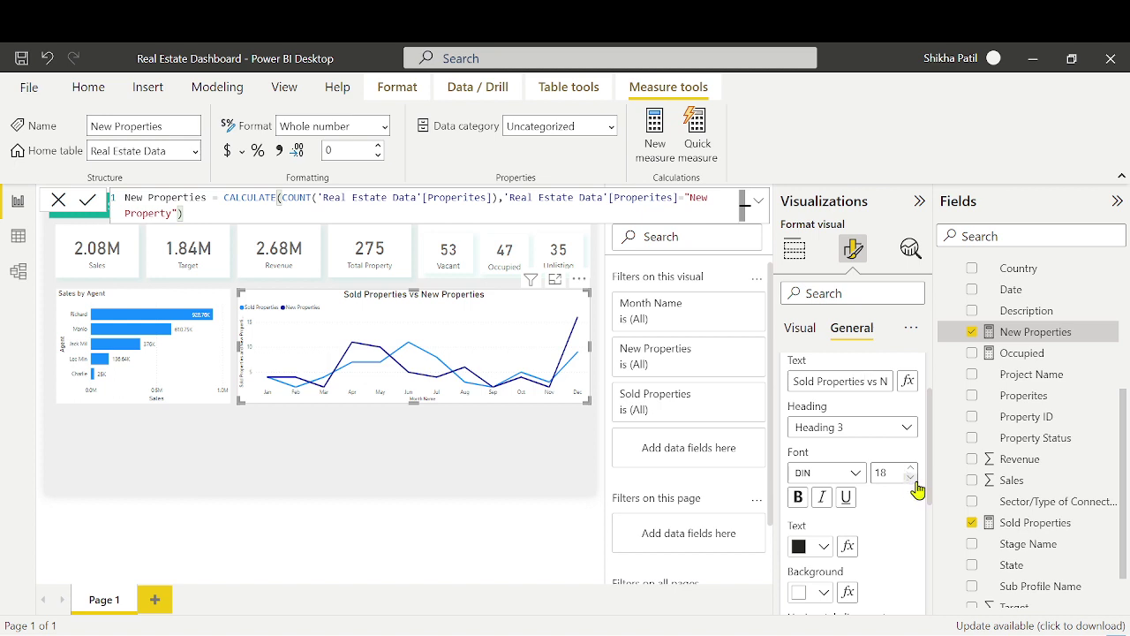
{"action": "left_click", "coordinate": [912, 480]}
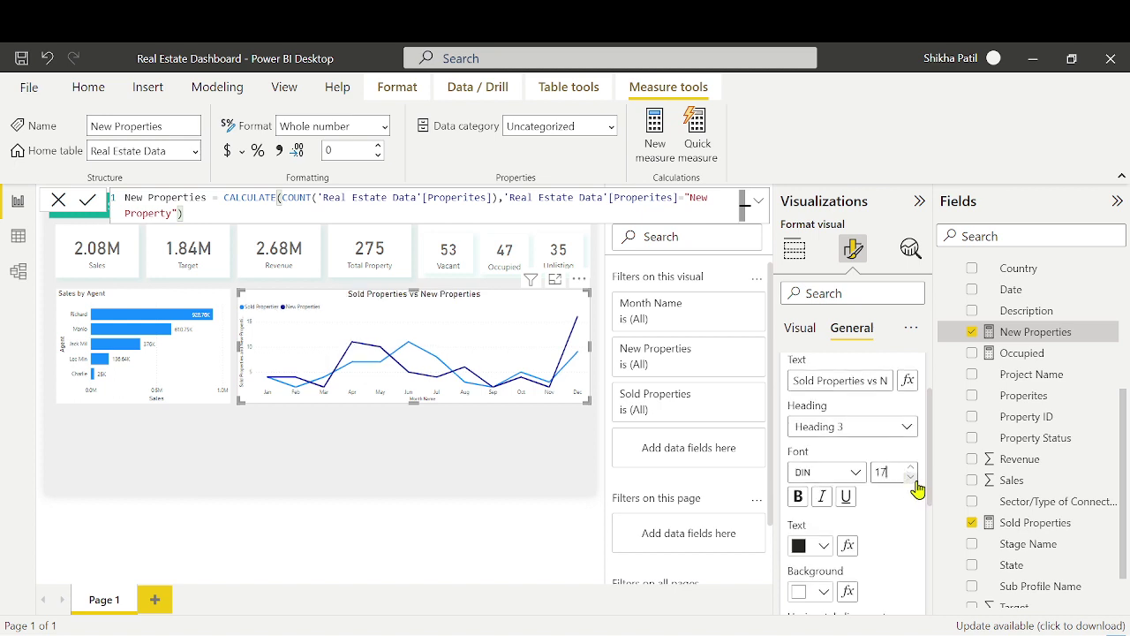
{"action": "scroll", "coordinate": [891, 503], "scroll_direction": "down", "scroll_amount": 3}
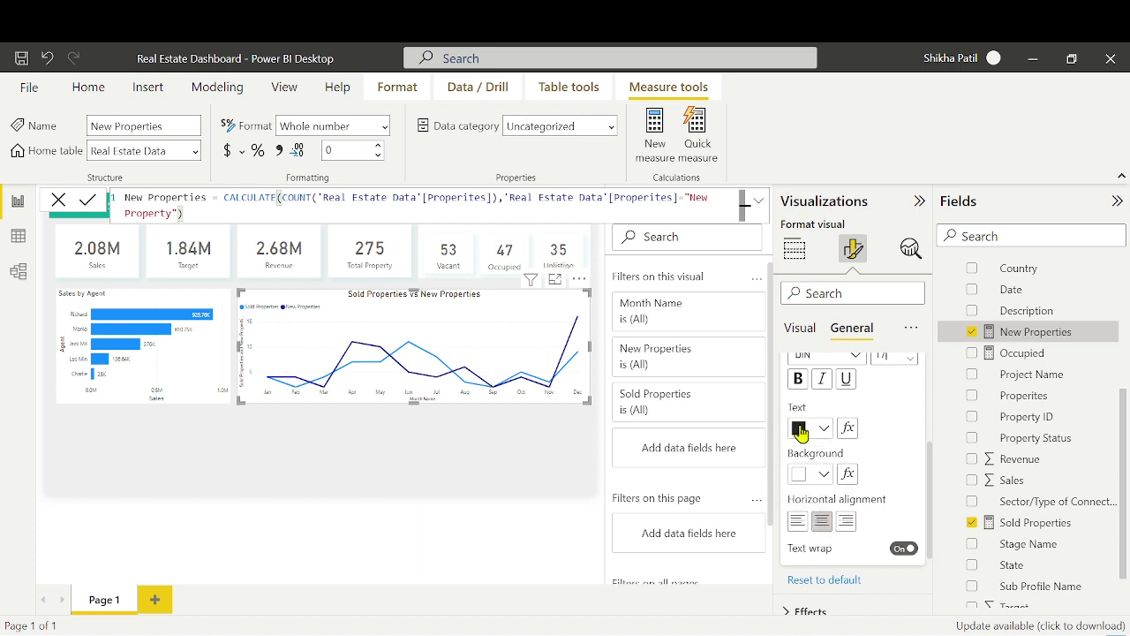
{"action": "scroll", "coordinate": [821, 441], "scroll_direction": "up", "scroll_amount": 4}
{"action": "left_click", "coordinate": [814, 375]}
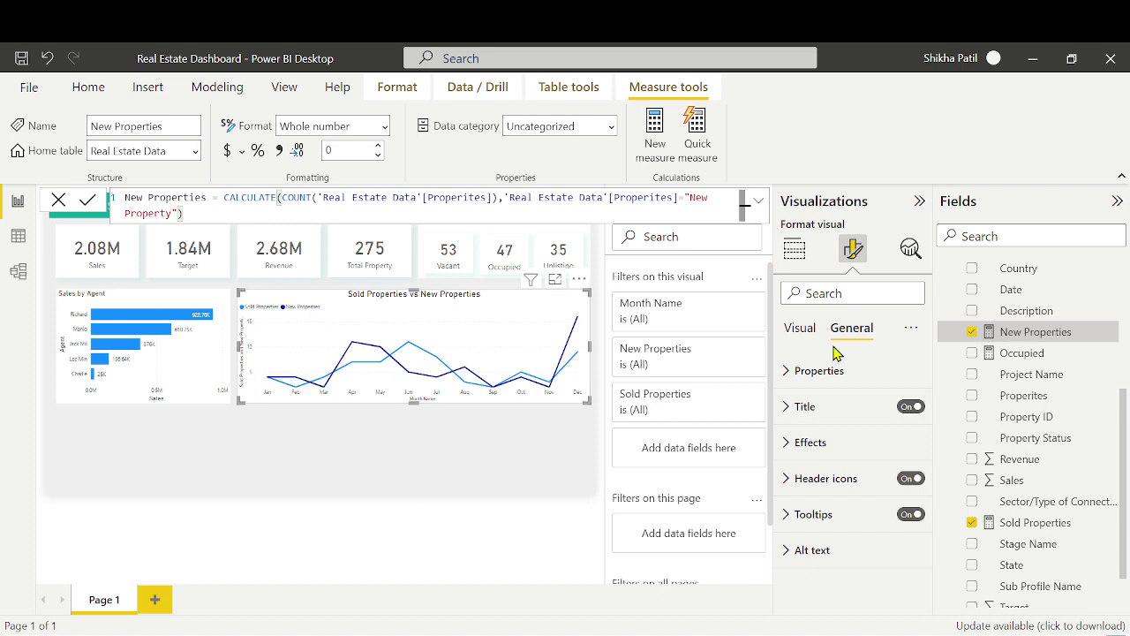
Toggle the line chart's legend off and on, and try its position at Top center
{"action": "left_click", "coordinate": [814, 336]}
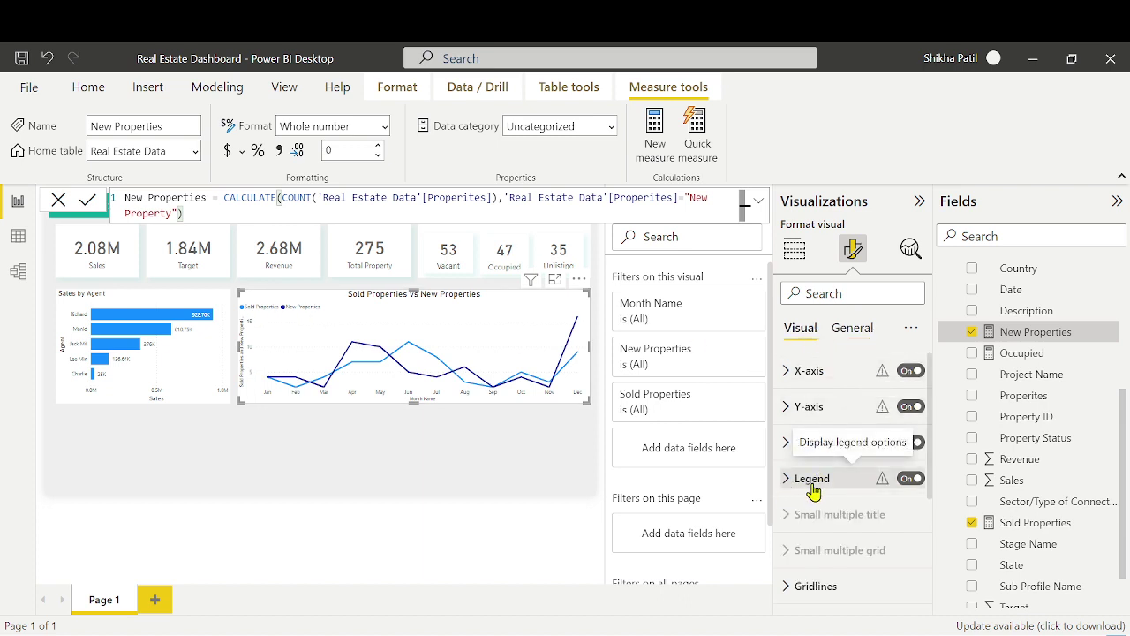
{"action": "left_click", "coordinate": [909, 480]}
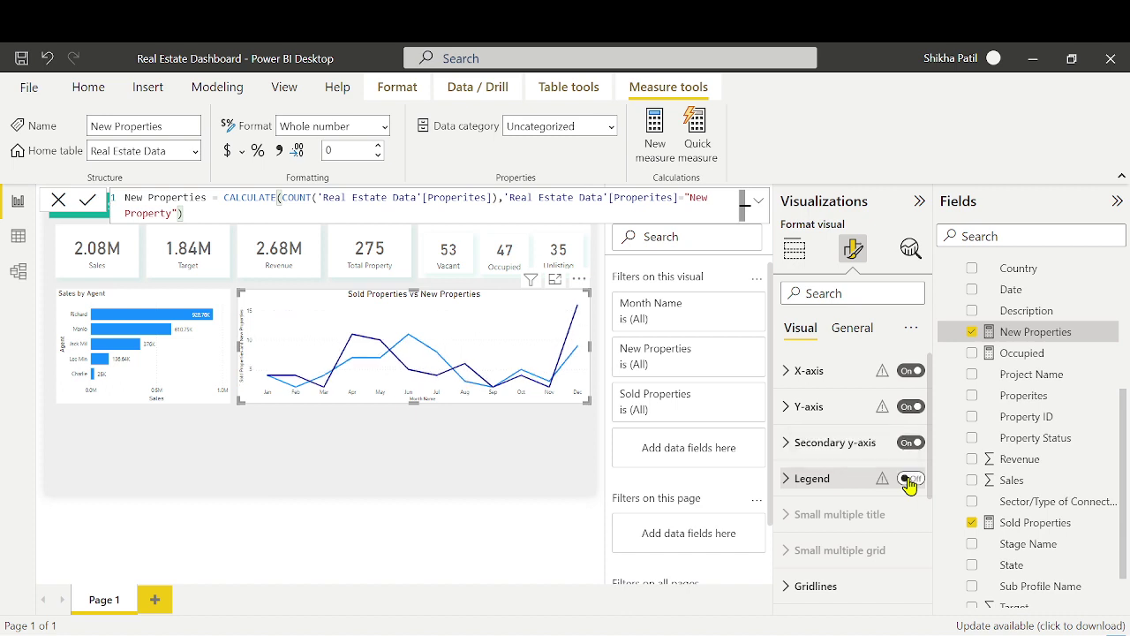
{"action": "left_click", "coordinate": [910, 480]}
{"action": "left_click", "coordinate": [831, 482]}
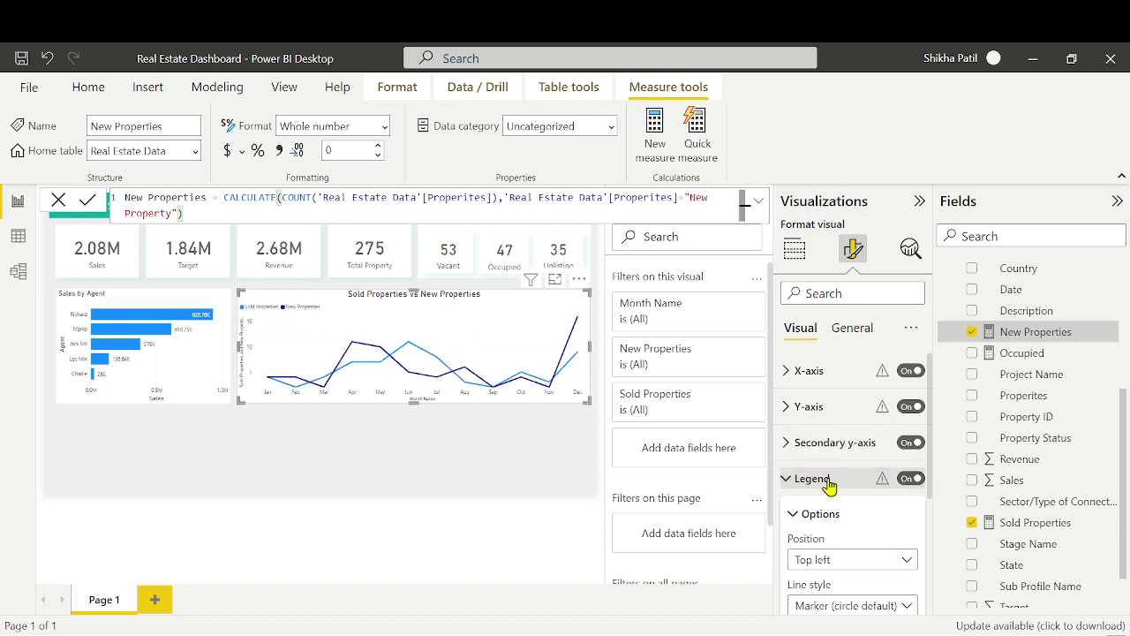
{"action": "left_click", "coordinate": [835, 443]}
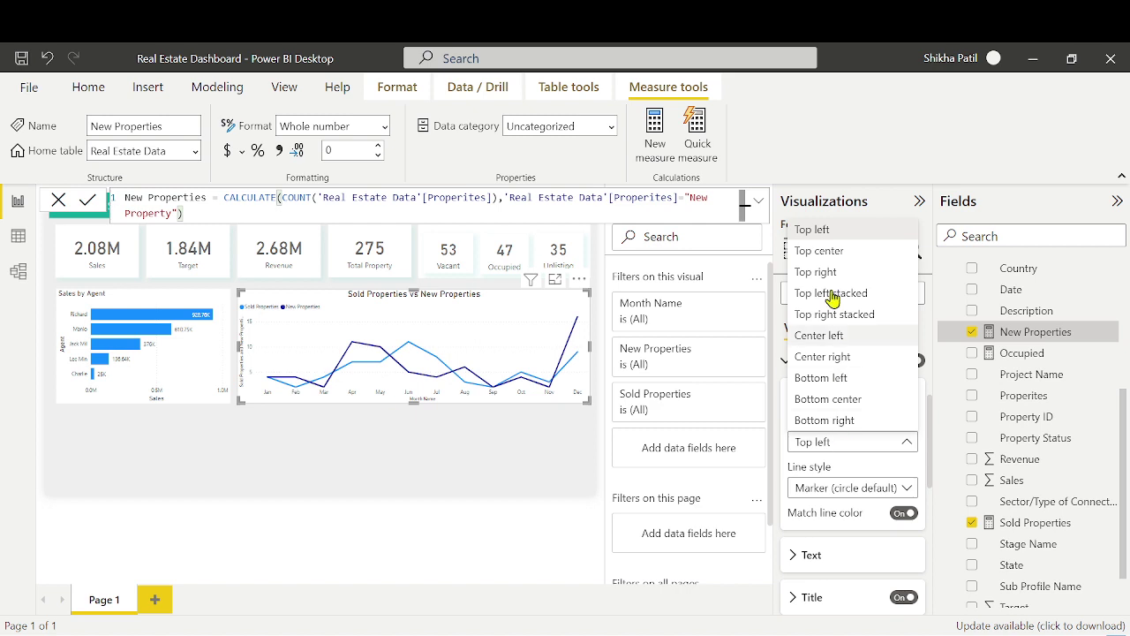
{"action": "left_click", "coordinate": [831, 238]}
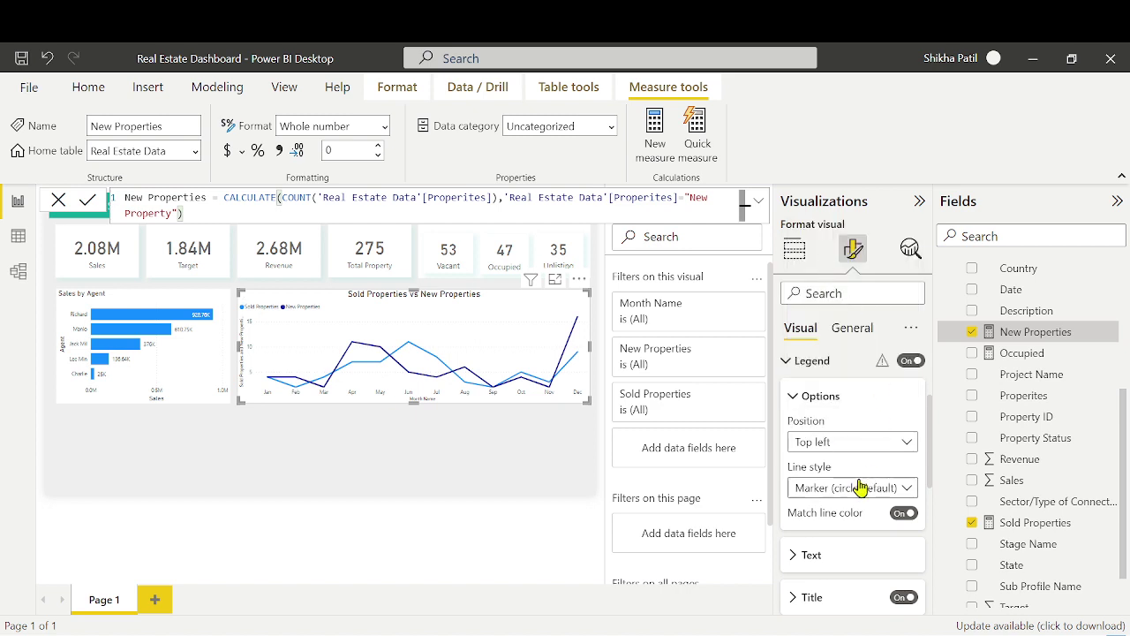
{"action": "left_click", "coordinate": [854, 442]}
{"action": "left_click", "coordinate": [823, 252]}
Place the line chart's legend at Bottom center
{"action": "left_click", "coordinate": [839, 444]}
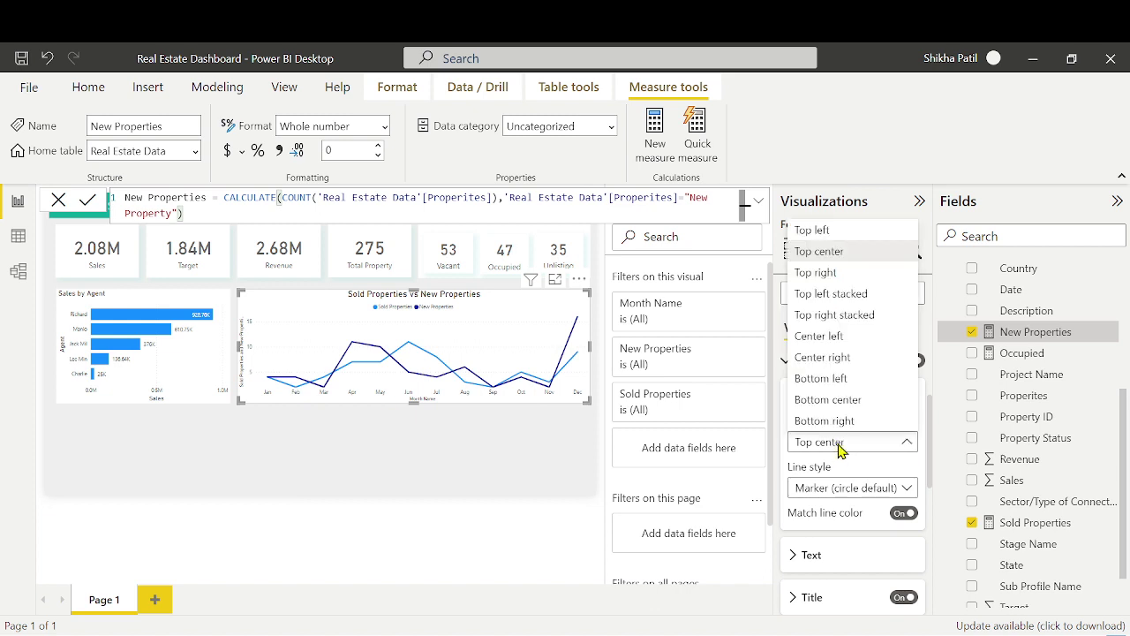
{"action": "left_click", "coordinate": [843, 292]}
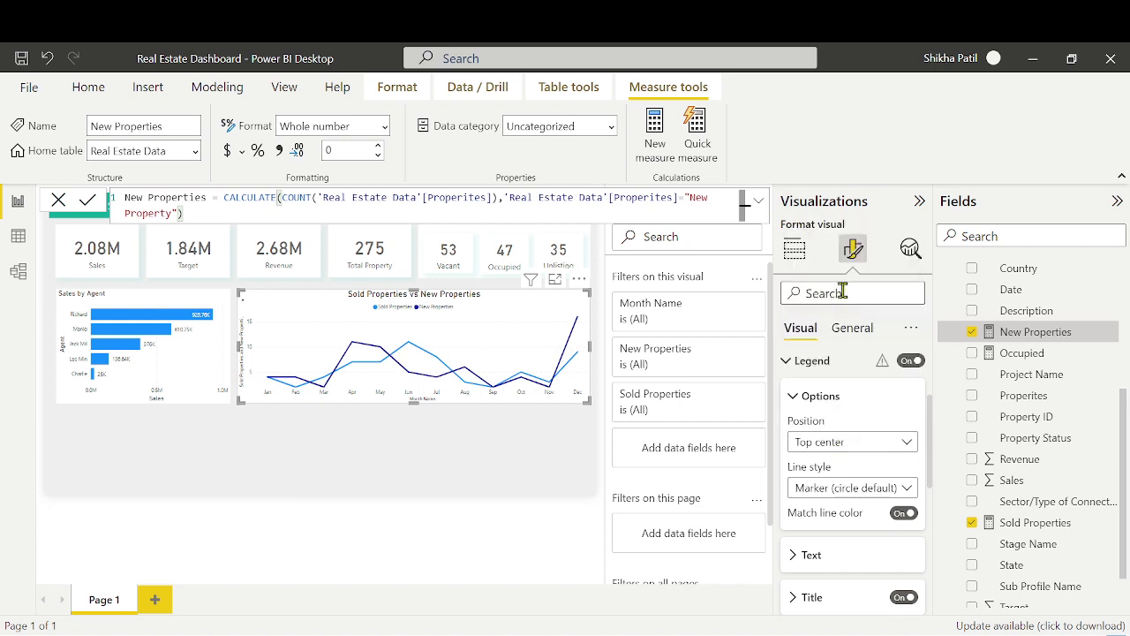
{"action": "left_click", "coordinate": [850, 443]}
{"action": "left_click", "coordinate": [837, 402]}
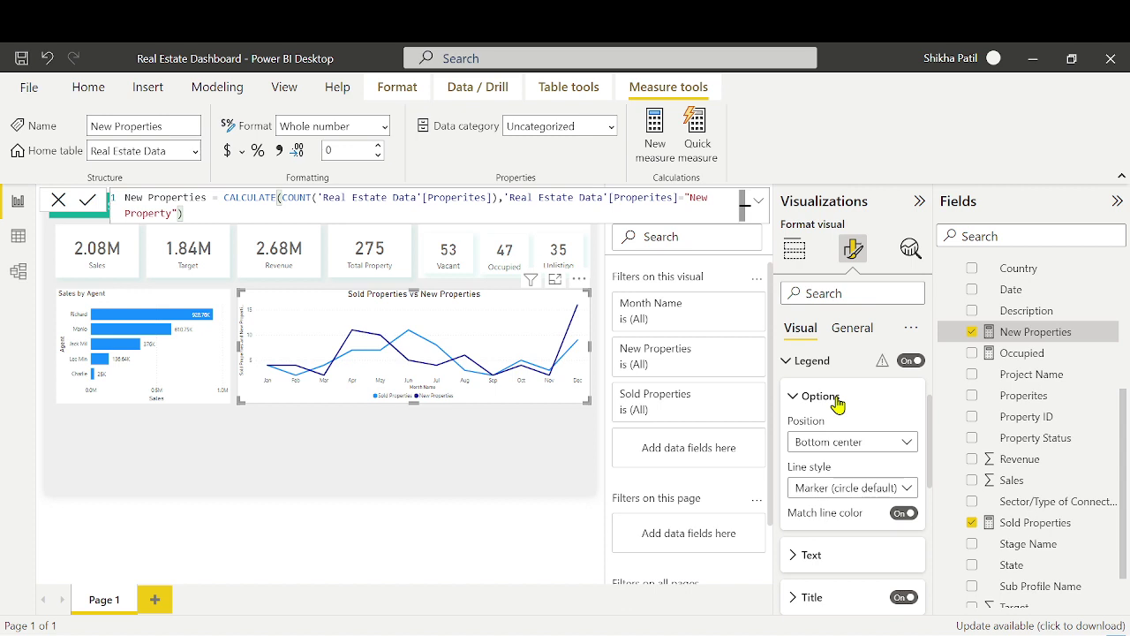
{"action": "left_click", "coordinate": [845, 364]}
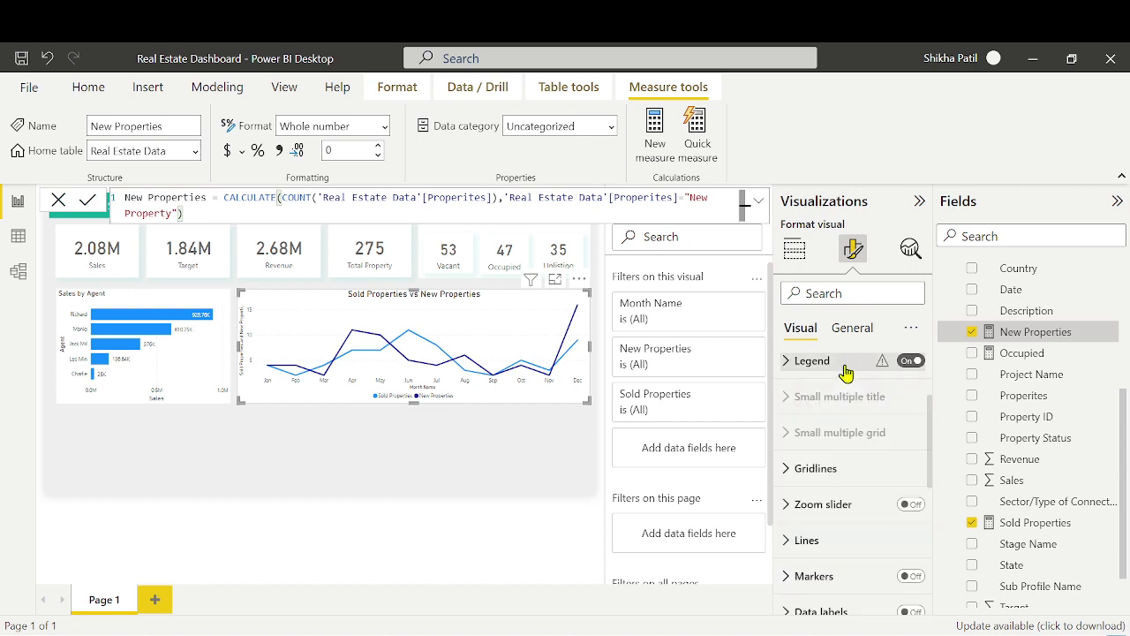
Turn off the X-axis title of the line chart
{"action": "scroll", "coordinate": [844, 375], "scroll_direction": "up", "scroll_amount": 2}
{"action": "left_click", "coordinate": [845, 375]}
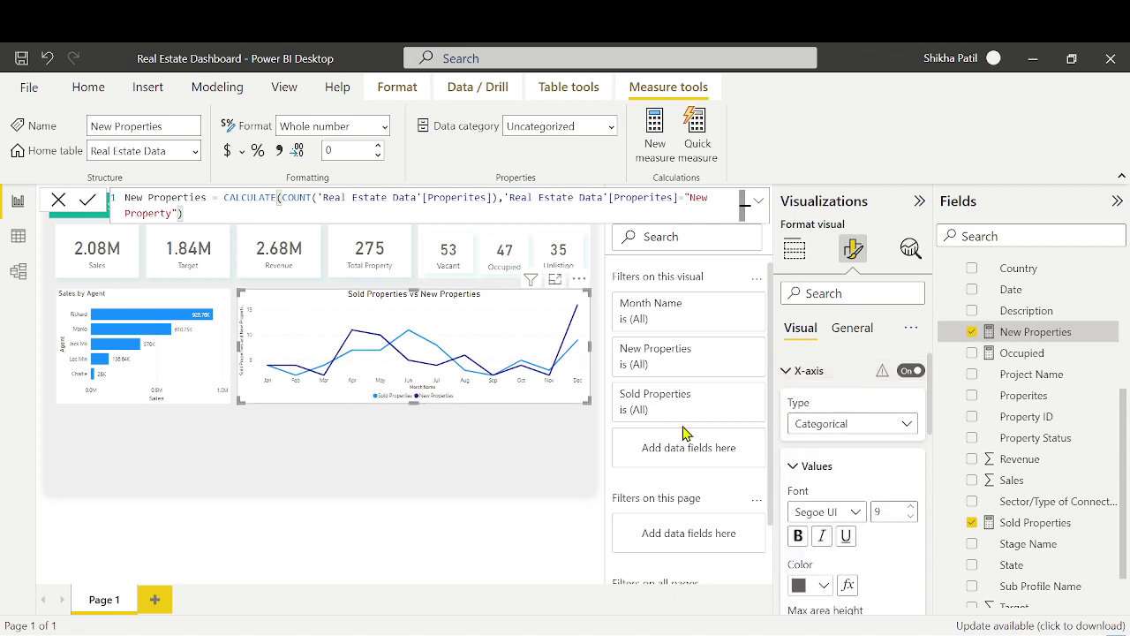
{"action": "scroll", "coordinate": [842, 477], "scroll_direction": "down", "scroll_amount": 3}
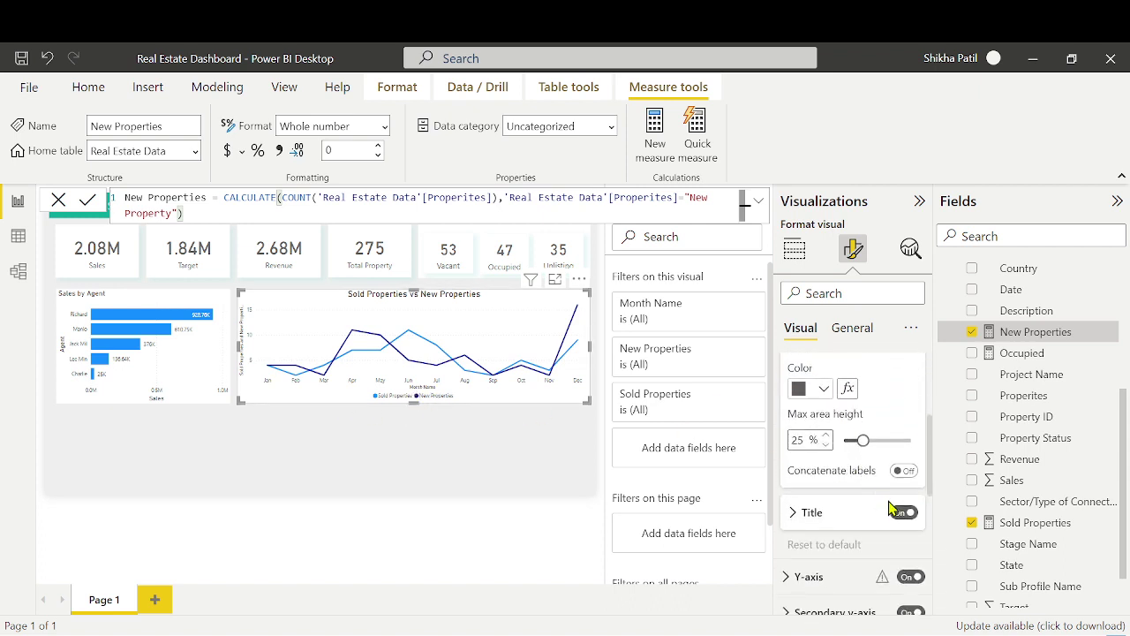
{"action": "left_click", "coordinate": [903, 513]}
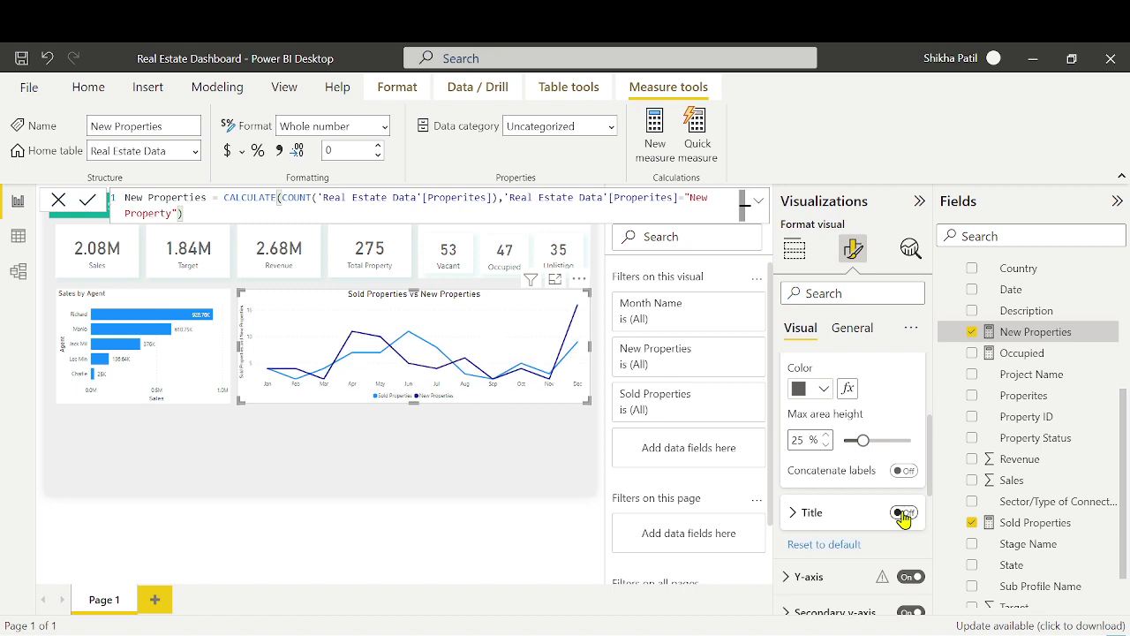
{"action": "scroll", "coordinate": [902, 517], "scroll_direction": "up", "scroll_amount": 1}
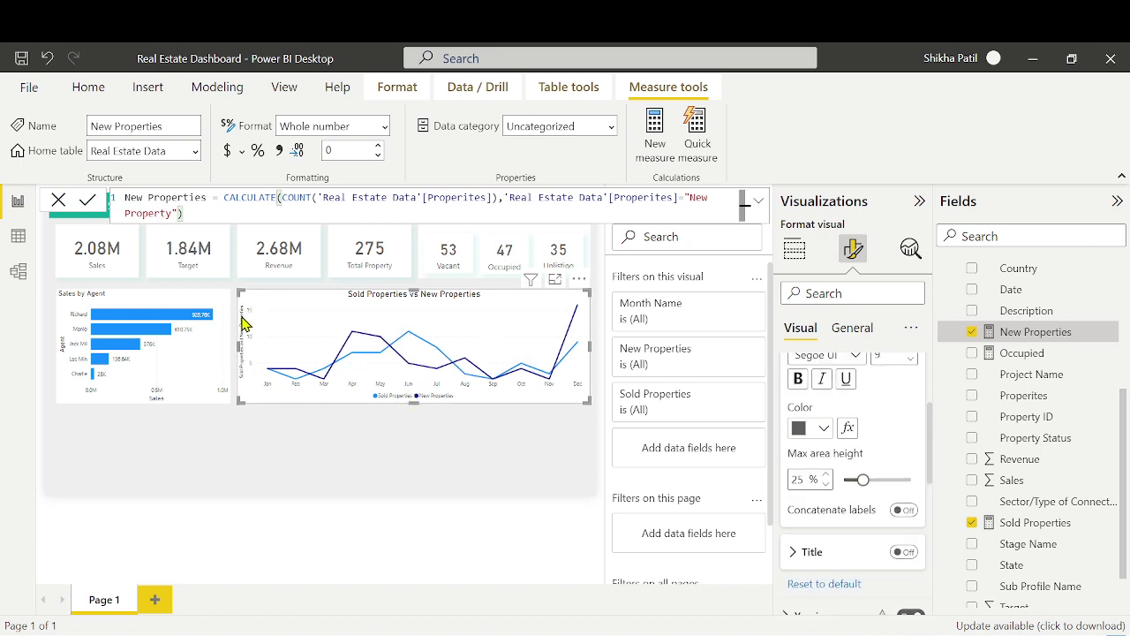
{"action": "scroll", "coordinate": [898, 462], "scroll_direction": "up", "scroll_amount": 10}
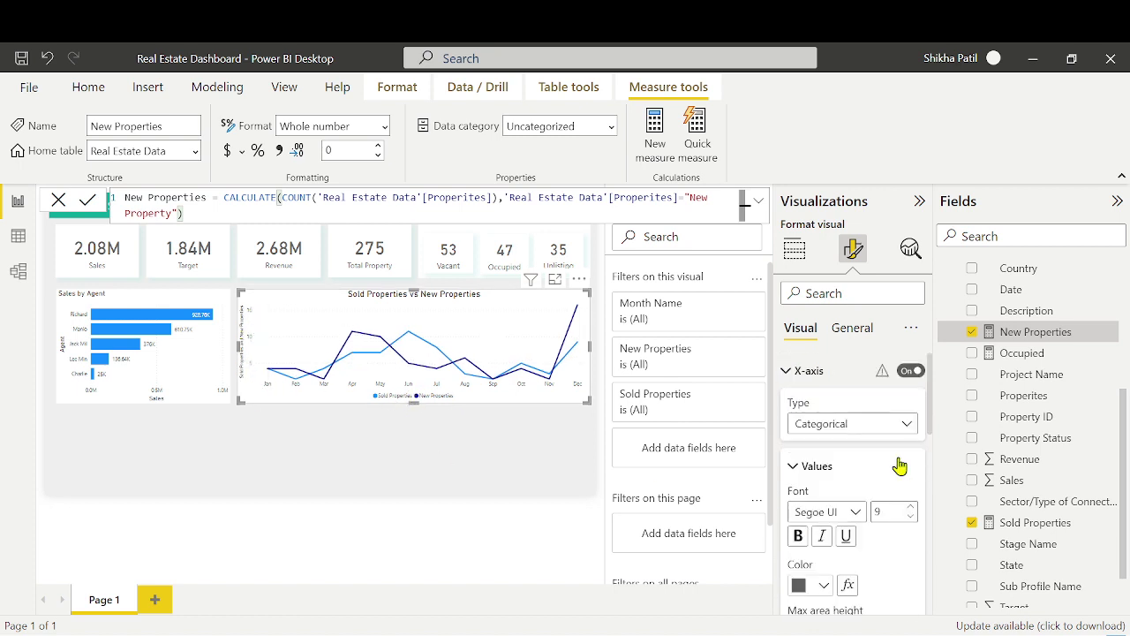
{"action": "left_click", "coordinate": [810, 374]}
Turn off the Y-axis title of the line chart
{"action": "left_click", "coordinate": [807, 405]}
{"action": "scroll", "coordinate": [887, 530], "scroll_direction": "down", "scroll_amount": 3}
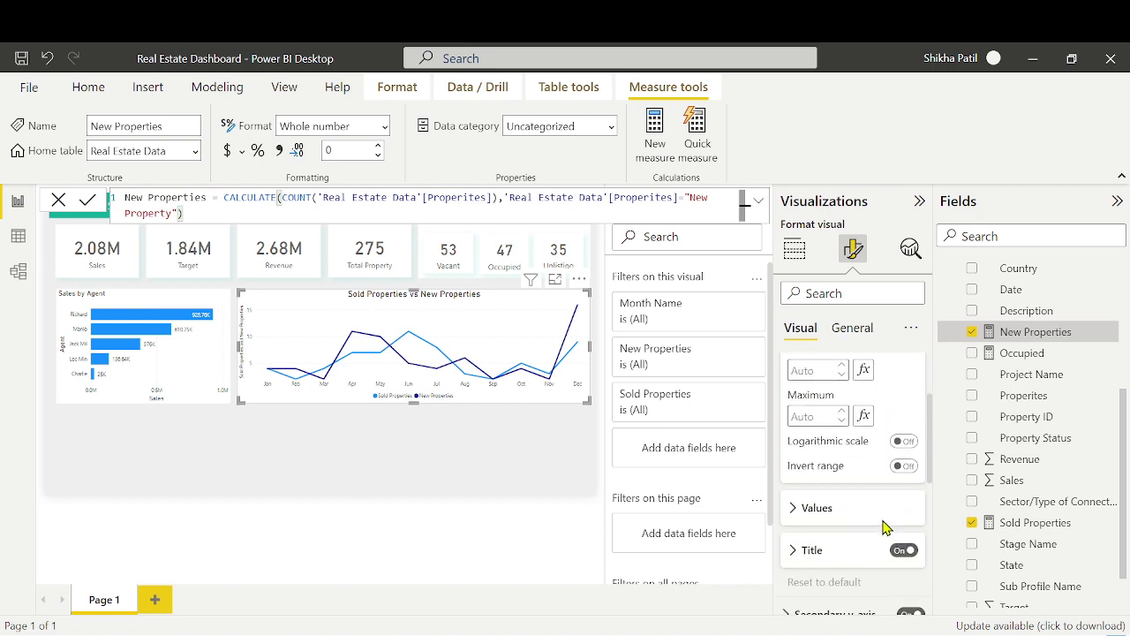
{"action": "left_click", "coordinate": [904, 550]}
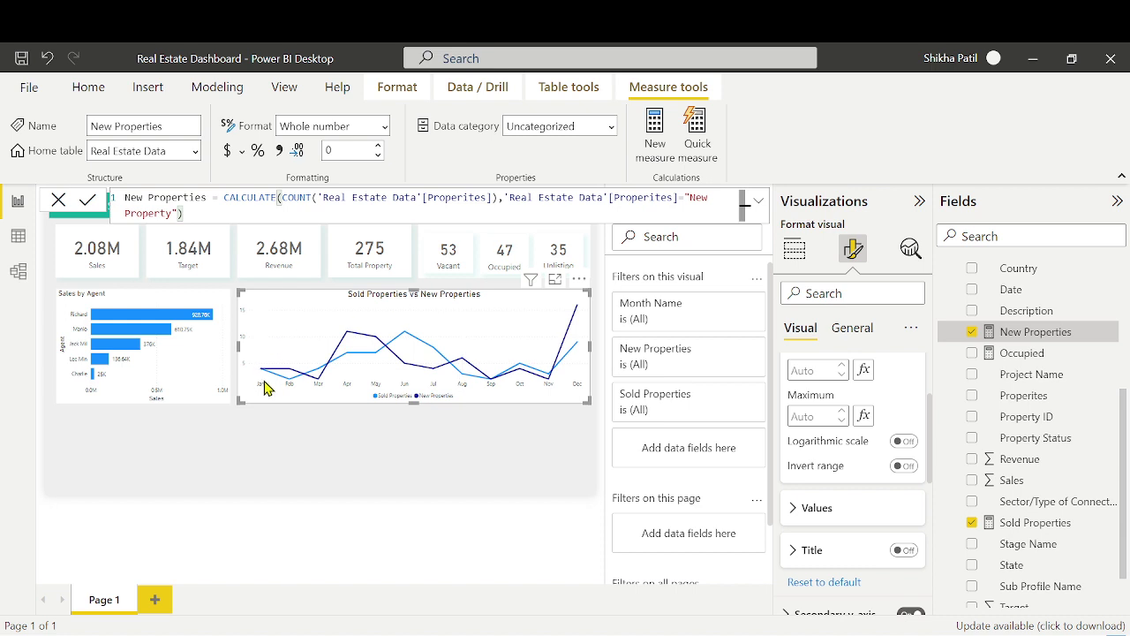
{"action": "mouse_move", "coordinate": [262, 375]}
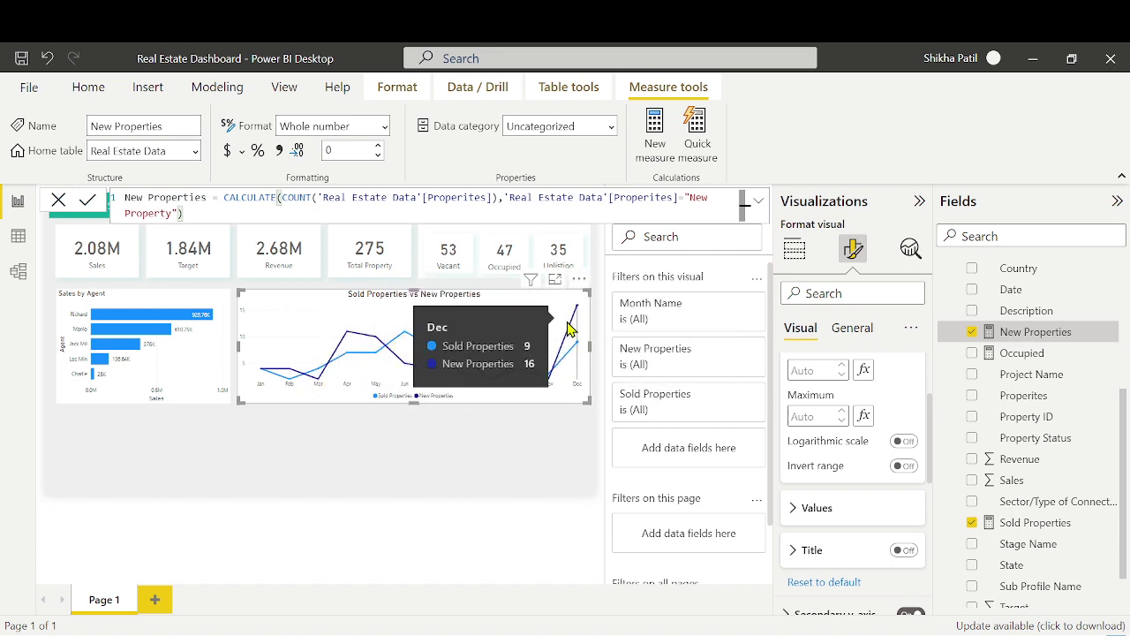
{"action": "scroll", "coordinate": [821, 406], "scroll_direction": "up", "scroll_amount": 3}
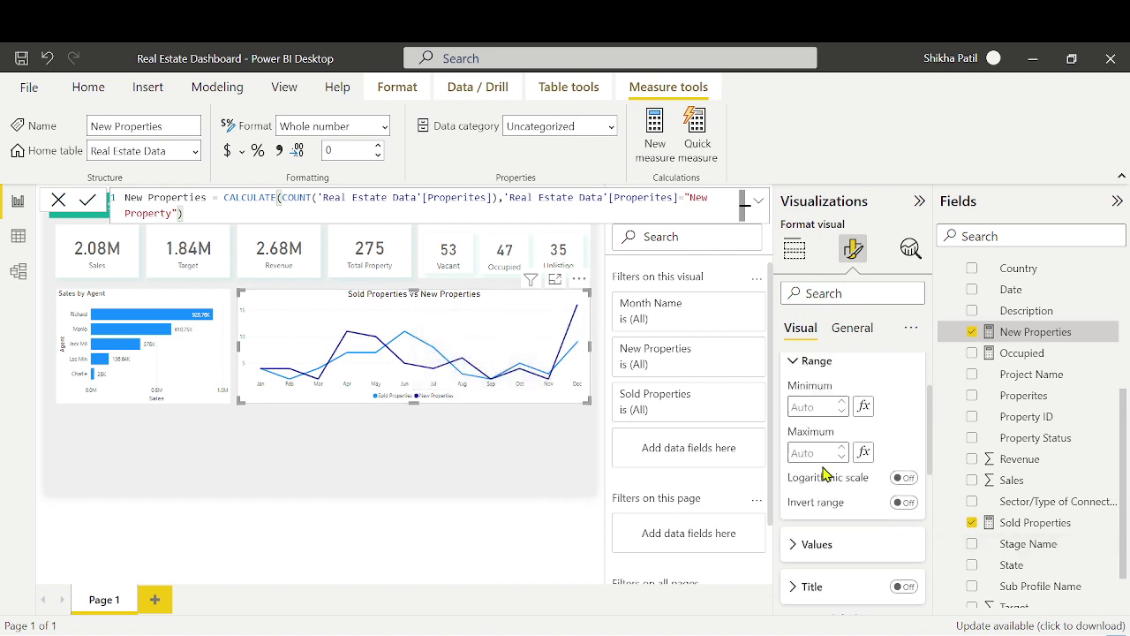
{"action": "left_click", "coordinate": [833, 406]}
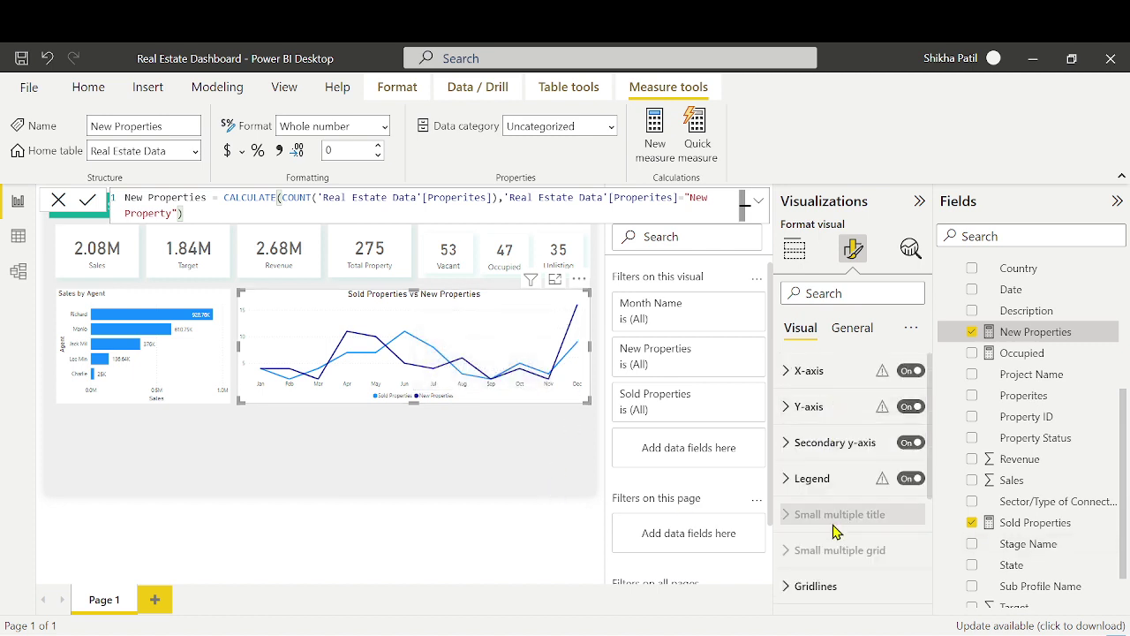
Try the Dotted and Dashed line styles for all series of the line chart and return to Solid
{"action": "scroll", "coordinate": [837, 459], "scroll_direction": "down", "scroll_amount": 3}
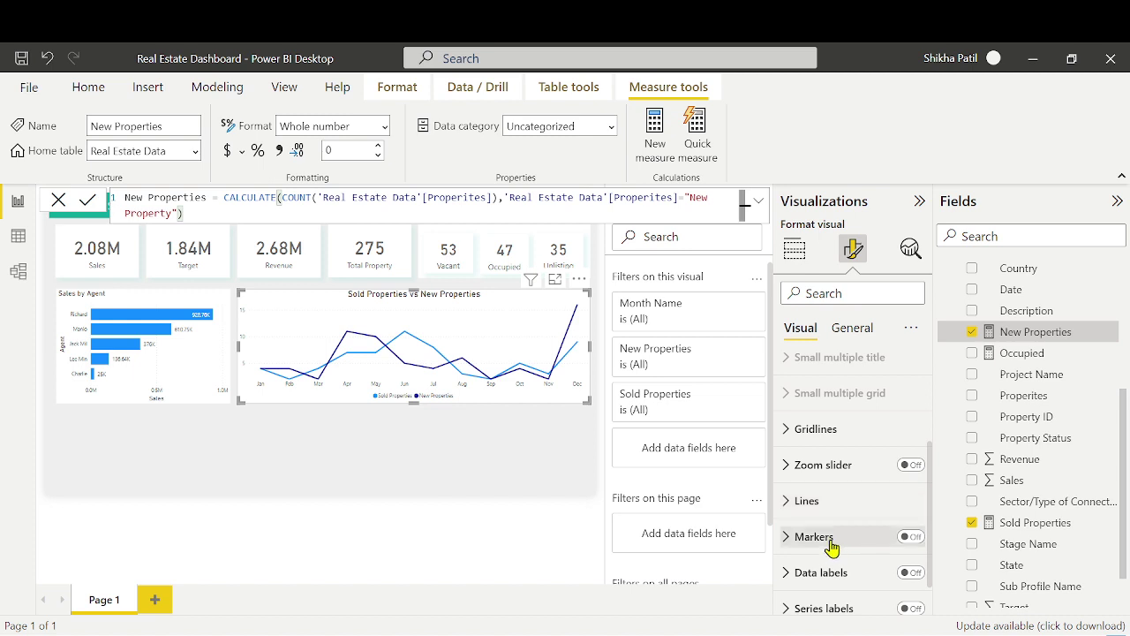
{"action": "left_click", "coordinate": [840, 500]}
{"action": "left_click", "coordinate": [852, 554]}
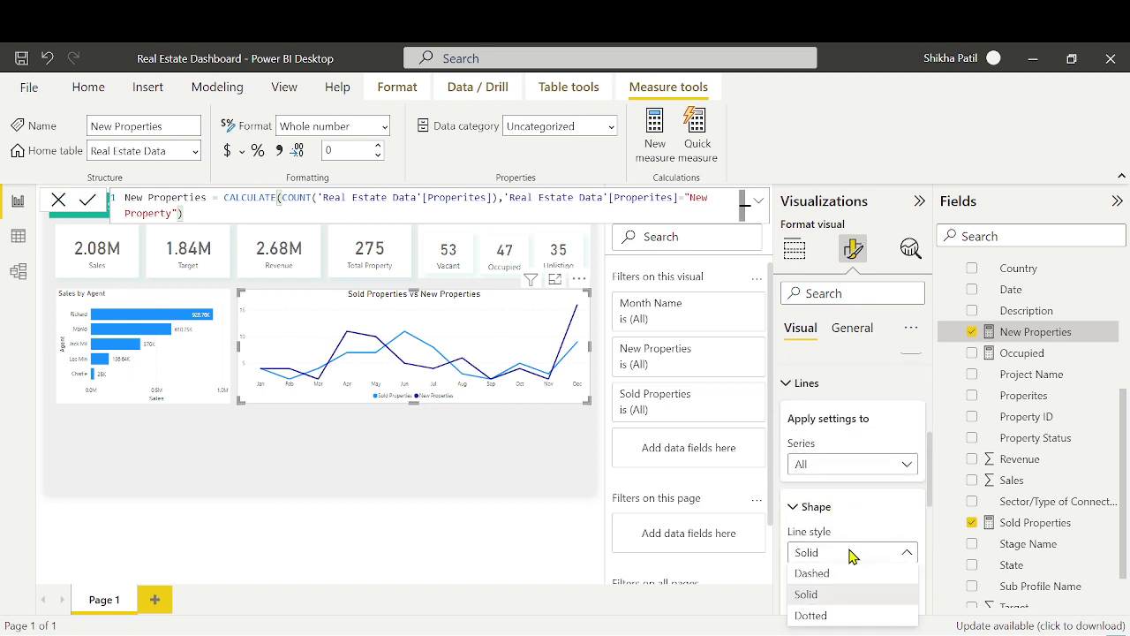
{"action": "left_click", "coordinate": [813, 615]}
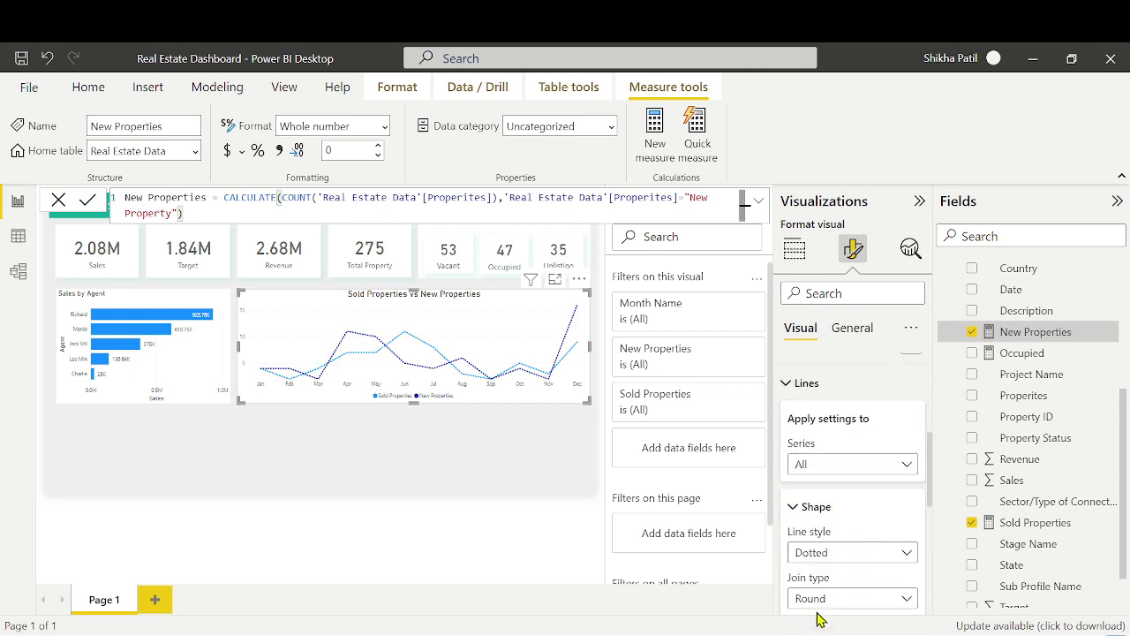
{"action": "left_click", "coordinate": [844, 556]}
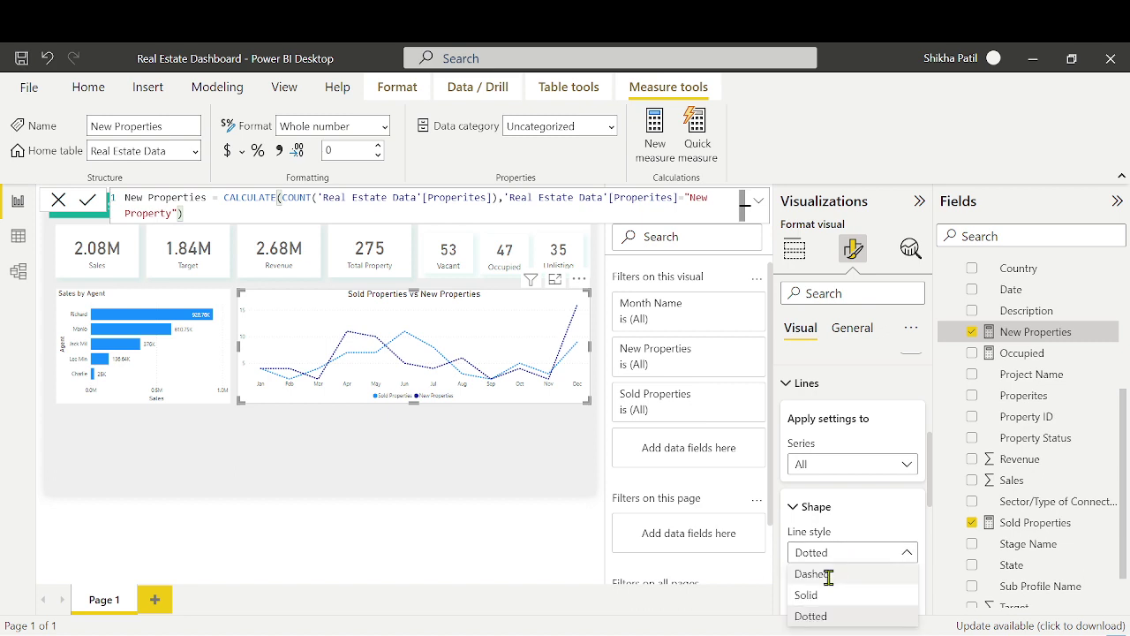
{"action": "left_click", "coordinate": [825, 574]}
{"action": "left_click", "coordinate": [839, 554]}
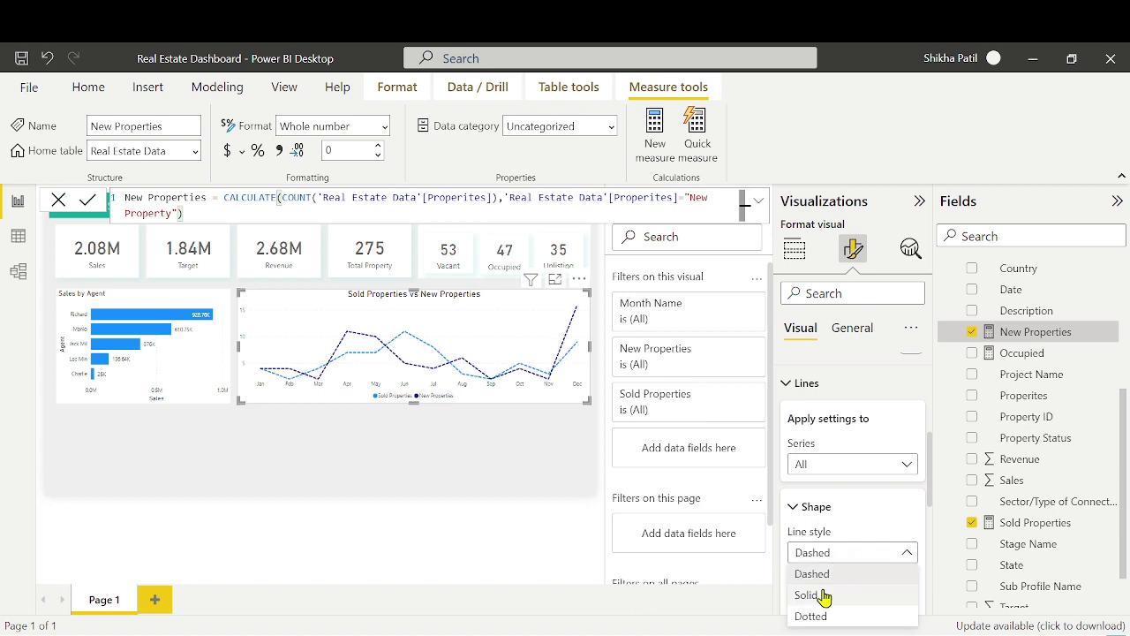
{"action": "left_click", "coordinate": [817, 594]}
Turn on markers for all series of the line chart
{"action": "scroll", "coordinate": [840, 572], "scroll_direction": "down", "scroll_amount": 4}
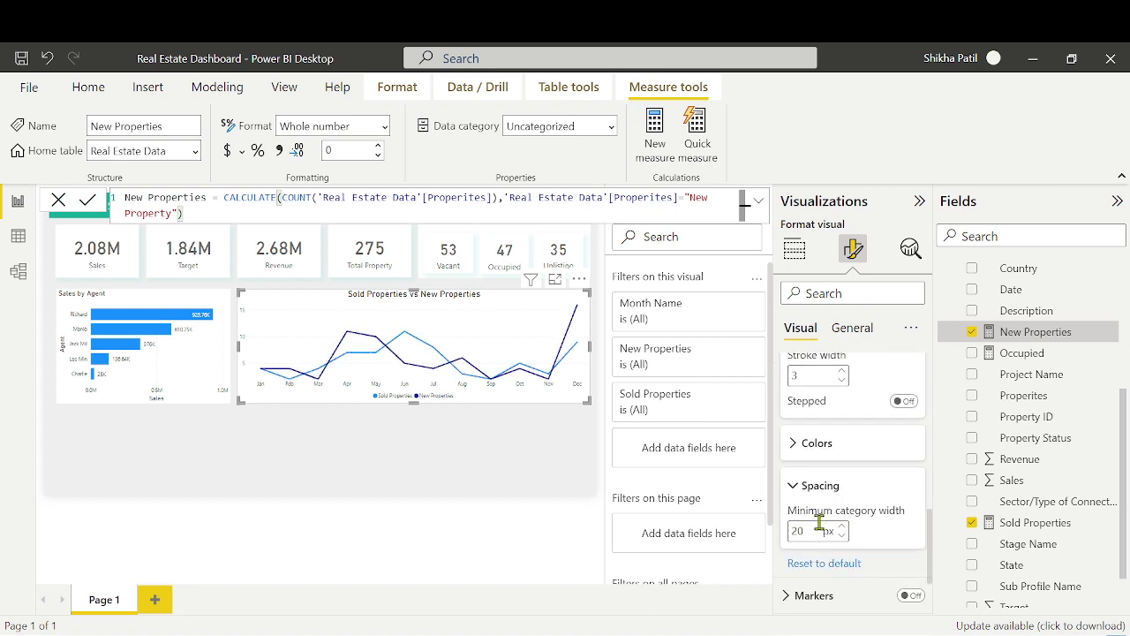
{"action": "scroll", "coordinate": [838, 547], "scroll_direction": "up", "scroll_amount": 3}
{"action": "scroll", "coordinate": [870, 565], "scroll_direction": "down", "scroll_amount": 1}
{"action": "scroll", "coordinate": [871, 562], "scroll_direction": "down", "scroll_amount": 5}
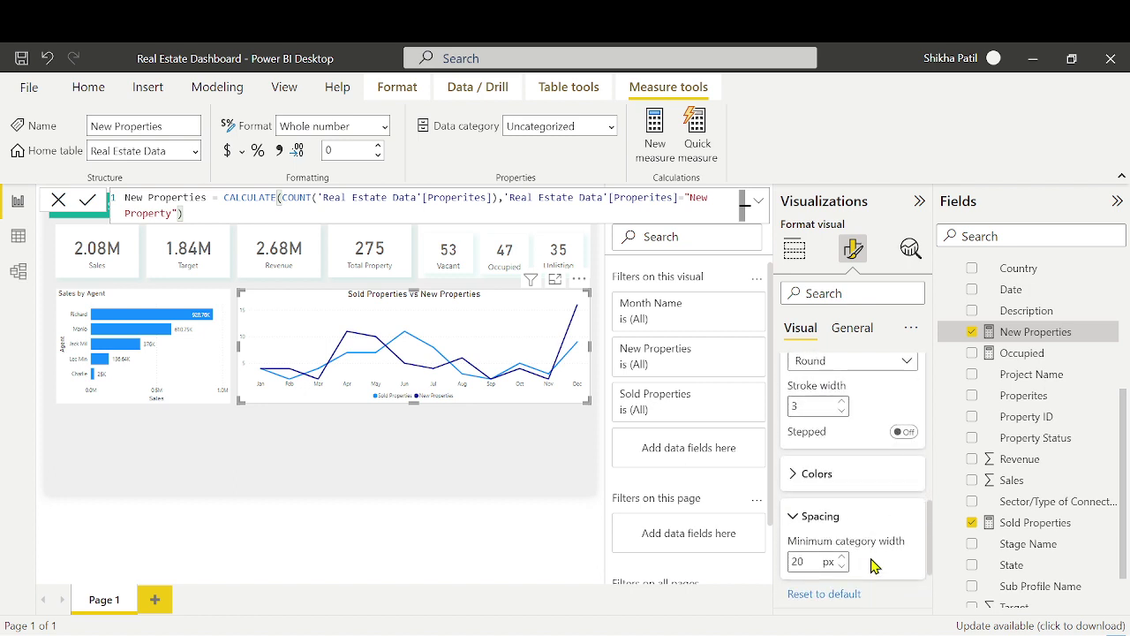
{"action": "left_click", "coordinate": [850, 491]}
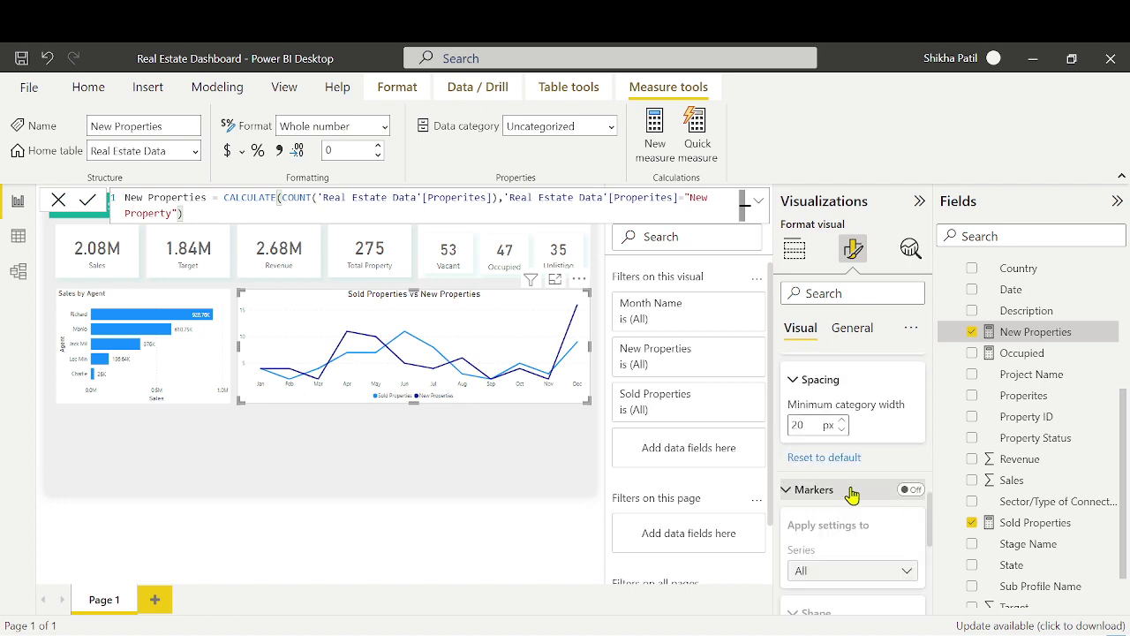
{"action": "left_click", "coordinate": [912, 490]}
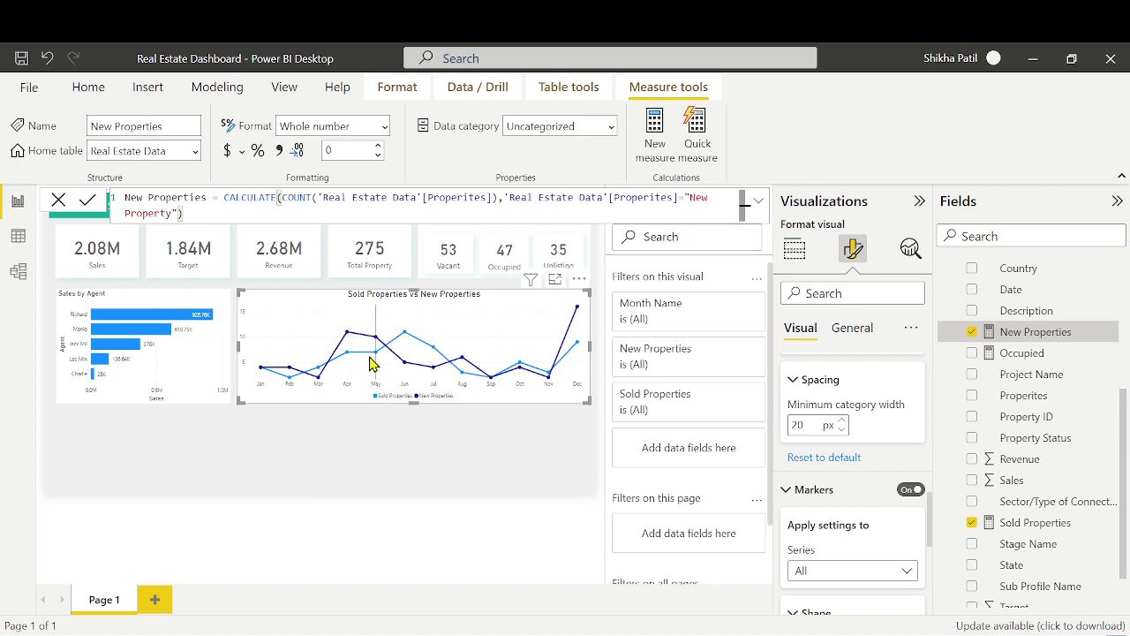
{"action": "left_click", "coordinate": [848, 489]}
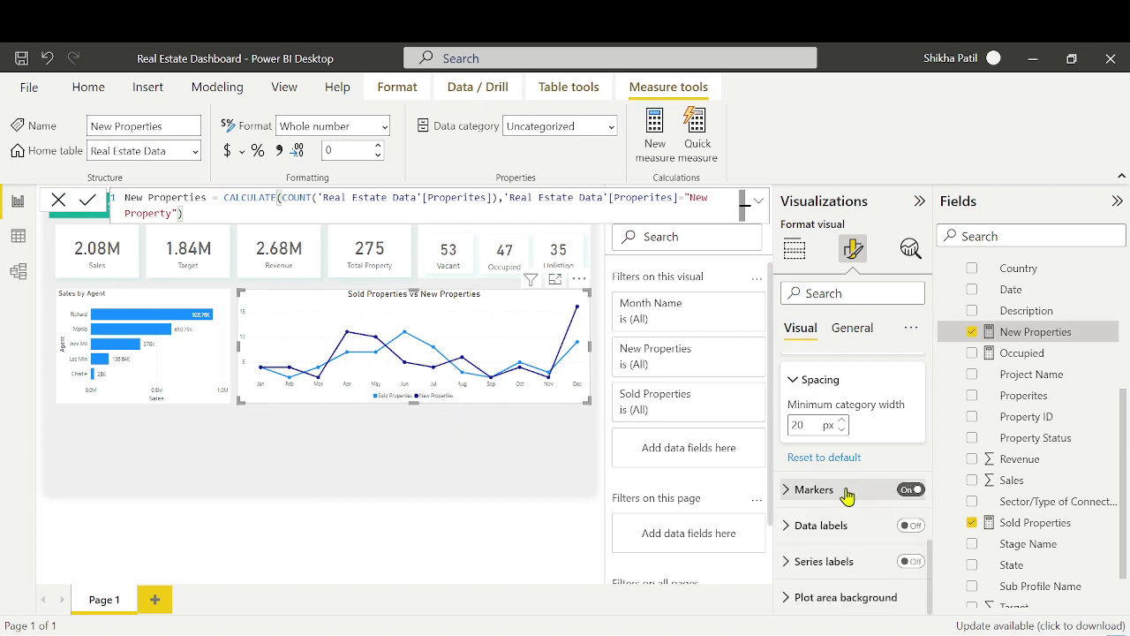
Collapse the line formatting options and examine the monthly sold and new property values at several points of the line chart
{"action": "scroll", "coordinate": [848, 494], "scroll_direction": "up", "scroll_amount": 5}
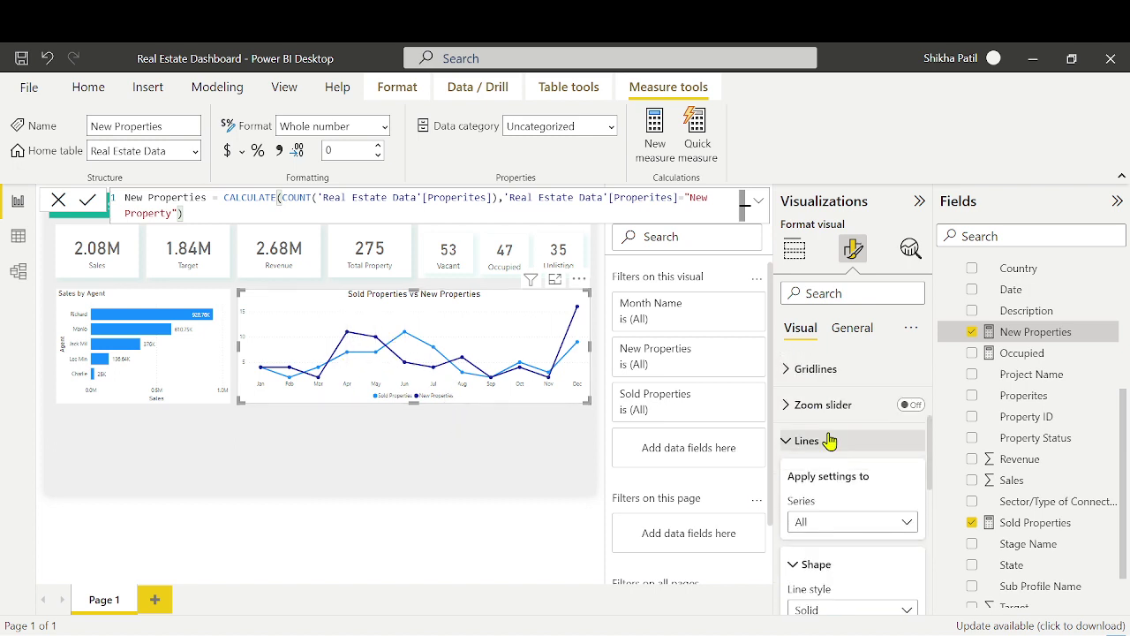
{"action": "left_click", "coordinate": [830, 438]}
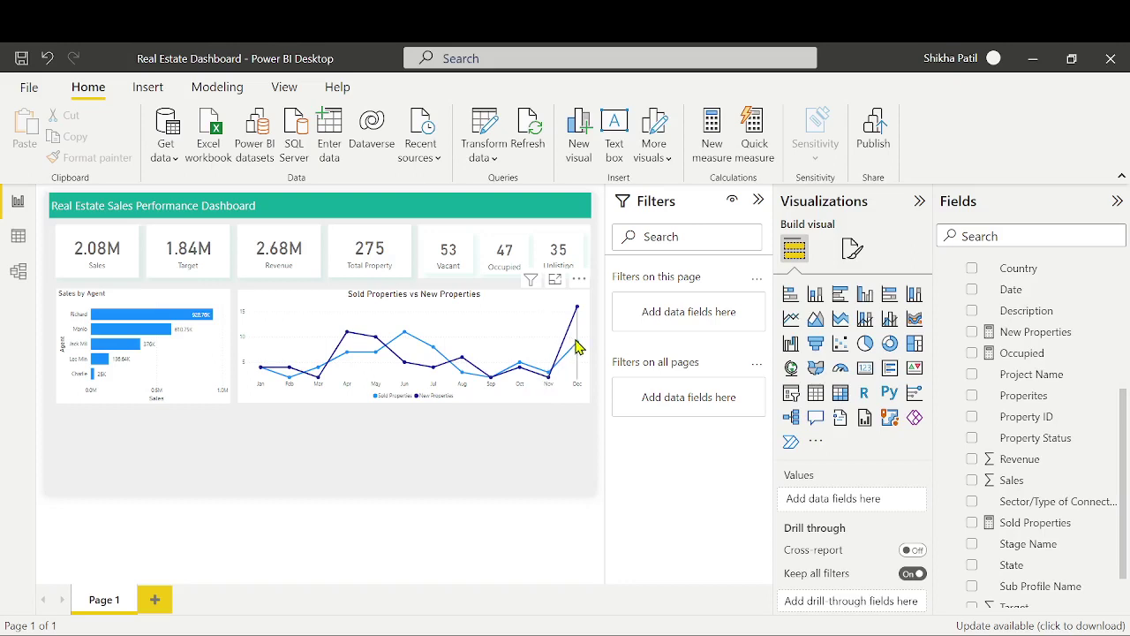
{"action": "mouse_move", "coordinate": [576, 347]}
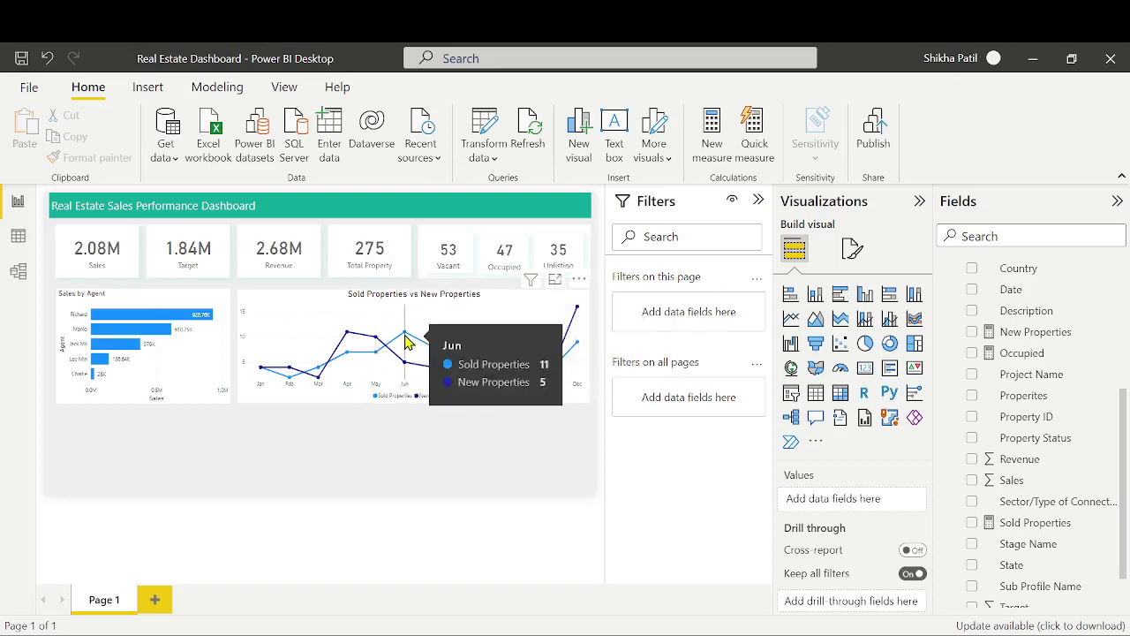
{"action": "mouse_move", "coordinate": [407, 341]}
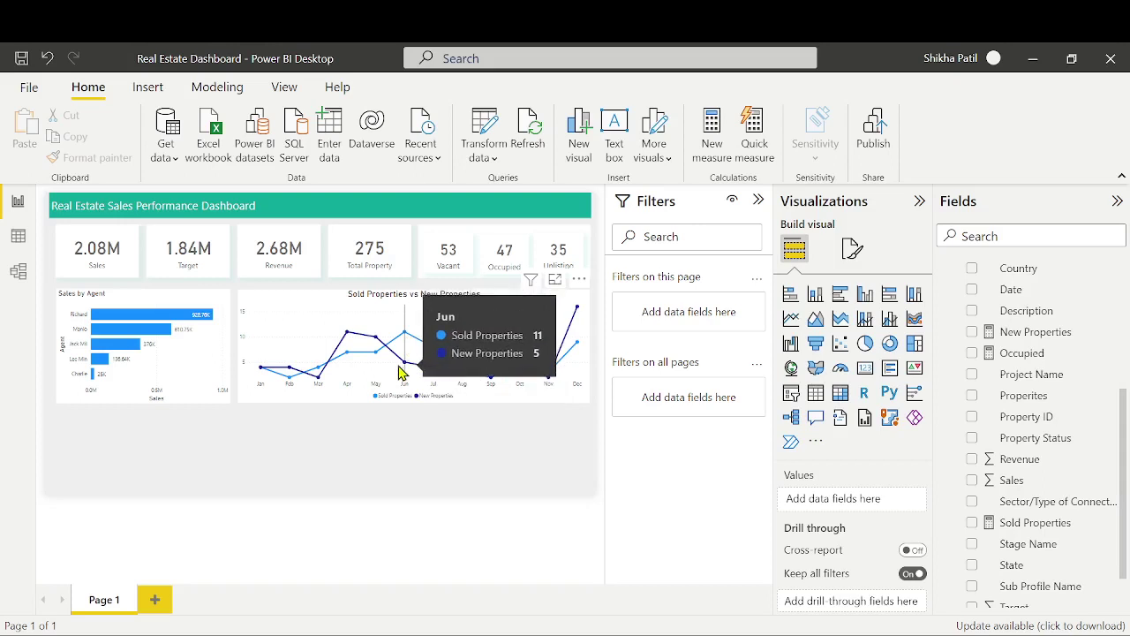
{"action": "mouse_move", "coordinate": [571, 374]}
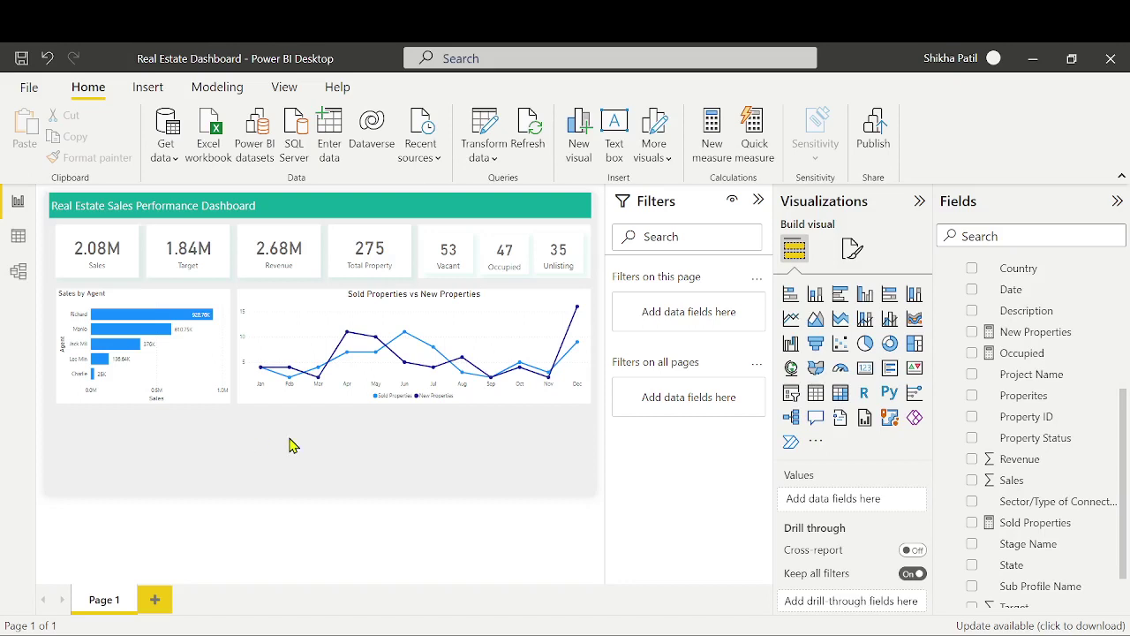
Extend the Sold Properties vs New Properties and Sales by Agent charts downward to matching heights and collapse the filter area
{"action": "left_click", "coordinate": [371, 406]}
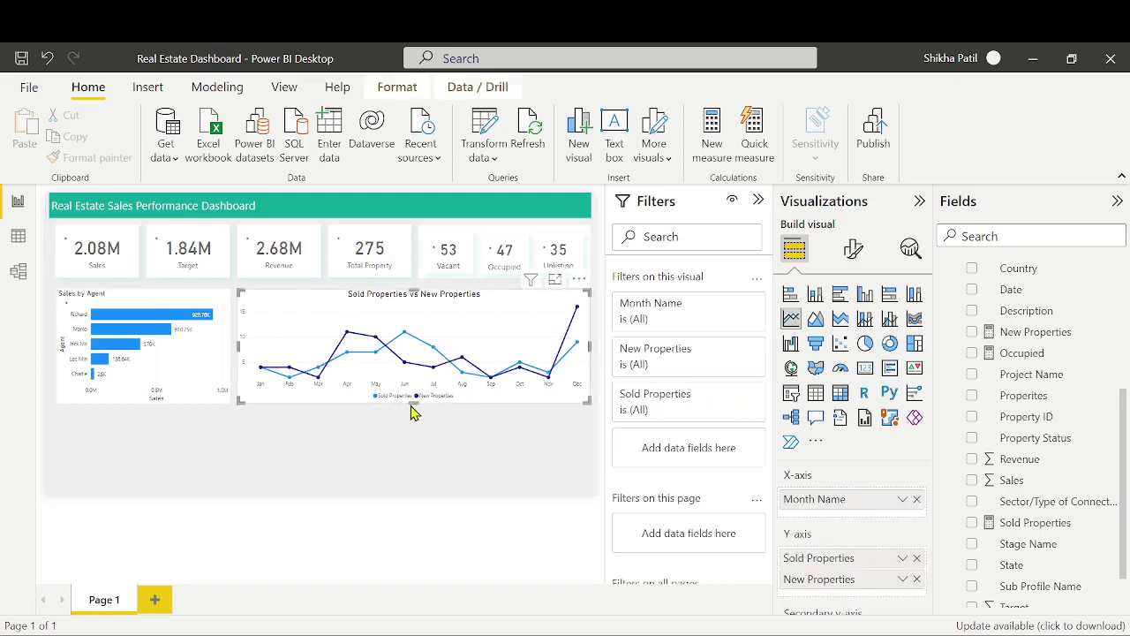
{"action": "left_click_drag", "start_coordinate": [415, 430], "coordinate": [403, 461]}
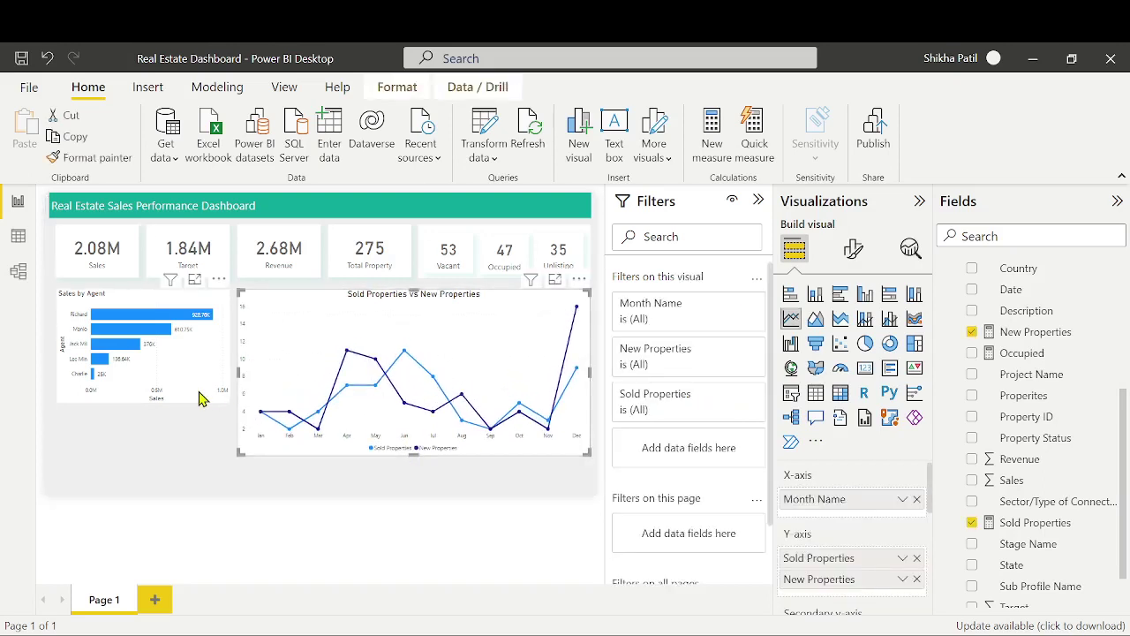
{"action": "left_click", "coordinate": [177, 409]}
{"action": "left_click_drag", "start_coordinate": [144, 404], "coordinate": [144, 457]}
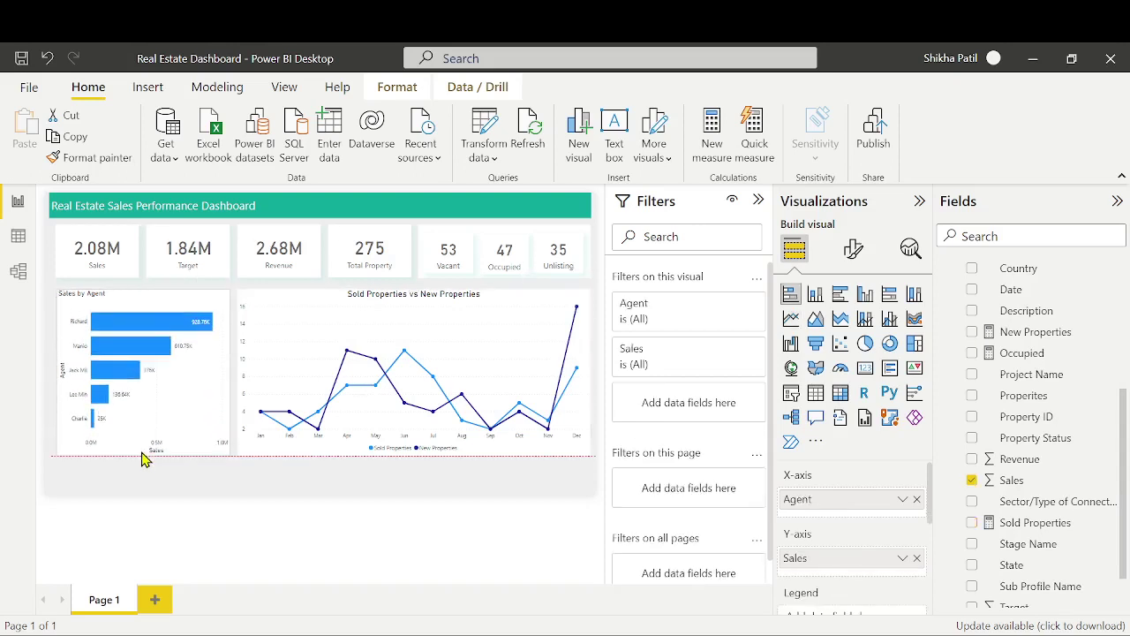
{"action": "left_click", "coordinate": [758, 200]}
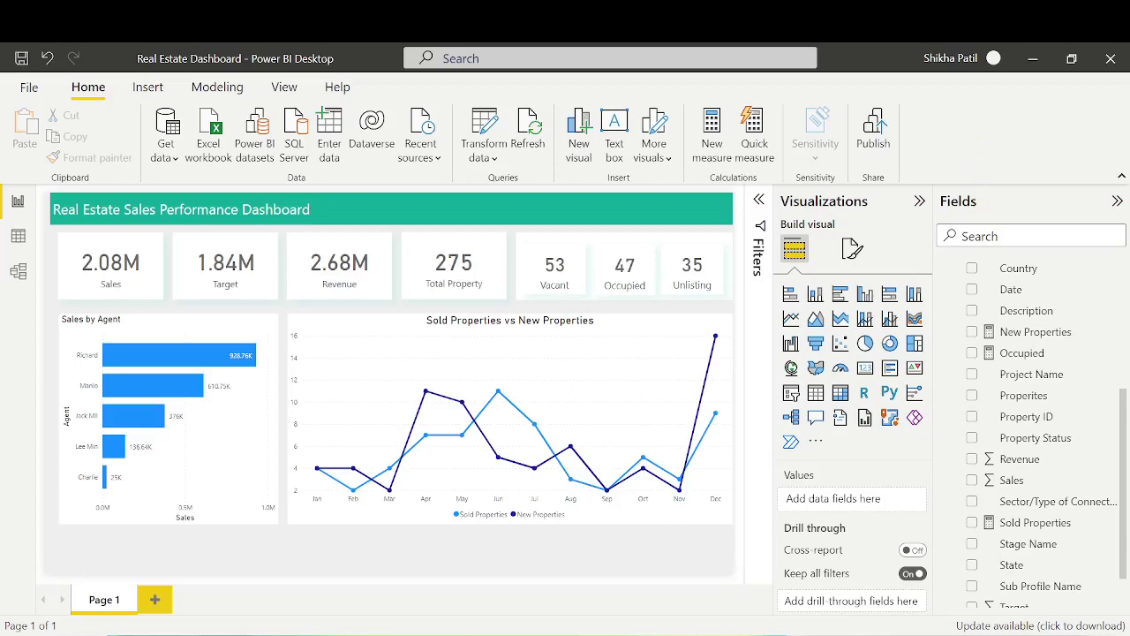
Switch to the Agent Contribution note in Notepad and list the agents A1, A2 and A3 on separate lines below the heading
{"action": "left_click", "coordinate": [745, 632]}
{"action": "left_click", "coordinate": [899, 231]}
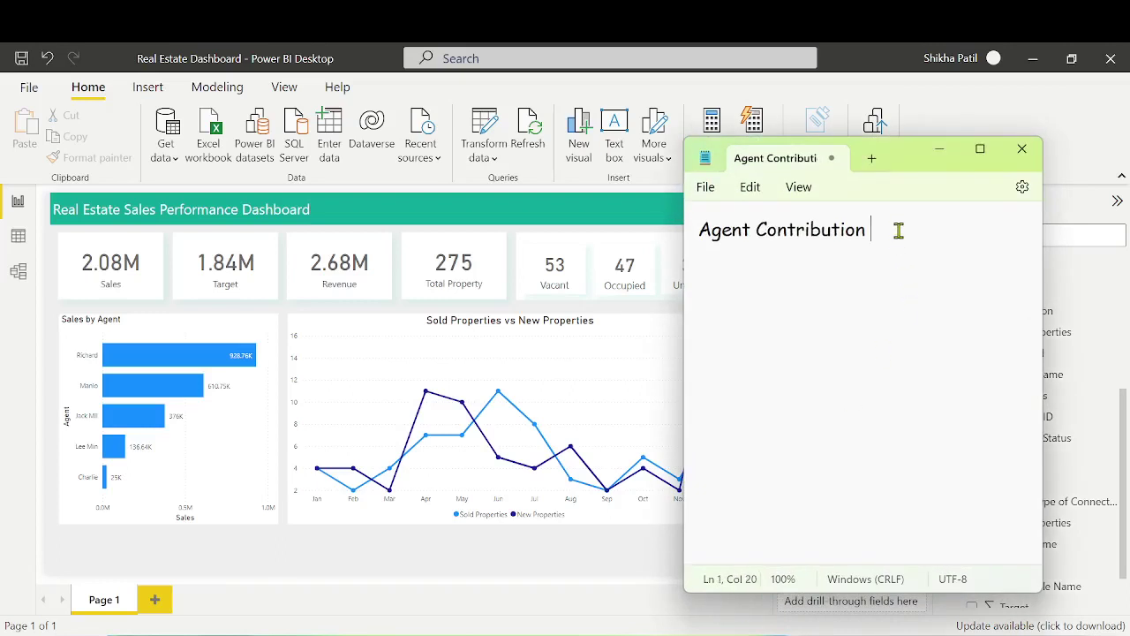
{"action": "key", "text": "Return"}
{"action": "key", "text": "Return"}
{"action": "type", "text": "A1"}
{"action": "key", "text": "Return"}
{"action": "type", "text": "A2"}
{"action": "key", "text": "Return"}
{"action": "type", "text": "A3"}
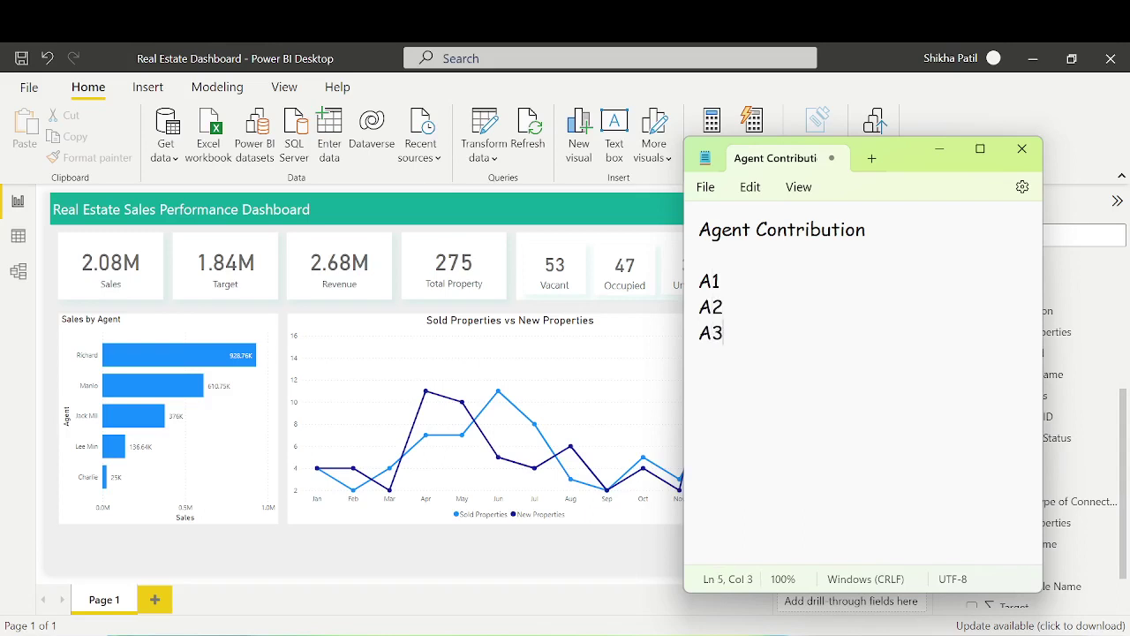
Enter the sales values 10 for A1, 12 for A2 and 15 for A3 beside the agent labels
{"action": "key", "text": "Up"}
{"action": "key", "text": "Up"}
{"action": "key", "text": "Tab"}
{"action": "type", "text": "1"}
{"action": "type", "text": "0 A2"}
{"action": "type", "text": "    15"}
{"action": "key", "text": "Return"}
{"action": "key", "text": "BackSpace"}
{"action": "key", "text": "BackSpace"}
{"action": "type", "text": "2"}
{"action": "key", "text": "Down"}
{"action": "type", "text": "15"}
{"action": "key", "text": "Up"}
{"action": "key", "text": "Up"}
{"action": "key", "text": "Down"}
{"action": "key", "text": "Down"}
Add a line "Total Sales =37" below the agents and write "=10/37 =" after A1's value
{"action": "key", "text": "Return"}
{"action": "type", "text": "To"}
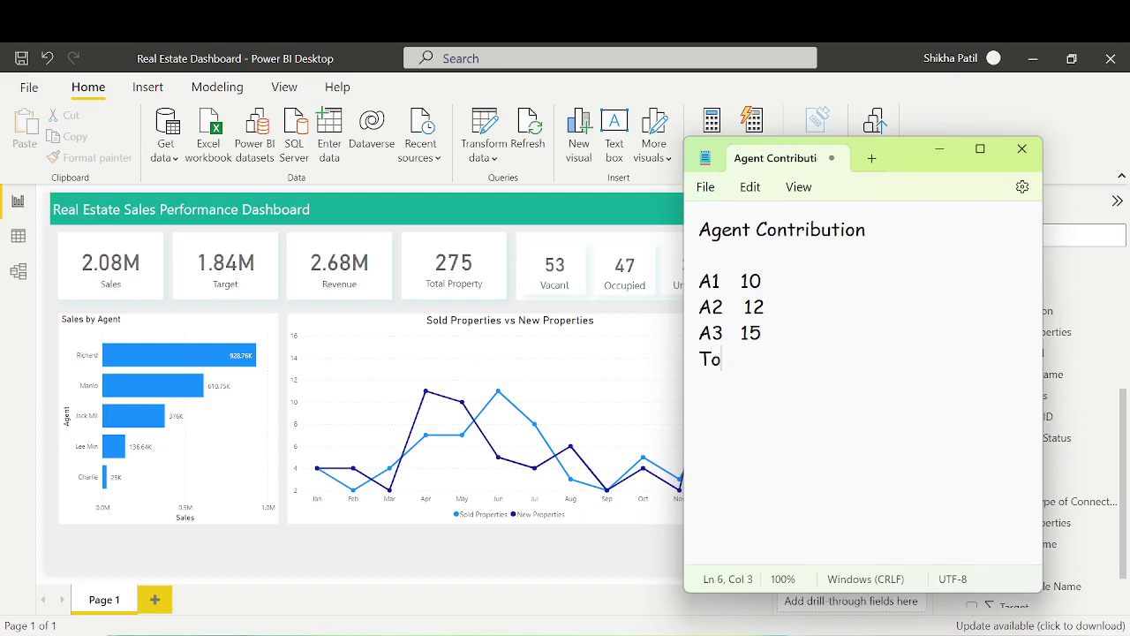
{"action": "type", "text": "tal Sales 37"}
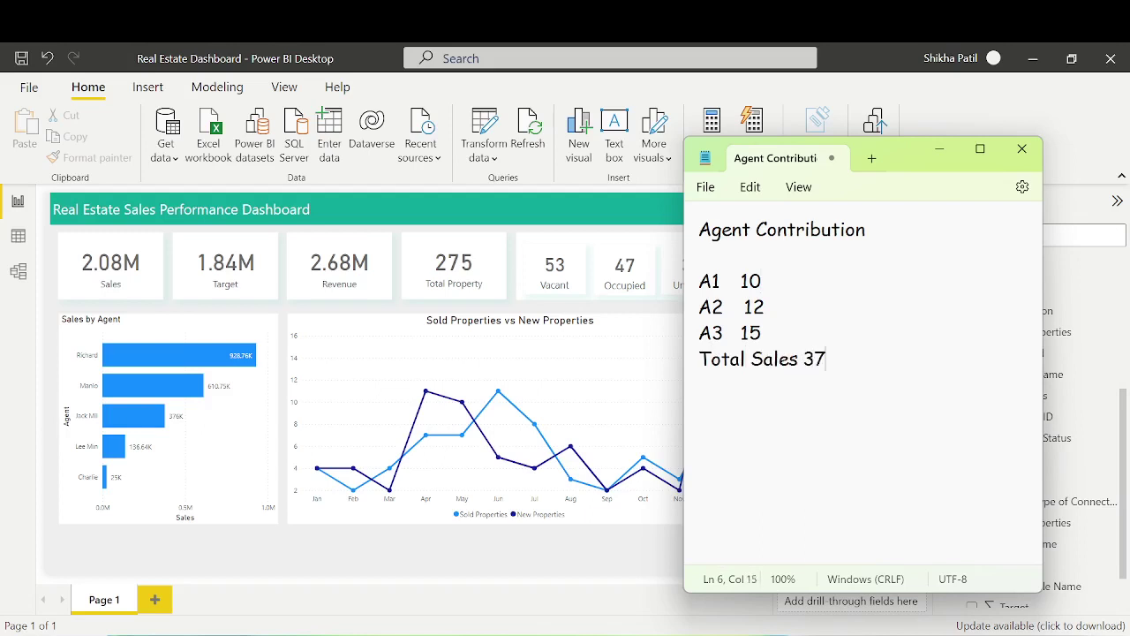
{"action": "type", "text": "="}
{"action": "key", "text": "Tab"}
{"action": "type", "text": "=10/3"}
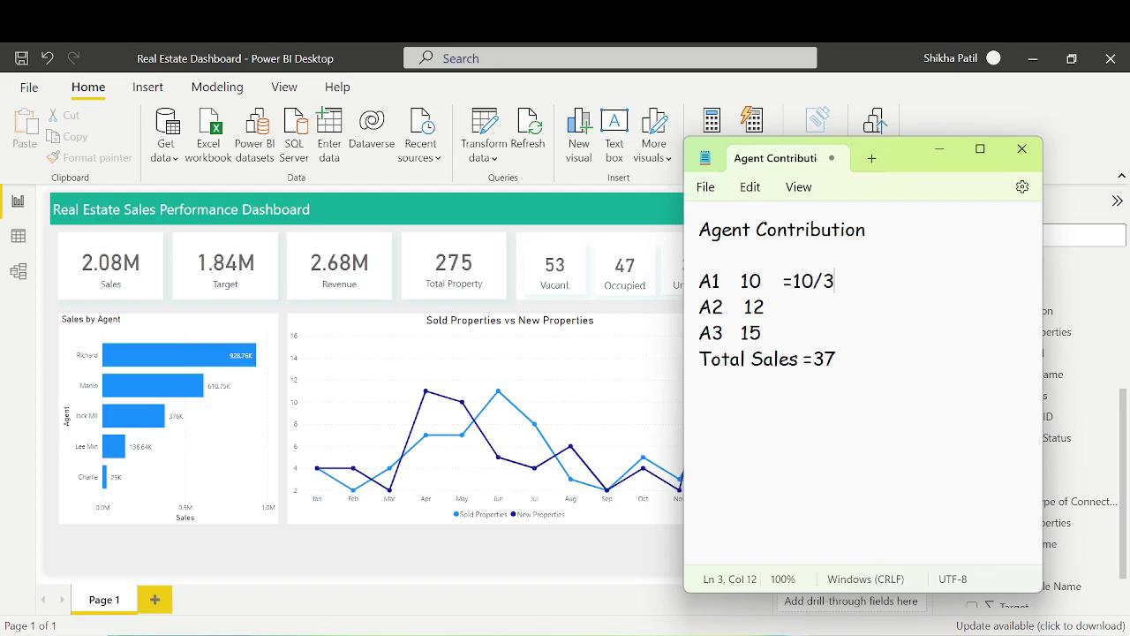
{"action": "type", "text": "7 ="}
Switch to Calculator, divide 10 by 37, and enter 27% as A1's contribution in the note
{"action": "left_click", "coordinate": [810, 634]}
{"action": "left_click", "coordinate": [982, 371]}
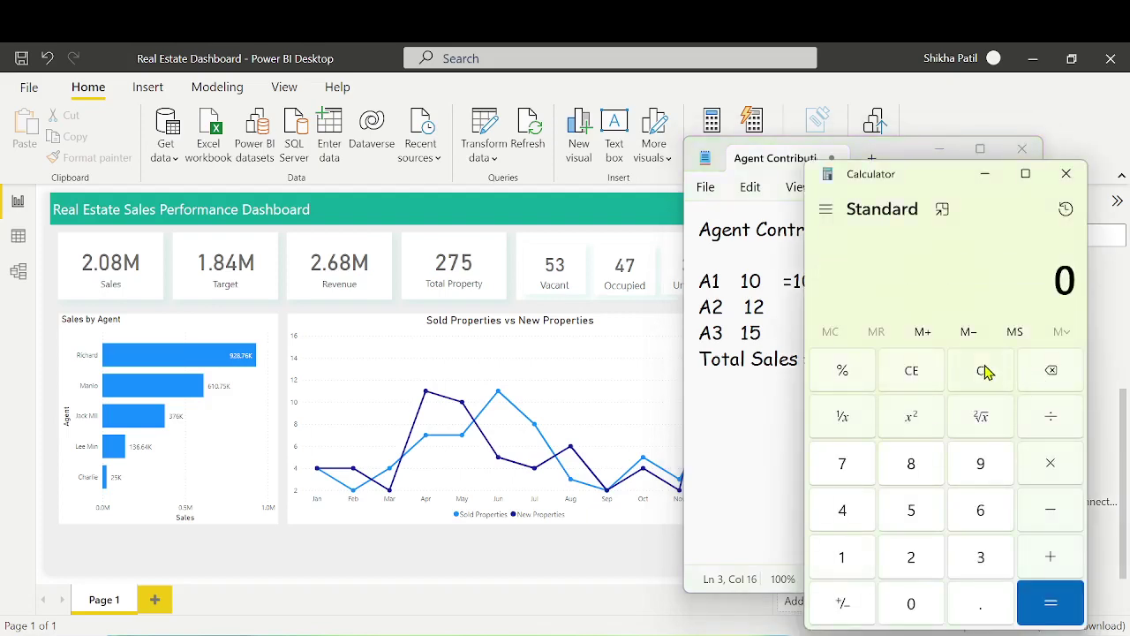
{"action": "left_click_drag", "start_coordinate": [939, 189], "coordinate": [495, 184]}
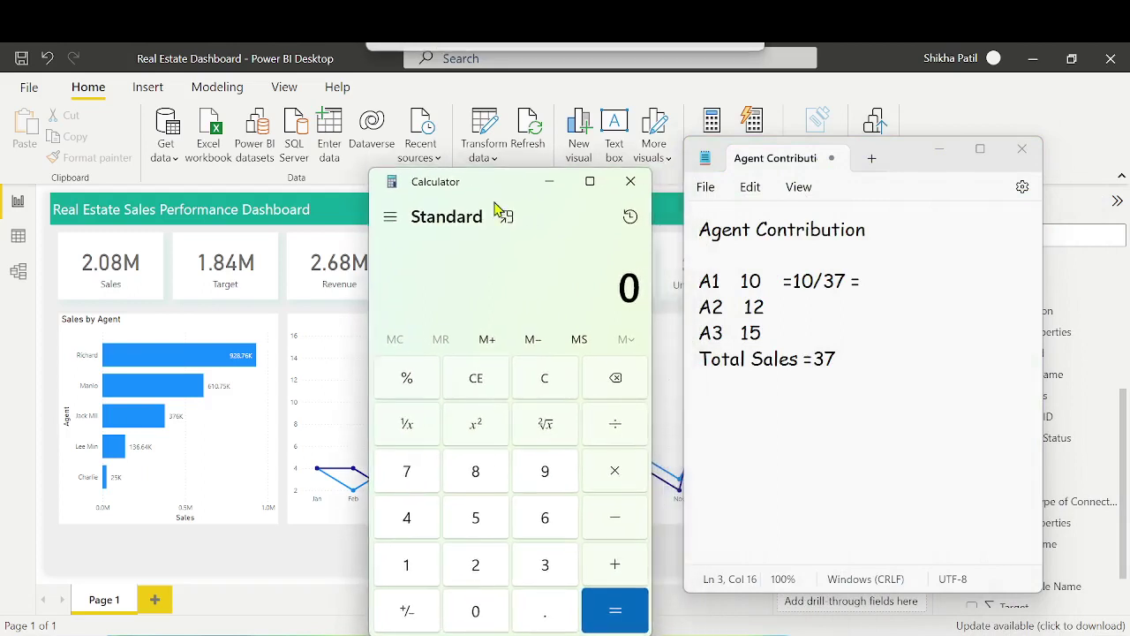
{"action": "left_click", "coordinate": [407, 564]}
{"action": "left_click", "coordinate": [475, 610]}
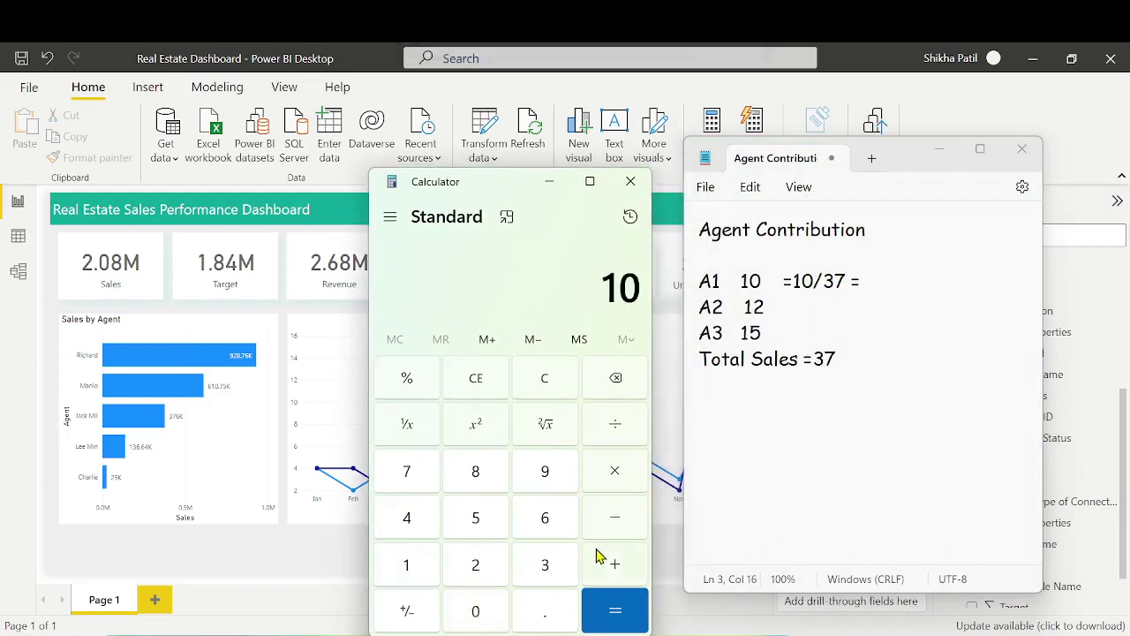
{"action": "left_click", "coordinate": [618, 426]}
{"action": "left_click", "coordinate": [545, 565]}
{"action": "left_click", "coordinate": [392, 472]}
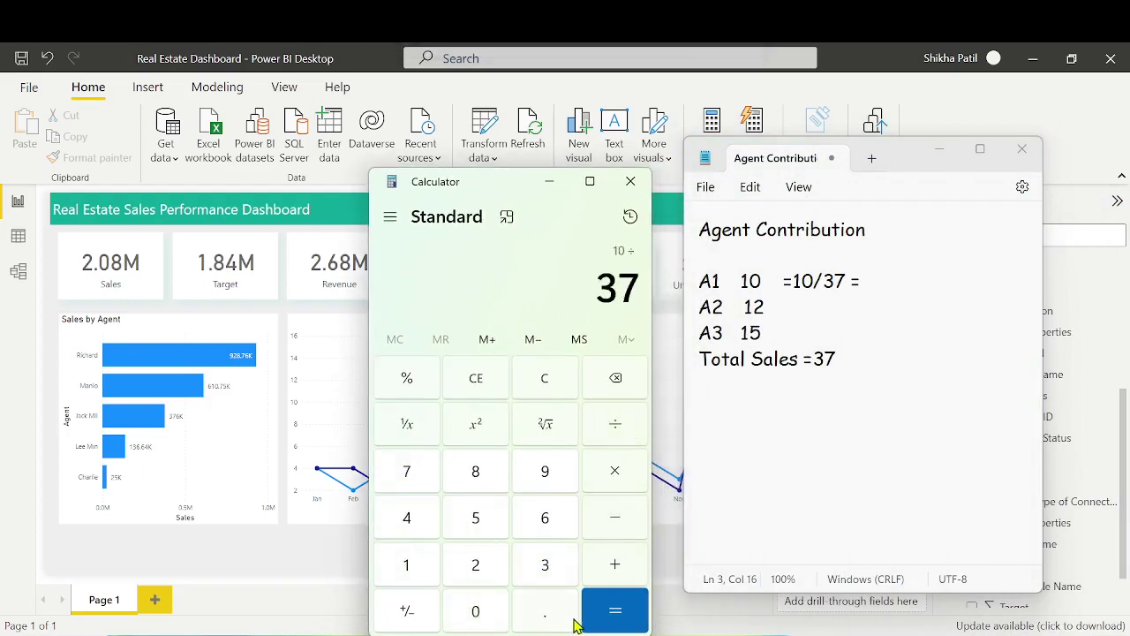
{"action": "left_click", "coordinate": [596, 611]}
{"action": "left_click", "coordinate": [905, 284]}
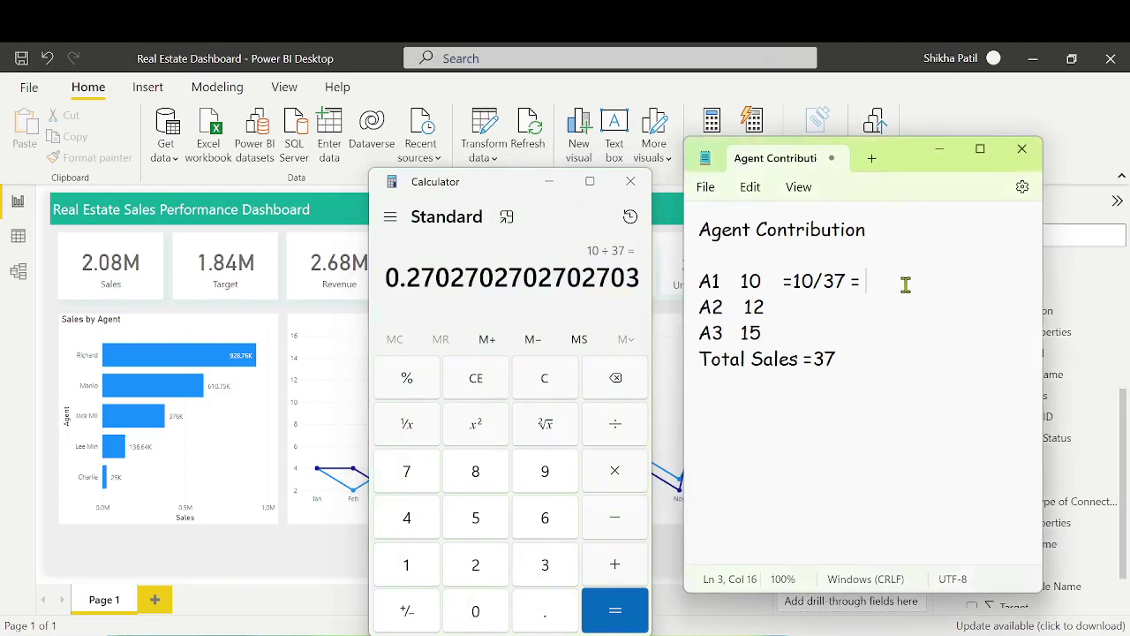
{"action": "type", "text": "27%"}
Divide 12 by 37 in Calculator and enter "= 32%" as A2's contribution in the note
{"action": "left_click", "coordinate": [798, 316]}
{"action": "type", "text": "="}
{"action": "left_click", "coordinate": [478, 382]}
{"action": "left_click", "coordinate": [406, 564]}
{"action": "left_click", "coordinate": [475, 564]}
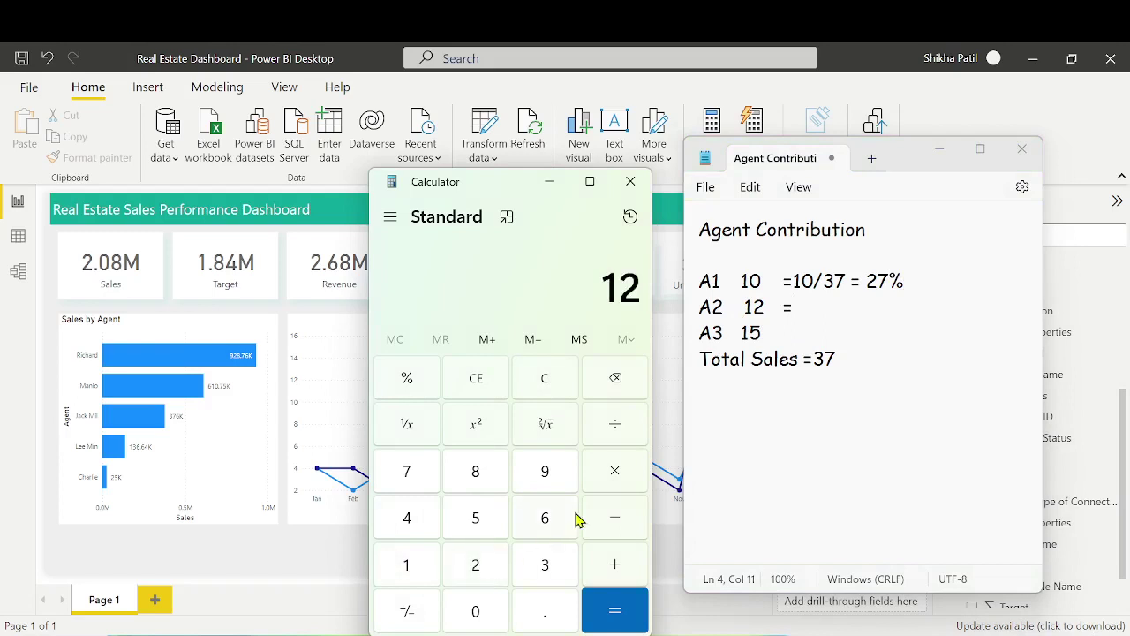
{"action": "left_click", "coordinate": [618, 425]}
{"action": "left_click", "coordinate": [556, 576]}
{"action": "left_click", "coordinate": [405, 475]}
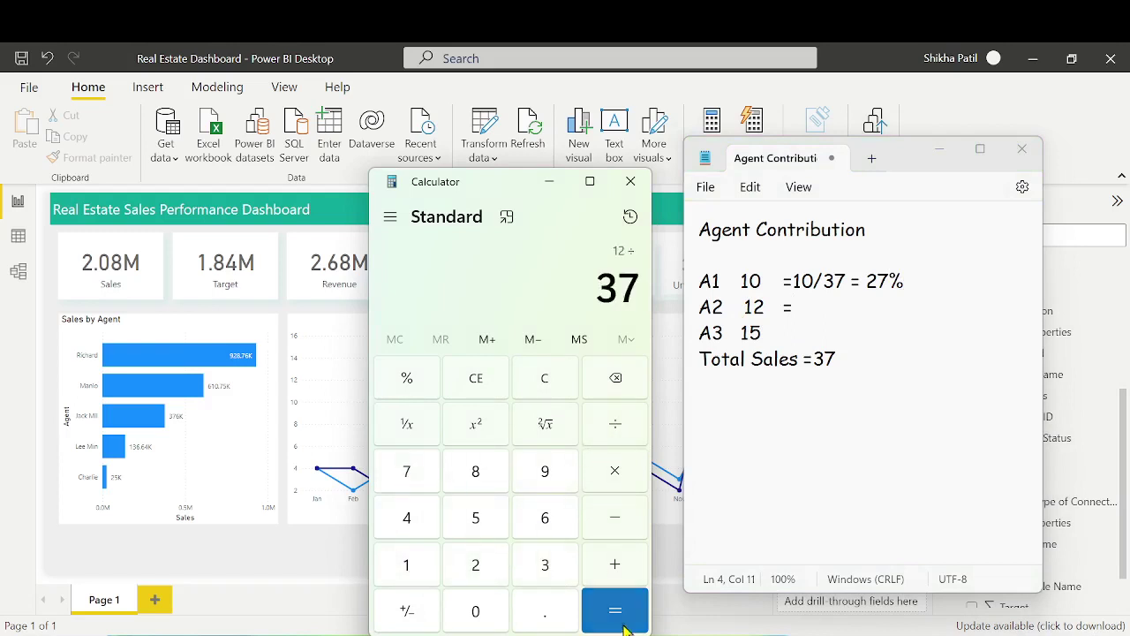
{"action": "left_click", "coordinate": [615, 609]}
{"action": "left_click", "coordinate": [869, 306]}
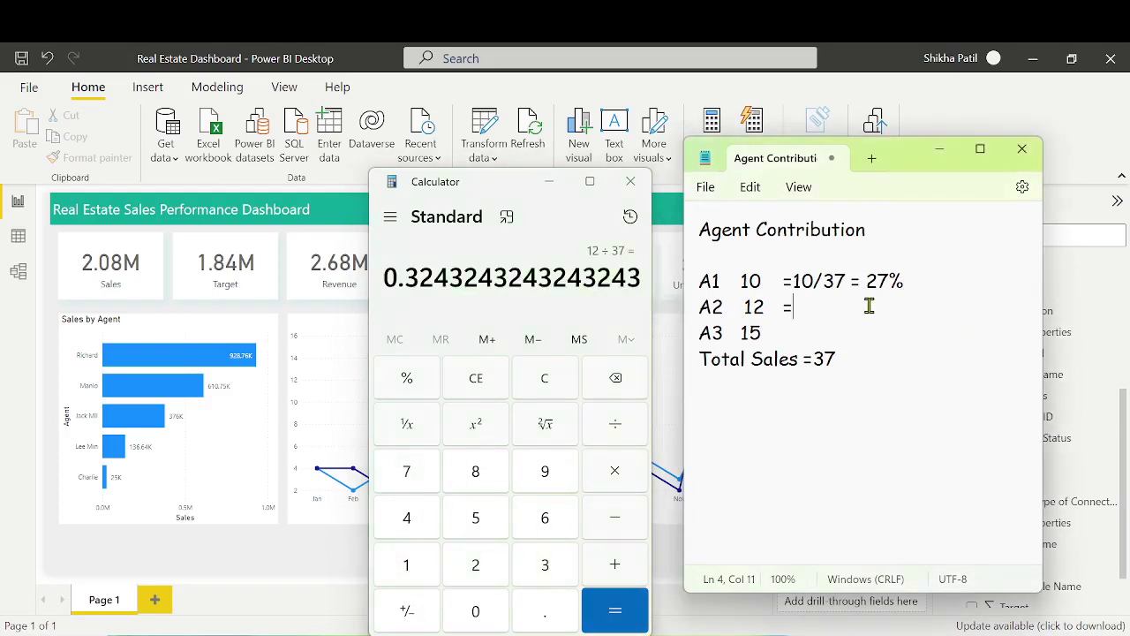
{"action": "type", "text": "32%"}
Divide 15 by 37, enter "=41%" as A3's contribution in the note, and minimize Calculator
{"action": "left_click", "coordinate": [479, 376]}
{"action": "left_click", "coordinate": [409, 566]}
{"action": "left_click", "coordinate": [475, 519]}
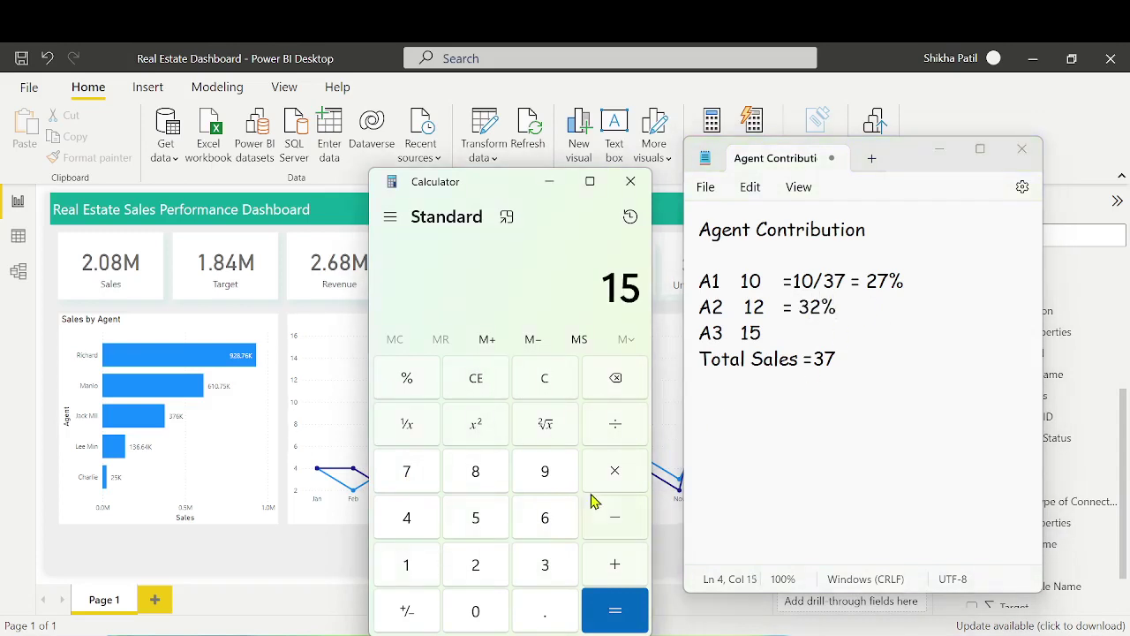
{"action": "left_click", "coordinate": [622, 433]}
{"action": "left_click", "coordinate": [545, 564]}
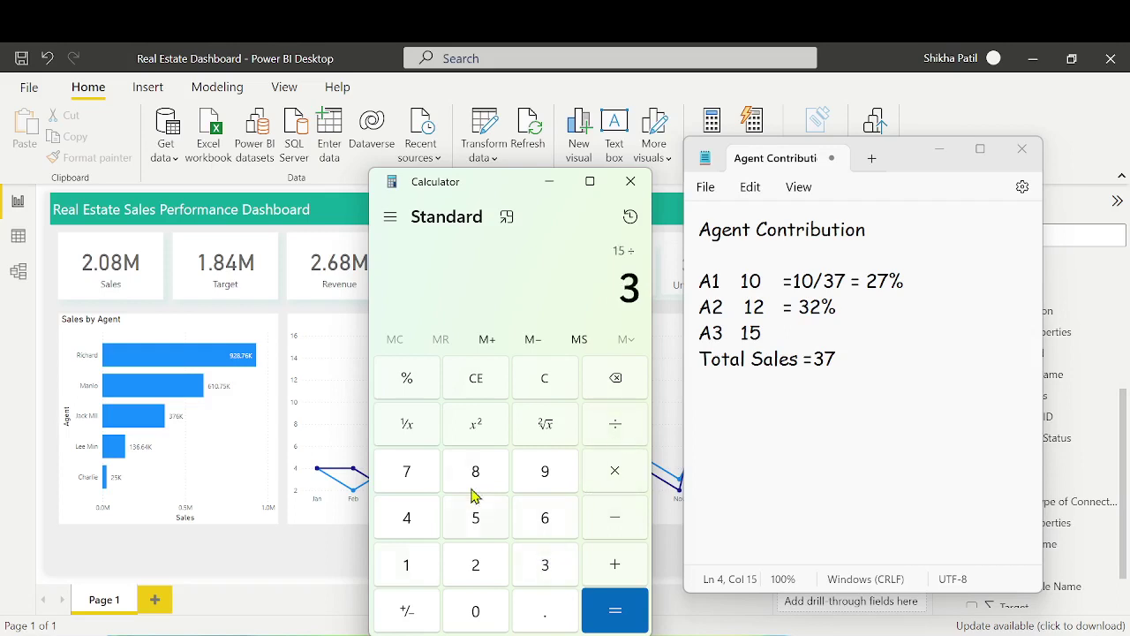
{"action": "left_click", "coordinate": [392, 461]}
{"action": "left_click", "coordinate": [632, 621]}
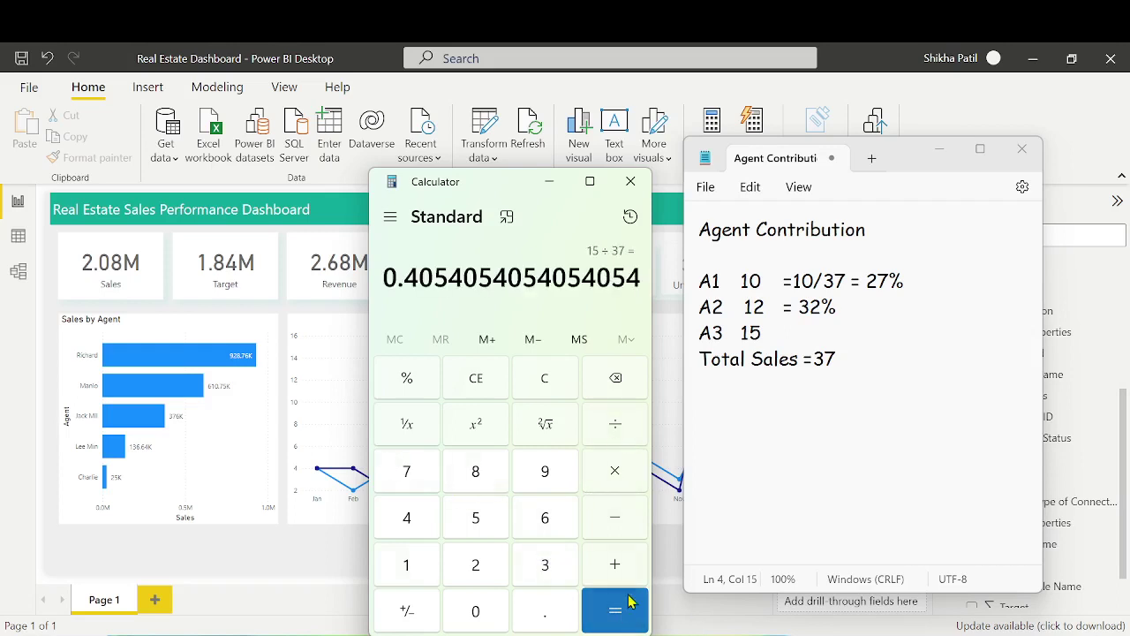
{"action": "left_click", "coordinate": [858, 364]}
{"action": "left_click", "coordinate": [852, 332]}
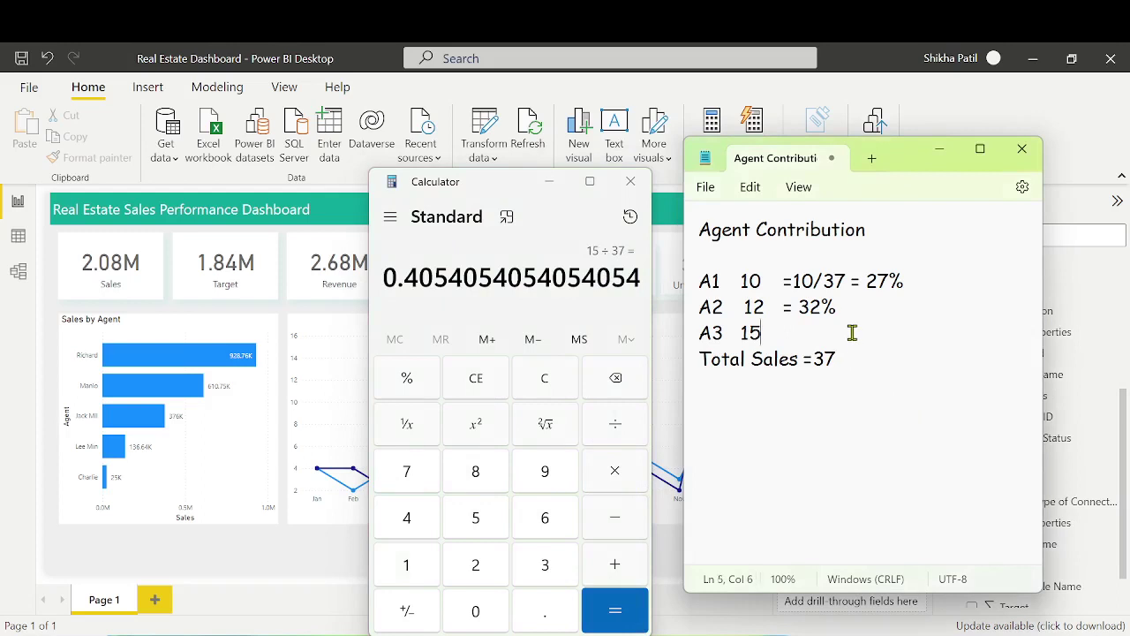
{"action": "type", "text": "=41%"}
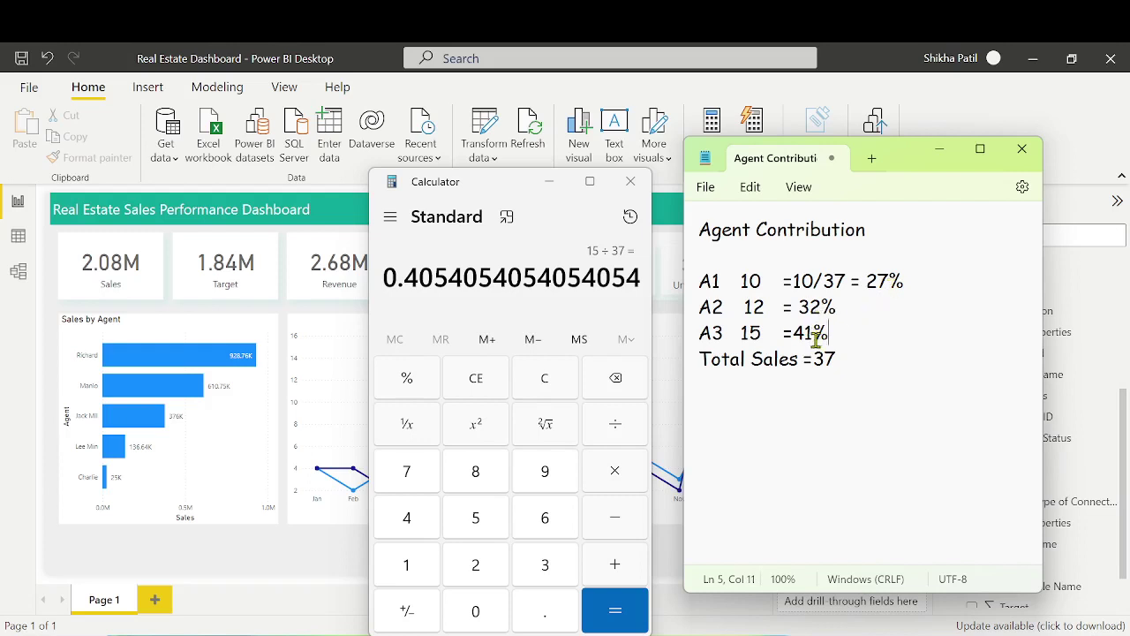
{"action": "left_click", "coordinate": [851, 375]}
{"action": "left_click", "coordinate": [550, 182]}
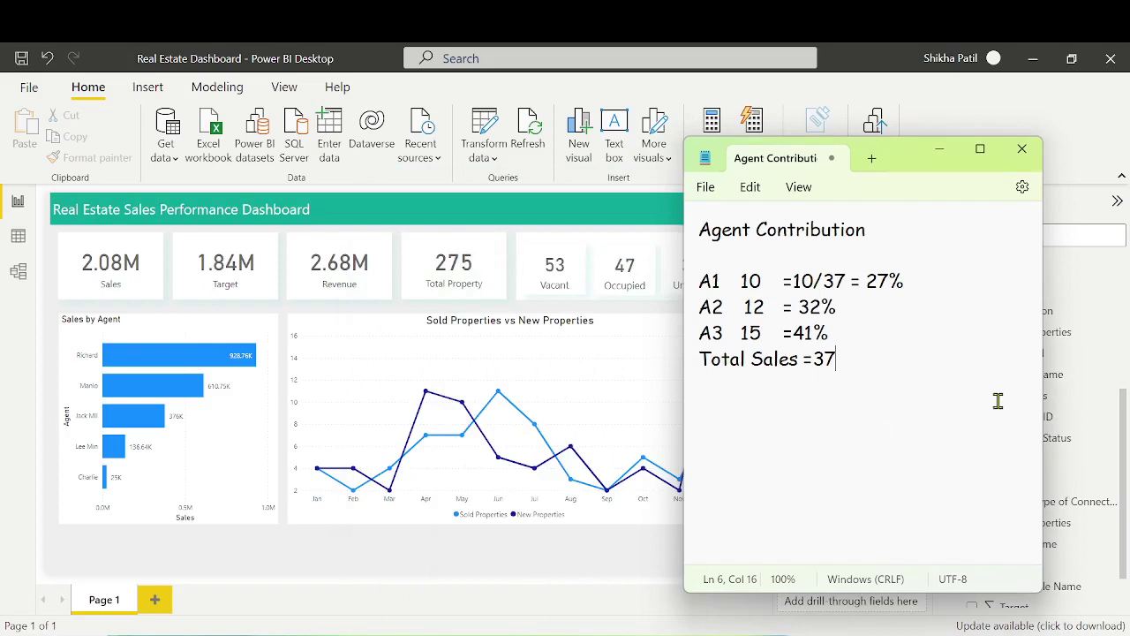
List the functions Calculate, ALL and Divide on separate lines below the total sales and highlight them
{"action": "key", "text": "Return"}
{"action": "type", "text": "ALL "}
{"action": "type", "text": "Div"}
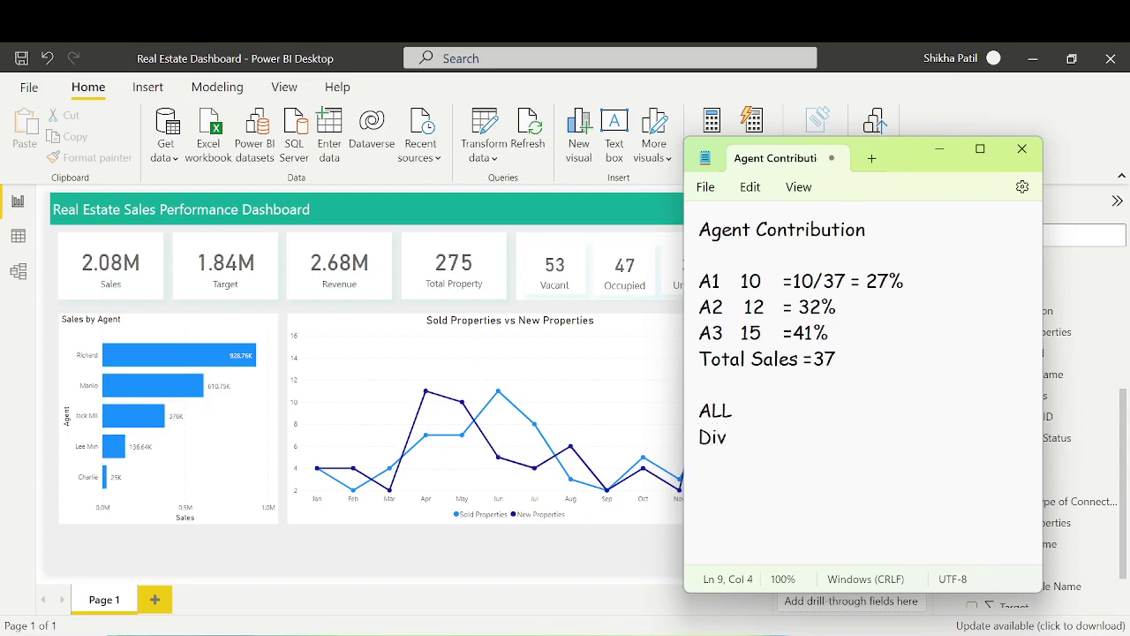
{"action": "type", "text": "ide"}
{"action": "triple_click", "coordinate": [692, 414]}
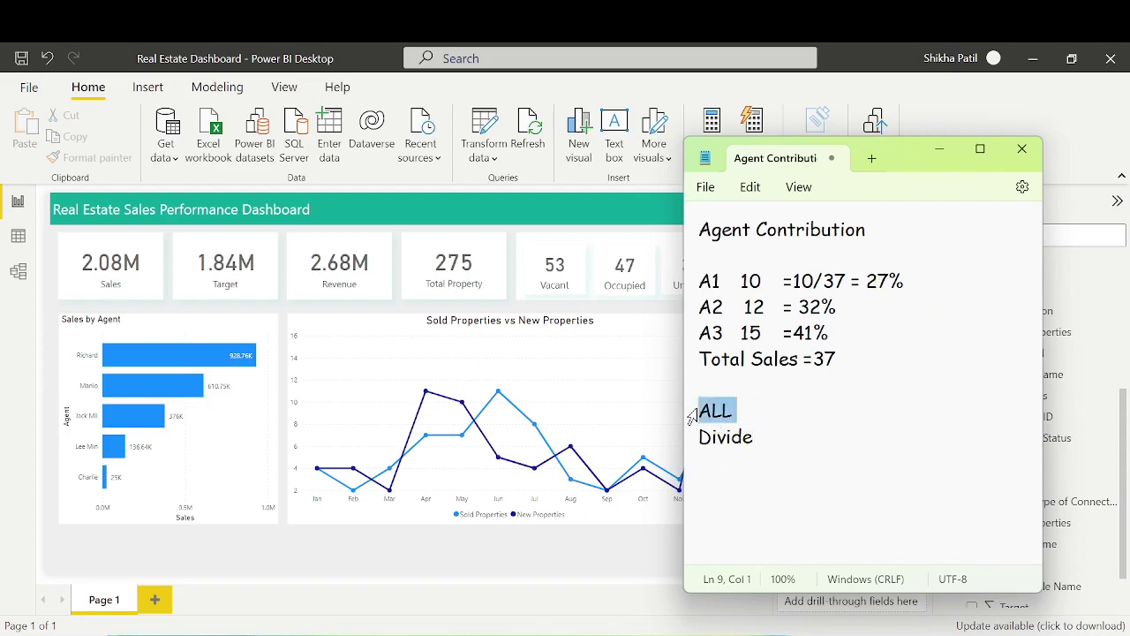
{"action": "left_click", "coordinate": [701, 410]}
{"action": "key", "text": "Return"}
{"action": "key", "text": "Up"}
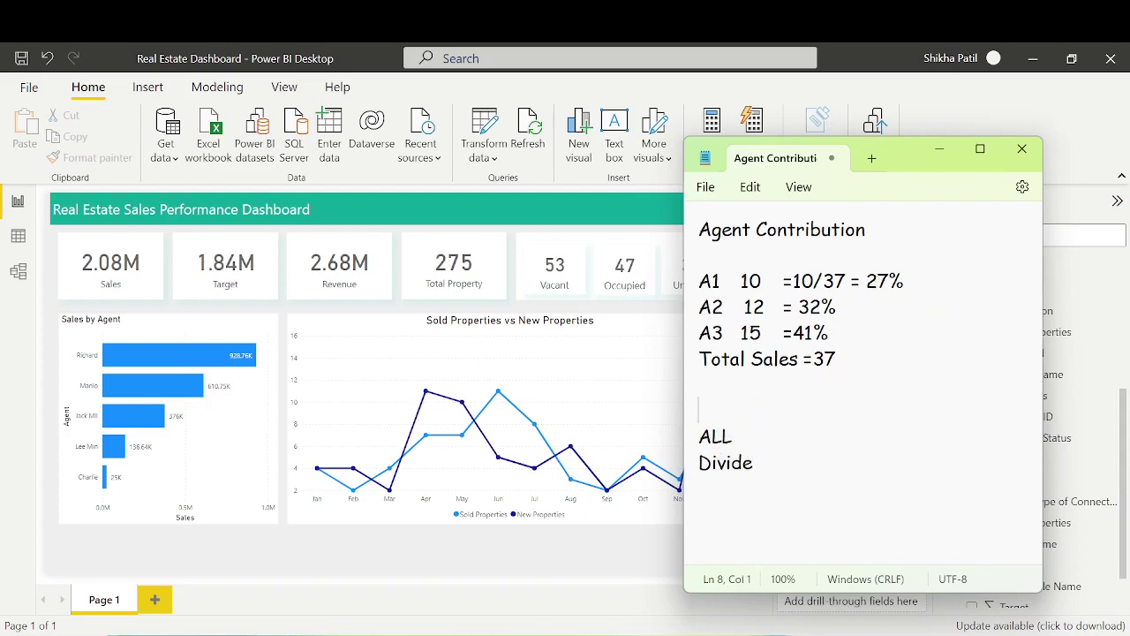
{"action": "type", "text": "Calculate"}
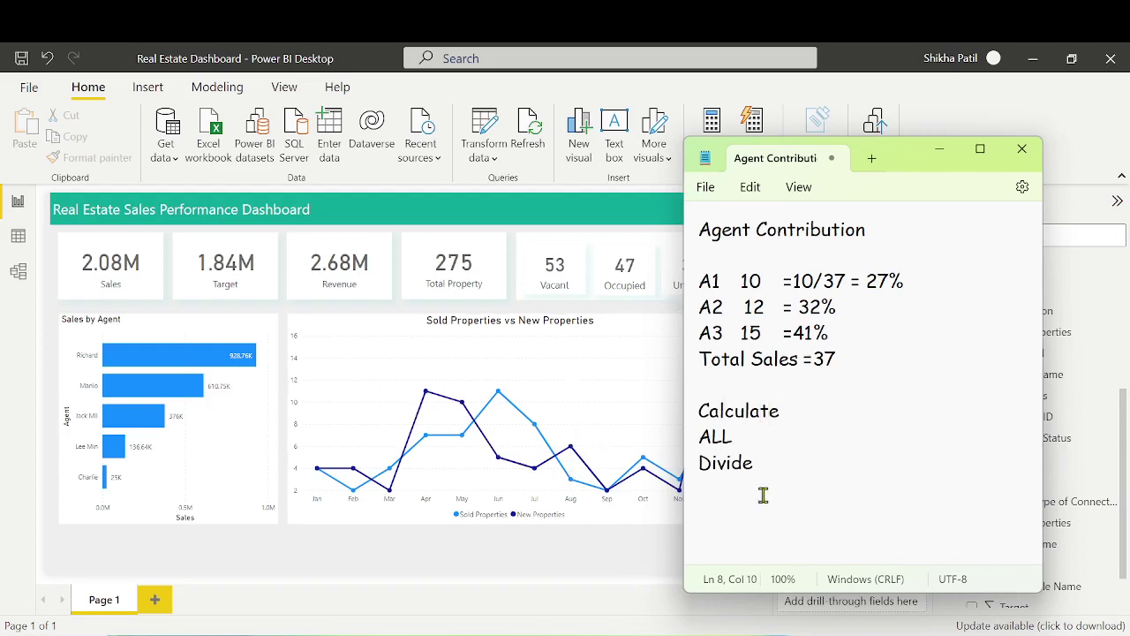
{"action": "mouse_move", "coordinate": [700, 410]}
{"action": "left_mouse_down"}
{"action": "mouse_move", "coordinate": [757, 462]}
{"action": "mouse_move", "coordinate": [698, 411]}
{"action": "left_mouse_up"}
{"action": "left_click", "coordinate": [761, 464]}
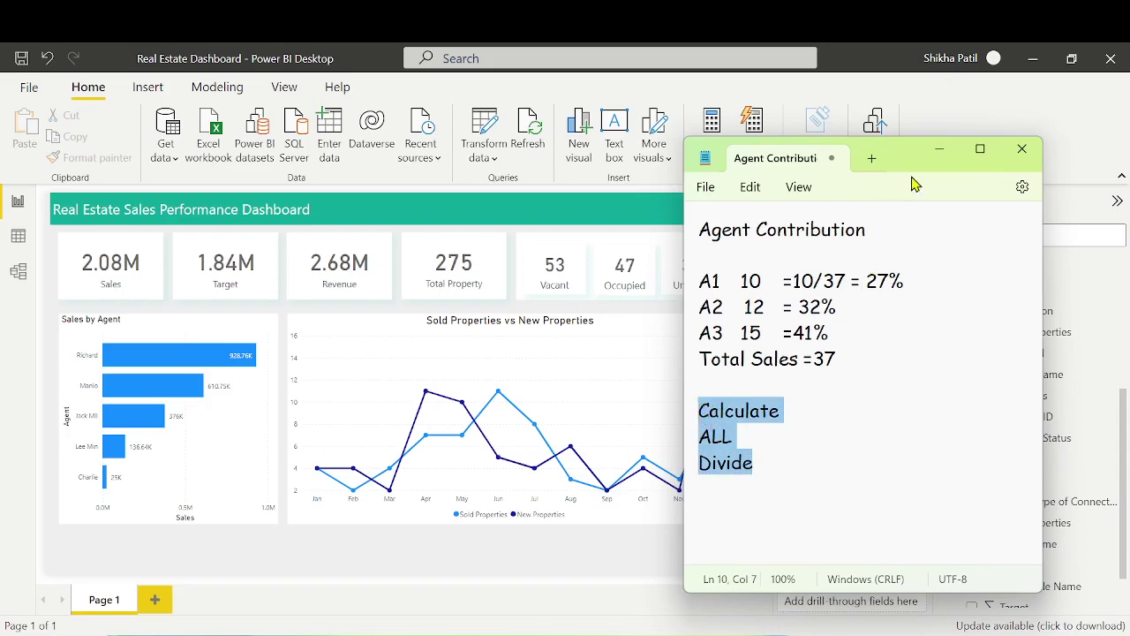
Minimize the agent contribution note and set the report page's canvas height to 1000 px
{"action": "left_click", "coordinate": [943, 152]}
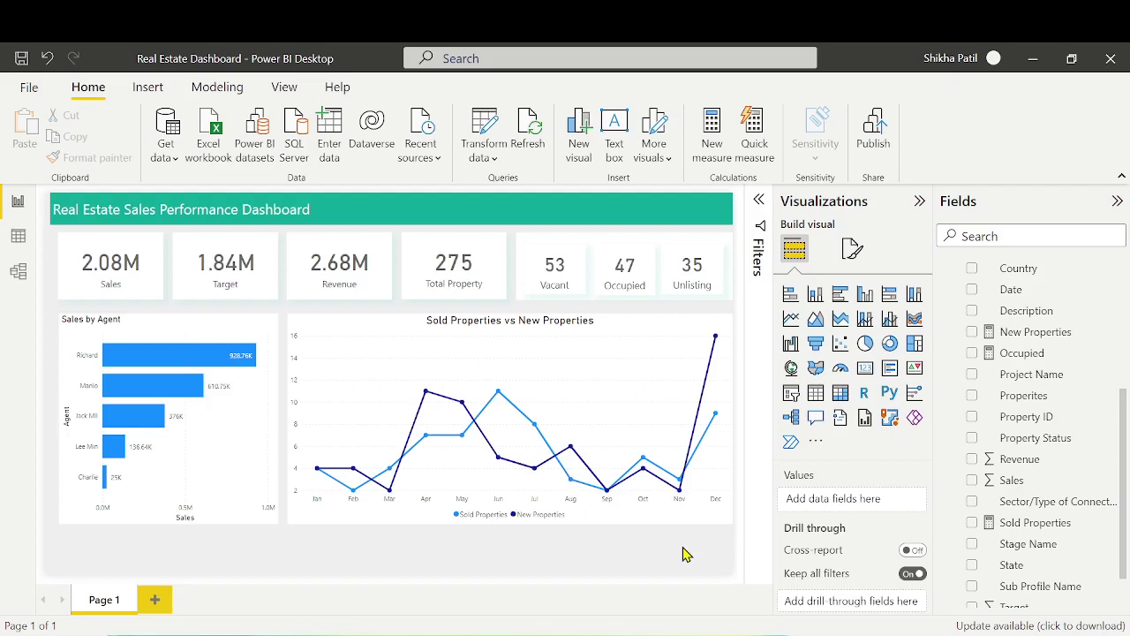
{"action": "left_click", "coordinate": [852, 249]}
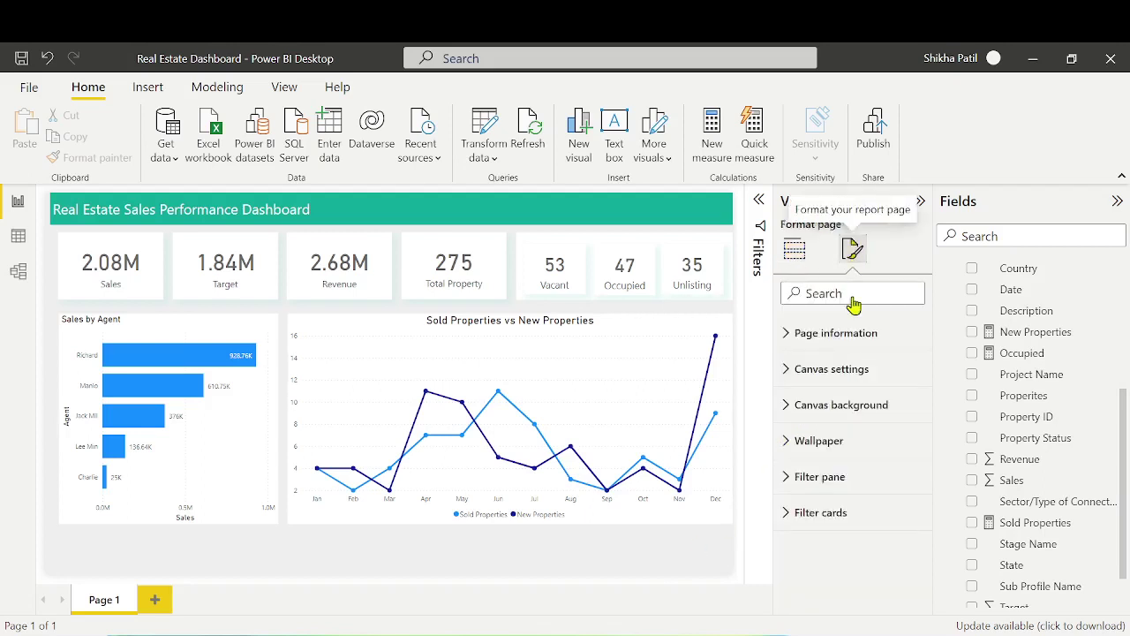
{"action": "left_click", "coordinate": [853, 369]}
{"action": "left_click_drag", "start_coordinate": [833, 464], "coordinate": [771, 470]}
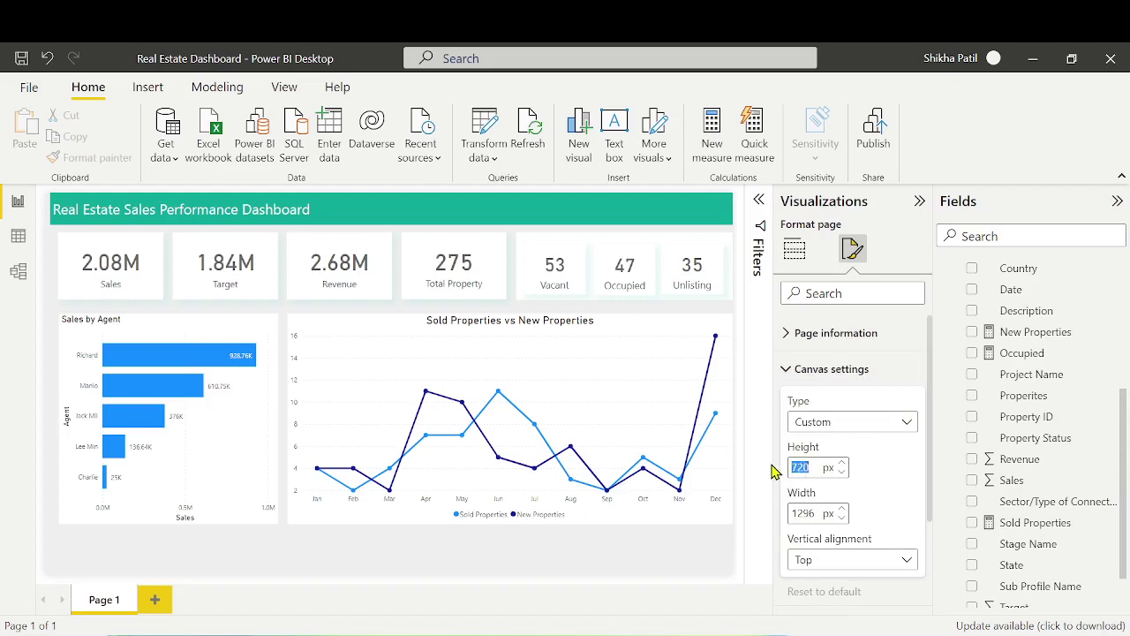
{"action": "type", "text": "1000"}
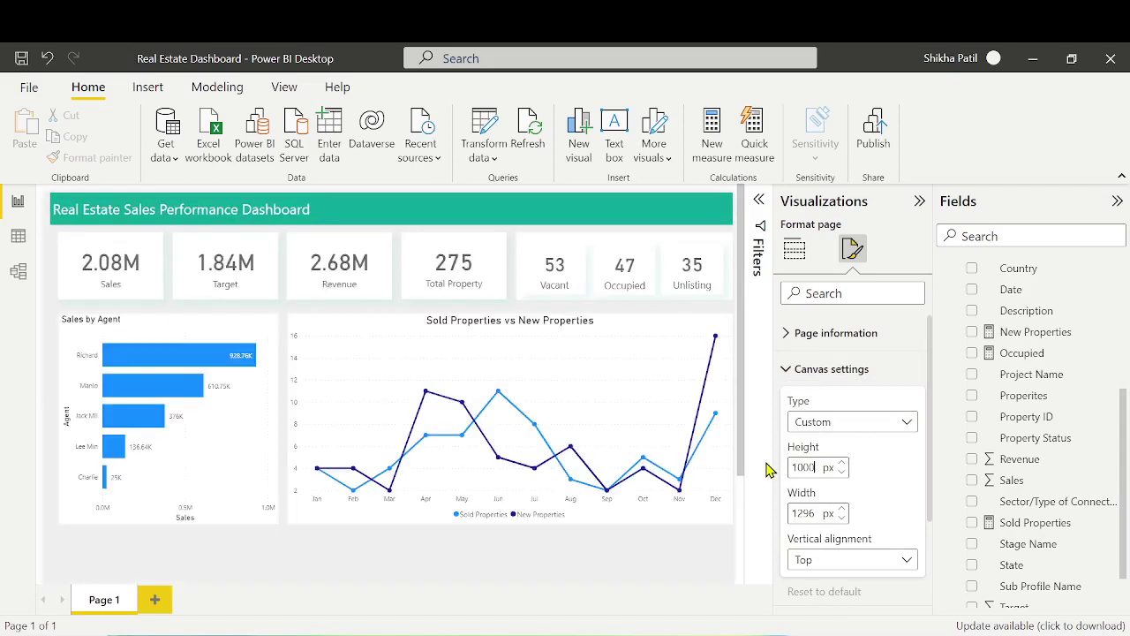
{"action": "scroll", "coordinate": [676, 581], "scroll_direction": "down", "scroll_amount": 3}
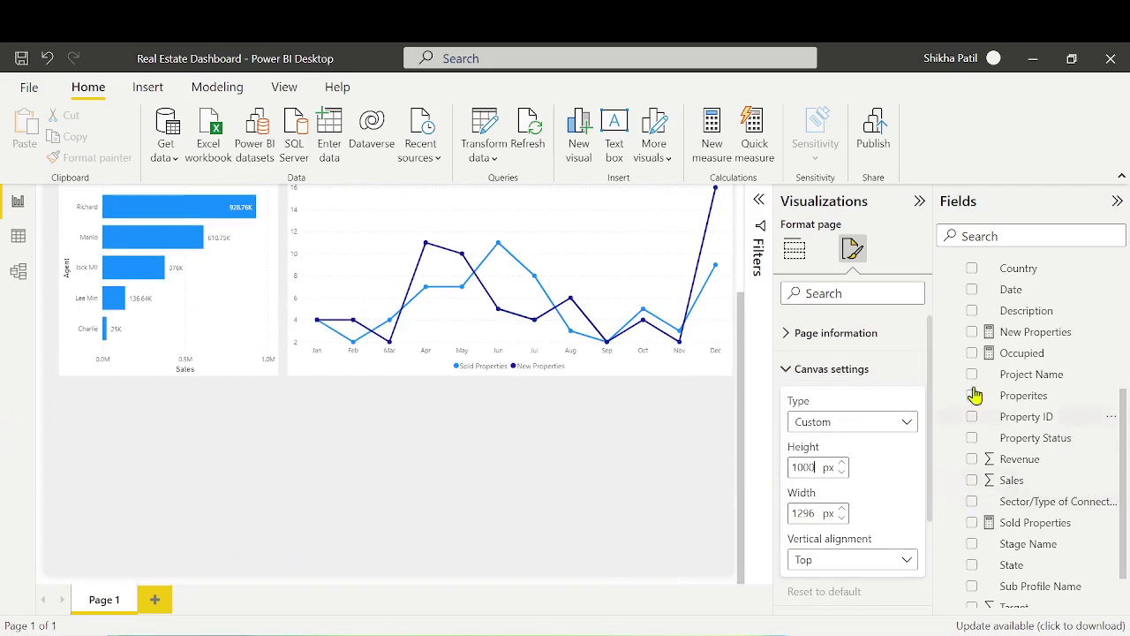
{"action": "left_click", "coordinate": [795, 249]}
{"action": "scroll", "coordinate": [638, 512], "scroll_direction": "up", "scroll_amount": 3}
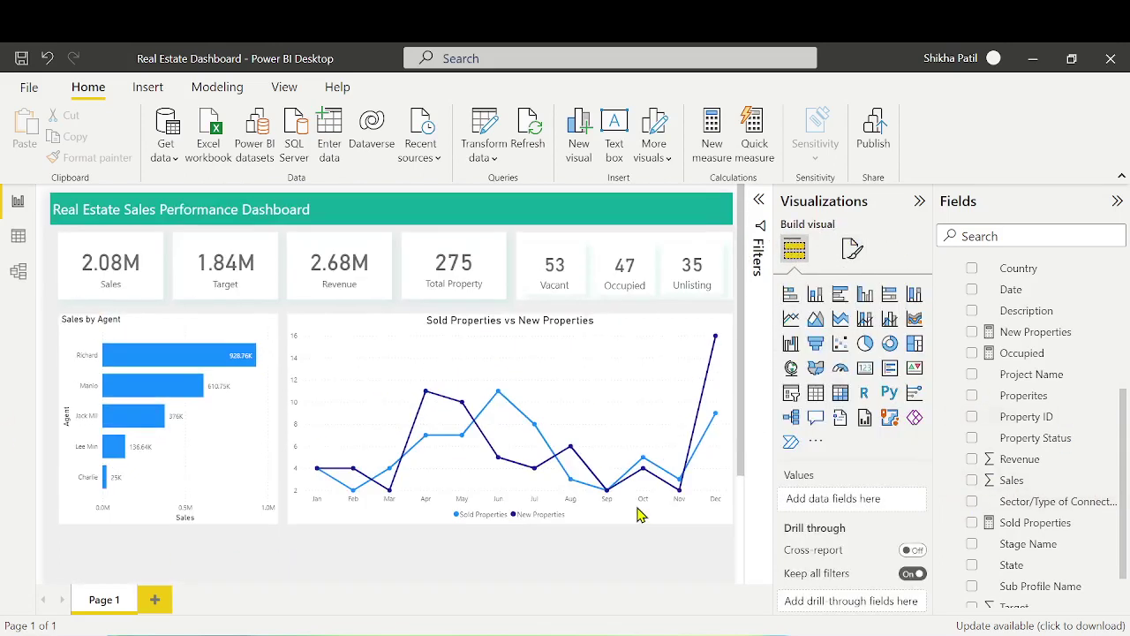
Add a new measure named ALL to the Real Estate Data table
{"action": "scroll", "coordinate": [1072, 353], "scroll_direction": "up", "scroll_amount": 5}
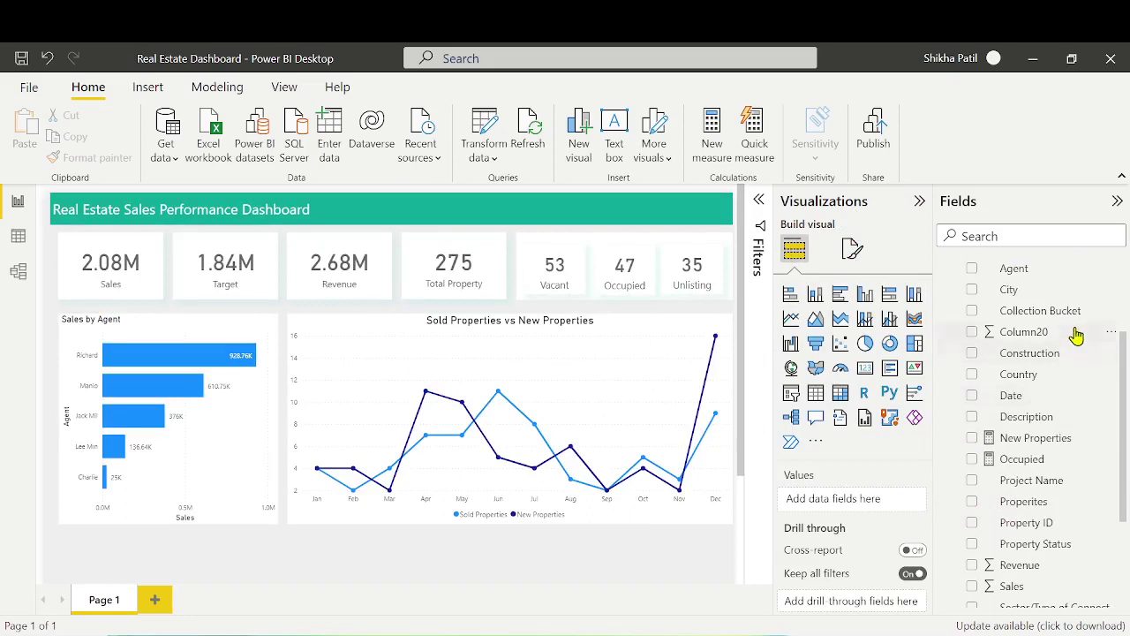
{"action": "left_click", "coordinate": [1112, 372]}
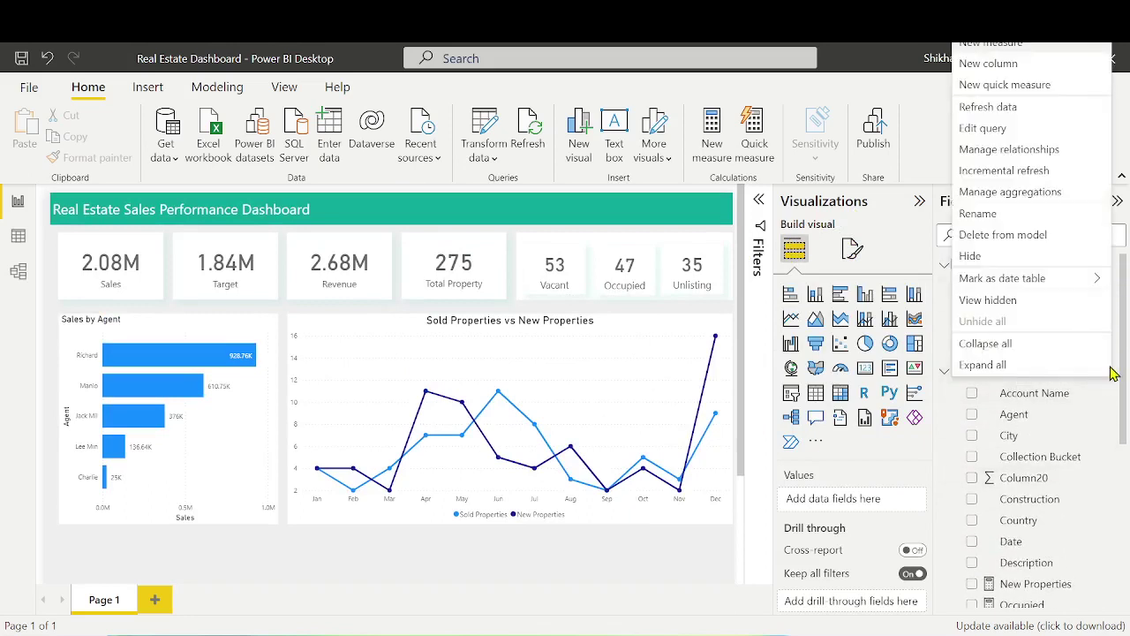
{"action": "left_click", "coordinate": [994, 46]}
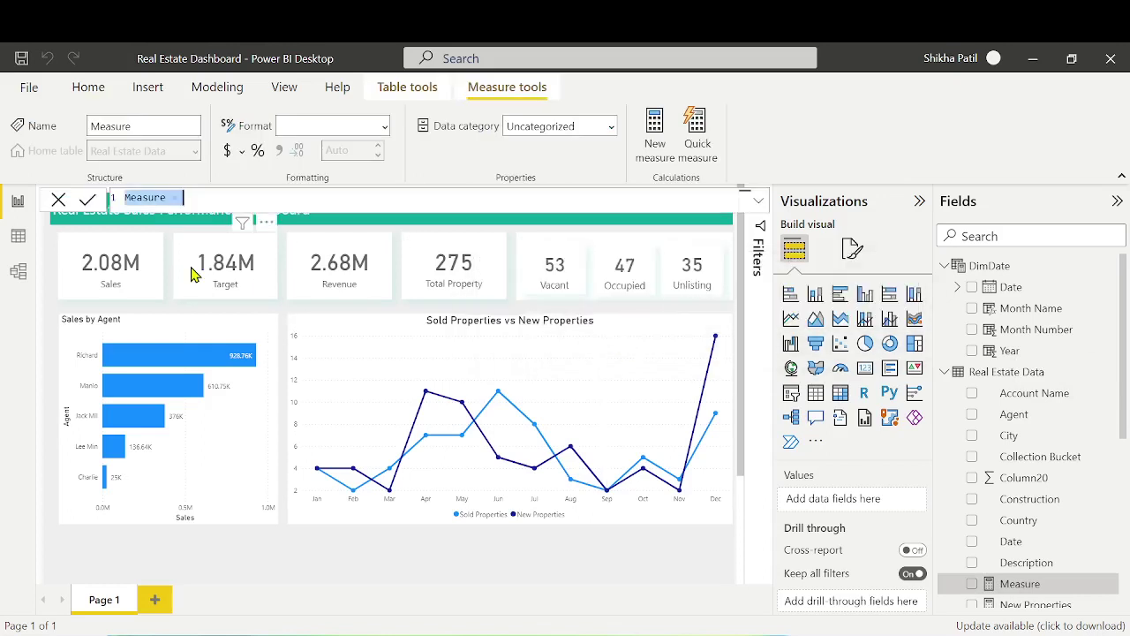
{"action": "type", "text": "ALL "}
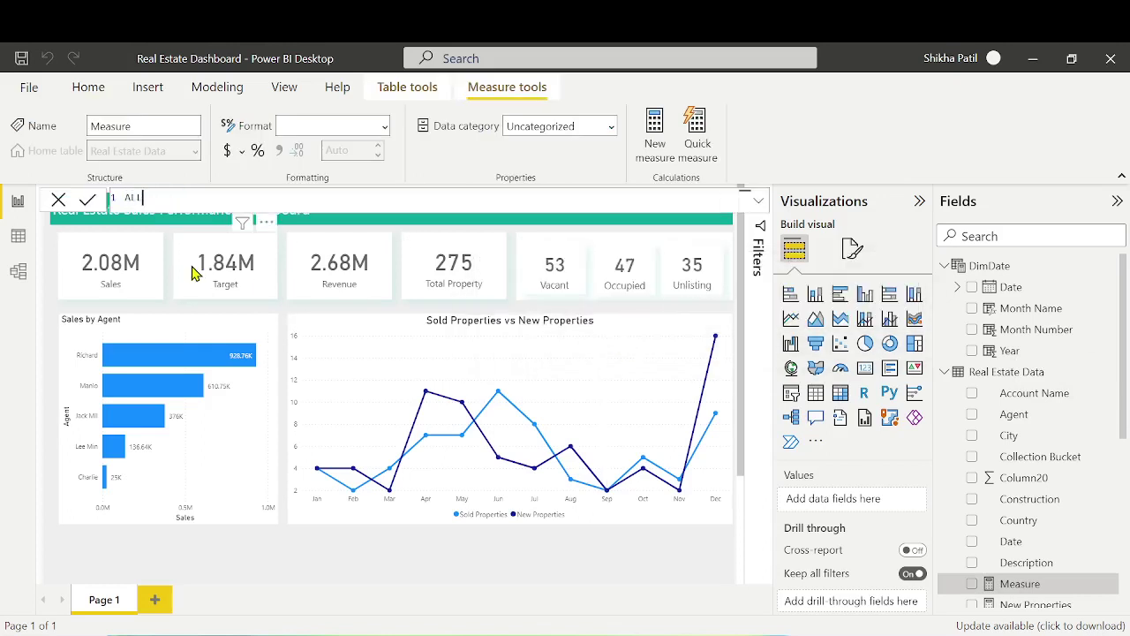
{"action": "type", "text": "="}
Define the ALL measure with CALCULATE over SUM('Real Estate Data'[Sales]), adding the ALL function as its filter argument
{"action": "type", "text": "cal"}
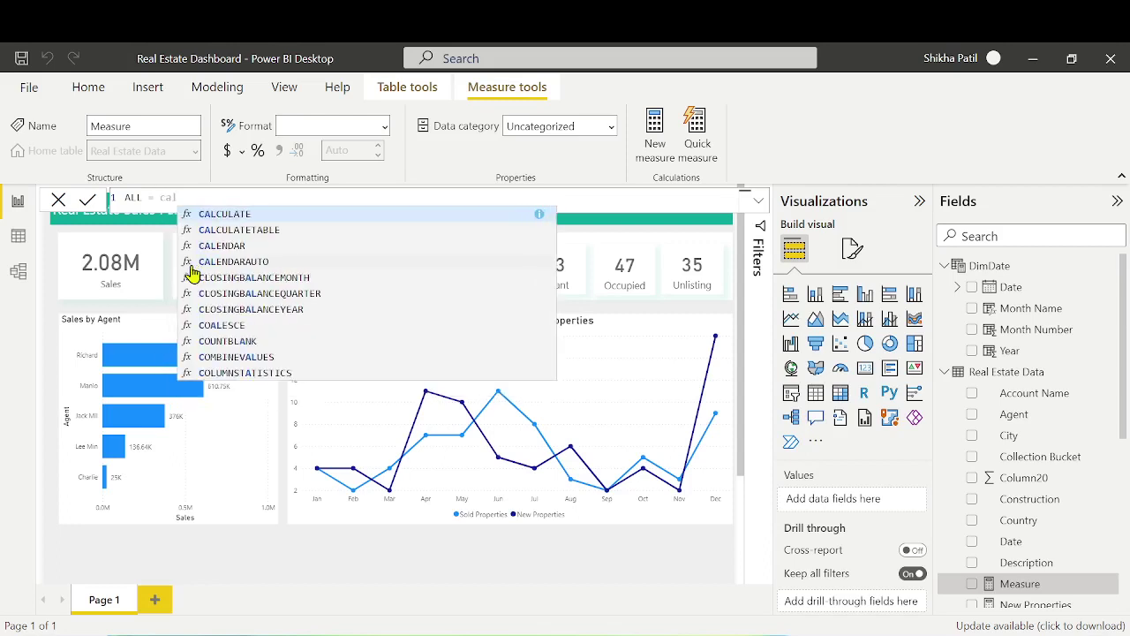
{"action": "key", "text": "Tab"}
{"action": "type", "text": "sum"}
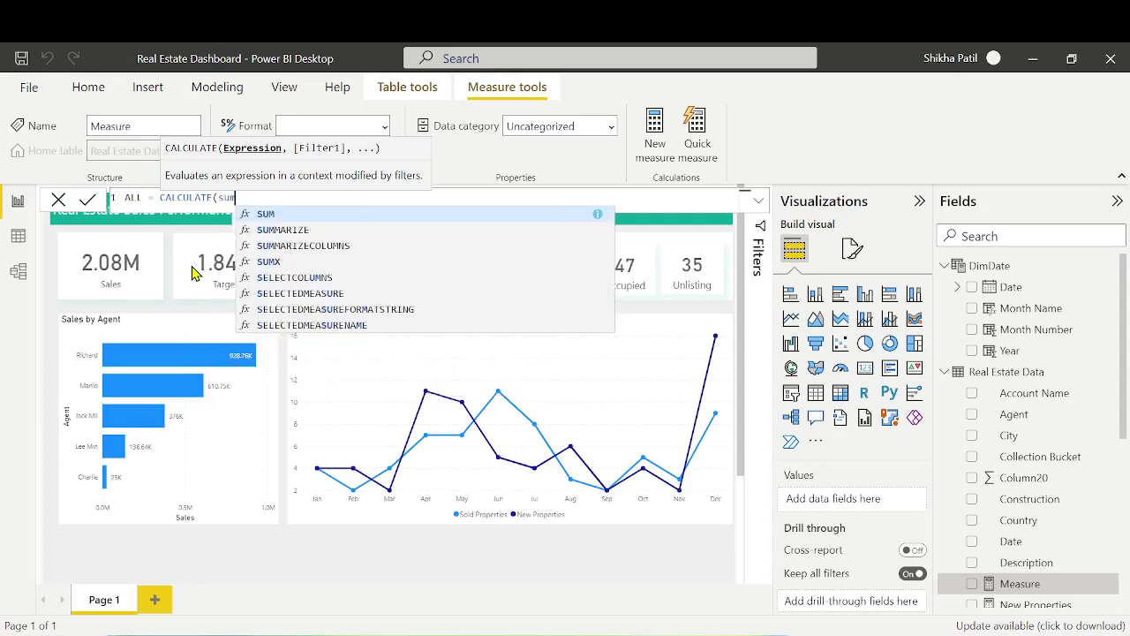
{"action": "key", "text": "Tab"}
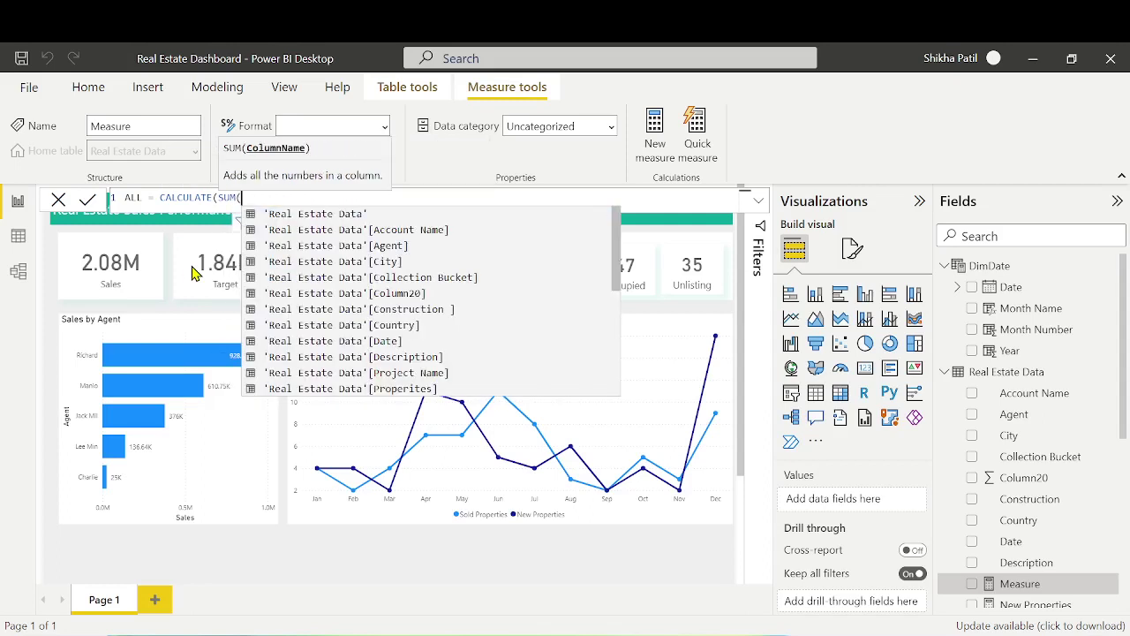
{"action": "type", "text": "sales"}
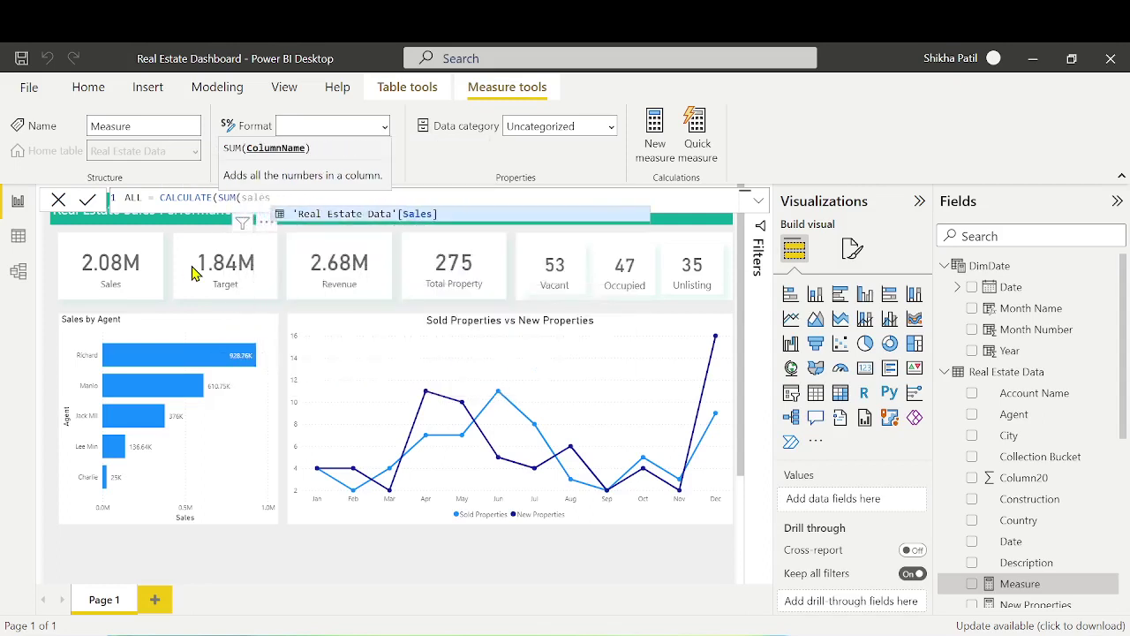
{"action": "key", "text": "Tab"}
{"action": "type", "text": ")"}
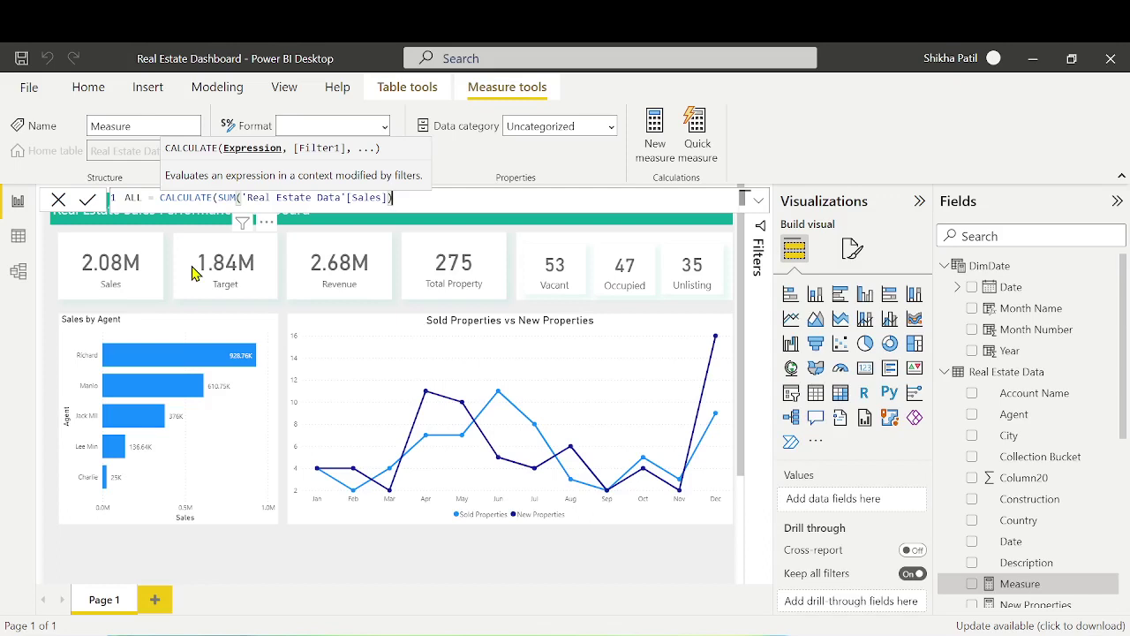
{"action": "type", "text": ",All"}
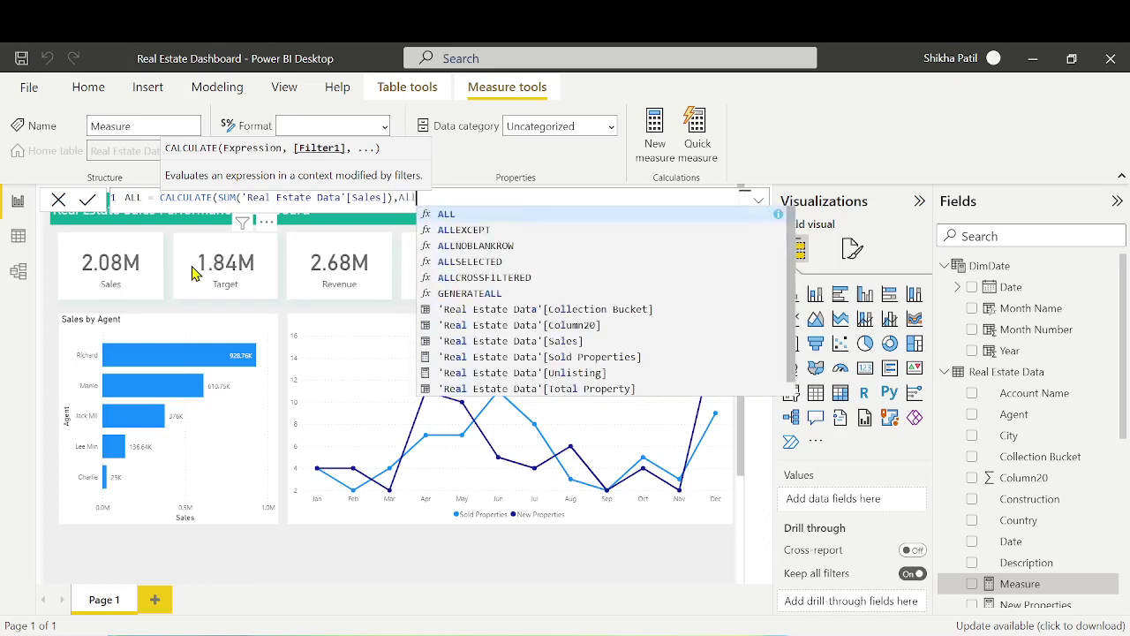
{"action": "key", "text": "Tab"}
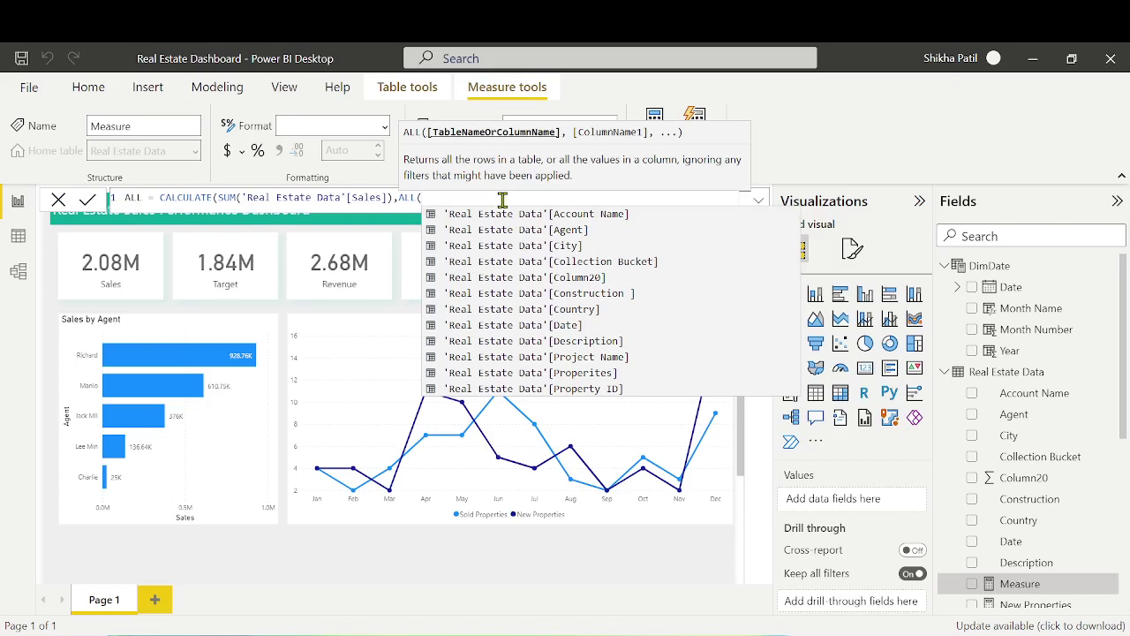
Complete the ALL measure's formula with the filter ALL('Real Estate Data') and commit the measure
{"action": "type", "text": "reak"}
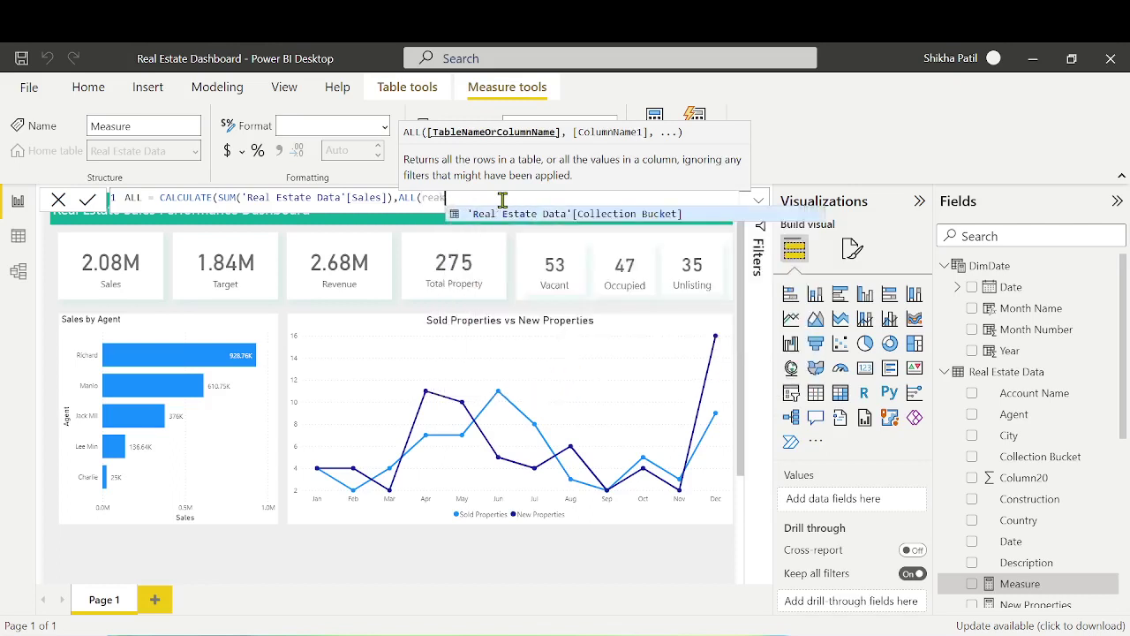
{"action": "key", "text": "BackSpace"}
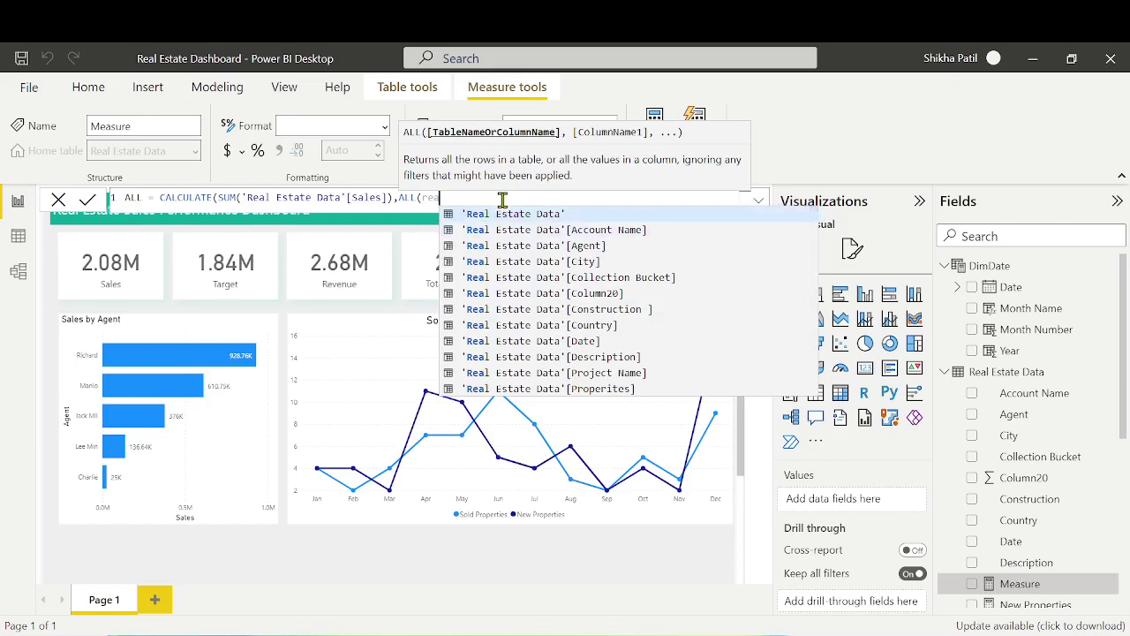
{"action": "key", "text": "Tab"}
{"action": "type", "text": "))"}
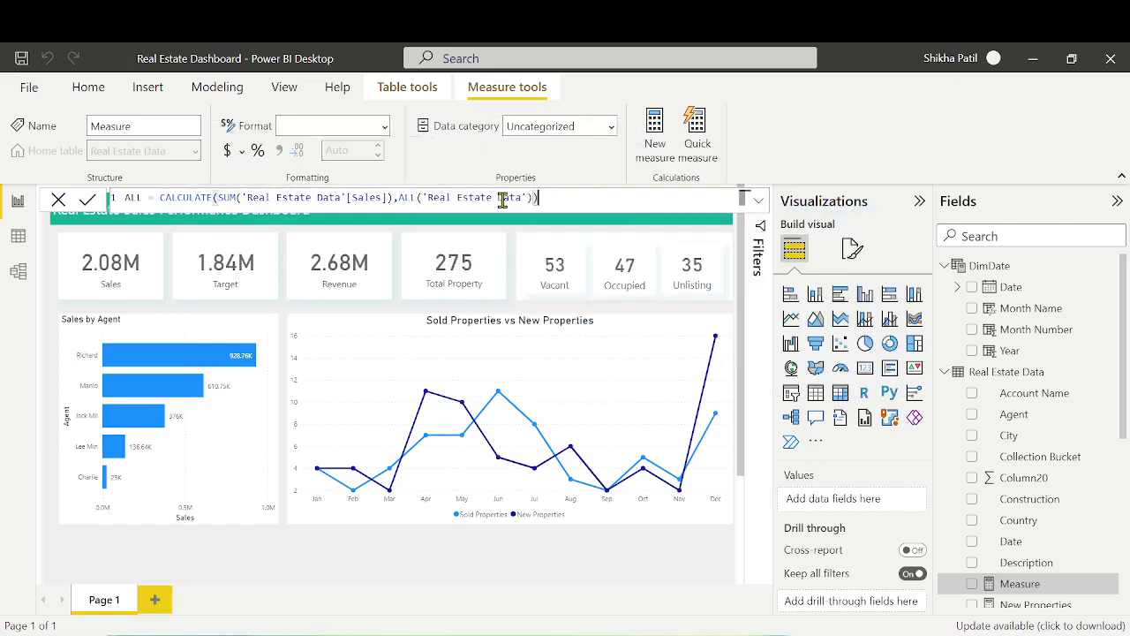
{"action": "key", "text": "Return"}
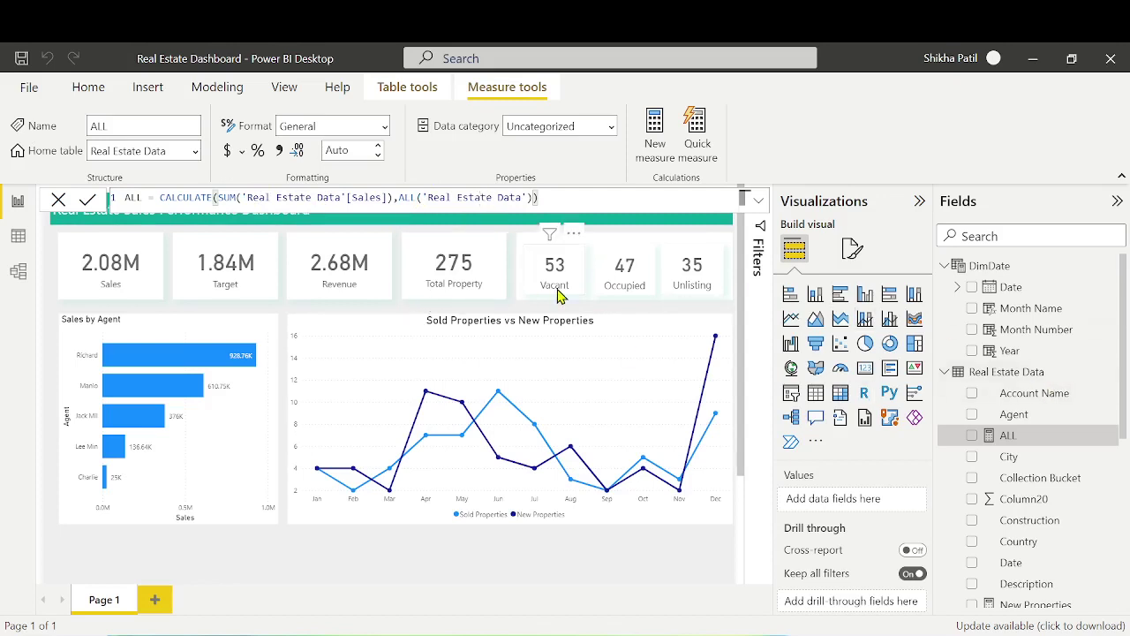
Create a new measure in the Real Estate Data table and begin its formula as Agent Contribution = DIVIDE(
{"action": "left_click", "coordinate": [1111, 436]}
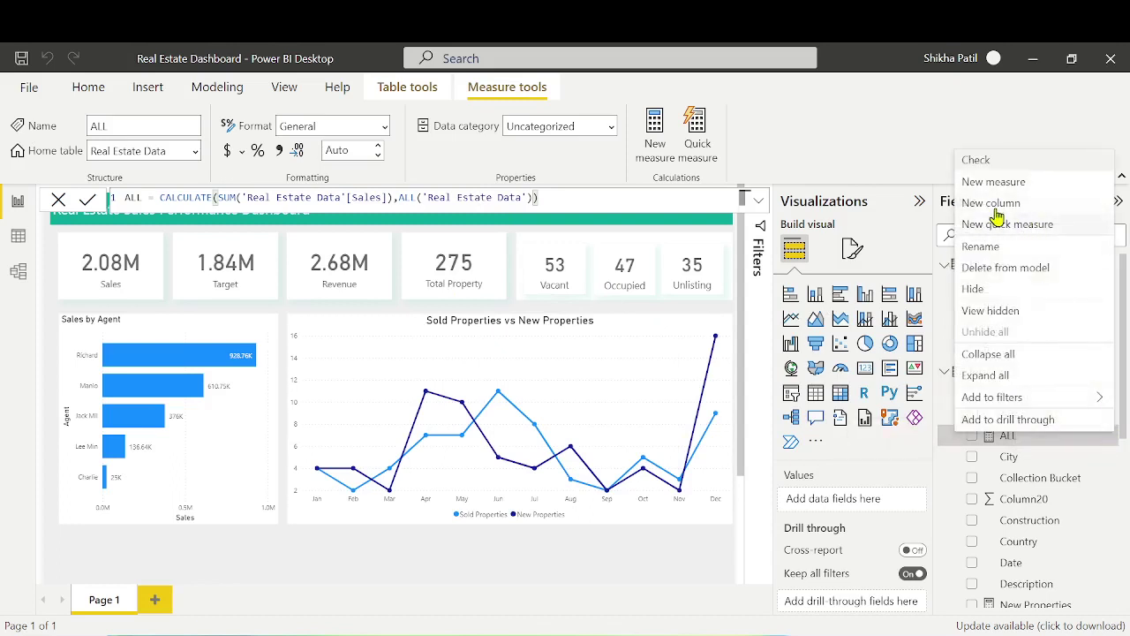
{"action": "left_click", "coordinate": [1009, 193]}
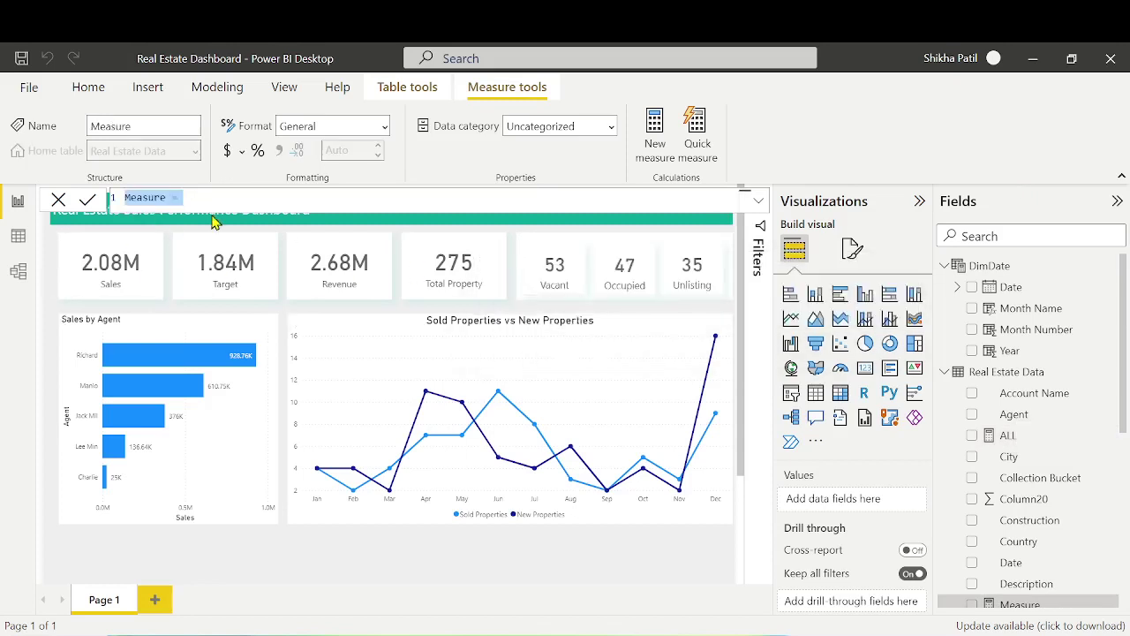
{"action": "type", "text": "Agent Co"}
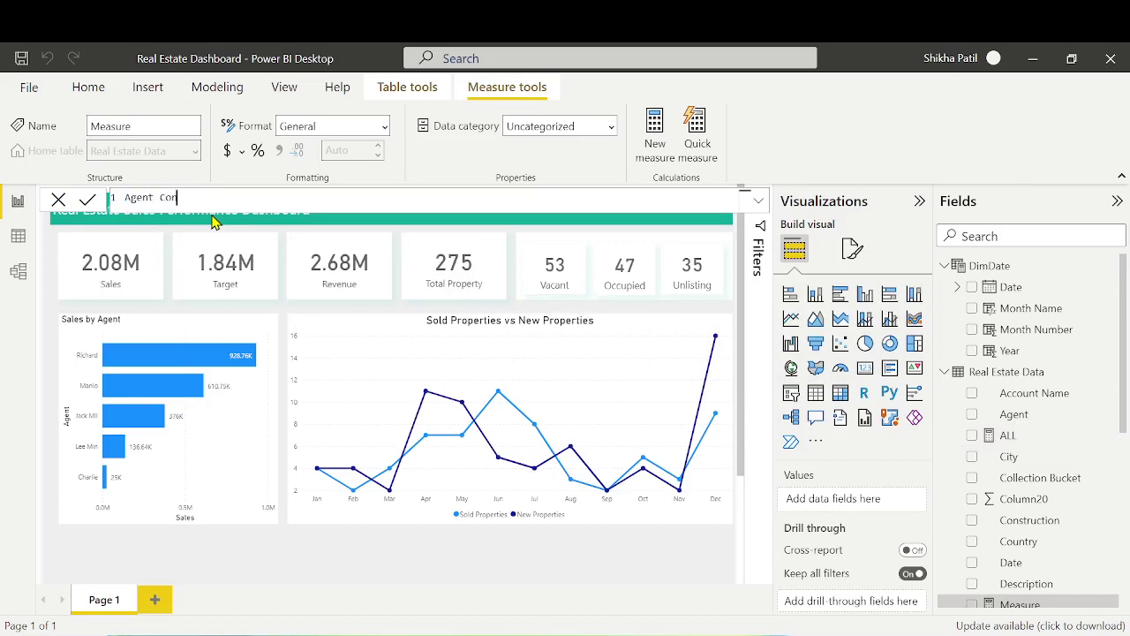
{"action": "type", "text": " Agent Contribution = DIVIDE("}
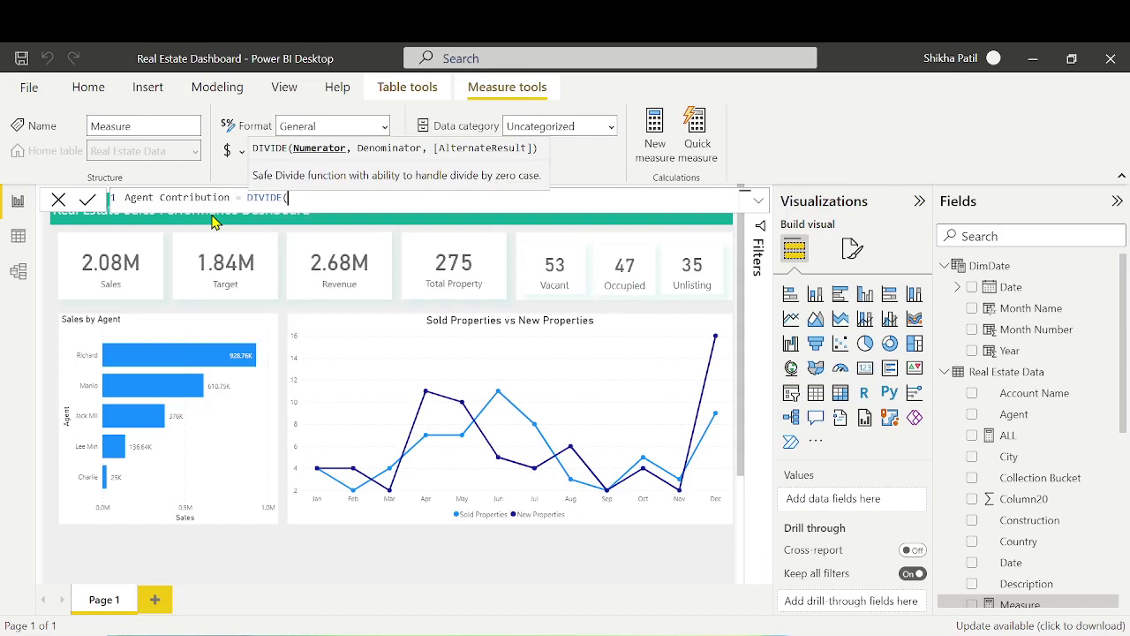
{"action": "type", "text": "CALCULATE("}
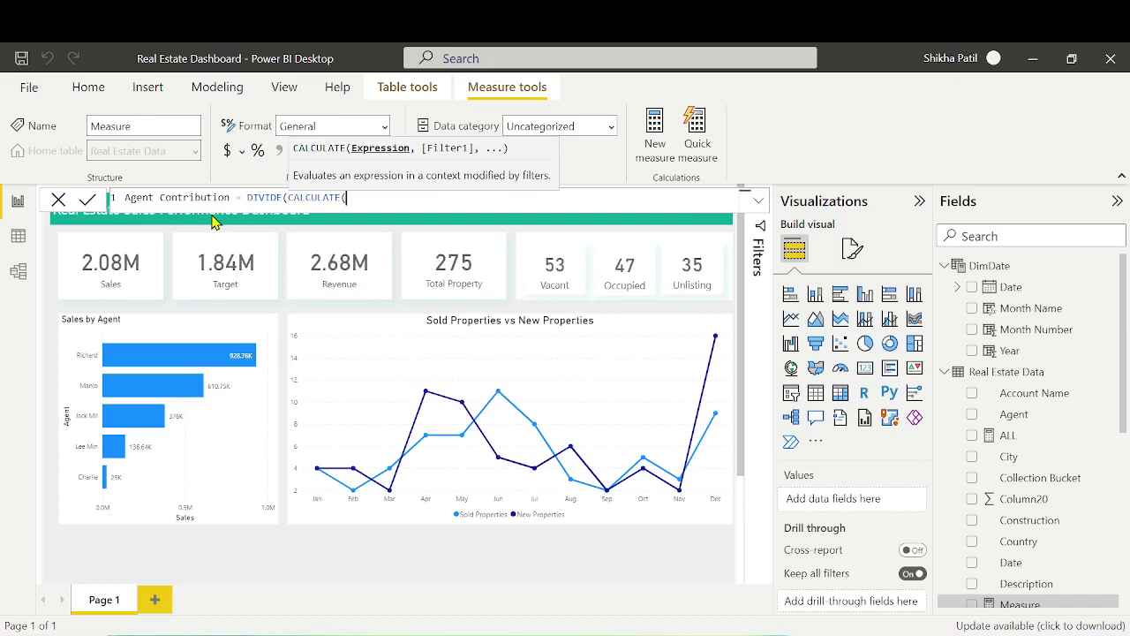
{"action": "key", "text": "BackSpace"}
{"action": "key", "text": "BackSpace"}
{"action": "key", "text": "BackSpace"}
{"action": "key", "text": "BackSpace"}
{"action": "key", "text": "BackSpace"}
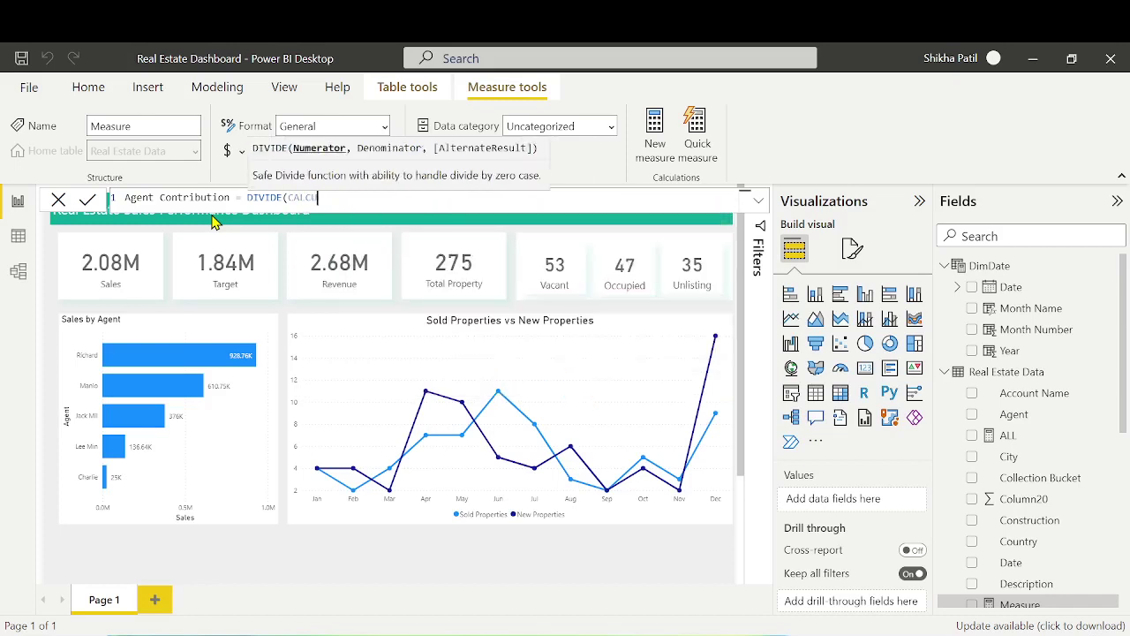
Complete the DIVIDE formula with numerator SUM('Real Estate Data'[Sales]) and denominator 'Real Estate Data'[ALL], and commit the measure
{"action": "type", "text": "SUM("}
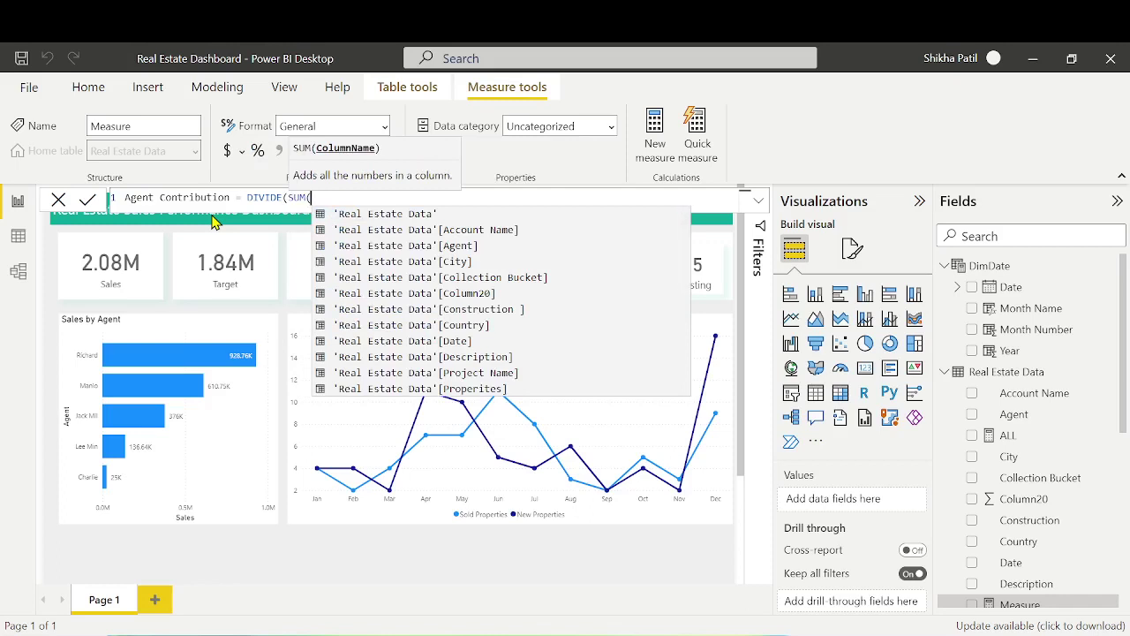
{"action": "type", "text": "'Real Estate Data'[Sales]"}
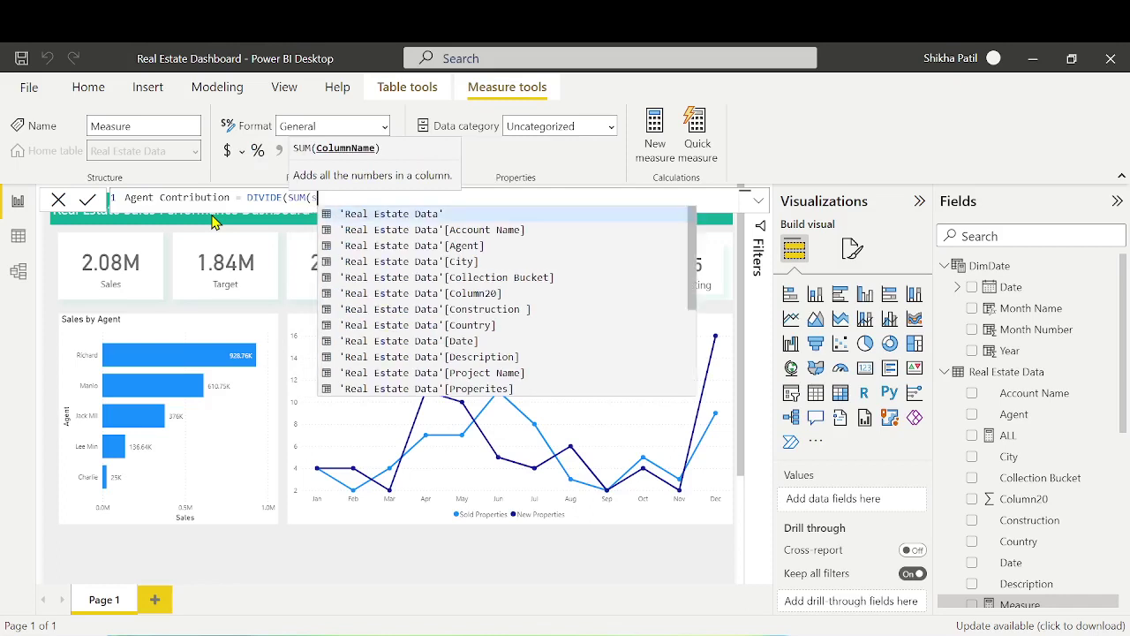
{"action": "key", "text": "Tab"}
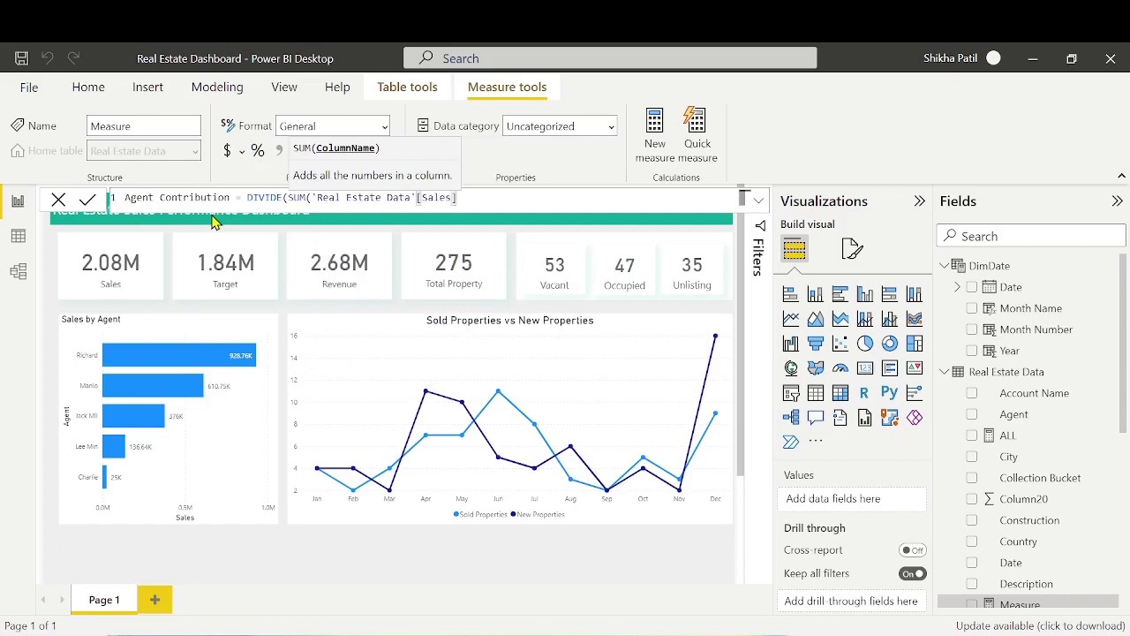
{"action": "type", "text": ")"}
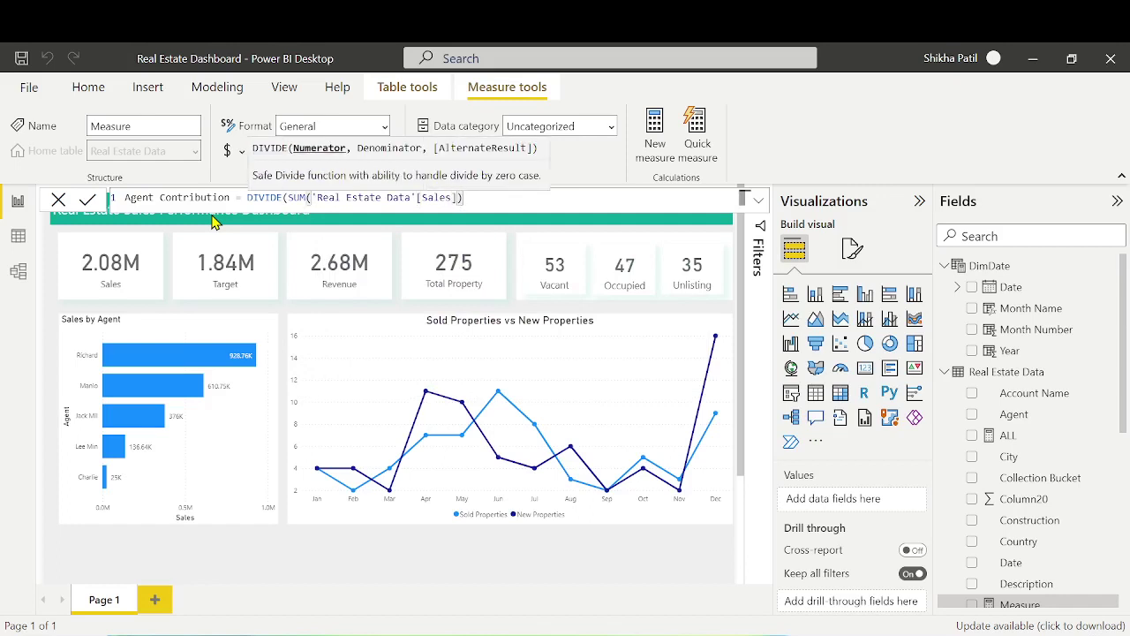
{"action": "type", "text": ","}
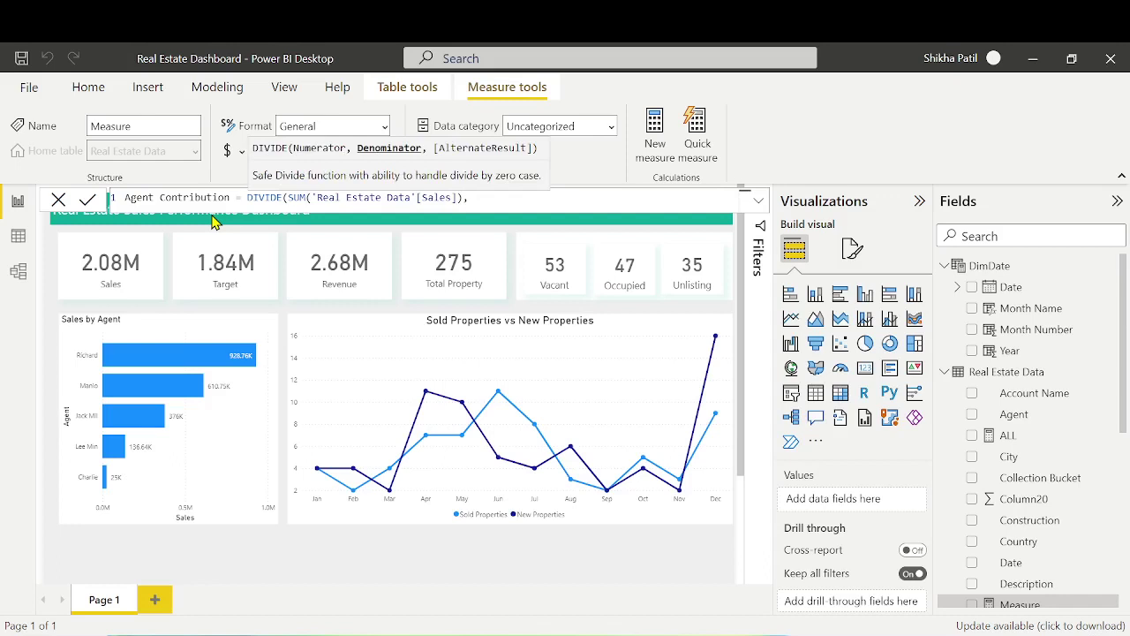
{"action": "type", "text": "all"}
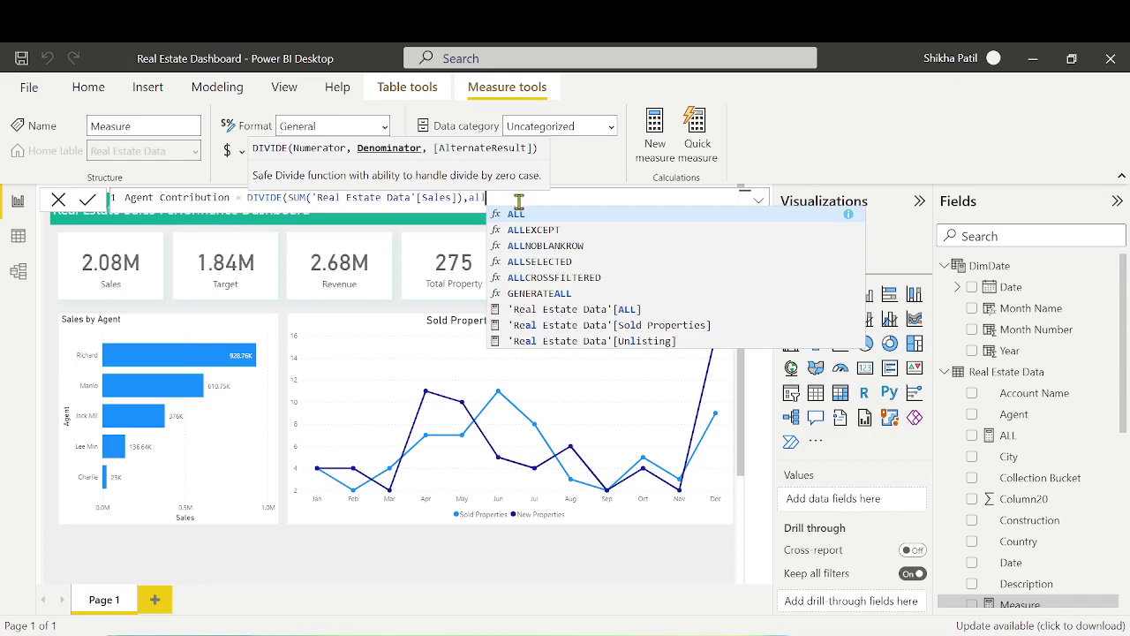
{"action": "left_click", "coordinate": [560, 311]}
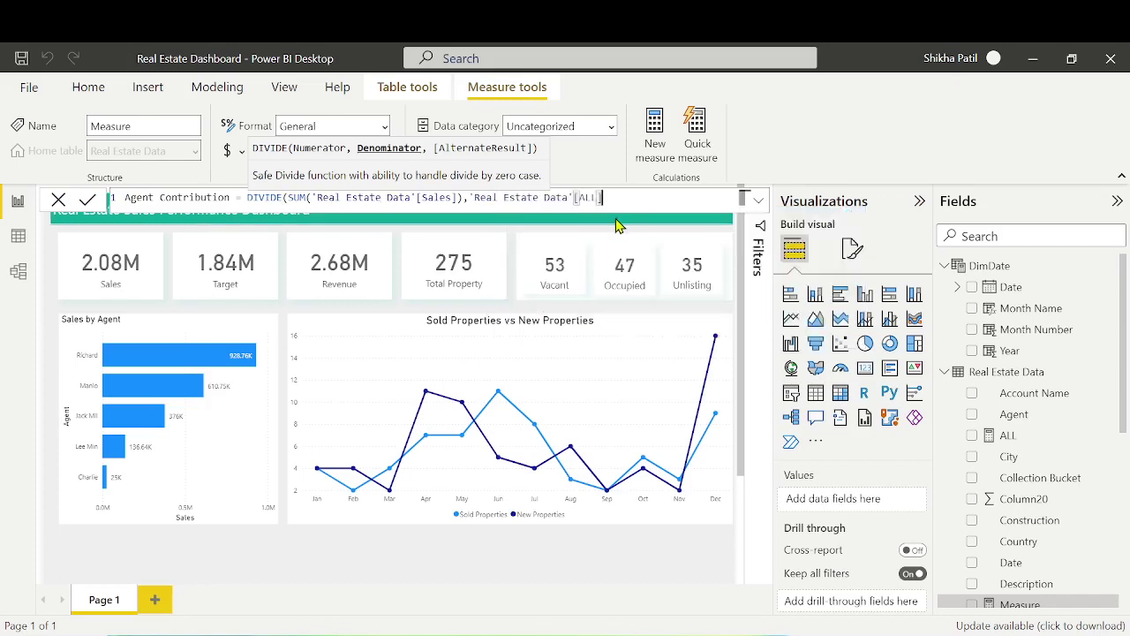
{"action": "type", "text": ")"}
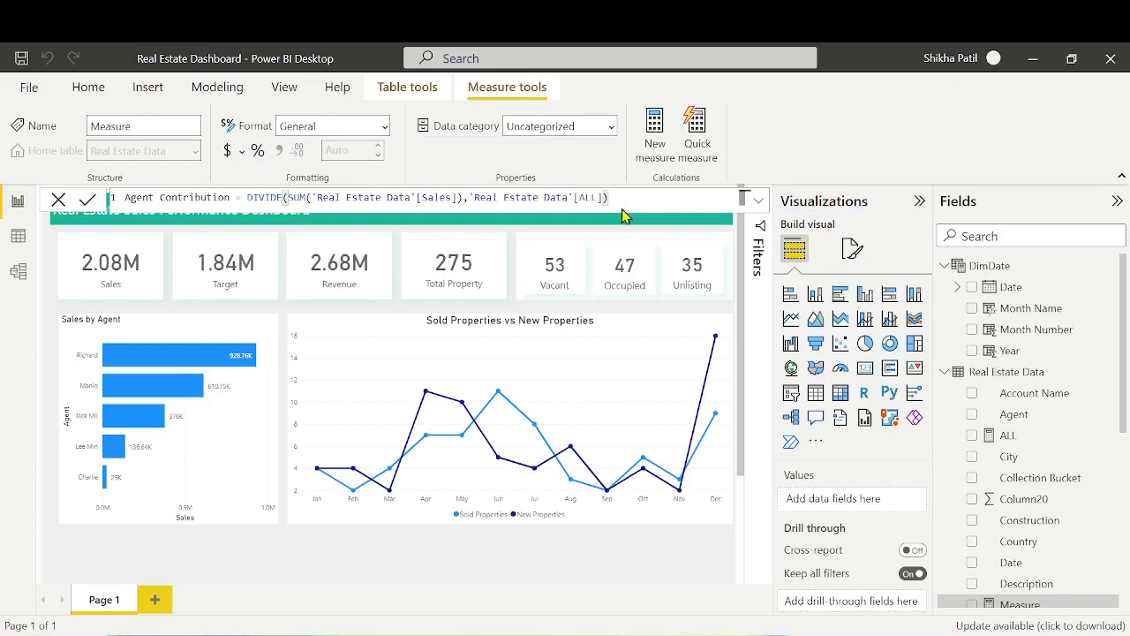
{"action": "key", "text": "Return"}
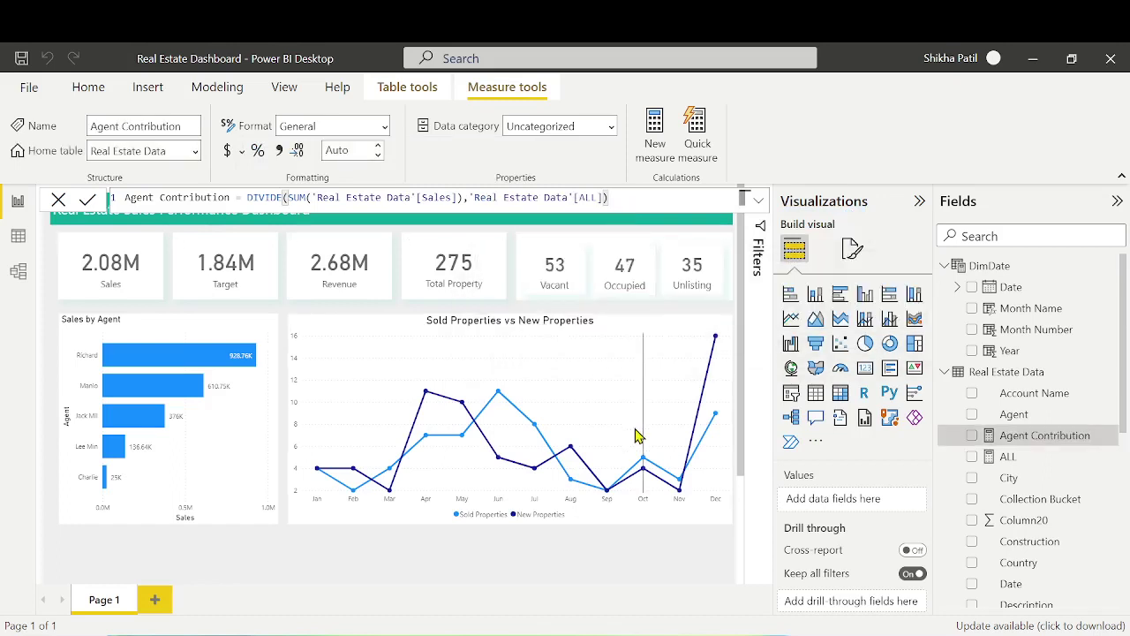
Add a multi-row card below the Sales by Agent chart showing the Agent and Agent Contribution fields
{"action": "scroll", "coordinate": [468, 556], "scroll_direction": "down", "scroll_amount": 3}
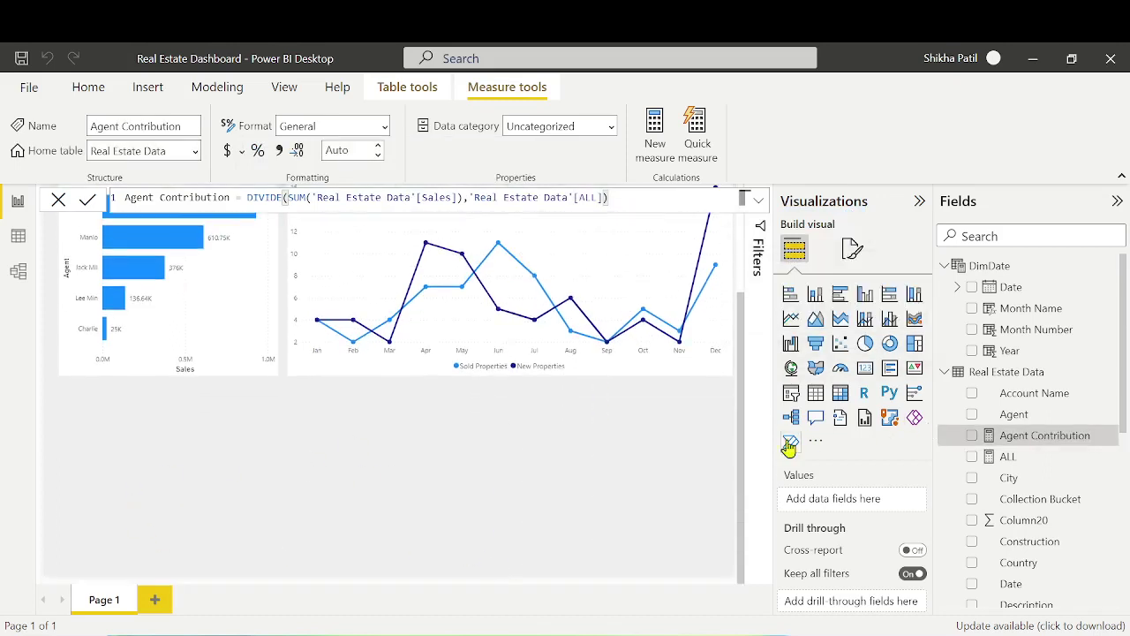
{"action": "left_click", "coordinate": [890, 371]}
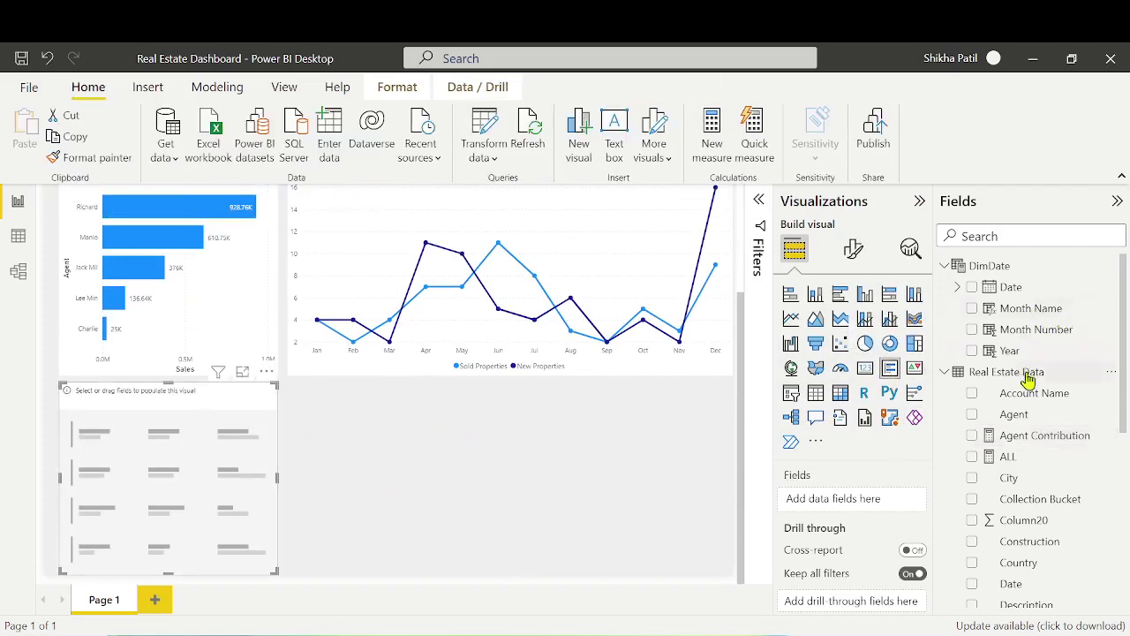
{"action": "left_click_drag", "start_coordinate": [968, 523], "coordinate": [868, 503]}
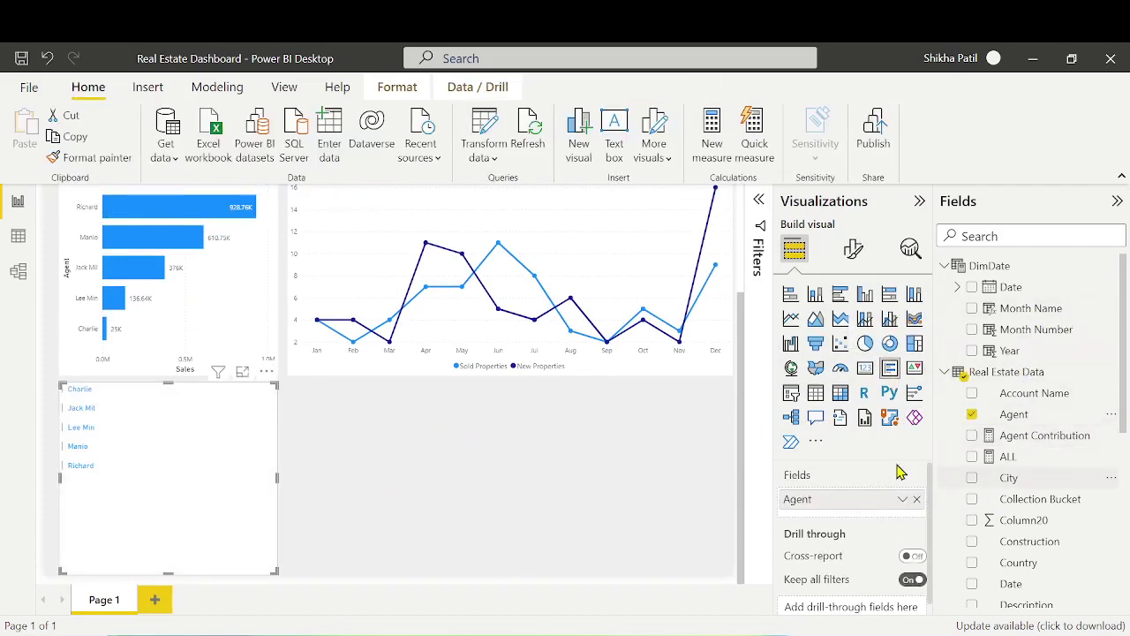
{"action": "left_click_drag", "start_coordinate": [1040, 439], "coordinate": [839, 520]}
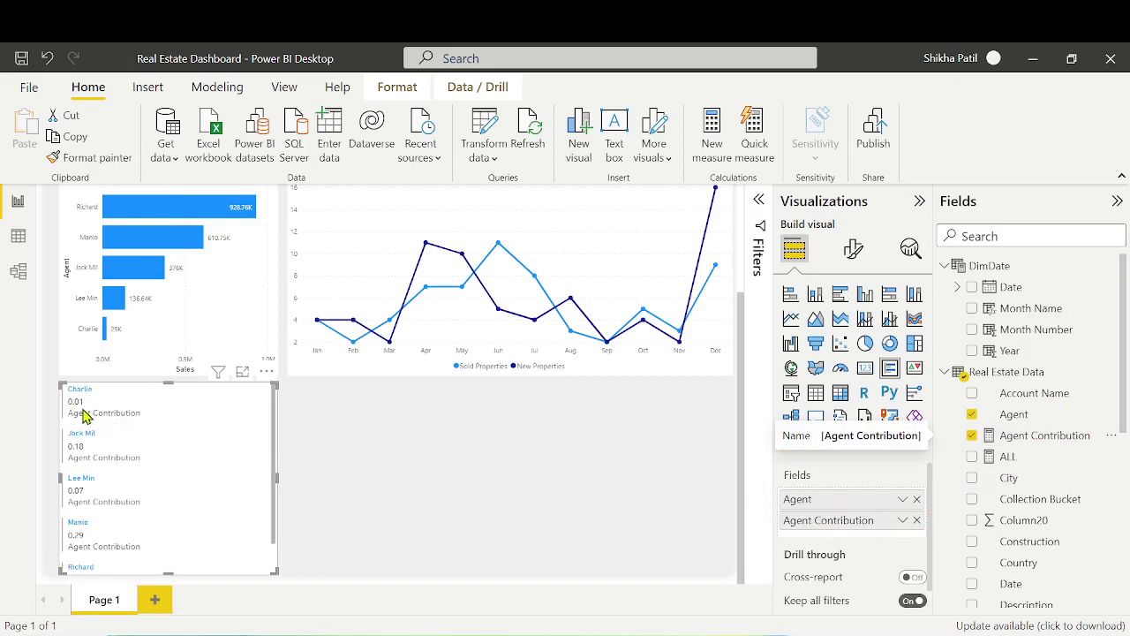
Format the Agent Contribution measure as a percentage and check each agent's share in the multi-row card
{"action": "left_click", "coordinate": [1037, 439]}
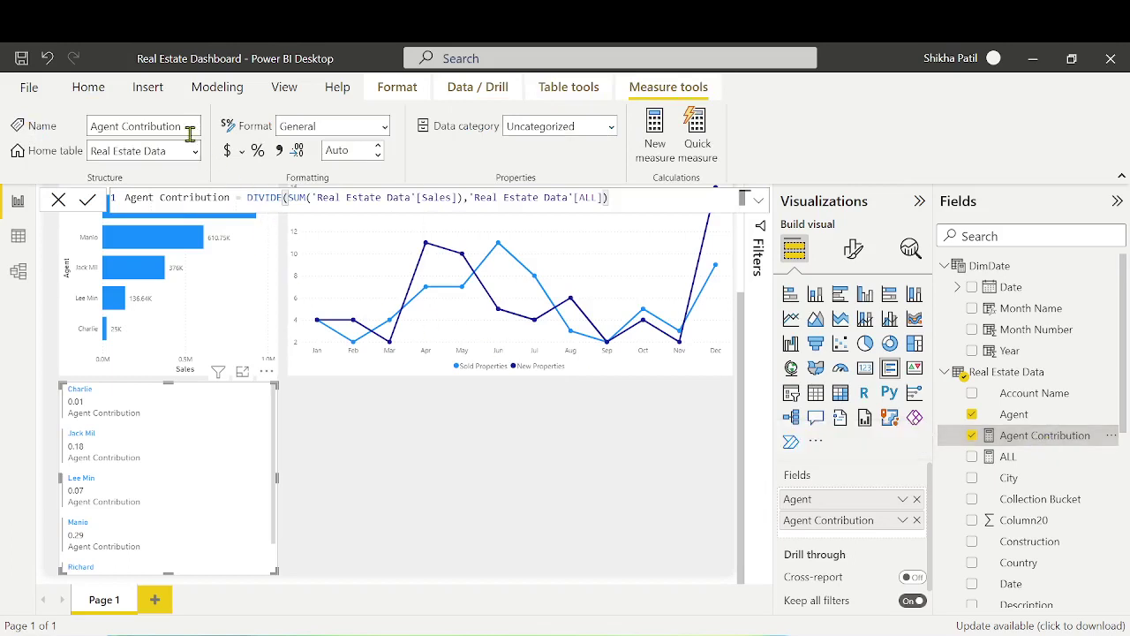
{"action": "left_click", "coordinate": [258, 152]}
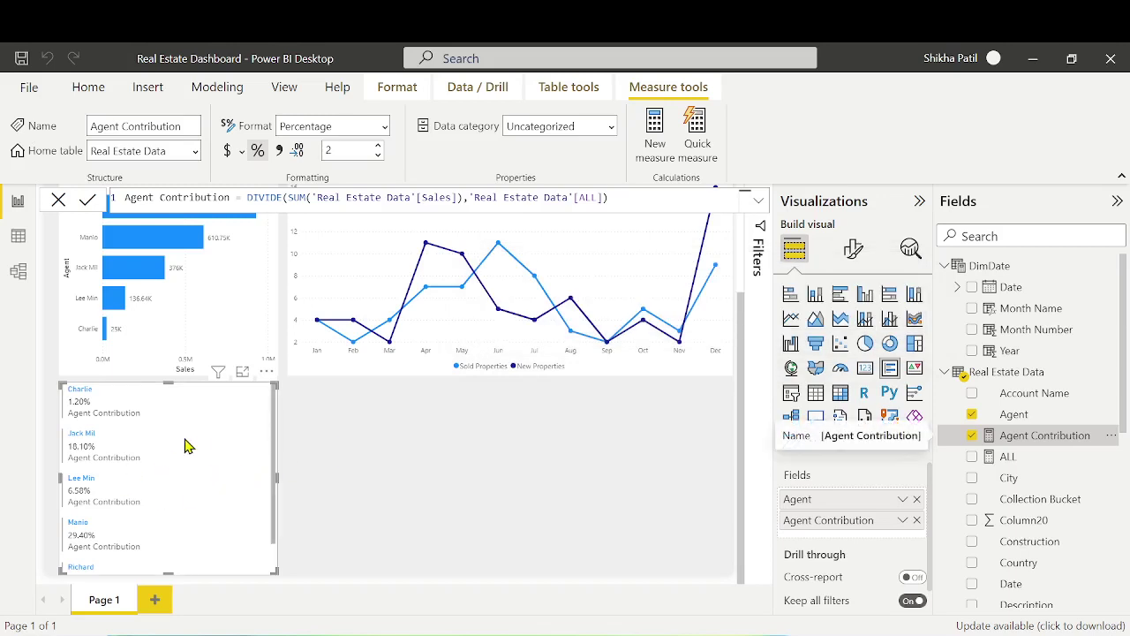
{"action": "scroll", "coordinate": [185, 446], "scroll_direction": "down", "scroll_amount": 2}
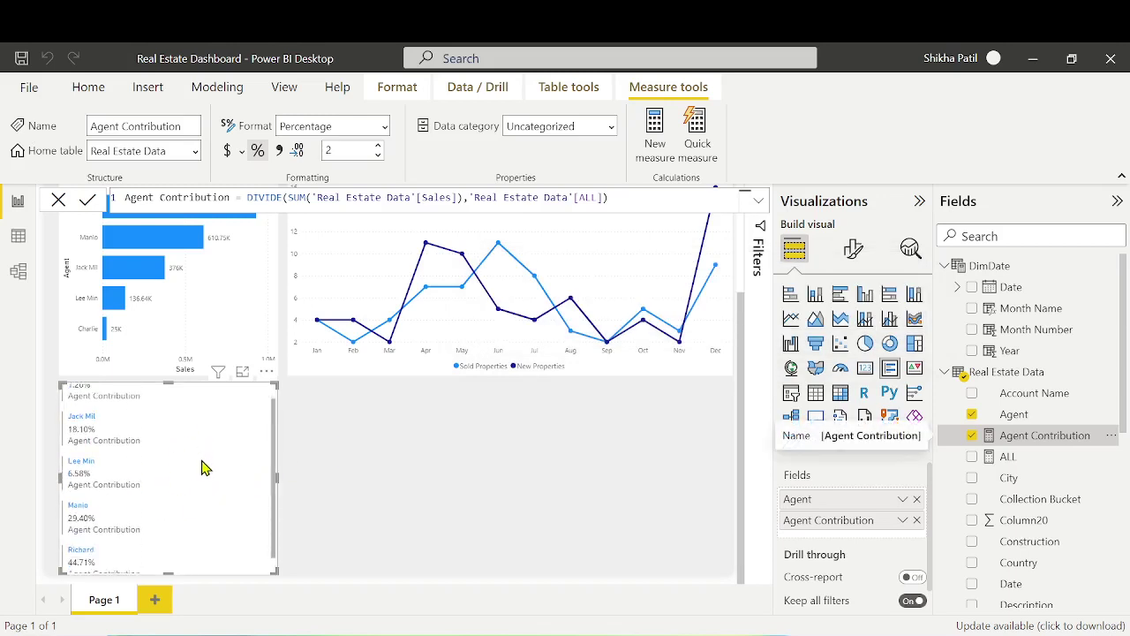
{"action": "scroll", "coordinate": [202, 467], "scroll_direction": "up", "scroll_amount": 2}
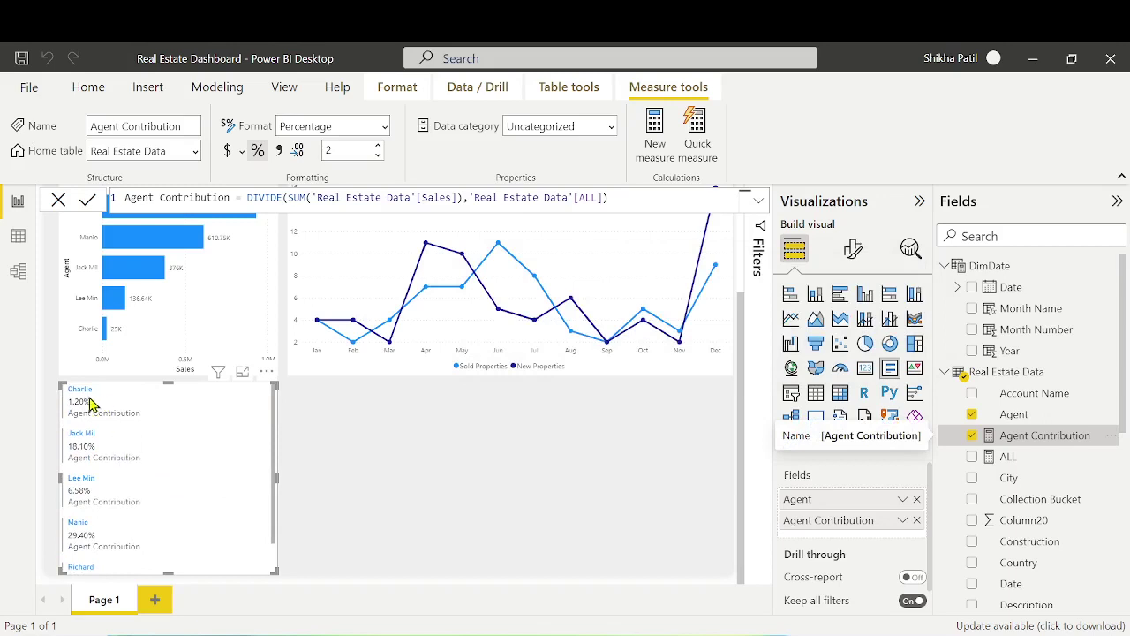
{"action": "scroll", "coordinate": [80, 460], "scroll_direction": "down", "scroll_amount": 2}
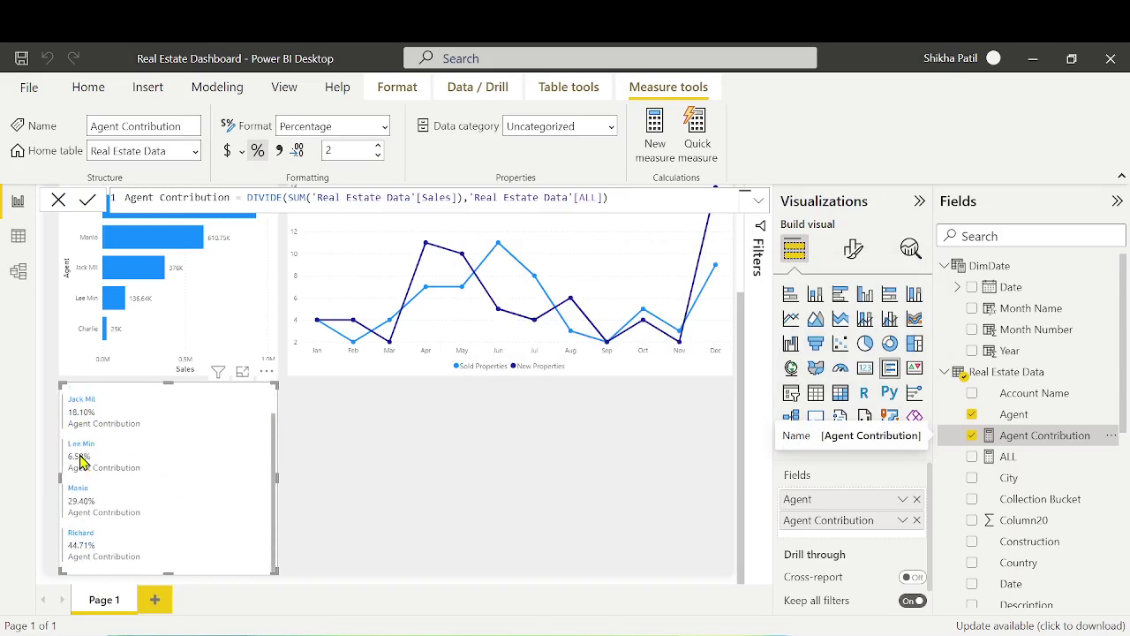
{"action": "scroll", "coordinate": [79, 459], "scroll_direction": "up", "scroll_amount": 2}
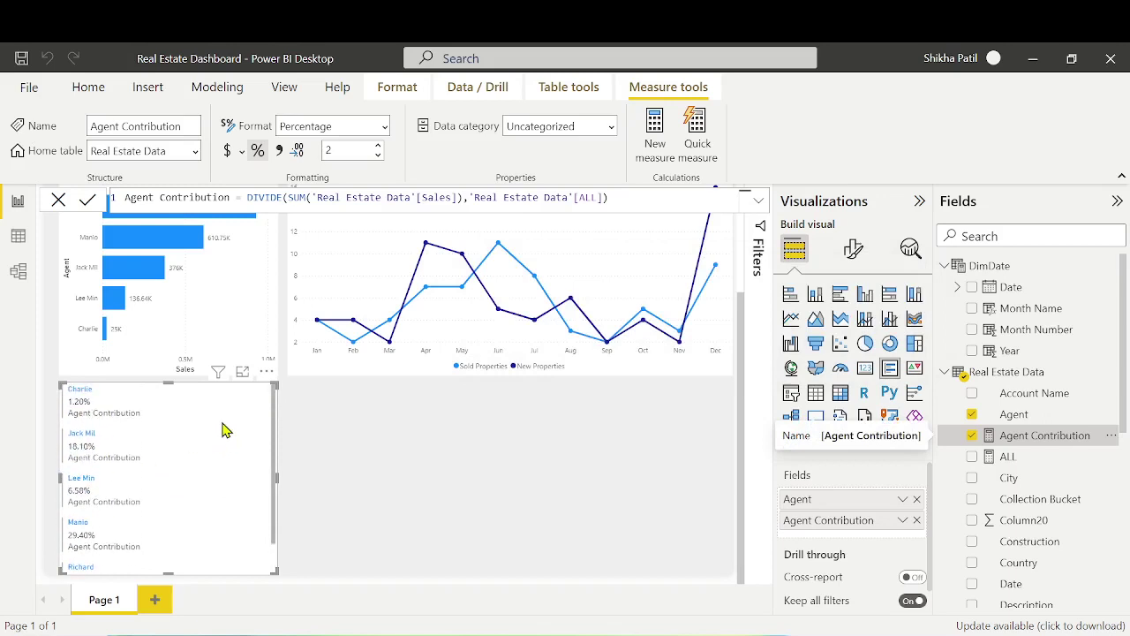
{"action": "scroll", "coordinate": [222, 430], "scroll_direction": "up", "scroll_amount": 2}
{"action": "scroll", "coordinate": [224, 430], "scroll_direction": "down", "scroll_amount": 2}
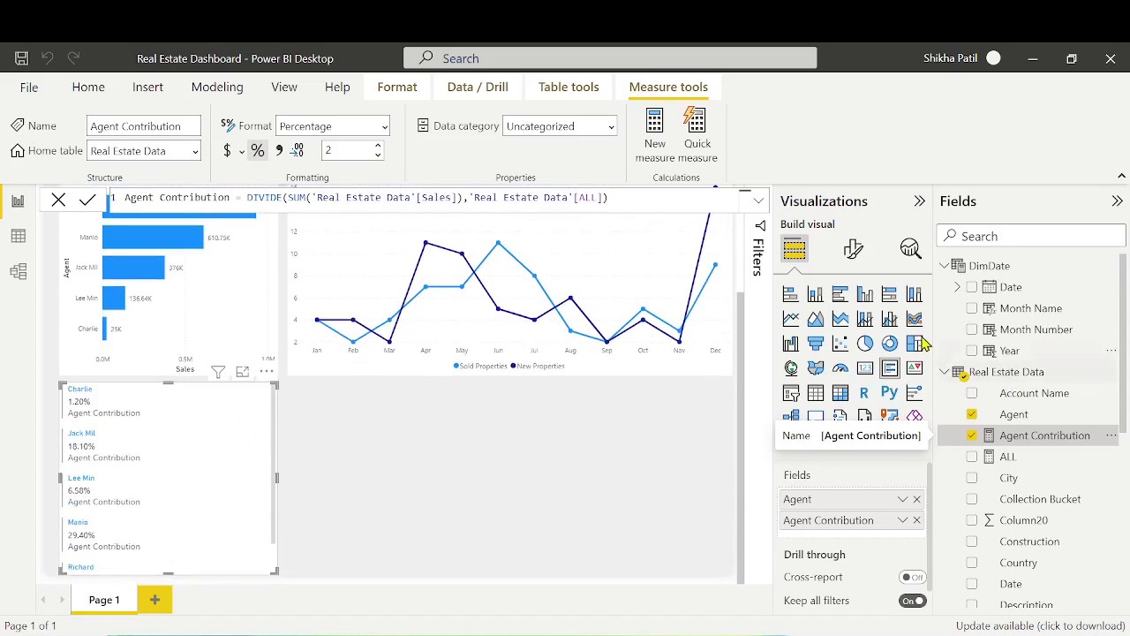
Turn on the multi-row card's title, set its text to "Agent Contribution" and align it to the center
{"action": "left_click", "coordinate": [850, 252]}
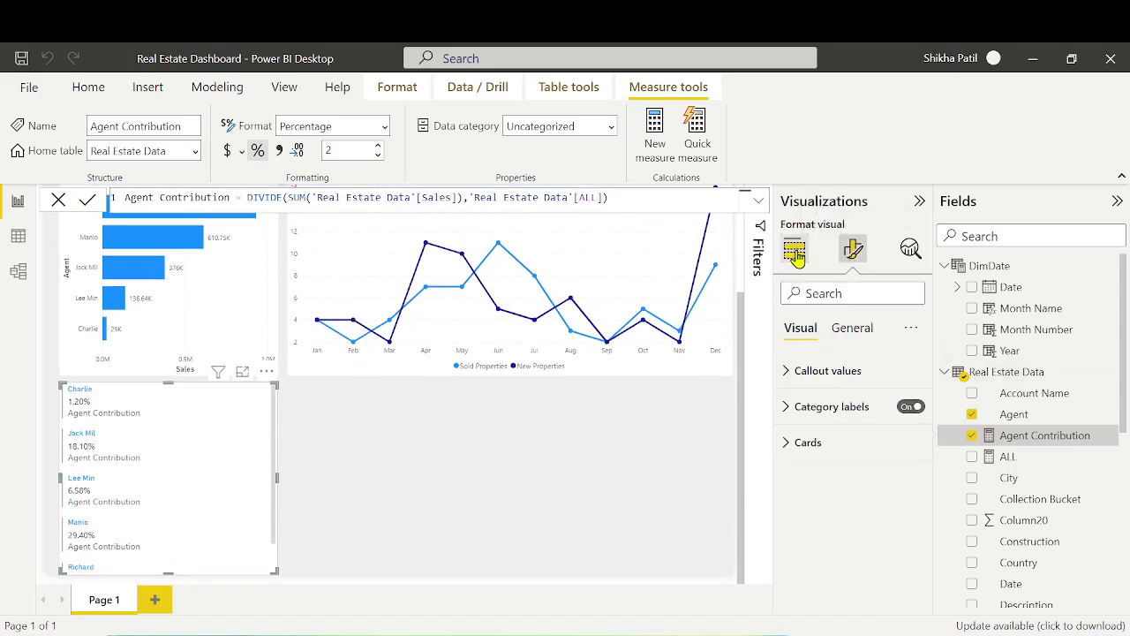
{"action": "left_click", "coordinate": [854, 331]}
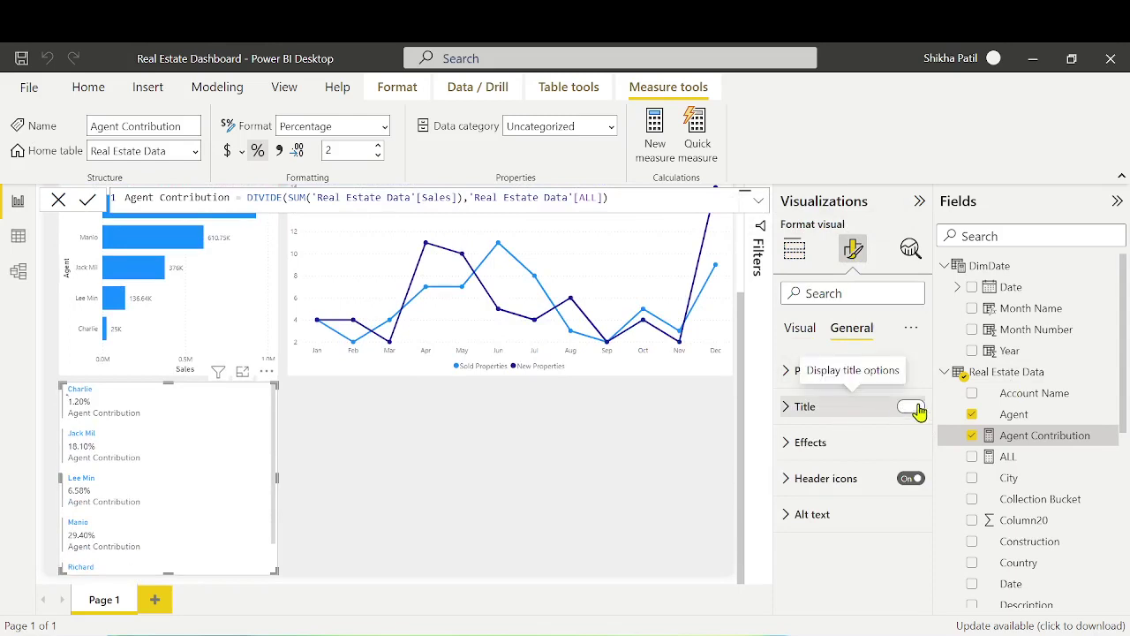
{"action": "left_click", "coordinate": [915, 407]}
{"action": "left_click", "coordinate": [873, 422]}
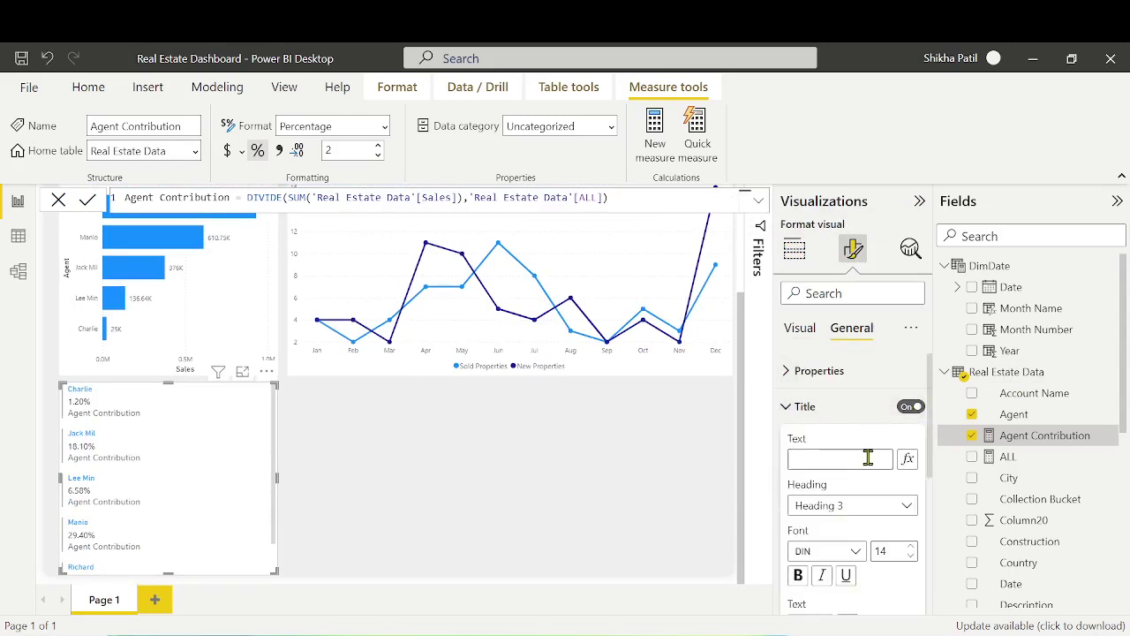
{"action": "left_click", "coordinate": [864, 458]}
{"action": "type", "text": "Agent Contribution"}
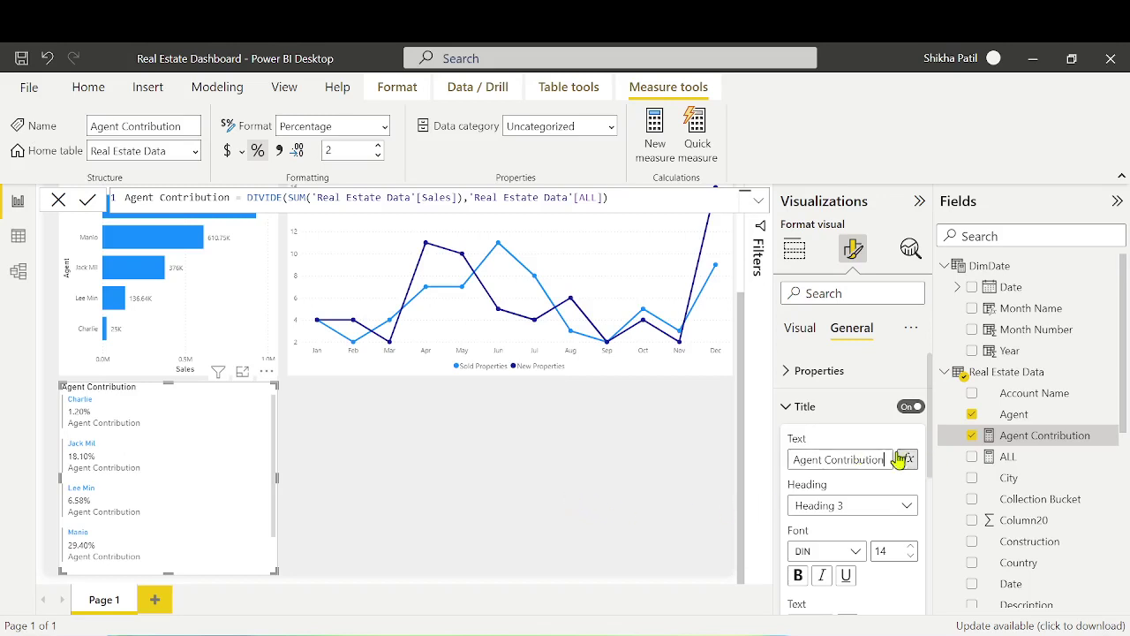
{"action": "scroll", "coordinate": [843, 503], "scroll_direction": "down", "scroll_amount": 3}
{"action": "left_click", "coordinate": [823, 605]}
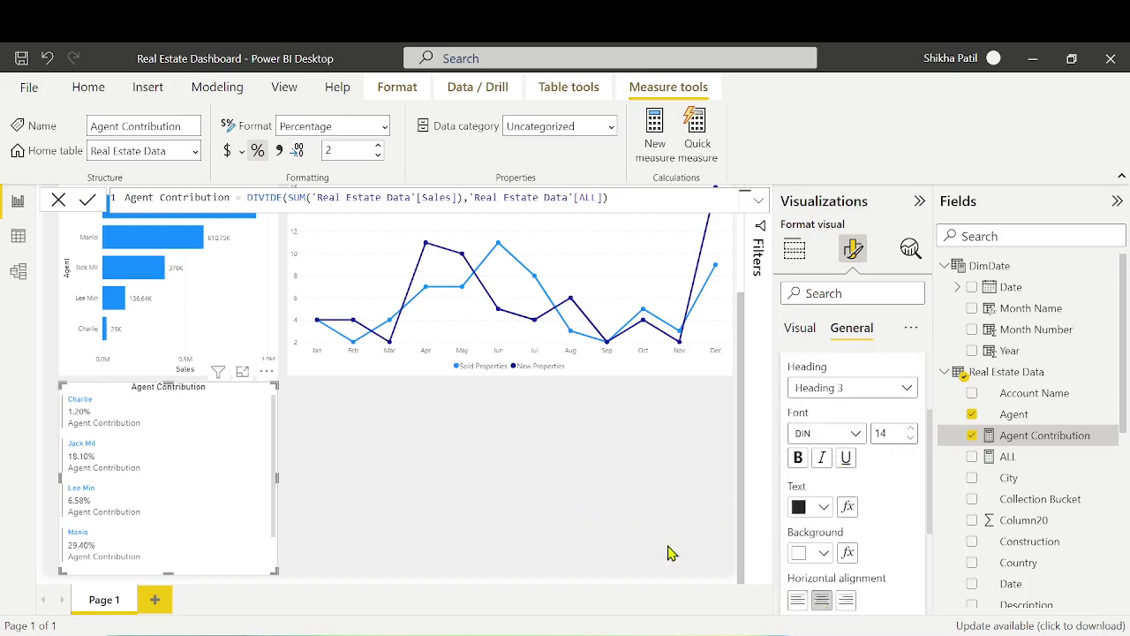
Turn off the category labels on the Agent Contribution multi-row card
{"action": "scroll", "coordinate": [817, 494], "scroll_direction": "up", "scroll_amount": 5}
{"action": "left_click", "coordinate": [804, 407]}
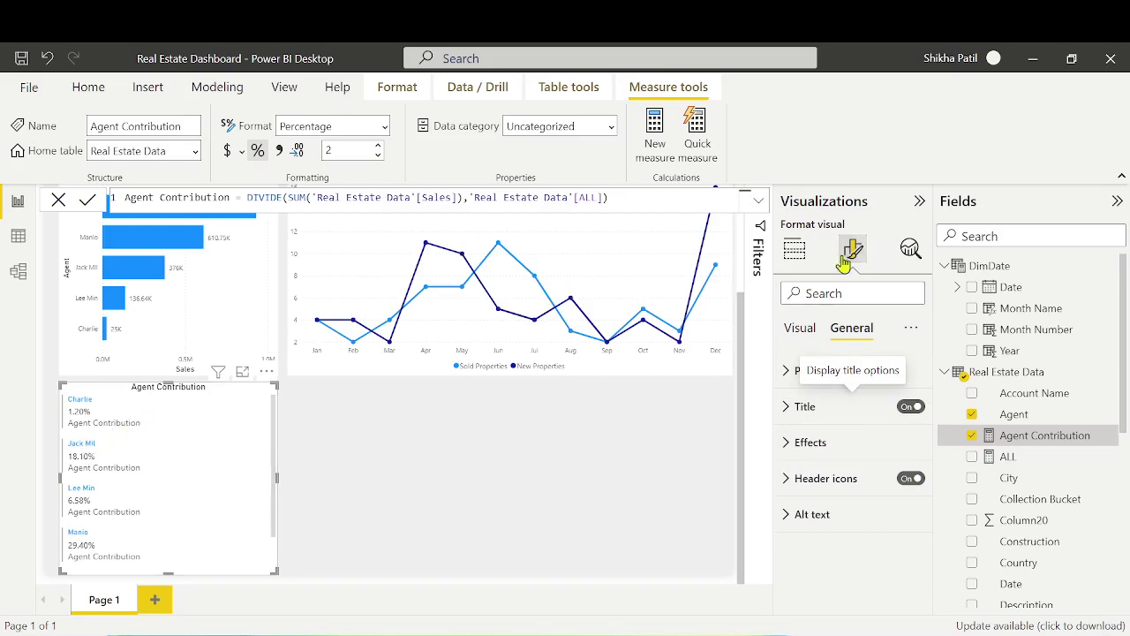
{"action": "left_click", "coordinate": [793, 250]}
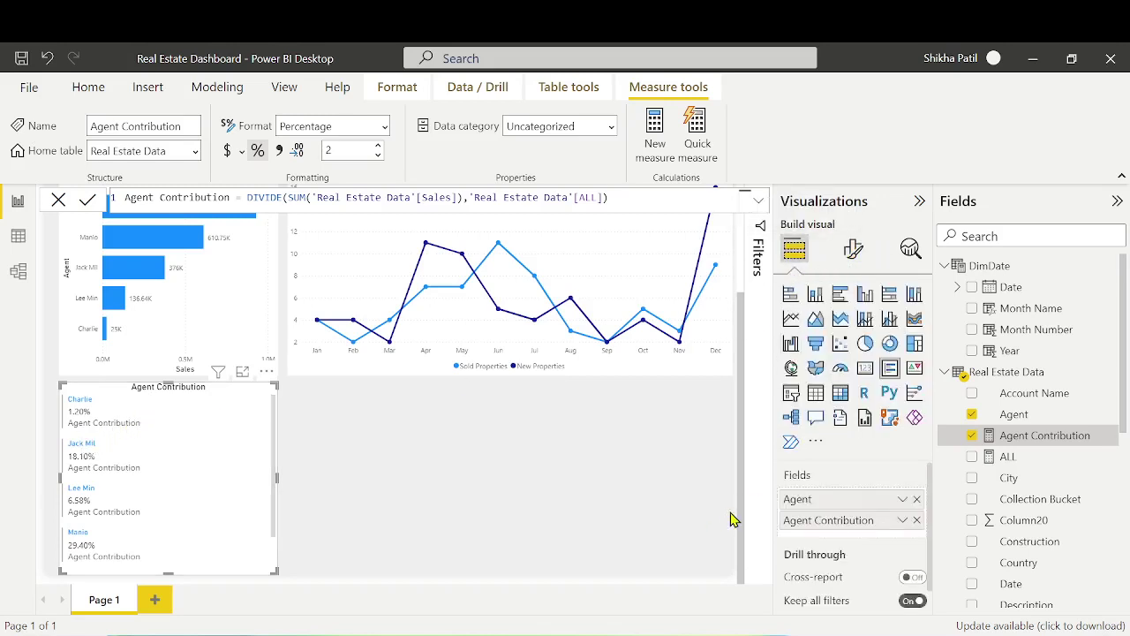
{"action": "left_click", "coordinate": [853, 249]}
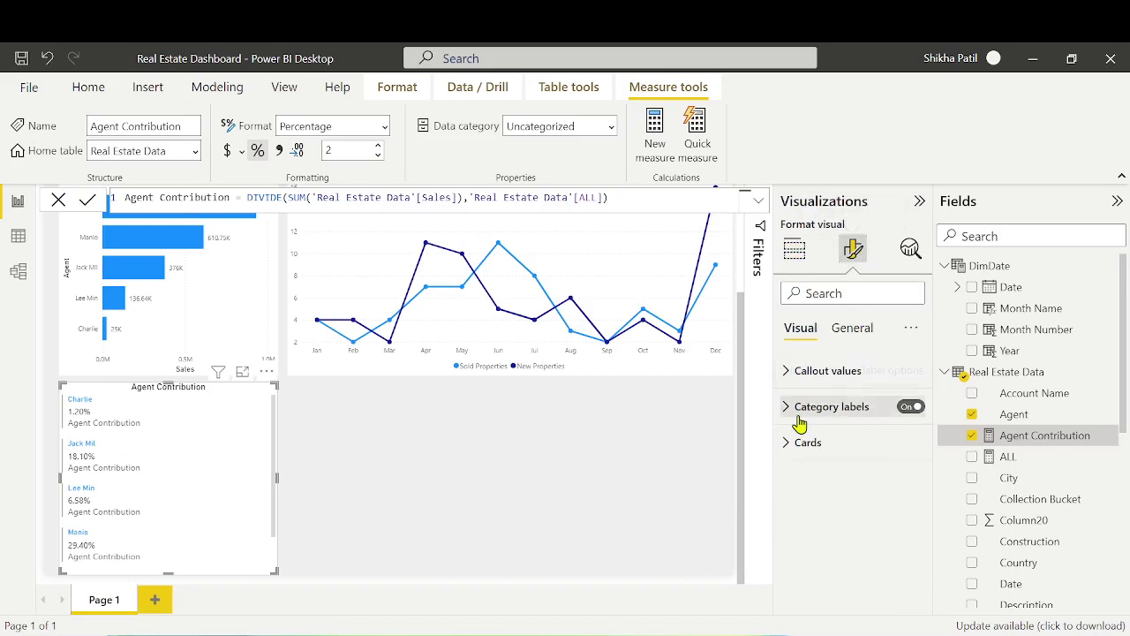
{"action": "scroll", "coordinate": [732, 341], "scroll_direction": "up", "scroll_amount": 3}
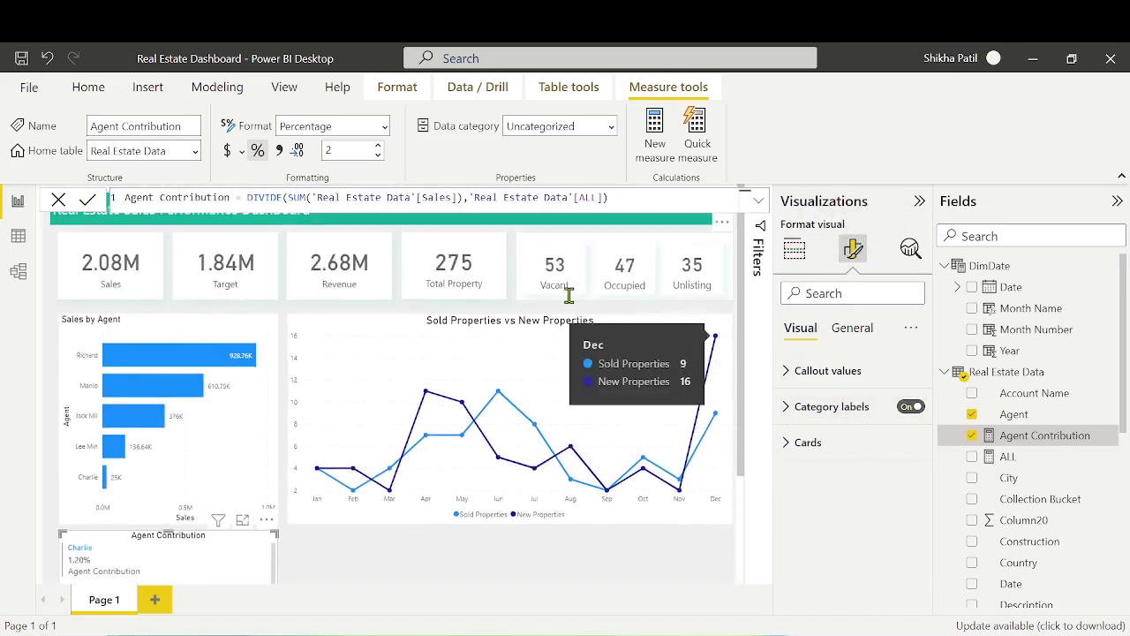
{"action": "scroll", "coordinate": [570, 296], "scroll_direction": "down", "scroll_amount": 3}
{"action": "left_click", "coordinate": [909, 406]}
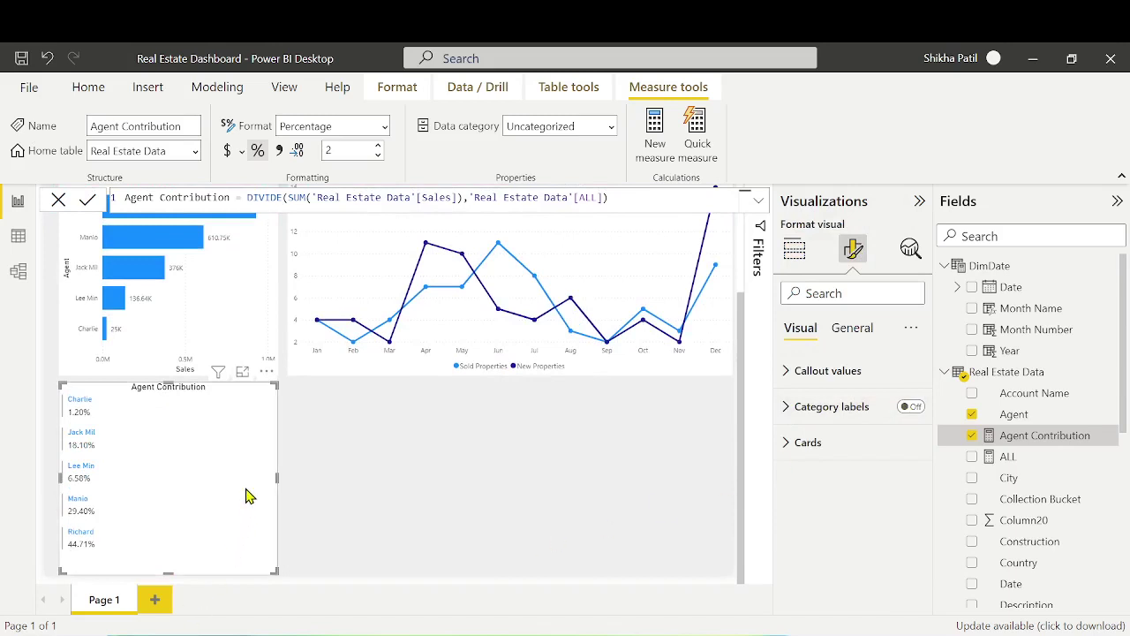
Narrow the Agent Contribution card to about half the width of the Sales by Agent chart and shorten it slightly
{"action": "left_click_drag", "start_coordinate": [277, 477], "coordinate": [162, 460]}
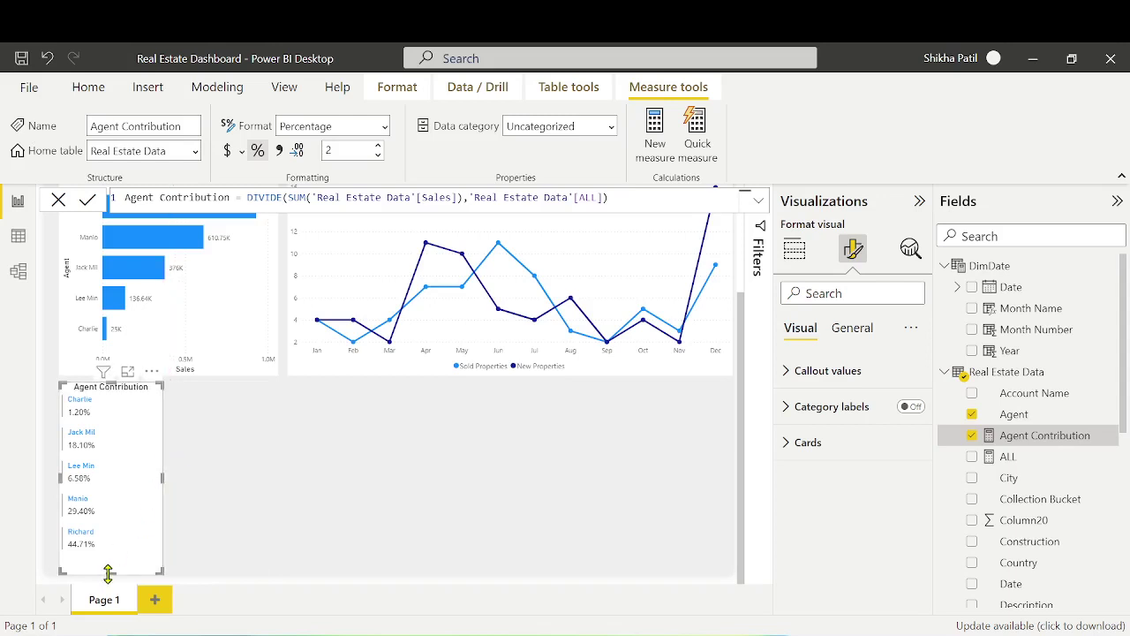
{"action": "left_click_drag", "start_coordinate": [109, 574], "coordinate": [109, 559]}
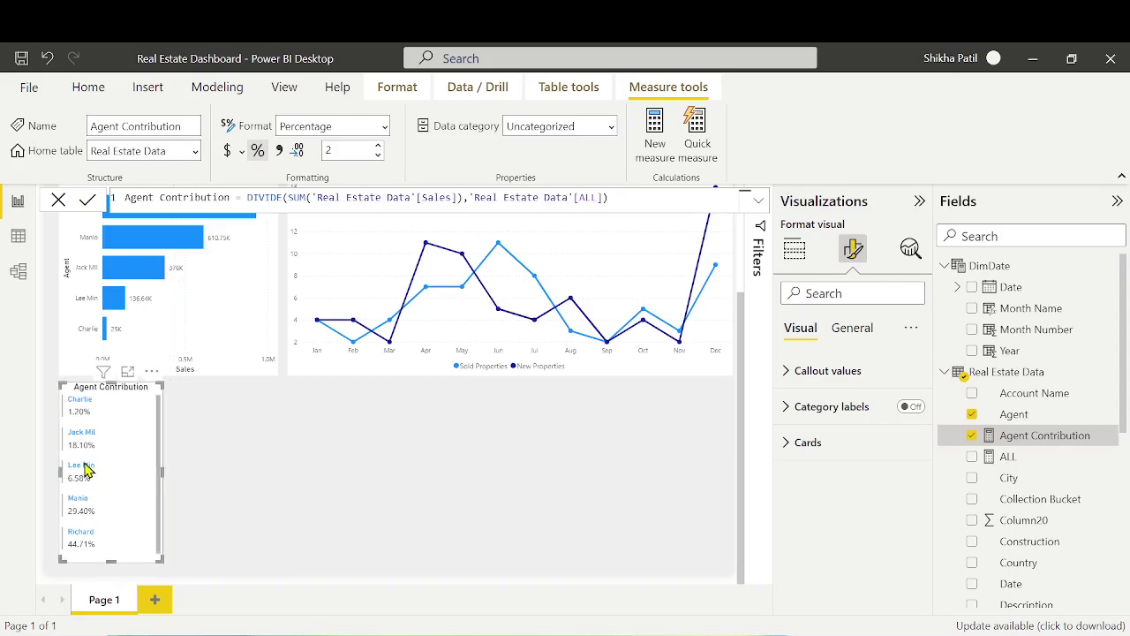
{"action": "scroll", "coordinate": [86, 477], "scroll_direction": "up", "scroll_amount": 3}
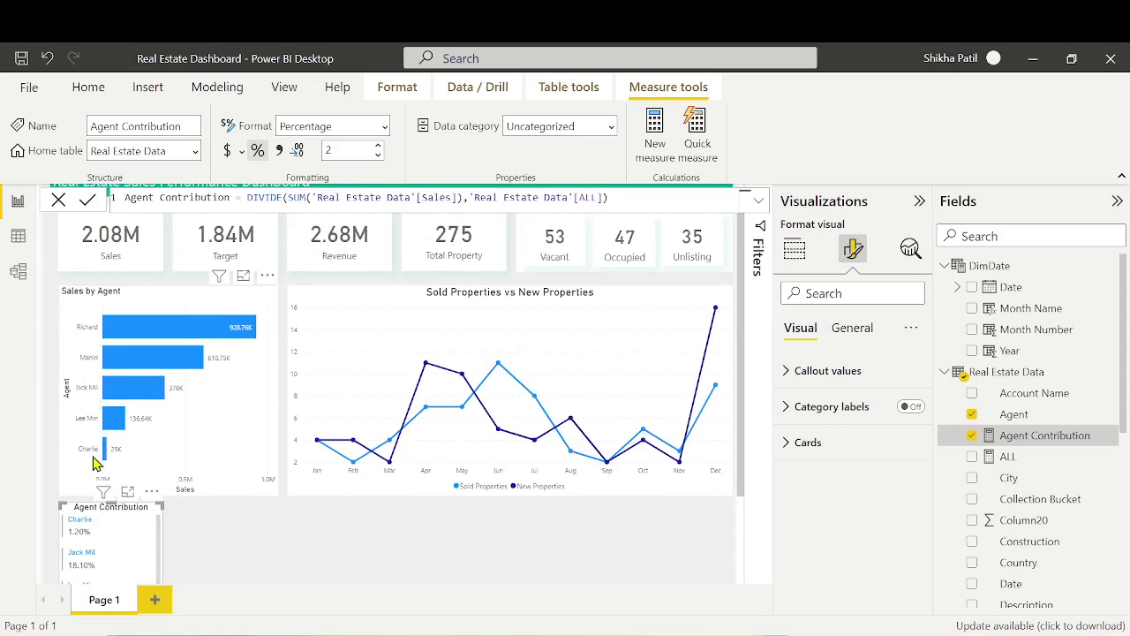
{"action": "scroll", "coordinate": [123, 521], "scroll_direction": "down", "scroll_amount": 3}
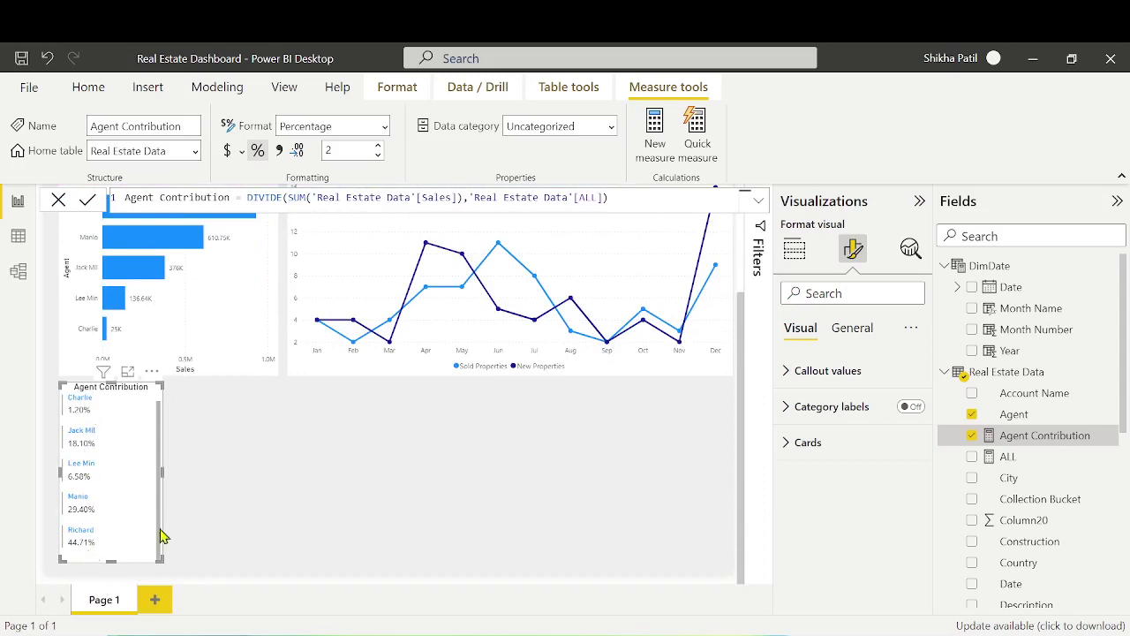
Open the gallery of additional Power BI visuals and search it for "Aster"
{"action": "left_click", "coordinate": [327, 501]}
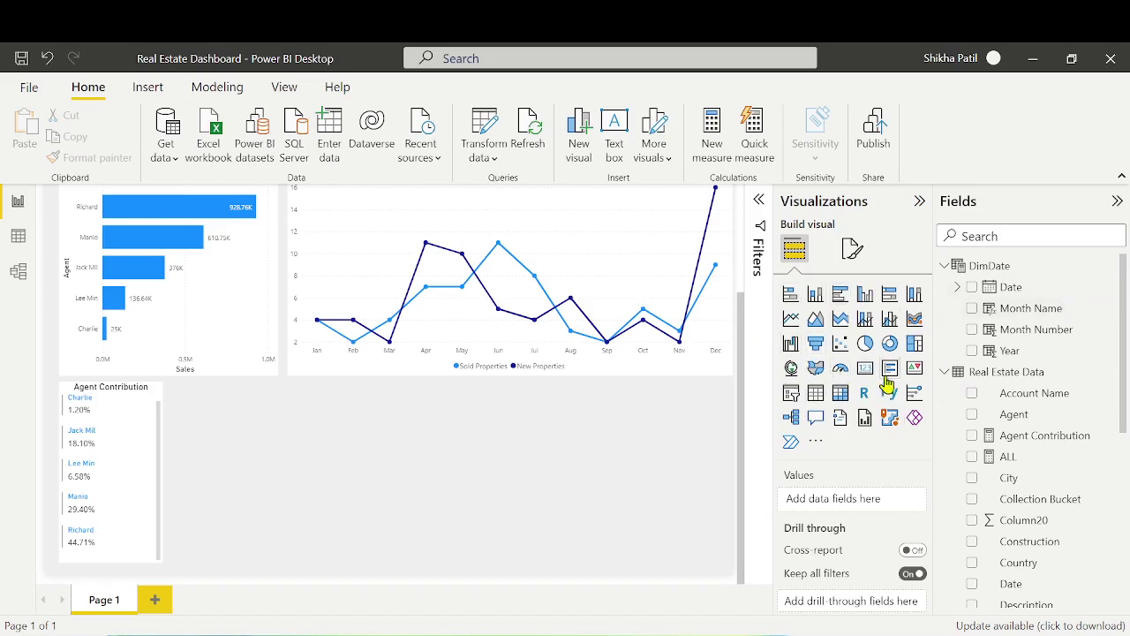
{"action": "scroll", "coordinate": [532, 373], "scroll_direction": "up", "scroll_amount": 3}
{"action": "scroll", "coordinate": [530, 397], "scroll_direction": "down", "scroll_amount": 3}
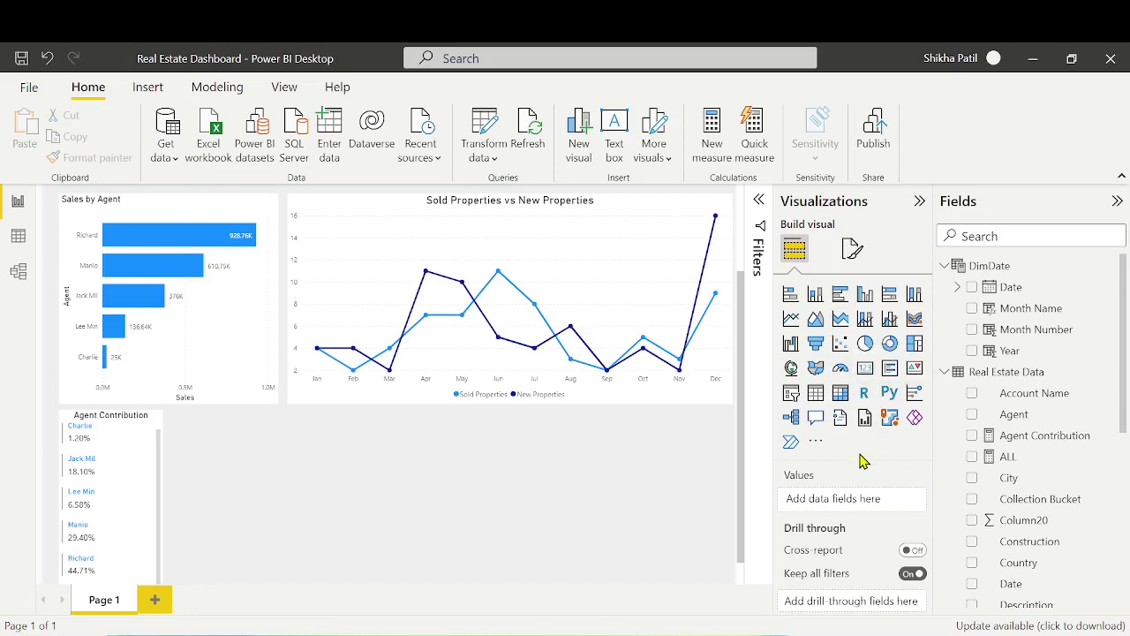
{"action": "left_click", "coordinate": [815, 444]}
{"action": "left_click", "coordinate": [888, 456]}
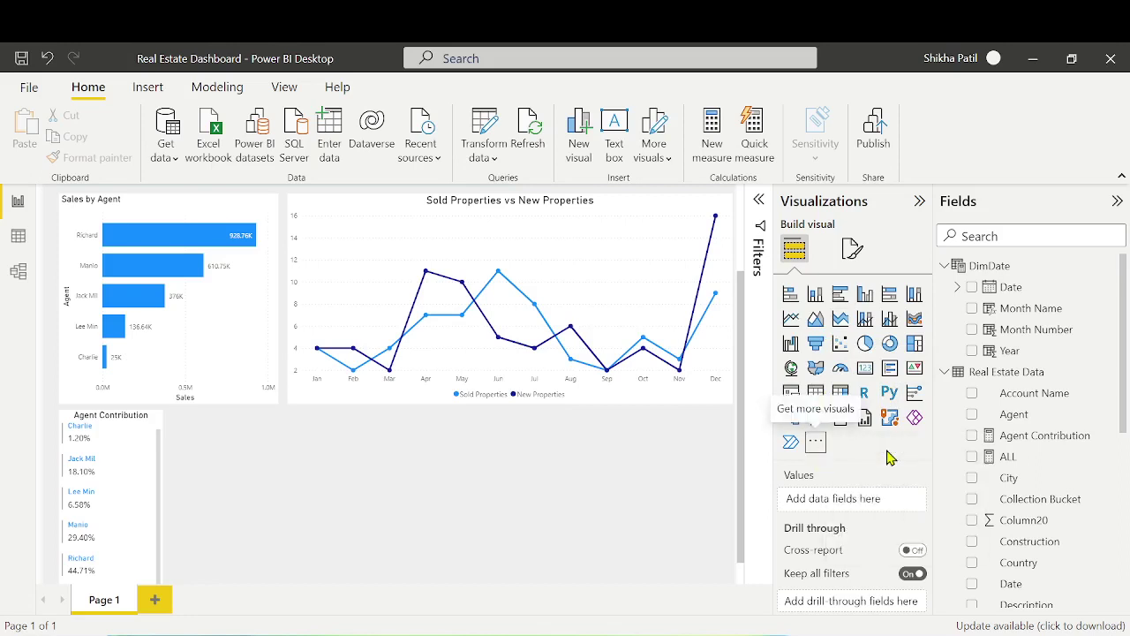
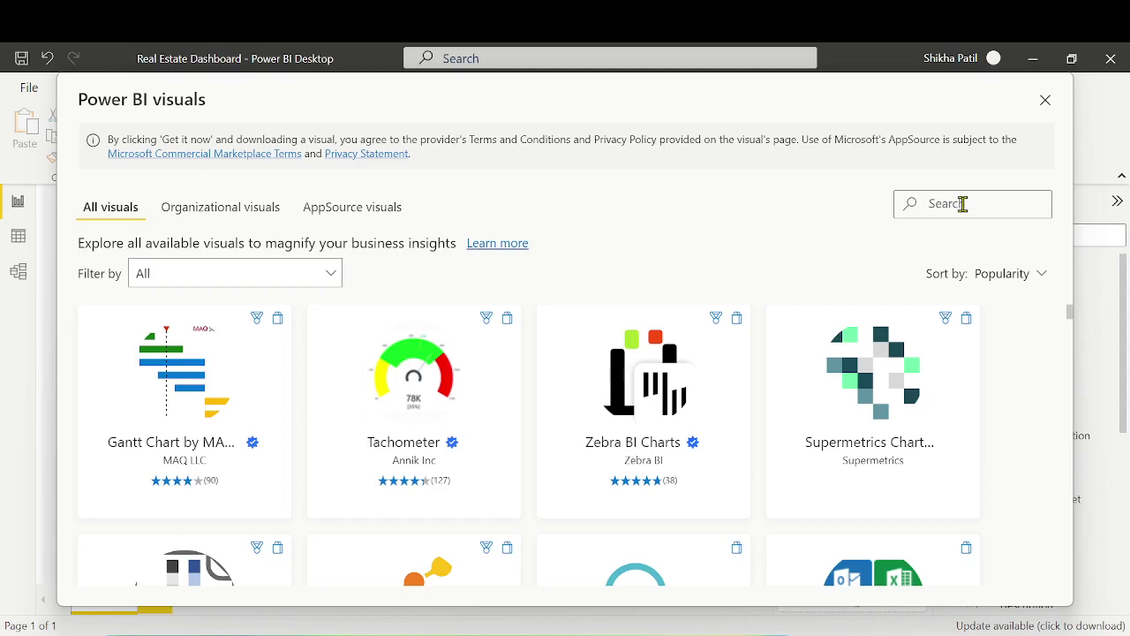
{"action": "left_click", "coordinate": [962, 204]}
{"action": "type", "text": "Aster"}
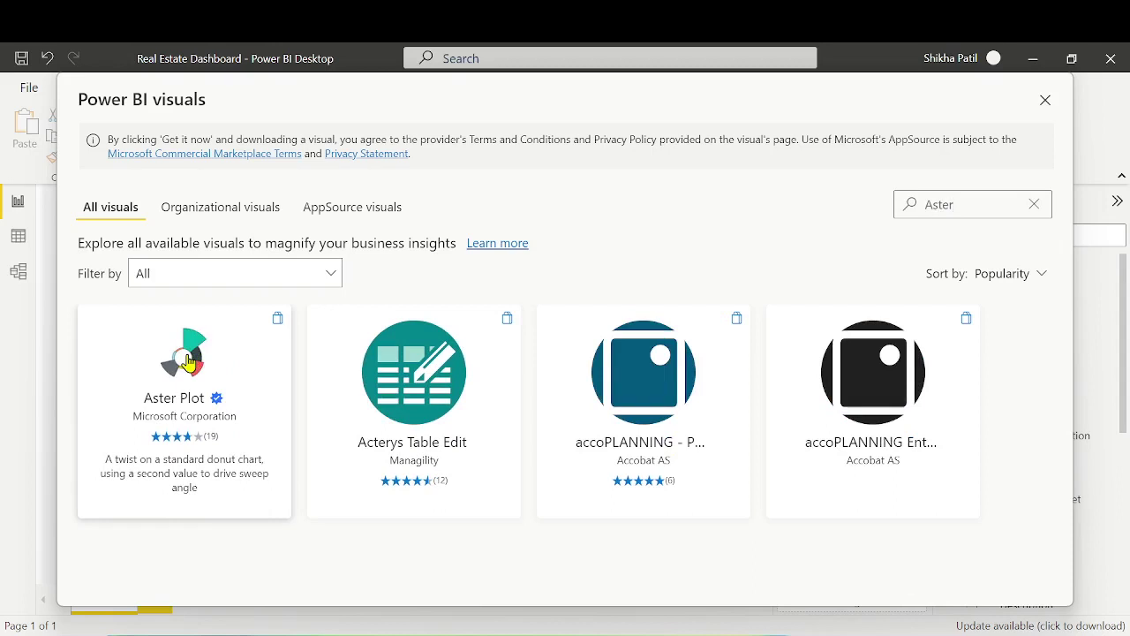
Review the Aster Plot visual's details and import it into the report
{"action": "left_click", "coordinate": [188, 360]}
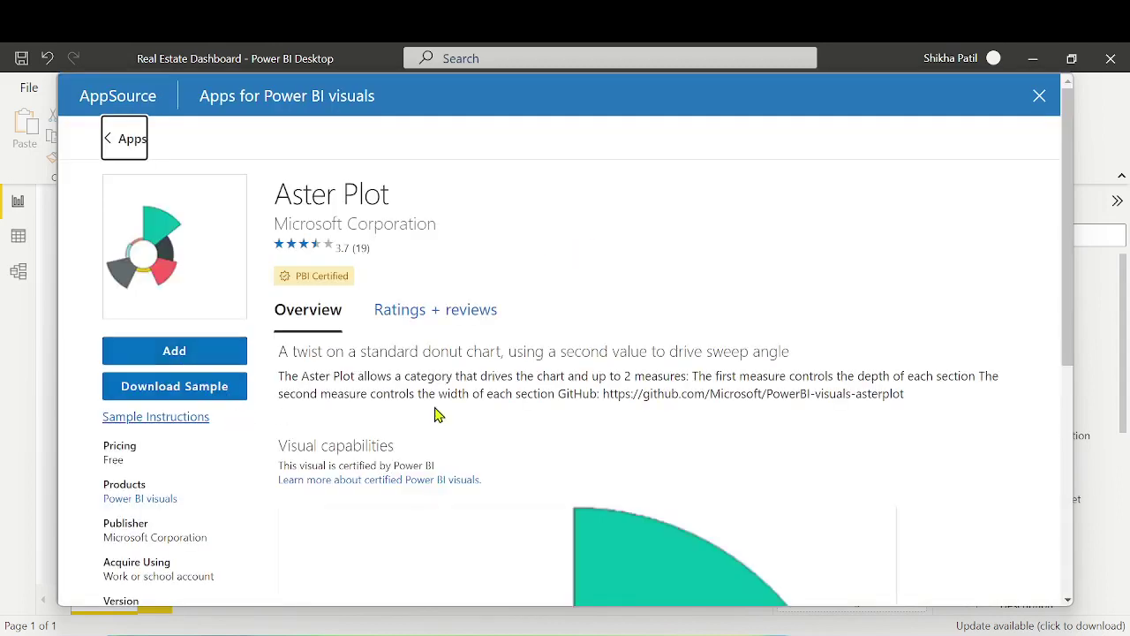
{"action": "scroll", "coordinate": [530, 465], "scroll_direction": "down", "scroll_amount": 5}
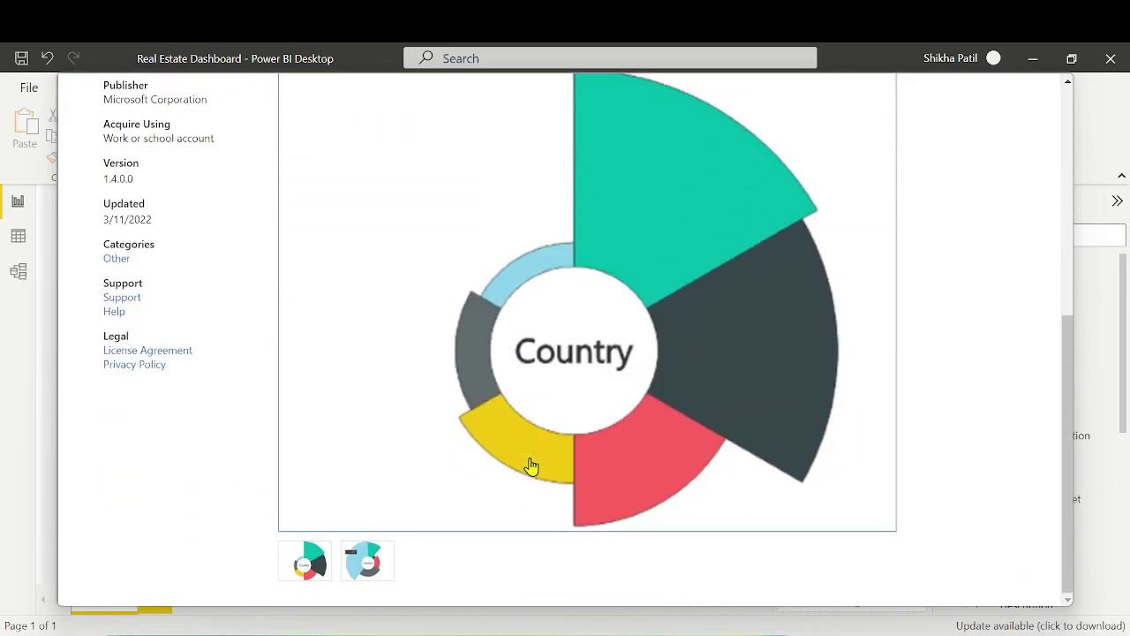
{"action": "scroll", "coordinate": [530, 465], "scroll_direction": "up", "scroll_amount": 5}
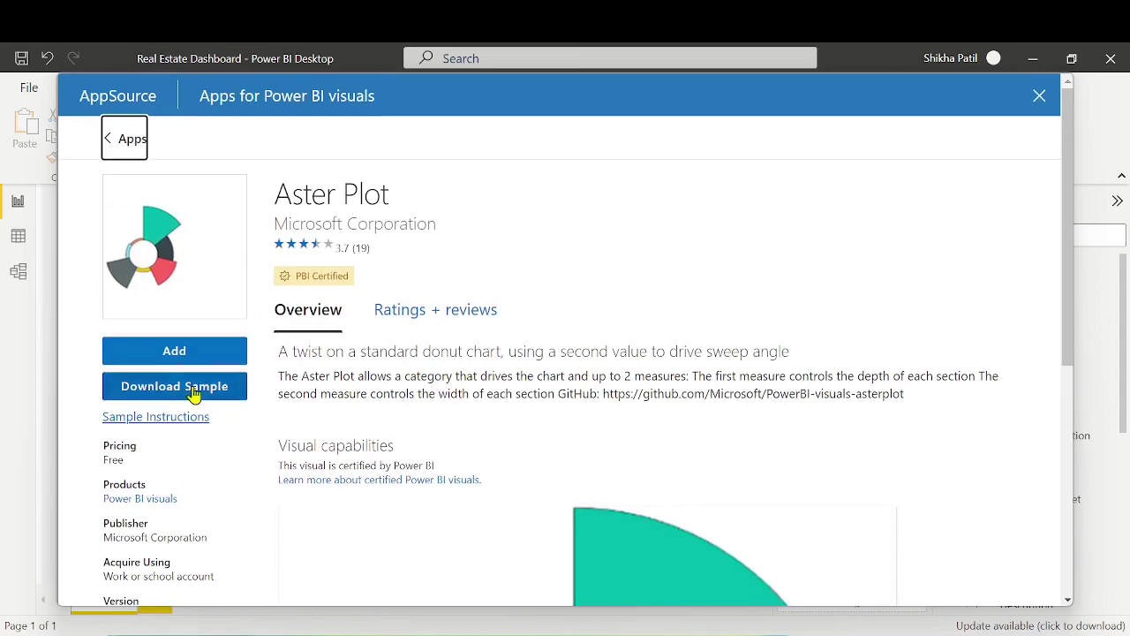
{"action": "left_click", "coordinate": [182, 353]}
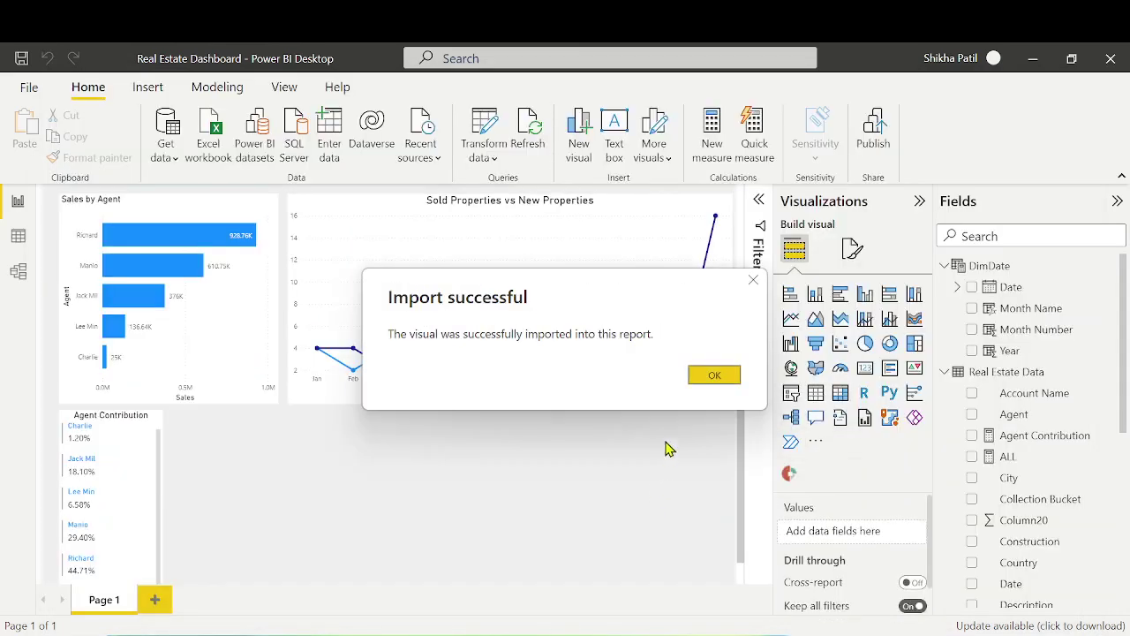
{"action": "left_click", "coordinate": [715, 375]}
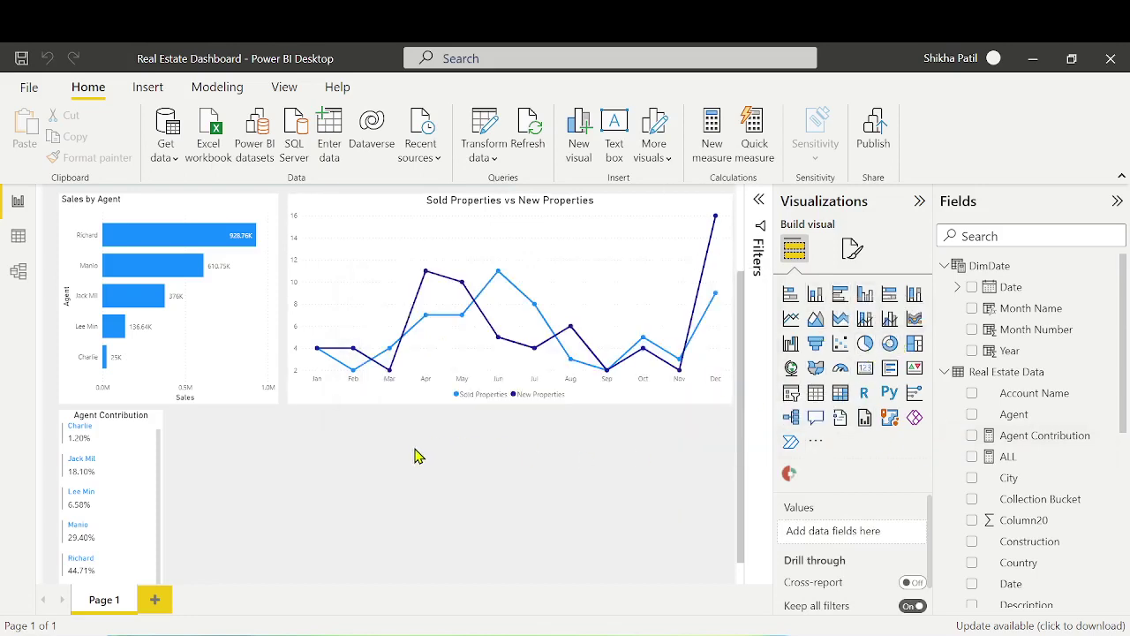
Add a pie chart beside the Agent Contribution card and widen it to extend under the line chart
{"action": "left_click", "coordinate": [864, 344]}
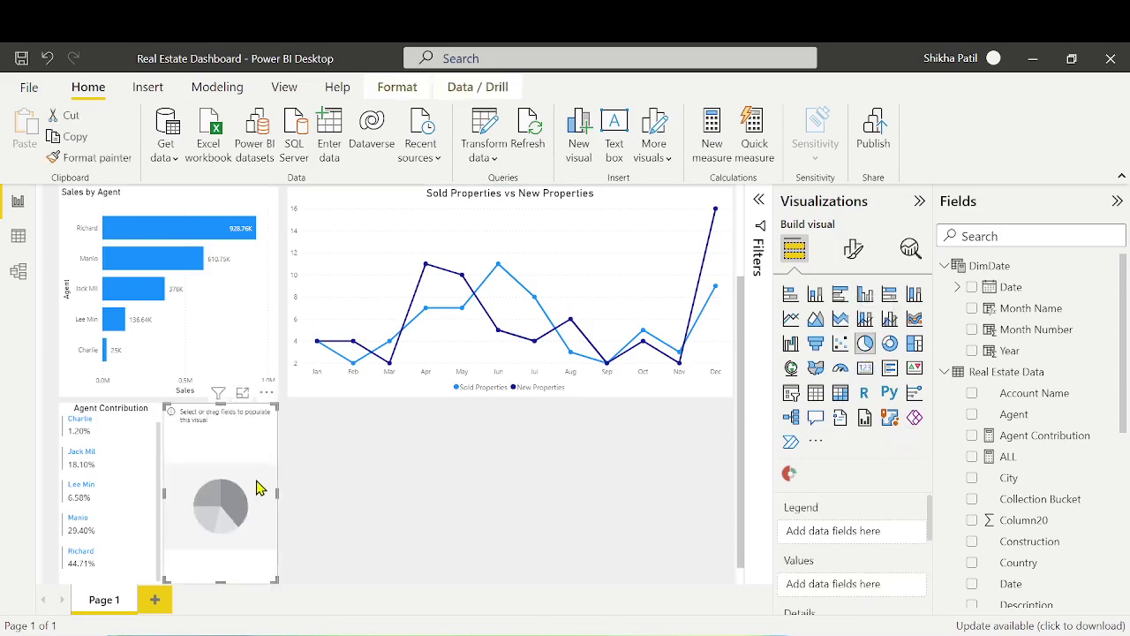
{"action": "left_click_drag", "start_coordinate": [275, 496], "coordinate": [358, 500]}
{"action": "left_click_drag", "start_coordinate": [305, 425], "coordinate": [318, 430]}
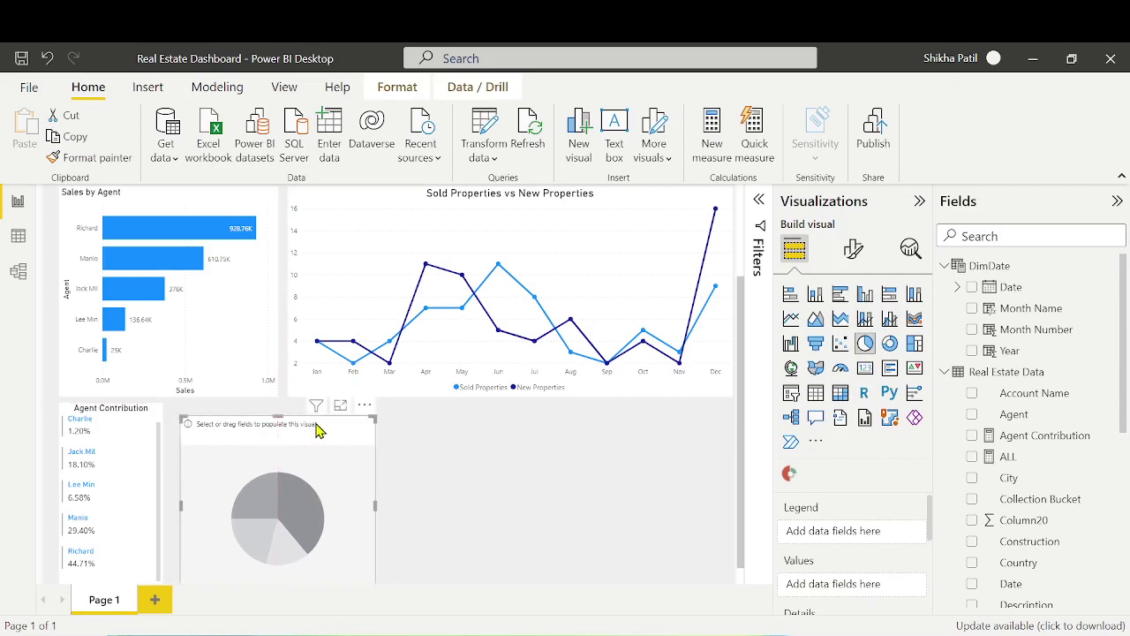
Set Project Name as the pie chart's legend and Revenue as its values
{"action": "left_click", "coordinate": [1003, 236]}
{"action": "type", "text": "Project"}
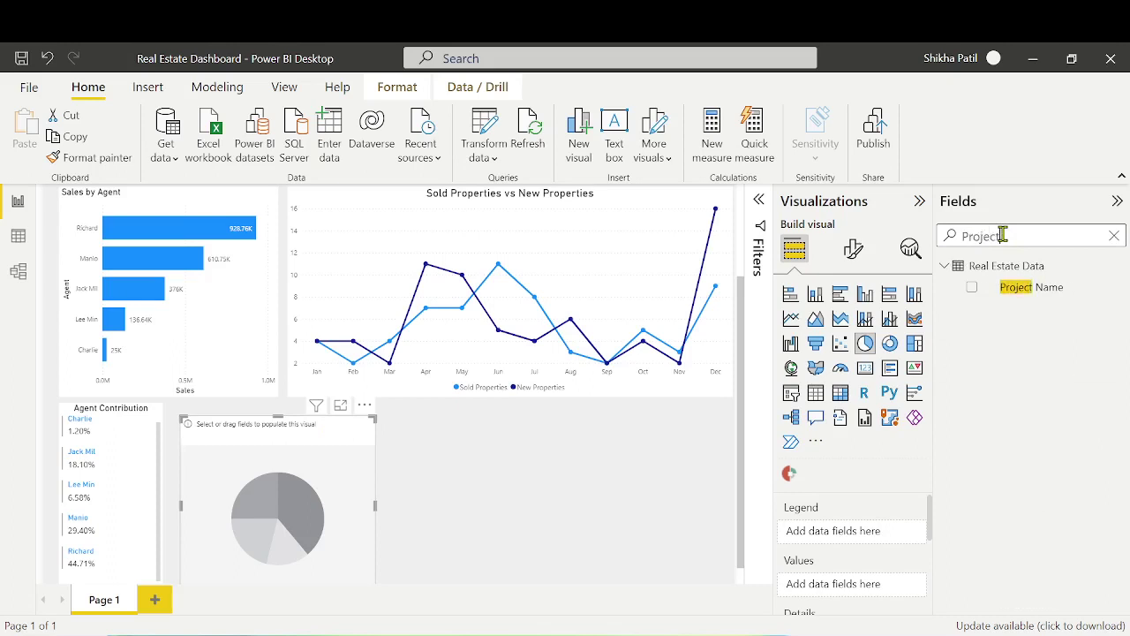
{"action": "left_click_drag", "start_coordinate": [1042, 289], "coordinate": [843, 534]}
{"action": "double_click", "coordinate": [1006, 236]}
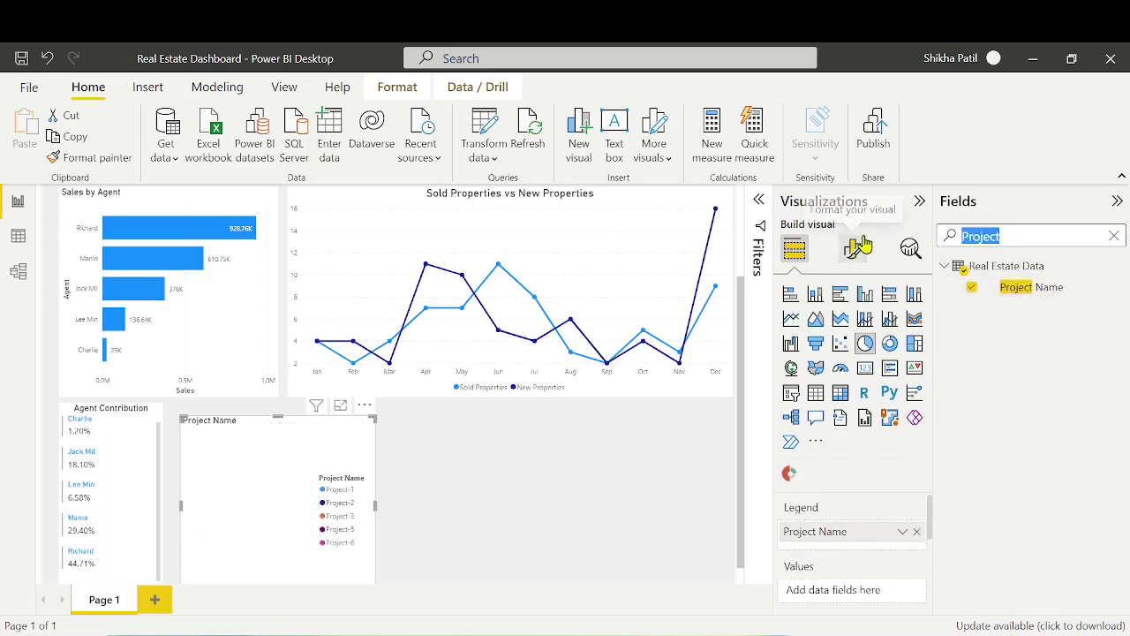
{"action": "type", "text": "Reve"}
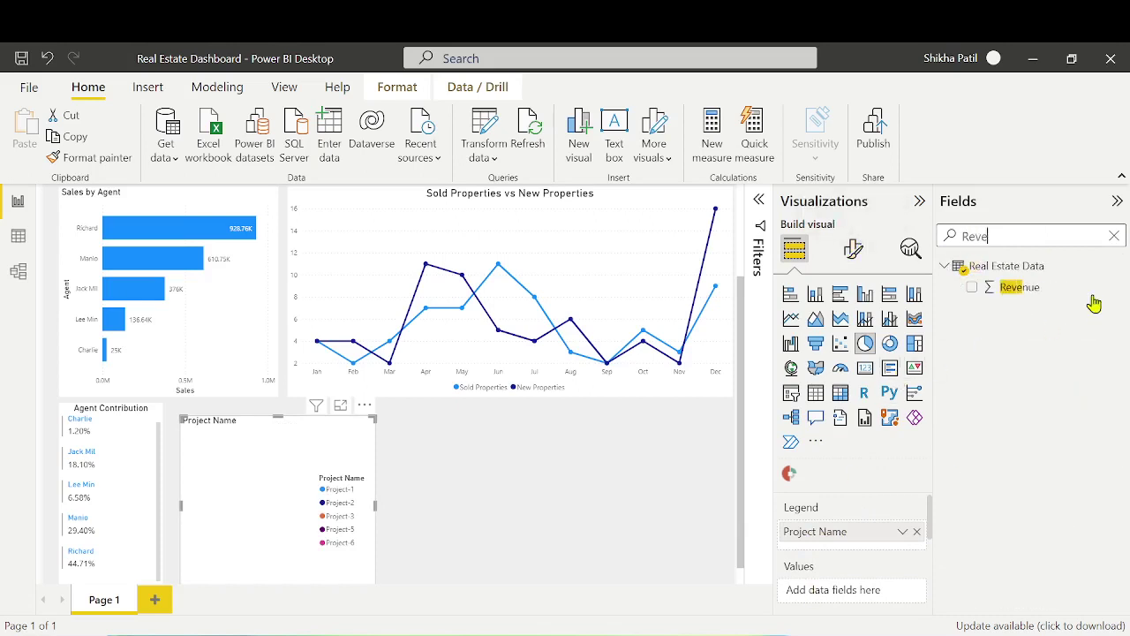
{"action": "left_click_drag", "start_coordinate": [1017, 288], "coordinate": [848, 590]}
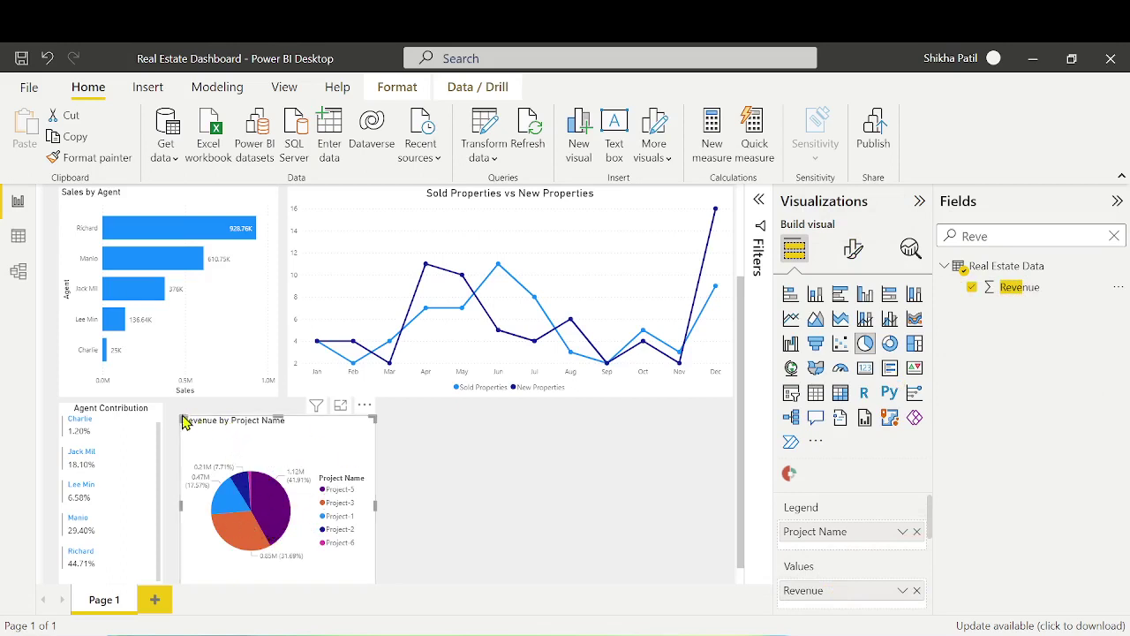
Align the pie chart beside the Agent Contribution card and shorten it to match the card's height
{"action": "left_click_drag", "start_coordinate": [179, 417], "coordinate": [189, 424]}
{"action": "scroll", "coordinate": [436, 512], "scroll_direction": "down", "scroll_amount": 1}
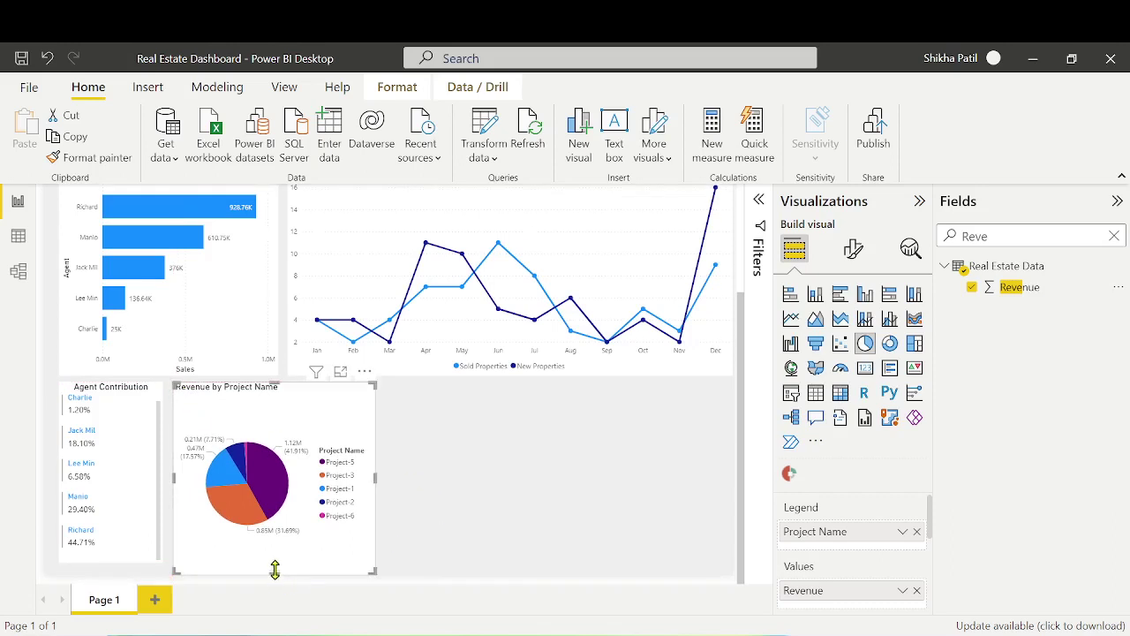
{"action": "left_click_drag", "start_coordinate": [275, 570], "coordinate": [275, 561]}
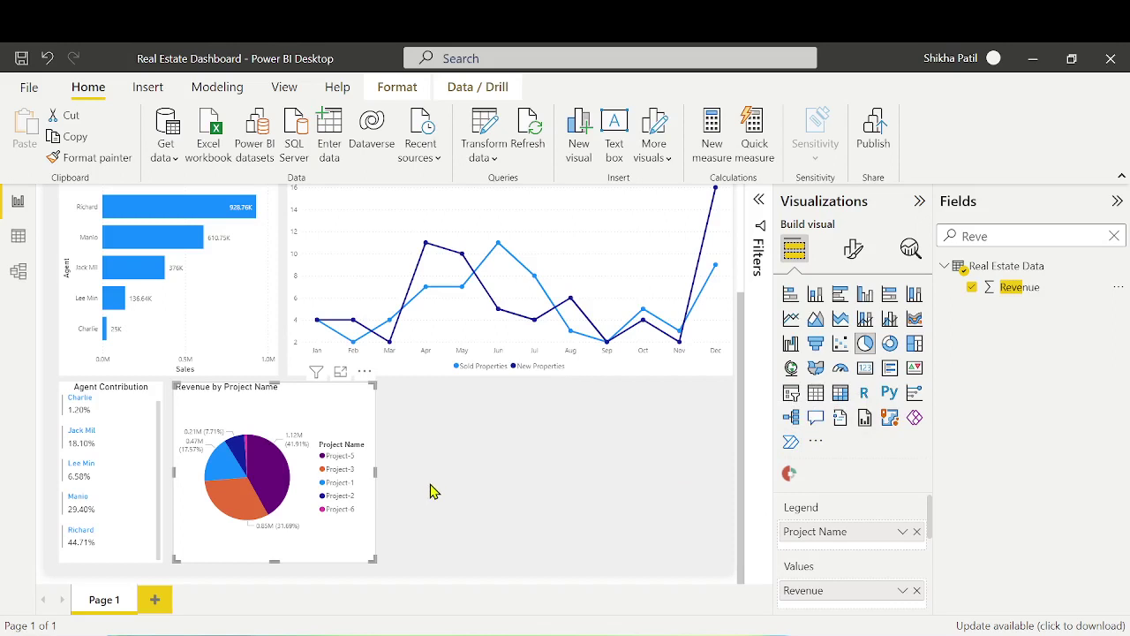
Try Construction, Collection Bucket and City in turn as the pie chart's legend instead of Project Name, and look through the city legend
{"action": "left_click", "coordinate": [1114, 236]}
{"action": "scroll", "coordinate": [1033, 556], "scroll_direction": "down", "scroll_amount": 3}
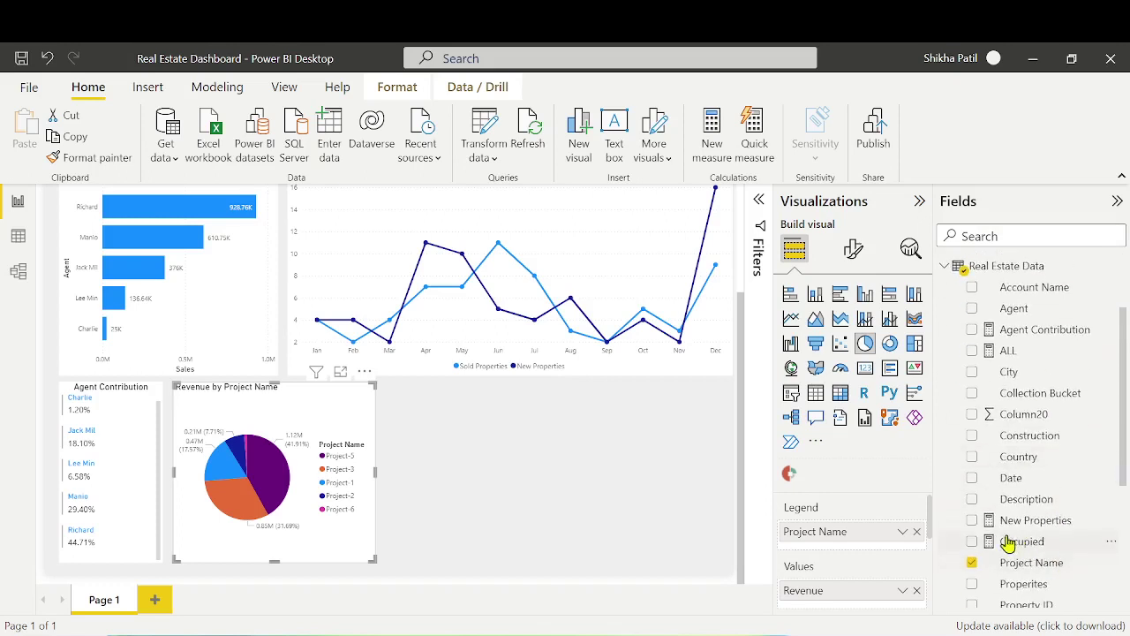
{"action": "left_click", "coordinate": [972, 563]}
{"action": "left_click", "coordinate": [972, 436]}
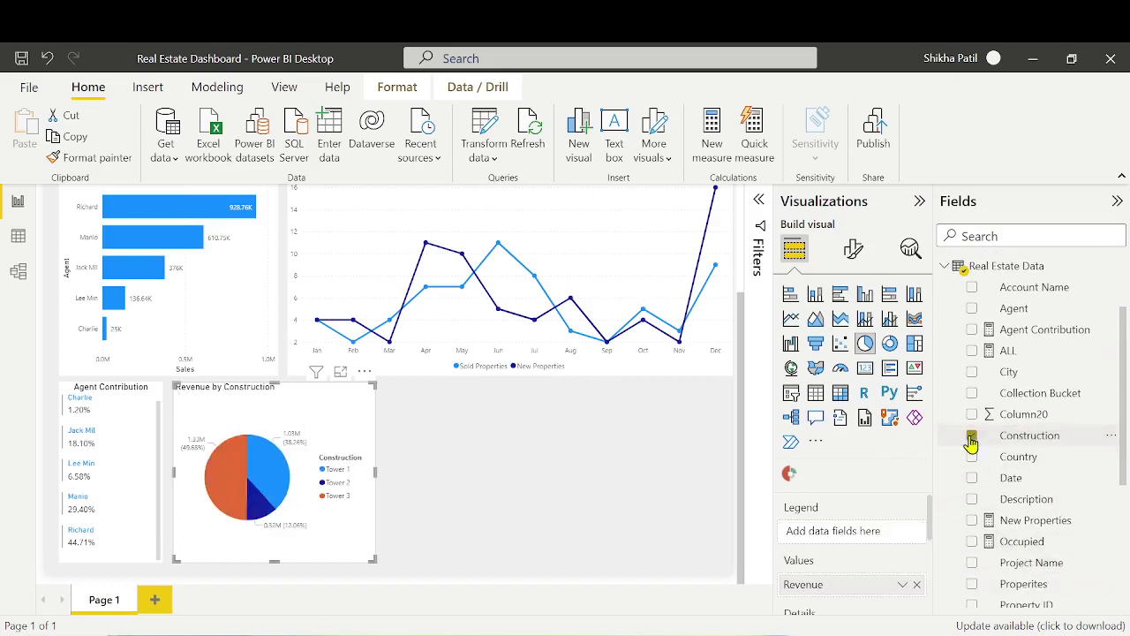
{"action": "left_click", "coordinate": [972, 436]}
{"action": "left_click", "coordinate": [971, 393]}
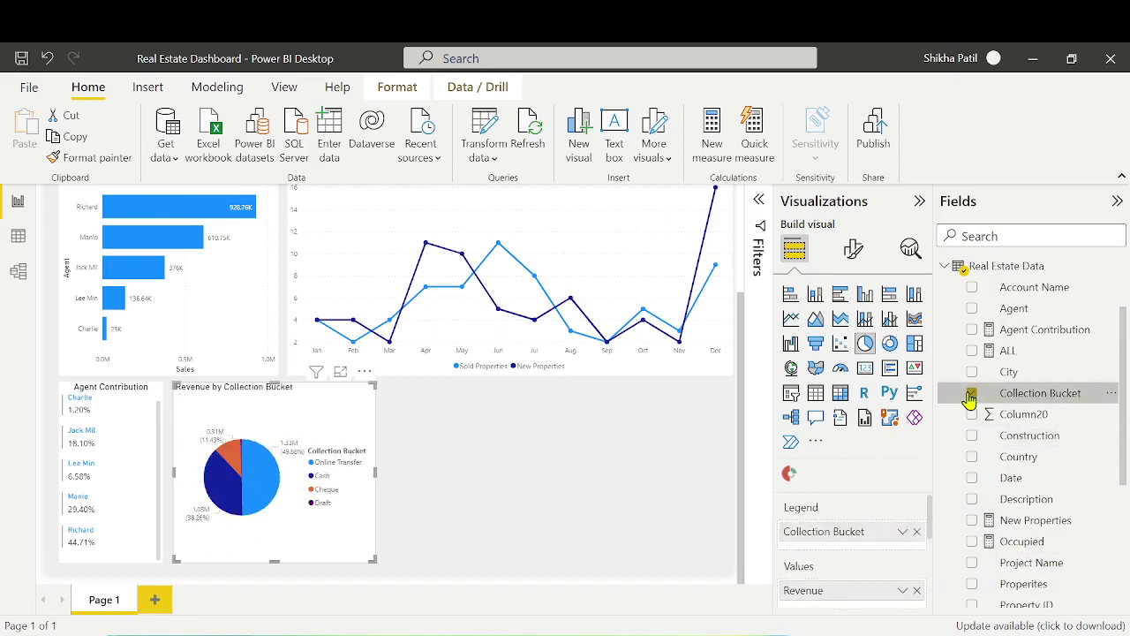
{"action": "left_click", "coordinate": [971, 393]}
{"action": "left_click", "coordinate": [972, 371]}
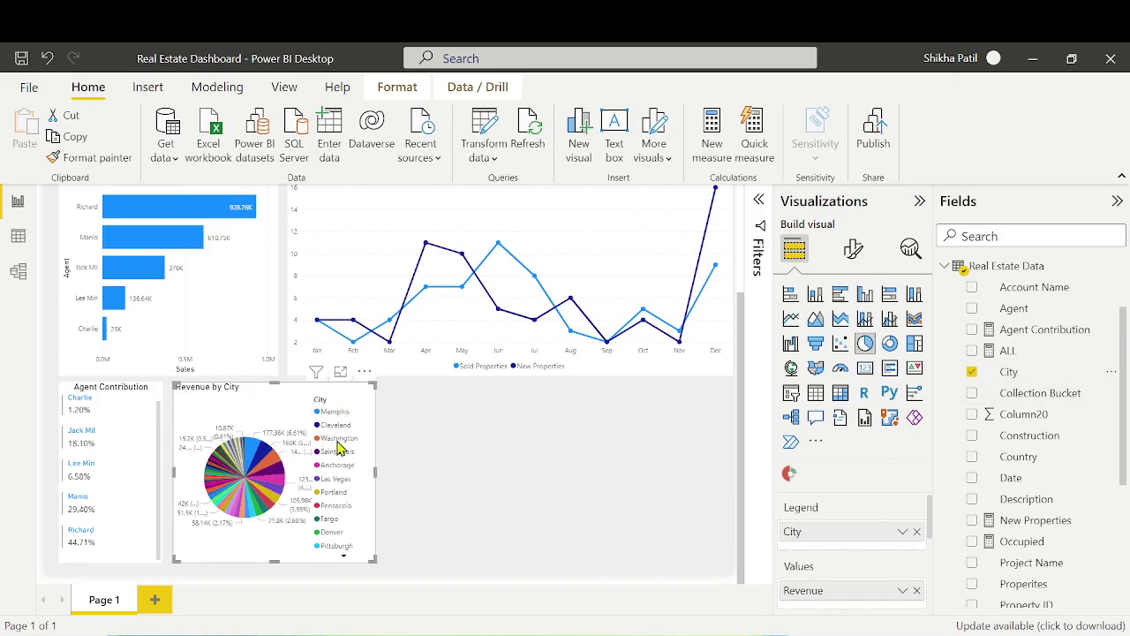
{"action": "left_click", "coordinate": [345, 558]}
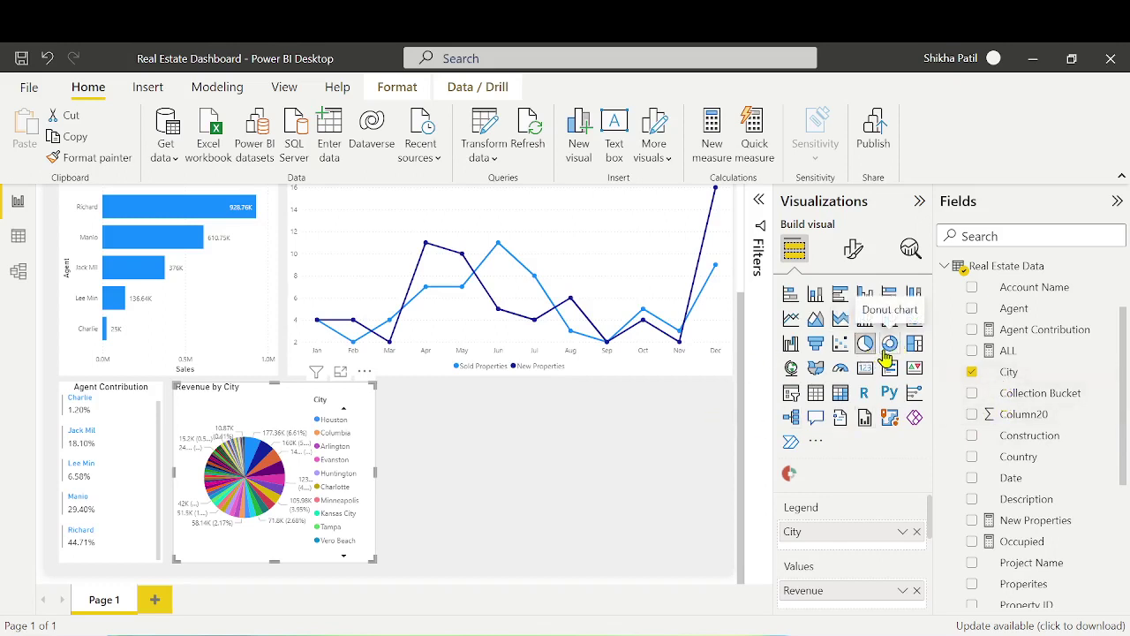
Replace City with Project Name in the pie chart's legend and convert the visual to a donut chart
{"action": "left_click", "coordinate": [916, 530]}
{"action": "left_click", "coordinate": [994, 236]}
{"action": "type", "text": "Pro"}
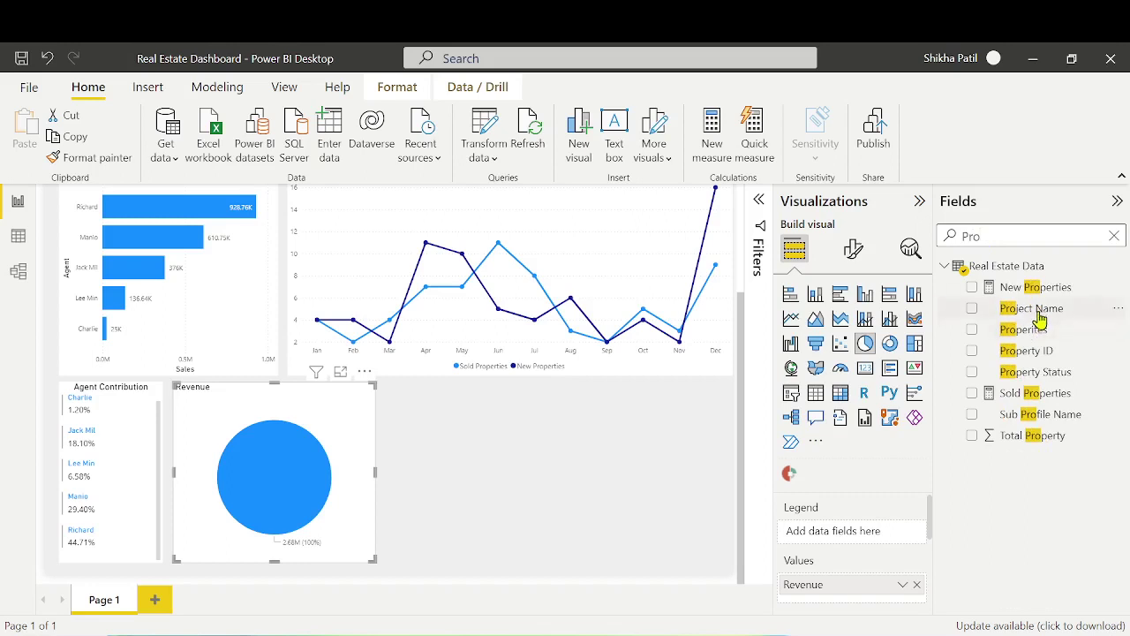
{"action": "left_click_drag", "start_coordinate": [1033, 311], "coordinate": [845, 541]}
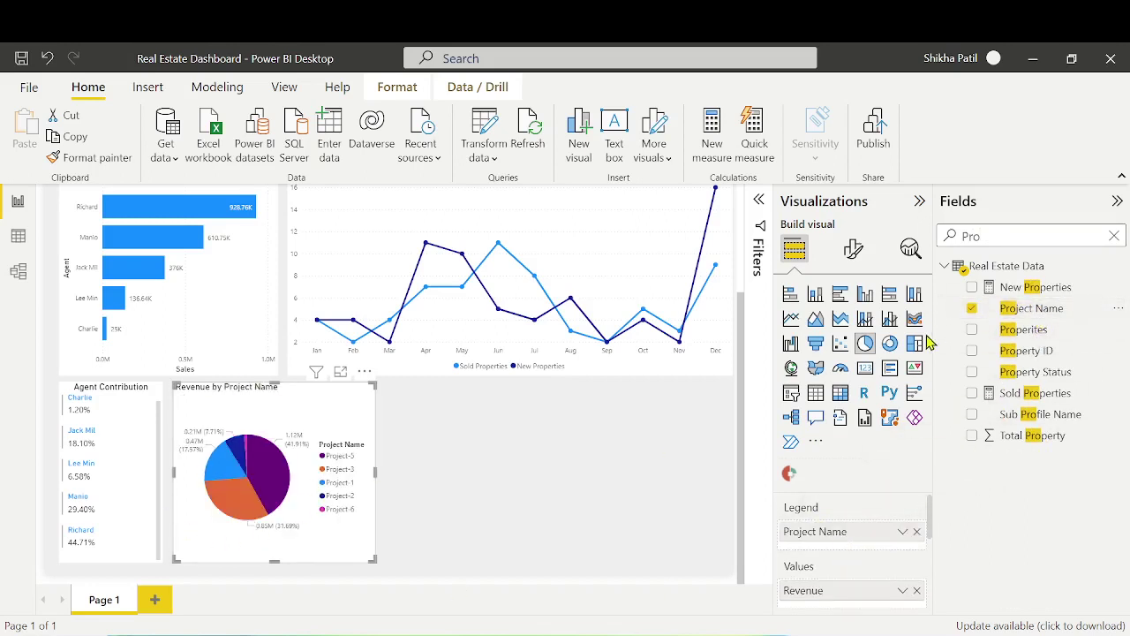
{"action": "left_click", "coordinate": [890, 344]}
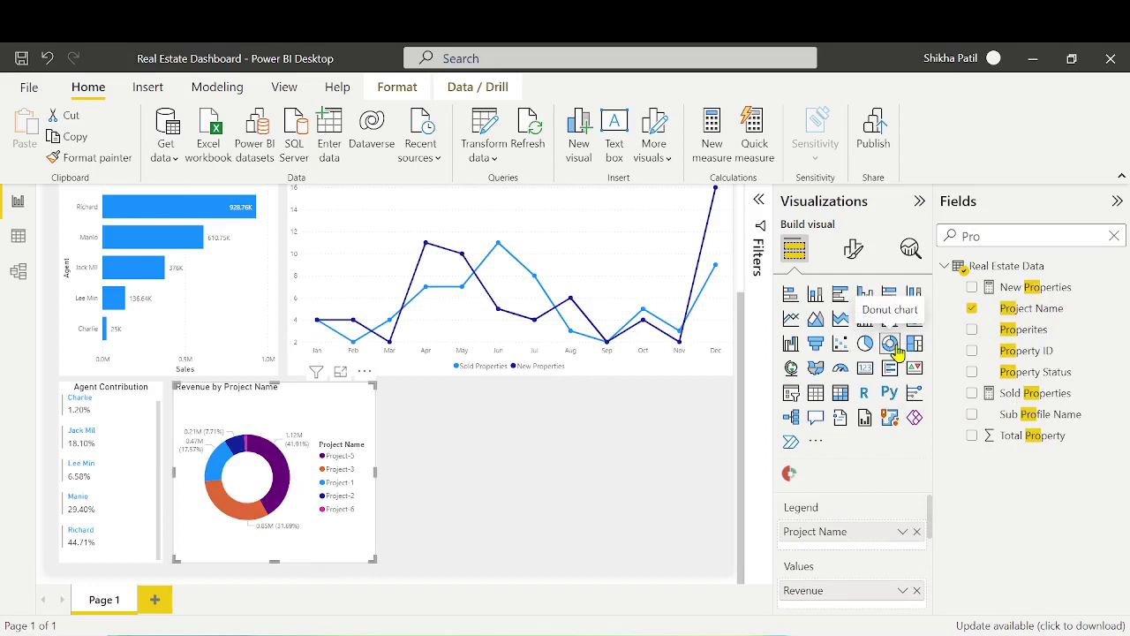
Convert the donut chart to the imported aster plot visual and aggregate its Revenue values as an average
{"action": "left_click", "coordinate": [791, 476]}
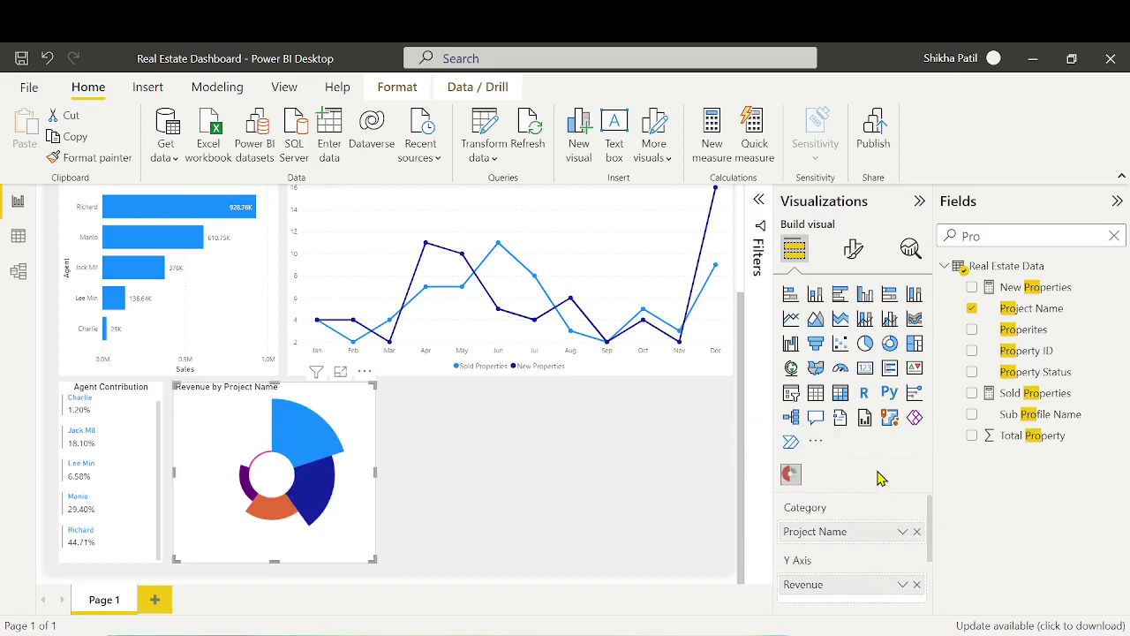
{"action": "left_click", "coordinate": [902, 584]}
{"action": "left_click", "coordinate": [956, 389]}
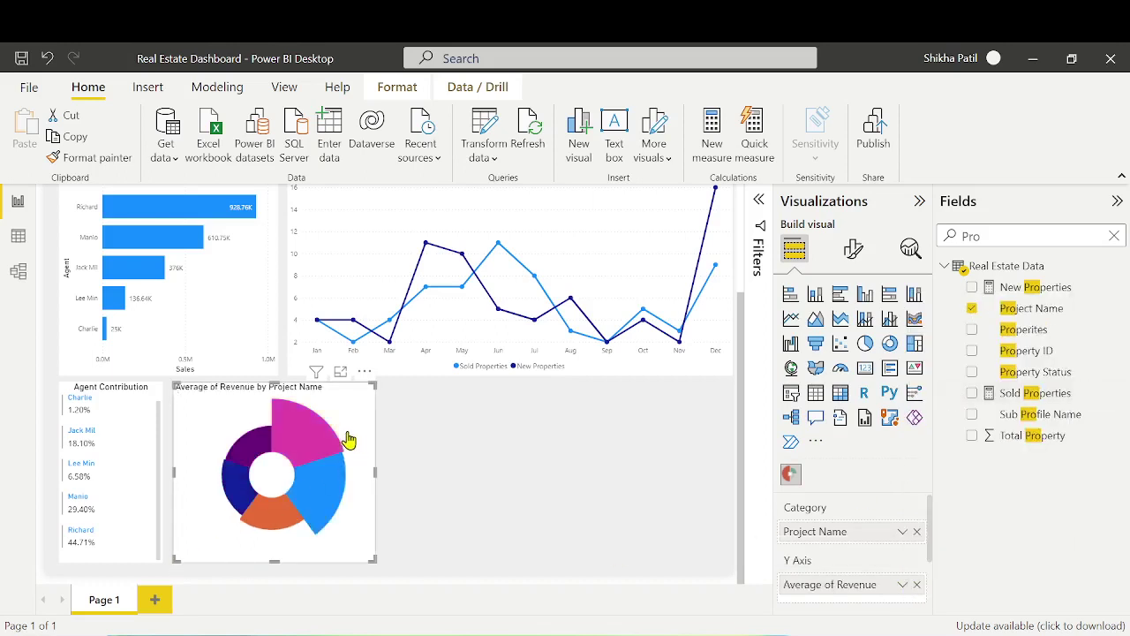
Change the aster plot's title text to "Average Revenue by Project"
{"action": "left_click", "coordinate": [857, 256]}
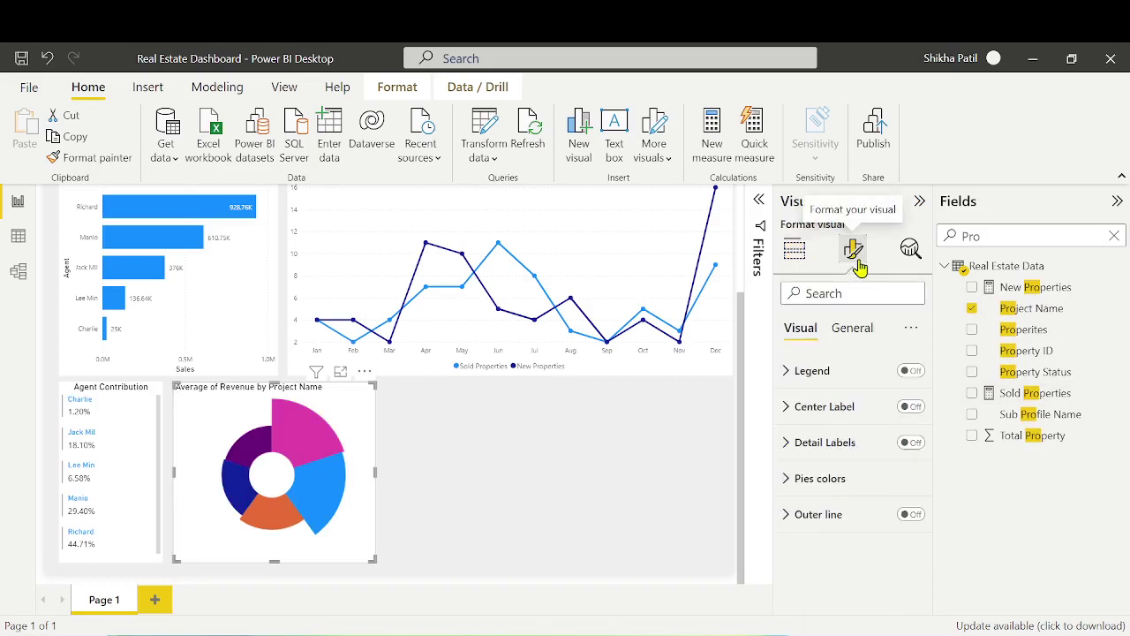
{"action": "left_click", "coordinate": [854, 328]}
{"action": "left_click", "coordinate": [825, 413]}
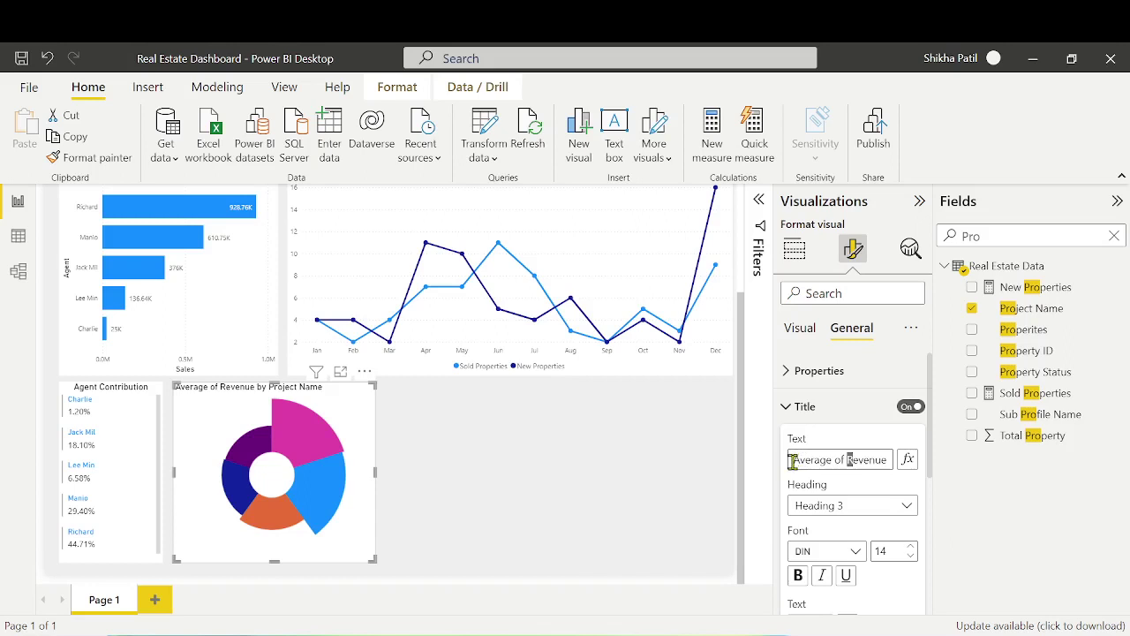
{"action": "left_click", "coordinate": [846, 461]}
{"action": "key", "text": "BackSpace"}
{"action": "key", "text": "BackSpace"}
{"action": "key", "text": "BackSpace"}
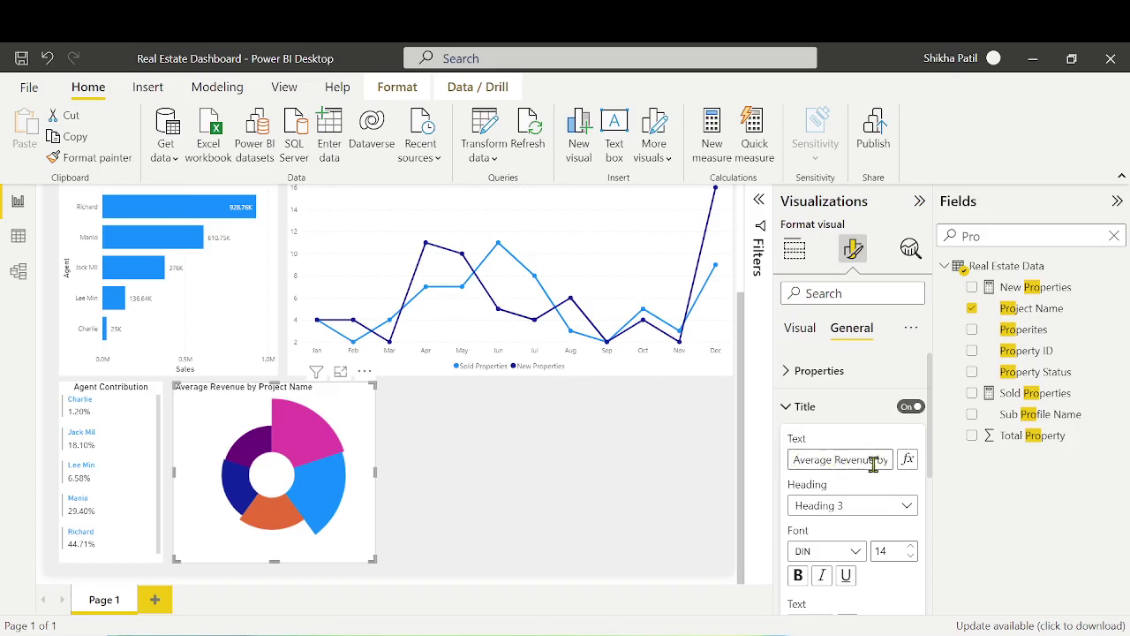
{"action": "key", "text": "Right"}
{"action": "key", "text": "Right"}
{"action": "key", "text": "Right"}
{"action": "key", "text": "Right"}
{"action": "key", "text": "Right"}
{"action": "key", "text": "Right"}
{"action": "key", "text": "Right"}
{"action": "key", "text": "Right"}
{"action": "key", "text": "Right"}
{"action": "key", "text": "Right"}
{"action": "key", "text": "Right"}
{"action": "double_click", "coordinate": [875, 461]}
{"action": "key", "text": "BackSpace"}
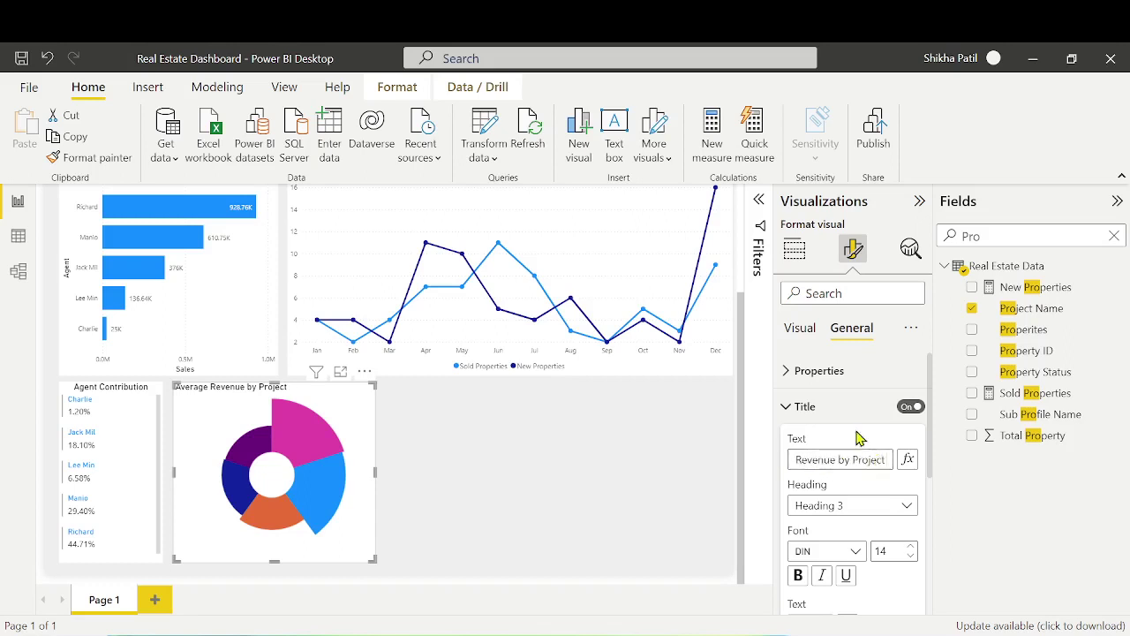
{"action": "left_click", "coordinate": [839, 409]}
Turn on the legend of the Average Revenue by Project chart and open its legend options
{"action": "left_click", "coordinate": [798, 334]}
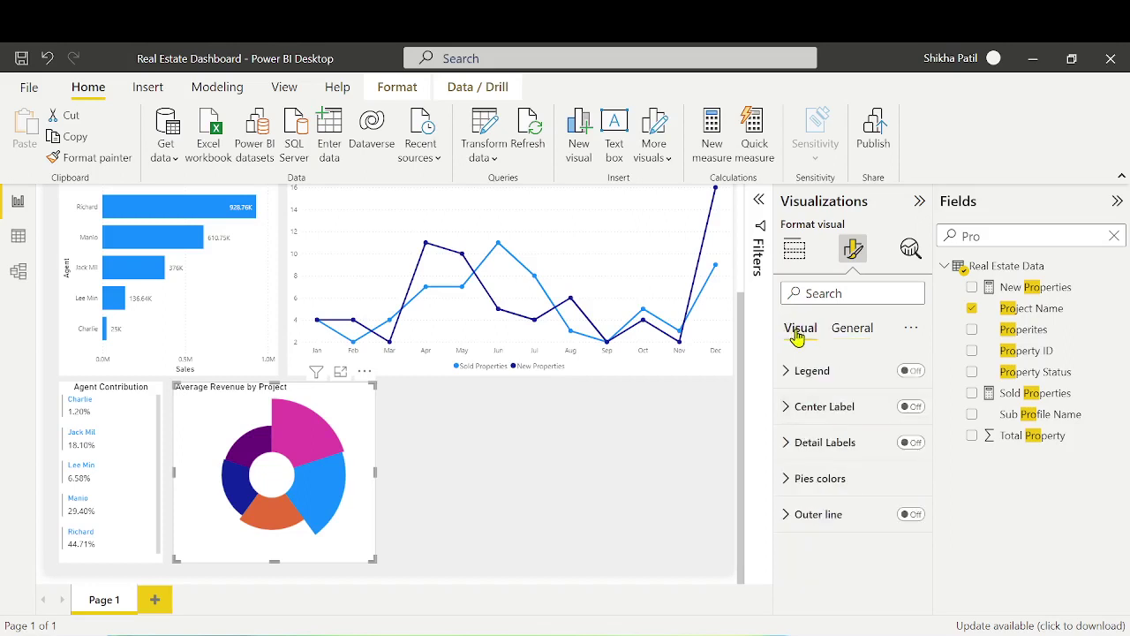
{"action": "left_click", "coordinate": [914, 372]}
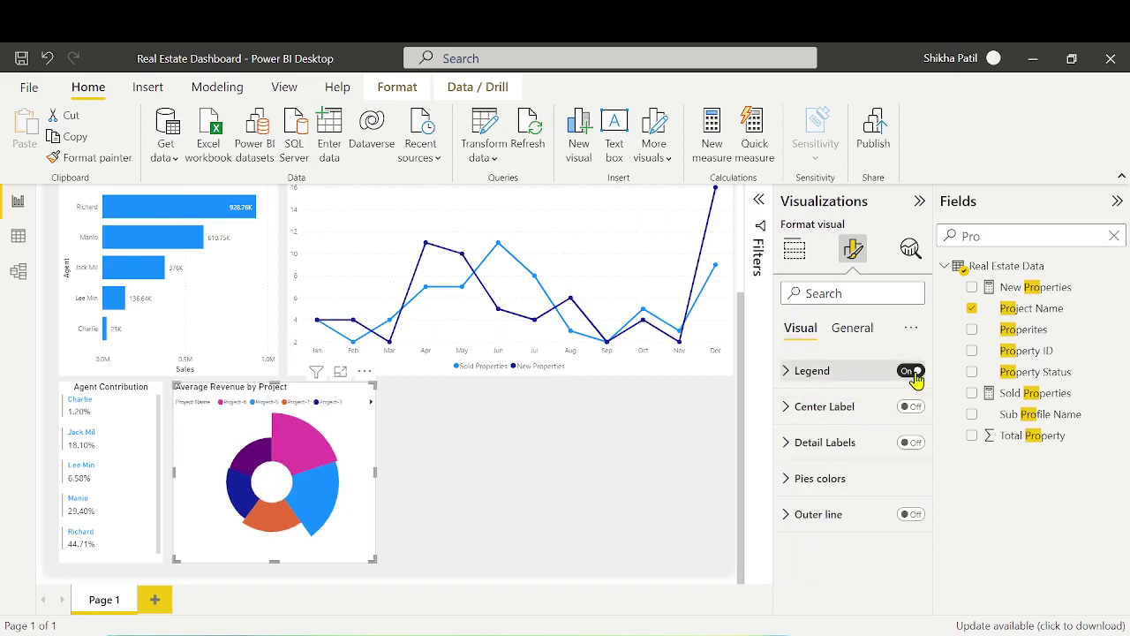
{"action": "left_click", "coordinate": [370, 403]}
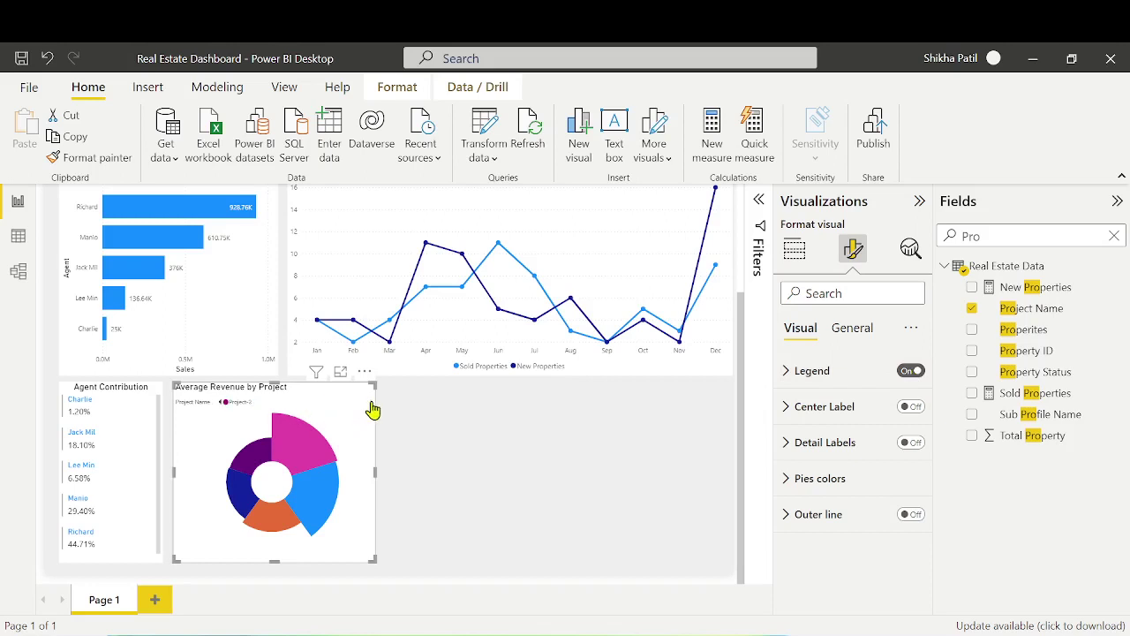
{"action": "left_click", "coordinate": [220, 401]}
{"action": "left_click", "coordinate": [852, 378]}
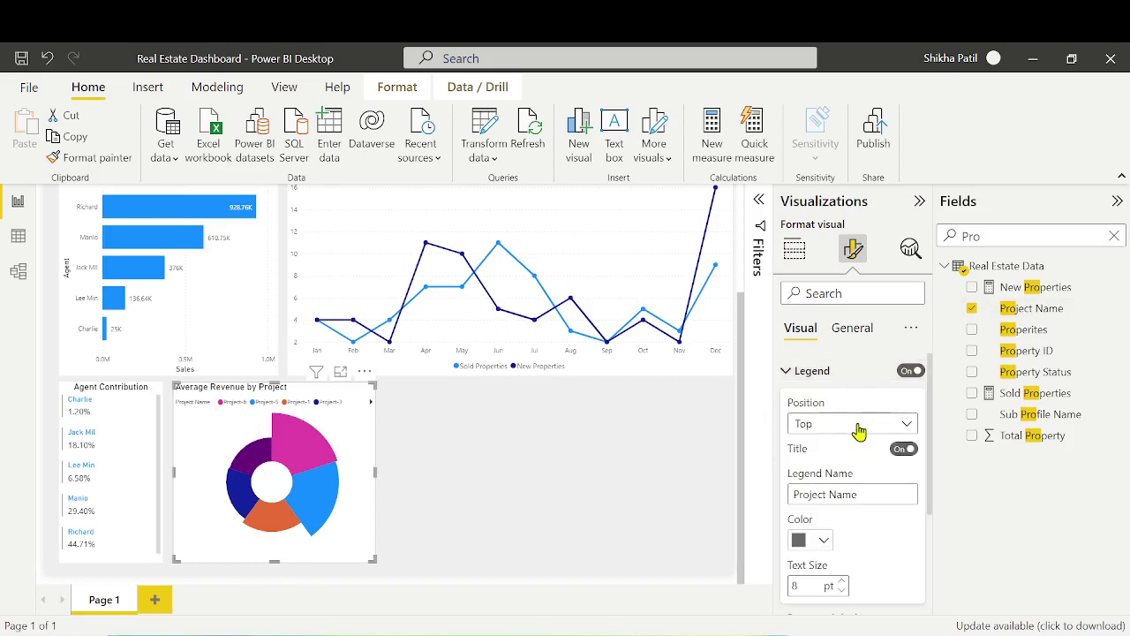
Try Bottom Center, Top Center and Left in turn as the legend position of the Average Revenue by Project chart
{"action": "left_click", "coordinate": [856, 426]}
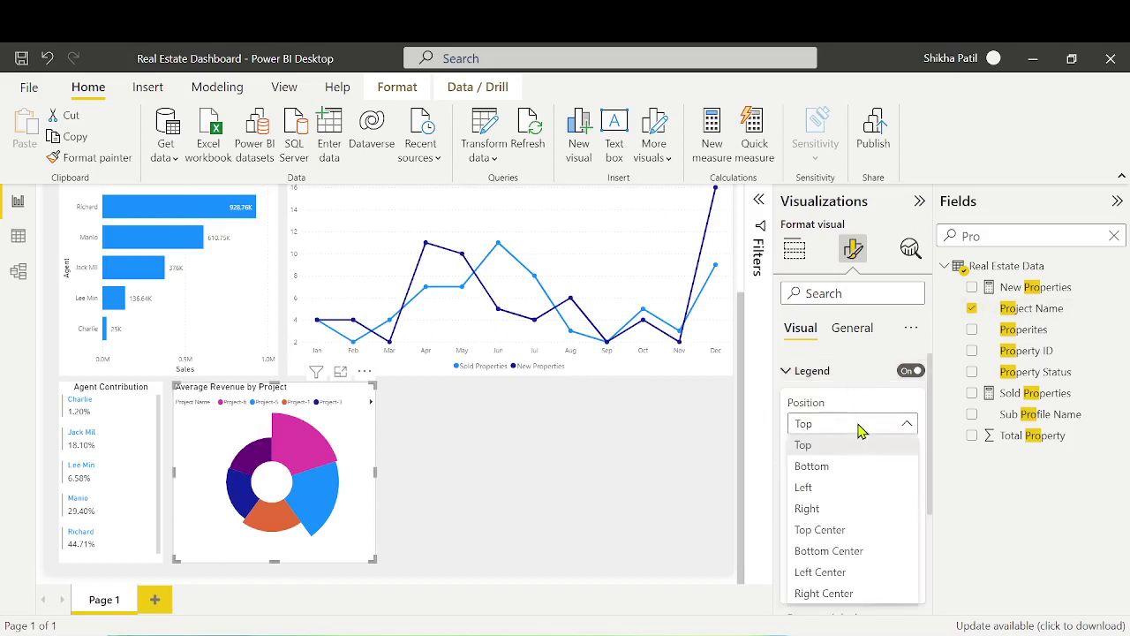
{"action": "left_click", "coordinate": [846, 555]}
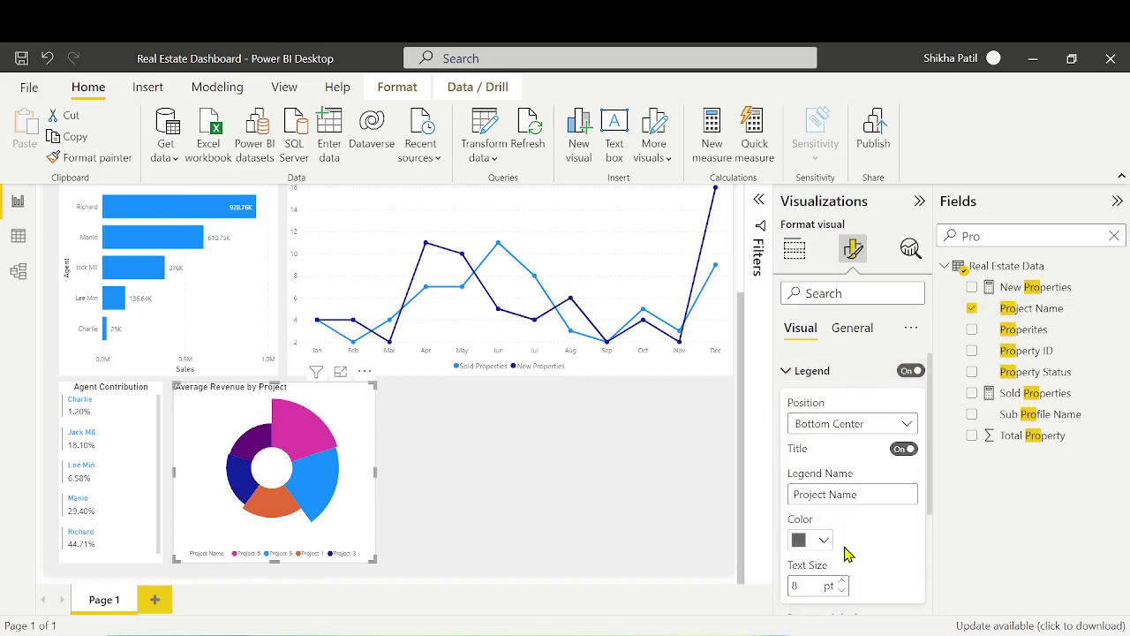
{"action": "left_click", "coordinate": [880, 426]}
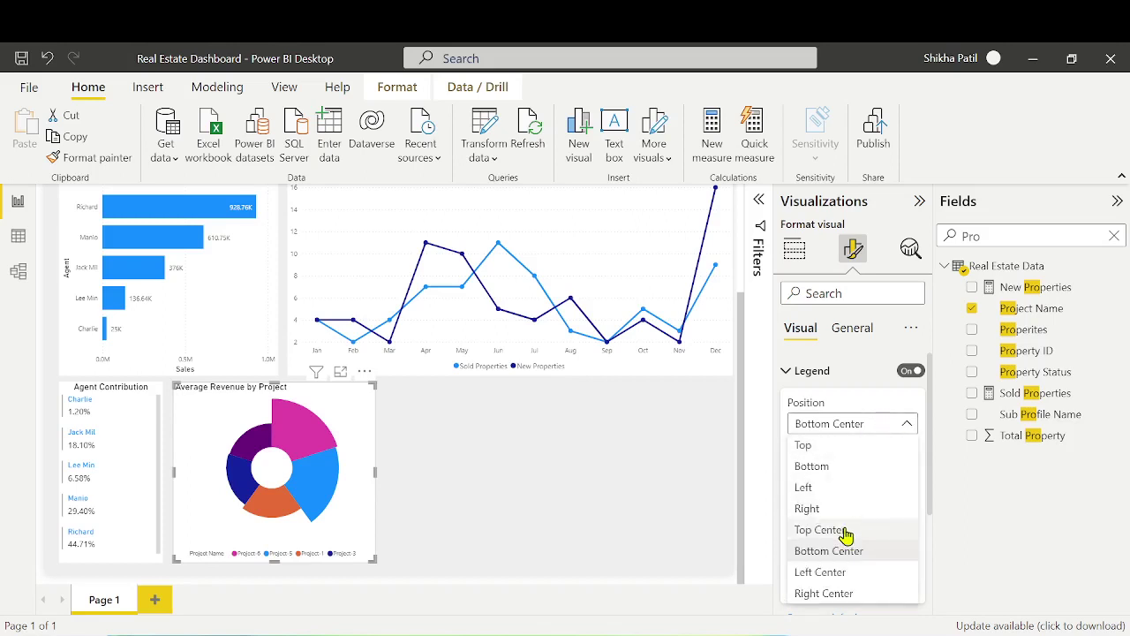
{"action": "left_click", "coordinate": [845, 532]}
{"action": "left_click", "coordinate": [845, 426]}
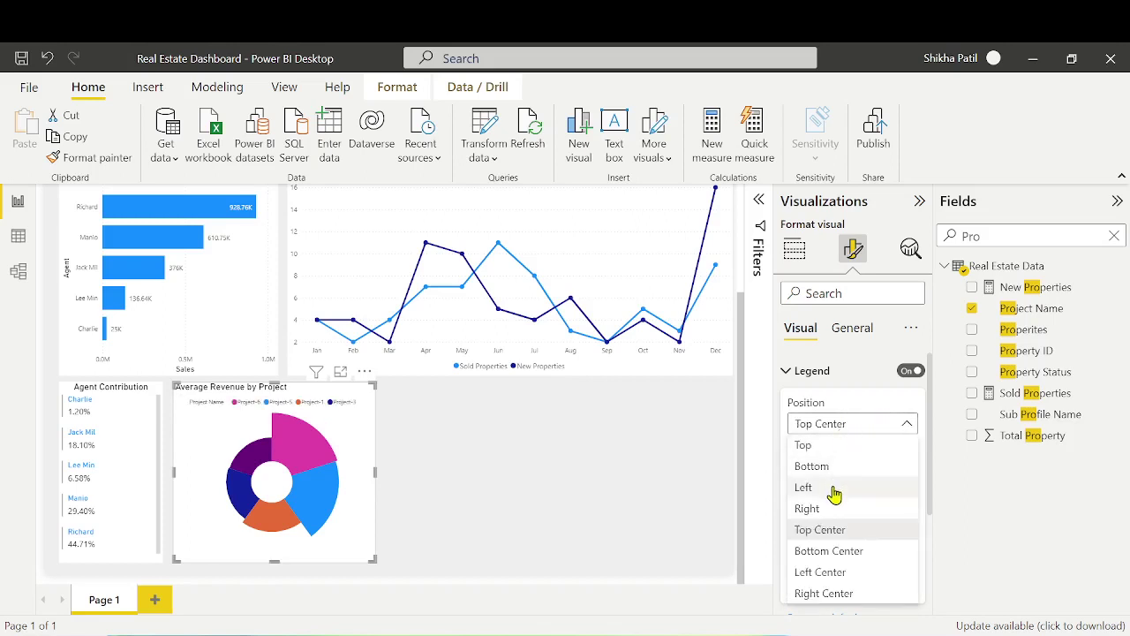
{"action": "left_click", "coordinate": [832, 491]}
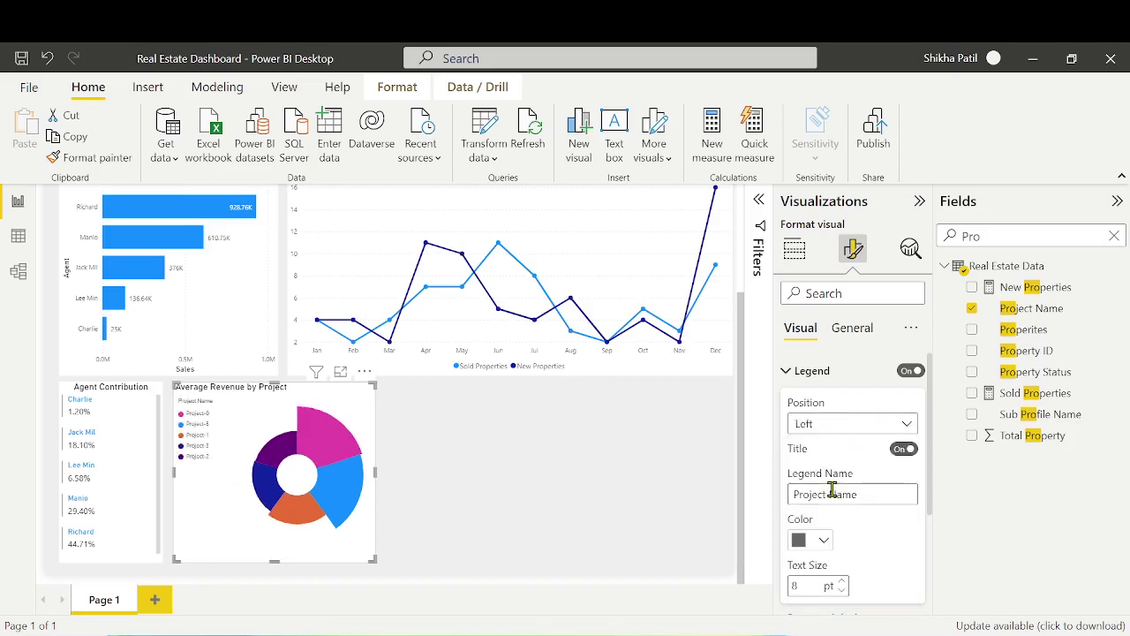
Set the legend position of the Average Revenue by Project chart to Right Center and turn off the legend title
{"action": "left_click", "coordinate": [853, 424]}
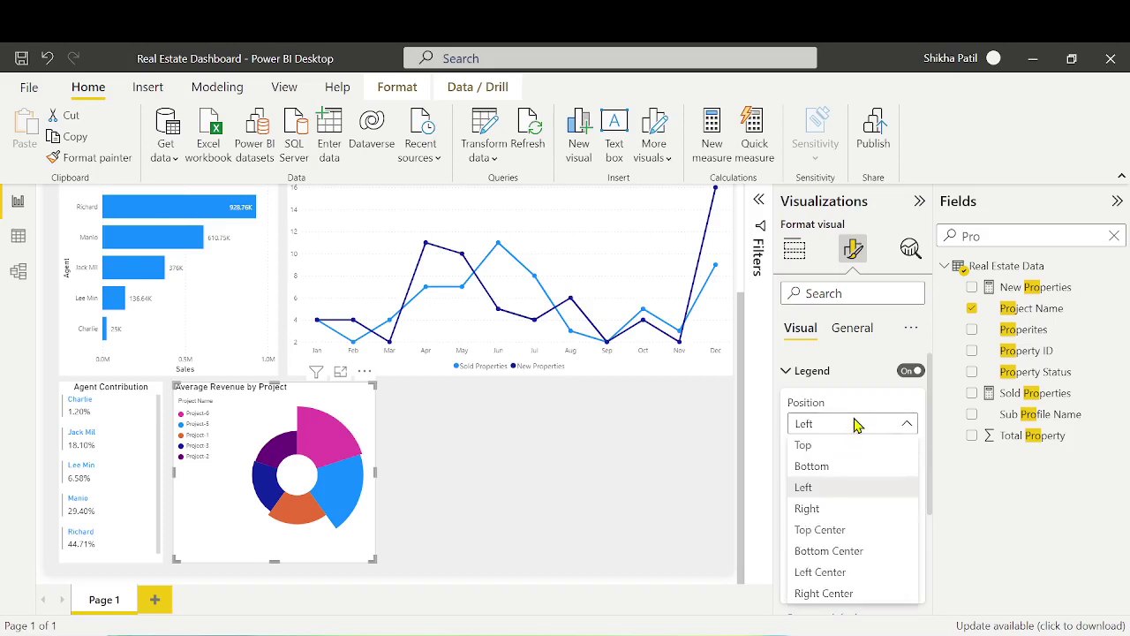
{"action": "left_click", "coordinate": [841, 592]}
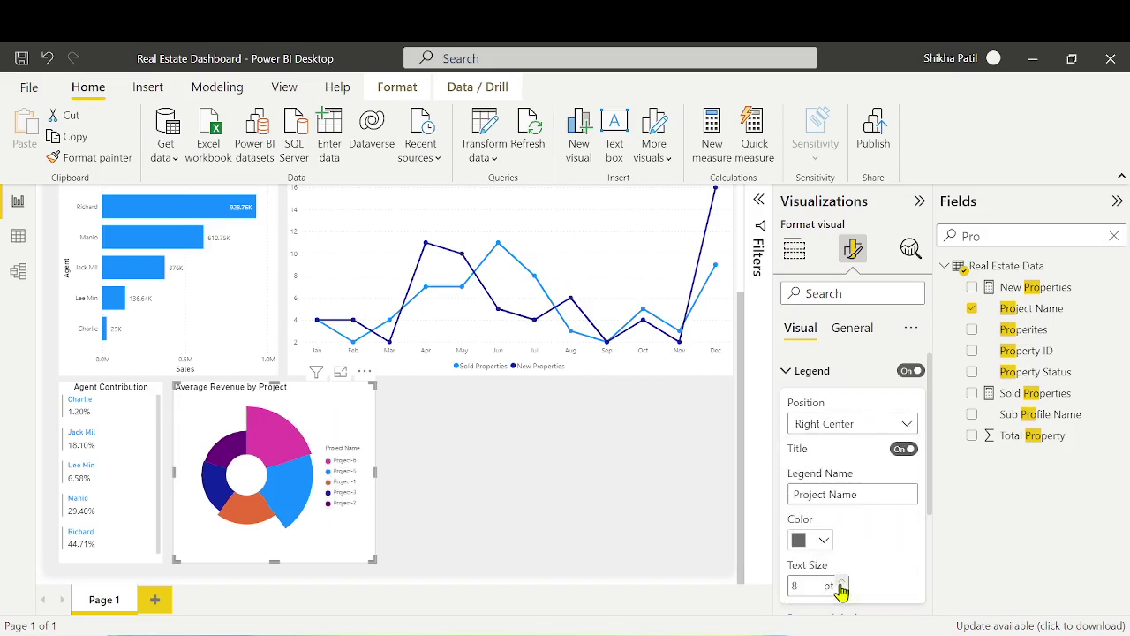
{"action": "left_click", "coordinate": [903, 449]}
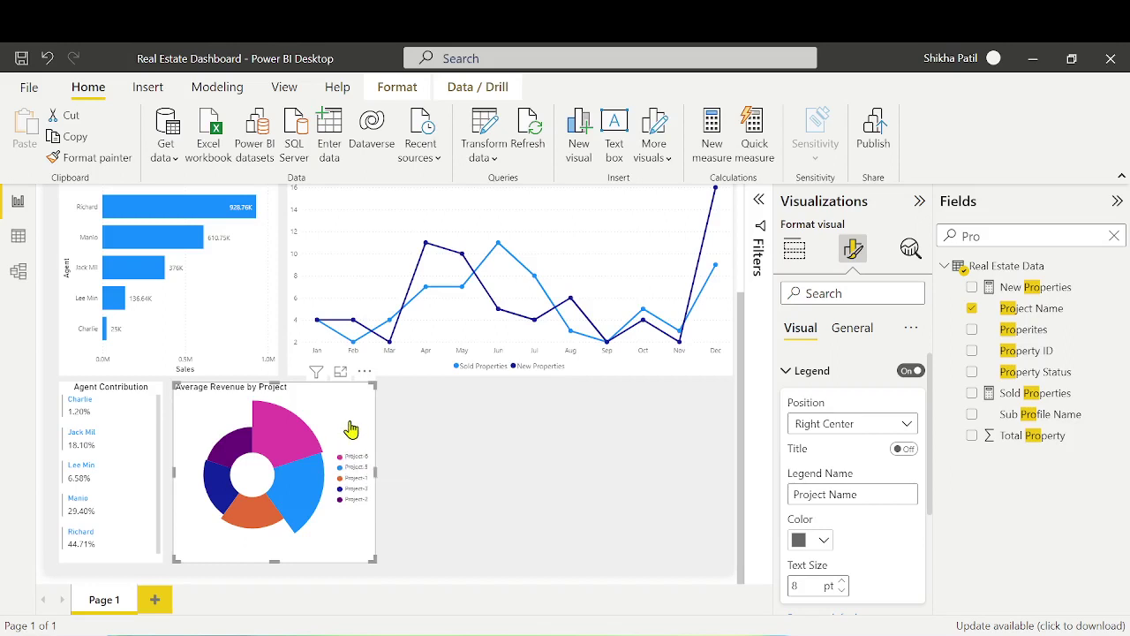
{"action": "mouse_move", "coordinate": [313, 451]}
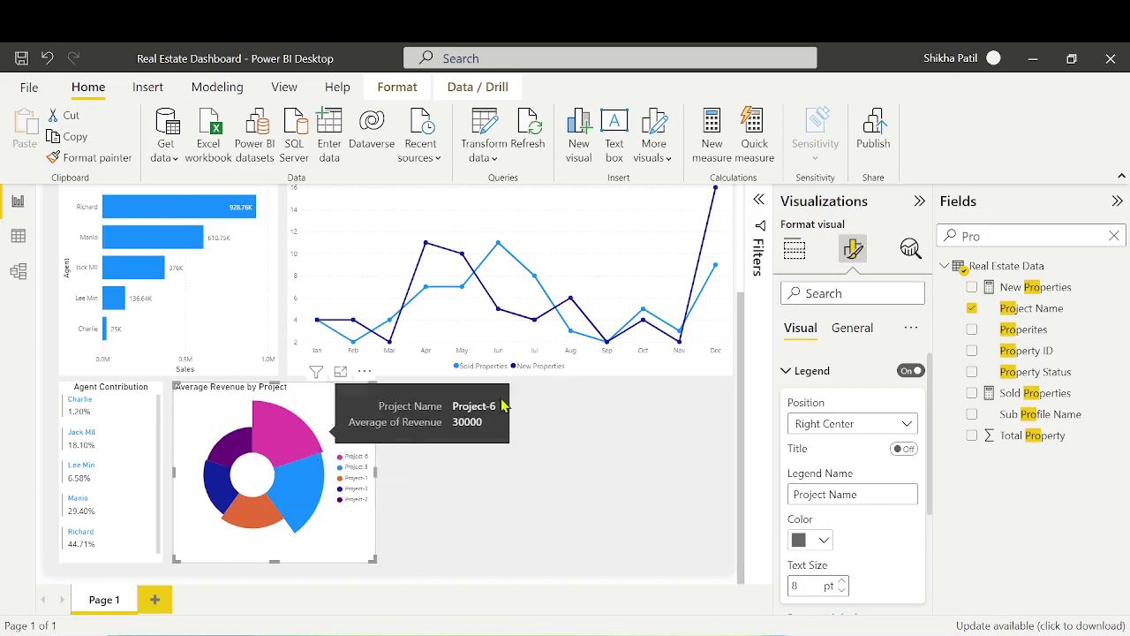
{"action": "left_click", "coordinate": [833, 371]}
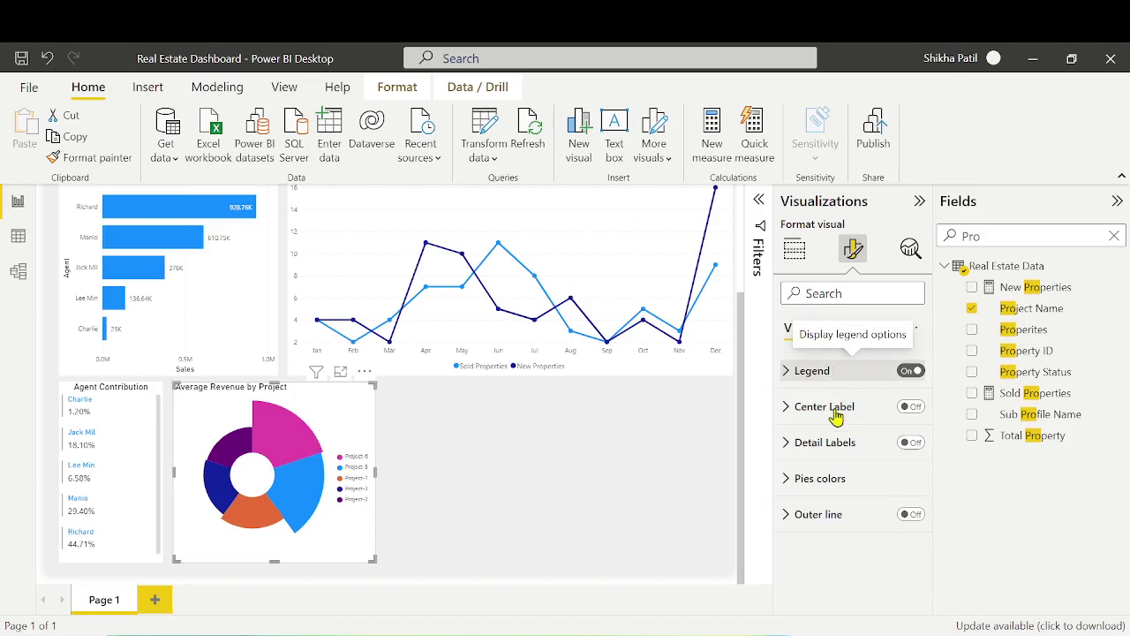
Turn on the detail labels of the Average Revenue by Project chart and review their display unit options
{"action": "left_click", "coordinate": [911, 444]}
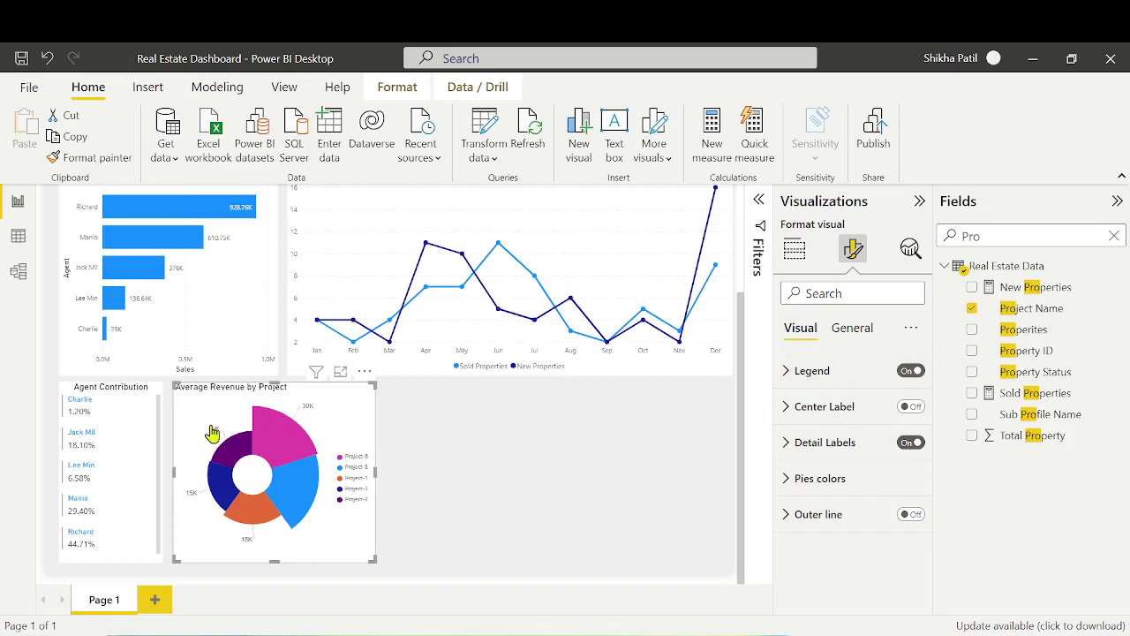
{"action": "left_click", "coordinate": [866, 443]}
{"action": "scroll", "coordinate": [853, 541], "scroll_direction": "down", "scroll_amount": 3}
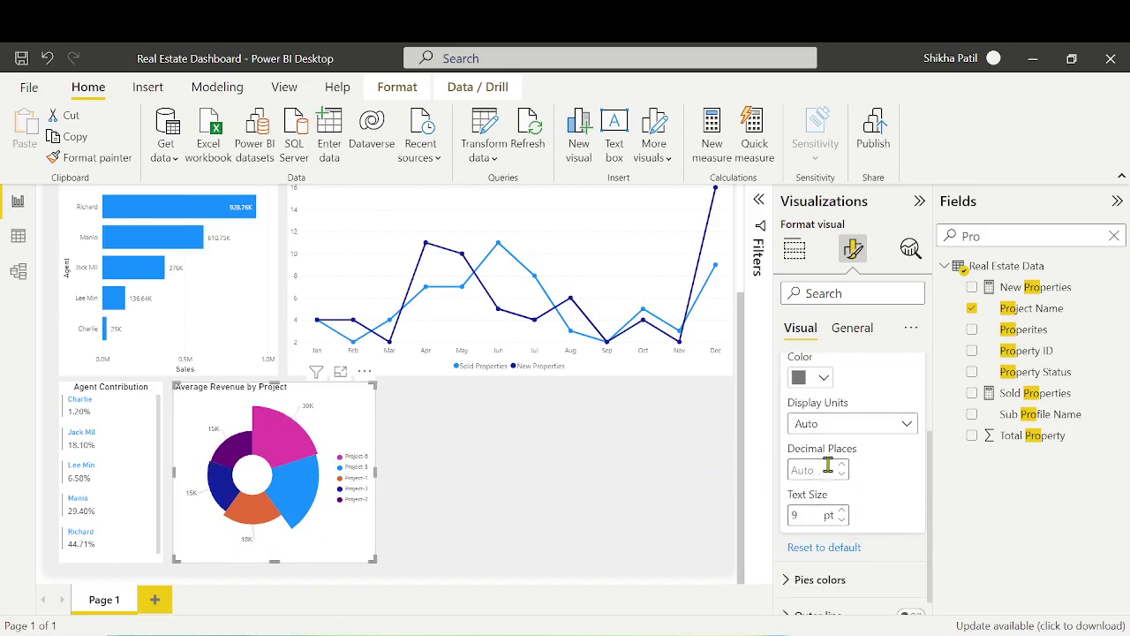
{"action": "scroll", "coordinate": [849, 510], "scroll_direction": "up", "scroll_amount": 1}
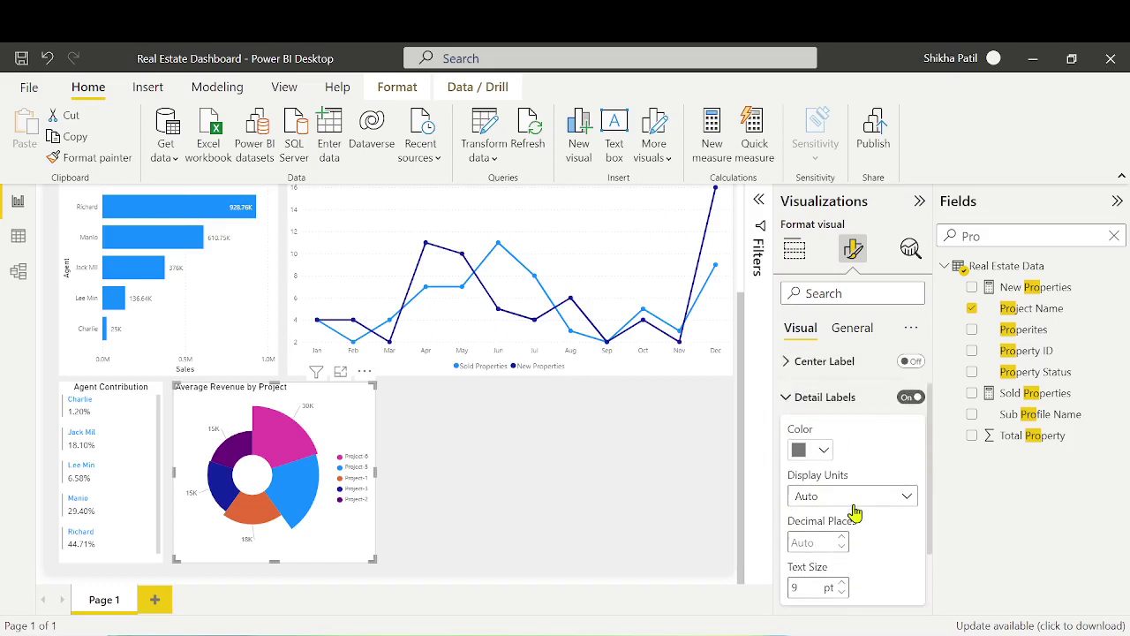
{"action": "left_click", "coordinate": [861, 508]}
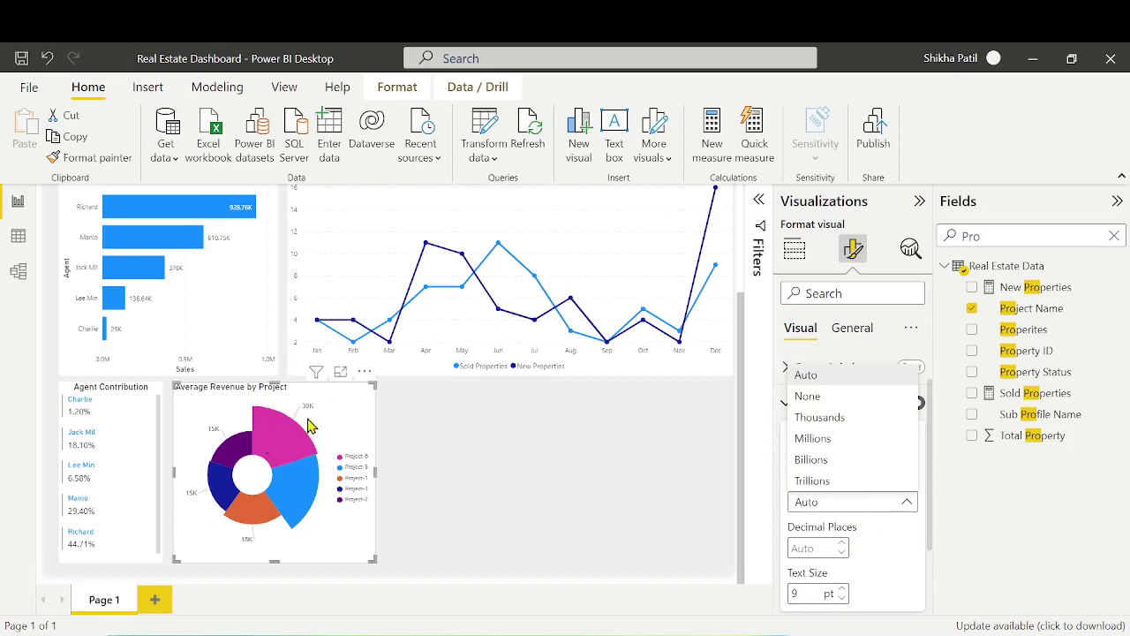
{"action": "left_click", "coordinate": [438, 499]}
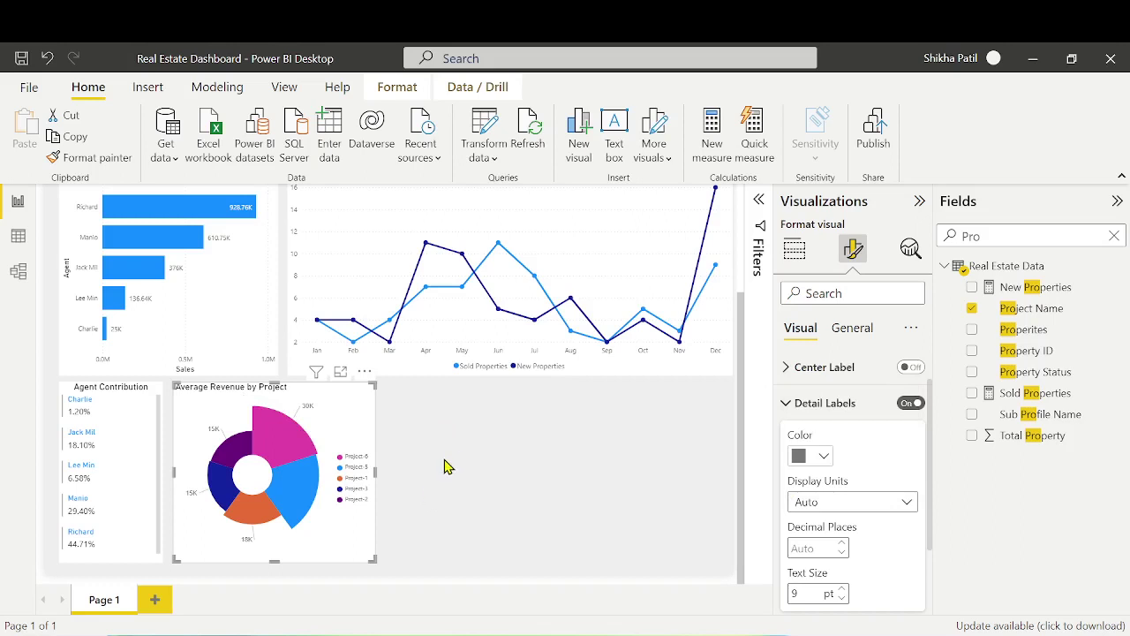
{"action": "left_click", "coordinate": [797, 407]}
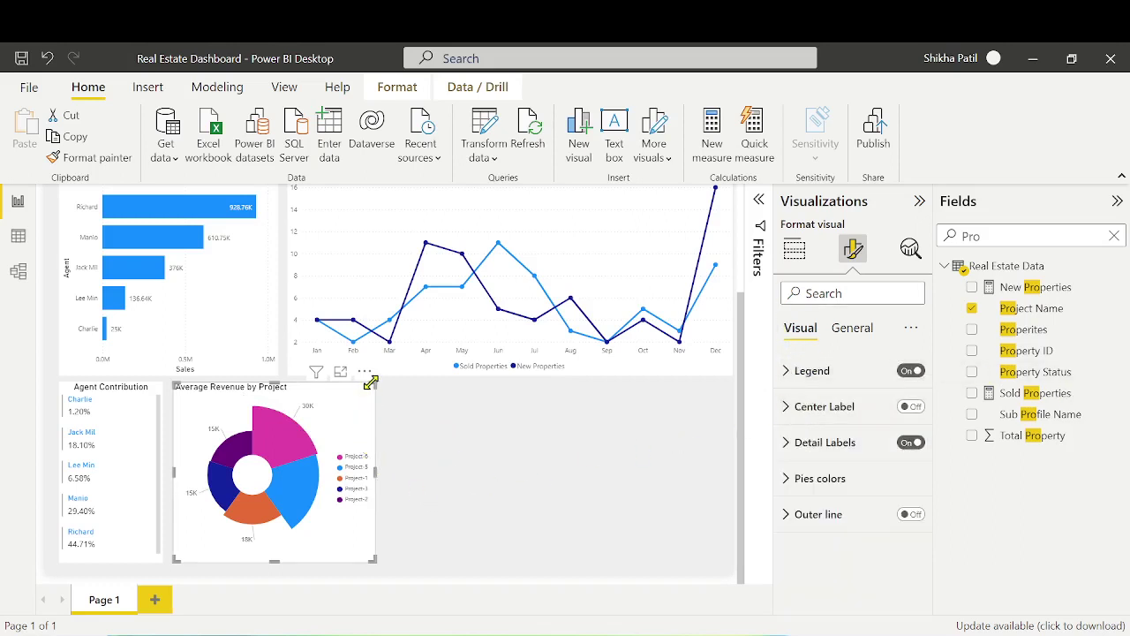
{"action": "left_click", "coordinate": [534, 447]}
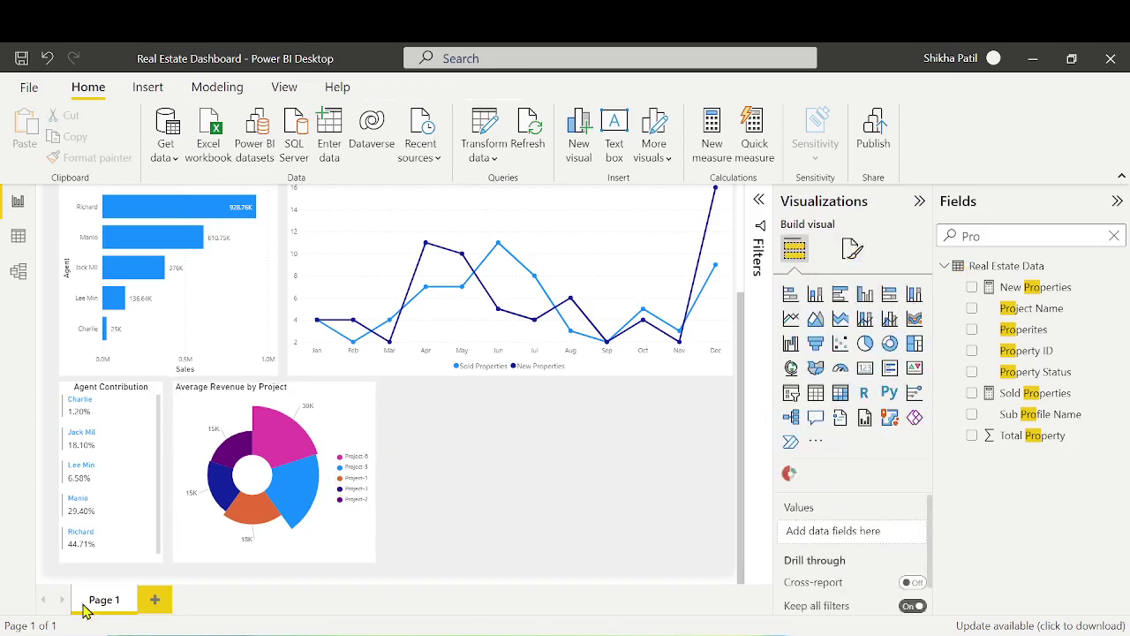
Add a line and stacked column chart and fit it into the empty space beside the Average Revenue by Project chart
{"action": "scroll", "coordinate": [462, 512], "scroll_direction": "up", "scroll_amount": 3}
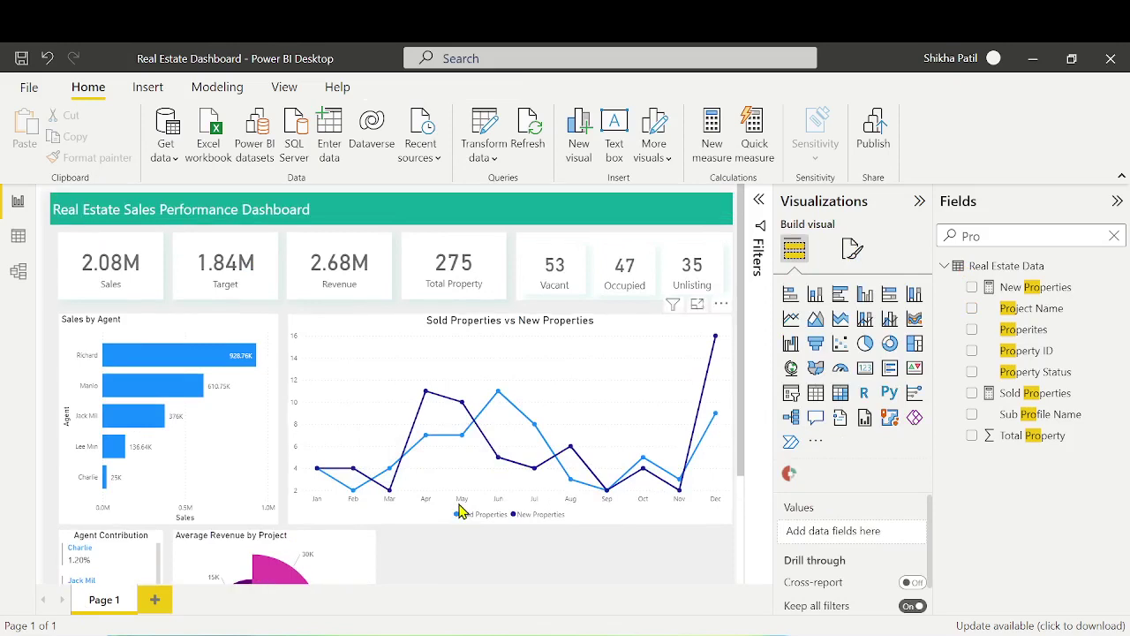
{"action": "scroll", "coordinate": [460, 512], "scroll_direction": "down", "scroll_amount": 3}
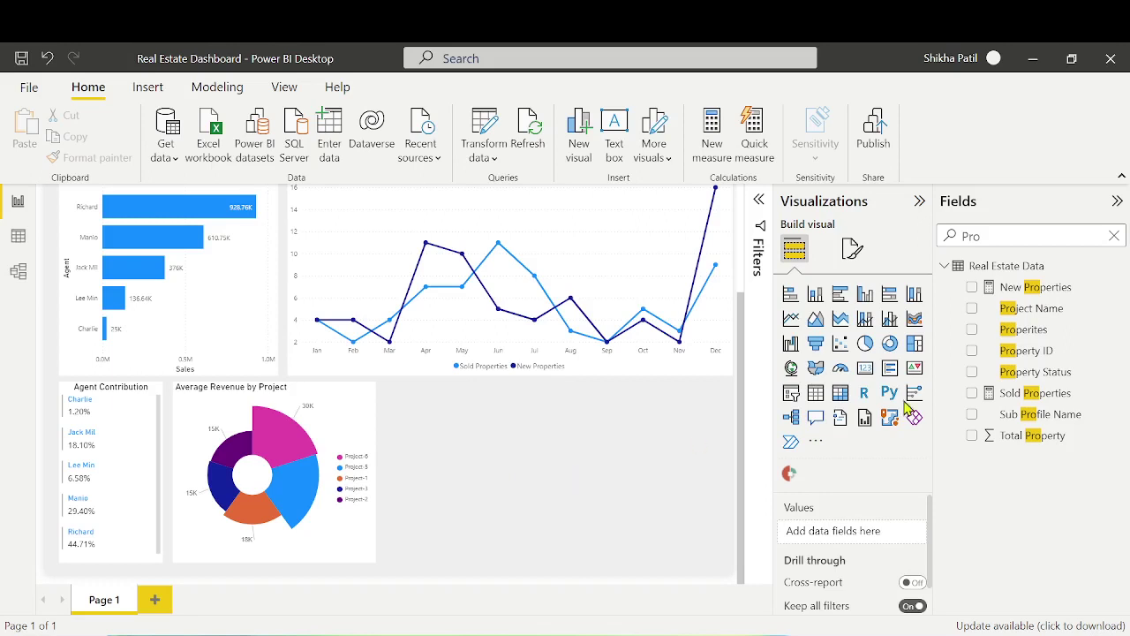
{"action": "left_click", "coordinate": [865, 323]}
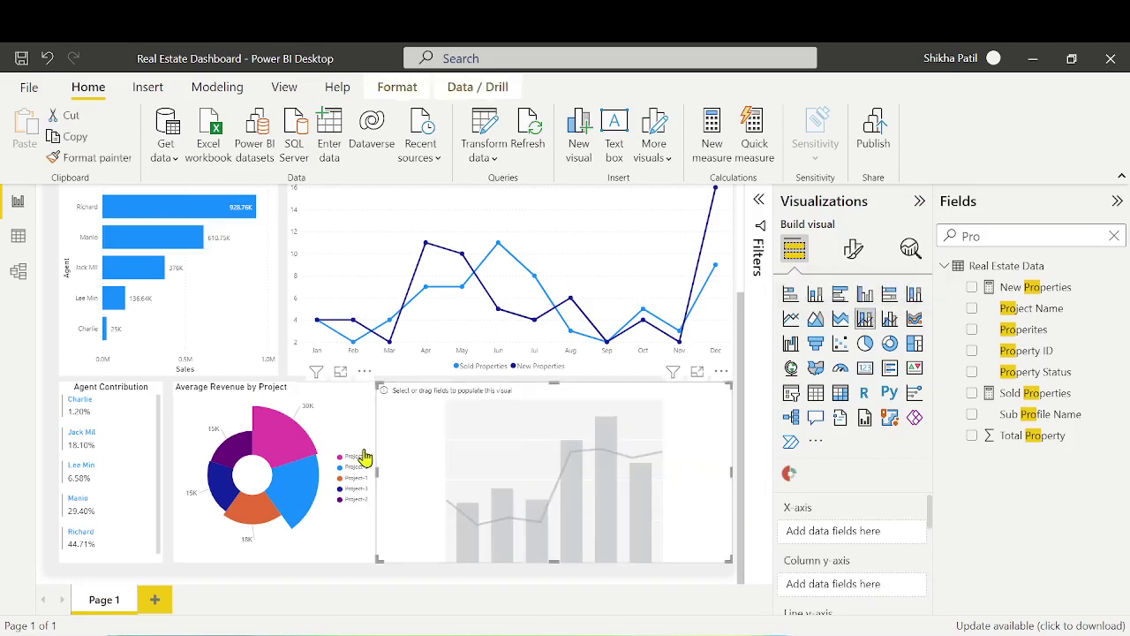
{"action": "left_click_drag", "start_coordinate": [376, 468], "coordinate": [394, 474]}
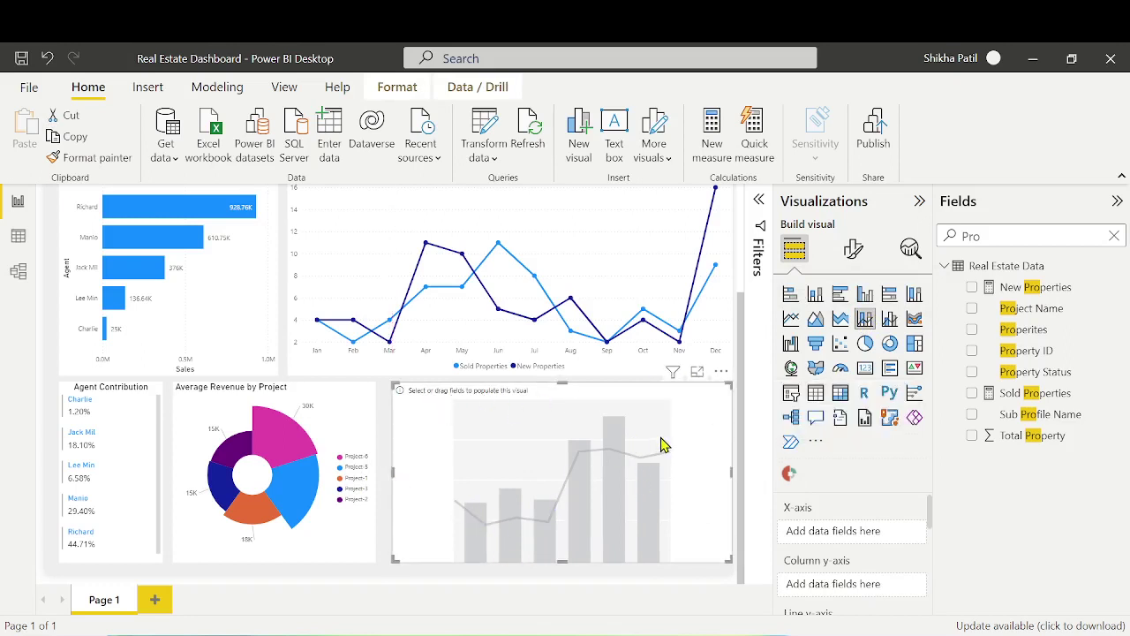
{"action": "left_click_drag", "start_coordinate": [663, 445], "coordinate": [652, 445]}
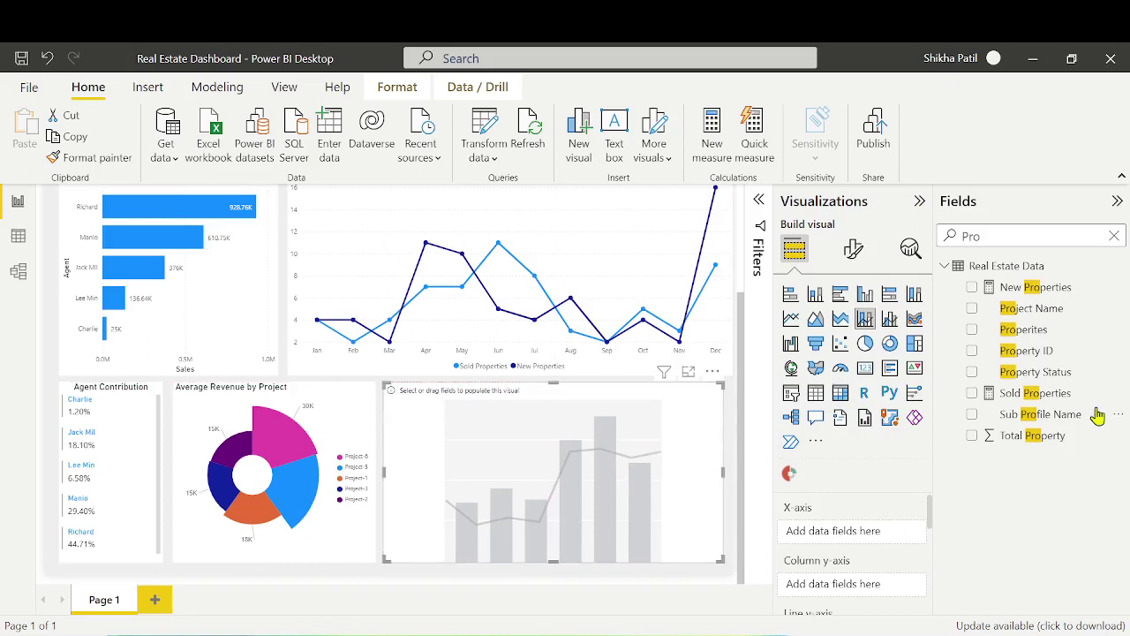
Plot Sales as the column y-axis against Month Name on the x-axis of the empty line and stacked column chart
{"action": "left_click", "coordinate": [1114, 238]}
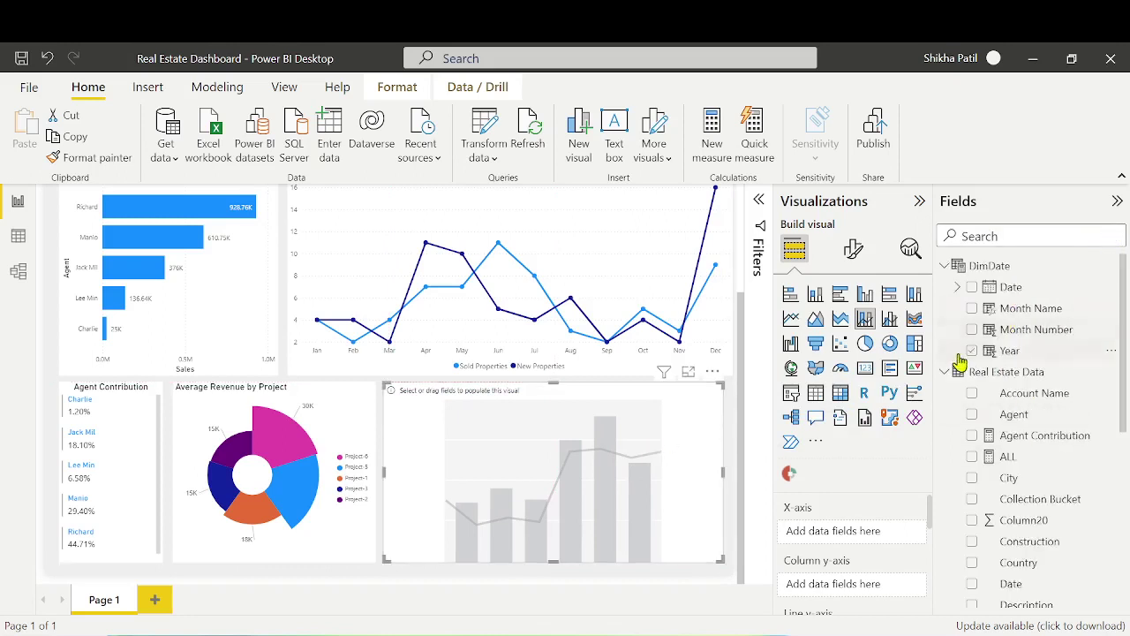
{"action": "left_click_drag", "start_coordinate": [1024, 309], "coordinate": [855, 535]}
{"action": "left_click", "coordinate": [1028, 235]}
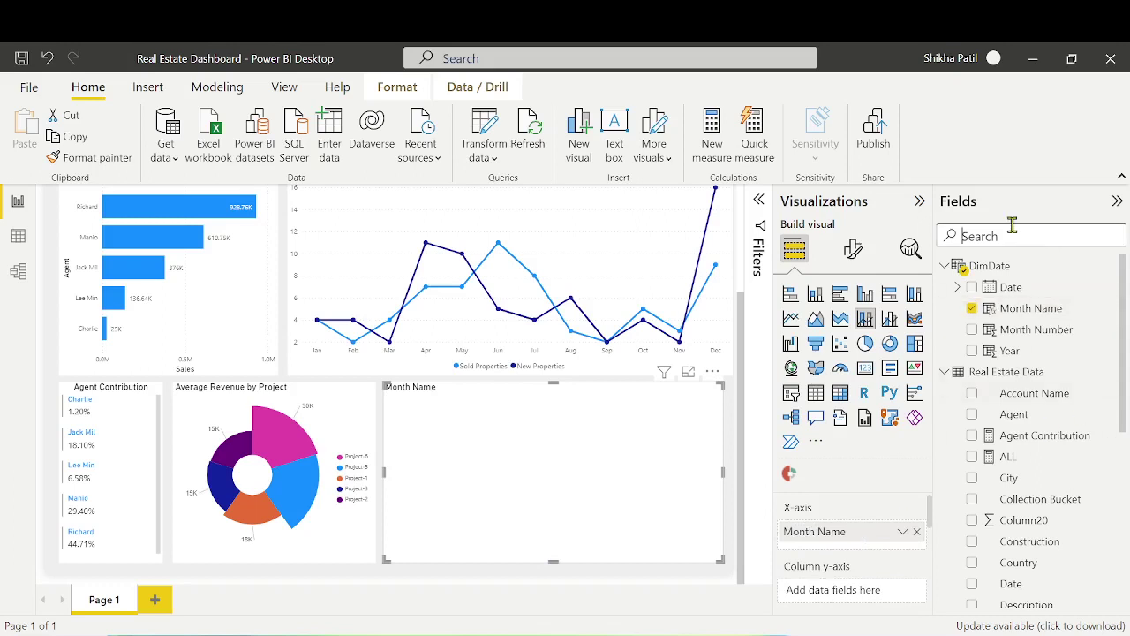
{"action": "type", "text": "sale"}
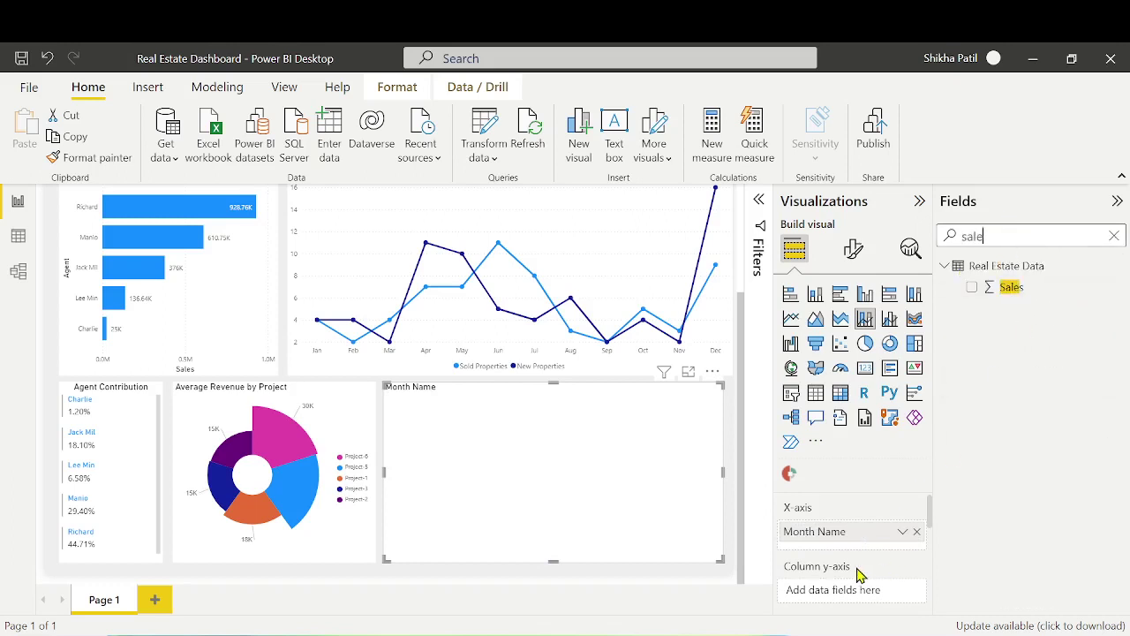
{"action": "scroll", "coordinate": [862, 577], "scroll_direction": "down", "scroll_amount": 1}
{"action": "left_click_drag", "start_coordinate": [1011, 287], "coordinate": [850, 574]}
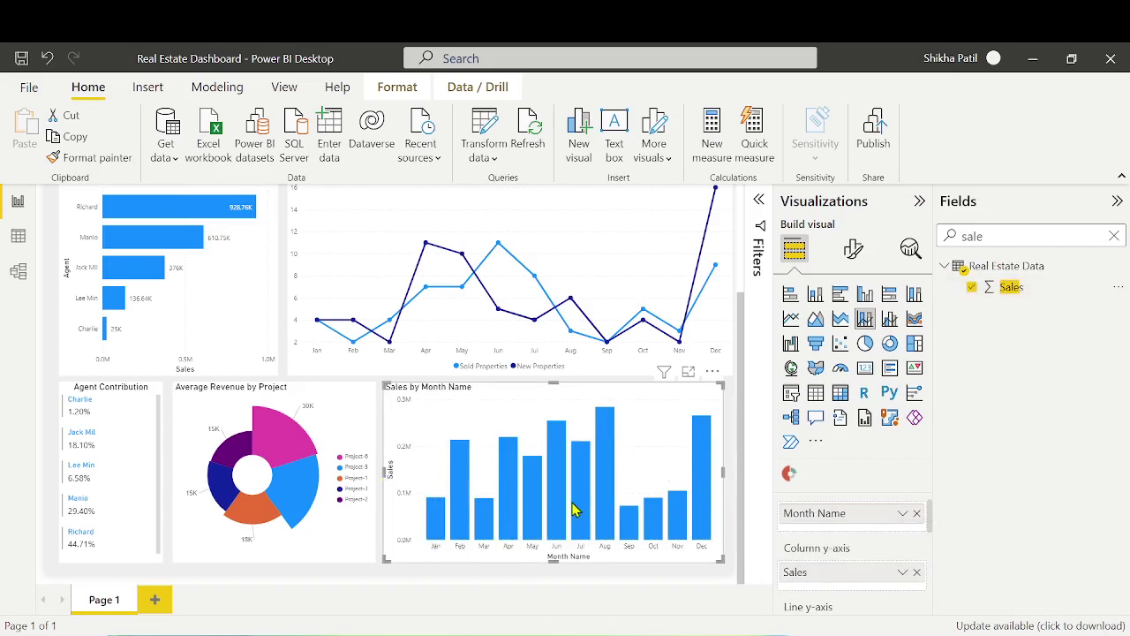
{"action": "mouse_move", "coordinate": [572, 508]}
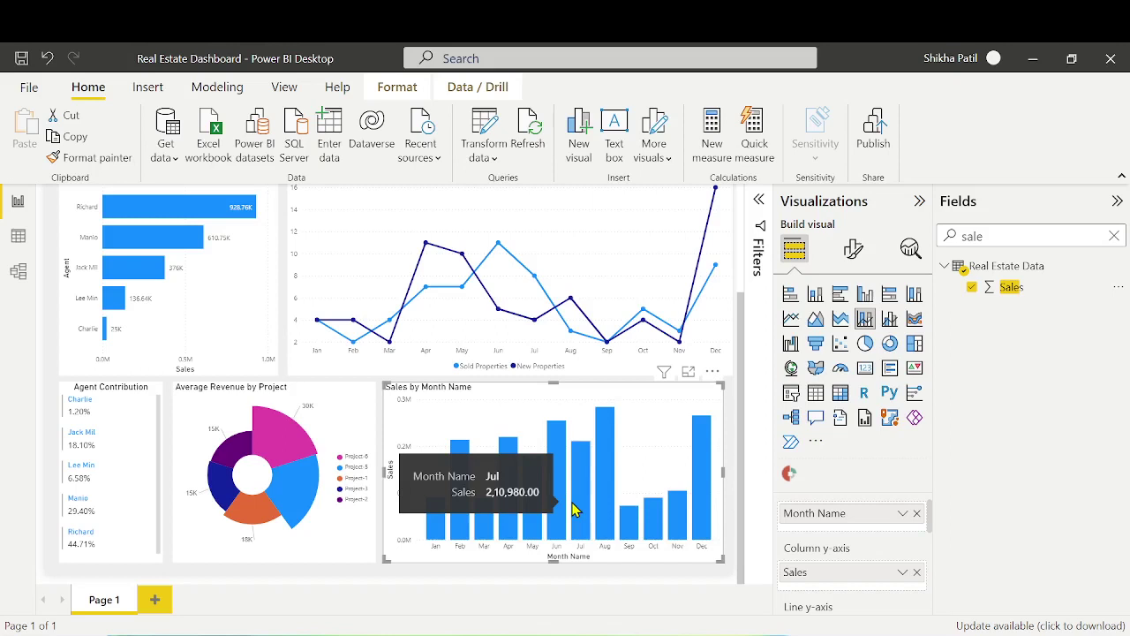
Add the Target field as the line y-axis of the Sales by Month Name chart
{"action": "left_click", "coordinate": [1114, 236]}
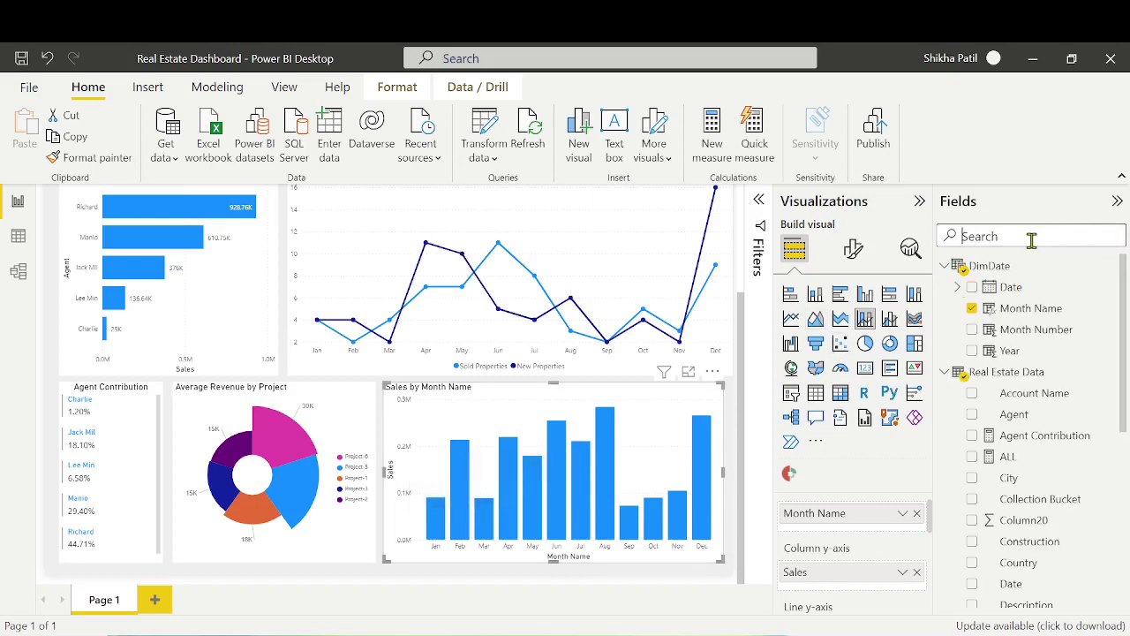
{"action": "left_click", "coordinate": [1032, 236]}
{"action": "type", "text": "Targ"}
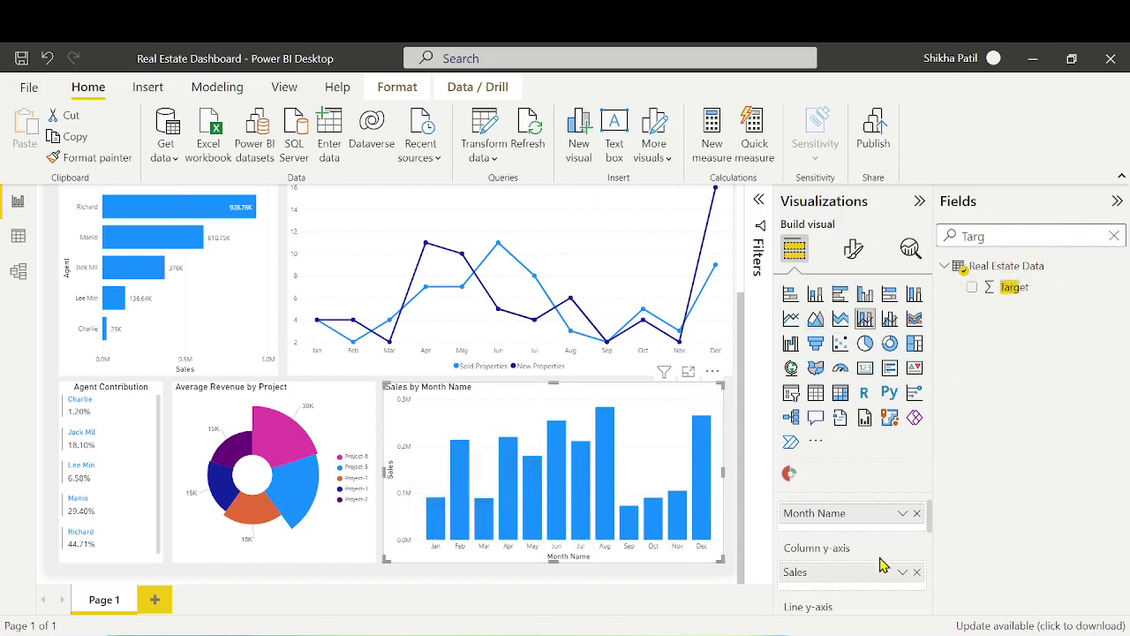
{"action": "scroll", "coordinate": [883, 560], "scroll_direction": "down", "scroll_amount": 1}
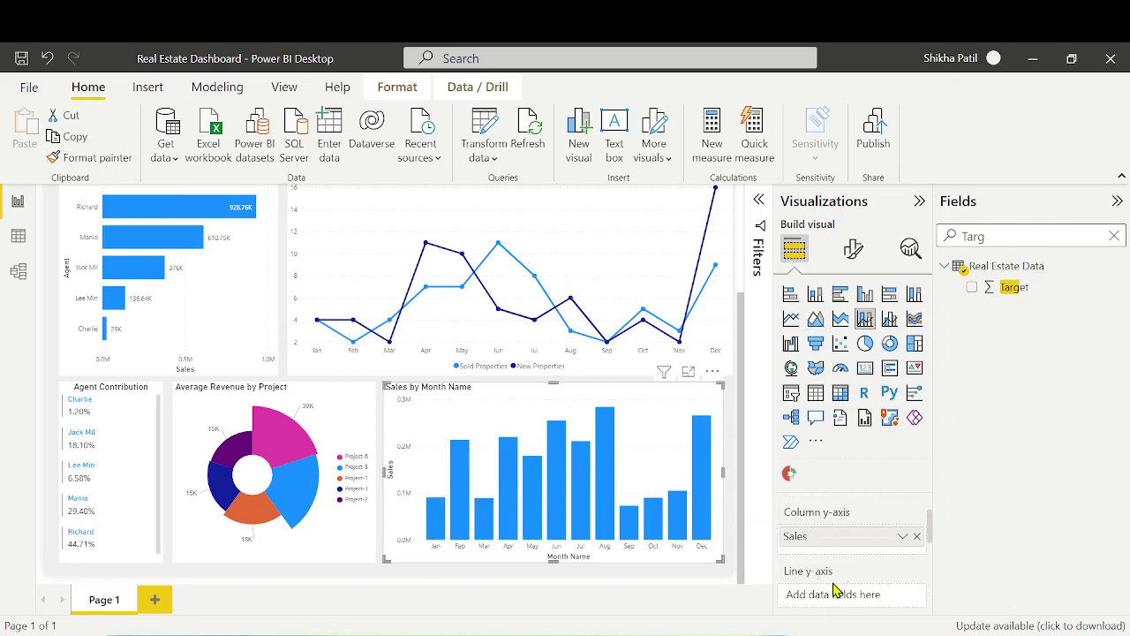
{"action": "left_click_drag", "start_coordinate": [1015, 288], "coordinate": [854, 605]}
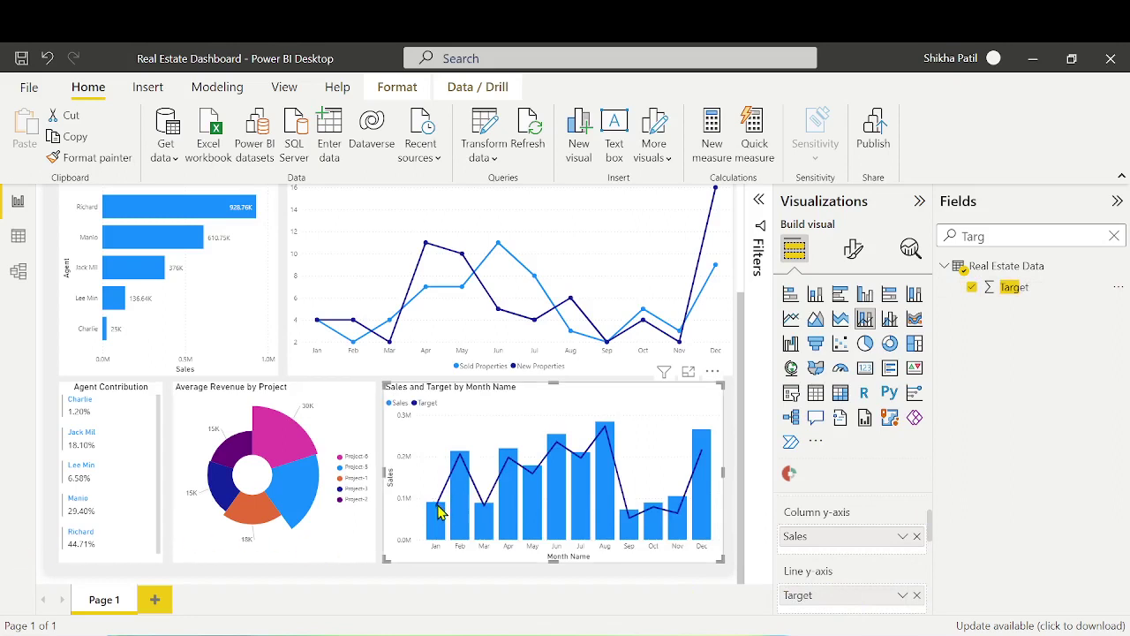
{"action": "mouse_move", "coordinate": [440, 513]}
Set the y-axis display units of the Sales and Target by Month Name chart to Thousands
{"action": "left_click", "coordinate": [851, 258]}
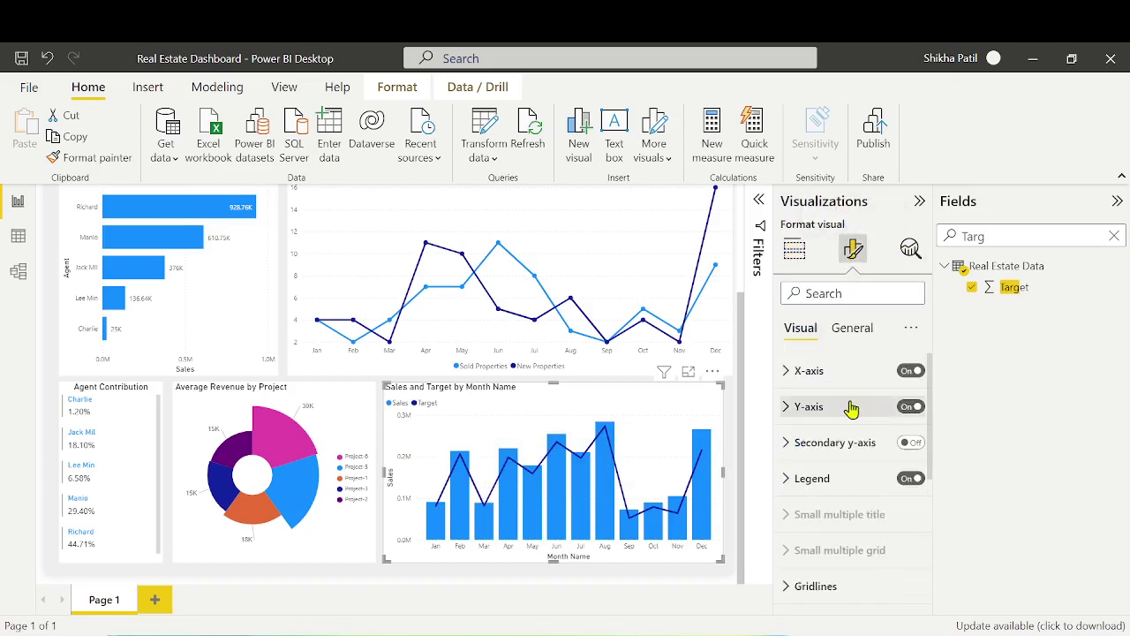
{"action": "left_click", "coordinate": [852, 408]}
{"action": "scroll", "coordinate": [853, 457], "scroll_direction": "down", "scroll_amount": 2}
{"action": "left_click", "coordinate": [839, 547]}
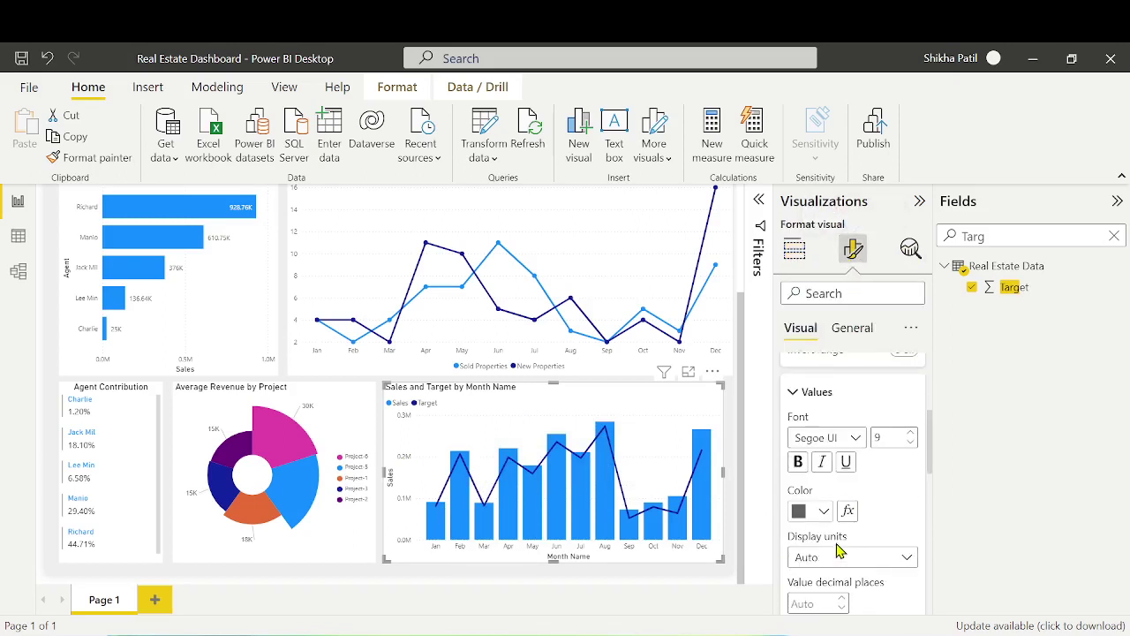
{"action": "scroll", "coordinate": [840, 551], "scroll_direction": "down", "scroll_amount": 1}
{"action": "left_click", "coordinate": [850, 519]}
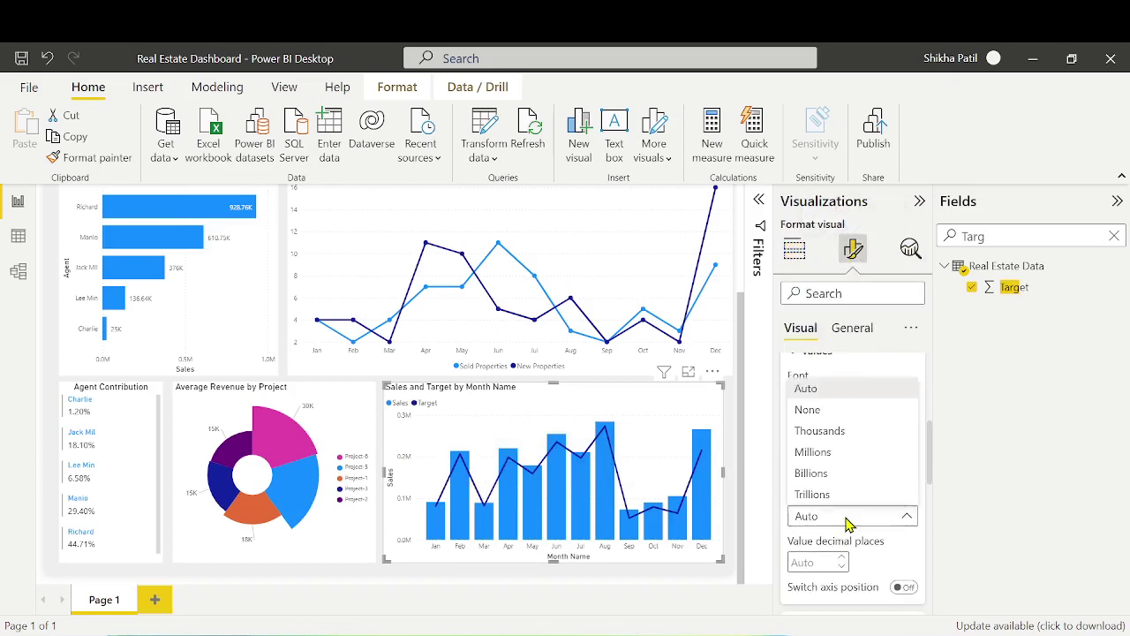
{"action": "left_click", "coordinate": [822, 432]}
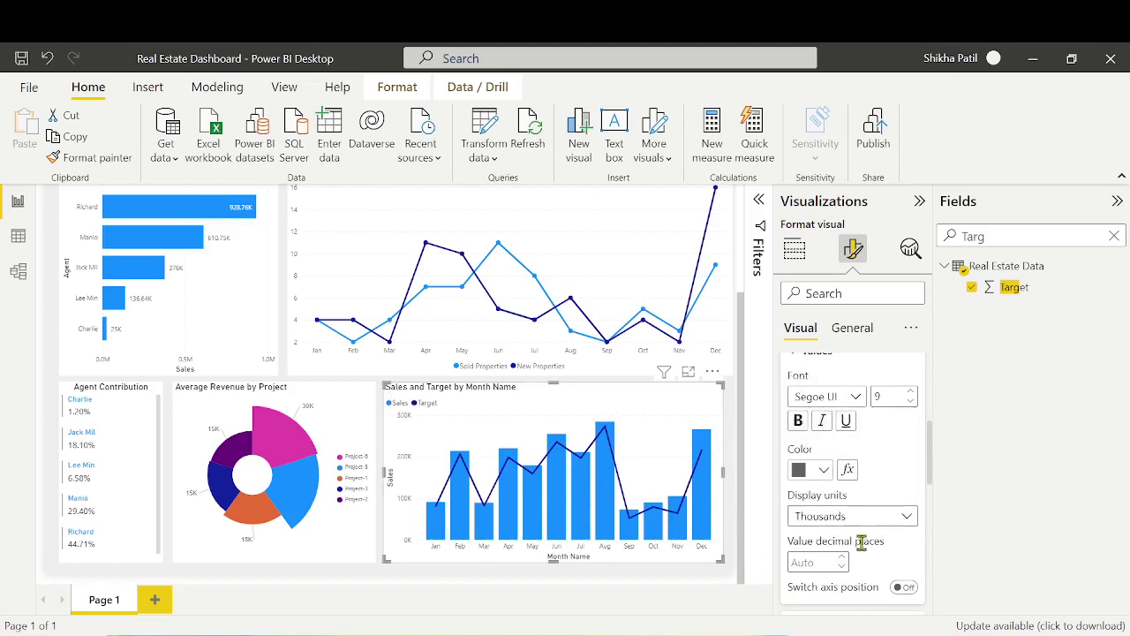
{"action": "scroll", "coordinate": [901, 517], "scroll_direction": "up", "scroll_amount": 2}
{"action": "left_click", "coordinate": [837, 432]}
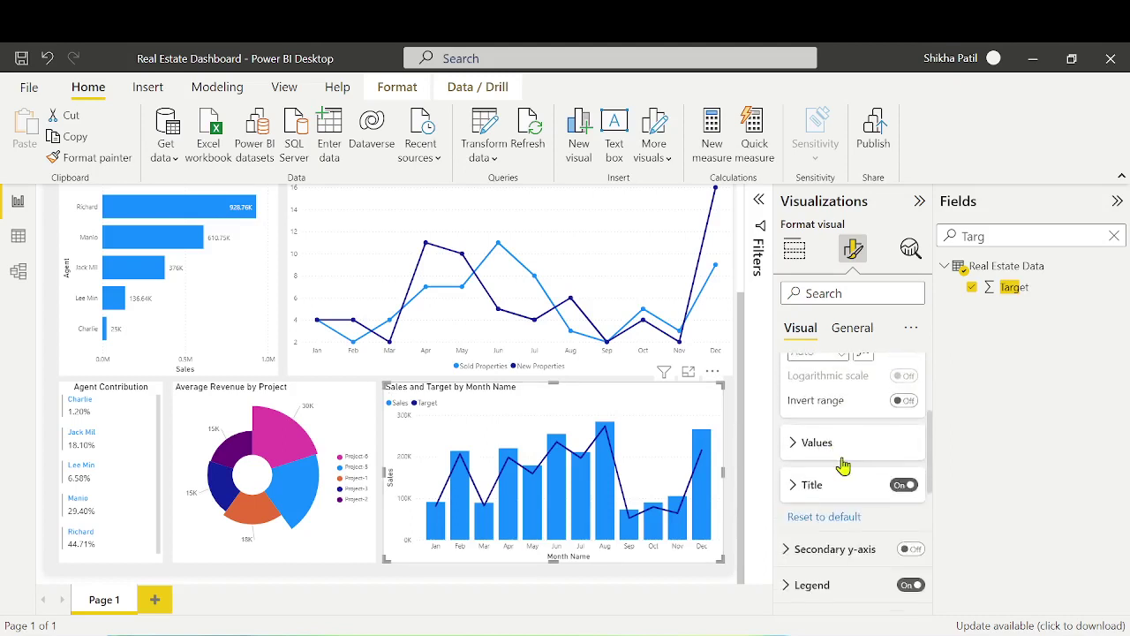
{"action": "scroll", "coordinate": [843, 465], "scroll_direction": "up", "scroll_amount": 2}
{"action": "left_click", "coordinate": [845, 403]}
Turn on data labels for the Sales and Target by Month Name chart and turn off their background
{"action": "scroll", "coordinate": [892, 502], "scroll_direction": "down", "scroll_amount": 2}
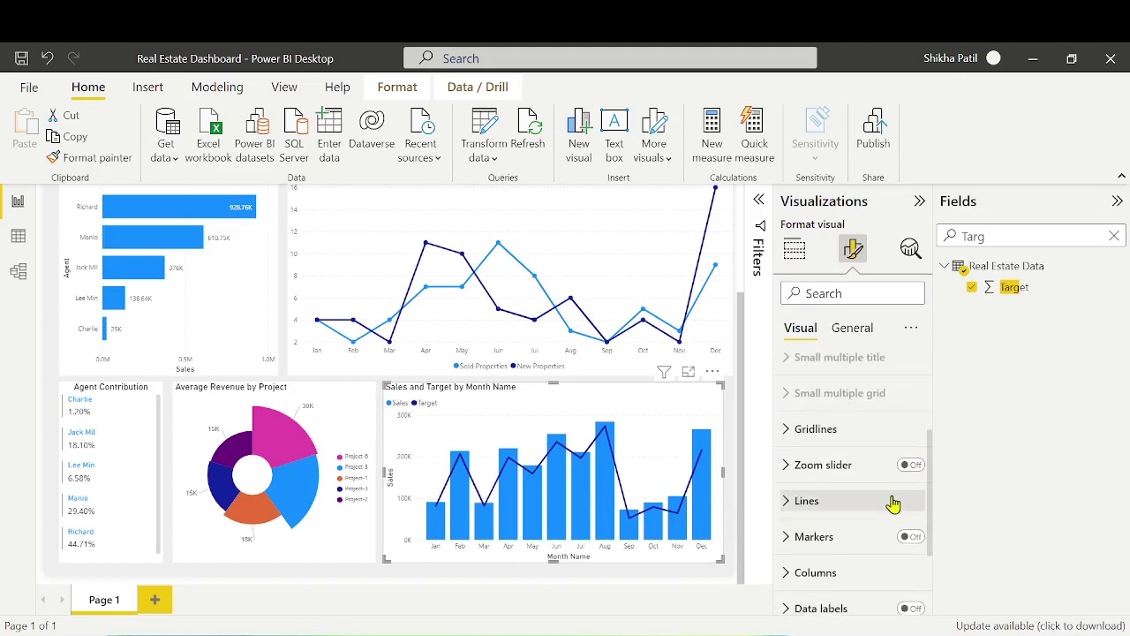
{"action": "scroll", "coordinate": [910, 476], "scroll_direction": "down", "scroll_amount": 2}
{"action": "left_click", "coordinate": [912, 530]}
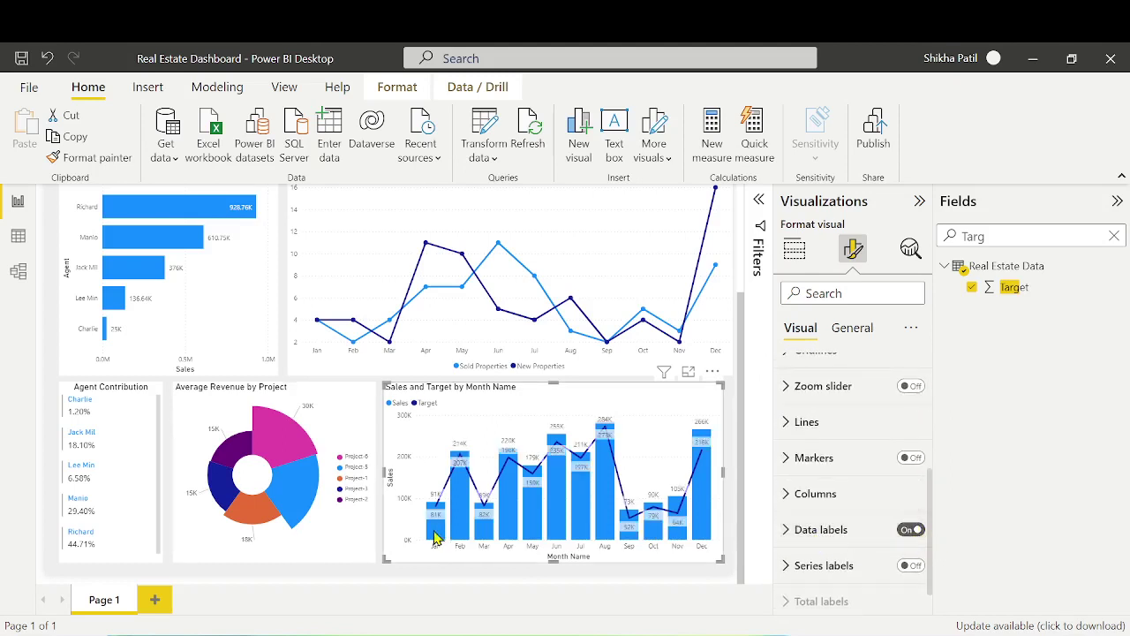
{"action": "left_click", "coordinate": [852, 529]}
{"action": "scroll", "coordinate": [853, 530], "scroll_direction": "down", "scroll_amount": 5}
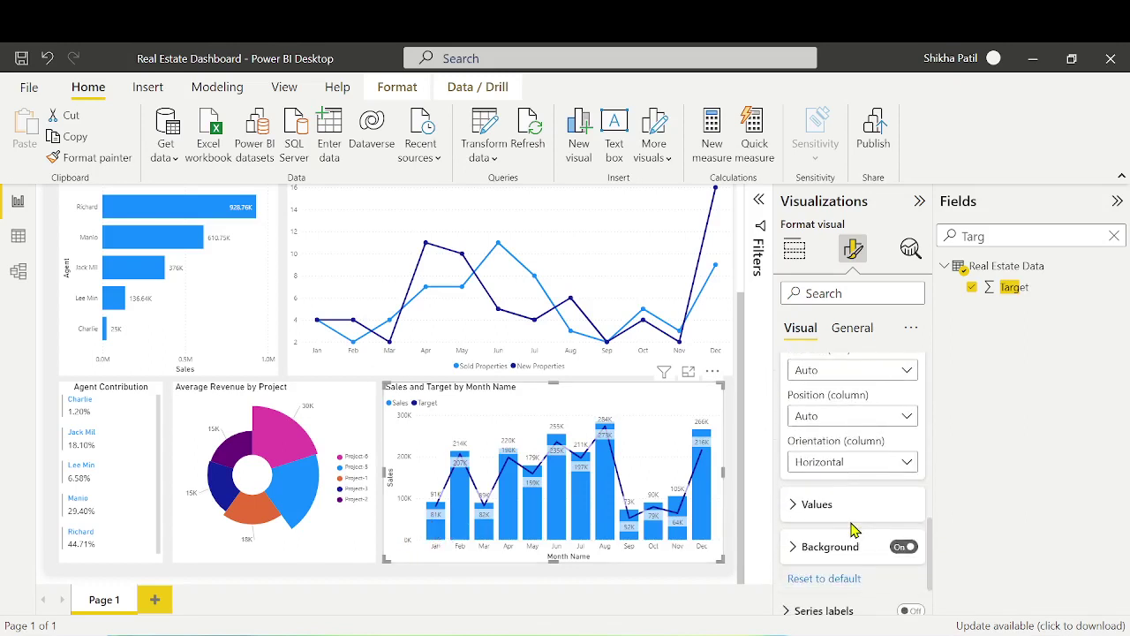
{"action": "left_click", "coordinate": [904, 548]}
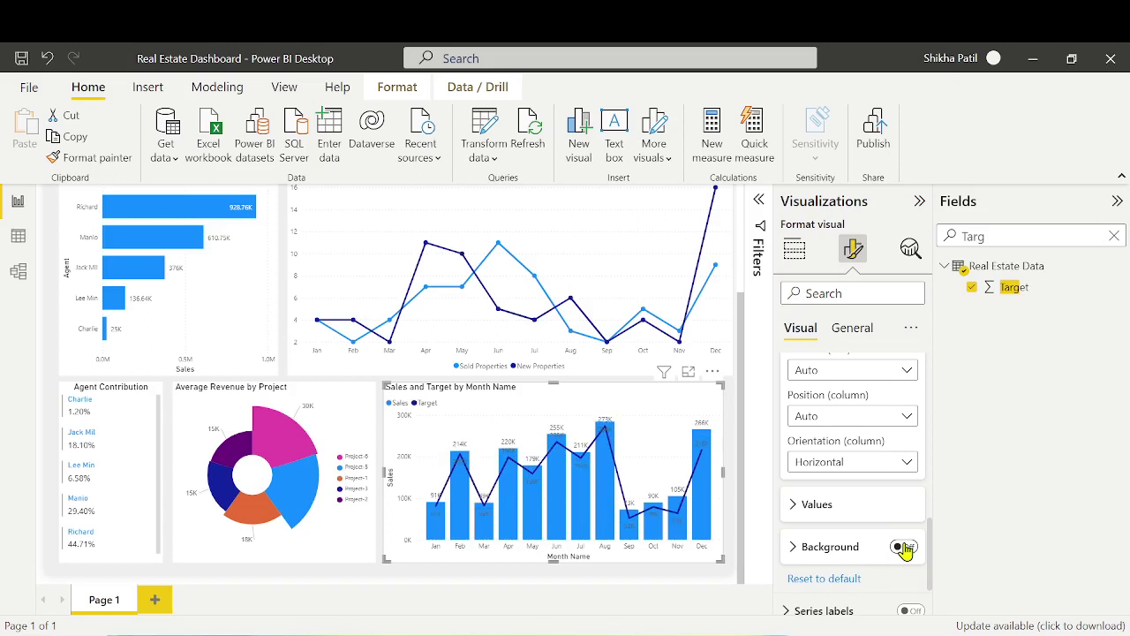
{"action": "scroll", "coordinate": [837, 560], "scroll_direction": "down", "scroll_amount": 1}
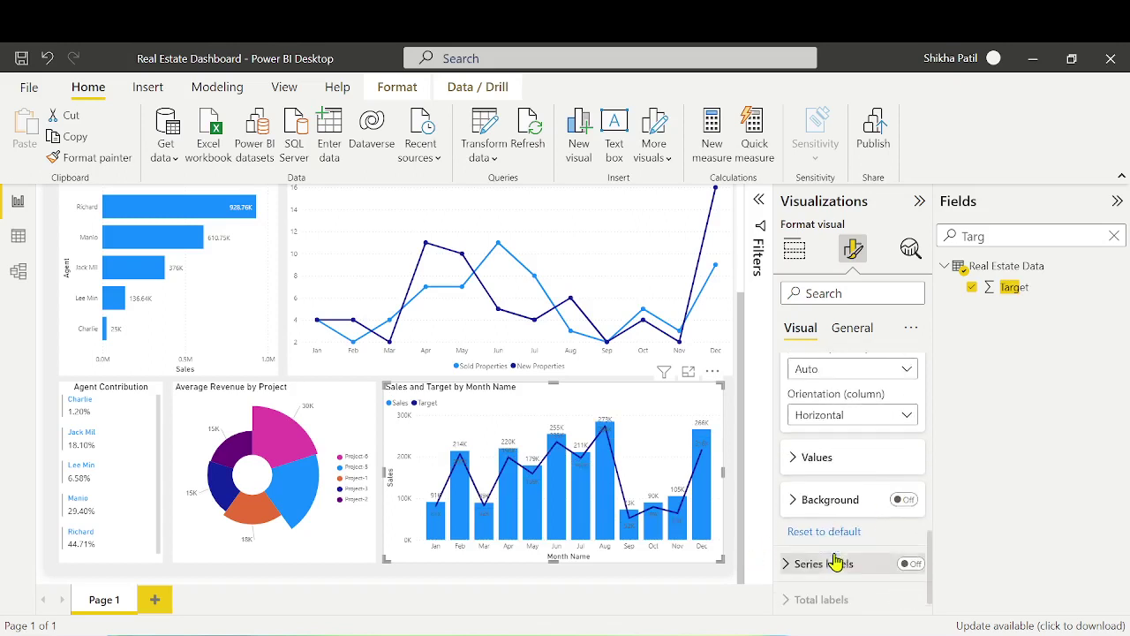
Turn off the data labels for the Sales series only in the Sales and Target by Month Name chart
{"action": "scroll", "coordinate": [837, 561], "scroll_direction": "up", "scroll_amount": 5}
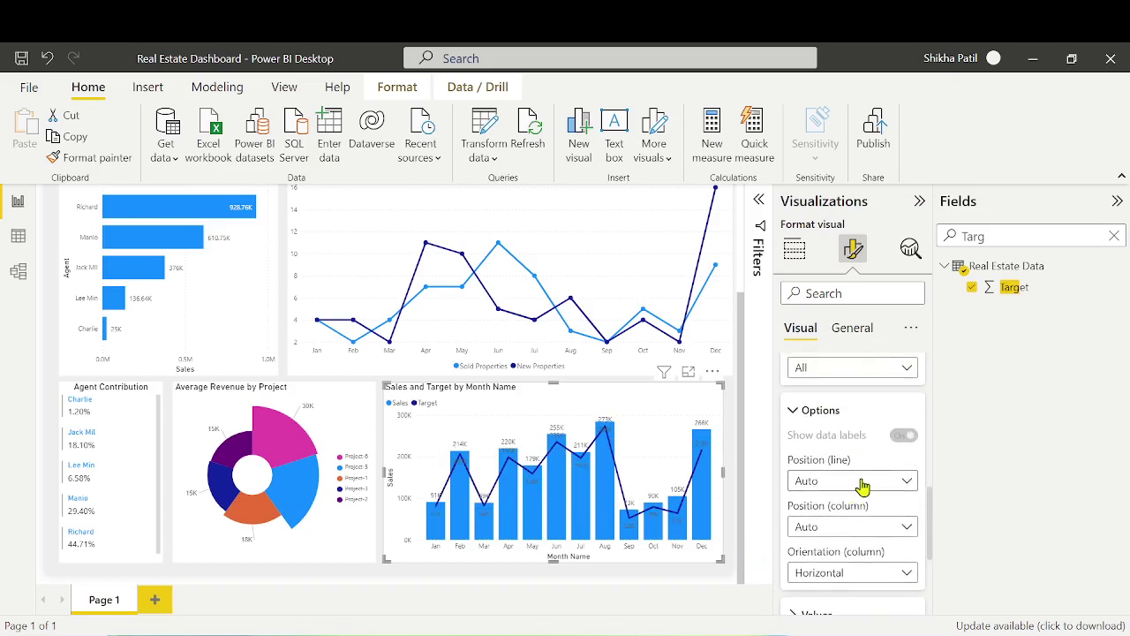
{"action": "left_click", "coordinate": [868, 447]}
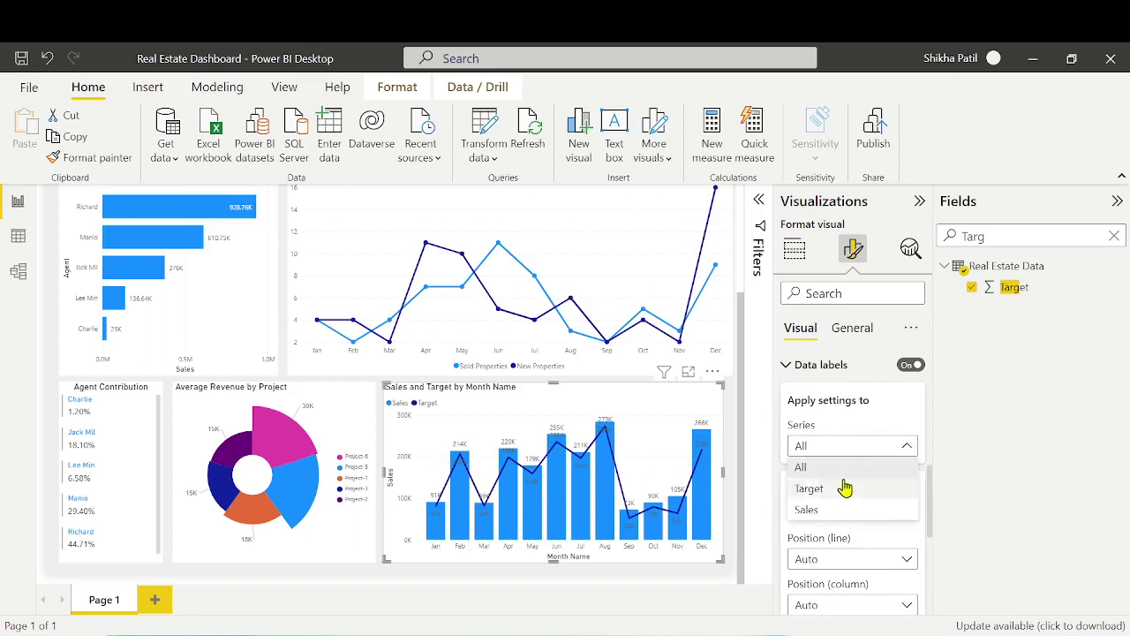
{"action": "left_click", "coordinate": [819, 513]}
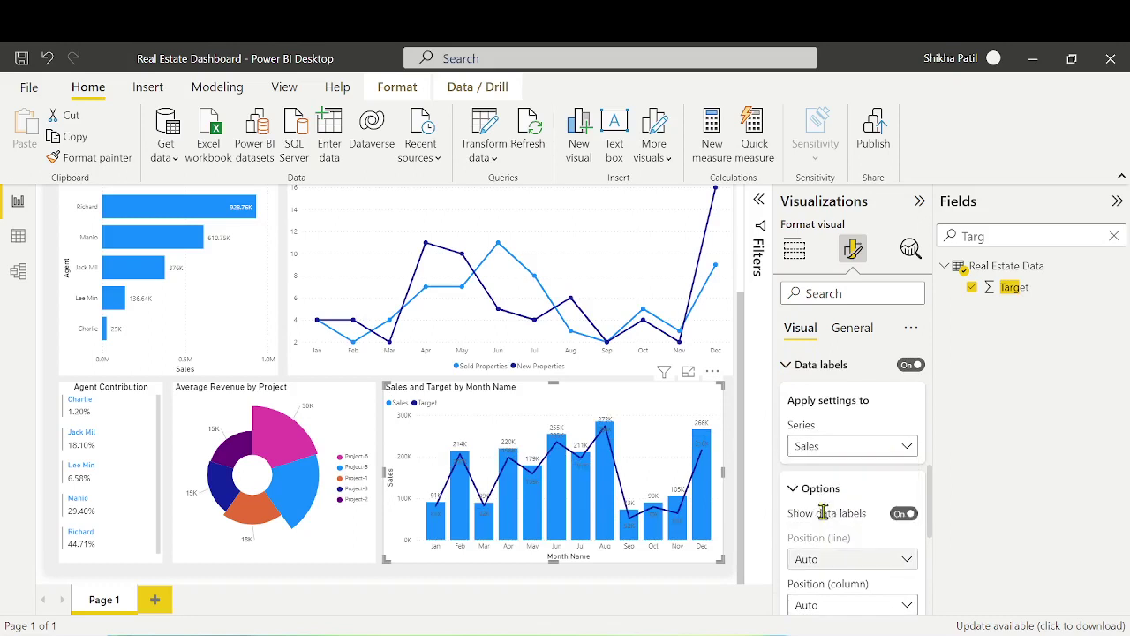
{"action": "scroll", "coordinate": [837, 527], "scroll_direction": "down", "scroll_amount": 3}
{"action": "scroll", "coordinate": [839, 527], "scroll_direction": "down", "scroll_amount": 3}
{"action": "scroll", "coordinate": [840, 527], "scroll_direction": "up", "scroll_amount": 4}
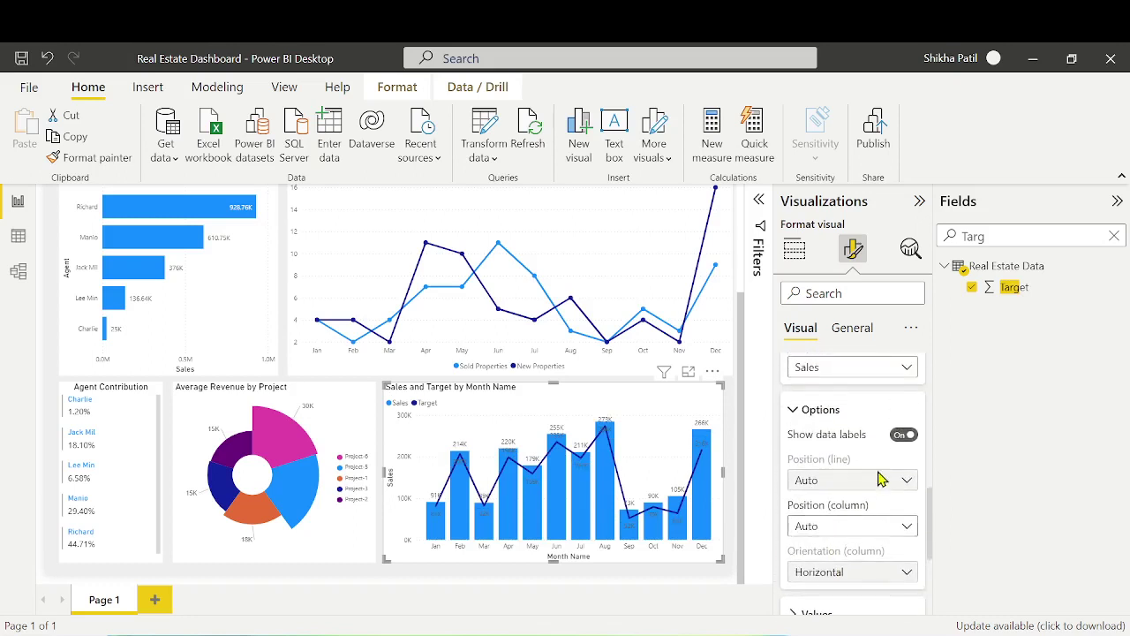
{"action": "left_click", "coordinate": [899, 436]}
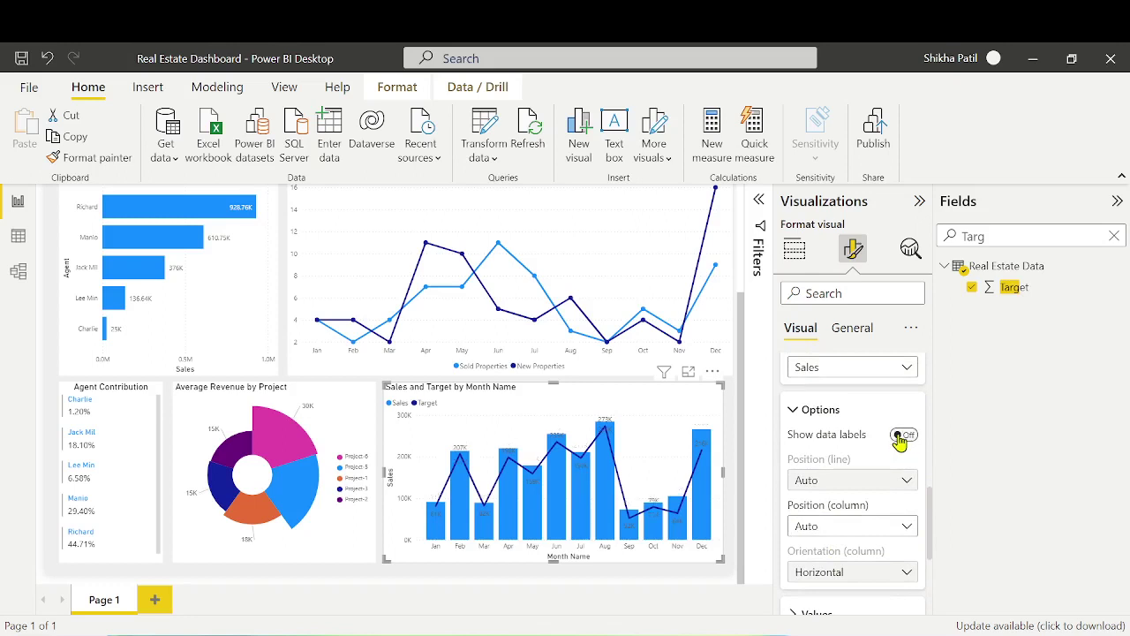
Review the data label options that apply to the Target series of the Sales and Target by Month Name chart
{"action": "scroll", "coordinate": [800, 468], "scroll_direction": "up", "scroll_amount": 2}
{"action": "left_click", "coordinate": [837, 461]}
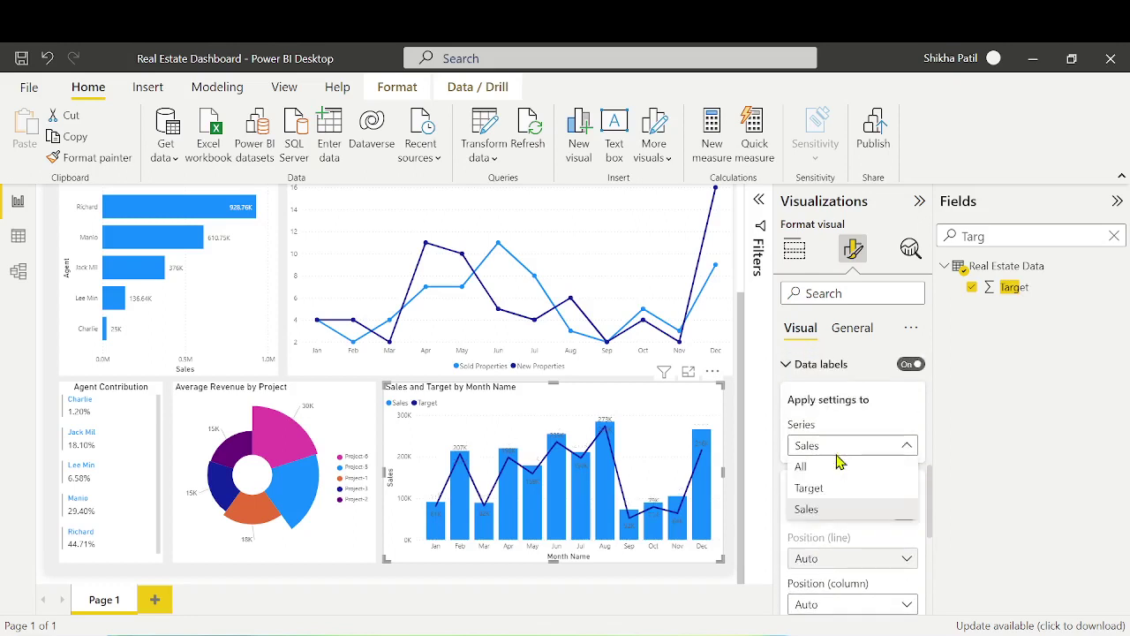
{"action": "left_click", "coordinate": [899, 536]}
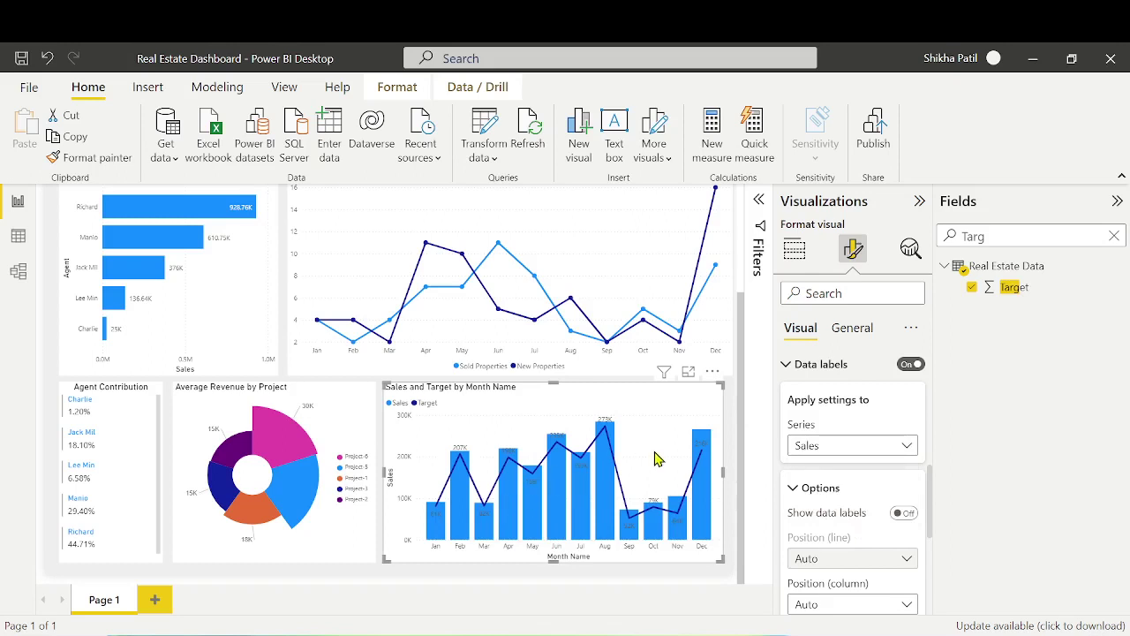
{"action": "left_click", "coordinate": [866, 447]}
{"action": "left_click", "coordinate": [831, 489]}
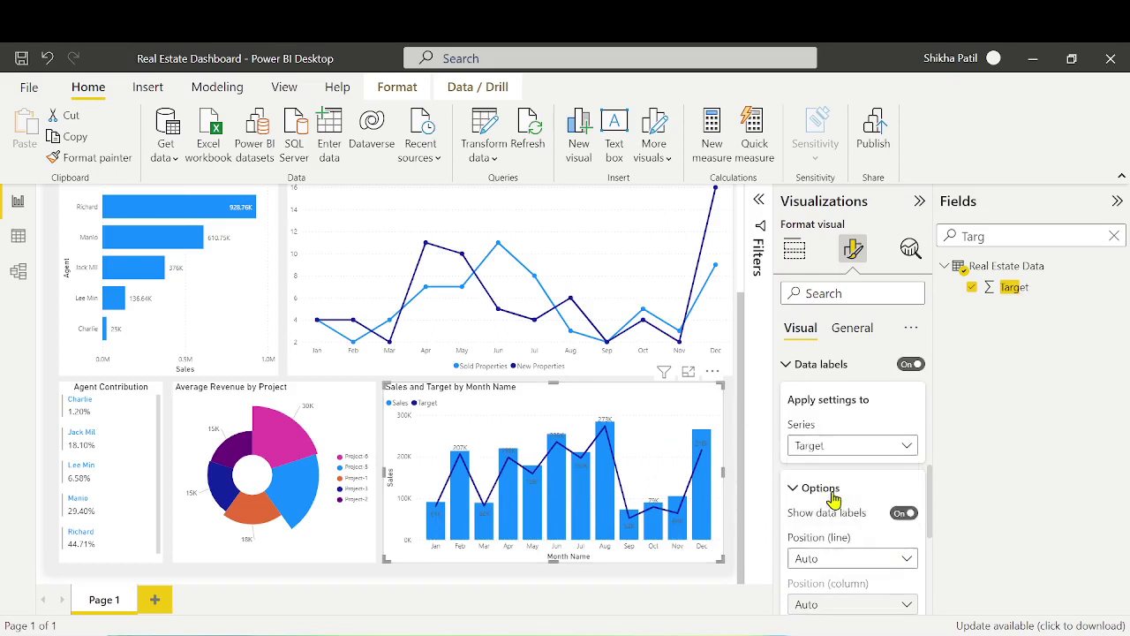
{"action": "scroll", "coordinate": [904, 514], "scroll_direction": "down", "scroll_amount": 2}
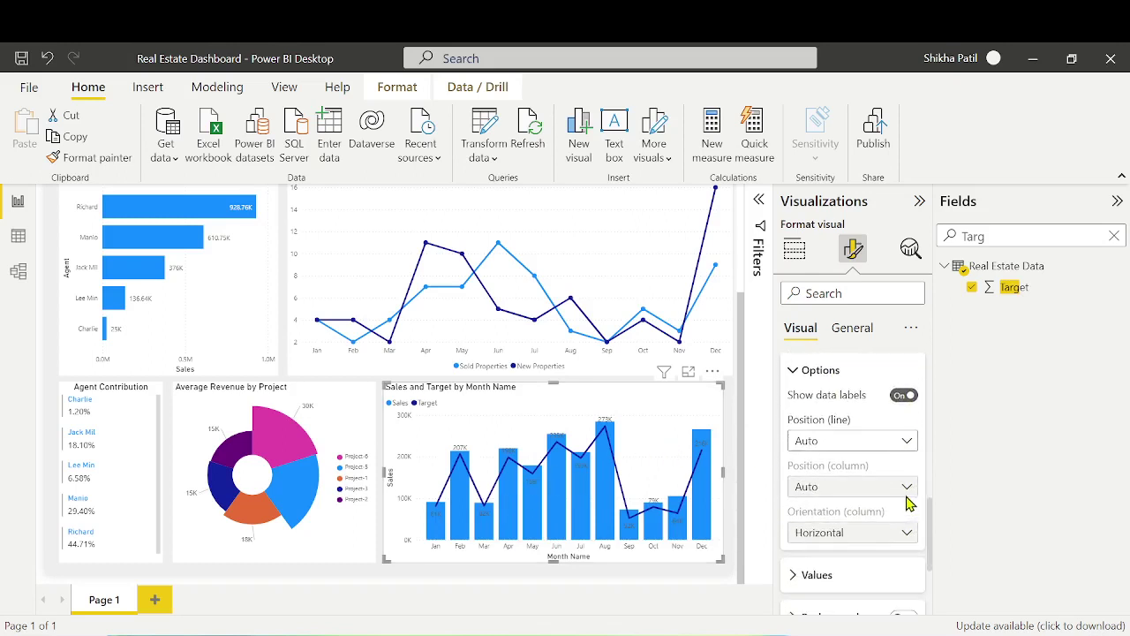
{"action": "scroll", "coordinate": [909, 502], "scroll_direction": "down", "scroll_amount": 2}
{"action": "scroll", "coordinate": [905, 494], "scroll_direction": "up", "scroll_amount": 4}
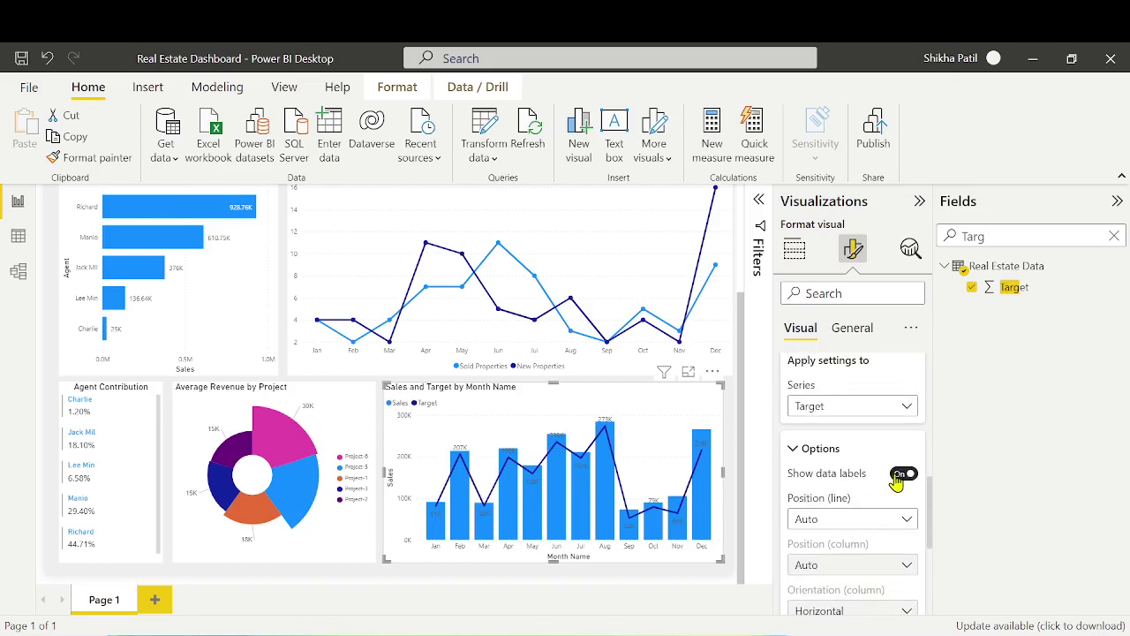
Compare the data label options for all series with those for the Target series
{"action": "left_click", "coordinate": [871, 407]}
{"action": "left_click", "coordinate": [863, 428]}
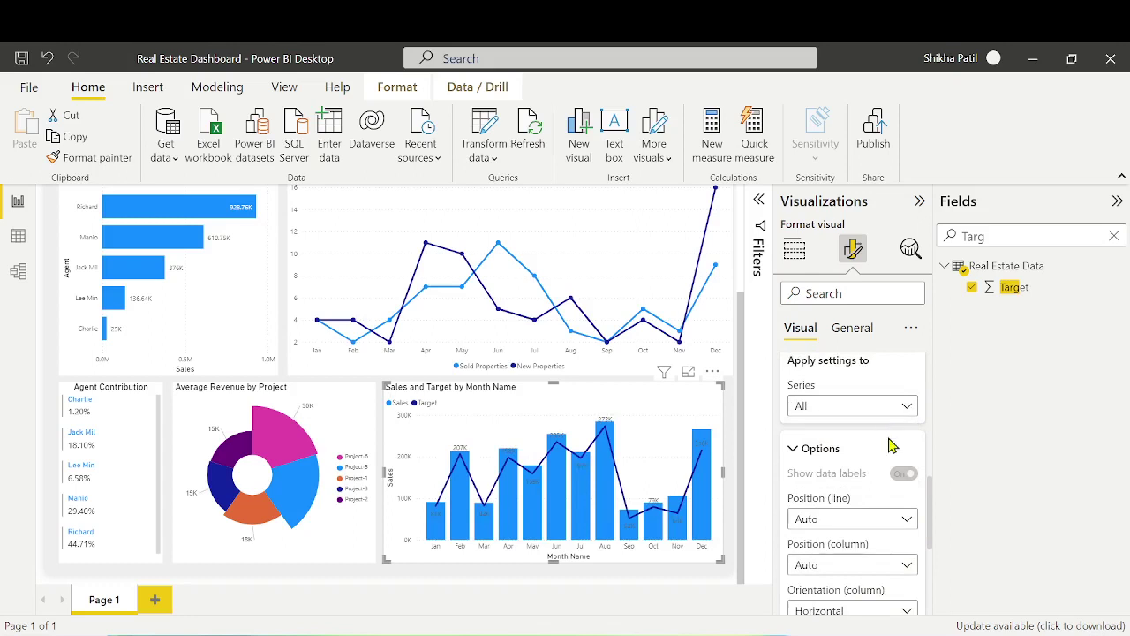
{"action": "left_click", "coordinate": [835, 406]}
{"action": "left_click", "coordinate": [837, 427]}
{"action": "left_click", "coordinate": [835, 406]}
{"action": "left_click", "coordinate": [856, 452]}
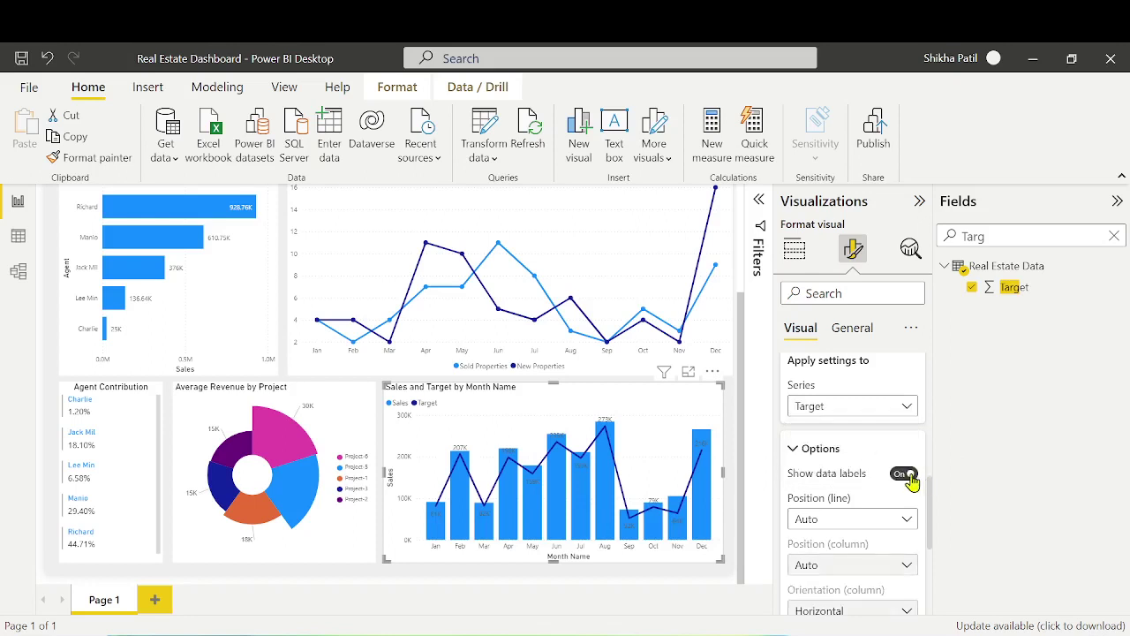
Turn the data labels of the Sales series back on
{"action": "left_click", "coordinate": [890, 408]}
{"action": "left_click", "coordinate": [846, 470]}
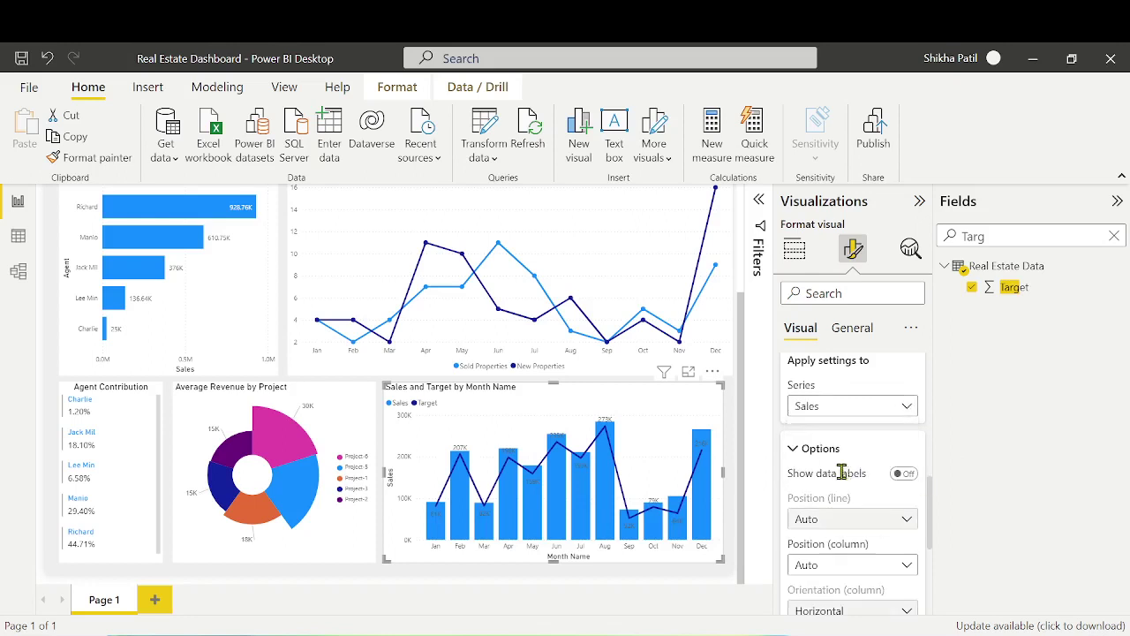
{"action": "left_click", "coordinate": [903, 474]}
Turn off the data labels for the Target series only in the Sales and Target by Month Name chart
{"action": "left_click", "coordinate": [860, 408]}
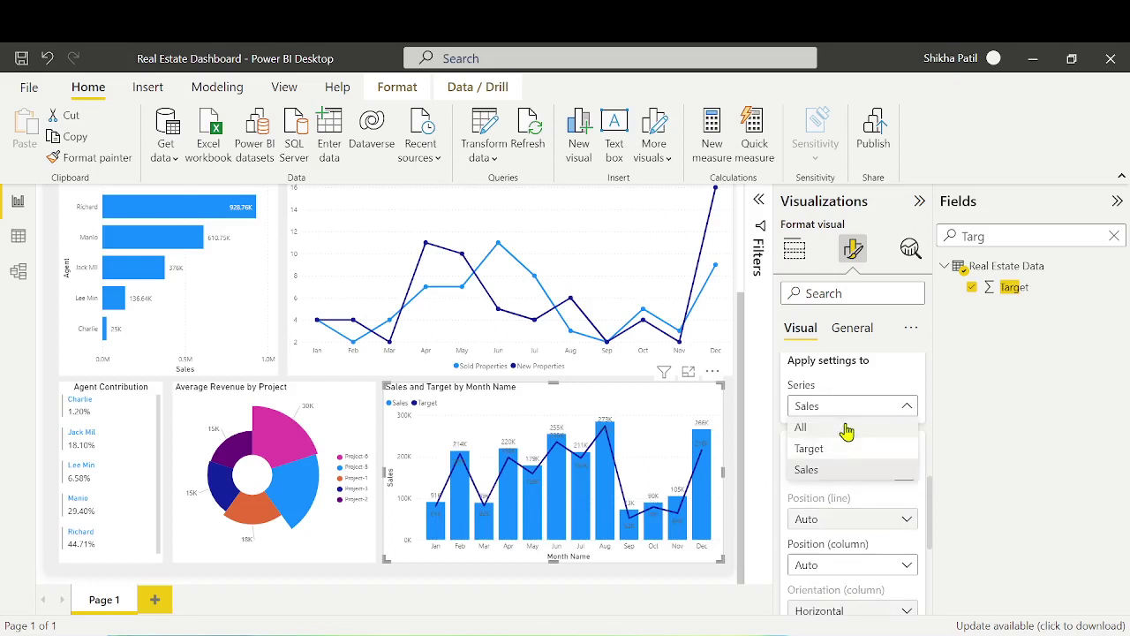
{"action": "left_click", "coordinate": [848, 426]}
{"action": "left_click", "coordinate": [874, 407]}
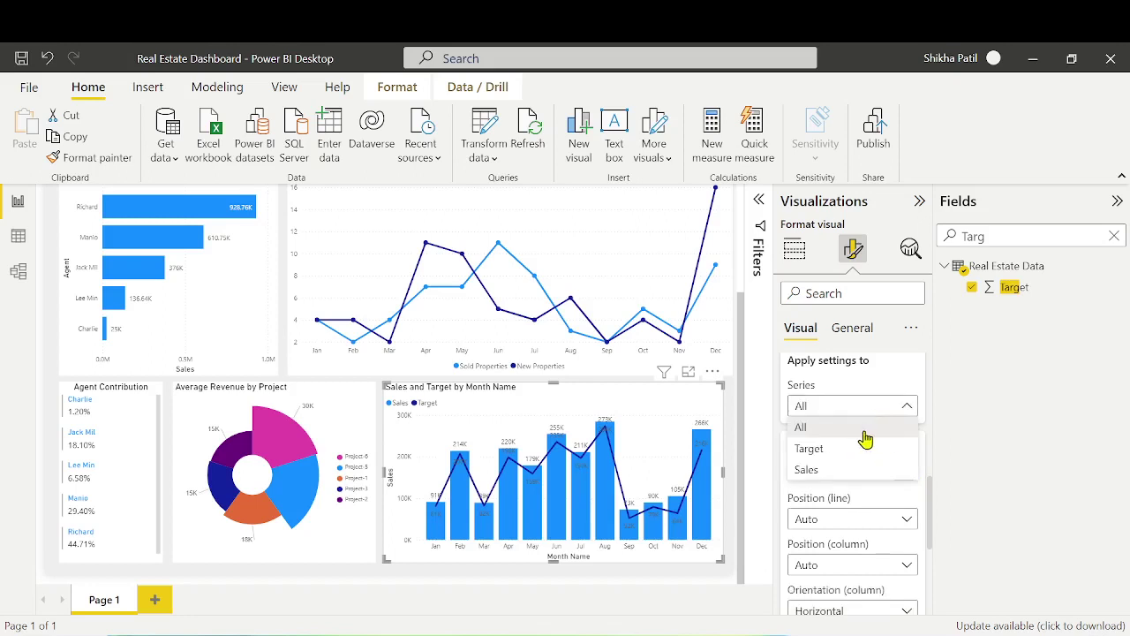
{"action": "left_click", "coordinate": [847, 468]}
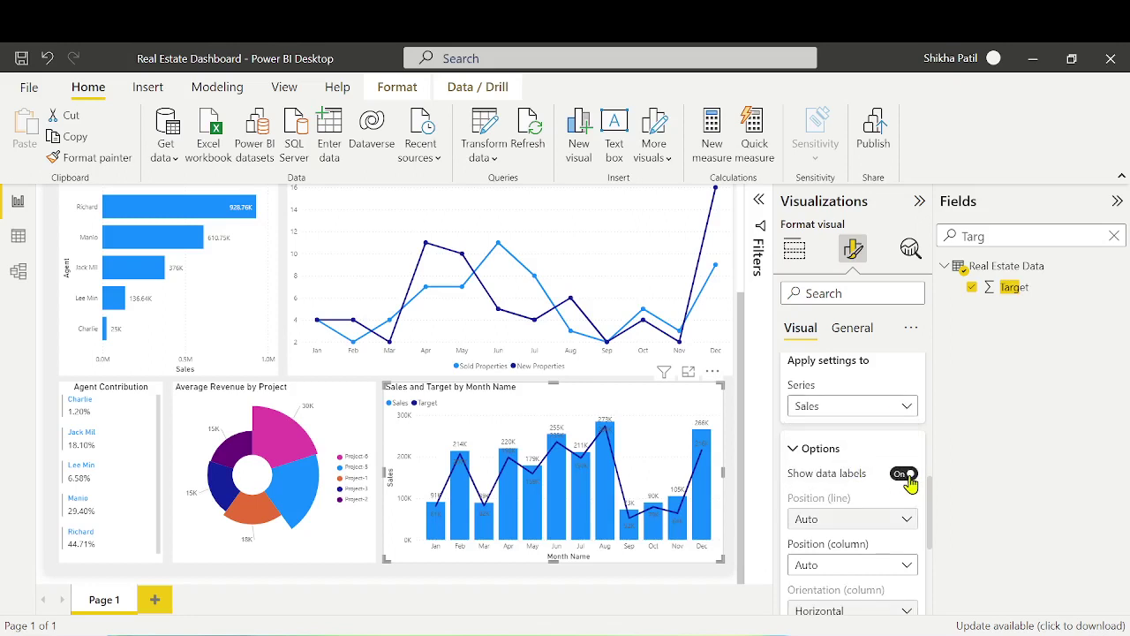
{"action": "left_click", "coordinate": [875, 408]}
{"action": "left_click", "coordinate": [853, 449]}
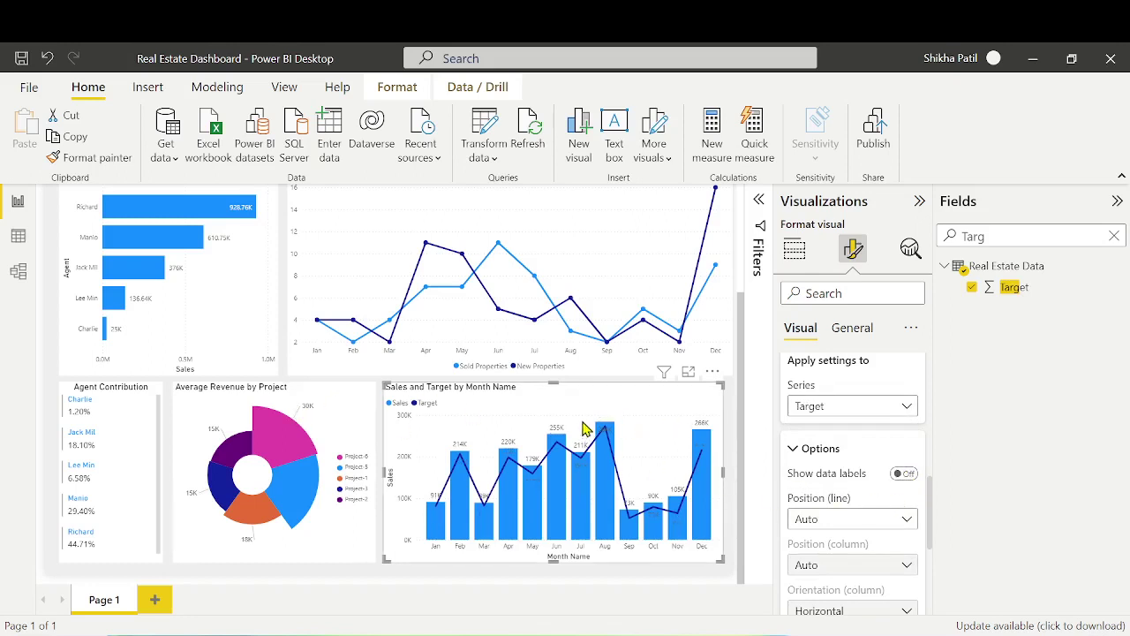
Change the title of the Sales and Target by Month Name chart to "Actual vs Target"
{"action": "left_click", "coordinate": [850, 334]}
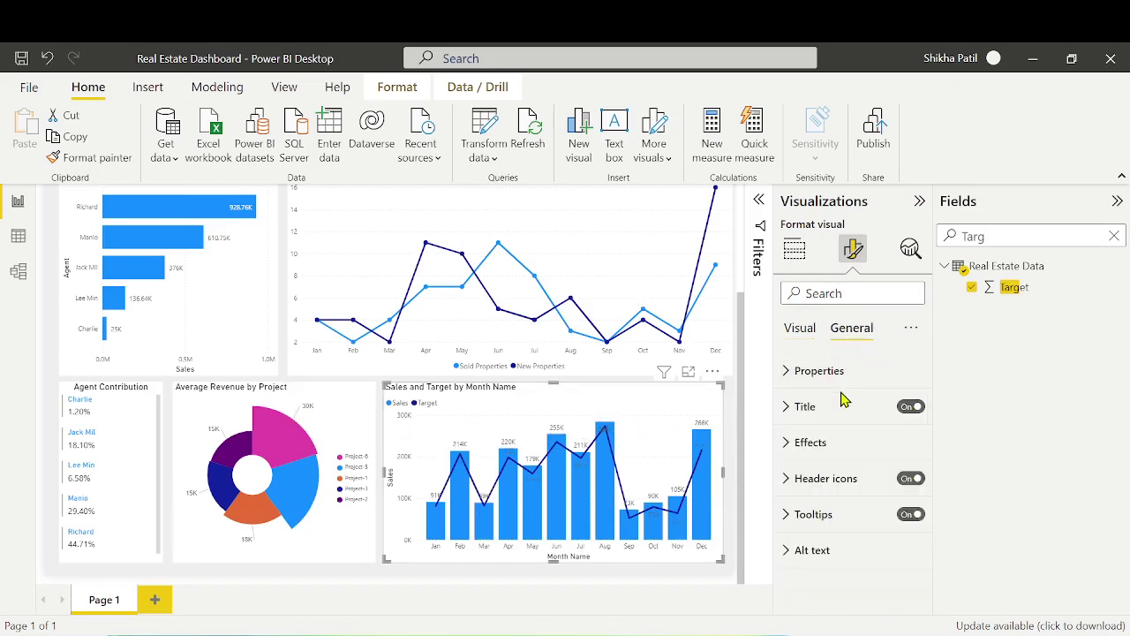
{"action": "left_click", "coordinate": [818, 408]}
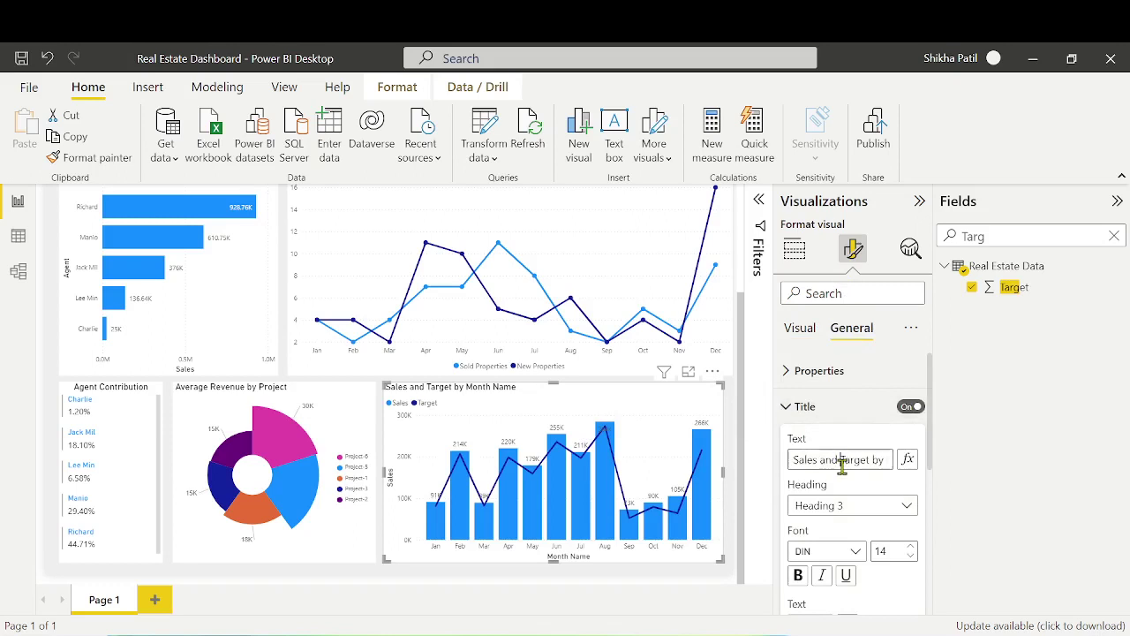
{"action": "left_click", "coordinate": [842, 465]}
{"action": "type", "text": "a"}
{"action": "key", "text": "ctrl+a"}
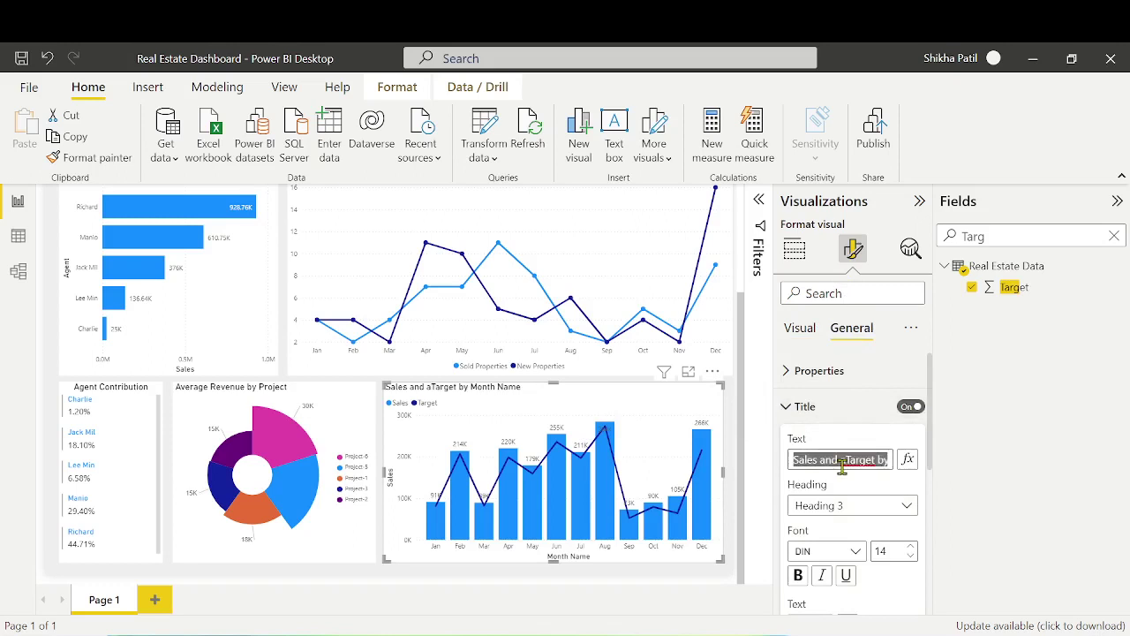
{"action": "type", "text": "Actual v"}
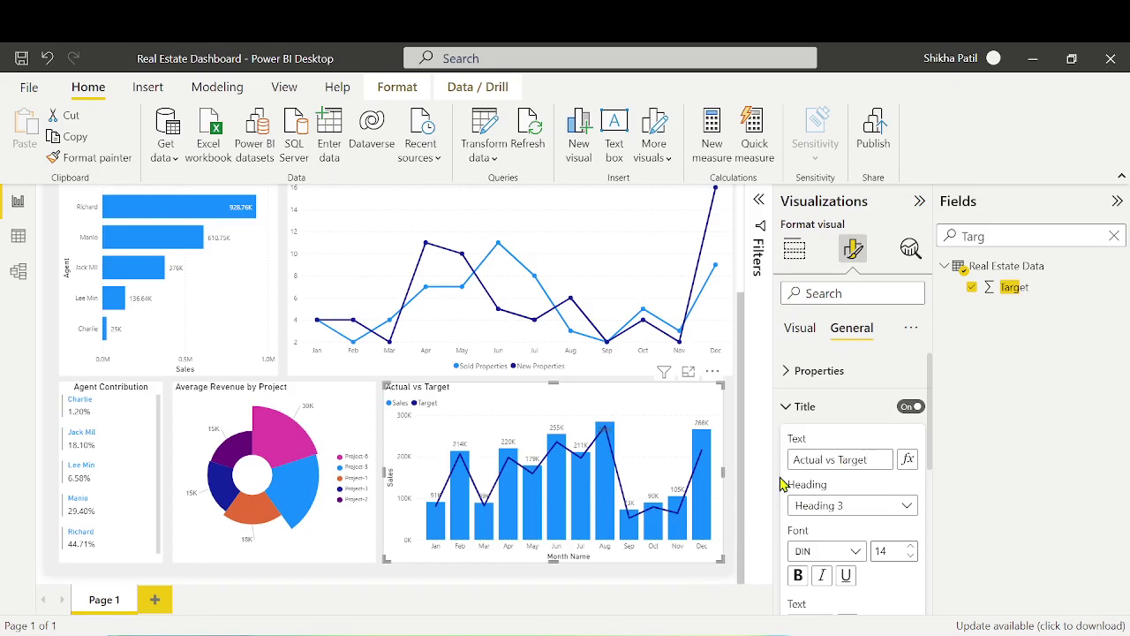
Clear the field search and return to the build options of the Actual vs Target chart
{"action": "left_click_drag", "start_coordinate": [741, 324], "coordinate": [746, 204]}
{"action": "left_click", "coordinate": [1114, 237]}
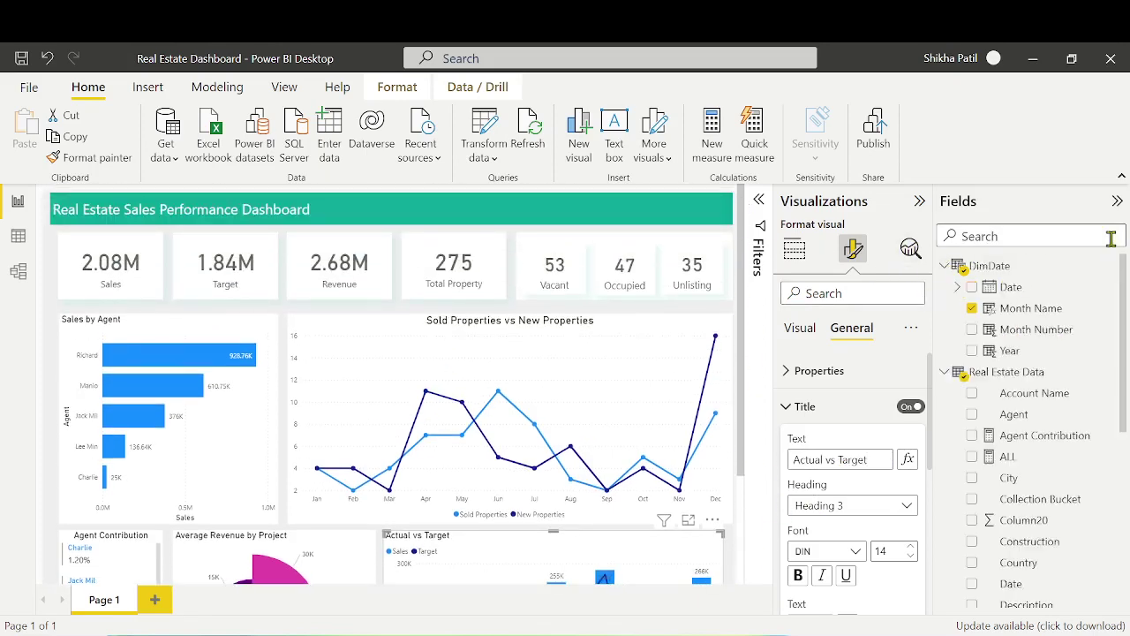
{"action": "left_click", "coordinate": [797, 252]}
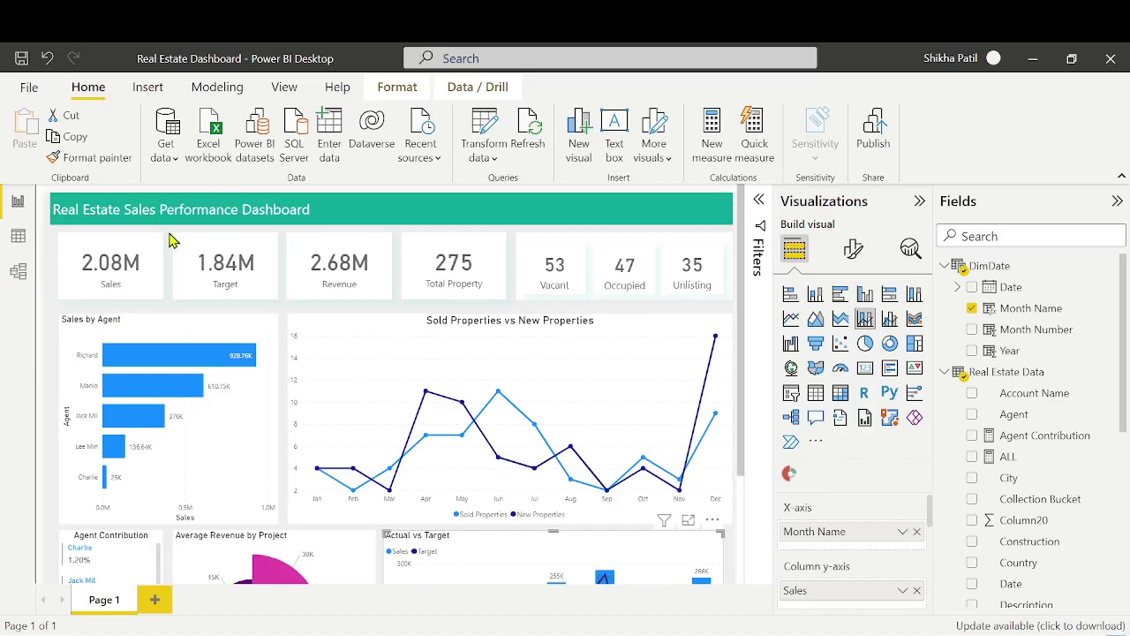
Add a centred "Properties" heading at font size 9 to the text box behind the Vacant, Occupied and Unlisting cards
{"action": "left_click", "coordinate": [556, 256]}
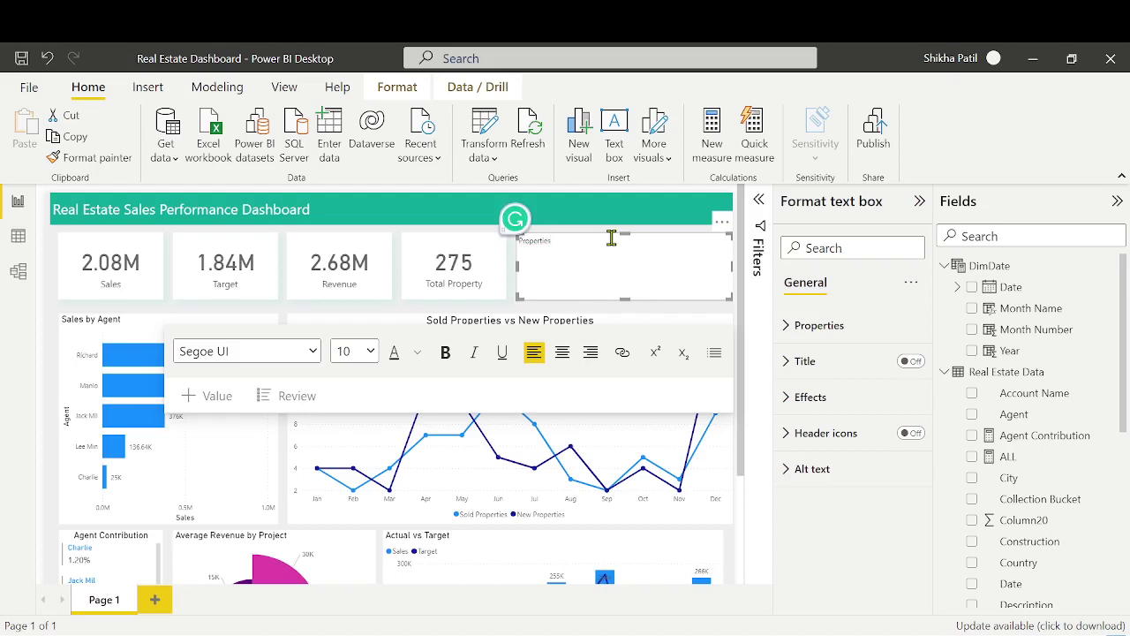
{"action": "left_click", "coordinate": [561, 352]}
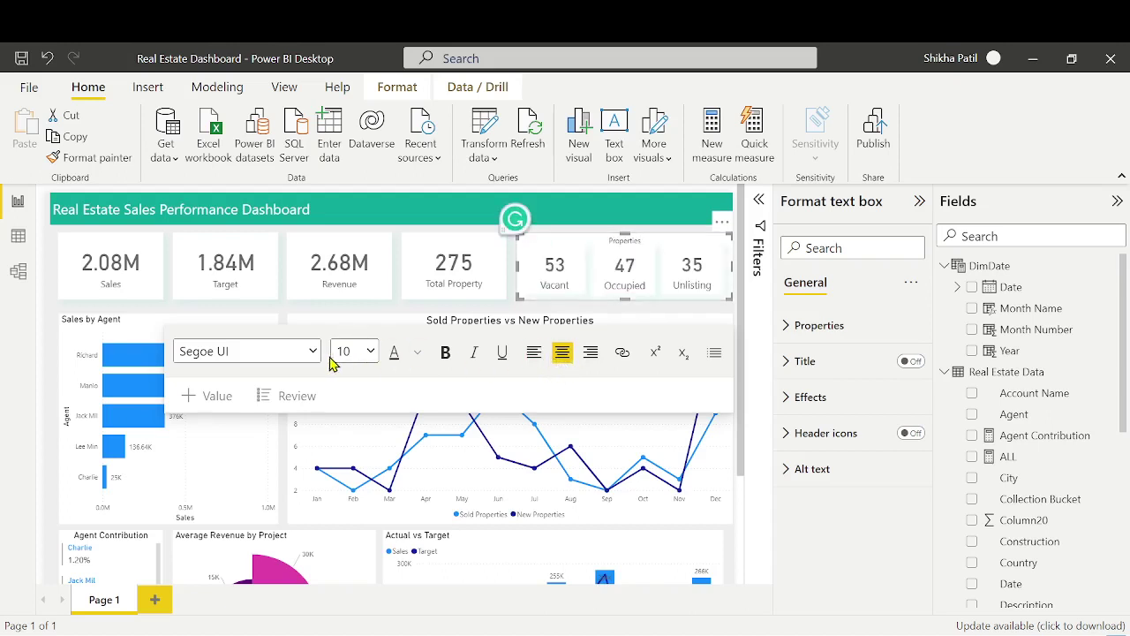
{"action": "left_click", "coordinate": [362, 351]}
{"action": "left_click", "coordinate": [349, 172]}
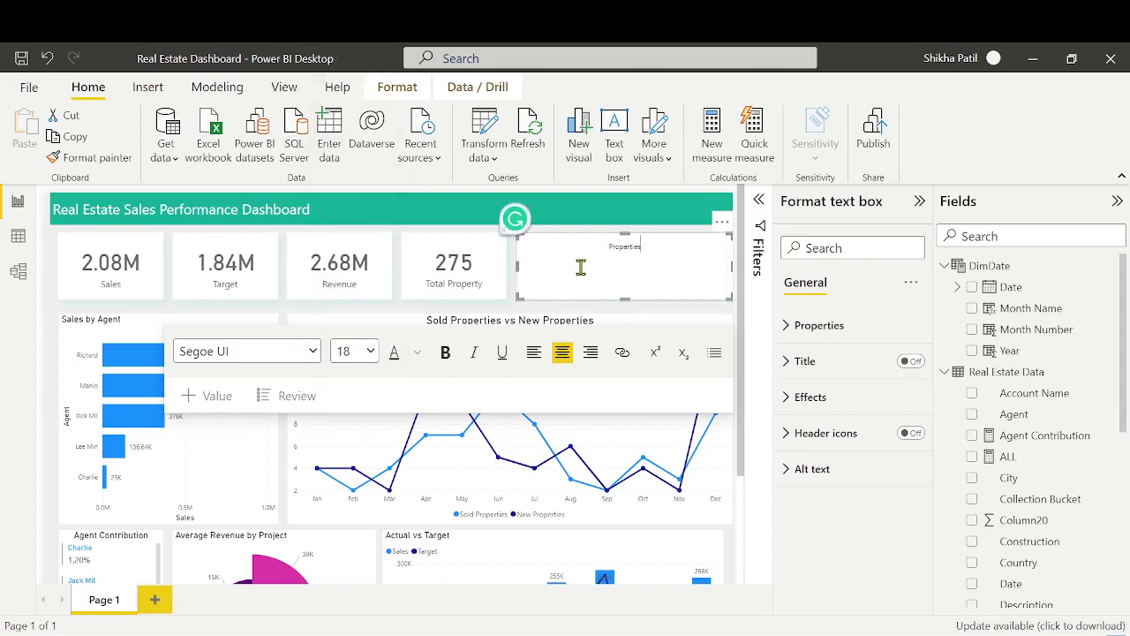
{"action": "triple_click", "coordinate": [581, 267]}
{"action": "left_click", "coordinate": [361, 352]}
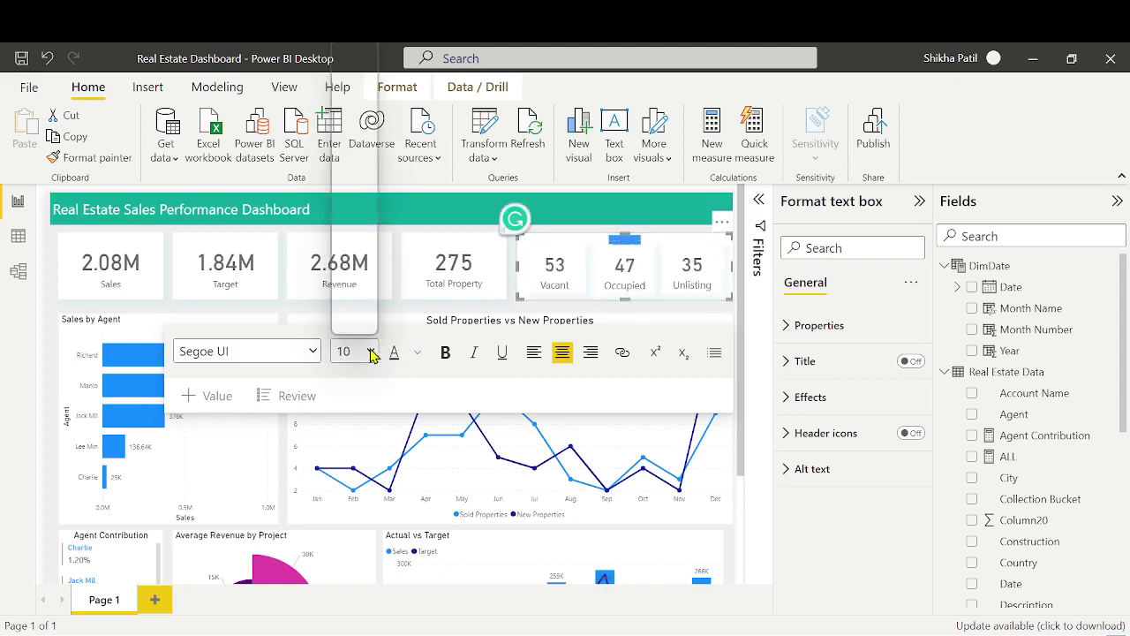
{"action": "left_click", "coordinate": [344, 67]}
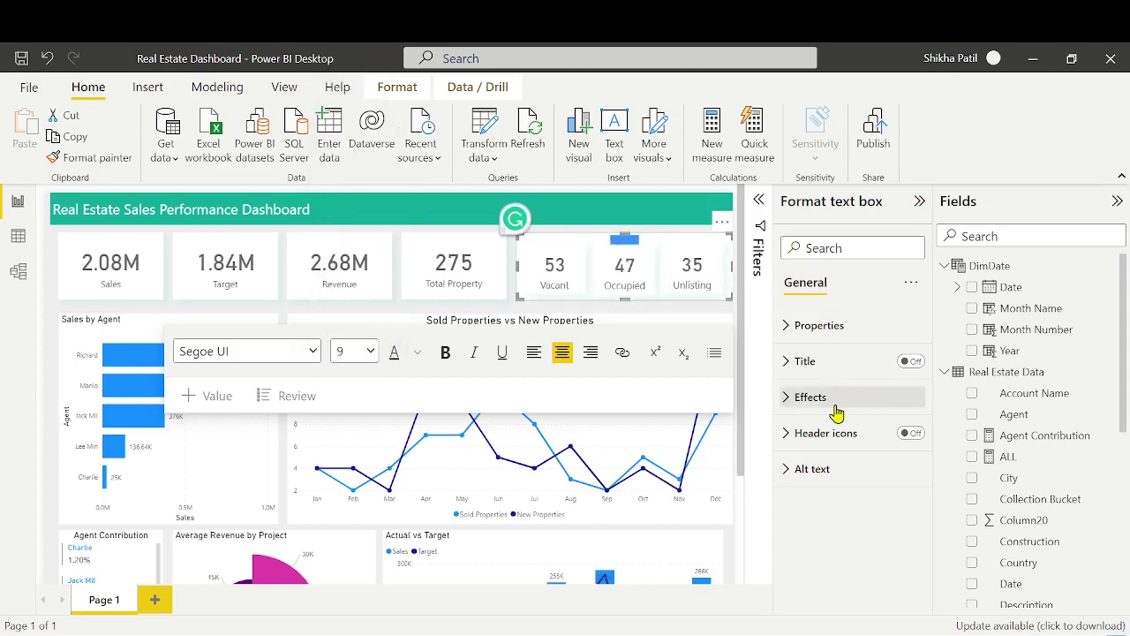
{"action": "left_click", "coordinate": [741, 465]}
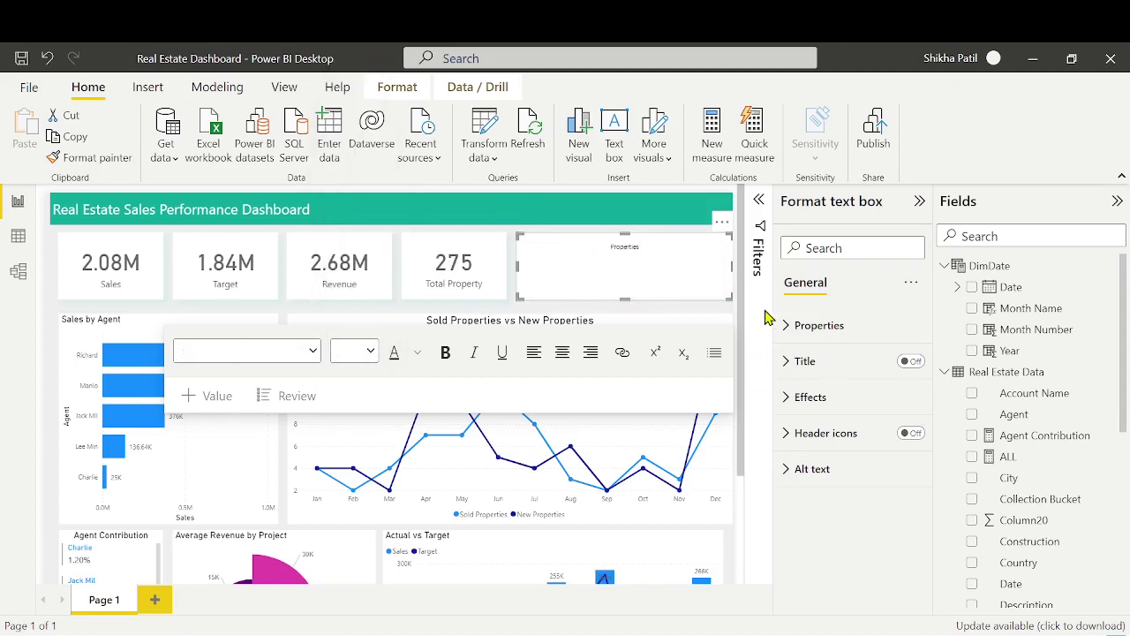
{"action": "left_click", "coordinate": [53, 321]}
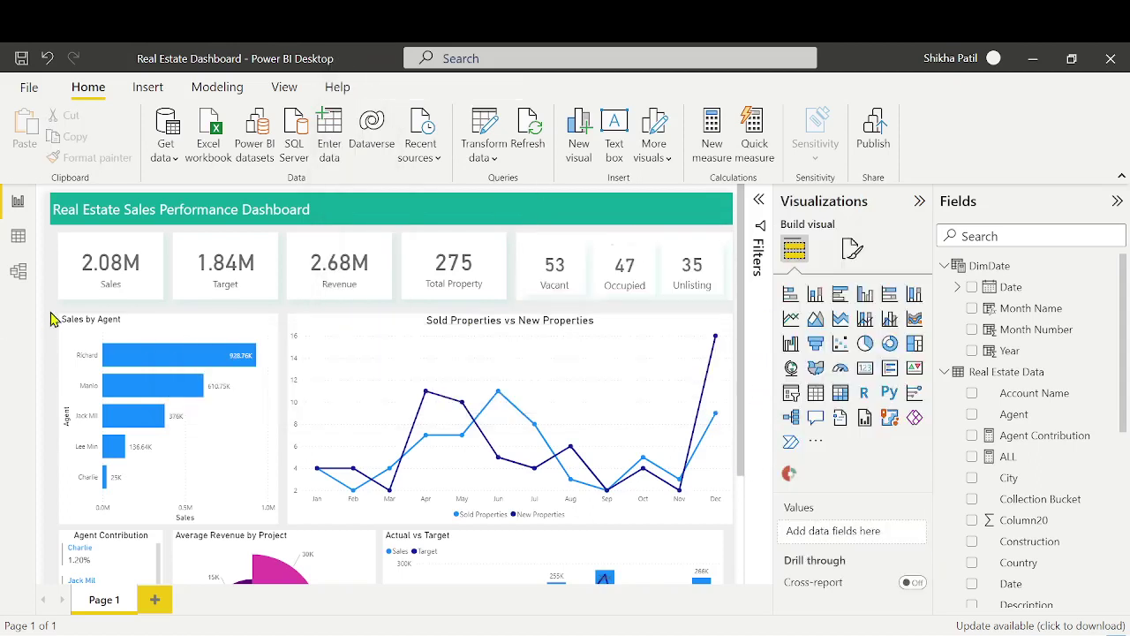
Shorten the Vacant, Occupied and Unlisting cards from their upper edges to uncover the Properties heading
{"action": "left_click", "coordinate": [550, 252]}
{"action": "mouse_move", "coordinate": [549, 236]}
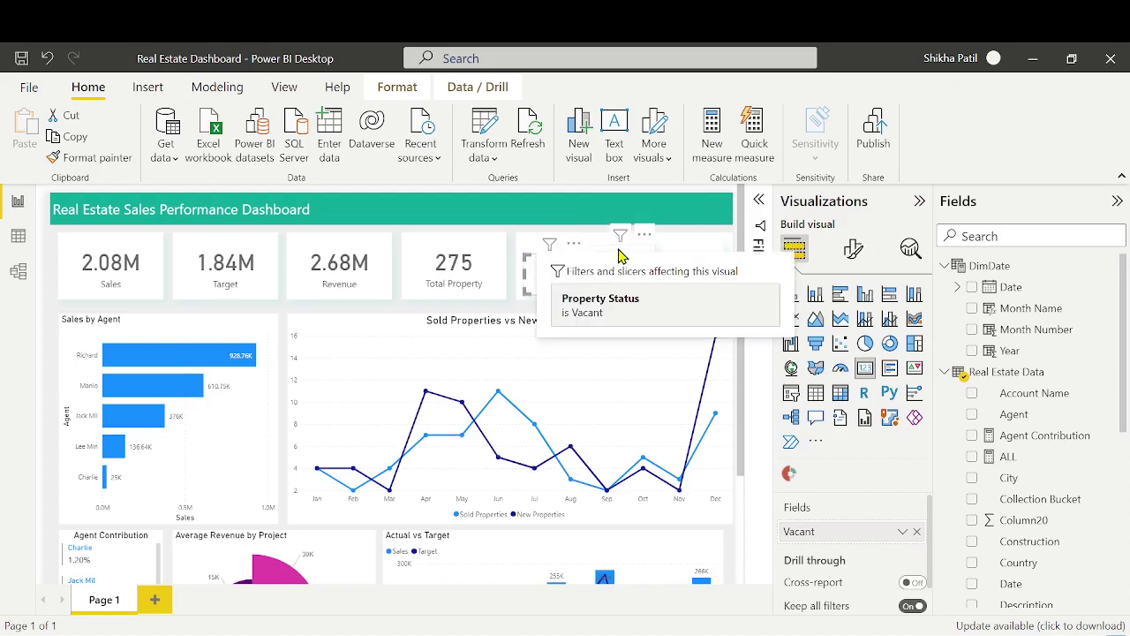
{"action": "left_click", "coordinate": [627, 253]}
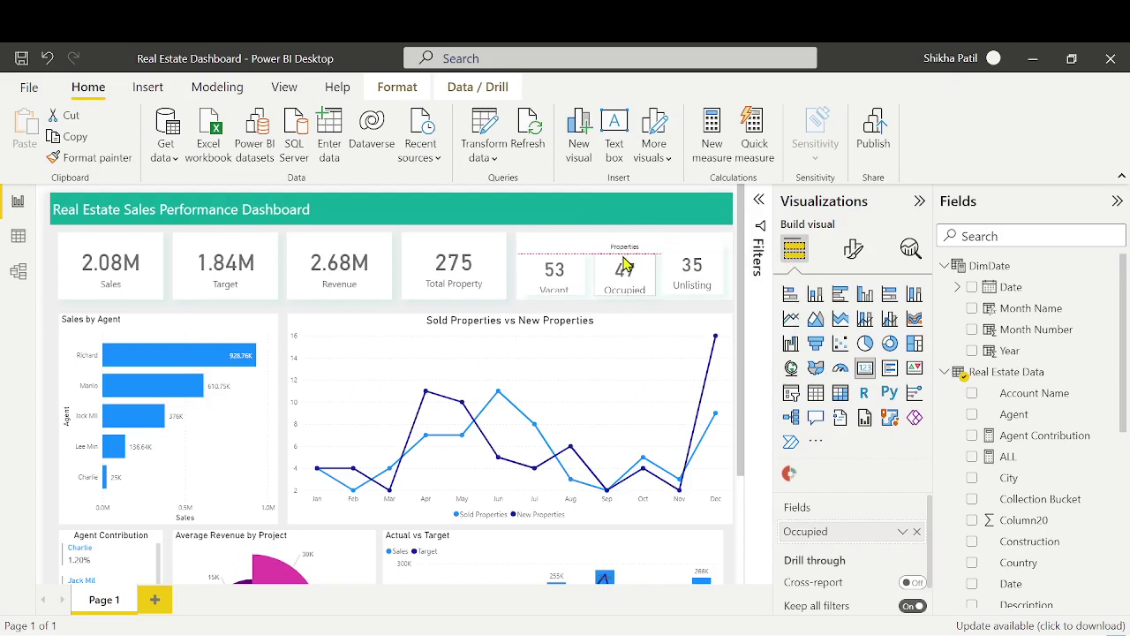
{"action": "left_click", "coordinate": [684, 263]}
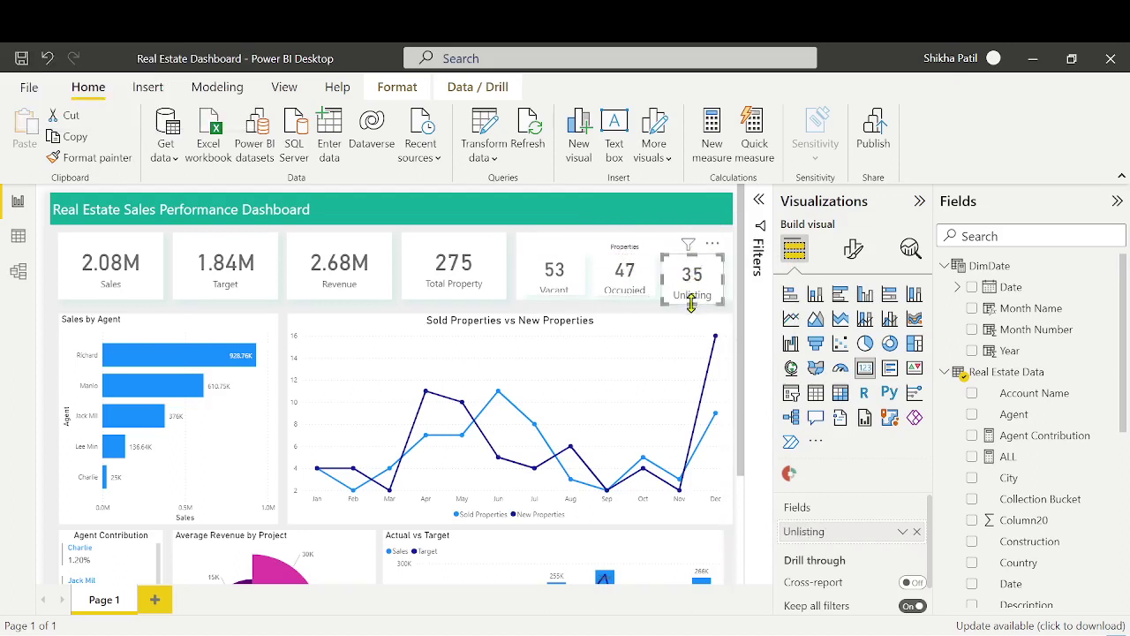
Set the Vacant card's category label font size to 9 and its callout value font size to 25
{"action": "left_click", "coordinate": [555, 258]}
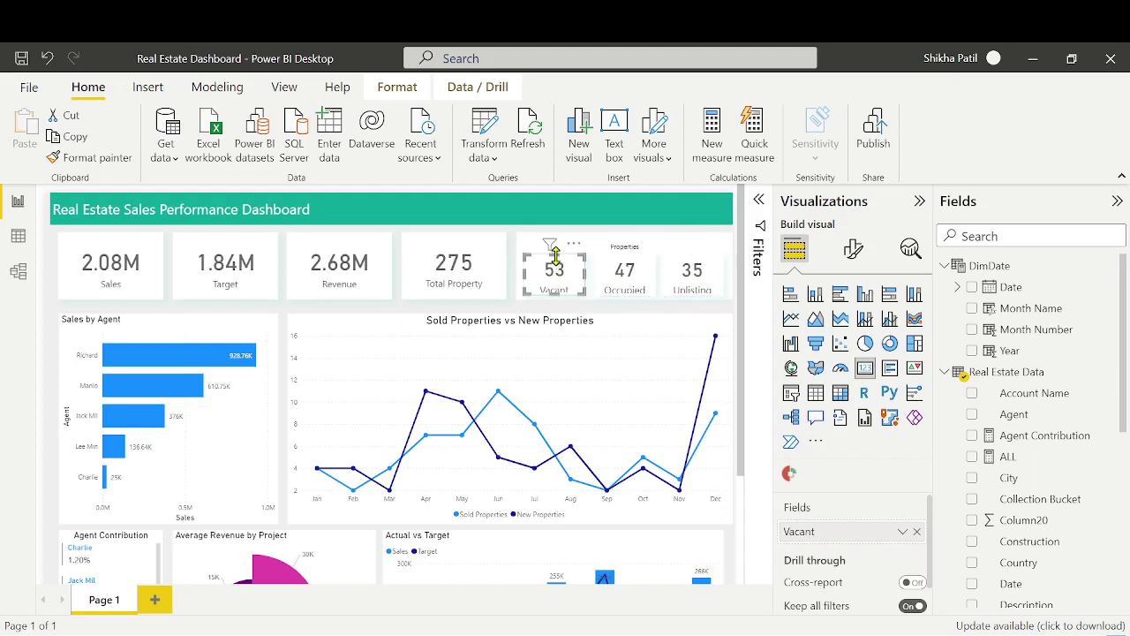
{"action": "left_click", "coordinate": [853, 249]}
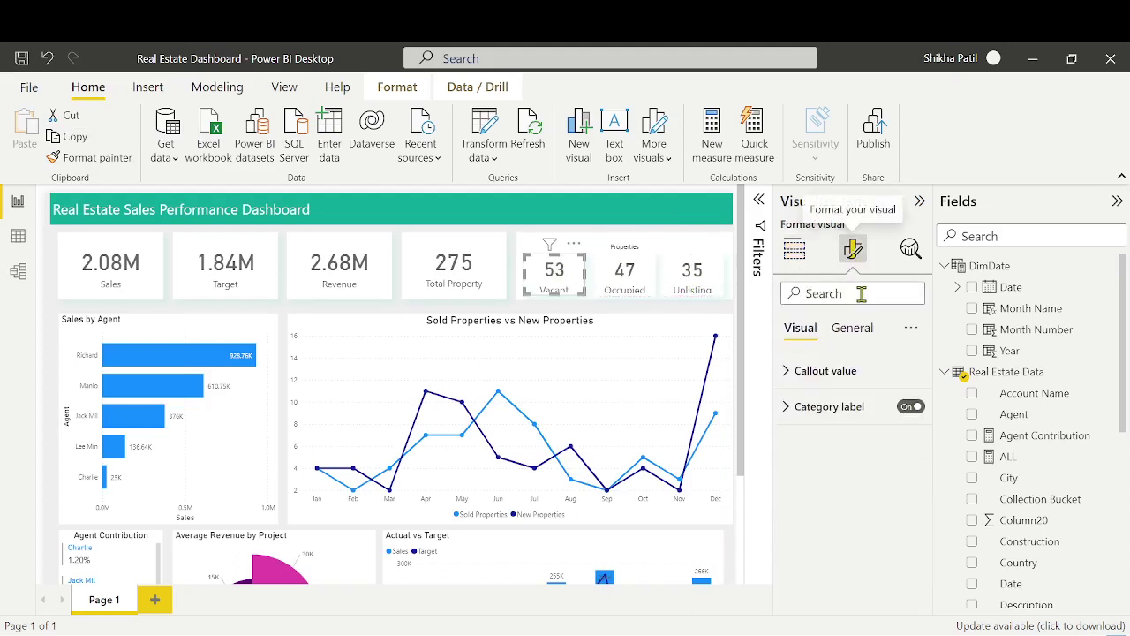
{"action": "left_click", "coordinate": [859, 422]}
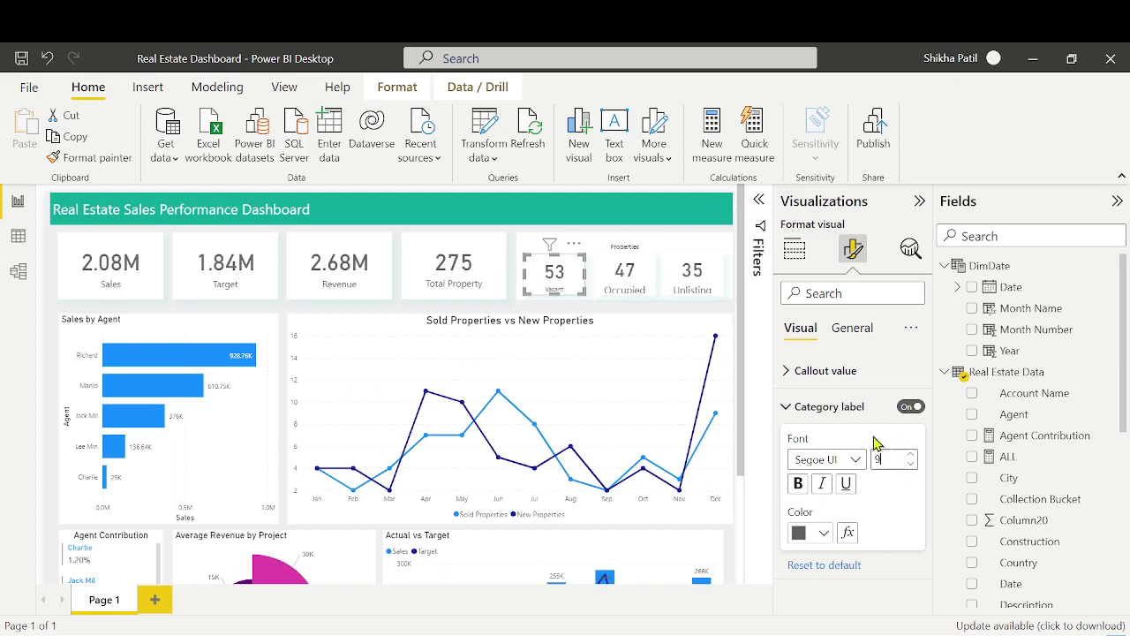
{"action": "left_click", "coordinate": [858, 410]}
{"action": "left_click", "coordinate": [864, 378]}
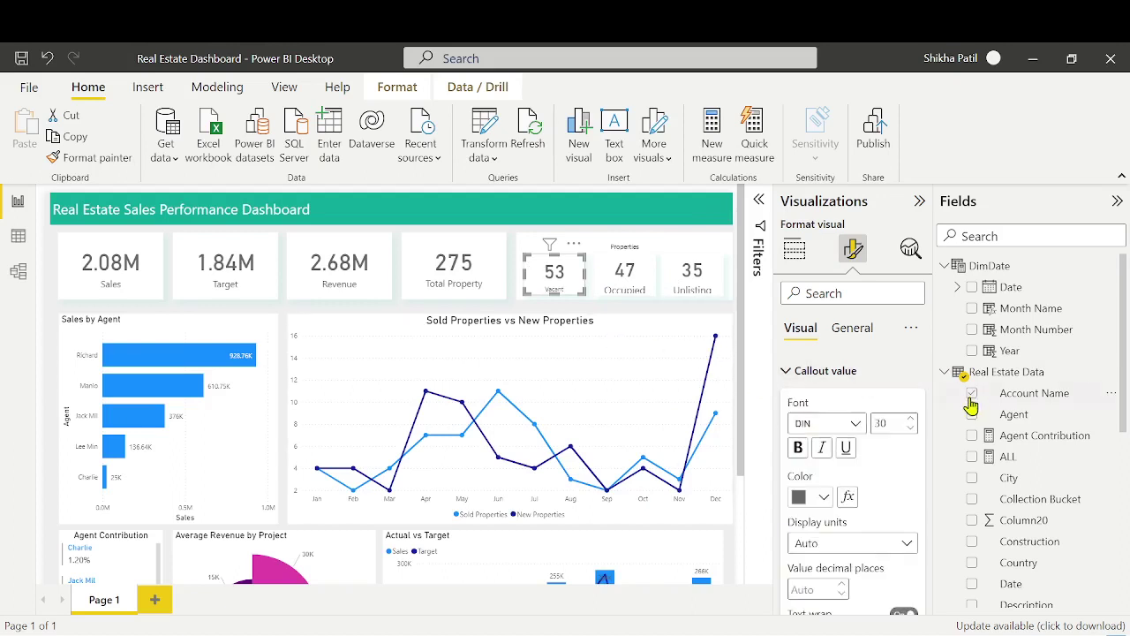
{"action": "left_click", "coordinate": [911, 429]}
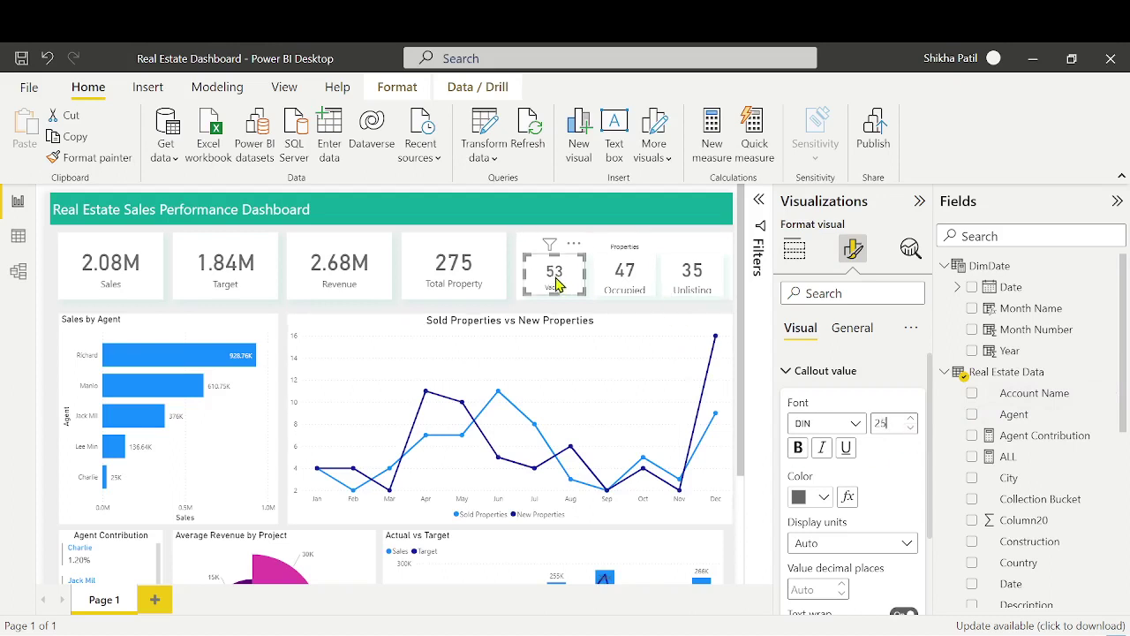
Copy the Vacant card's formatting to the Occupied and Unlisting cards with the format painter
{"action": "left_click", "coordinate": [98, 159]}
{"action": "left_click", "coordinate": [631, 270]}
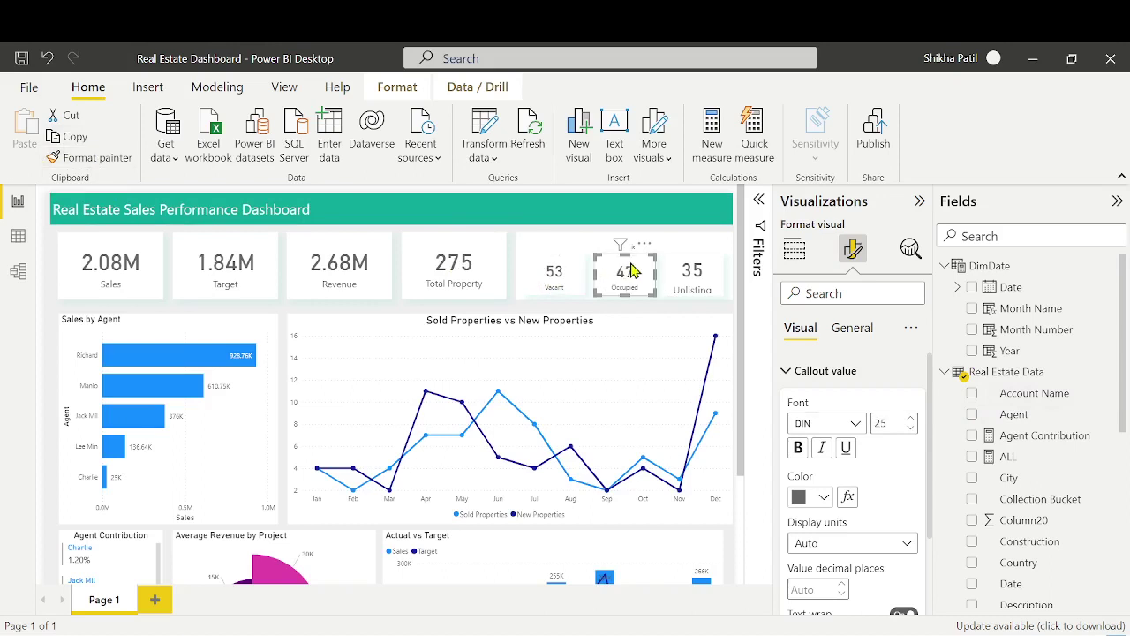
{"action": "left_click", "coordinate": [99, 158]}
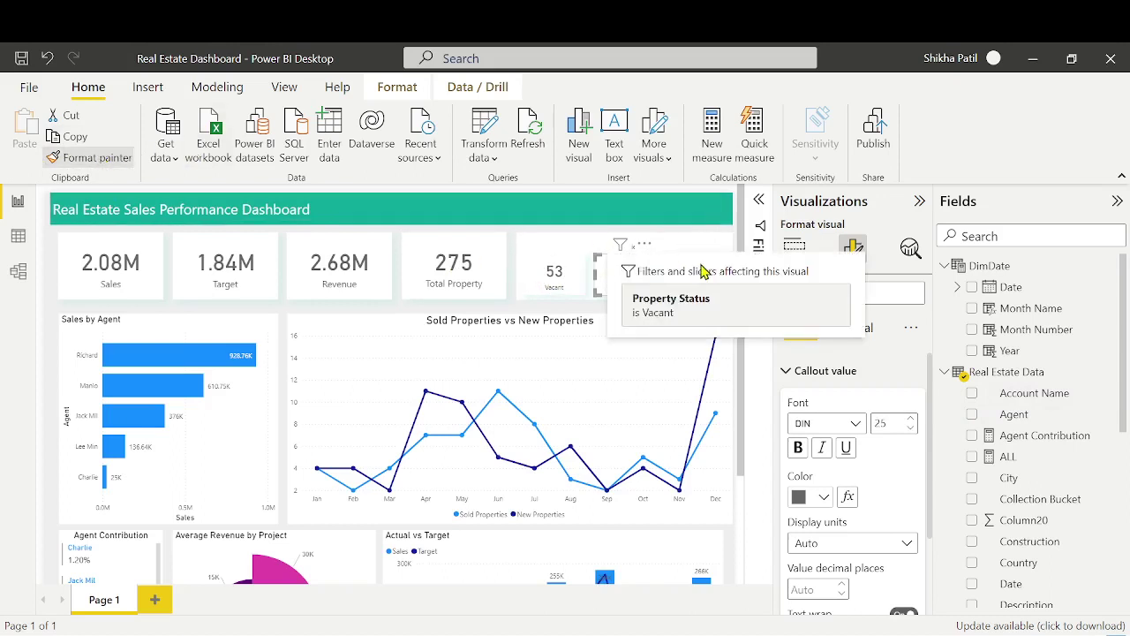
{"action": "left_click", "coordinate": [705, 276]}
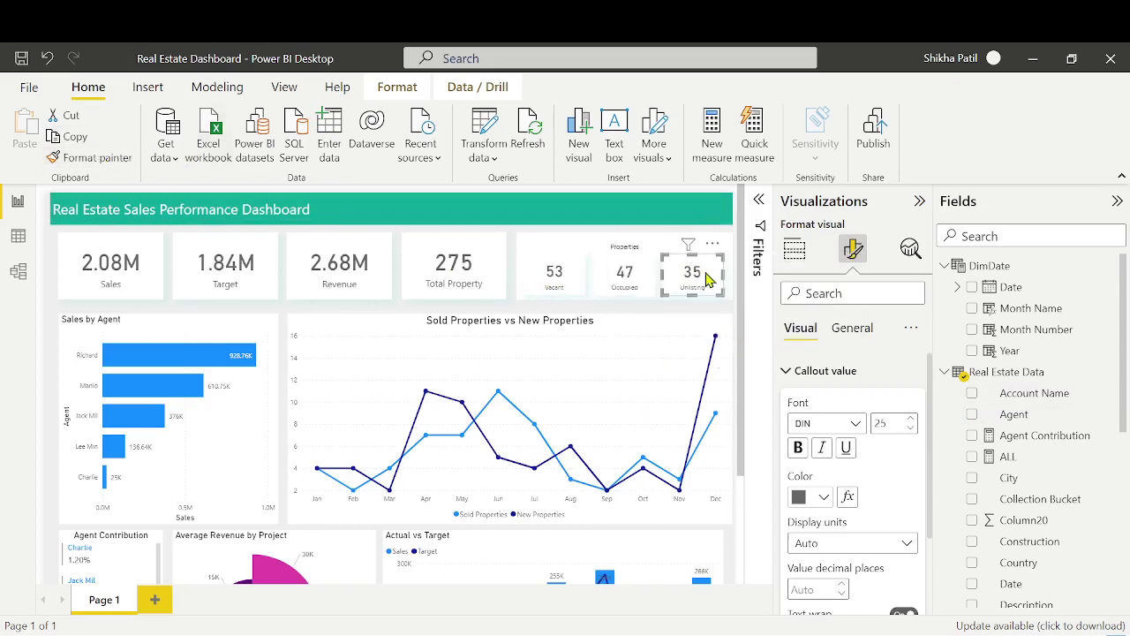
{"action": "left_click", "coordinate": [633, 316]}
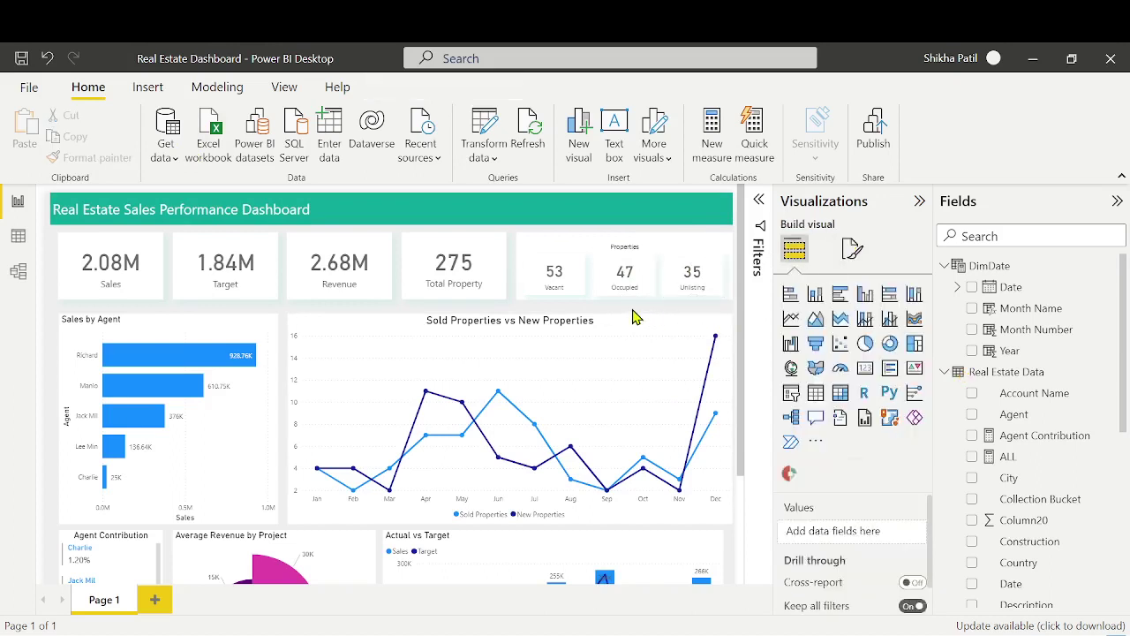
Turn off the Y-axis title of the Sales by Agent chart
{"action": "left_click", "coordinate": [223, 333]}
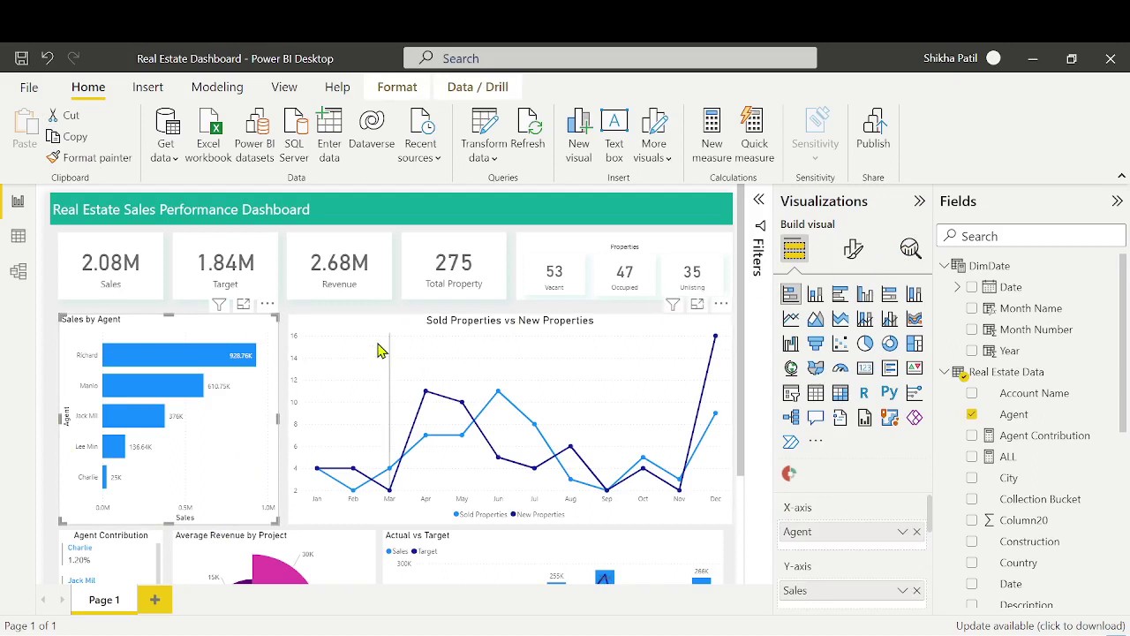
{"action": "left_click", "coordinate": [853, 249]}
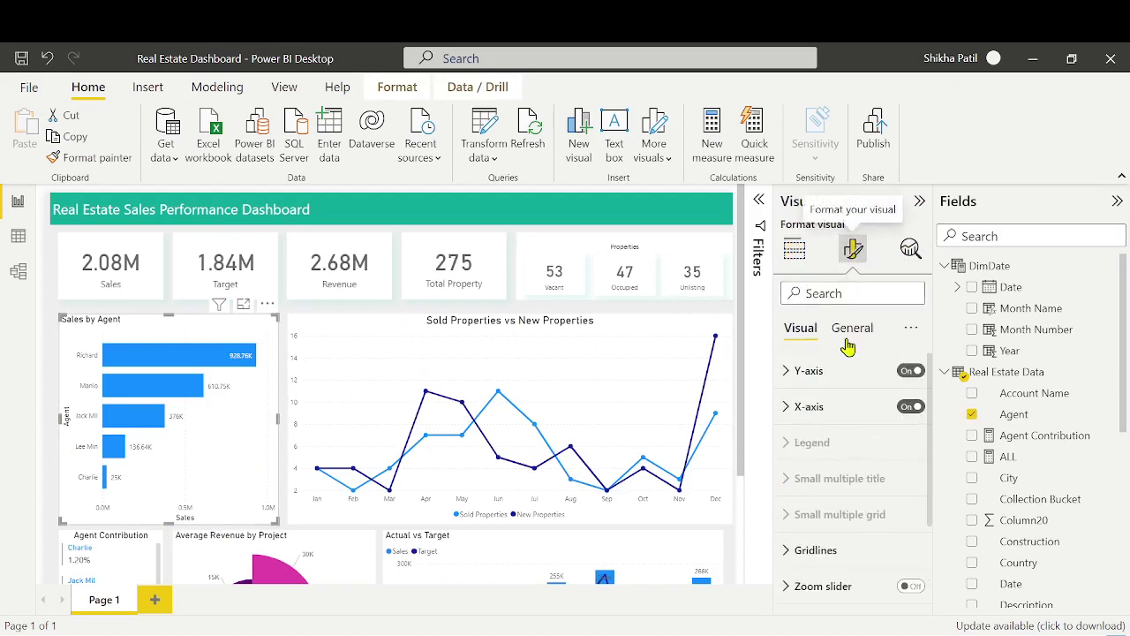
{"action": "left_click", "coordinate": [865, 371]}
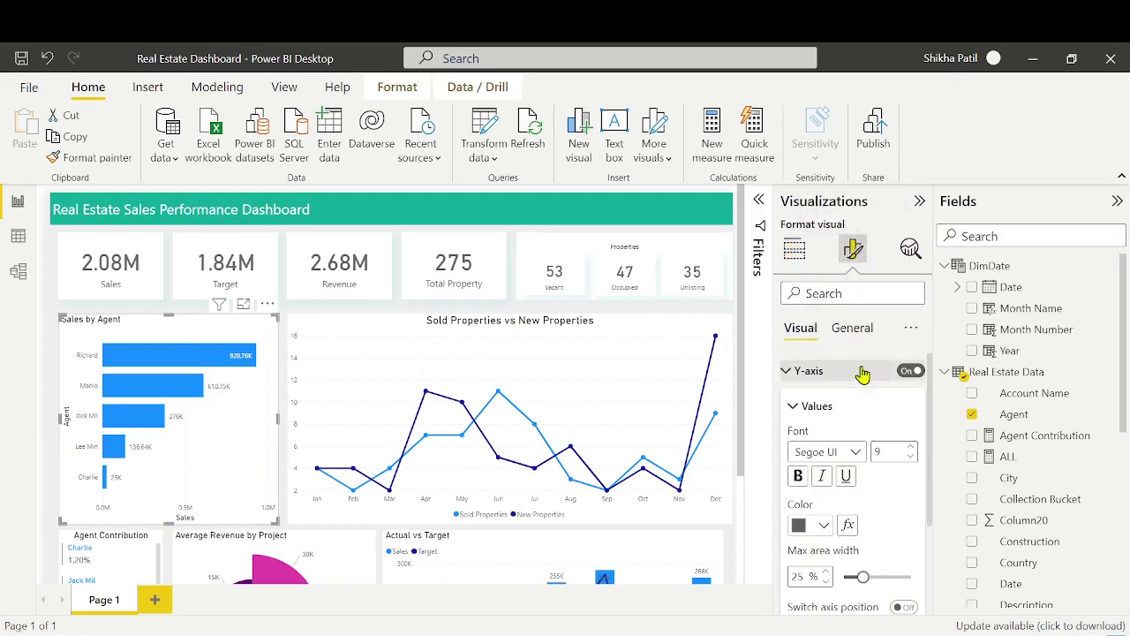
{"action": "scroll", "coordinate": [901, 495], "scroll_direction": "down", "scroll_amount": 3}
{"action": "left_click", "coordinate": [902, 492]}
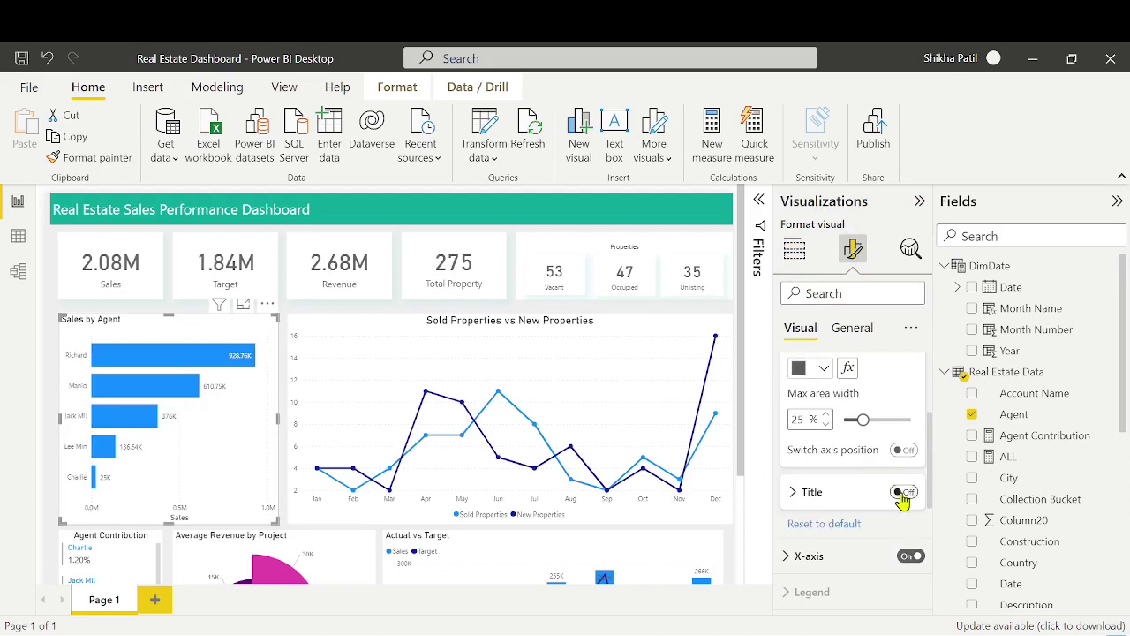
{"action": "scroll", "coordinate": [890, 486], "scroll_direction": "up", "scroll_amount": 1}
{"action": "scroll", "coordinate": [890, 486], "scroll_direction": "up", "scroll_amount": 3}
{"action": "left_click", "coordinate": [877, 379]}
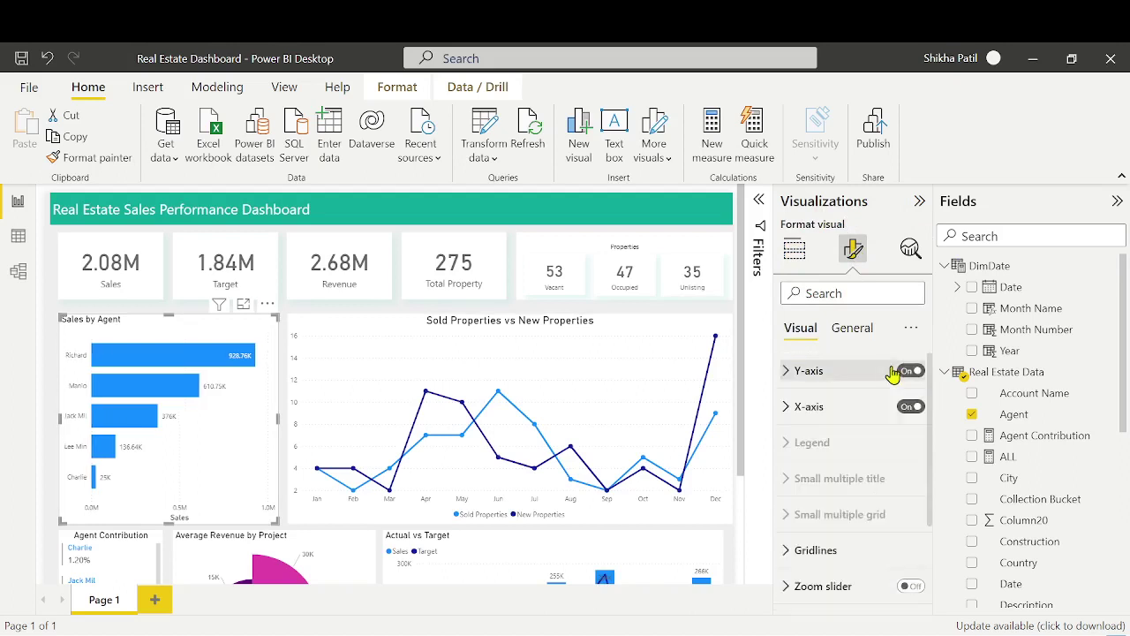
Turn off the X-axis title of the Sales by Agent chart
{"action": "left_click", "coordinate": [884, 406]}
{"action": "scroll", "coordinate": [897, 590], "scroll_direction": "down", "scroll_amount": 3}
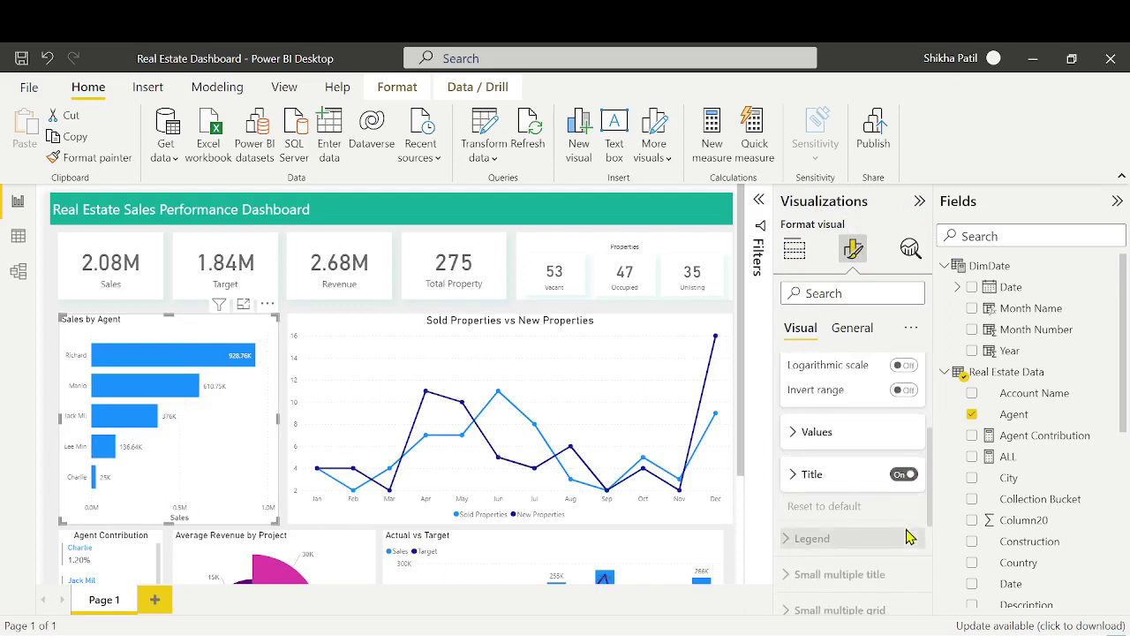
{"action": "left_click", "coordinate": [903, 471]}
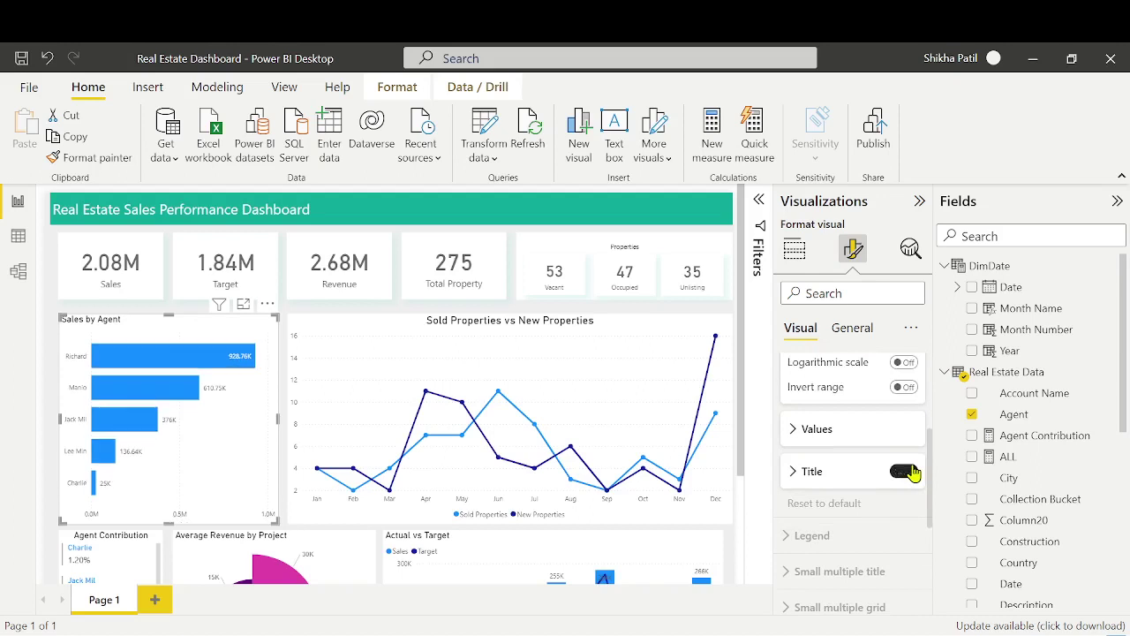
{"action": "left_click", "coordinate": [362, 329]}
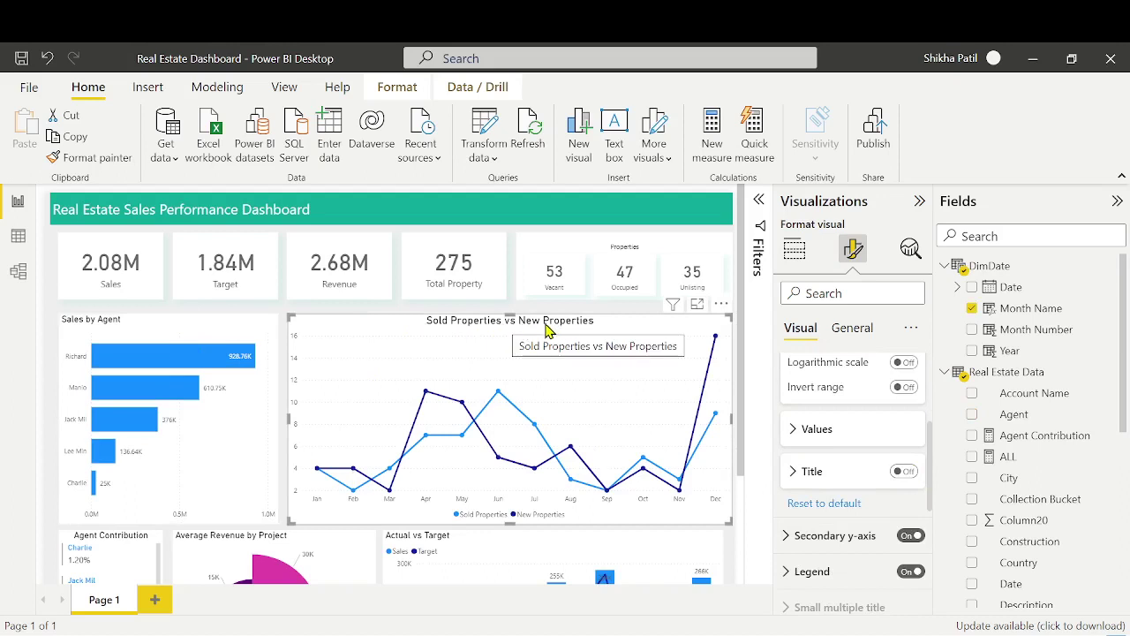
{"action": "mouse_move", "coordinate": [676, 450]}
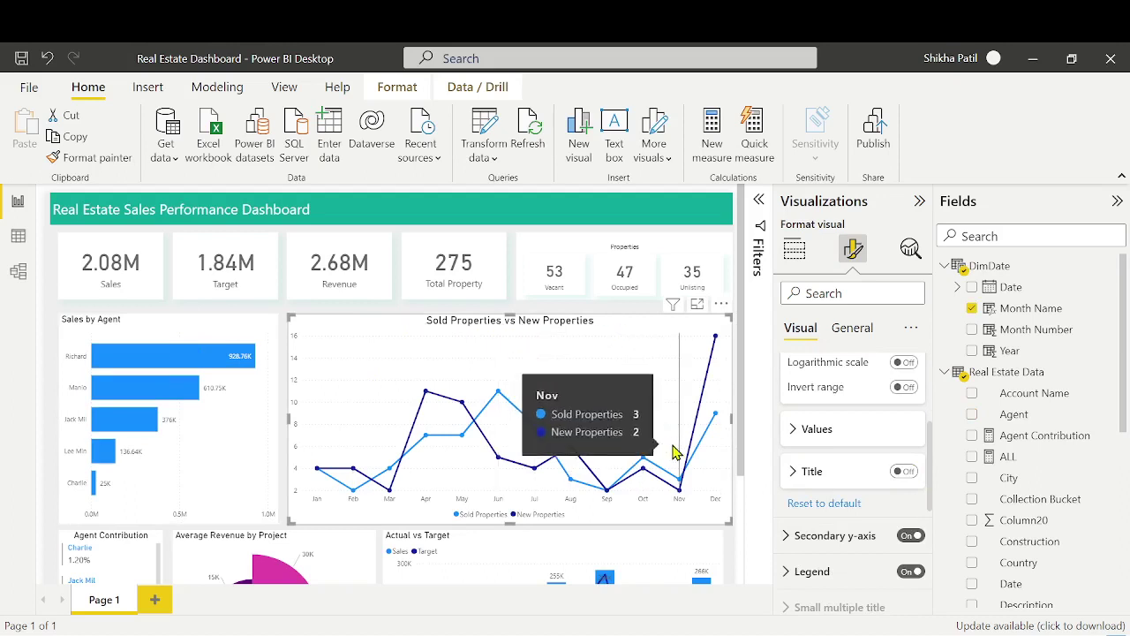
Change the accent bar color of the Agent Contribution card to dark red
{"action": "scroll", "coordinate": [698, 451], "scroll_direction": "down", "scroll_amount": 1}
{"action": "scroll", "coordinate": [710, 451], "scroll_direction": "down", "scroll_amount": 1}
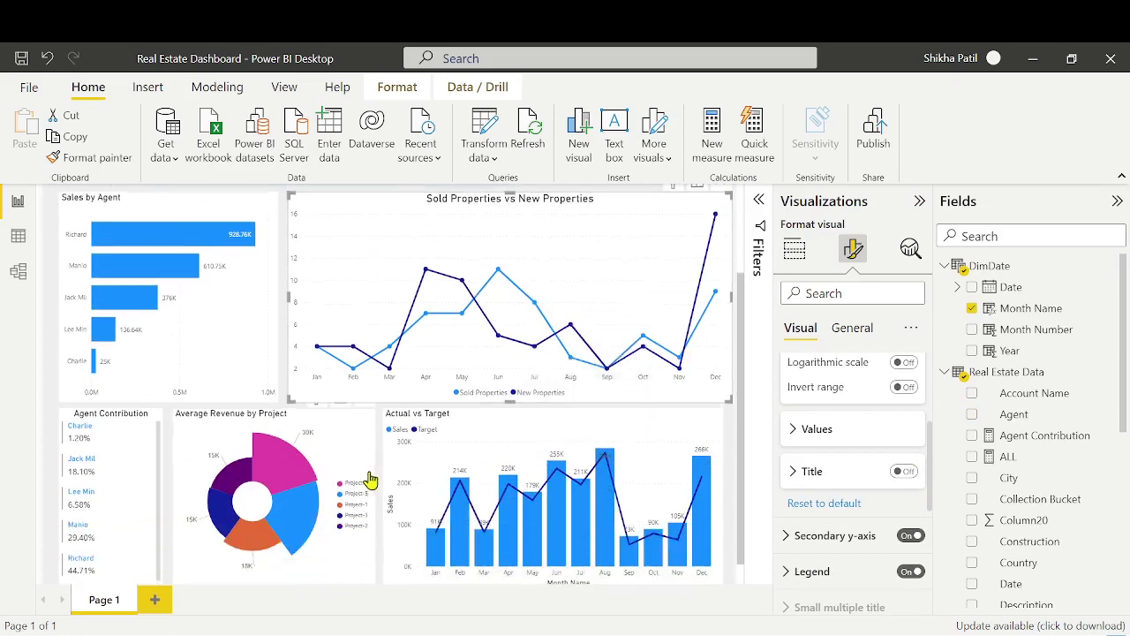
{"action": "scroll", "coordinate": [265, 452], "scroll_direction": "down", "scroll_amount": 1}
{"action": "left_click", "coordinate": [136, 414]}
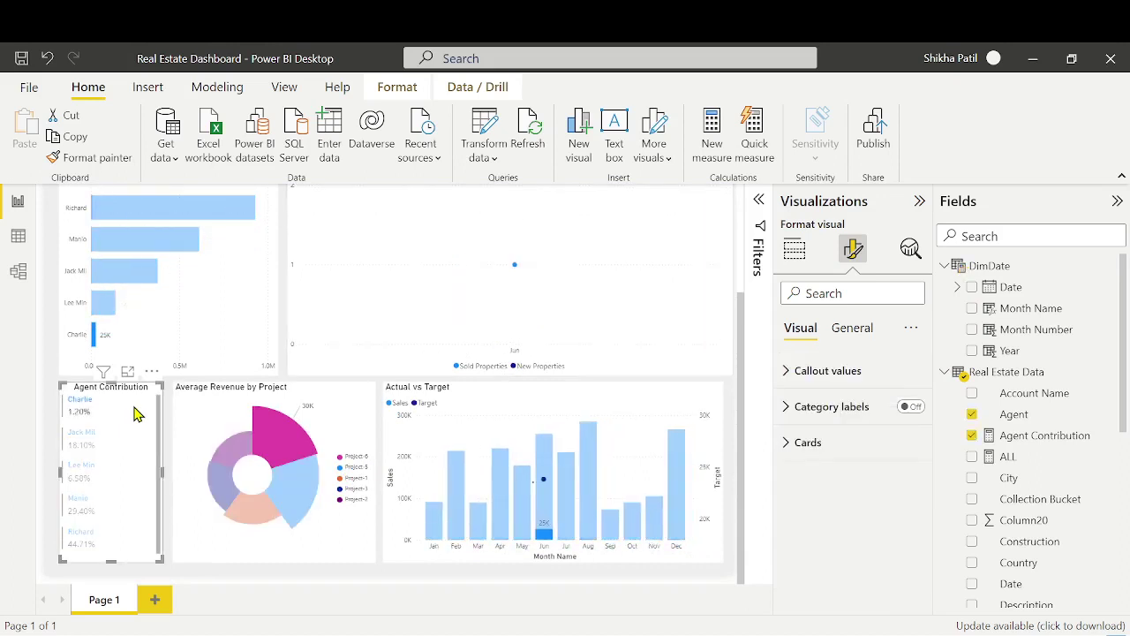
{"action": "left_click", "coordinate": [76, 418]}
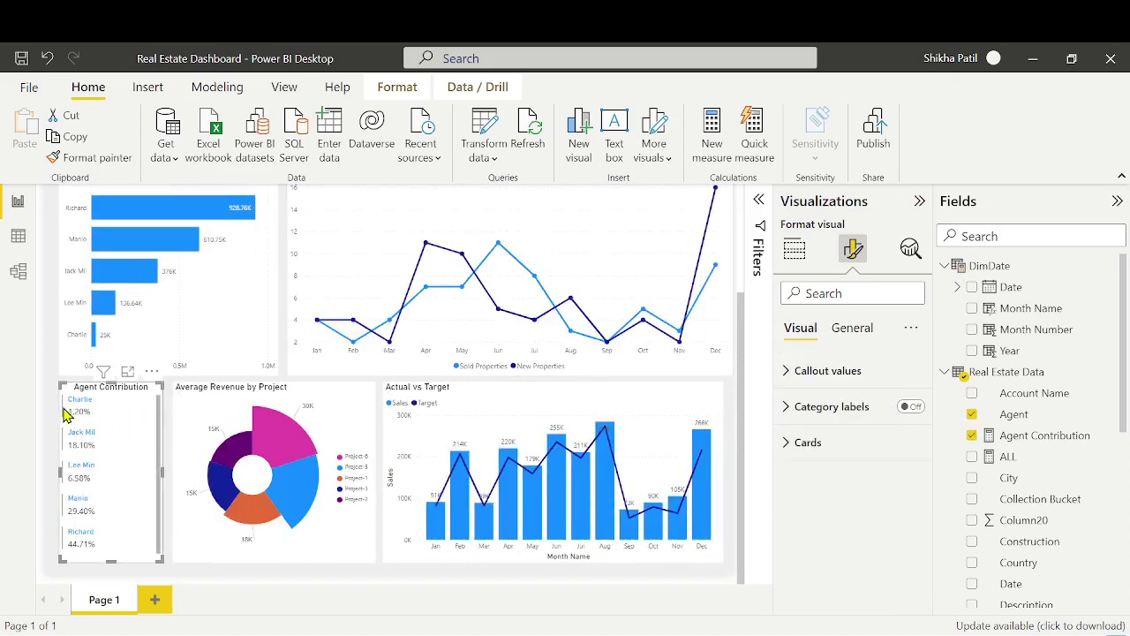
{"action": "left_click", "coordinate": [833, 442]}
{"action": "scroll", "coordinate": [824, 507], "scroll_direction": "down", "scroll_amount": 1}
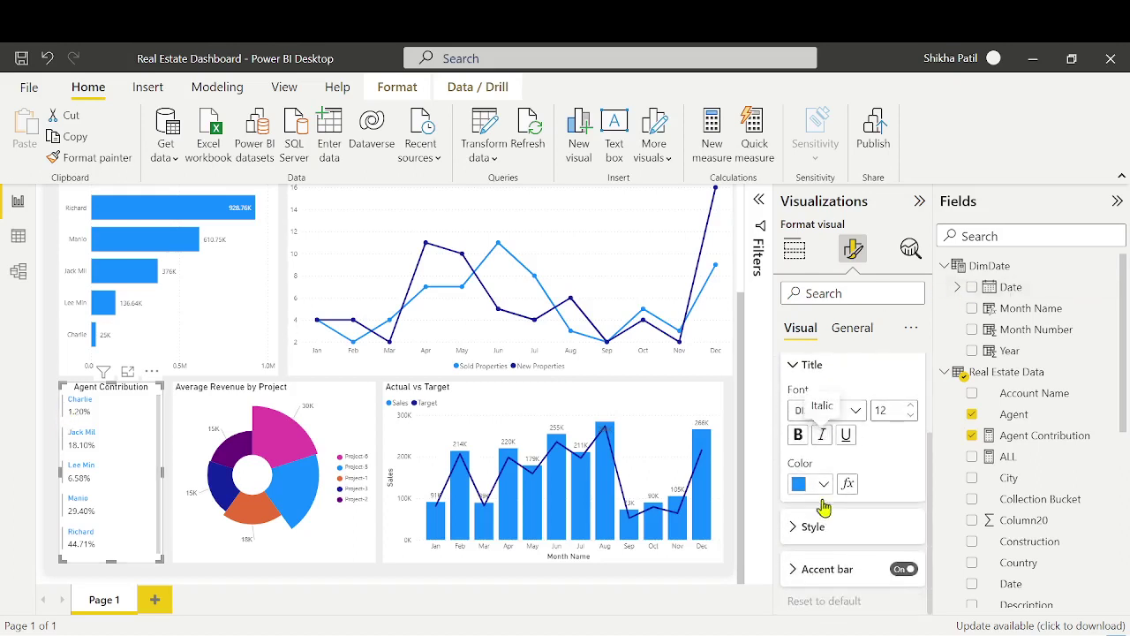
{"action": "left_click", "coordinate": [870, 574]}
{"action": "scroll", "coordinate": [861, 565], "scroll_direction": "down", "scroll_amount": 3}
{"action": "left_click", "coordinate": [821, 522]}
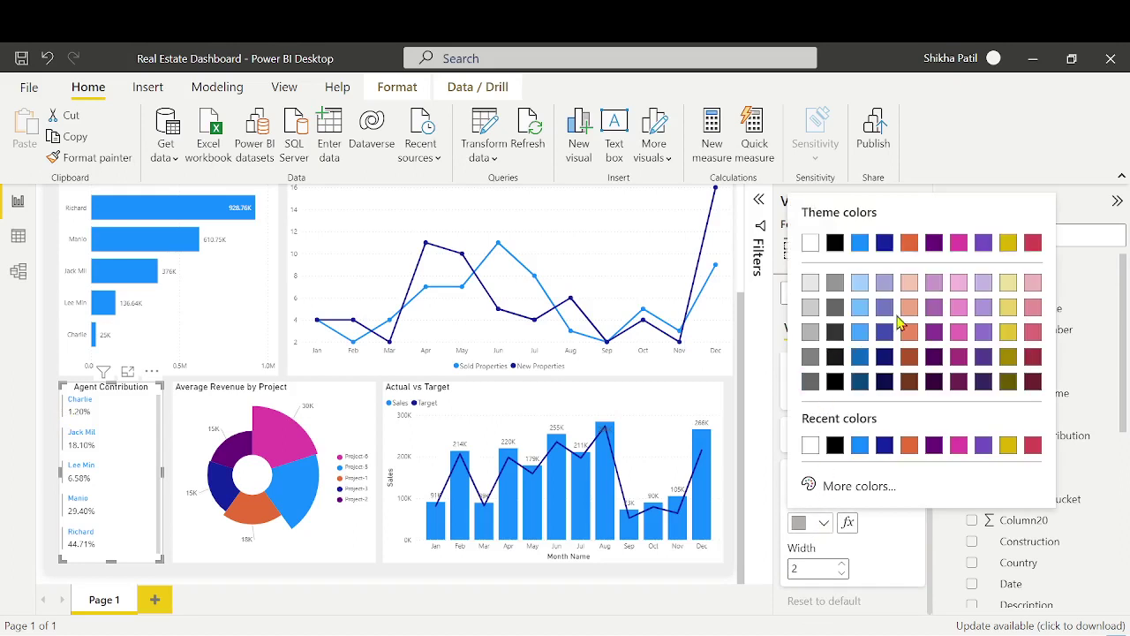
{"action": "left_click", "coordinate": [1032, 366]}
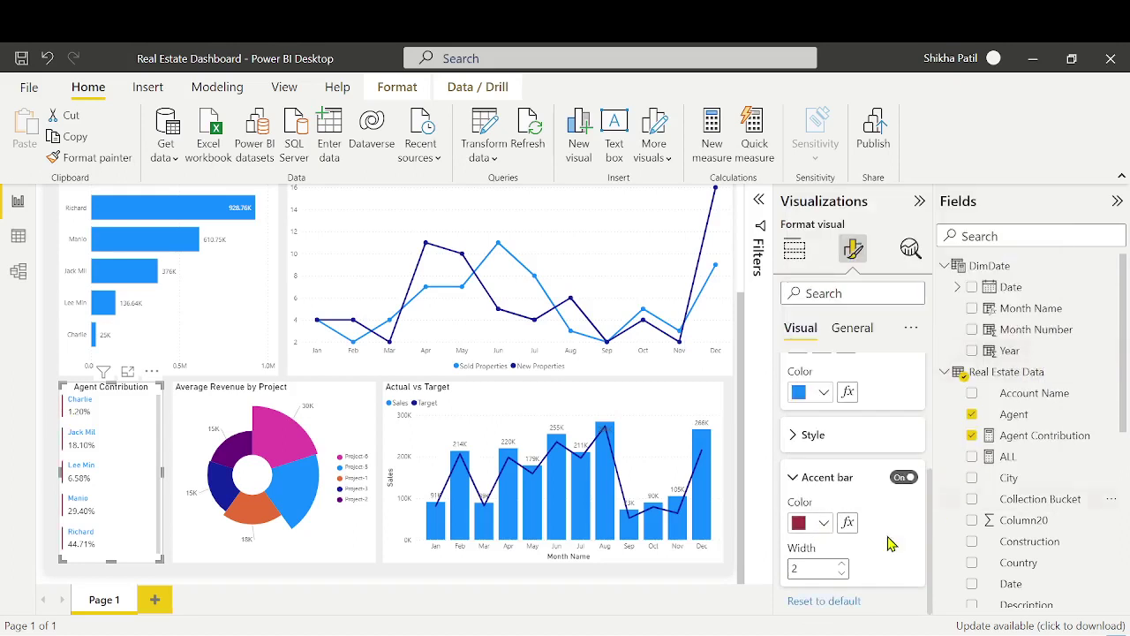
Set the Agent Contribution card's accent bar width to 3 pixels
{"action": "left_click", "coordinate": [843, 565]}
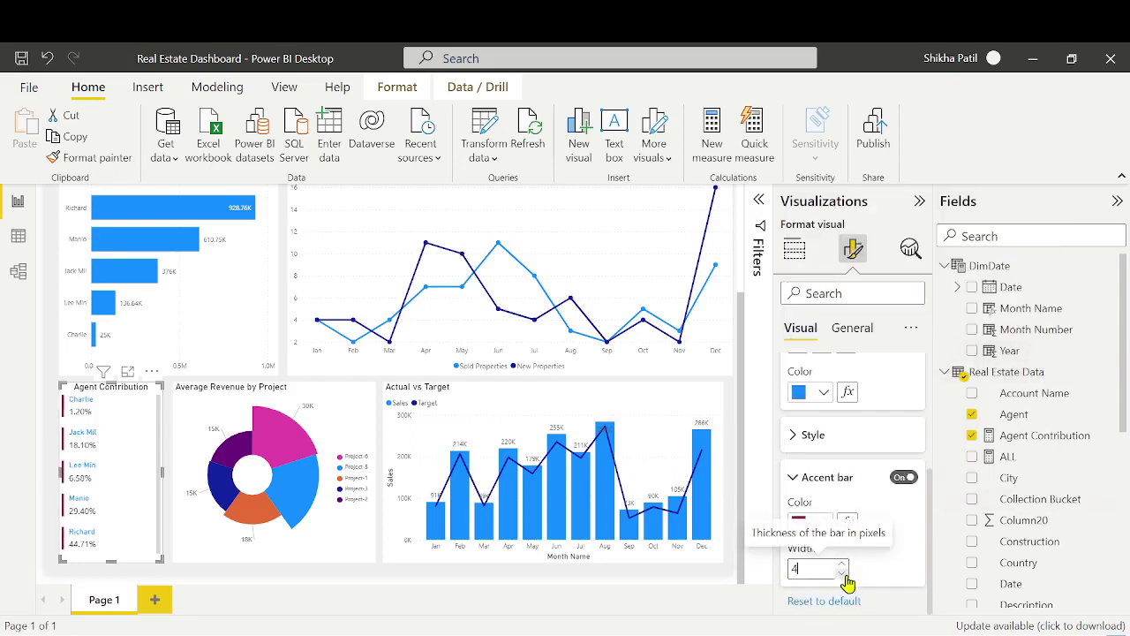
{"action": "left_click", "coordinate": [843, 575]}
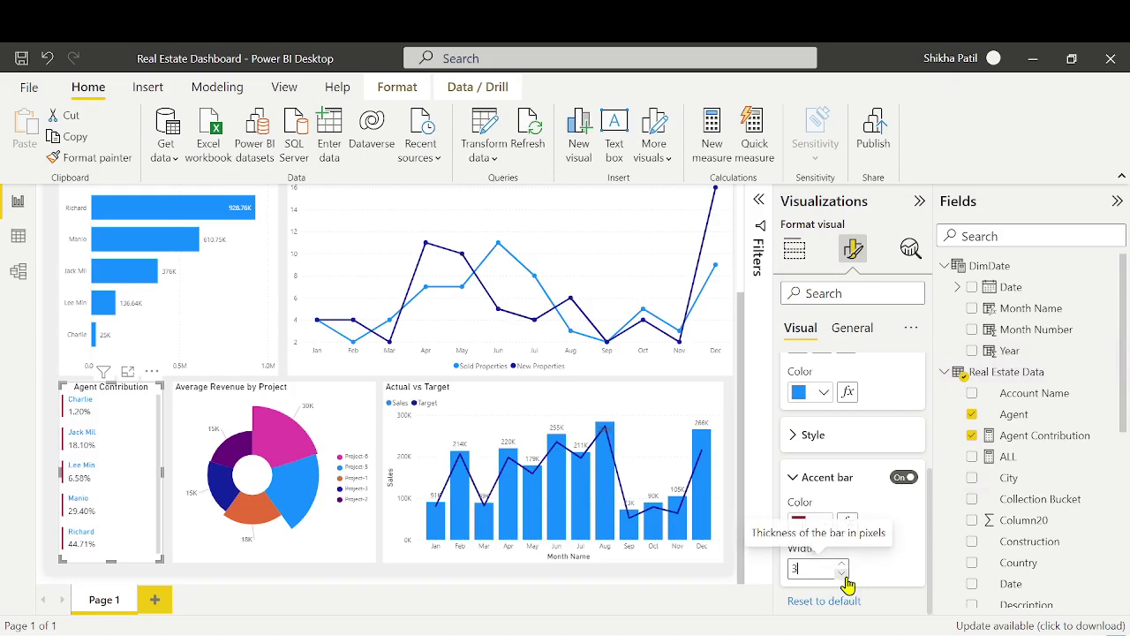
{"action": "left_click", "coordinate": [729, 408]}
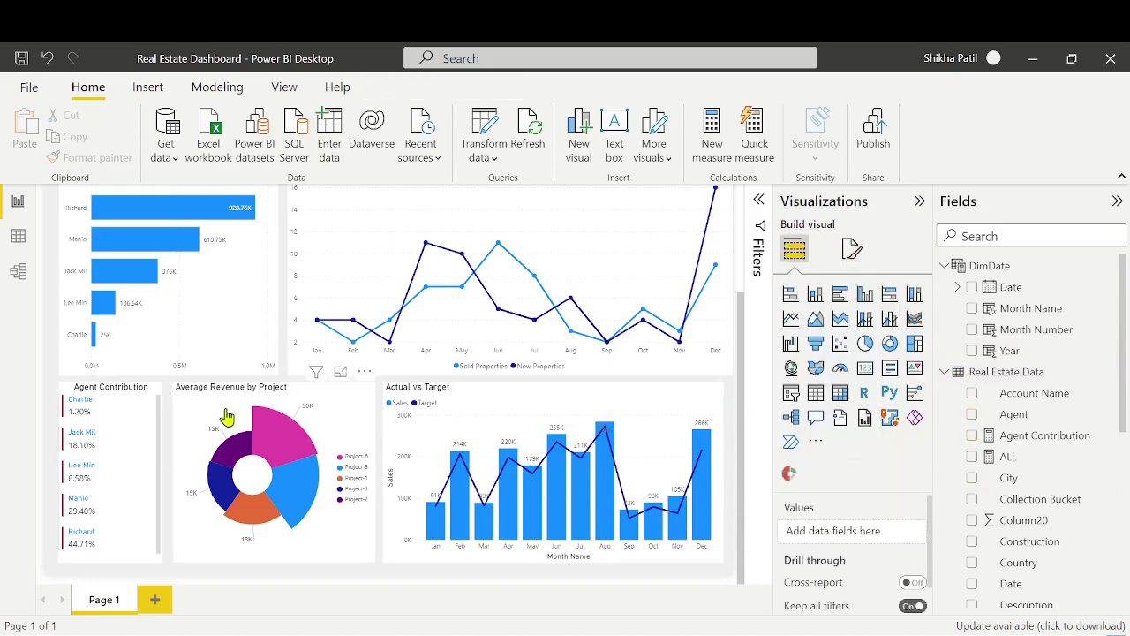
Check the Sales by Agent title's font size and set the Sold Properties vs New Properties title to the matching size 14
{"action": "scroll", "coordinate": [151, 416], "scroll_direction": "up", "scroll_amount": 3}
{"action": "left_click", "coordinate": [158, 325]}
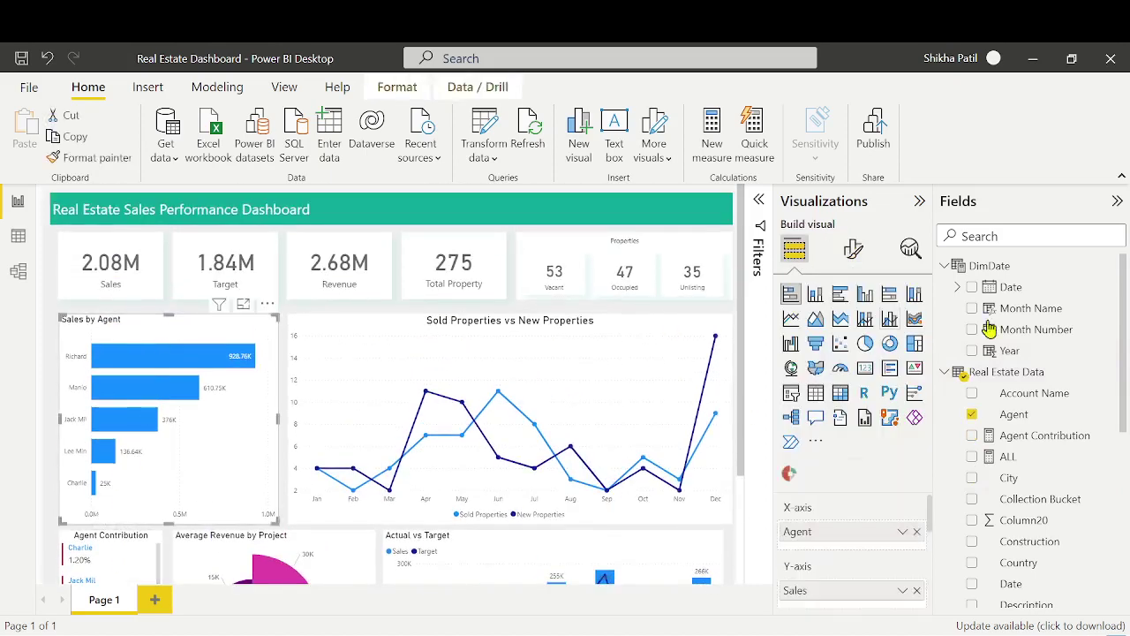
{"action": "left_click", "coordinate": [851, 251]}
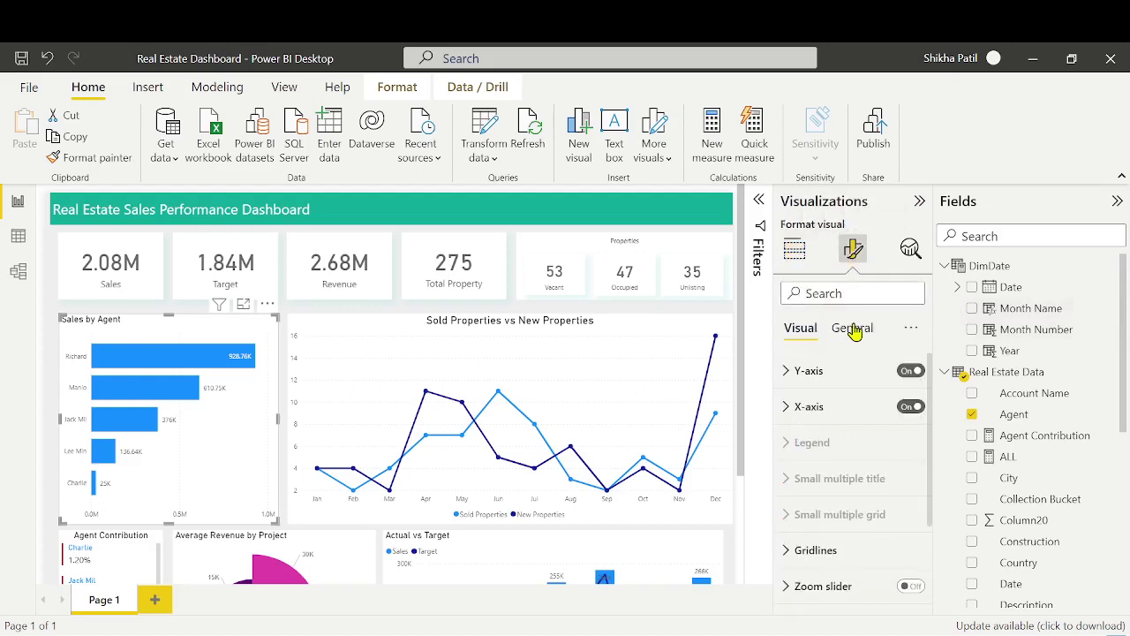
{"action": "left_click", "coordinate": [853, 329]}
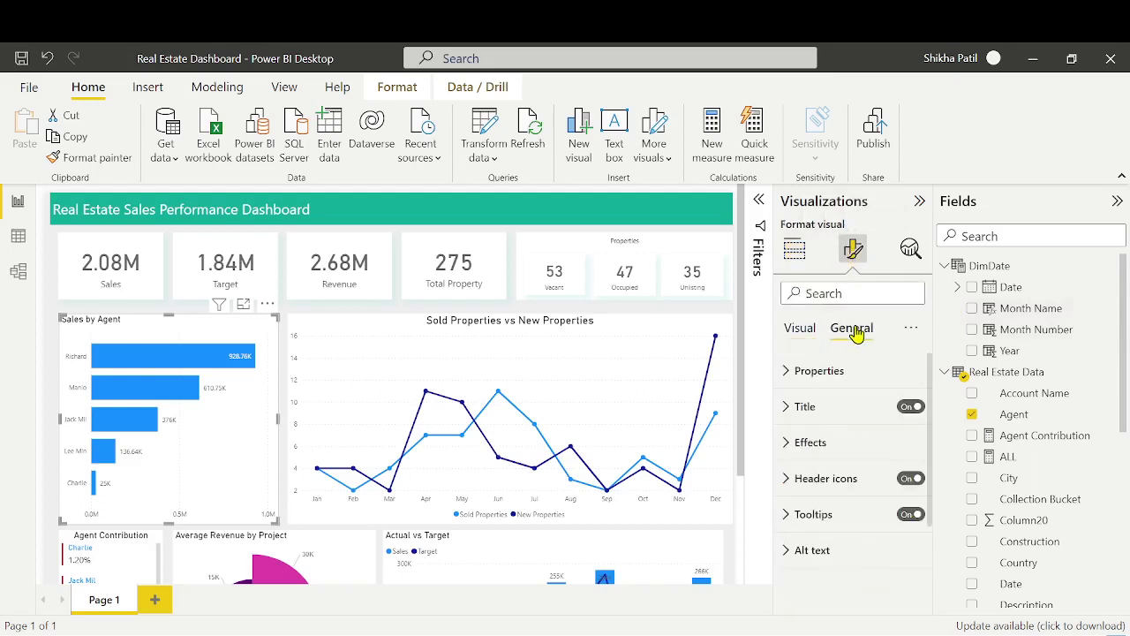
{"action": "left_click", "coordinate": [825, 407]}
{"action": "scroll", "coordinate": [921, 510], "scroll_direction": "down", "scroll_amount": 1}
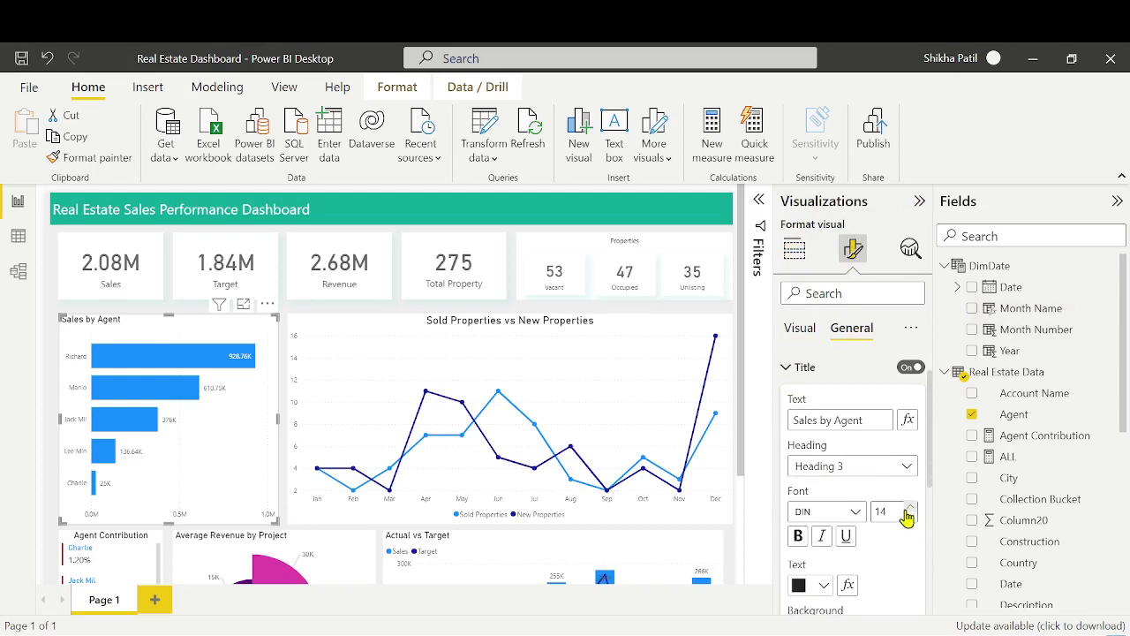
{"action": "left_click", "coordinate": [413, 325]}
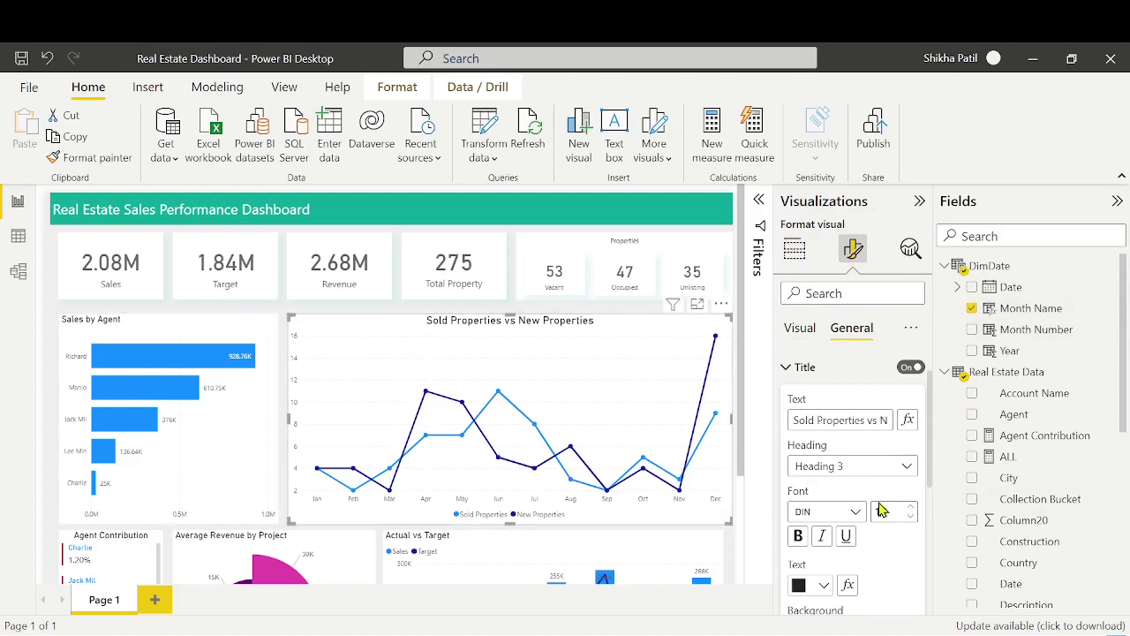
{"action": "scroll", "coordinate": [151, 537], "scroll_direction": "down", "scroll_amount": 3}
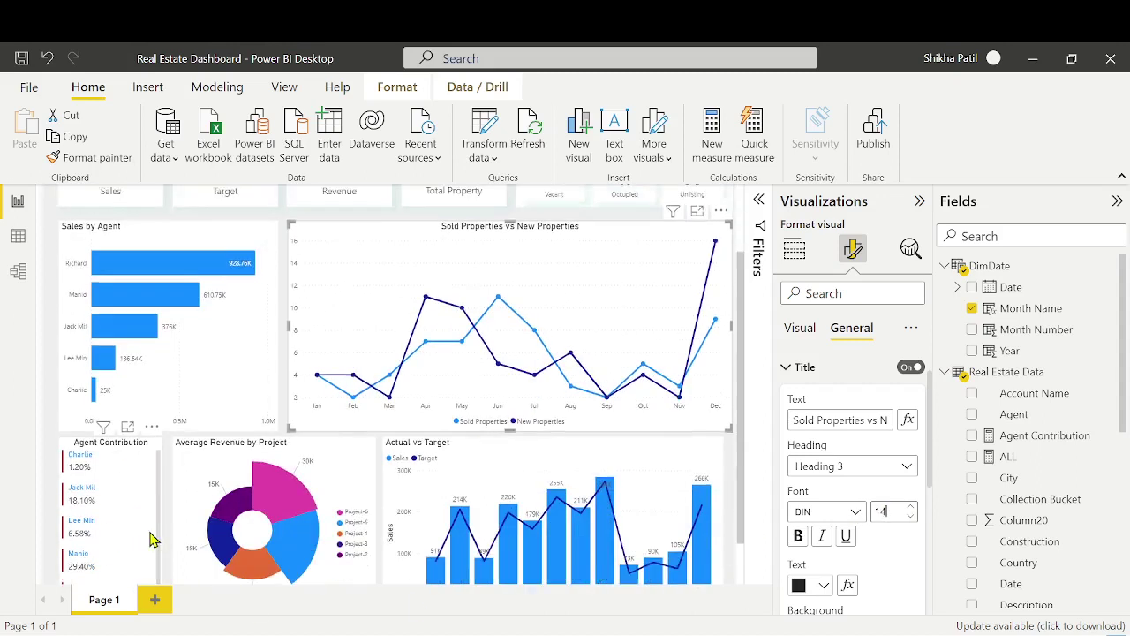
Check the title font sizes of the Agent Contribution, Average Revenue by Project and Actual vs Target visuals
{"action": "left_click", "coordinate": [137, 500]}
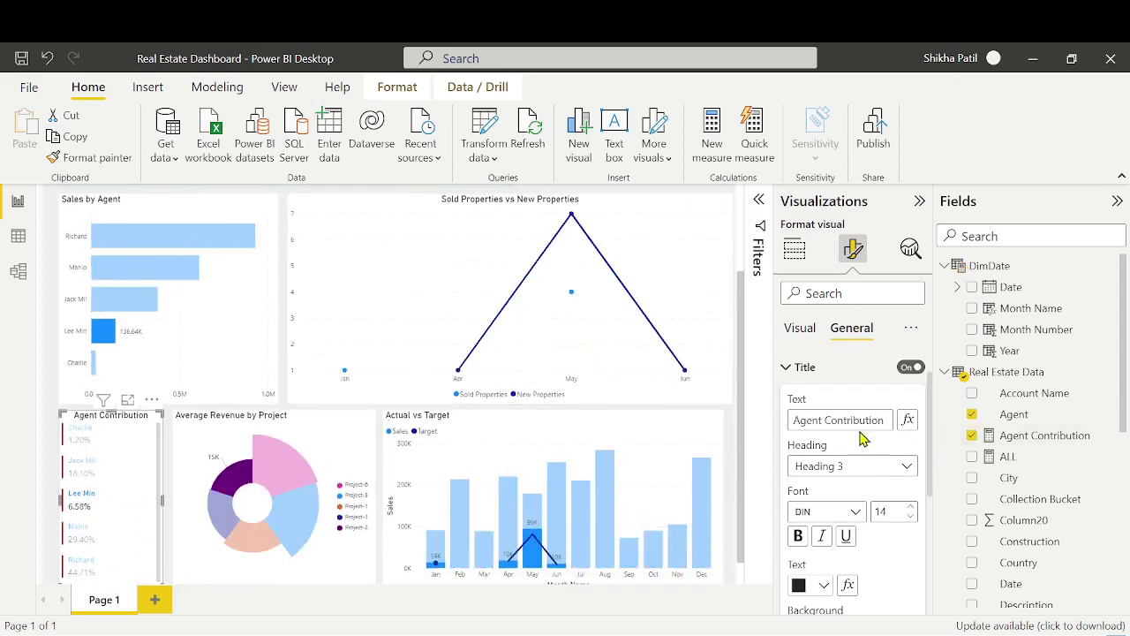
{"action": "left_click", "coordinate": [273, 433]}
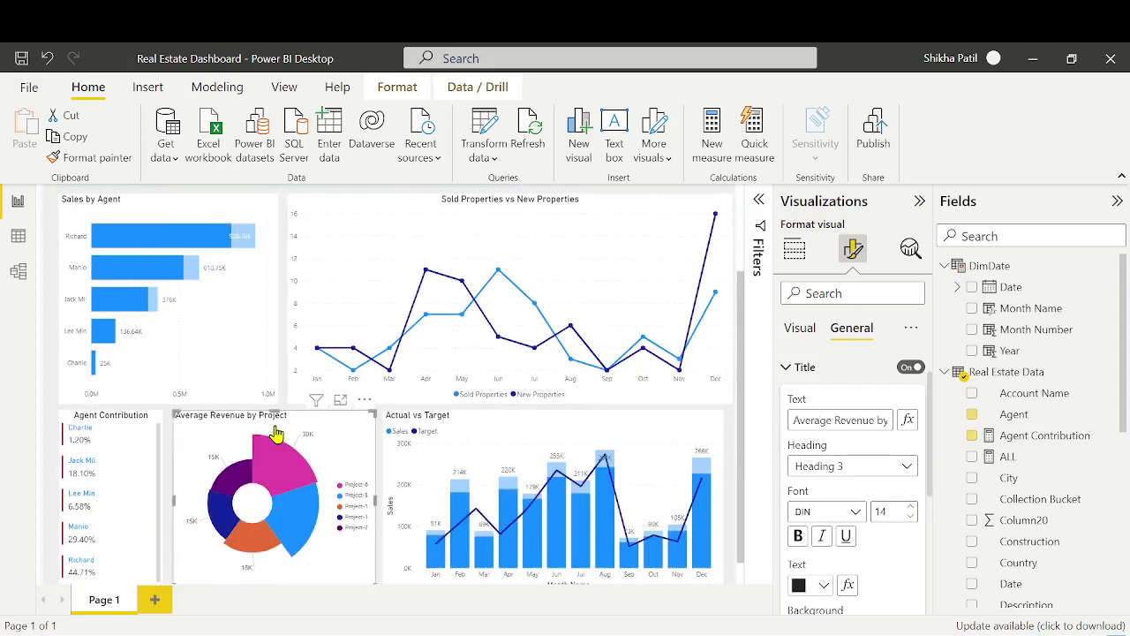
{"action": "left_click", "coordinate": [582, 432]}
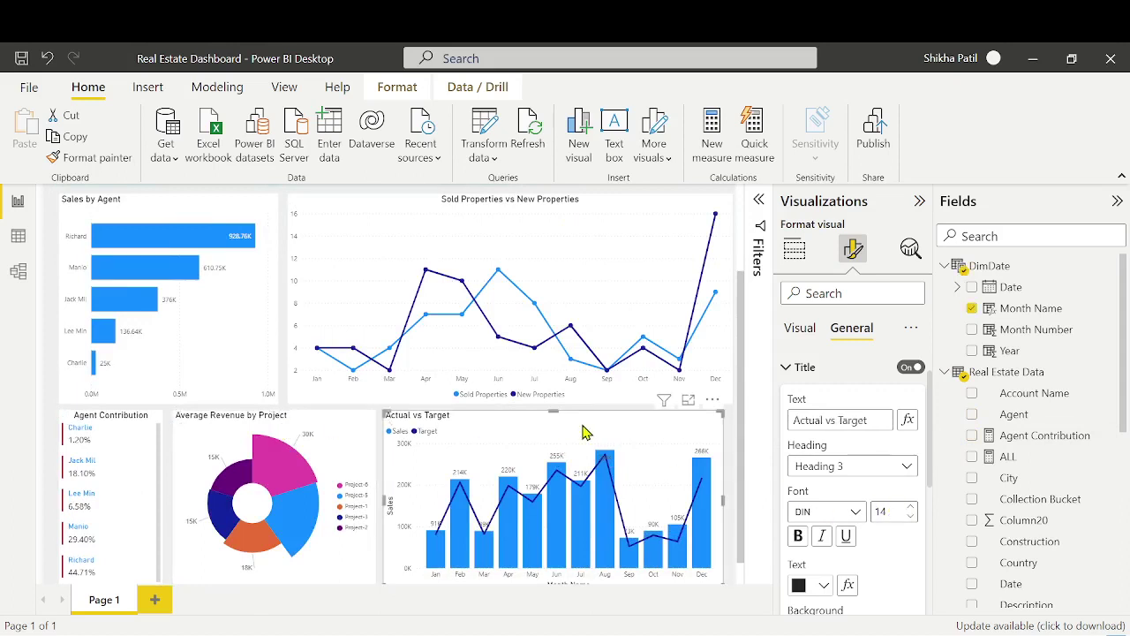
{"action": "scroll", "coordinate": [583, 433], "scroll_direction": "down", "scroll_amount": 1}
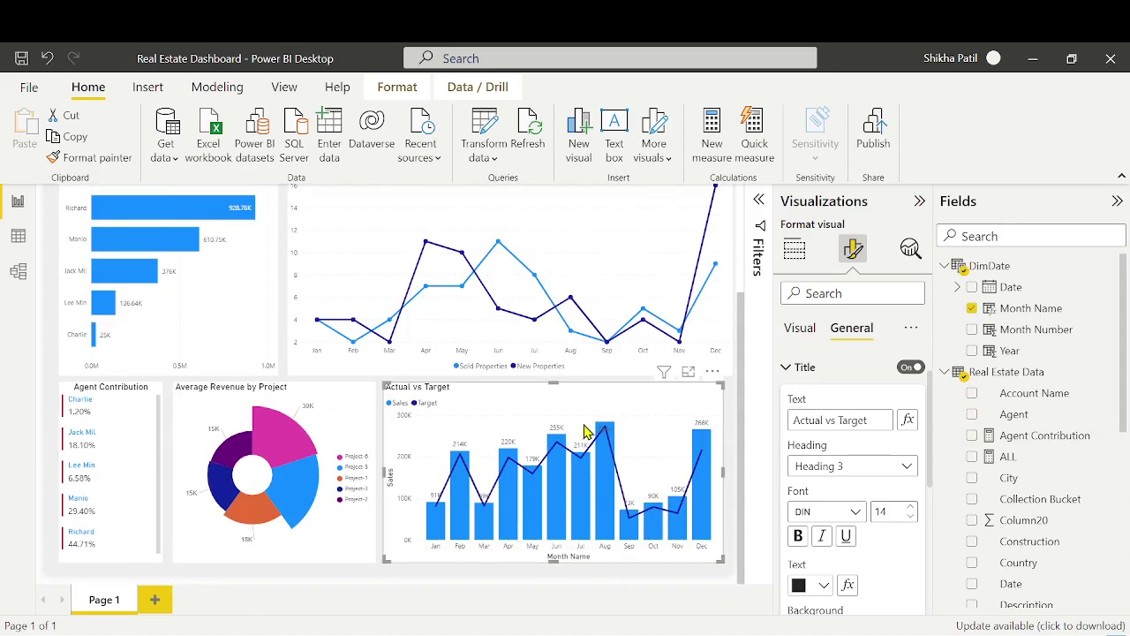
{"action": "mouse_move", "coordinate": [653, 537]}
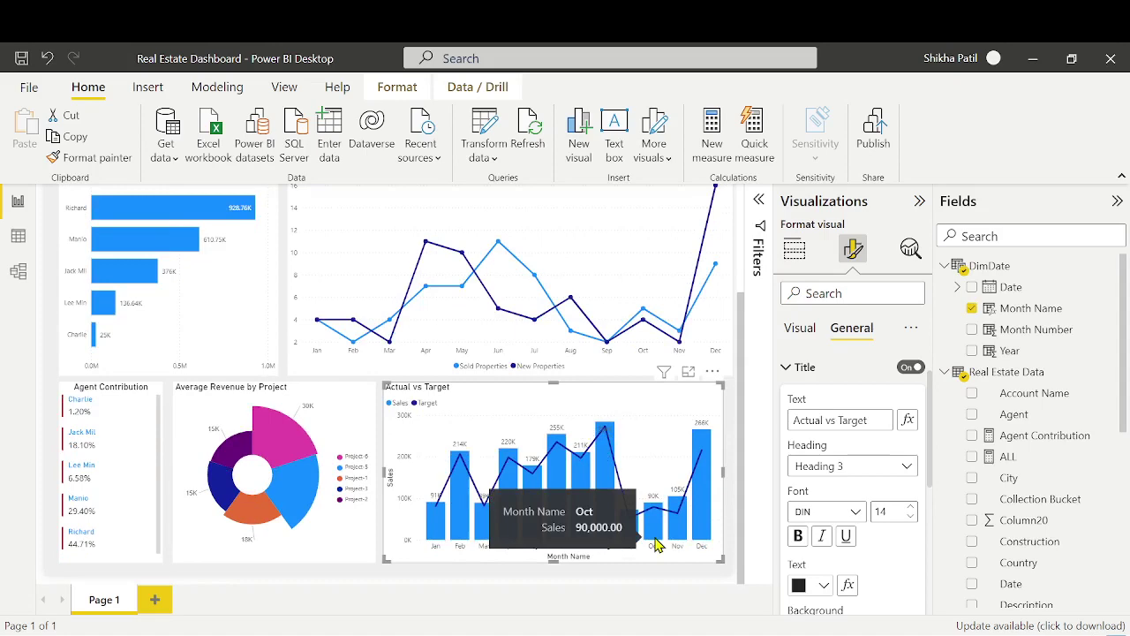
Turn off the horizontal gridlines of the Sold Properties vs New Properties chart
{"action": "scroll", "coordinate": [655, 545], "scroll_direction": "up", "scroll_amount": 3}
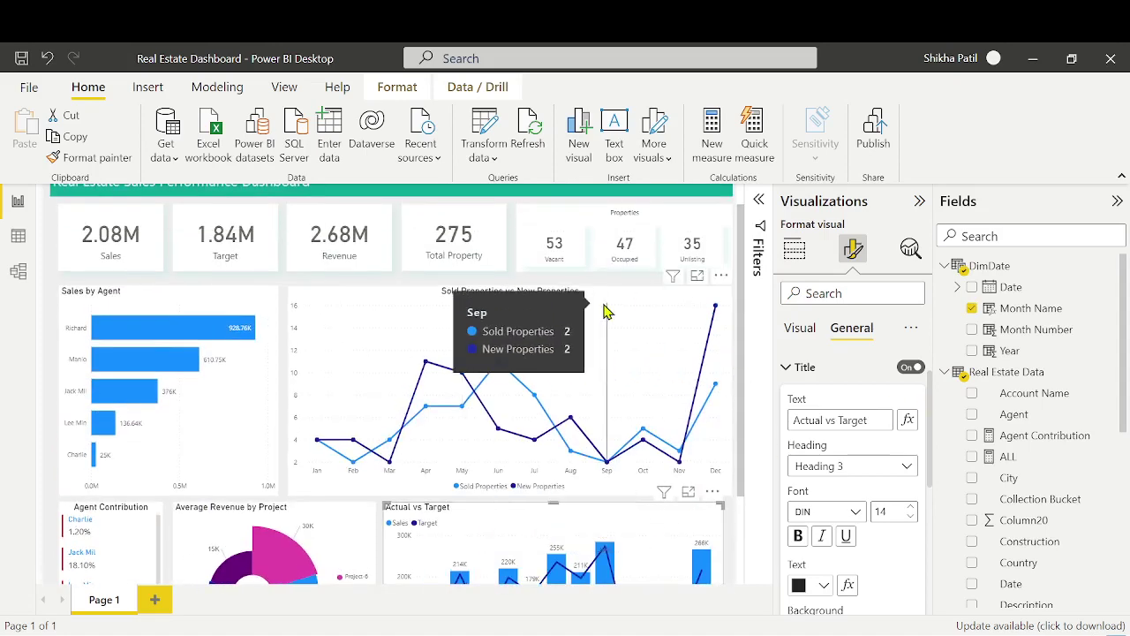
{"action": "left_click", "coordinate": [634, 298]}
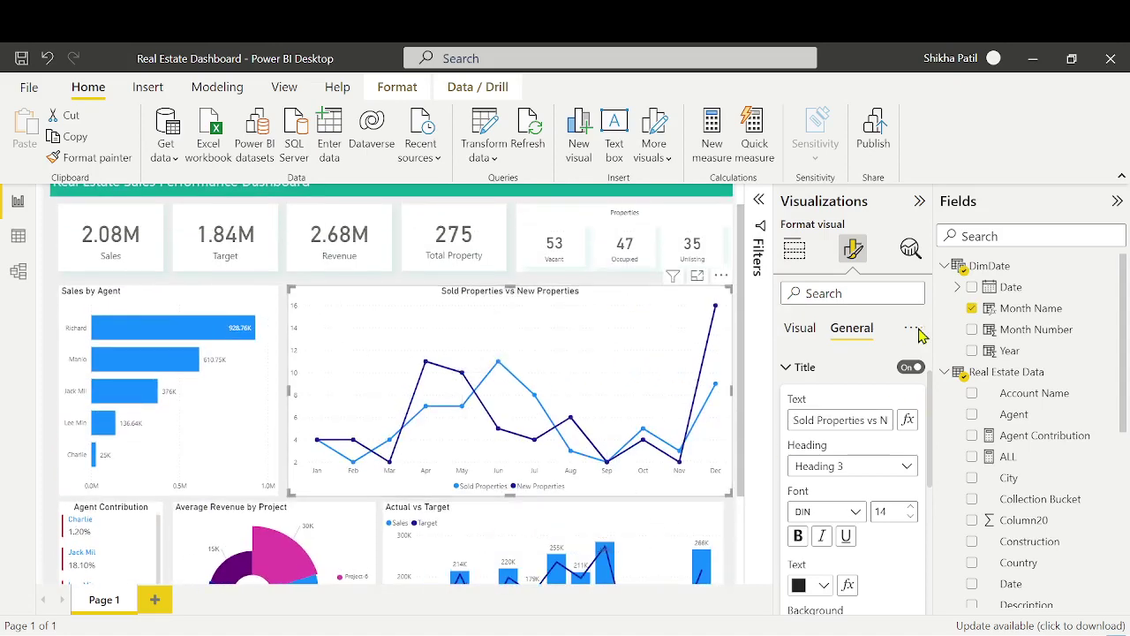
{"action": "left_click", "coordinate": [799, 368]}
{"action": "left_click", "coordinate": [800, 328]}
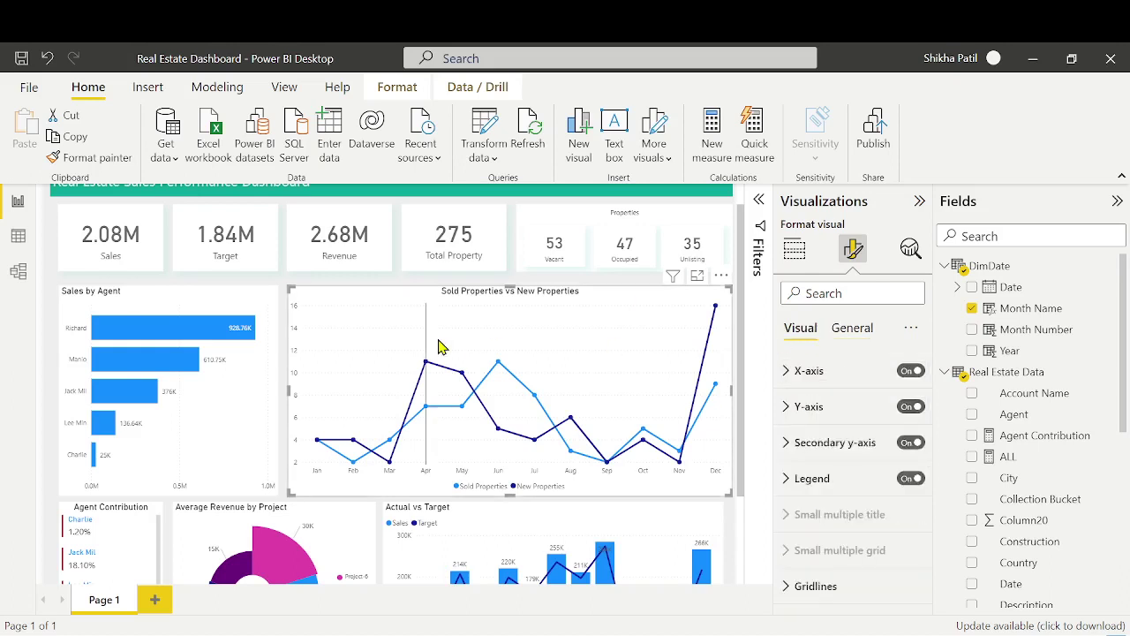
{"action": "scroll", "coordinate": [855, 502], "scroll_direction": "down", "scroll_amount": 1}
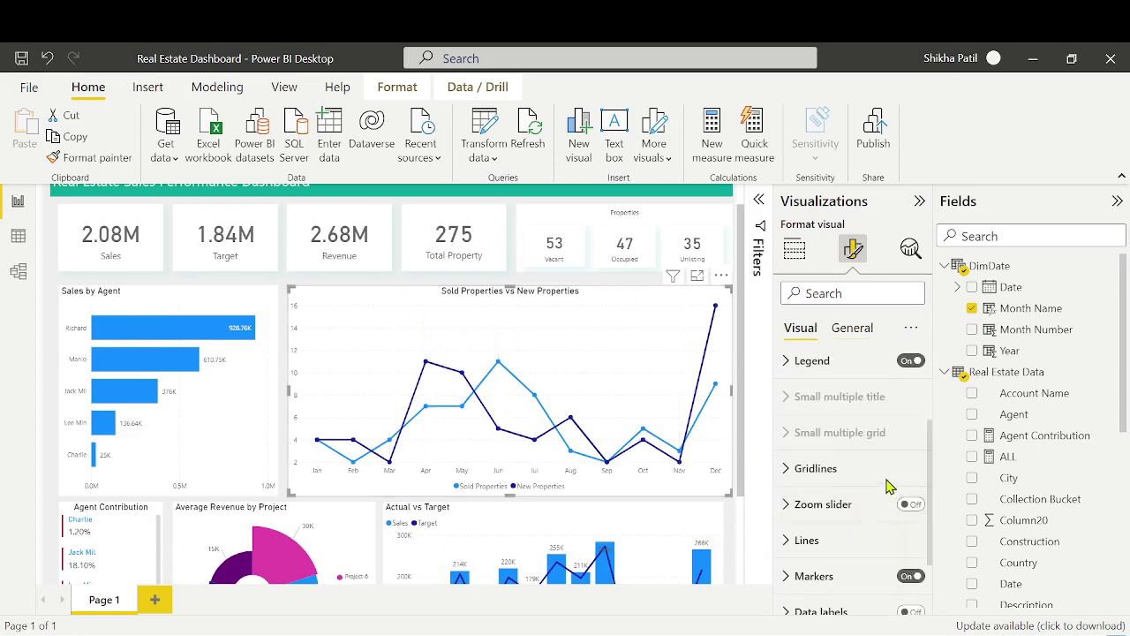
{"action": "left_click", "coordinate": [887, 468]}
{"action": "left_click", "coordinate": [902, 503]}
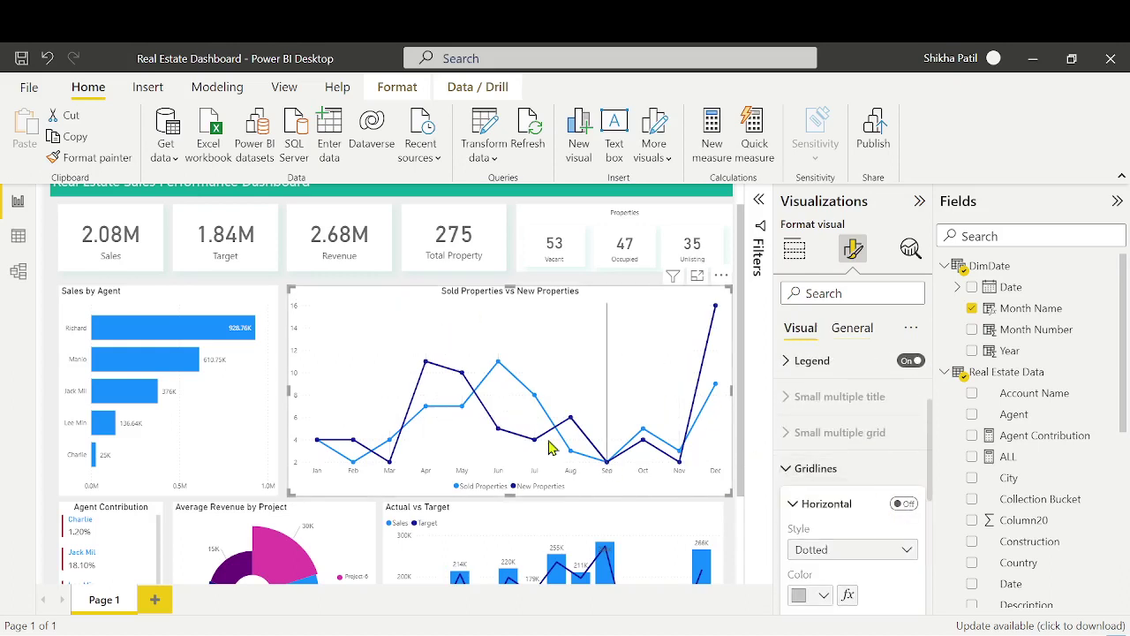
Widen the Actual vs Target chart so its right edge aligns with the Sold Properties vs New Properties chart above
{"action": "scroll", "coordinate": [527, 439], "scroll_direction": "down", "scroll_amount": 3}
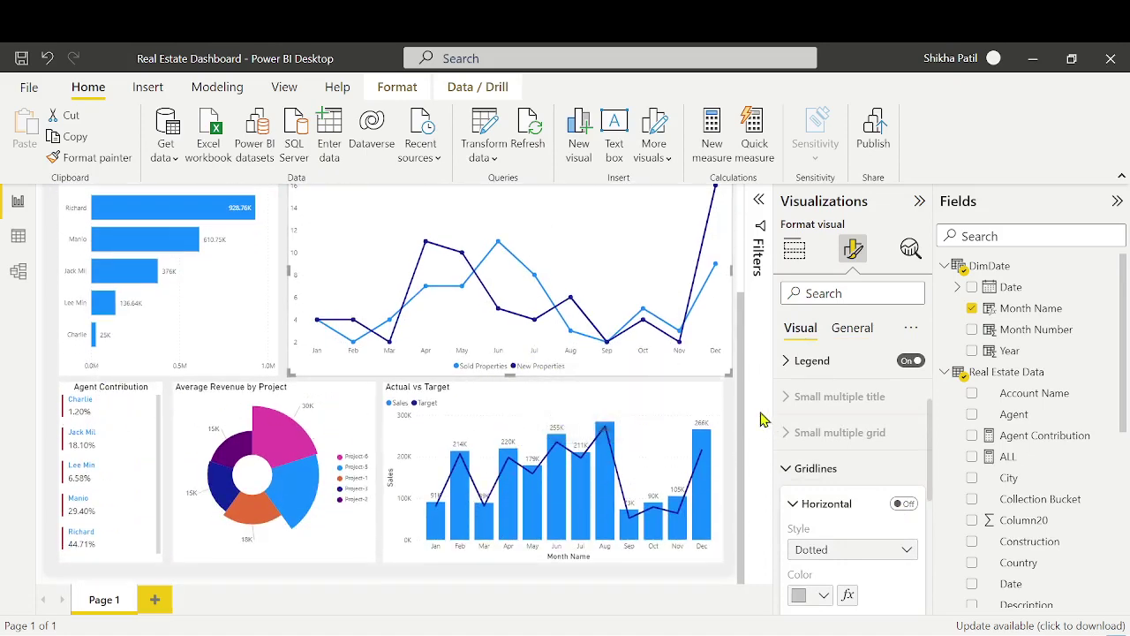
{"action": "scroll", "coordinate": [724, 415], "scroll_direction": "up", "scroll_amount": 3}
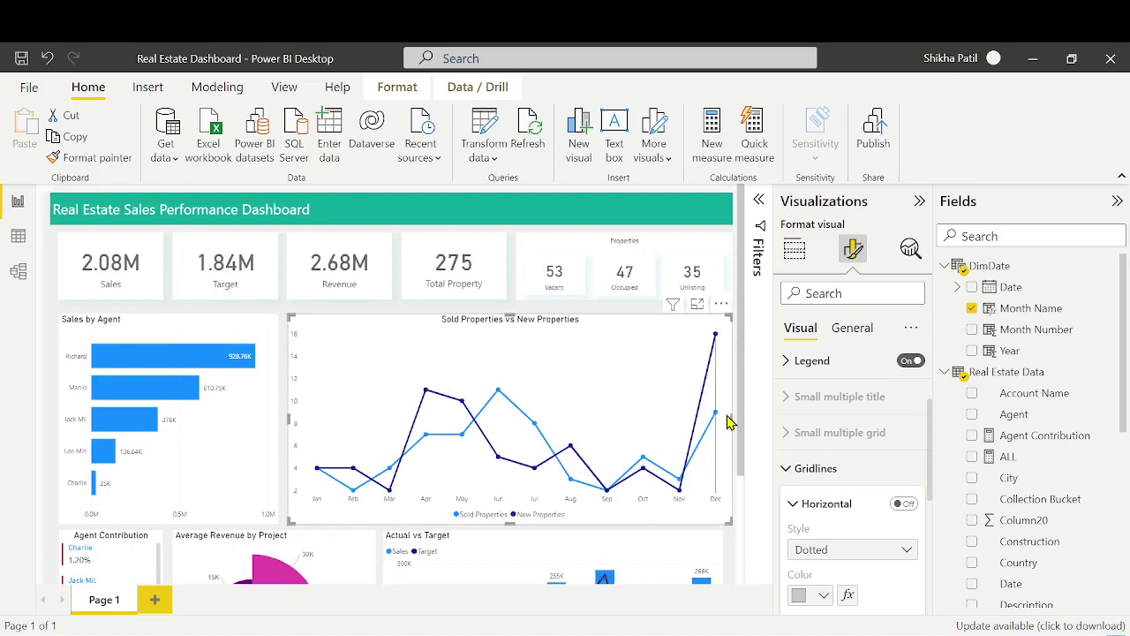
{"action": "left_click_drag", "start_coordinate": [724, 415], "coordinate": [736, 429]}
{"action": "scroll", "coordinate": [717, 433], "scroll_direction": "down", "scroll_amount": 3}
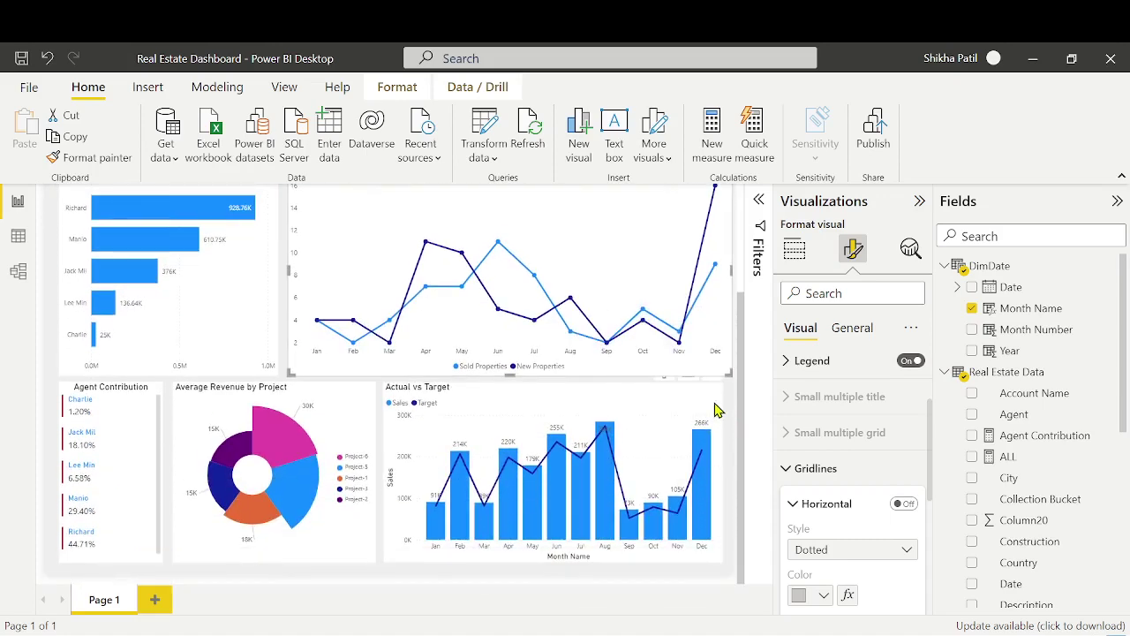
{"action": "left_click", "coordinate": [717, 409]}
{"action": "left_click_drag", "start_coordinate": [725, 468], "coordinate": [731, 478]}
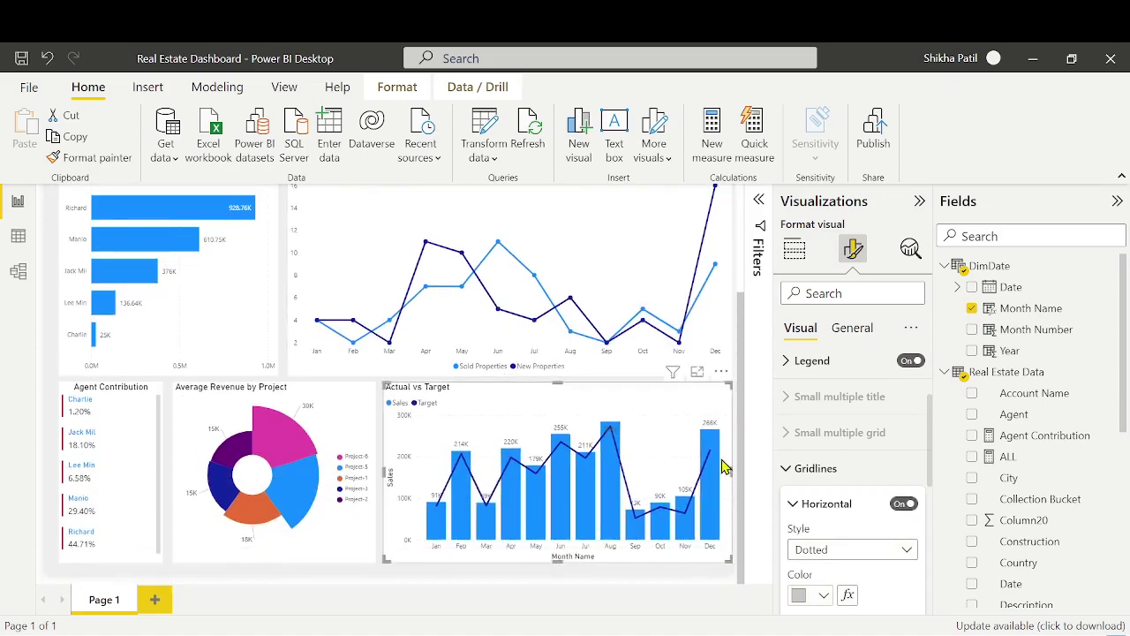
{"action": "scroll", "coordinate": [722, 466], "scroll_direction": "up", "scroll_amount": 3}
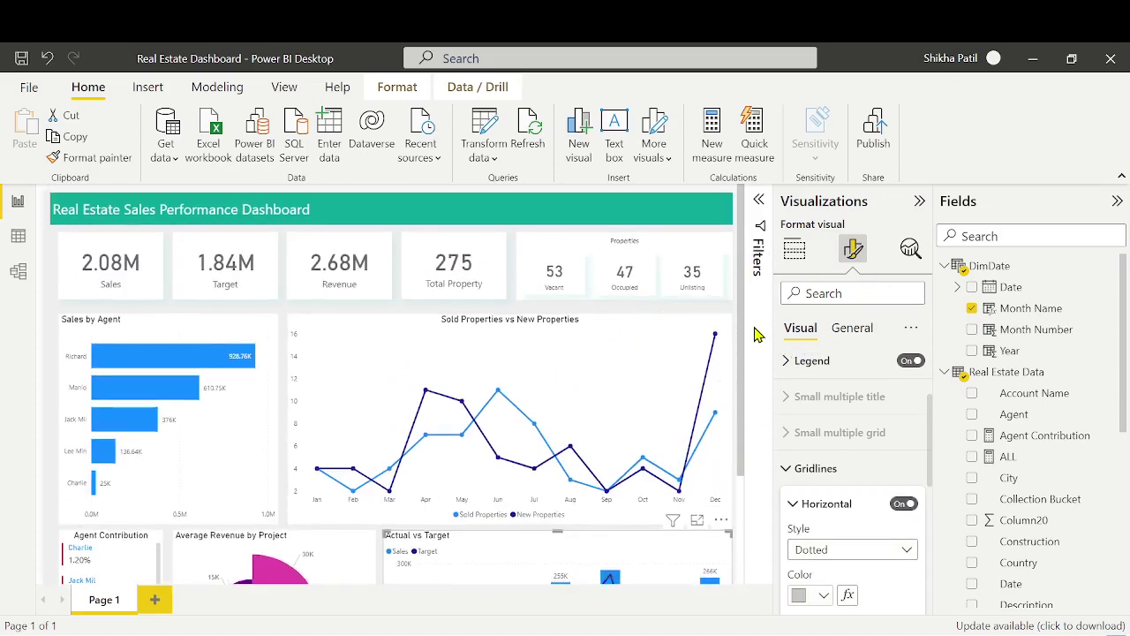
{"action": "left_click", "coordinate": [688, 316]}
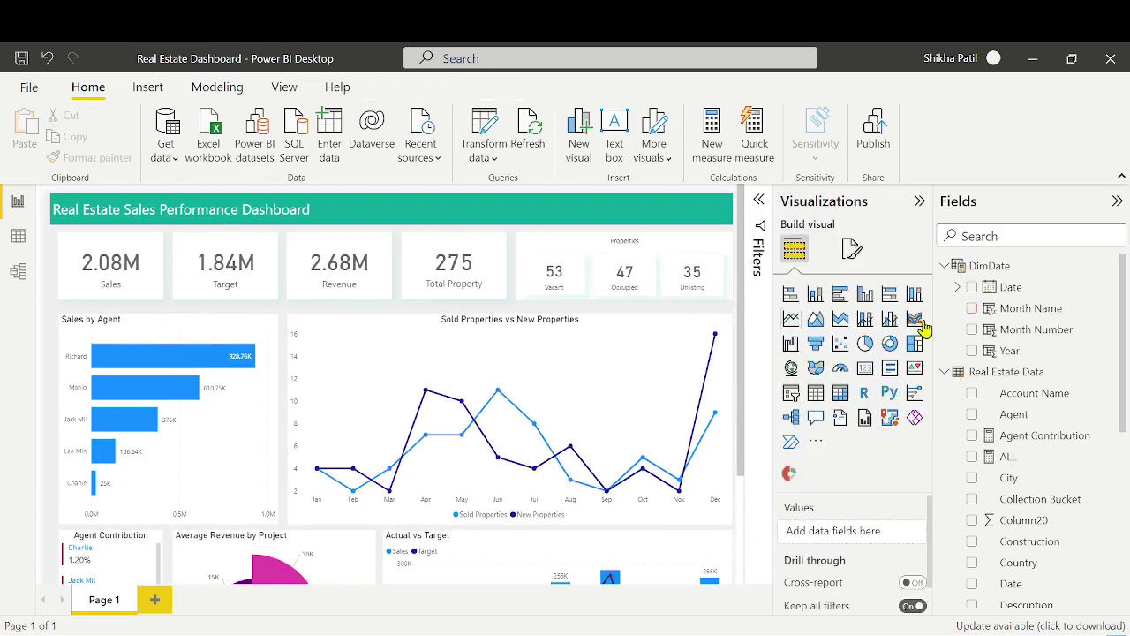
Set the report page's custom canvas width to 1320 px in the canvas settings
{"action": "left_click", "coordinate": [853, 249]}
{"action": "left_click", "coordinate": [789, 369]}
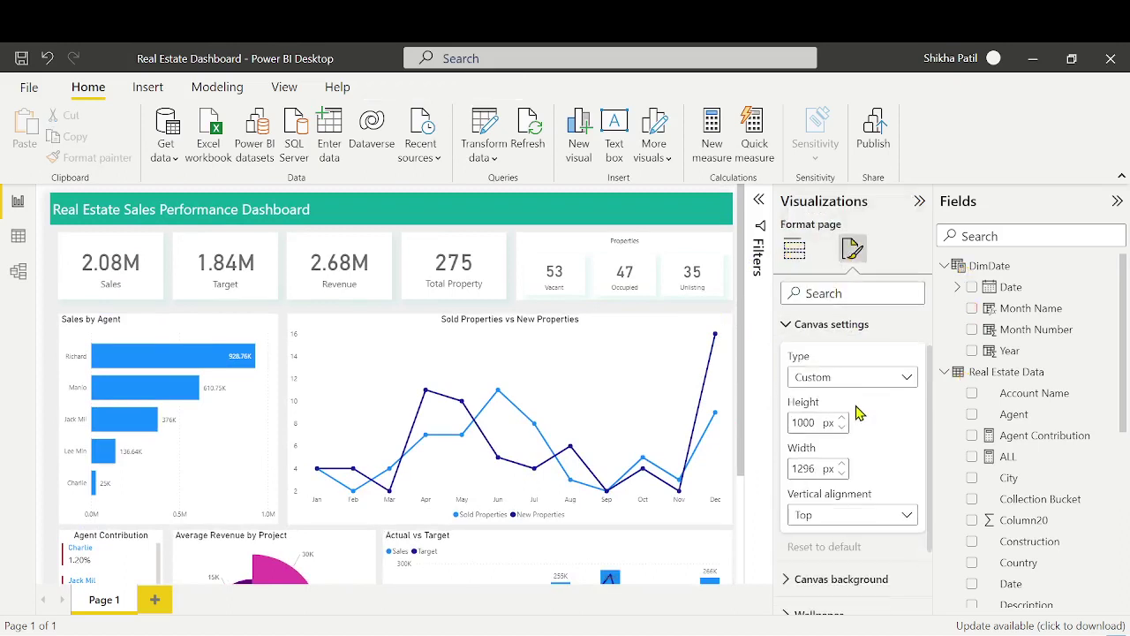
{"action": "left_click", "coordinate": [842, 464]}
{"action": "left_click", "coordinate": [842, 465]}
{"action": "left_click", "coordinate": [841, 464]}
{"action": "left_click", "coordinate": [841, 465]}
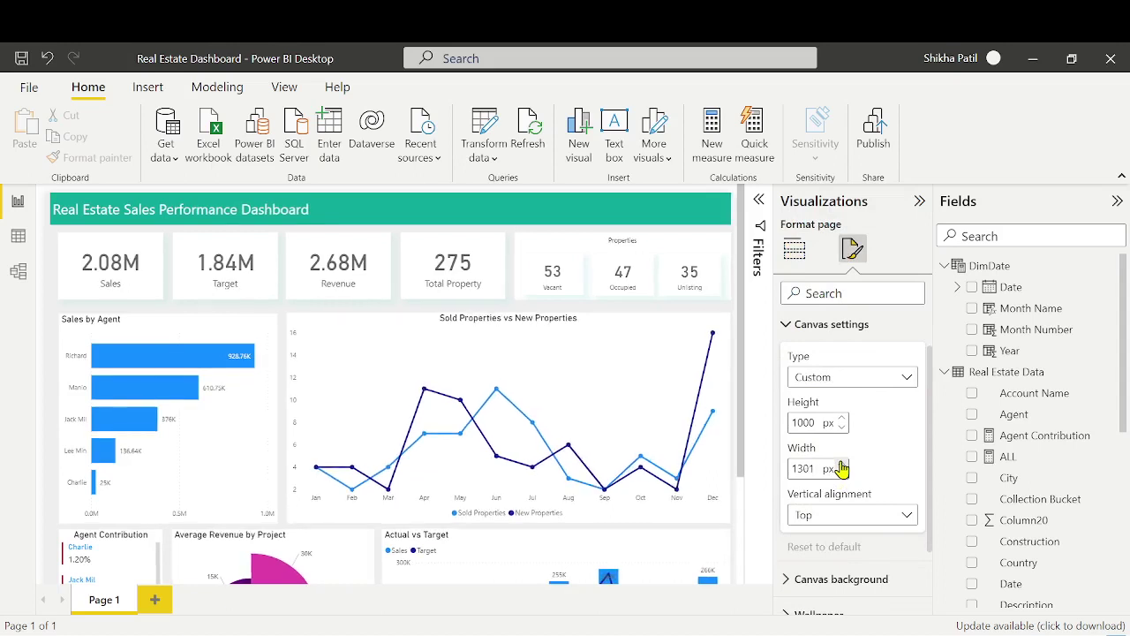
{"action": "left_click", "coordinate": [841, 464]}
{"action": "left_click", "coordinate": [841, 464]}
{"action": "left_click", "coordinate": [841, 464]}
{"action": "left_click", "coordinate": [841, 464]}
{"action": "left_click", "coordinate": [841, 464]}
{"action": "left_click", "coordinate": [841, 465]}
{"action": "left_click", "coordinate": [841, 465]}
{"action": "left_click", "coordinate": [841, 464]}
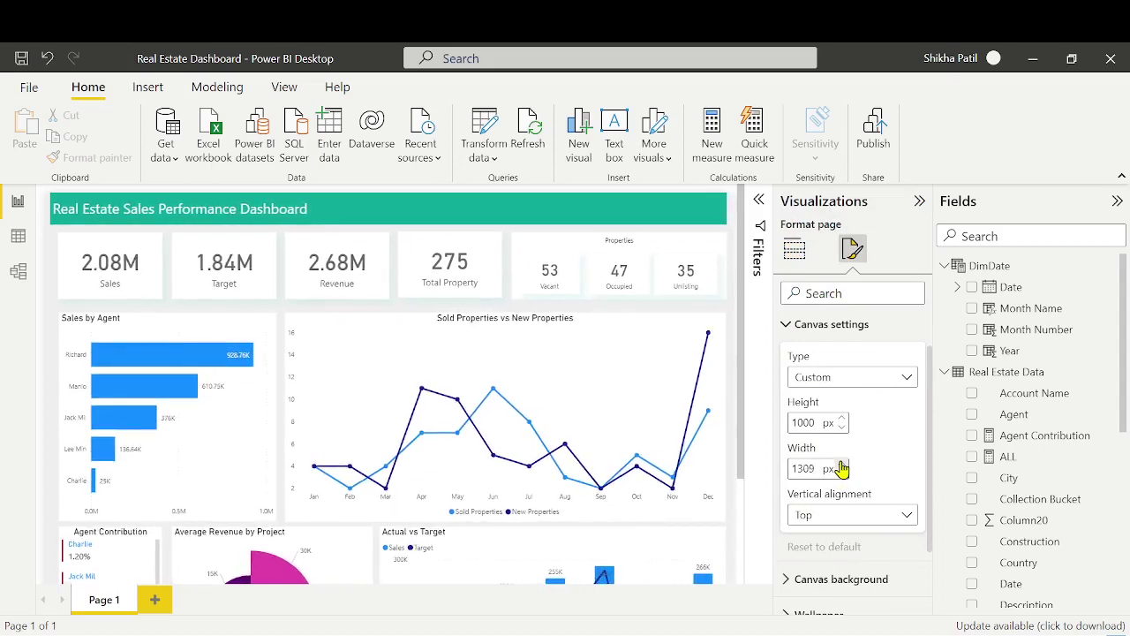
{"action": "left_click", "coordinate": [842, 465]}
{"action": "left_click", "coordinate": [841, 465]}
{"action": "left_click", "coordinate": [842, 465]}
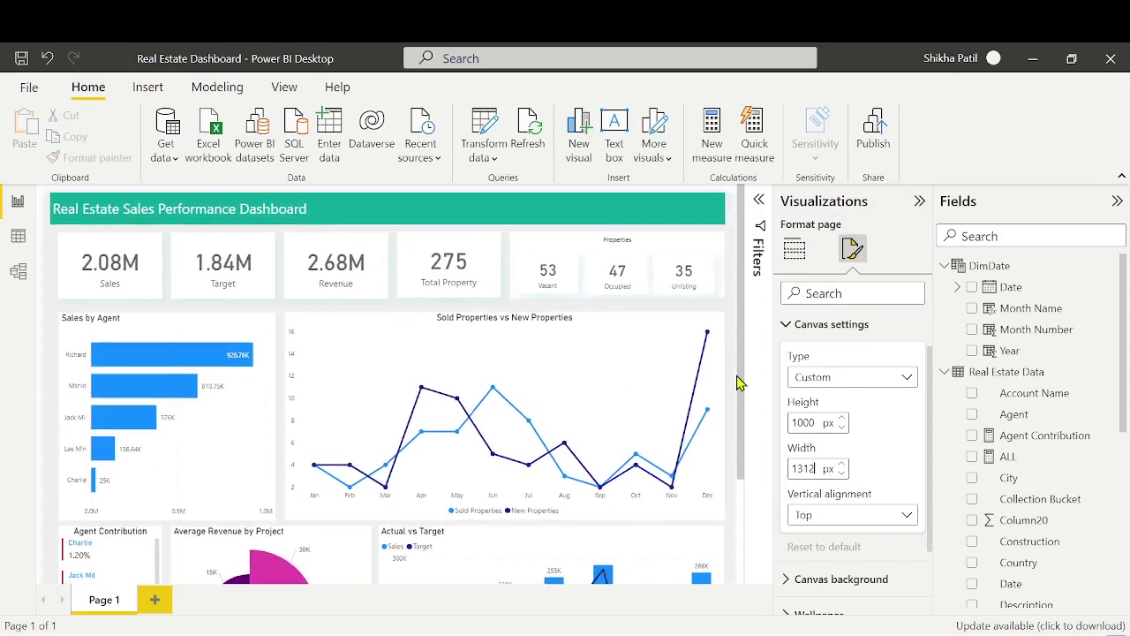
{"action": "left_click", "coordinate": [843, 466]}
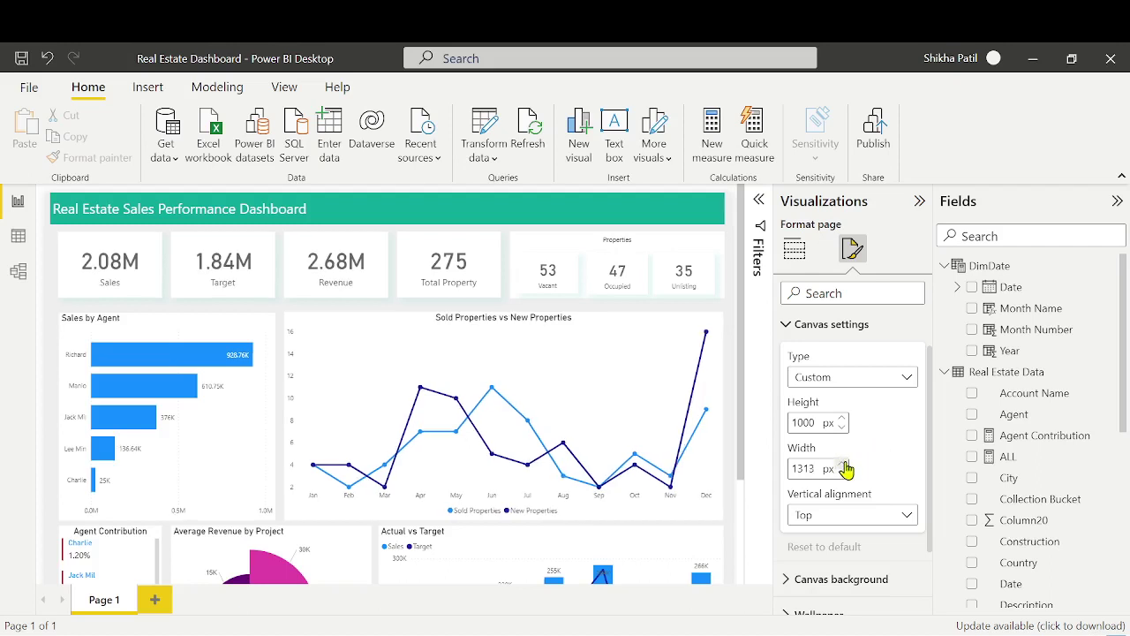
{"action": "left_click", "coordinate": [844, 465]}
{"action": "left_click", "coordinate": [843, 465]}
{"action": "left_click", "coordinate": [843, 465]}
{"action": "left_click", "coordinate": [843, 465]}
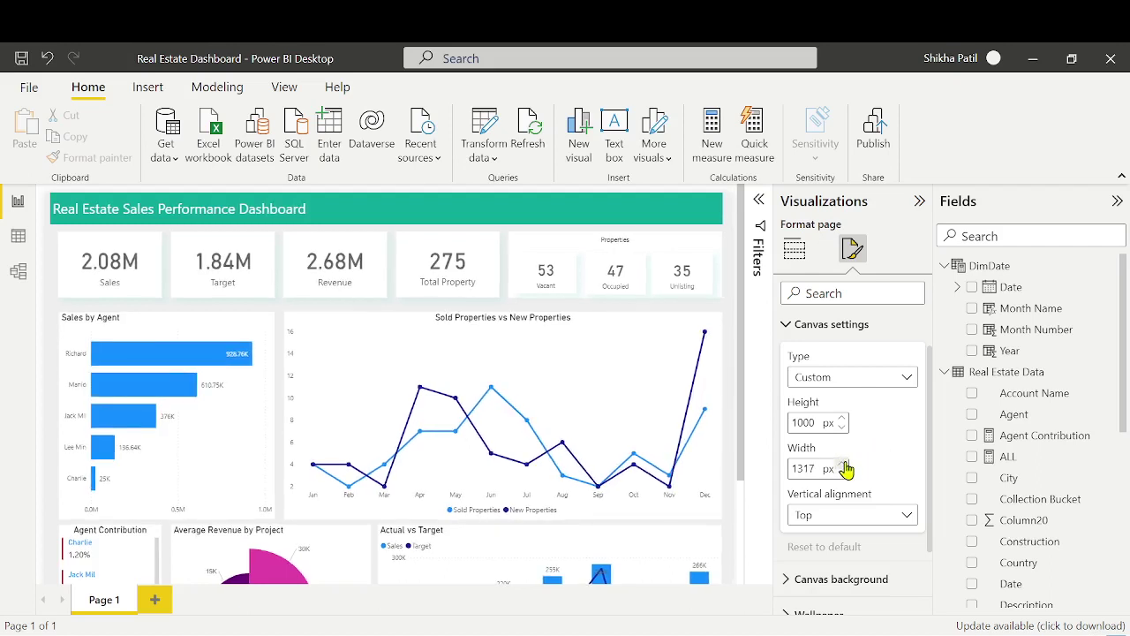
{"action": "left_click", "coordinate": [843, 465]}
{"action": "left_click", "coordinate": [843, 466]}
{"action": "left_click", "coordinate": [843, 466]}
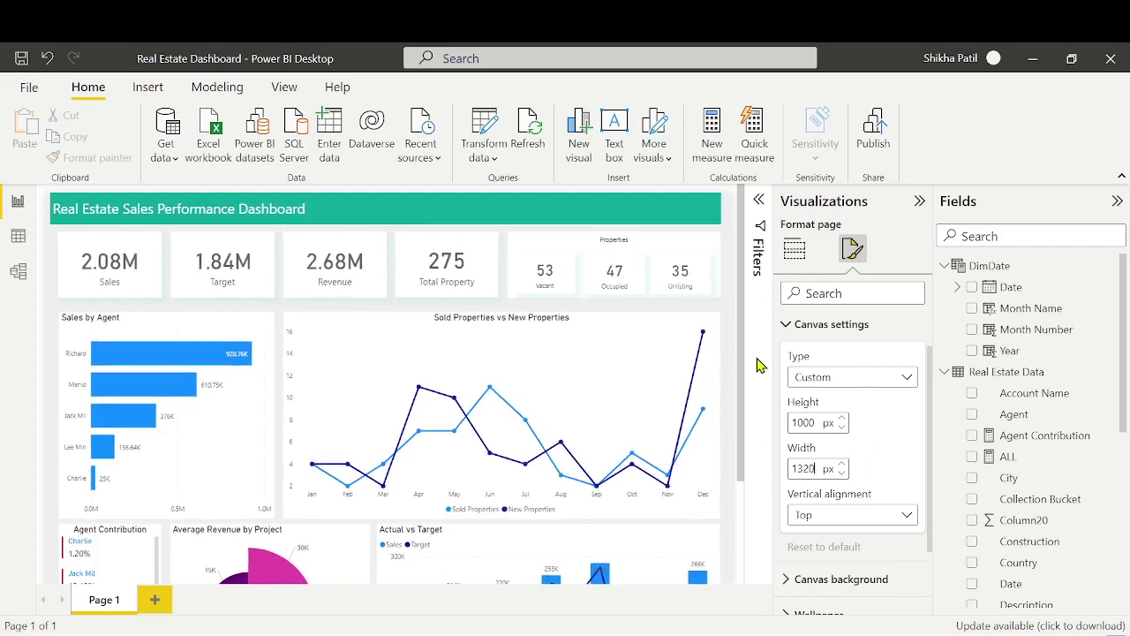
Stretch the green title banner shape on both sides so it spans the full width of the page
{"action": "left_click", "coordinate": [702, 210]}
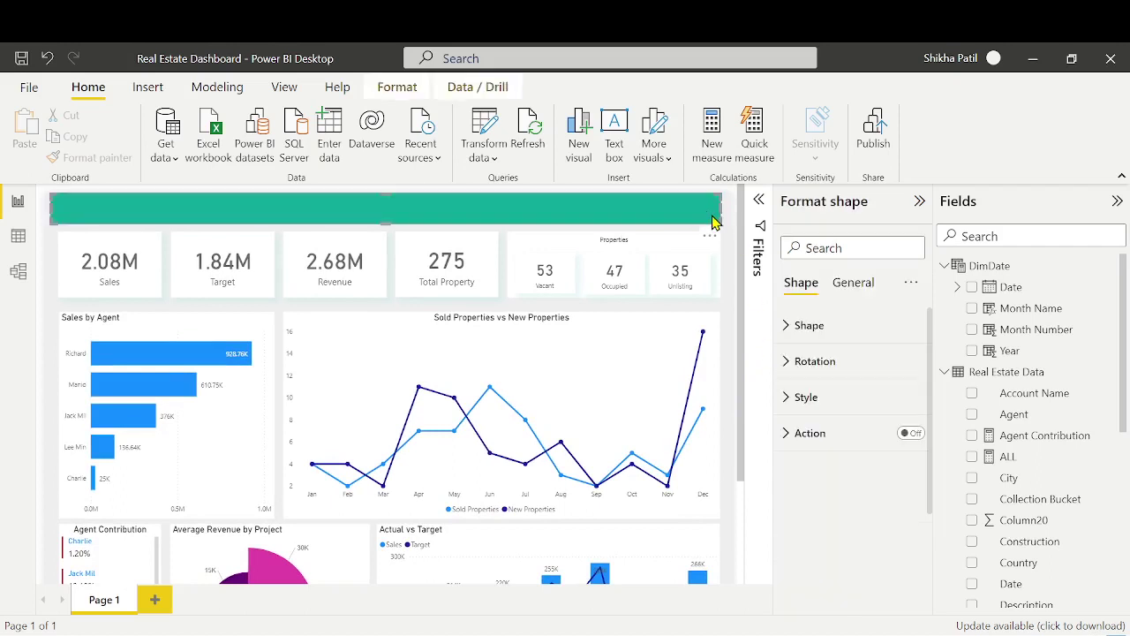
{"action": "left_click_drag", "start_coordinate": [726, 212], "coordinate": [731, 212]}
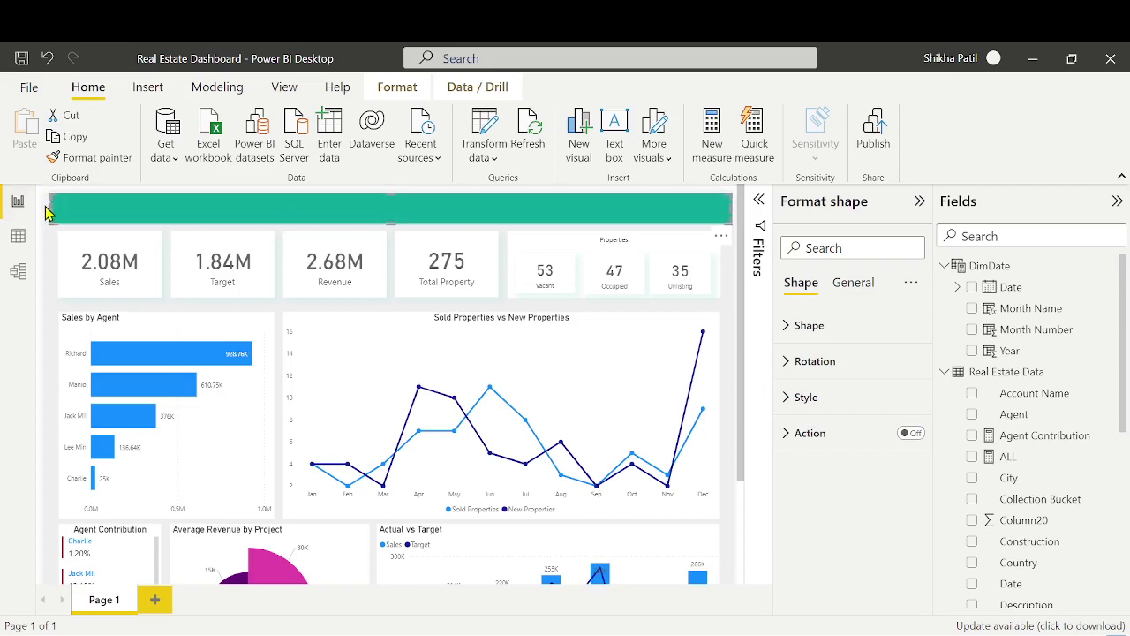
{"action": "left_click_drag", "start_coordinate": [48, 212], "coordinate": [45, 209]}
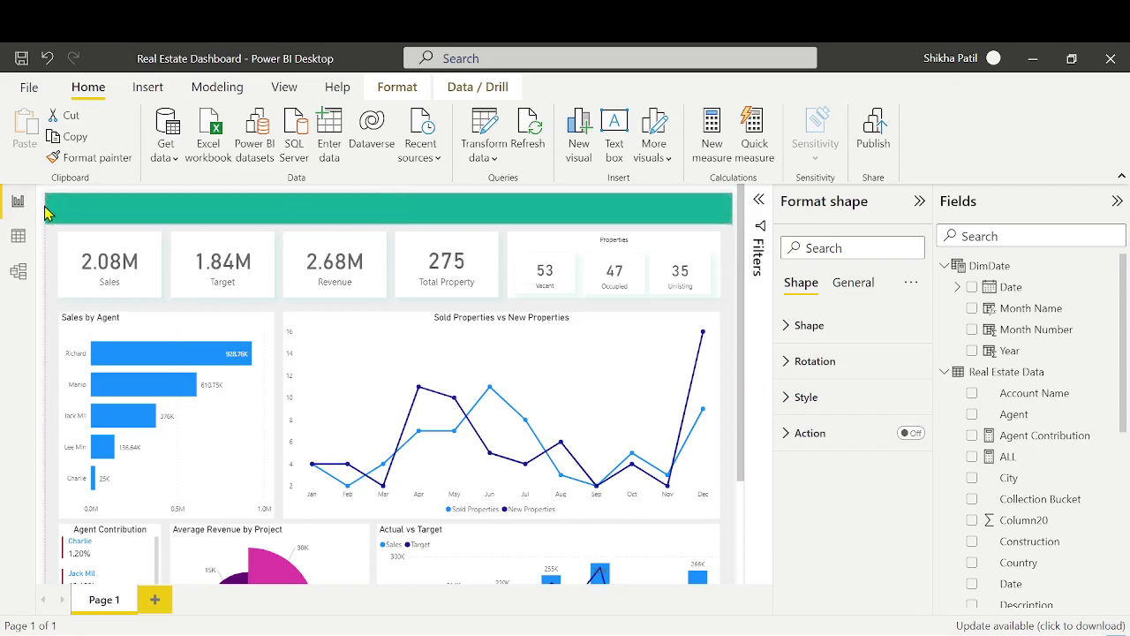
{"action": "left_click", "coordinate": [730, 281]}
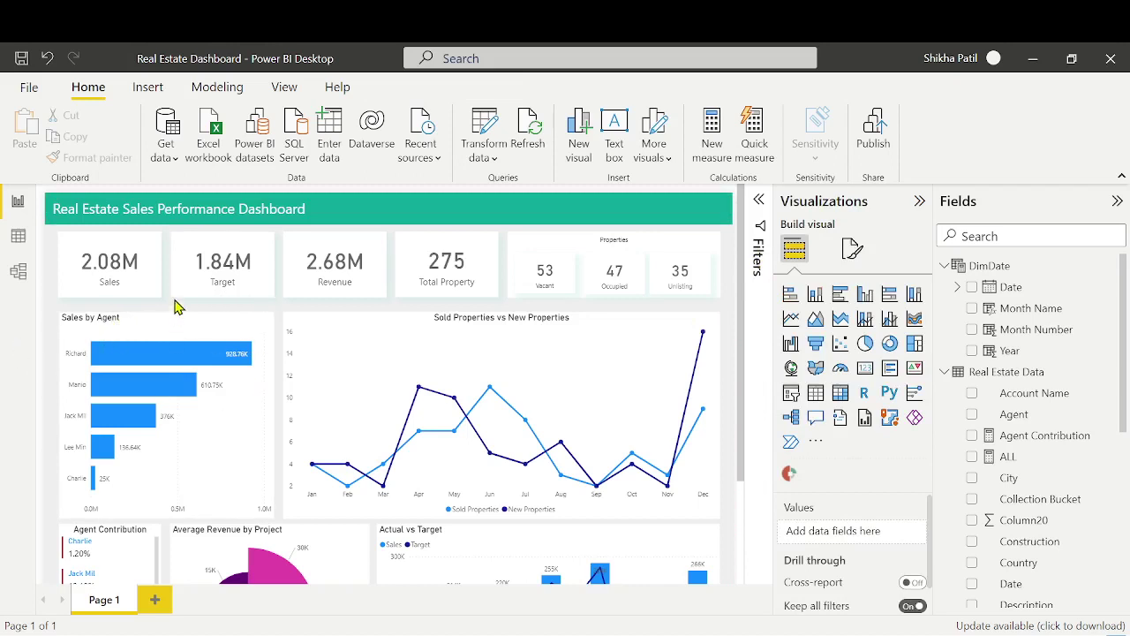
Nudge the Agent Contribution, Average Revenue by Project and Actual vs Target visuals together slightly down and to the left
{"action": "scroll", "coordinate": [265, 371], "scroll_direction": "down", "scroll_amount": 3}
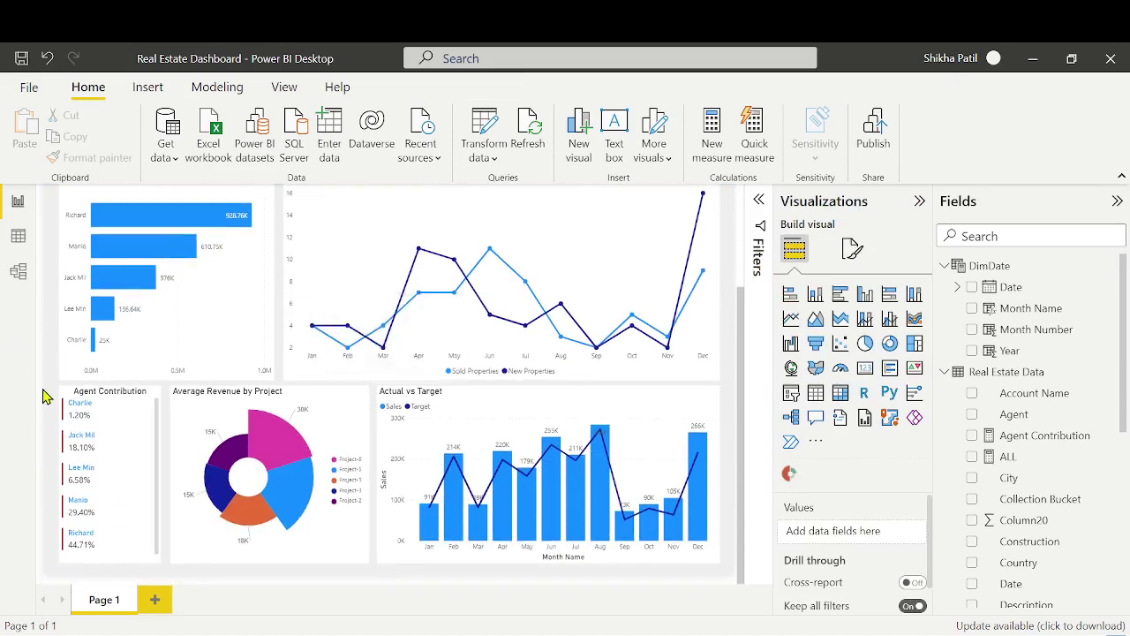
{"action": "left_click_drag", "start_coordinate": [55, 391], "coordinate": [735, 581]}
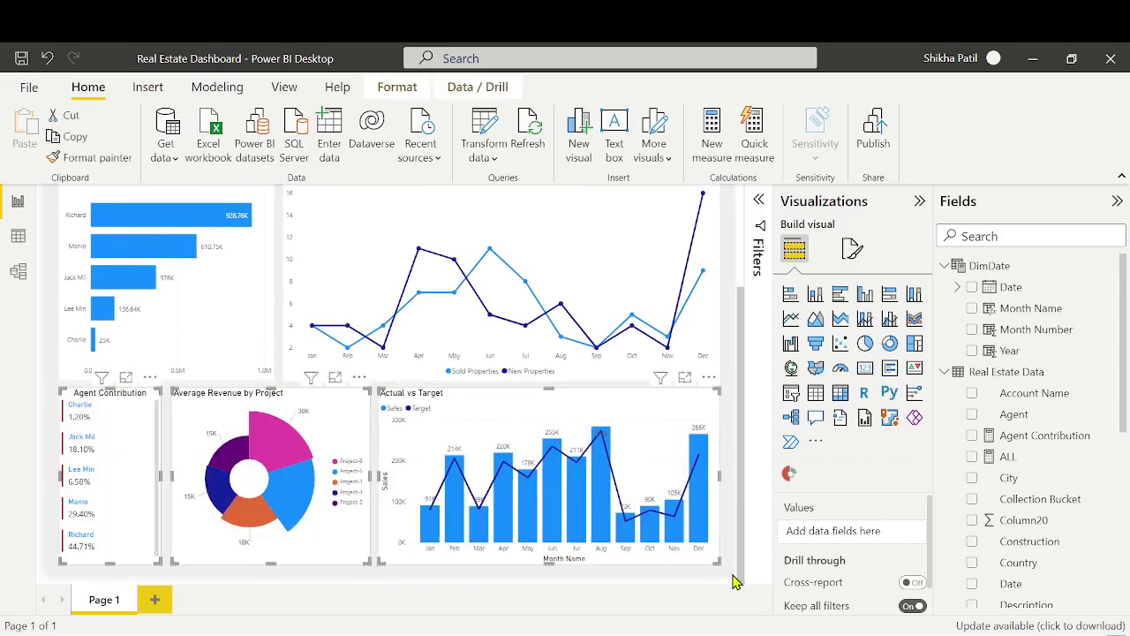
{"action": "key", "text": "Down"}
{"action": "key", "text": "Left"}
{"action": "key", "text": "Left"}
{"action": "key", "text": "Left"}
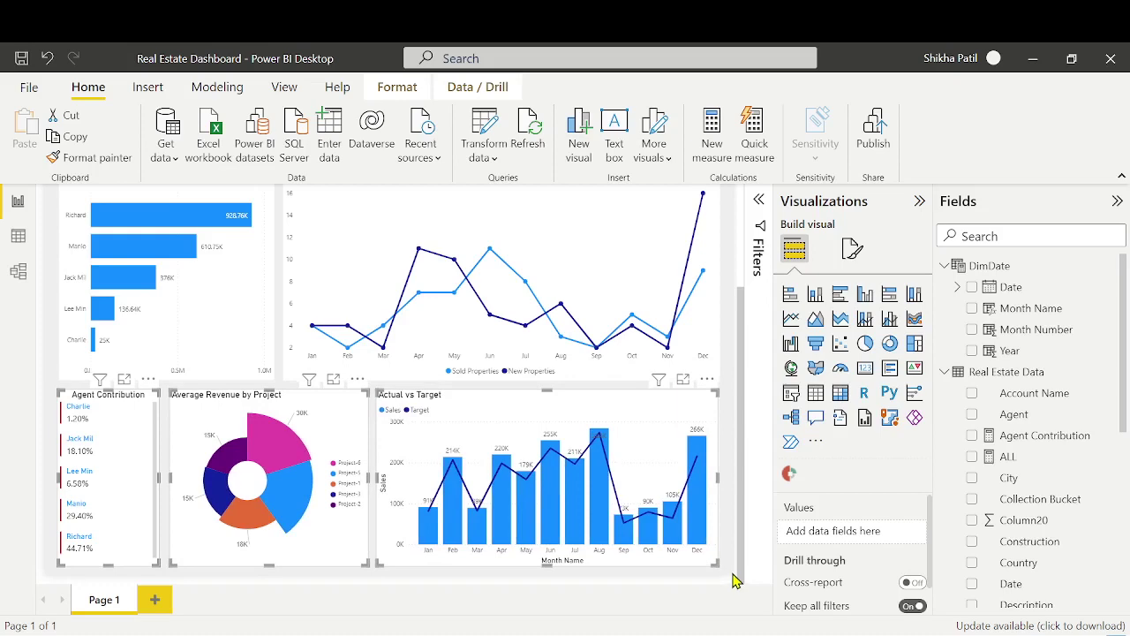
{"action": "left_click", "coordinate": [731, 484]}
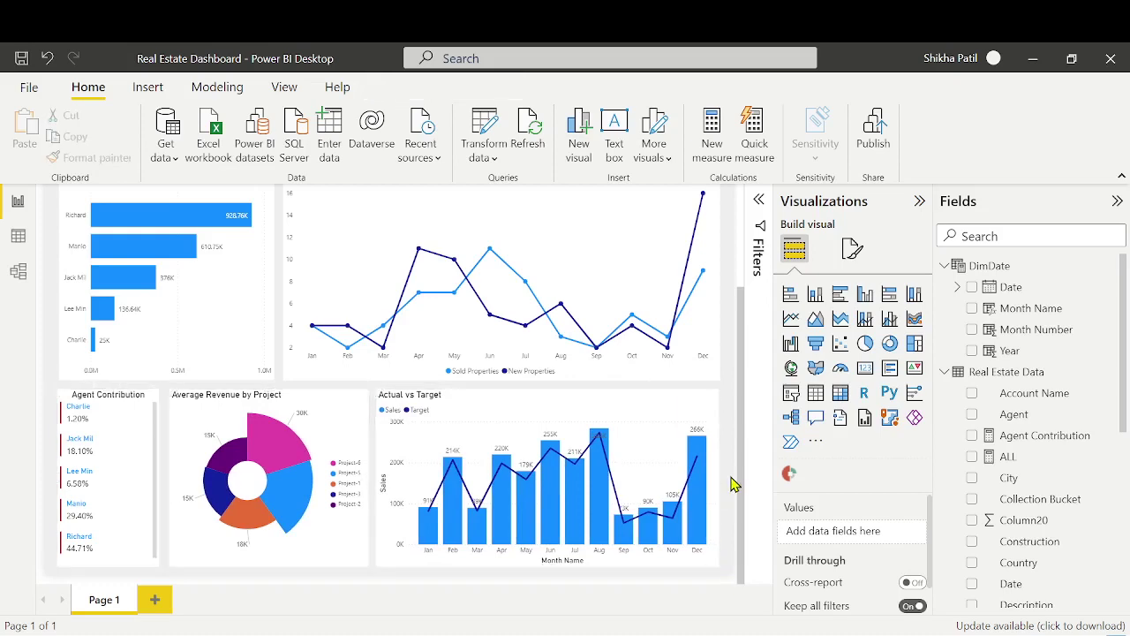
Add a slicer on Year from the DimDate Date Hierarchy and place it over the right end of the title banner
{"action": "scroll", "coordinate": [731, 484], "scroll_direction": "up", "scroll_amount": 3}
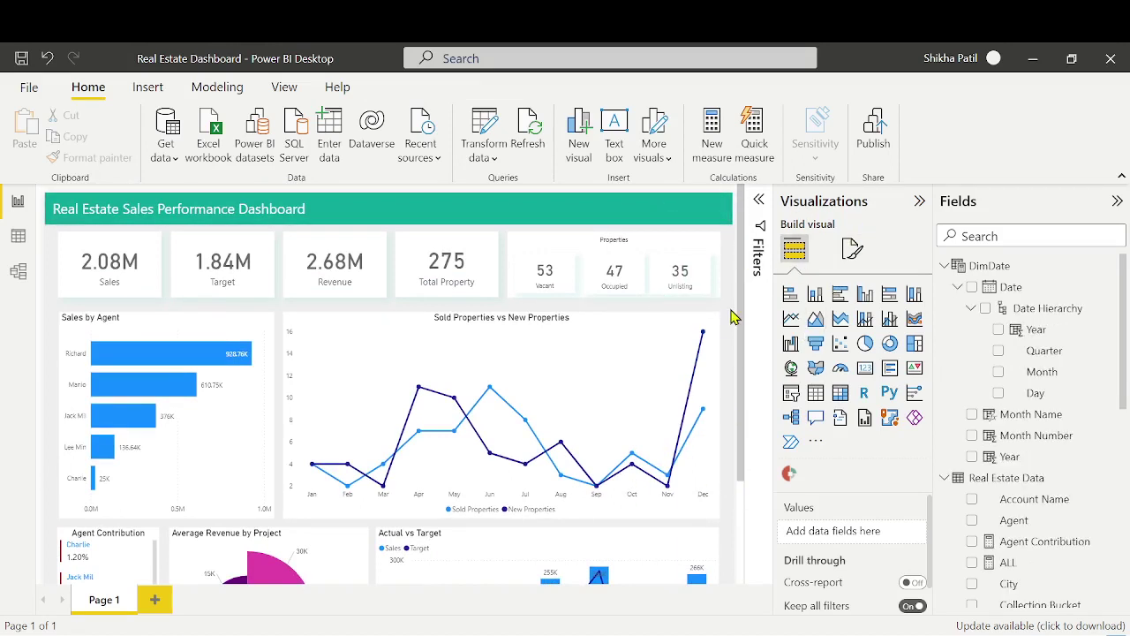
{"action": "left_click", "coordinate": [790, 393]}
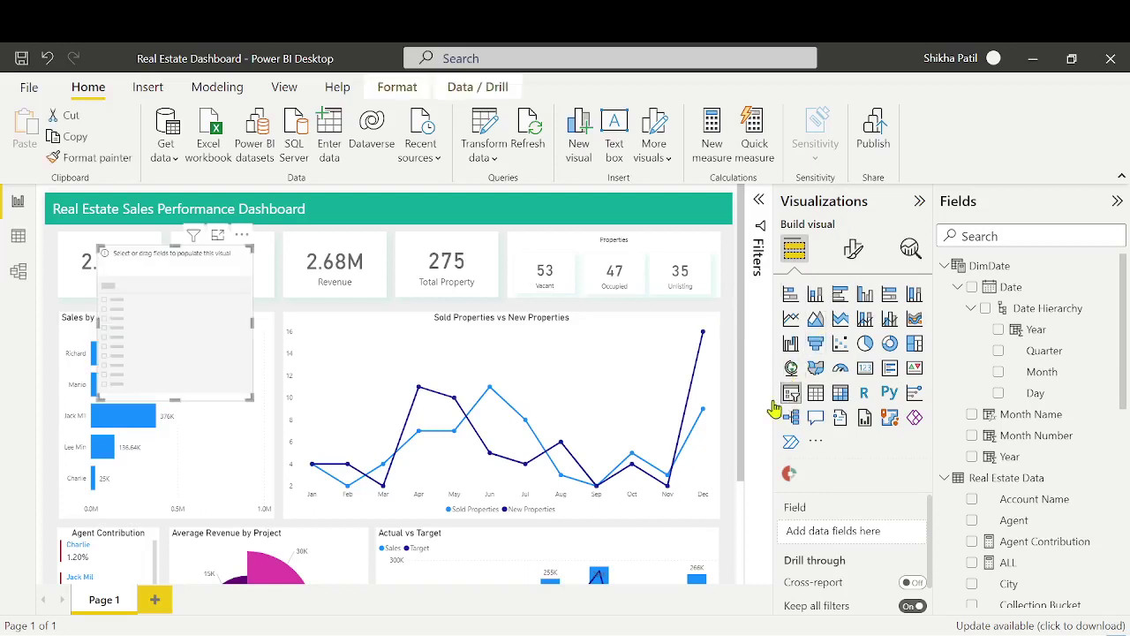
{"action": "left_click", "coordinate": [997, 332]}
{"action": "left_click_drag", "start_coordinate": [199, 244], "coordinate": [687, 223]}
Try the List style on the Year slicer, switch it to Dropdown, and expand and collapse its year list
{"action": "left_click", "coordinate": [723, 208]}
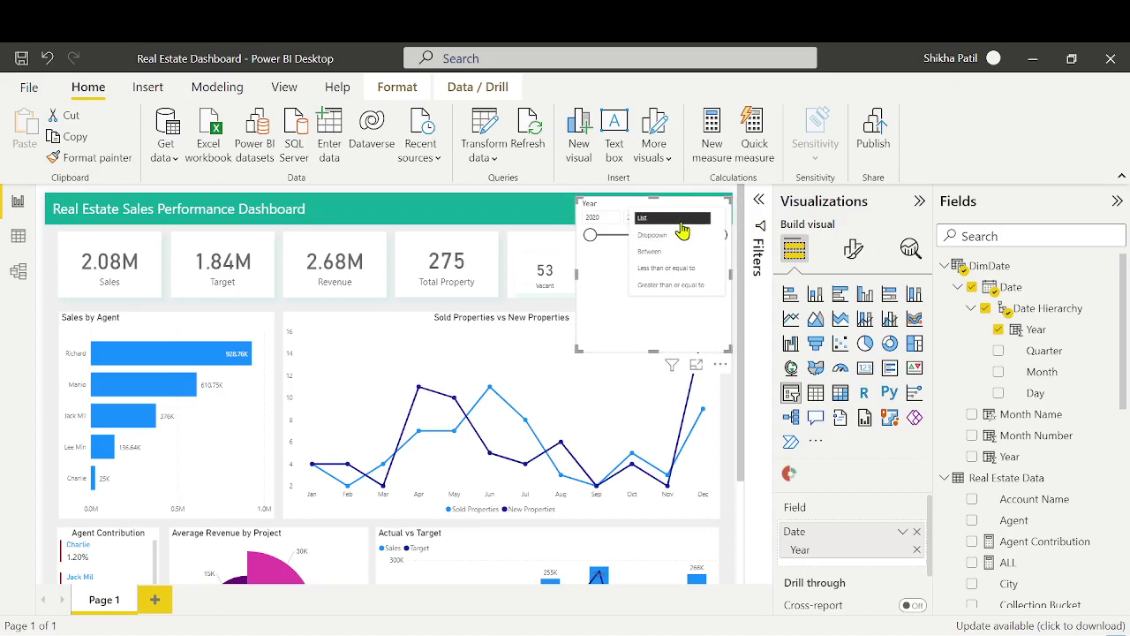
{"action": "left_click", "coordinate": [676, 220]}
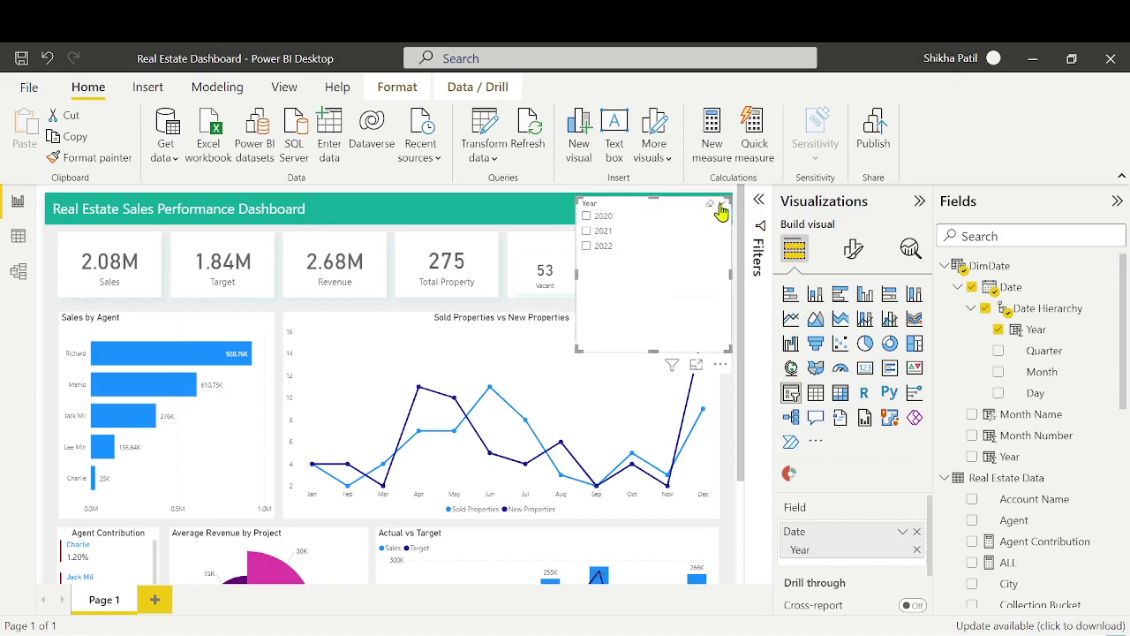
{"action": "left_click", "coordinate": [722, 207]}
{"action": "left_click", "coordinate": [679, 238]}
{"action": "left_click", "coordinate": [716, 220]}
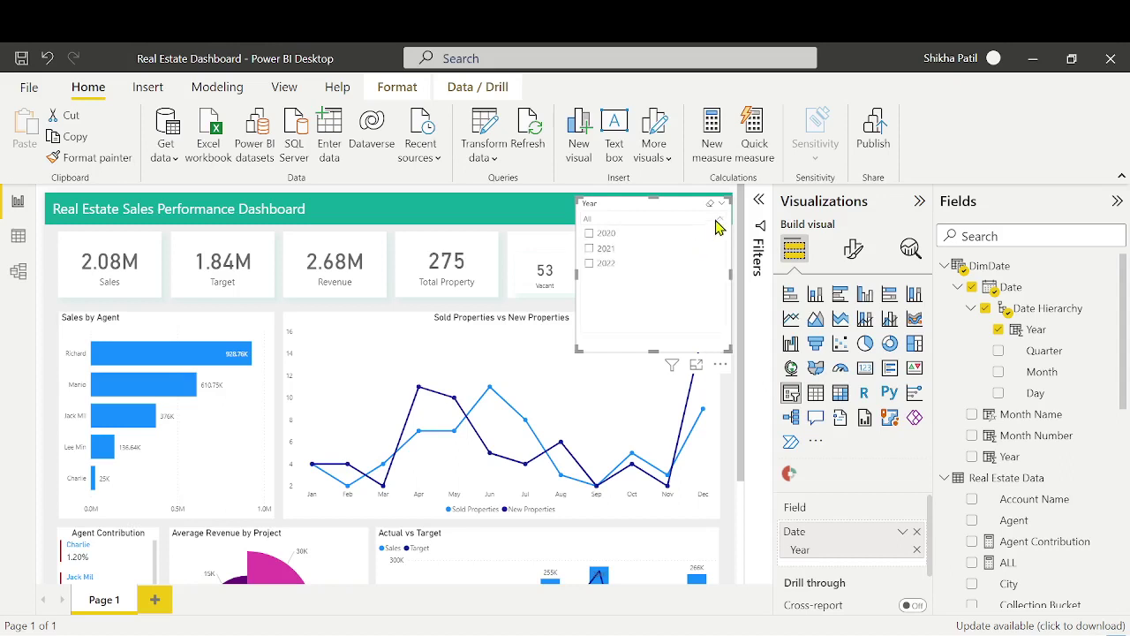
{"action": "left_click", "coordinate": [717, 220]}
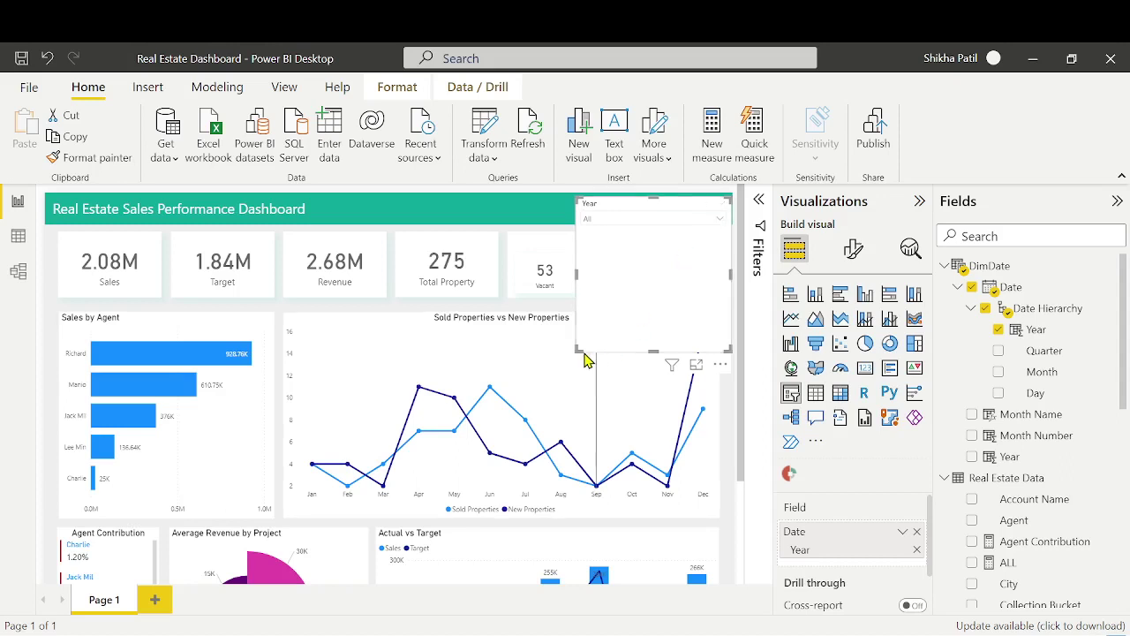
Shrink the Year slicer to a small box within the title banner's right end and check its expanded year list
{"action": "left_click_drag", "start_coordinate": [580, 350], "coordinate": [665, 234]}
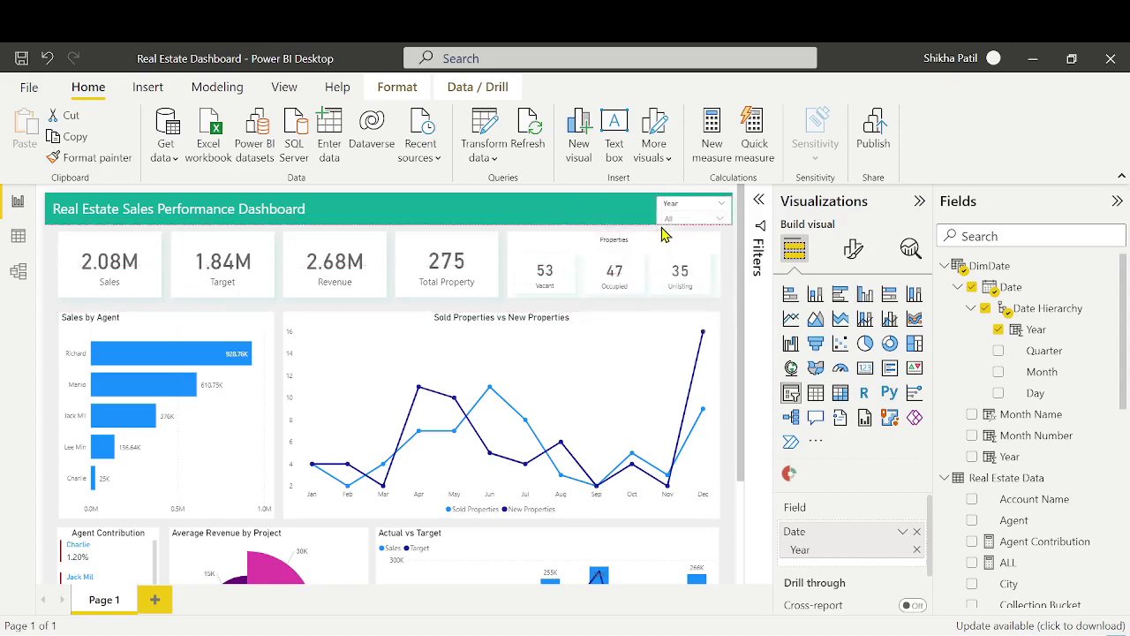
{"action": "left_click", "coordinate": [668, 221]}
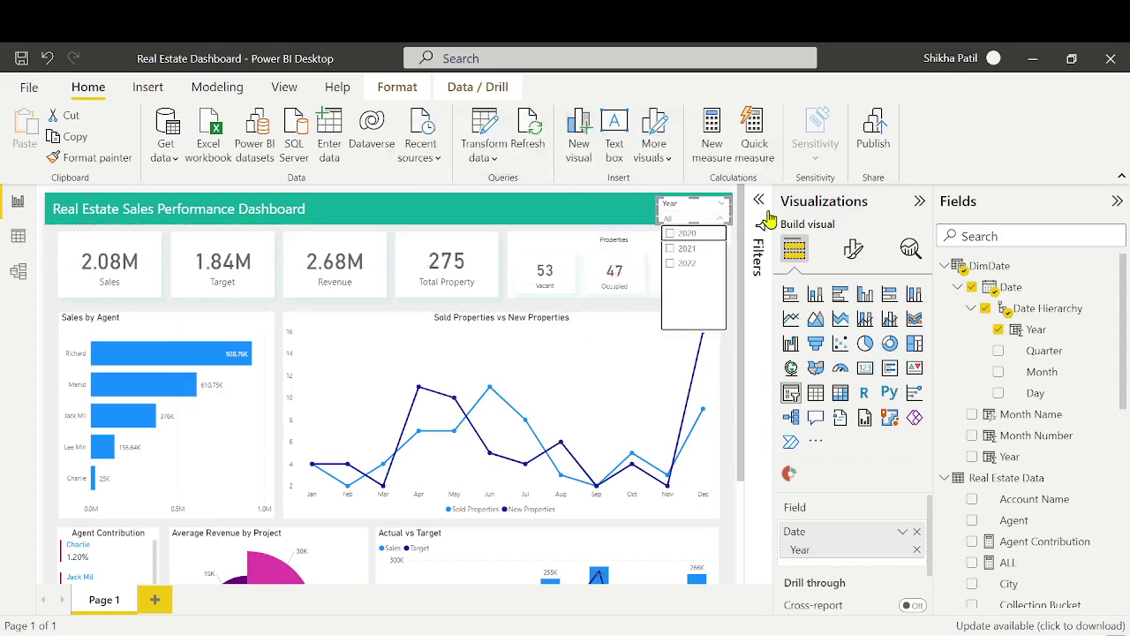
{"action": "left_click", "coordinate": [695, 205]}
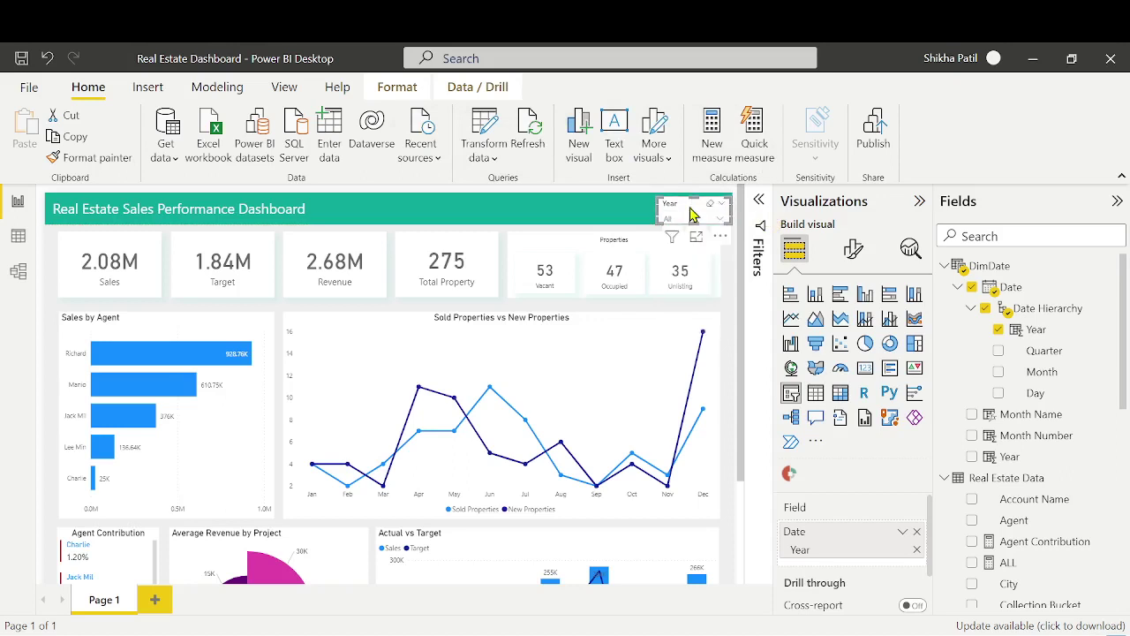
Nudge the Year slicer up and left within the banner, narrow it from its left side, and test its dropdown
{"action": "key", "text": "Up"}
{"action": "key", "text": "Up"}
{"action": "key", "text": "Up"}
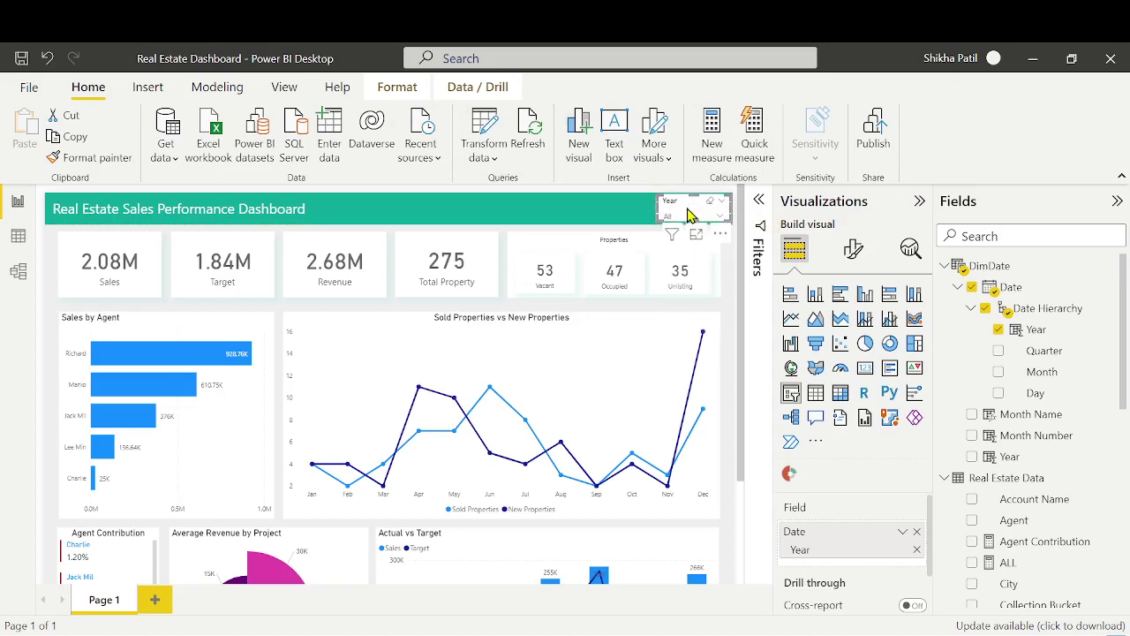
{"action": "key", "text": "Left"}
{"action": "key", "text": "Left"}
{"action": "key", "text": "Left"}
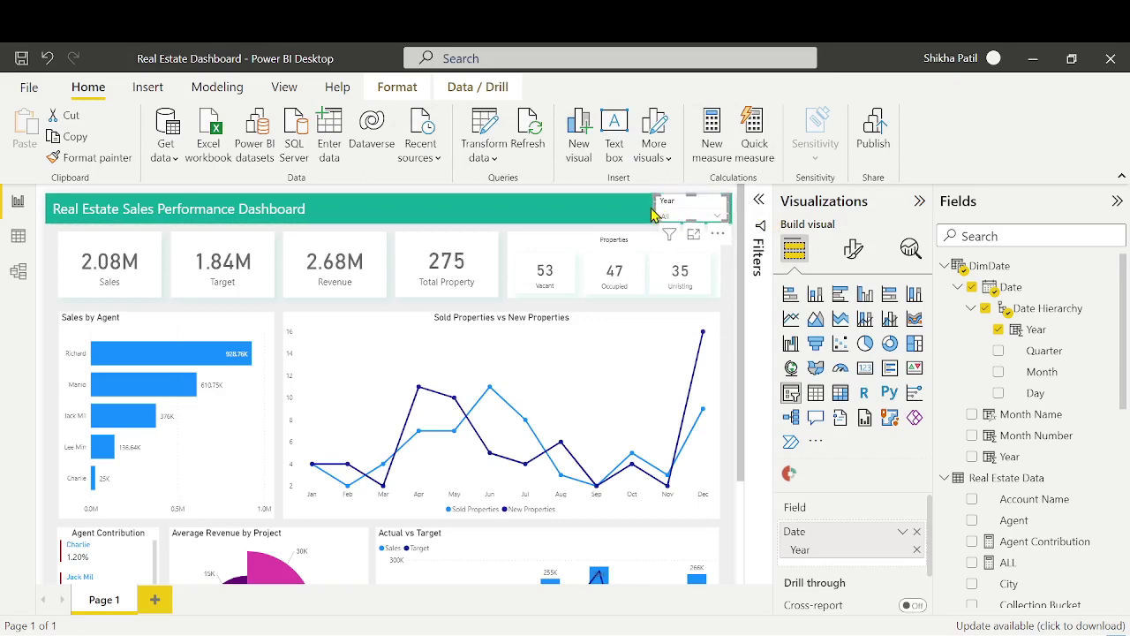
{"action": "left_click_drag", "start_coordinate": [655, 210], "coordinate": [672, 206]}
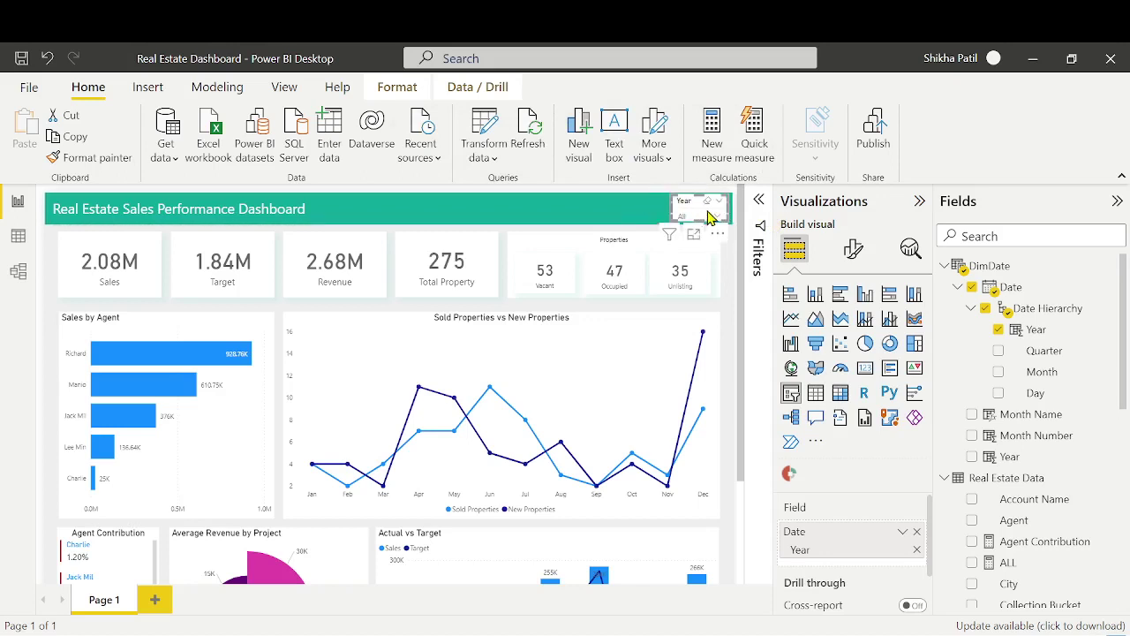
{"action": "left_click", "coordinate": [709, 216]}
{"action": "left_click", "coordinate": [709, 216]}
{"action": "left_click", "coordinate": [731, 243]}
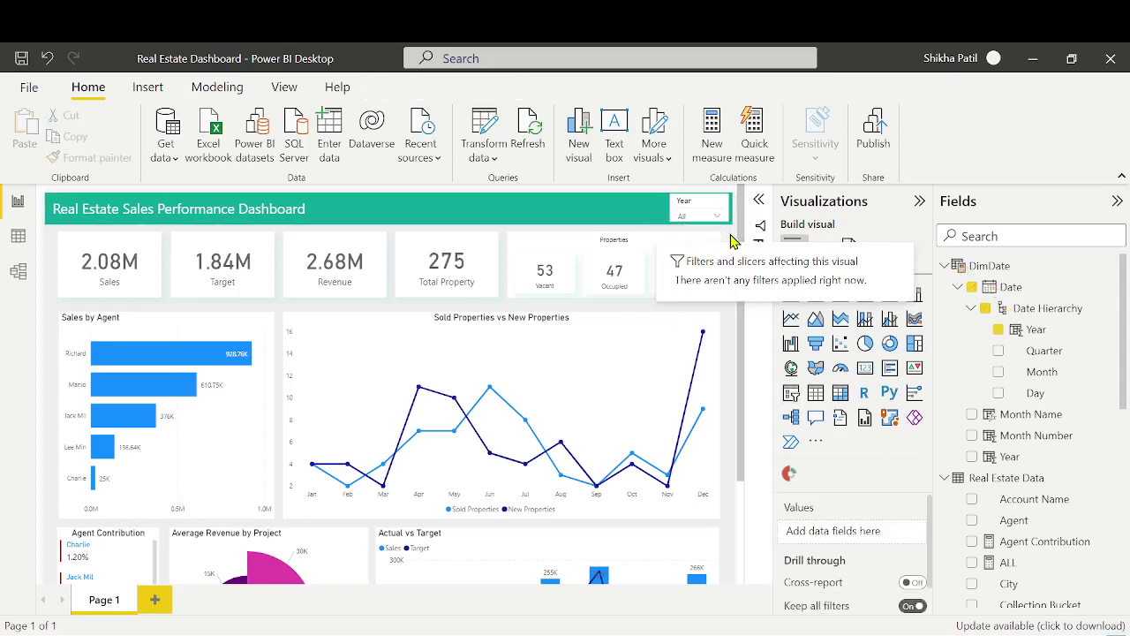
Examine the Year slicer header's text and background formatting options, including the background color palette, without choosing a color
{"action": "left_click", "coordinate": [693, 208]}
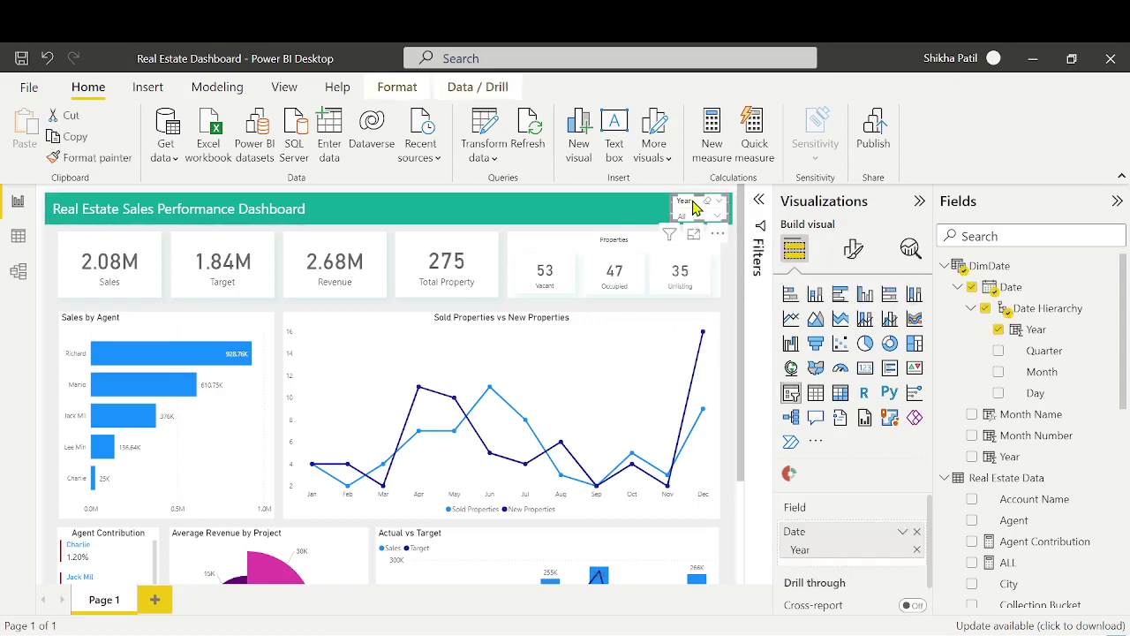
{"action": "left_click", "coordinate": [853, 248]}
{"action": "left_click", "coordinate": [835, 409]}
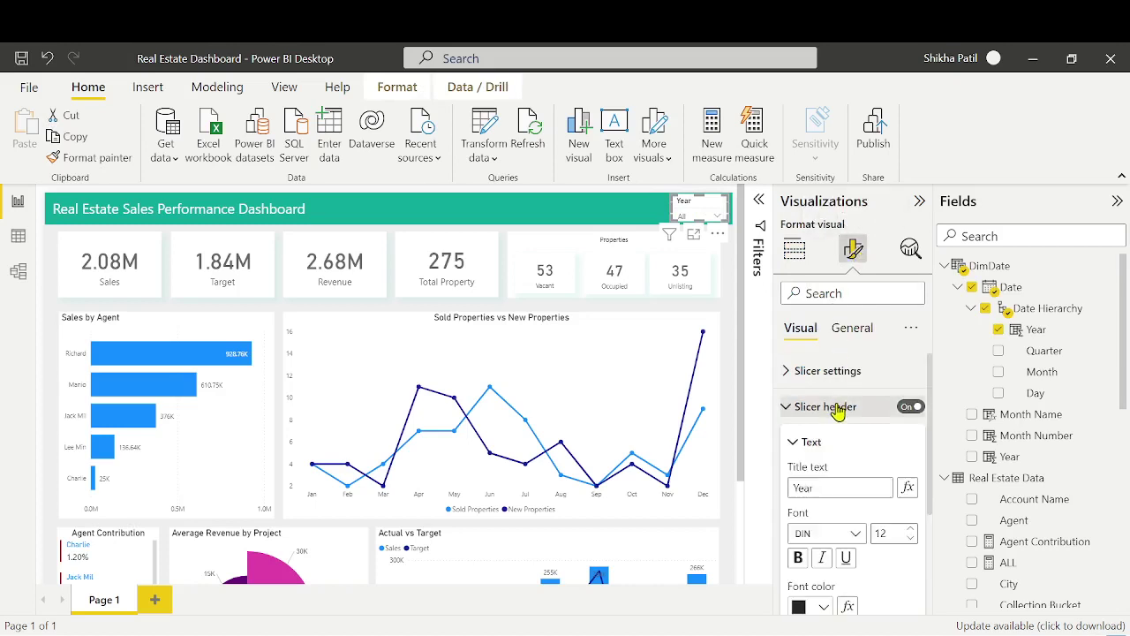
{"action": "scroll", "coordinate": [845, 505], "scroll_direction": "down", "scroll_amount": 3}
{"action": "scroll", "coordinate": [865, 499], "scroll_direction": "up", "scroll_amount": 2}
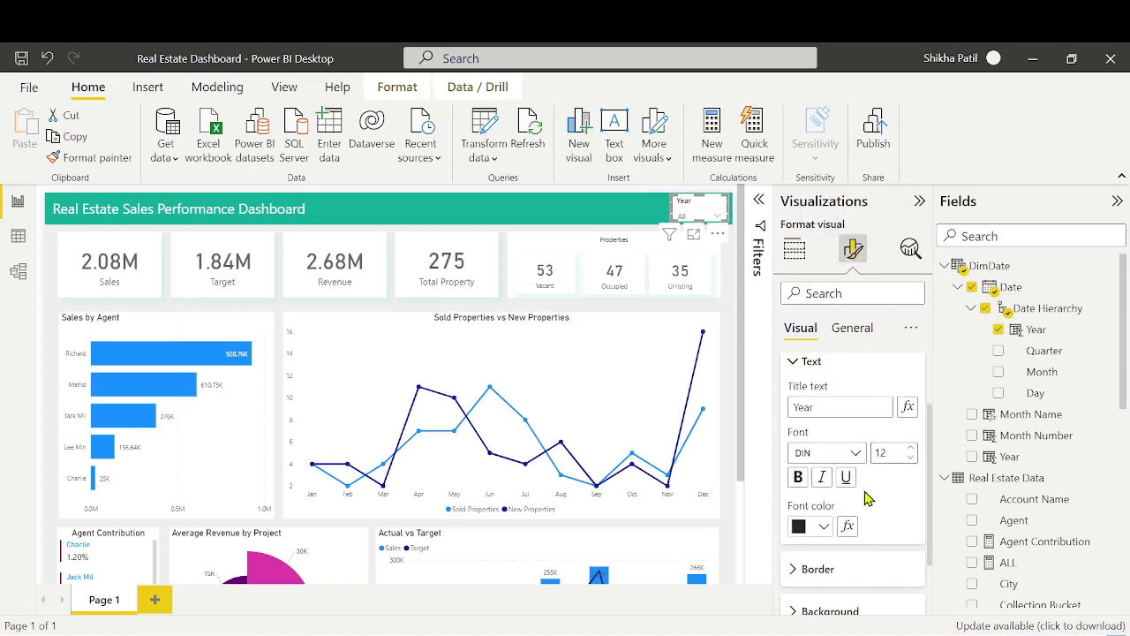
{"action": "scroll", "coordinate": [865, 498], "scroll_direction": "down", "scroll_amount": 2}
{"action": "scroll", "coordinate": [865, 499], "scroll_direction": "up", "scroll_amount": 2}
{"action": "scroll", "coordinate": [865, 499], "scroll_direction": "down", "scroll_amount": 2}
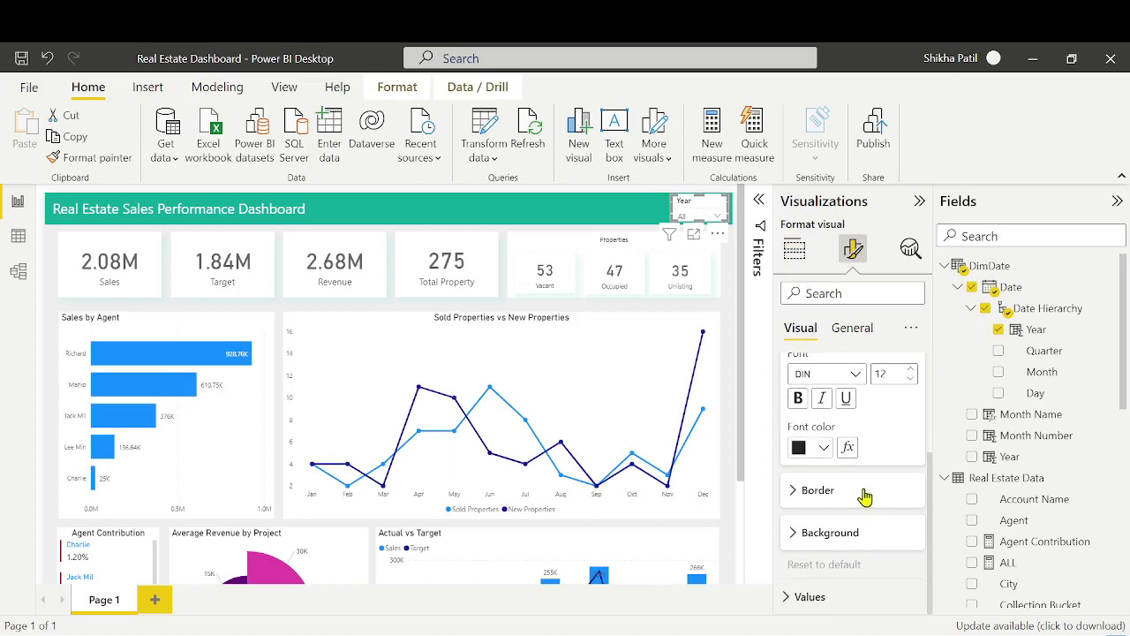
{"action": "left_click", "coordinate": [849, 533]}
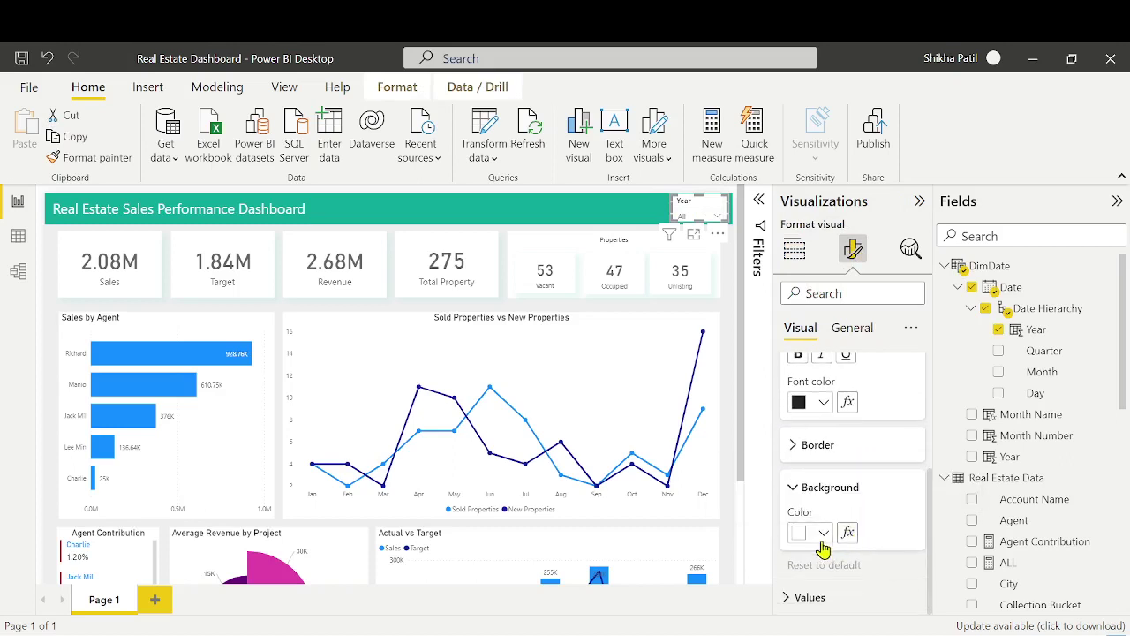
{"action": "left_click", "coordinate": [823, 533]}
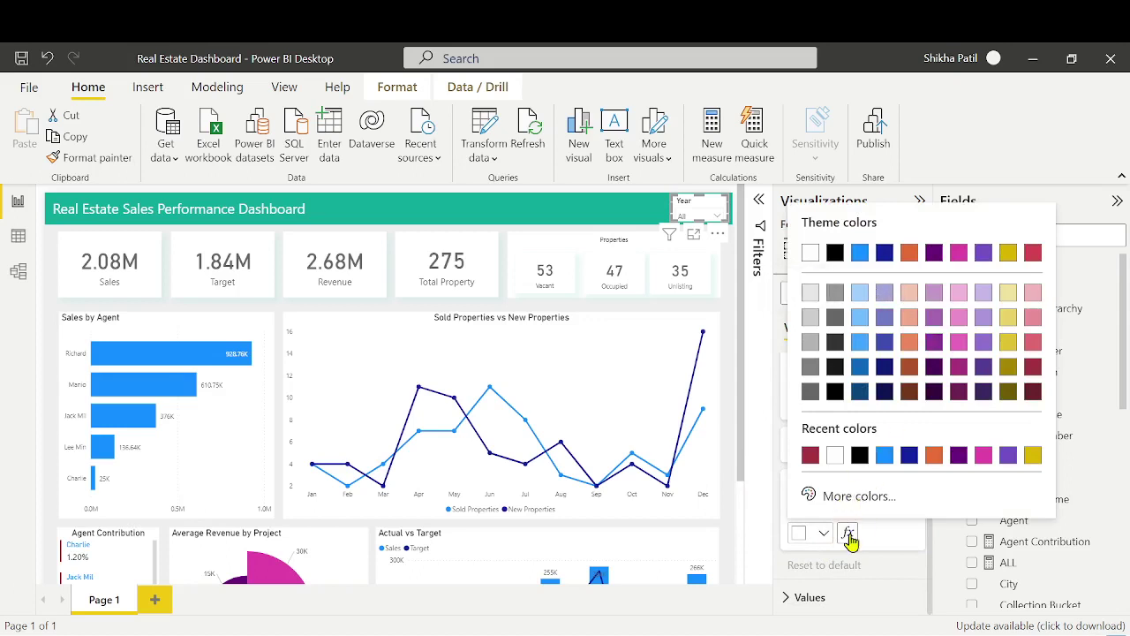
{"action": "left_click", "coordinate": [888, 540]}
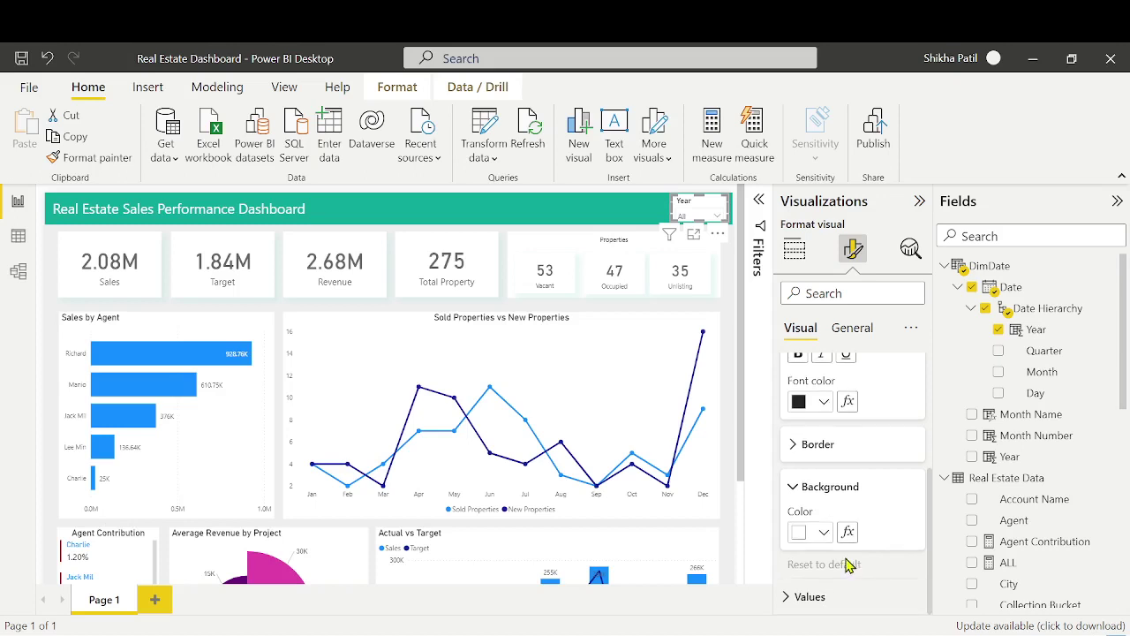
Try the custom color #F1E9E9 as the Year slicer header's background, and switch it back to white
{"action": "left_click", "coordinate": [813, 533]}
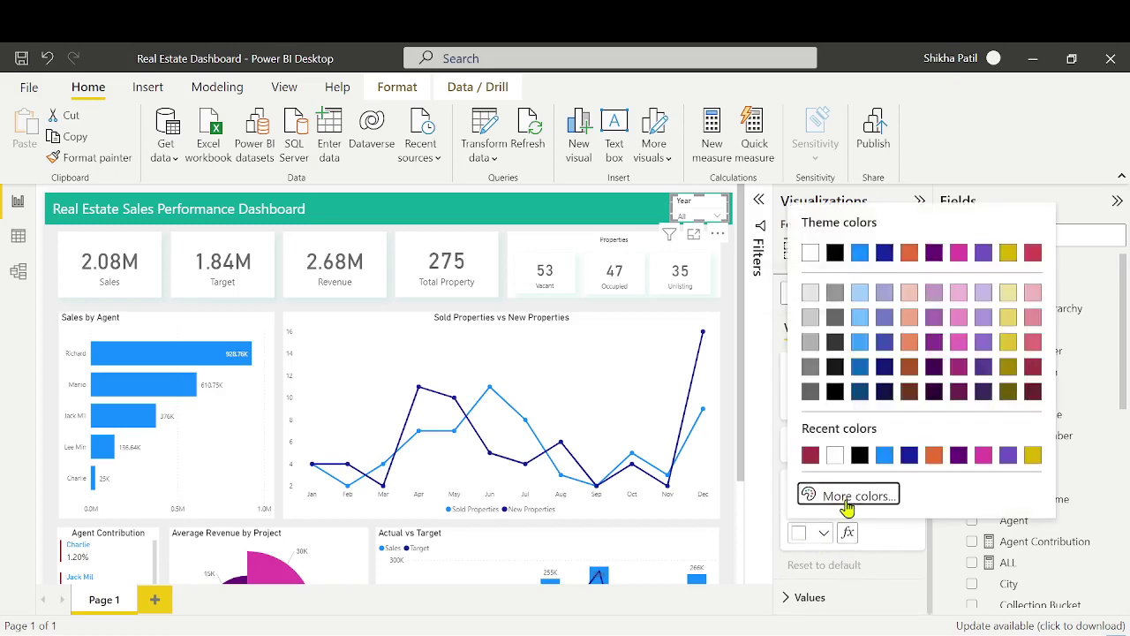
{"action": "left_click", "coordinate": [848, 498]}
{"action": "left_click", "coordinate": [806, 229]}
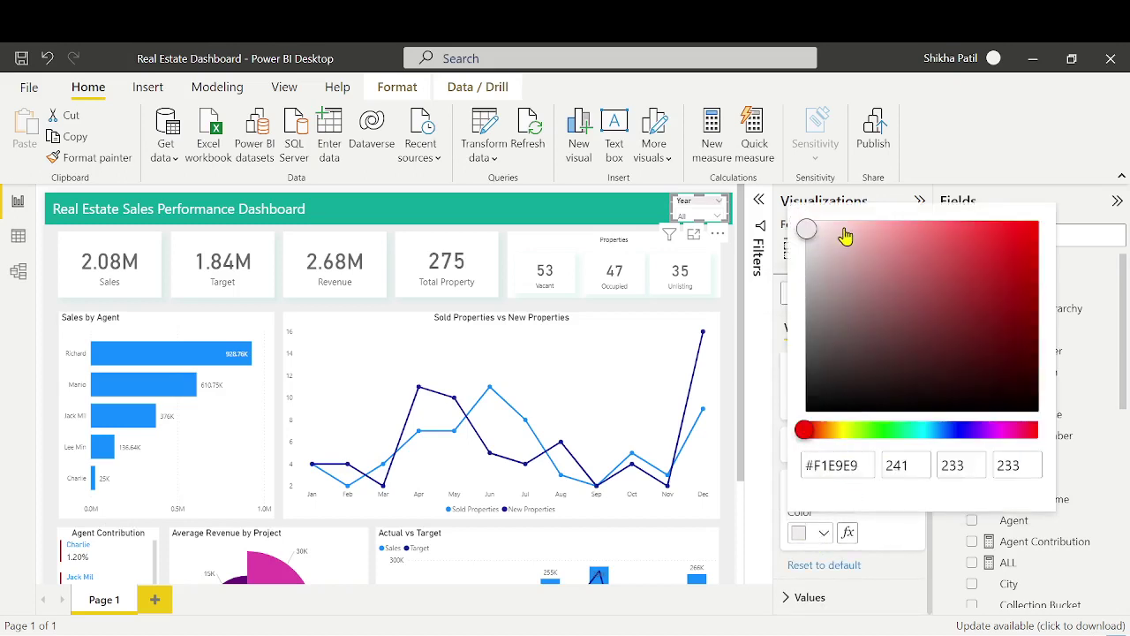
{"action": "left_click", "coordinate": [848, 548]}
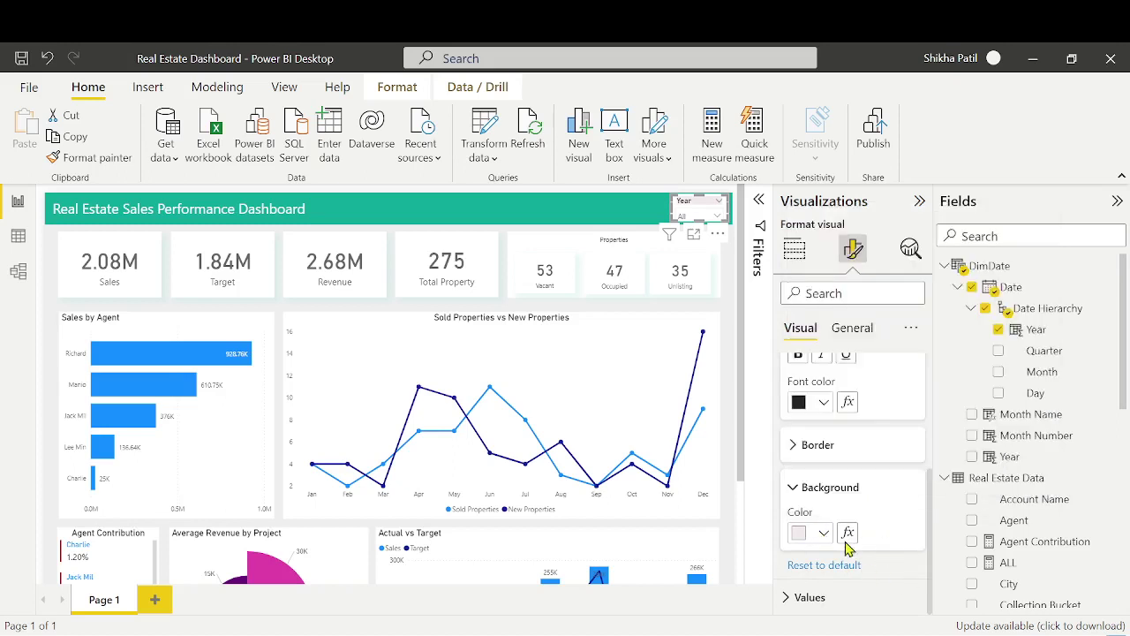
{"action": "left_click", "coordinate": [824, 534]}
{"action": "left_click", "coordinate": [810, 254]}
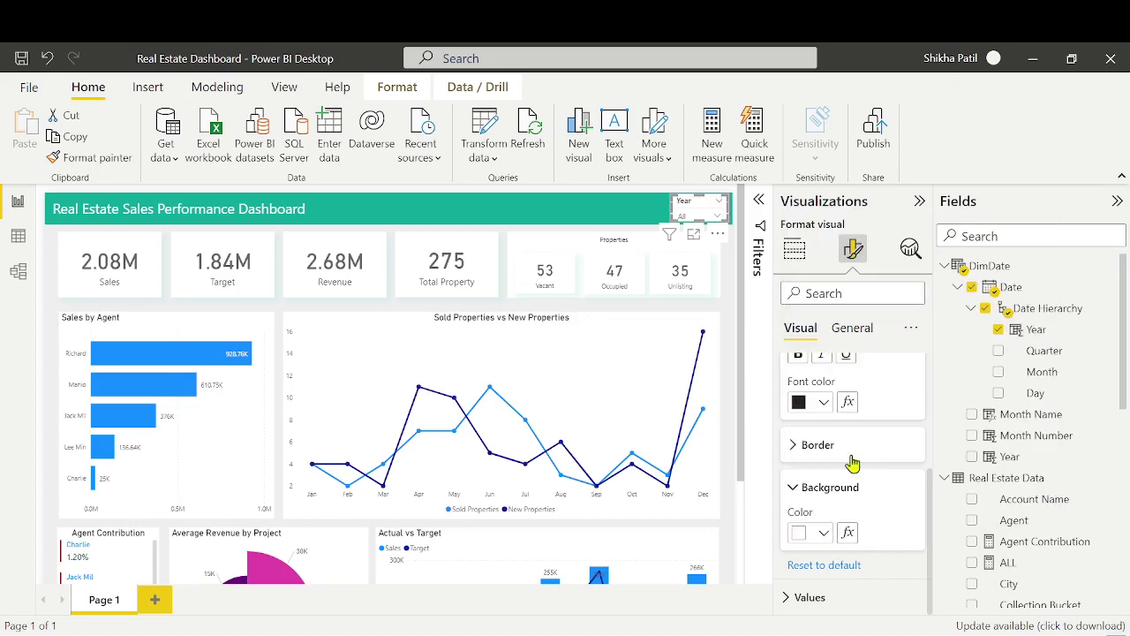
Examine the Year slicer's values formatting options, including font, padding and background color
{"action": "scroll", "coordinate": [861, 485], "scroll_direction": "up", "scroll_amount": 2}
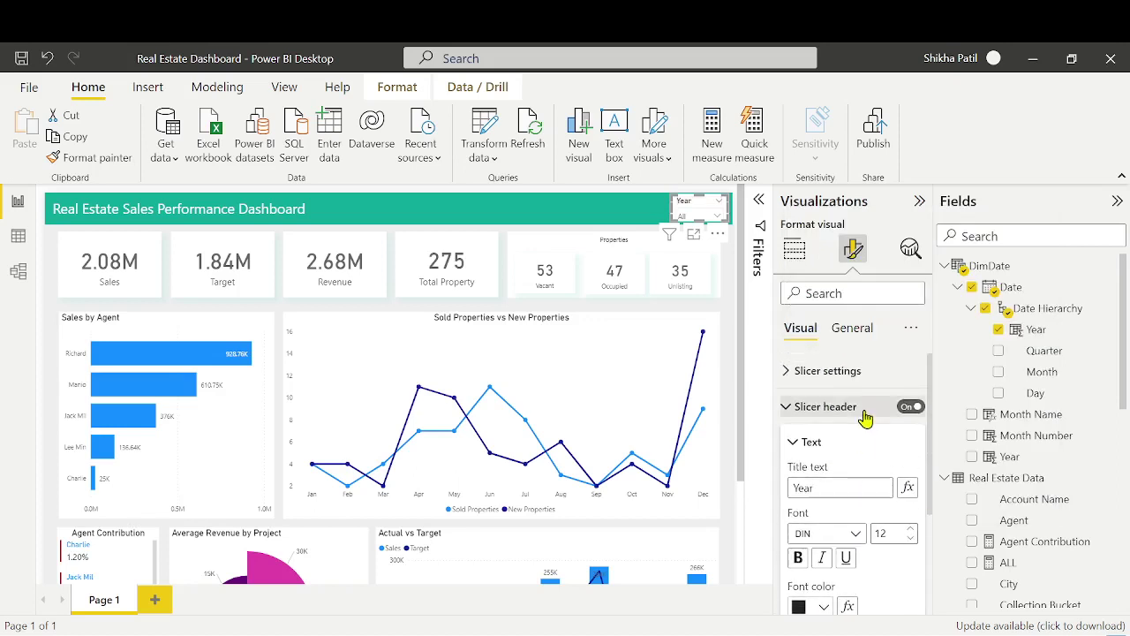
{"action": "left_click", "coordinate": [865, 407]}
{"action": "left_click", "coordinate": [865, 373]}
{"action": "left_click", "coordinate": [865, 373]}
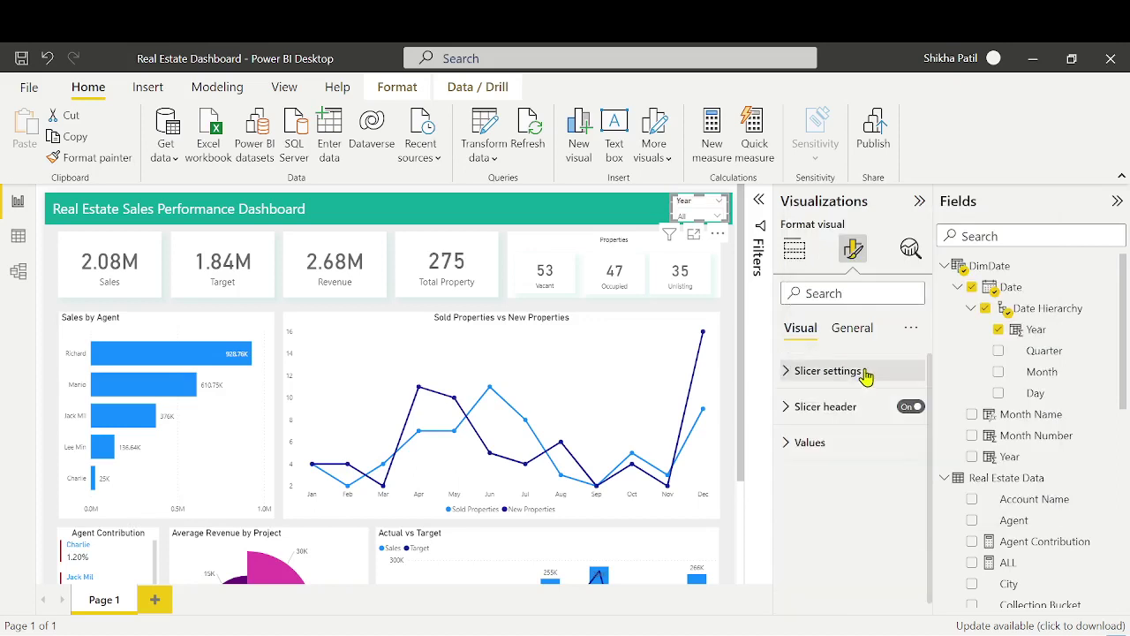
{"action": "left_click", "coordinate": [845, 446]}
{"action": "scroll", "coordinate": [845, 449], "scroll_direction": "down", "scroll_amount": 3}
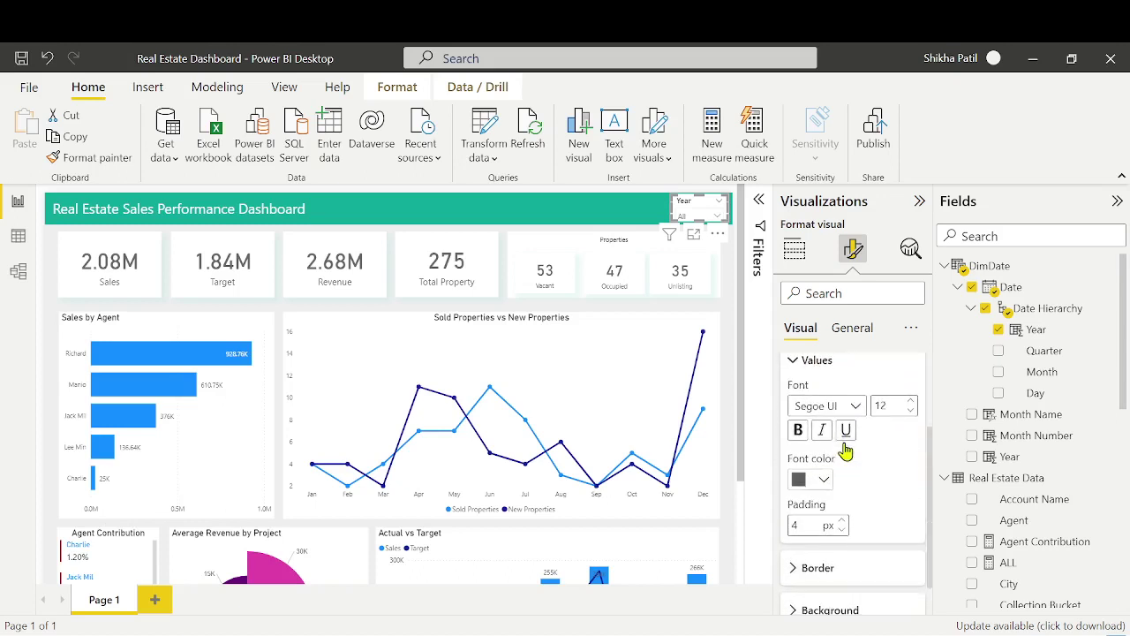
{"action": "left_click", "coordinate": [821, 570]}
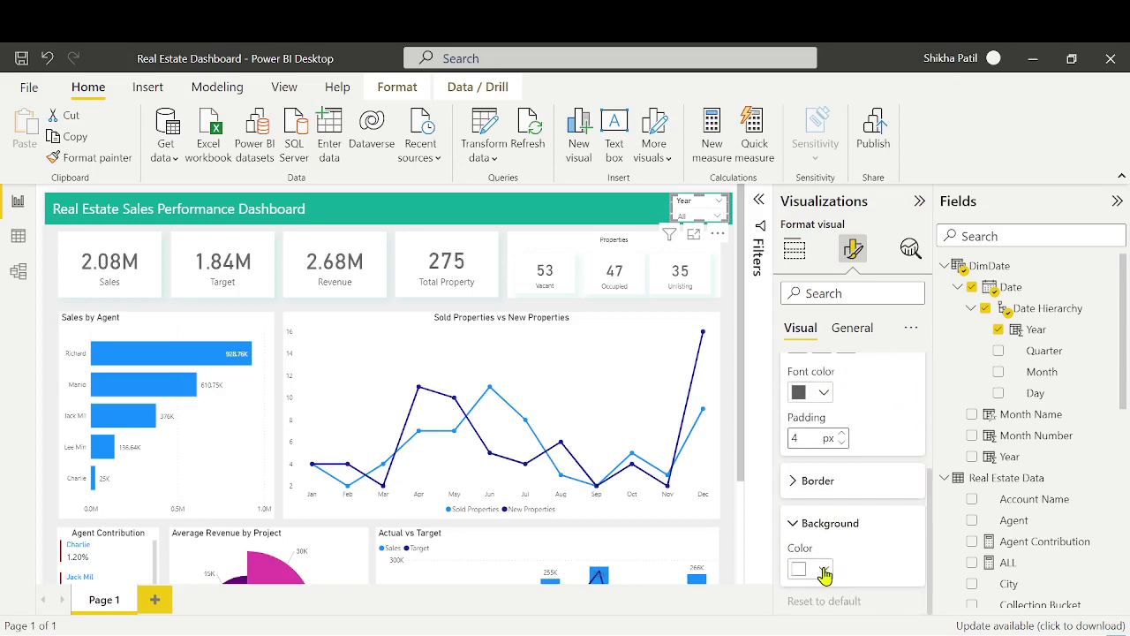
{"action": "scroll", "coordinate": [814, 496], "scroll_direction": "up", "scroll_amount": 3}
{"action": "scroll", "coordinate": [816, 506], "scroll_direction": "up", "scroll_amount": 2}
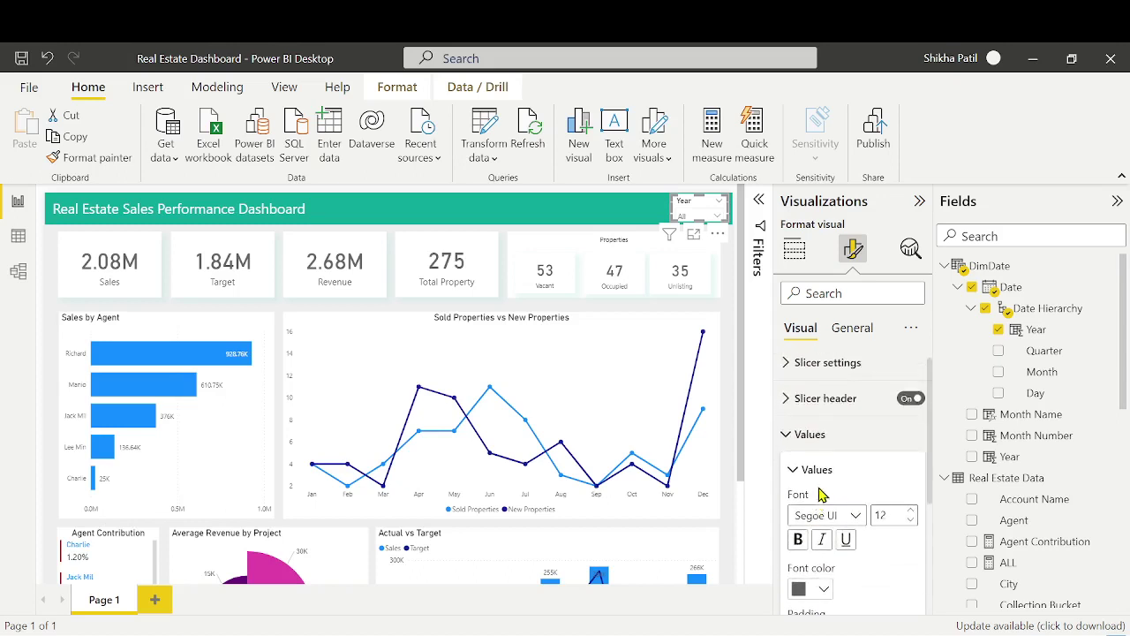
Turn off the Year slicer's overall background in its general effects
{"action": "left_click", "coordinate": [858, 330]}
{"action": "left_click", "coordinate": [827, 442]}
{"action": "scroll", "coordinate": [848, 468], "scroll_direction": "down", "scroll_amount": 3}
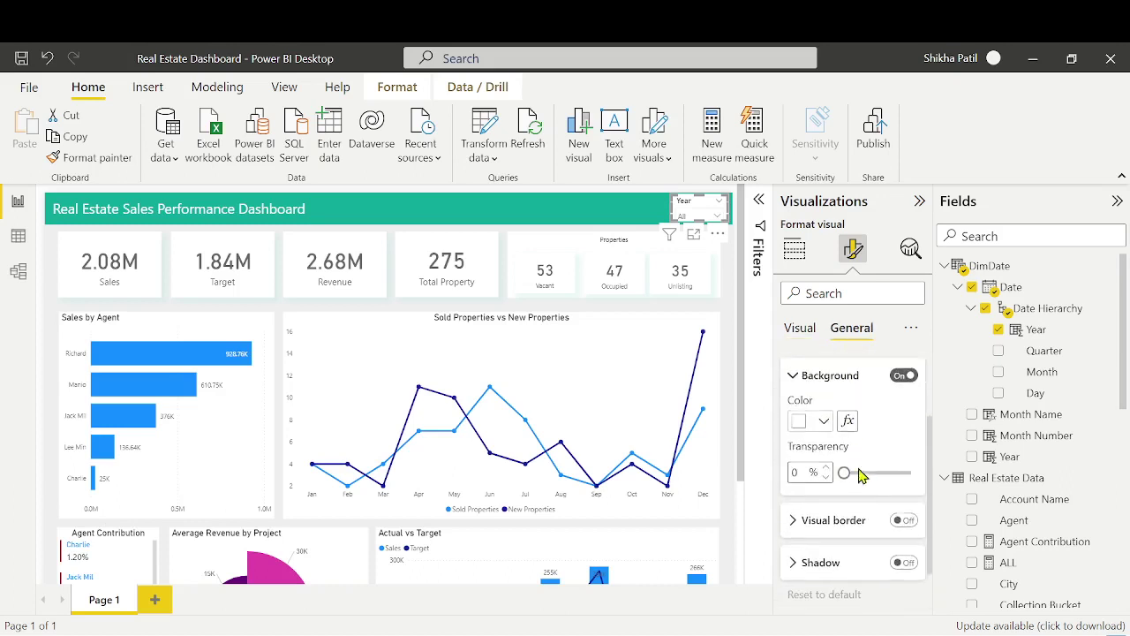
{"action": "scroll", "coordinate": [909, 524], "scroll_direction": "up", "scroll_amount": 3}
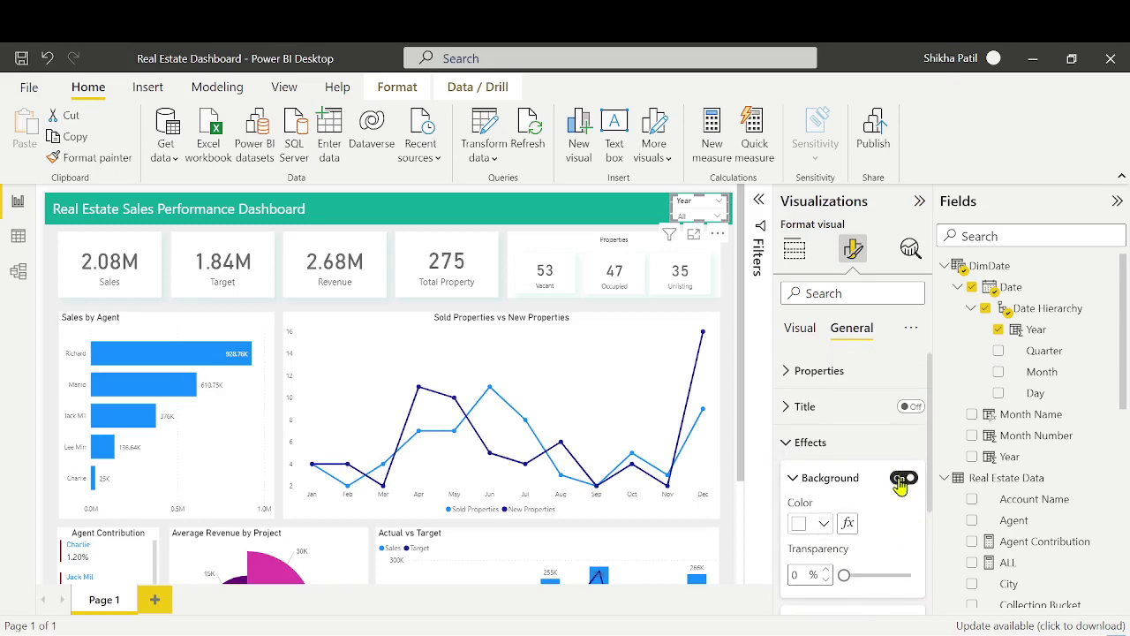
{"action": "left_click", "coordinate": [902, 478]}
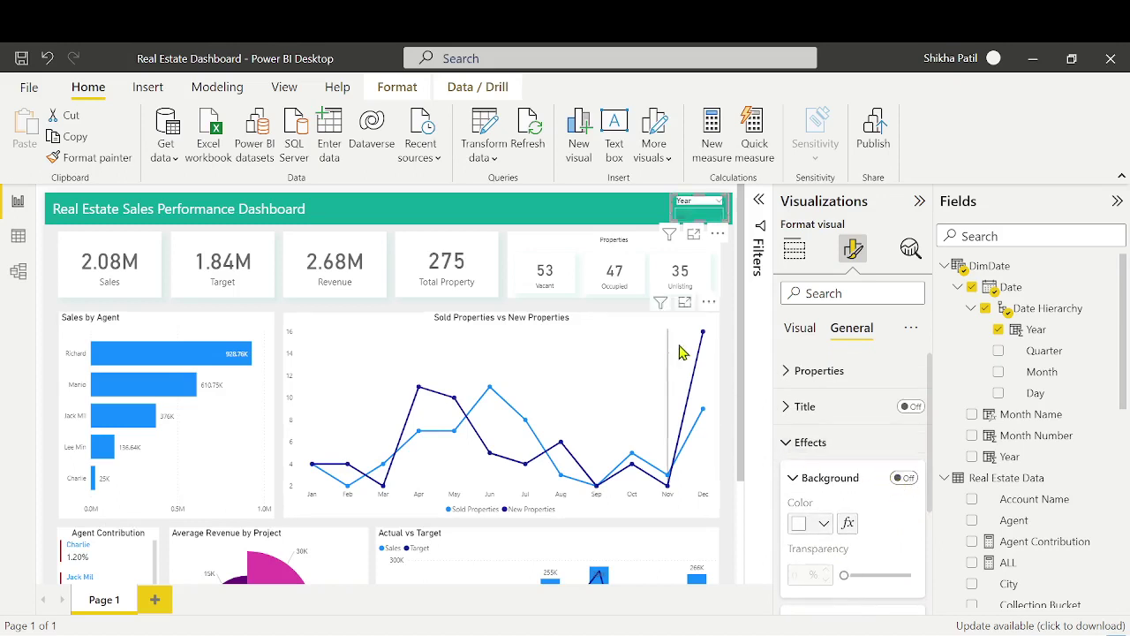
Toggle the Year slicer's overall background on and off again to compare its look against the banner
{"action": "left_click", "coordinate": [817, 444]}
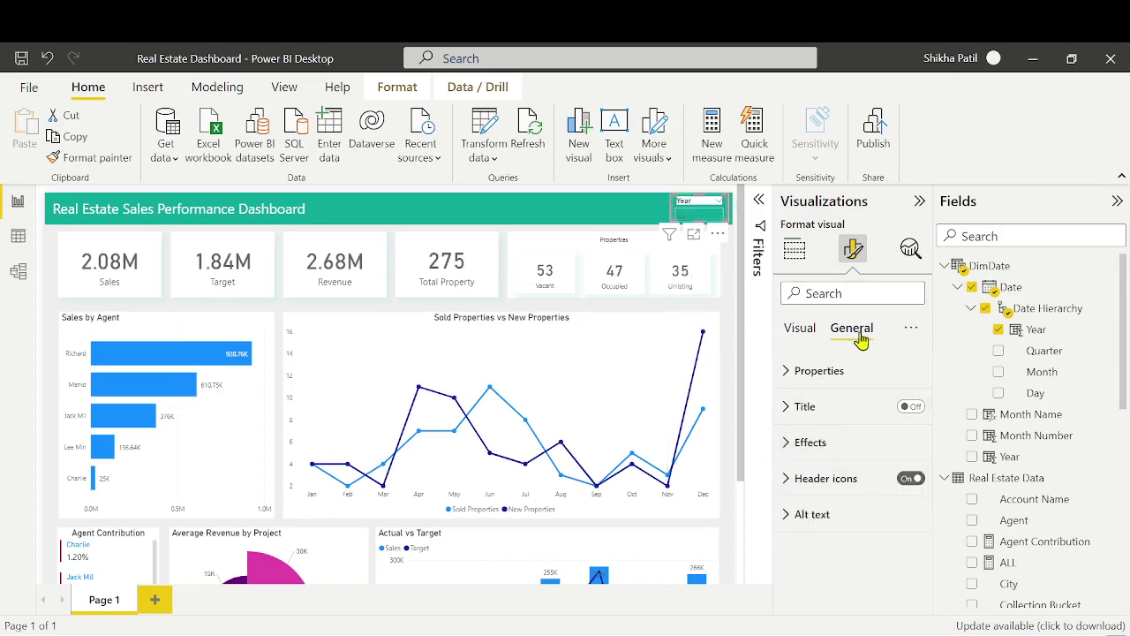
{"action": "left_click", "coordinate": [812, 443]}
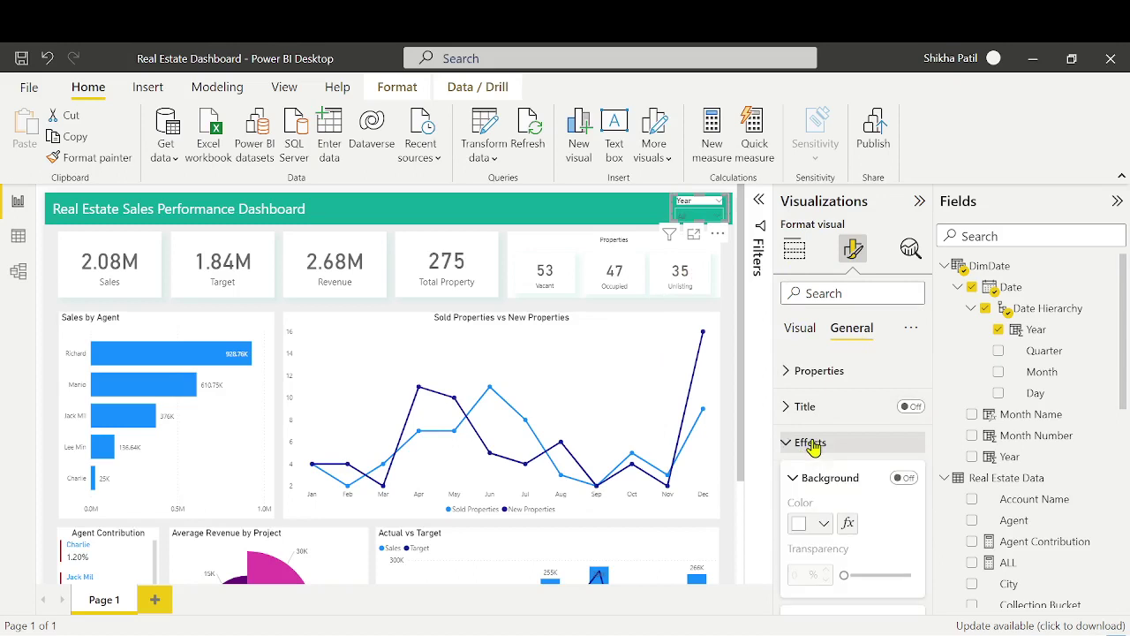
{"action": "left_click", "coordinate": [904, 479]}
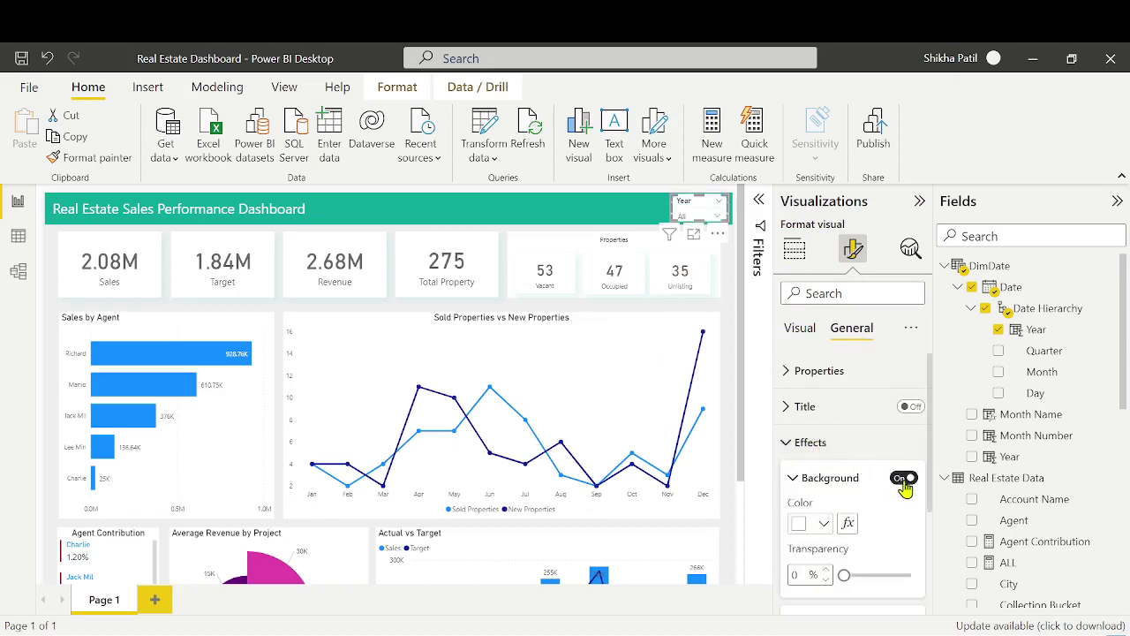
{"action": "left_click", "coordinate": [815, 442]}
{"action": "left_click", "coordinate": [733, 344]}
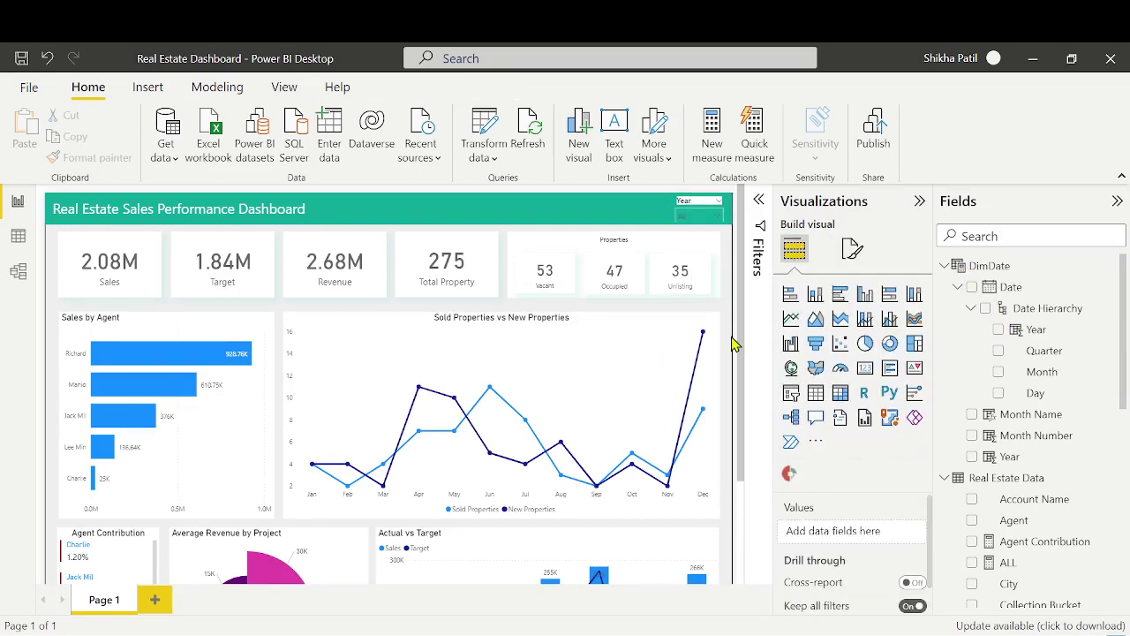
Reset the Year slicer header's formatting to default
{"action": "left_click", "coordinate": [698, 210]}
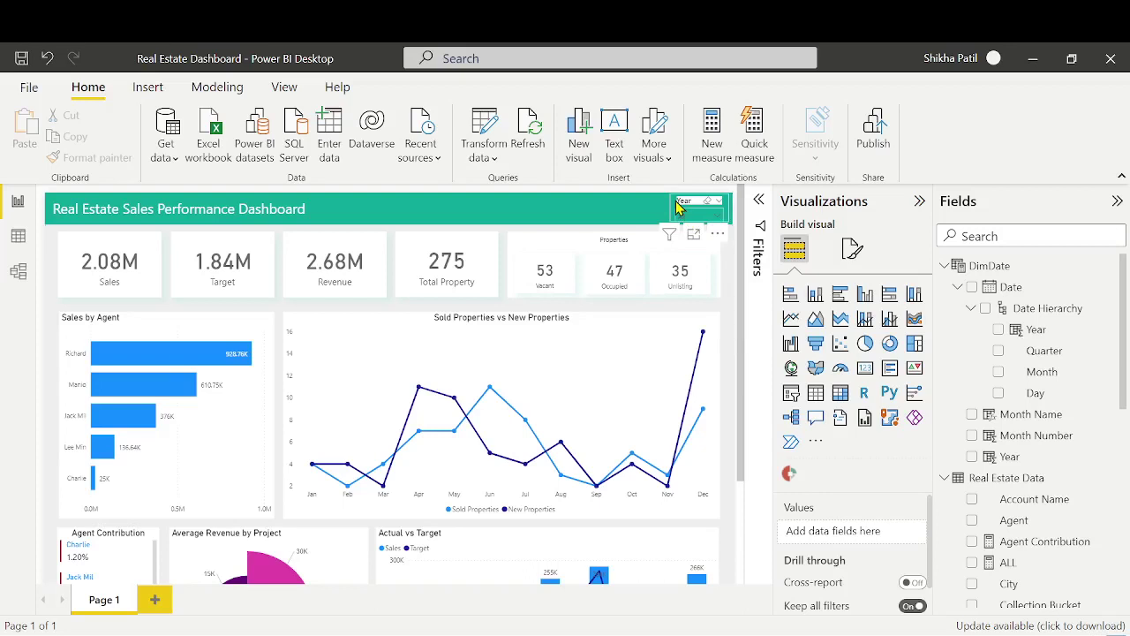
{"action": "left_click", "coordinate": [853, 248]}
{"action": "left_click", "coordinate": [843, 407]}
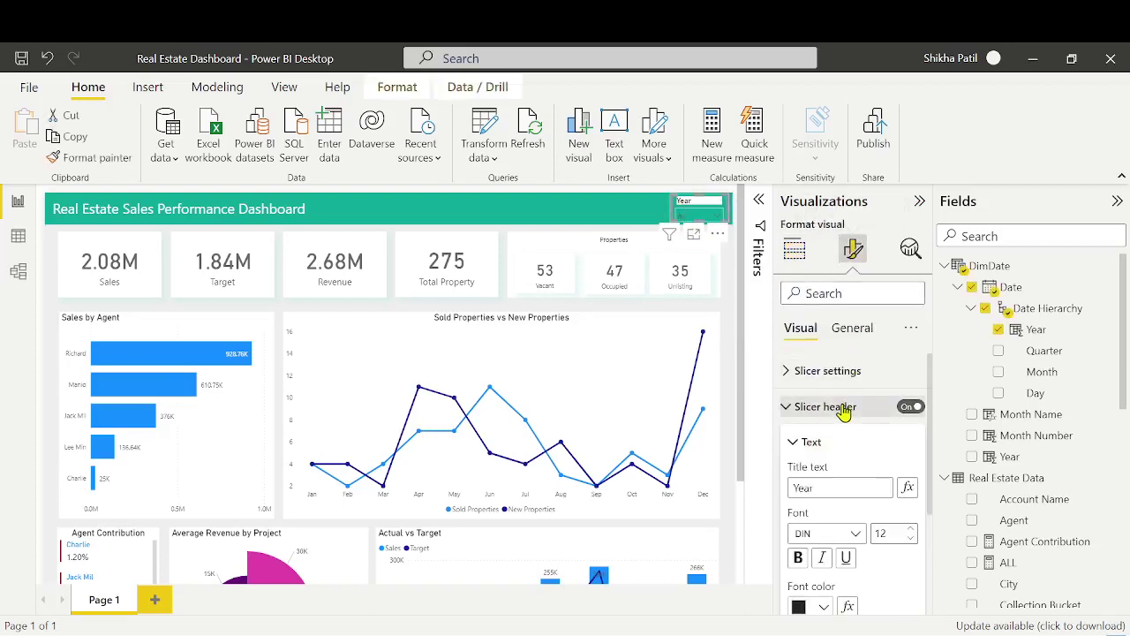
{"action": "scroll", "coordinate": [844, 512], "scroll_direction": "down", "scroll_amount": 5}
{"action": "left_click", "coordinate": [841, 538]}
{"action": "scroll", "coordinate": [843, 546], "scroll_direction": "down", "scroll_amount": 1}
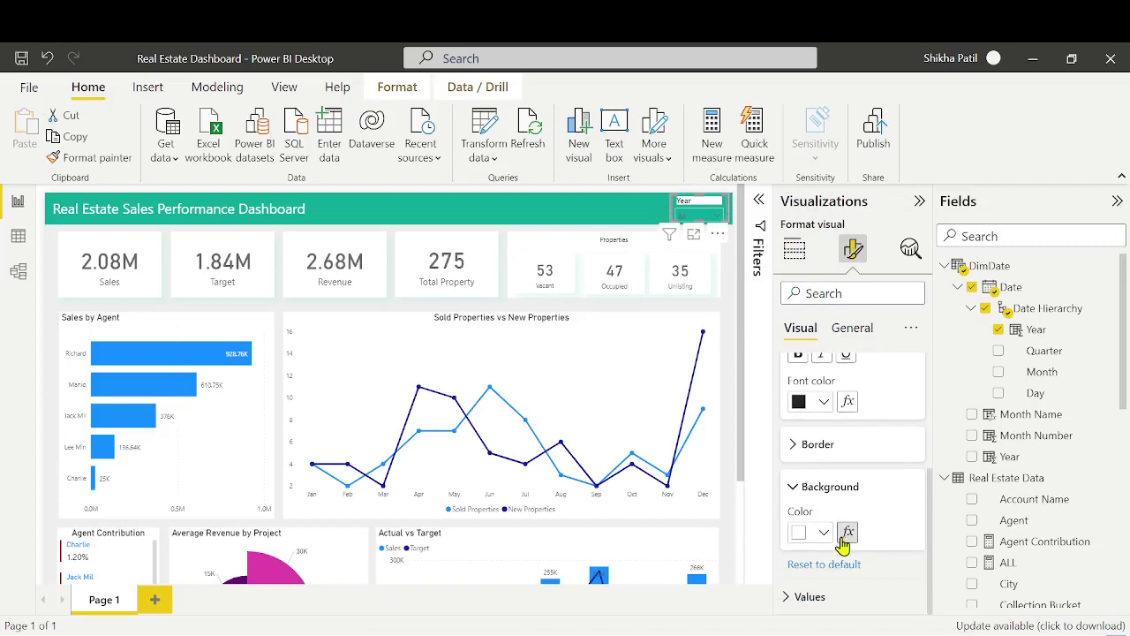
{"action": "left_click", "coordinate": [835, 565]}
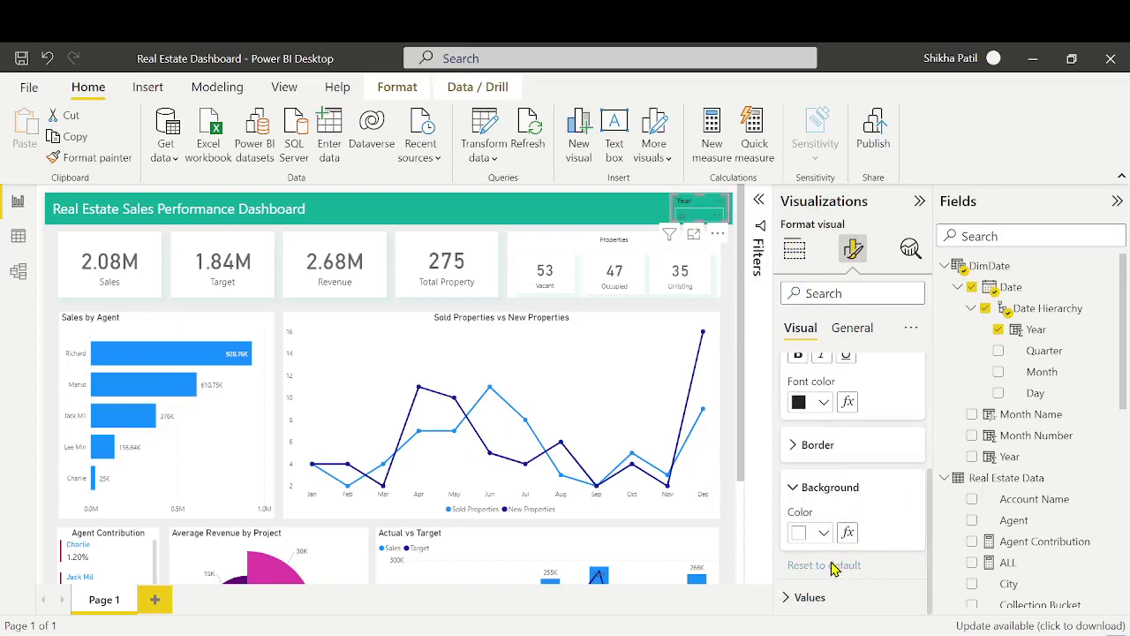
Set the Year slicer header's font color to white and expand its border options
{"action": "scroll", "coordinate": [863, 478], "scroll_direction": "up", "scroll_amount": 4}
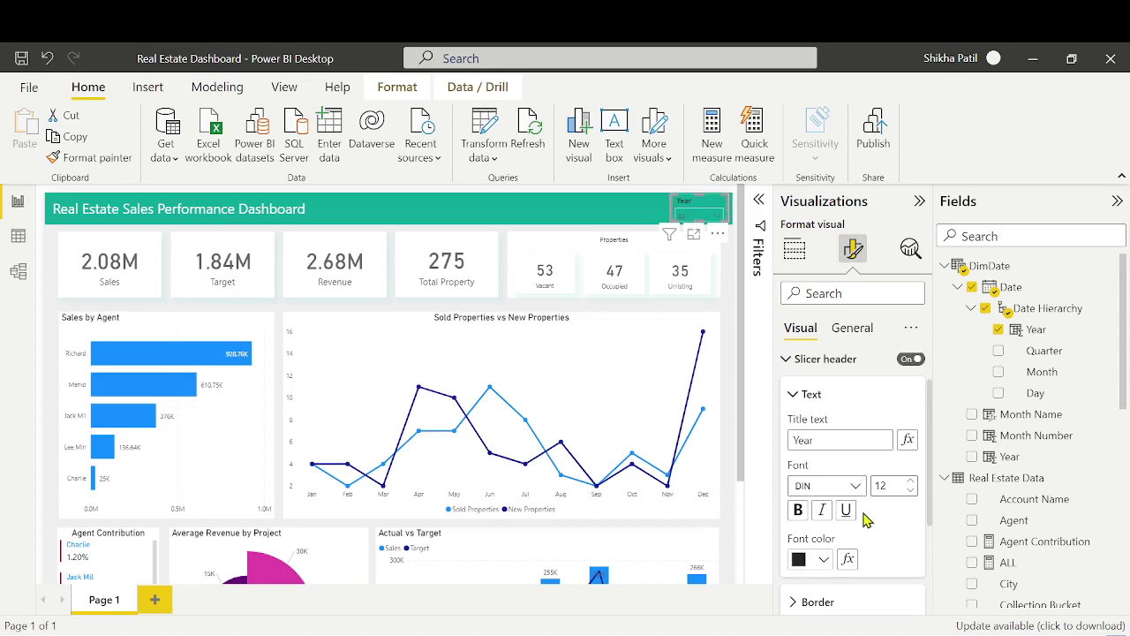
{"action": "left_click", "coordinate": [822, 559]}
{"action": "left_click", "coordinate": [810, 279]}
{"action": "left_click", "coordinate": [910, 491]}
{"action": "scroll", "coordinate": [920, 528], "scroll_direction": "down", "scroll_amount": 4}
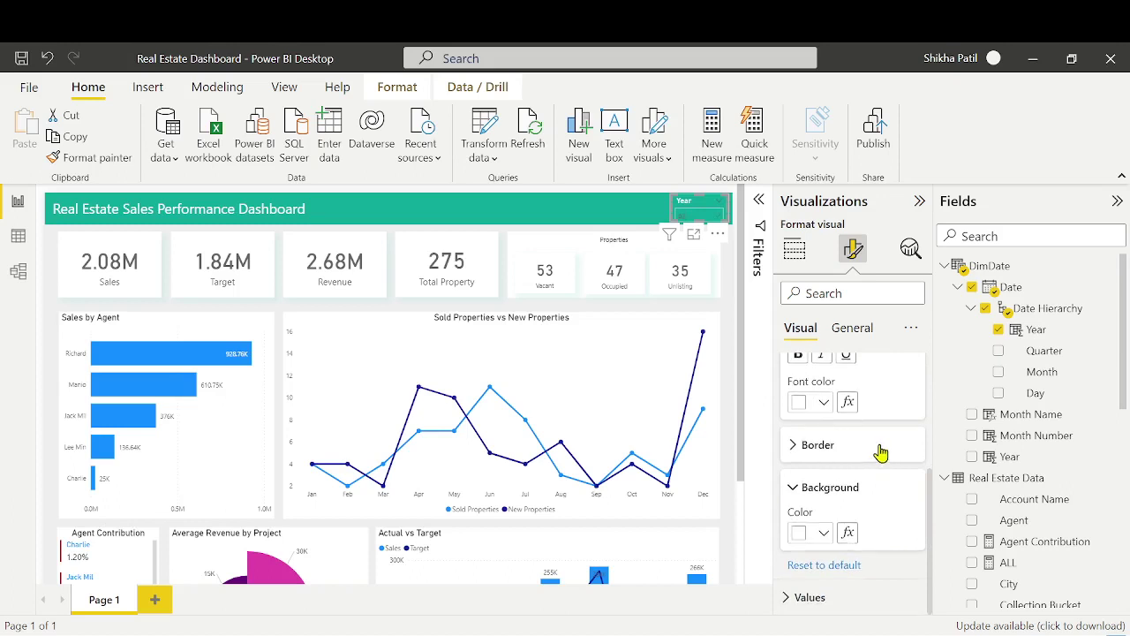
{"action": "left_click", "coordinate": [880, 449]}
{"action": "left_click", "coordinate": [879, 452]}
{"action": "left_click", "coordinate": [880, 446]}
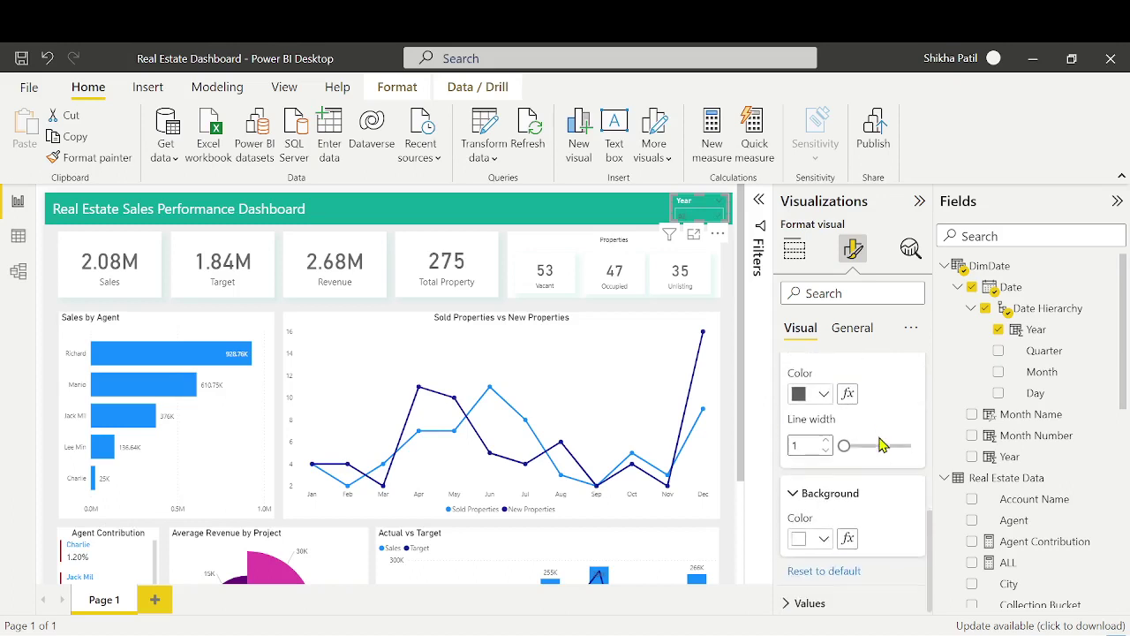
Set the Year slicer values' font color to white and check the expanded year list
{"action": "left_click", "coordinate": [812, 598]}
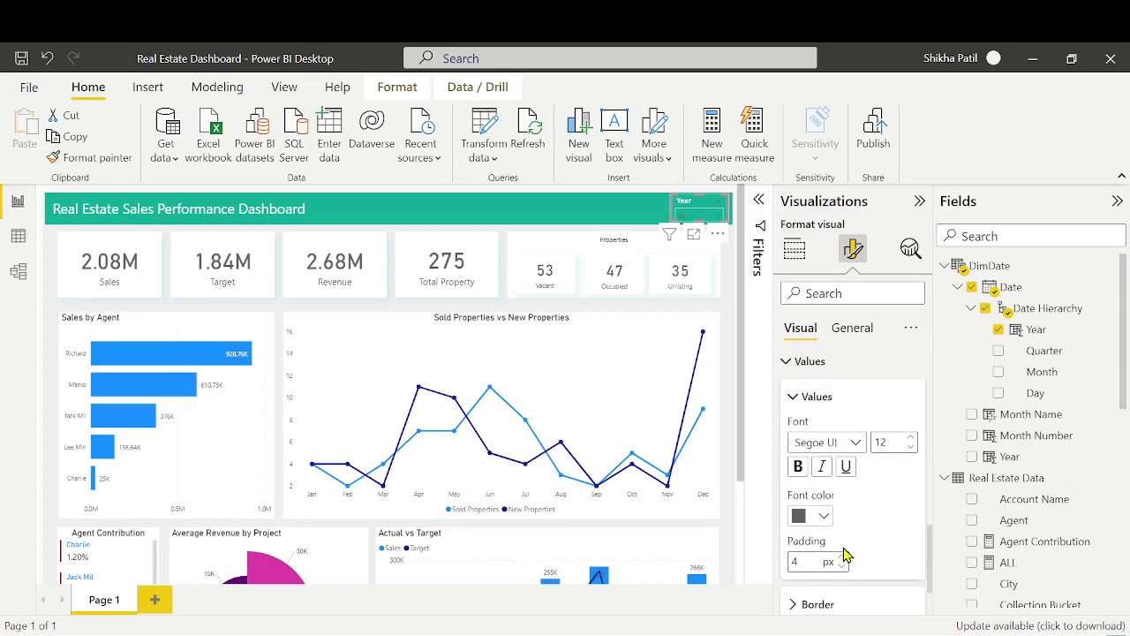
{"action": "scroll", "coordinate": [859, 527], "scroll_direction": "up", "scroll_amount": 2}
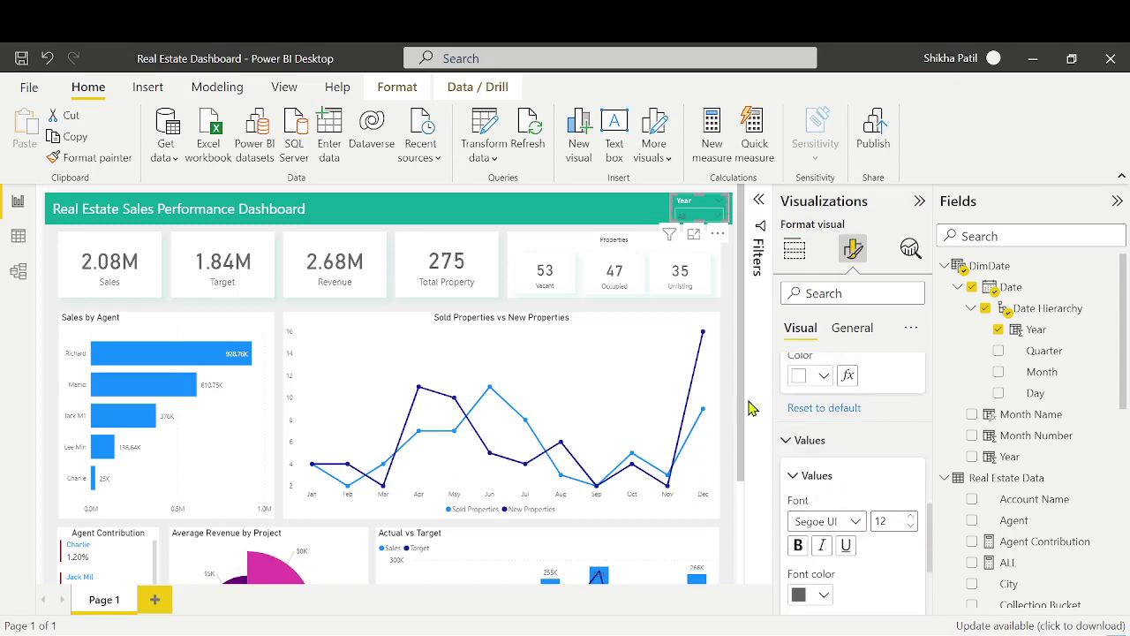
{"action": "scroll", "coordinate": [839, 498], "scroll_direction": "down", "scroll_amount": 2}
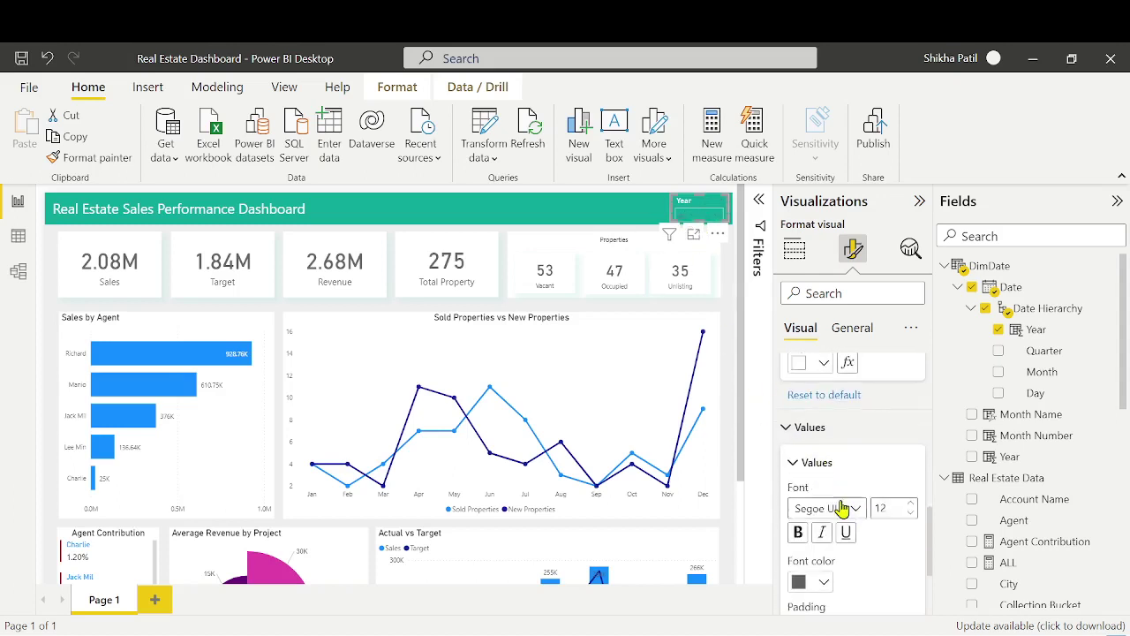
{"action": "left_click", "coordinate": [820, 518]}
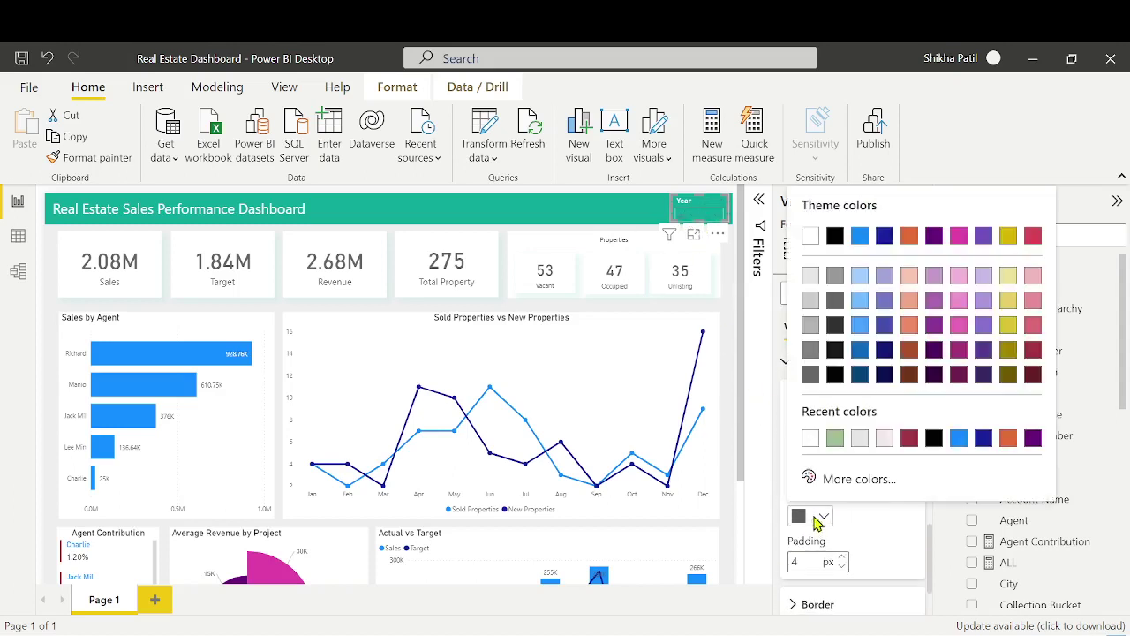
{"action": "left_click", "coordinate": [810, 235]}
{"action": "scroll", "coordinate": [865, 561], "scroll_direction": "down", "scroll_amount": 2}
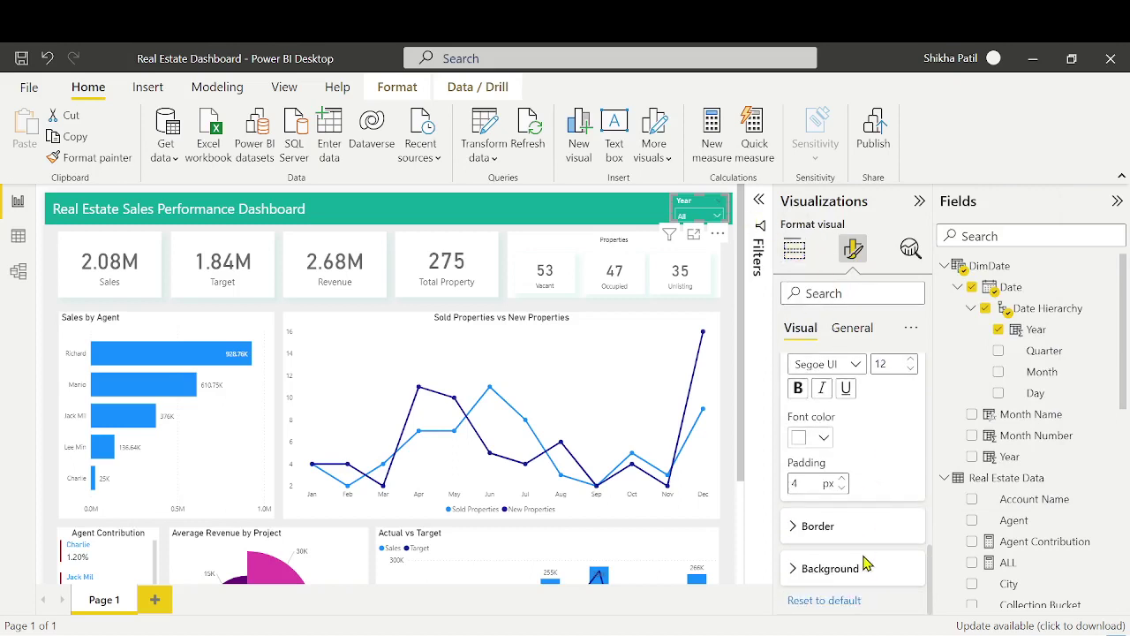
{"action": "left_click", "coordinate": [715, 219]}
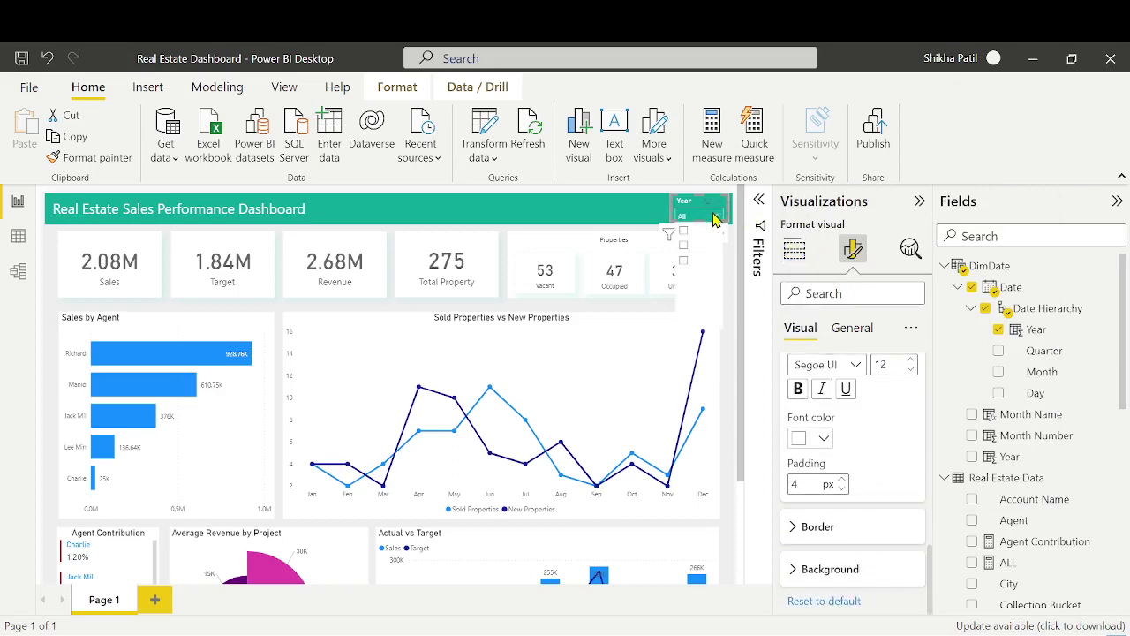
{"action": "left_click", "coordinate": [715, 219]}
Try a dark gray font color for the Year slicer's values, check the year list, and switch back to white
{"action": "scroll", "coordinate": [853, 565], "scroll_direction": "up", "scroll_amount": 1}
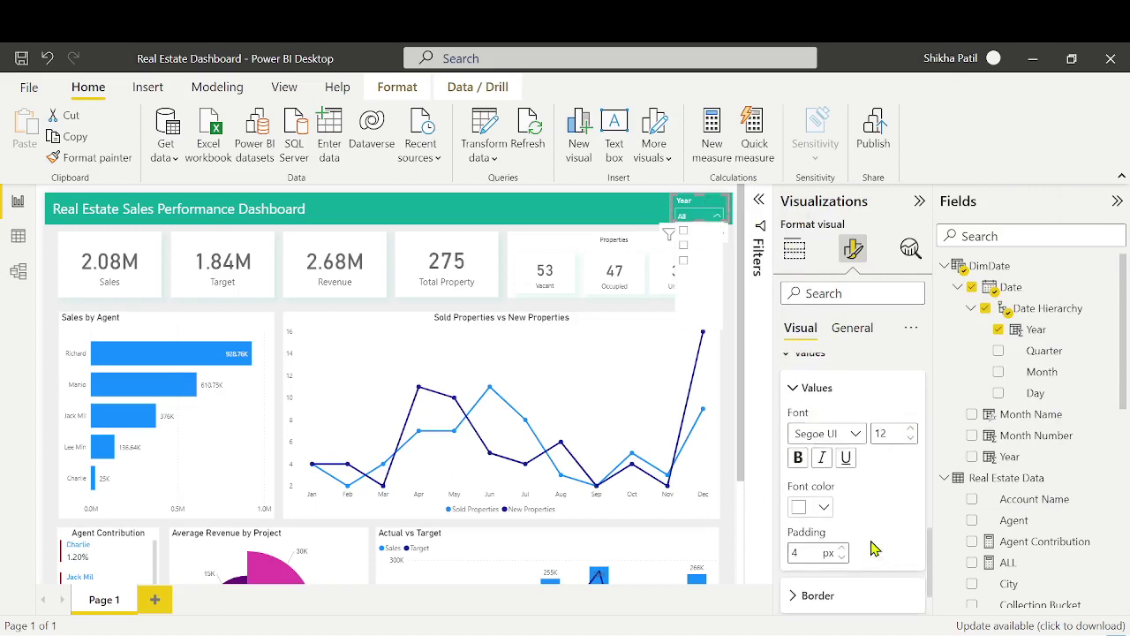
{"action": "left_click", "coordinate": [820, 521]}
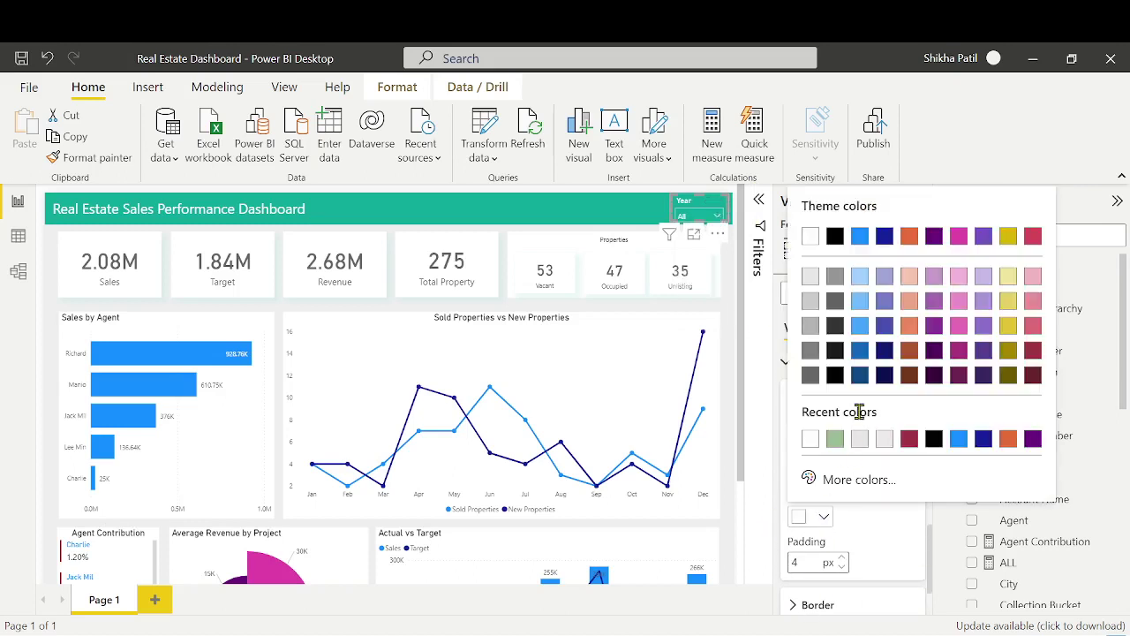
{"action": "left_click", "coordinate": [835, 329]}
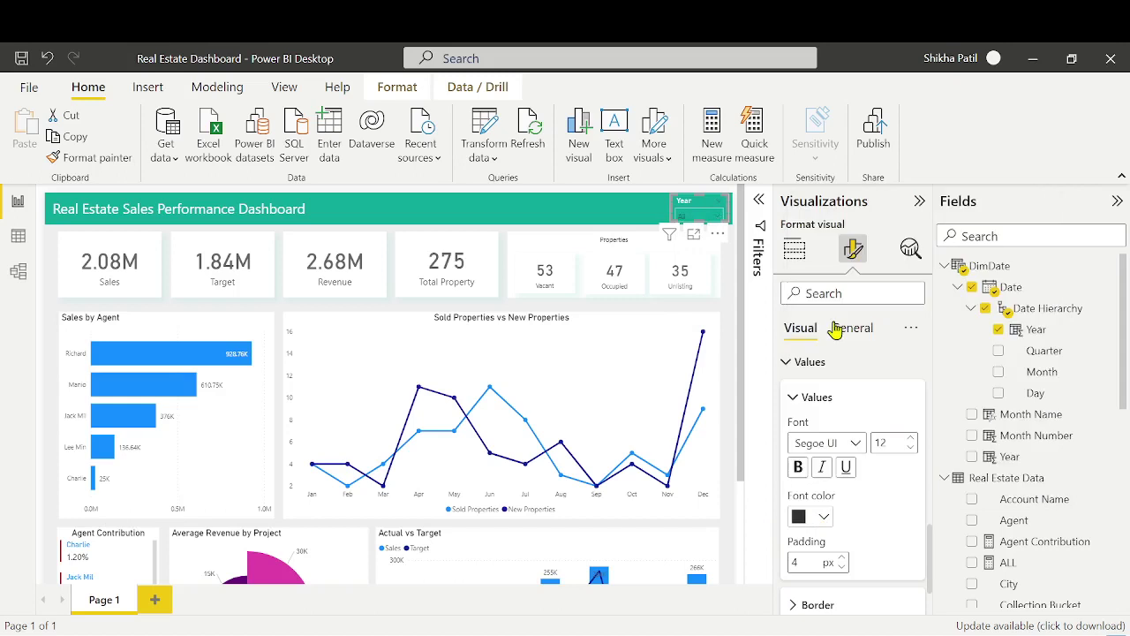
{"action": "left_click", "coordinate": [717, 217]}
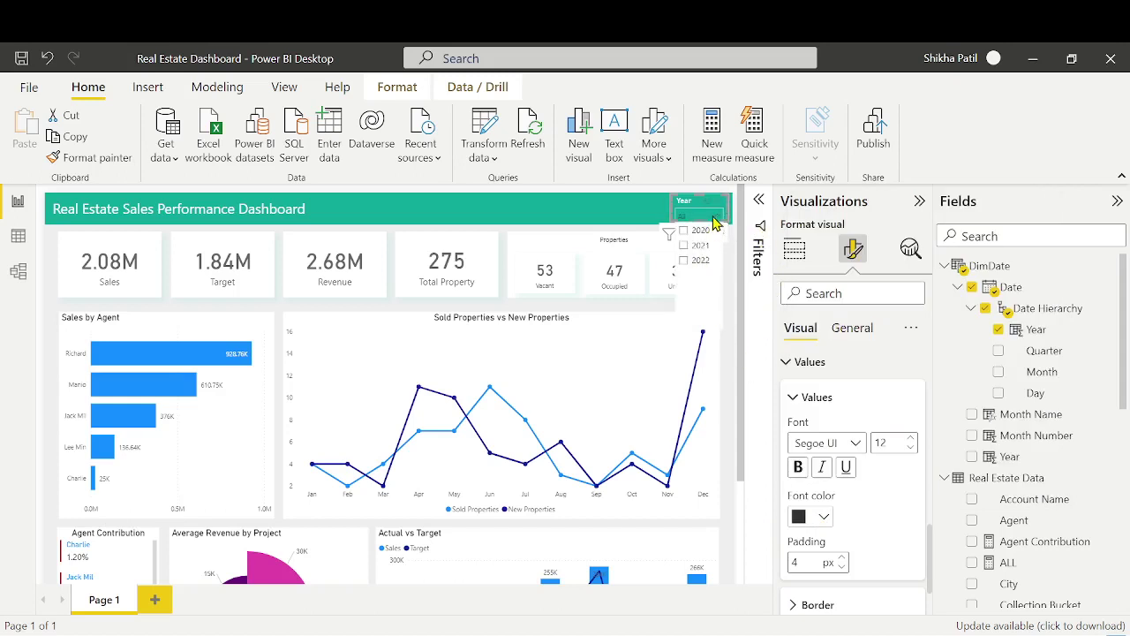
{"action": "left_click", "coordinate": [823, 519]}
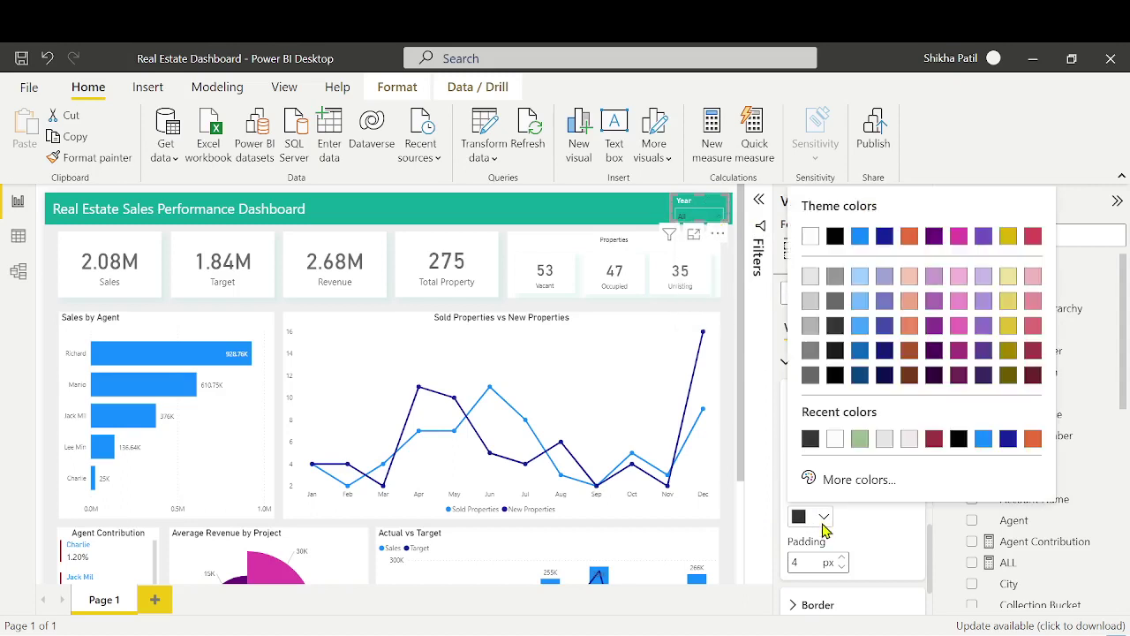
{"action": "left_click", "coordinate": [810, 236]}
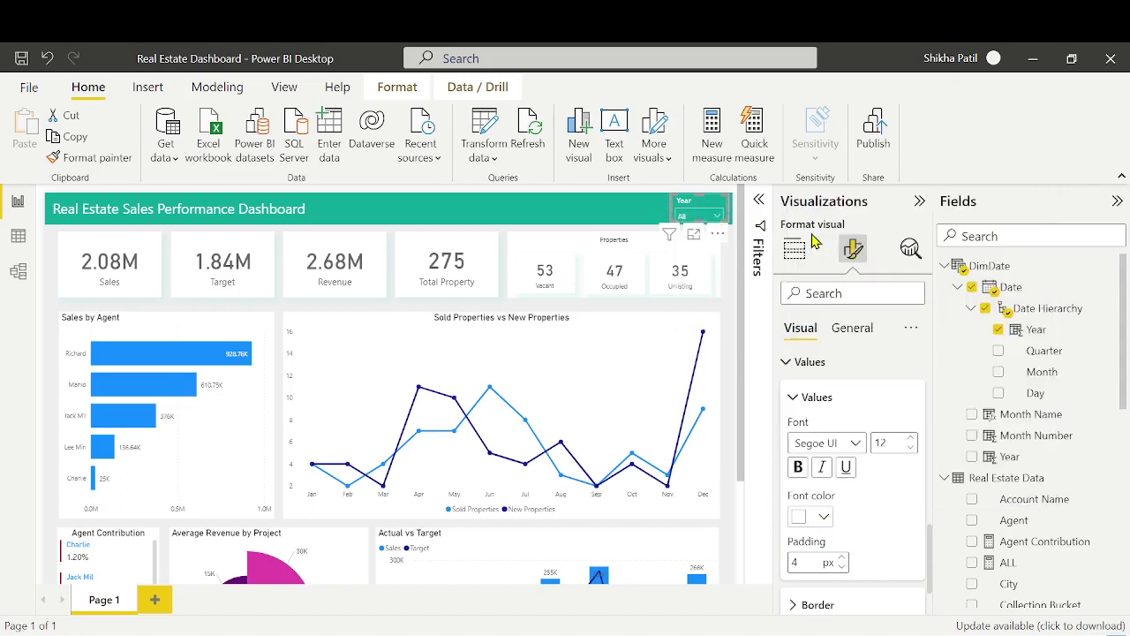
Try a light green background for the Year slicer's values and check the expanded year list
{"action": "scroll", "coordinate": [845, 575], "scroll_direction": "down", "scroll_amount": 1}
{"action": "left_click", "coordinate": [850, 570]}
{"action": "scroll", "coordinate": [857, 556], "scroll_direction": "down", "scroll_amount": 1}
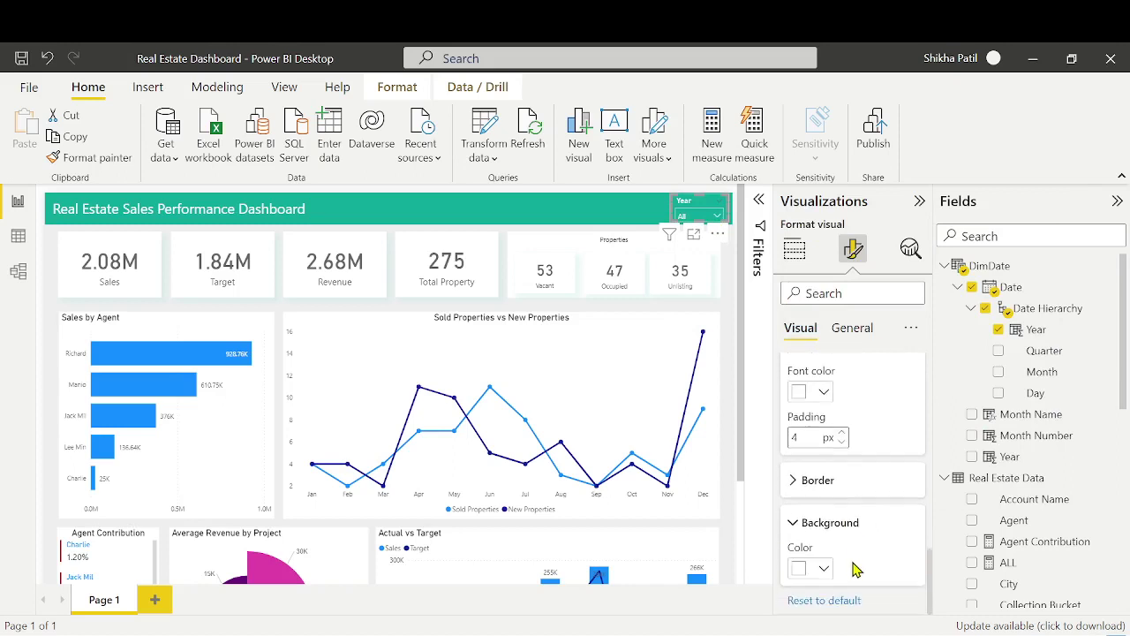
{"action": "left_click", "coordinate": [824, 570]}
{"action": "left_click", "coordinate": [850, 491]}
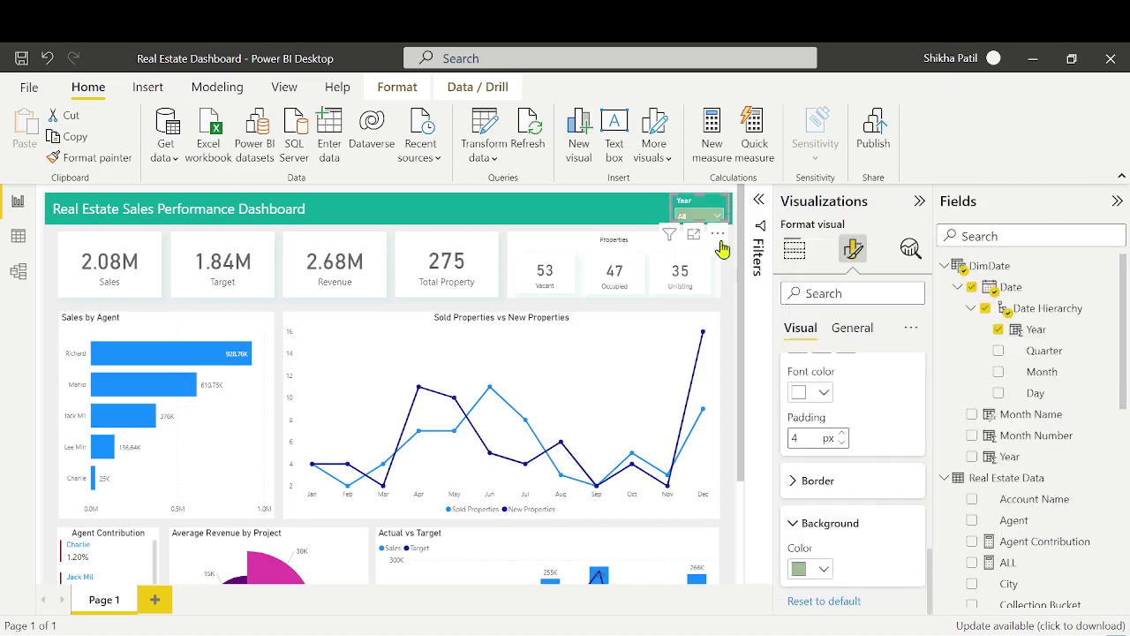
{"action": "left_click", "coordinate": [716, 218]}
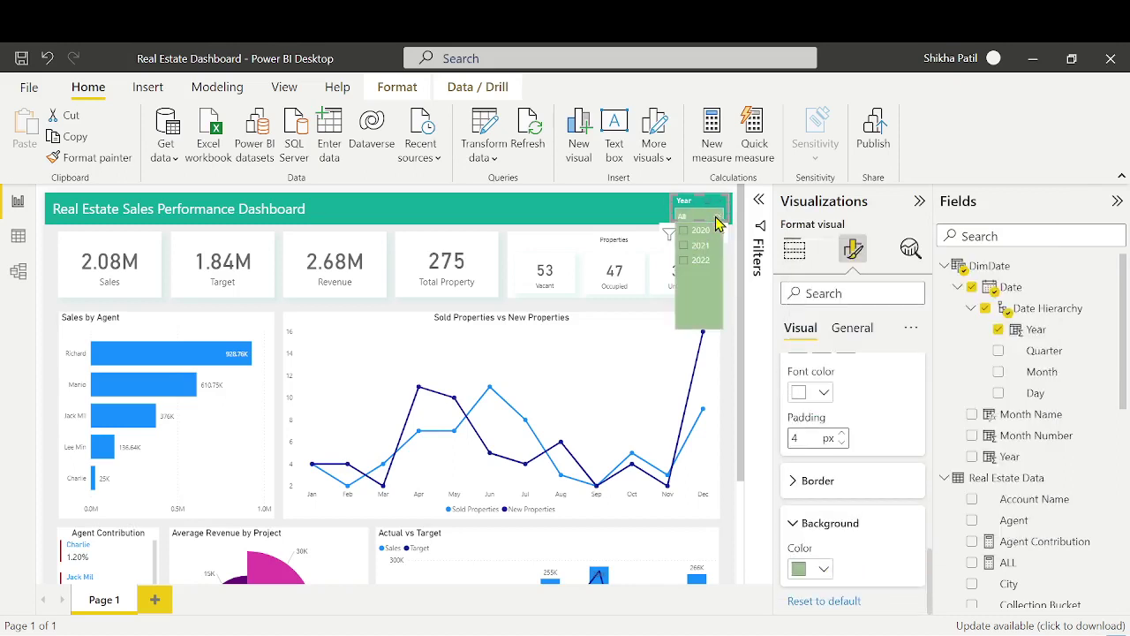
Copy the hex code #0EA899 from the title banner shape's fill color
{"action": "left_click", "coordinate": [644, 221]}
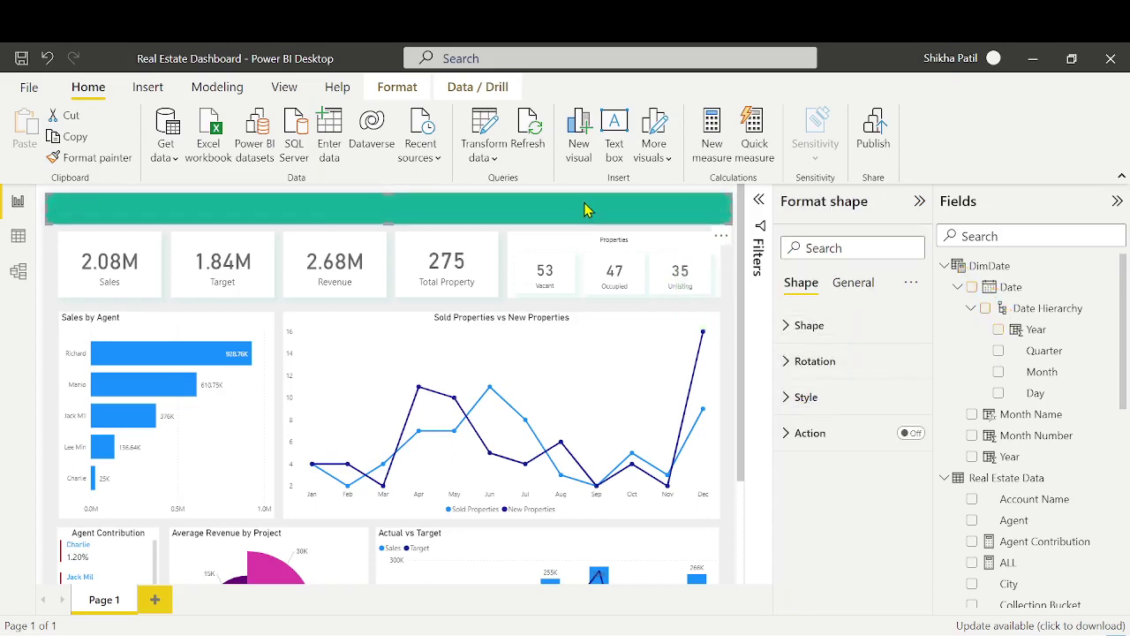
{"action": "left_click", "coordinate": [818, 398]}
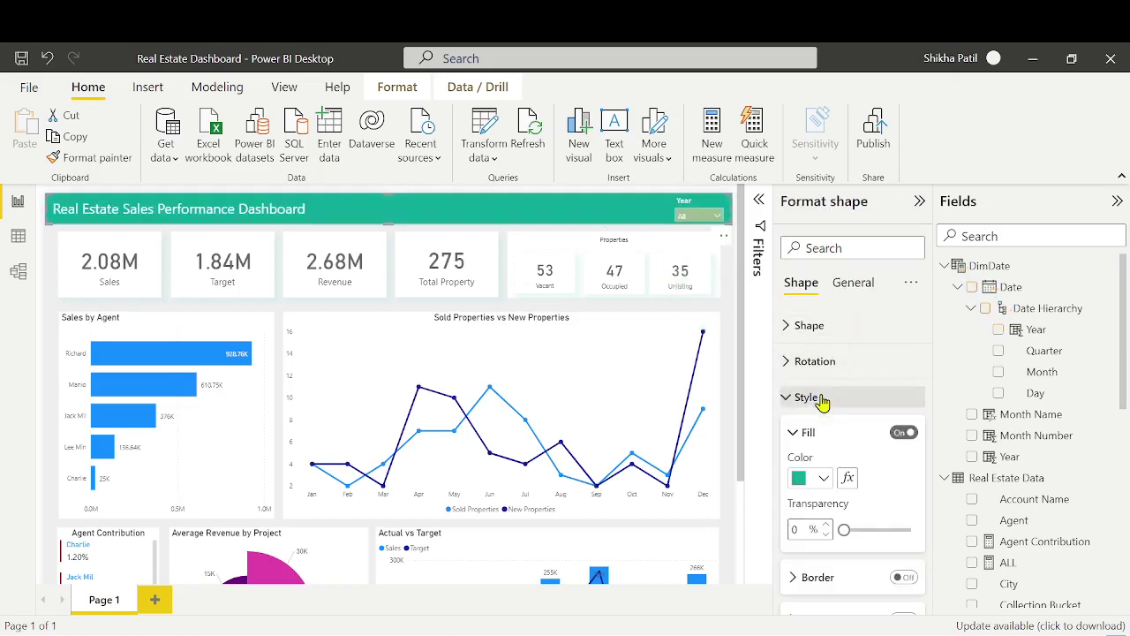
{"action": "left_click", "coordinate": [824, 477]}
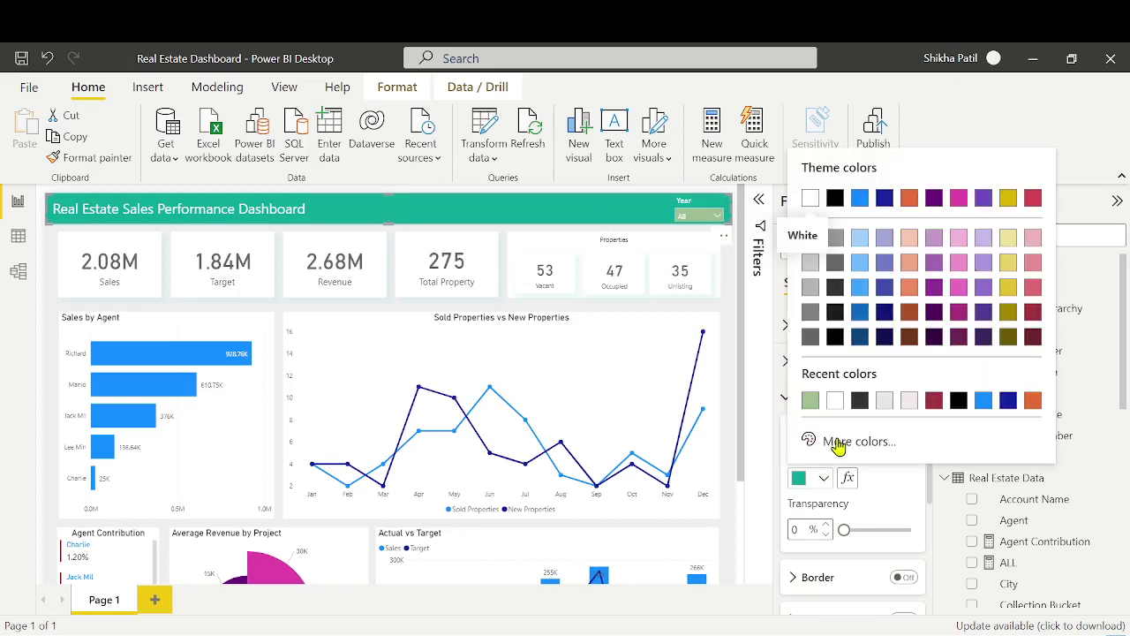
{"action": "left_click", "coordinate": [835, 442]}
{"action": "key", "text": "ctrl+c"}
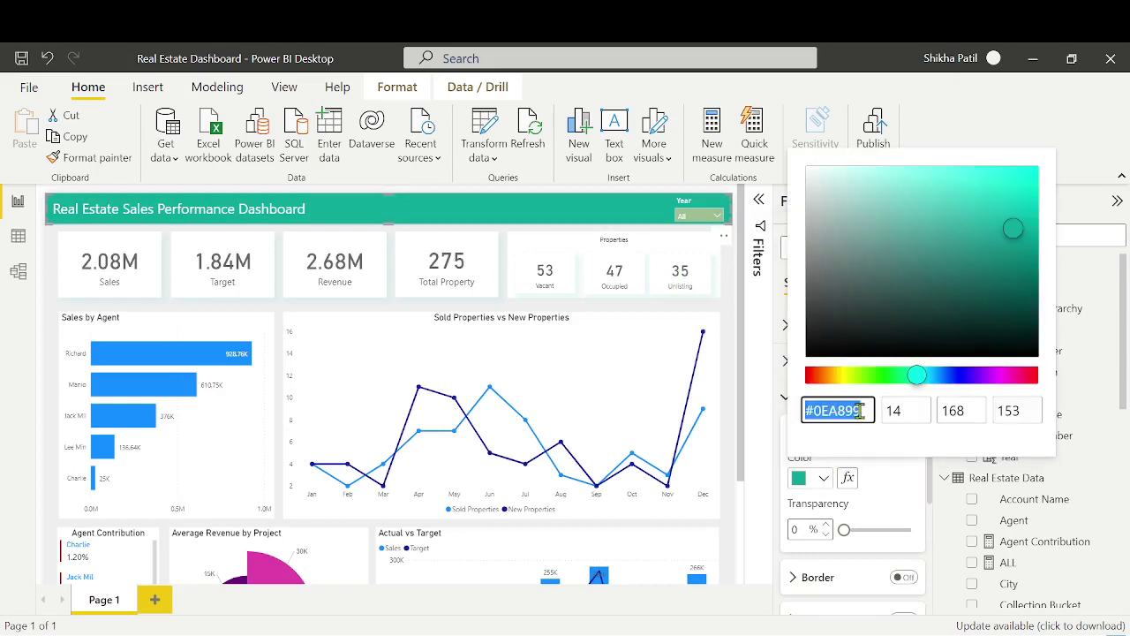
{"action": "left_click", "coordinate": [885, 483]}
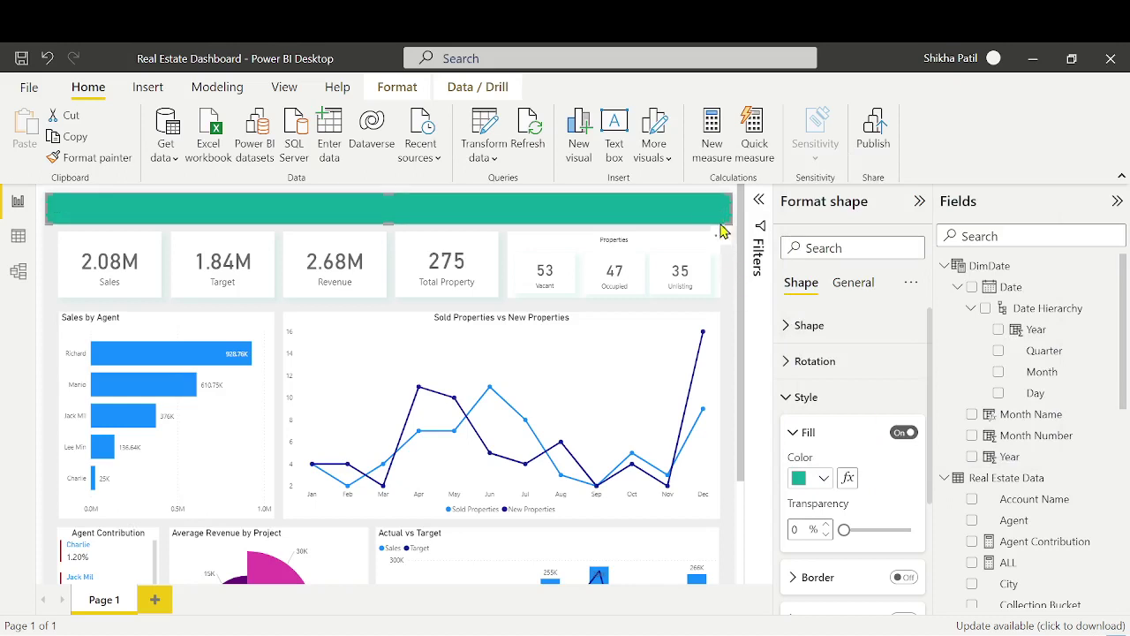
{"action": "left_click", "coordinate": [733, 269]}
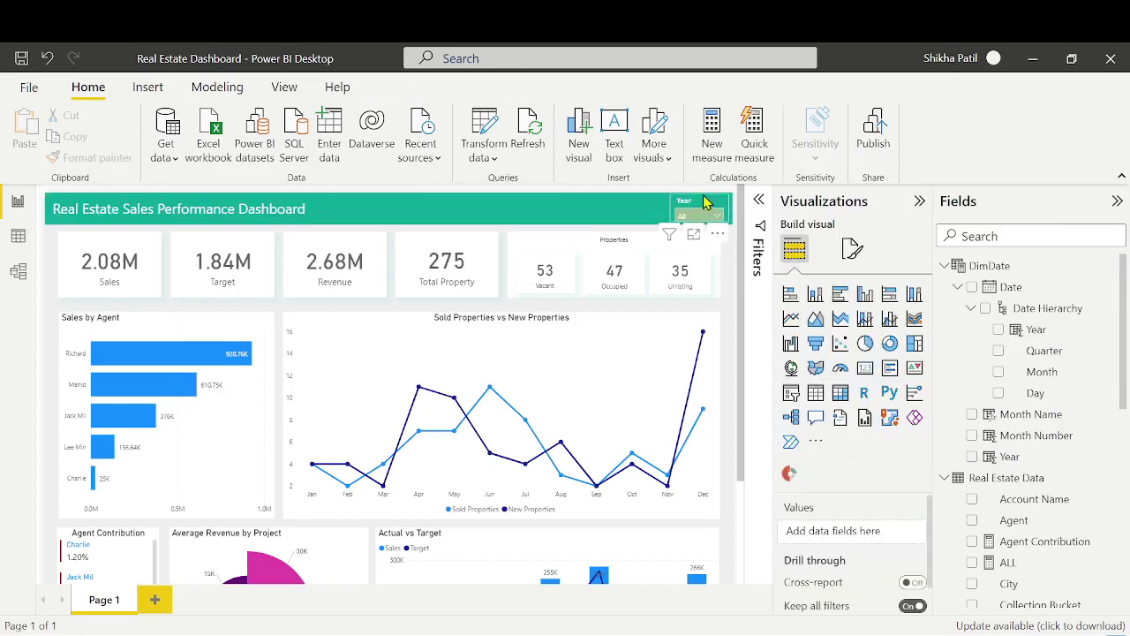
Set the background color of the Year slicer's values to #0EA899 and check the expanded year list
{"action": "left_click", "coordinate": [696, 212]}
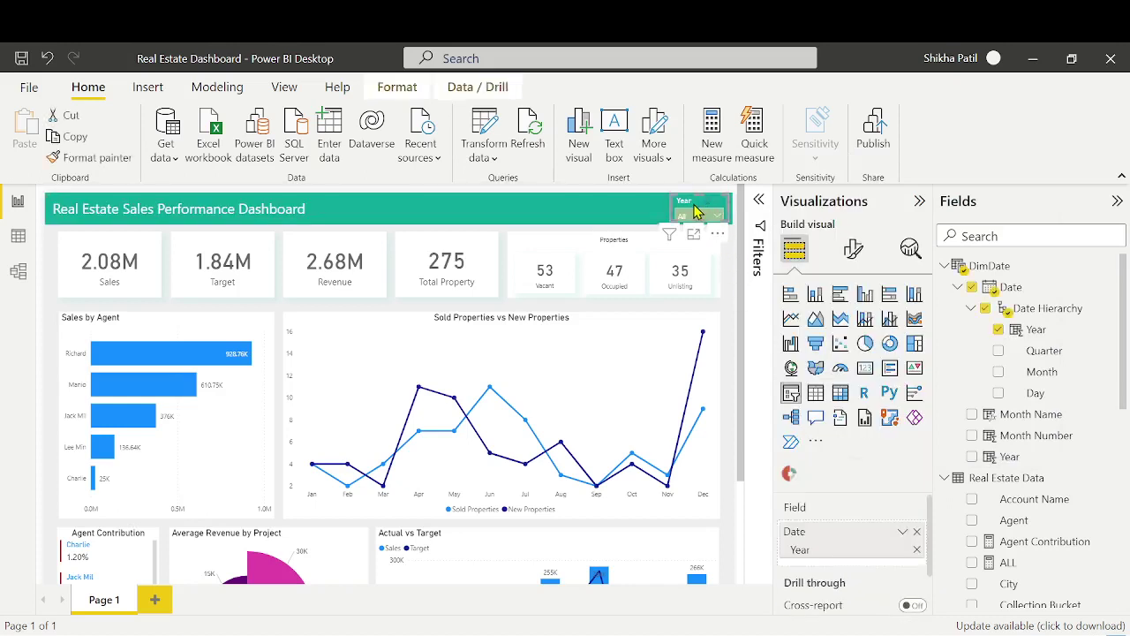
{"action": "left_click", "coordinate": [851, 250]}
{"action": "left_click", "coordinate": [834, 419]}
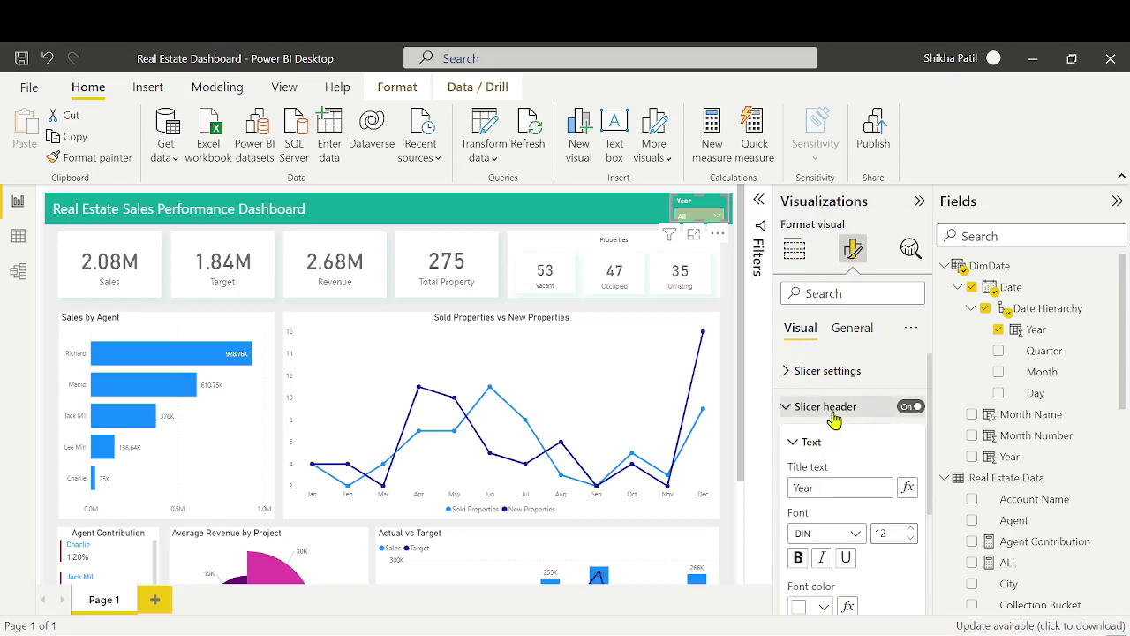
{"action": "scroll", "coordinate": [834, 418], "scroll_direction": "down", "scroll_amount": 5}
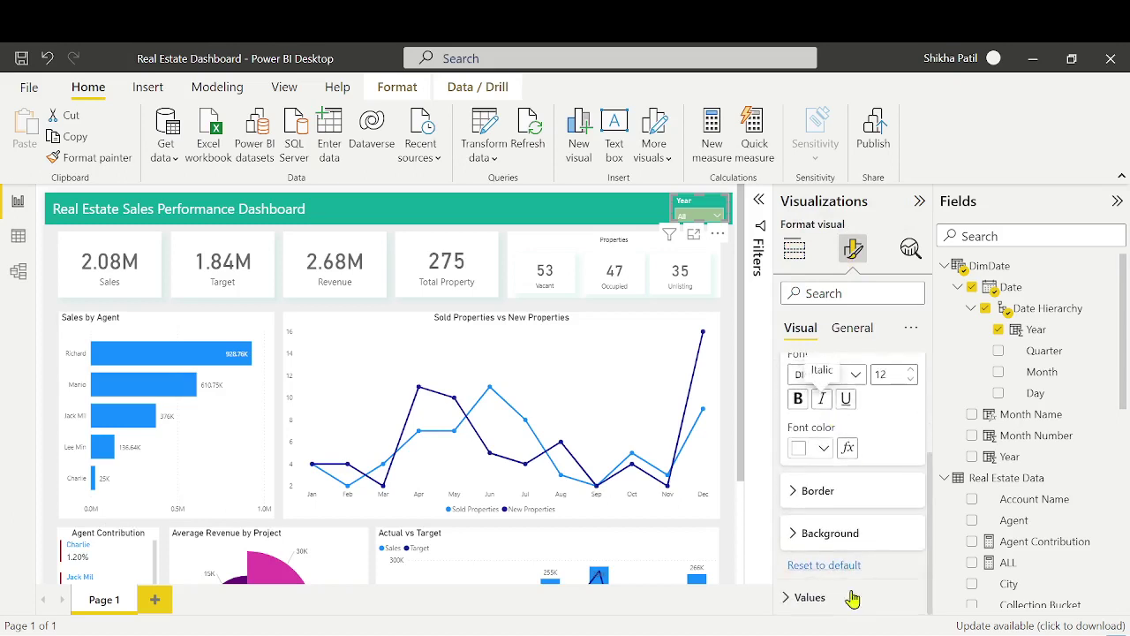
{"action": "left_click", "coordinate": [846, 602]}
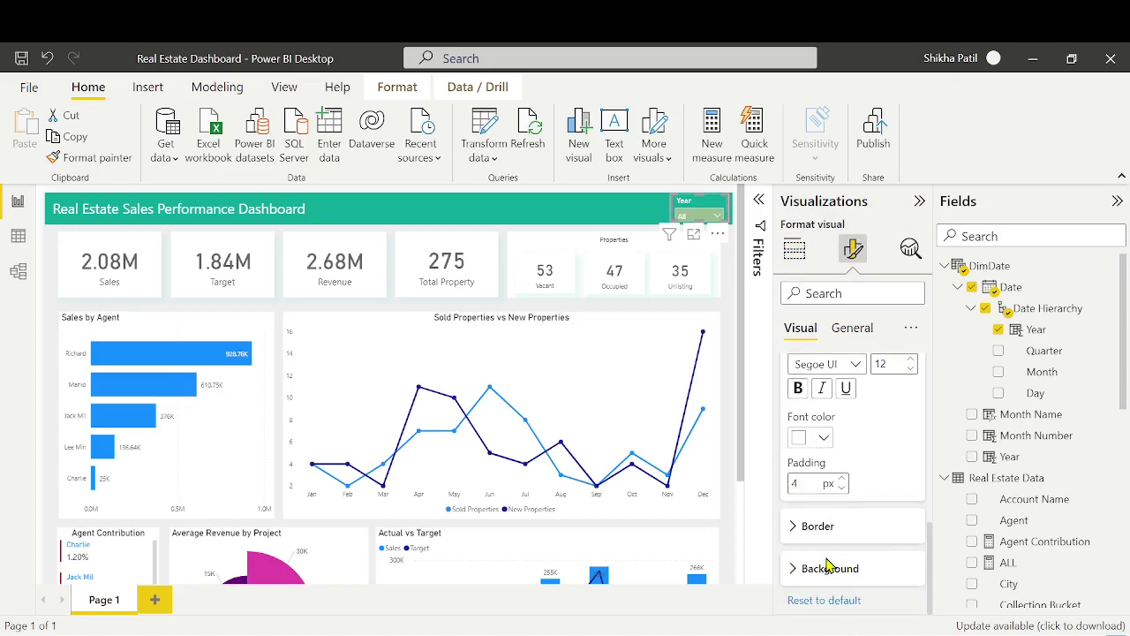
{"action": "left_click", "coordinate": [830, 576]}
{"action": "left_click", "coordinate": [823, 569]}
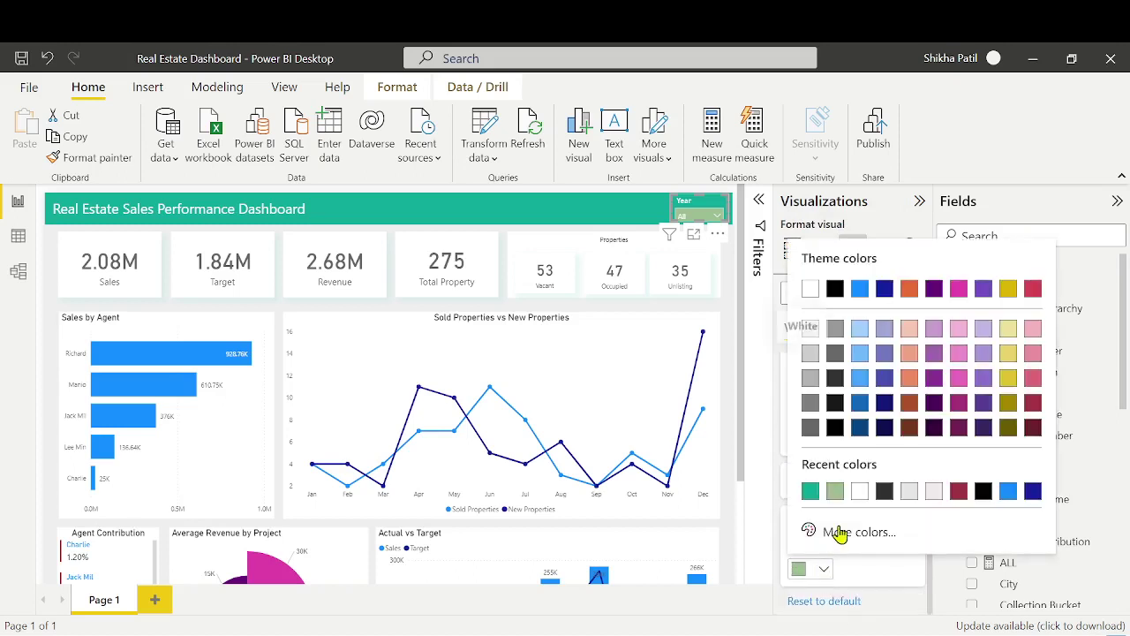
{"action": "left_click", "coordinate": [834, 532]}
{"action": "key", "text": "ctrl+v"}
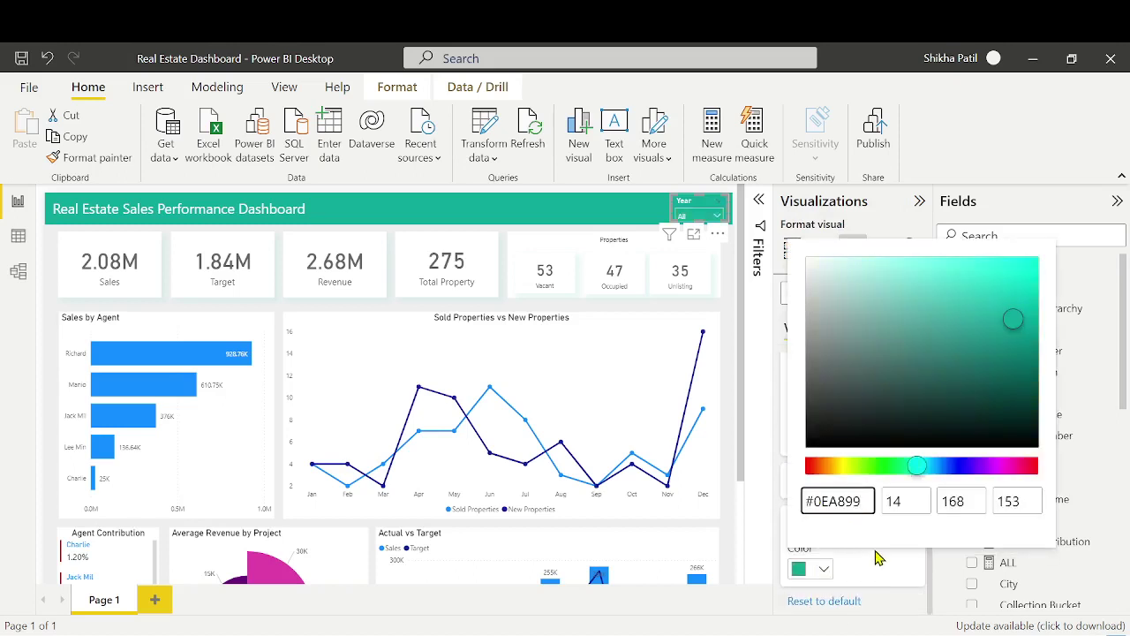
{"action": "left_click", "coordinate": [880, 578]}
{"action": "left_click", "coordinate": [717, 217]}
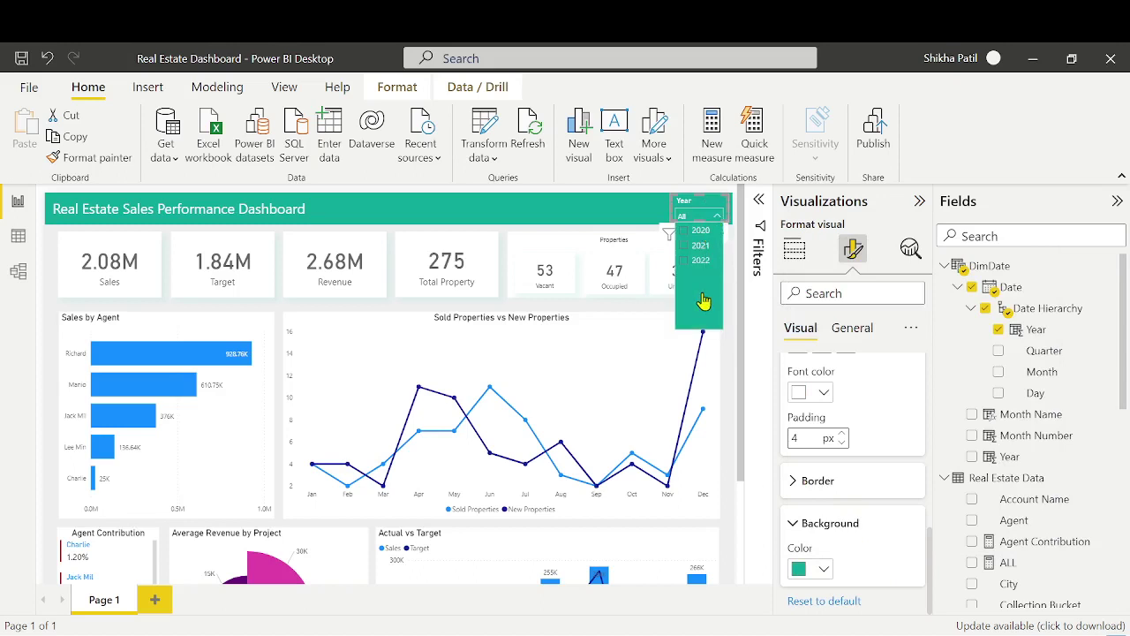
{"action": "left_click", "coordinate": [717, 217]}
{"action": "left_click", "coordinate": [732, 265]}
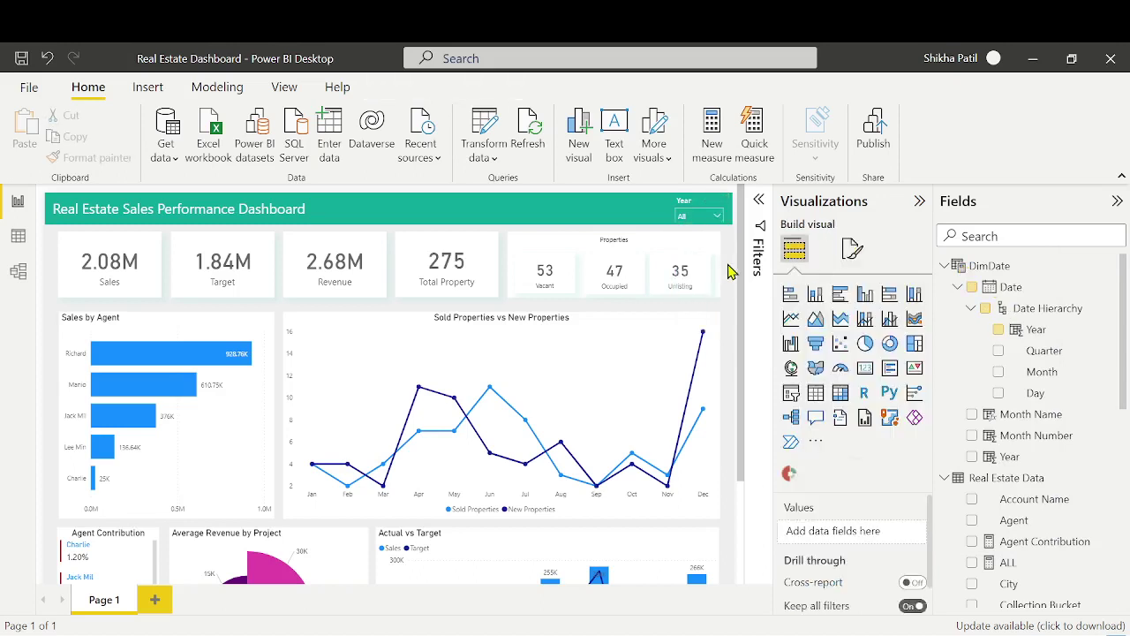
Adjust the Year slicer's width and position it just inside the right end of the title banner
{"action": "left_click", "coordinate": [682, 212]}
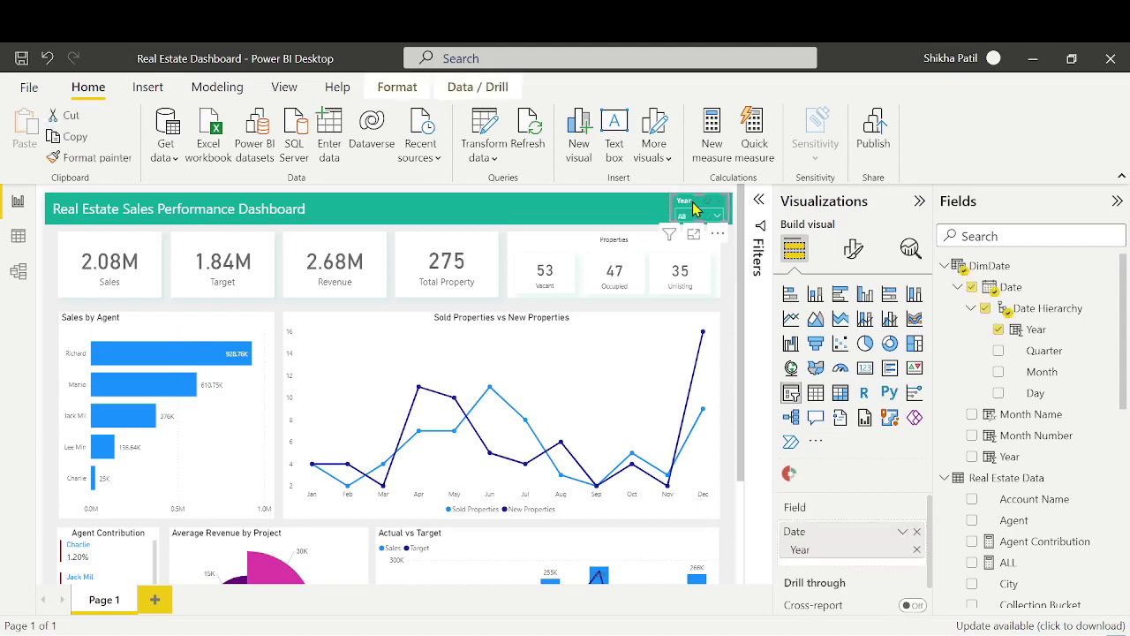
{"action": "left_click_drag", "start_coordinate": [682, 212], "coordinate": [521, 209]}
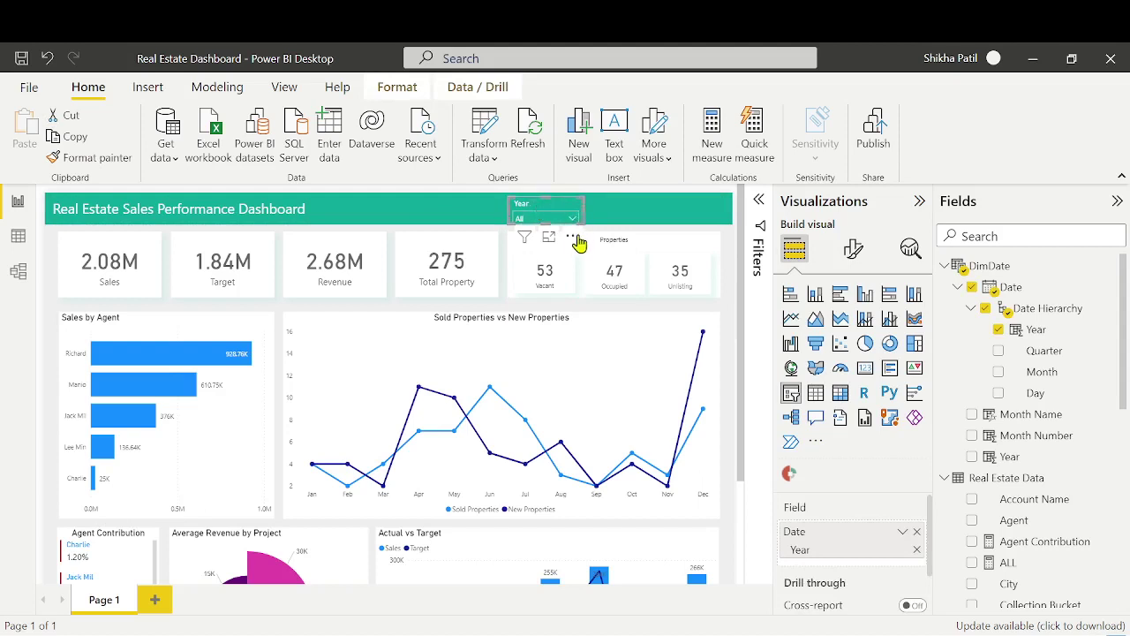
{"action": "left_click_drag", "start_coordinate": [580, 235], "coordinate": [723, 243]}
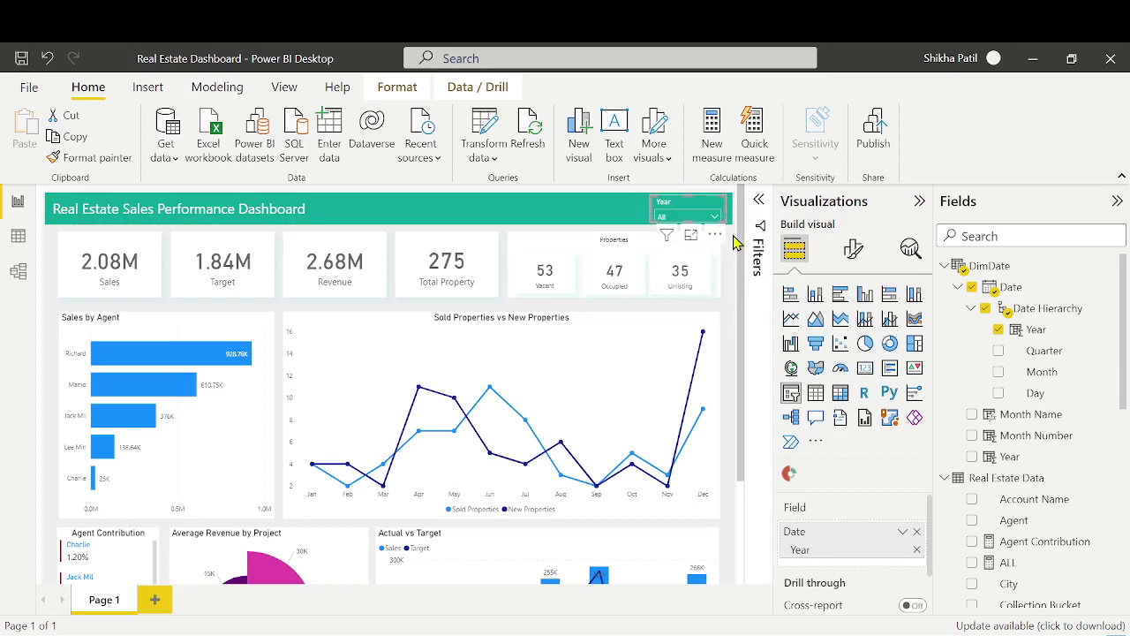
{"action": "left_click", "coordinate": [732, 258]}
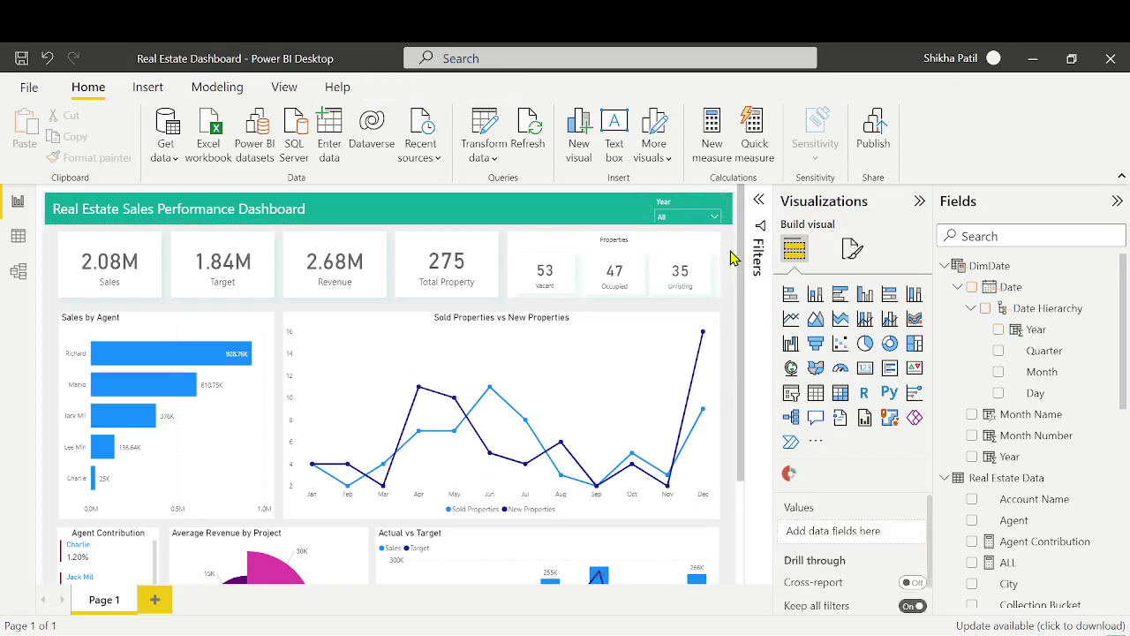
{"action": "left_click", "coordinate": [691, 209]}
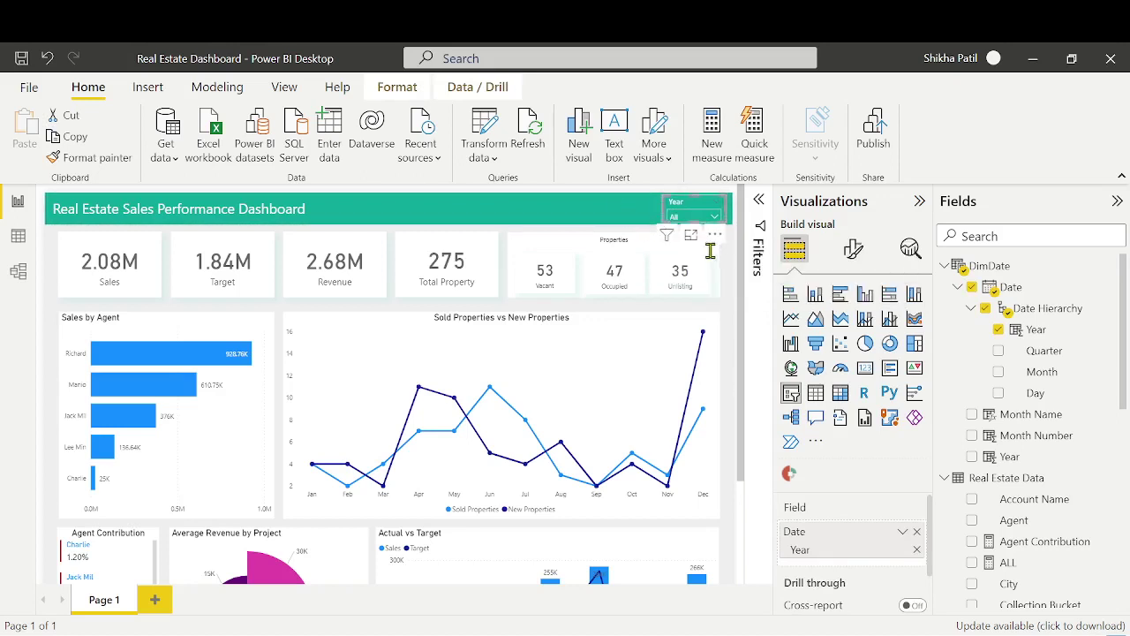
{"action": "left_click", "coordinate": [732, 272]}
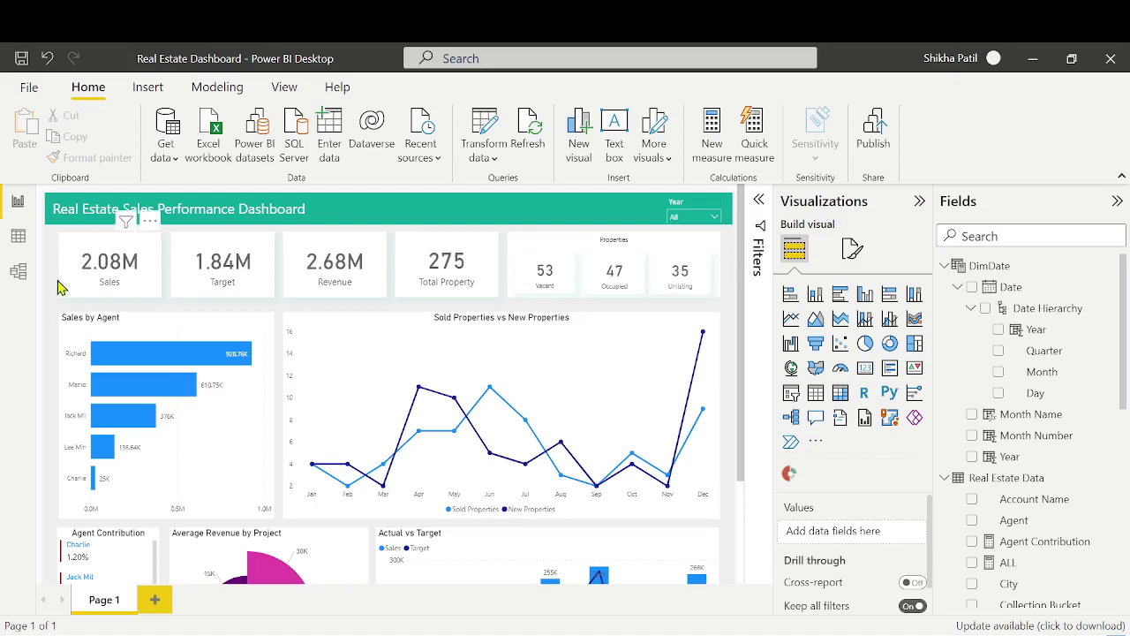
{"action": "scroll", "coordinate": [419, 375], "scroll_direction": "down", "scroll_amount": 3}
{"action": "scroll", "coordinate": [421, 378], "scroll_direction": "up", "scroll_amount": 3}
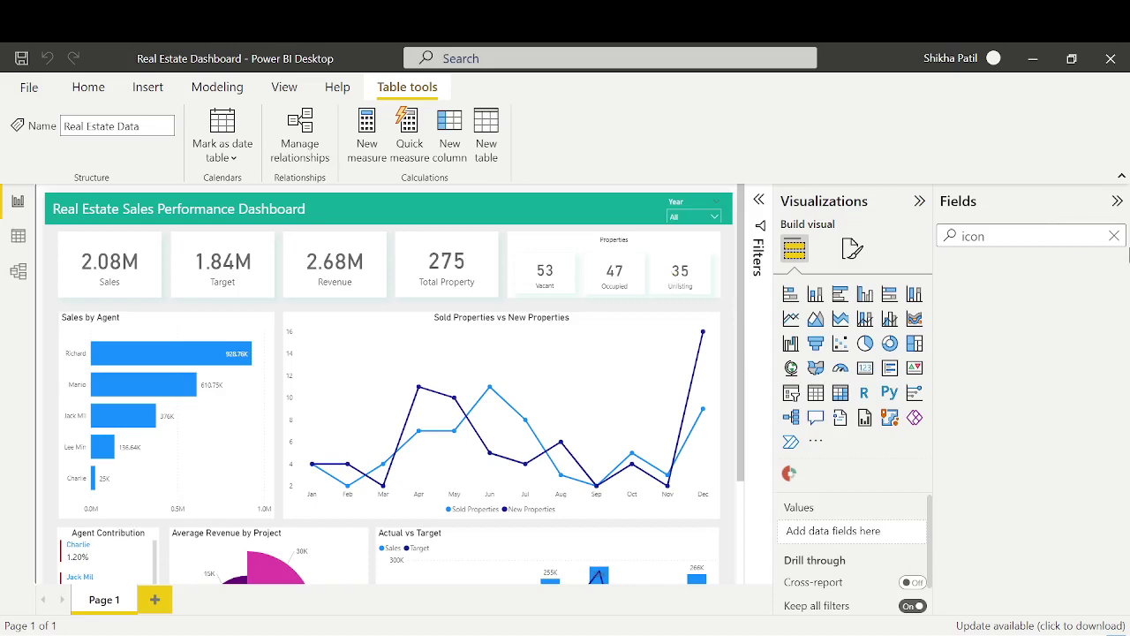
Clear the field search and create the measure Total Sales = SUM('Real Estate Data'[Sales]) in the Real Estate Data table
{"action": "left_click", "coordinate": [1114, 236]}
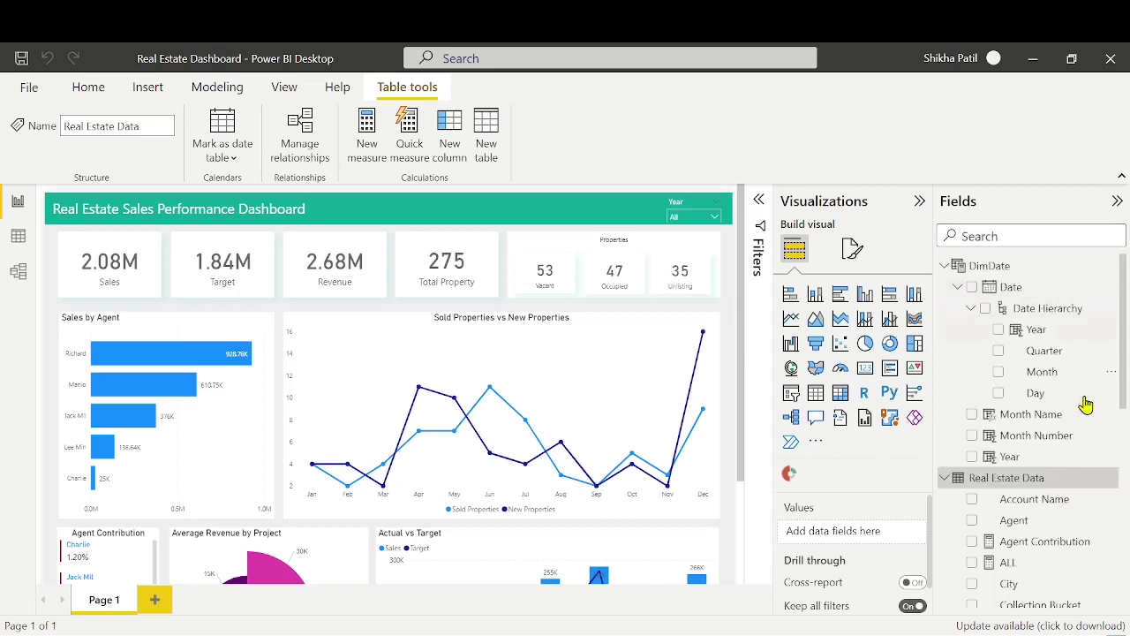
{"action": "left_click", "coordinate": [1105, 478]}
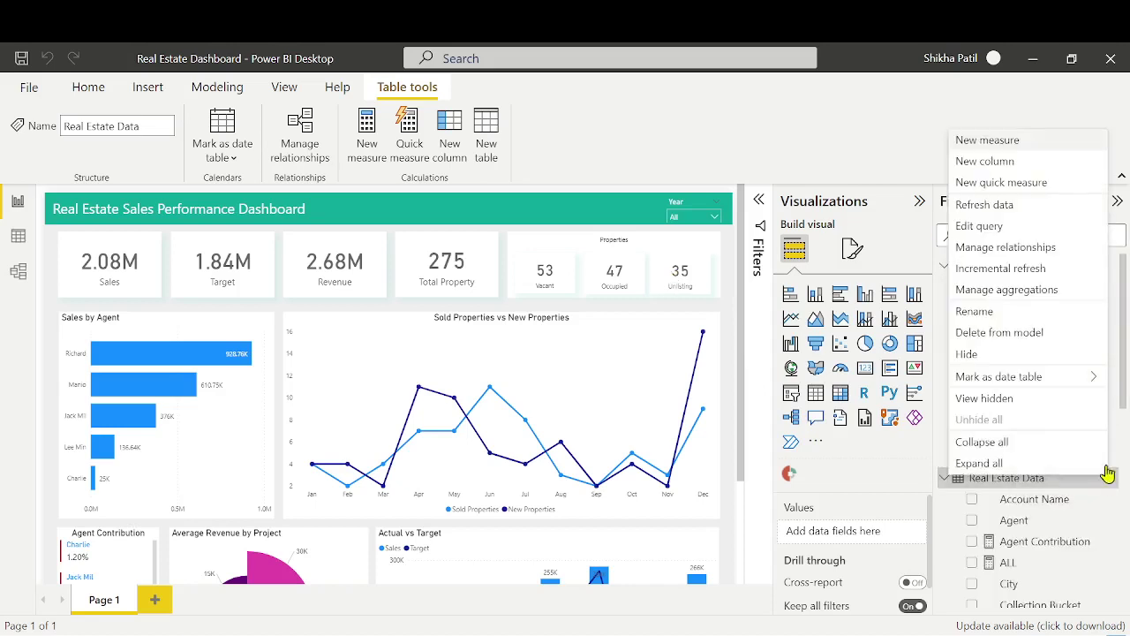
{"action": "left_click", "coordinate": [987, 140]}
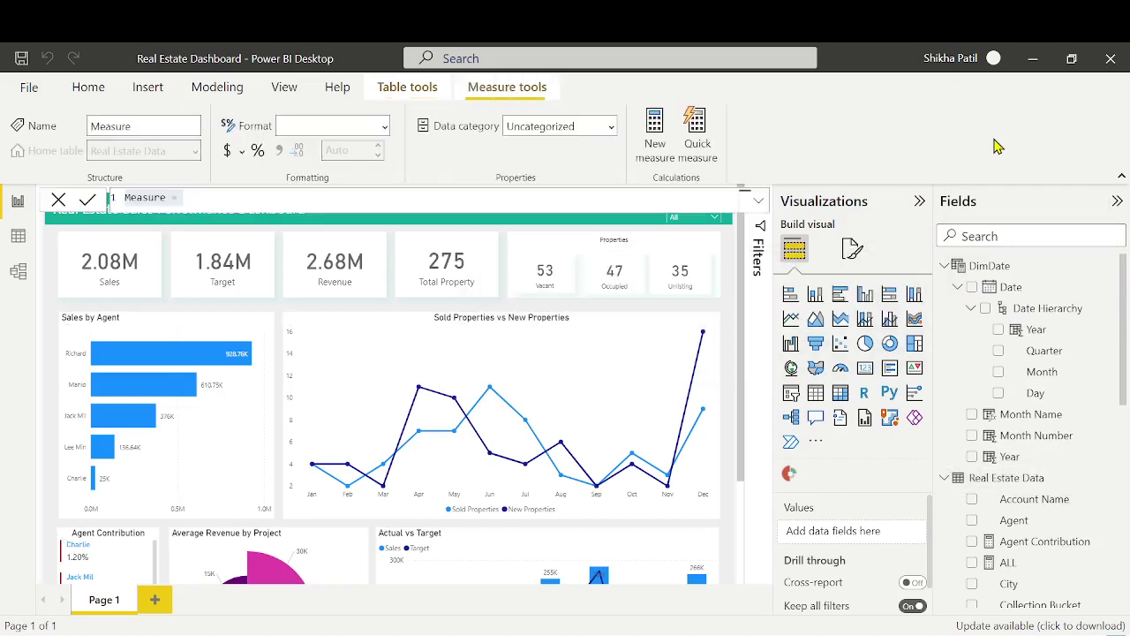
{"action": "type", "text": "Total"}
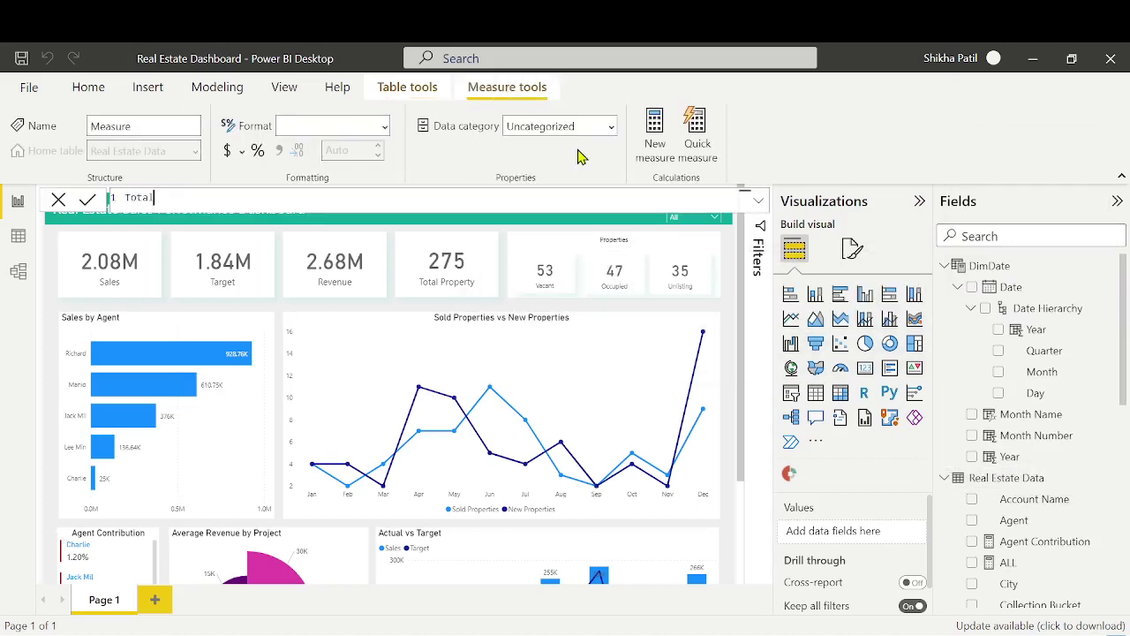
{"action": "type", "text": " Sales = sum"}
{"action": "key", "text": "Tab"}
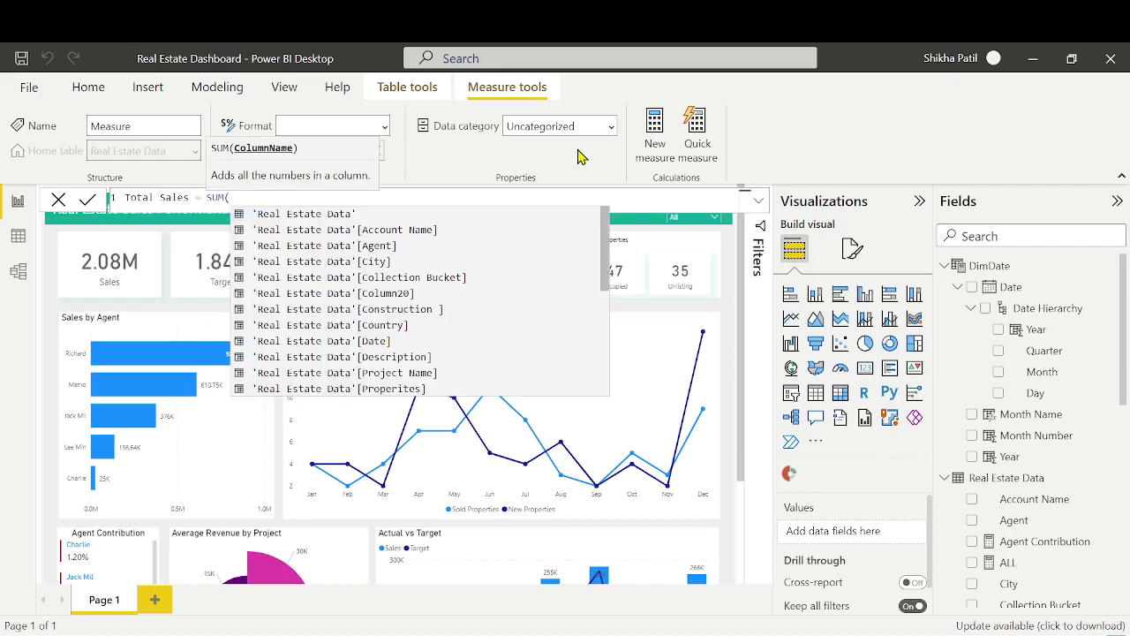
{"action": "type", "text": "sales"}
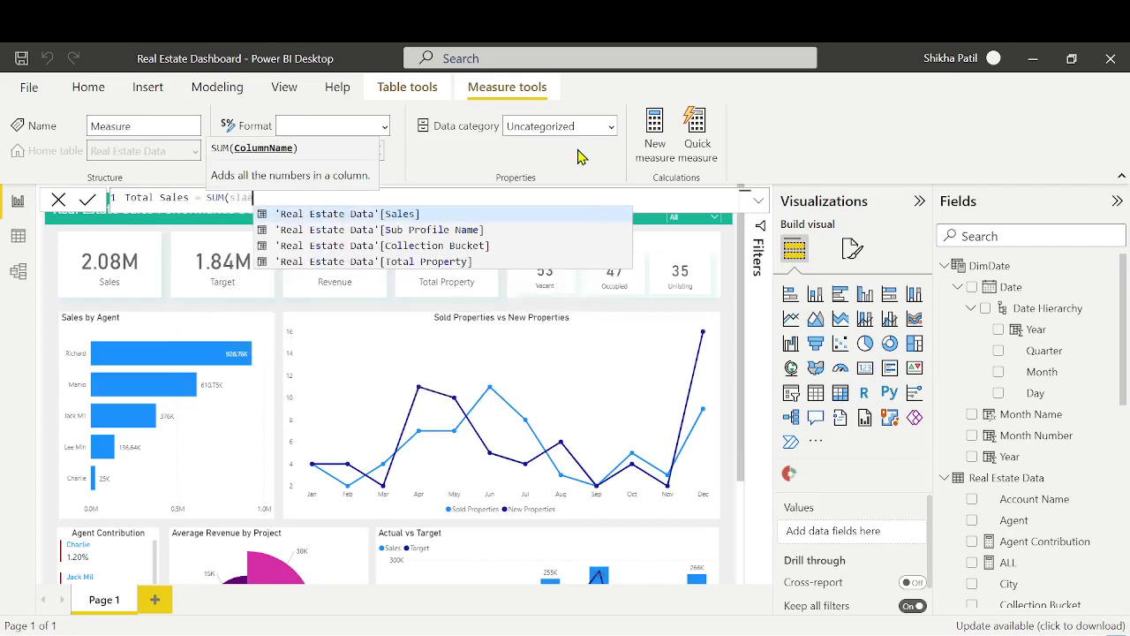
{"action": "key", "text": "Tab"}
{"action": "type", "text": ")"}
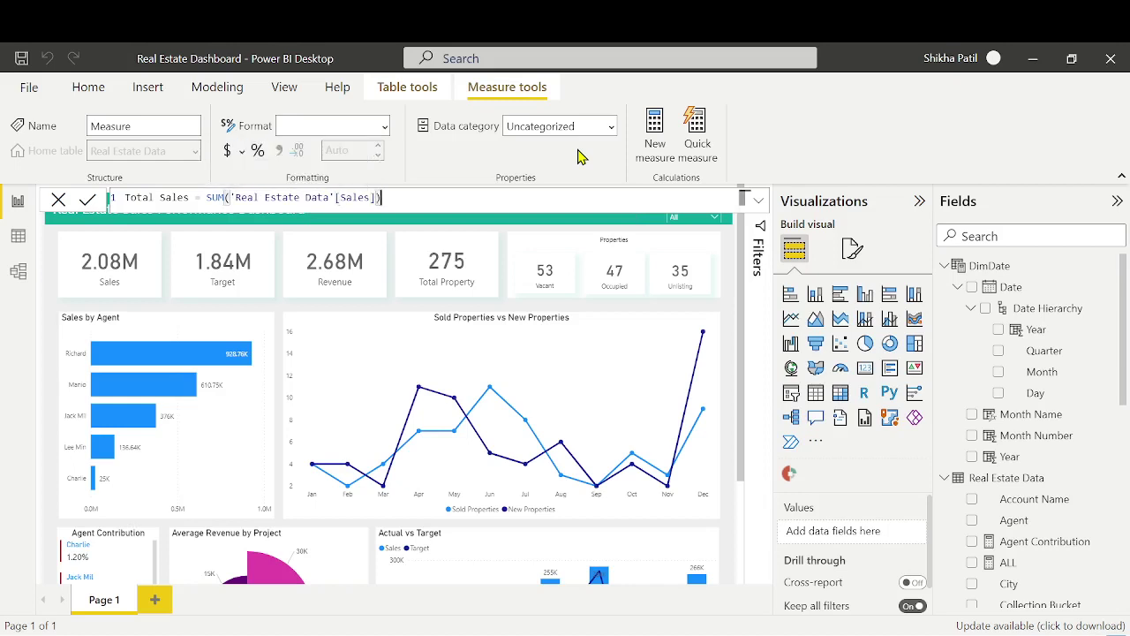
{"action": "key", "text": "Return"}
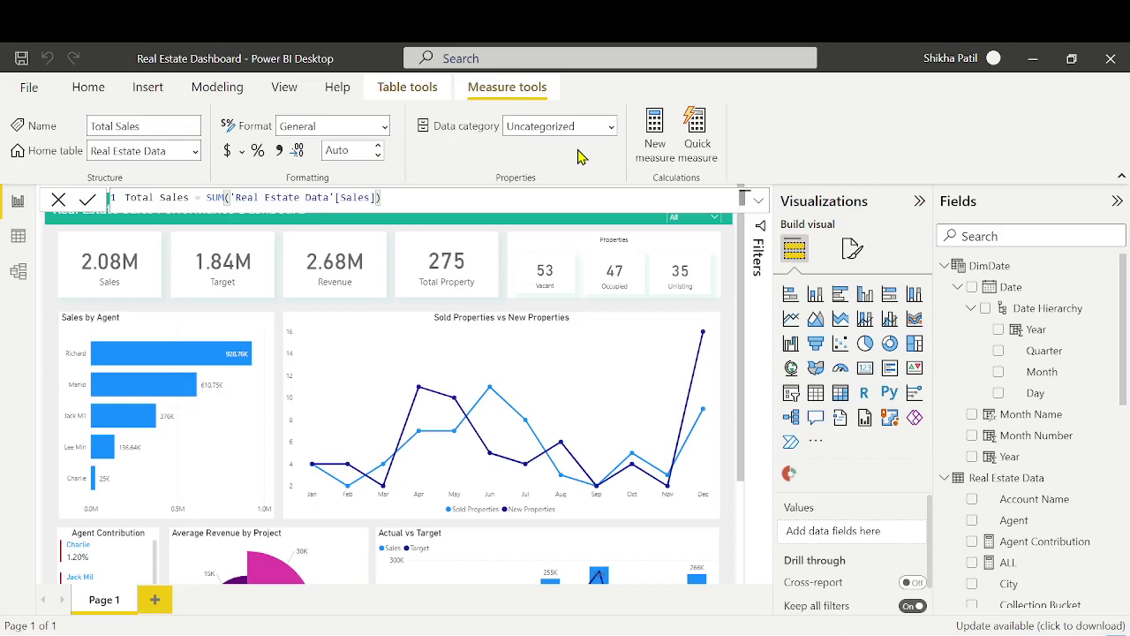
Create the measure Previous Year Sales = CALCULATE('Real Estate Data'[Total Sales],SAMEPERIODLASTYEAR(DimDate[Date])) in the Real Estate Data table
{"action": "left_click", "coordinate": [1115, 478]}
{"action": "left_click", "coordinate": [1042, 141]}
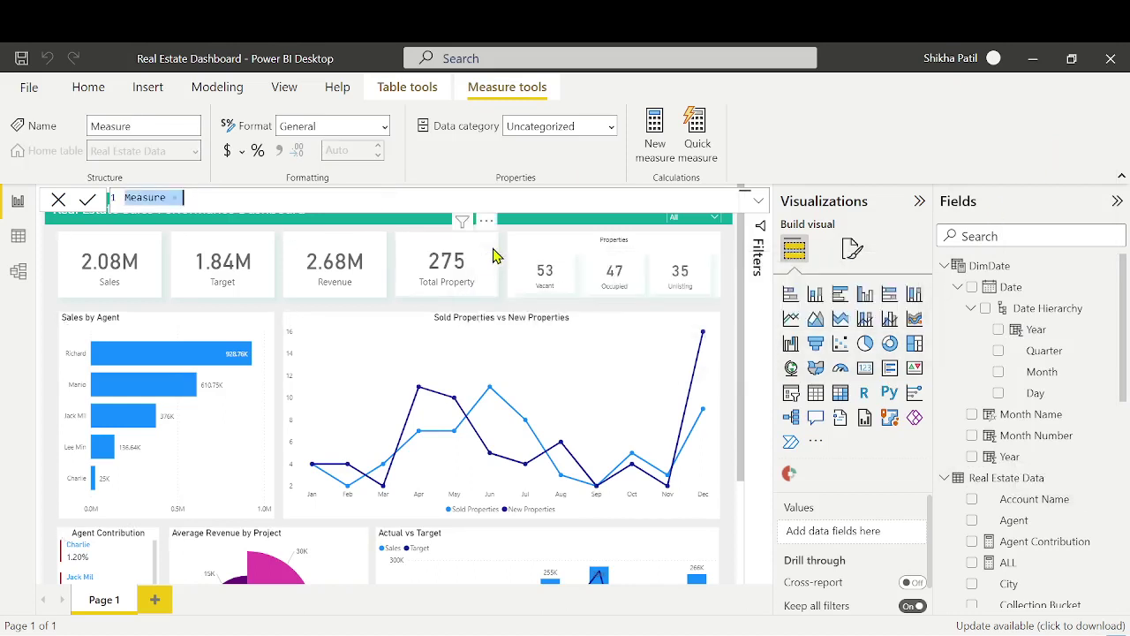
{"action": "type", "text": "Pre"}
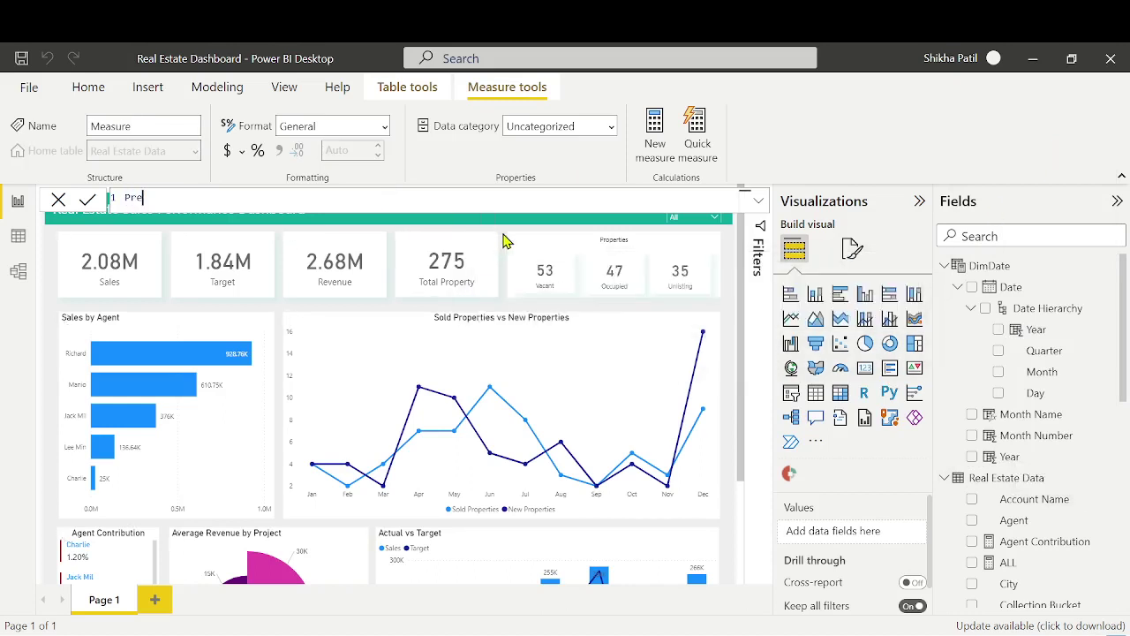
{"action": "type", "text": "vious Year Sales = CALCULATE("}
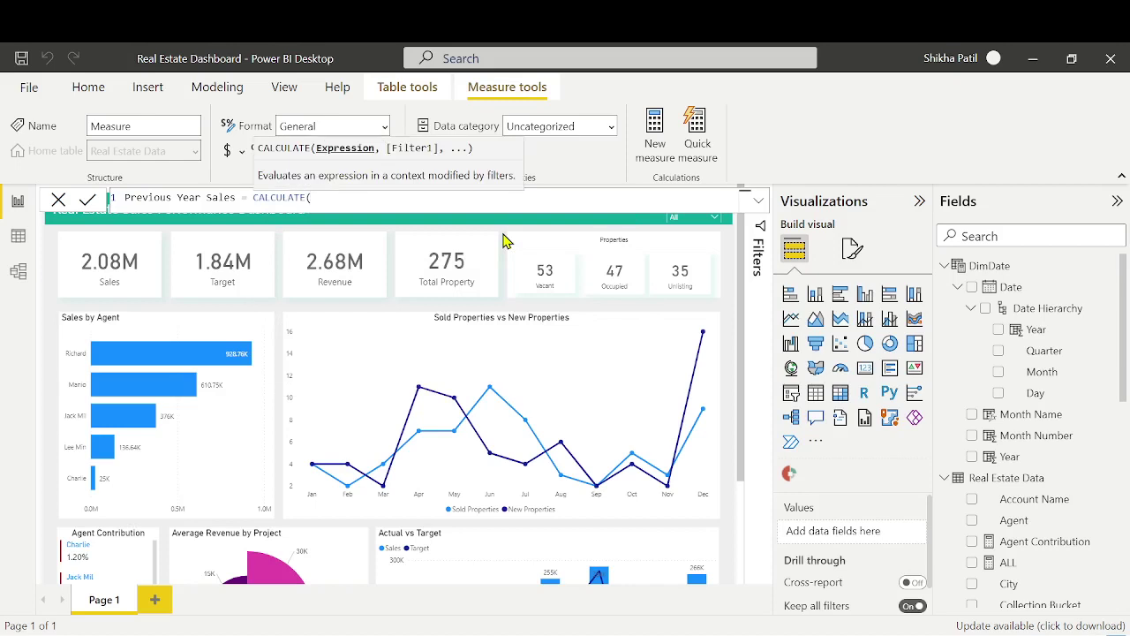
{"action": "type", "text": "Total"}
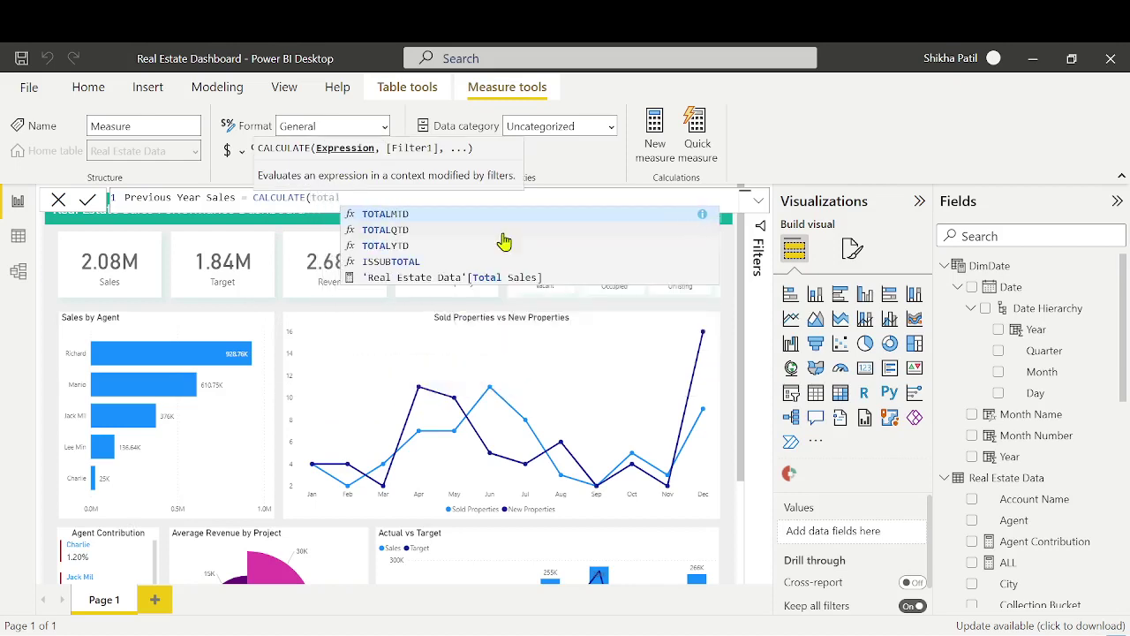
{"action": "left_click", "coordinate": [513, 275]}
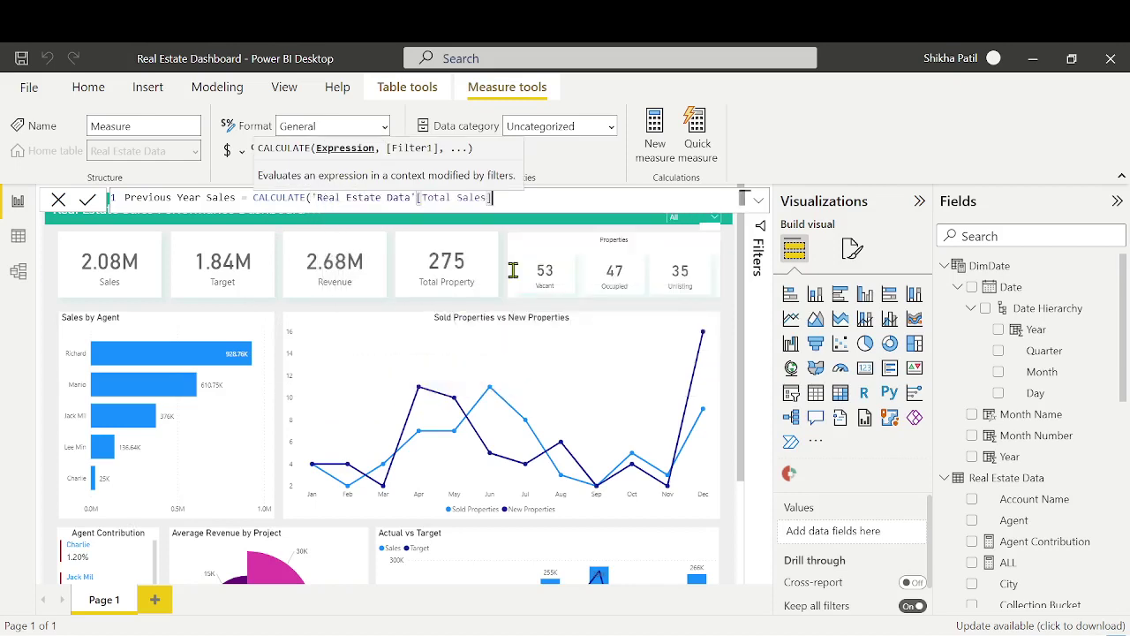
{"action": "type", "text": ","}
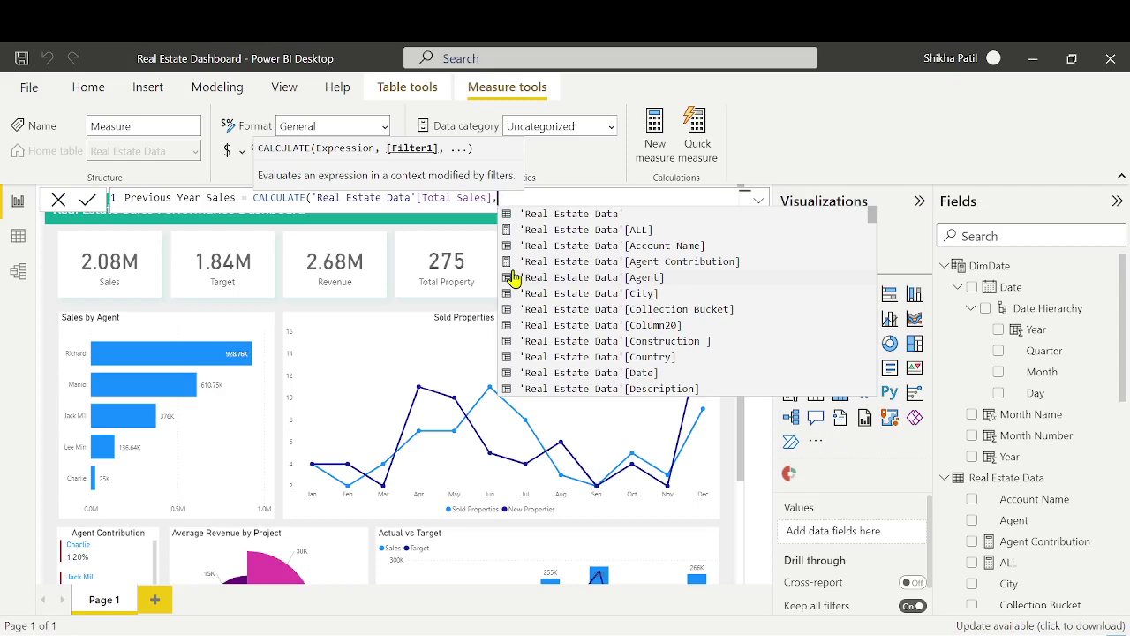
{"action": "type", "text": "SAMEPERIODLASTYEAR("}
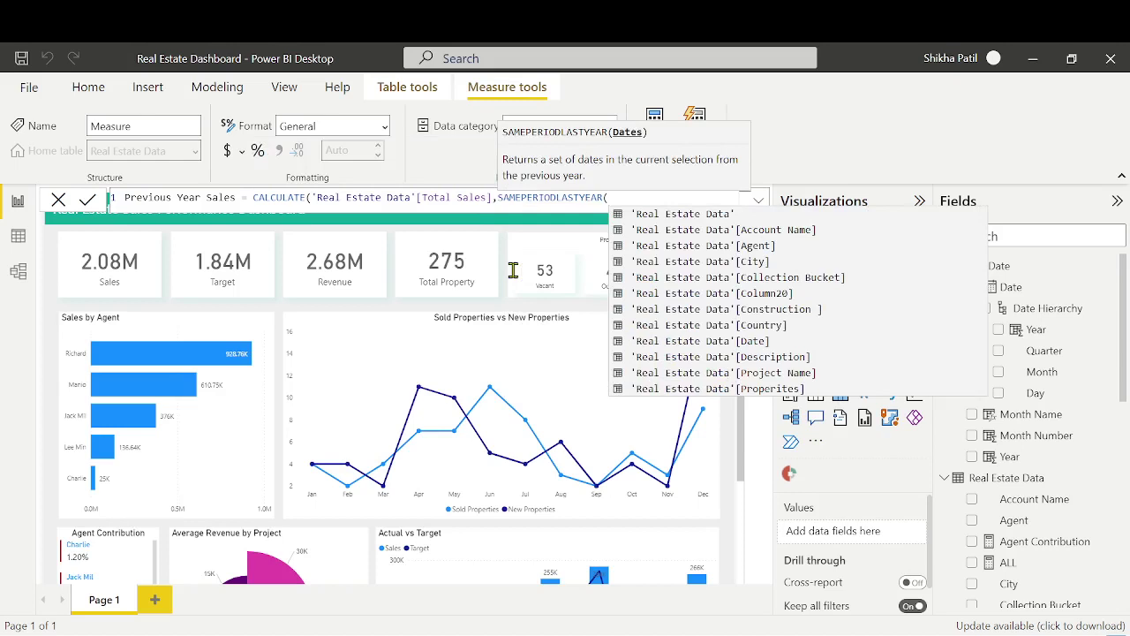
{"action": "type", "text": "dim"}
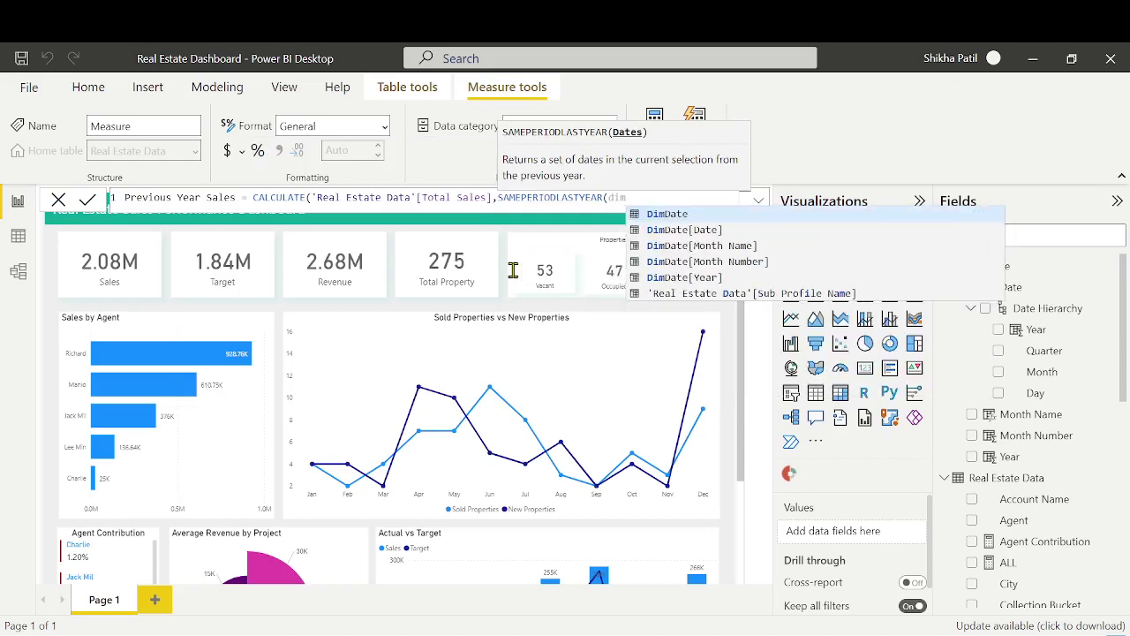
{"action": "left_click", "coordinate": [740, 232]}
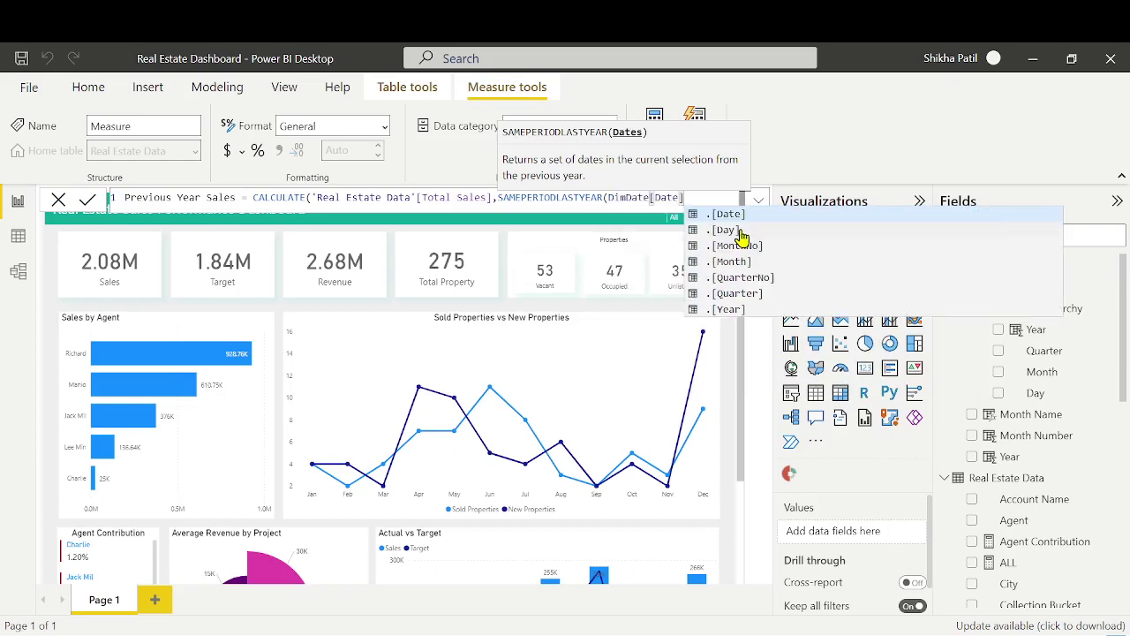
{"action": "type", "text": "))"}
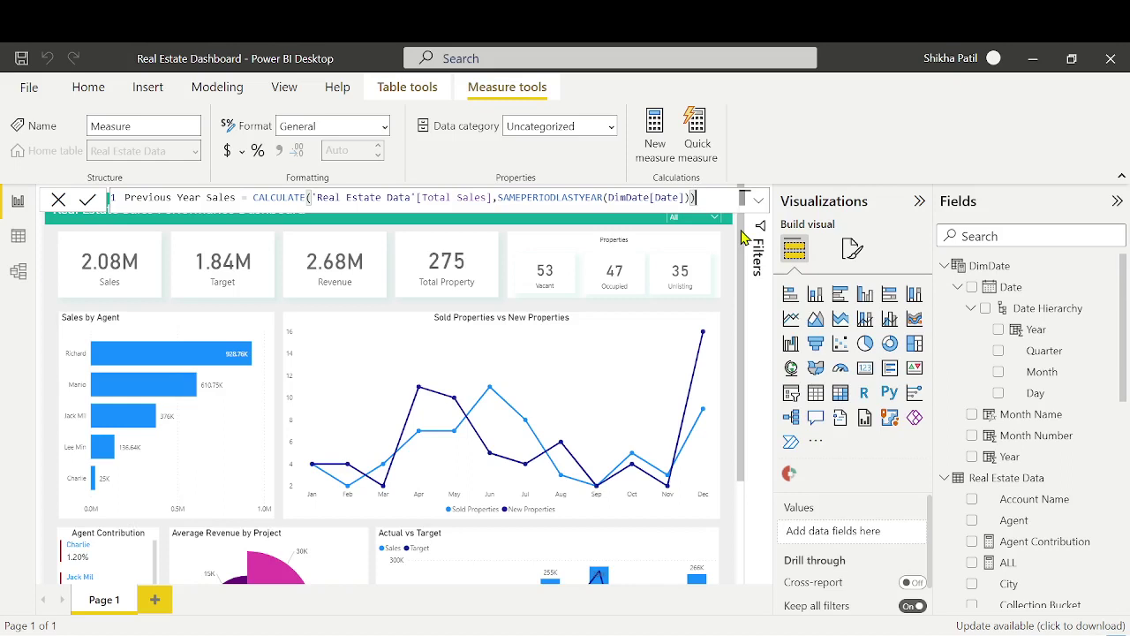
{"action": "key", "text": "Return"}
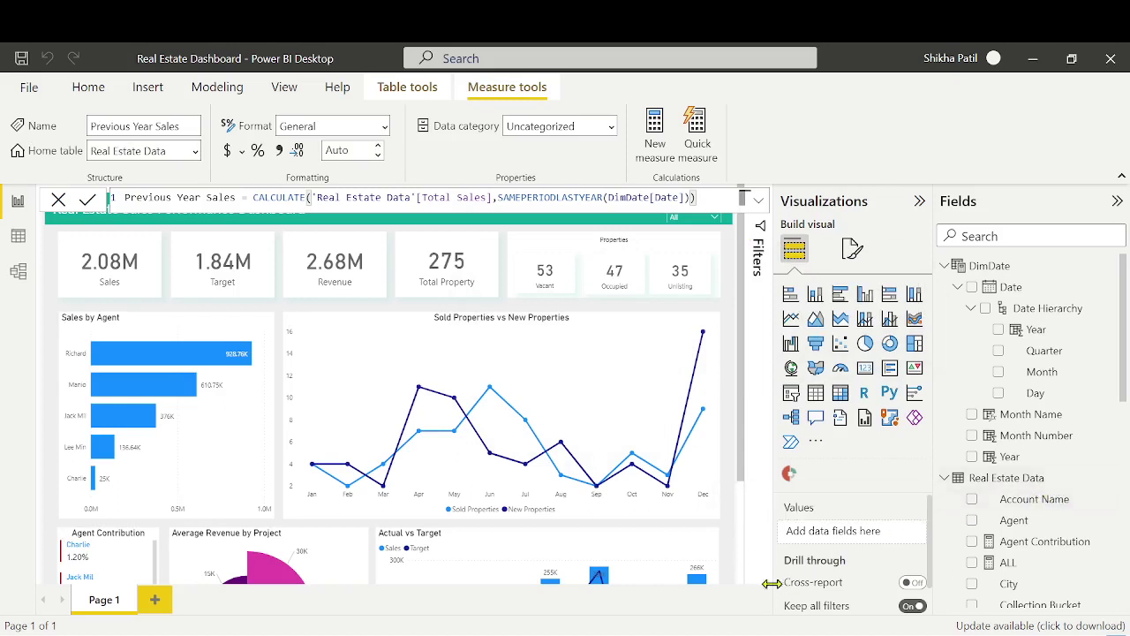
Switch to the Agent Contribution note in Notepad, add the lines Icon, + and - below Divide, and minimize the note
{"action": "key", "text": "alt+Tab"}
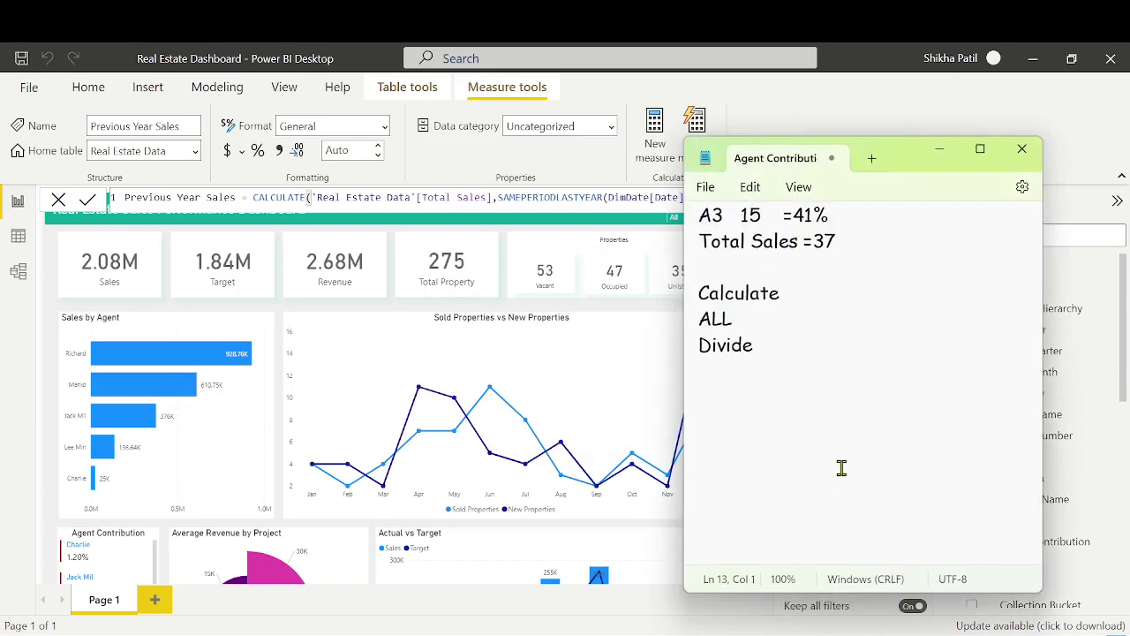
{"action": "type", "text": "IC"}
{"action": "key", "text": "BackSpace"}
{"action": "type", "text": "con"}
{"action": "key", "text": "Return"}
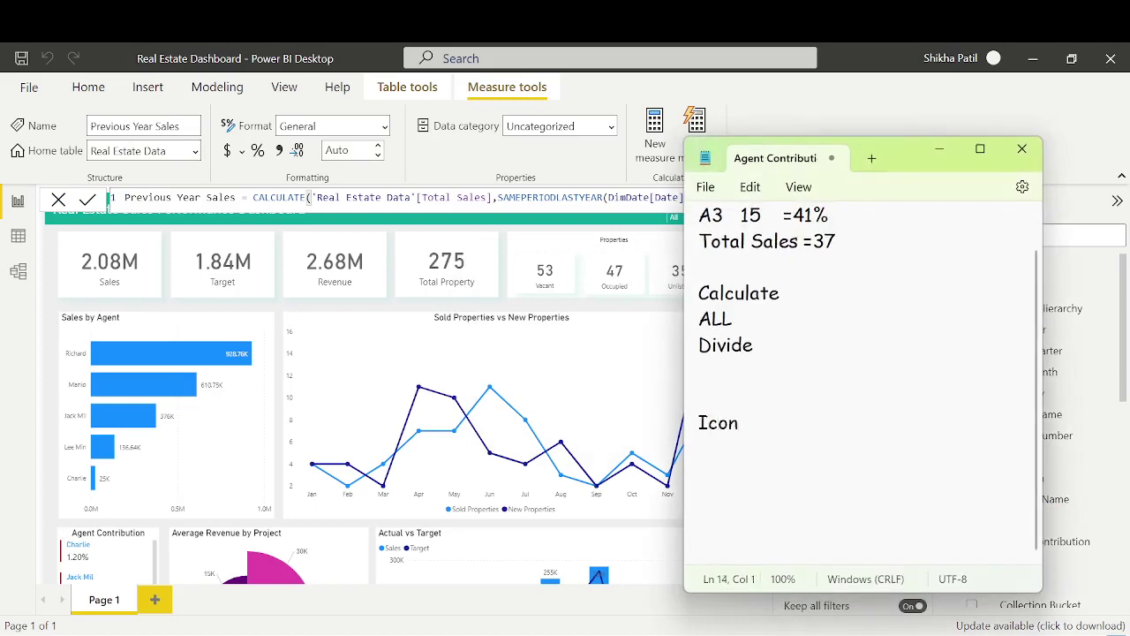
{"action": "type", "text": "+"}
{"action": "key", "text": "Return"}
{"action": "type", "text": "-"}
{"action": "key", "text": "Up"}
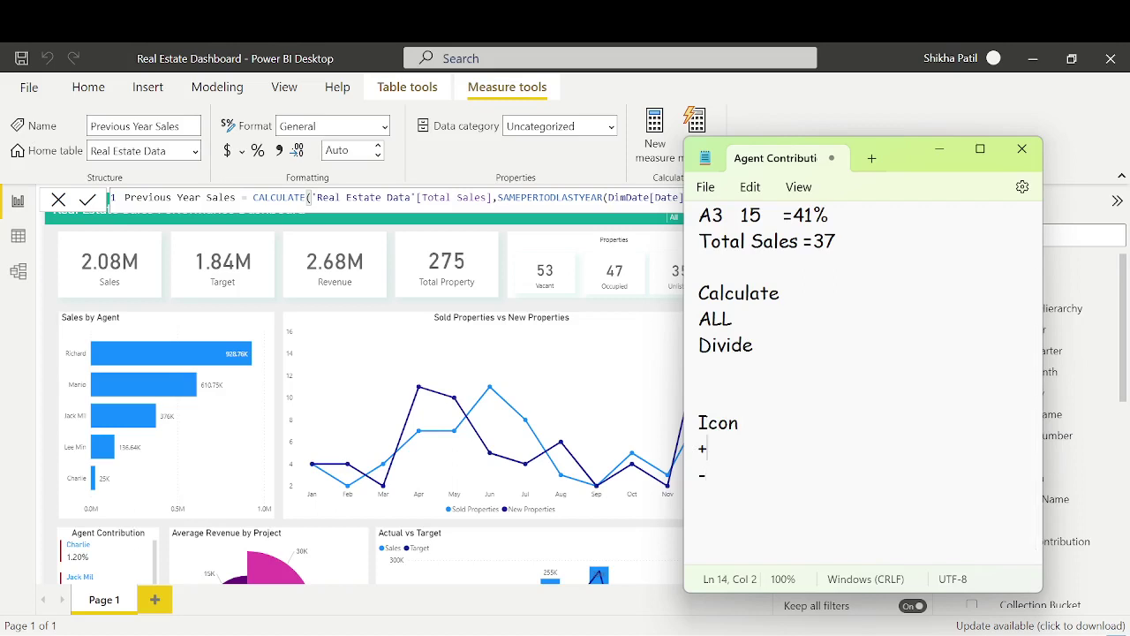
{"action": "key", "text": "Down"}
{"action": "left_click", "coordinate": [939, 157]}
Start another new measure in the Real Estate Data table
{"action": "right_click", "coordinate": [1112, 480]}
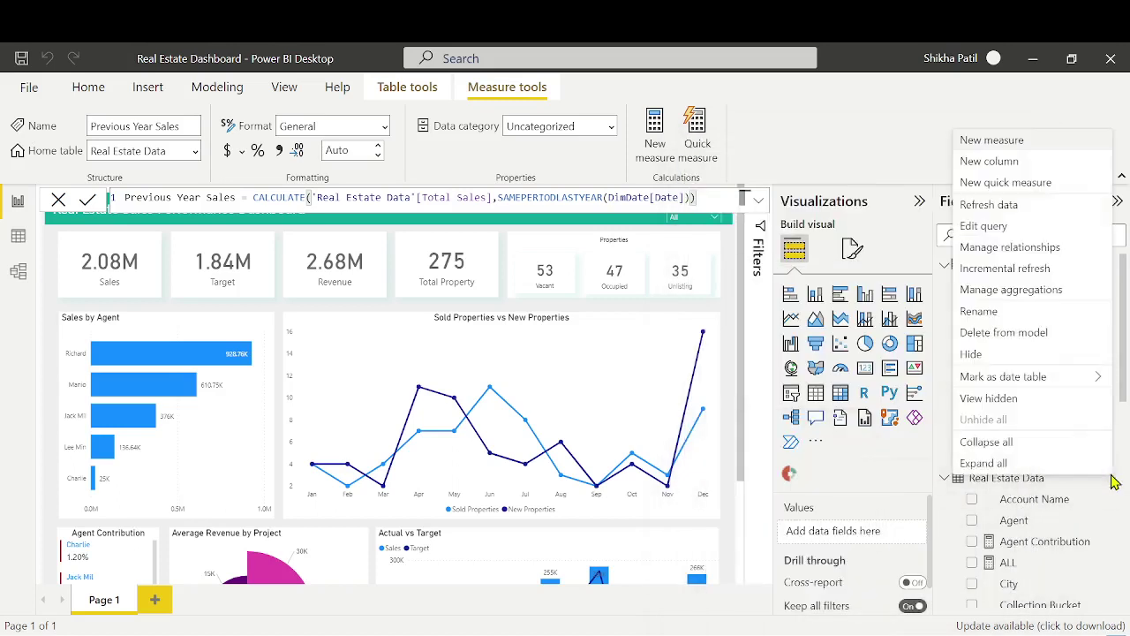
{"action": "left_click", "coordinate": [1011, 141]}
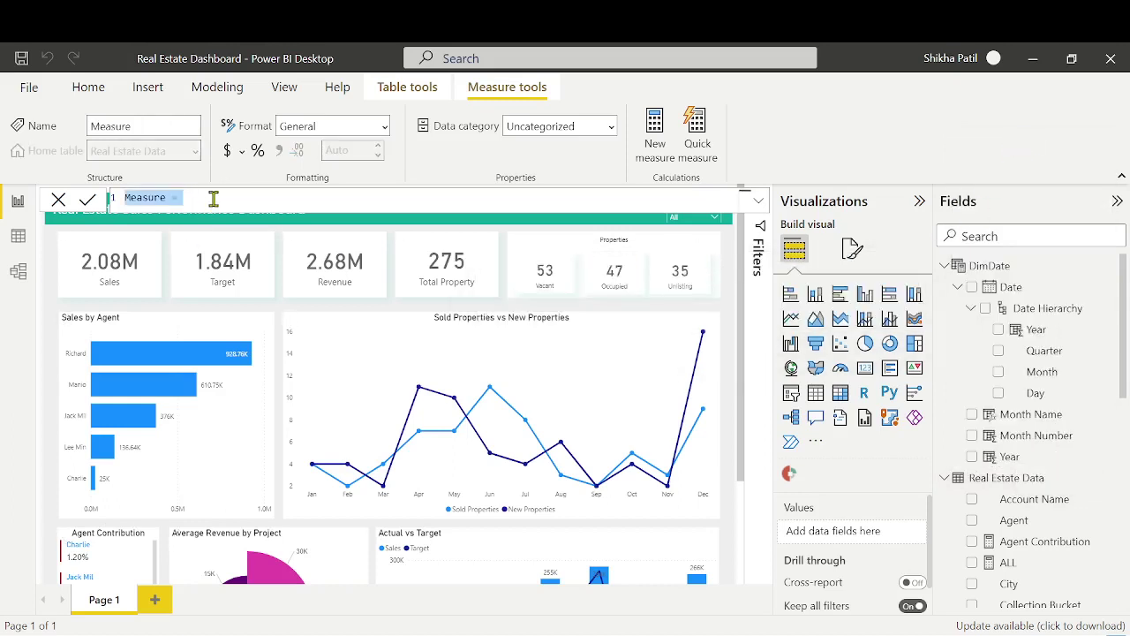
Name the new measure Icon Sales and begin its definition on a new line after the equals sign
{"action": "type", "text": "Tota"}
{"action": "key", "text": "BackSpace"}
{"action": "key", "text": "BackSpace"}
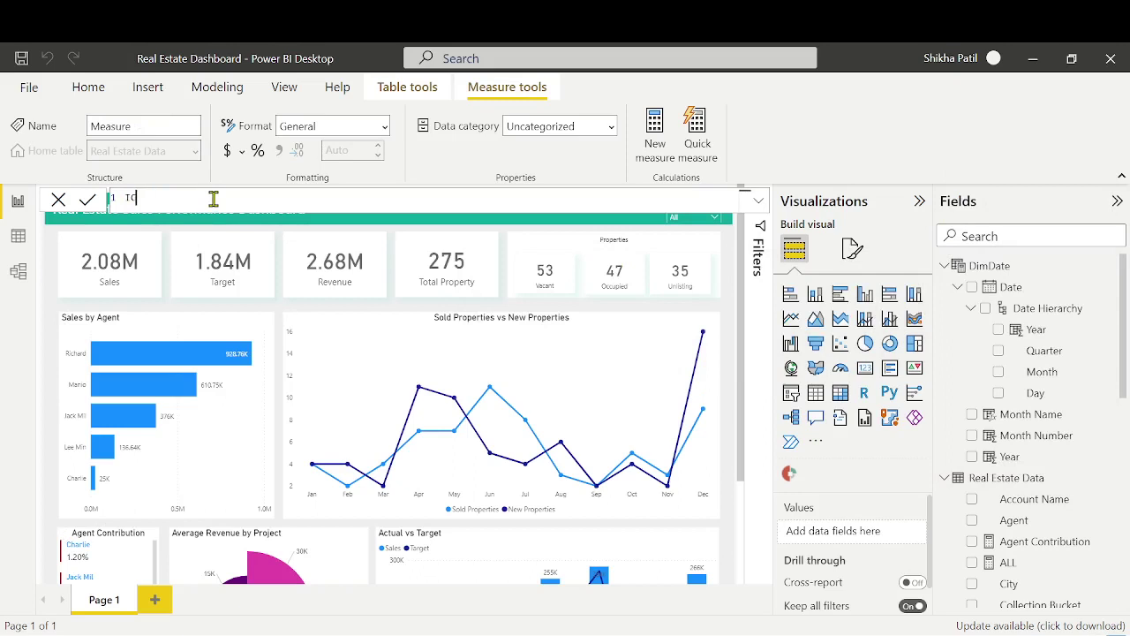
{"action": "key", "text": "BackSpace"}
{"action": "type", "text": "con"}
{"action": "key", "text": "BackSpace"}
{"action": "type", "text": "n Sal"}
{"action": "key", "text": "BackSpace"}
{"action": "key", "text": "BackSpace"}
{"action": "type", "text": "ales ="}
{"action": "type", "text": "V"}
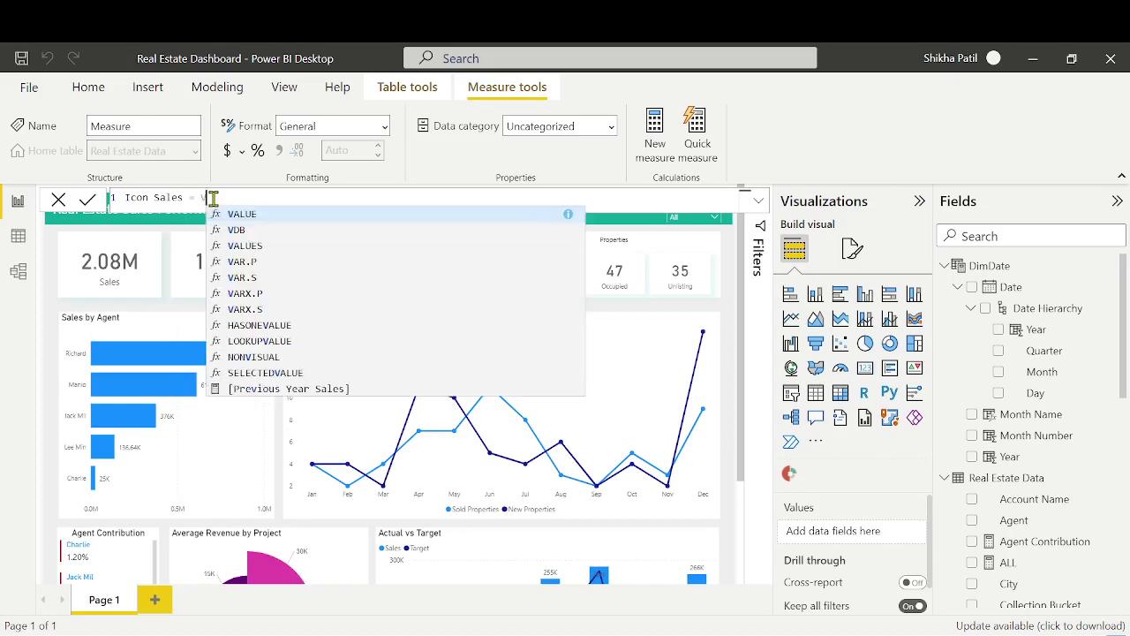
{"action": "type", "text": "ar"}
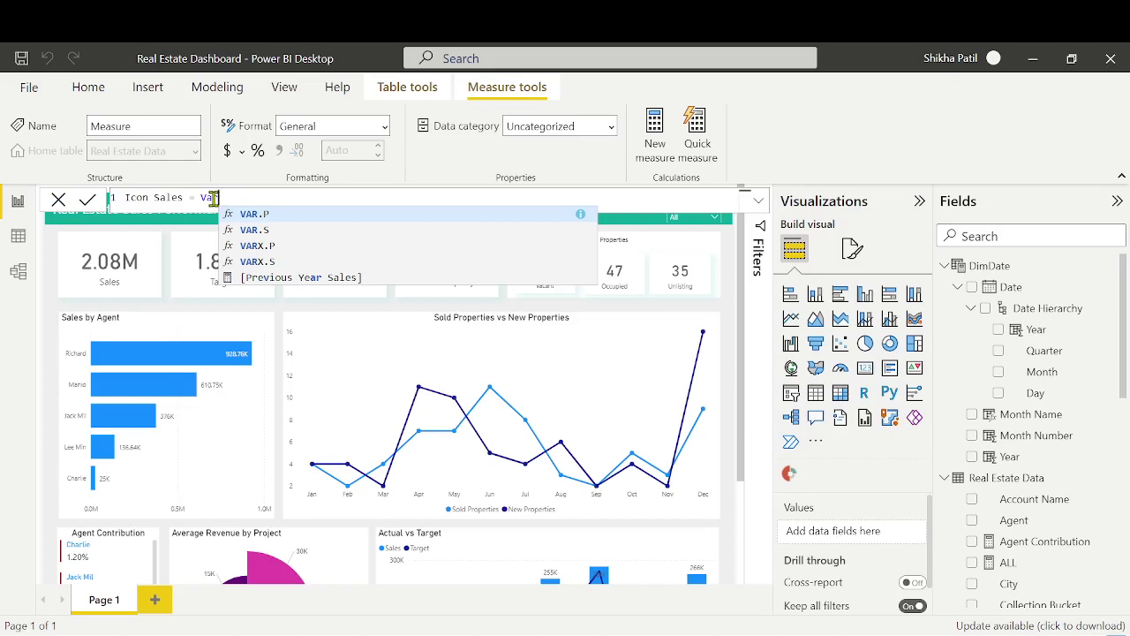
{"action": "key", "text": "BackSpace"}
{"action": "key", "text": "BackSpace"}
{"action": "key", "text": "BackSpace"}
{"action": "key", "text": "shift+Return"}
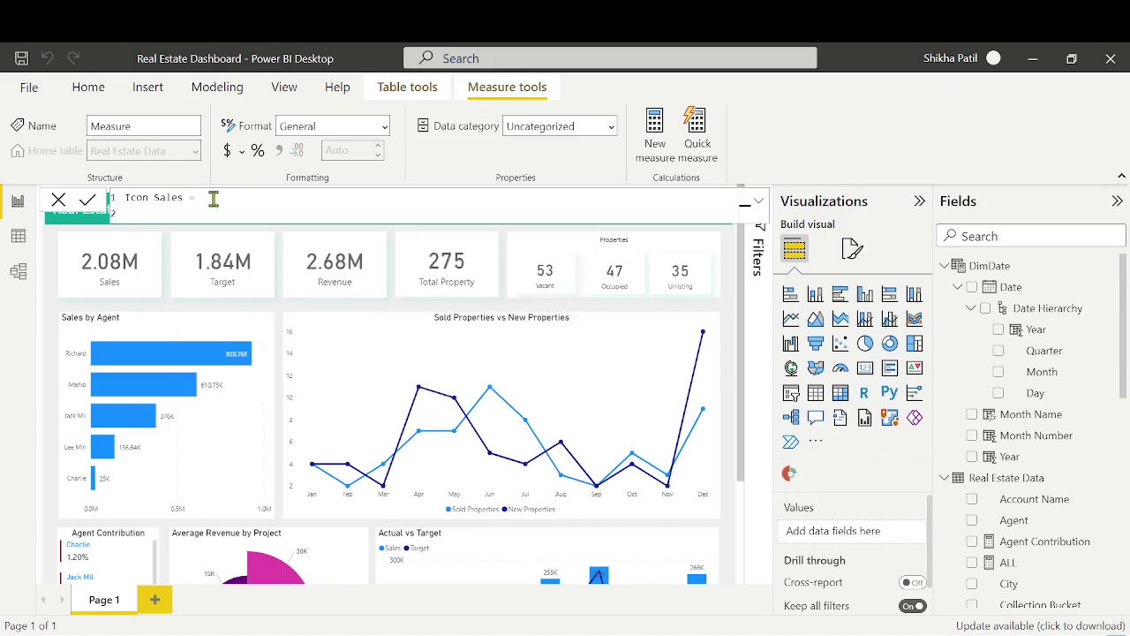
Declare a variable PostiveIcon in the measure as UNICHAR(9650)
{"action": "type", "text": "Var PostiveIC"}
{"action": "key", "text": "BackSpace"}
{"action": "type", "text": "con = ini"}
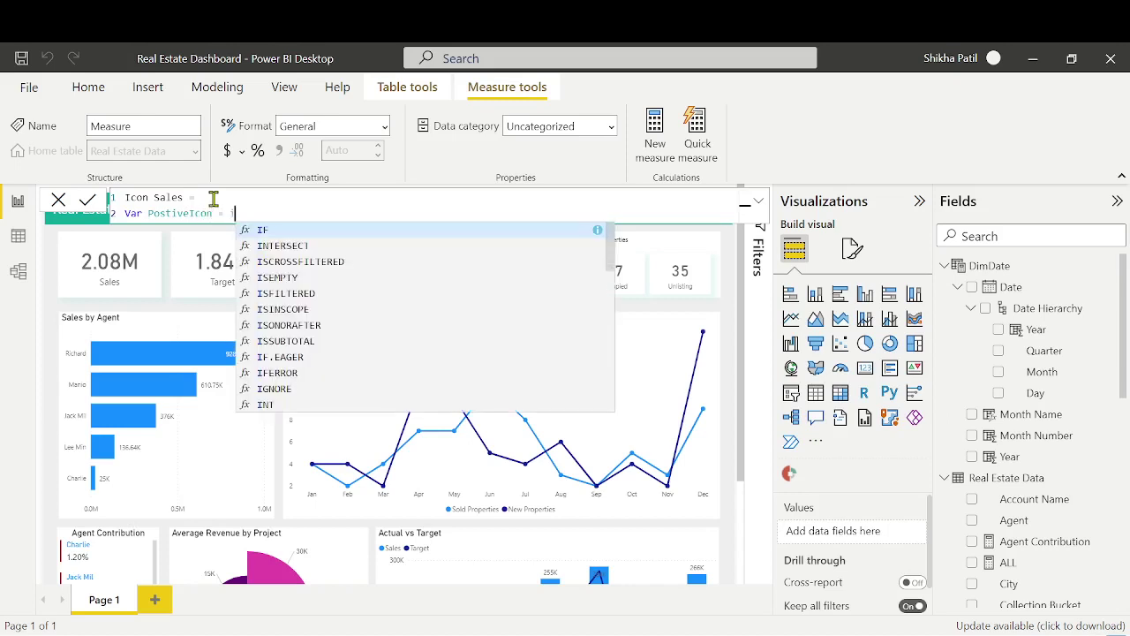
{"action": "key", "text": "BackSpace"}
{"action": "key", "text": "BackSpace"}
{"action": "key", "text": "BackSpace"}
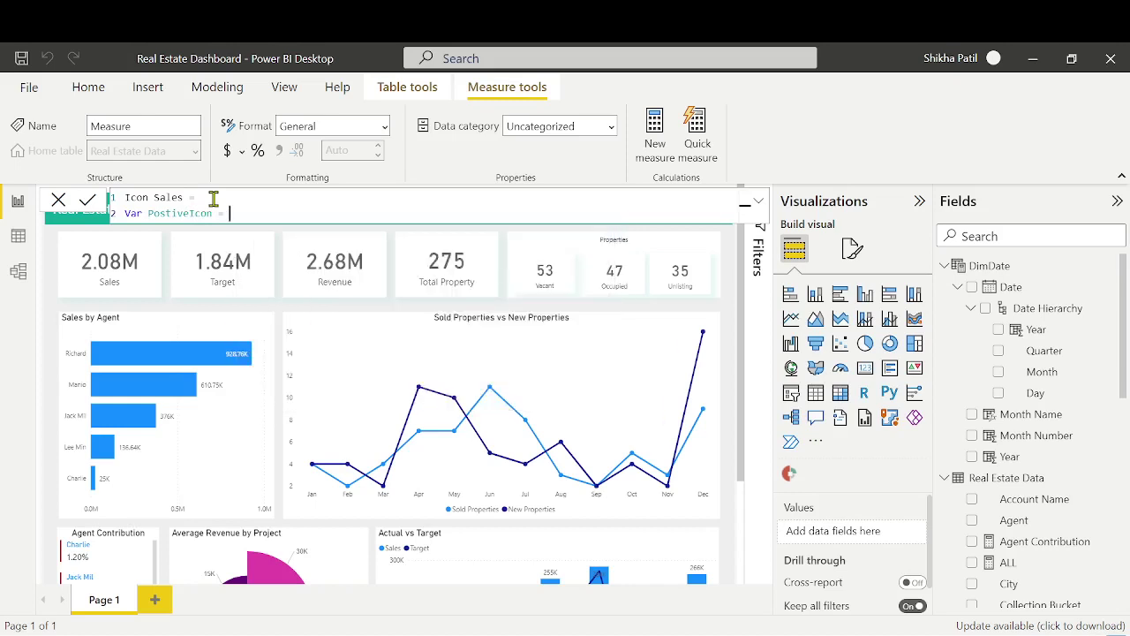
{"action": "type", "text": "unic"}
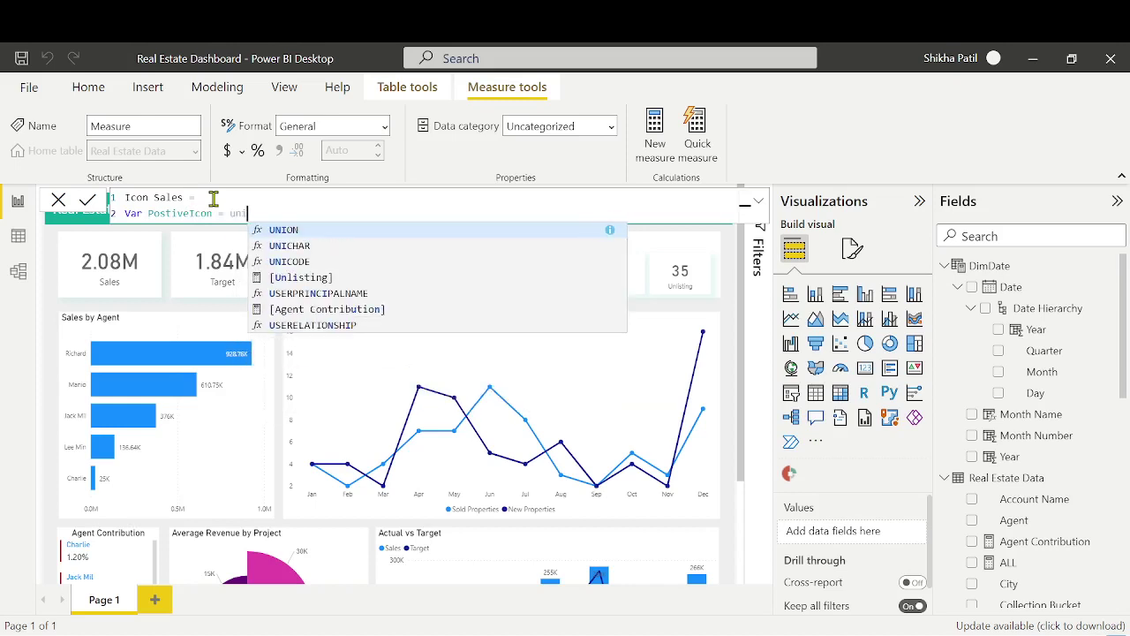
{"action": "key", "text": "Tab"}
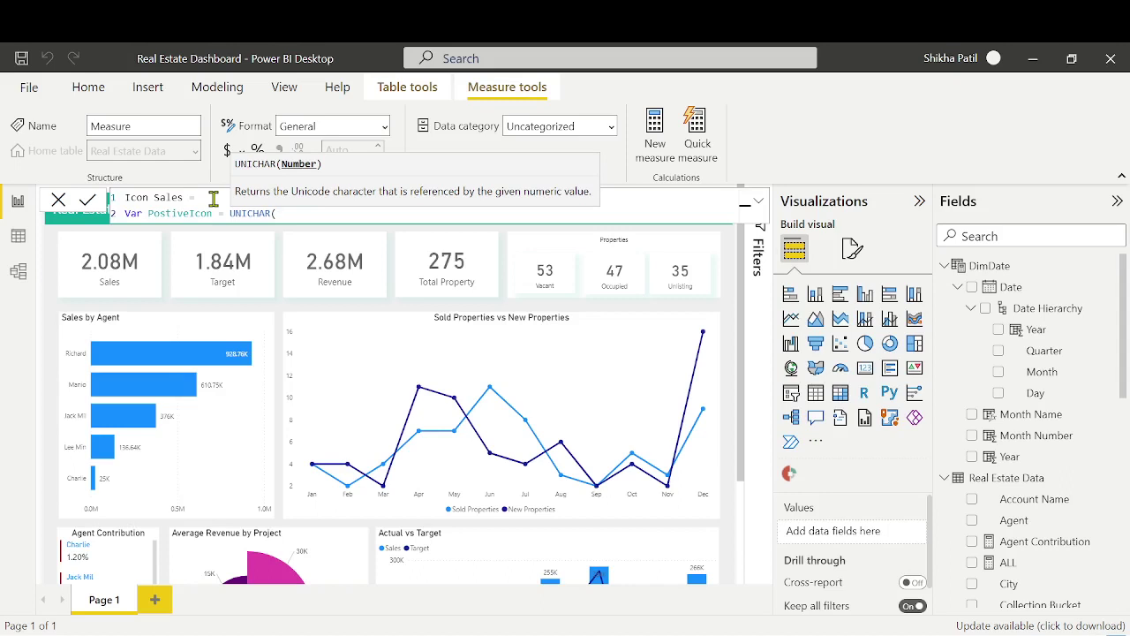
{"action": "type", "text": "9650)"}
{"action": "key", "text": "shift+Return"}
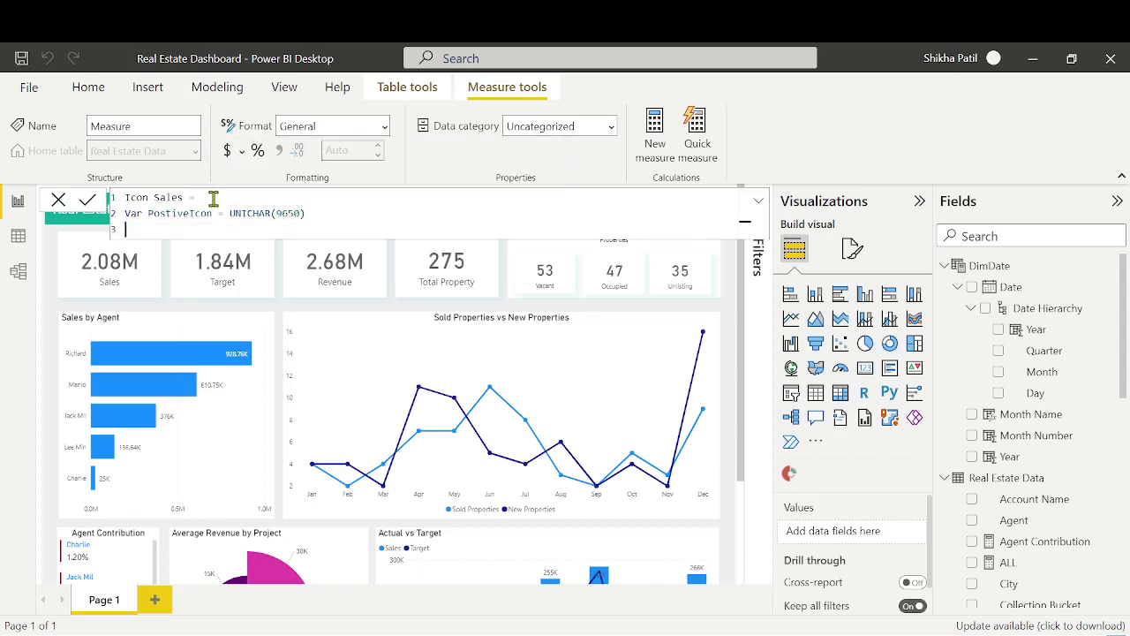
Declare a variable NegativeIcon in the measure as UNICHAR(9660) and add a new line below it
{"action": "type", "text": "Var NegativeIcon = un"}
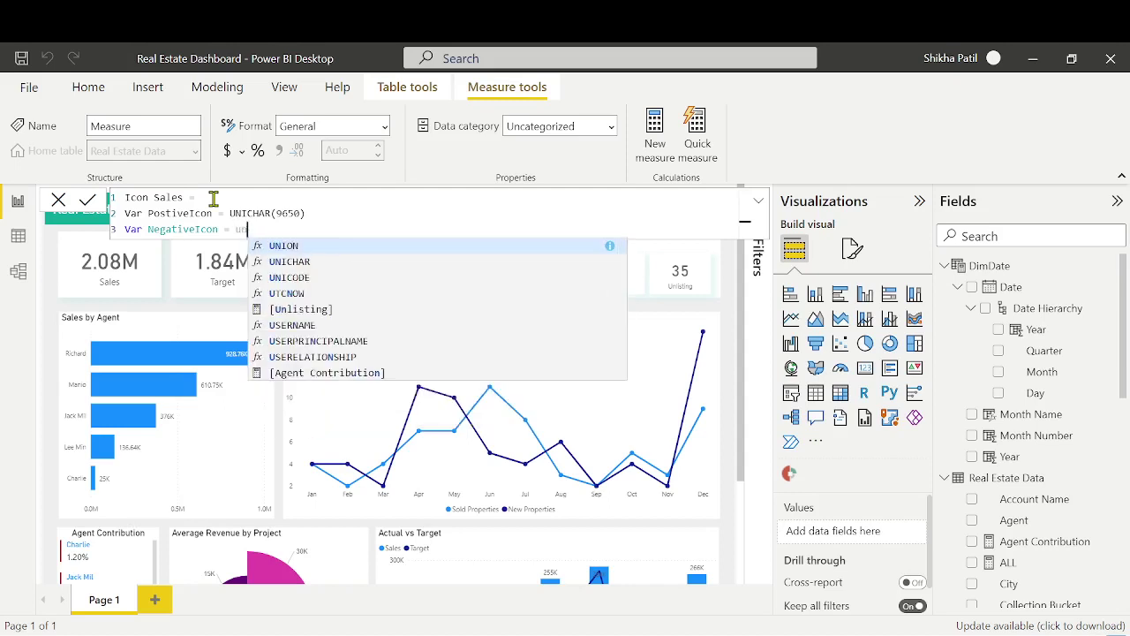
{"action": "key", "text": "Down"}
{"action": "key", "text": "Tab"}
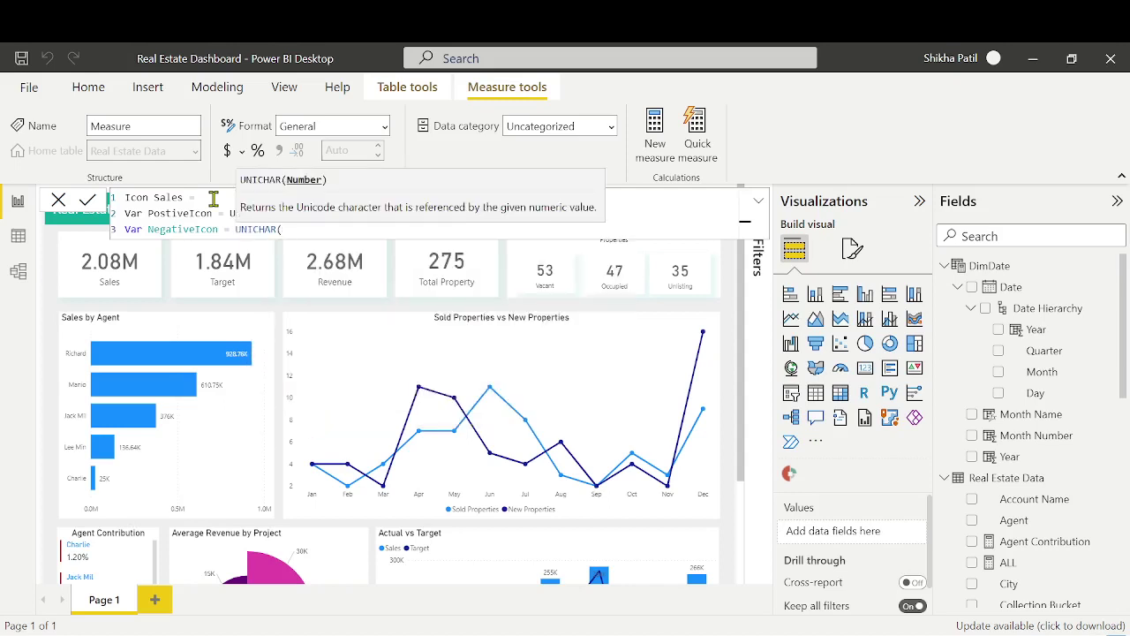
{"action": "type", "text": "9660)"}
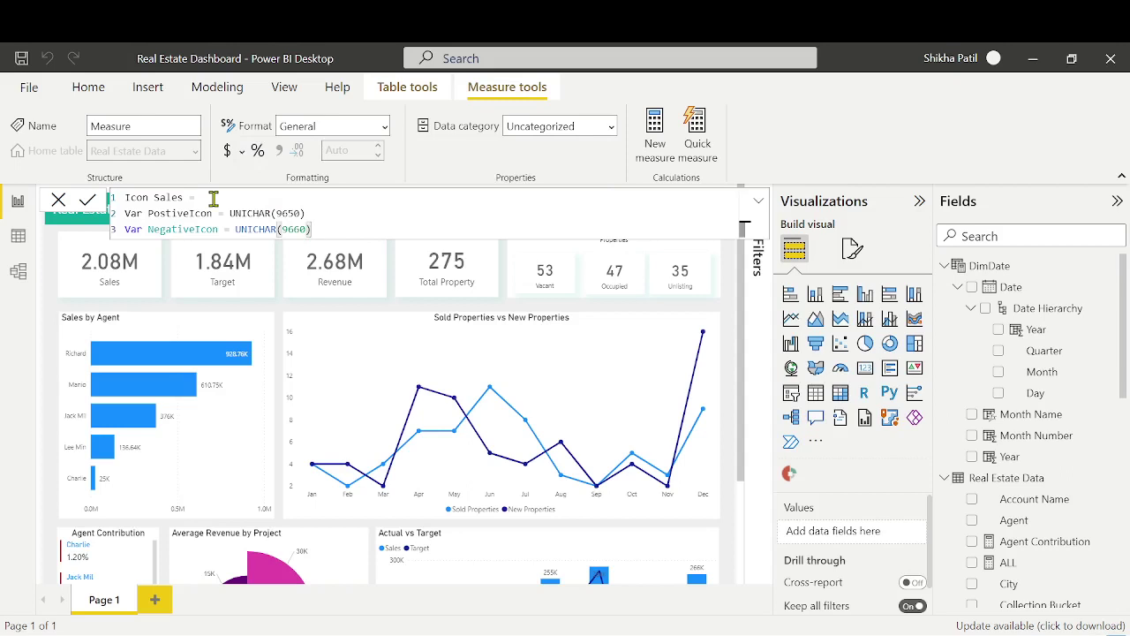
{"action": "key", "text": "Return"}
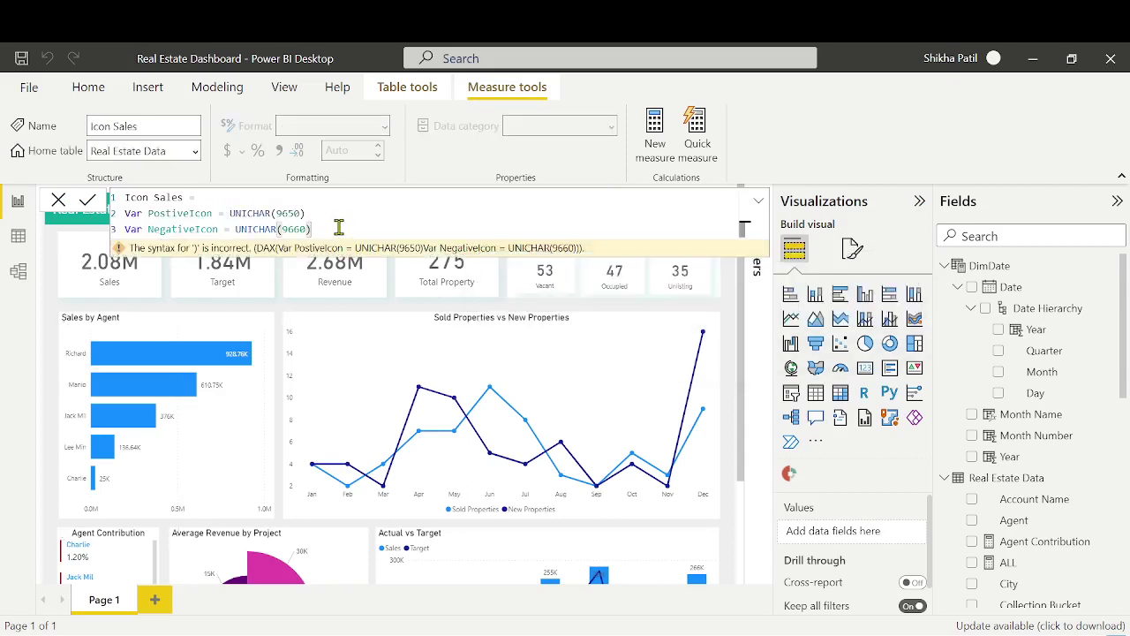
{"action": "key", "text": "shift+Return"}
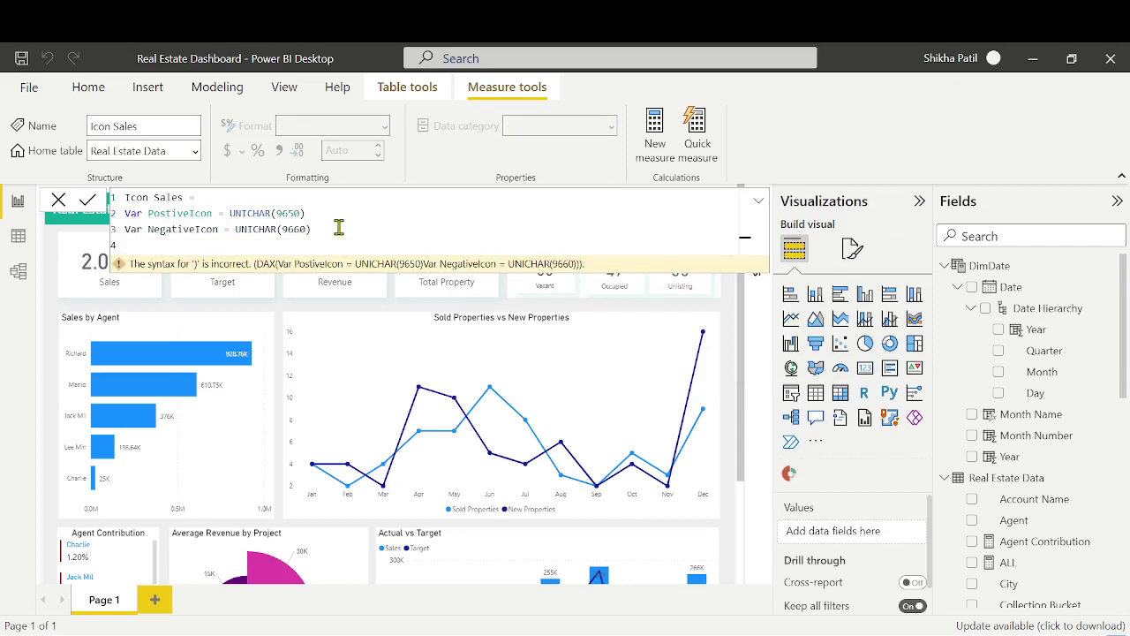
{"action": "type", "text": "Var Result ="}
{"action": "left_click", "coordinate": [148, 249]}
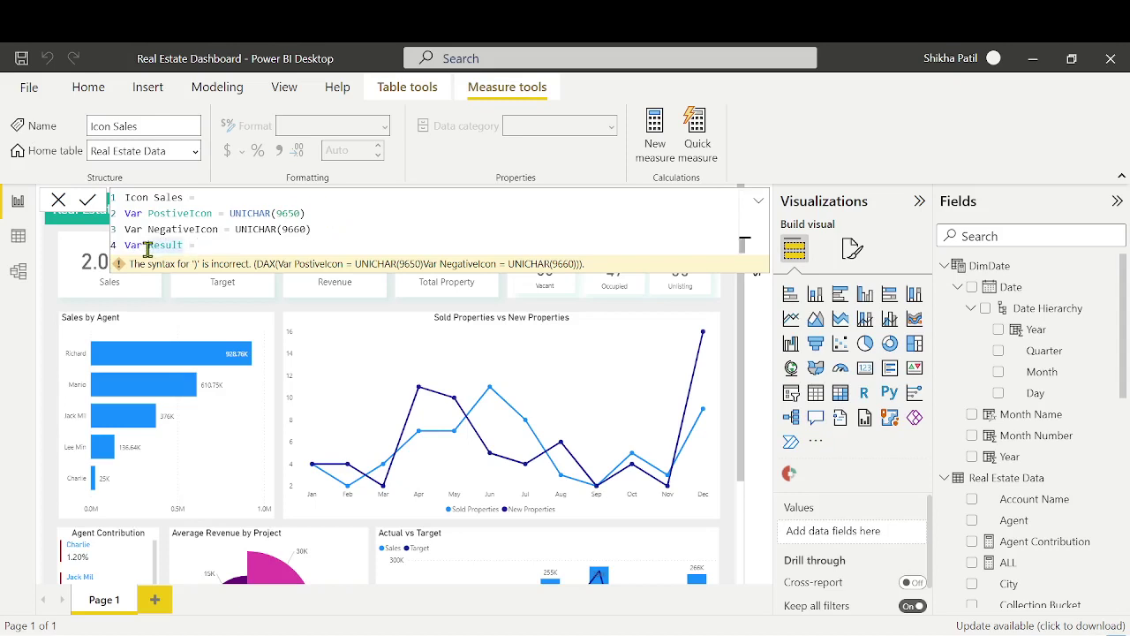
{"action": "key", "text": "BackSpace"}
{"action": "key", "text": "BackSpace"}
{"action": "key", "text": "BackSpace"}
{"action": "key", "text": "BackSpace"}
{"action": "left_click", "coordinate": [204, 239]}
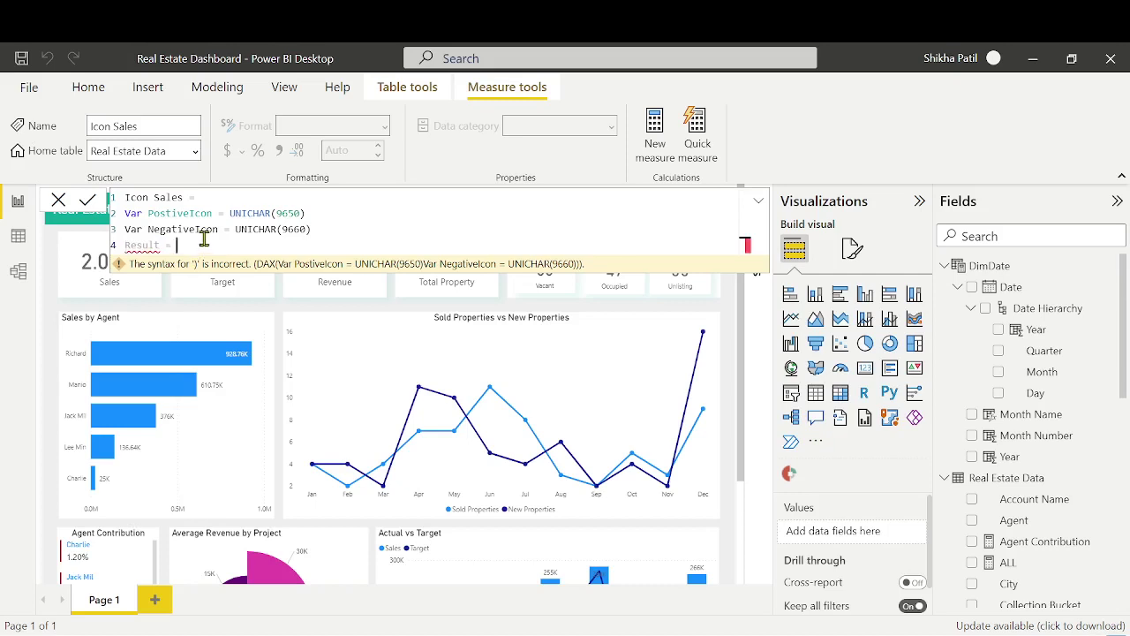
{"action": "key", "text": "BackSpace"}
{"action": "key", "text": "BackSpace"}
{"action": "key", "text": "BackSpace"}
{"action": "key", "text": "BackSpace"}
{"action": "key", "text": "BackSpace"}
{"action": "key", "text": "BackSpace"}
{"action": "key", "text": "BackSpace"}
{"action": "key", "text": "BackSpace"}
{"action": "key", "text": "BackSpace"}
Declare a variable Result starting with an IF that tests whether 'Real Estate Data'[Total Sales] is greater than [Previous Year Sales]
{"action": "type", "text": "Var Result"}
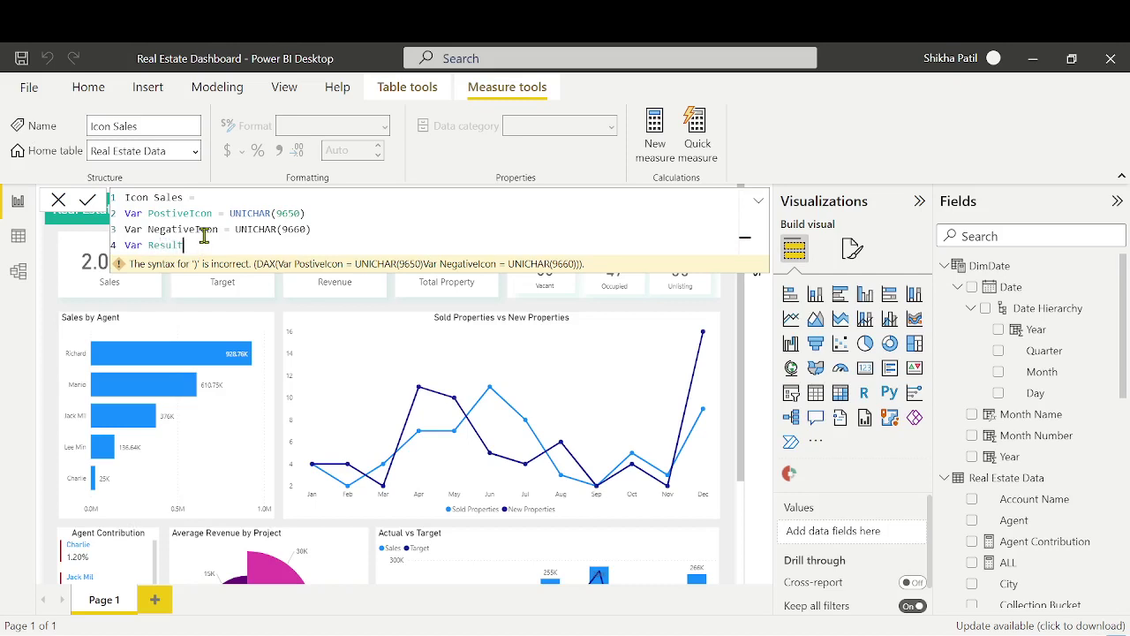
{"action": "type", "text": " = IF("}
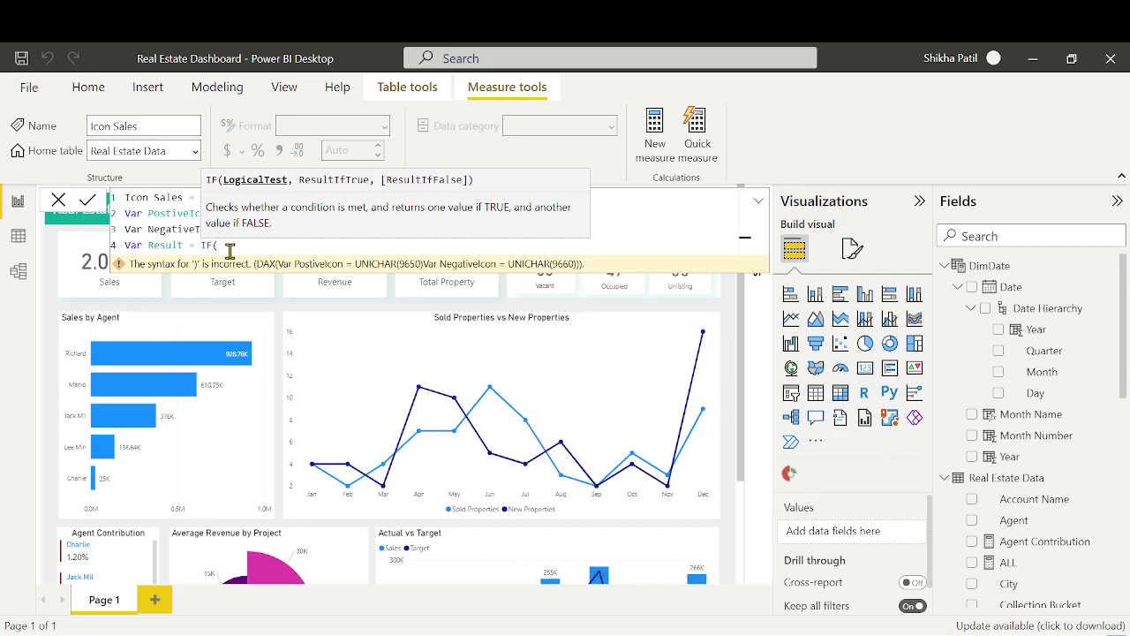
{"action": "type", "text": "totalsa"}
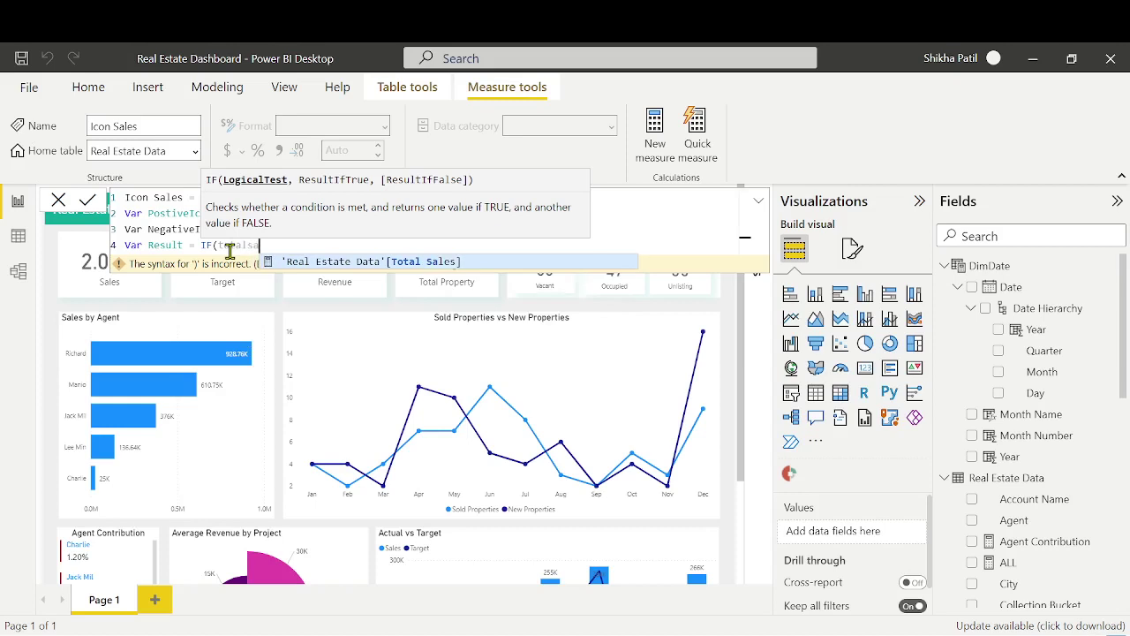
{"action": "key", "text": "Tab"}
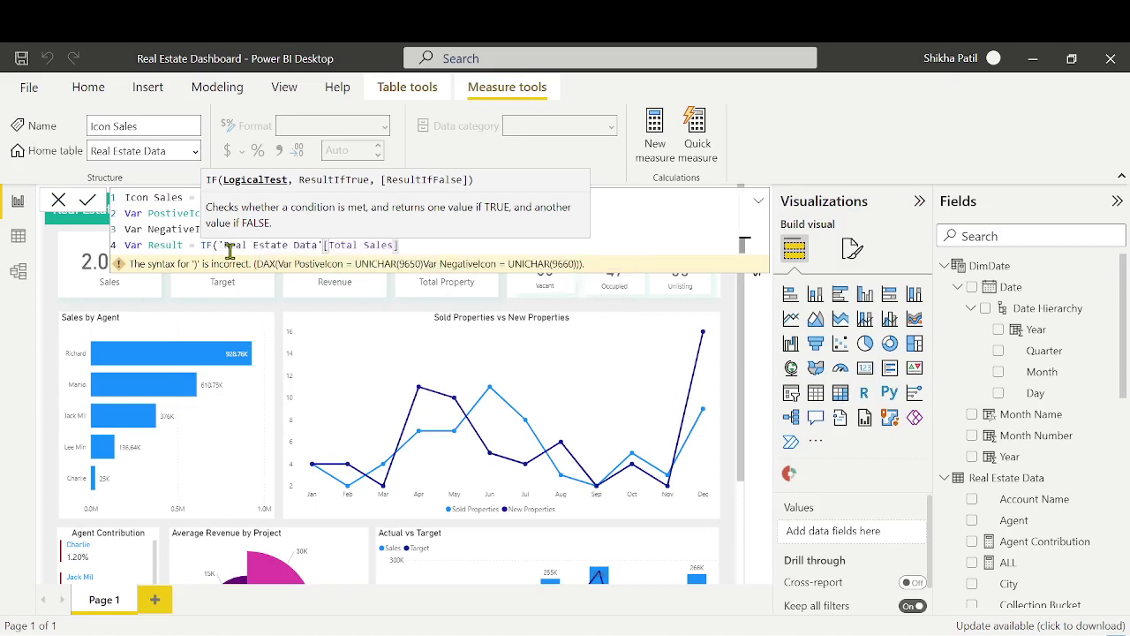
{"action": "type", "text": ">pre"}
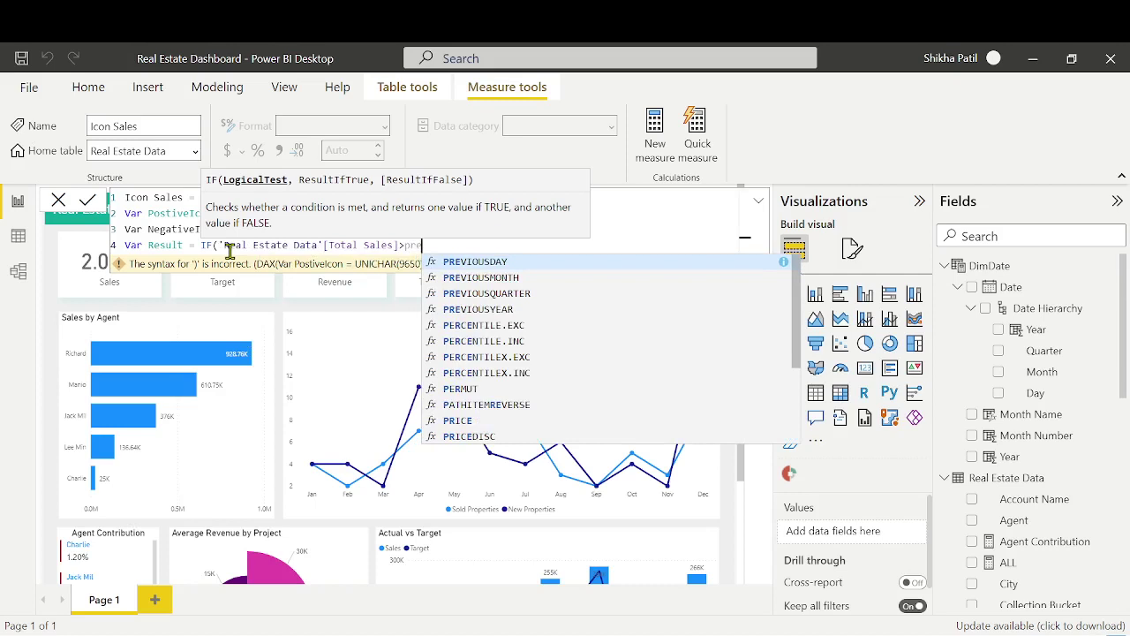
{"action": "type", "text": "vi"}
{"action": "key", "text": "Down"}
{"action": "key", "text": "Down"}
{"action": "key", "text": "Down"}
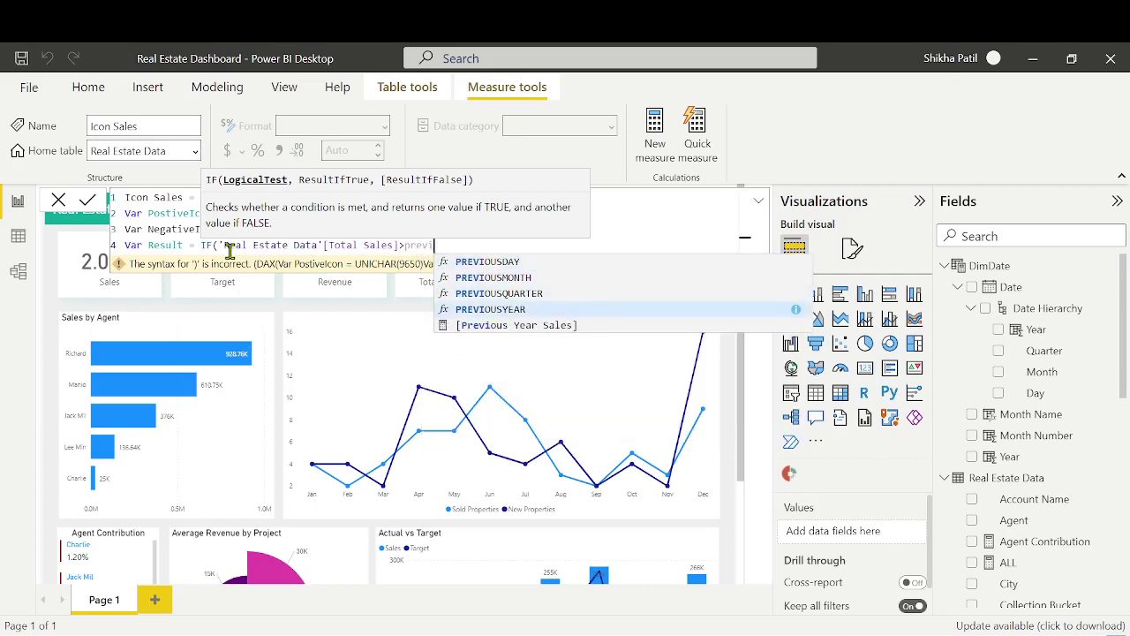
{"action": "key", "text": "Down"}
{"action": "key", "text": "Tab"}
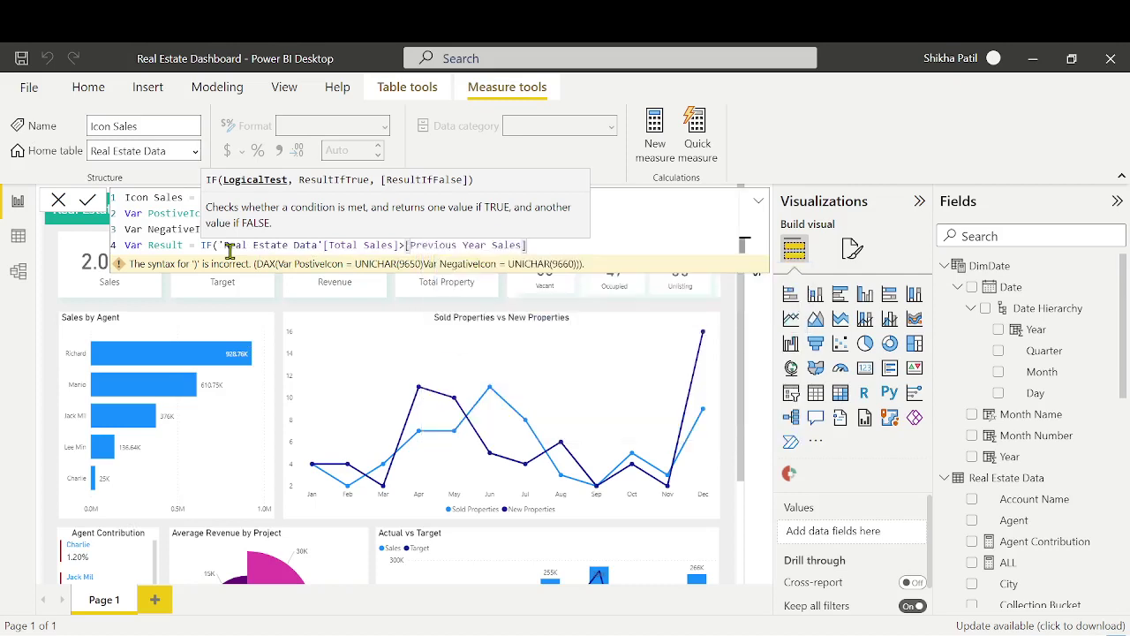
Complete the IF so it gives PostiveIcon when true and NegativeIcon when false
{"action": "type", "text": ",p"}
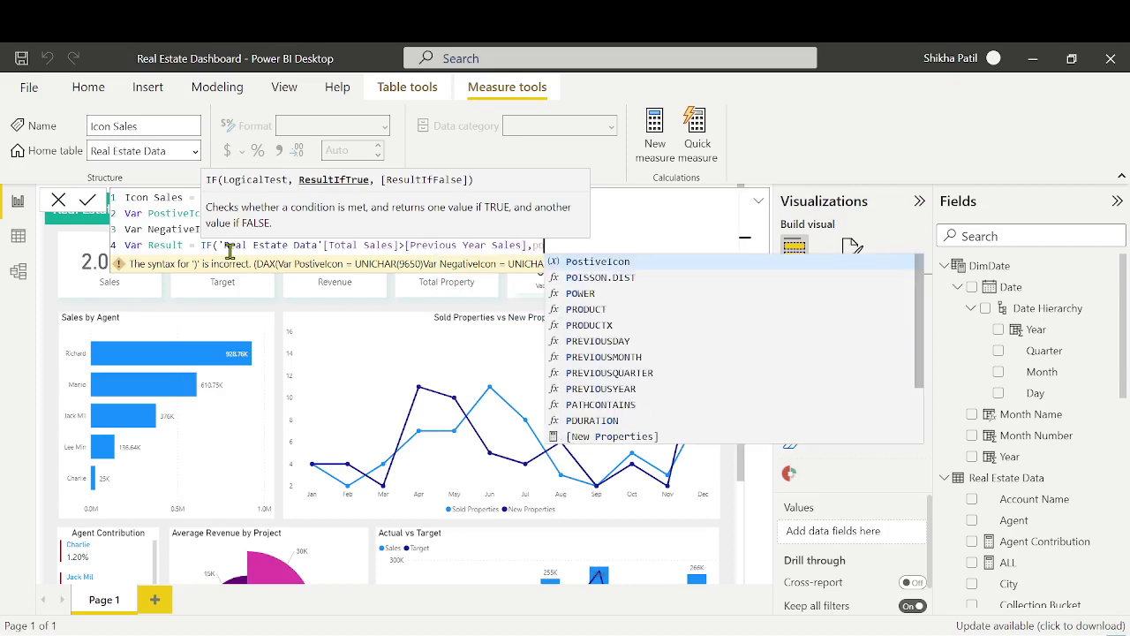
{"action": "type", "text": "o"}
{"action": "key", "text": "Tab"}
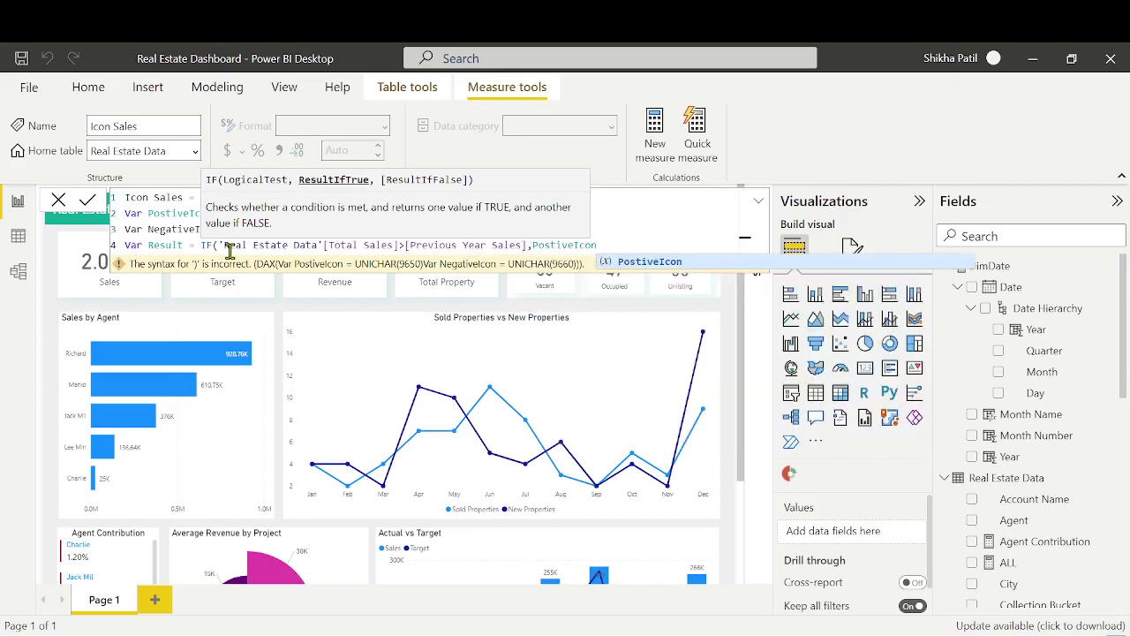
{"action": "type", "text": ",n"}
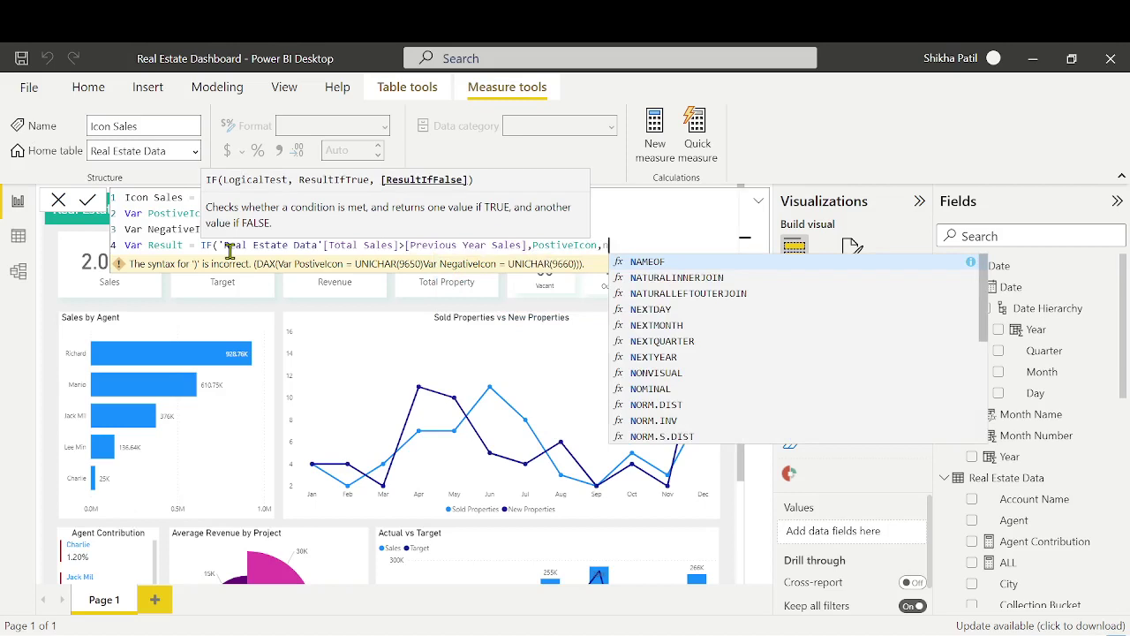
{"action": "type", "text": "eg"}
{"action": "key", "text": "Tab"}
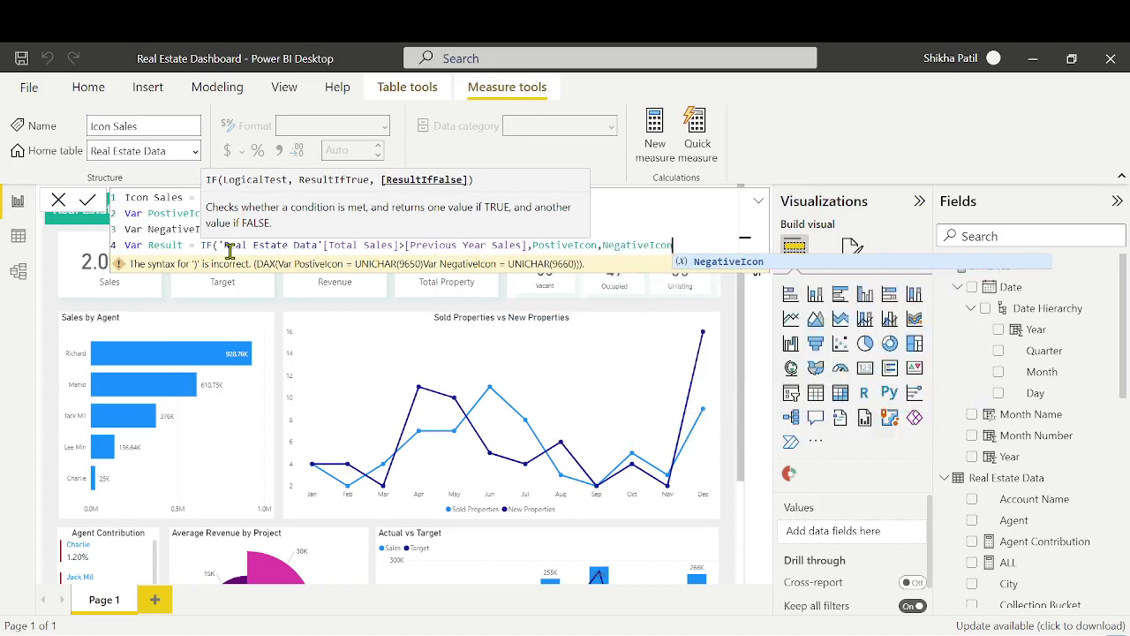
{"action": "type", "text": ")"}
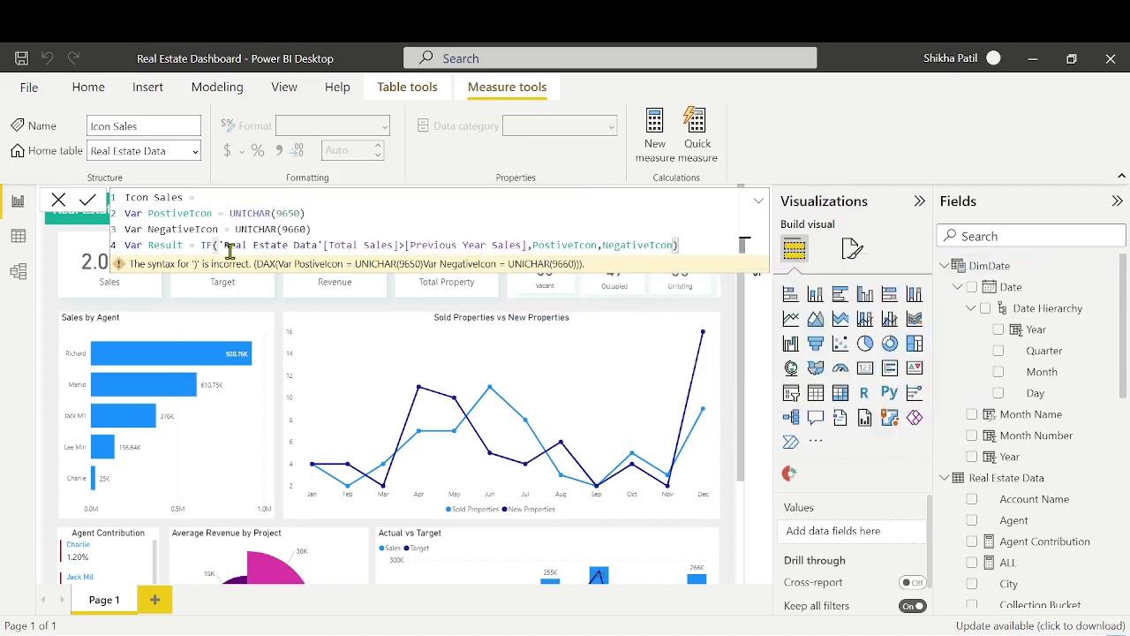
End the measure with a line reading return Result, commit it and close the formula editor
{"action": "key", "text": "shift+Return"}
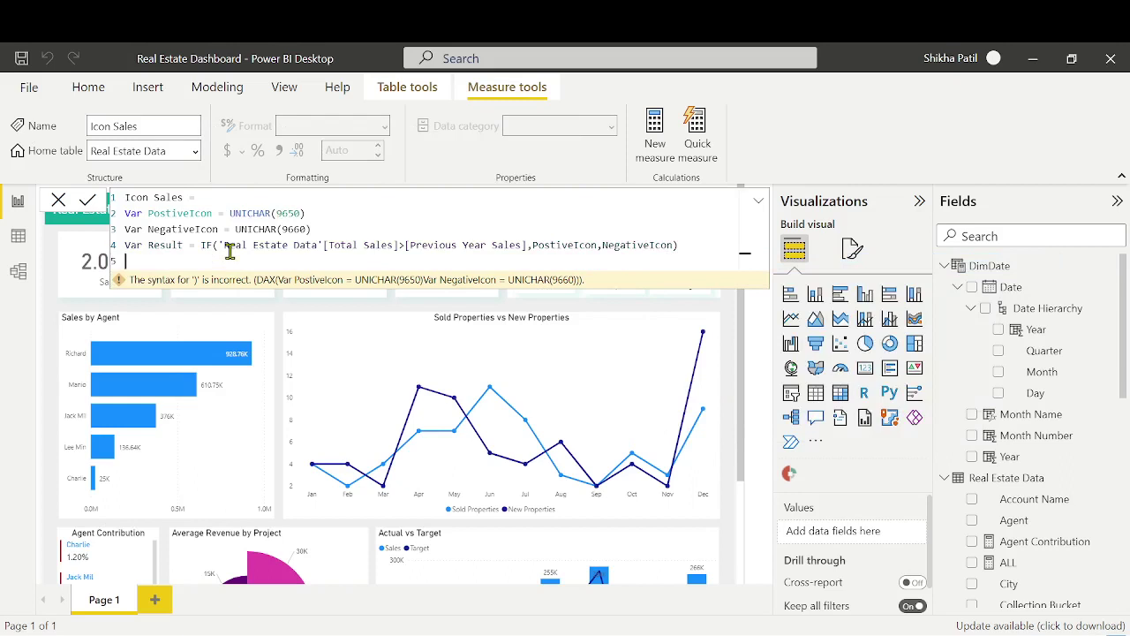
{"action": "type", "text": "return Result"}
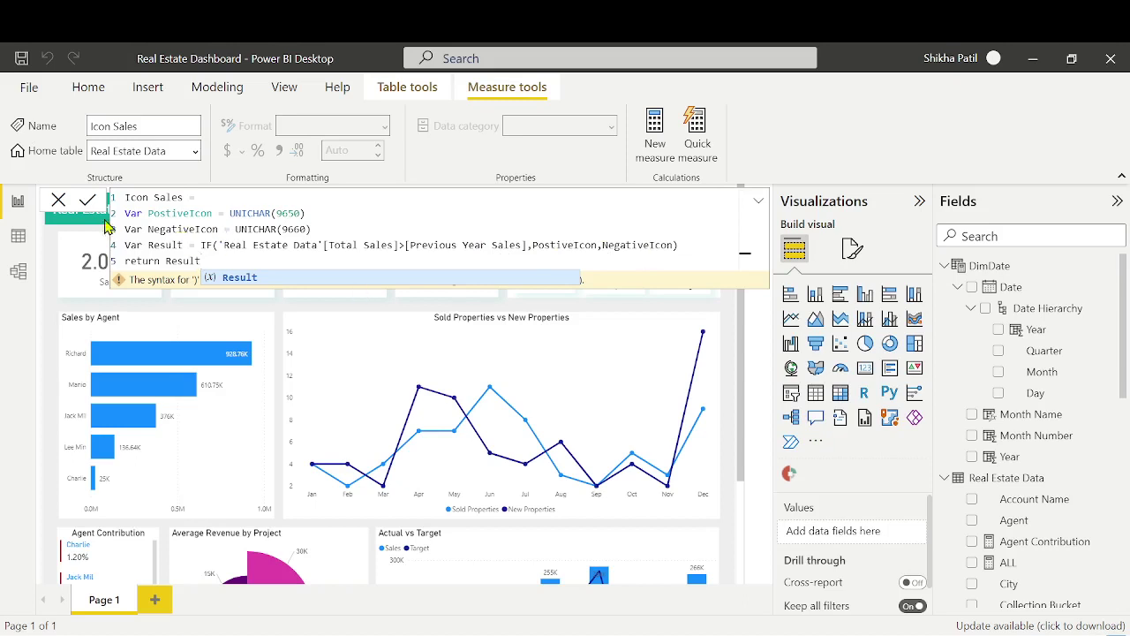
{"action": "left_click", "coordinate": [87, 201]}
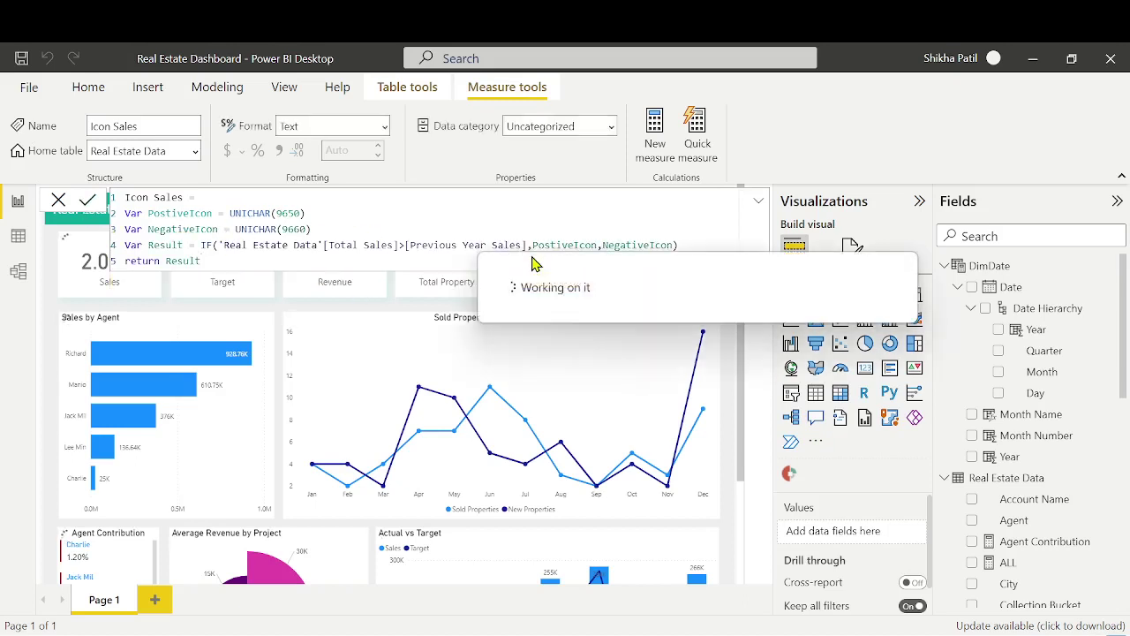
{"action": "left_click", "coordinate": [59, 200]}
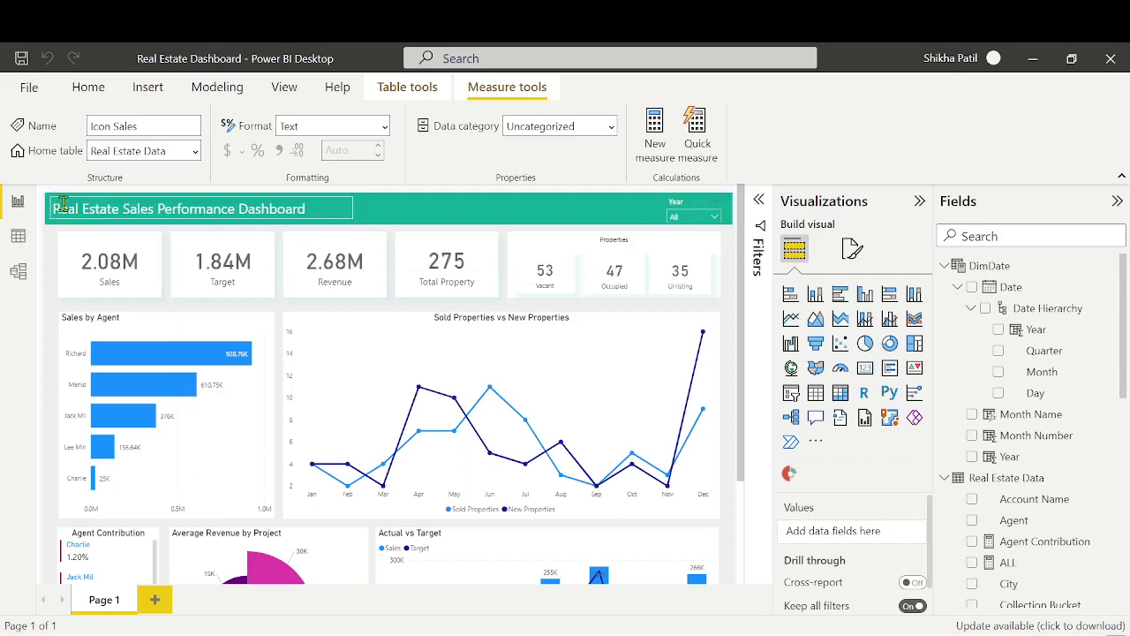
Insert a card visual over the Sales by Agent chart and fill it with the Icon Sales measure
{"action": "left_click", "coordinate": [864, 369]}
{"action": "left_click_drag", "start_coordinate": [98, 248], "coordinate": [162, 329]}
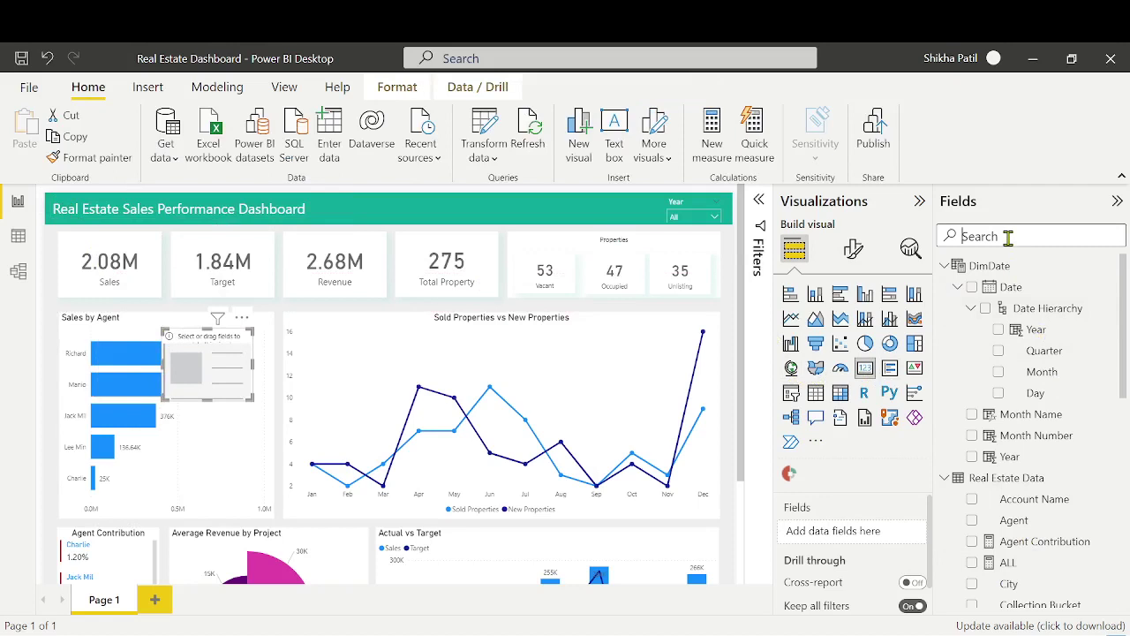
{"action": "type", "text": "icon"}
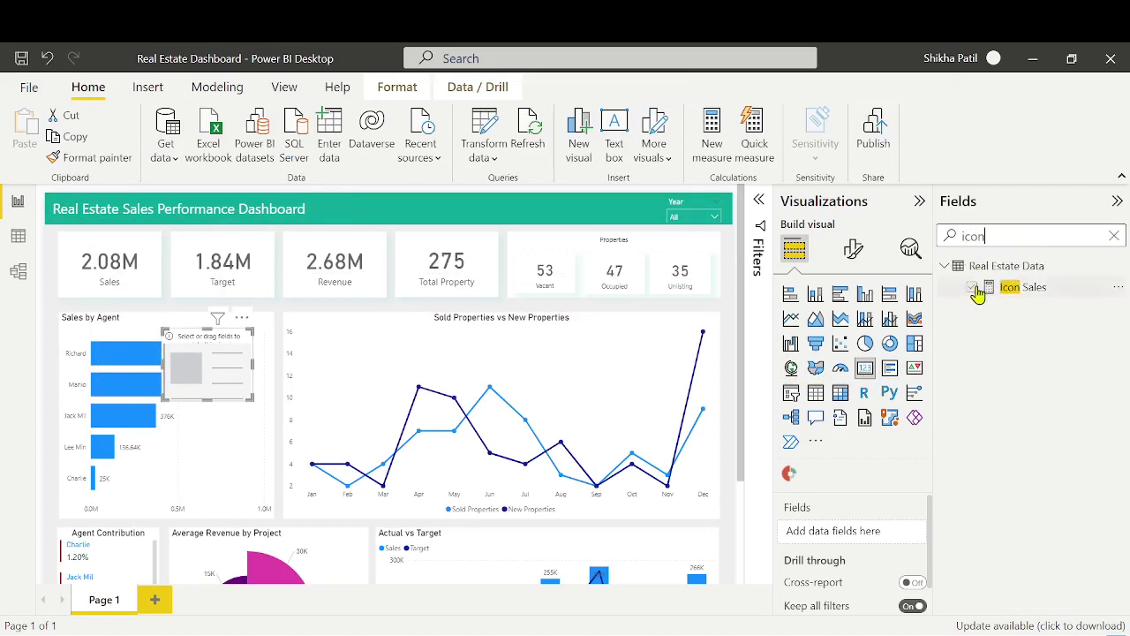
{"action": "left_click", "coordinate": [973, 287]}
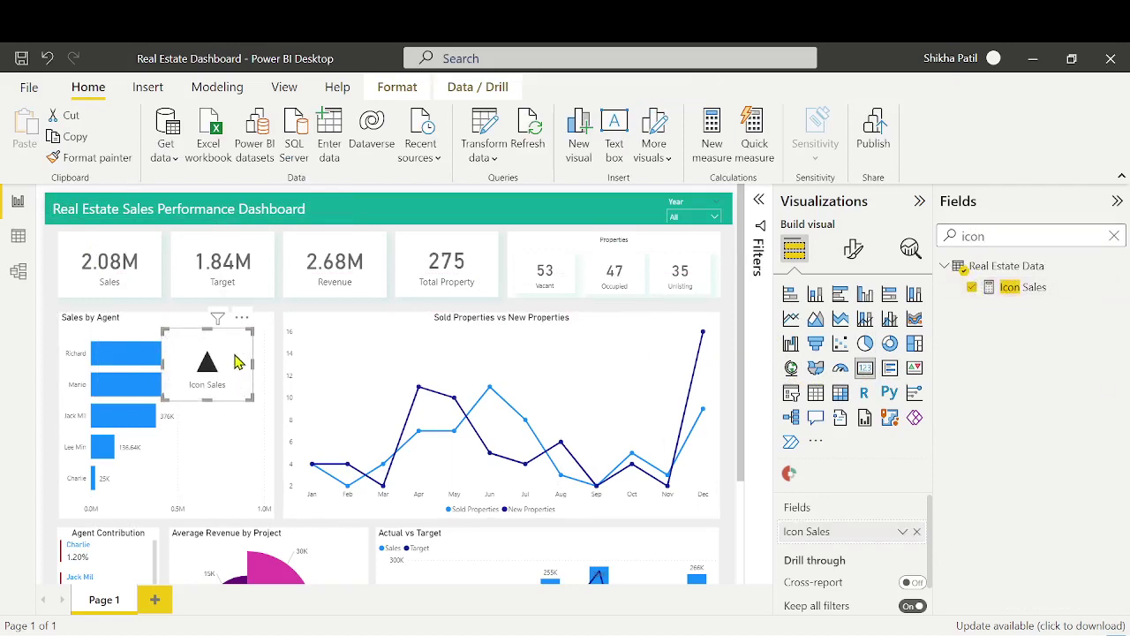
Move the Icon Sales card over the edge of the Sales KPI card and shrink it to clear the Target value
{"action": "left_click_drag", "start_coordinate": [236, 362], "coordinate": [185, 267]}
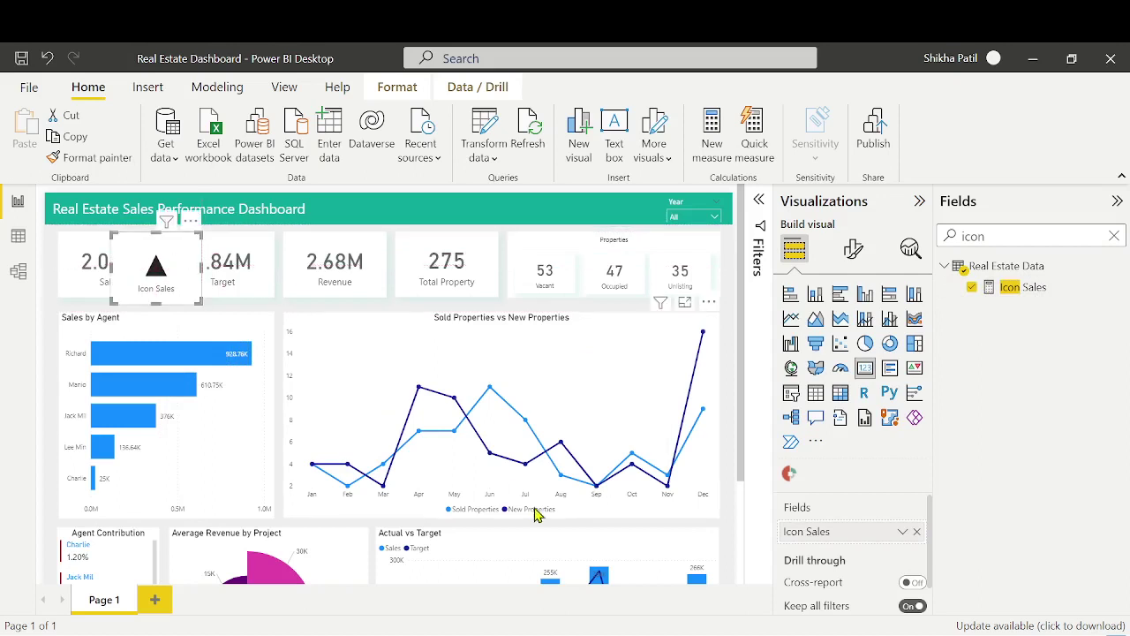
{"action": "left_click", "coordinate": [728, 322]}
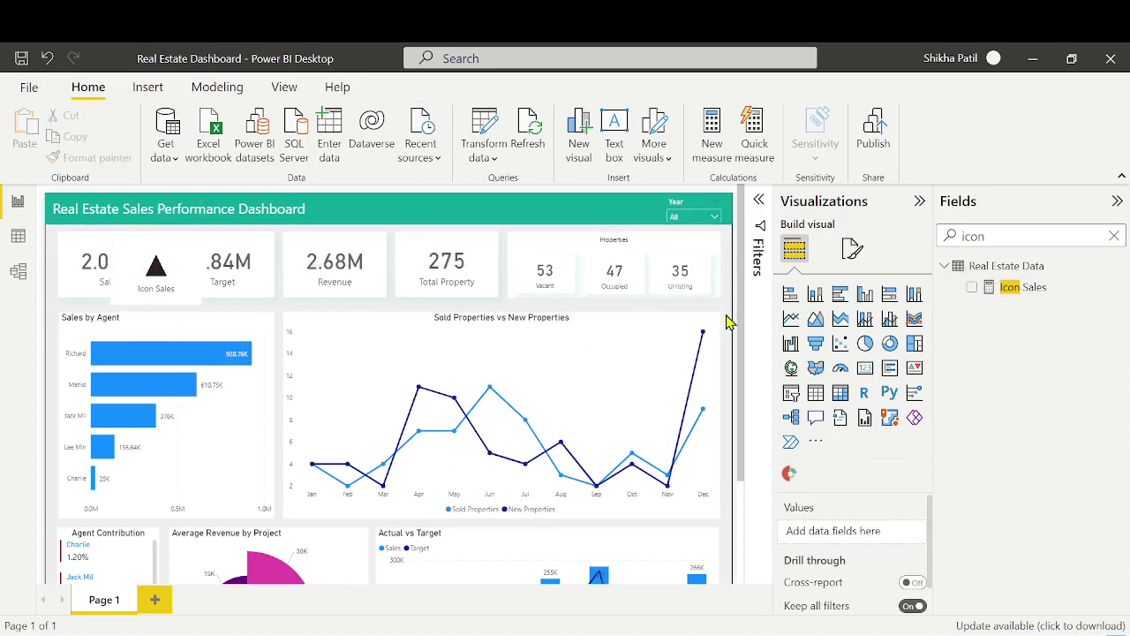
{"action": "left_click", "coordinate": [187, 258]}
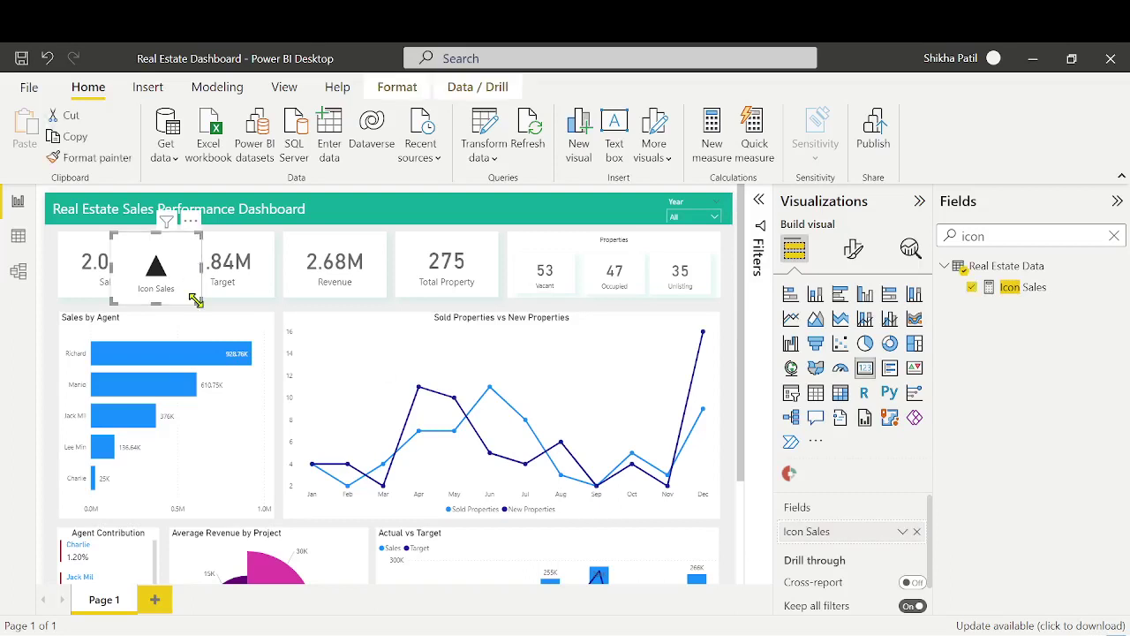
{"action": "left_click_drag", "start_coordinate": [192, 301], "coordinate": [181, 291]}
Turn off the Icon Sales card's category label and reduce the font size of its callout value
{"action": "left_click", "coordinate": [853, 248]}
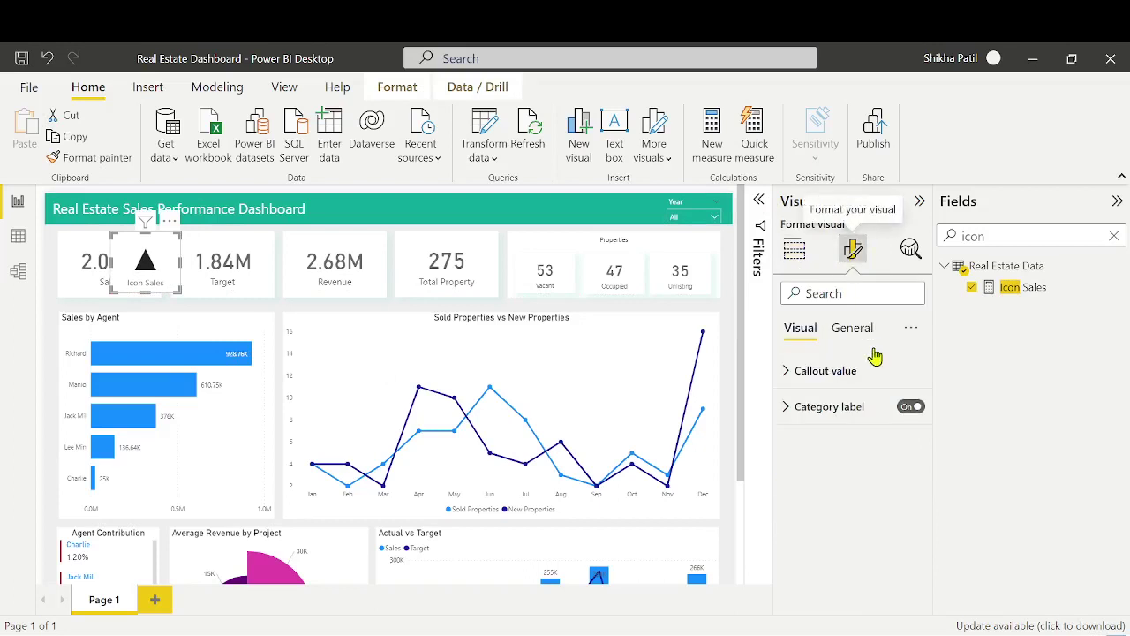
{"action": "left_click", "coordinate": [910, 408]}
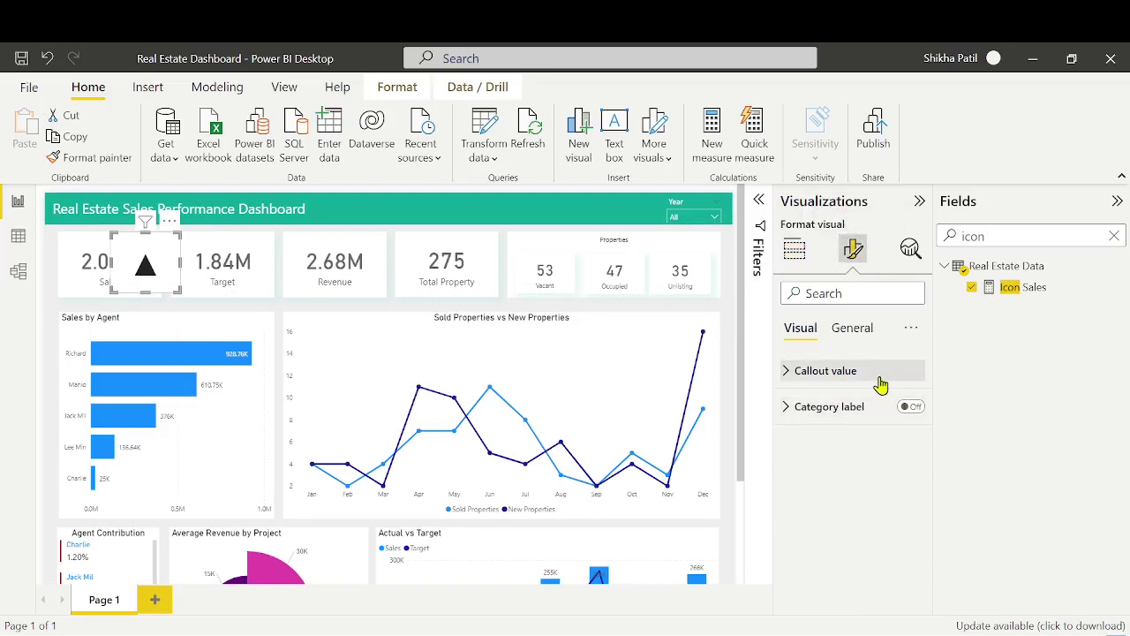
{"action": "left_click", "coordinate": [880, 373]}
{"action": "left_click", "coordinate": [910, 428]}
{"action": "left_click", "coordinate": [911, 428]}
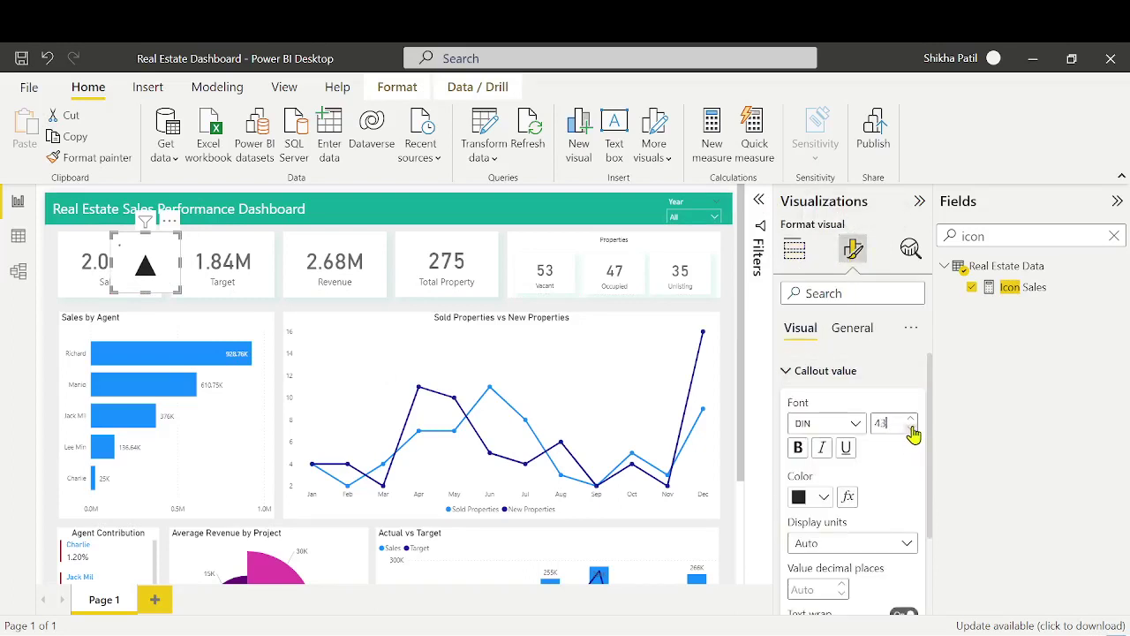
{"action": "left_click", "coordinate": [910, 428]}
{"action": "left_click", "coordinate": [910, 428]}
{"action": "left_click", "coordinate": [910, 428]}
{"action": "left_click", "coordinate": [911, 429]}
{"action": "left_click", "coordinate": [911, 428]}
{"action": "left_click", "coordinate": [911, 429]}
{"action": "left_click", "coordinate": [911, 428]}
{"action": "scroll", "coordinate": [905, 466], "scroll_direction": "down", "scroll_amount": 2}
{"action": "scroll", "coordinate": [902, 463], "scroll_direction": "up", "scroll_amount": 2}
{"action": "left_click", "coordinate": [853, 371]}
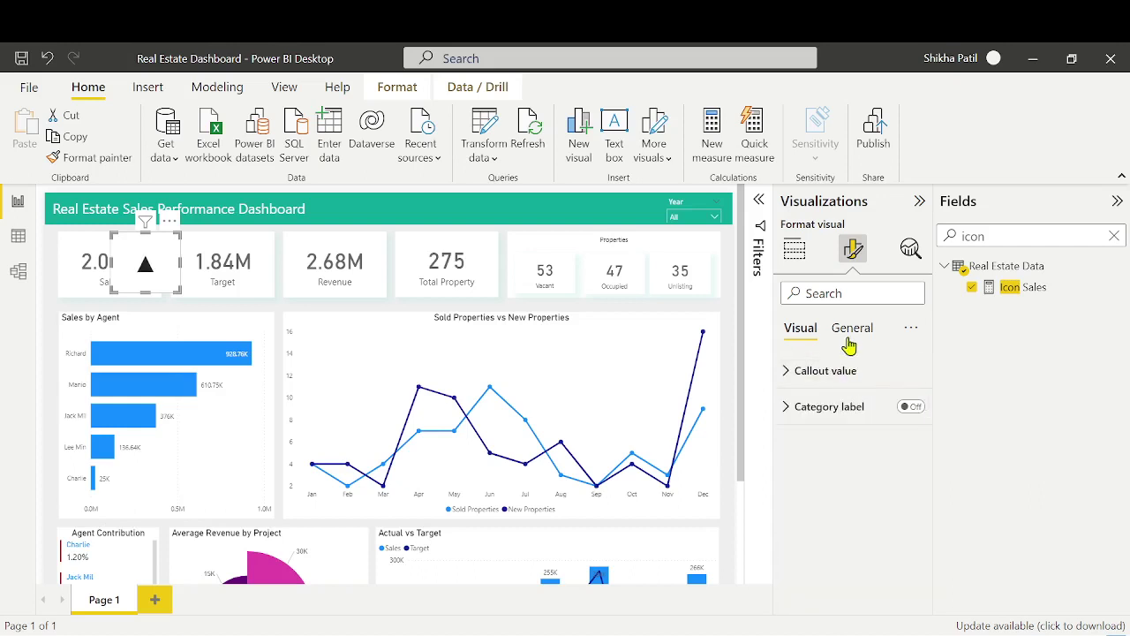
Turn off the Icon Sales card's background and shrink the card to a small box beside the Sales value
{"action": "left_click", "coordinate": [852, 327]}
{"action": "left_click", "coordinate": [874, 444]}
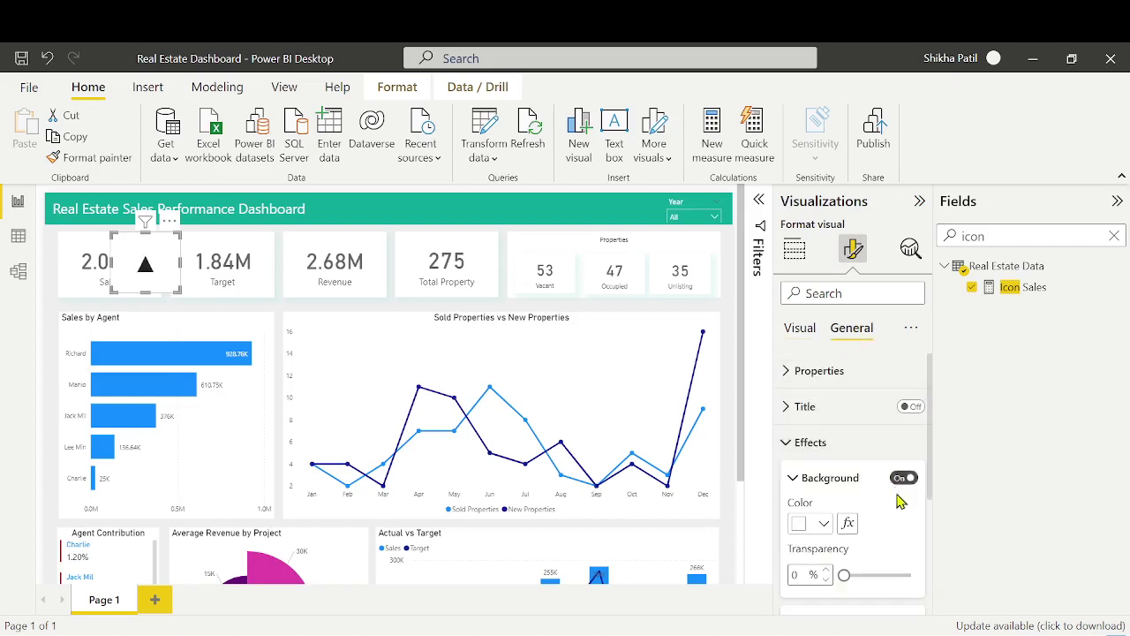
{"action": "scroll", "coordinate": [899, 500], "scroll_direction": "down", "scroll_amount": 1}
{"action": "left_click", "coordinate": [903, 398]}
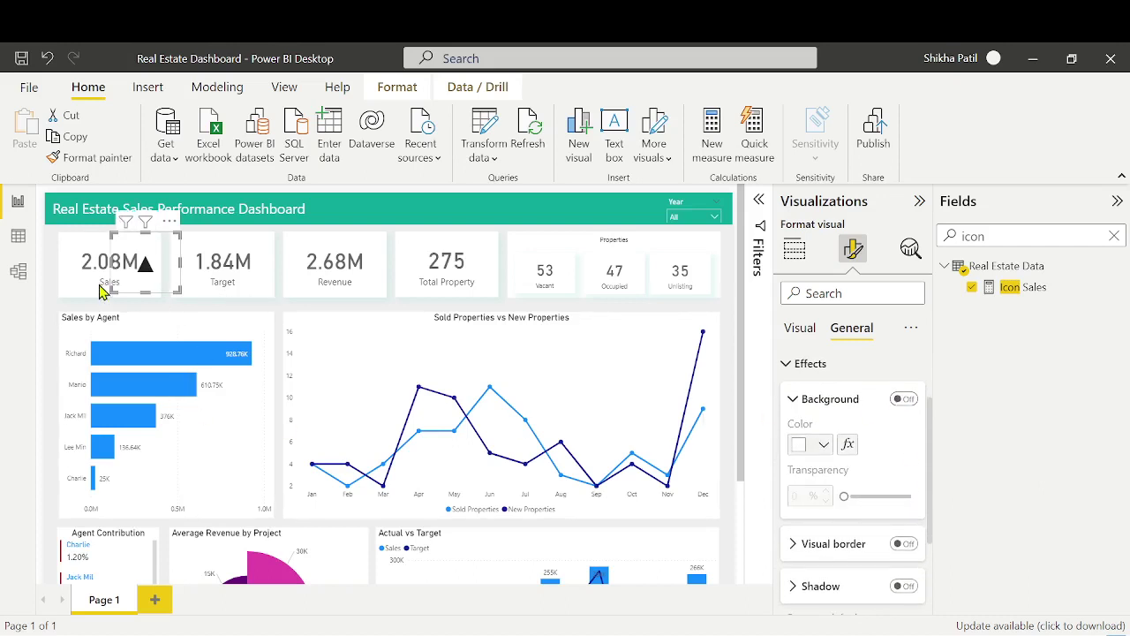
{"action": "left_click_drag", "start_coordinate": [131, 281], "coordinate": [148, 261]}
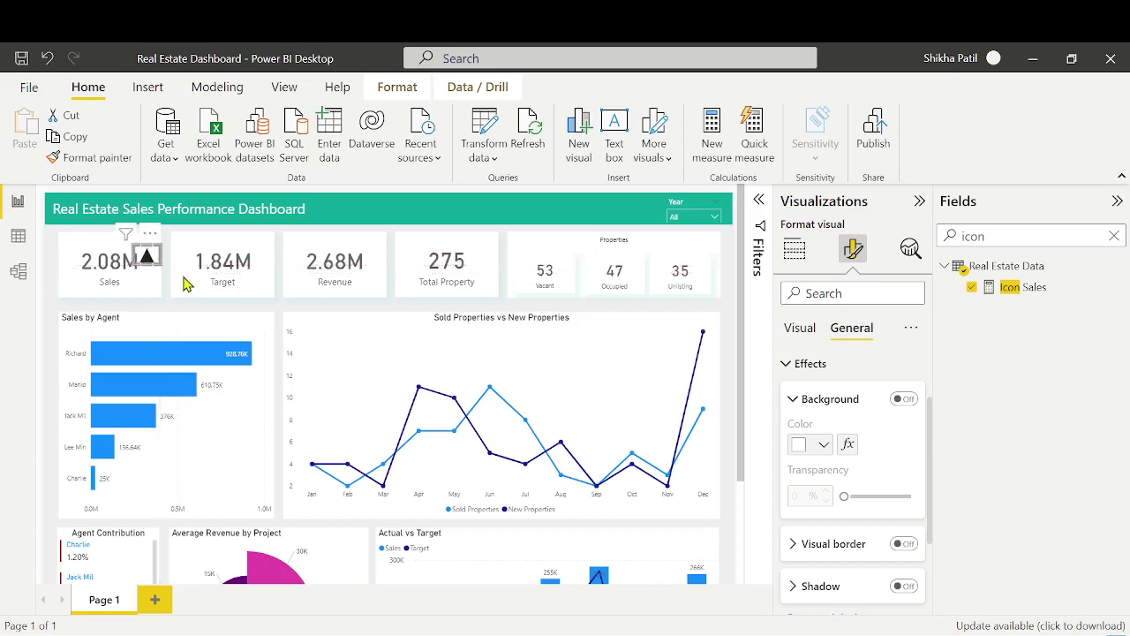
Set the Icon Sales card's callout value font size to 23
{"action": "left_click", "coordinate": [807, 329]}
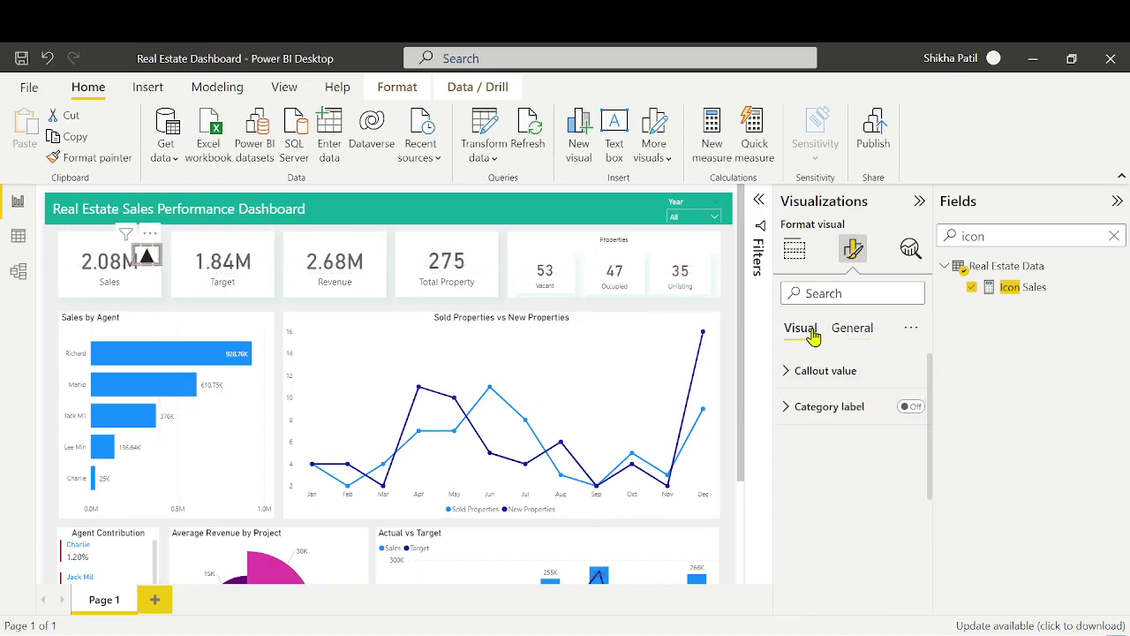
{"action": "left_click", "coordinate": [874, 373]}
{"action": "left_click", "coordinate": [910, 429]}
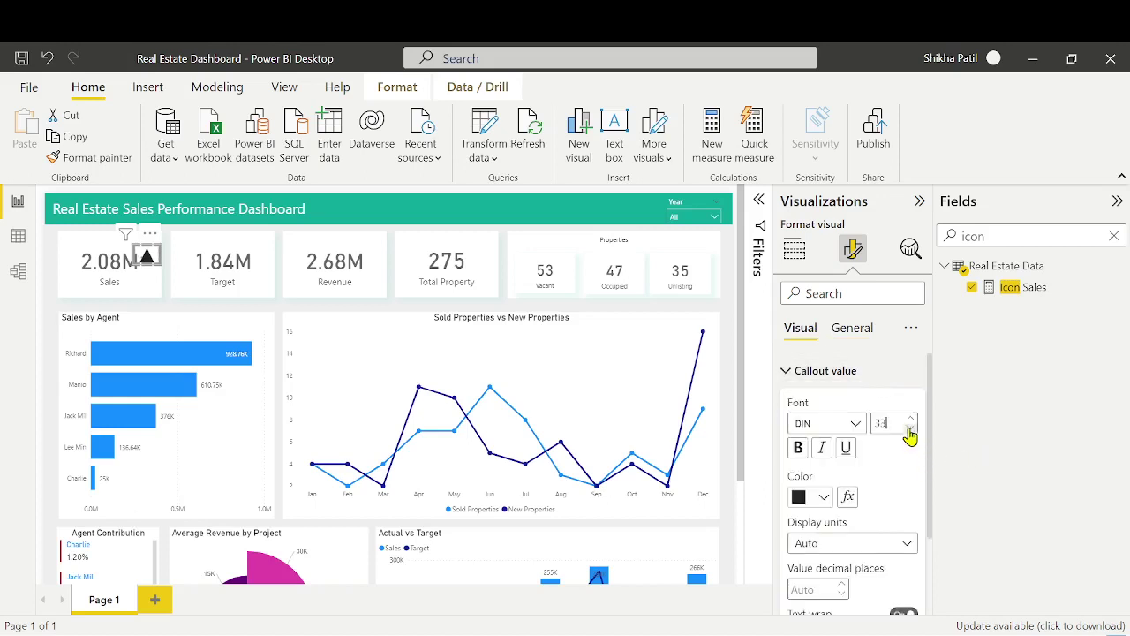
{"action": "left_click", "coordinate": [911, 430]}
{"action": "left_click", "coordinate": [910, 430]}
{"action": "left_click", "coordinate": [910, 430]}
{"action": "left_click", "coordinate": [910, 430]}
{"action": "left_click", "coordinate": [910, 430]}
{"action": "left_click", "coordinate": [910, 430]}
{"action": "left_click", "coordinate": [910, 430]}
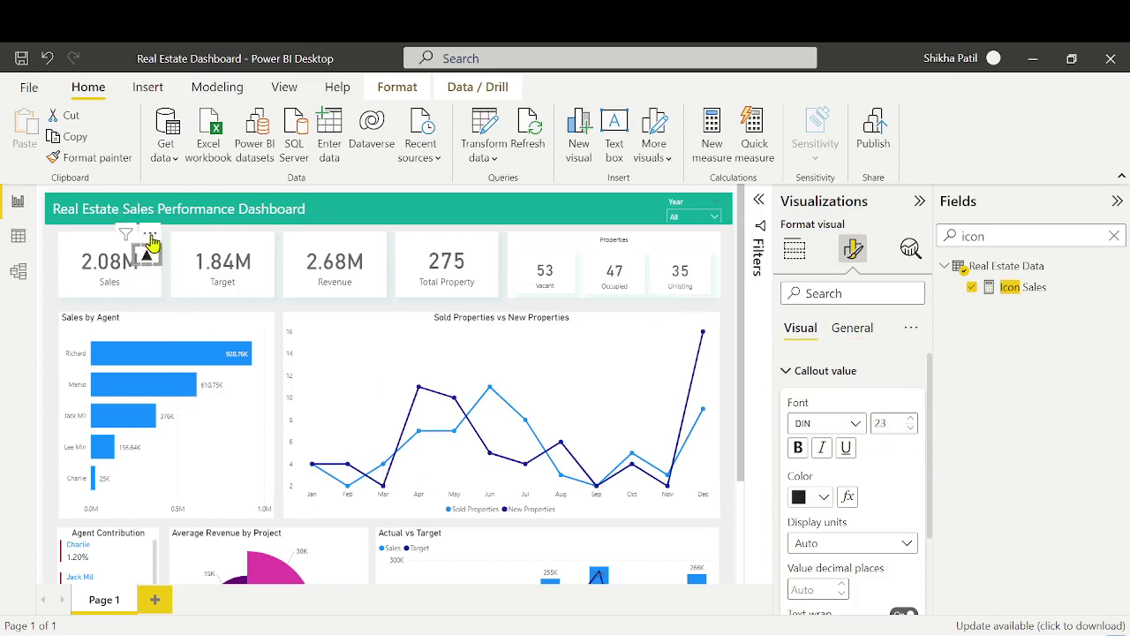
Move the arrow card slightly down so it lines up with the Sales value, and deselect it
{"action": "left_click_drag", "start_coordinate": [150, 240], "coordinate": [152, 251]}
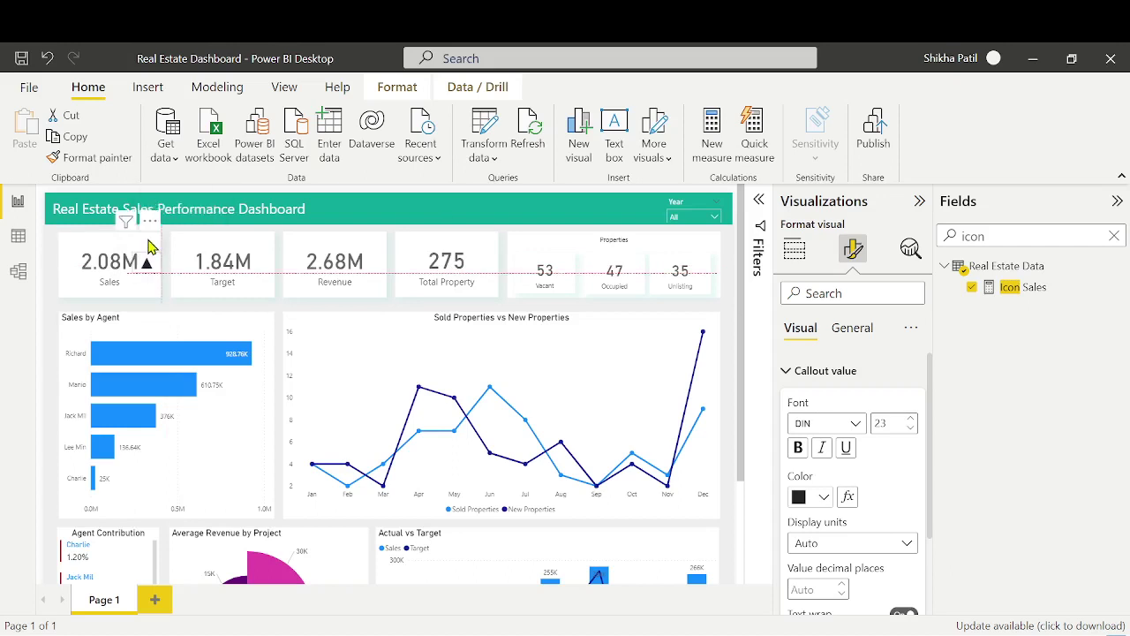
{"action": "left_click", "coordinate": [167, 309]}
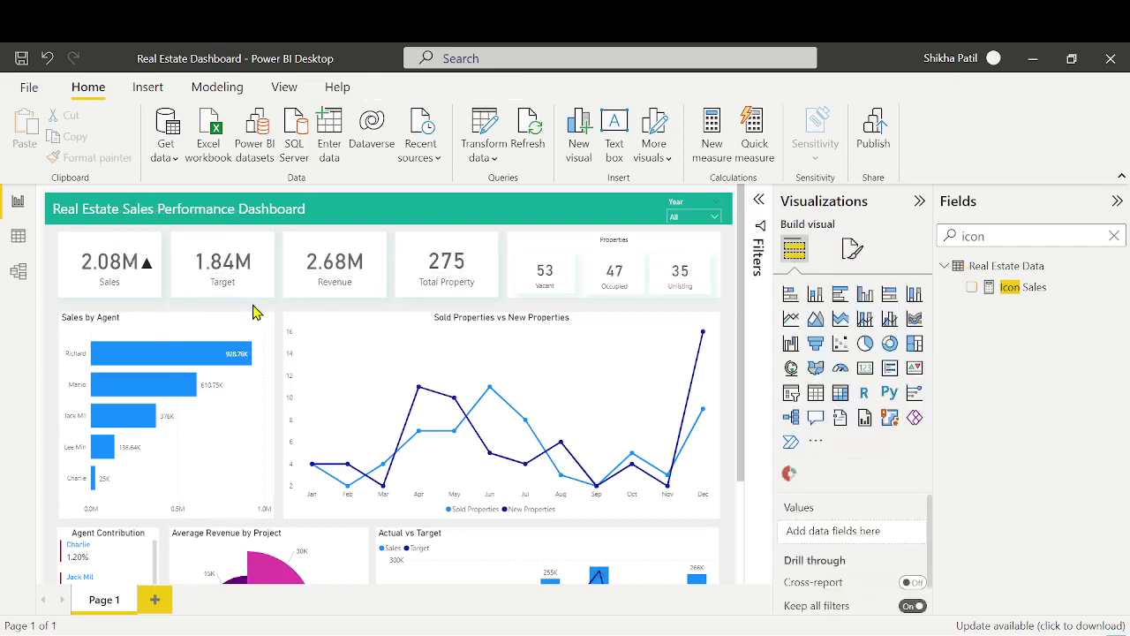
{"action": "left_click", "coordinate": [148, 264]}
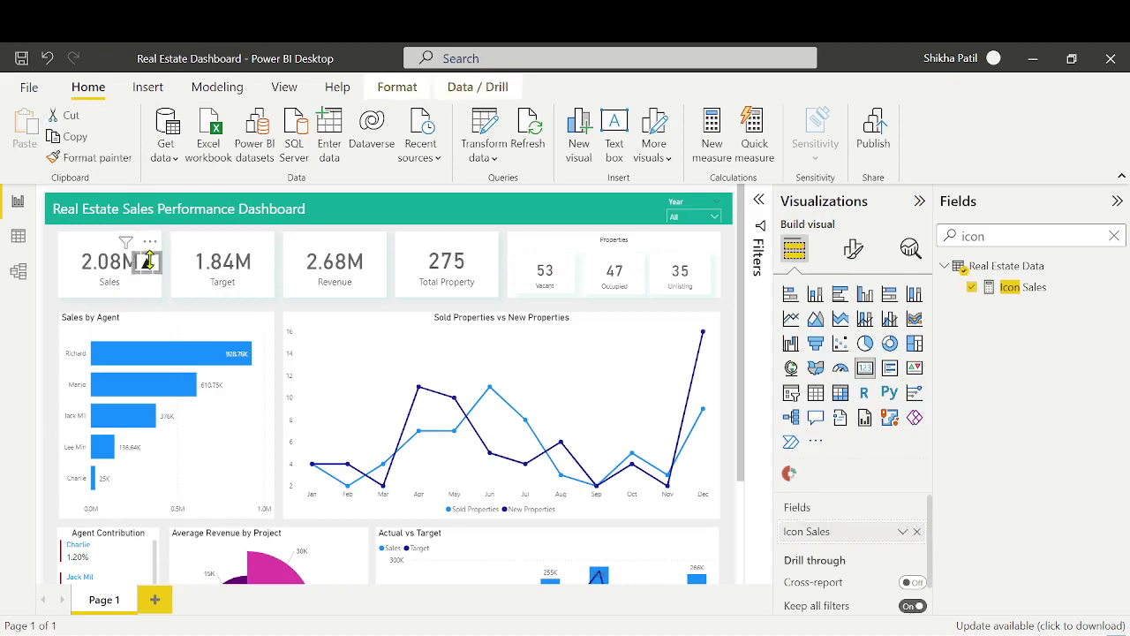
{"action": "left_click", "coordinate": [168, 313]}
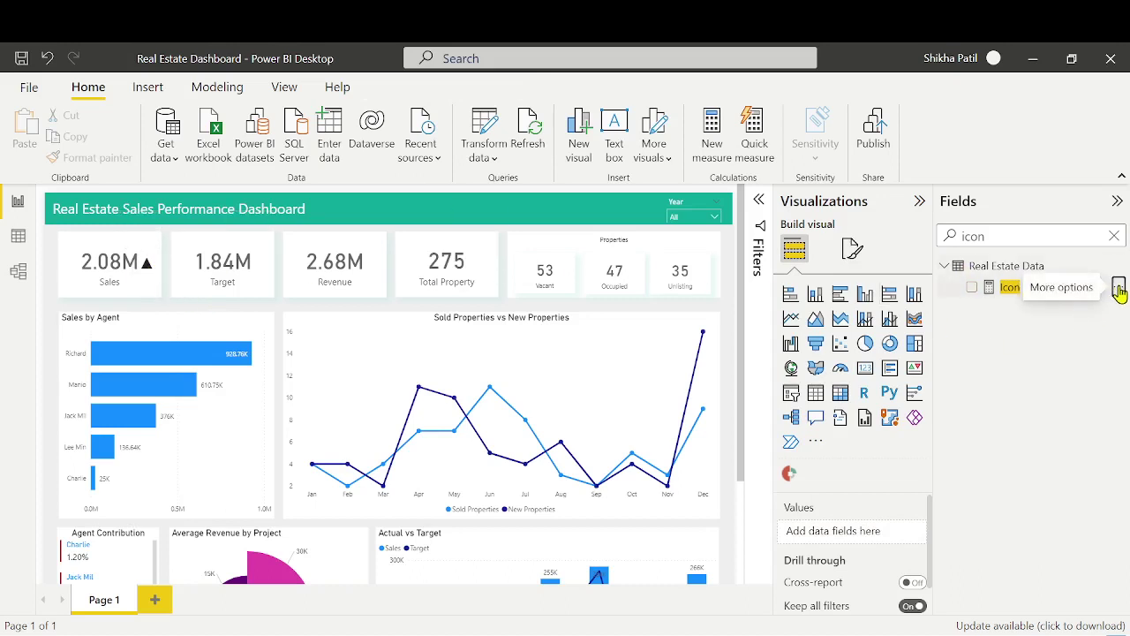
Create a new measure in Real Estate Data named Icon Profit Color and begin its formula with an IF function
{"action": "left_click", "coordinate": [1117, 287]}
{"action": "left_click", "coordinate": [1047, 321]}
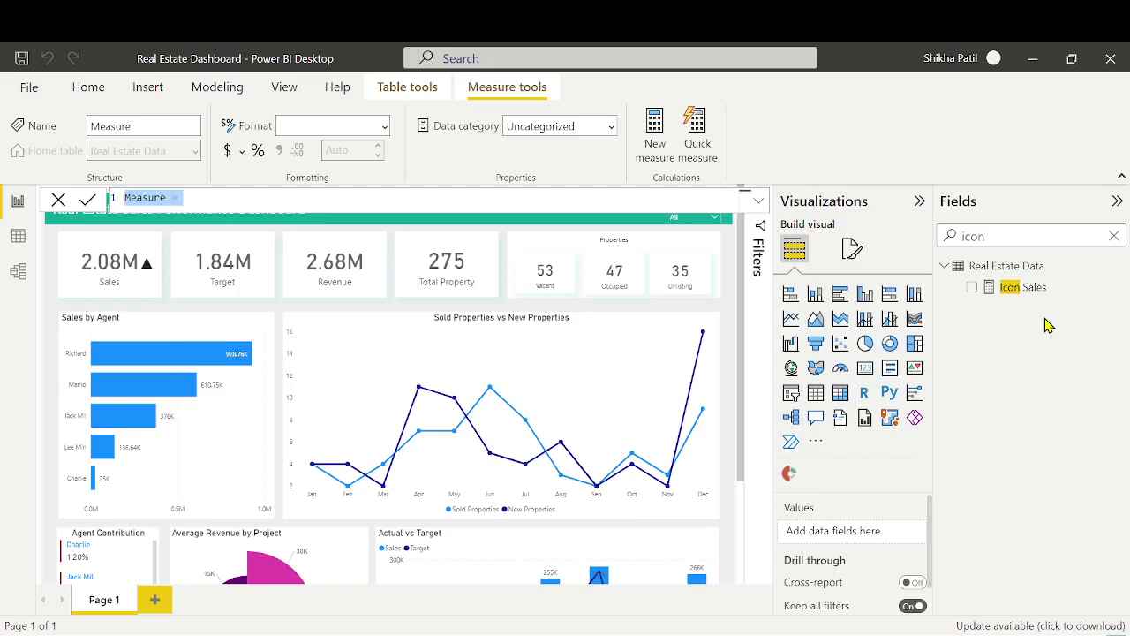
{"action": "type", "text": "Tot"}
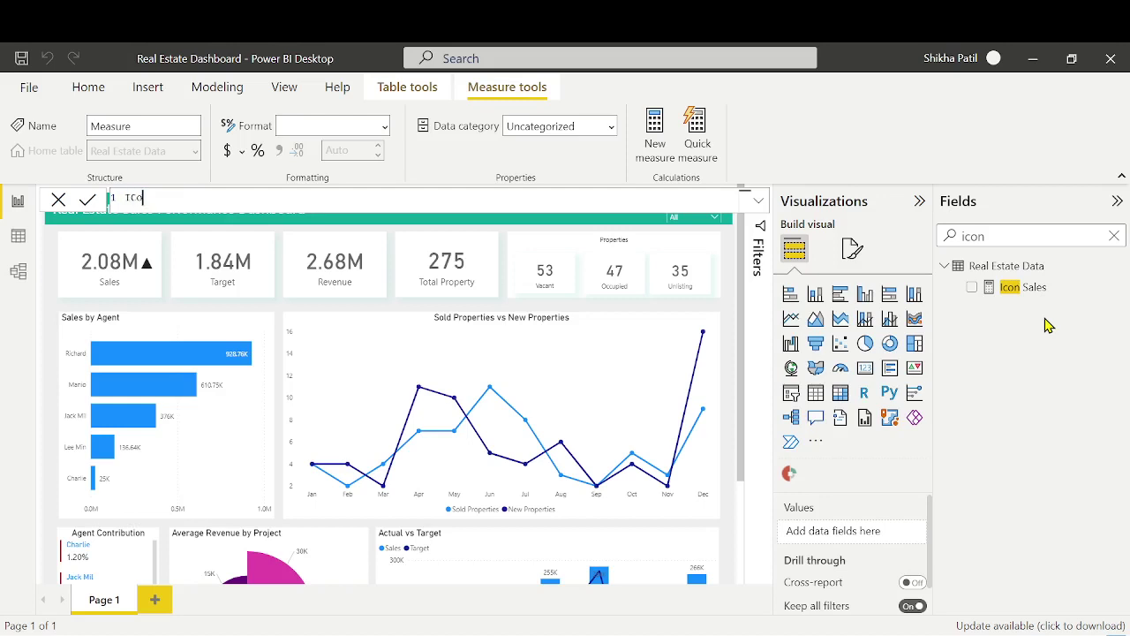
{"action": "key", "text": "BackSpace"}
{"action": "key", "text": "BackSpace"}
{"action": "type", "text": "con"}
{"action": "type", "text": "Profit Color = IF("}
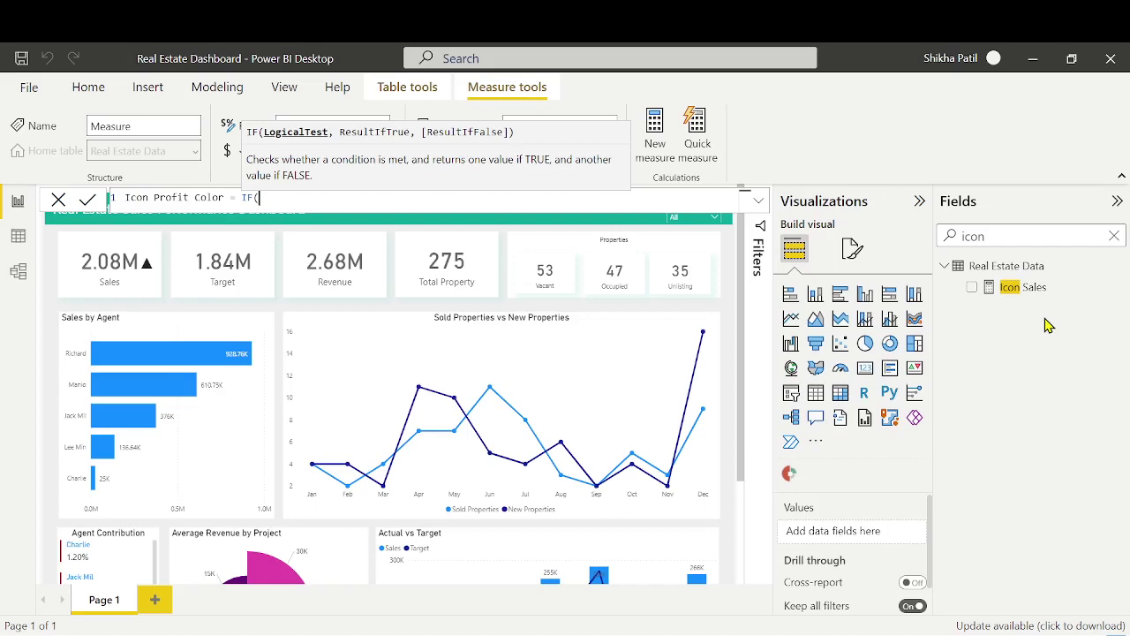
Make the IF test whether 'Real Estate Data'[Total Sales] is greater than [Previous Year Sales]
{"action": "type", "text": "tot"}
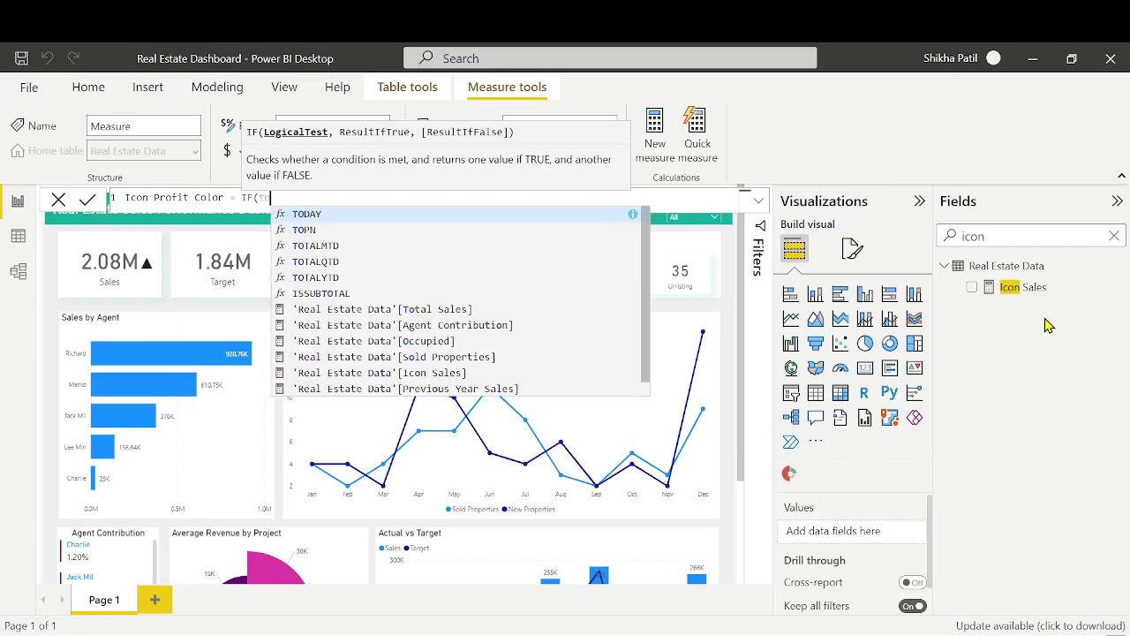
{"action": "type", "text": "al sale"}
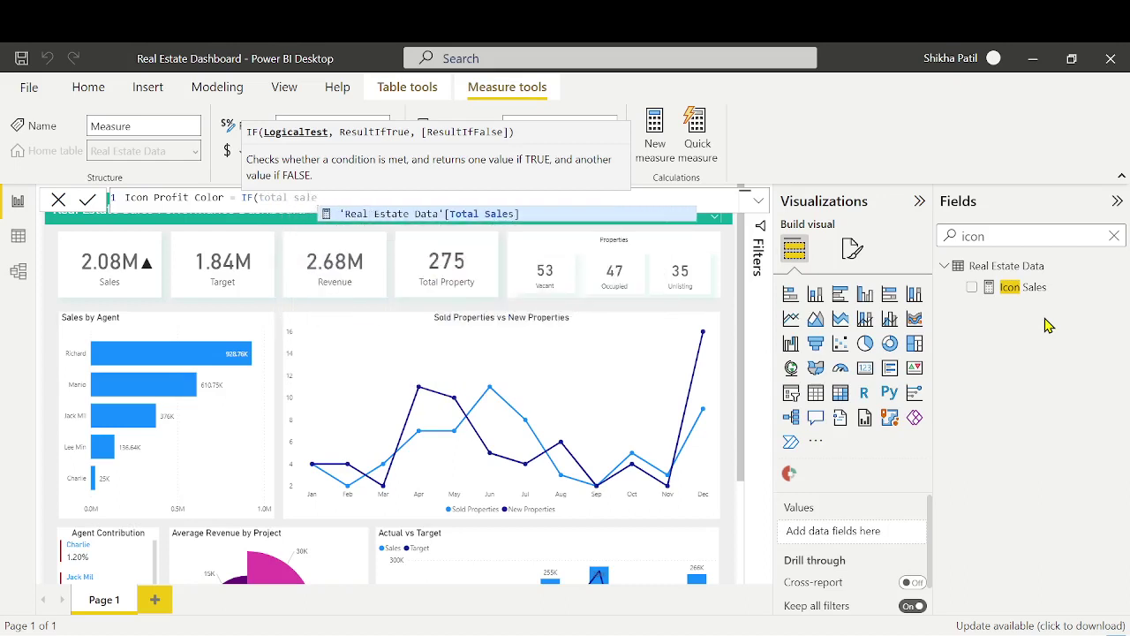
{"action": "key", "text": "Tab"}
{"action": "type", "text": ">"}
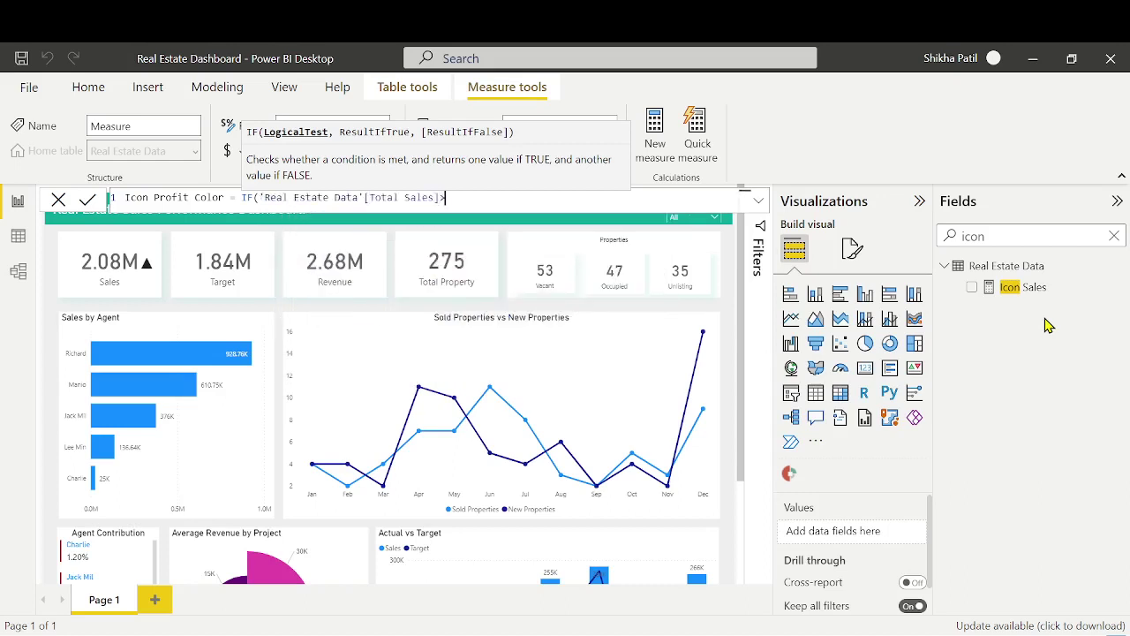
{"action": "type", "text": "previo"}
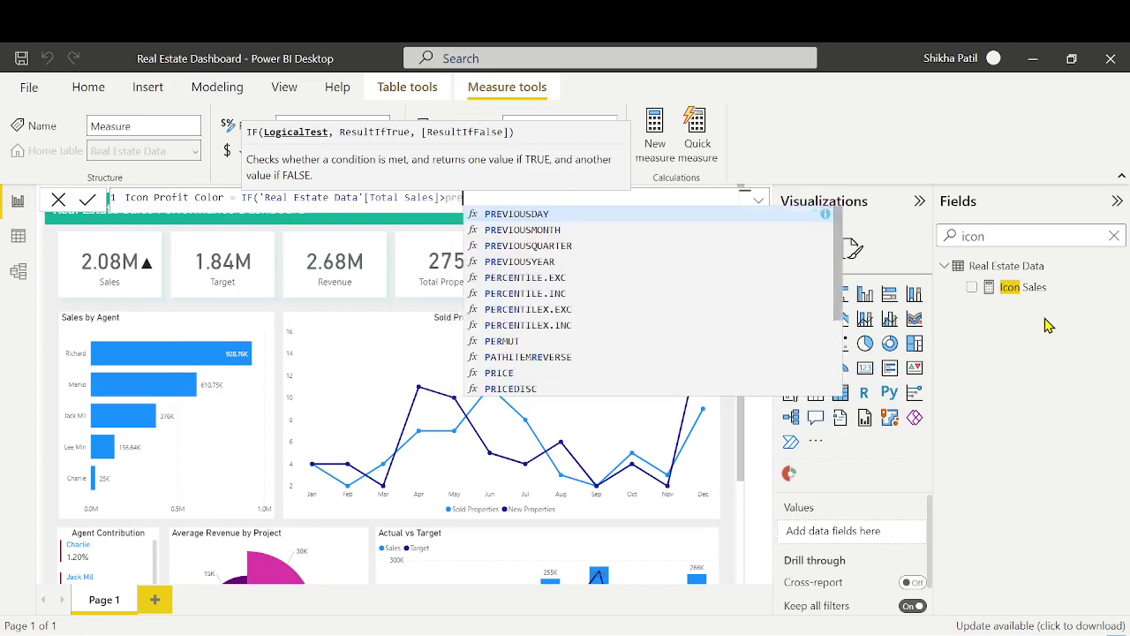
{"action": "key", "text": "Down"}
{"action": "key", "text": "Down"}
{"action": "key", "text": "Down"}
{"action": "key", "text": "Down"}
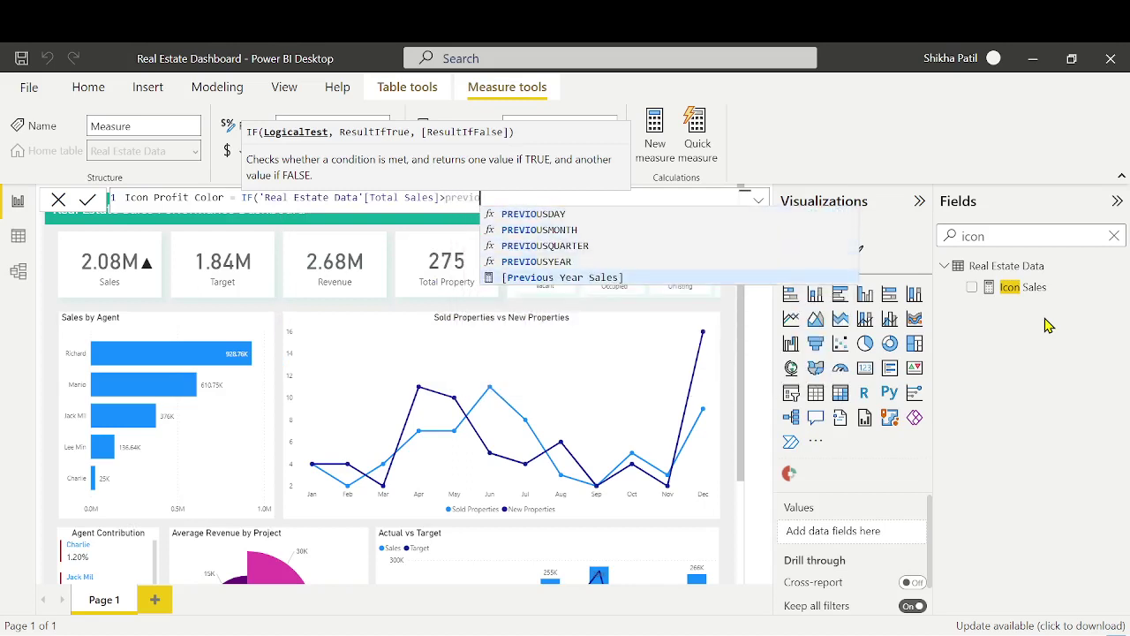
{"action": "key", "text": "Tab"}
{"action": "type", "text": ","}
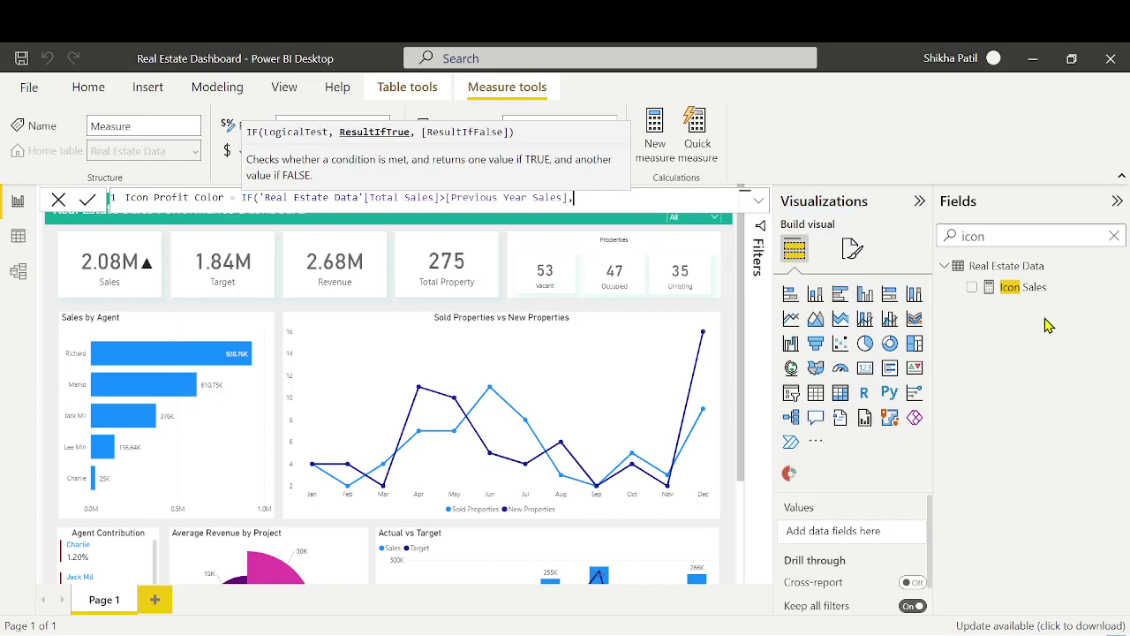
Complete the IF so it gives "Green" when true and "Red" when false, and commit the measure
{"action": "type", "text": "\"Green\","}
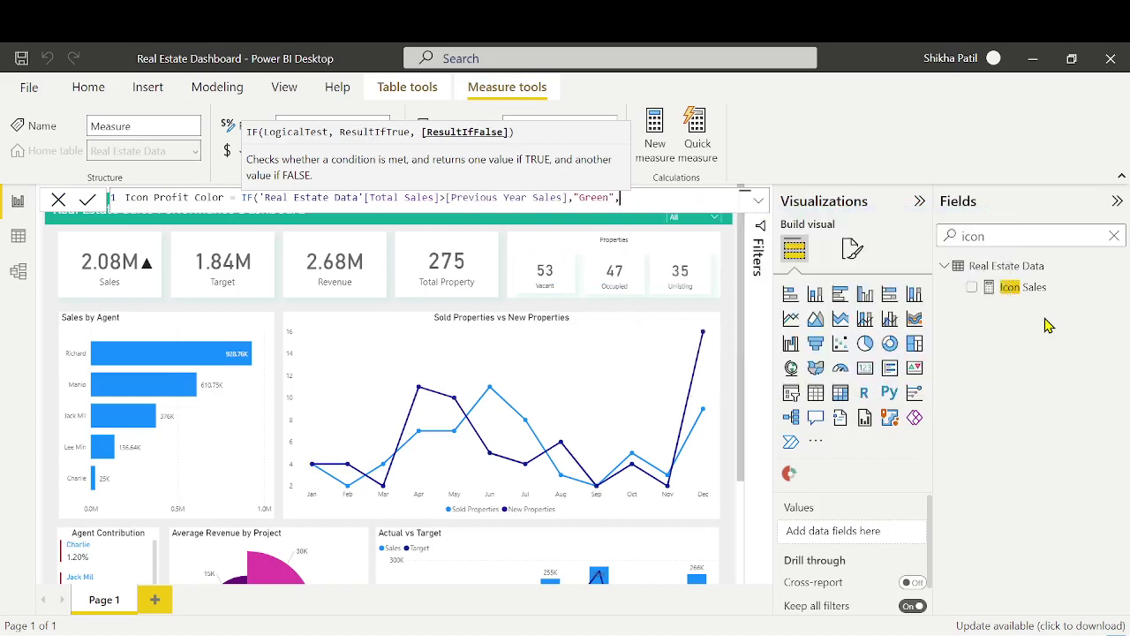
{"action": "type", "text": "\"Red\")"}
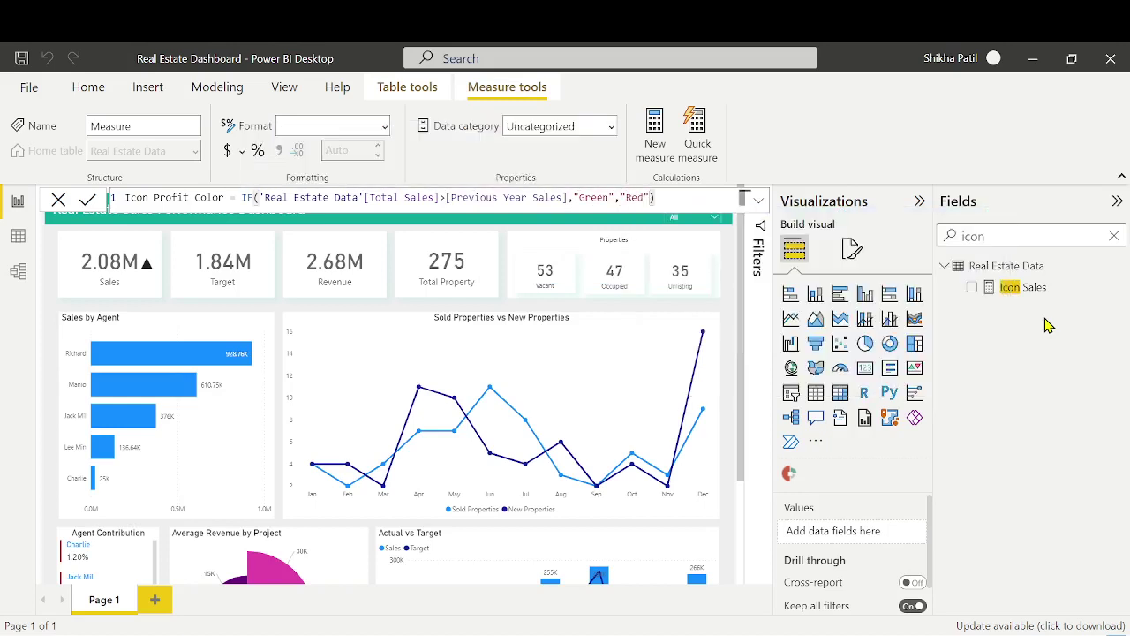
{"action": "key", "text": "Return"}
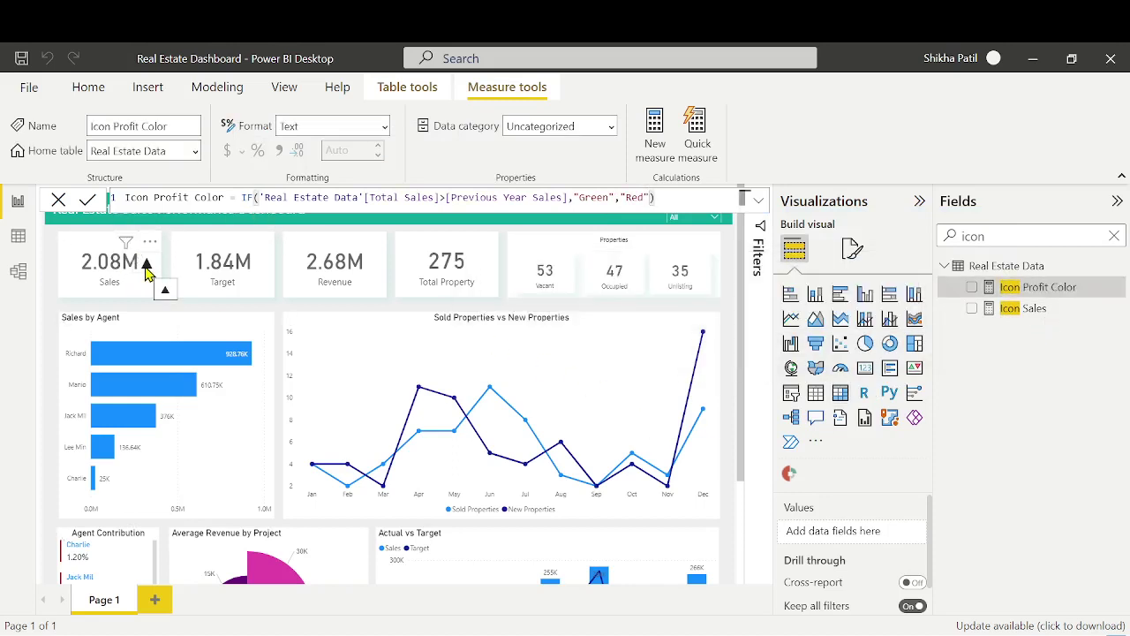
Open the conditional formatting settings for the callout value color of the arrow card beside the Sales value
{"action": "left_click", "coordinate": [146, 267]}
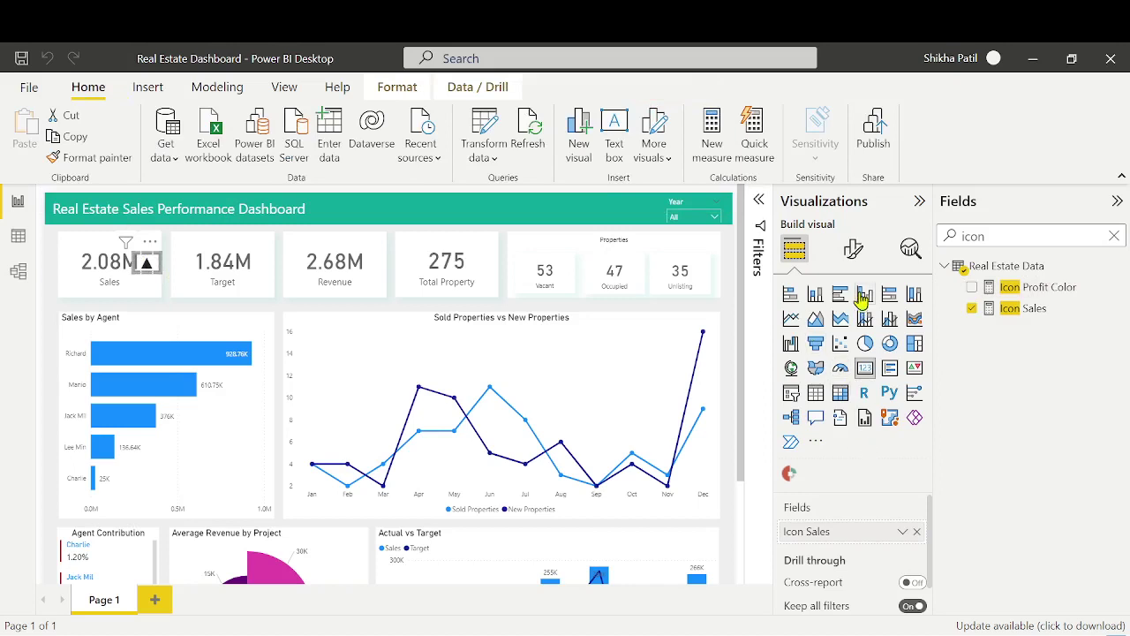
{"action": "left_click", "coordinate": [853, 250]}
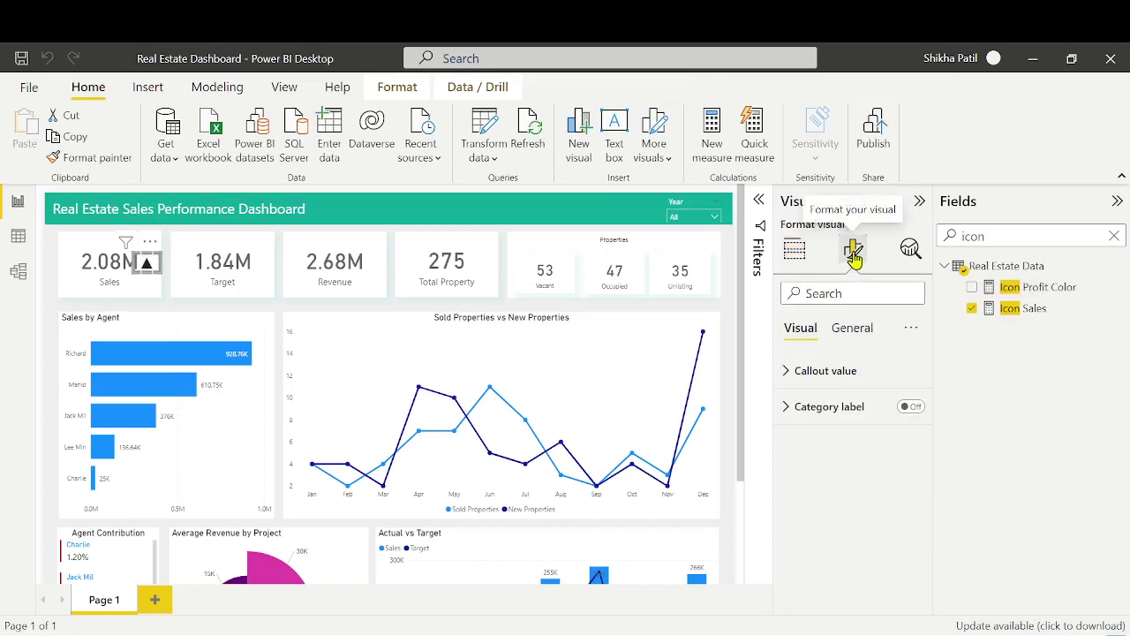
{"action": "left_click", "coordinate": [849, 380]}
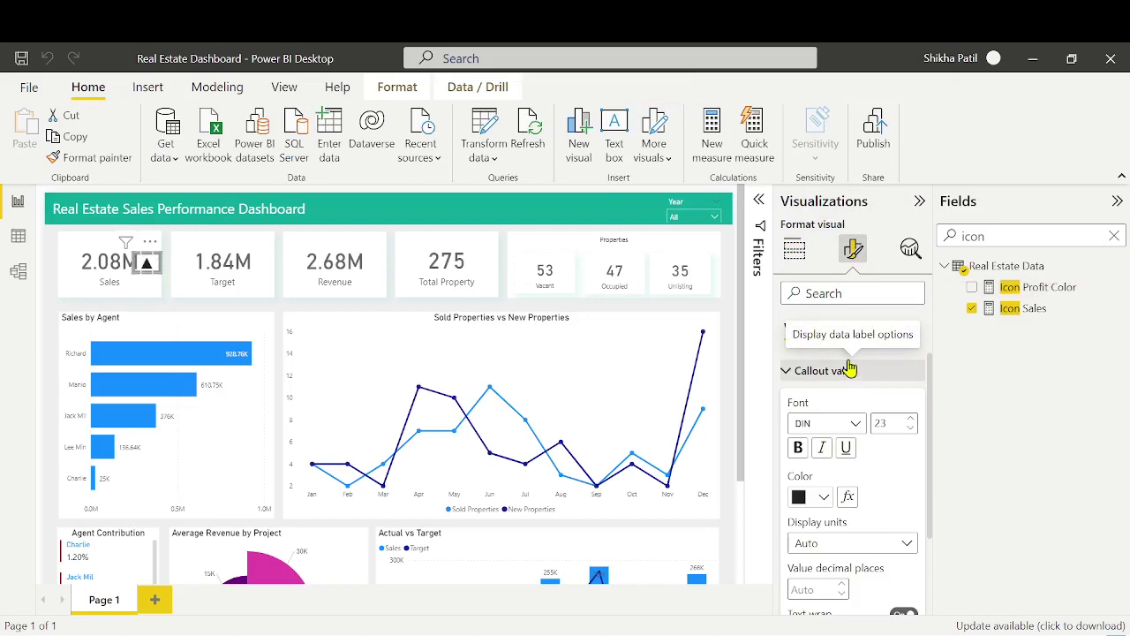
{"action": "left_click", "coordinate": [823, 498]}
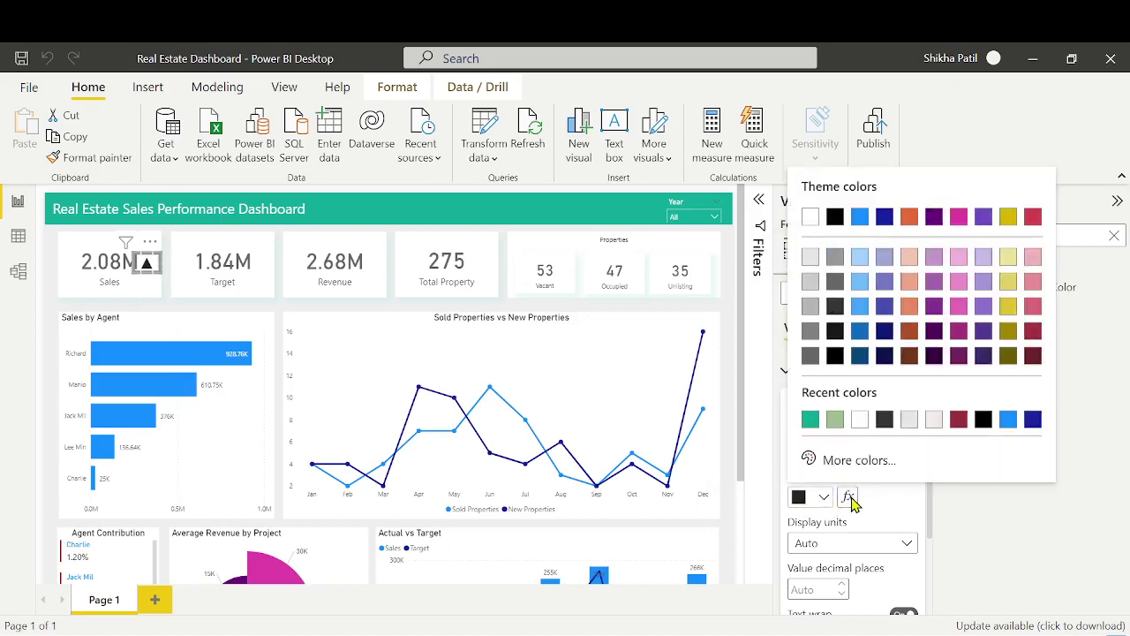
{"action": "left_click", "coordinate": [849, 499]}
{"action": "left_click", "coordinate": [850, 500]}
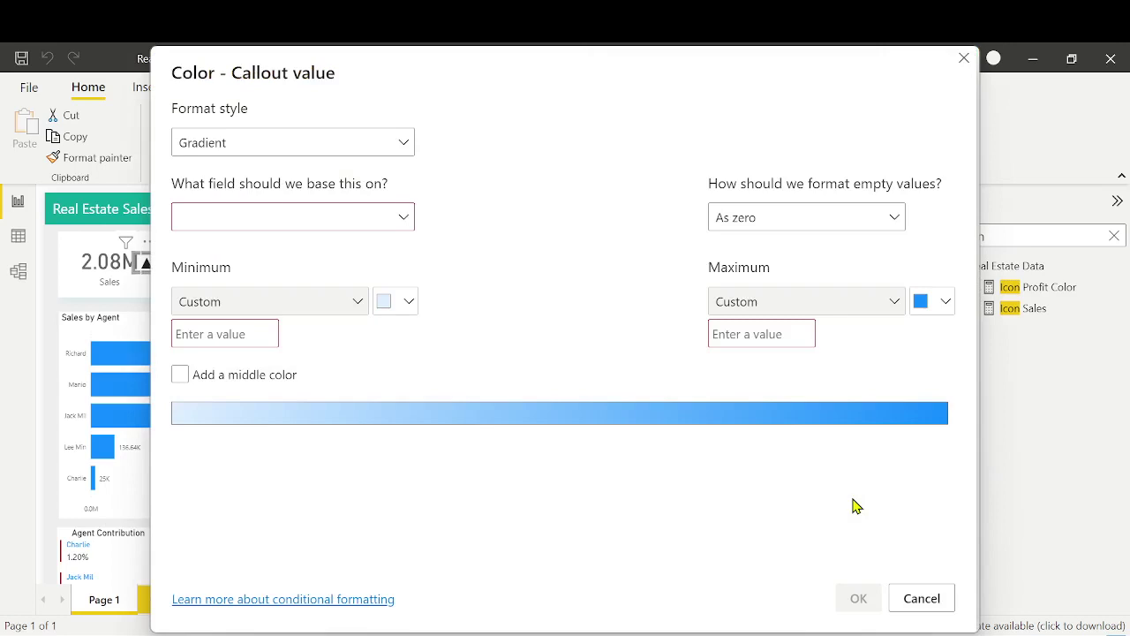
Color the arrow by field value based on the Icon Profit Color measure, apply it, and deselect the card
{"action": "left_click", "coordinate": [291, 144]}
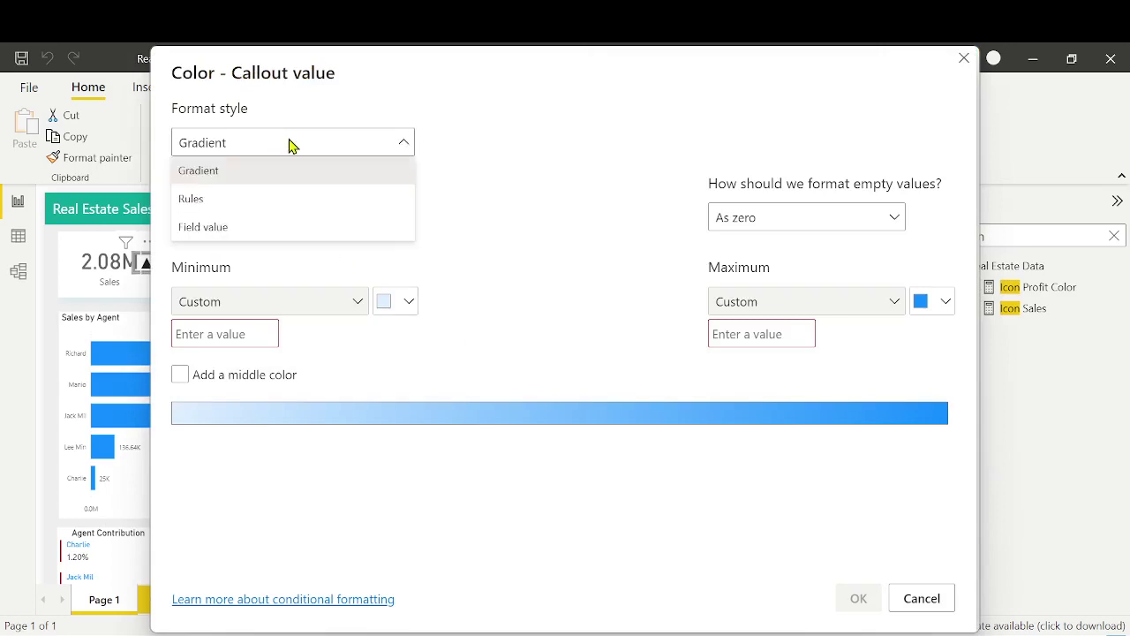
{"action": "left_click", "coordinate": [252, 228]}
{"action": "left_click", "coordinate": [269, 222]}
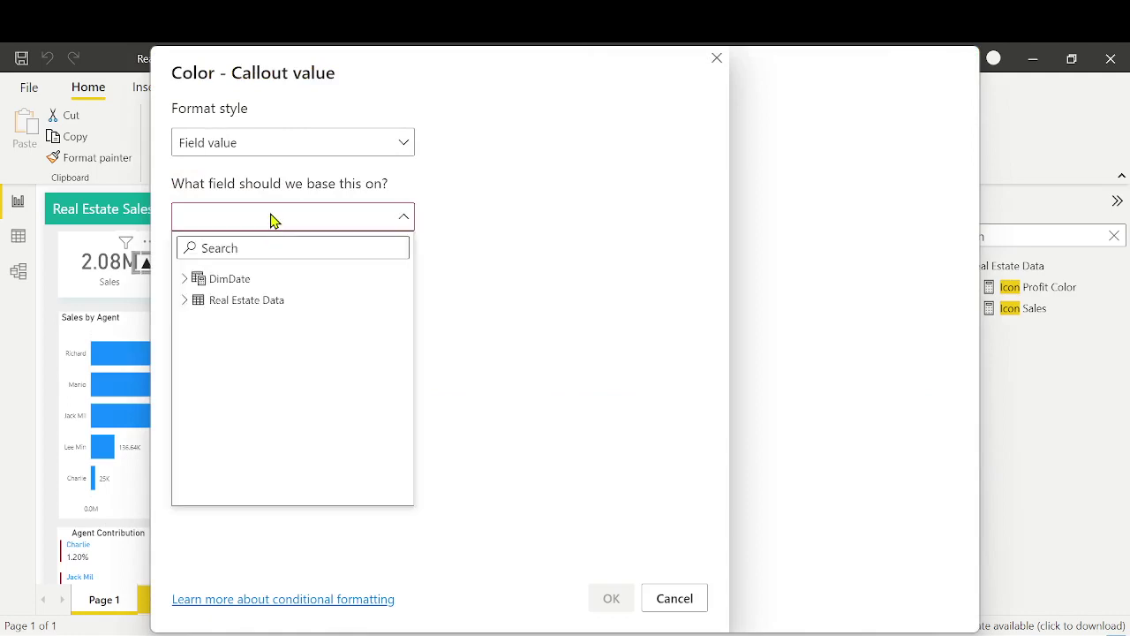
{"action": "type", "text": "icon"}
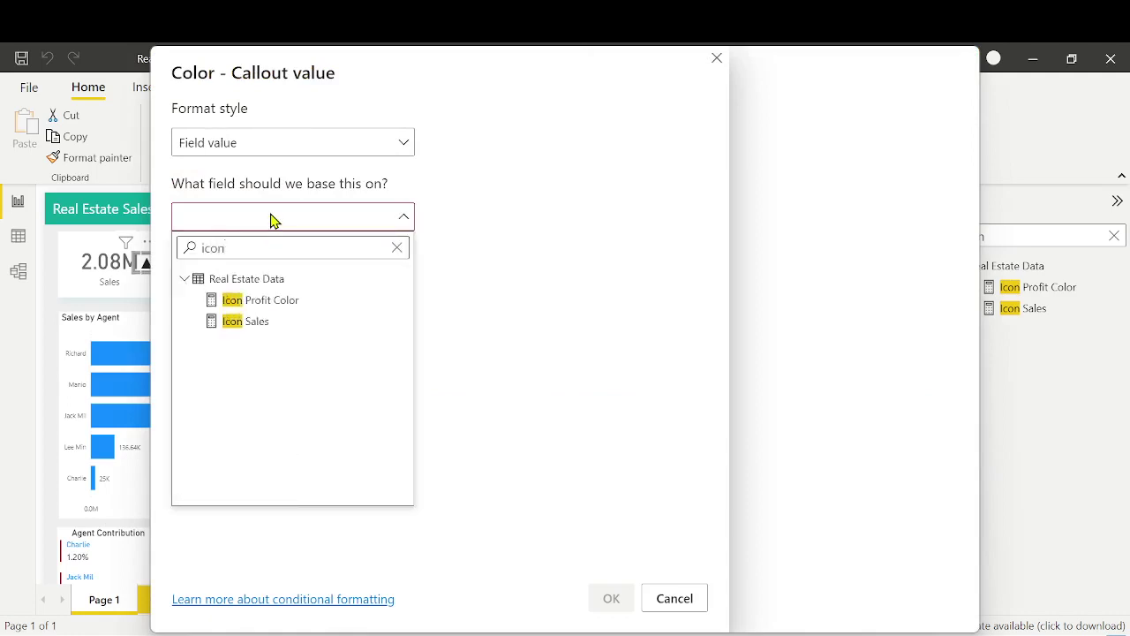
{"action": "left_click", "coordinate": [291, 303]}
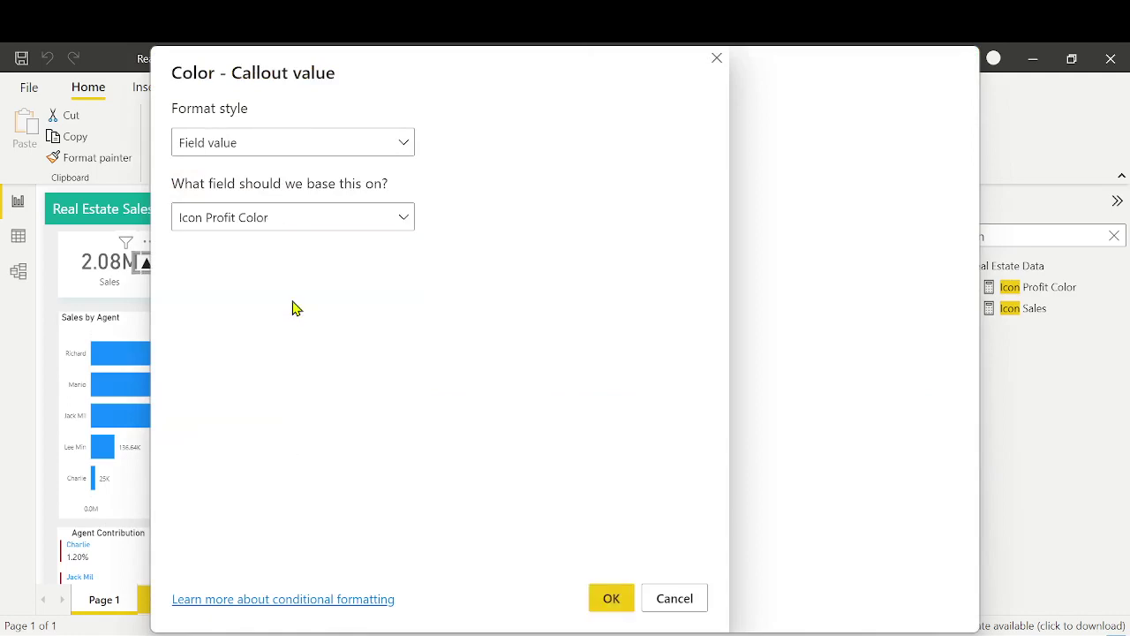
{"action": "left_click", "coordinate": [611, 599]}
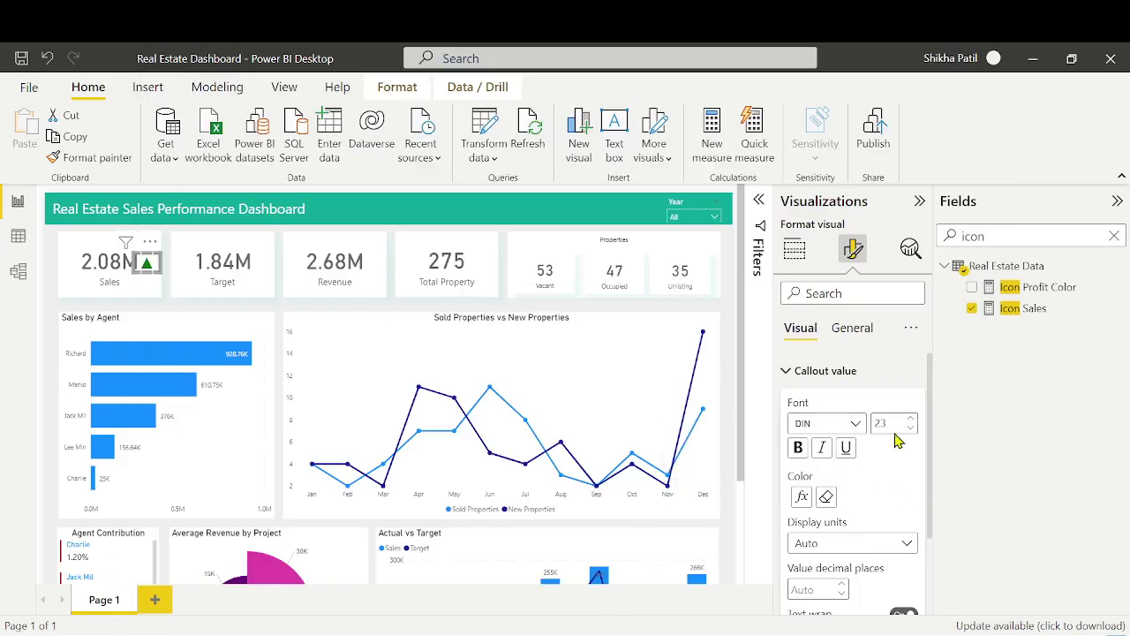
{"action": "left_click", "coordinate": [731, 328]}
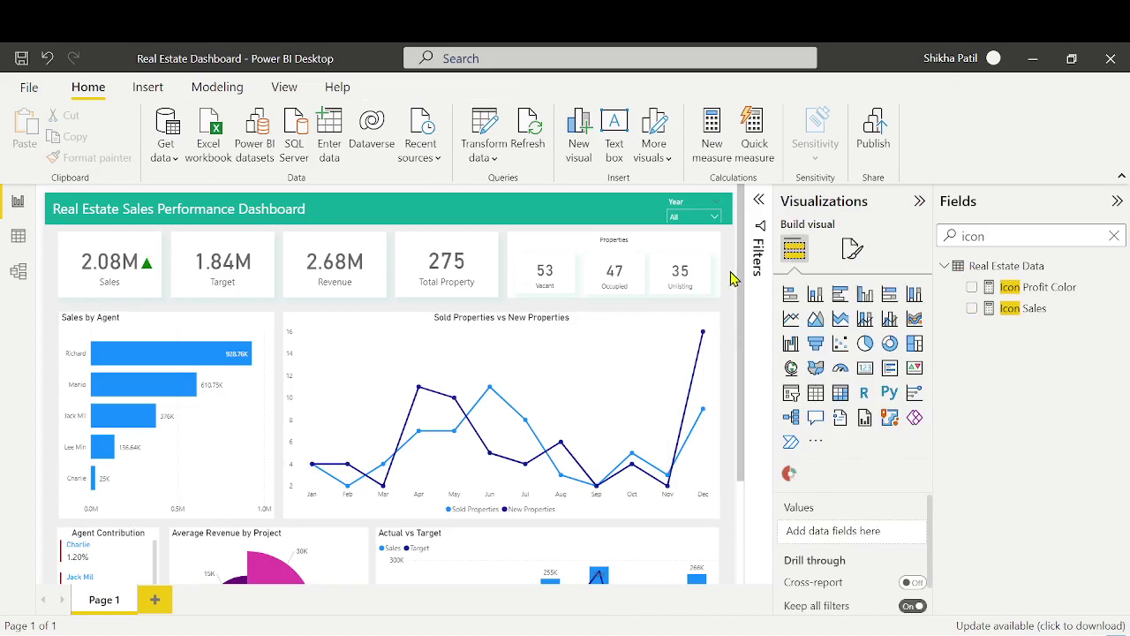
Check the Sales arrow's color by filtering the dashboard to 2021, 2022 and 2020 in turn, then clear the year filter
{"action": "left_click", "coordinate": [707, 219]}
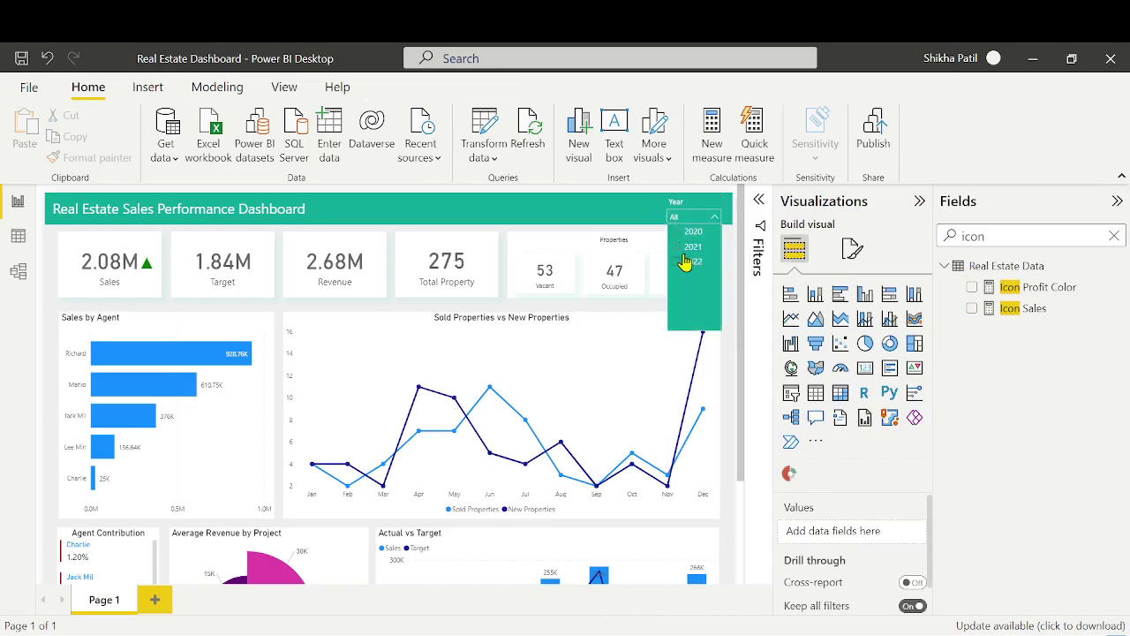
{"action": "left_click", "coordinate": [687, 249]}
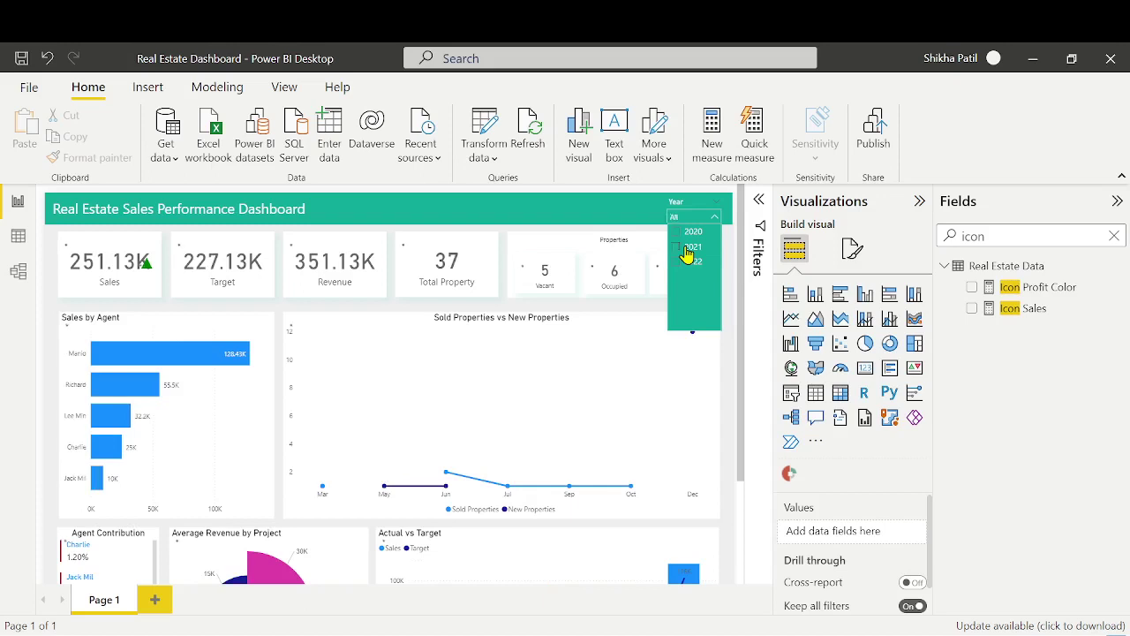
{"action": "left_click", "coordinate": [687, 250]}
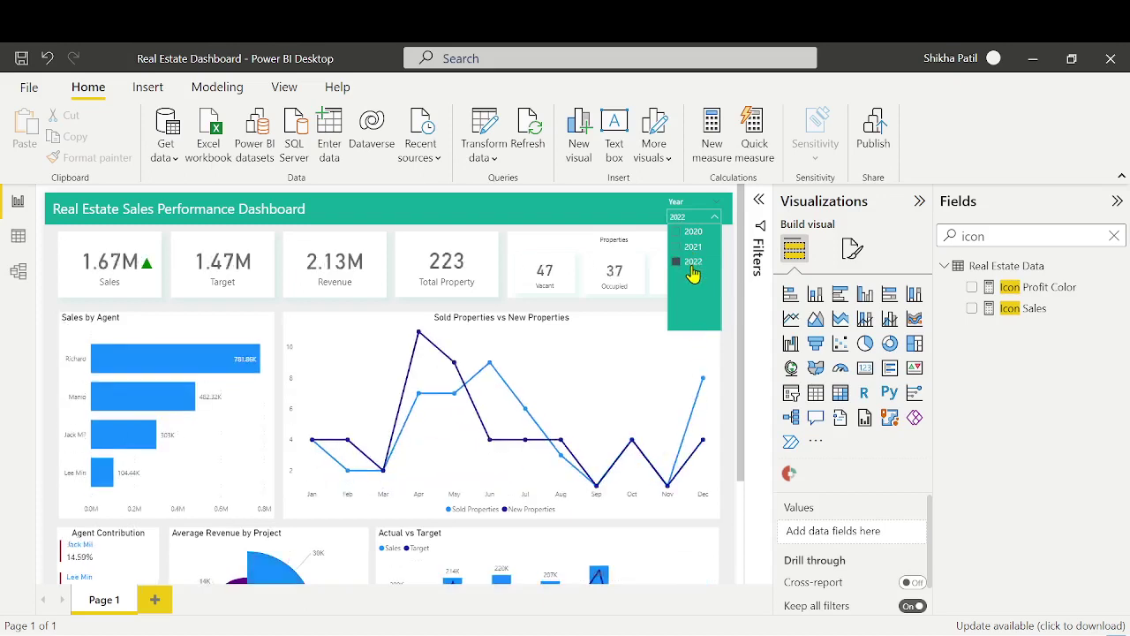
{"action": "left_click", "coordinate": [692, 263]}
{"action": "left_click", "coordinate": [693, 233]}
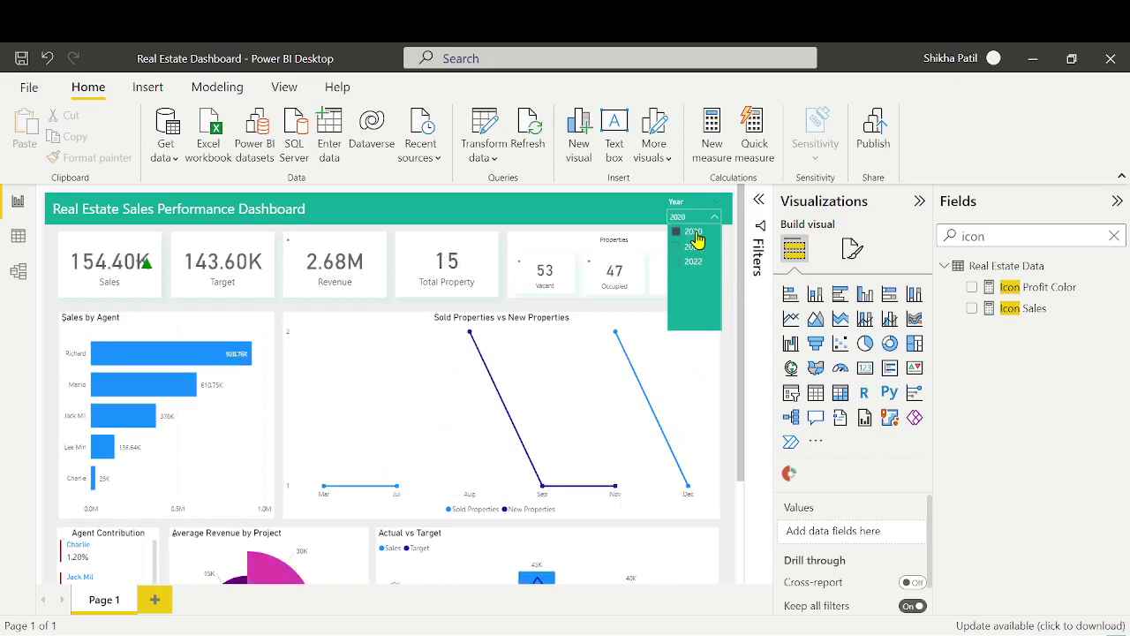
{"action": "left_click", "coordinate": [694, 234]}
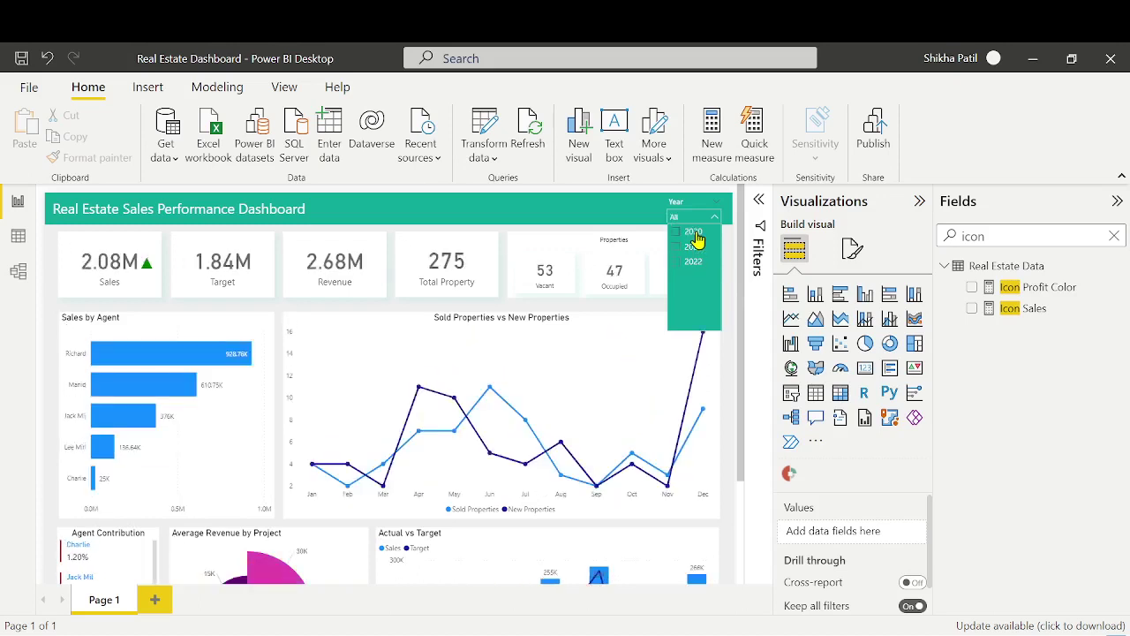
{"action": "left_click", "coordinate": [694, 248]}
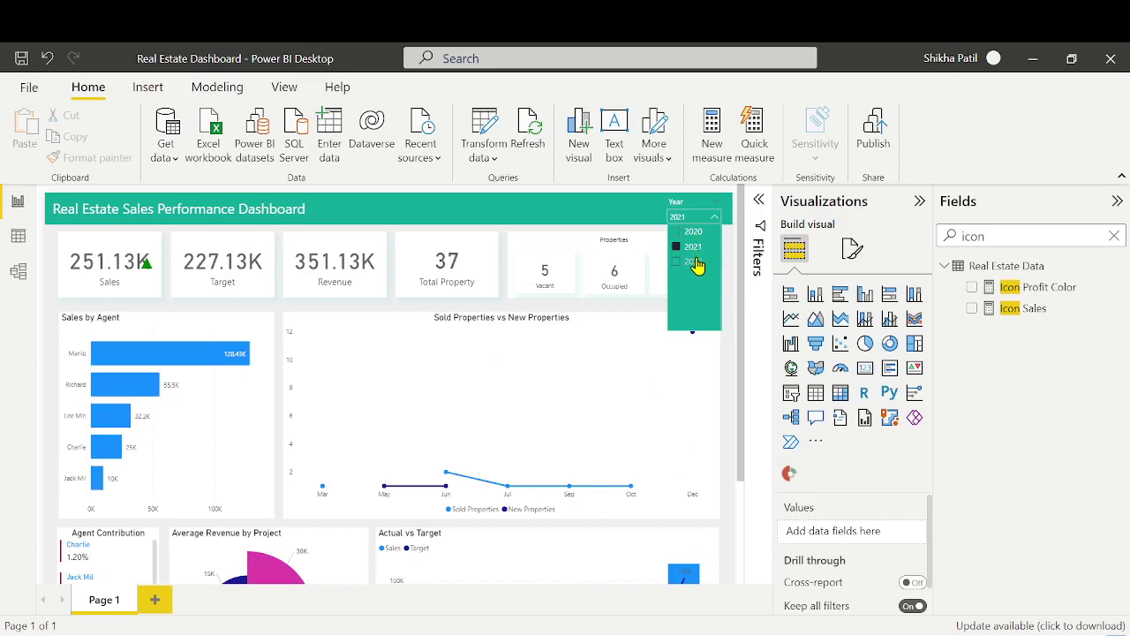
{"action": "left_click", "coordinate": [696, 263]}
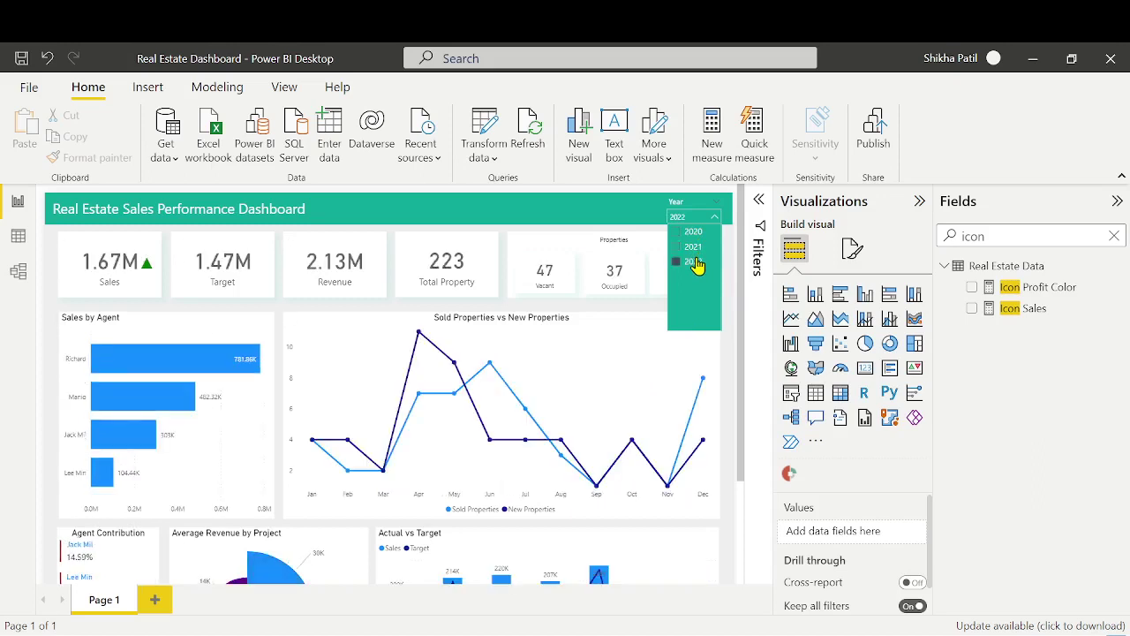
{"action": "left_click", "coordinate": [694, 233]}
{"action": "left_click", "coordinate": [692, 233]}
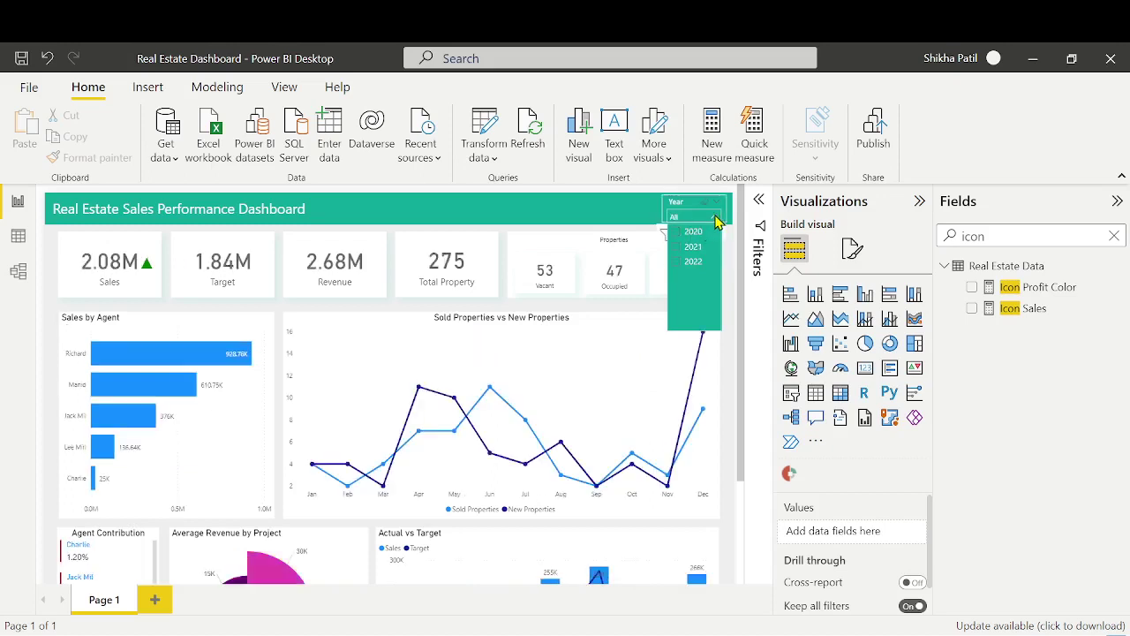
Add a new report page and place an empty table visual on it
{"action": "left_click", "coordinate": [155, 600]}
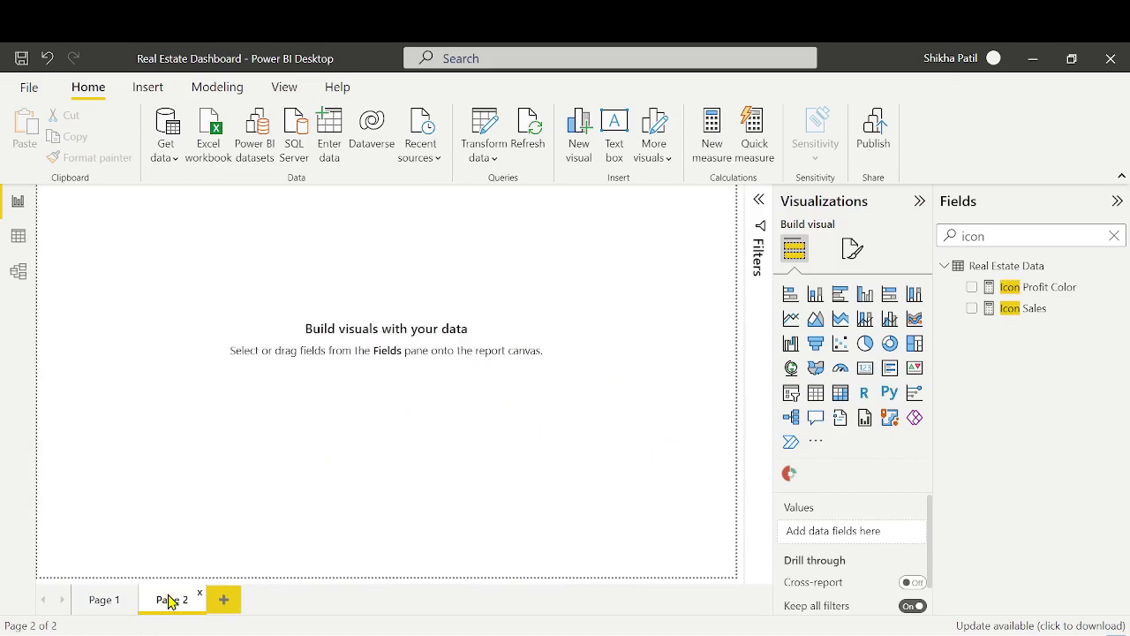
{"action": "left_click", "coordinate": [815, 394]}
{"action": "left_click_drag", "start_coordinate": [169, 232], "coordinate": [272, 328]}
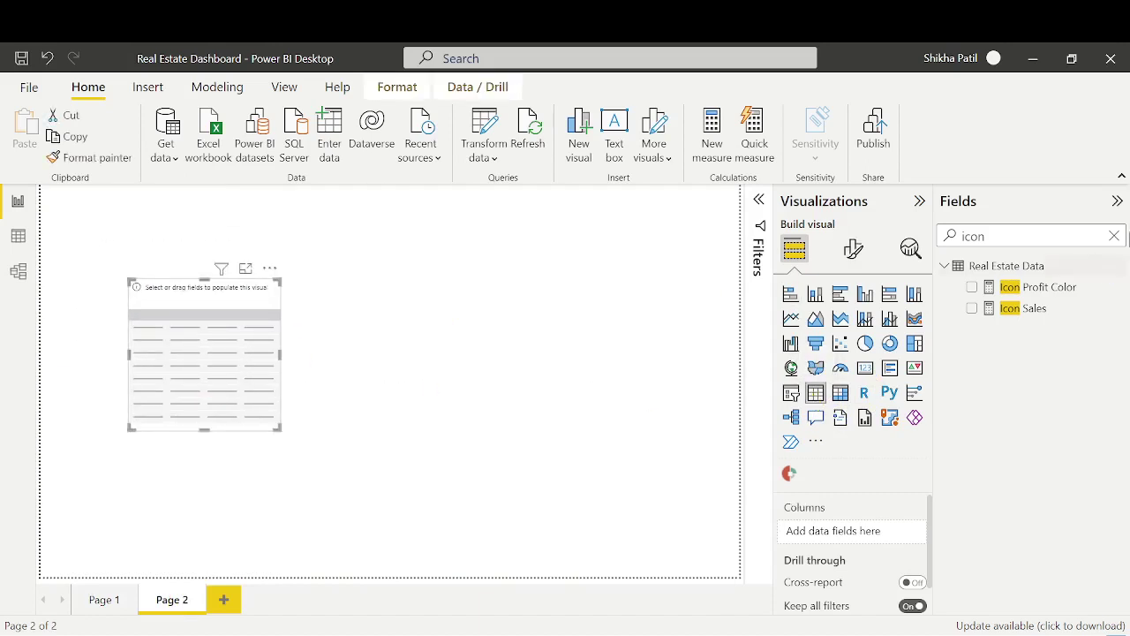
Add the DimDate Date field to the table and remove its Day, Month and Quarter levels, keeping only Year
{"action": "left_click", "coordinate": [1114, 235]}
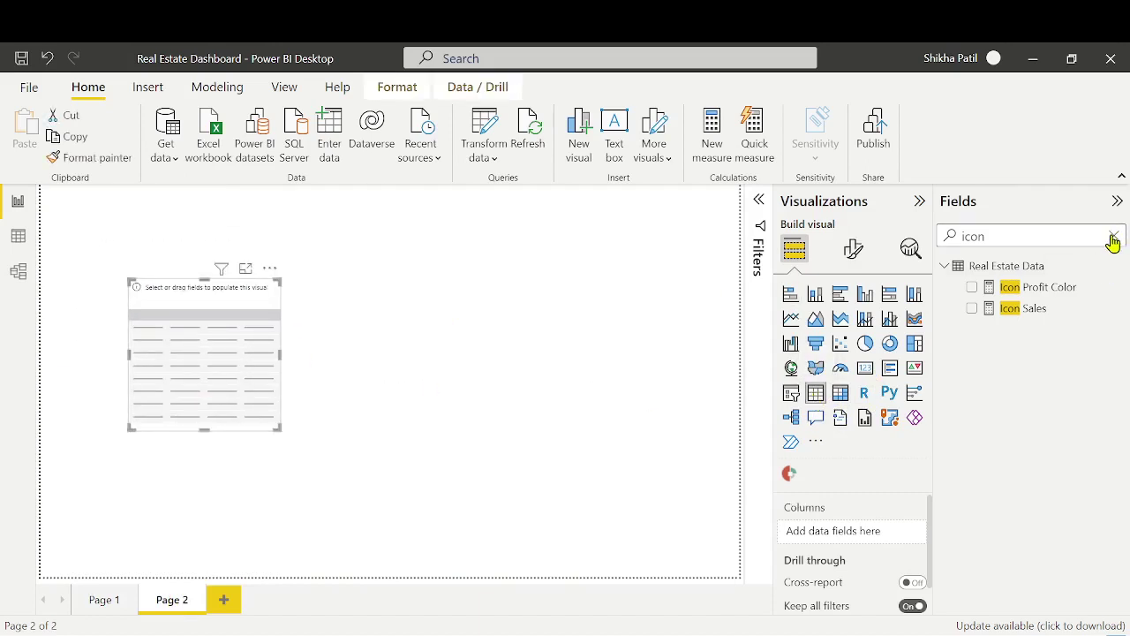
{"action": "left_click", "coordinate": [1033, 231]}
{"action": "type", "text": "year"}
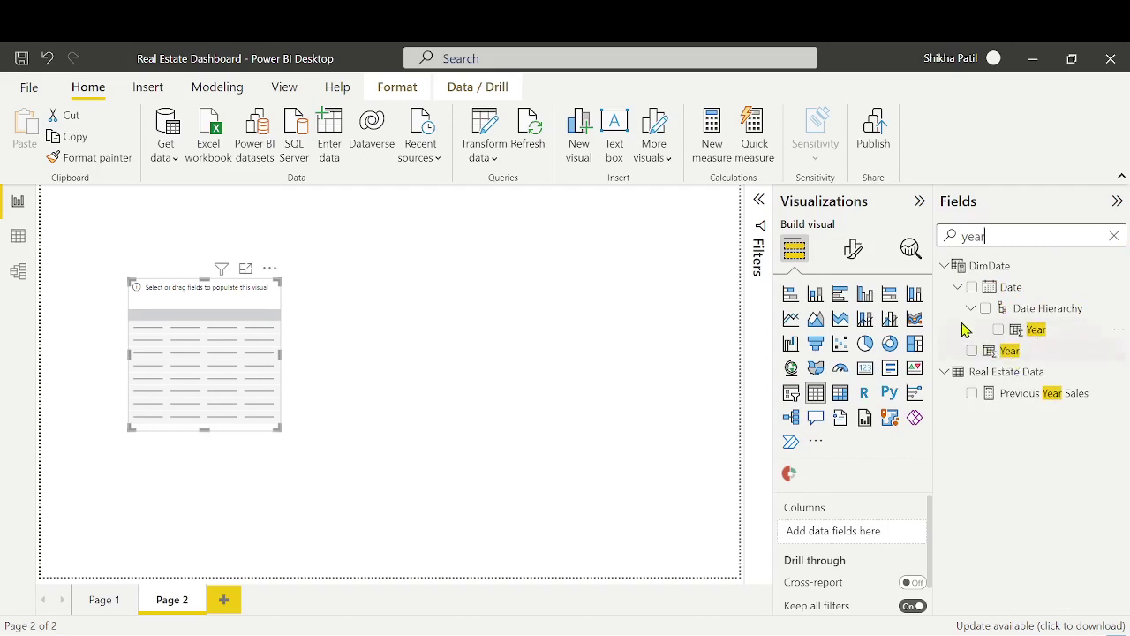
{"action": "left_click_drag", "start_coordinate": [1006, 292], "coordinate": [861, 545]}
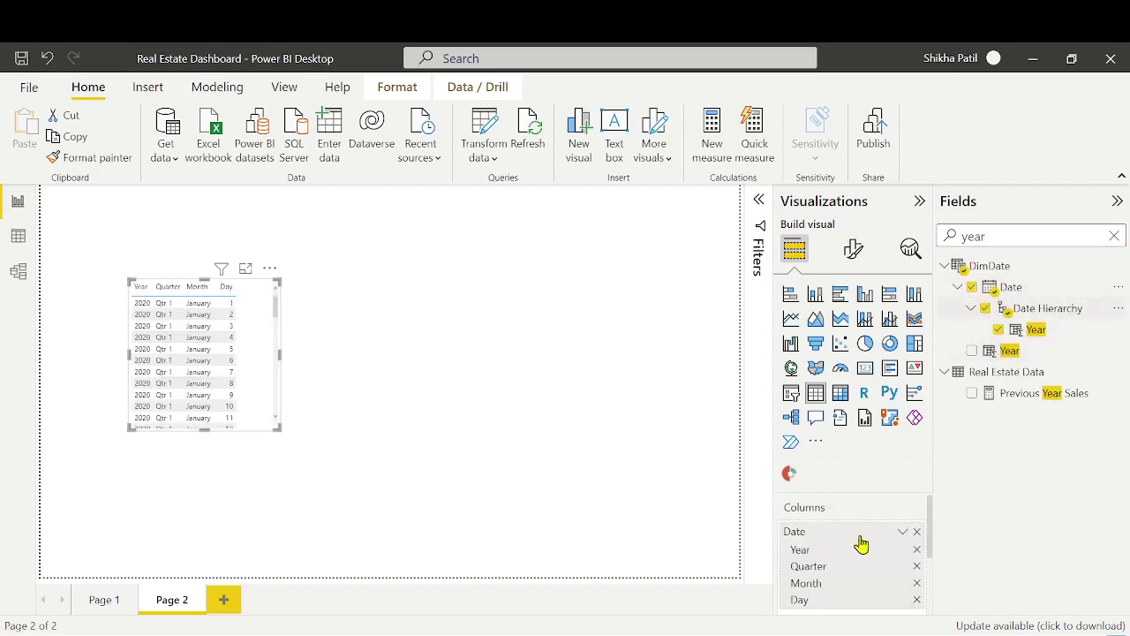
{"action": "left_click", "coordinate": [917, 600]}
{"action": "left_click", "coordinate": [917, 583]}
{"action": "left_click", "coordinate": [916, 566]}
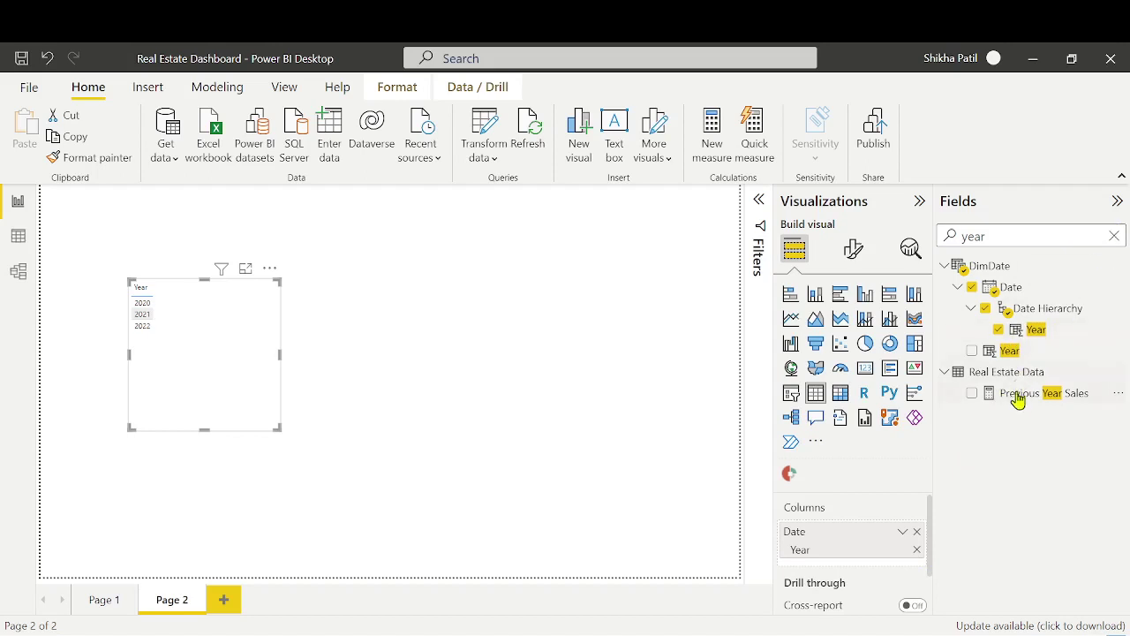
Add the Previous Year Sales measure to the table and insert Total Sales between it and Year
{"action": "left_click_drag", "start_coordinate": [1017, 399], "coordinate": [836, 570]}
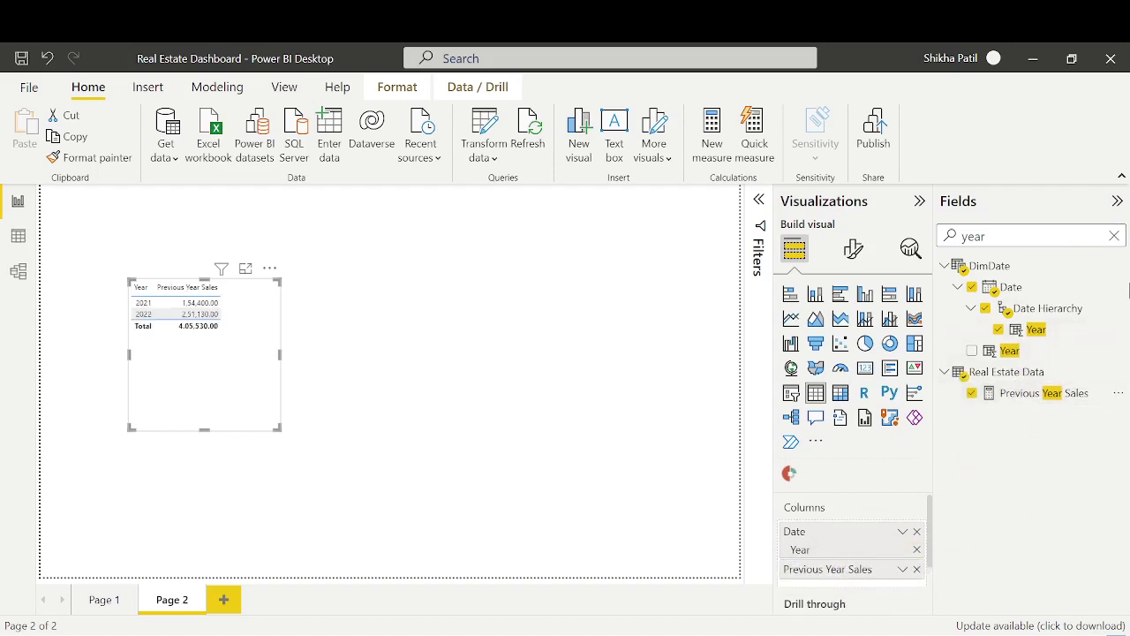
{"action": "left_click", "coordinate": [1114, 236]}
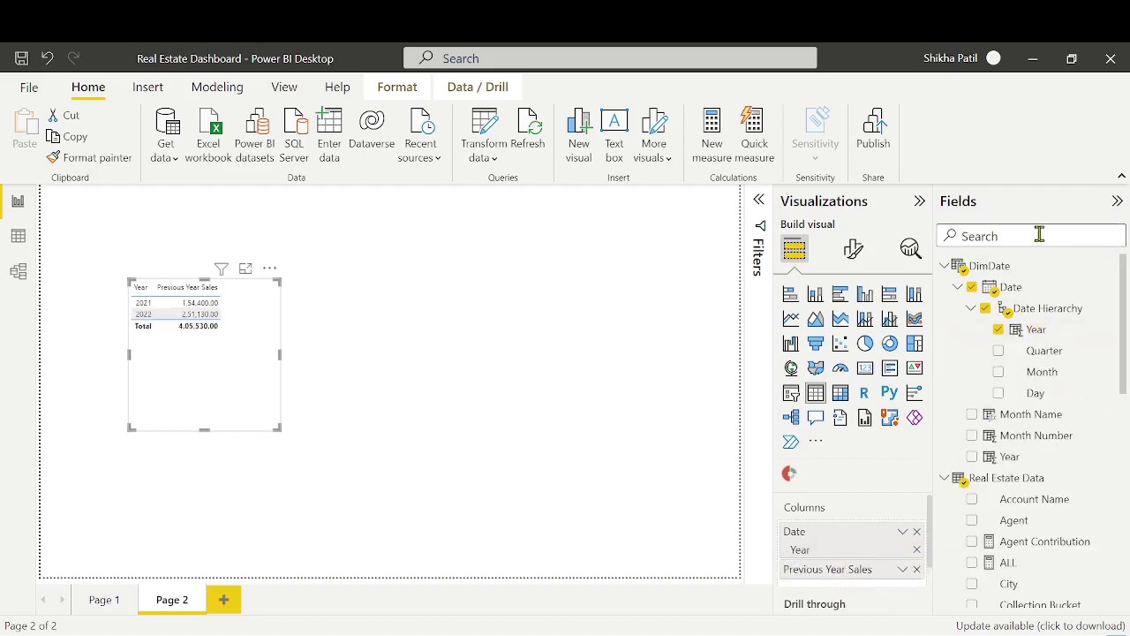
{"action": "type", "text": "total"}
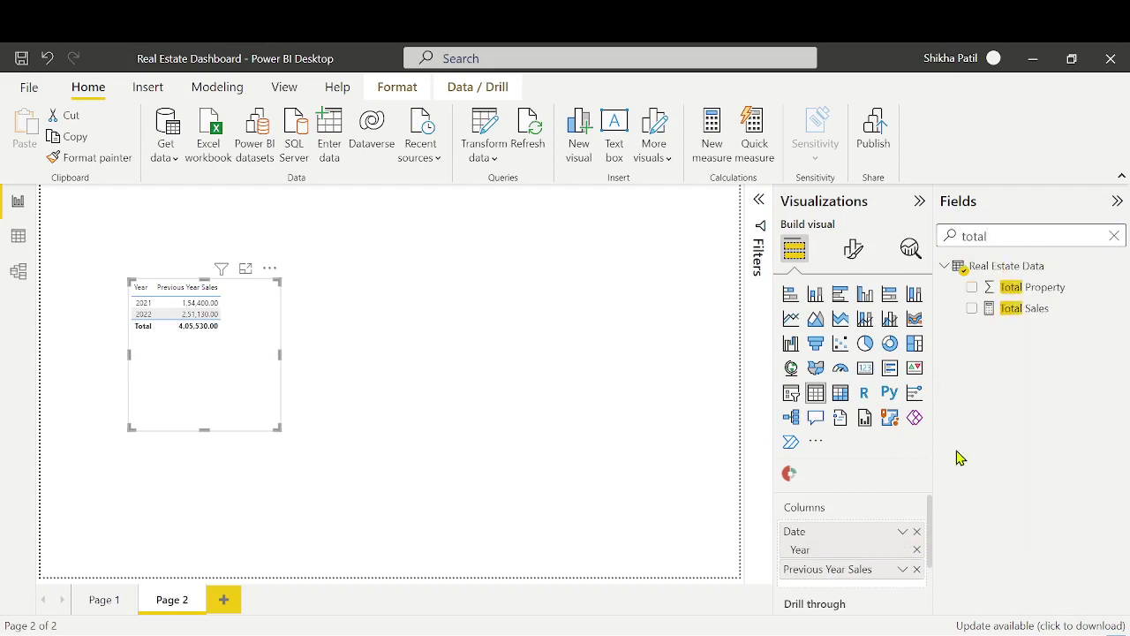
{"action": "left_click_drag", "start_coordinate": [1052, 311], "coordinate": [853, 581]}
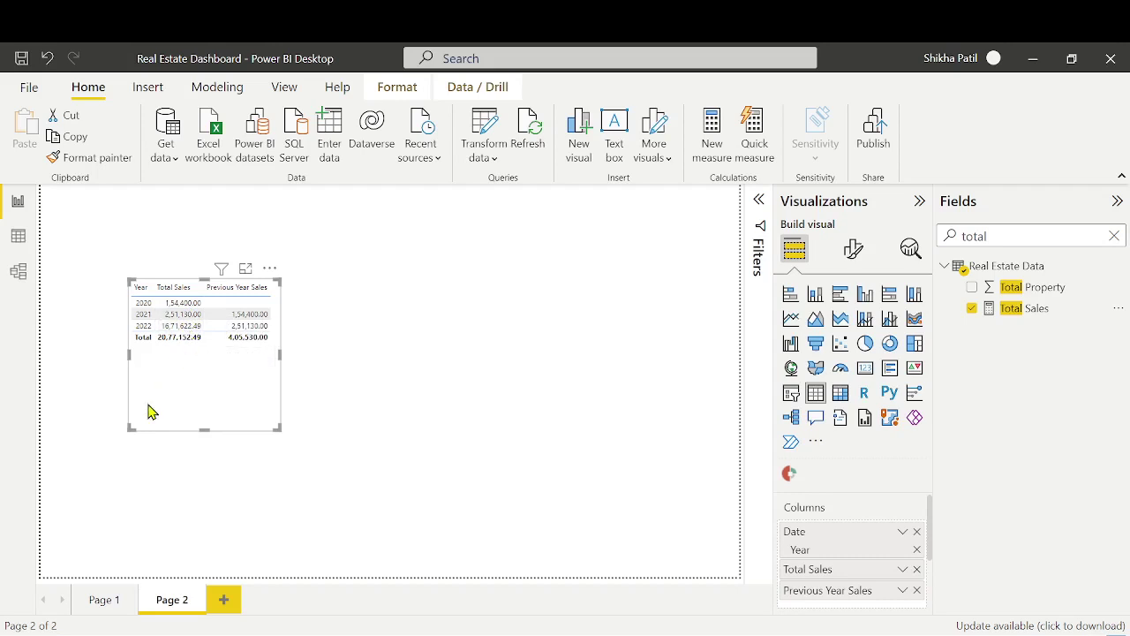
Return to Page 1 and move the arrow card up to the upper-right corner of the Sales card
{"action": "left_click", "coordinate": [19, 206]}
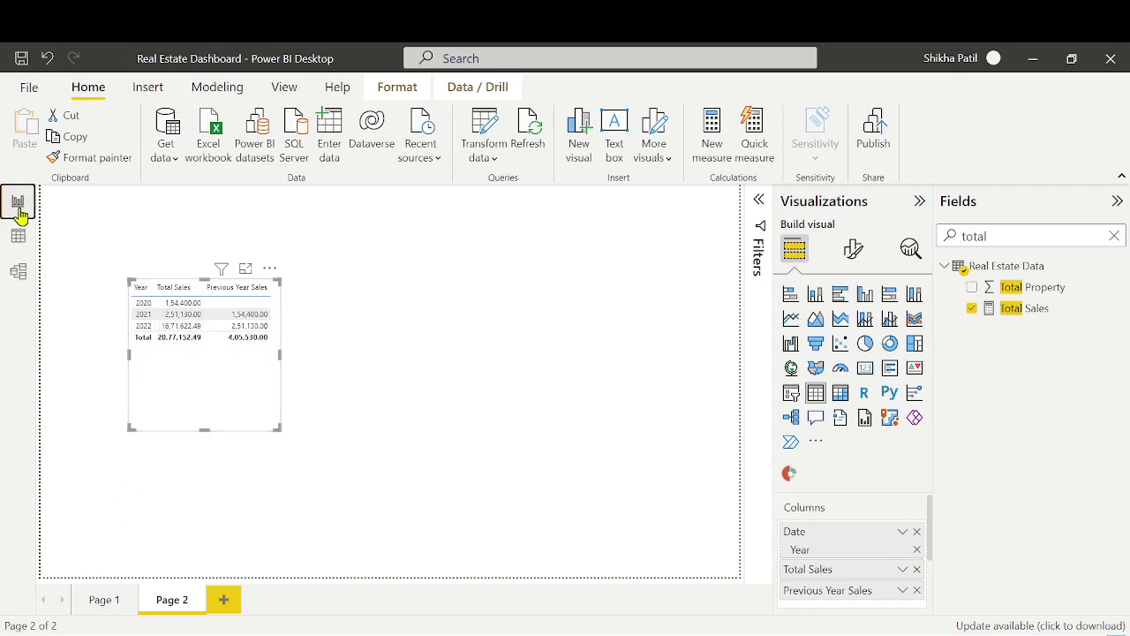
{"action": "left_click", "coordinate": [103, 600]}
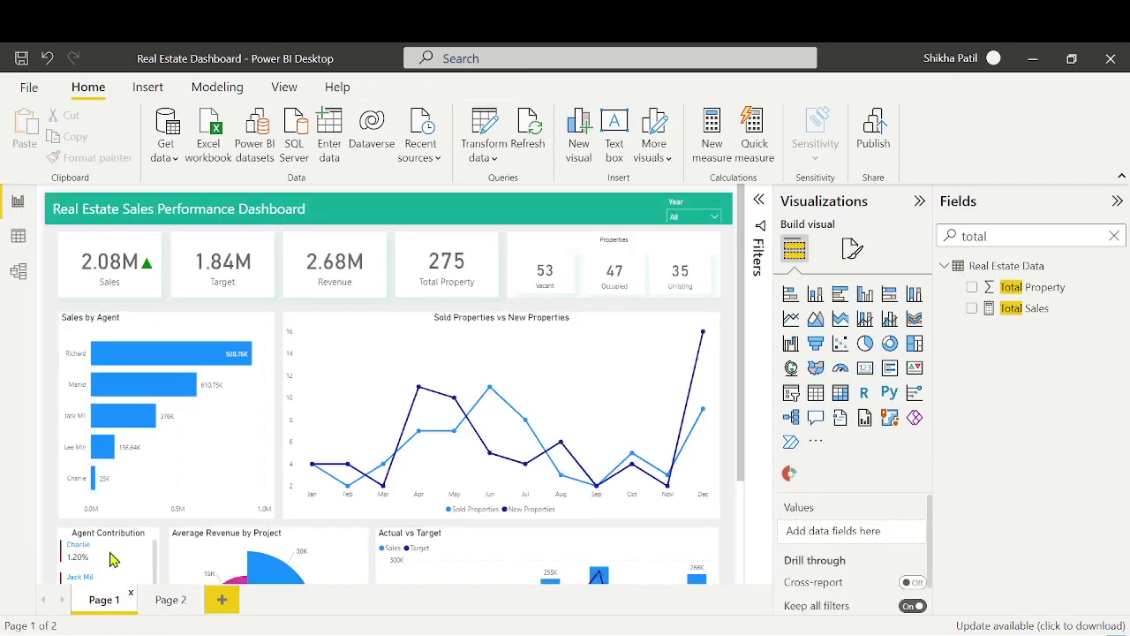
{"action": "left_click", "coordinate": [149, 258]}
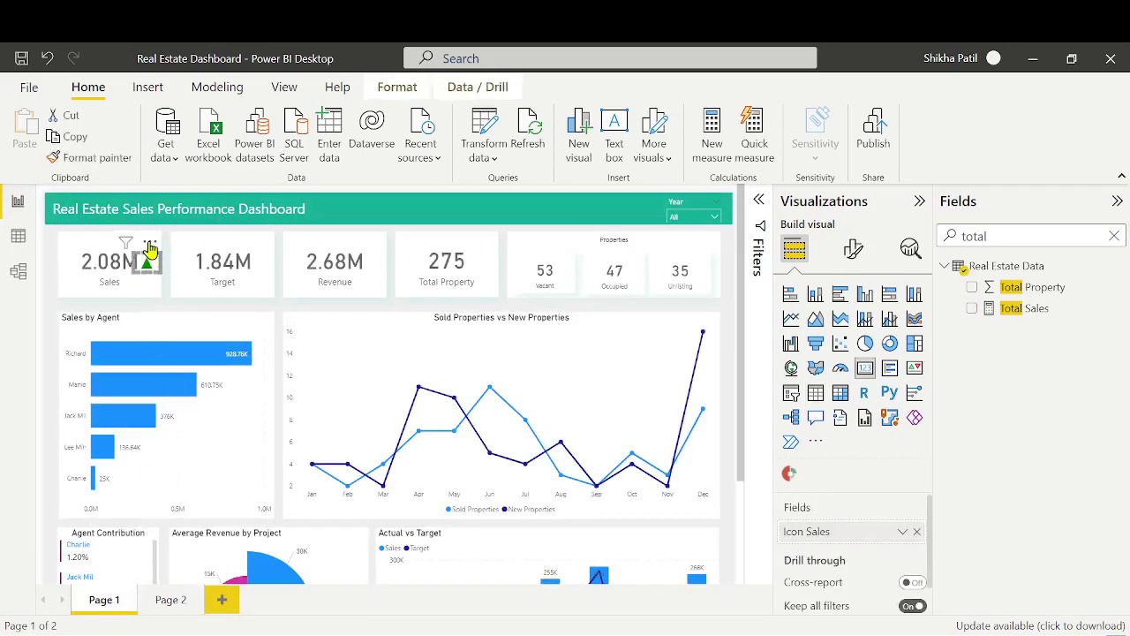
{"action": "left_click_drag", "start_coordinate": [150, 252], "coordinate": [141, 231]}
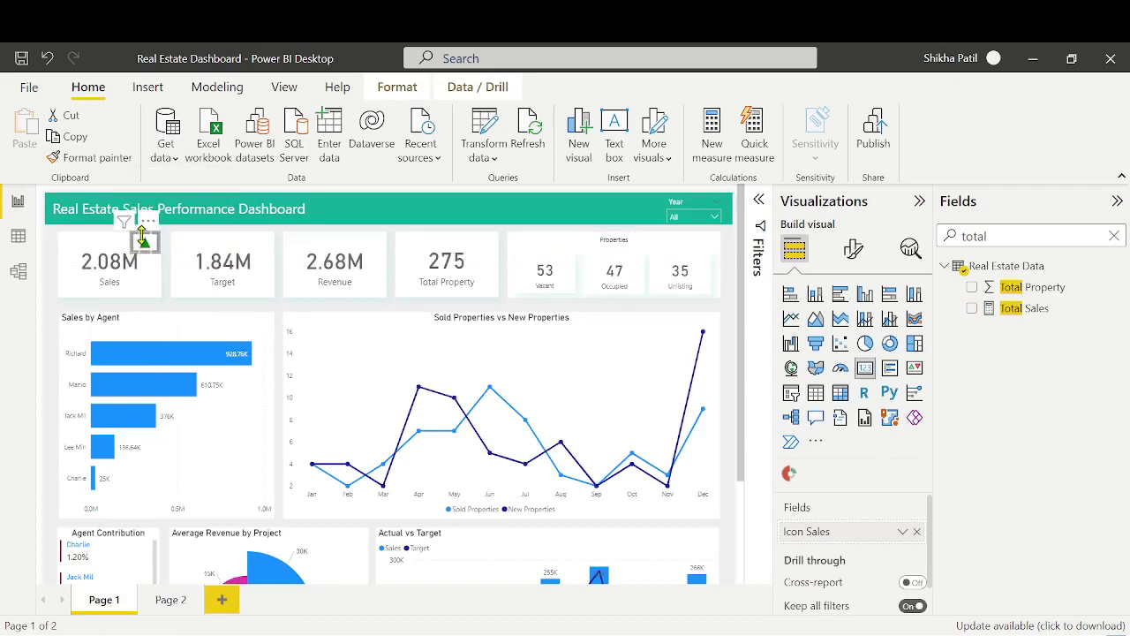
Reduce the callout value font size of the arrow card on the Sales card to 19
{"action": "left_click", "coordinate": [853, 249]}
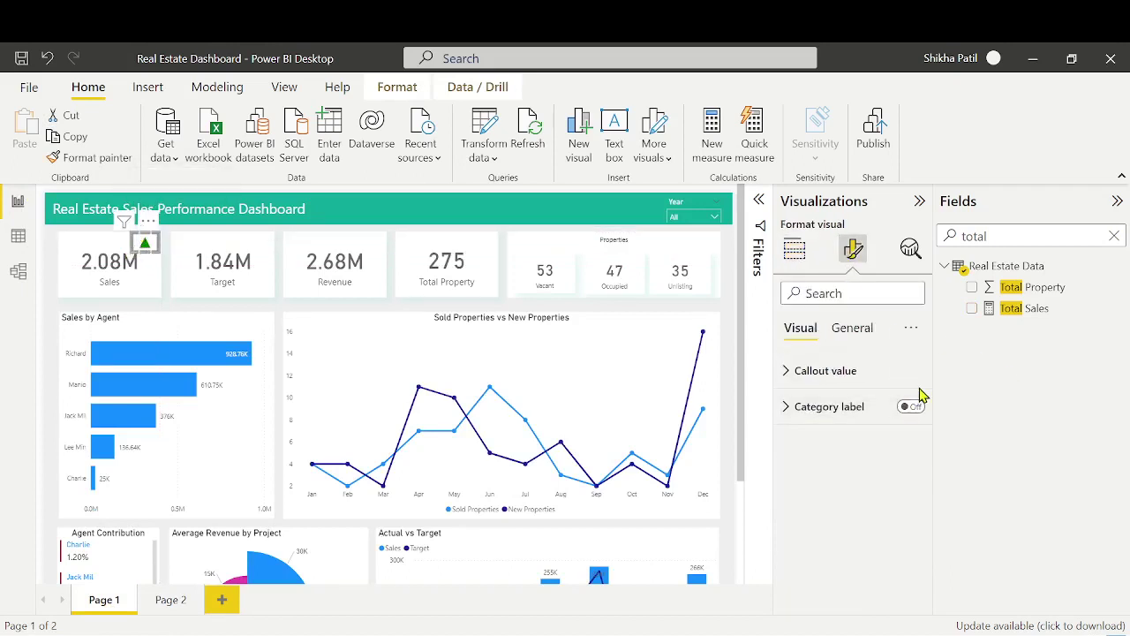
{"action": "left_click", "coordinate": [826, 371]}
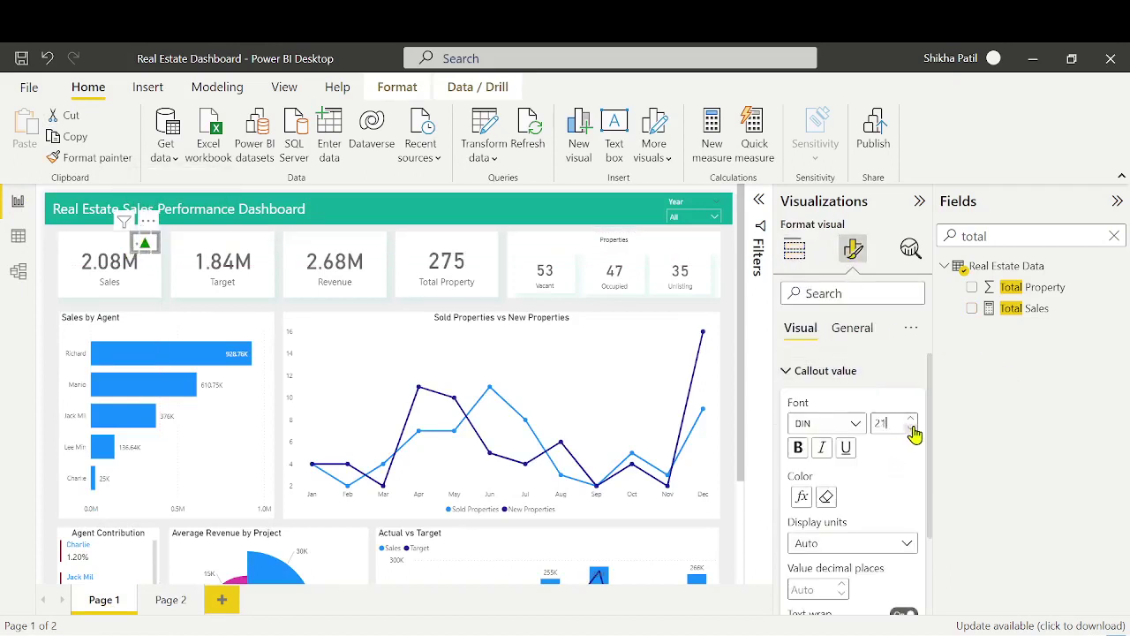
{"action": "left_click", "coordinate": [912, 429]}
{"action": "left_click", "coordinate": [912, 428]}
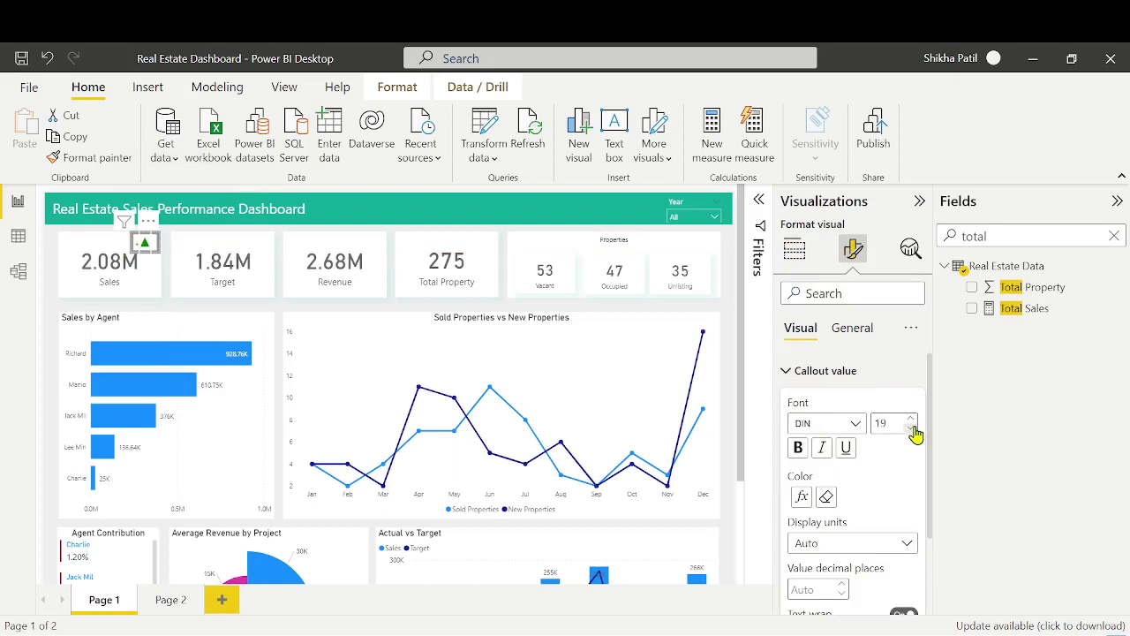
{"action": "left_click", "coordinate": [169, 243]}
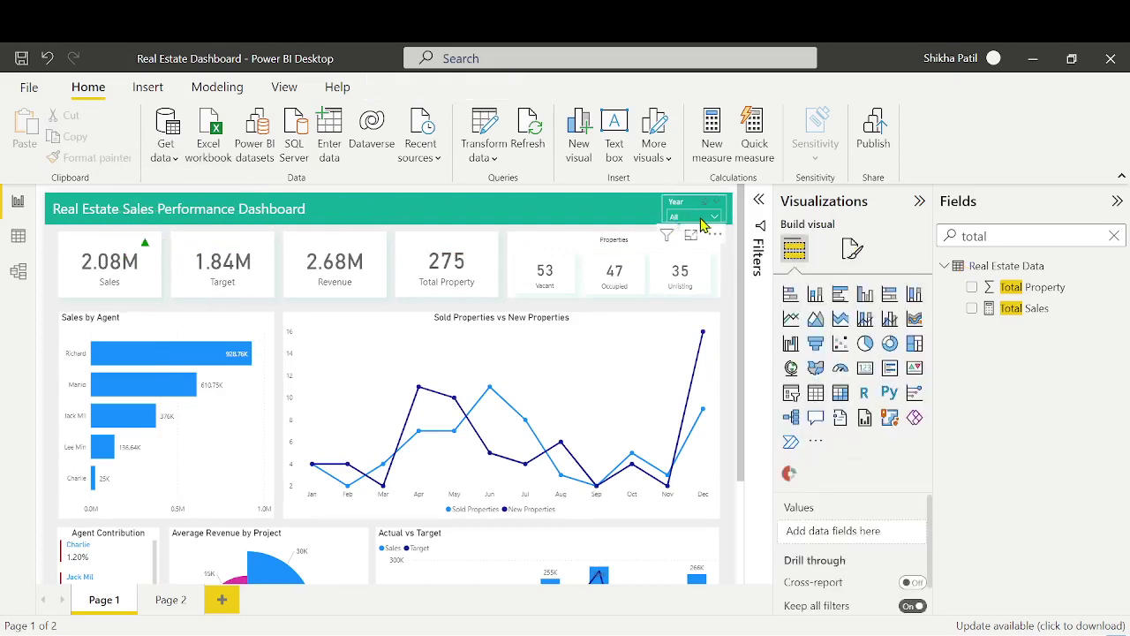
Check the Sales arrow by filtering the dashboard to 2022, 2021 and 2020 in turn, and clear the Year filter
{"action": "left_click", "coordinate": [702, 216]}
{"action": "left_click", "coordinate": [687, 263]}
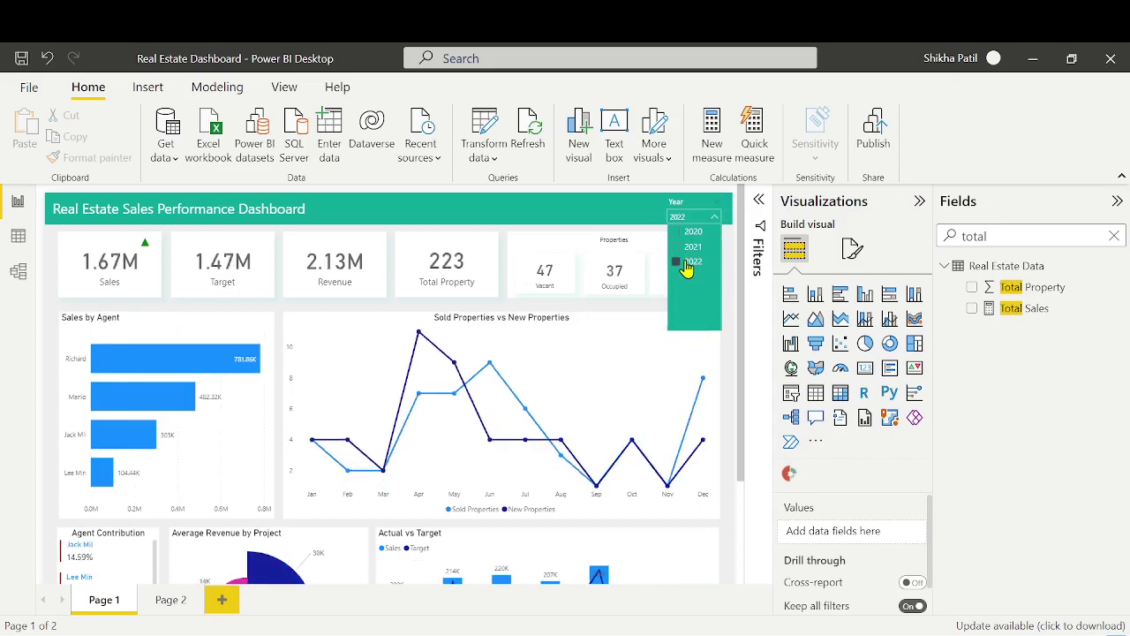
{"action": "left_click", "coordinate": [691, 262]}
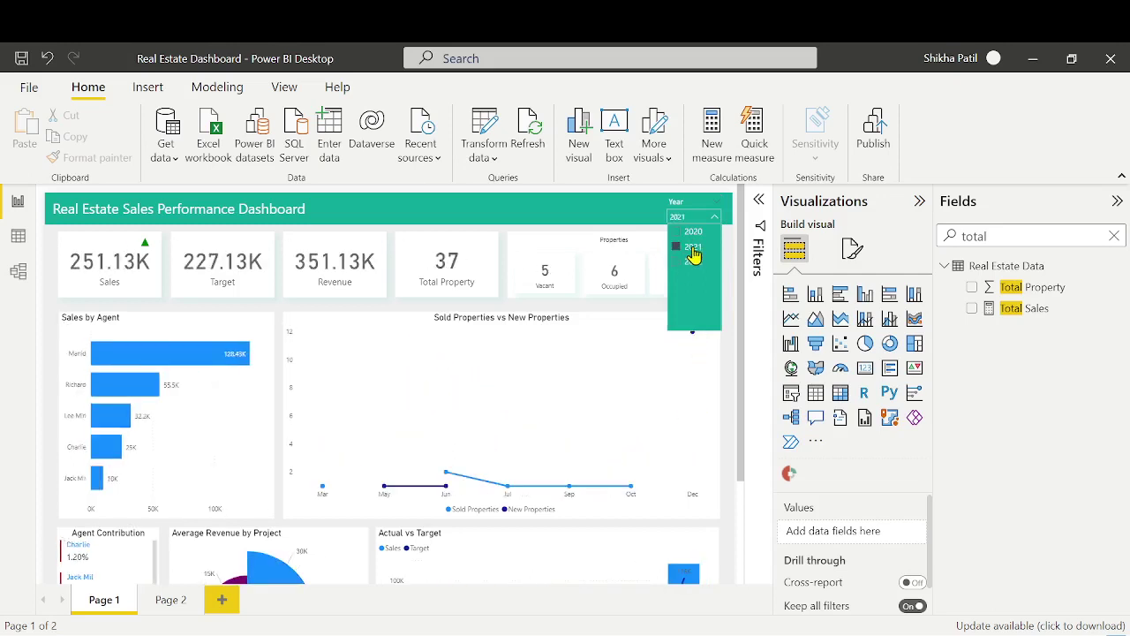
{"action": "left_click", "coordinate": [692, 248]}
{"action": "left_click", "coordinate": [694, 234]}
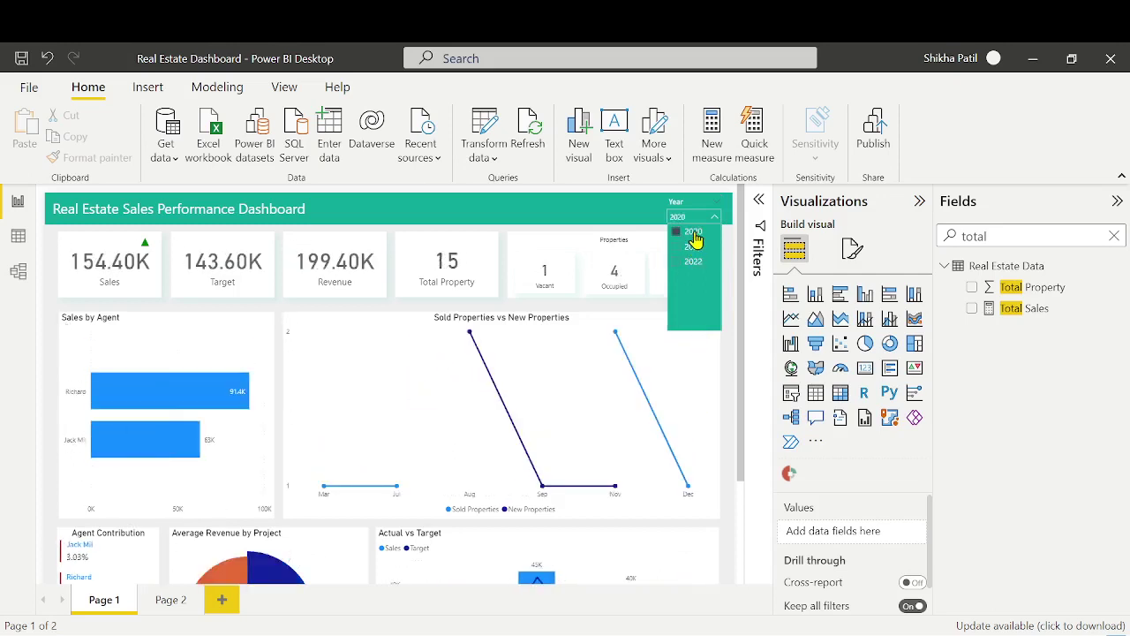
{"action": "left_click", "coordinate": [693, 233]}
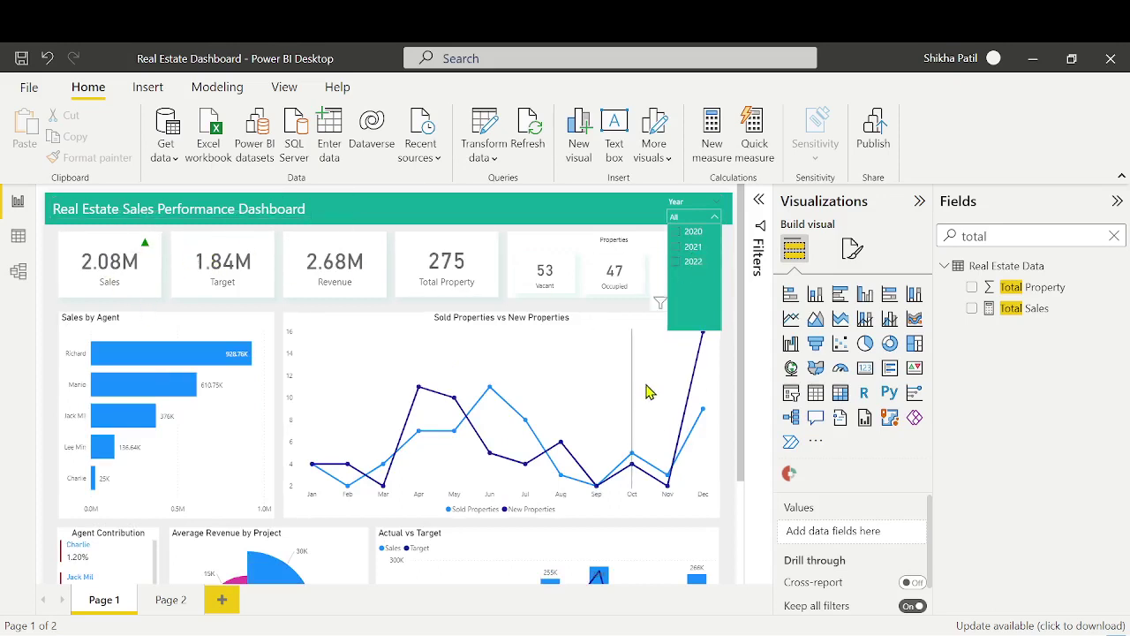
{"action": "left_click", "coordinate": [729, 297]}
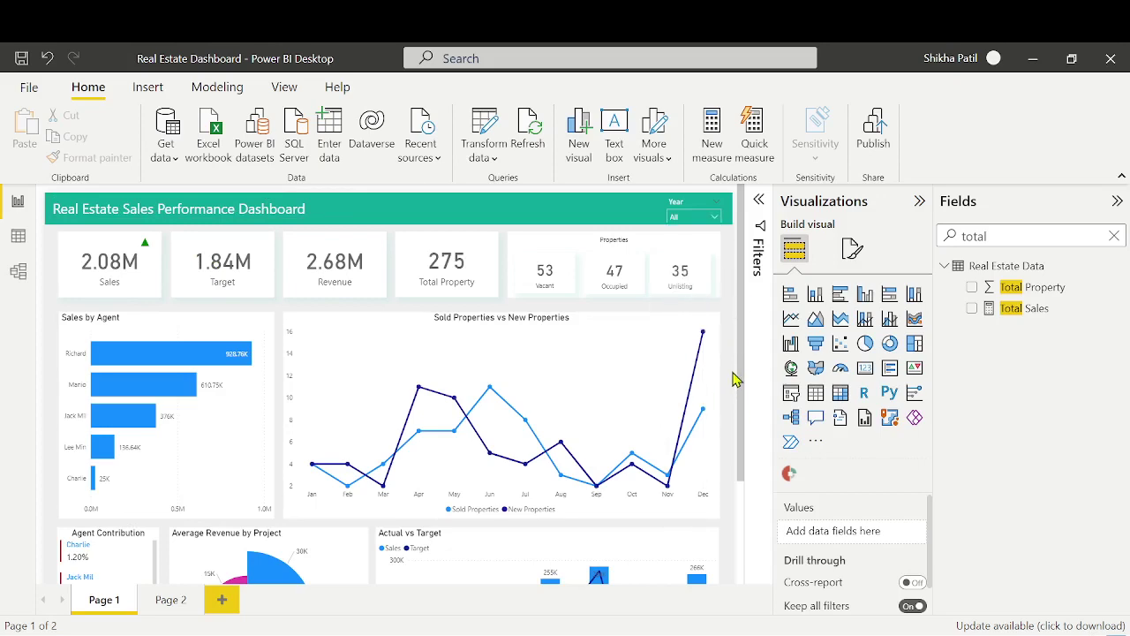
Check the Sales arrow by filtering the dashboard to the first agent in Agent Contribution, and clear that filter
{"action": "scroll", "coordinate": [731, 321], "scroll_direction": "down", "scroll_amount": 3}
{"action": "scroll", "coordinate": [731, 320], "scroll_direction": "up", "scroll_amount": 3}
{"action": "scroll", "coordinate": [731, 321], "scroll_direction": "down", "scroll_amount": 3}
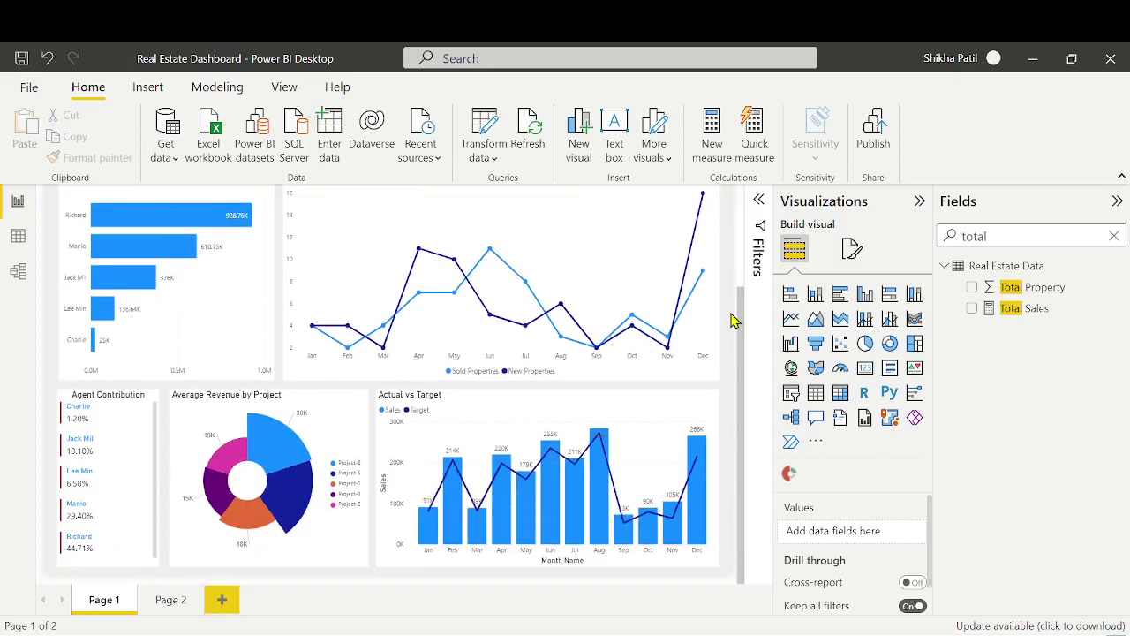
{"action": "scroll", "coordinate": [731, 321], "scroll_direction": "up", "scroll_amount": 3}
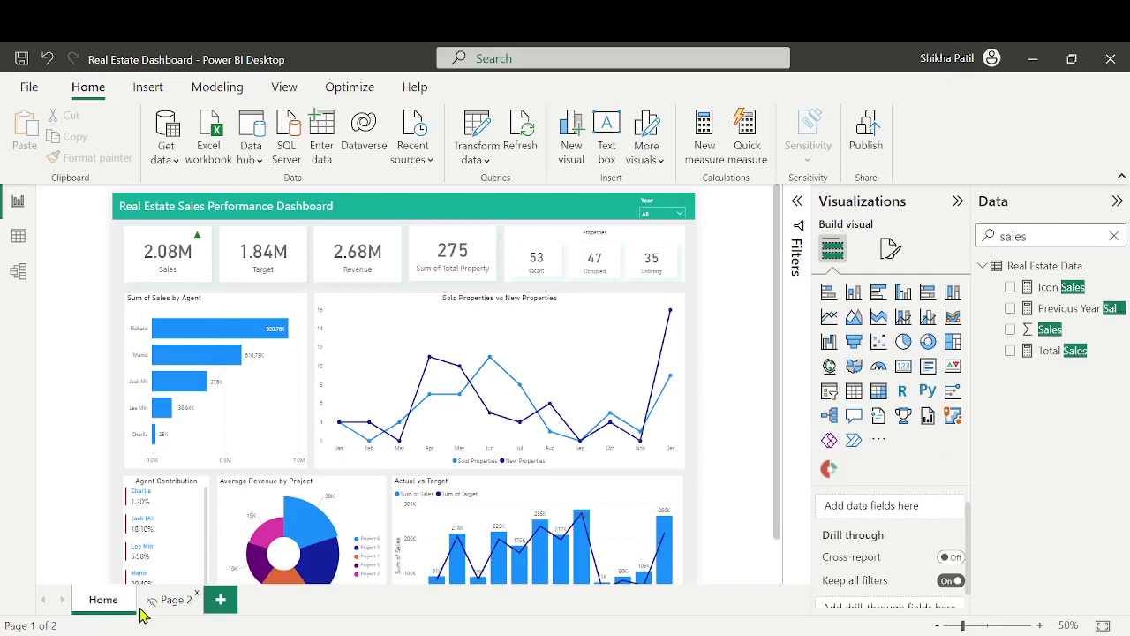
{"action": "left_click", "coordinate": [141, 495]}
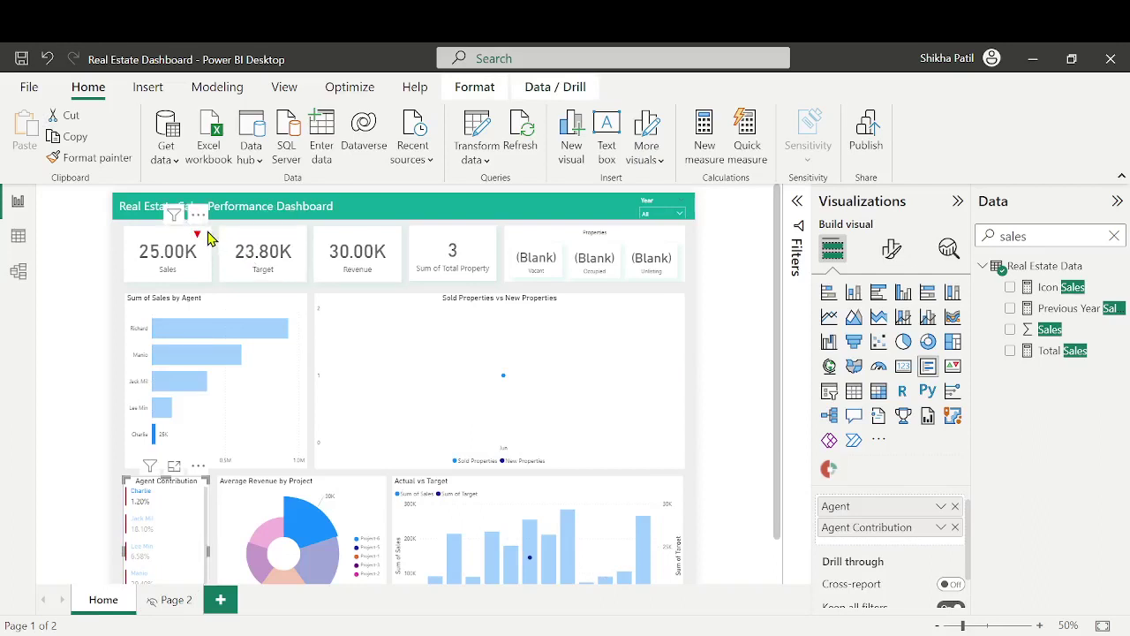
{"action": "left_click", "coordinate": [149, 497]}
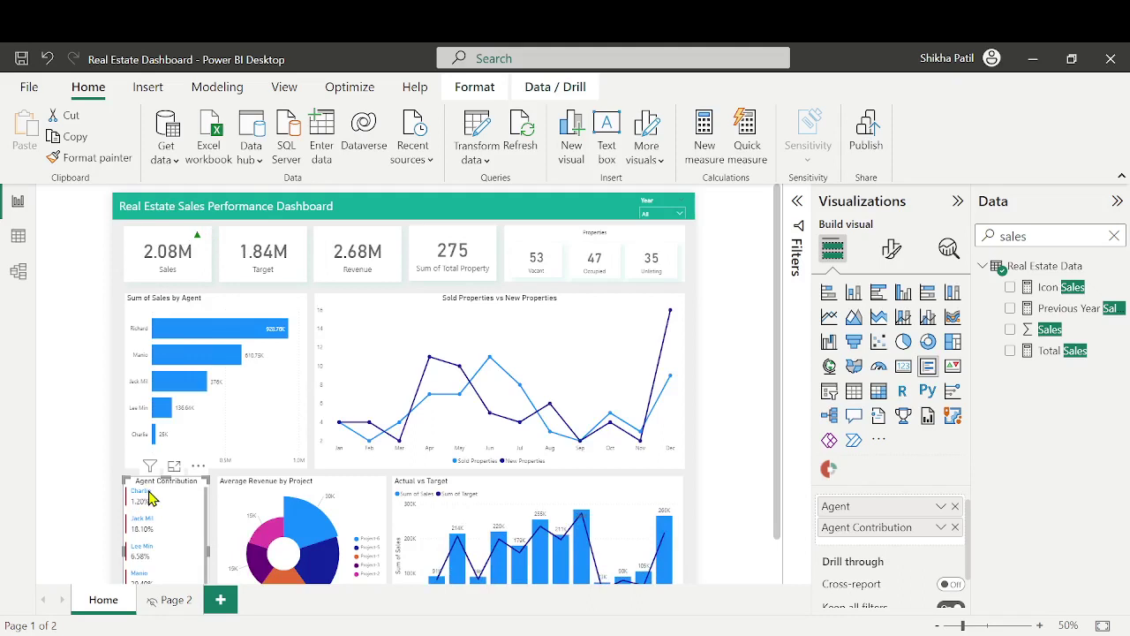
Duplicate the Home page of the report
{"action": "right_click", "coordinate": [104, 600]}
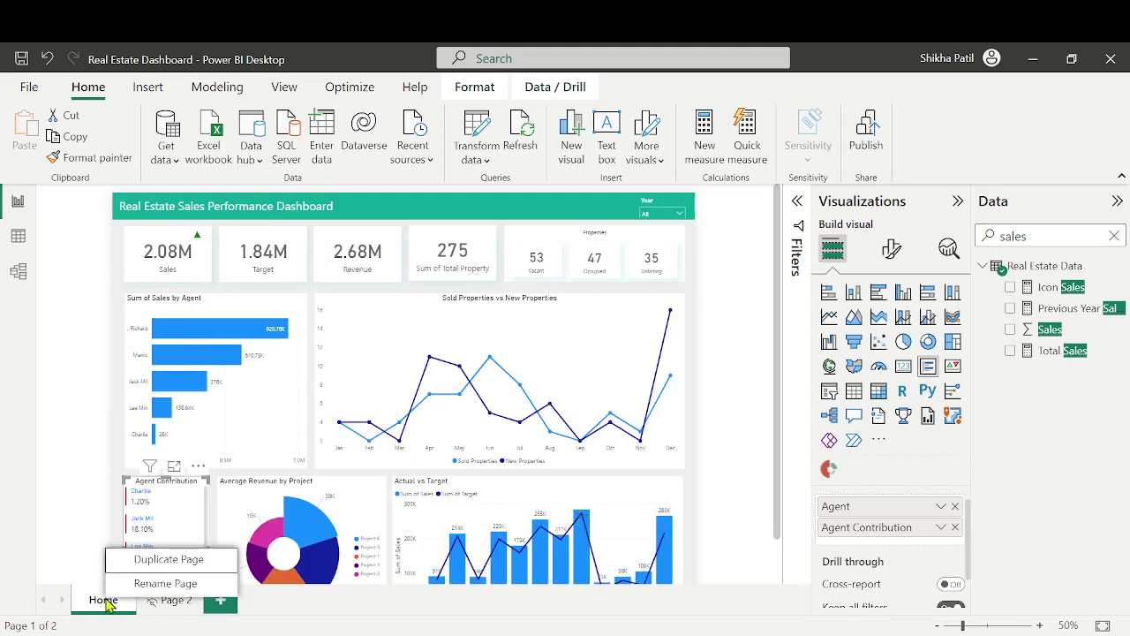
{"action": "left_click", "coordinate": [99, 608]}
{"action": "double_click", "coordinate": [96, 600]}
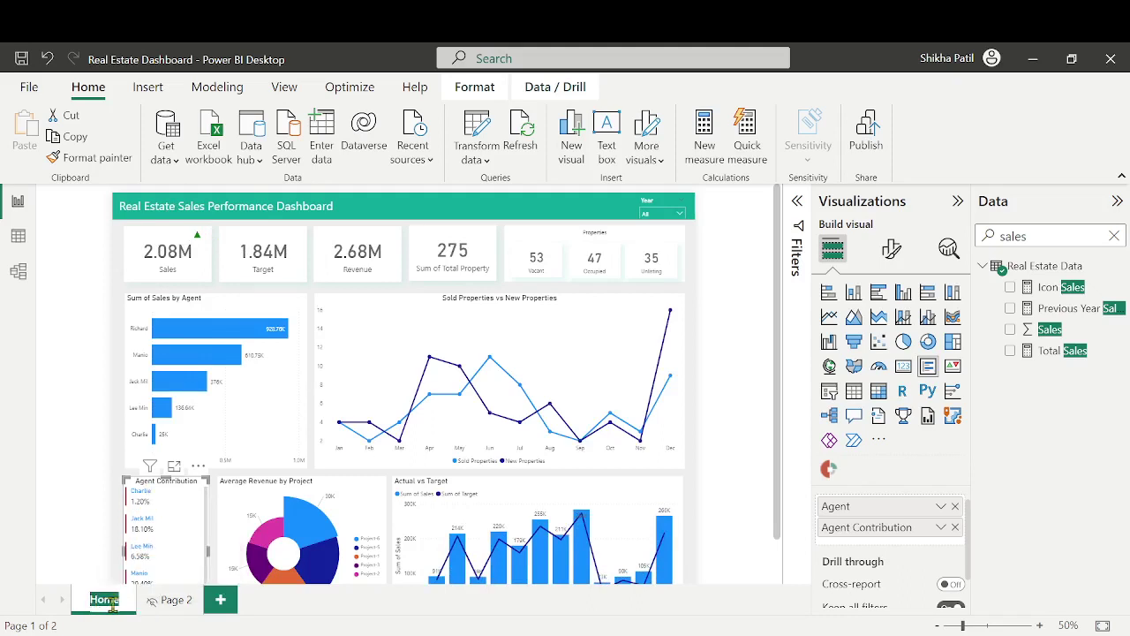
{"action": "type", "text": "HO"}
{"action": "right_click", "coordinate": [124, 605]}
{"action": "left_click", "coordinate": [164, 566]}
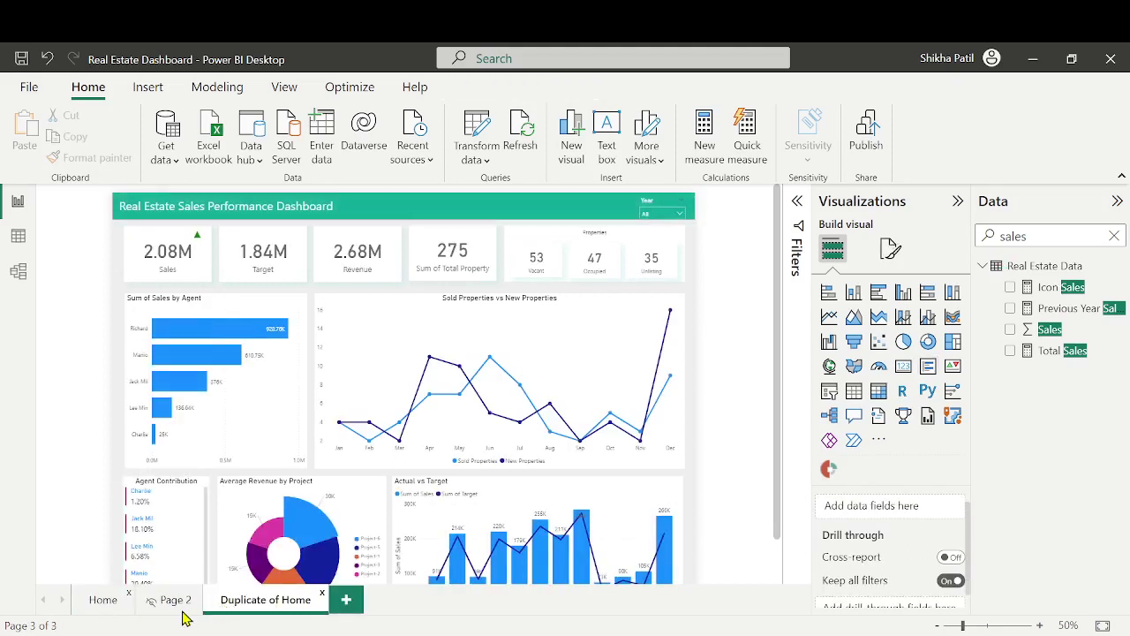
Reorder the report pages so the duplicate of Home sits directly after Home and before Page 2
{"action": "right_click", "coordinate": [167, 601]}
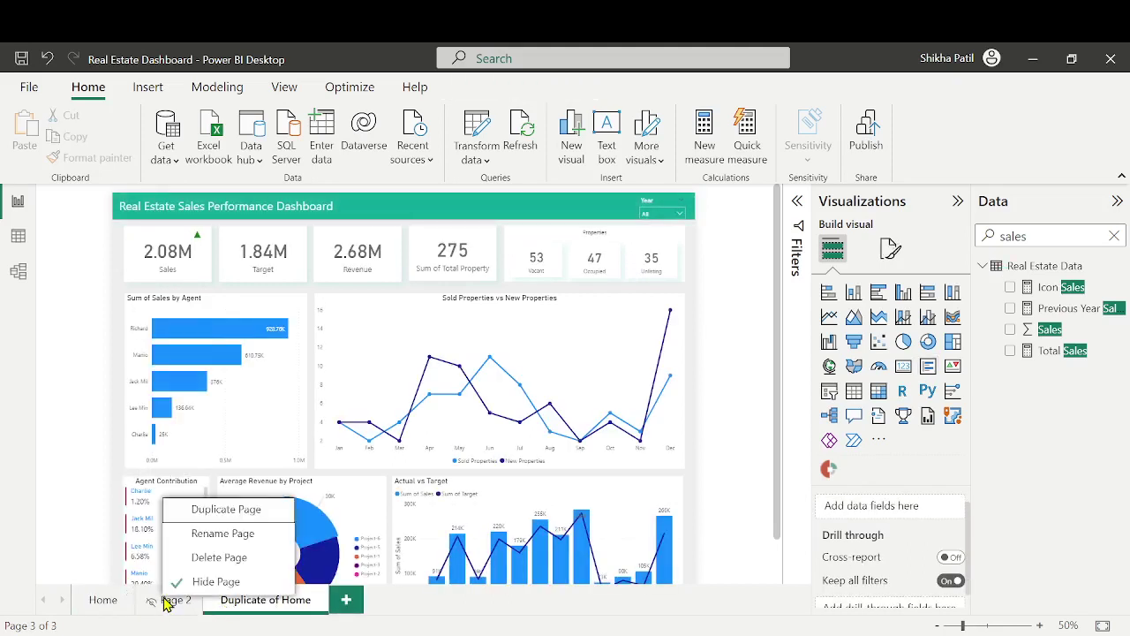
{"action": "left_click", "coordinate": [176, 600]}
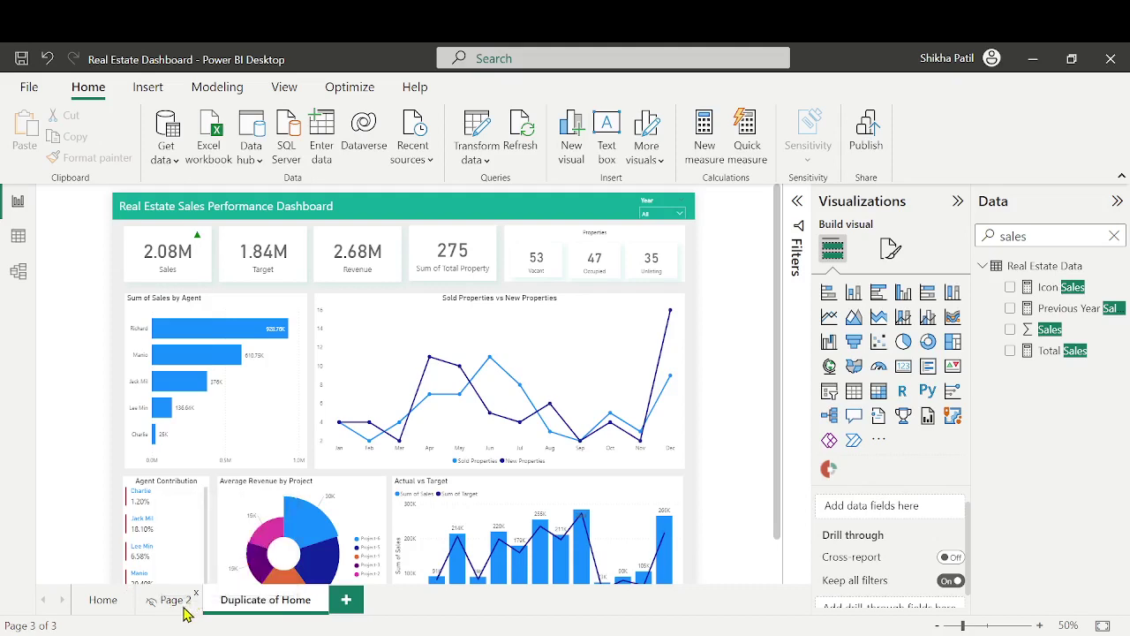
{"action": "left_click_drag", "start_coordinate": [177, 600], "coordinate": [364, 601]}
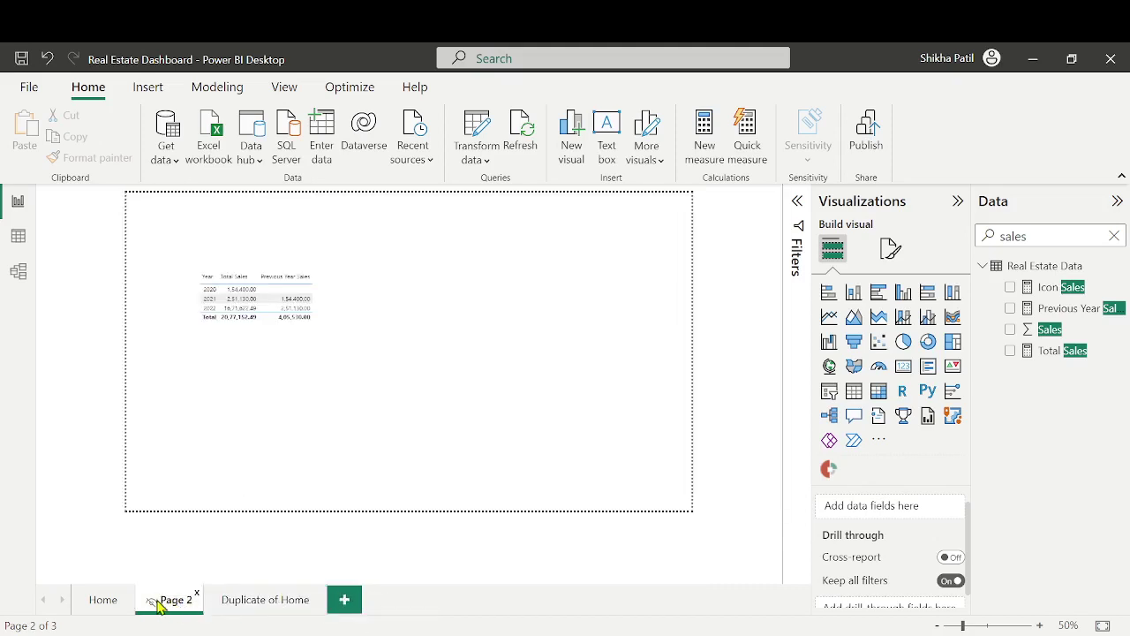
{"action": "left_click_drag", "start_coordinate": [253, 601], "coordinate": [171, 600]}
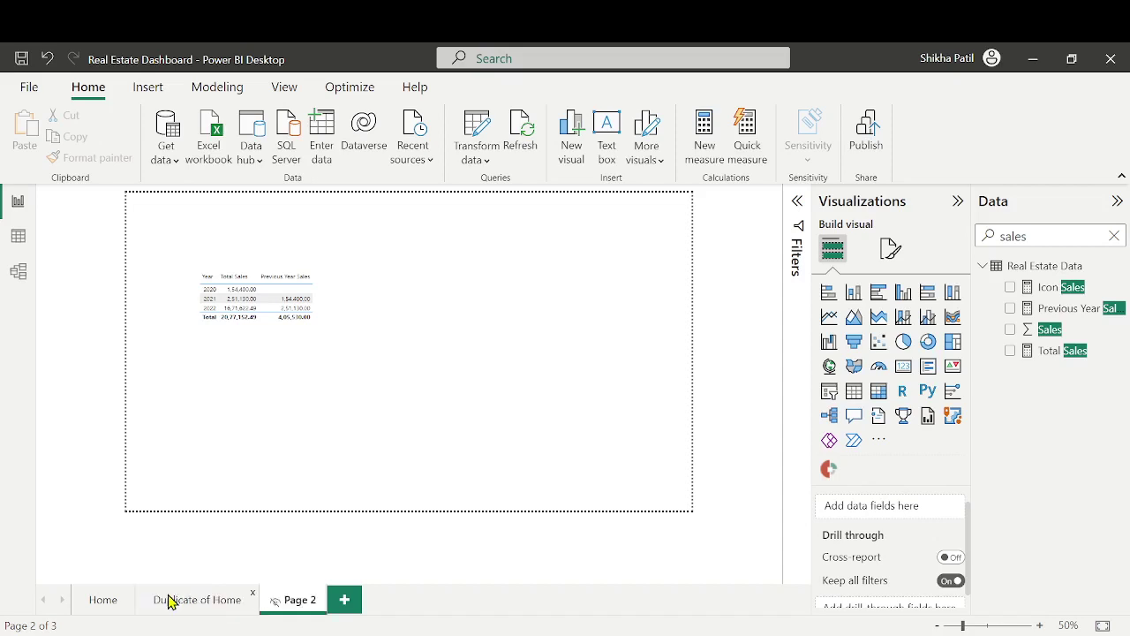
Rename the duplicated page as Details Page
{"action": "double_click", "coordinate": [183, 600]}
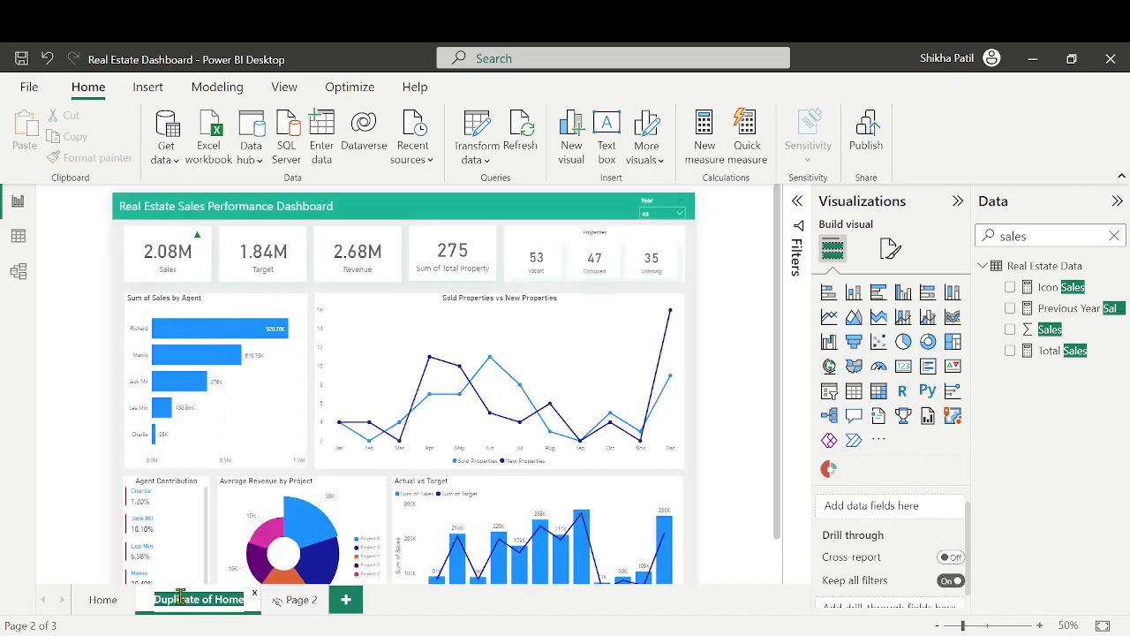
{"action": "type", "text": "Deta"}
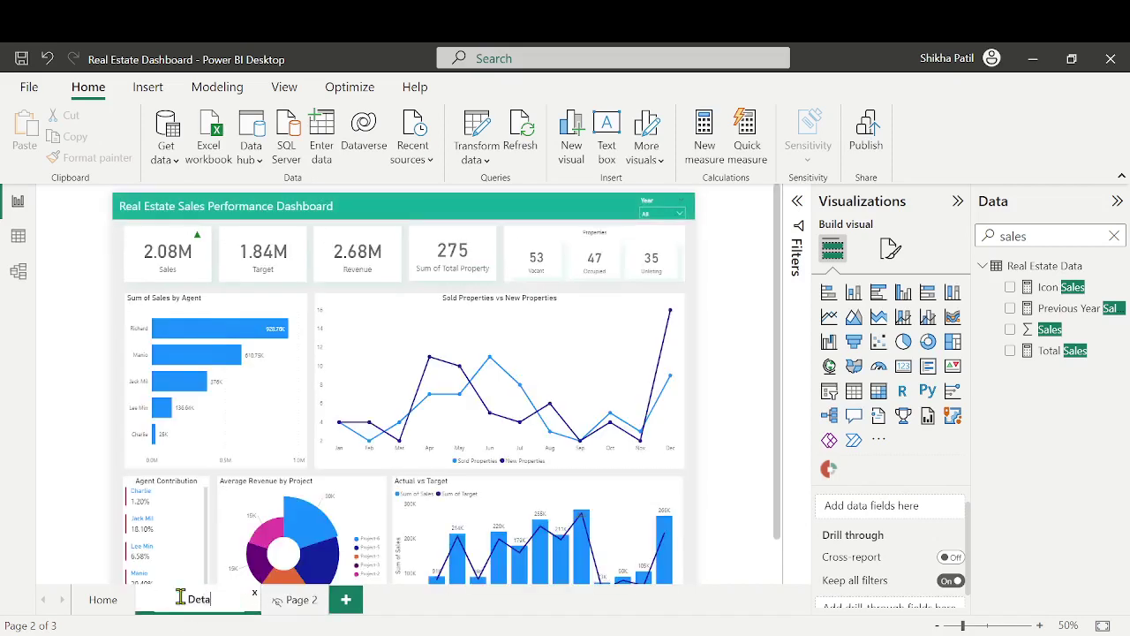
{"action": "type", "text": "ils of"}
{"action": "type", "text": " Retai"}
{"action": "key", "text": "BackSpace"}
{"action": "key", "text": "BackSpace"}
{"action": "key", "text": "BackSpace"}
{"action": "key", "text": "BackSpace"}
{"action": "key", "text": "BackSpace"}
{"action": "key", "text": "BackSpace"}
{"action": "key", "text": "BackSpace"}
{"action": "key", "text": "BackSpace"}
{"action": "type", "text": "Page"}
{"action": "key", "text": "Return"}
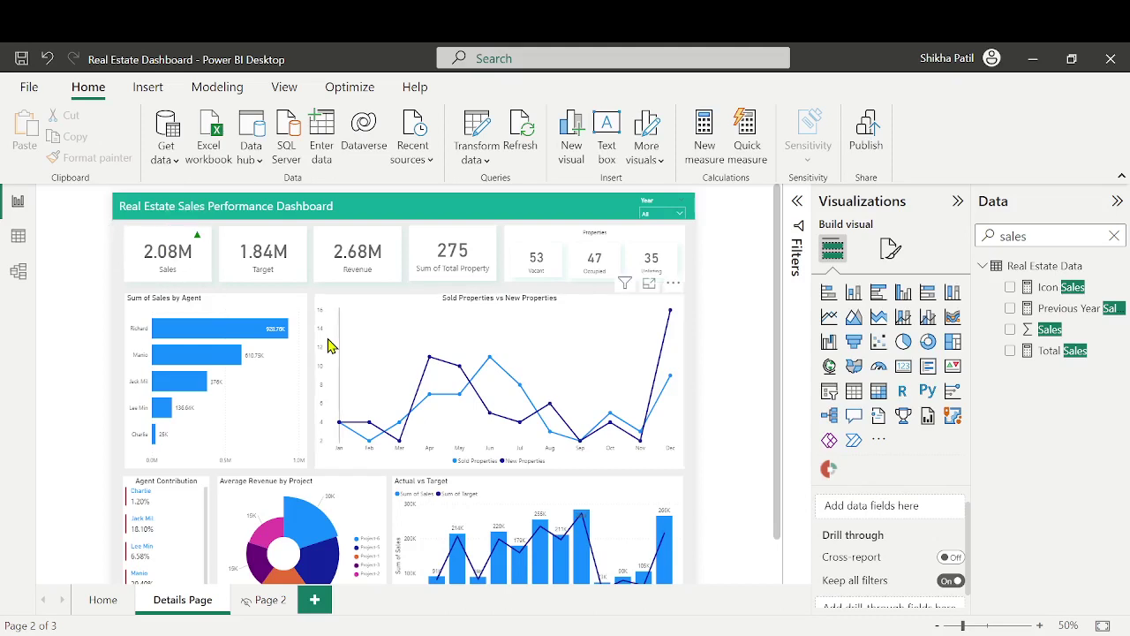
Delete all the cards and charts below the header on the Details Page, keeping the title and Year slicer
{"action": "left_click_drag", "start_coordinate": [118, 221], "coordinate": [711, 587]}
{"action": "key", "text": "Delete"}
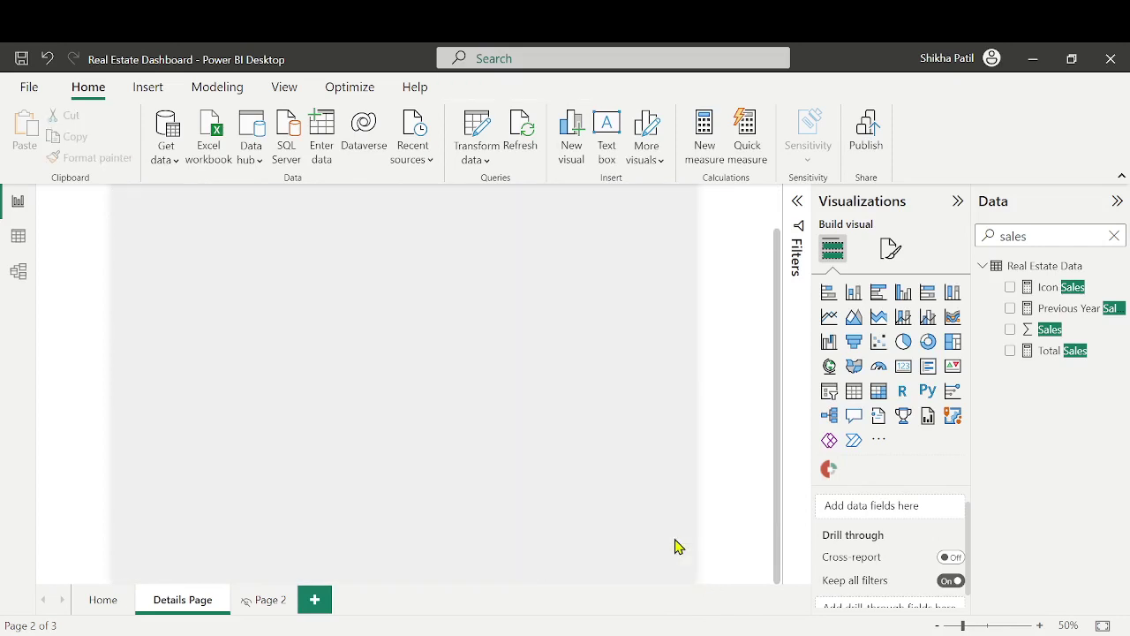
{"action": "scroll", "coordinate": [639, 428], "scroll_direction": "up", "scroll_amount": 2}
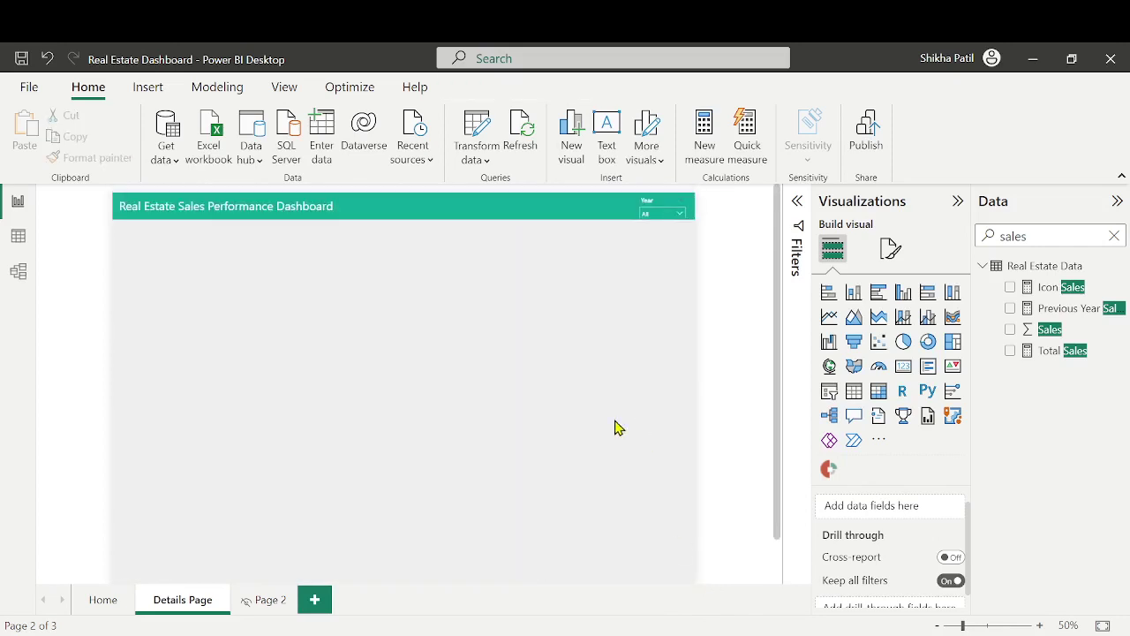
Insert a Map visual and resize it to fill the upper-right part of the page just below the header
{"action": "left_click", "coordinate": [829, 366]}
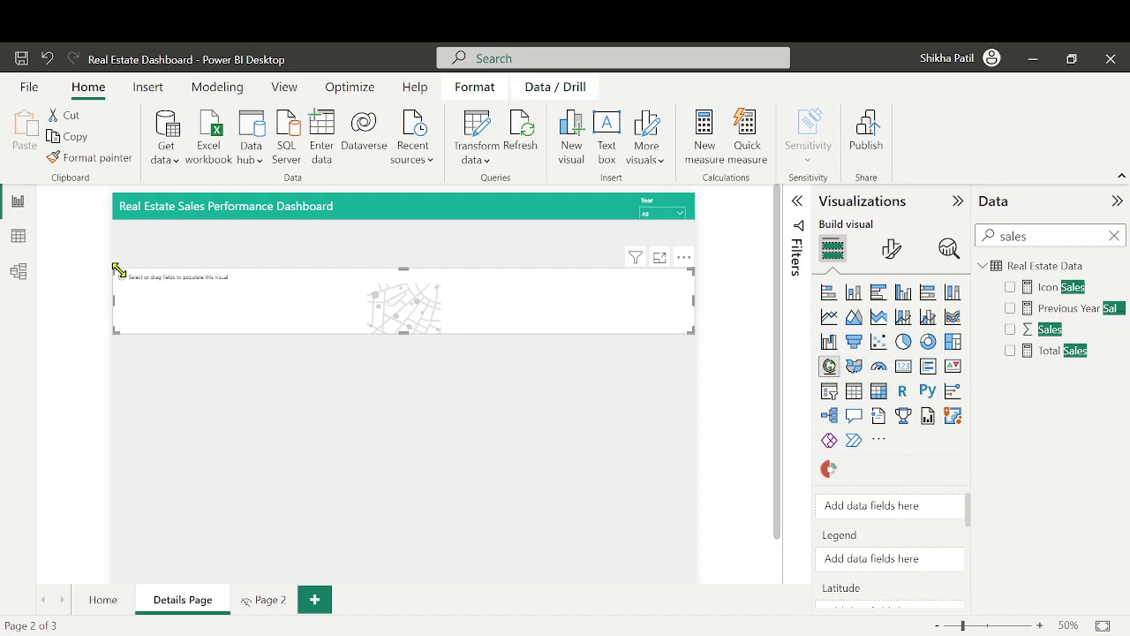
{"action": "left_click_drag", "start_coordinate": [120, 277], "coordinate": [434, 238]}
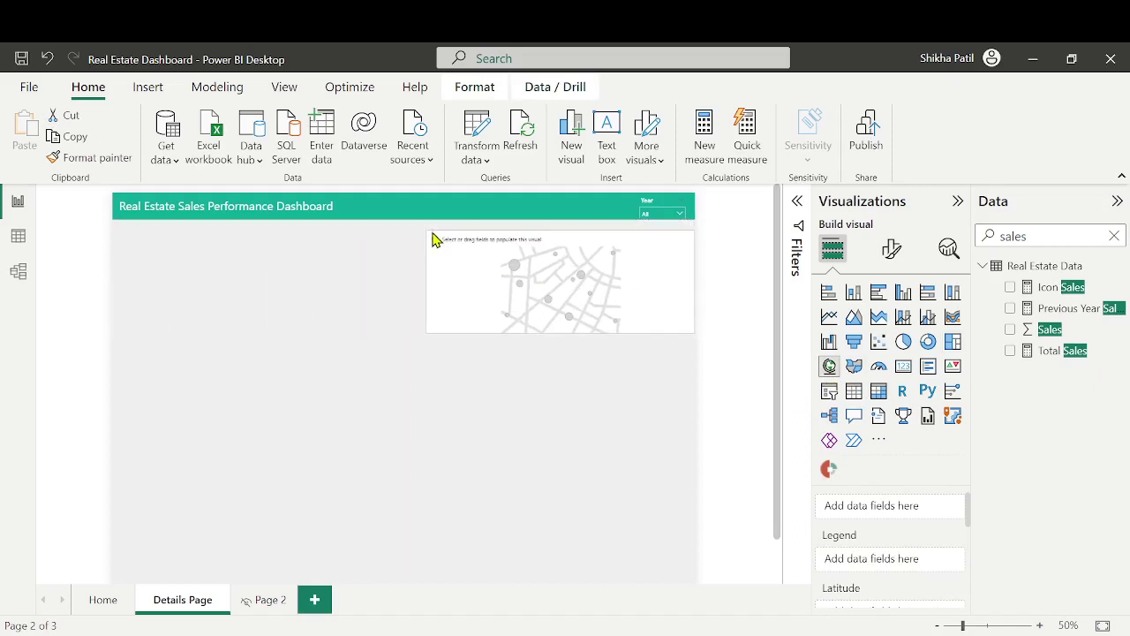
{"action": "left_click_drag", "start_coordinate": [692, 327], "coordinate": [688, 338]}
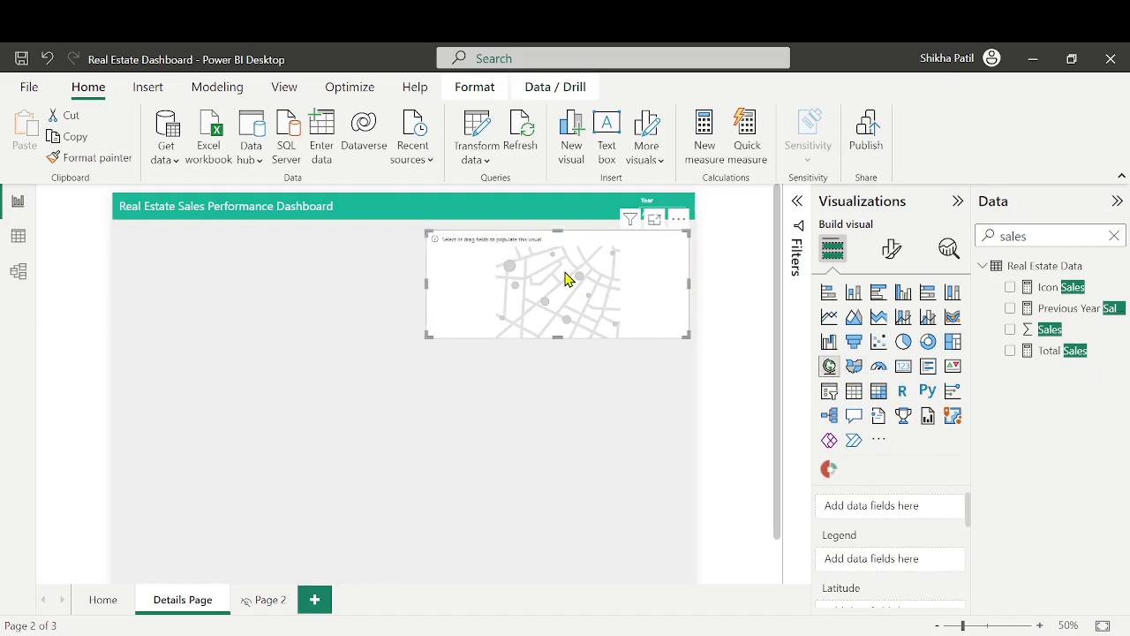
{"action": "left_click_drag", "start_coordinate": [565, 273], "coordinate": [566, 269]}
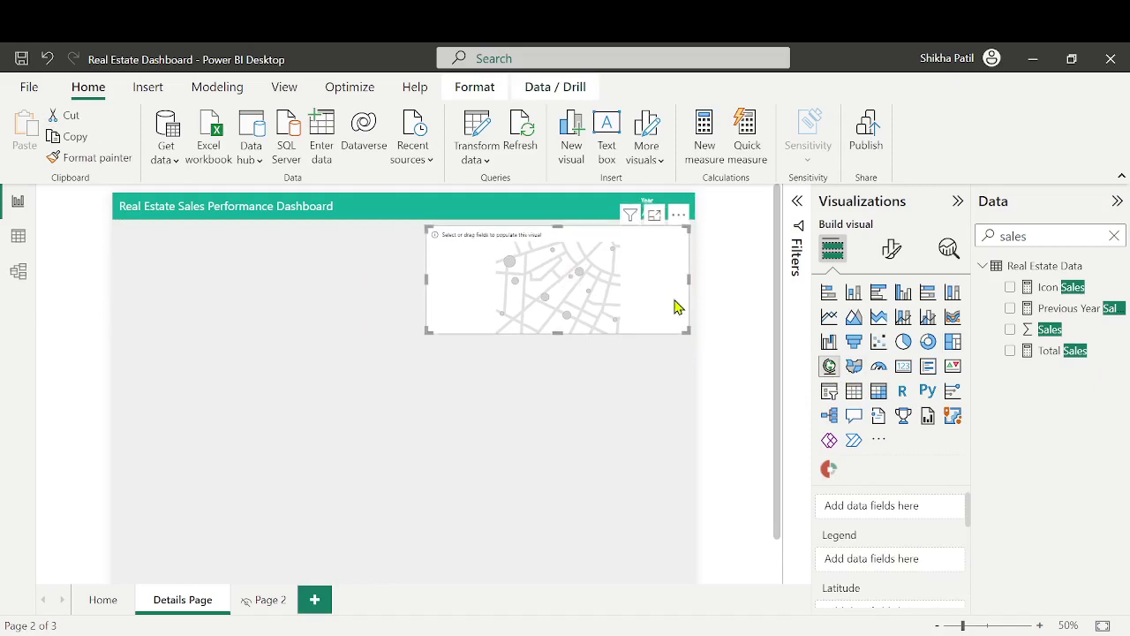
Find the State field and assign it as the map's Location
{"action": "left_click", "coordinate": [1115, 237]}
{"action": "type", "text": "state"}
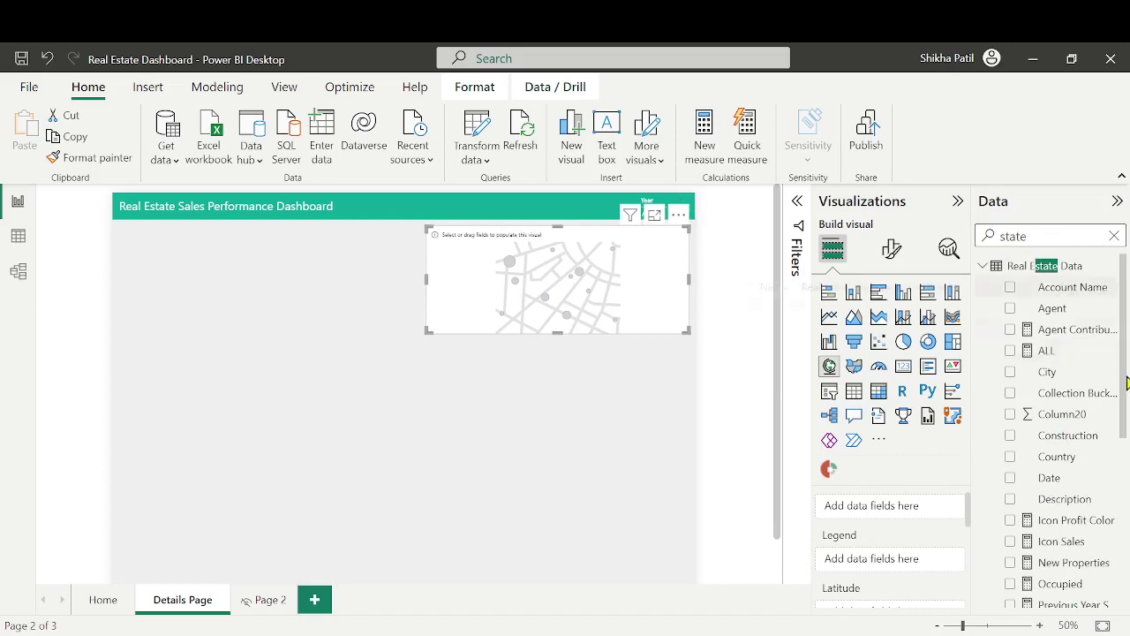
{"action": "scroll", "coordinate": [1060, 397], "scroll_direction": "down", "scroll_amount": 5}
{"action": "left_click_drag", "start_coordinate": [1070, 504], "coordinate": [910, 527]}
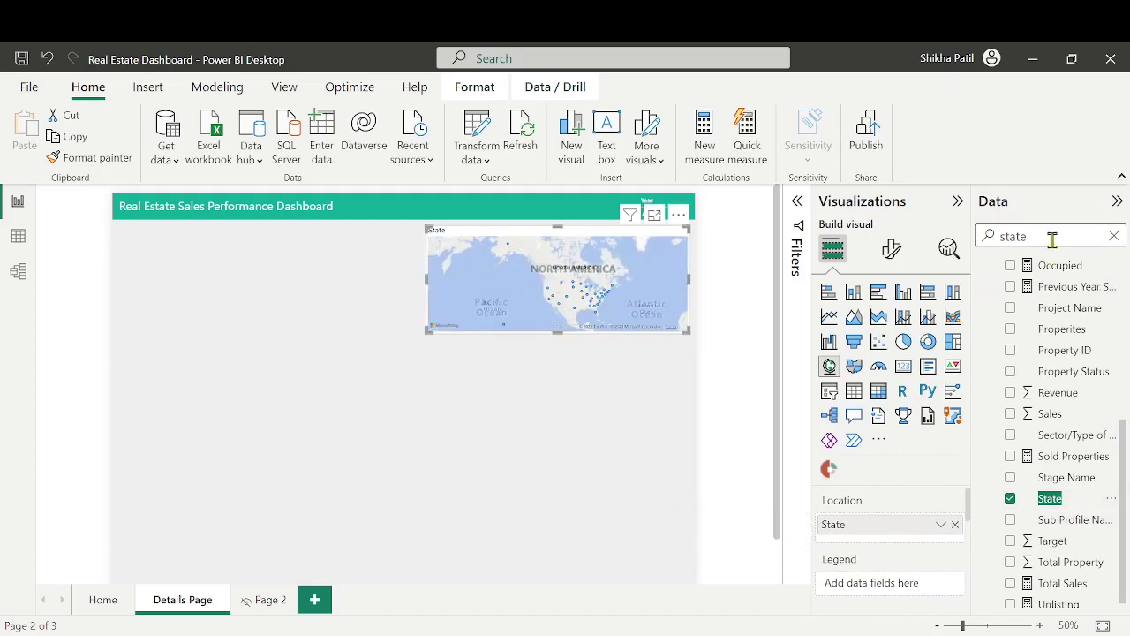
Find the Sales field and assign it as the map's Bubble size
{"action": "left_click_drag", "start_coordinate": [1050, 236], "coordinate": [971, 245]}
{"action": "type", "text": "sales"}
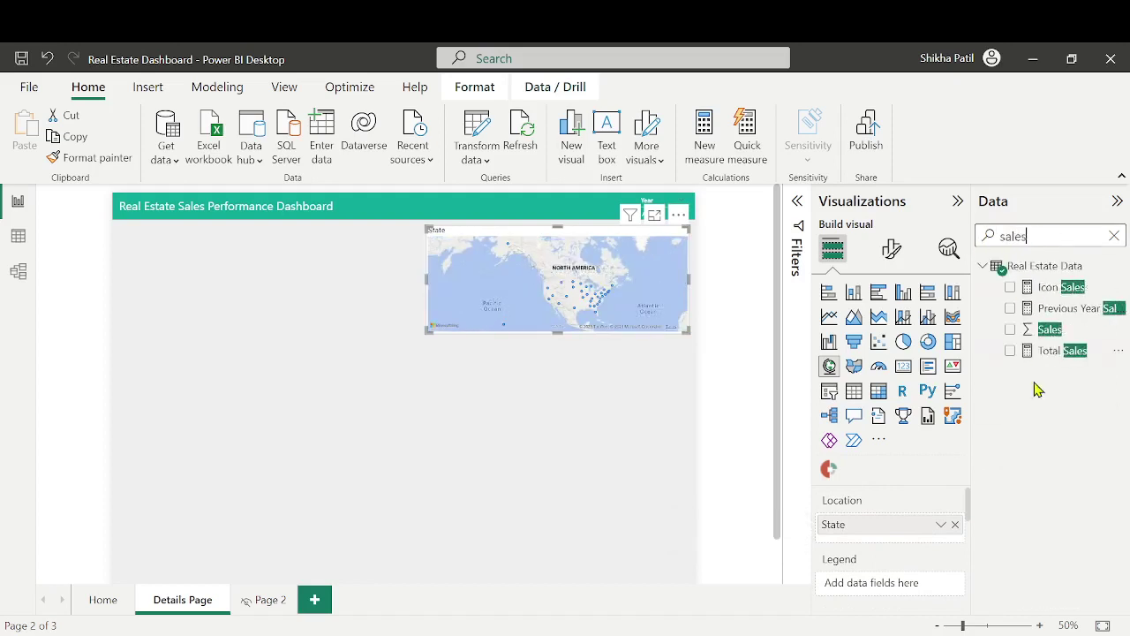
{"action": "scroll", "coordinate": [958, 530], "scroll_direction": "down", "scroll_amount": 4}
{"action": "scroll", "coordinate": [953, 536], "scroll_direction": "down", "scroll_amount": 1}
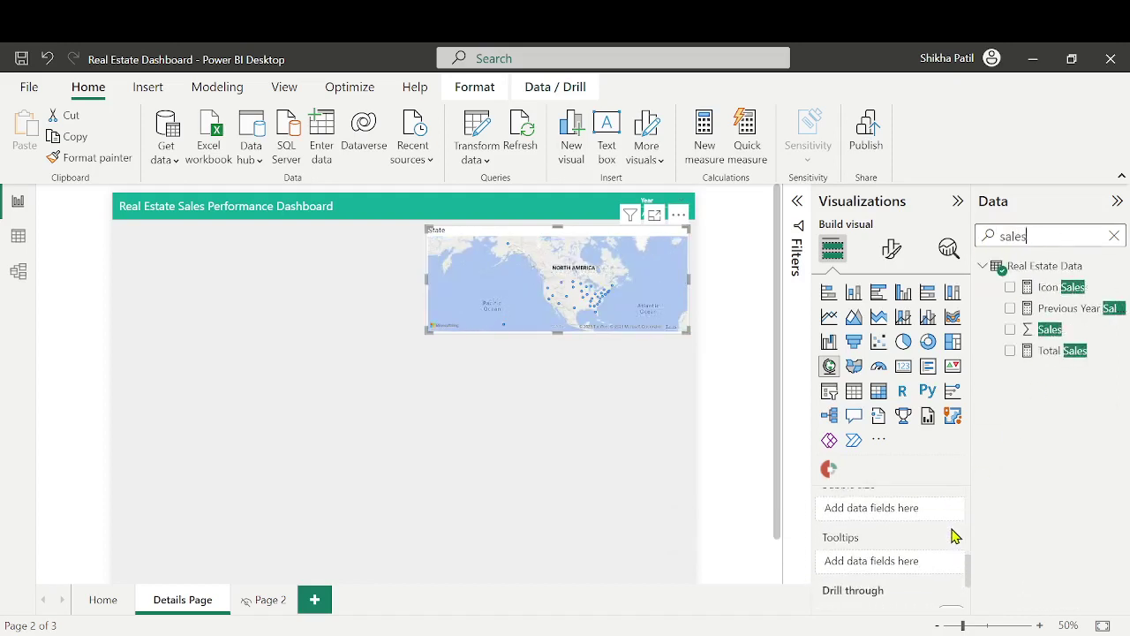
{"action": "scroll", "coordinate": [954, 536], "scroll_direction": "up", "scroll_amount": 4}
{"action": "scroll", "coordinate": [952, 536], "scroll_direction": "down", "scroll_amount": 2}
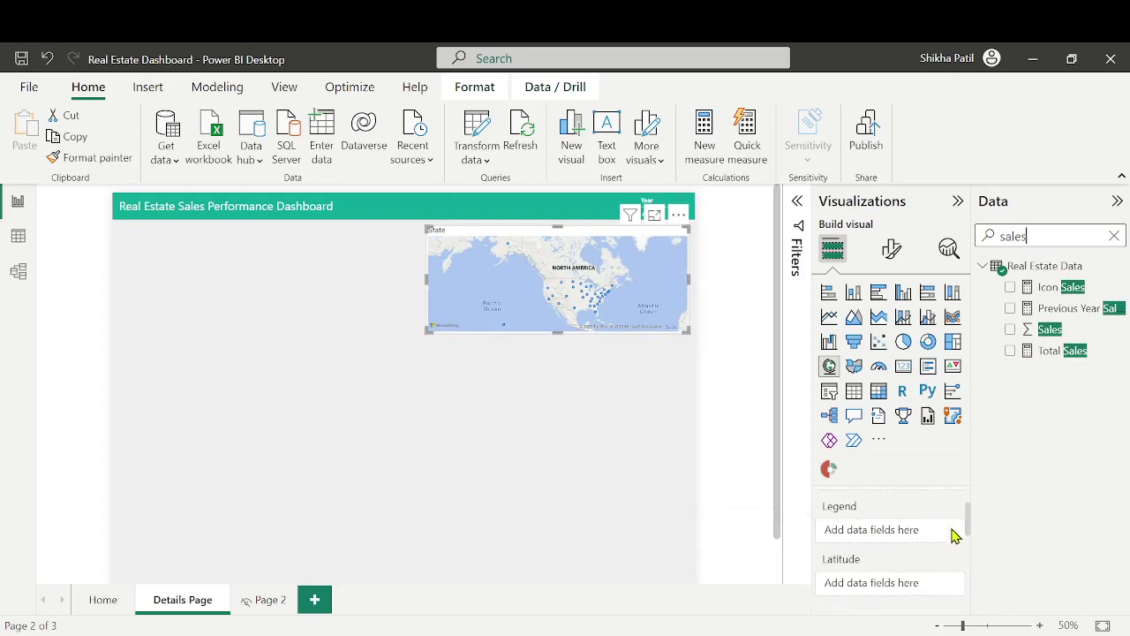
{"action": "scroll", "coordinate": [953, 536], "scroll_direction": "up", "scroll_amount": 2}
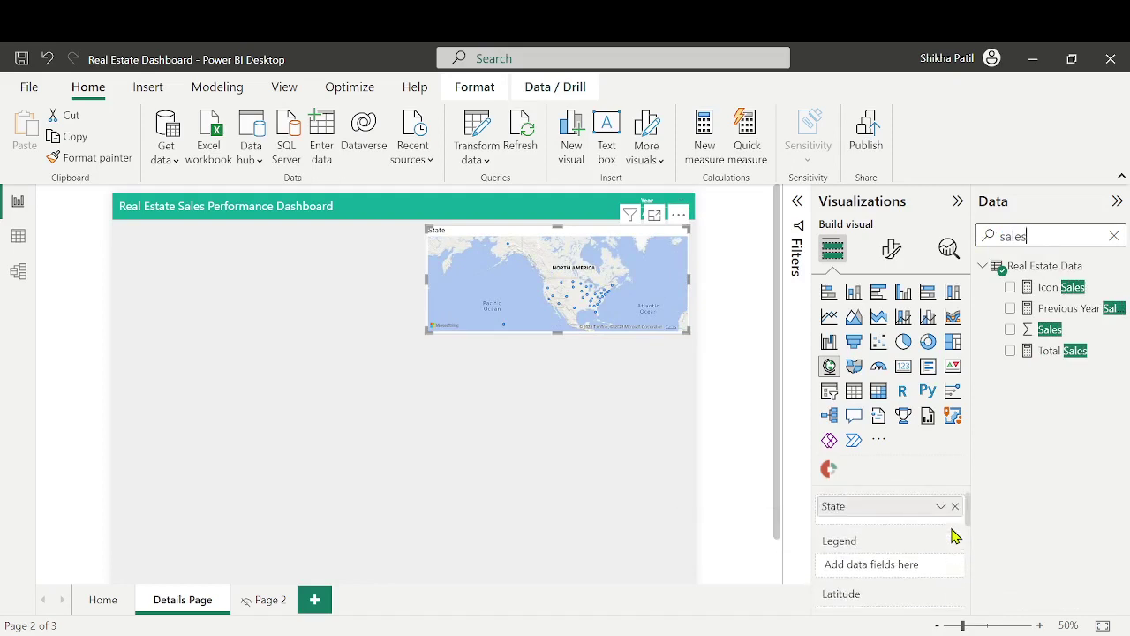
{"action": "scroll", "coordinate": [952, 534], "scroll_direction": "down", "scroll_amount": 4}
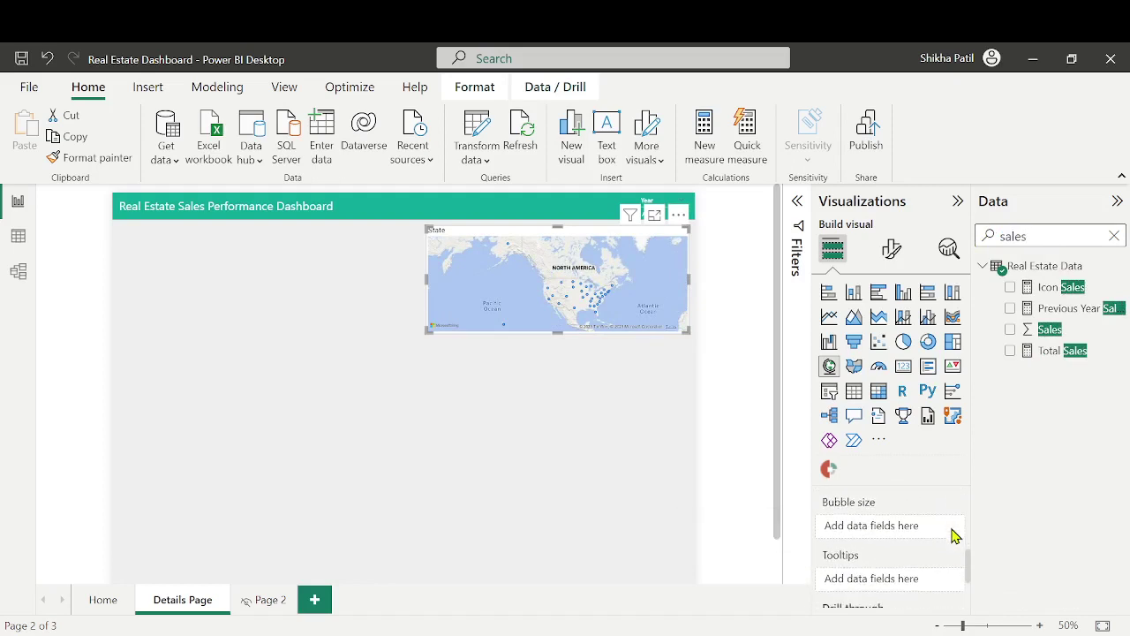
{"action": "left_click_drag", "start_coordinate": [1071, 340], "coordinate": [908, 527]}
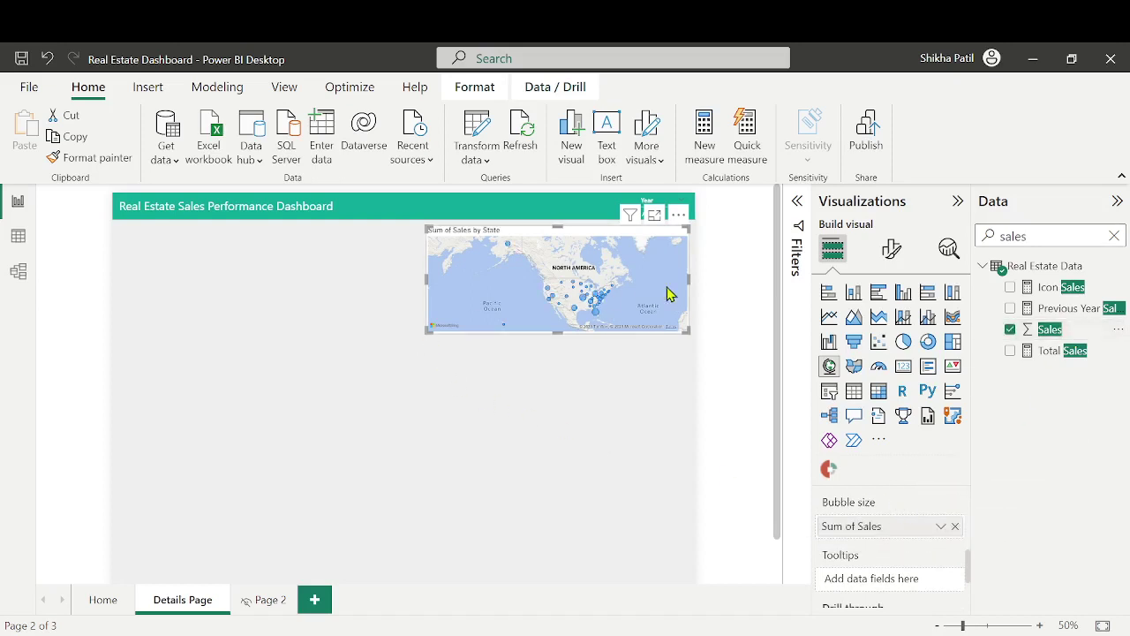
Try the state sales map as a Filled map and bring the United States into closer view
{"action": "left_click", "coordinate": [891, 250]}
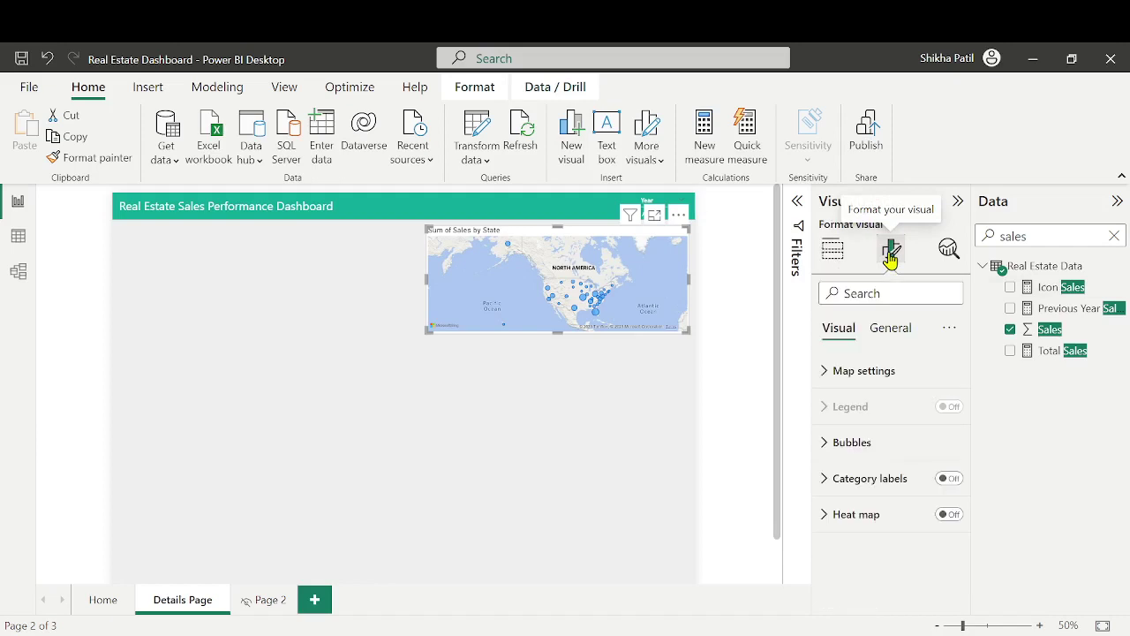
{"action": "left_click", "coordinate": [833, 249]}
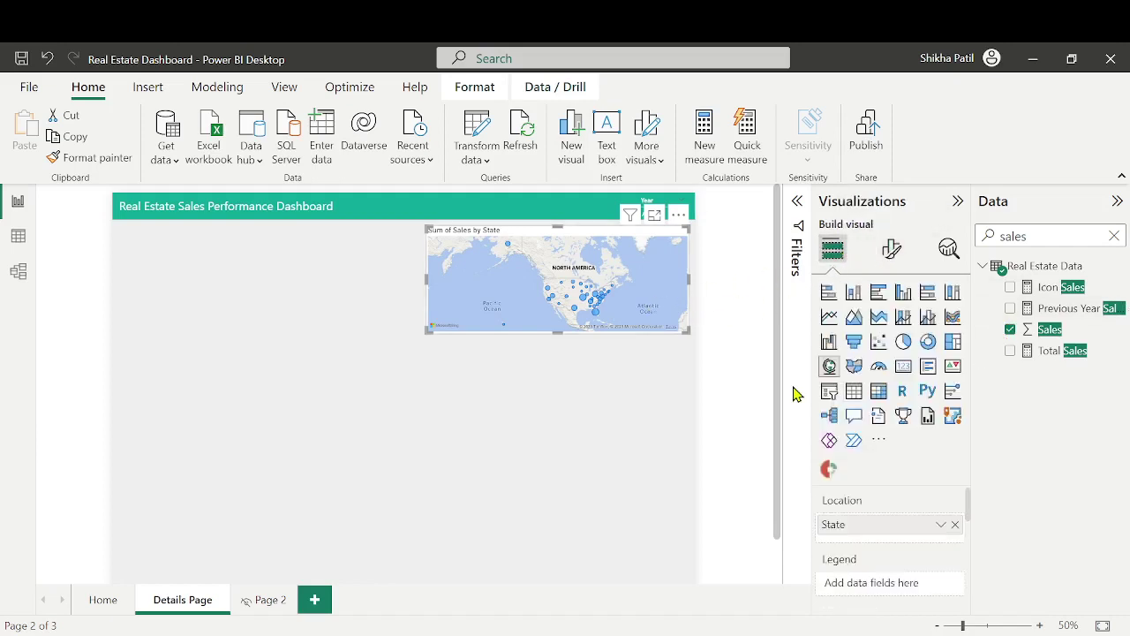
{"action": "left_click", "coordinate": [855, 367]}
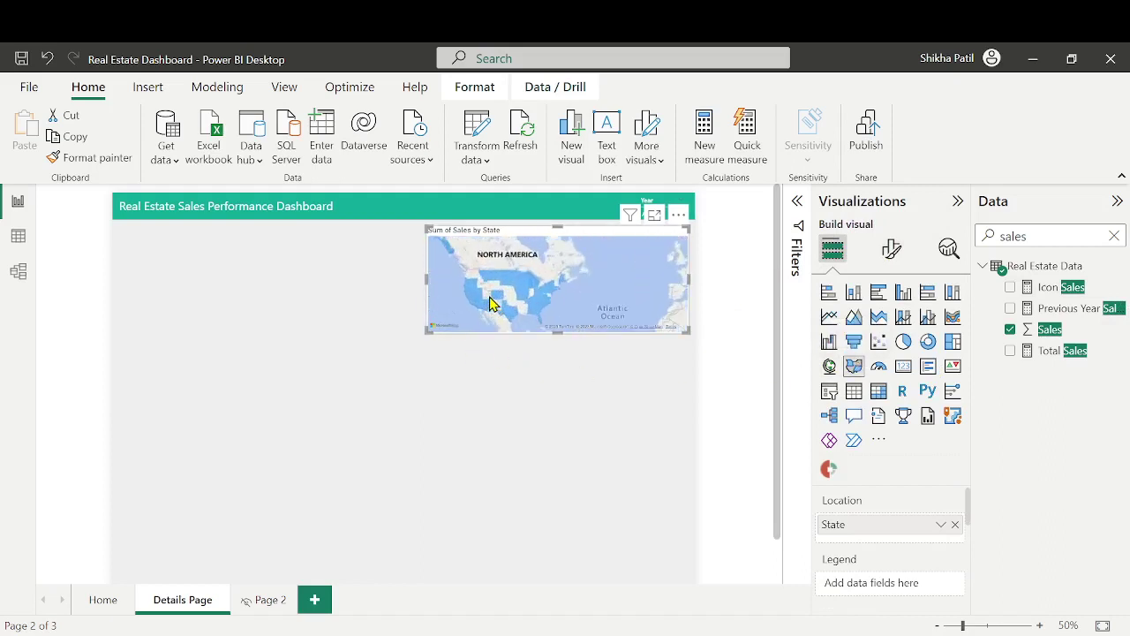
{"action": "scroll", "coordinate": [490, 303], "scroll_direction": "up", "scroll_amount": 2}
{"action": "left_click_drag", "start_coordinate": [582, 265], "coordinate": [596, 283]}
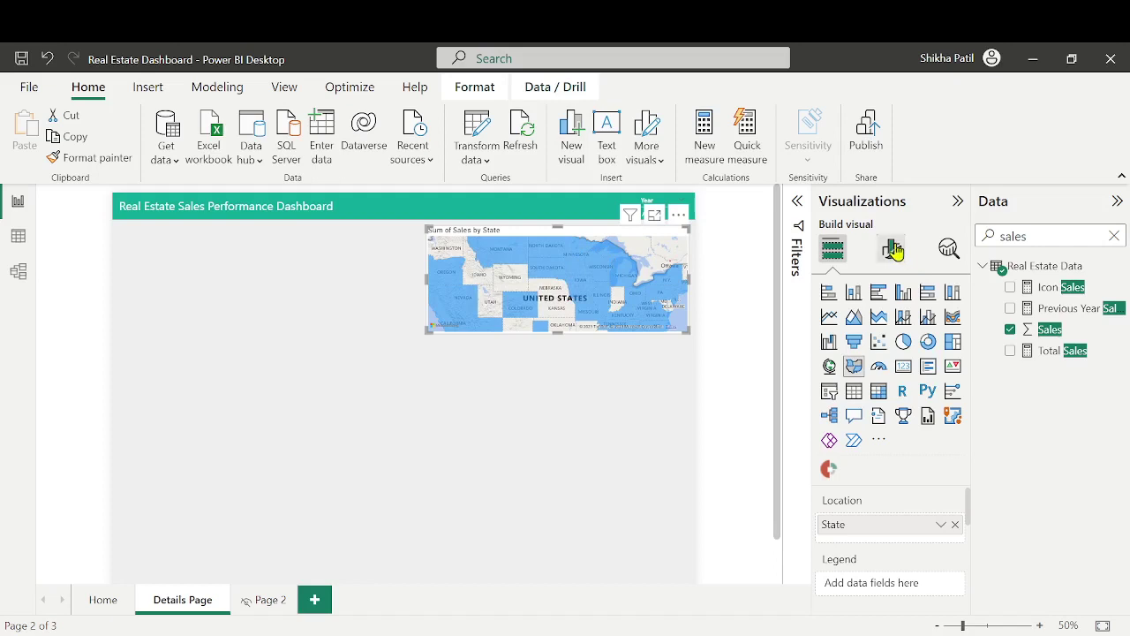
{"action": "left_click", "coordinate": [893, 250]}
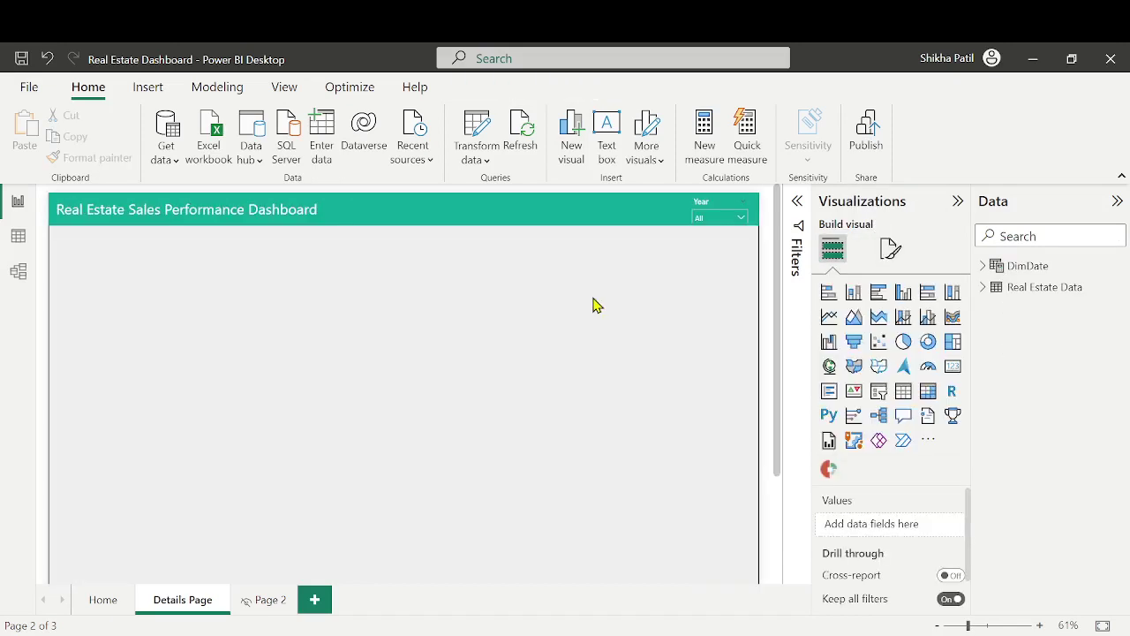
Check in the global preview features options that Shape map visual is enabled
{"action": "left_click", "coordinate": [30, 87]}
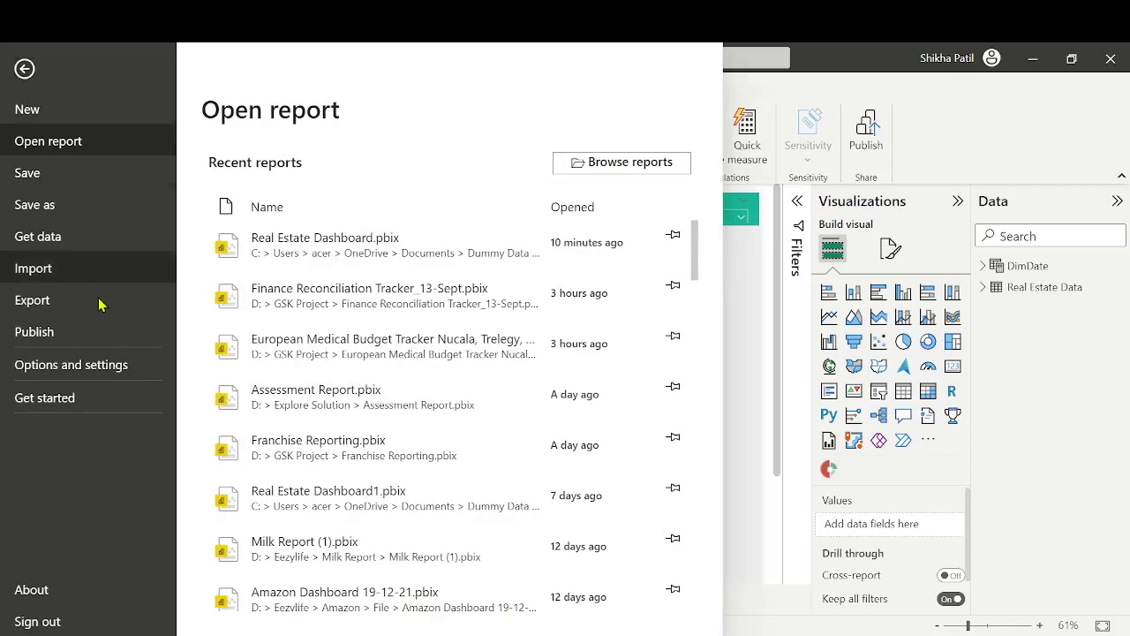
{"action": "left_click", "coordinate": [88, 378]}
{"action": "left_click", "coordinate": [310, 174]}
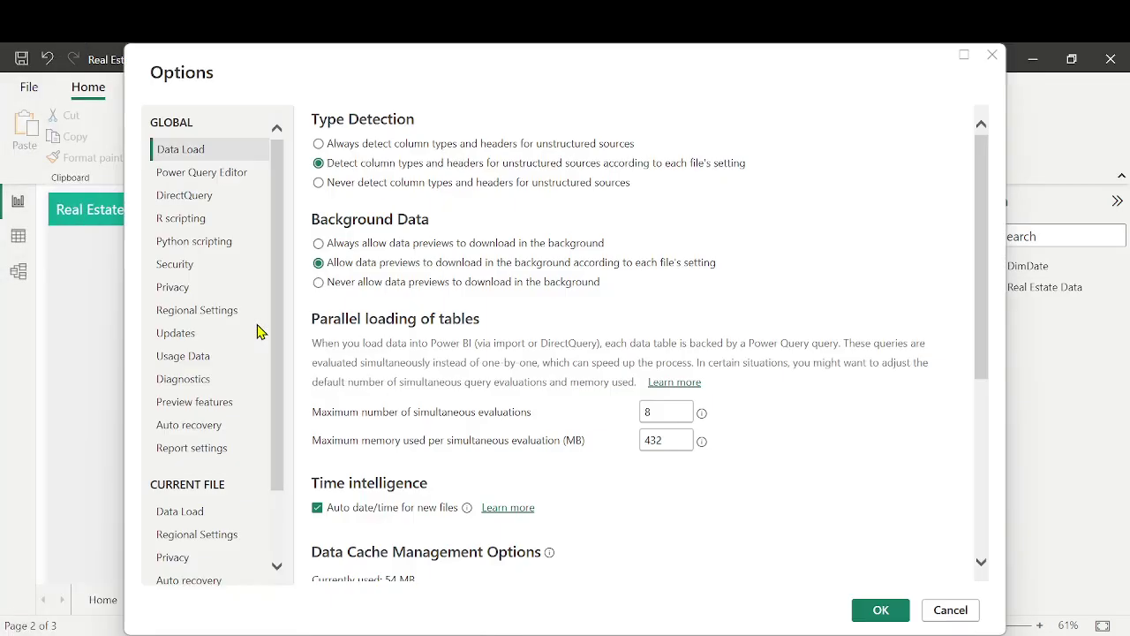
{"action": "left_click", "coordinate": [201, 412]}
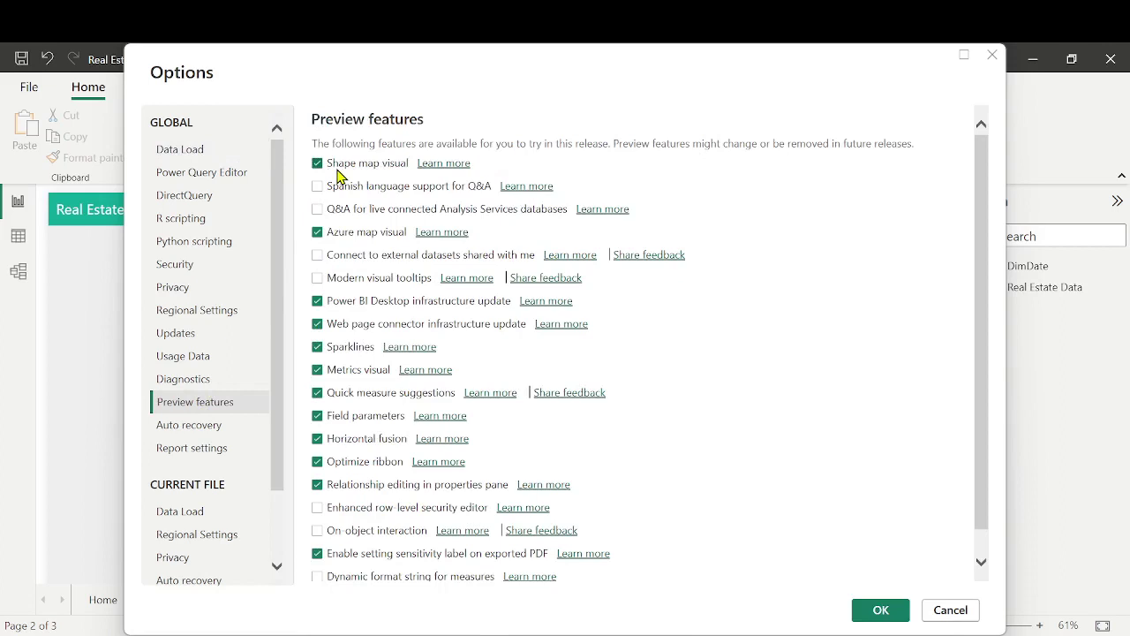
{"action": "left_click", "coordinate": [882, 609]}
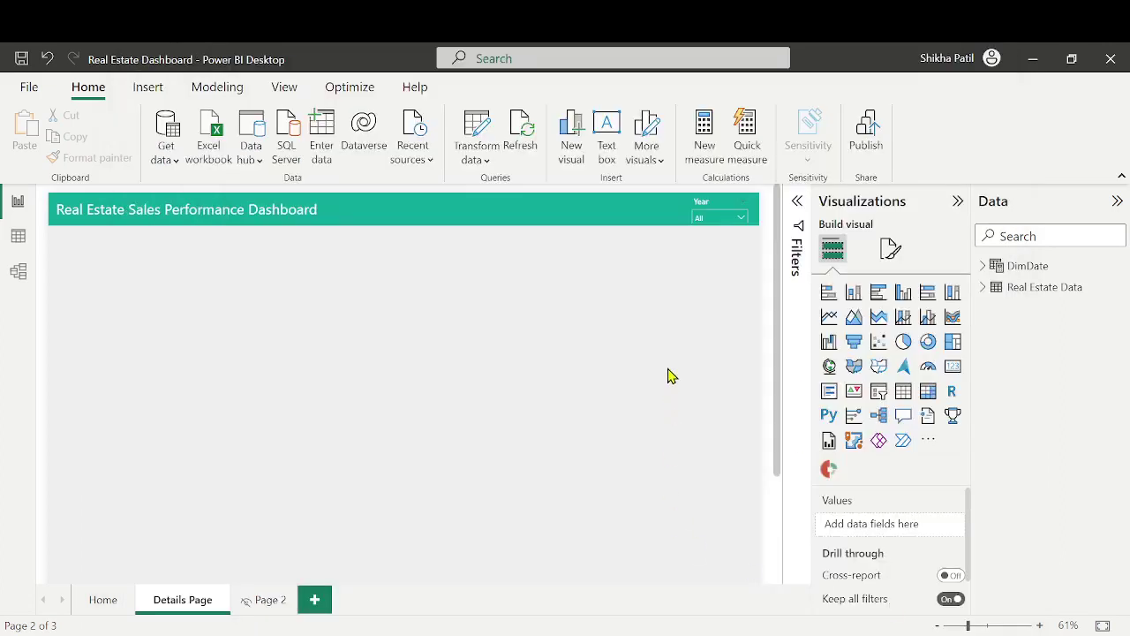
Insert a Shape map visual, shrink it and place it in the page's upper-right part just below the header
{"action": "left_click", "coordinate": [880, 378]}
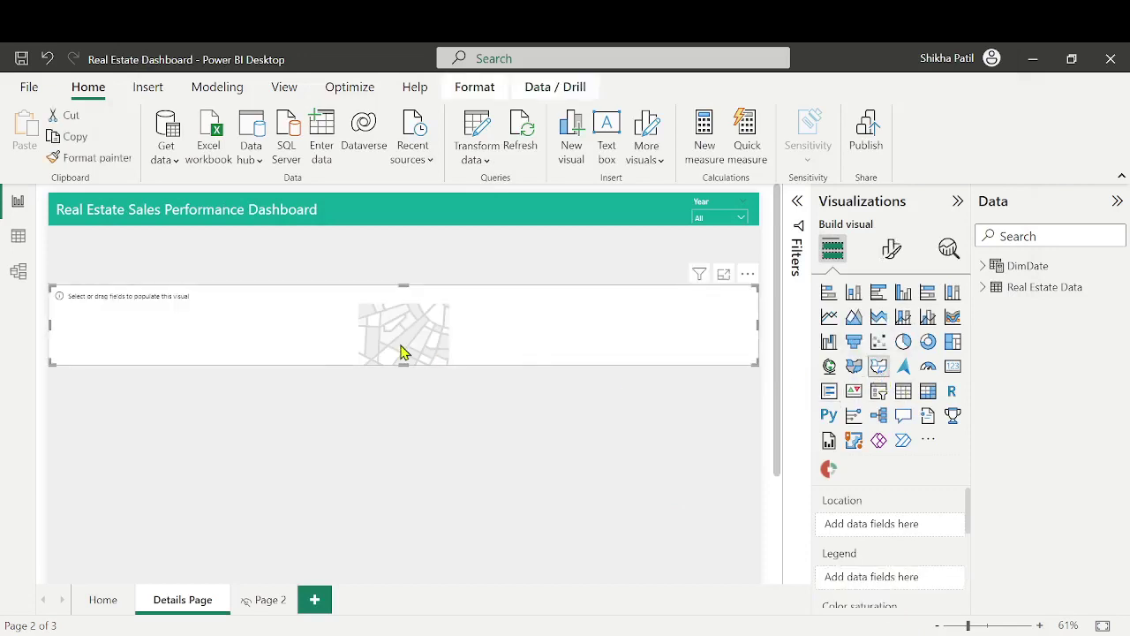
{"action": "left_click_drag", "start_coordinate": [50, 291], "coordinate": [520, 245]}
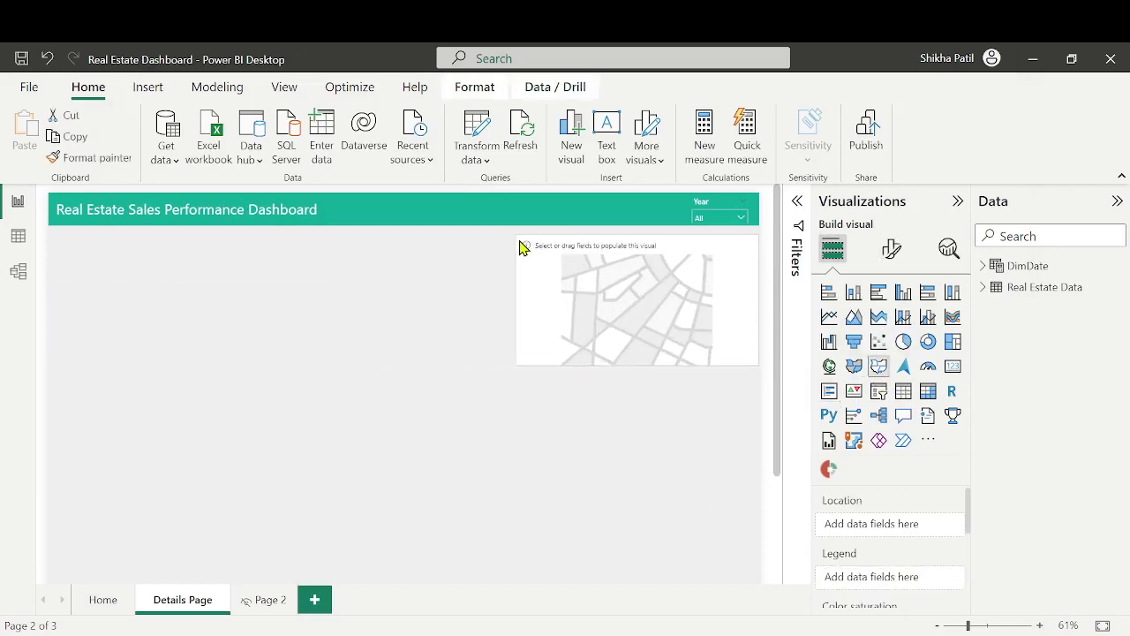
{"action": "left_click_drag", "start_coordinate": [642, 306], "coordinate": [639, 301]}
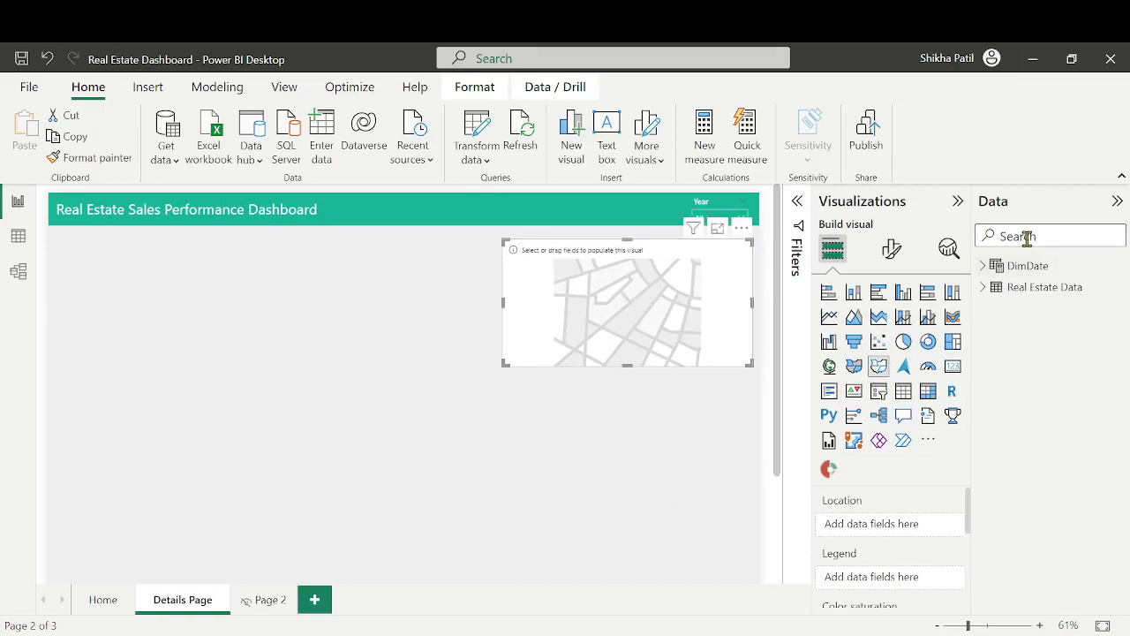
Find the State field and assign it as the Shape map's Location
{"action": "type", "text": "state"}
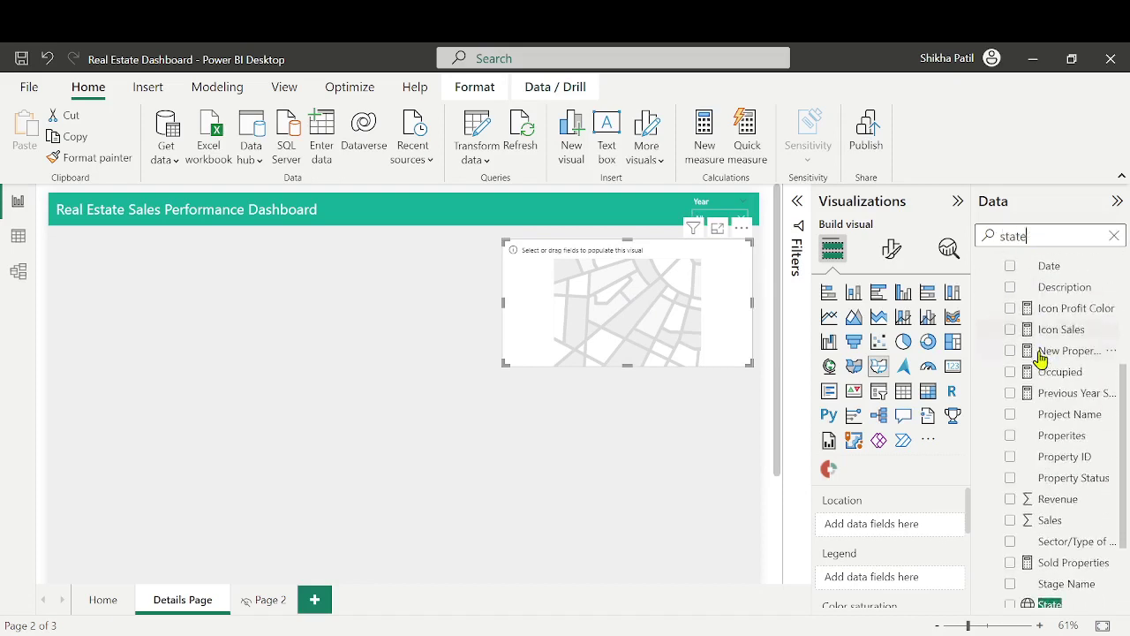
{"action": "scroll", "coordinate": [1040, 358], "scroll_direction": "down", "scroll_amount": 3}
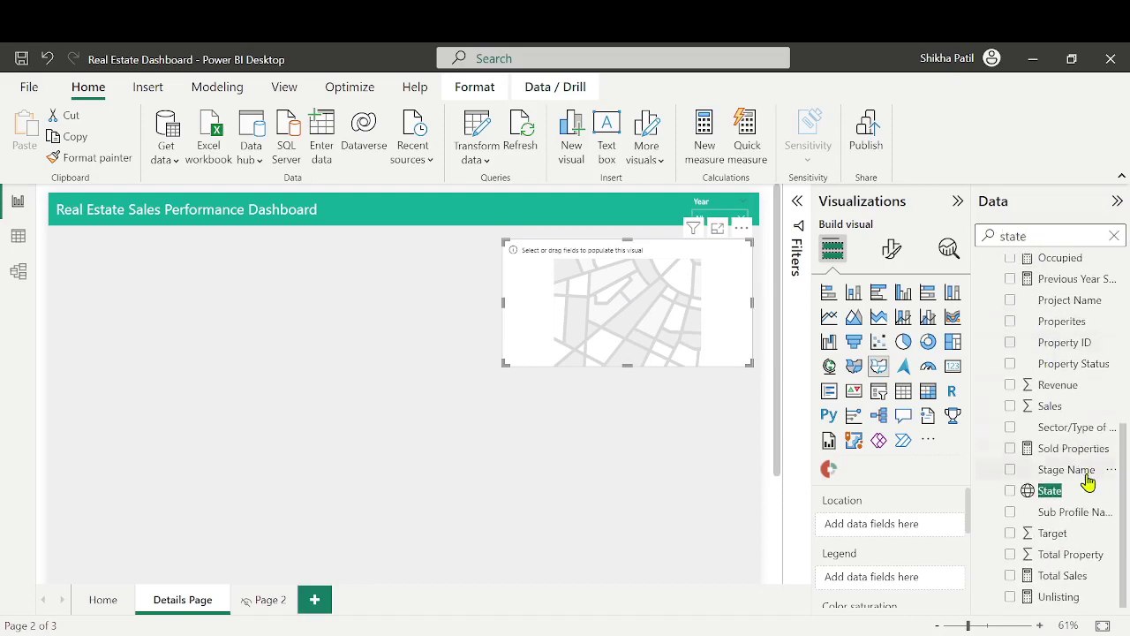
{"action": "left_click_drag", "start_coordinate": [1085, 485], "coordinate": [886, 524]}
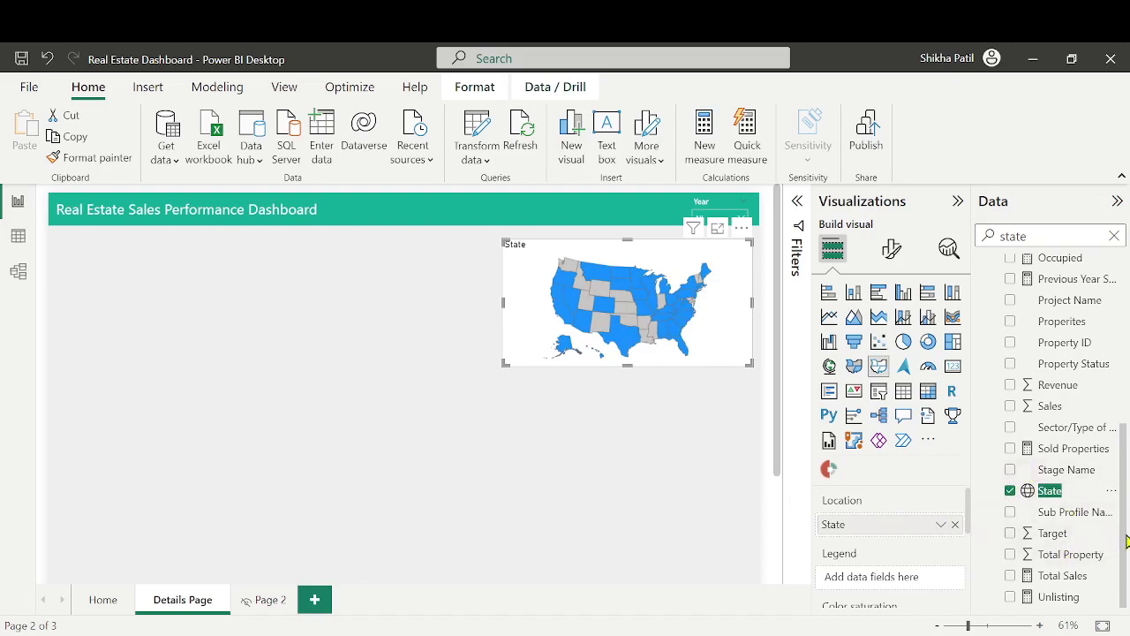
Find the Total Sales measure and assign it as the Shape map's Color saturation
{"action": "left_click_drag", "start_coordinate": [1050, 234], "coordinate": [948, 238]}
{"action": "type", "text": "sales"}
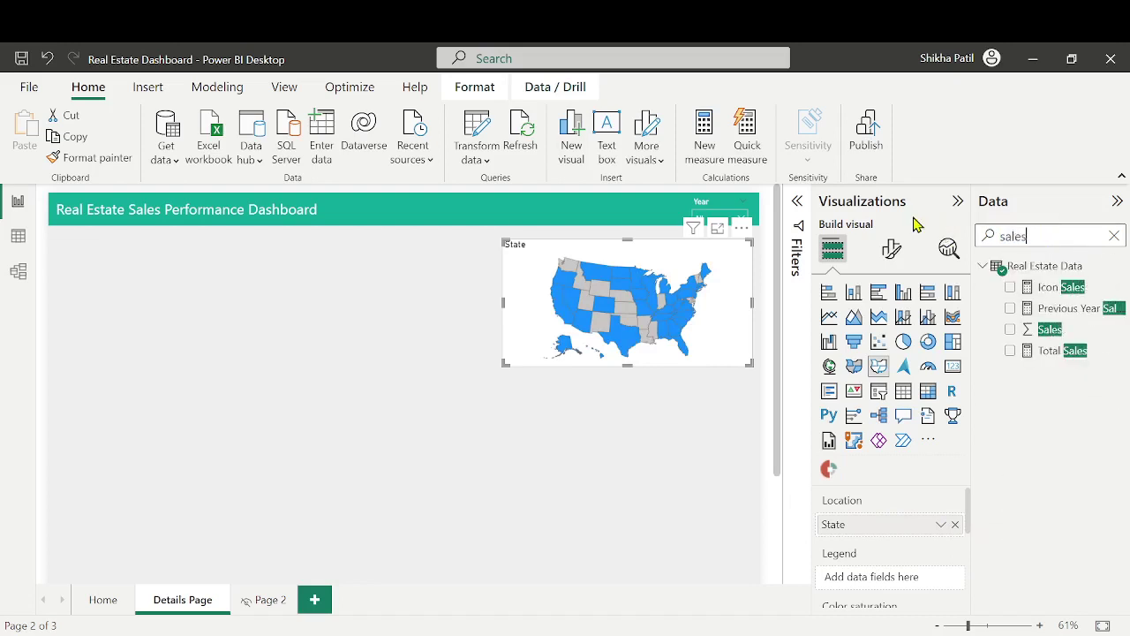
{"action": "scroll", "coordinate": [927, 521], "scroll_direction": "down", "scroll_amount": 1}
{"action": "mouse_move", "coordinate": [1062, 350]}
{"action": "left_mouse_down"}
{"action": "mouse_move", "coordinate": [1042, 362]}
{"action": "mouse_move", "coordinate": [921, 597]}
{"action": "mouse_move", "coordinate": [905, 593]}
{"action": "left_mouse_up"}
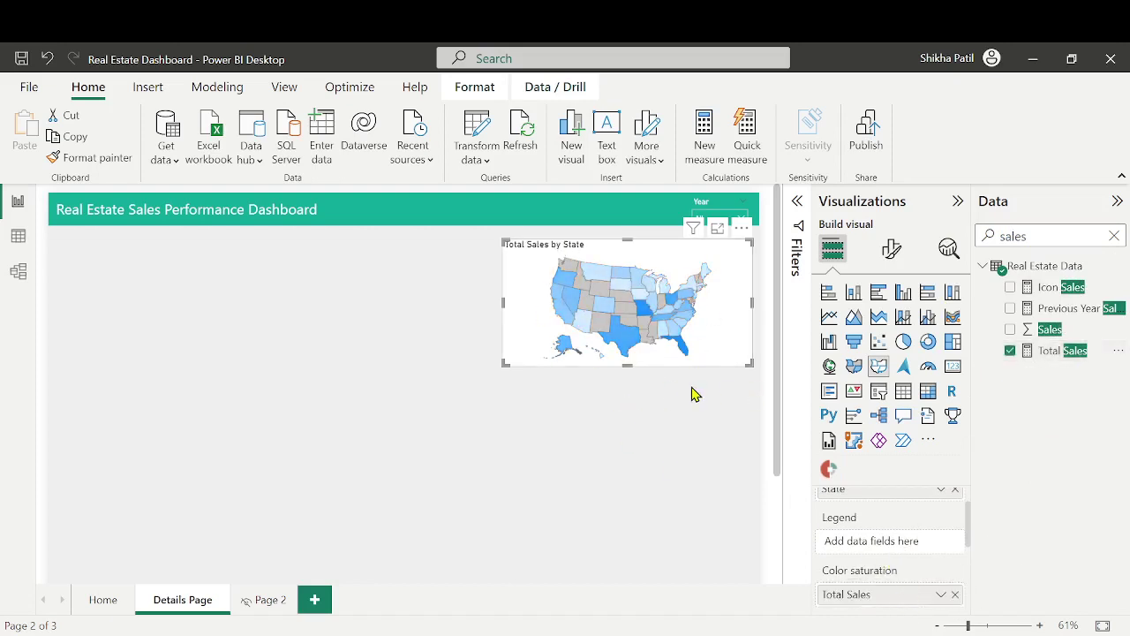
Turn on the Gradient option in the Shape map's fill colors
{"action": "left_click", "coordinate": [892, 254]}
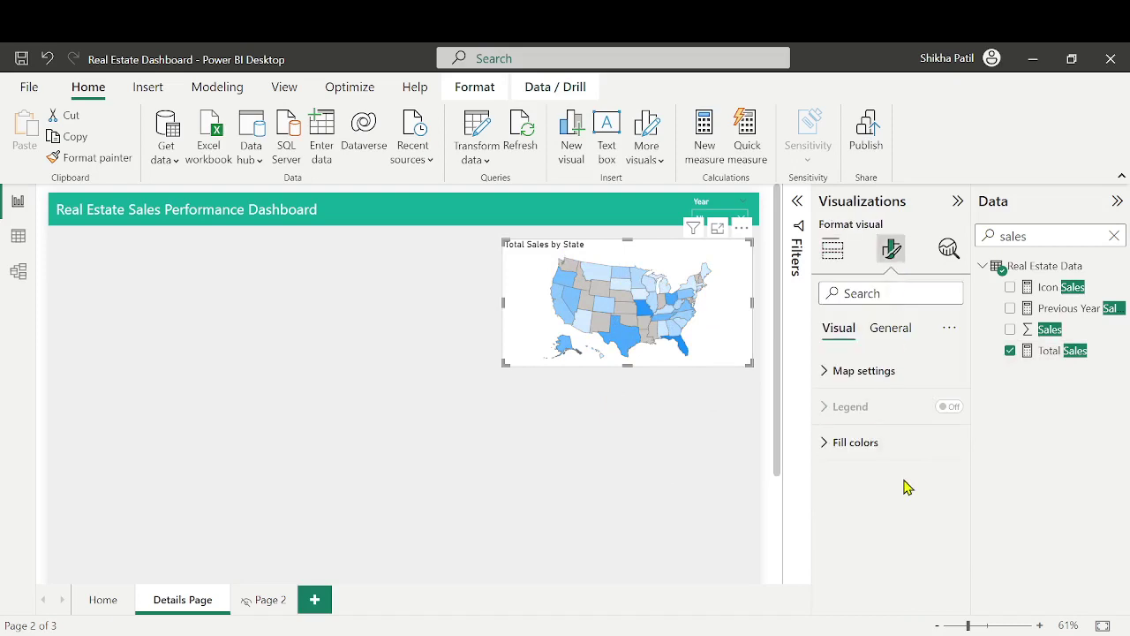
{"action": "left_click", "coordinate": [906, 455]}
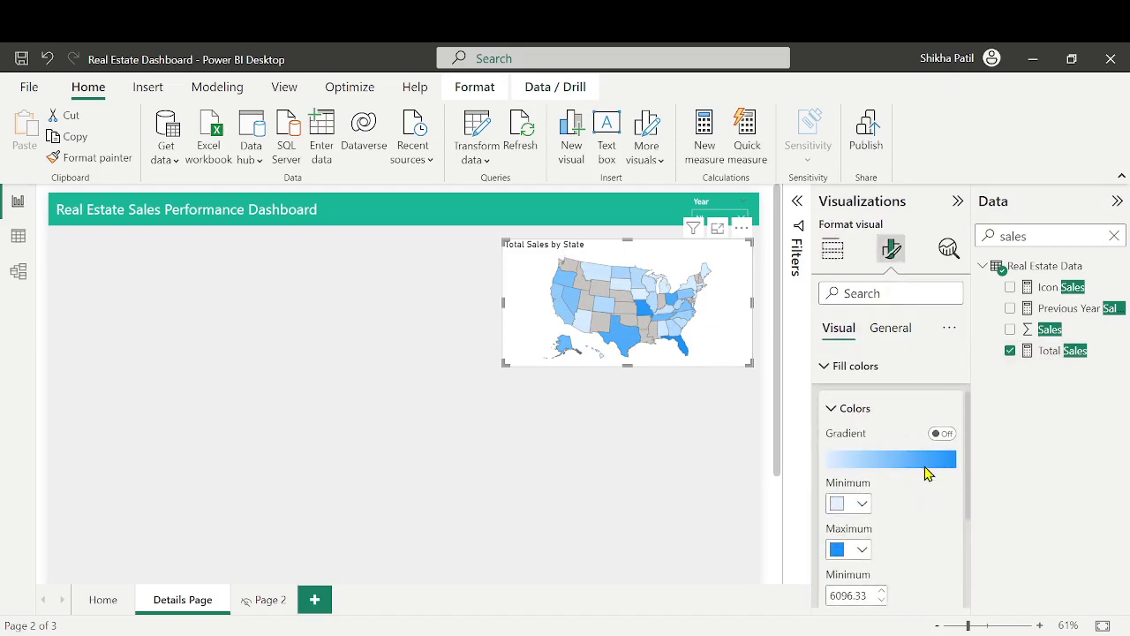
{"action": "left_click", "coordinate": [943, 433]}
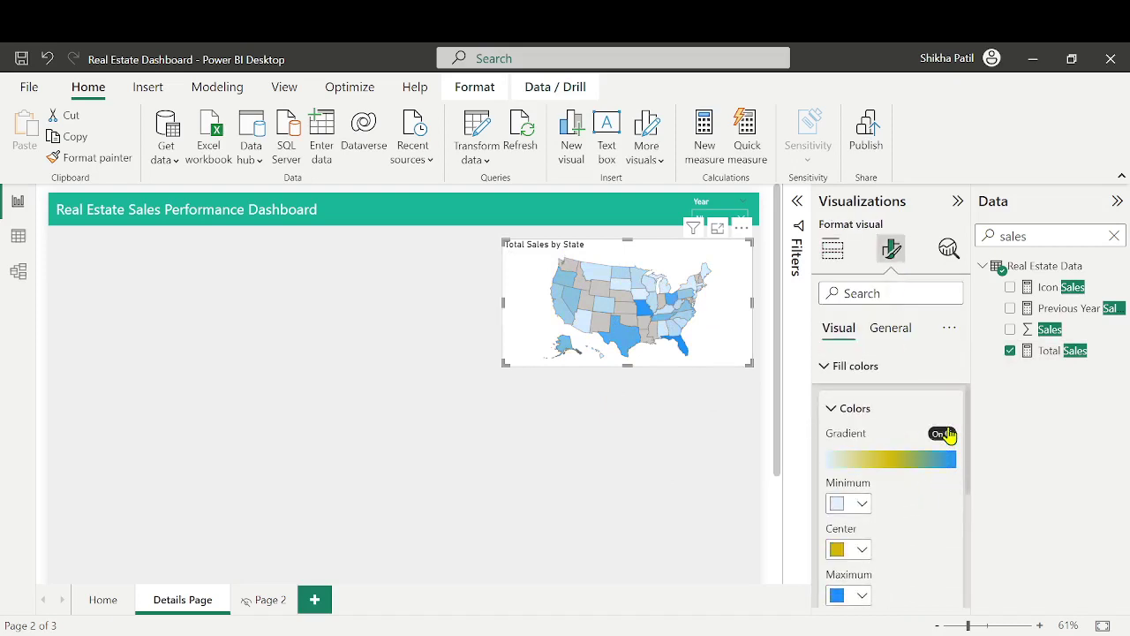
{"action": "scroll", "coordinate": [928, 470], "scroll_direction": "down", "scroll_amount": 3}
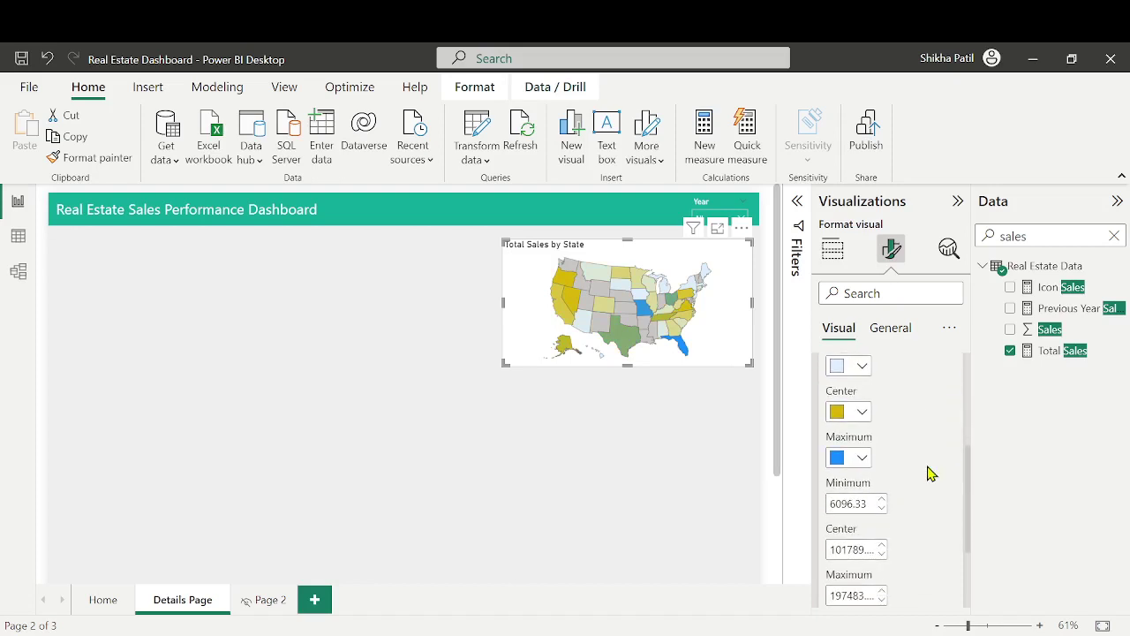
{"action": "scroll", "coordinate": [928, 470], "scroll_direction": "up", "scroll_amount": 1}
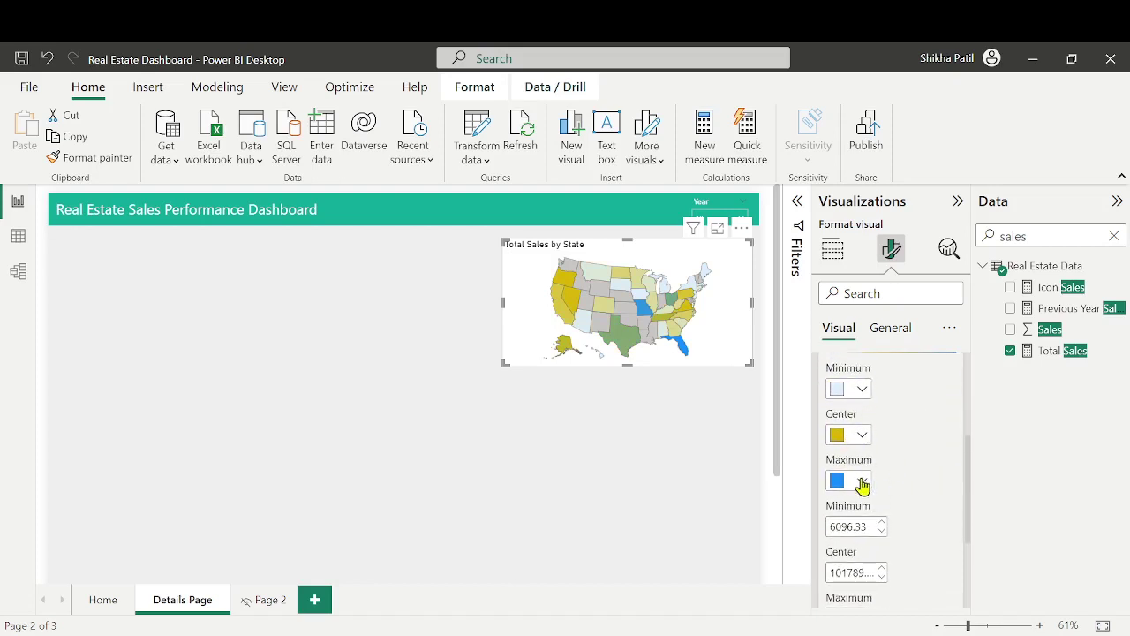
{"action": "scroll", "coordinate": [895, 494], "scroll_direction": "up", "scroll_amount": 2}
Set the minimum fill color of the Shape map to a light blue from the recent colors
{"action": "left_click", "coordinate": [863, 465]}
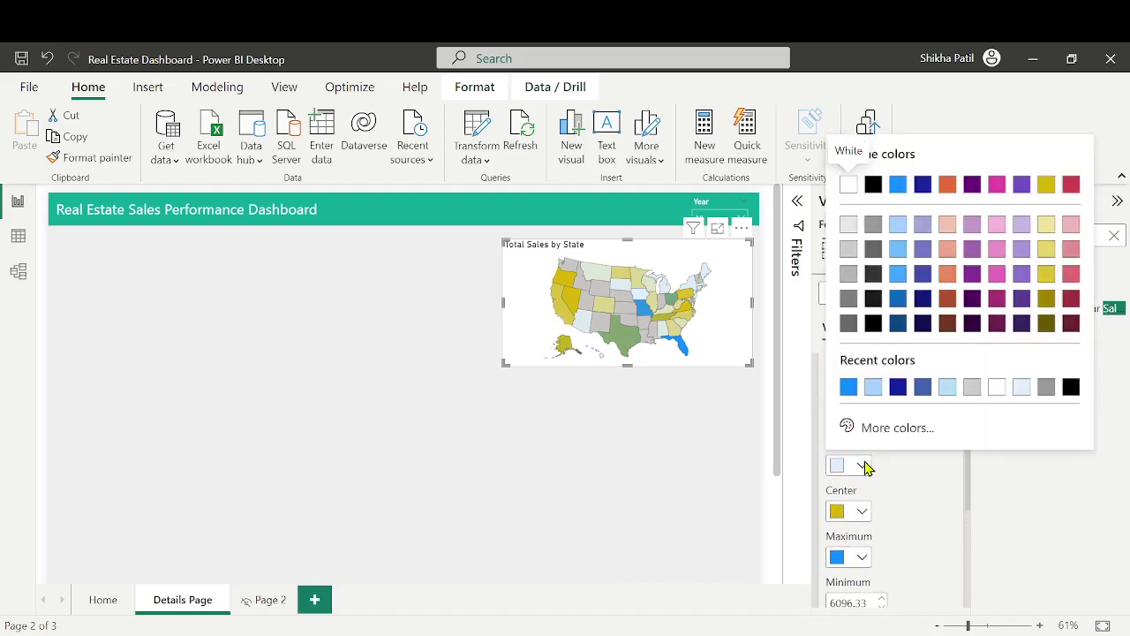
{"action": "left_click", "coordinate": [947, 386]}
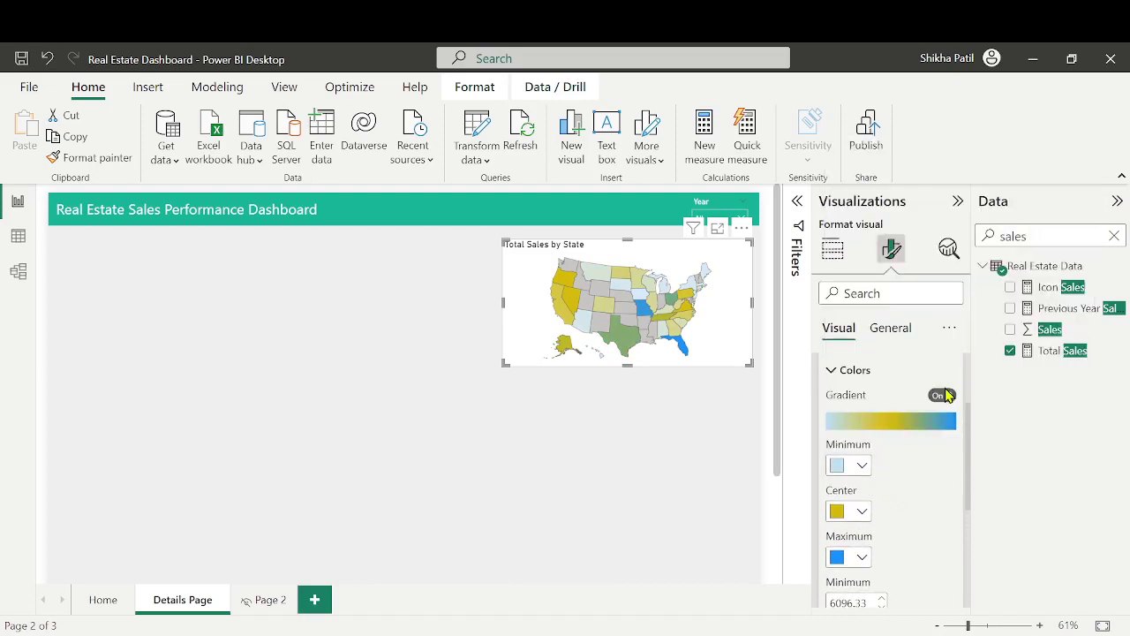
{"action": "left_click", "coordinate": [862, 466]}
{"action": "left_click", "coordinate": [898, 389]}
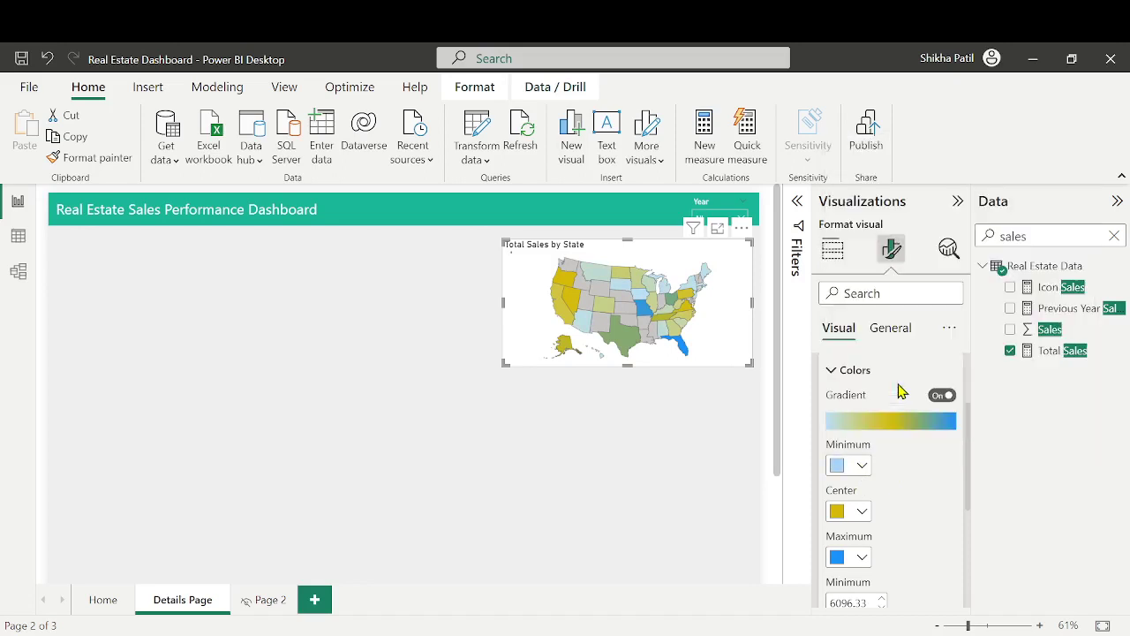
{"action": "scroll", "coordinate": [869, 486], "scroll_direction": "down", "scroll_amount": 2}
{"action": "scroll", "coordinate": [874, 477], "scroll_direction": "up", "scroll_amount": 2}
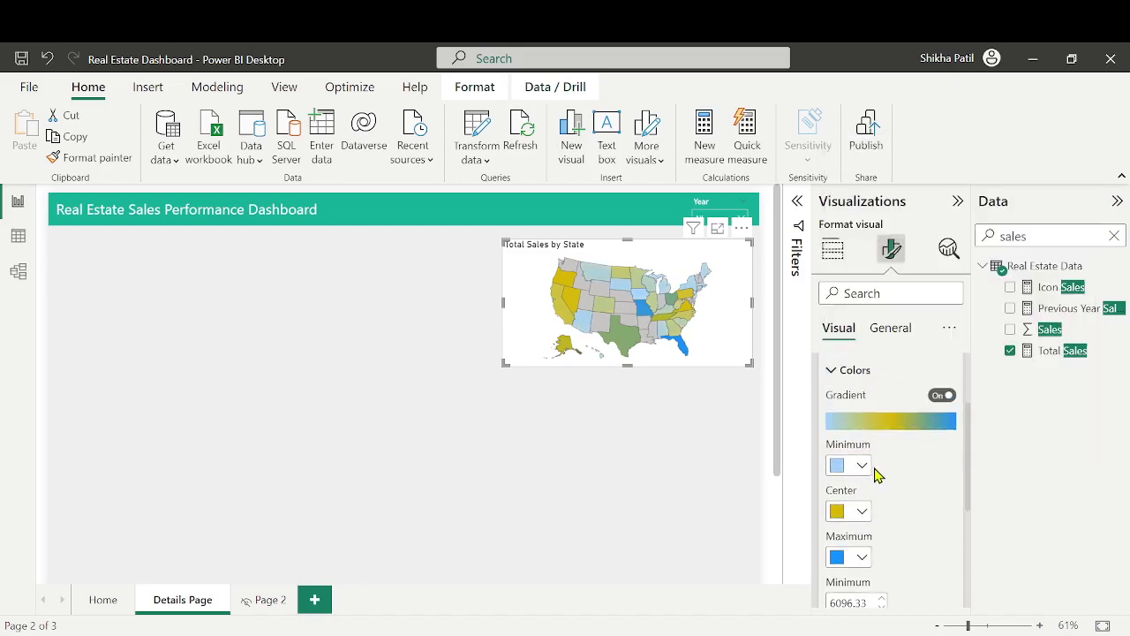
Turn off the Gradient option for the Shape map's fill colors and choose bright blue as the maximum color
{"action": "left_click", "coordinate": [941, 395]}
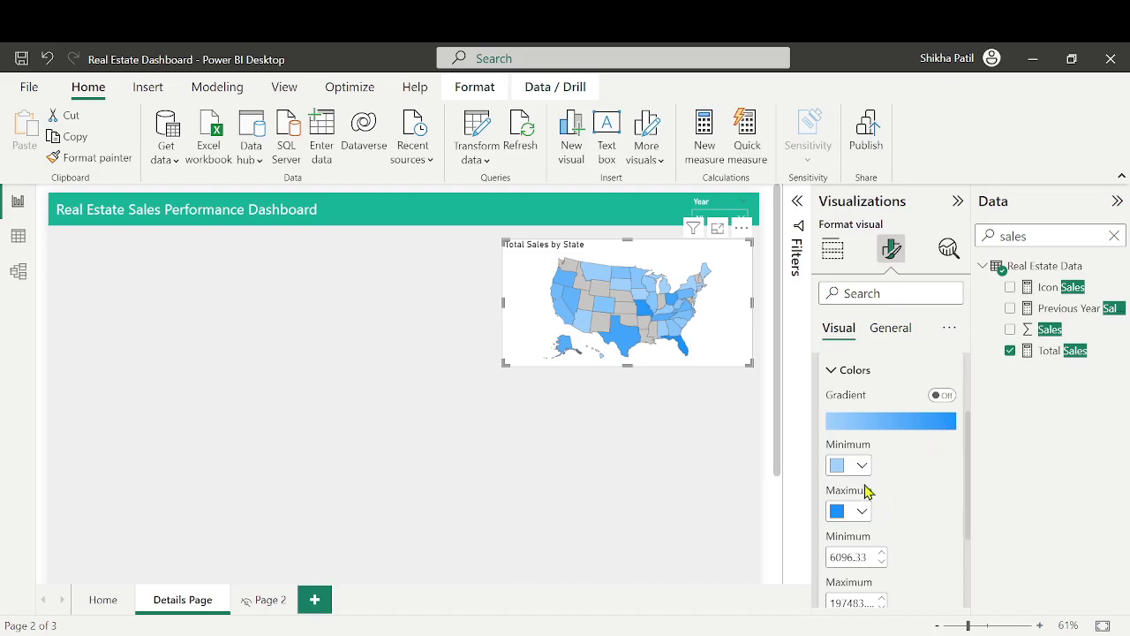
{"action": "left_click", "coordinate": [862, 513]}
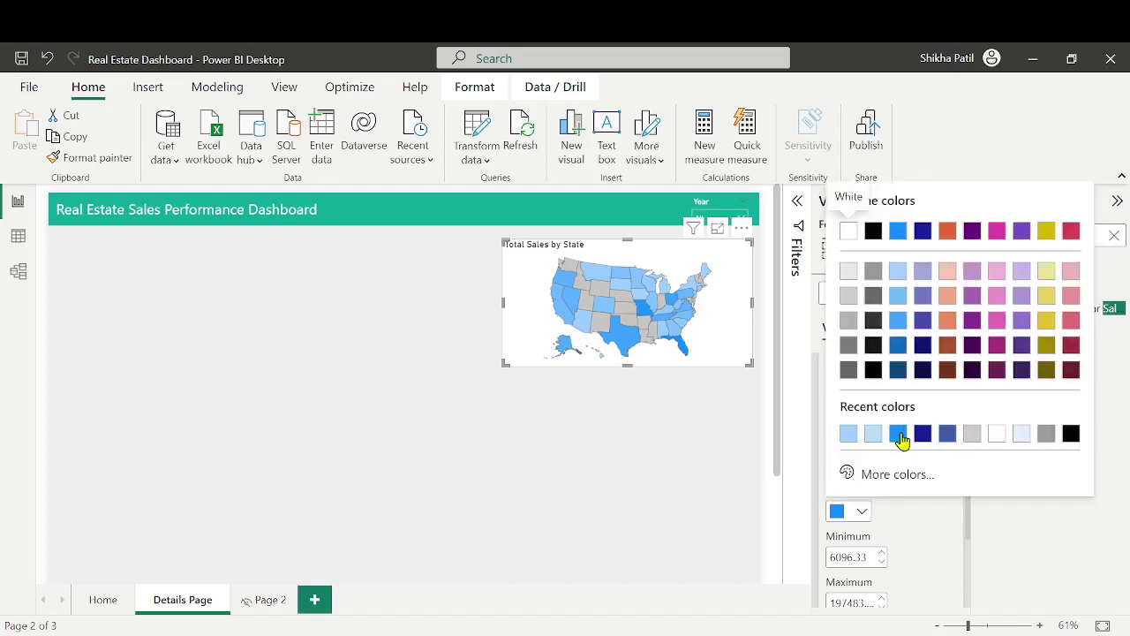
{"action": "left_click", "coordinate": [898, 433]}
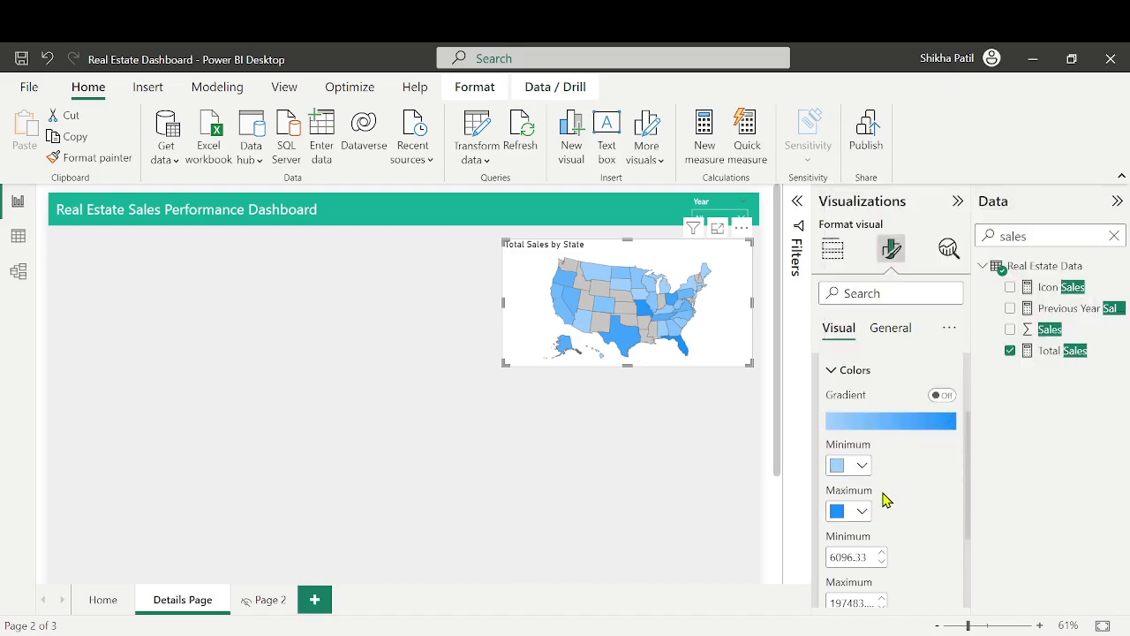
Set the color of the Shape map's blank areas to the light blue from the recent colors
{"action": "scroll", "coordinate": [883, 504], "scroll_direction": "down", "scroll_amount": 3}
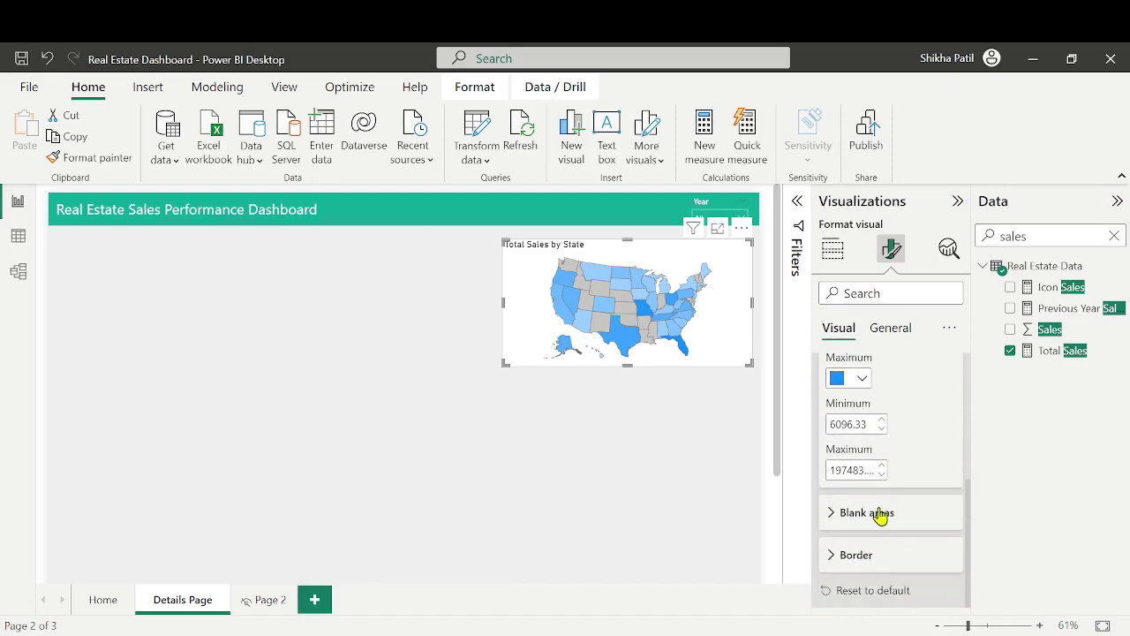
{"action": "left_click", "coordinate": [881, 513]}
{"action": "left_click", "coordinate": [863, 514]}
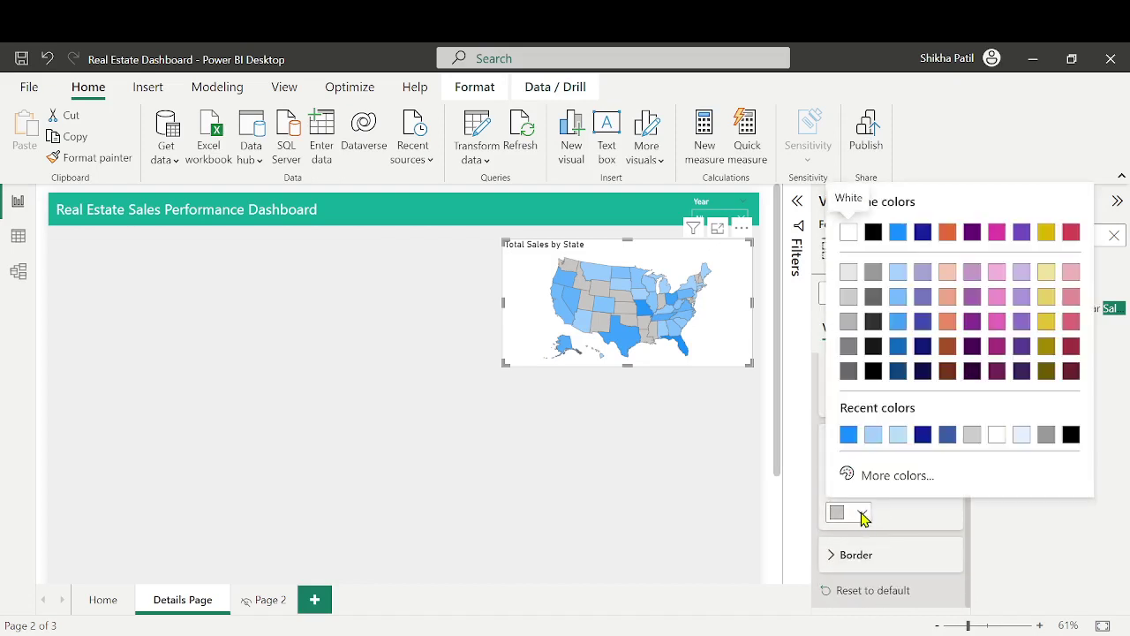
{"action": "left_click", "coordinate": [898, 434]}
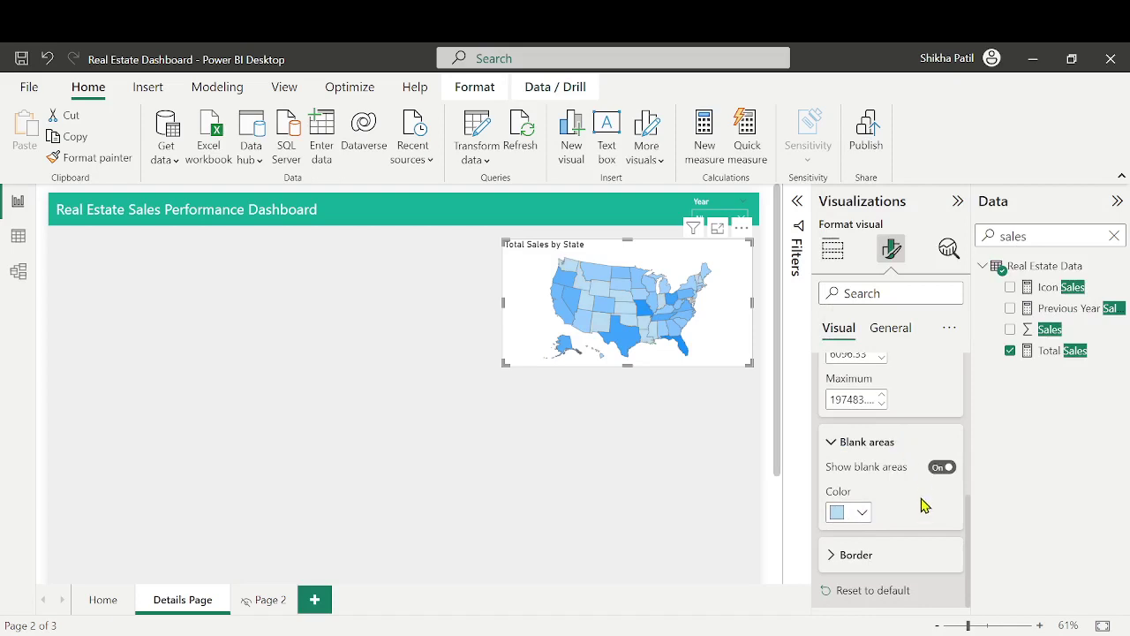
Set the Shape map's color scale values to a minimum of 20 and a maximum of 30
{"action": "scroll", "coordinate": [892, 525], "scroll_direction": "up", "scroll_amount": 1}
{"action": "double_click", "coordinate": [864, 392]}
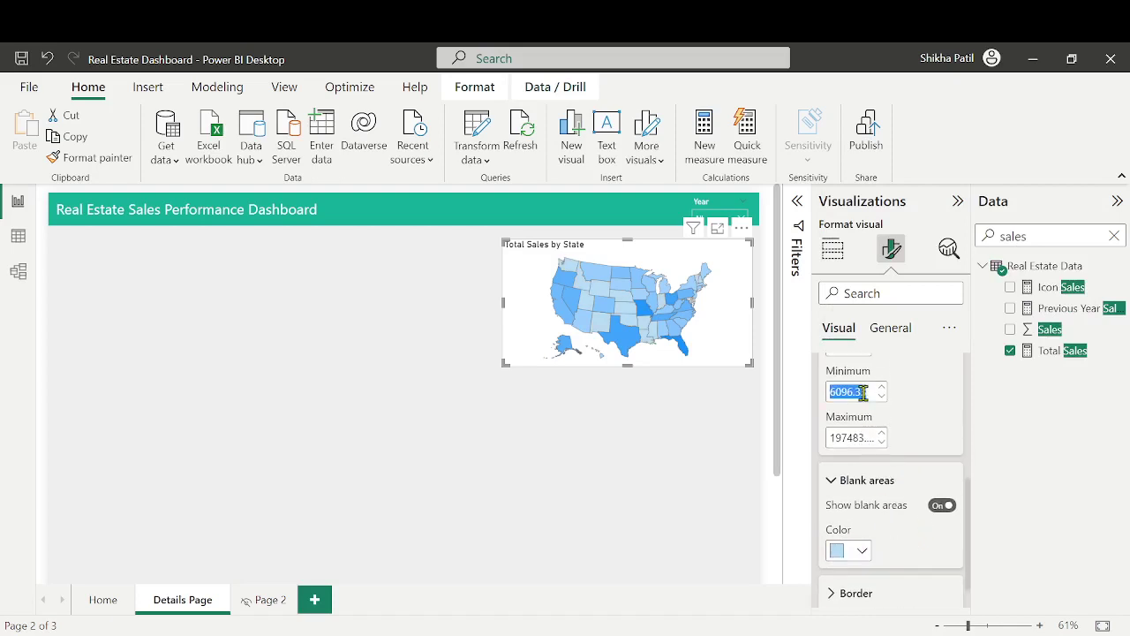
{"action": "type", "text": "20"}
{"action": "double_click", "coordinate": [862, 436]}
{"action": "type", "text": "30"}
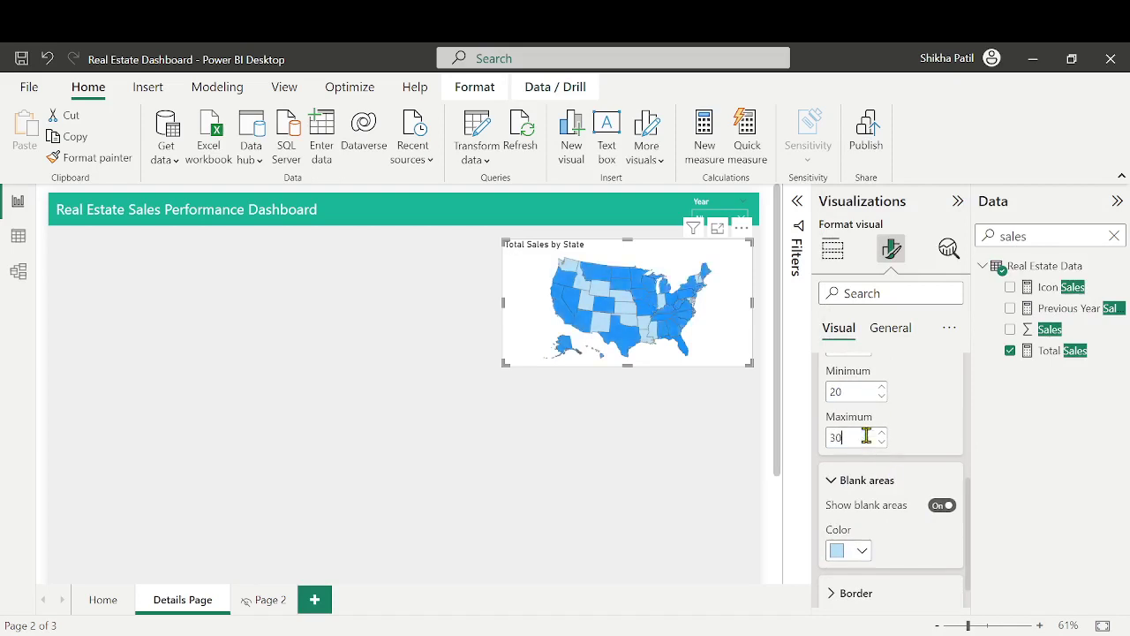
Set the Shape map's maximum fill color to a custom medium blue, #799ADD
{"action": "scroll", "coordinate": [926, 426], "scroll_direction": "up", "scroll_amount": 3}
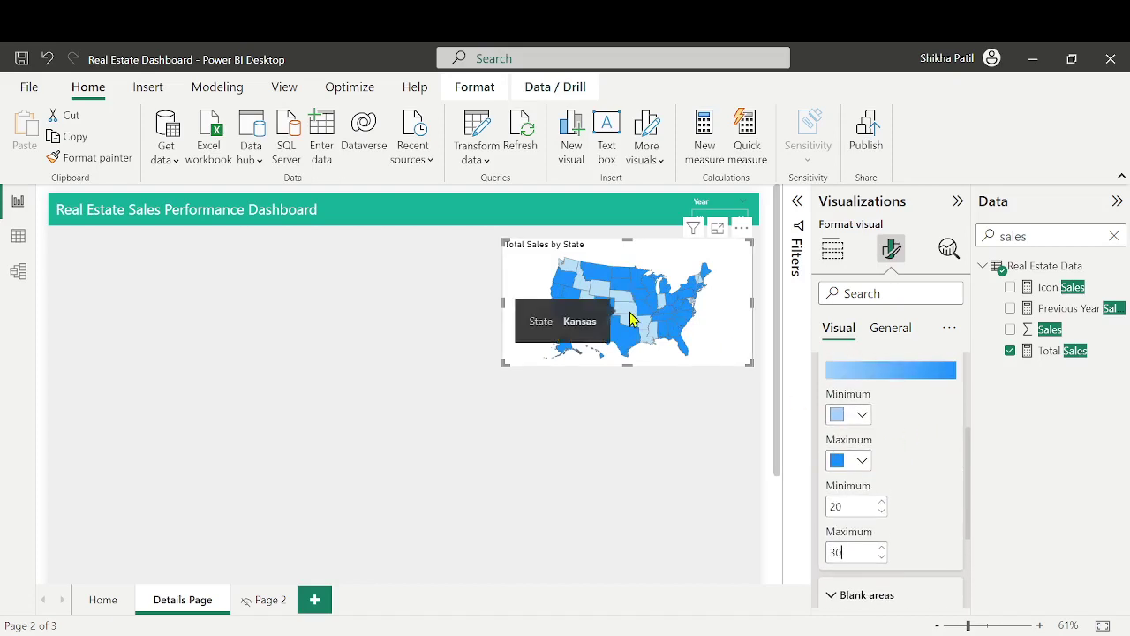
{"action": "left_click", "coordinate": [861, 461]}
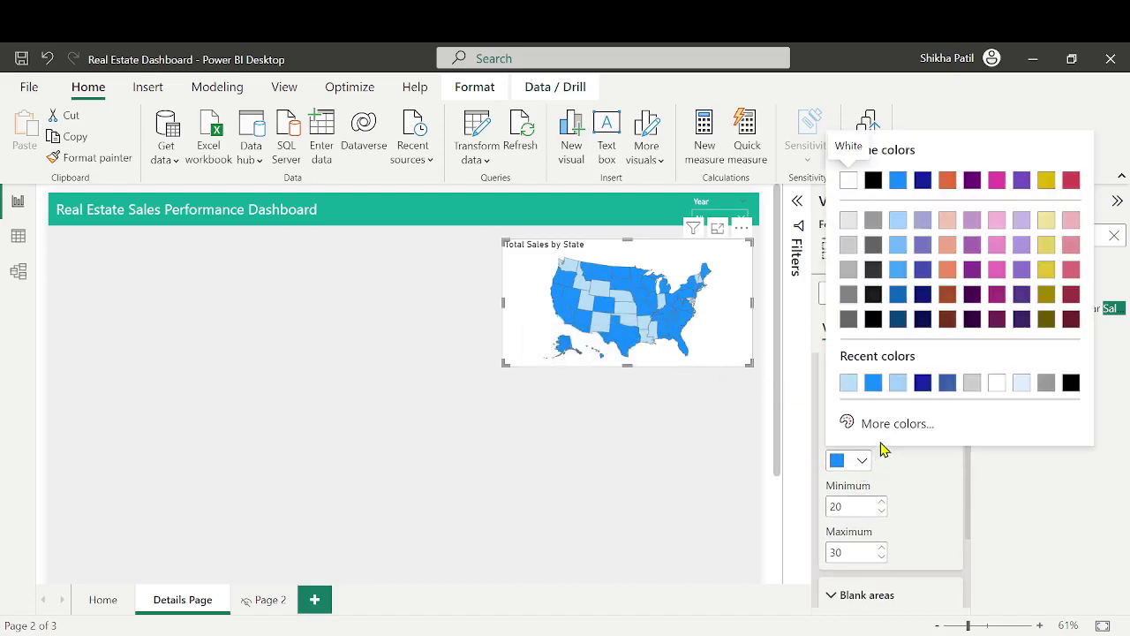
{"action": "left_click", "coordinate": [946, 385]}
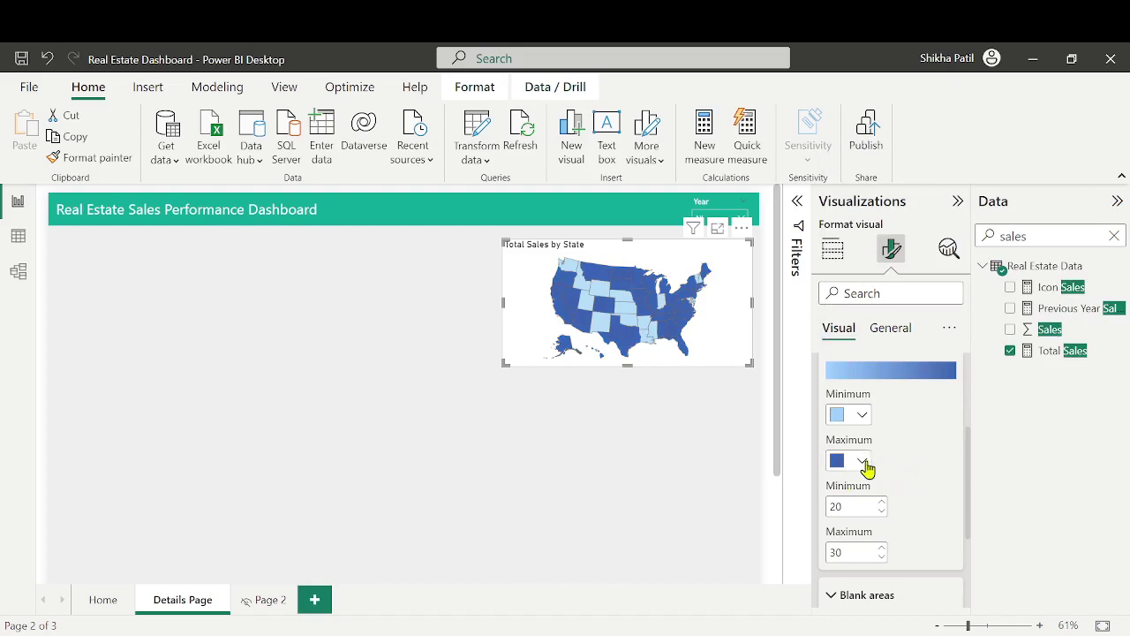
{"action": "left_click", "coordinate": [862, 462]}
{"action": "left_click", "coordinate": [891, 424]}
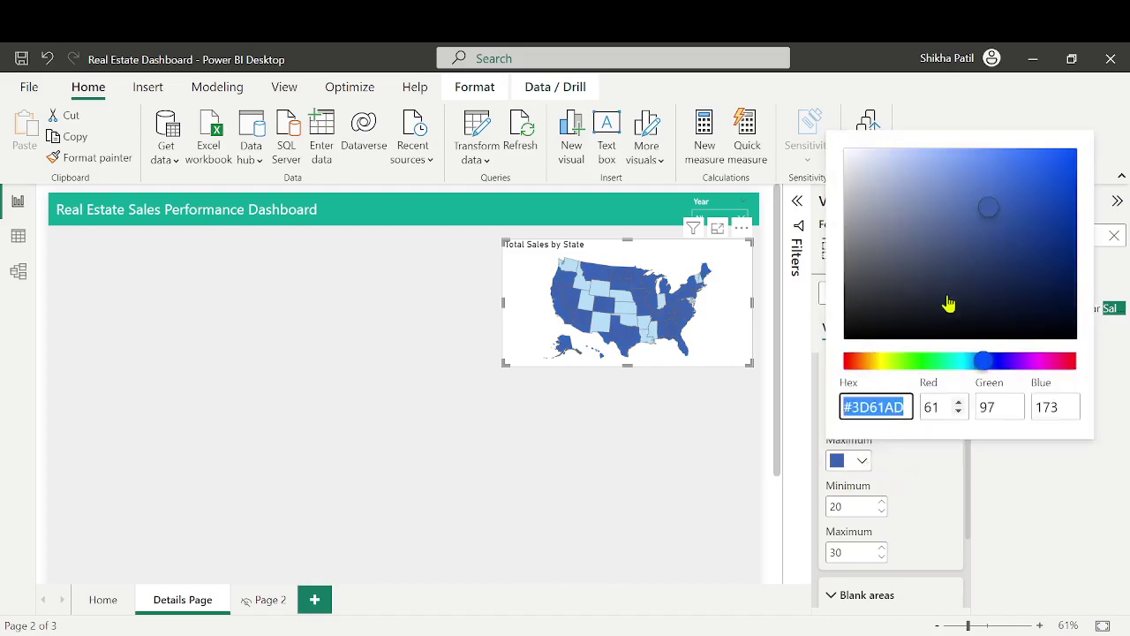
{"action": "left_click", "coordinate": [973, 193]}
{"action": "mouse_move", "coordinate": [974, 196]}
{"action": "left_mouse_down"}
{"action": "mouse_move", "coordinate": [1018, 175]}
{"action": "mouse_move", "coordinate": [969, 212]}
{"action": "mouse_move", "coordinate": [959, 169]}
{"action": "mouse_move", "coordinate": [980, 176]}
{"action": "mouse_move", "coordinate": [959, 184]}
{"action": "mouse_move", "coordinate": [946, 173]}
{"action": "left_mouse_up"}
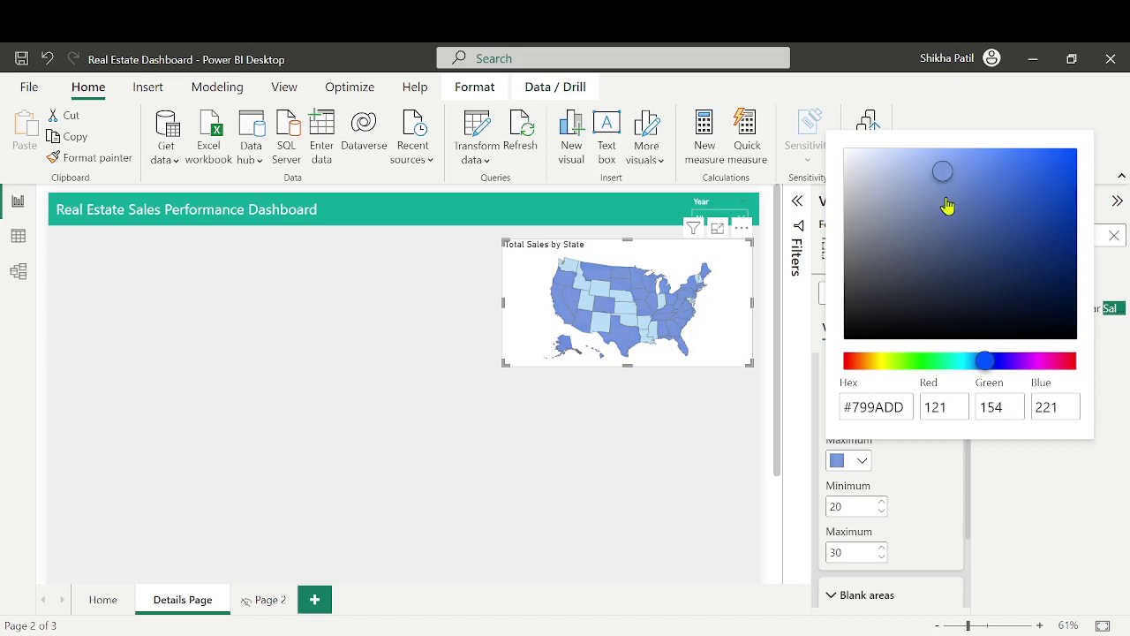
{"action": "left_click", "coordinate": [925, 508]}
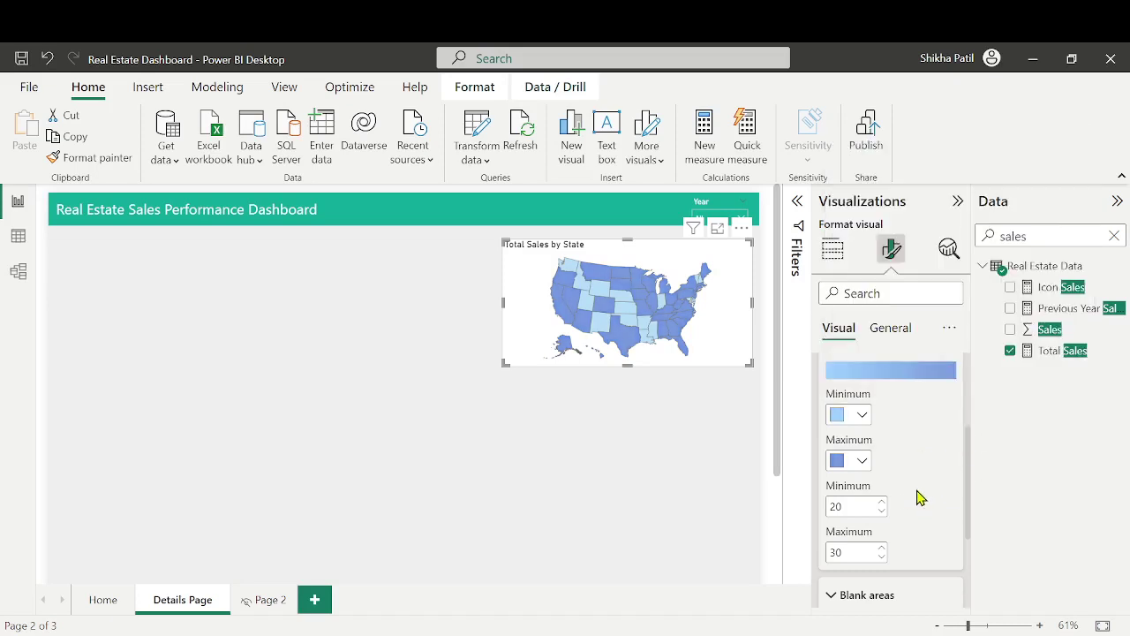
Try dark gray and light gray for the Shape map's blank areas and return their color to light blue
{"action": "scroll", "coordinate": [862, 441], "scroll_direction": "down", "scroll_amount": 3}
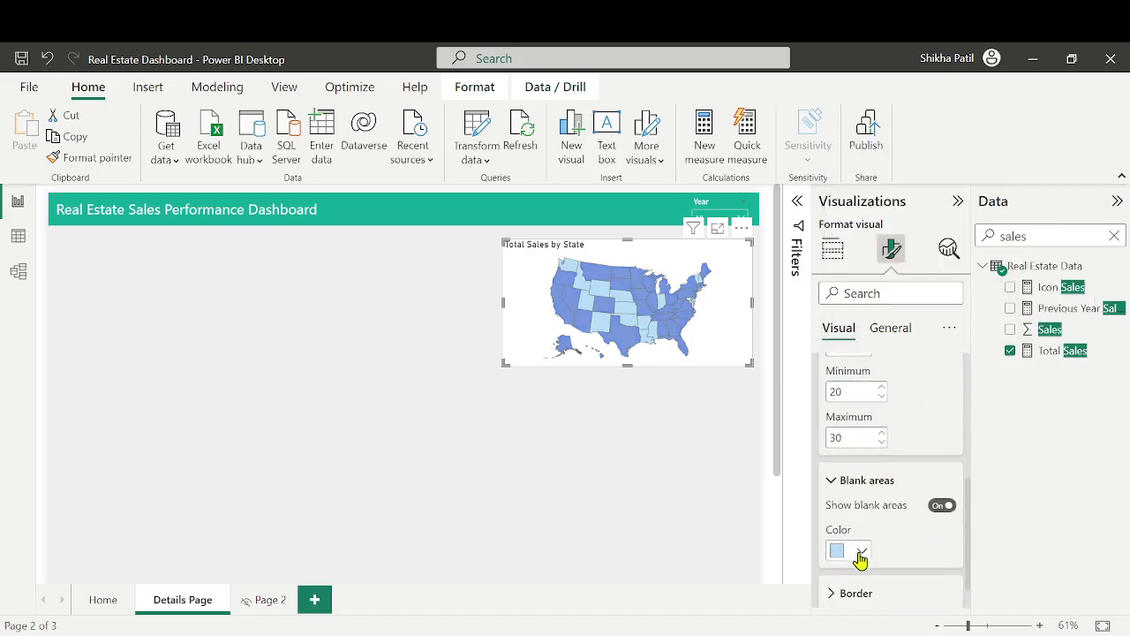
{"action": "left_click", "coordinate": [862, 550]}
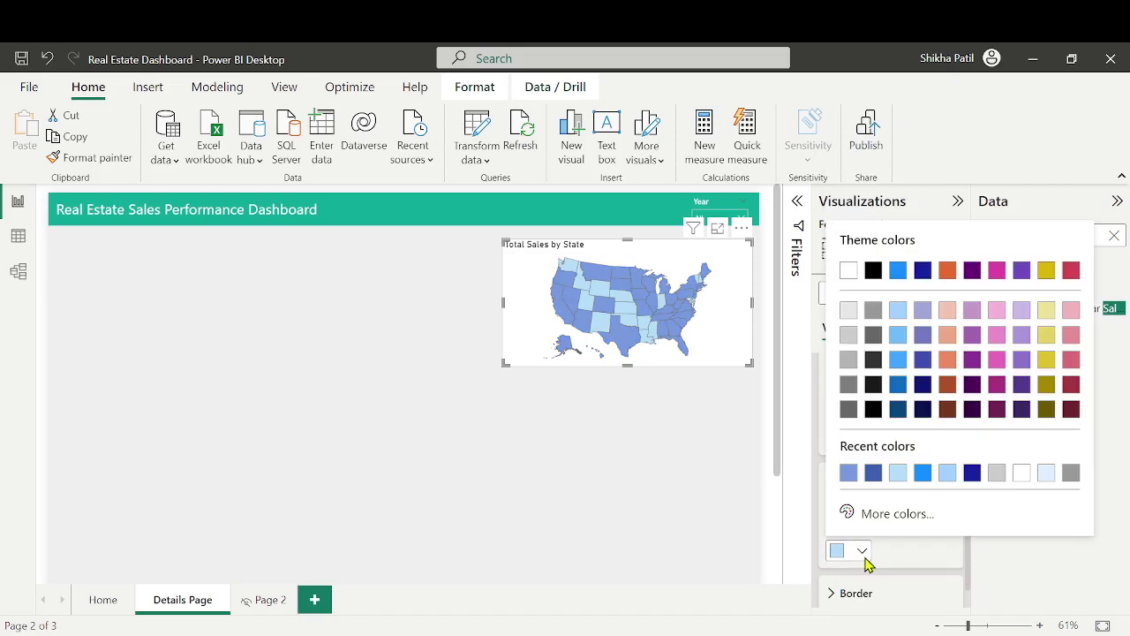
{"action": "left_click", "coordinate": [872, 344]}
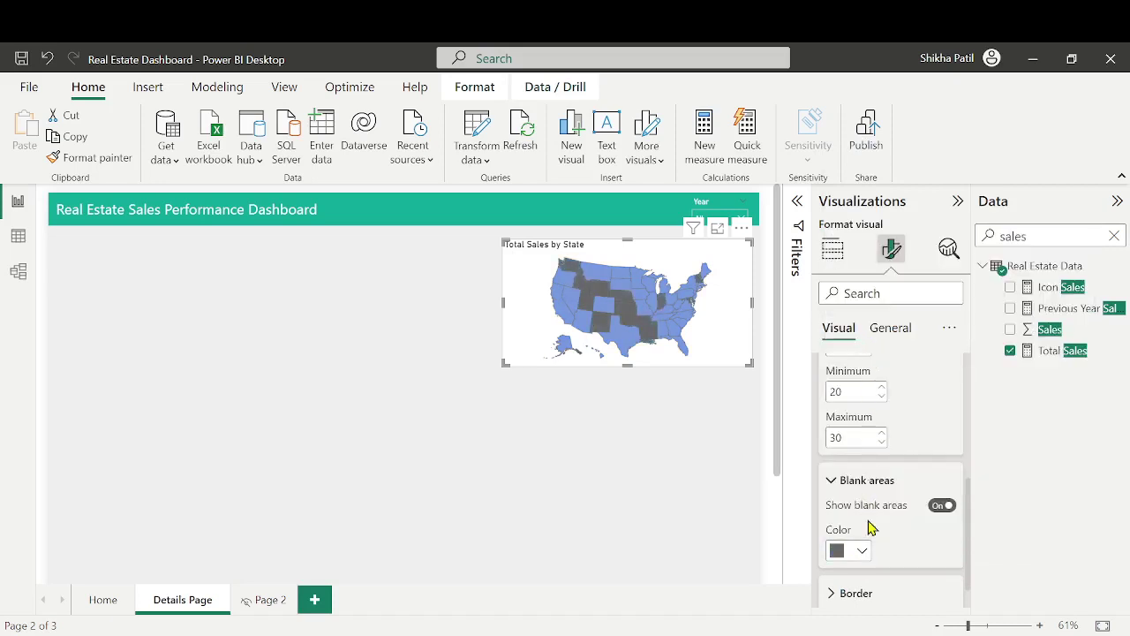
{"action": "left_click", "coordinate": [863, 551]}
{"action": "left_click", "coordinate": [854, 322]}
{"action": "left_click", "coordinate": [863, 554]}
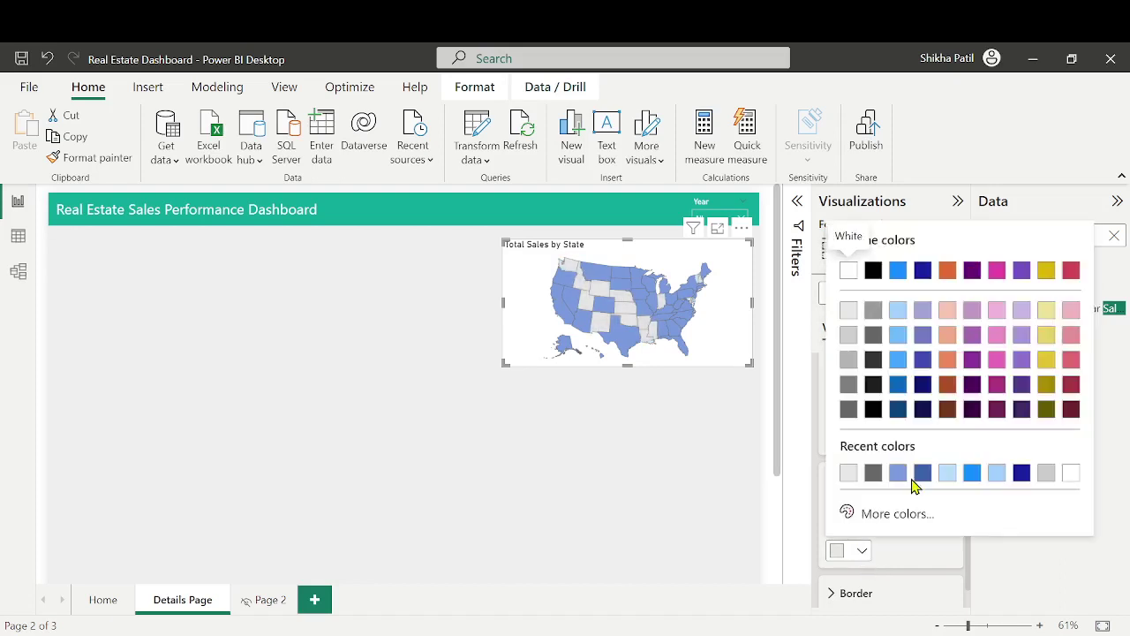
{"action": "left_click", "coordinate": [947, 475]}
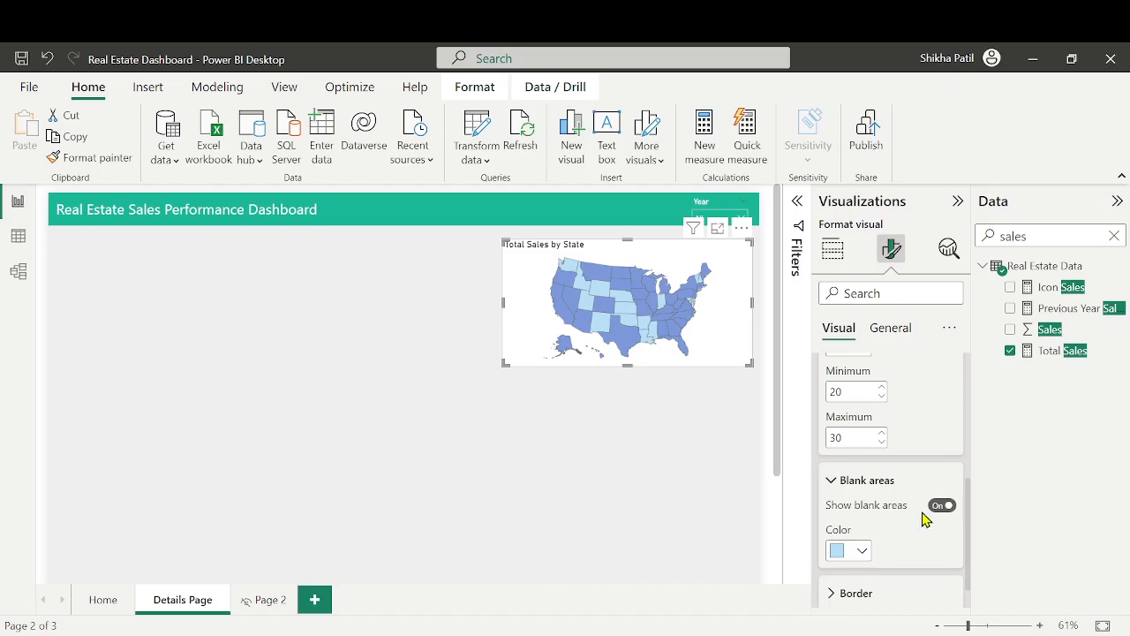
Review the Shape map's maximum color choices without changing them and examine the tooltips of individual states
{"action": "scroll", "coordinate": [923, 519], "scroll_direction": "up", "scroll_amount": 3}
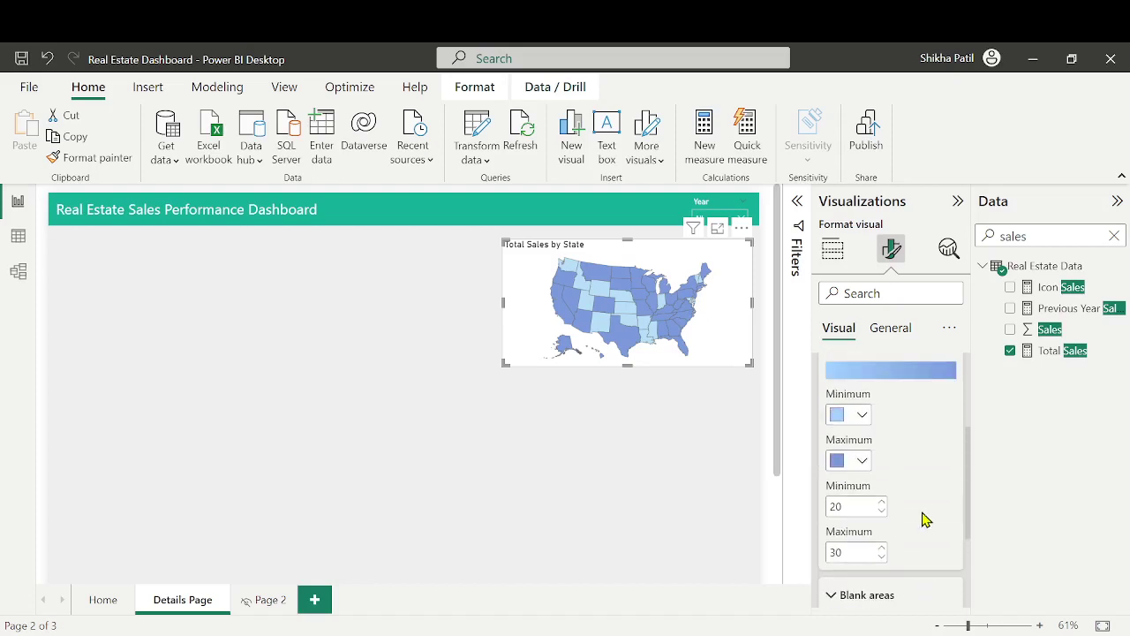
{"action": "left_click", "coordinate": [862, 461]}
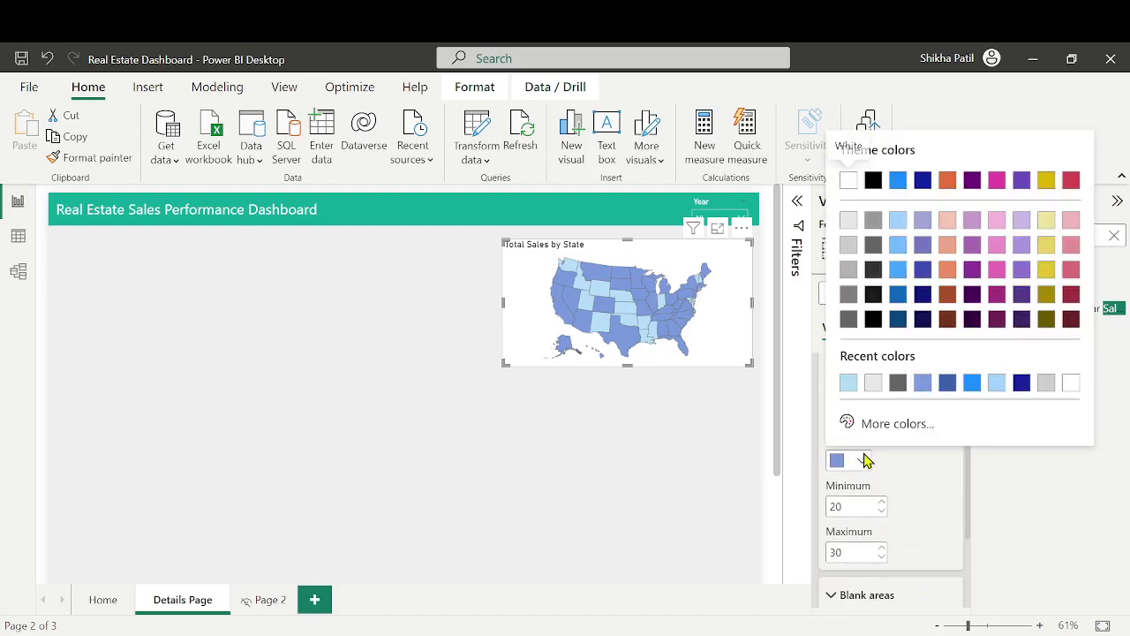
{"action": "left_click", "coordinate": [909, 500]}
{"action": "mouse_move", "coordinate": [565, 315]}
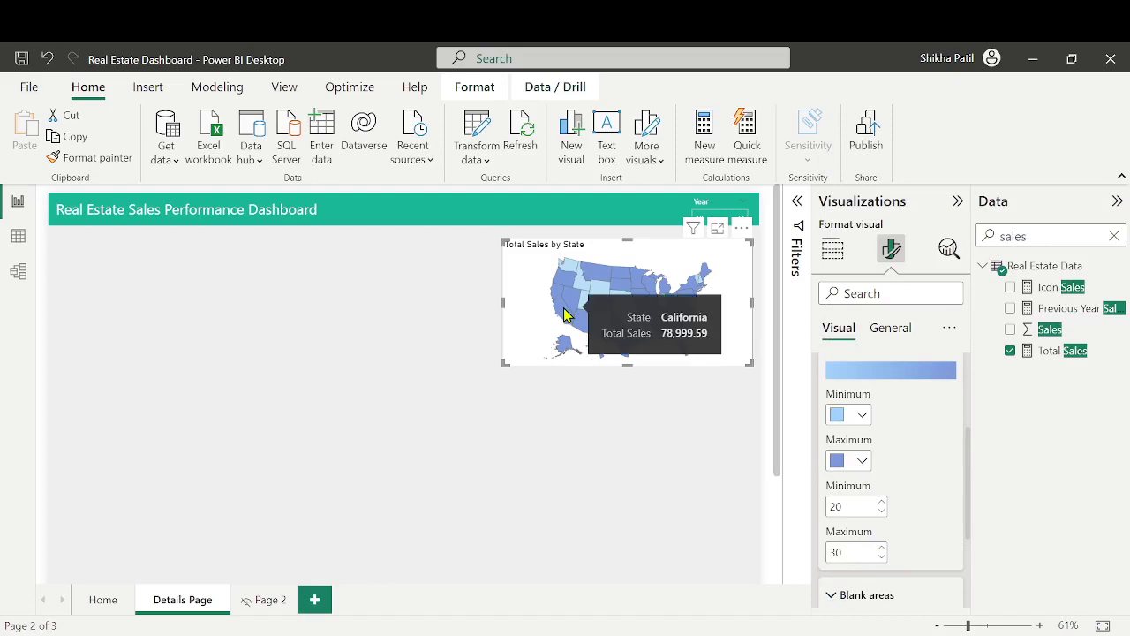
{"action": "mouse_move", "coordinate": [596, 280]}
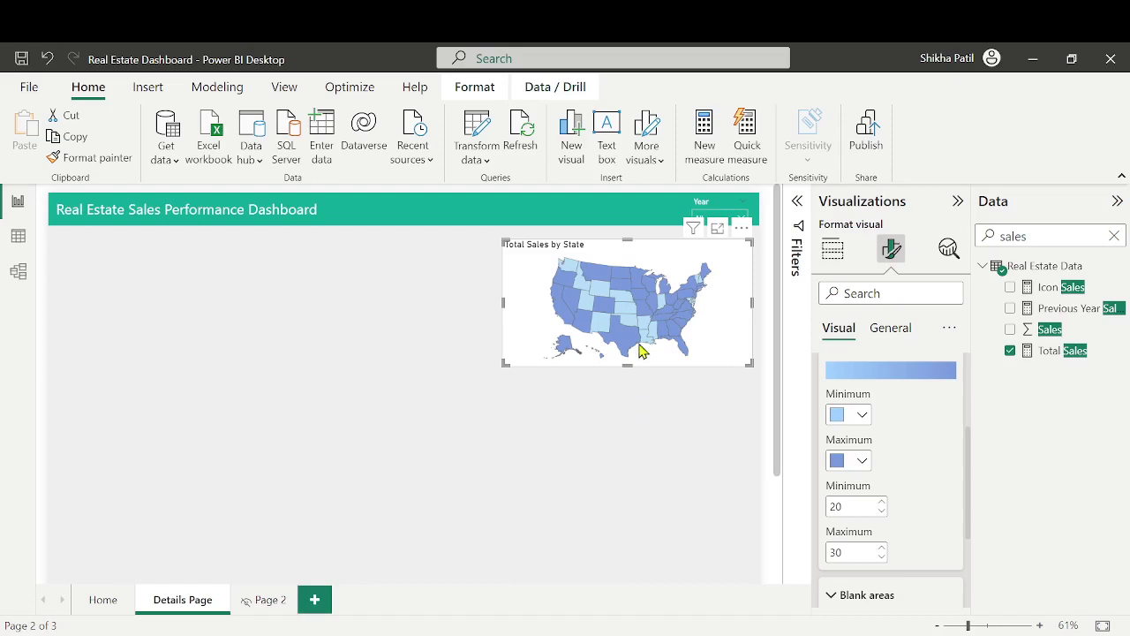
Change the Shape map's title text to "State Wise Sales"
{"action": "left_click", "coordinate": [682, 254]}
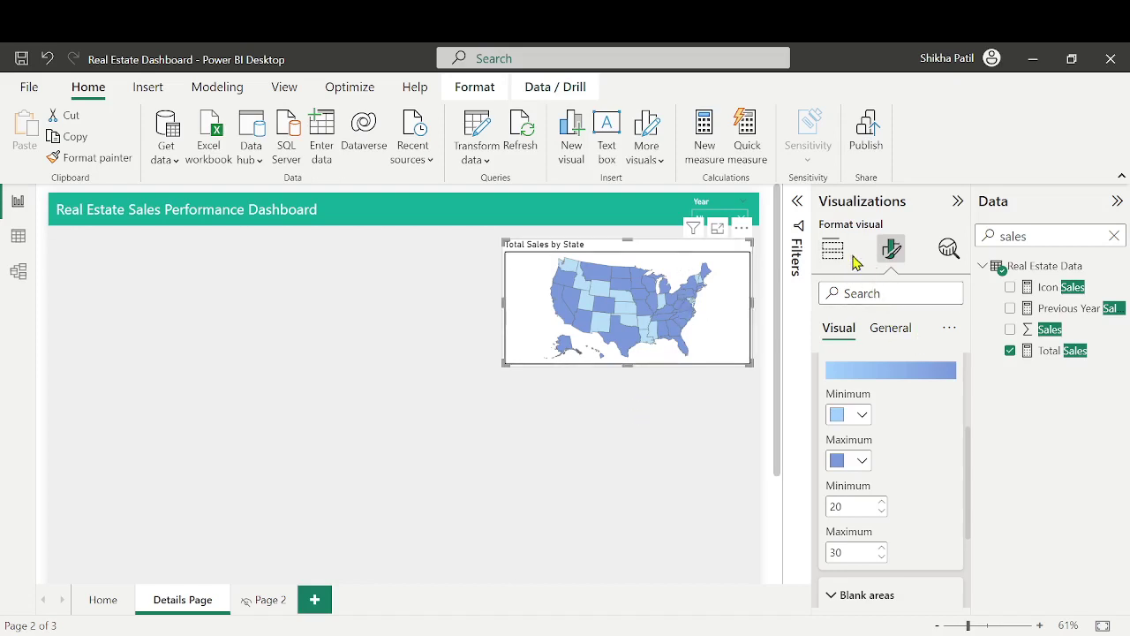
{"action": "left_click", "coordinate": [892, 329]}
{"action": "left_click", "coordinate": [877, 405]}
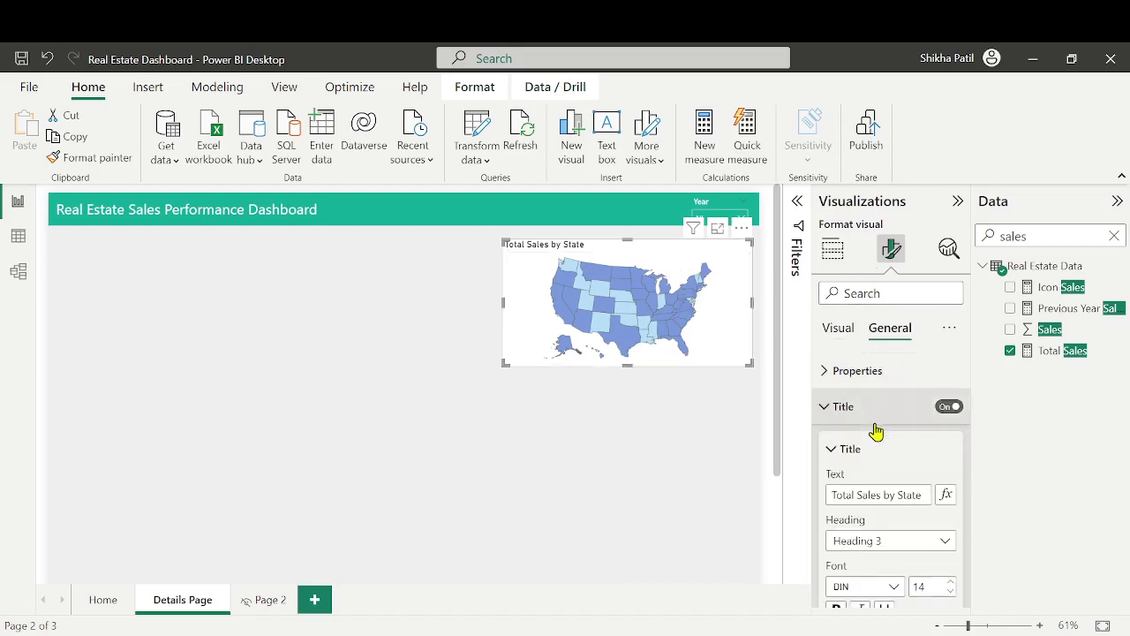
{"action": "left_click", "coordinate": [892, 494]}
{"action": "type", "text": "a"}
{"action": "key", "text": "ctrl+a"}
{"action": "key", "text": "BackSpace"}
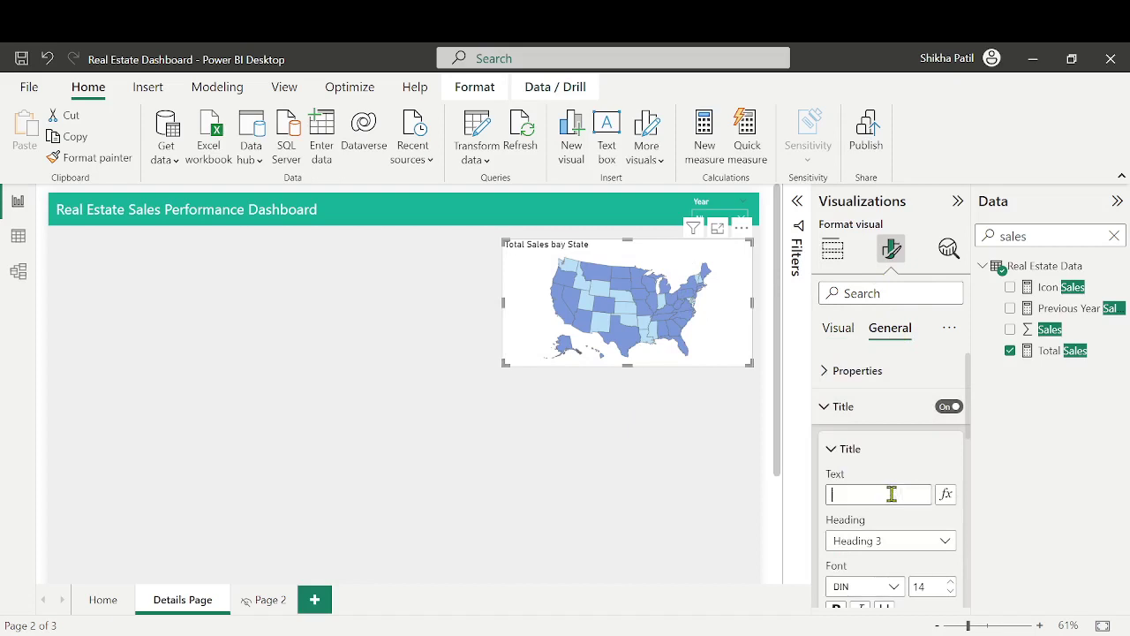
{"action": "type", "text": "State wise Sales"}
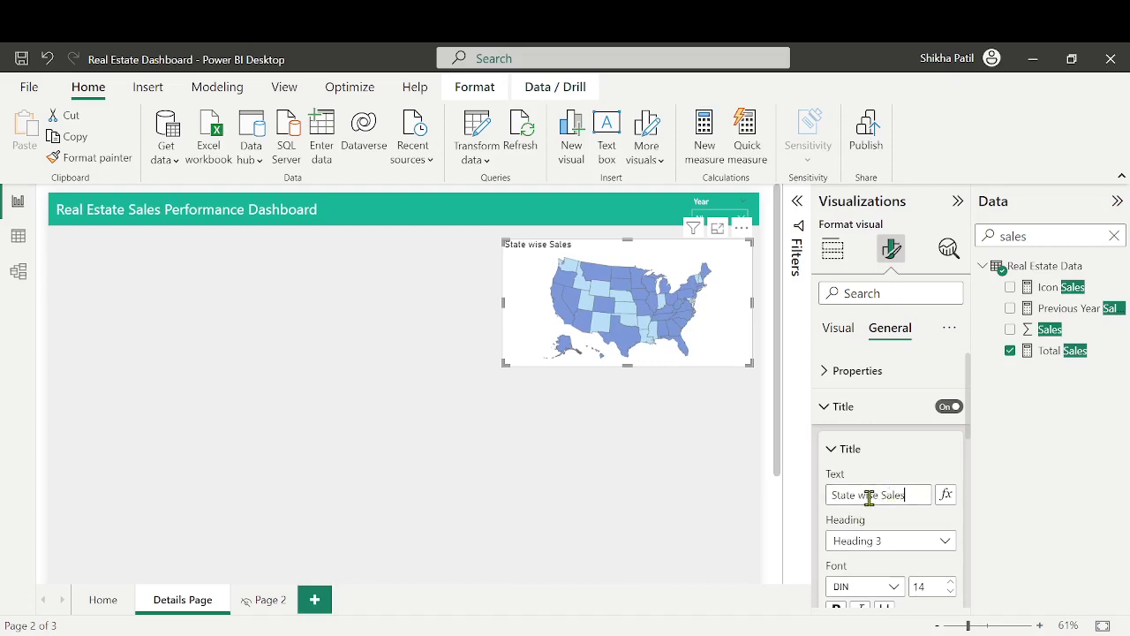
{"action": "left_click", "coordinate": [869, 496]}
{"action": "key", "text": "BackSpace"}
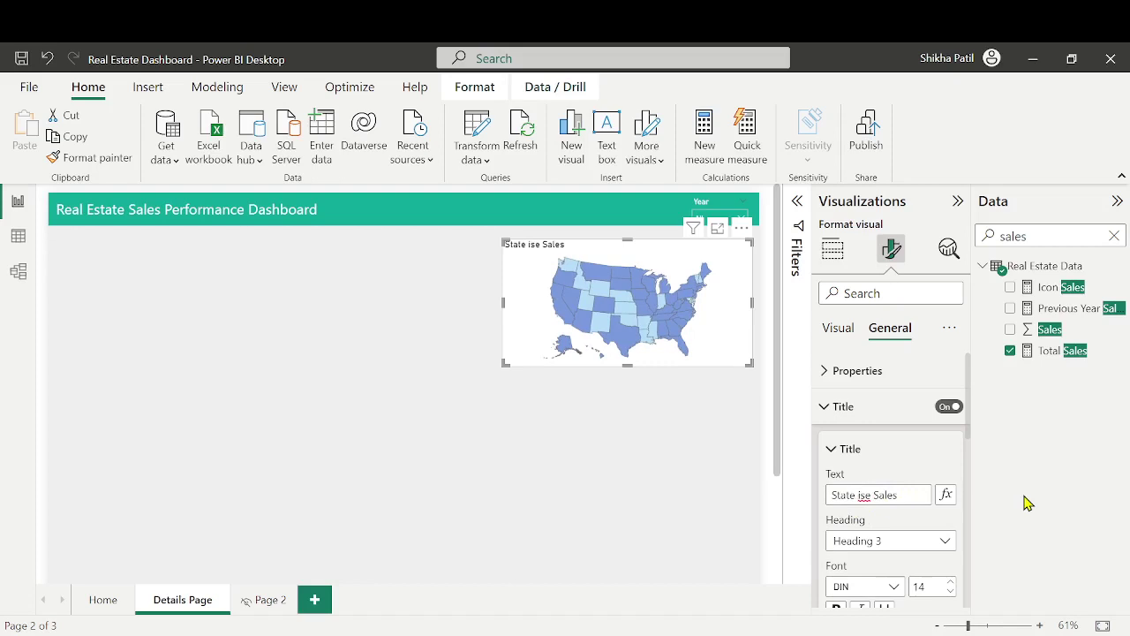
{"action": "type", "text": "W"}
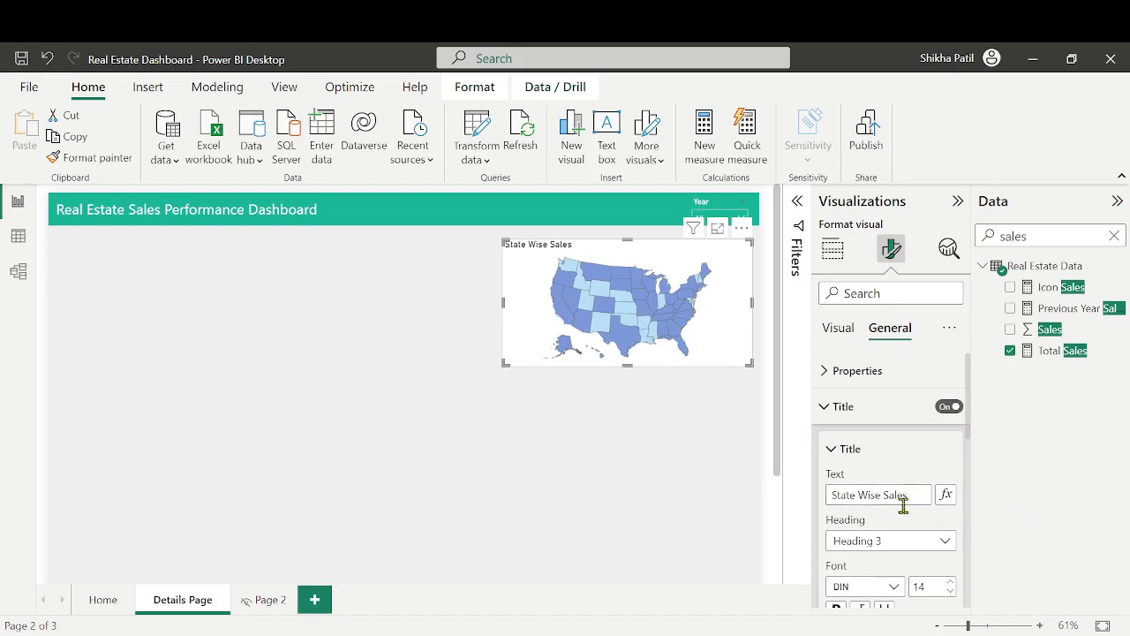
Center the Shape map's title horizontally and deselect the map
{"action": "scroll", "coordinate": [888, 520], "scroll_direction": "down", "scroll_amount": 5}
{"action": "left_click", "coordinate": [861, 486]}
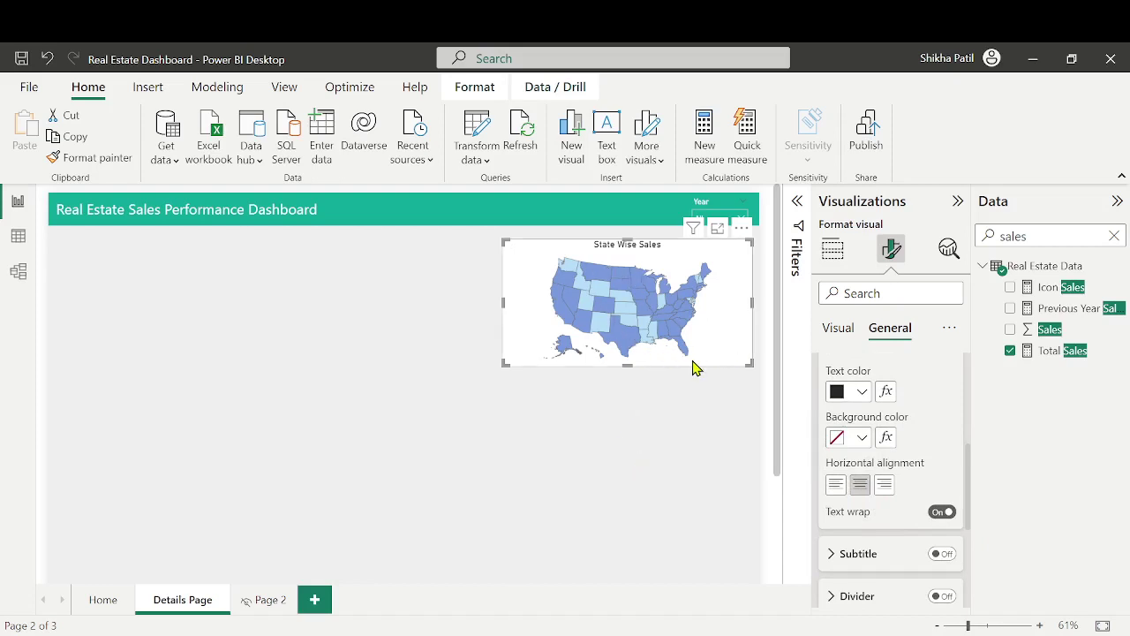
{"action": "scroll", "coordinate": [847, 494], "scroll_direction": "up", "scroll_amount": 5}
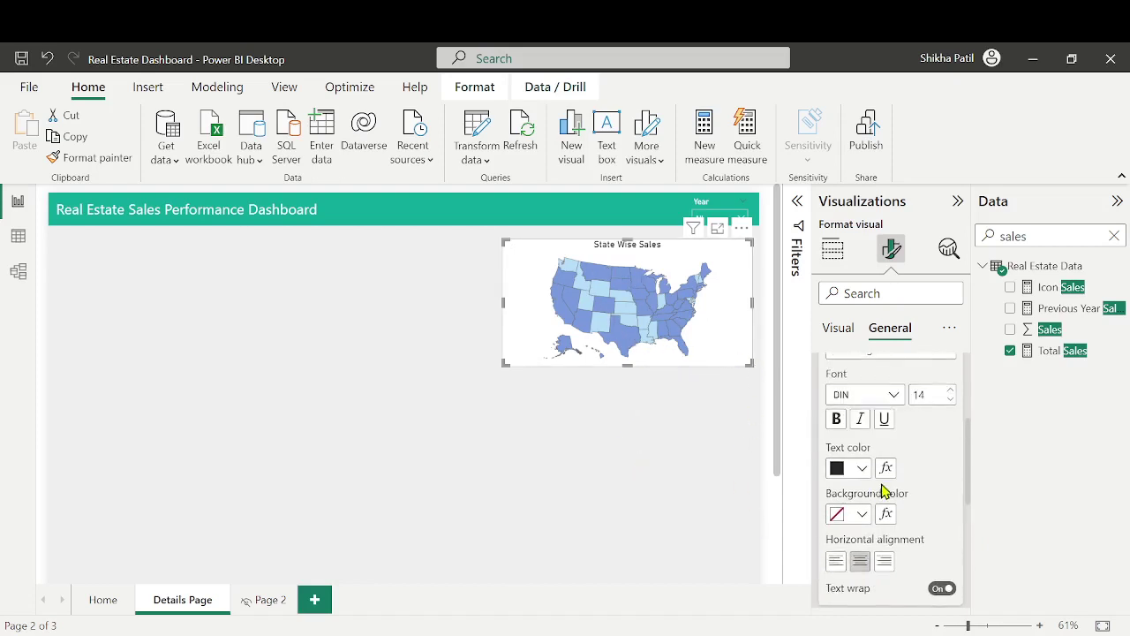
{"action": "left_click", "coordinate": [896, 452]}
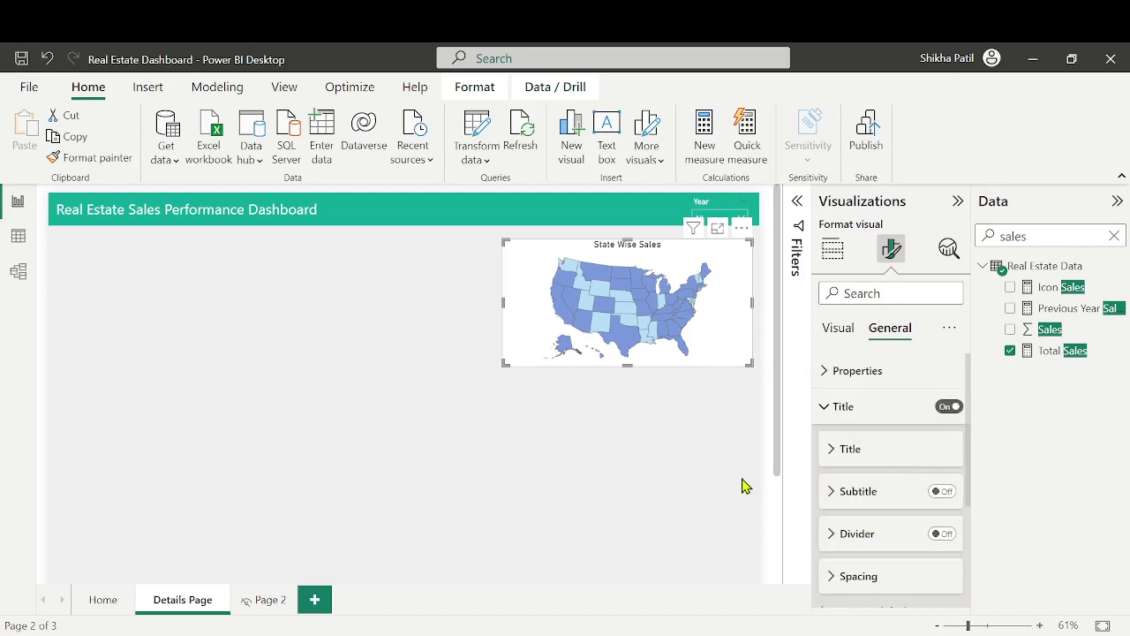
{"action": "left_click", "coordinate": [395, 439]}
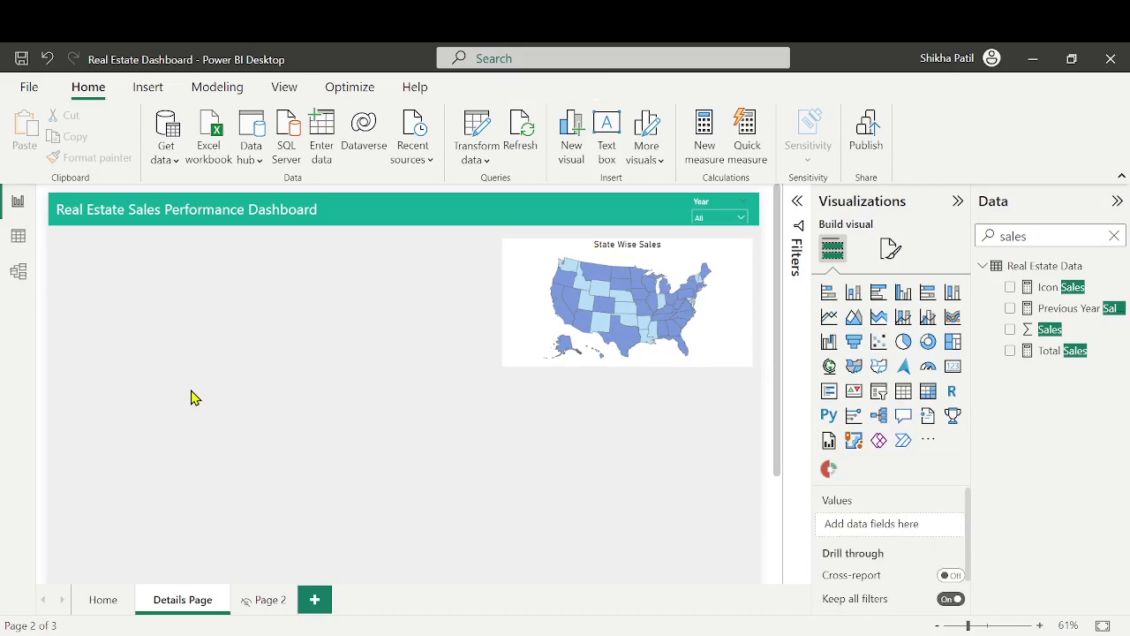
Add an empty donut chart, shrink it to the map's height and place it below the header at the page's left edge
{"action": "left_click", "coordinate": [928, 342]}
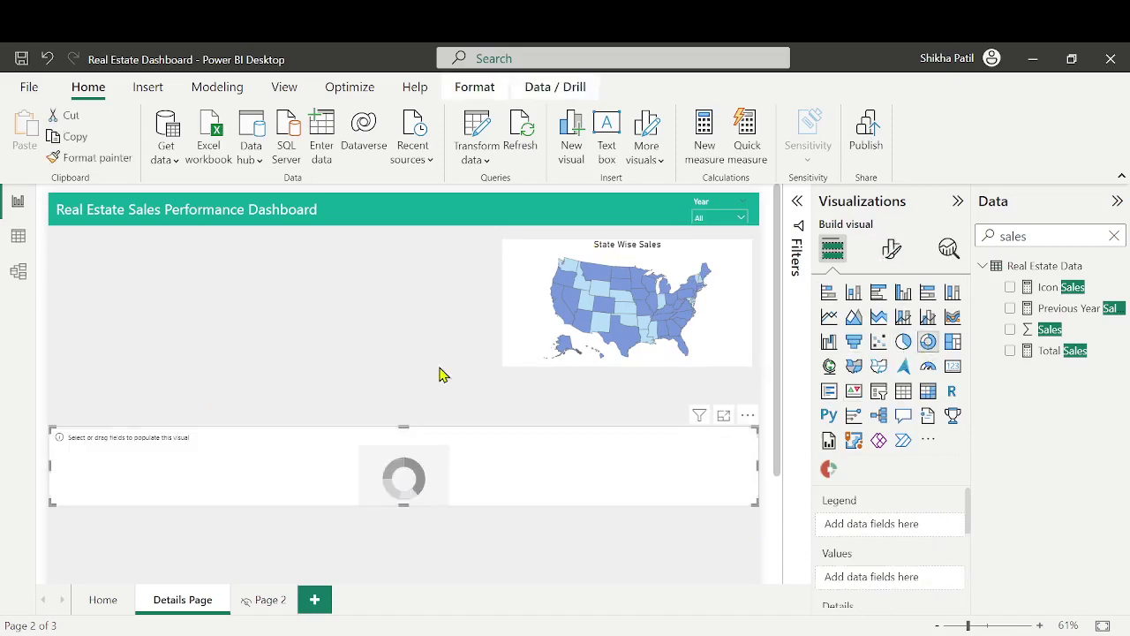
{"action": "left_click_drag", "start_coordinate": [341, 467], "coordinate": [350, 283]}
{"action": "left_click_drag", "start_coordinate": [762, 321], "coordinate": [225, 367]}
{"action": "left_click_drag", "start_coordinate": [159, 285], "coordinate": [167, 282]}
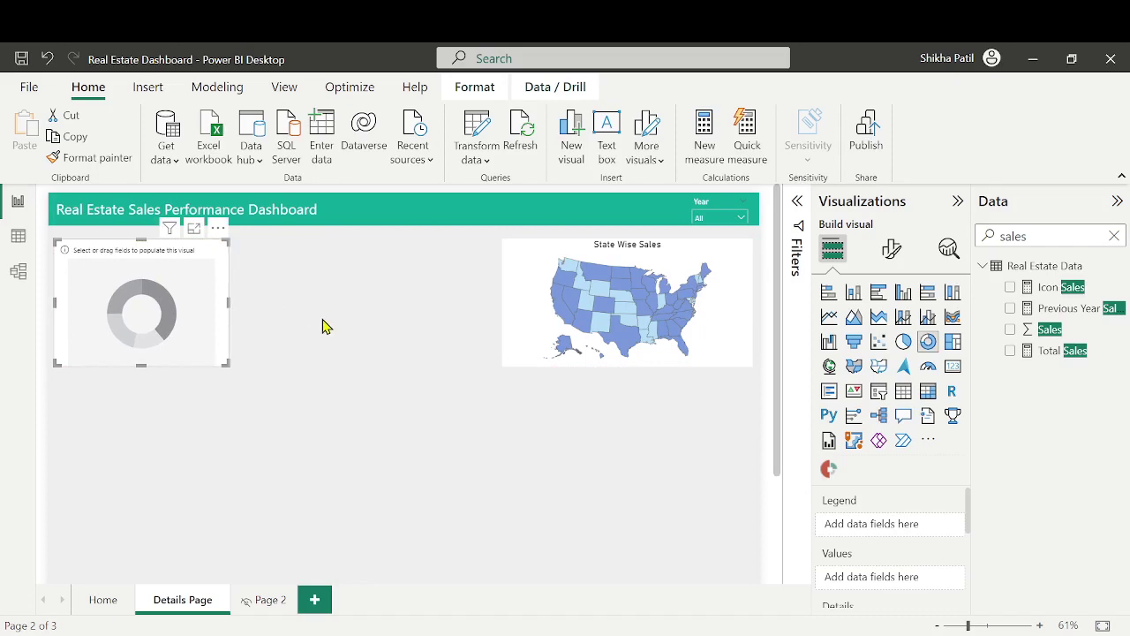
{"action": "left_click", "coordinate": [237, 330]}
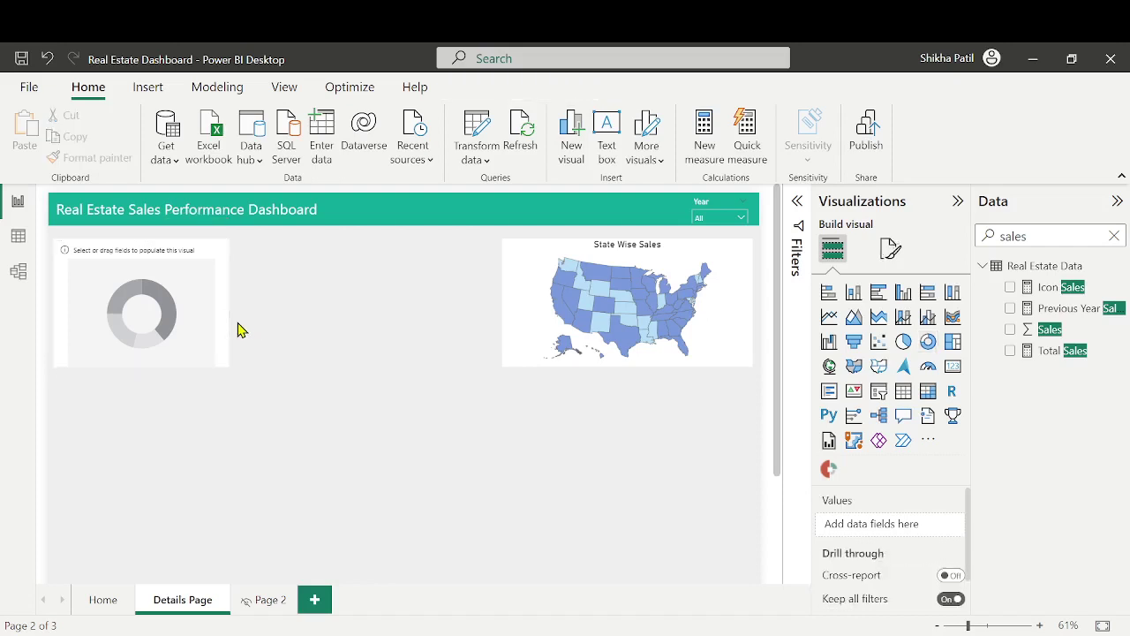
{"action": "left_click", "coordinate": [167, 309]}
{"action": "left_click_drag", "start_coordinate": [168, 292], "coordinate": [178, 290]}
Populate the empty donut chart with Stage Name as the legend and the count of Stage Name as the values
{"action": "left_click", "coordinate": [1114, 235]}
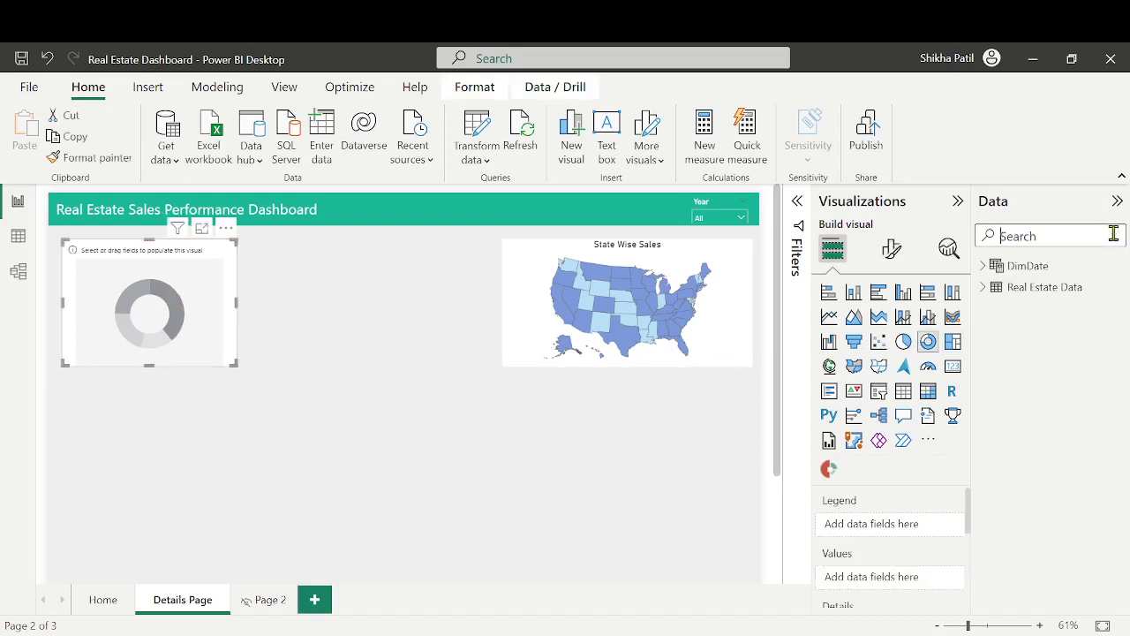
{"action": "left_click", "coordinate": [1054, 239]}
{"action": "type", "text": "stage"}
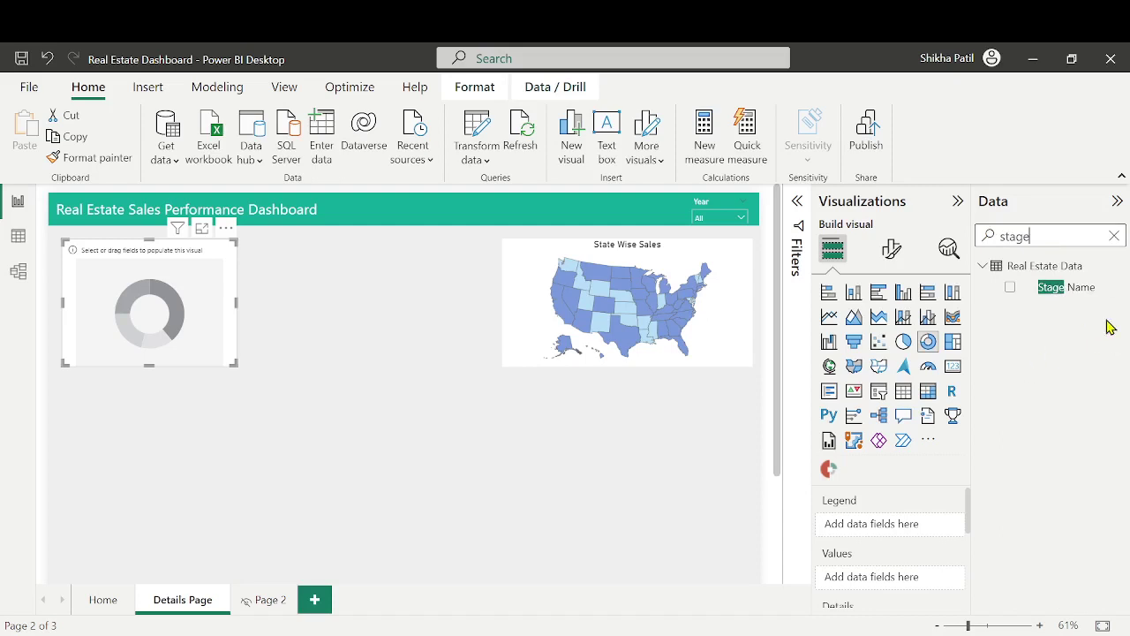
{"action": "left_click_drag", "start_coordinate": [1050, 287], "coordinate": [890, 526]}
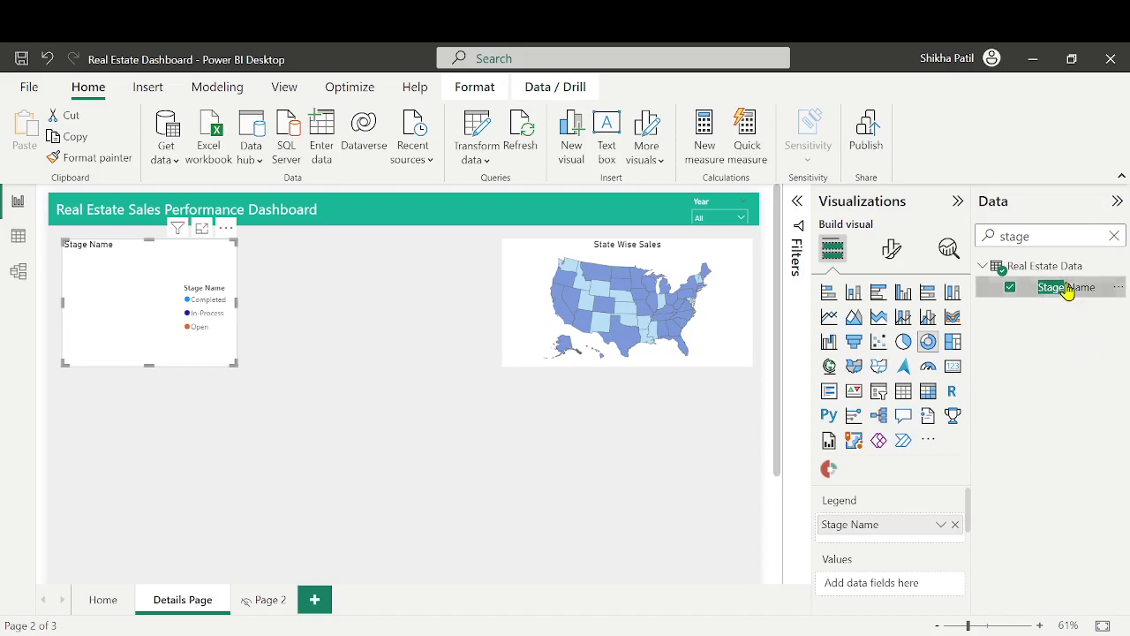
{"action": "left_click_drag", "start_coordinate": [1063, 294], "coordinate": [901, 587]}
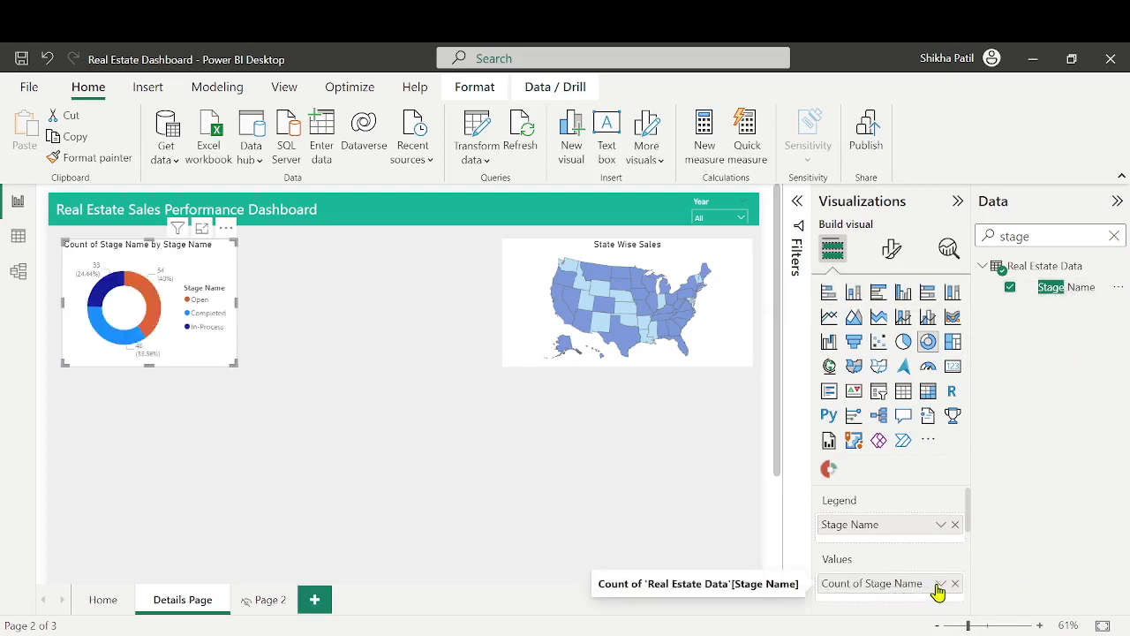
{"action": "left_click", "coordinate": [942, 584]}
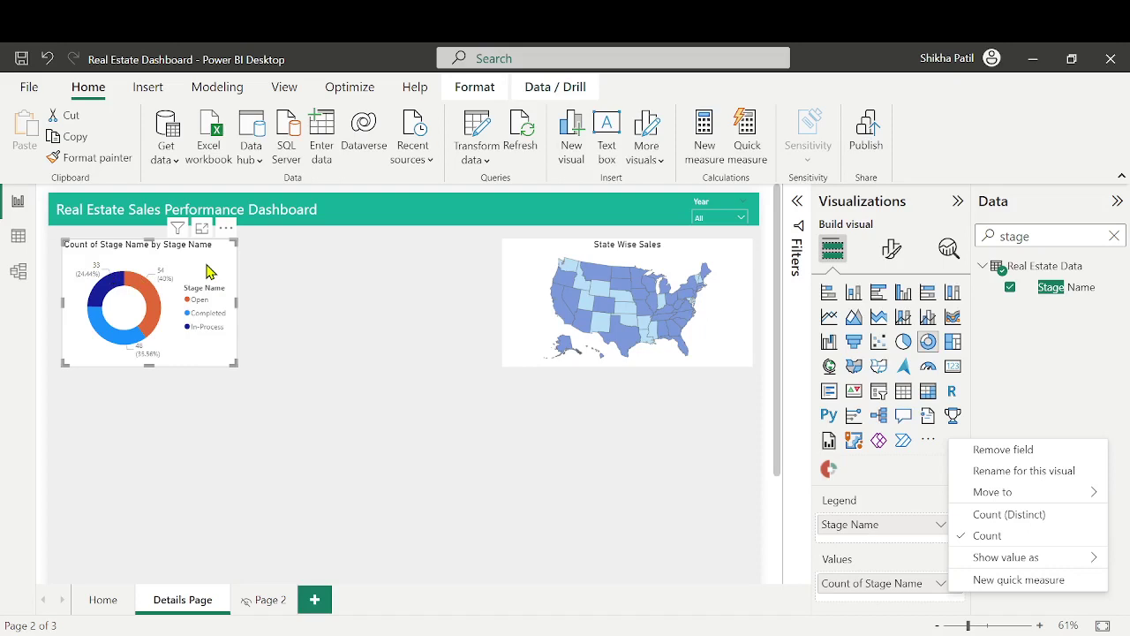
{"action": "key", "text": "Escape"}
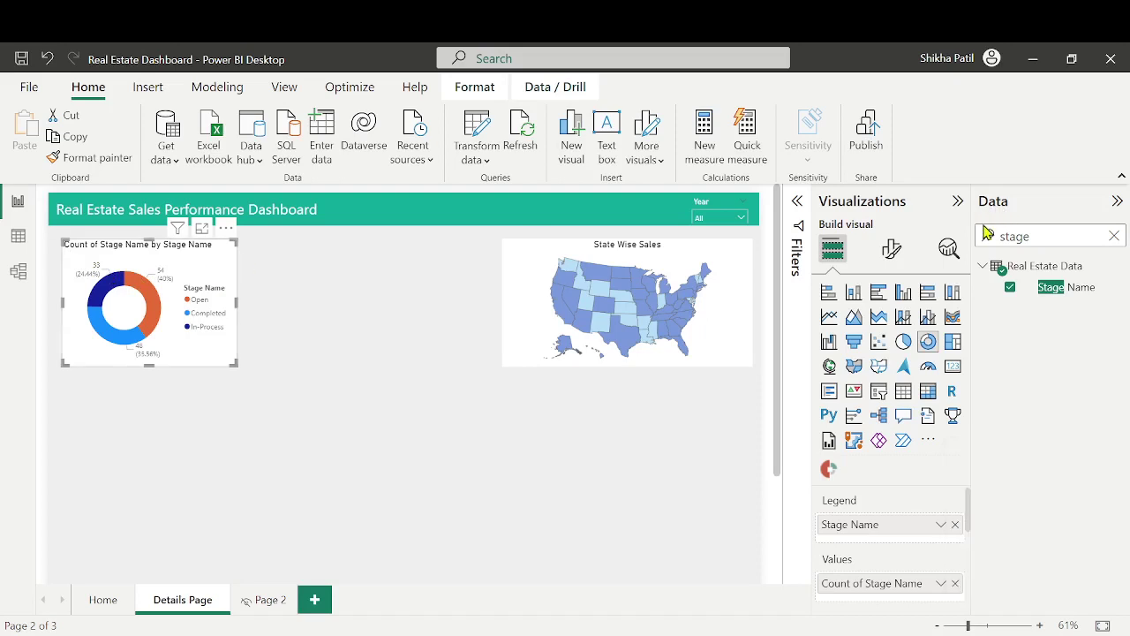
Change the stage donut chart's title text to "Stage wise count" and center it horizontally
{"action": "left_click", "coordinate": [892, 250]}
{"action": "left_click", "coordinate": [893, 330]}
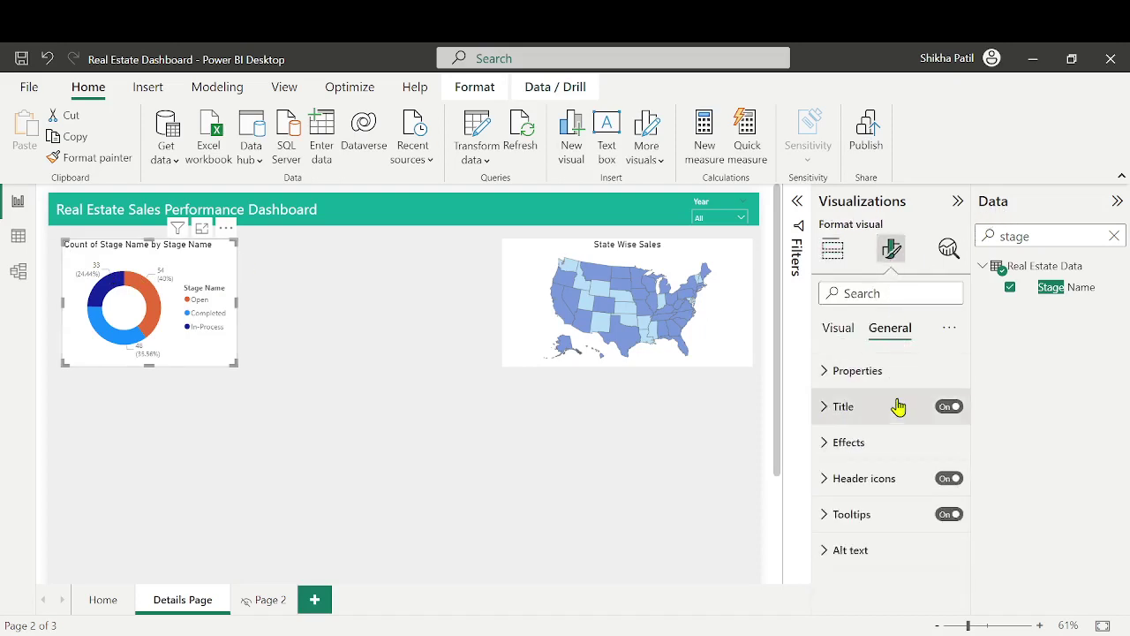
{"action": "left_click", "coordinate": [899, 406]}
{"action": "left_click", "coordinate": [880, 493]}
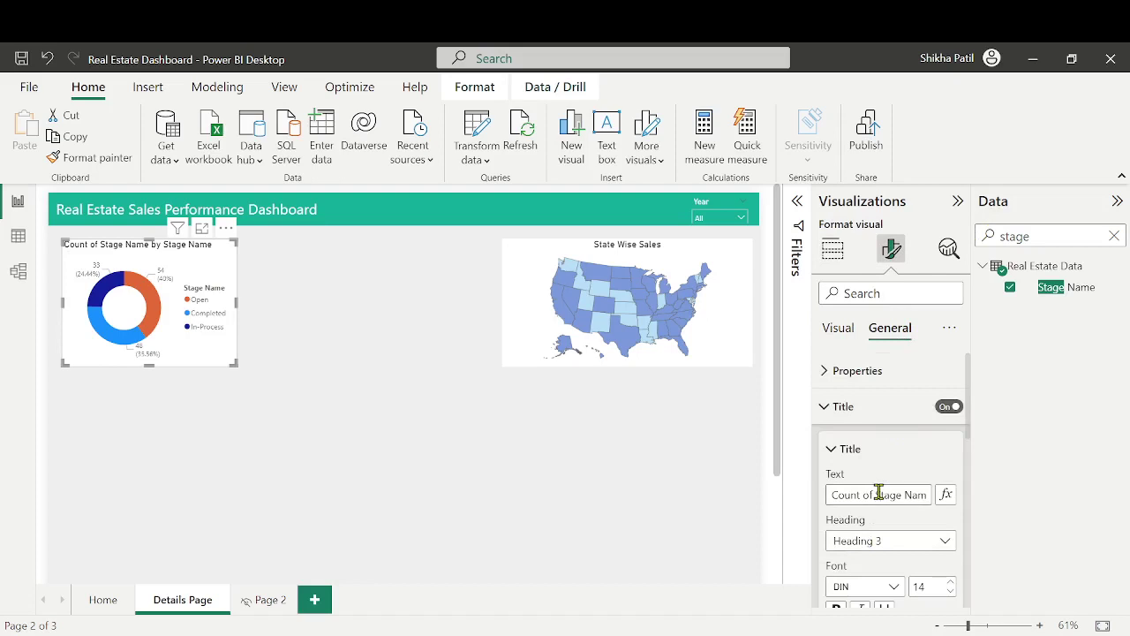
{"action": "type", "text": "a"}
{"action": "key", "text": "BackSpace"}
{"action": "key", "text": "BackSpace"}
{"action": "key", "text": "BackSpace"}
{"action": "key", "text": "BackSpace"}
{"action": "key", "text": "BackSpace"}
{"action": "key", "text": "BackSpace"}
{"action": "key", "text": "BackSpace"}
{"action": "key", "text": "BackSpace"}
{"action": "key", "text": "BackSpace"}
{"action": "key", "text": "BackSpace"}
{"action": "key", "text": "Delete"}
{"action": "key", "text": "Delete"}
{"action": "key", "text": "Delete"}
{"action": "key", "text": "Delete"}
{"action": "key", "text": "Delete"}
{"action": "key", "text": "Delete"}
{"action": "key", "text": "Delete"}
{"action": "key", "text": "Delete"}
{"action": "key", "text": "Delete"}
{"action": "key", "text": "Delete"}
{"action": "key", "text": "Delete"}
{"action": "key", "text": "Delete"}
{"action": "key", "text": "Delete"}
{"action": "key", "text": "Delete"}
{"action": "key", "text": "Delete"}
{"action": "key", "text": "Delete"}
{"action": "key", "text": "Delete"}
{"action": "key", "text": "Delete"}
{"action": "key", "text": "Delete"}
{"action": "key", "text": "Delete"}
{"action": "key", "text": "Delete"}
{"action": "key", "text": "Delete"}
{"action": "key", "text": "Delete"}
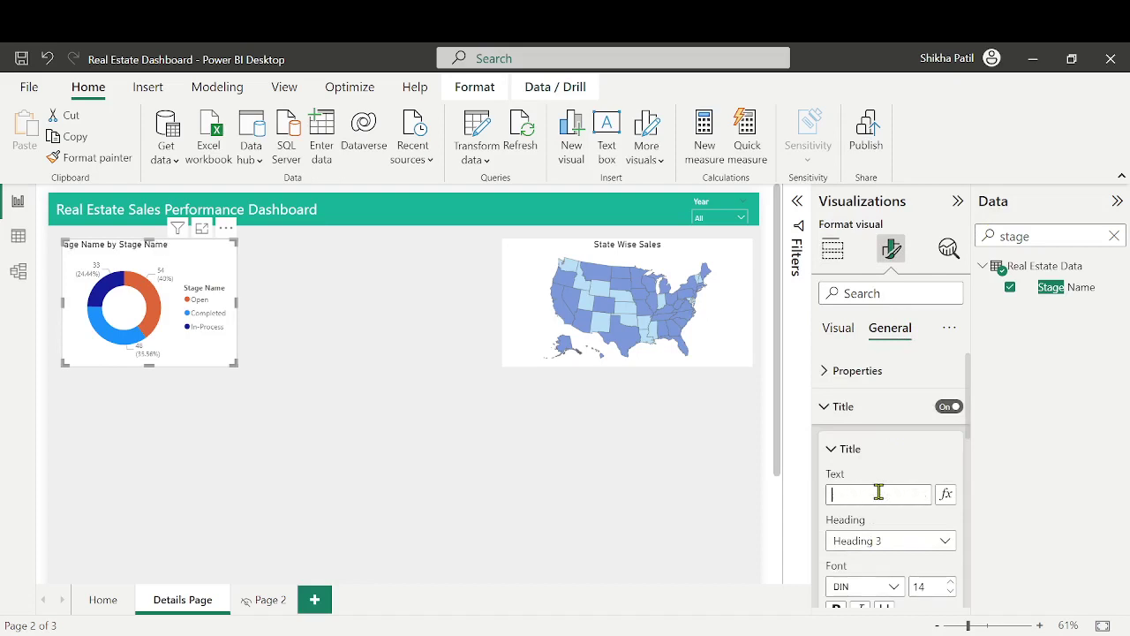
{"action": "type", "text": "Stage wise count"}
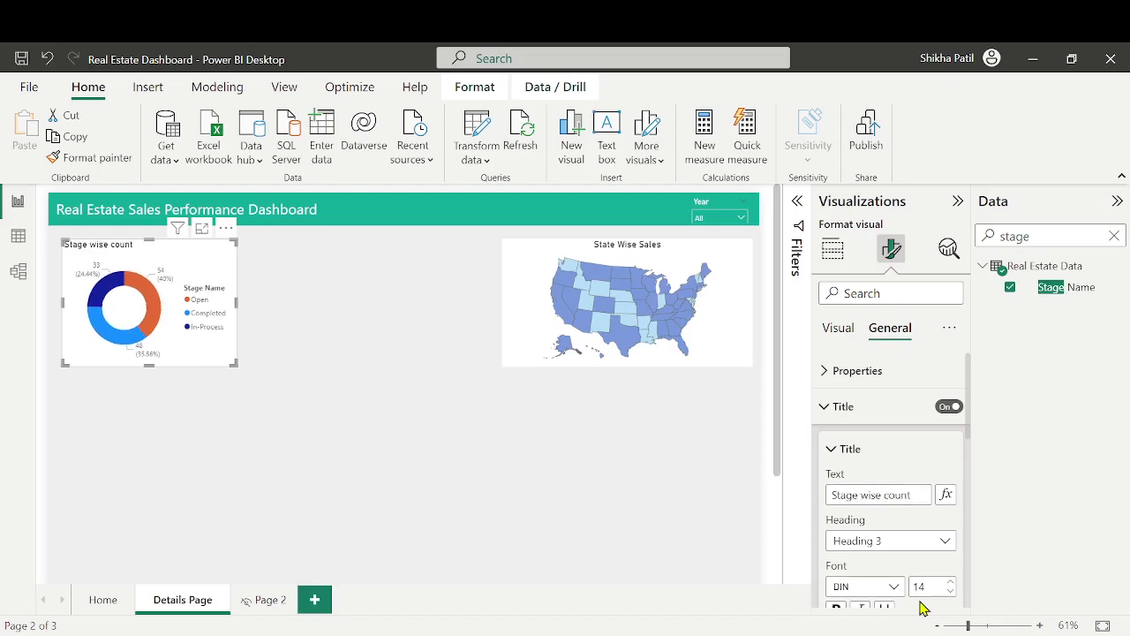
{"action": "scroll", "coordinate": [920, 588], "scroll_direction": "down", "scroll_amount": 5}
{"action": "left_click", "coordinate": [860, 523]}
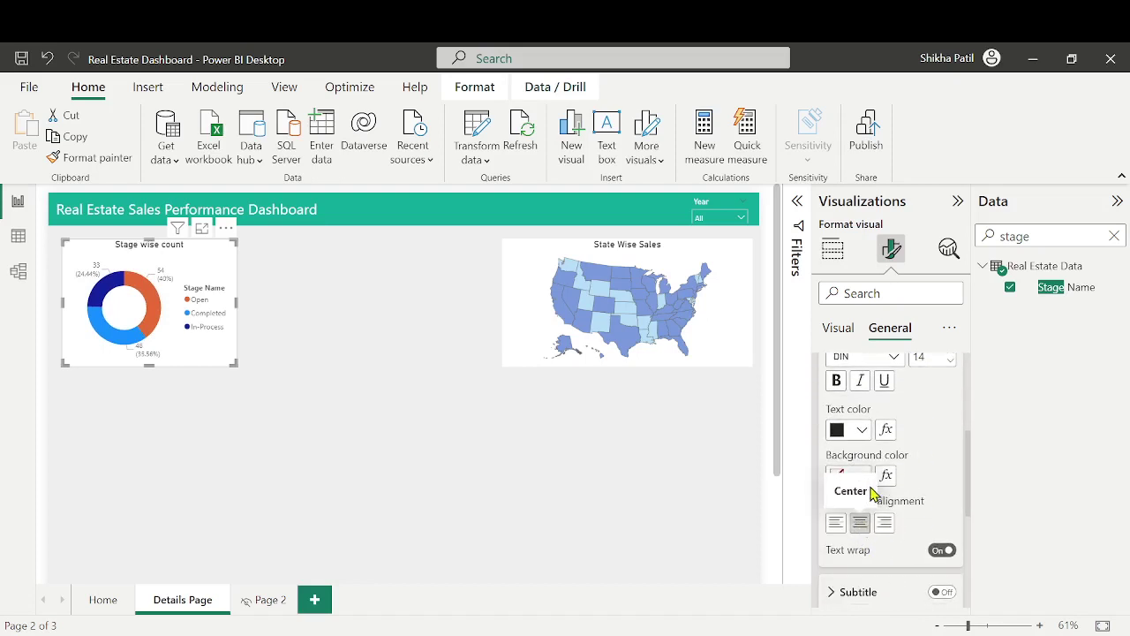
Correct the capitalization of the stage donut's title to read "Stage wise Count" and deselect the chart
{"action": "scroll", "coordinate": [874, 498], "scroll_direction": "up", "scroll_amount": 5}
{"action": "left_click", "coordinate": [869, 499]}
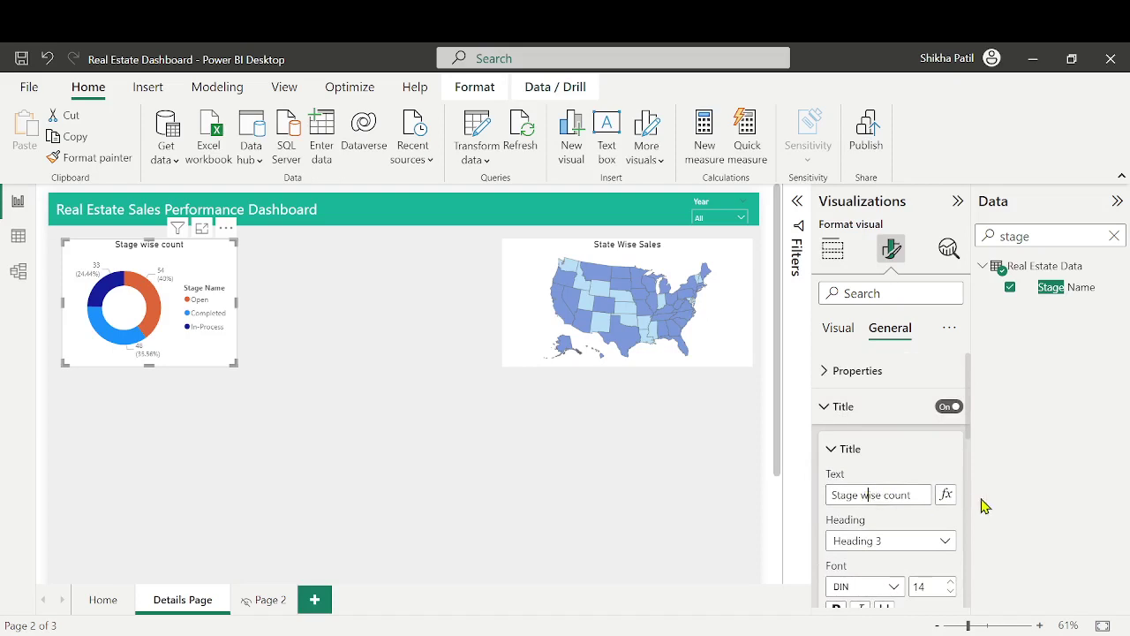
{"action": "key", "text": "BackSpace"}
{"action": "type", "text": "W"}
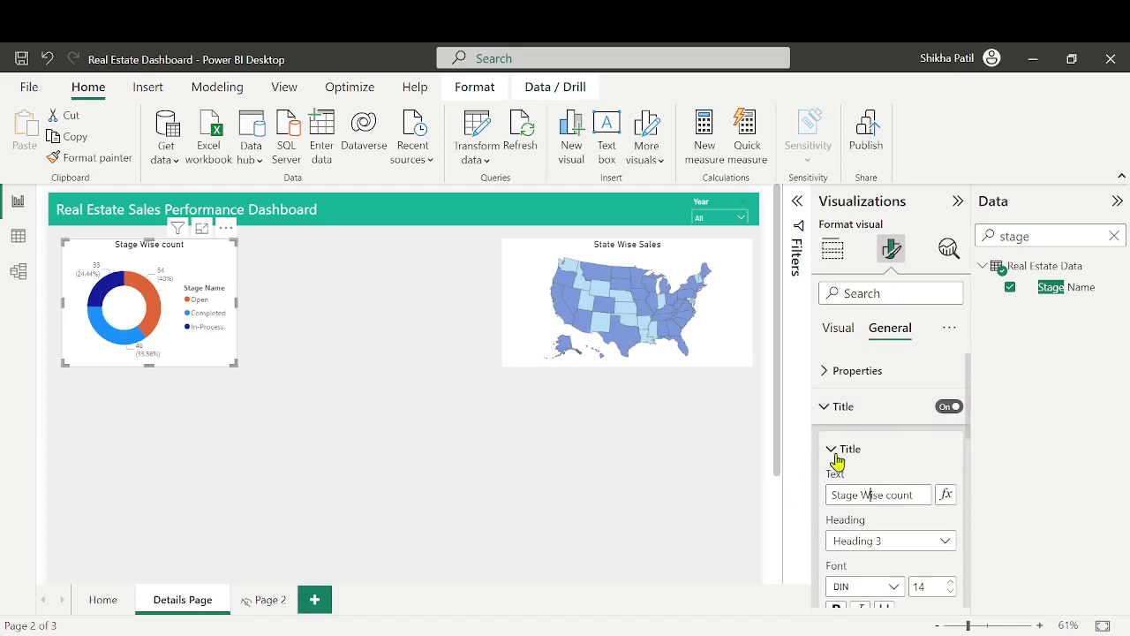
{"action": "left_click", "coordinate": [894, 497]}
{"action": "key", "text": "BackSpace"}
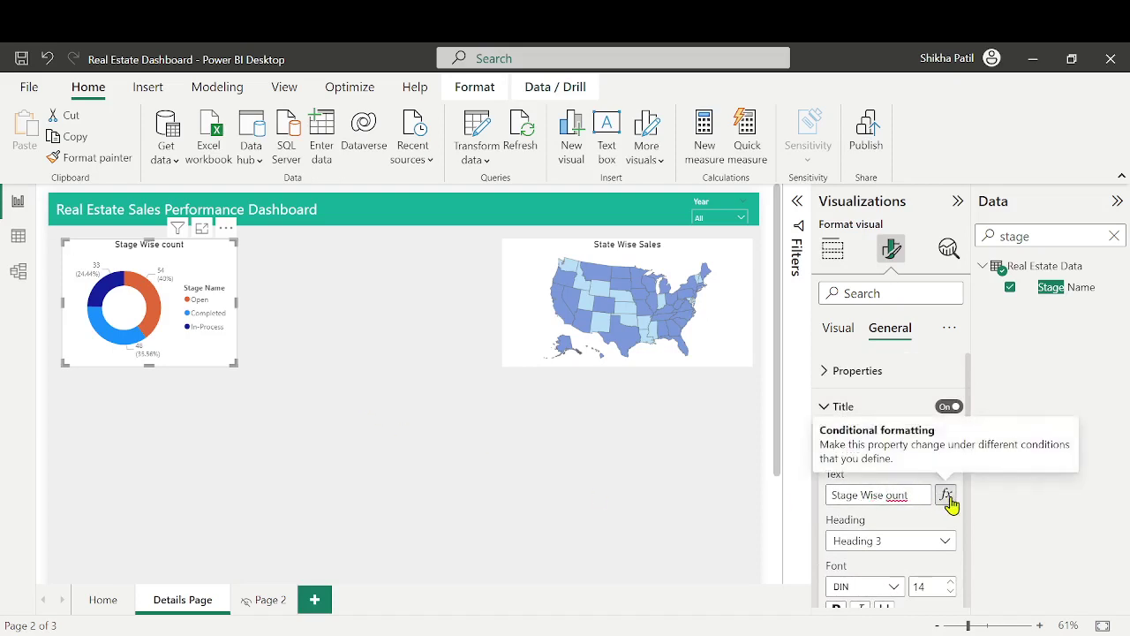
{"action": "type", "text": "C"}
{"action": "left_click", "coordinate": [870, 494]}
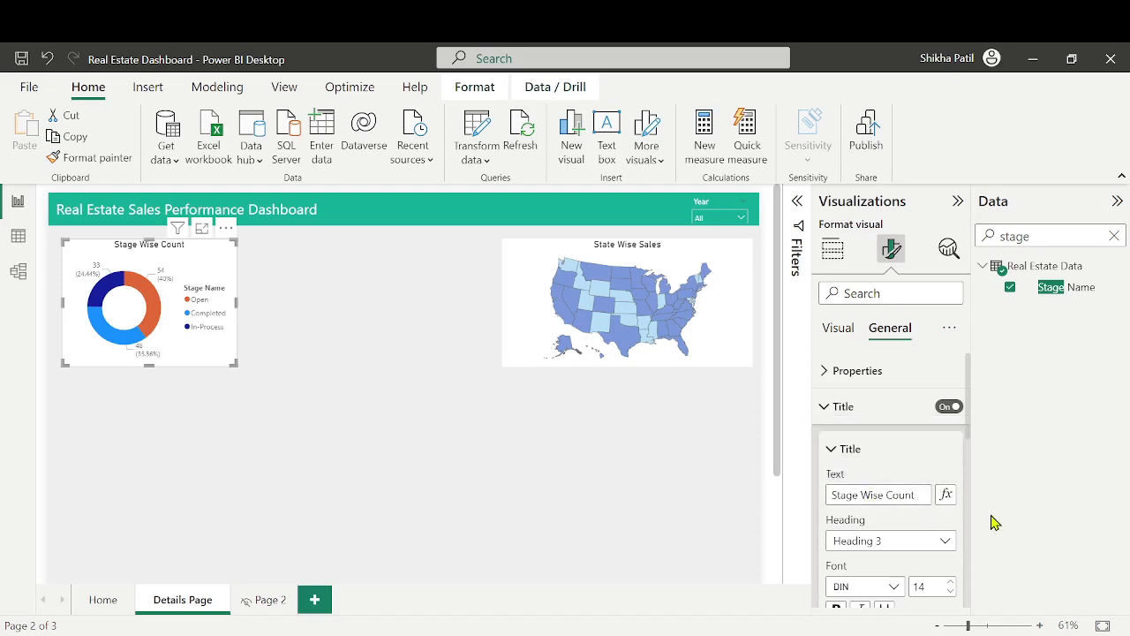
{"action": "key", "text": "BackSpace"}
{"action": "type", "text": "w"}
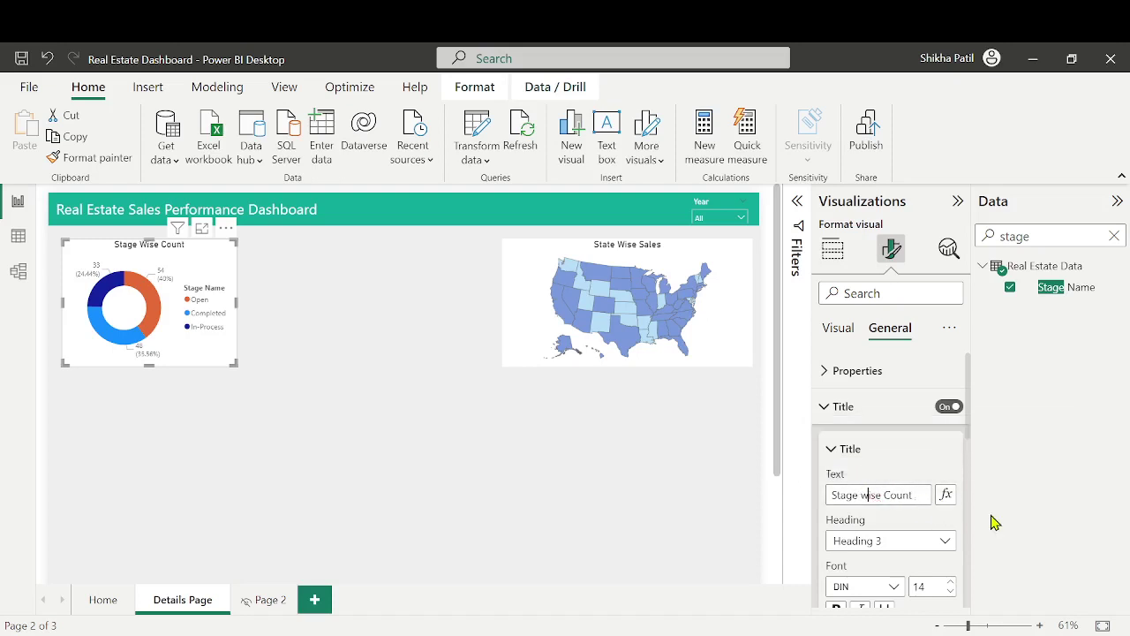
{"action": "left_click", "coordinate": [415, 291]}
{"action": "left_click", "coordinate": [211, 274]}
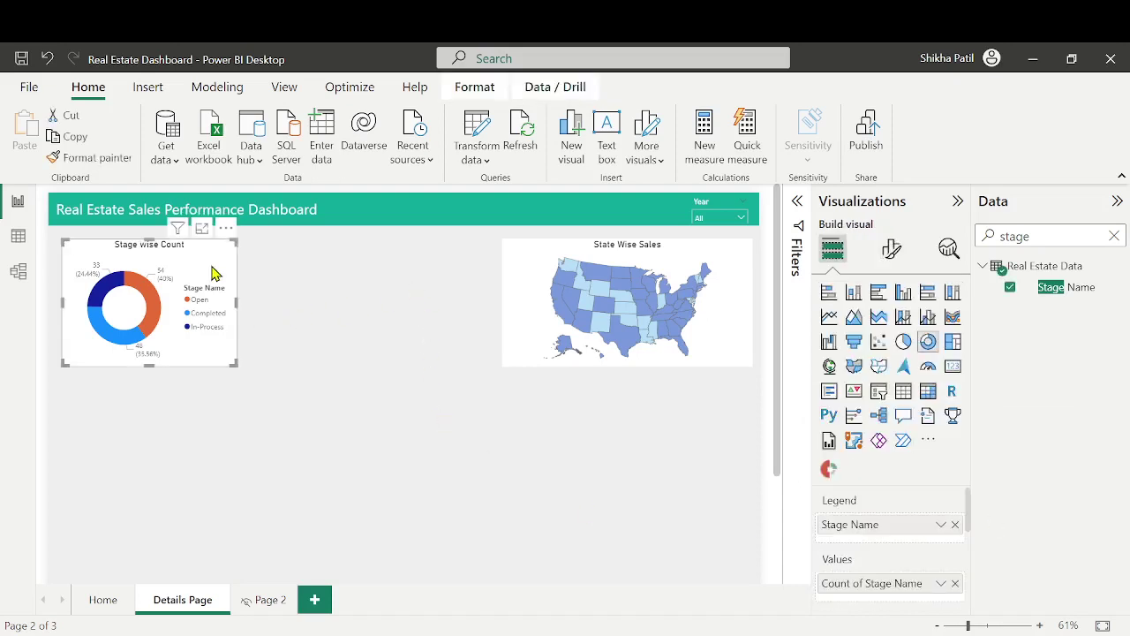
{"action": "left_click", "coordinate": [366, 277]}
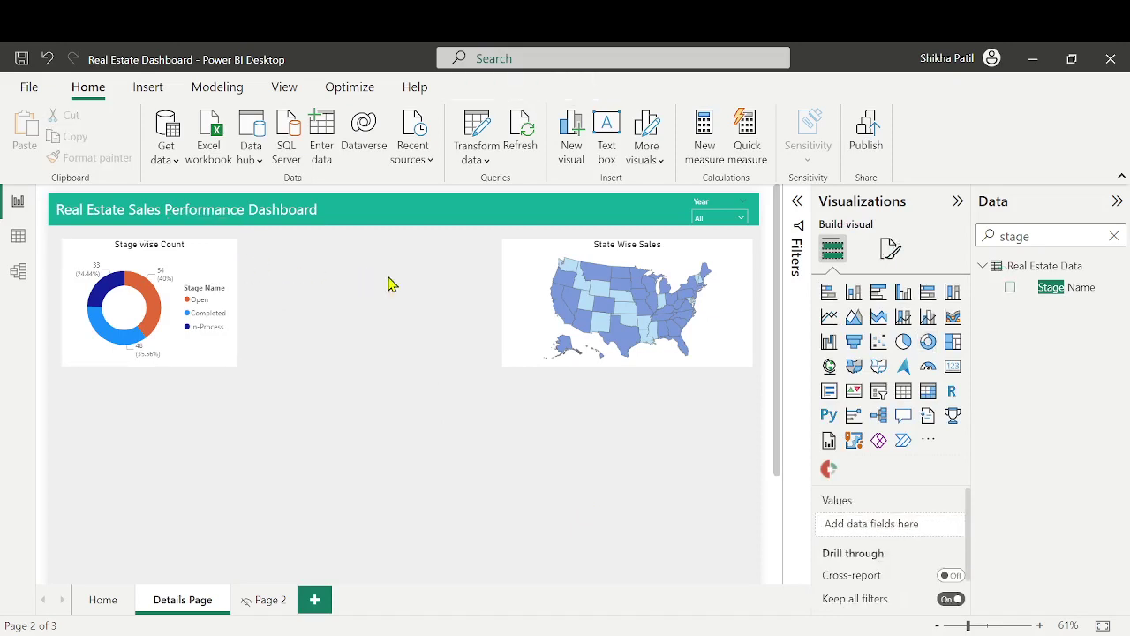
Add a second empty donut chart between the stage donut and the Shape map, widening it to fill the gap
{"action": "left_click", "coordinate": [927, 348]}
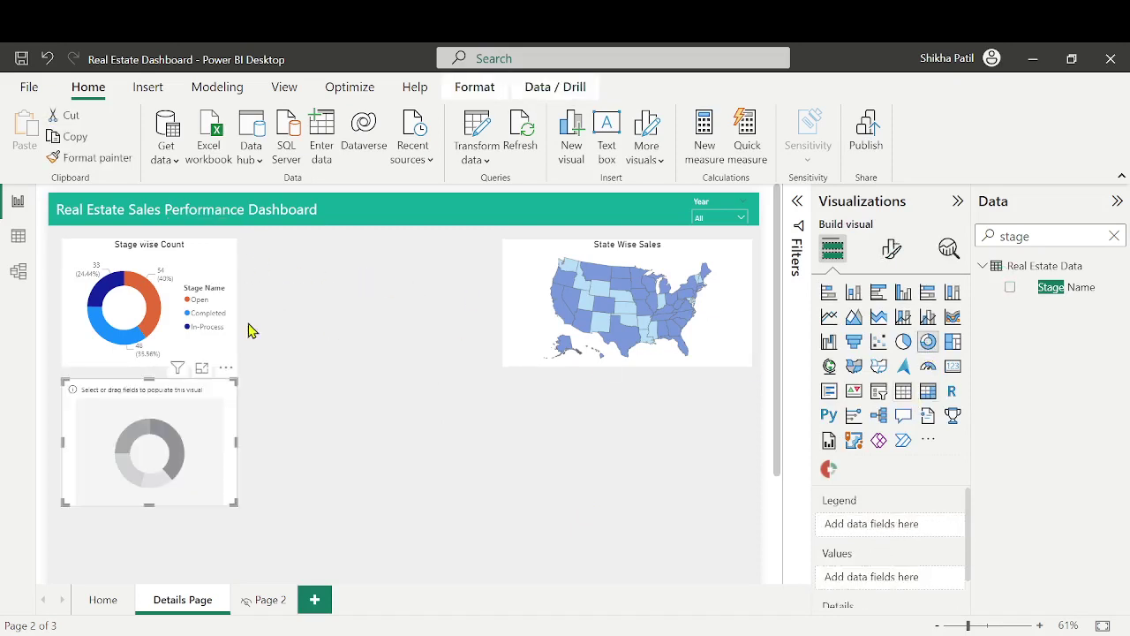
{"action": "left_click_drag", "start_coordinate": [207, 412], "coordinate": [359, 279]}
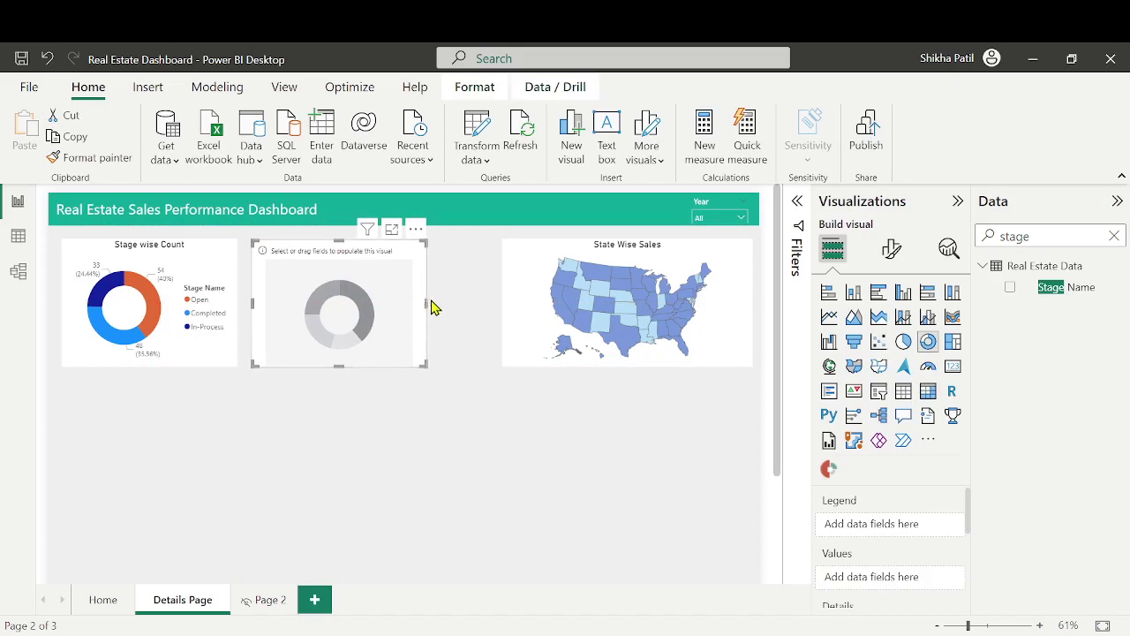
{"action": "left_click_drag", "start_coordinate": [432, 305], "coordinate": [492, 299]}
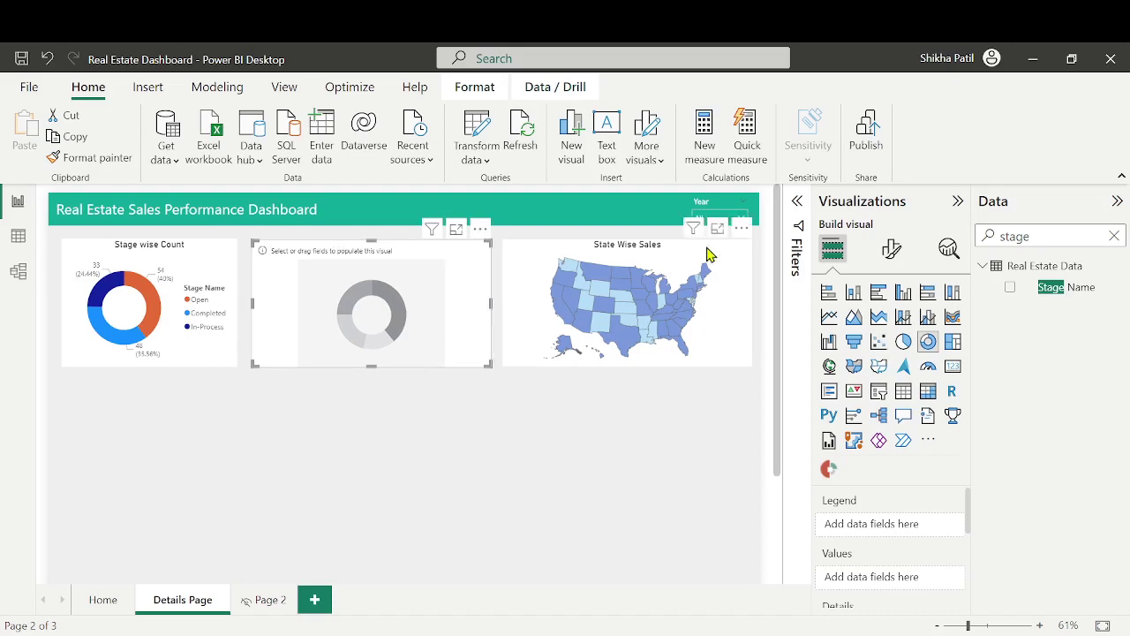
Populate the second donut chart with Collection Bucket as the legend and the count of Account Name as the values
{"action": "left_click", "coordinate": [1114, 235]}
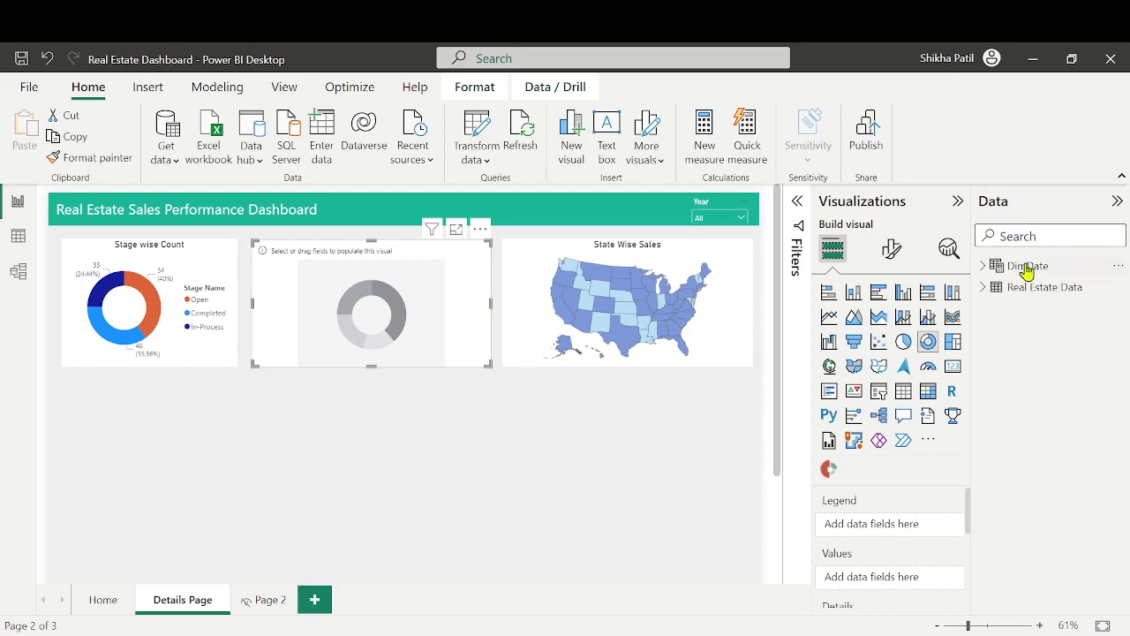
{"action": "type", "text": "coll"}
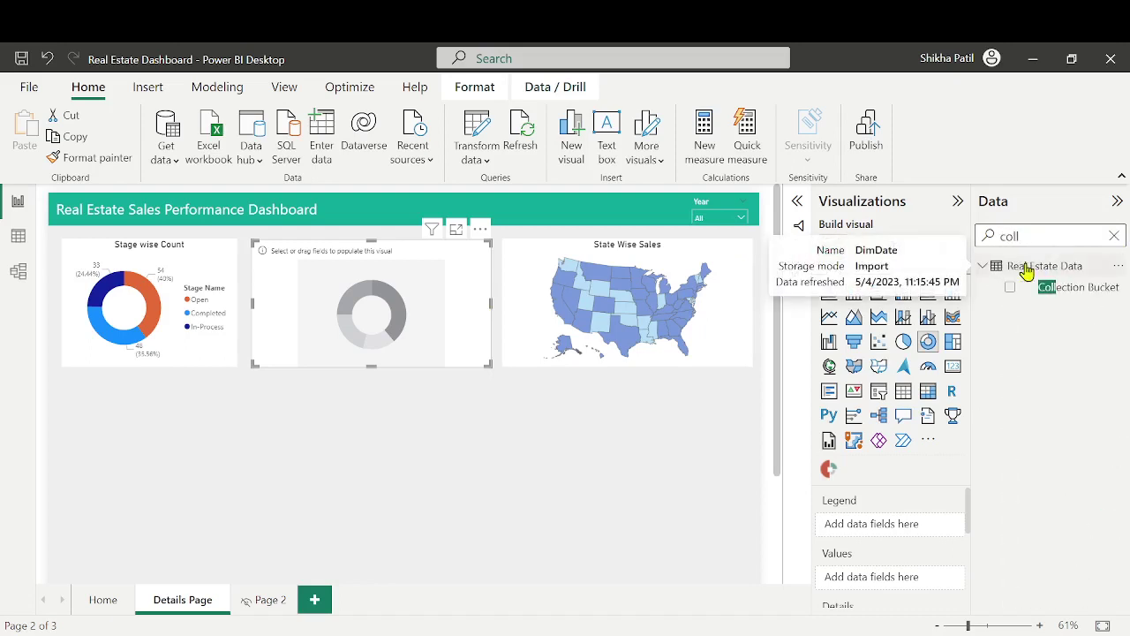
{"action": "left_click_drag", "start_coordinate": [1070, 290], "coordinate": [891, 529]}
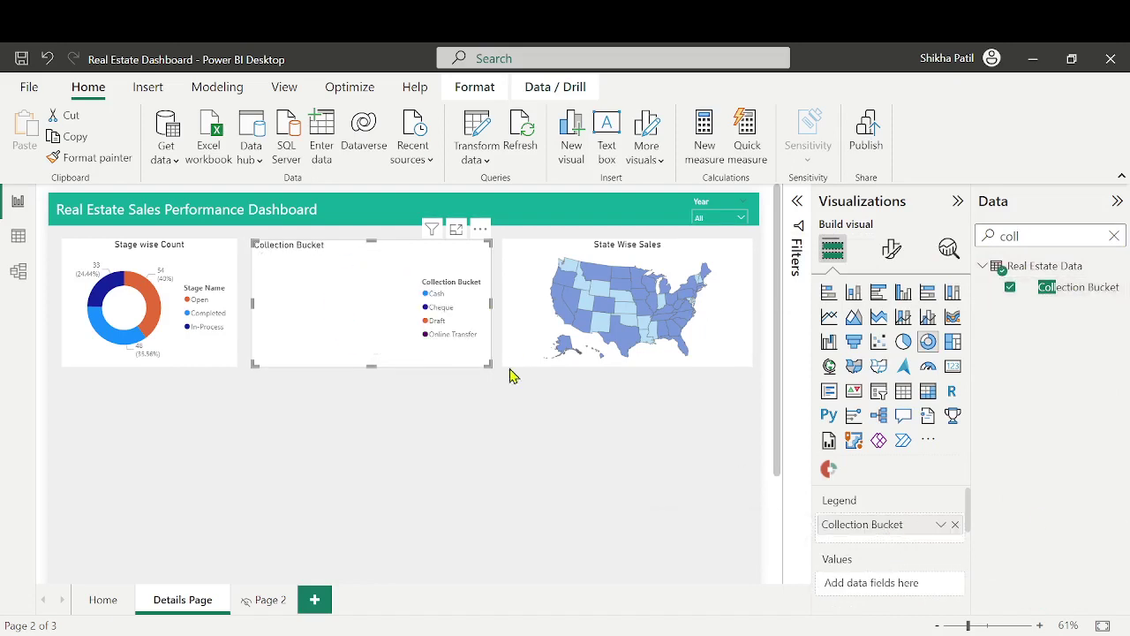
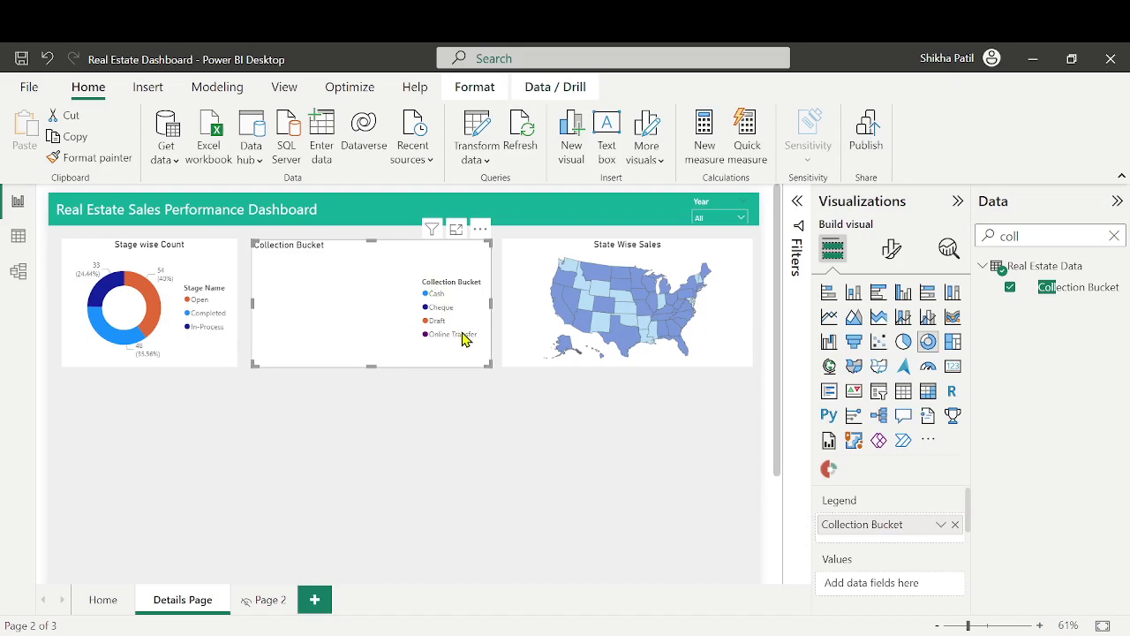
{"action": "left_click", "coordinate": [1113, 235]}
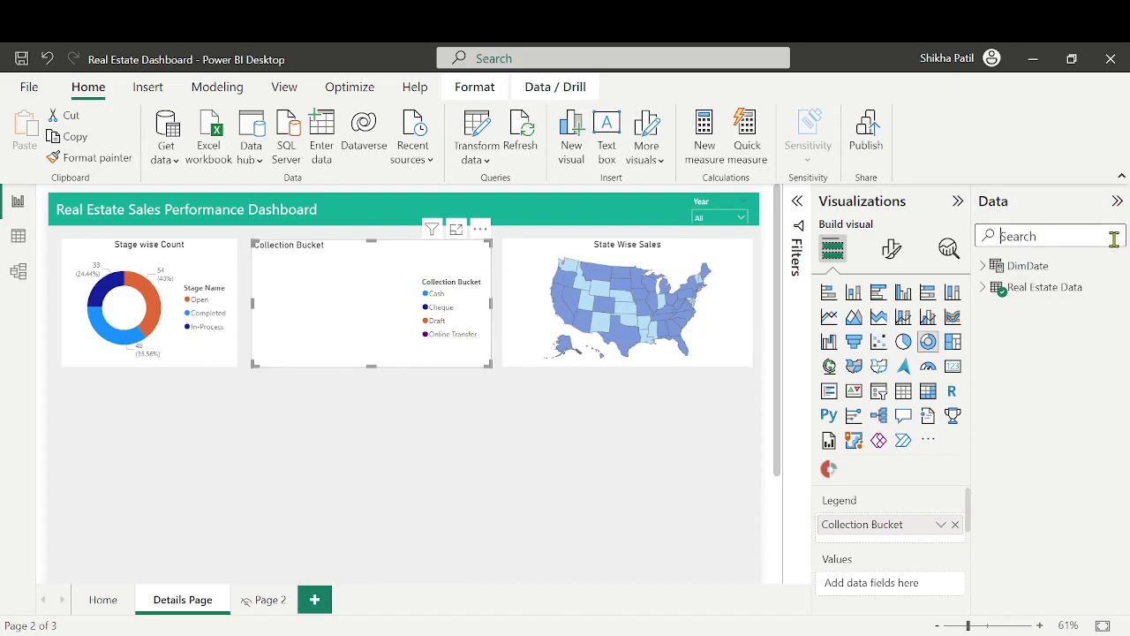
{"action": "type", "text": "acco"}
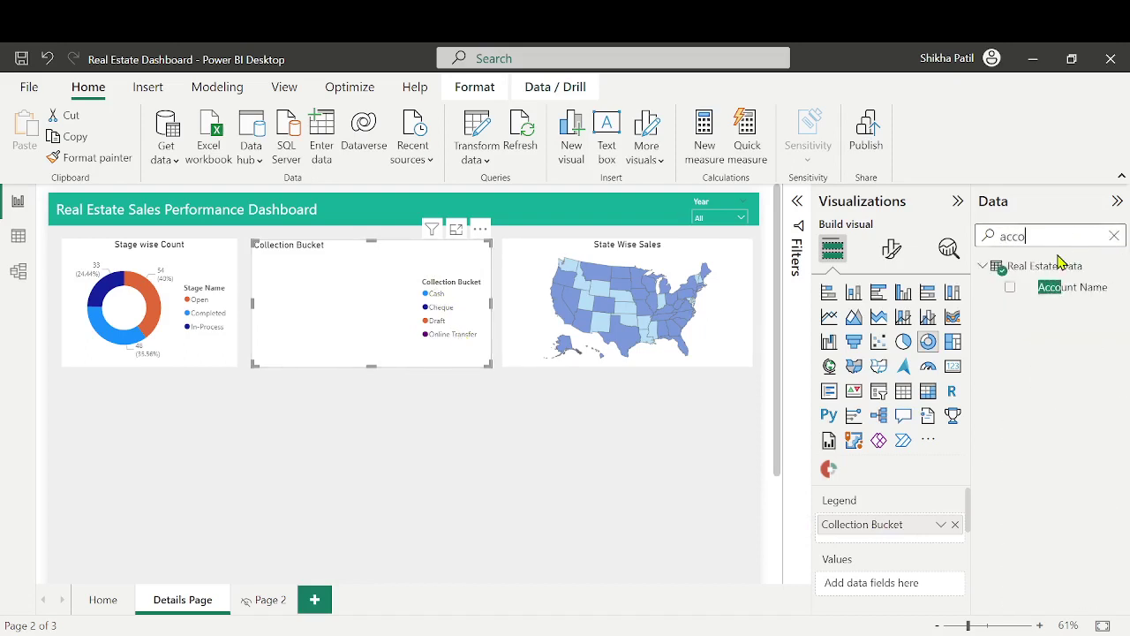
{"action": "left_click_drag", "start_coordinate": [1077, 289], "coordinate": [903, 587]}
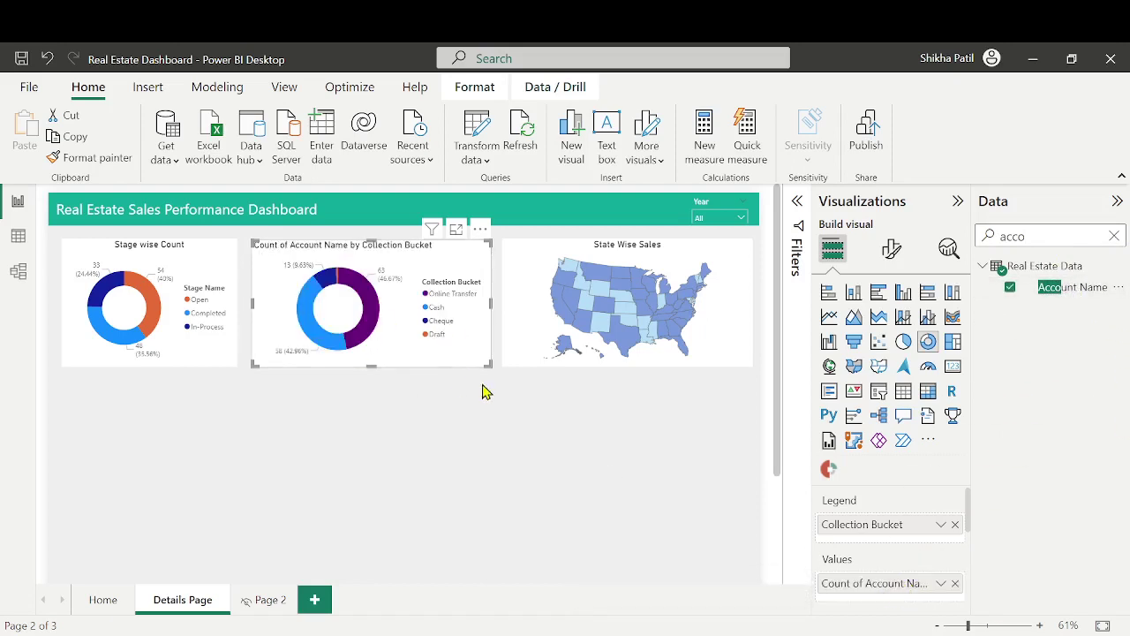
Nudge the Collection Bucket donut closer to the map and widen the stage donut to narrow the gap between them
{"action": "left_click", "coordinate": [285, 267]}
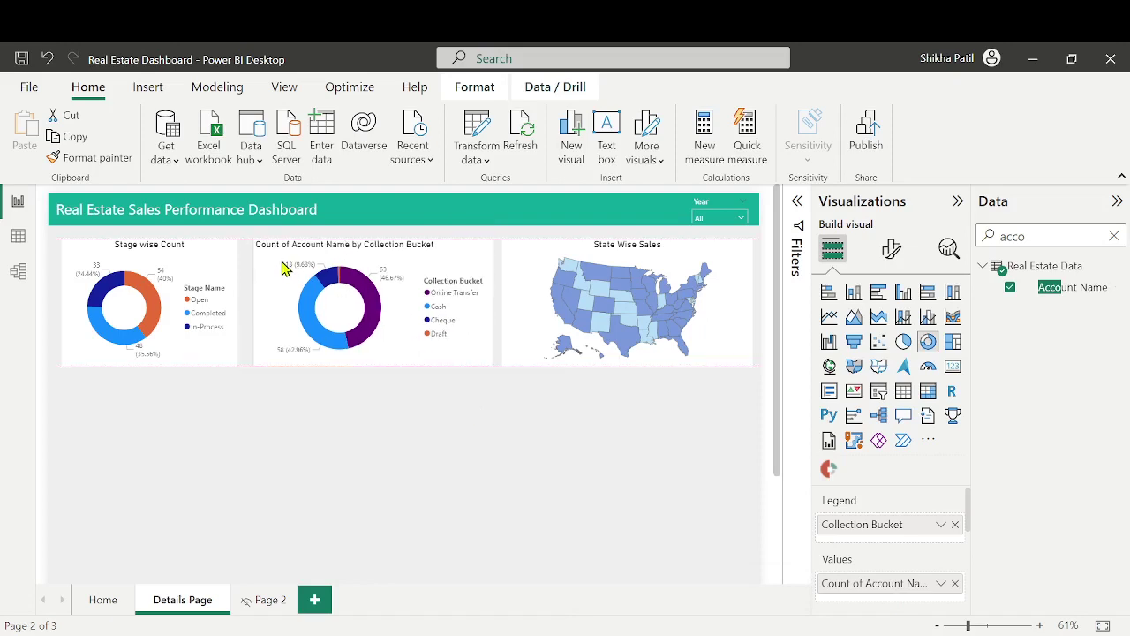
{"action": "left_click_drag", "start_coordinate": [285, 267], "coordinate": [286, 268]}
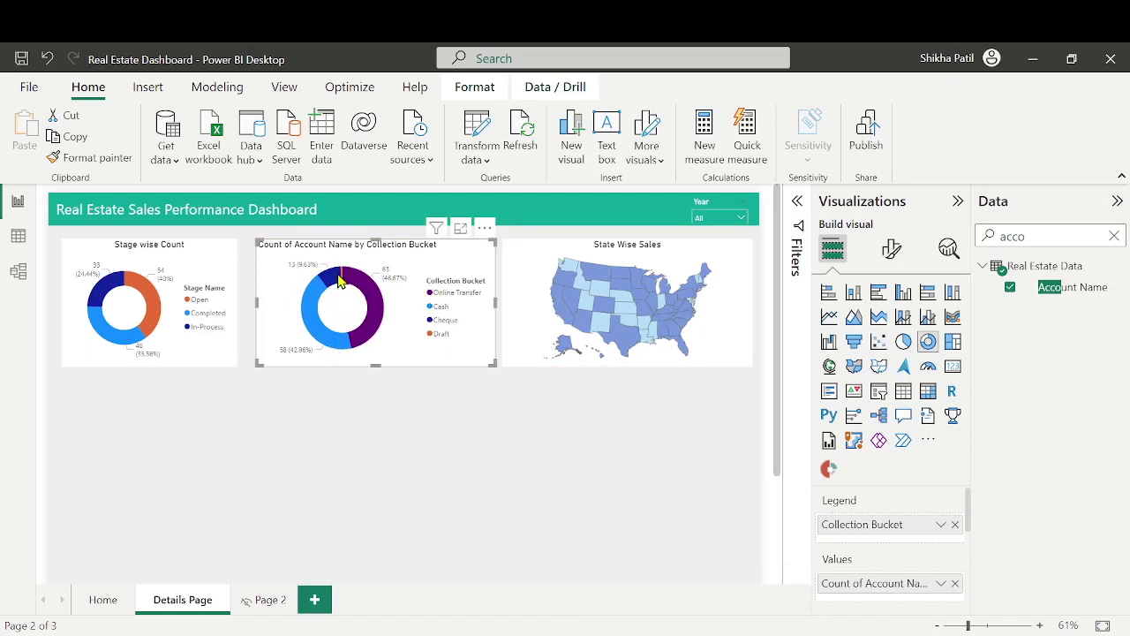
{"action": "left_click", "coordinate": [233, 267]}
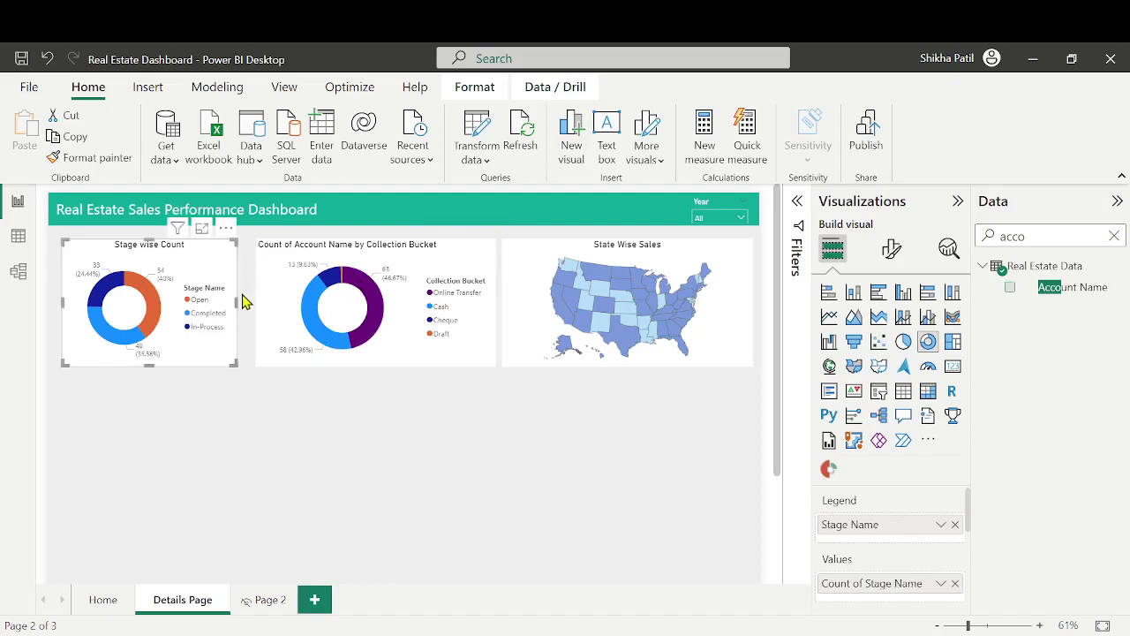
{"action": "left_click_drag", "start_coordinate": [237, 300], "coordinate": [248, 300]}
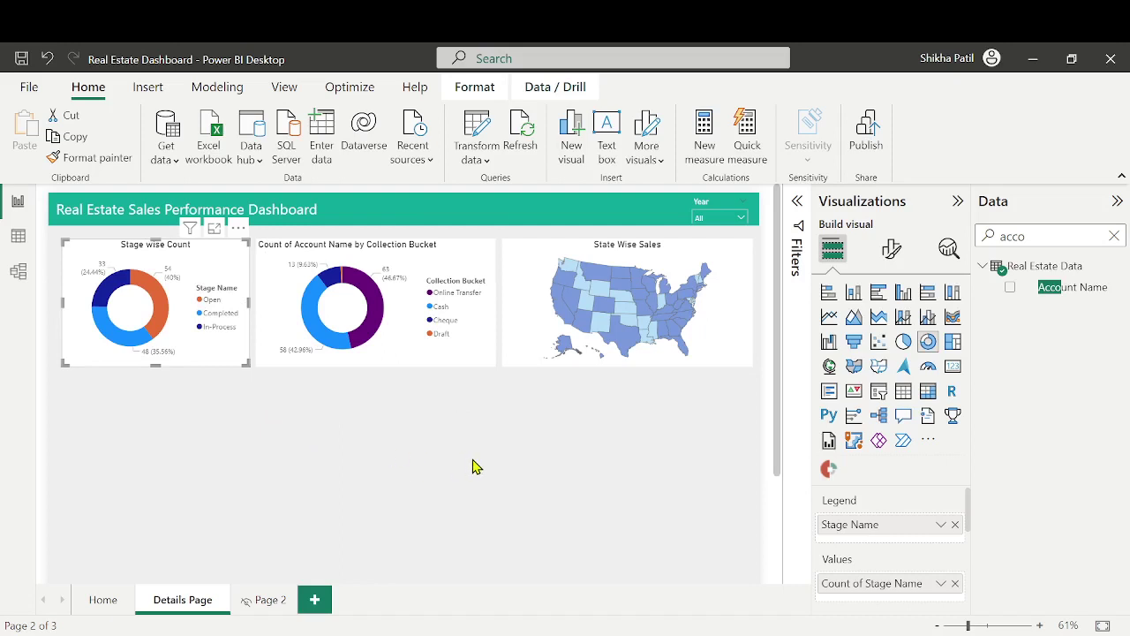
{"action": "left_click", "coordinate": [607, 481]}
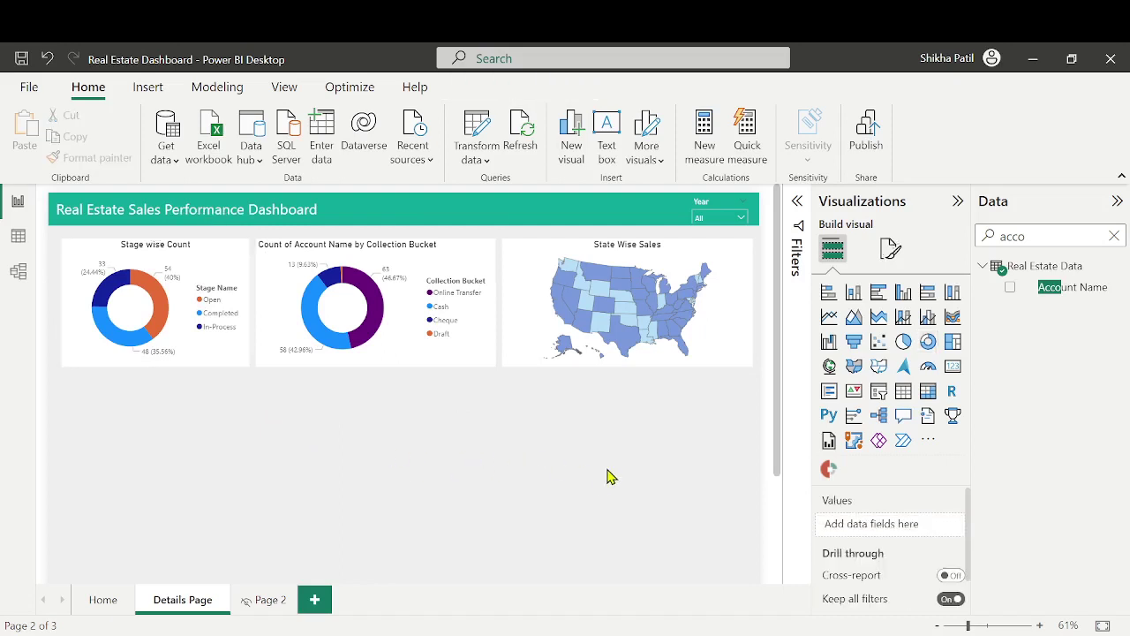
Add an empty table below the stage donut and enlarge it to span the width of both donut charts
{"action": "left_click", "coordinate": [905, 395]}
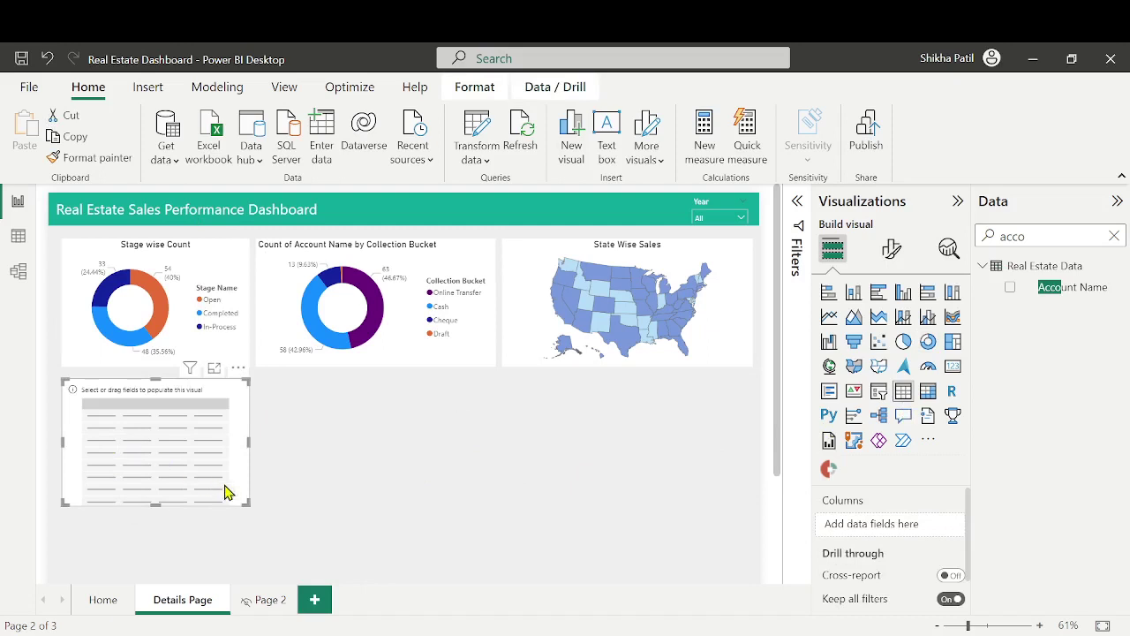
{"action": "left_click_drag", "start_coordinate": [247, 503], "coordinate": [237, 477]}
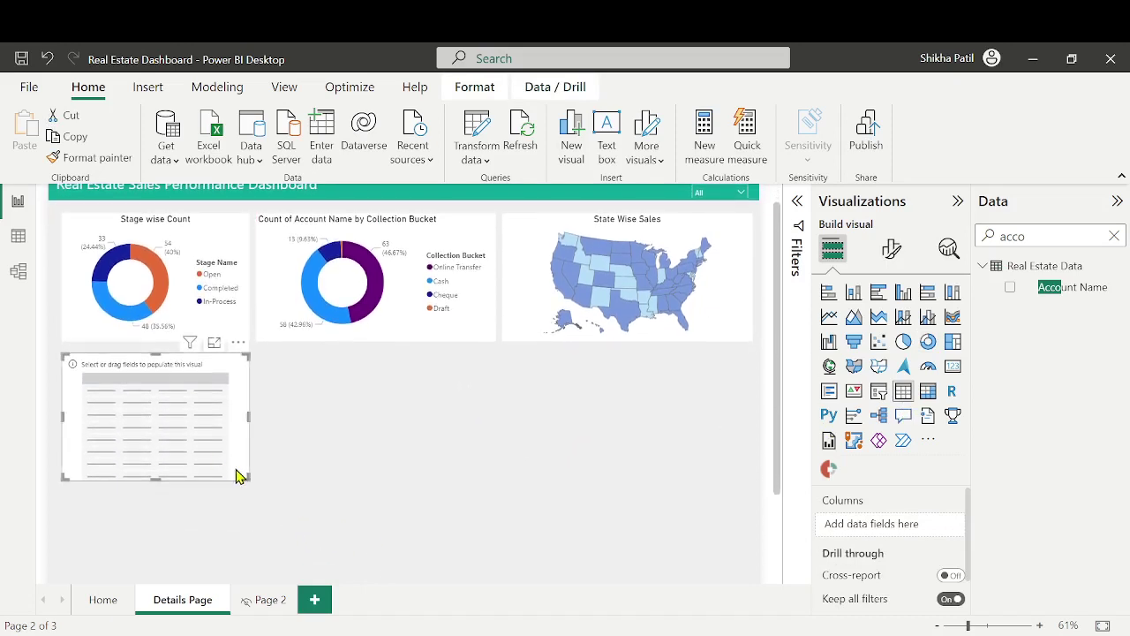
{"action": "scroll", "coordinate": [237, 476], "scroll_direction": "down", "scroll_amount": 1}
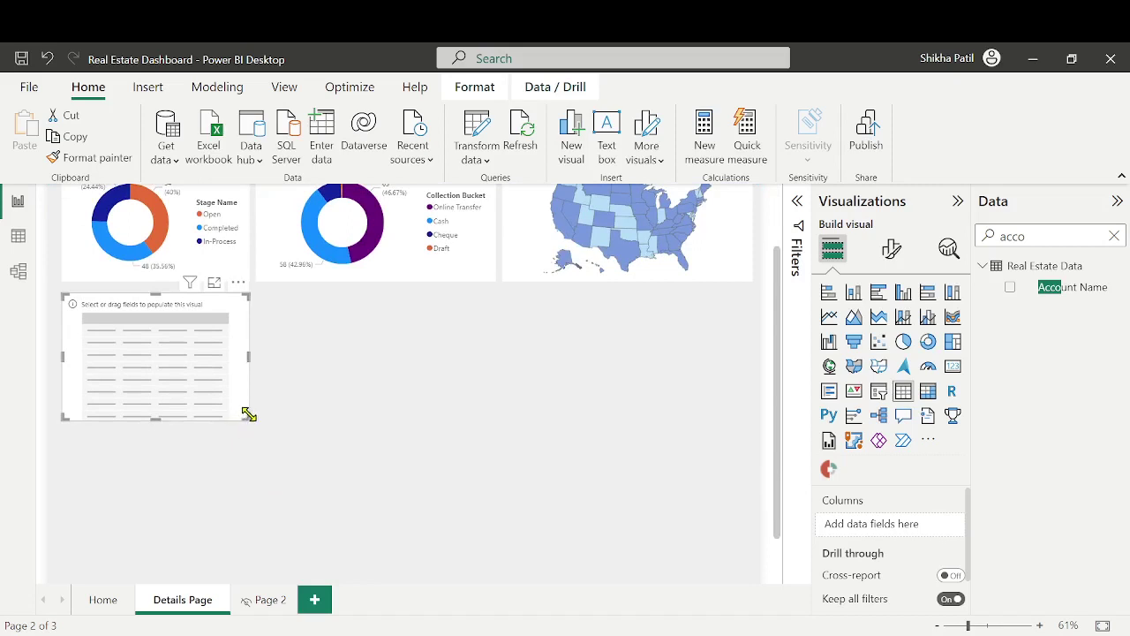
{"action": "left_click_drag", "start_coordinate": [248, 414], "coordinate": [493, 551]}
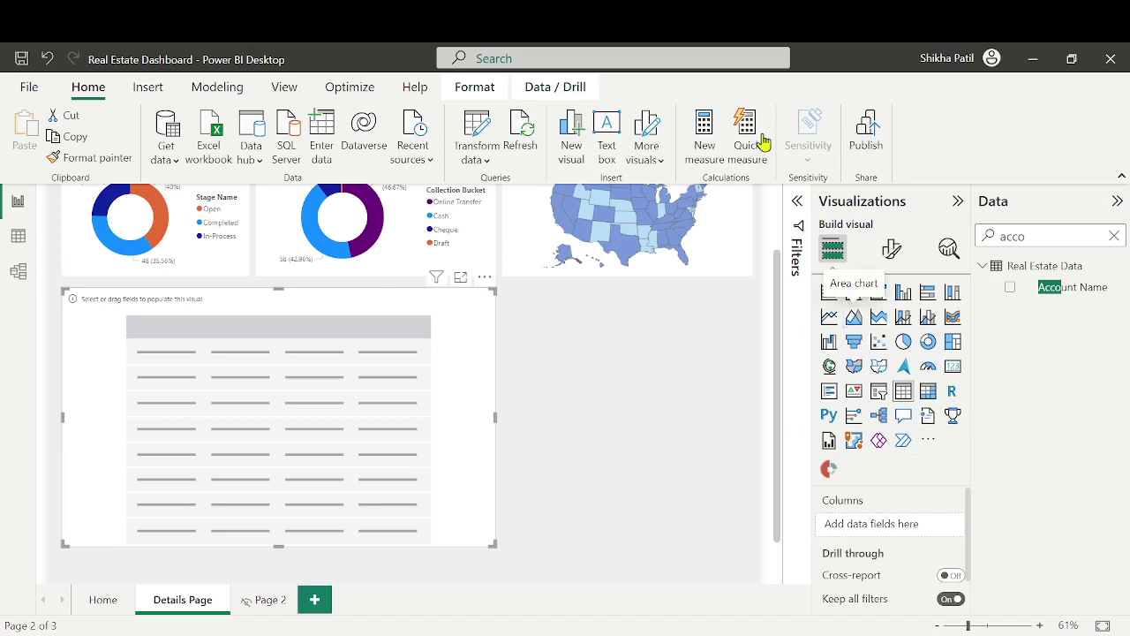
Find the Property ID field by searching for "Pro" and add it as the empty table's first column
{"action": "right_click", "coordinate": [987, 265]}
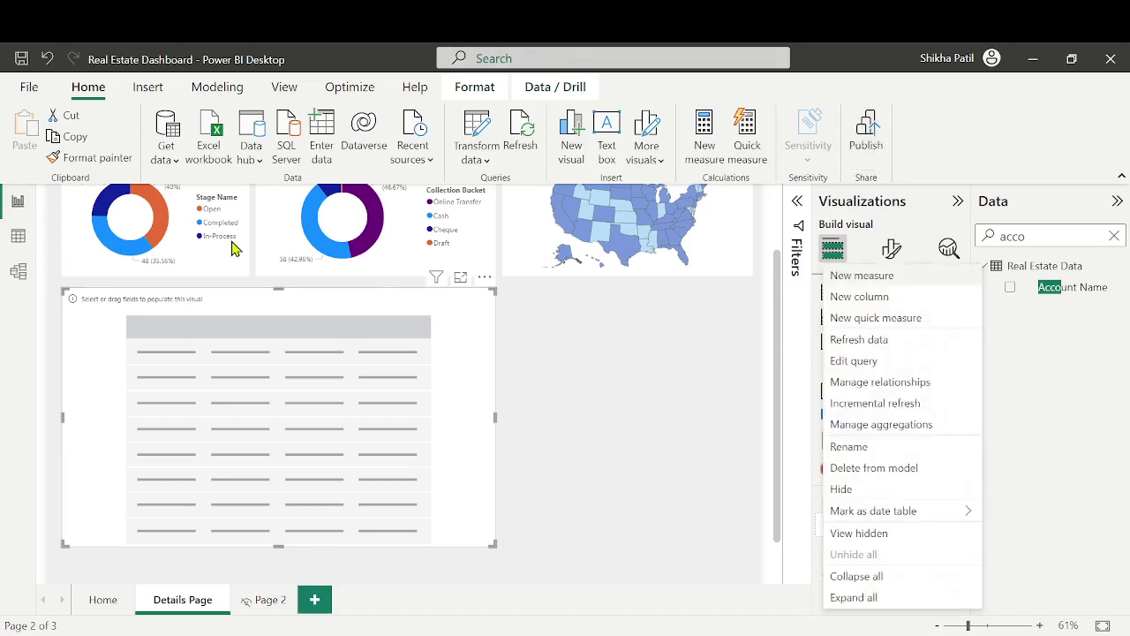
{"action": "left_click", "coordinate": [1104, 236]}
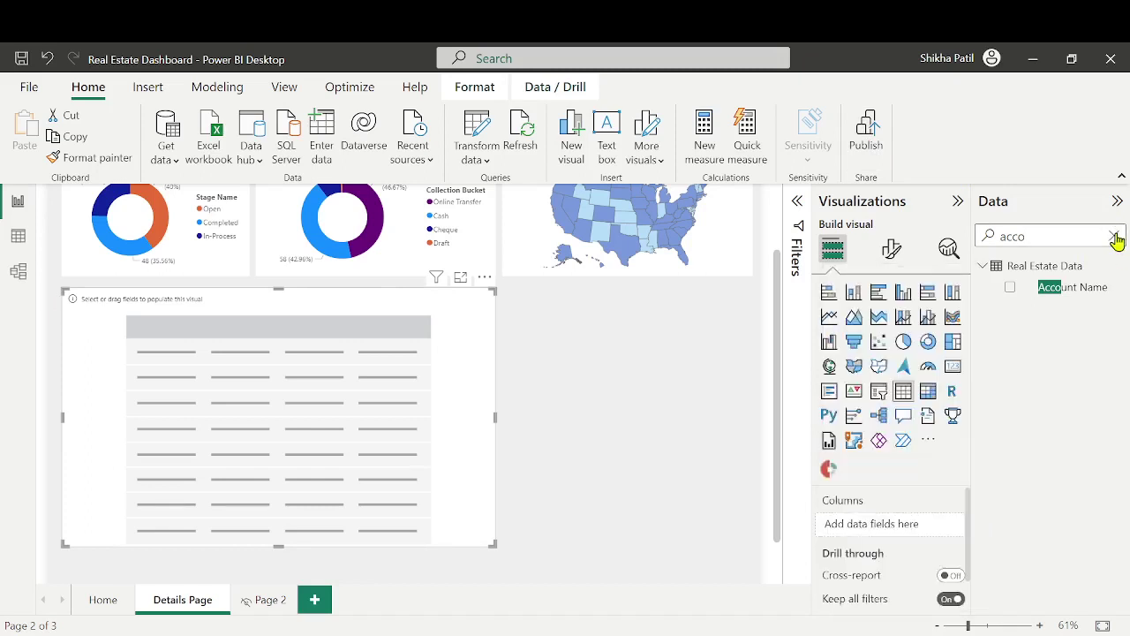
{"action": "left_click", "coordinate": [1114, 236]}
{"action": "type", "text": "Pro"}
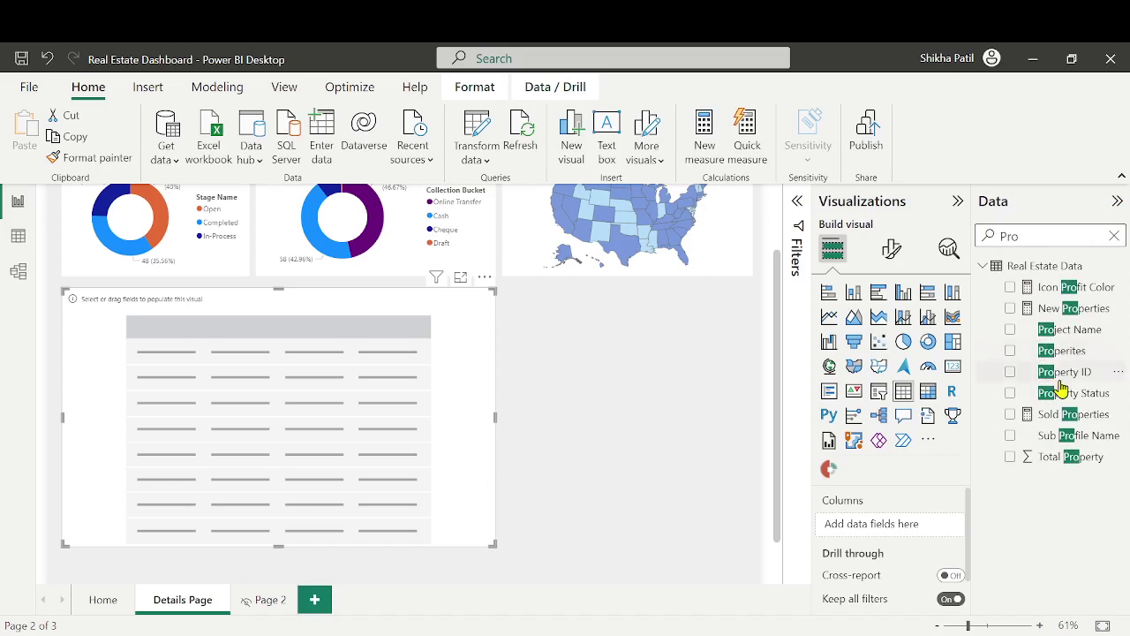
{"action": "left_click_drag", "start_coordinate": [1063, 371], "coordinate": [890, 540]}
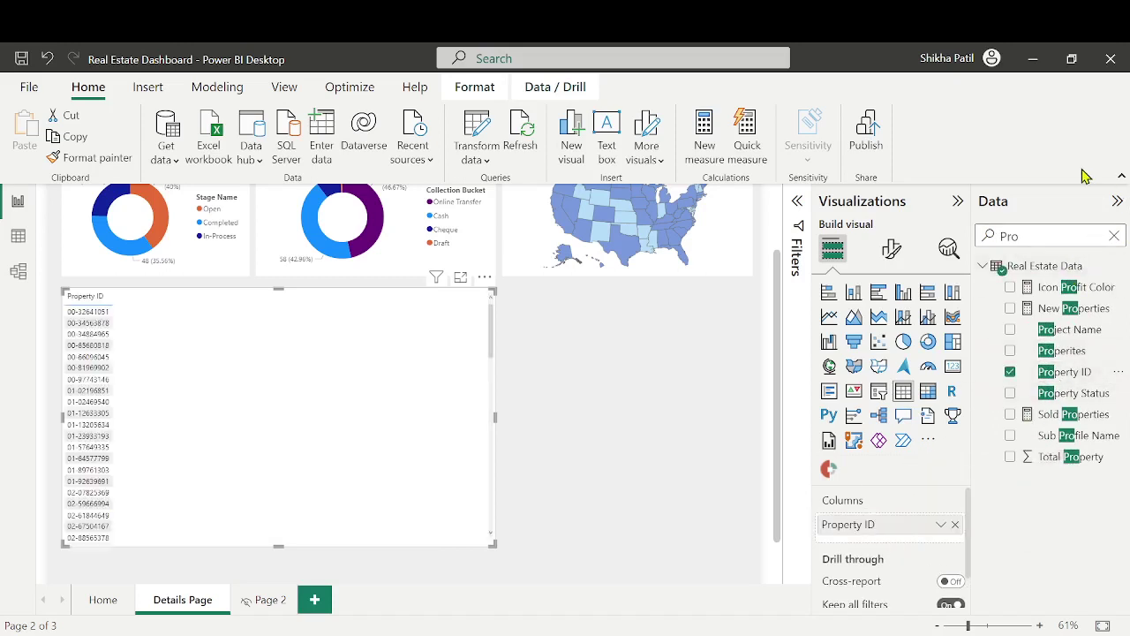
Add the Agent and Description fields to the table as columns after Property ID
{"action": "left_click_drag", "start_coordinate": [1057, 236], "coordinate": [987, 244]}
{"action": "type", "text": "Age"}
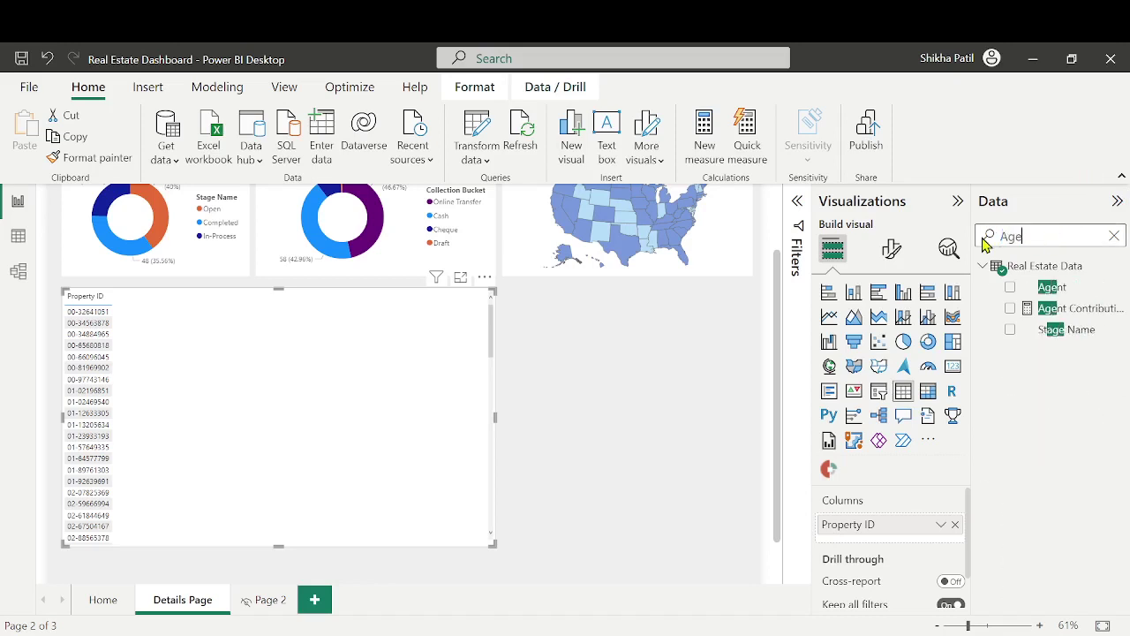
{"action": "left_click_drag", "start_coordinate": [1051, 287], "coordinate": [887, 546]}
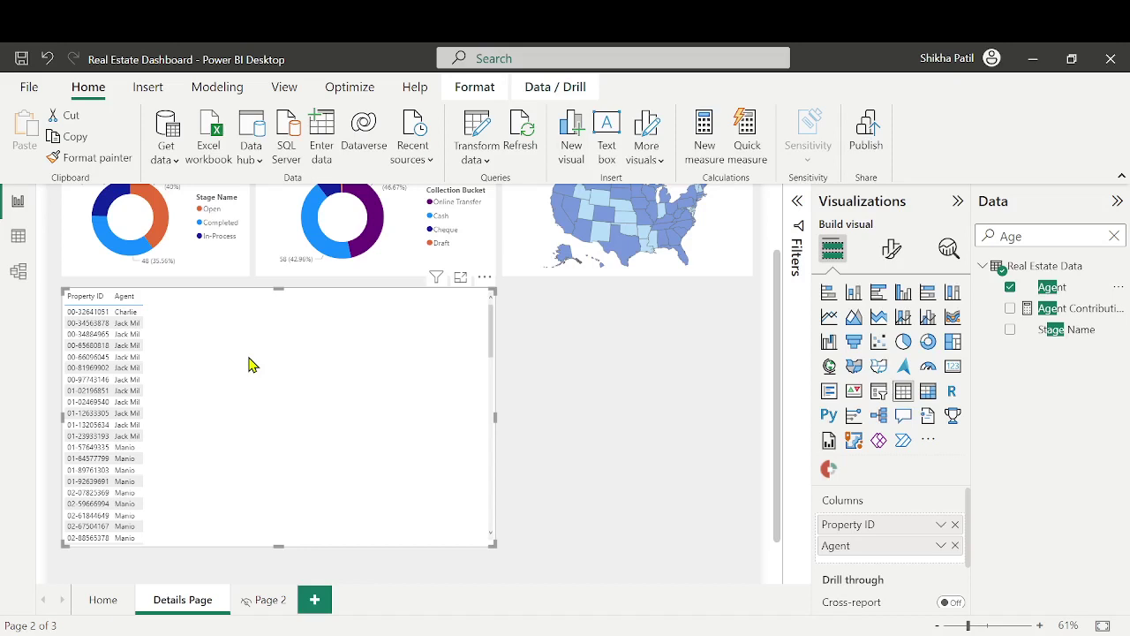
{"action": "left_click", "coordinate": [1113, 237]}
{"action": "type", "text": "de"}
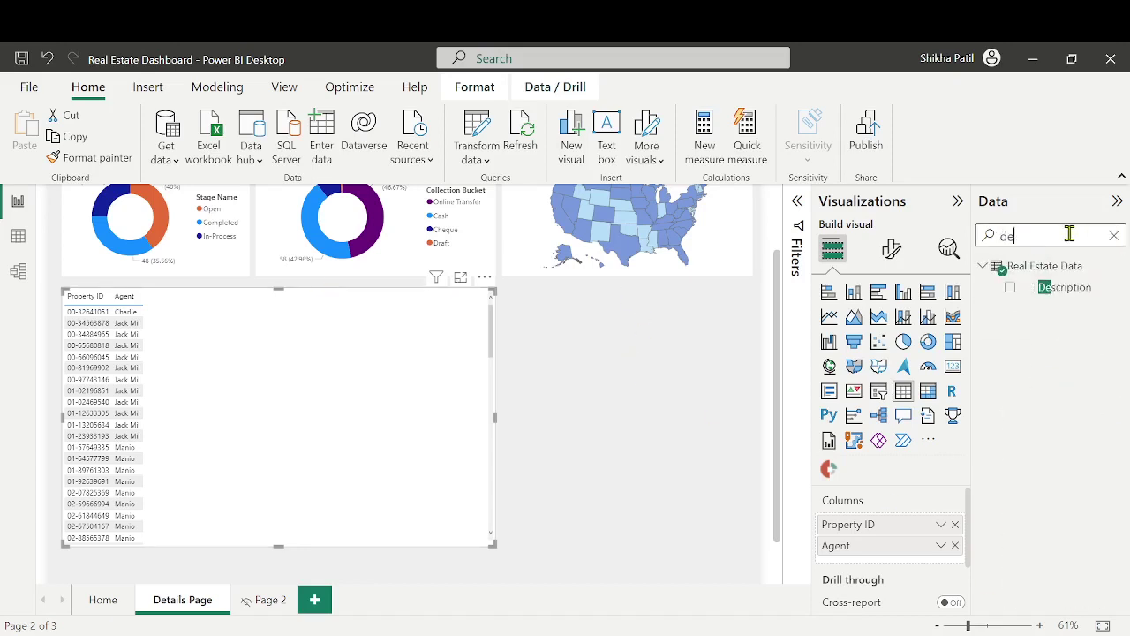
{"action": "type", "text": "sc"}
{"action": "left_click_drag", "start_coordinate": [1060, 287], "coordinate": [891, 560]}
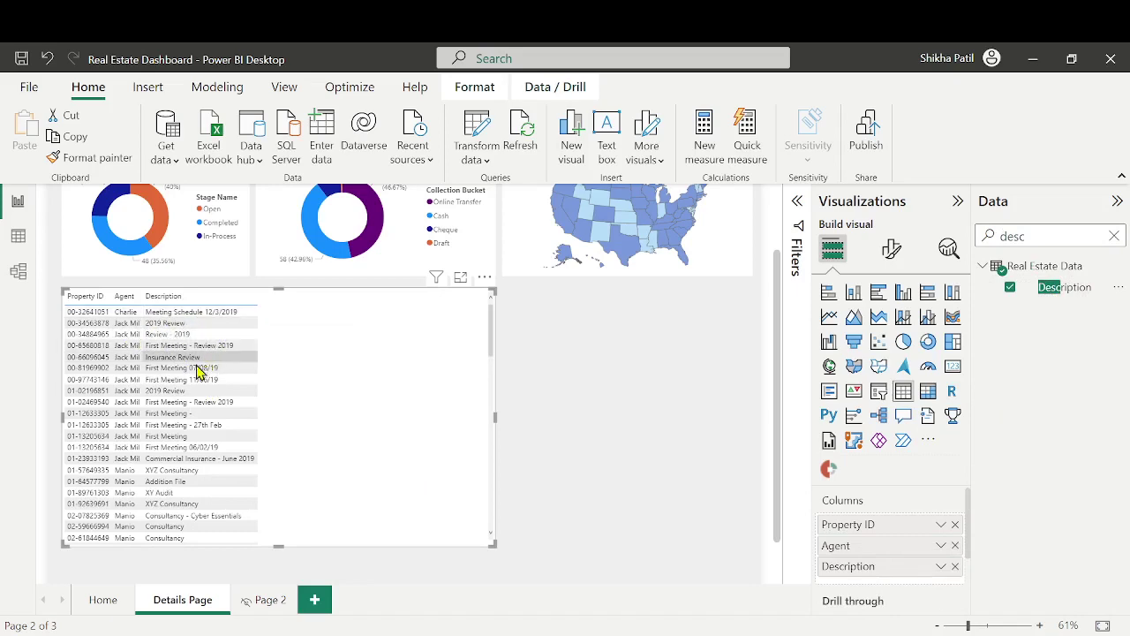
Look through the table's rows and narrow the table so it just fits its three columns
{"action": "scroll", "coordinate": [192, 459], "scroll_direction": "down", "scroll_amount": 3}
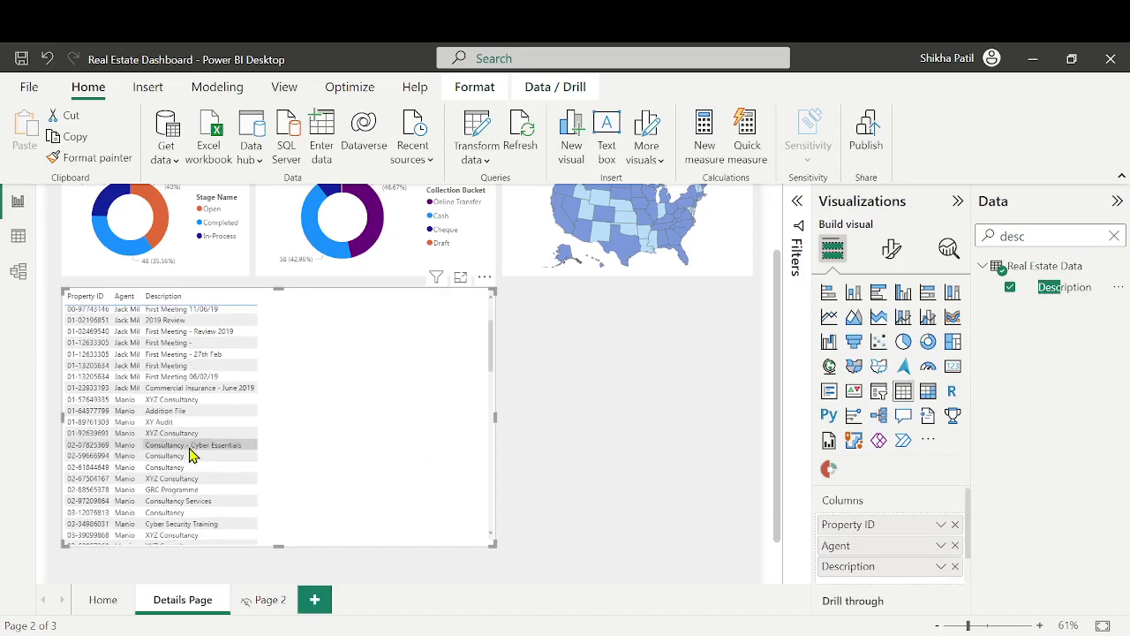
{"action": "scroll", "coordinate": [193, 454], "scroll_direction": "down", "scroll_amount": 2}
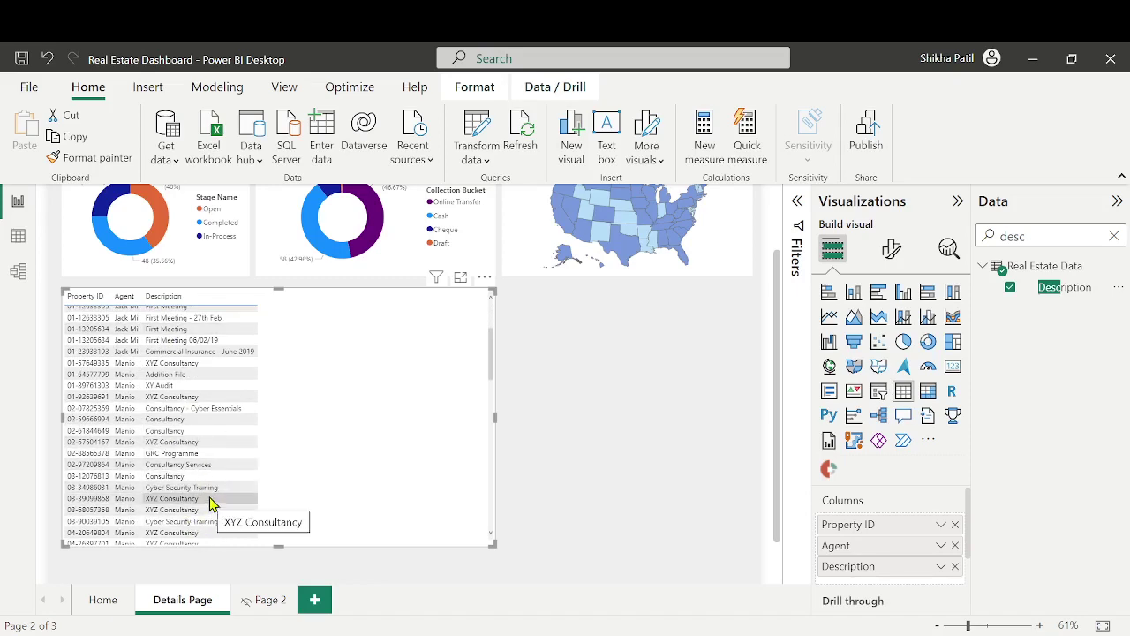
{"action": "scroll", "coordinate": [209, 496], "scroll_direction": "down", "scroll_amount": 6}
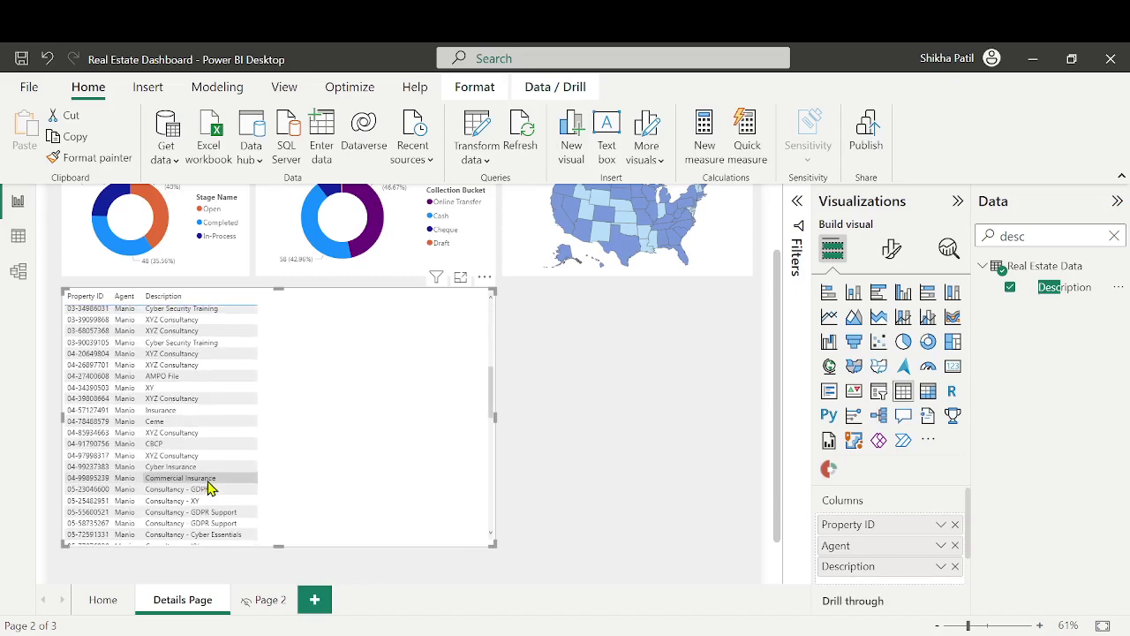
{"action": "scroll", "coordinate": [210, 477], "scroll_direction": "up", "scroll_amount": 15}
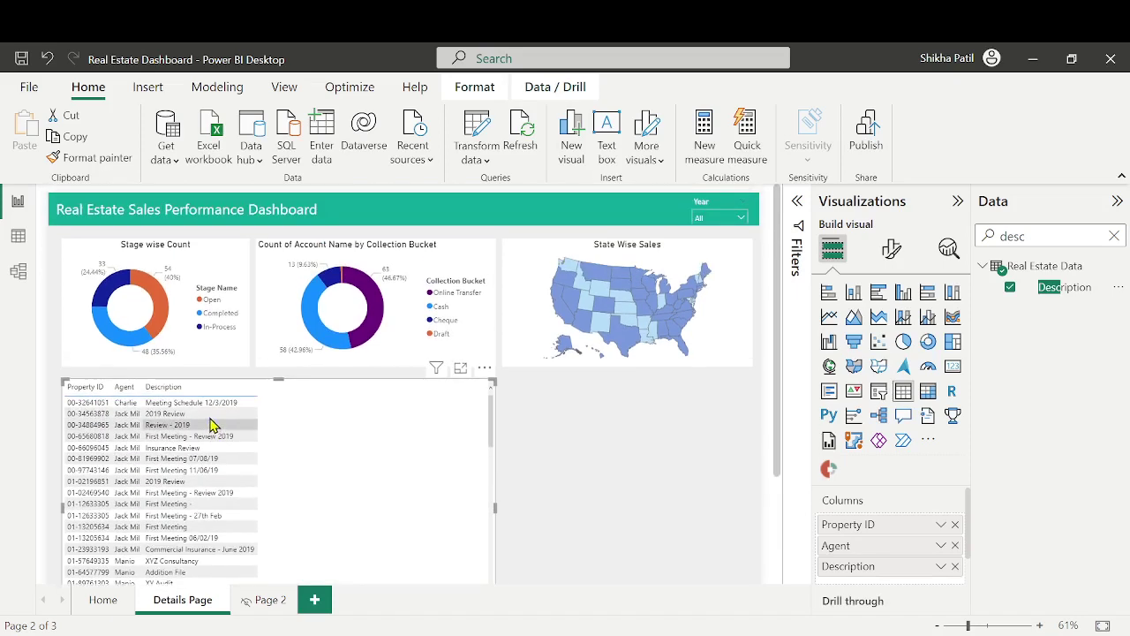
{"action": "scroll", "coordinate": [441, 484], "scroll_direction": "down", "scroll_amount": 6}
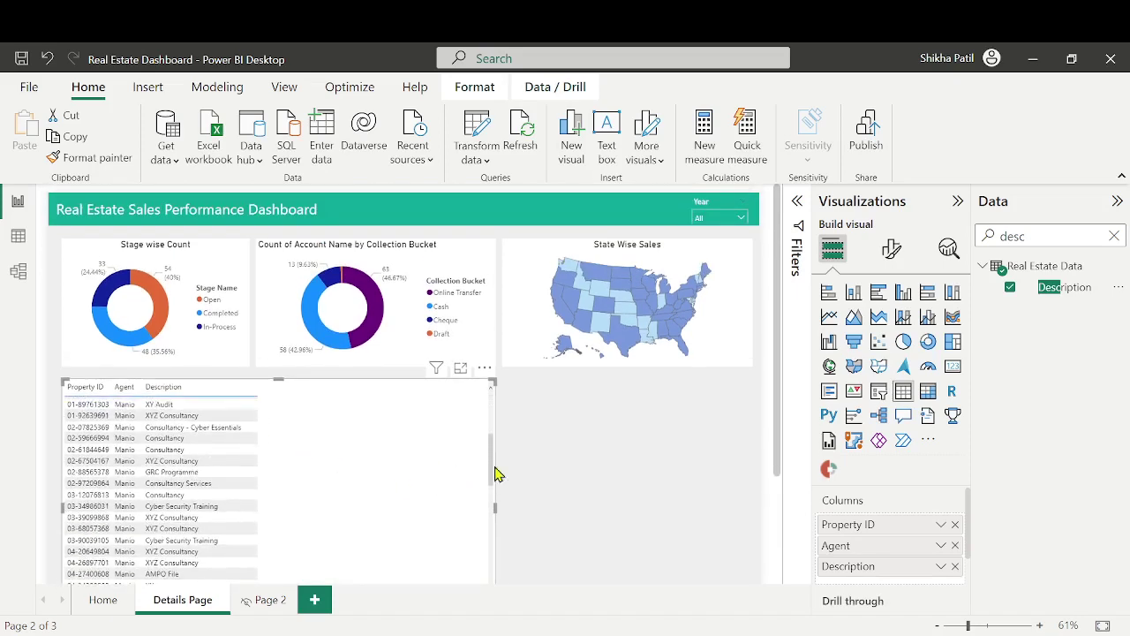
{"action": "scroll", "coordinate": [676, 462], "scroll_direction": "down", "scroll_amount": 3}
{"action": "left_click_drag", "start_coordinate": [494, 386], "coordinate": [277, 374]}
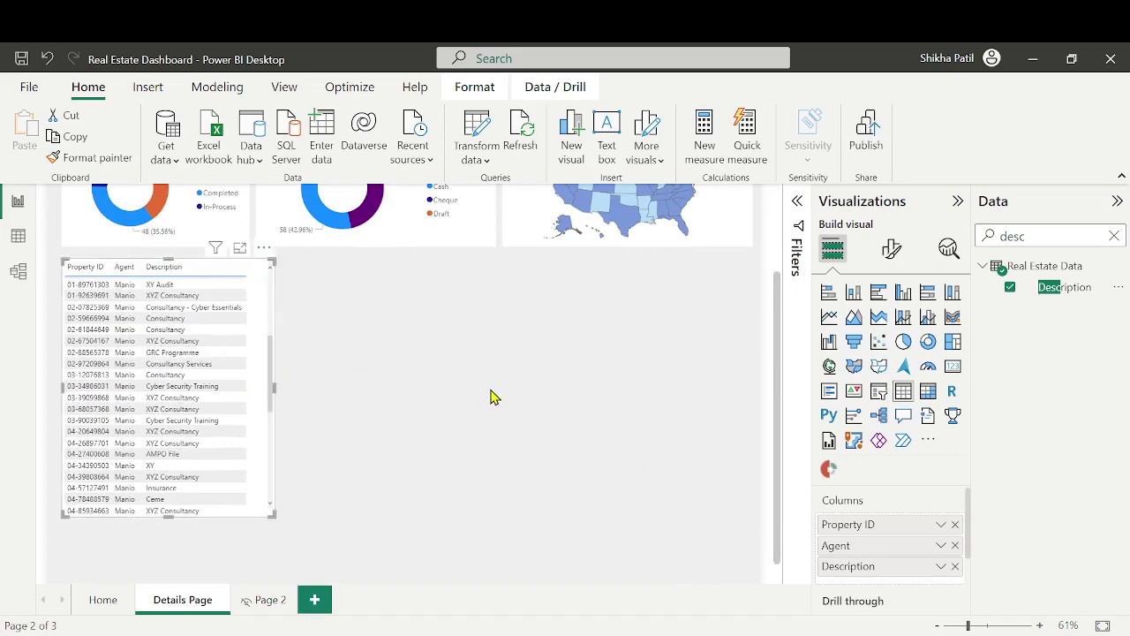
{"action": "scroll", "coordinate": [499, 394], "scroll_direction": "up", "scroll_amount": 3}
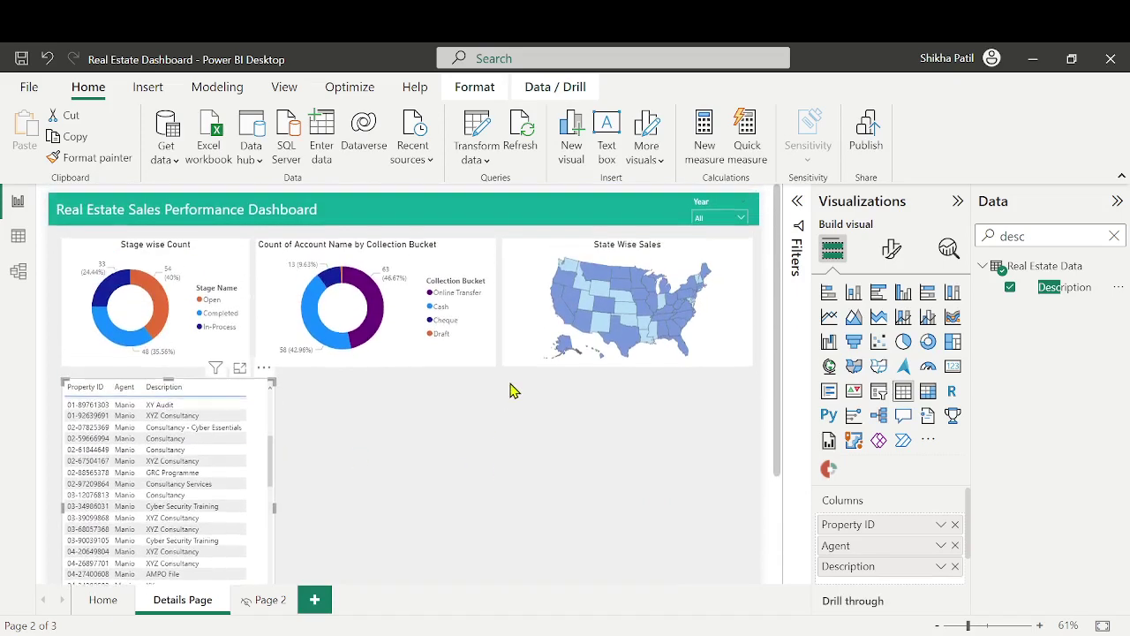
Add a separate empty decomposition tree beside the table and enlarge it to fill the space below the Collection Bucket donut and the map
{"action": "left_click", "coordinate": [878, 419]}
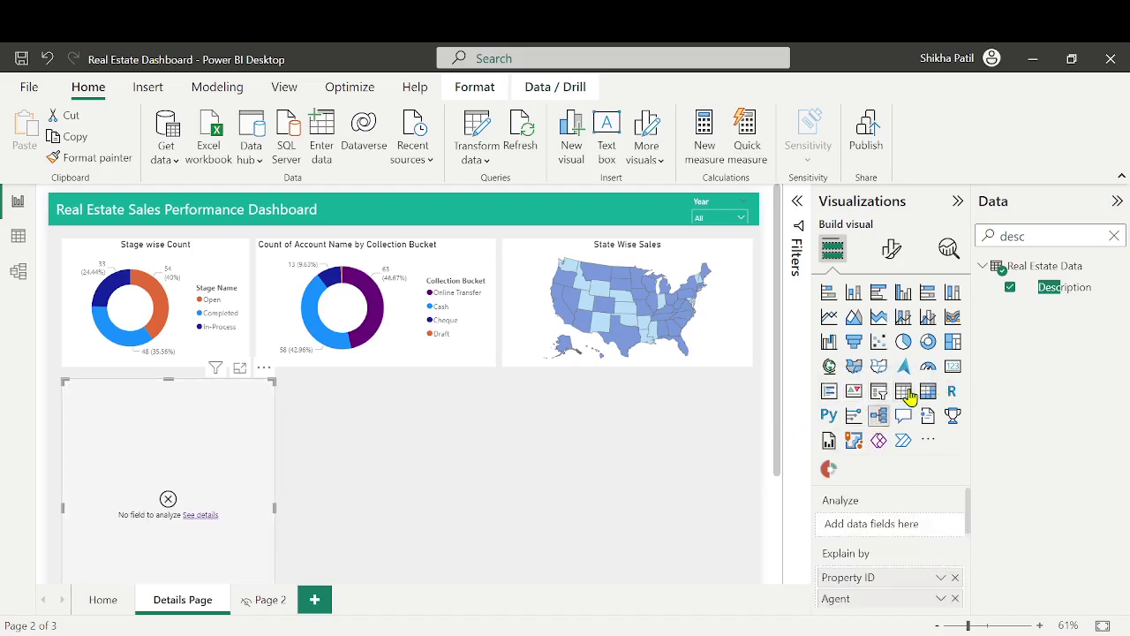
{"action": "left_click", "coordinate": [905, 393]}
{"action": "left_click", "coordinate": [515, 457]}
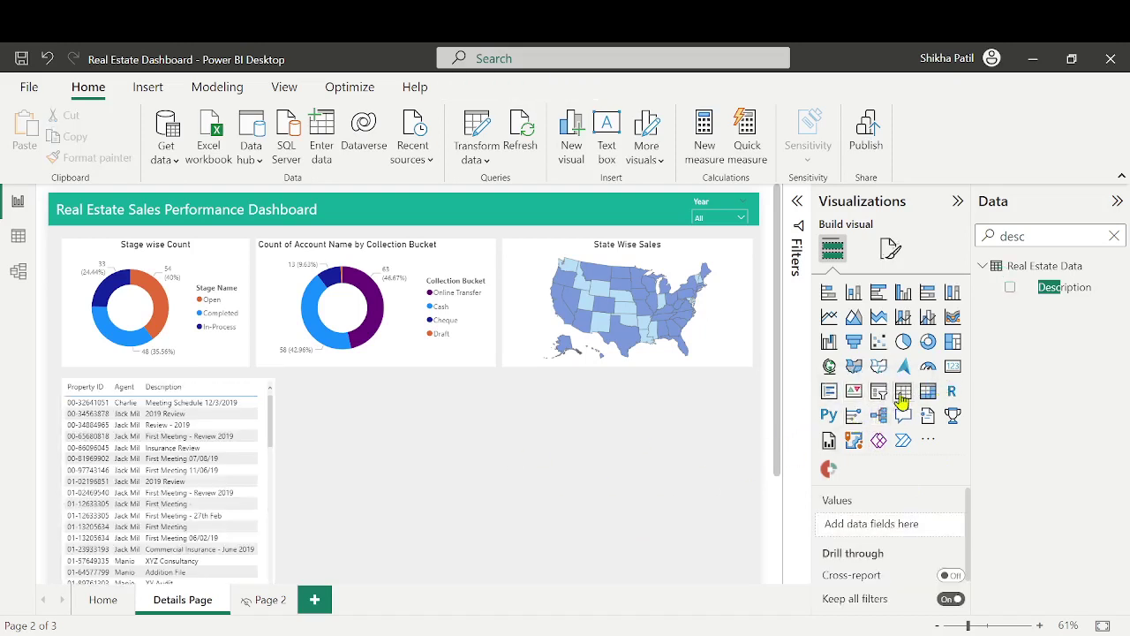
{"action": "left_click", "coordinate": [880, 418]}
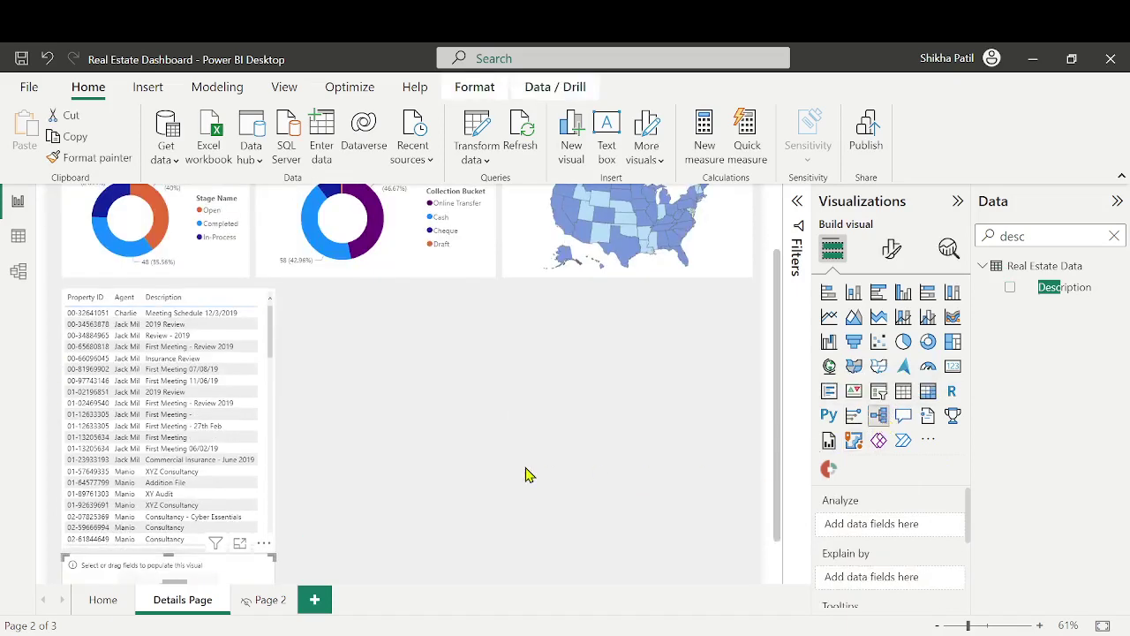
{"action": "left_click_drag", "start_coordinate": [489, 394], "coordinate": [463, 266]}
{"action": "scroll", "coordinate": [473, 358], "scroll_direction": "up", "scroll_amount": 1}
{"action": "scroll", "coordinate": [477, 386], "scroll_direction": "up", "scroll_amount": 1}
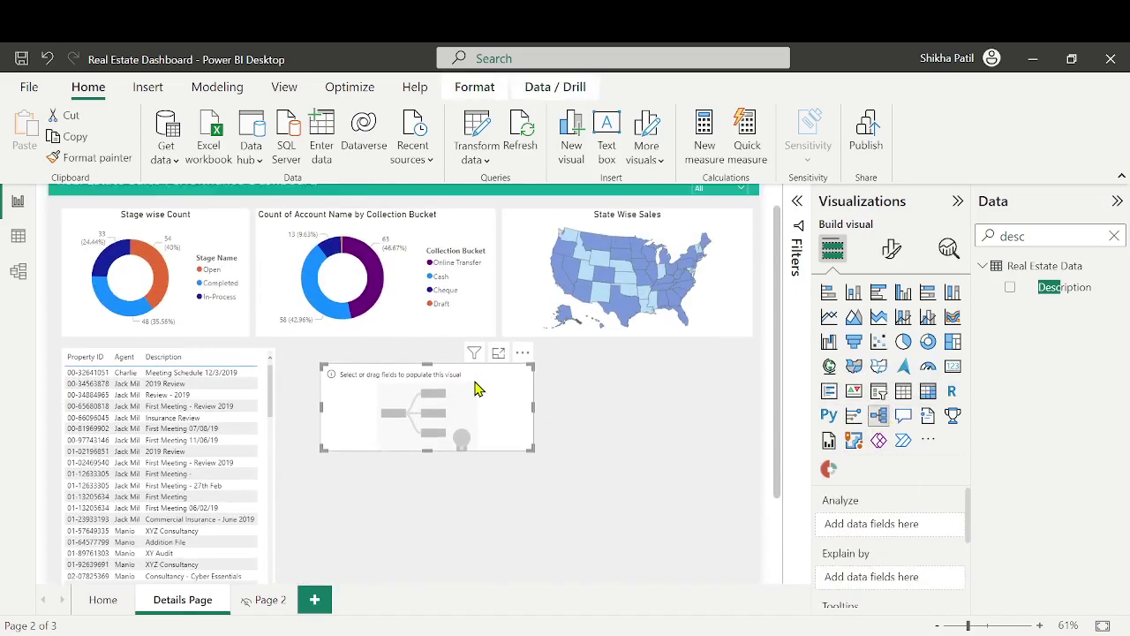
{"action": "left_click_drag", "start_coordinate": [462, 414], "coordinate": [428, 397]}
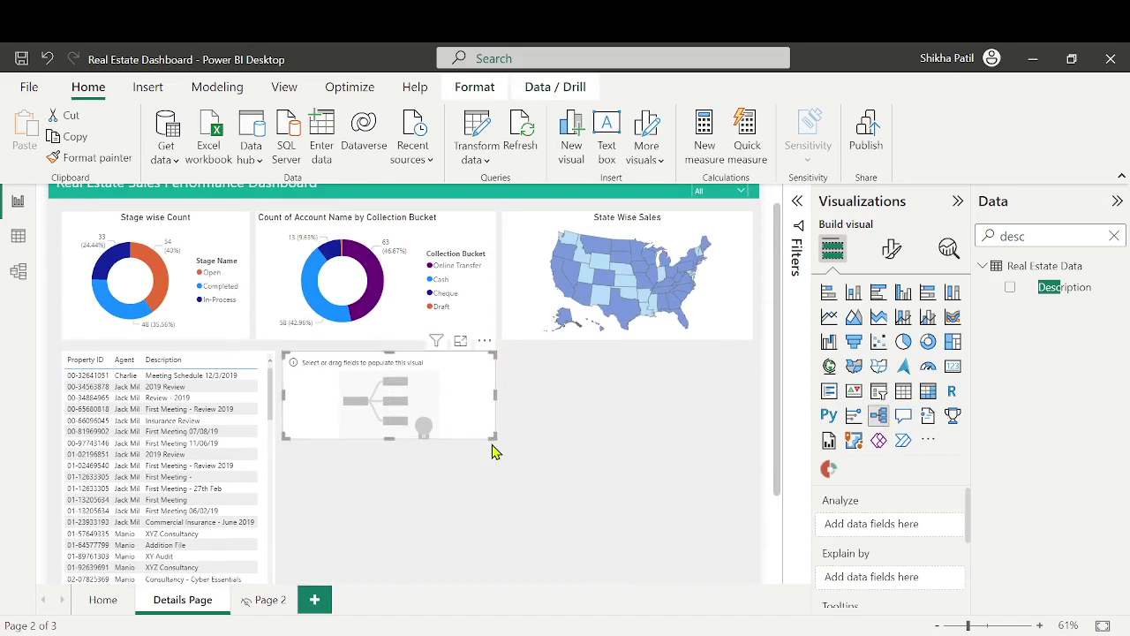
{"action": "left_click_drag", "start_coordinate": [490, 434], "coordinate": [746, 562]}
{"action": "left_click_drag", "start_coordinate": [516, 558], "coordinate": [526, 580]}
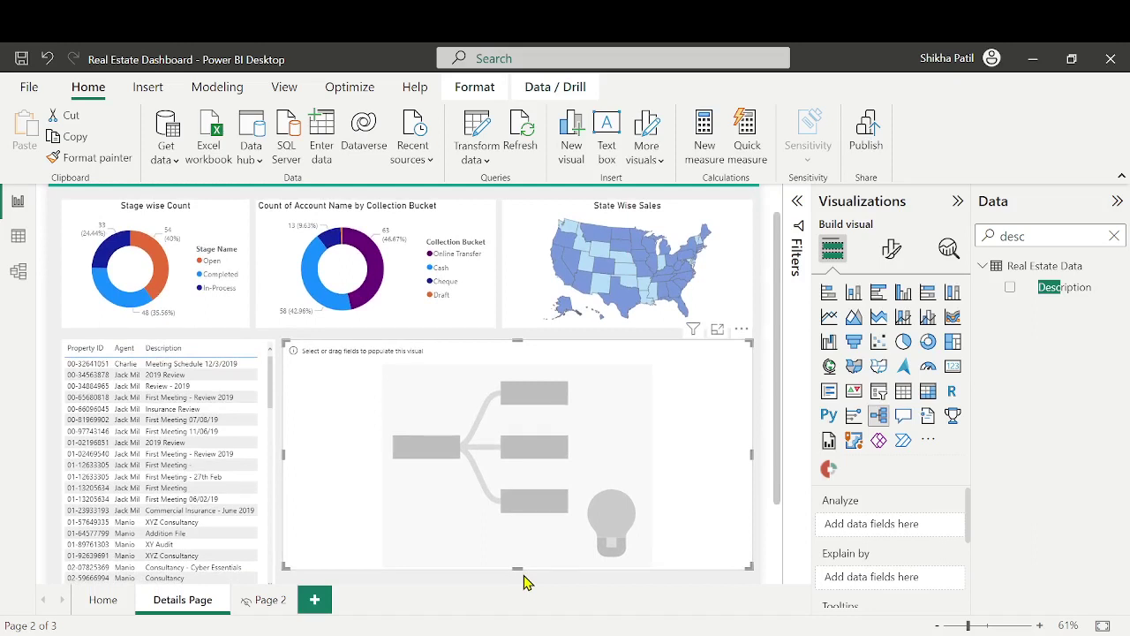
Set the sum of Revenue as the decomposition tree's Analyze value
{"action": "left_click", "coordinate": [1114, 236]}
{"action": "type", "text": "Reve"}
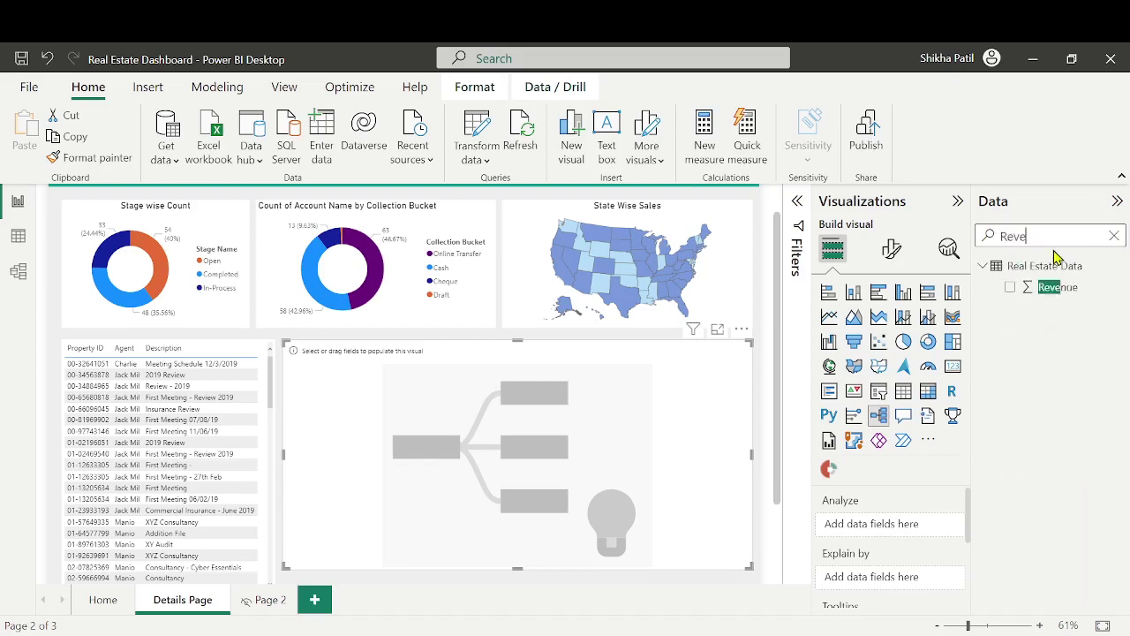
{"action": "left_click_drag", "start_coordinate": [1051, 286], "coordinate": [880, 524]}
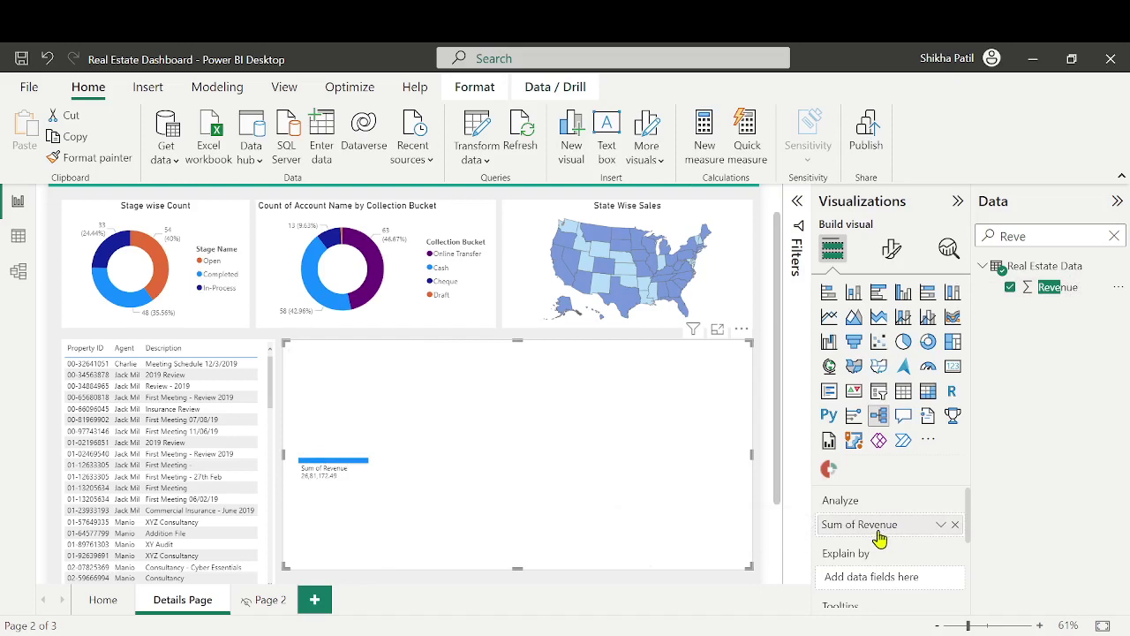
Rename the decomposition tree's analyzed revenue value to "Revenue Distribution"
{"action": "double_click", "coordinate": [874, 527]}
{"action": "left_click", "coordinate": [860, 526]}
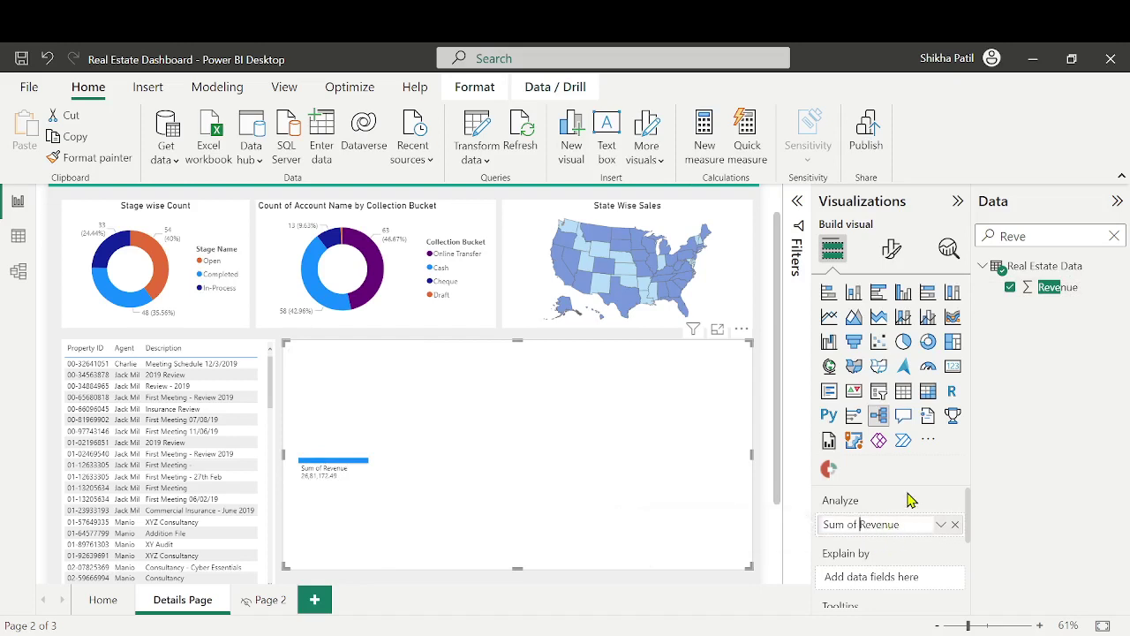
{"action": "key", "text": "BackSpace"}
{"action": "key", "text": "BackSpace"}
{"action": "key", "text": "BackSpace"}
{"action": "key", "text": "BackSpace"}
{"action": "key", "text": "BackSpace"}
{"action": "key", "text": "BackSpace"}
{"action": "key", "text": "BackSpace"}
{"action": "left_click", "coordinate": [884, 524]}
{"action": "type", "text": "Distribution"}
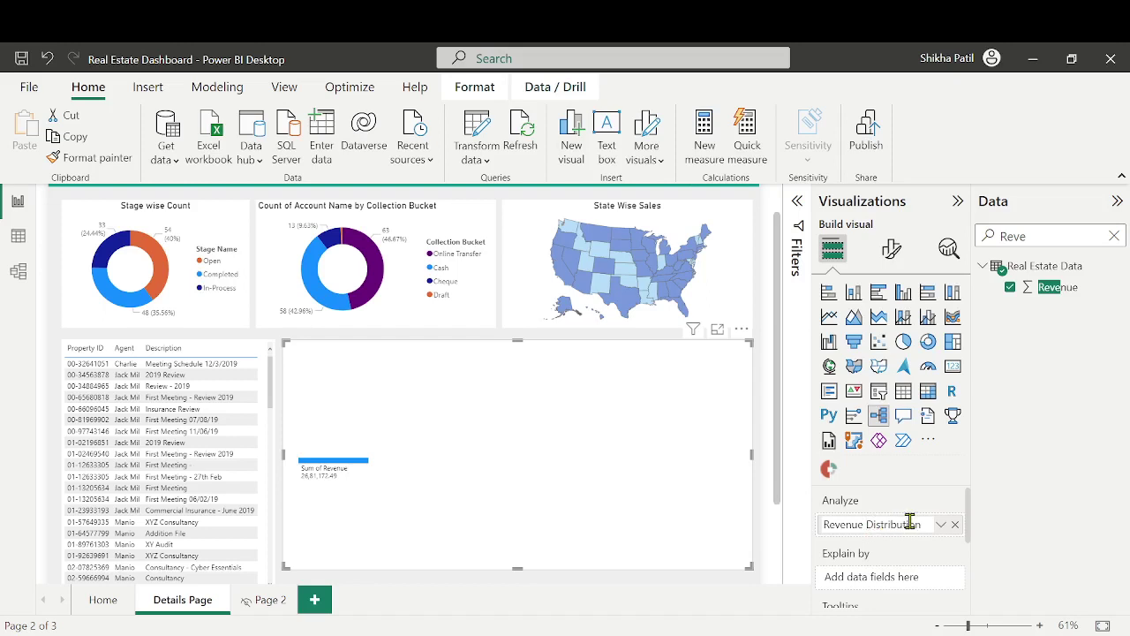
{"action": "key", "text": "Return"}
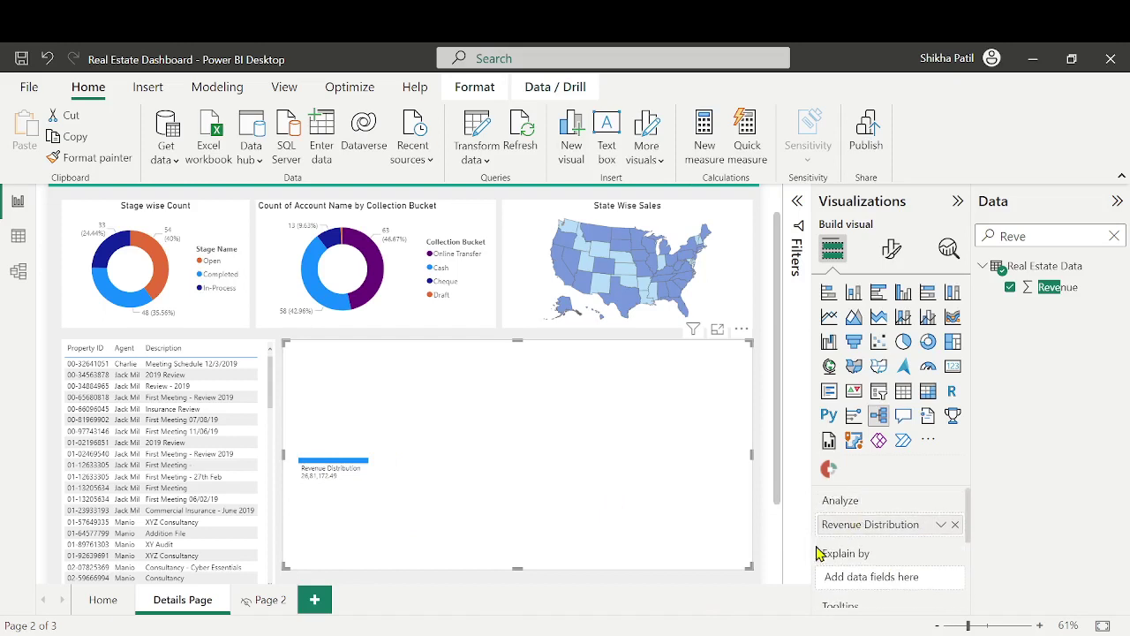
Add Project Name as the decomposition tree's first Explain by field and clear the field search
{"action": "scroll", "coordinate": [848, 548], "scroll_direction": "down", "scroll_amount": 1}
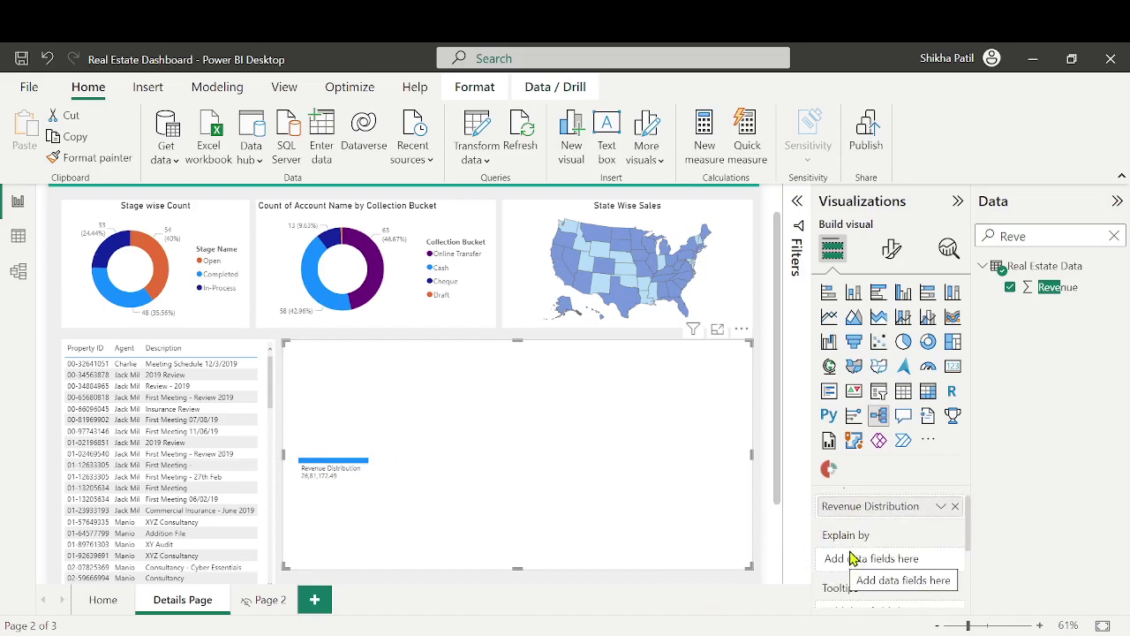
{"action": "left_click", "coordinate": [1115, 237]}
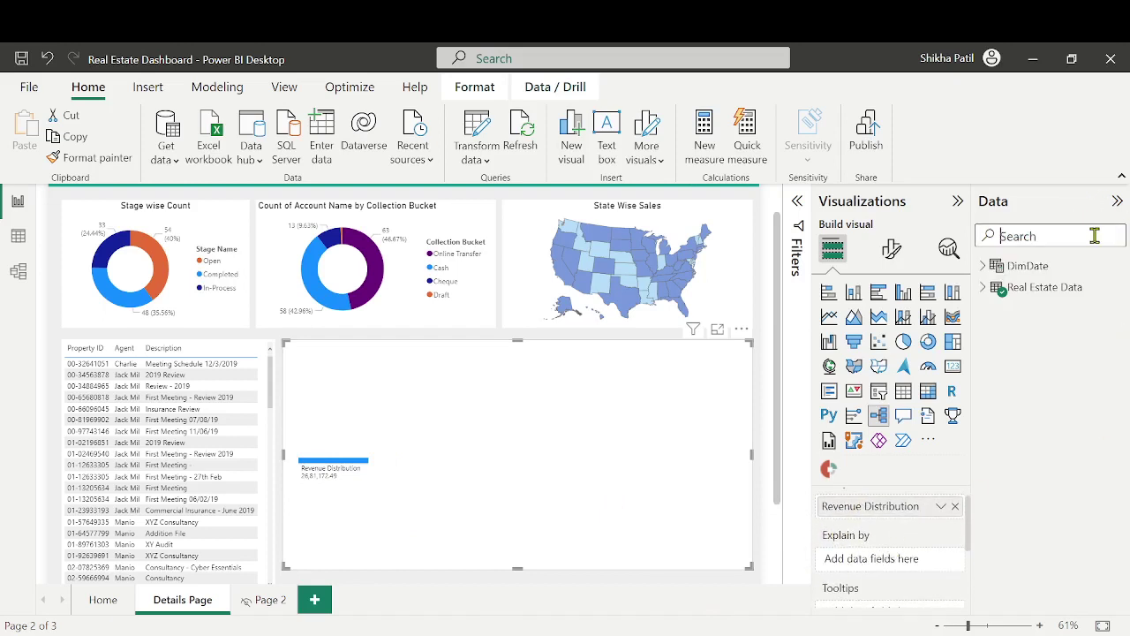
{"action": "type", "text": "Project"}
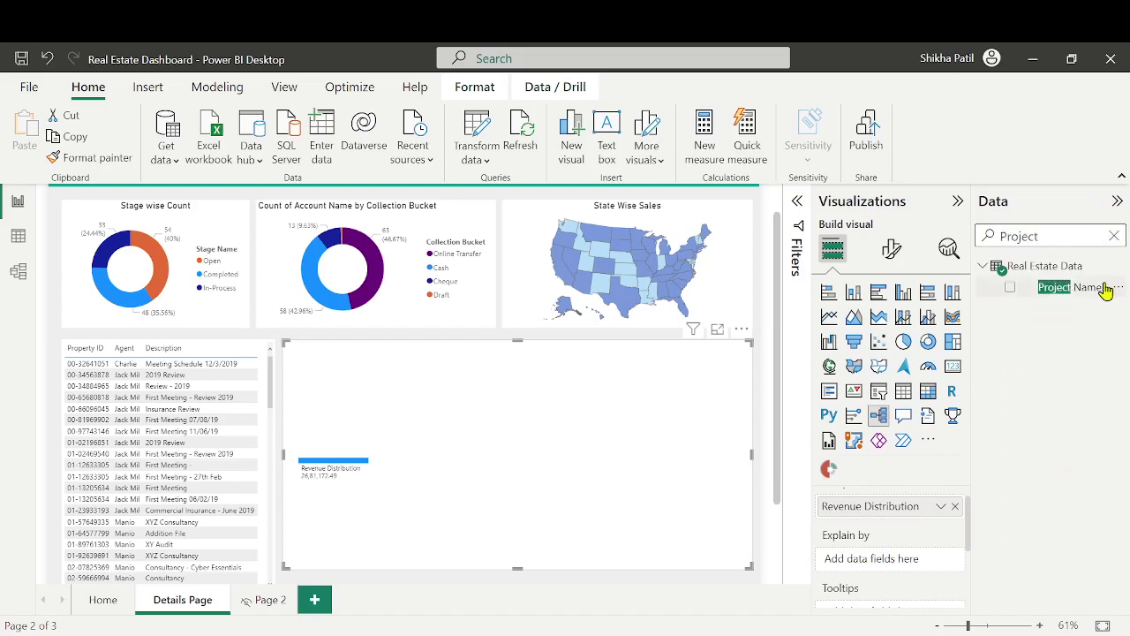
{"action": "left_click_drag", "start_coordinate": [1099, 289], "coordinate": [919, 562]}
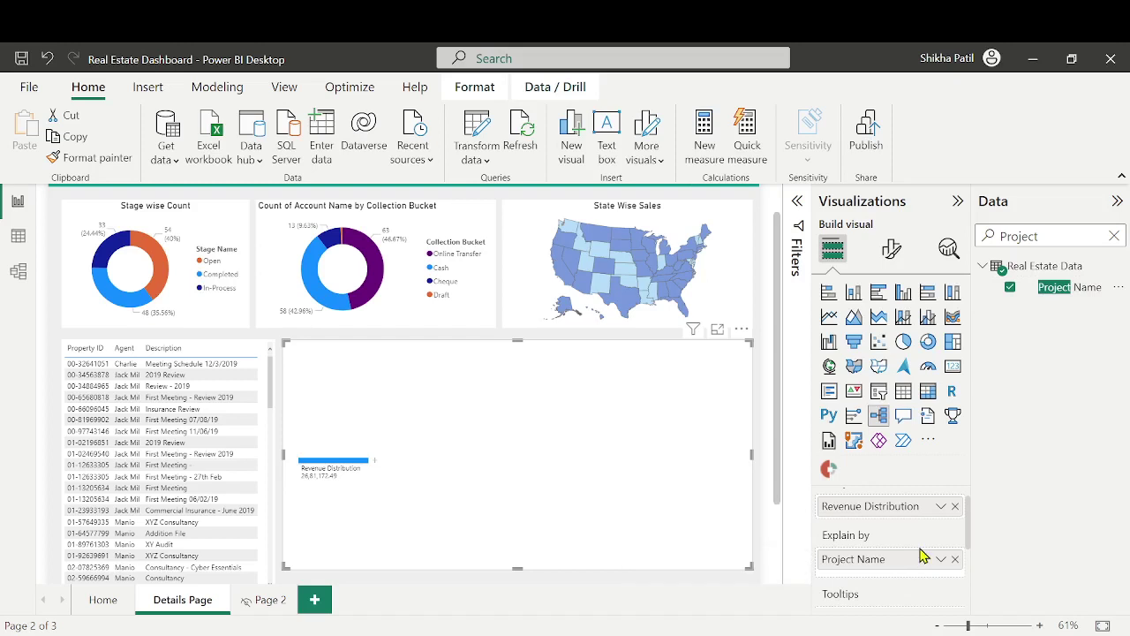
{"action": "scroll", "coordinate": [927, 529], "scroll_direction": "down", "scroll_amount": 1}
{"action": "left_click", "coordinate": [1114, 236]}
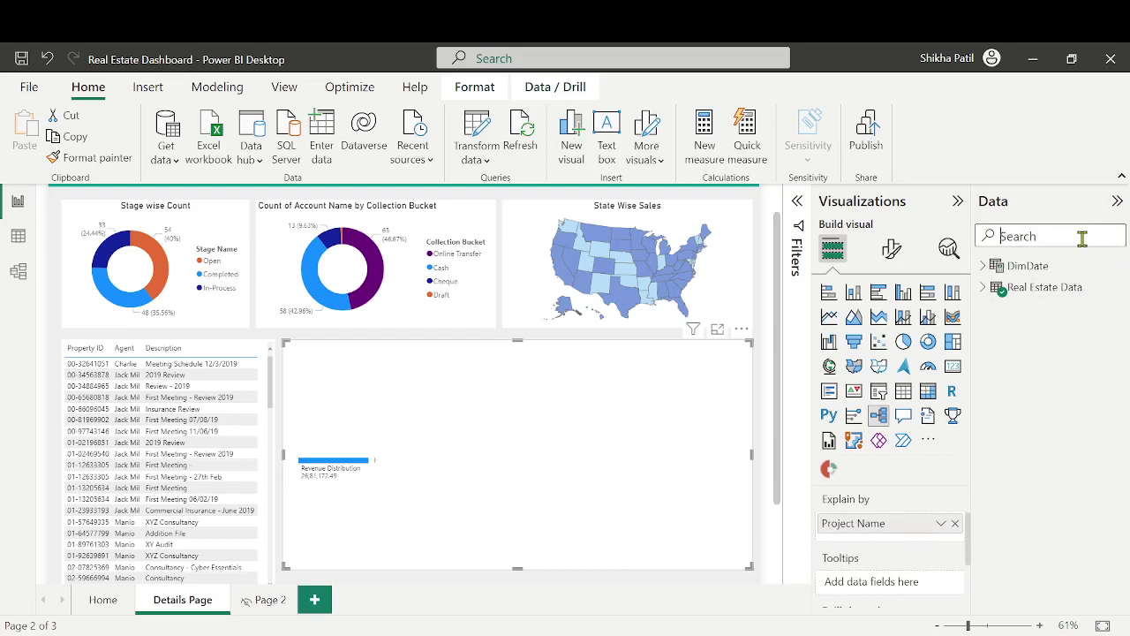
Add Agent and Property Status to the decomposition tree's Explain by fields, below Project Name
{"action": "type", "text": "Age"}
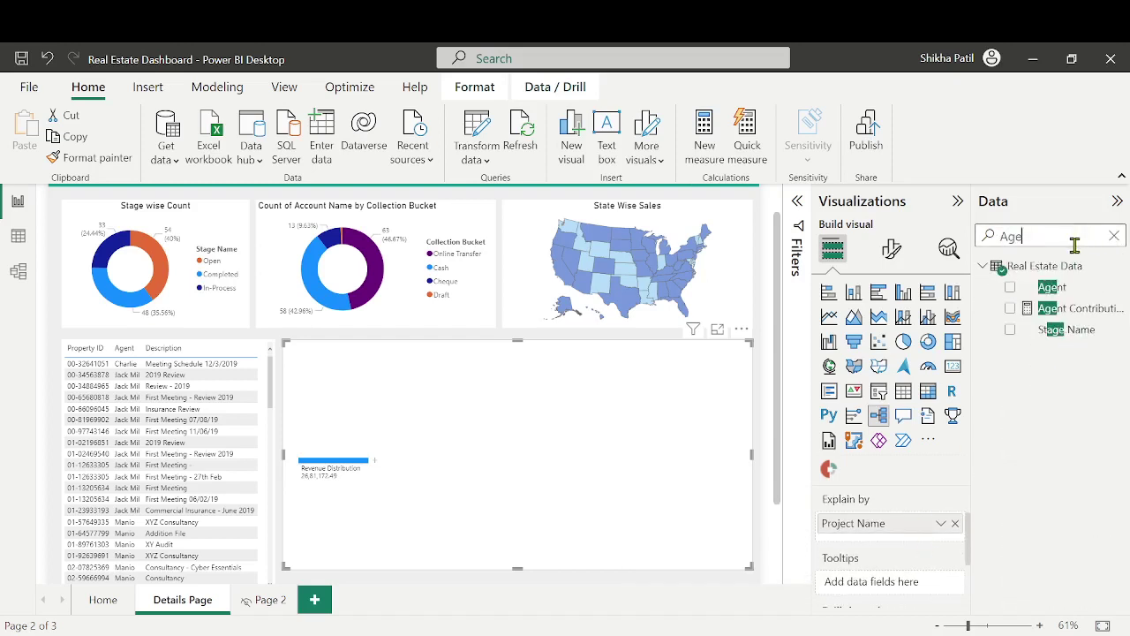
{"action": "left_click_drag", "start_coordinate": [1059, 291], "coordinate": [887, 537]}
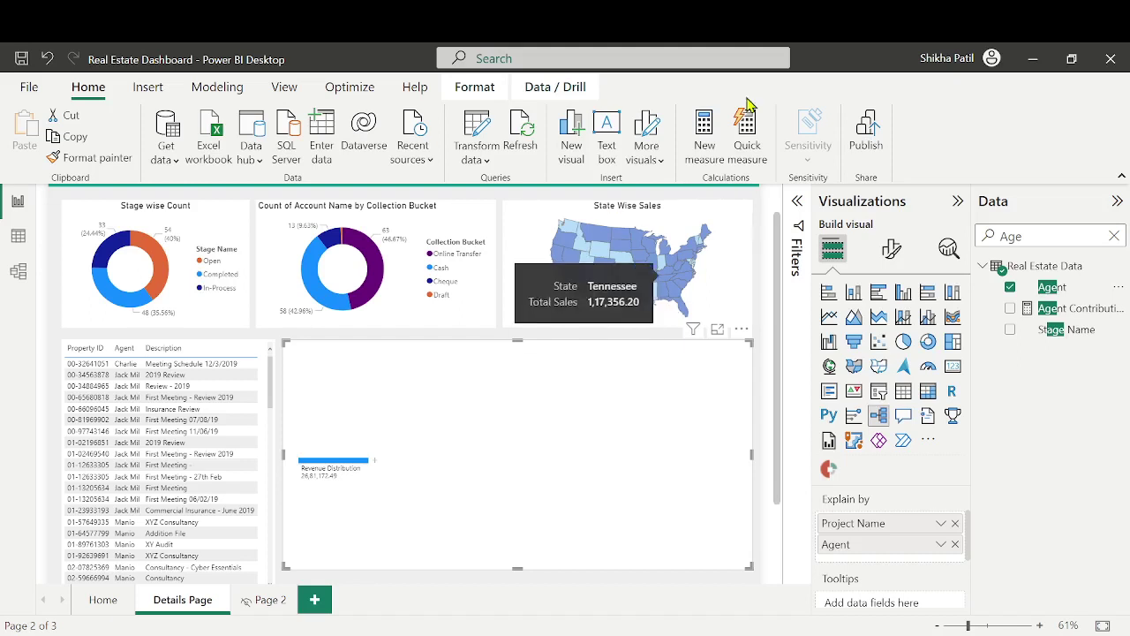
{"action": "left_click", "coordinate": [1113, 235]}
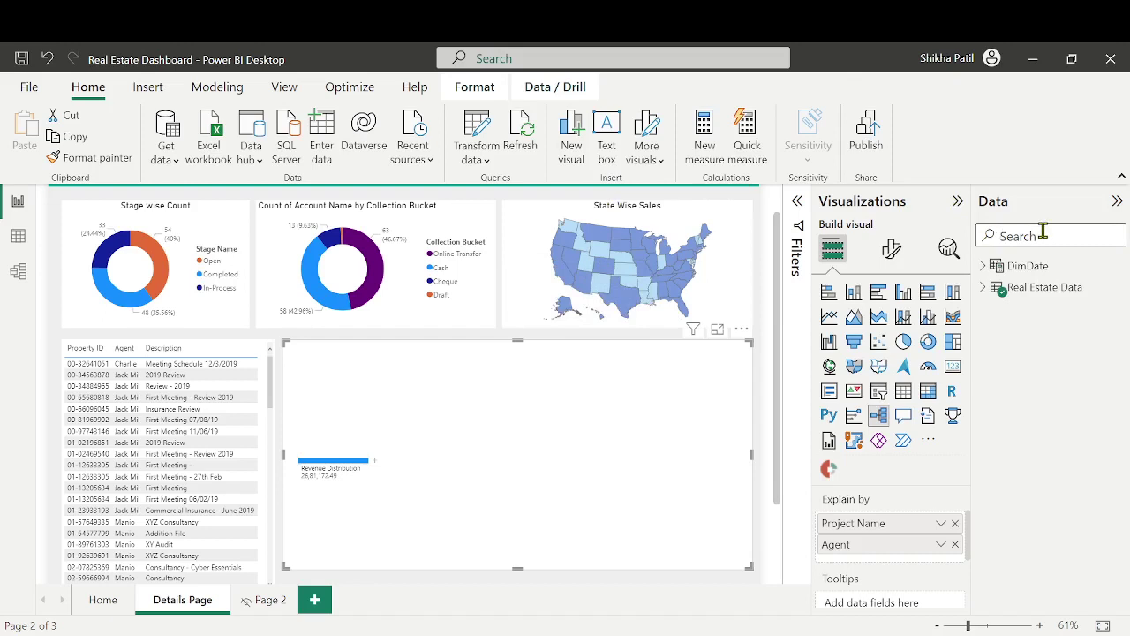
{"action": "type", "text": "Prop"}
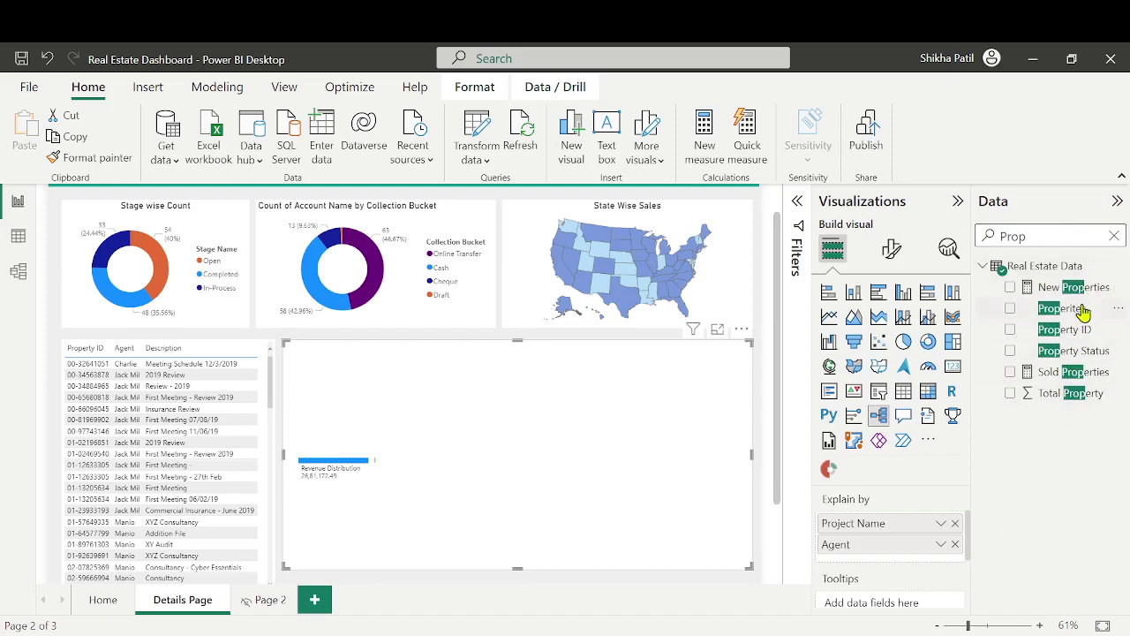
{"action": "left_click_drag", "start_coordinate": [1074, 352], "coordinate": [903, 556]}
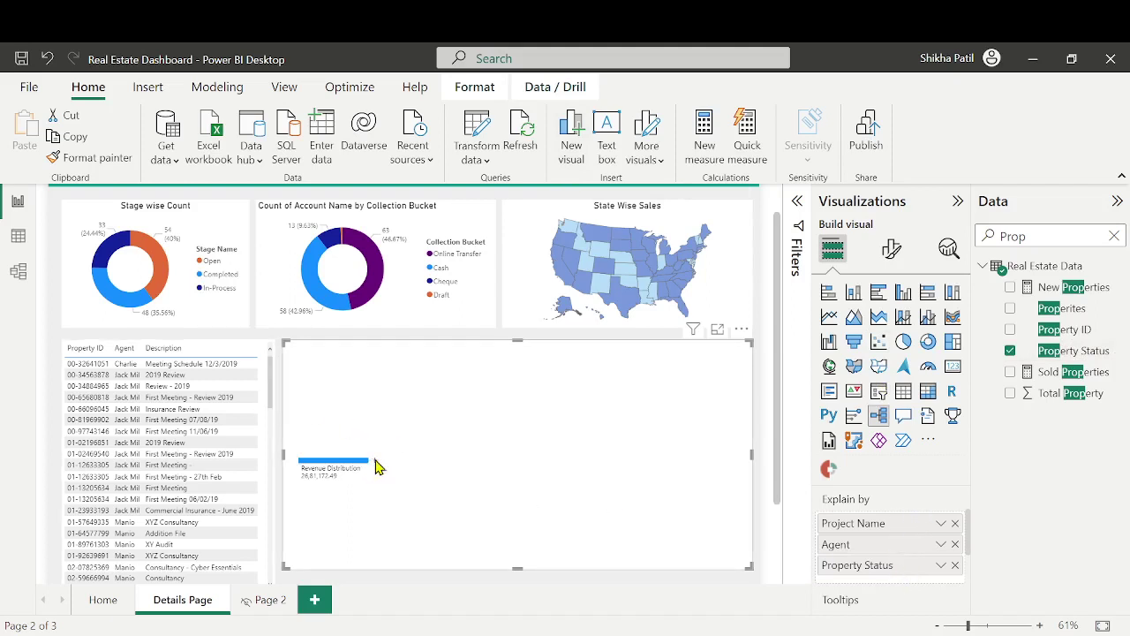
Split Revenue Distribution by Project Name, Project-5 by Agent, and that project's agent by Property Status
{"action": "left_click", "coordinate": [375, 463]}
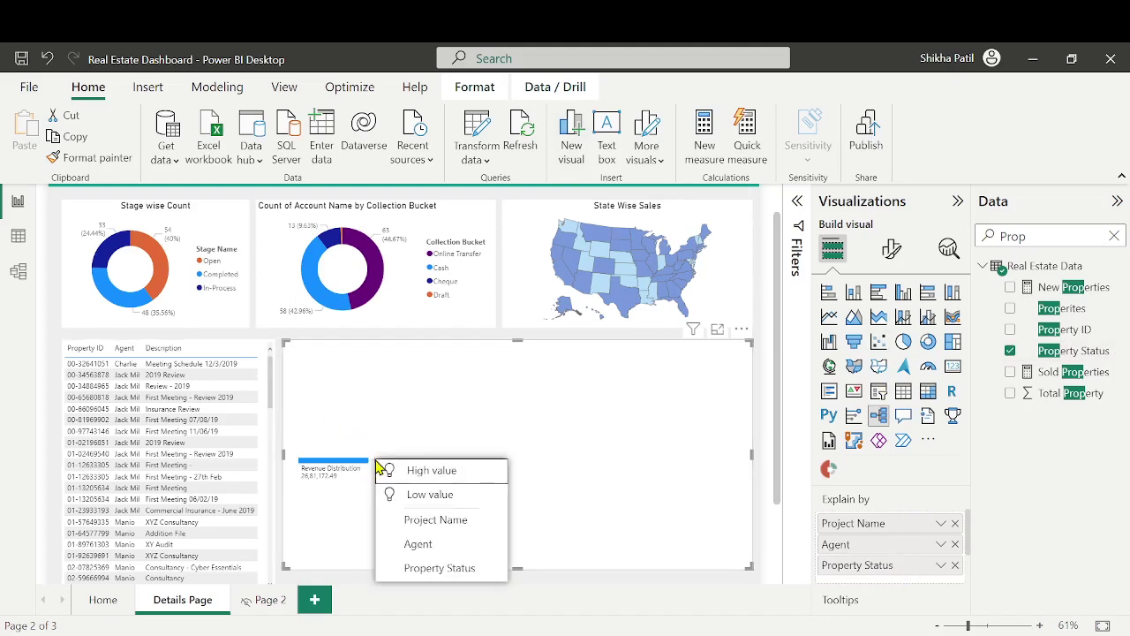
{"action": "left_click", "coordinate": [441, 523]}
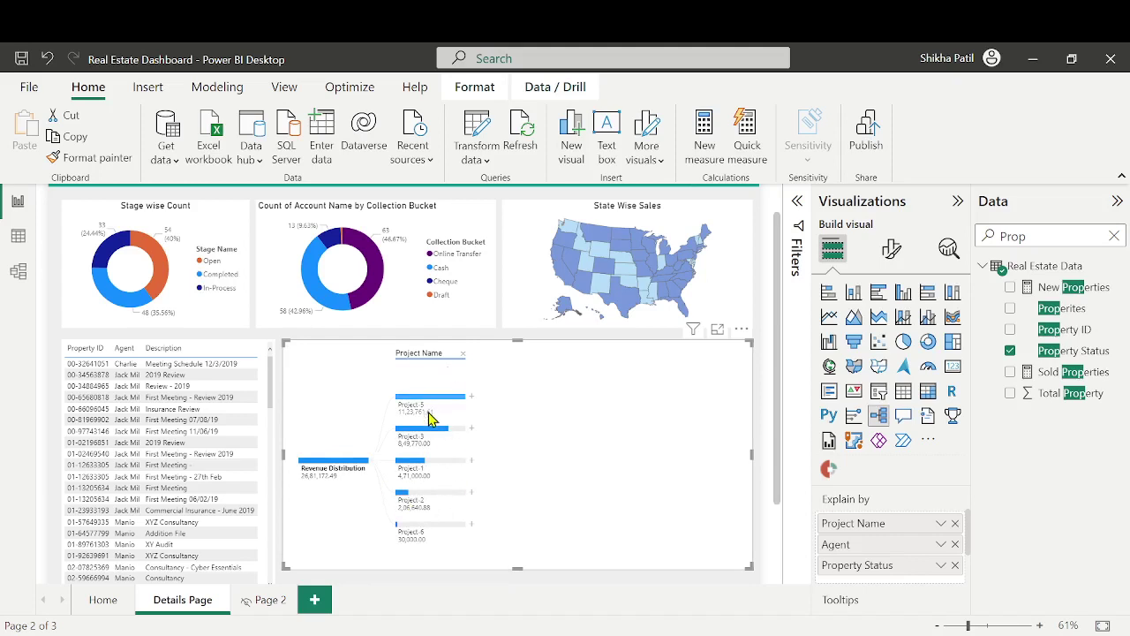
{"action": "left_click", "coordinate": [470, 396]}
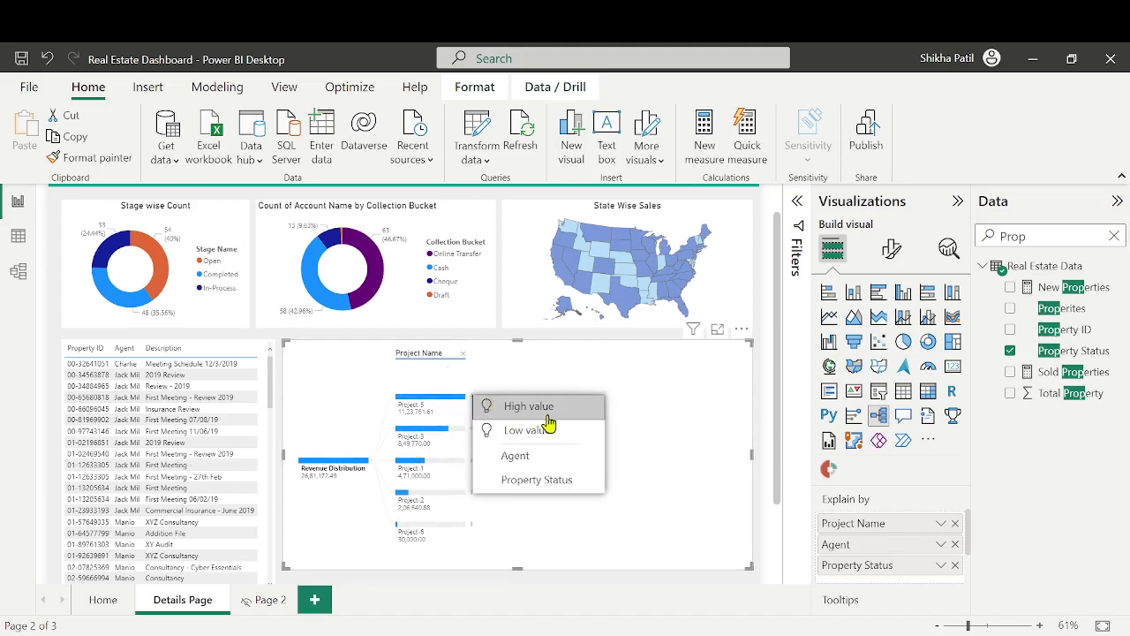
{"action": "left_click", "coordinate": [536, 461]}
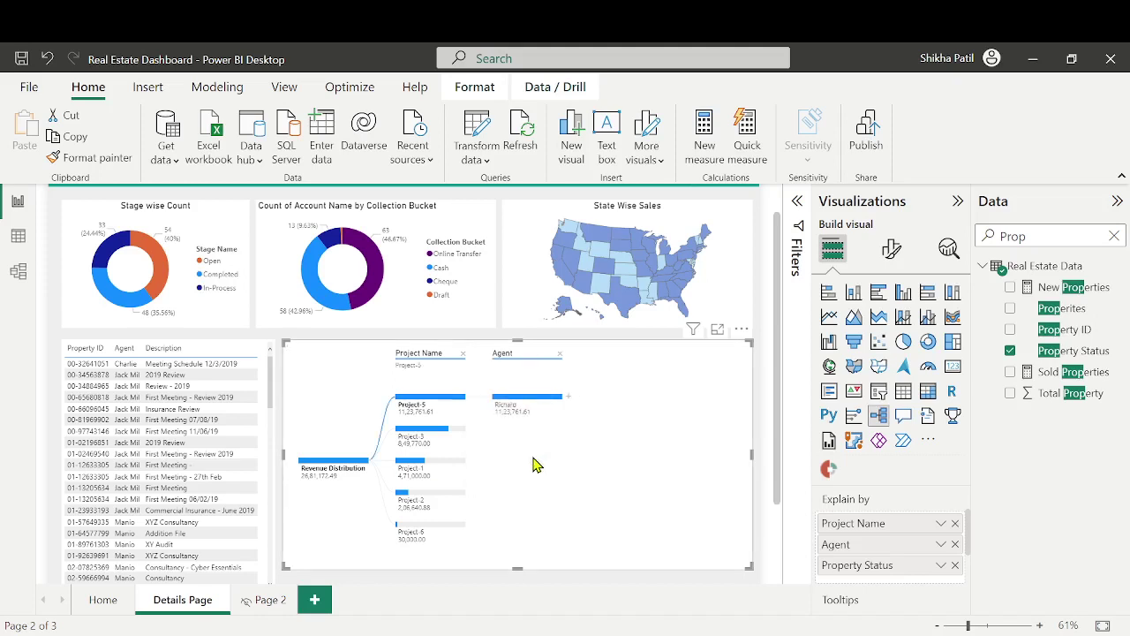
{"action": "left_click", "coordinate": [566, 400]}
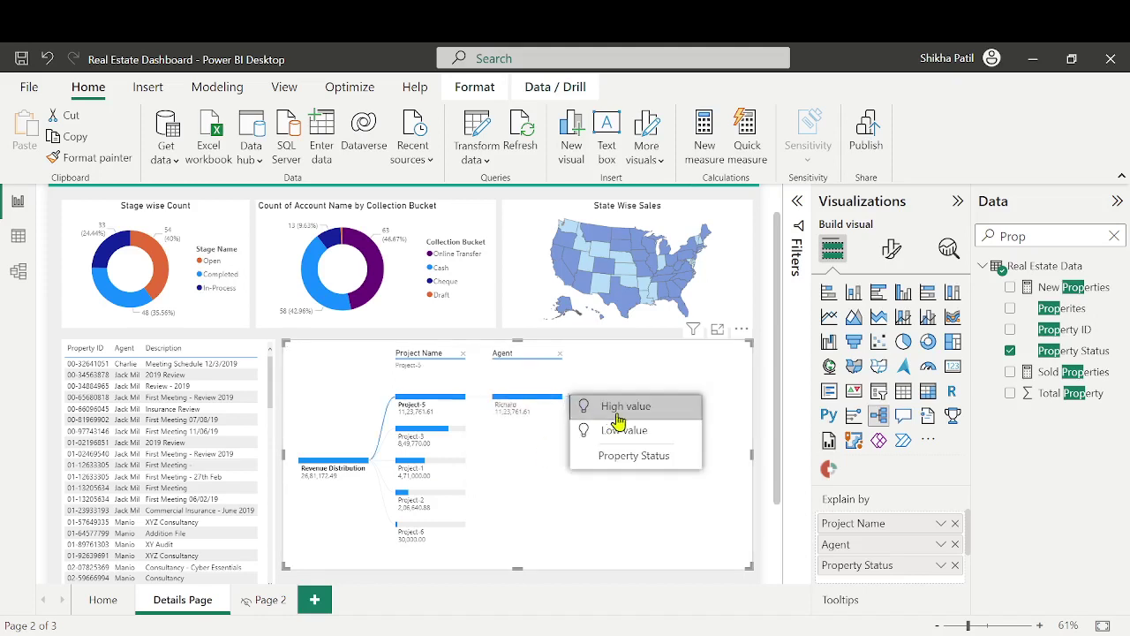
{"action": "left_click", "coordinate": [623, 456]}
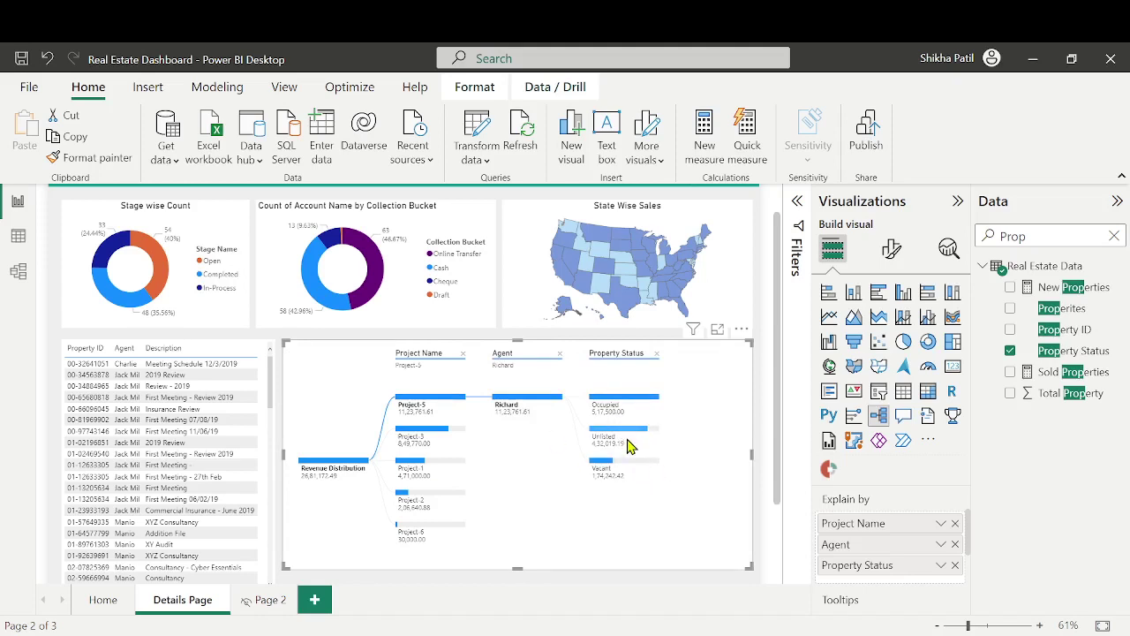
Examine the tree branches of Project-3, Project-1, Project-2, Project-6 and Project-5, and how the Occupied node cross-filters the page's other visuals
{"action": "left_click", "coordinate": [421, 430]}
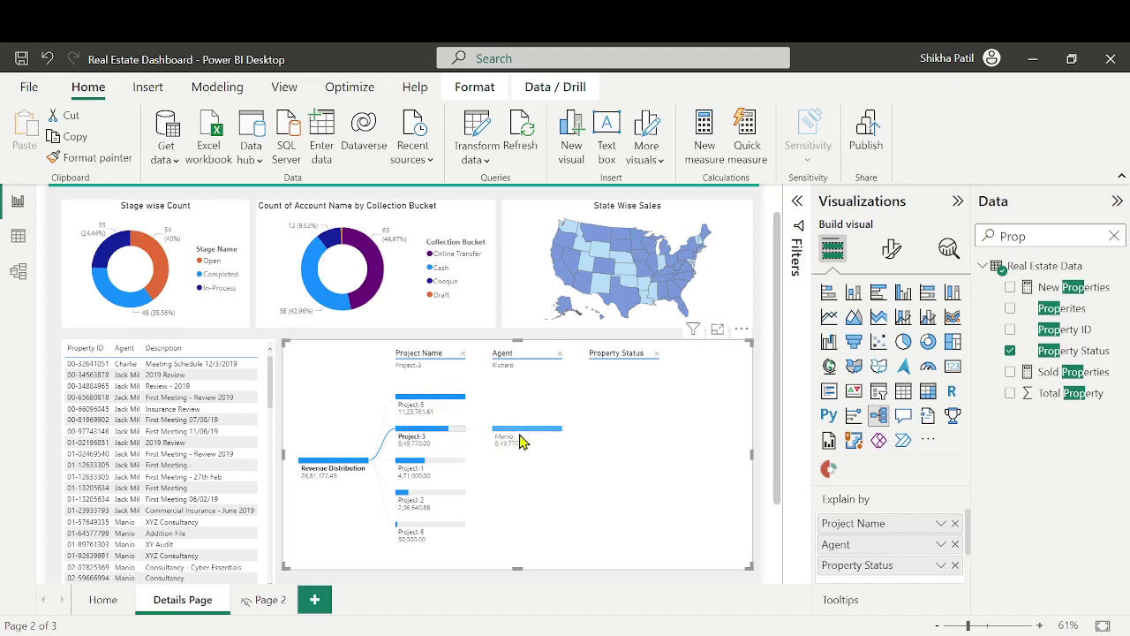
{"action": "left_click", "coordinate": [422, 466]}
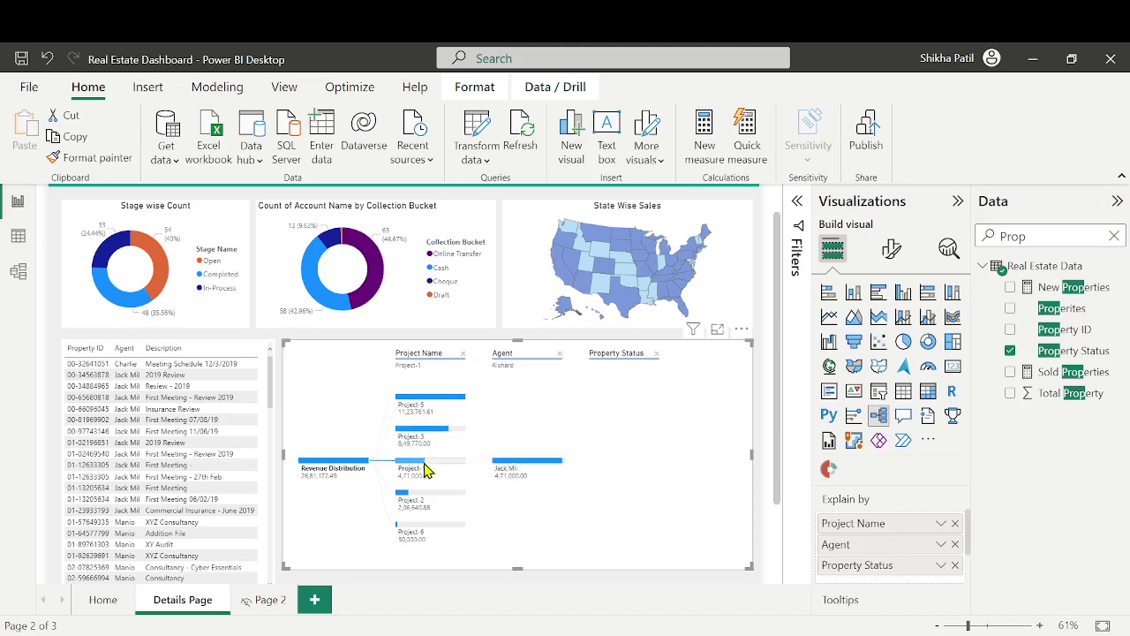
{"action": "left_click", "coordinate": [412, 496]}
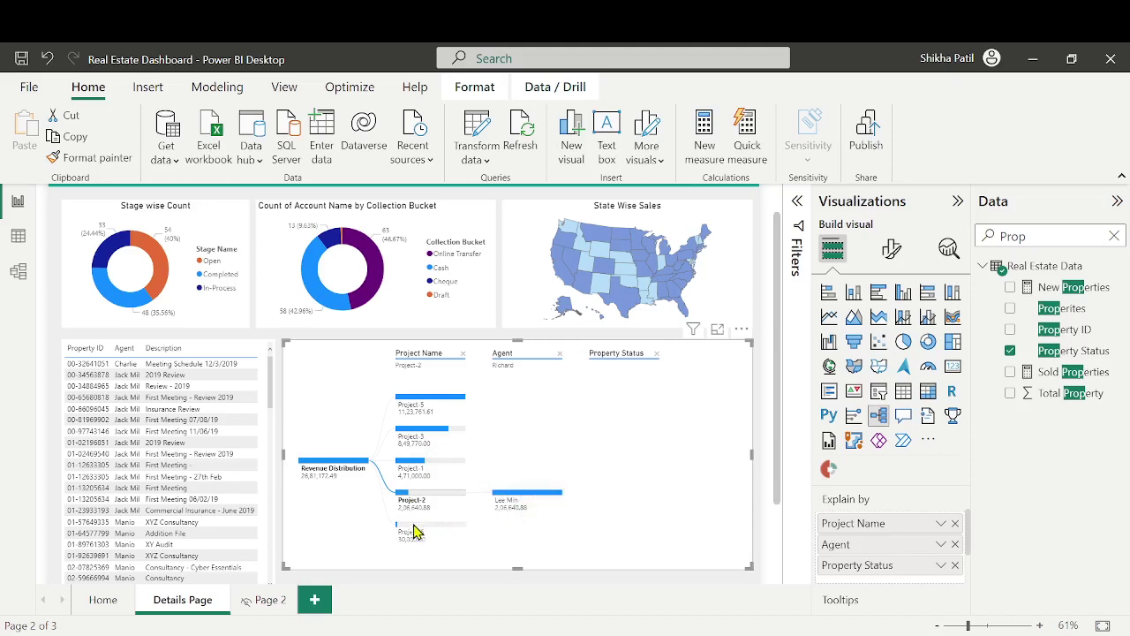
{"action": "left_click", "coordinate": [415, 531]}
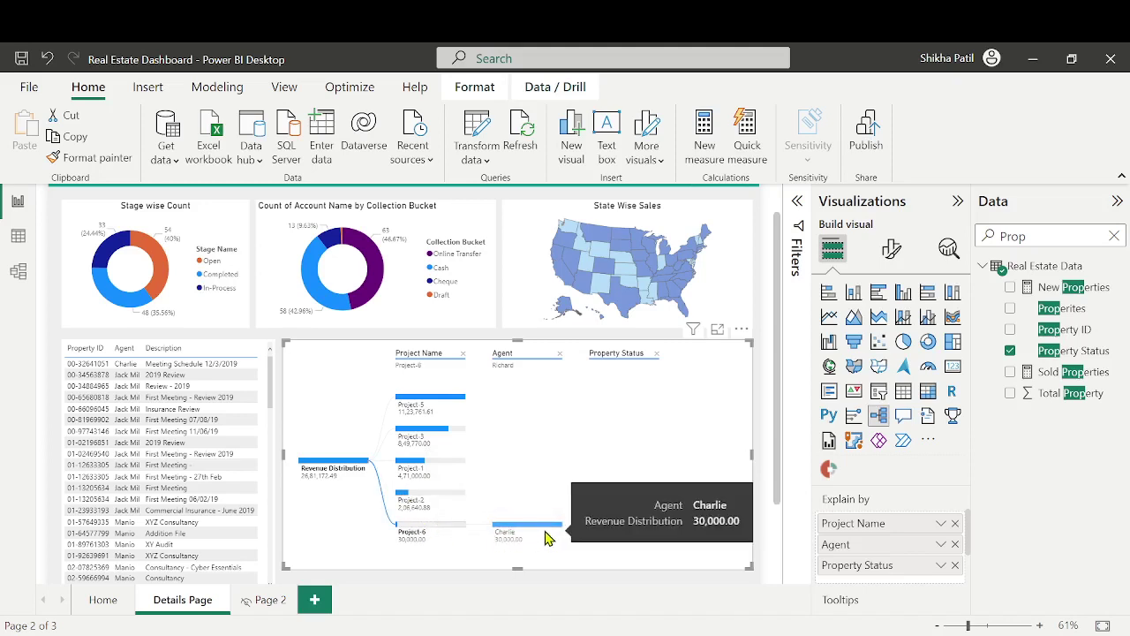
{"action": "left_click", "coordinate": [413, 401]}
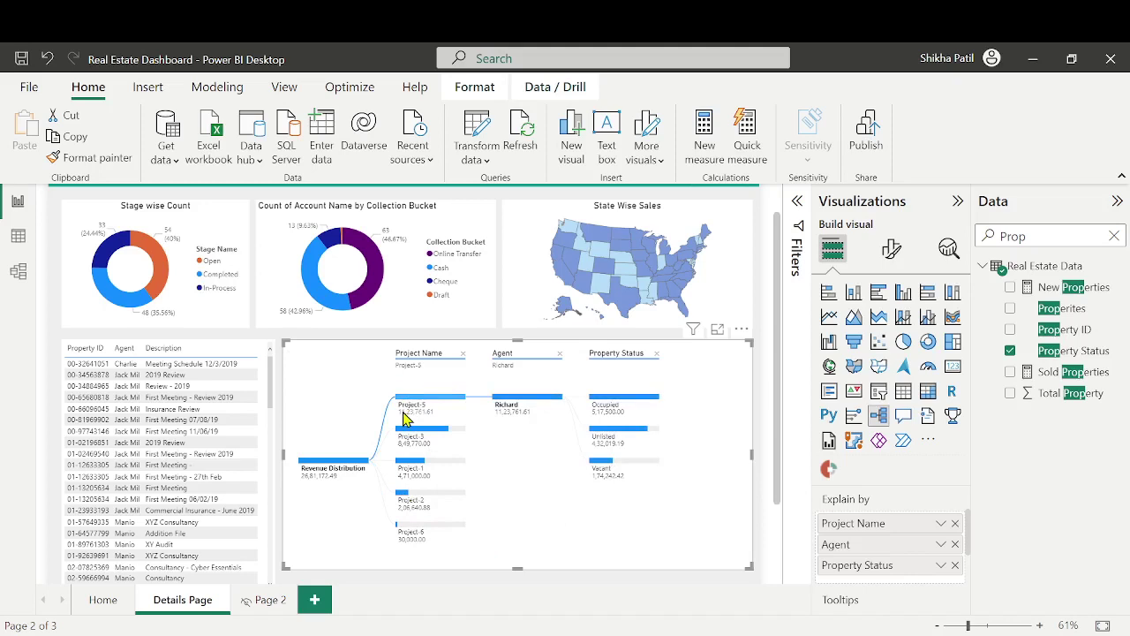
{"action": "left_click", "coordinate": [639, 404]}
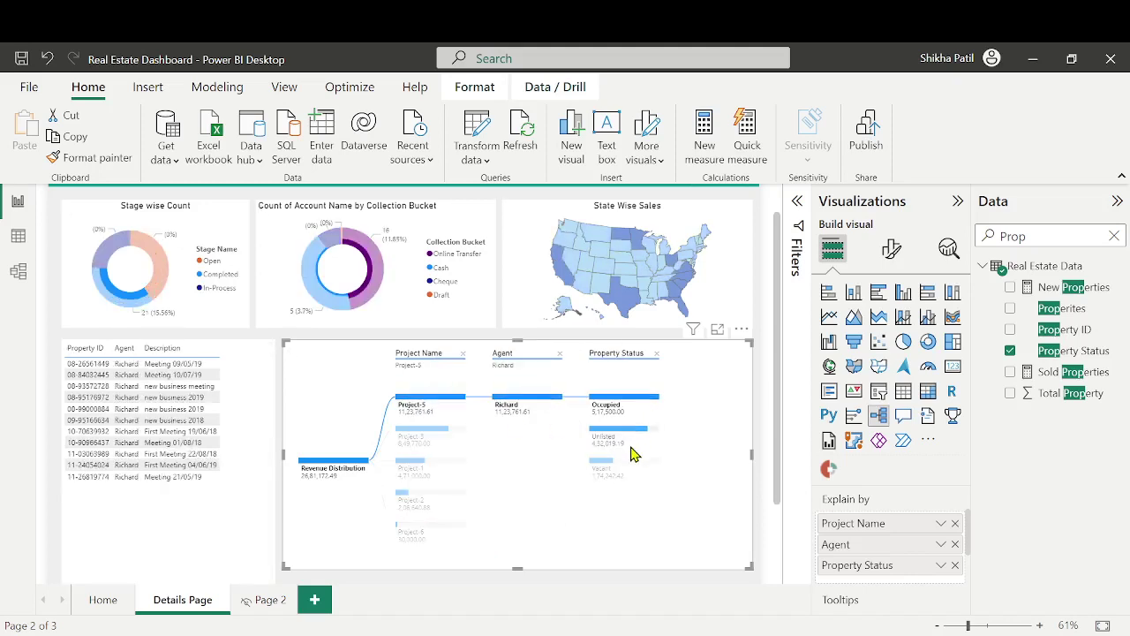
{"action": "left_click", "coordinate": [625, 404]}
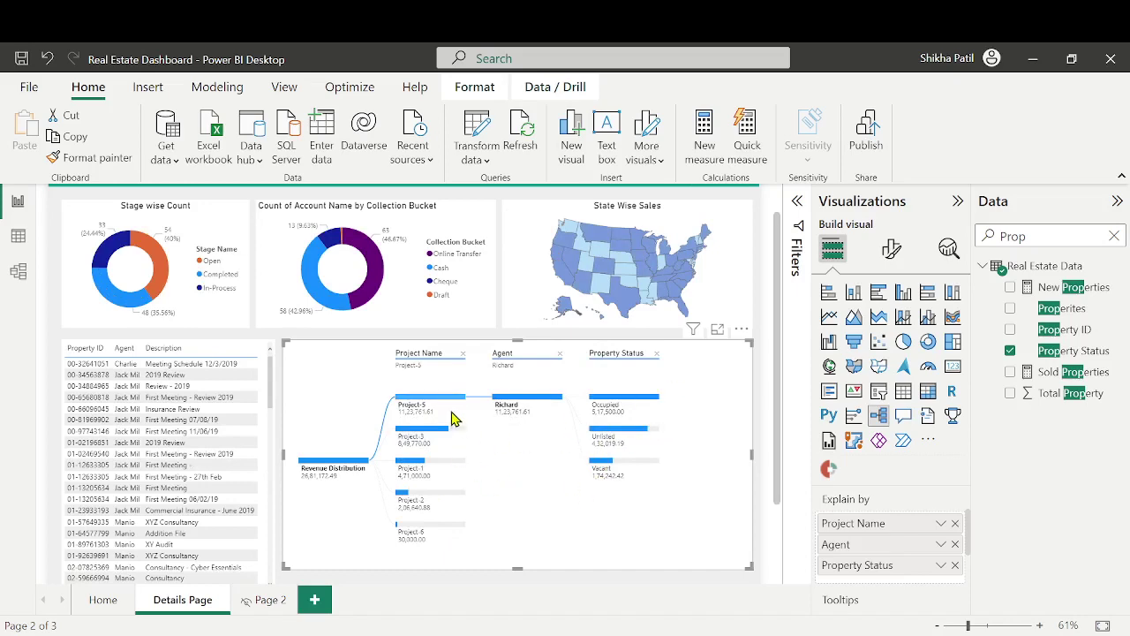
Extend the decomposition tree downward so its lower edge lines up with the property table, and review the page layout
{"action": "scroll", "coordinate": [734, 441], "scroll_direction": "up", "scroll_amount": 2}
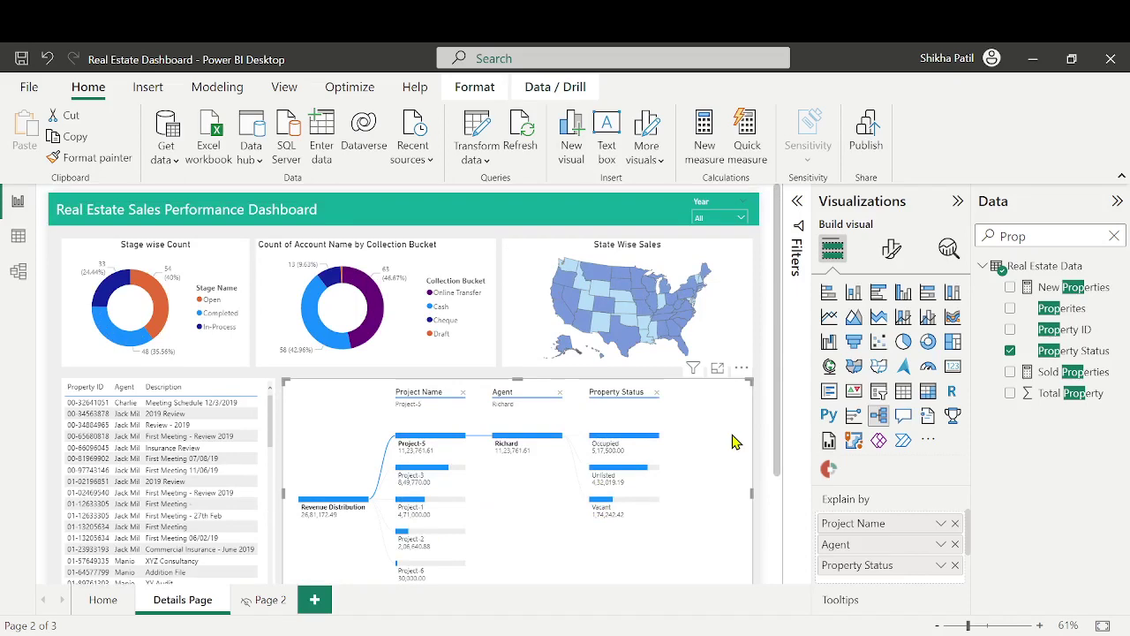
{"action": "scroll", "coordinate": [735, 441], "scroll_direction": "down", "scroll_amount": 5}
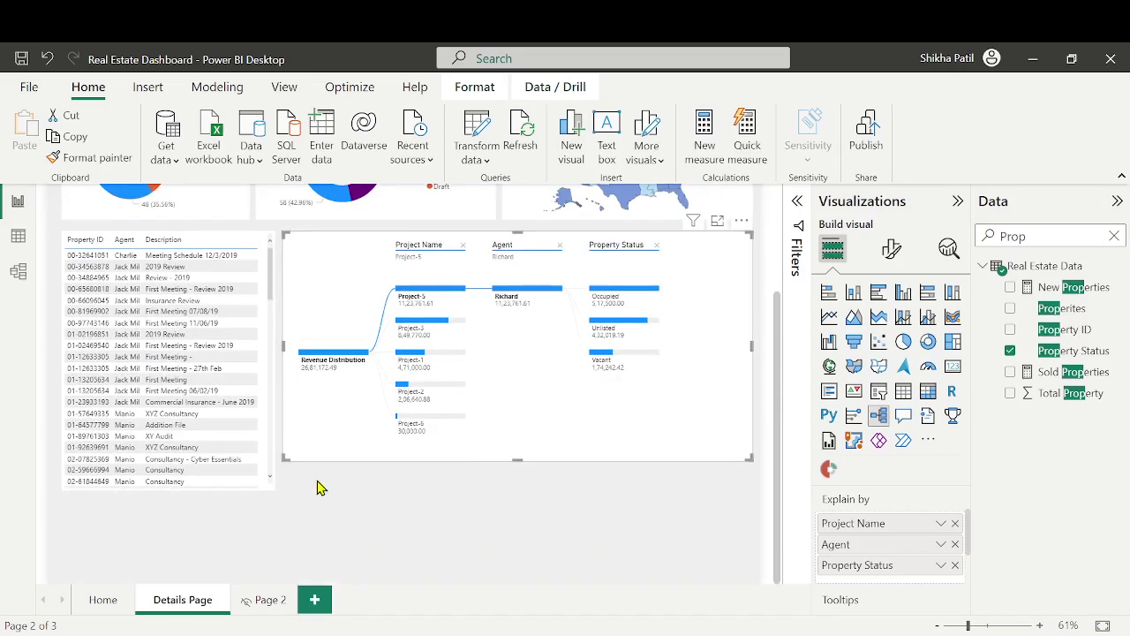
{"action": "left_click_drag", "start_coordinate": [518, 458], "coordinate": [517, 485]}
{"action": "scroll", "coordinate": [547, 532], "scroll_direction": "up", "scroll_amount": 5}
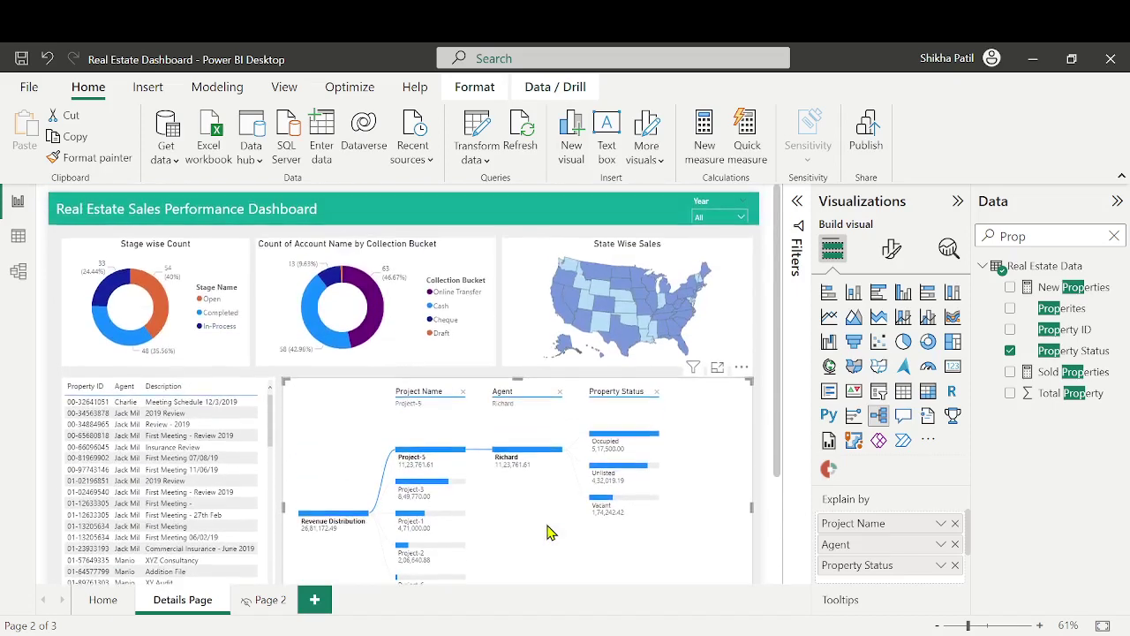
{"action": "scroll", "coordinate": [644, 497], "scroll_direction": "down", "scroll_amount": 2}
{"action": "scroll", "coordinate": [649, 468], "scroll_direction": "up", "scroll_amount": 2}
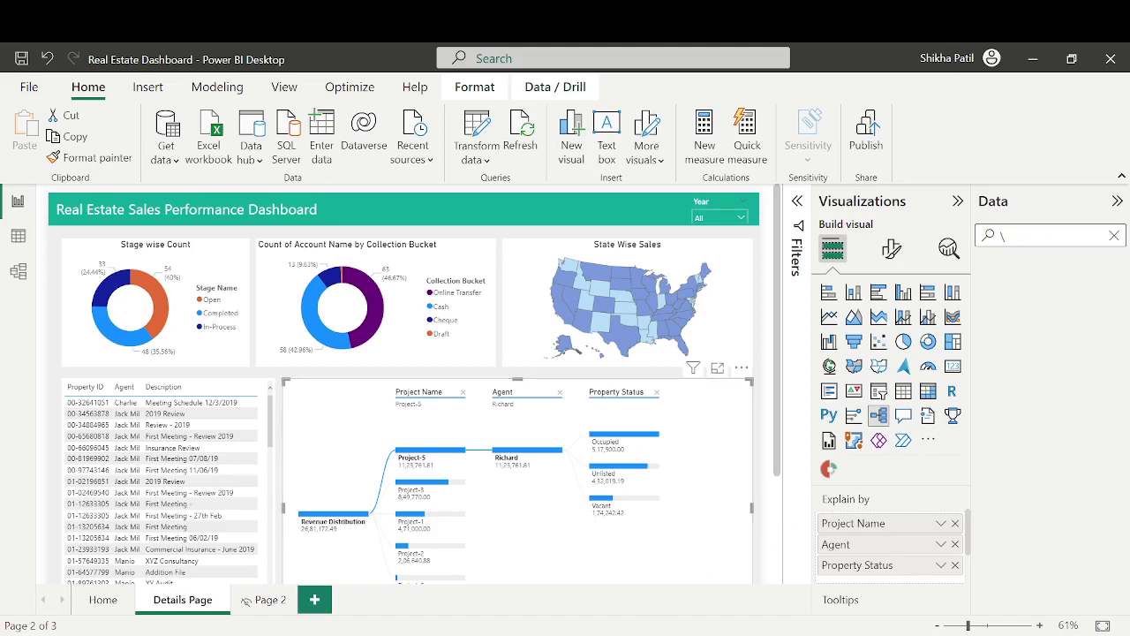
Go to the Home page and collapse the Visualizations and Data panes to make room for the report
{"action": "left_click", "coordinate": [101, 604]}
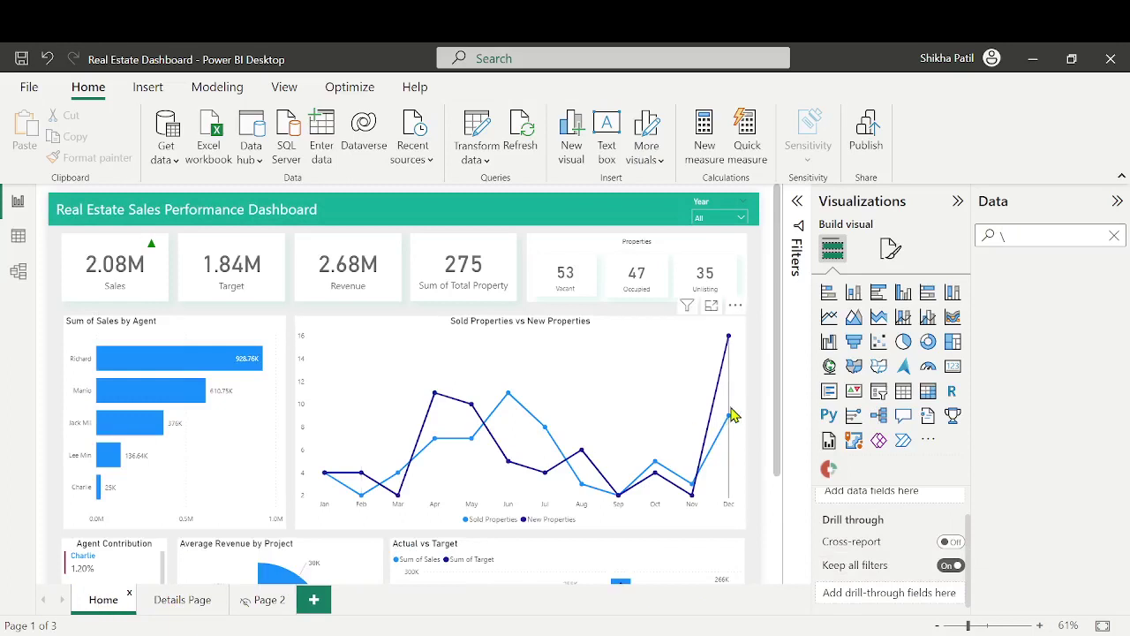
{"action": "left_click", "coordinate": [957, 203]}
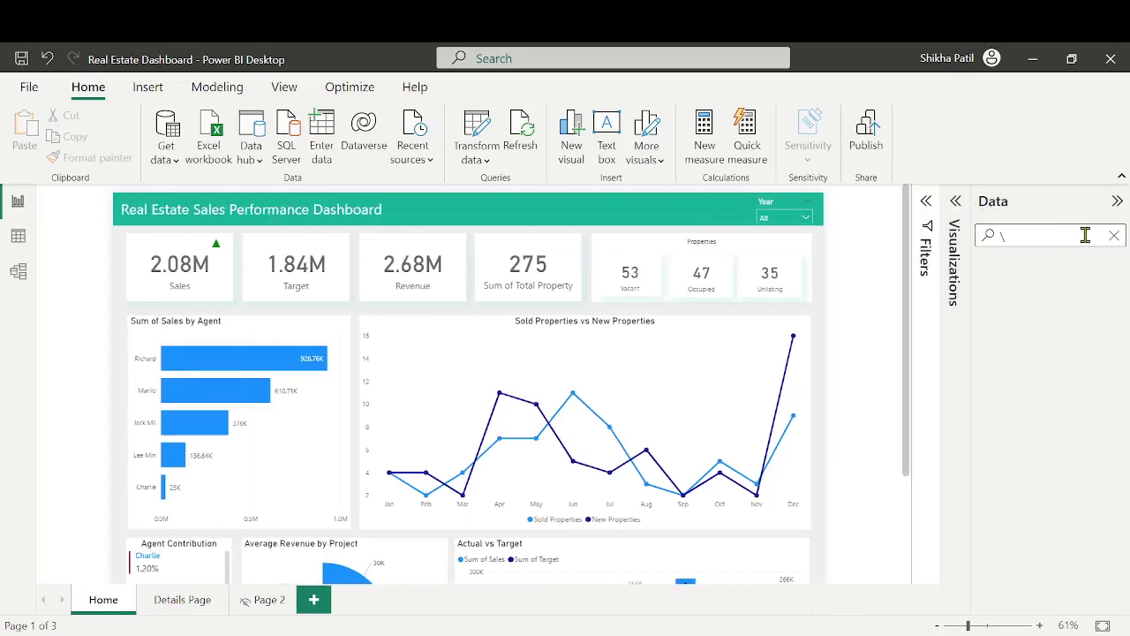
{"action": "left_click", "coordinate": [1116, 203]}
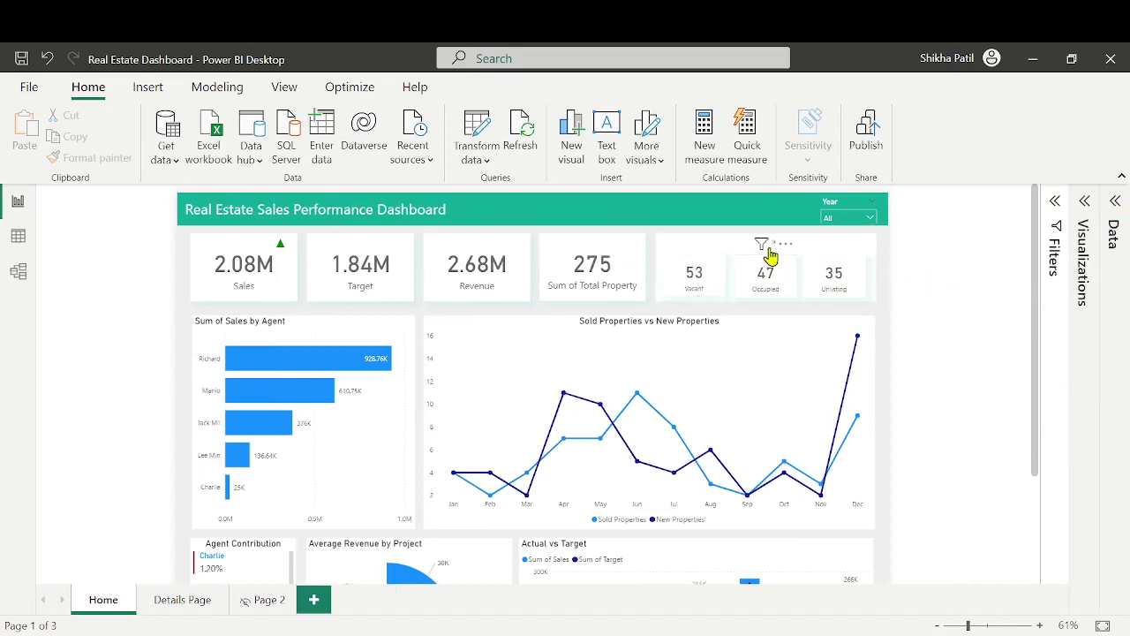
Set the font size of the Properties heading above the Vacant, Occupied and Unlisting cards to 14
{"action": "left_click", "coordinate": [837, 245]}
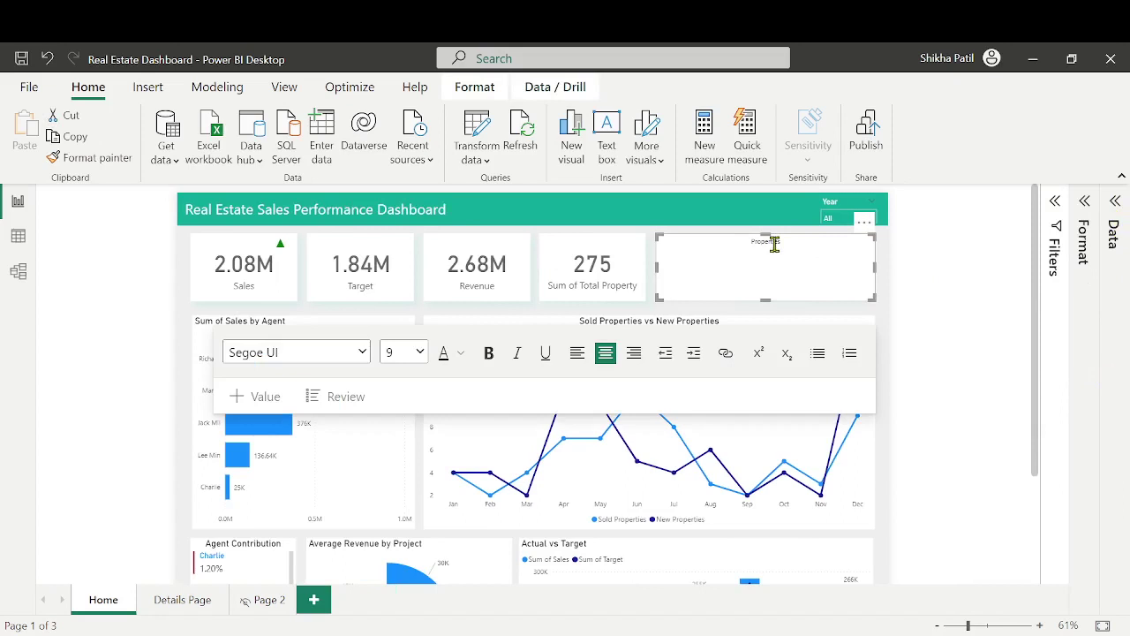
{"action": "left_click", "coordinate": [1084, 204]}
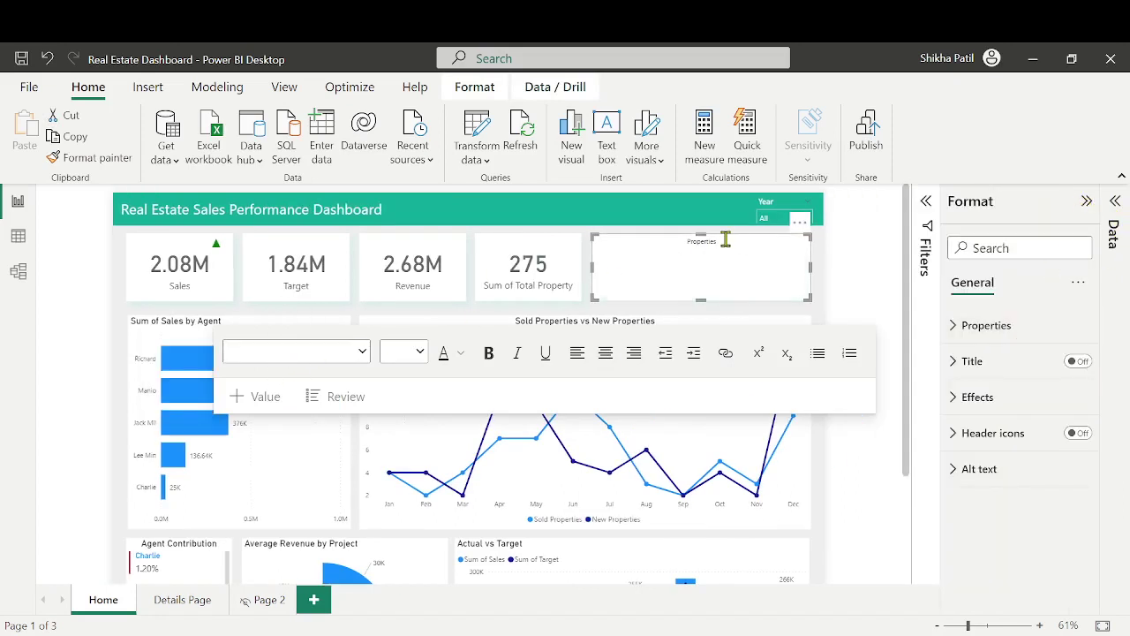
{"action": "left_click_drag", "start_coordinate": [726, 239], "coordinate": [687, 241]}
{"action": "left_click", "coordinate": [420, 352]}
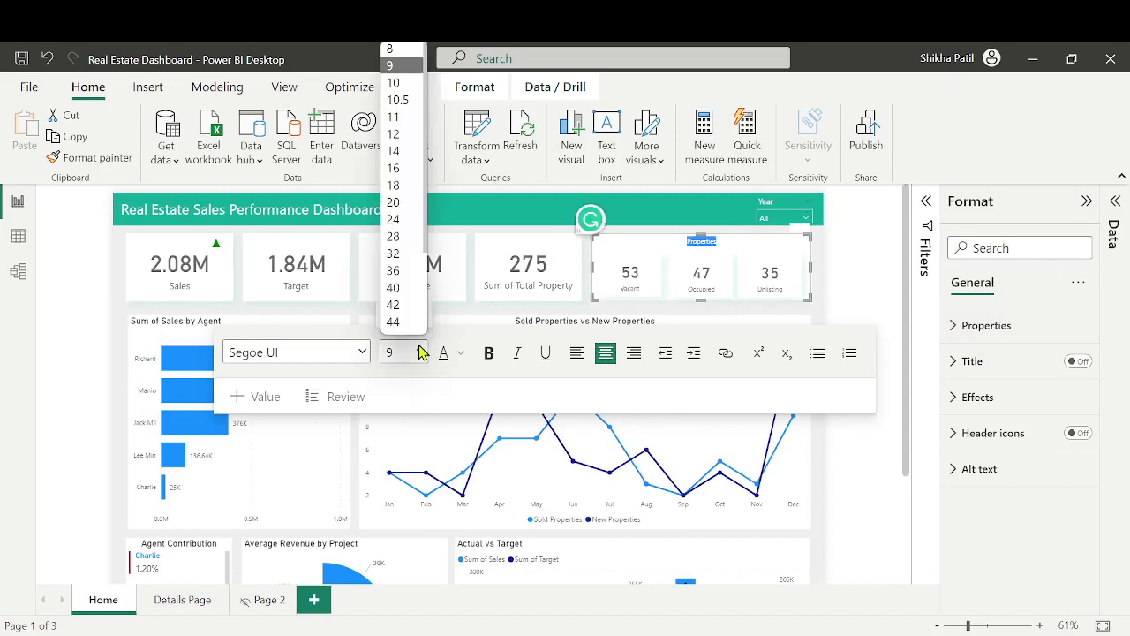
{"action": "left_click", "coordinate": [395, 139]}
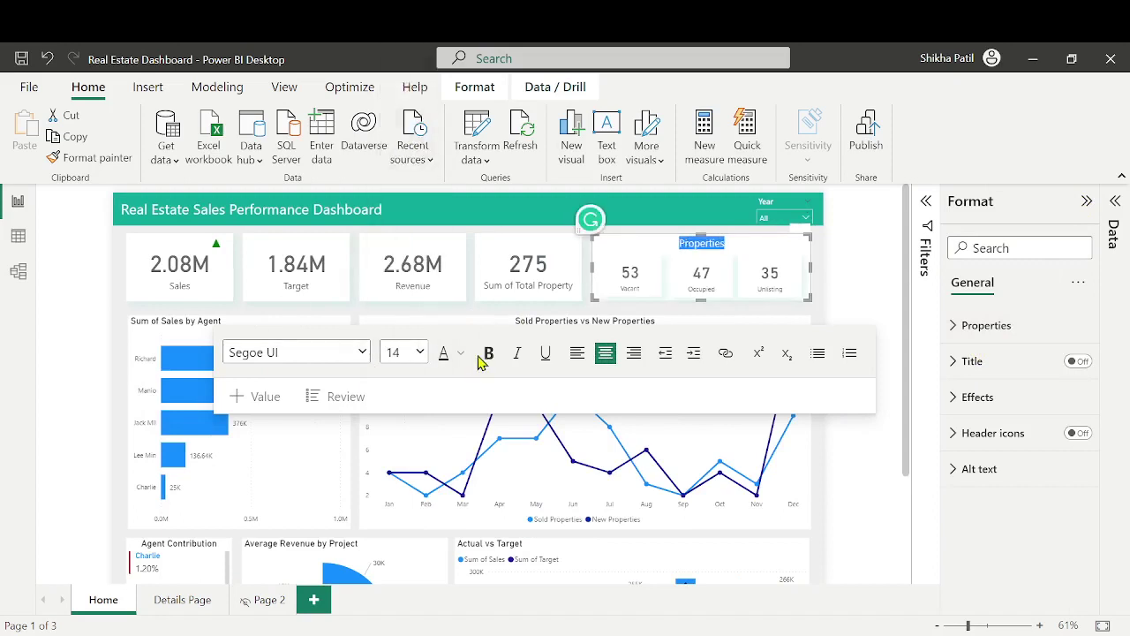
{"action": "left_click", "coordinate": [821, 300]}
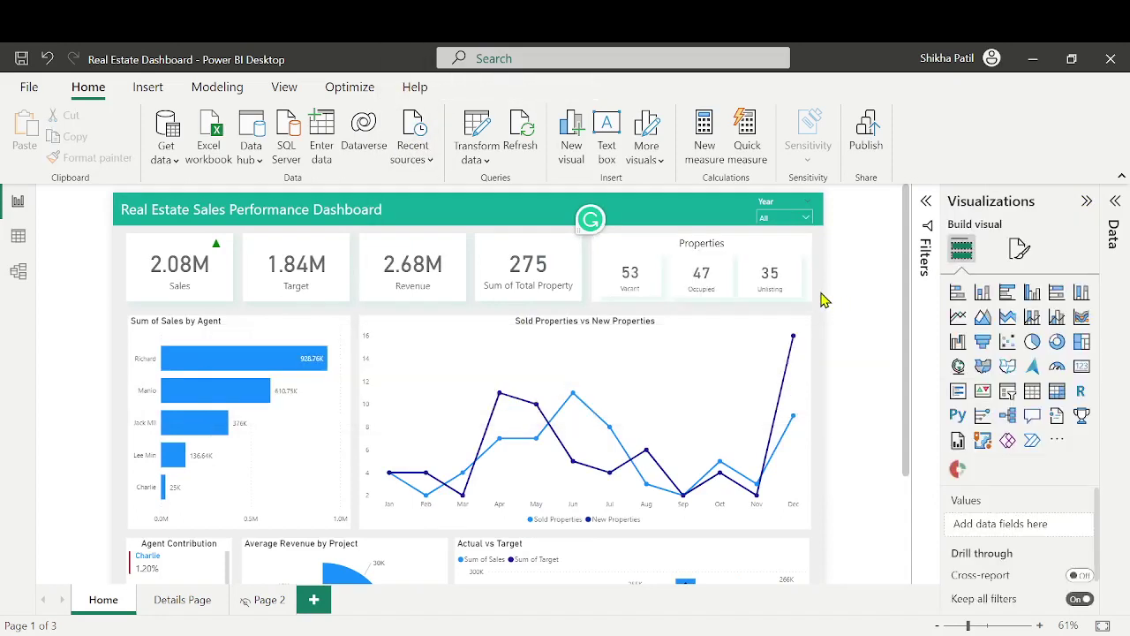
Change the Properties heading's font to DIN and make it bold
{"action": "left_click", "coordinate": [739, 241]}
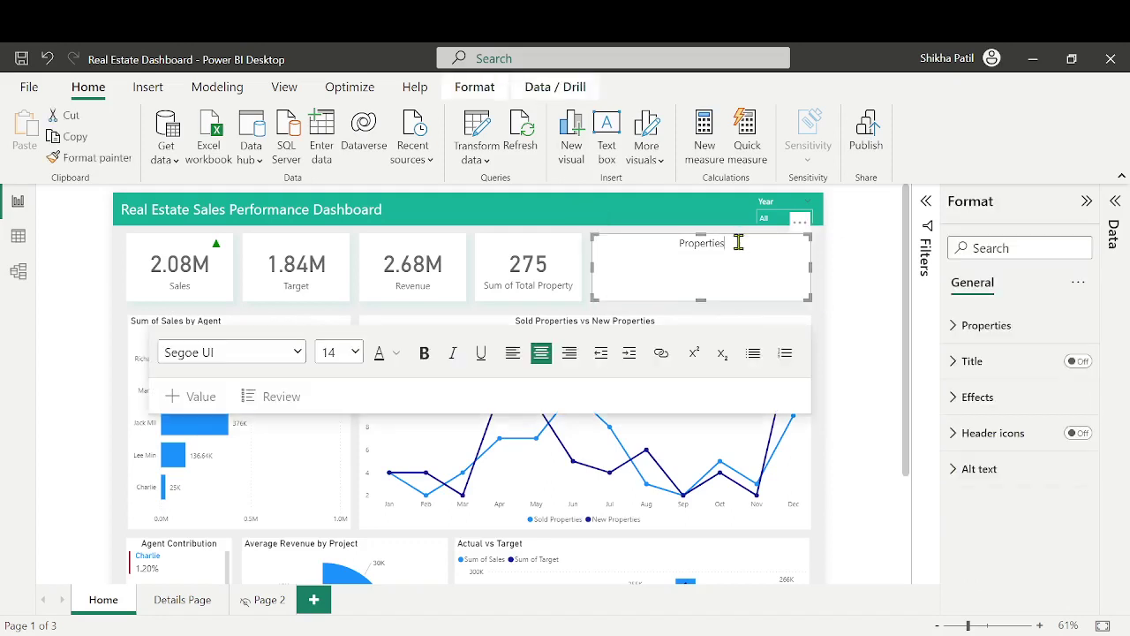
{"action": "left_click_drag", "start_coordinate": [736, 241], "coordinate": [663, 239]}
{"action": "left_click", "coordinate": [298, 352]}
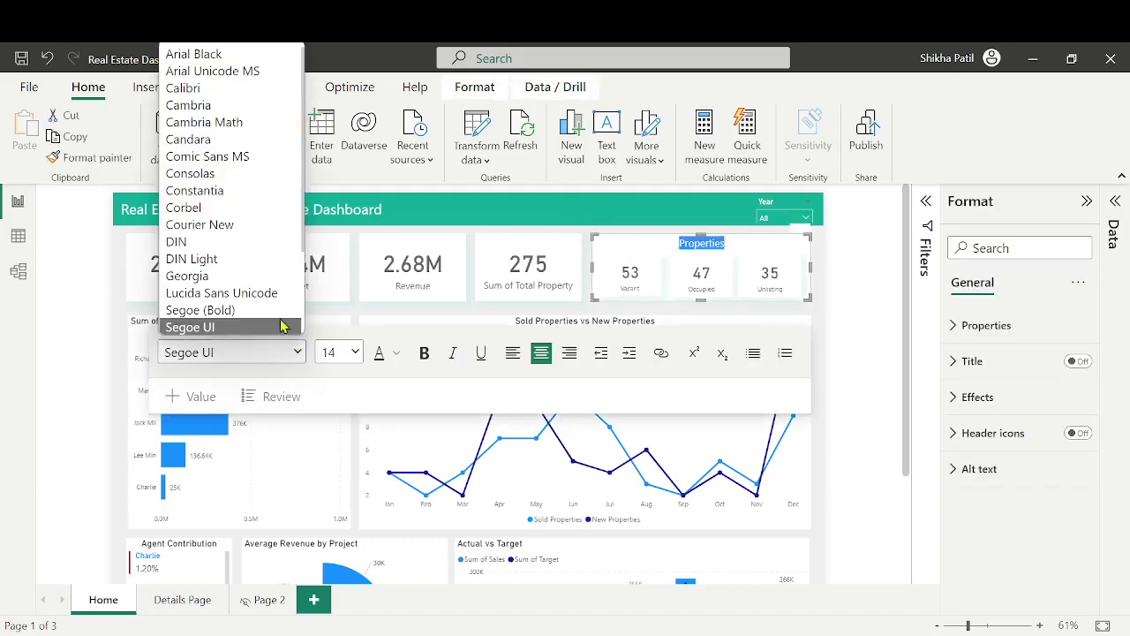
{"action": "left_click", "coordinate": [225, 241]}
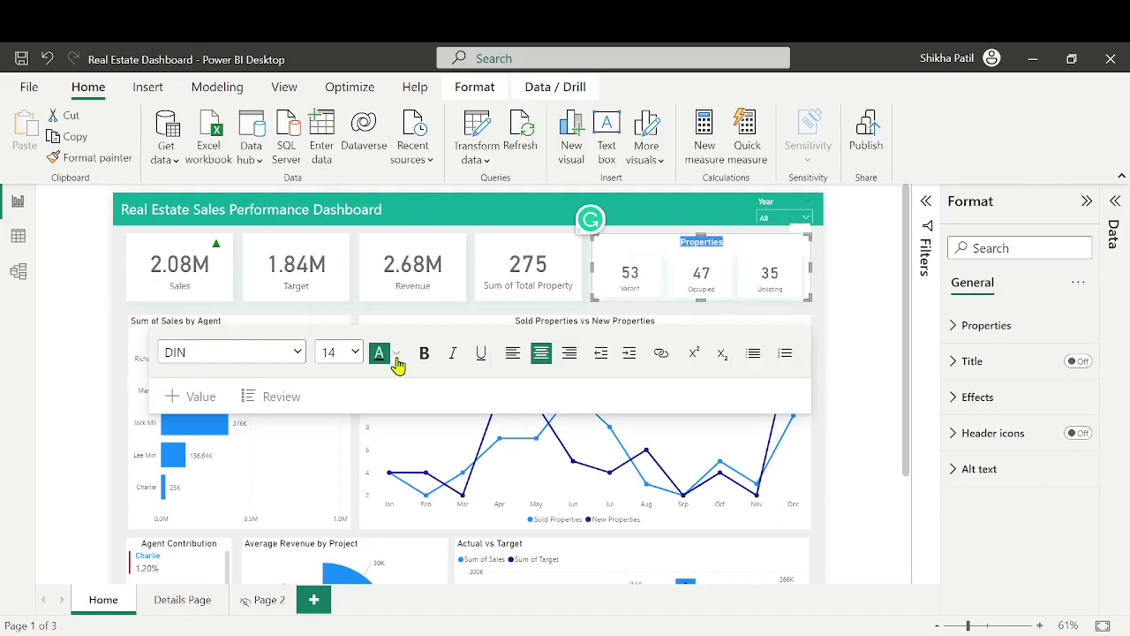
{"action": "left_click", "coordinate": [425, 354]}
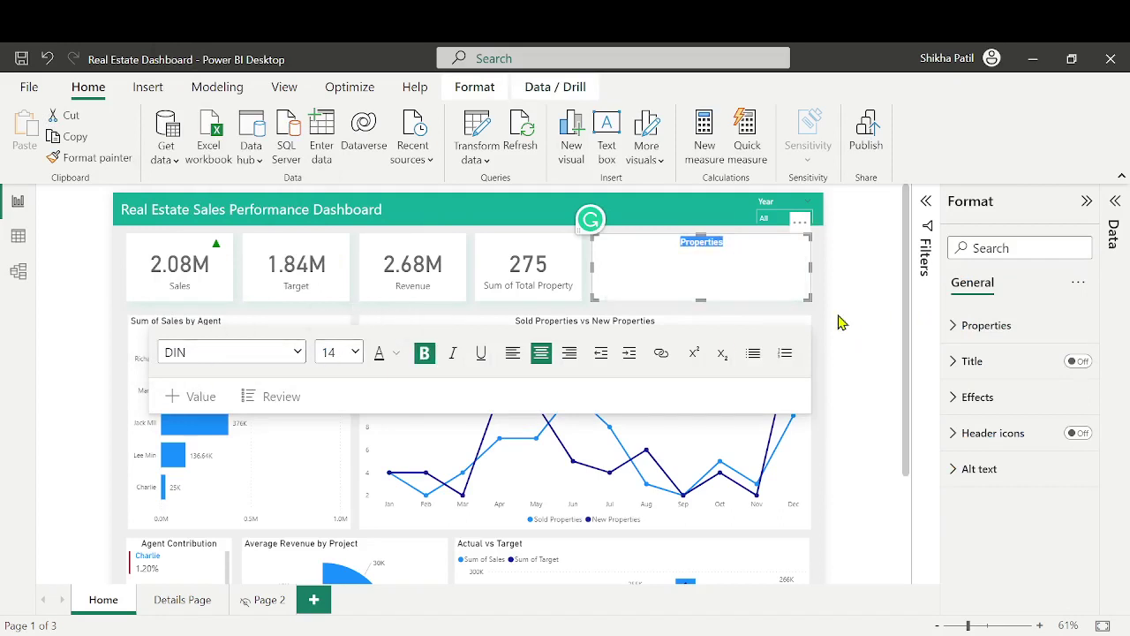
{"action": "left_click", "coordinate": [822, 310]}
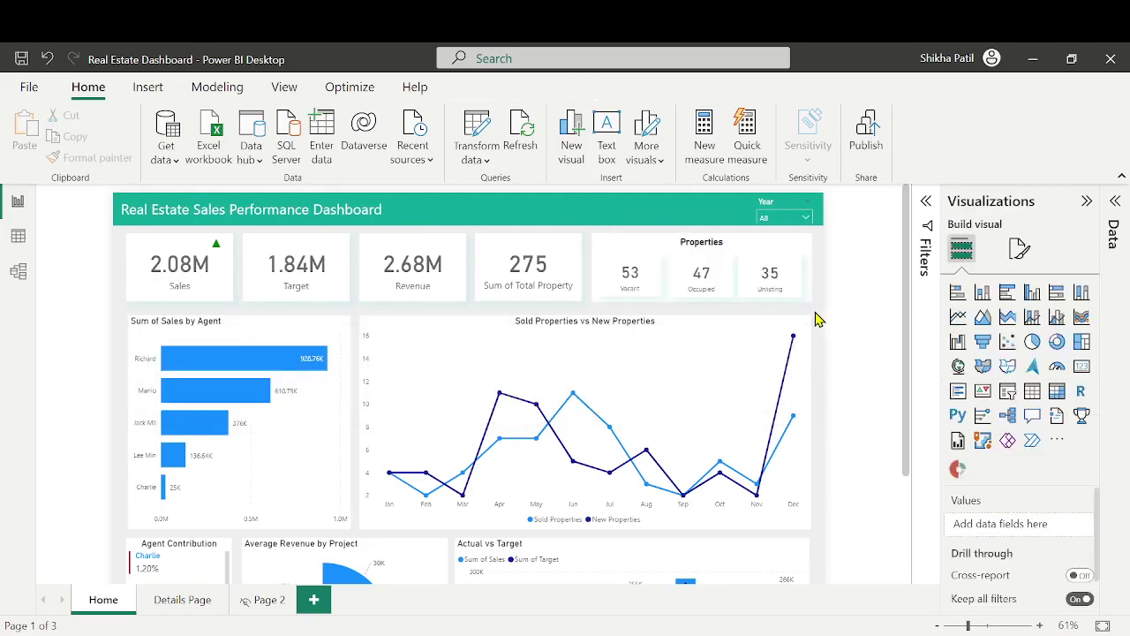
Remove the bold from the Properties heading and set its font size to 16
{"action": "left_click_drag", "start_coordinate": [737, 243], "coordinate": [665, 246]}
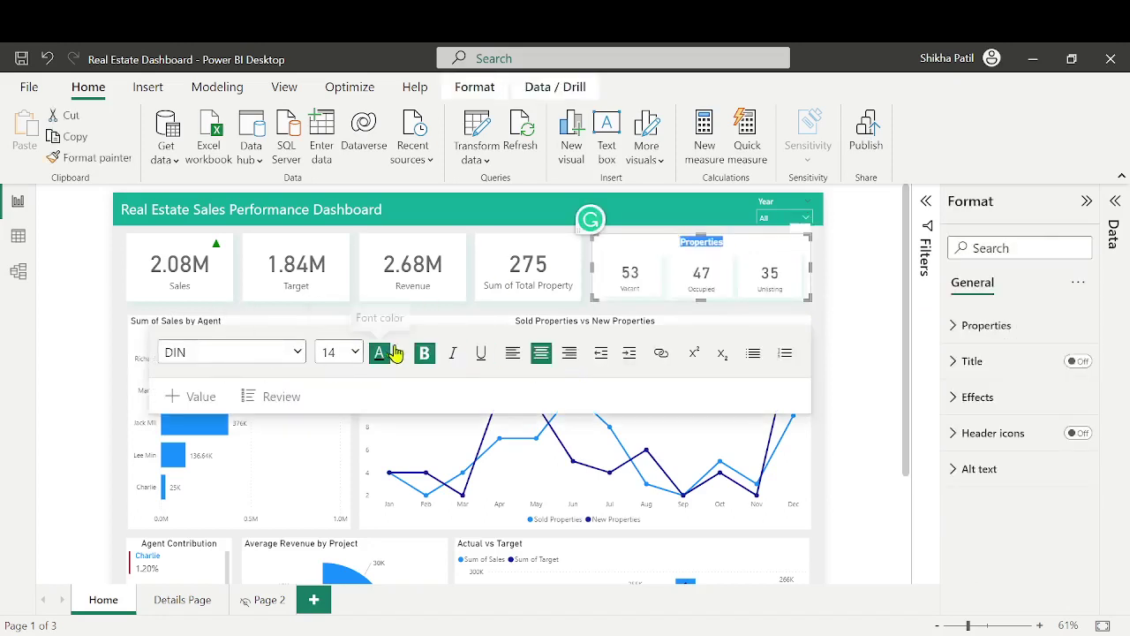
{"action": "left_click", "coordinate": [423, 361]}
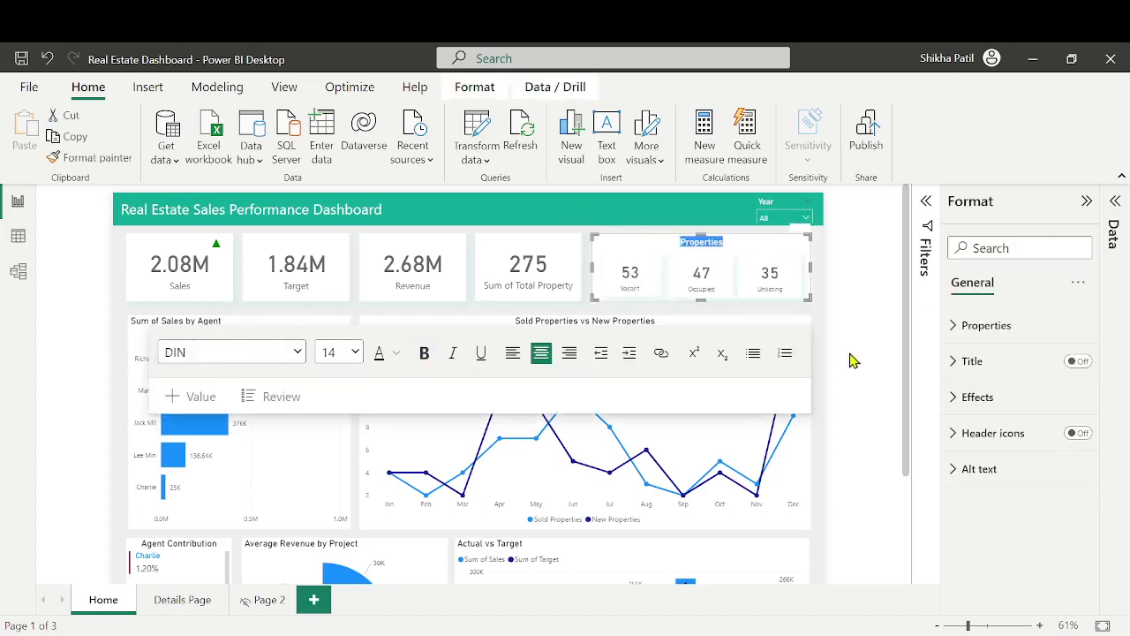
{"action": "left_click", "coordinate": [347, 362]}
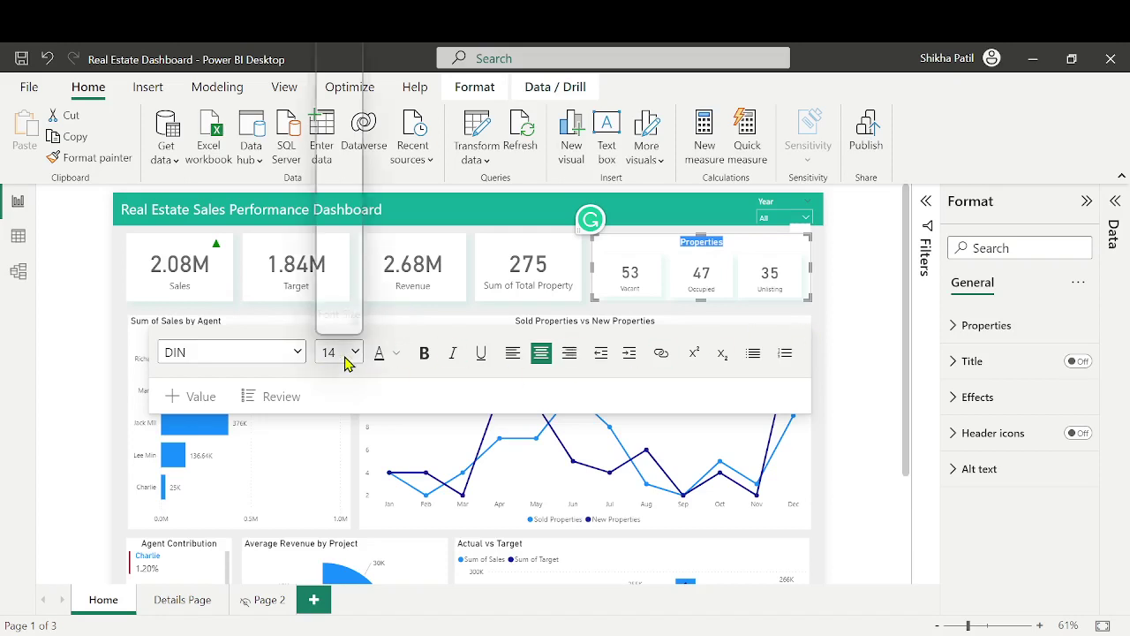
{"action": "left_click", "coordinate": [328, 156]}
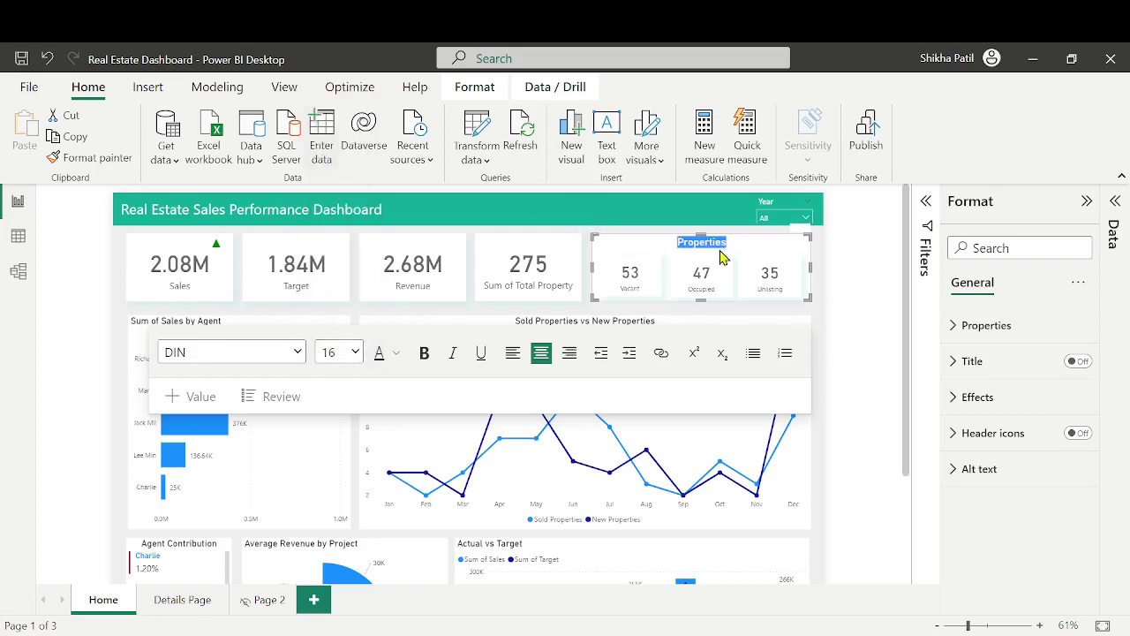
{"action": "left_click", "coordinate": [825, 313]}
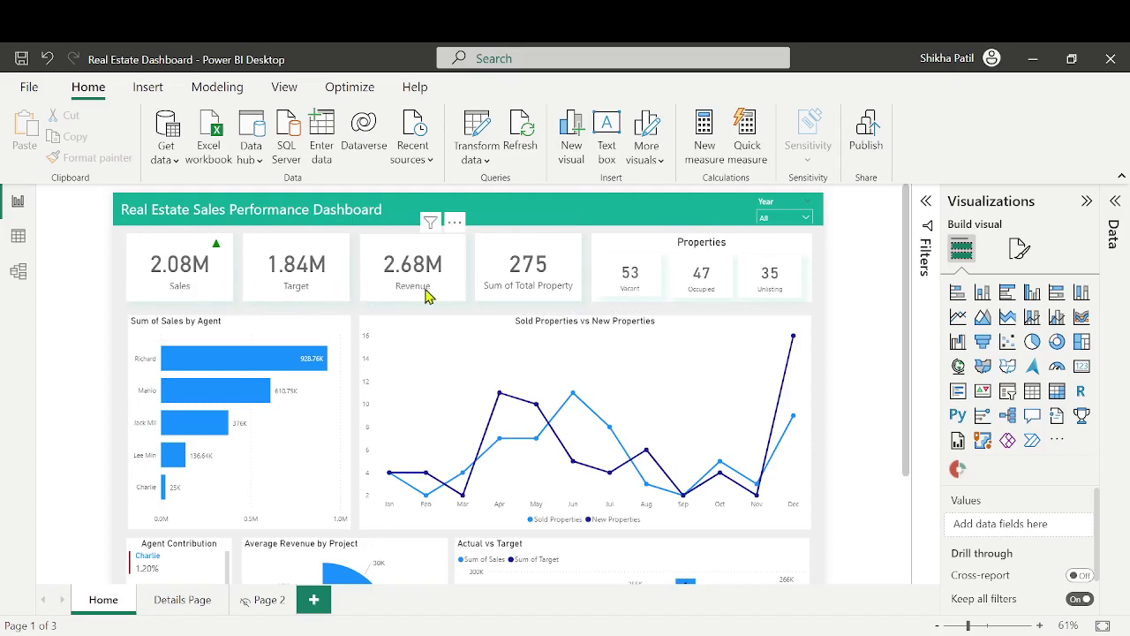
Rename the field on the Sum of Total Property card to Total Property
{"action": "left_click", "coordinate": [510, 266]}
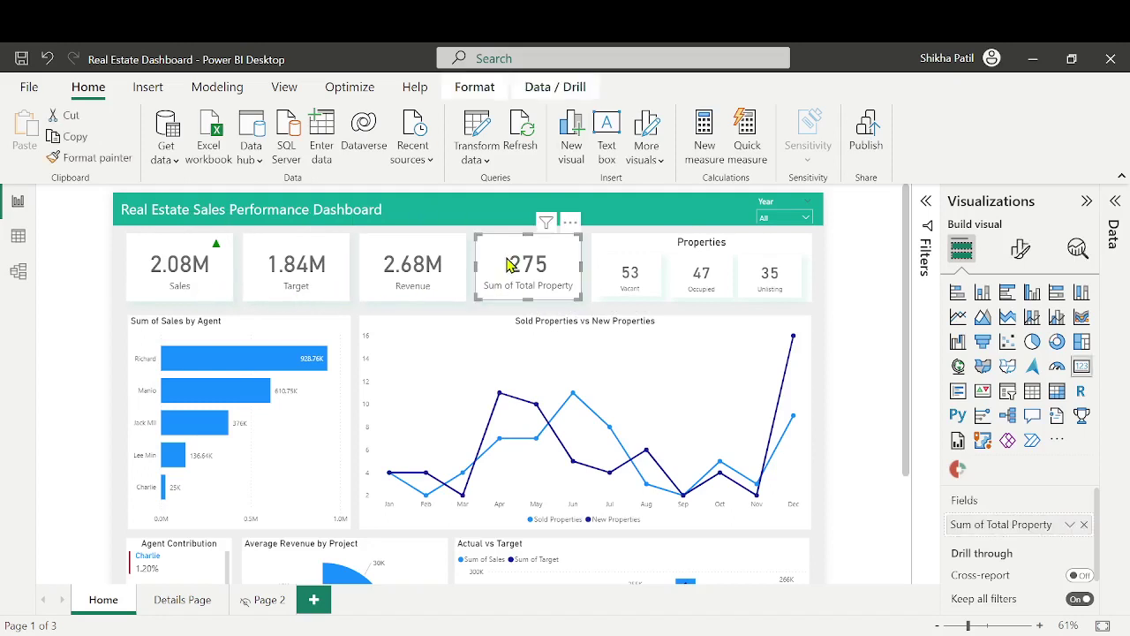
{"action": "left_click", "coordinate": [1021, 250]}
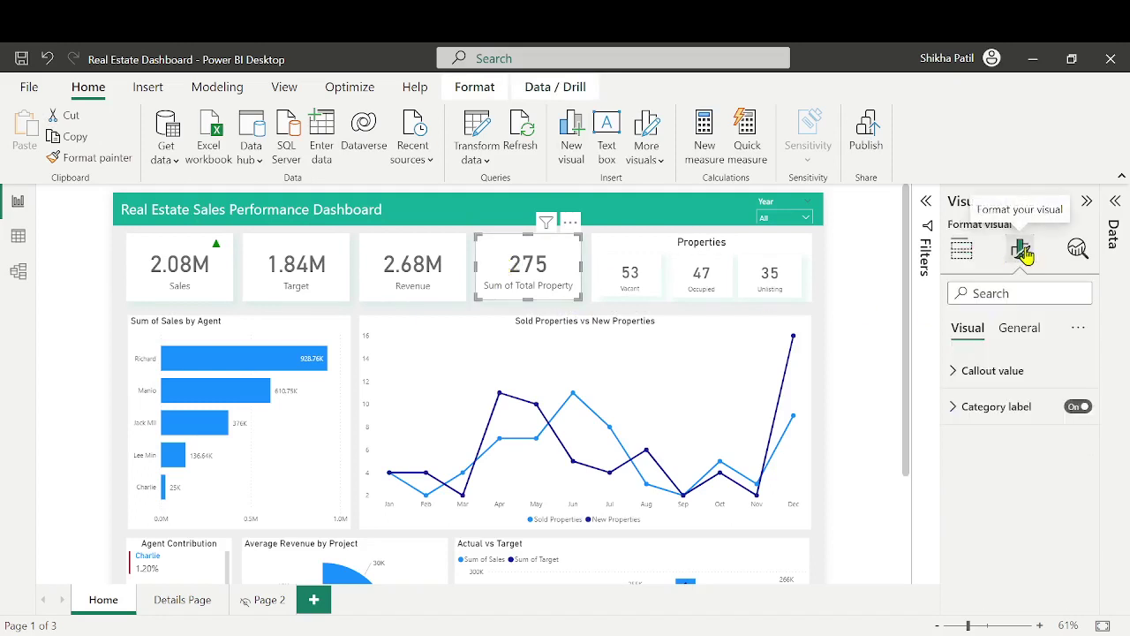
{"action": "left_click", "coordinate": [1019, 406]}
{"action": "left_click", "coordinate": [1020, 406]}
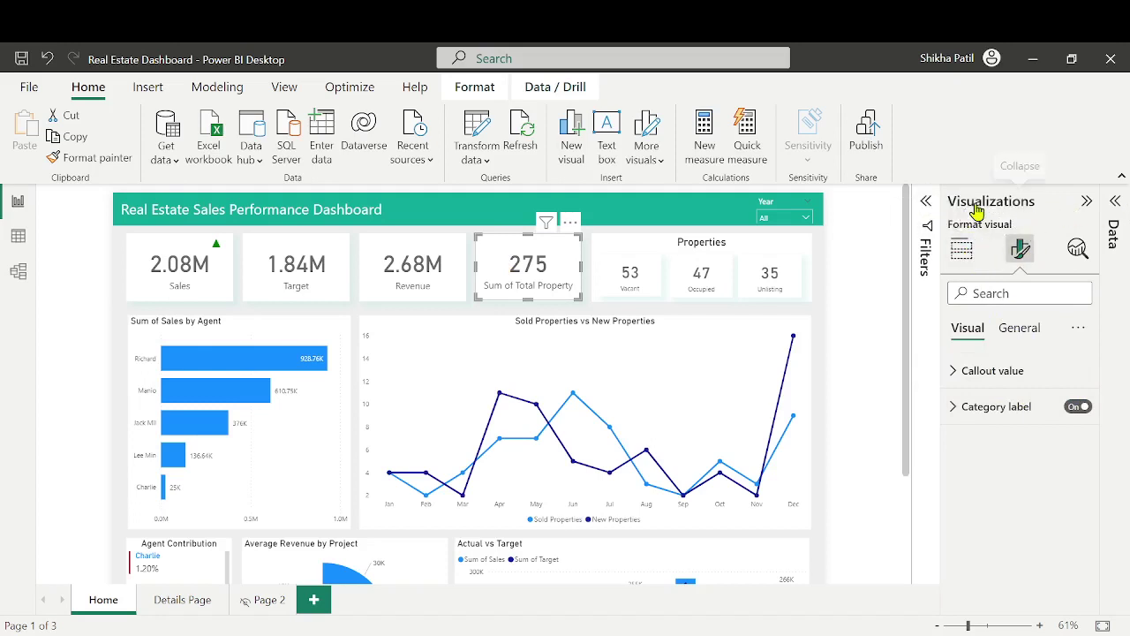
{"action": "left_click", "coordinate": [963, 252]}
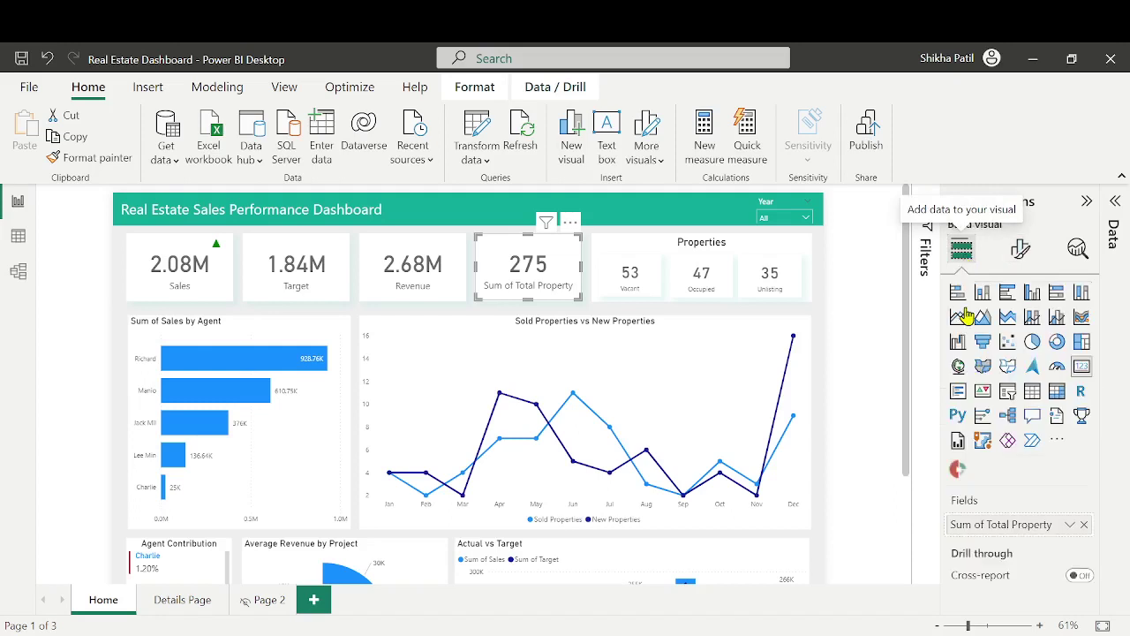
{"action": "double_click", "coordinate": [993, 525]}
{"action": "left_click", "coordinate": [987, 525]}
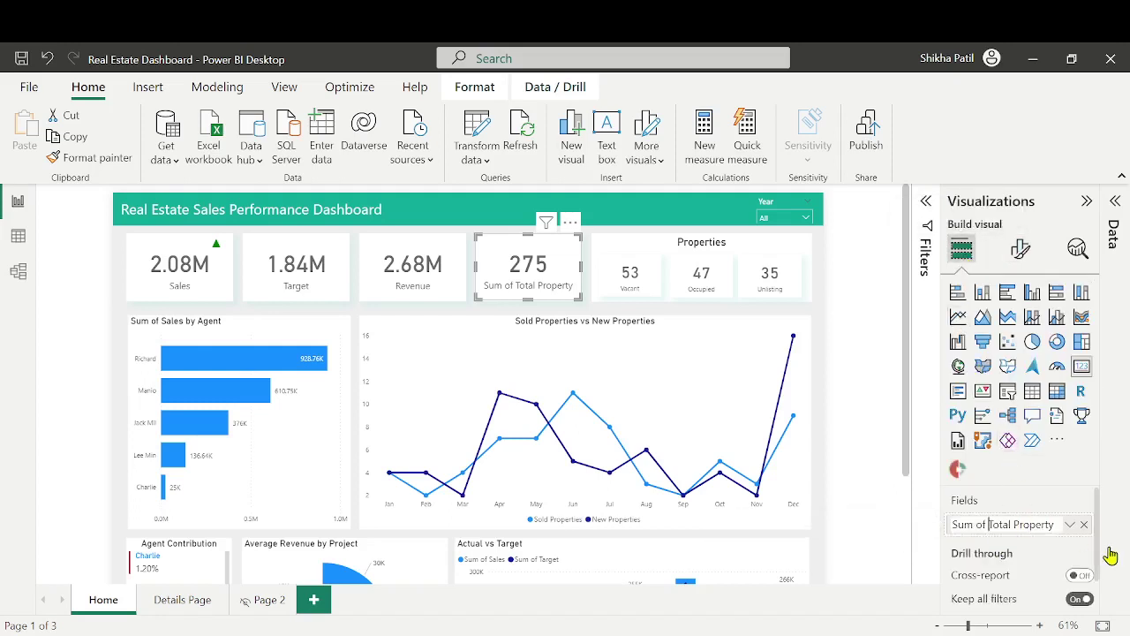
{"action": "key", "text": "BackSpace"}
{"action": "key", "text": "BackSpace"}
{"action": "key", "text": "BackSpace"}
{"action": "key", "text": "BackSpace"}
{"action": "key", "text": "BackSpace"}
{"action": "key", "text": "BackSpace"}
{"action": "key", "text": "BackSpace"}
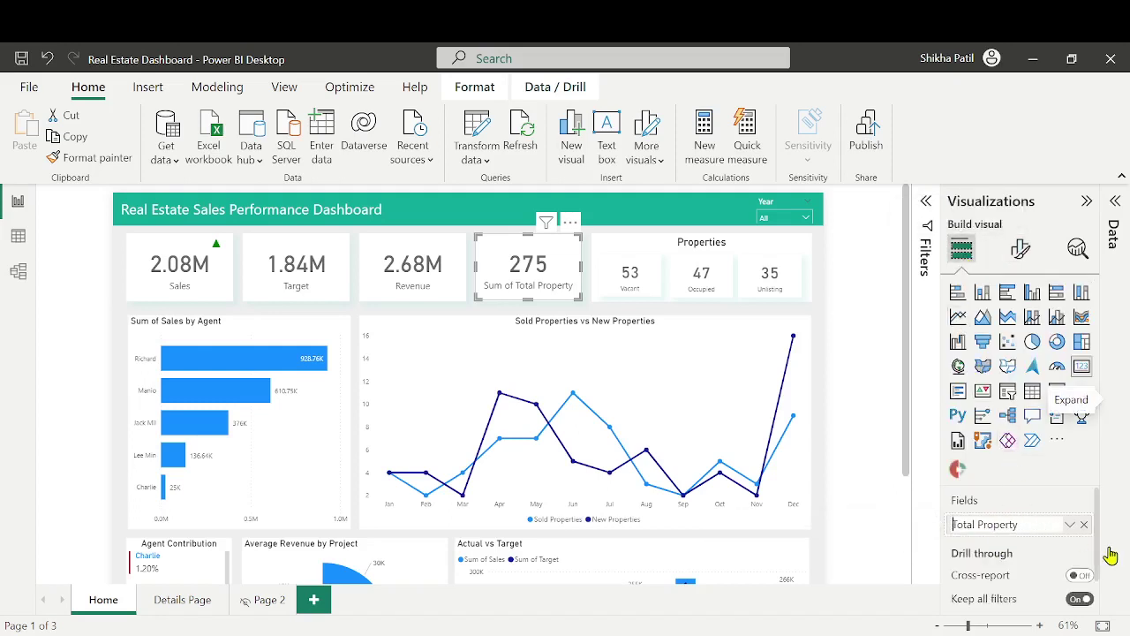
{"action": "key", "text": "Return"}
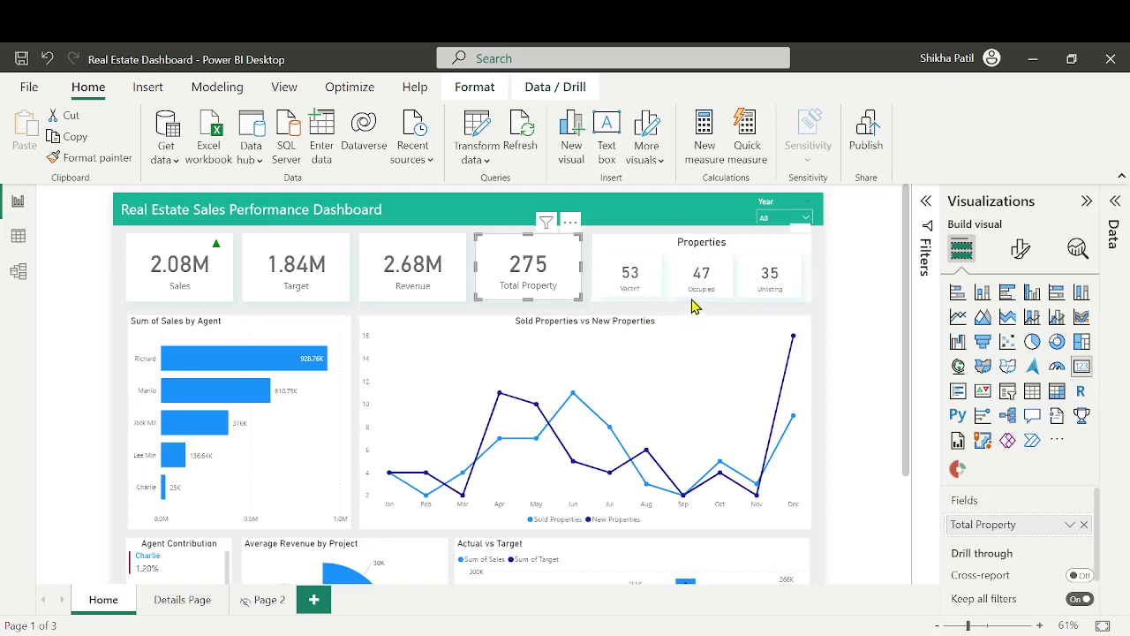
Try turning off the Vacant card's shadow and compare the card with the Occupied card
{"action": "left_click", "coordinate": [618, 269]}
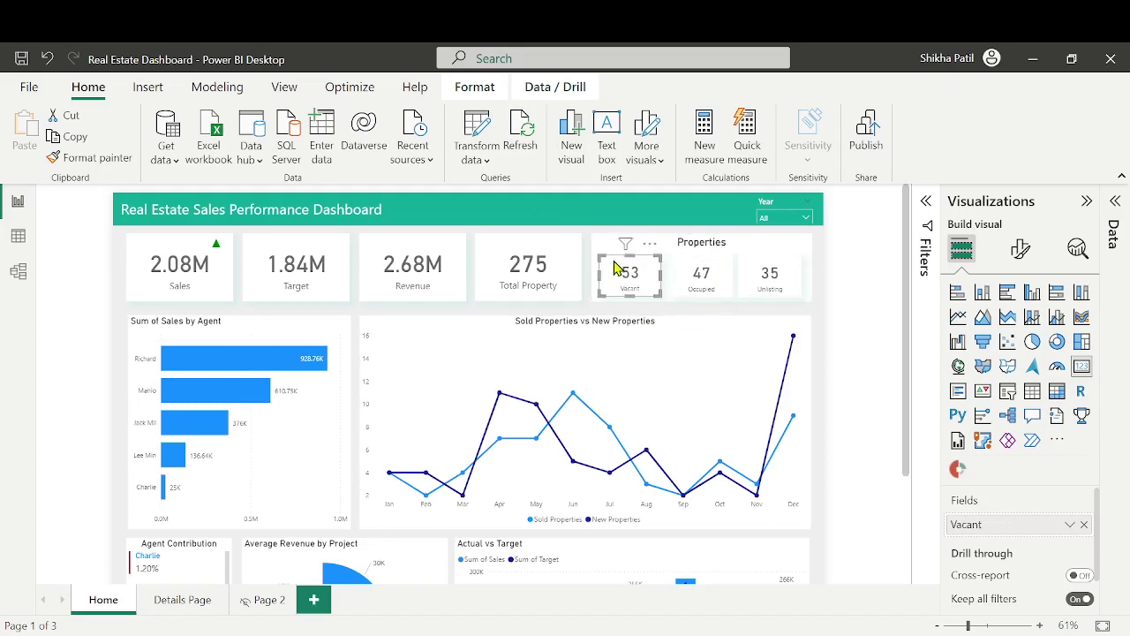
{"action": "left_click", "coordinate": [1022, 252]}
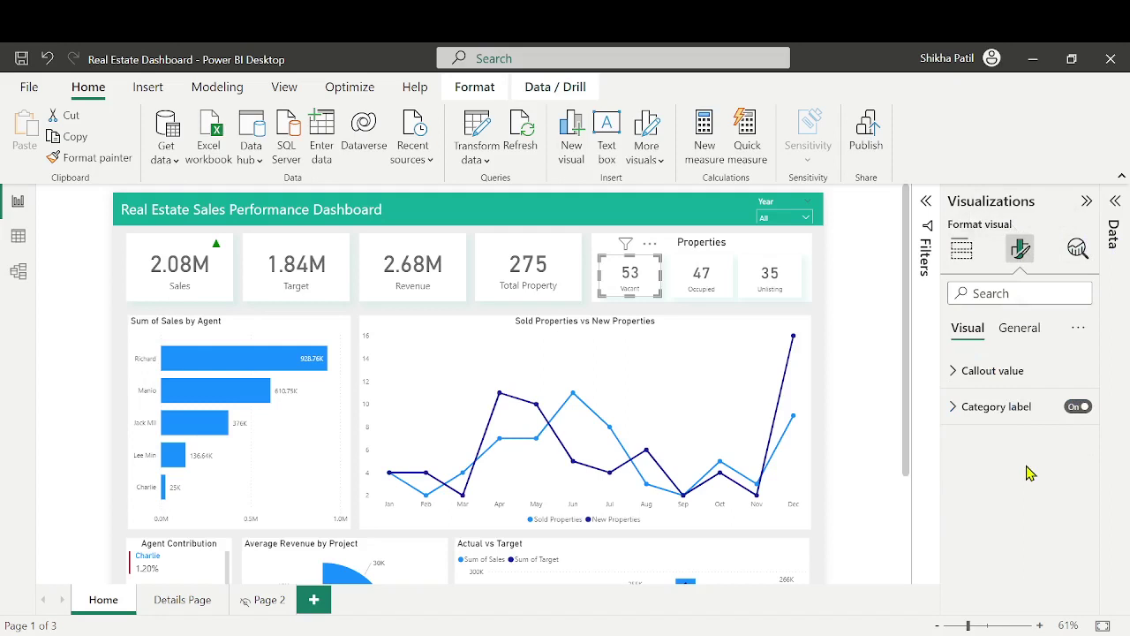
{"action": "left_click", "coordinate": [1027, 334]}
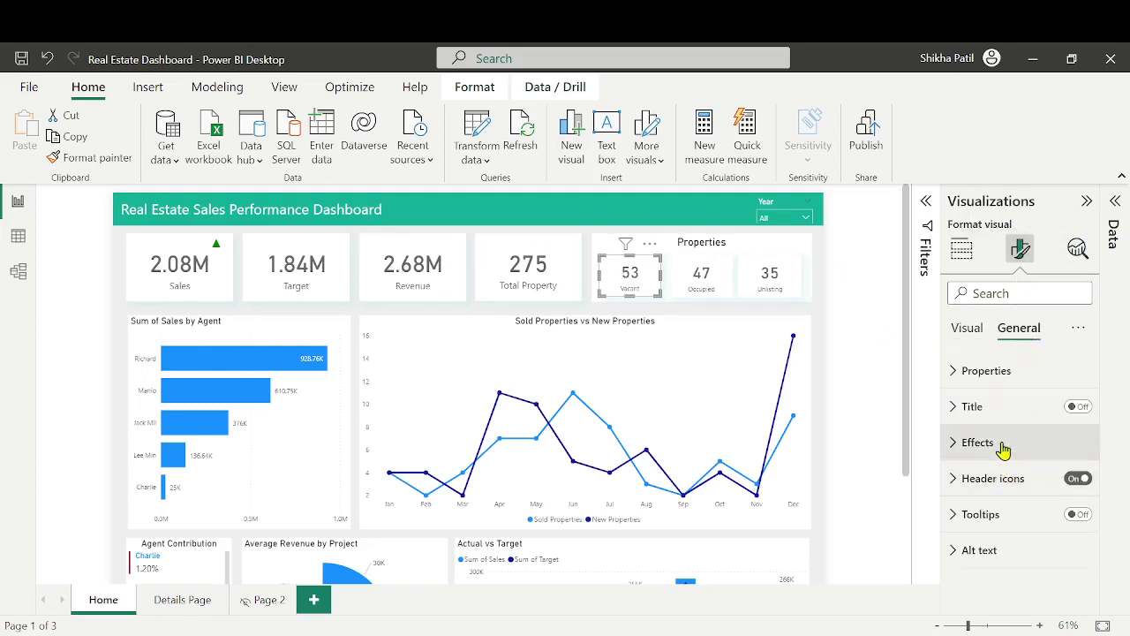
{"action": "left_click", "coordinate": [1002, 446]}
{"action": "scroll", "coordinate": [1051, 526], "scroll_direction": "down", "scroll_amount": 3}
{"action": "left_click", "coordinate": [1071, 558]}
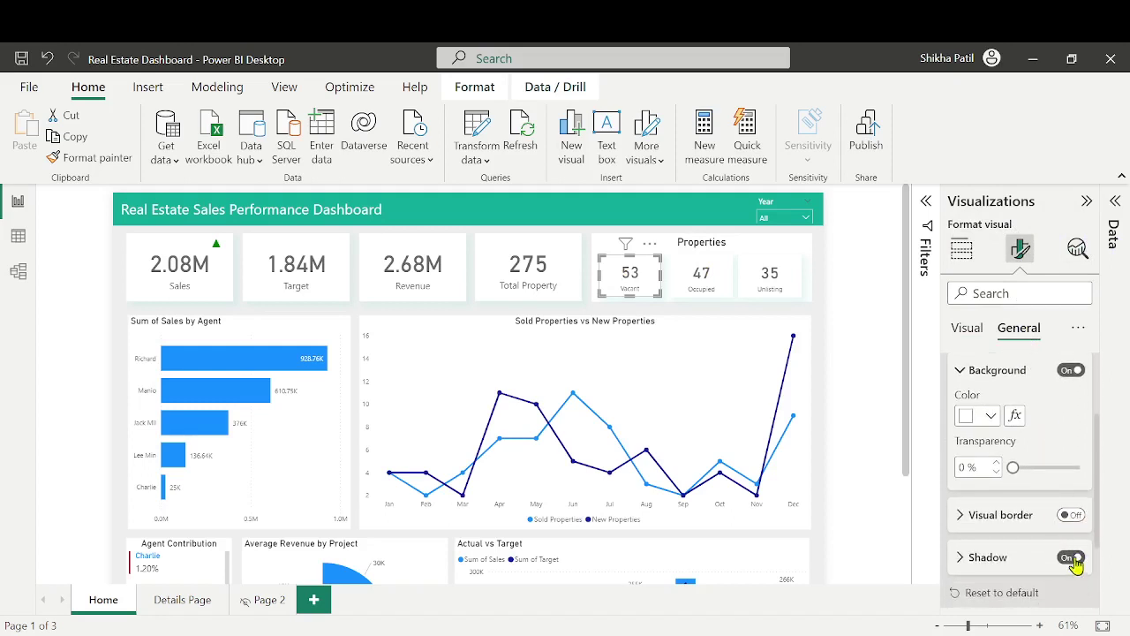
{"action": "left_click", "coordinate": [1071, 558]}
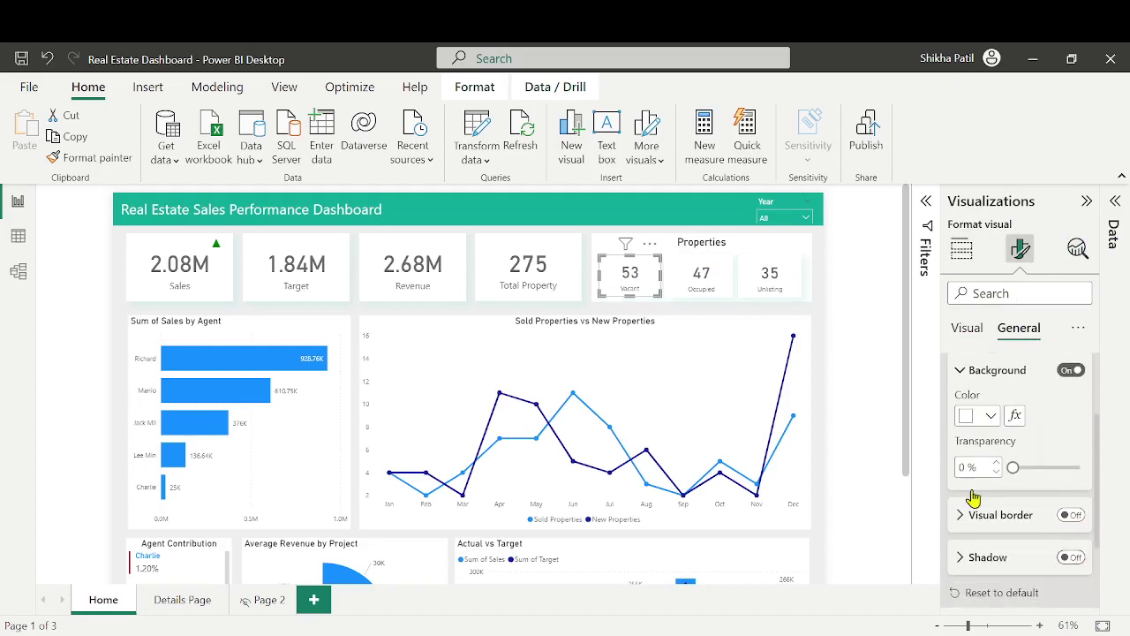
{"action": "left_click", "coordinate": [700, 269]}
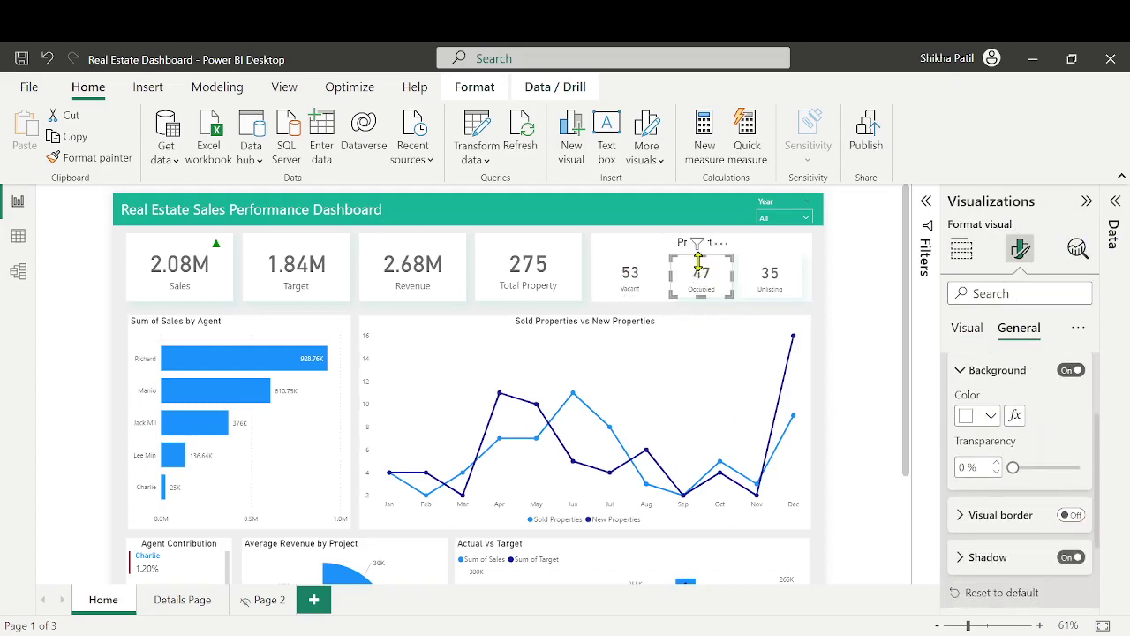
{"action": "left_click", "coordinate": [628, 267]}
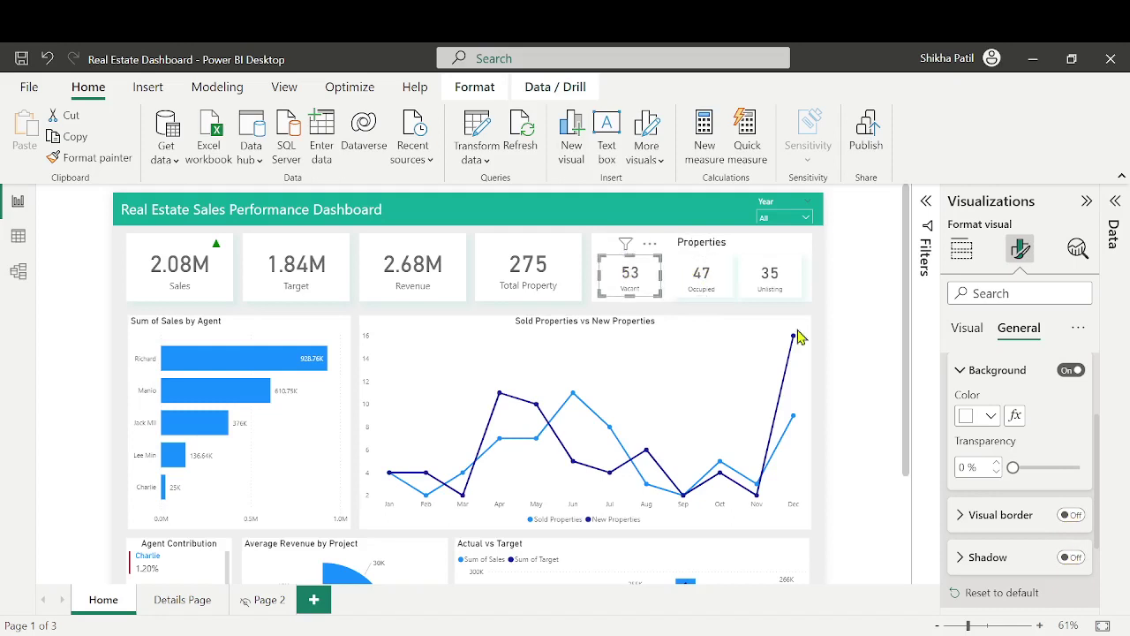
Turn the Vacant card's shadow on and give it the custom light teal colour #D0ECEA
{"action": "left_click", "coordinate": [1077, 558]}
{"action": "scroll", "coordinate": [1057, 532], "scroll_direction": "down", "scroll_amount": 2}
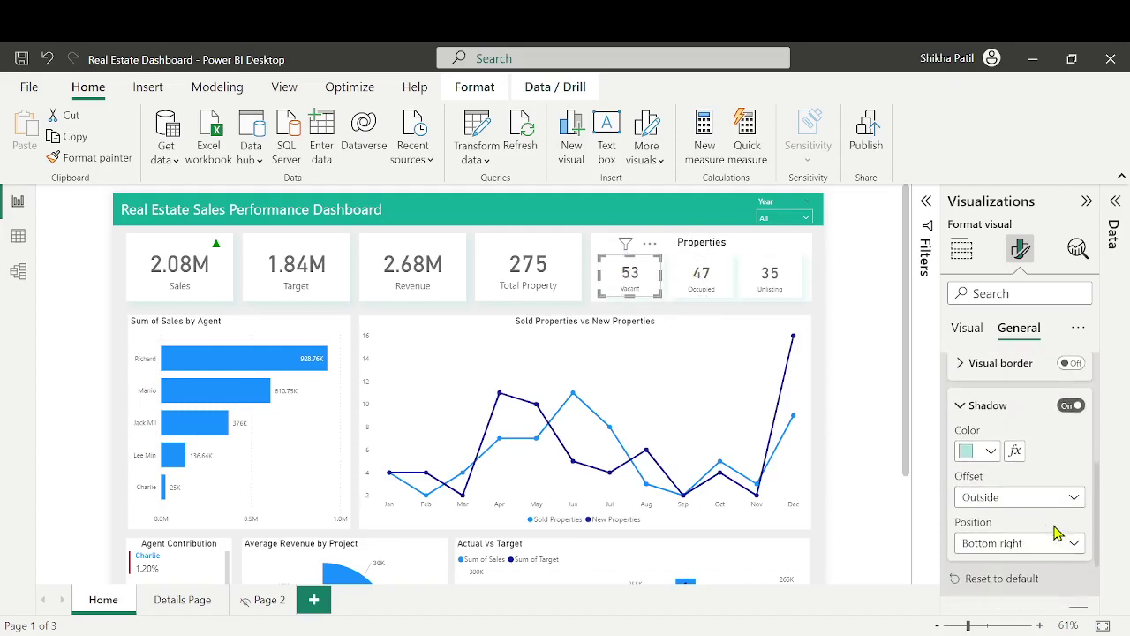
{"action": "scroll", "coordinate": [1057, 532], "scroll_direction": "down", "scroll_amount": 1}
{"action": "left_click", "coordinate": [989, 411]}
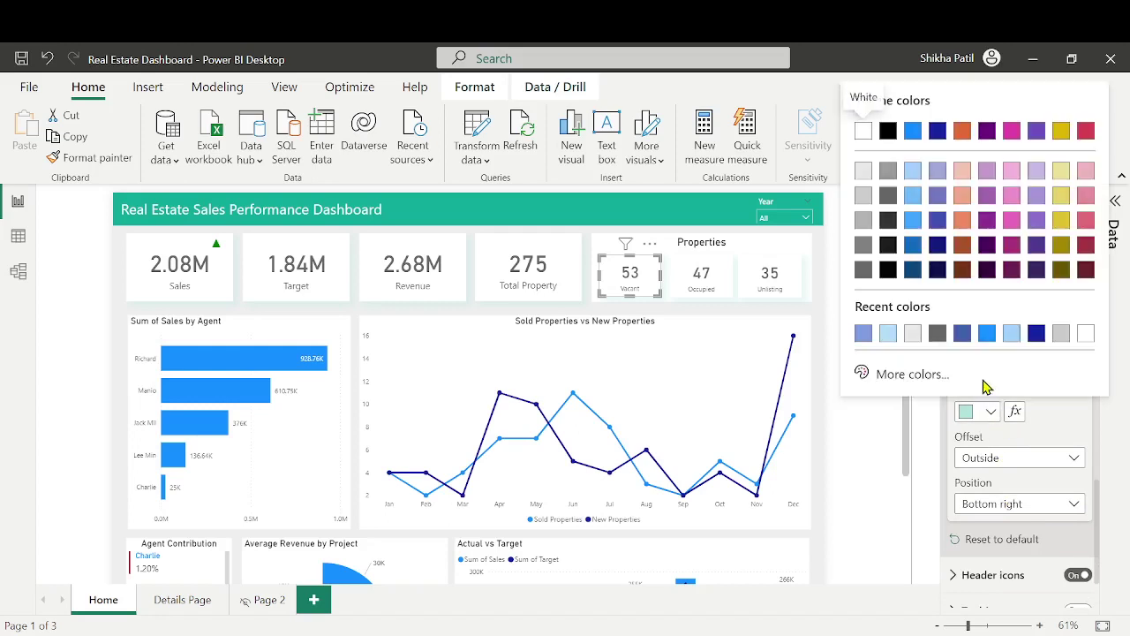
{"action": "left_click", "coordinate": [905, 380]}
{"action": "left_click_drag", "start_coordinate": [904, 134], "coordinate": [884, 120]}
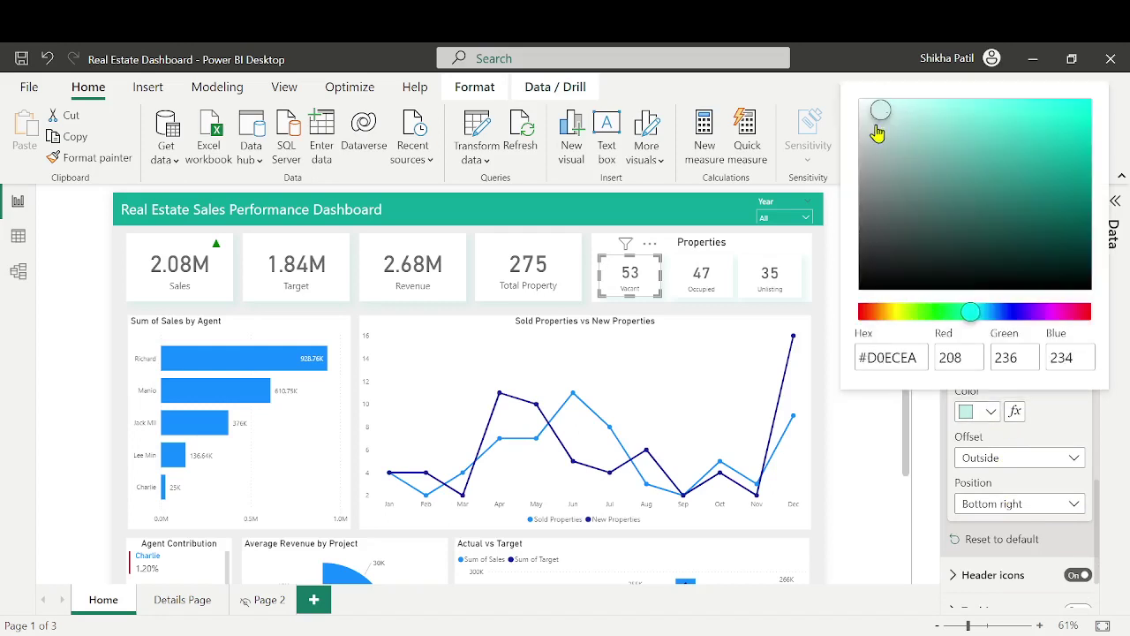
{"action": "left_click", "coordinate": [715, 275]}
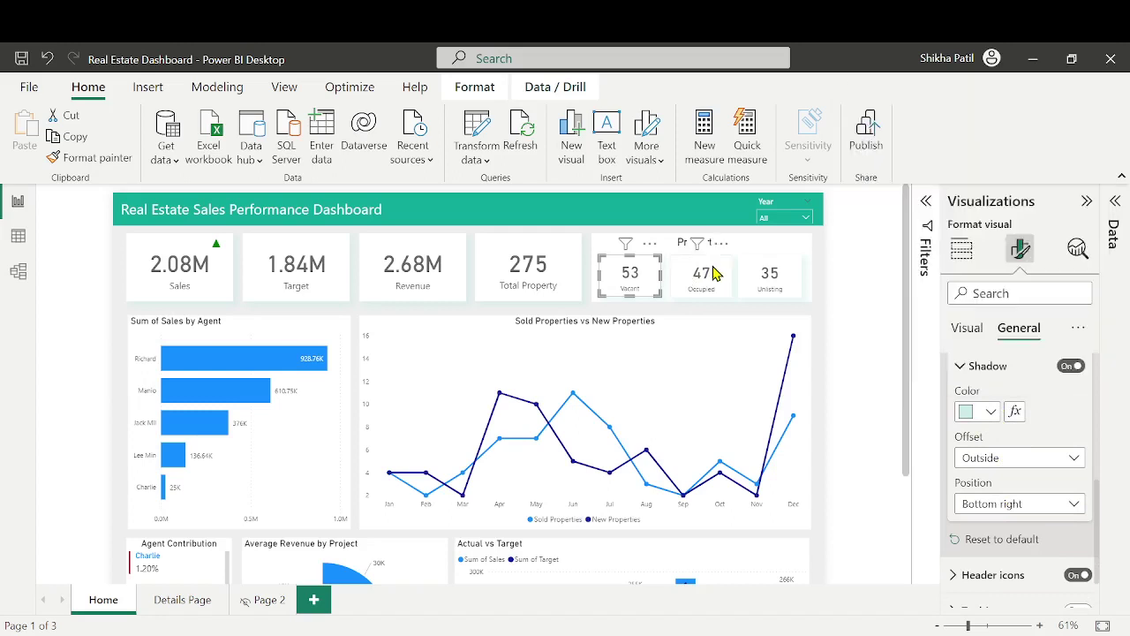
Copy the formatting of the Vacant card onto the Occupied and Unlisting cards with the Format painter
{"action": "left_click", "coordinate": [841, 371]}
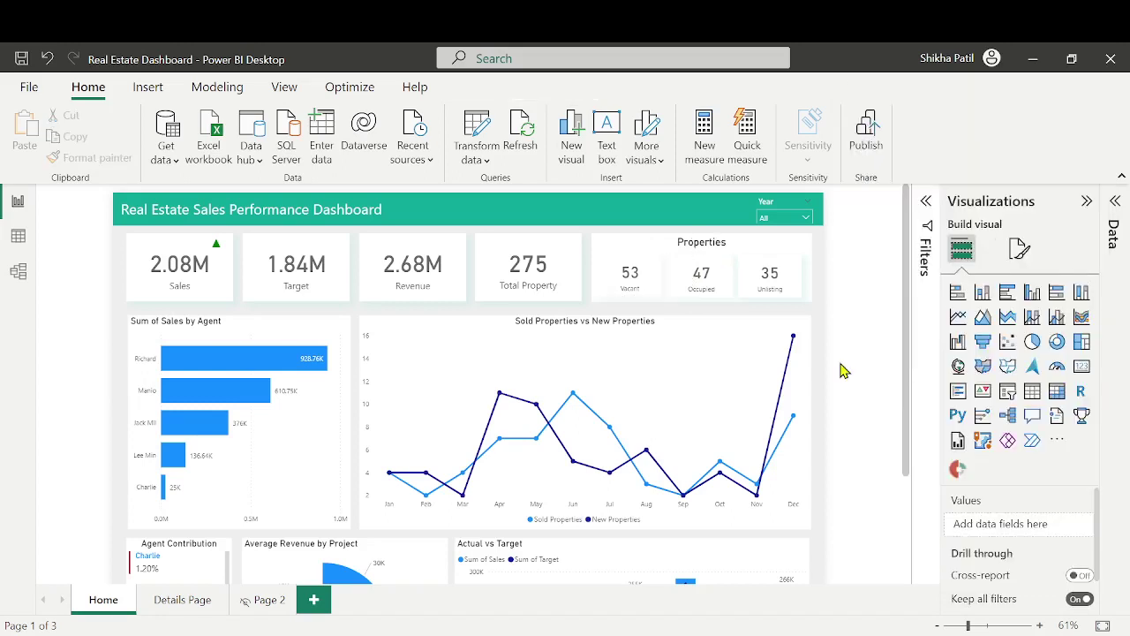
{"action": "left_click", "coordinate": [649, 268]}
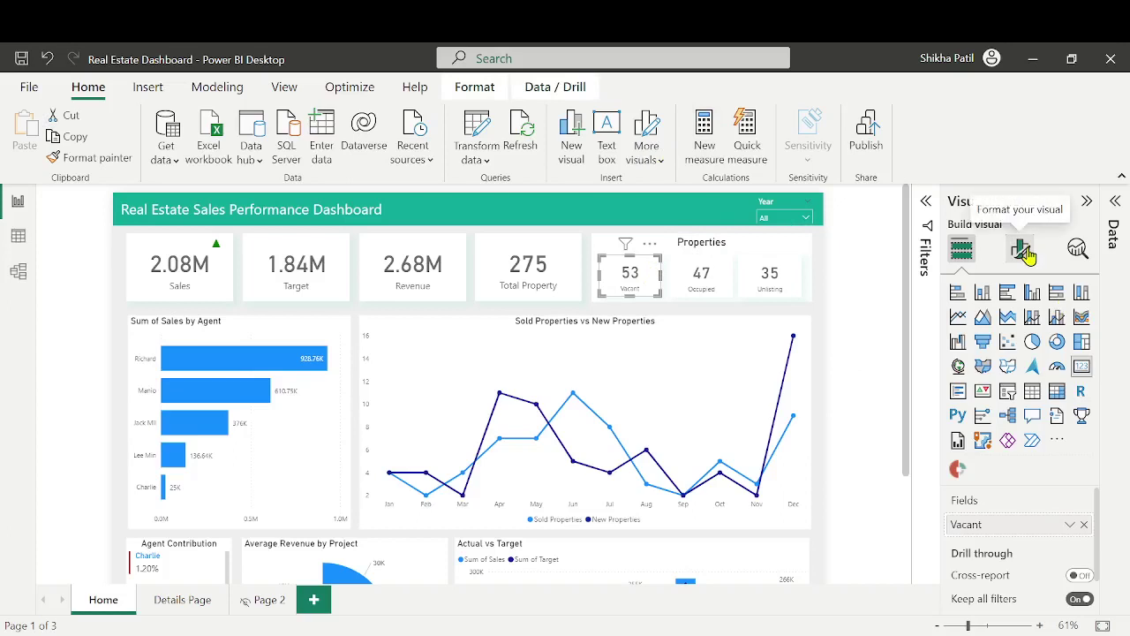
{"action": "left_click", "coordinate": [104, 157]}
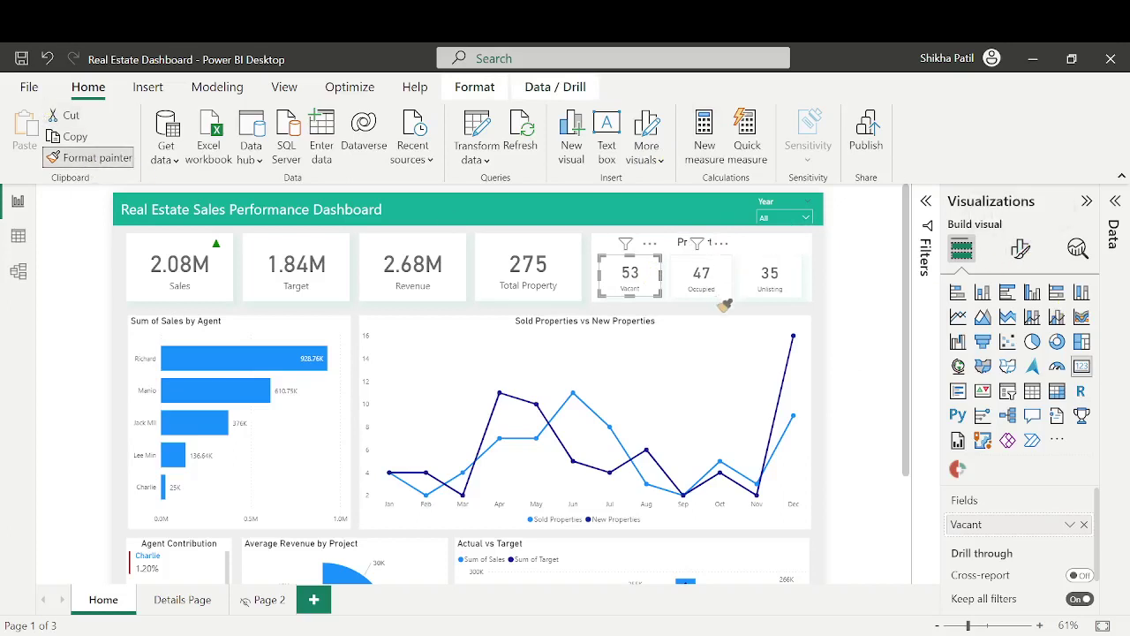
{"action": "left_click", "coordinate": [702, 275]}
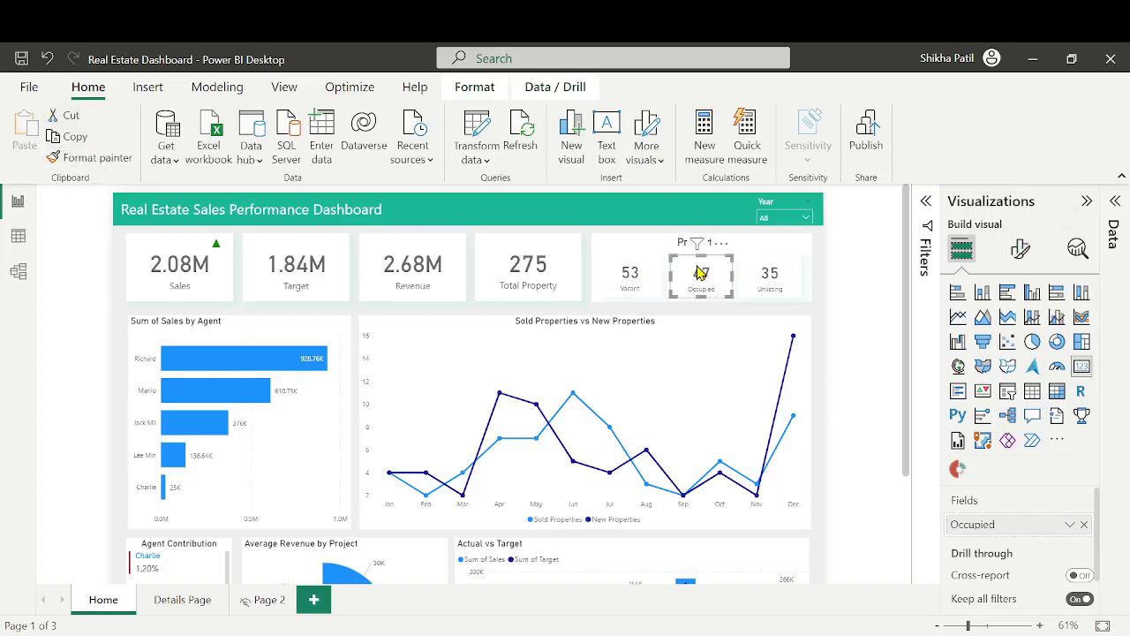
{"action": "left_click", "coordinate": [107, 162]}
{"action": "left_click", "coordinate": [786, 272]}
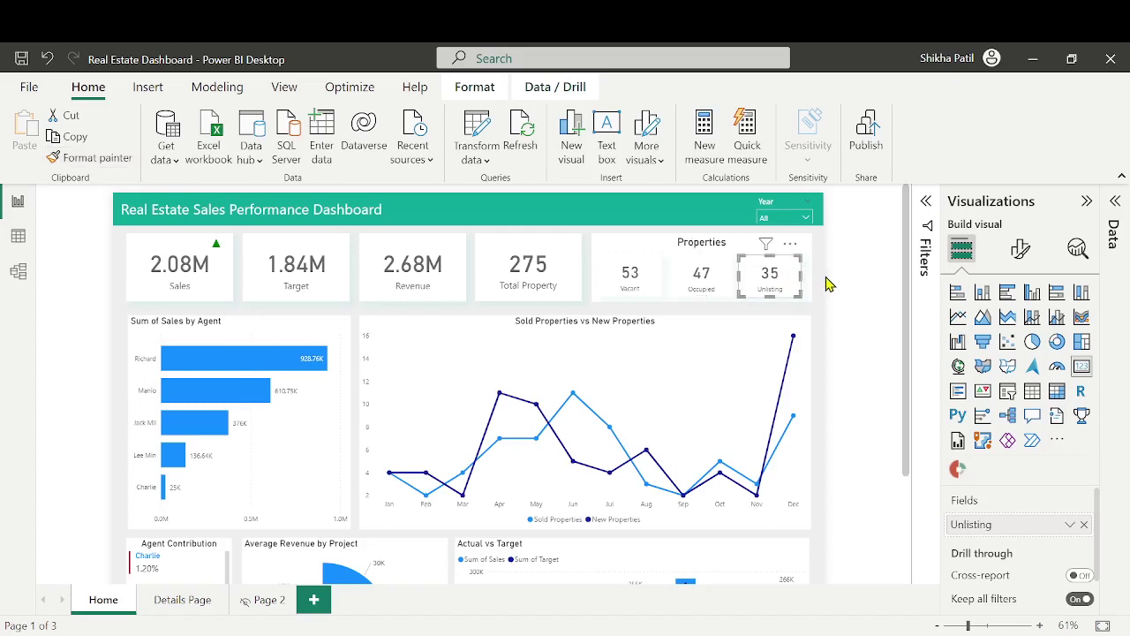
{"action": "left_click", "coordinate": [830, 283]}
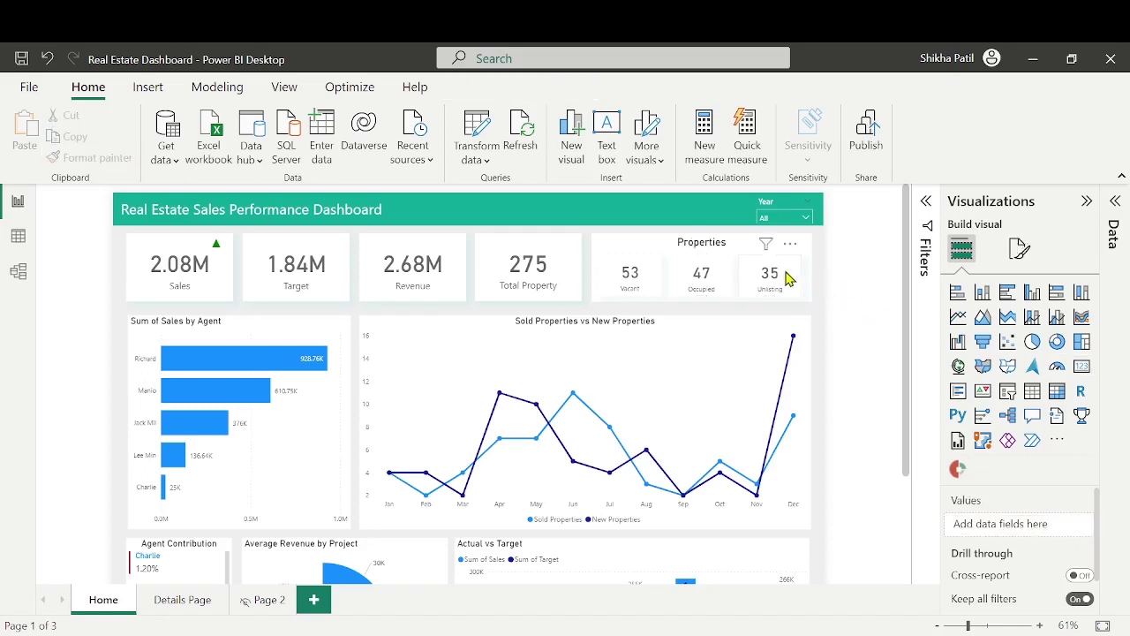
Try font size 14 on the Properties heading and set it back to 16
{"action": "left_click", "coordinate": [733, 242]}
{"action": "left_click_drag", "start_coordinate": [731, 242], "coordinate": [673, 242]}
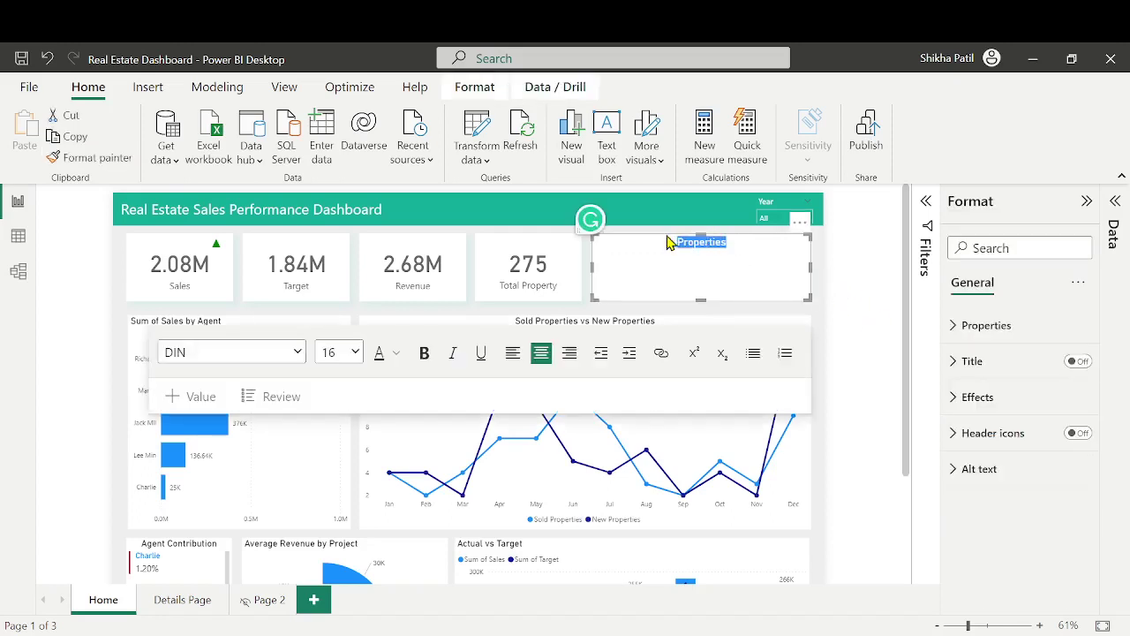
{"action": "left_click", "coordinate": [356, 358]}
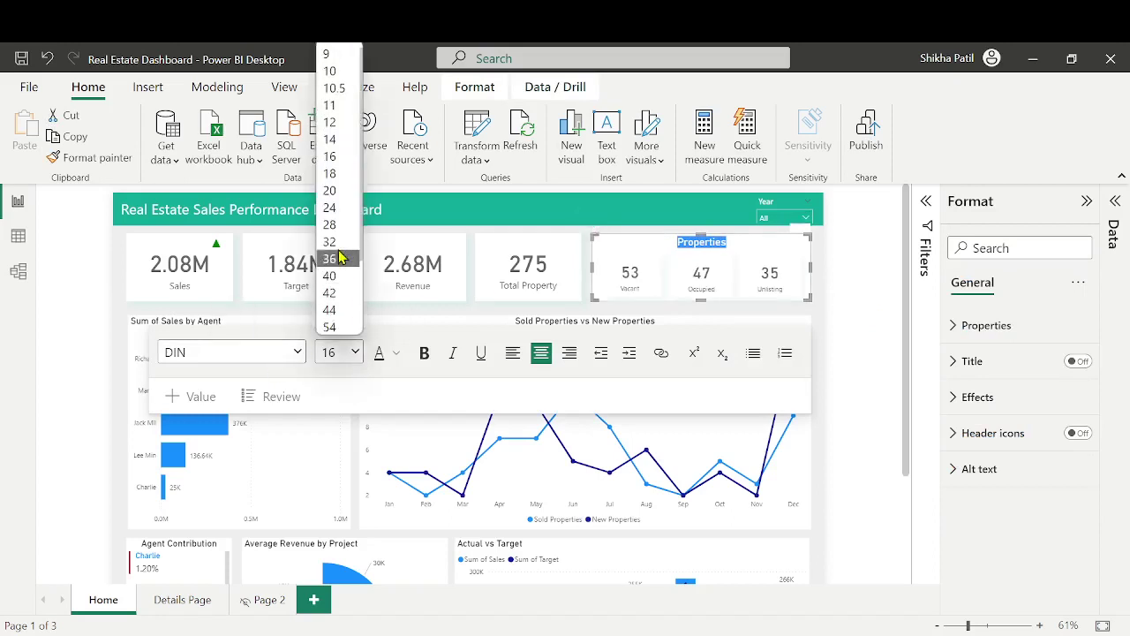
{"action": "left_click", "coordinate": [340, 152]}
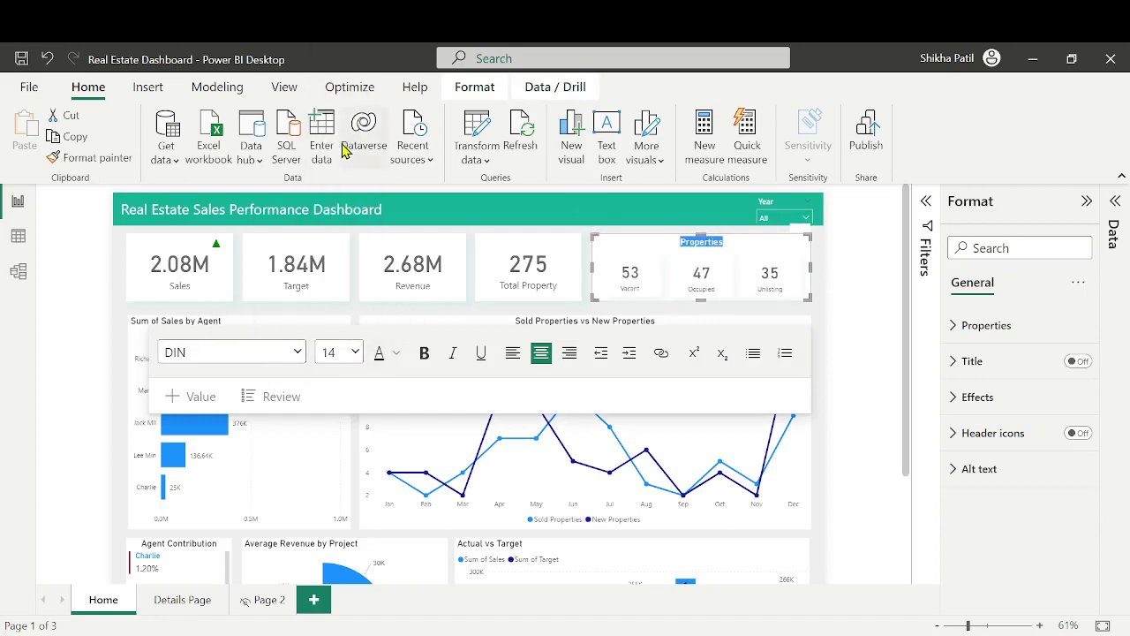
{"action": "left_click", "coordinate": [356, 352]}
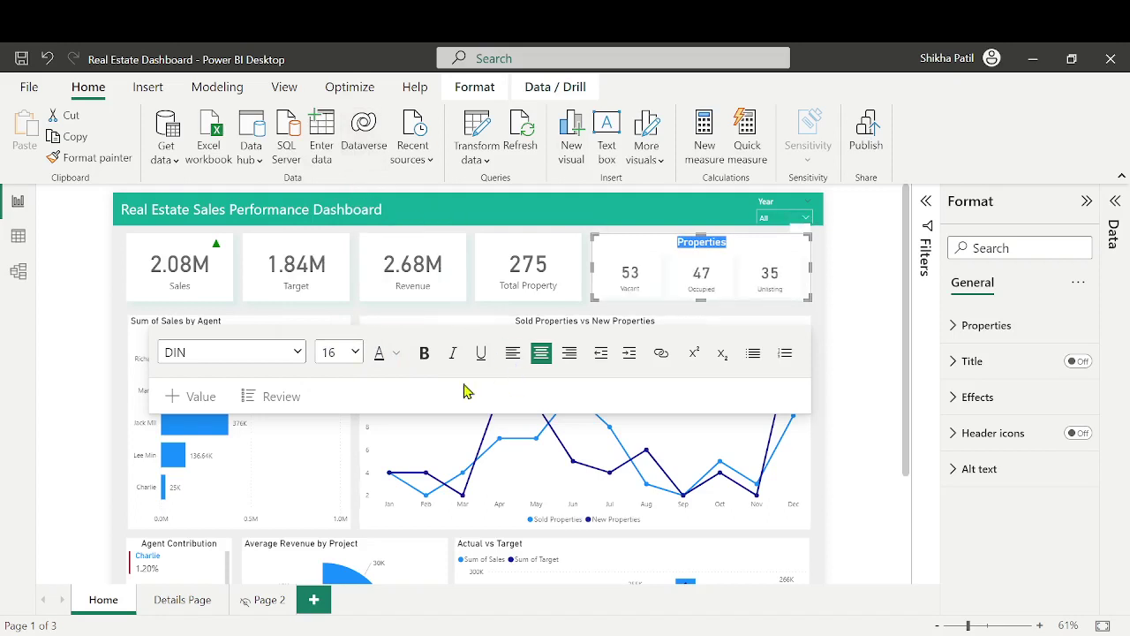
{"action": "left_click", "coordinate": [865, 300]}
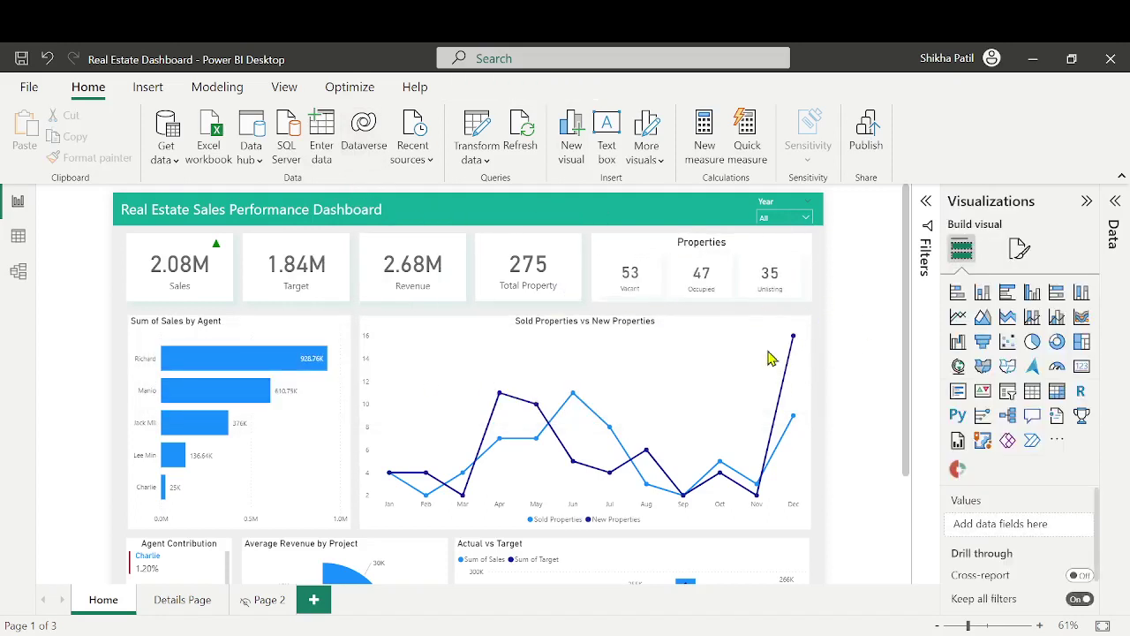
Change the title of the Sum of Sales by Agent bar chart to "Sales by Agent"
{"action": "scroll", "coordinate": [241, 385], "scroll_direction": "down", "scroll_amount": 1}
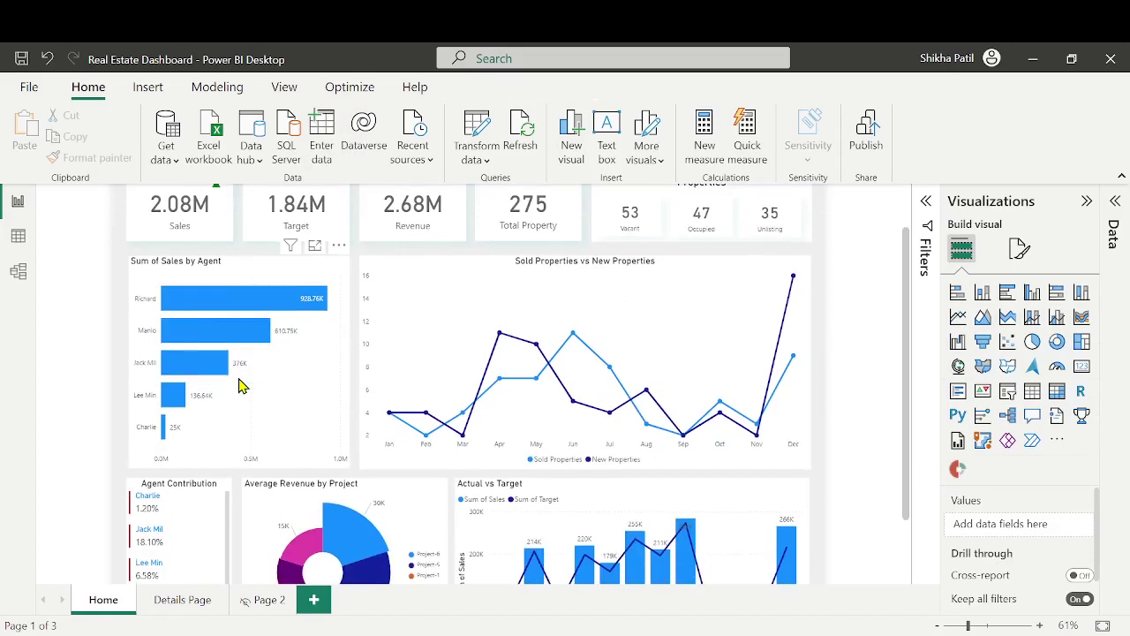
{"action": "left_click", "coordinate": [245, 277]}
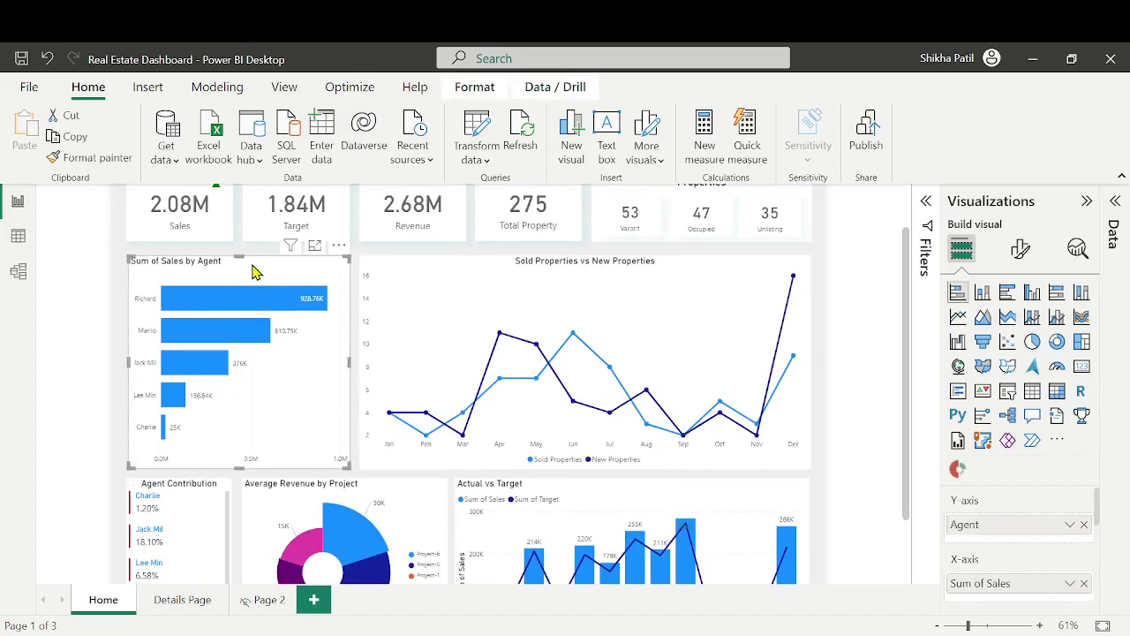
{"action": "left_click", "coordinate": [1021, 251]}
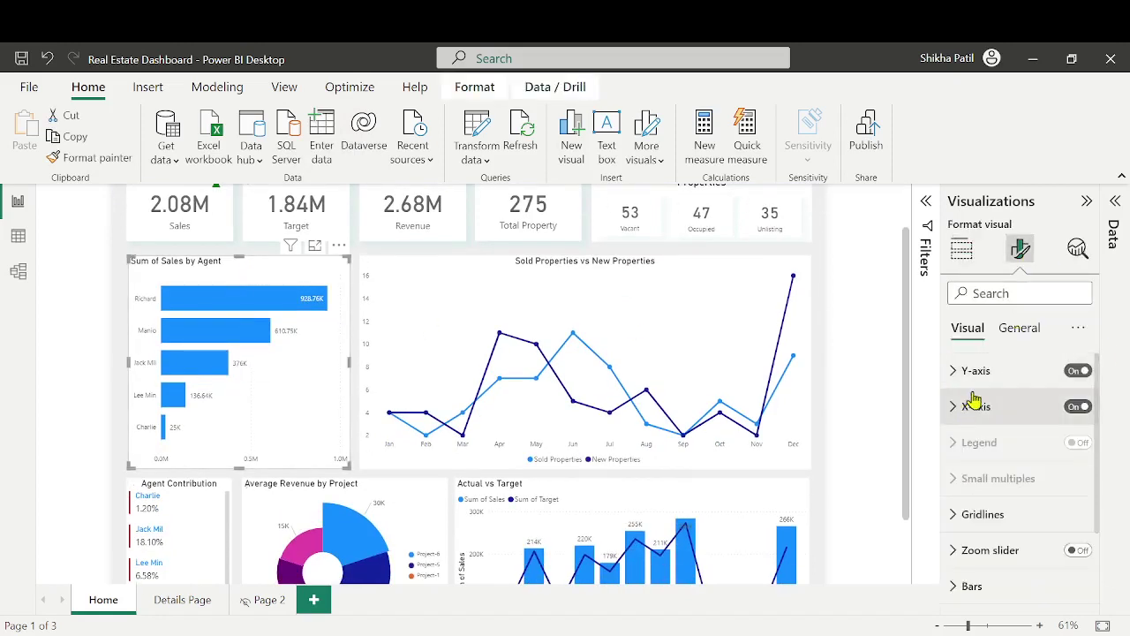
{"action": "left_click", "coordinate": [1019, 329]}
{"action": "left_click", "coordinate": [1010, 407]}
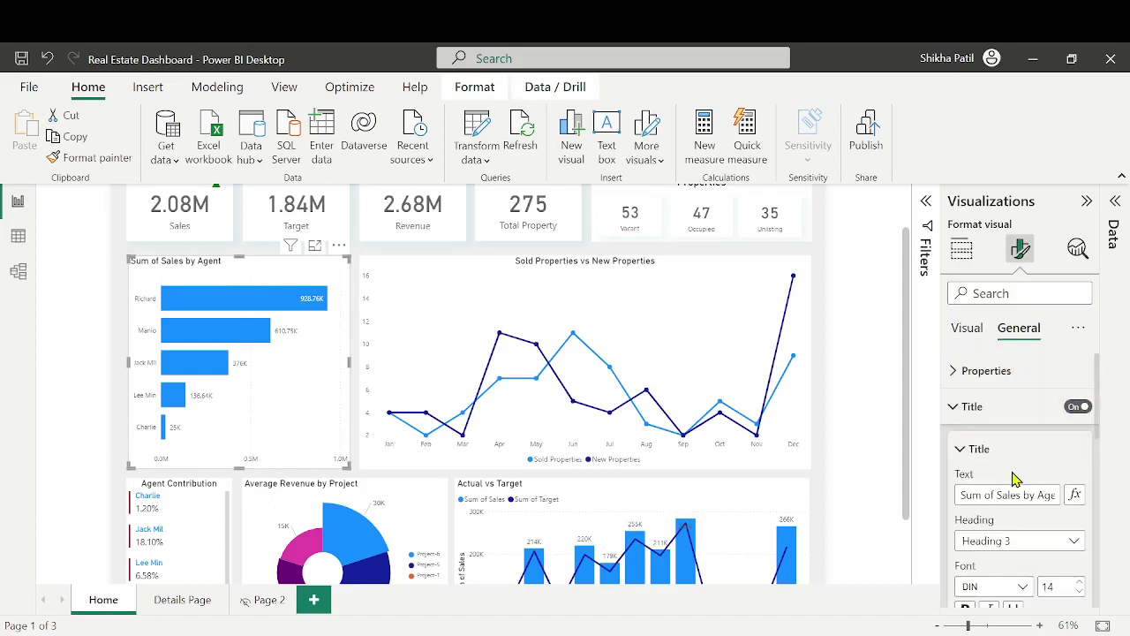
{"action": "left_click", "coordinate": [1015, 496]}
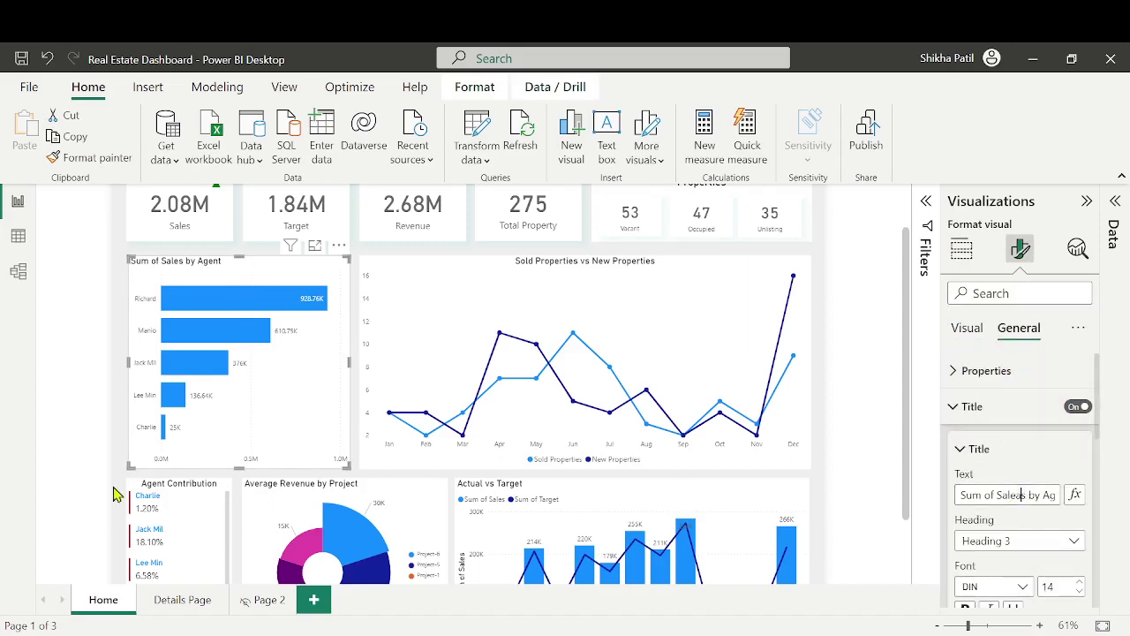
{"action": "type", "text": "aSales"}
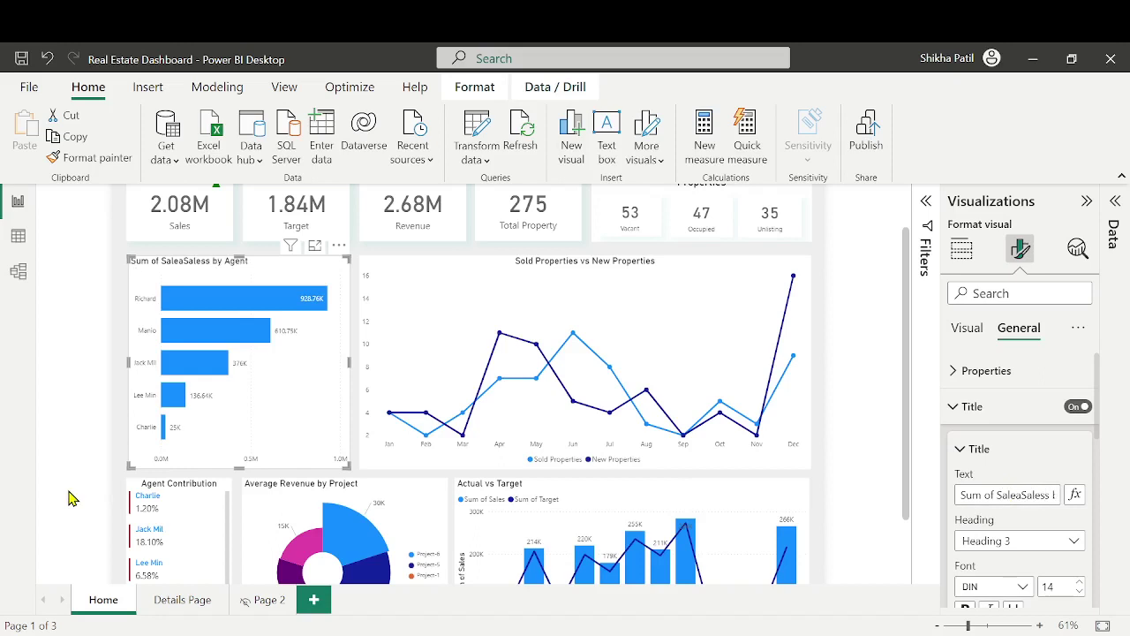
{"action": "key", "text": "ctrl+a"}
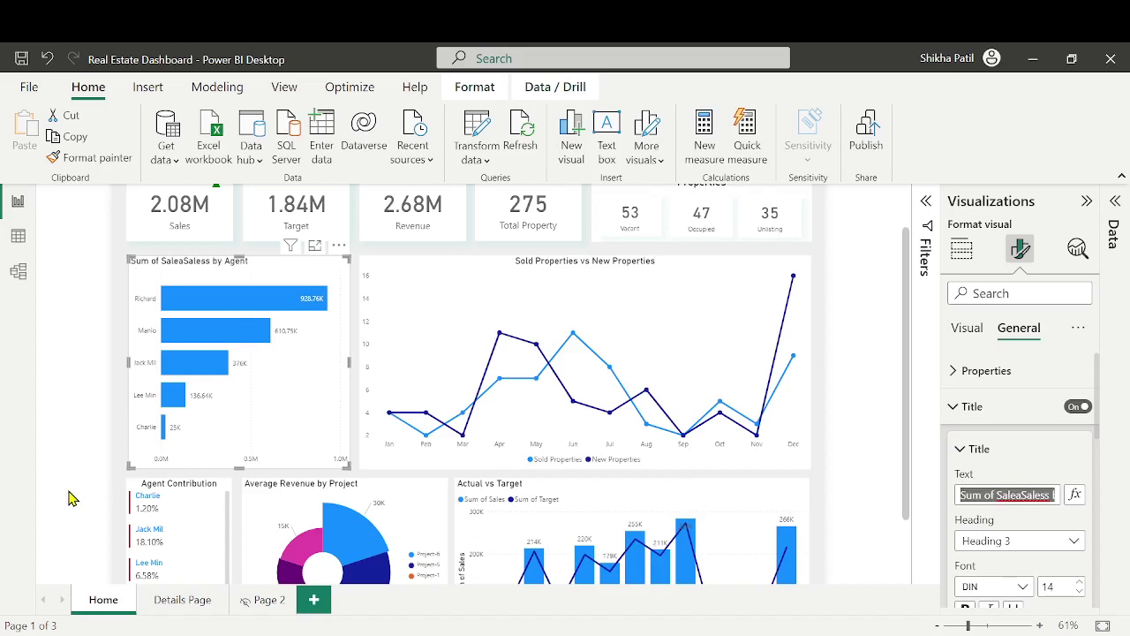
{"action": "key", "text": "BackSpace"}
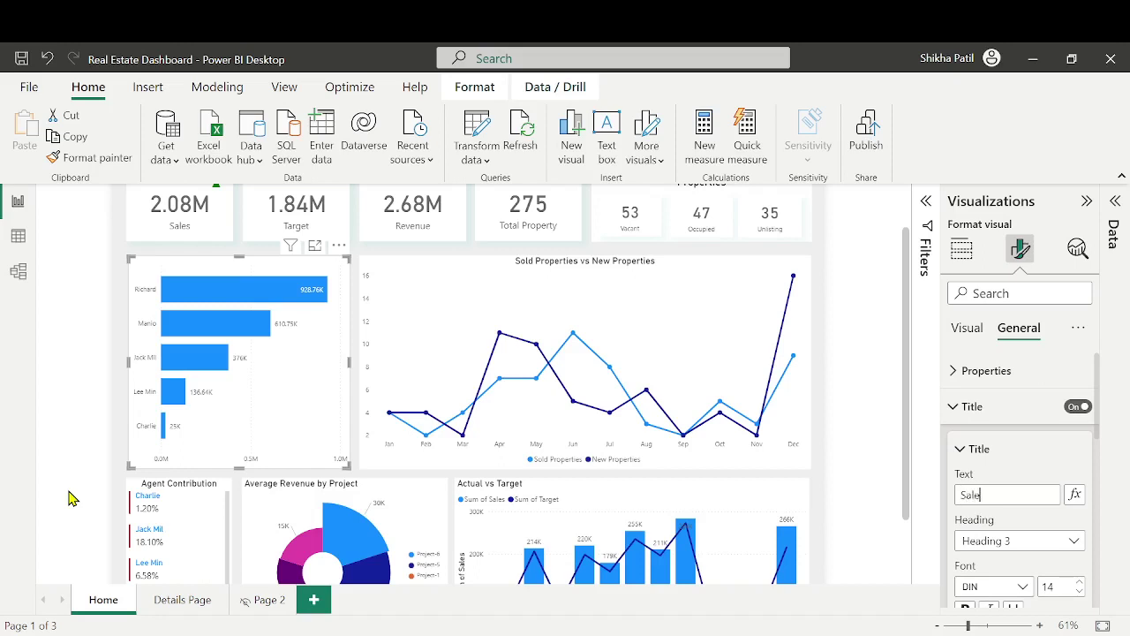
{"action": "type", "text": "by Agent"}
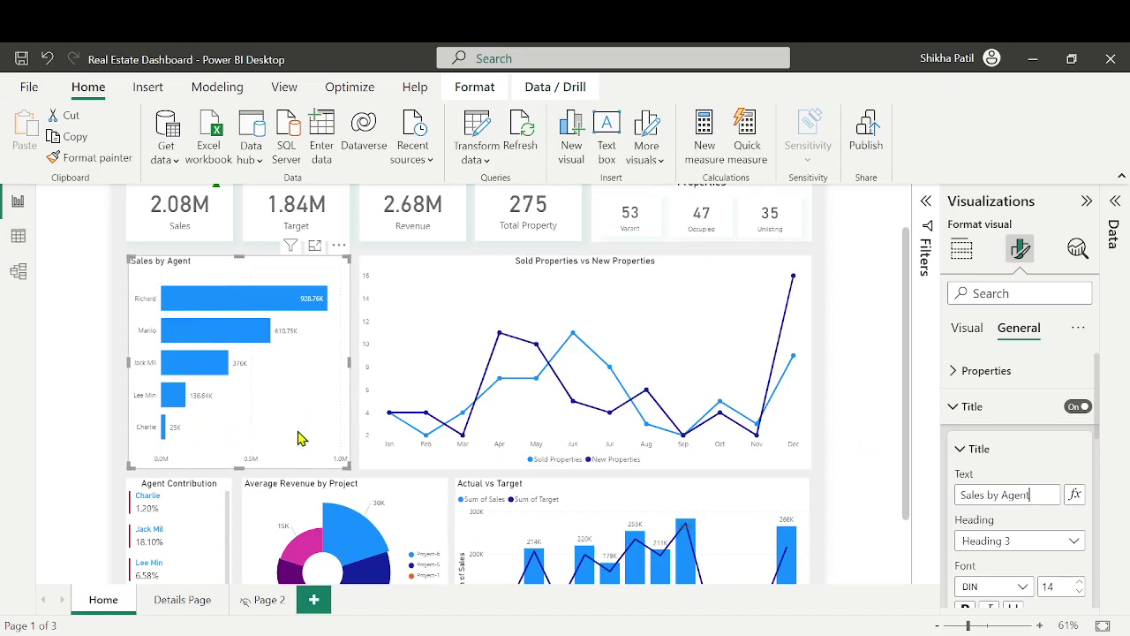
Try a minimum of 0 for the X-axis range of the Sales by Agent chart and clear it back to Auto
{"action": "mouse_move", "coordinate": [309, 305]}
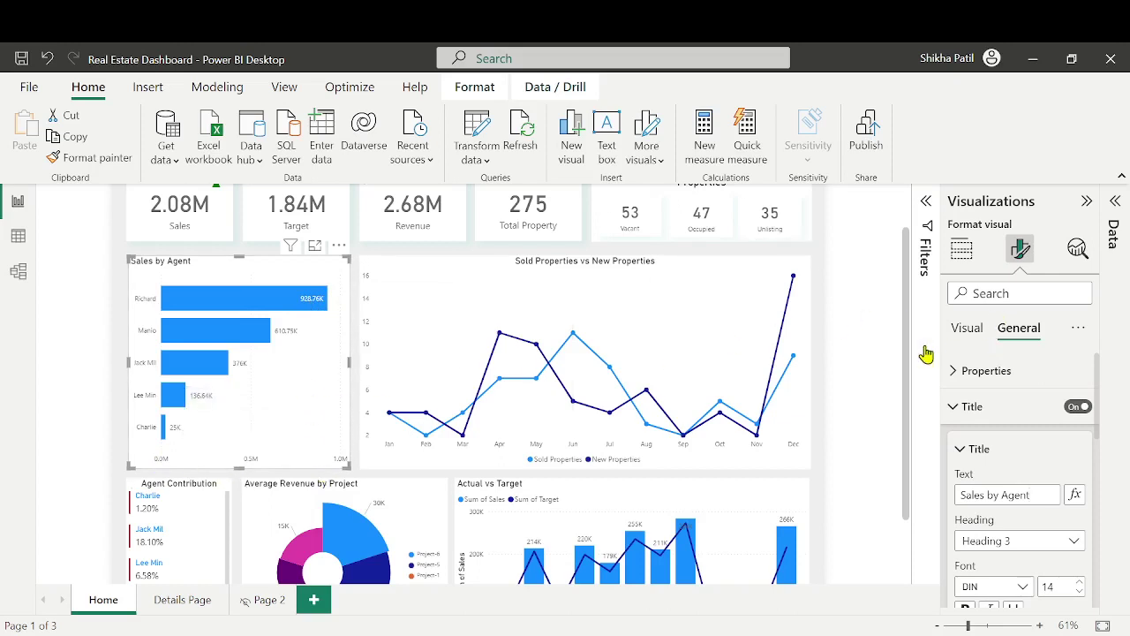
{"action": "left_click", "coordinate": [964, 329]}
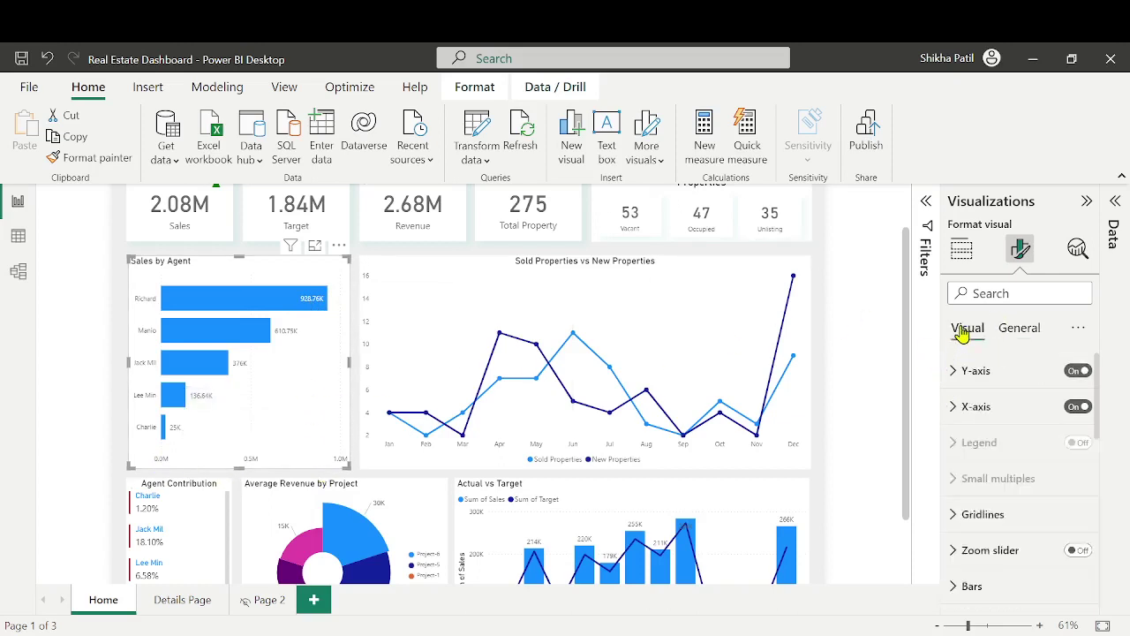
{"action": "left_click", "coordinate": [987, 415]}
{"action": "scroll", "coordinate": [1027, 459], "scroll_direction": "down", "scroll_amount": 2}
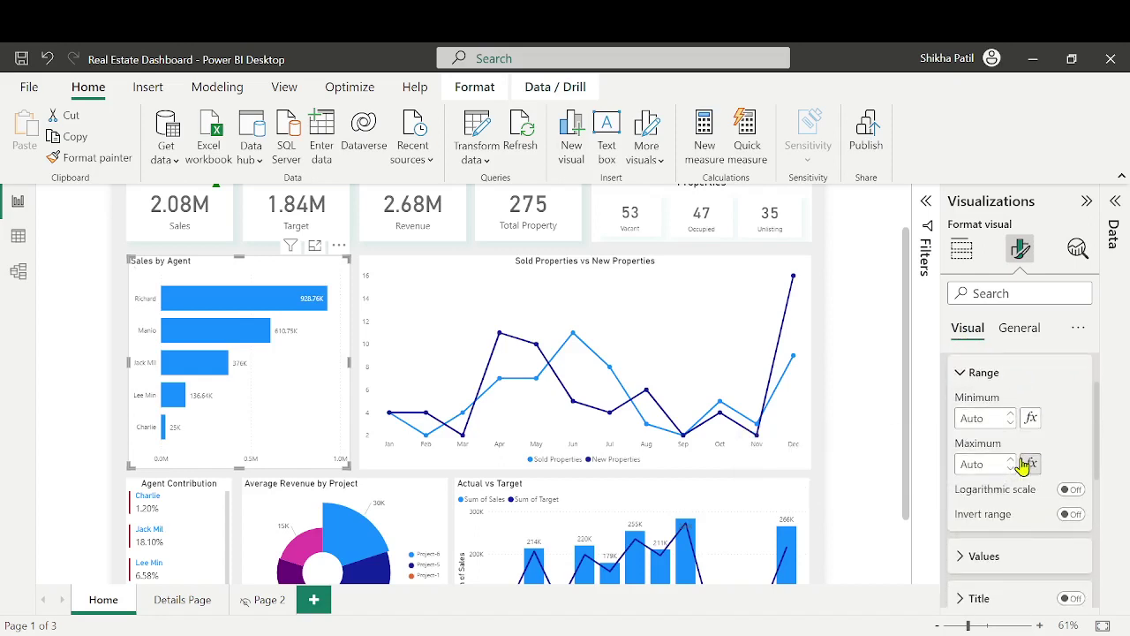
{"action": "left_click", "coordinate": [985, 418]}
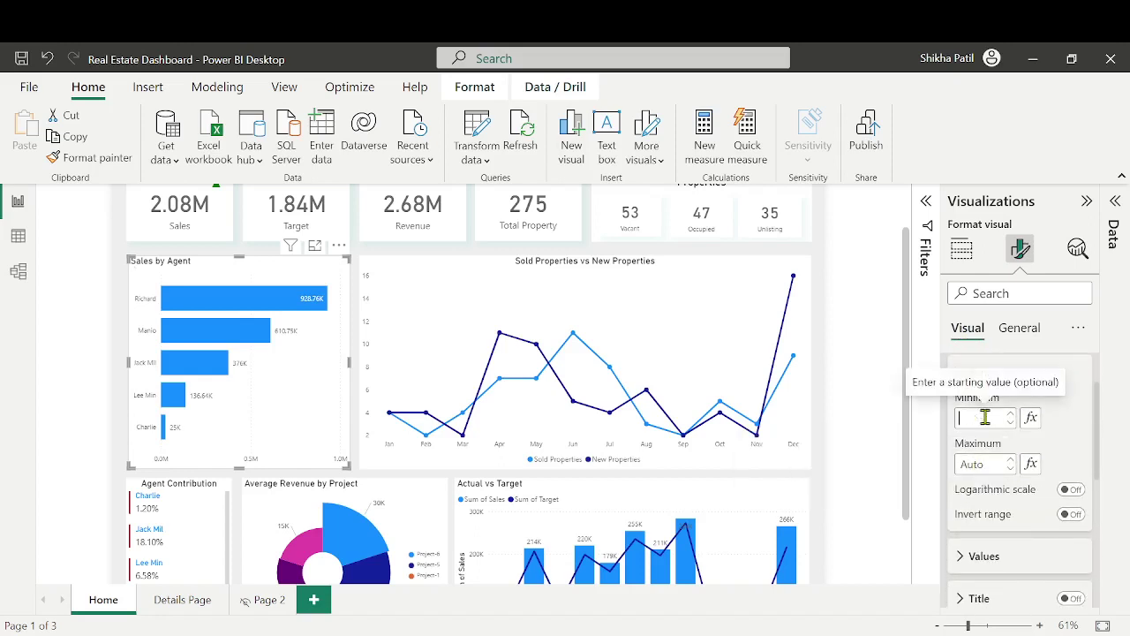
{"action": "type", "text": "0"}
{"action": "key", "text": "Return"}
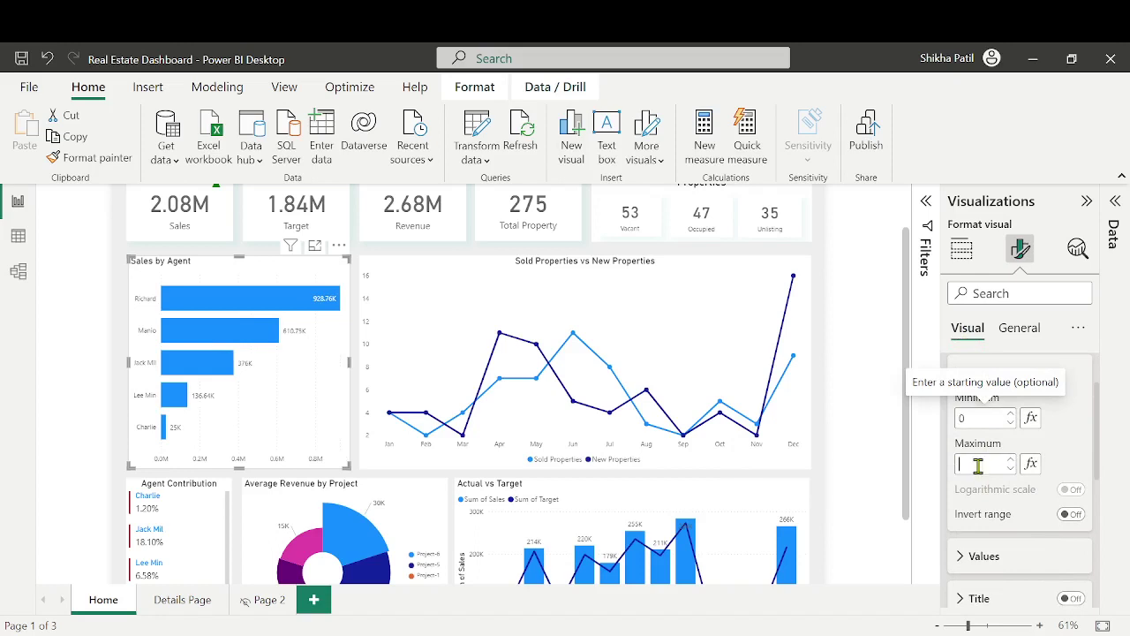
{"action": "mouse_move", "coordinate": [526, 342]}
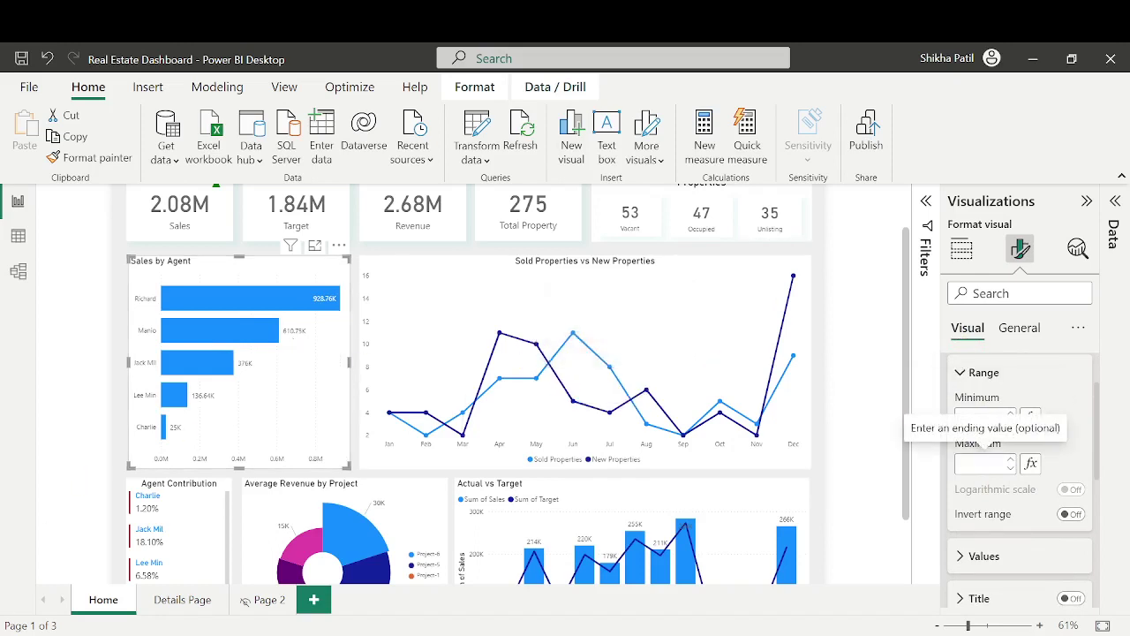
{"action": "left_click", "coordinate": [988, 412]}
{"action": "type", "text": "0"}
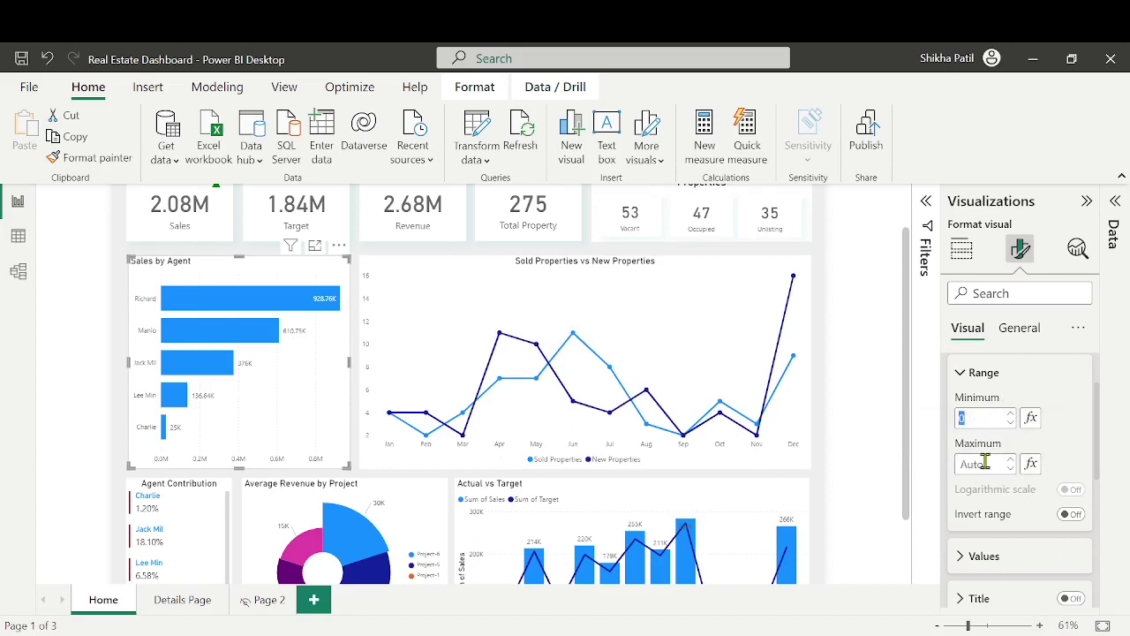
{"action": "key", "text": "BackSpace"}
Set the display units of the Sales by Agent chart's X-axis values to Thousands
{"action": "left_click", "coordinate": [985, 556]}
{"action": "scroll", "coordinate": [1001, 542], "scroll_direction": "down", "scroll_amount": 3}
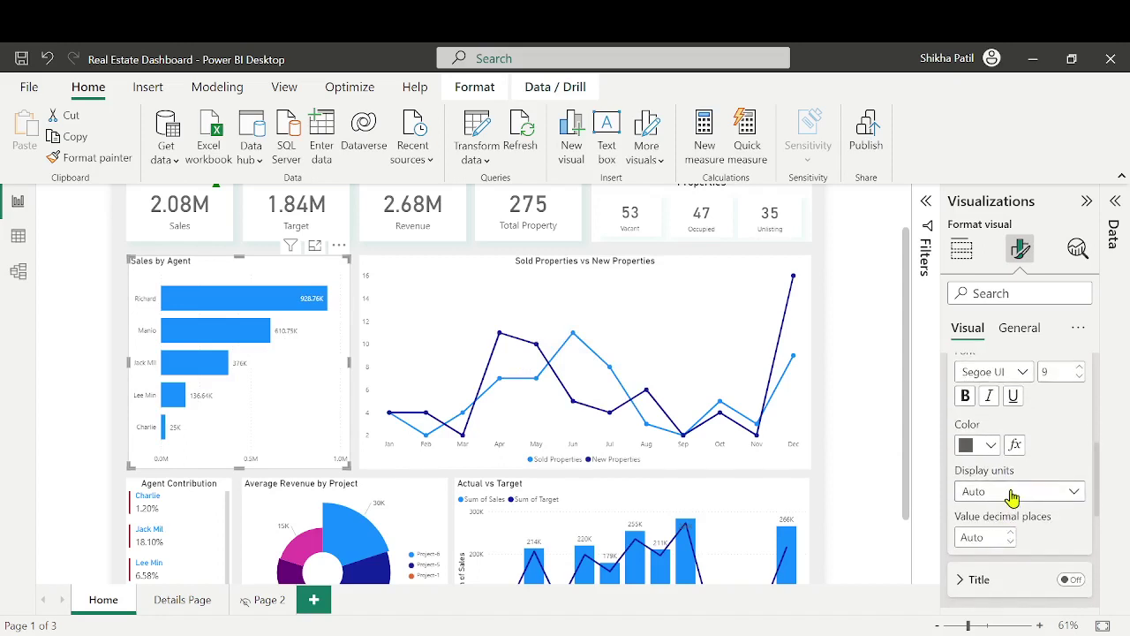
{"action": "left_click", "coordinate": [1014, 492]}
{"action": "left_click", "coordinate": [985, 555]}
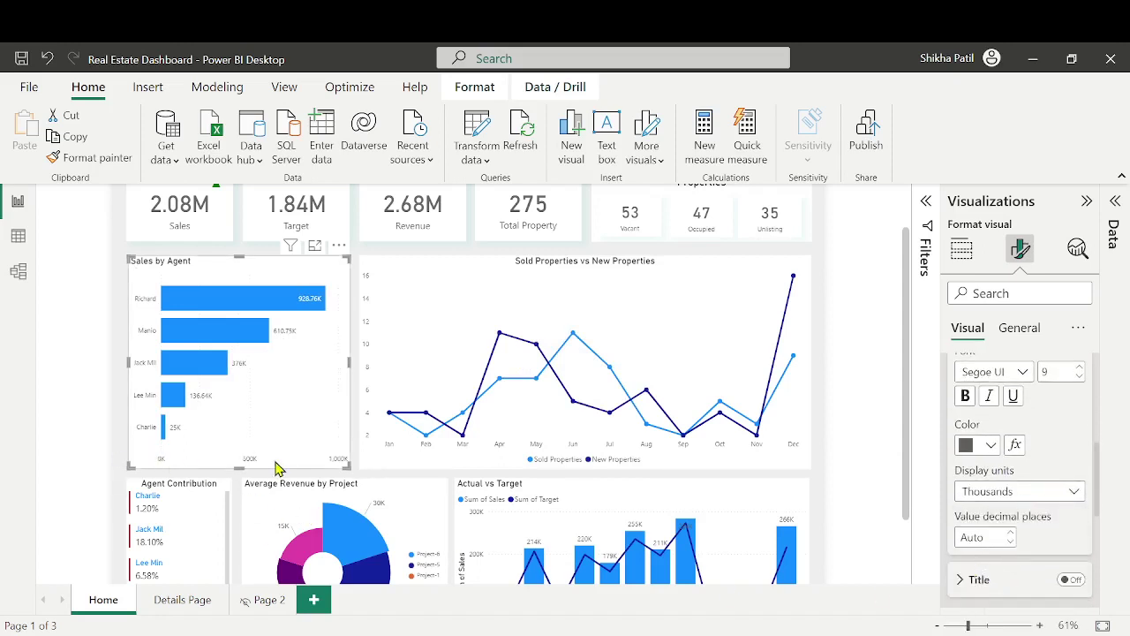
{"action": "left_click", "coordinate": [889, 305]}
Restrict the line formatting of the Sold Properties vs New Properties chart to the Sold Properties series
{"action": "left_click", "coordinate": [1115, 203]}
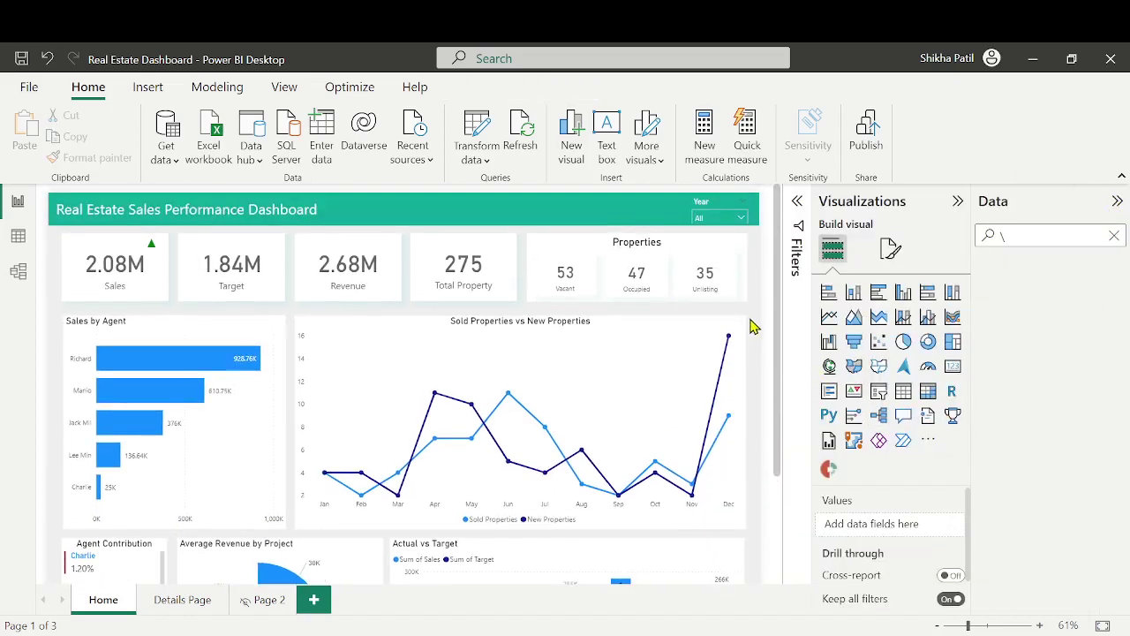
{"action": "scroll", "coordinate": [331, 392], "scroll_direction": "down", "scroll_amount": 1}
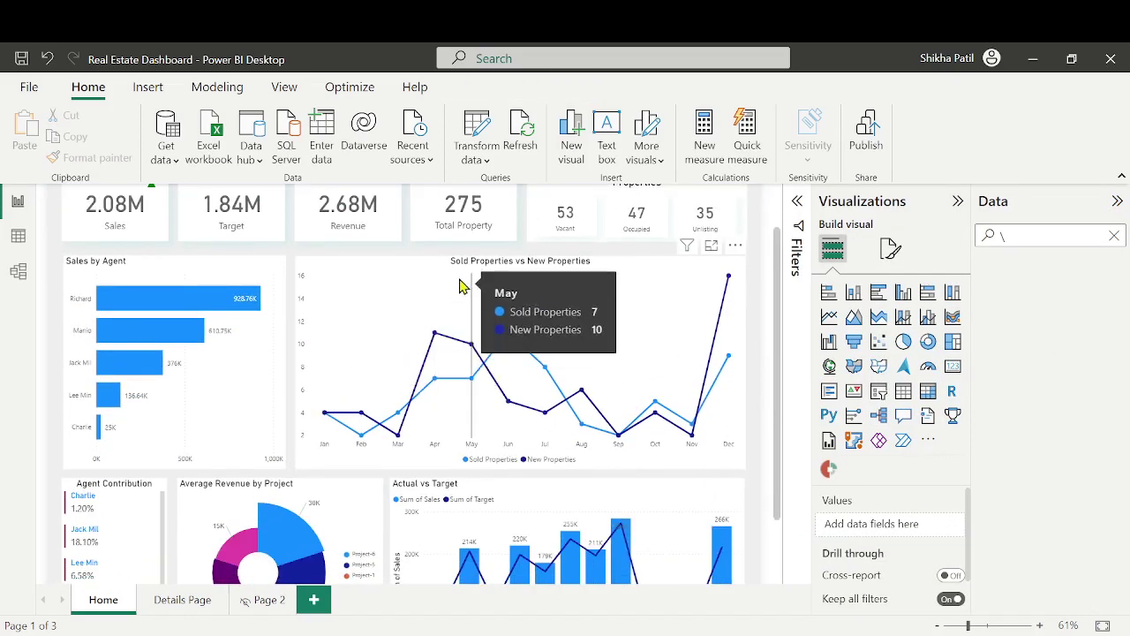
{"action": "left_click", "coordinate": [485, 285]}
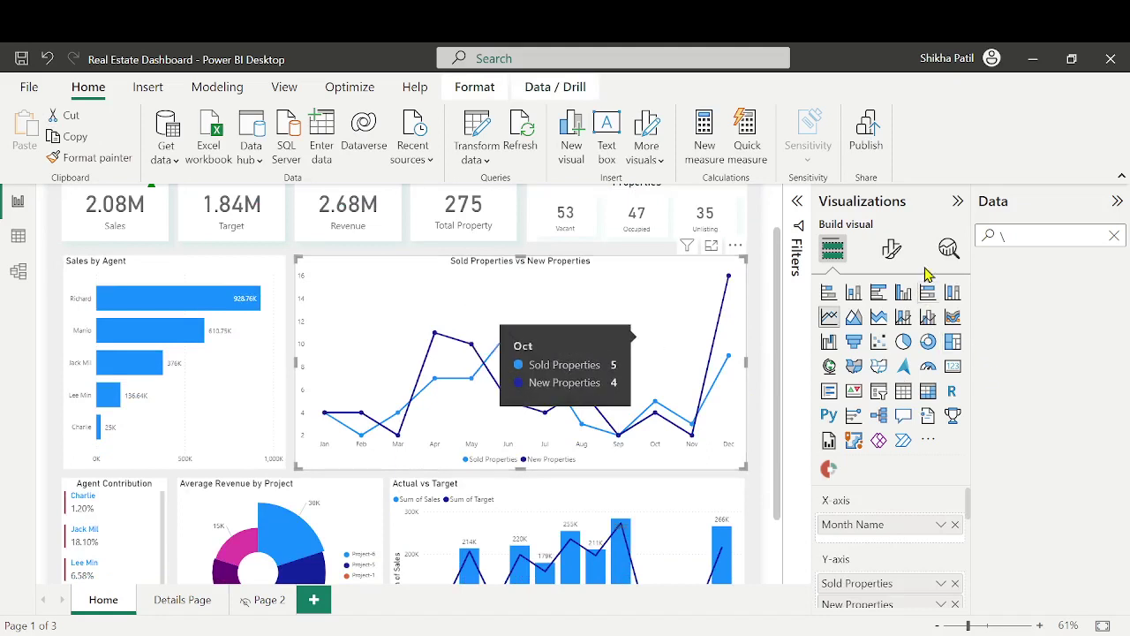
{"action": "left_click", "coordinate": [890, 249]}
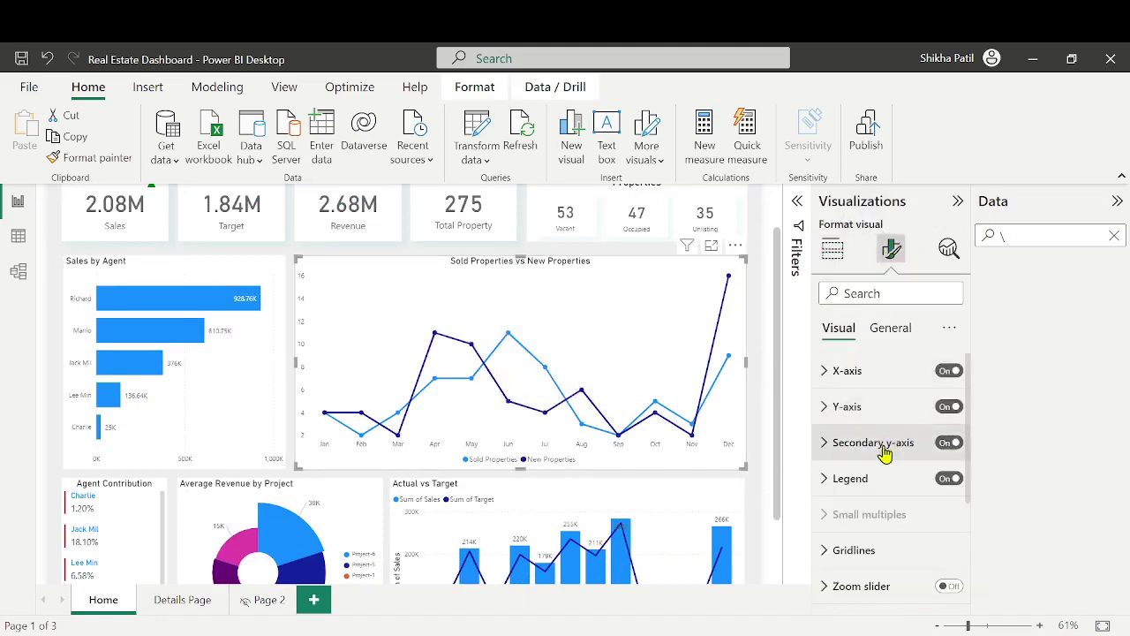
{"action": "scroll", "coordinate": [885, 456], "scroll_direction": "down", "scroll_amount": 3}
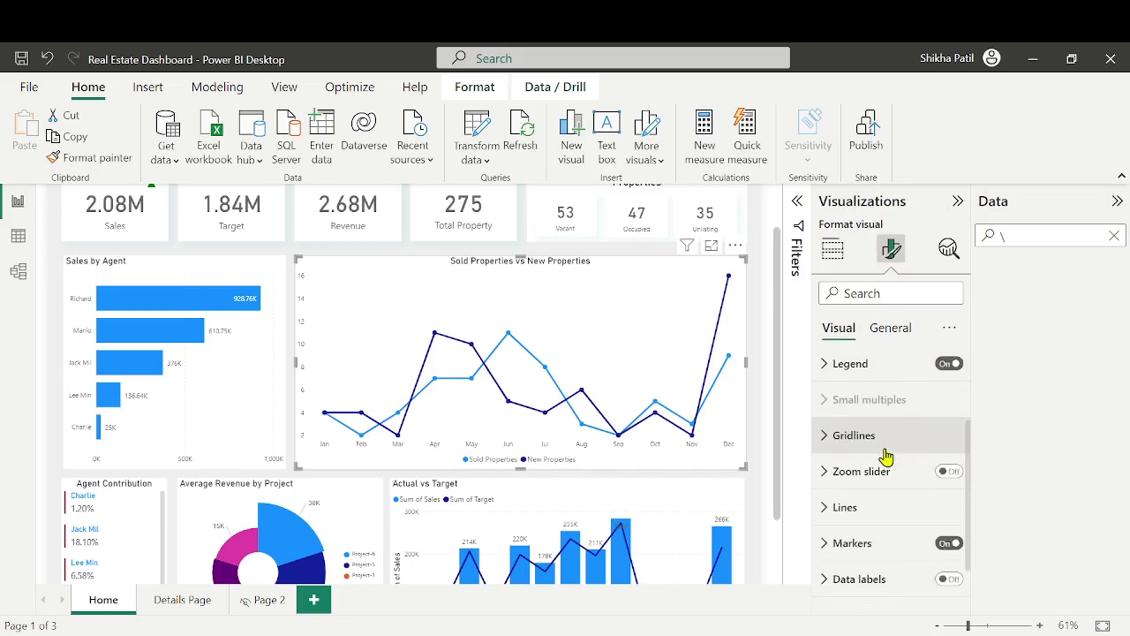
{"action": "left_click", "coordinate": [872, 507]}
{"action": "scroll", "coordinate": [872, 499], "scroll_direction": "down", "scroll_amount": 4}
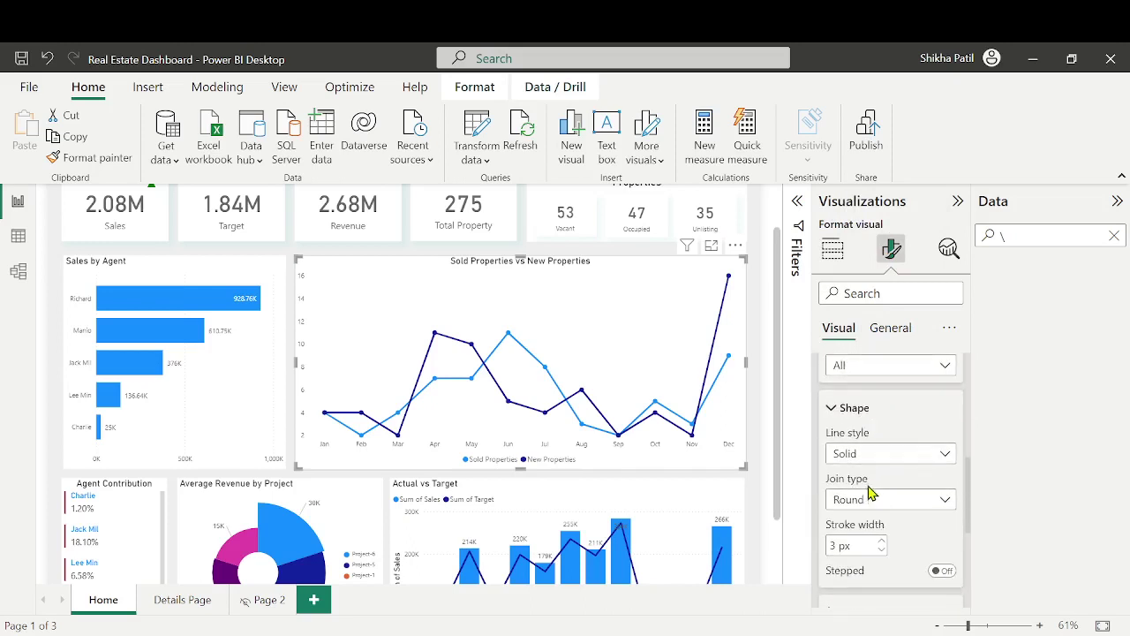
{"action": "scroll", "coordinate": [888, 393], "scroll_direction": "up", "scroll_amount": 1}
{"action": "left_click", "coordinate": [887, 402]}
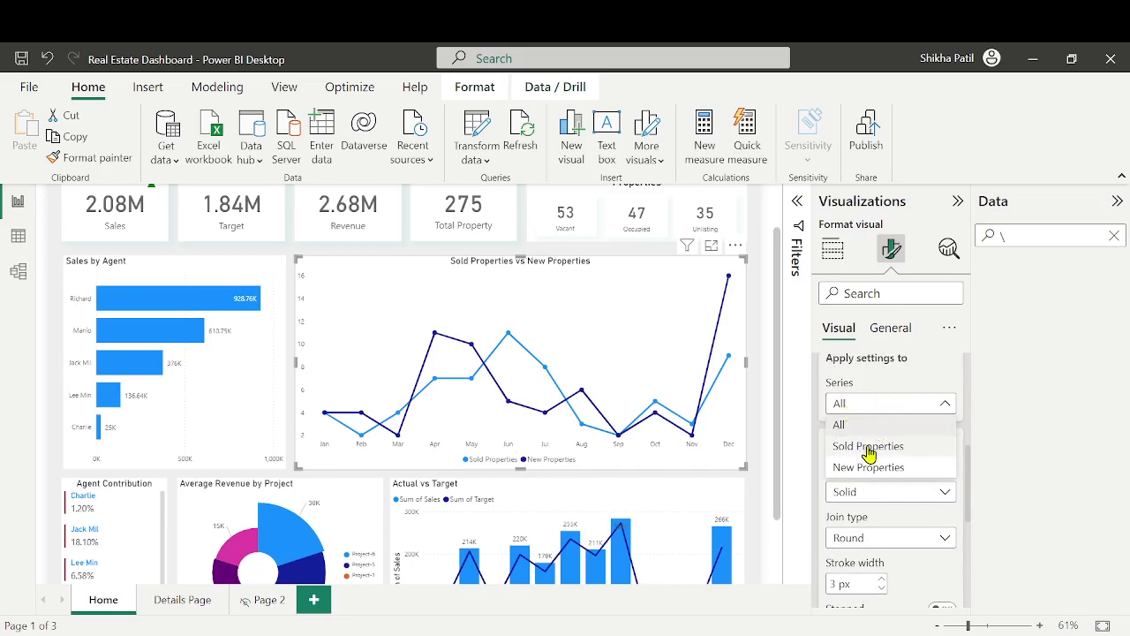
{"action": "left_click", "coordinate": [869, 448]}
Change the Sold Properties line to a custom muted green, about #46BAA1
{"action": "scroll", "coordinate": [874, 463], "scroll_direction": "down", "scroll_amount": 3}
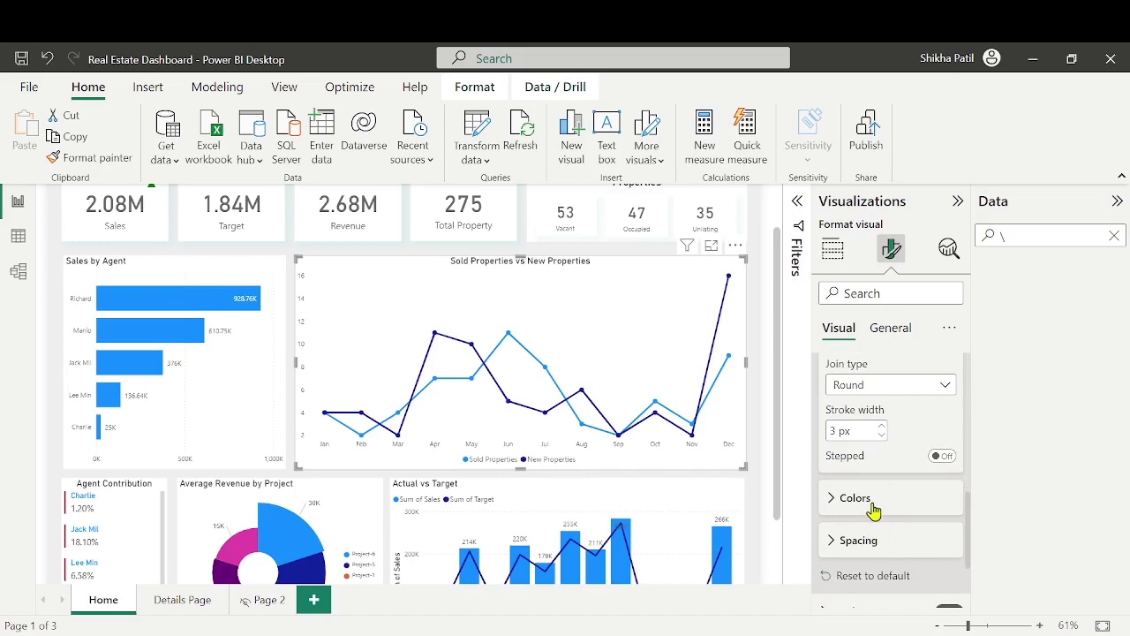
{"action": "left_click", "coordinate": [854, 498]}
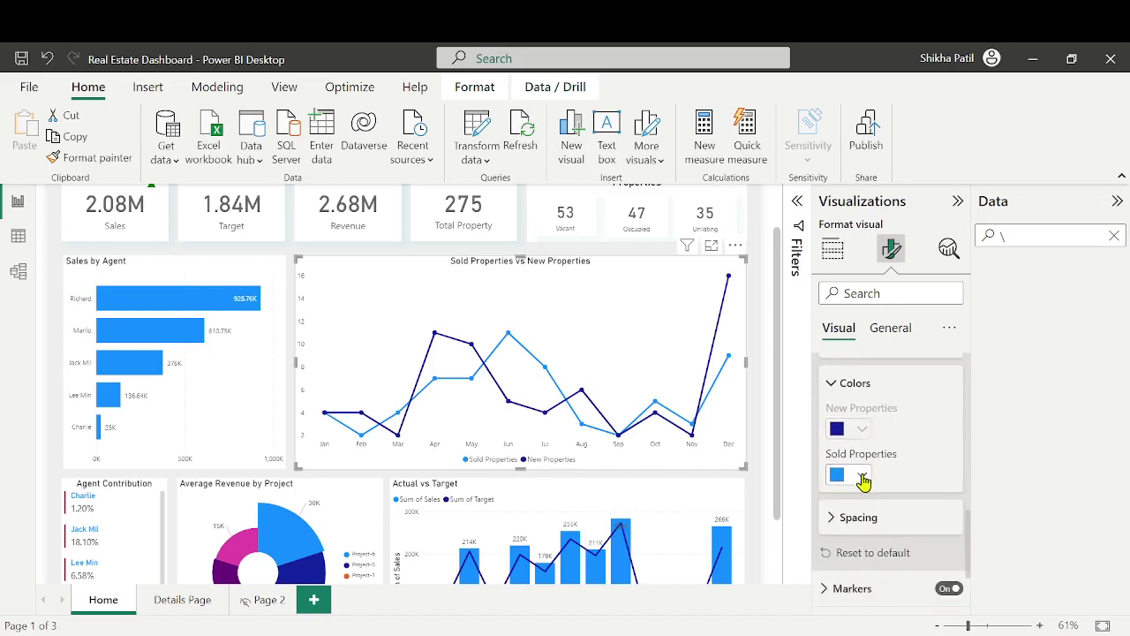
{"action": "left_click", "coordinate": [862, 476]}
{"action": "left_click", "coordinate": [886, 441]}
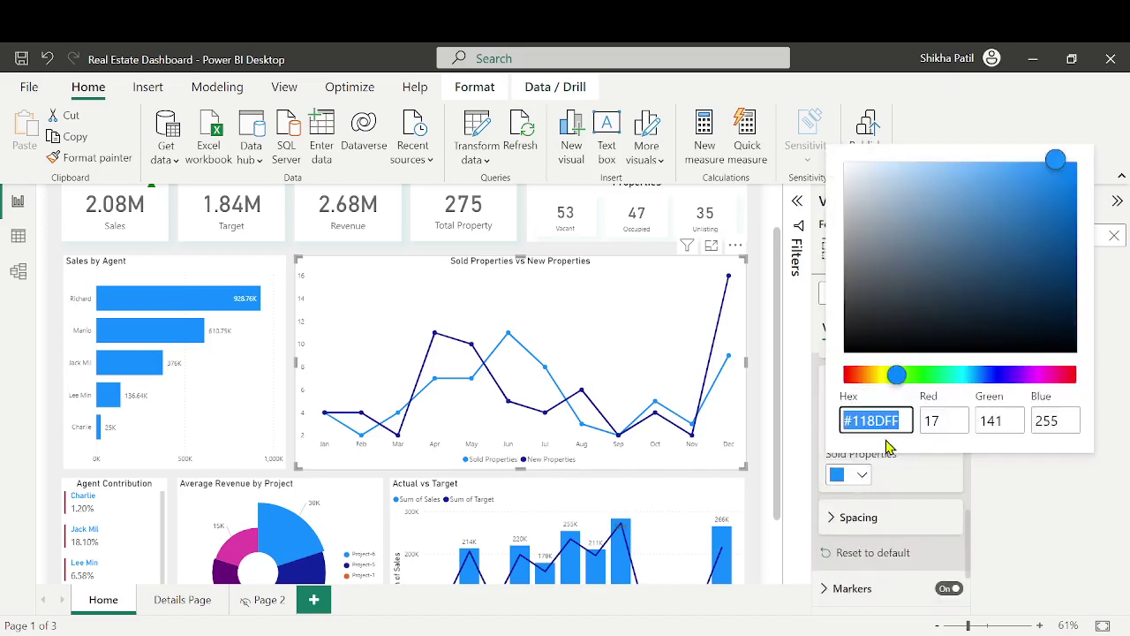
{"action": "left_click_drag", "start_coordinate": [978, 375], "coordinate": [952, 377]}
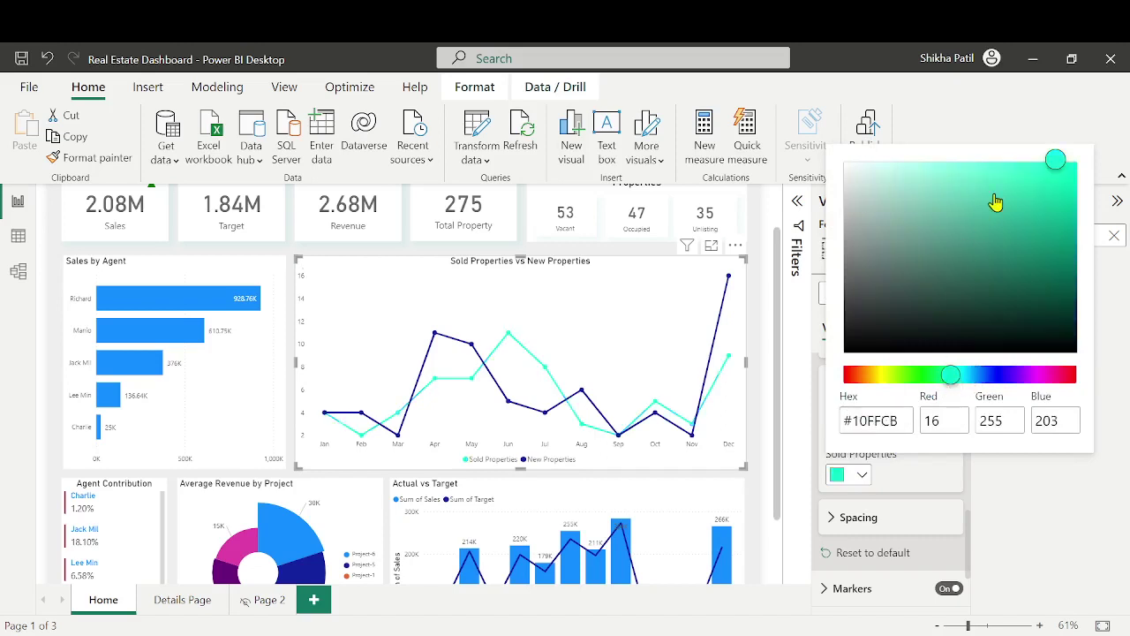
{"action": "left_click_drag", "start_coordinate": [989, 192], "coordinate": [989, 239]}
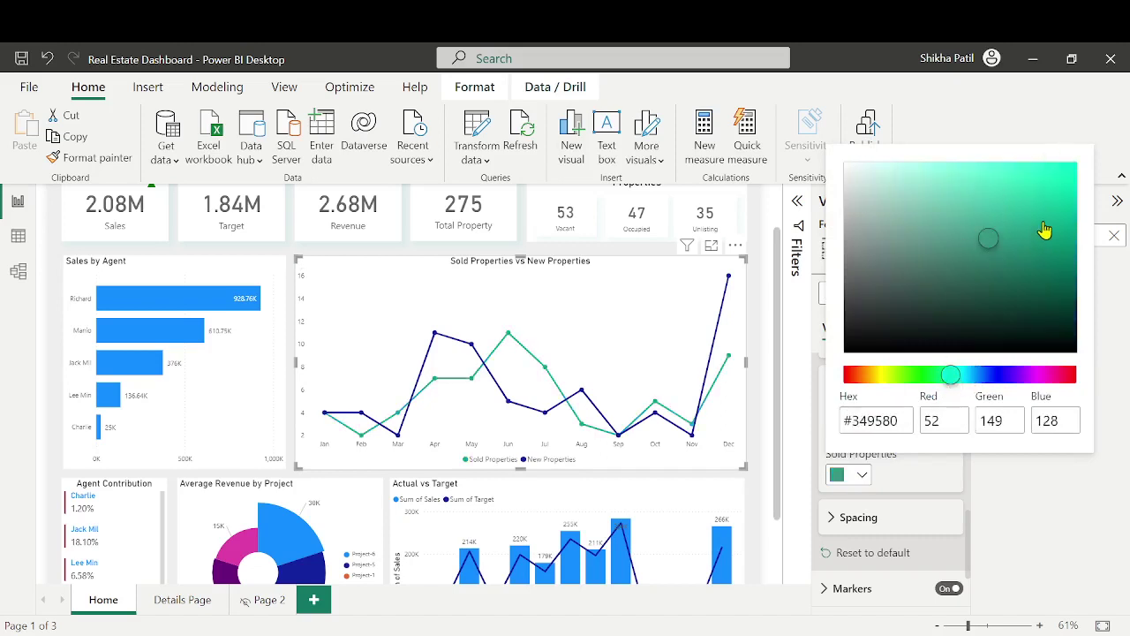
{"action": "left_click", "coordinate": [980, 227]}
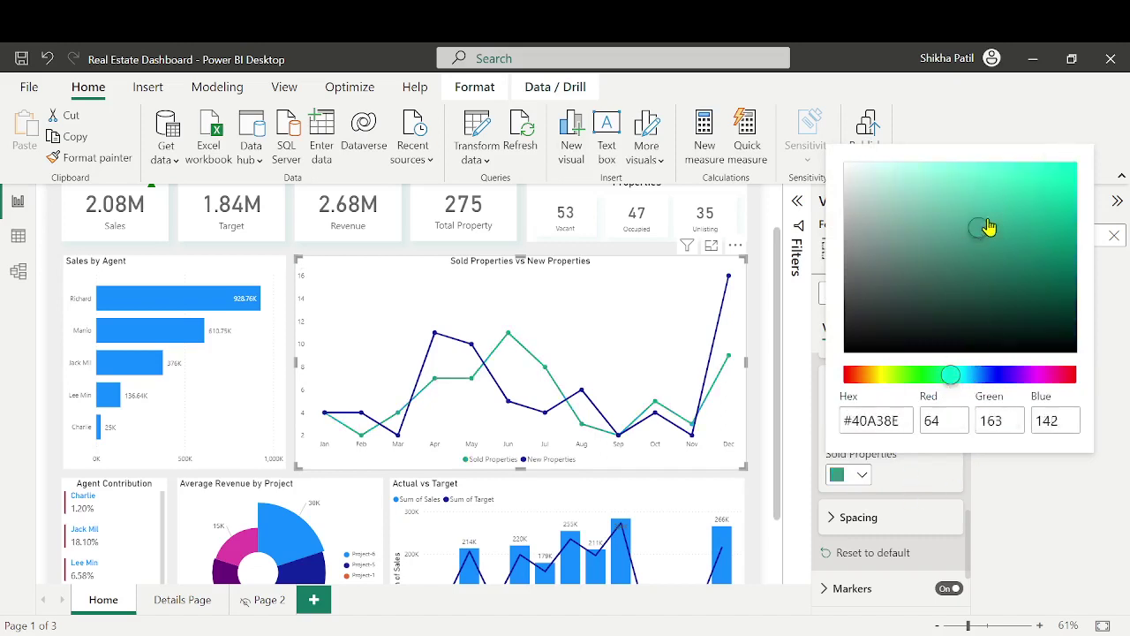
{"action": "left_click", "coordinate": [984, 214]}
{"action": "left_click", "coordinate": [921, 487]}
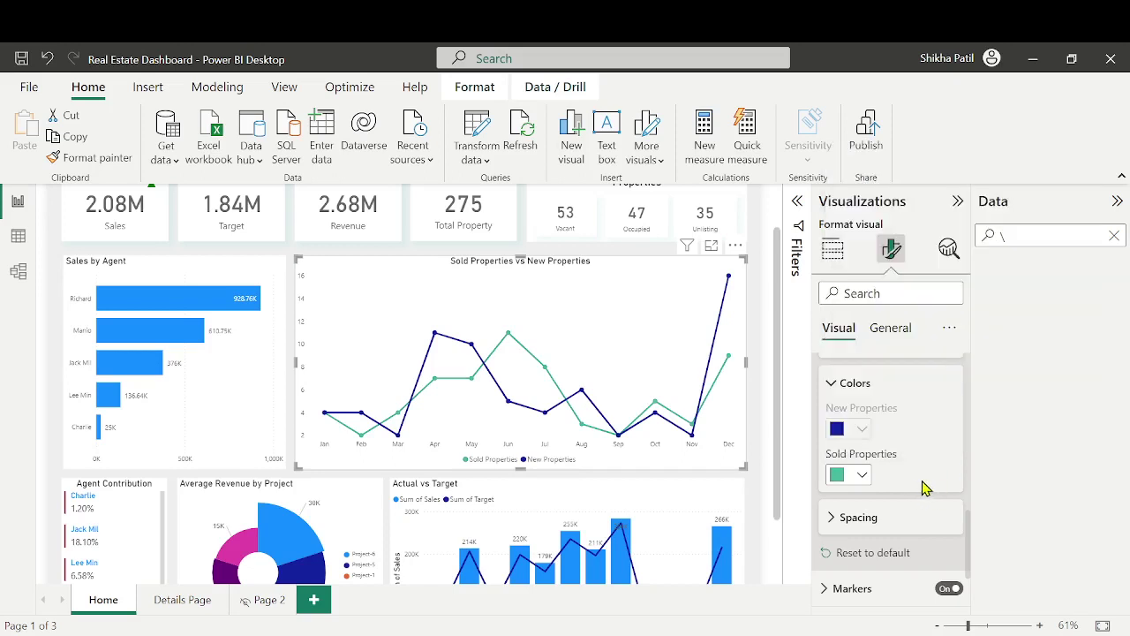
Apply the line settings to all series and change the New Properties line to a custom muted orange, about #D88D3C
{"action": "scroll", "coordinate": [865, 432], "scroll_direction": "up", "scroll_amount": 5}
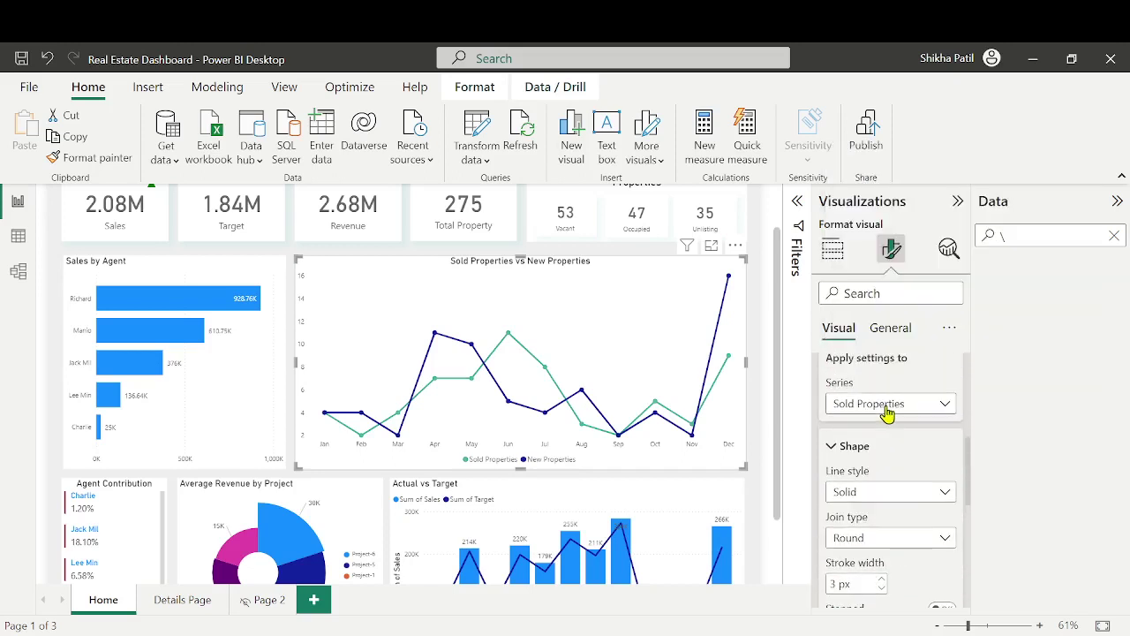
{"action": "left_click", "coordinate": [887, 404]}
{"action": "left_click", "coordinate": [868, 467]}
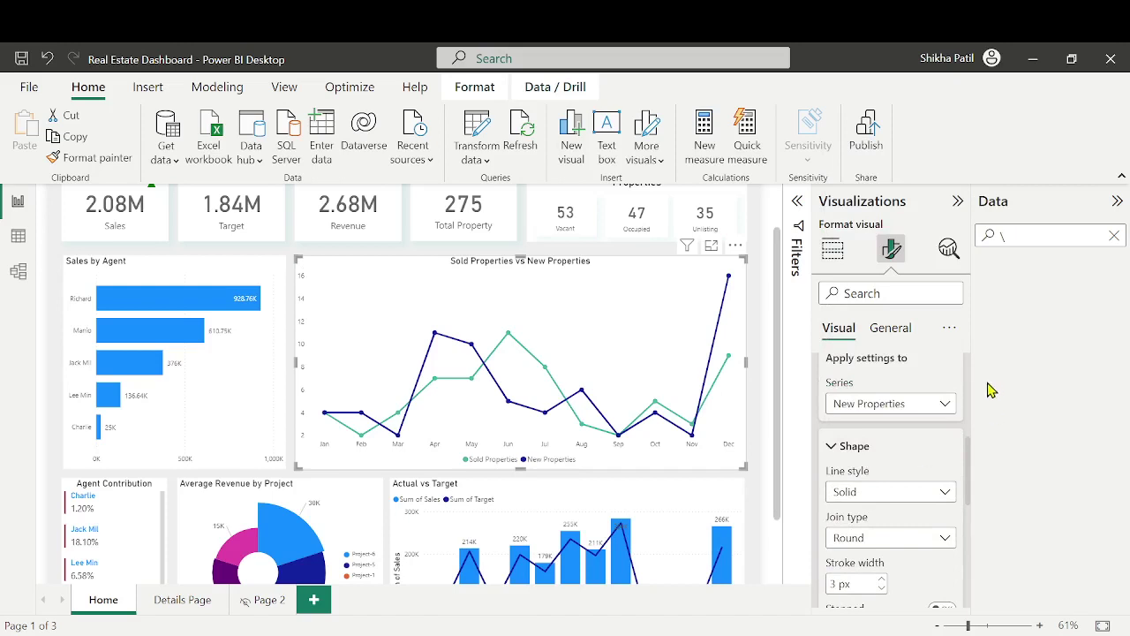
{"action": "left_click", "coordinate": [927, 404]}
{"action": "left_click", "coordinate": [883, 425]}
{"action": "scroll", "coordinate": [896, 512], "scroll_direction": "down", "scroll_amount": 2}
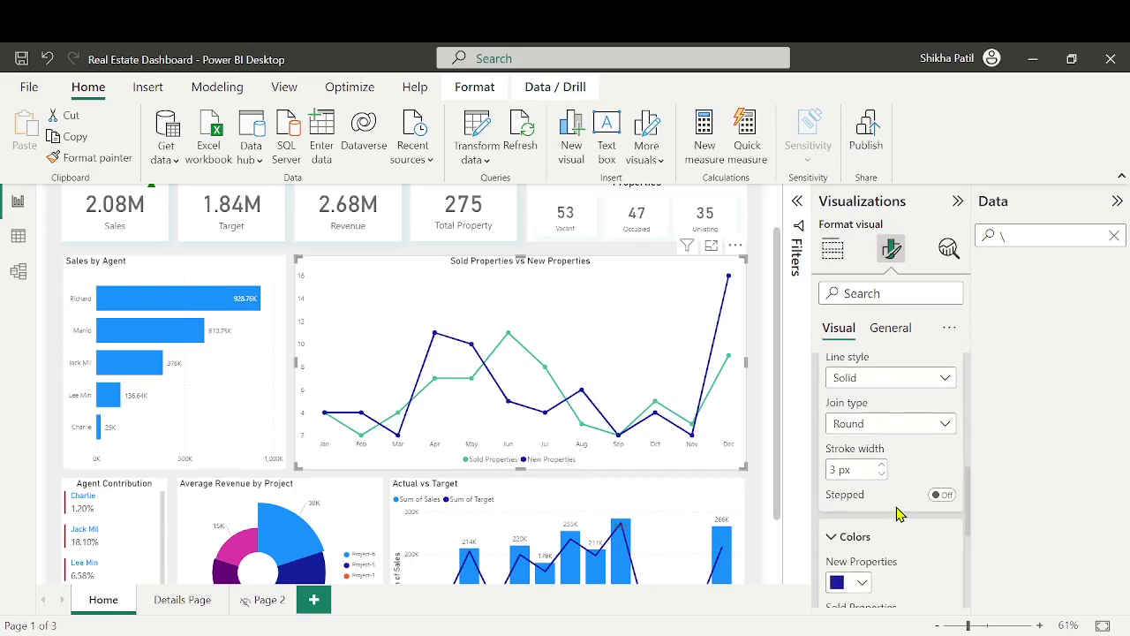
{"action": "scroll", "coordinate": [896, 514], "scroll_direction": "down", "scroll_amount": 2}
{"action": "left_click", "coordinate": [859, 505]}
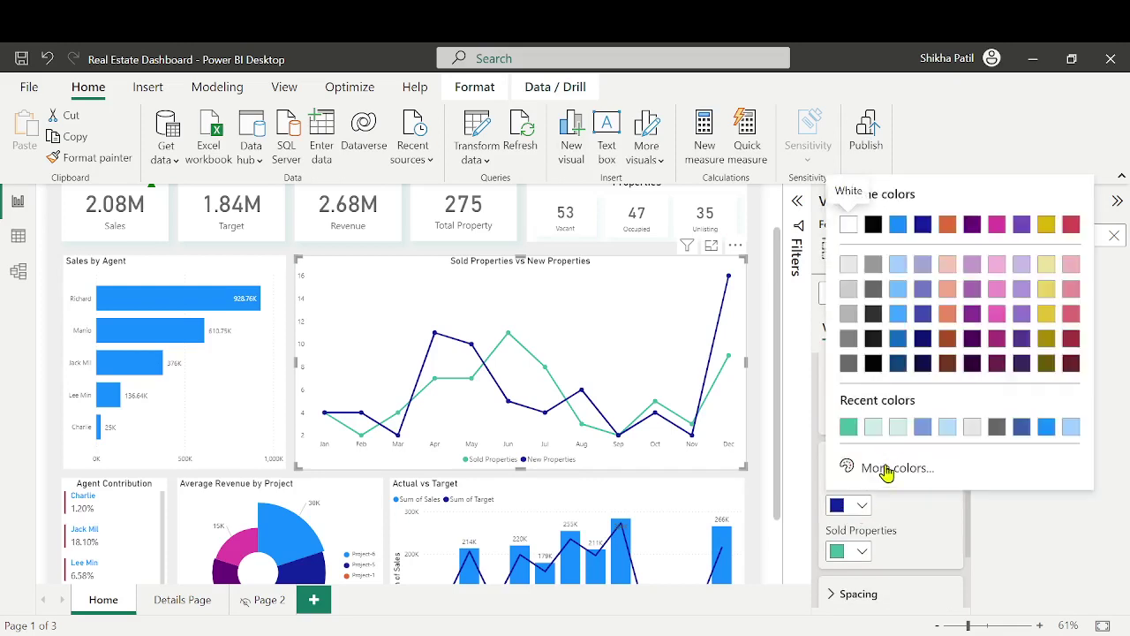
{"action": "left_click", "coordinate": [887, 467]}
{"action": "left_click", "coordinate": [862, 404]}
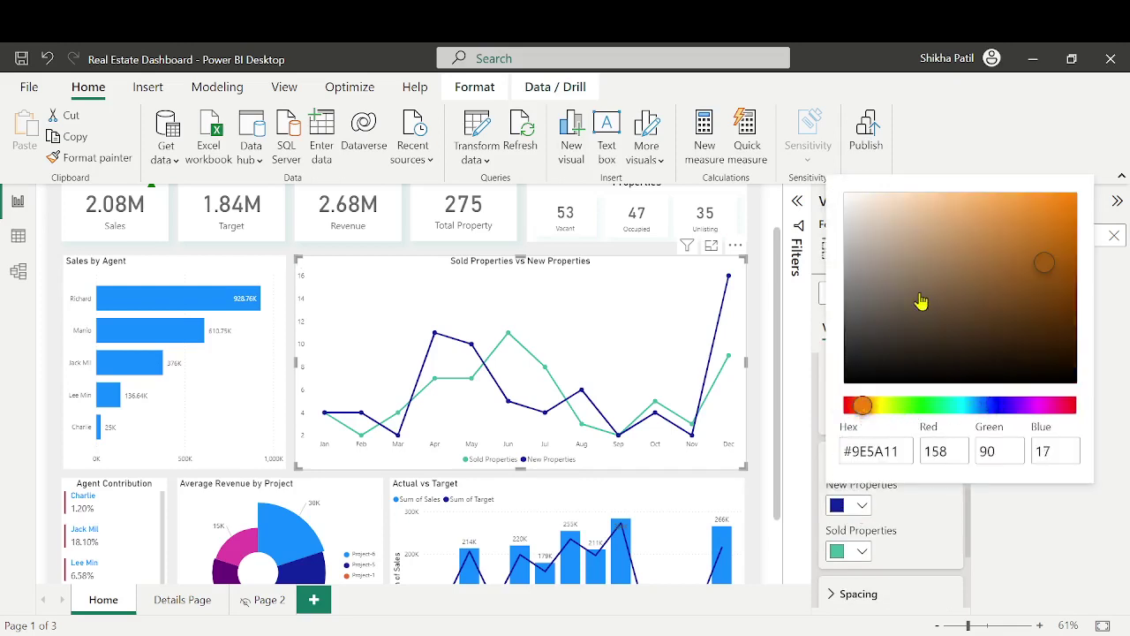
{"action": "left_click_drag", "start_coordinate": [1040, 265], "coordinate": [1012, 227]}
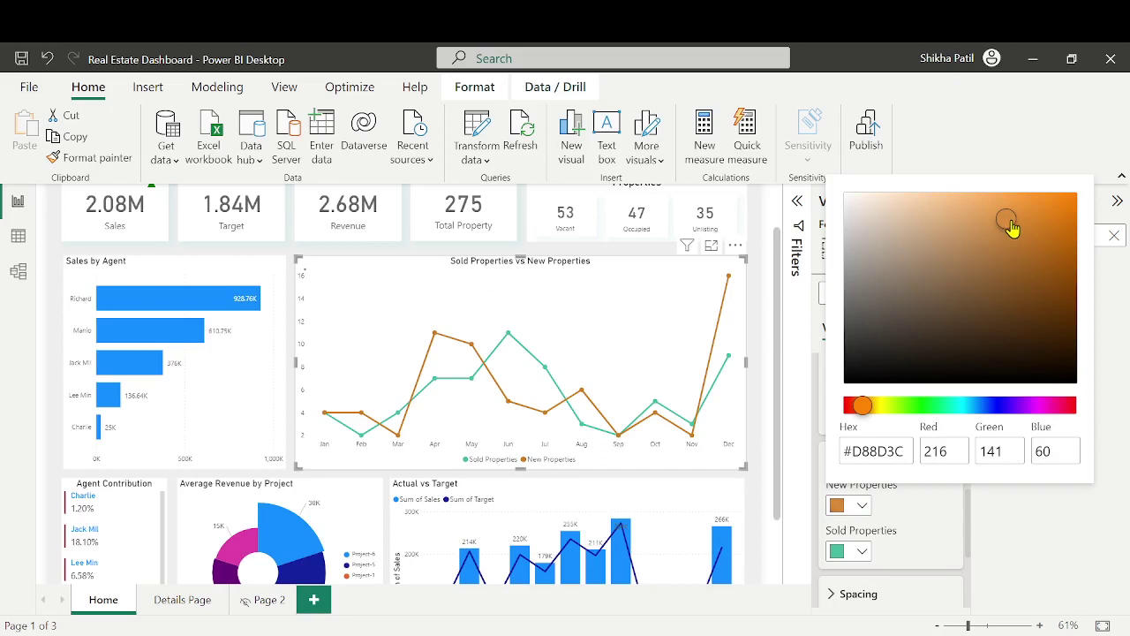
{"action": "left_click", "coordinate": [764, 455]}
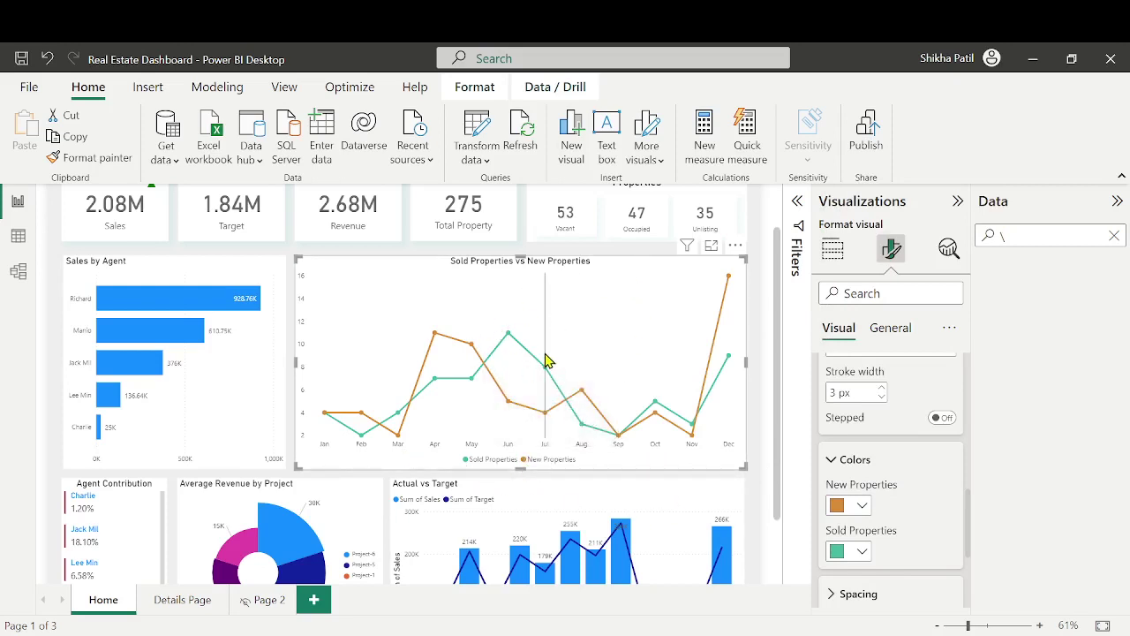
Color the Sales by Agent chart's bars with the recently used muted green of the Sold Properties line
{"action": "left_click", "coordinate": [261, 360]}
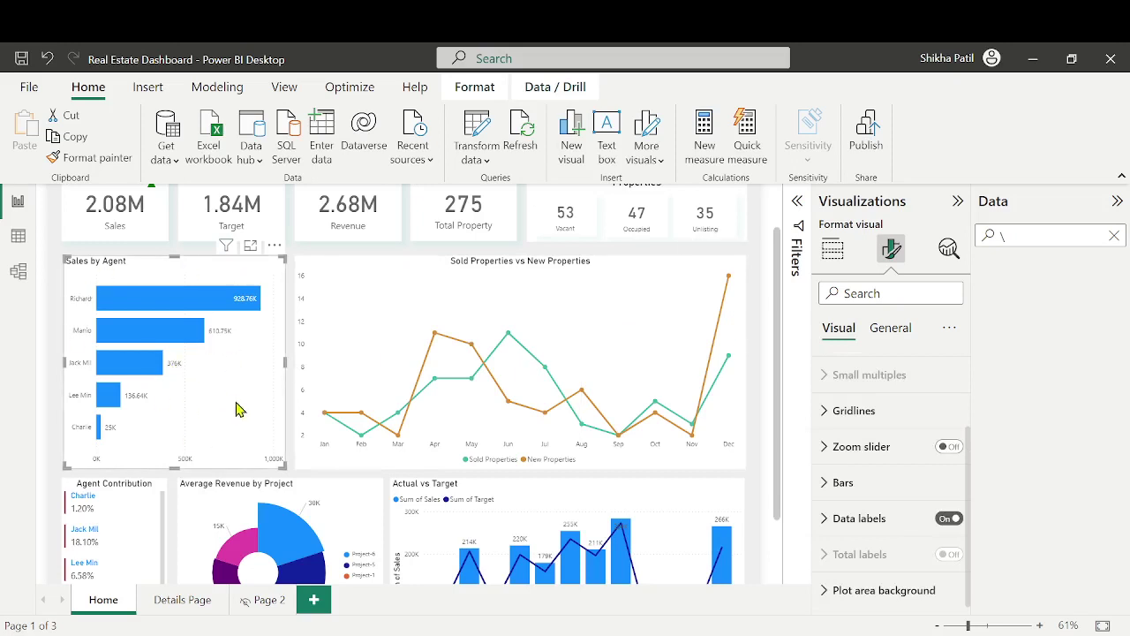
{"action": "left_click", "coordinate": [858, 496]}
{"action": "left_click", "coordinate": [854, 456]}
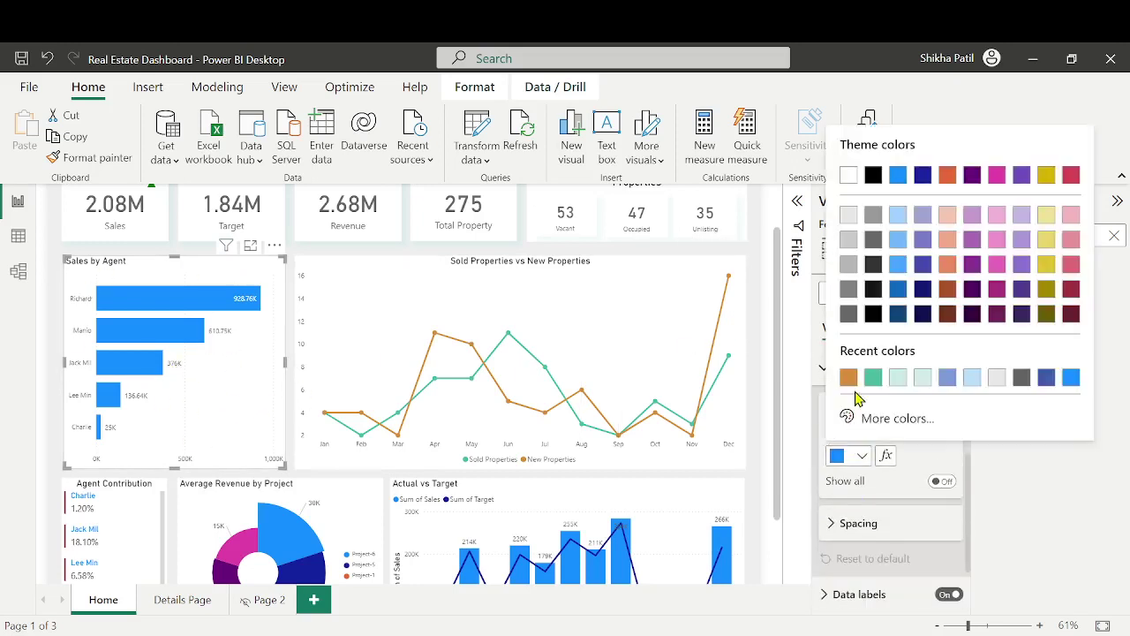
{"action": "left_click", "coordinate": [873, 378]}
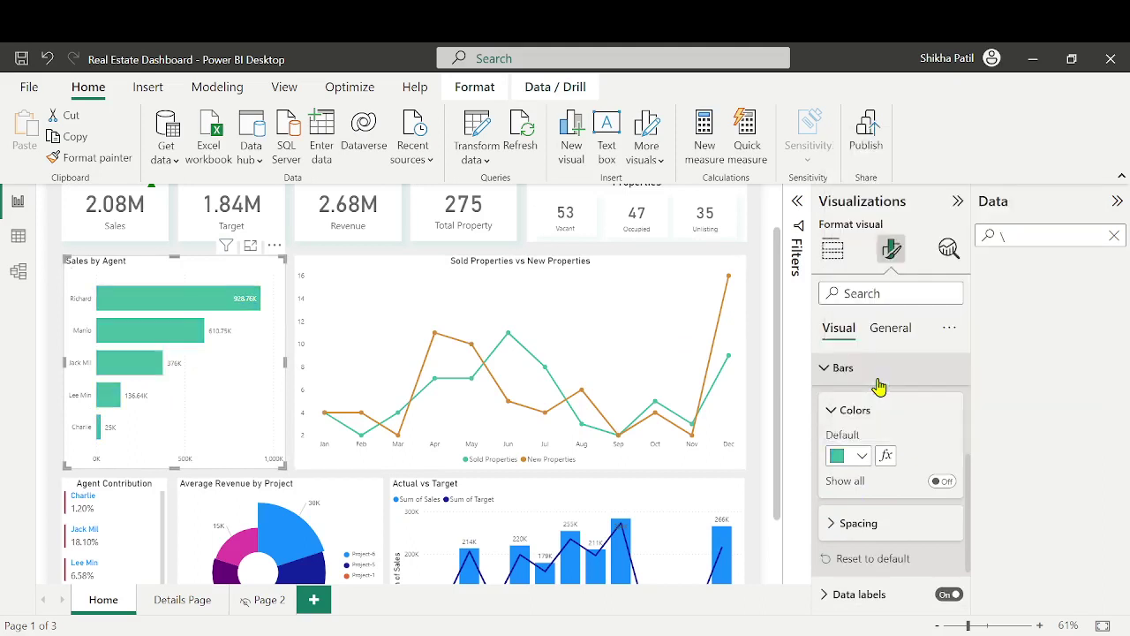
{"action": "scroll", "coordinate": [371, 407], "scroll_direction": "up", "scroll_amount": 2}
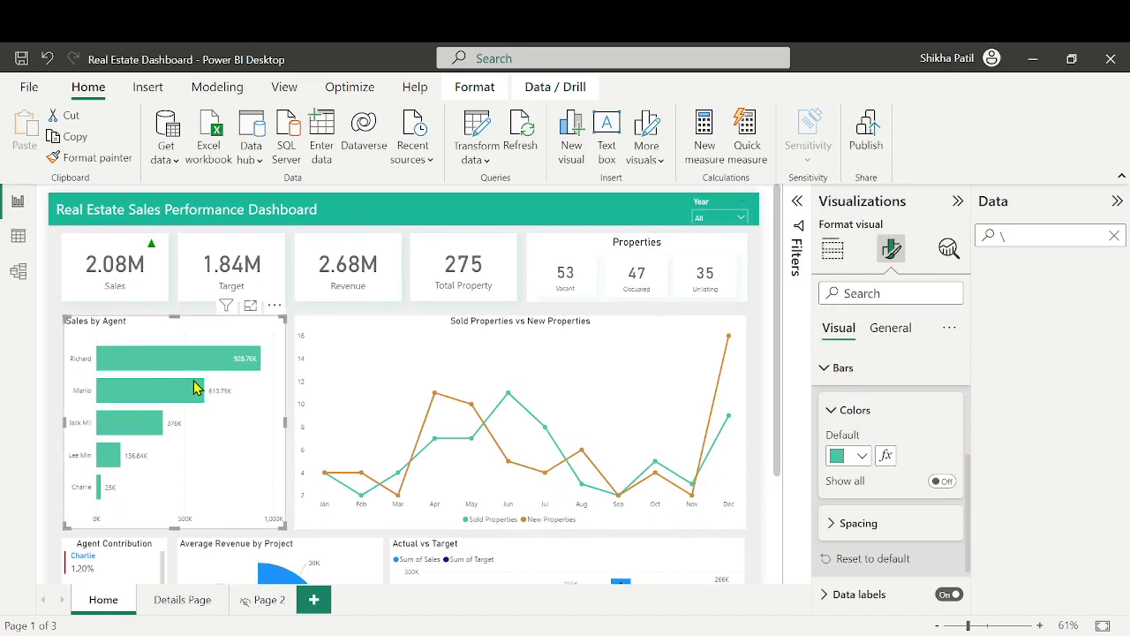
Change the default bar color of the Sales by Agent chart to a custom light teal, about #6ABDCA
{"action": "left_click", "coordinate": [861, 456]}
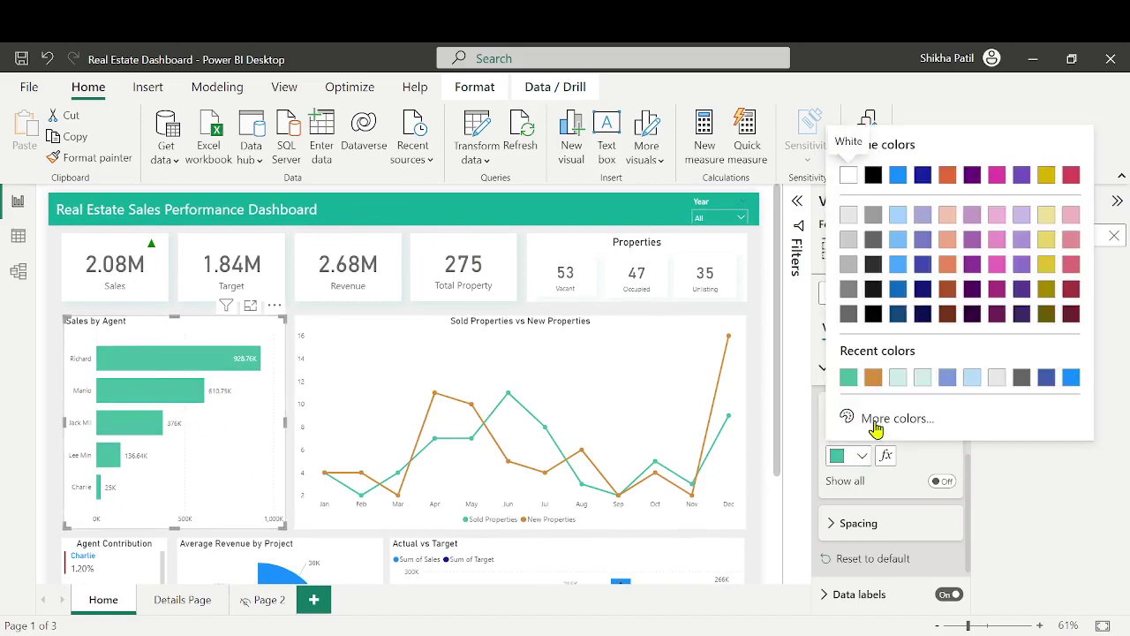
{"action": "left_click", "coordinate": [876, 423]}
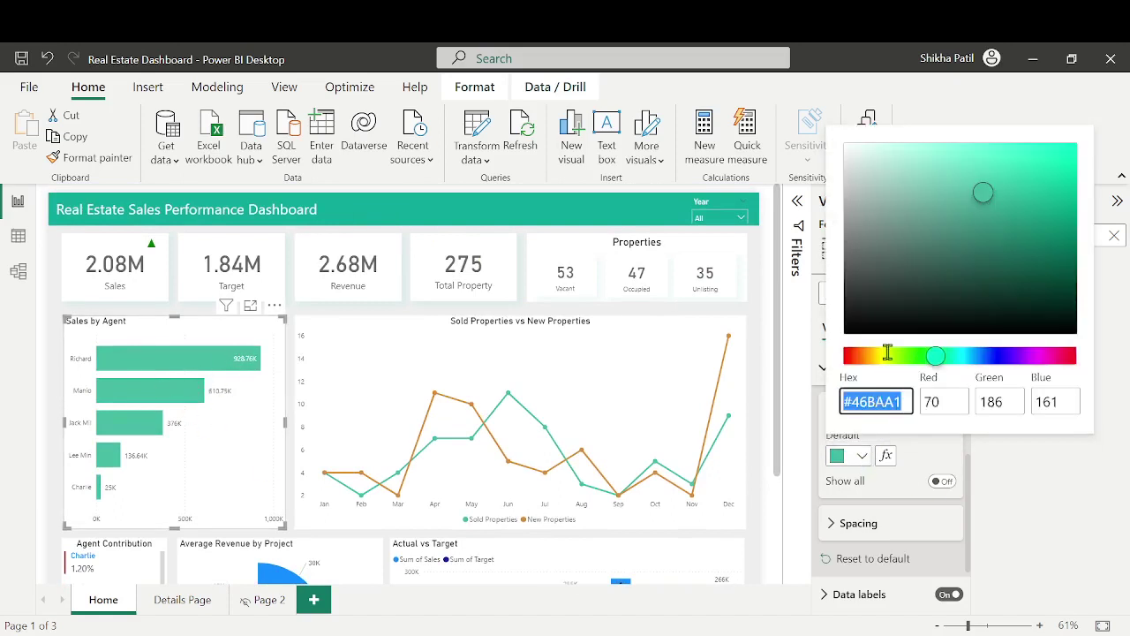
{"action": "left_click", "coordinate": [959, 193]}
{"action": "mouse_move", "coordinate": [960, 193]}
{"action": "left_mouse_down"}
{"action": "mouse_move", "coordinate": [941, 194]}
{"action": "mouse_move", "coordinate": [973, 167]}
{"action": "mouse_move", "coordinate": [962, 195]}
{"action": "left_mouse_up"}
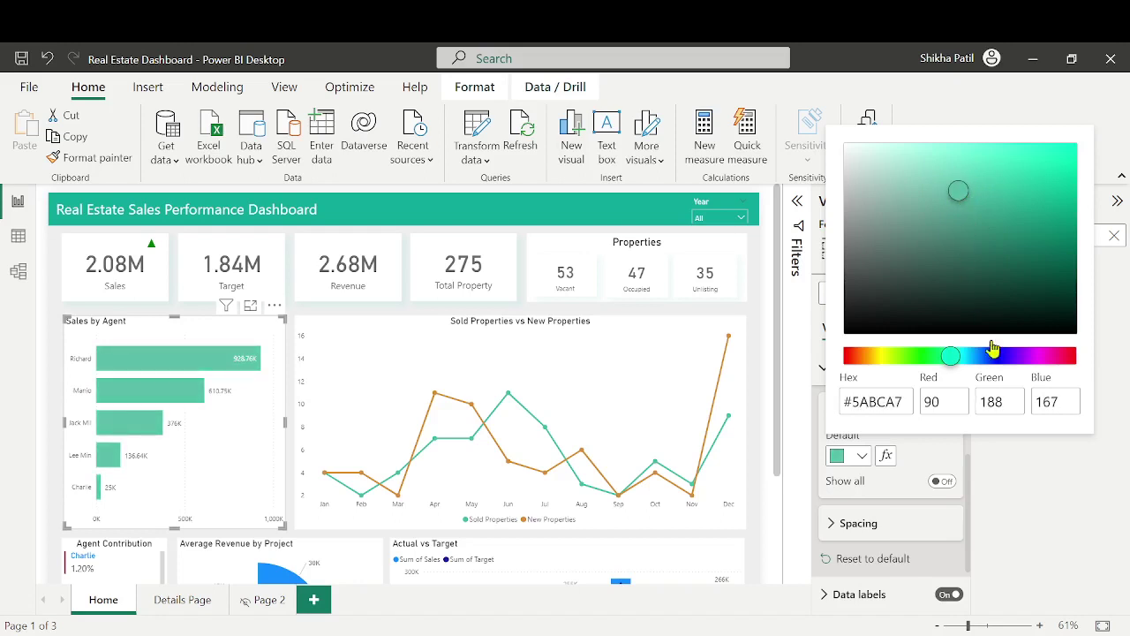
{"action": "left_click", "coordinate": [964, 356]}
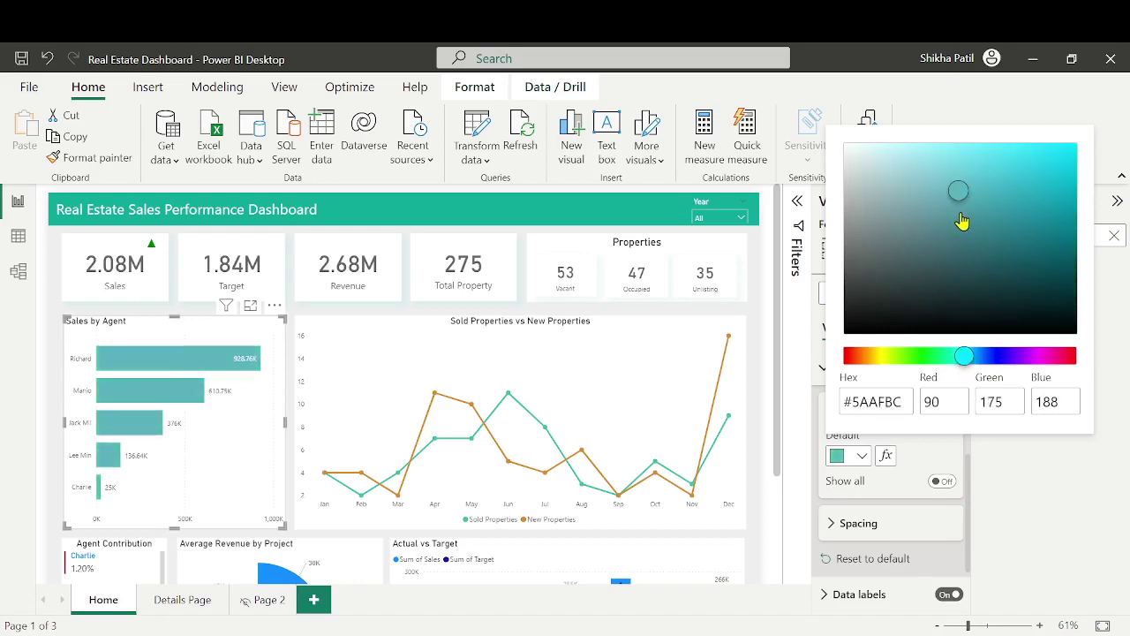
{"action": "left_click_drag", "start_coordinate": [961, 197], "coordinate": [951, 186]}
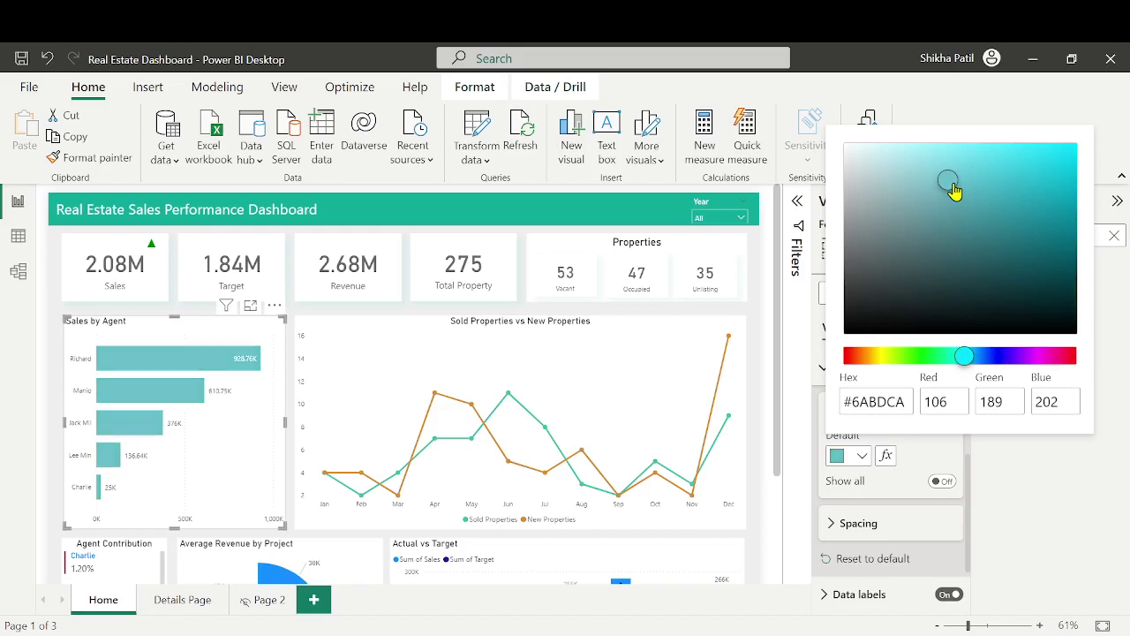
{"action": "left_click", "coordinate": [766, 400]}
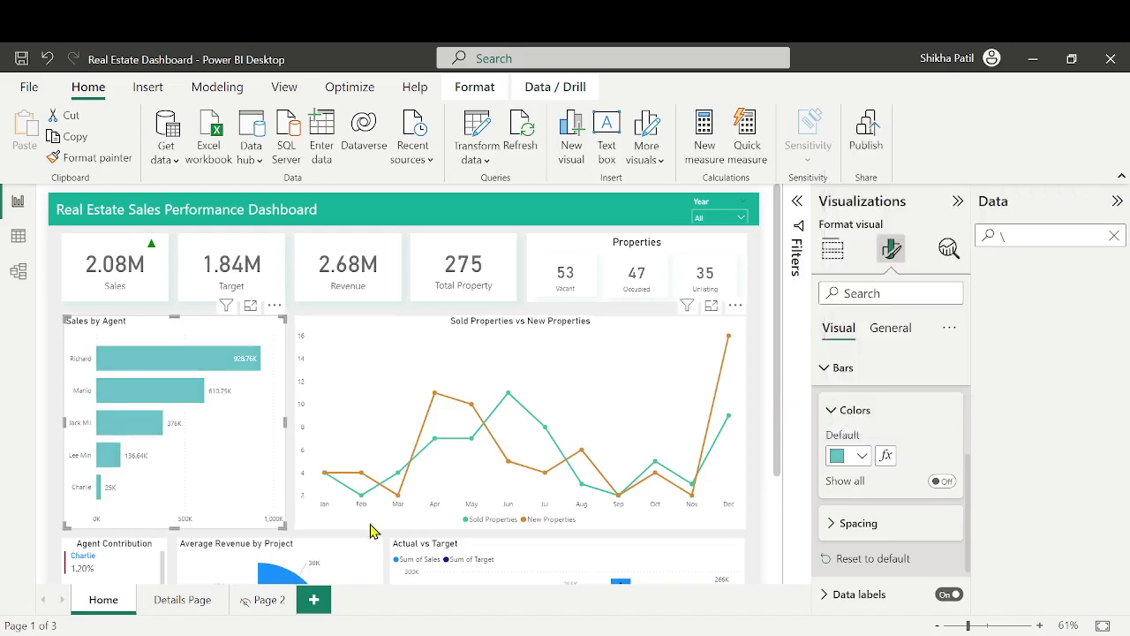
{"action": "scroll", "coordinate": [375, 512], "scroll_direction": "down", "scroll_amount": 3}
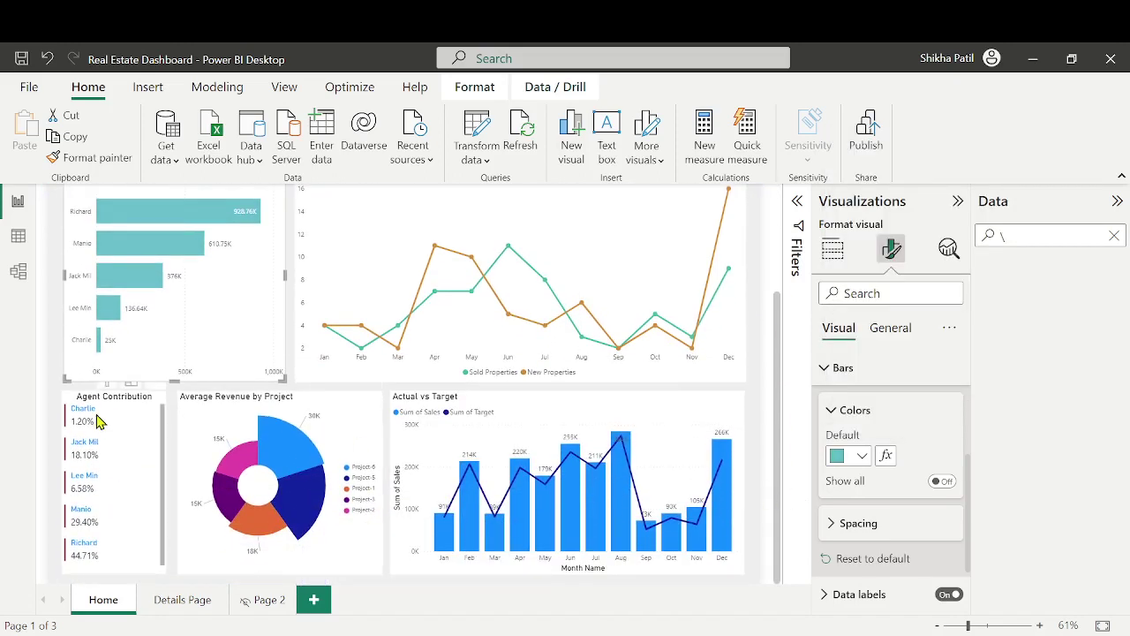
{"action": "scroll", "coordinate": [164, 481], "scroll_direction": "down", "scroll_amount": 1}
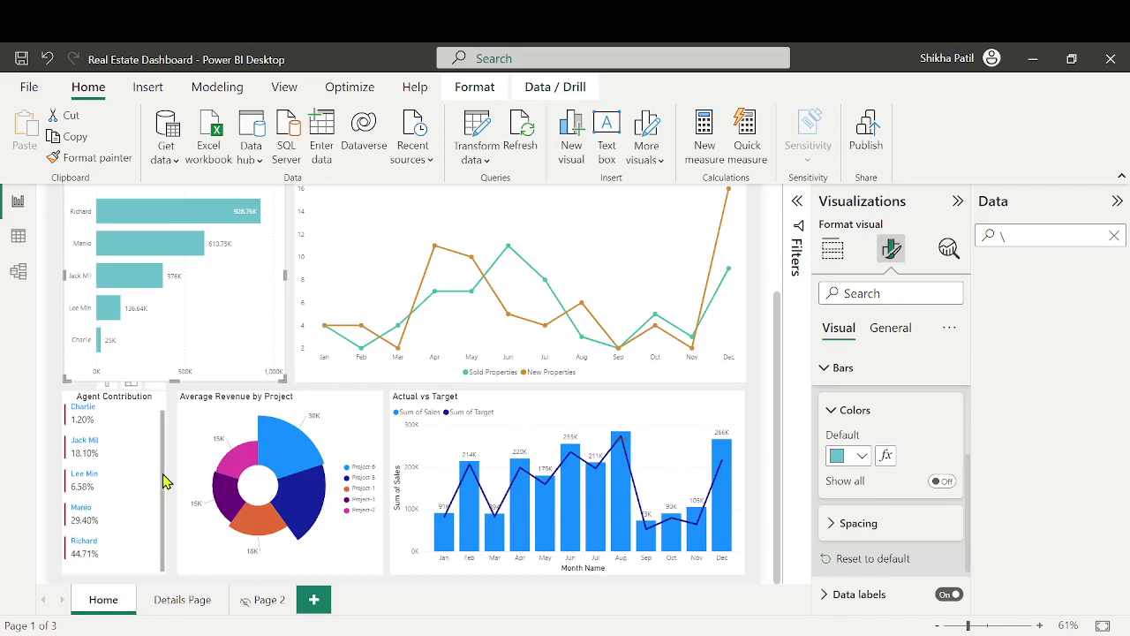
{"action": "scroll", "coordinate": [164, 481], "scroll_direction": "up", "scroll_amount": 1}
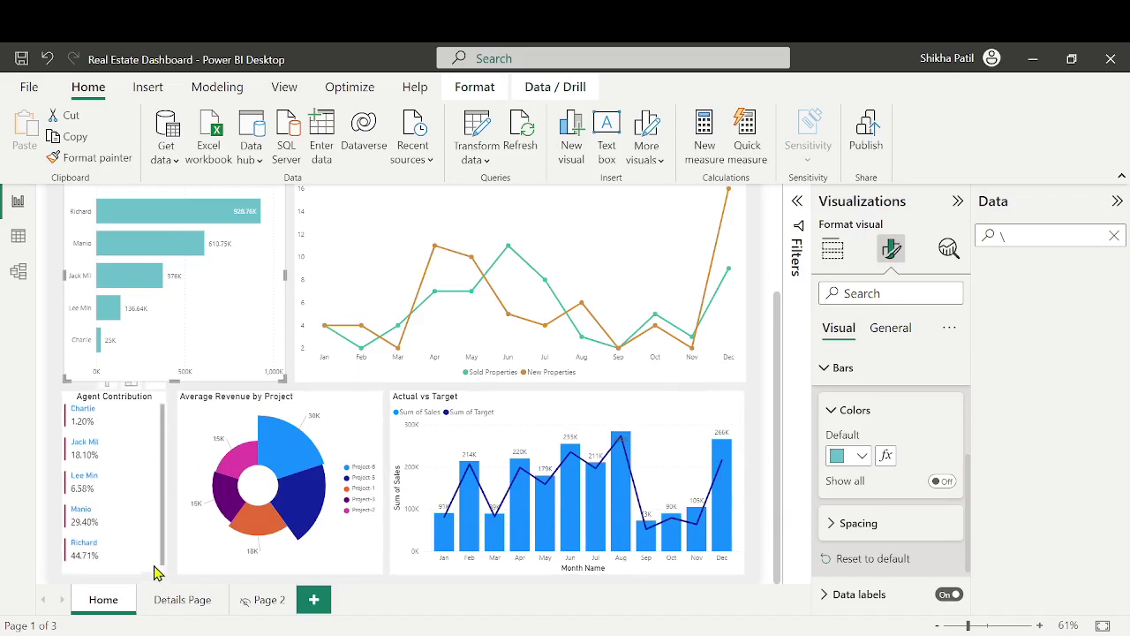
{"action": "scroll", "coordinate": [121, 526], "scroll_direction": "down", "scroll_amount": 1}
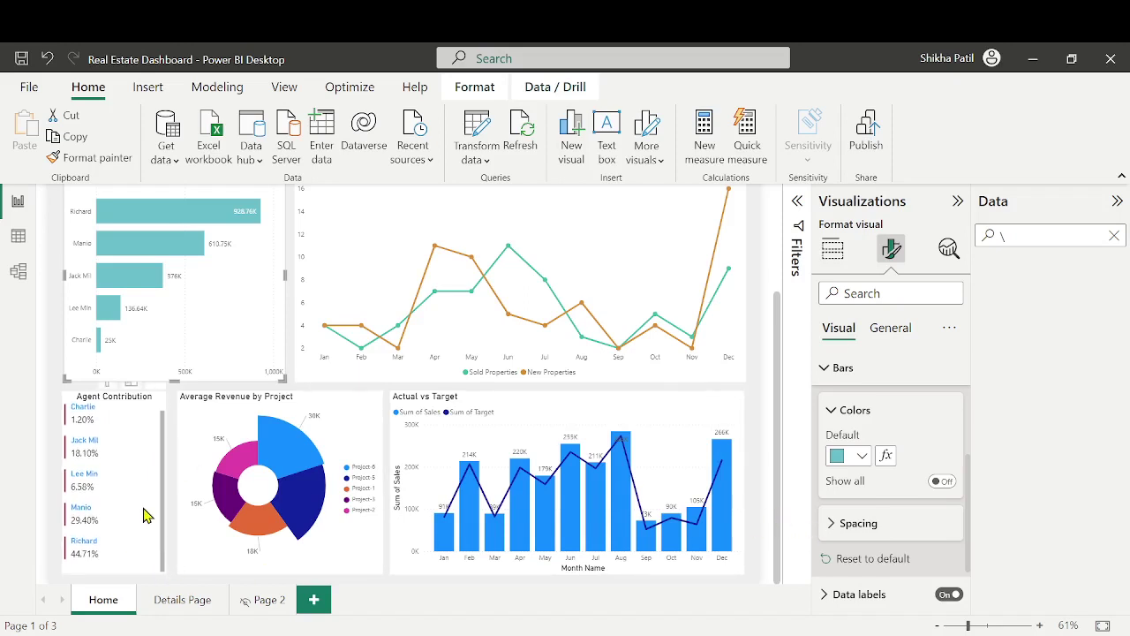
Extend the bottom edge of the Agent Contribution card slightly downward
{"action": "left_click", "coordinate": [163, 470]}
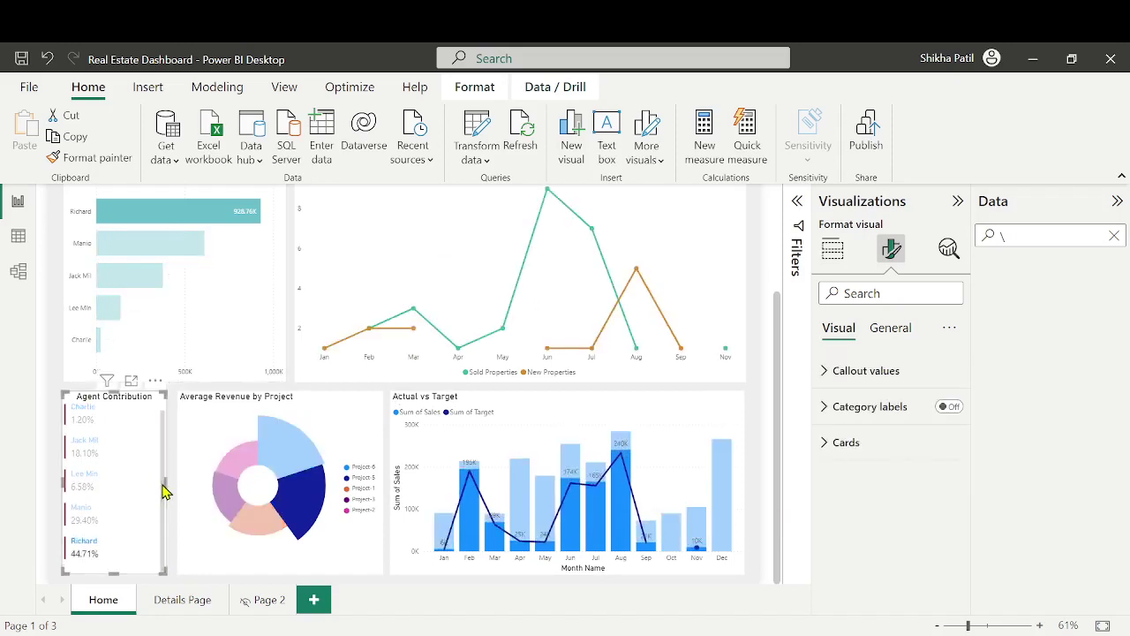
{"action": "left_click", "coordinate": [96, 447]}
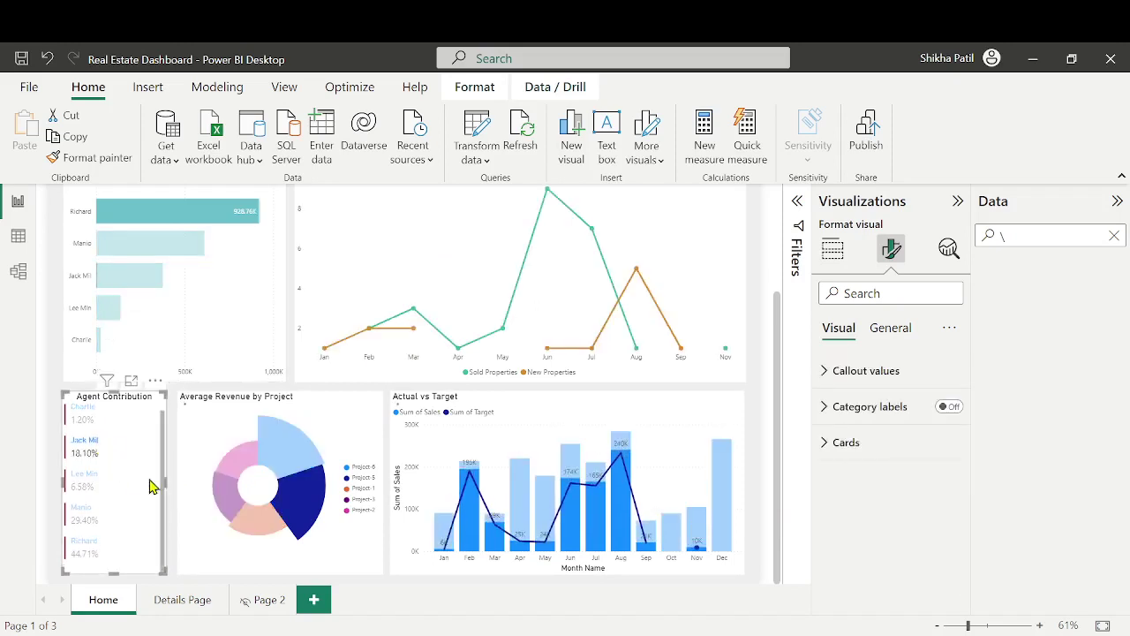
{"action": "left_click", "coordinate": [80, 449]}
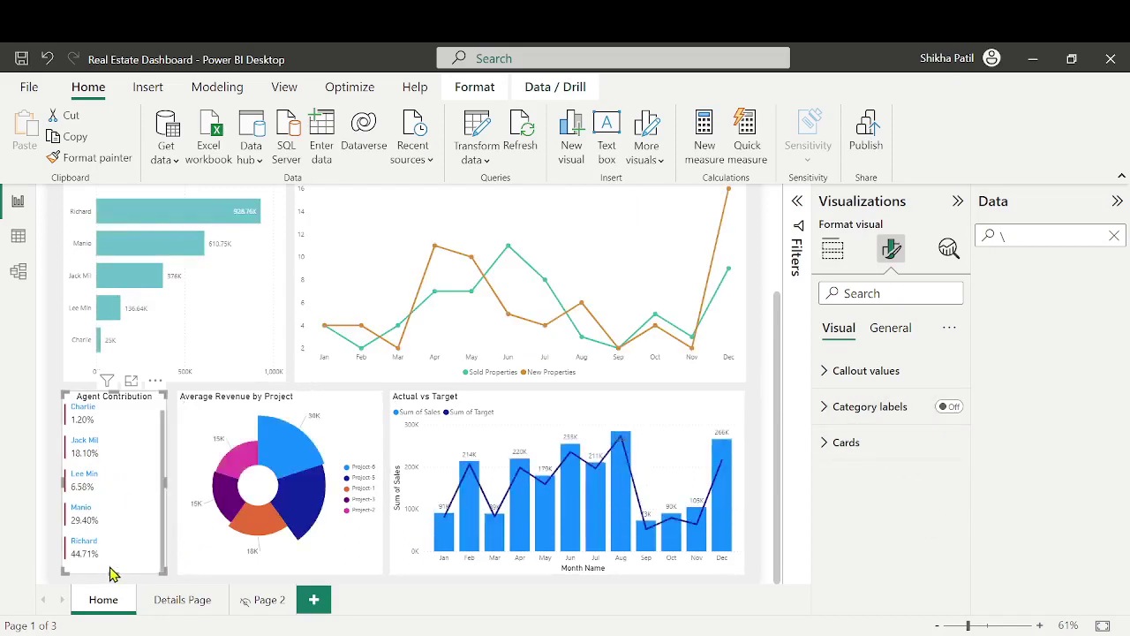
{"action": "left_click_drag", "start_coordinate": [113, 581], "coordinate": [126, 582]}
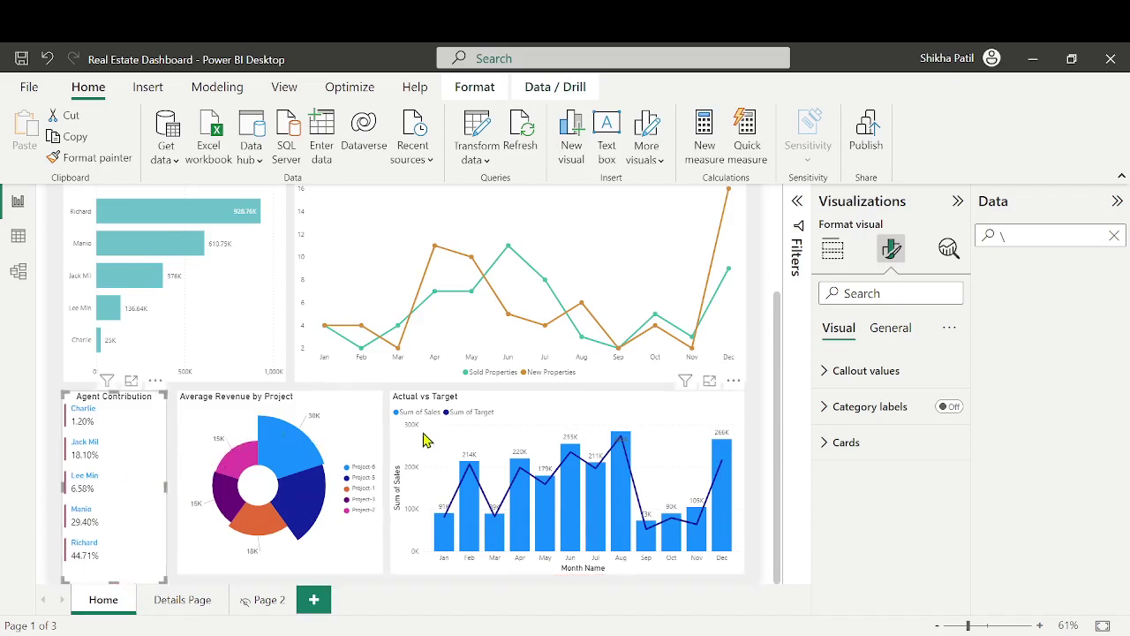
{"action": "scroll", "coordinate": [365, 412], "scroll_direction": "up", "scroll_amount": 3}
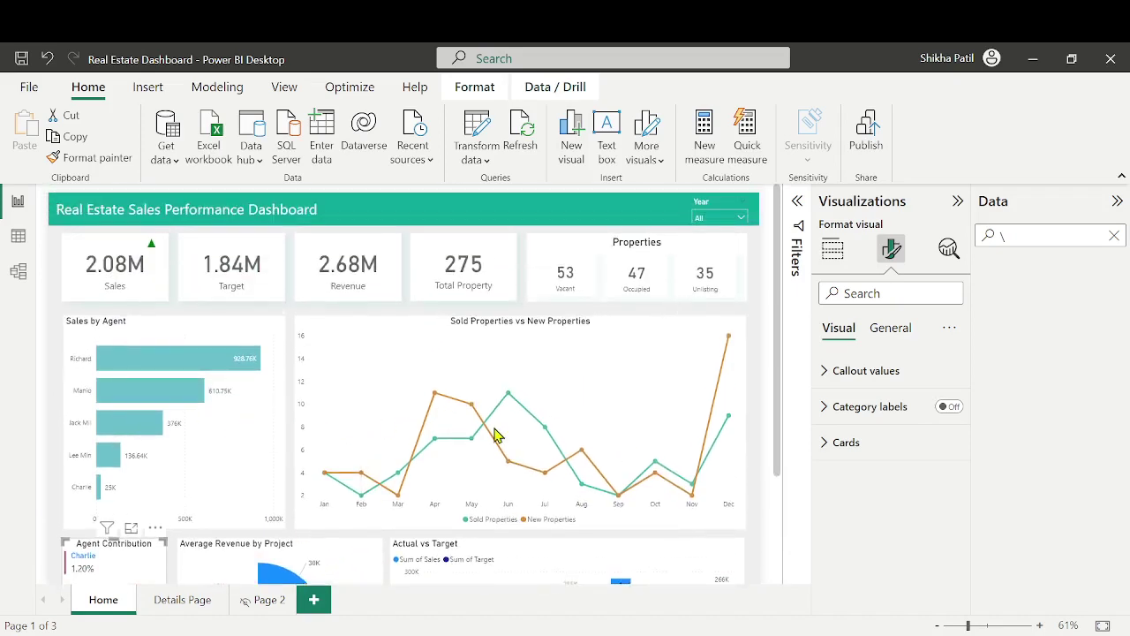
{"action": "scroll", "coordinate": [629, 453], "scroll_direction": "down", "scroll_amount": 3}
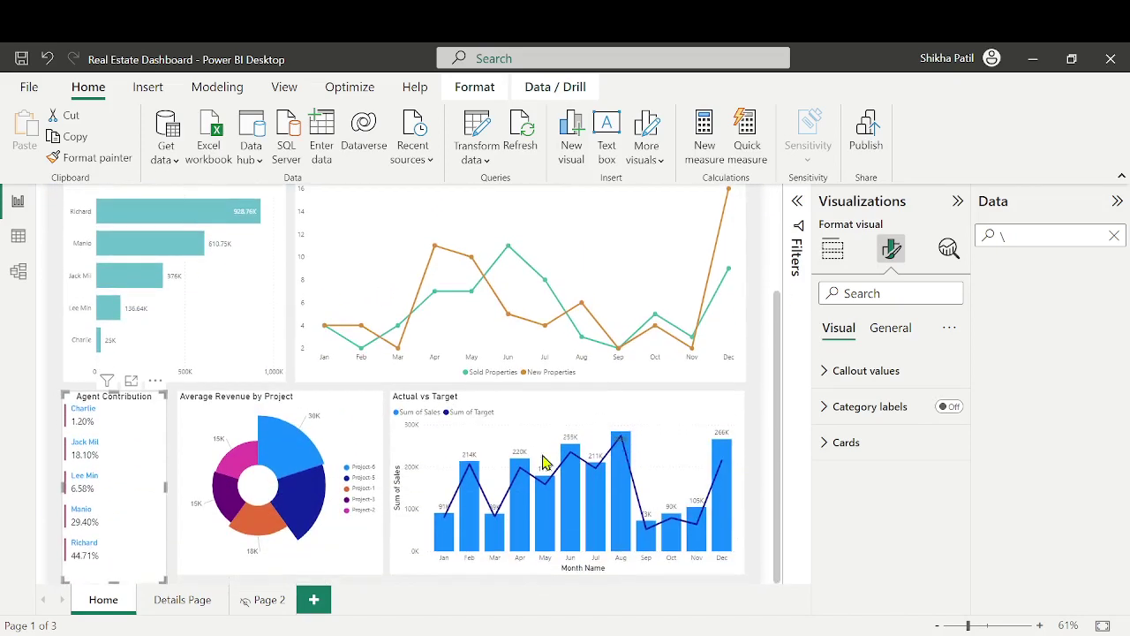
Enlarge the Average Revenue by Project chart slightly toward the Agent Contribution card and extend its bottom edge down level with that card
{"action": "left_click", "coordinate": [336, 415]}
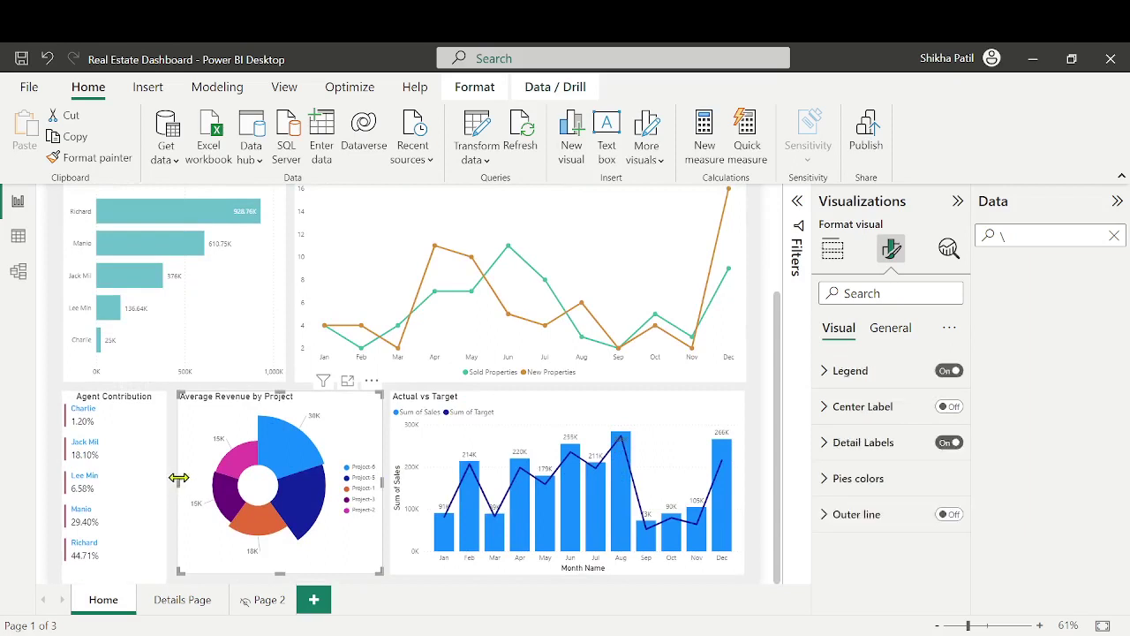
{"action": "left_click_drag", "start_coordinate": [180, 478], "coordinate": [176, 485]}
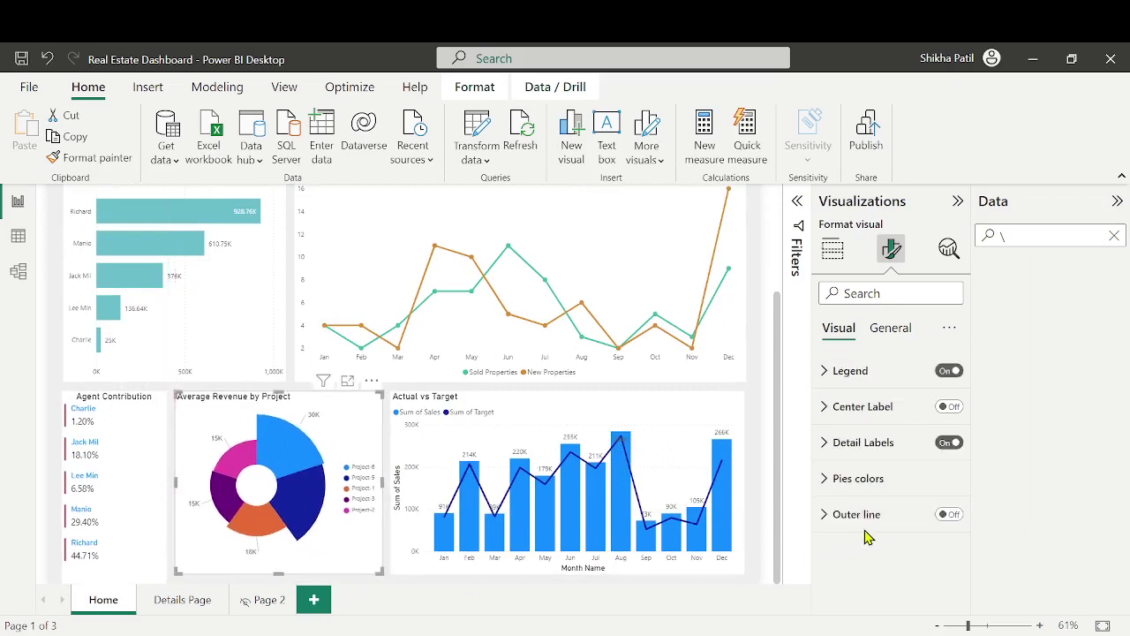
{"action": "left_click_drag", "start_coordinate": [278, 574], "coordinate": [277, 586]}
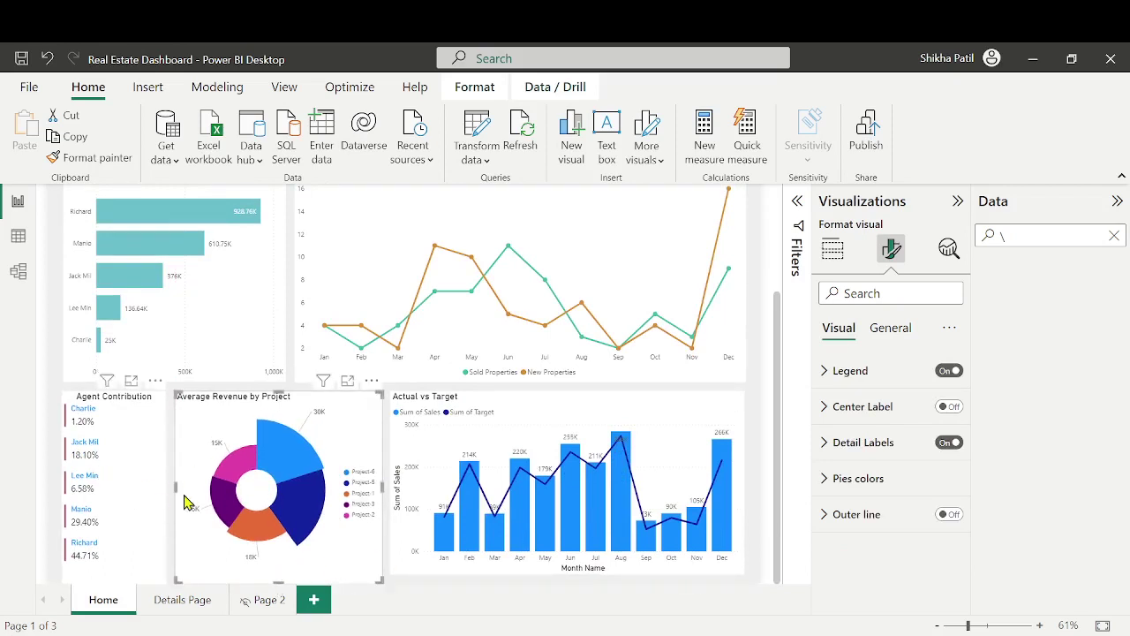
Color the Project-6 slice of the Average Revenue by Project chart with the recently used muted green
{"action": "mouse_move", "coordinate": [279, 512]}
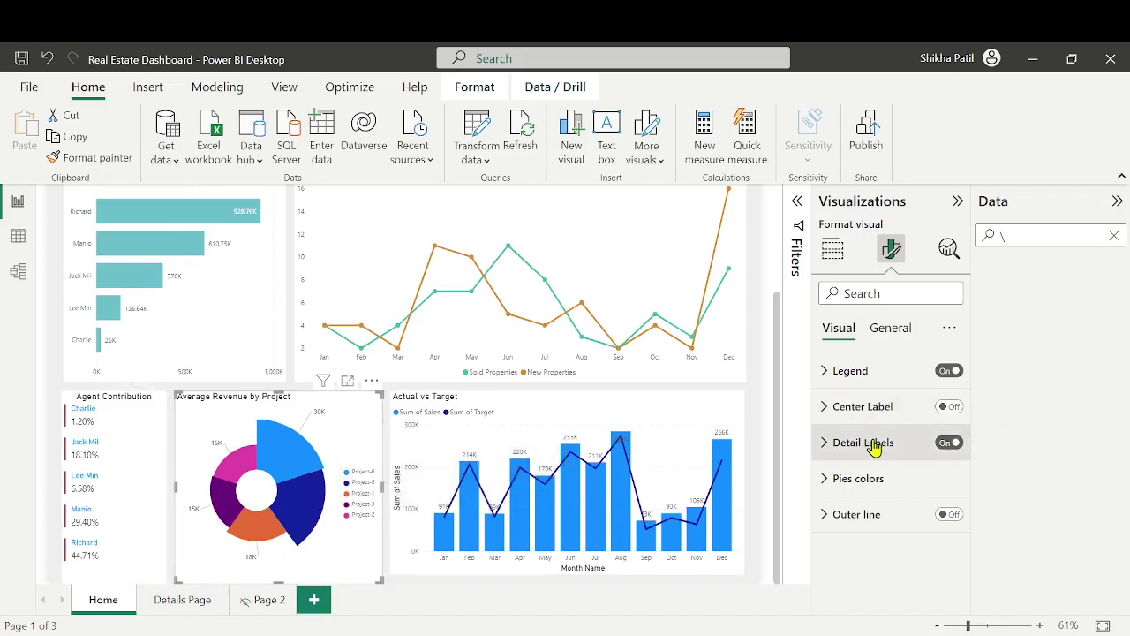
{"action": "left_click", "coordinate": [883, 380]}
{"action": "scroll", "coordinate": [874, 423], "scroll_direction": "down", "scroll_amount": 1}
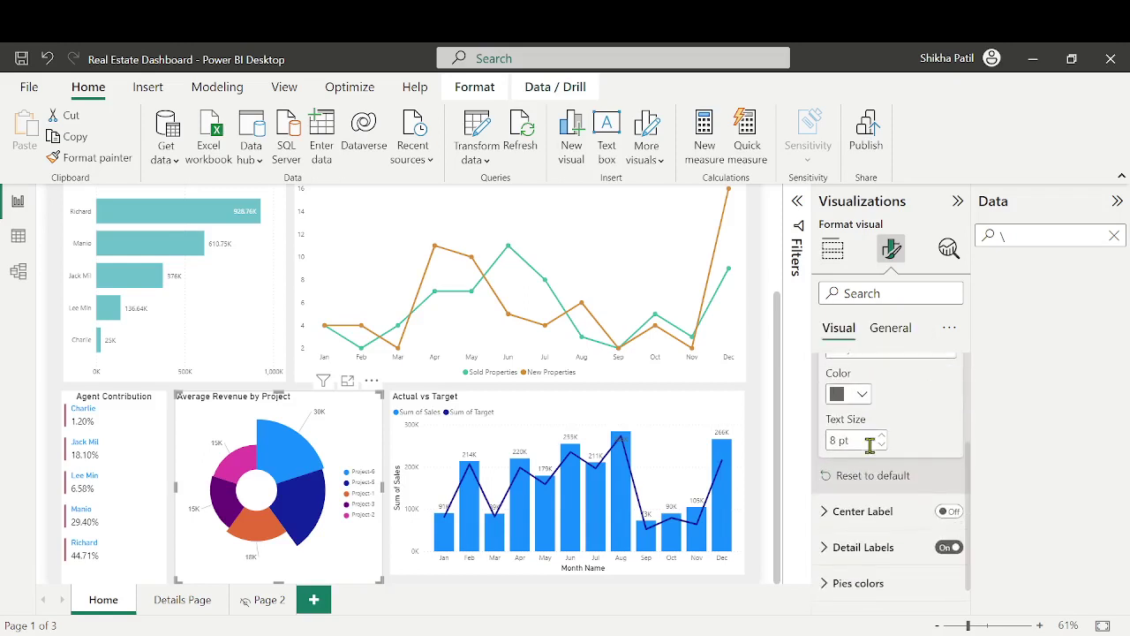
{"action": "scroll", "coordinate": [887, 521], "scroll_direction": "down", "scroll_amount": 1}
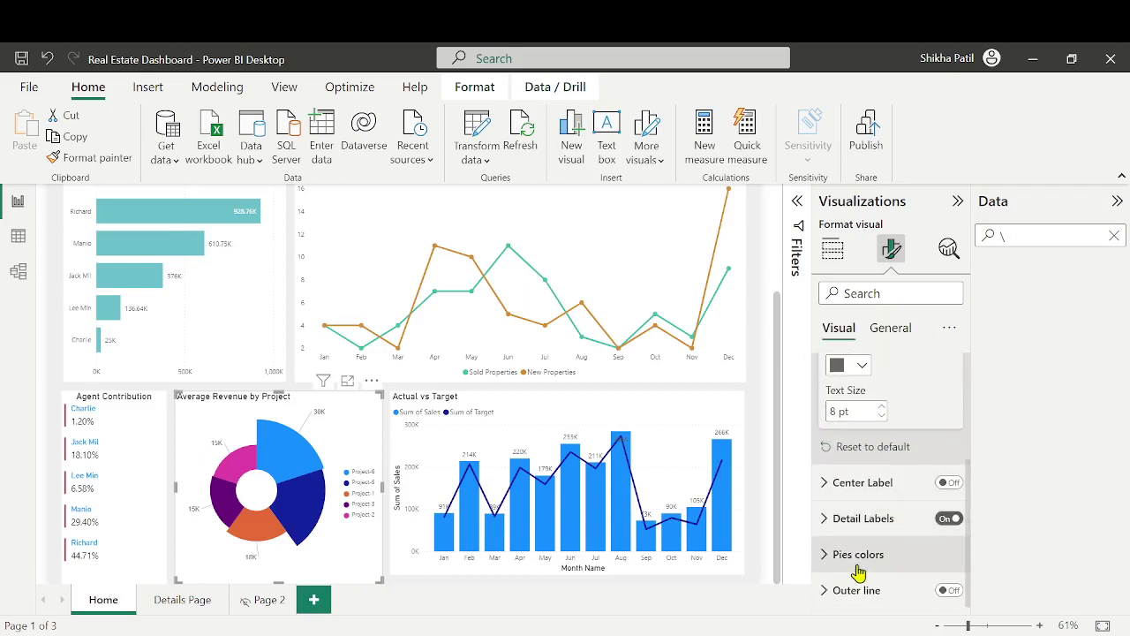
{"action": "left_click", "coordinate": [880, 554]}
{"action": "scroll", "coordinate": [888, 552], "scroll_direction": "down", "scroll_amount": 4}
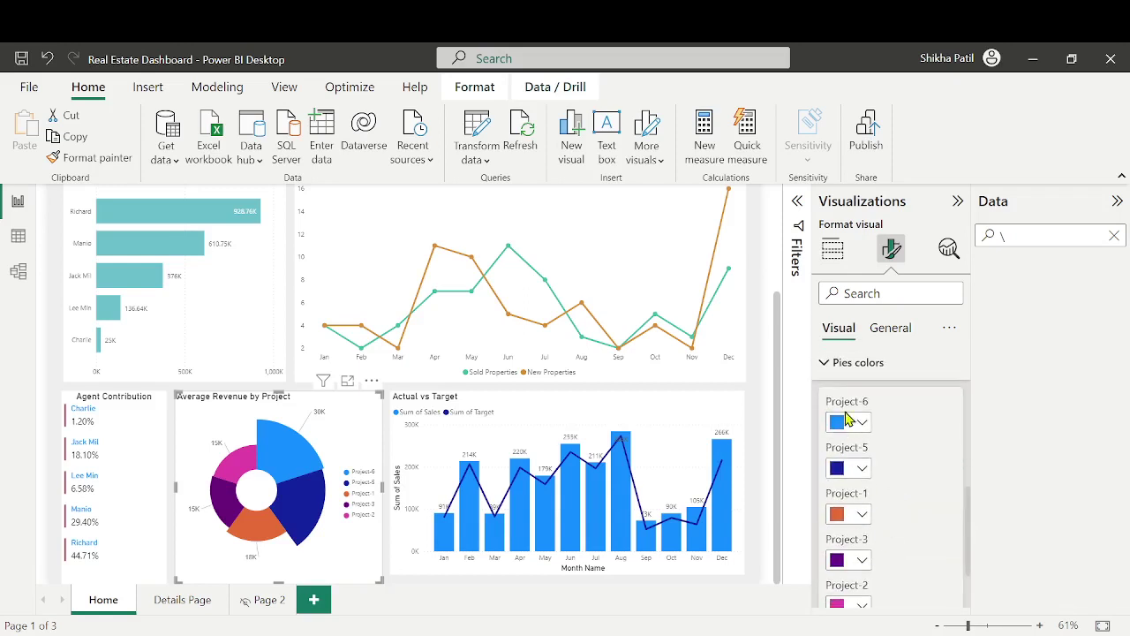
{"action": "scroll", "coordinate": [869, 552], "scroll_direction": "down", "scroll_amount": 3}
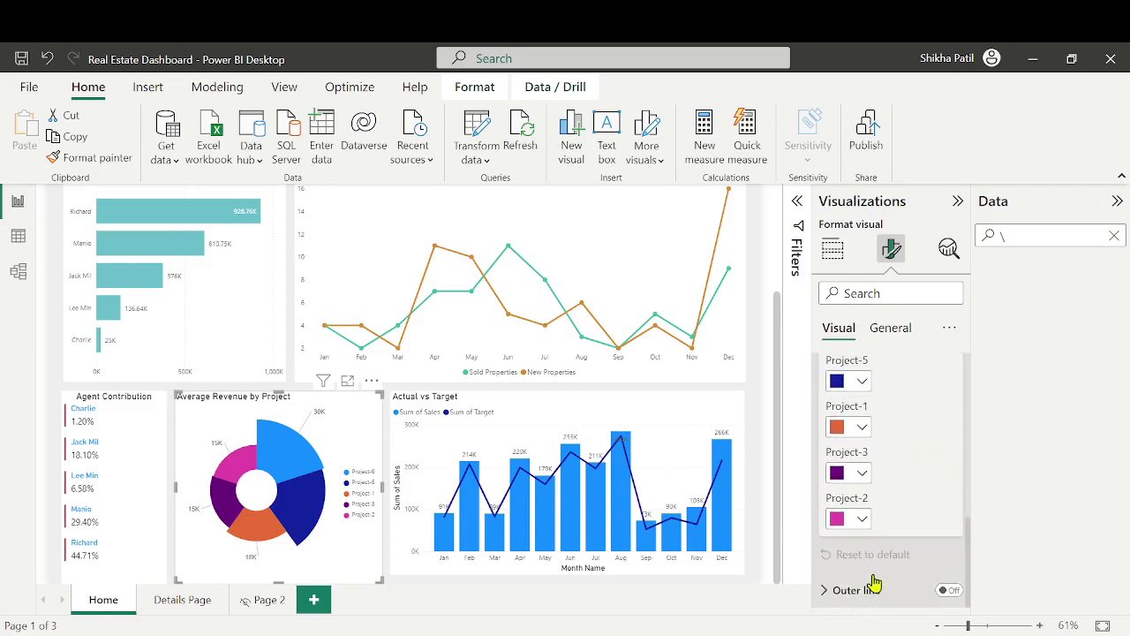
{"action": "scroll", "coordinate": [883, 530], "scroll_direction": "up", "scroll_amount": 3}
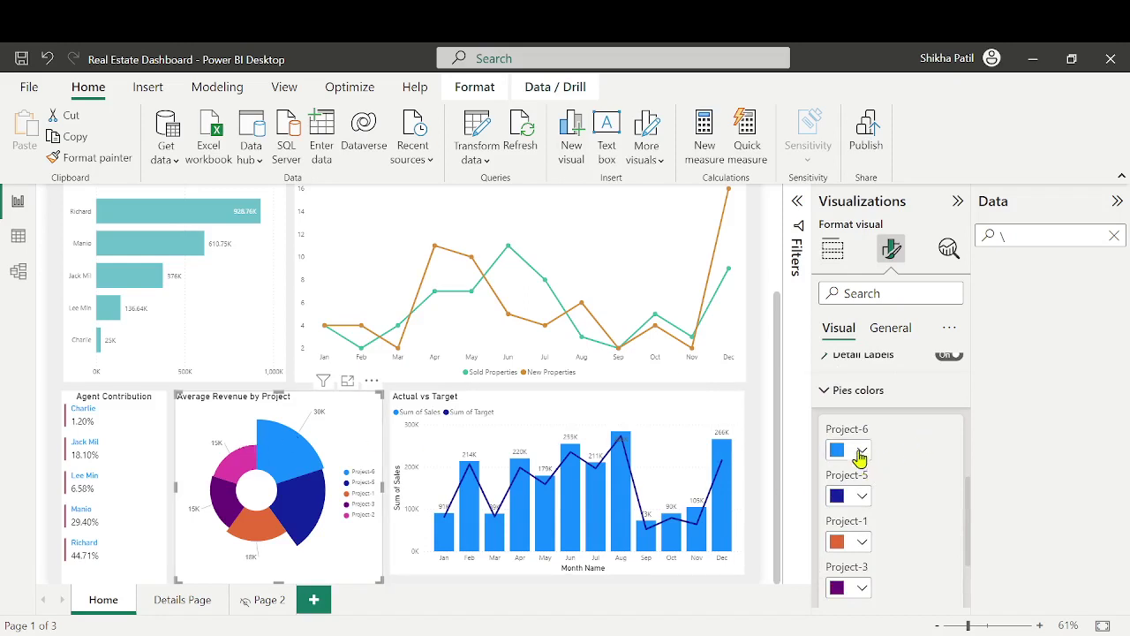
{"action": "left_click", "coordinate": [863, 451]}
{"action": "left_click", "coordinate": [871, 374]}
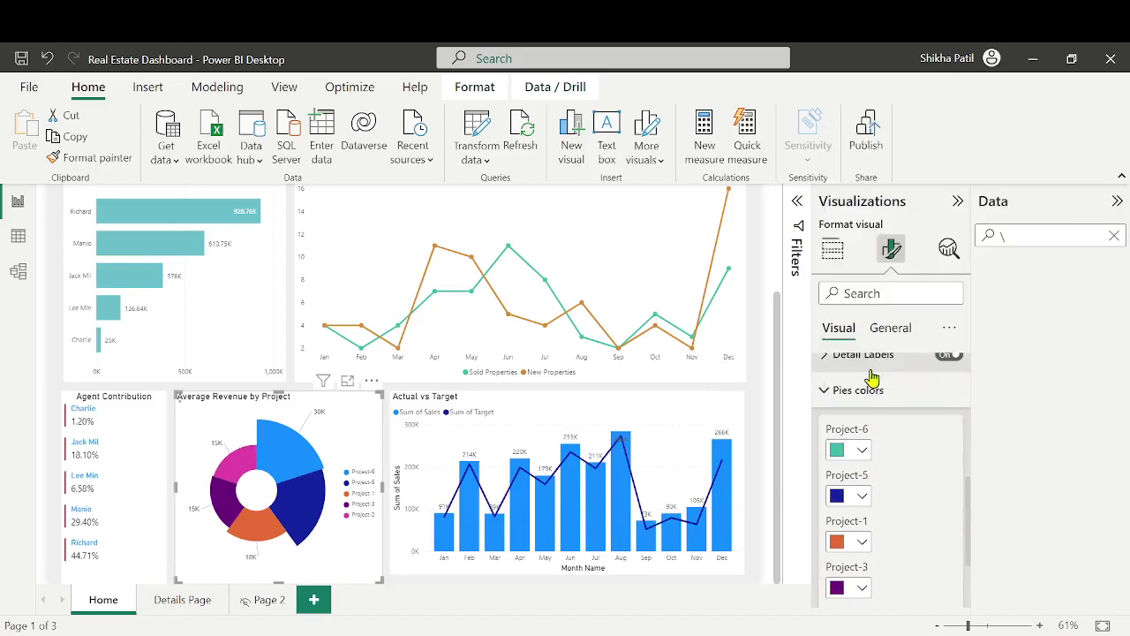
Change the Project-5 slice of the Average Revenue by Project chart to a light orange theme shade
{"action": "scroll", "coordinate": [897, 452], "scroll_direction": "down", "scroll_amount": 1}
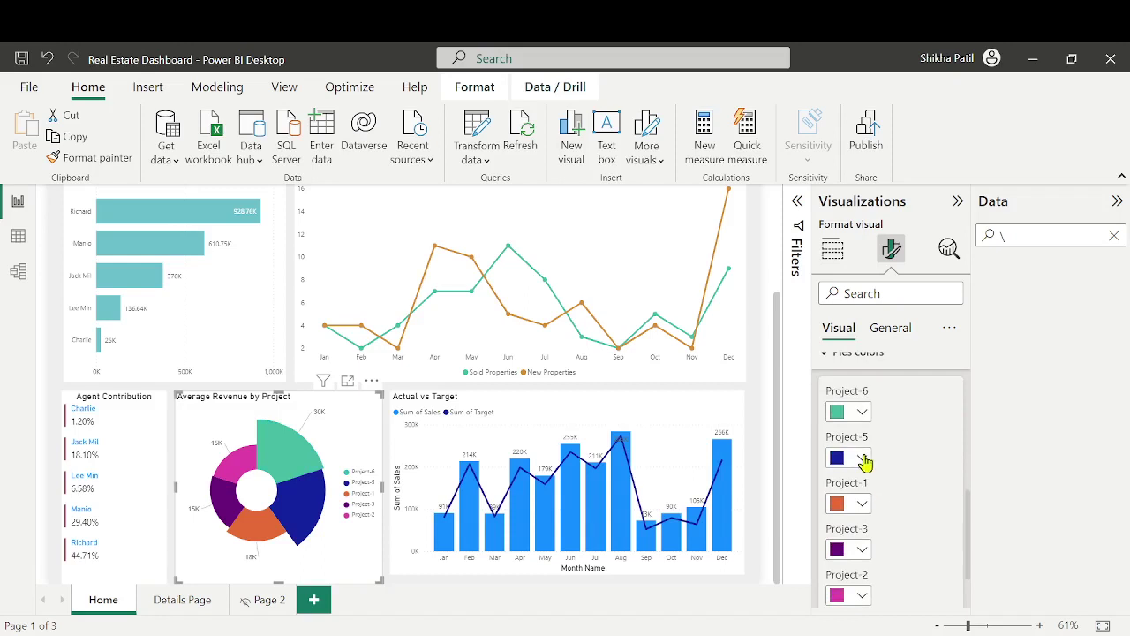
{"action": "left_click", "coordinate": [861, 457]}
{"action": "left_click", "coordinate": [946, 244]}
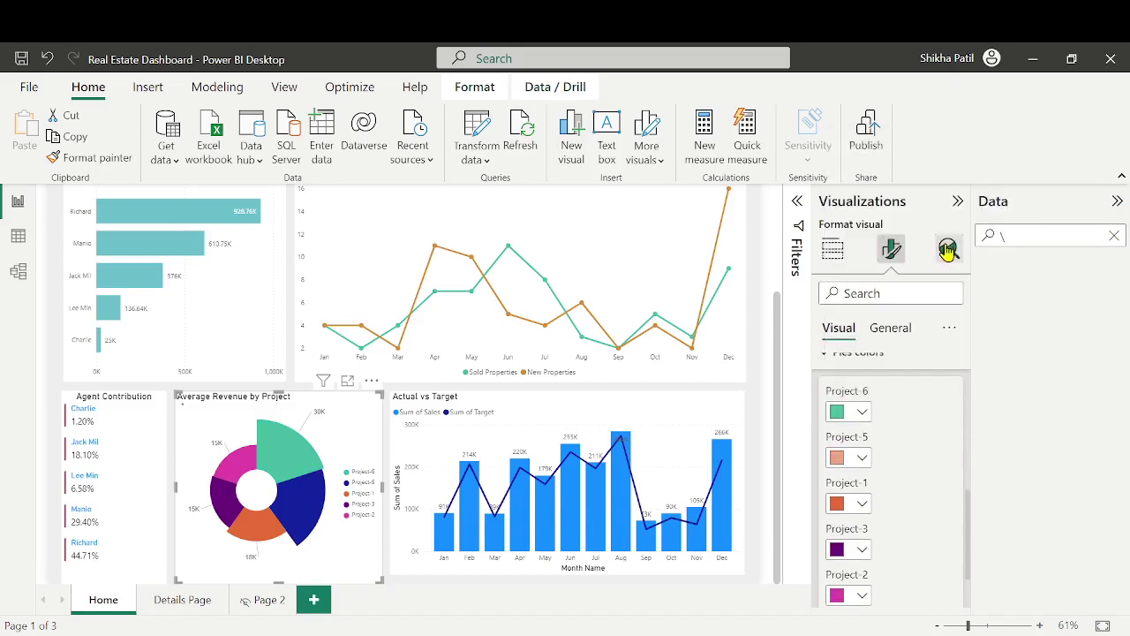
Recolor the Project-3 slice, trying light lavender and blue #41A4FF before settling on the next lighter blue theme shade
{"action": "scroll", "coordinate": [881, 521], "scroll_direction": "down", "scroll_amount": 1}
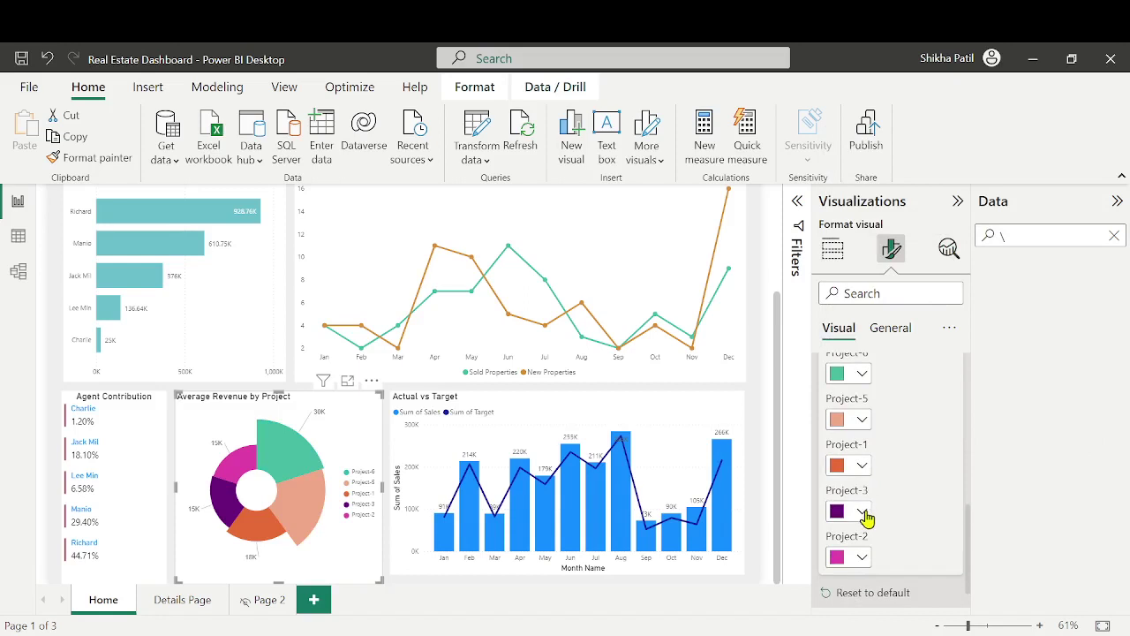
{"action": "left_click", "coordinate": [864, 514]}
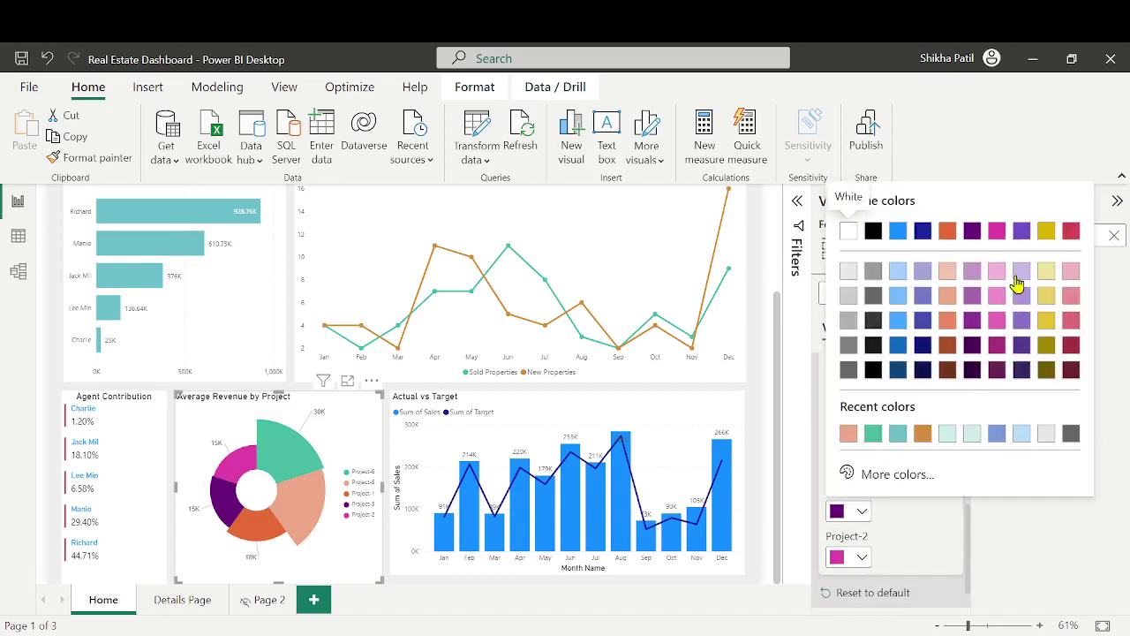
{"action": "left_click", "coordinate": [918, 273]}
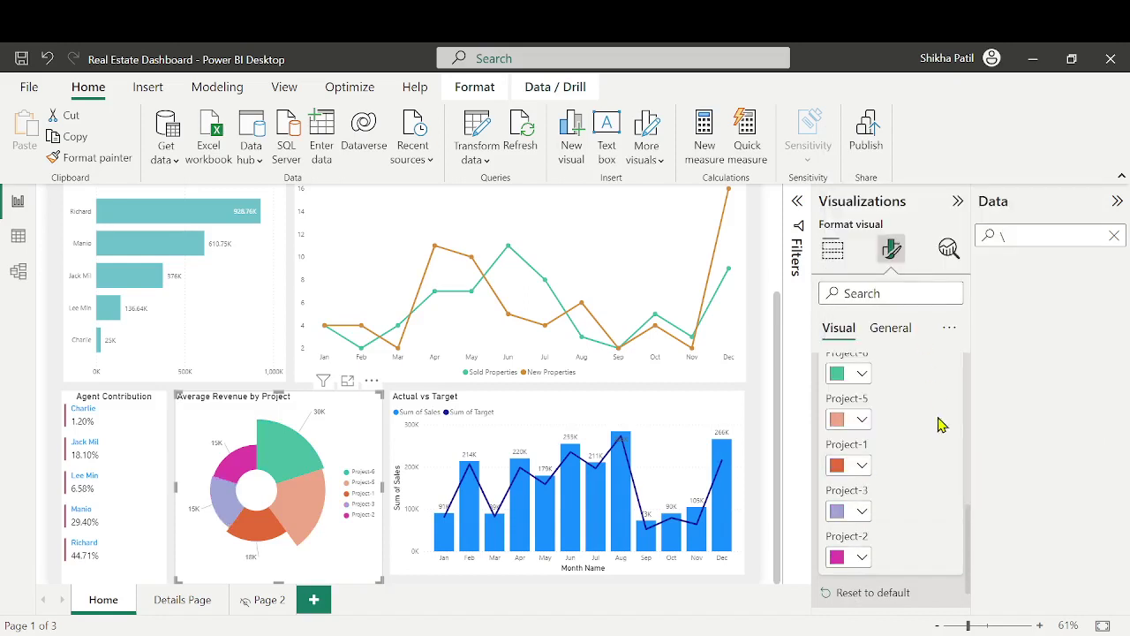
{"action": "left_click", "coordinate": [857, 513]}
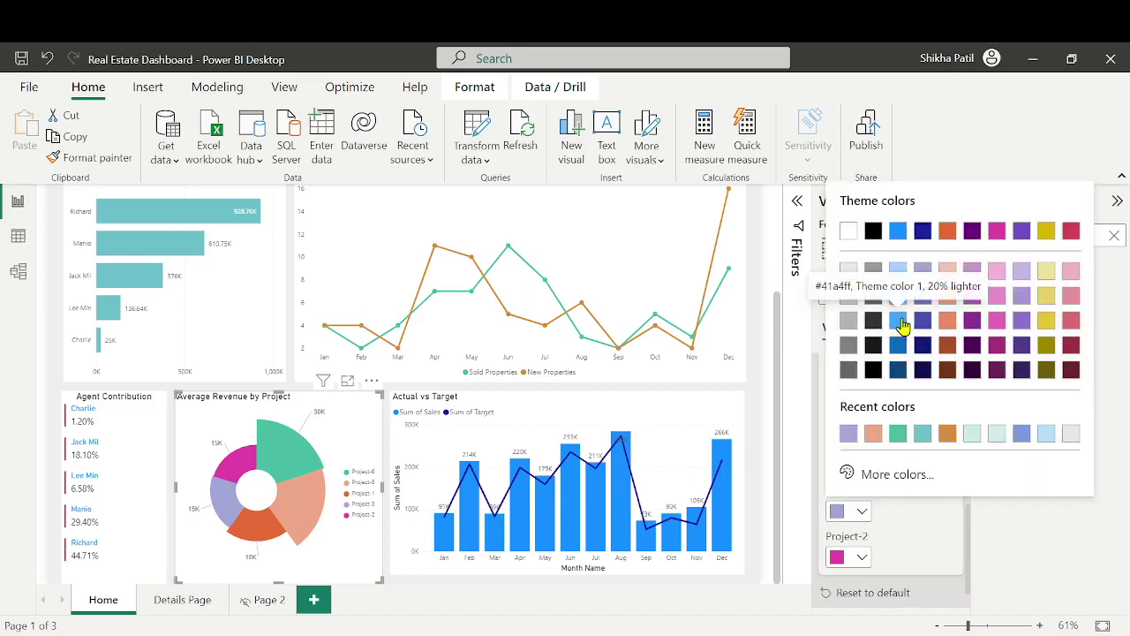
{"action": "left_click", "coordinate": [898, 322]}
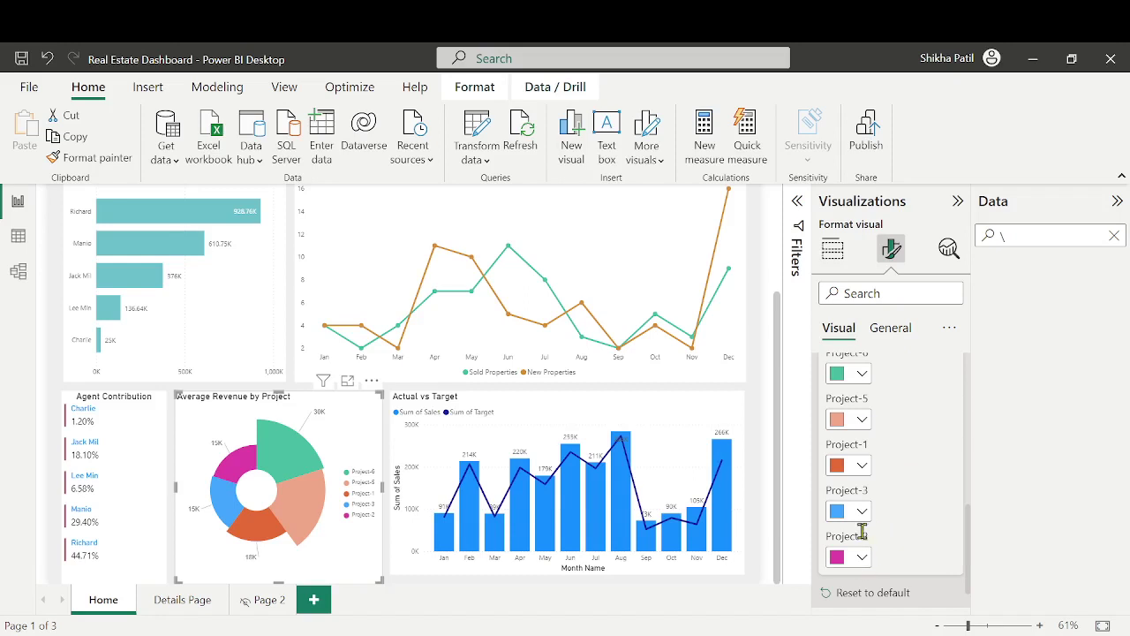
{"action": "left_click", "coordinate": [864, 519]}
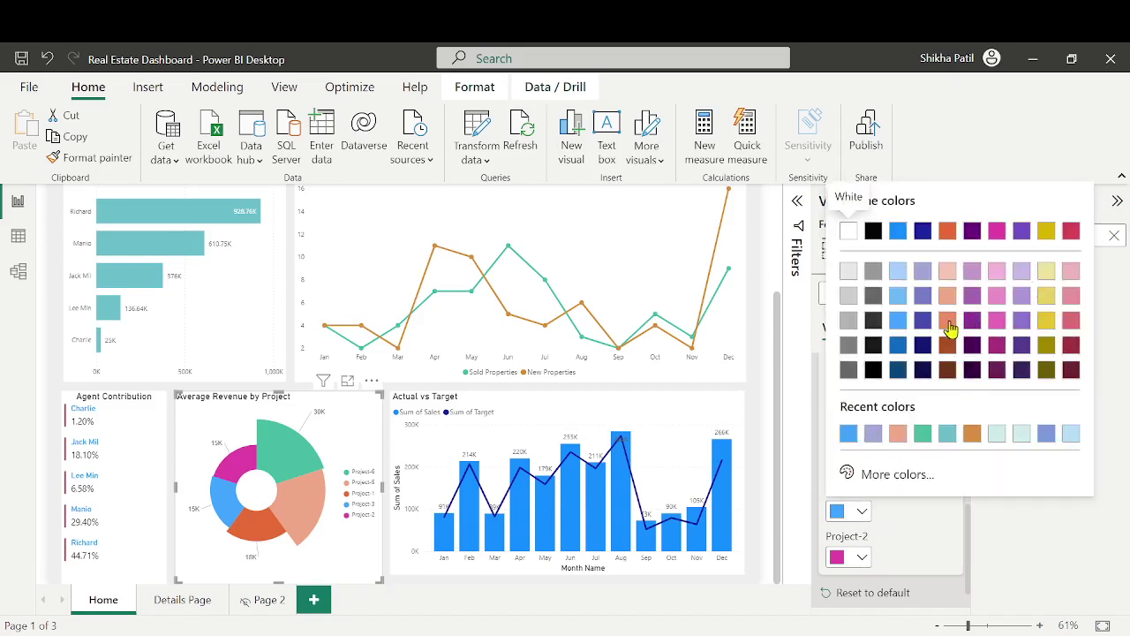
{"action": "left_click", "coordinate": [901, 297]}
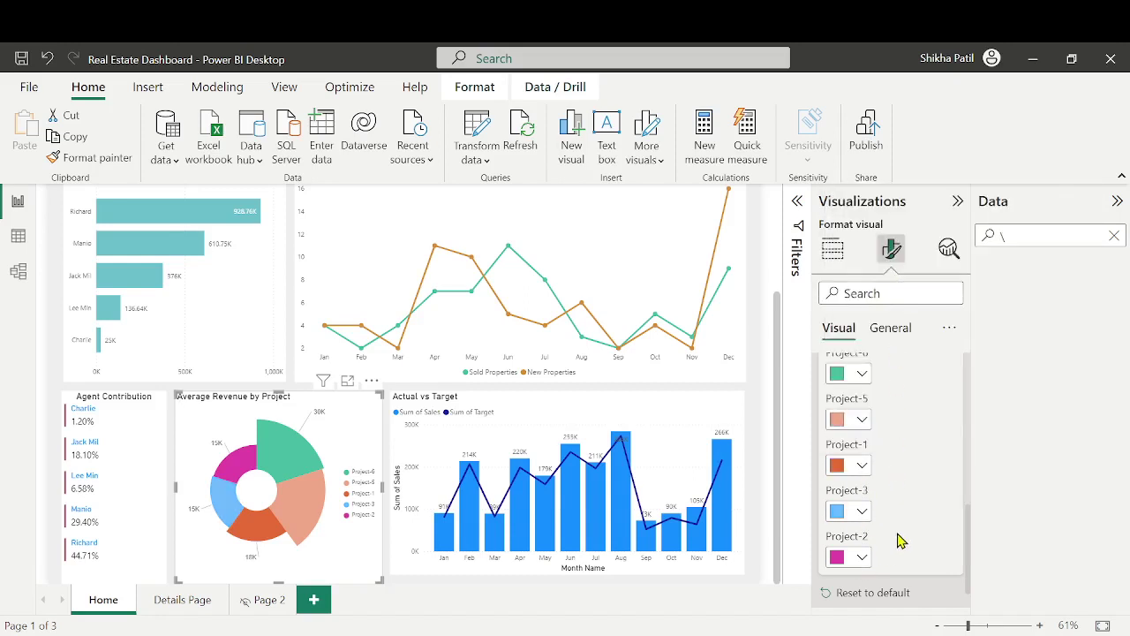
Try light gray for the Project-2 slice and light yellow for the Project-1 slice
{"action": "left_click", "coordinate": [861, 558]}
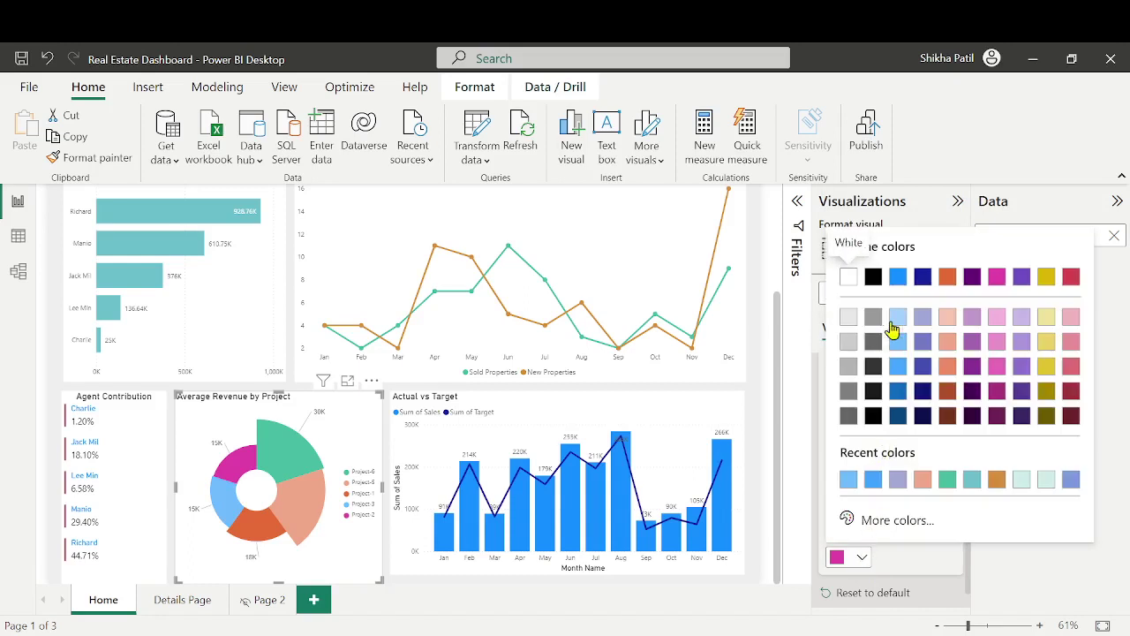
{"action": "left_click", "coordinate": [849, 344]}
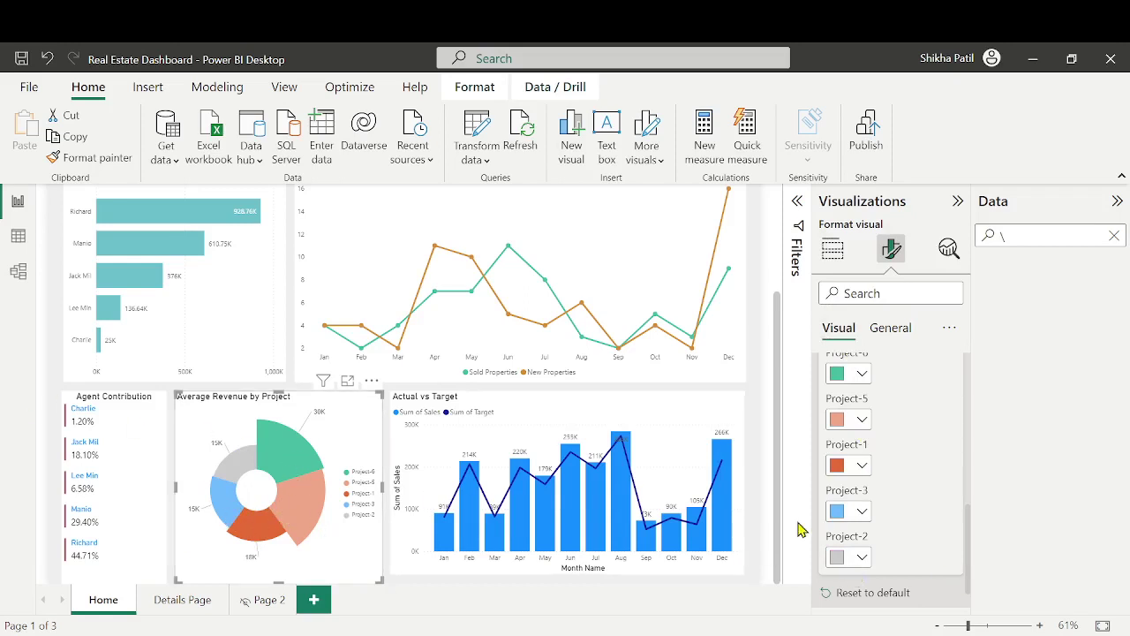
{"action": "left_click", "coordinate": [861, 468]}
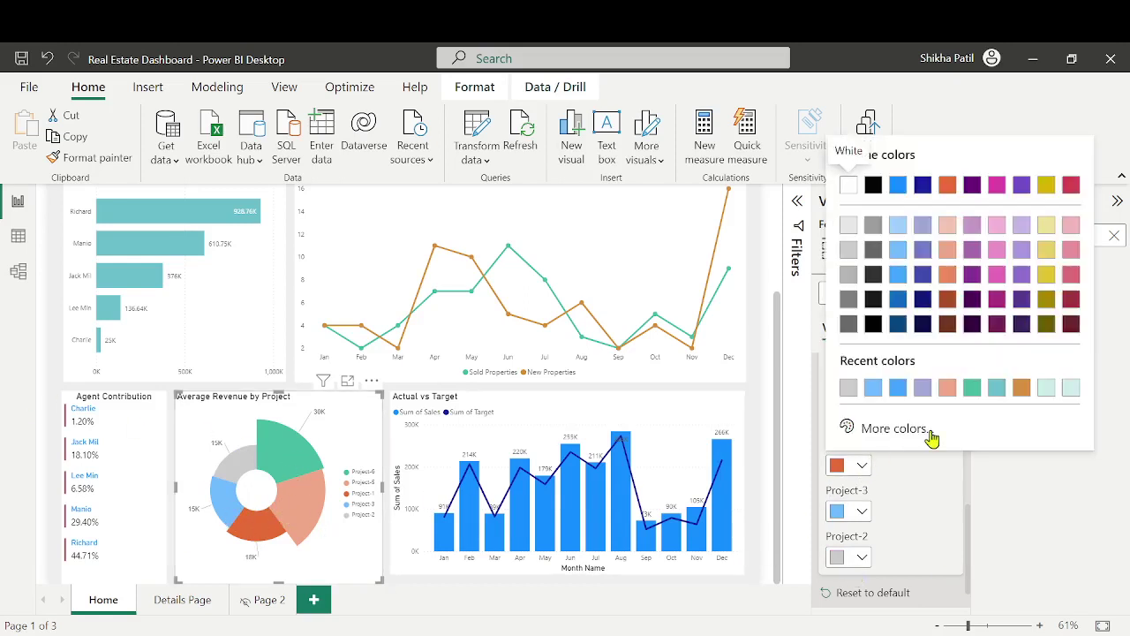
{"action": "left_click", "coordinate": [1045, 236]}
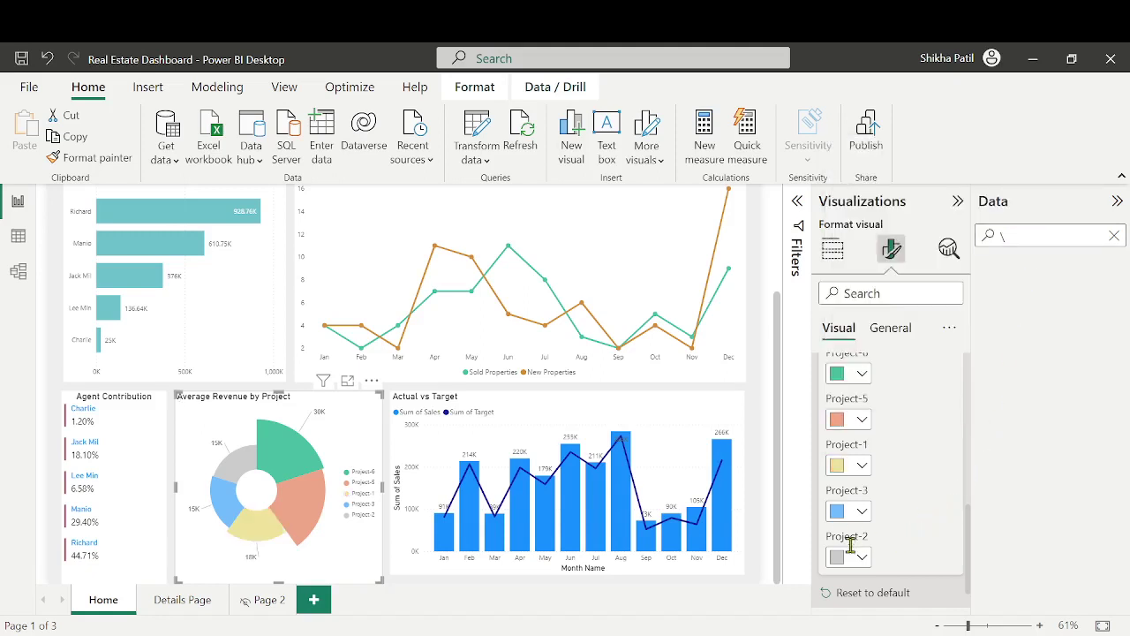
Color the Project-1 slice light purple and the Project-2 slice light blue, #A0D1FF, from the theme shades
{"action": "left_click", "coordinate": [862, 466]}
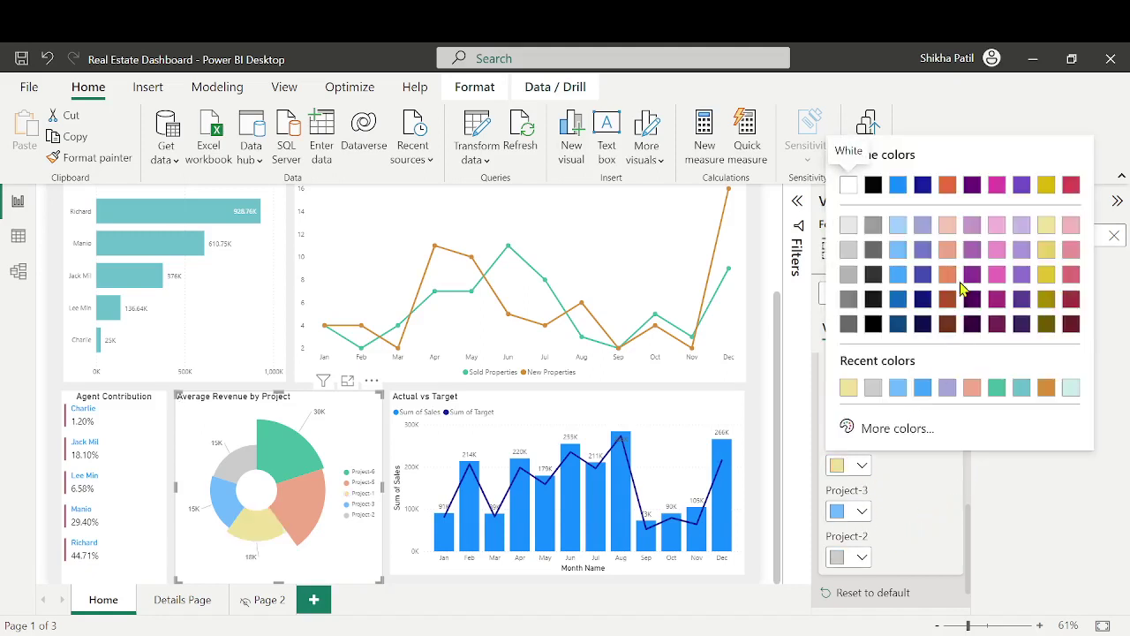
{"action": "left_click", "coordinate": [975, 230]}
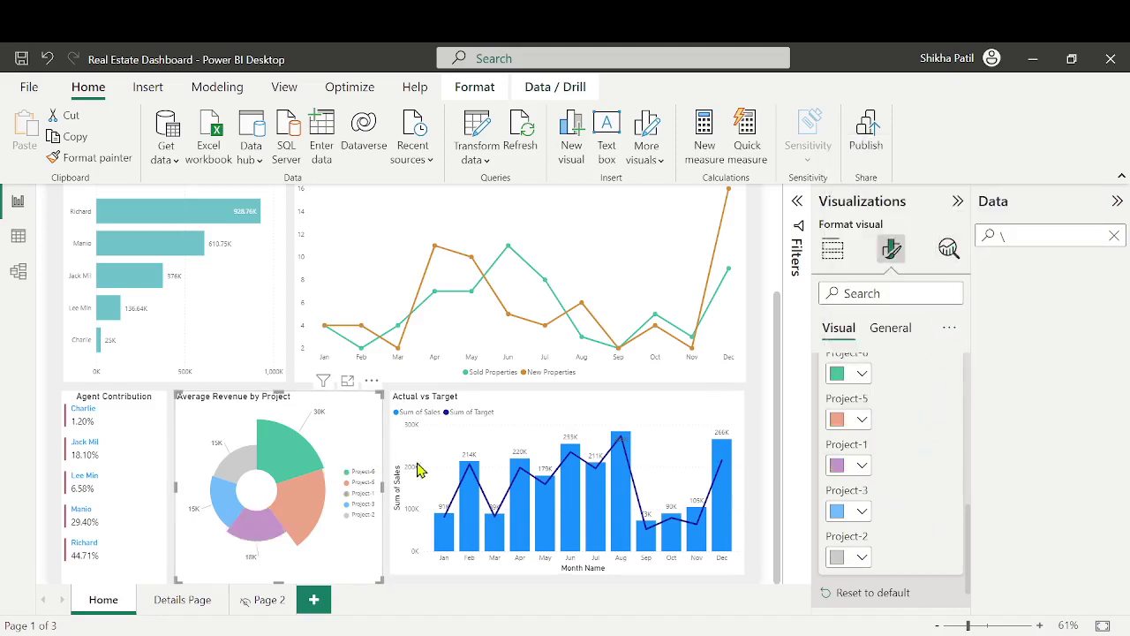
{"action": "left_click", "coordinate": [861, 557]}
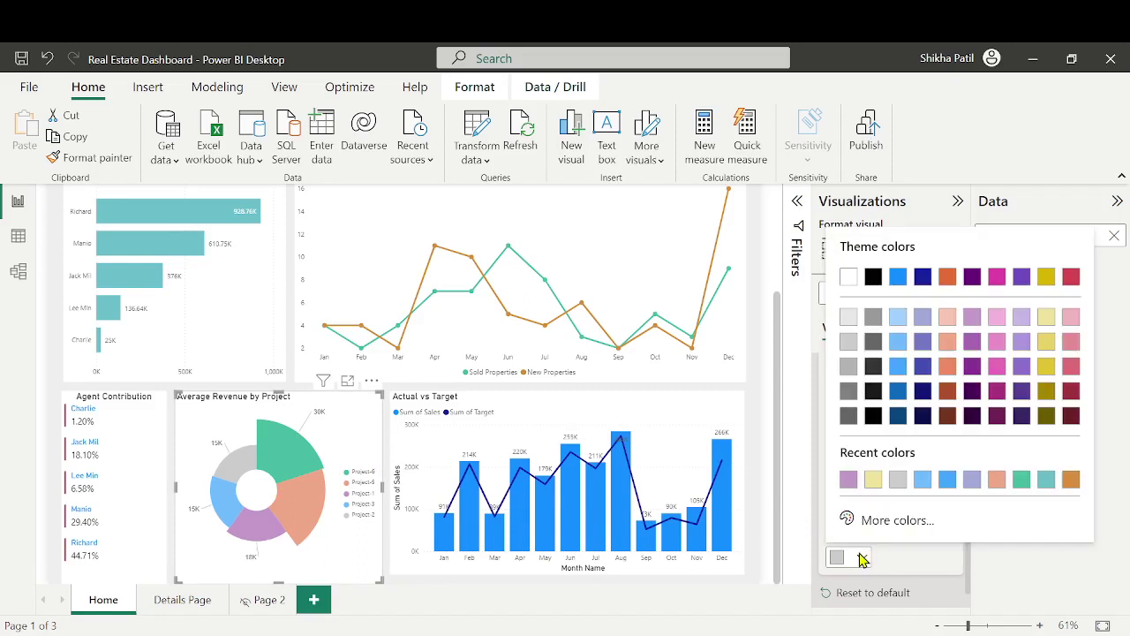
{"action": "left_click", "coordinate": [897, 318]}
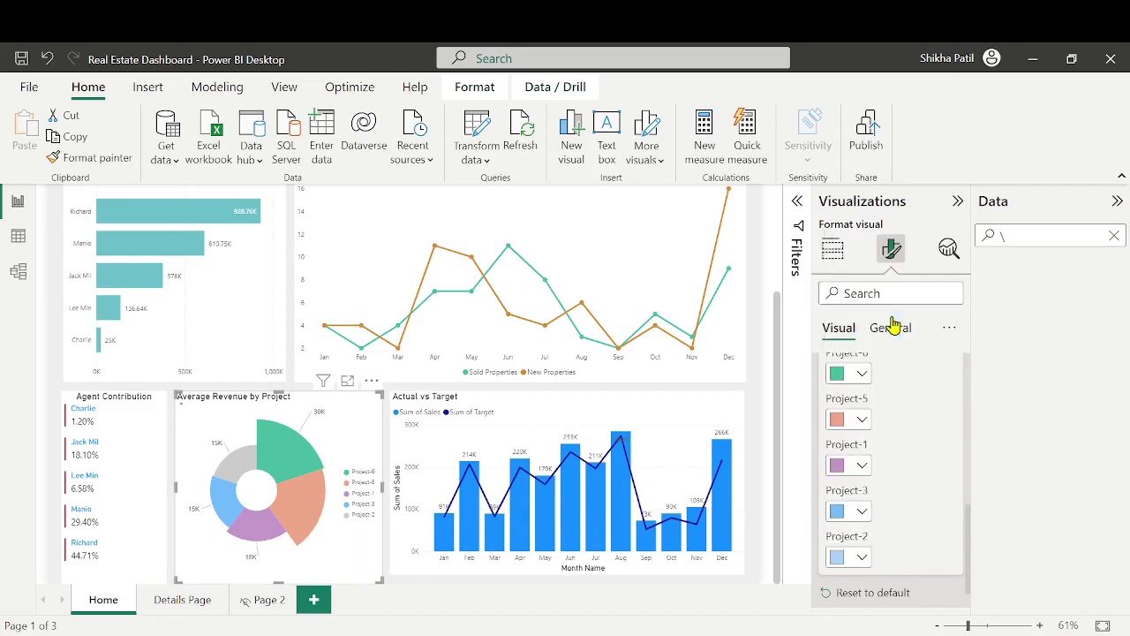
Give the Project-2 slice of the Average Revenue by Project chart a custom turquoise color, #7CE6EA, after trying paler blue and gray shades
{"action": "left_click", "coordinate": [860, 558]}
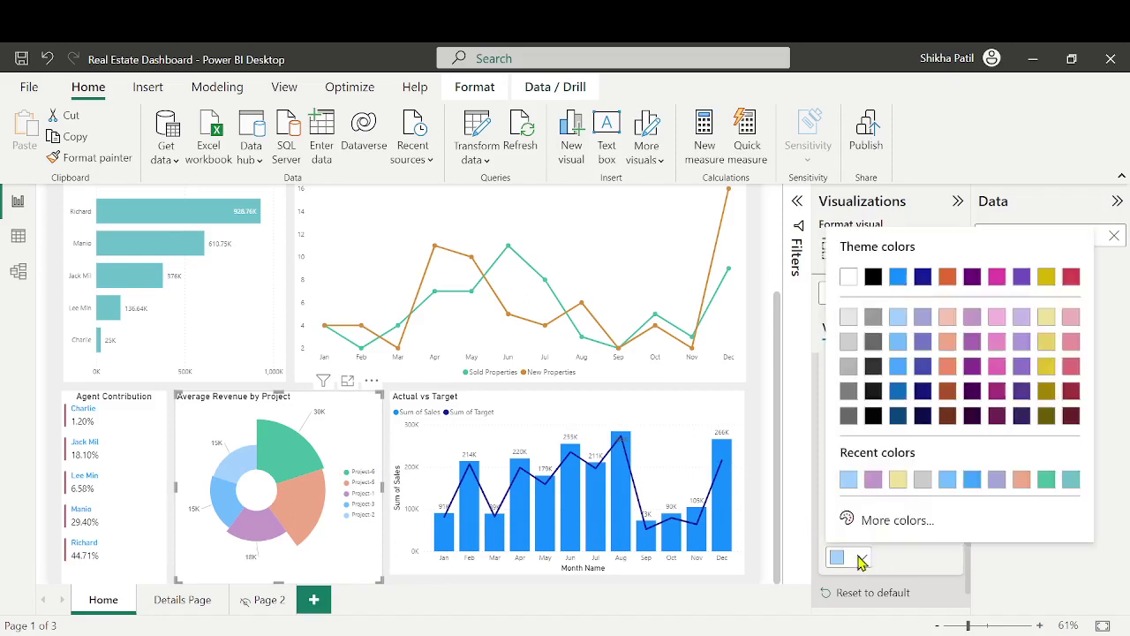
{"action": "left_click", "coordinate": [887, 522]}
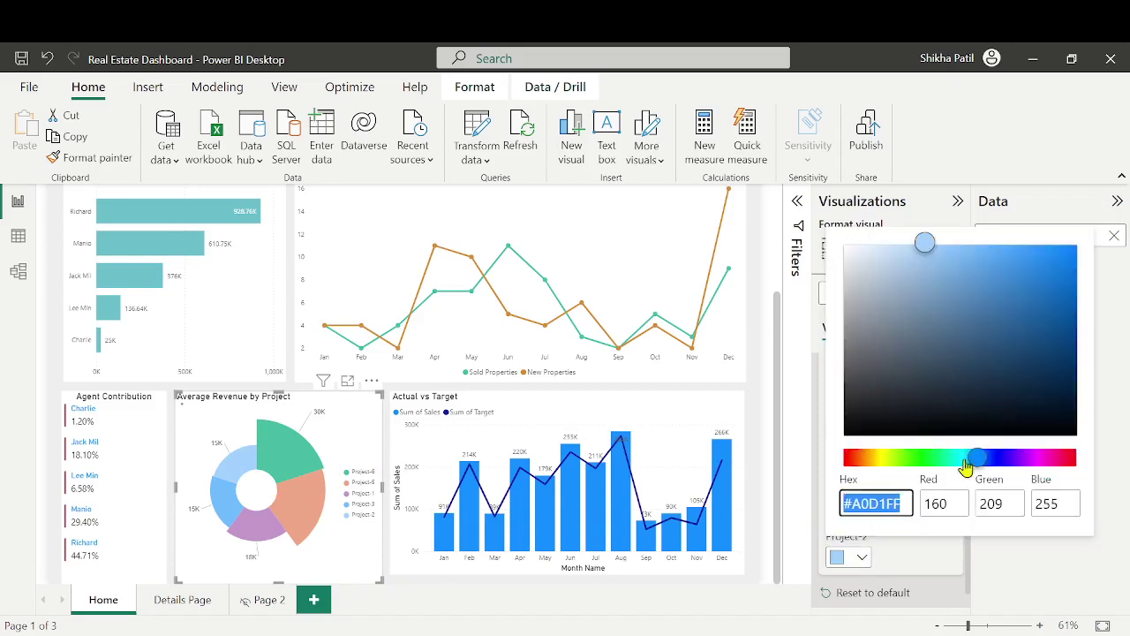
{"action": "left_click", "coordinate": [885, 260]}
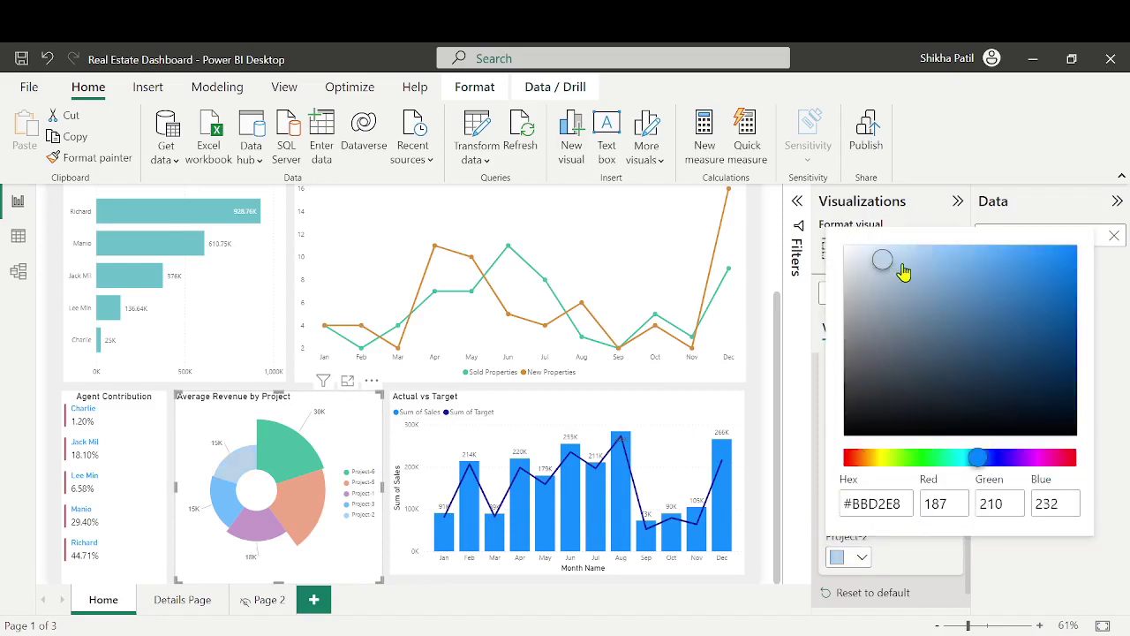
{"action": "left_click", "coordinate": [930, 254]}
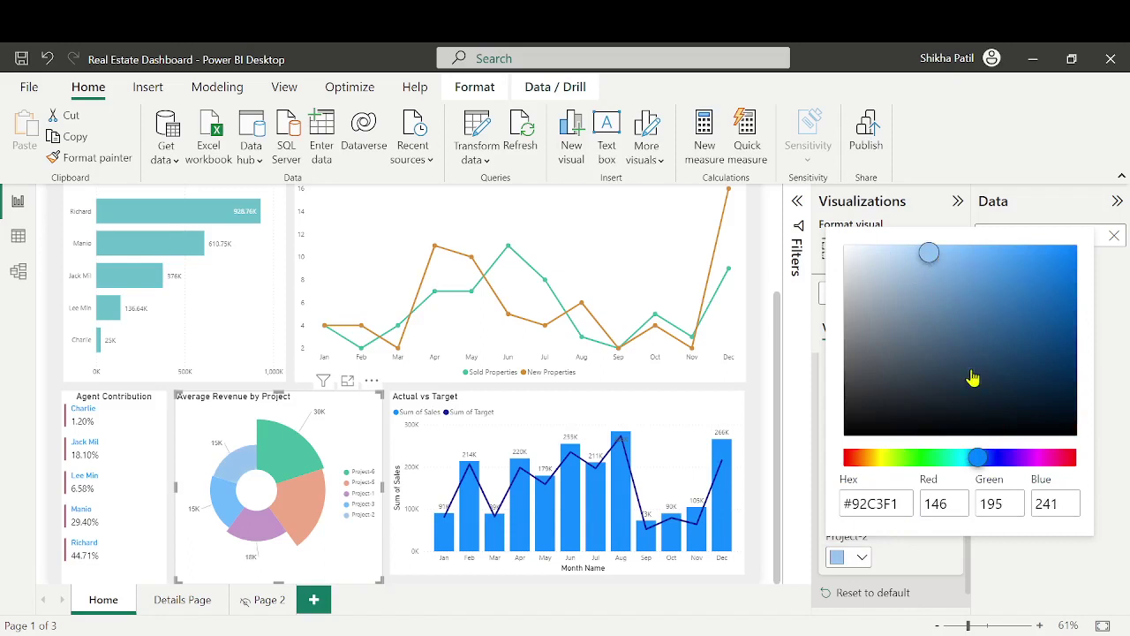
{"action": "left_click", "coordinate": [972, 459]}
{"action": "left_click_drag", "start_coordinate": [972, 458], "coordinate": [961, 458]}
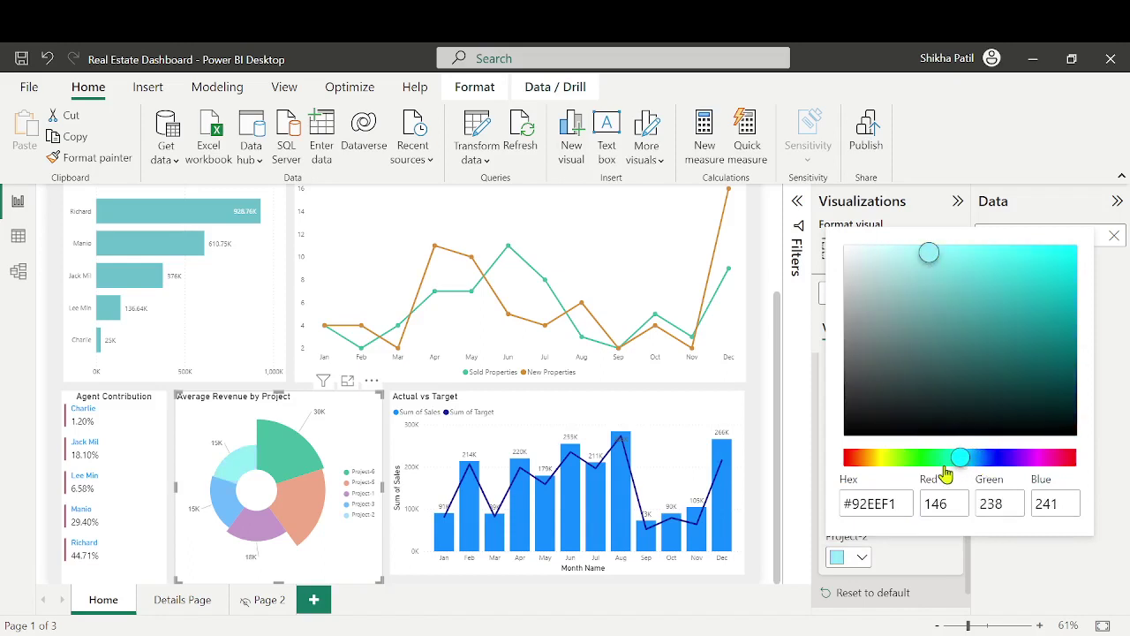
{"action": "left_click", "coordinate": [873, 276]}
{"action": "left_click_drag", "start_coordinate": [877, 280], "coordinate": [913, 258]}
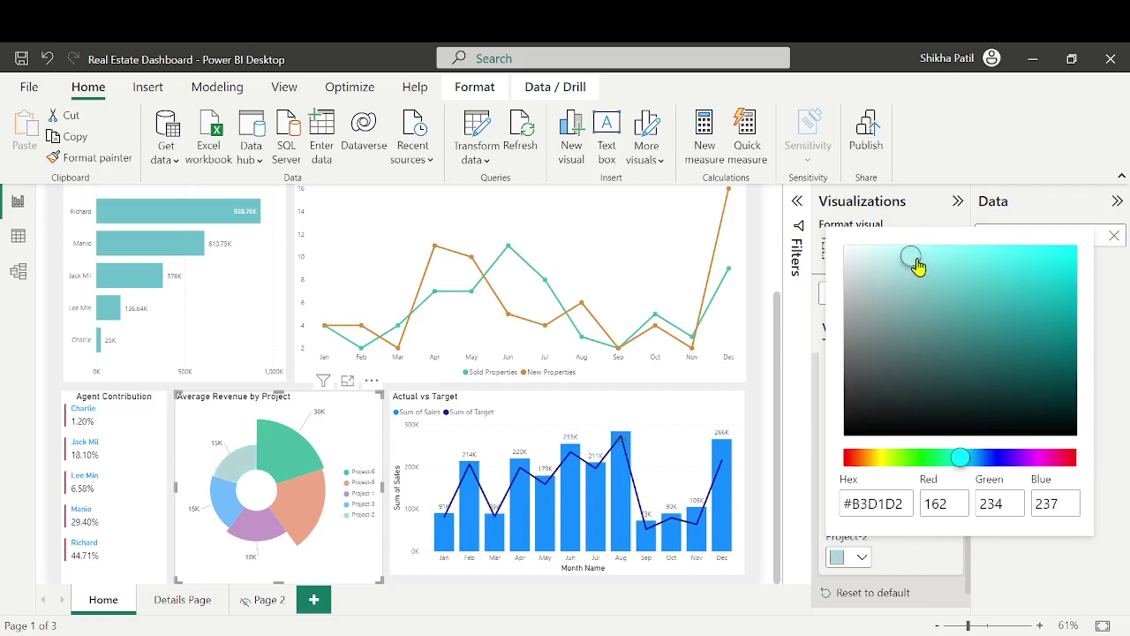
{"action": "left_click", "coordinate": [948, 258]}
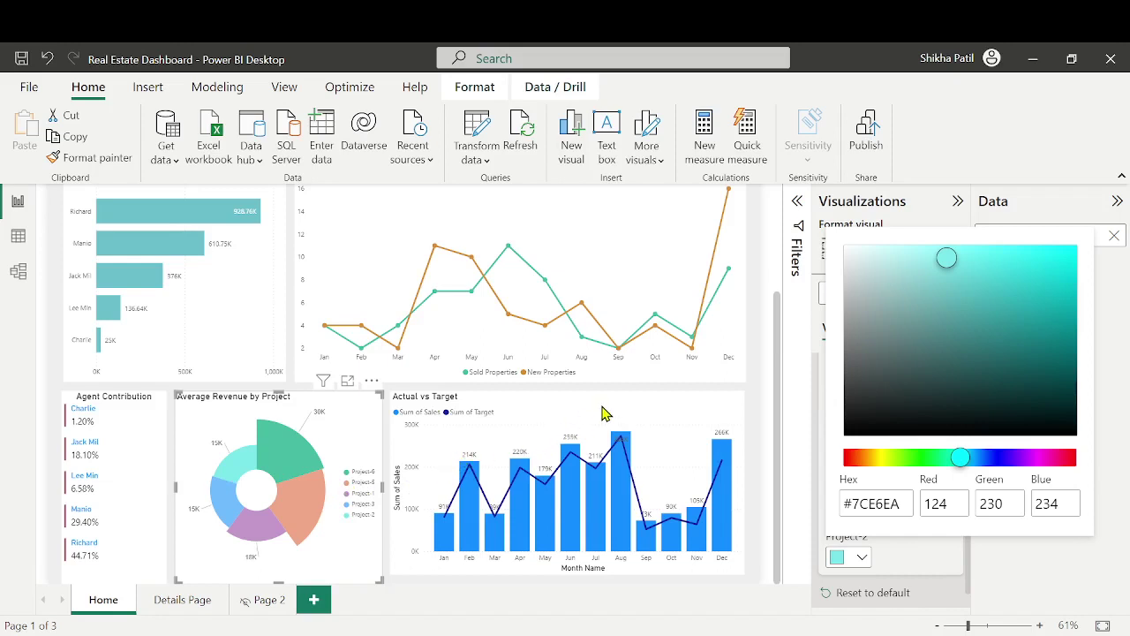
{"action": "key", "text": "Escape"}
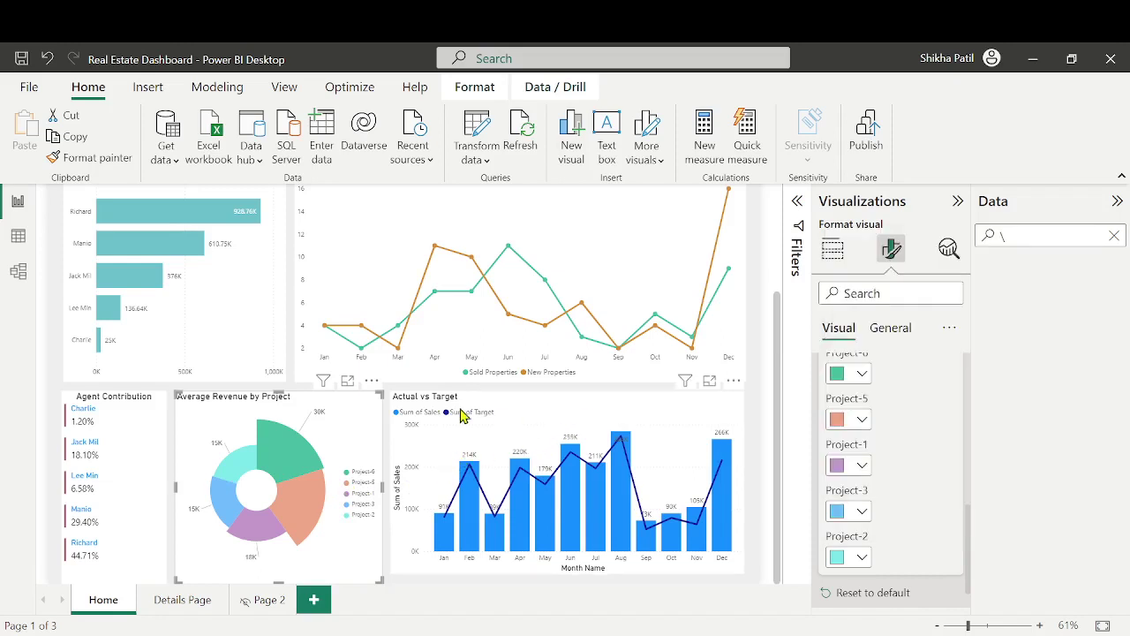
Center the title of the Actual vs Target chart
{"action": "left_click", "coordinate": [530, 409]}
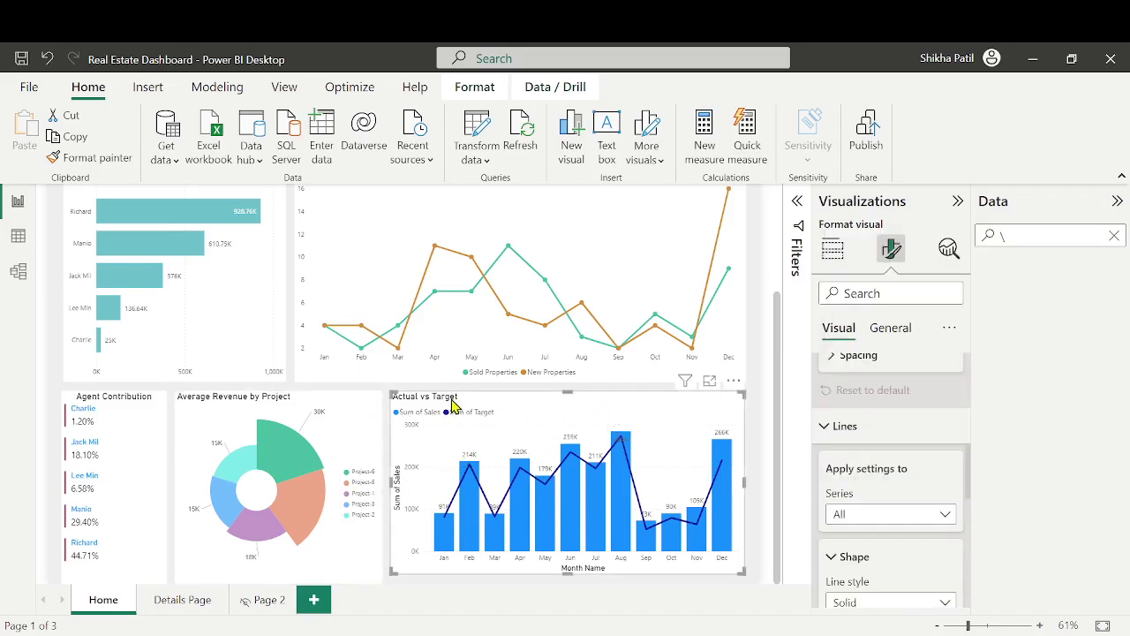
{"action": "left_click", "coordinate": [891, 336]}
{"action": "left_click", "coordinate": [821, 406]}
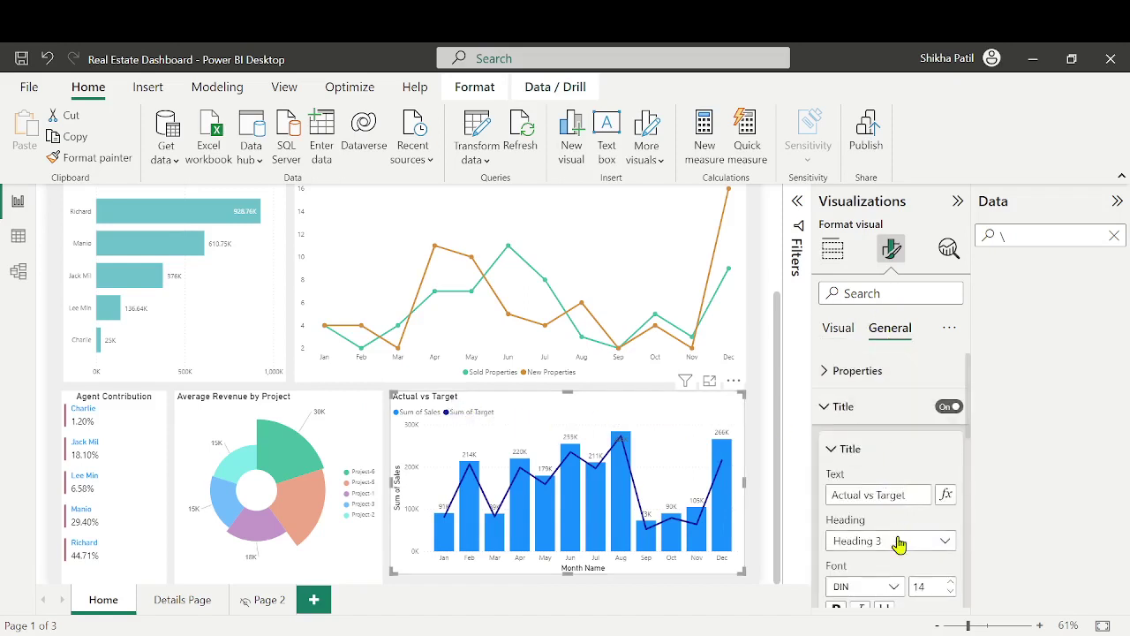
{"action": "scroll", "coordinate": [890, 554], "scroll_direction": "down", "scroll_amount": 3}
{"action": "left_click", "coordinate": [860, 598]}
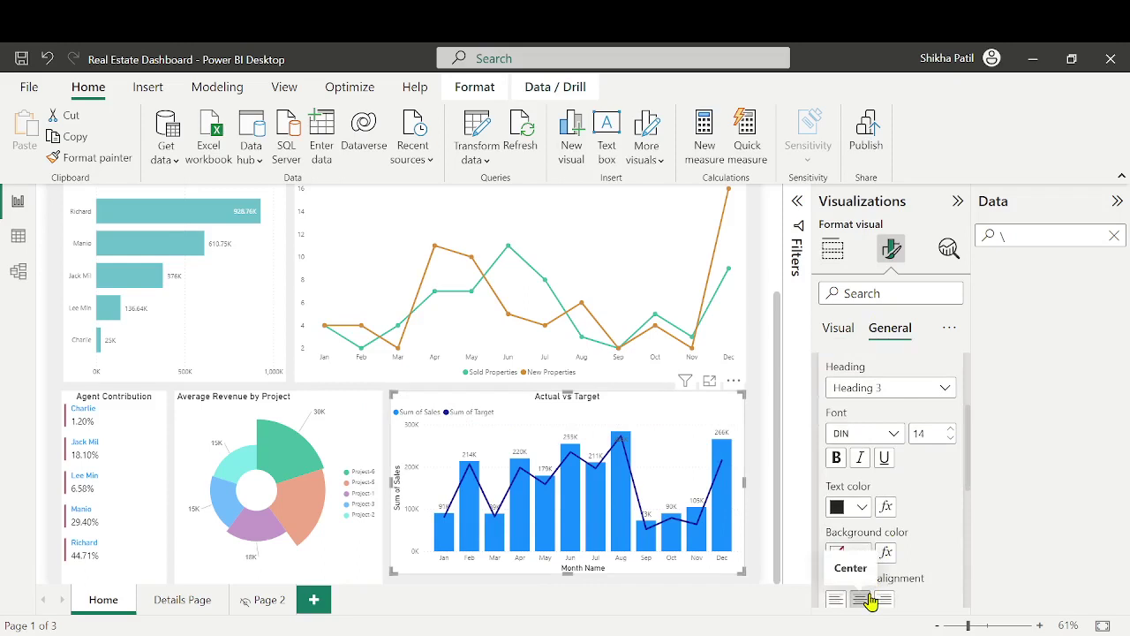
Center the titles of the Average Revenue by Project and Sales by Agent charts
{"action": "left_click", "coordinate": [354, 411]}
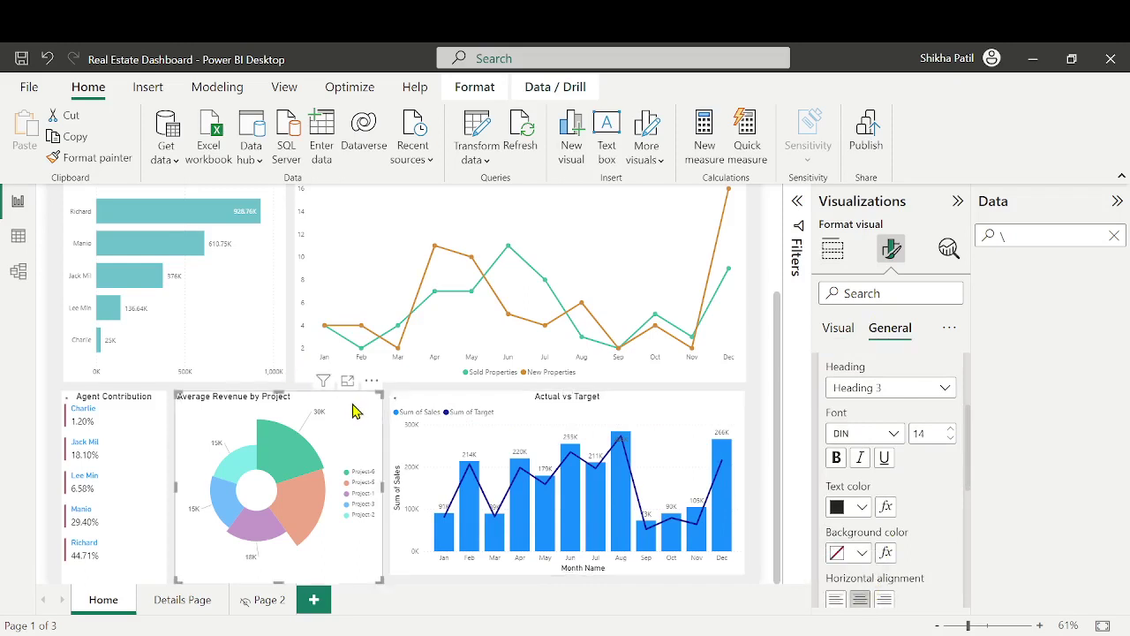
{"action": "left_click", "coordinate": [861, 600]}
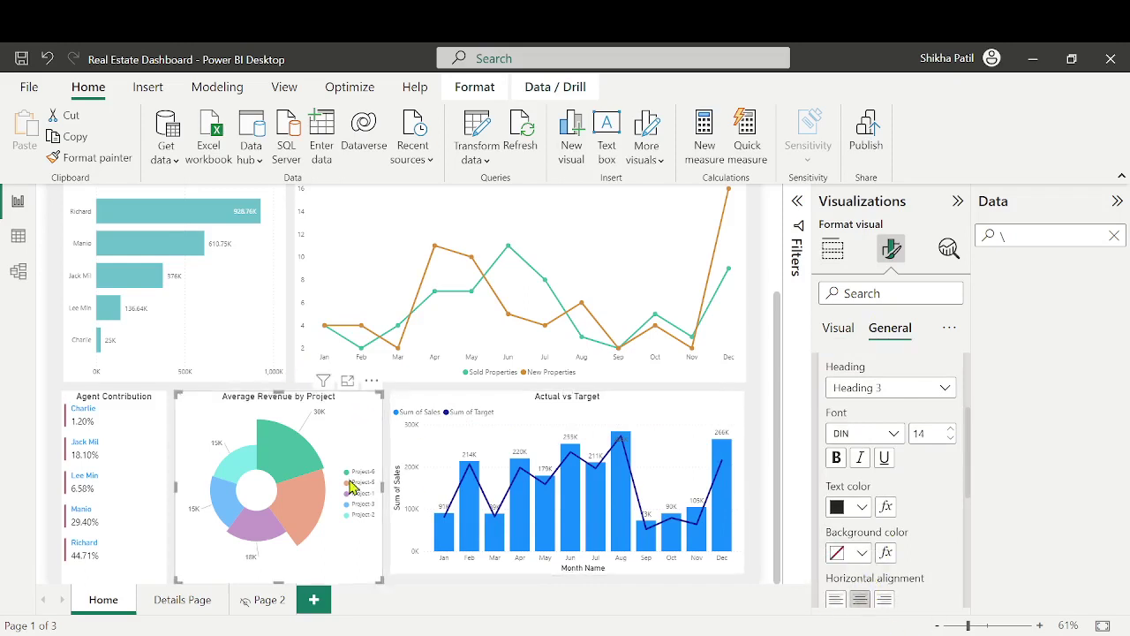
{"action": "scroll", "coordinate": [446, 323], "scroll_direction": "up", "scroll_amount": 3}
{"action": "left_click", "coordinate": [255, 305]}
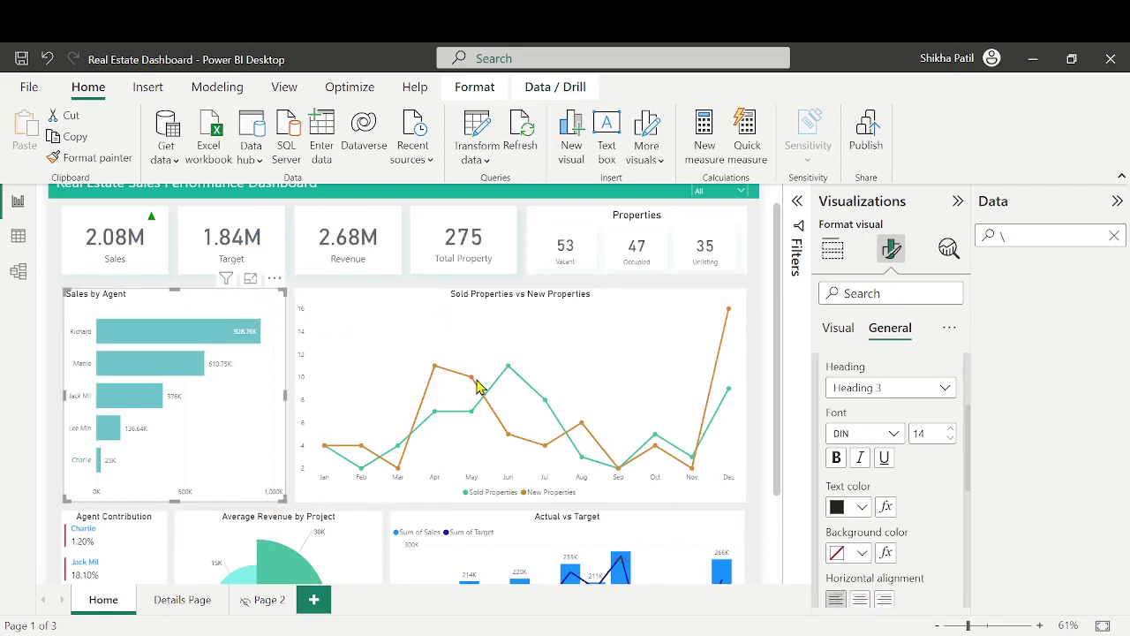
{"action": "left_click", "coordinate": [861, 601]}
Rename the column y-axis field of the Actual vs Target chart to Sales
{"action": "scroll", "coordinate": [533, 449], "scroll_direction": "down", "scroll_amount": 3}
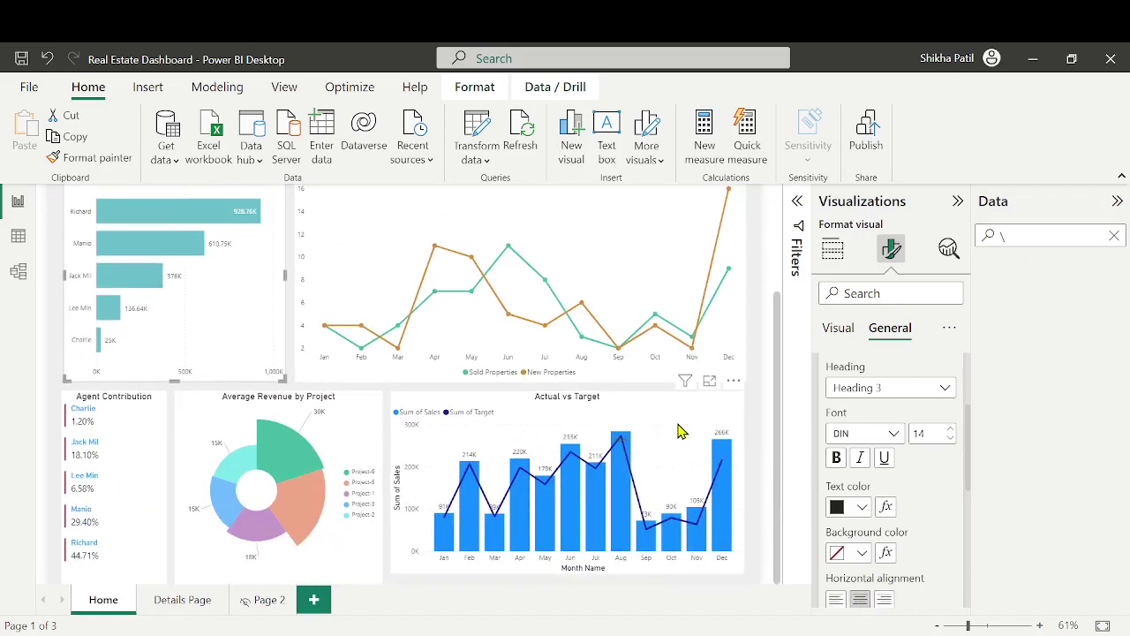
{"action": "left_click", "coordinate": [420, 432]}
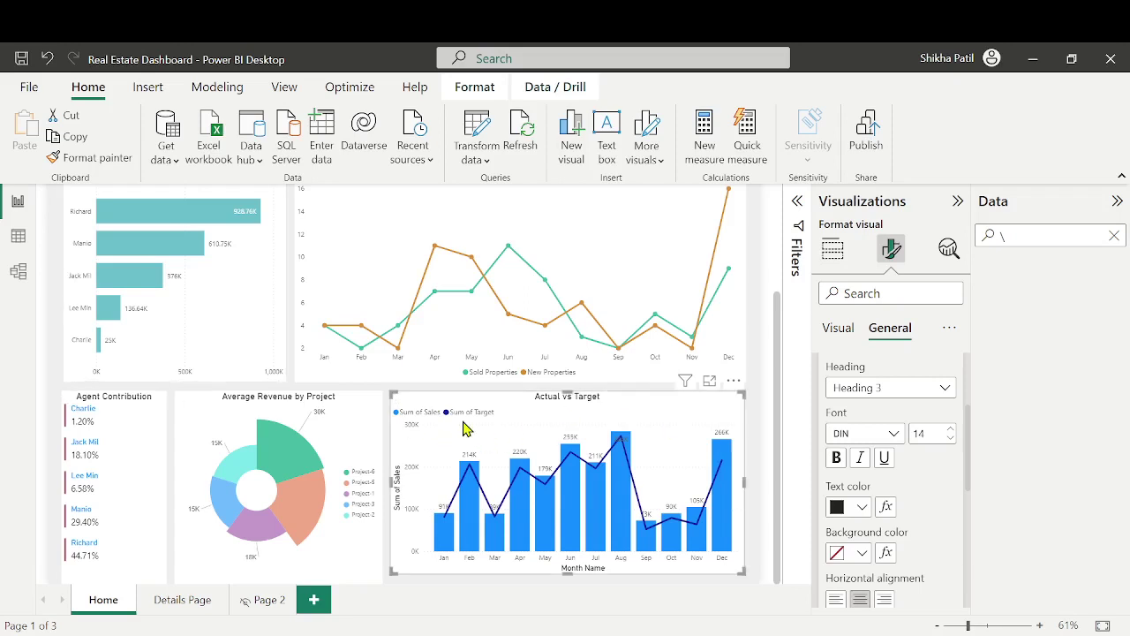
{"action": "left_click", "coordinate": [833, 249]}
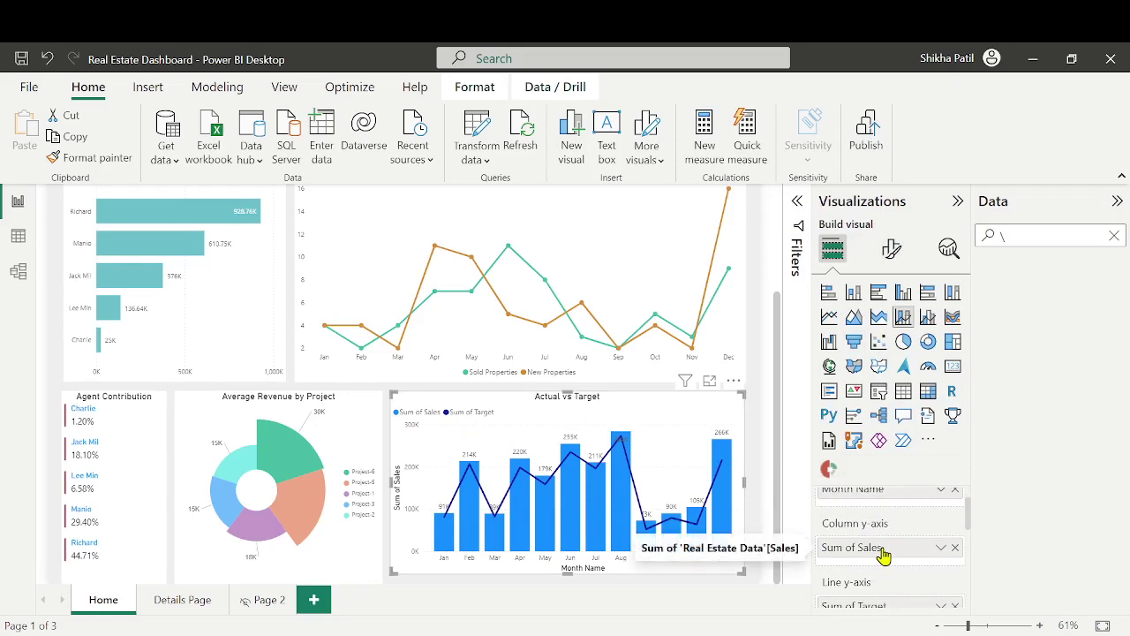
{"action": "double_click", "coordinate": [880, 547]}
{"action": "type", "text": "S"}
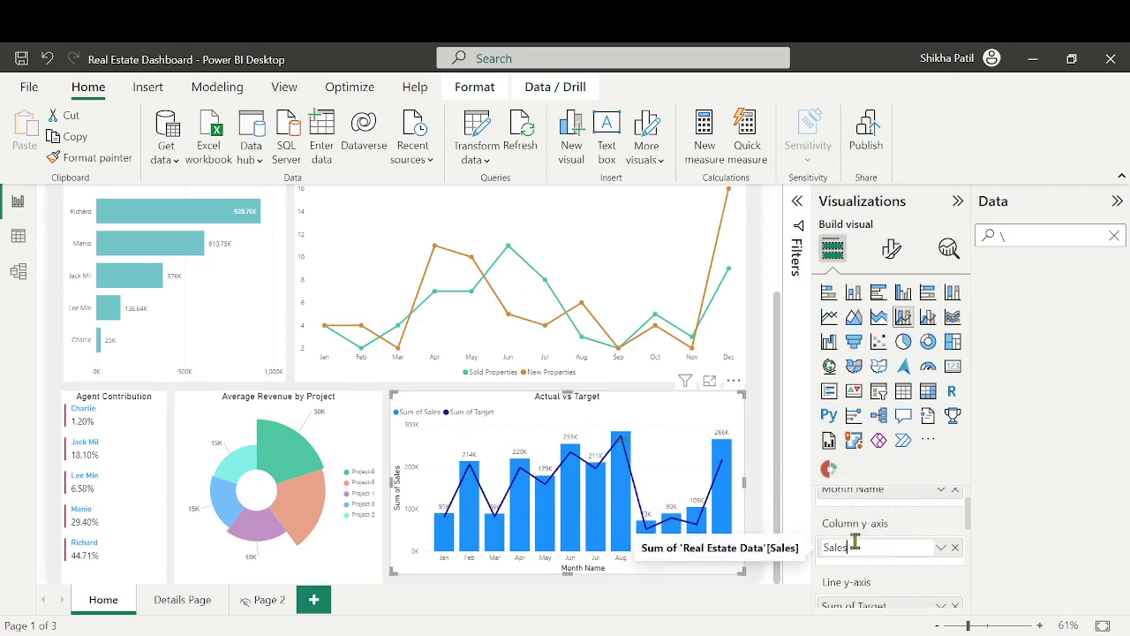
{"action": "type", "text": "ales"}
{"action": "key", "text": "Return"}
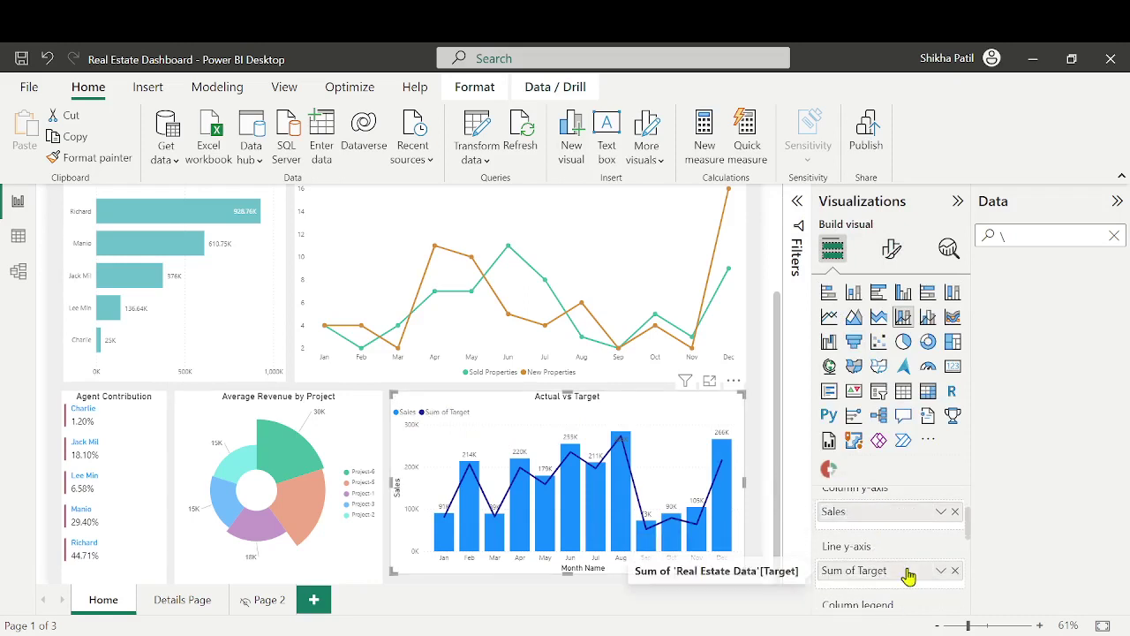
Rename the line y-axis field of the Actual vs Target chart to Target
{"action": "double_click", "coordinate": [861, 575]}
{"action": "left_click", "coordinate": [859, 571]}
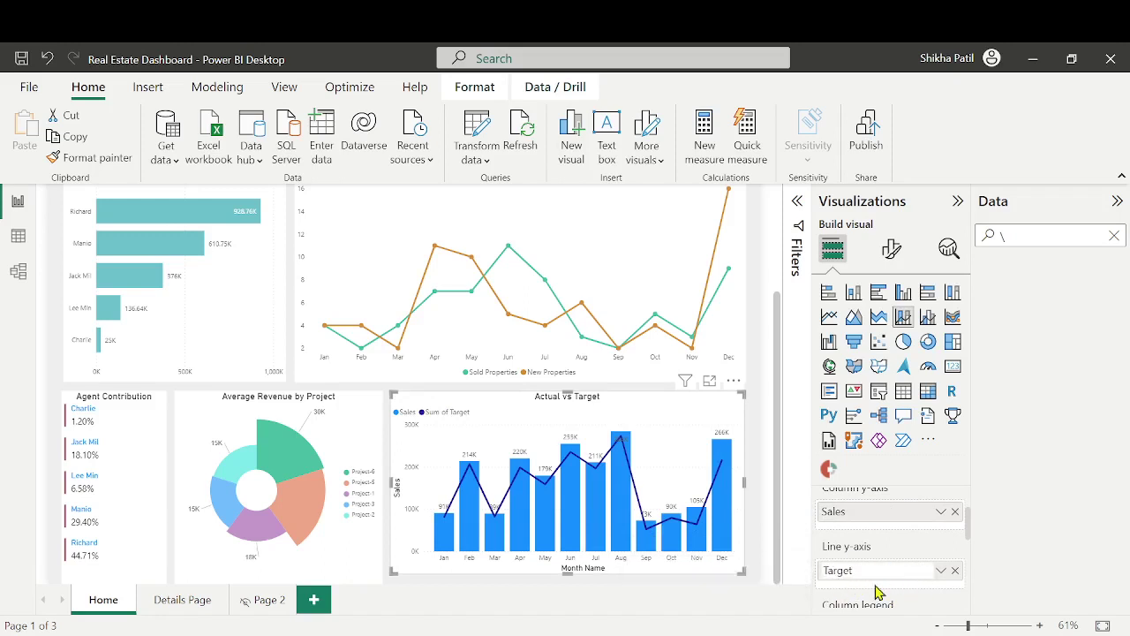
{"action": "key", "text": "Return"}
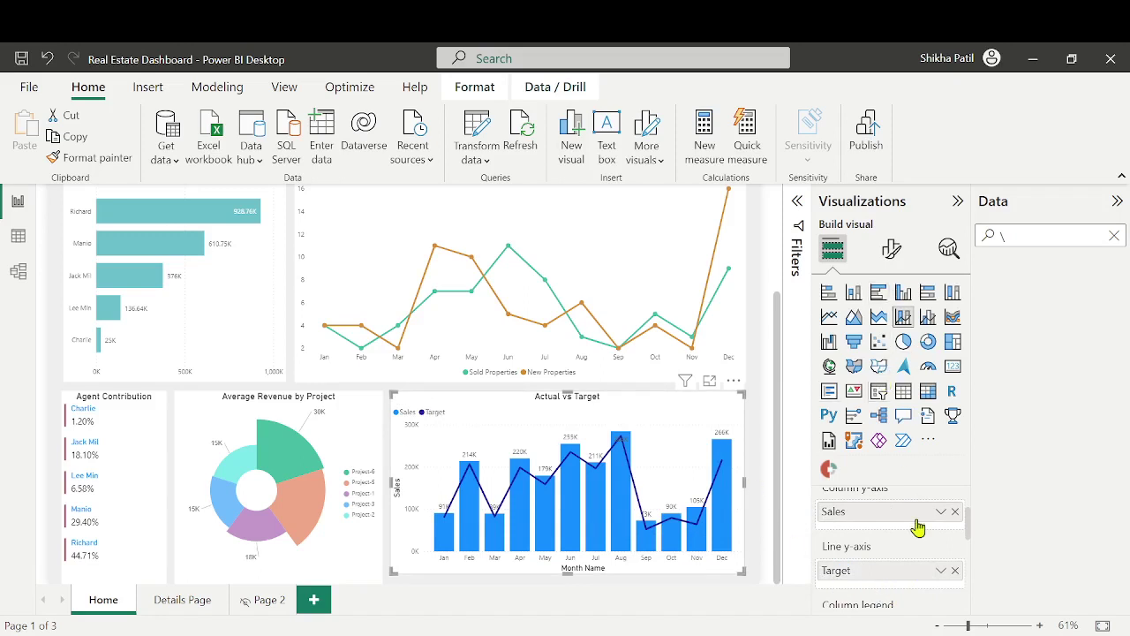
Recolor the Actual vs Target chart's columns, trying custom turquoise shades such as #10FFEB before settling on the muted gray-teal recent color
{"action": "scroll", "coordinate": [919, 525], "scroll_direction": "down", "scroll_amount": 1}
{"action": "left_click", "coordinate": [886, 256]}
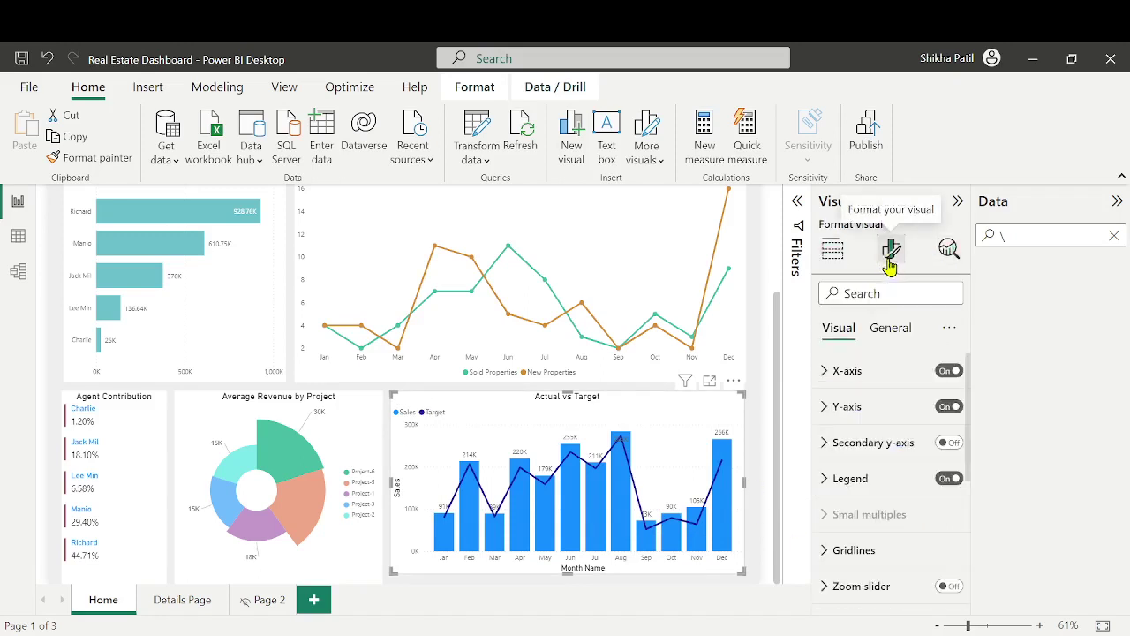
{"action": "scroll", "coordinate": [837, 520], "scroll_direction": "down", "scroll_amount": 3}
{"action": "left_click", "coordinate": [869, 526]}
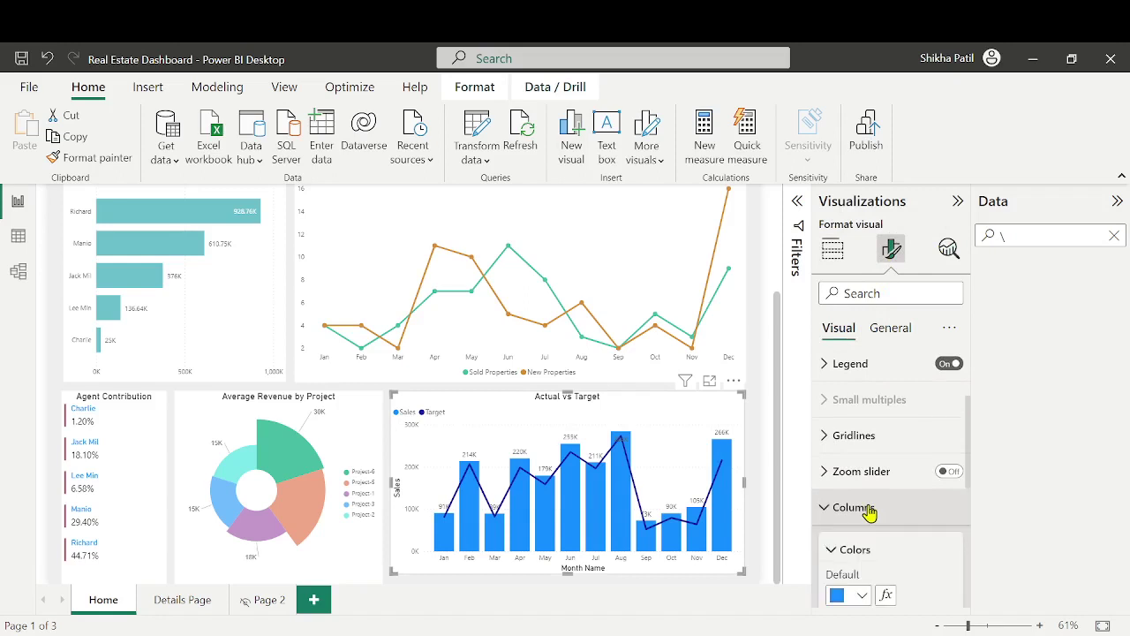
{"action": "scroll", "coordinate": [867, 521], "scroll_direction": "down", "scroll_amount": 2}
{"action": "left_click", "coordinate": [862, 519]}
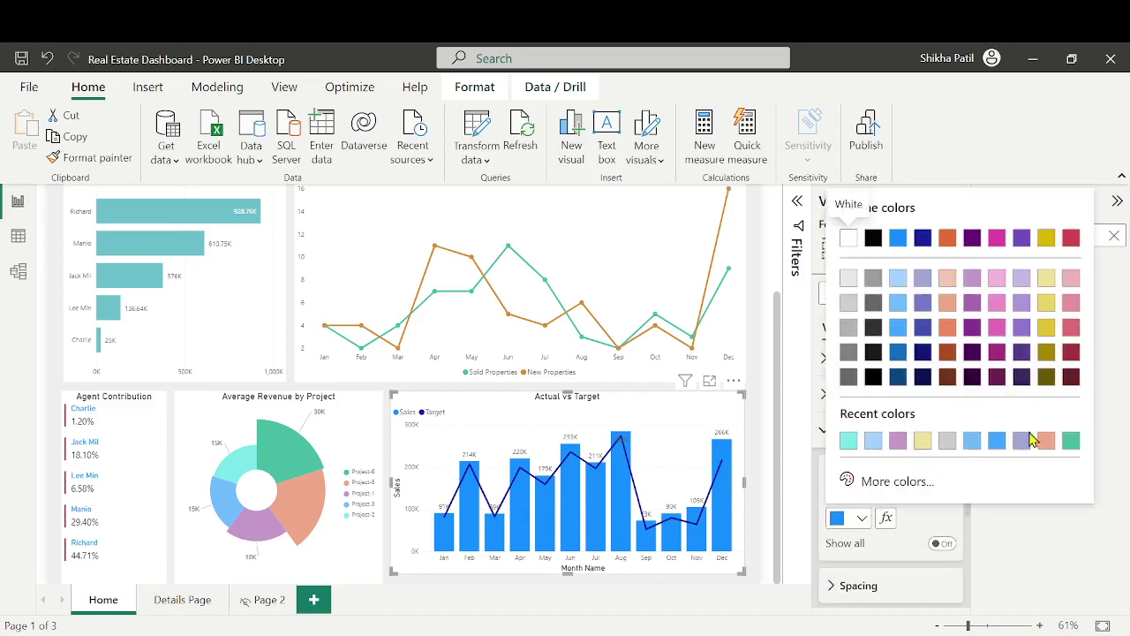
{"action": "left_click", "coordinate": [885, 481]}
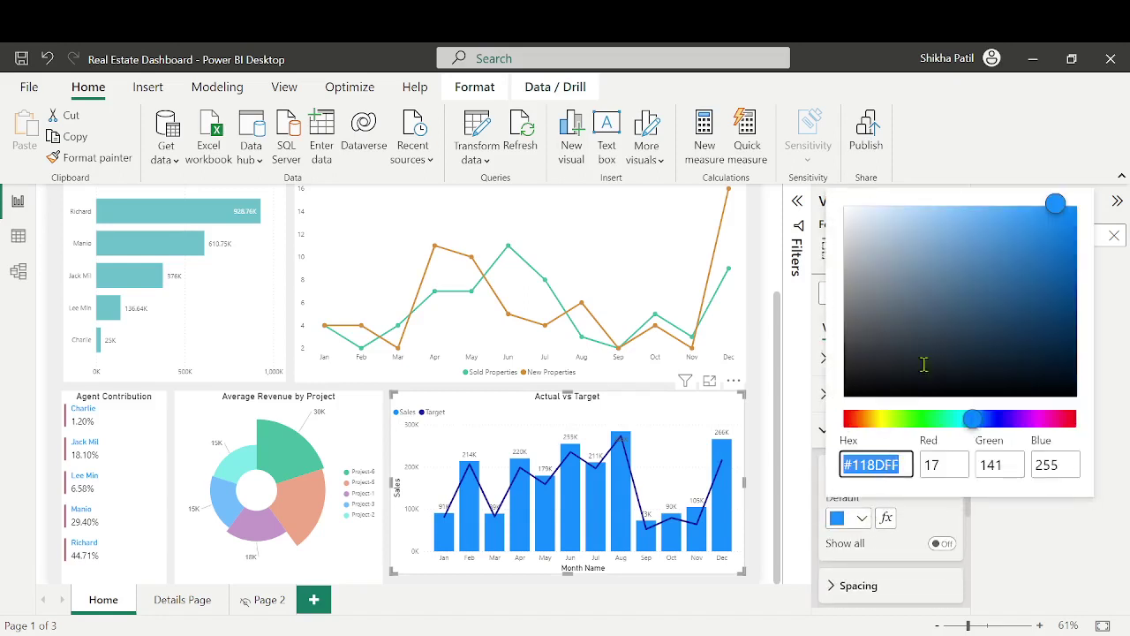
{"action": "left_click_drag", "start_coordinate": [961, 419], "coordinate": [943, 419]}
{"action": "left_click", "coordinate": [956, 420]}
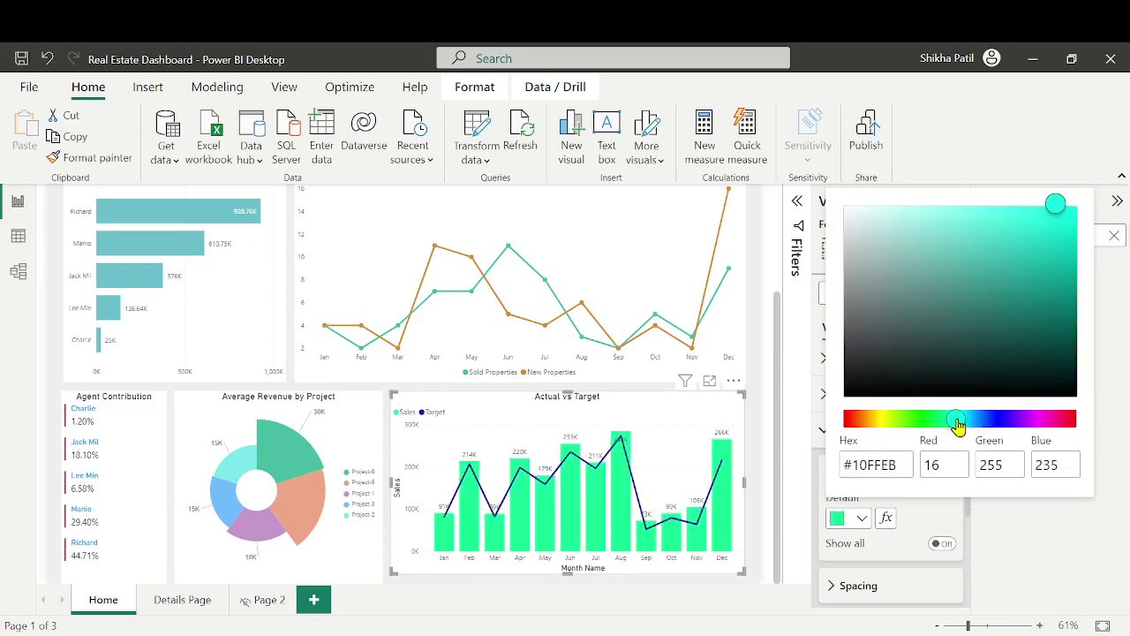
{"action": "left_click_drag", "start_coordinate": [966, 232], "coordinate": [1058, 255]}
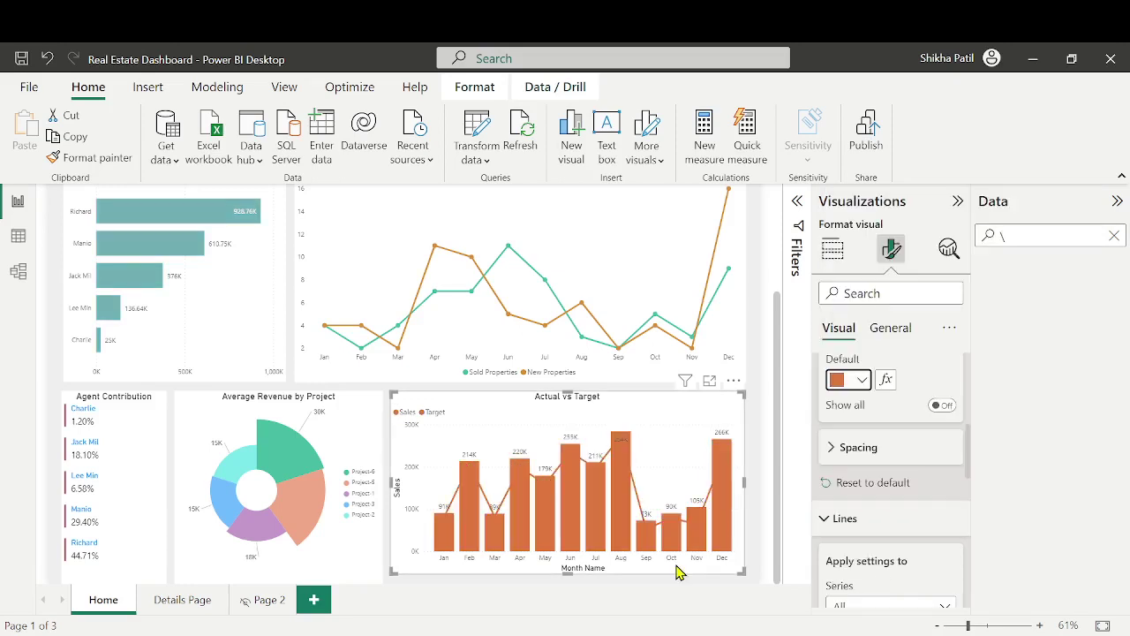
{"action": "left_click", "coordinate": [861, 379]}
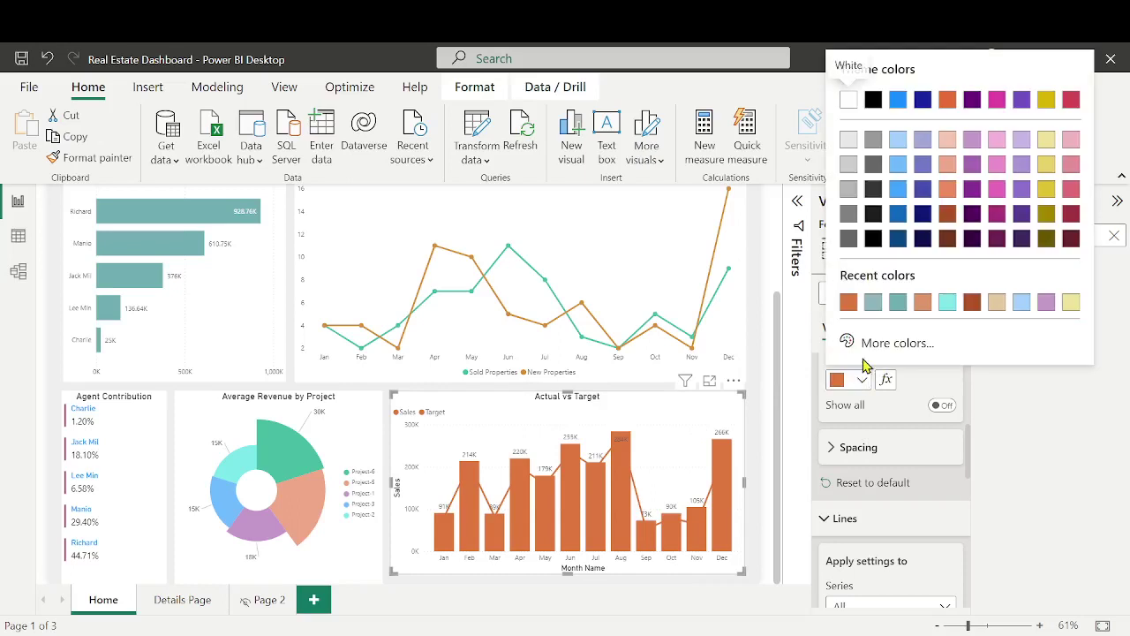
{"action": "left_click", "coordinate": [873, 302]}
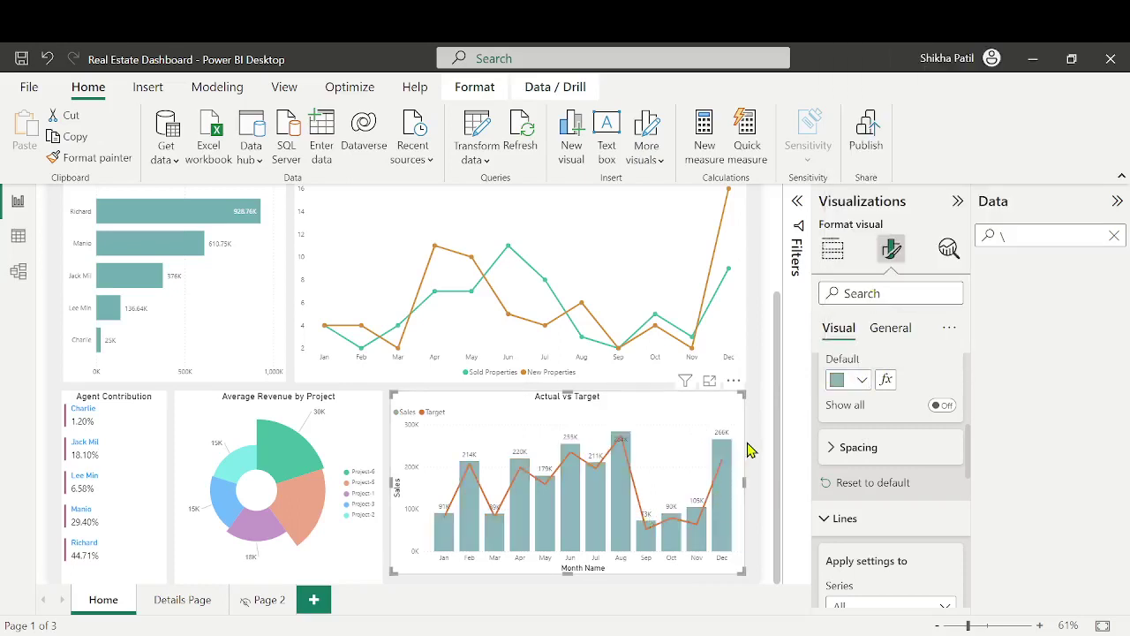
Turn on markers for the Target line of the Actual vs Target chart
{"action": "scroll", "coordinate": [877, 479], "scroll_direction": "down", "scroll_amount": 5}
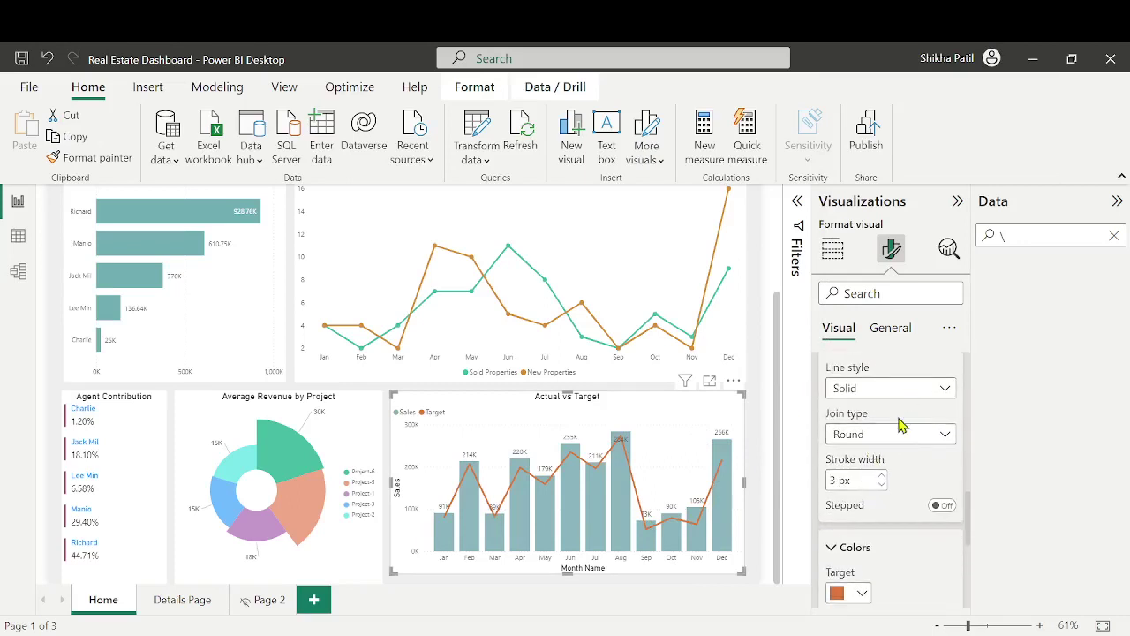
{"action": "scroll", "coordinate": [891, 516], "scroll_direction": "down", "scroll_amount": 2}
{"action": "scroll", "coordinate": [893, 518], "scroll_direction": "down", "scroll_amount": 1}
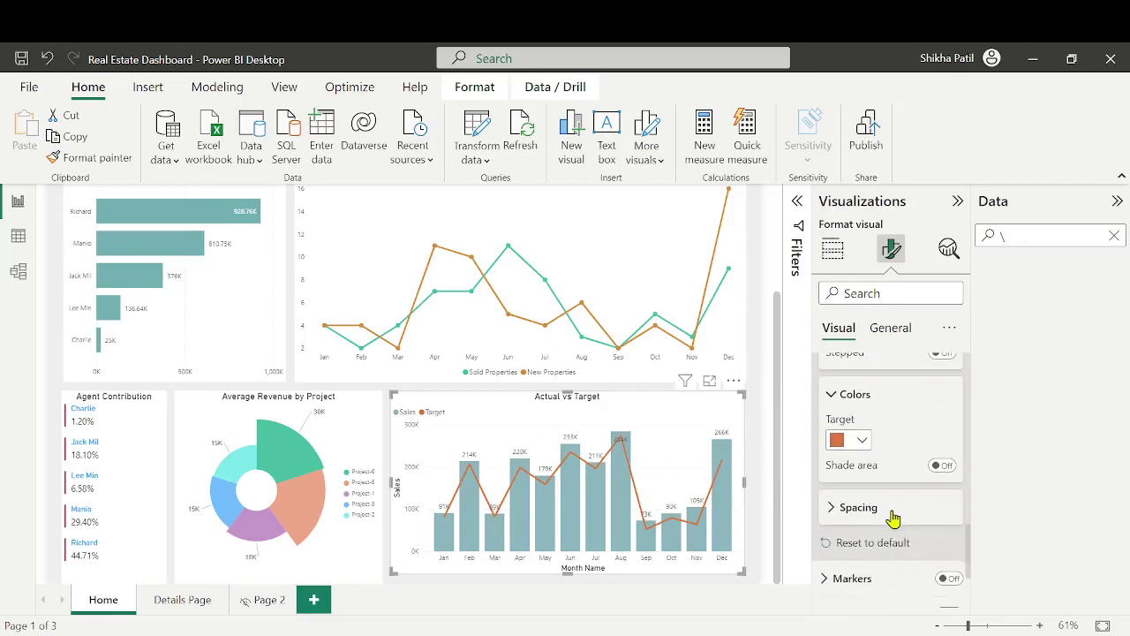
{"action": "scroll", "coordinate": [890, 542], "scroll_direction": "down", "scroll_amount": 3}
{"action": "left_click", "coordinate": [950, 500]}
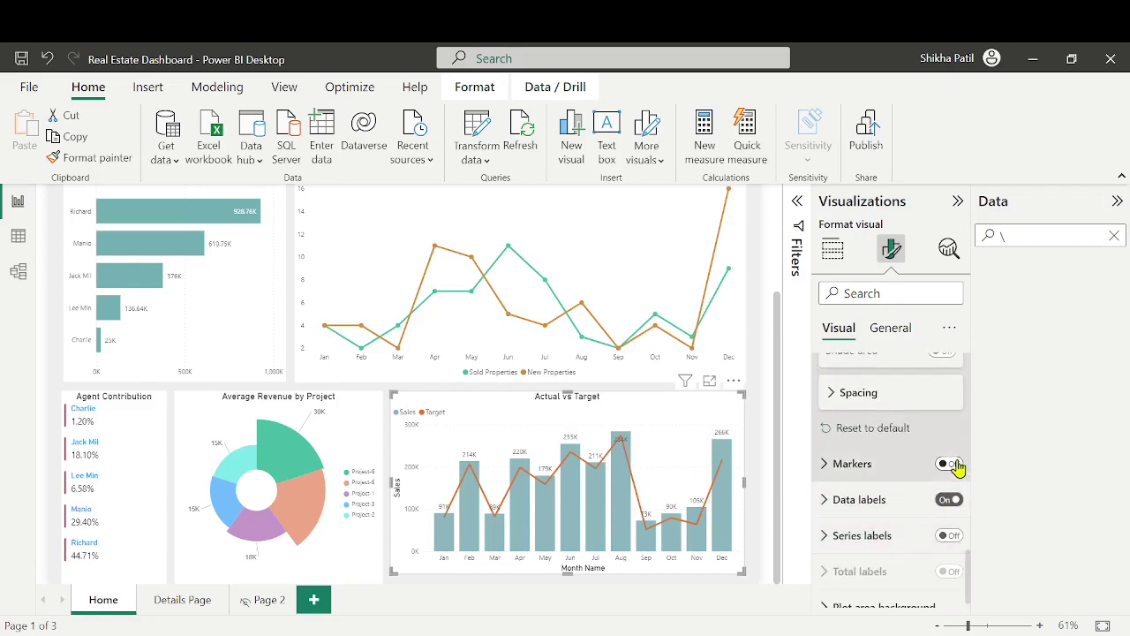
{"action": "left_click", "coordinate": [955, 464]}
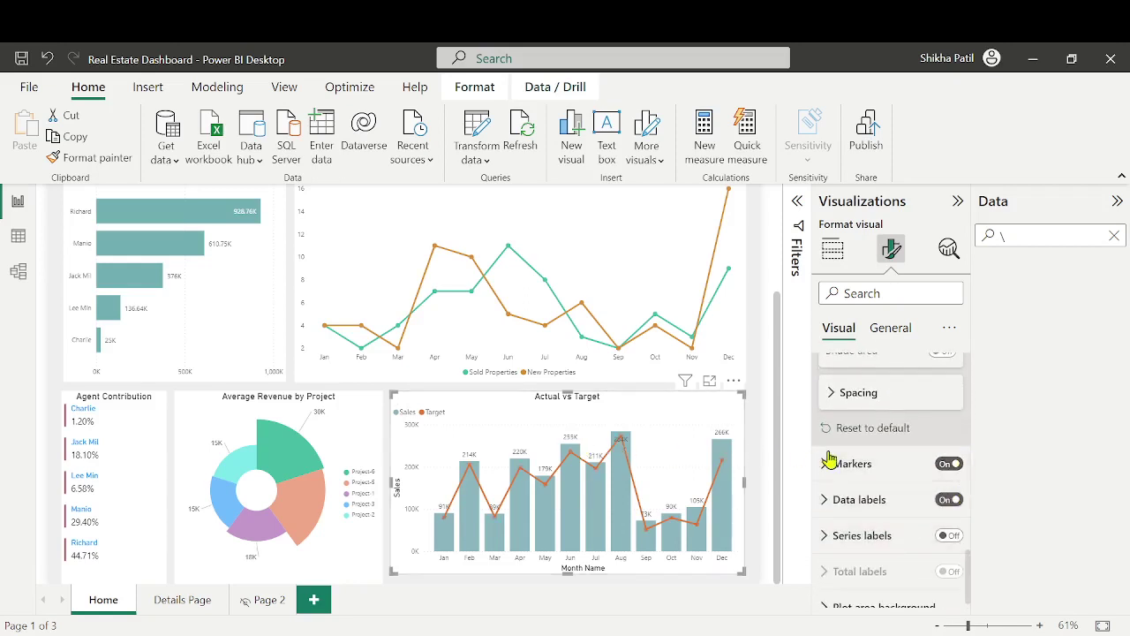
Change the marker shape to a square for all series of the Actual vs Target chart
{"action": "left_click", "coordinate": [872, 477]}
{"action": "scroll", "coordinate": [878, 469], "scroll_direction": "down", "scroll_amount": 5}
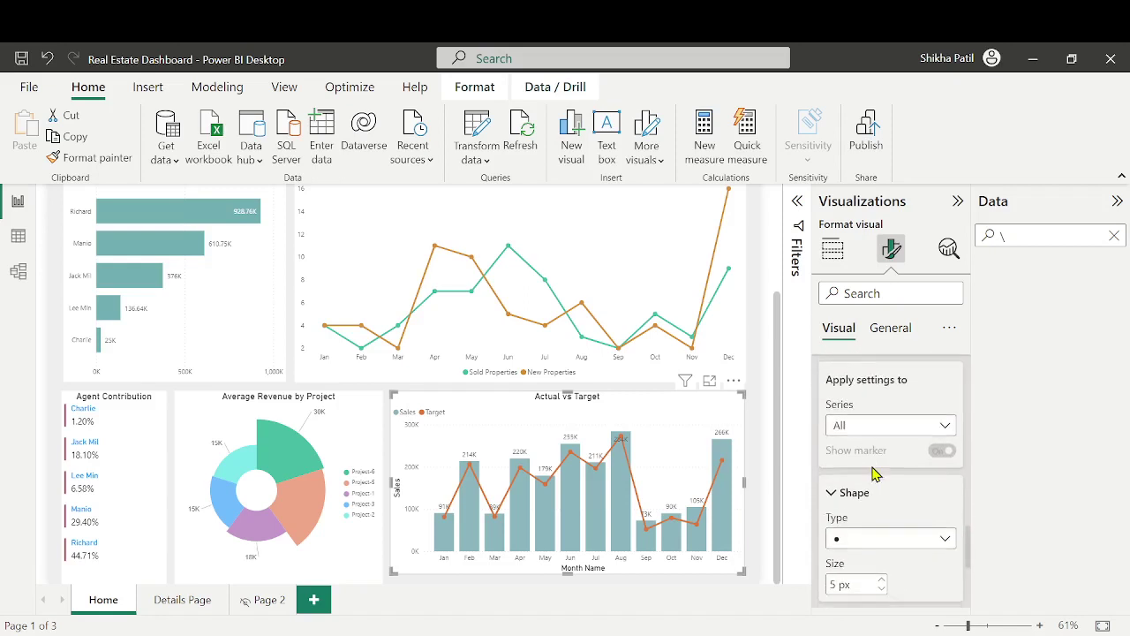
{"action": "left_click", "coordinate": [895, 450]}
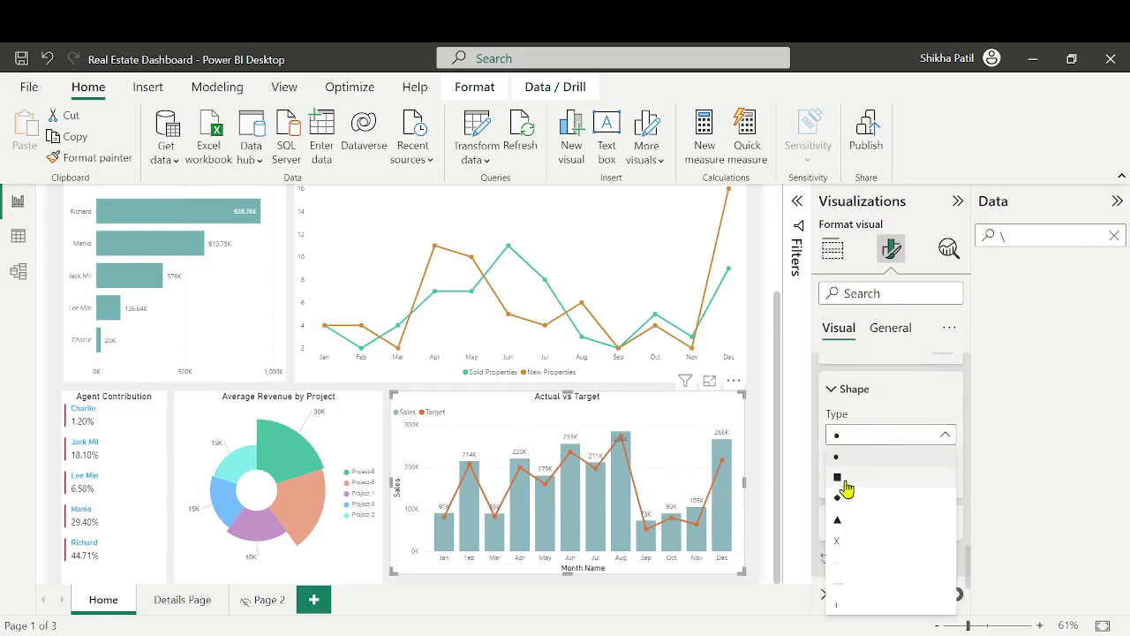
{"action": "left_click", "coordinate": [845, 481]}
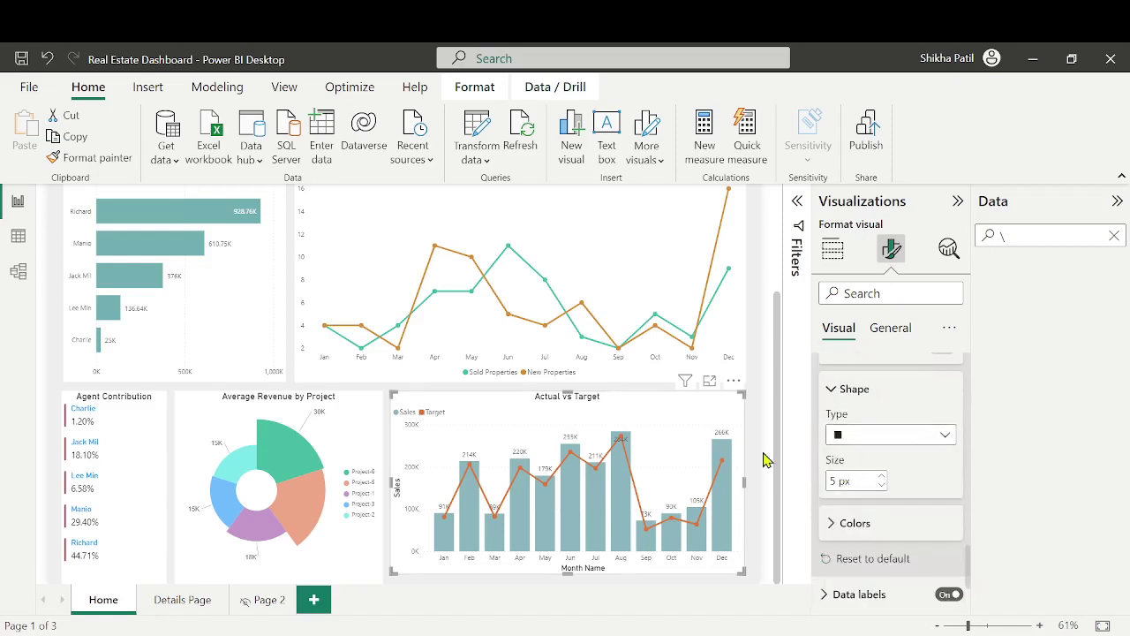
Try the recent salmon-orange color on the bars of the Sales by Agent chart
{"action": "scroll", "coordinate": [719, 475], "scroll_direction": "up", "scroll_amount": 3}
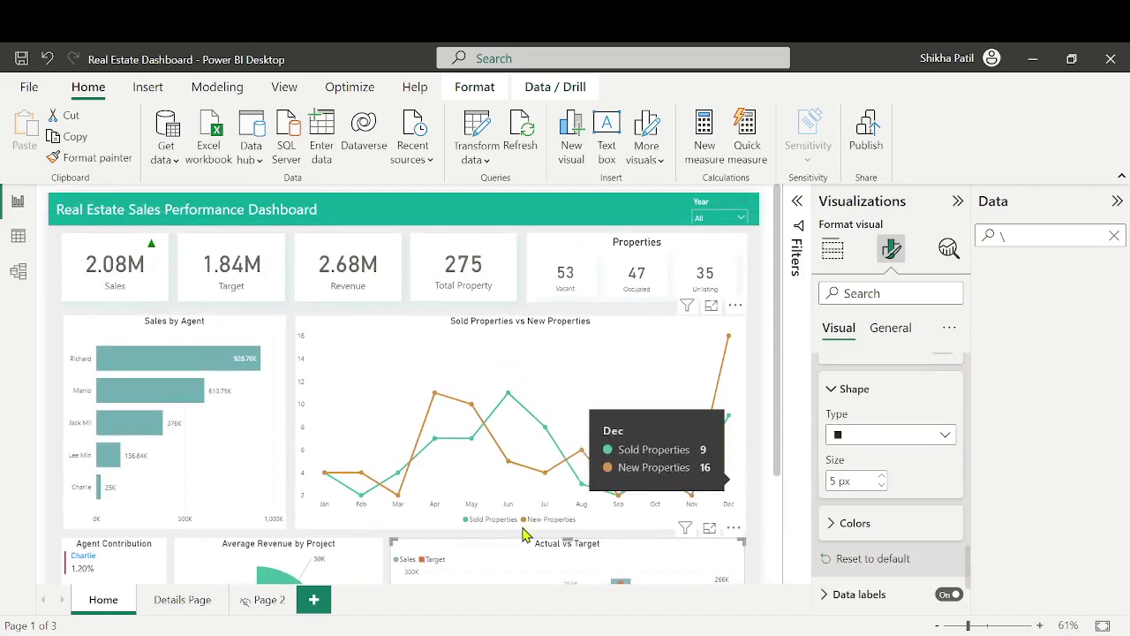
{"action": "mouse_move", "coordinate": [218, 343]}
{"action": "left_click", "coordinate": [153, 340]}
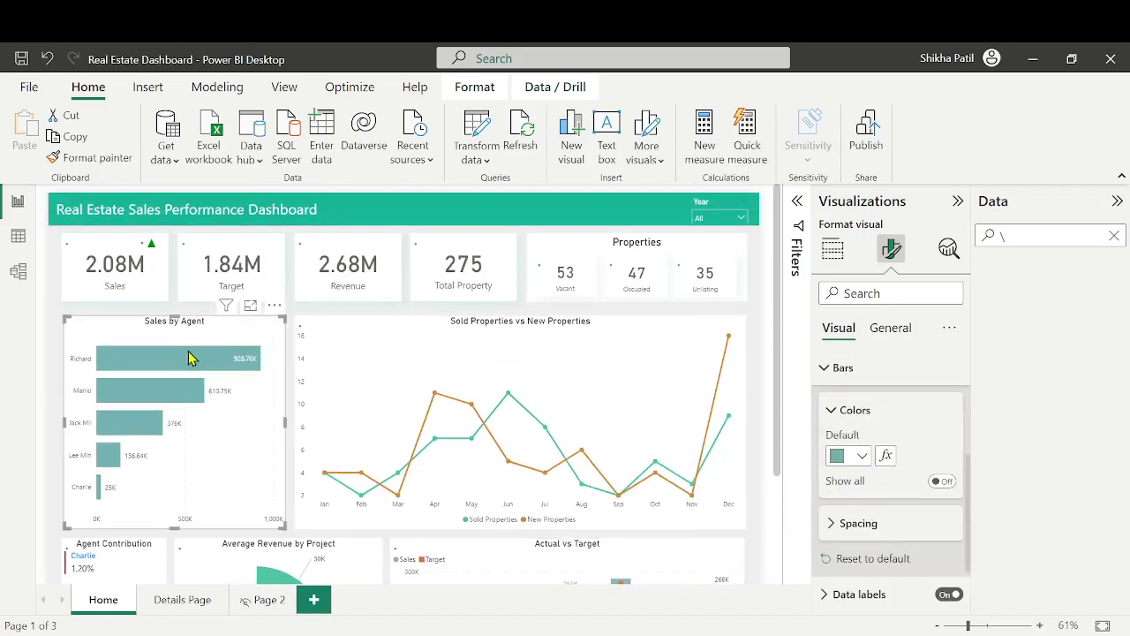
{"action": "scroll", "coordinate": [853, 433], "scroll_direction": "up", "scroll_amount": 3}
{"action": "scroll", "coordinate": [855, 452], "scroll_direction": "down", "scroll_amount": 2}
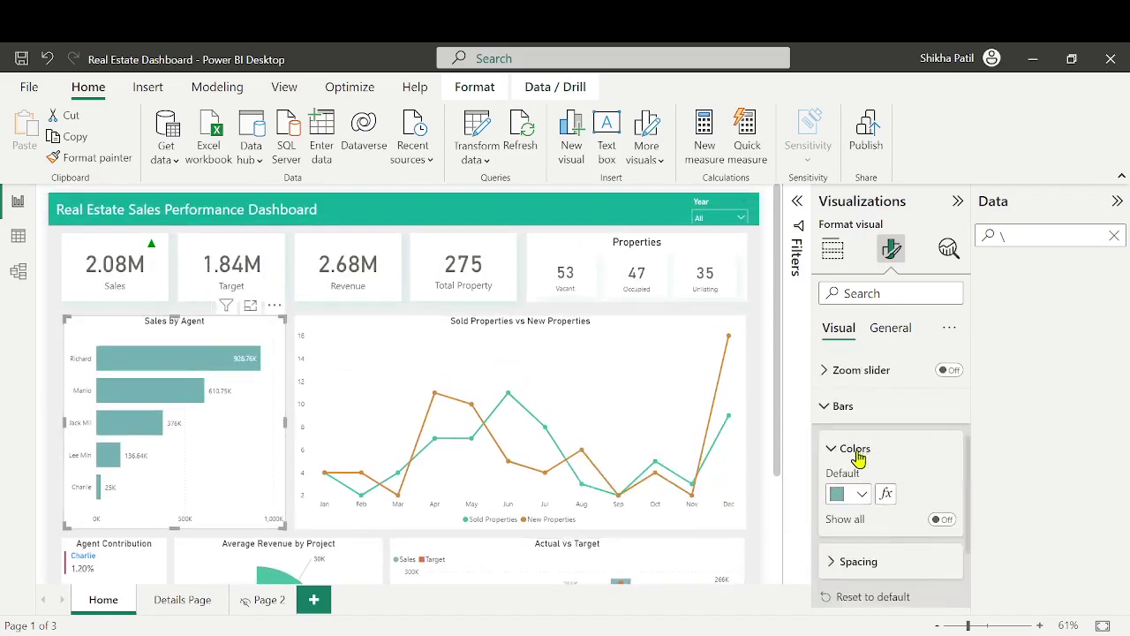
{"action": "left_click", "coordinate": [852, 508]}
{"action": "left_click", "coordinate": [919, 419]}
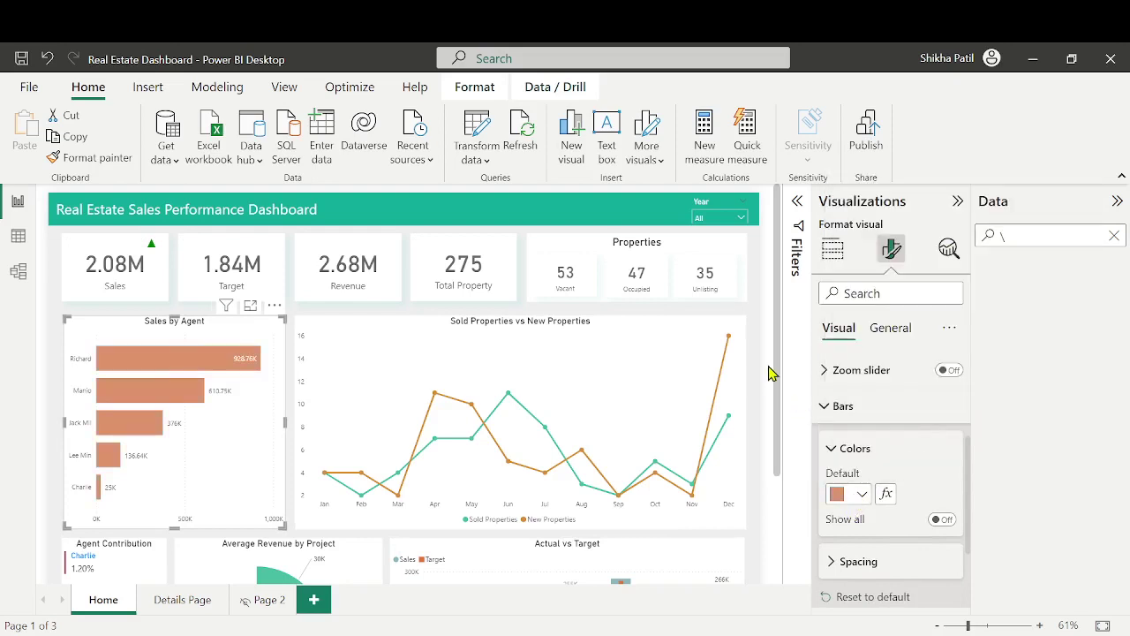
{"action": "scroll", "coordinate": [768, 373], "scroll_direction": "down", "scroll_amount": 3}
{"action": "scroll", "coordinate": [768, 384], "scroll_direction": "up", "scroll_amount": 3}
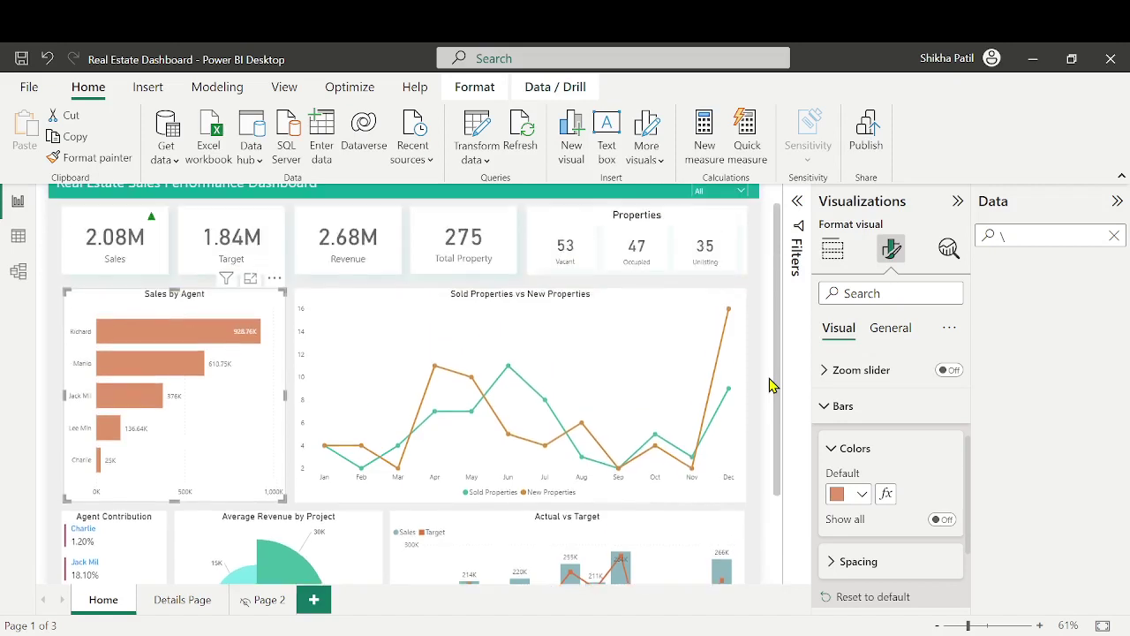
Recolor the Sales by Agent bars with the muted gray-teal recent color used by the Actual vs Target columns
{"action": "left_click", "coordinate": [865, 503]}
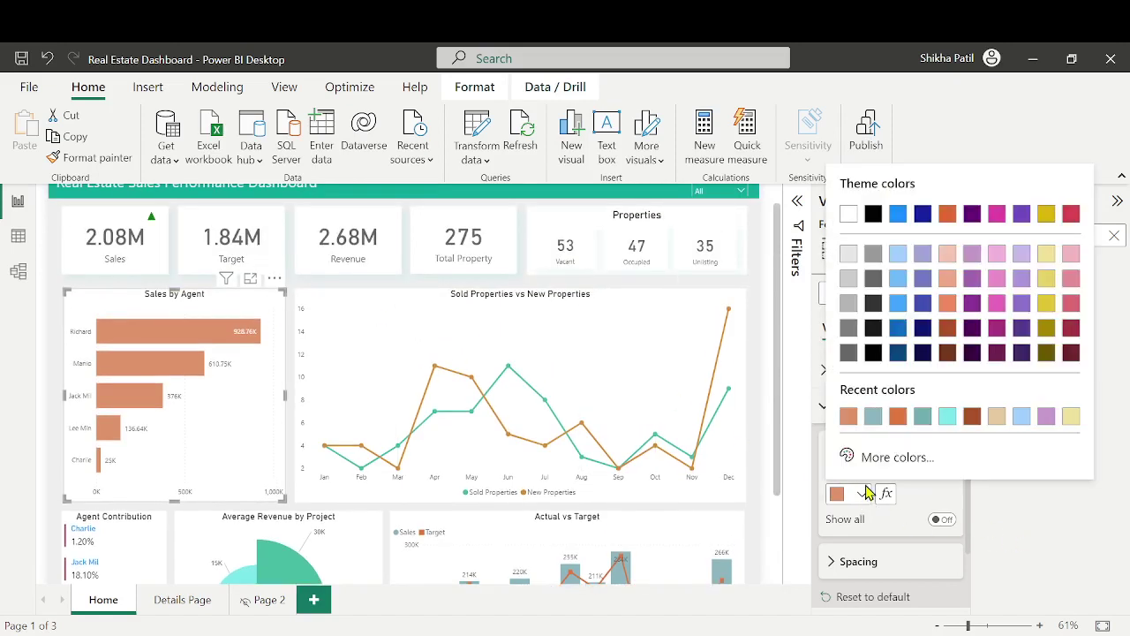
{"action": "left_click", "coordinate": [877, 418]}
{"action": "scroll", "coordinate": [658, 406], "scroll_direction": "down", "scroll_amount": 3}
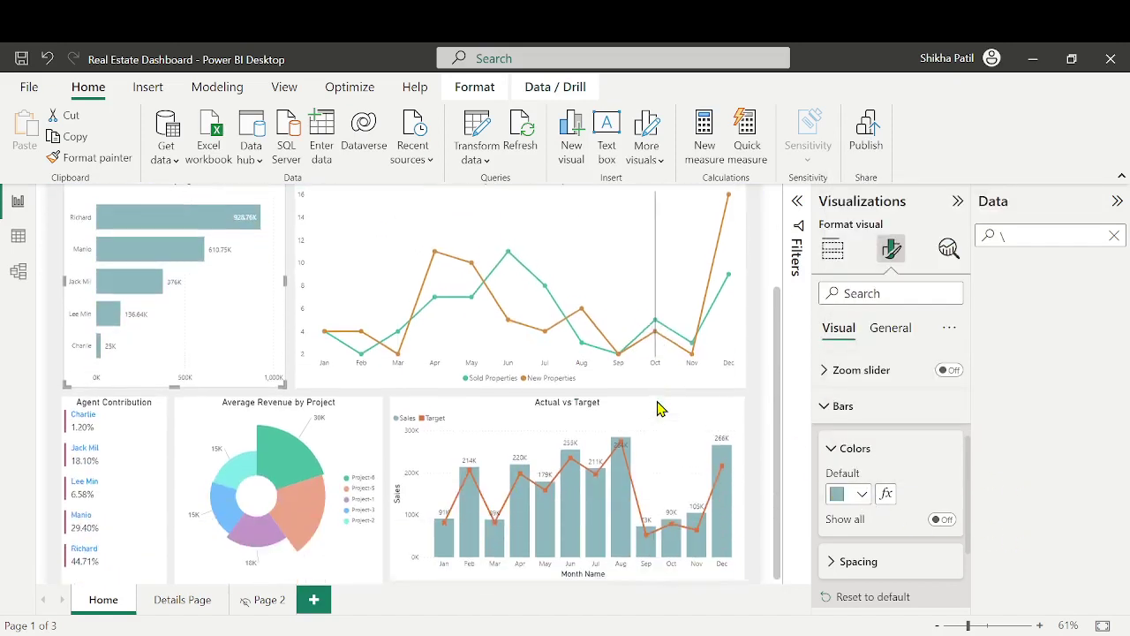
{"action": "scroll", "coordinate": [671, 402], "scroll_direction": "up", "scroll_amount": 1}
{"action": "scroll", "coordinate": [671, 402], "scroll_direction": "down", "scroll_amount": 1}
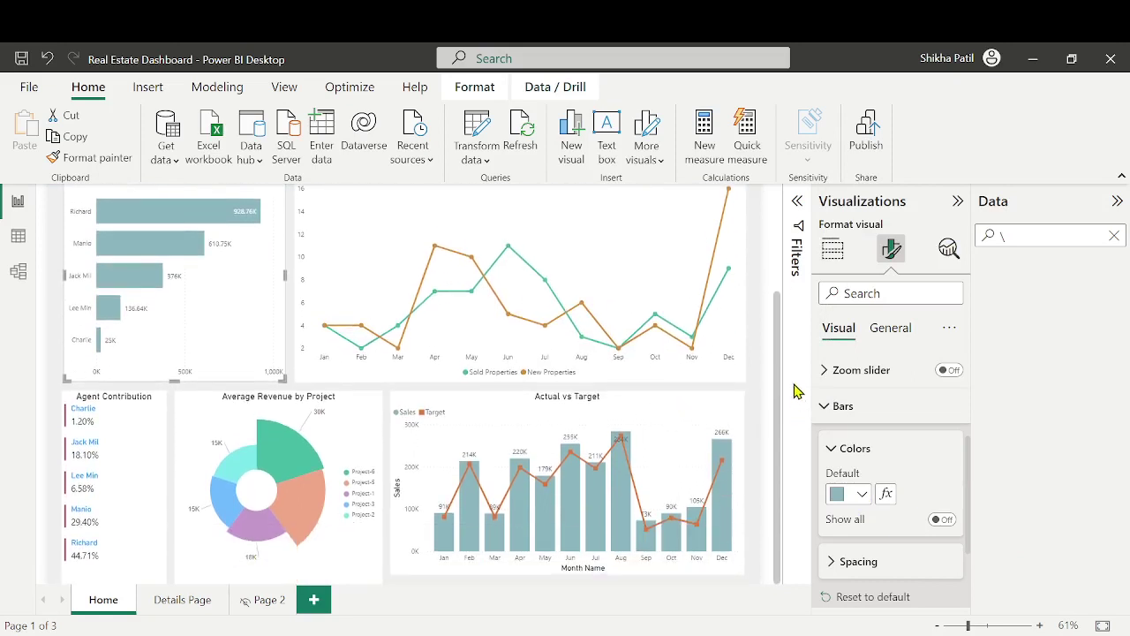
Make the Year slicer slightly narrower and extend its lower edge to fit the height of the green header banner
{"action": "left_click", "coordinate": [939, 625]}
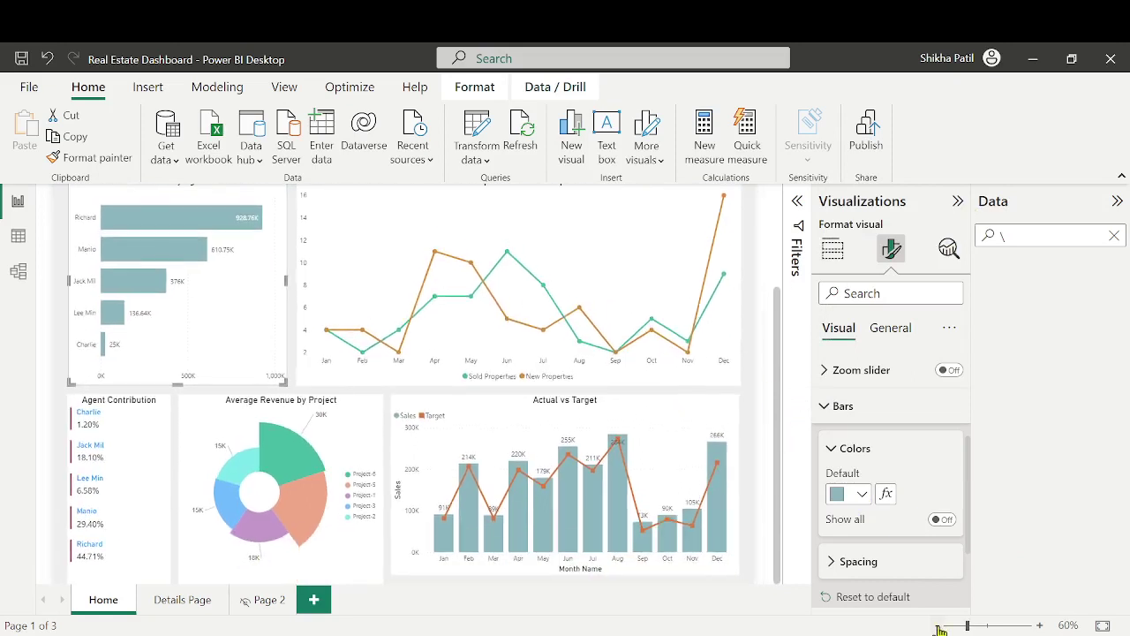
{"action": "left_click", "coordinate": [940, 626]}
{"action": "scroll", "coordinate": [759, 359], "scroll_direction": "up", "scroll_amount": 1}
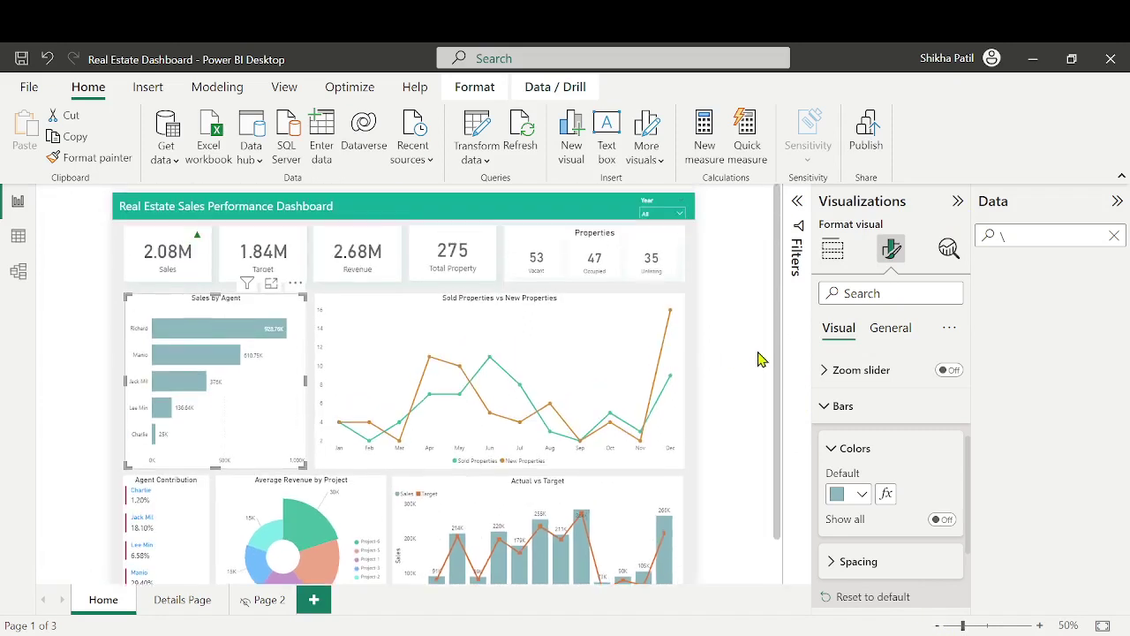
{"action": "left_click", "coordinate": [938, 626]}
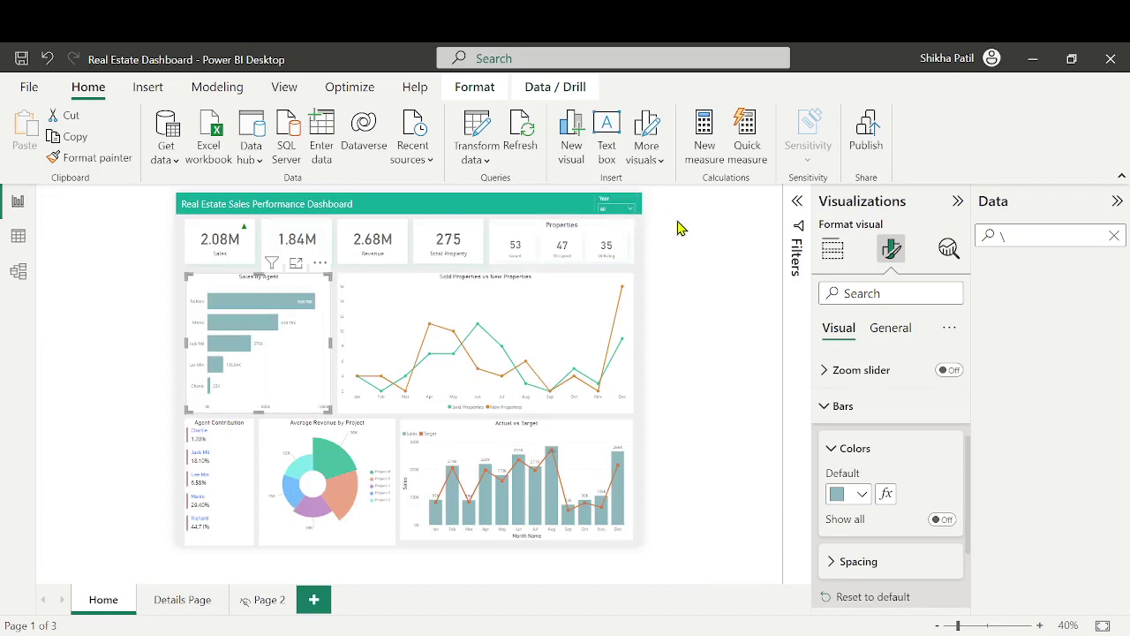
{"action": "left_click", "coordinate": [616, 207]}
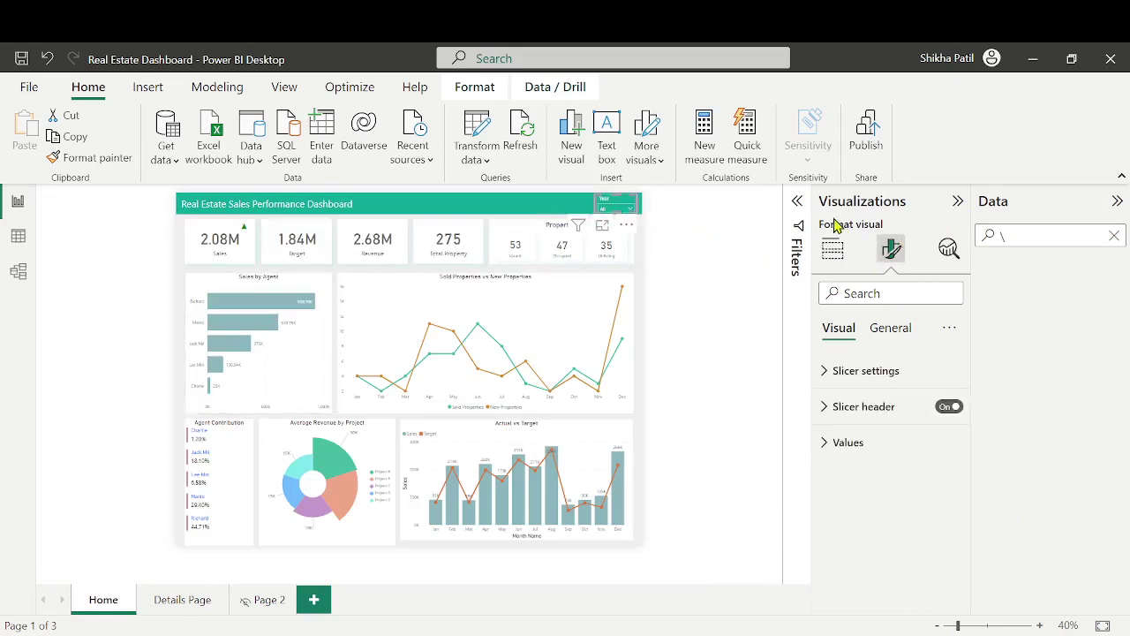
{"action": "left_click", "coordinate": [1040, 625]}
{"action": "left_click", "coordinate": [1040, 625]}
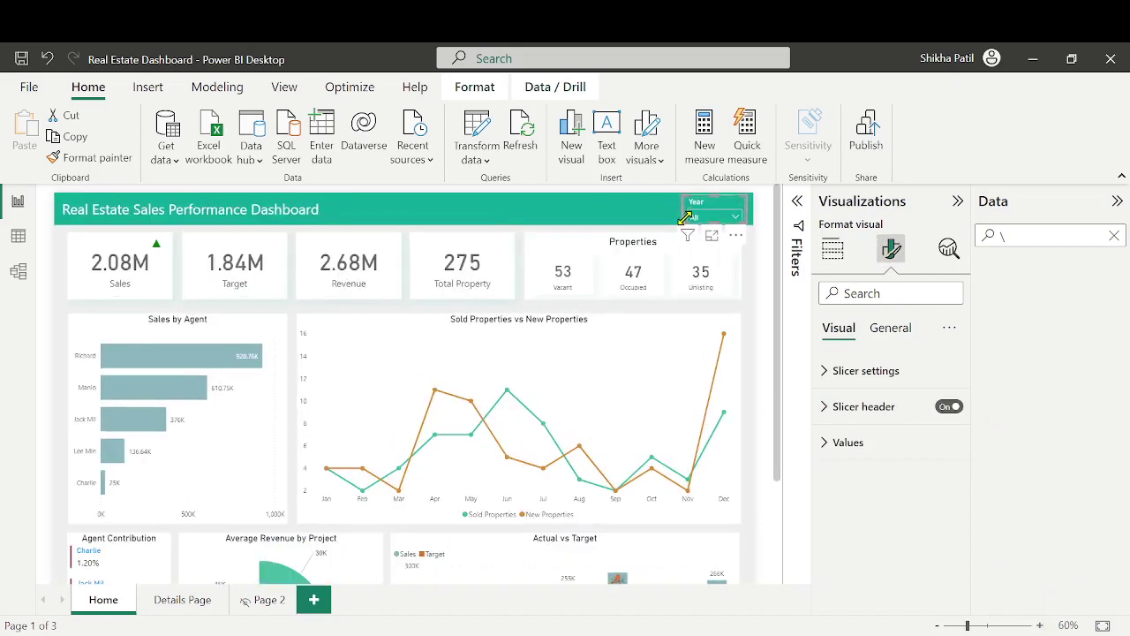
{"action": "left_click_drag", "start_coordinate": [684, 217], "coordinate": [691, 221]}
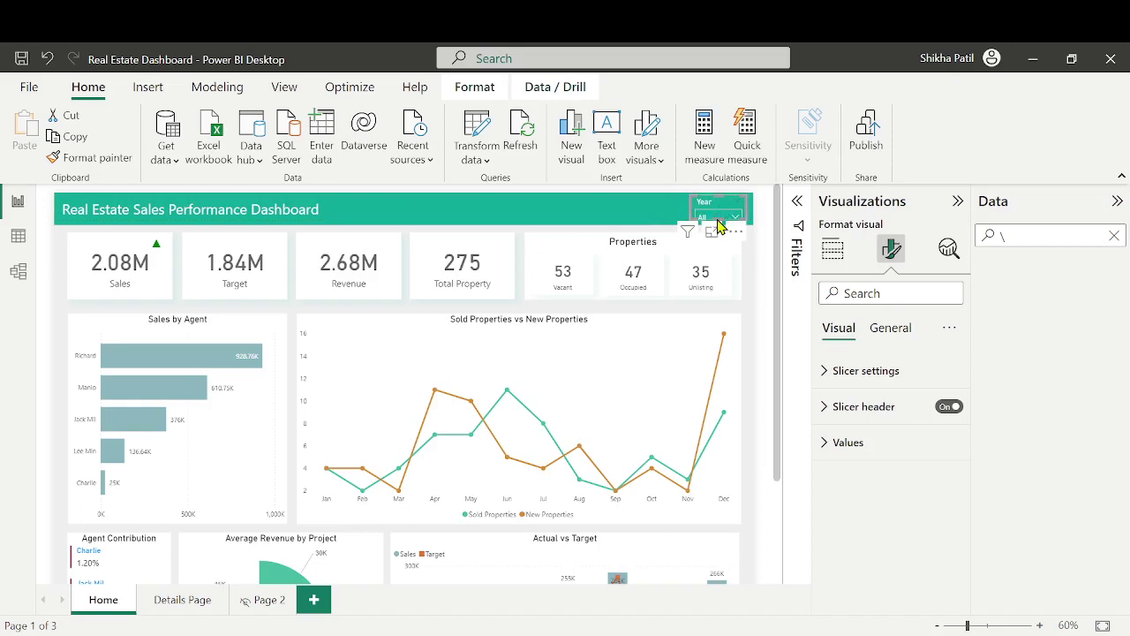
{"action": "left_click_drag", "start_coordinate": [720, 228], "coordinate": [719, 230]}
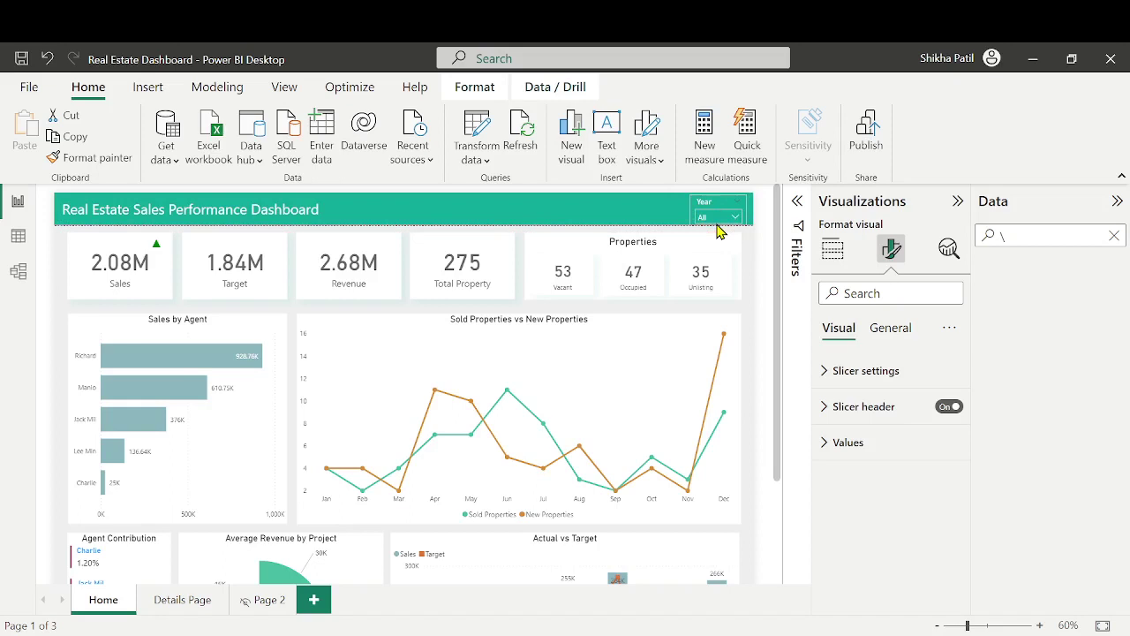
{"action": "left_click", "coordinate": [754, 250]}
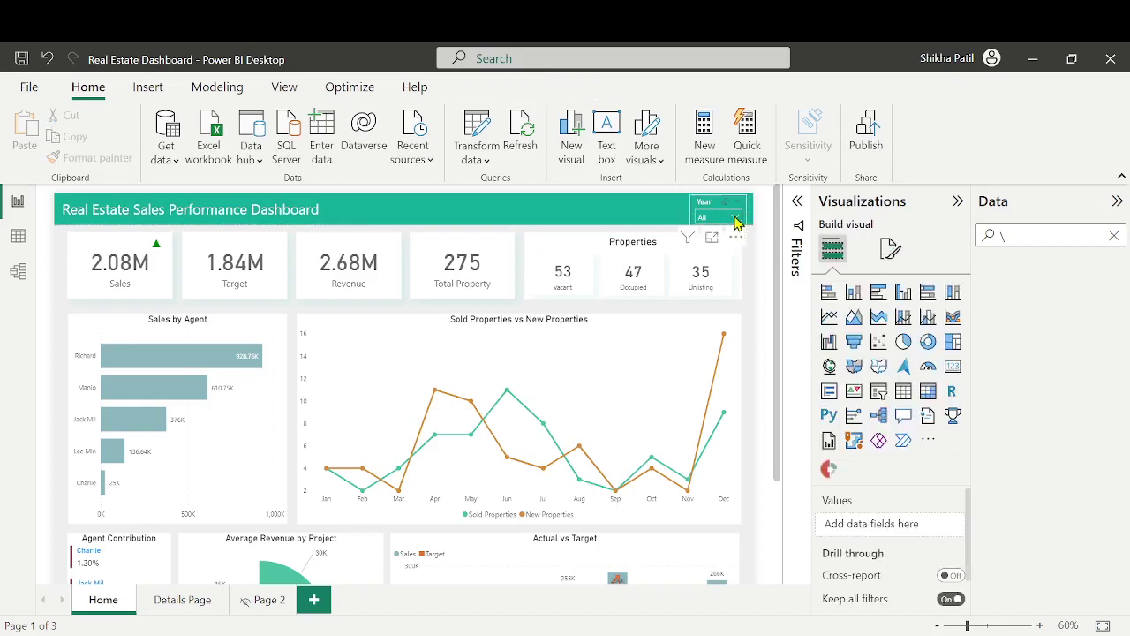
{"action": "left_click", "coordinate": [734, 219]}
{"action": "left_click", "coordinate": [731, 221]}
{"action": "scroll", "coordinate": [761, 318], "scroll_direction": "down", "scroll_amount": 3}
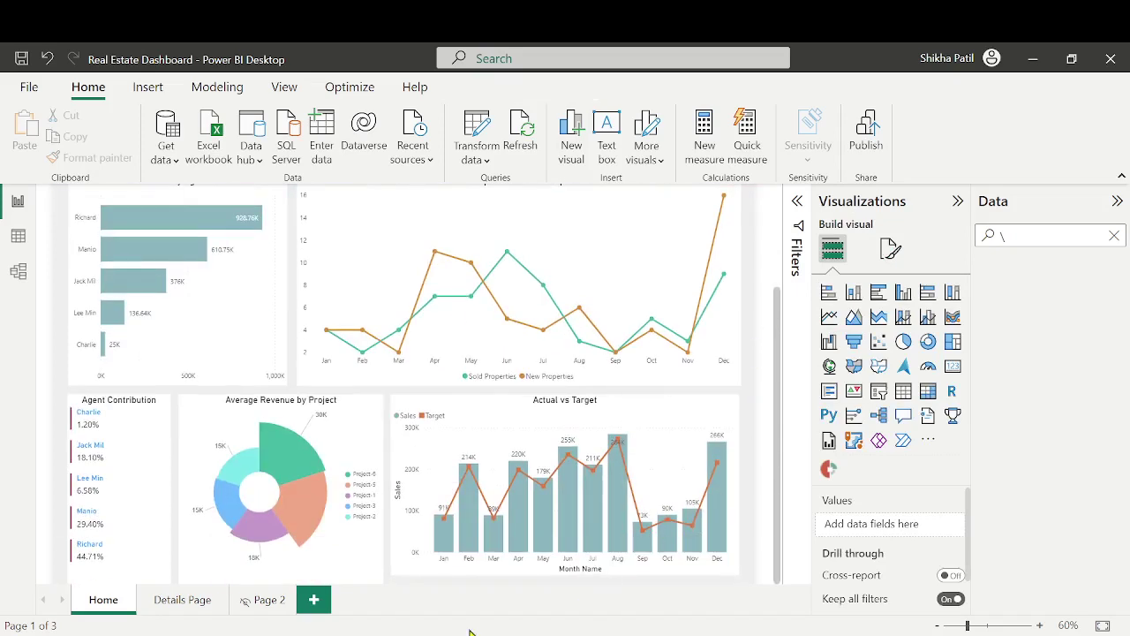
{"action": "left_click", "coordinate": [194, 600]}
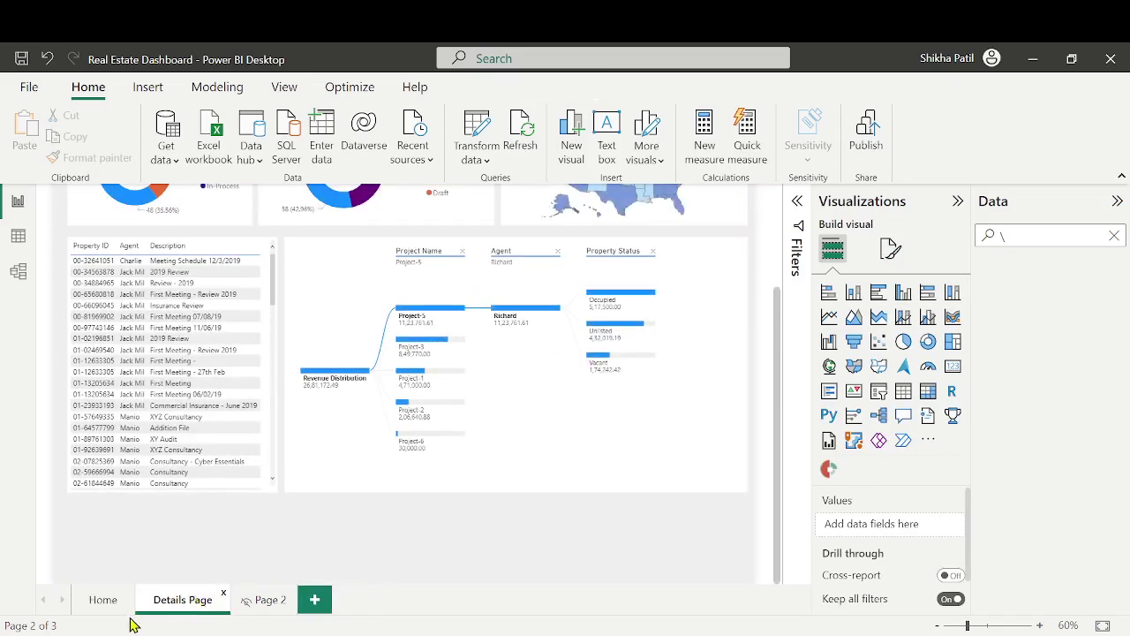
{"action": "left_click", "coordinate": [99, 602]}
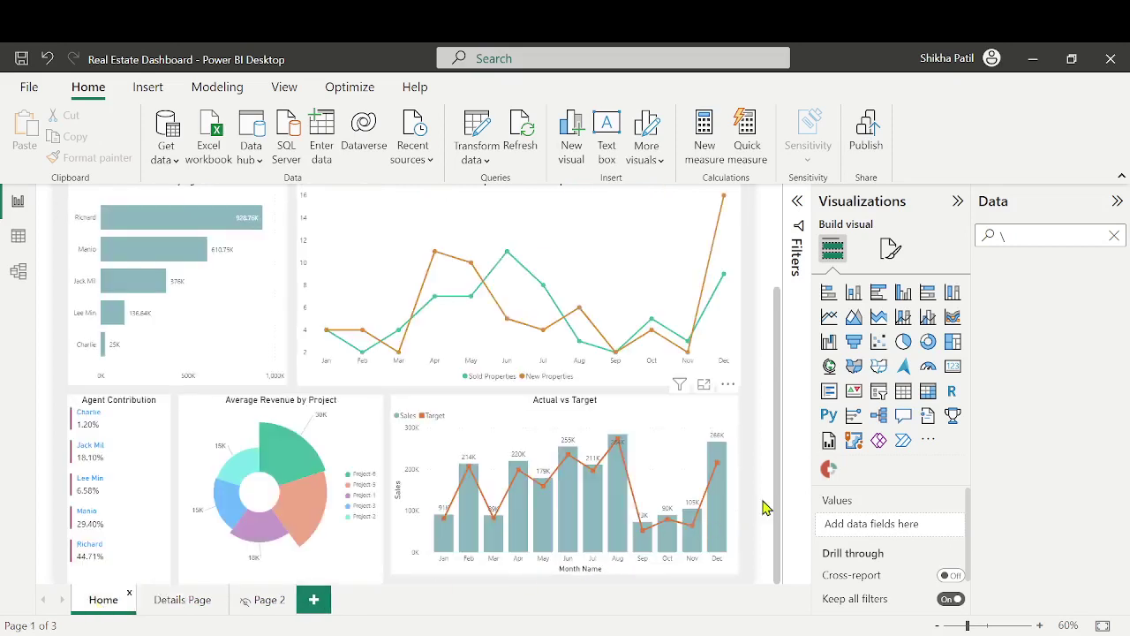
Set the Home page's custom canvas height to 1032 px to leave a margin below the lowest visuals
{"action": "left_click", "coordinate": [890, 249]}
{"action": "left_click", "coordinate": [823, 371]}
{"action": "scroll", "coordinate": [883, 397], "scroll_direction": "down", "scroll_amount": 2}
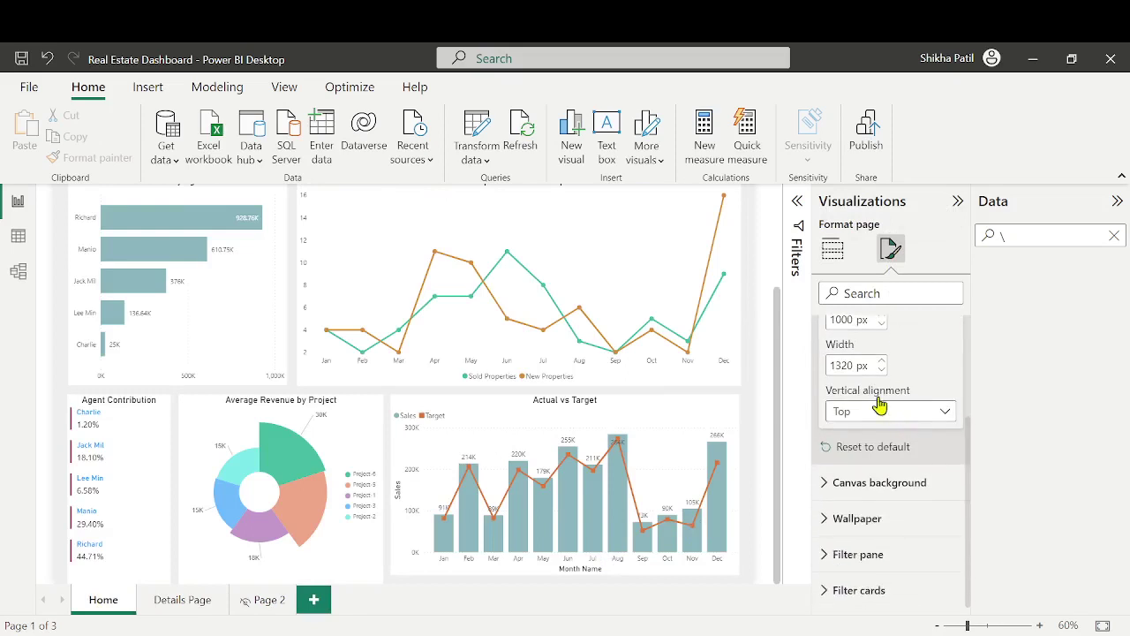
{"action": "scroll", "coordinate": [878, 379], "scroll_direction": "up", "scroll_amount": 2}
{"action": "left_click", "coordinate": [879, 413]}
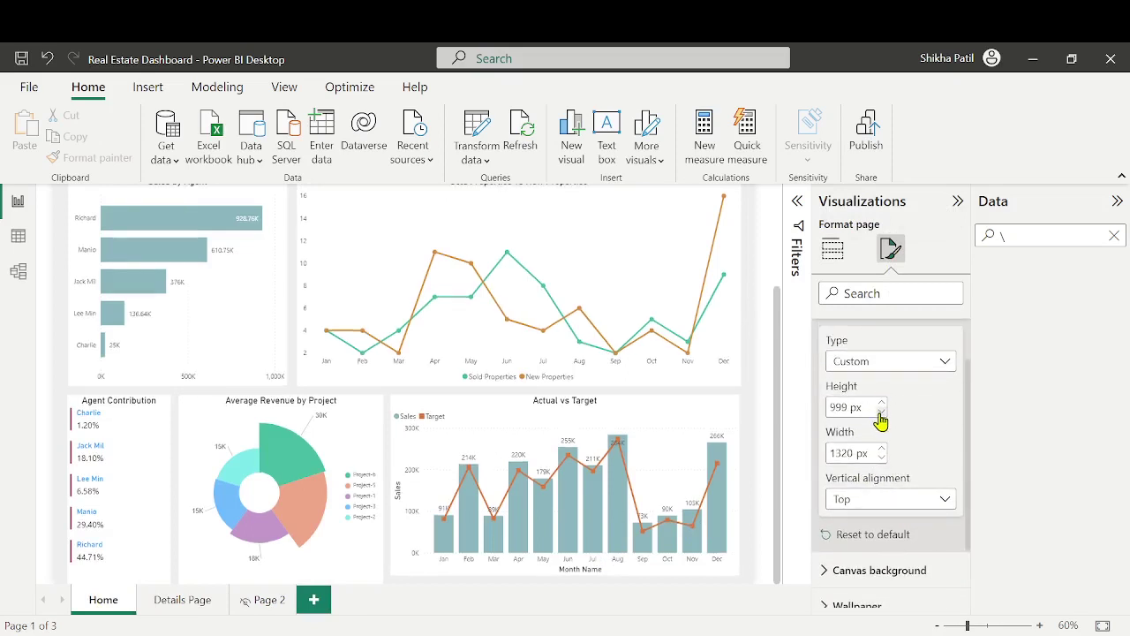
{"action": "left_click", "coordinate": [882, 403]}
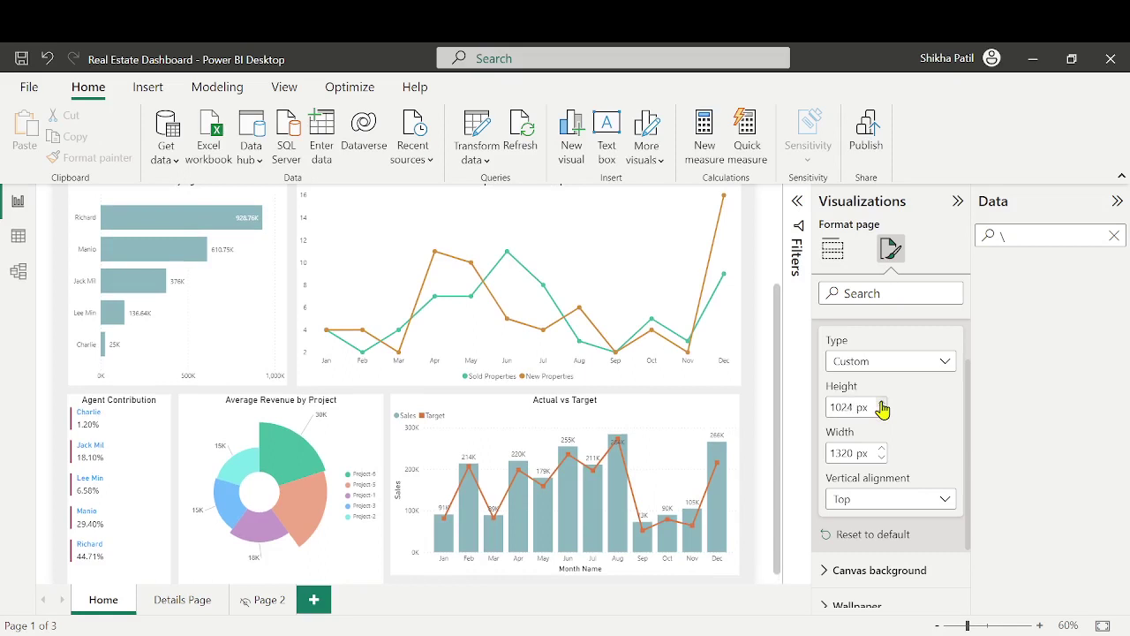
{"action": "left_click", "coordinate": [881, 403]}
{"action": "scroll", "coordinate": [775, 481], "scroll_direction": "down", "scroll_amount": 1}
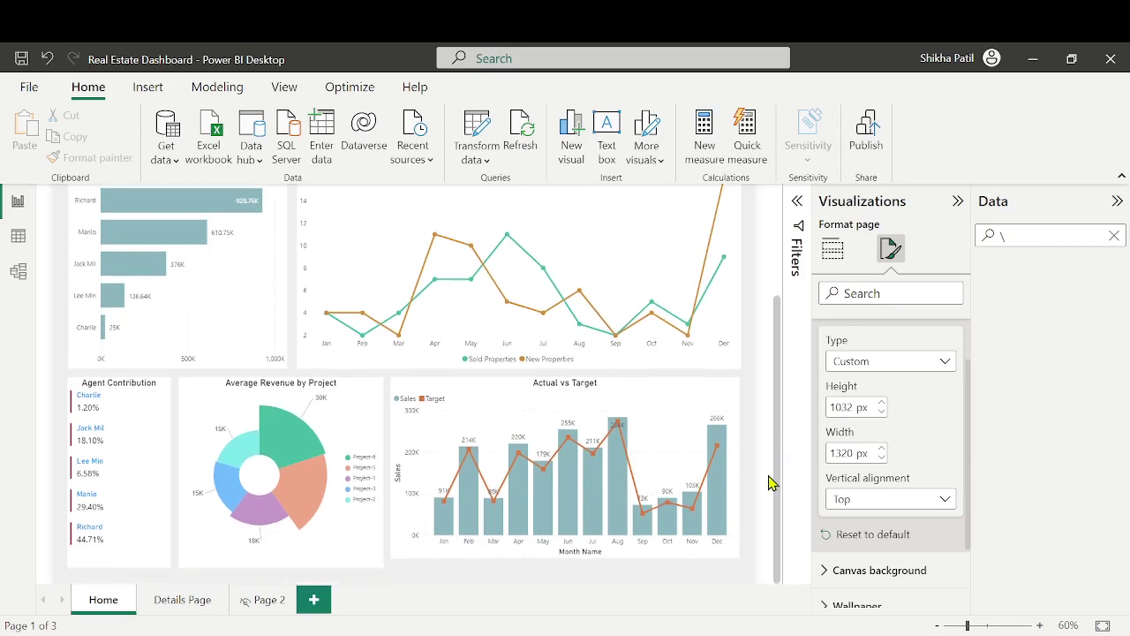
Extend the Actual vs Target chart downward so its lower edge aligns with the neighboring Average Revenue by Project visual
{"action": "left_click", "coordinate": [485, 560]}
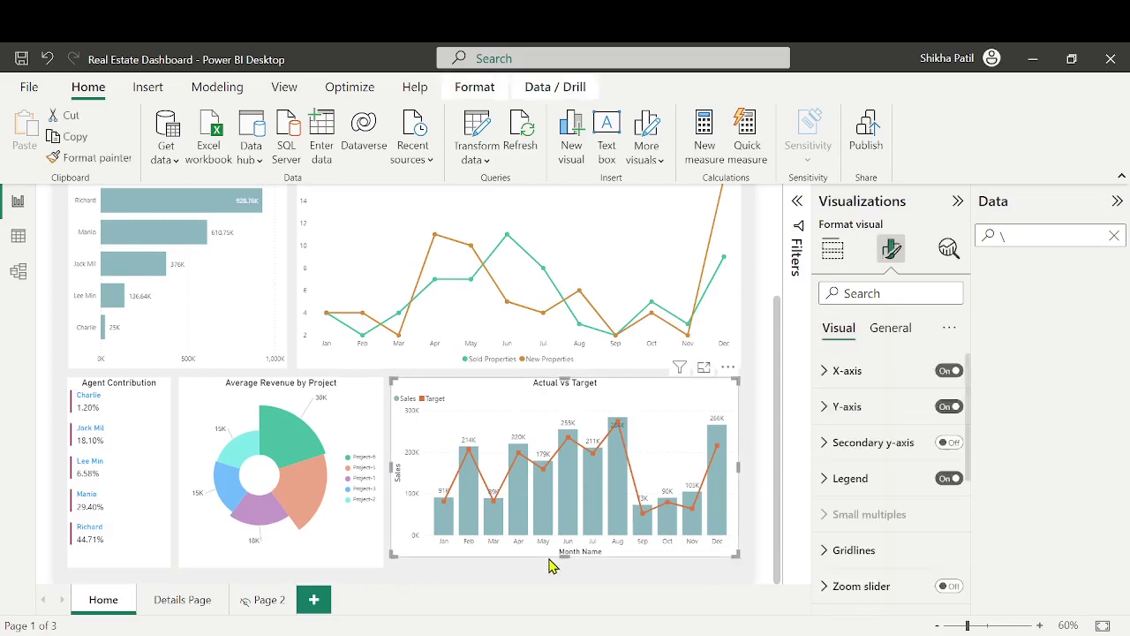
{"action": "left_click_drag", "start_coordinate": [564, 556], "coordinate": [564, 565]}
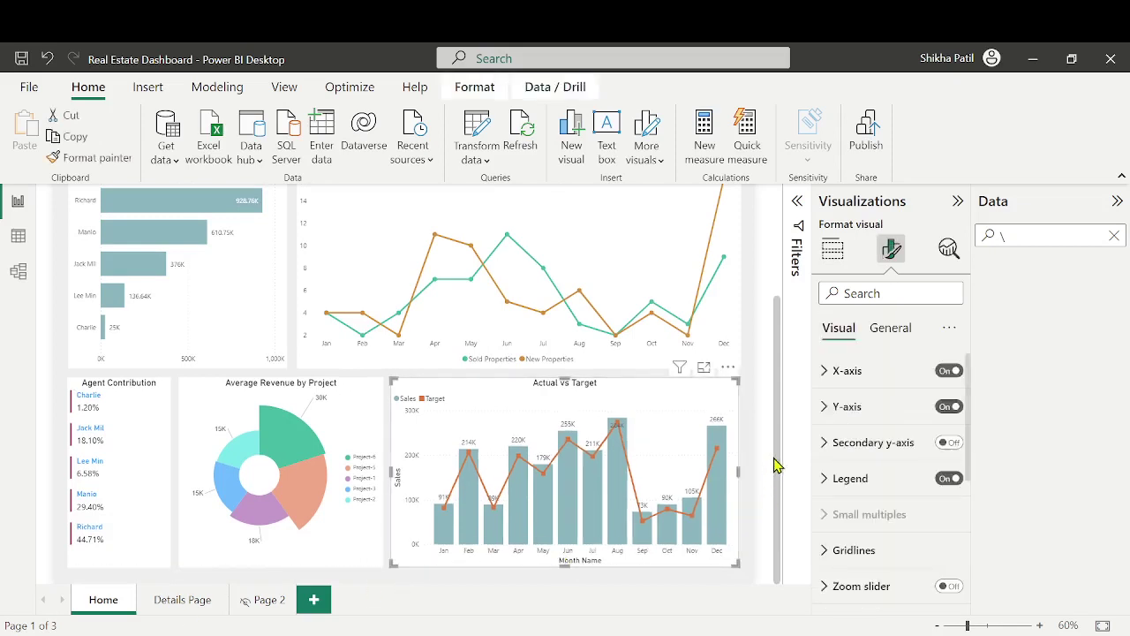
{"action": "left_click_drag", "start_coordinate": [775, 406], "coordinate": [797, 284]}
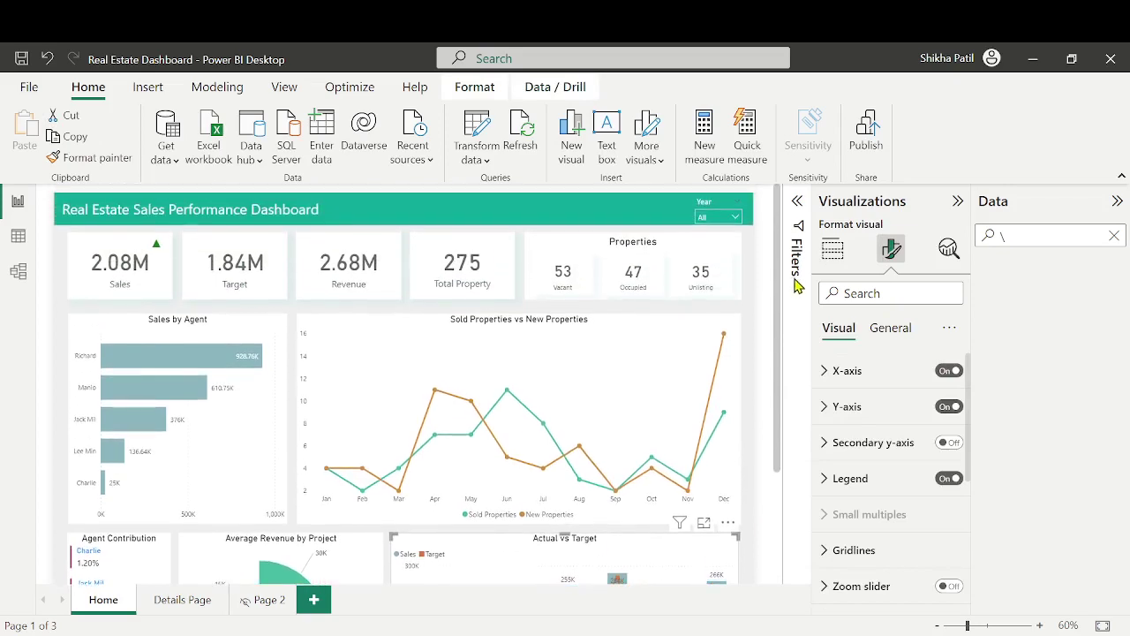
On the Details Page, recolor the Open slice of the Stage wise Count donut with the muted teal recent color
{"action": "left_click", "coordinate": [183, 601]}
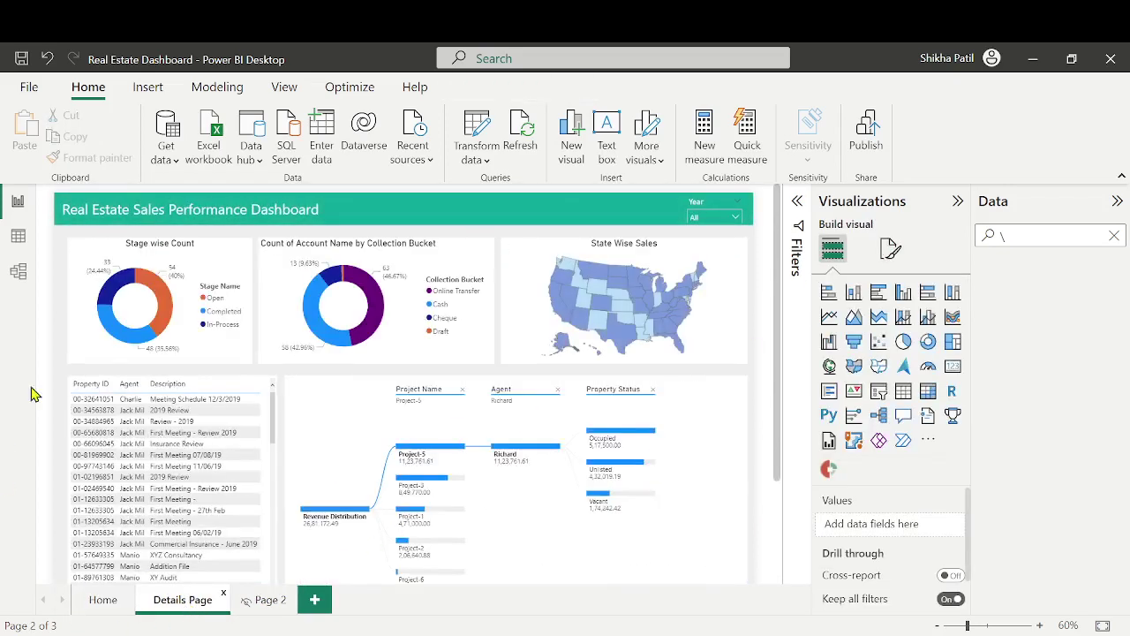
{"action": "left_click", "coordinate": [228, 259]}
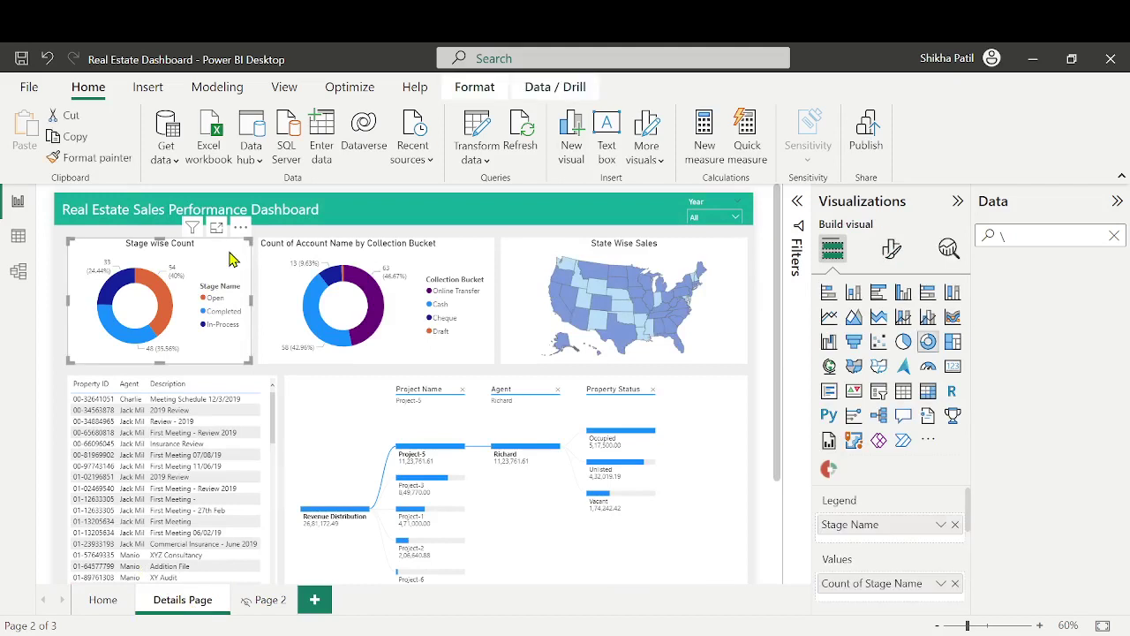
{"action": "left_click", "coordinate": [891, 249]}
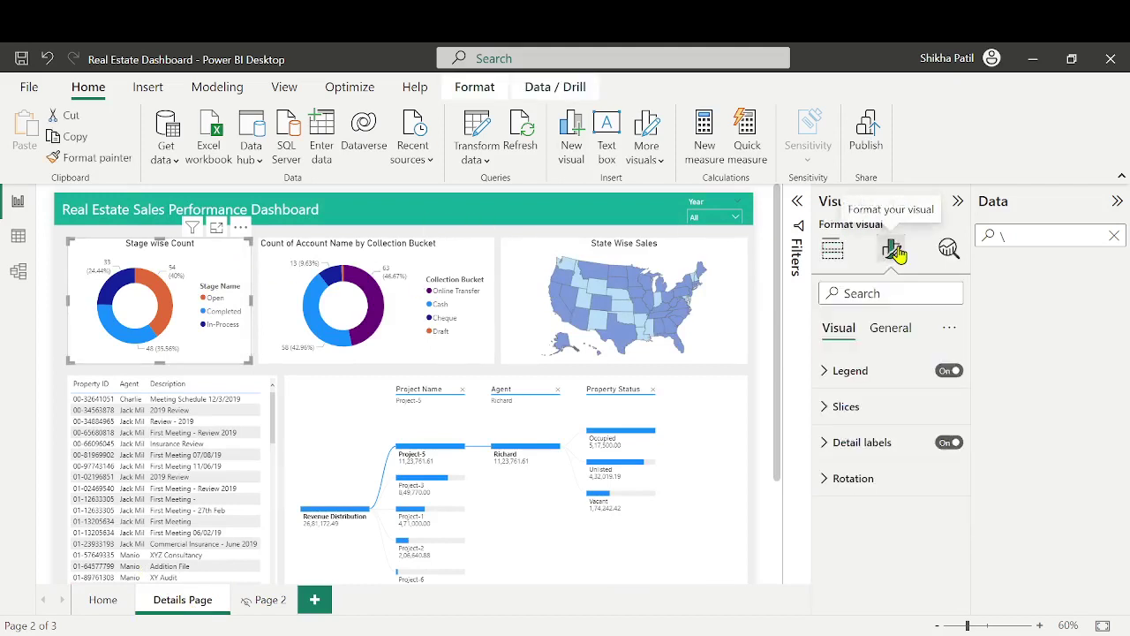
{"action": "left_click", "coordinate": [859, 384]}
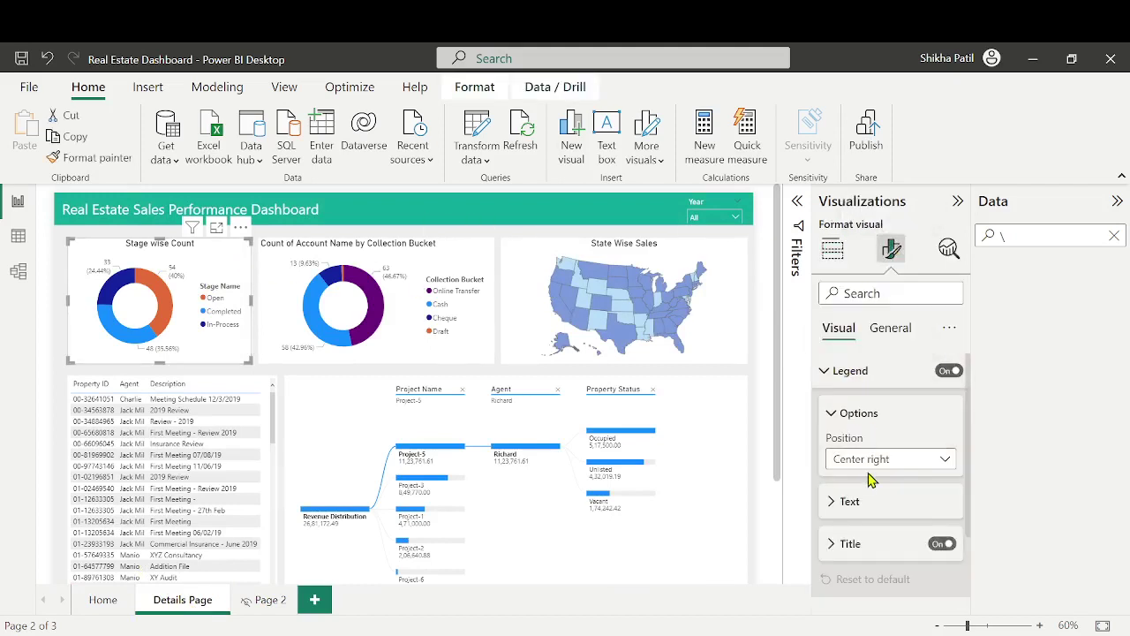
{"action": "left_click", "coordinate": [886, 370]}
{"action": "left_click", "coordinate": [878, 406]}
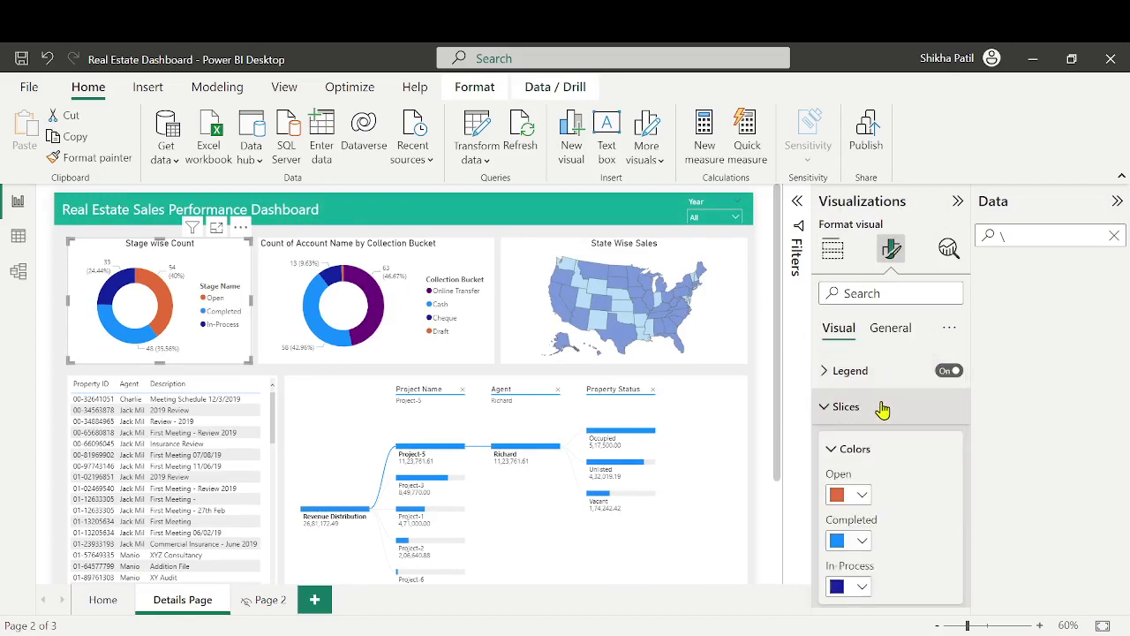
{"action": "scroll", "coordinate": [843, 418], "scroll_direction": "down", "scroll_amount": 1}
{"action": "left_click", "coordinate": [860, 422]}
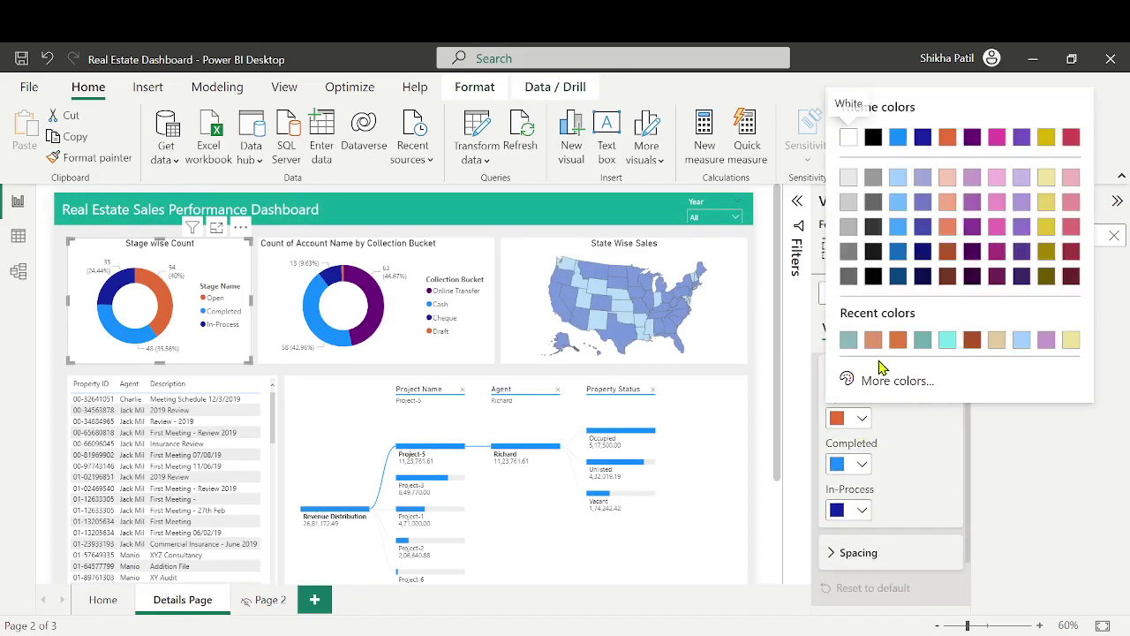
{"action": "left_click", "coordinate": [923, 341]}
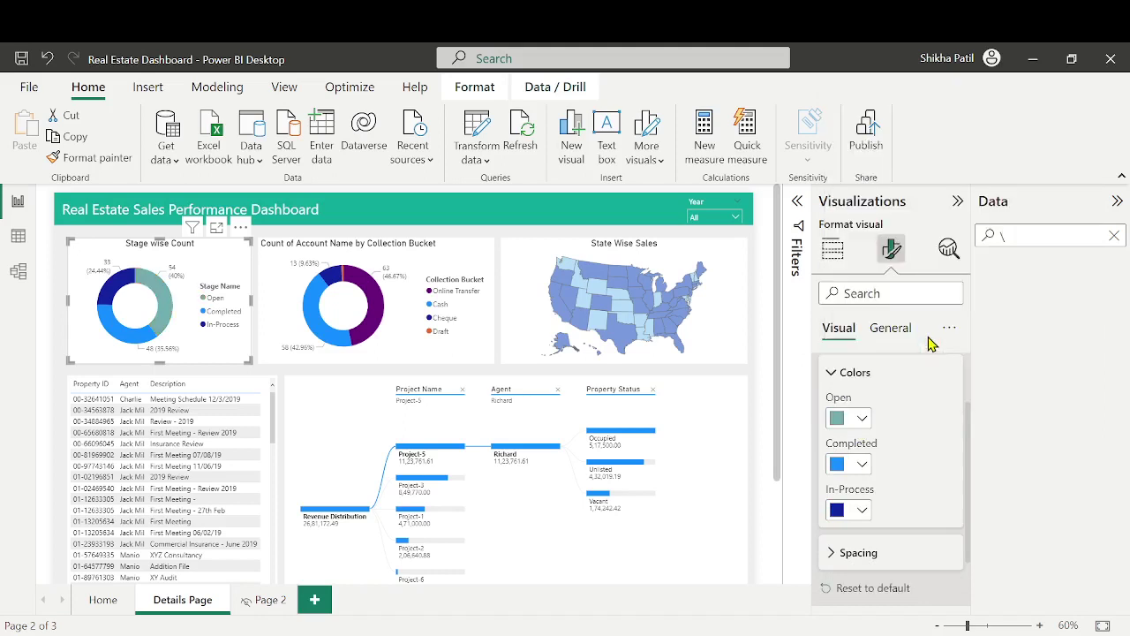
Recolor the Stage wise Count donut's Completed slice light blue #5EAFF9 and its In-Process slice with a salmon theme shade
{"action": "left_click", "coordinate": [863, 464]}
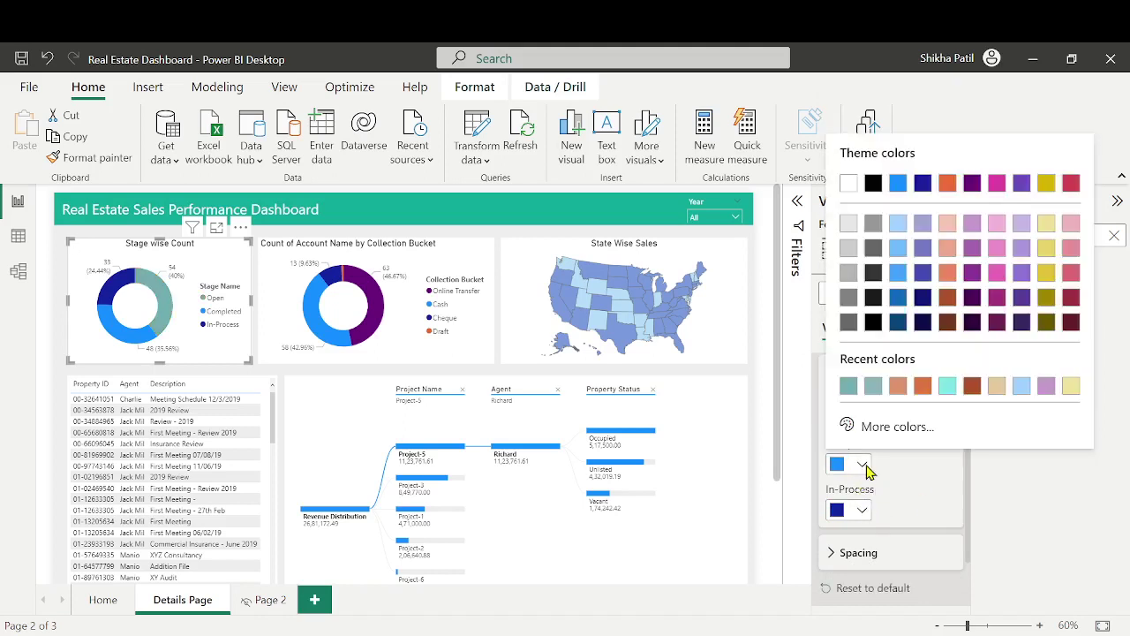
{"action": "left_click", "coordinate": [898, 434]}
{"action": "left_click", "coordinate": [982, 154]}
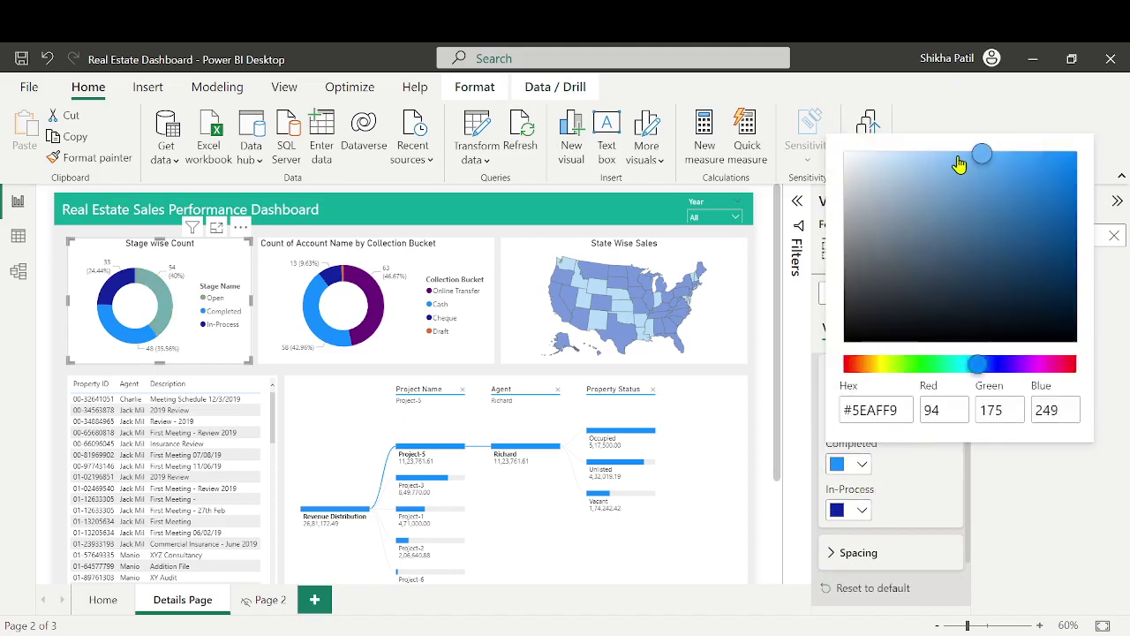
{"action": "left_click", "coordinate": [860, 517]}
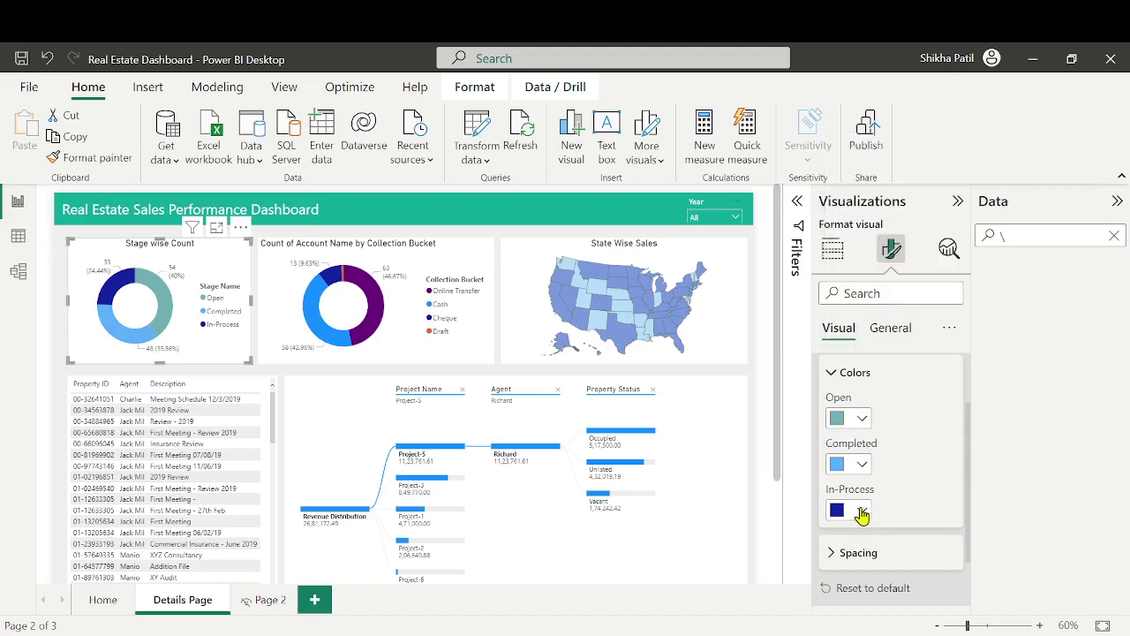
{"action": "left_click", "coordinate": [863, 512]}
{"action": "left_click", "coordinate": [949, 295]}
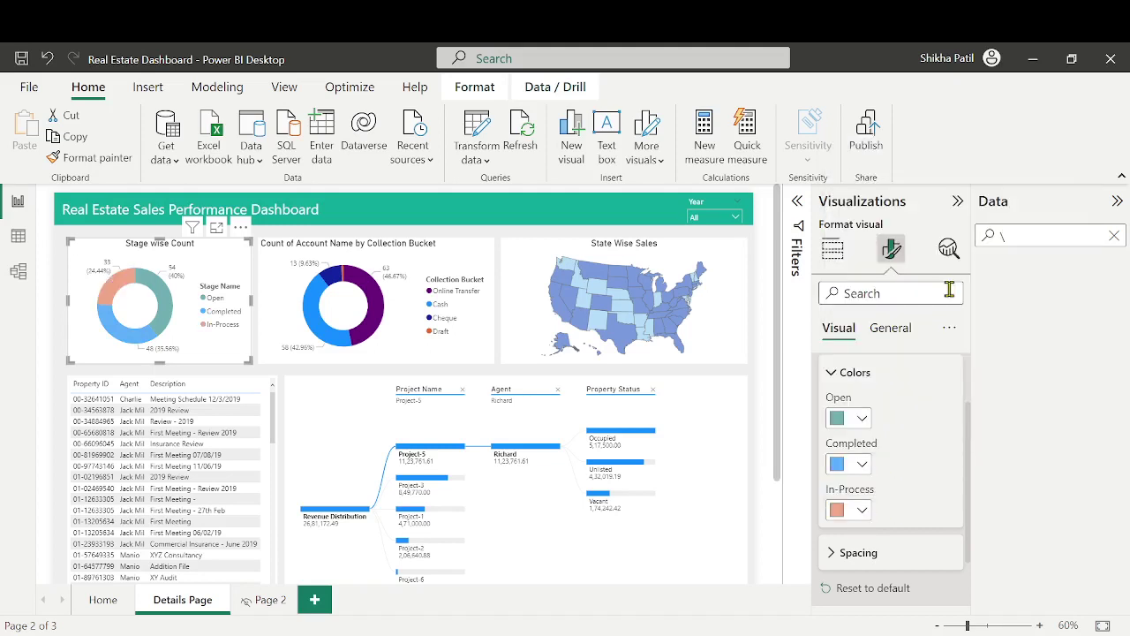
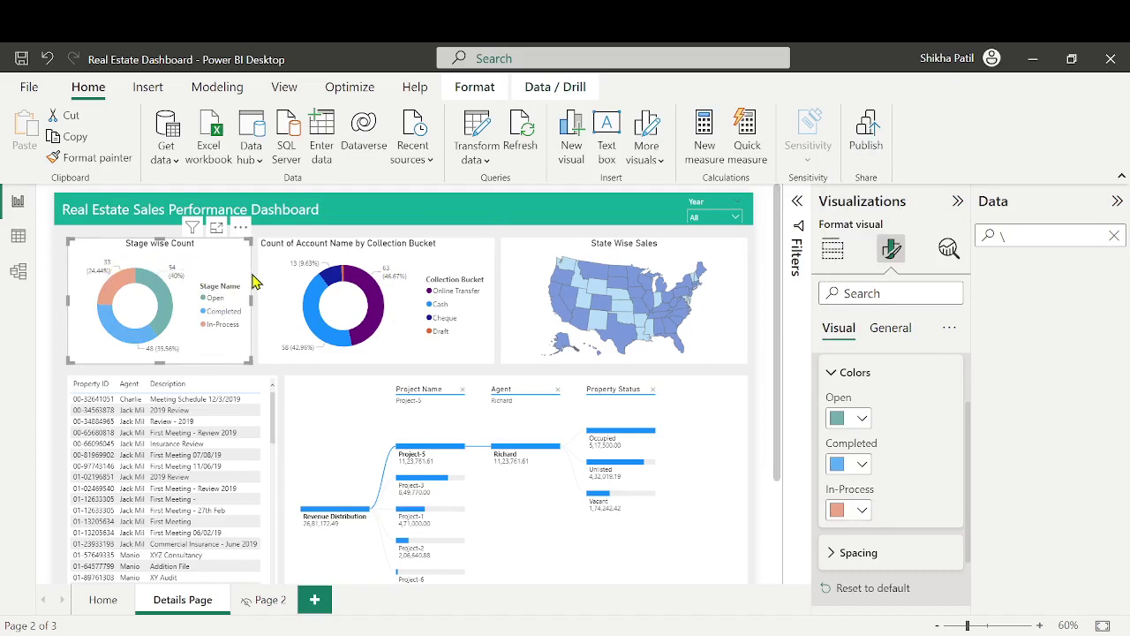
Set the Stage wise Count donut's detail labels to show only Percent of total
{"action": "left_click", "coordinate": [885, 331]}
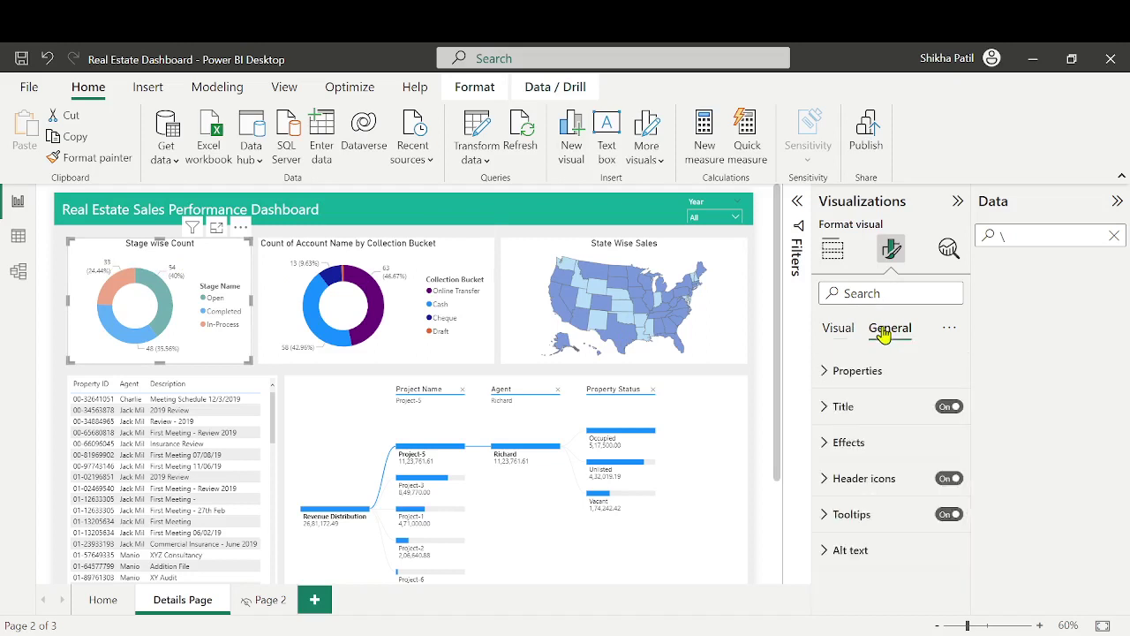
{"action": "left_click", "coordinate": [841, 330]}
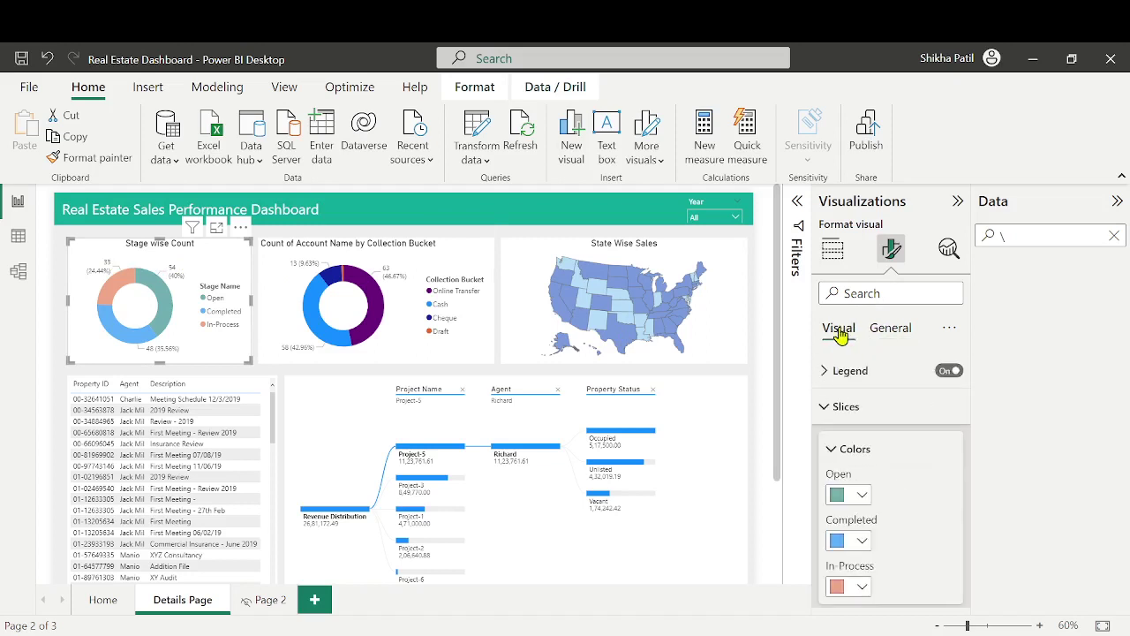
{"action": "left_click", "coordinate": [874, 408]}
{"action": "left_click", "coordinate": [876, 441]}
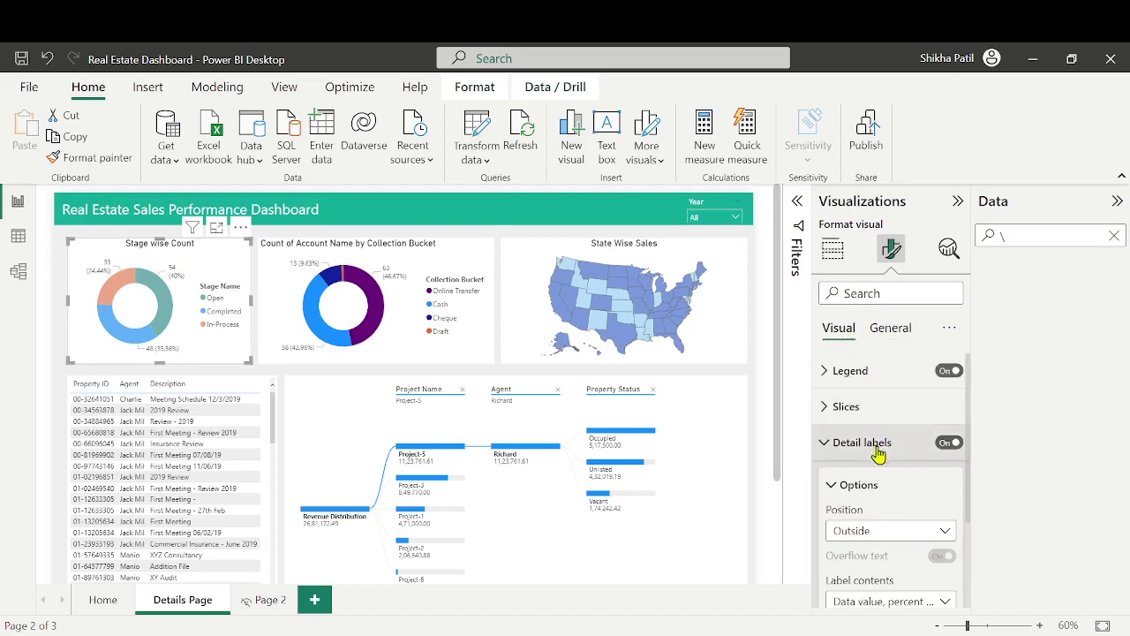
{"action": "scroll", "coordinate": [883, 481], "scroll_direction": "down", "scroll_amount": 1}
{"action": "left_click", "coordinate": [883, 495]}
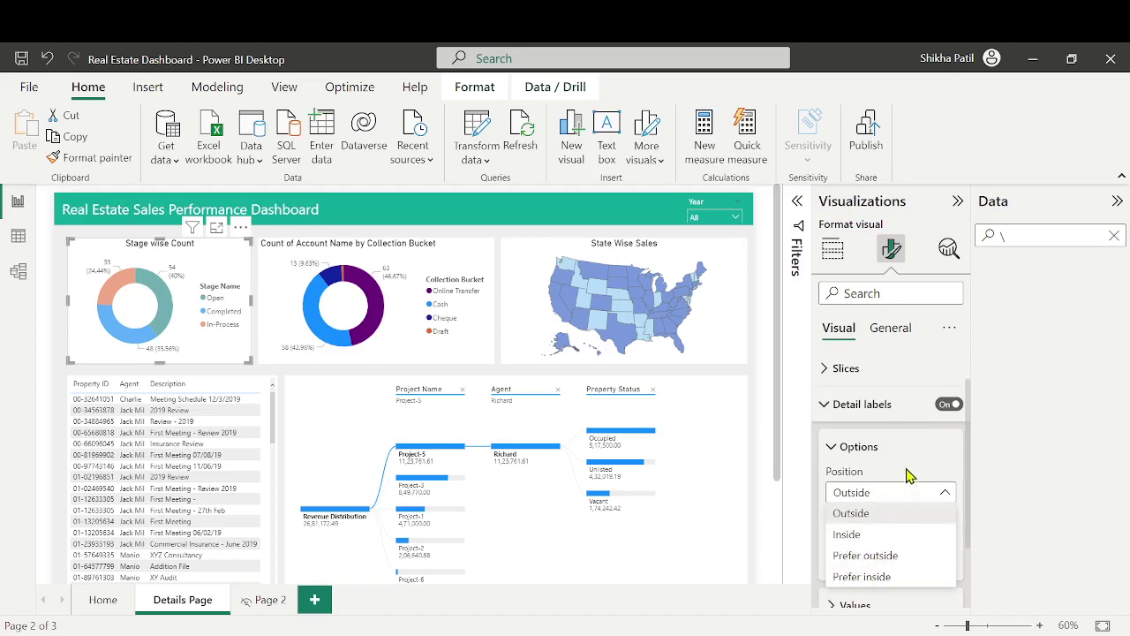
{"action": "left_click", "coordinate": [902, 500]}
{"action": "scroll", "coordinate": [901, 500], "scroll_direction": "down", "scroll_amount": 2}
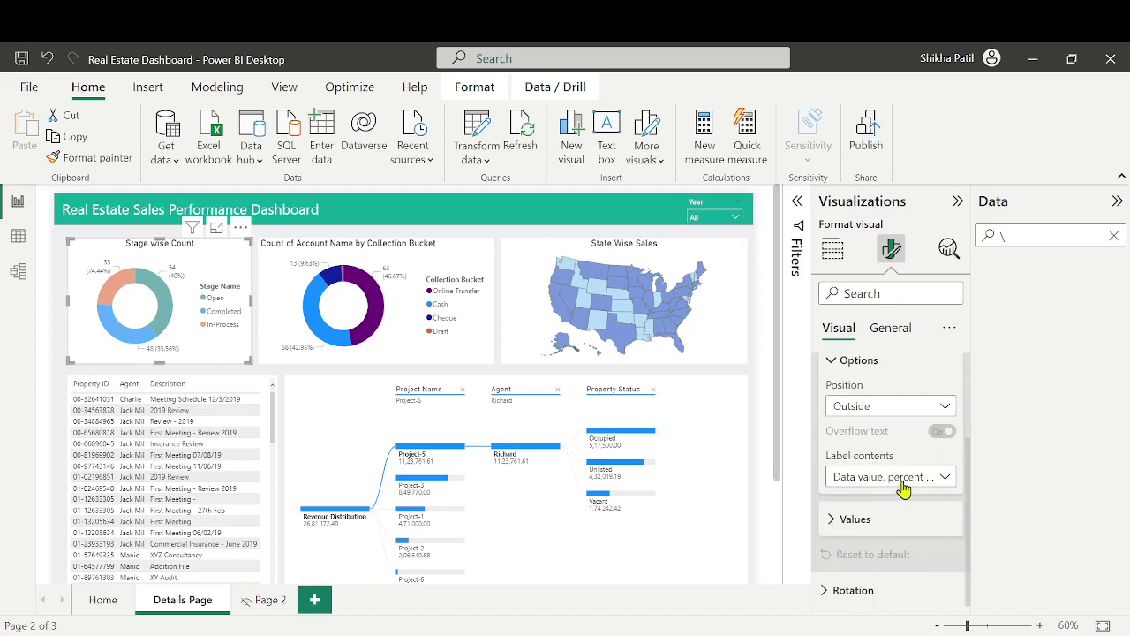
{"action": "left_click", "coordinate": [901, 484]}
{"action": "left_click", "coordinate": [879, 543]}
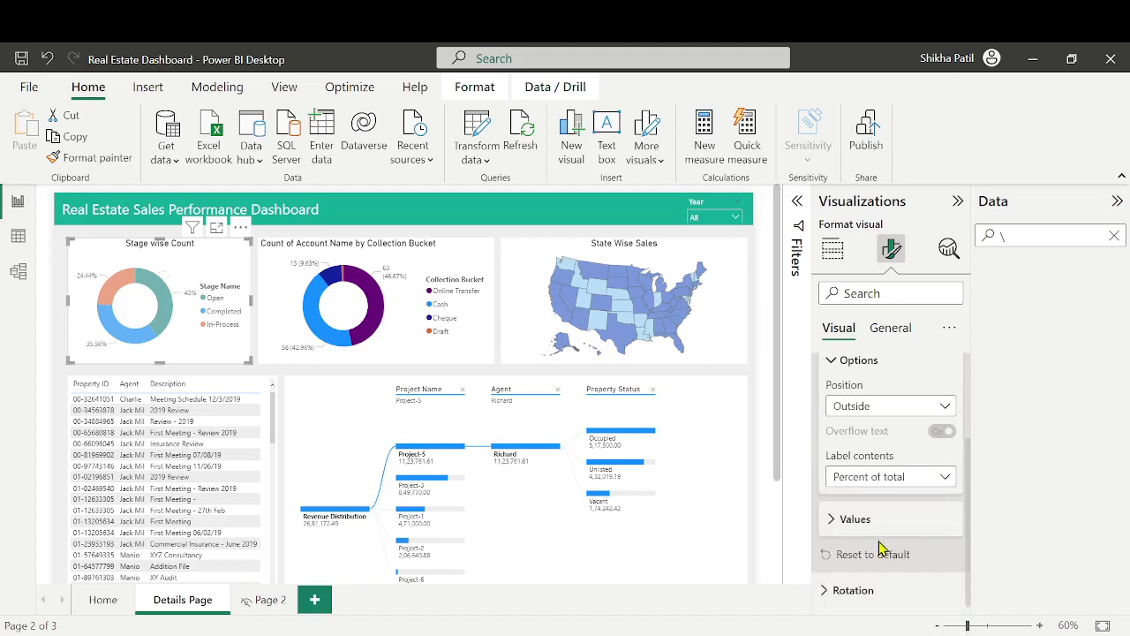
{"action": "mouse_move", "coordinate": [124, 338]}
Place the Stage wise Count donut's legend at Bottom center and turn off the legend title
{"action": "scroll", "coordinate": [891, 406], "scroll_direction": "up", "scroll_amount": 2}
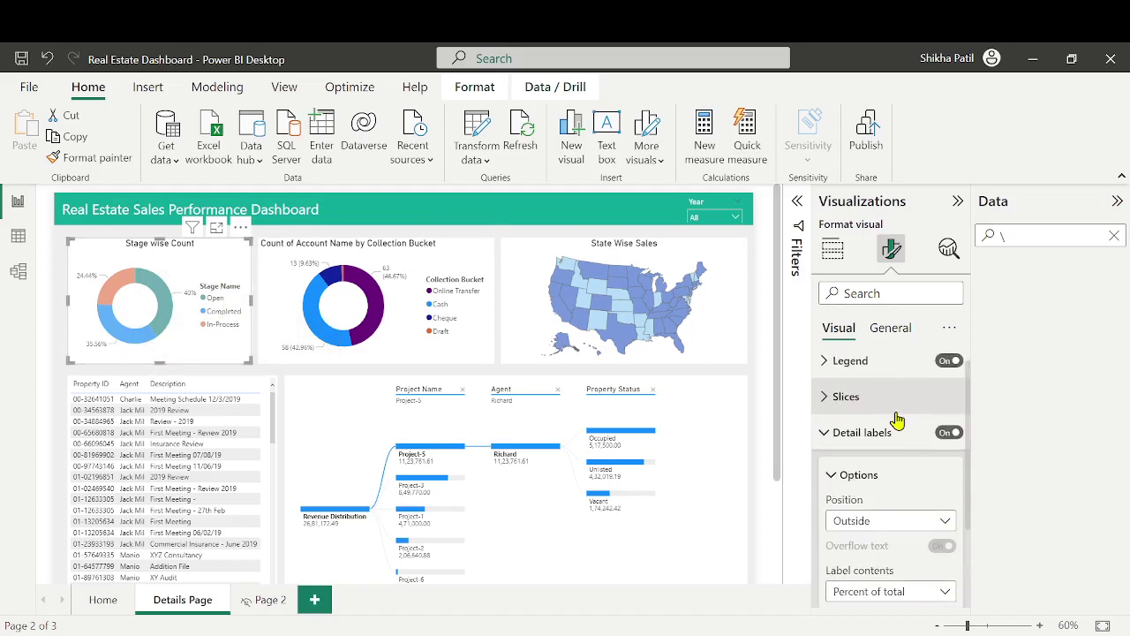
{"action": "left_click", "coordinate": [889, 368]}
{"action": "scroll", "coordinate": [886, 422], "scroll_direction": "down", "scroll_amount": 1}
{"action": "left_click", "coordinate": [887, 412]}
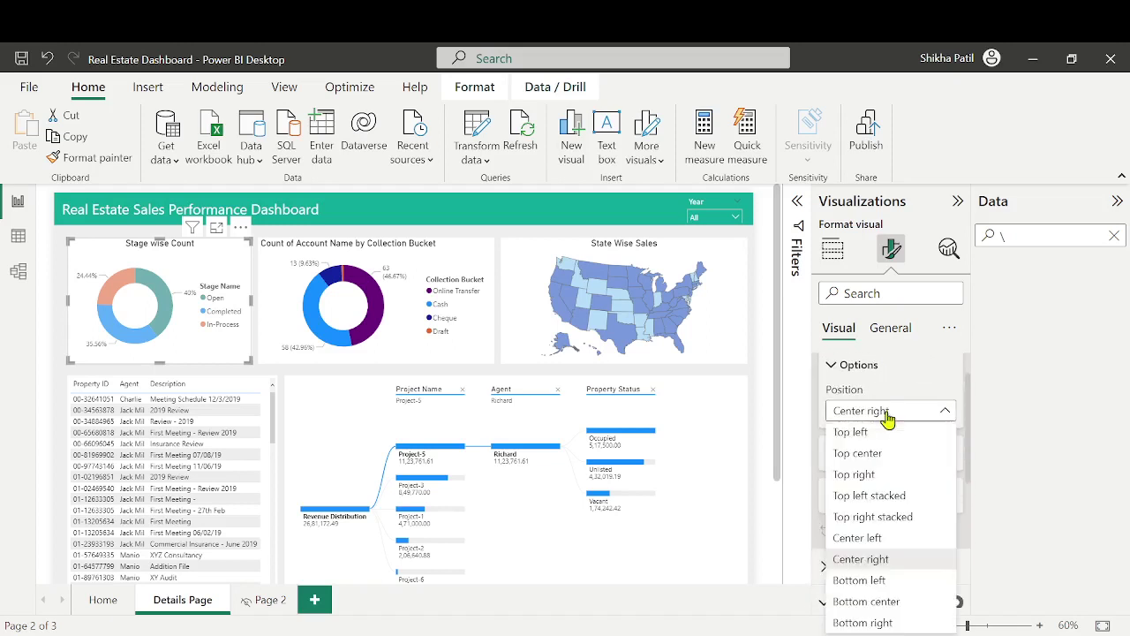
{"action": "left_click", "coordinate": [861, 601]}
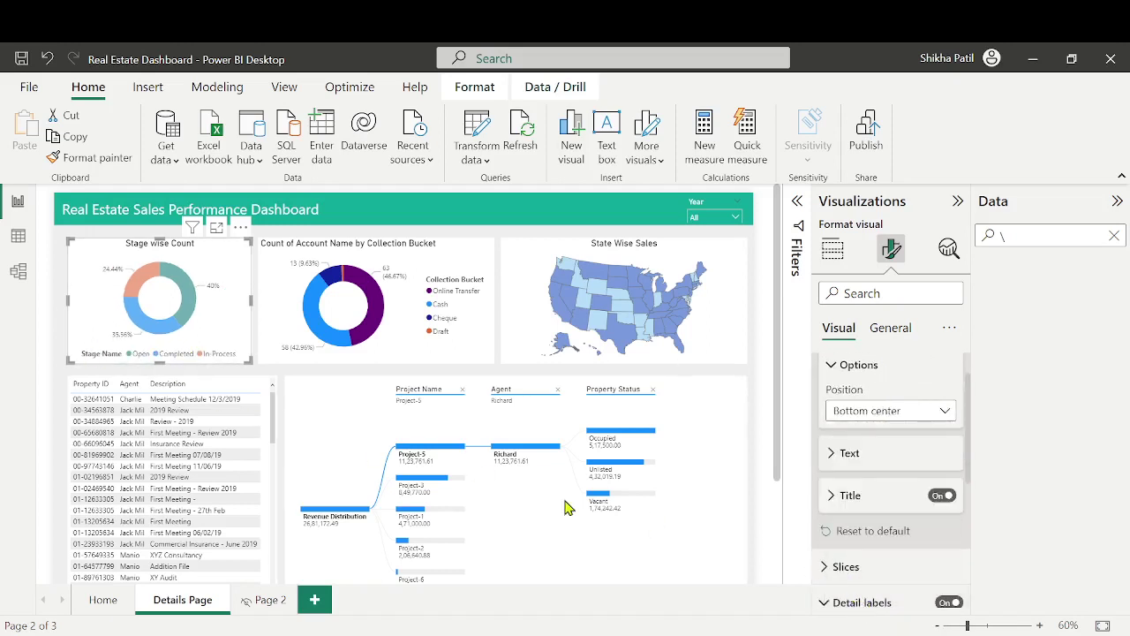
{"action": "left_click", "coordinate": [941, 497]}
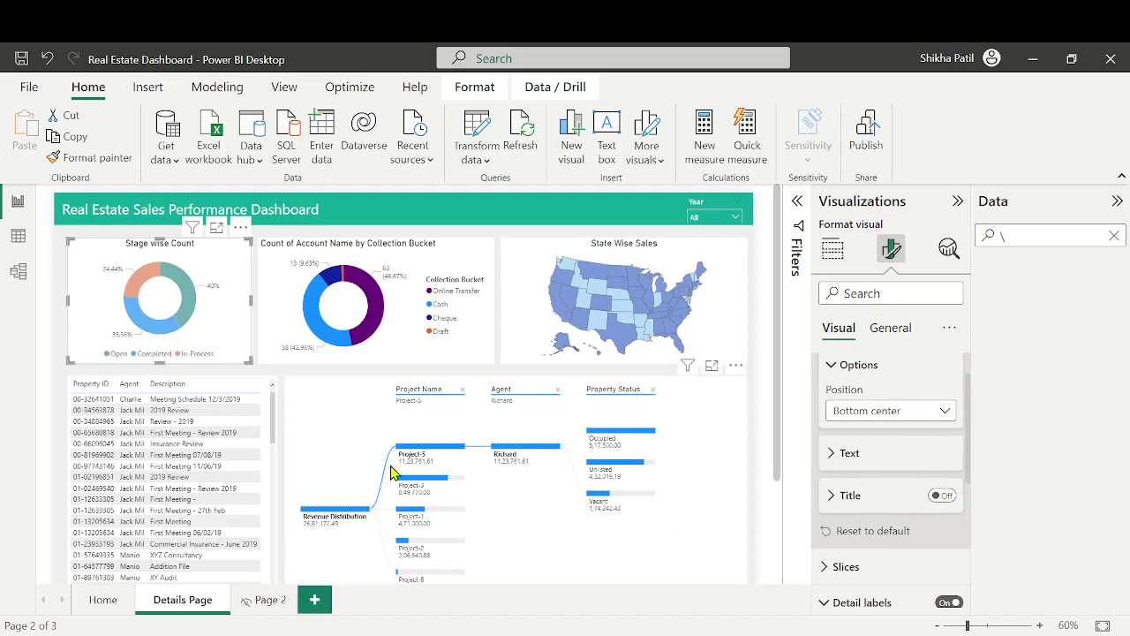
Recolor the Online Transfer slice of the Count of Account Name by Collection Bucket donut with the muted gray-teal recent color
{"action": "left_click", "coordinate": [458, 264]}
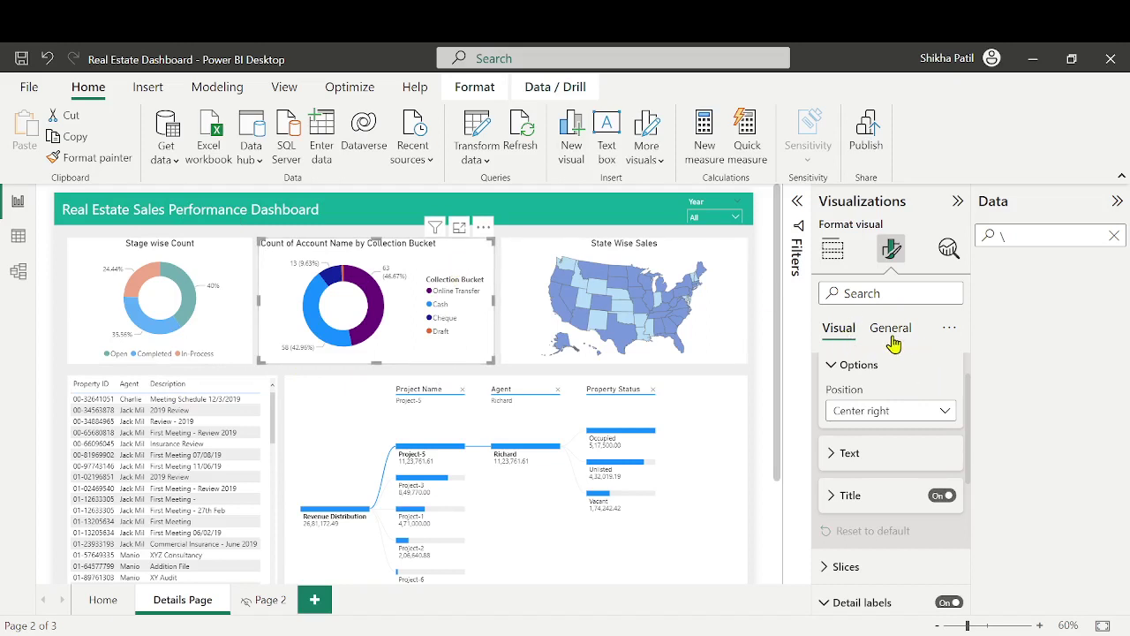
{"action": "scroll", "coordinate": [908, 459], "scroll_direction": "up", "scroll_amount": 2}
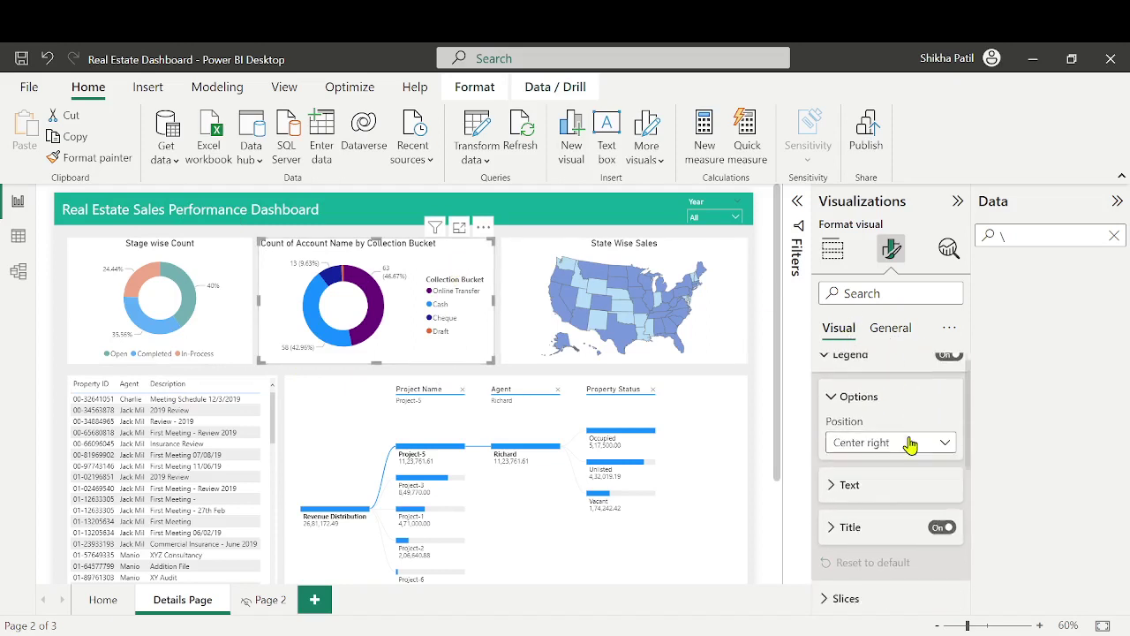
{"action": "scroll", "coordinate": [910, 445], "scroll_direction": "down", "scroll_amount": 5}
{"action": "left_click", "coordinate": [834, 426]}
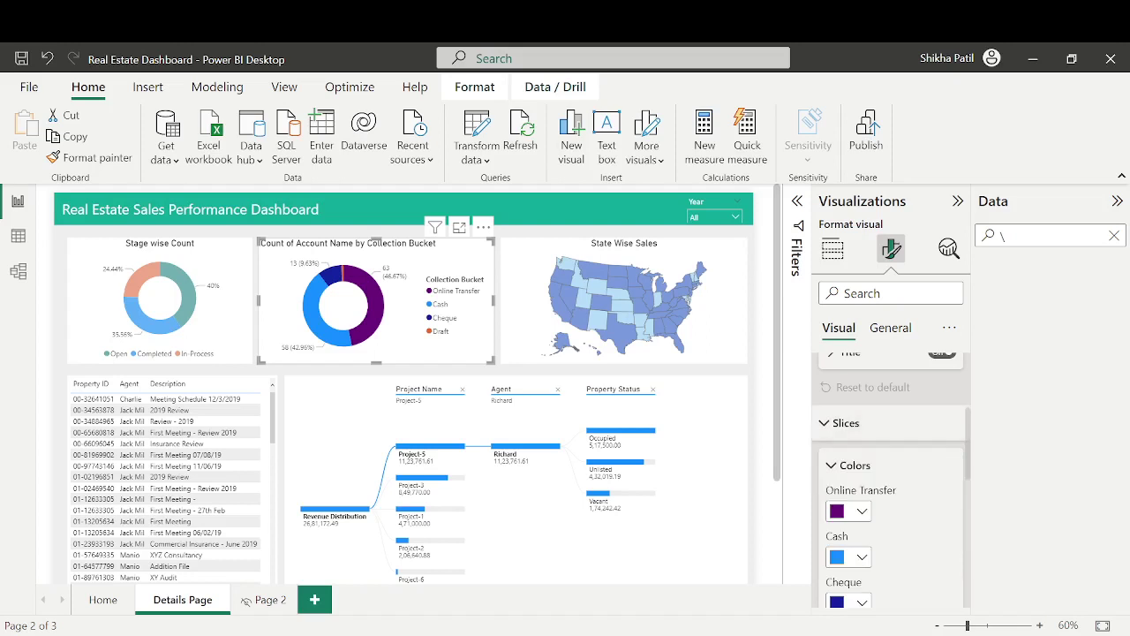
{"action": "scroll", "coordinate": [839, 486], "scroll_direction": "down", "scroll_amount": 1}
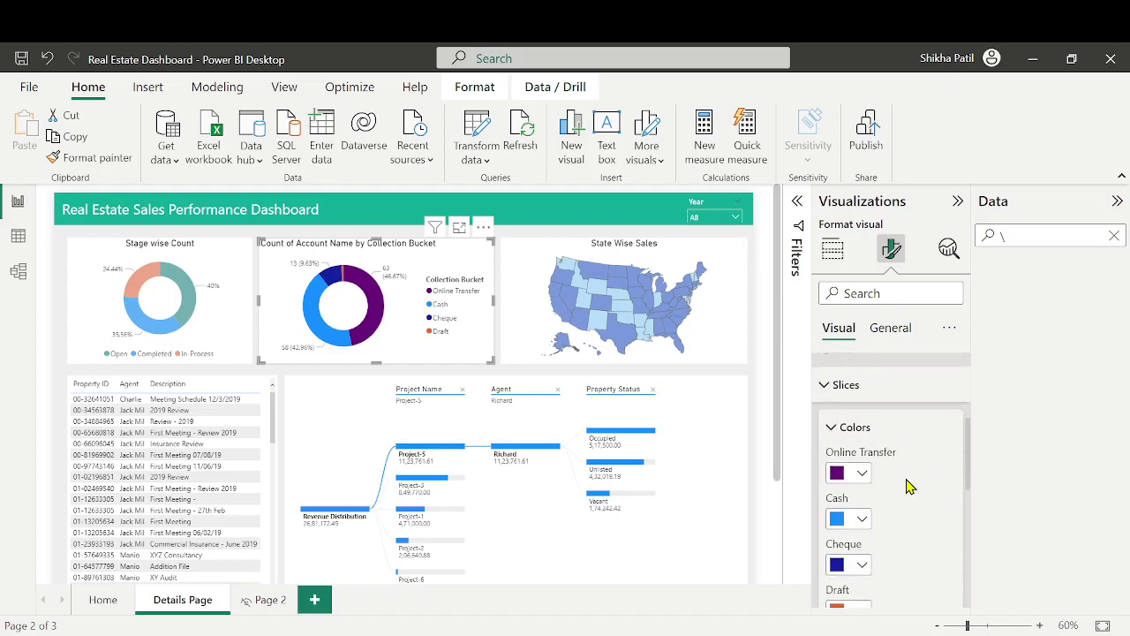
{"action": "scroll", "coordinate": [864, 476], "scroll_direction": "down", "scroll_amount": 2}
{"action": "left_click", "coordinate": [863, 397]}
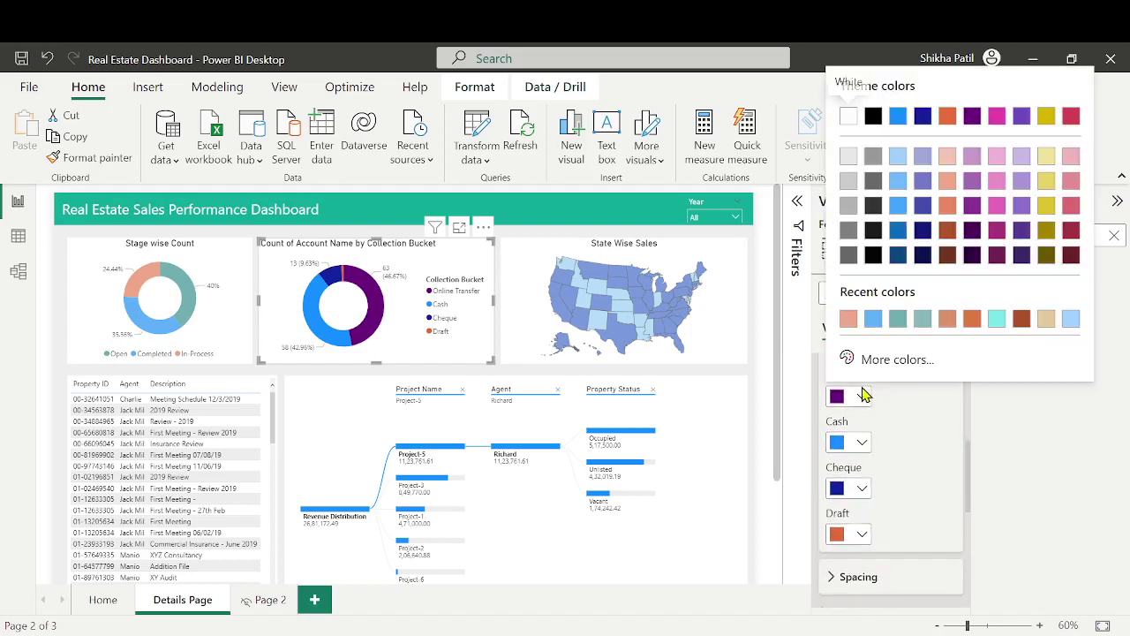
{"action": "left_click", "coordinate": [923, 318]}
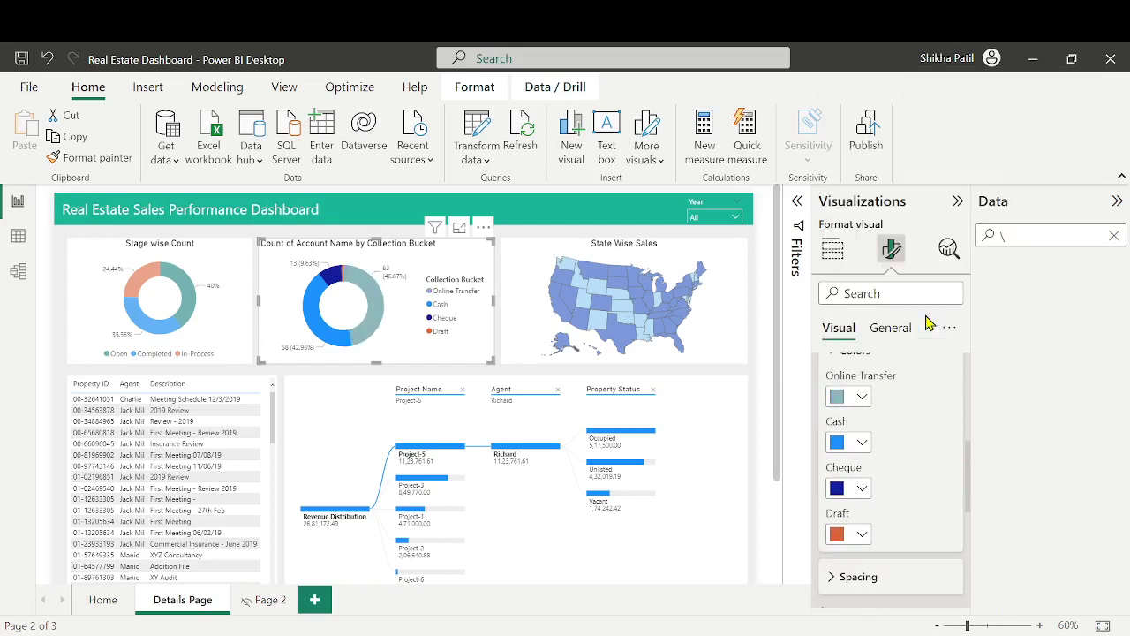
Give the Collection Bucket donut's Online Transfer slice the custom light orange color #F1B170
{"action": "left_click", "coordinate": [837, 397]}
{"action": "left_click", "coordinate": [903, 364]}
{"action": "mouse_move", "coordinate": [905, 131]}
{"action": "left_mouse_down"}
{"action": "mouse_move", "coordinate": [1009, 108]}
{"action": "mouse_move", "coordinate": [996, 106]}
{"action": "mouse_move", "coordinate": [999, 119]}
{"action": "mouse_move", "coordinate": [937, 112]}
{"action": "mouse_move", "coordinate": [951, 106]}
{"action": "left_mouse_up"}
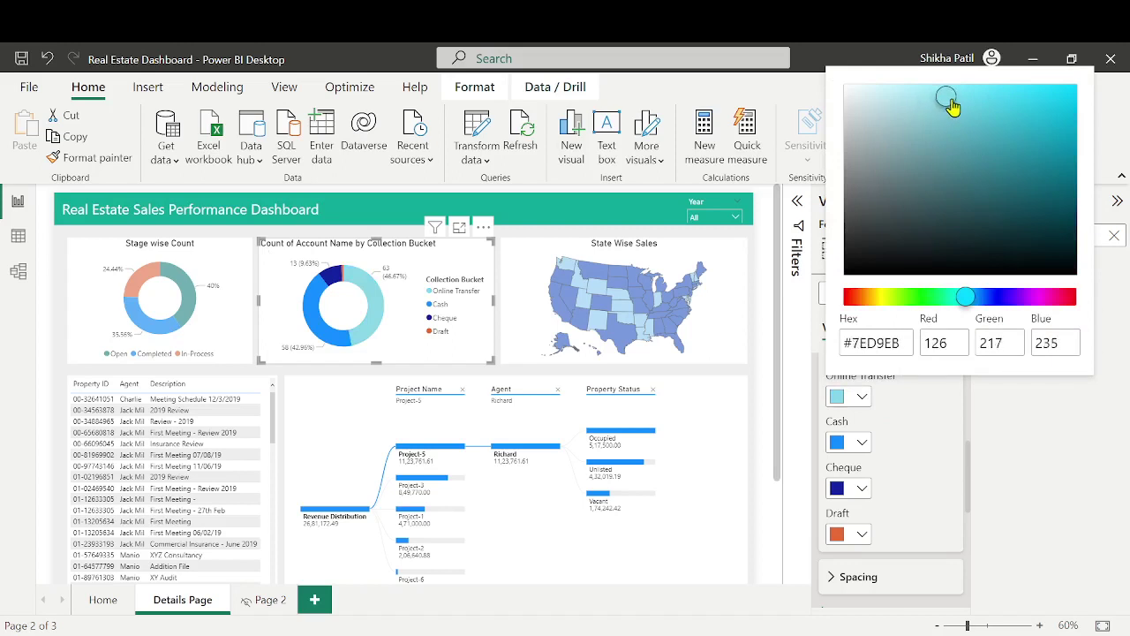
{"action": "left_click", "coordinate": [861, 297]}
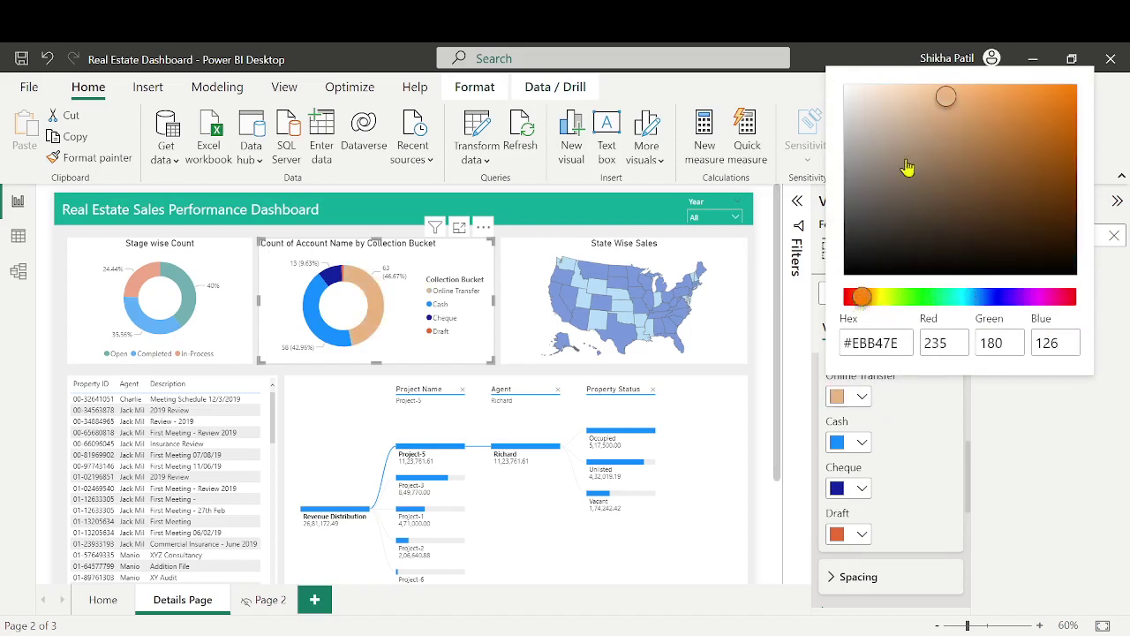
{"action": "left_click_drag", "start_coordinate": [947, 95], "coordinate": [964, 94]}
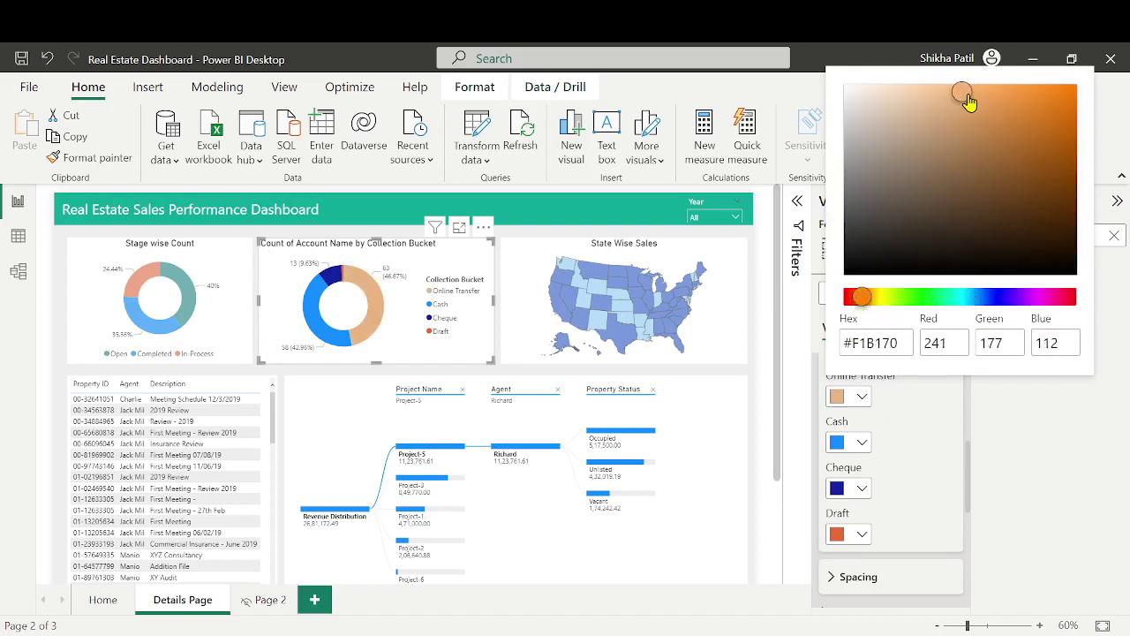
Give the Collection Bucket donut's Cash slice the custom soft blue color #7BB2E5
{"action": "left_click", "coordinate": [861, 450]}
{"action": "left_click", "coordinate": [862, 443]}
{"action": "left_click", "coordinate": [915, 406]}
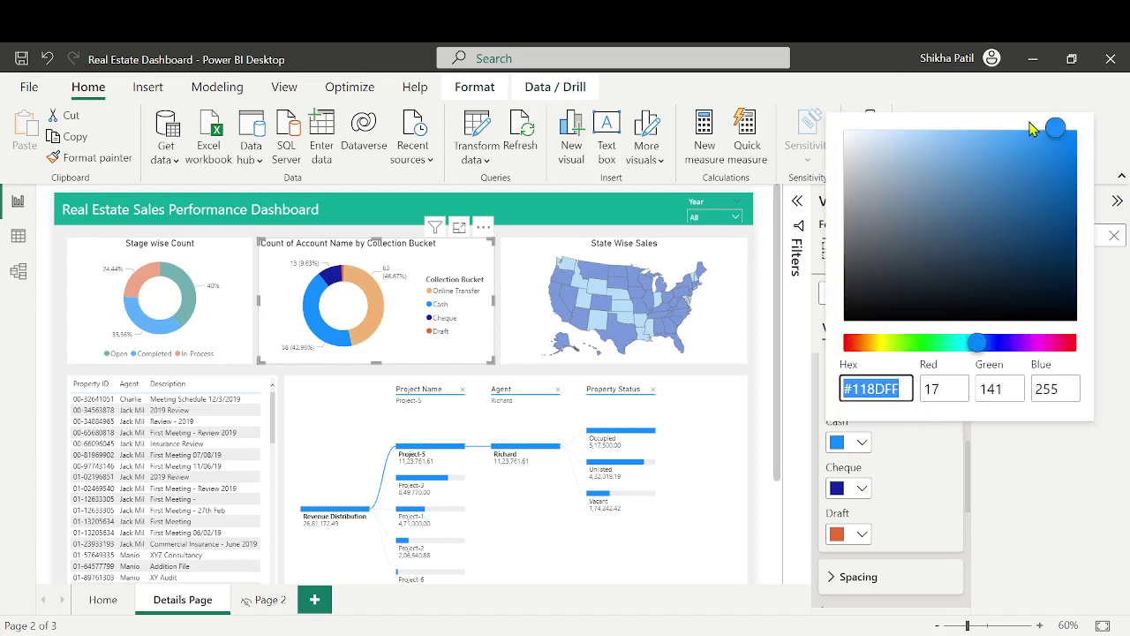
{"action": "left_click_drag", "start_coordinate": [1054, 138], "coordinate": [951, 157]}
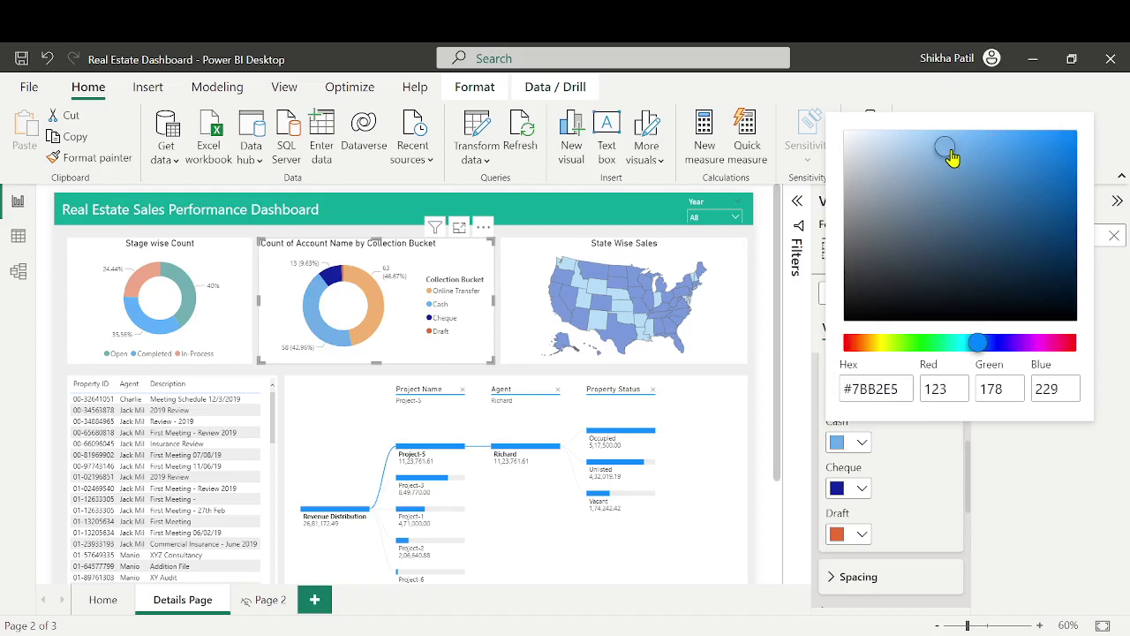
{"action": "left_click", "coordinate": [858, 496]}
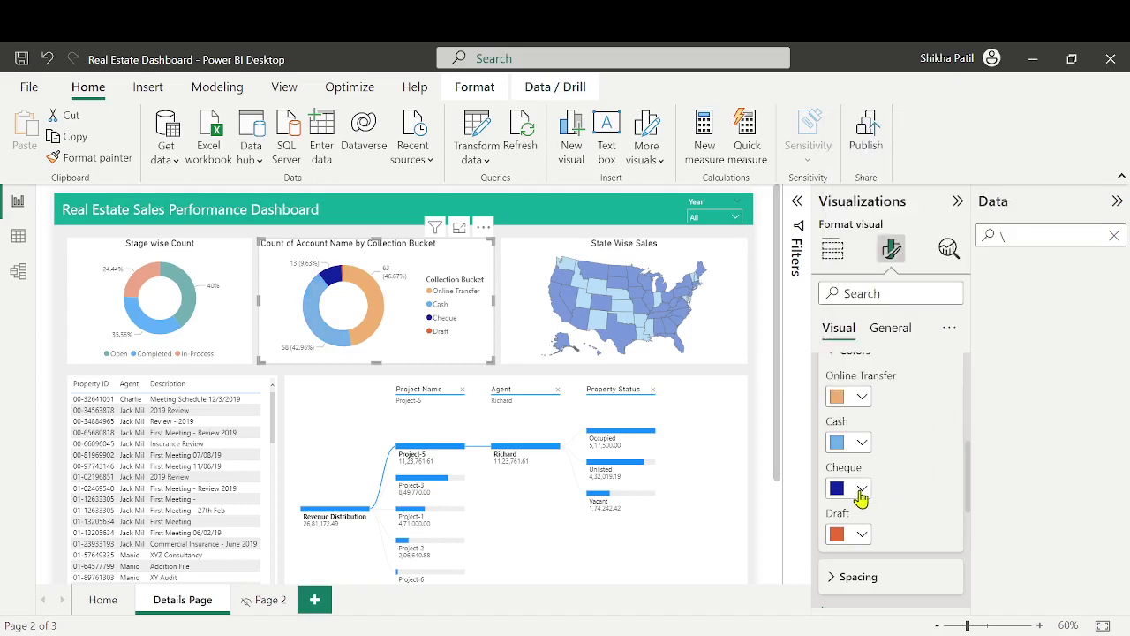
Try the pink and coral theme colors on the Collection Bucket donut's Cheque slice
{"action": "left_click", "coordinate": [860, 491]}
{"action": "left_click", "coordinate": [1003, 279]}
{"action": "left_click", "coordinate": [861, 487]}
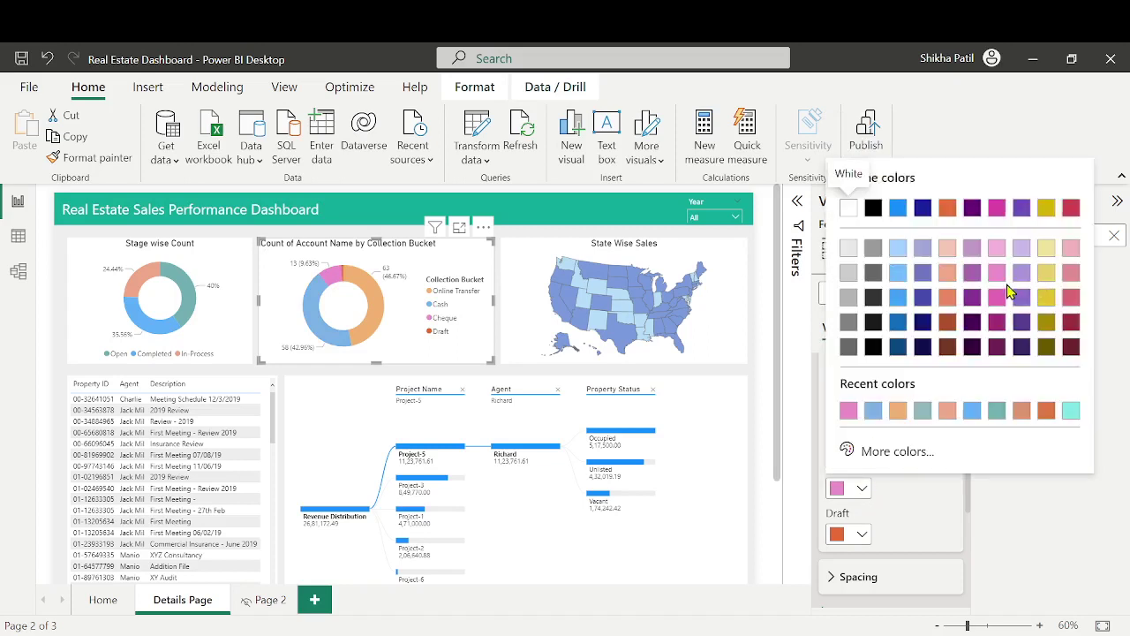
{"action": "left_click", "coordinate": [948, 299]}
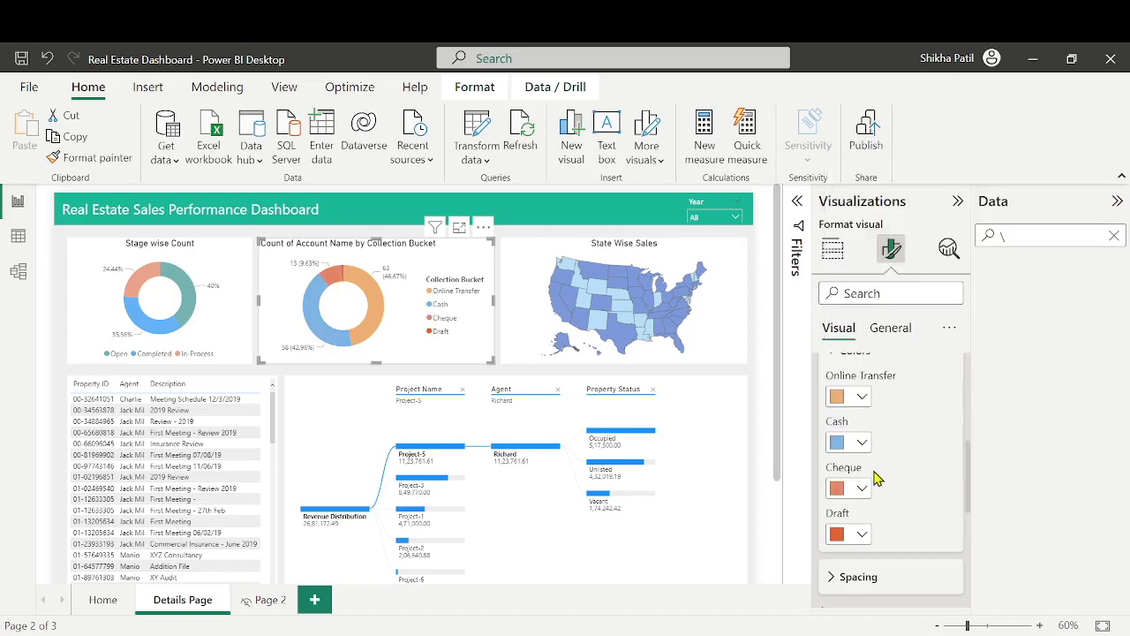
Recolor the Collection Bucket donut's Cheque slice soft yellow and its Draft slice crimson red using theme colors
{"action": "left_click", "coordinate": [861, 491]}
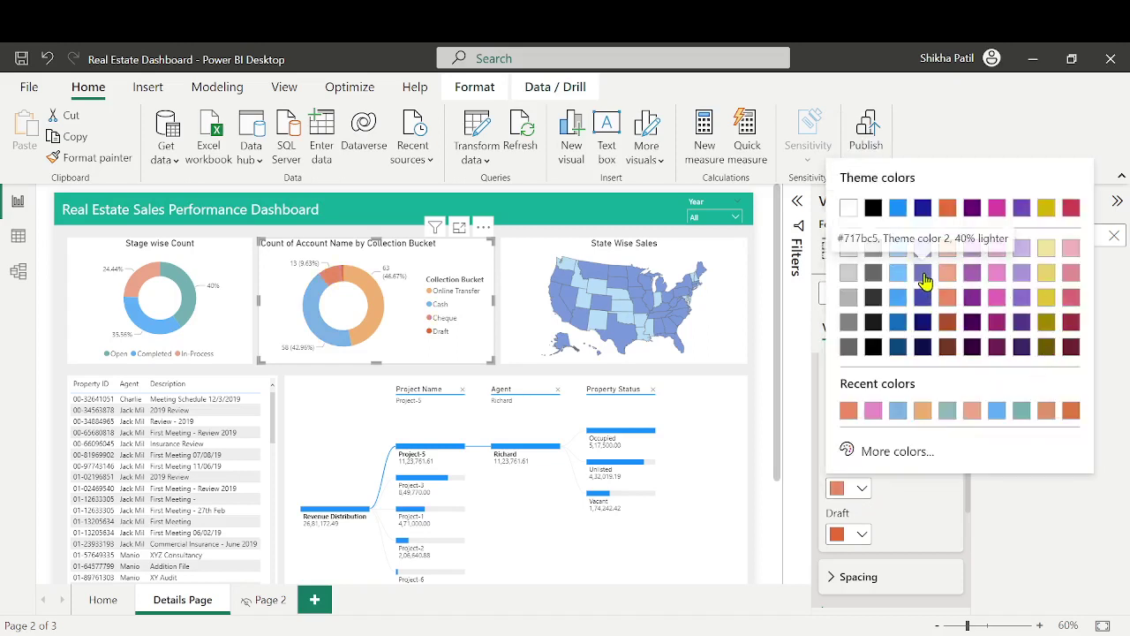
{"action": "left_click", "coordinate": [1045, 273]}
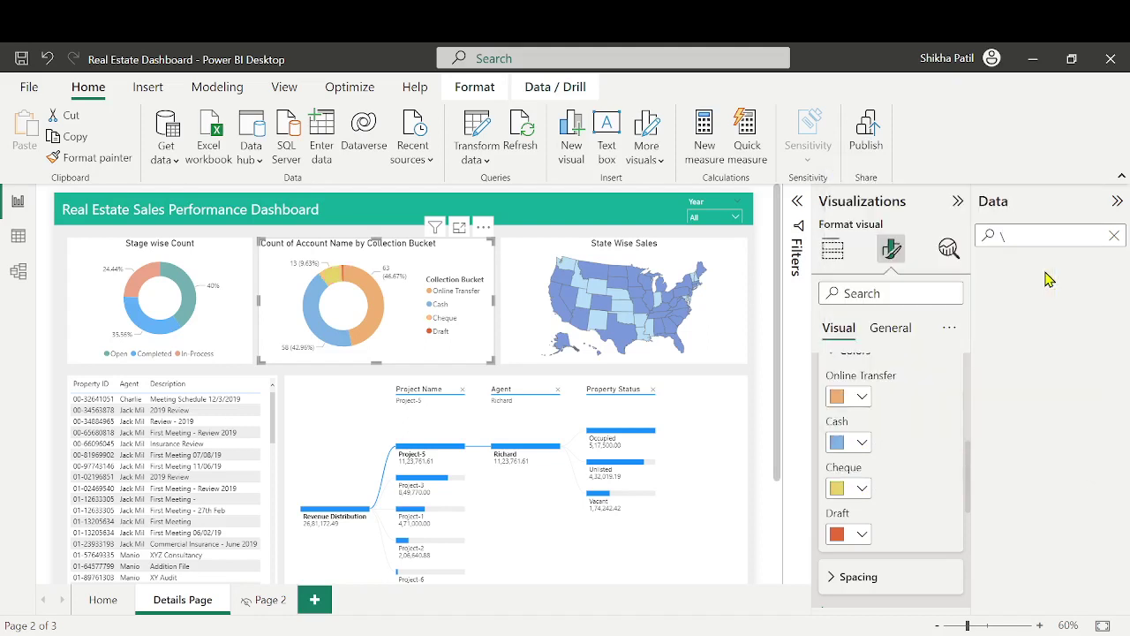
{"action": "left_click", "coordinate": [863, 532]}
{"action": "left_click", "coordinate": [1070, 255]}
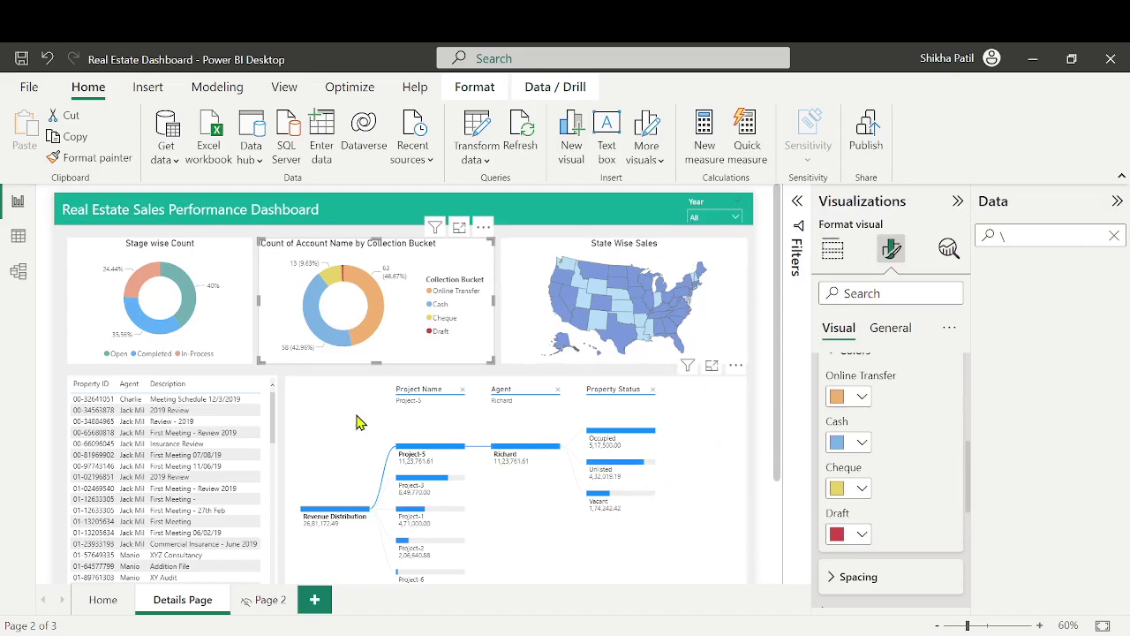
Center-align the column headers of the Property ID, Agent and Description table
{"action": "scroll", "coordinate": [357, 422], "scroll_direction": "down", "scroll_amount": 1}
{"action": "left_click", "coordinate": [269, 331]}
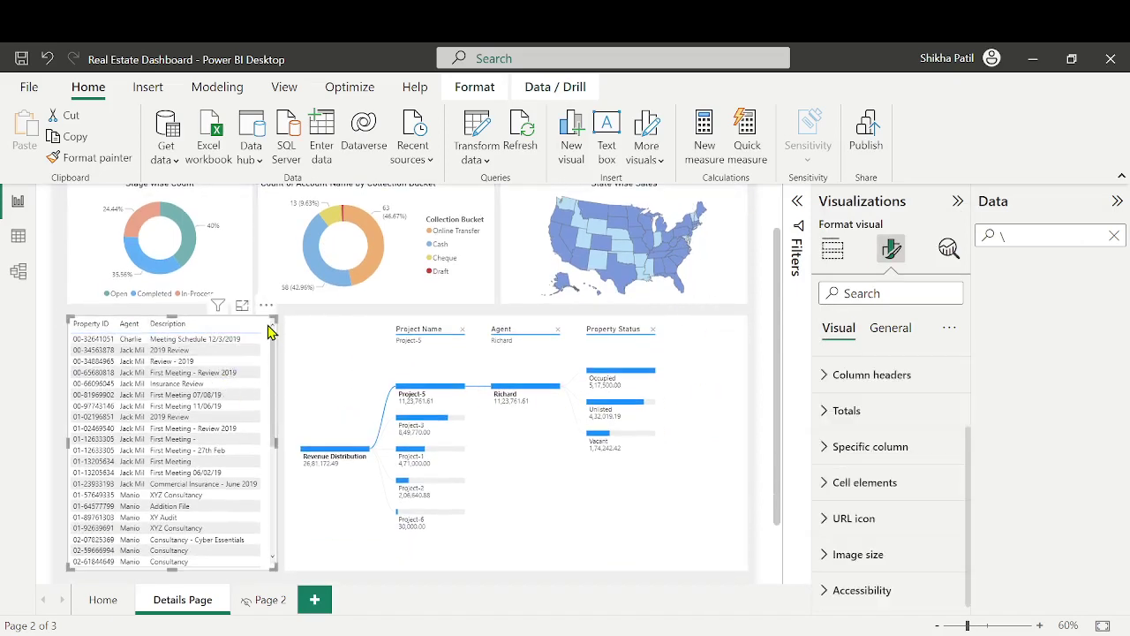
{"action": "left_click", "coordinate": [887, 382]}
{"action": "scroll", "coordinate": [888, 423], "scroll_direction": "down", "scroll_amount": 3}
{"action": "left_click", "coordinate": [861, 478]}
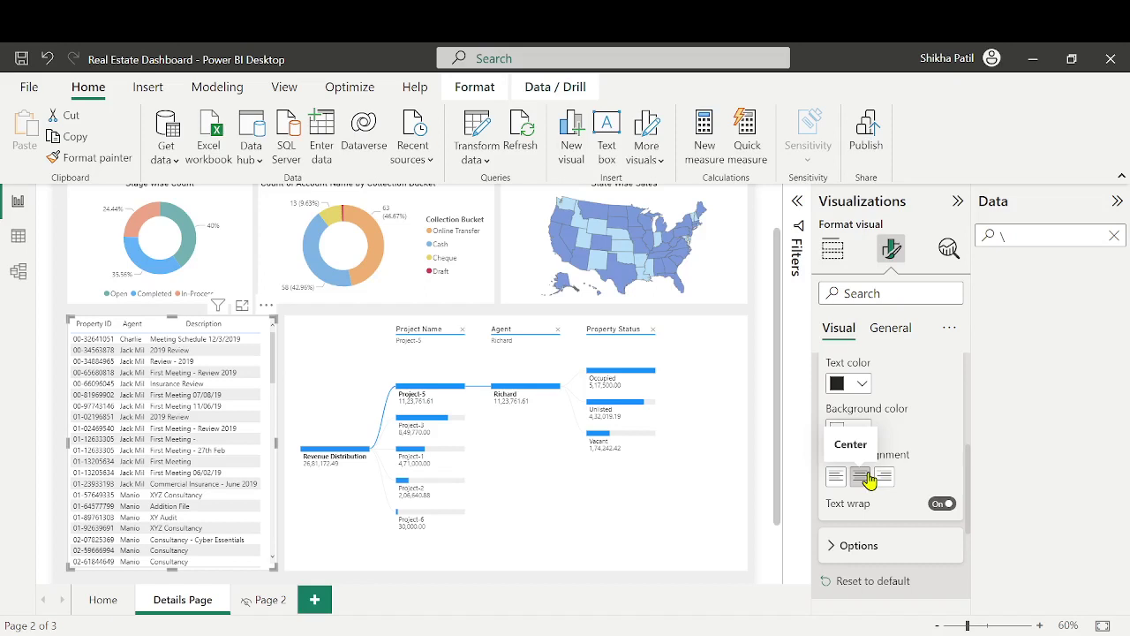
Try the None, Minimal, Bold header and Alternating rows style presets on the property table
{"action": "scroll", "coordinate": [915, 469], "scroll_direction": "up", "scroll_amount": 2}
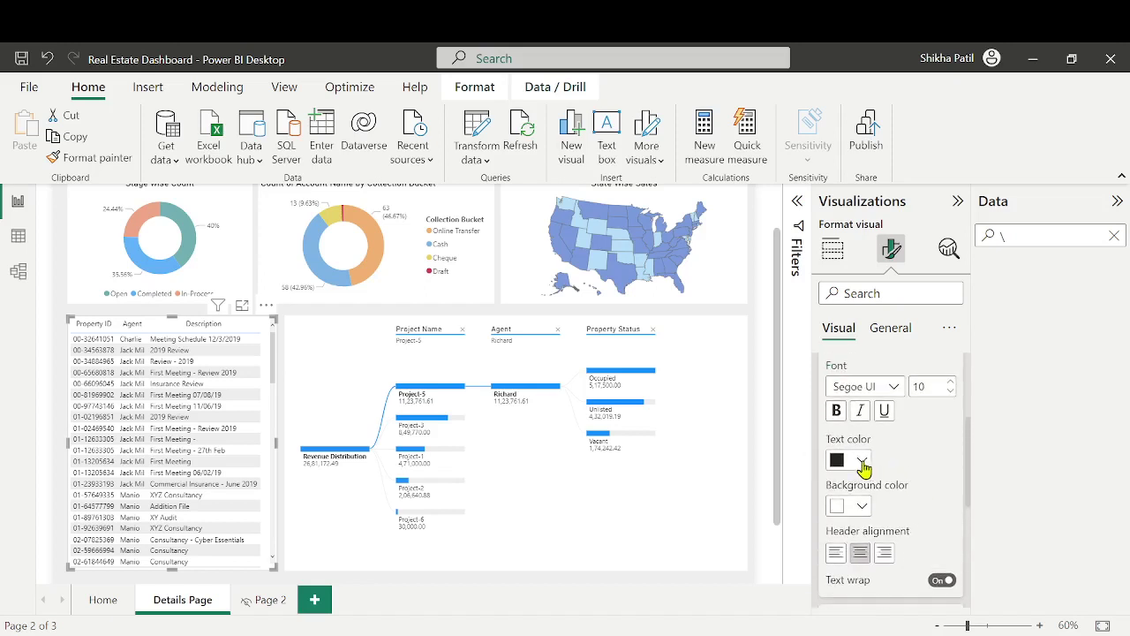
{"action": "scroll", "coordinate": [864, 468], "scroll_direction": "up", "scroll_amount": 5}
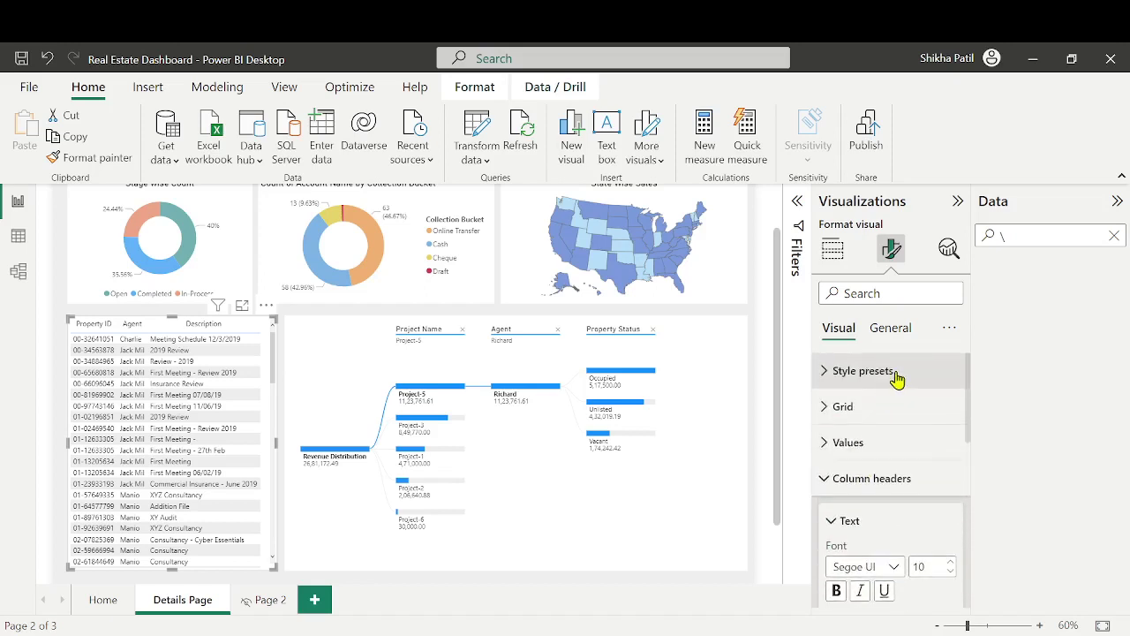
{"action": "left_click", "coordinate": [892, 384]}
{"action": "left_click", "coordinate": [883, 414]}
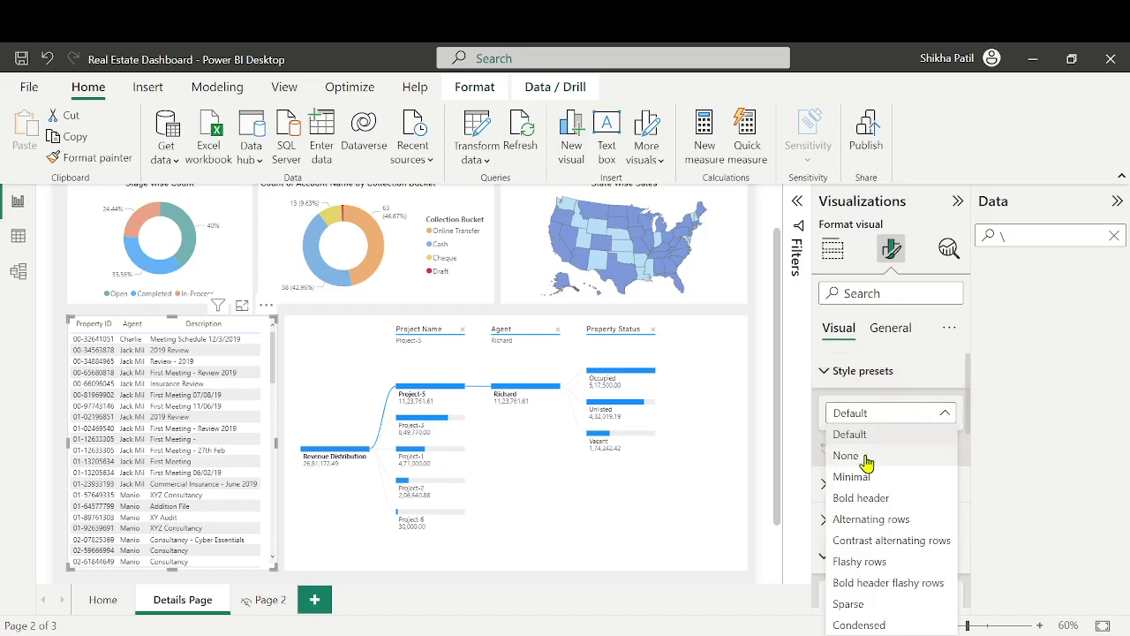
{"action": "left_click", "coordinate": [866, 456]}
{"action": "left_click", "coordinate": [886, 412]}
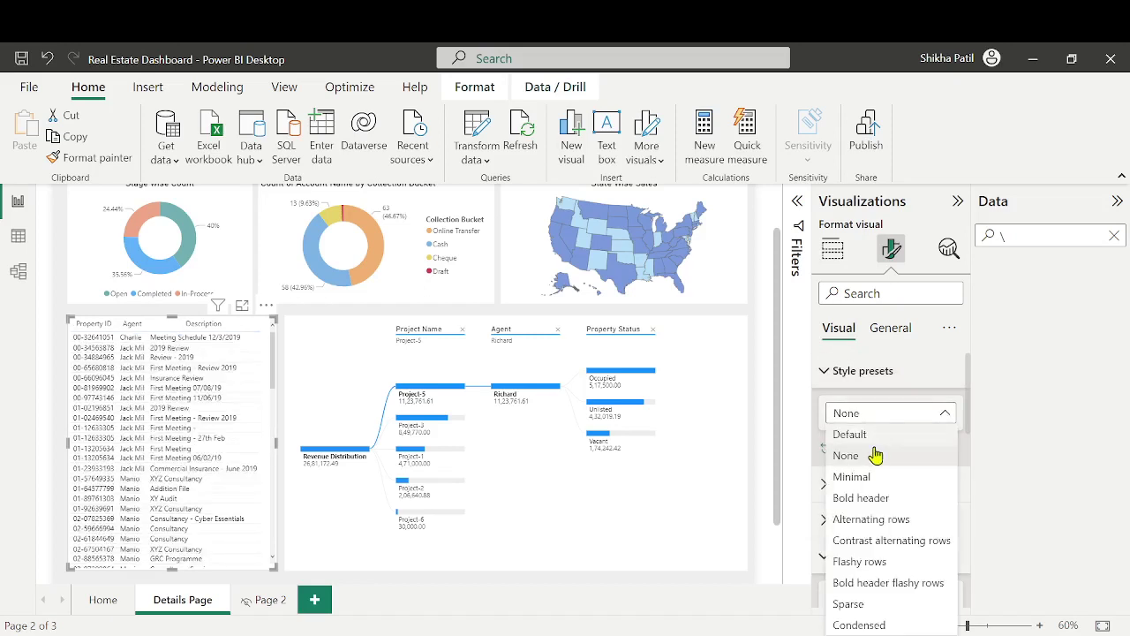
{"action": "left_click", "coordinate": [859, 480]}
{"action": "left_click", "coordinate": [890, 418]}
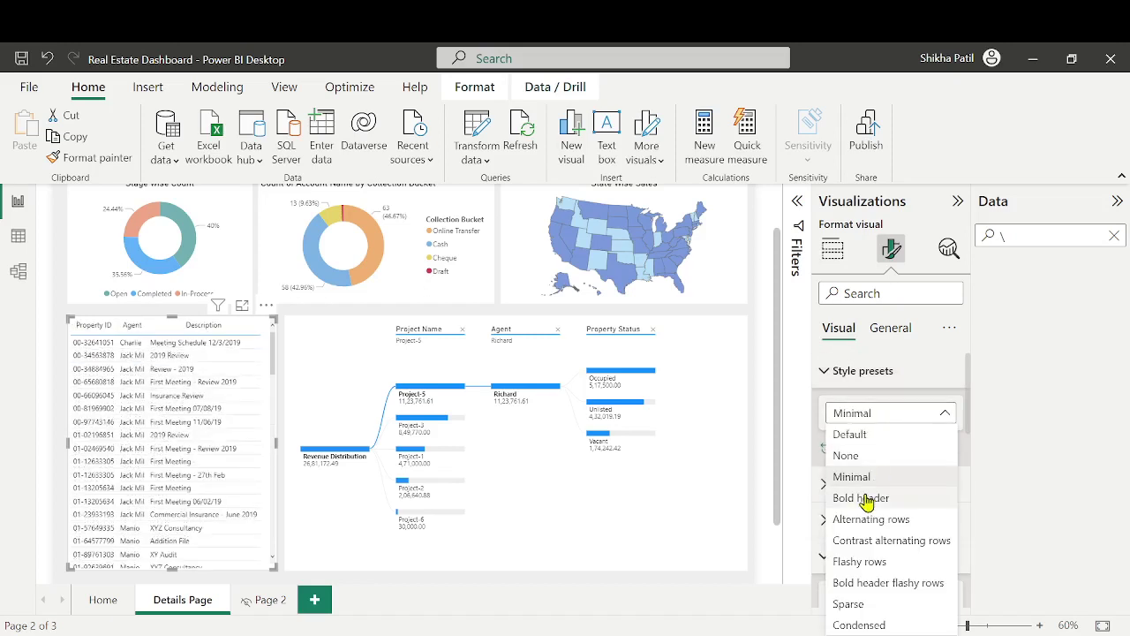
{"action": "left_click", "coordinate": [866, 499]}
{"action": "left_click", "coordinate": [883, 415]}
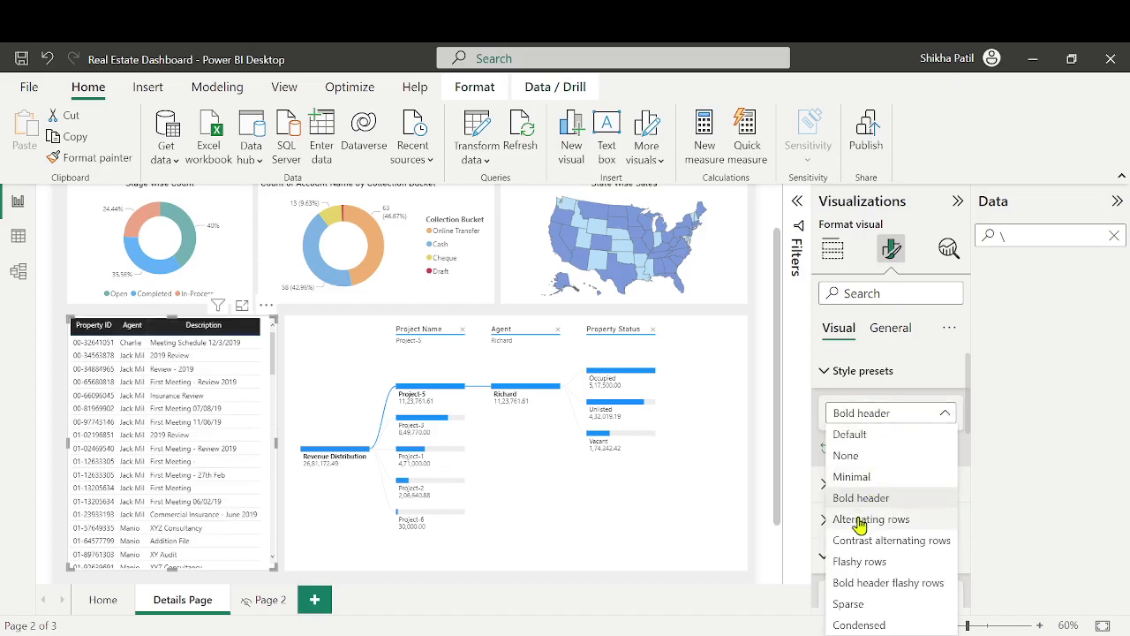
{"action": "left_click", "coordinate": [859, 521]}
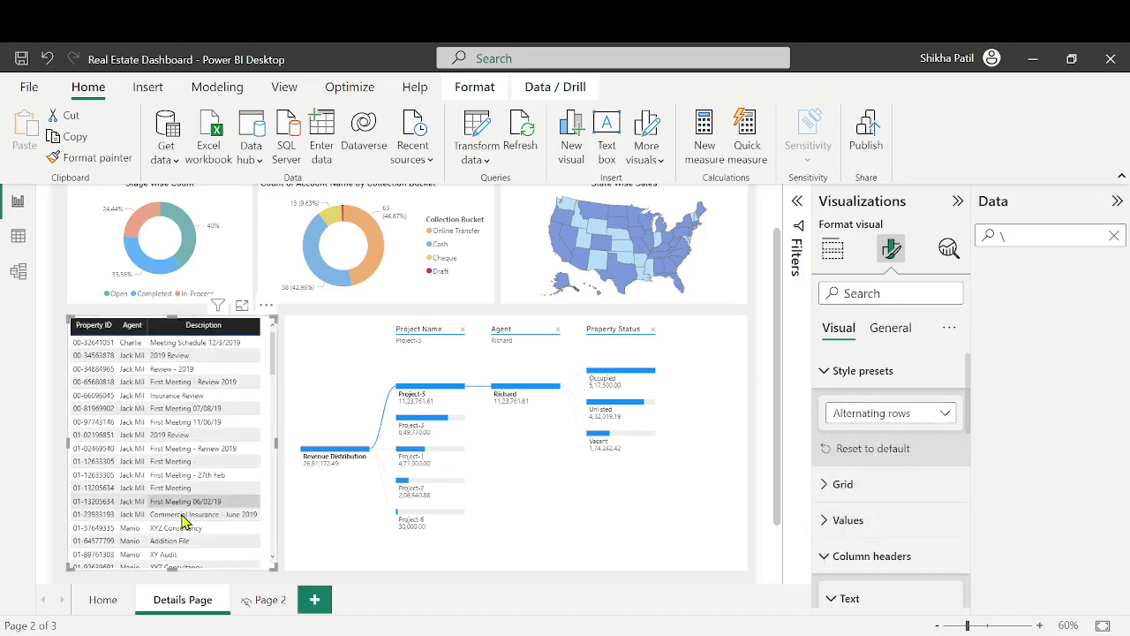
Try the Contrast alternating rows, Flashy rows, Bold header flashy rows, Sparse and Condensed presets on the table, then restore Default
{"action": "left_click", "coordinate": [899, 424]}
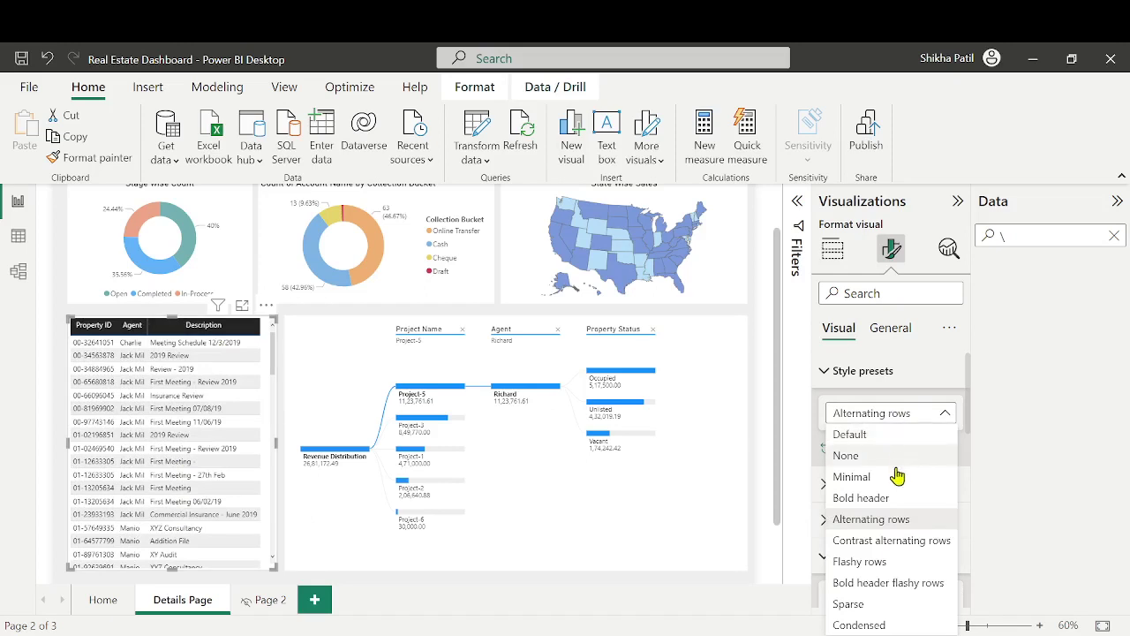
{"action": "left_click", "coordinate": [874, 541]}
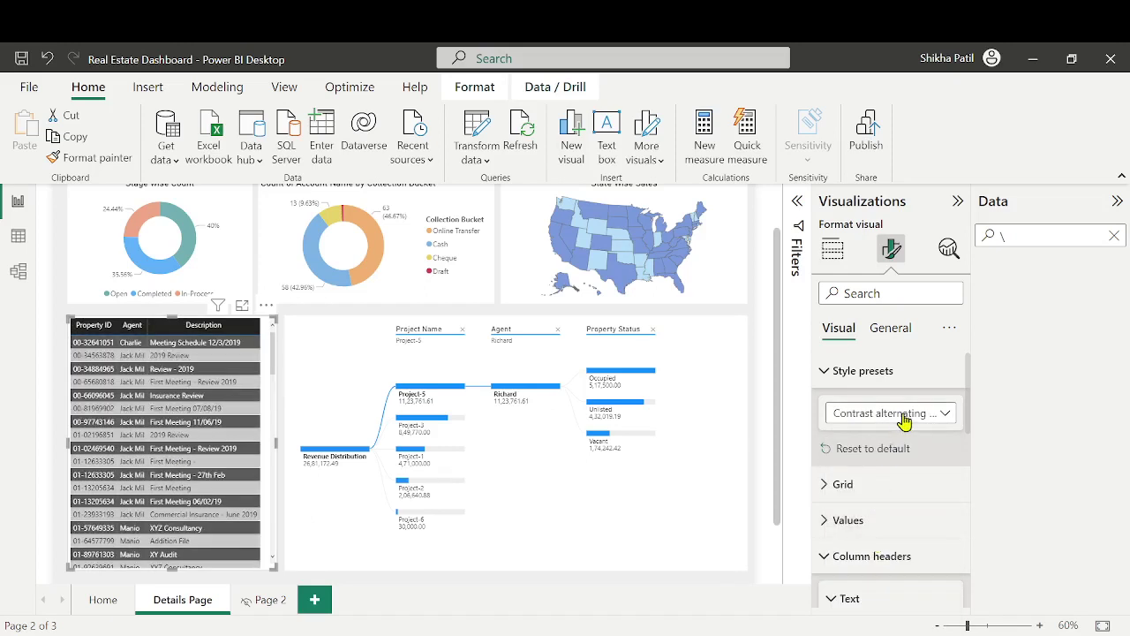
{"action": "left_click", "coordinate": [901, 415]}
{"action": "left_click", "coordinate": [884, 561]}
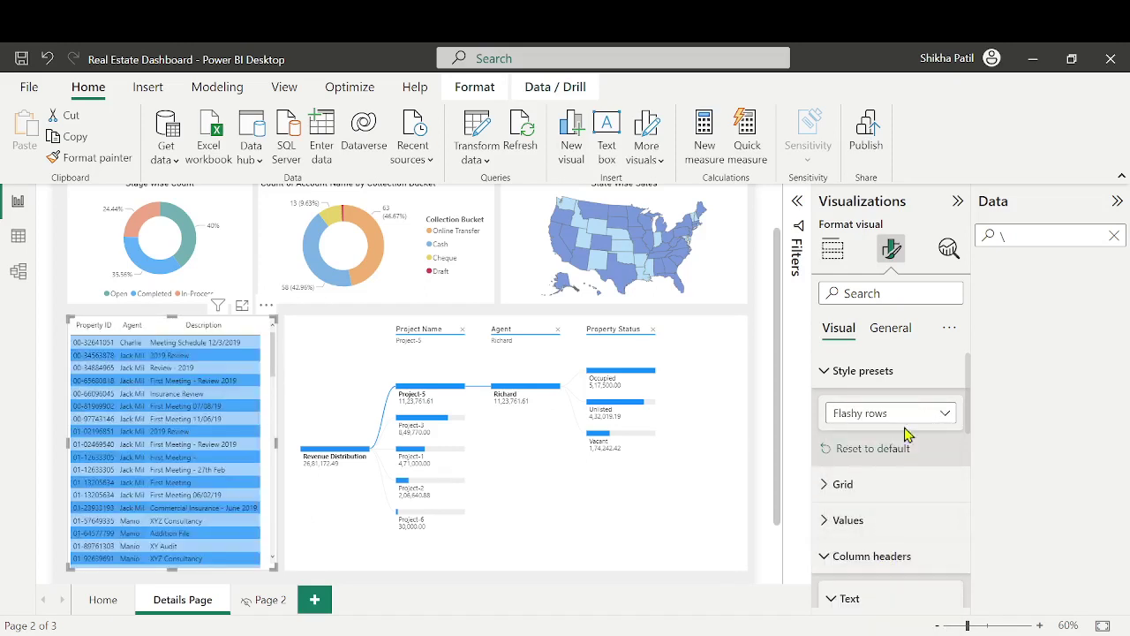
{"action": "left_click", "coordinate": [913, 422]}
{"action": "left_click", "coordinate": [900, 584]}
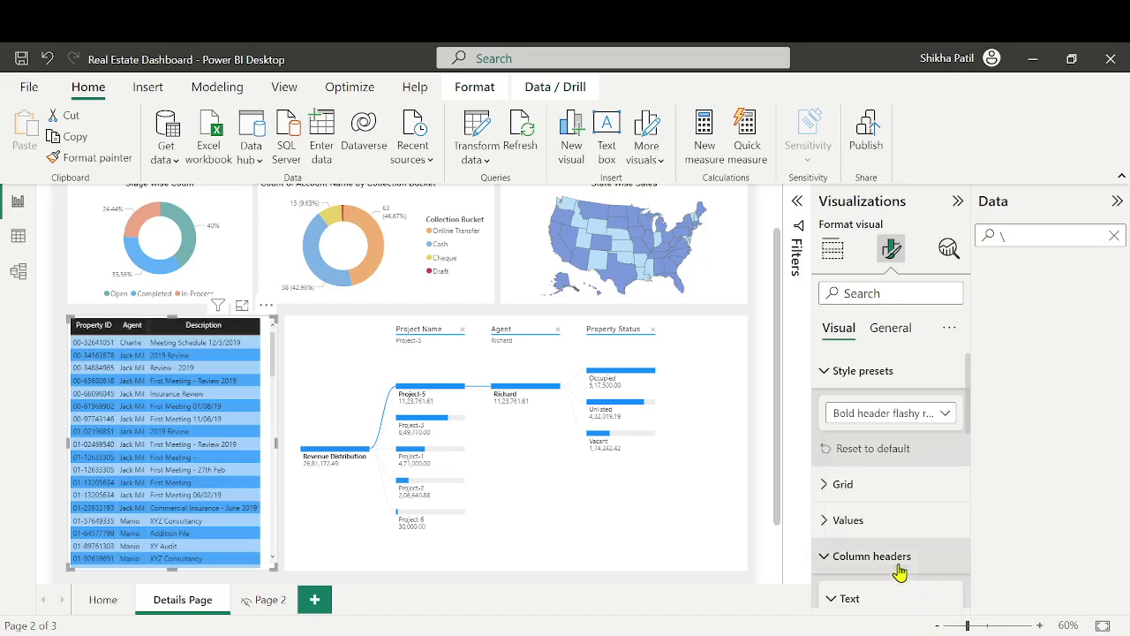
{"action": "left_click", "coordinate": [909, 415]}
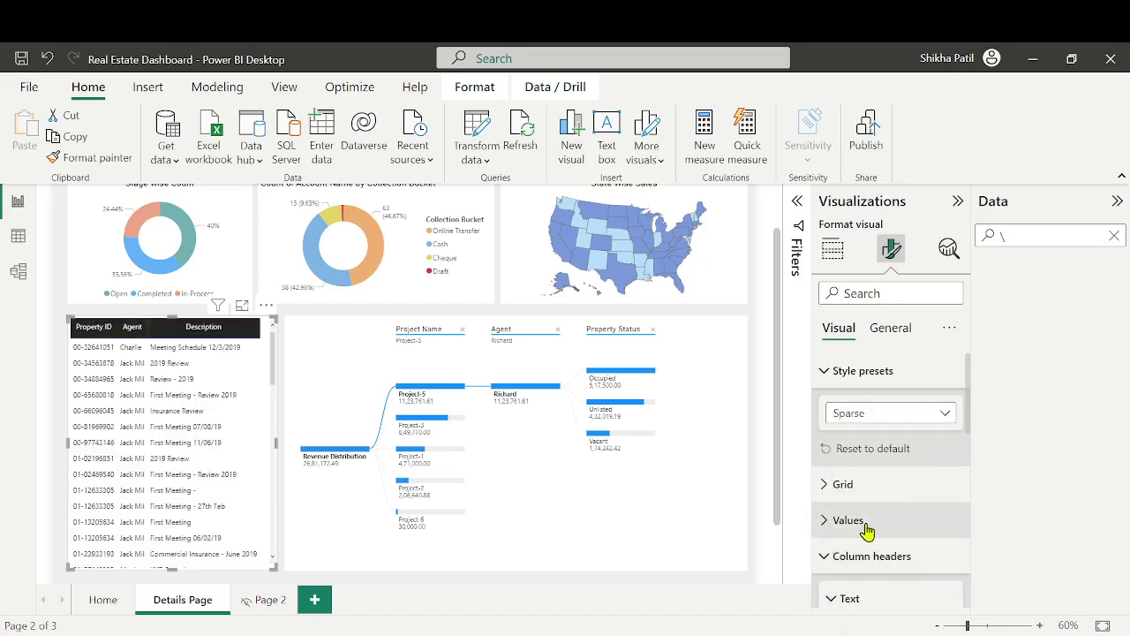
{"action": "left_click", "coordinate": [902, 416]}
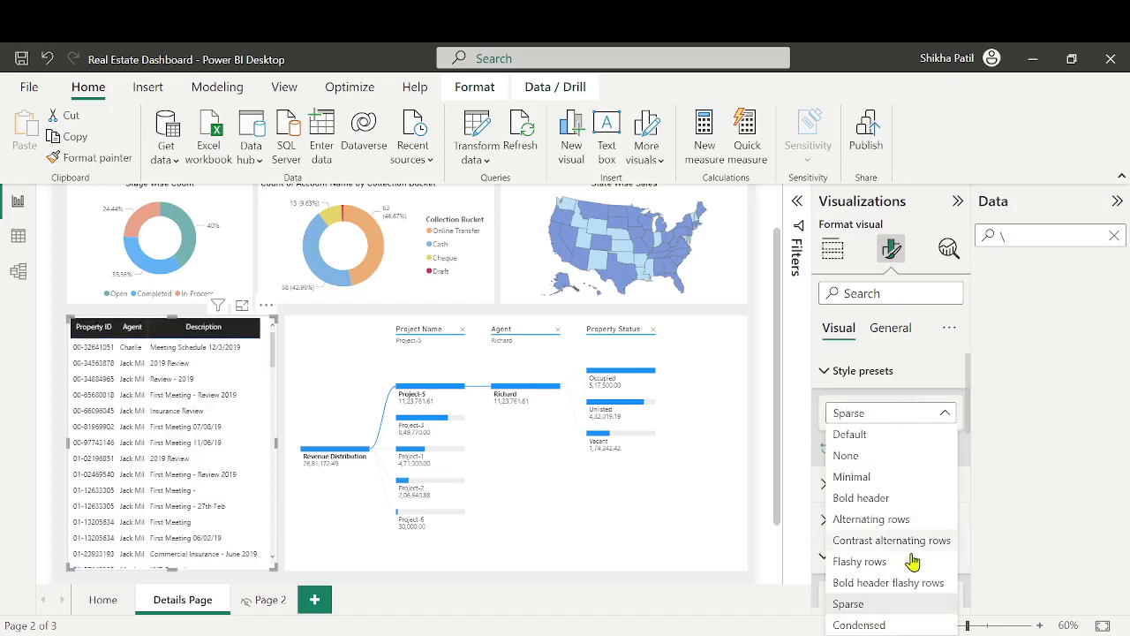
{"action": "left_click", "coordinate": [875, 625]}
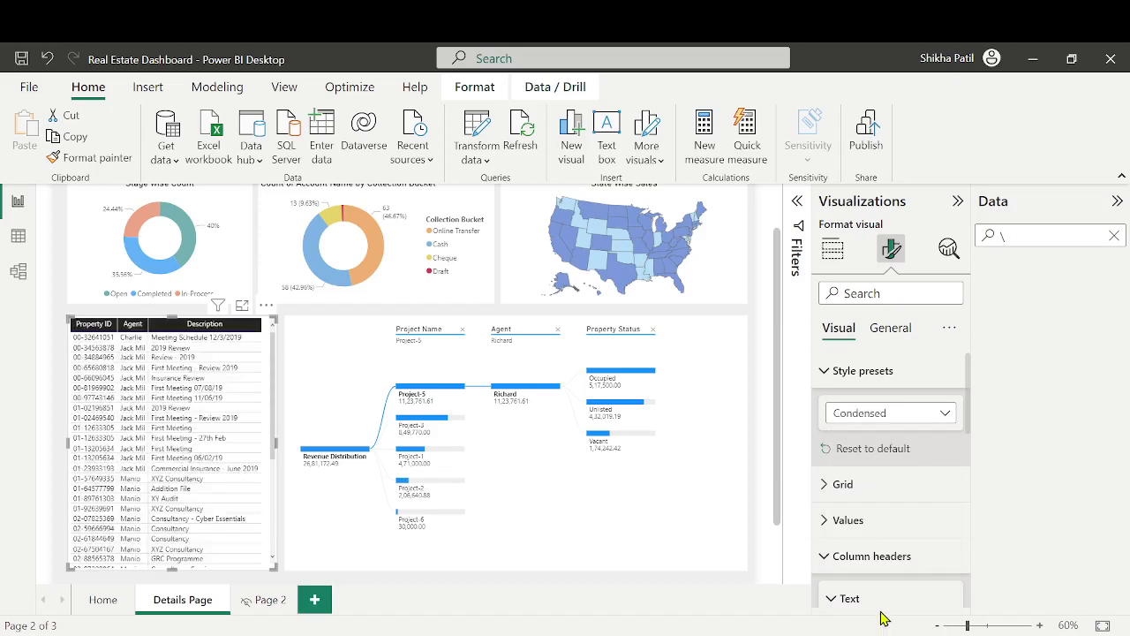
{"action": "left_click", "coordinate": [894, 422]}
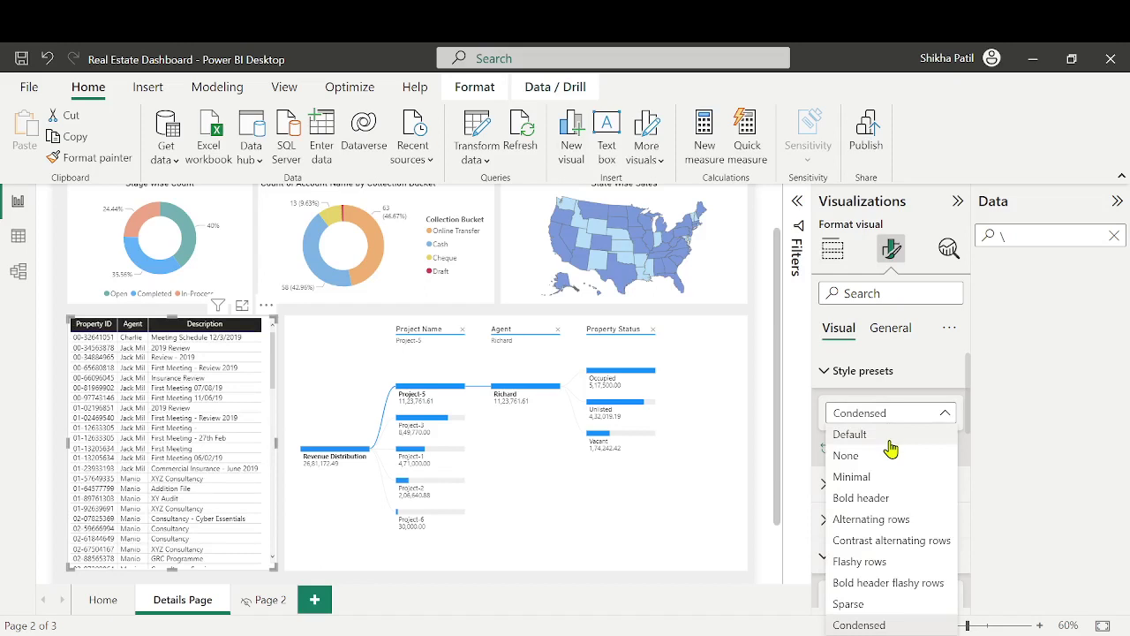
{"action": "left_click", "coordinate": [891, 442]}
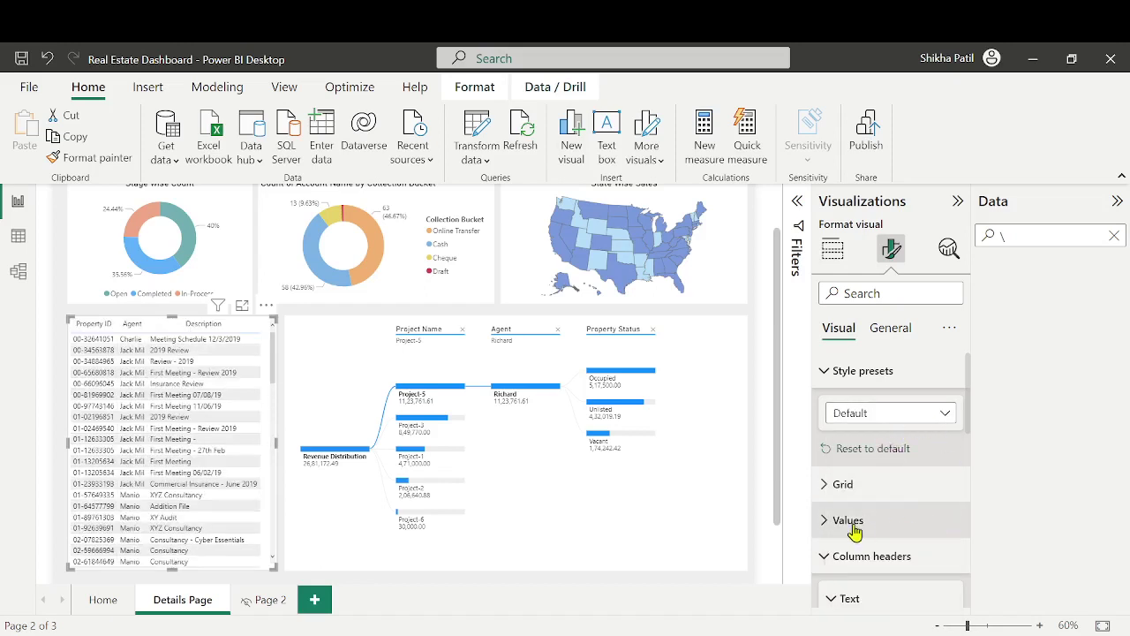
Give the property table's column headers the custom light gray background color #EAE6E6
{"action": "scroll", "coordinate": [895, 545], "scroll_direction": "down", "scroll_amount": 3}
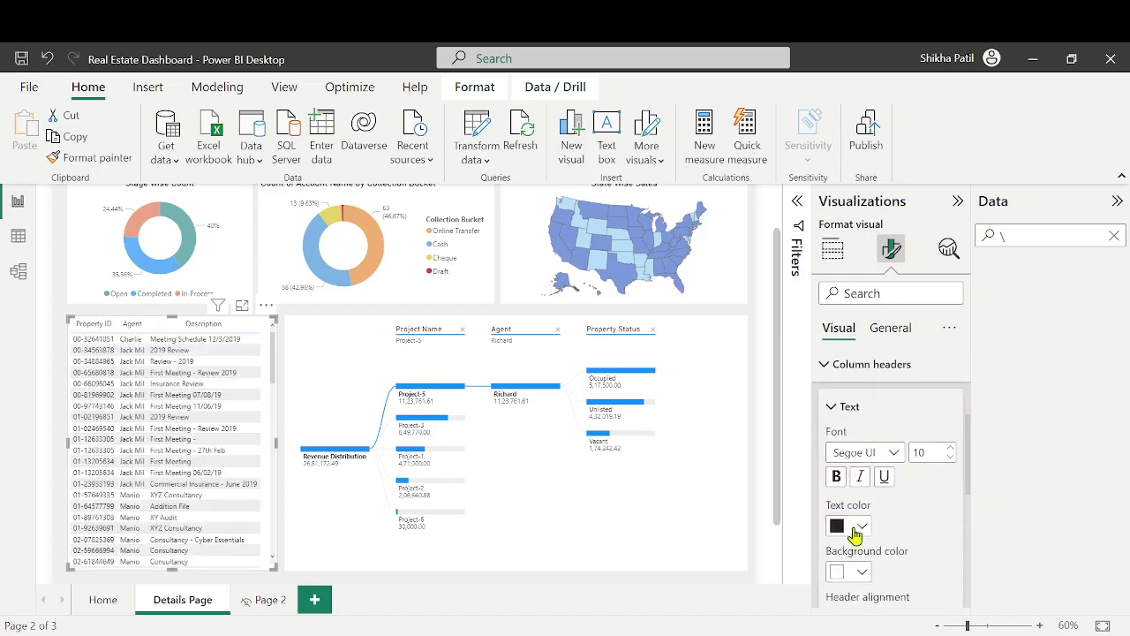
{"action": "left_click", "coordinate": [859, 574]}
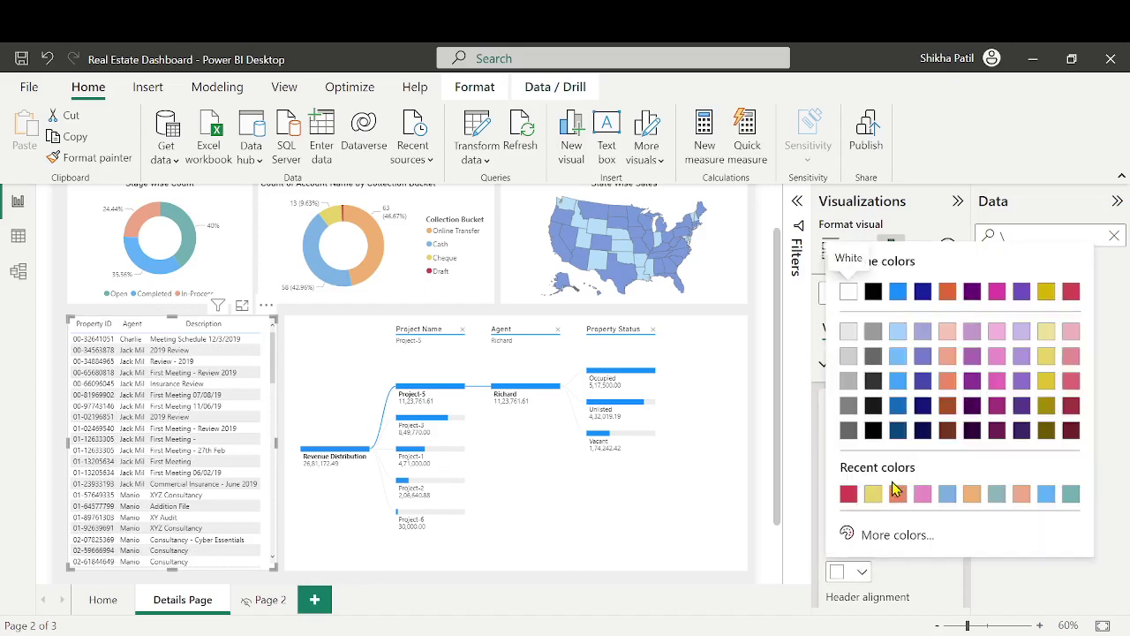
{"action": "left_click", "coordinate": [847, 355]}
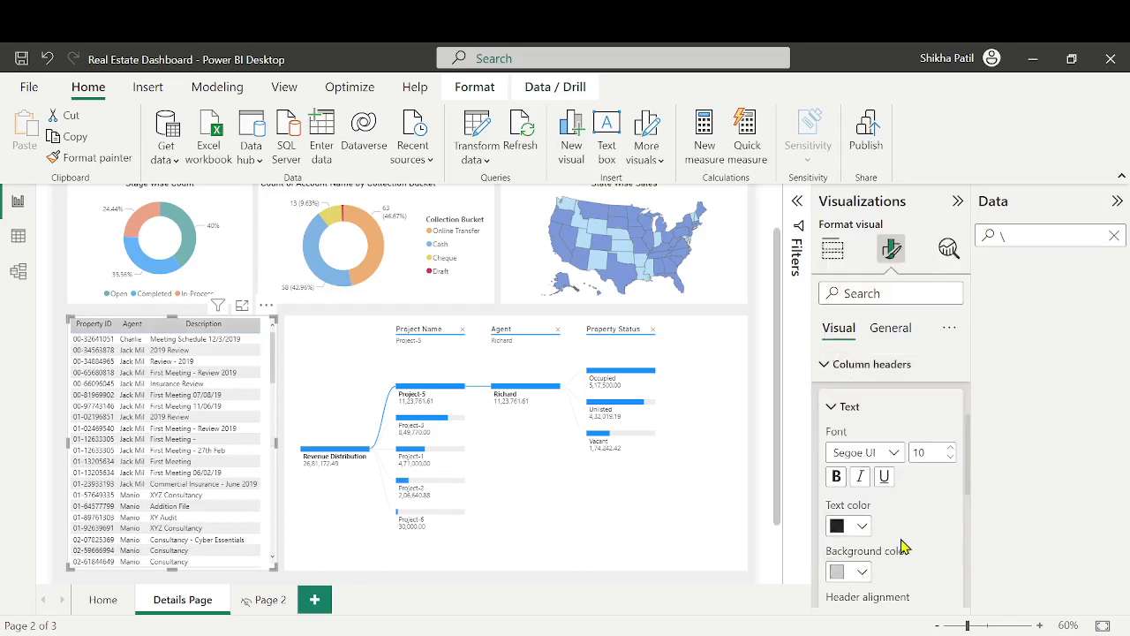
{"action": "left_click", "coordinate": [860, 526]}
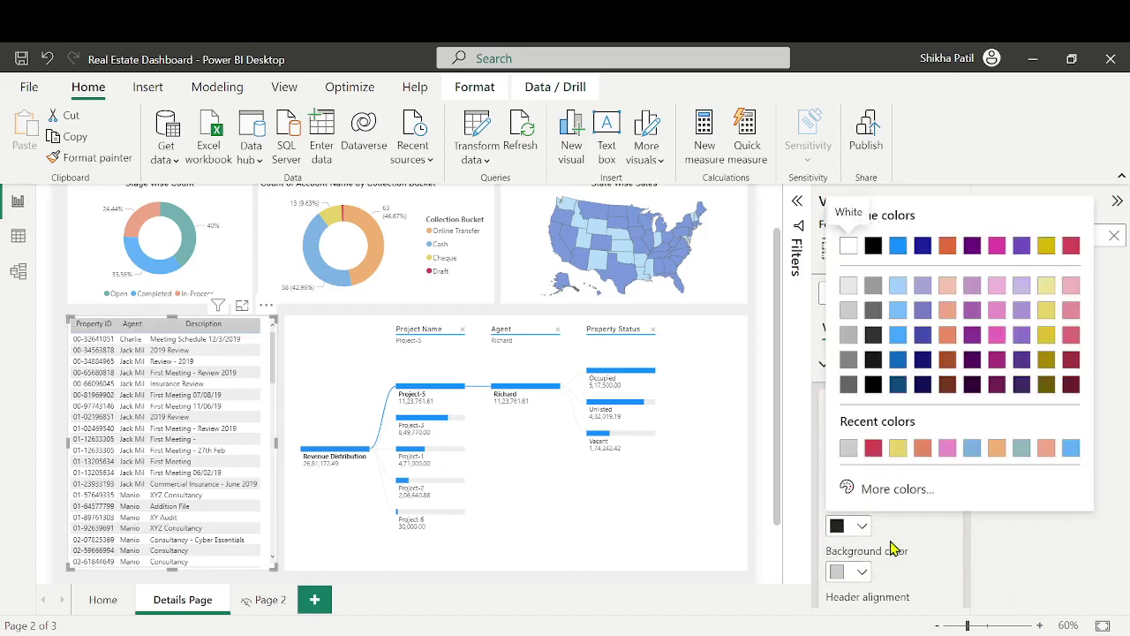
{"action": "left_click", "coordinate": [866, 576]}
{"action": "left_click", "coordinate": [865, 575]}
{"action": "left_click", "coordinate": [883, 535]}
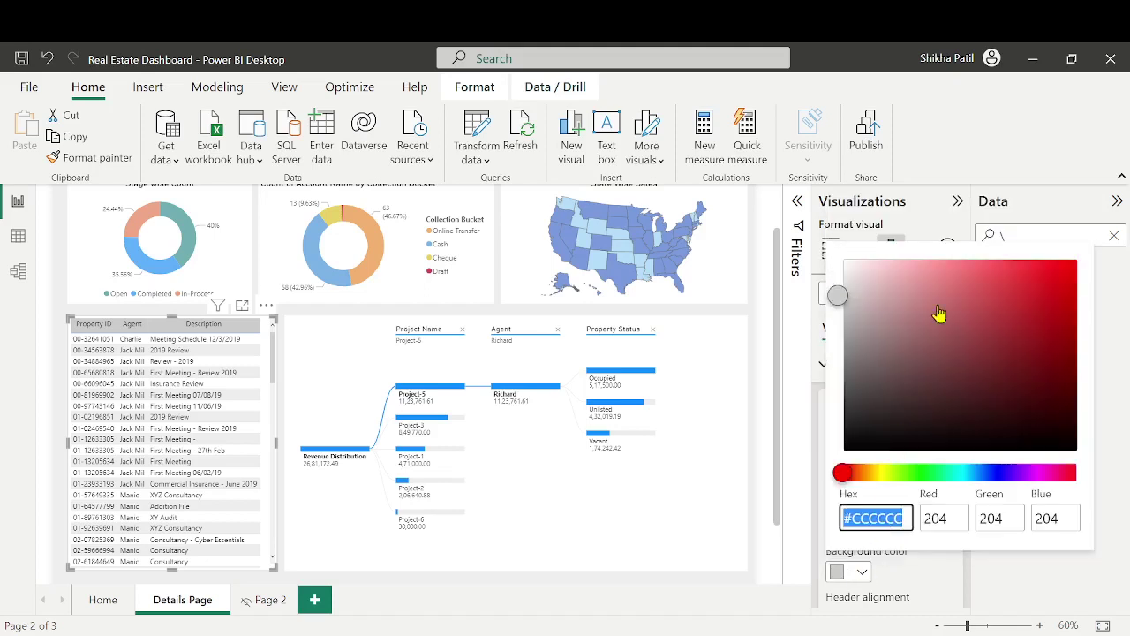
{"action": "left_click", "coordinate": [843, 267]}
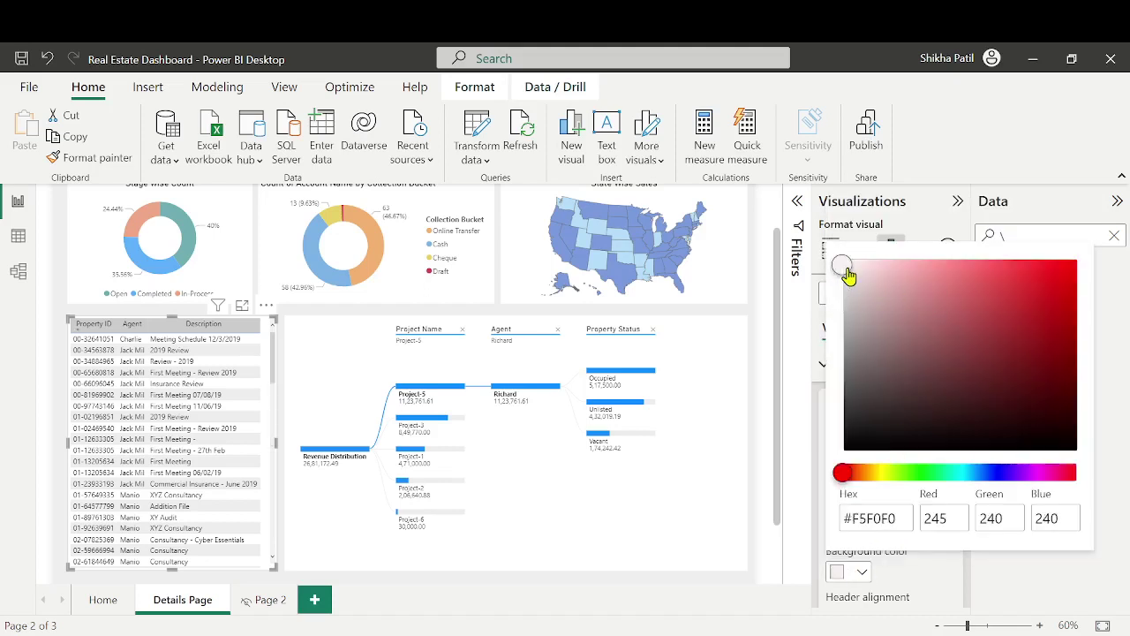
{"action": "left_click_drag", "start_coordinate": [848, 277], "coordinate": [849, 283]}
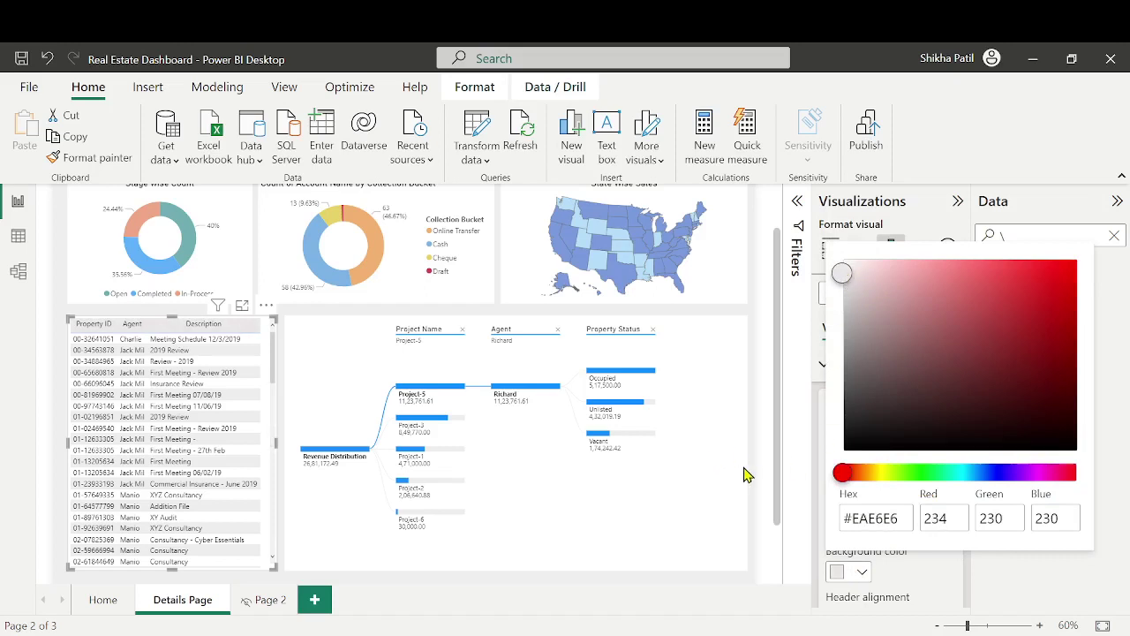
{"action": "left_click", "coordinate": [767, 438]}
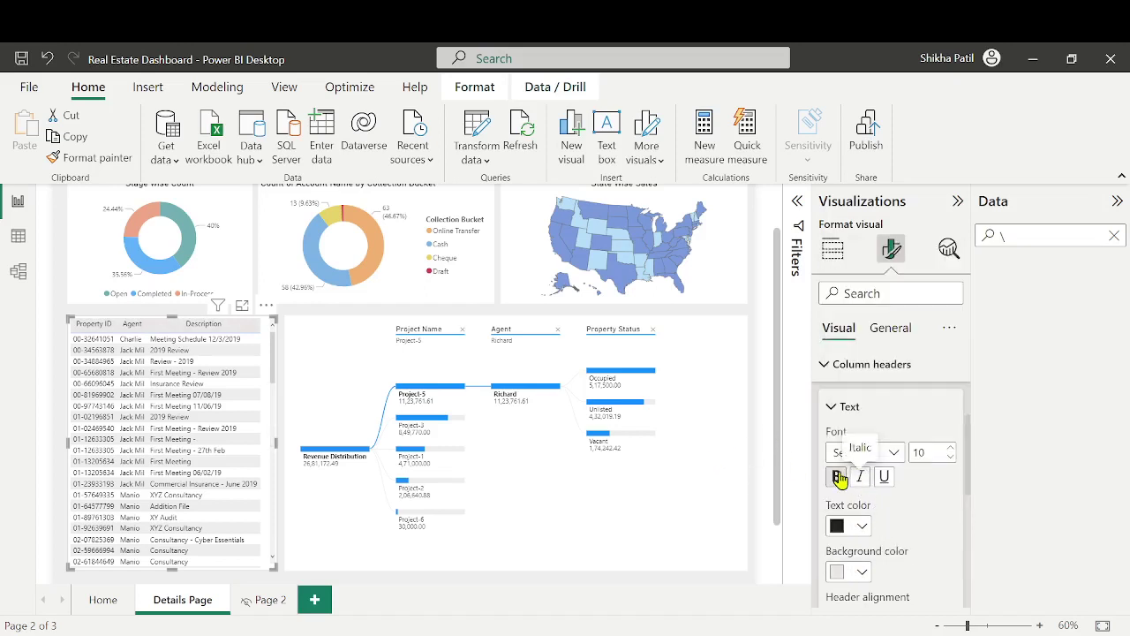
Make the property table's column header text bold with Center header alignment
{"action": "scroll", "coordinate": [897, 530], "scroll_direction": "down", "scroll_amount": 3}
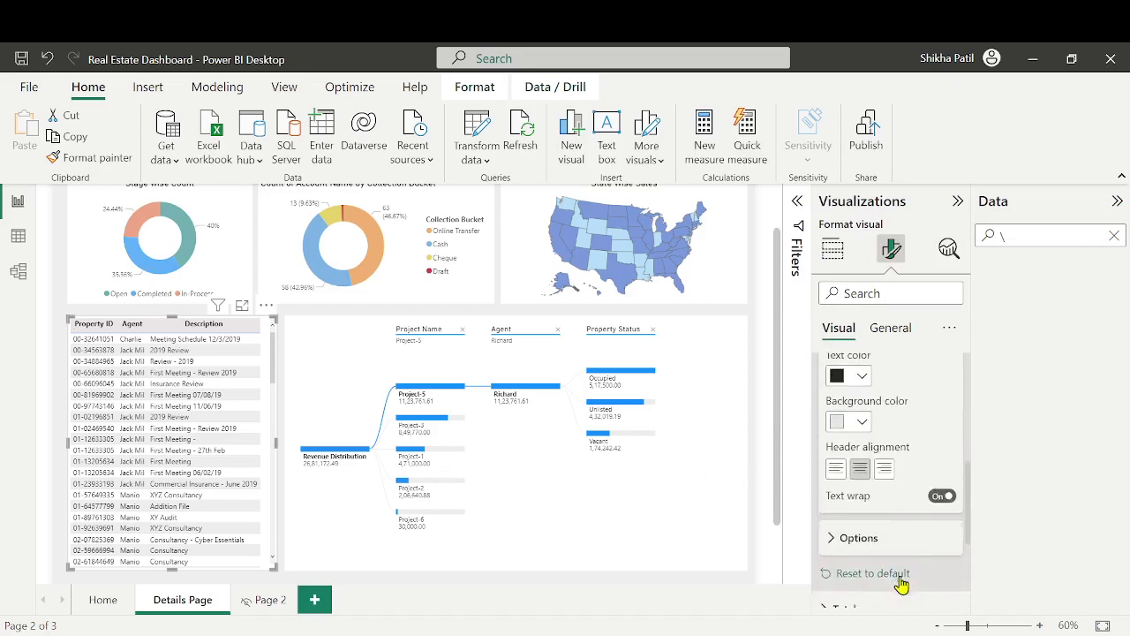
{"action": "left_click", "coordinate": [860, 465]}
{"action": "scroll", "coordinate": [870, 538], "scroll_direction": "down", "scroll_amount": 2}
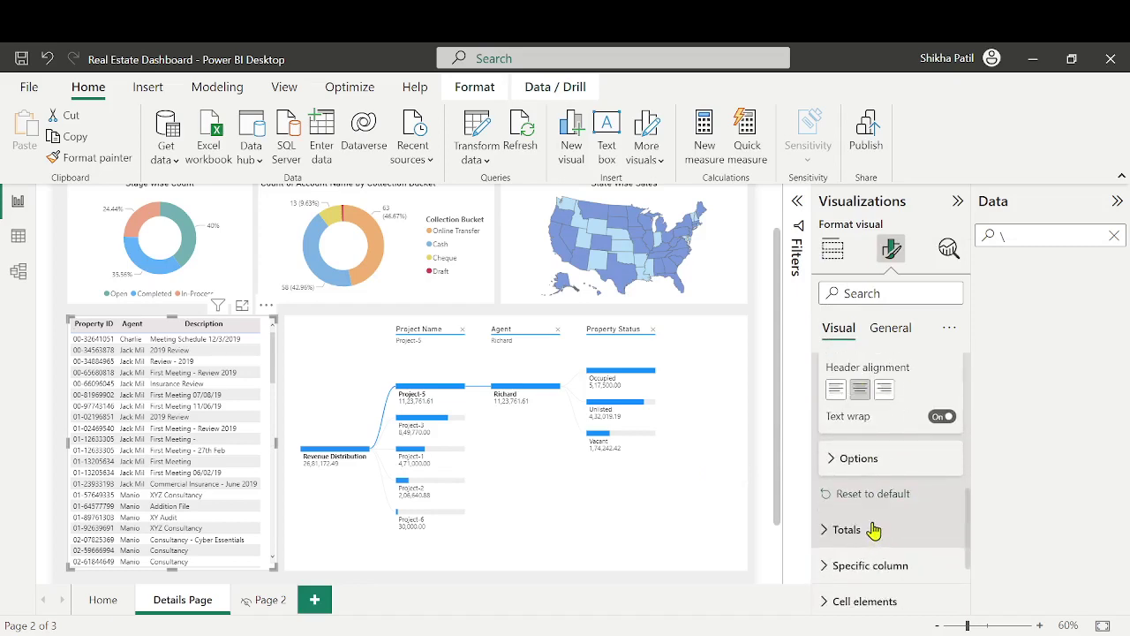
{"action": "scroll", "coordinate": [272, 467], "scroll_direction": "down", "scroll_amount": 5}
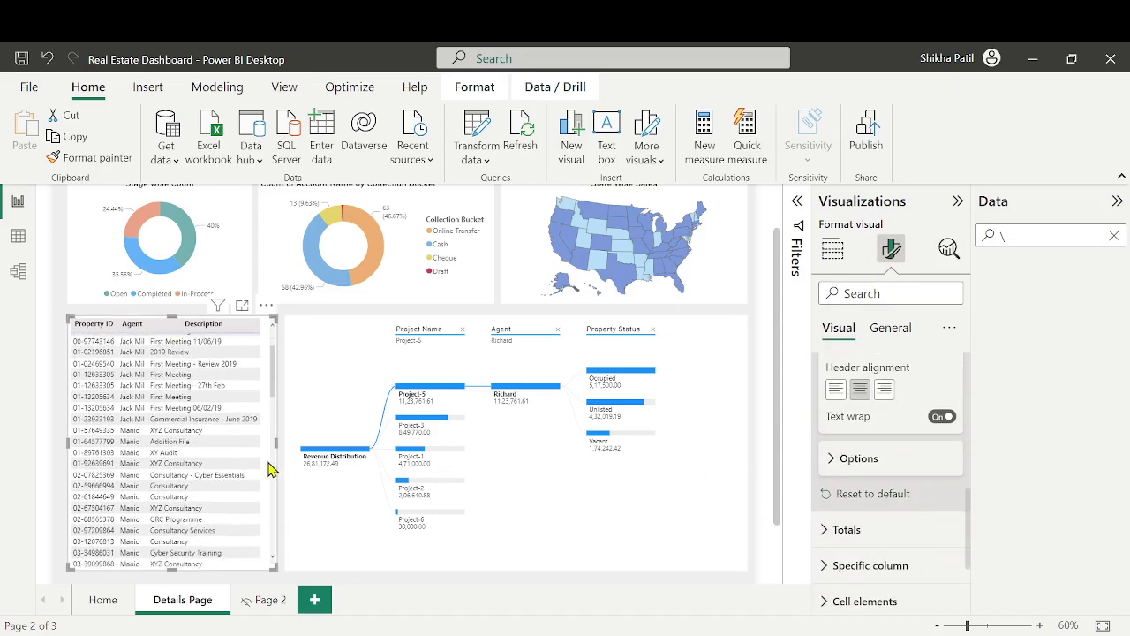
{"action": "scroll", "coordinate": [272, 467], "scroll_direction": "up", "scroll_amount": 8}
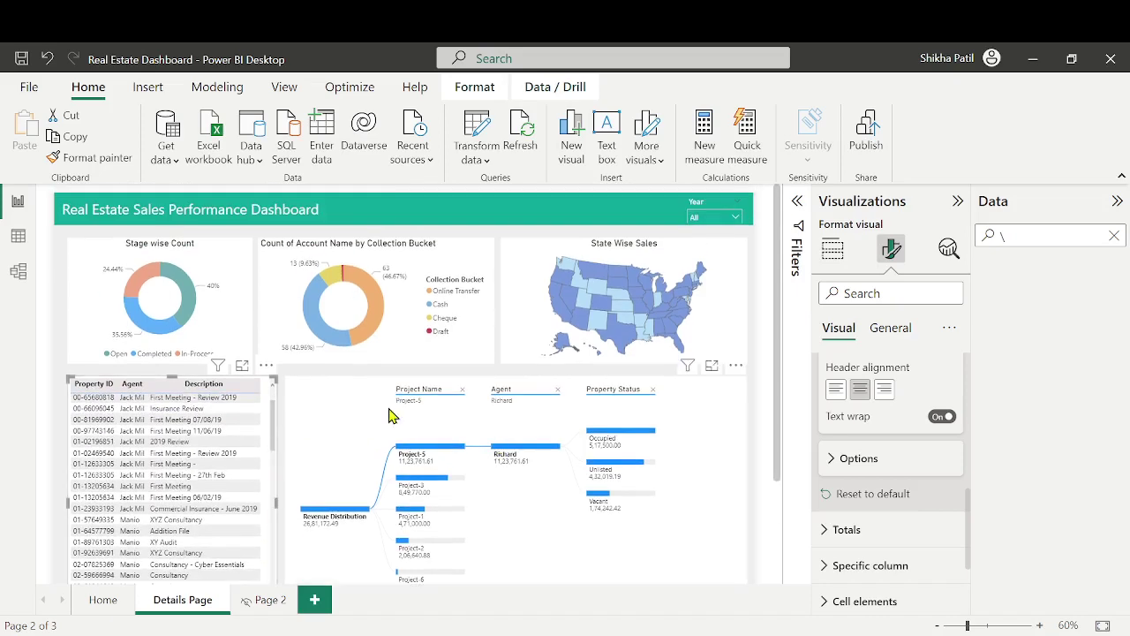
Give the positive bars of the Revenue Distribution decomposition tree a custom muted green color
{"action": "left_click", "coordinate": [713, 399]}
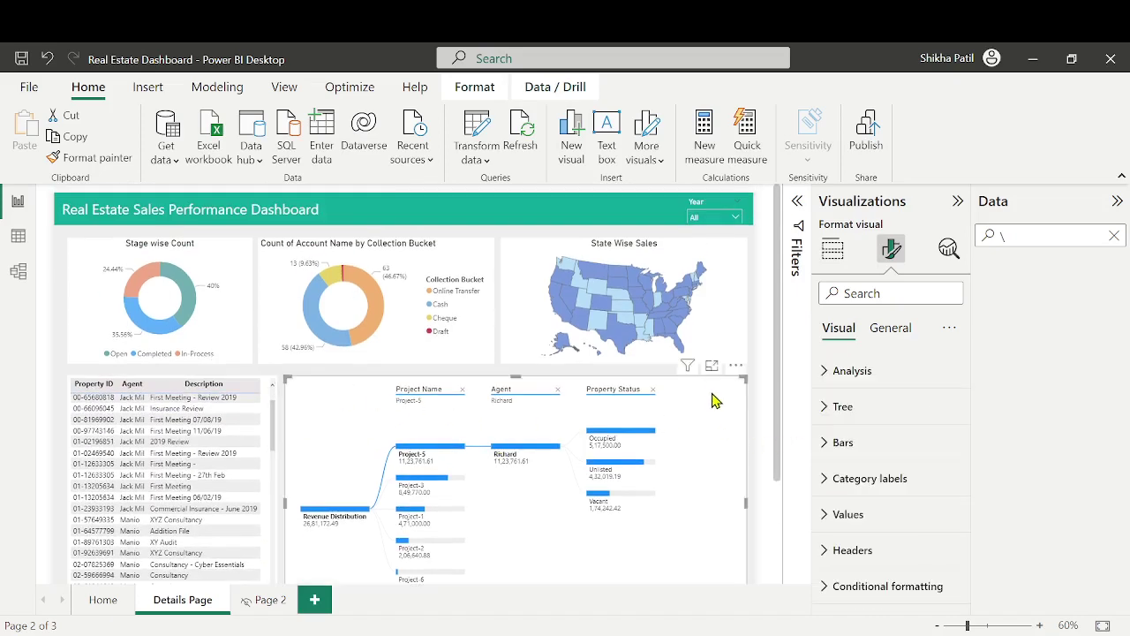
{"action": "left_click", "coordinate": [884, 444]}
{"action": "scroll", "coordinate": [889, 452], "scroll_direction": "down", "scroll_amount": 4}
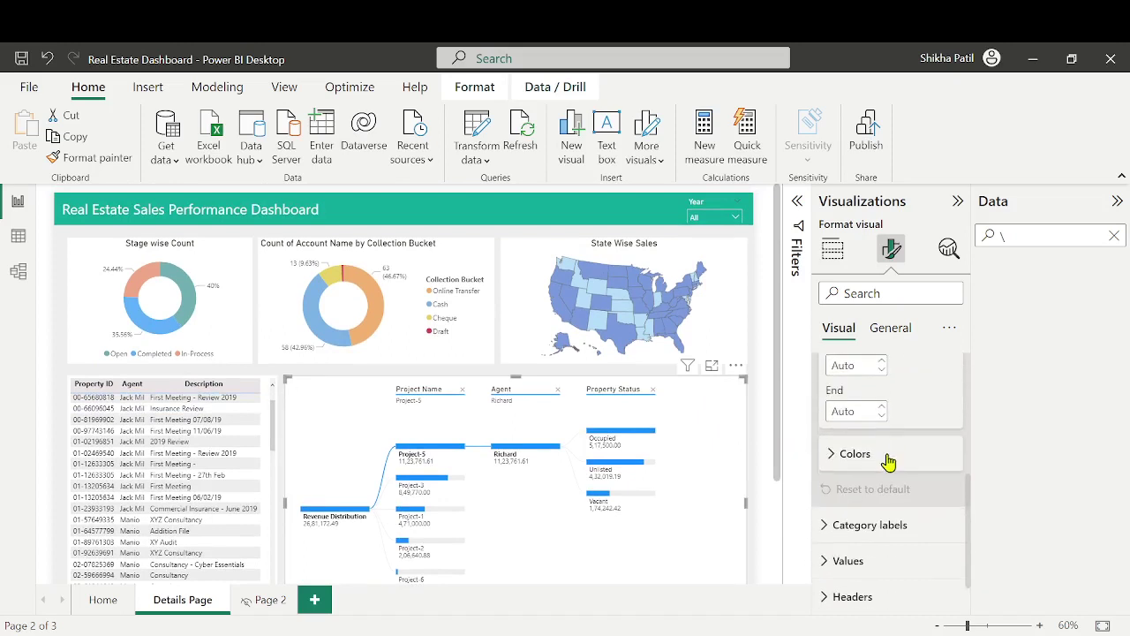
{"action": "left_click", "coordinate": [889, 460]}
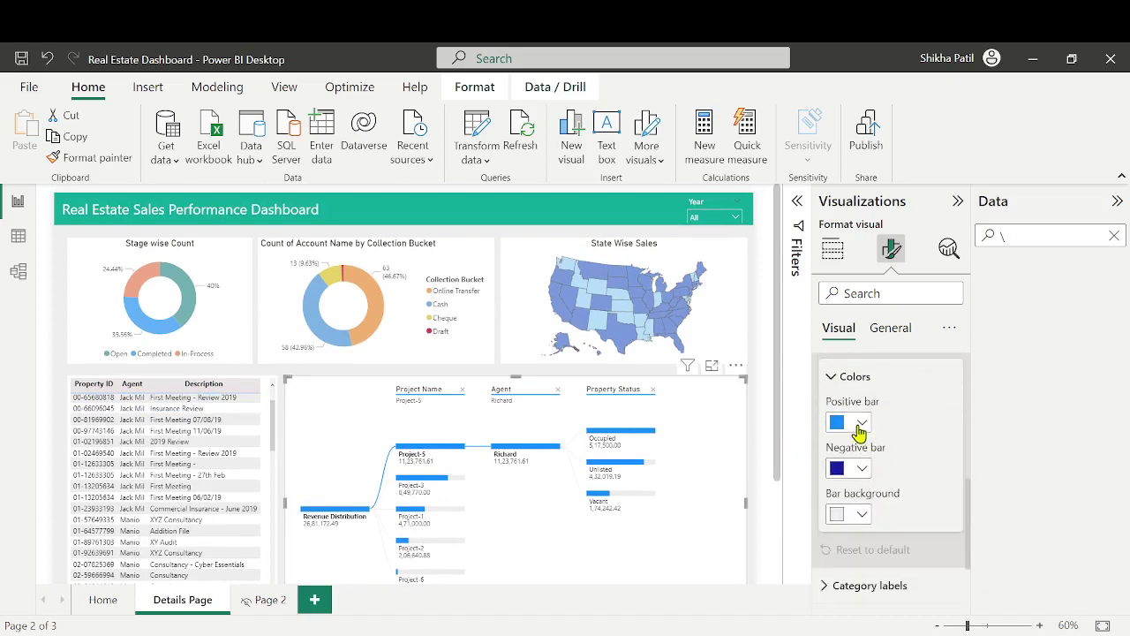
{"action": "left_click", "coordinate": [860, 425]}
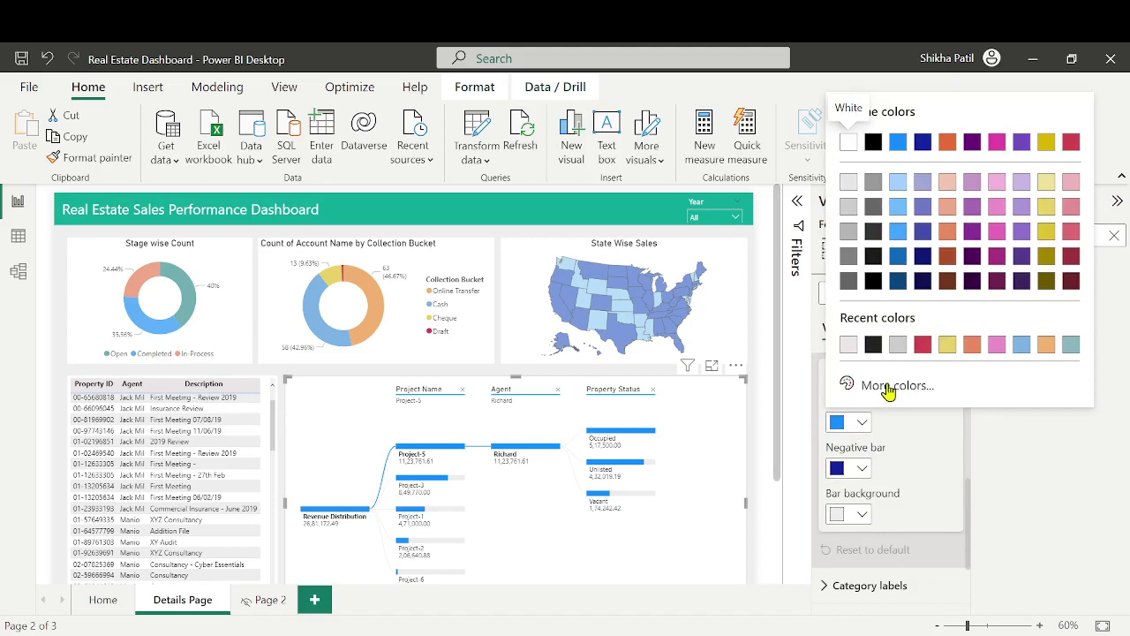
{"action": "left_click", "coordinate": [889, 386]}
{"action": "left_click", "coordinate": [956, 324]}
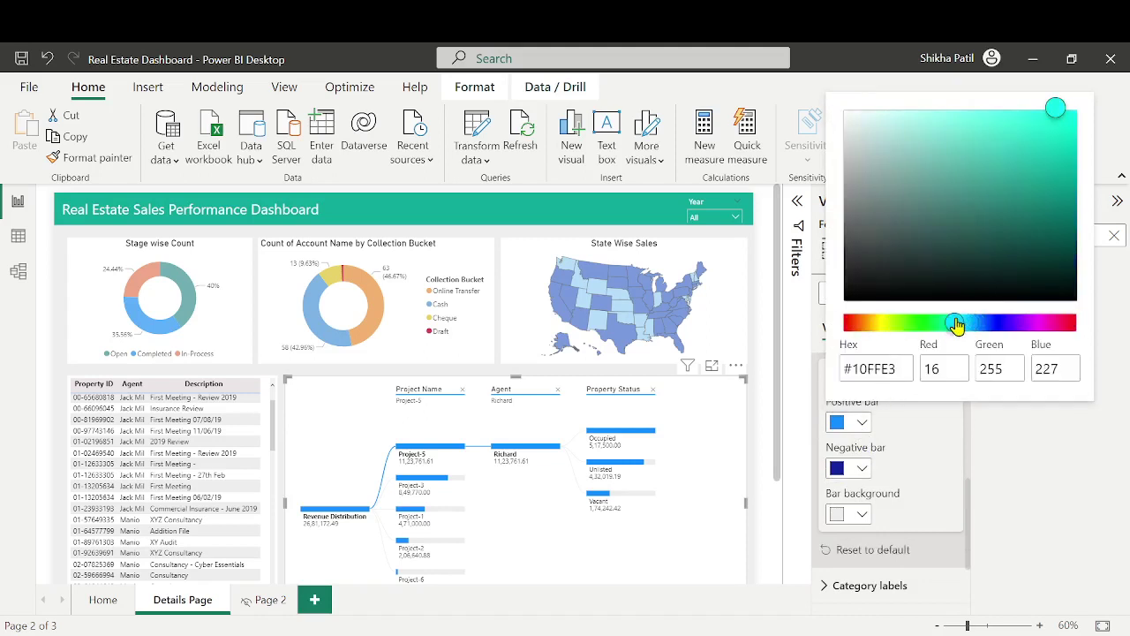
{"action": "left_click", "coordinate": [978, 113]}
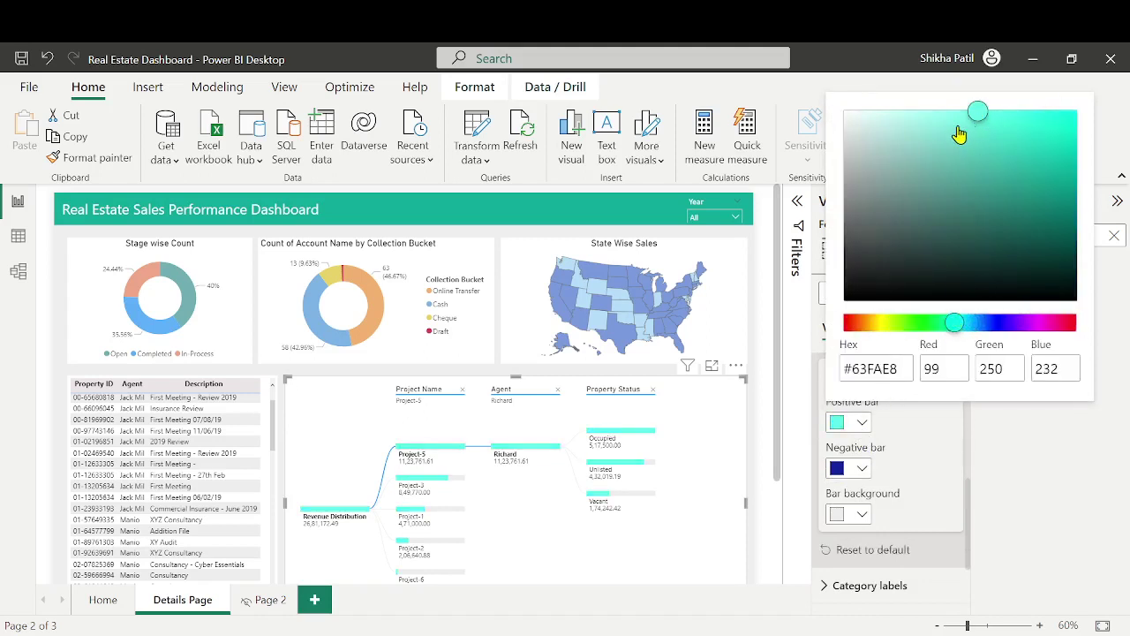
{"action": "left_click_drag", "start_coordinate": [954, 323], "coordinate": [924, 323]}
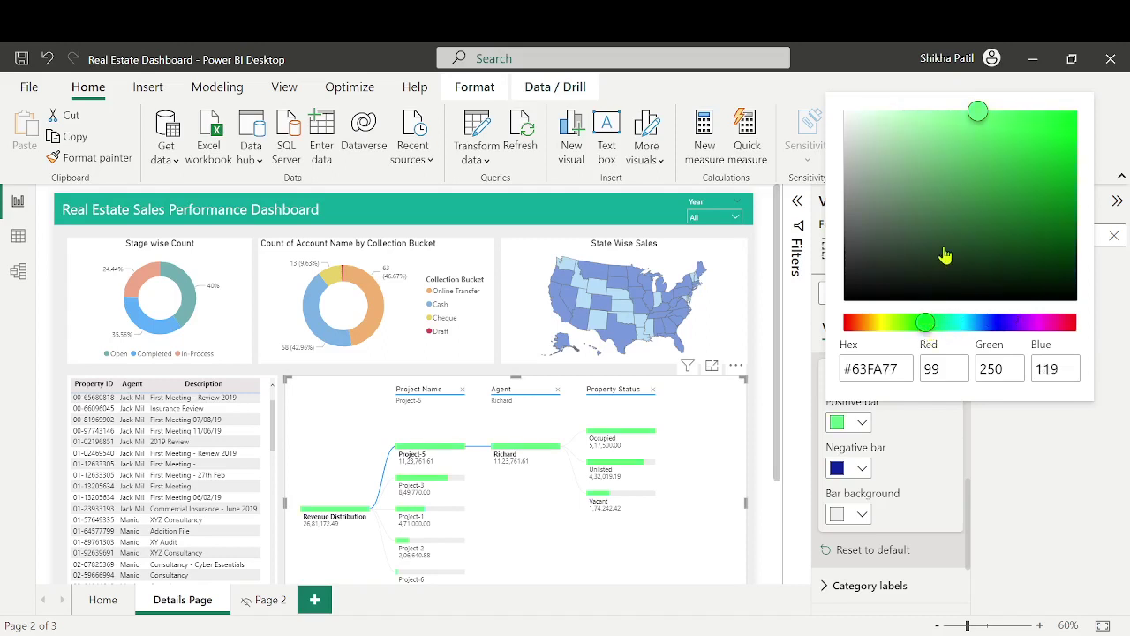
{"action": "mouse_move", "coordinate": [978, 114]}
{"action": "left_mouse_down"}
{"action": "mouse_move", "coordinate": [1036, 226]}
{"action": "mouse_move", "coordinate": [1061, 205]}
{"action": "mouse_move", "coordinate": [1067, 156]}
{"action": "mouse_move", "coordinate": [1061, 181]}
{"action": "left_mouse_up"}
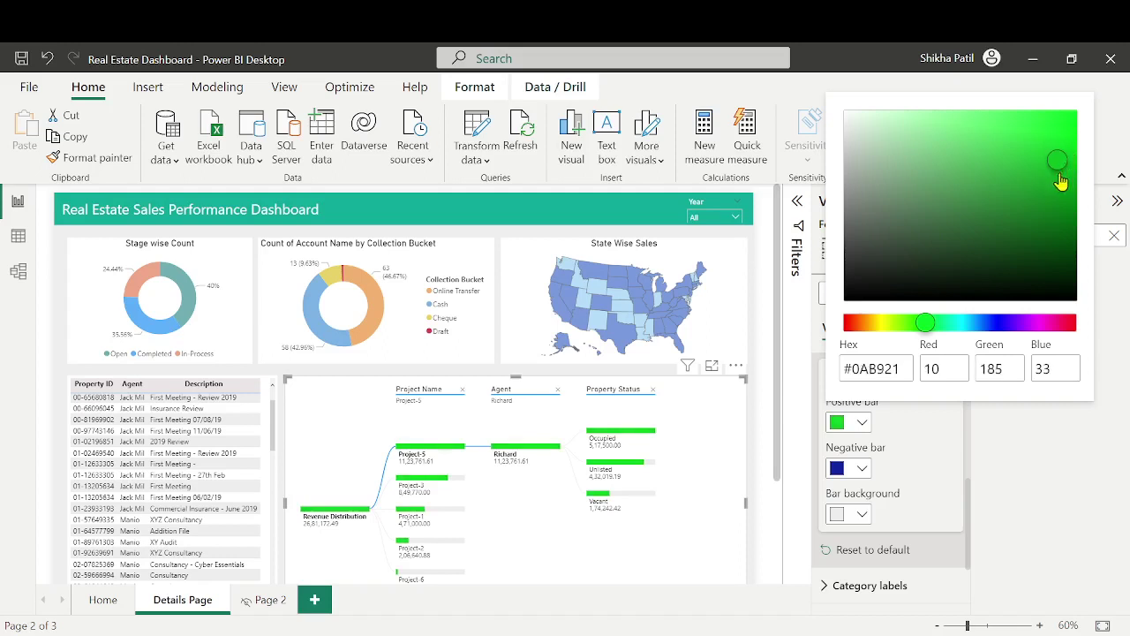
{"action": "left_click_drag", "start_coordinate": [936, 323], "coordinate": [909, 323]}
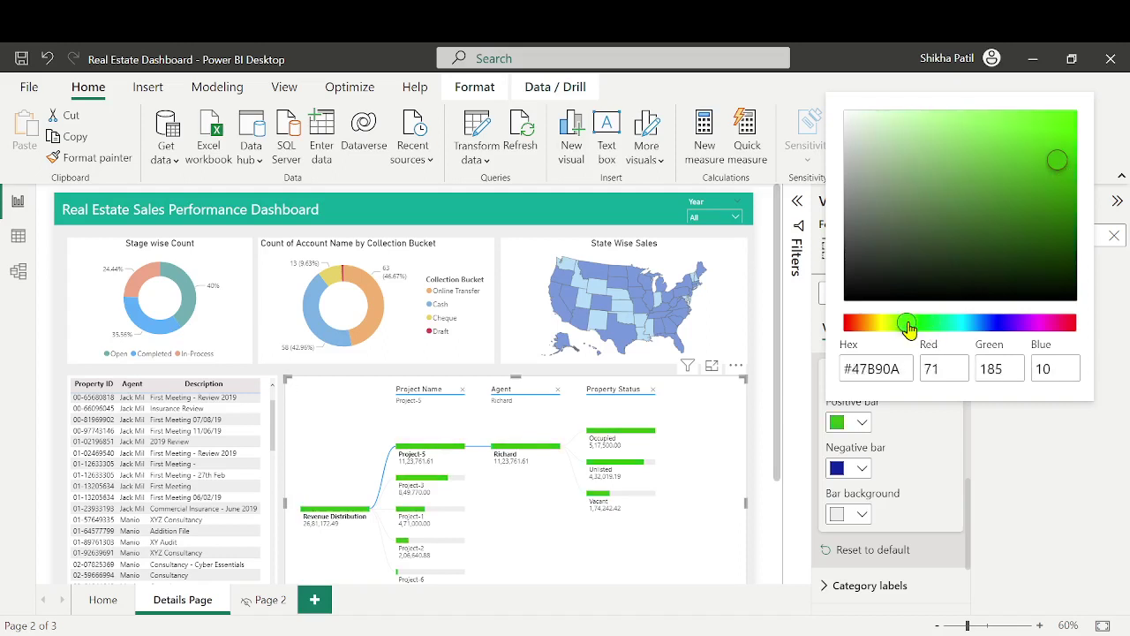
{"action": "left_click_drag", "start_coordinate": [941, 220], "coordinate": [948, 186]}
Set the decomposition tree's negative bar color to a soft orange theme shade
{"action": "left_click", "coordinate": [877, 480]}
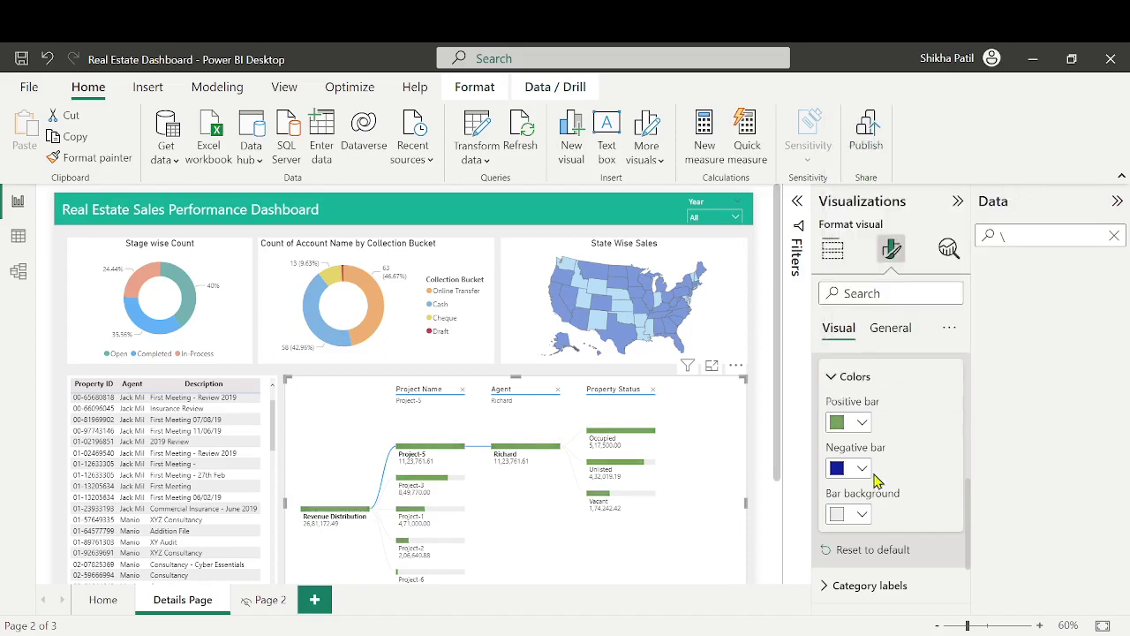
{"action": "left_click", "coordinate": [863, 469]}
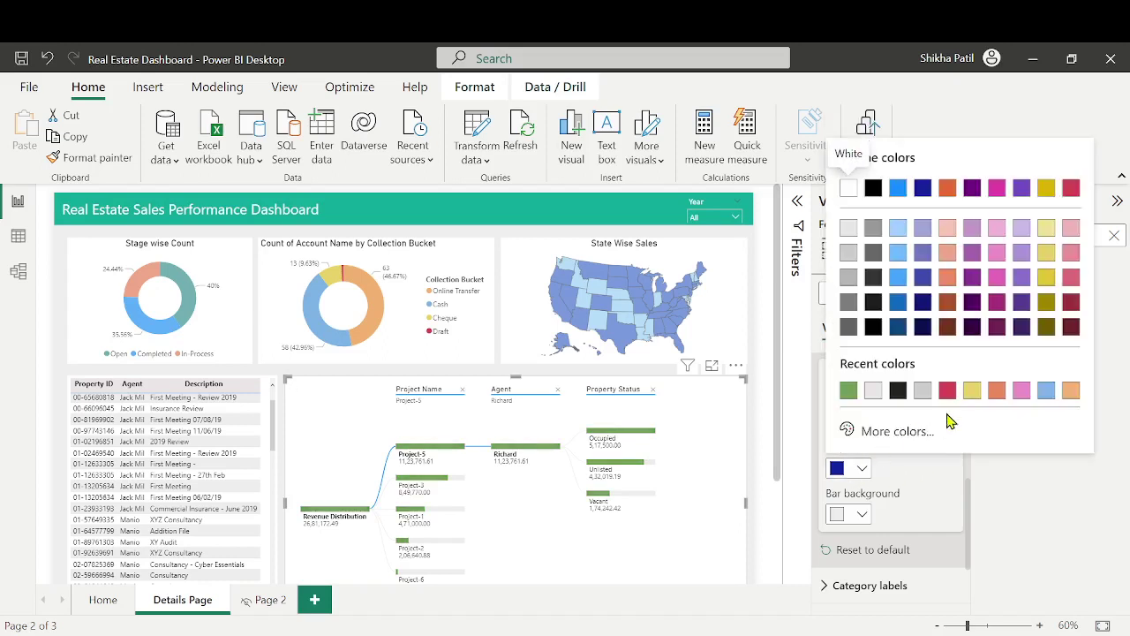
{"action": "left_click", "coordinate": [945, 279]}
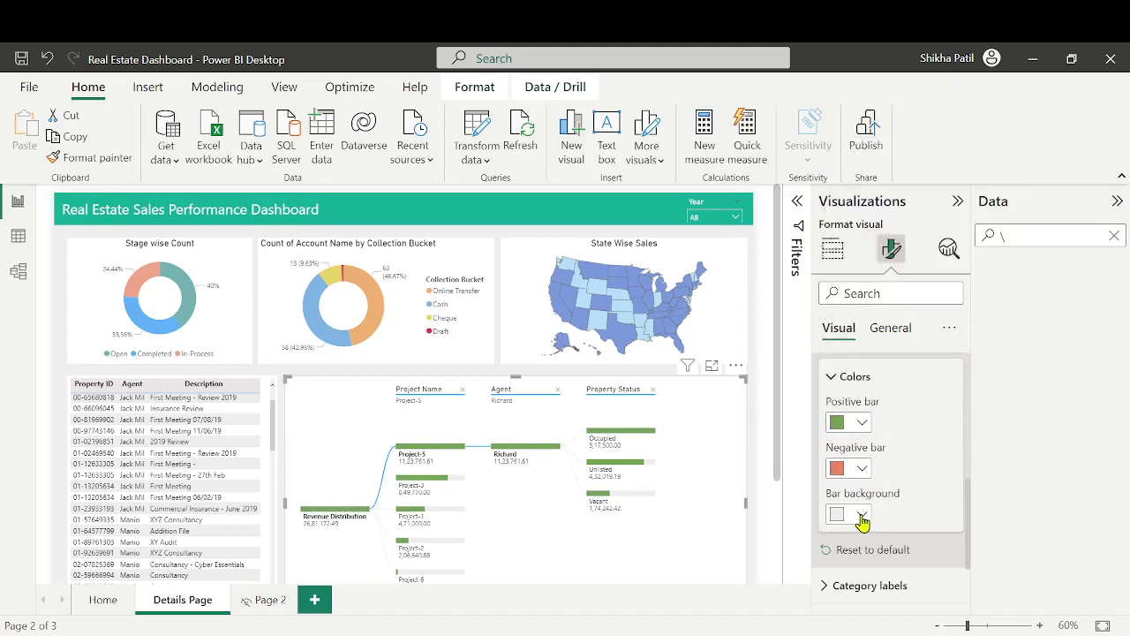
Examine the decomposition tree's formatting options for category labels, values and analysis
{"action": "scroll", "coordinate": [901, 503], "scroll_direction": "down", "scroll_amount": 3}
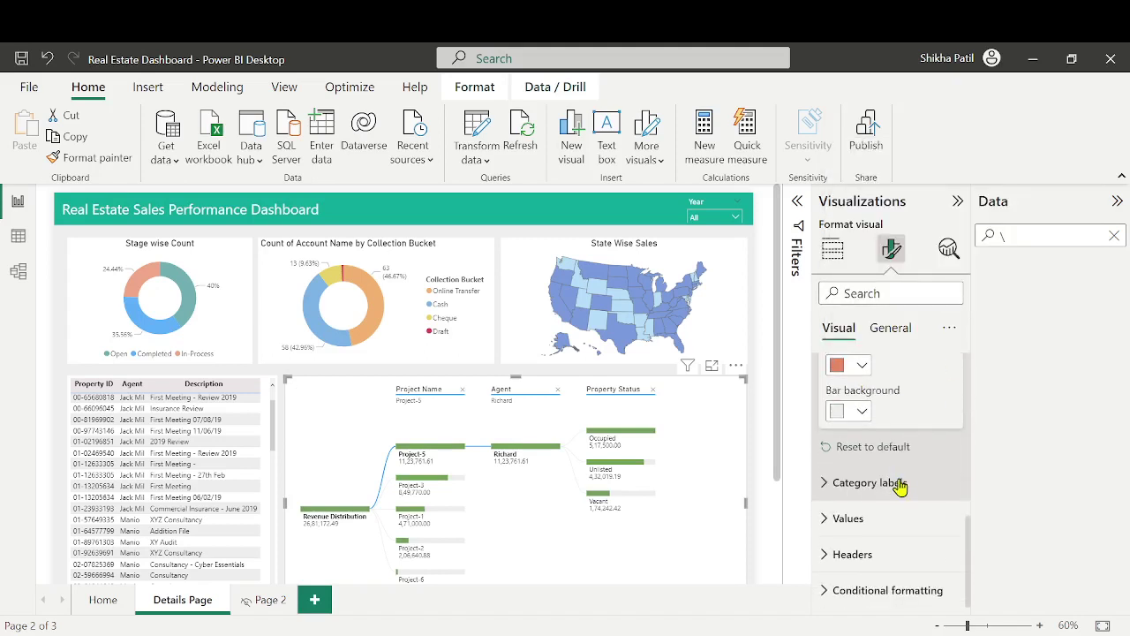
{"action": "left_click", "coordinate": [900, 487]}
{"action": "scroll", "coordinate": [900, 490], "scroll_direction": "down", "scroll_amount": 3}
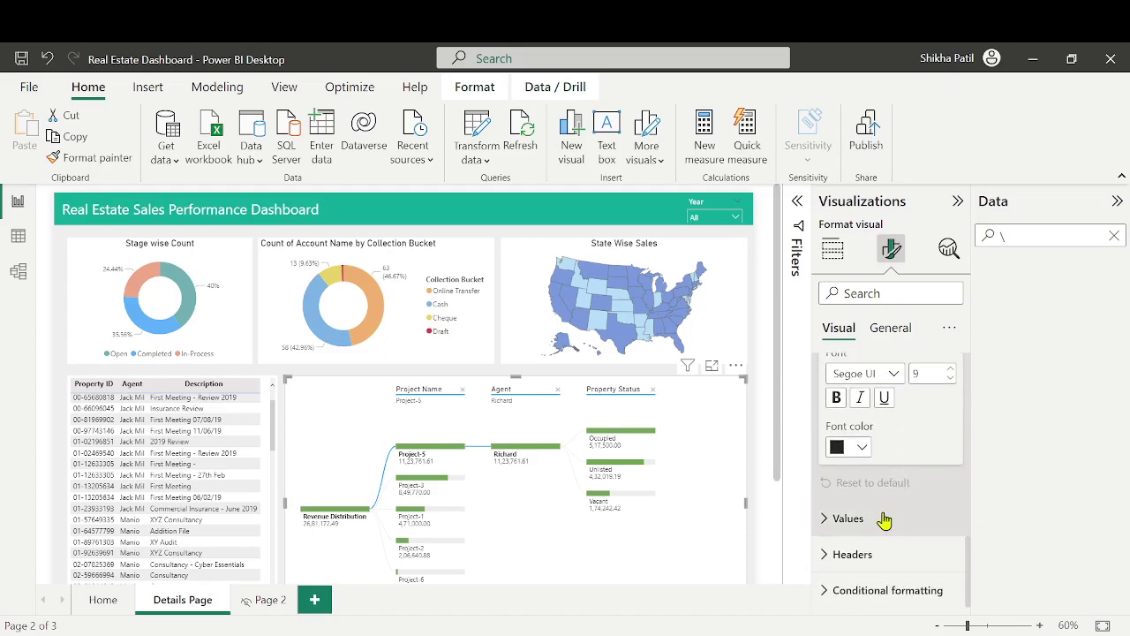
{"action": "left_click", "coordinate": [883, 521]}
{"action": "scroll", "coordinate": [883, 520], "scroll_direction": "up", "scroll_amount": 2}
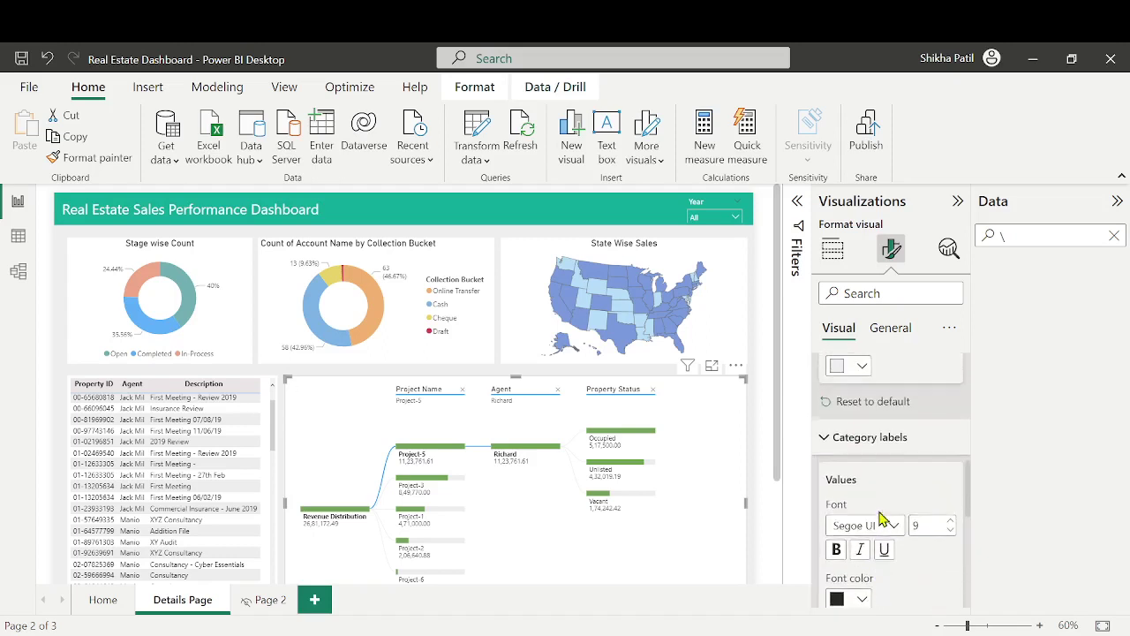
{"action": "left_click", "coordinate": [878, 437]}
{"action": "scroll", "coordinate": [848, 517], "scroll_direction": "up", "scroll_amount": 2}
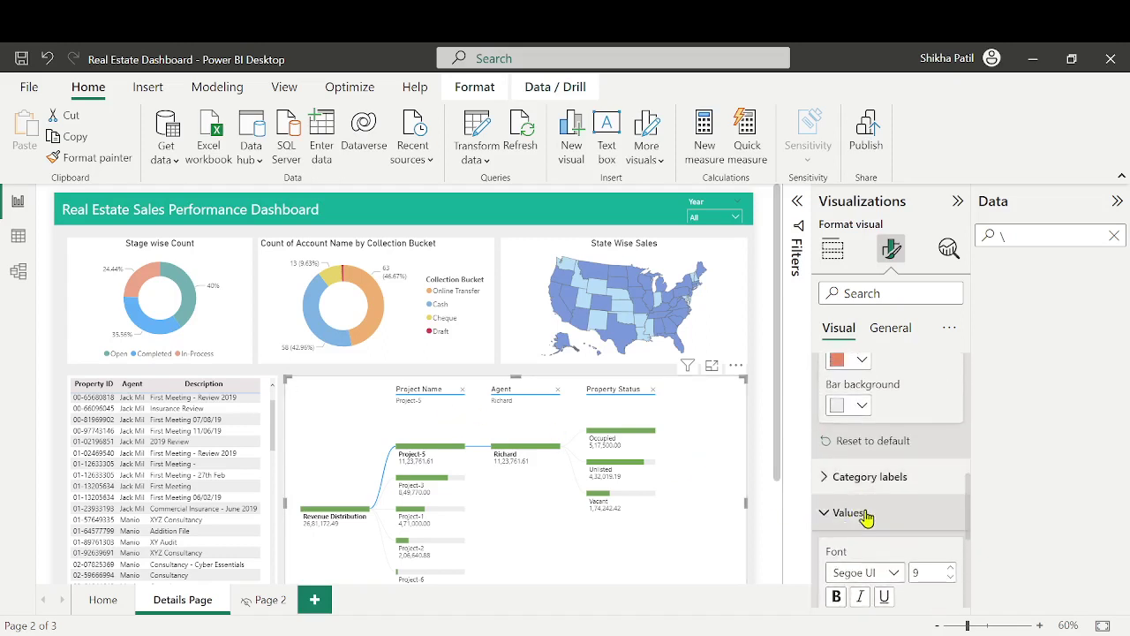
{"action": "left_click", "coordinate": [865, 517]}
{"action": "scroll", "coordinate": [885, 504], "scroll_direction": "up", "scroll_amount": 5}
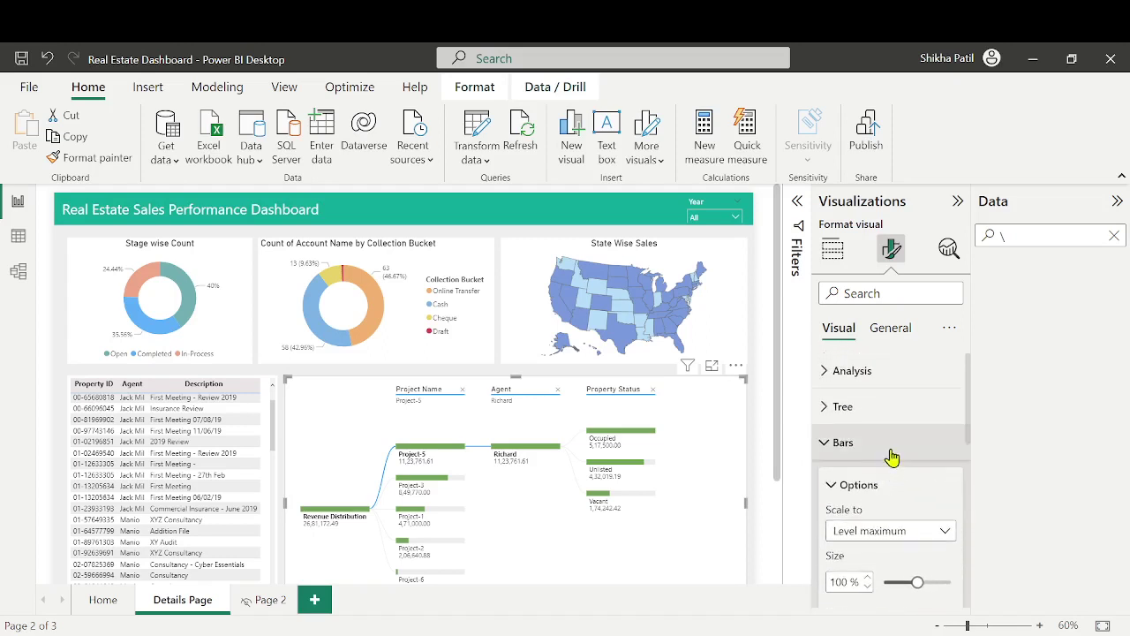
{"action": "left_click", "coordinate": [894, 446]}
{"action": "left_click", "coordinate": [911, 372]}
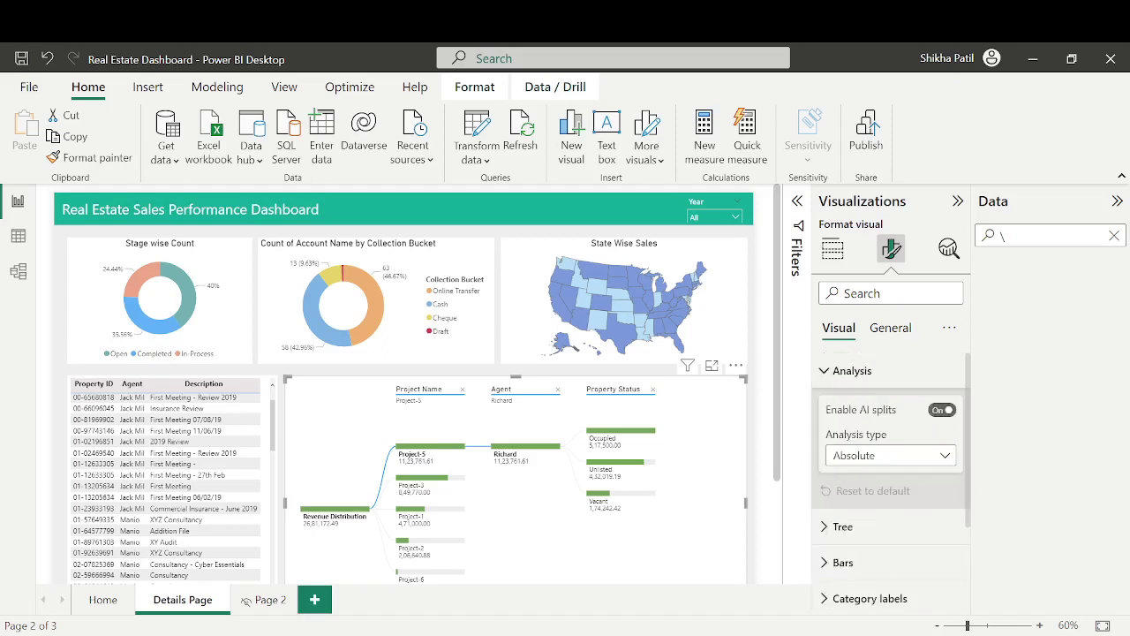
Change the selected connector line color of the decomposition tree to a dark gray theme shade
{"action": "left_click", "coordinate": [875, 527]}
{"action": "scroll", "coordinate": [891, 477], "scroll_direction": "down", "scroll_amount": 3}
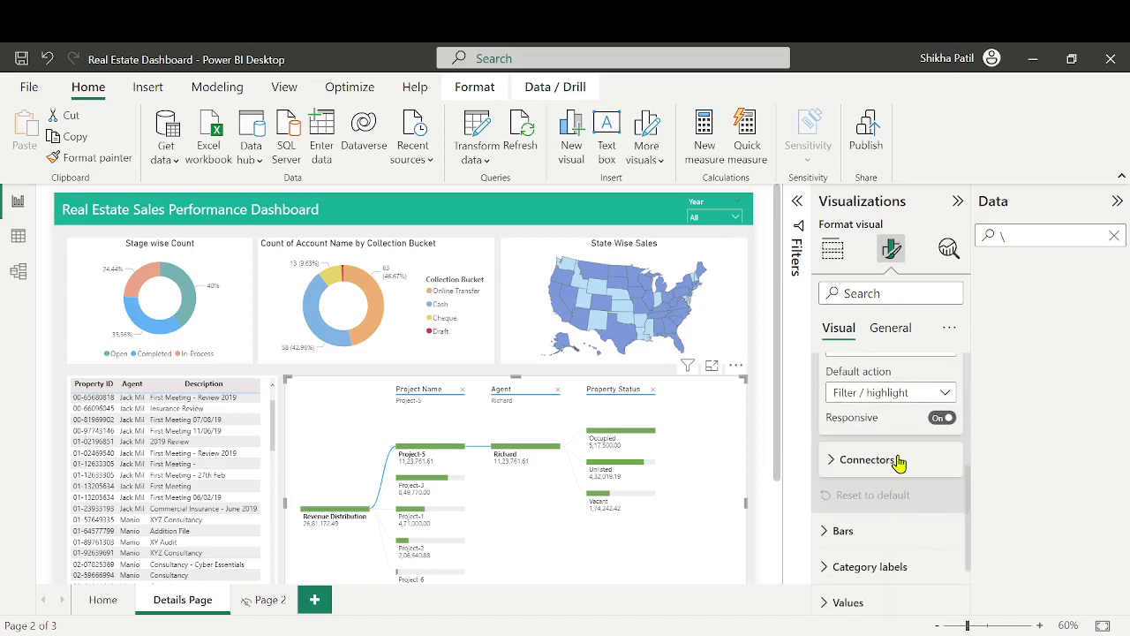
{"action": "left_click", "coordinate": [896, 460]}
{"action": "scroll", "coordinate": [895, 466], "scroll_direction": "down", "scroll_amount": 1}
{"action": "left_click", "coordinate": [861, 513]}
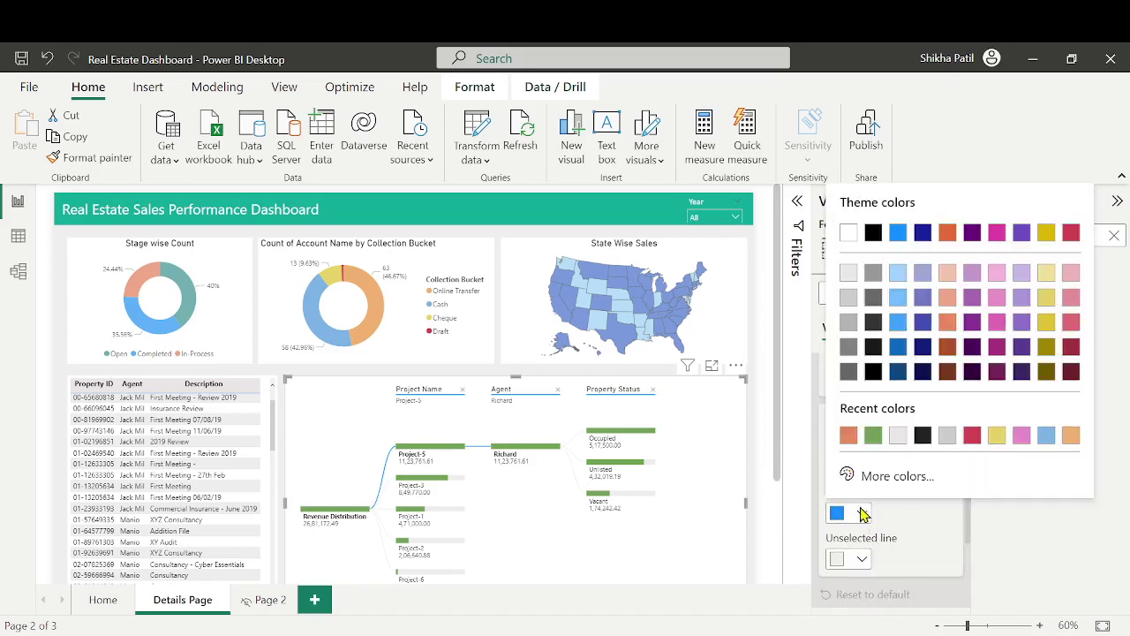
{"action": "left_click", "coordinate": [874, 298]}
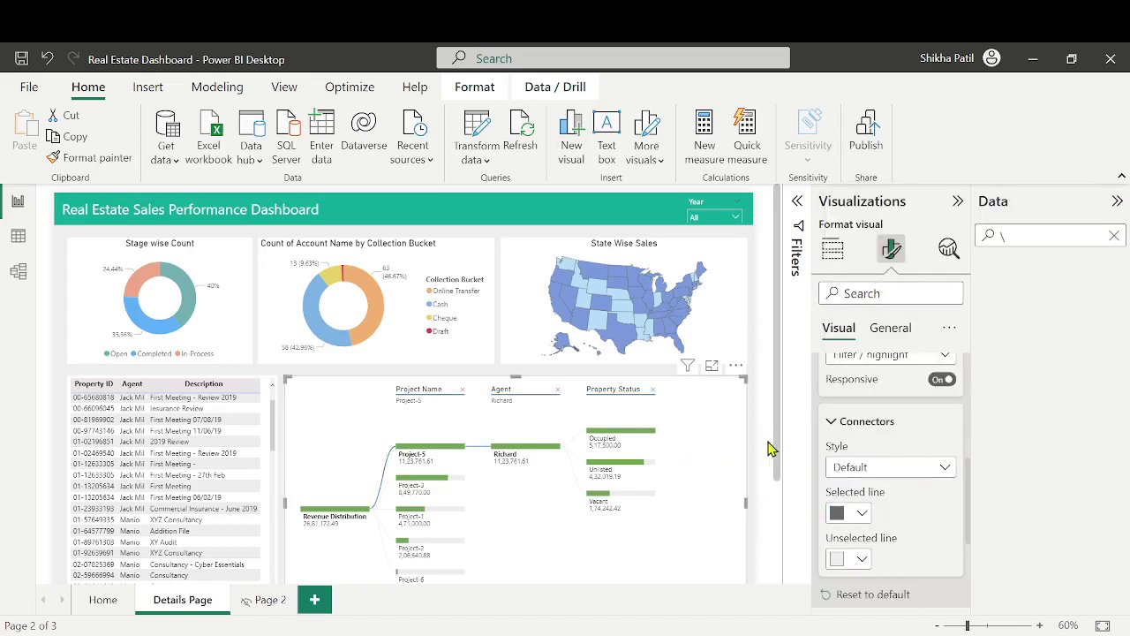
Check the recolored tree by expanding the Project-3, Project-1 and Project-6 branches, then return to Project-5
{"action": "scroll", "coordinate": [780, 416], "scroll_direction": "down", "scroll_amount": 3}
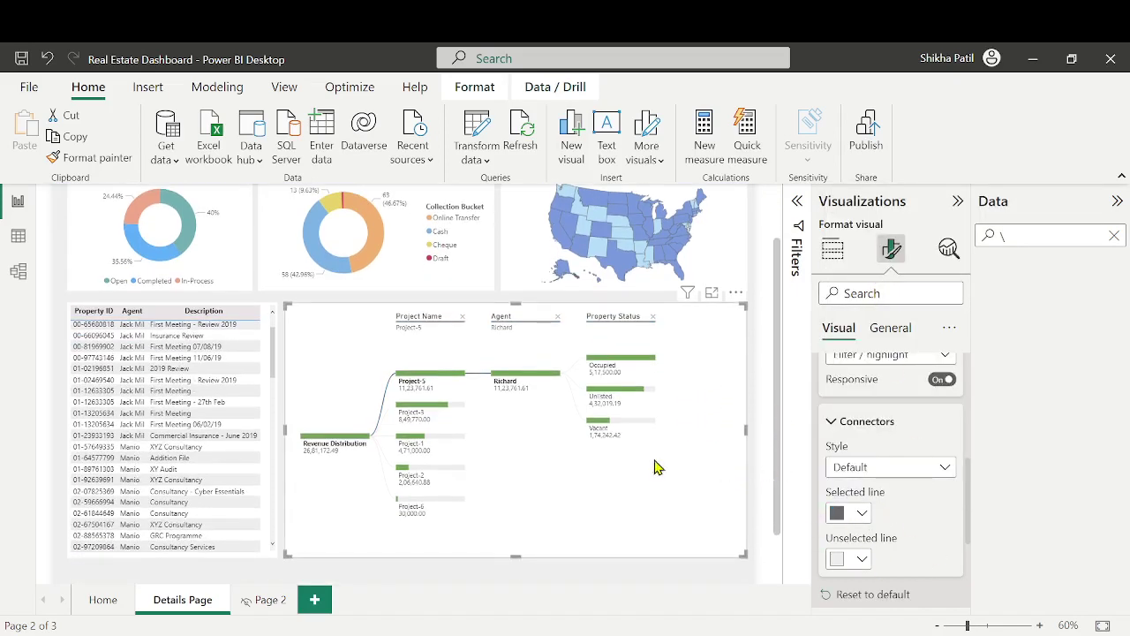
{"action": "left_click", "coordinate": [441, 376]}
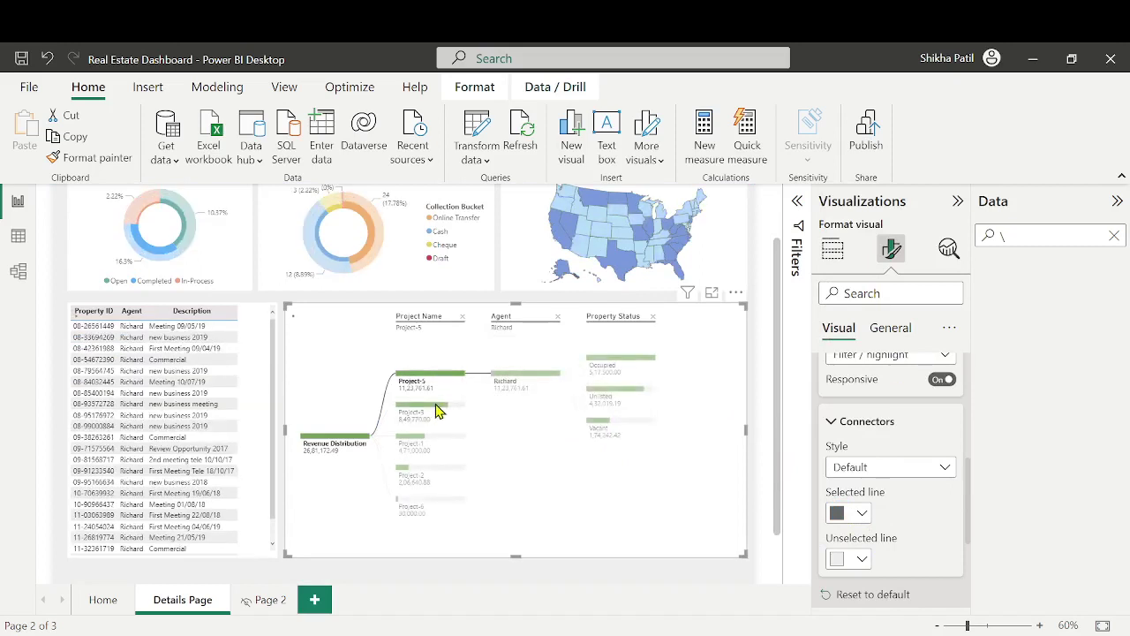
{"action": "left_click", "coordinate": [438, 408]}
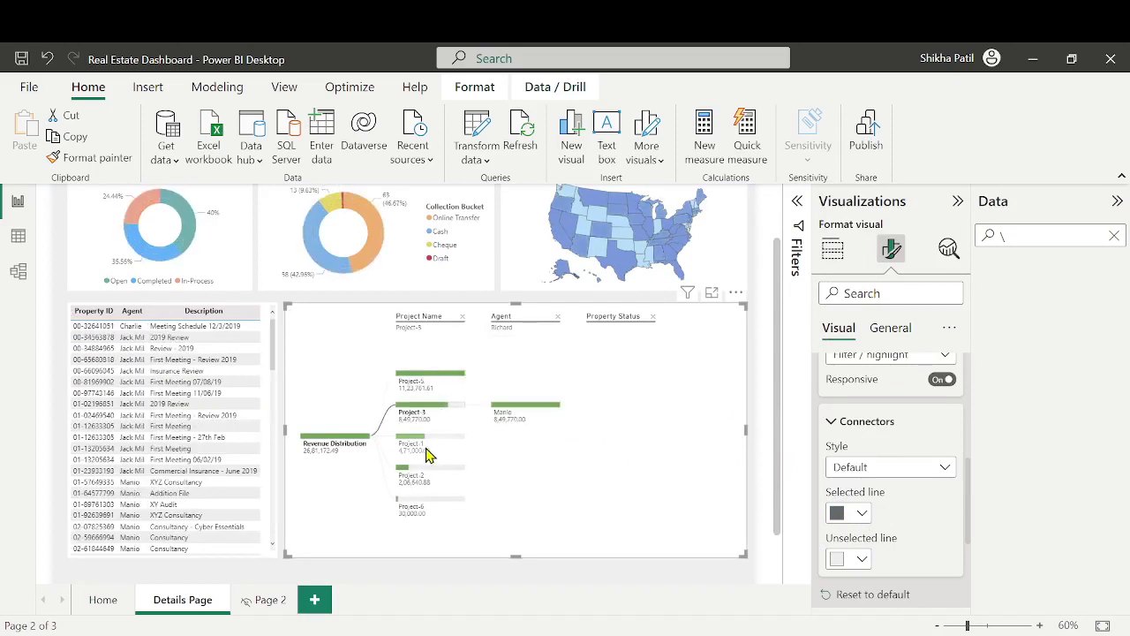
{"action": "left_click", "coordinate": [426, 446]}
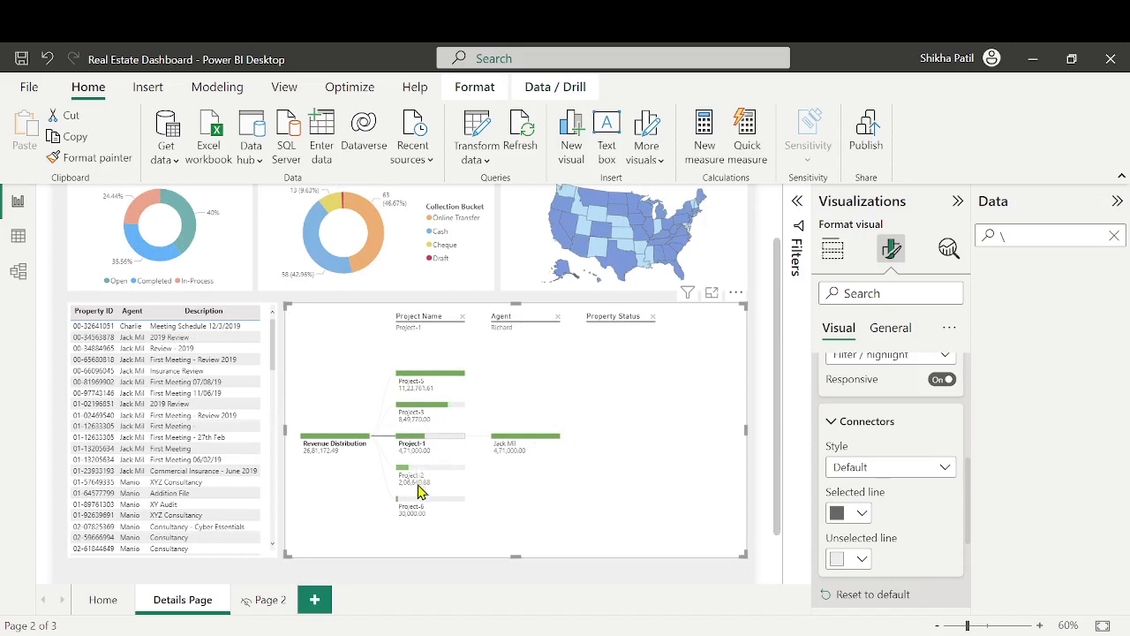
{"action": "left_click", "coordinate": [406, 504]}
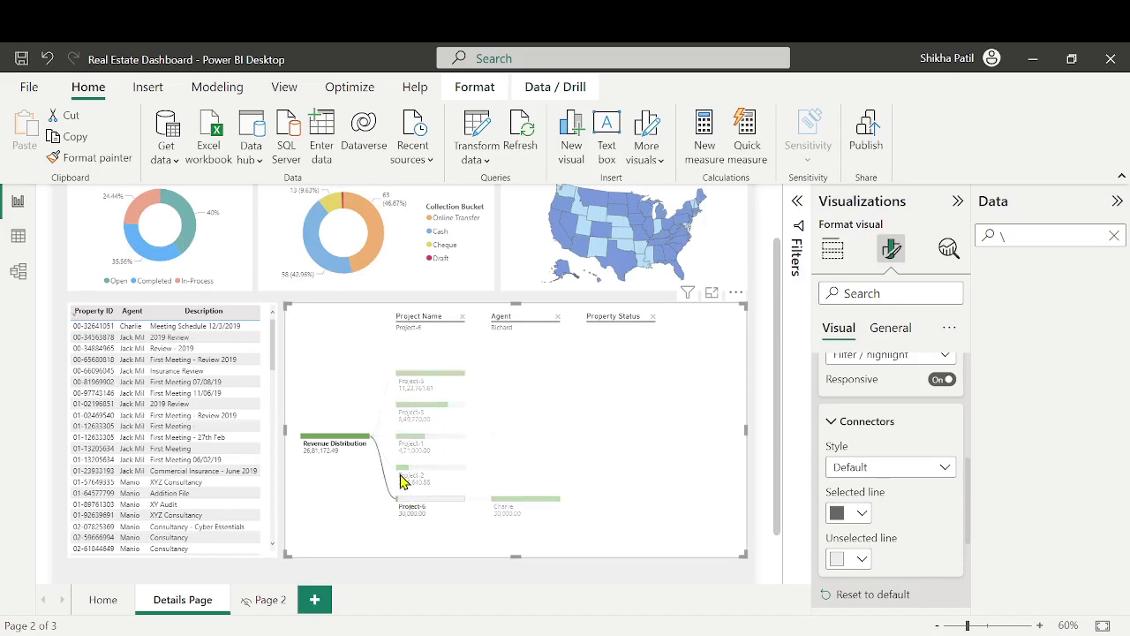
{"action": "left_click", "coordinate": [439, 377]}
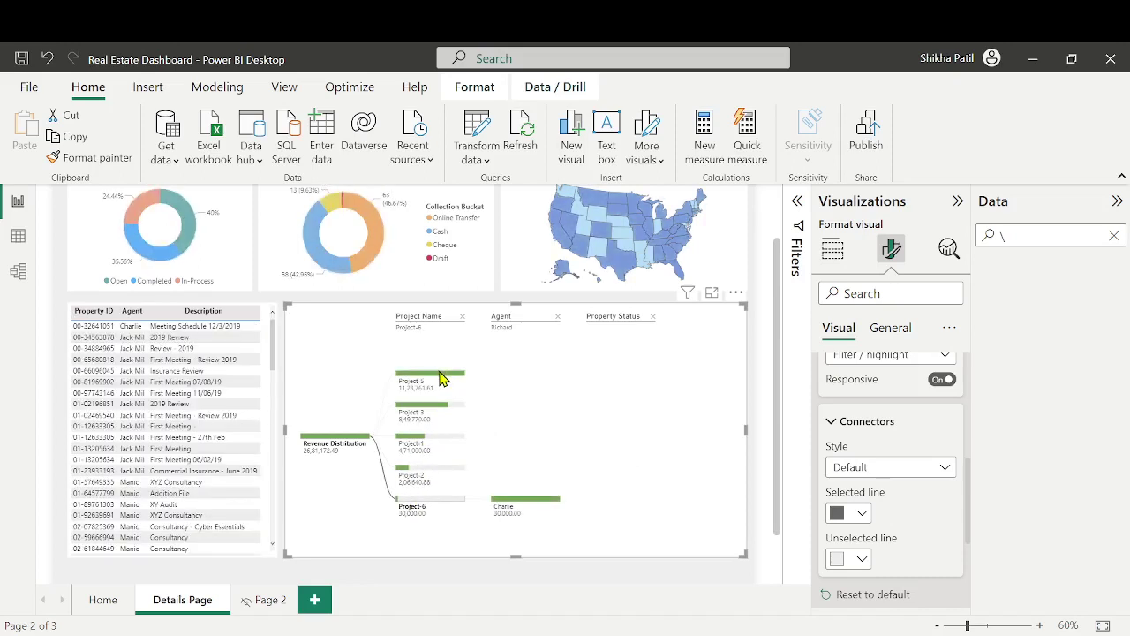
{"action": "left_click", "coordinate": [442, 377]}
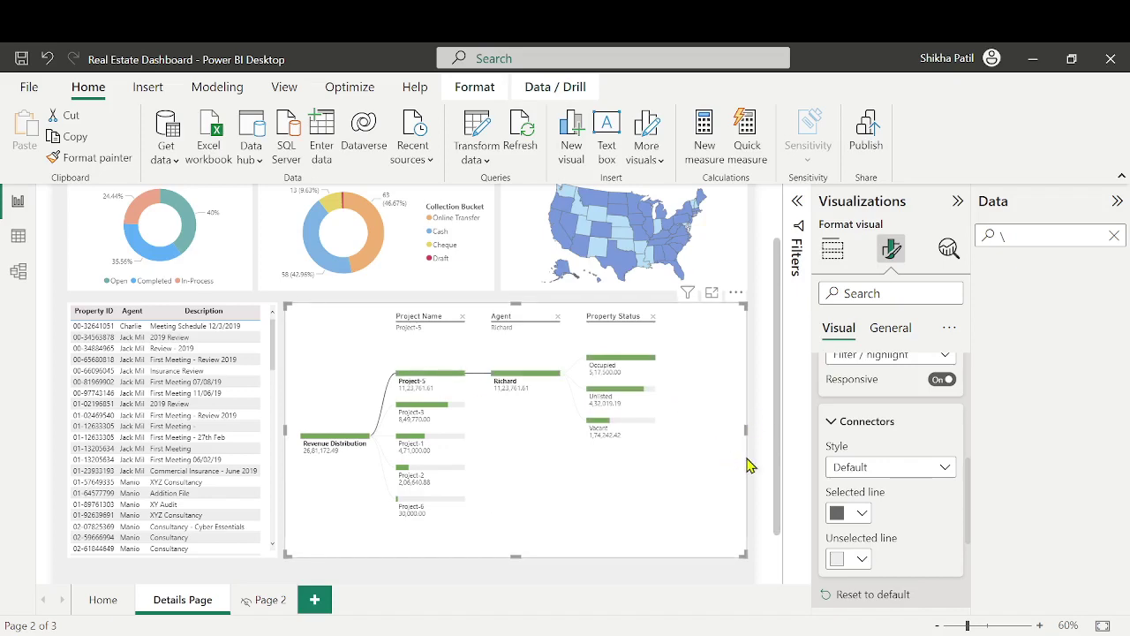
Reduce the Details Page canvas height, trying 950 px and settling on 900 px
{"action": "left_click_drag", "start_coordinate": [780, 422], "coordinate": [790, 505]}
{"action": "left_click", "coordinate": [687, 553]}
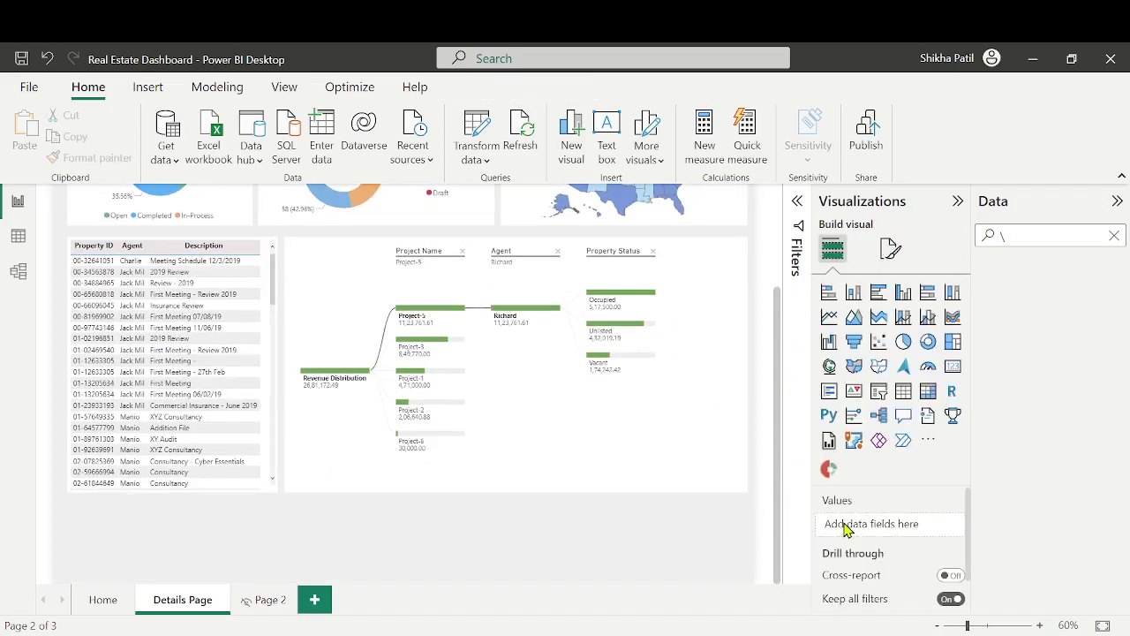
{"action": "left_click", "coordinate": [885, 256]}
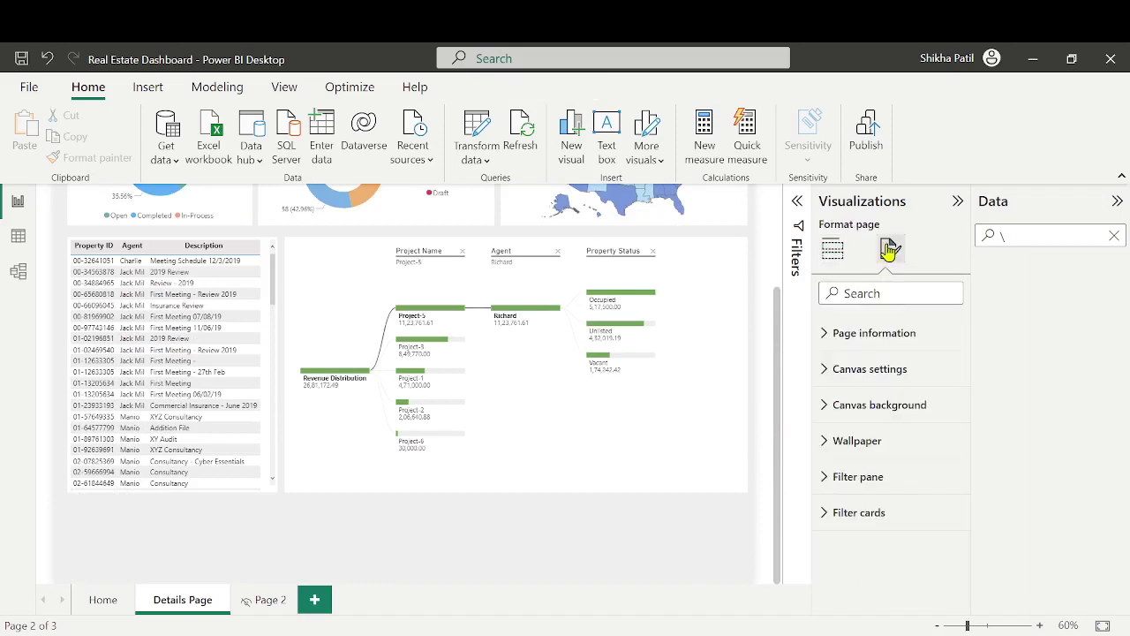
{"action": "left_click", "coordinate": [898, 376]}
{"action": "scroll", "coordinate": [890, 493], "scroll_direction": "down", "scroll_amount": 1}
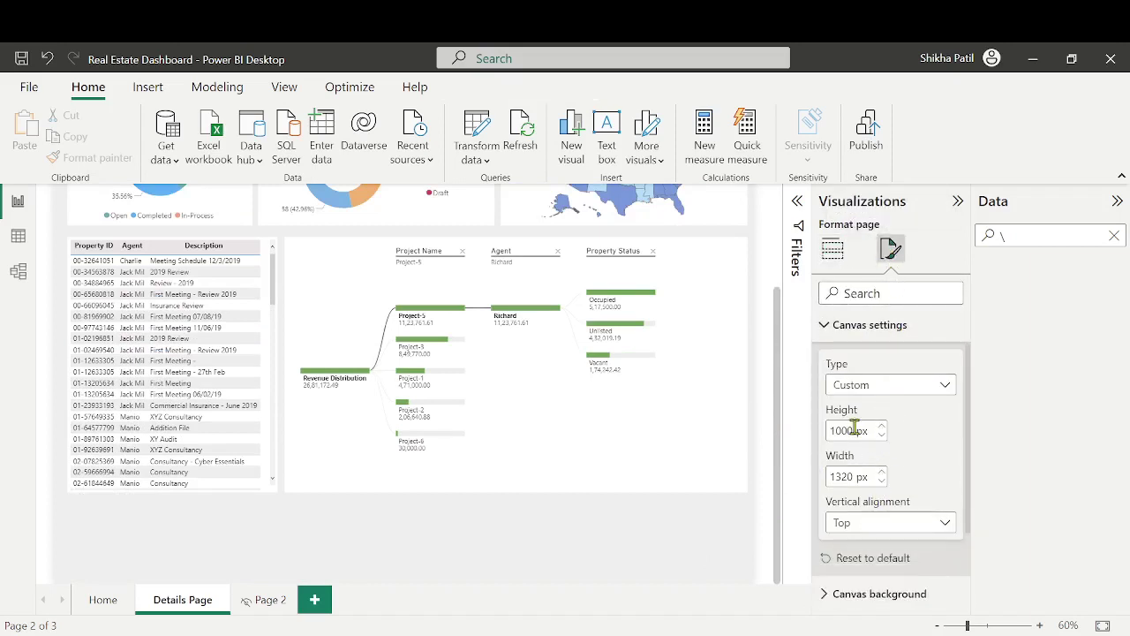
{"action": "left_click_drag", "start_coordinate": [854, 431], "coordinate": [809, 440]}
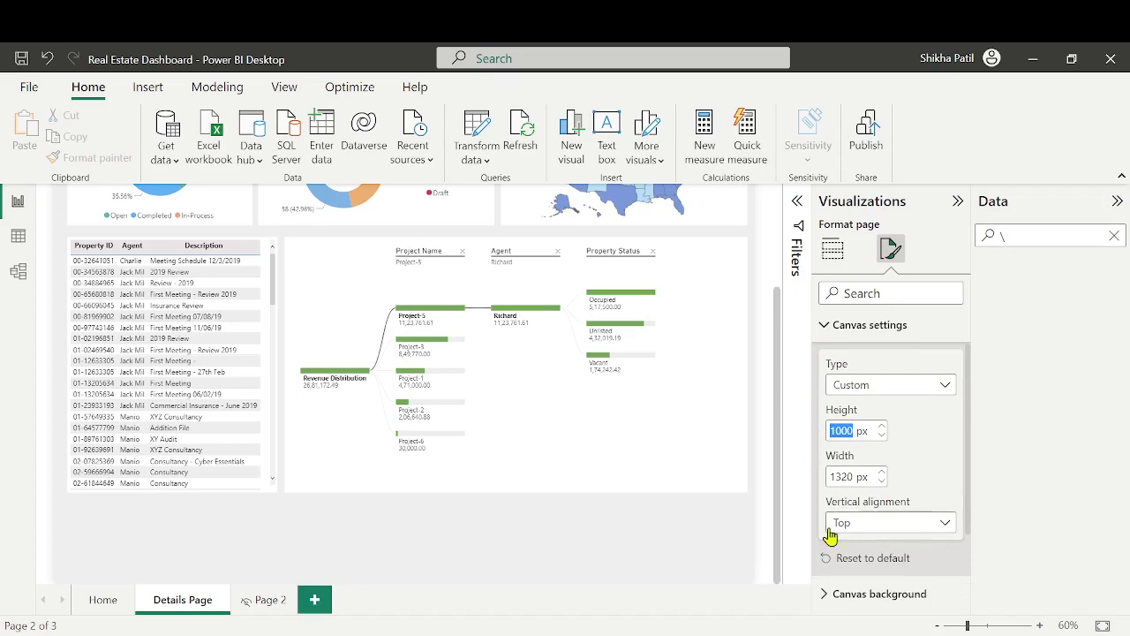
{"action": "type", "text": "950"}
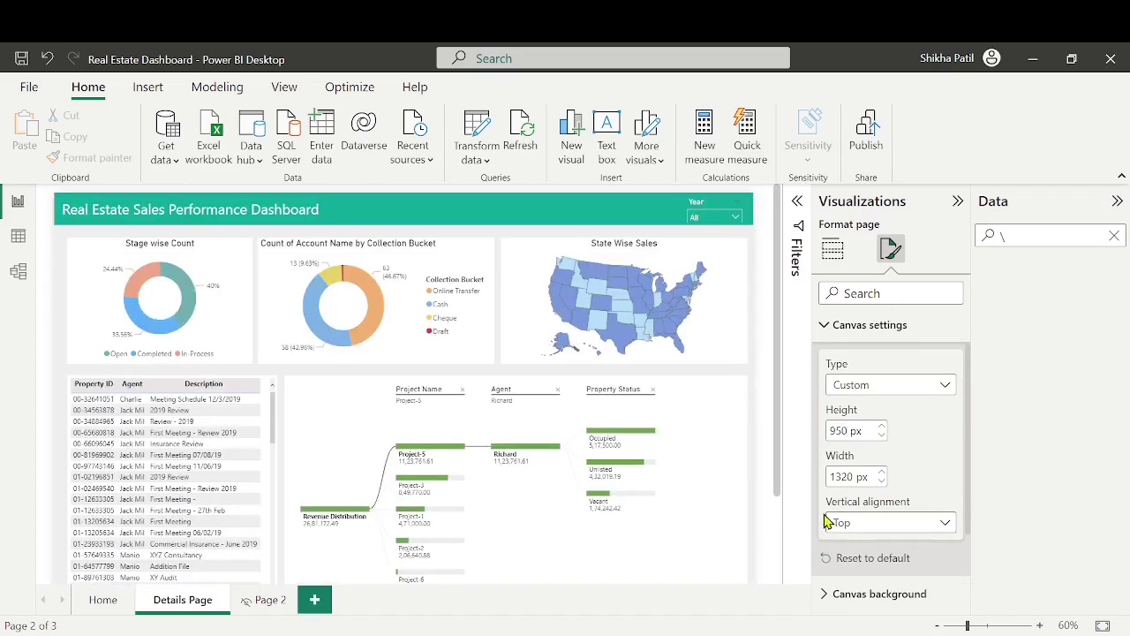
{"action": "scroll", "coordinate": [761, 489], "scroll_direction": "down", "scroll_amount": 2}
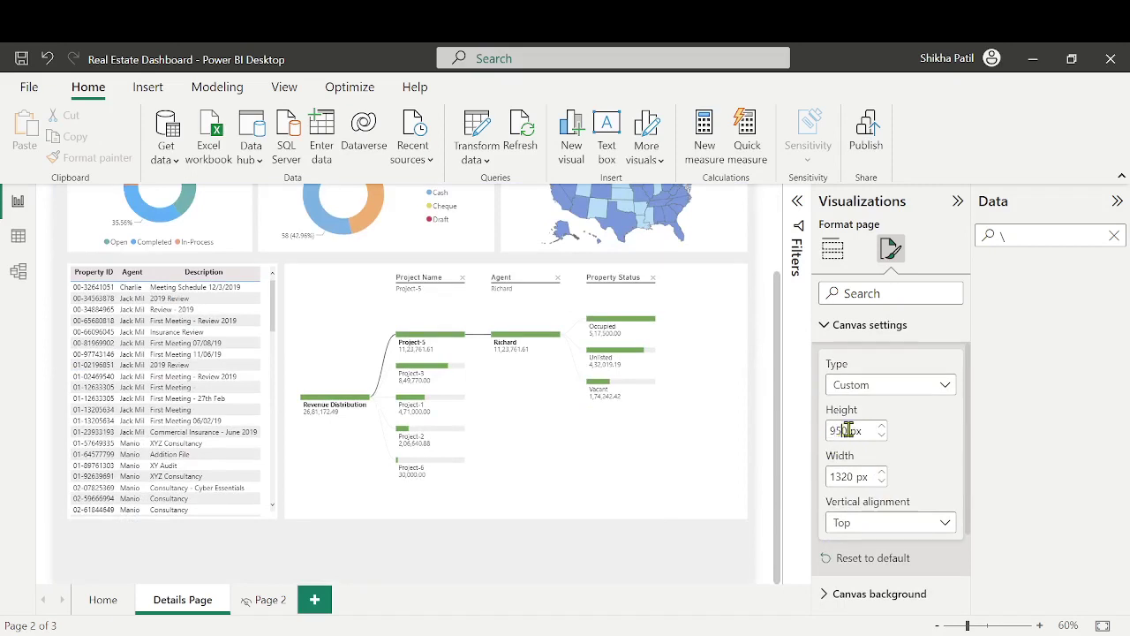
{"action": "type", "text": "900"}
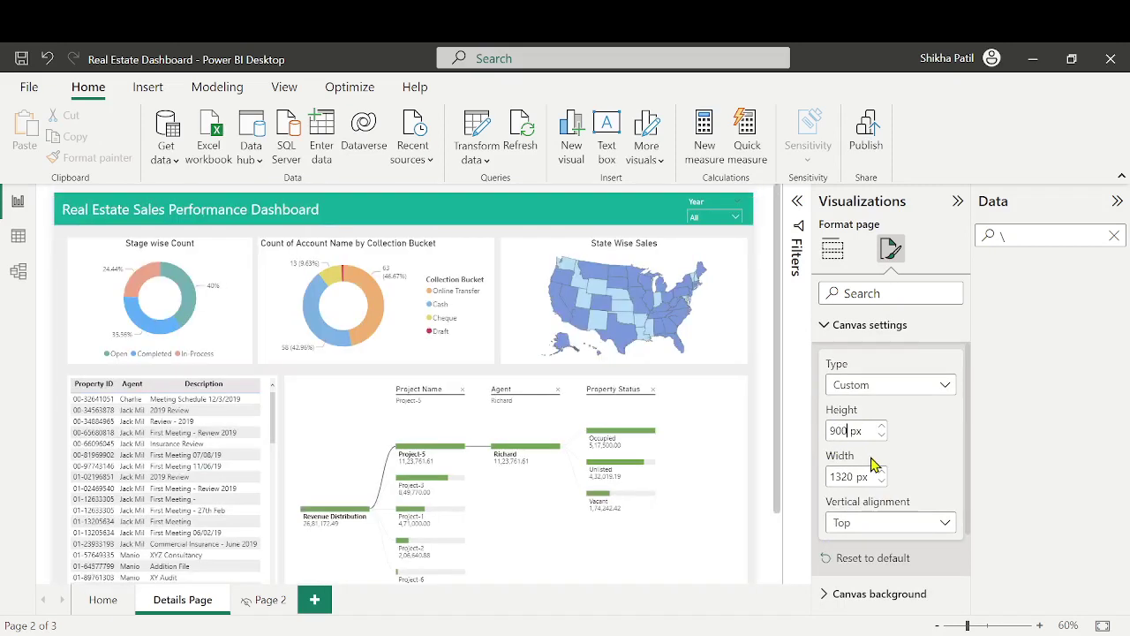
Set the Details Page canvas height to 850 px after trying 800 px, and check the fit of the visuals
{"action": "scroll", "coordinate": [742, 504], "scroll_direction": "down", "scroll_amount": 2}
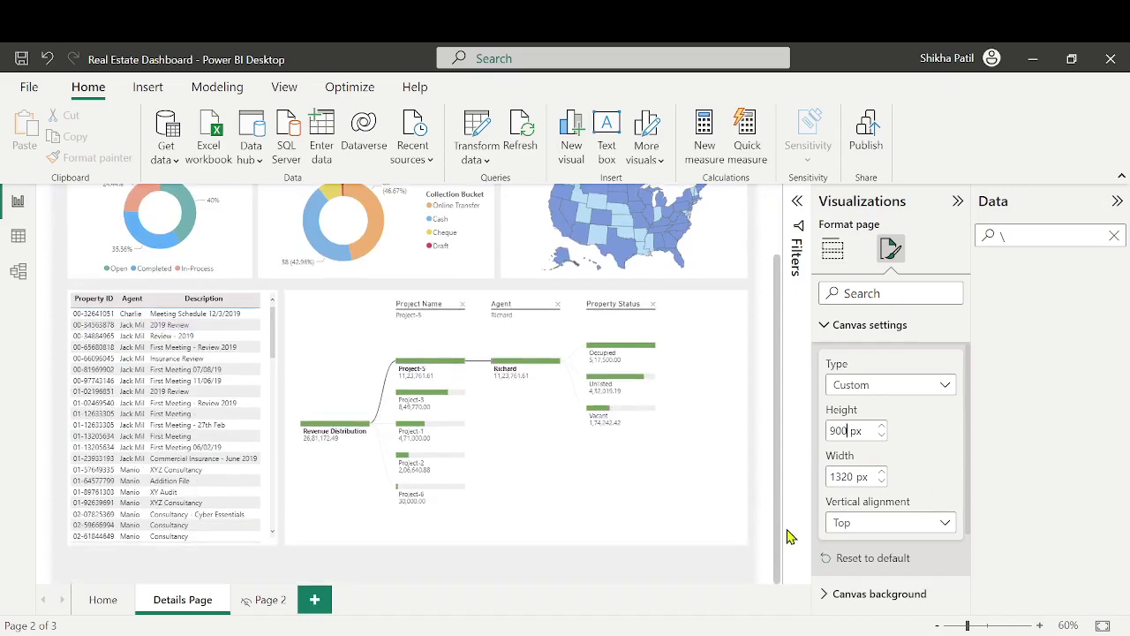
{"action": "type", "text": "800"}
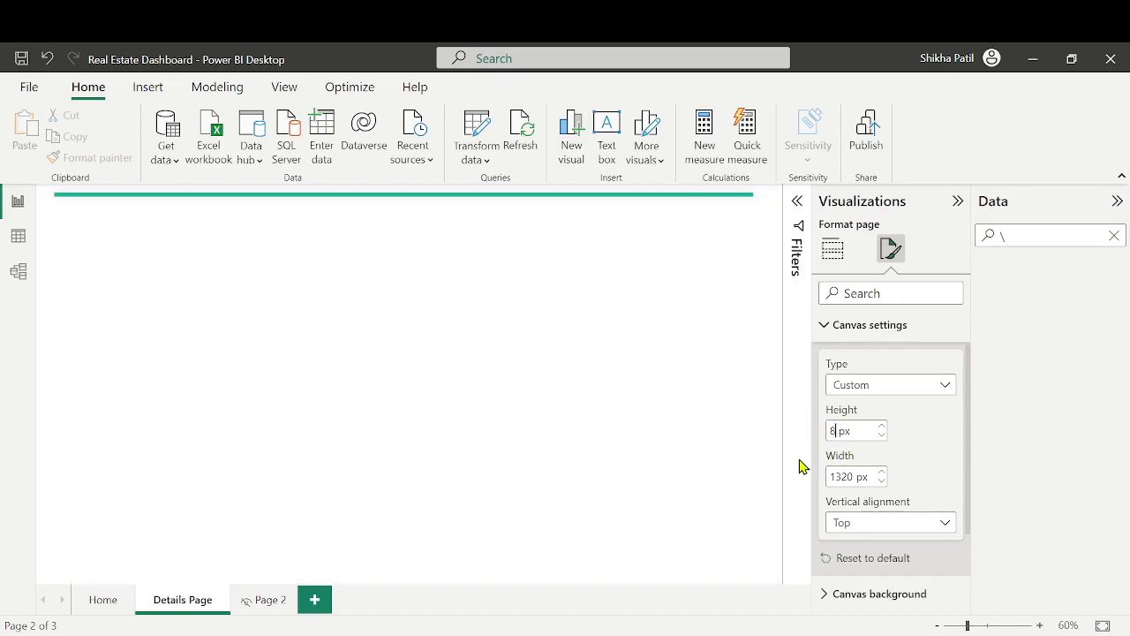
{"action": "scroll", "coordinate": [769, 477], "scroll_direction": "down", "scroll_amount": 1}
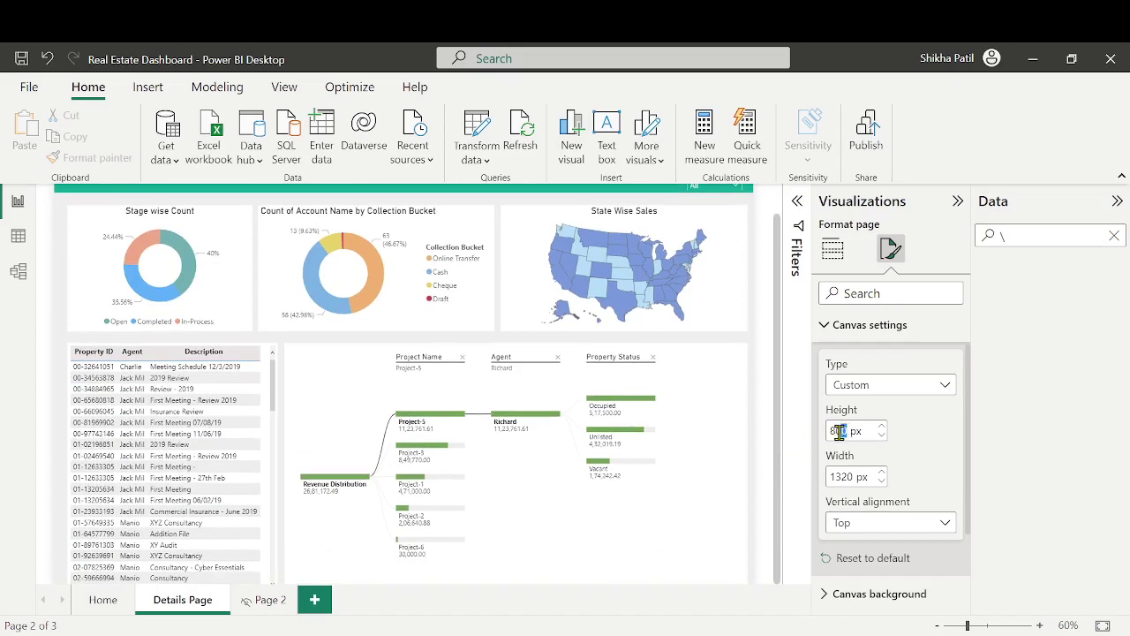
{"action": "type", "text": "50"}
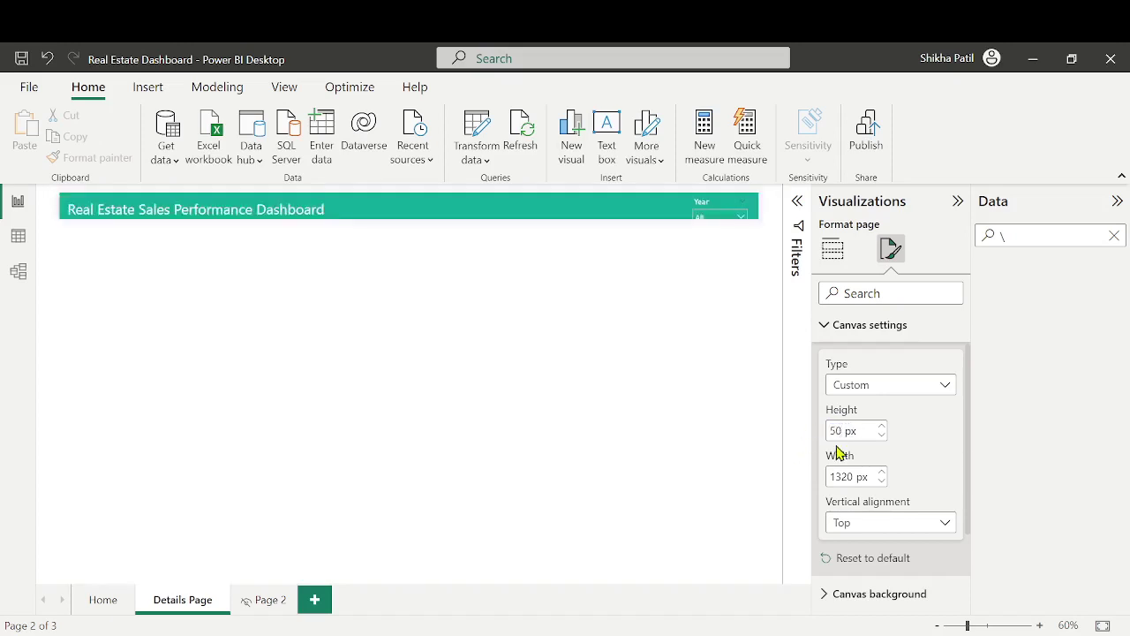
{"action": "key", "text": "BackSpace"}
{"action": "key", "text": "BackSpace"}
{"action": "type", "text": "850"}
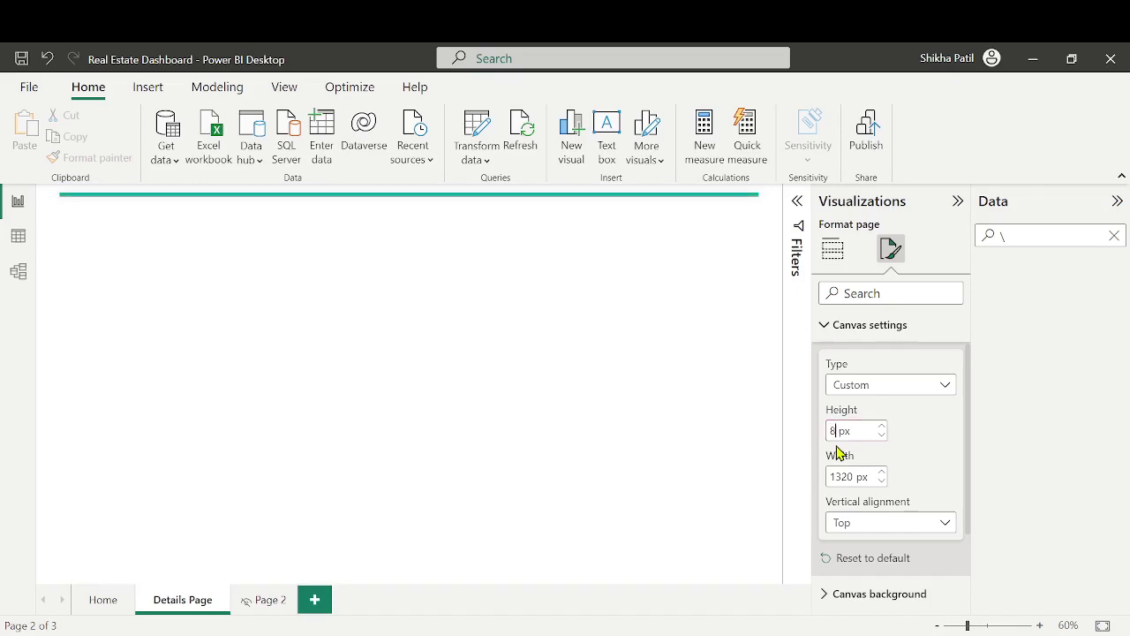
{"action": "scroll", "coordinate": [778, 552], "scroll_direction": "down", "scroll_amount": 1}
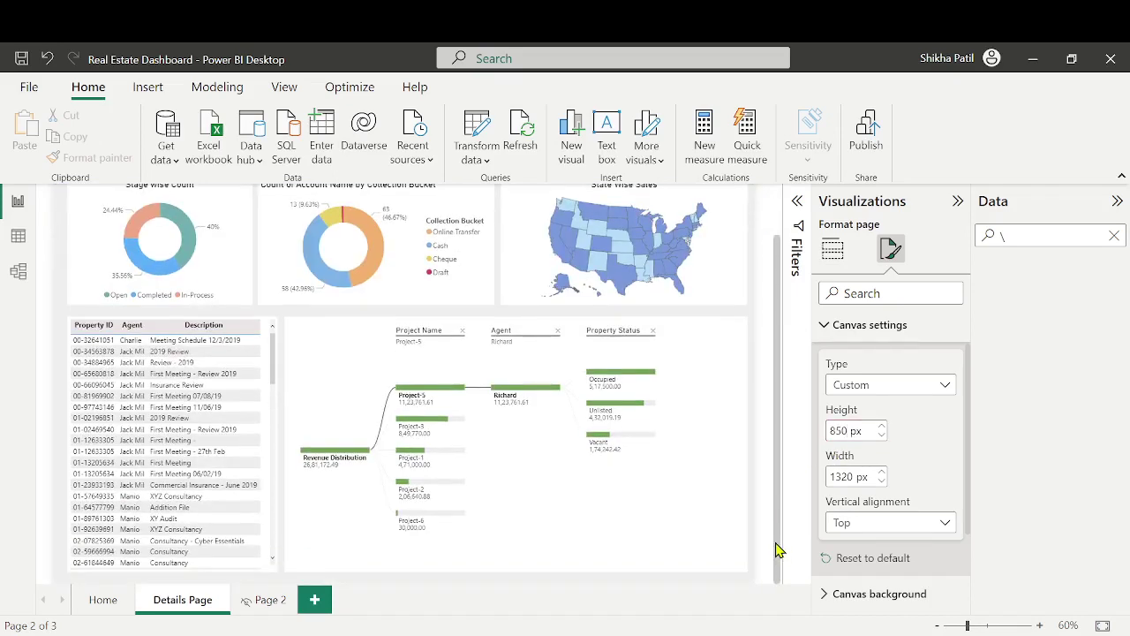
{"action": "left_click", "coordinate": [938, 626]}
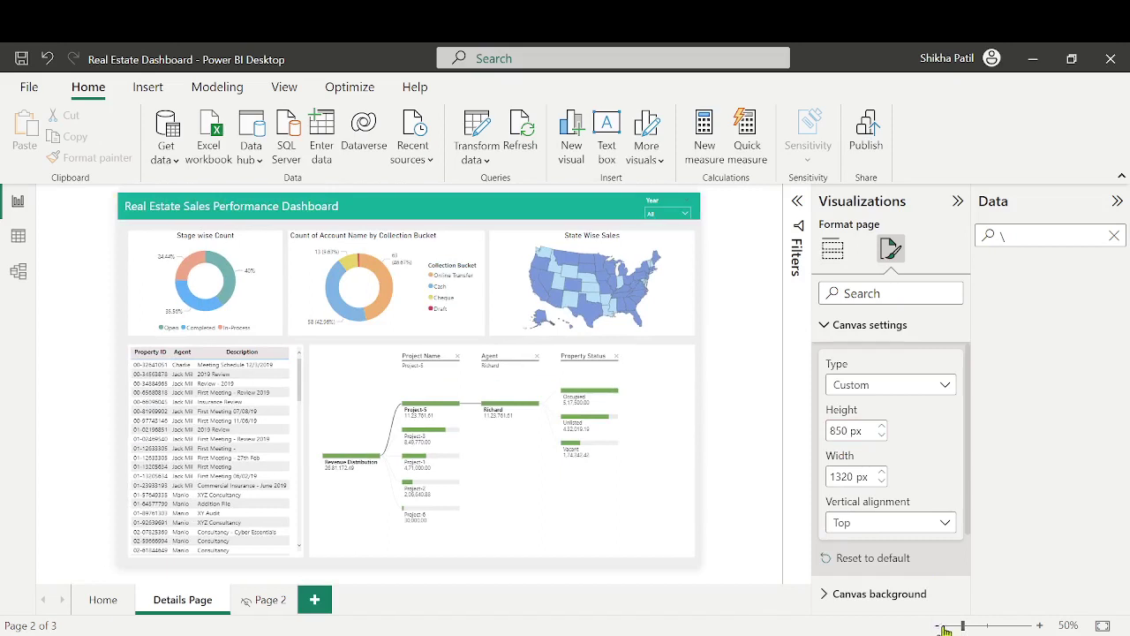
{"action": "left_click", "coordinate": [1040, 625]}
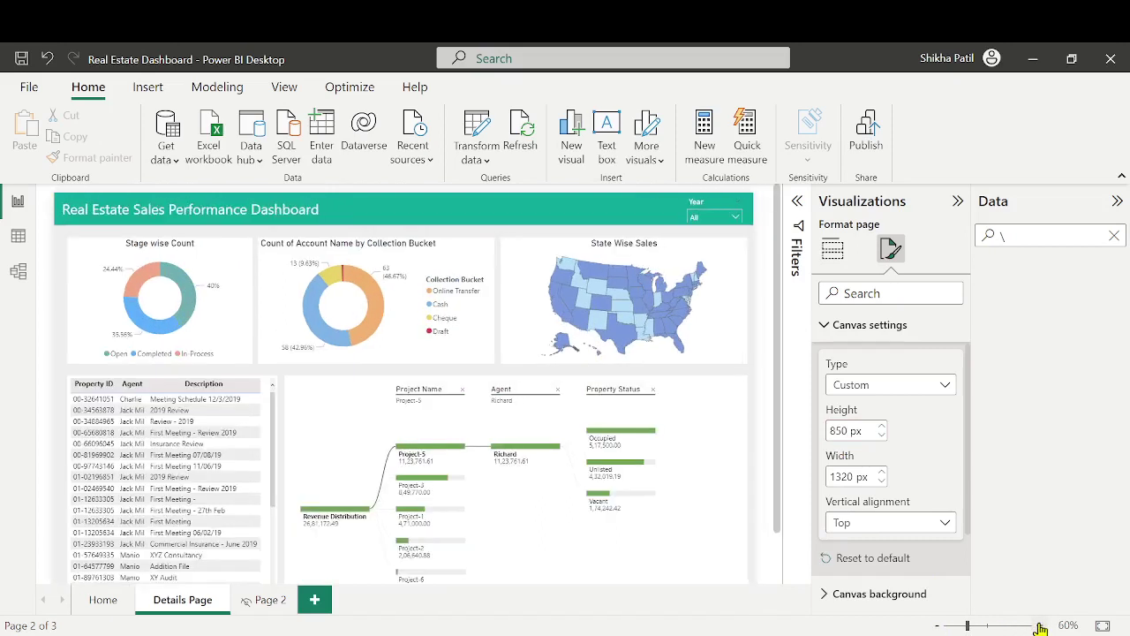
Look over the Home page layout and clear the leftover search text from the data fields list
{"action": "left_click", "coordinate": [102, 600]}
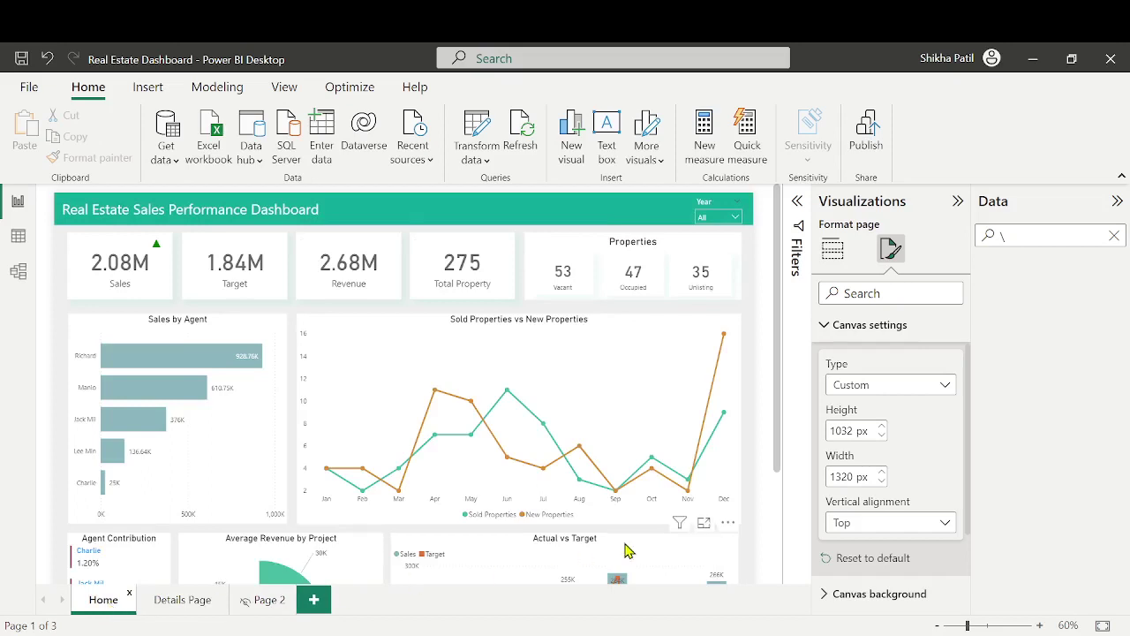
{"action": "scroll", "coordinate": [625, 550], "scroll_direction": "down", "scroll_amount": 3}
{"action": "scroll", "coordinate": [637, 541], "scroll_direction": "up", "scroll_amount": 3}
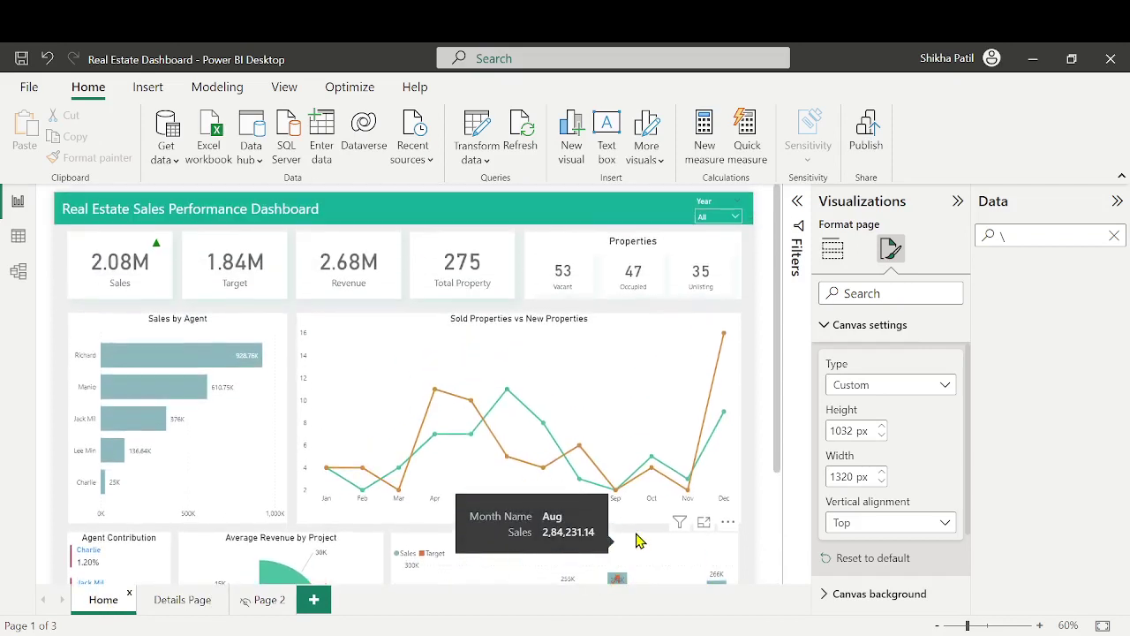
{"action": "left_click", "coordinate": [1114, 235]}
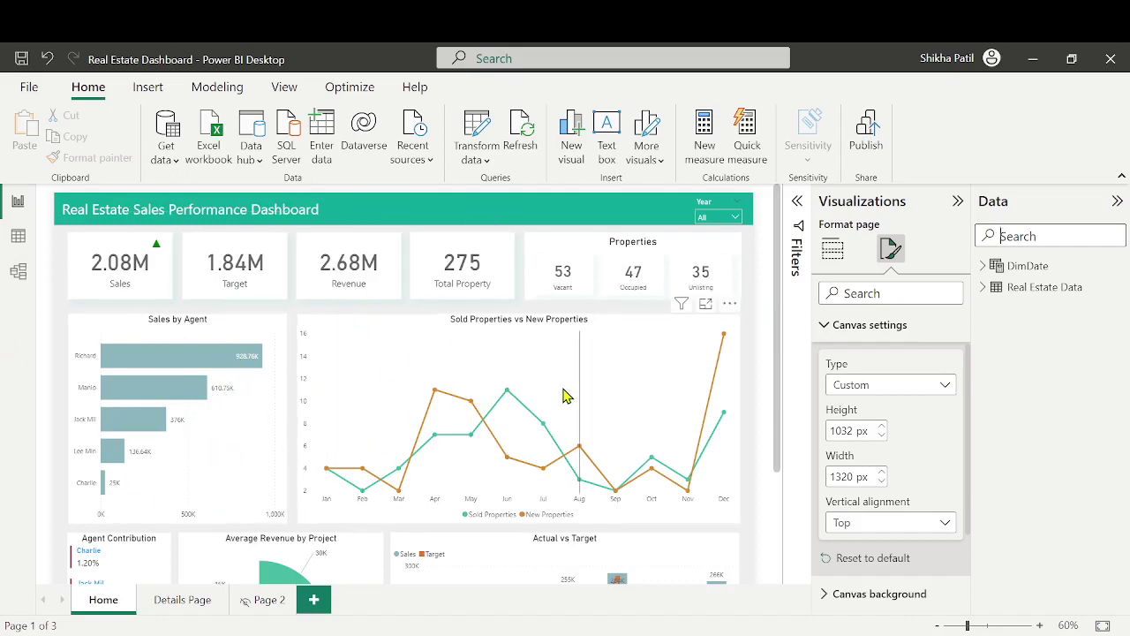
{"action": "scroll", "coordinate": [574, 402], "scroll_direction": "down", "scroll_amount": 3}
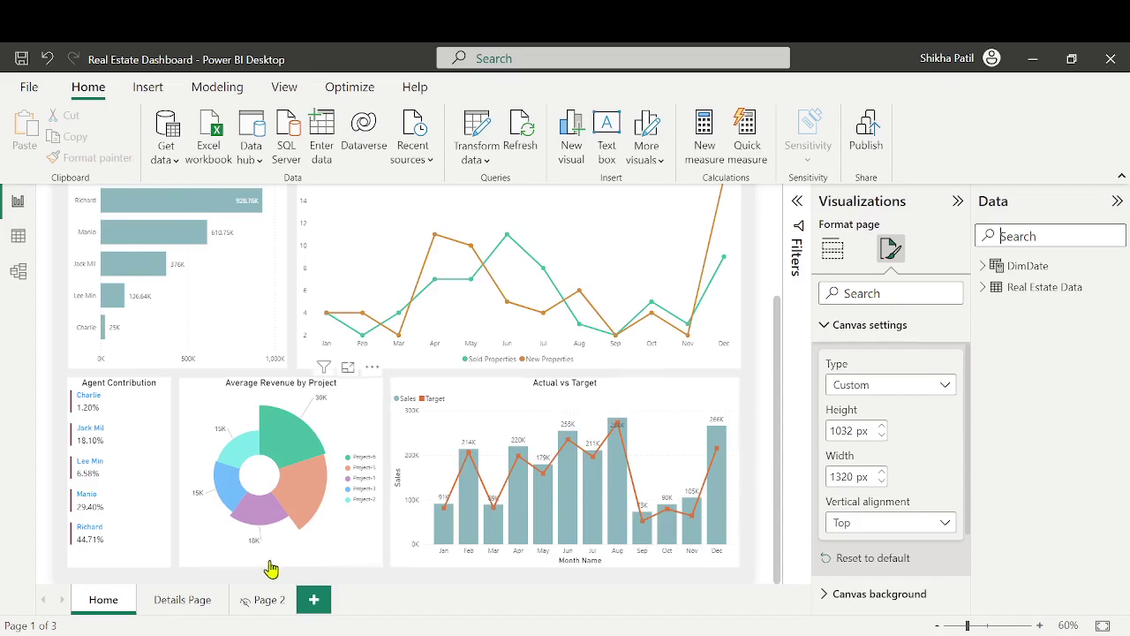
Retitle the Details Page donut of account names by collection bucket as "Collection Bucket" and center its title
{"action": "left_click", "coordinate": [176, 600]}
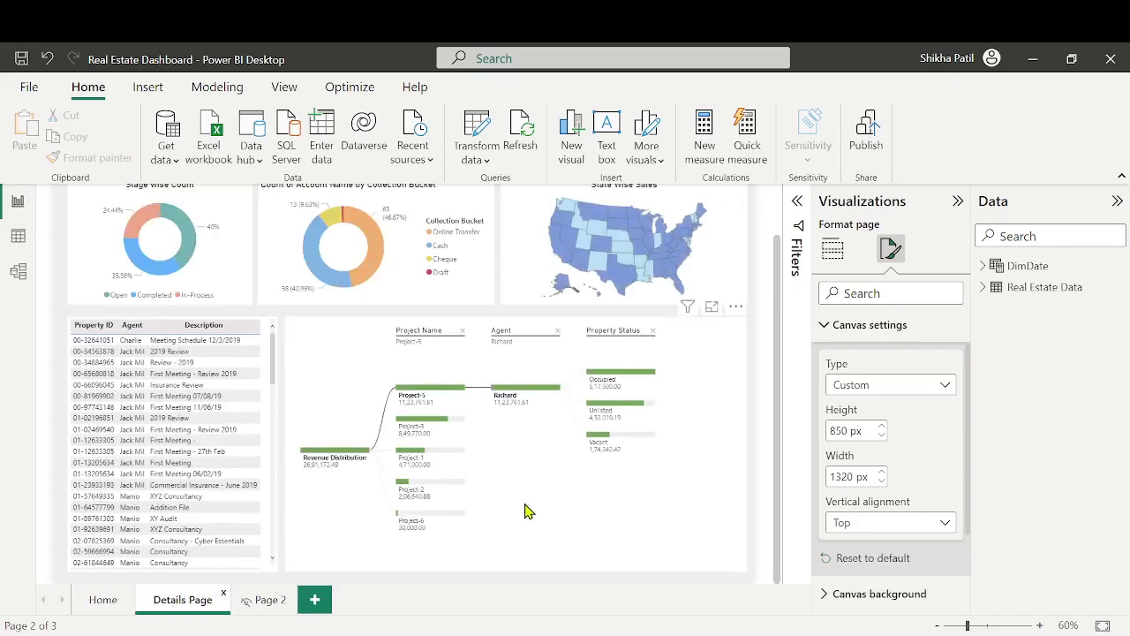
{"action": "scroll", "coordinate": [530, 510], "scroll_direction": "up", "scroll_amount": 3}
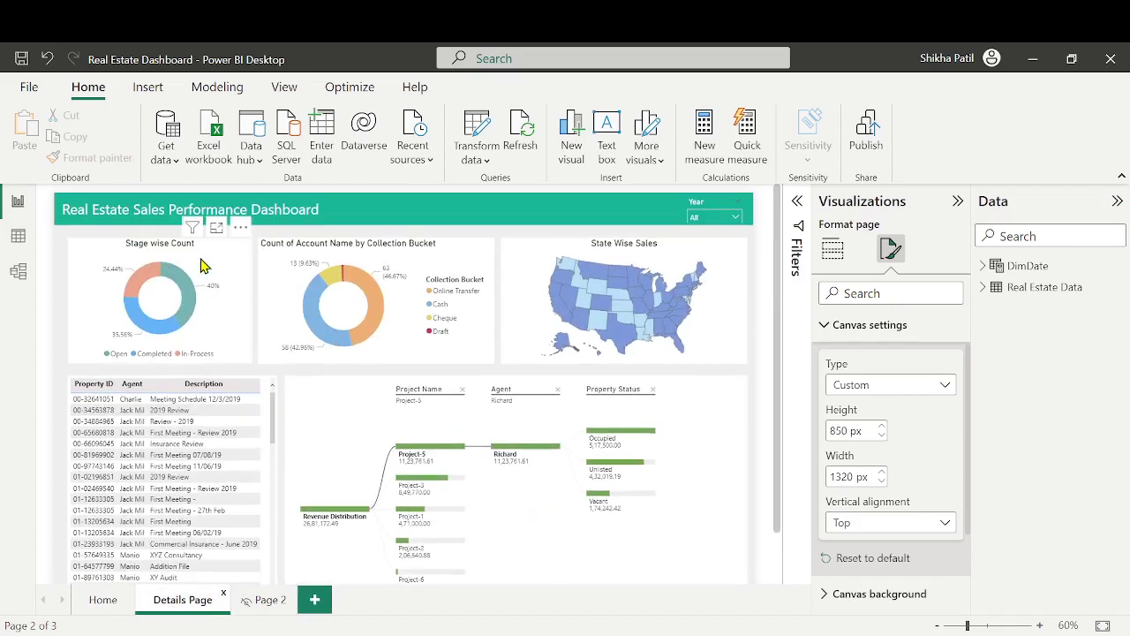
{"action": "left_click", "coordinate": [303, 254]}
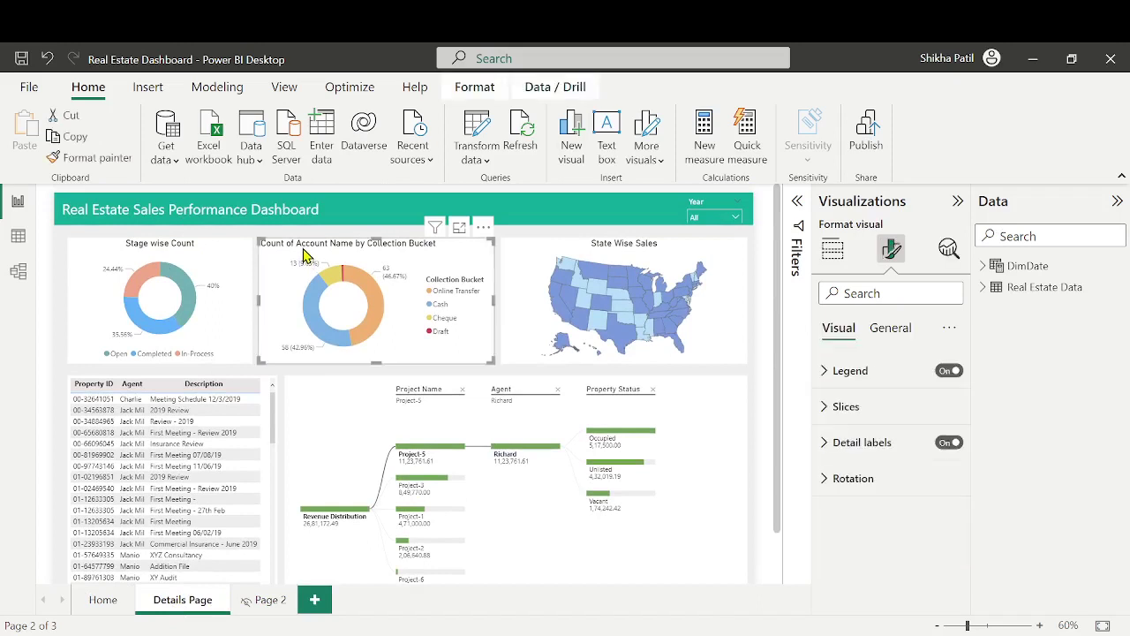
{"action": "left_click", "coordinate": [876, 326]}
{"action": "left_click", "coordinate": [898, 408]}
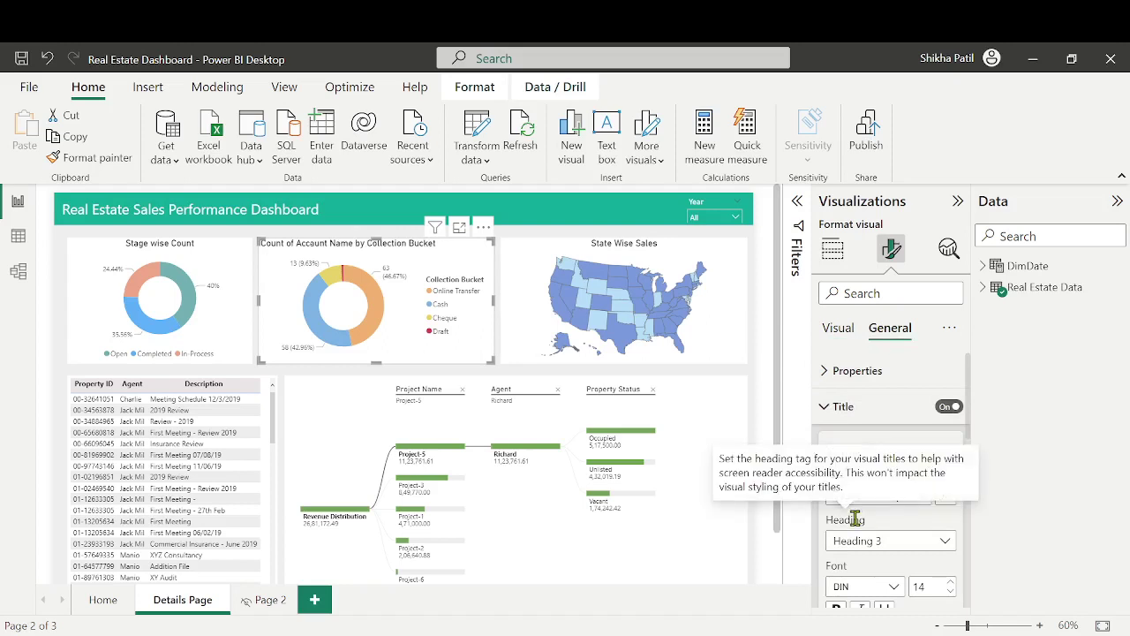
{"action": "key", "text": "ctrl+a"}
{"action": "type", "text": "Collect"}
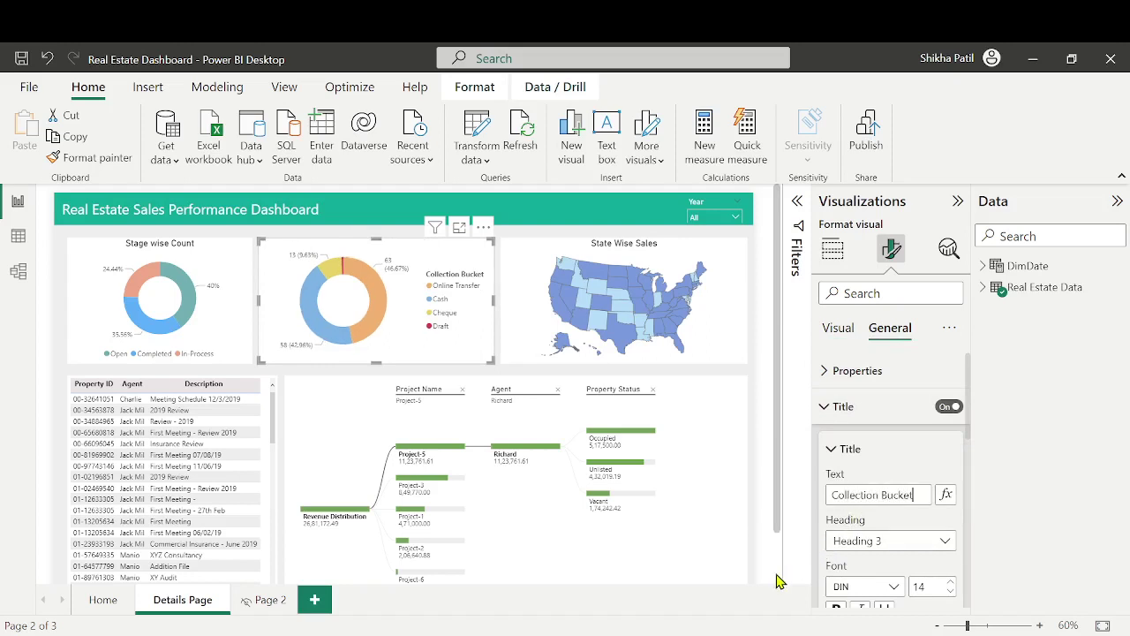
{"action": "scroll", "coordinate": [839, 578], "scroll_direction": "down", "scroll_amount": 4}
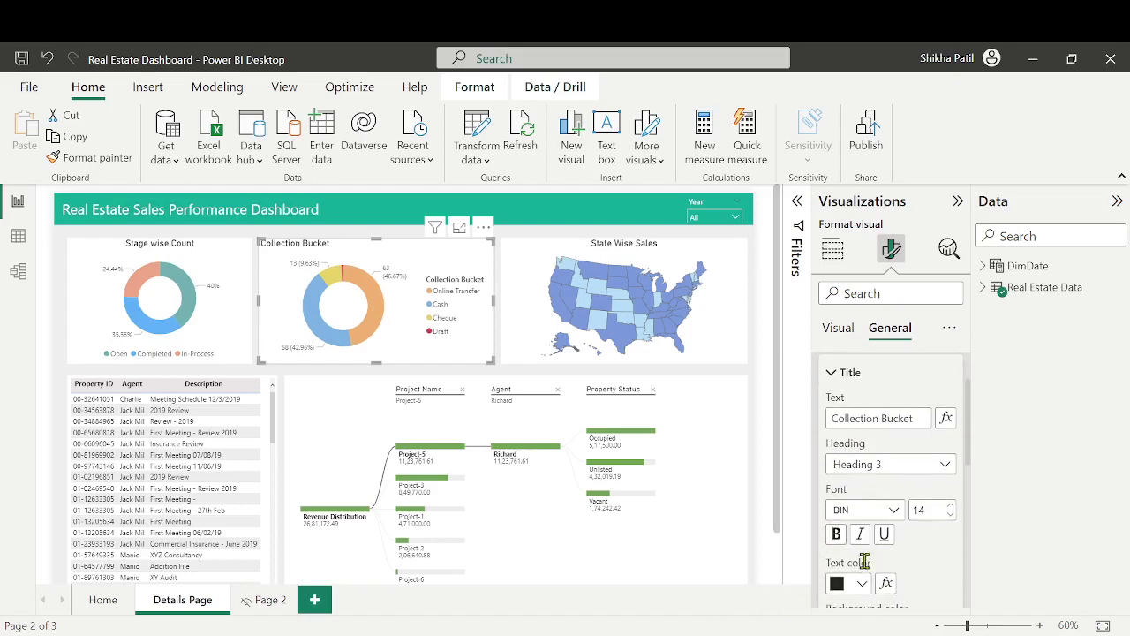
{"action": "left_click", "coordinate": [862, 524]}
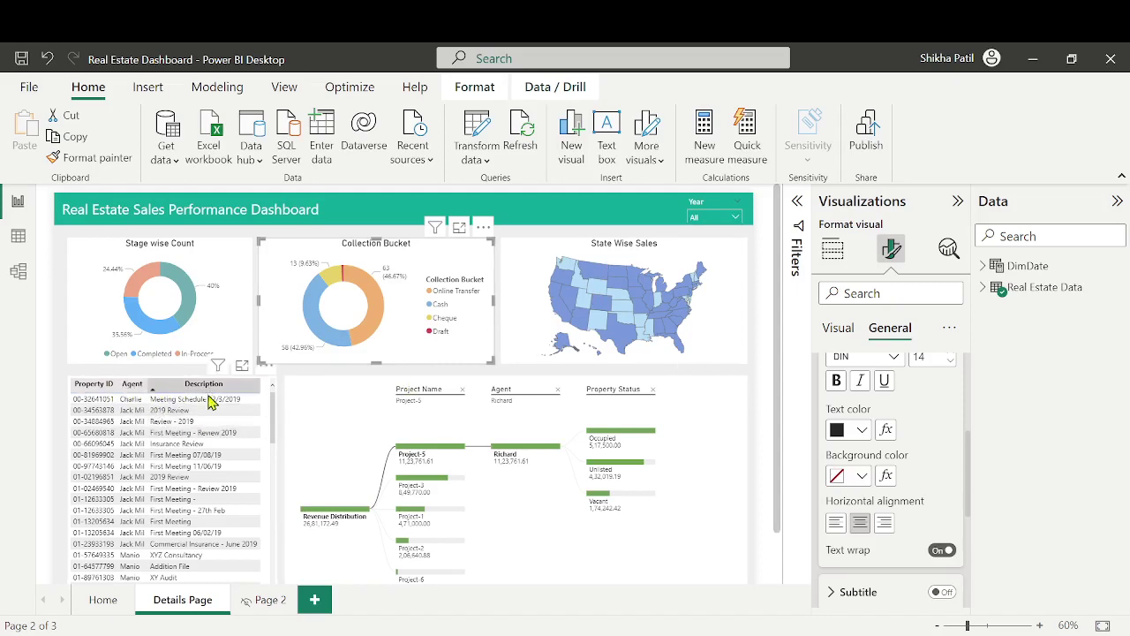
{"action": "scroll", "coordinate": [512, 503], "scroll_direction": "down", "scroll_amount": 1}
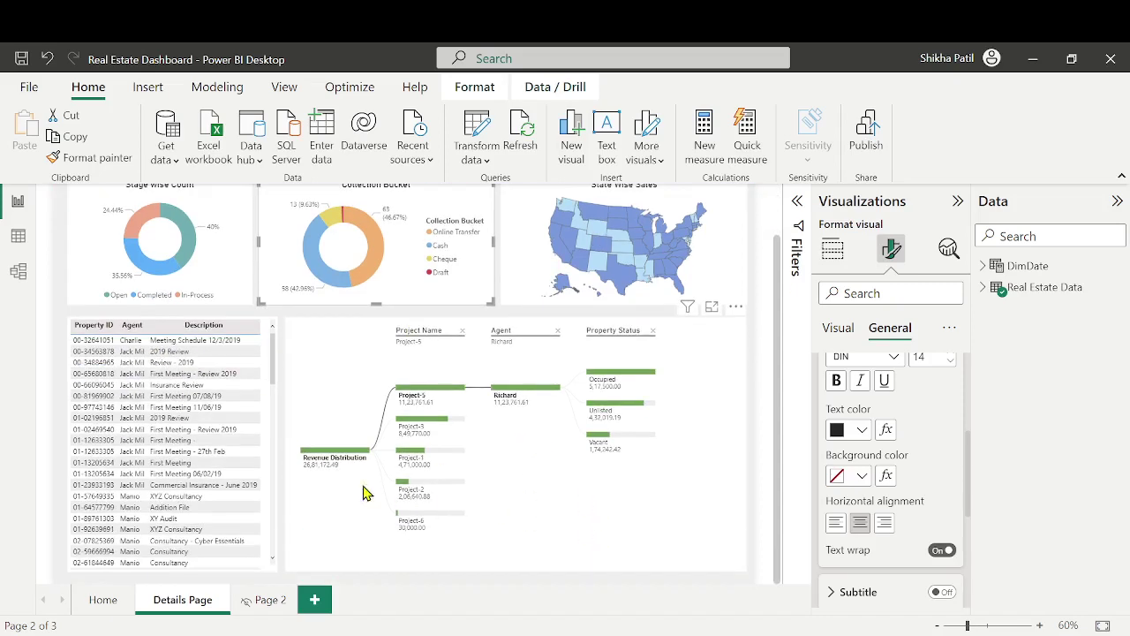
{"action": "scroll", "coordinate": [573, 516], "scroll_direction": "up", "scroll_amount": 1}
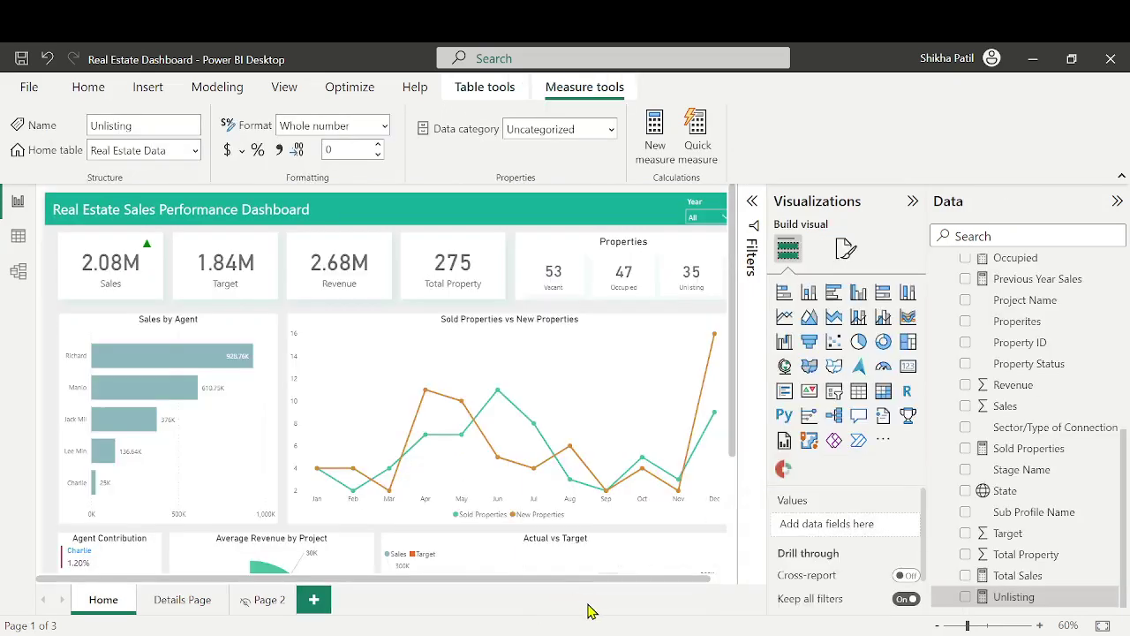
Check the Home page, collapse the visualizations area, then save the report and publish it to the Dummy workspace
{"action": "scroll", "coordinate": [744, 527], "scroll_direction": "down", "scroll_amount": 2}
{"action": "scroll", "coordinate": [744, 527], "scroll_direction": "down", "scroll_amount": 1}
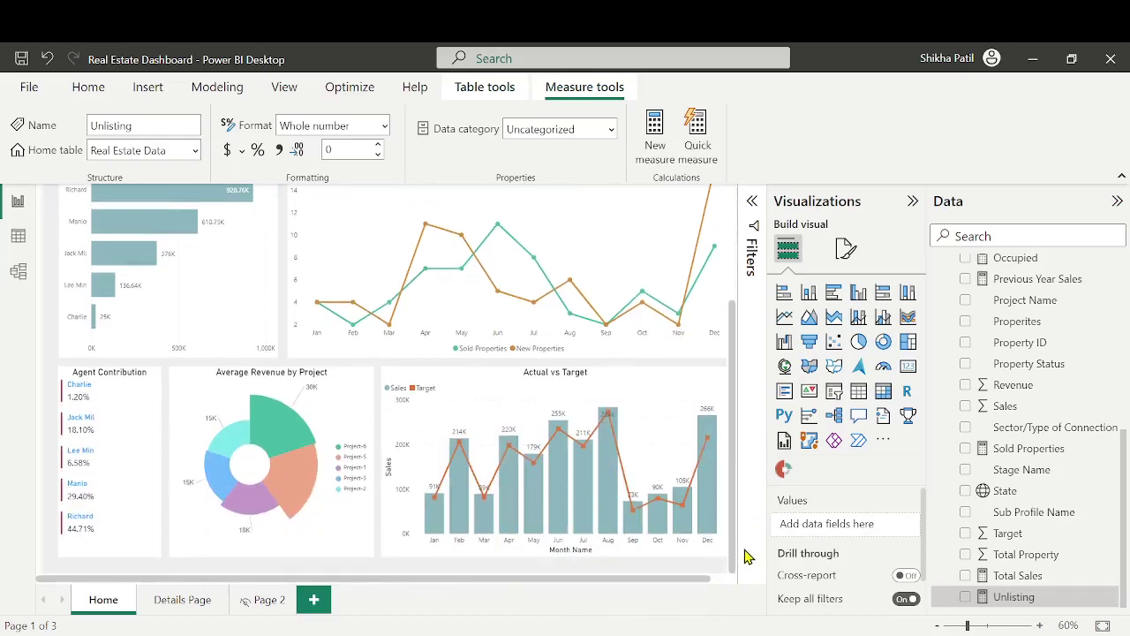
{"action": "scroll", "coordinate": [747, 553], "scroll_direction": "up", "scroll_amount": 3}
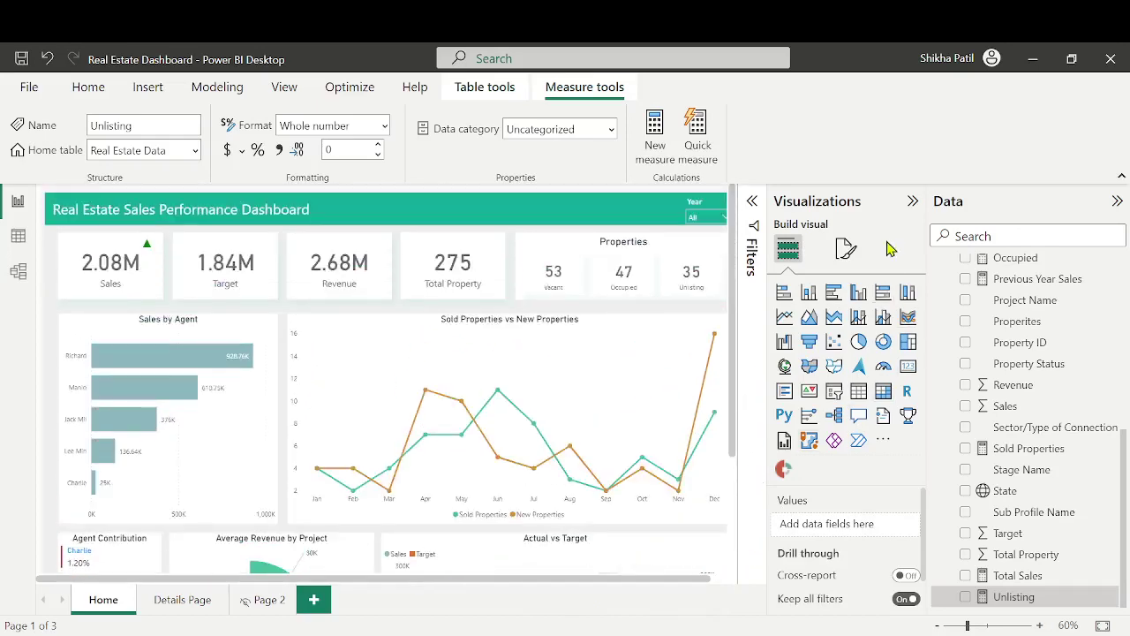
{"action": "left_click", "coordinate": [910, 203]}
{"action": "left_click", "coordinate": [95, 86]}
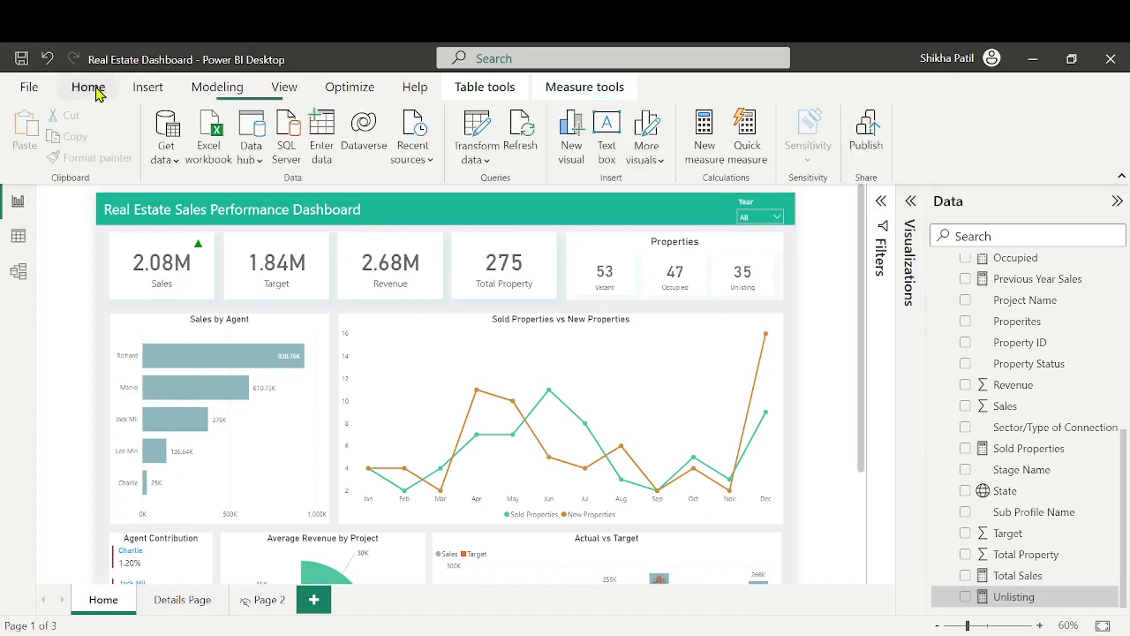
{"action": "left_click", "coordinate": [869, 137]}
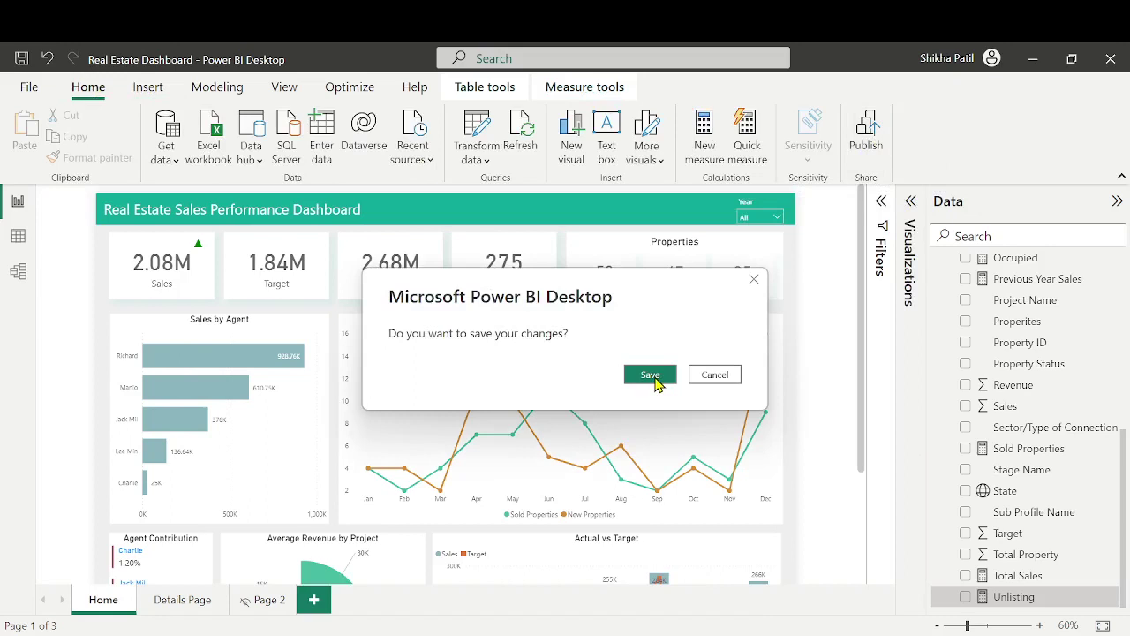
{"action": "left_click", "coordinate": [652, 376]}
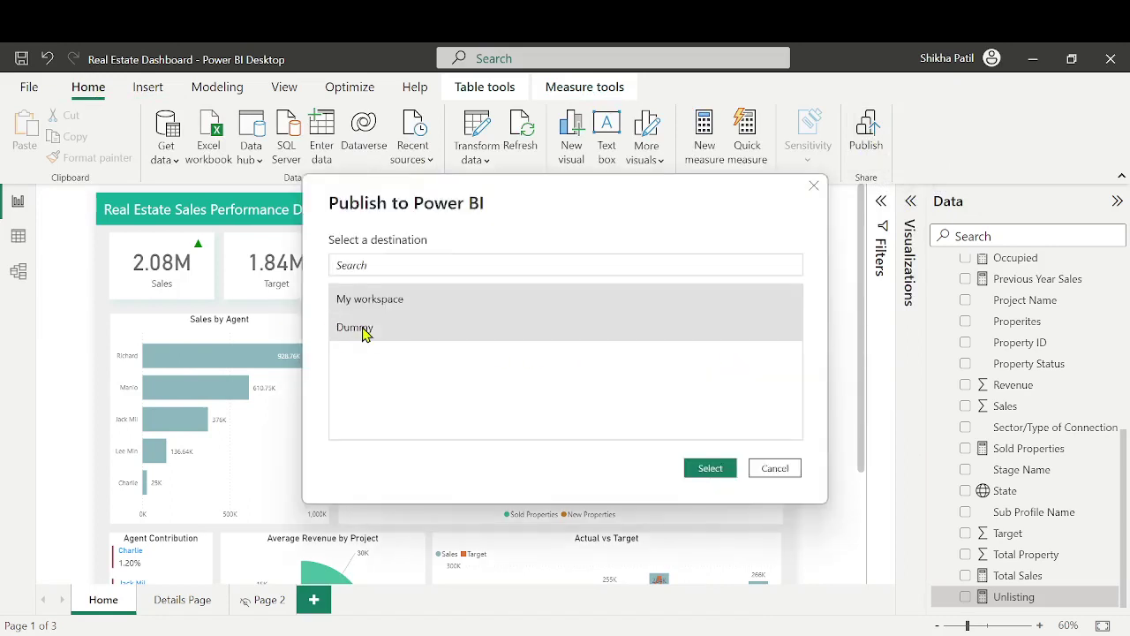
{"action": "left_click", "coordinate": [362, 329]}
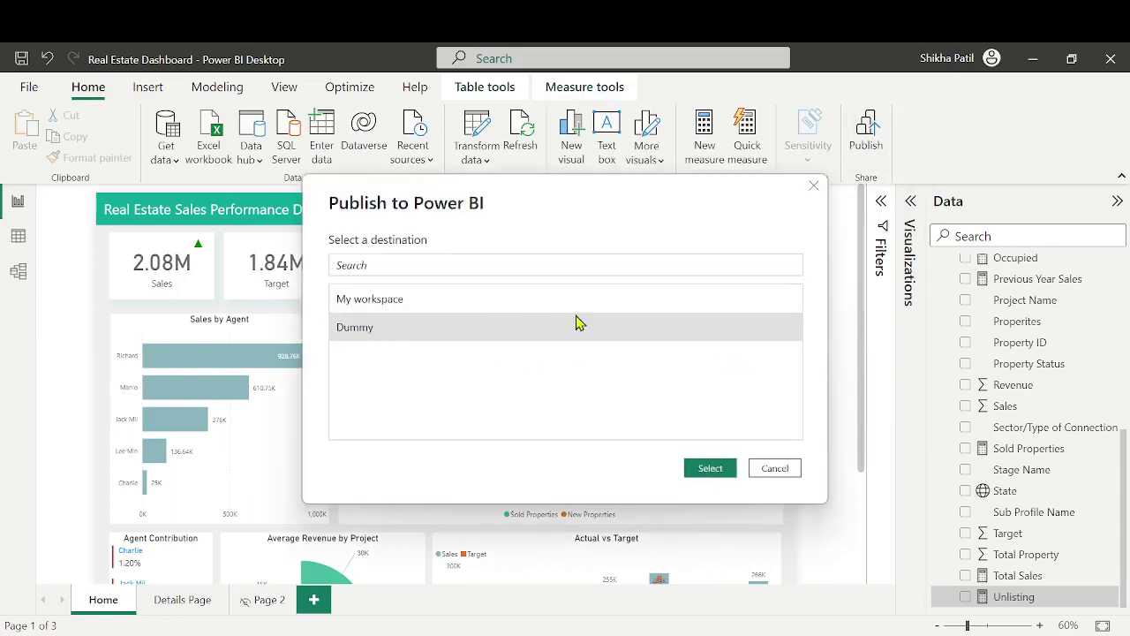
{"action": "left_click", "coordinate": [714, 469]}
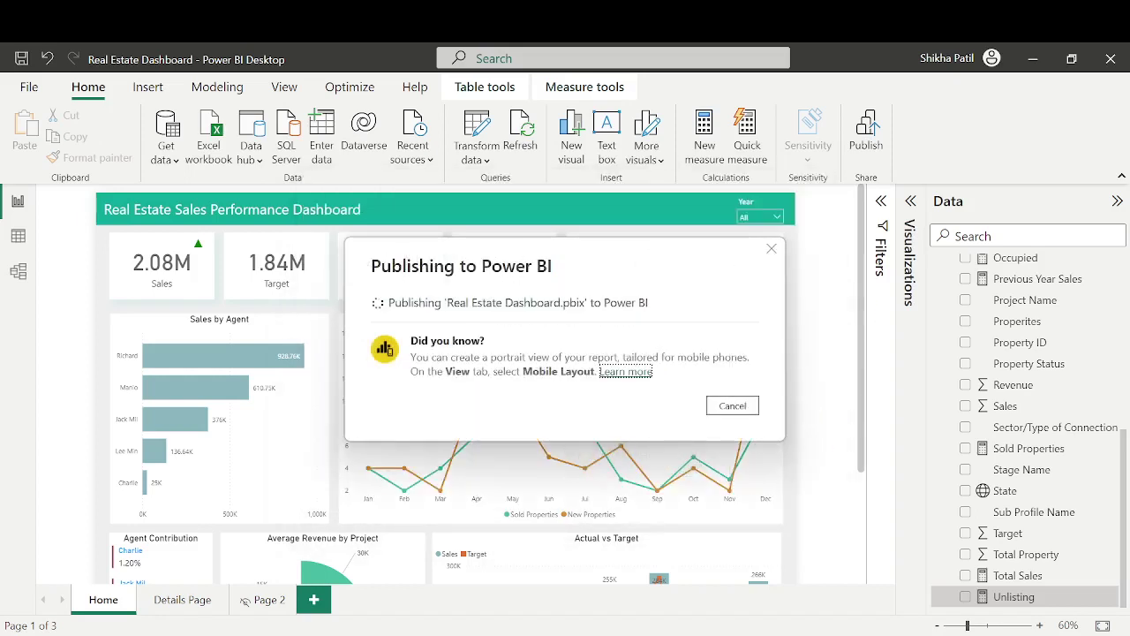
{"action": "mouse_move", "coordinate": [684, 634]}
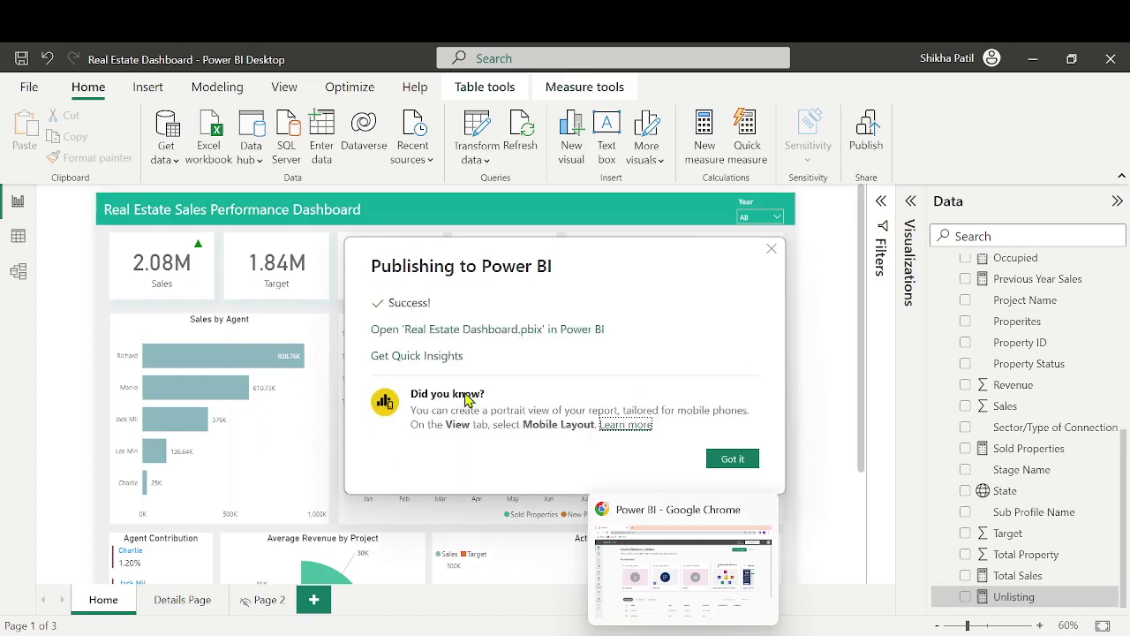
{"action": "left_click", "coordinate": [475, 334]}
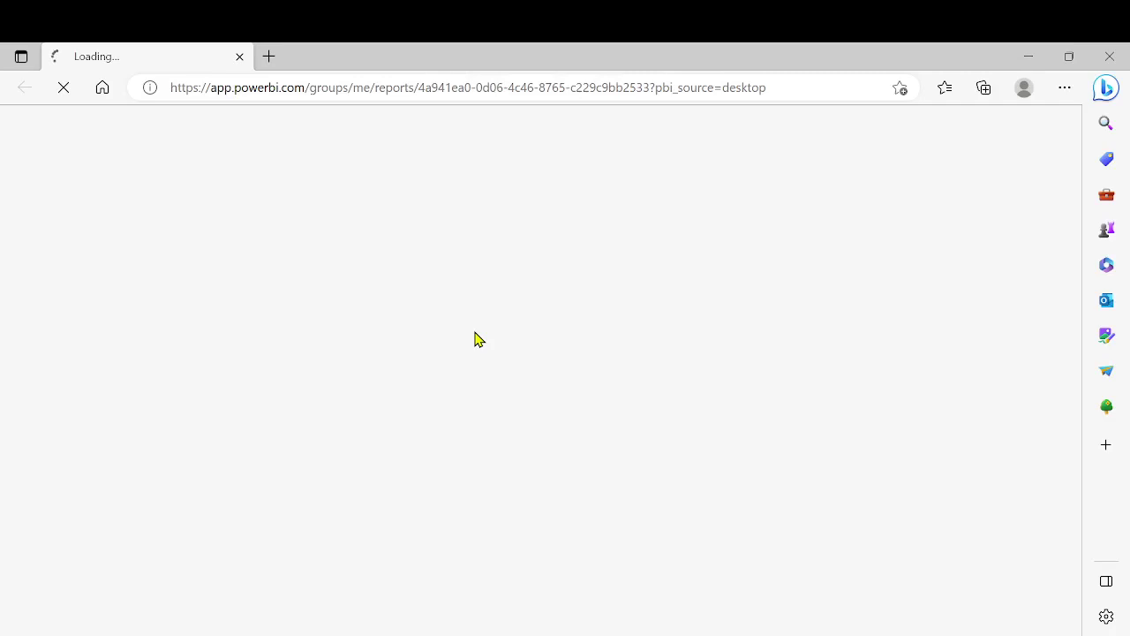
{"action": "left_click", "coordinate": [1110, 55]}
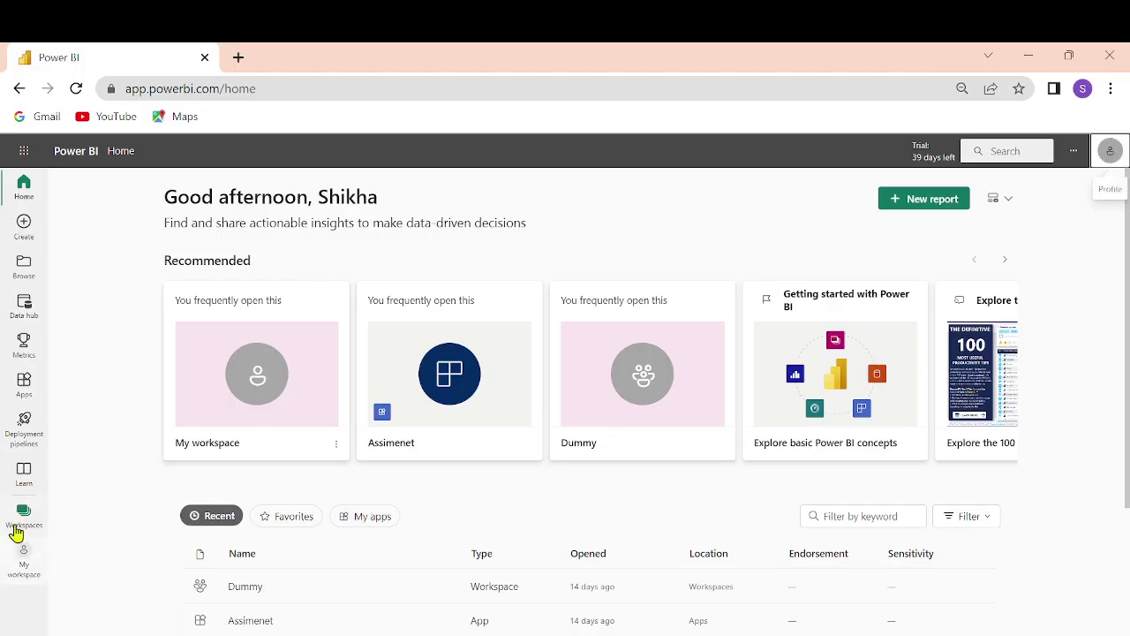
In the Power BI service in Chrome, open the Real Estate Dashboard report from the Dummy workspace and shrink the page to fit
{"action": "left_click", "coordinate": [24, 517]}
{"action": "left_click", "coordinate": [151, 310]}
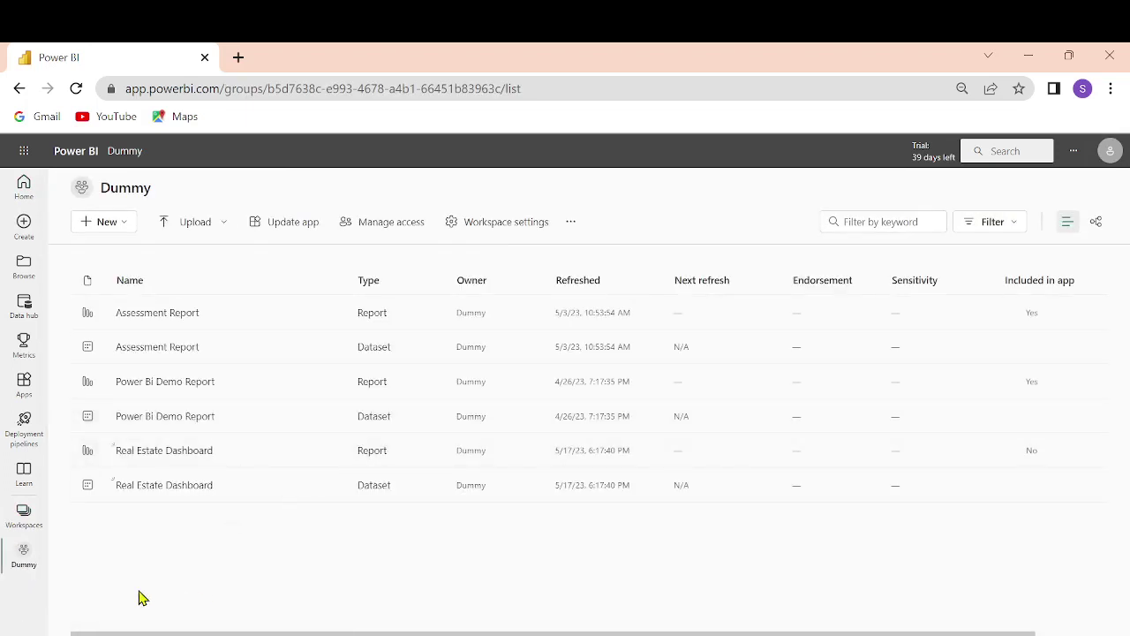
{"action": "left_click", "coordinate": [152, 452]}
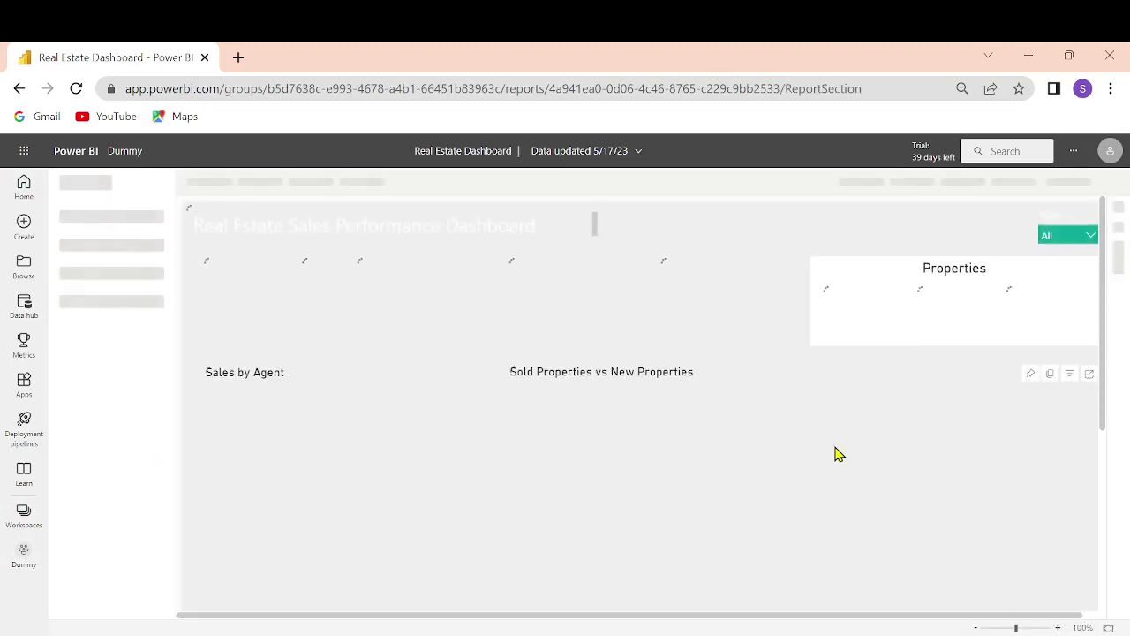
{"action": "key", "text": "ctrl+minus"}
{"action": "key", "text": "ctrl+minus"}
{"action": "key", "text": "ctrl+minus"}
{"action": "key", "text": "ctrl+minus"}
{"action": "key", "text": "ctrl+minus"}
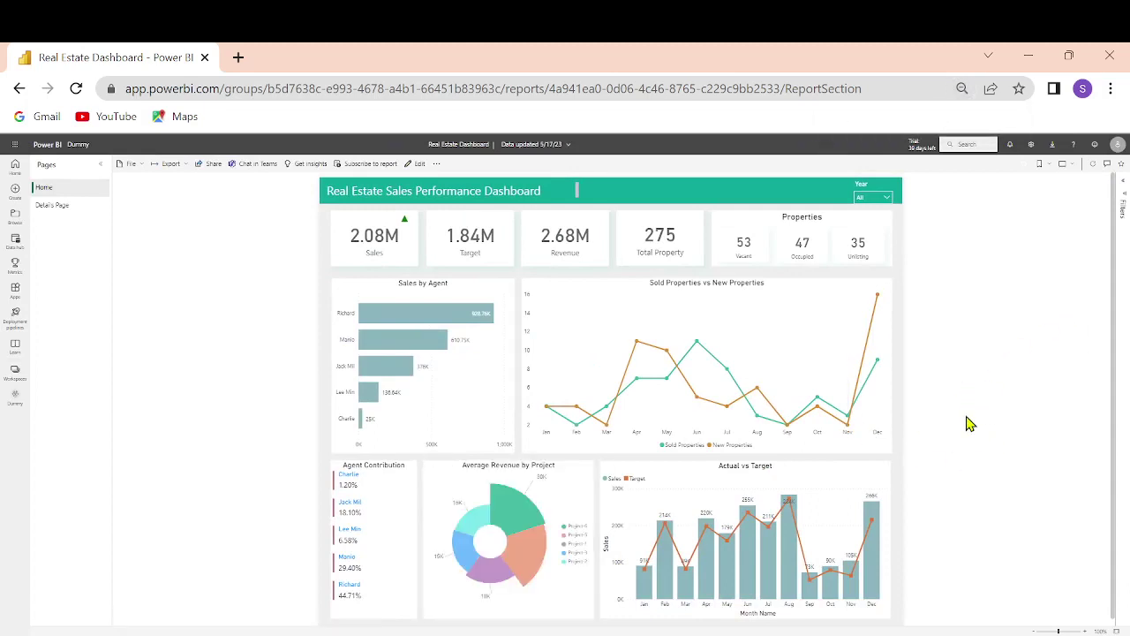
Check the Year slicer's choices on the published Home page, and switch to the Details Page
{"action": "left_click", "coordinate": [876, 197]}
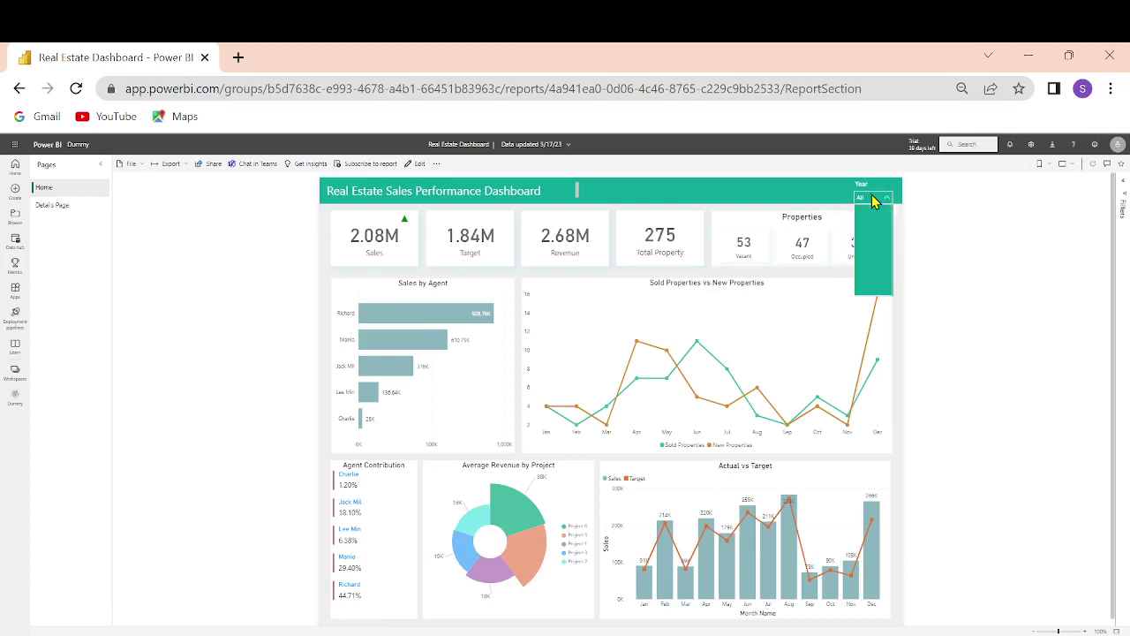
{"action": "left_click", "coordinate": [870, 238]}
{"action": "left_click", "coordinate": [888, 204]}
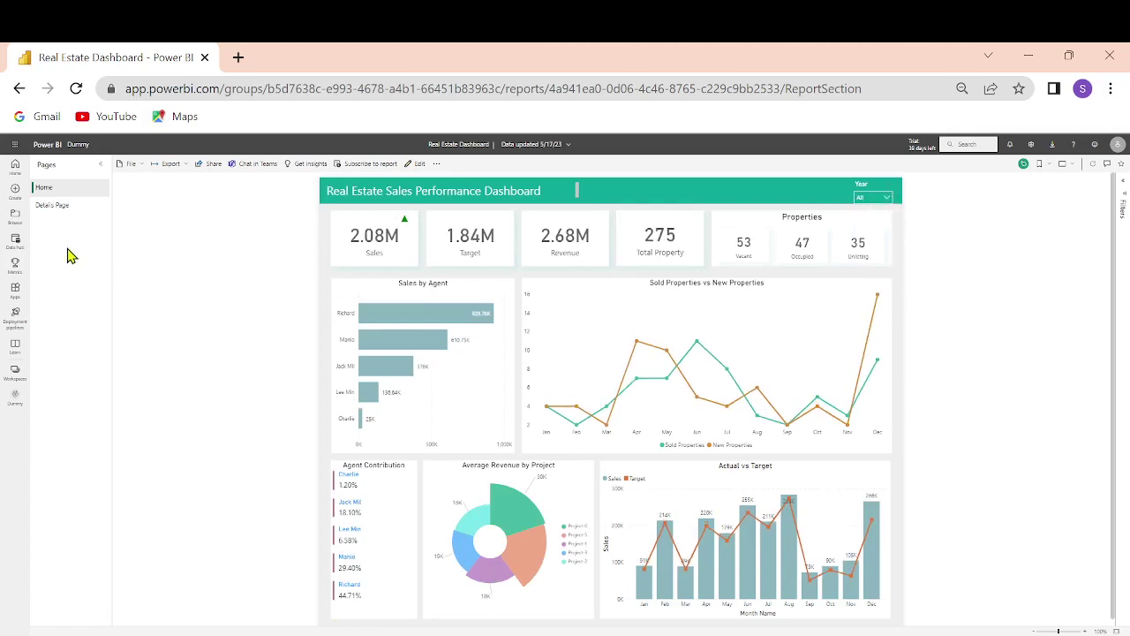
{"action": "left_click", "coordinate": [63, 206]}
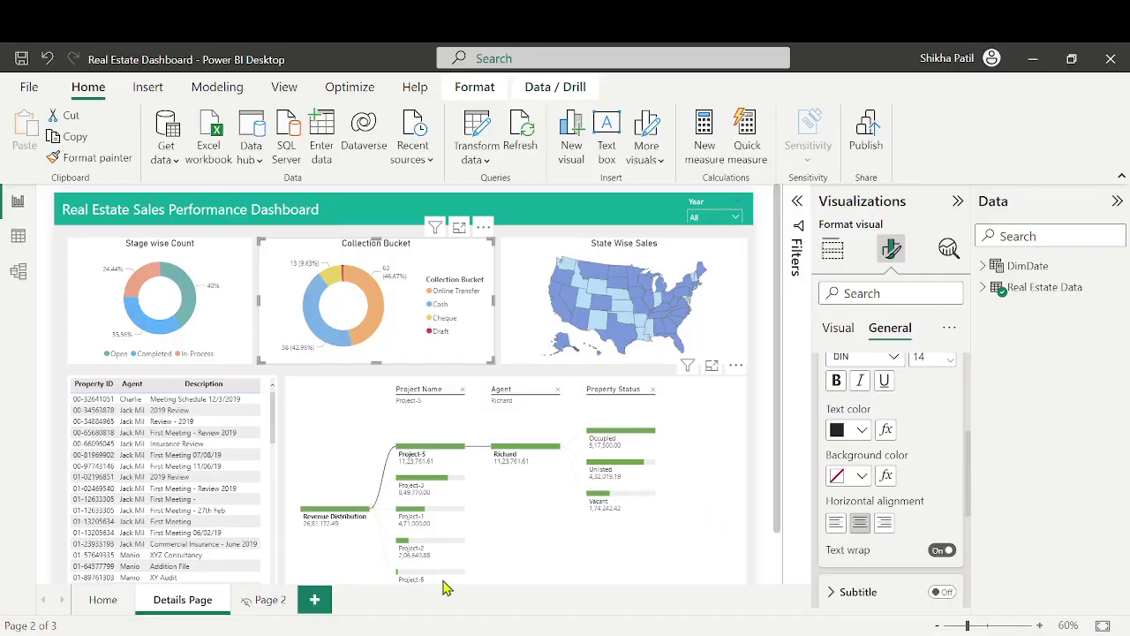
In Power BI Desktop, return to the Home page, expand the Real Estate Data table and widen the data fields list
{"action": "left_click", "coordinate": [103, 600]}
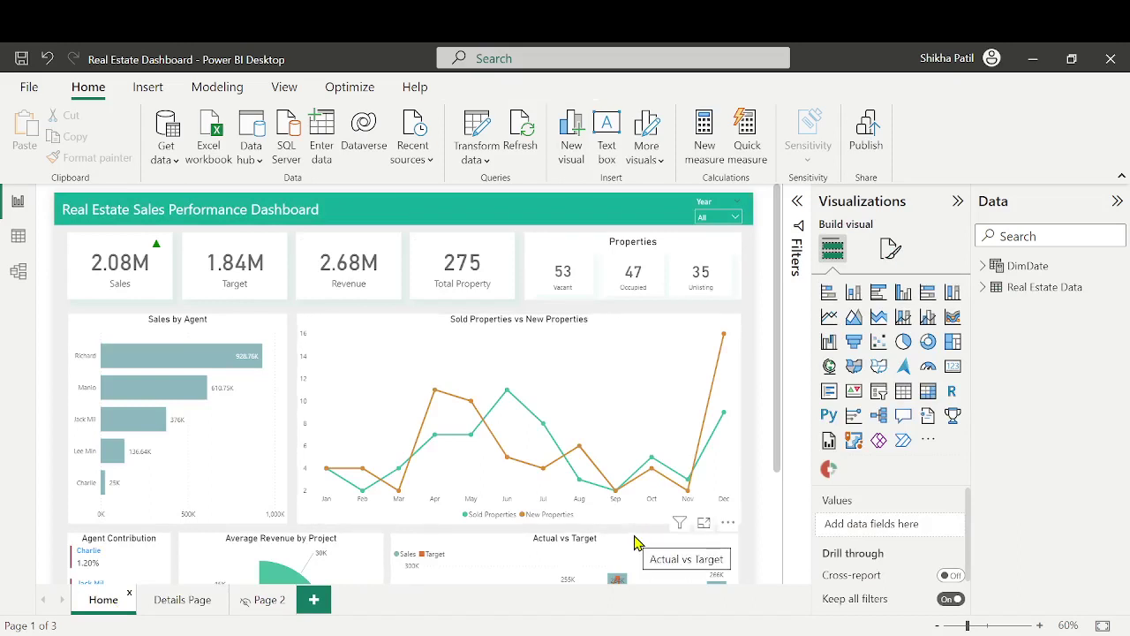
{"action": "left_click", "coordinate": [982, 290]}
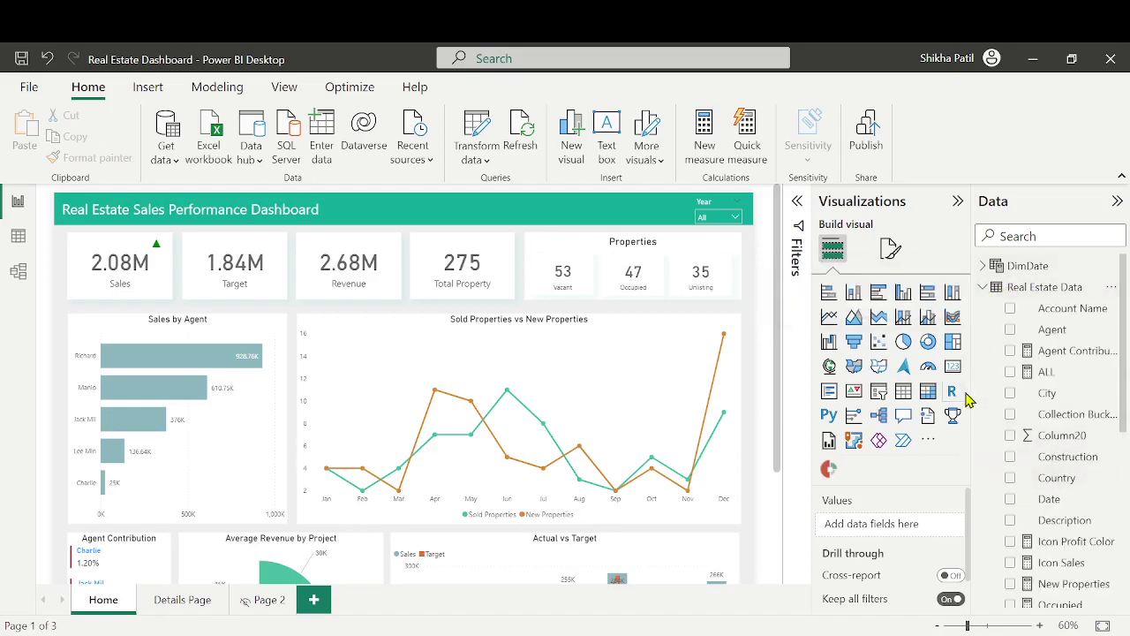
{"action": "left_click_drag", "start_coordinate": [969, 400], "coordinate": [924, 396]}
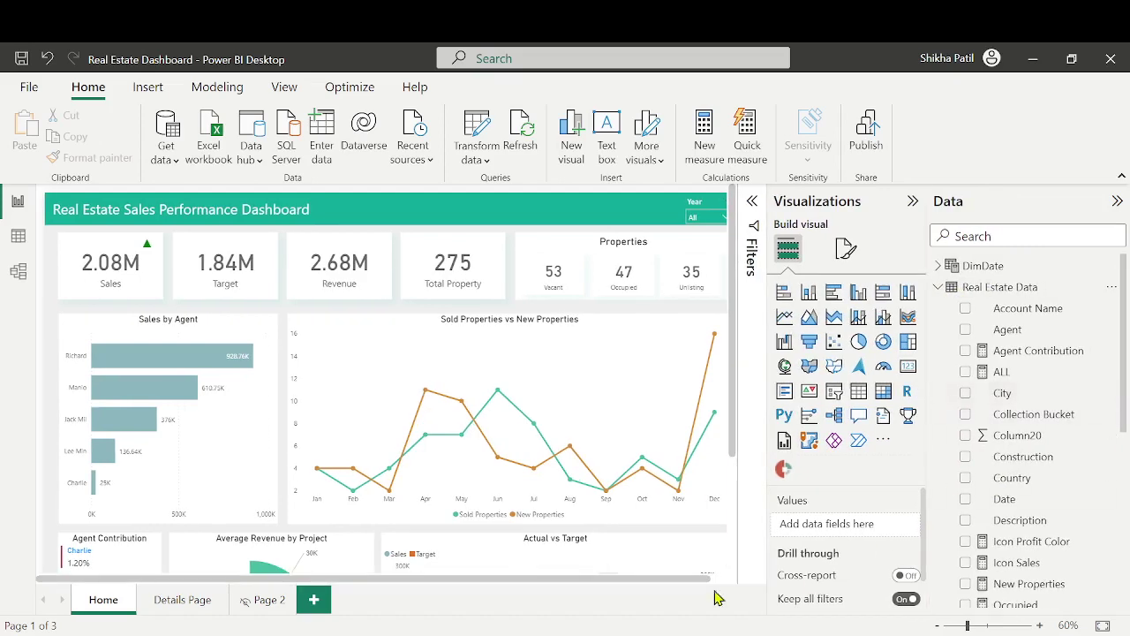
Open a blank Notepad document over the report and narrow its window so the data fields list stays uncovered
{"action": "key", "text": "super"}
{"action": "type", "text": "note"}
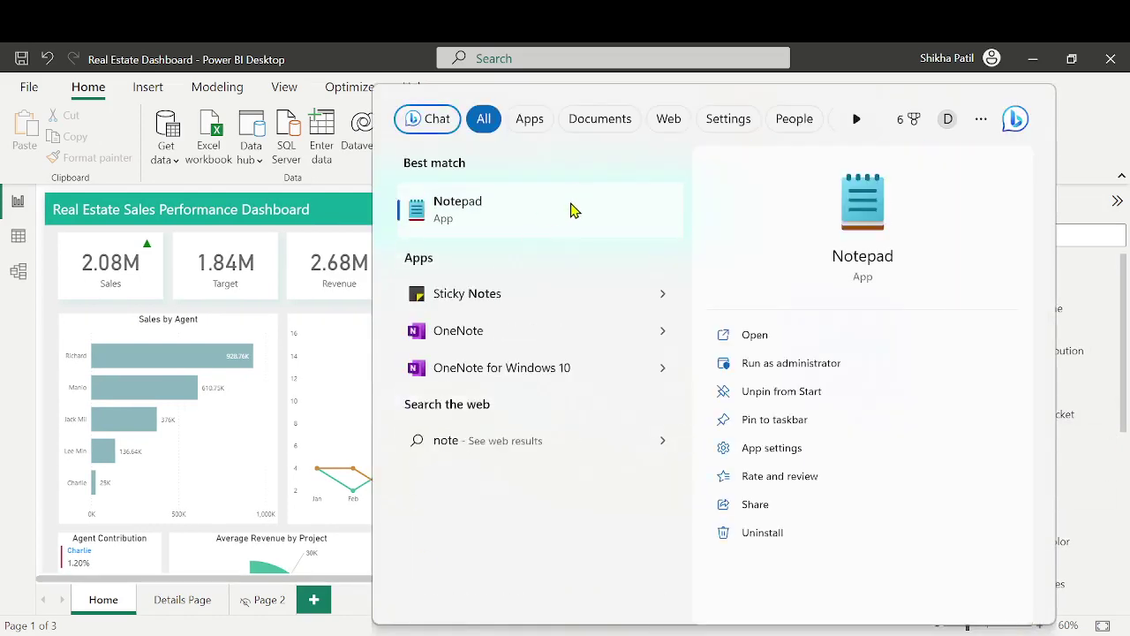
{"action": "left_click", "coordinate": [575, 209]}
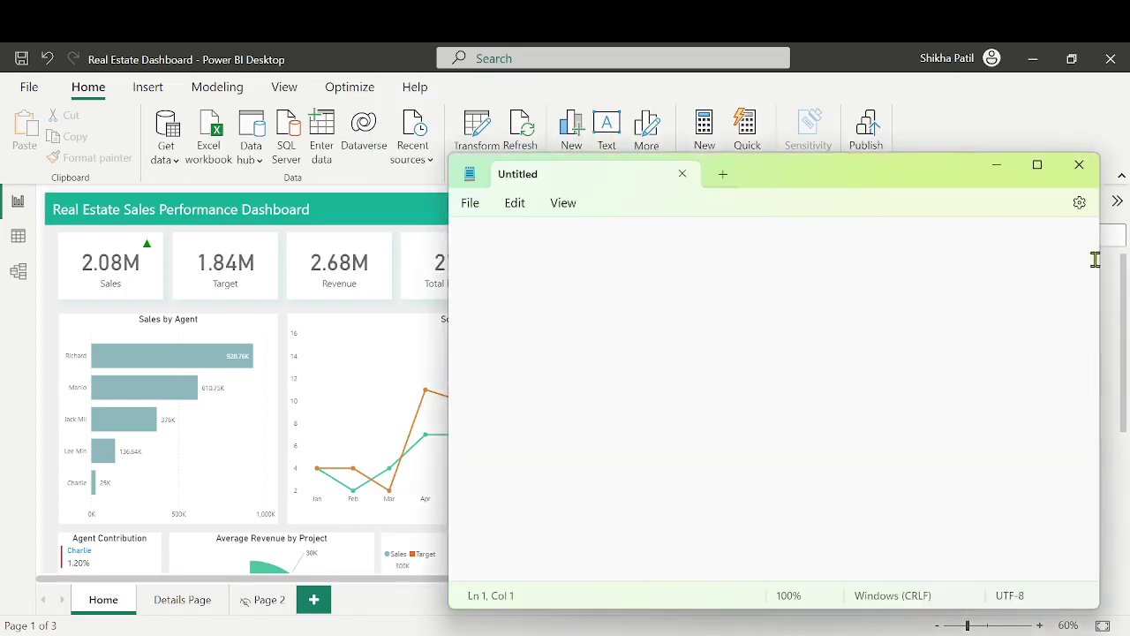
{"action": "left_click_drag", "start_coordinate": [1099, 259], "coordinate": [845, 250]}
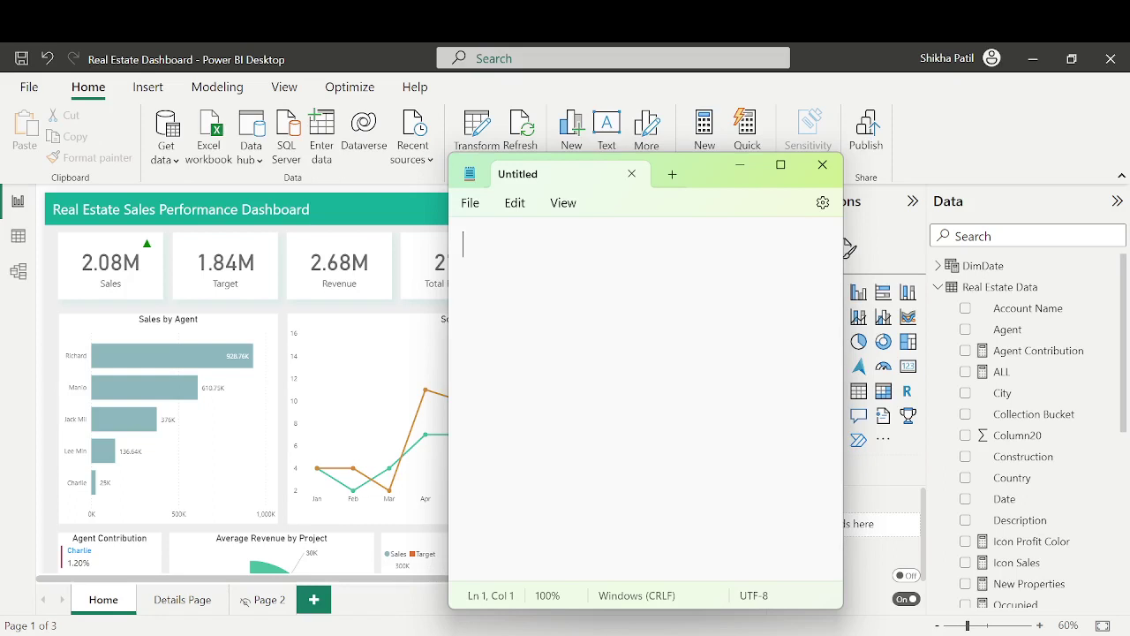
Begin a numbered list of covered topics with "1. Design" and "2. Calcuation : DAX"
{"action": "type", "text": "1. Des"}
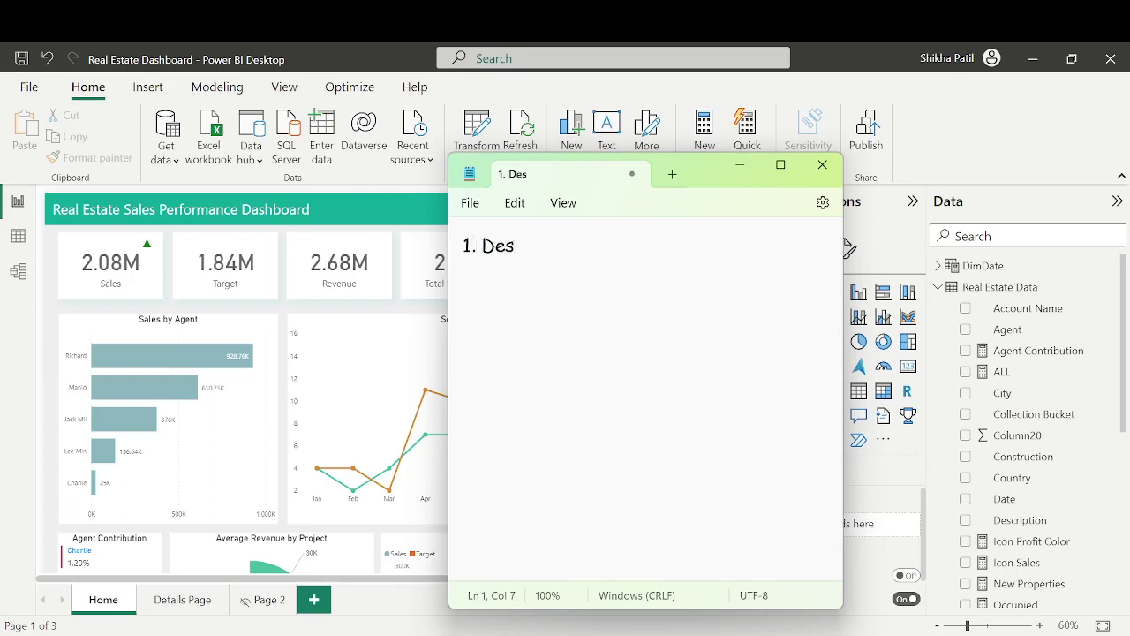
{"action": "type", "text": "ign"}
{"action": "key", "text": "Return"}
{"action": "type", "text": "2. Calcu"}
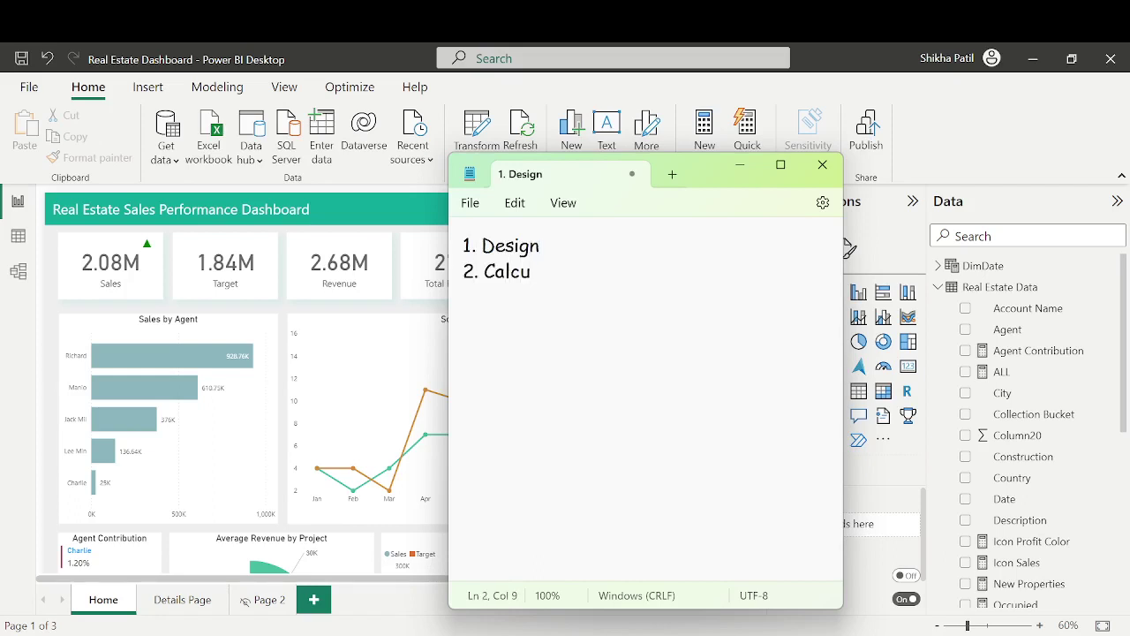
{"action": "type", "text": "ation : DAX"}
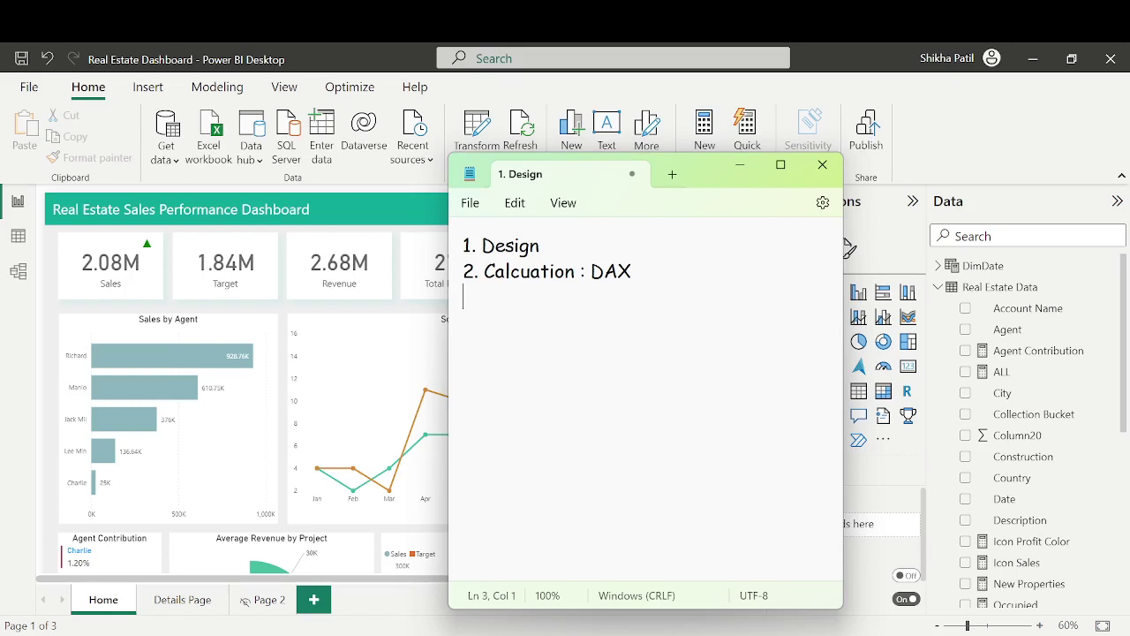
Add "3. Dynamic Icon" and "4. Shape Map" as the following lines of the topic list
{"action": "type", "text": "3"}
{"action": "type", "text": ". Ico"}
{"action": "type", "text": "Dynam"}
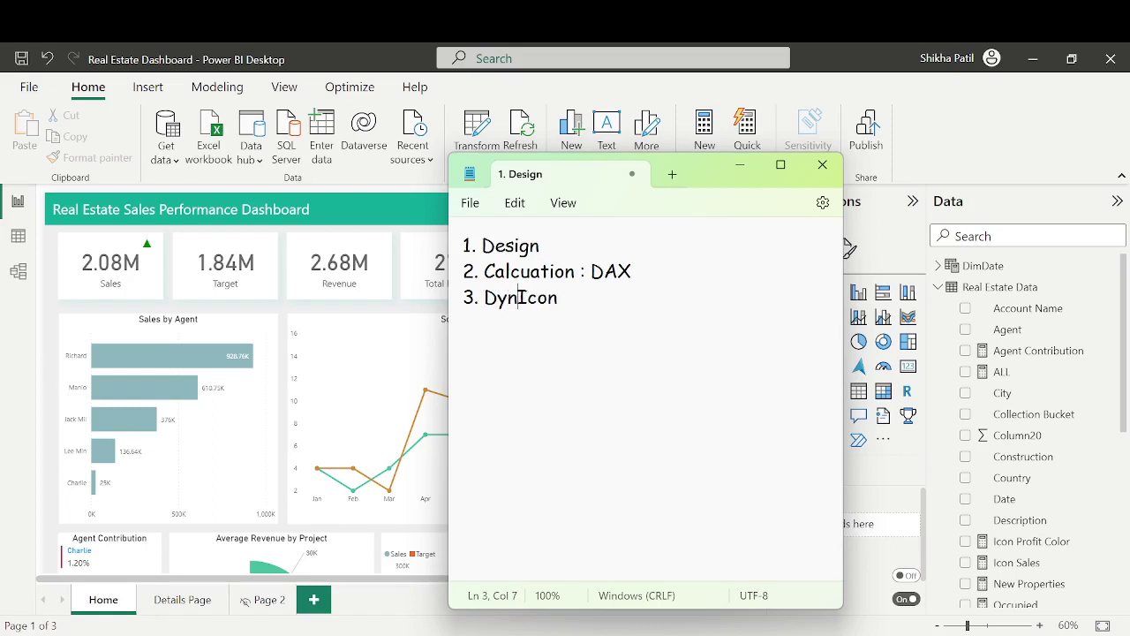
{"action": "type", "text": "ic"}
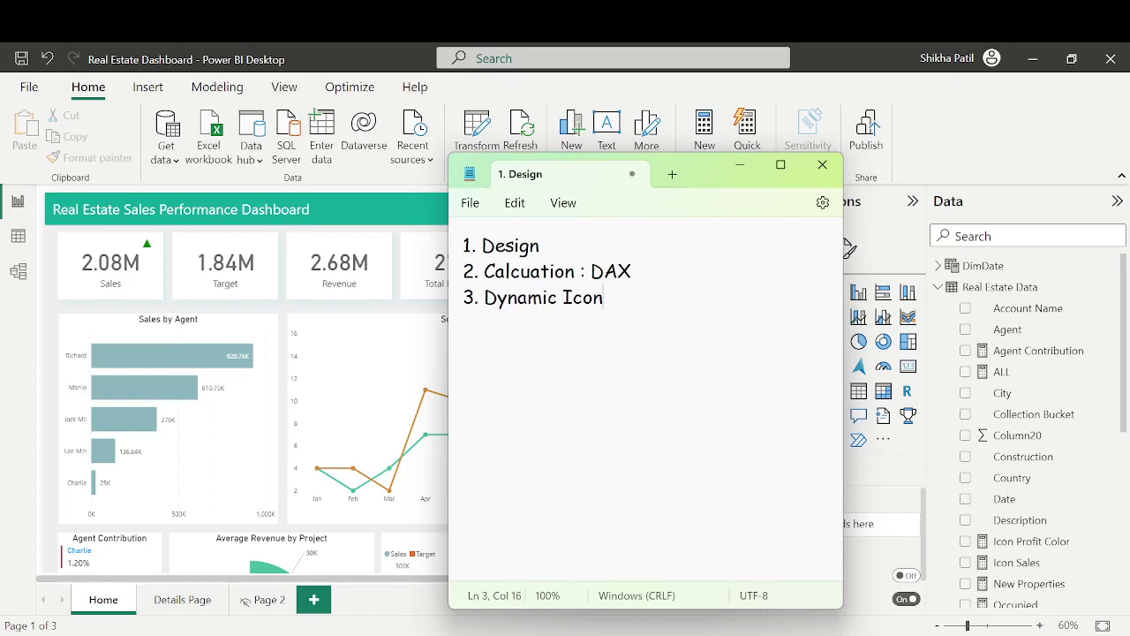
{"action": "key", "text": "Return"}
{"action": "type", "text": "4. MapShap "}
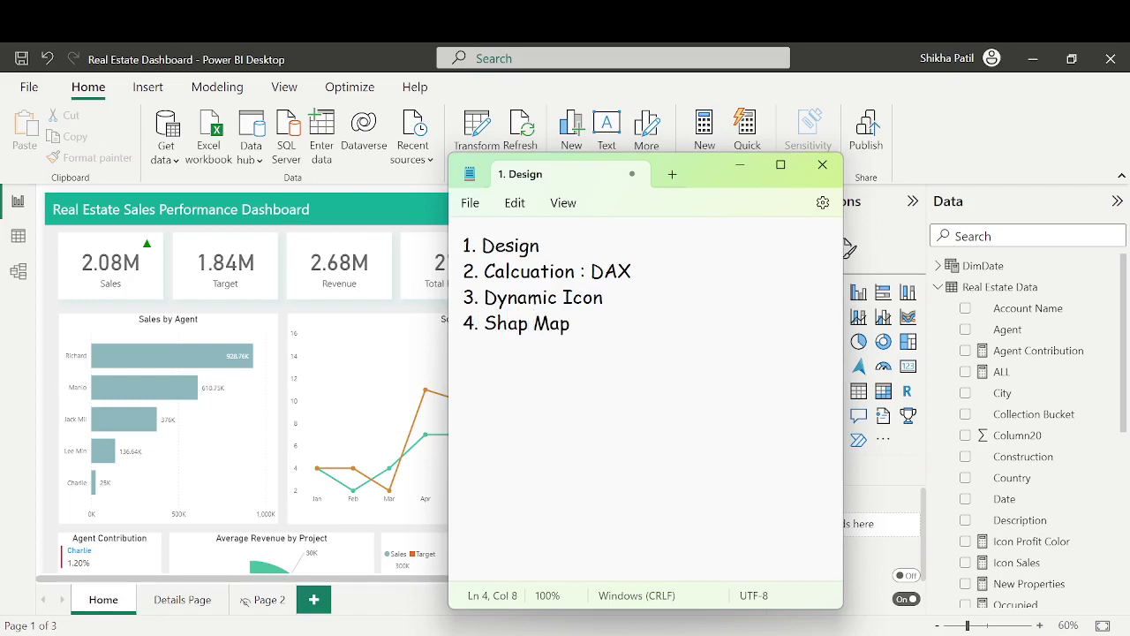
{"action": "type", "text": "e"}
{"action": "key", "text": "Right"}
{"action": "key", "text": "Return"}
Look through the remaining Real Estate Data fields and add "5. Time Intellance" to the topic list
{"action": "scroll", "coordinate": [1050, 537], "scroll_direction": "down", "scroll_amount": 3}
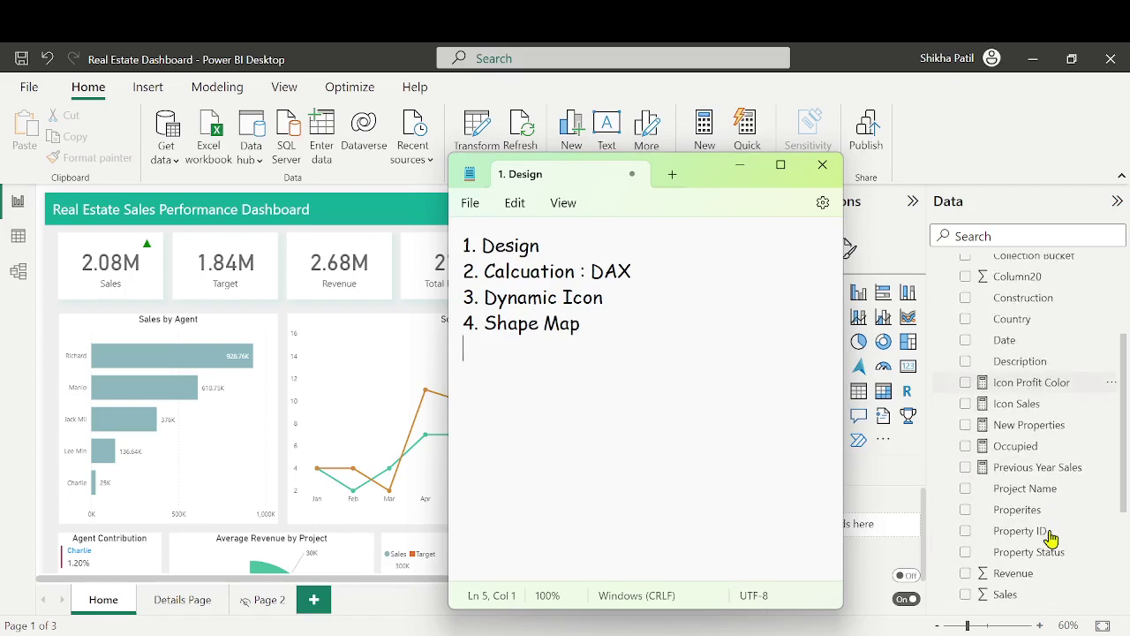
{"action": "scroll", "coordinate": [1059, 455], "scroll_direction": "down", "scroll_amount": 2}
{"action": "scroll", "coordinate": [1060, 439], "scroll_direction": "down", "scroll_amount": 2}
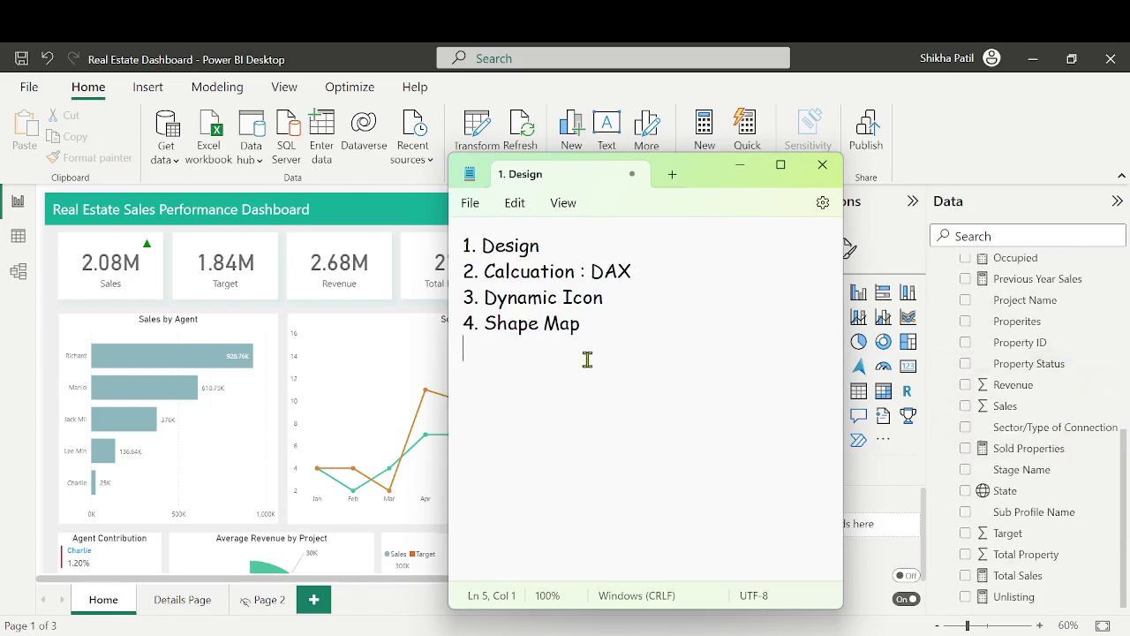
{"action": "type", "text": "5. Time Intellance"}
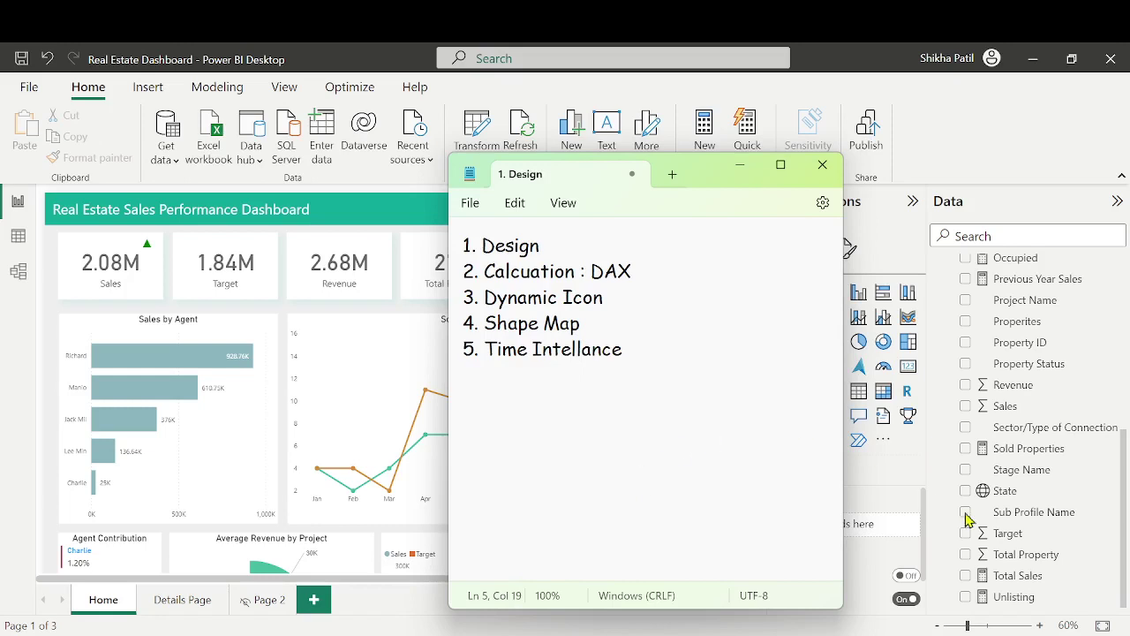
Switch to Power BI Desktop and display the full DAX formula of the Unlisting measure
{"action": "left_click", "coordinate": [1029, 603]}
{"action": "left_click", "coordinate": [1015, 598]}
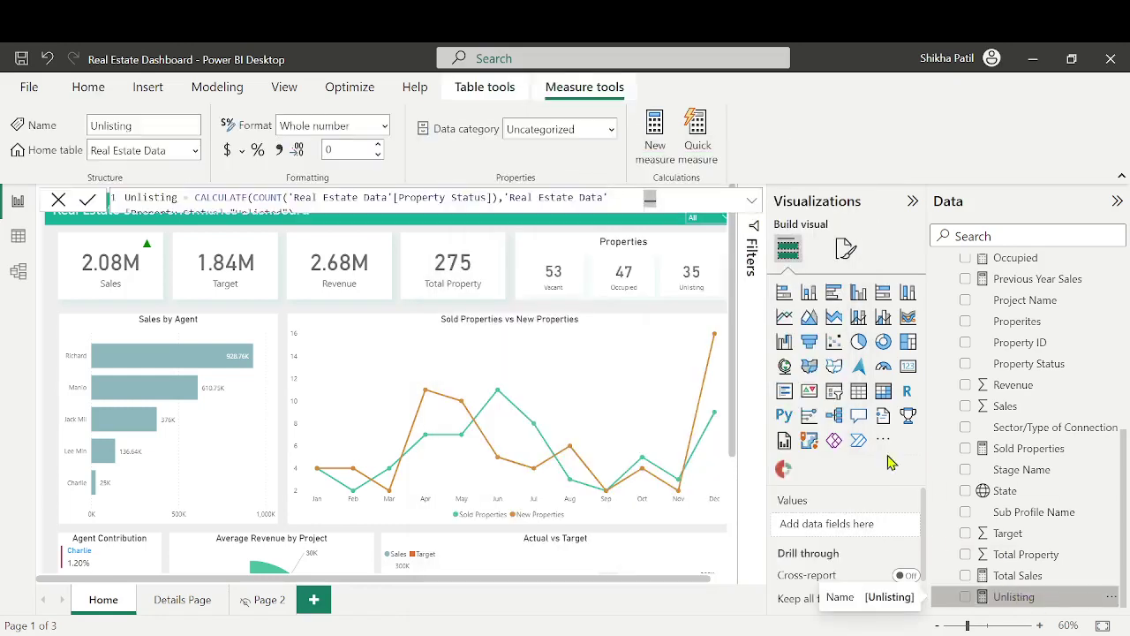
{"action": "left_click", "coordinate": [754, 205]}
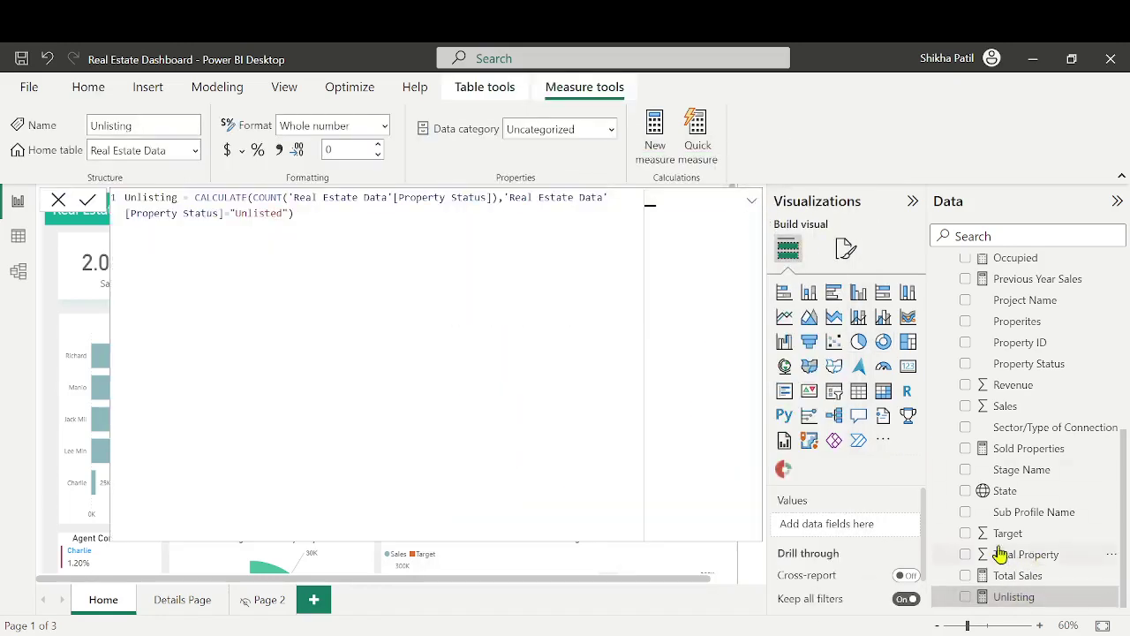
Bring up the Notepad topic list and minimize it, then close the Unlisting formula to show the Home page
{"action": "key", "text": "alt+Tab"}
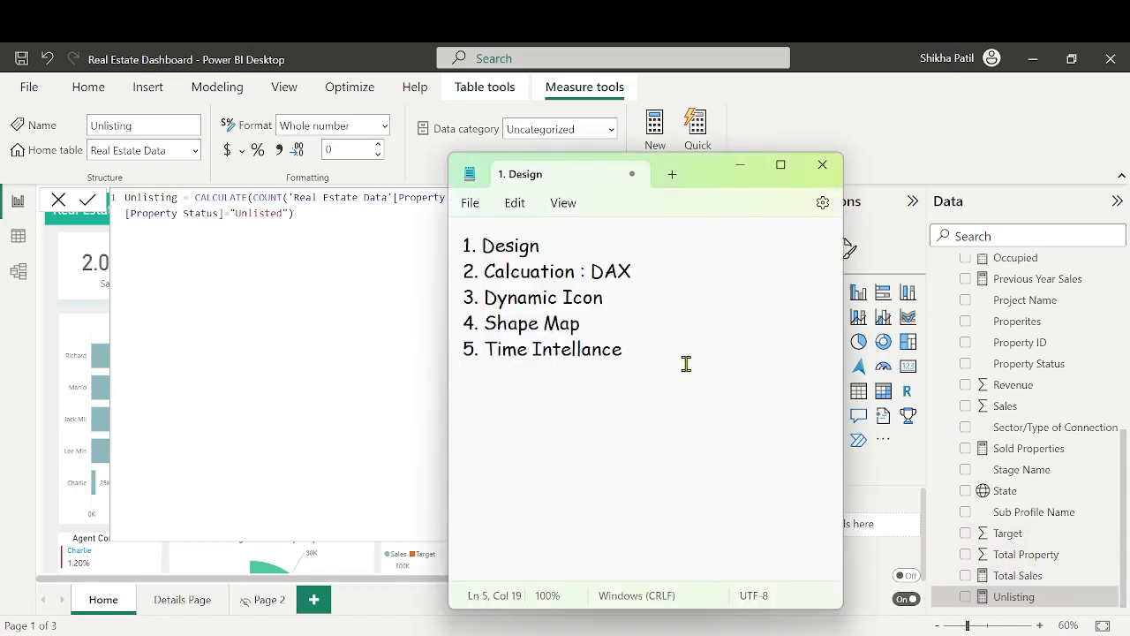
{"action": "left_click", "coordinate": [742, 166]}
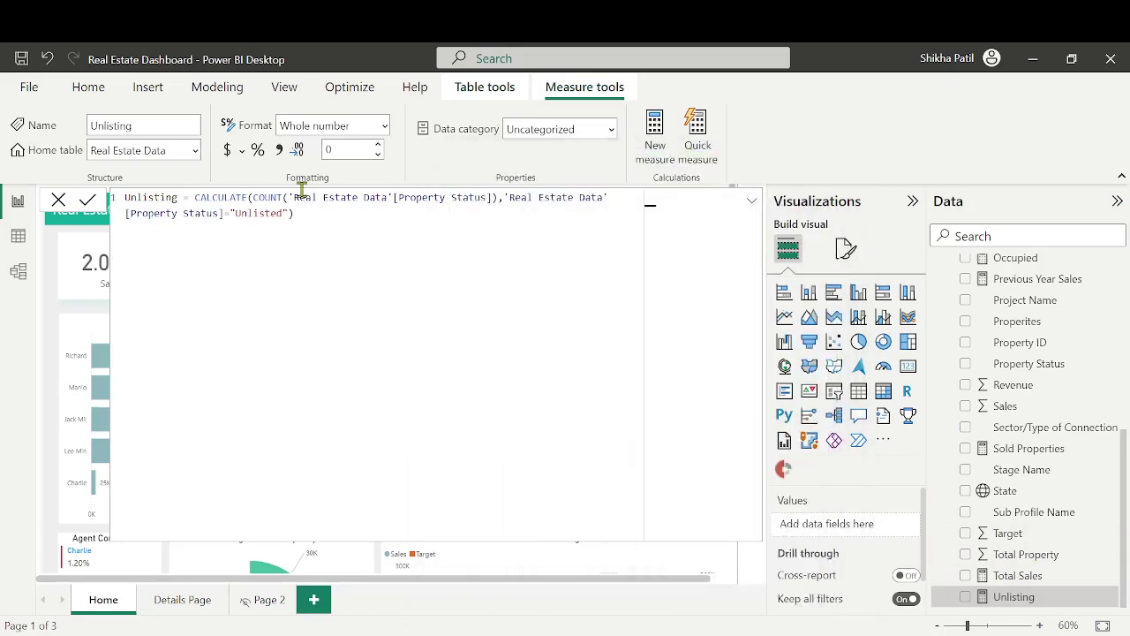
{"action": "left_click", "coordinate": [57, 201]}
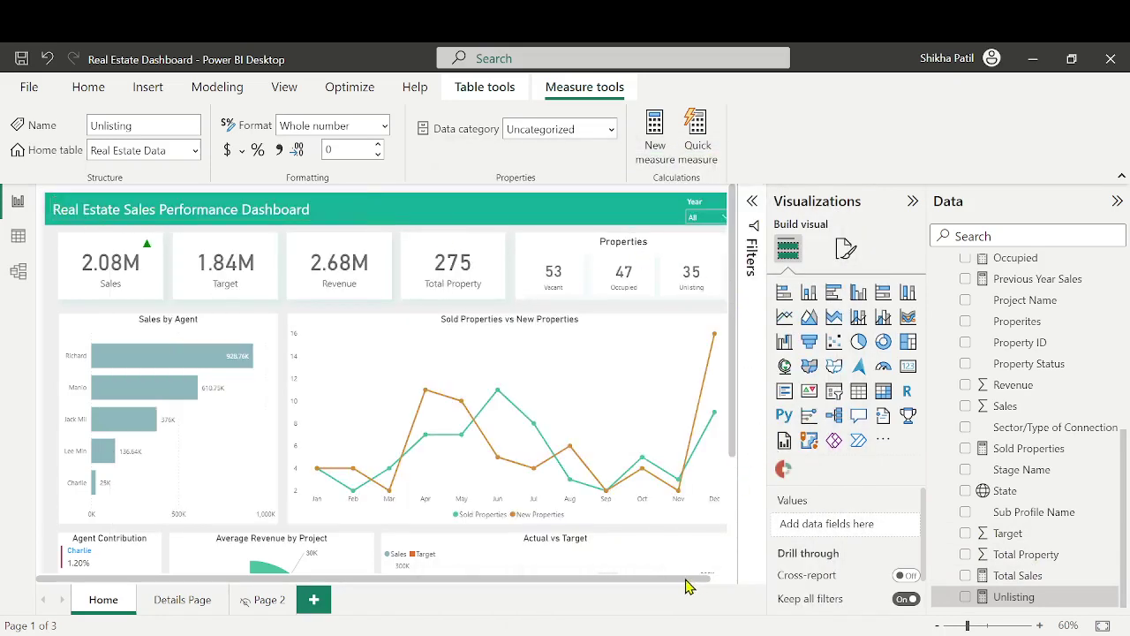
{"action": "left_click_drag", "start_coordinate": [689, 580], "coordinate": [721, 580]}
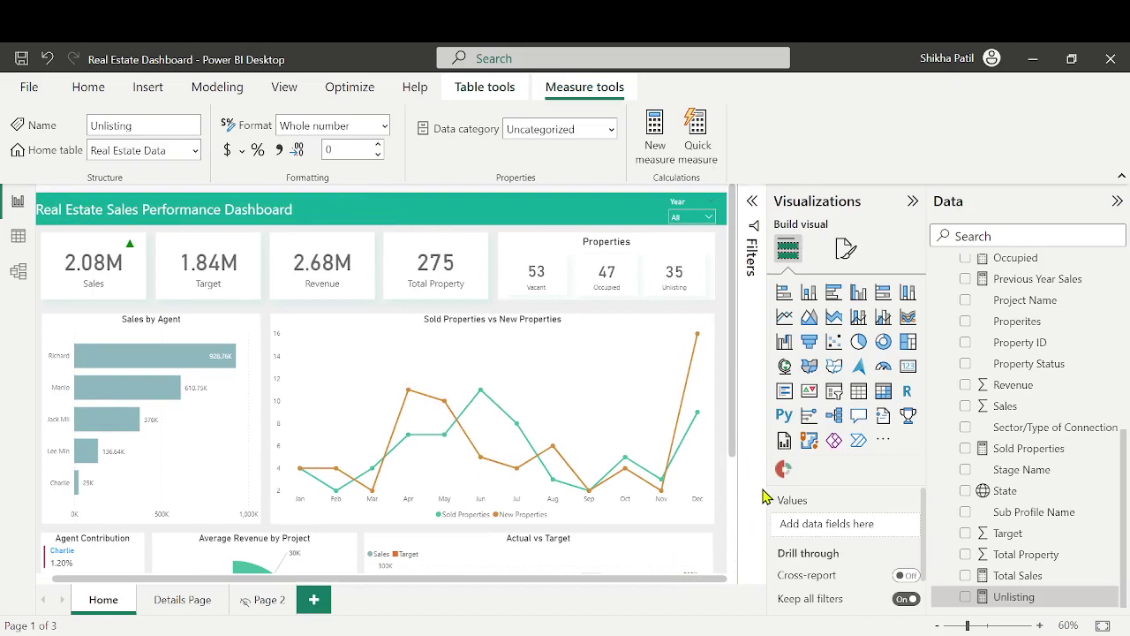